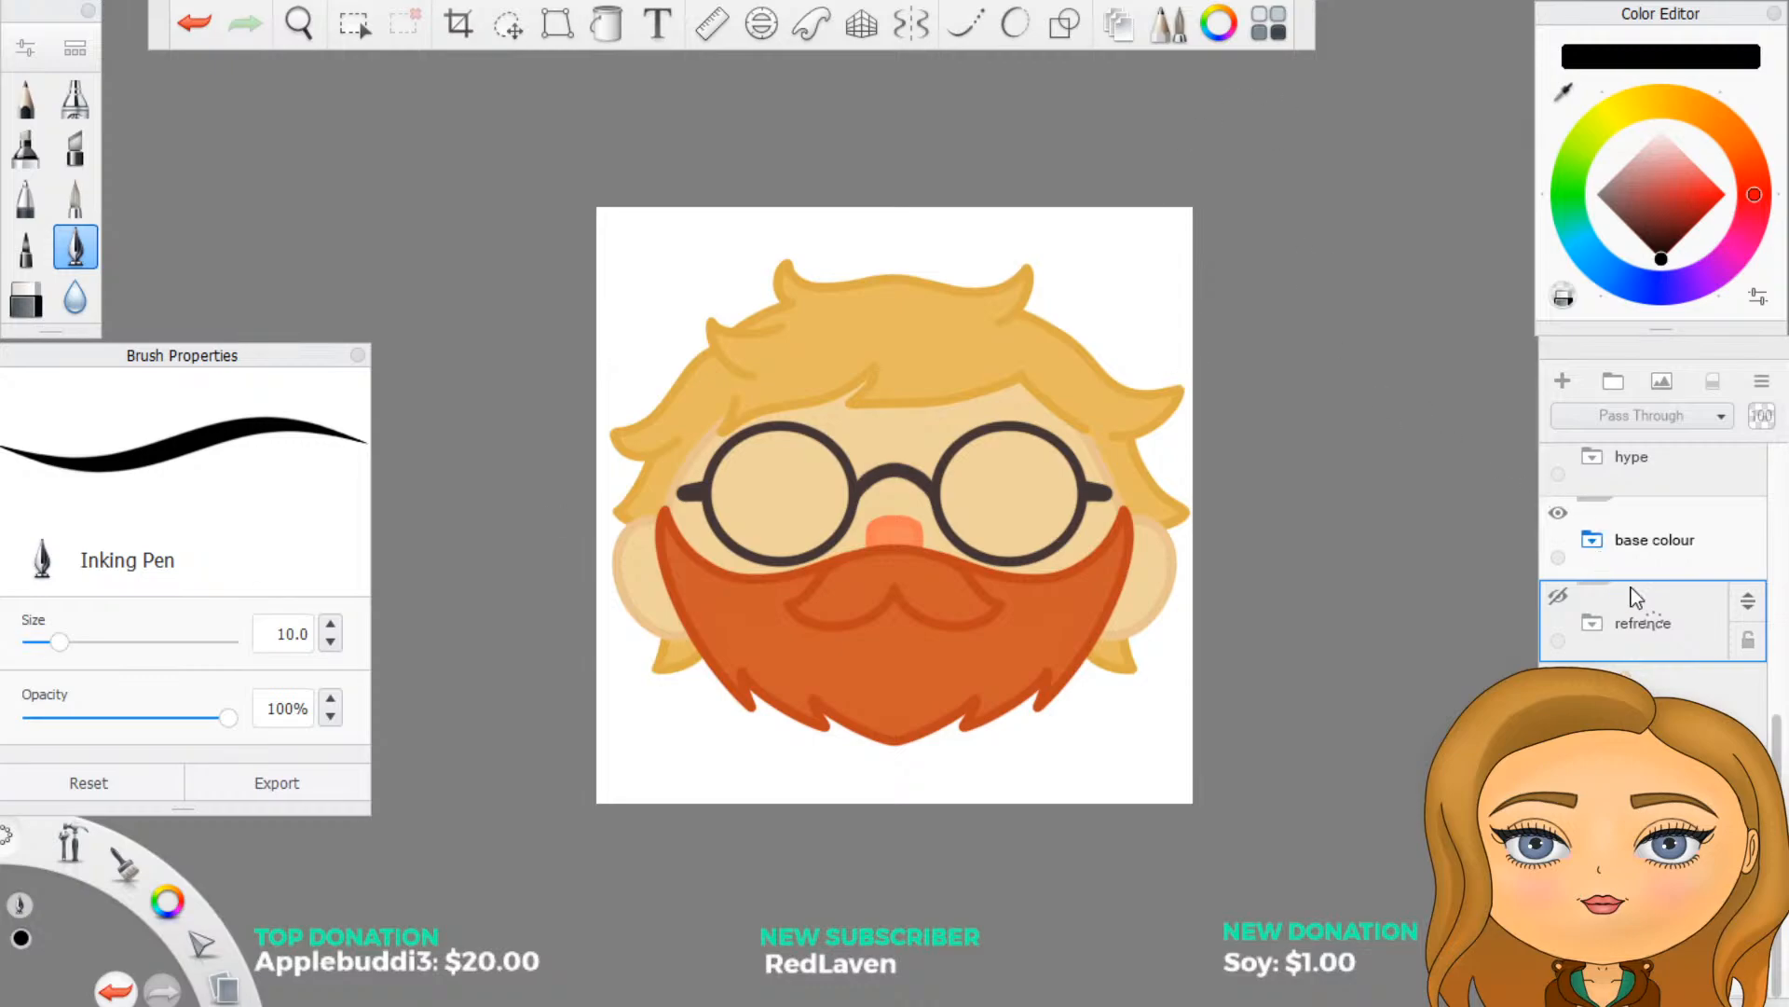
- Preview the laugh expression by showing its layer folder and hiding it again
scroll(1638, 619, up, 5)
scroll(1656, 620, up, 3)
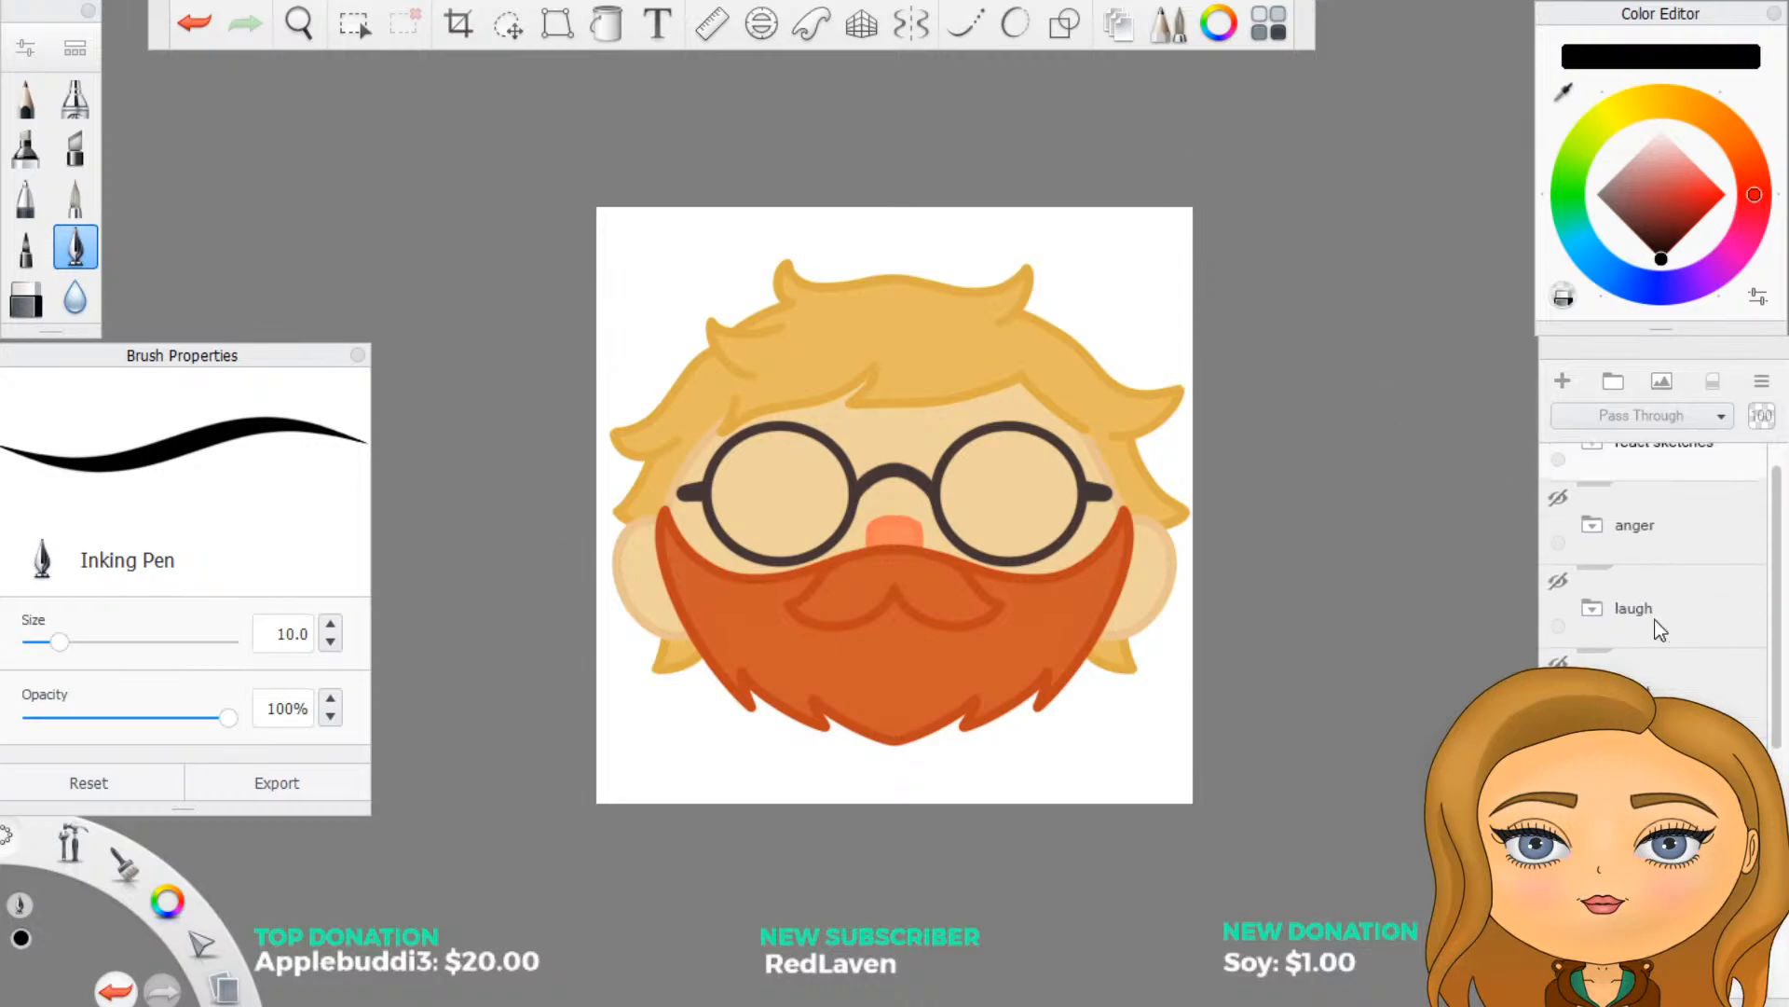
click(1557, 583)
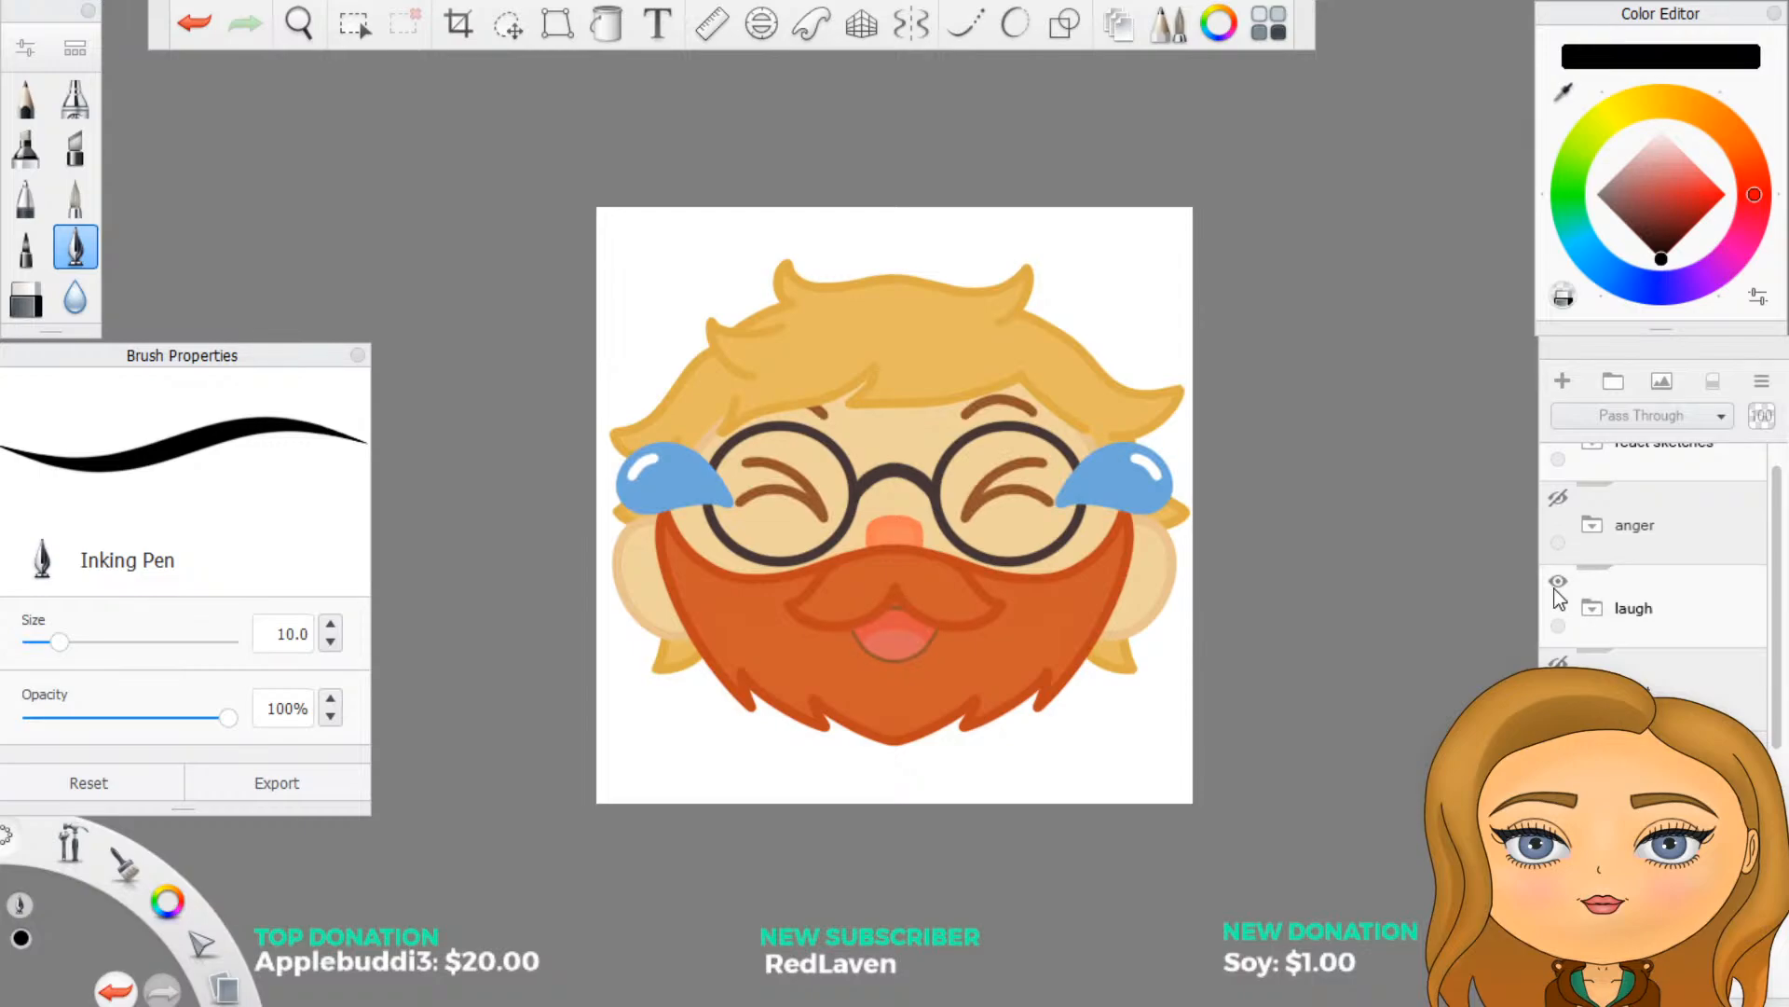
click(1558, 583)
- Show the colour swatch layer and the laugh folder, and make the swatch layer active for painting
scroll(1566, 596, down, 3)
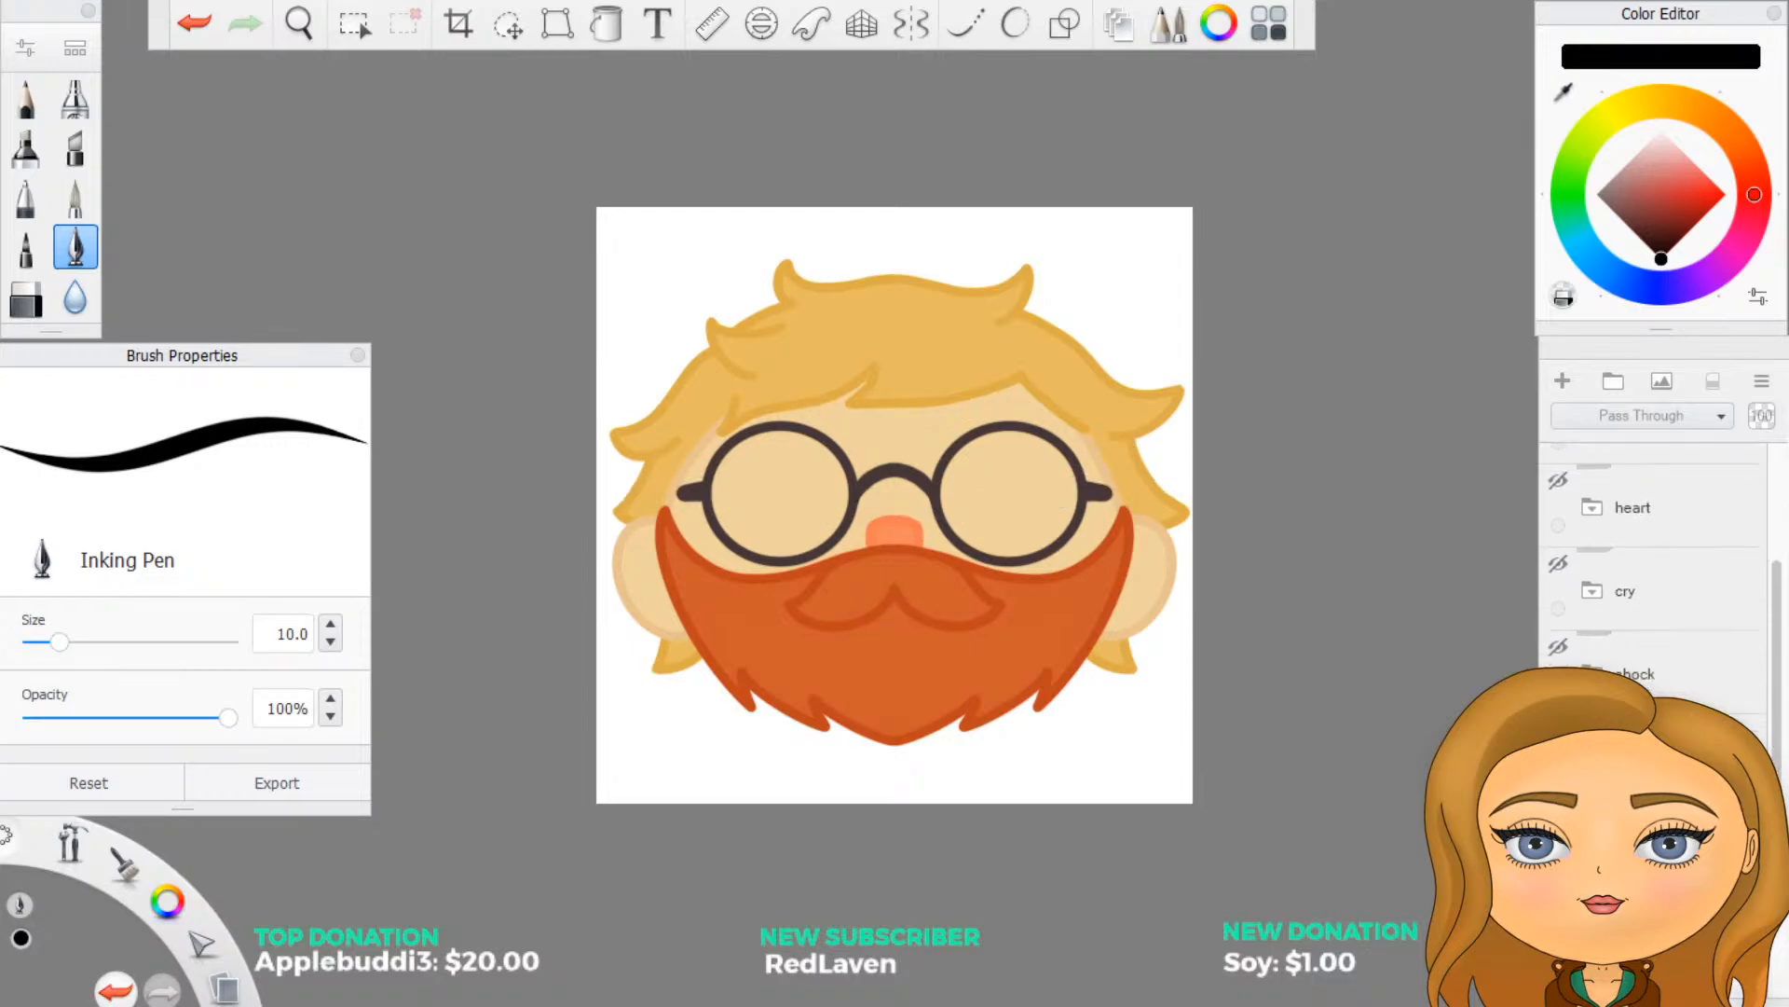
scroll(1645, 615, down, 5)
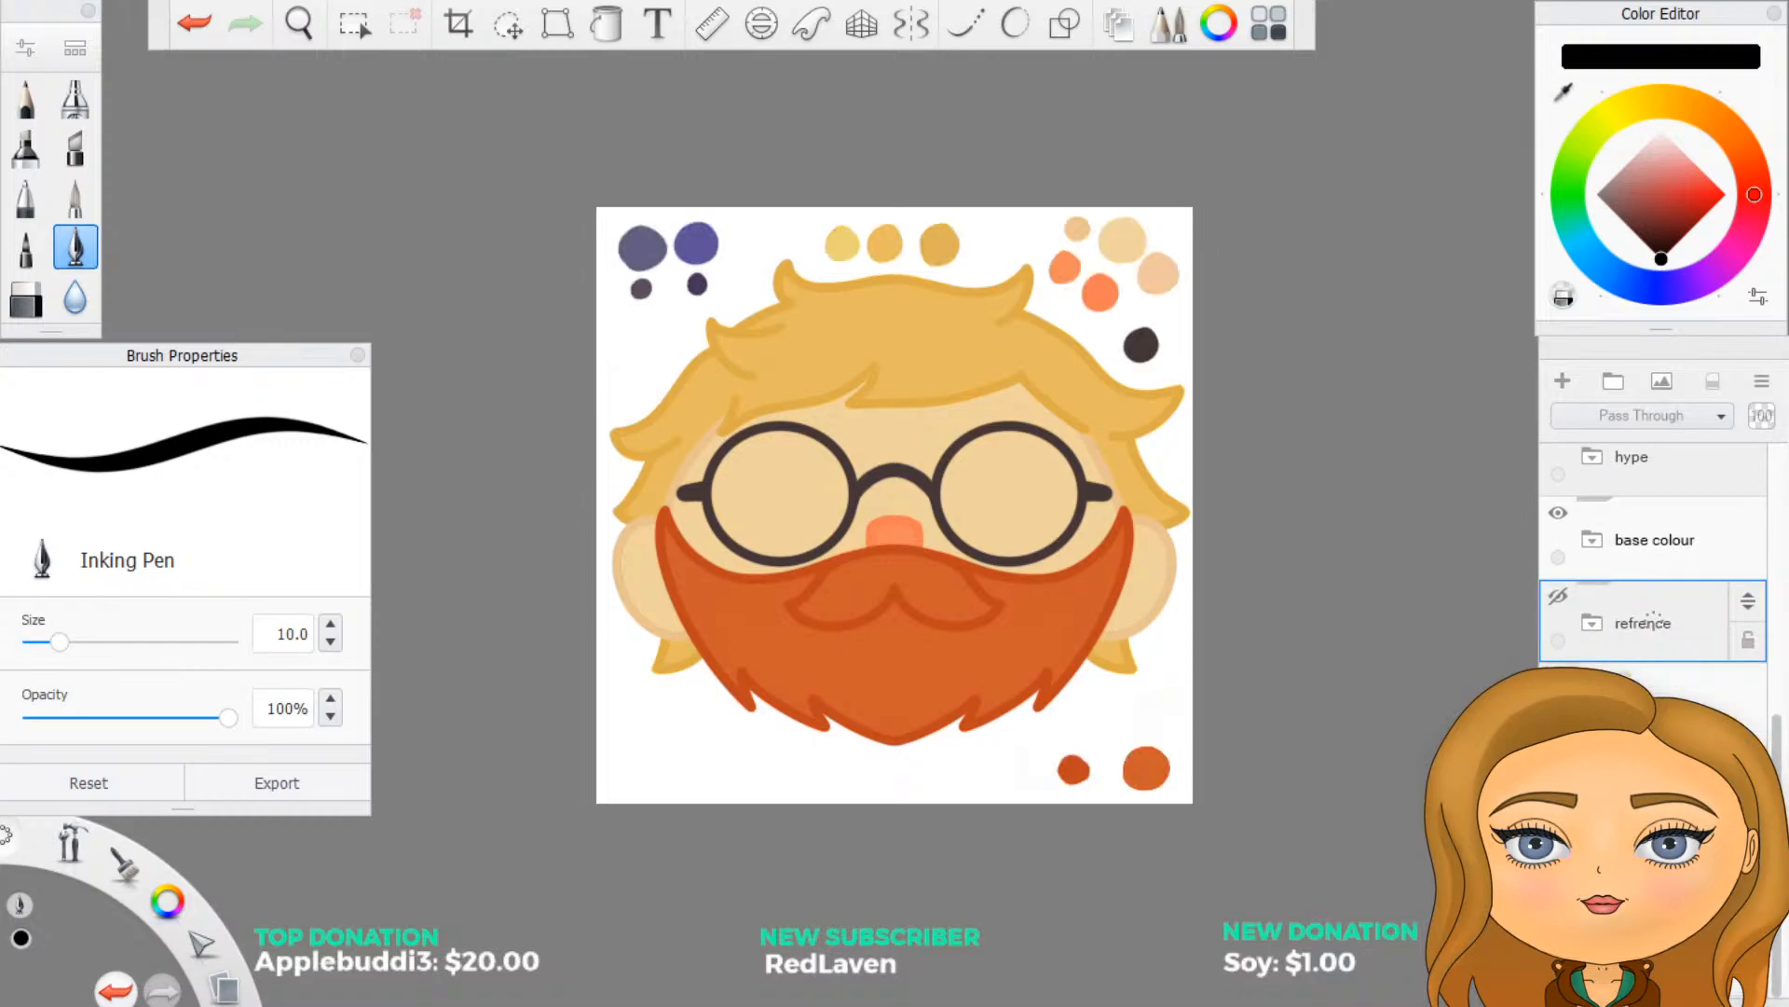
scroll(1638, 603, up, 6)
scroll(1639, 603, up, 1)
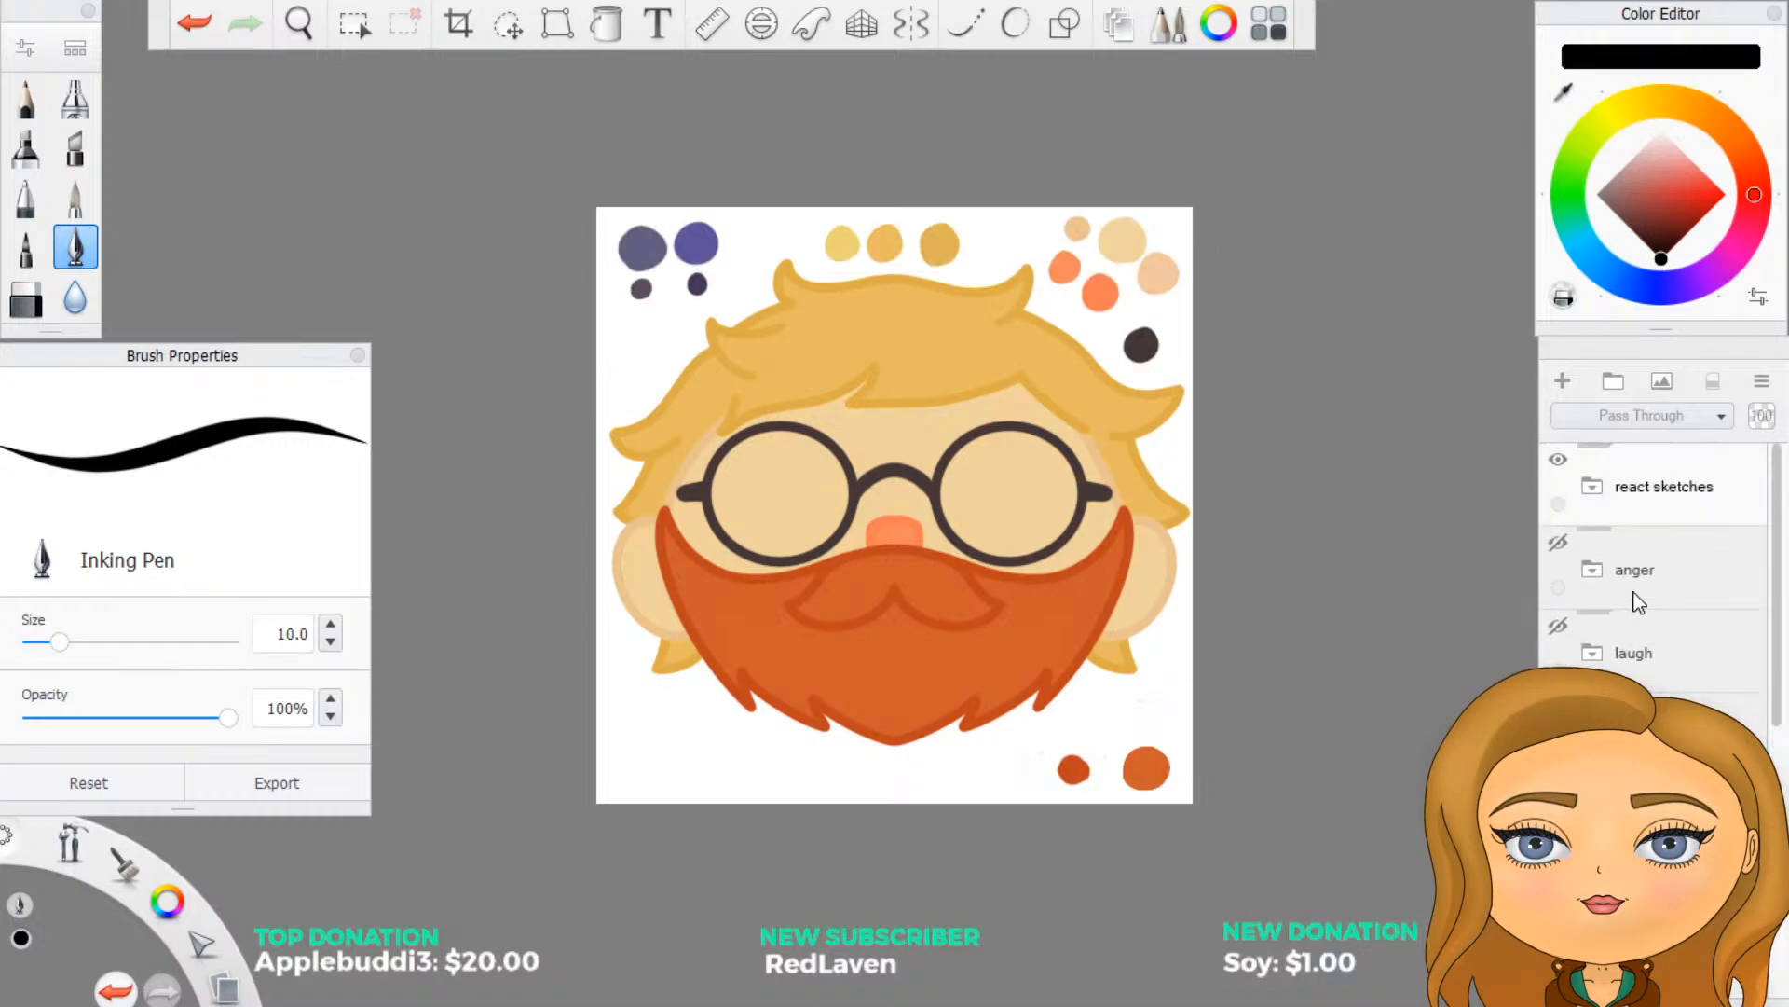
click(1559, 625)
scroll(1567, 658, down, 6)
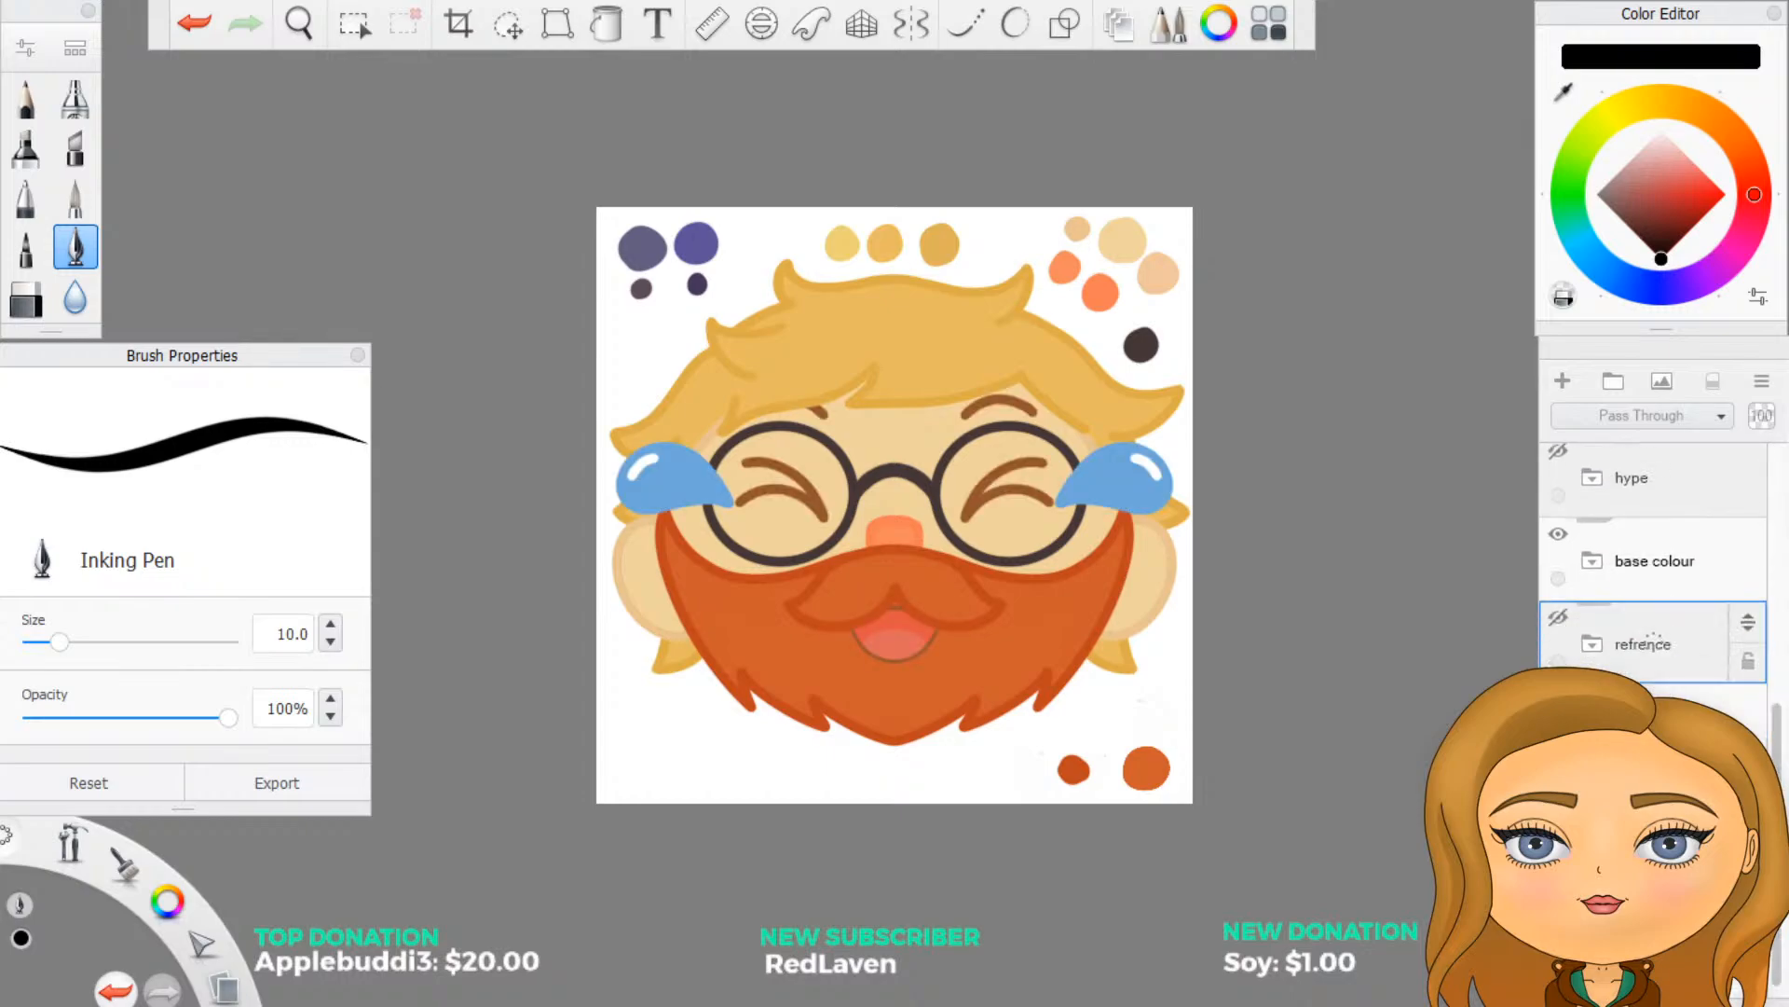
click(1661, 720)
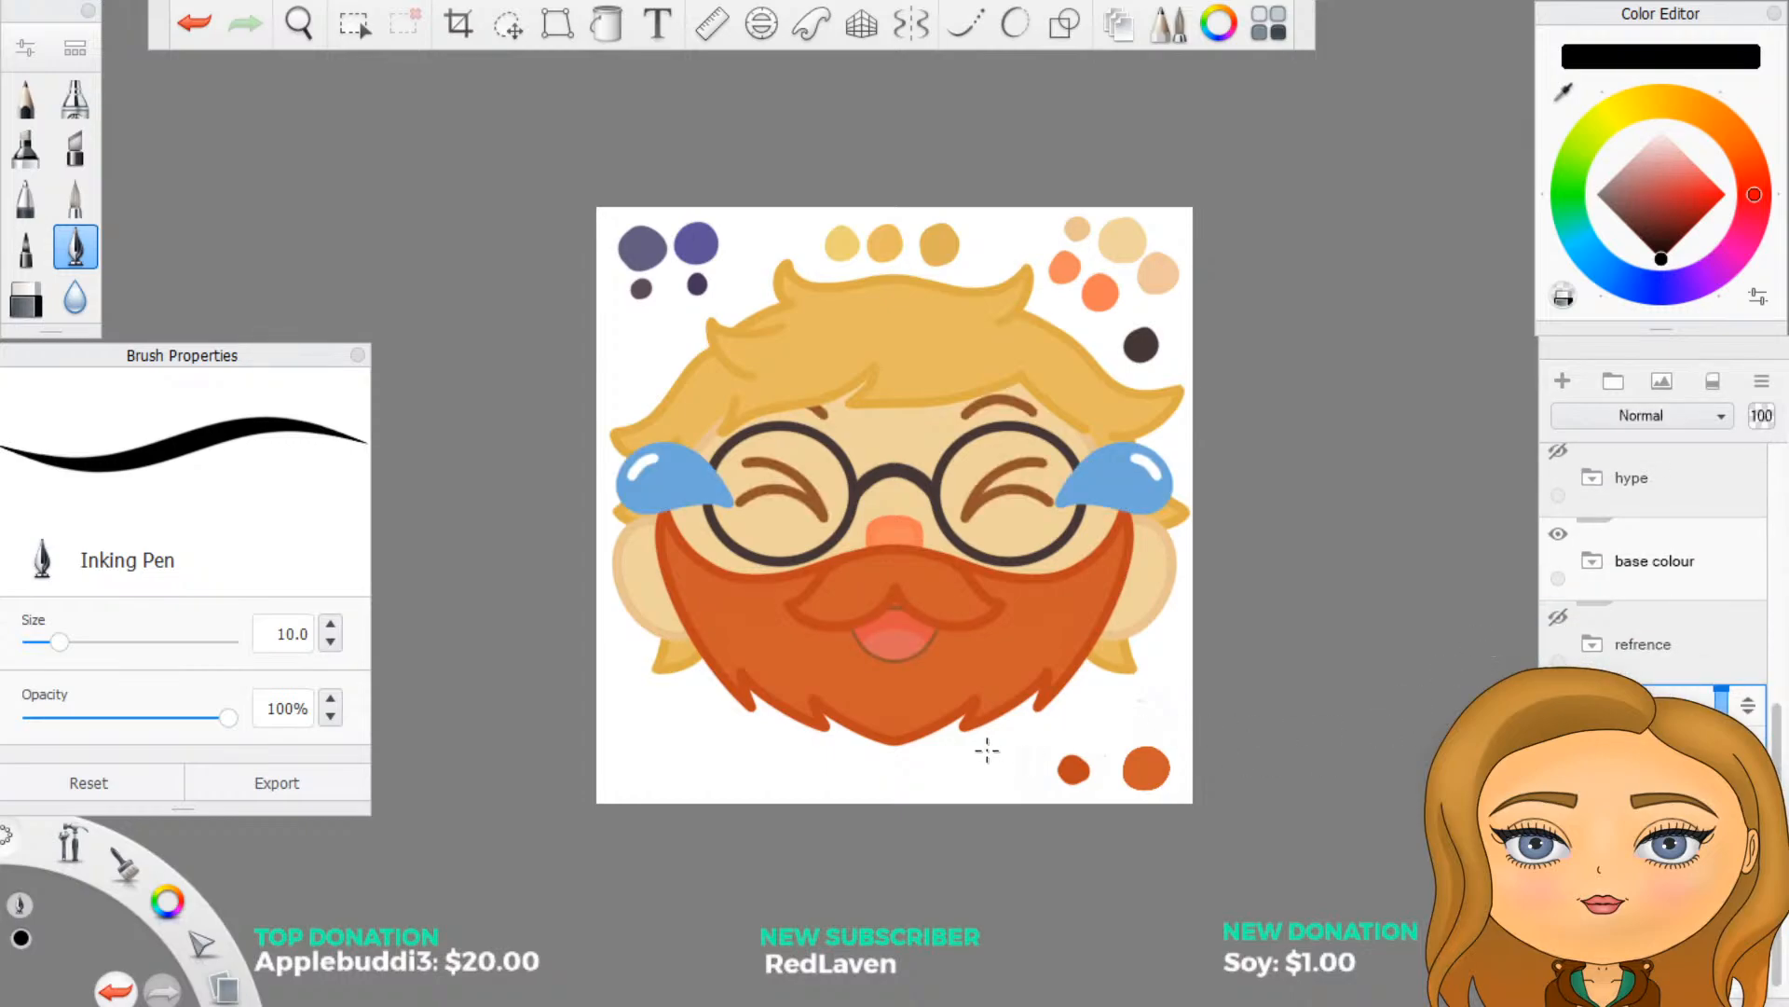
- Sample the blue of the tear and the brown of the eye lines, painting a round swatch of each beneath the beard
scroll(889, 727, up, 3)
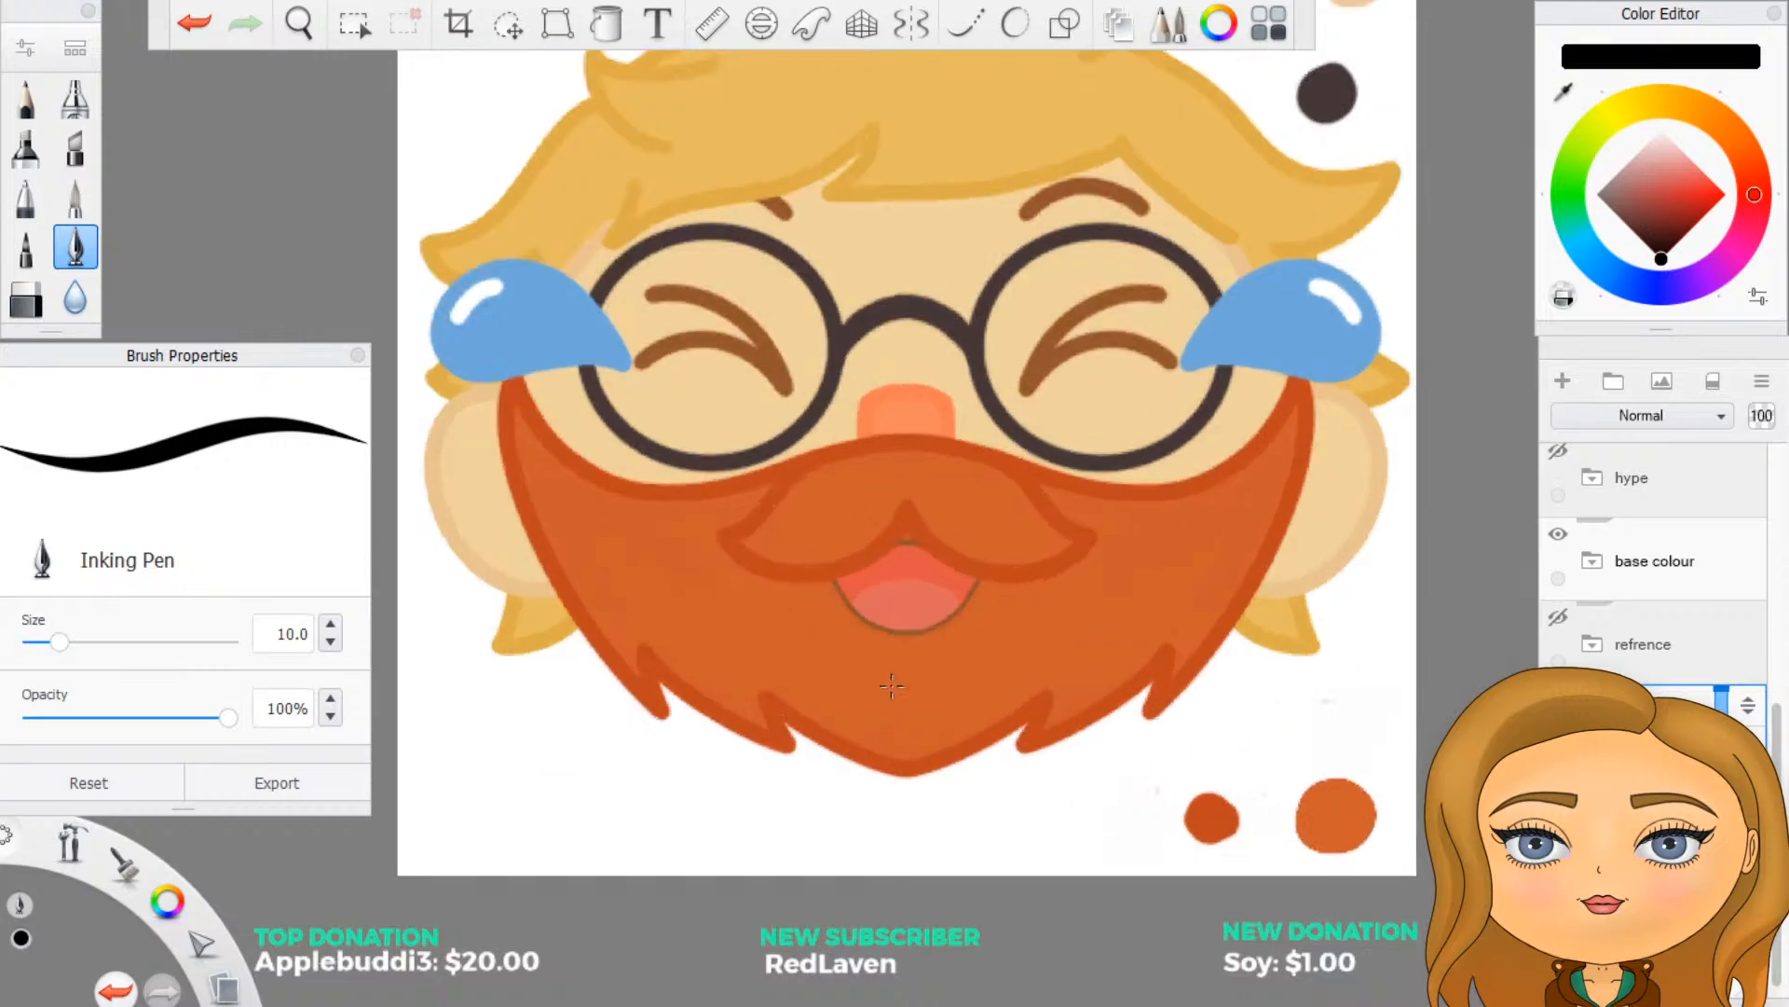
click(1569, 88)
click(1305, 321)
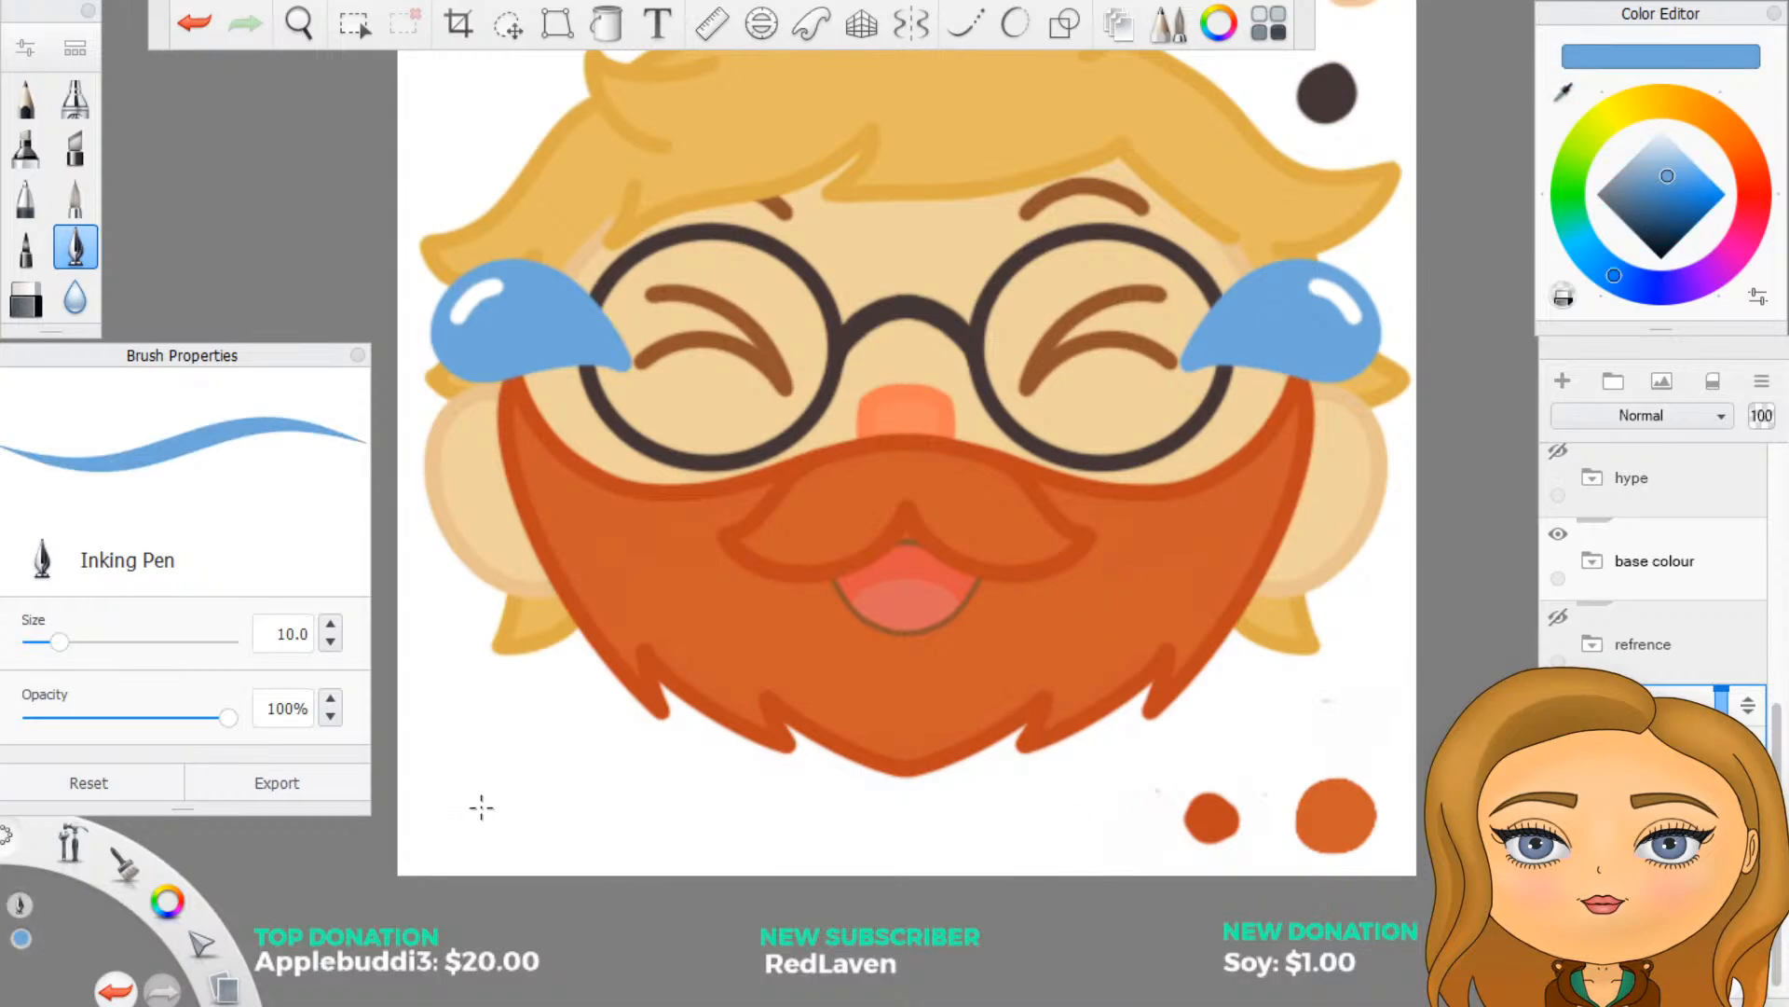
drag(482, 807, 482, 803)
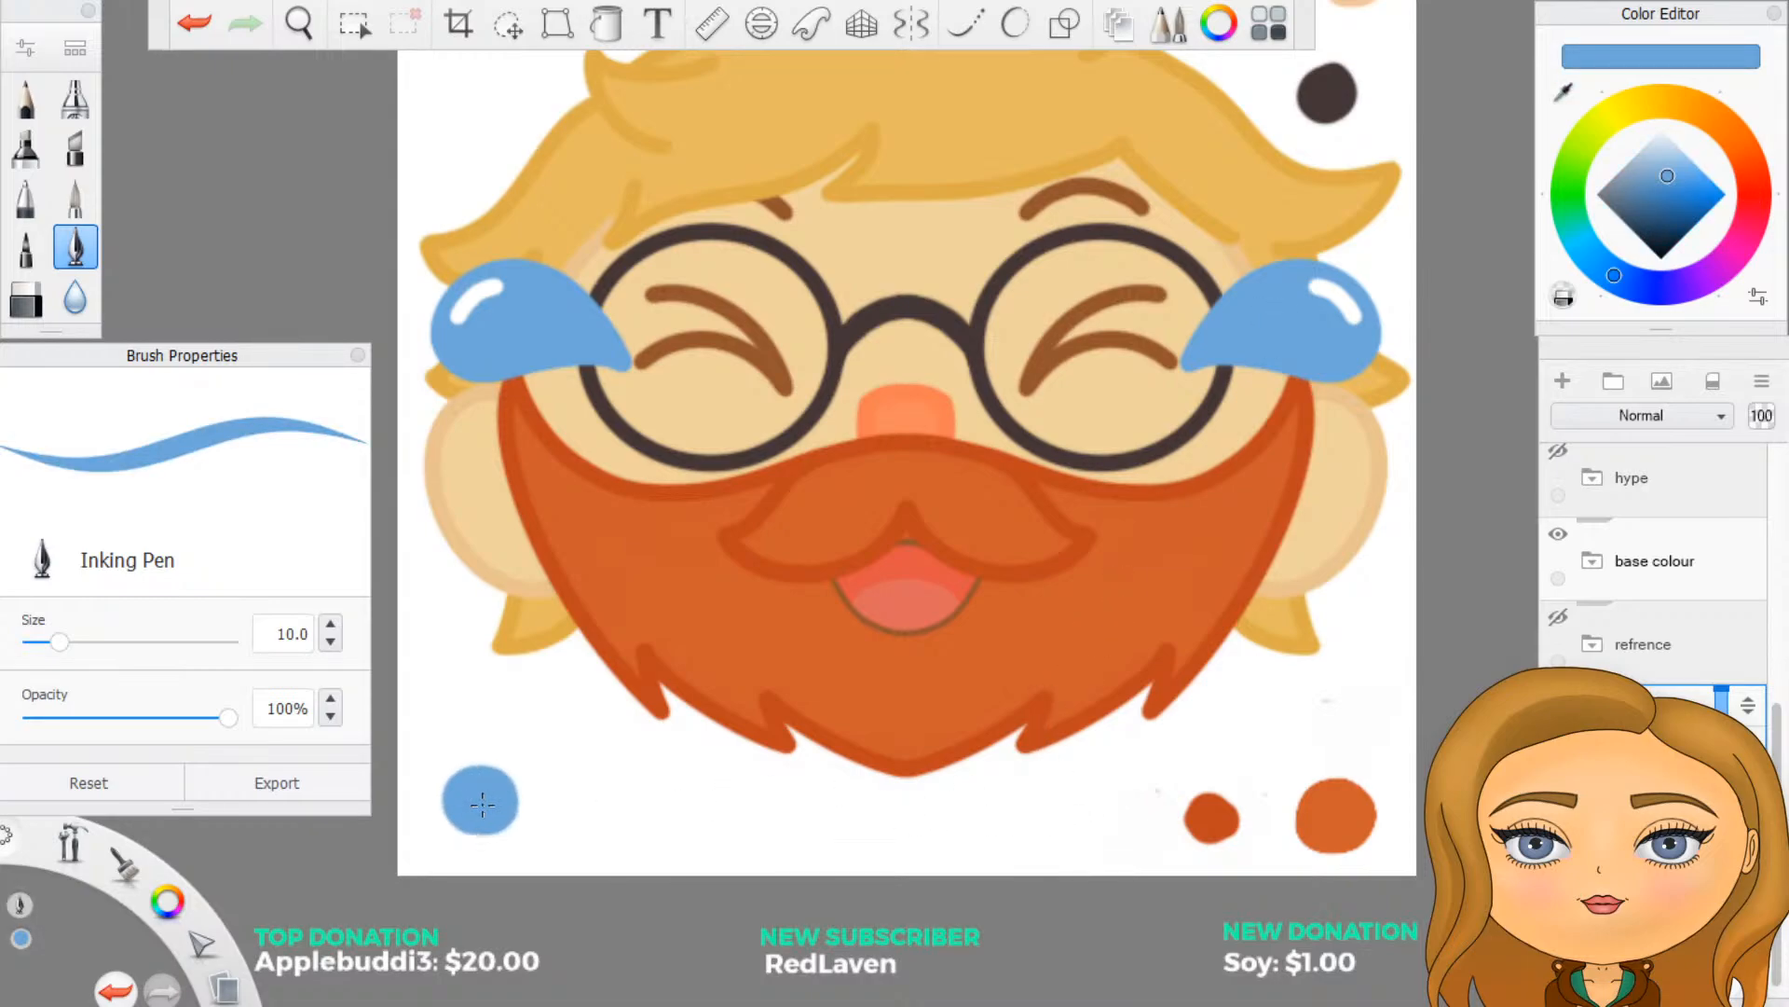
click(1569, 89)
click(1052, 352)
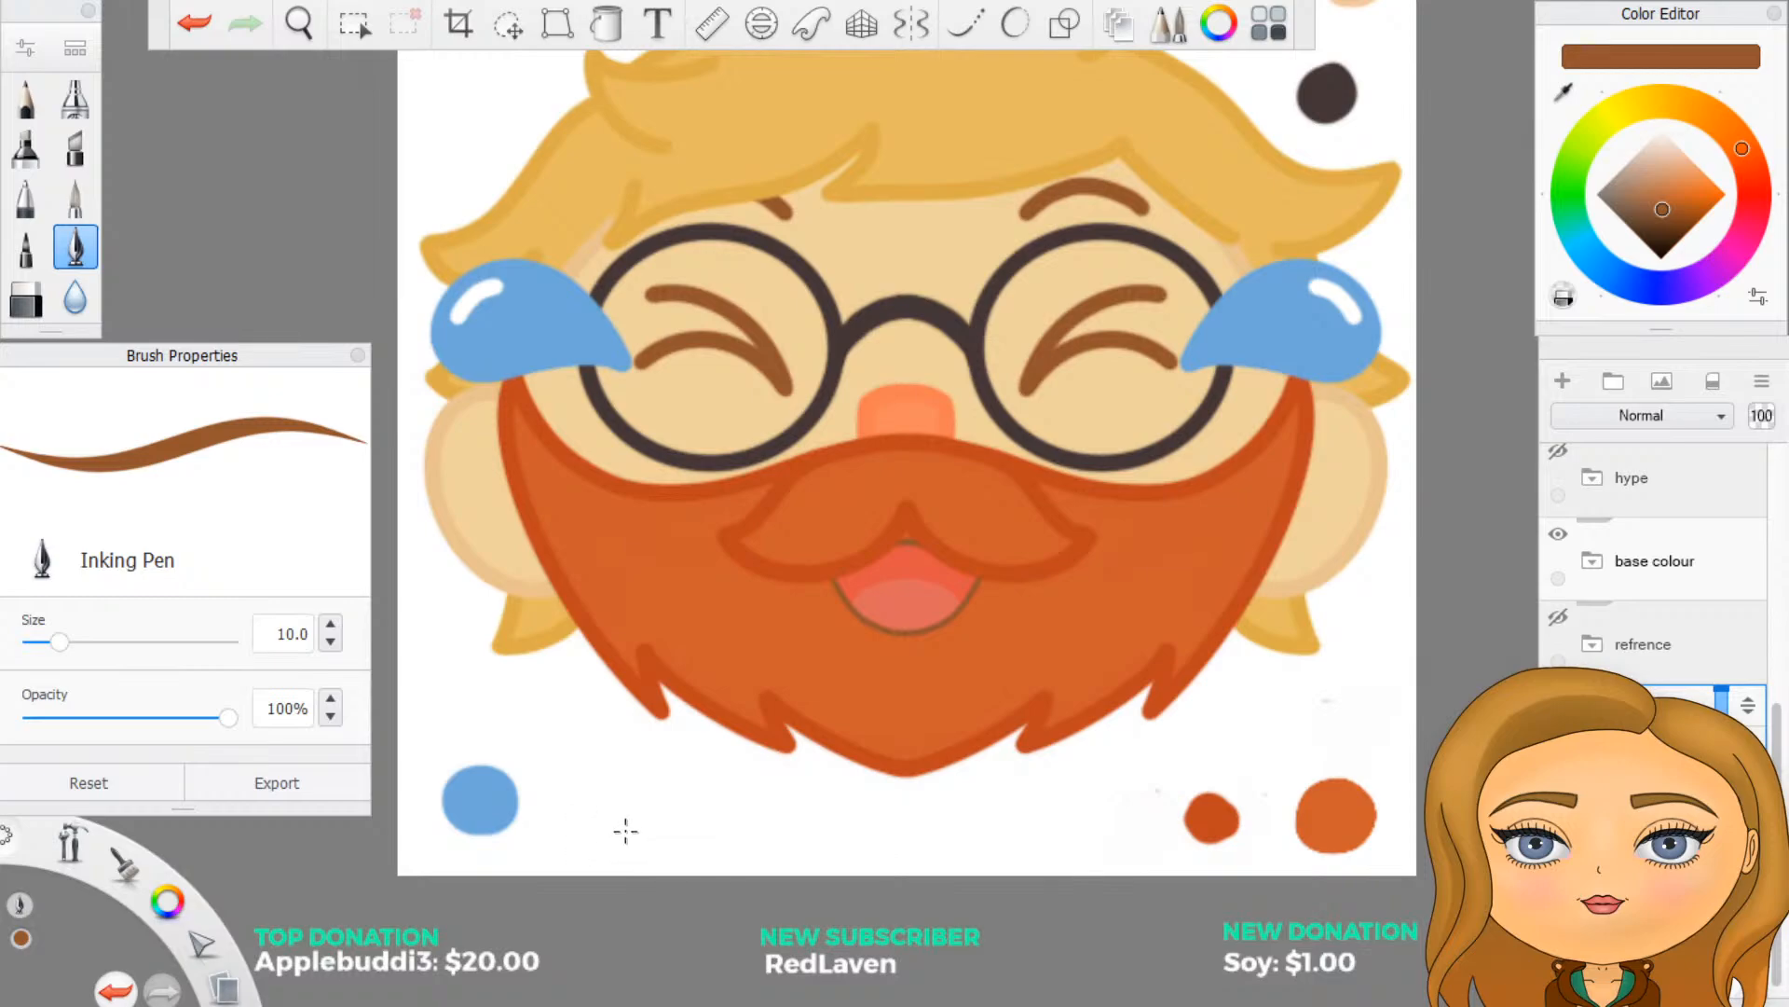
drag(618, 819, 622, 812)
- Sample the red of the mouth and the pink of the tongue, painting two adjacent swatches below the chin
click(1571, 88)
click(902, 565)
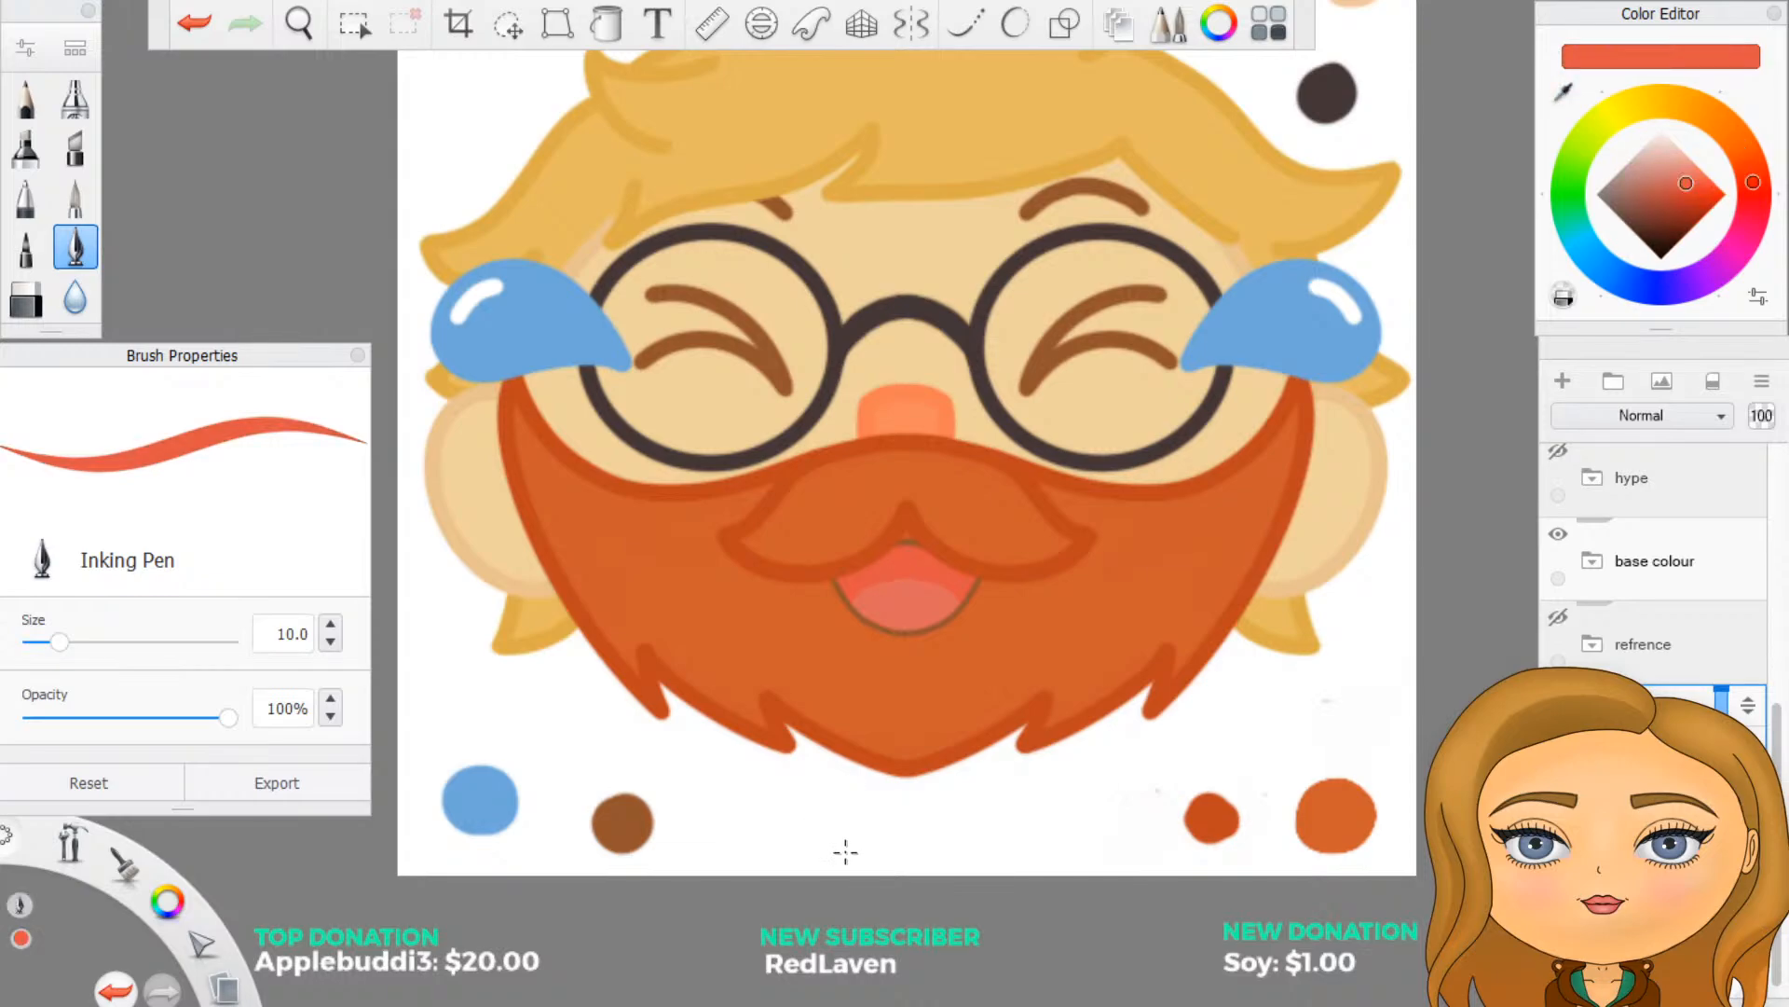
drag(865, 834, 860, 830)
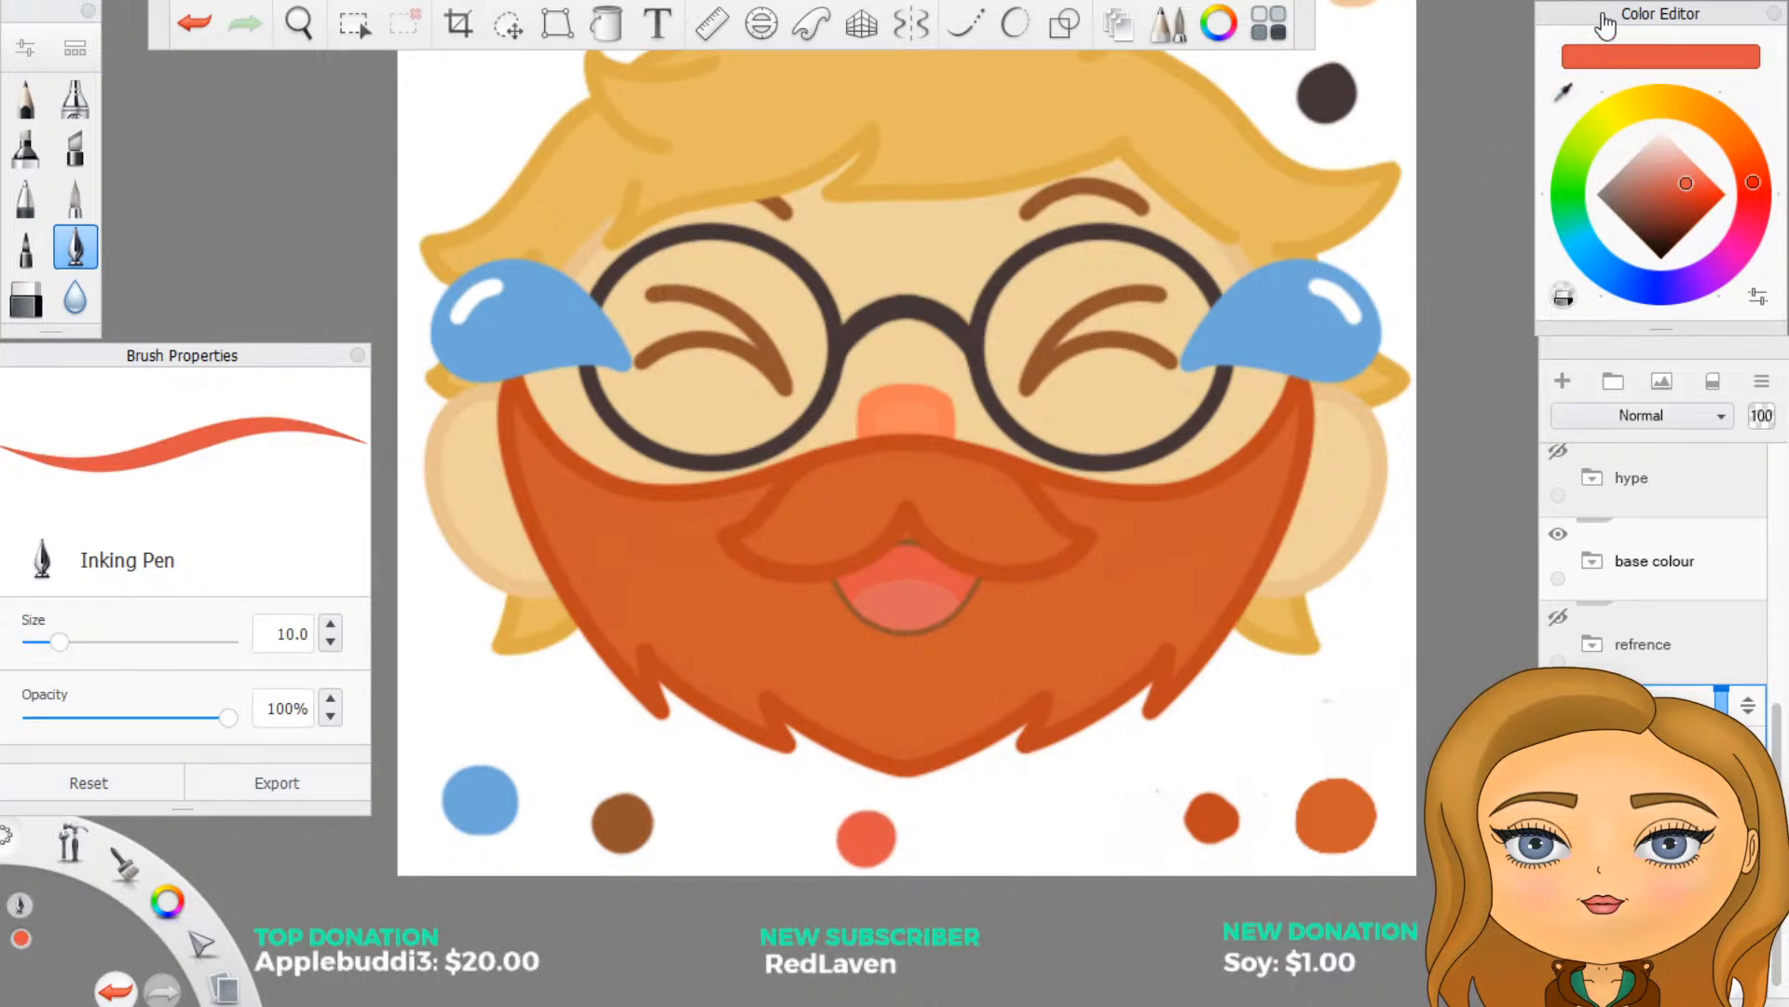
click(1569, 89)
click(906, 605)
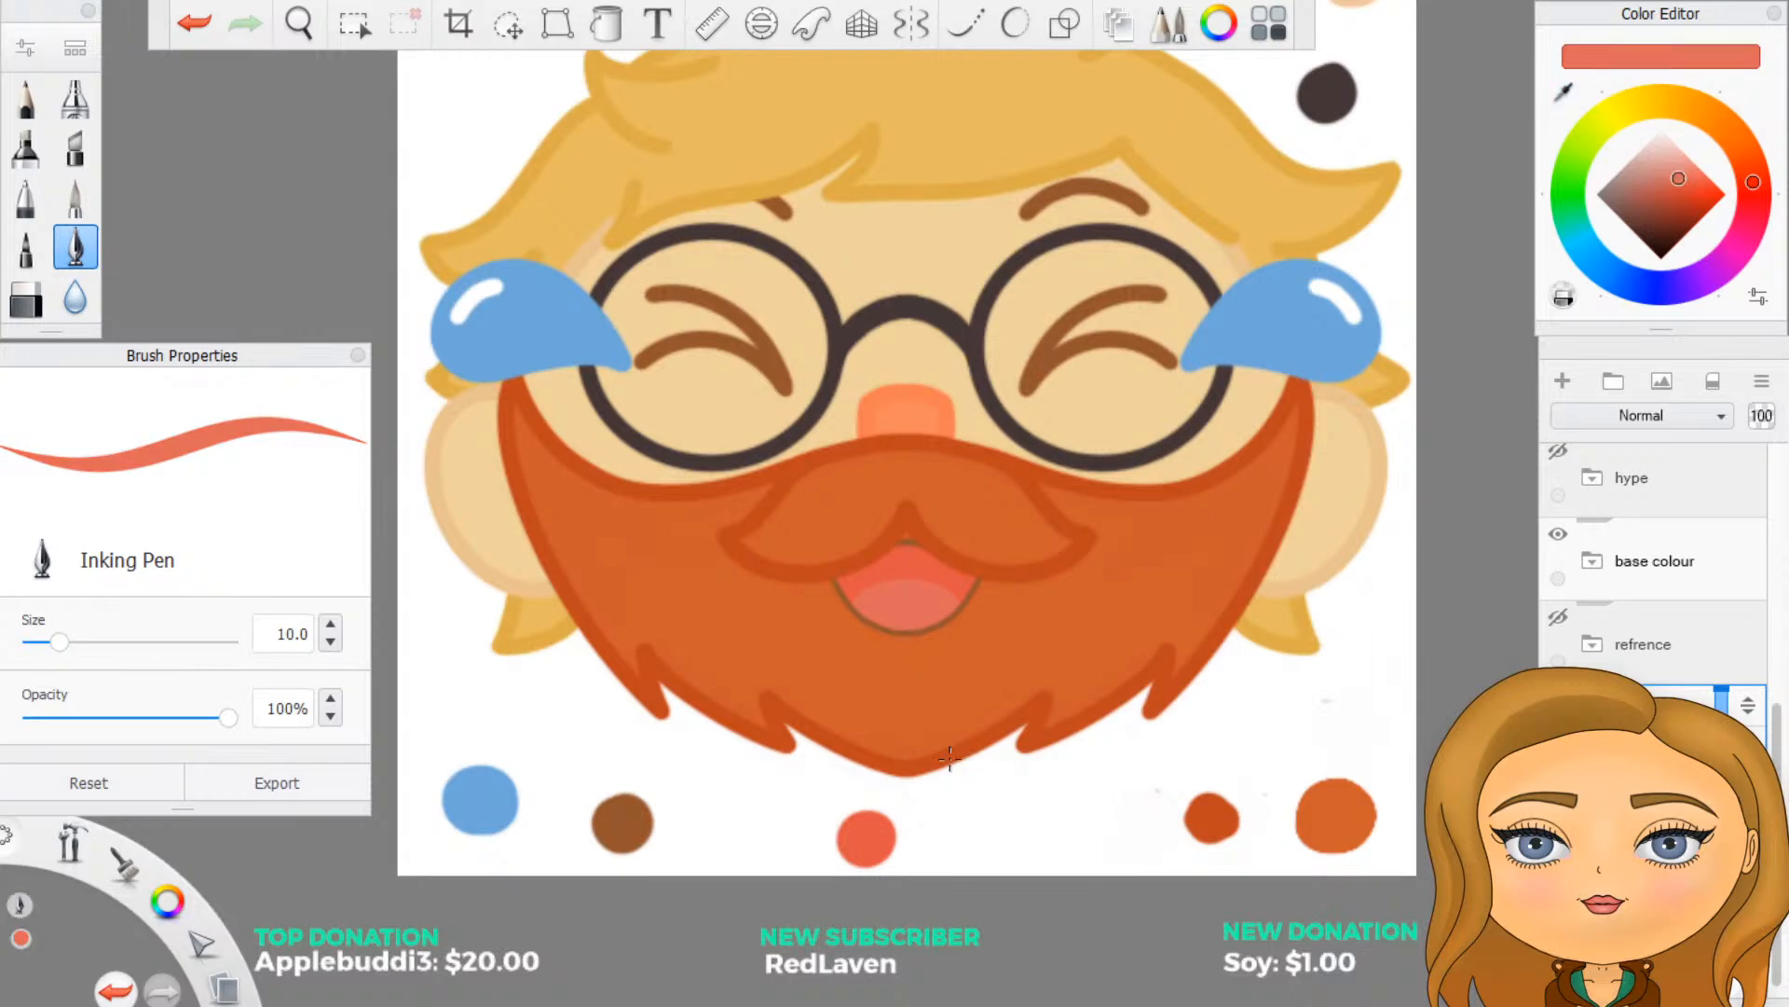
mouse_move(916, 839)
mouse_down()
mouse_move(938, 852)
mouse_move(929, 836)
mouse_up()
scroll(1030, 807, down, 3)
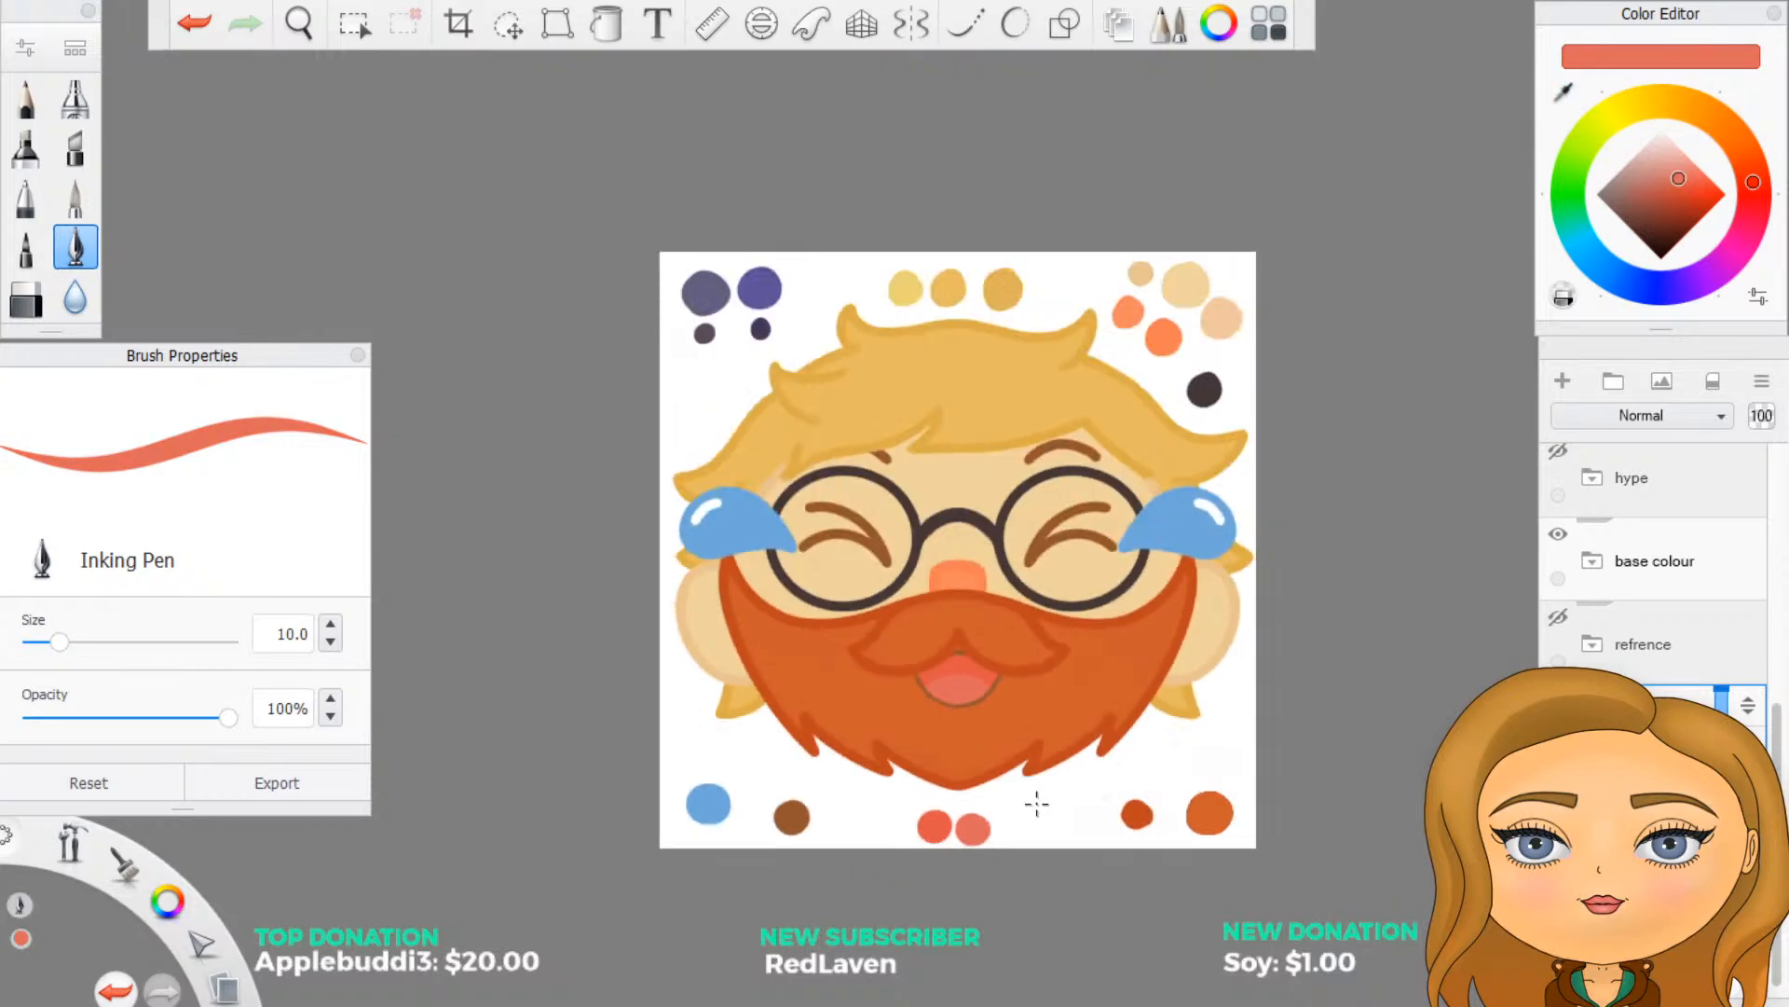
scroll(1107, 647, up, 1)
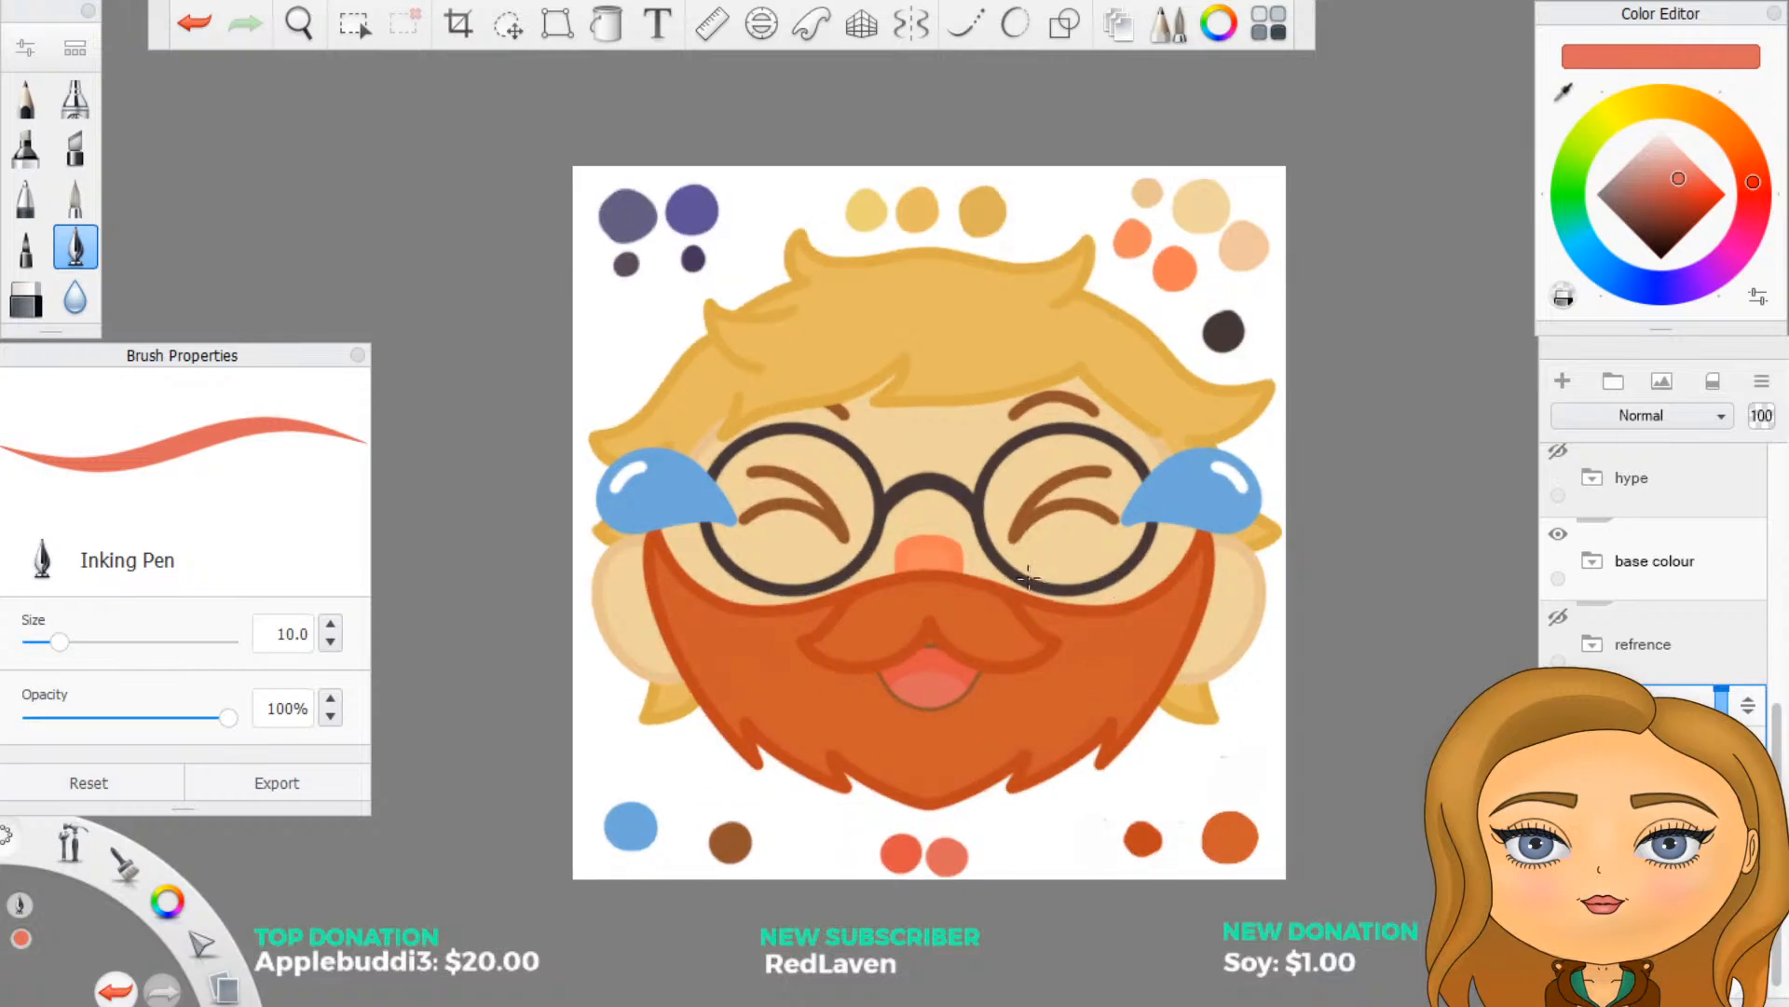
scroll(1025, 575, up, 1)
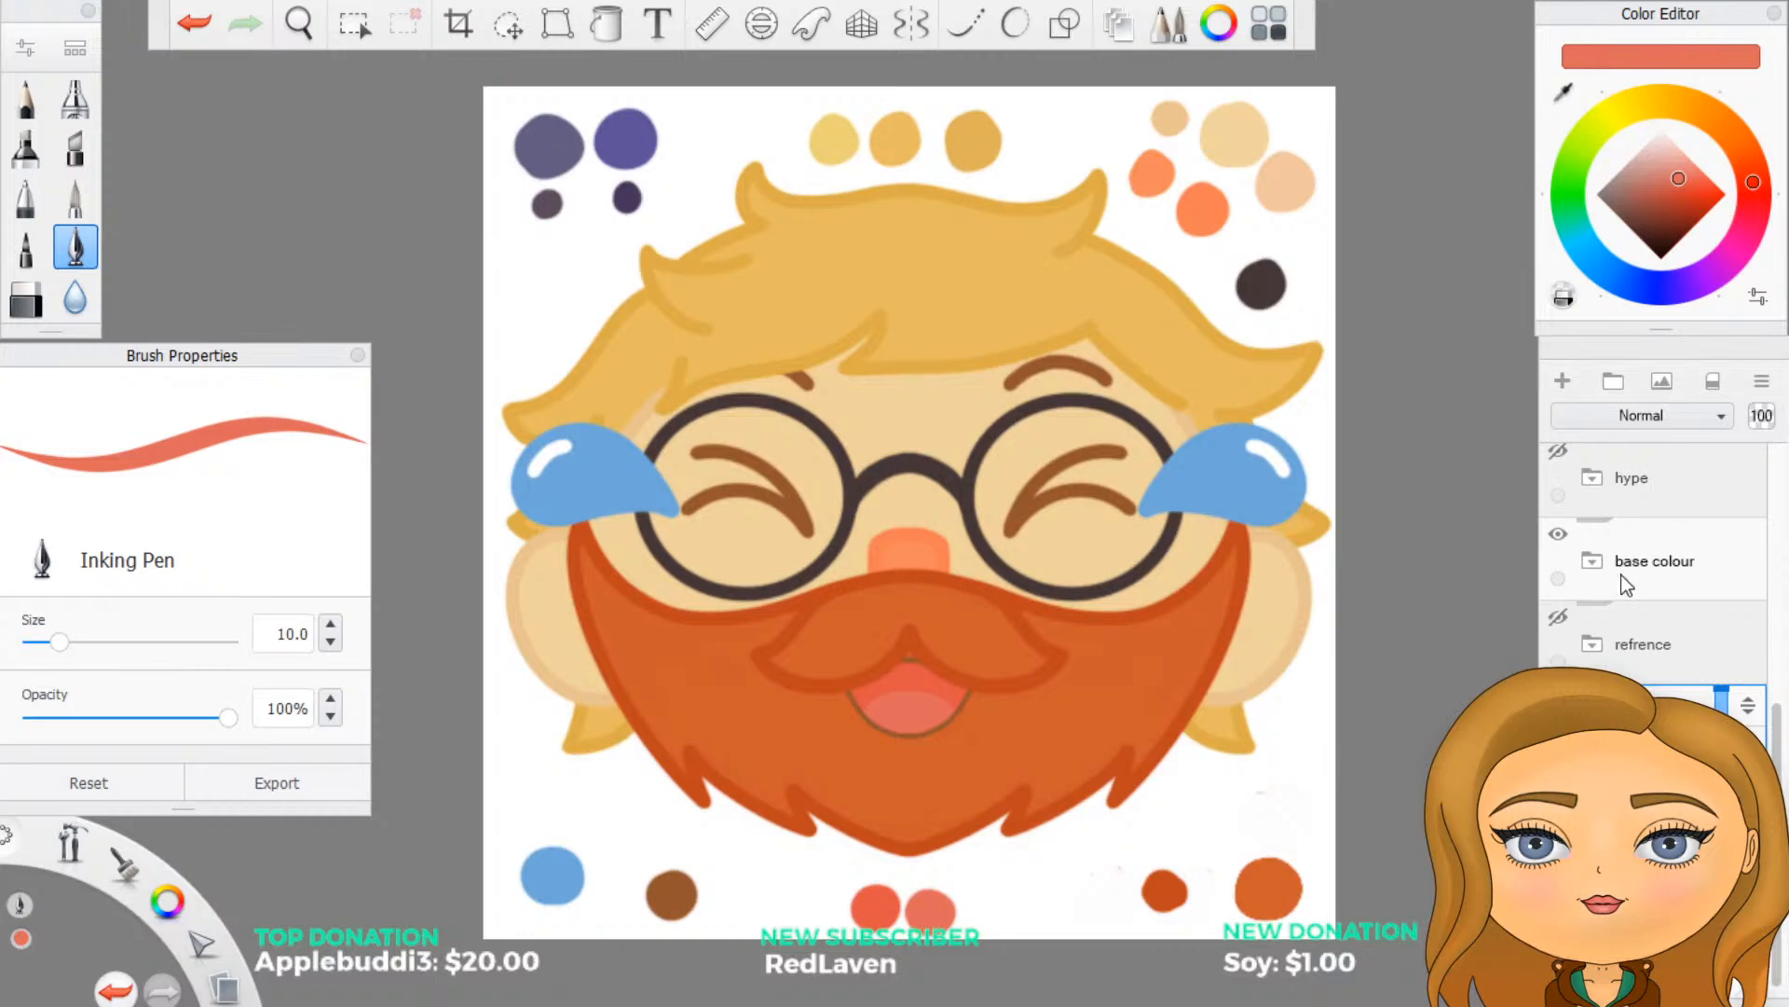
- Hide the laugh folder and briefly preview the anger sketch over the base face
scroll(1631, 663, up, 3)
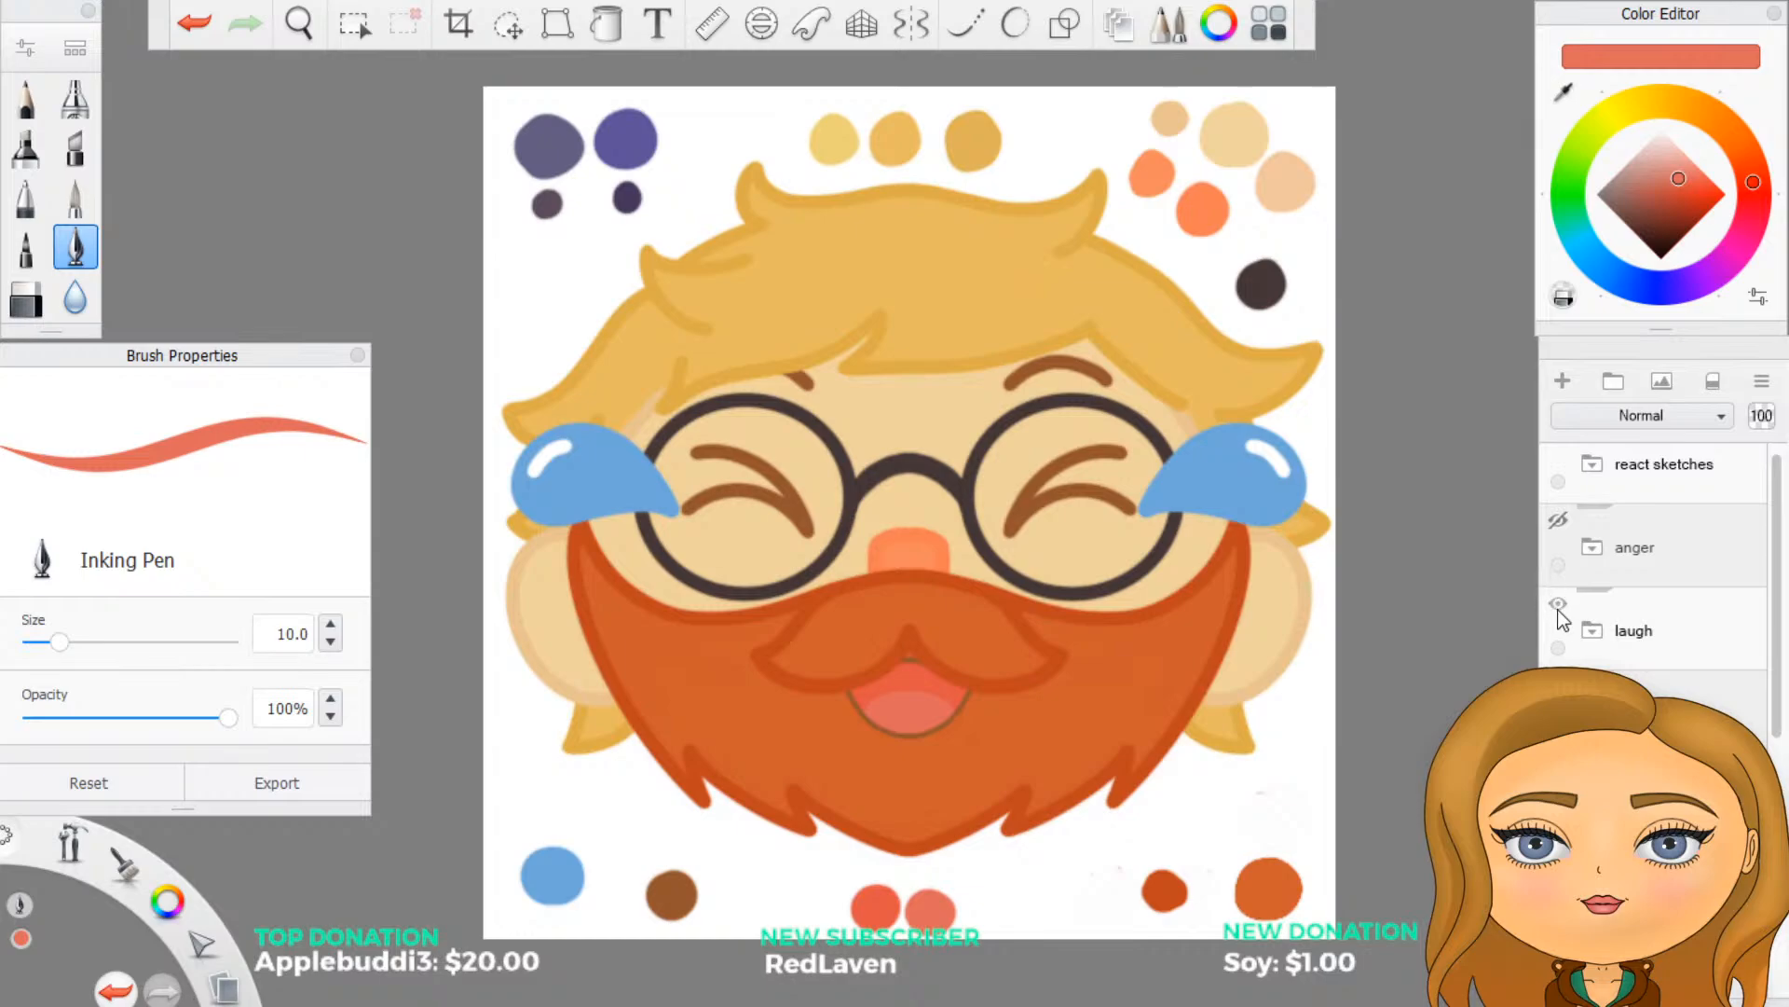
click(1558, 604)
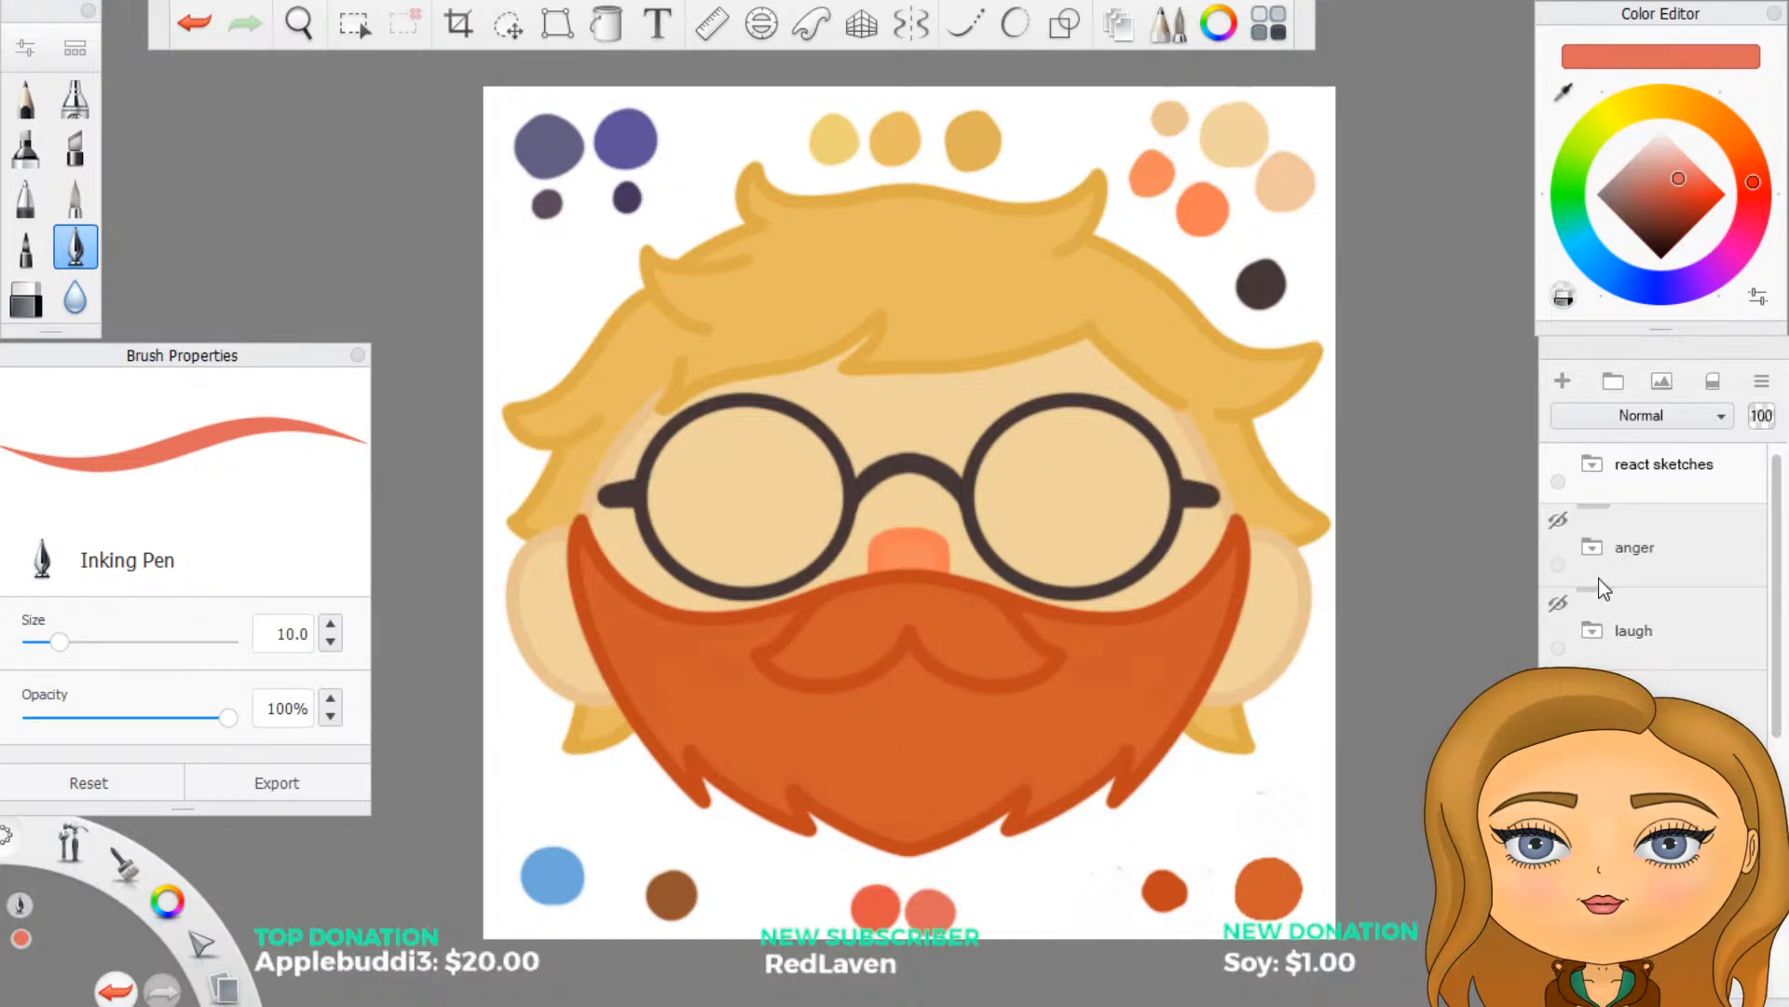
scroll(1597, 578, up, 1)
click(1553, 535)
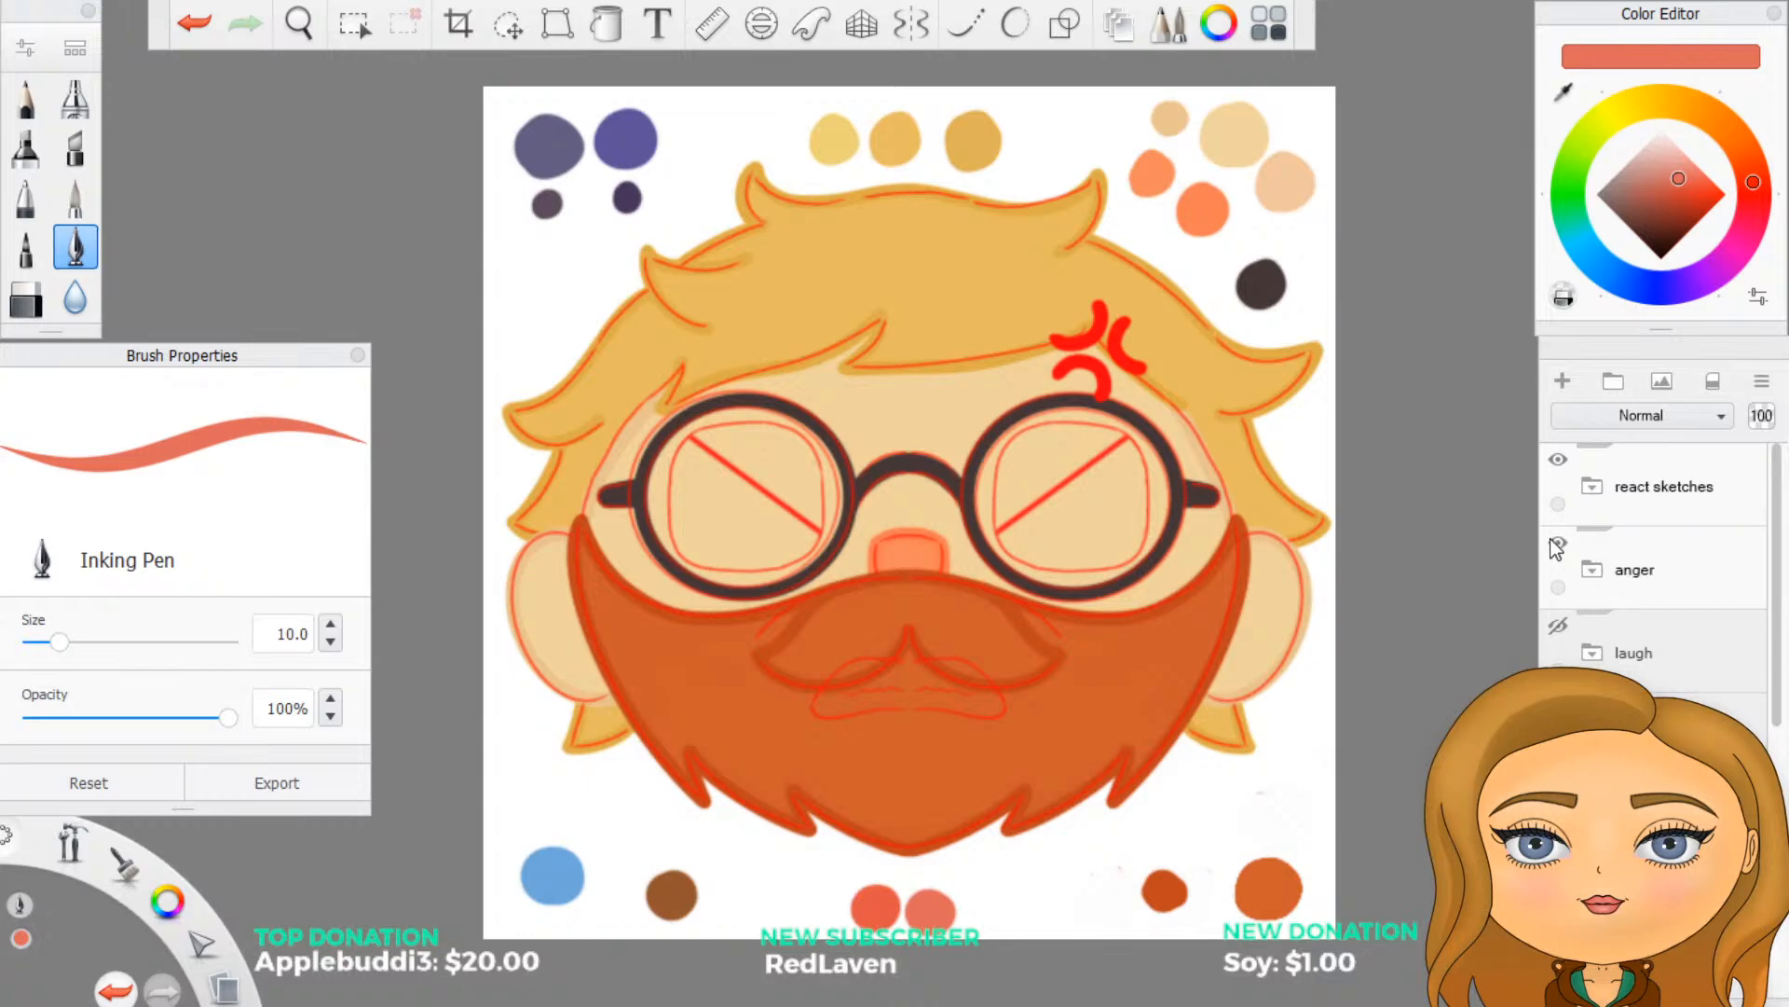
click(1562, 543)
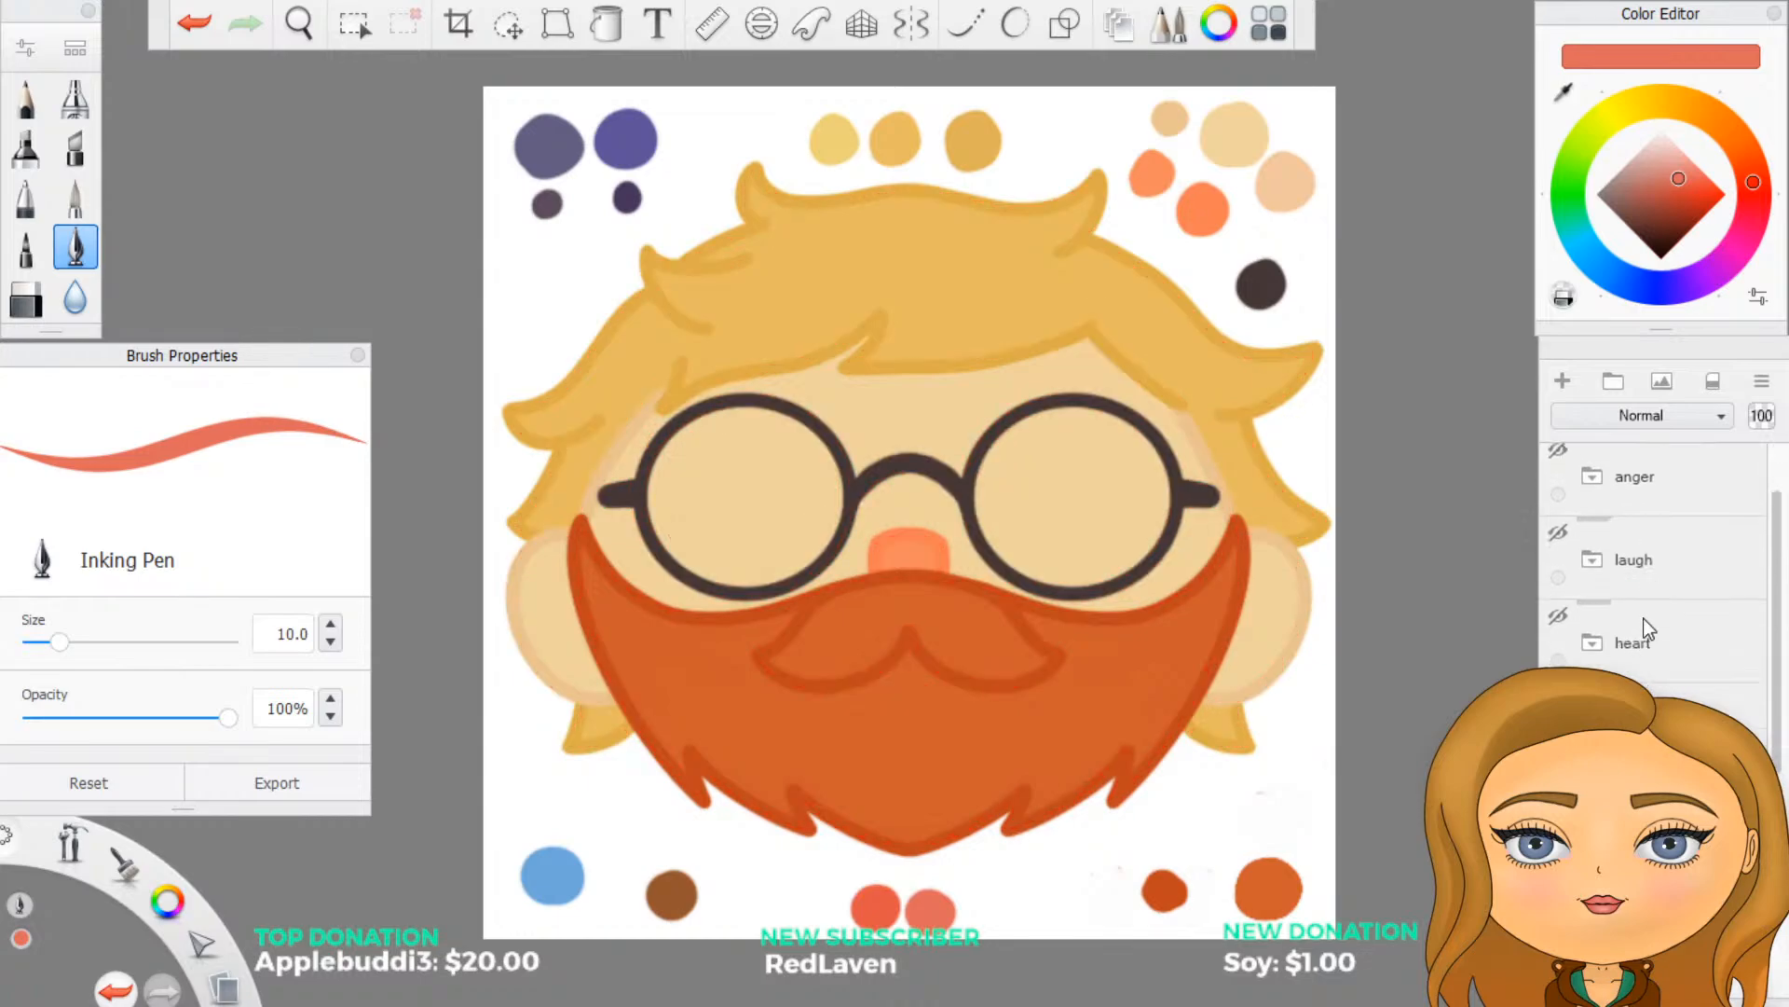
- Preview the heart, cry, shock and hype sketches one at a time over the base face, hiding each again
scroll(1642, 618, down, 1)
click(1558, 617)
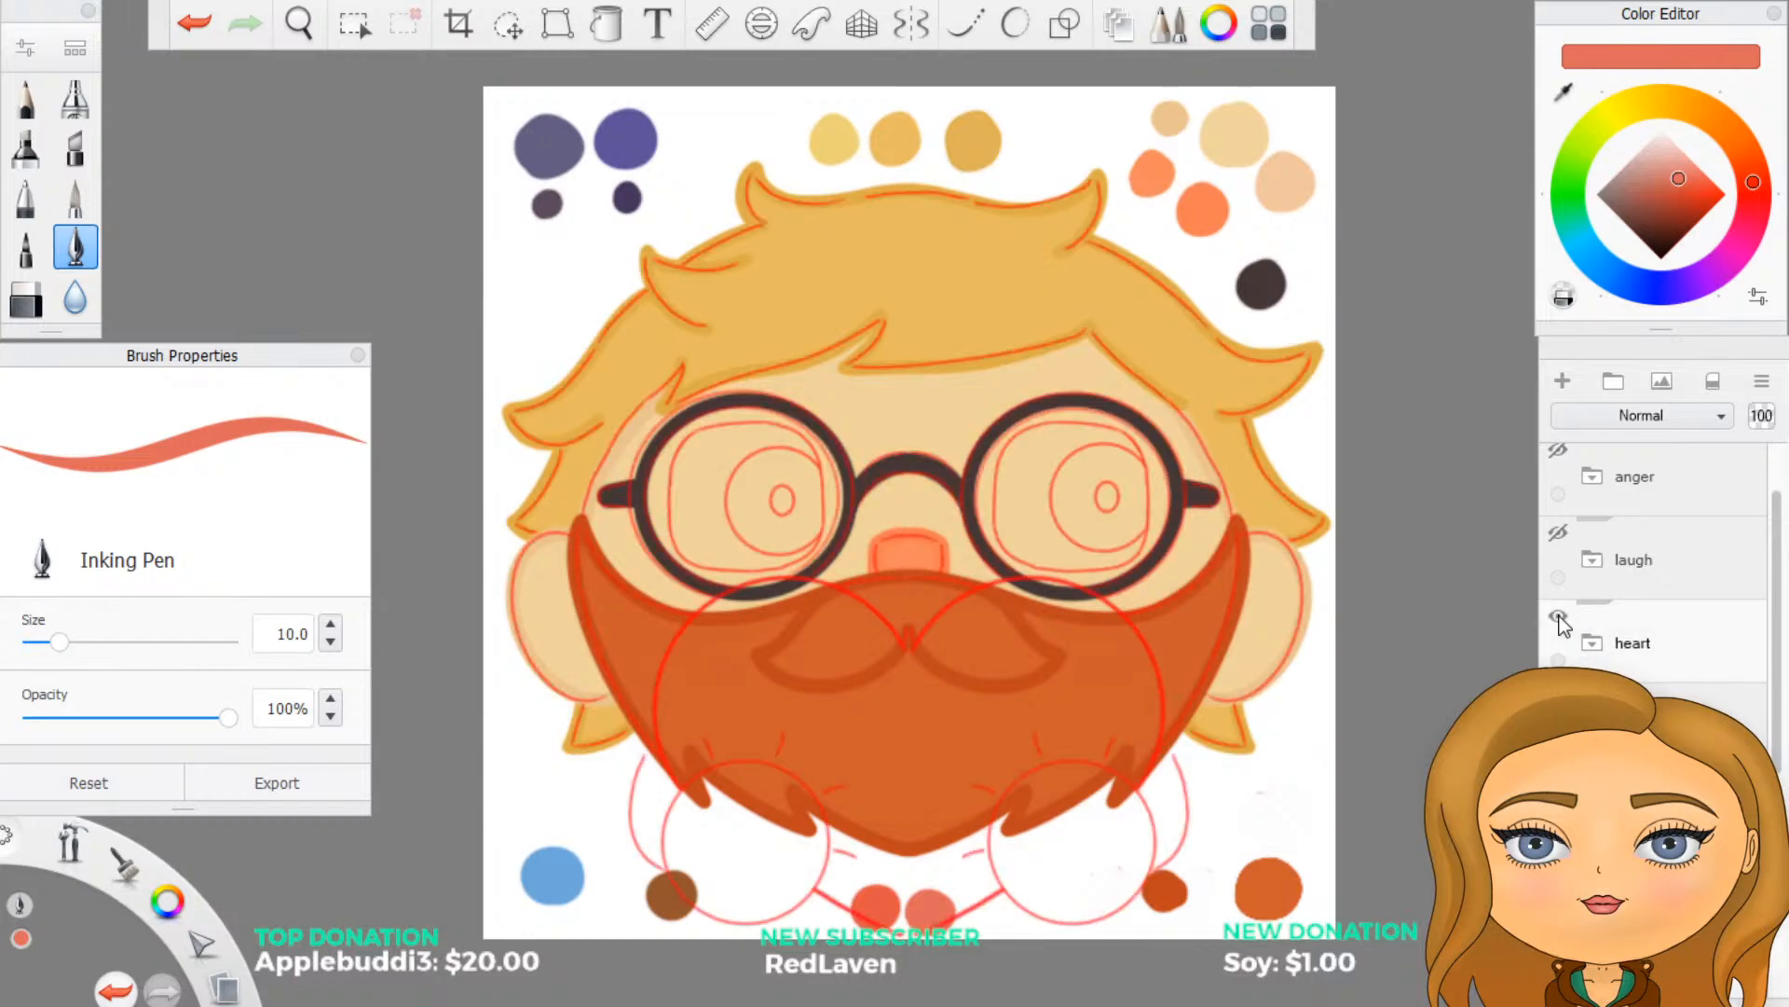
click(1559, 617)
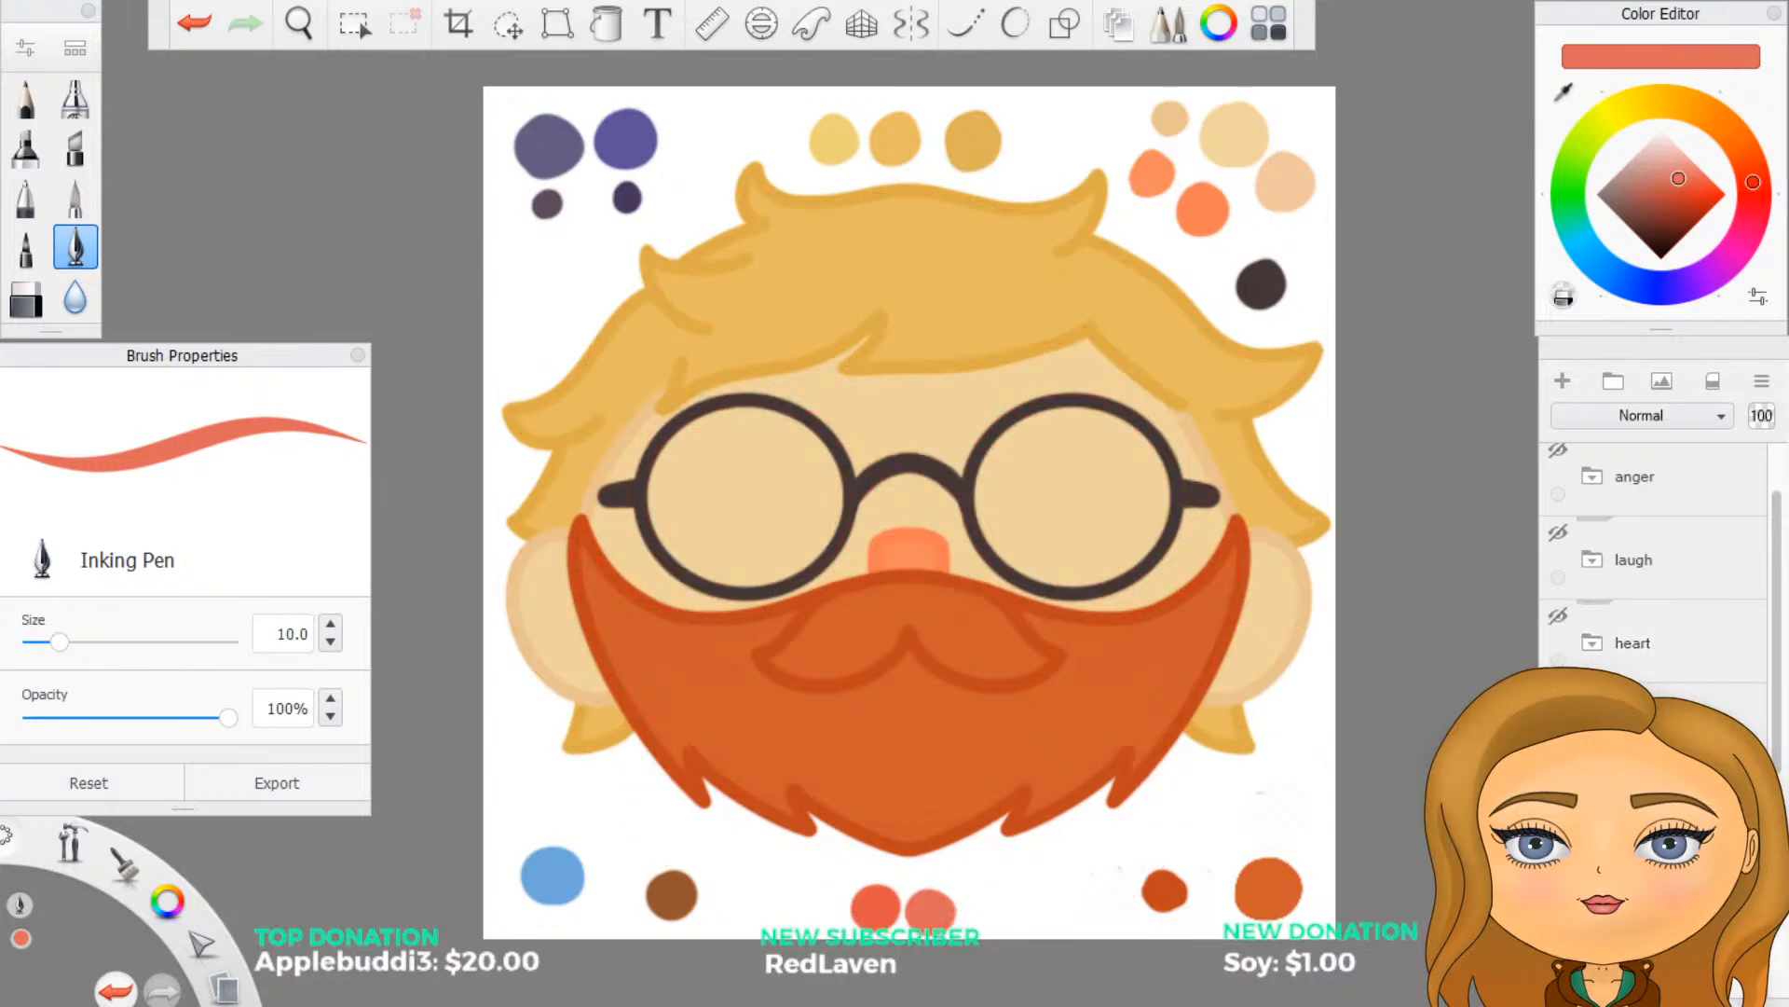
click(1560, 699)
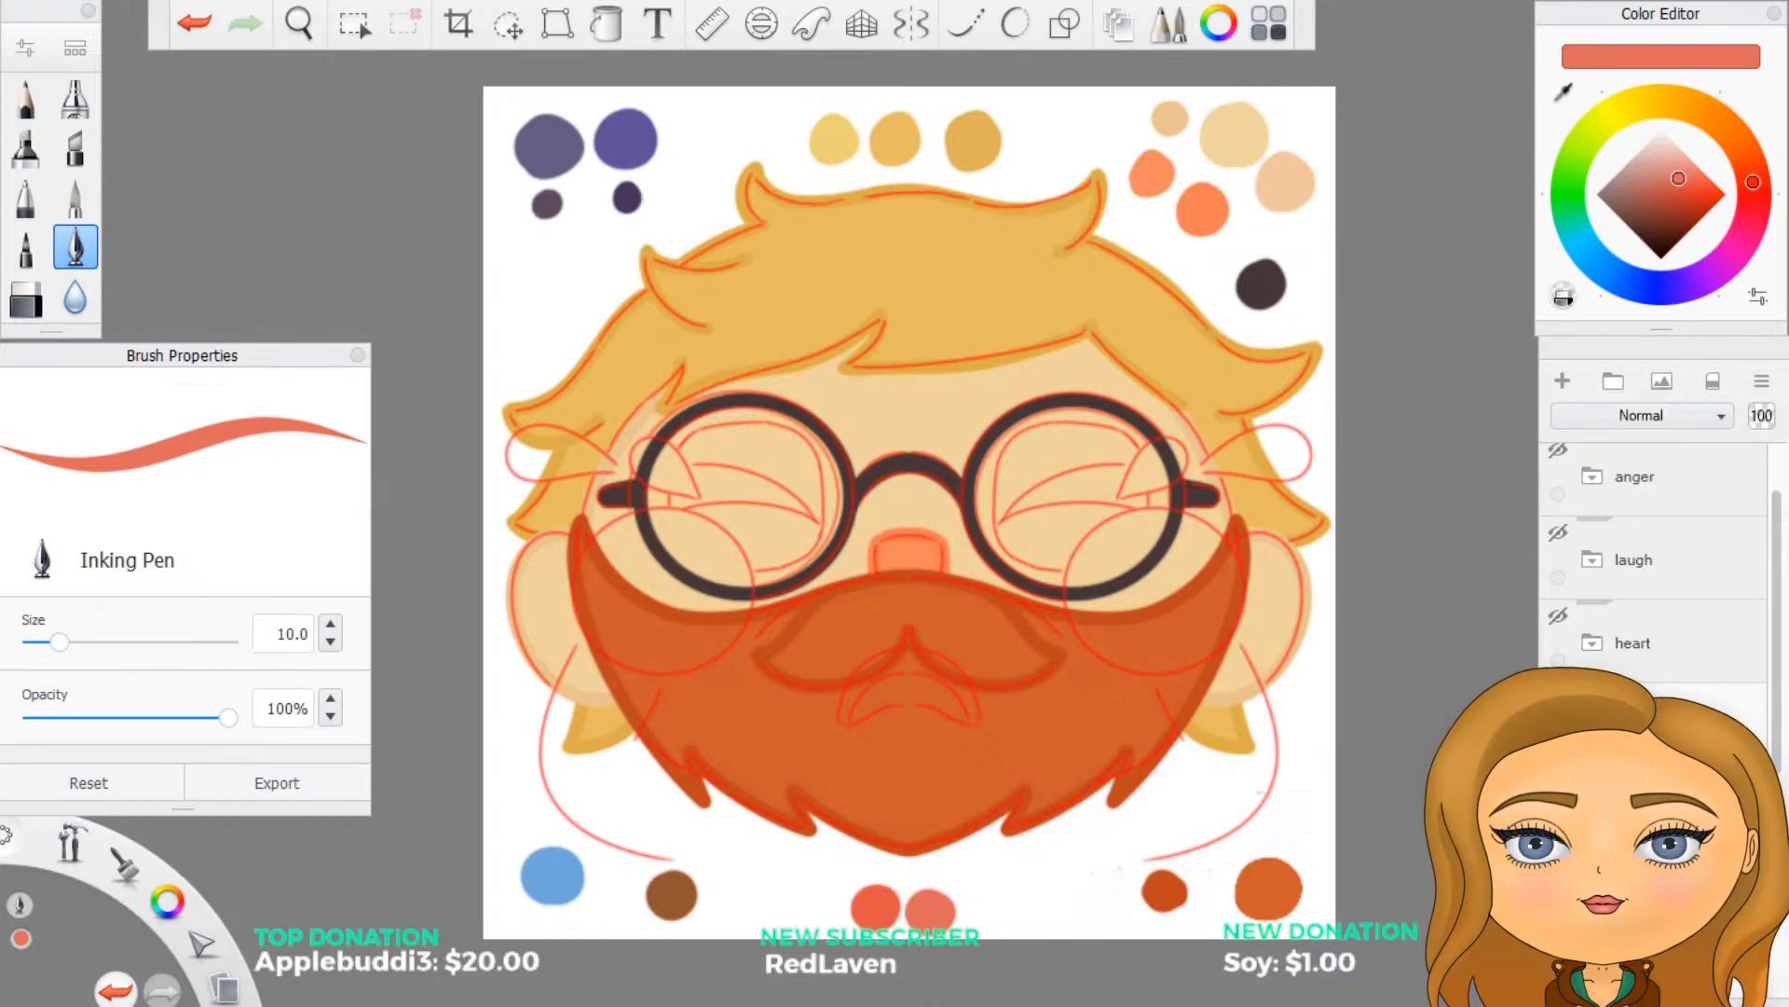
click(1559, 699)
click(1559, 782)
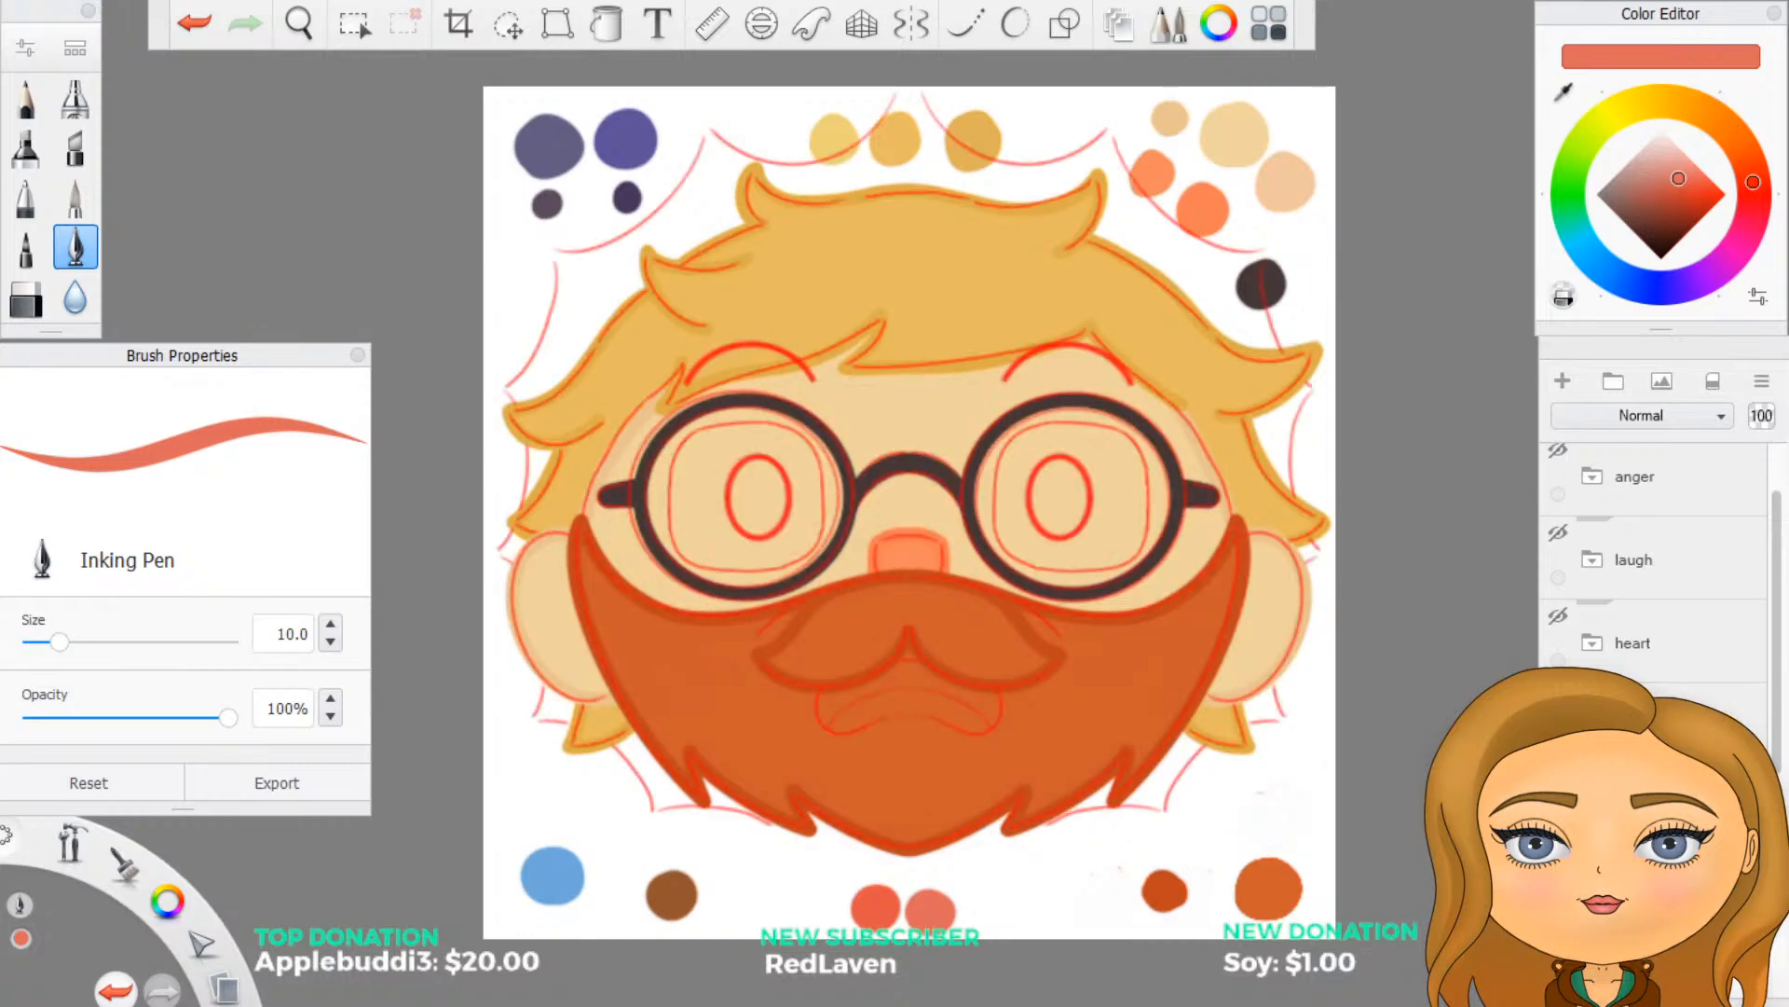
click(1559, 782)
click(1559, 865)
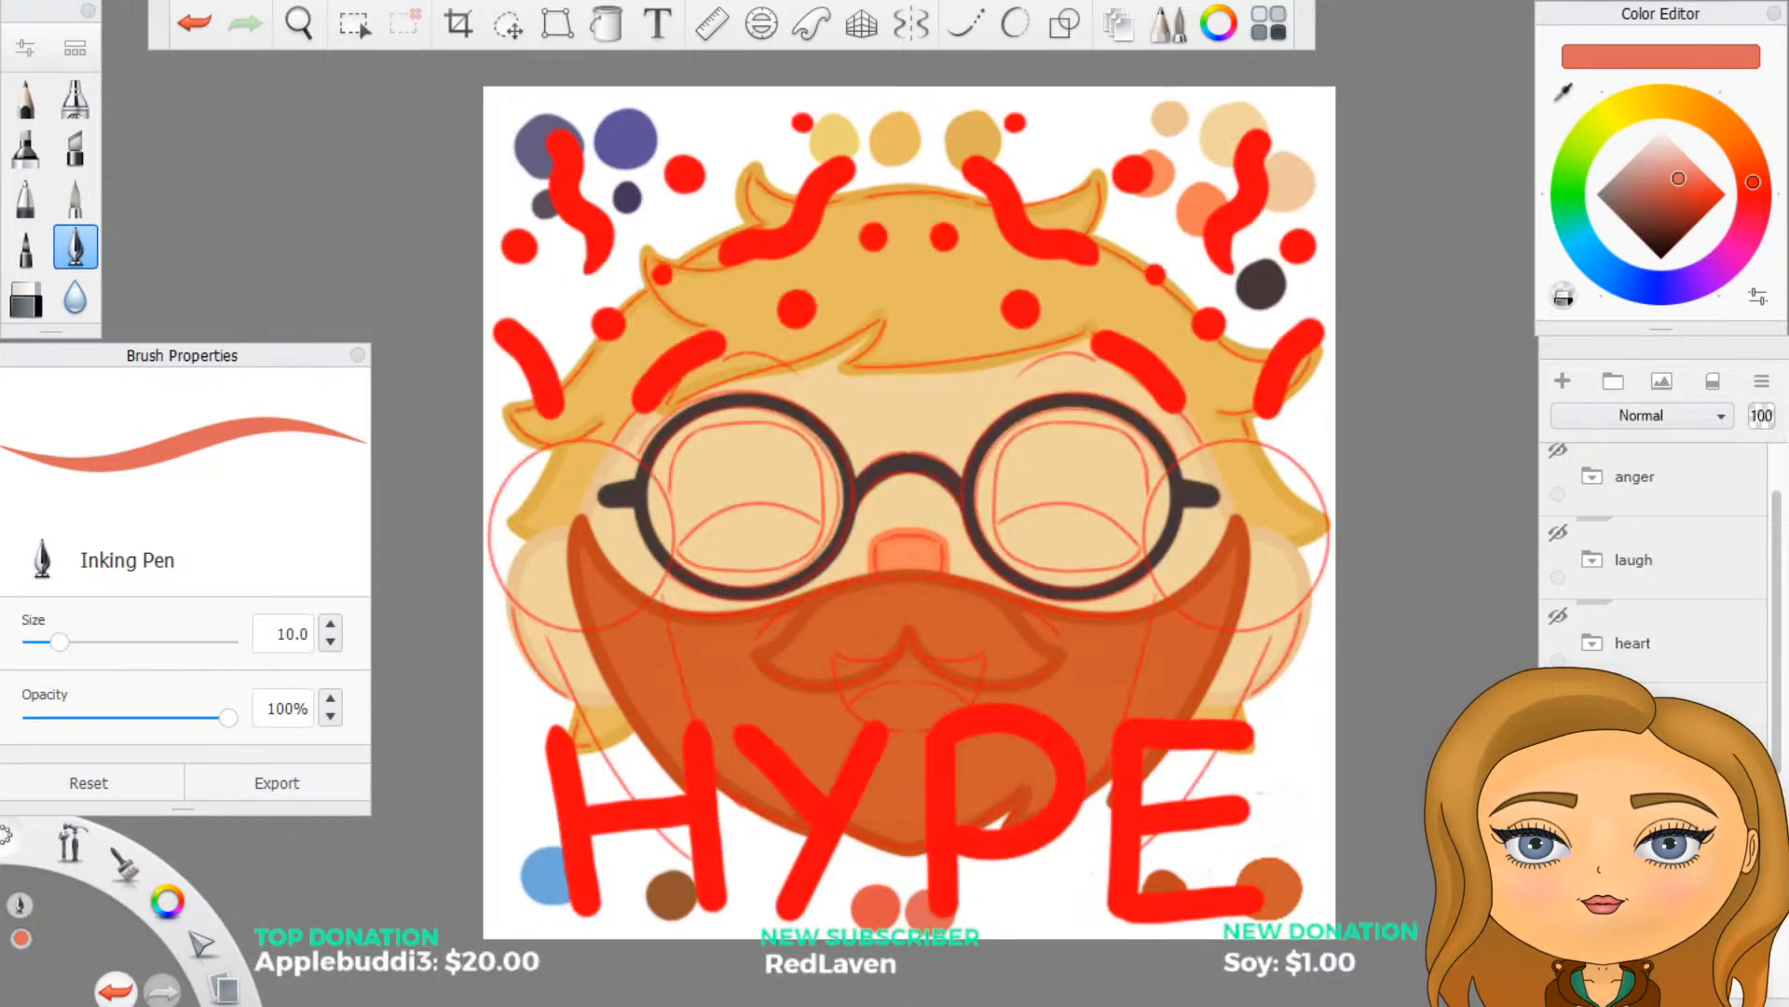
scroll(1654, 559, down, 1)
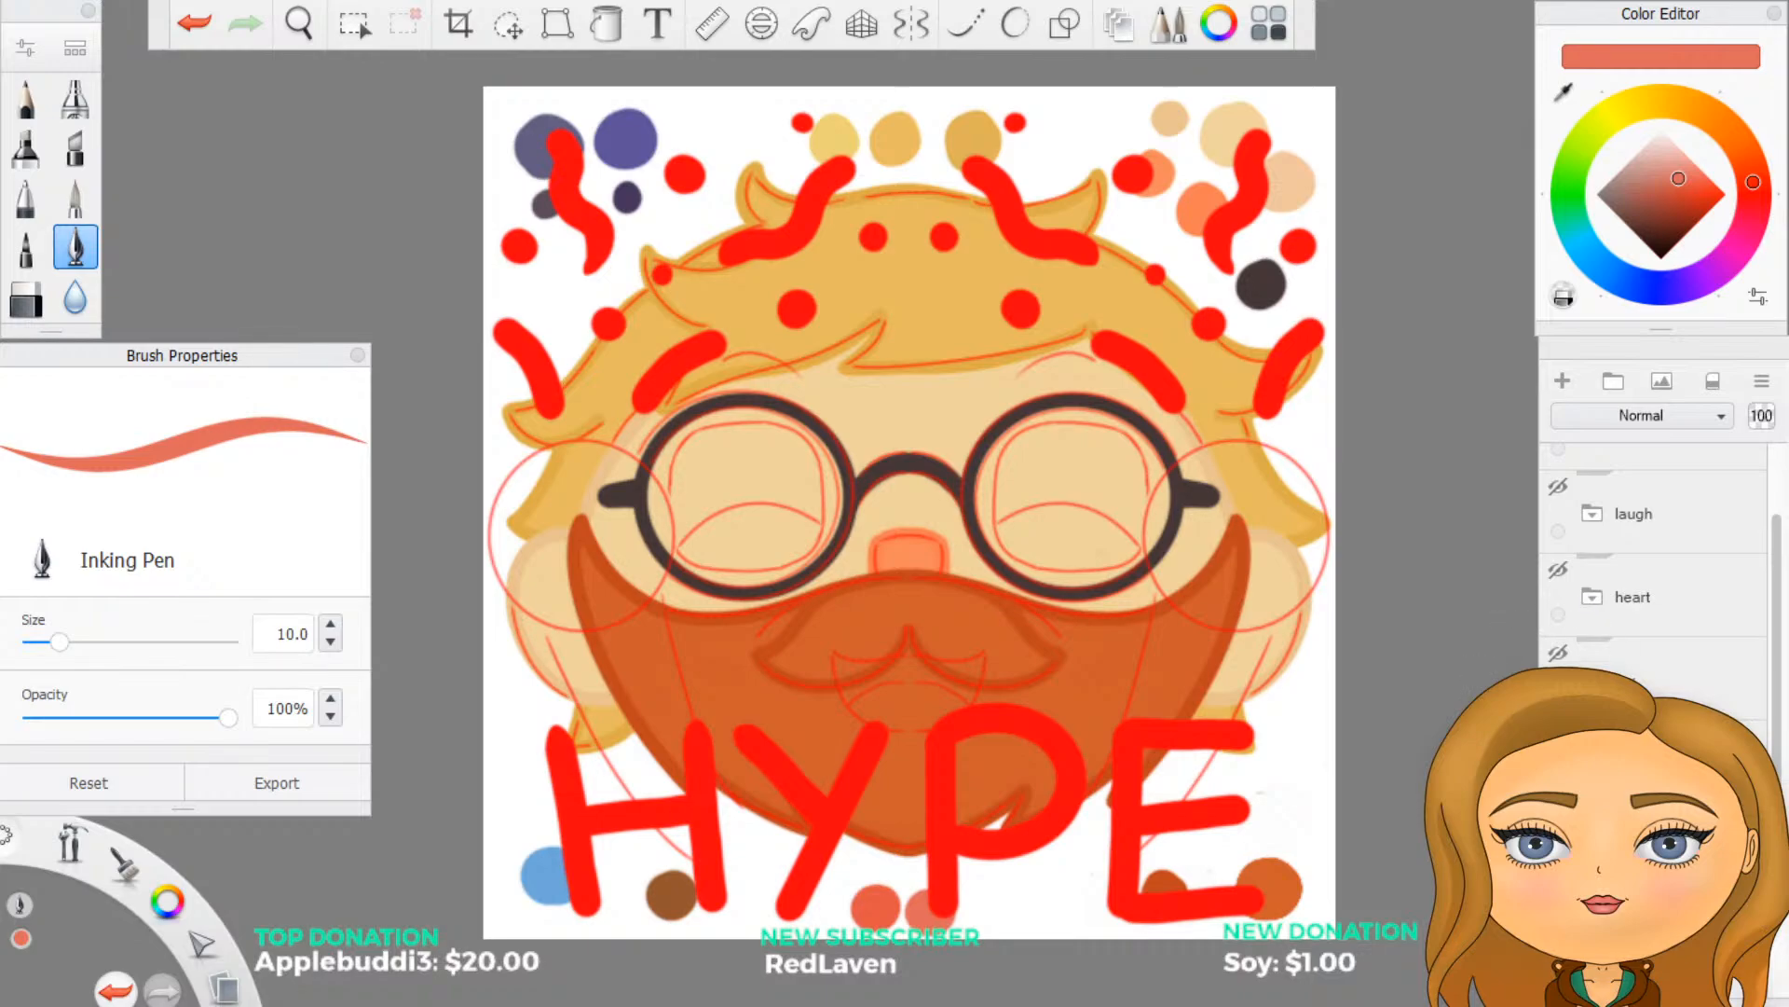
click(1559, 736)
scroll(1576, 717, up, 3)
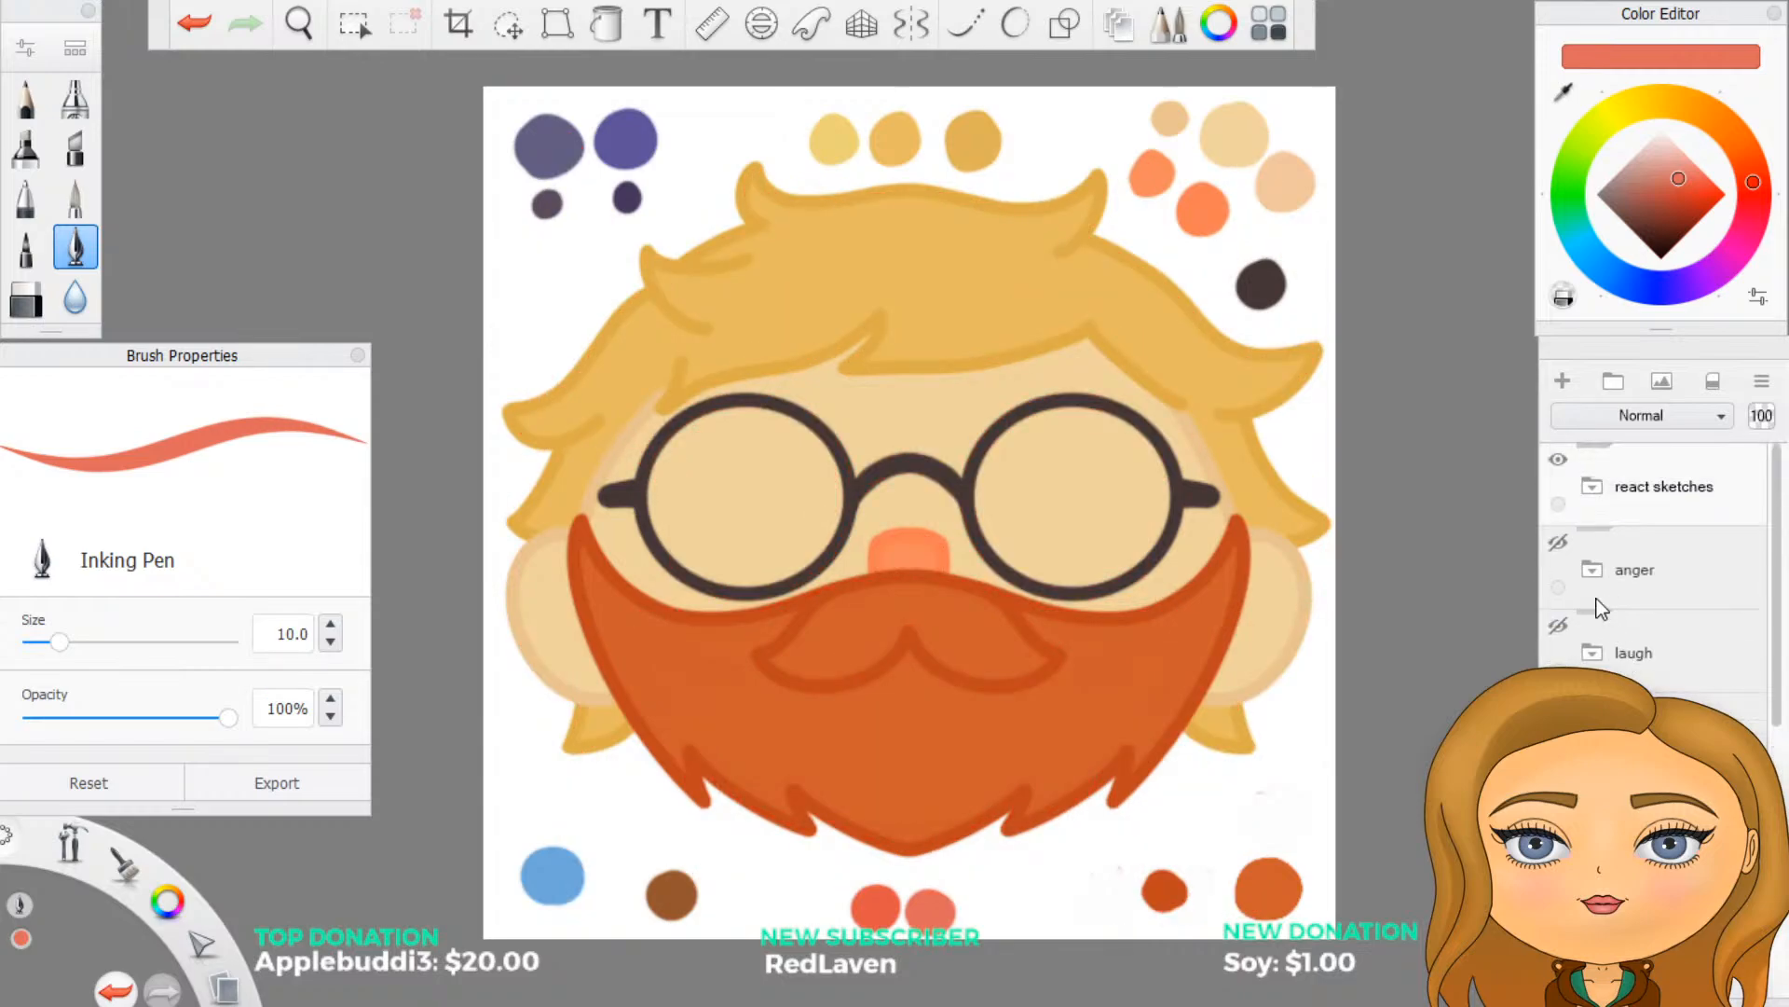
- Show the anger folder and expand it to reach its sketch layers
click(1558, 542)
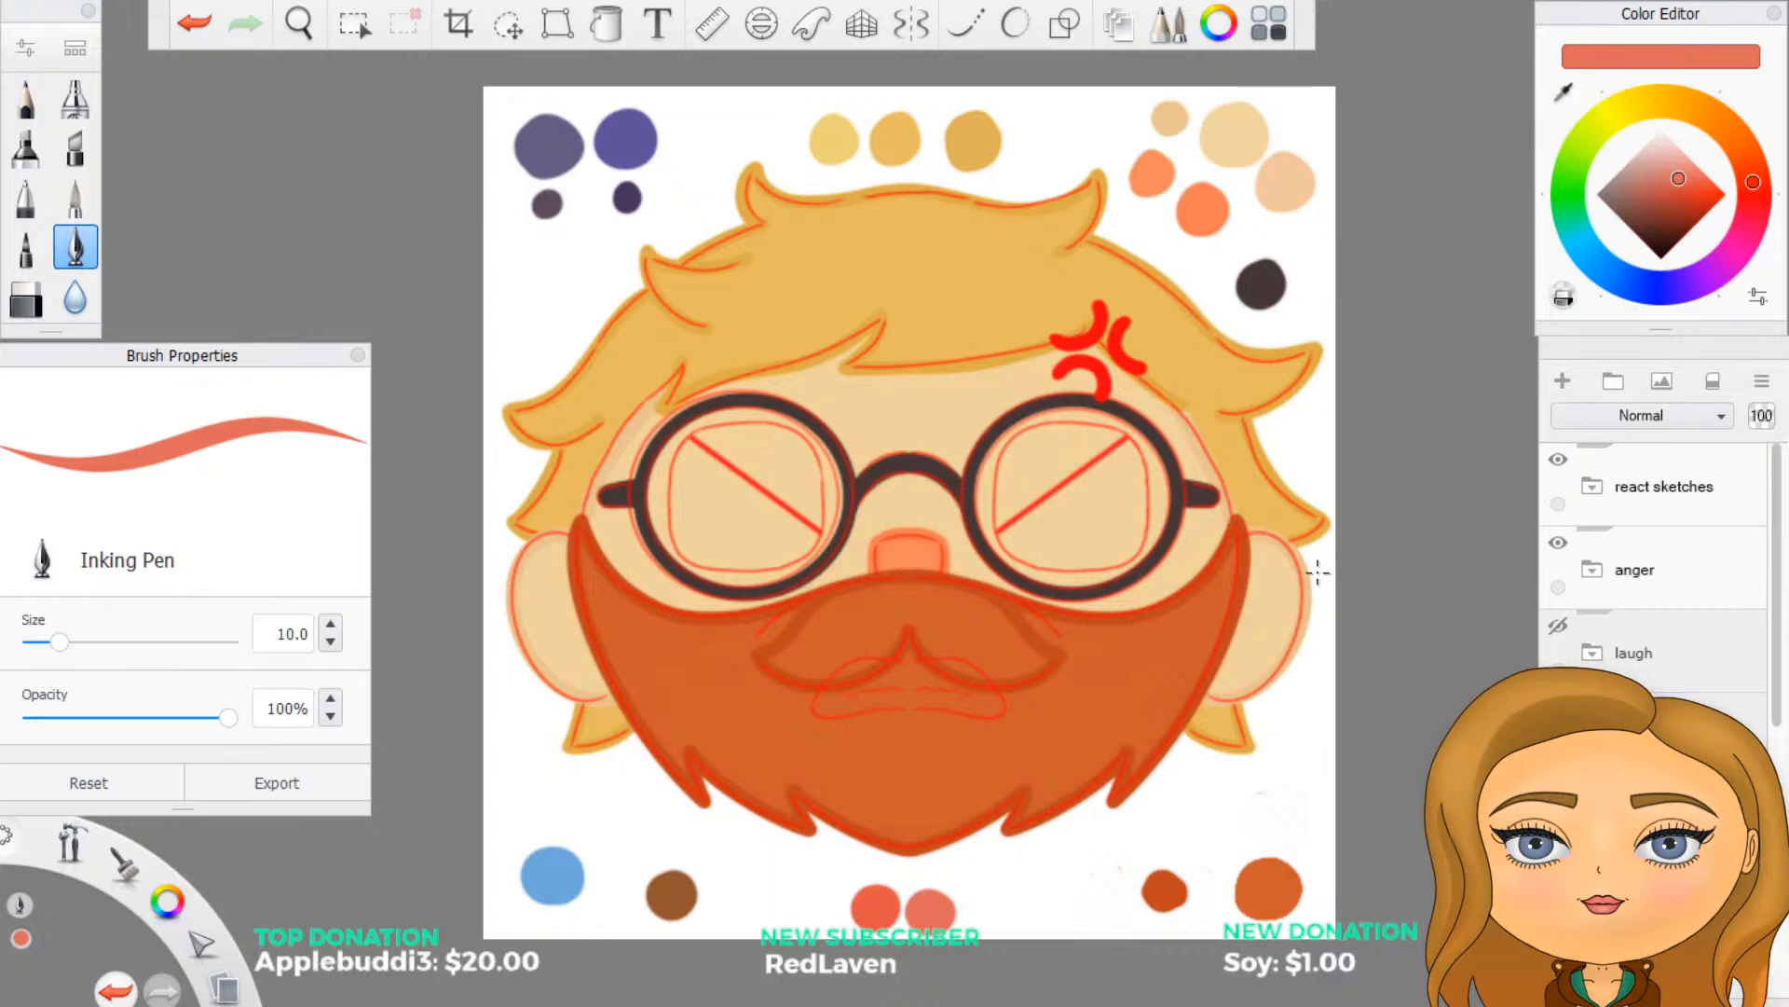
click(1584, 576)
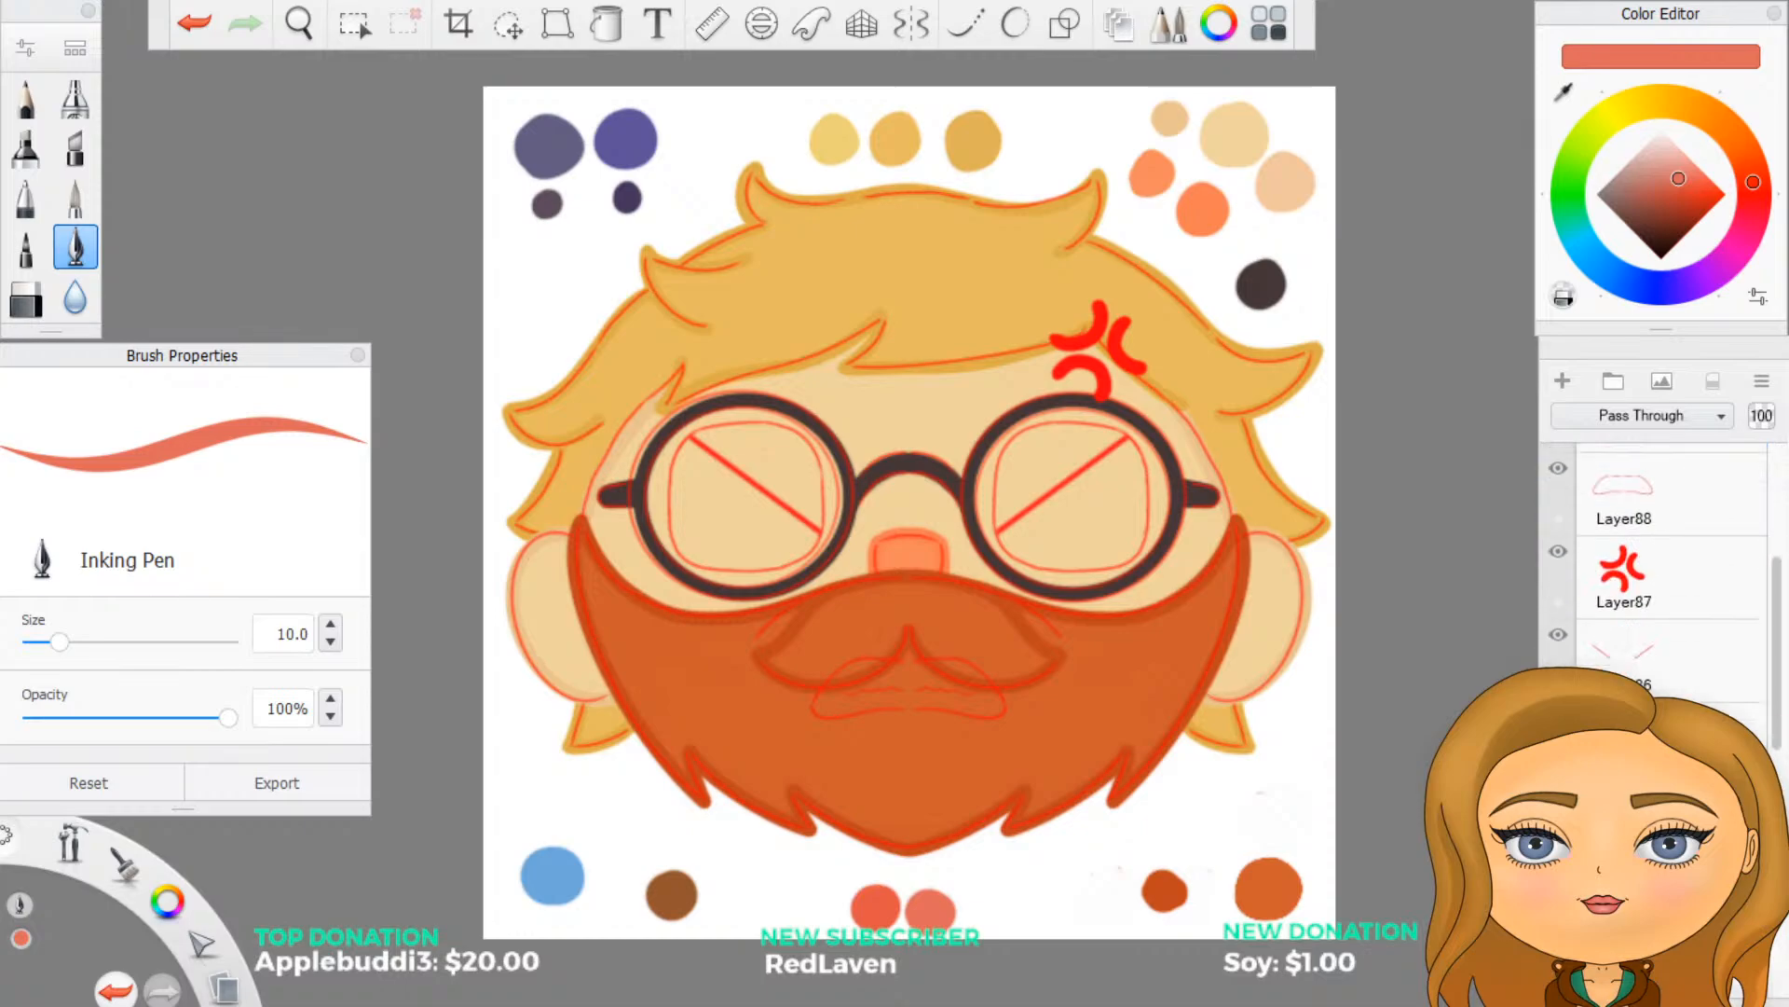
scroll(1659, 570, up, 4)
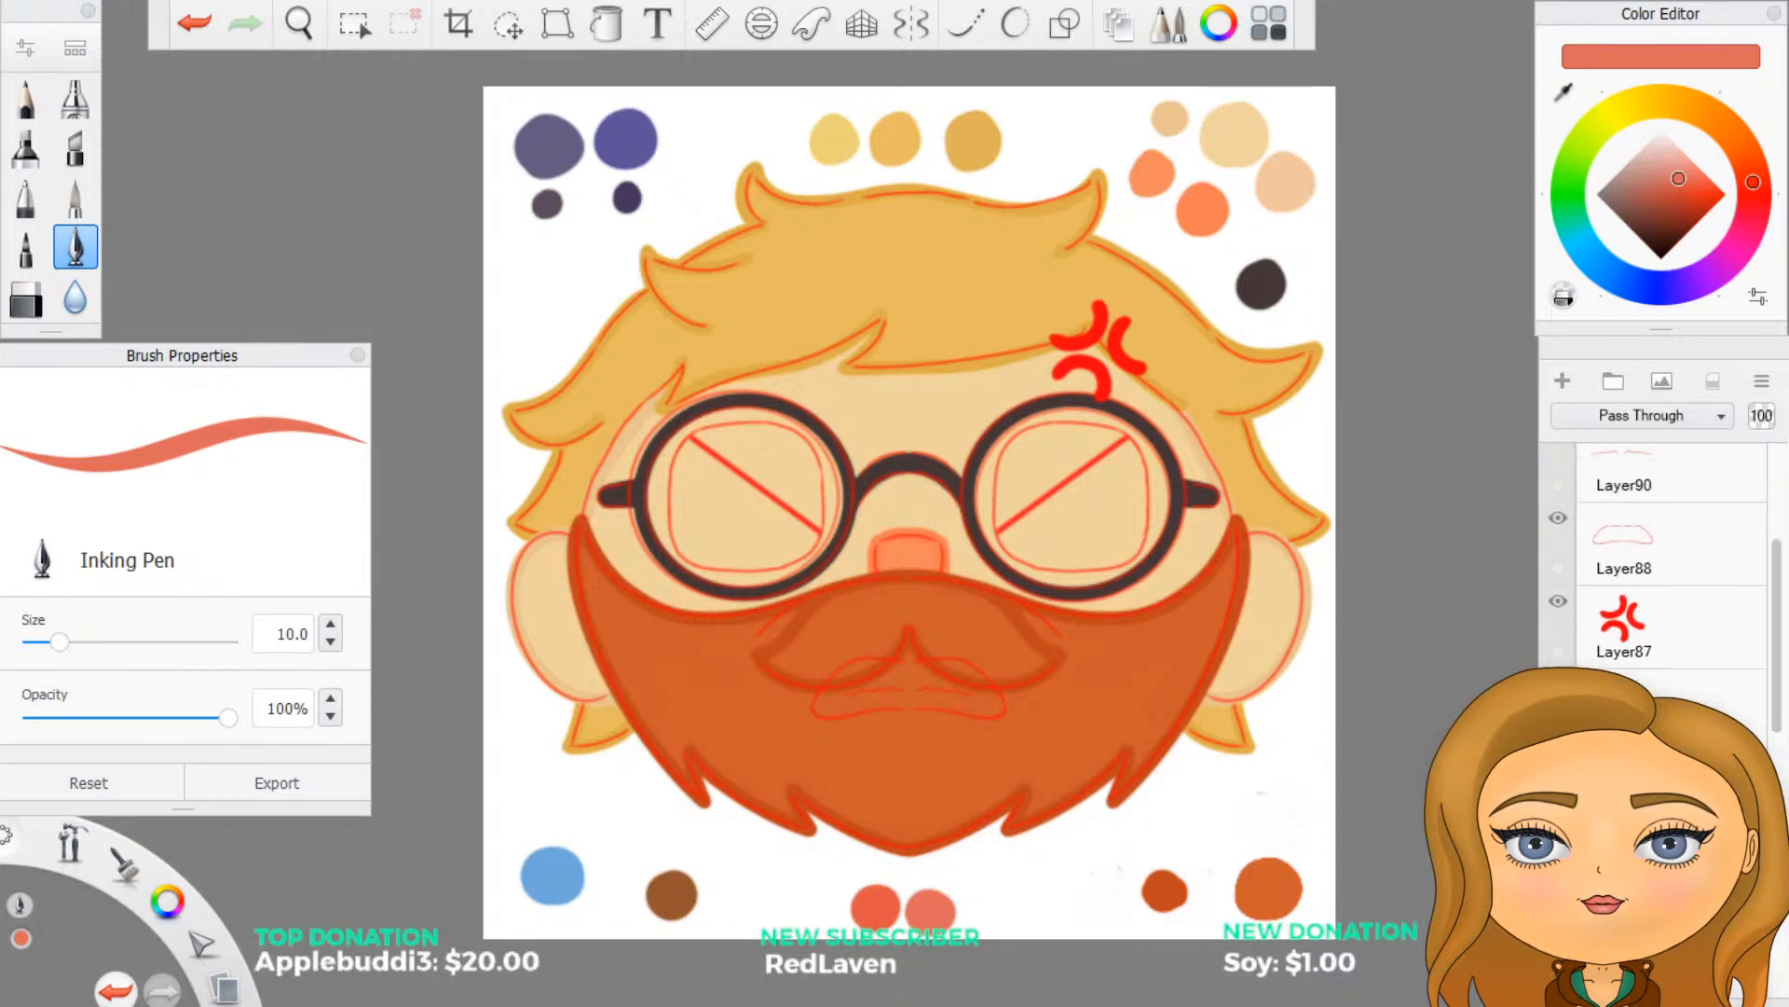
- Try to merge Layer90 downward inside the anger folder and undo the merge
click(1663, 605)
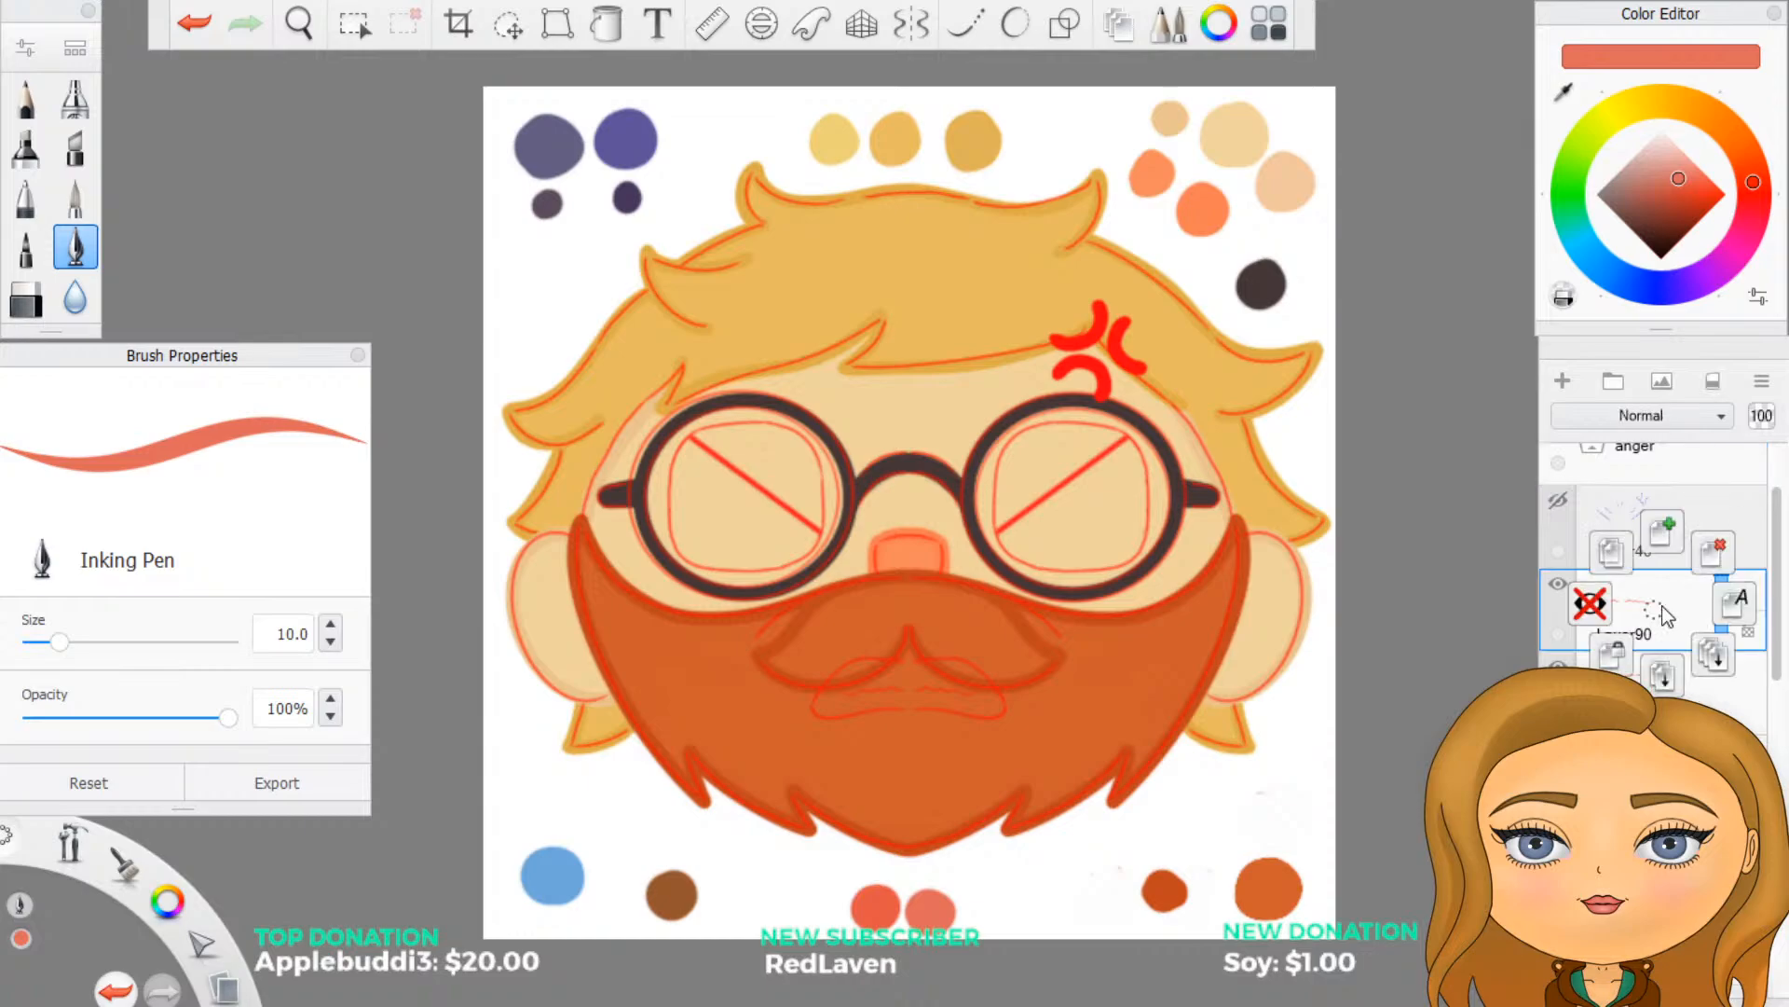
drag(1658, 601, 1669, 645)
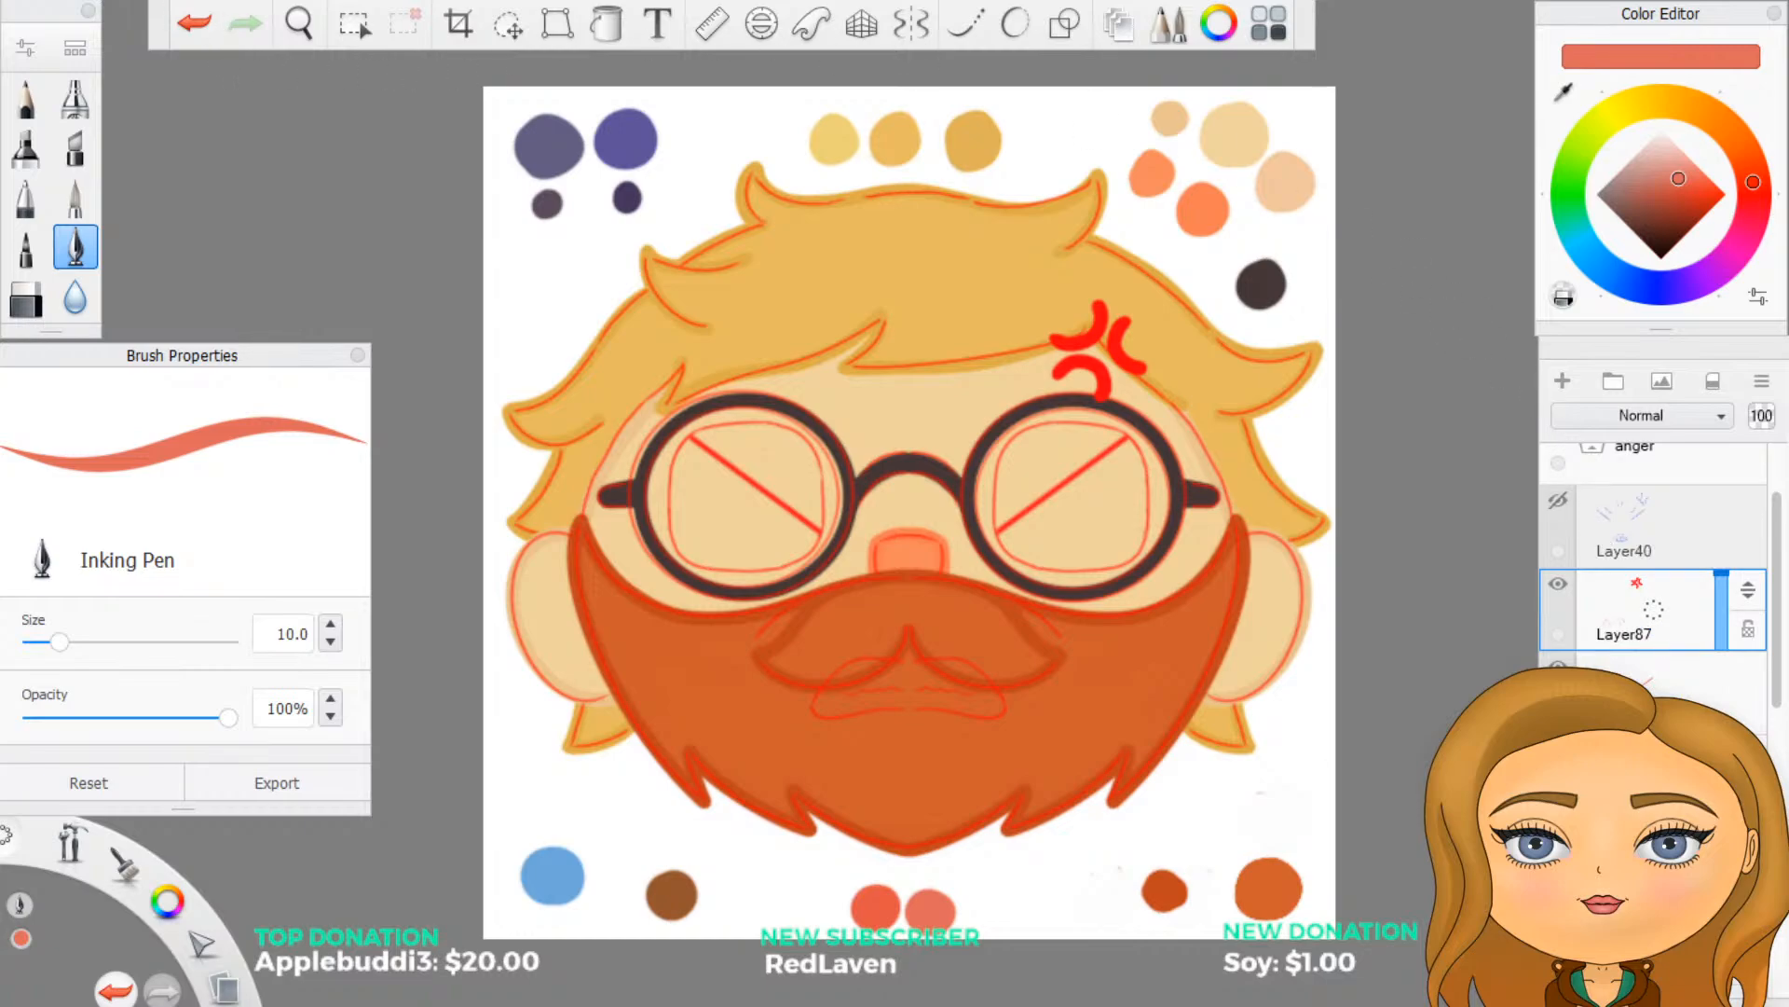
click(189, 26)
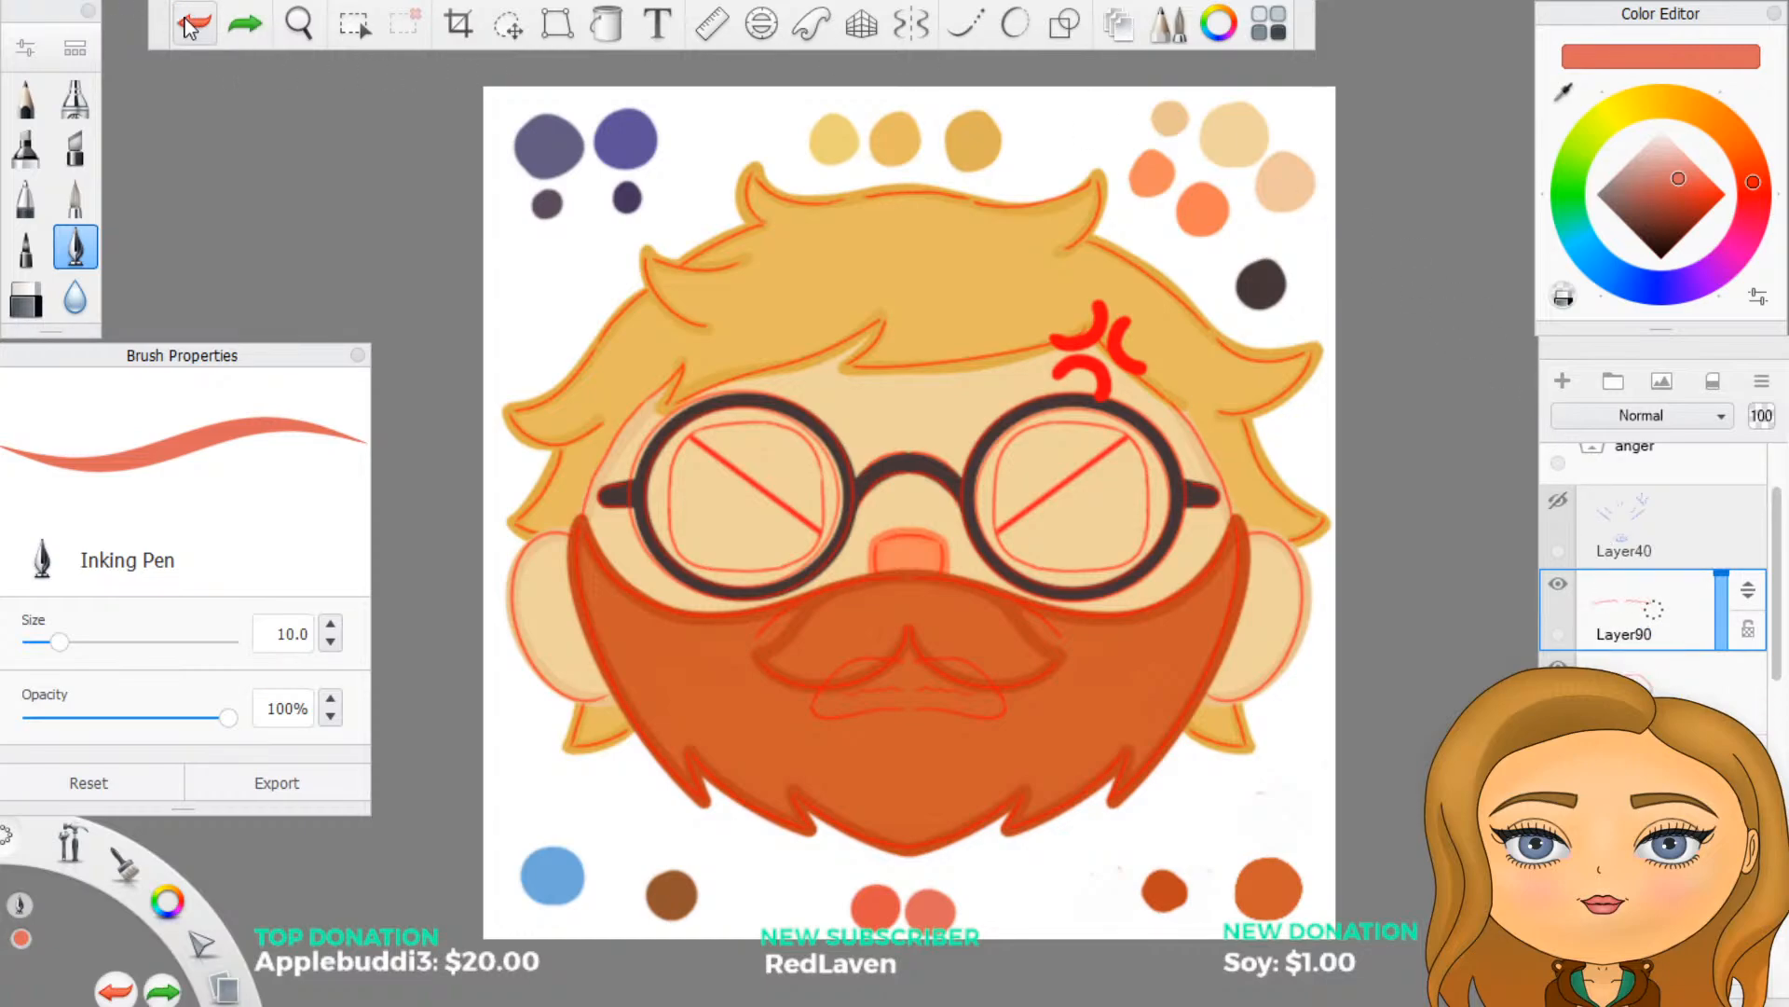
- Create a layer group above Layer90 in the anger folder and name it redline
click(189, 26)
click(1654, 636)
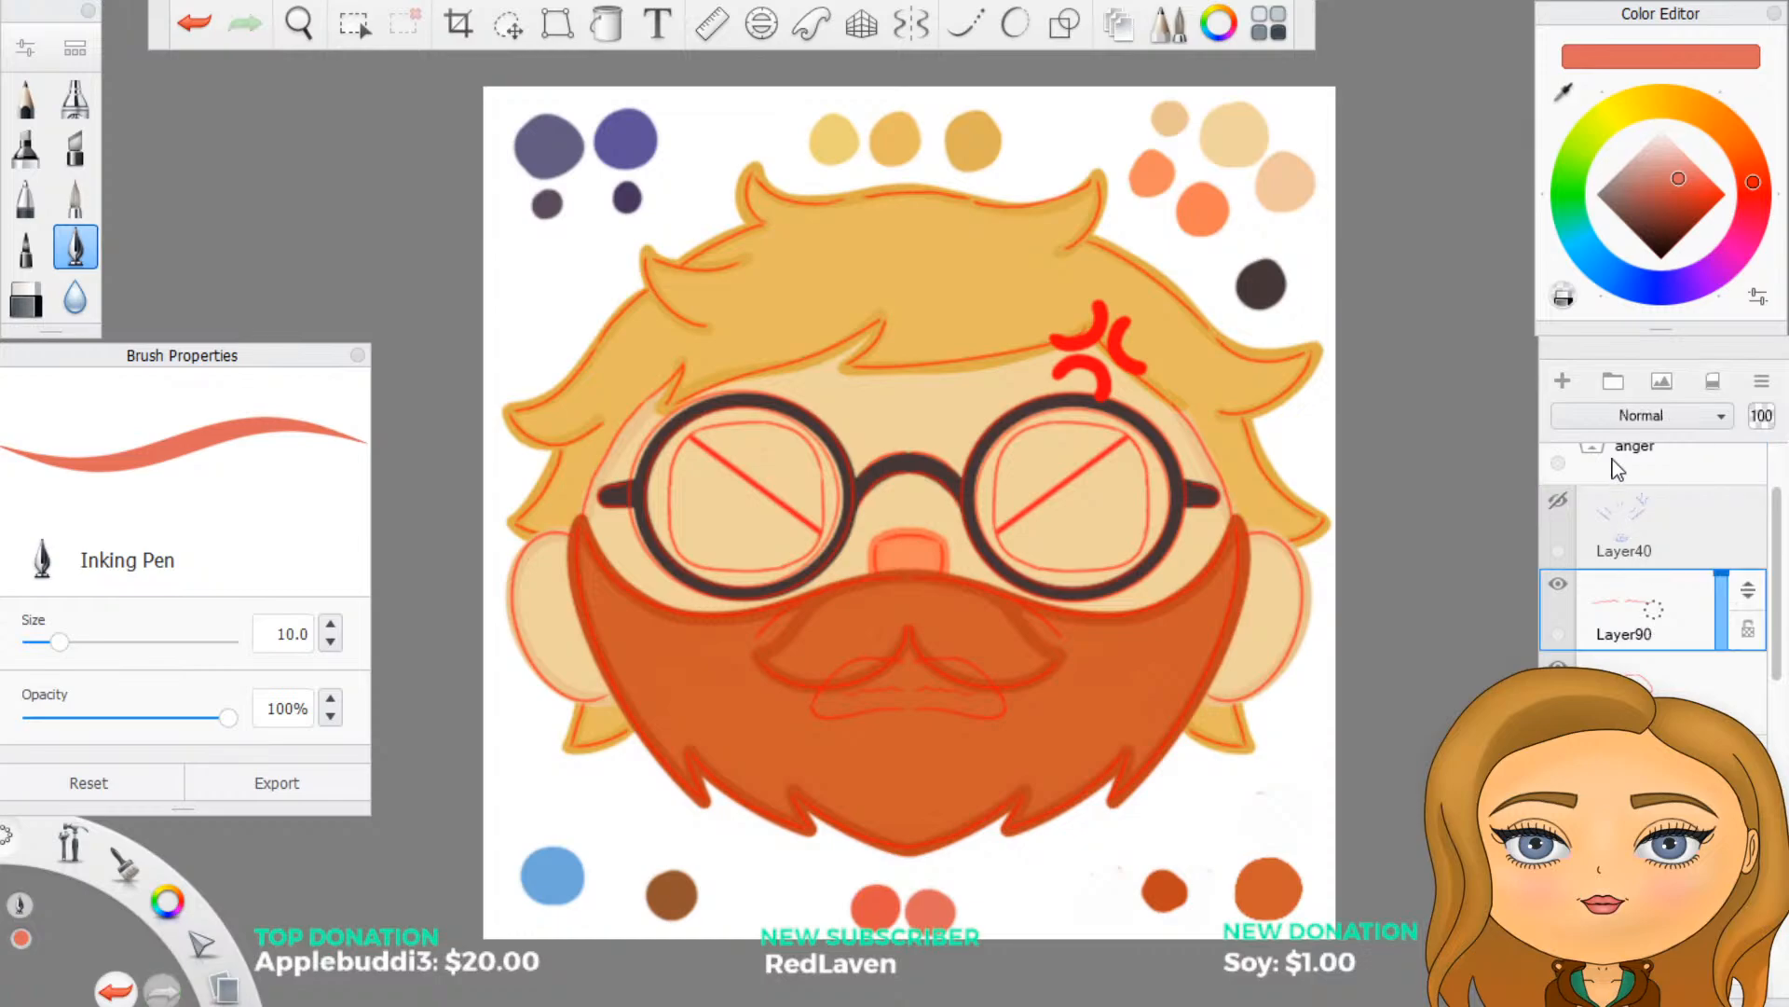
click(1614, 382)
click(1655, 626)
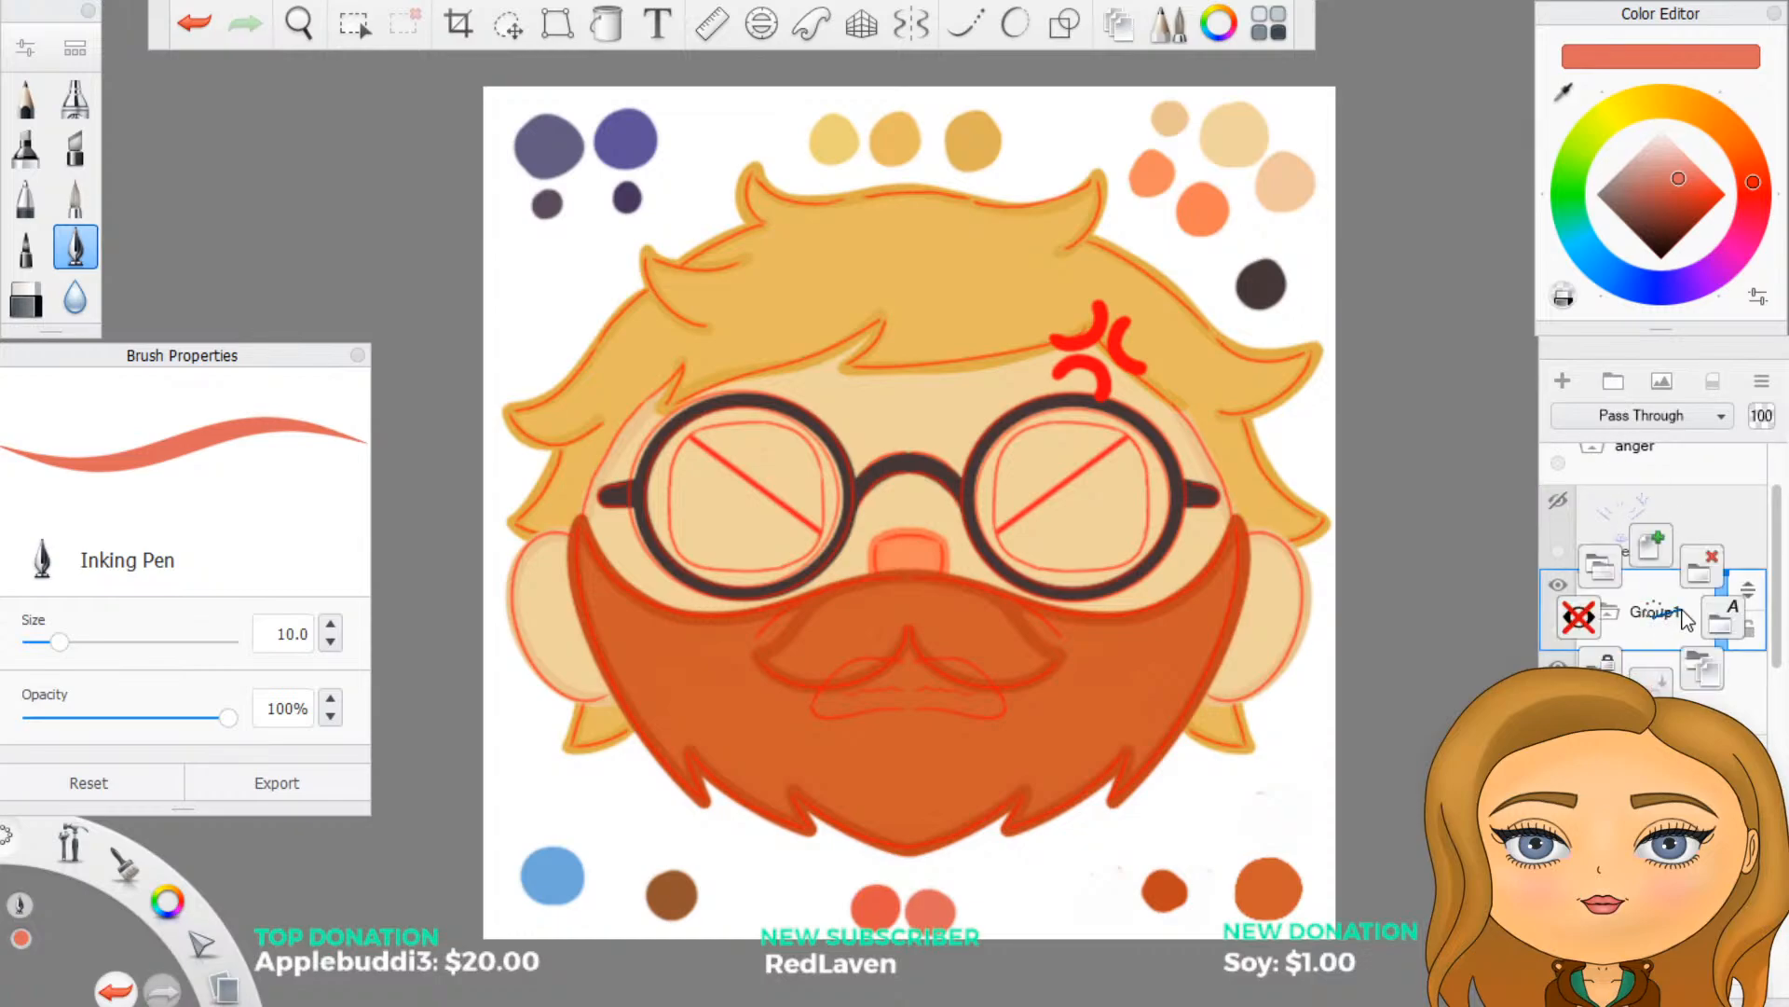
click(1701, 615)
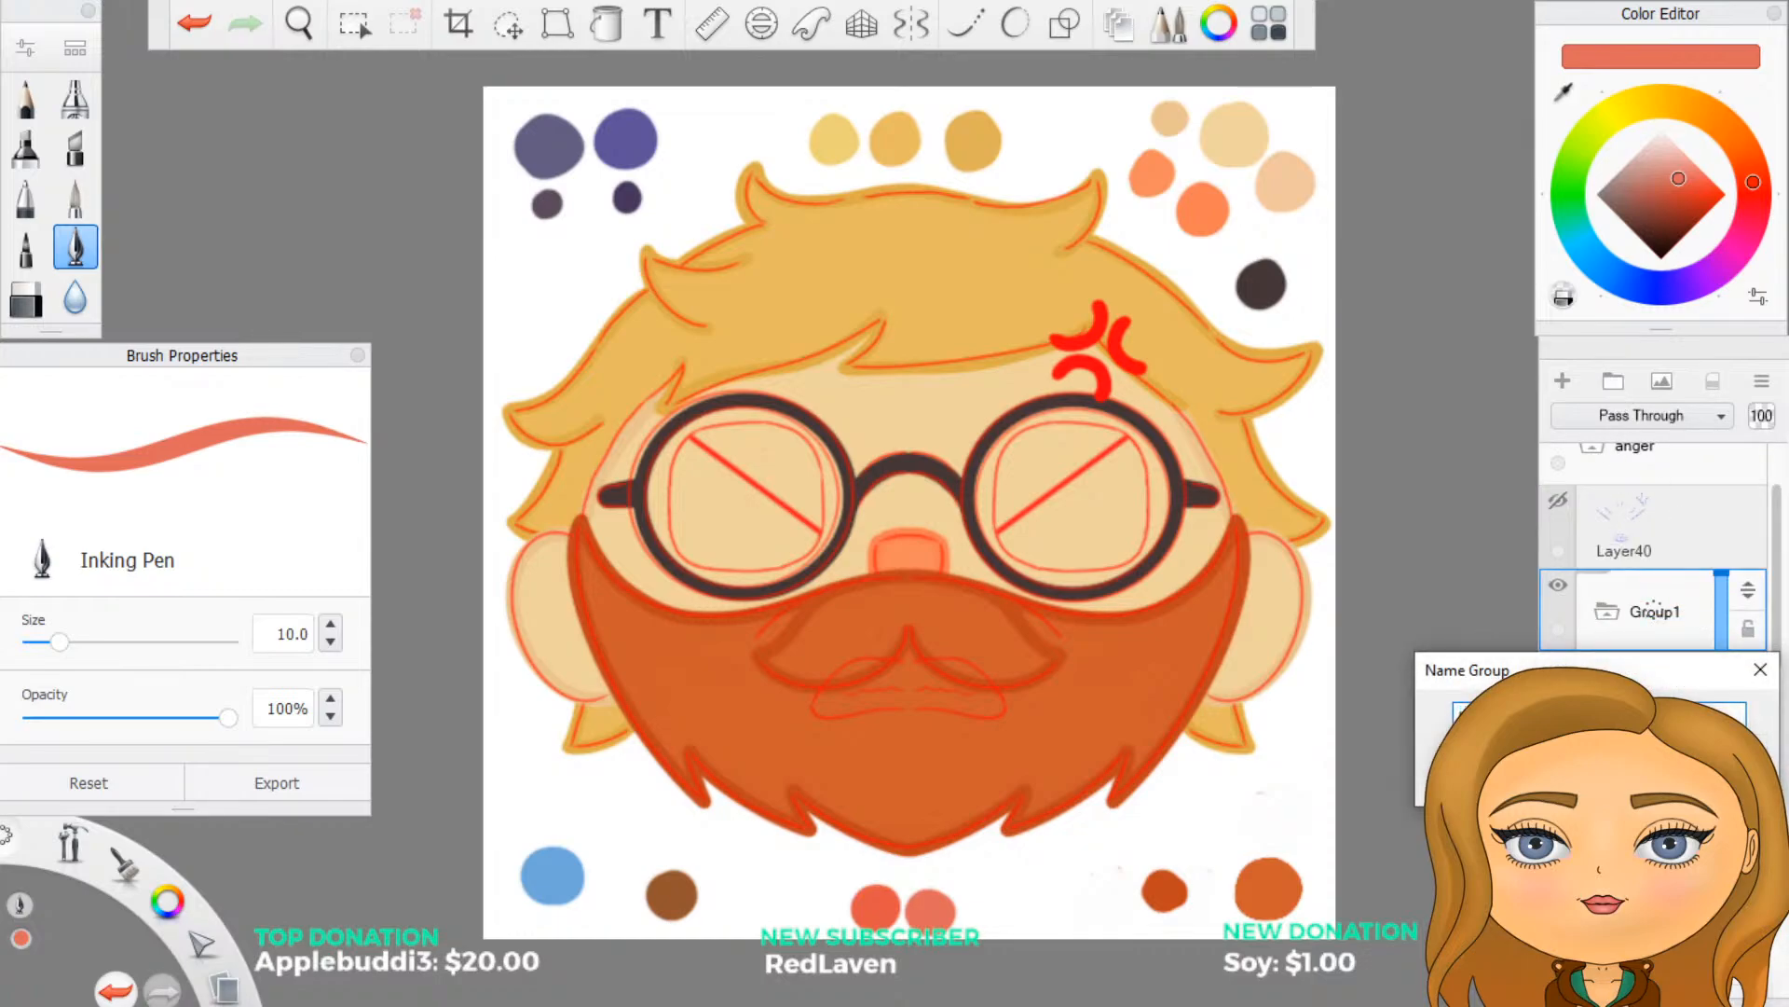
text(redline)
key(Return)
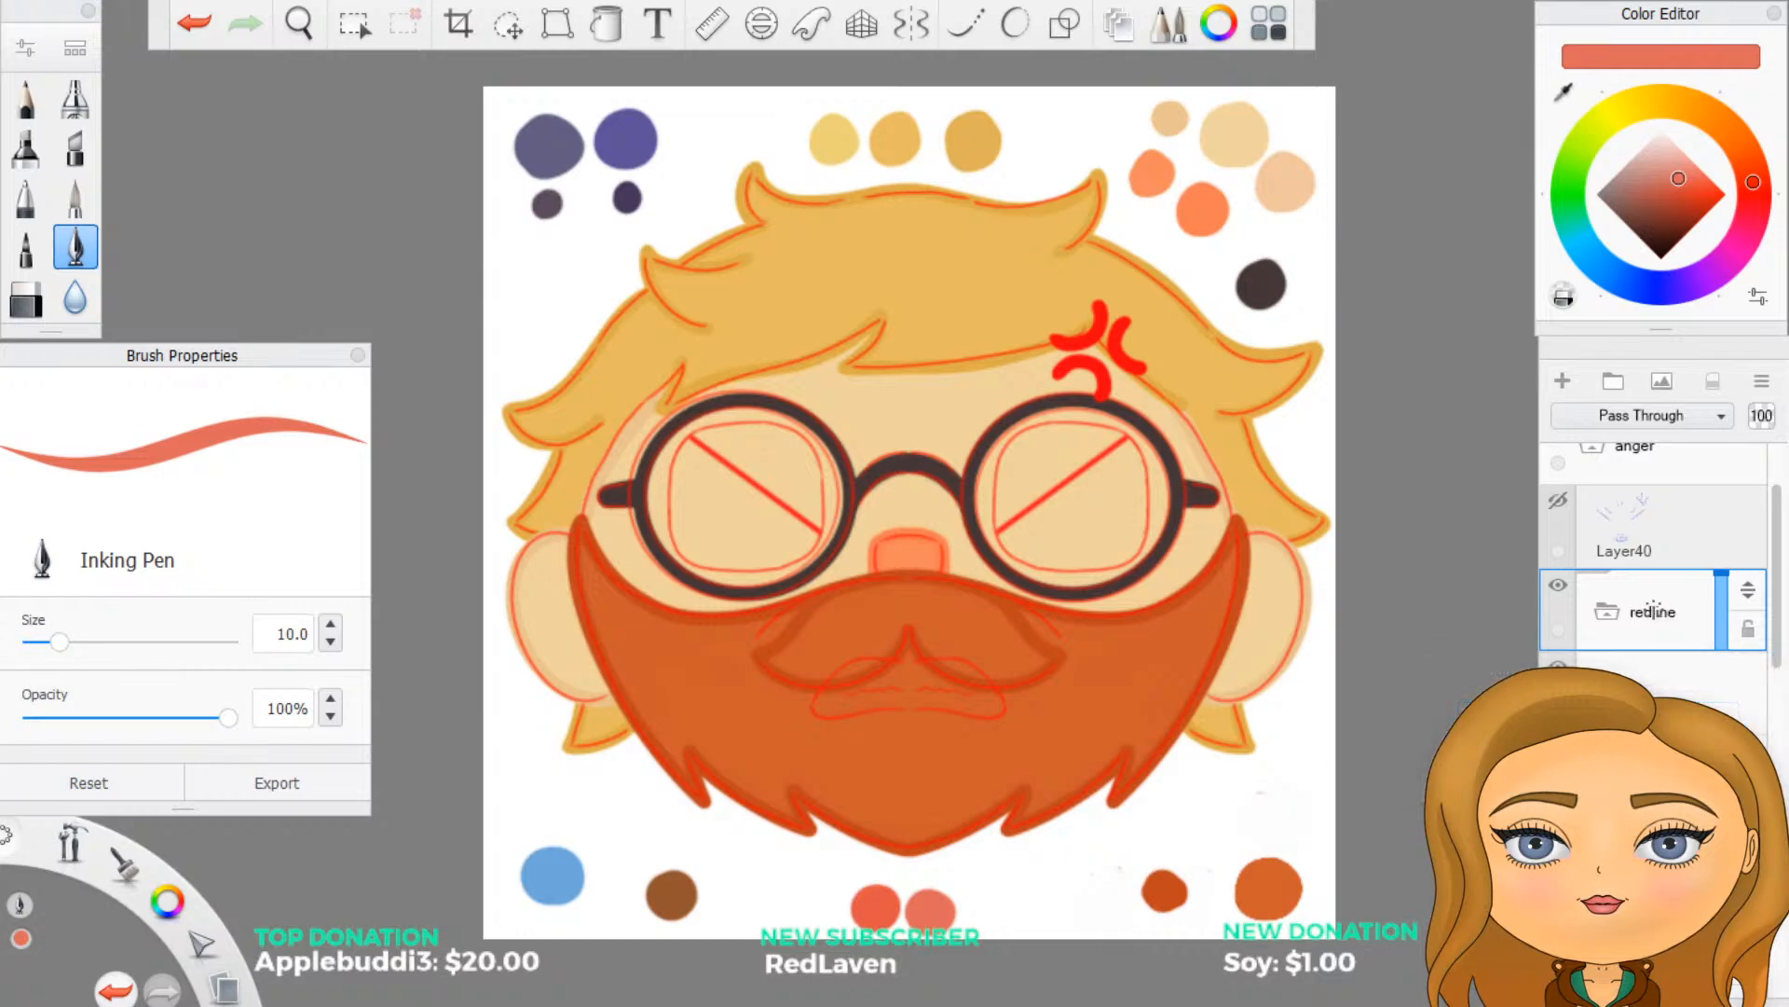
- Move the anger expression's red line layers, including Layer86, Layer87 and Layer88, into the redline group
click(1675, 682)
drag(1747, 674, 1749, 622)
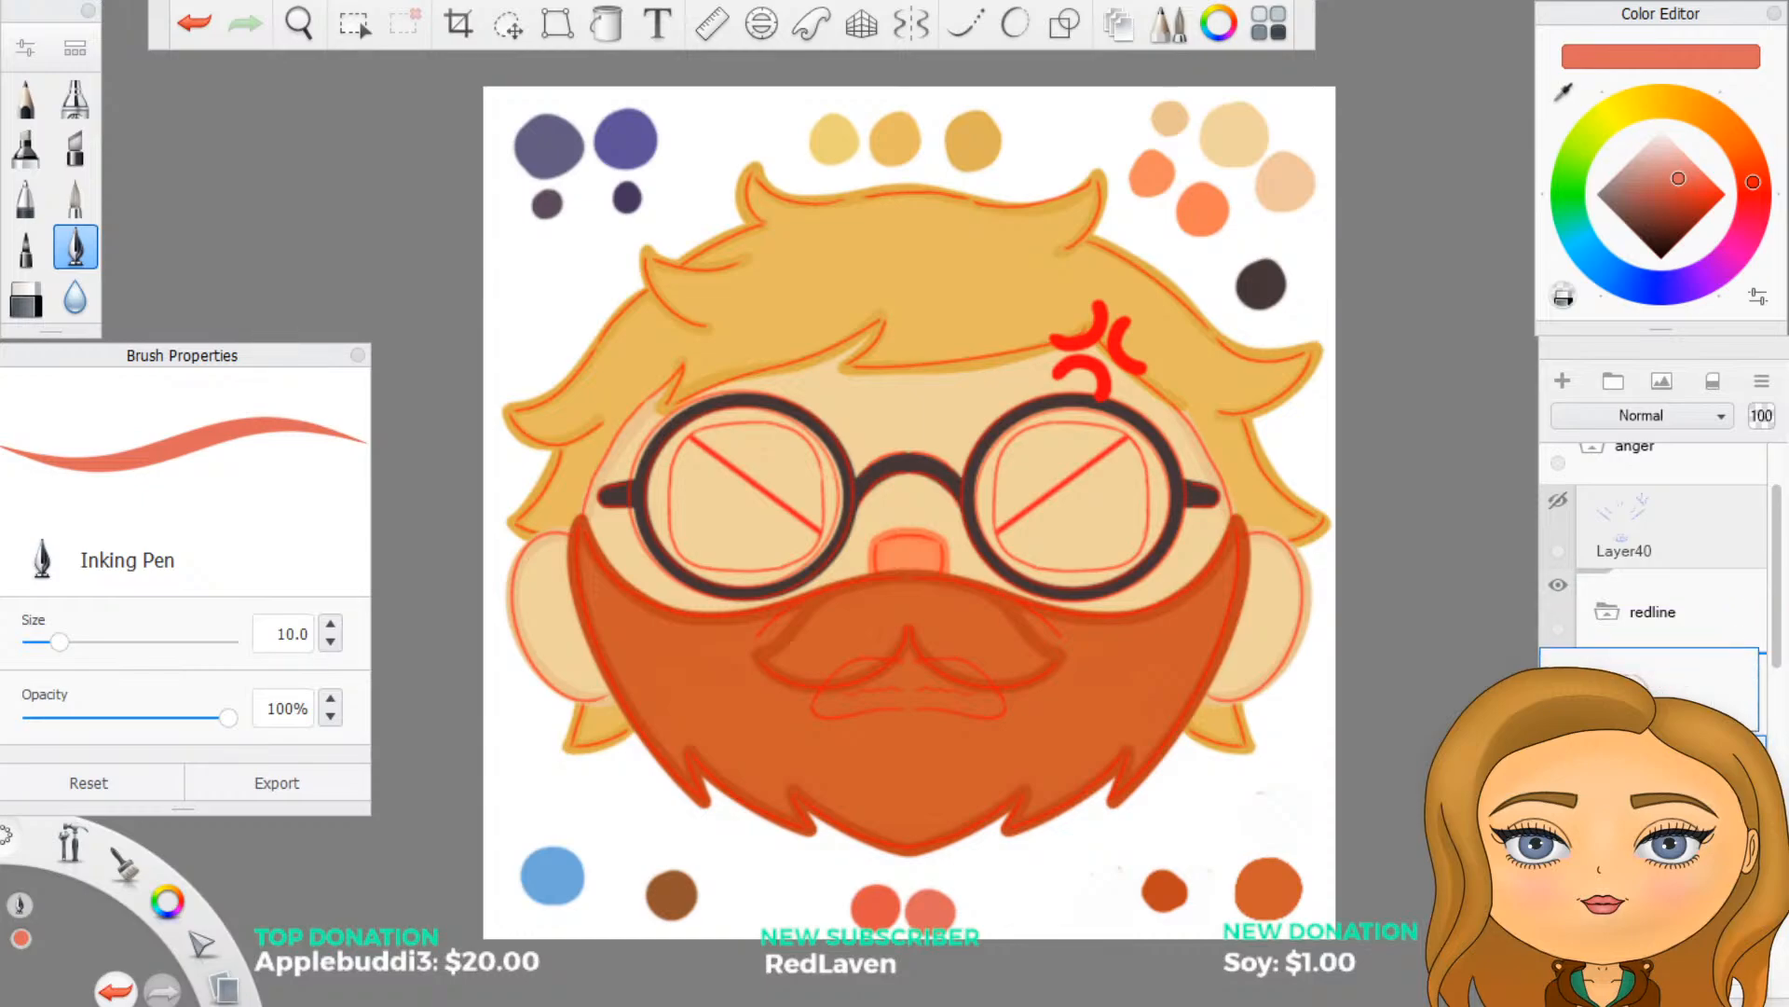
click(1658, 774)
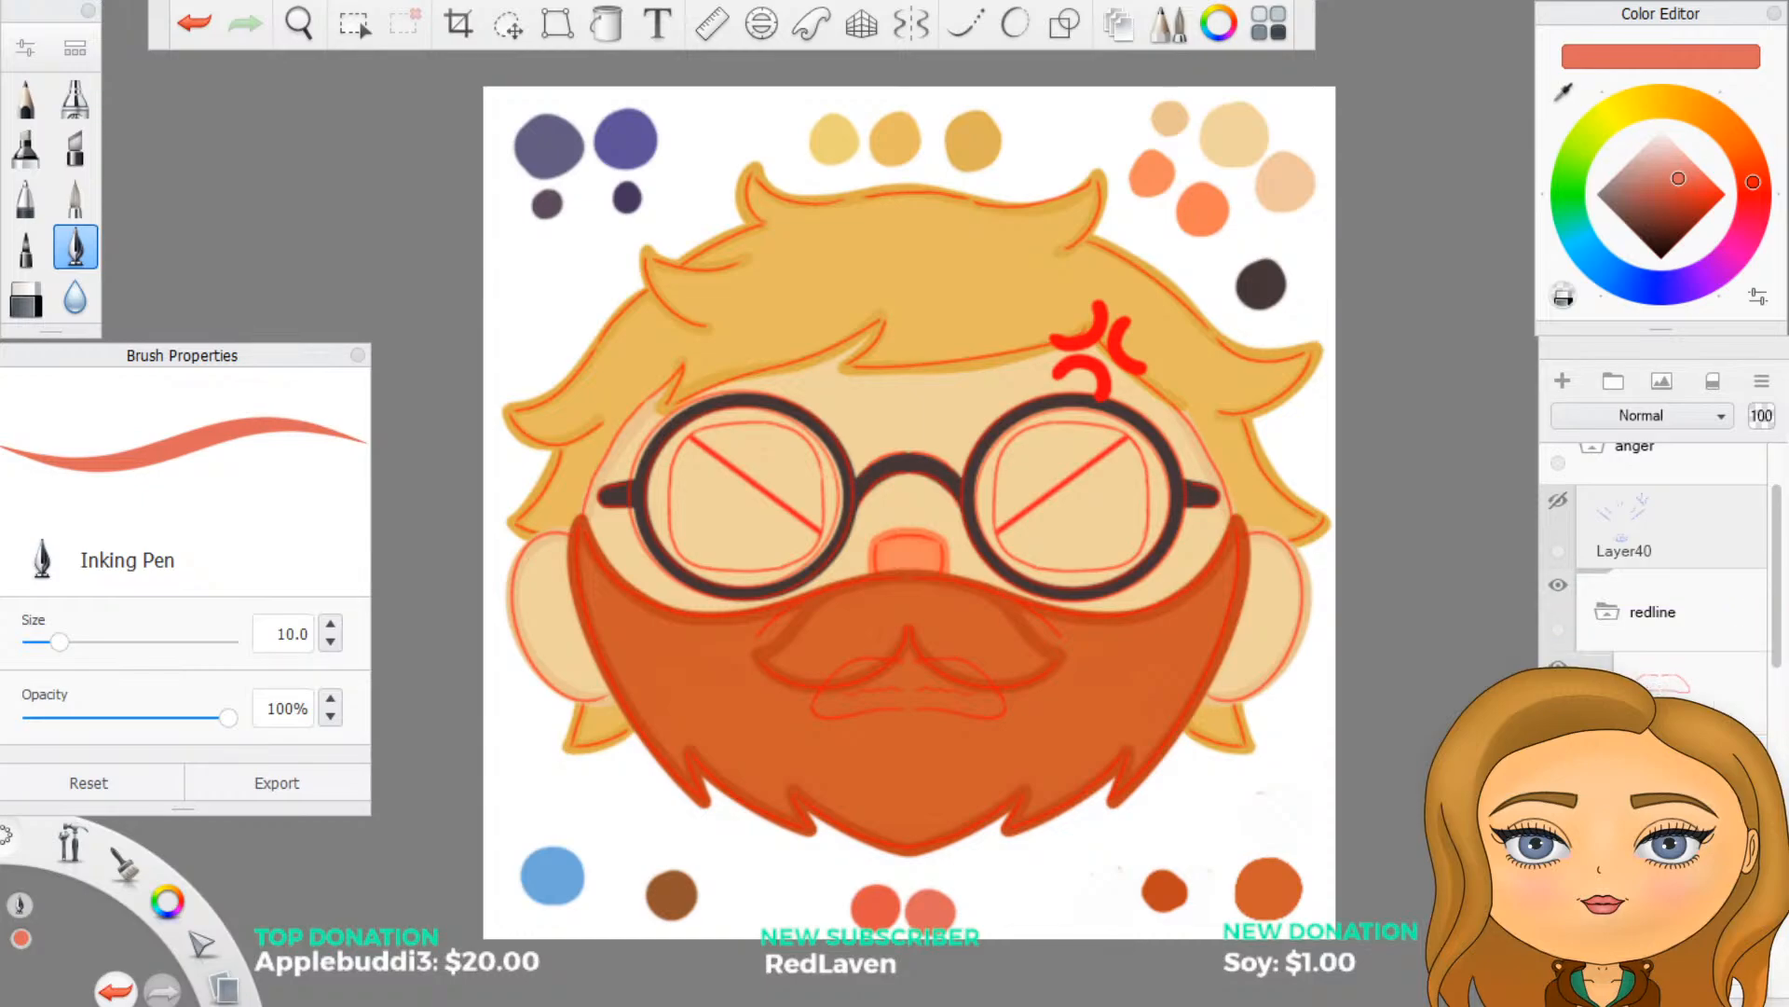
drag(1749, 755, 1749, 672)
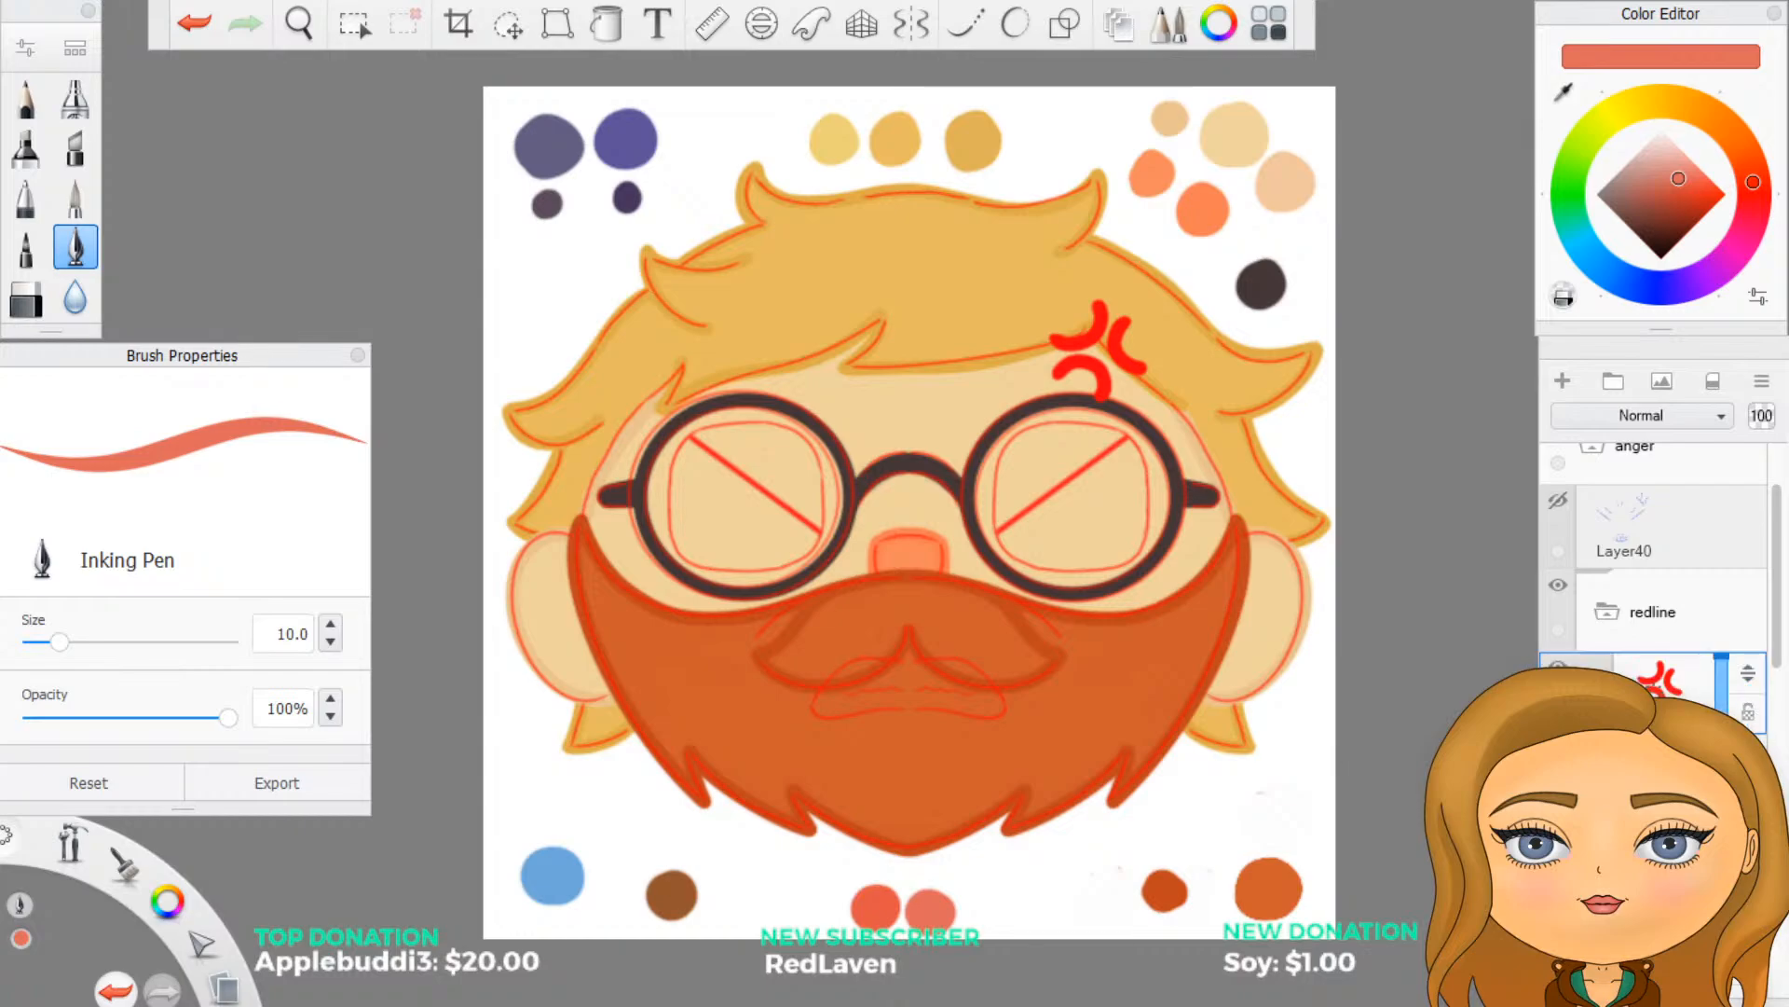
click(1658, 941)
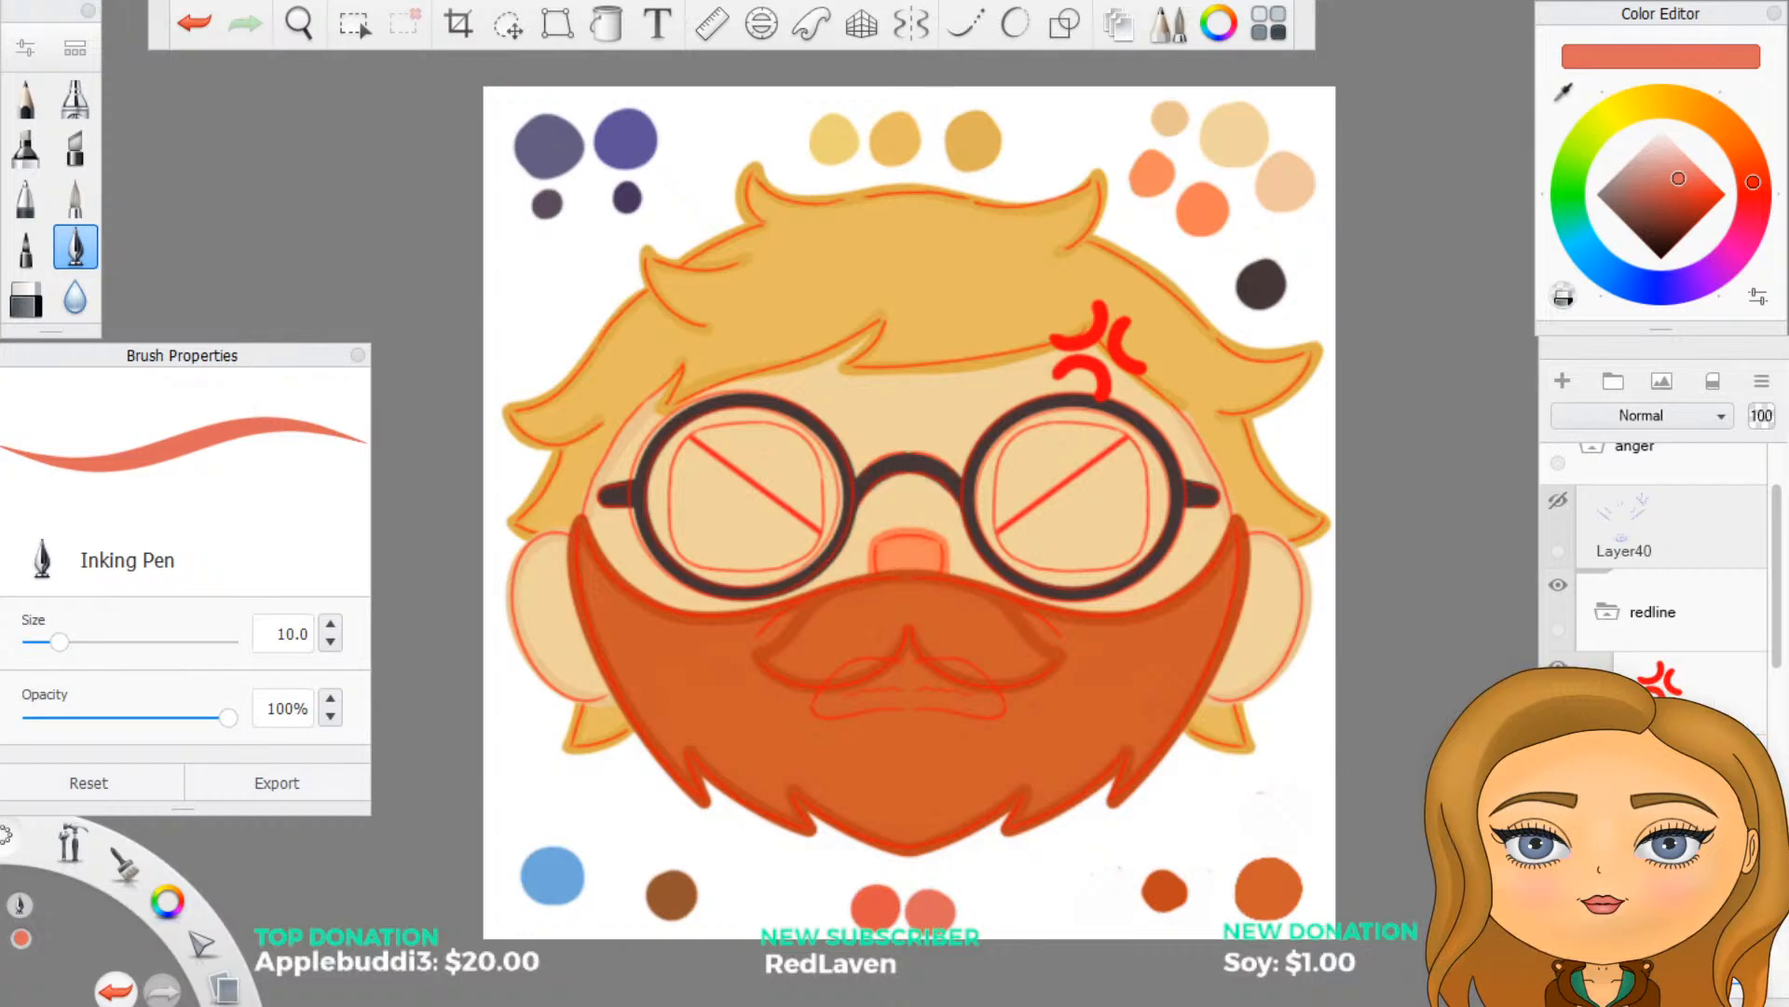
scroll(1654, 596, down, 3)
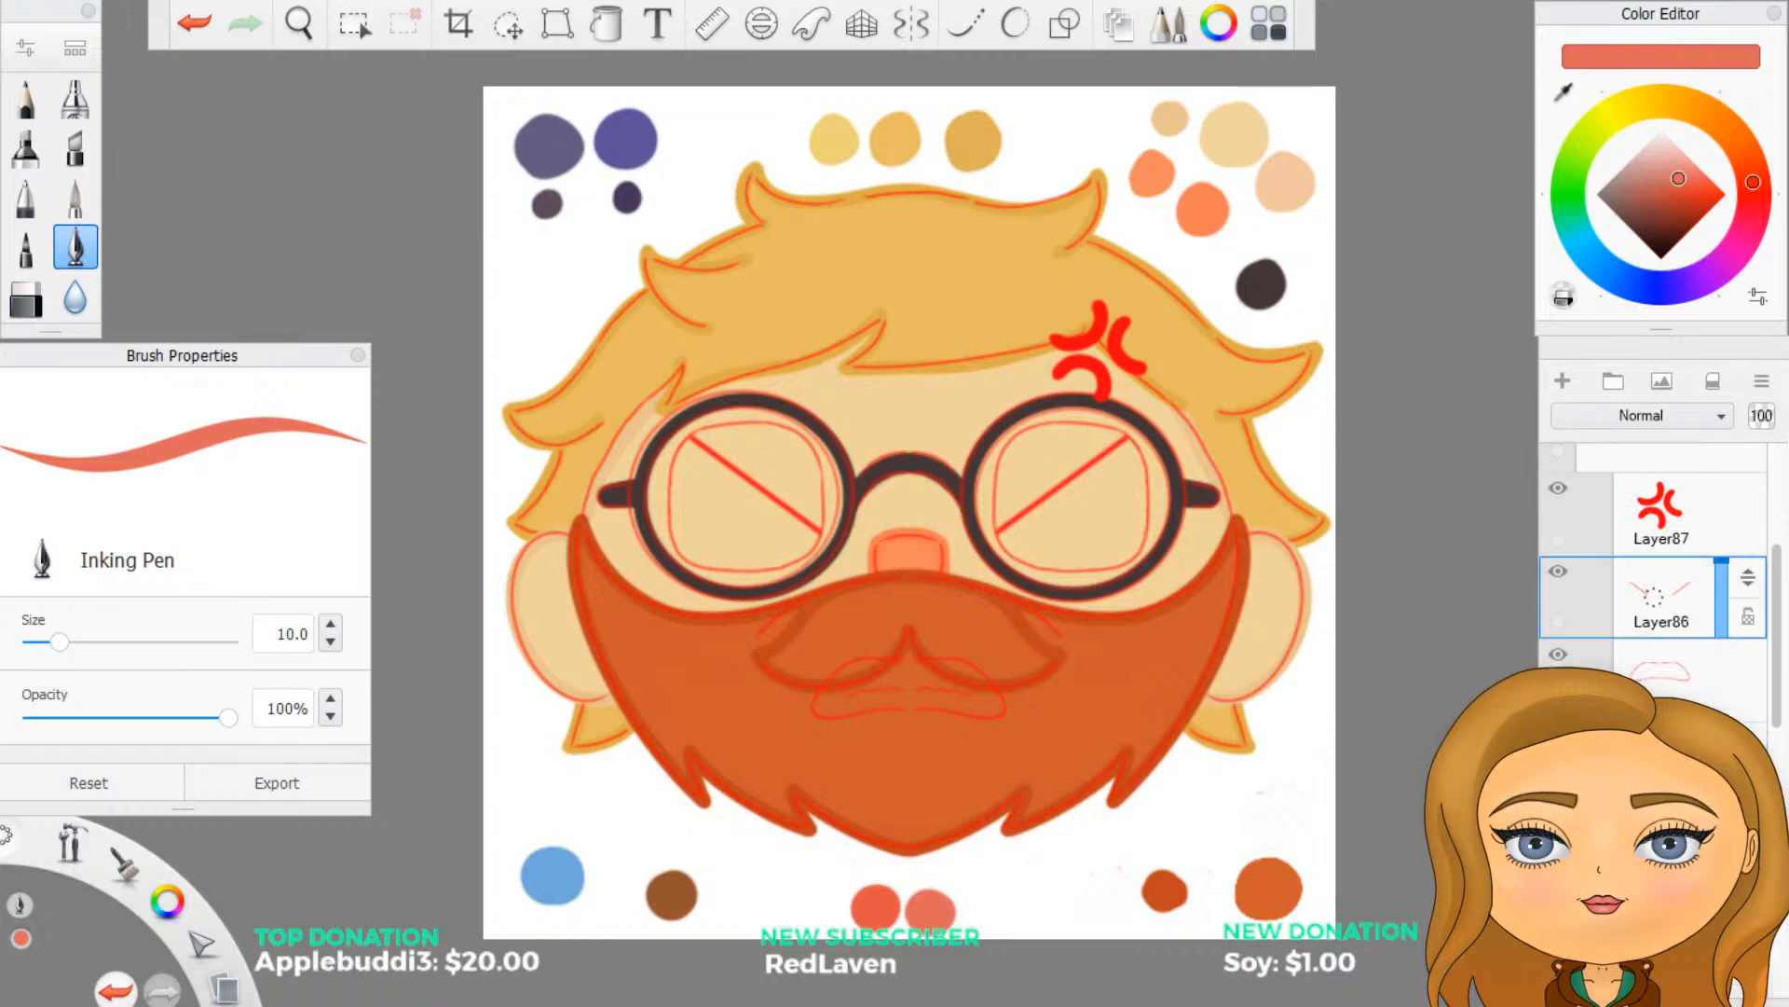
click(1657, 804)
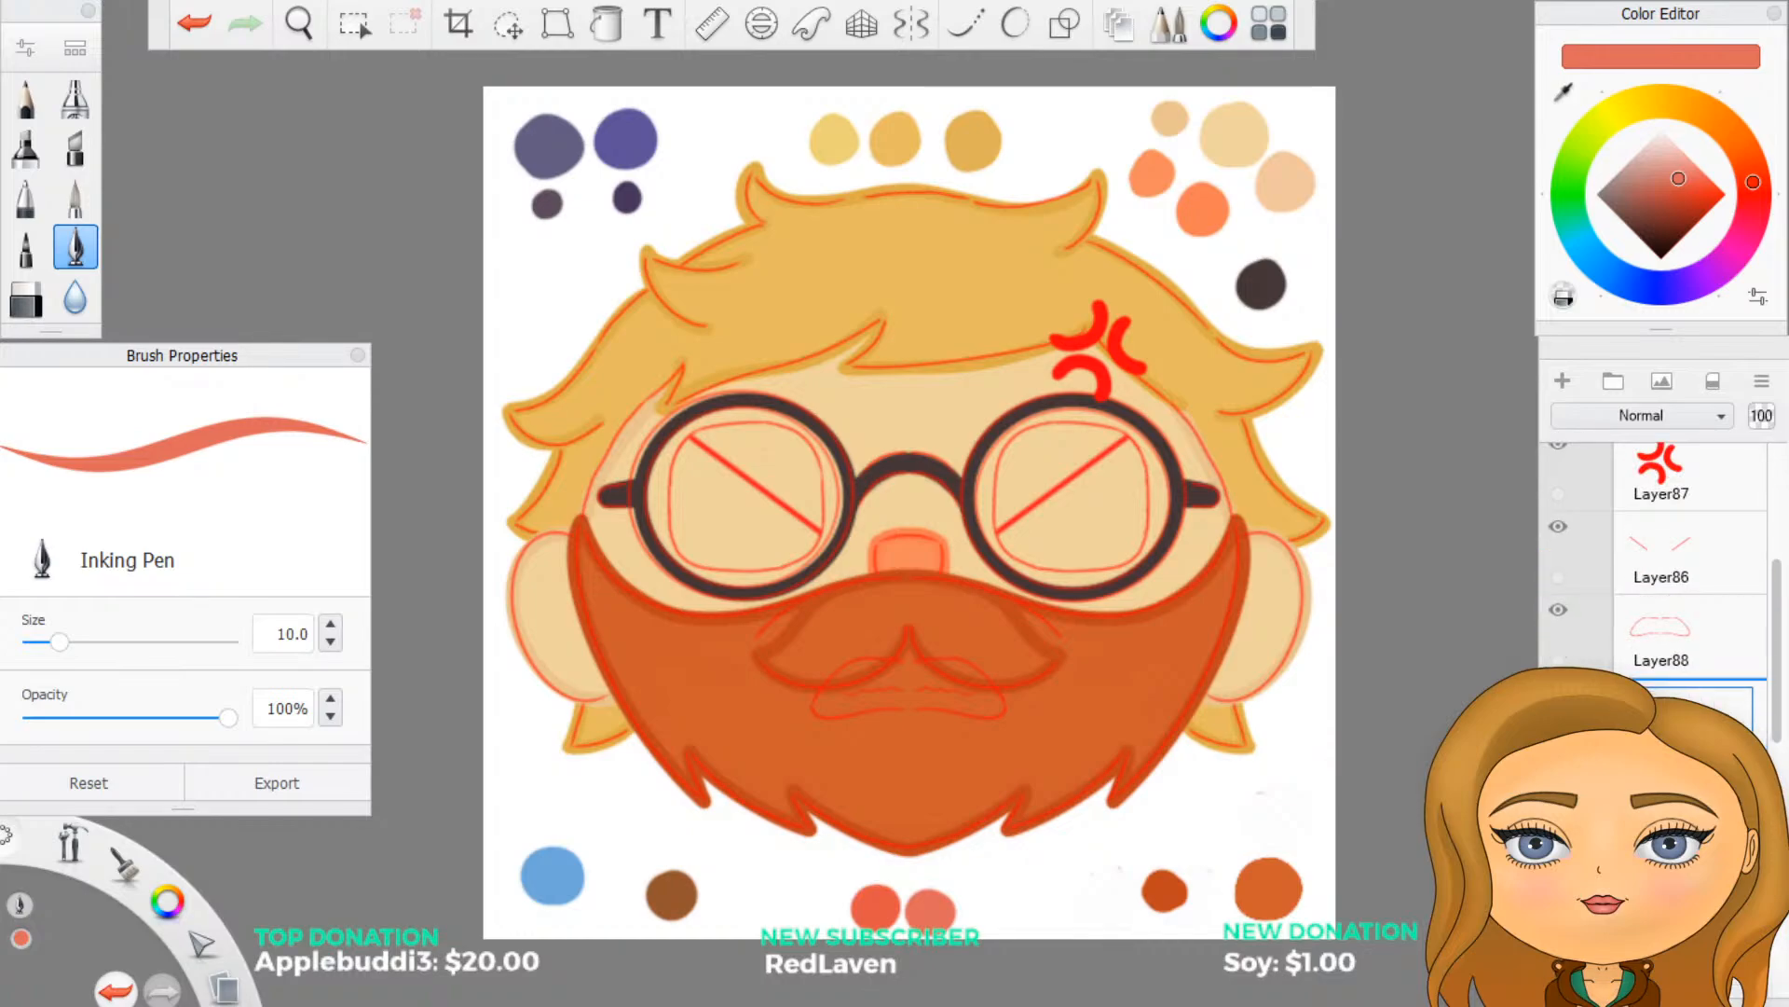
- Hide the red anger mark layer and collapse the redline group
scroll(1659, 597, up, 2)
scroll(1659, 560, up, 1)
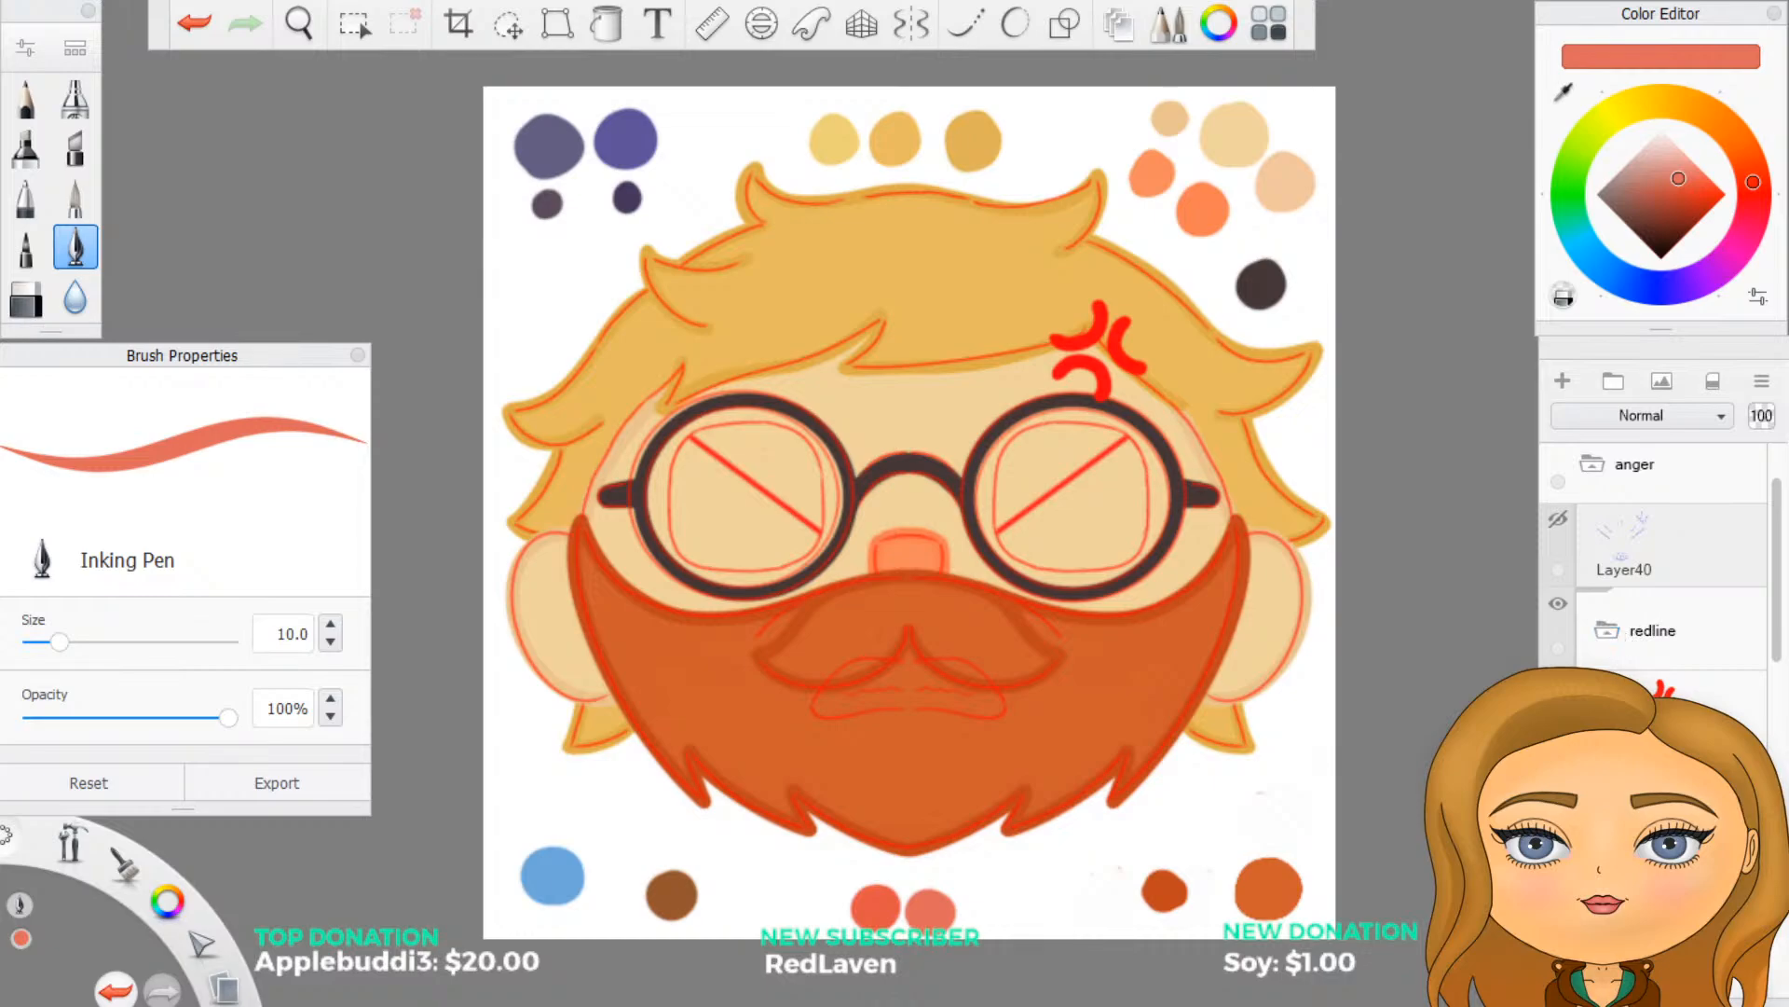
click(1558, 686)
click(1590, 622)
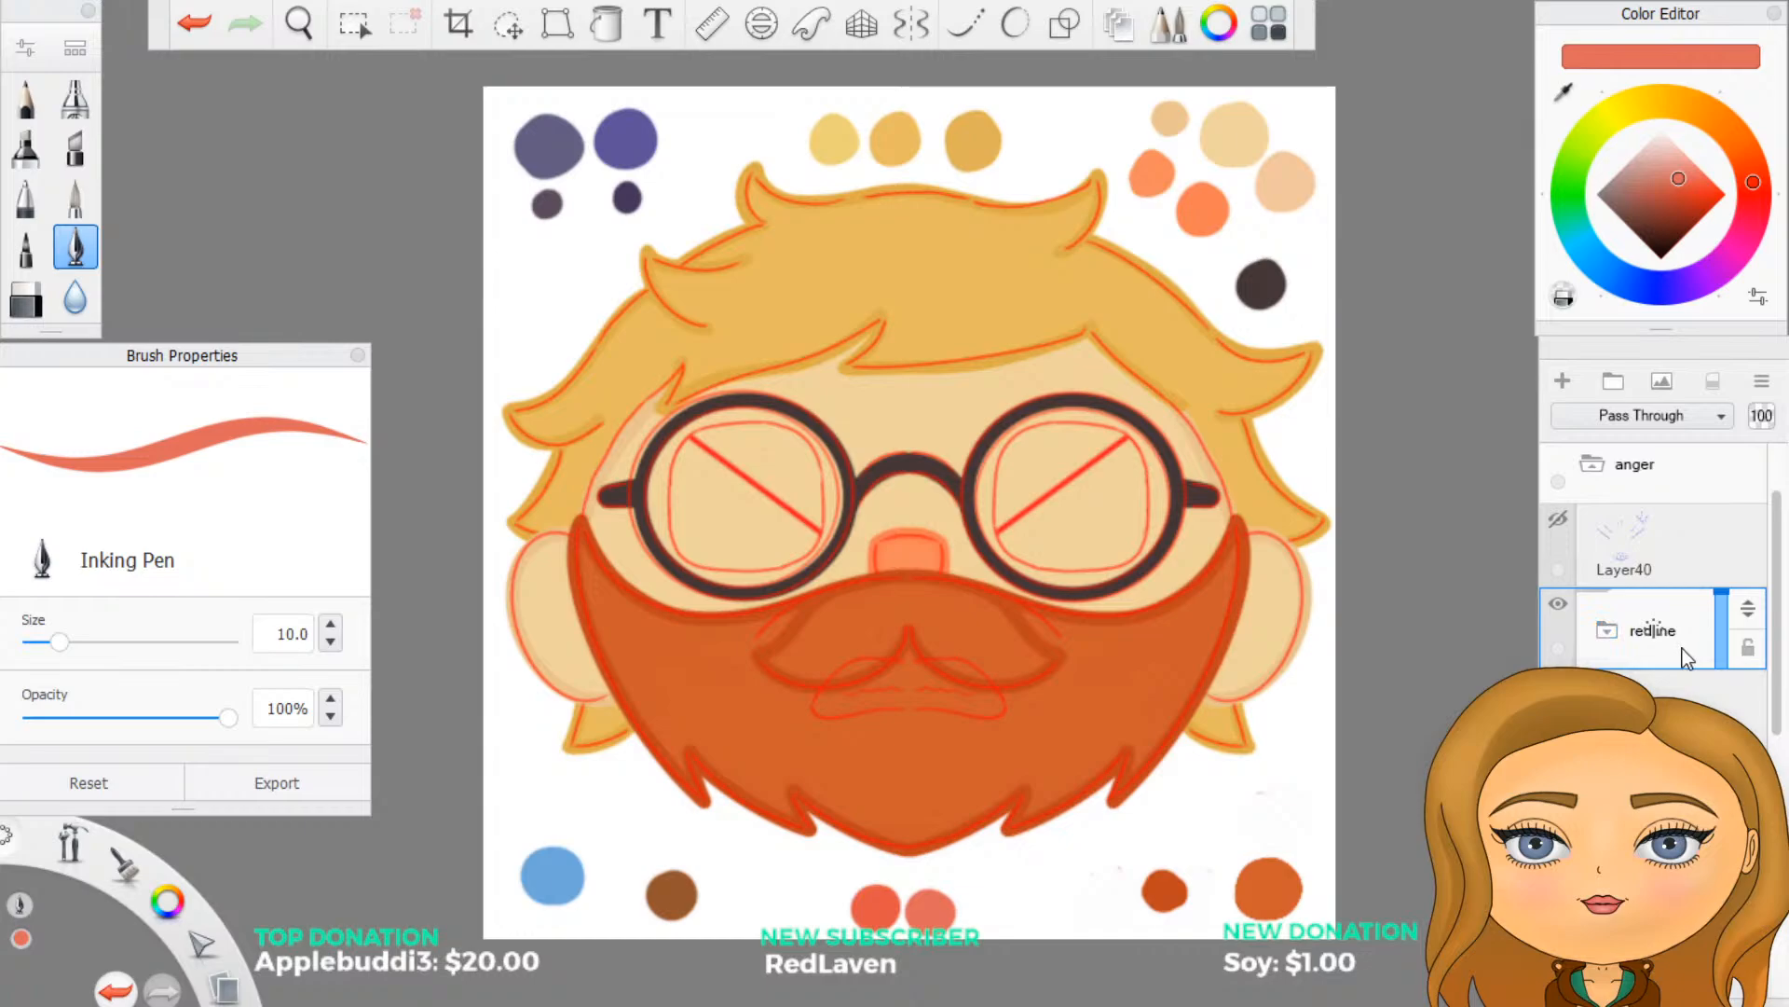
- Rename Layer40 as sketch and create a group named mouth above the redline group
scroll(1676, 595, up, 1)
click(1617, 385)
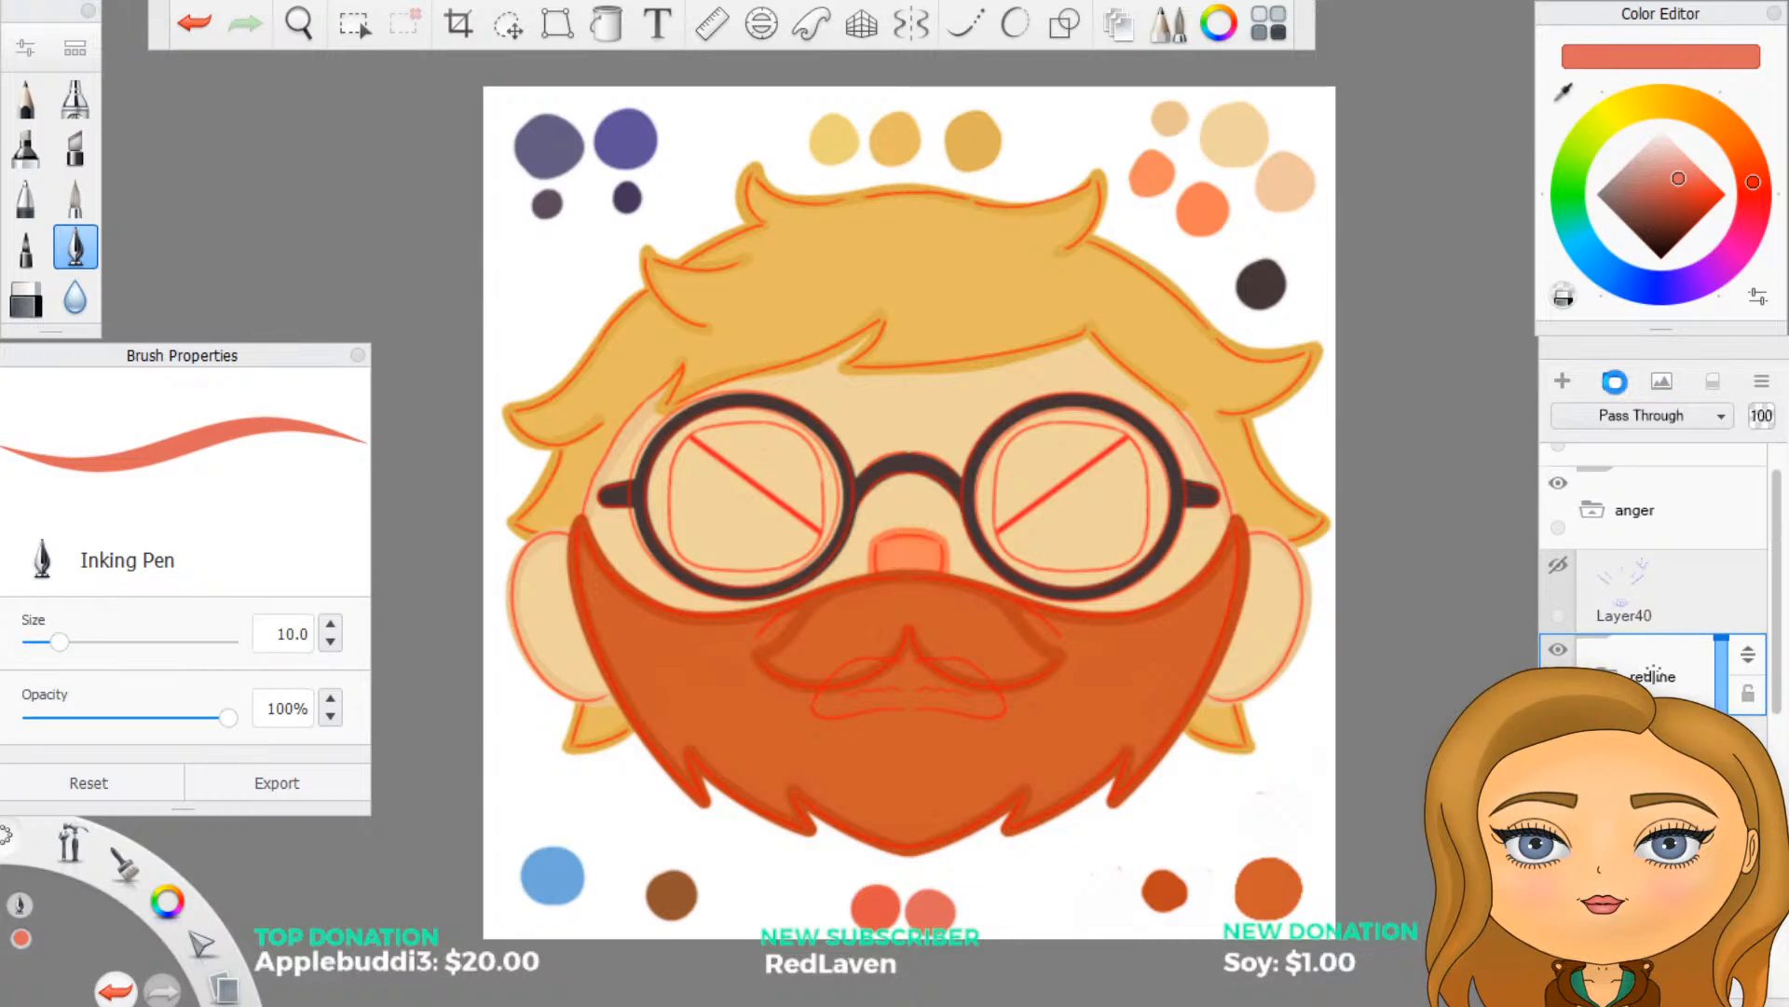
drag(1652, 574, 1714, 570)
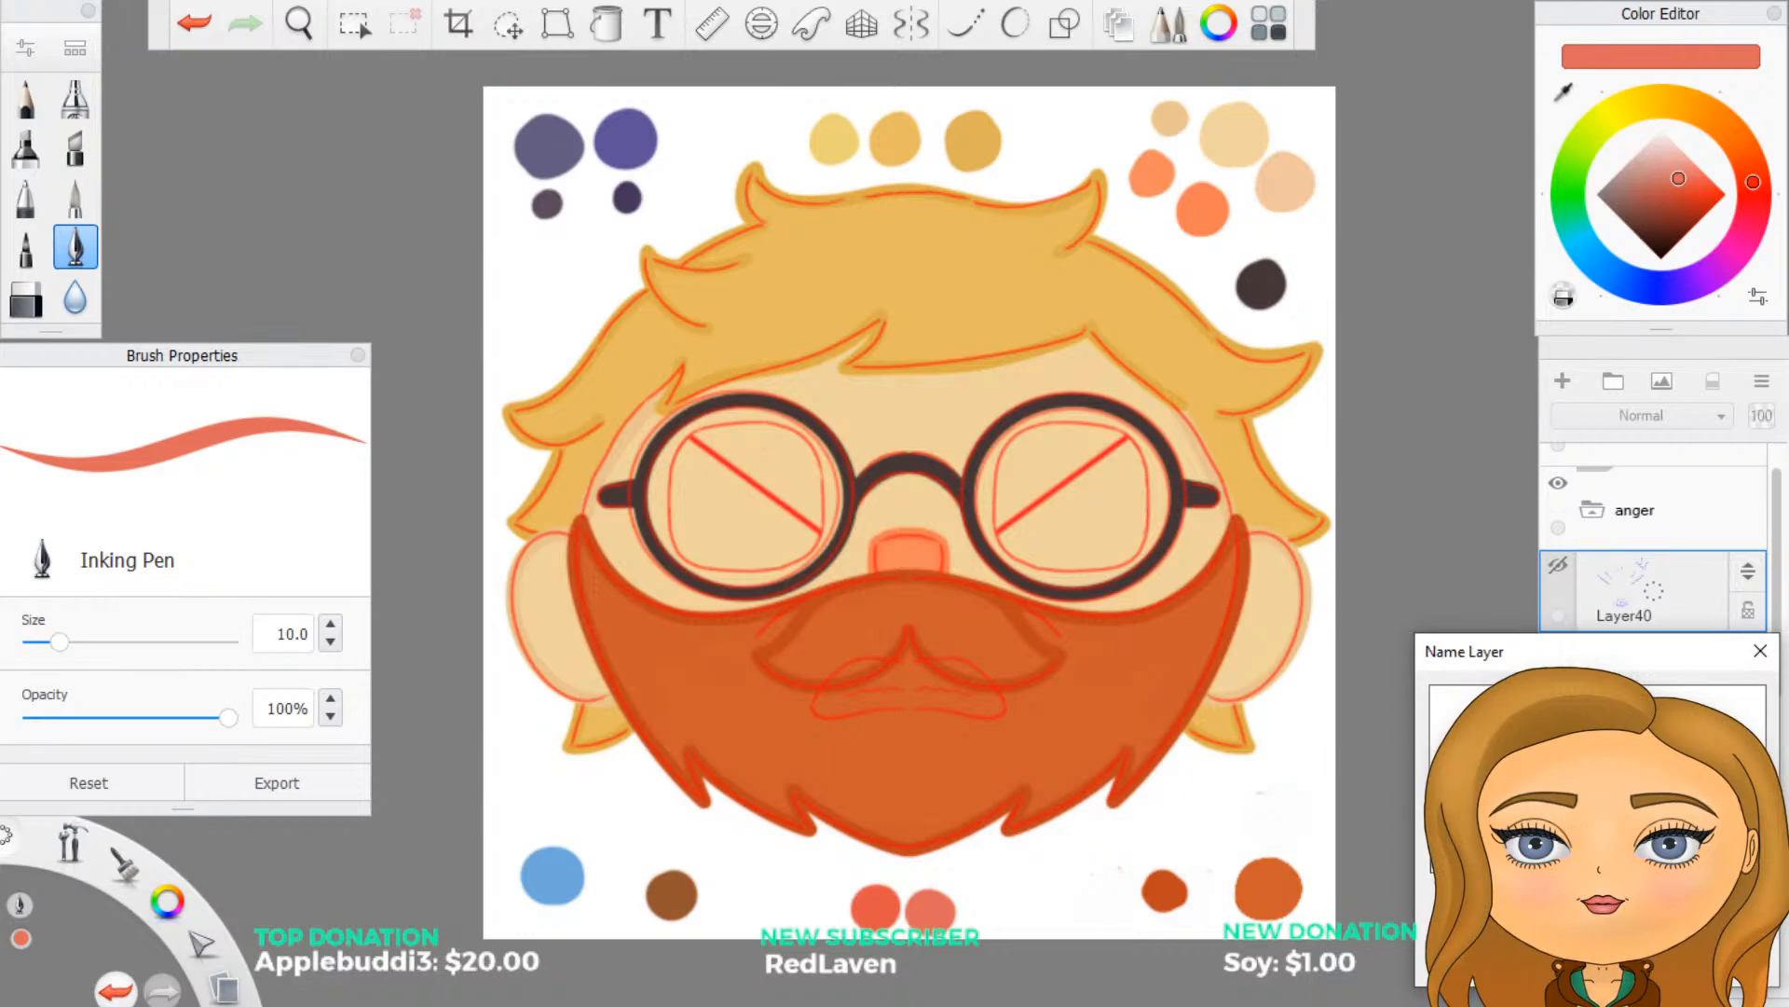
key(Return)
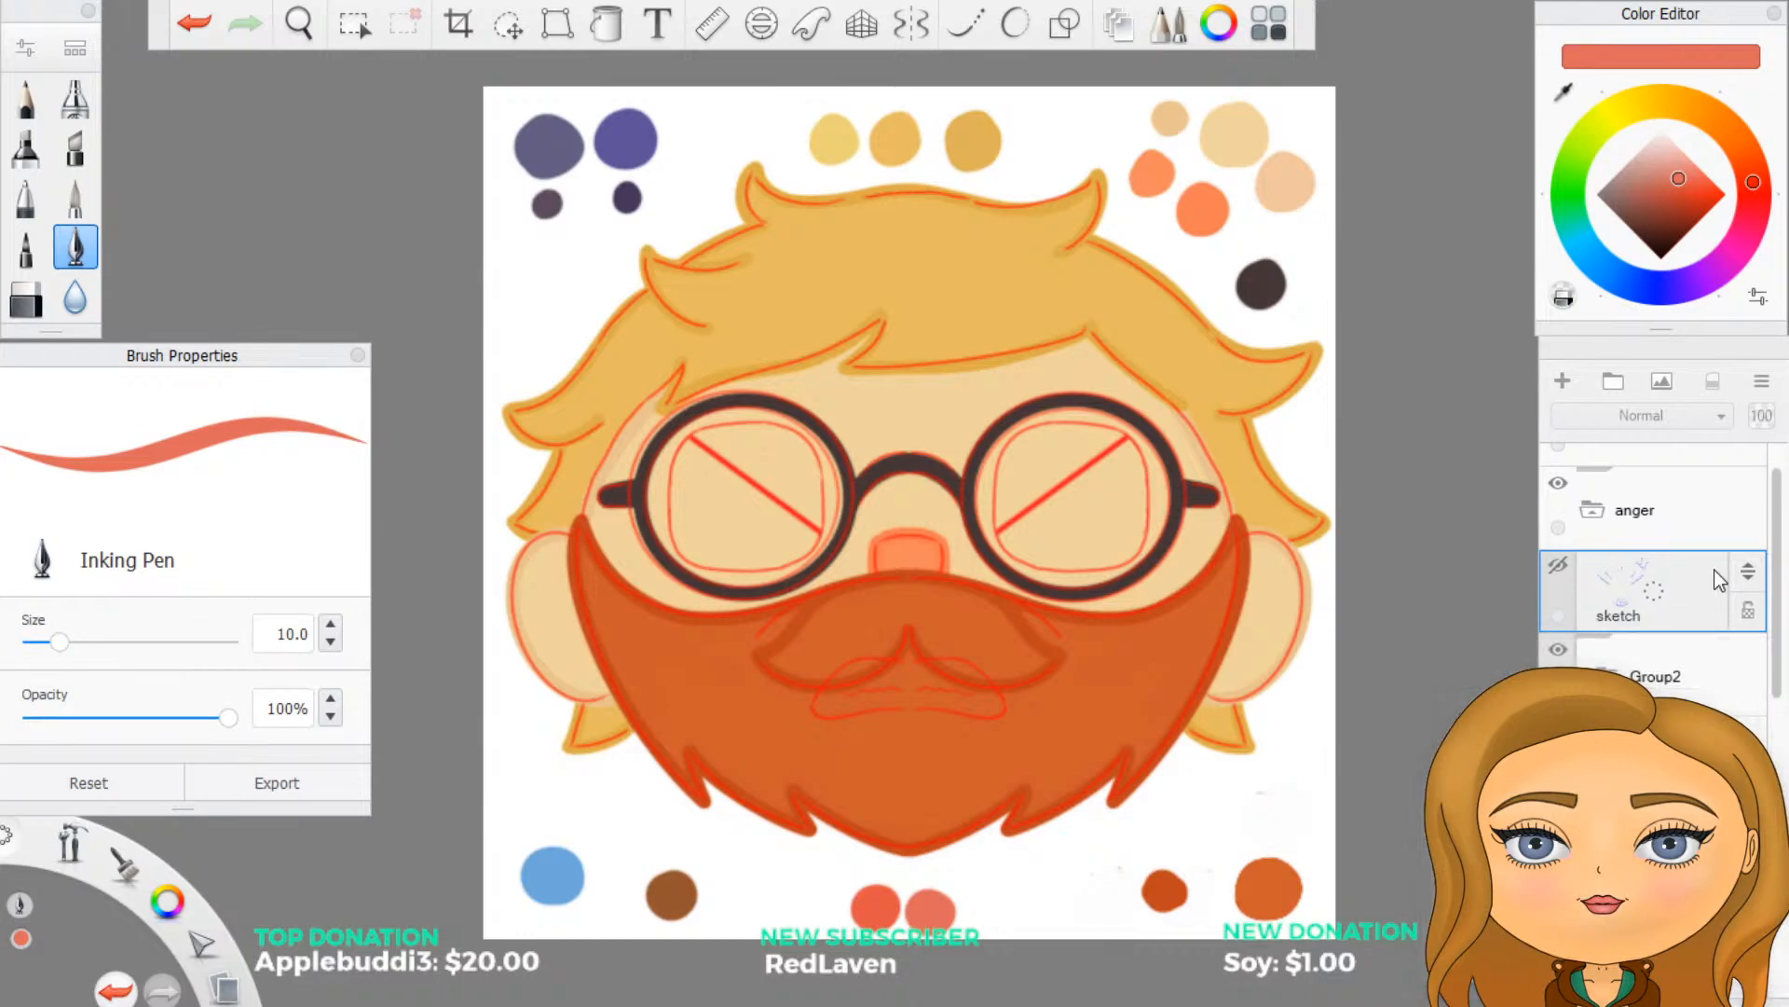
click(1661, 685)
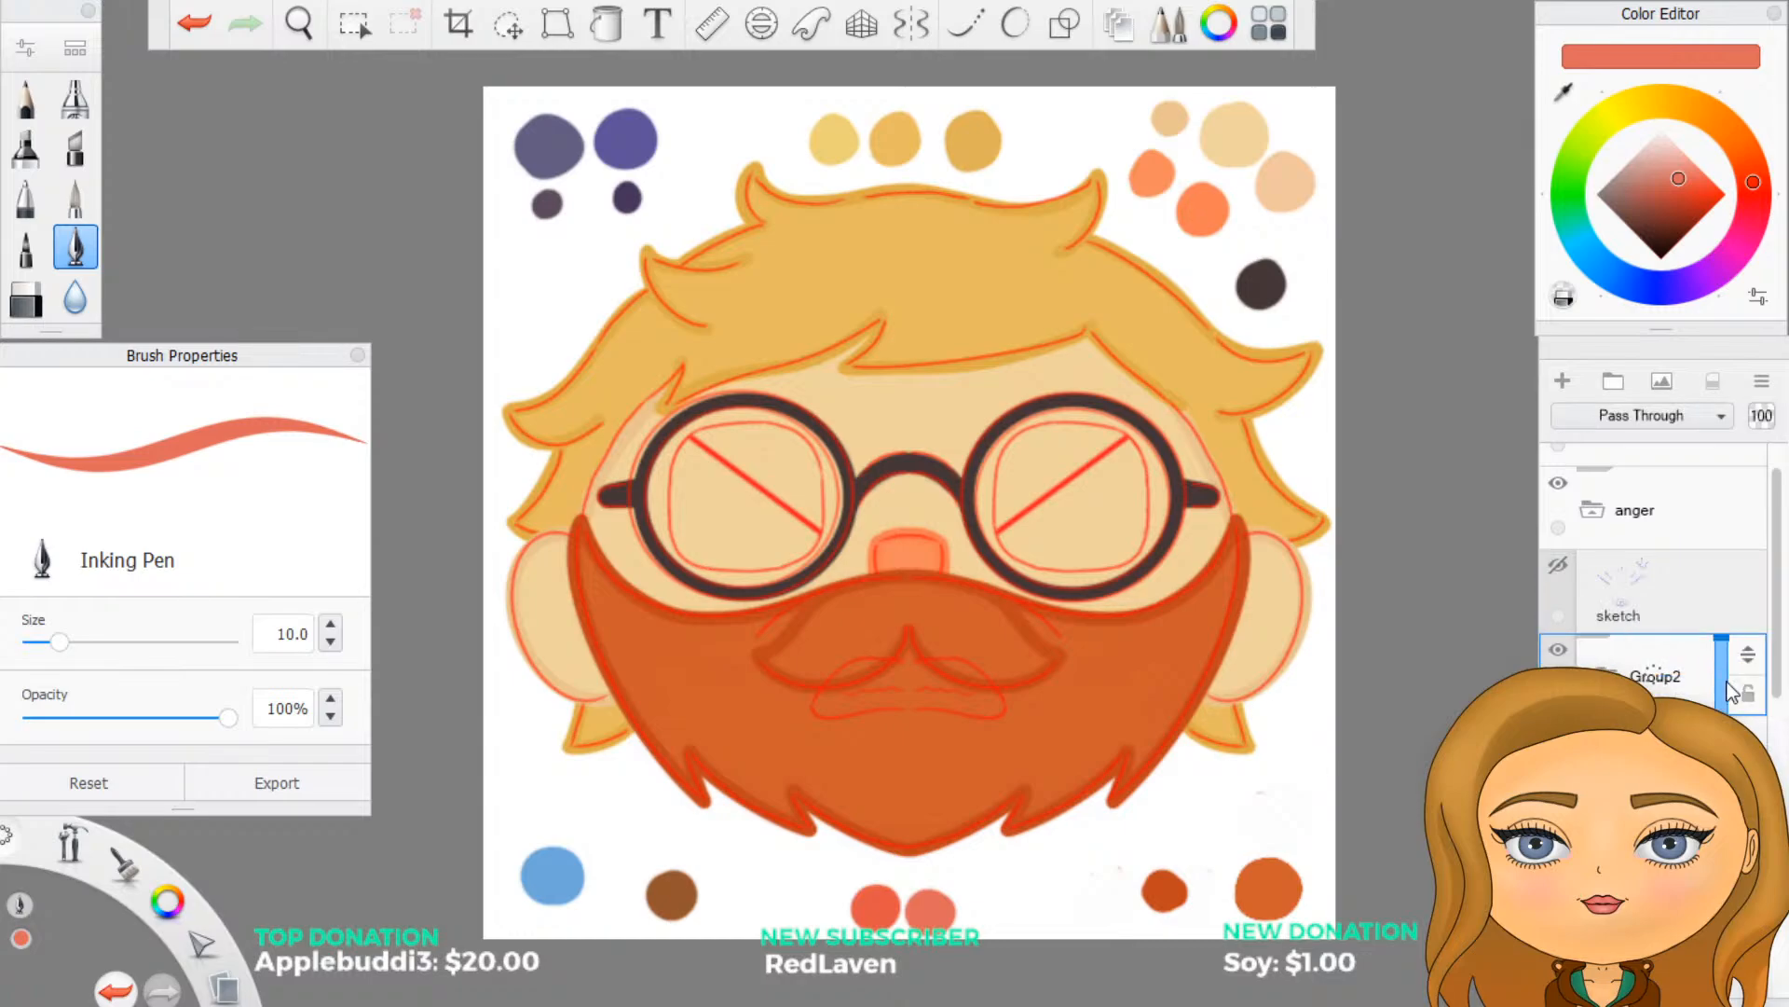
double_click(1728, 689)
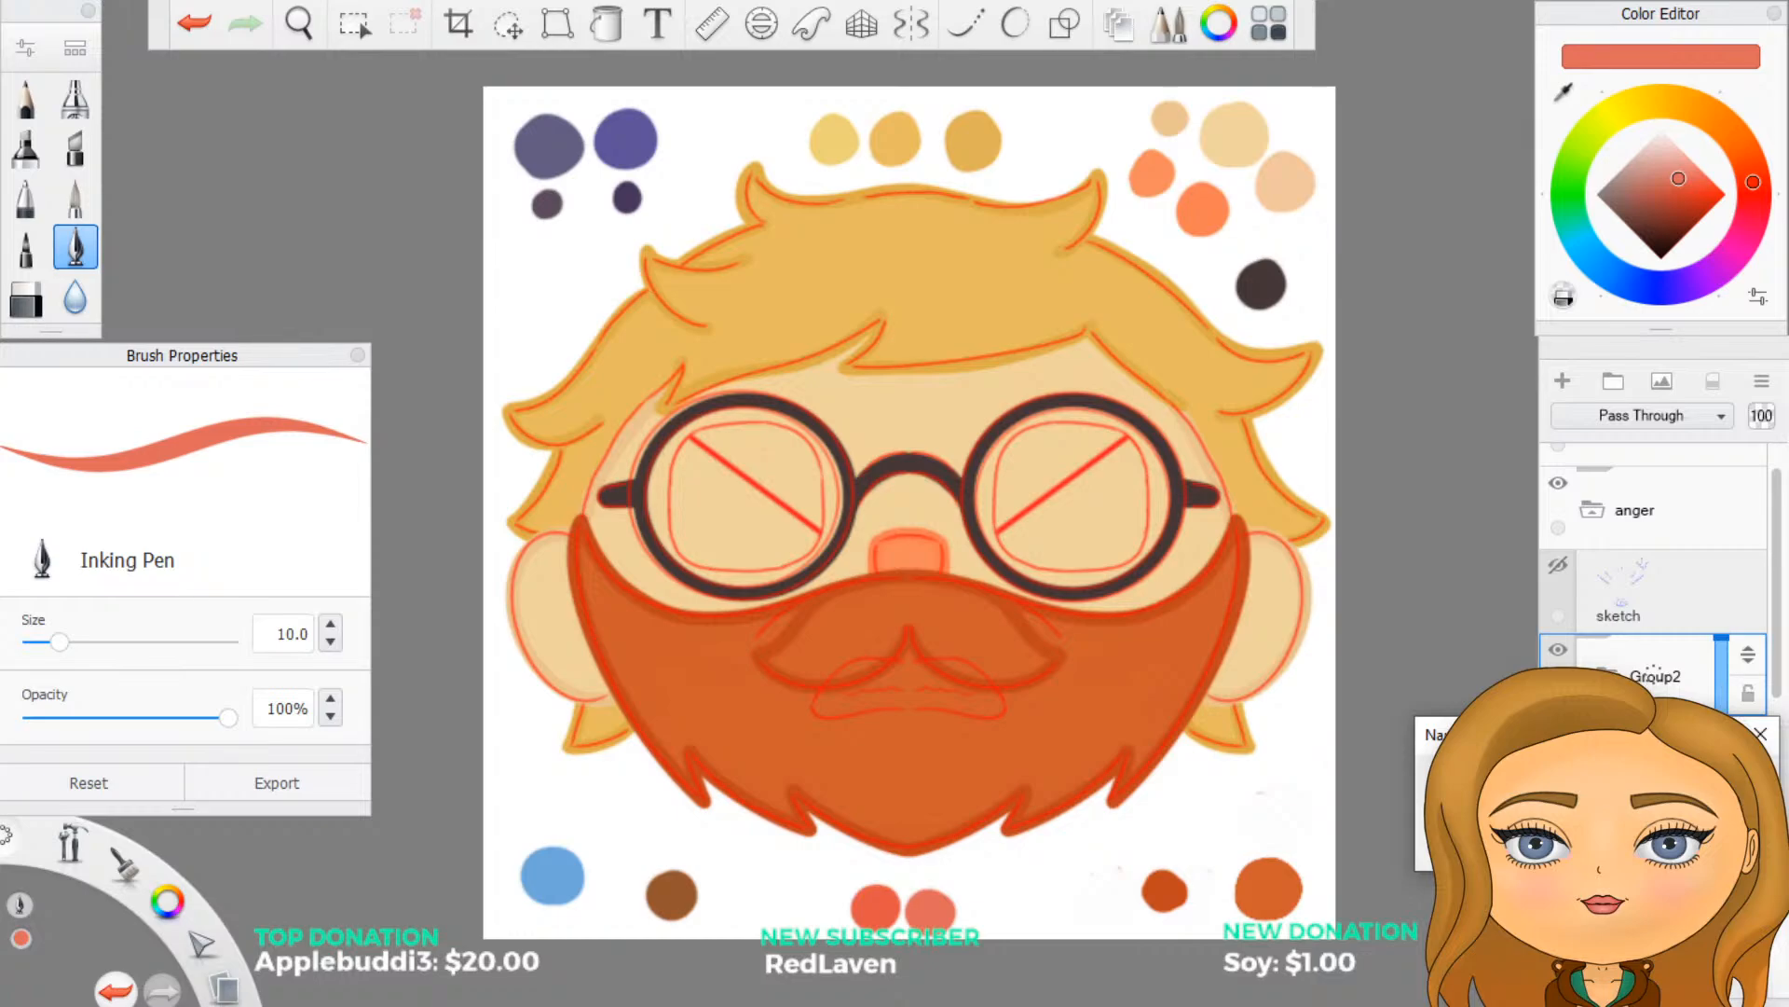
key(Return)
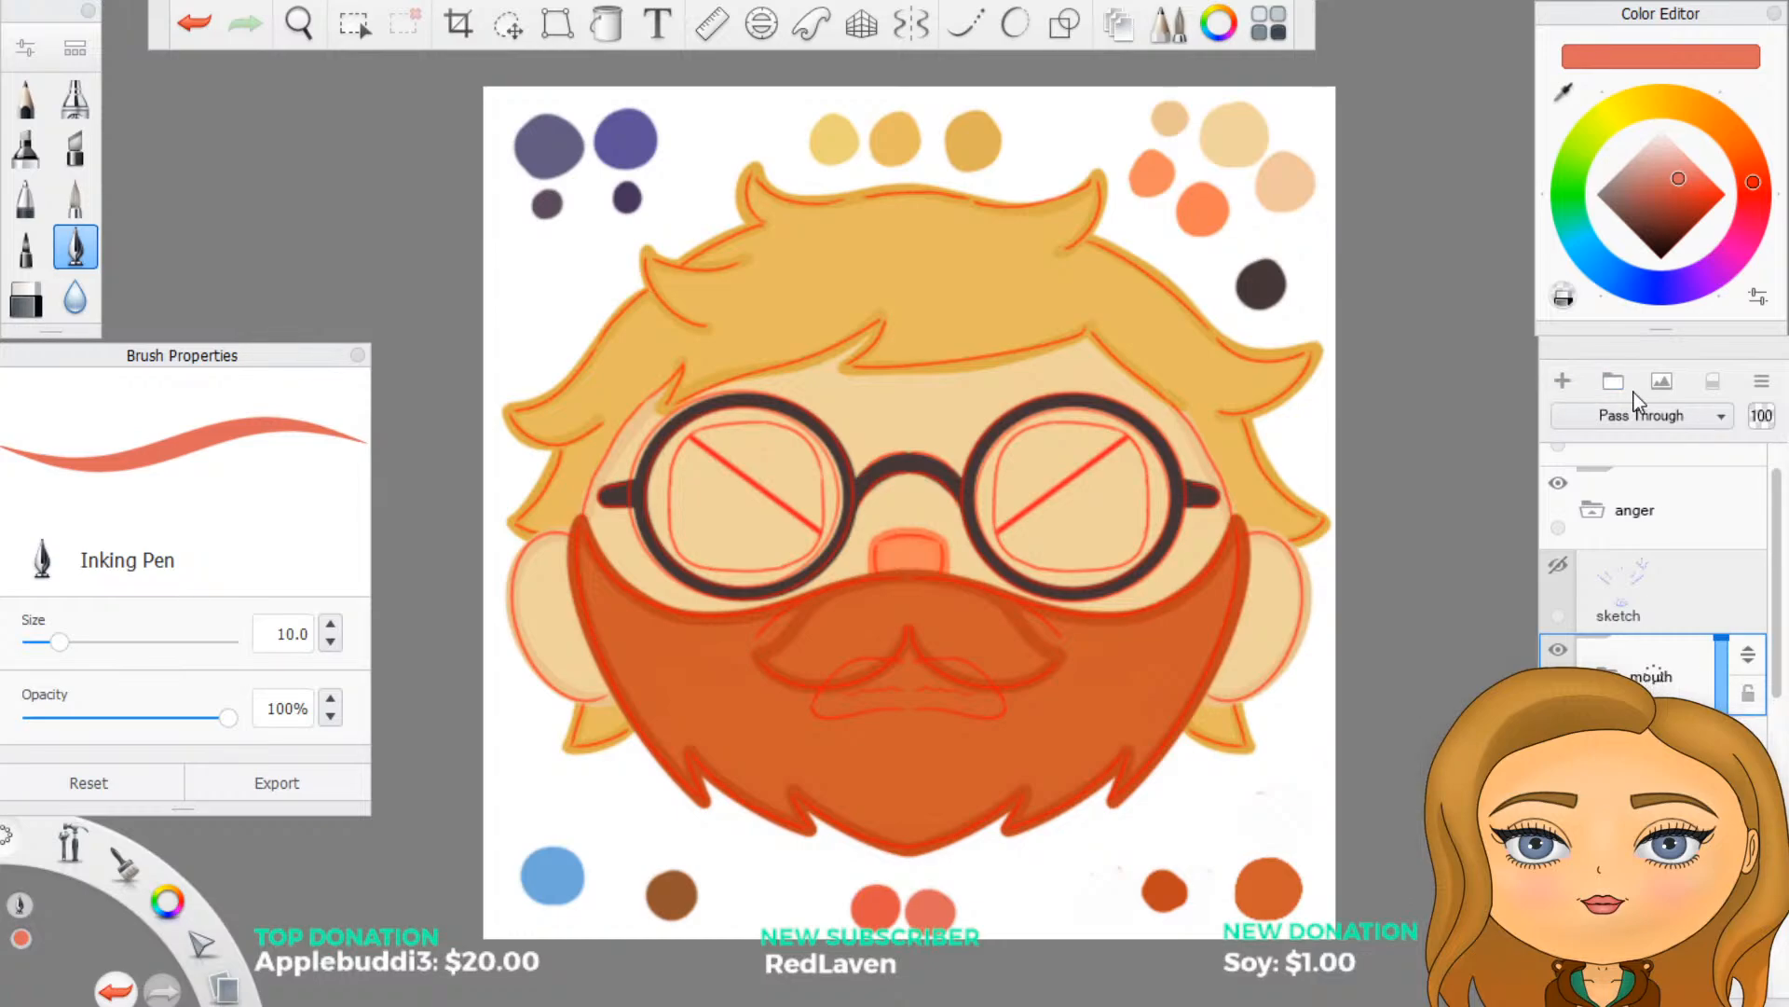
- Create another group in the anger folder above the mouth group and name it eyes
click(1614, 382)
drag(1657, 673, 1719, 669)
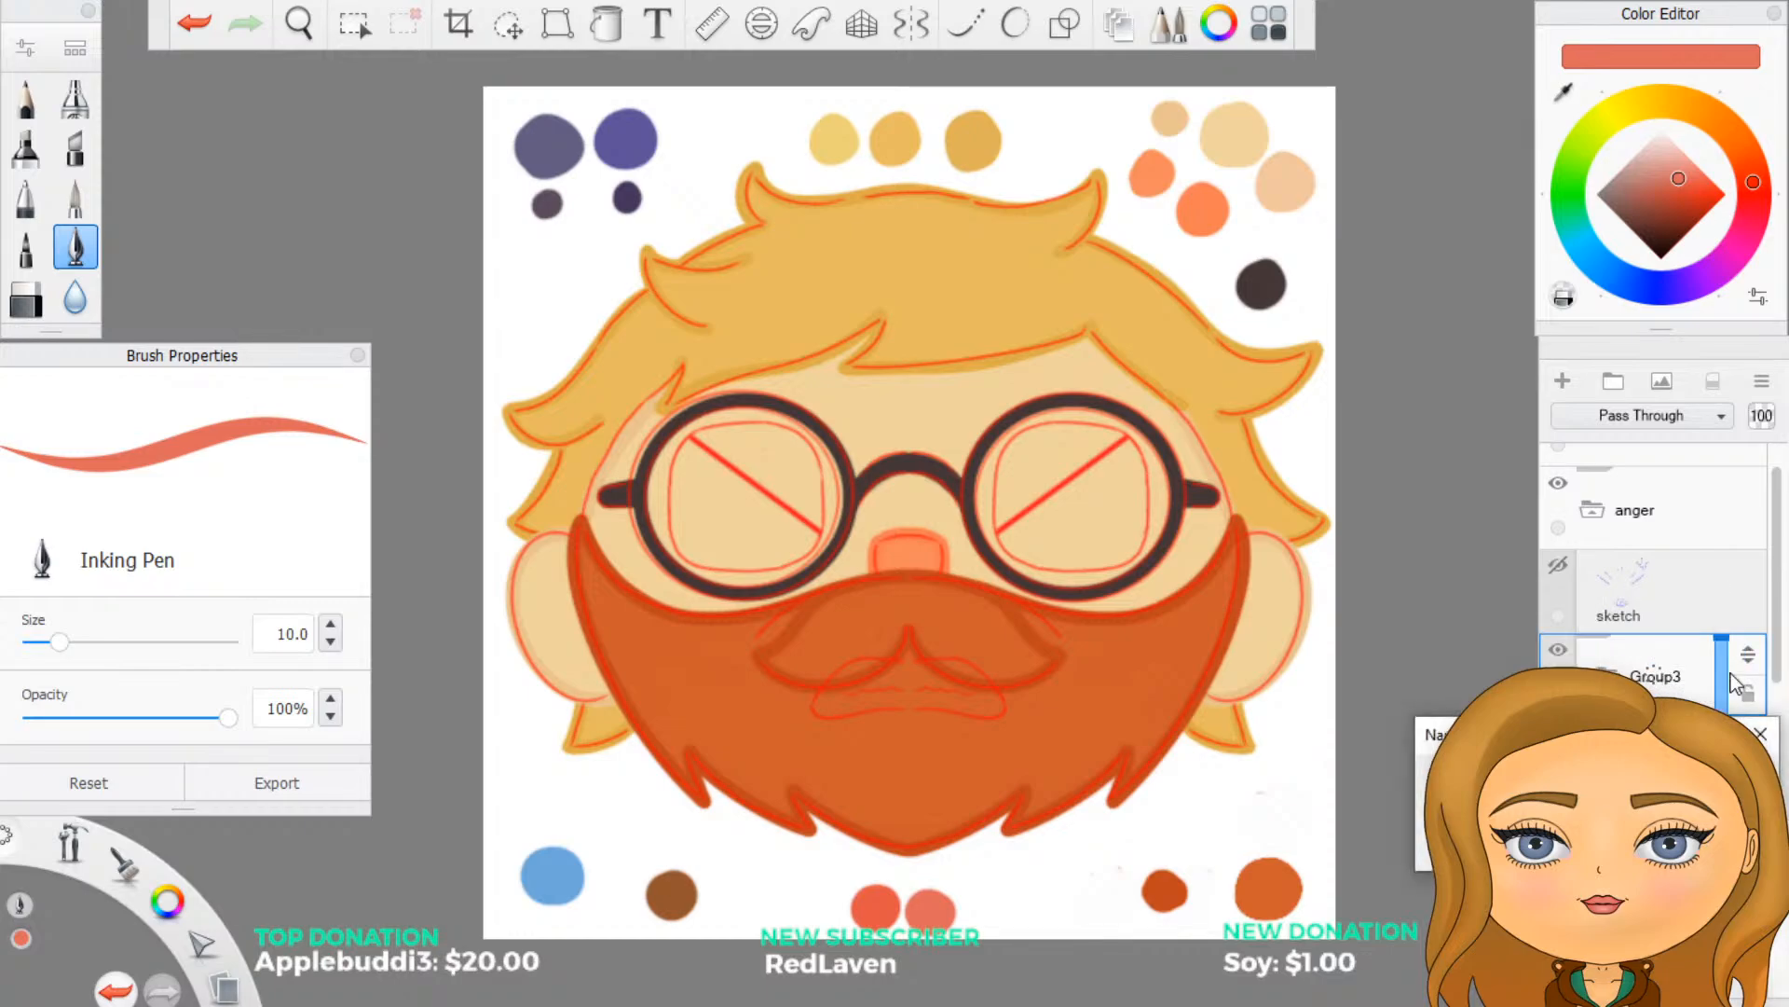
key(Return)
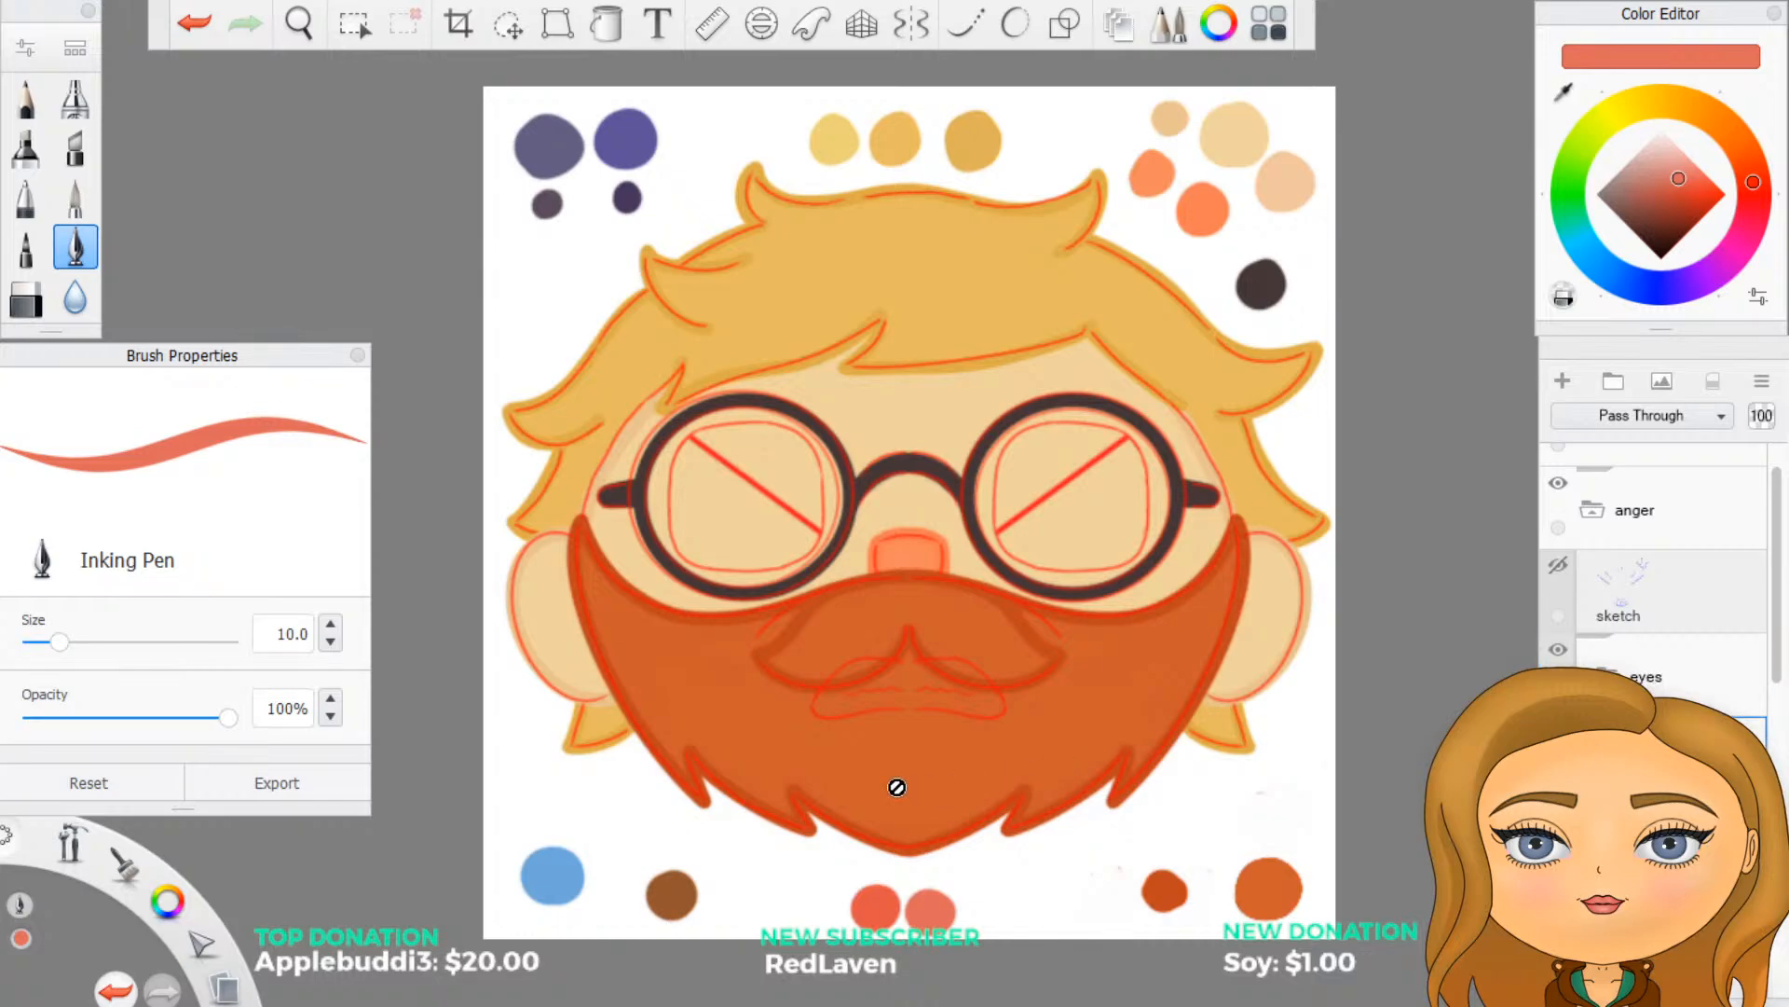
- Add a layer to the mouth group and set the Inking Pen to the palette's brown at size 2
click(1563, 383)
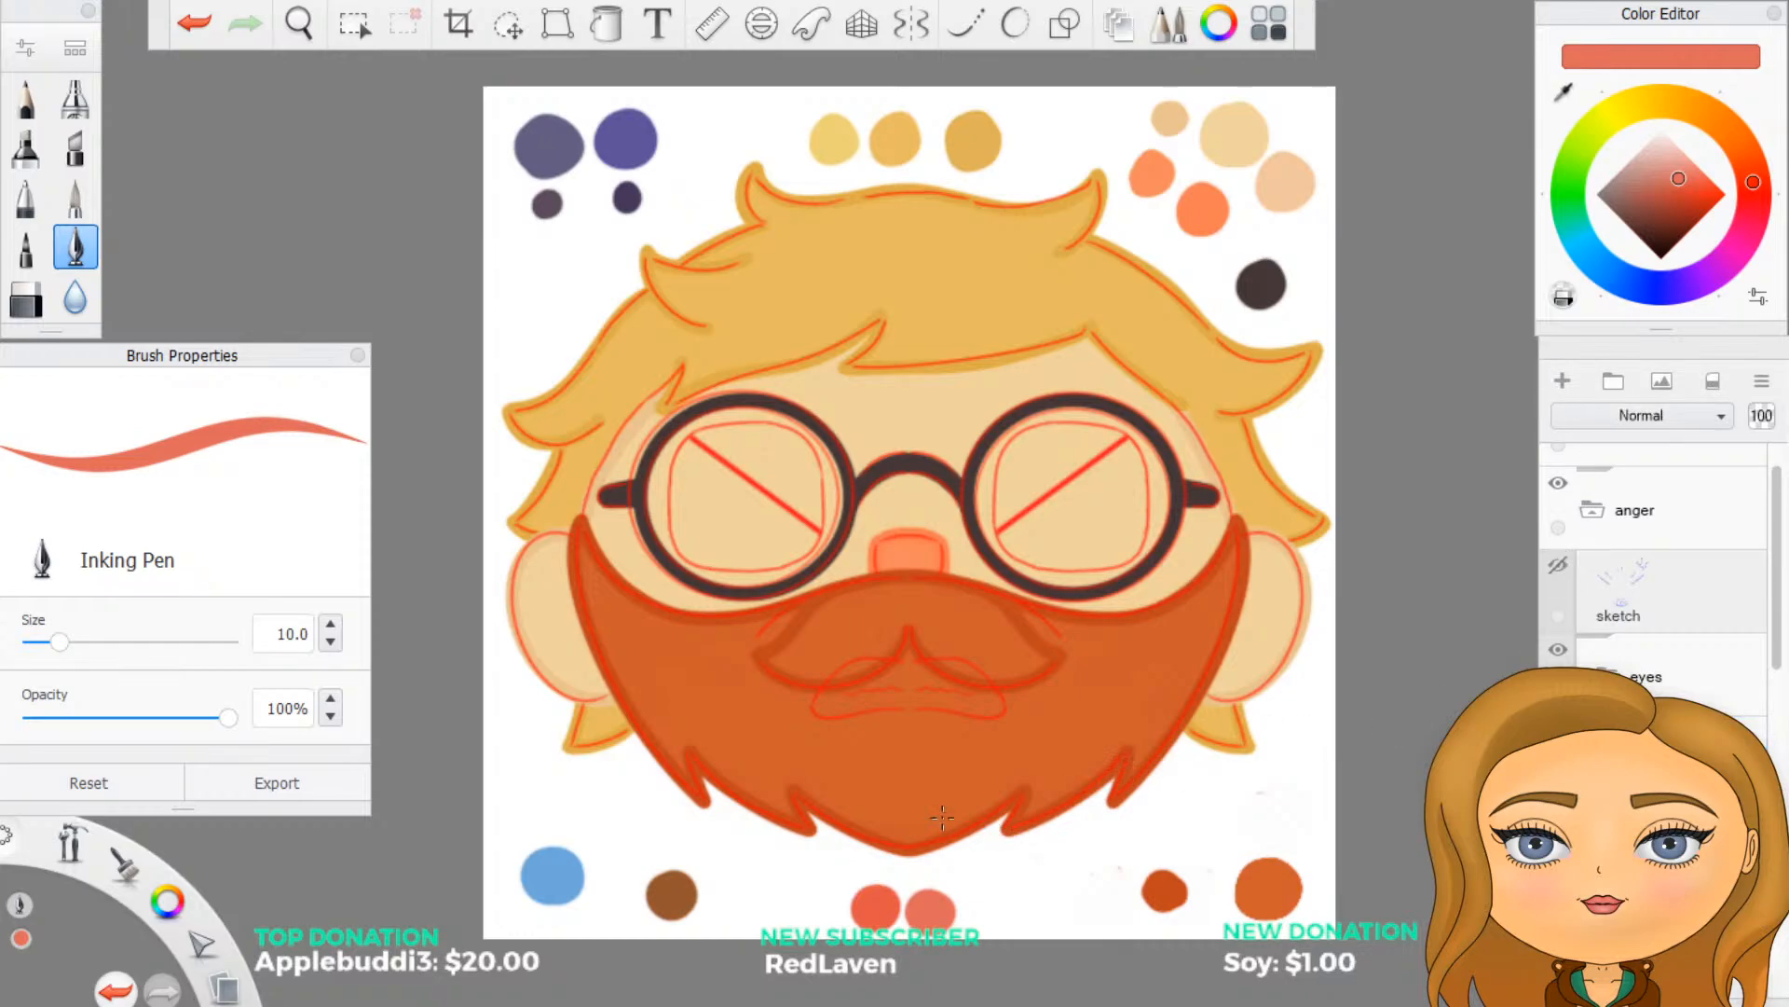
scroll(942, 817, up, 3)
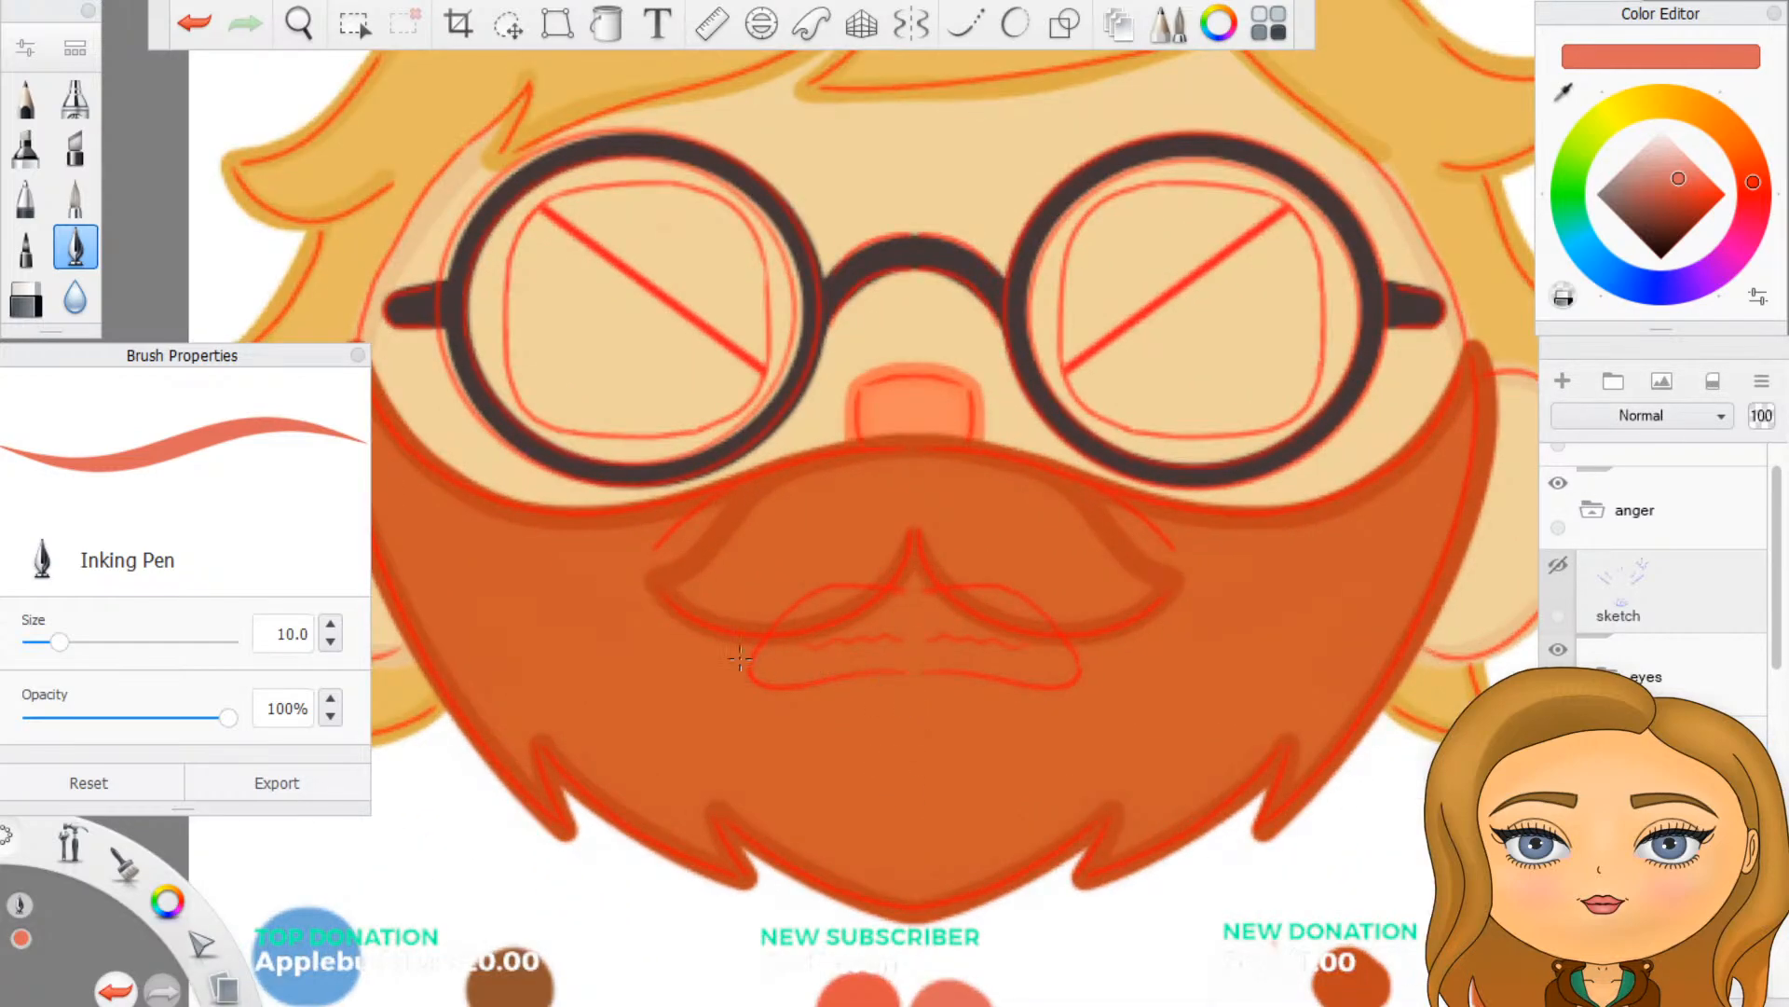
click(1565, 90)
click(515, 990)
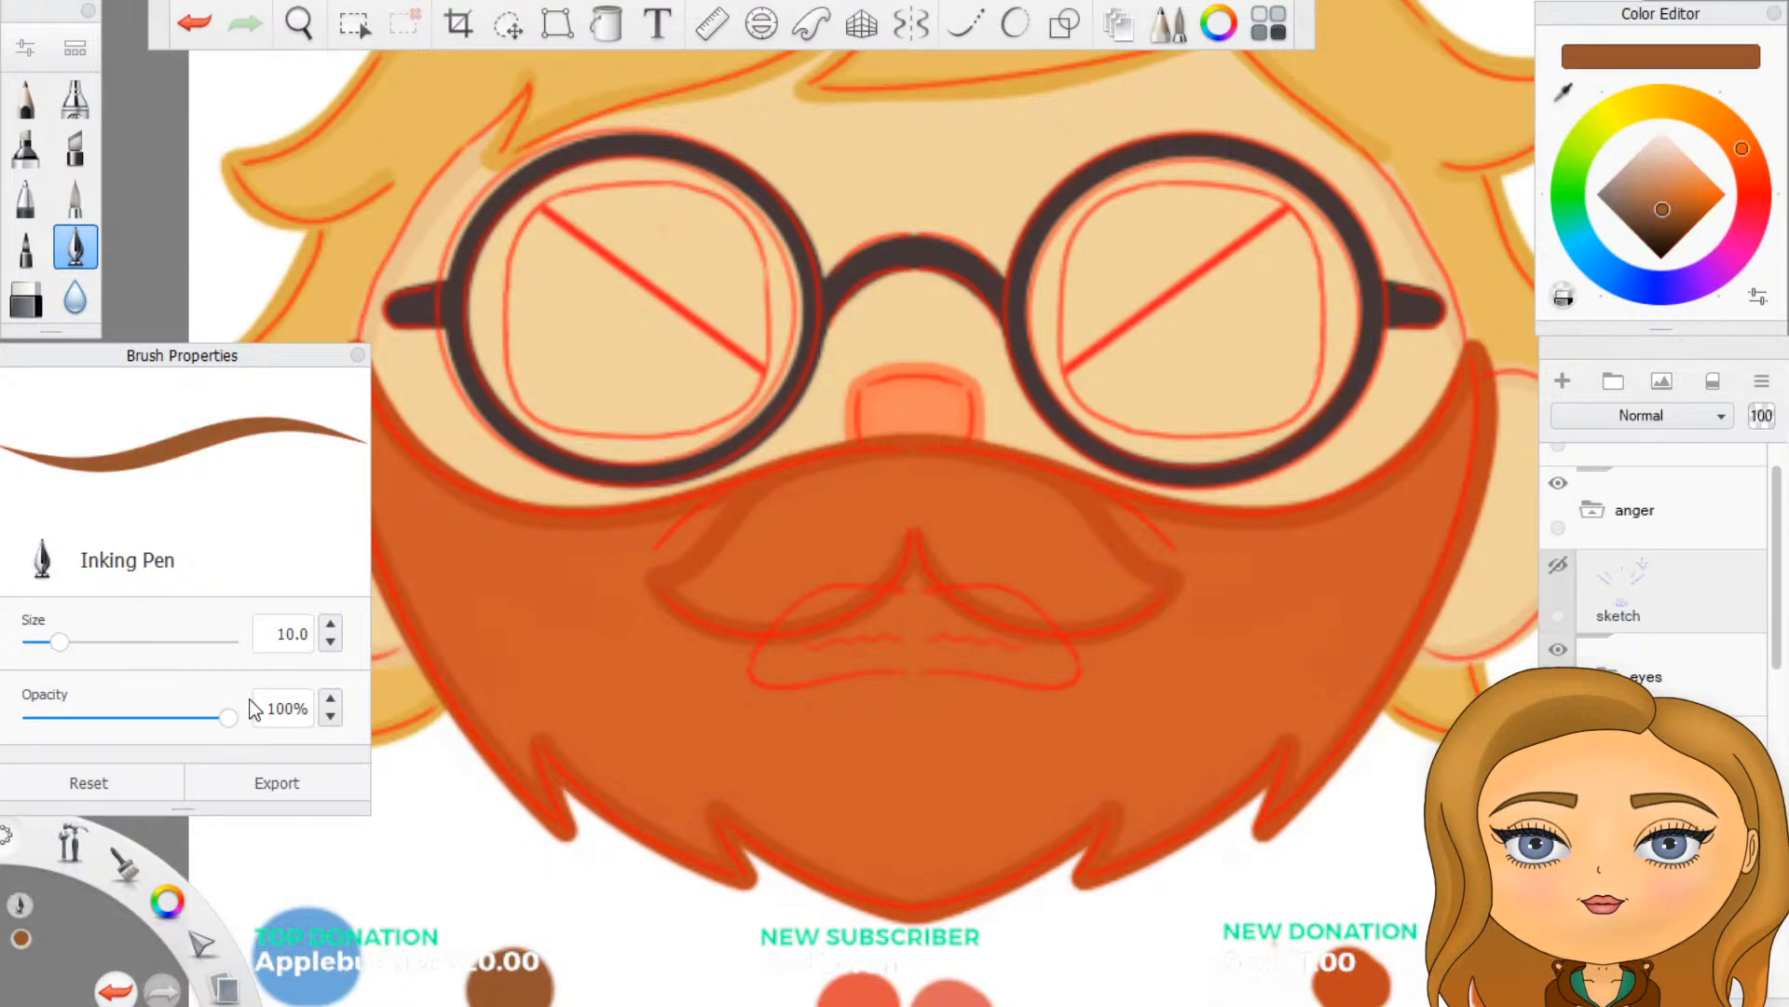
drag(275, 632, 369, 643)
text(2)
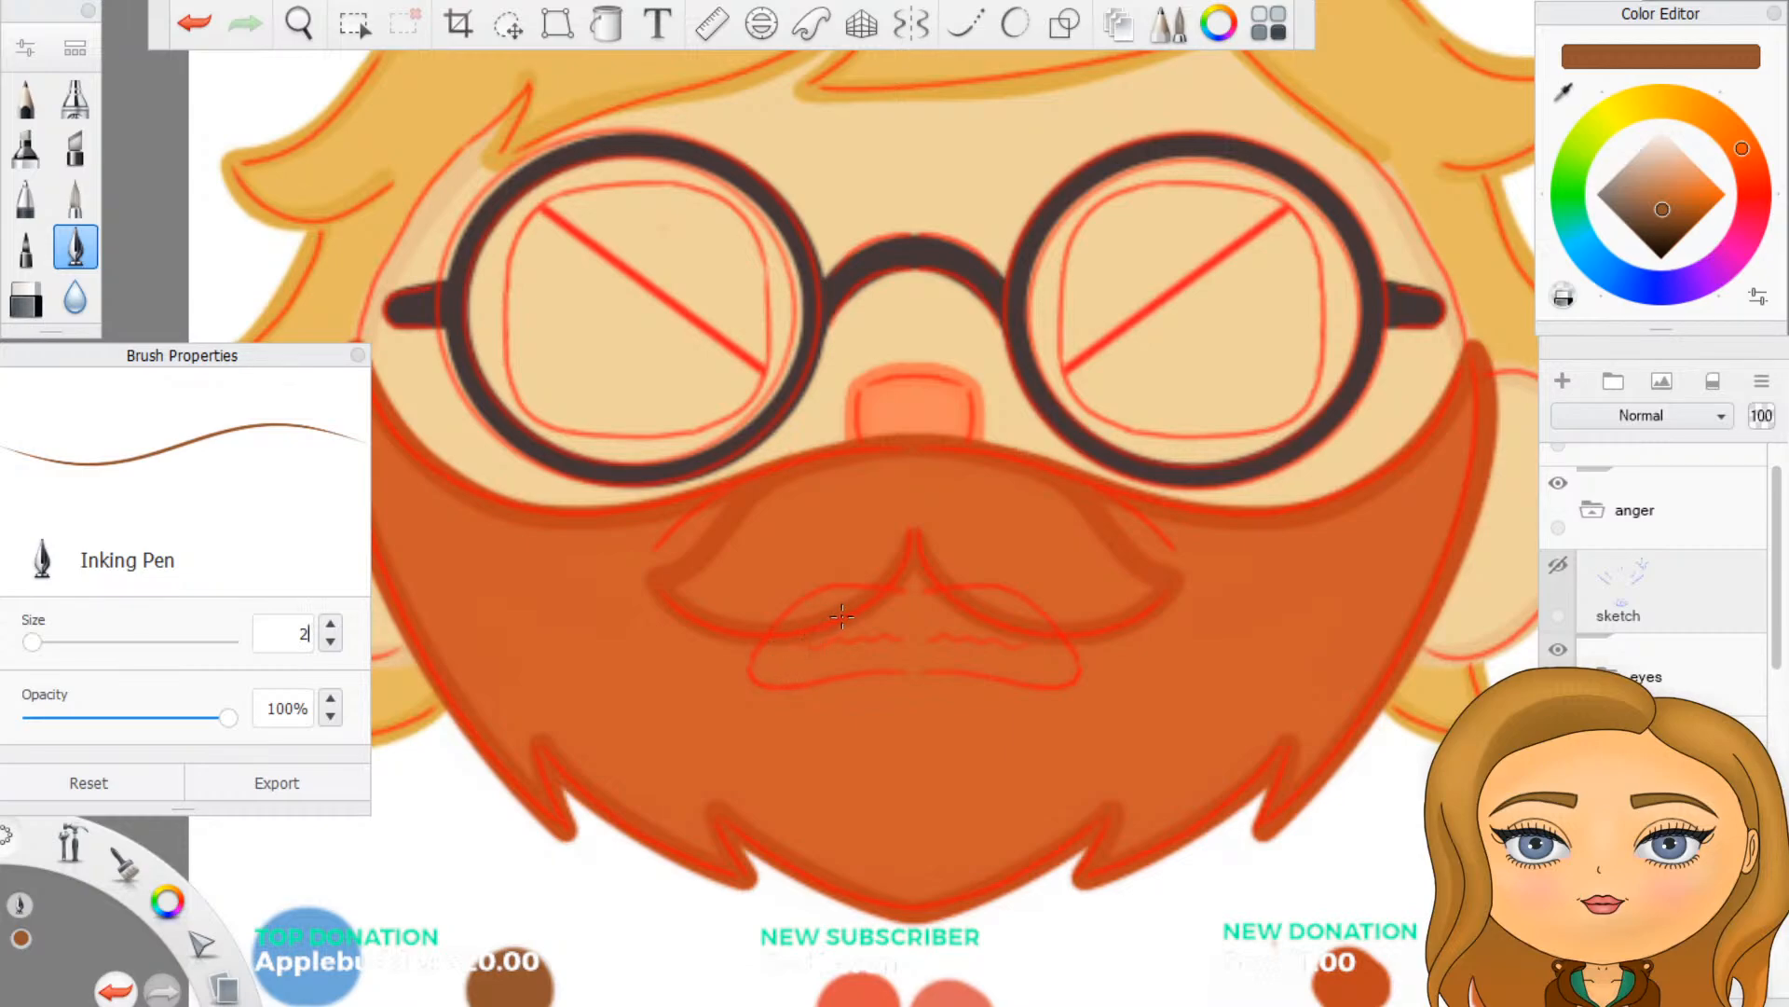
- Trace the closed outline of the angry mouth in brown, using Predictive Stroke at 5 and mirror symmetry
click(1014, 24)
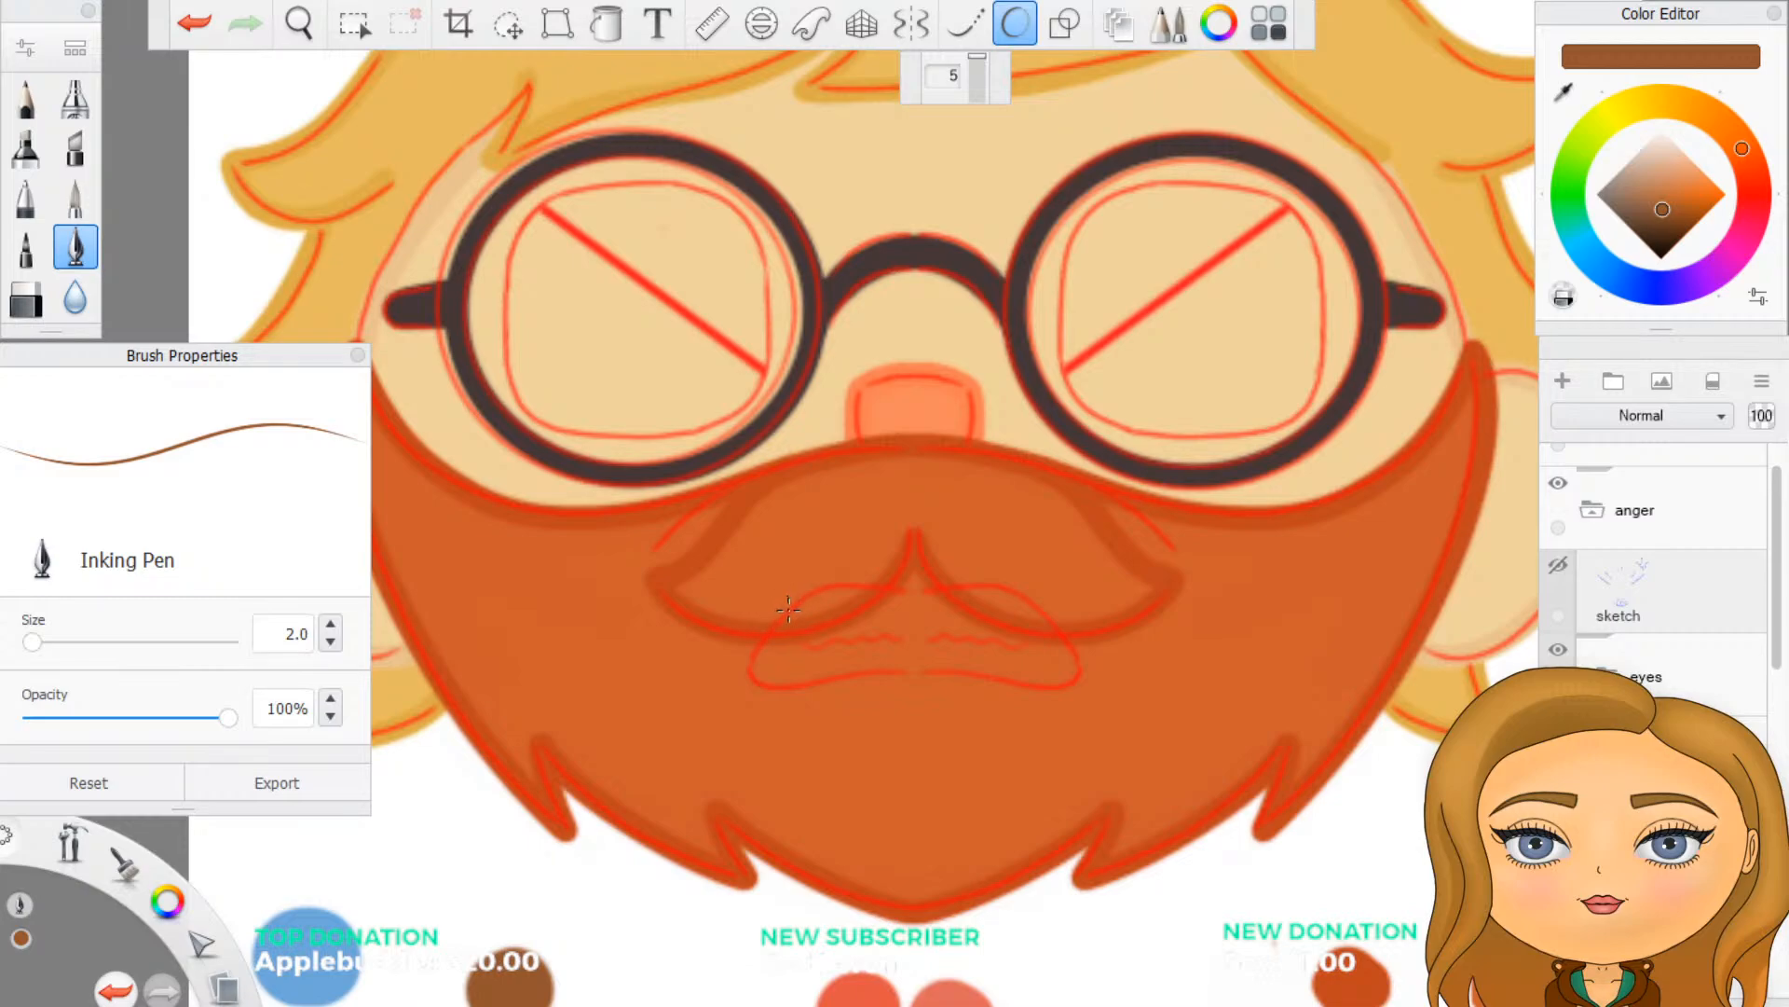
click(910, 26)
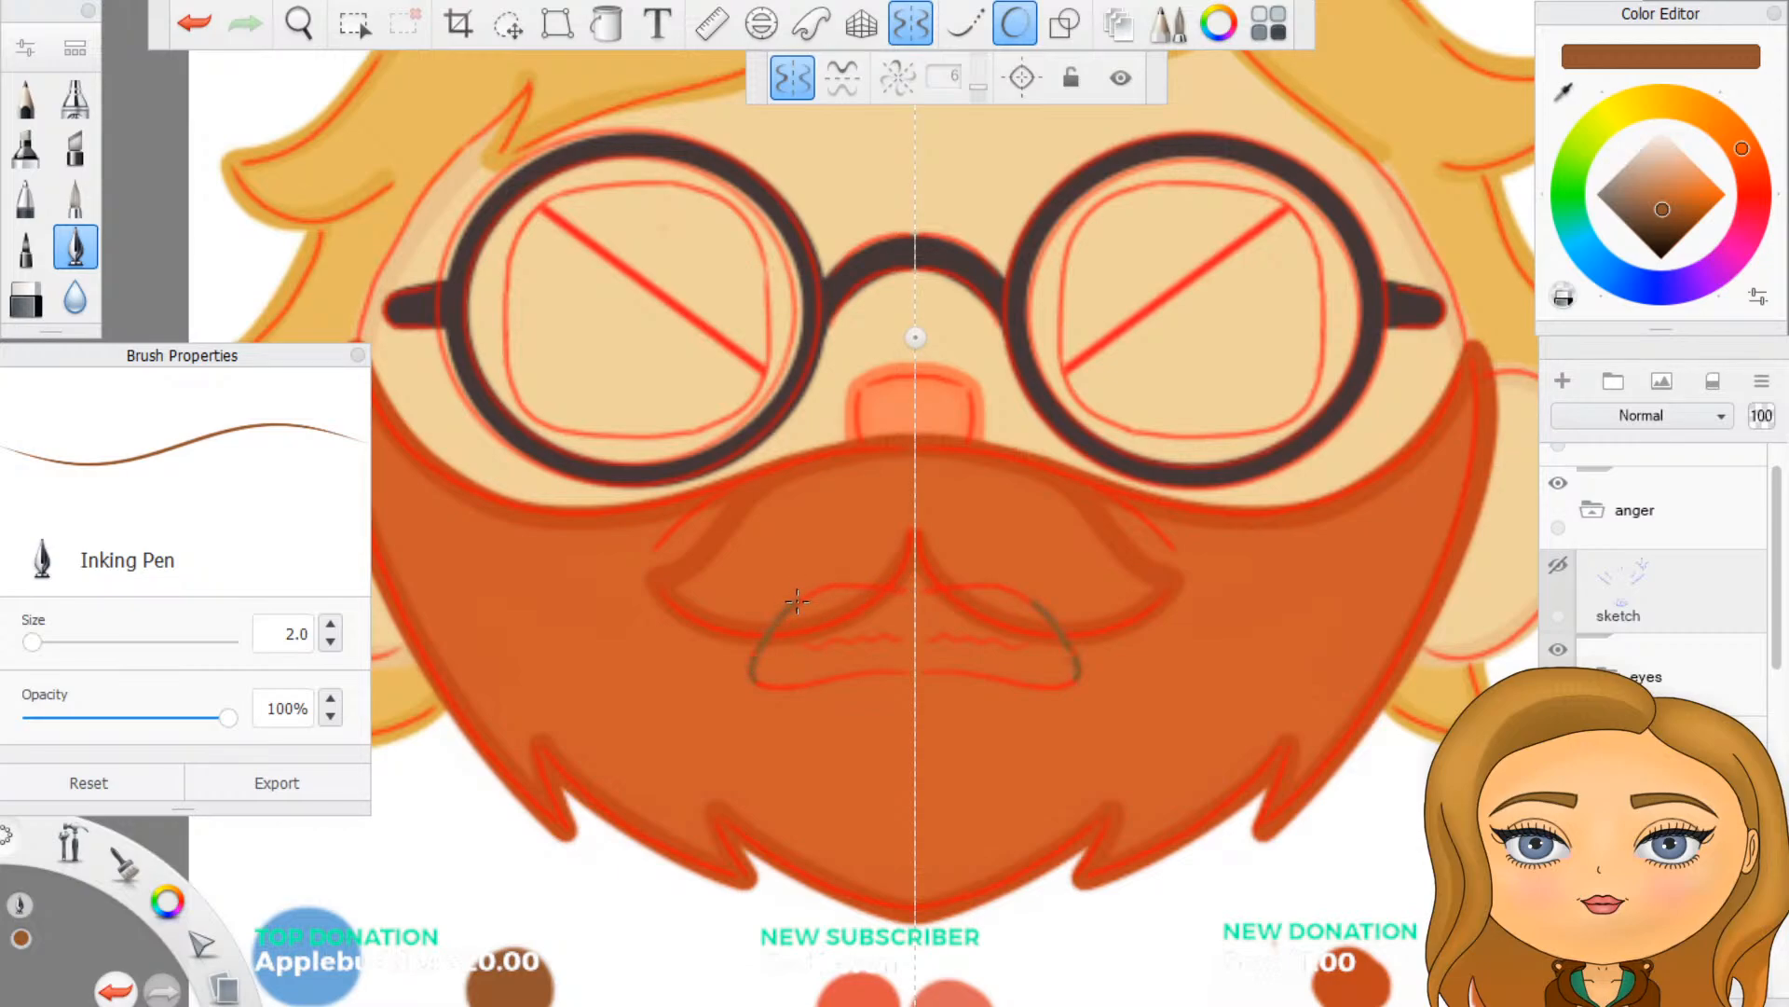
drag(850, 671, 923, 673)
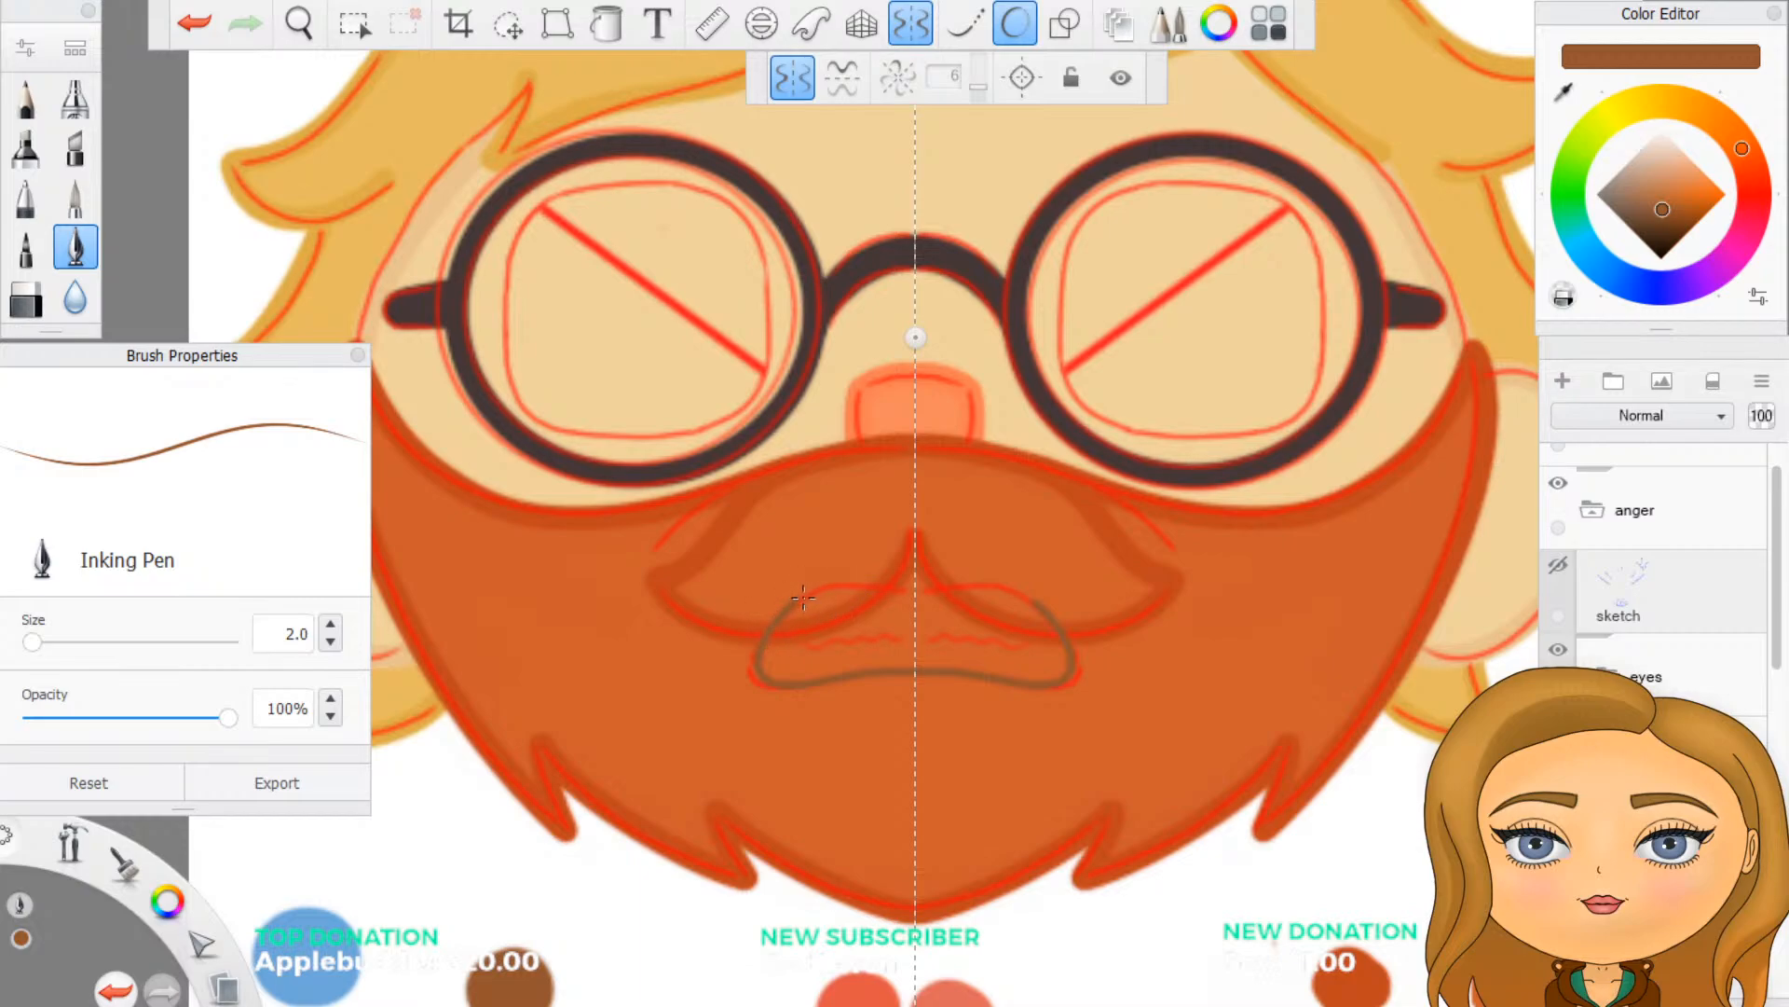
click(910, 28)
click(911, 25)
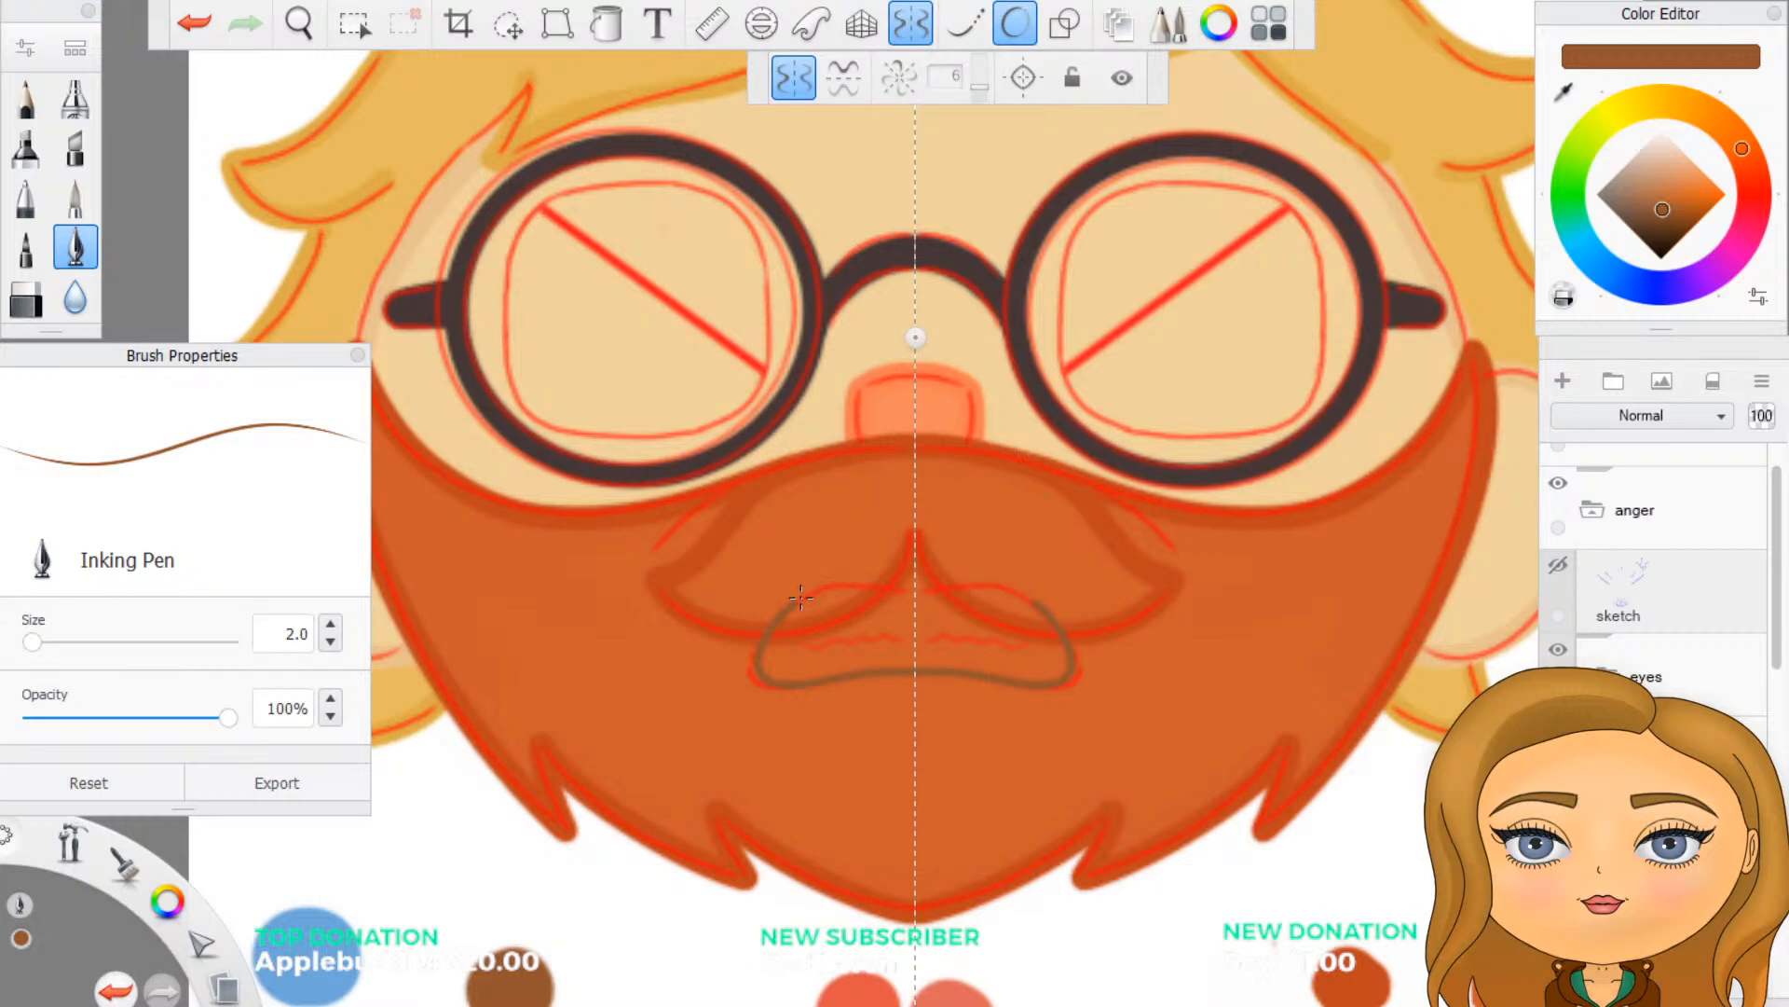
drag(794, 601, 829, 582)
key(ctrl+z)
mouse_move(793, 602)
mouse_down()
mouse_move(1020, 589)
mouse_move(917, 589)
mouse_up()
click(914, 25)
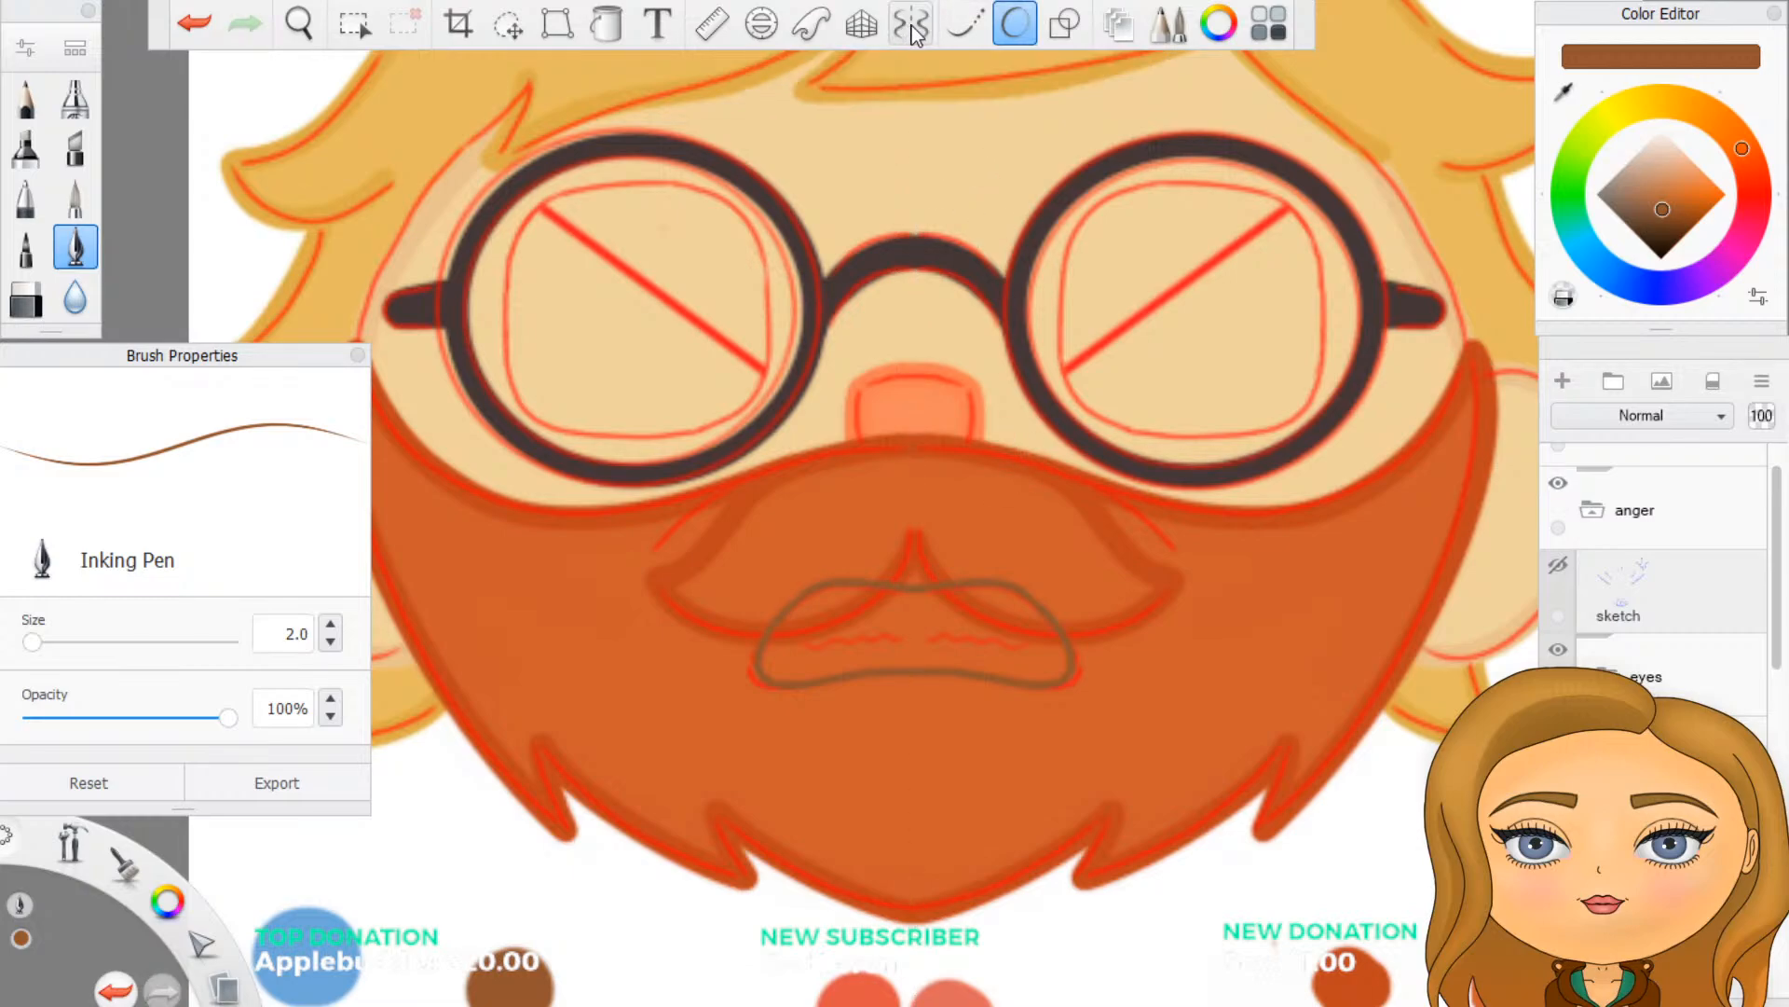
click(914, 29)
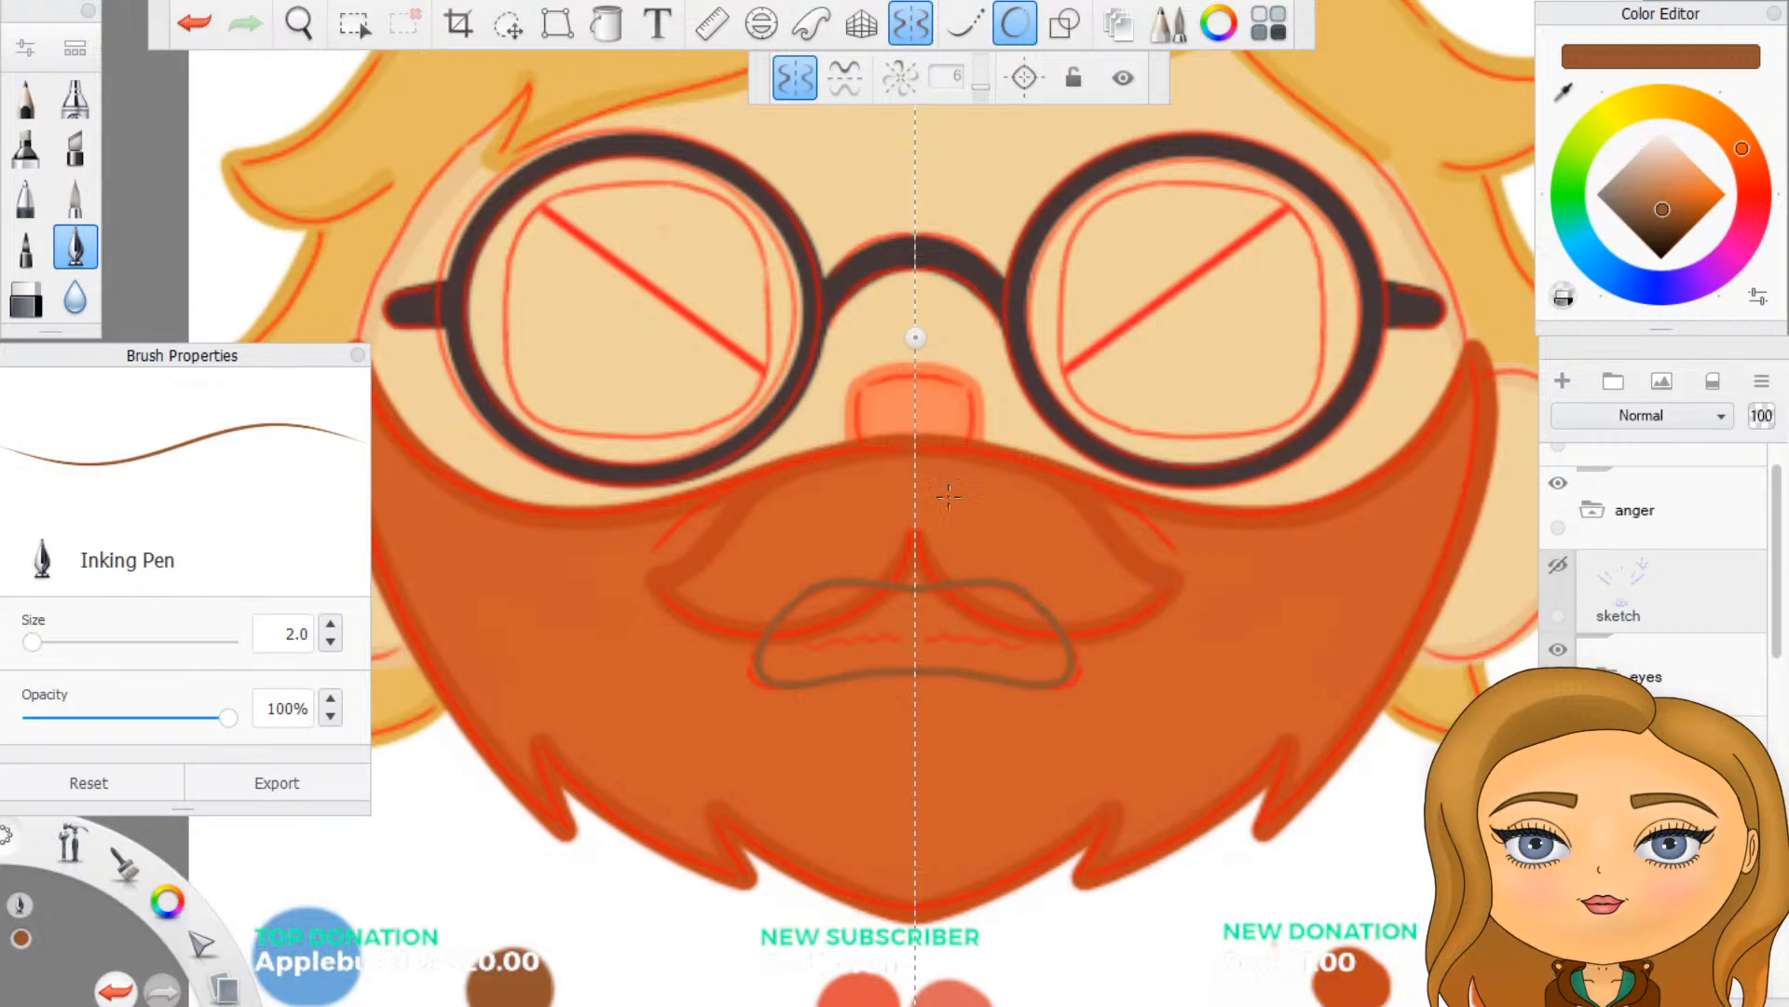
- Fill the mouth outline with off-white using the Inking Pen at size 5, with Predictive Stroke off and symmetry on
drag(1659, 203, 1665, 99)
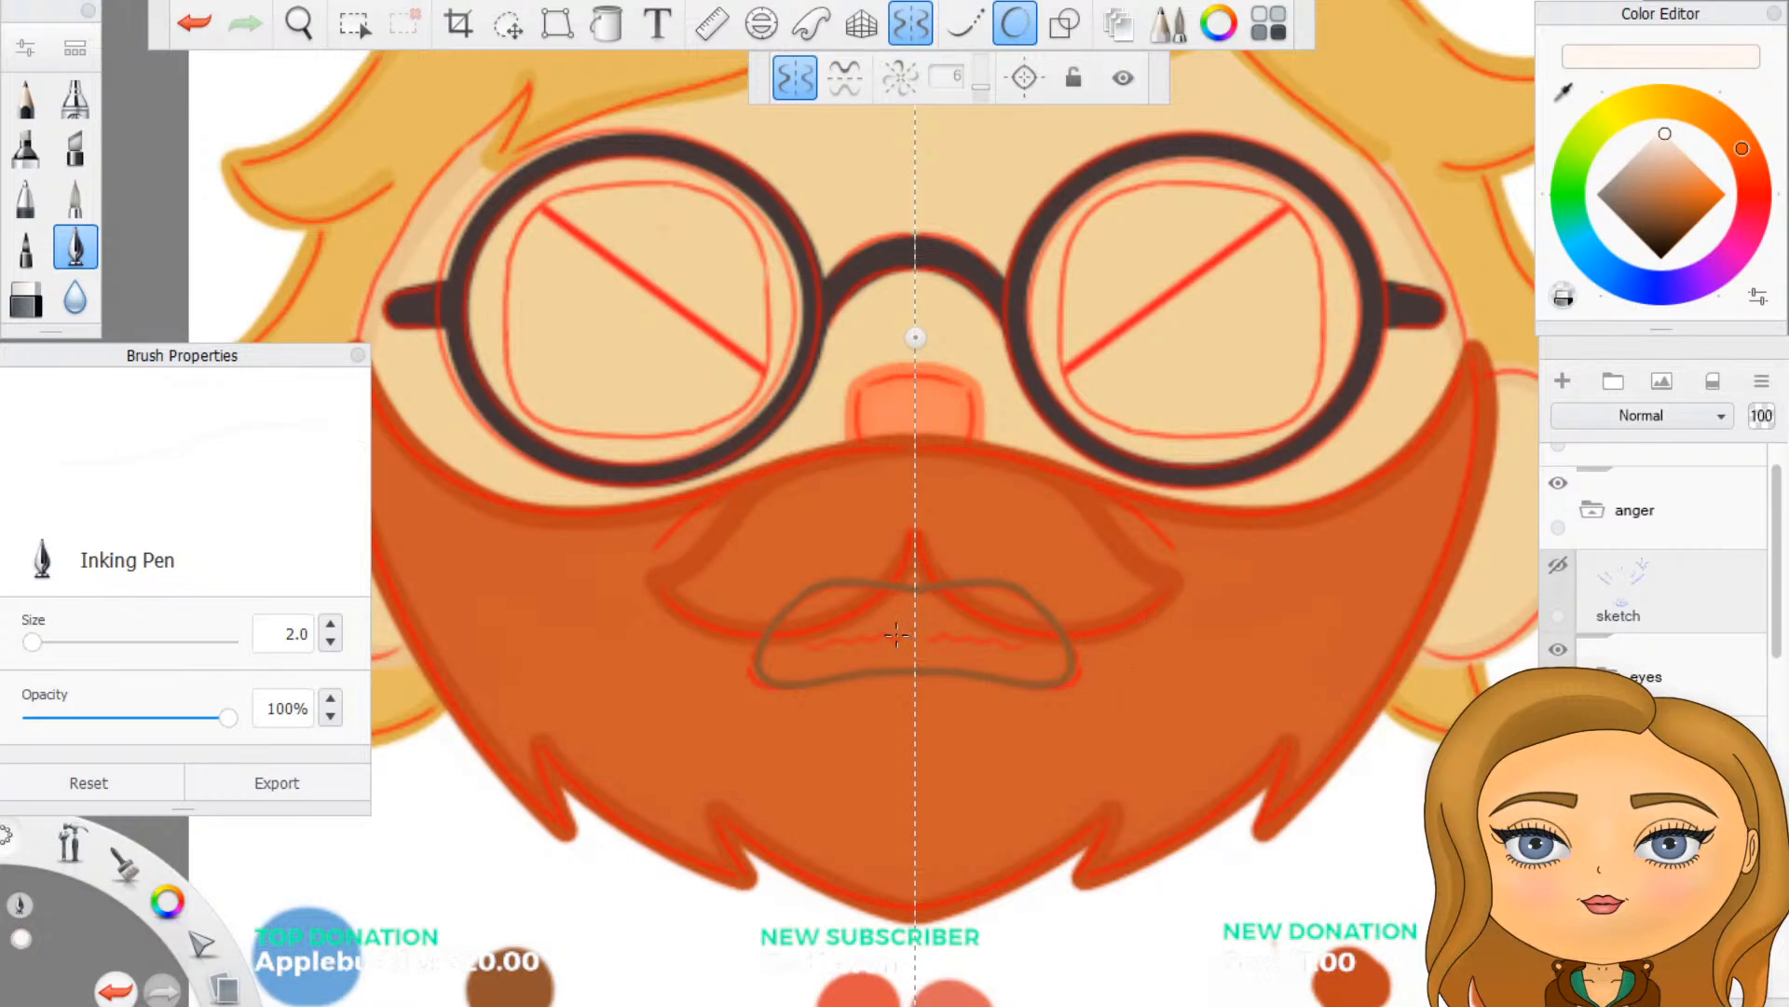
scroll(919, 585, up, 3)
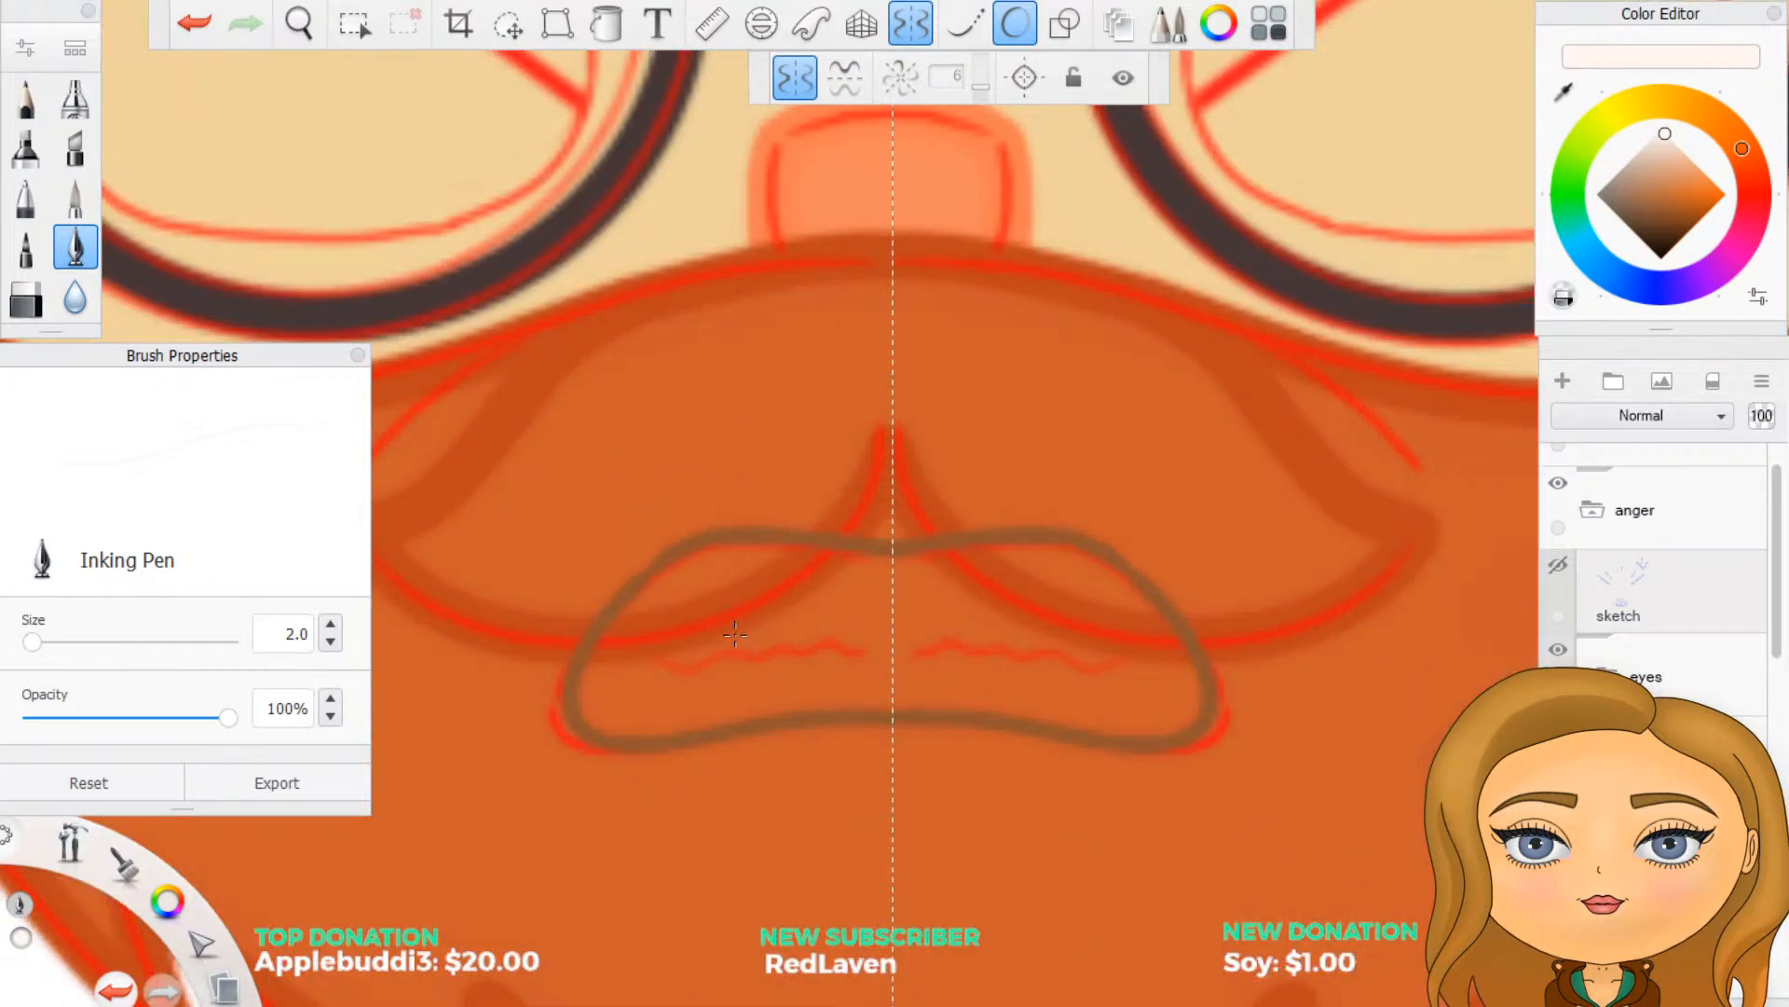
click(1015, 26)
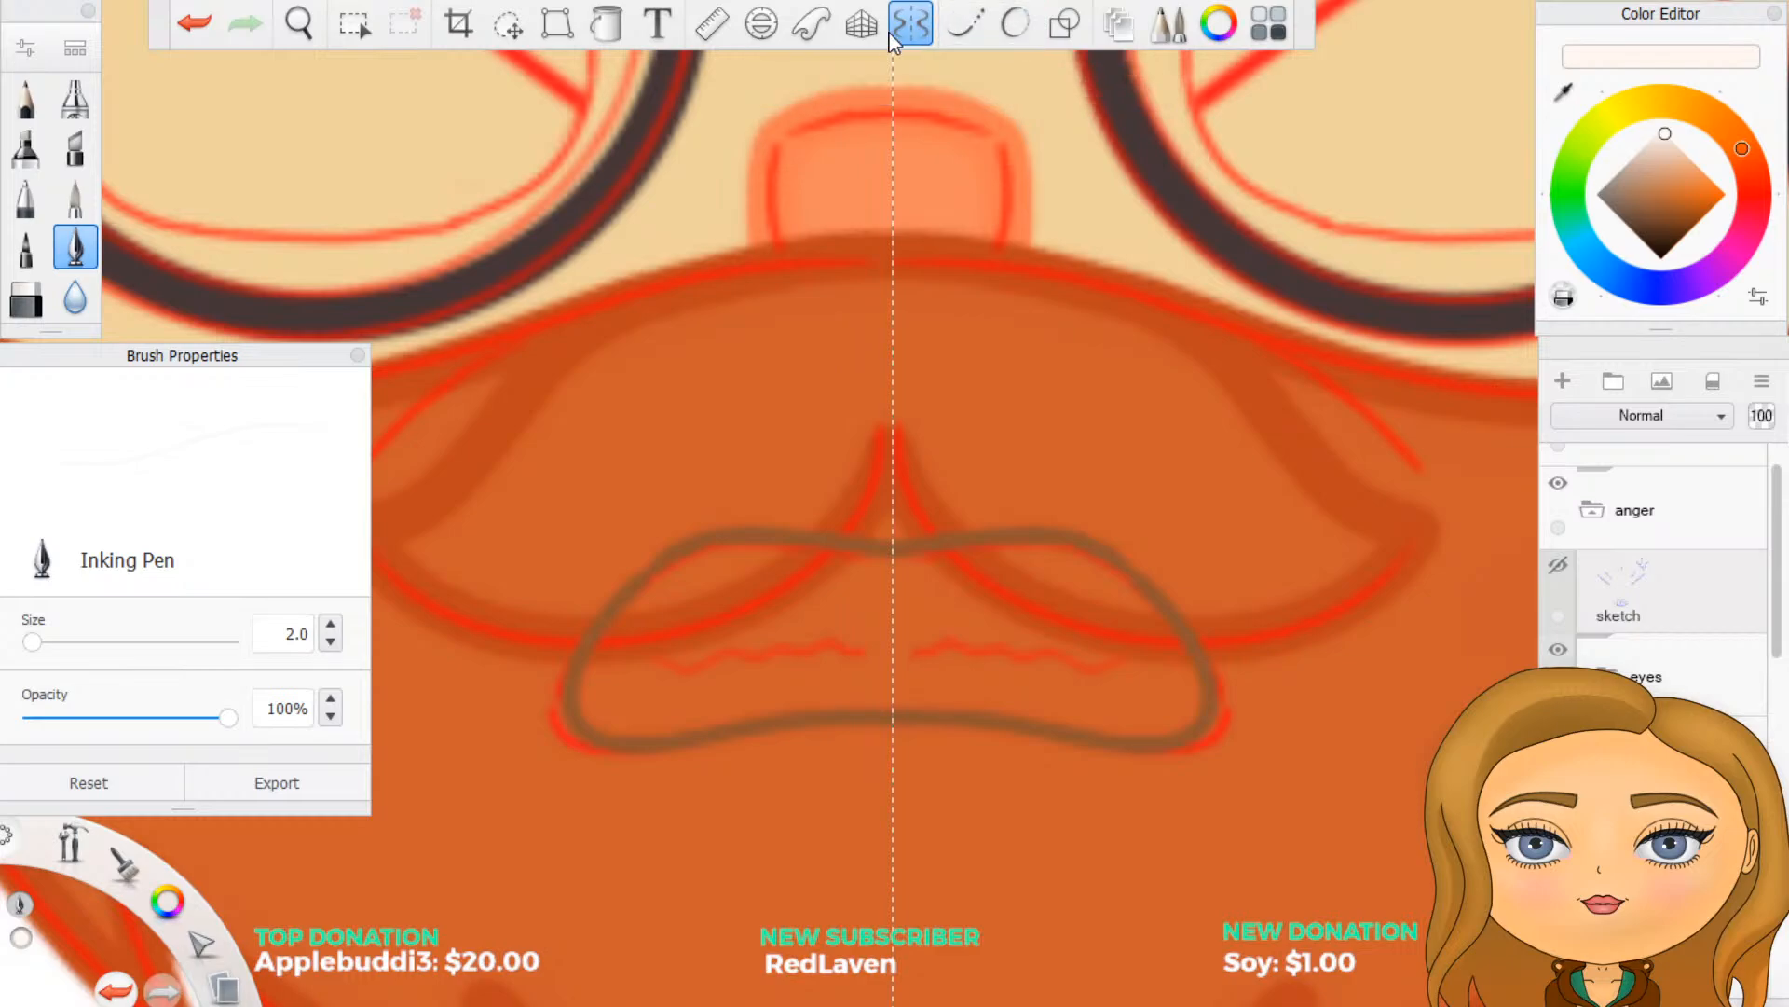
click(913, 30)
click(911, 25)
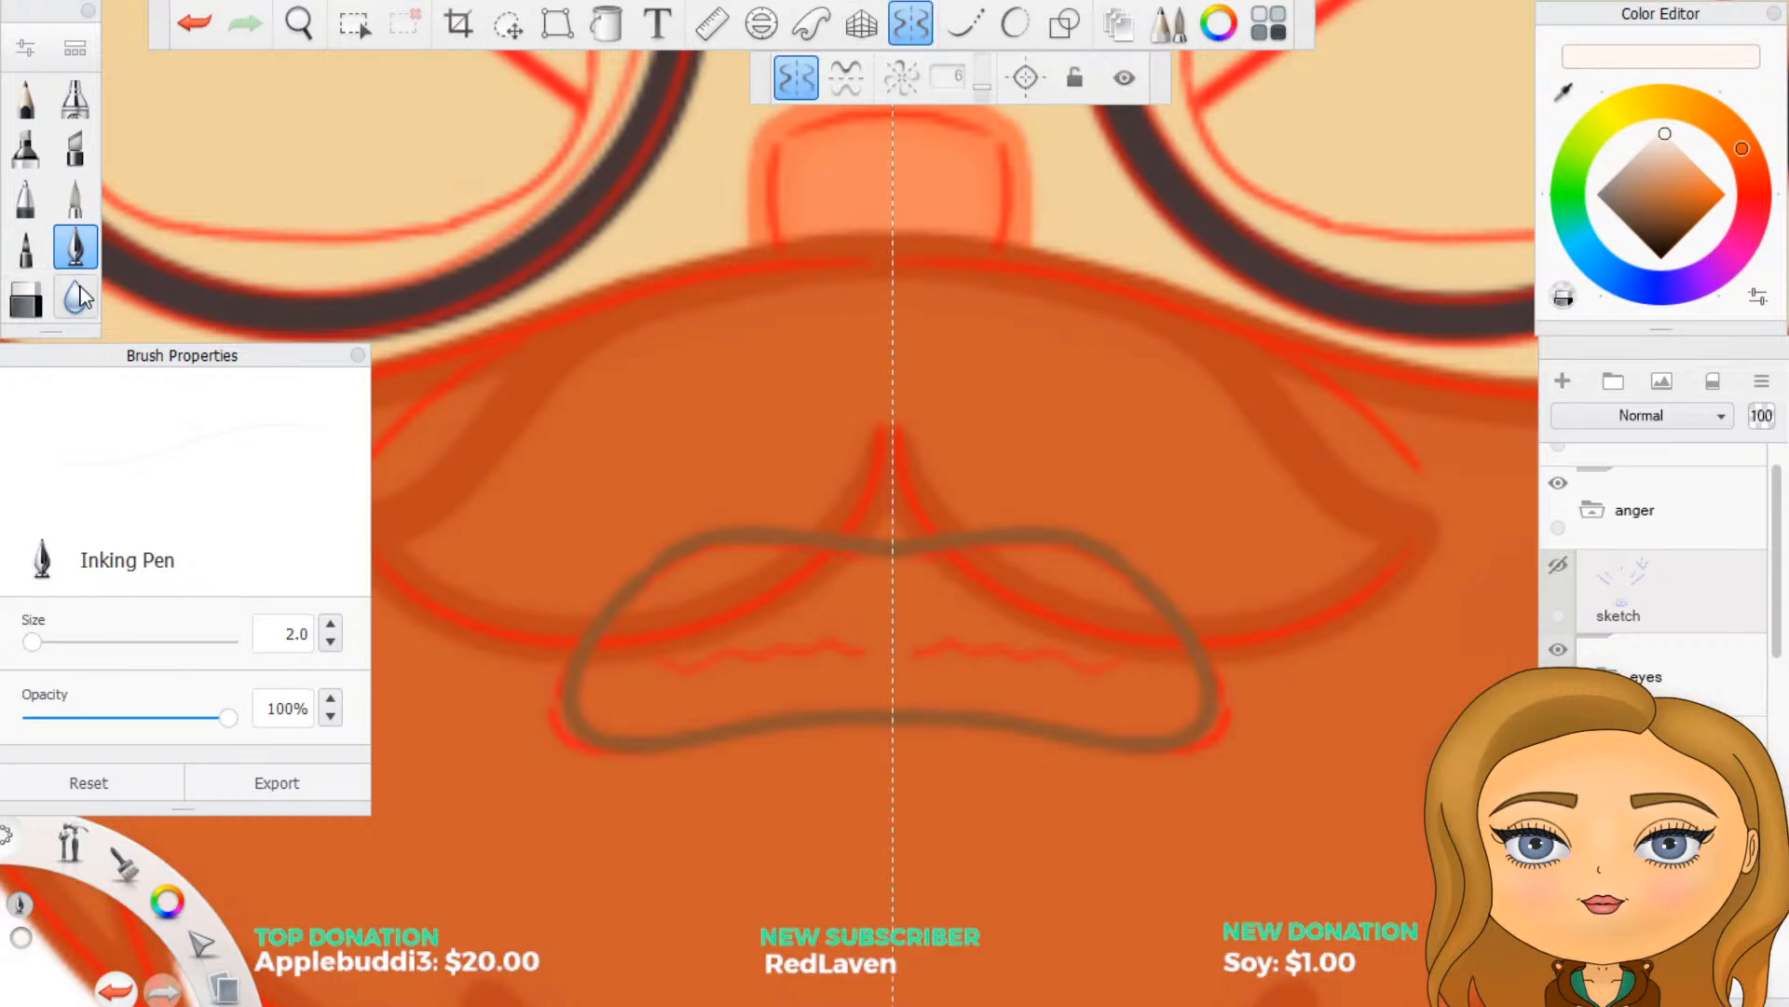
double_click(291, 634)
text(5)
mouse_move(712, 642)
mouse_down()
mouse_move(623, 710)
mouse_move(593, 705)
mouse_move(610, 731)
mouse_move(598, 669)
mouse_move(699, 558)
mouse_move(891, 571)
mouse_move(652, 663)
mouse_move(638, 727)
mouse_move(891, 685)
mouse_move(750, 673)
mouse_move(885, 642)
mouse_move(890, 601)
mouse_up()
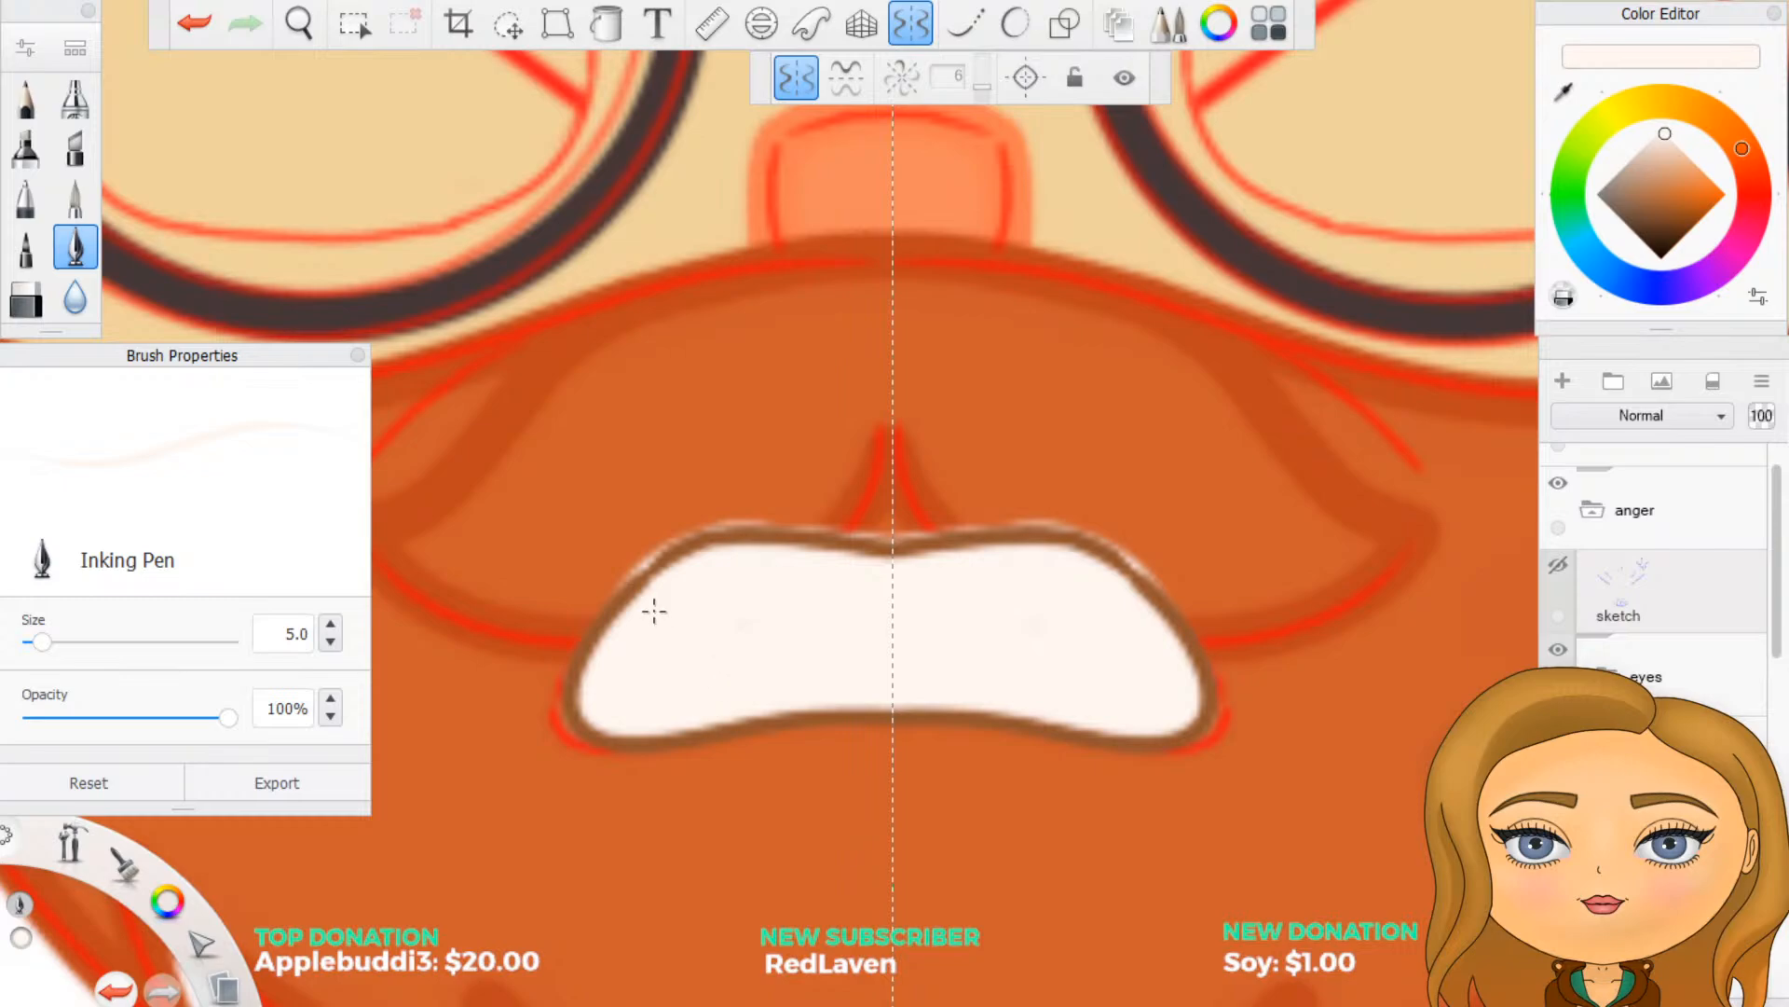
- Erase the off-white spill outside the mouth outline using the Hard Eraser at size 2 with mirror symmetry, finishing with symmetry off
key(e)
click(26, 303)
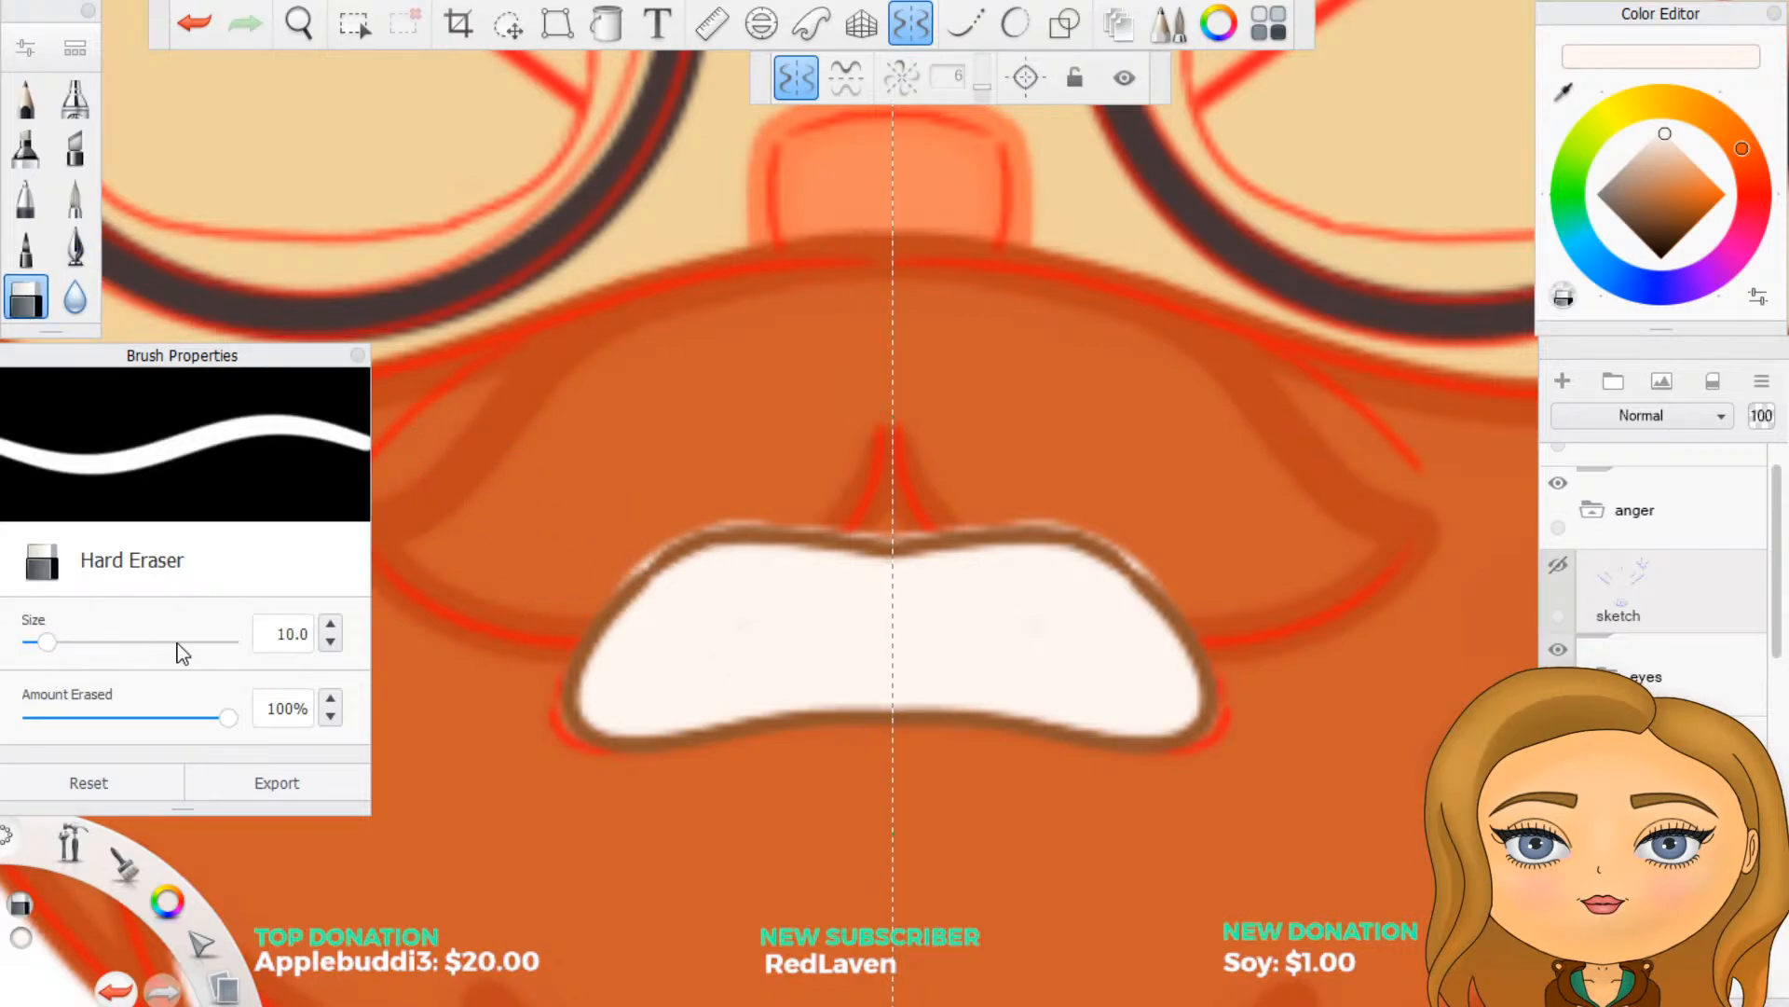
double_click(267, 626)
text(2)
drag(610, 597, 668, 546)
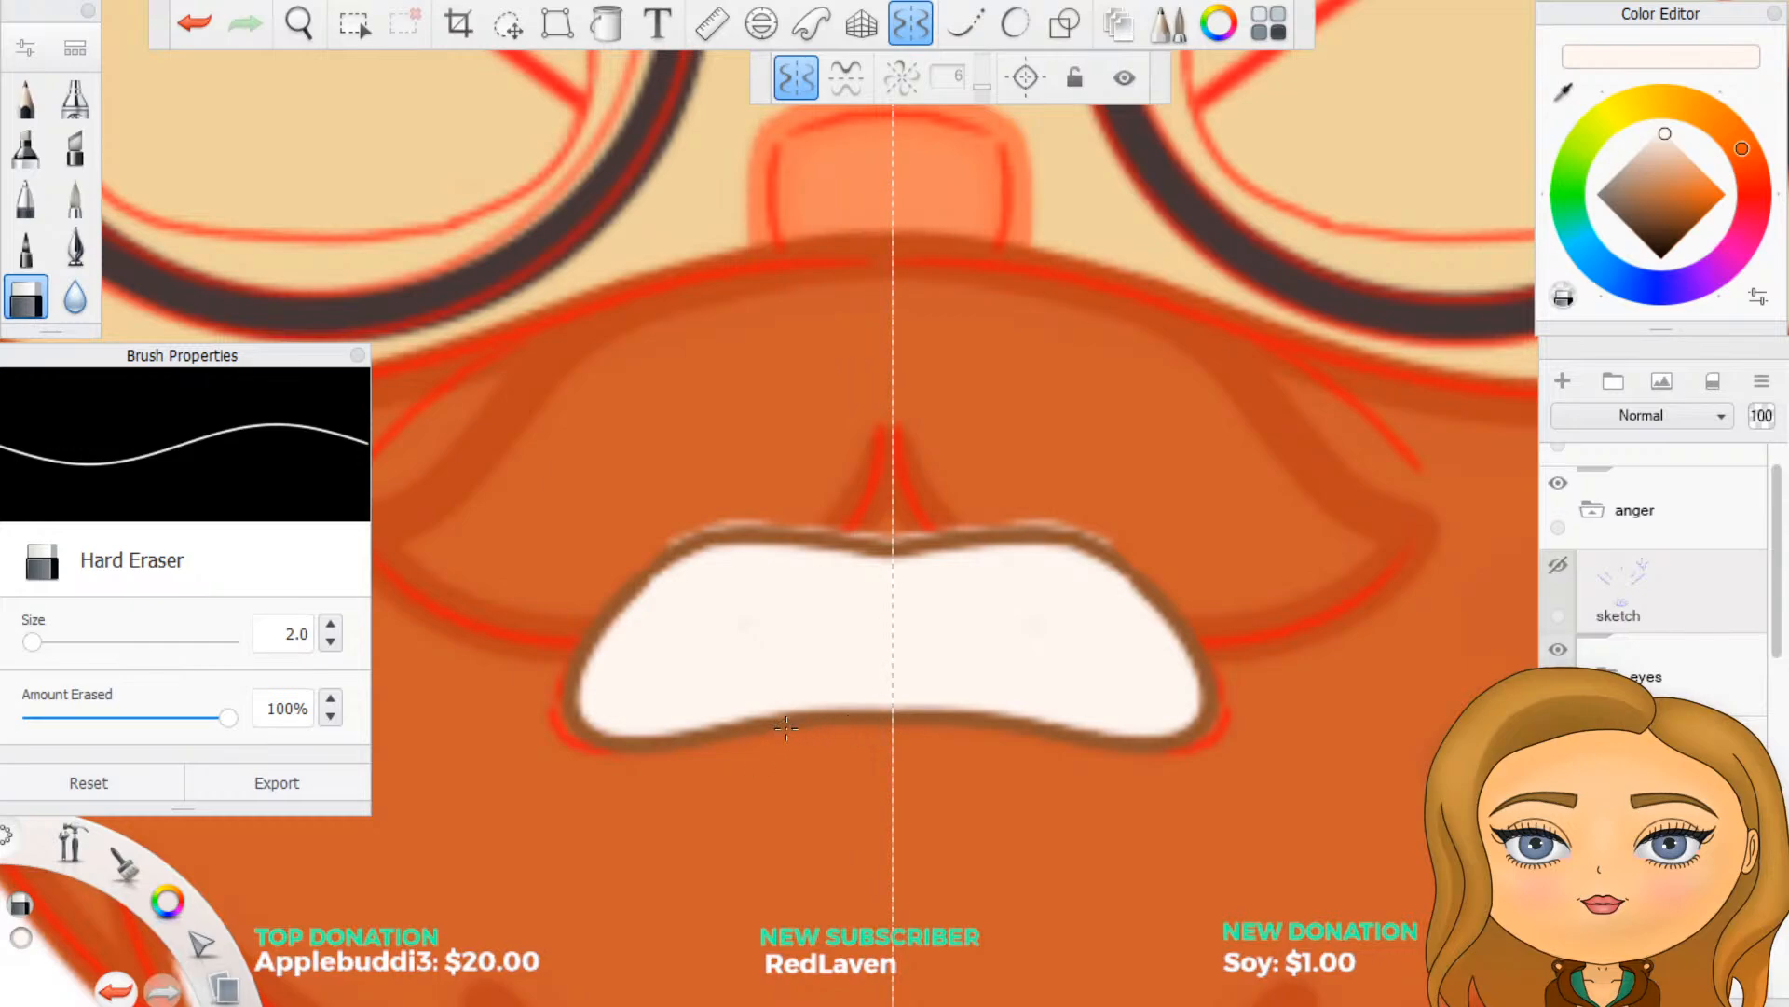
mouse_move(669, 540)
mouse_down()
mouse_move(737, 519)
mouse_move(672, 528)
mouse_move(736, 512)
mouse_move(797, 524)
mouse_move(723, 526)
mouse_move(884, 539)
mouse_up()
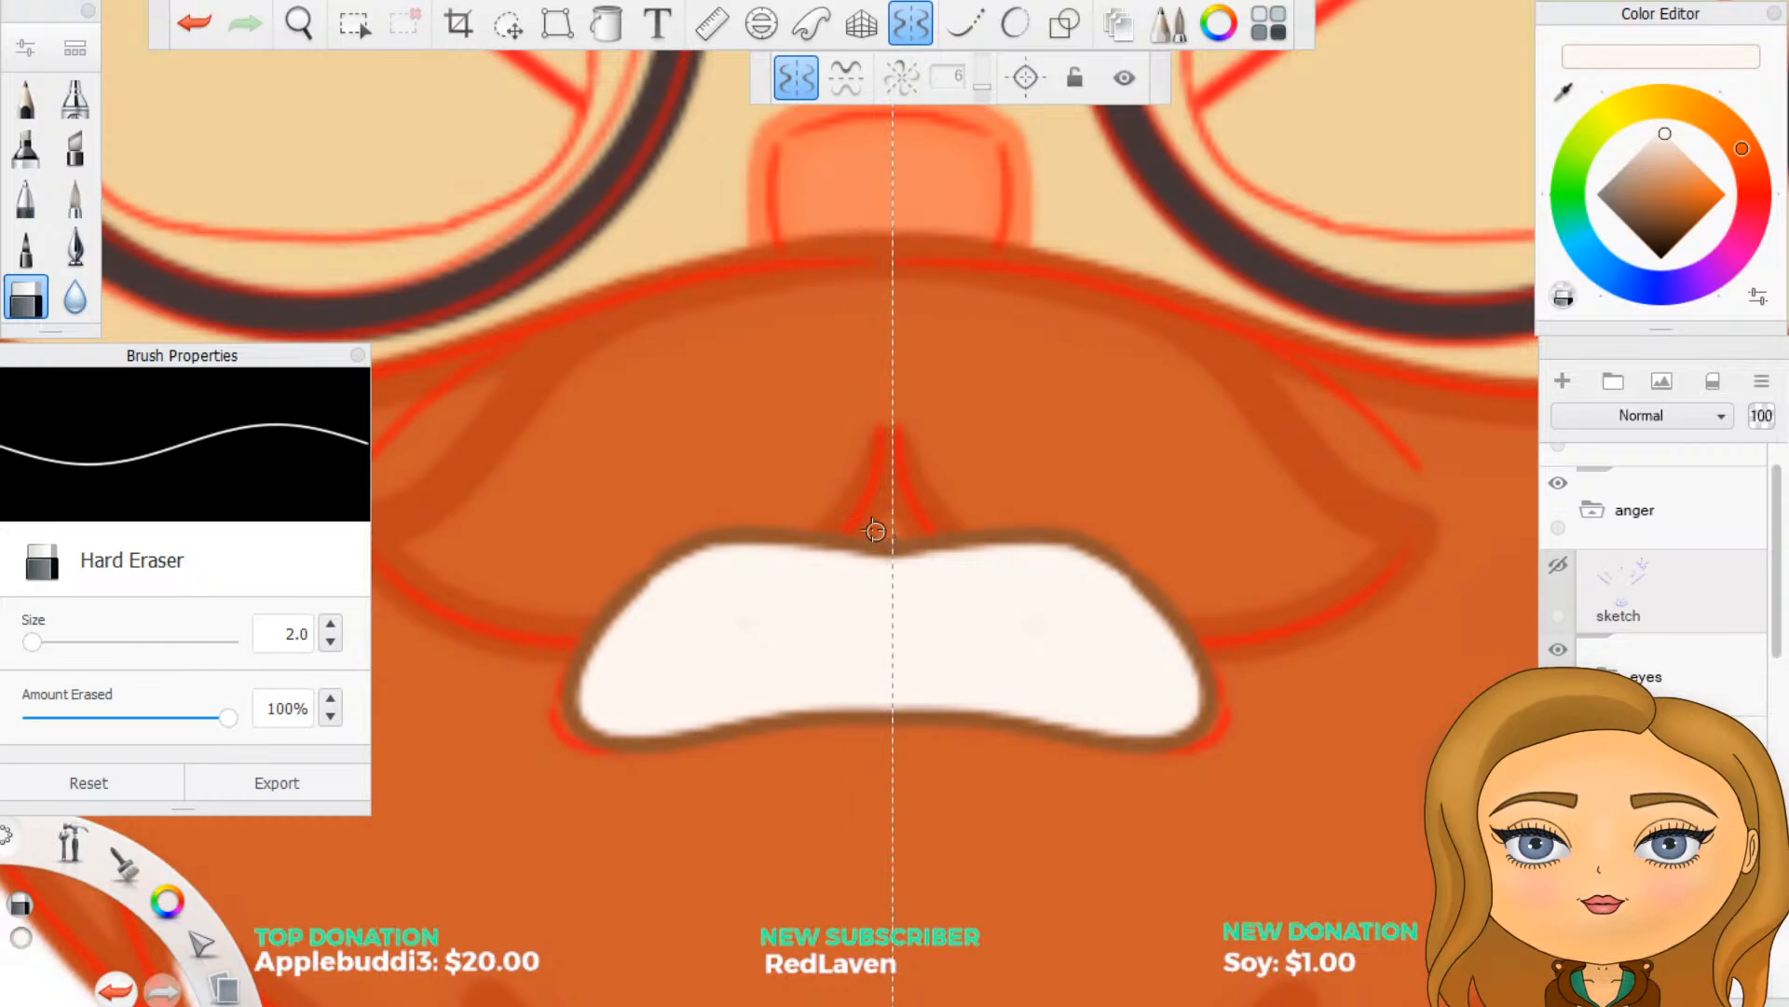
click(898, 37)
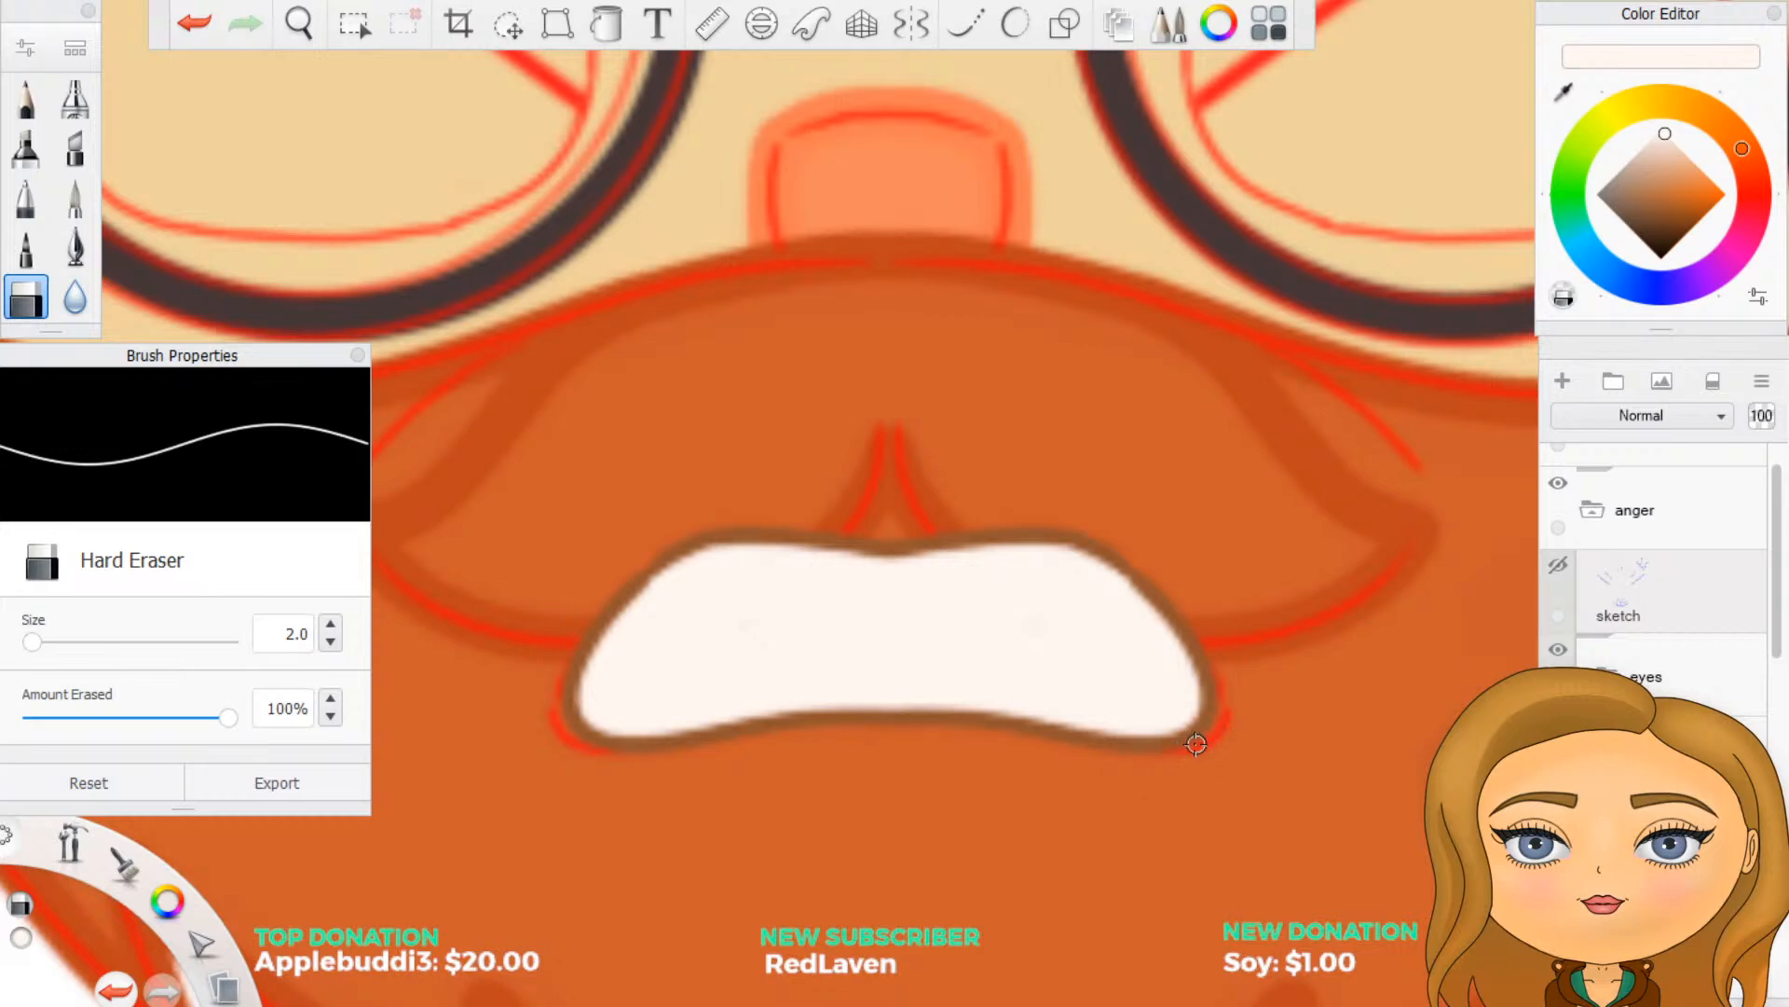
click(911, 23)
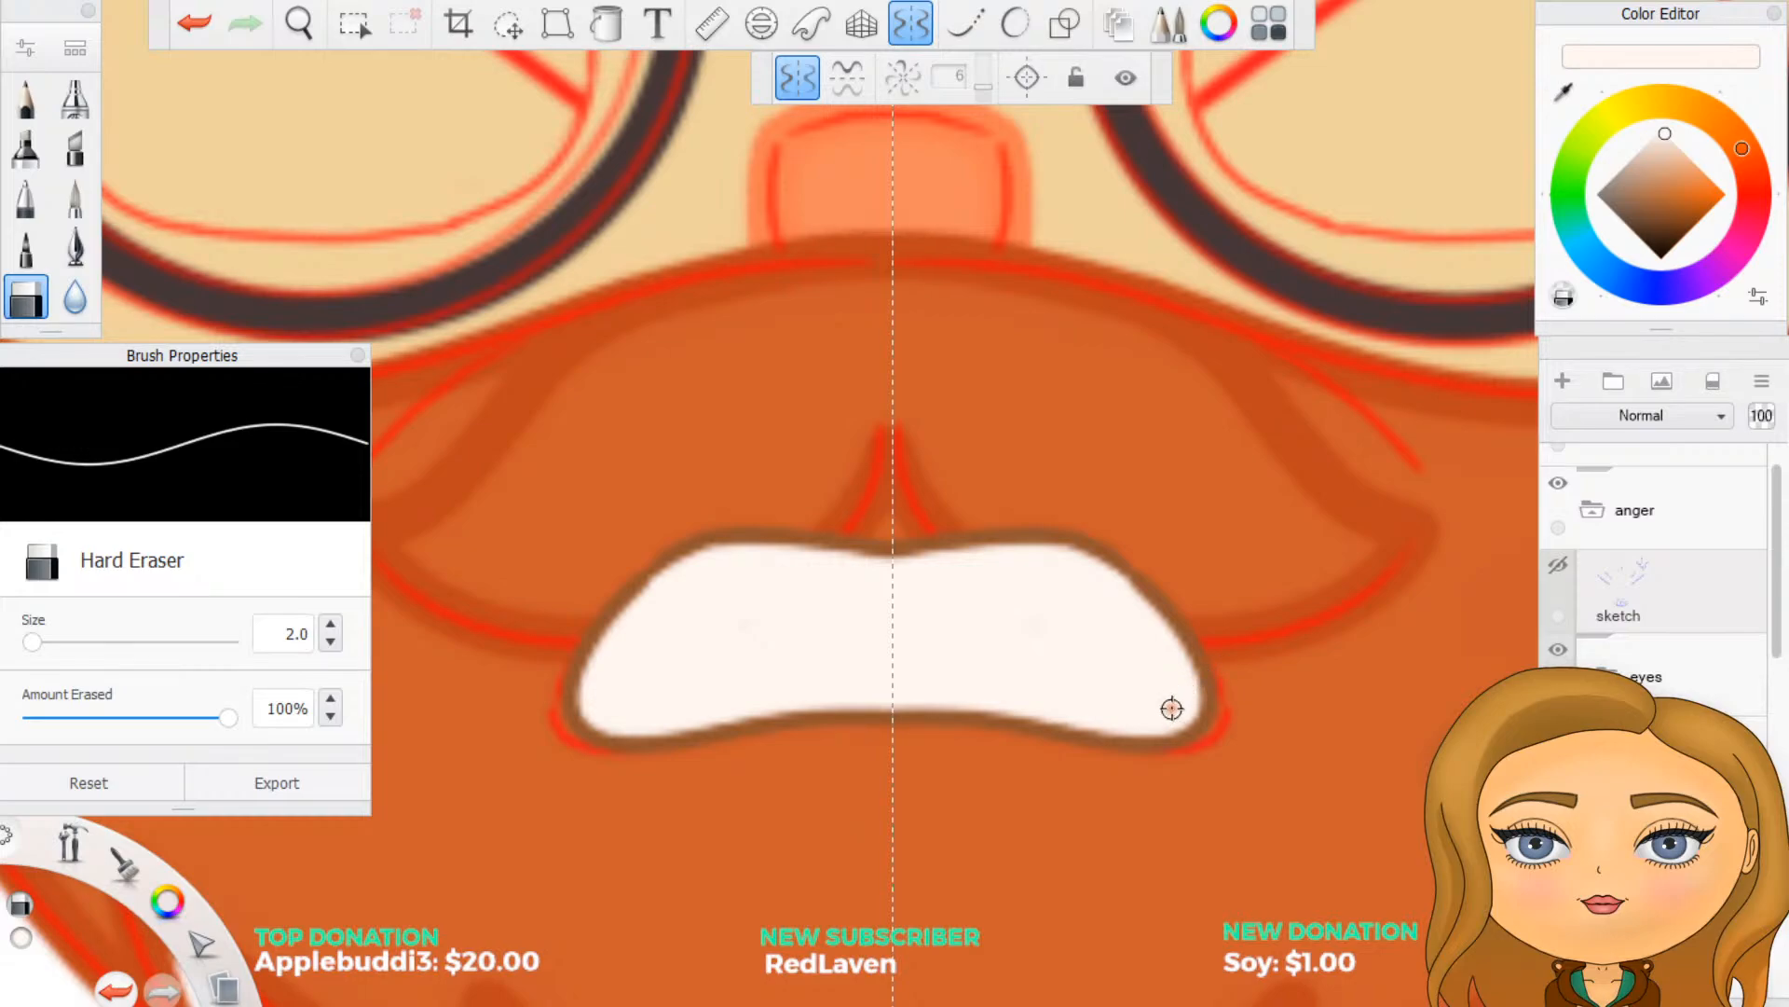
click(912, 26)
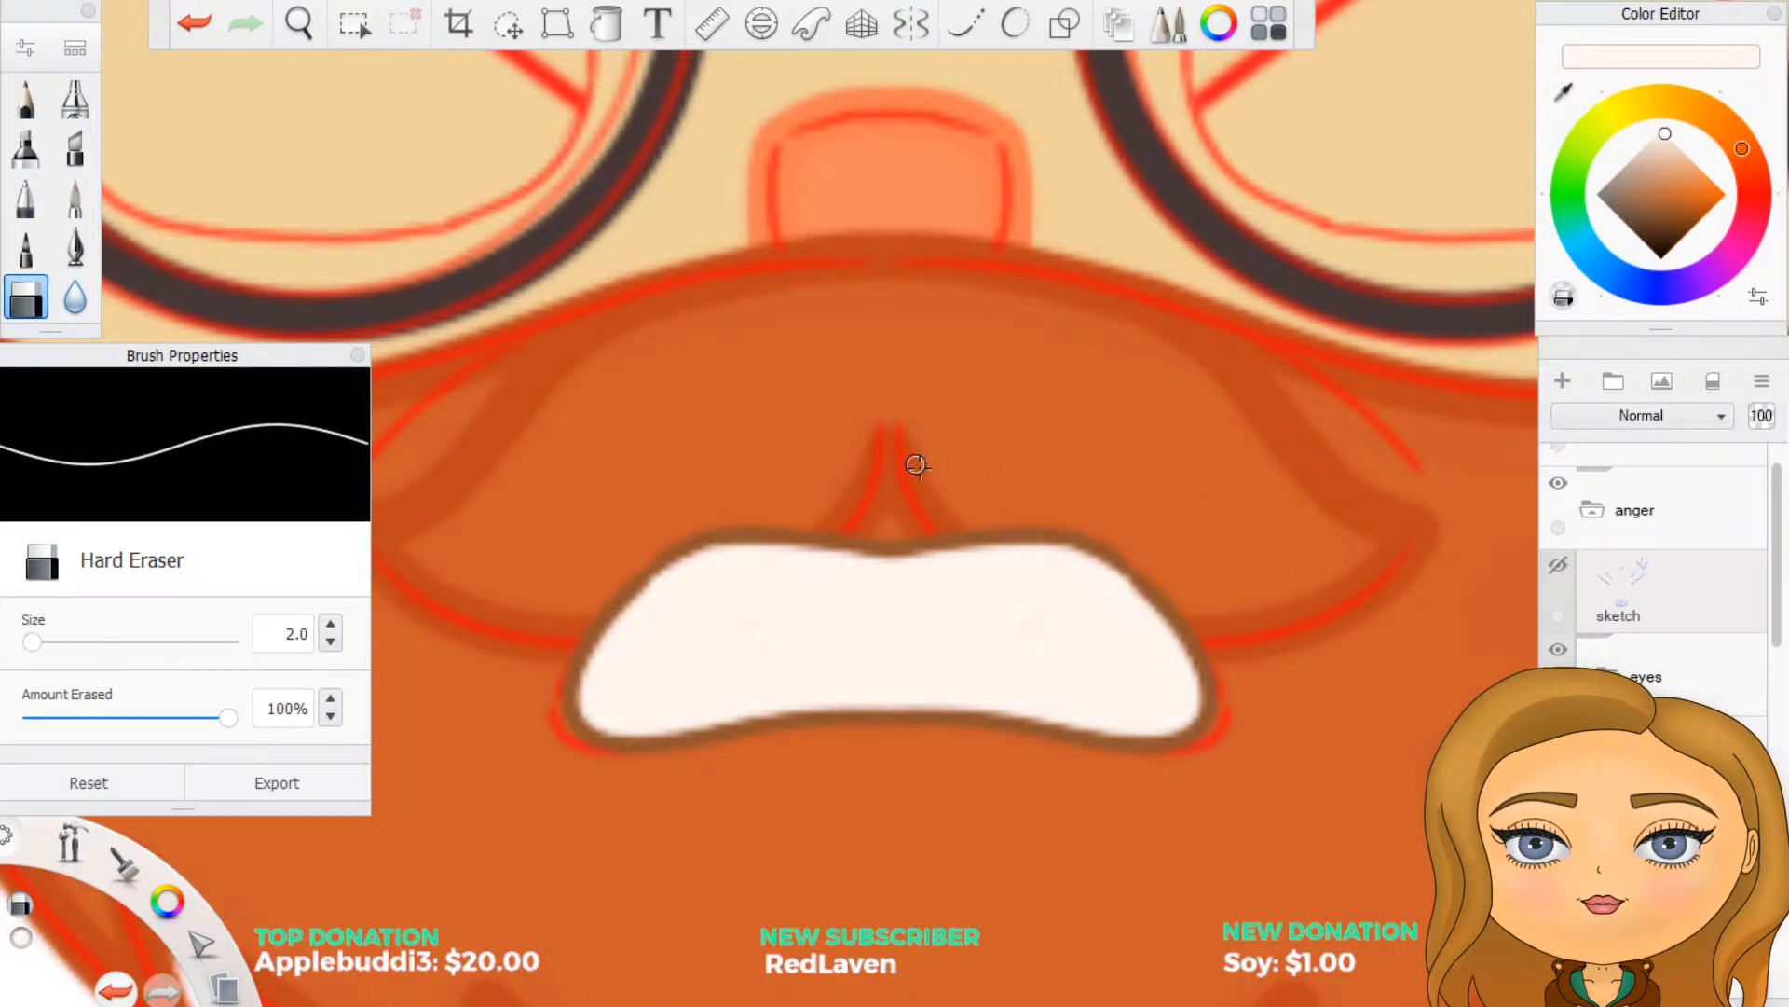
- Rename the layer holding the mouth's off-white fill as white
scroll(1652, 559, down, 2)
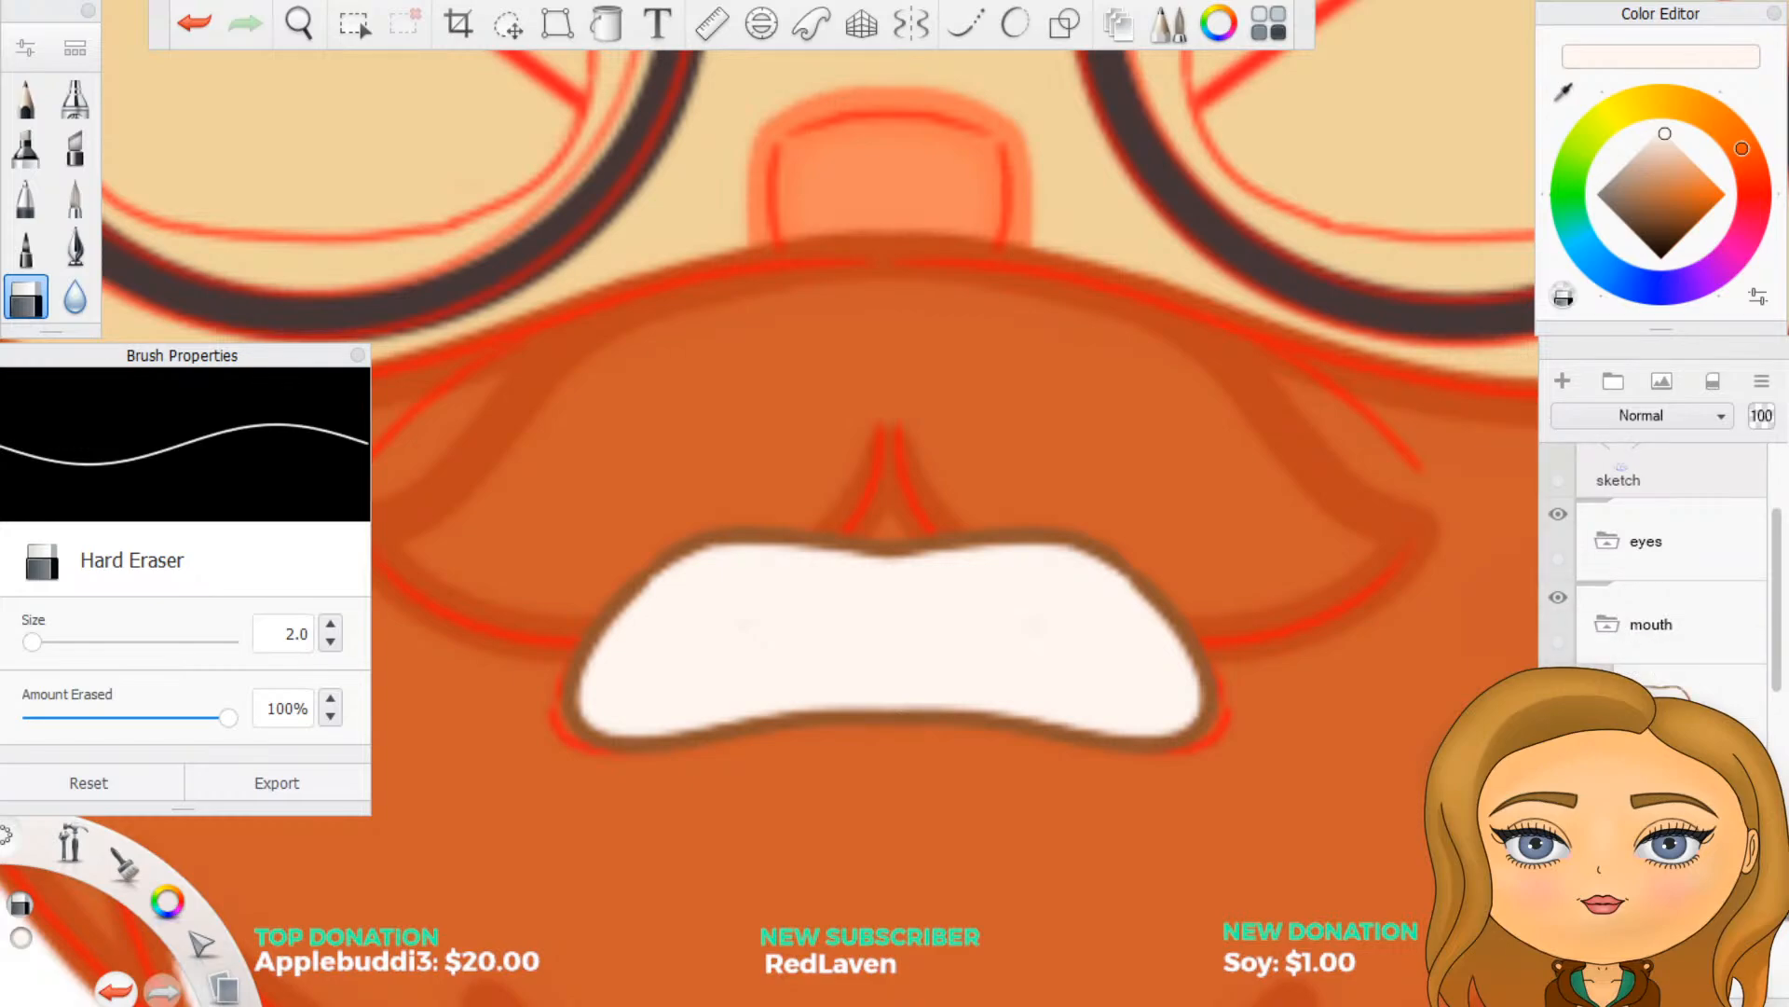
double_click(1622, 812)
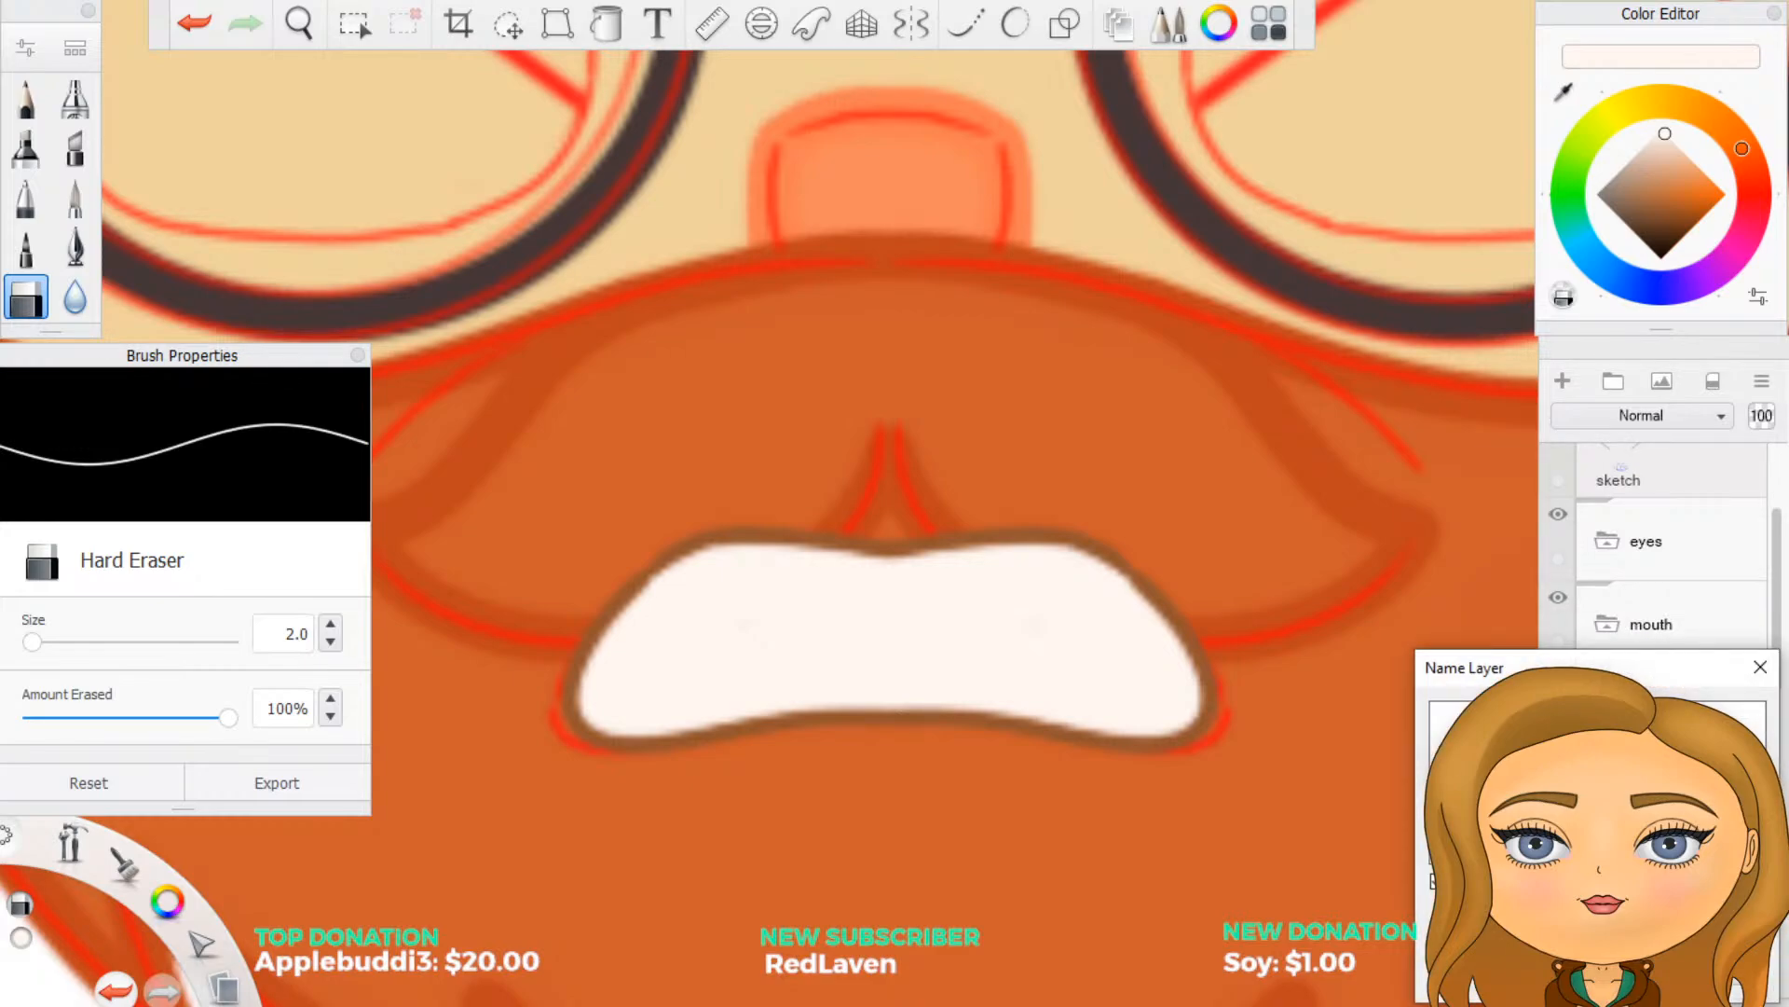
key(Return)
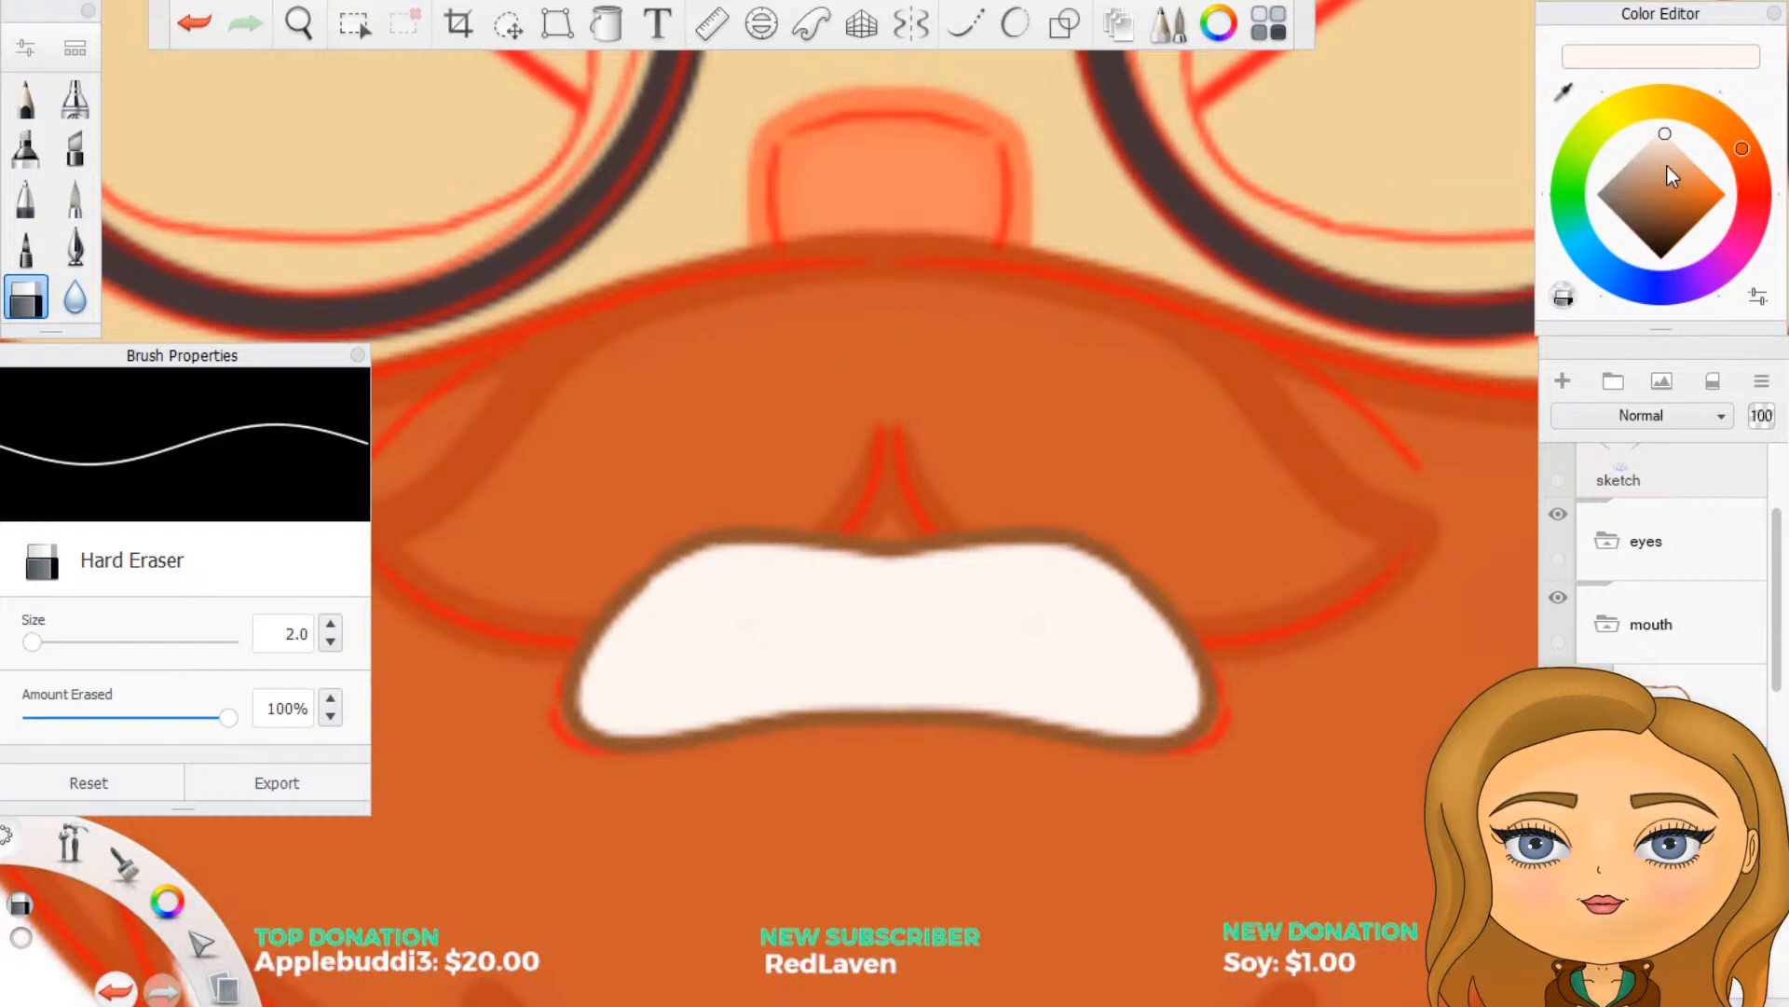
- Set the Inking Pen to a neutral mid-grey at size 2
drag(1629, 177, 1560, 181)
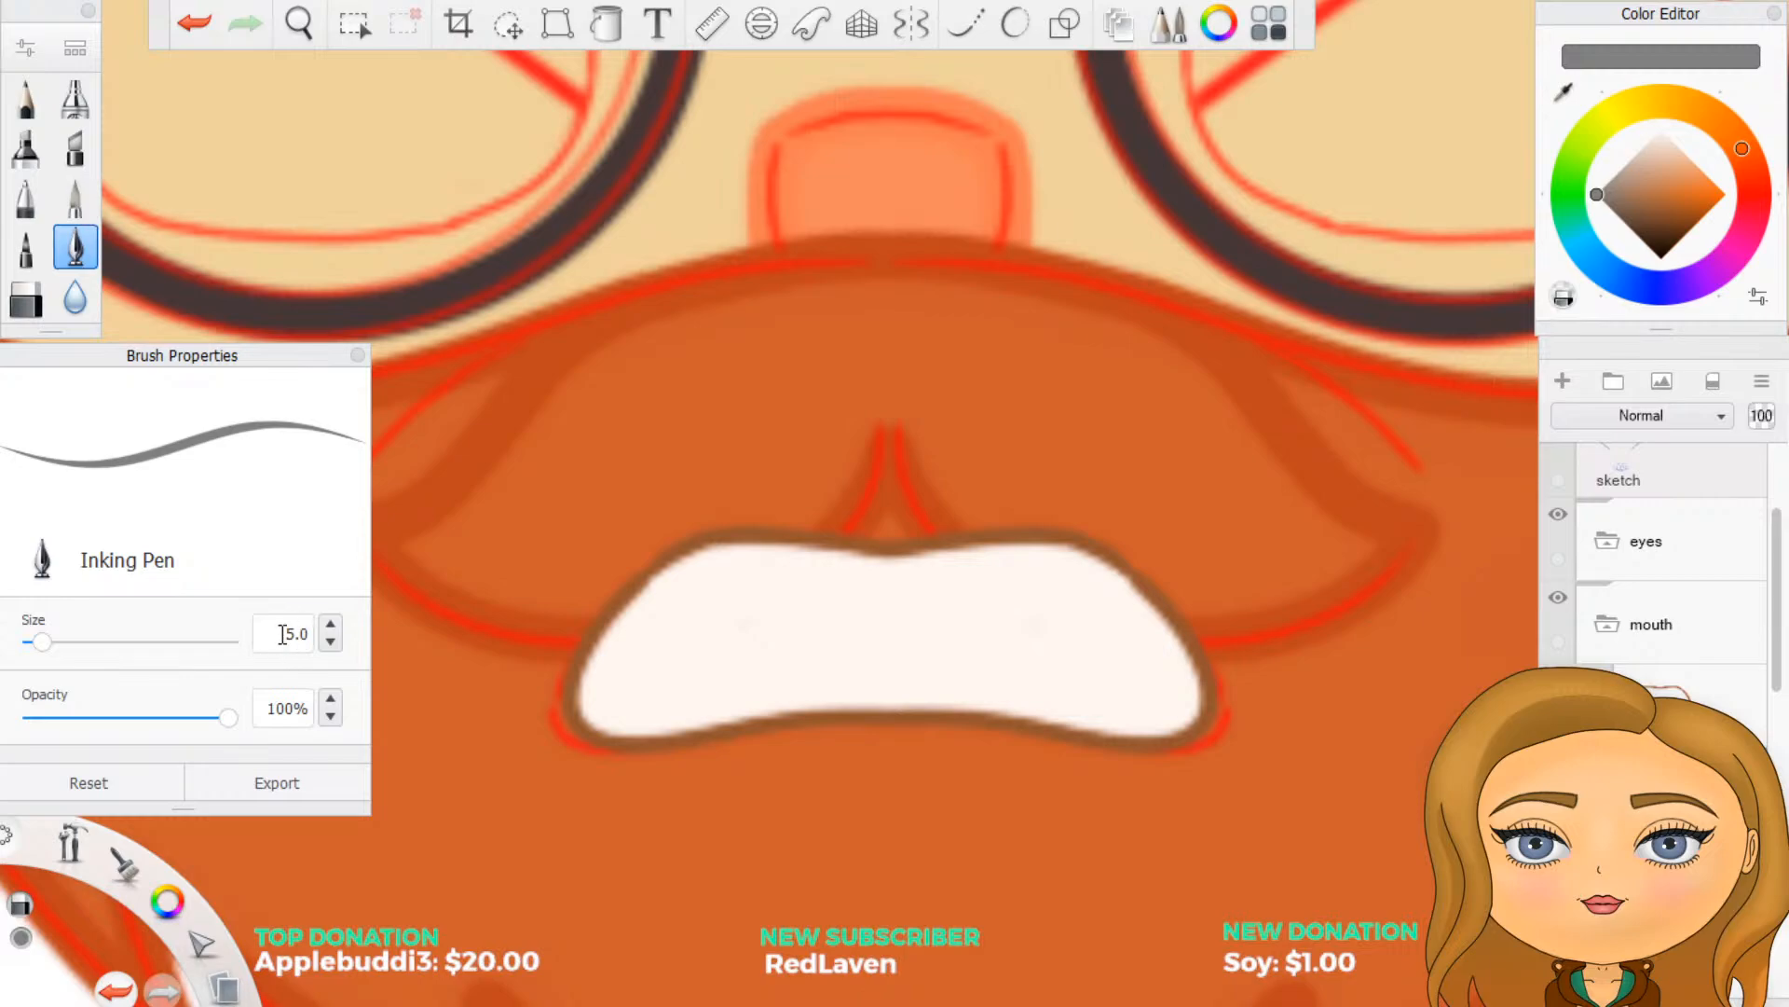
double_click(283, 633)
text(2)
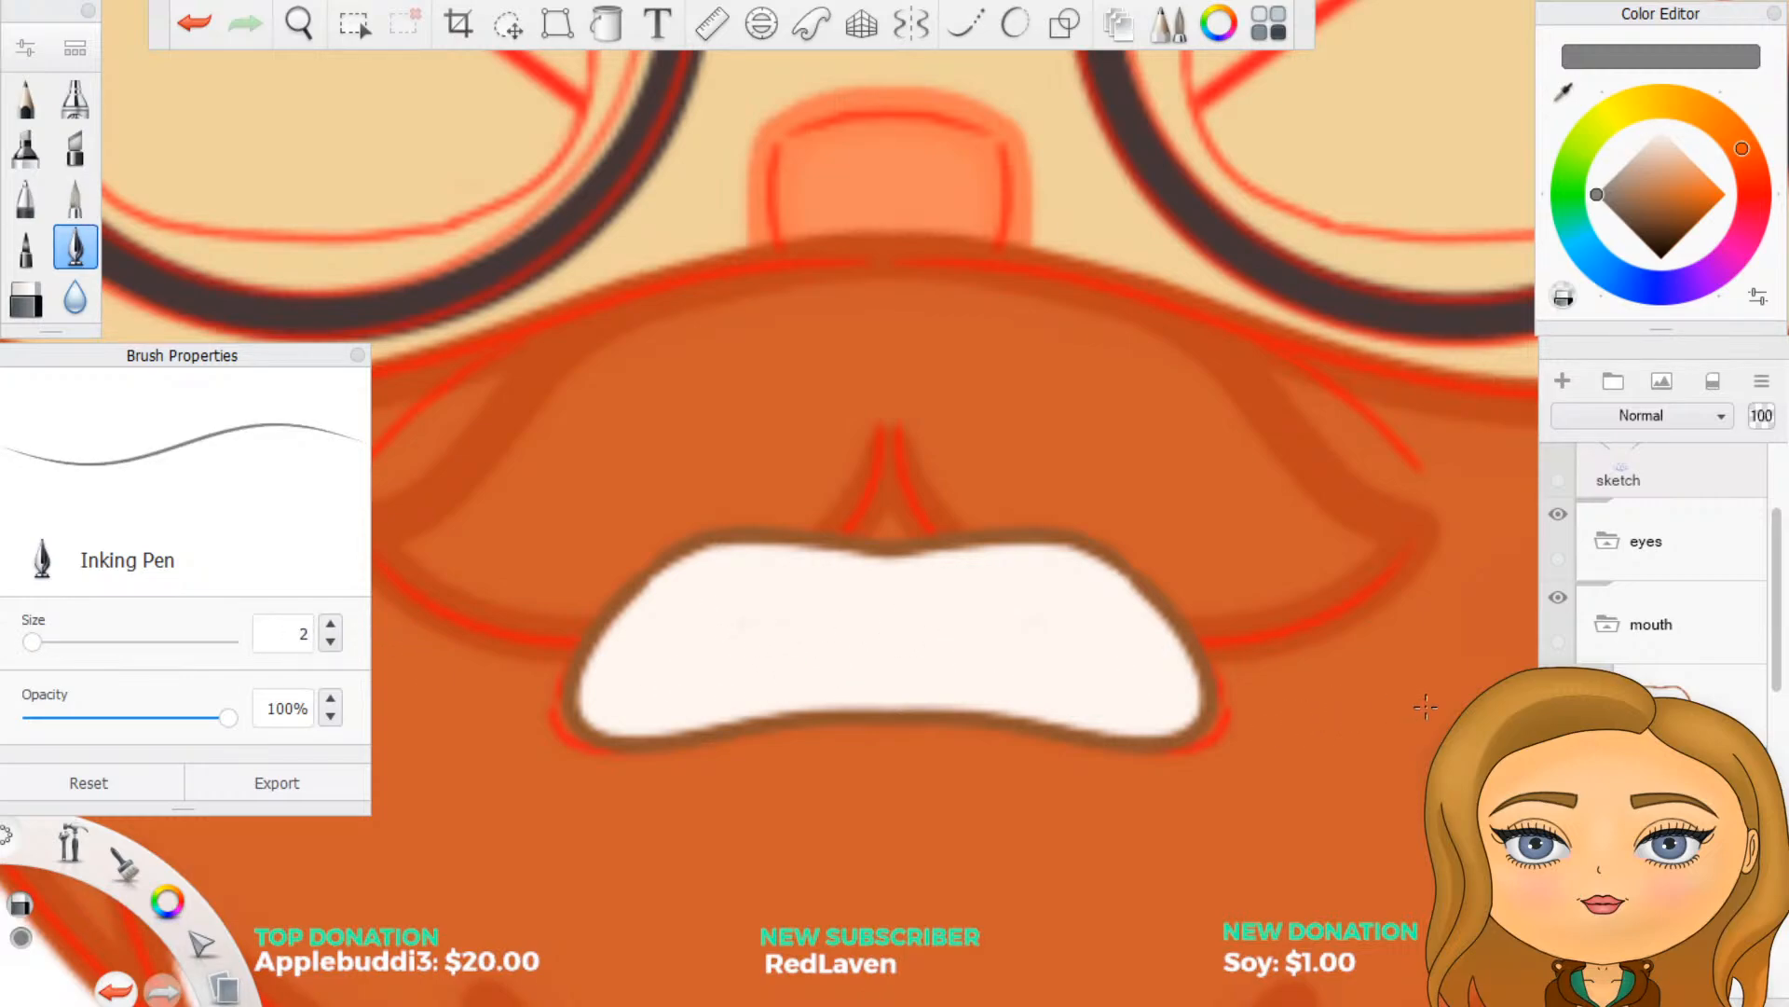
- Move the redline group above the eyes group and turn on mirror symmetry
scroll(1665, 595, down, 1)
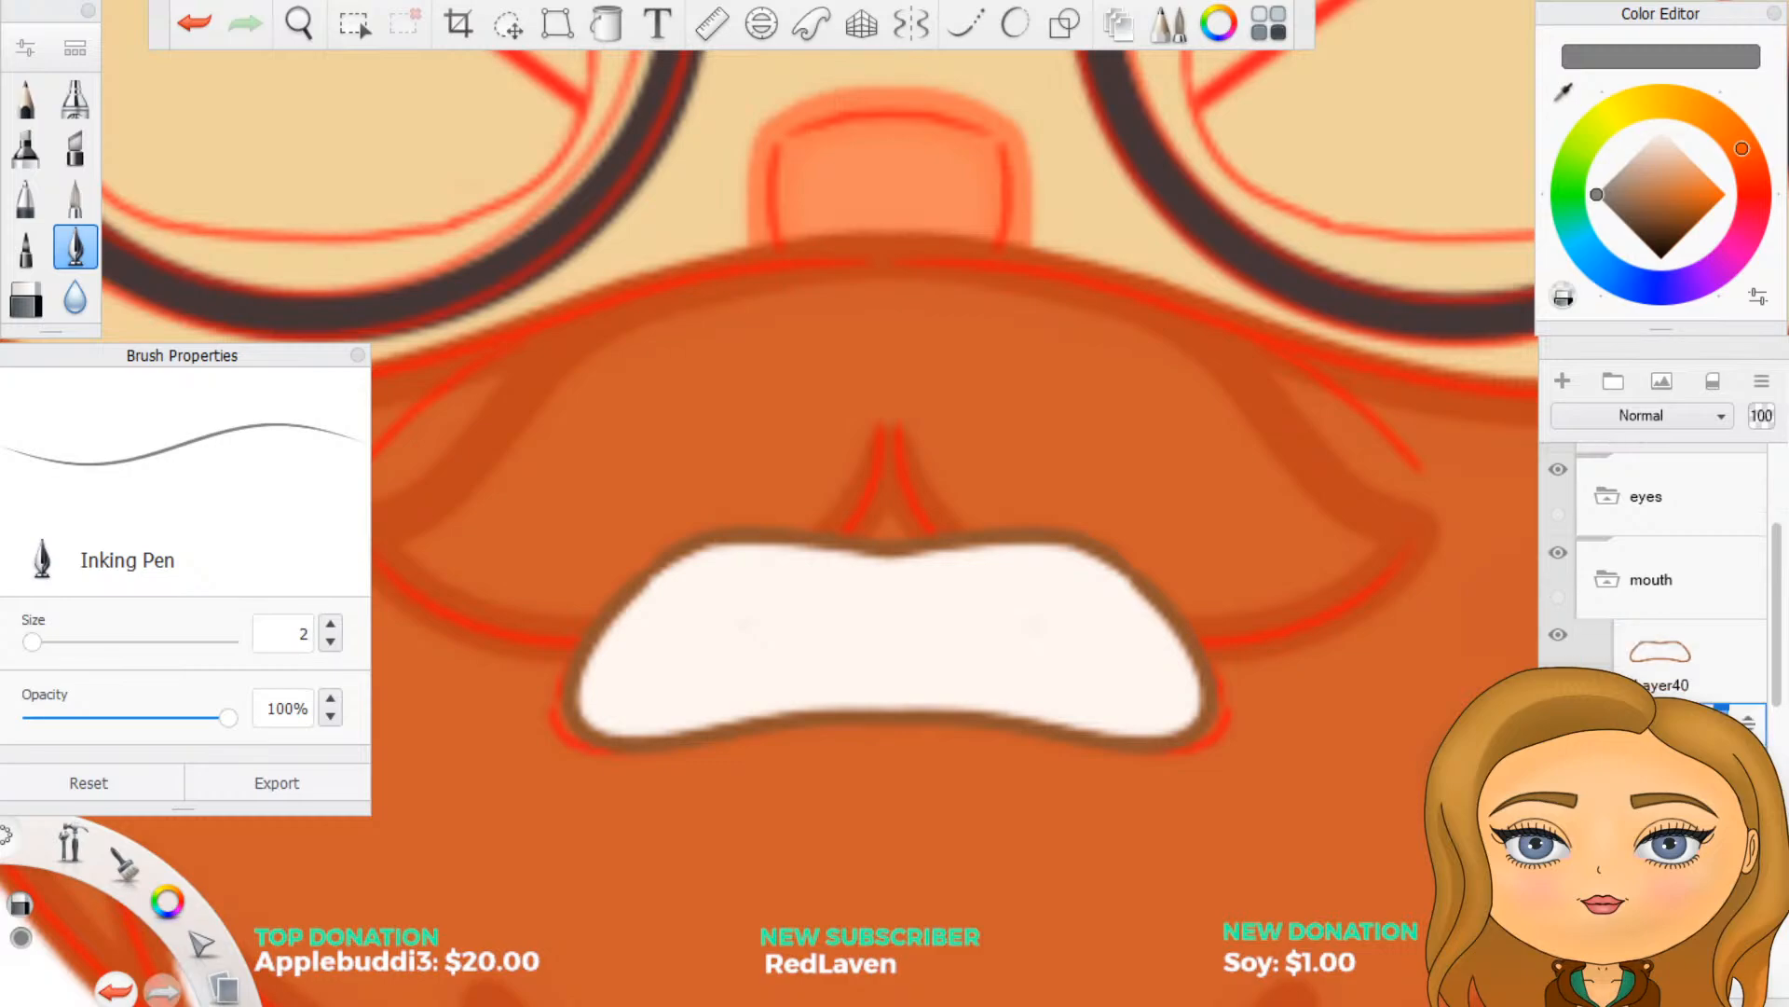
click(1665, 828)
drag(1664, 828, 1654, 496)
scroll(1250, 651, down, 5)
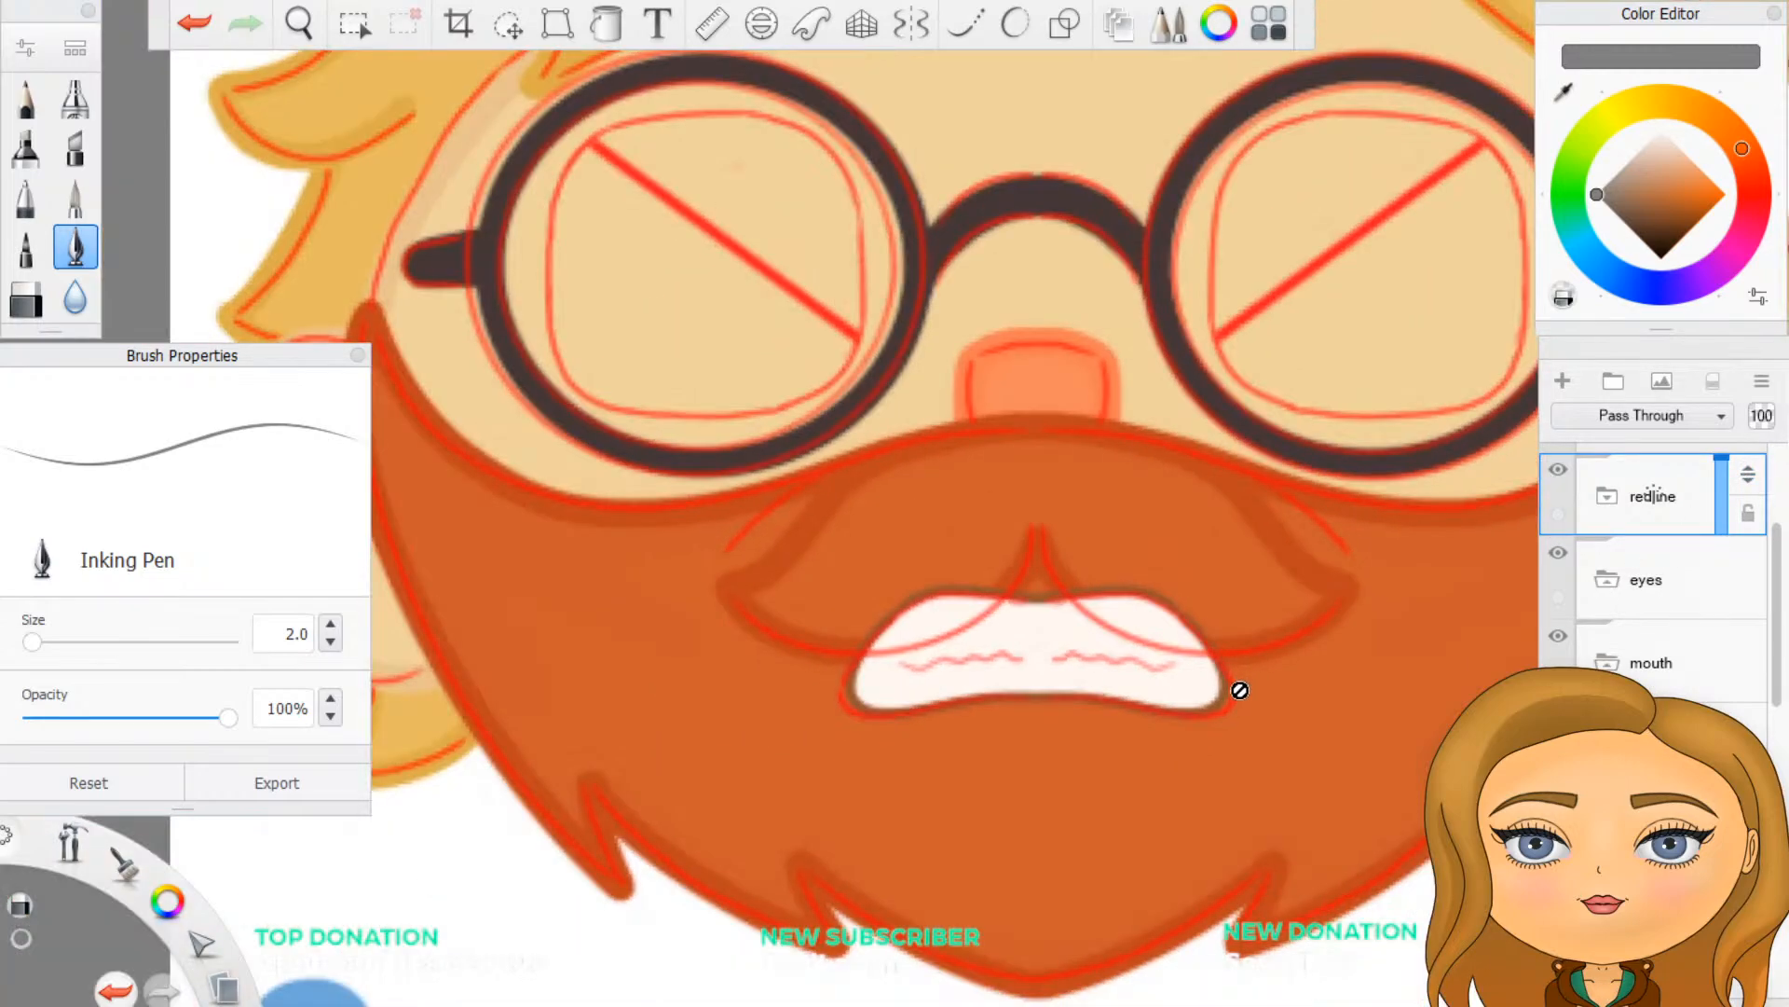
scroll(1218, 708, up, 4)
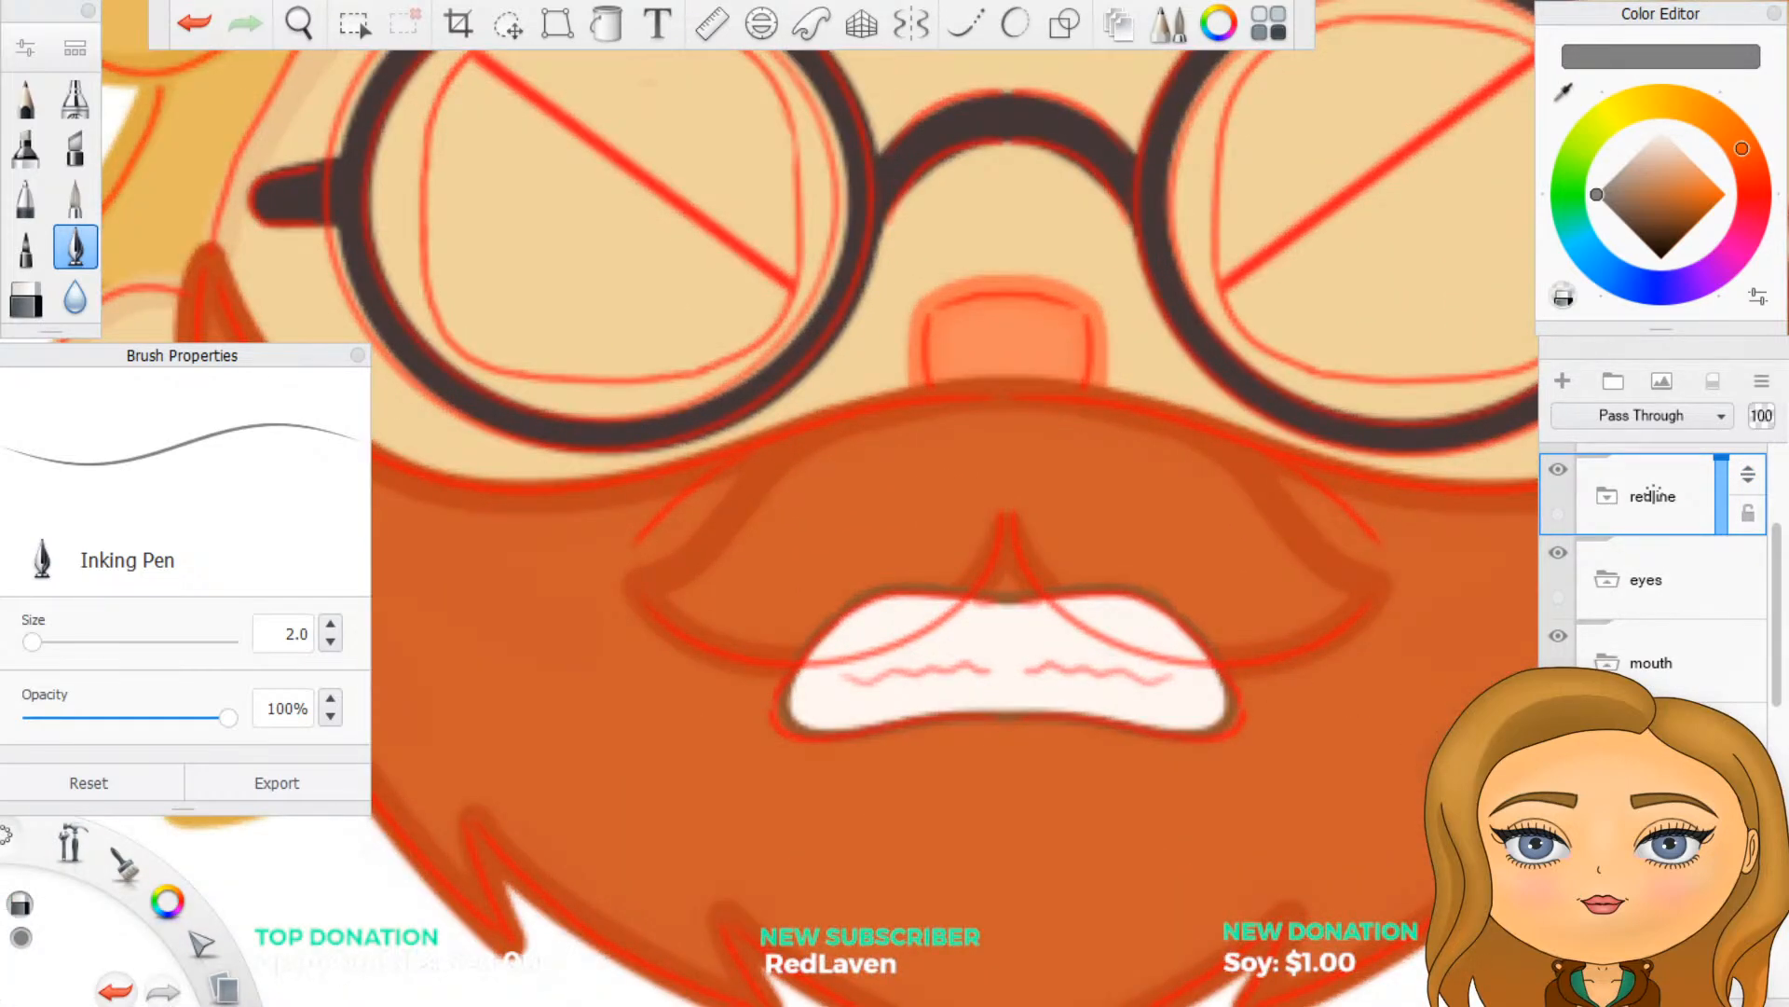
click(911, 24)
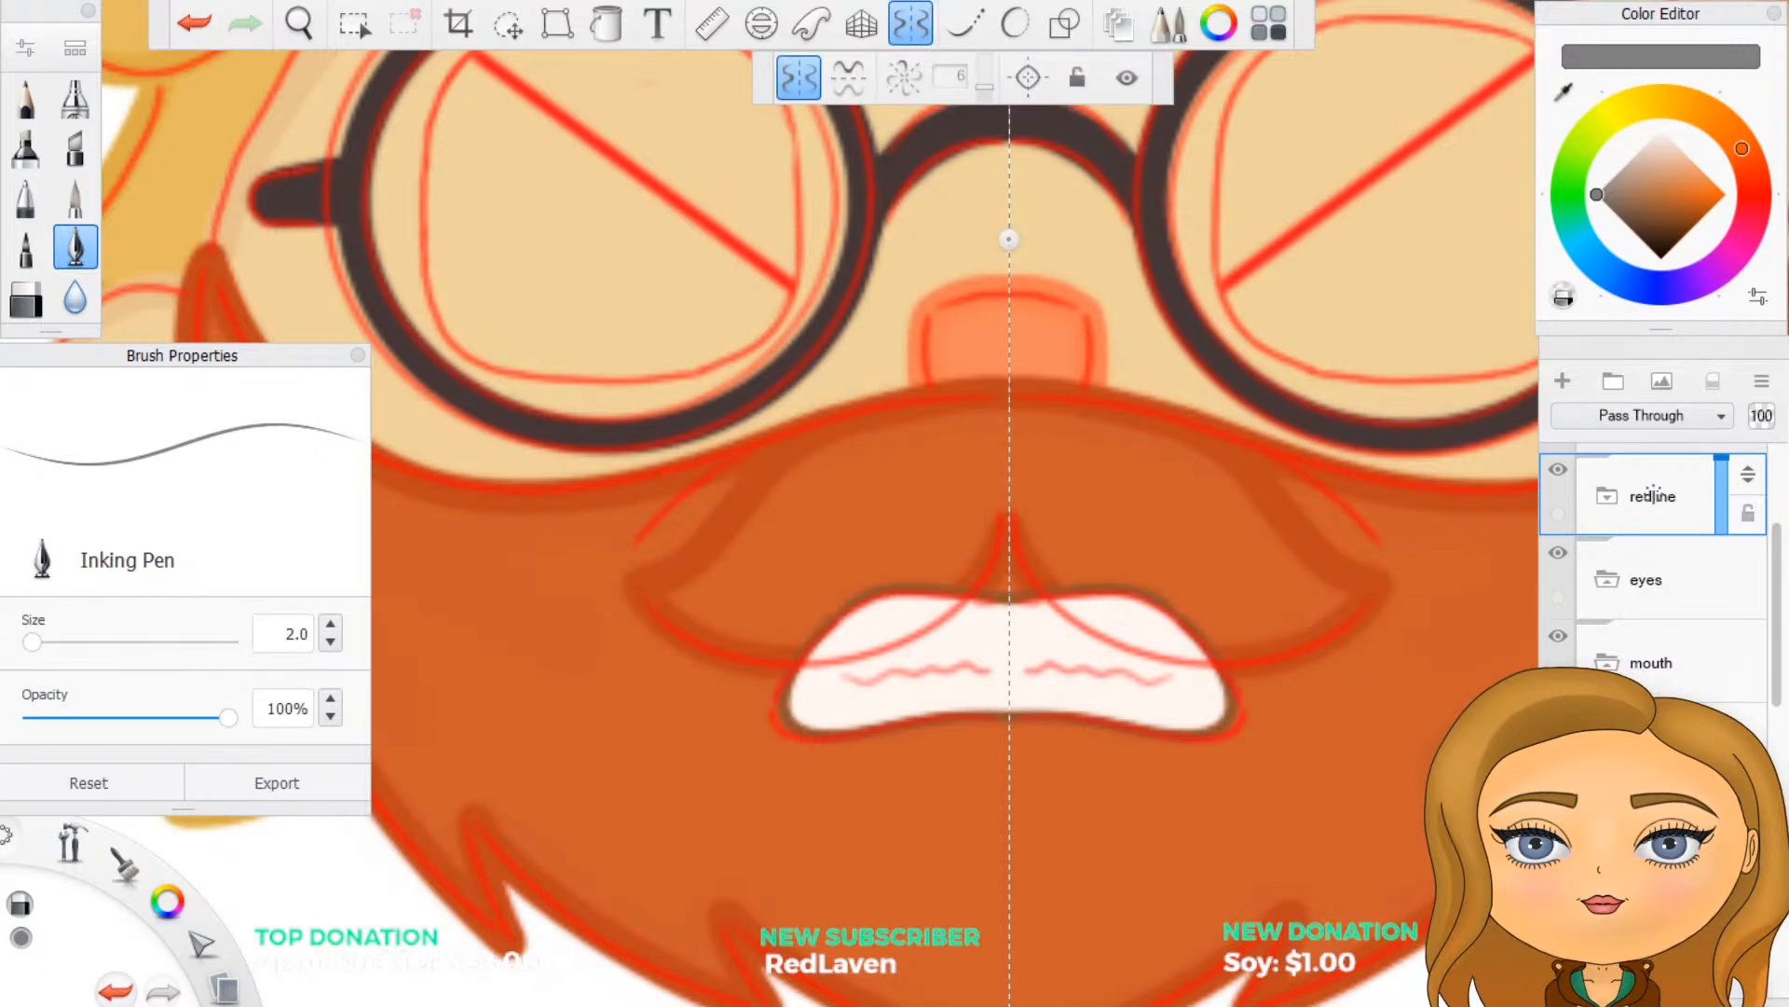
- Try tracing the sketch's wavy teeth lines in grey across the white mouth, and undo them
click(1654, 495)
scroll(875, 809, up, 2)
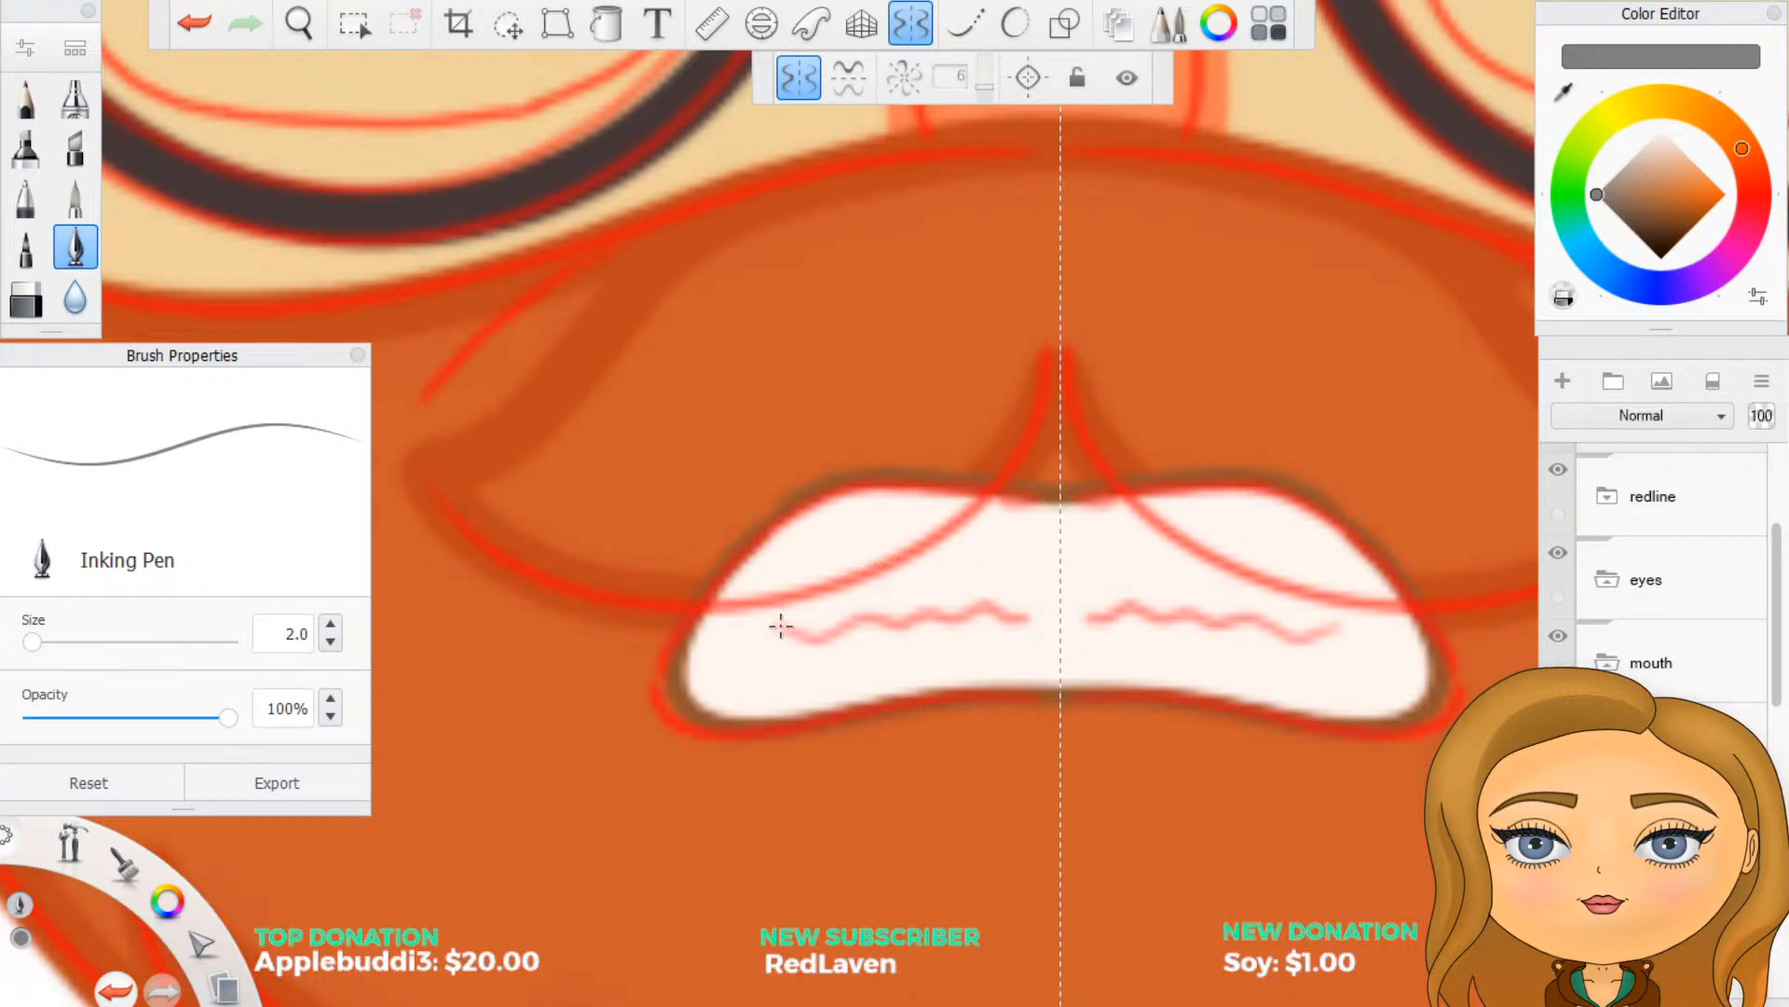
mouse_move(779, 622)
mouse_down()
mouse_move(862, 634)
mouse_move(1033, 604)
mouse_up()
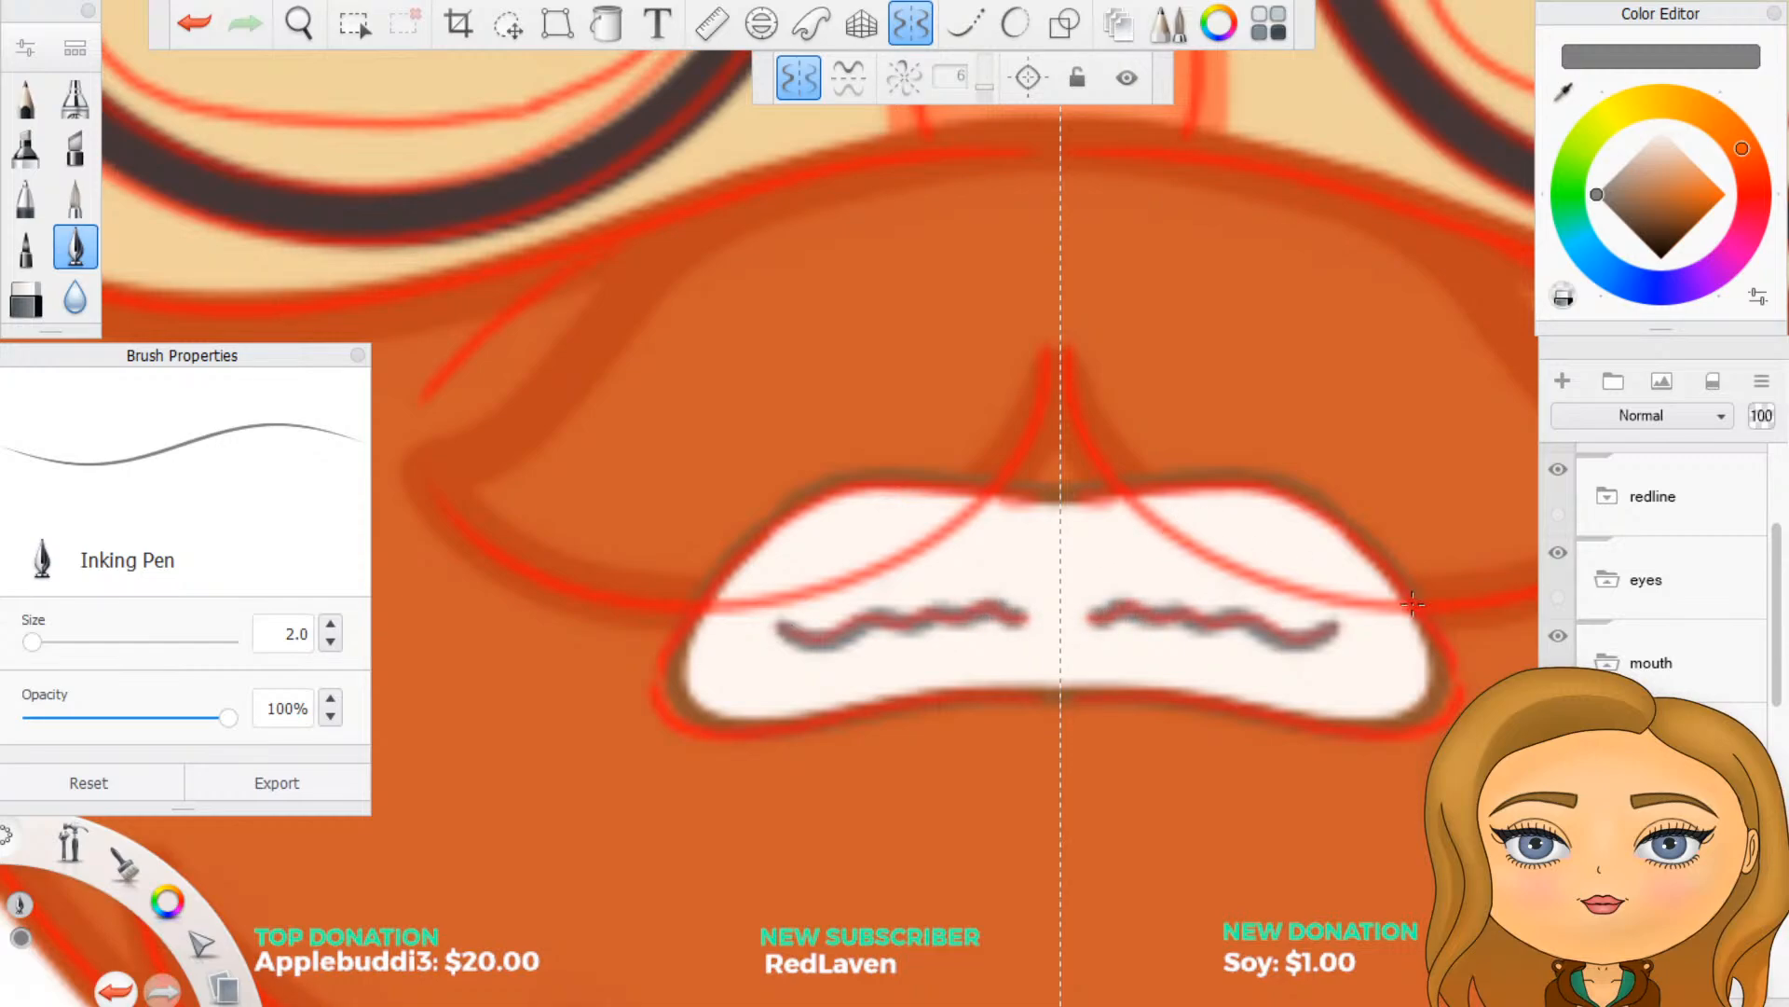
click(1557, 471)
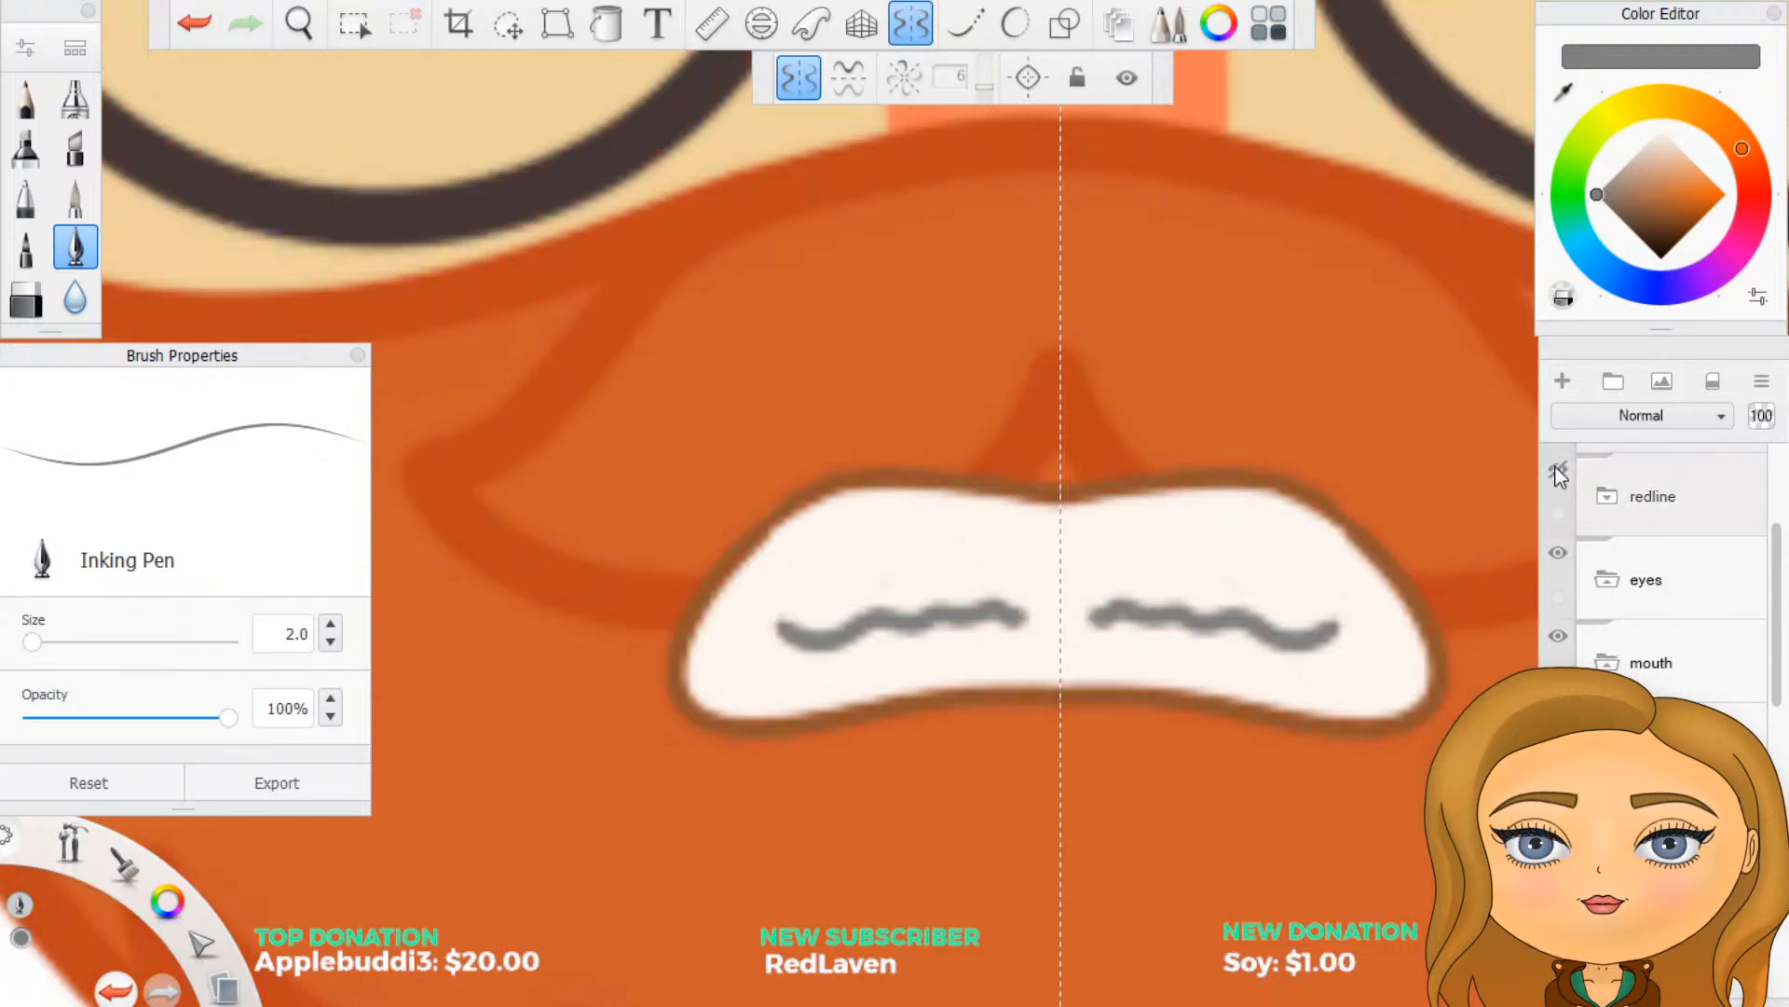
scroll(1318, 579, down, 5)
scroll(1150, 638, up, 2)
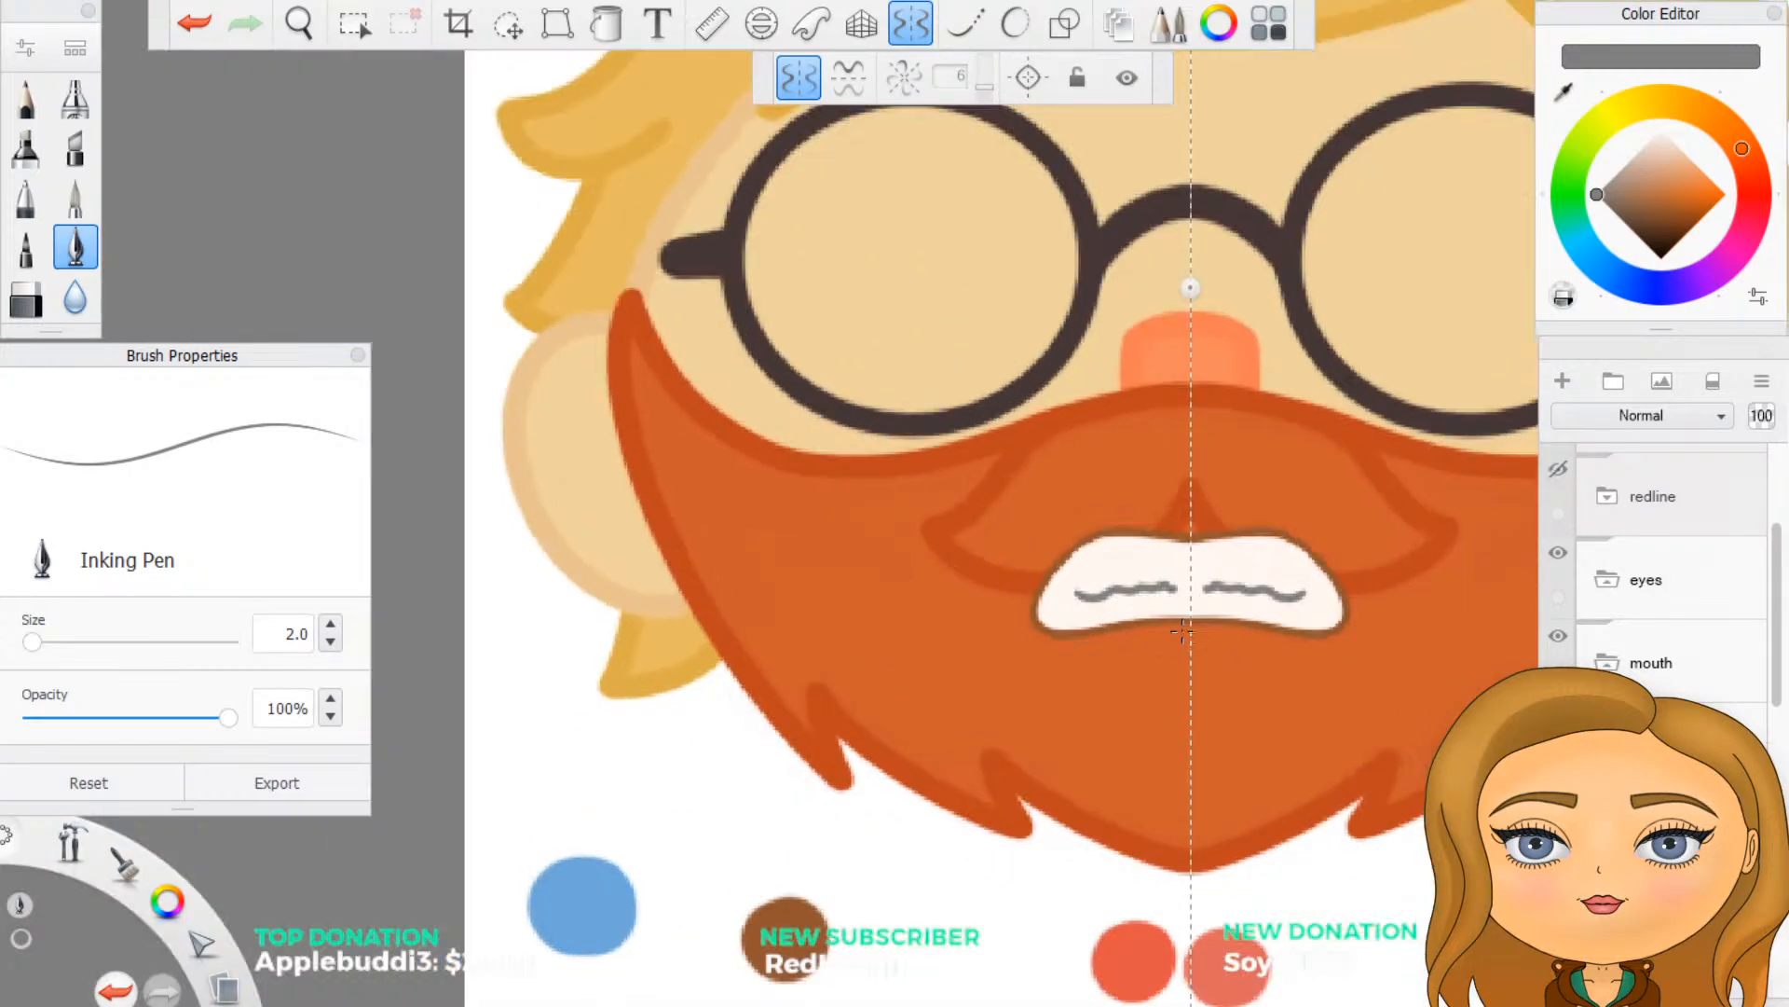
click(194, 23)
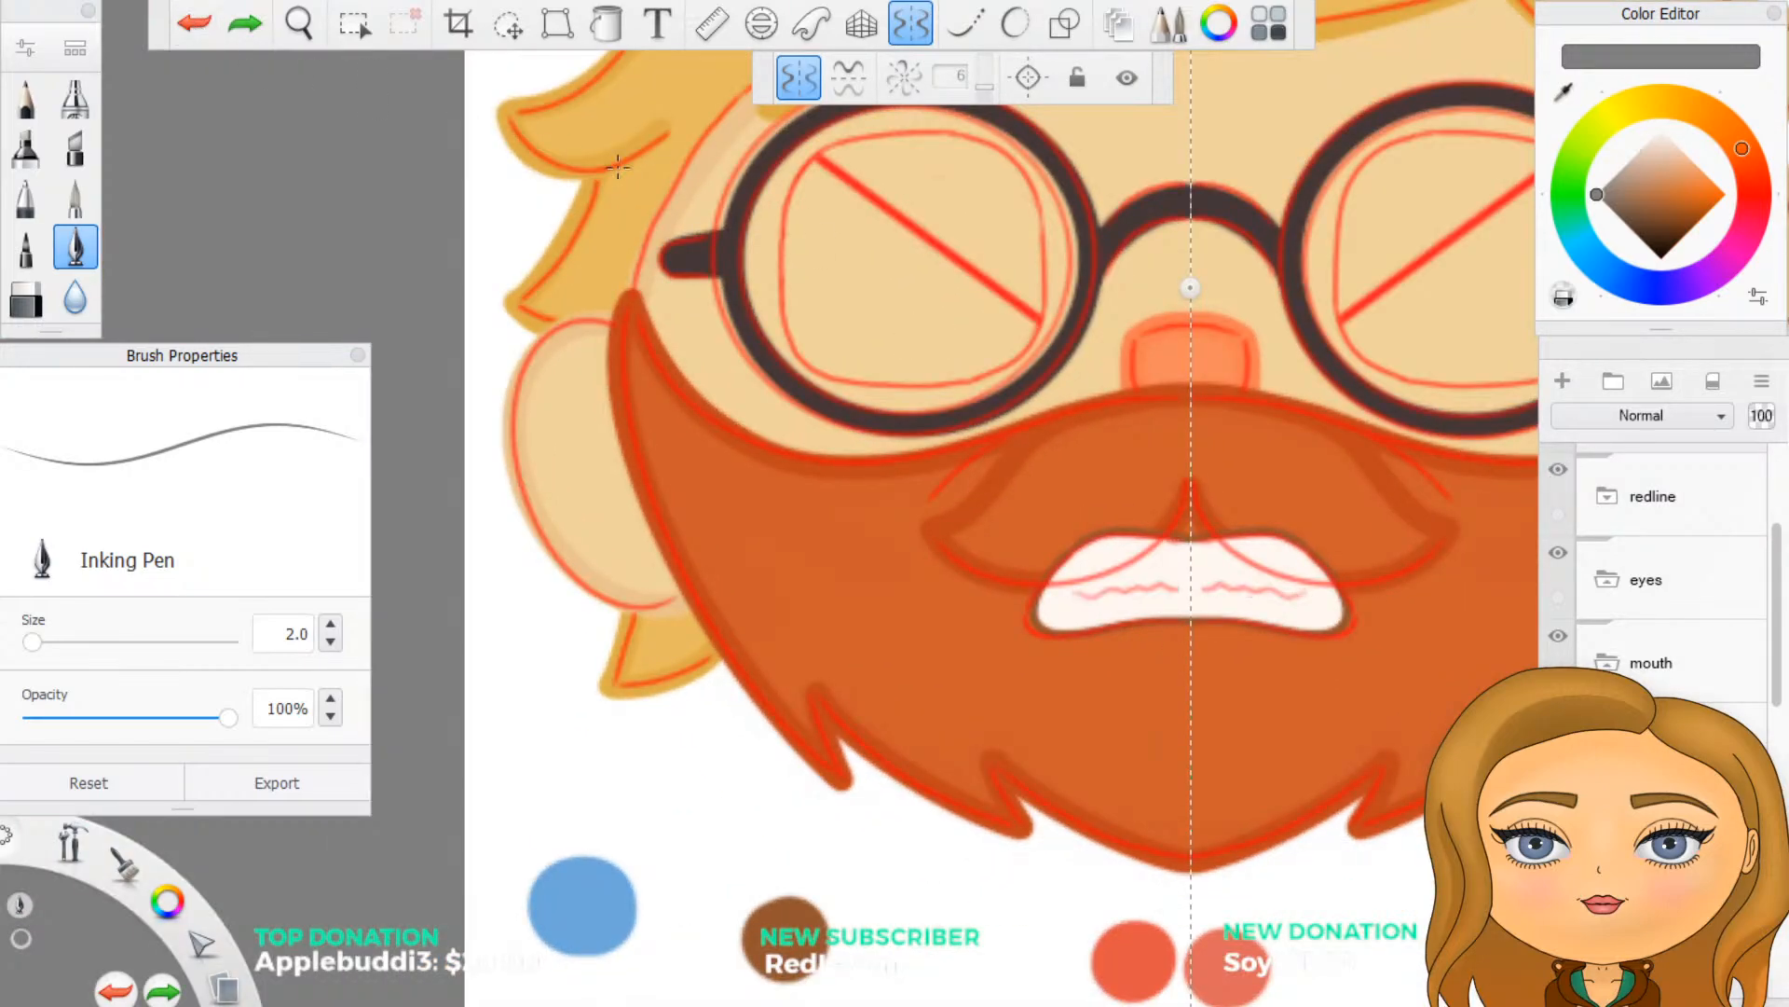
- Show the laugh expression folder briefly to compare it with the angry mouth, and hide it again
scroll(1653, 677, up, 2)
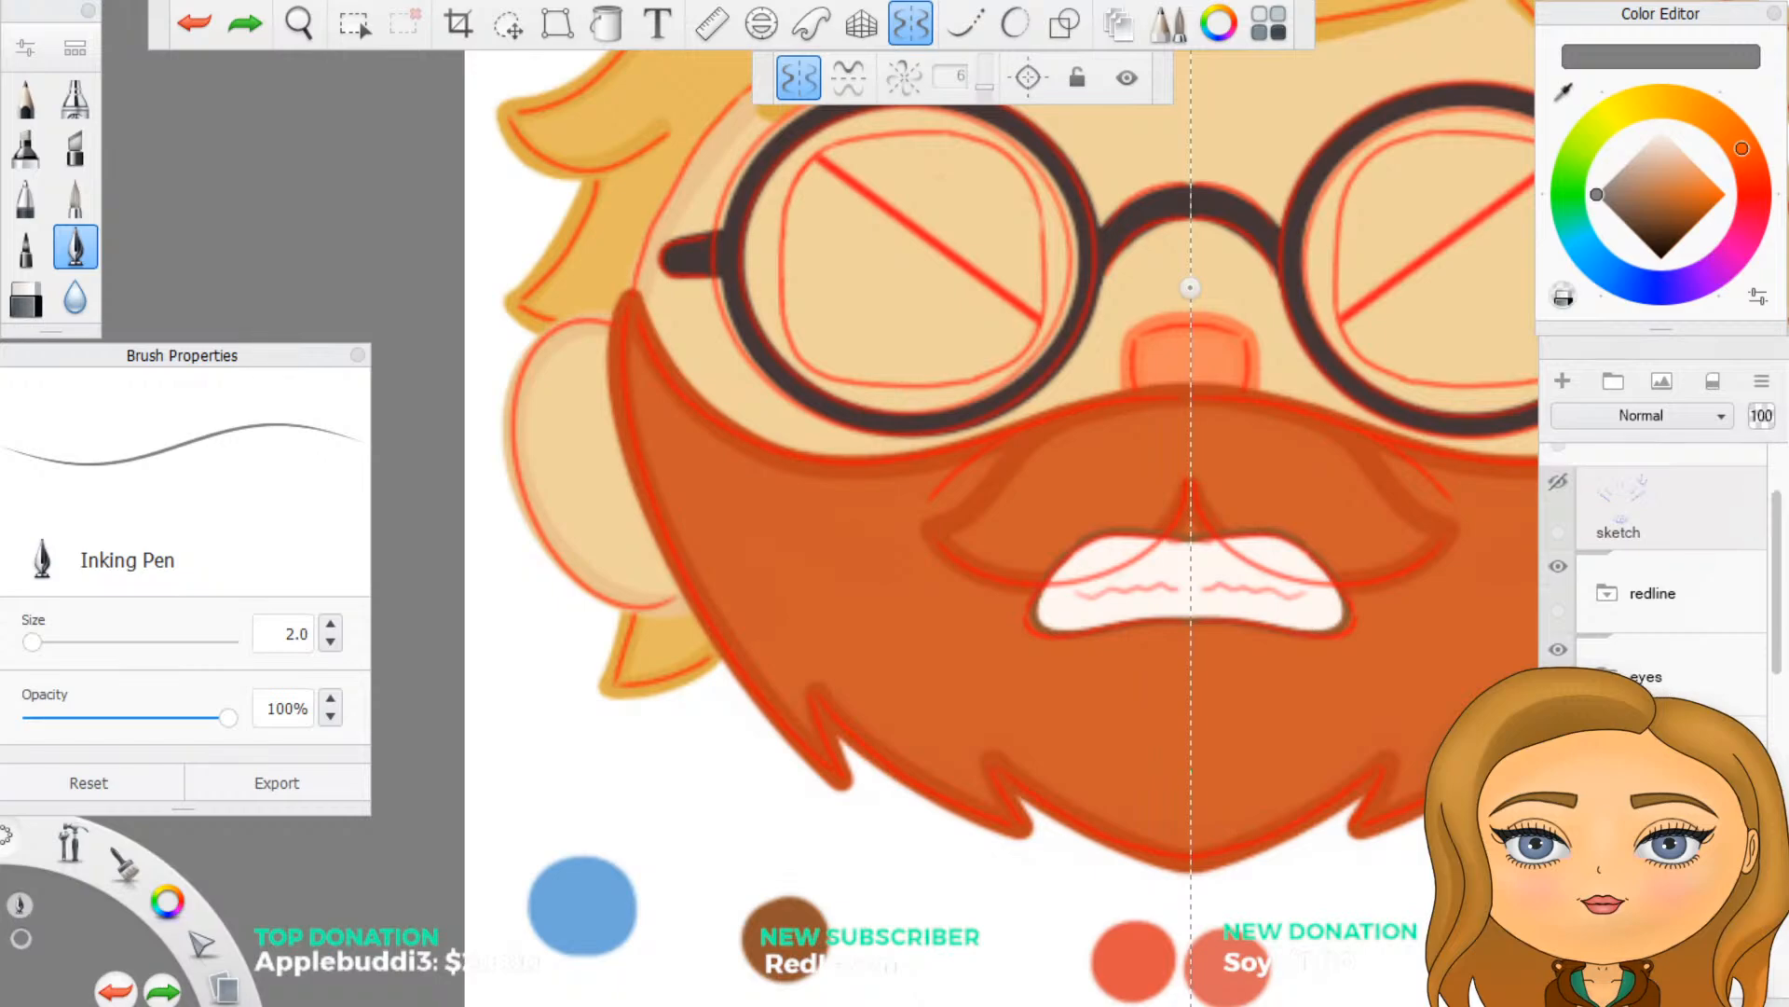
click(1653, 757)
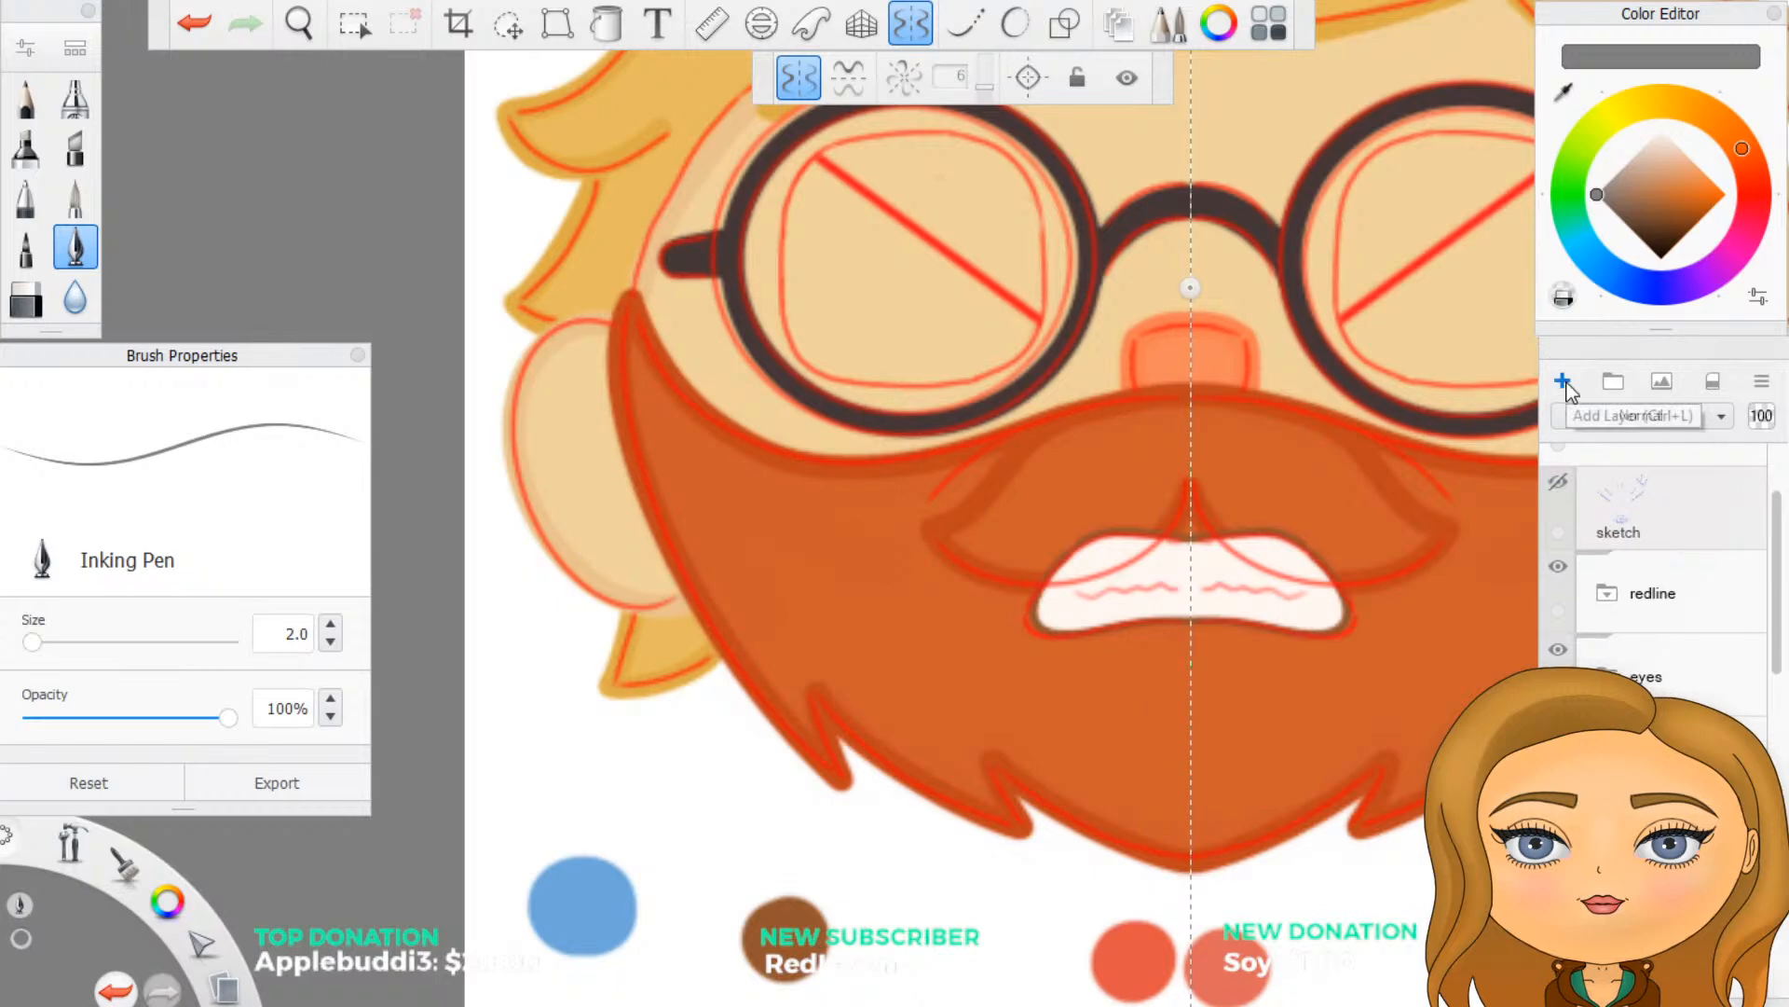
scroll(1659, 596, down, 4)
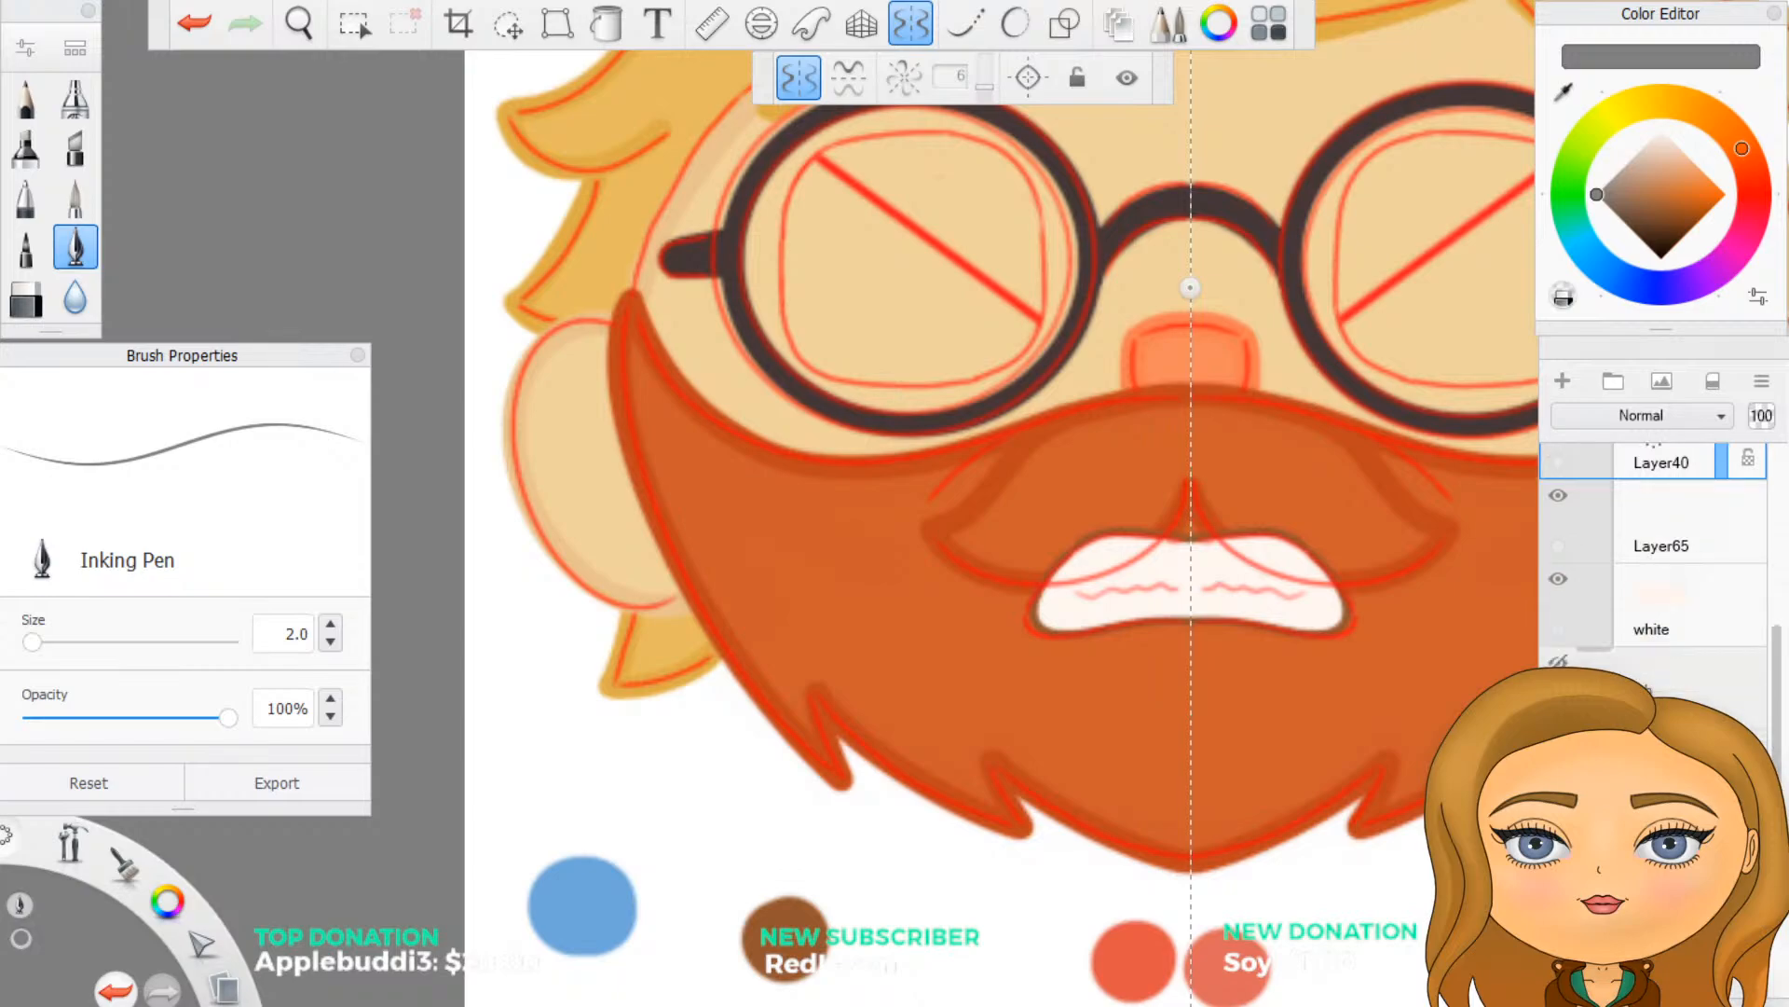
click(1559, 661)
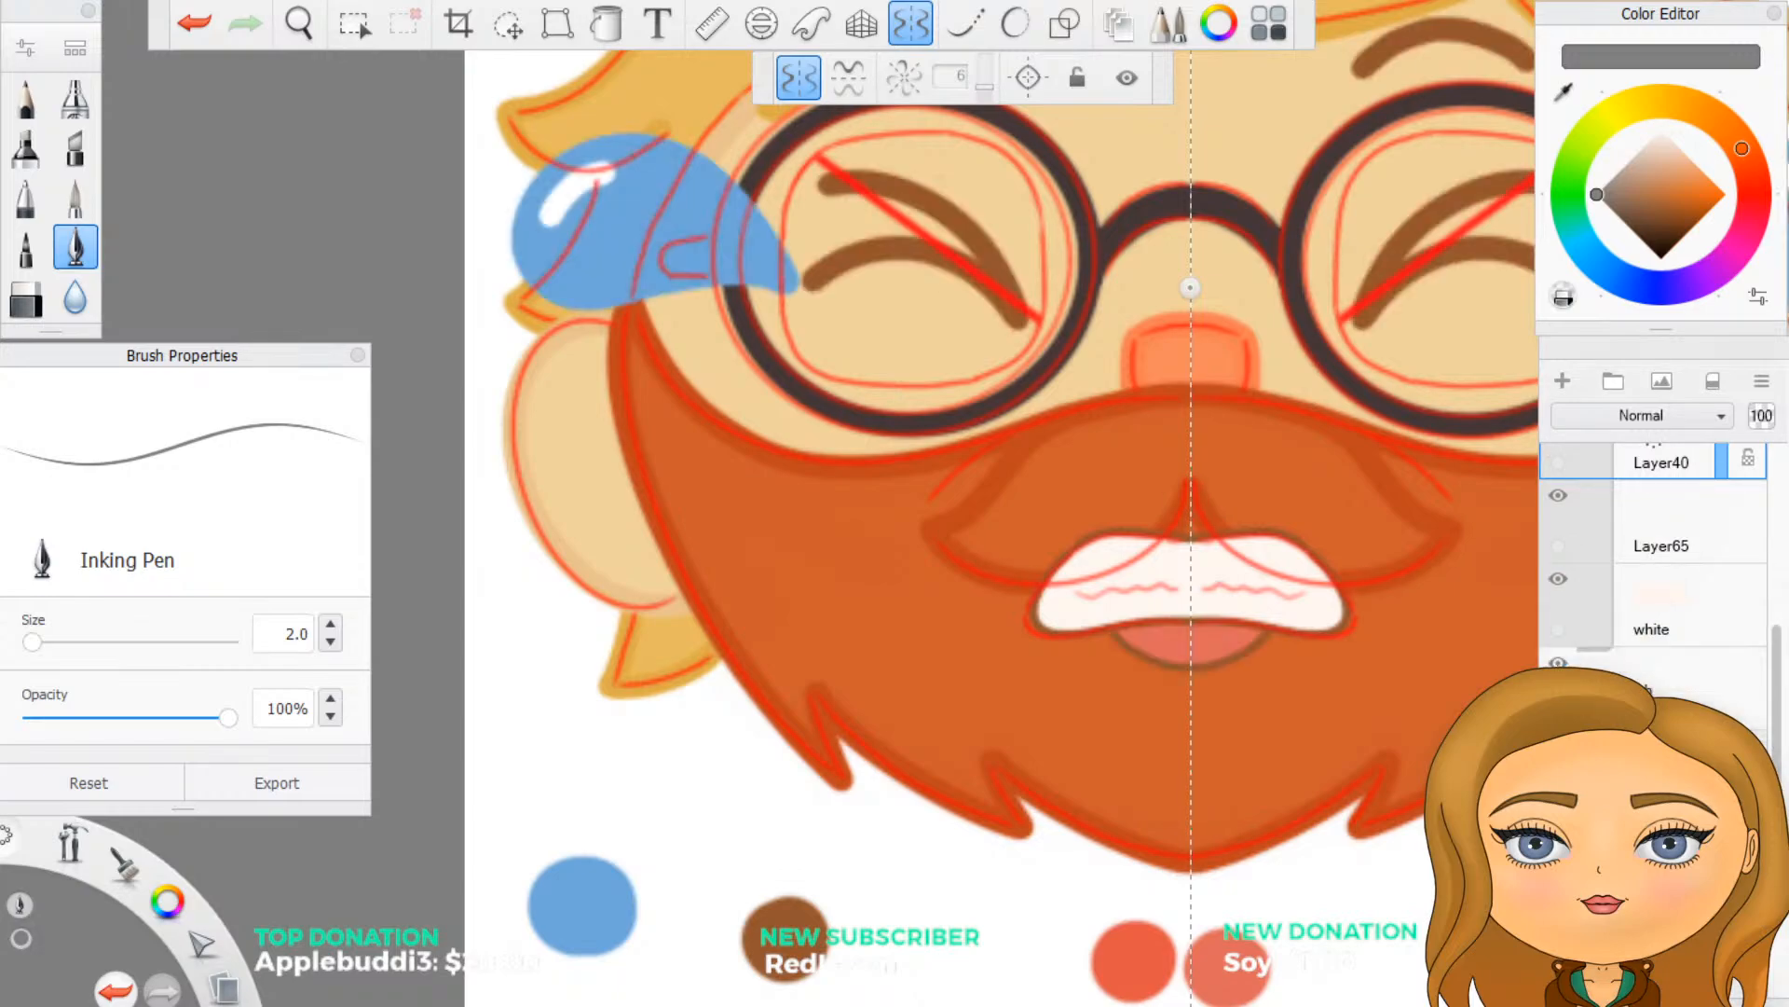
click(1659, 685)
click(1558, 663)
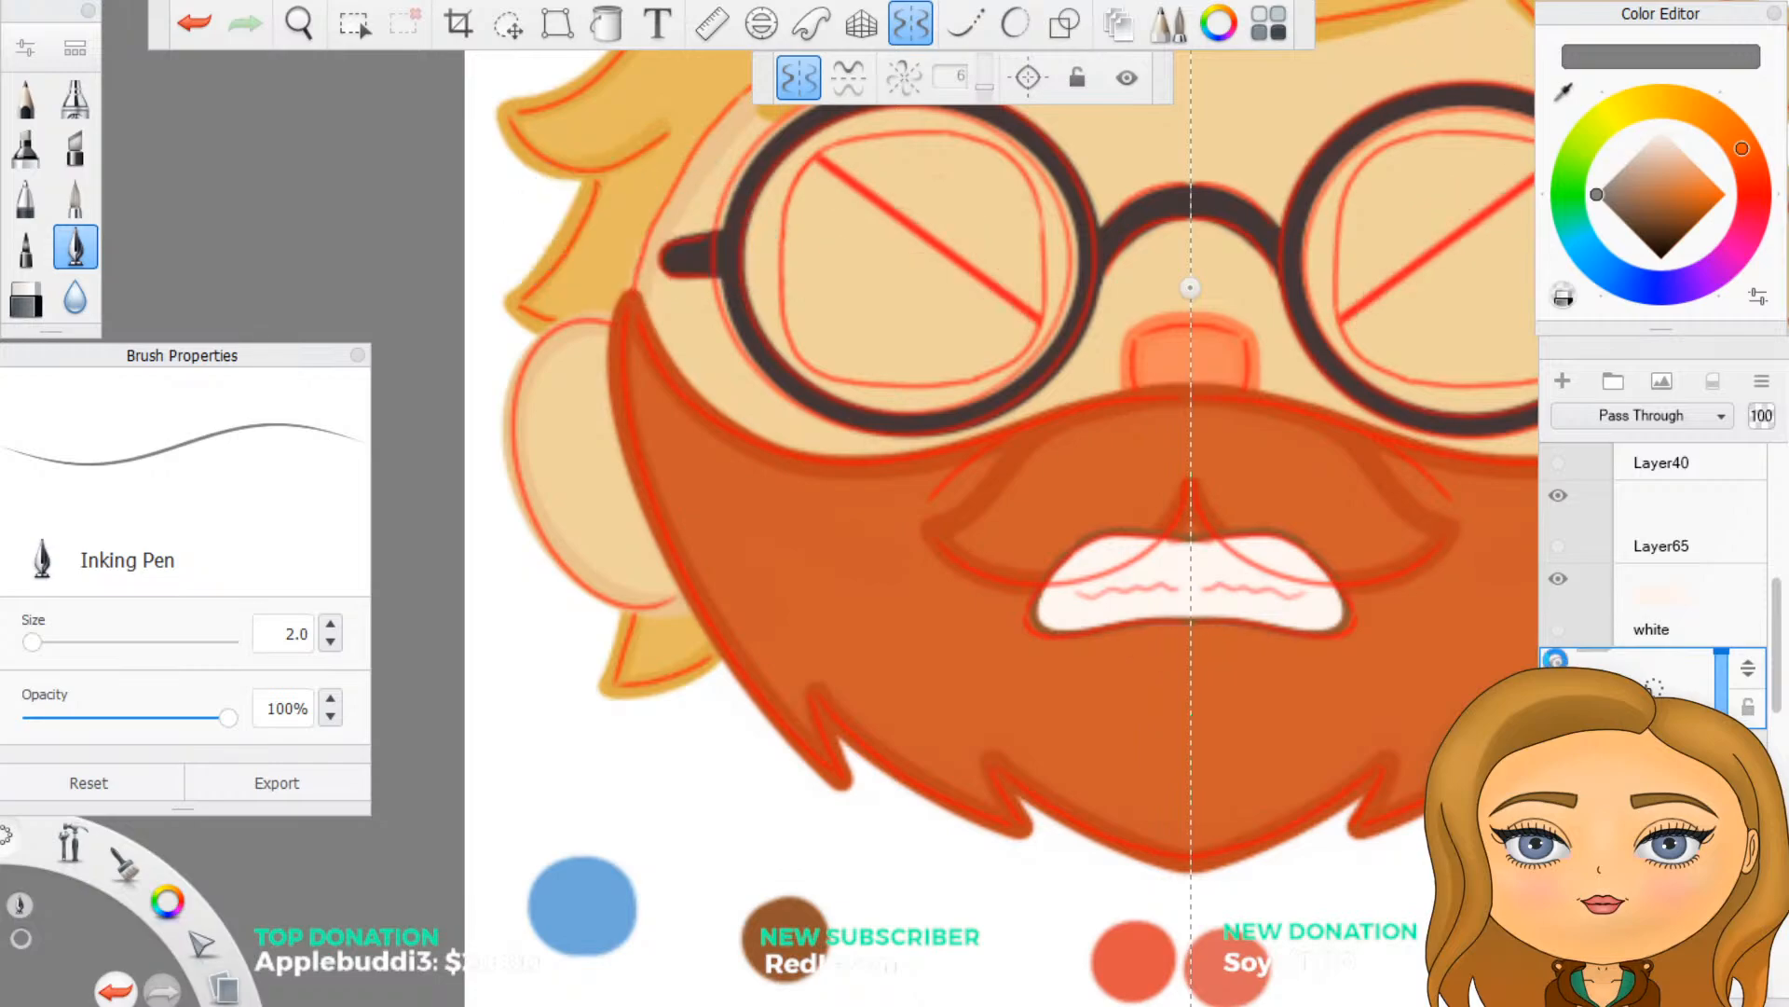
- Look through the layers and groups of the anger and laugh folders in the layer list
scroll(1659, 596, down, 4)
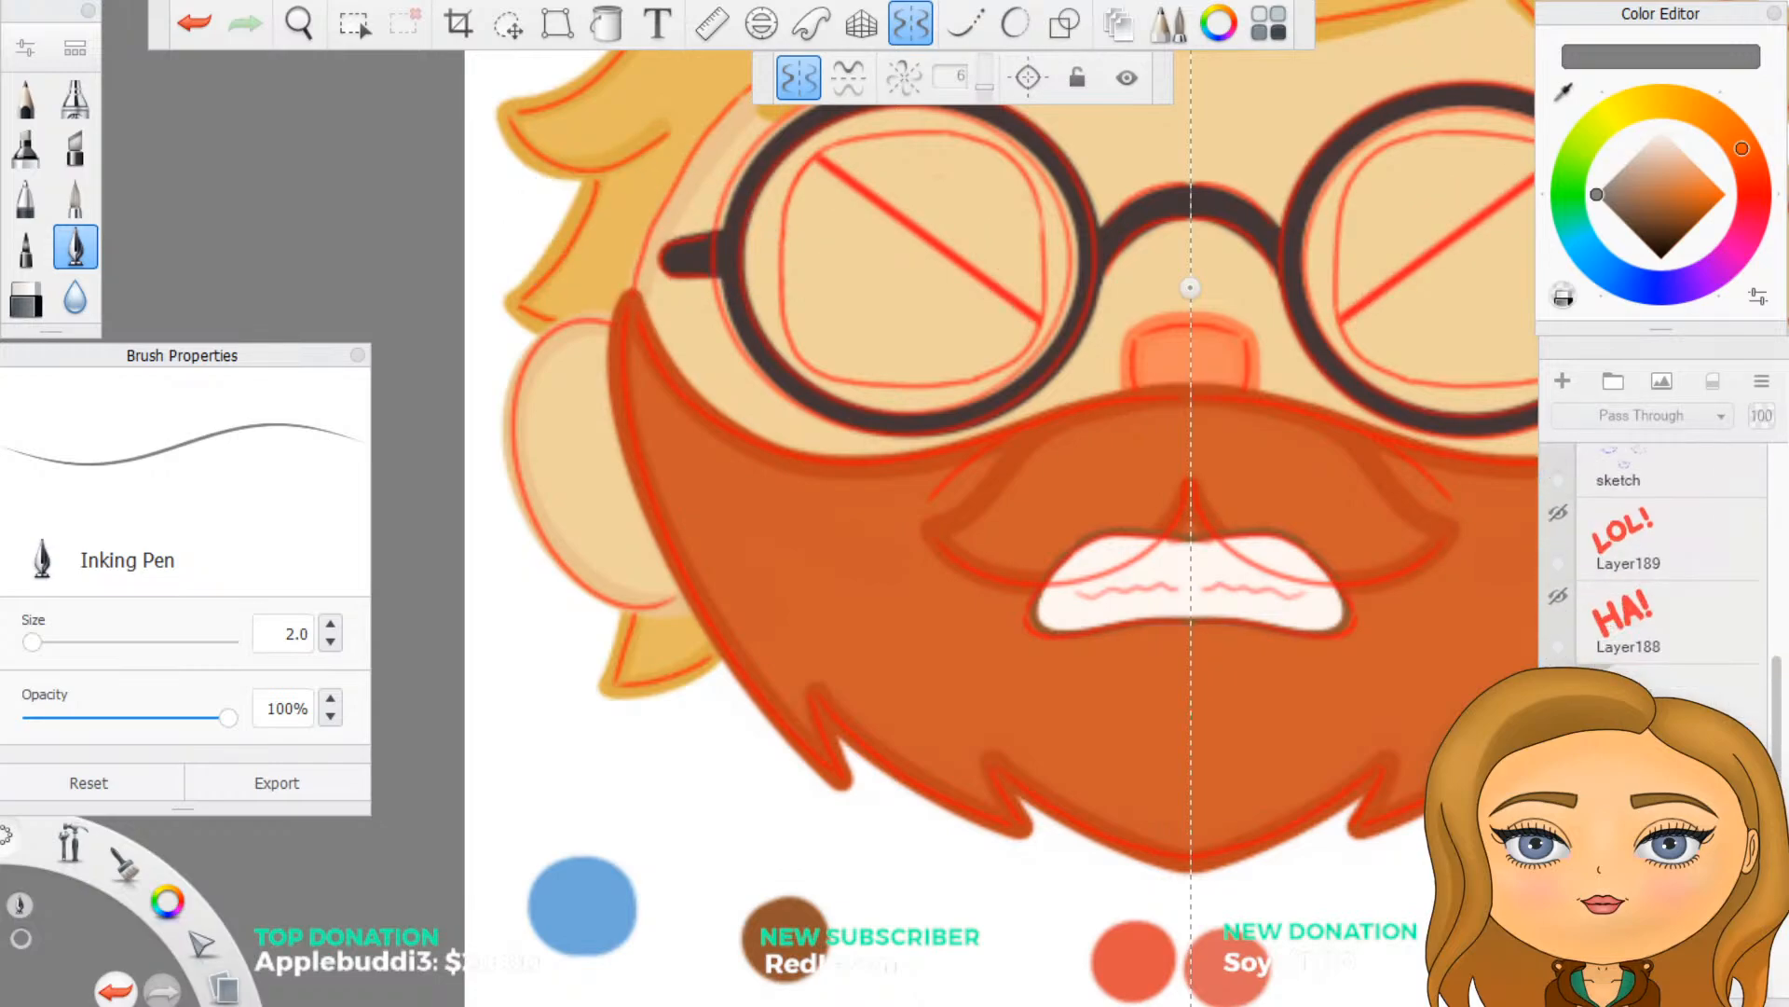
scroll(1659, 559, up, 2)
scroll(1647, 525, down, 2)
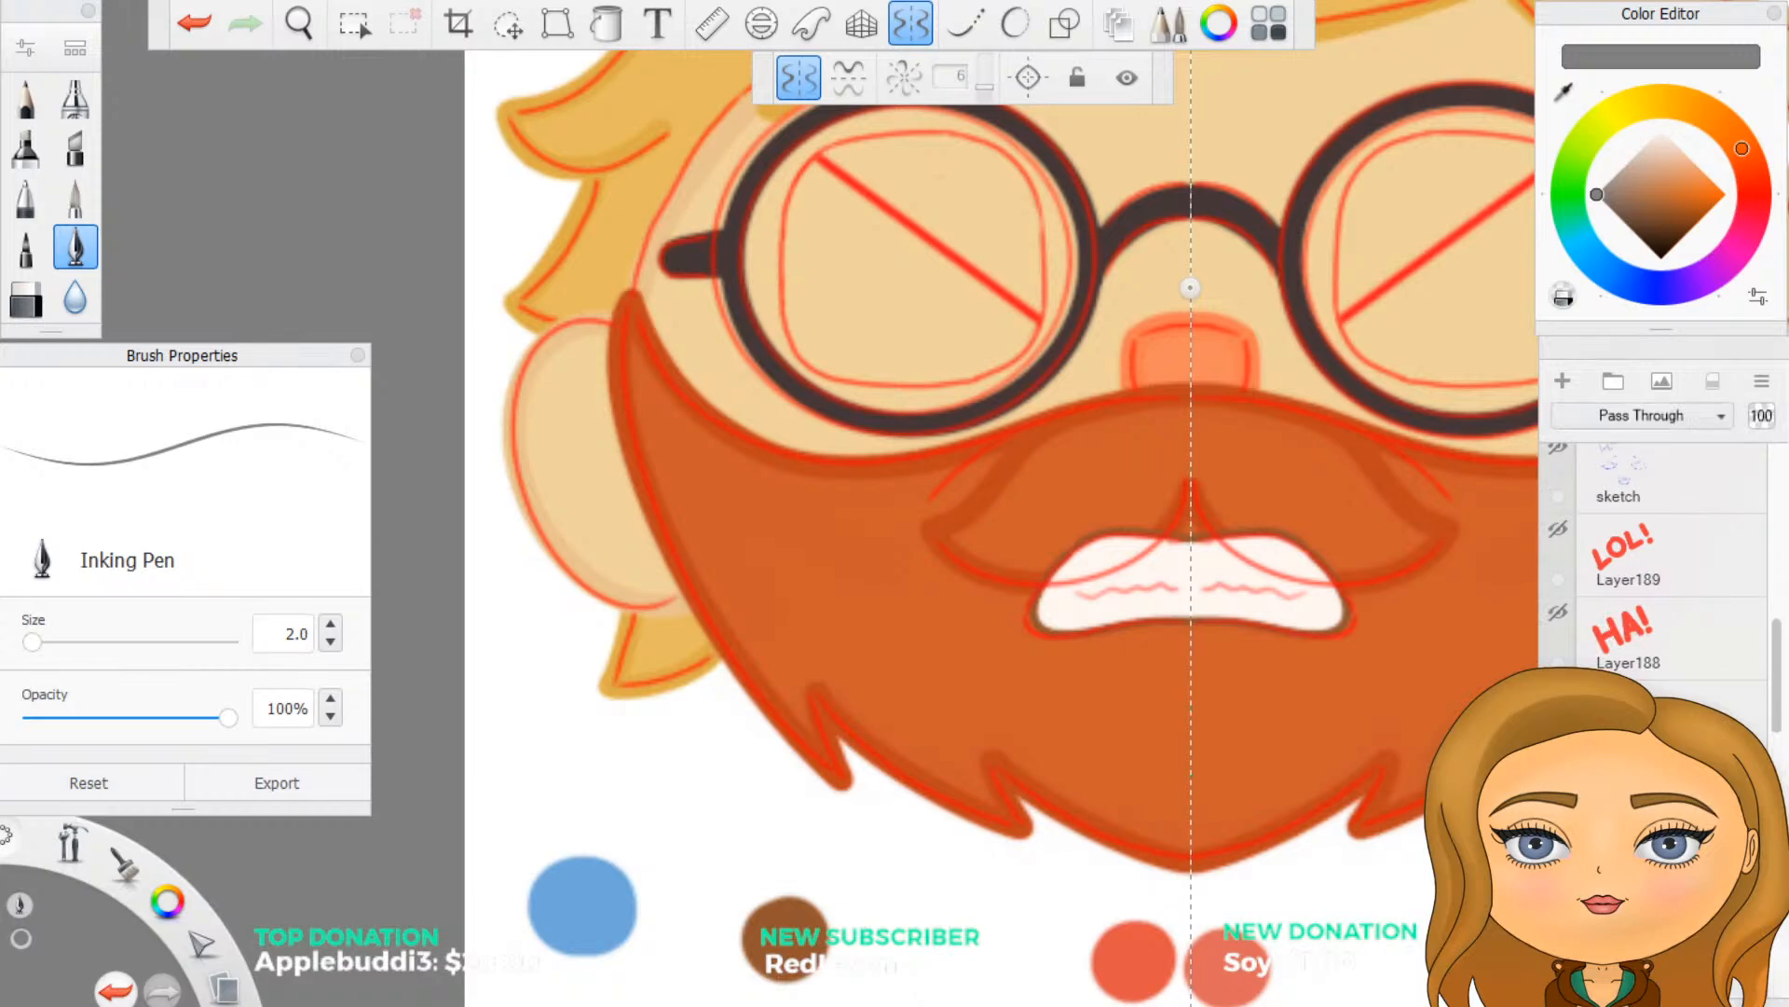
scroll(1659, 596, down, 1)
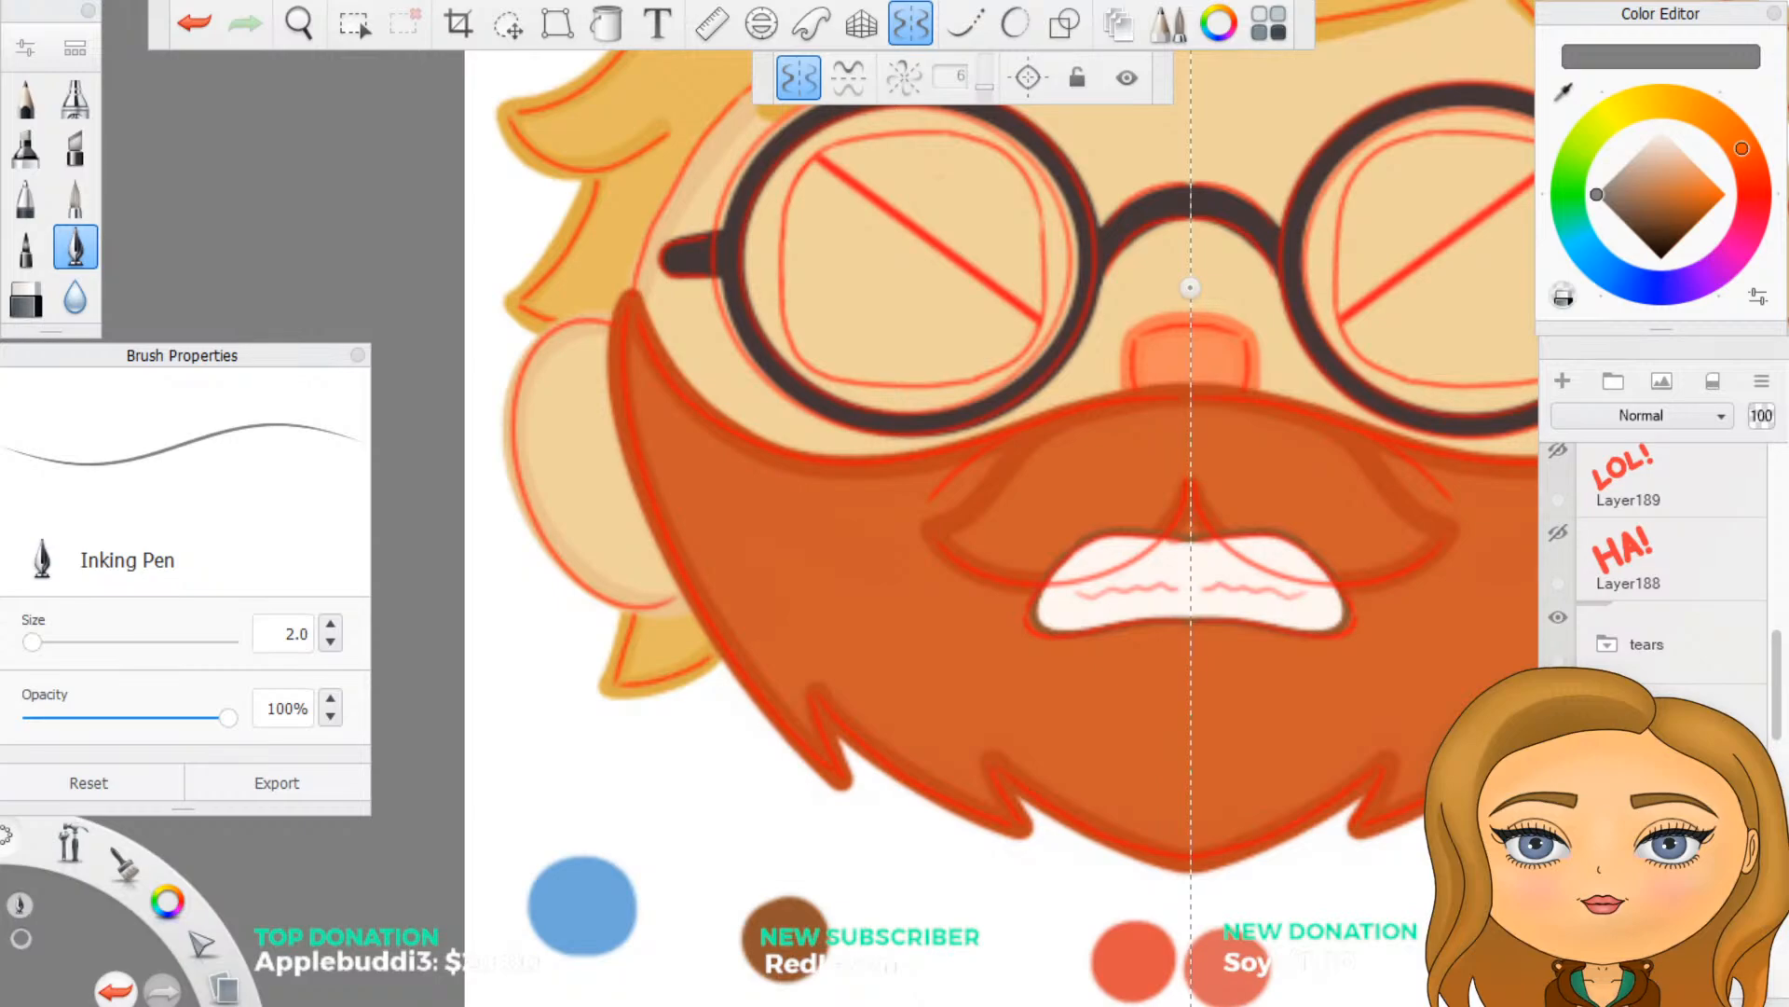
scroll(1659, 596, up, 6)
drag(1663, 741, 1645, 617)
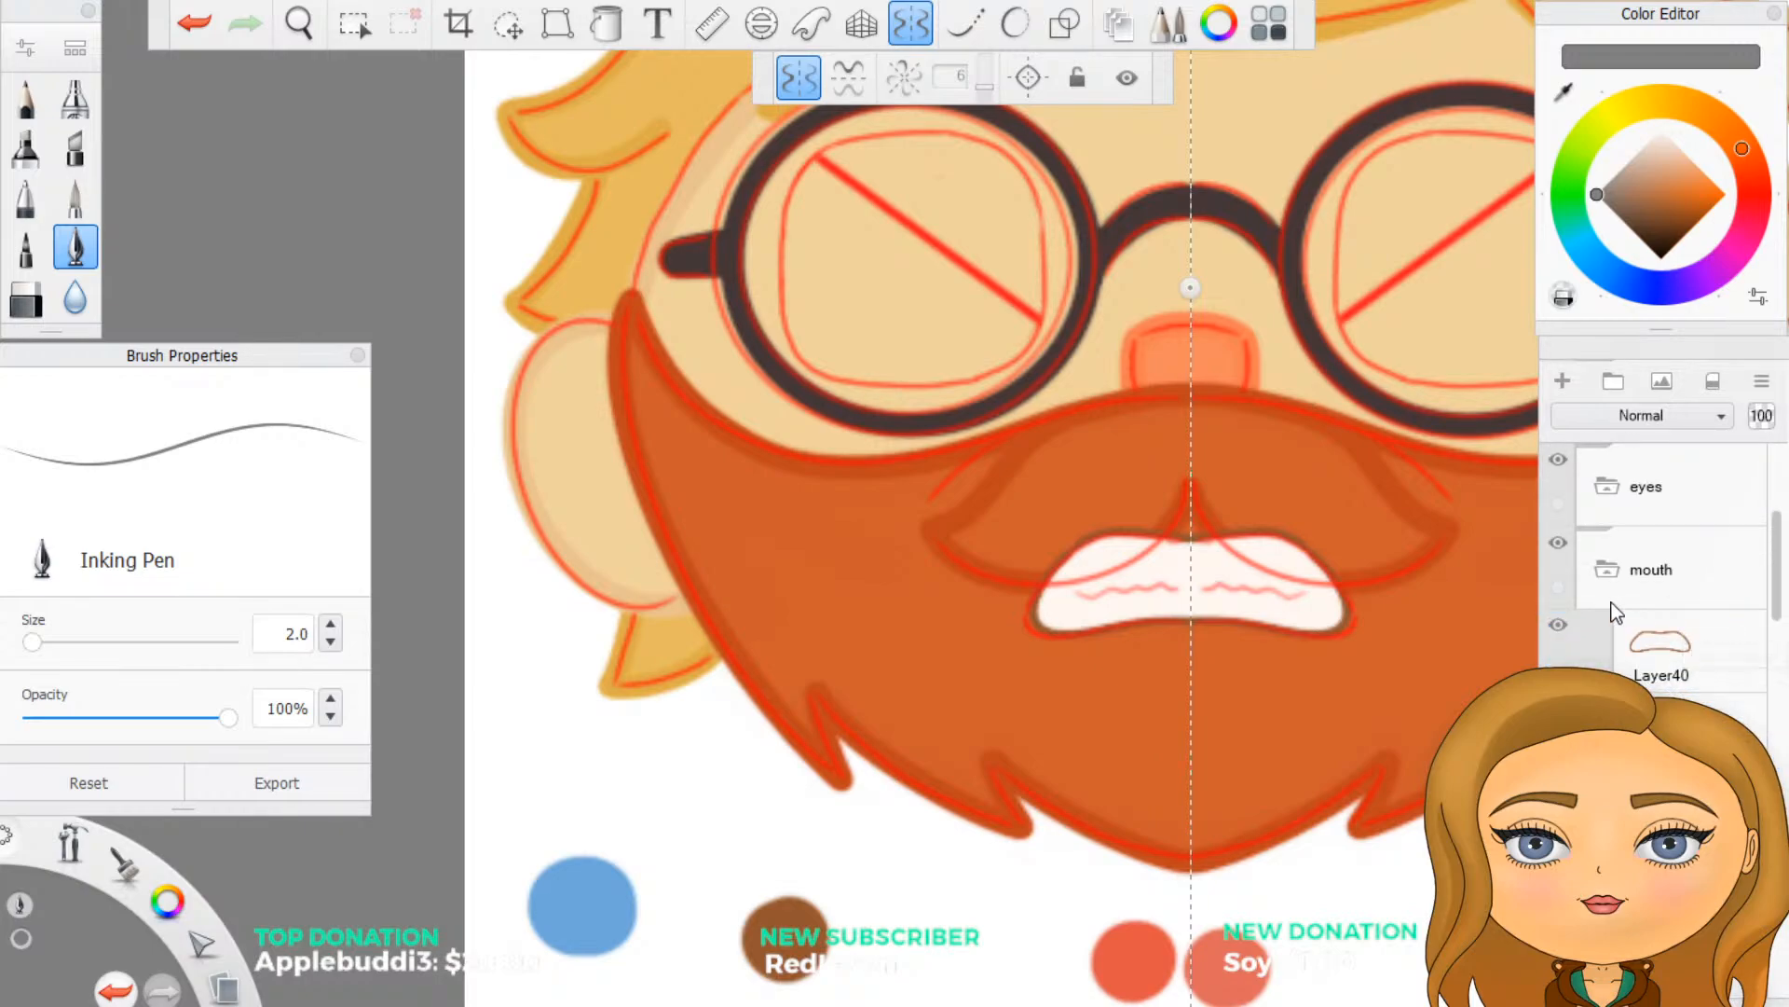
scroll(1659, 606, down, 1)
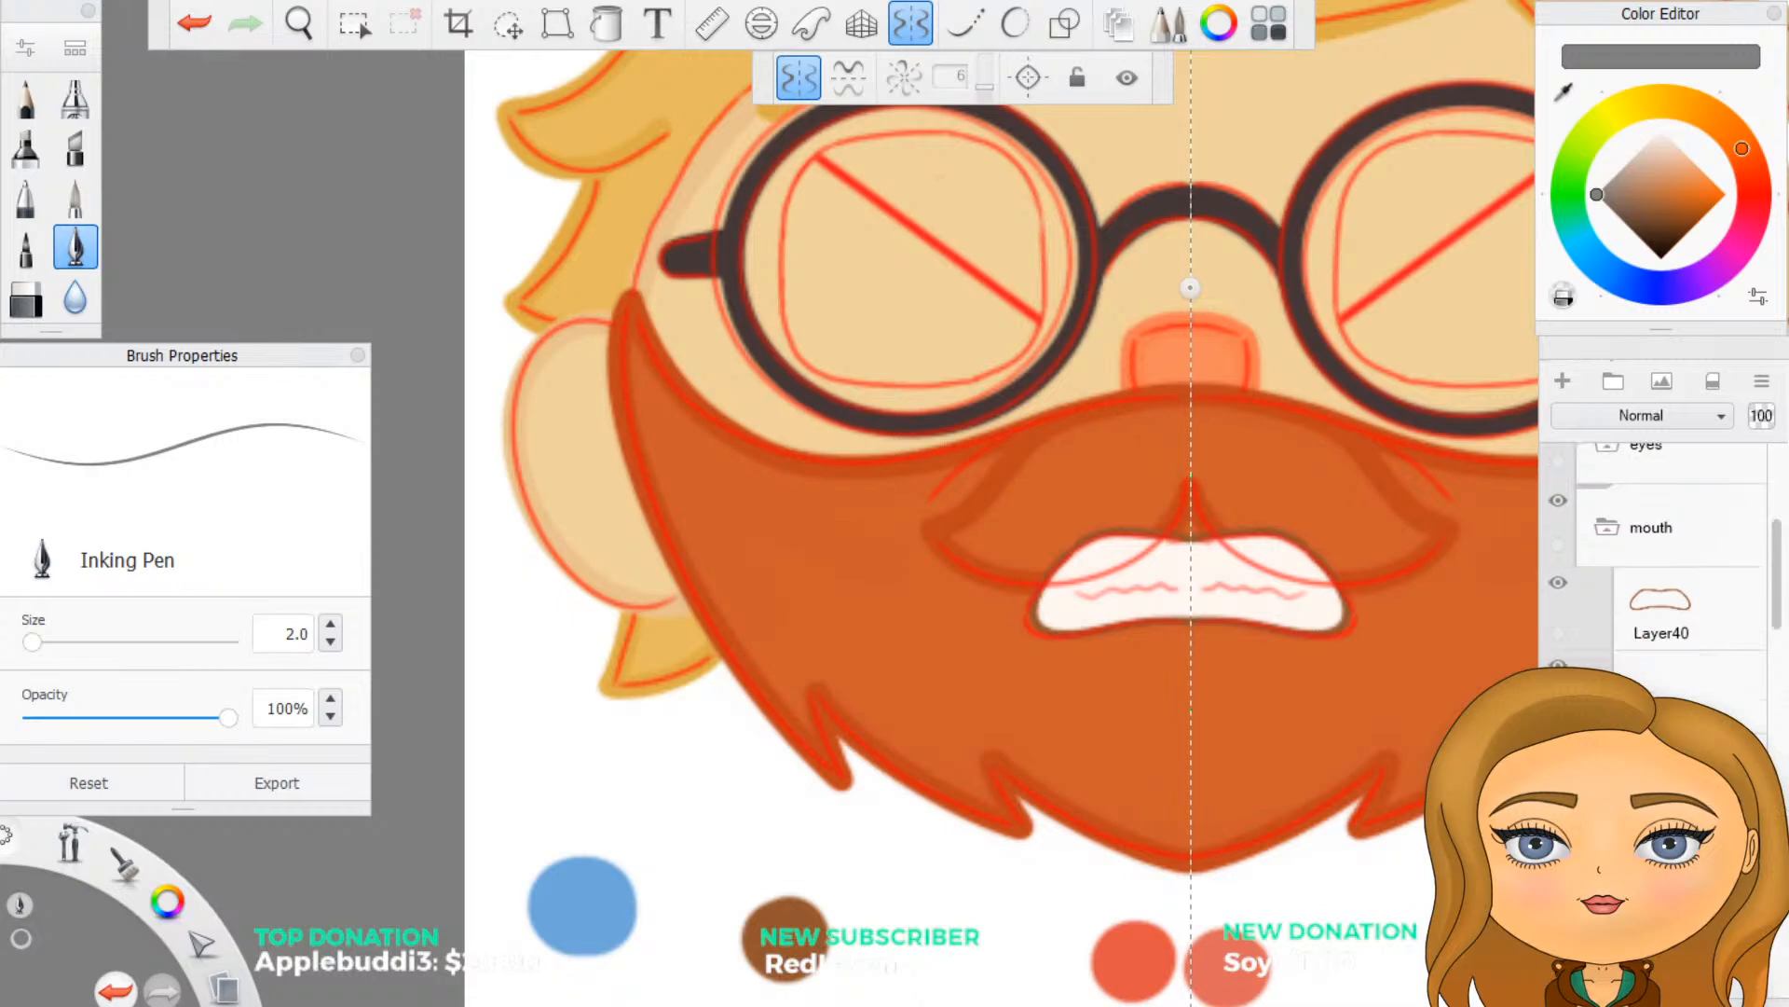
scroll(1659, 578, down, 10)
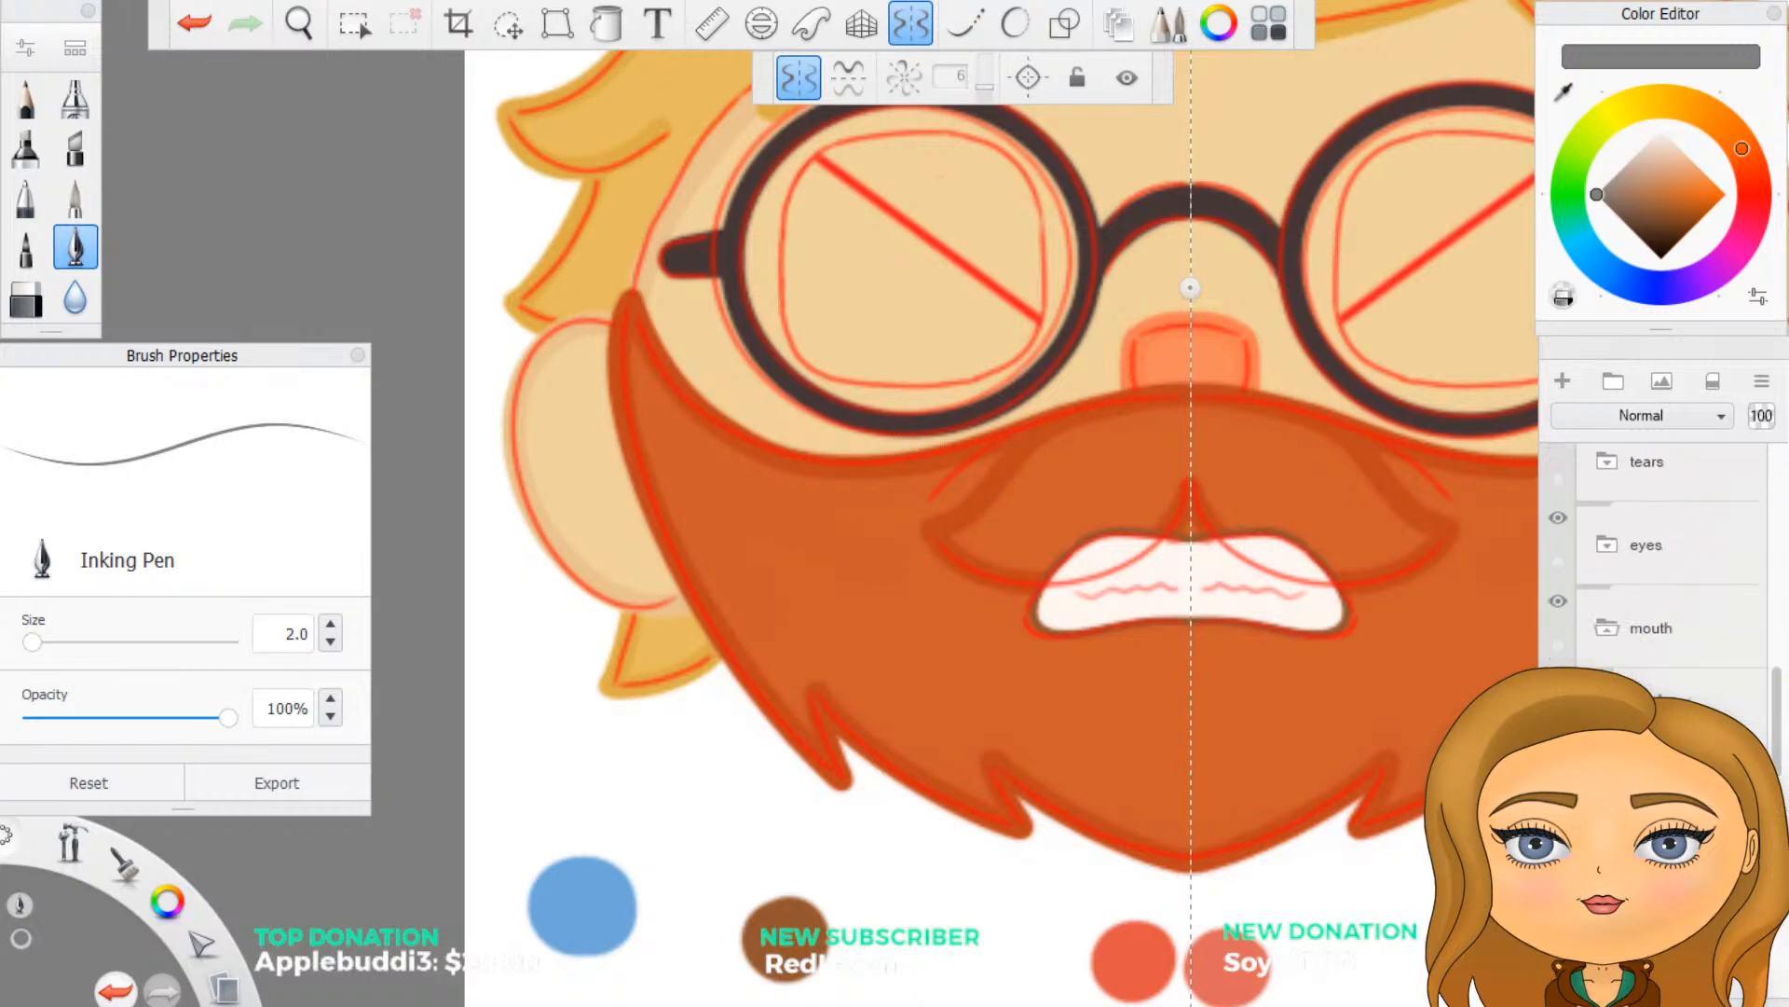
scroll(1780, 615, up, 2)
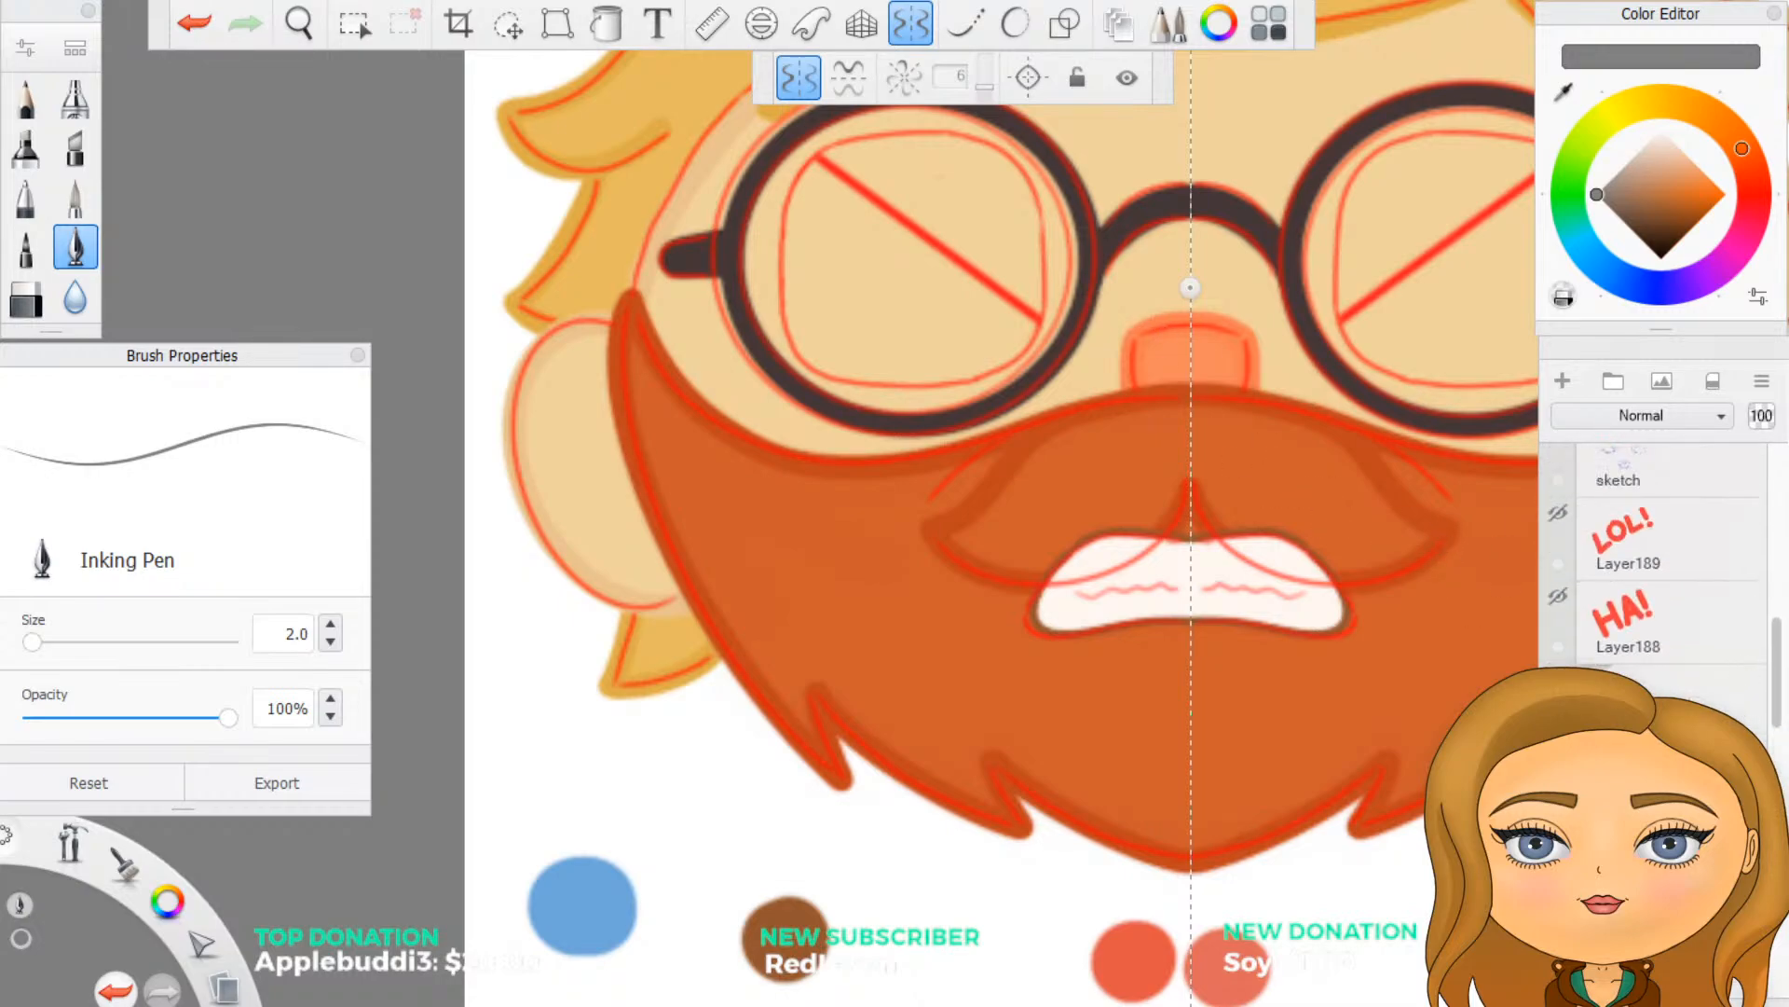
- Collapse the laugh folder in the layer list and browse down to the base colour folder
click(1594, 706)
scroll(1603, 611, up, 4)
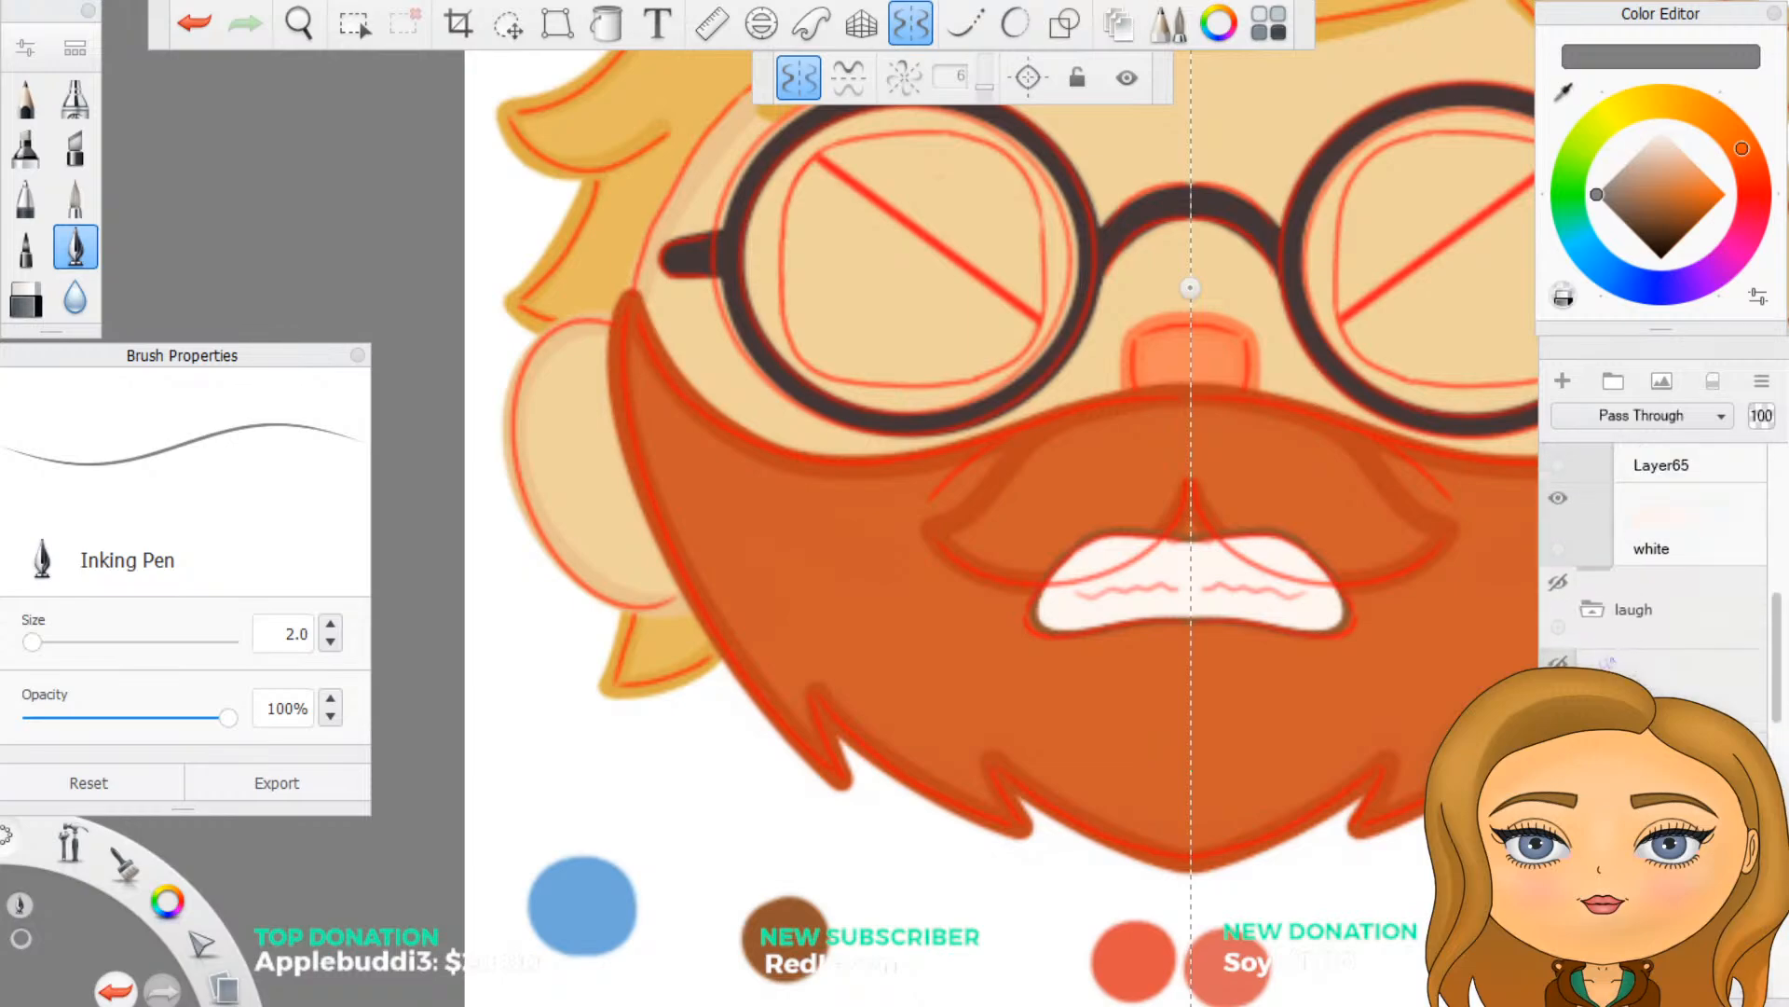
click(1596, 617)
scroll(1599, 626, down, 5)
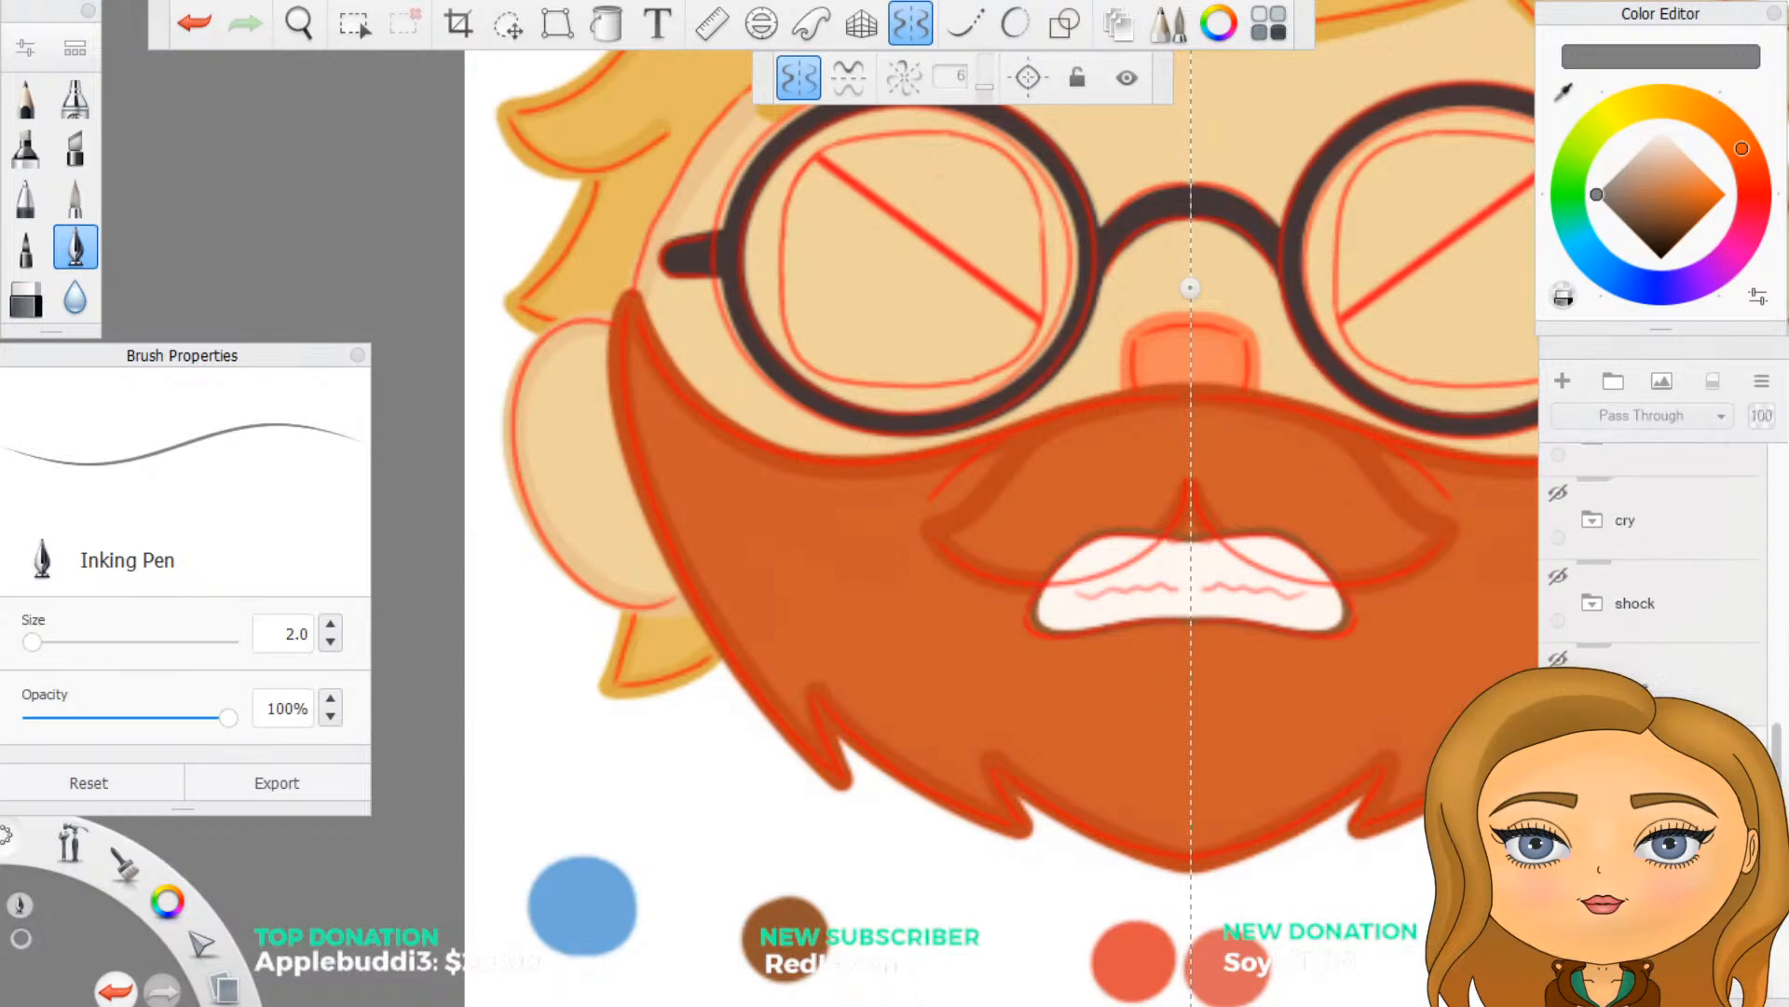
click(1605, 622)
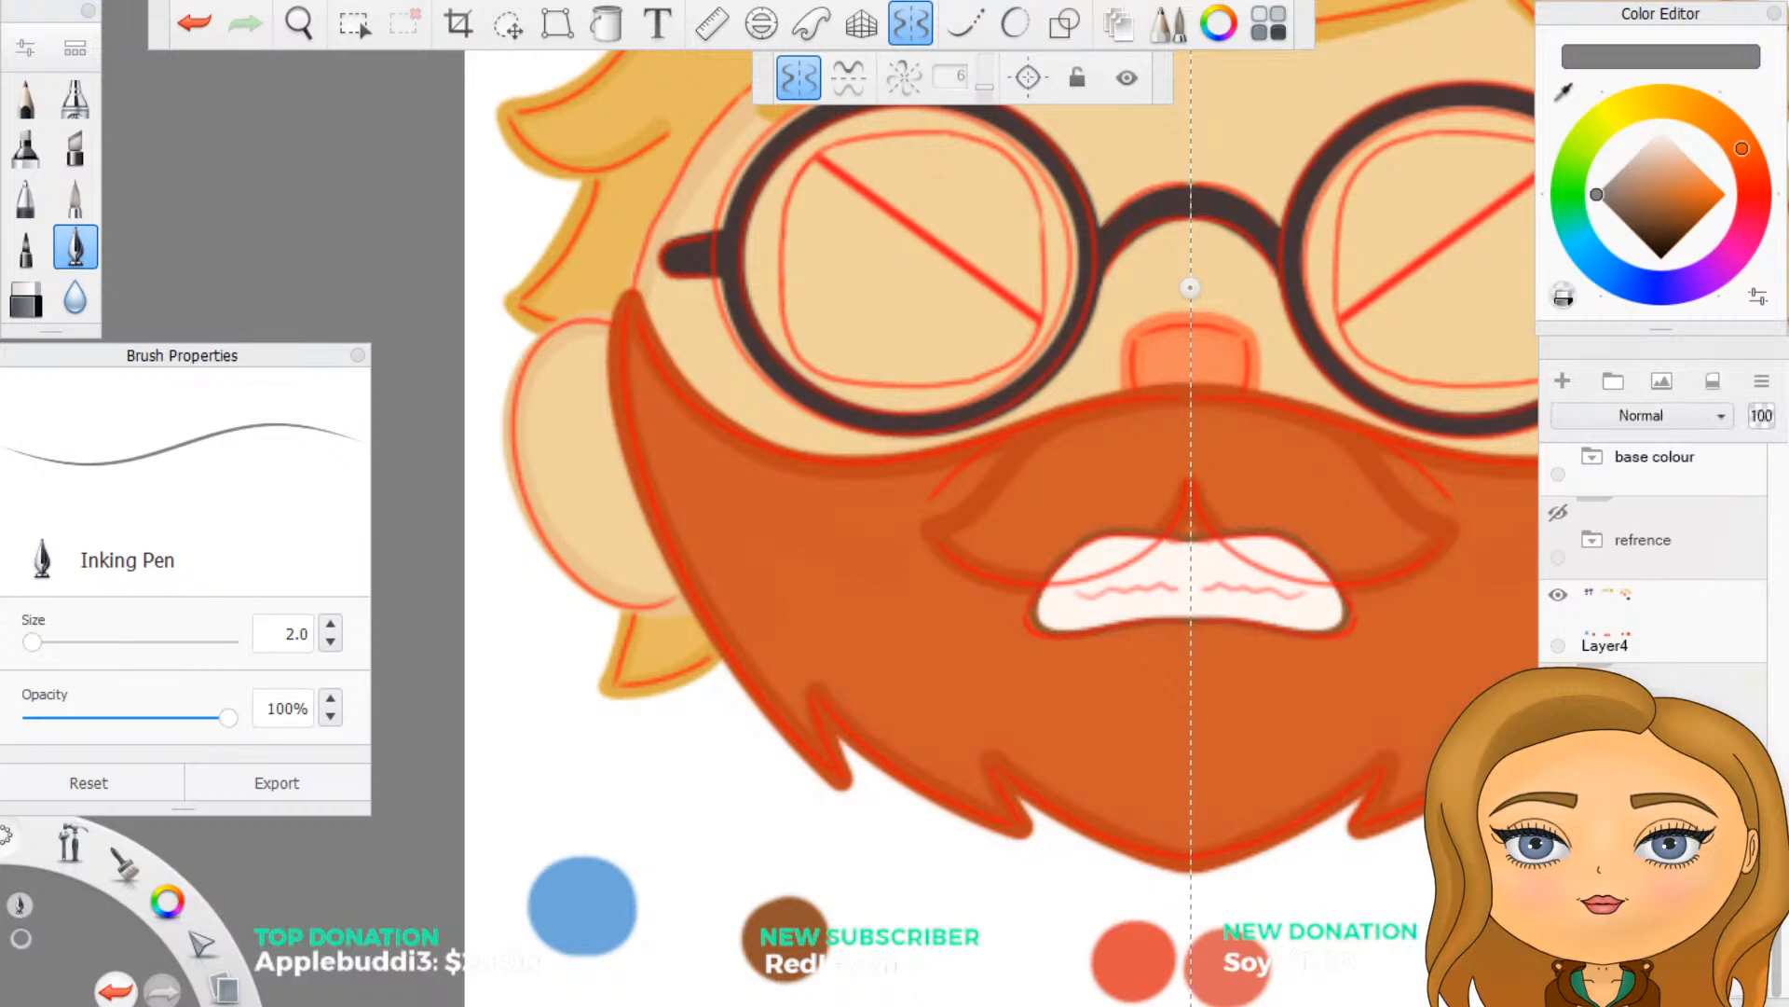
- On the layer beneath the moustache outline, paint sampled beard orange over the white mouth areas above the moustache line with a size 5 Inking Pen, mirrored
scroll(1605, 624, up, 5)
drag(1605, 634, 1619, 648)
drag(1760, 632, 1744, 615)
scroll(1366, 622, up, 3)
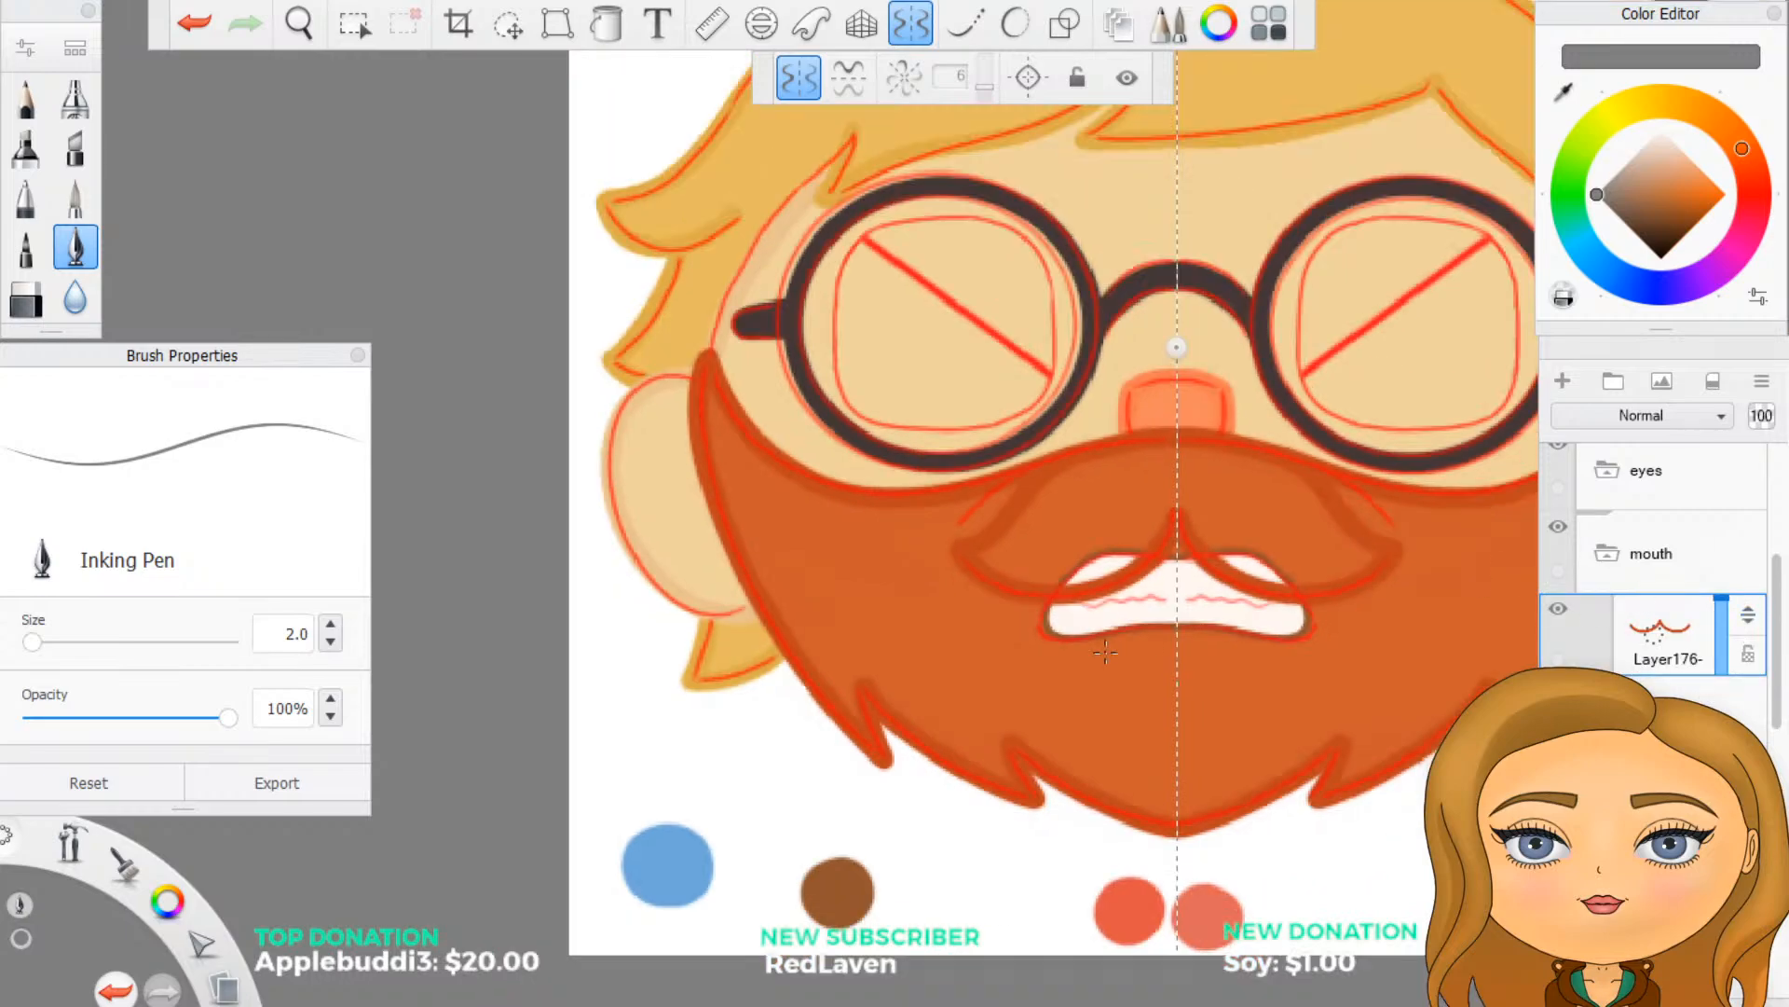
scroll(1366, 623, up, 1)
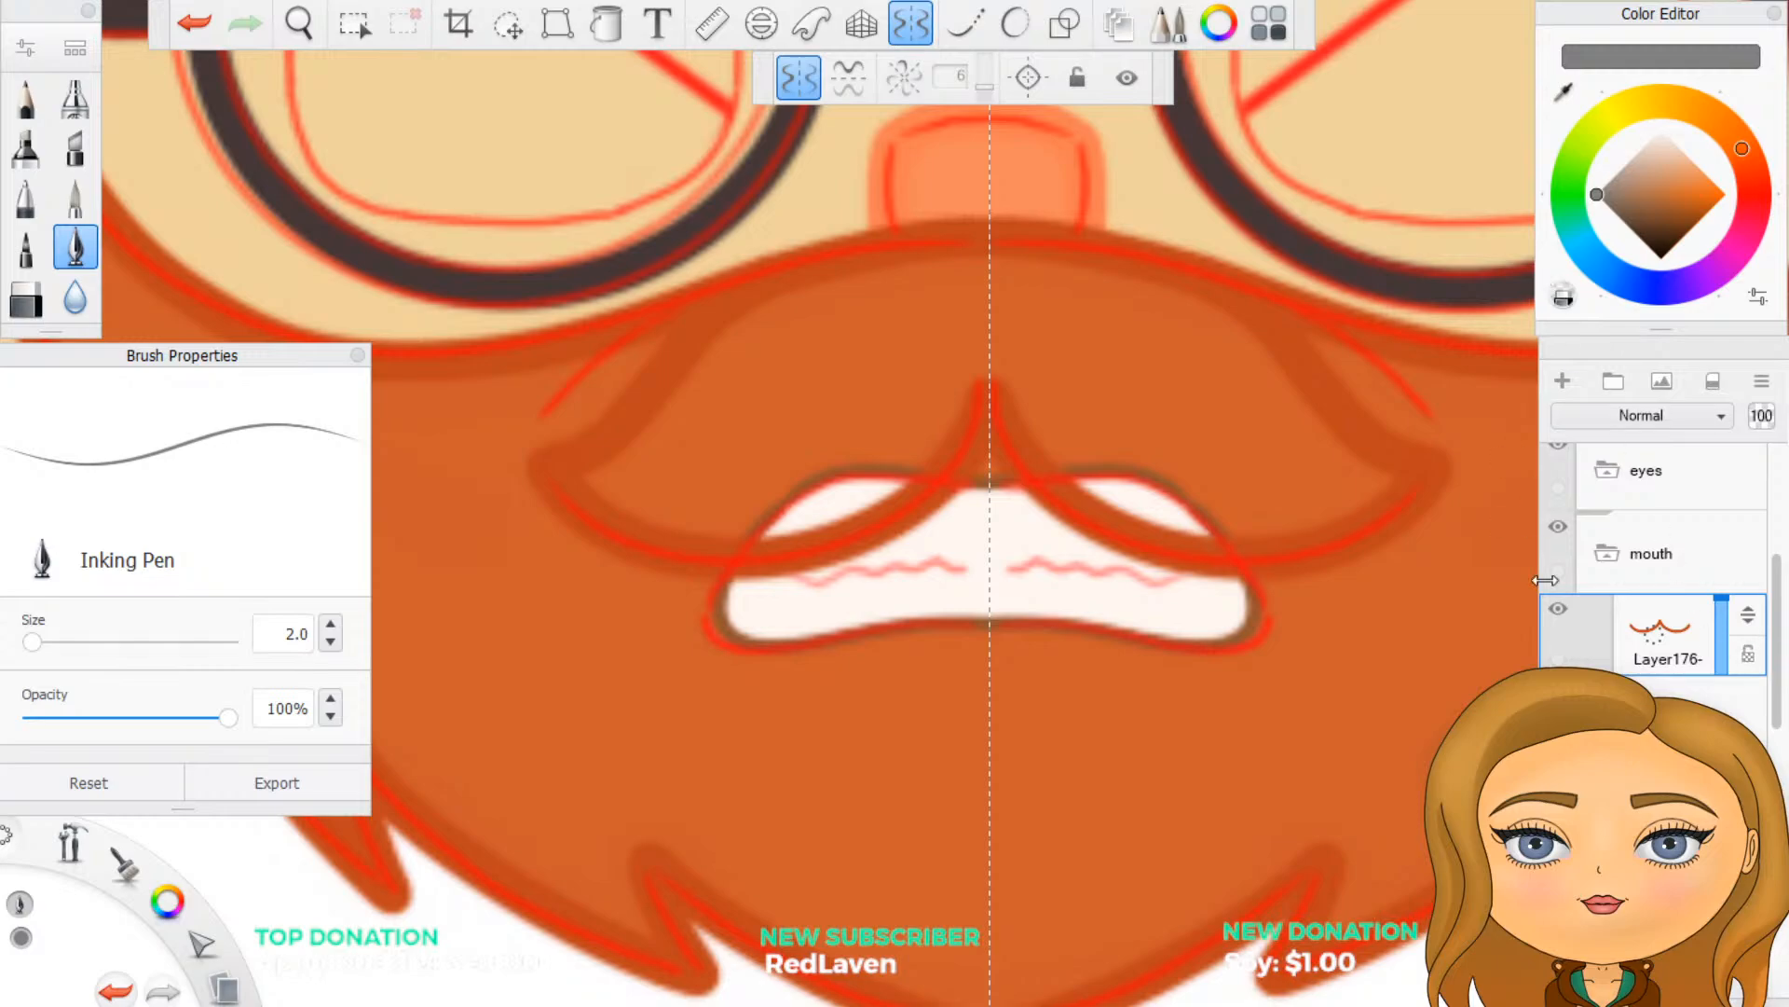
click(1676, 690)
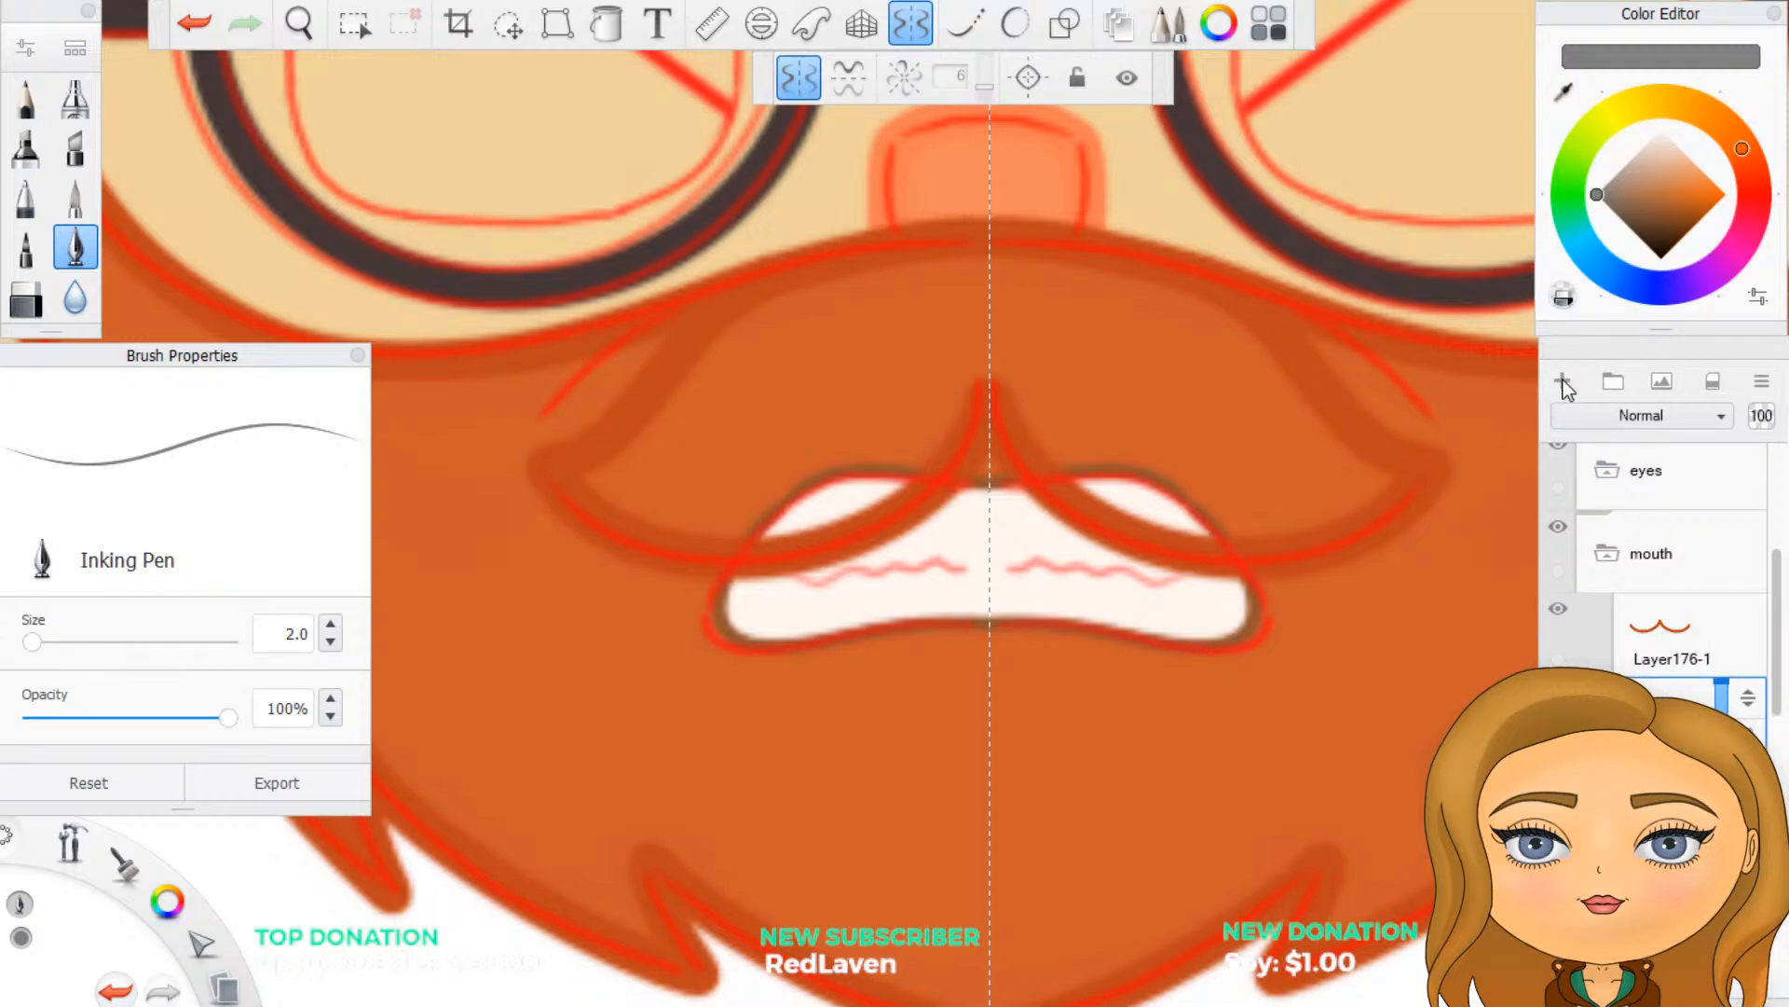
click(1564, 91)
click(1173, 426)
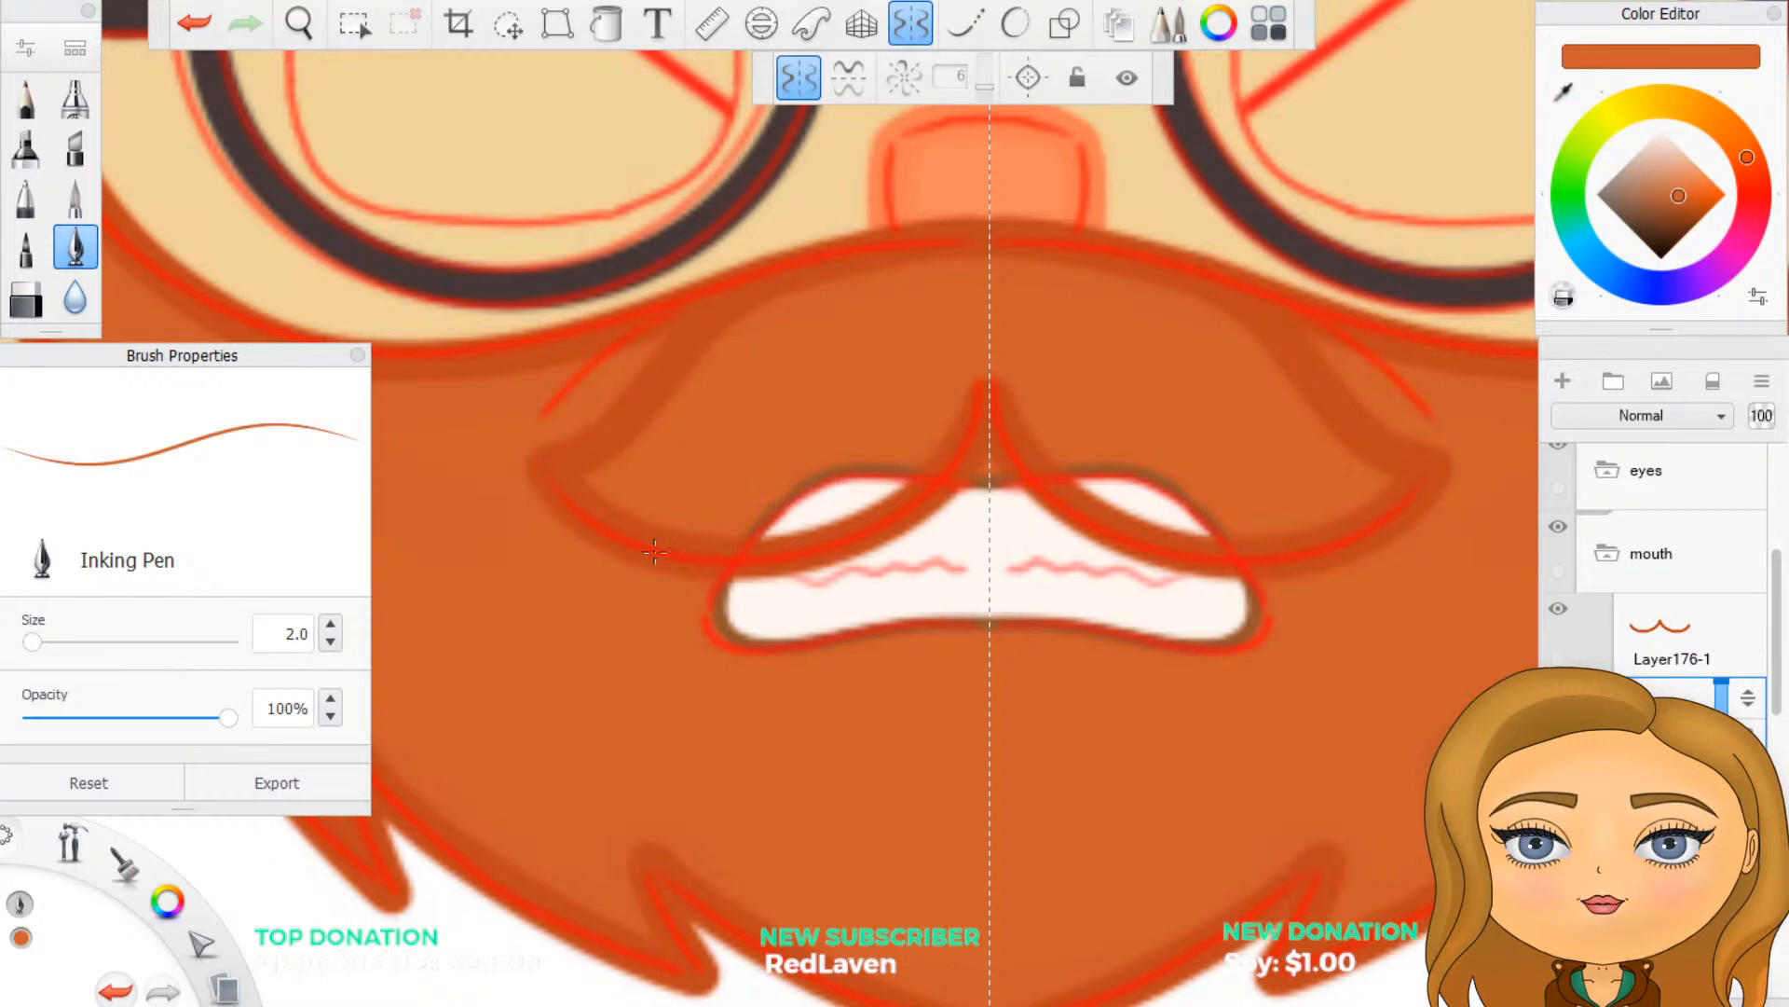
drag(282, 641, 373, 642)
text(5)
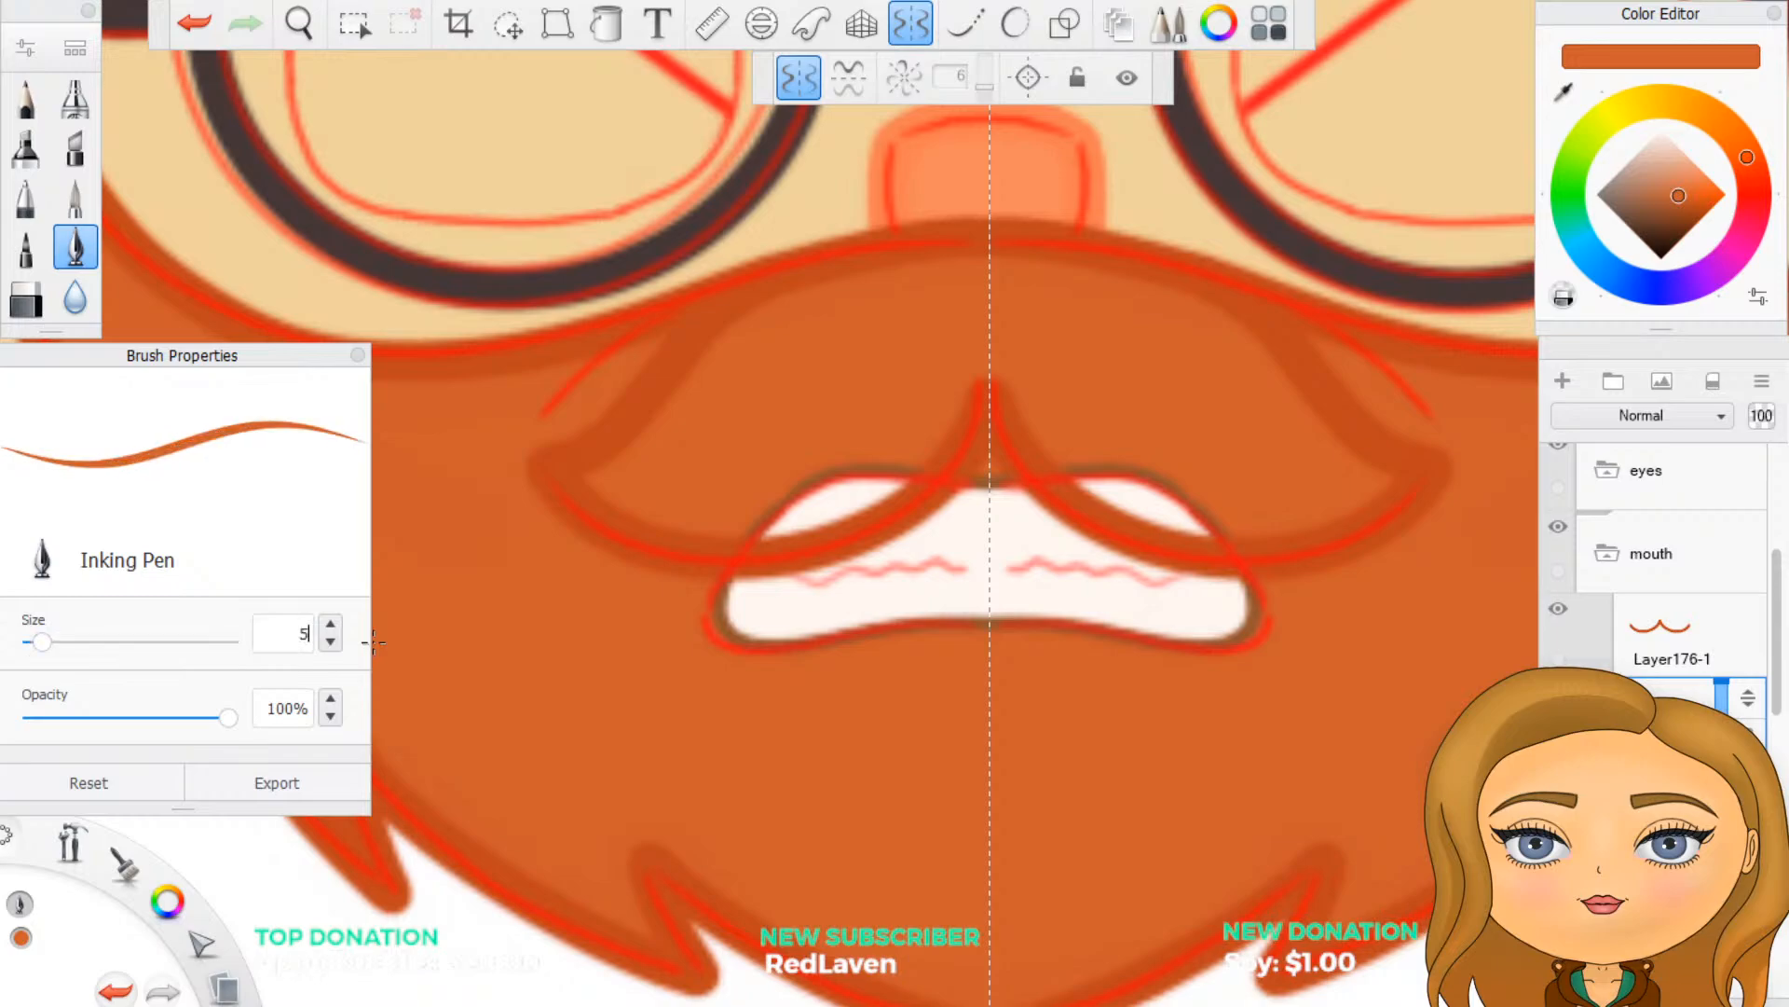
mouse_move(750, 536)
mouse_down()
mouse_move(904, 480)
mouse_move(858, 467)
mouse_up()
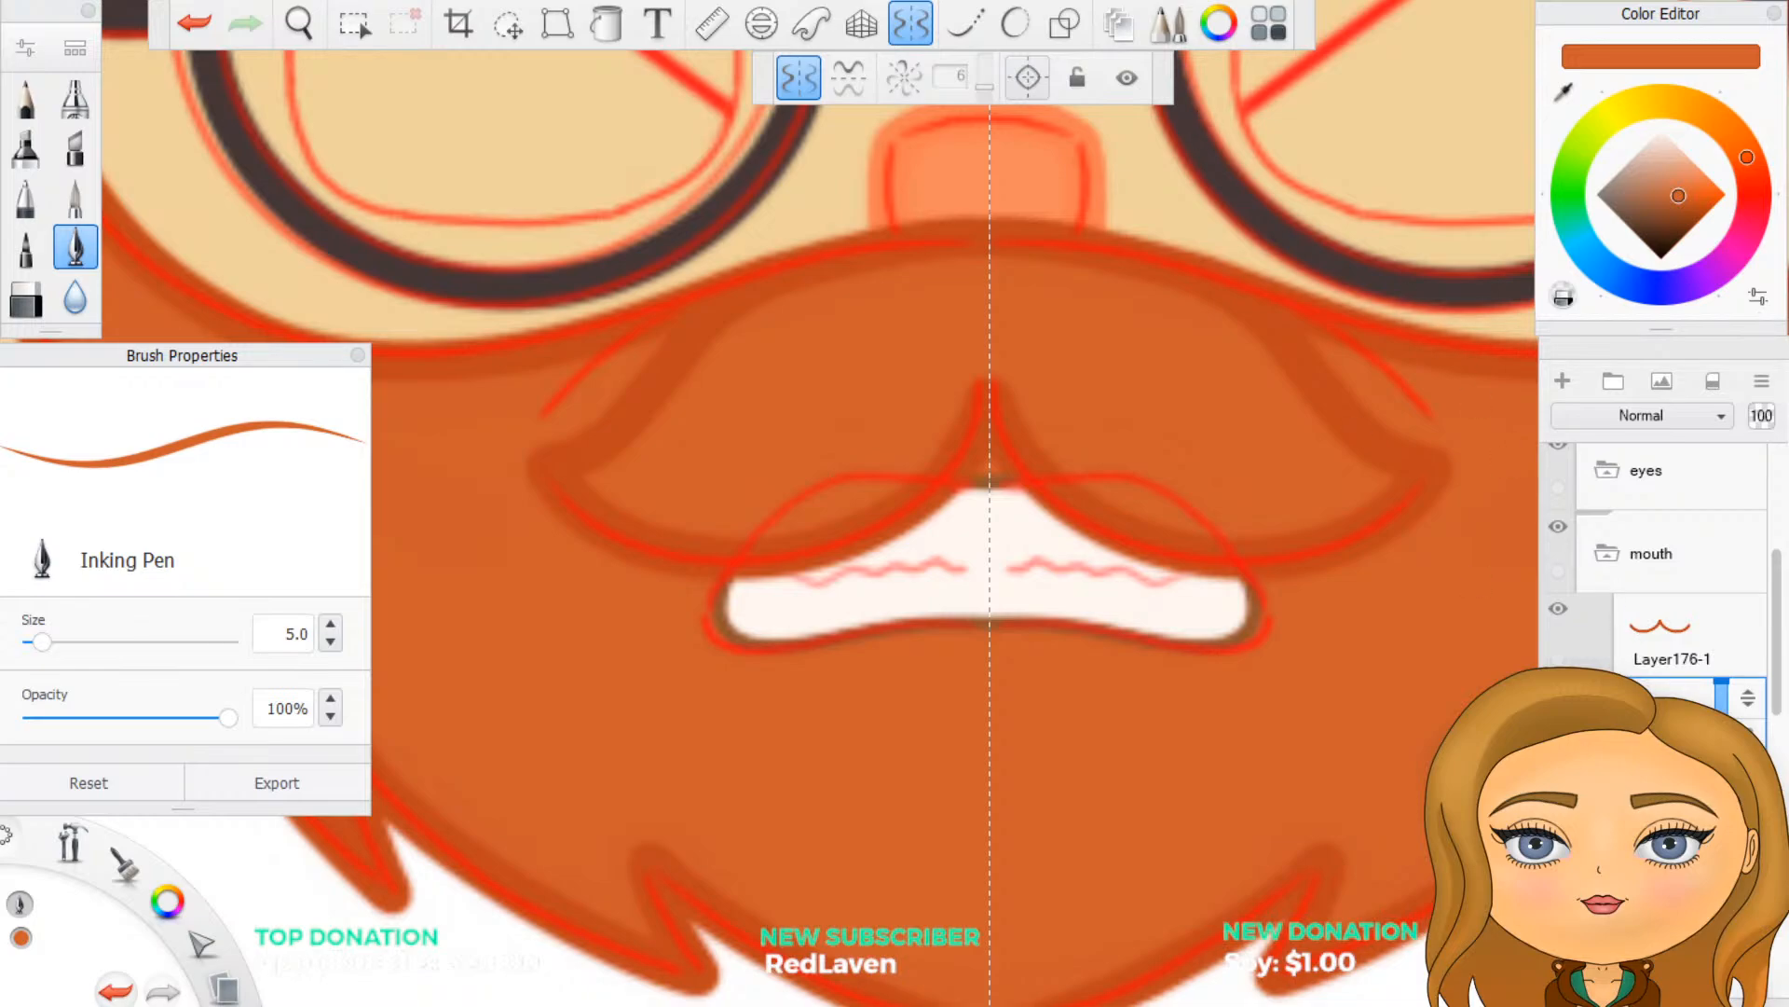
scroll(1661, 596, down, 1)
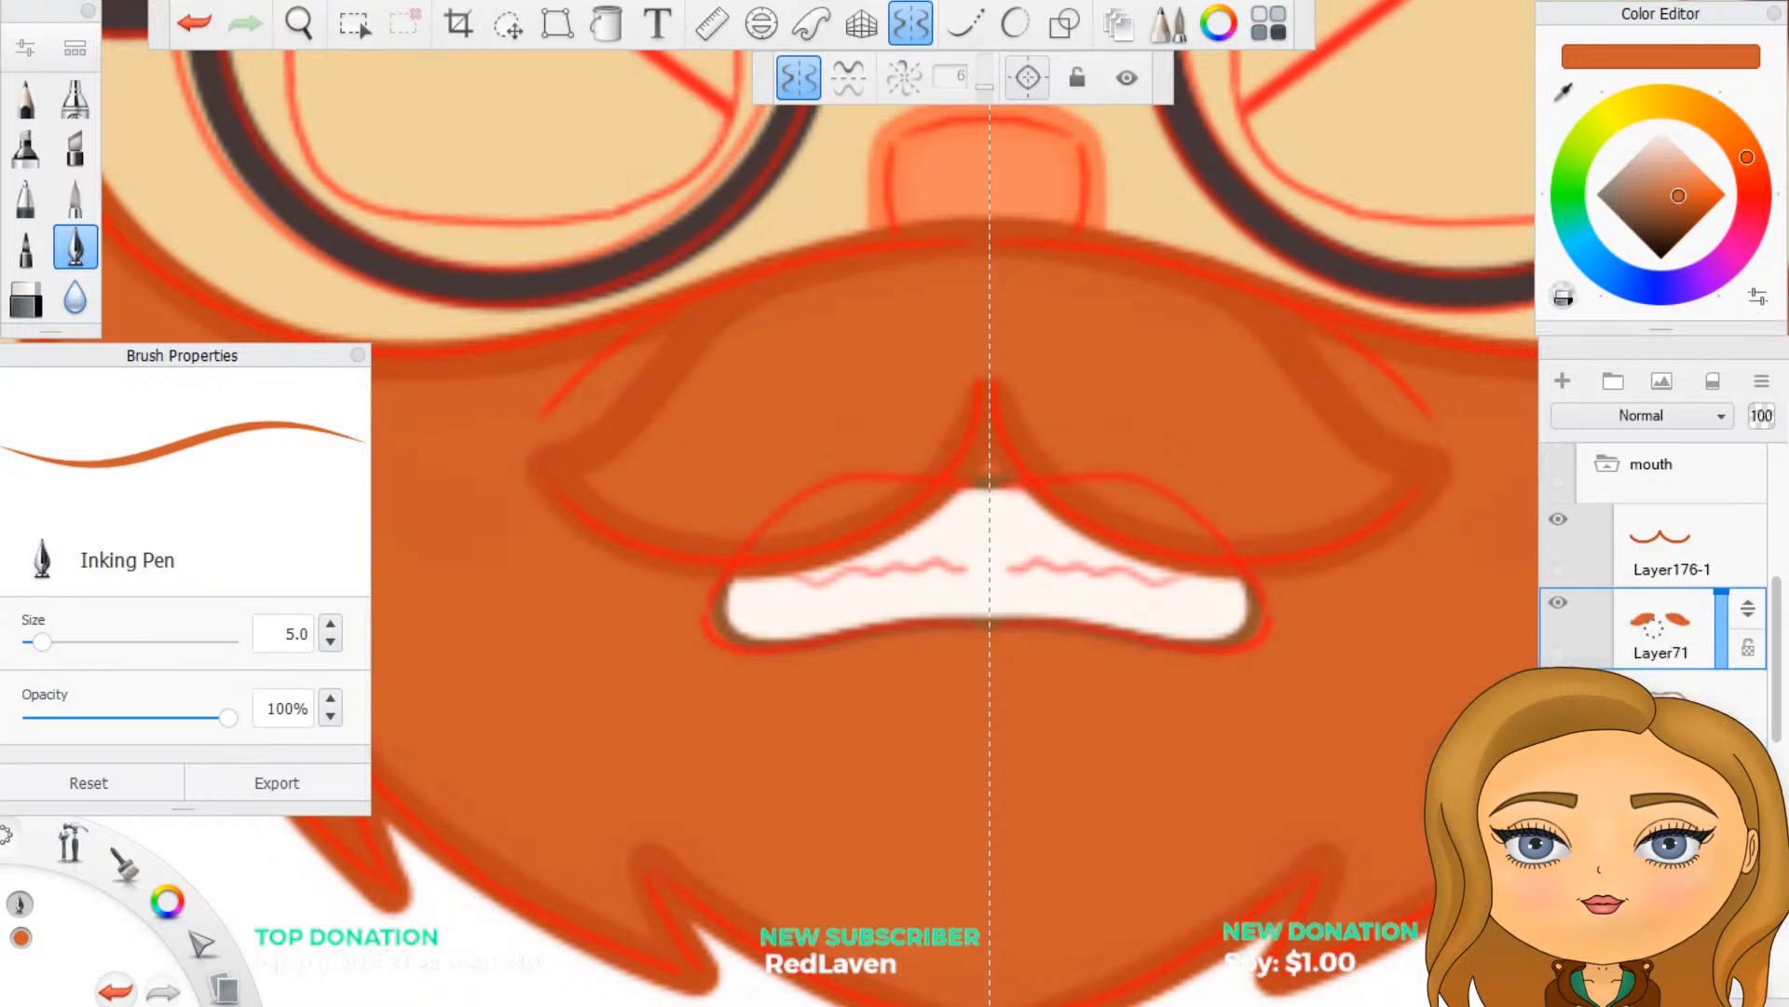
click(917, 29)
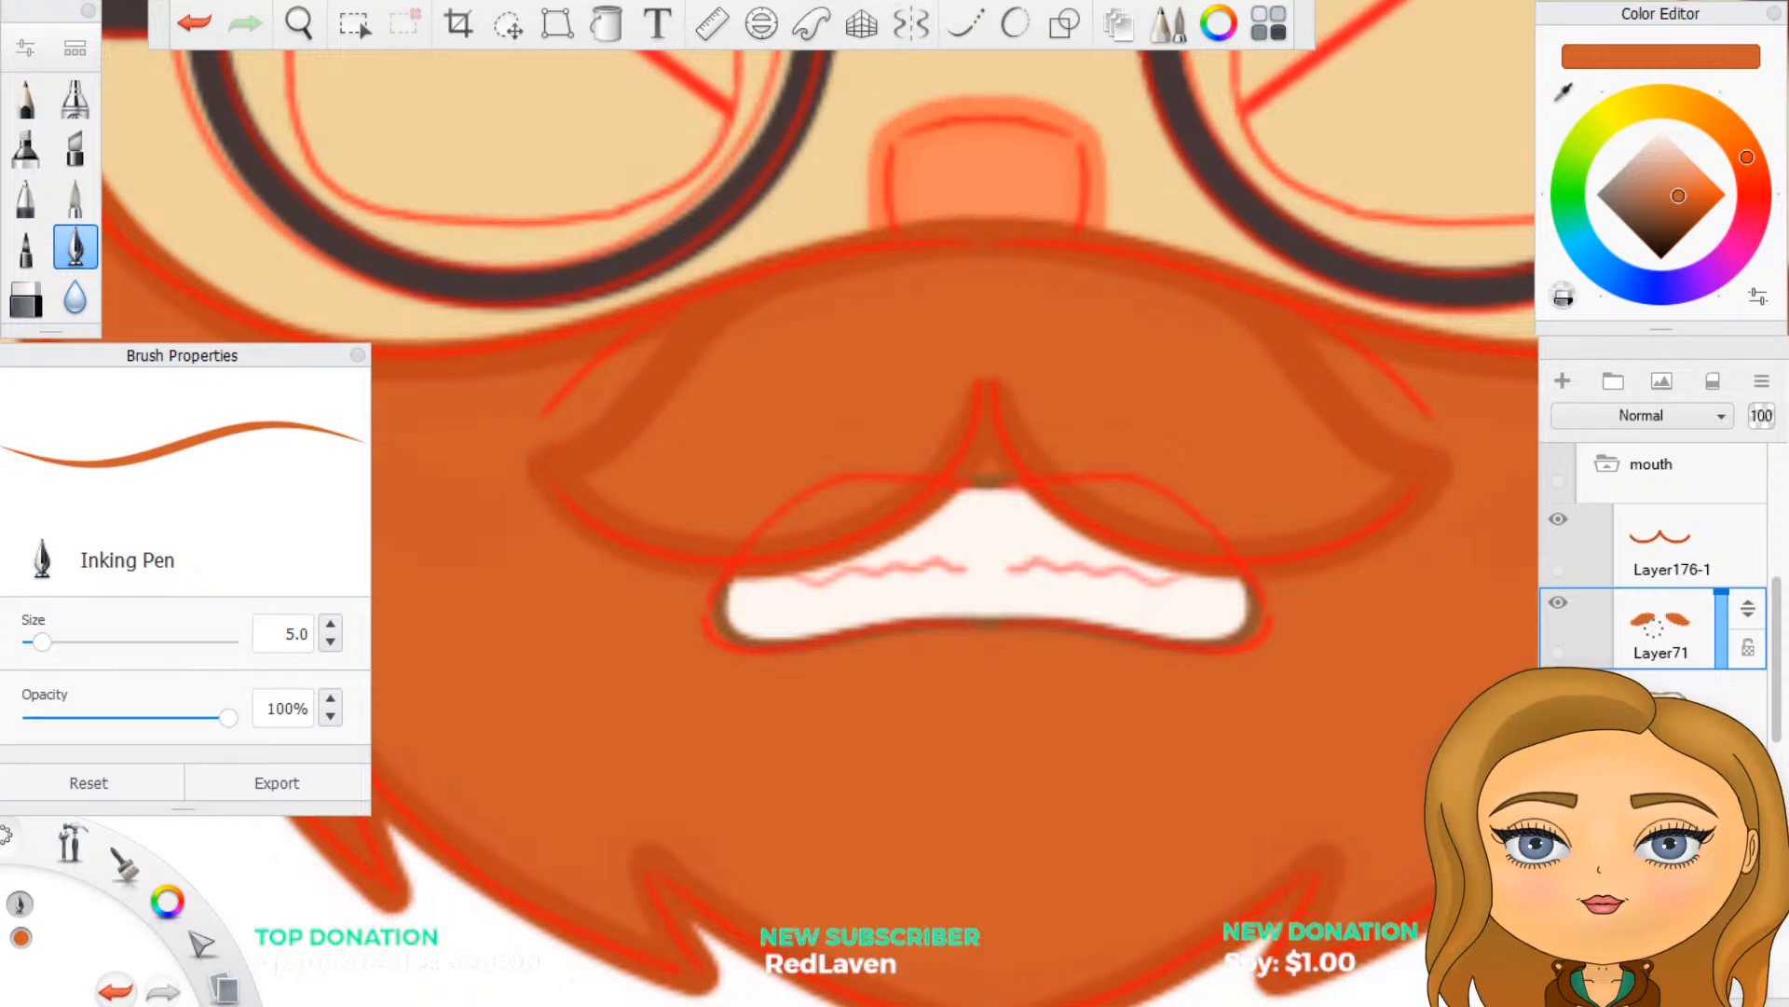
- Hide the redline folder to examine the angry mouth without the sketch, and show the folder again
scroll(1661, 605, down, 1)
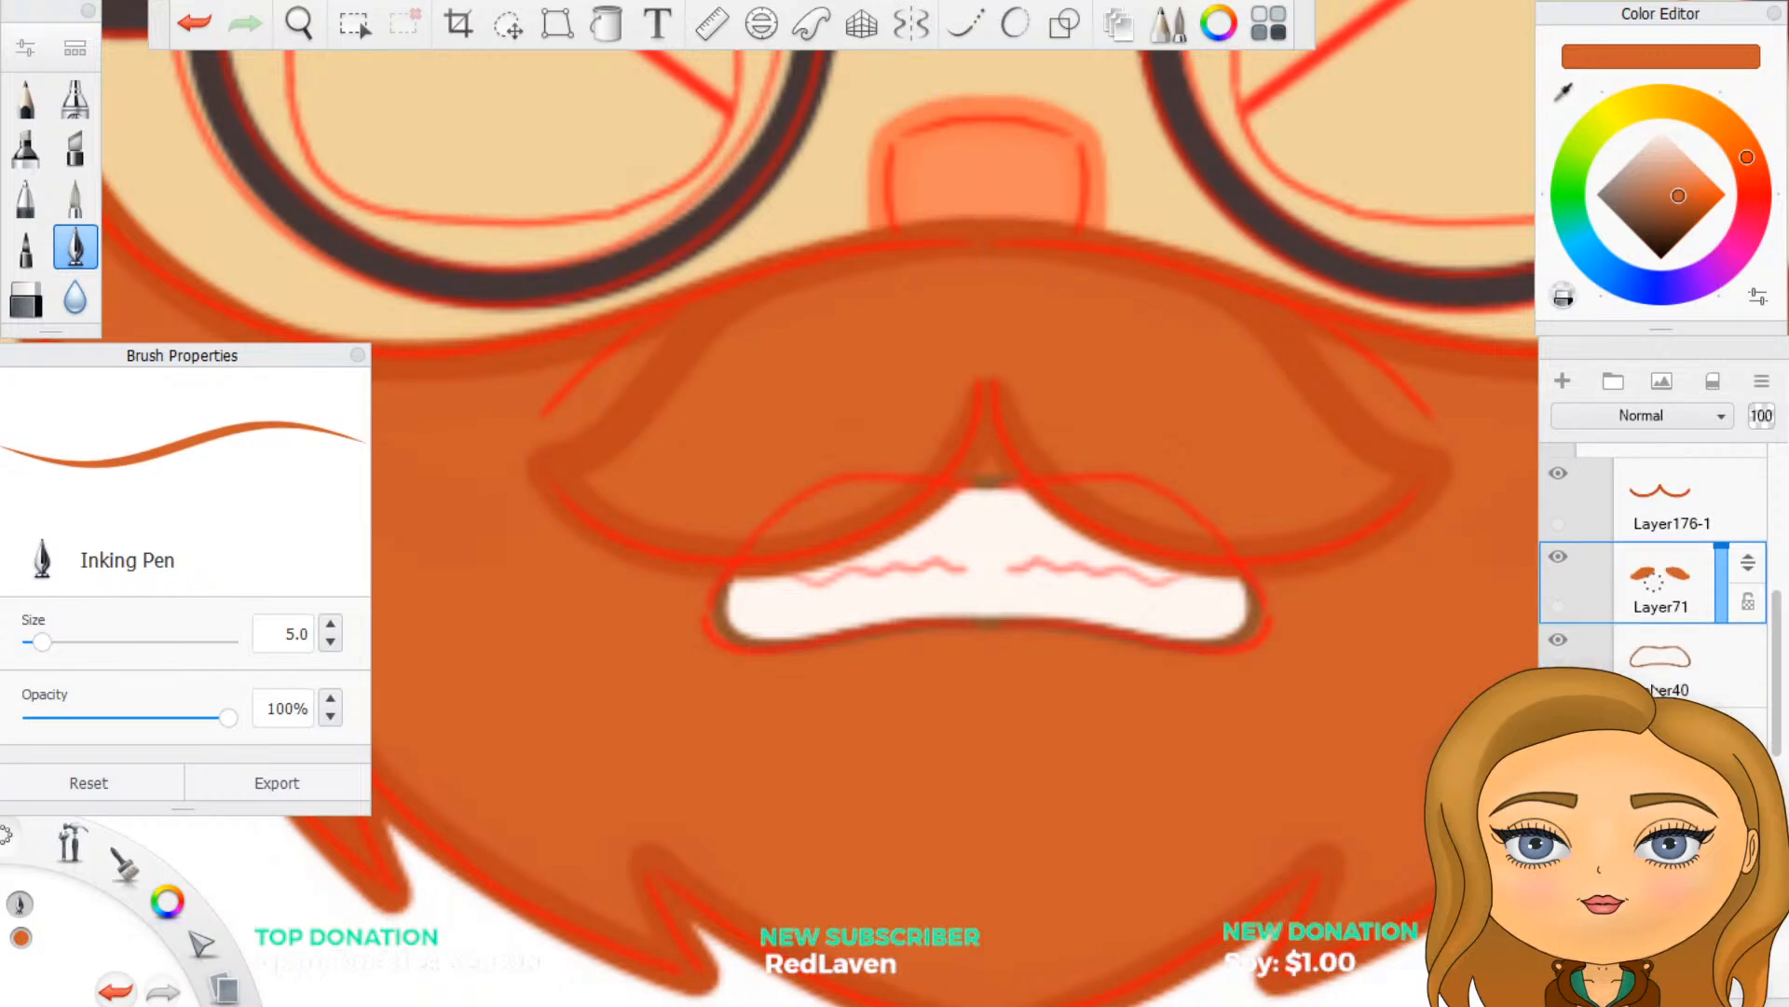
scroll(1609, 515, up, 5)
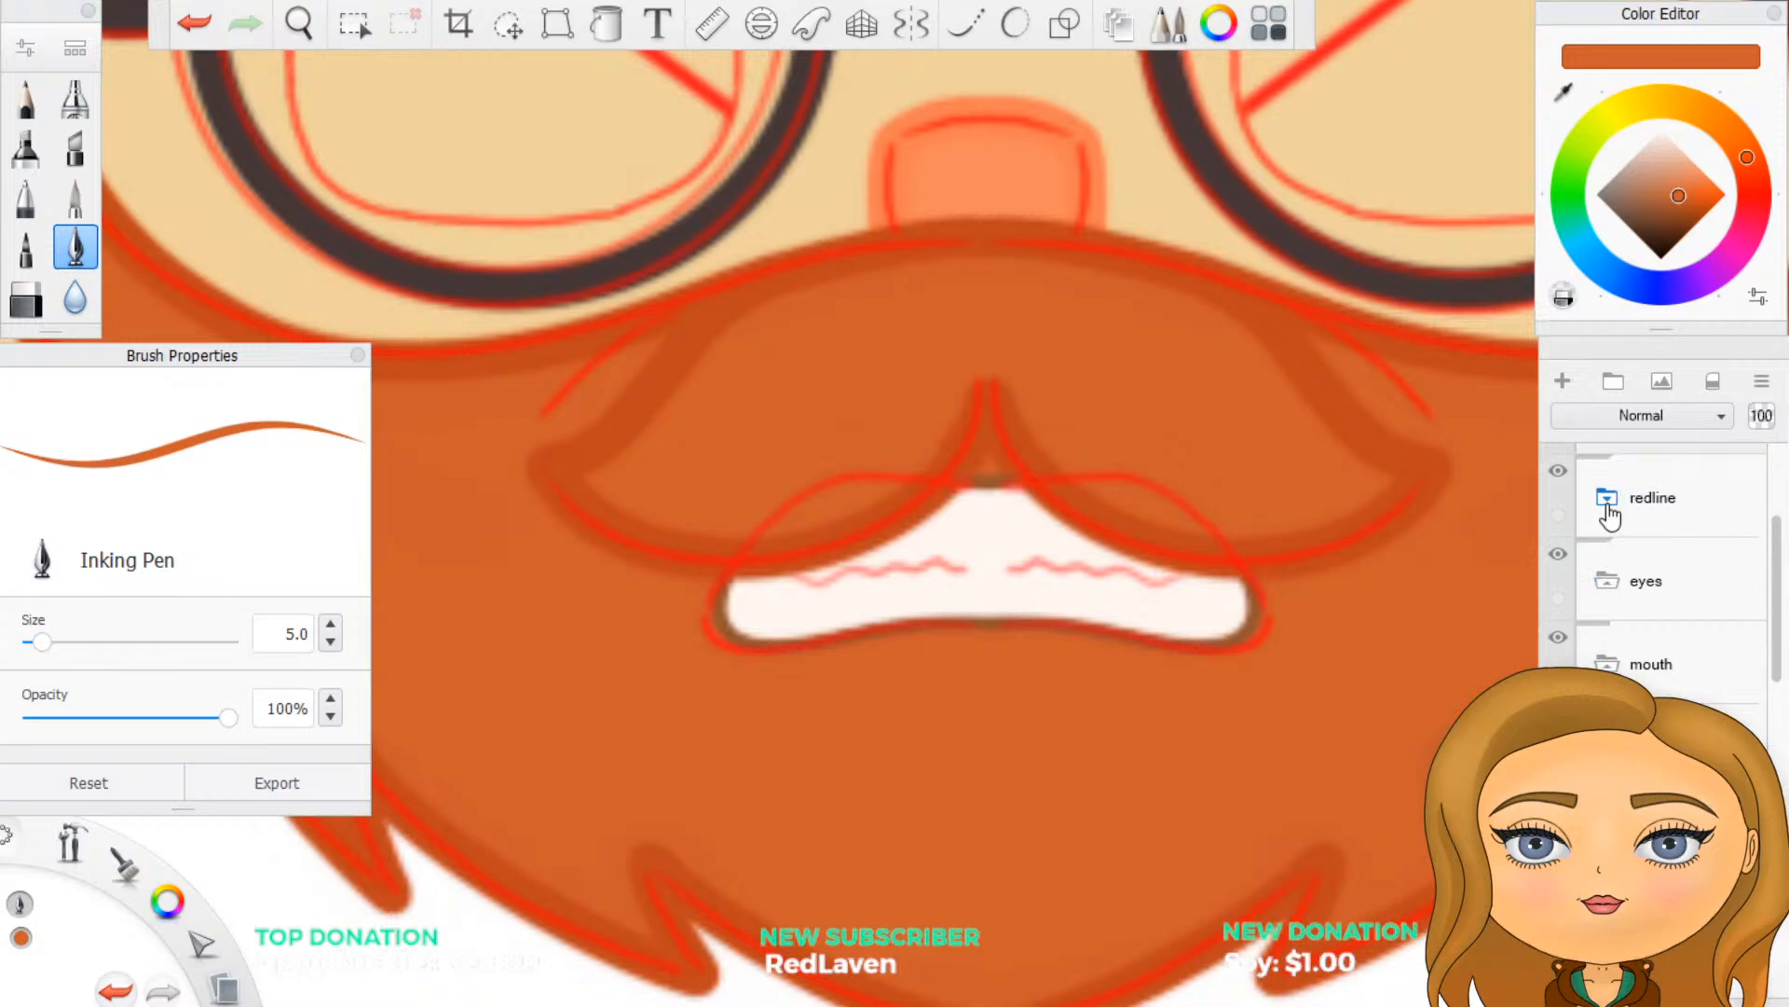
click(1609, 515)
click(1620, 516)
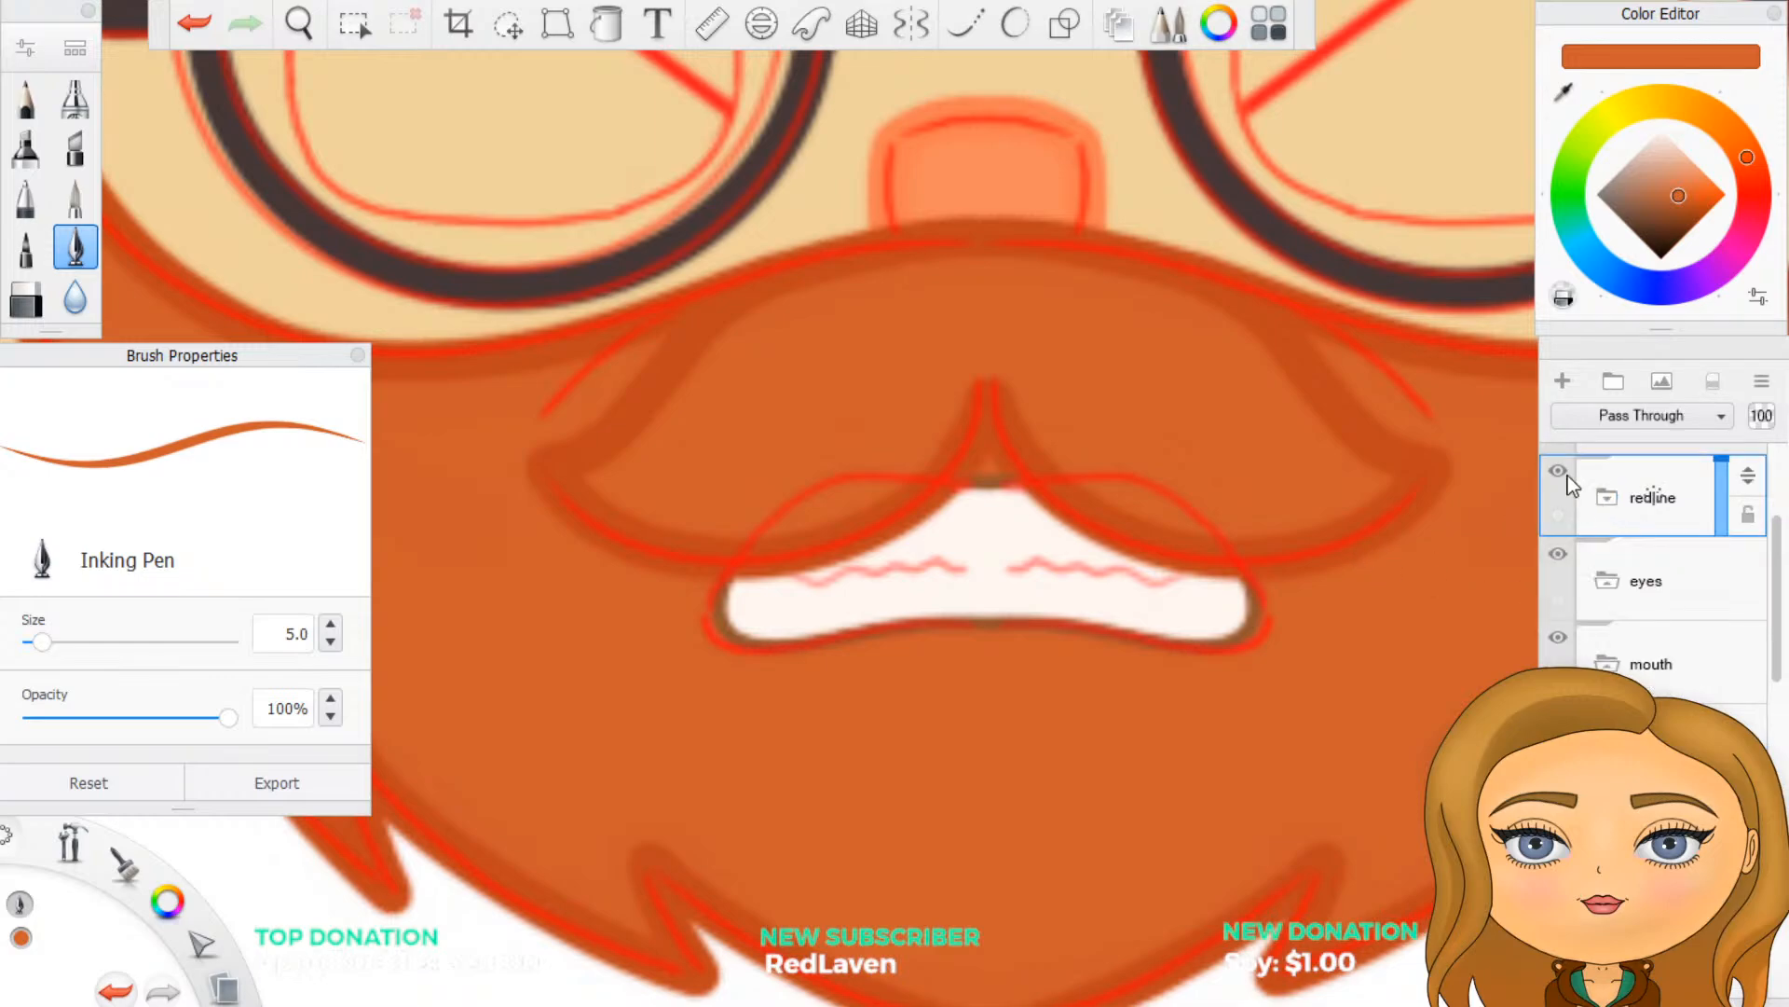
click(1558, 471)
scroll(1226, 595, down, 5)
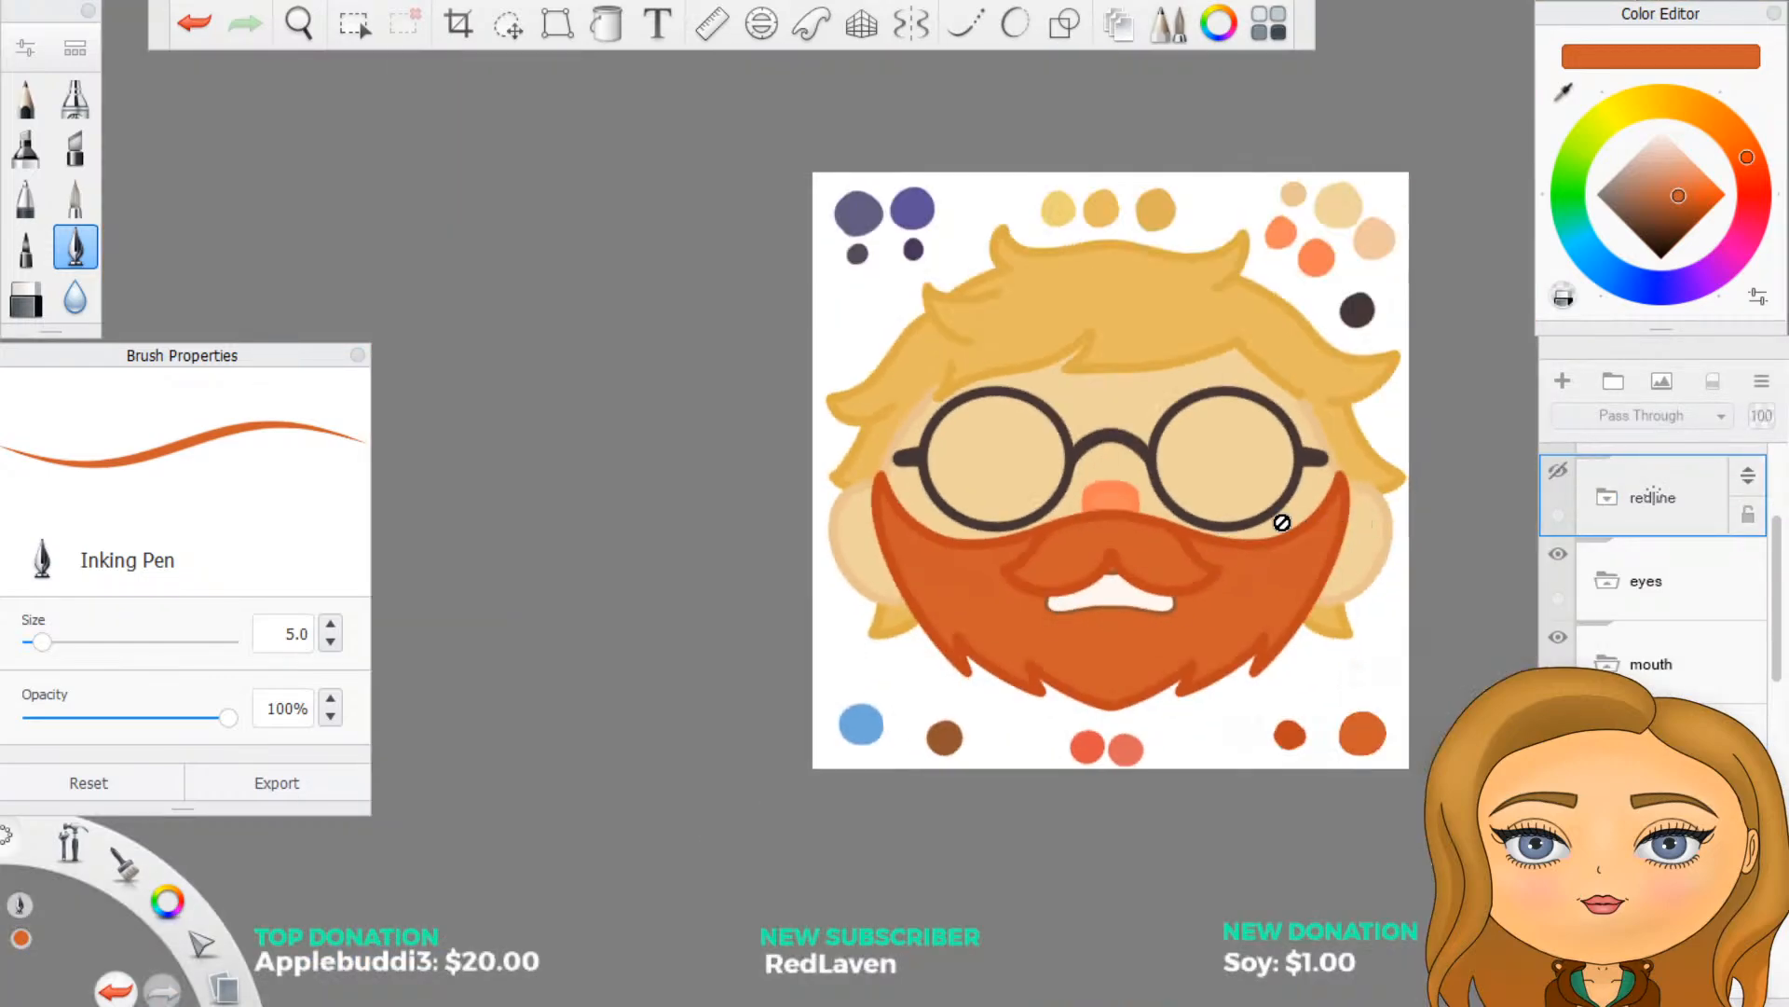
scroll(1275, 522, up, 2)
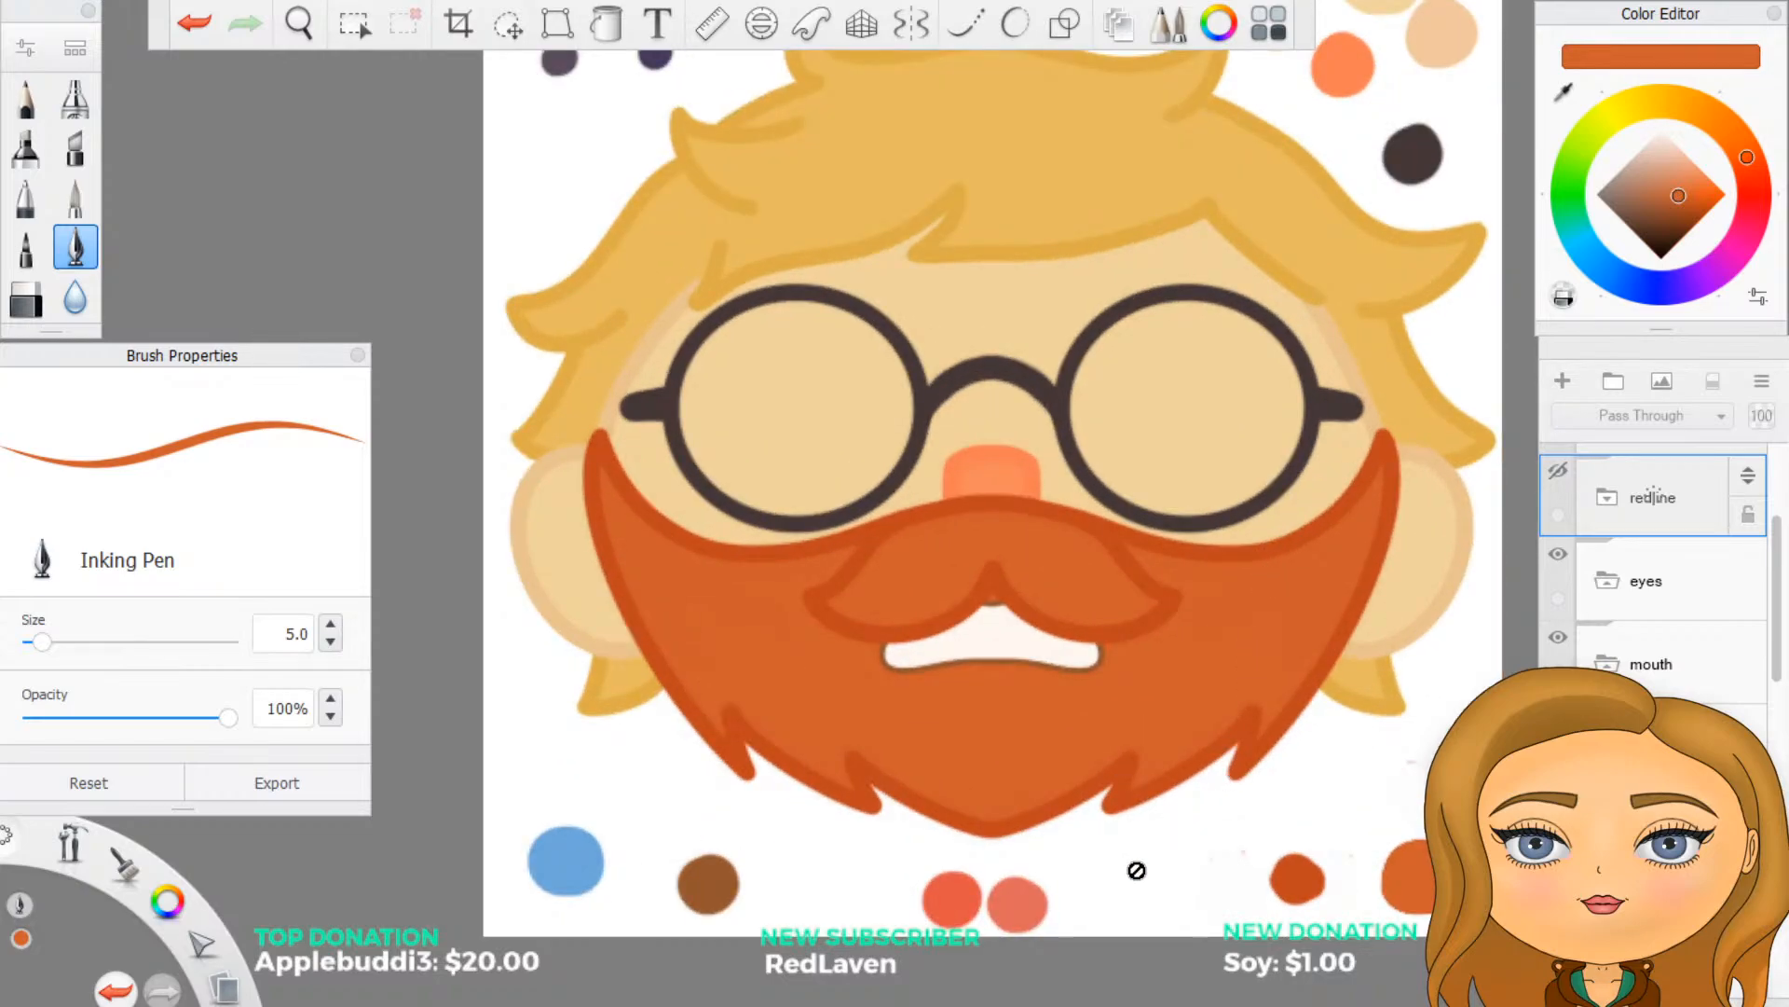
scroll(1119, 841, up, 1)
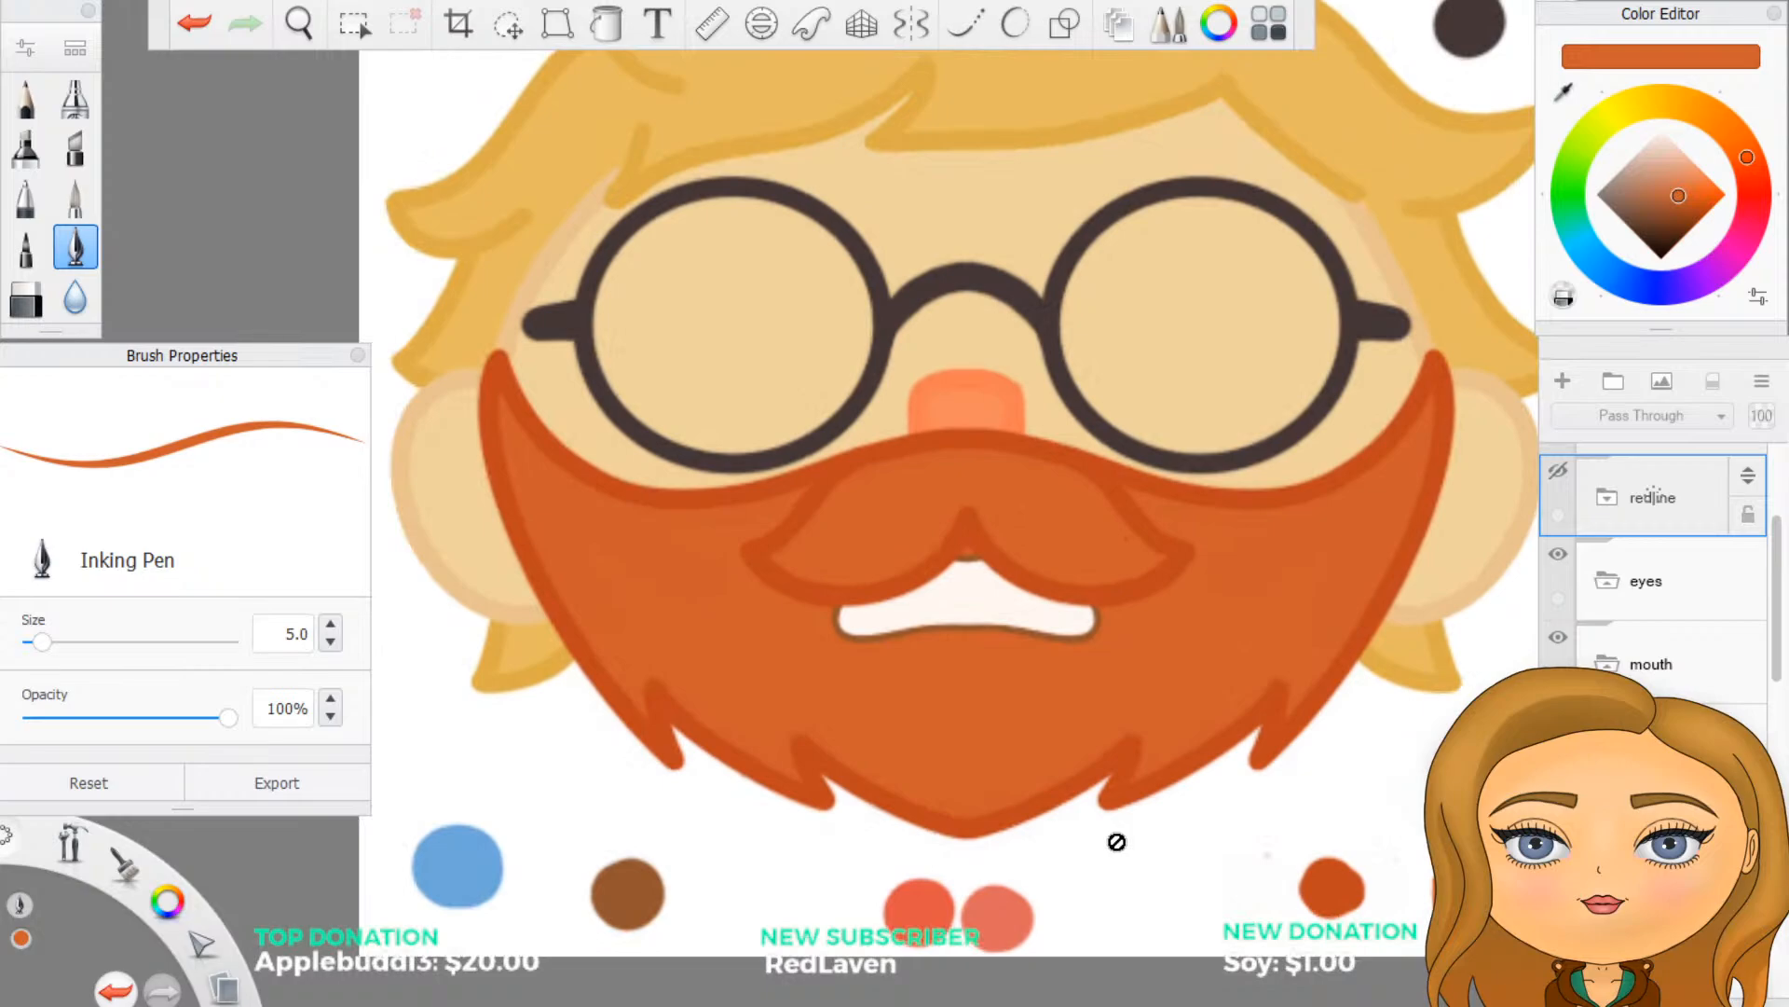
scroll(1023, 735, up, 3)
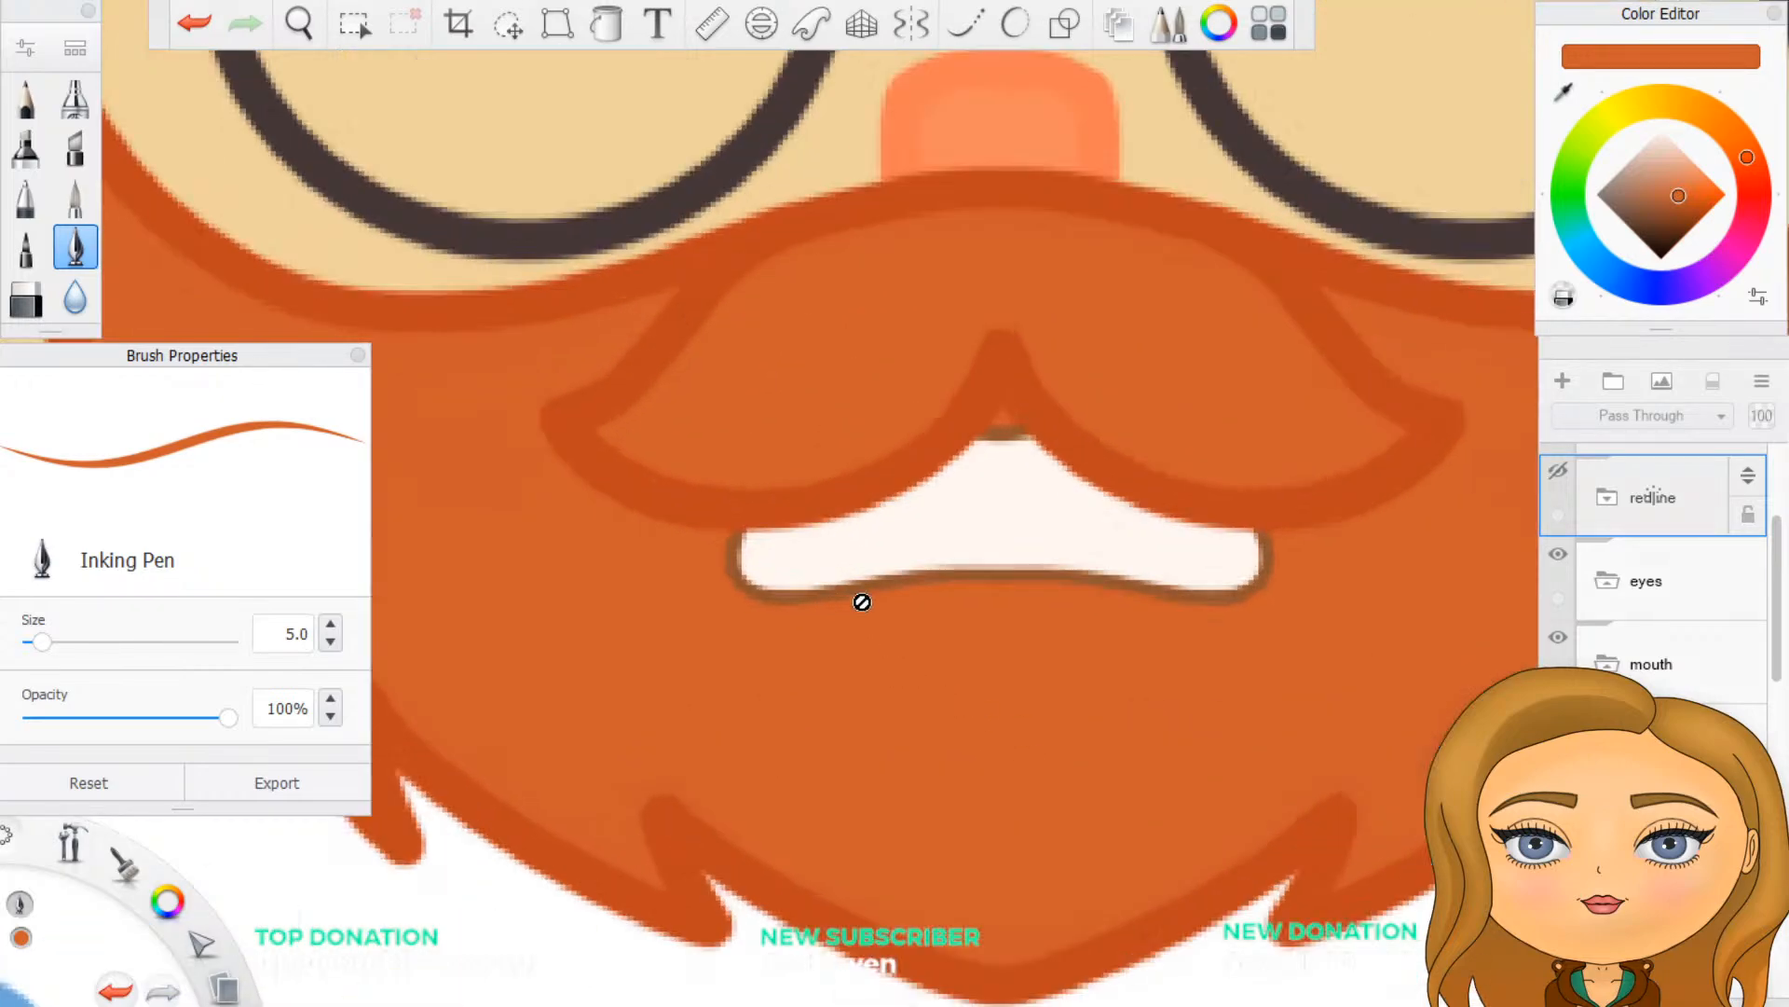
scroll(1653, 497, down, 1)
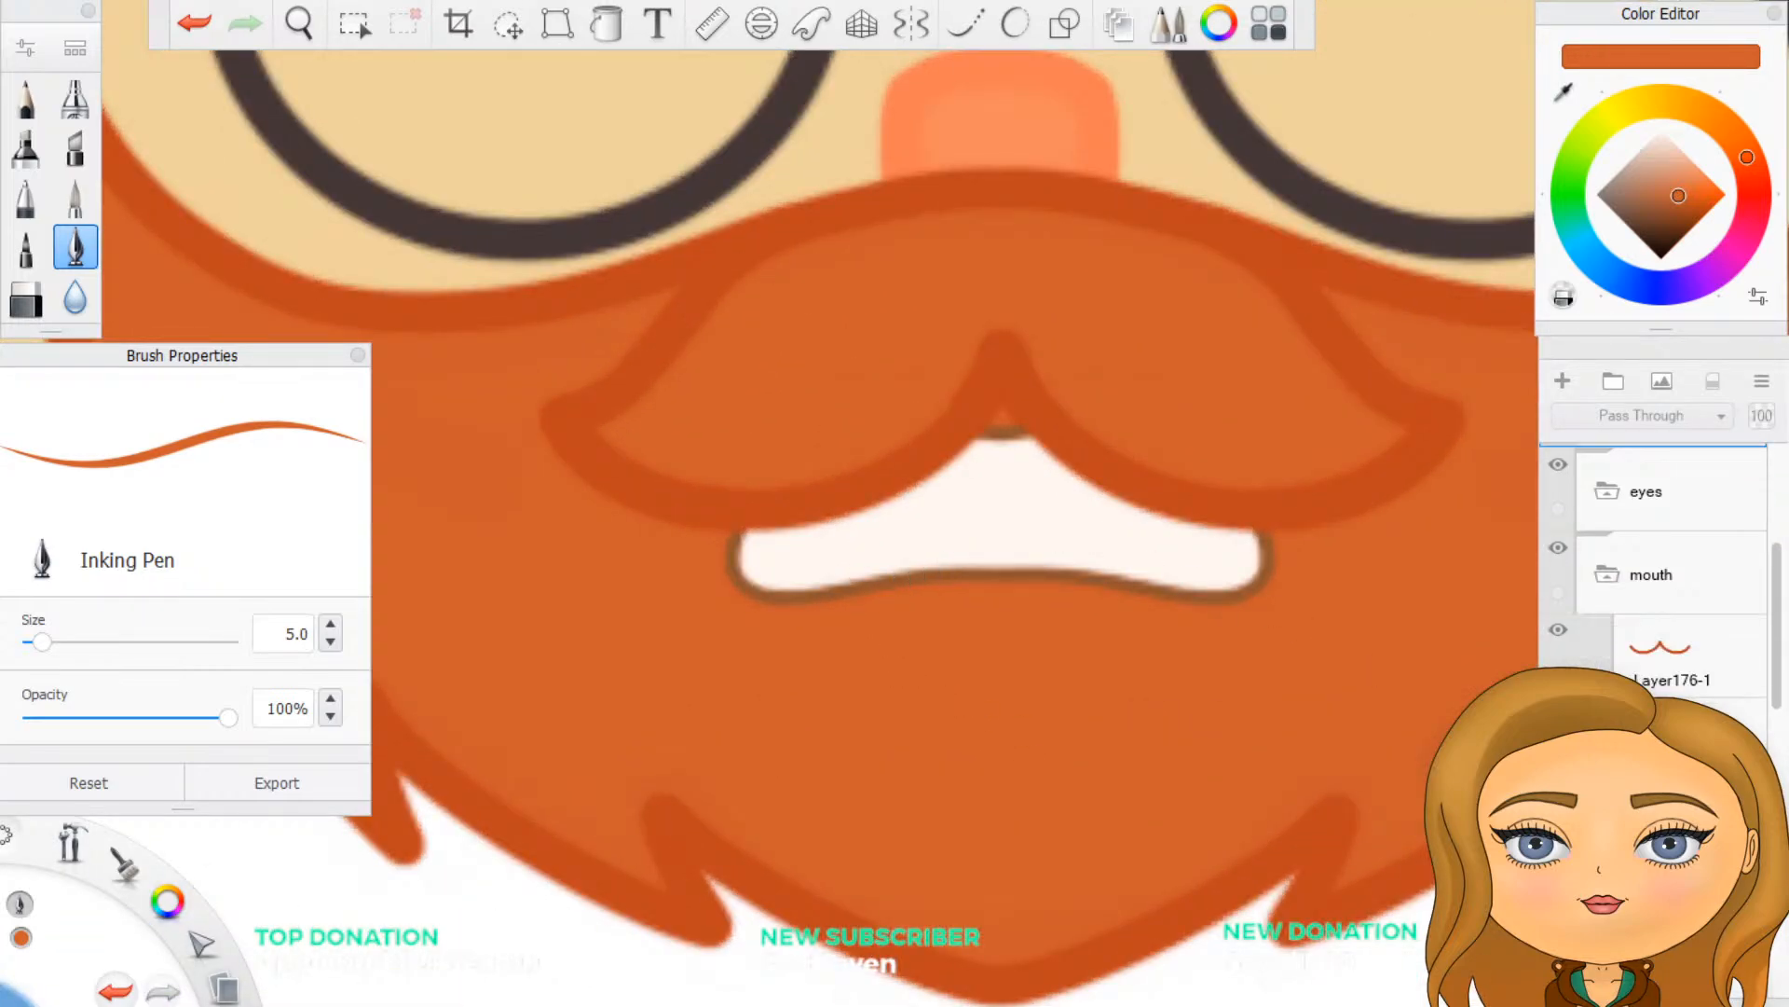
scroll(1613, 557, up, 1)
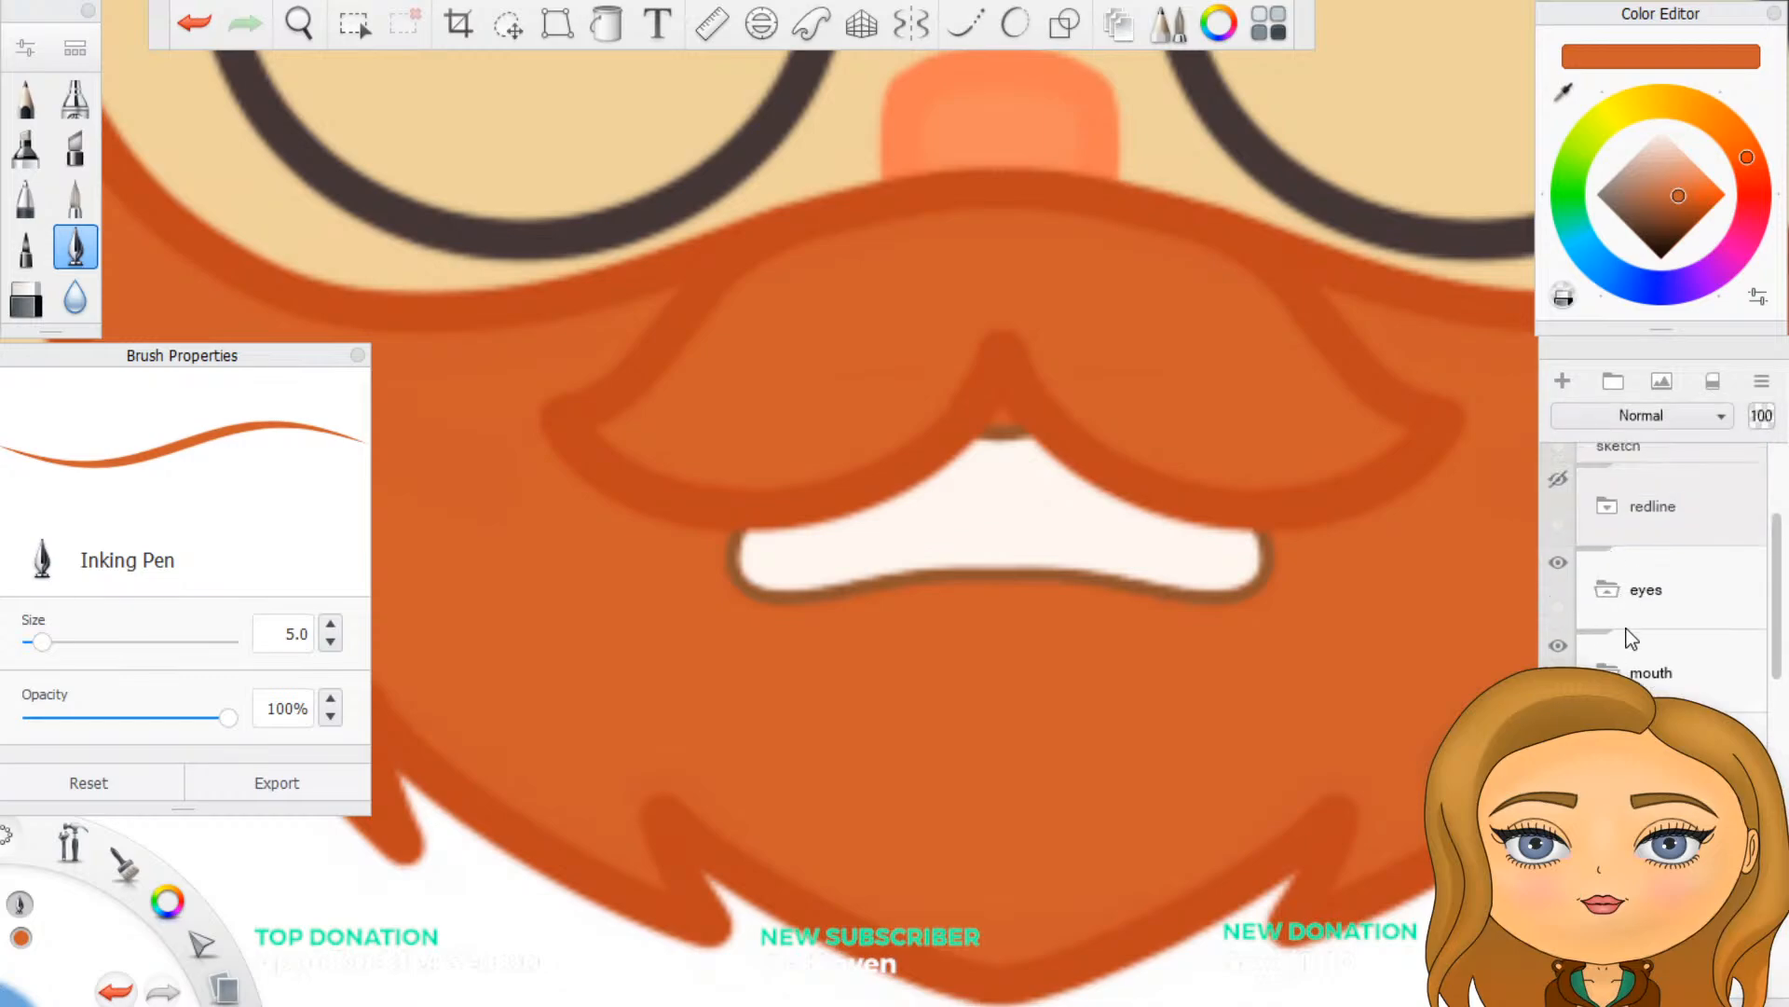
click(1558, 481)
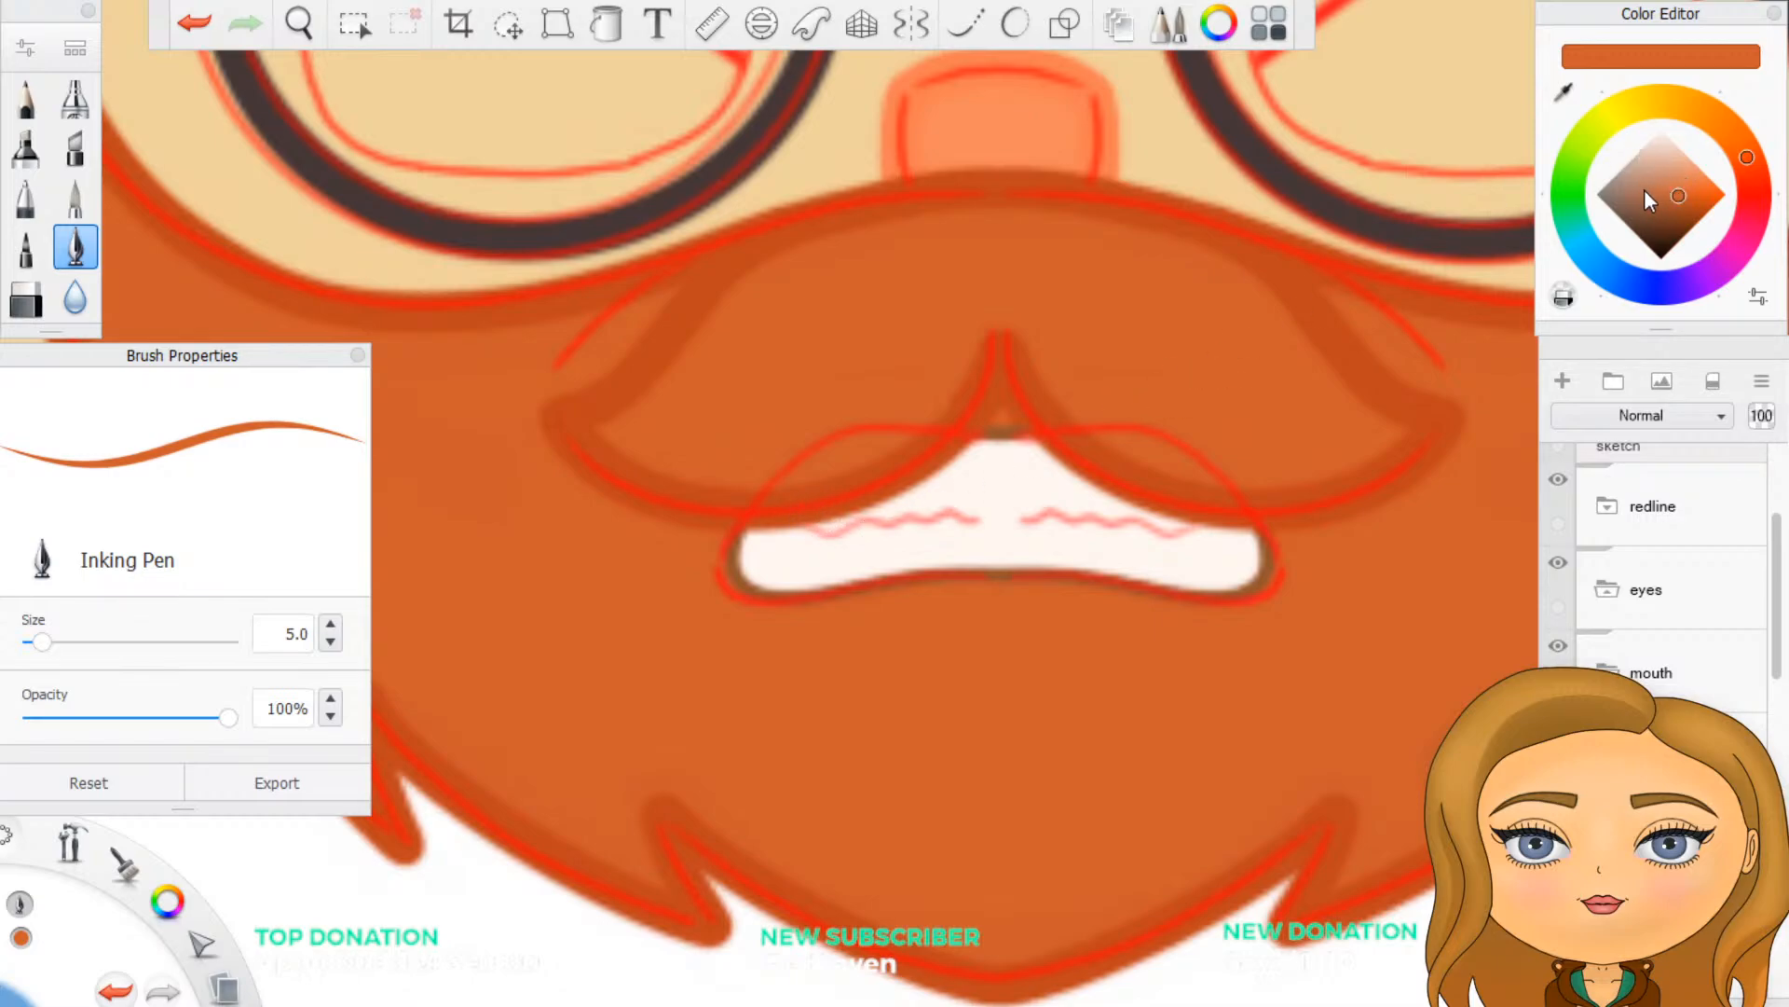
- Choose a muted golden-tan colour for the teeth lines and set the Inking Pen size to 2
click(1686, 107)
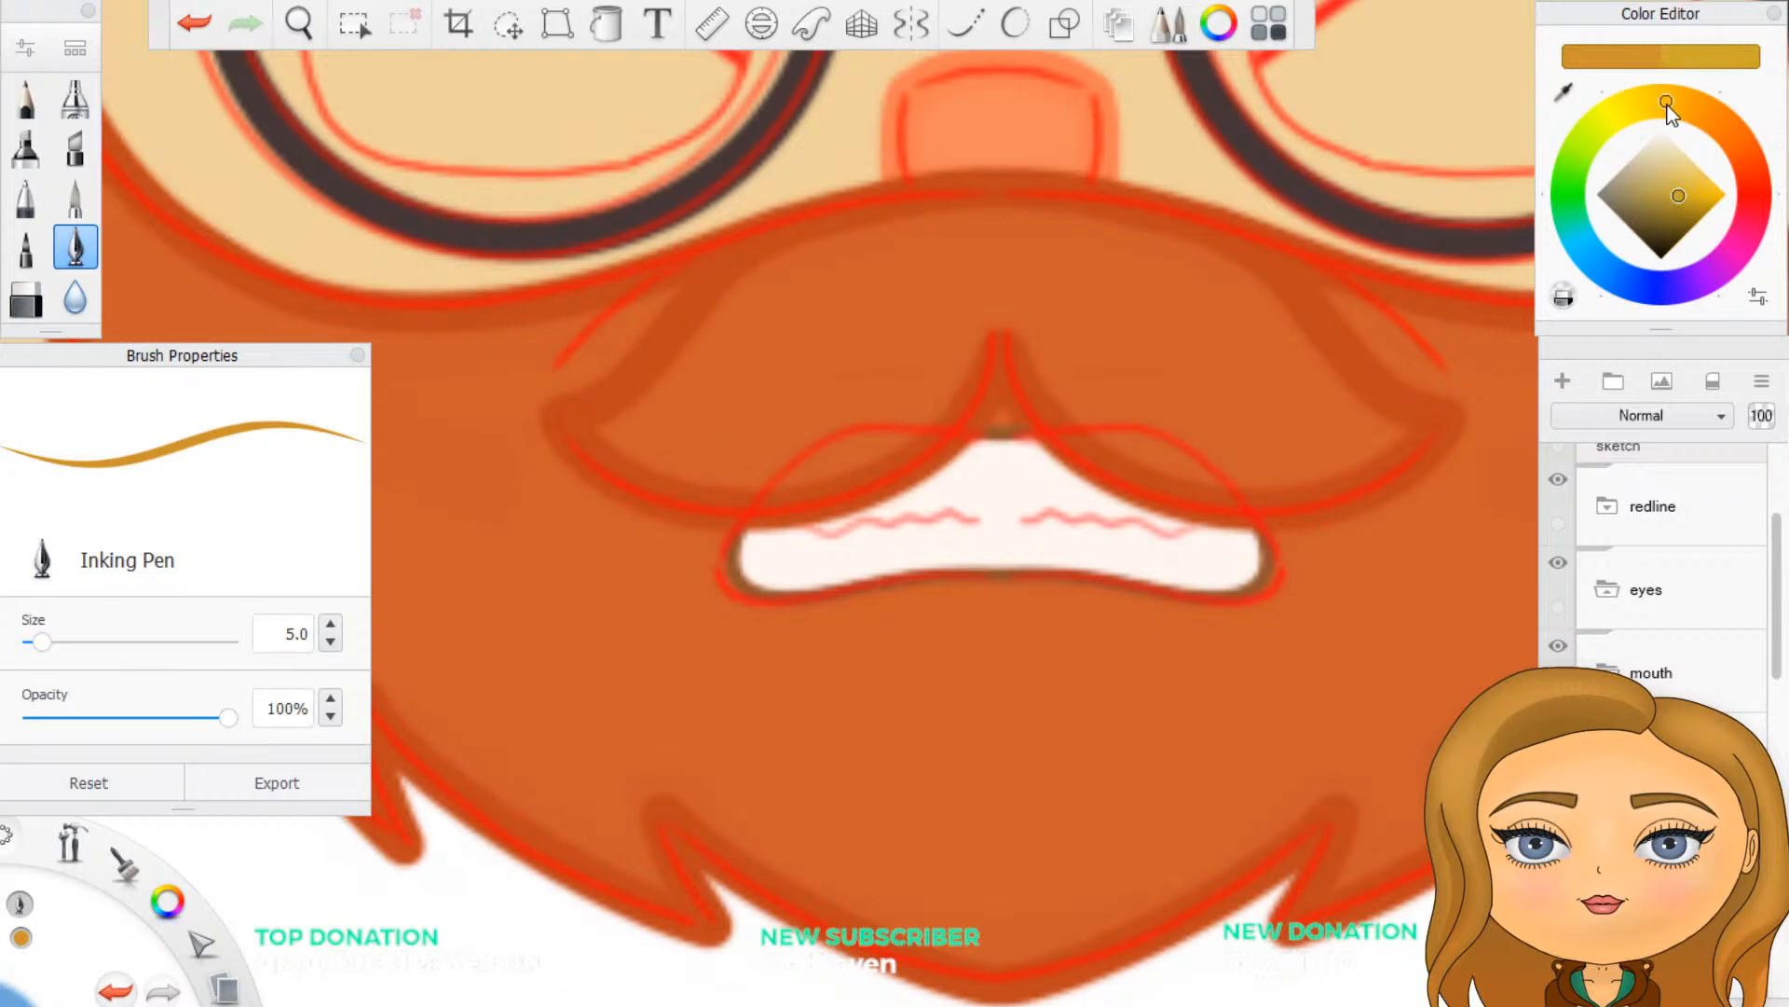
drag(1663, 175, 1651, 187)
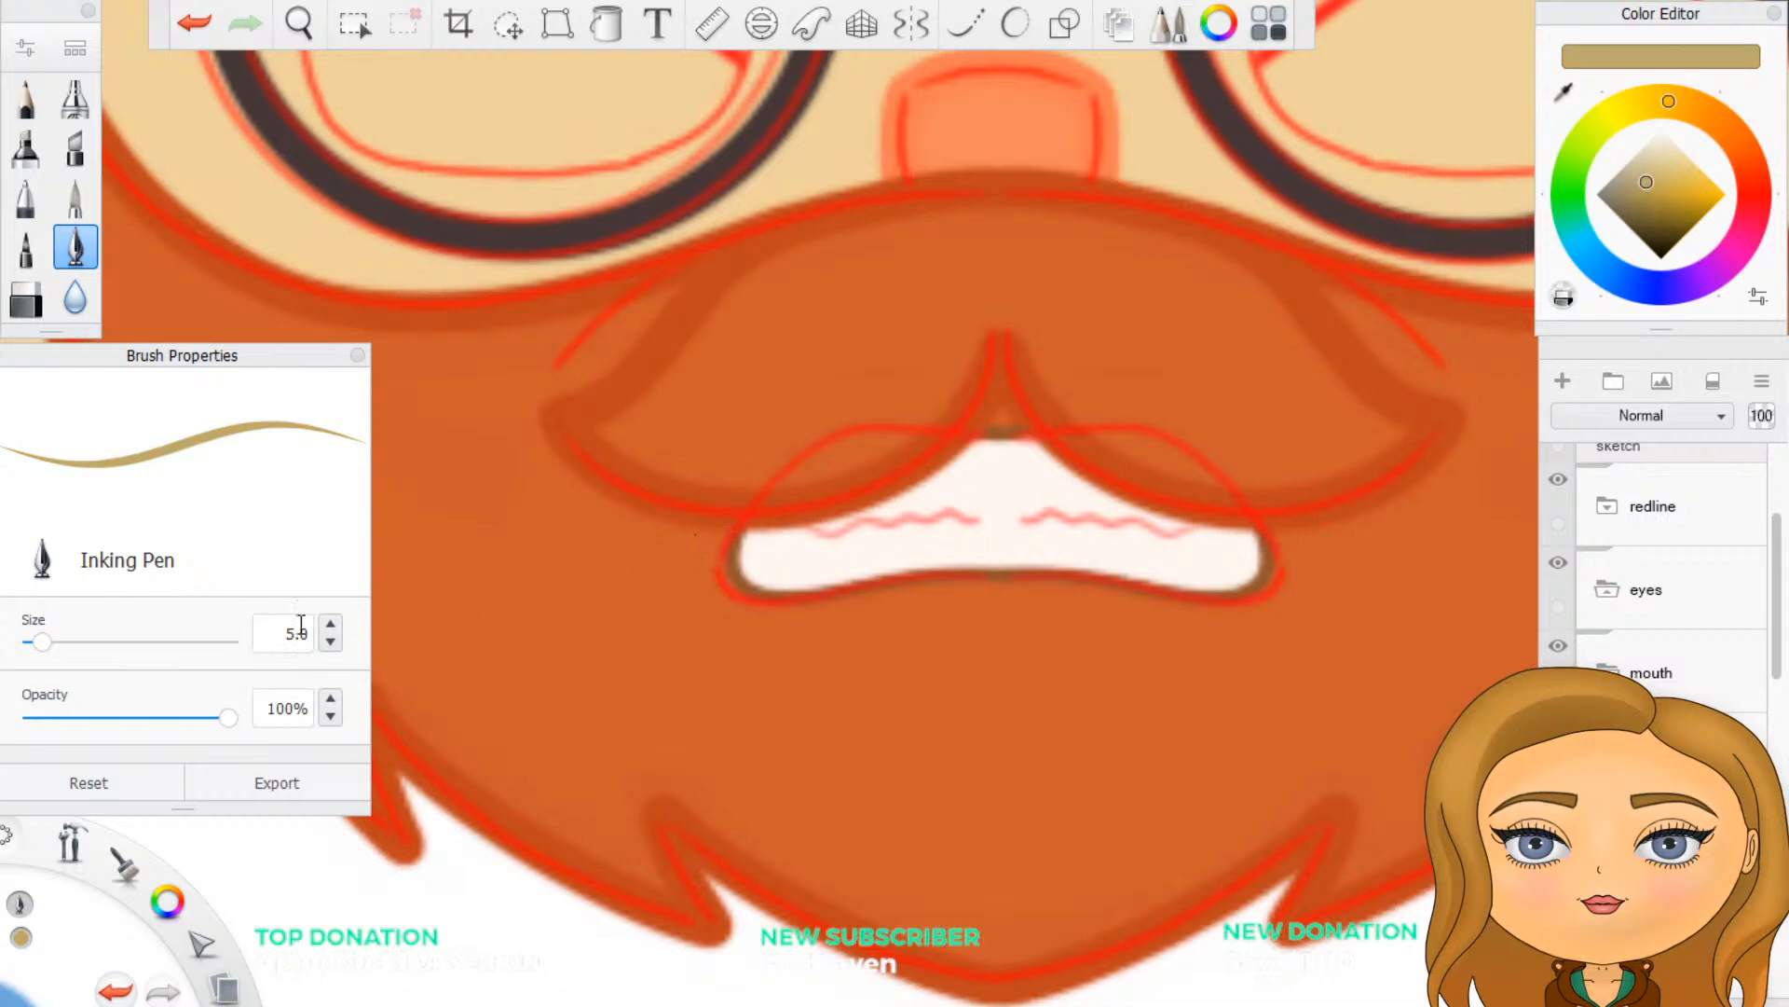
double_click(290, 634)
text(2)
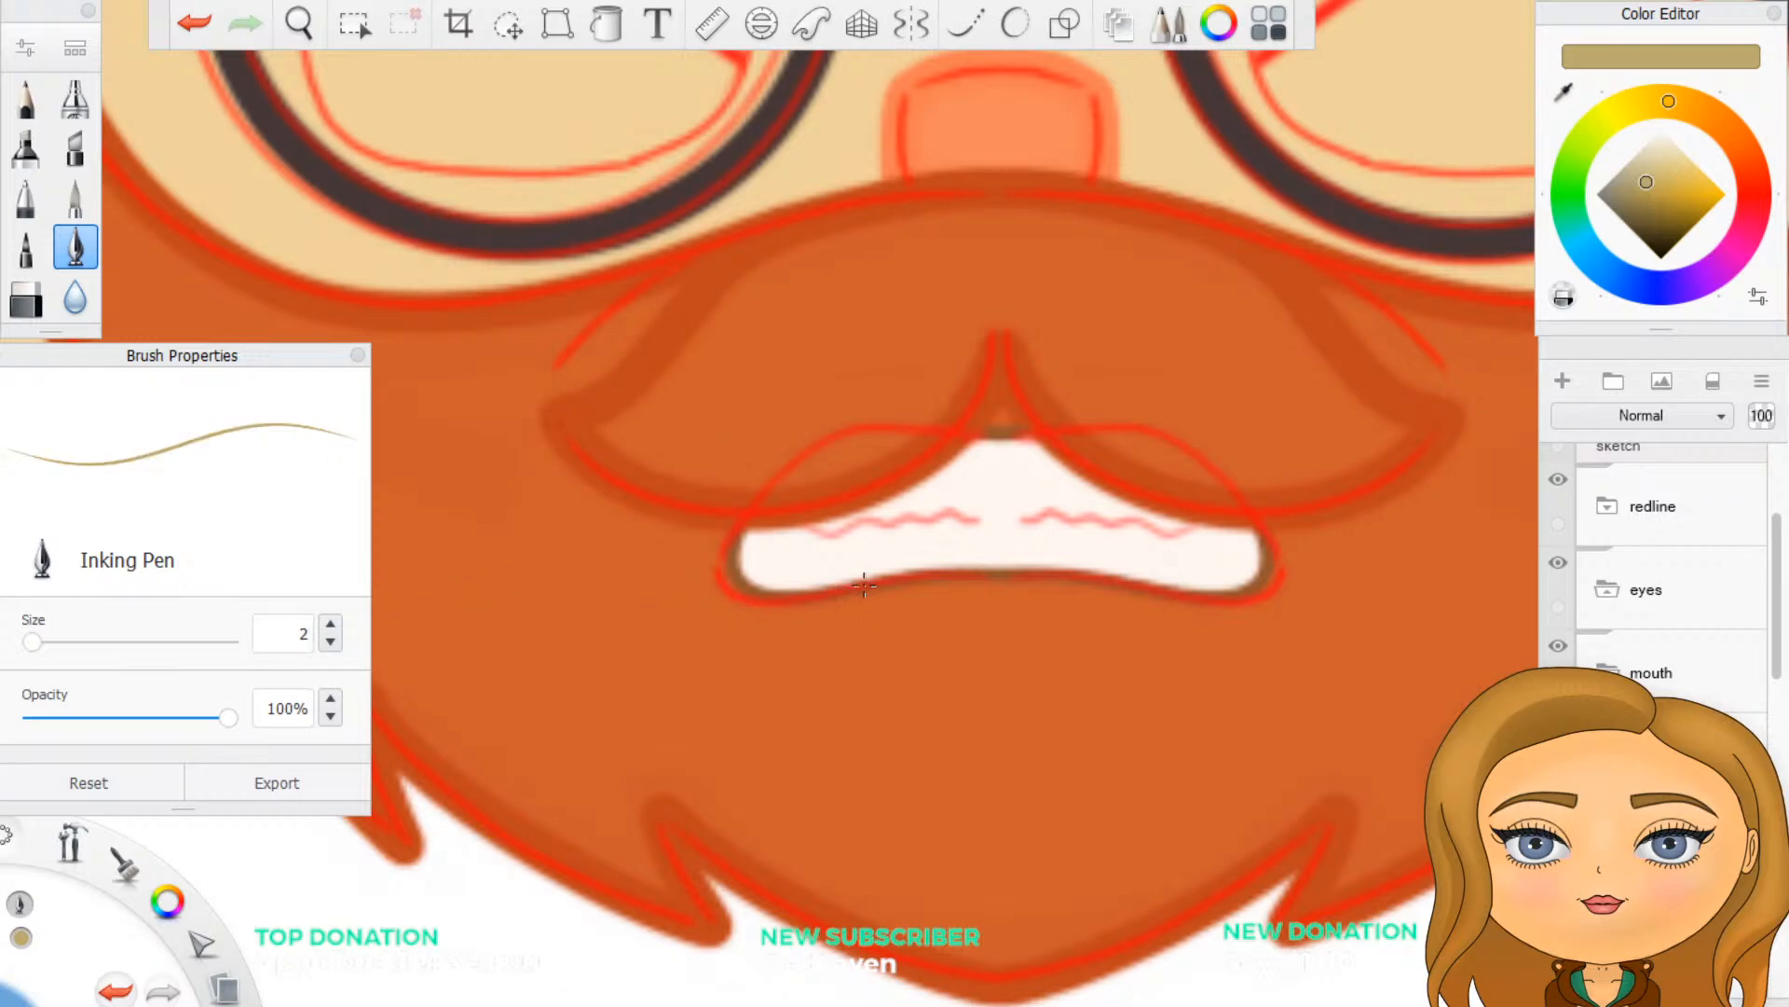
- Try tracing one wavy teeth line with Predictive Stroke at level 2, undo it, and turn Predictive Stroke off
click(1015, 23)
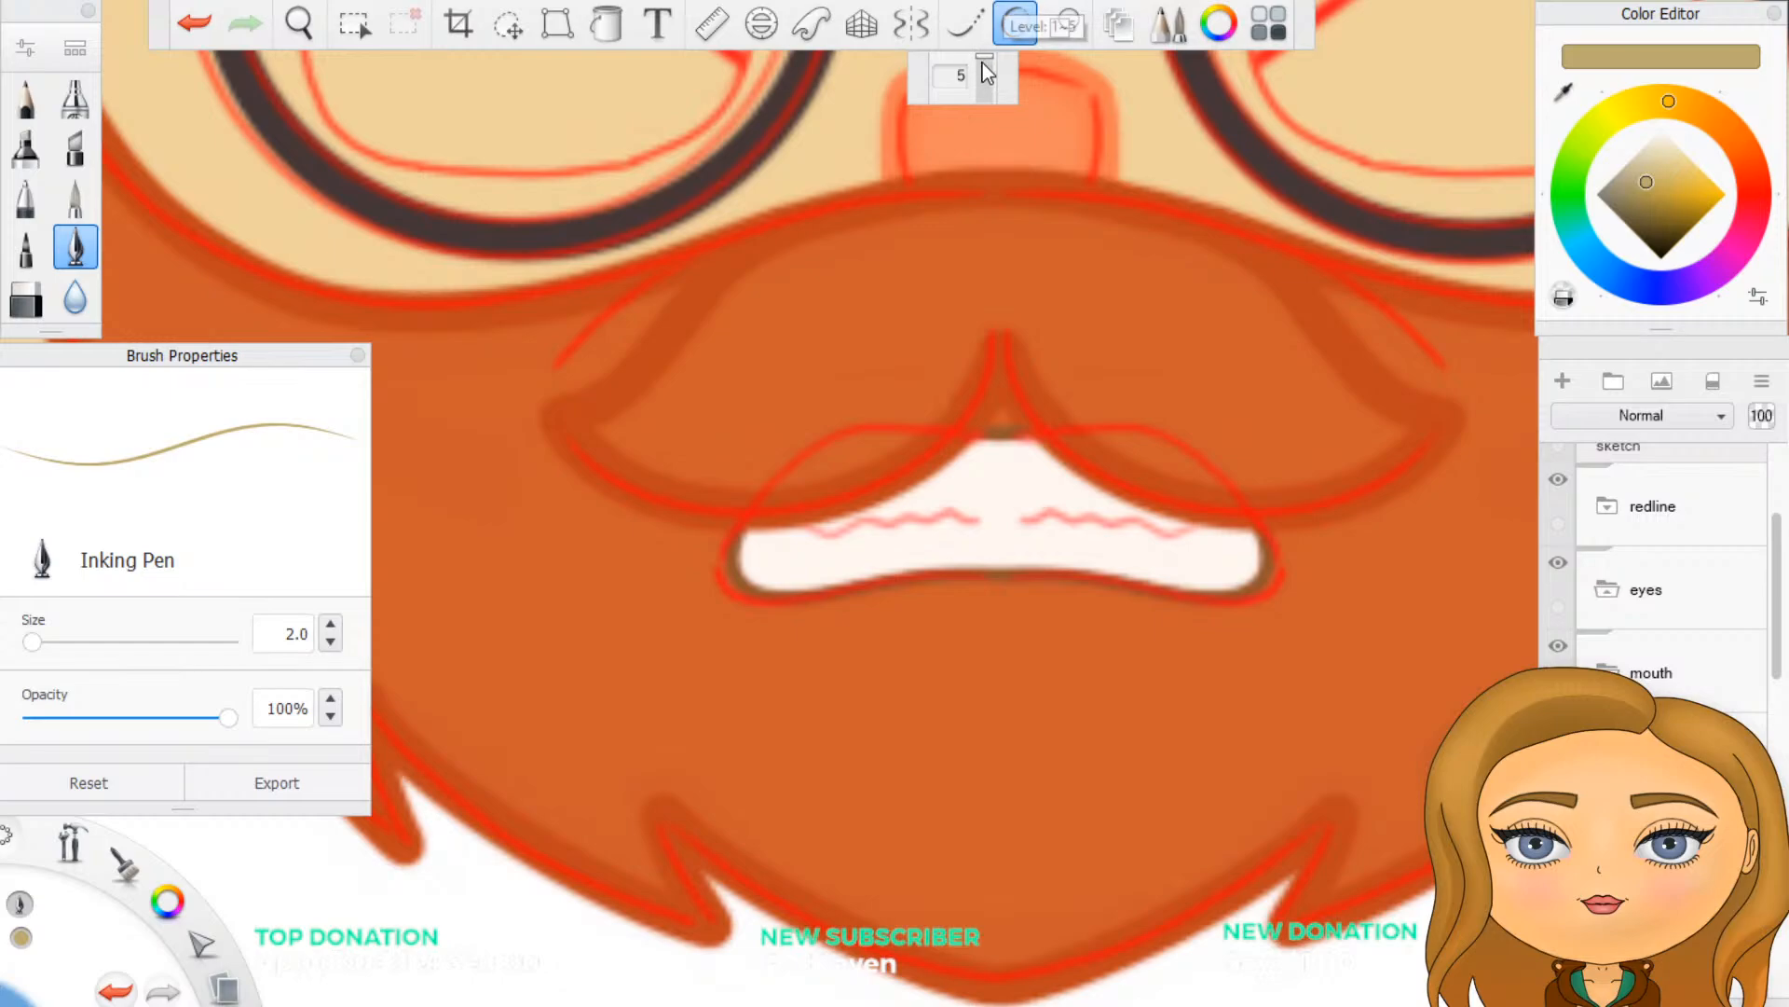
drag(984, 62, 986, 72)
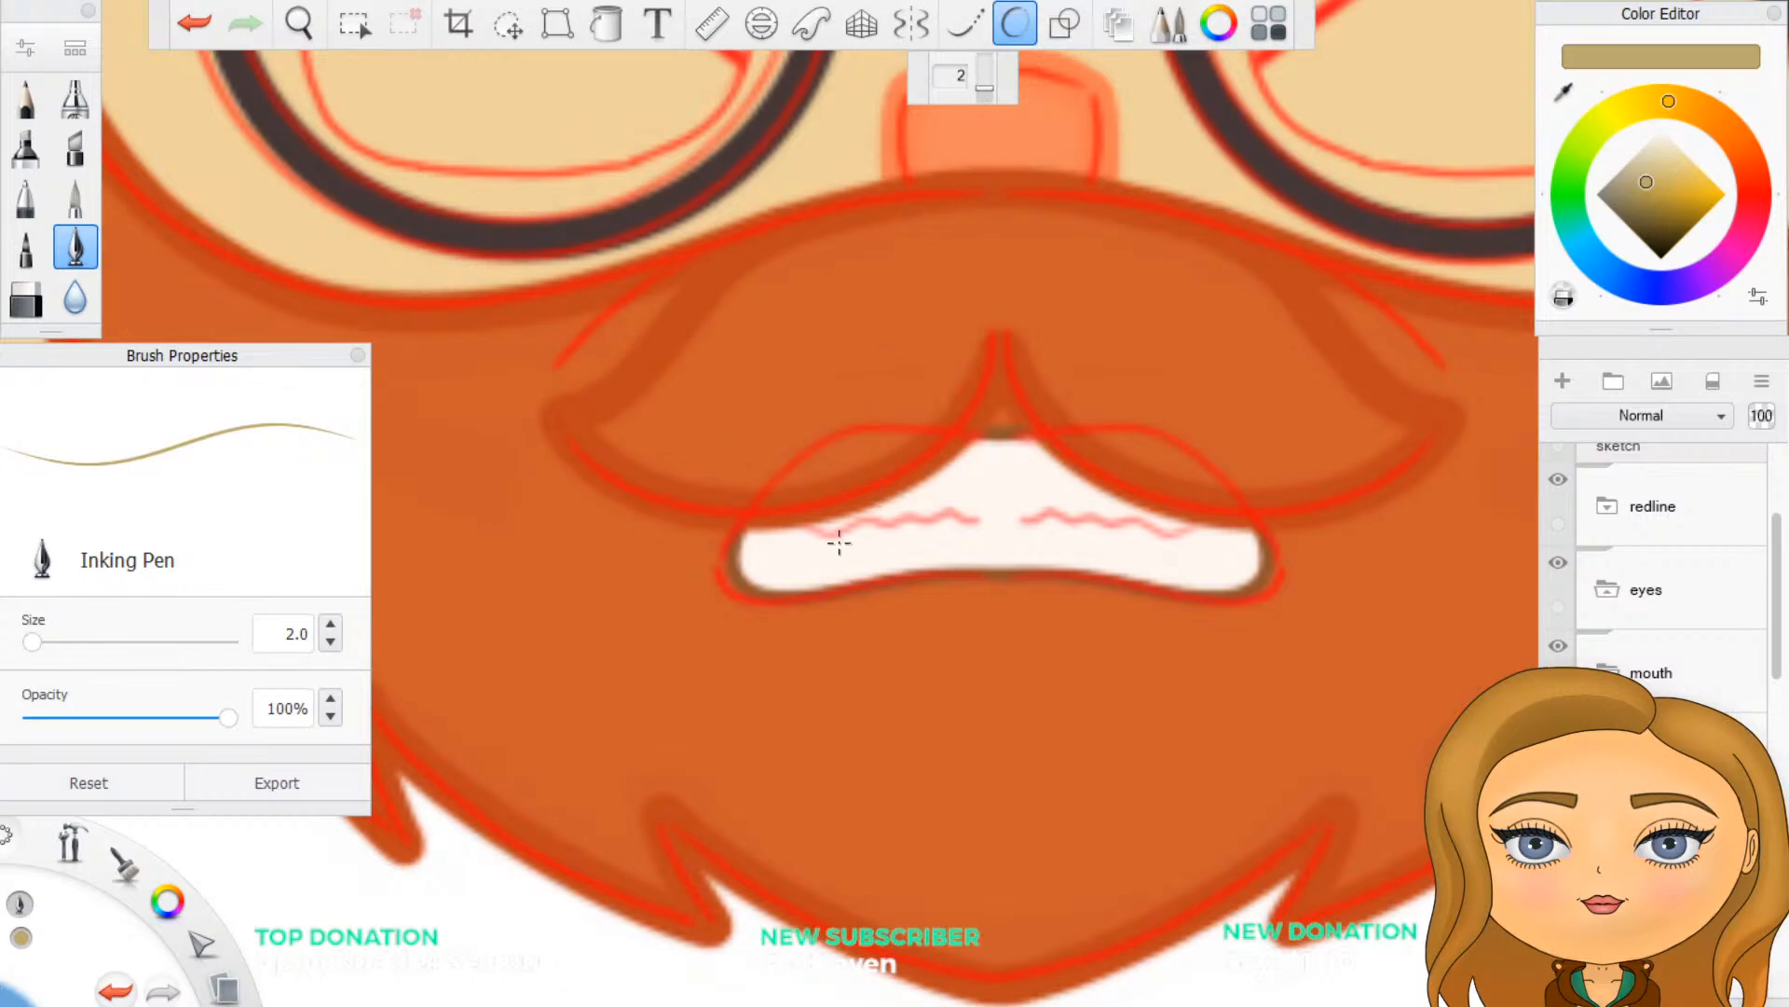
drag(809, 528, 984, 516)
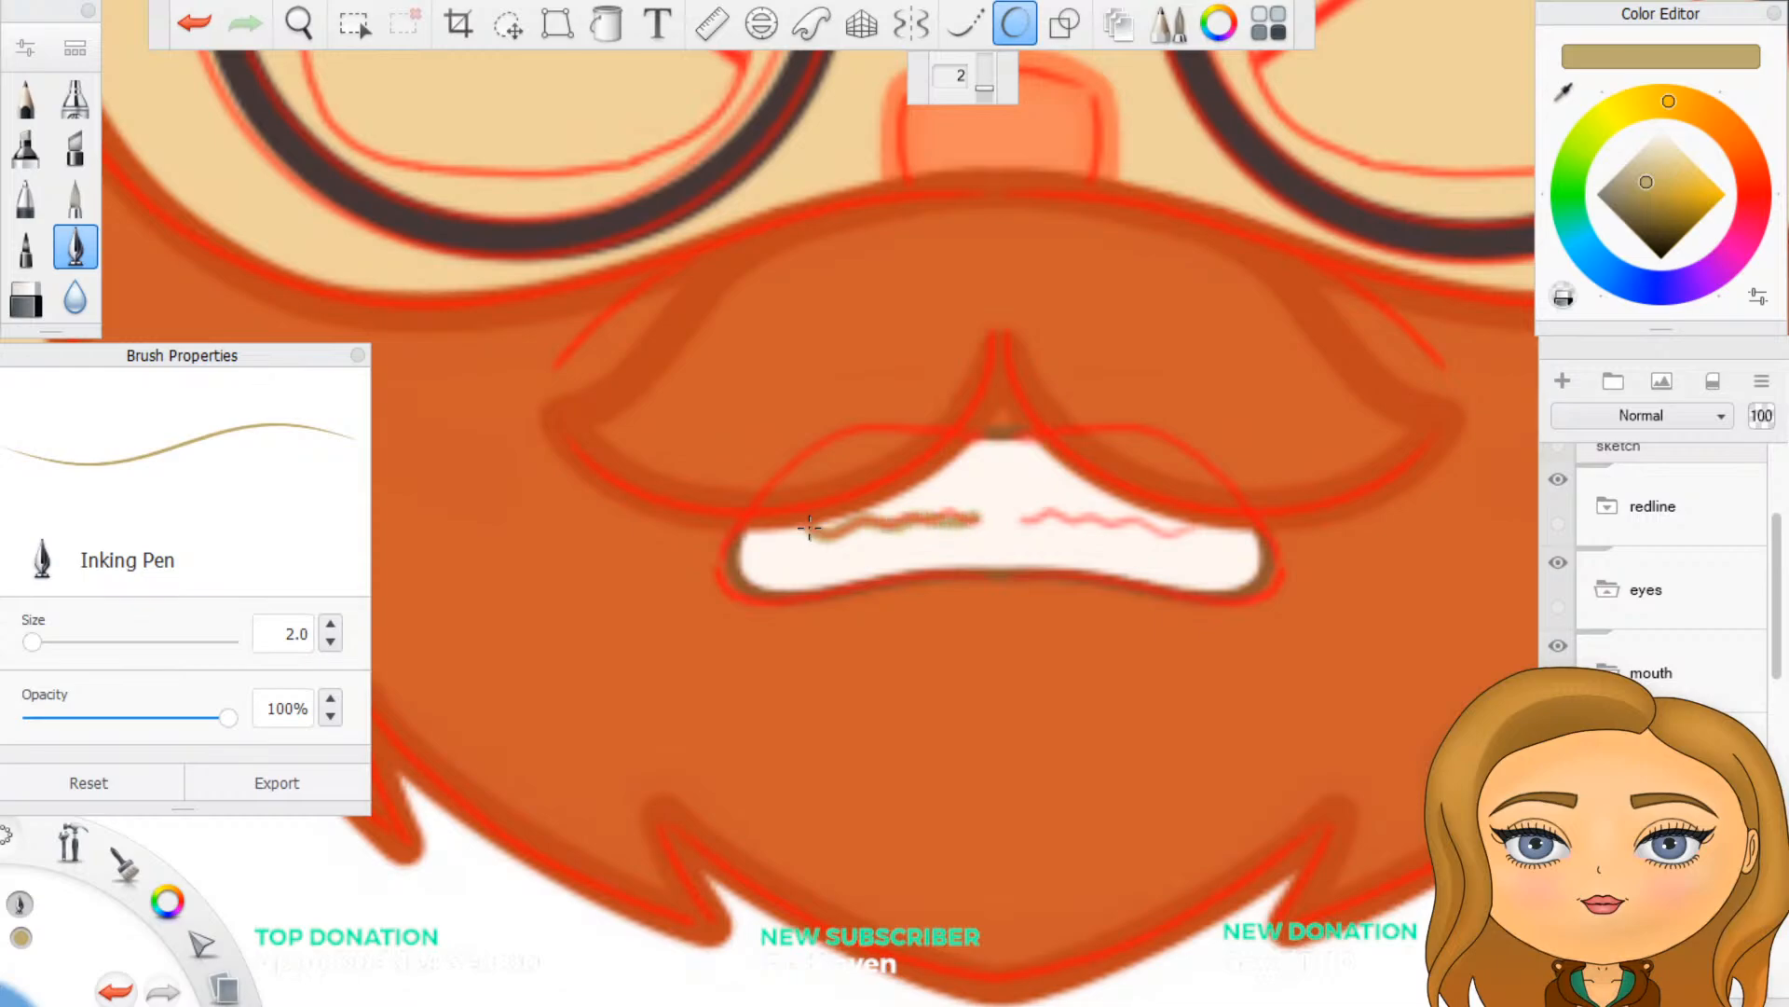
key(ctrl+z)
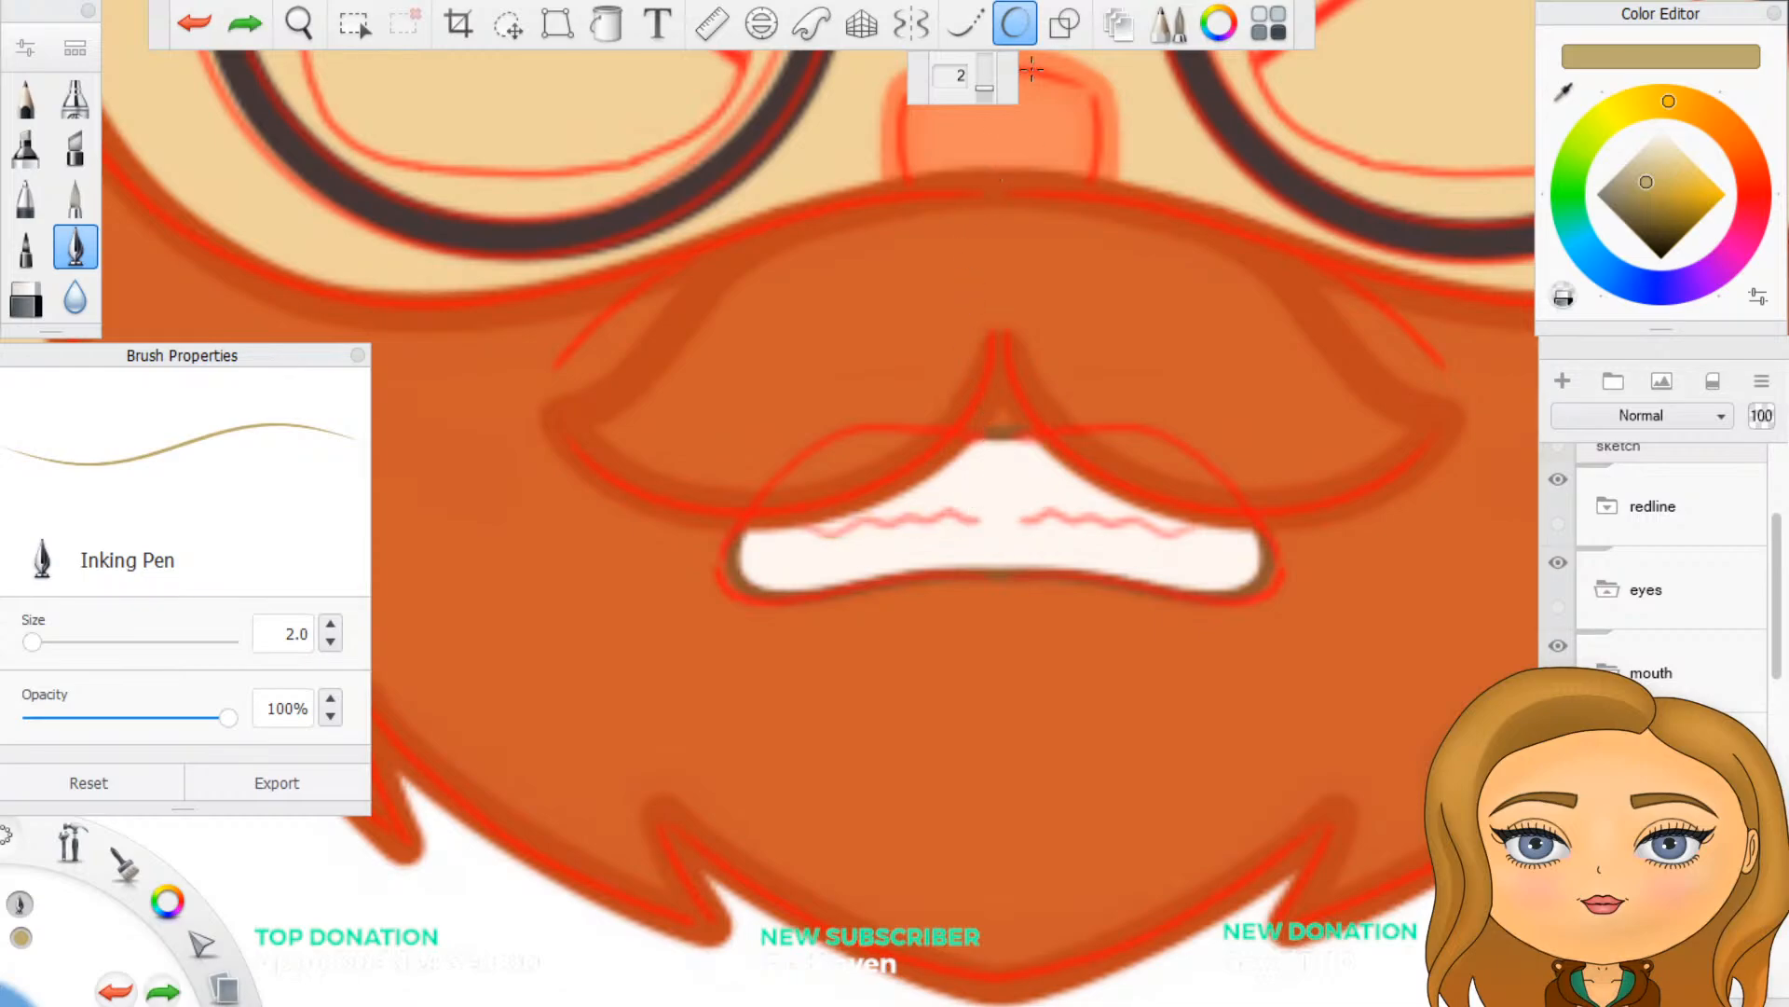
click(1016, 30)
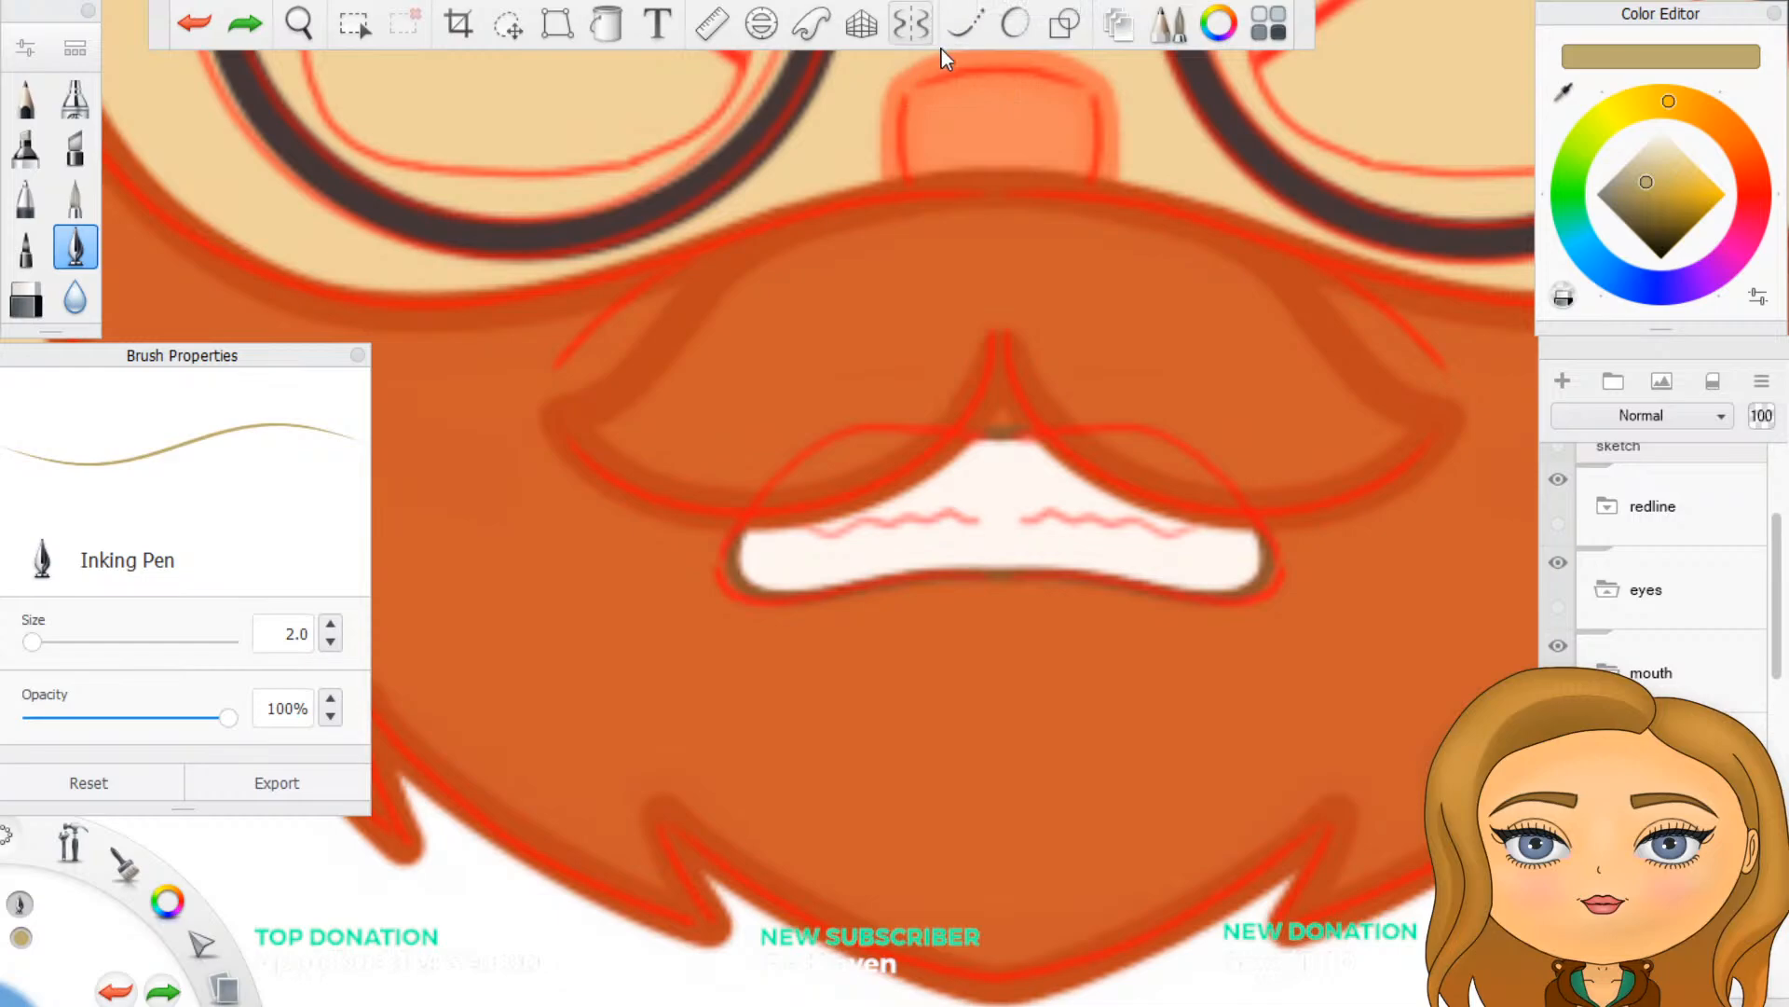
- Trace the sketch's wavy teeth lines in golden tan with symmetry on, redraw them once, and hide the redline folder
click(912, 26)
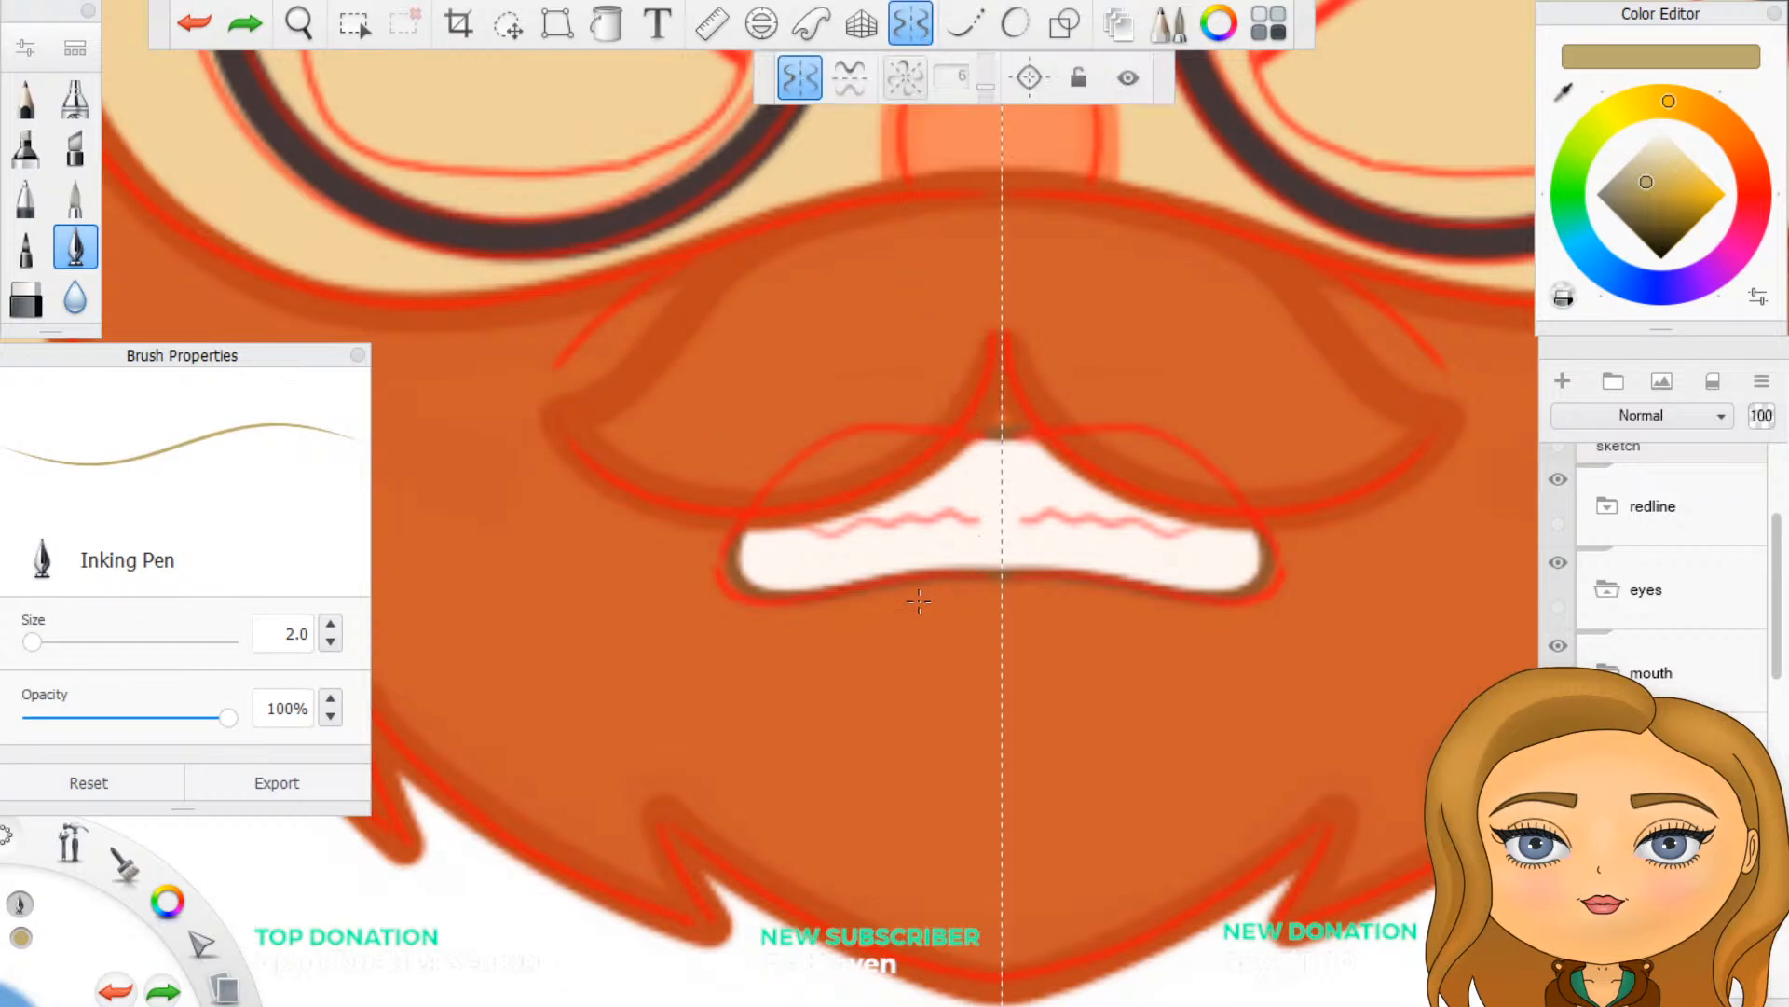
drag(808, 528, 991, 521)
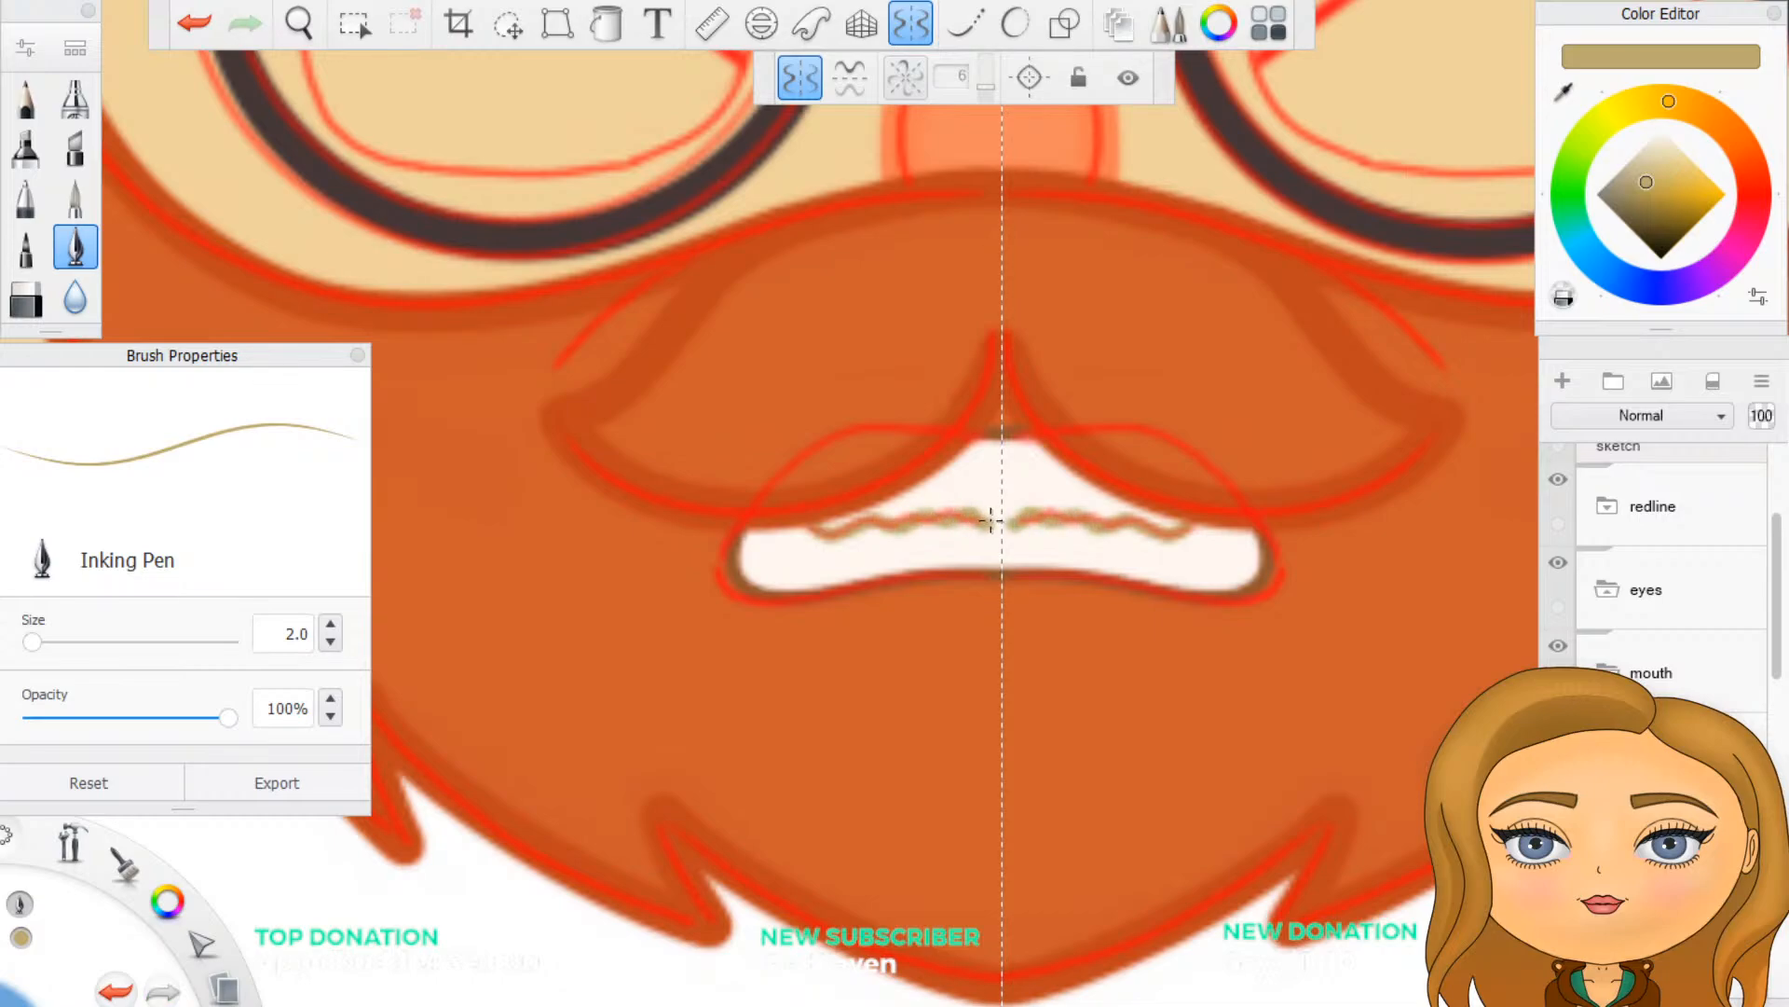
key(ctrl+z)
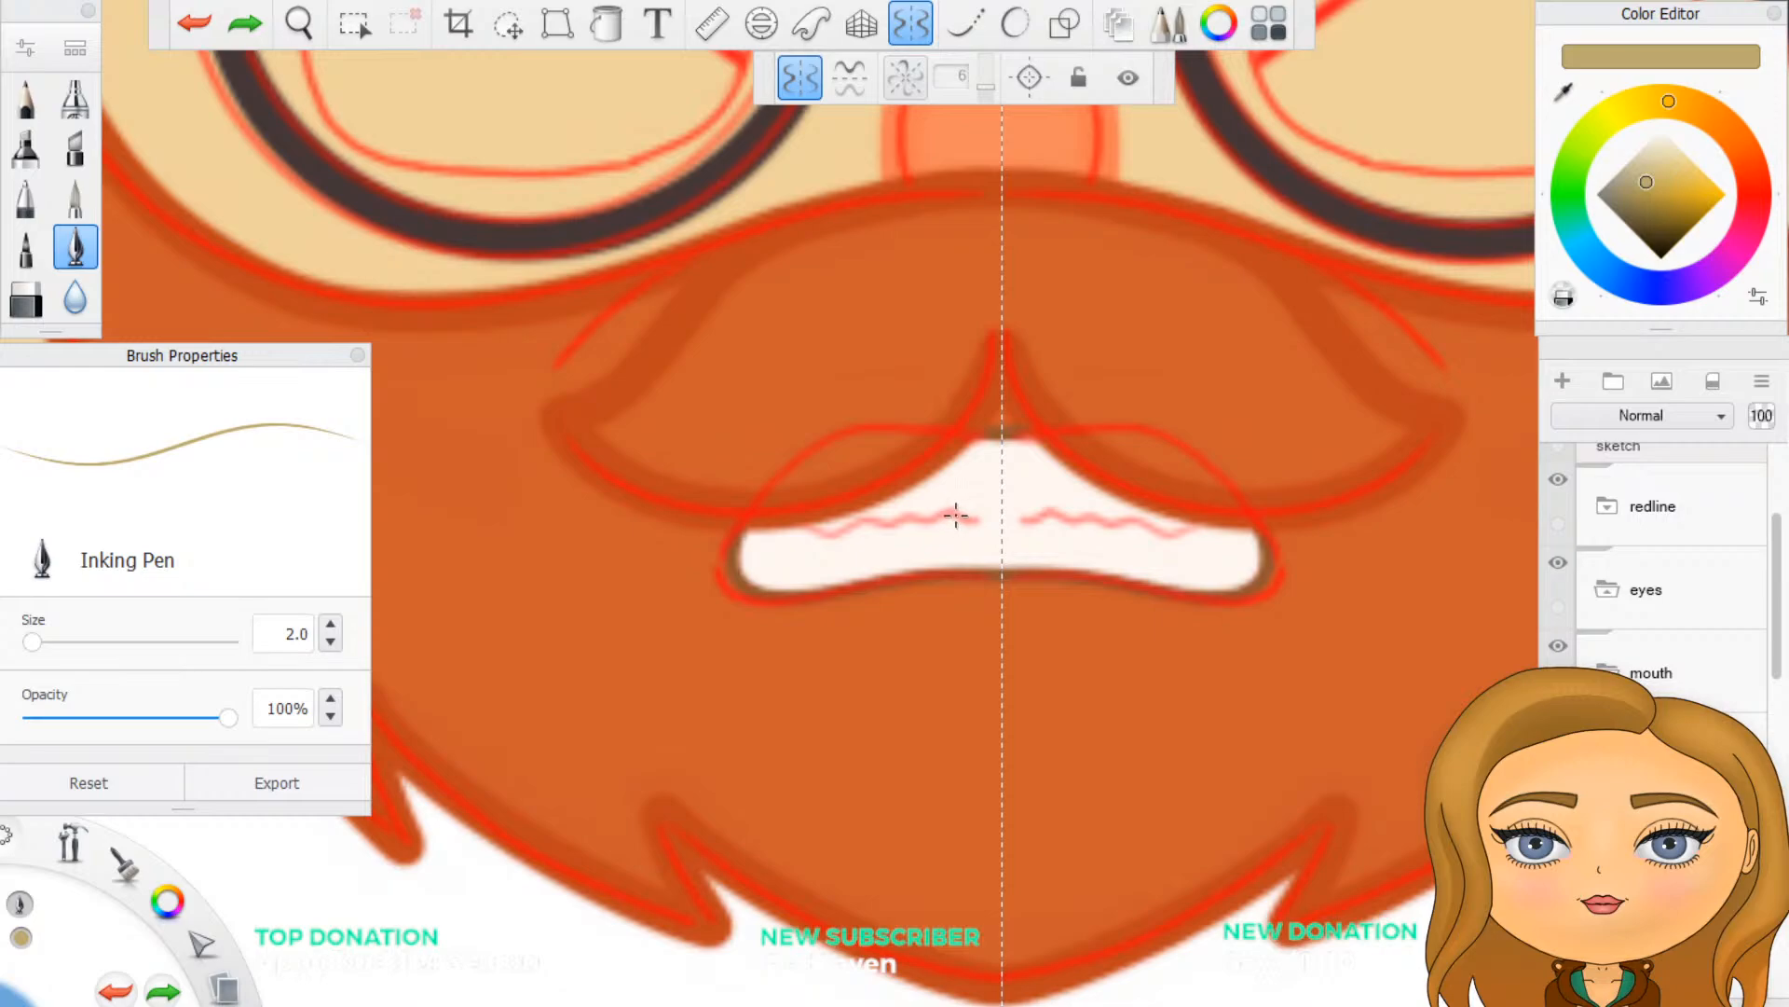
drag(964, 518, 802, 531)
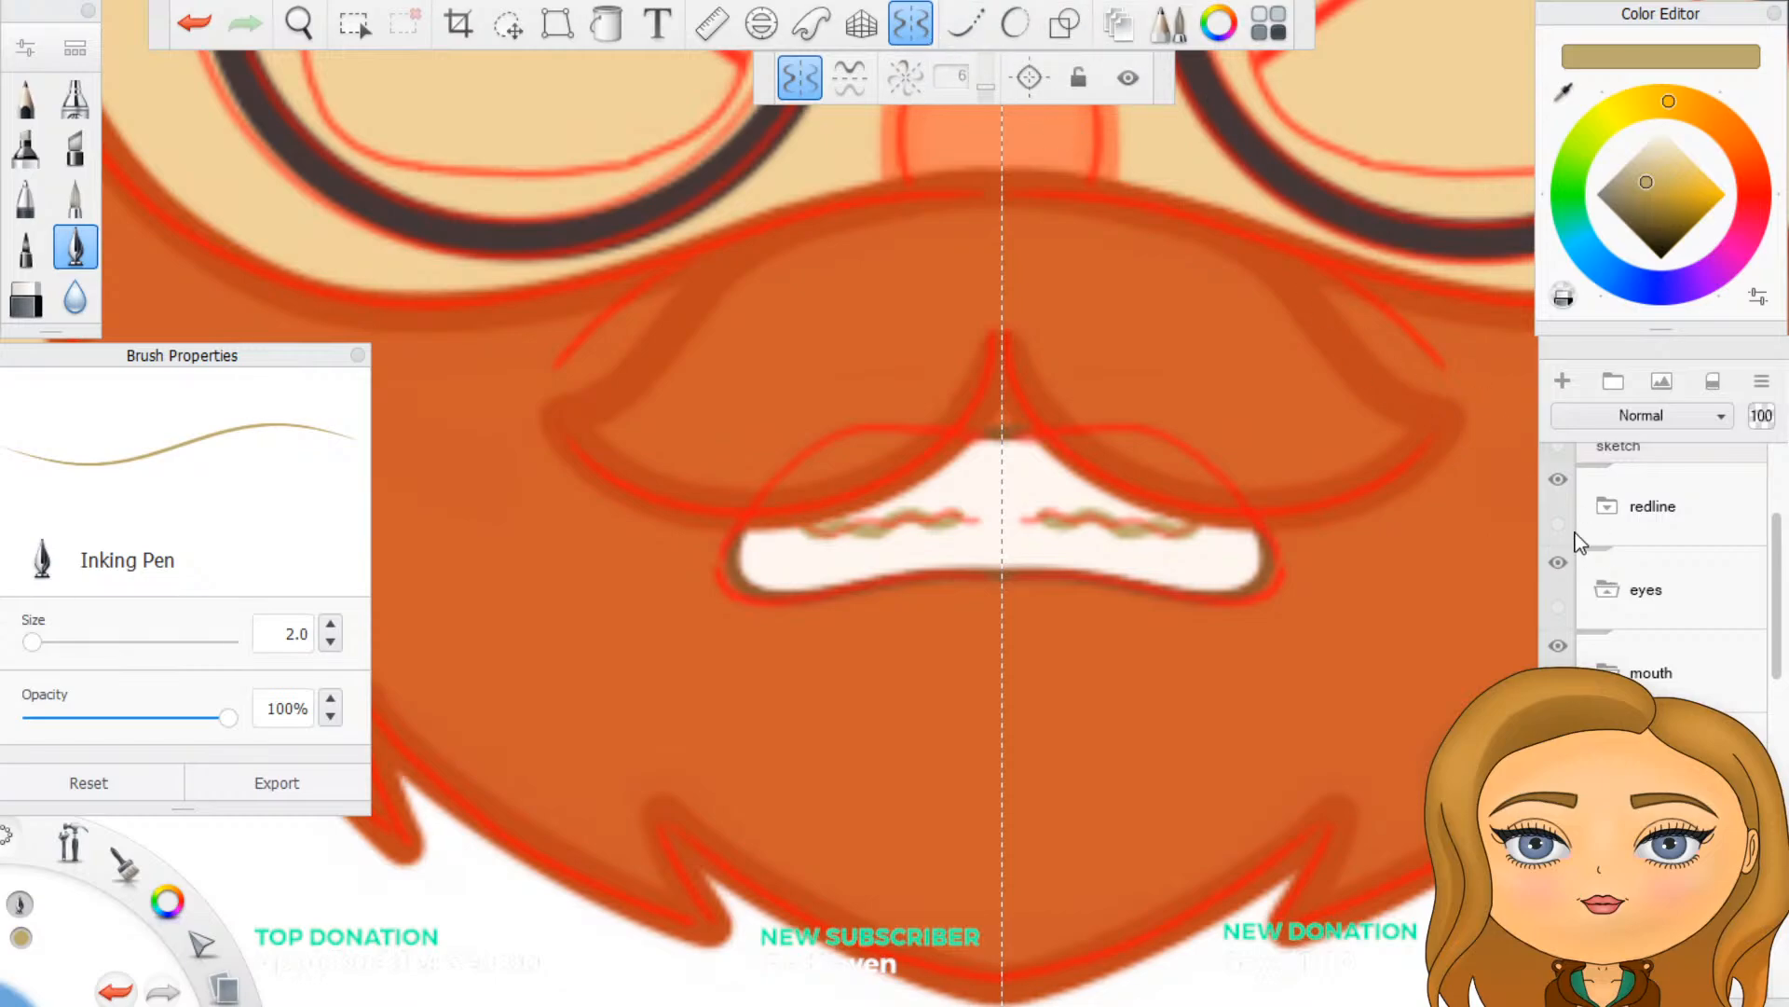
click(1559, 480)
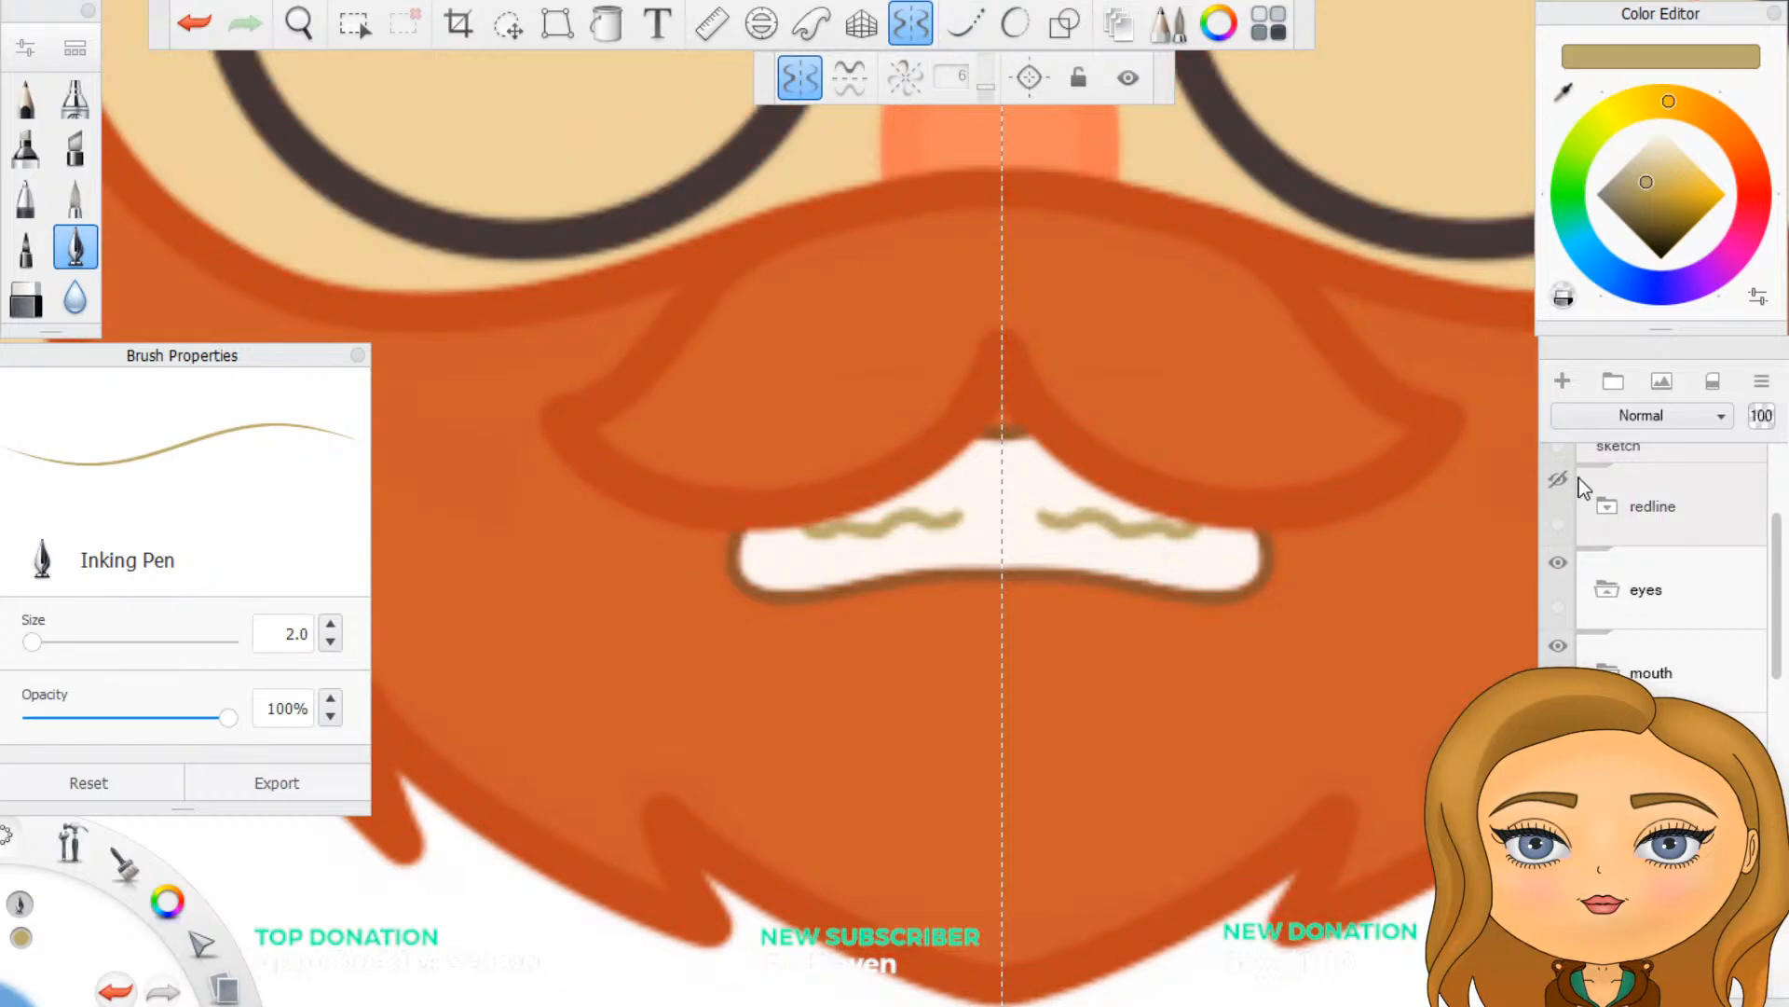
- Turn off symmetry and the perspective guide, and undo the golden-tan teeth lines and the hiding of the redline folder
click(861, 24)
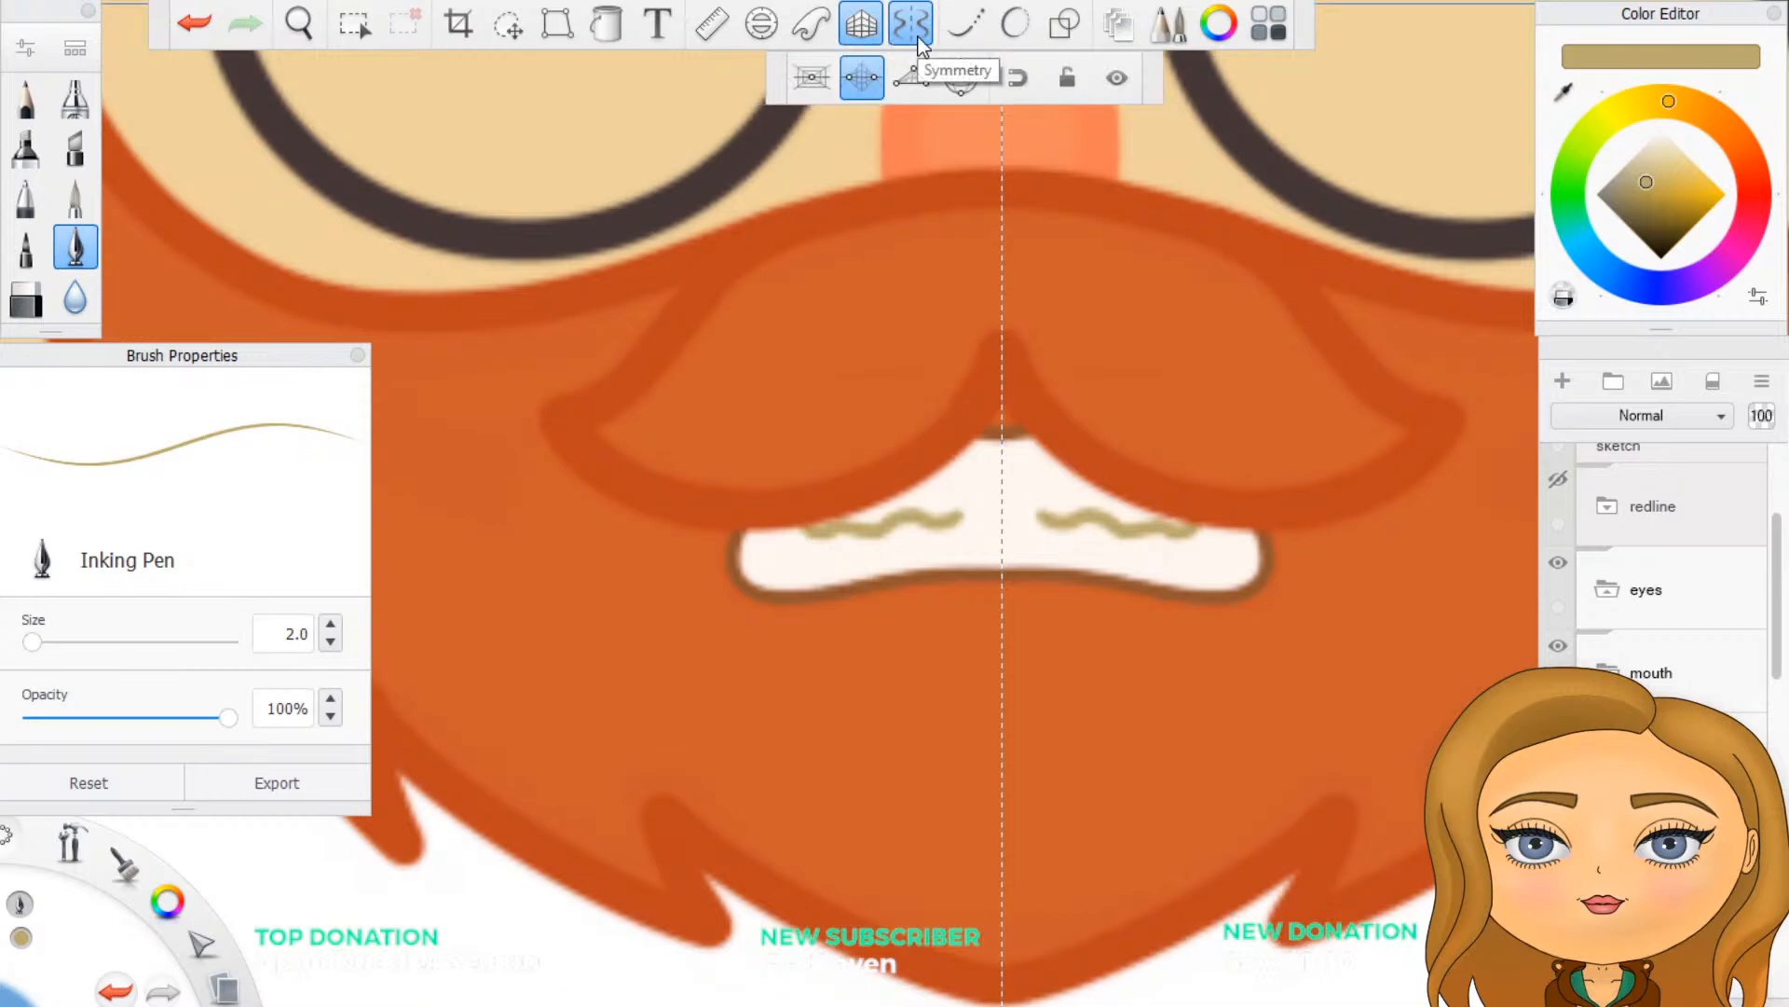
click(917, 37)
scroll(1330, 617, down, 4)
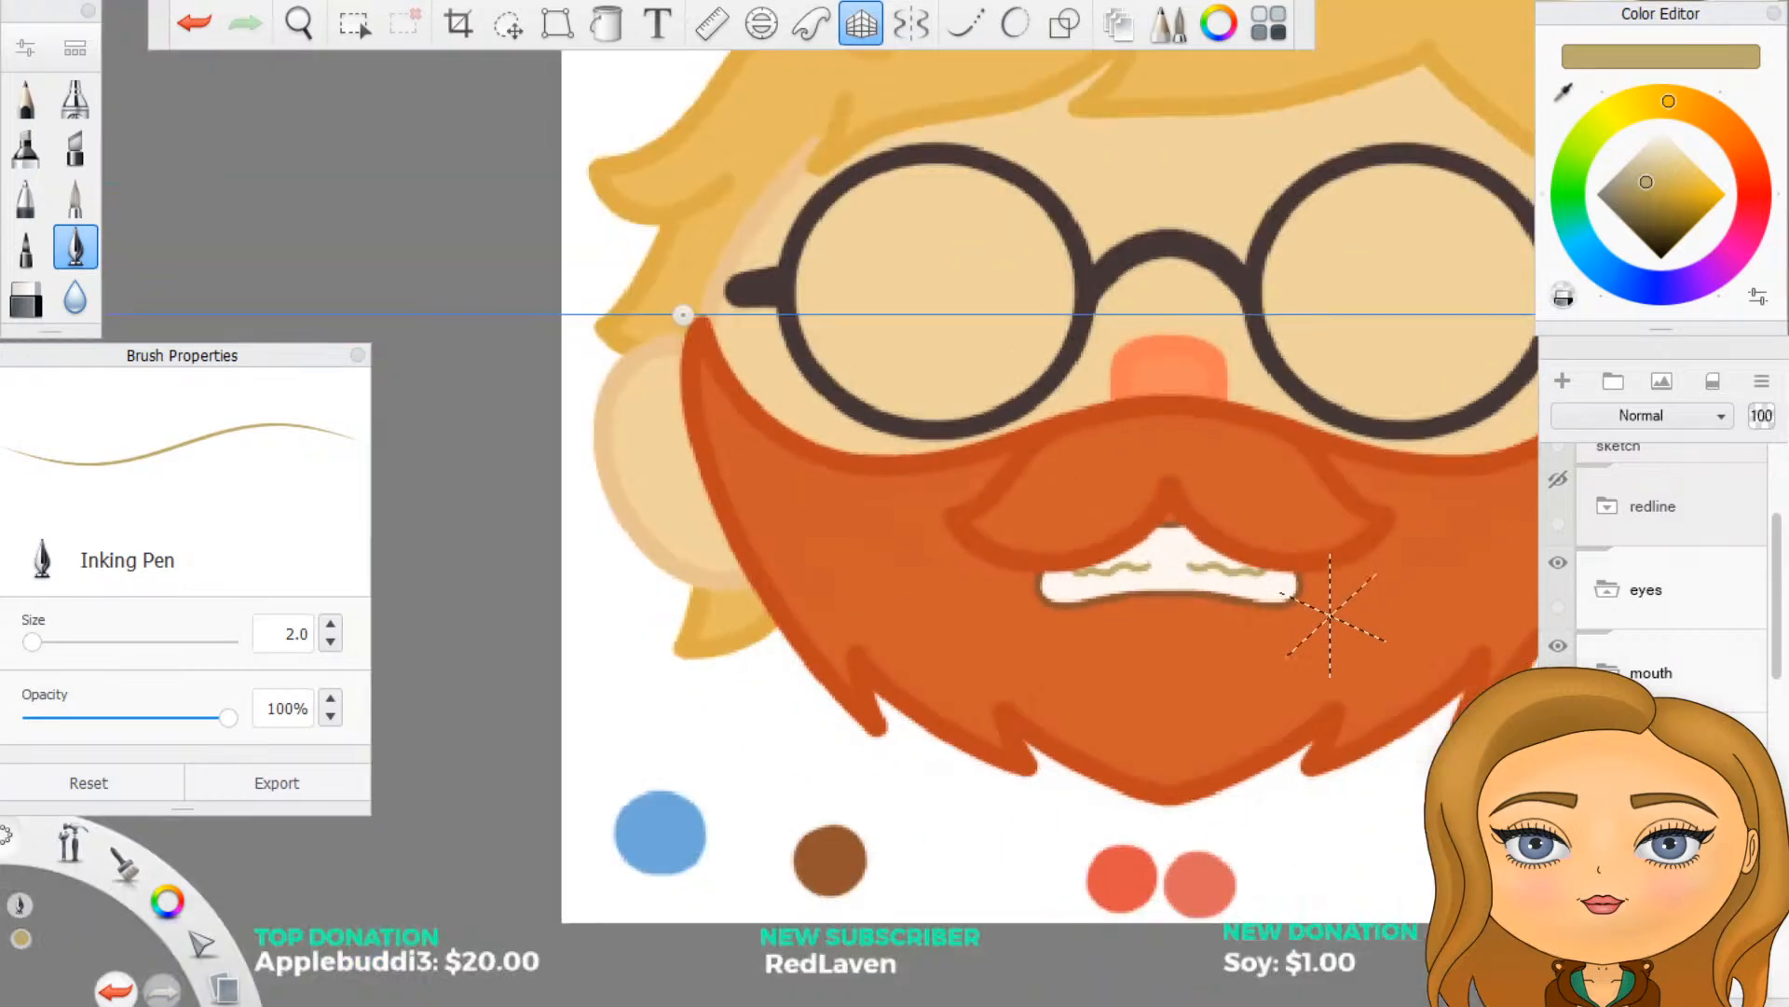
click(869, 17)
scroll(1359, 454, down, 4)
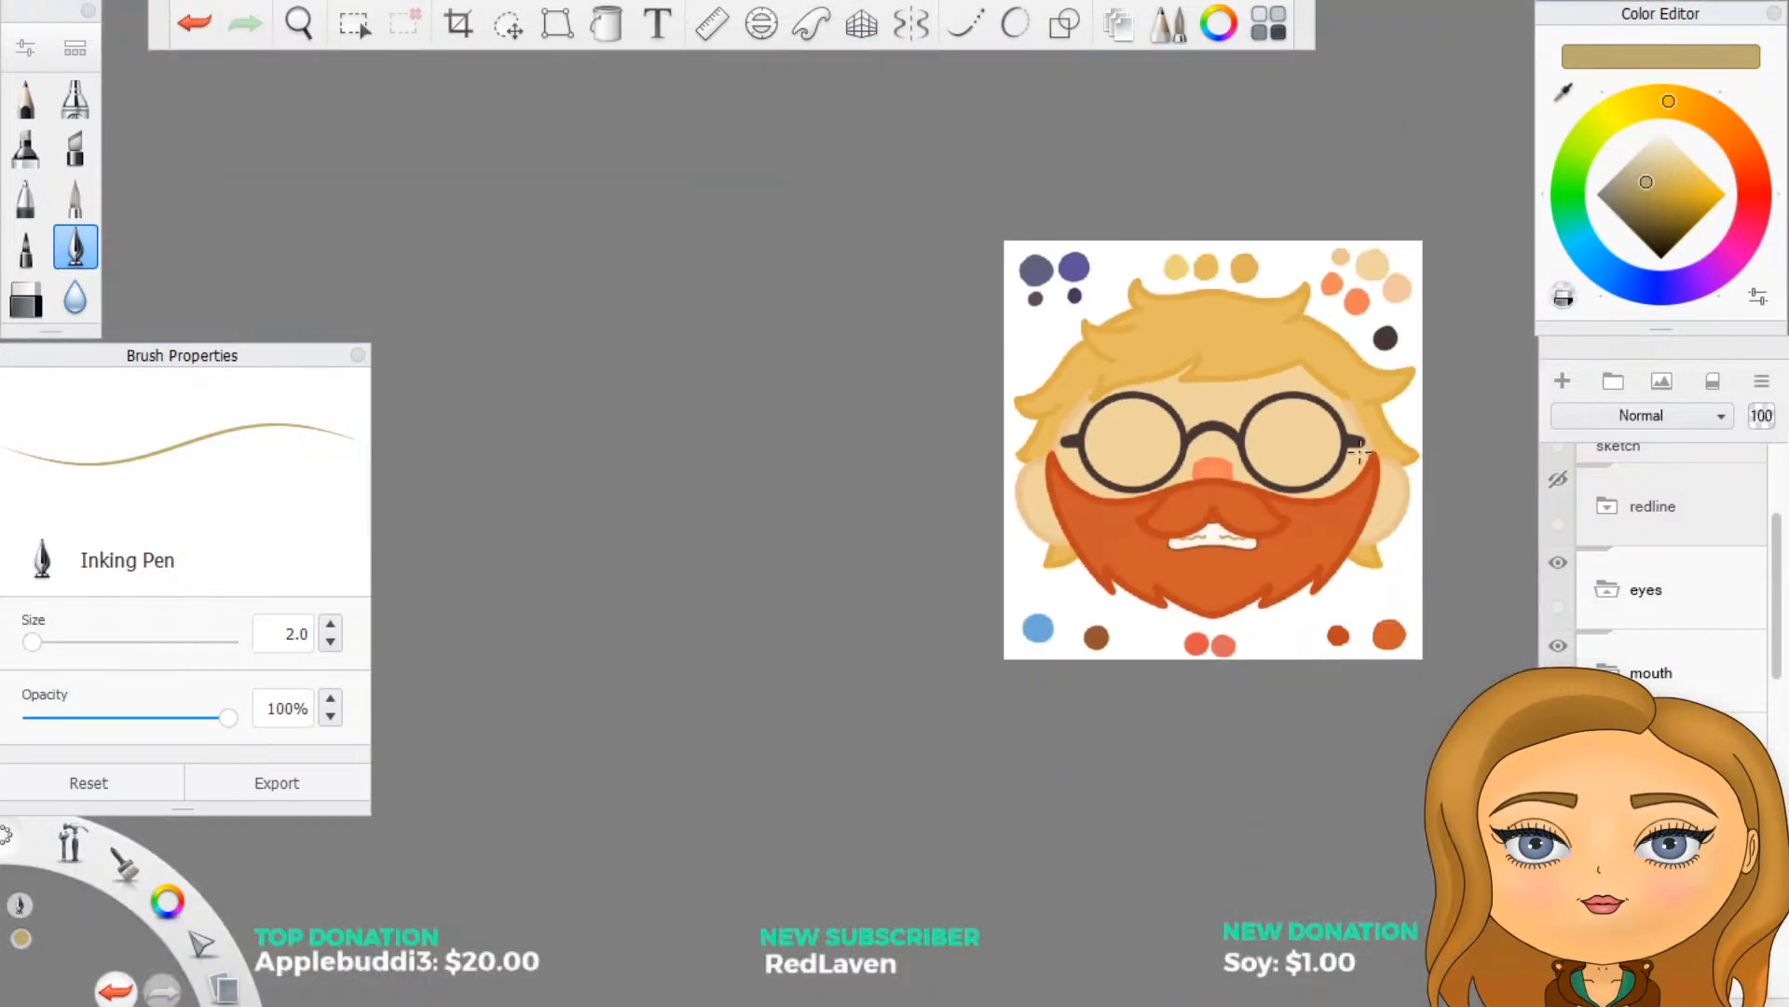
scroll(1360, 453, up, 3)
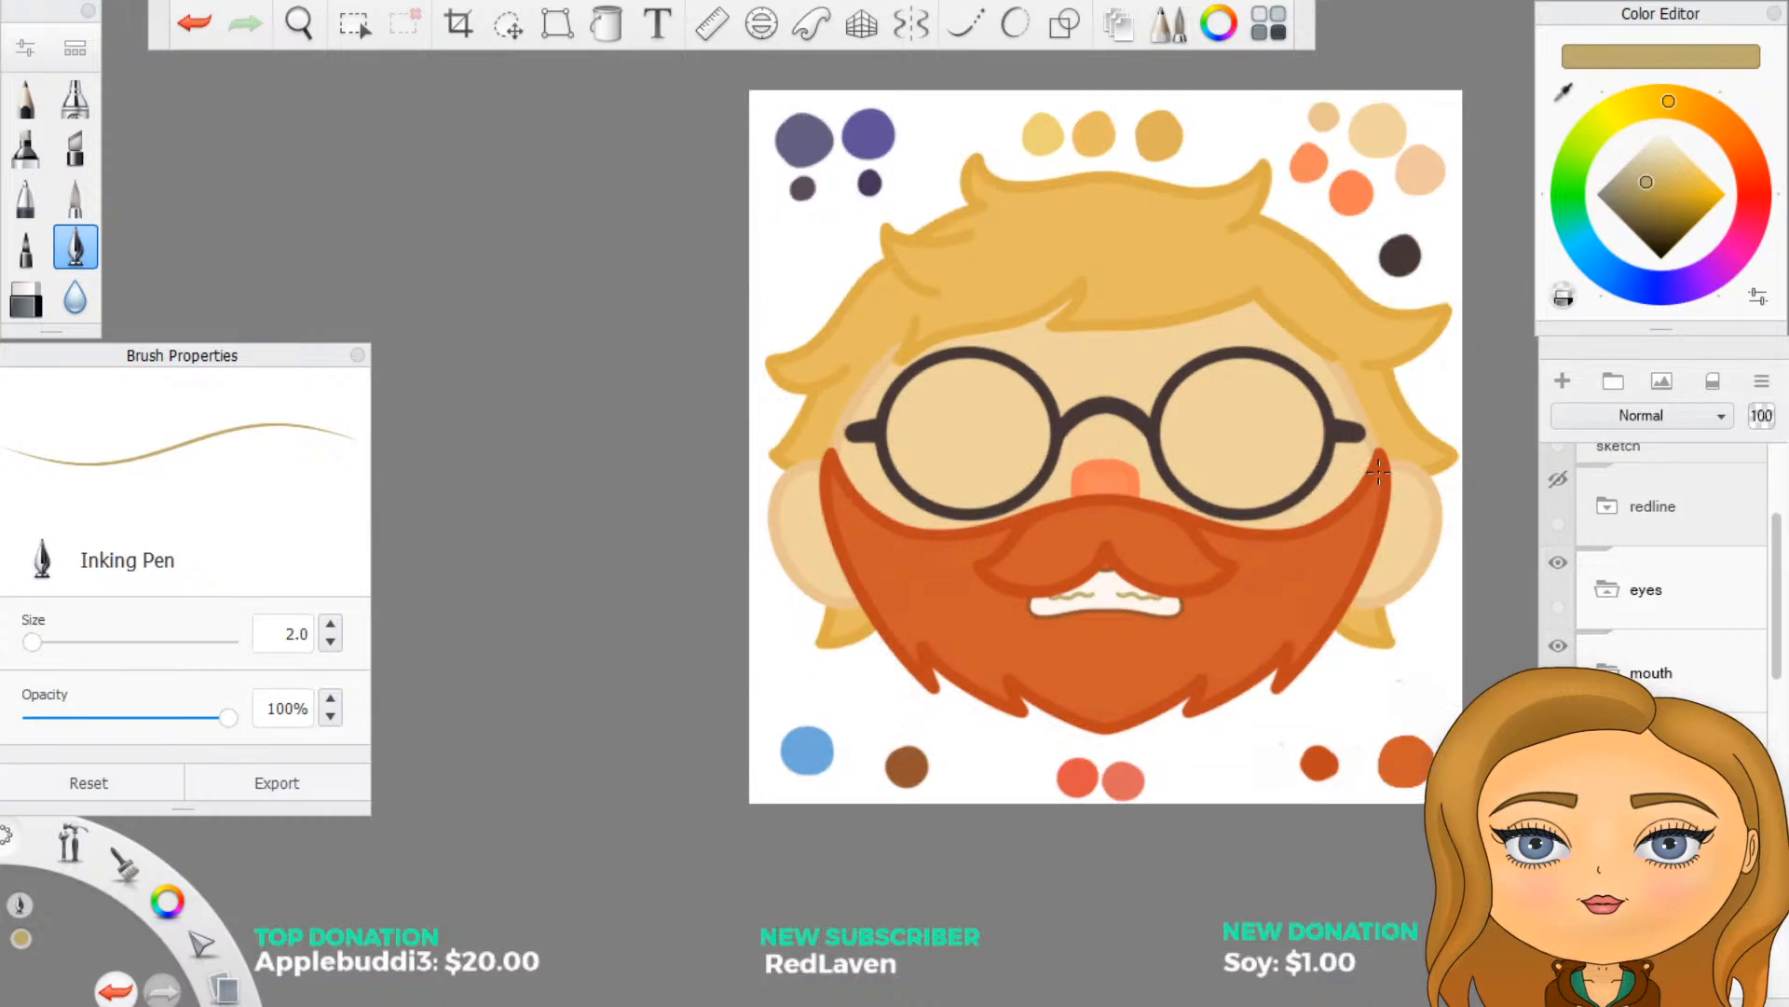
click(193, 25)
scroll(1155, 652, up, 6)
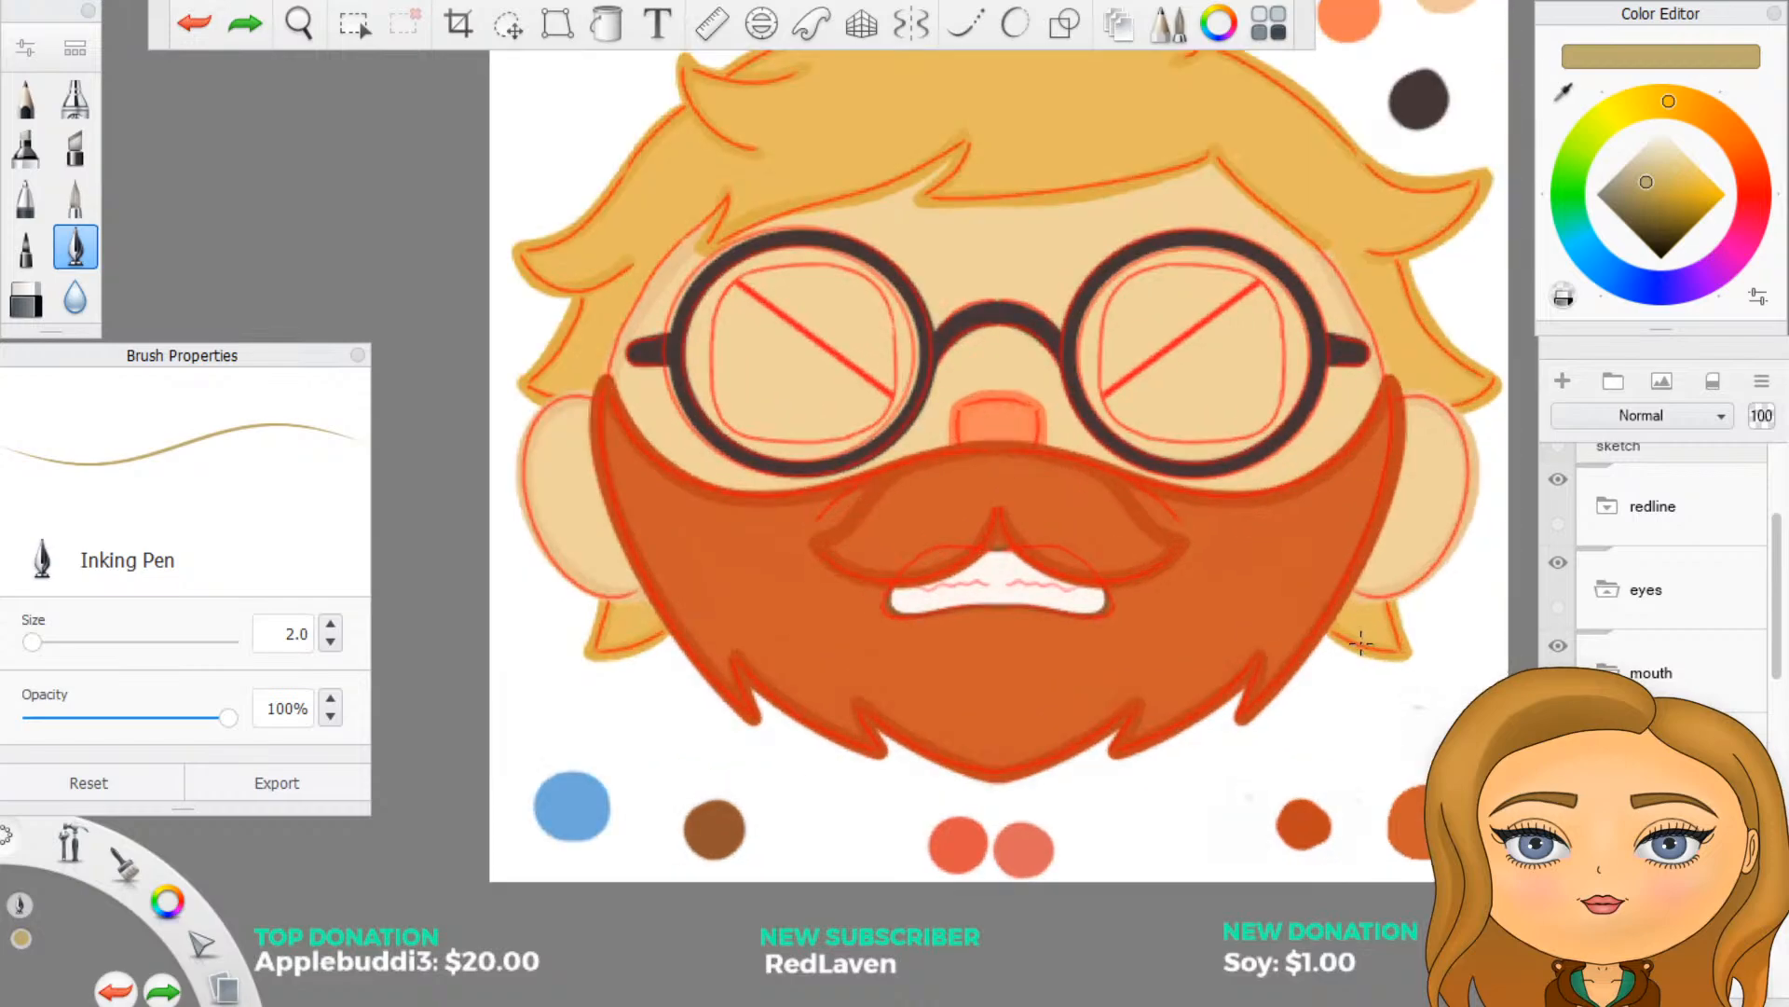
- Turn on symmetry and trace the sketch's wavy teeth lines in golden tan, redrawing them once
scroll(667, 527, down, 2)
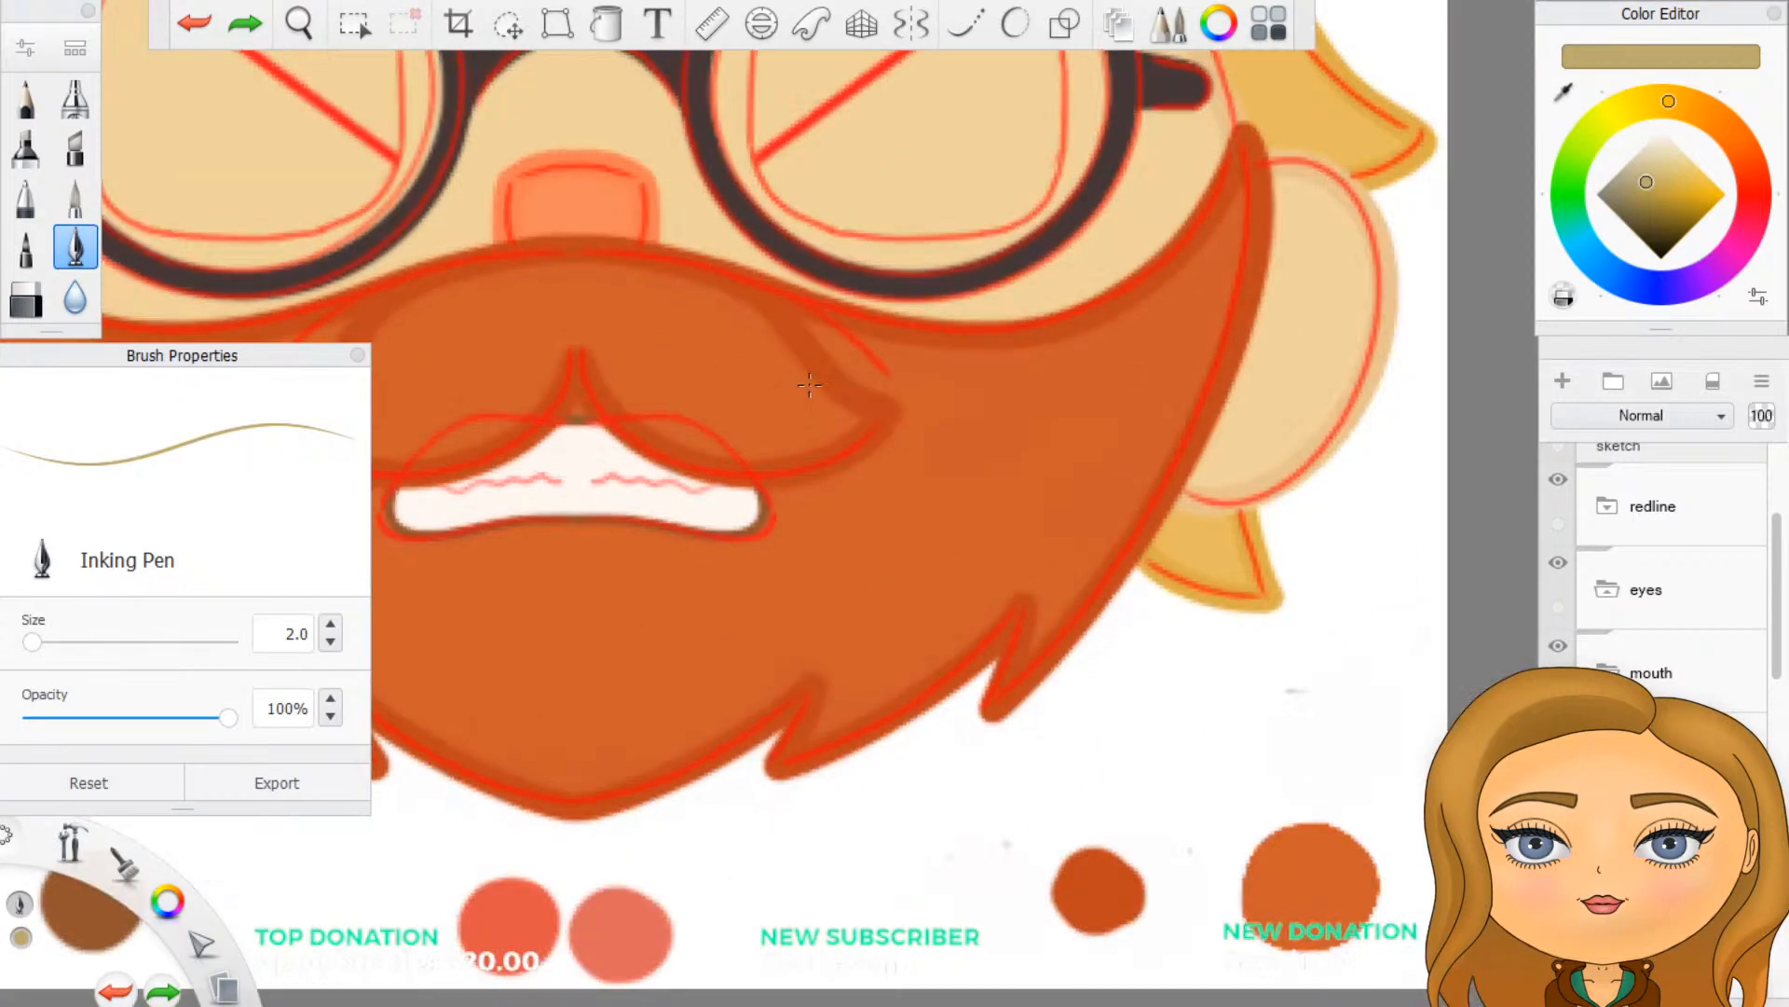
scroll(807, 399, down, 3)
scroll(438, 331, up, 1)
scroll(426, 323, up, 3)
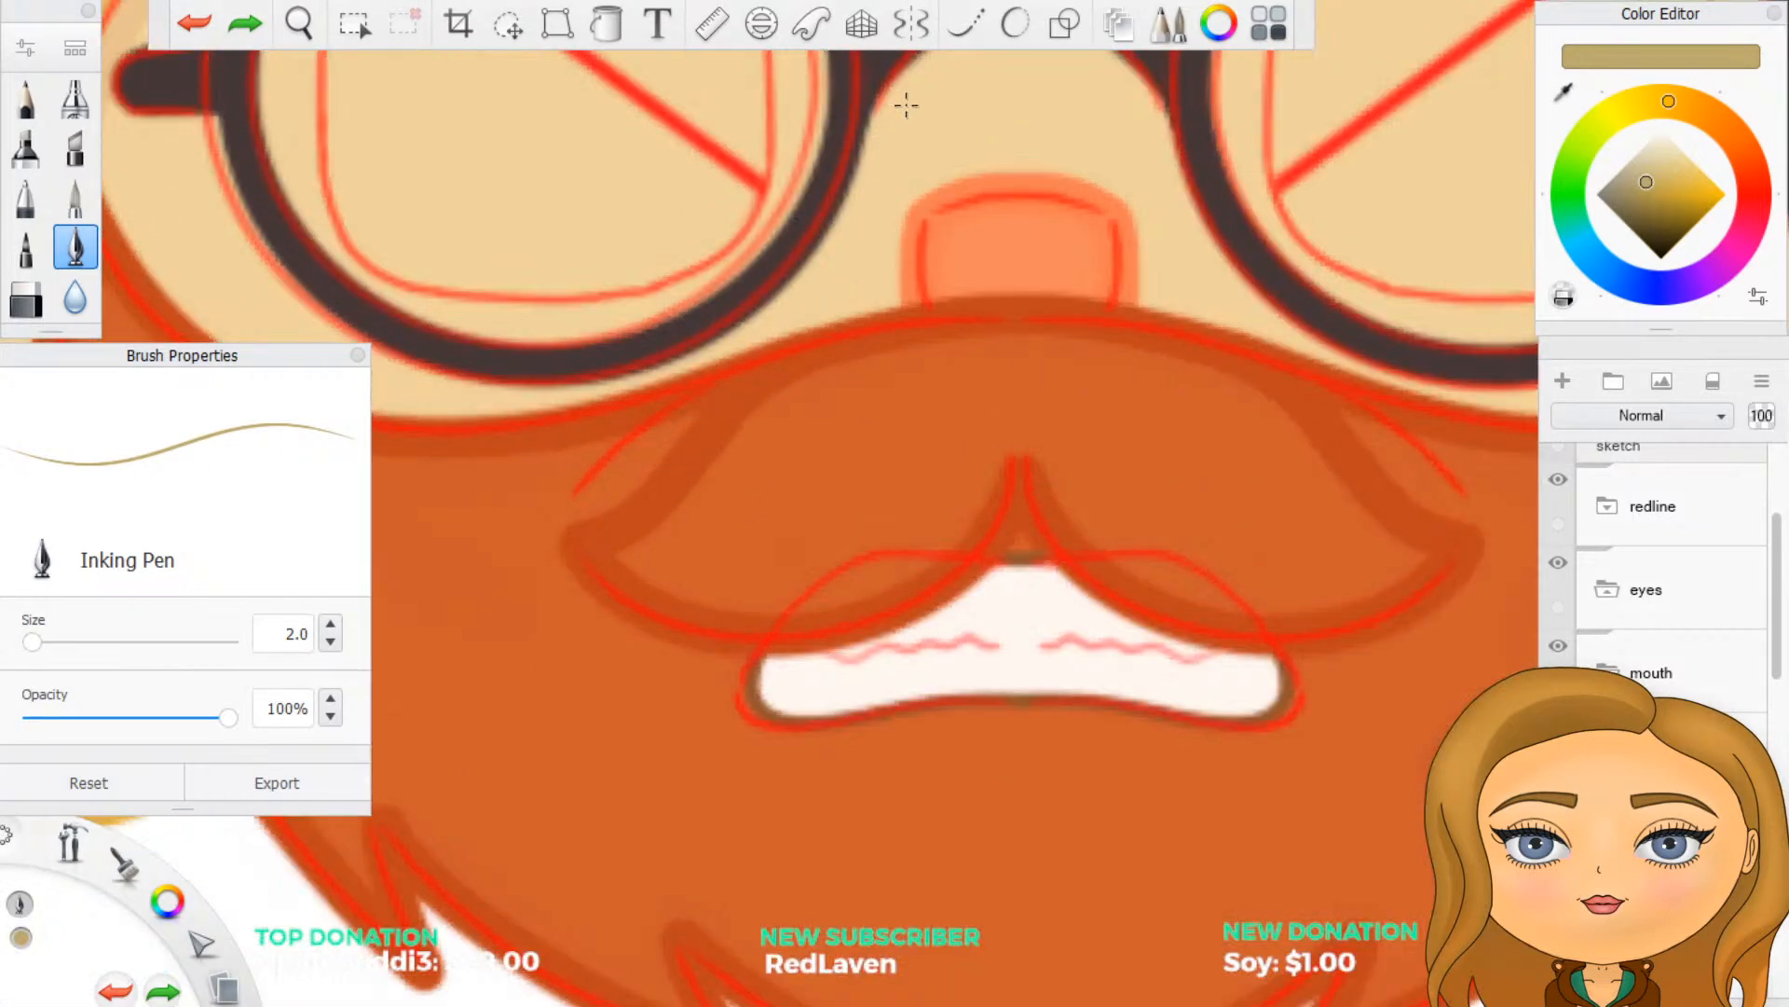
click(909, 36)
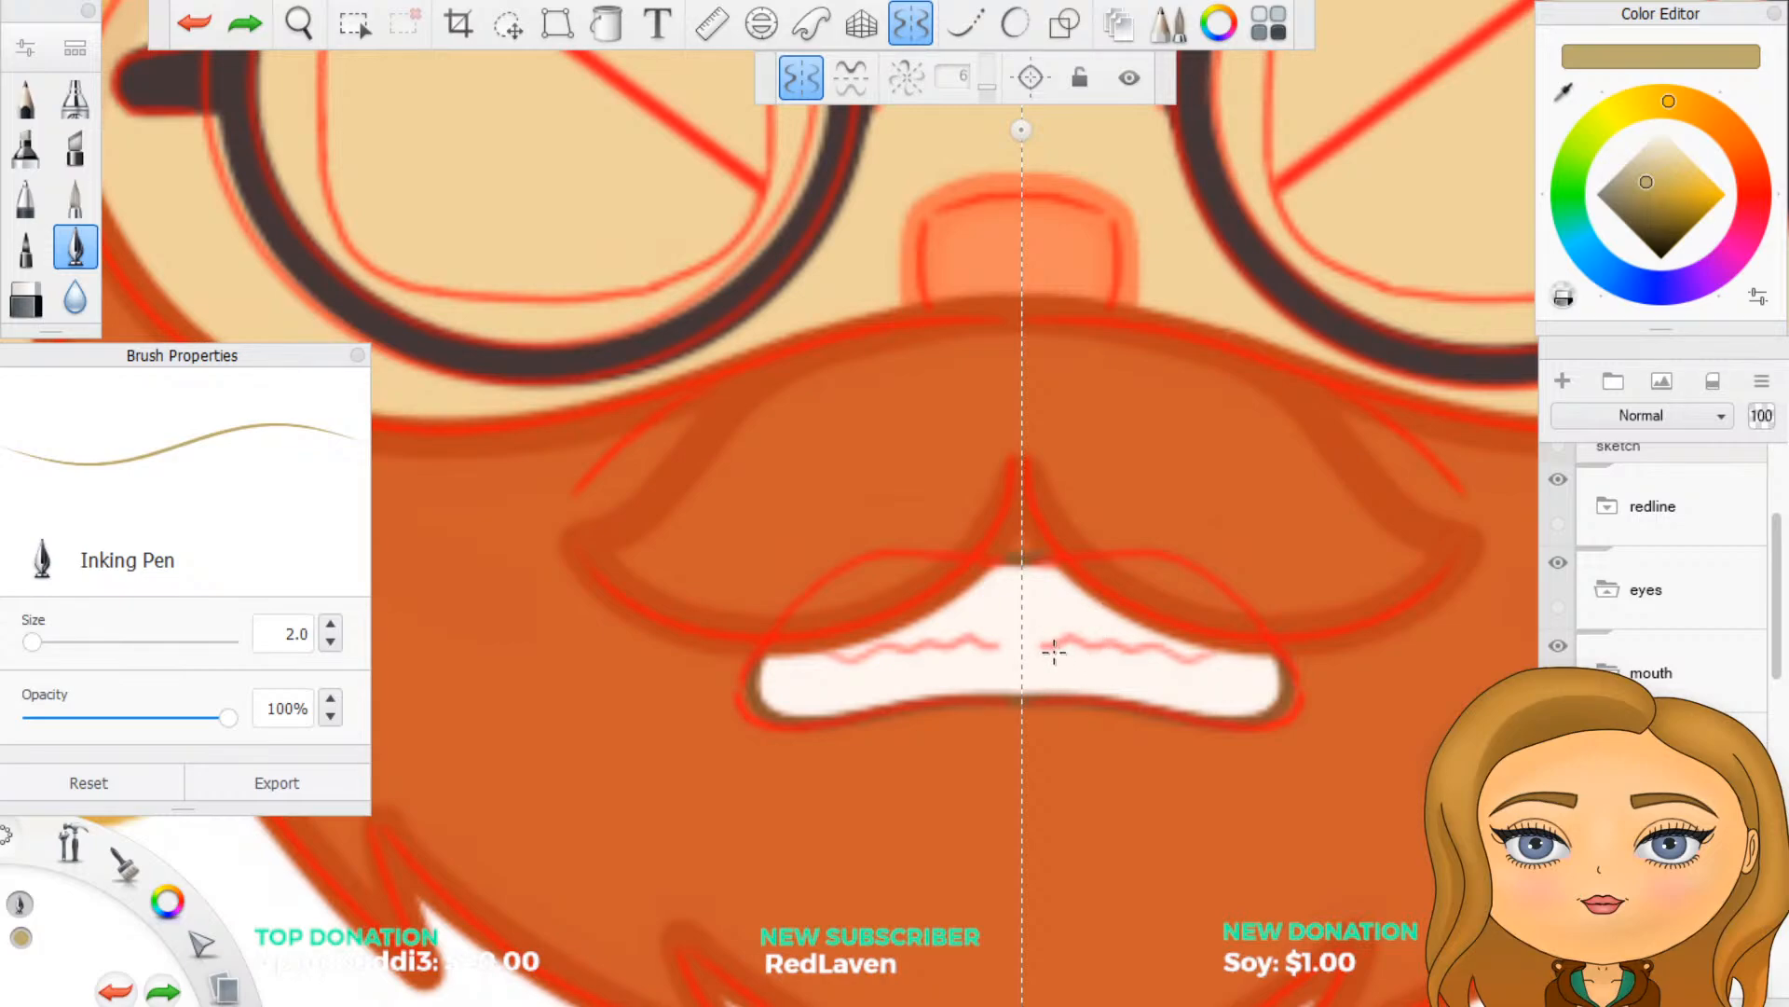
click(1054, 650)
drag(1054, 649, 1241, 654)
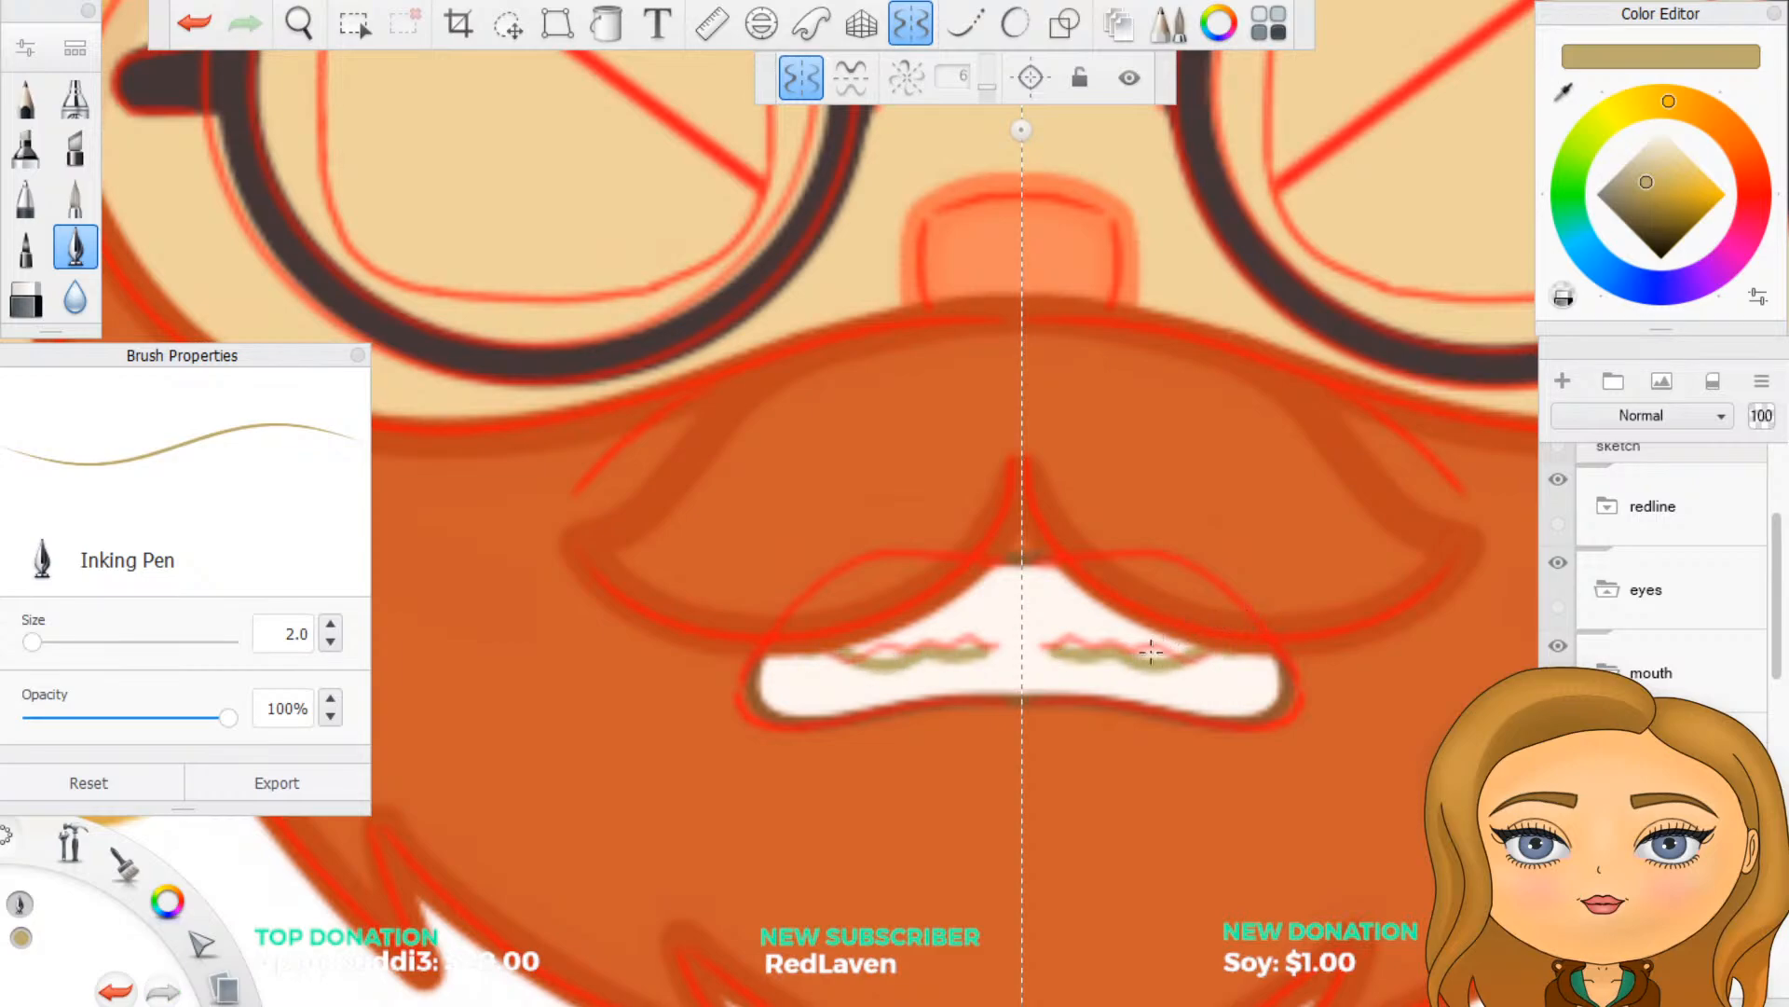
key(ctrl+z)
drag(1058, 648, 1208, 651)
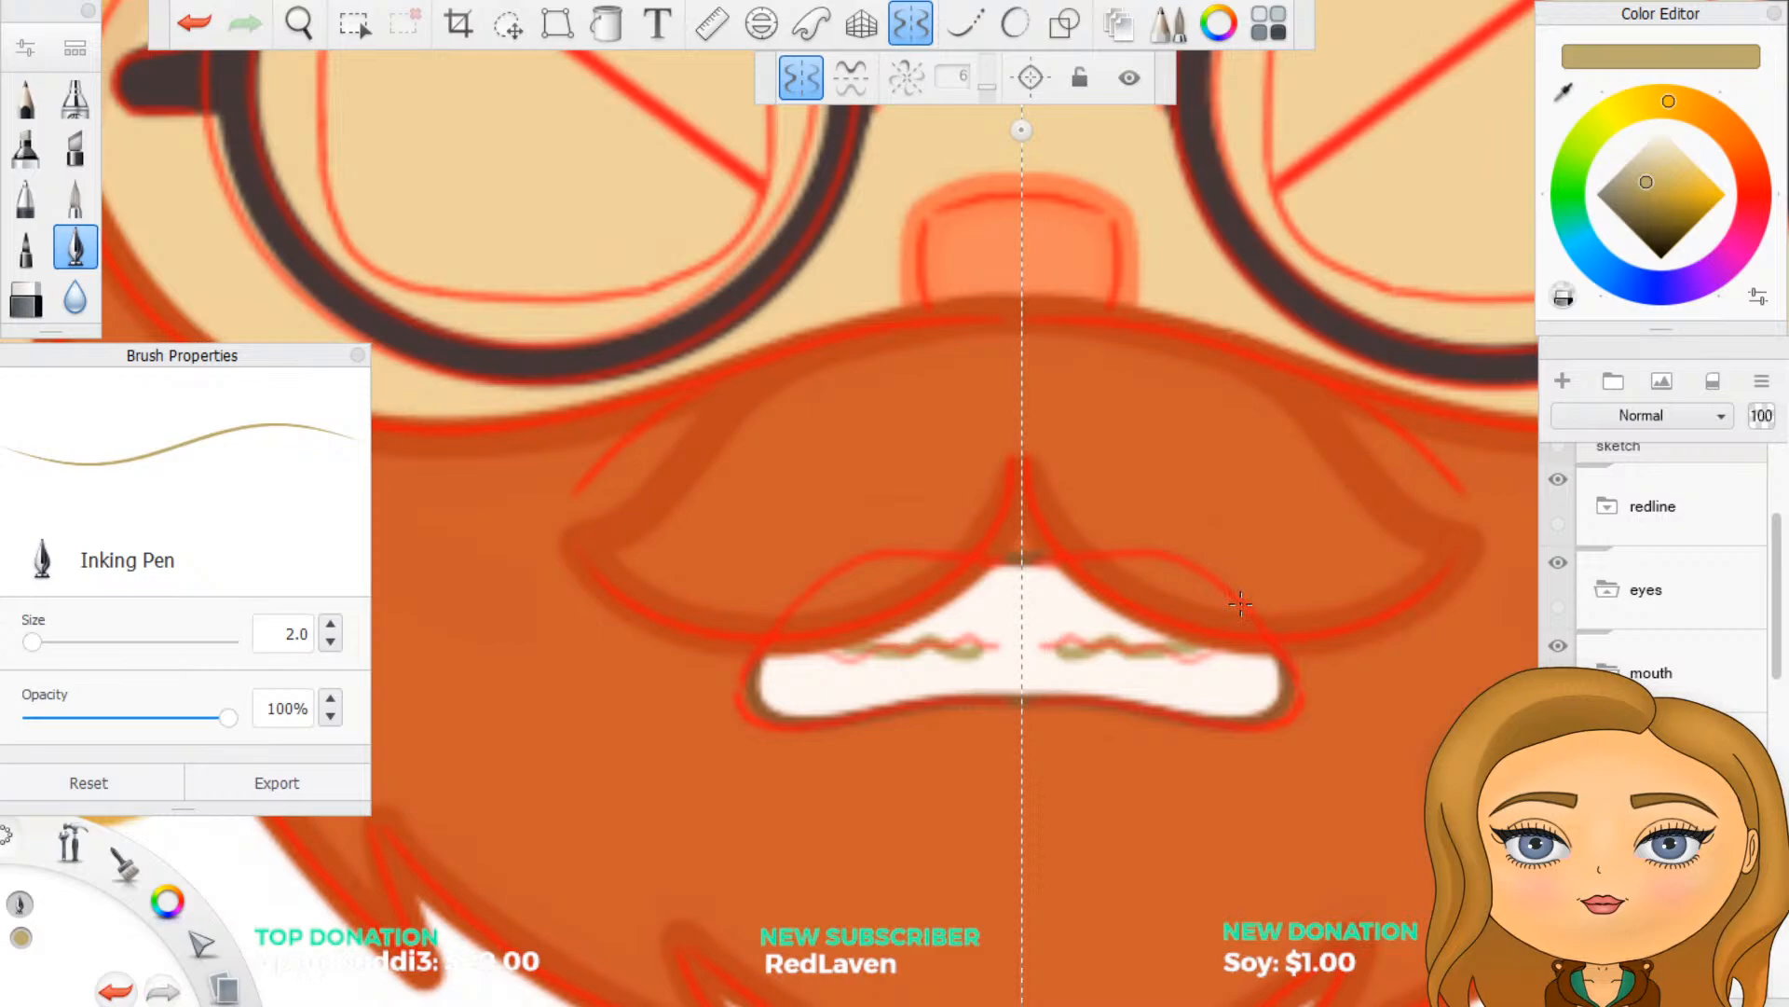
- Turn off symmetry, hide the redline folder to check the whole face, and undo the hiding and the teeth lines
click(911, 23)
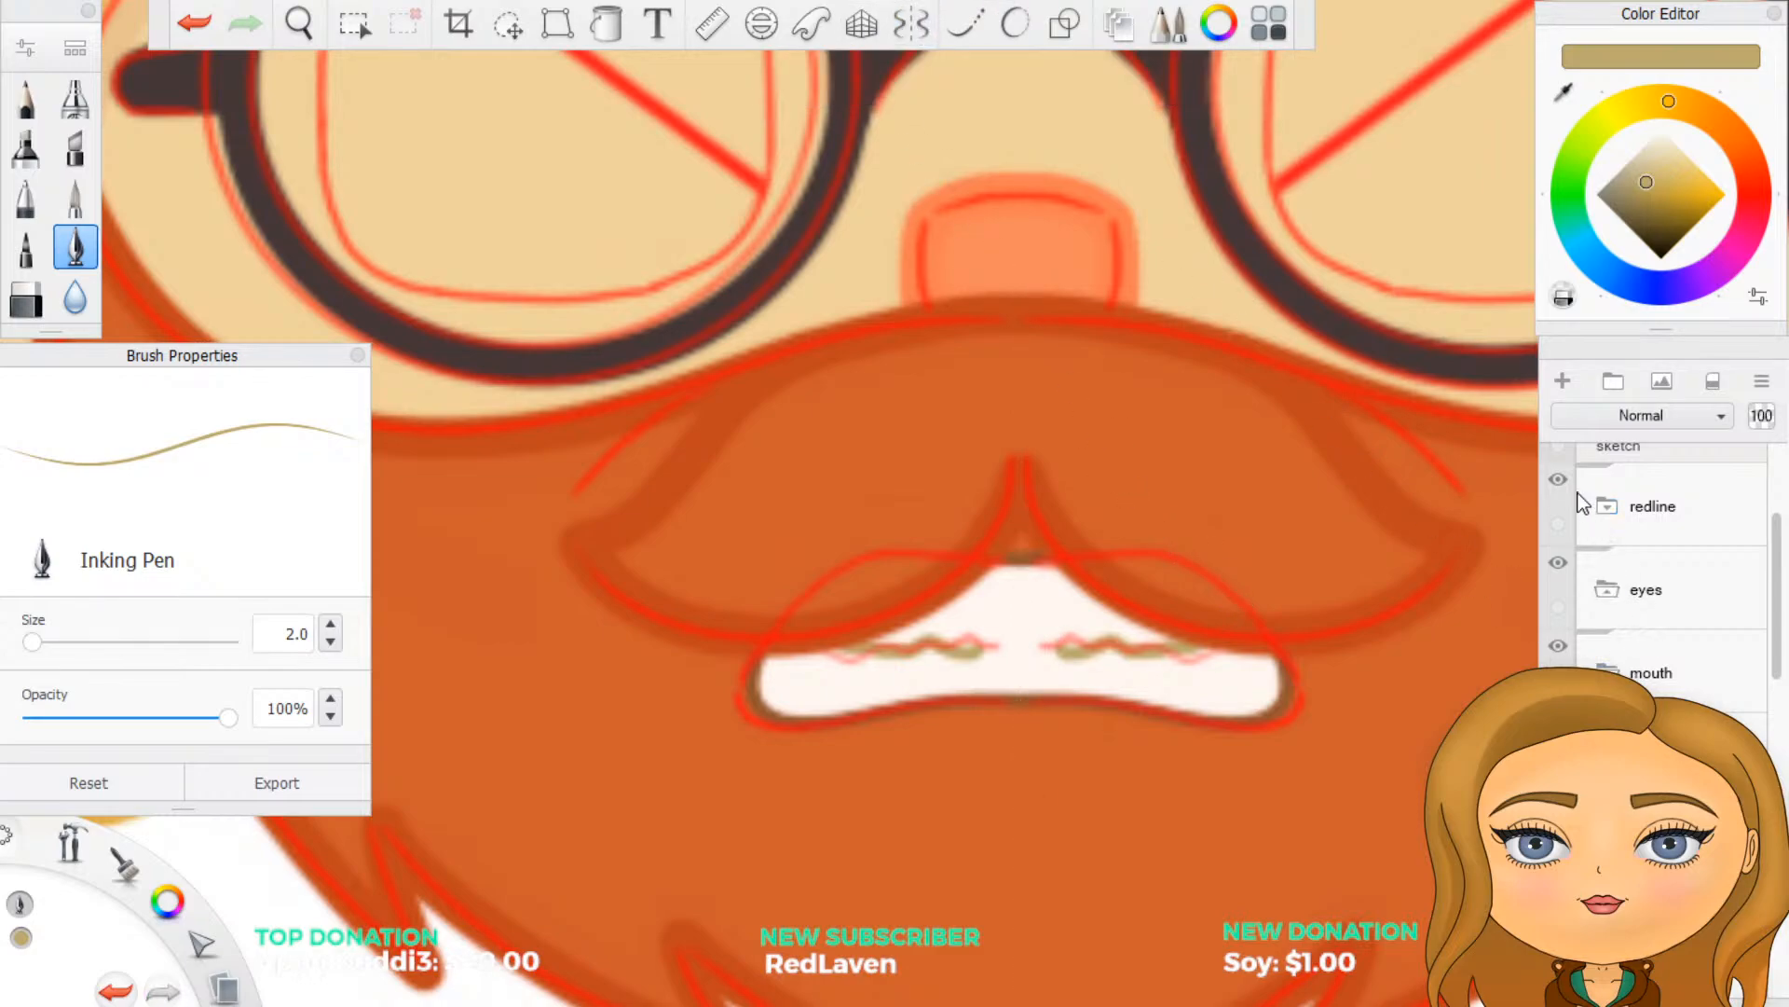
click(1559, 480)
scroll(1082, 751, down, 5)
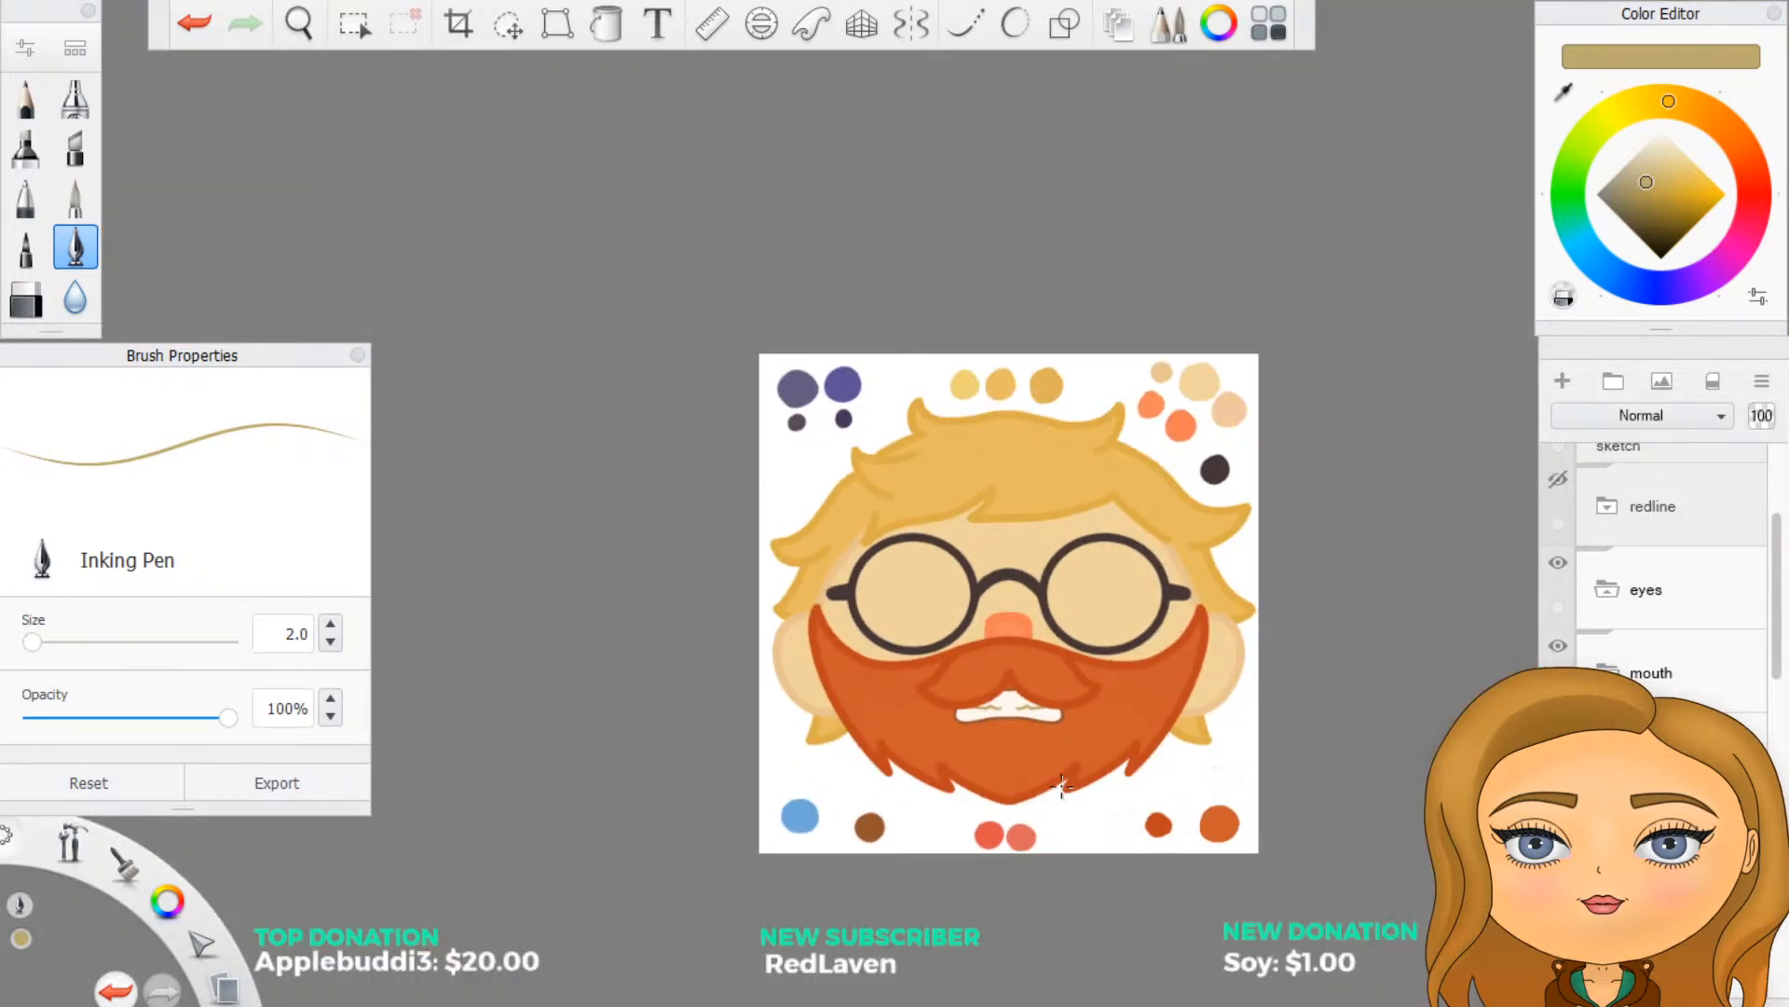
click(198, 28)
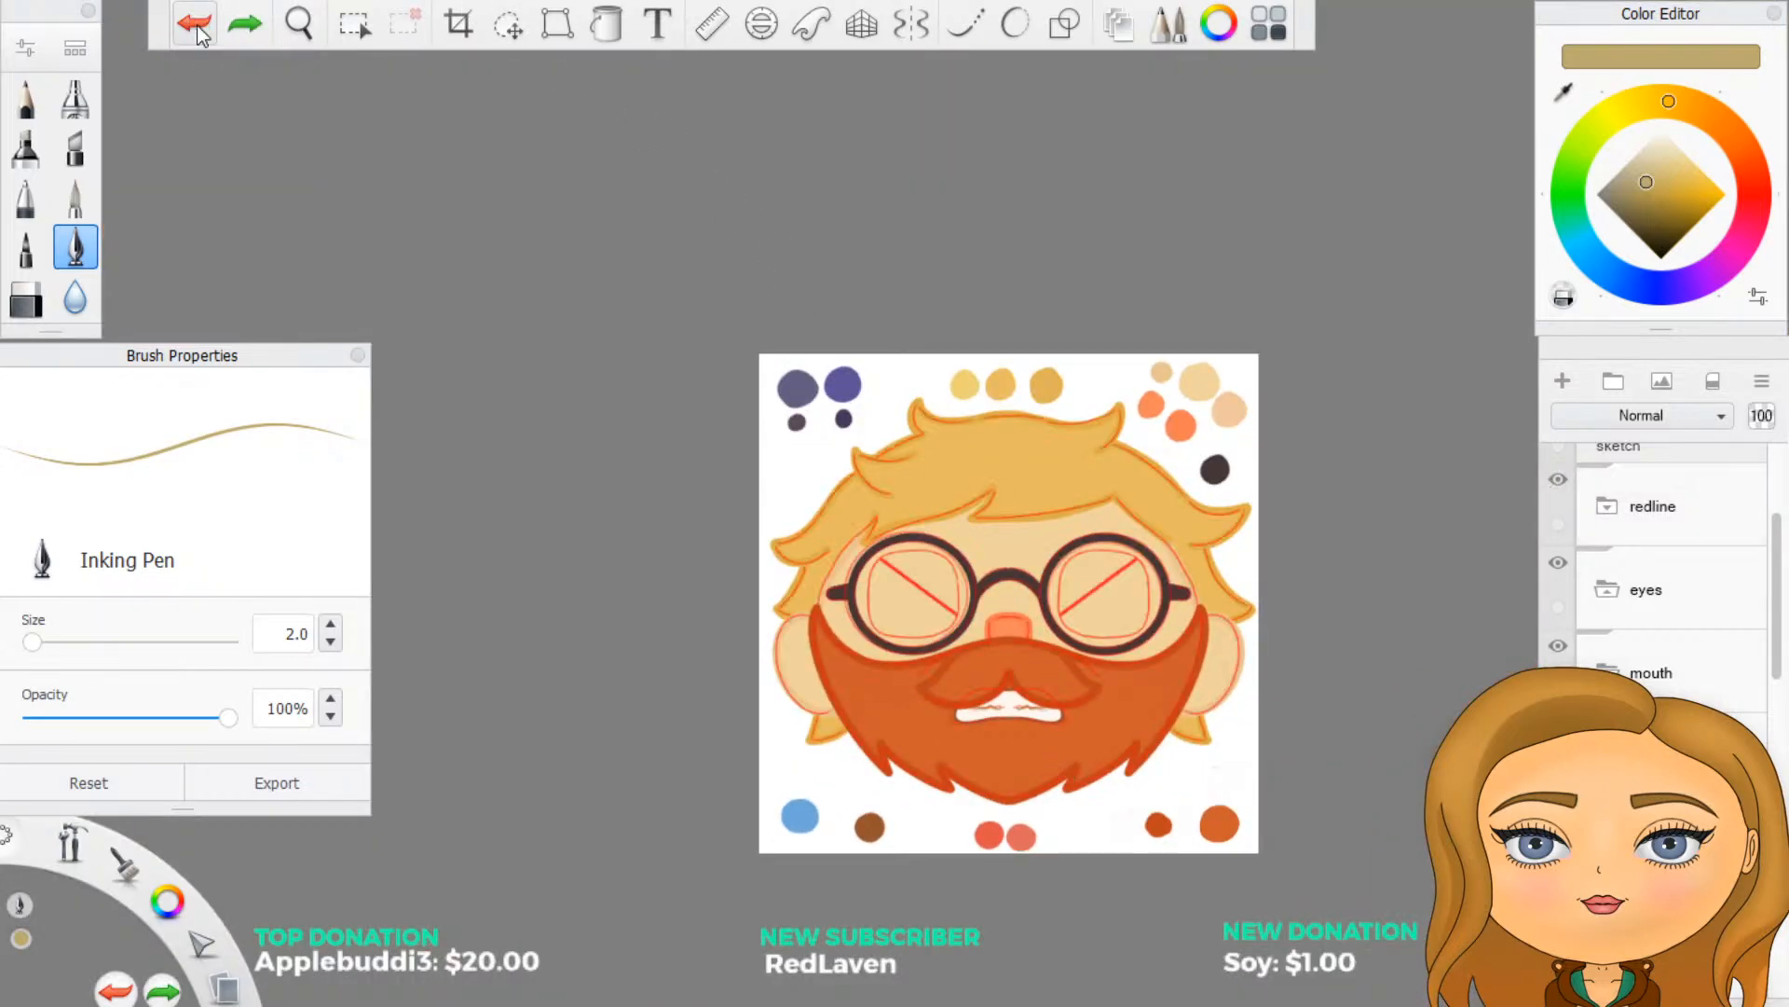
- Try tracing a single wavy teeth line on one side of the mouth without symmetry, undoing each of the three attempts
scroll(1025, 710, up, 5)
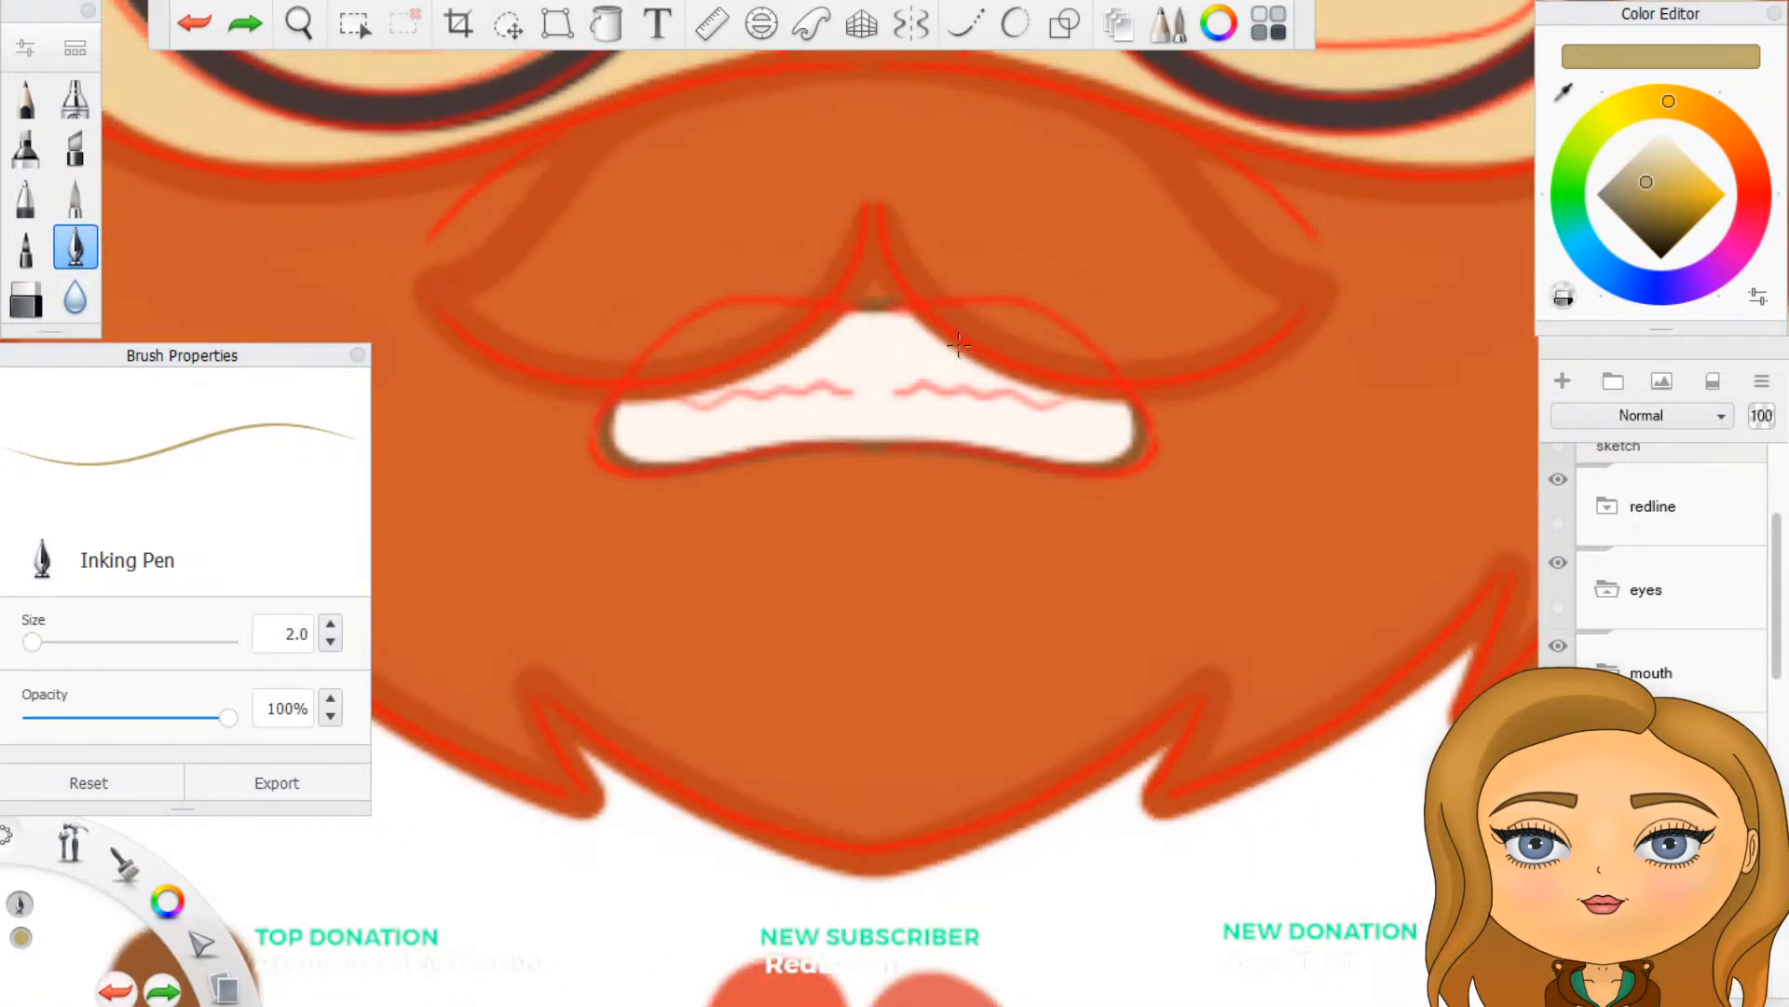
drag(918, 391, 1115, 416)
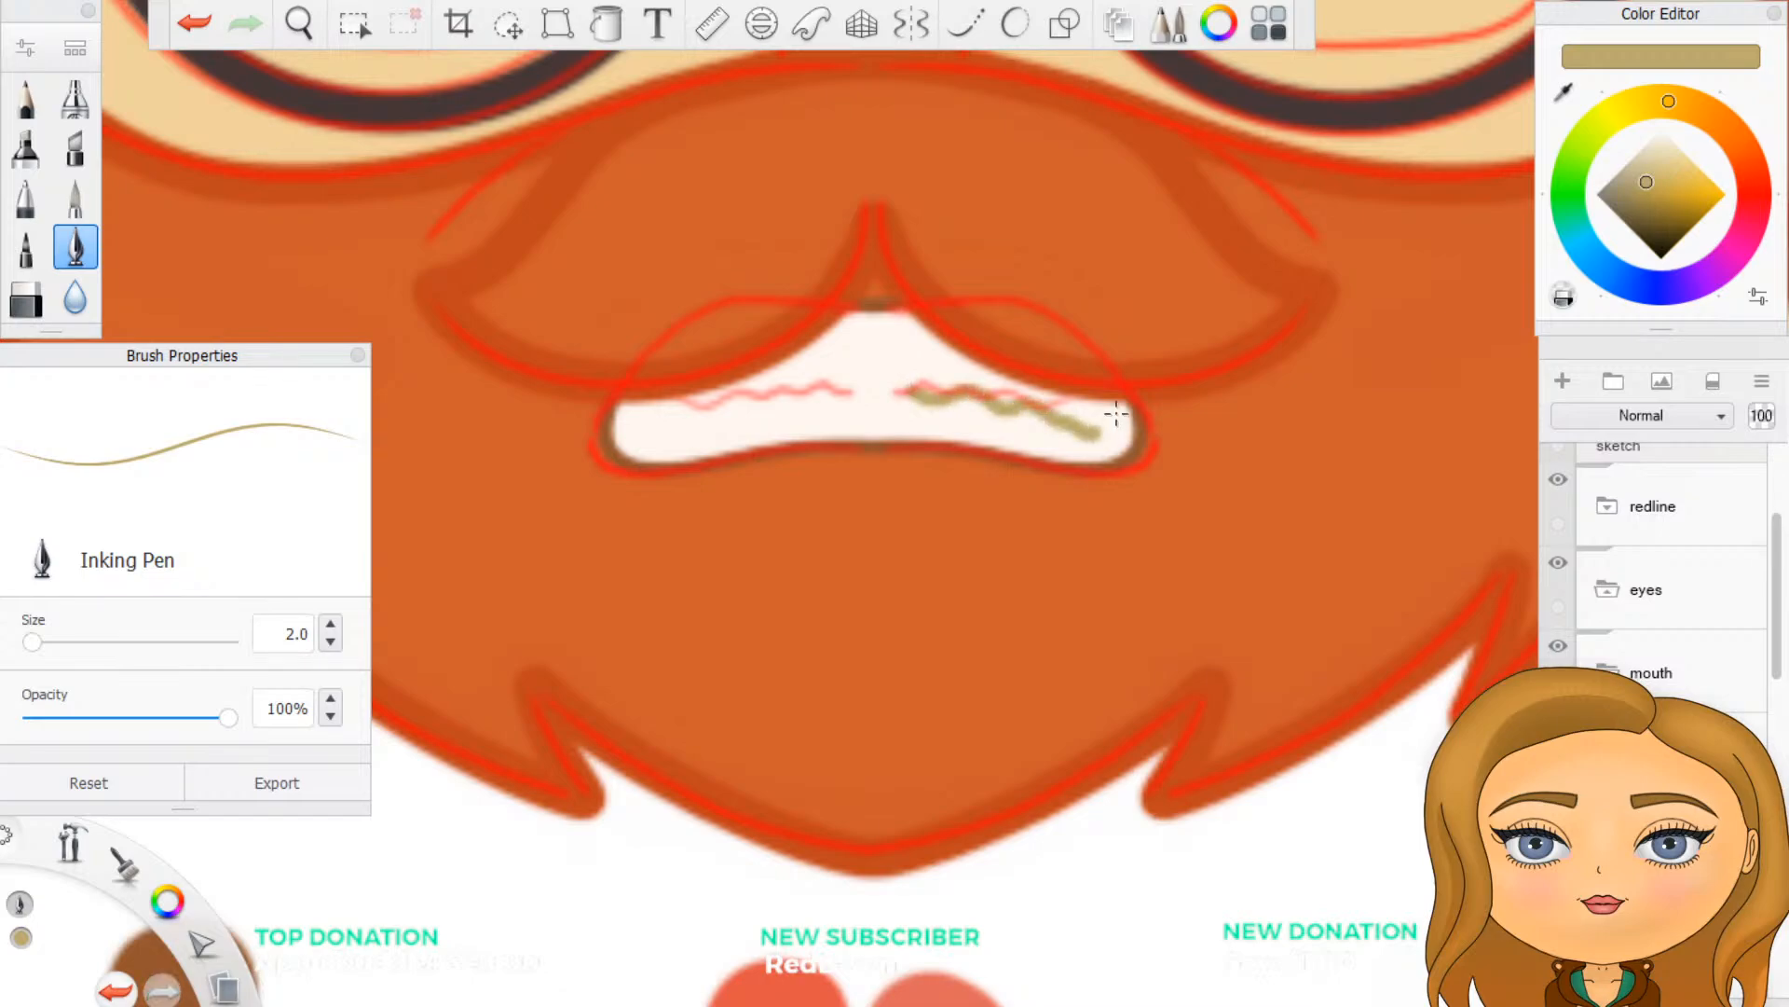
key(ctrl+z)
drag(908, 389, 1084, 418)
key(ctrl+z)
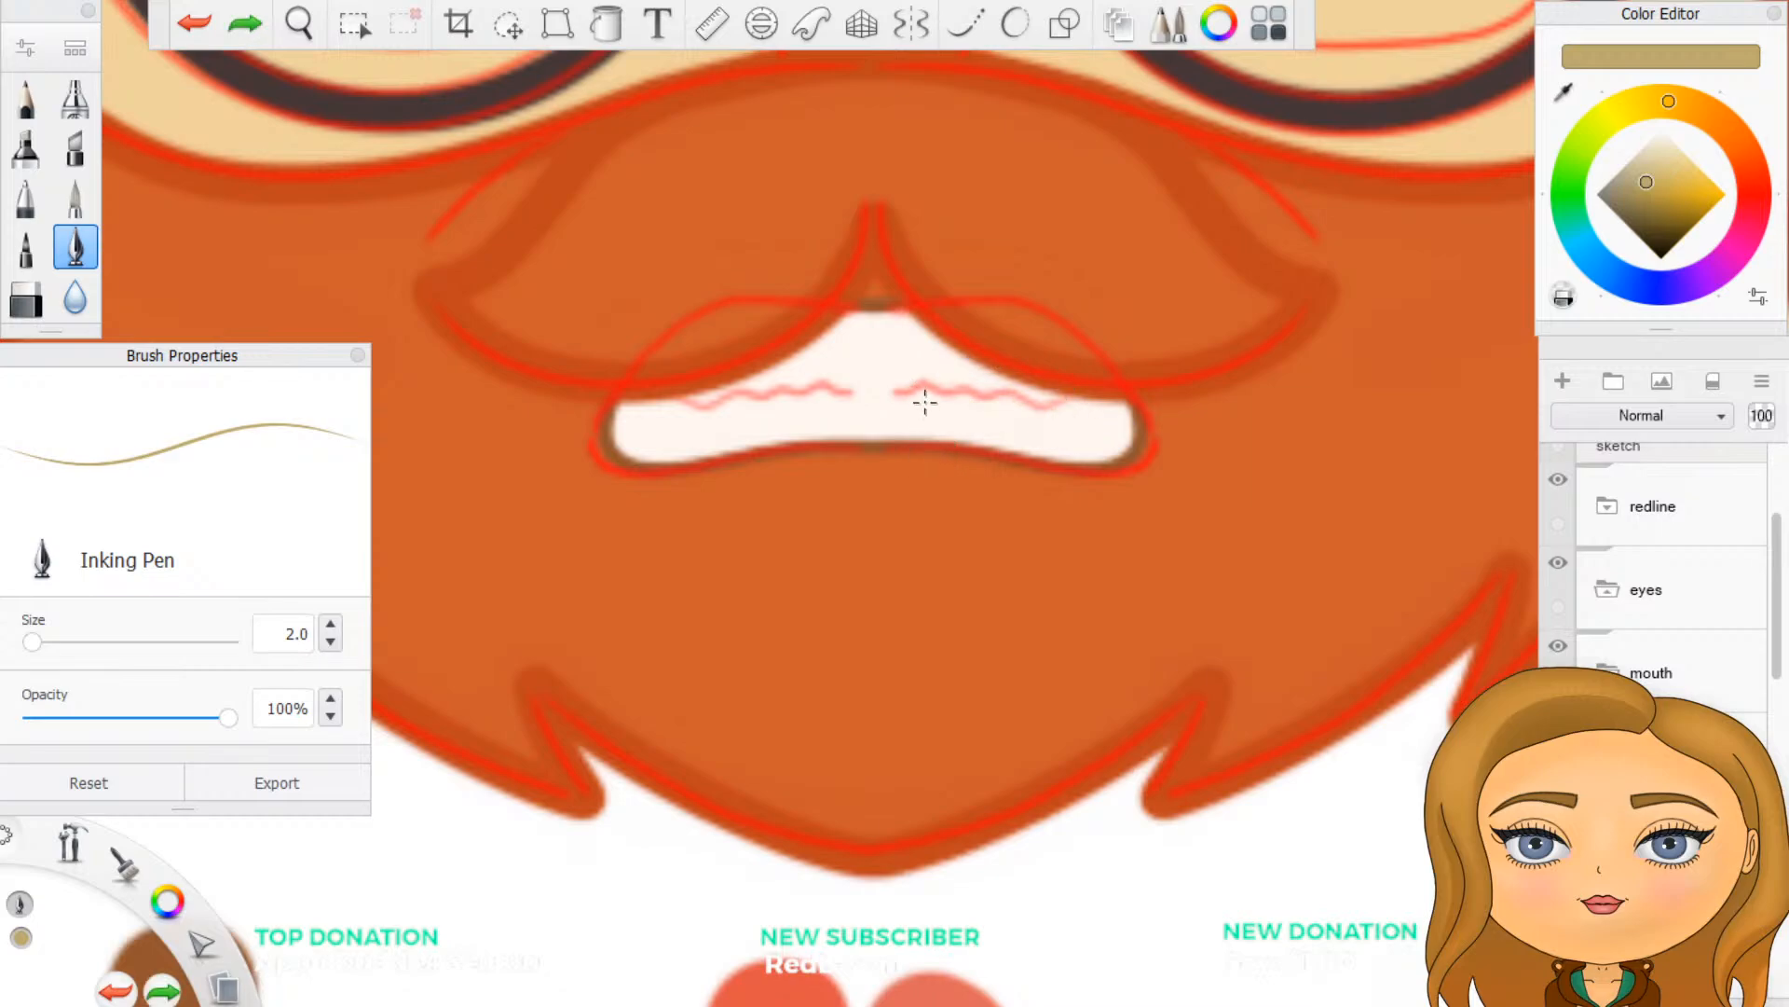
drag(922, 394, 1090, 435)
key(ctrl+z)
- Turn symmetry back on and draw mirrored wavy teeth lines reaching towards the mouth corners, redoing them twice
click(908, 26)
drag(919, 389, 1090, 424)
key(ctrl+z)
mouse_move(921, 391)
mouse_down()
mouse_move(1023, 412)
mouse_move(1081, 410)
mouse_up()
key(ctrl+z)
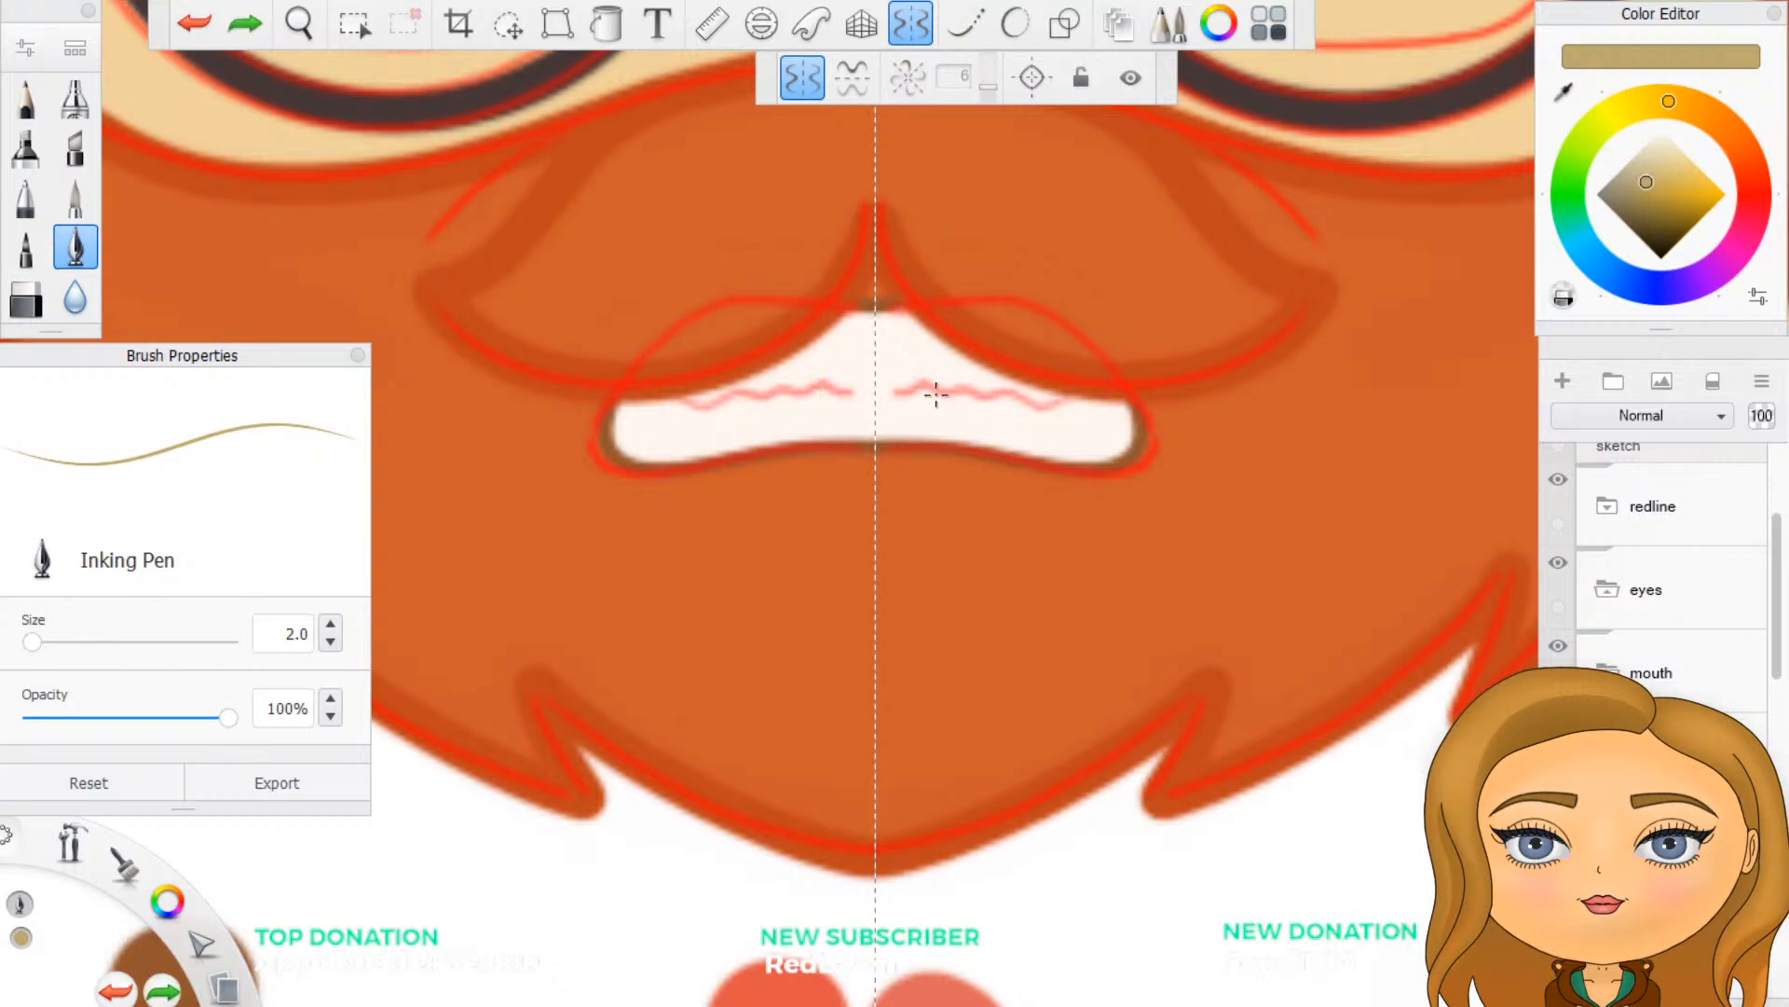
mouse_move(917, 392)
mouse_down()
mouse_move(1074, 410)
mouse_move(917, 391)
mouse_move(1115, 410)
mouse_up()
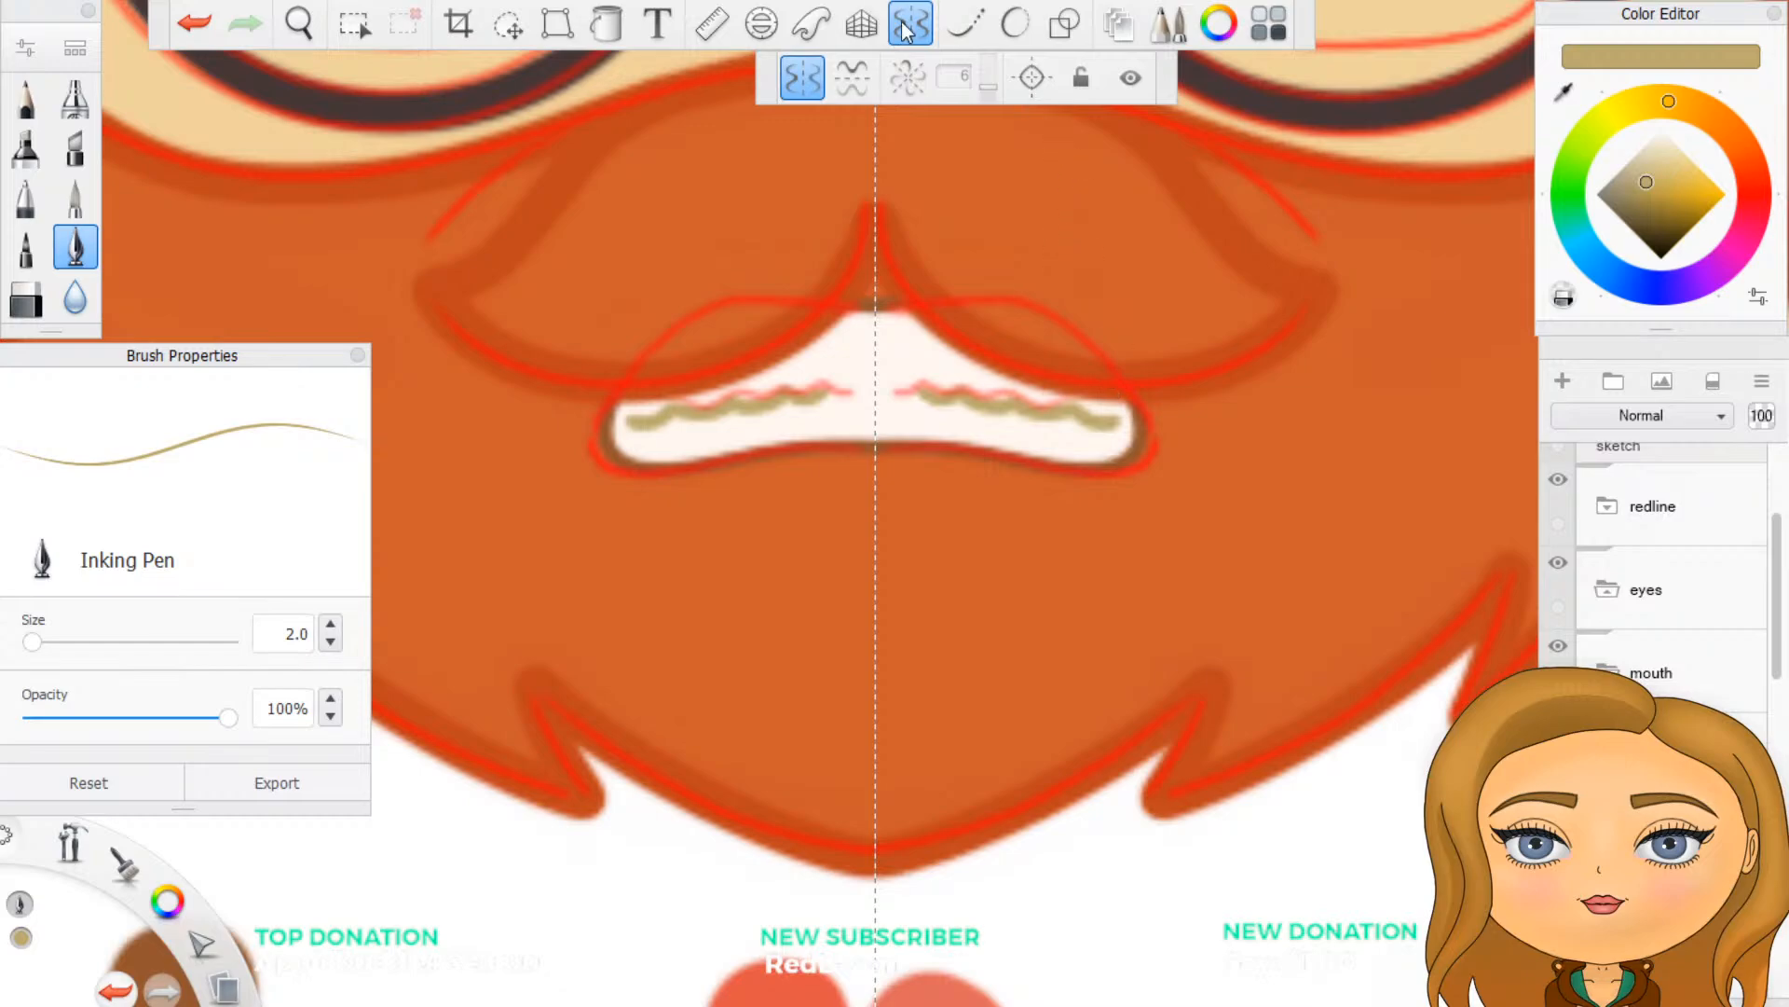
- Check the teeth lines on the whole face with the redline folder hidden, and undo both the hiding and the lines
click(1558, 479)
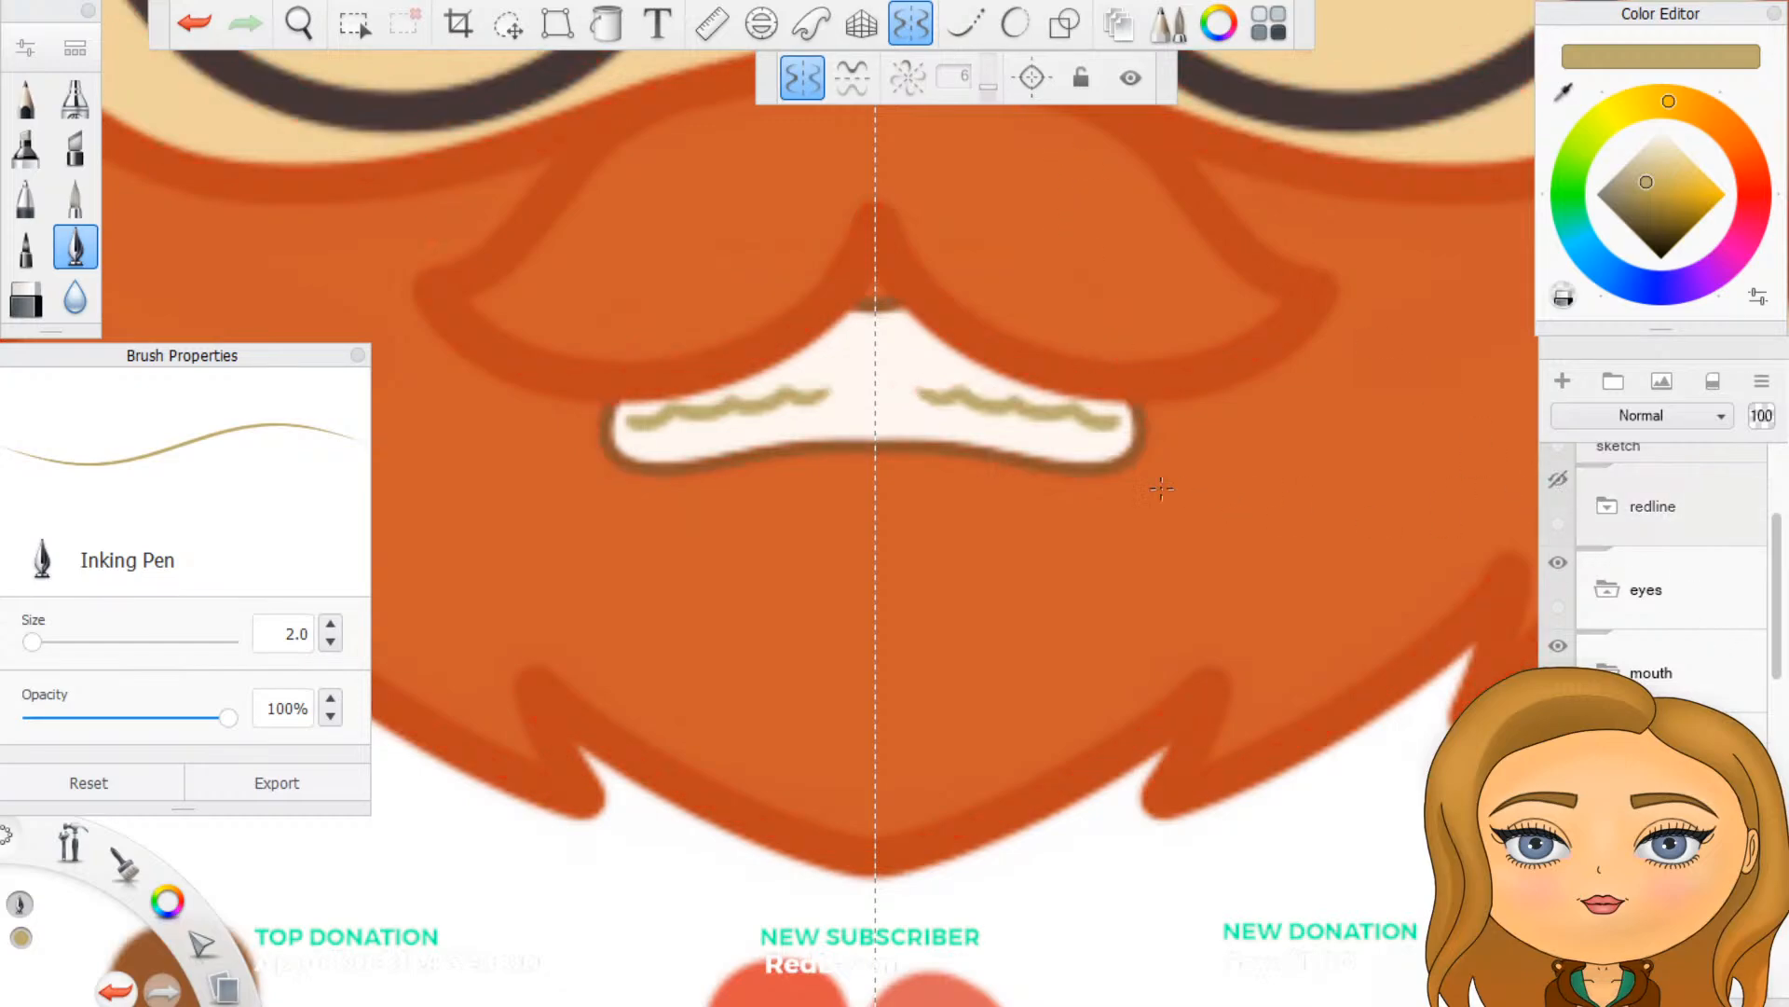
key(Home)
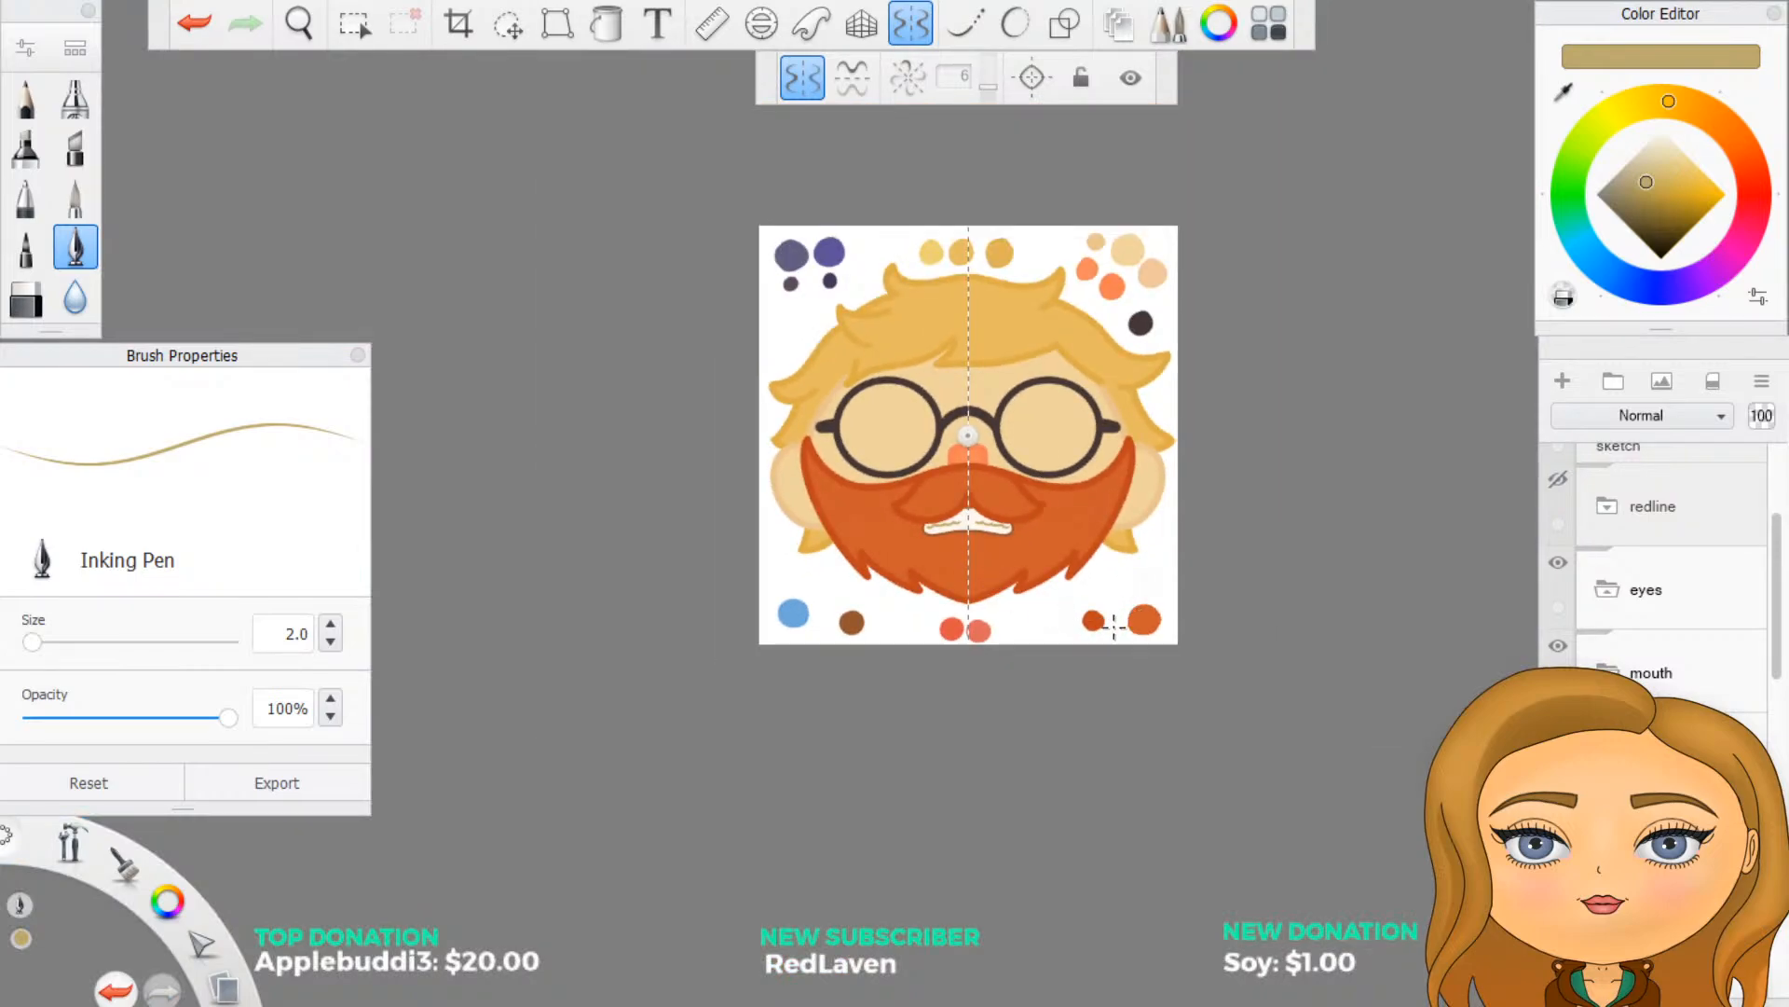
key(ctrl+z)
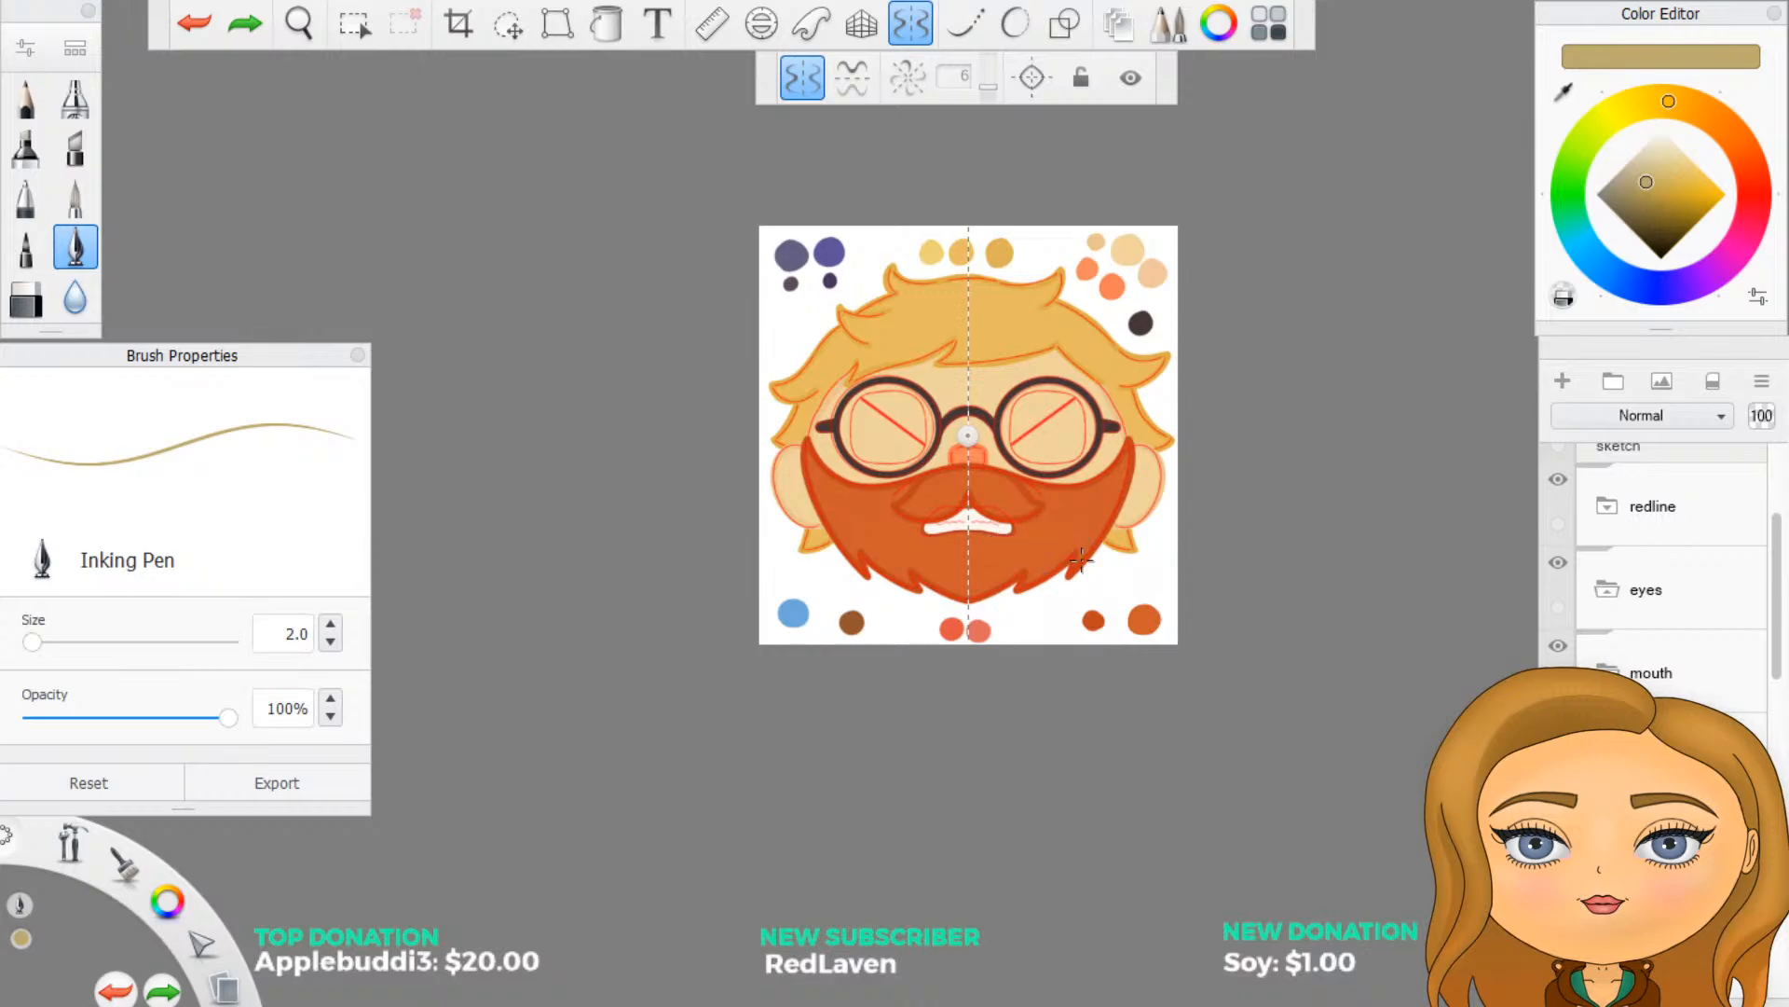
- Delete the unused teeth-line layer and collapse the mouth folder
scroll(1668, 577, down, 1)
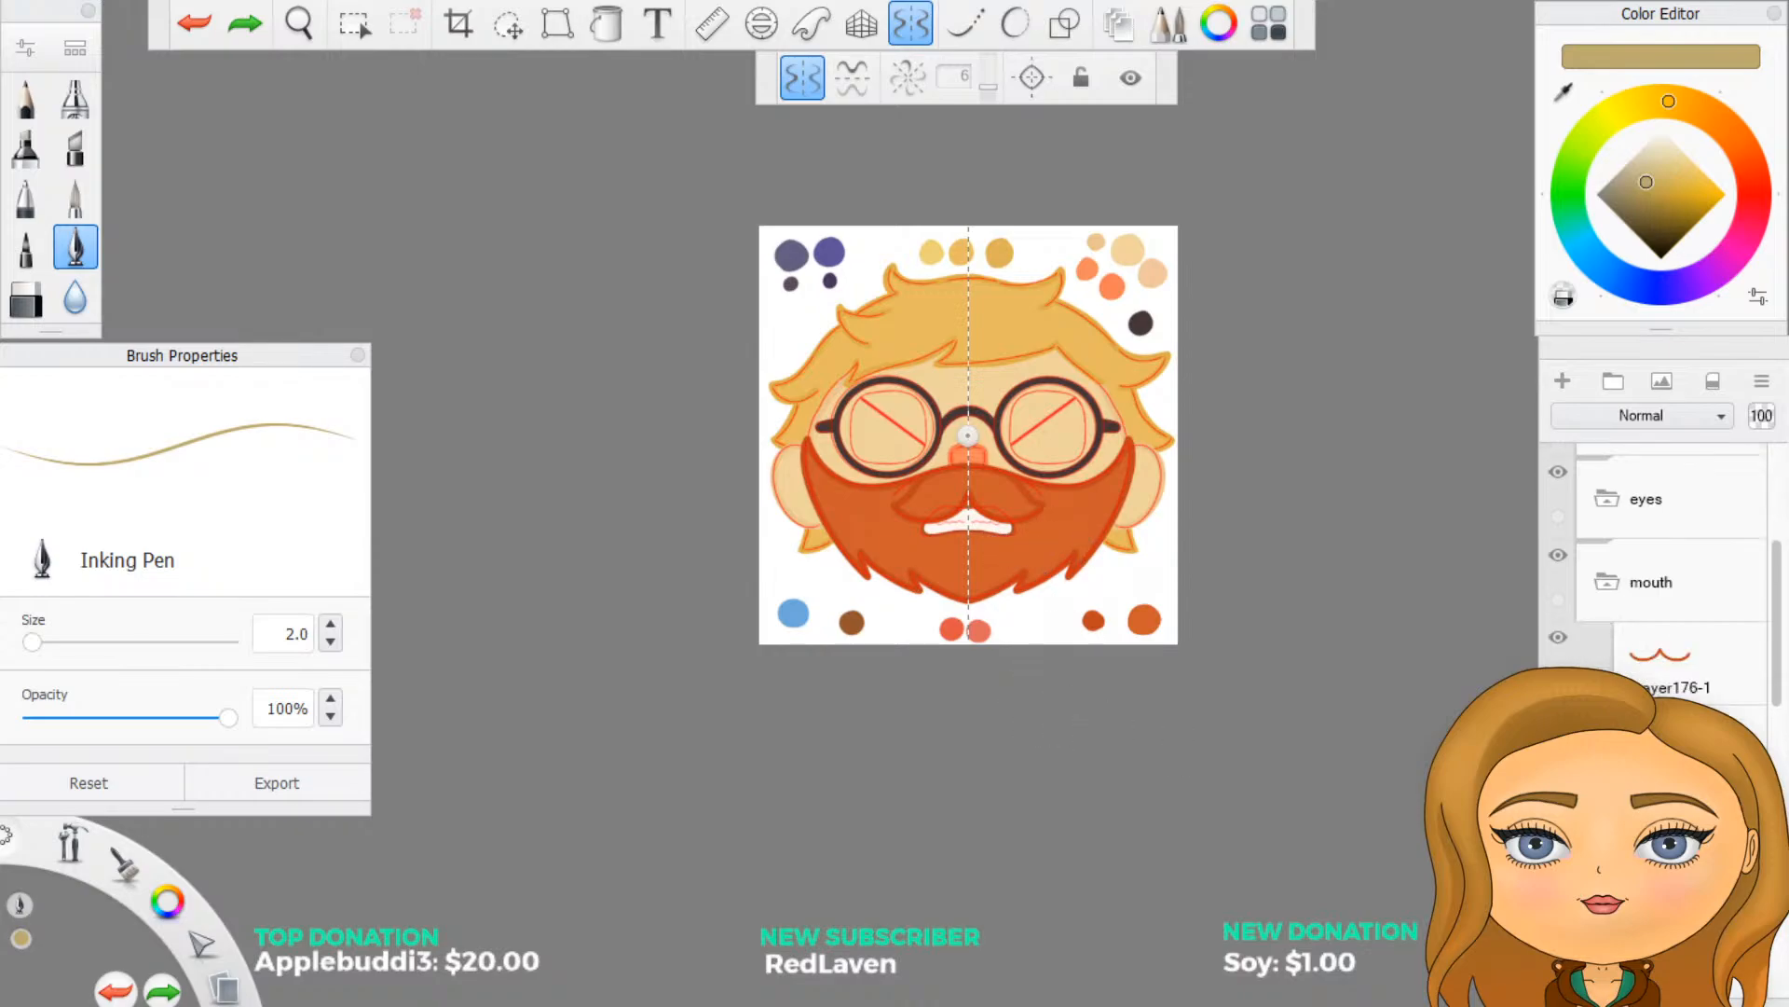
scroll(1668, 578, down, 1)
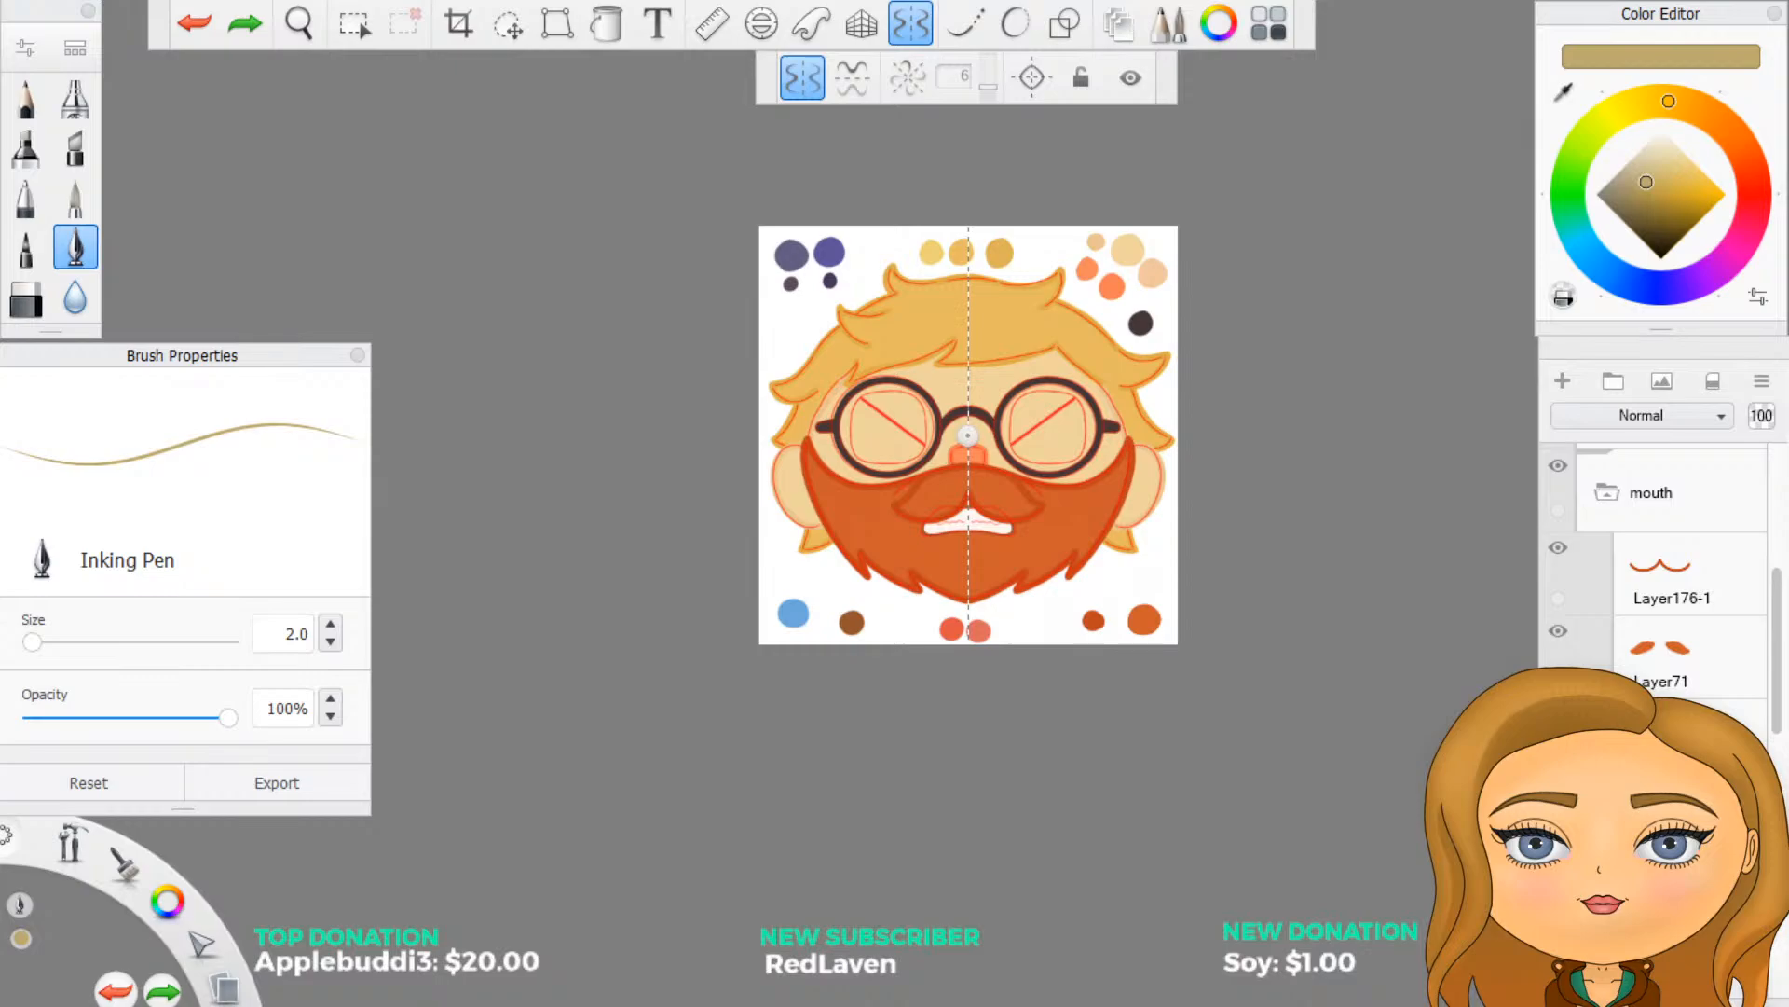
key(Delete)
click(1610, 497)
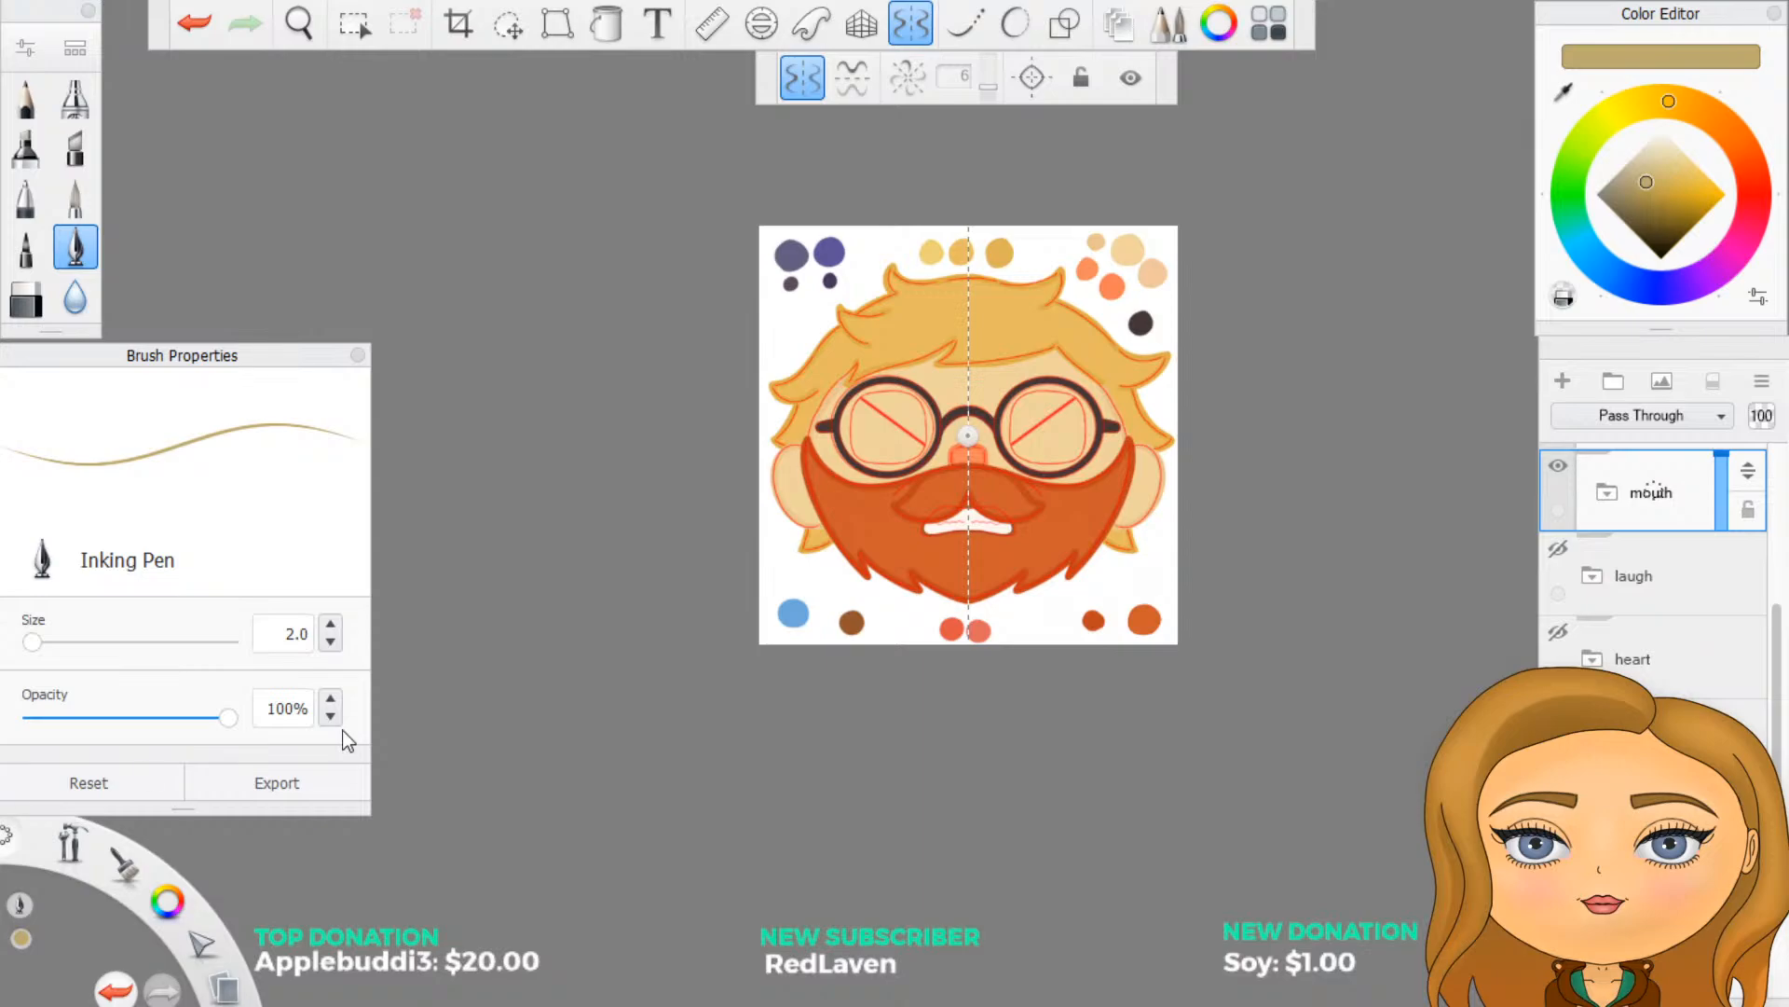
- Open the eyes folder and add a new layer inside it for the angry eyes
scroll(1002, 694, up, 2)
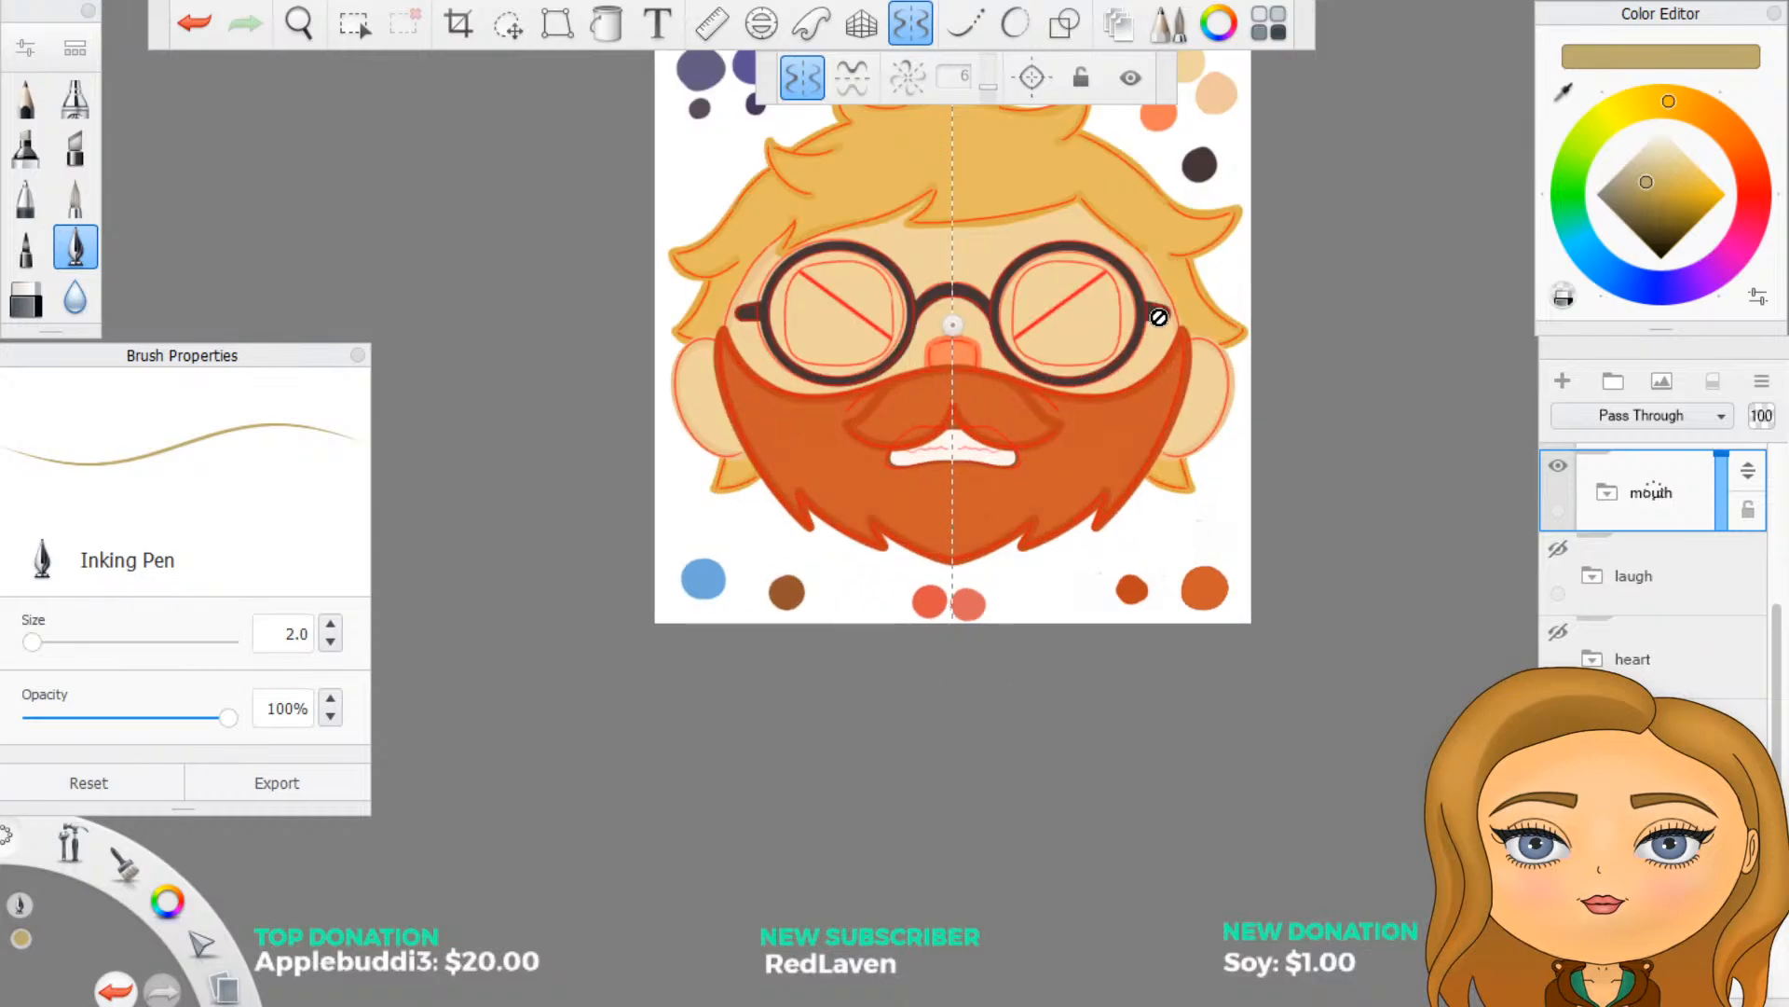
scroll(1158, 311, down, 3)
scroll(1138, 159, up, 4)
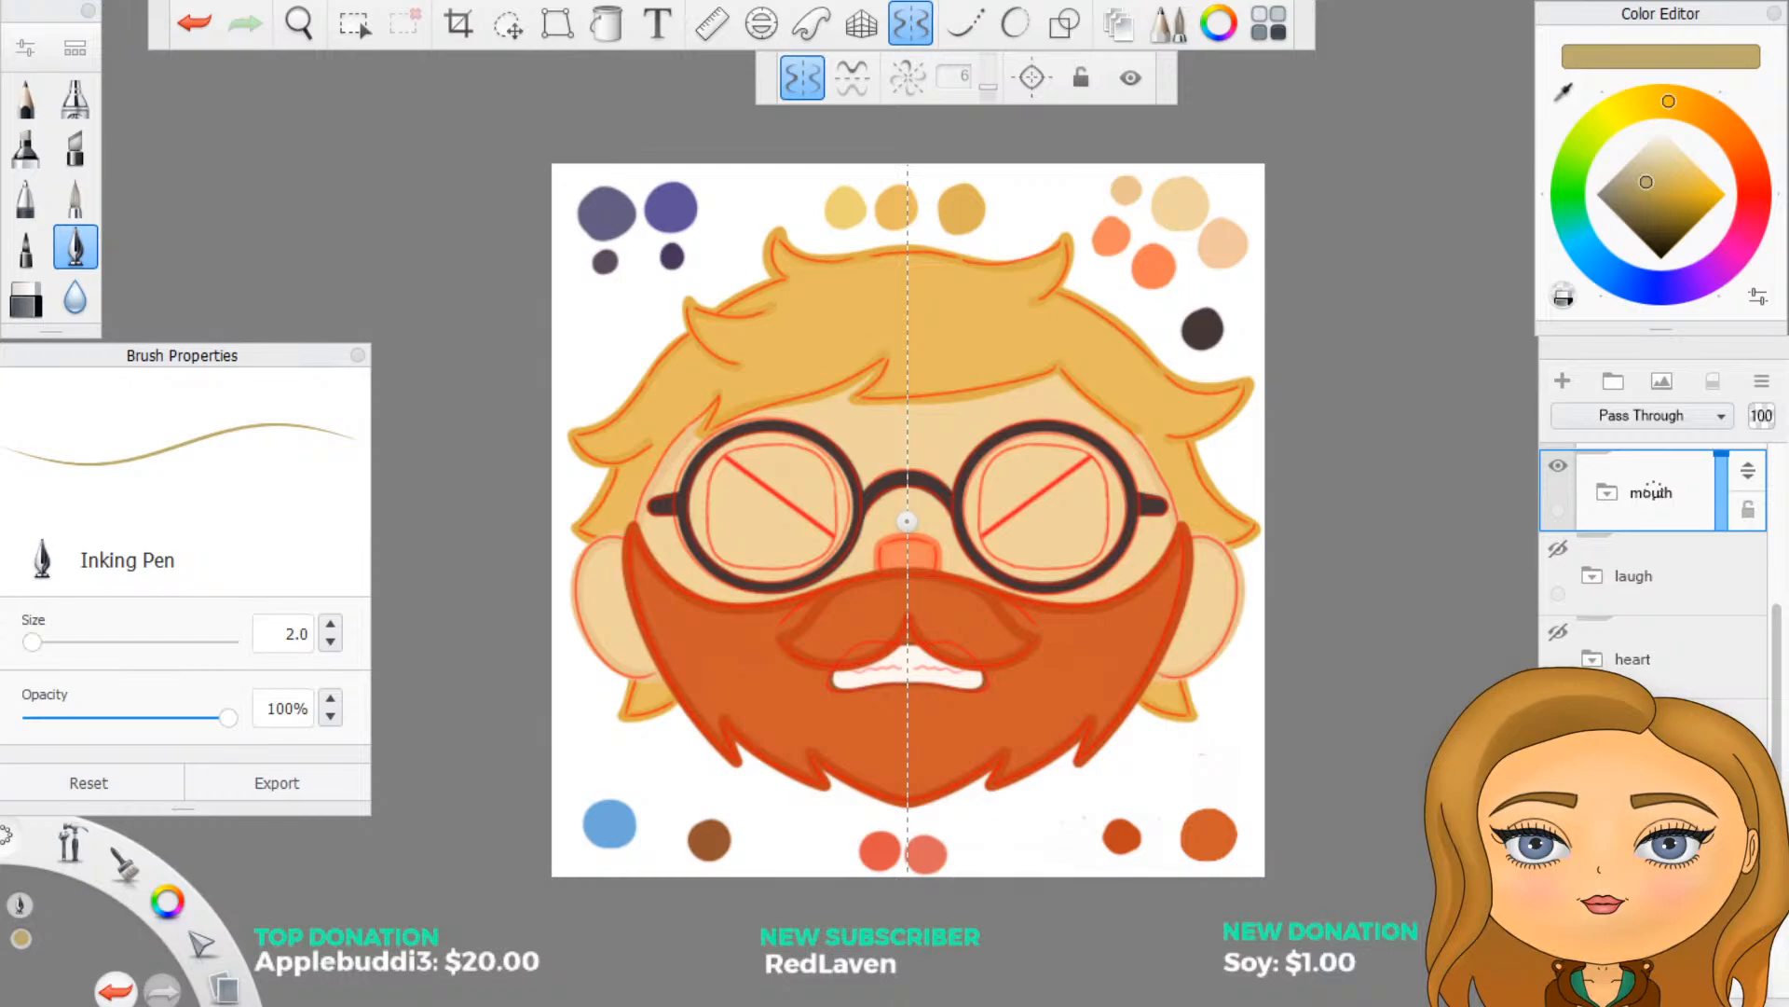
scroll(1775, 708, up, 3)
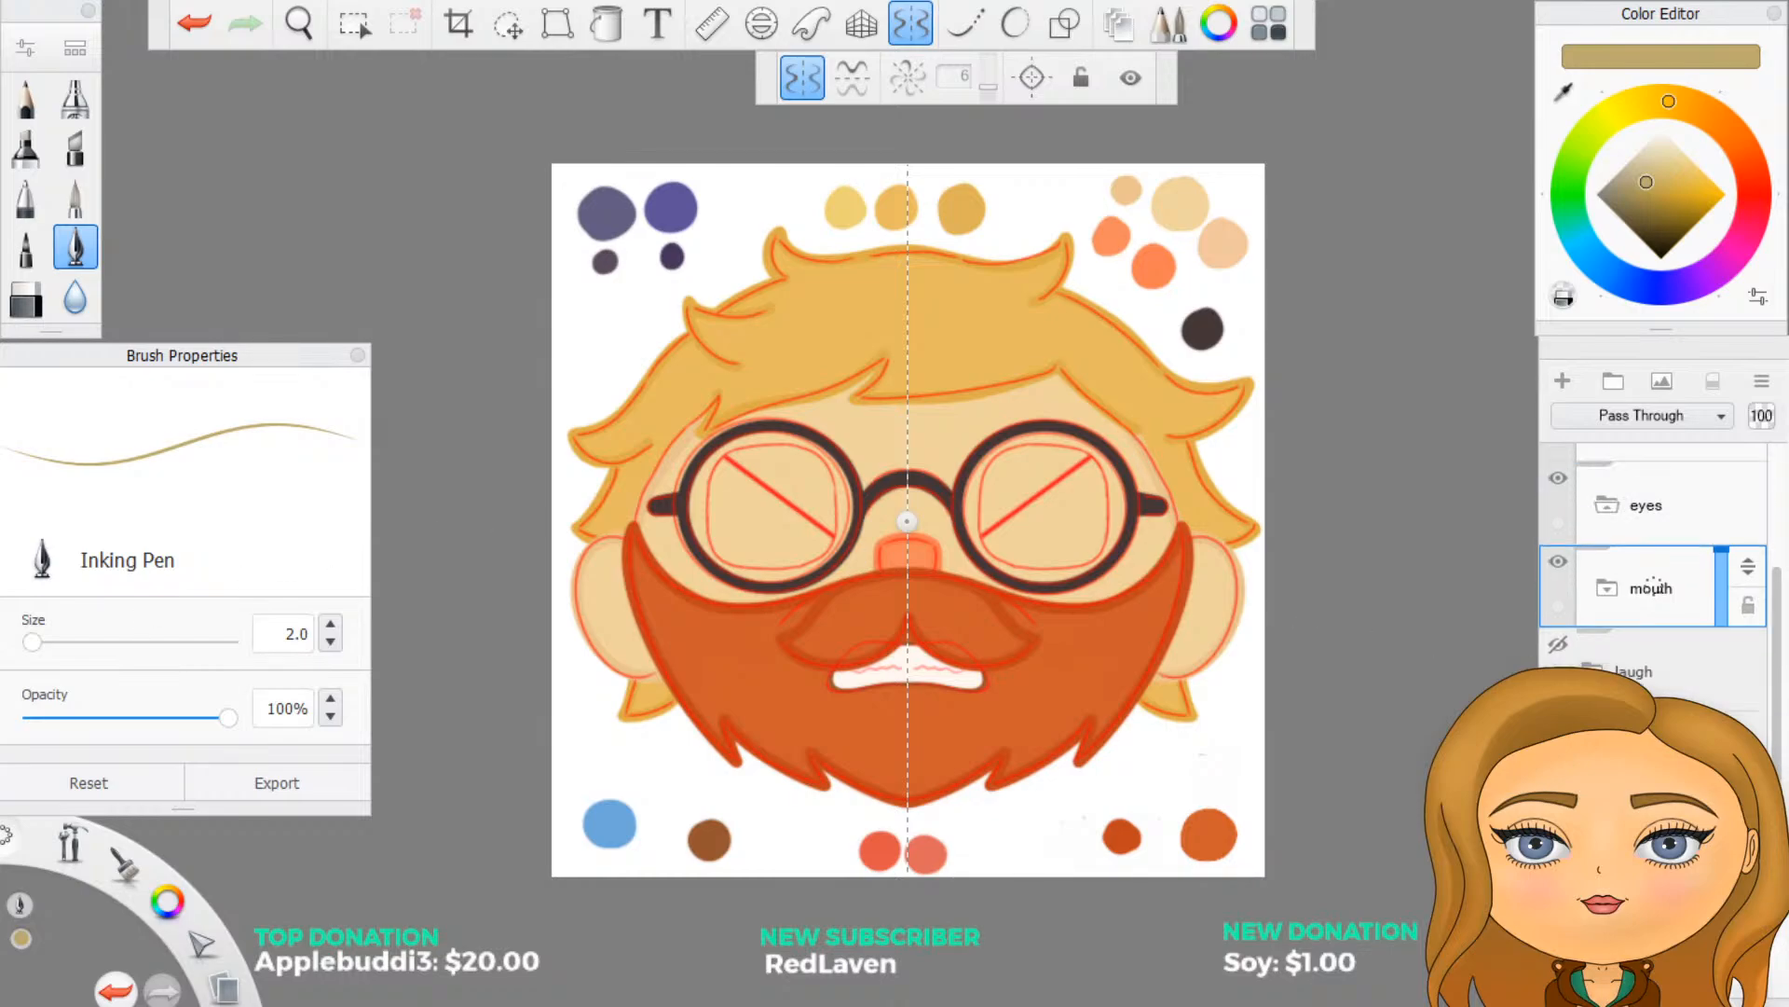
scroll(1652, 629, up, 2)
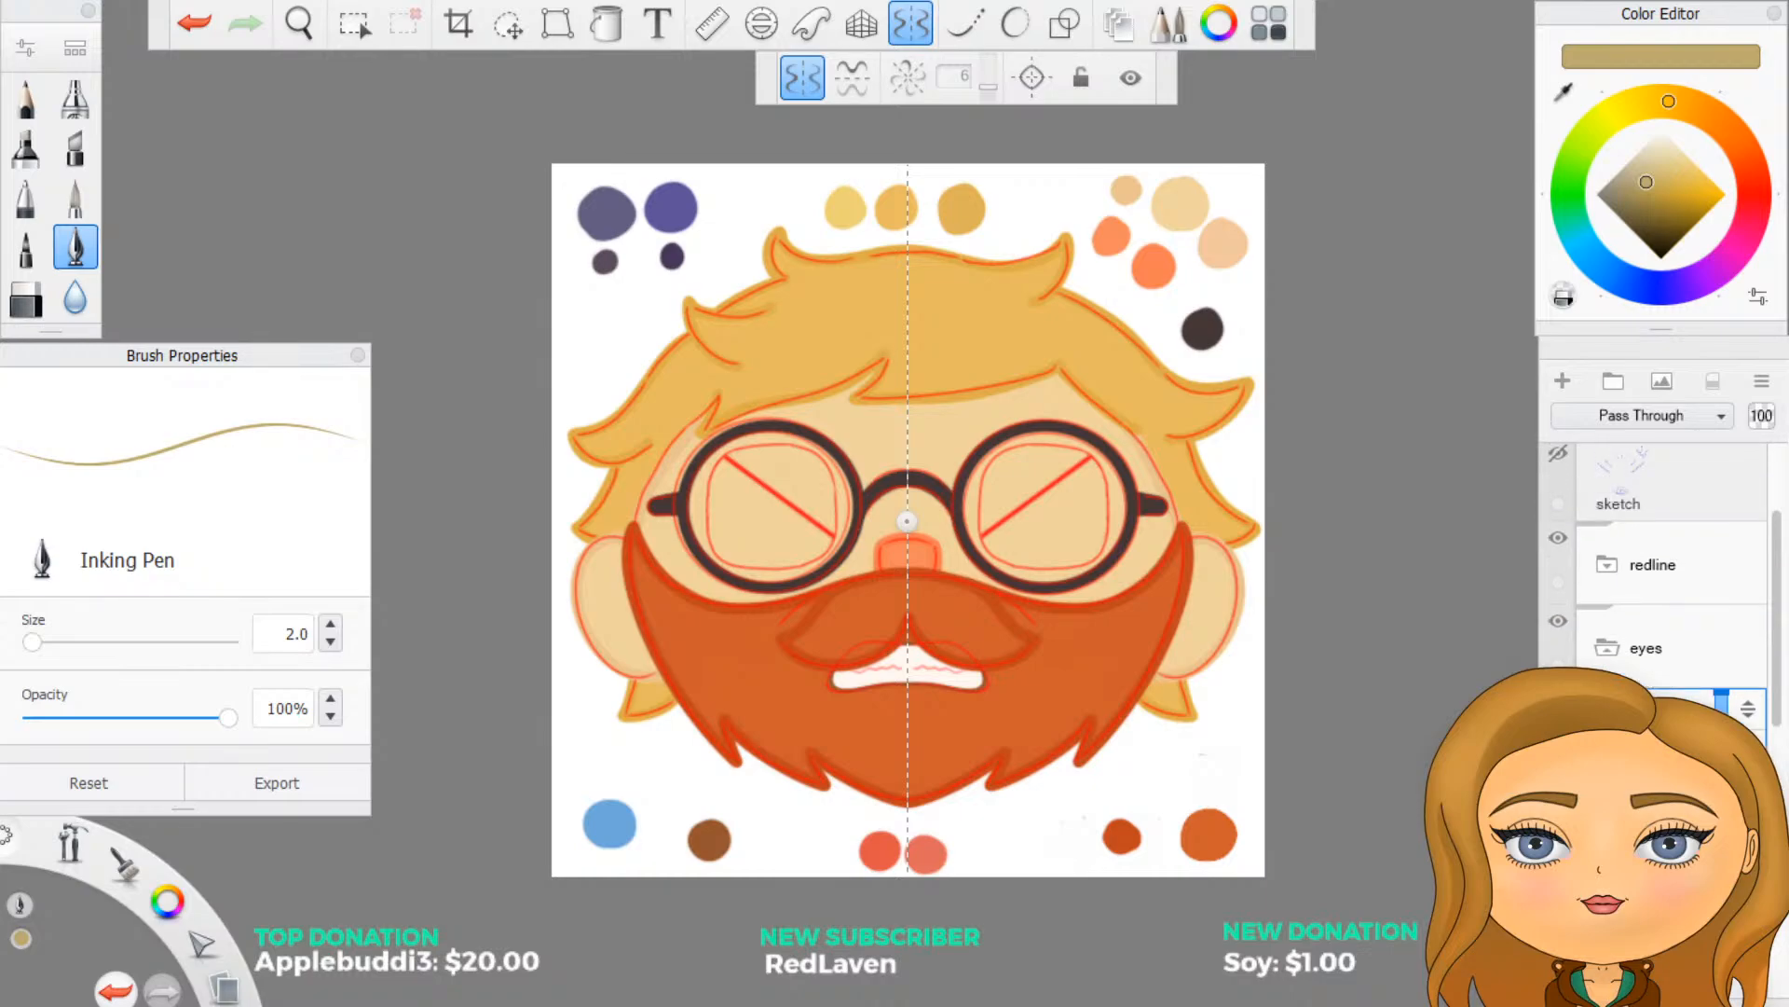
click(1608, 653)
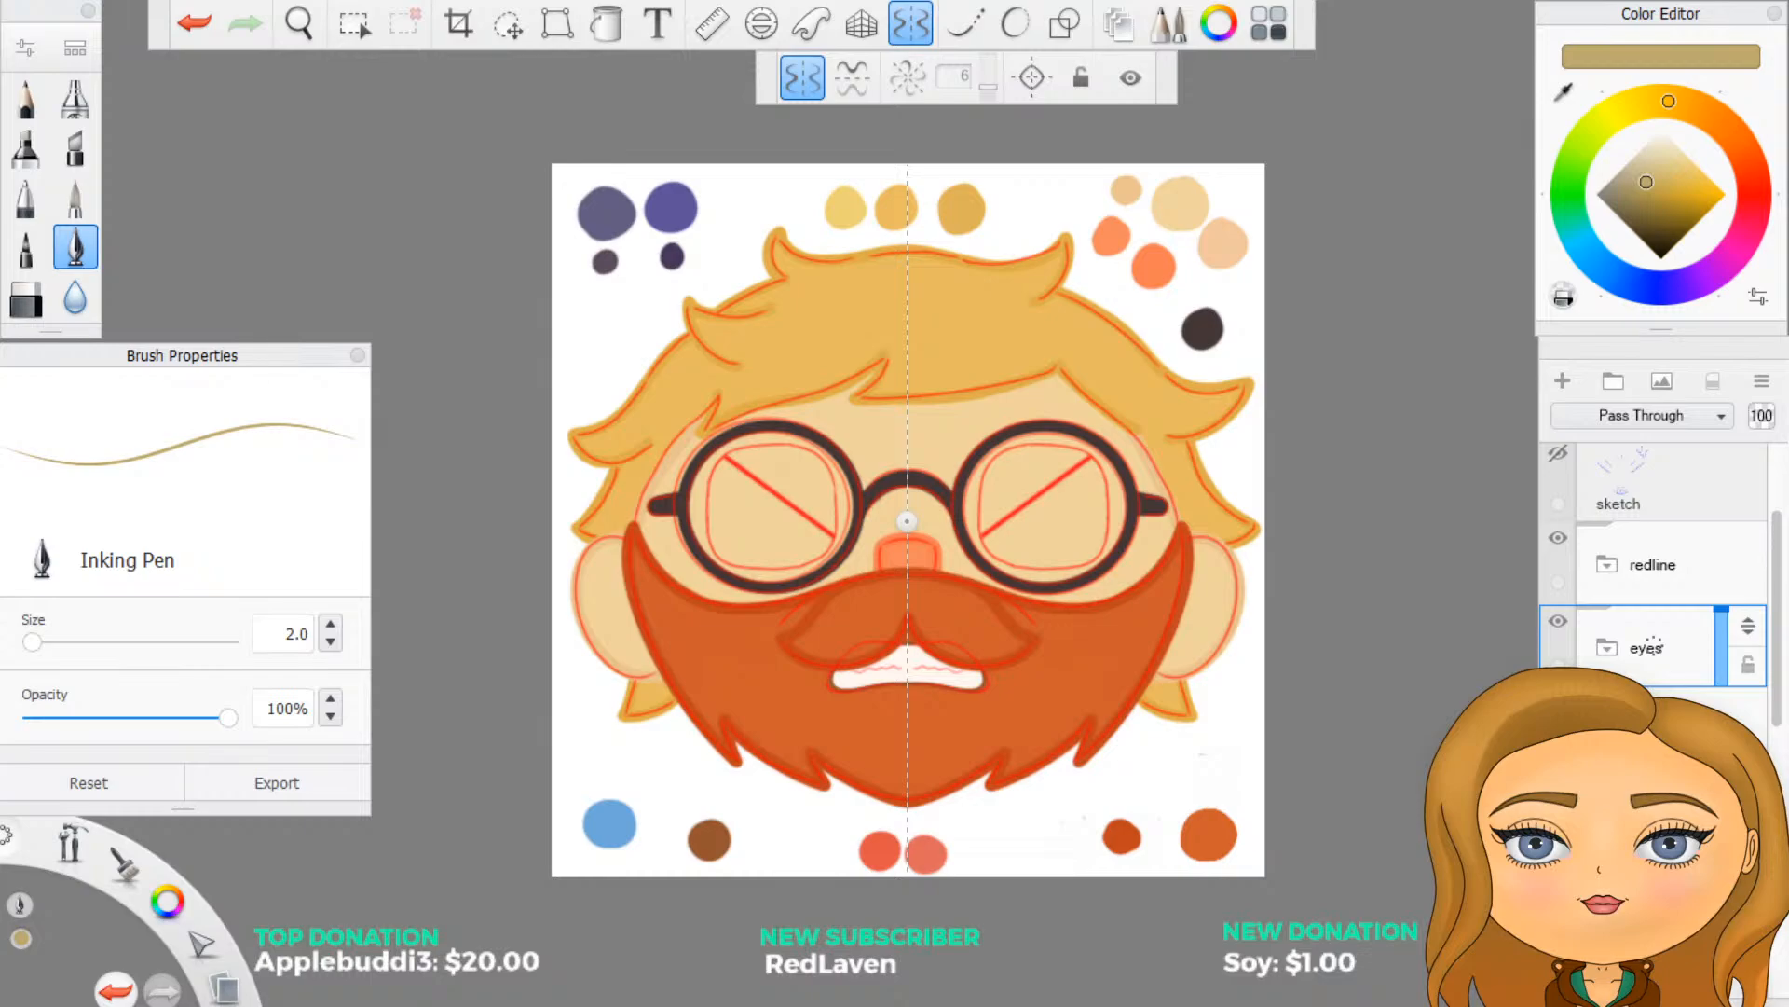
scroll(1196, 585, up, 1)
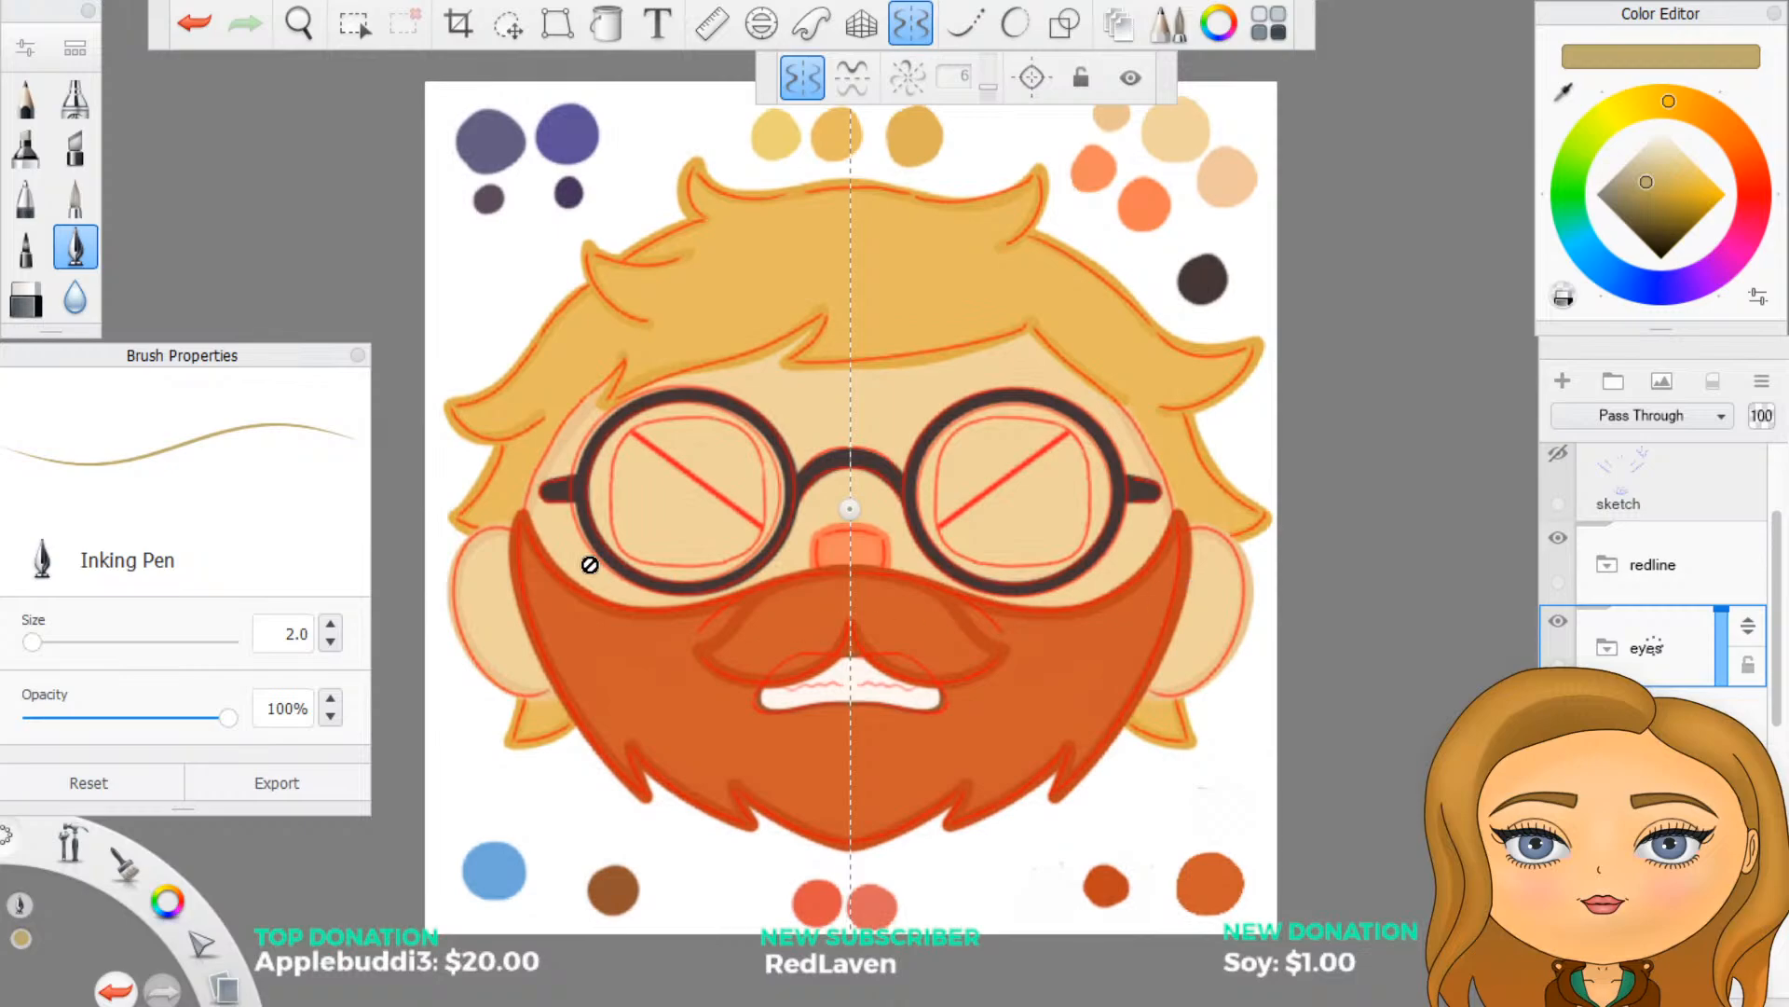
scroll(590, 565, down, 2)
scroll(597, 568, up, 4)
scroll(650, 330, down, 3)
scroll(671, 214, up, 2)
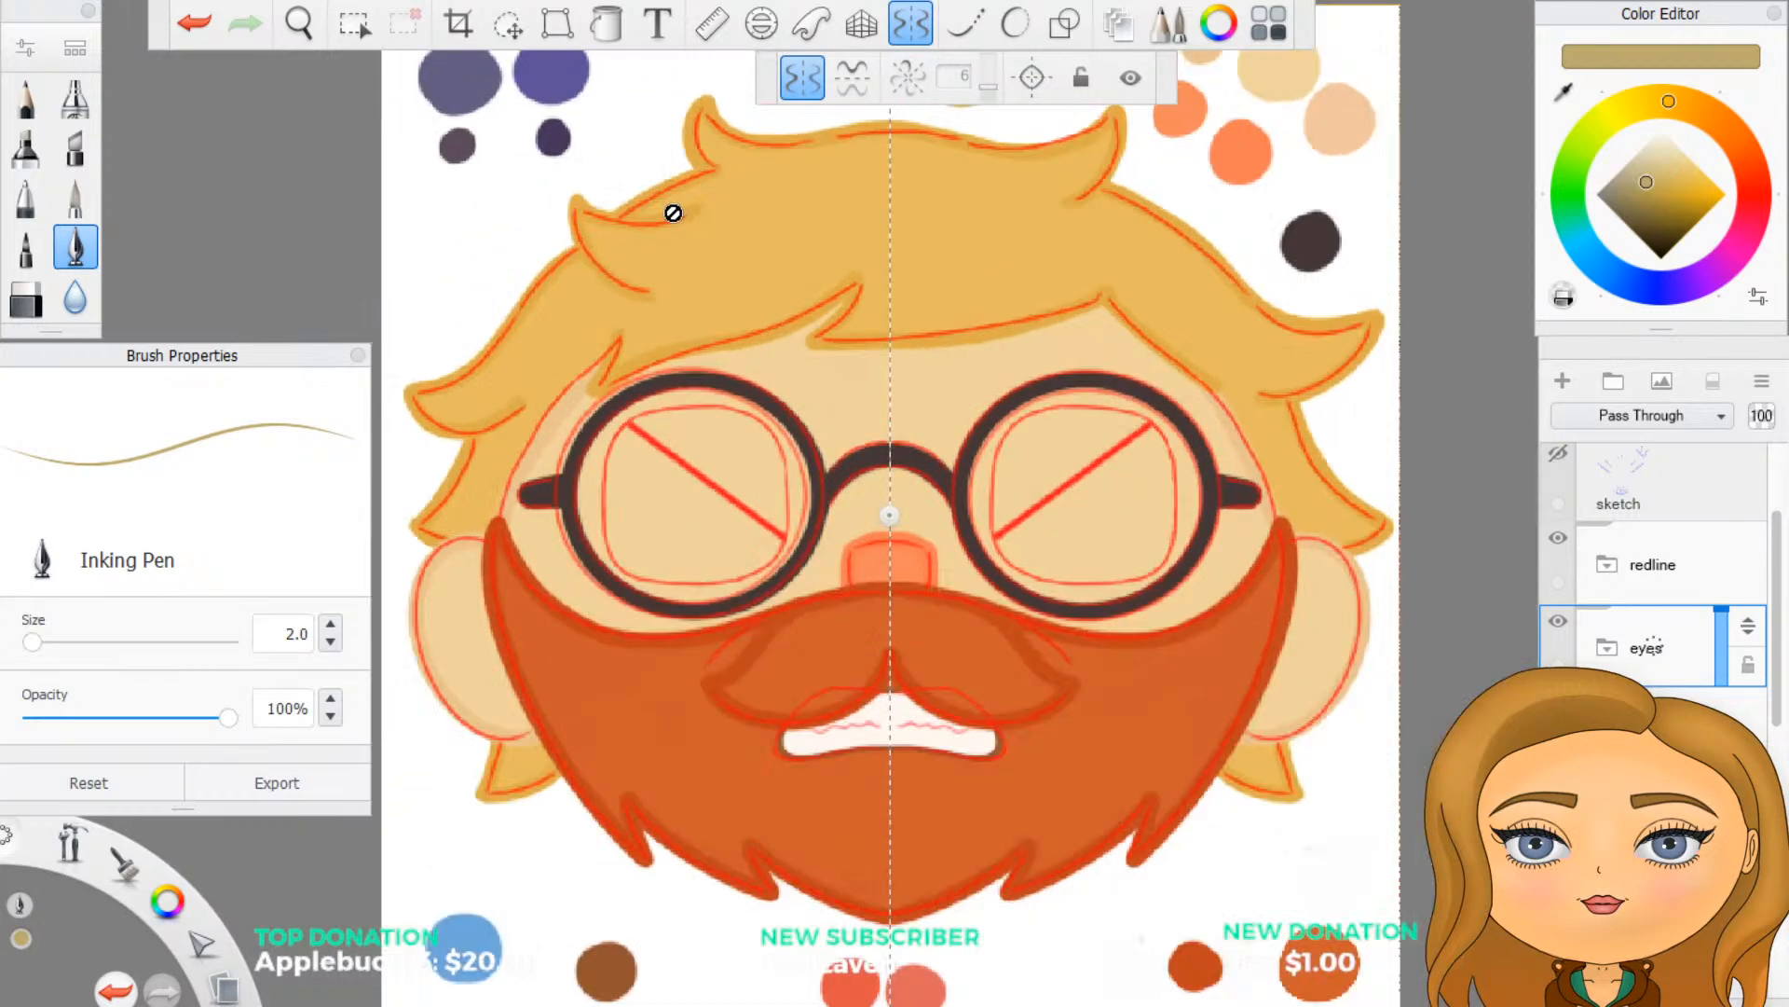
scroll(673, 212, up, 1)
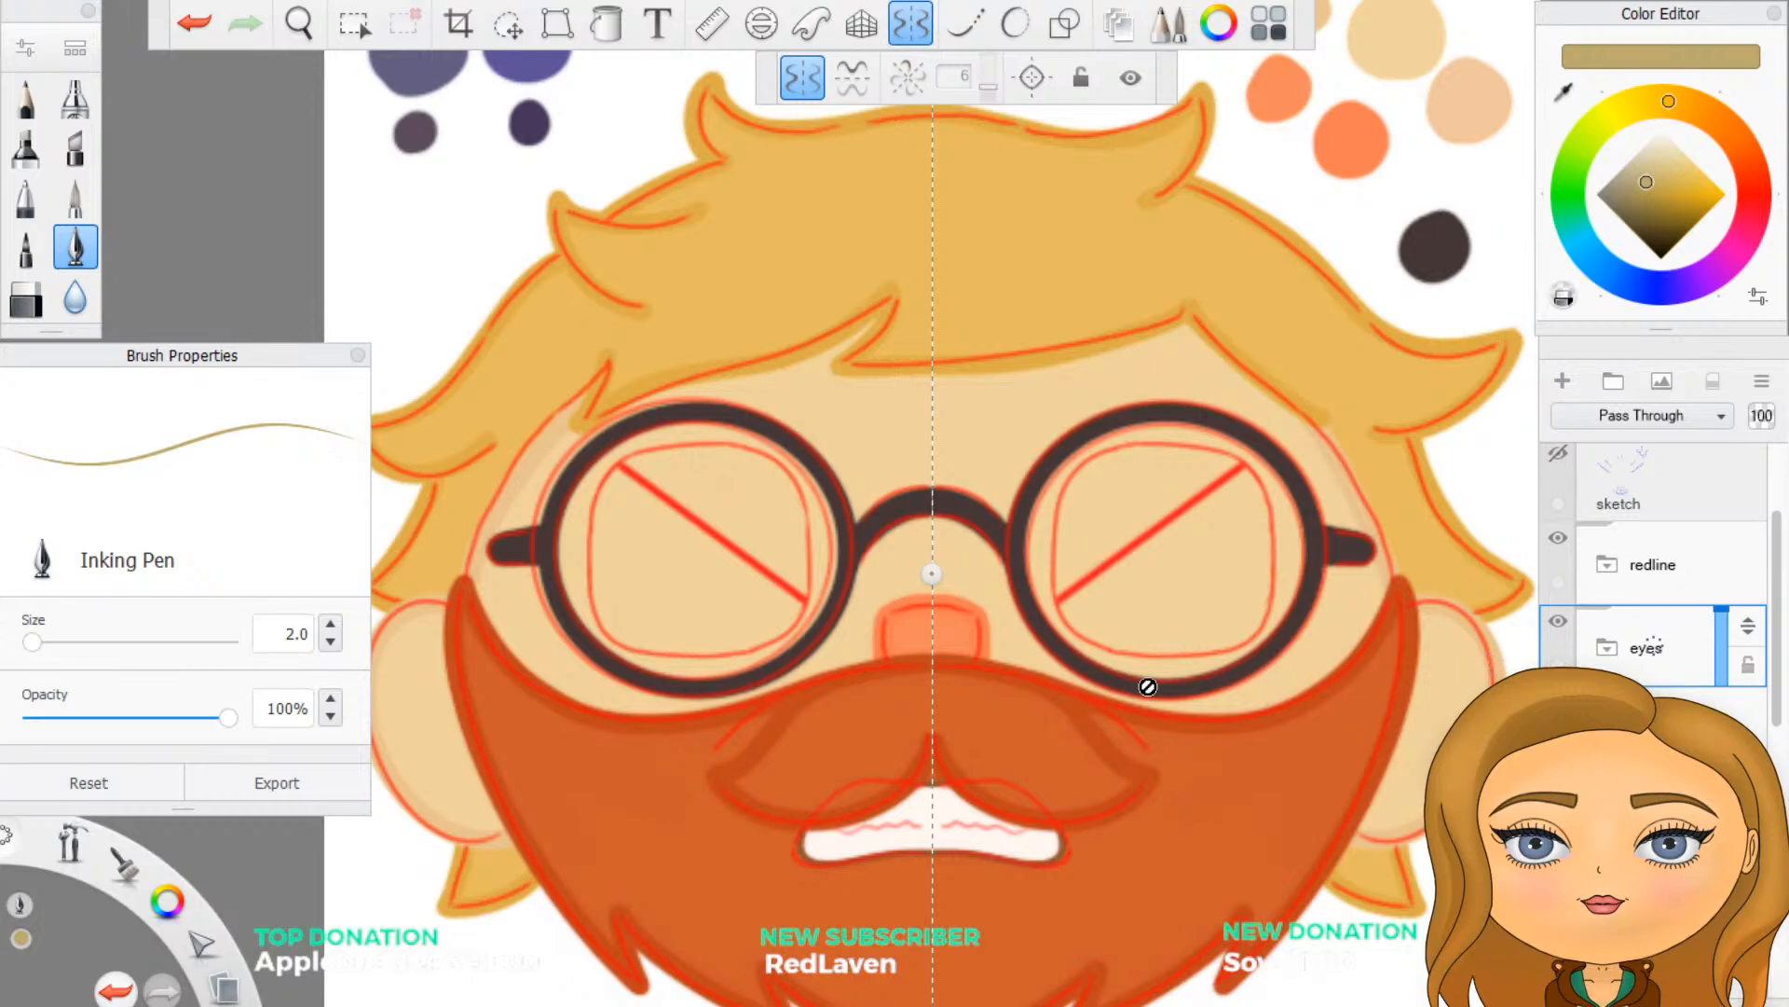
click(1605, 649)
click(1564, 382)
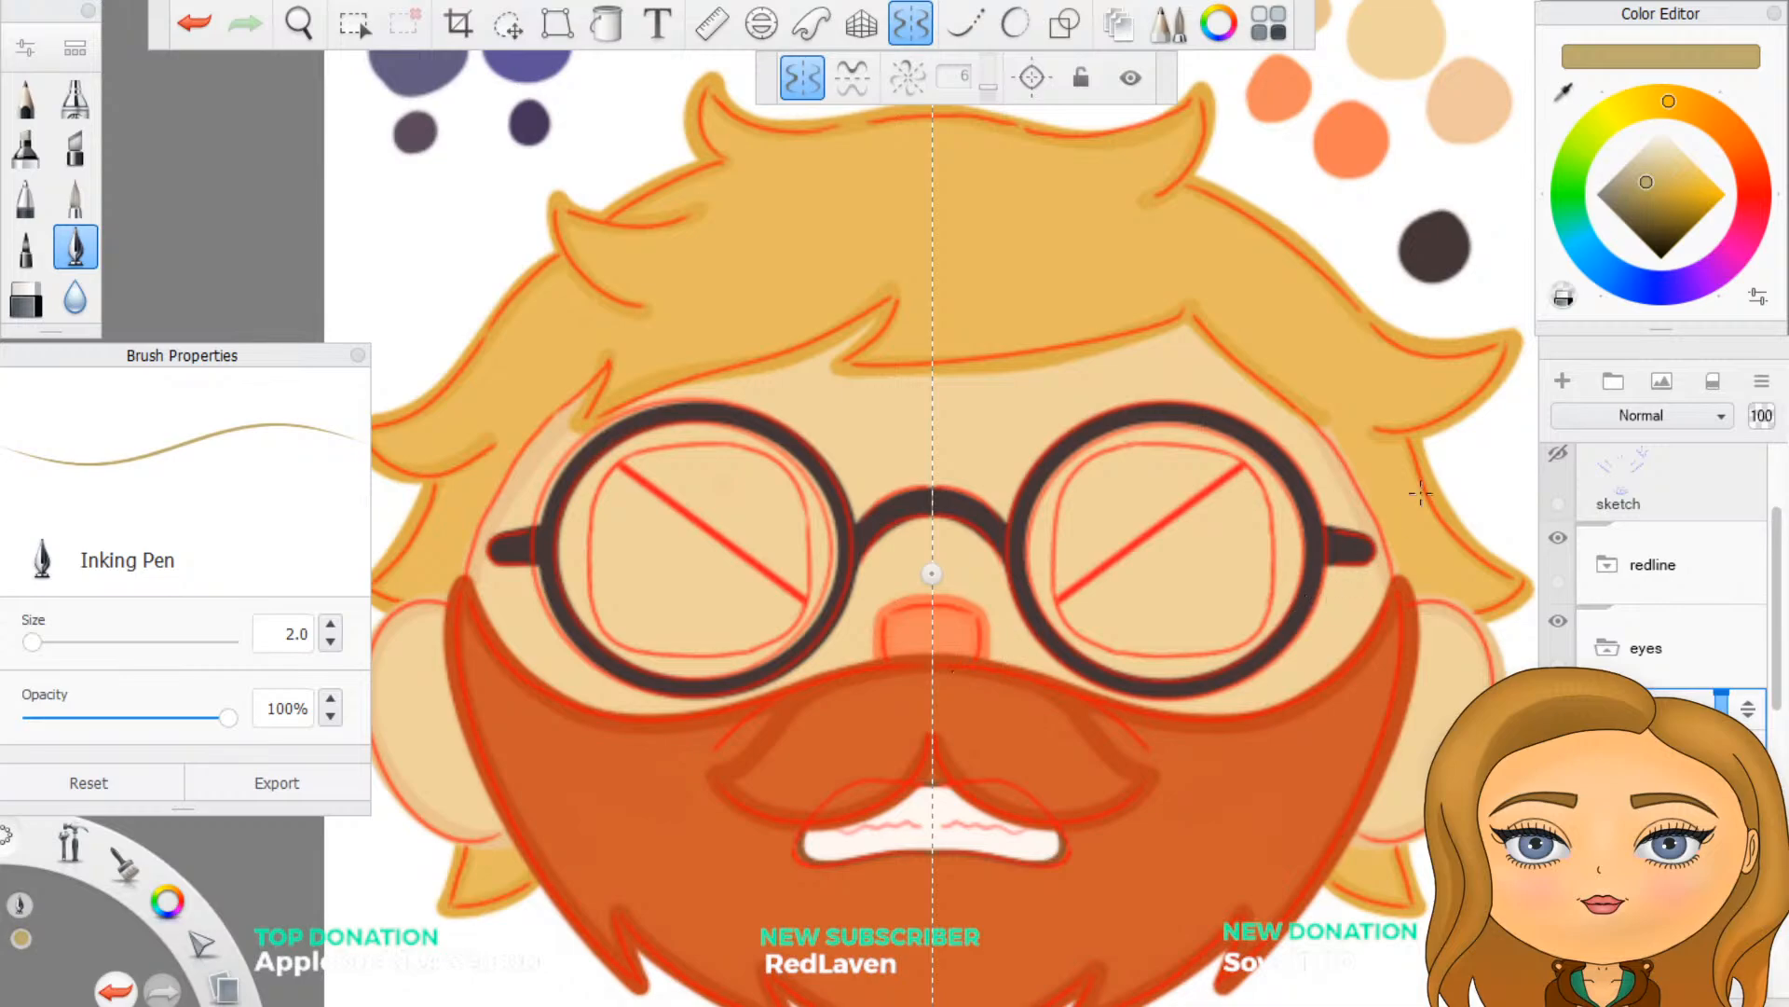
- Activate the straight-line shape tool and sample the brown palette swatch as the pen colour
click(1067, 26)
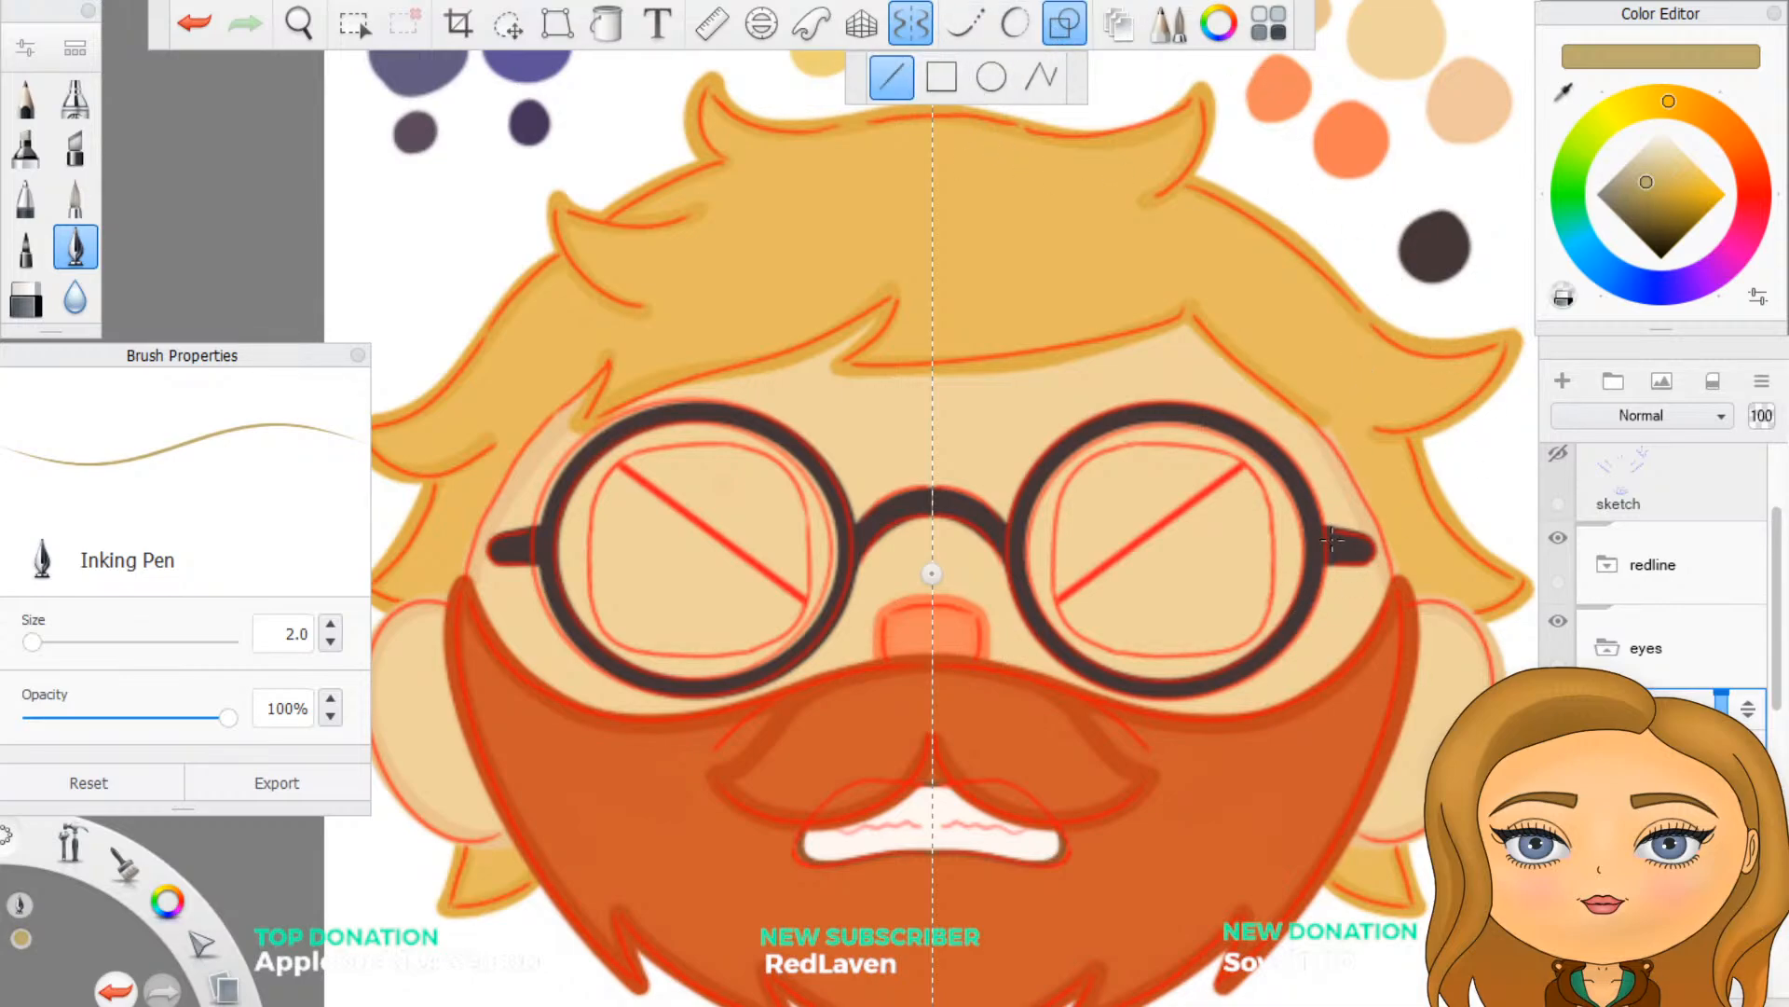
scroll(1333, 540, down, 4)
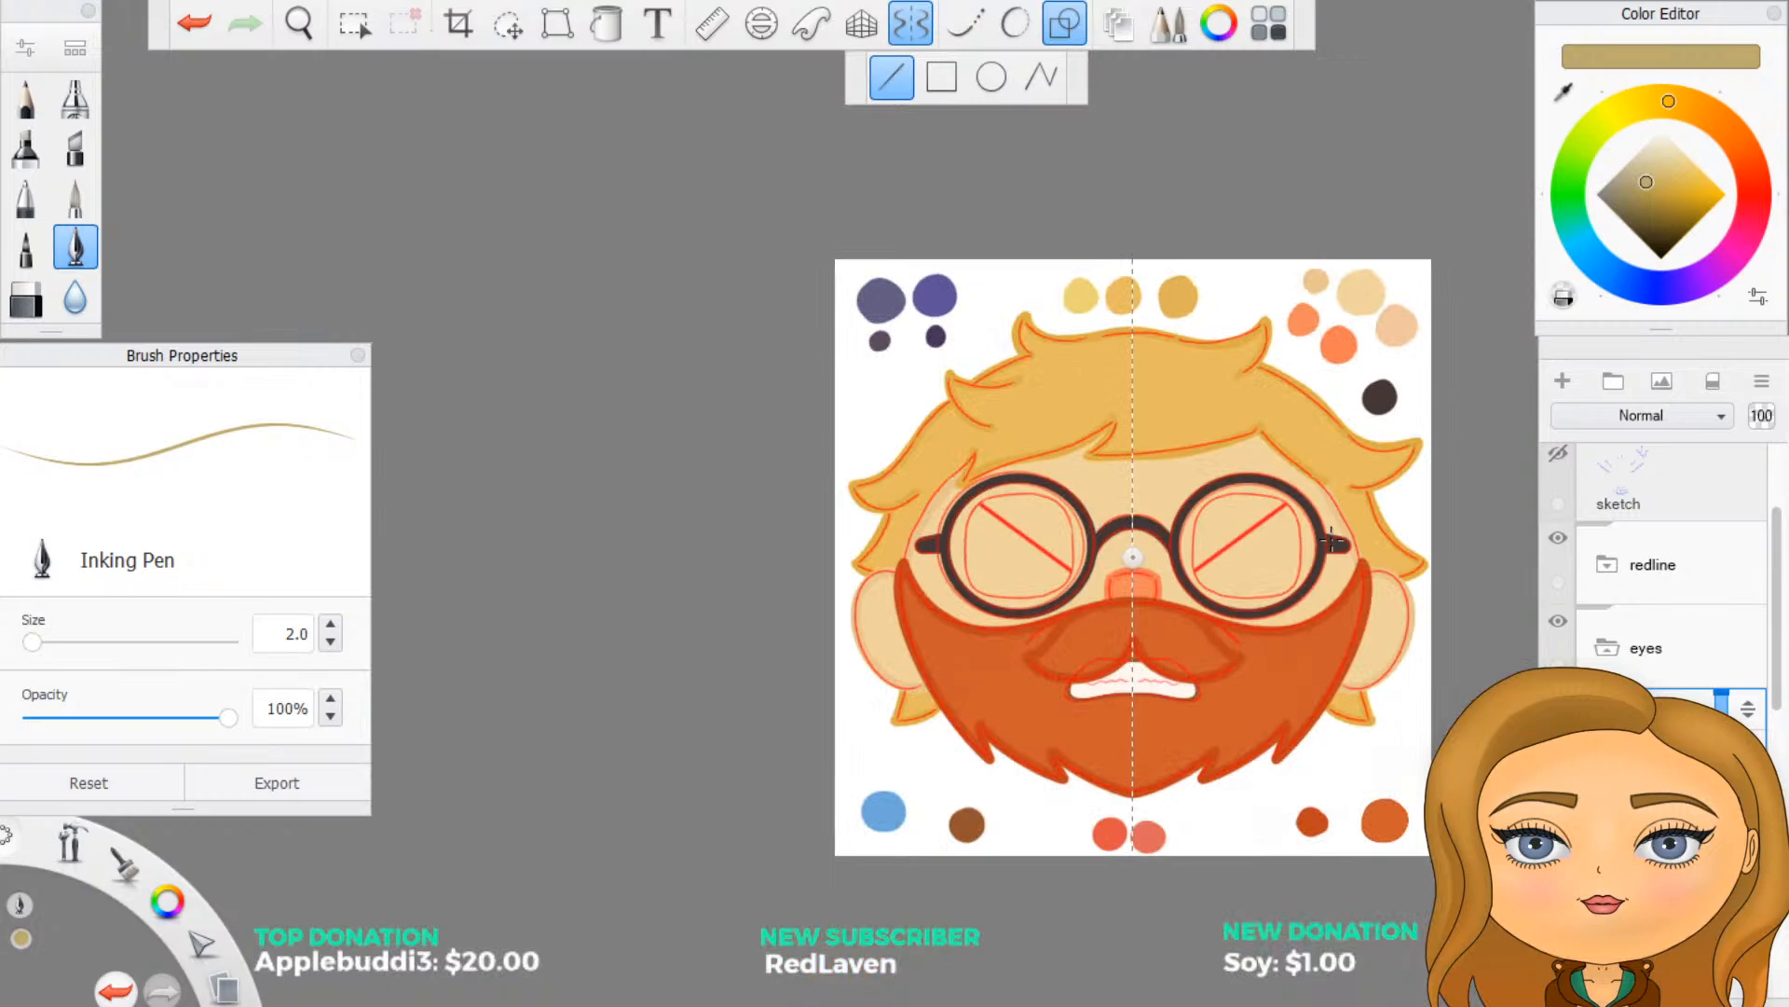
click(1564, 91)
click(970, 823)
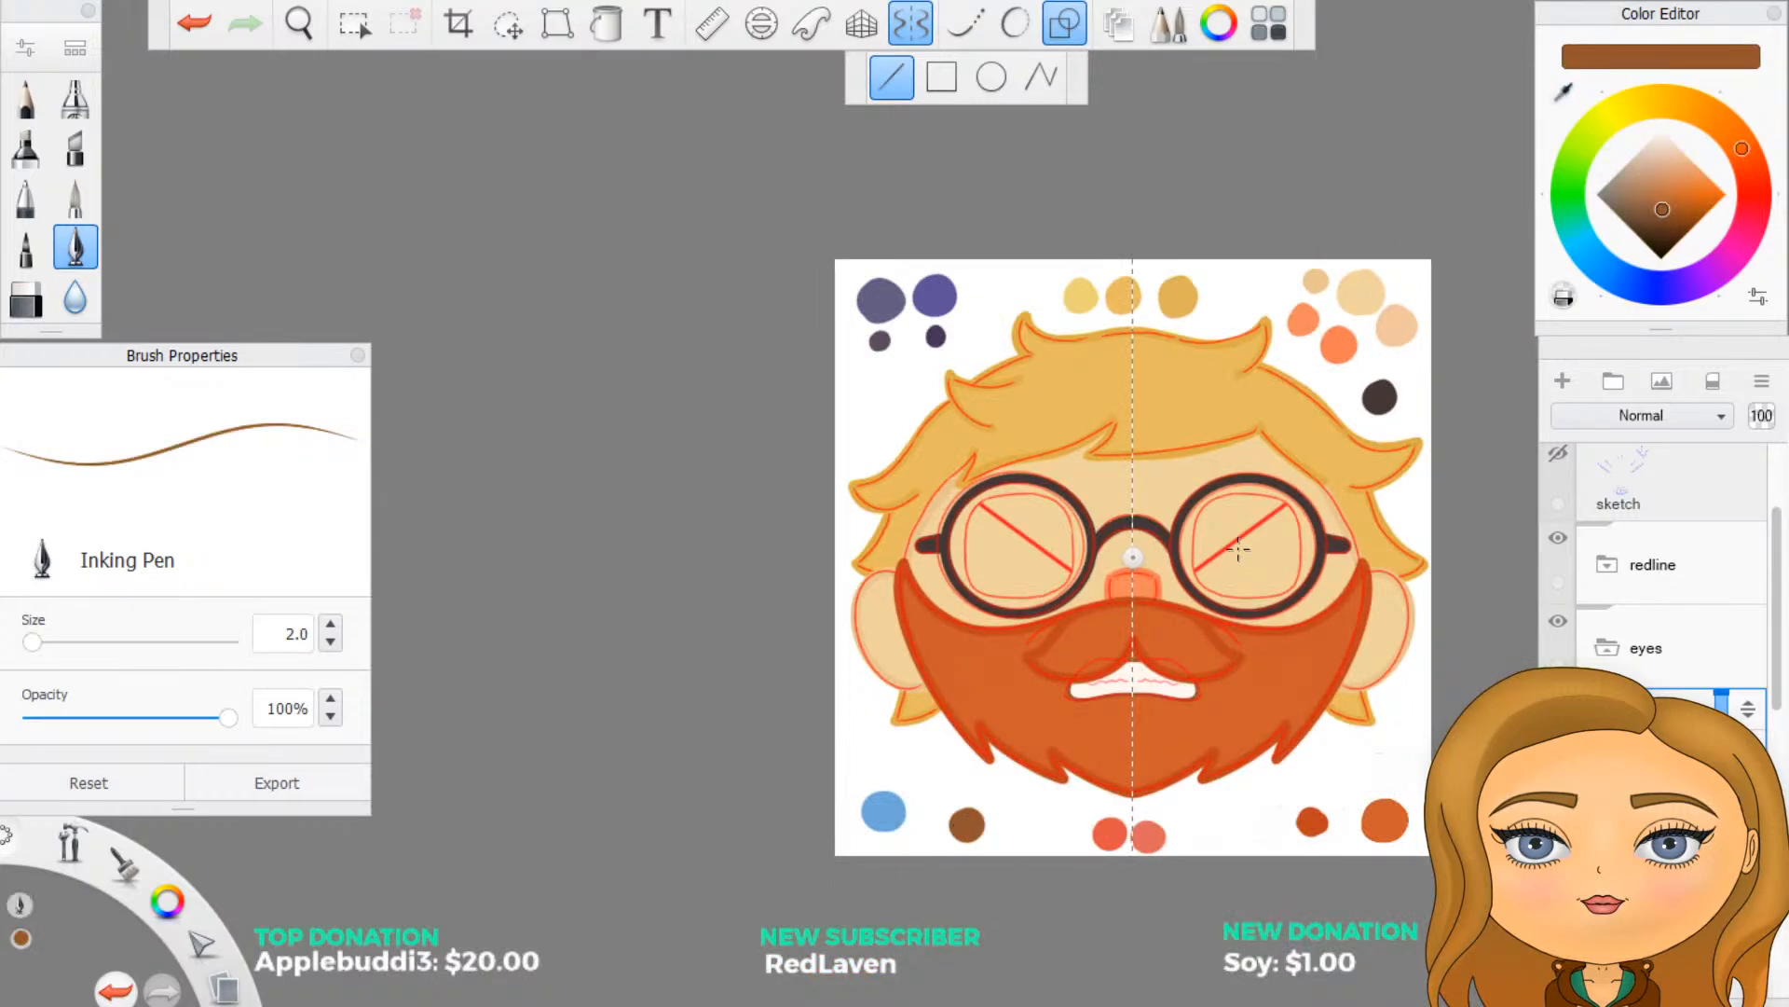
scroll(1244, 545, up, 4)
scroll(1270, 539, up, 1)
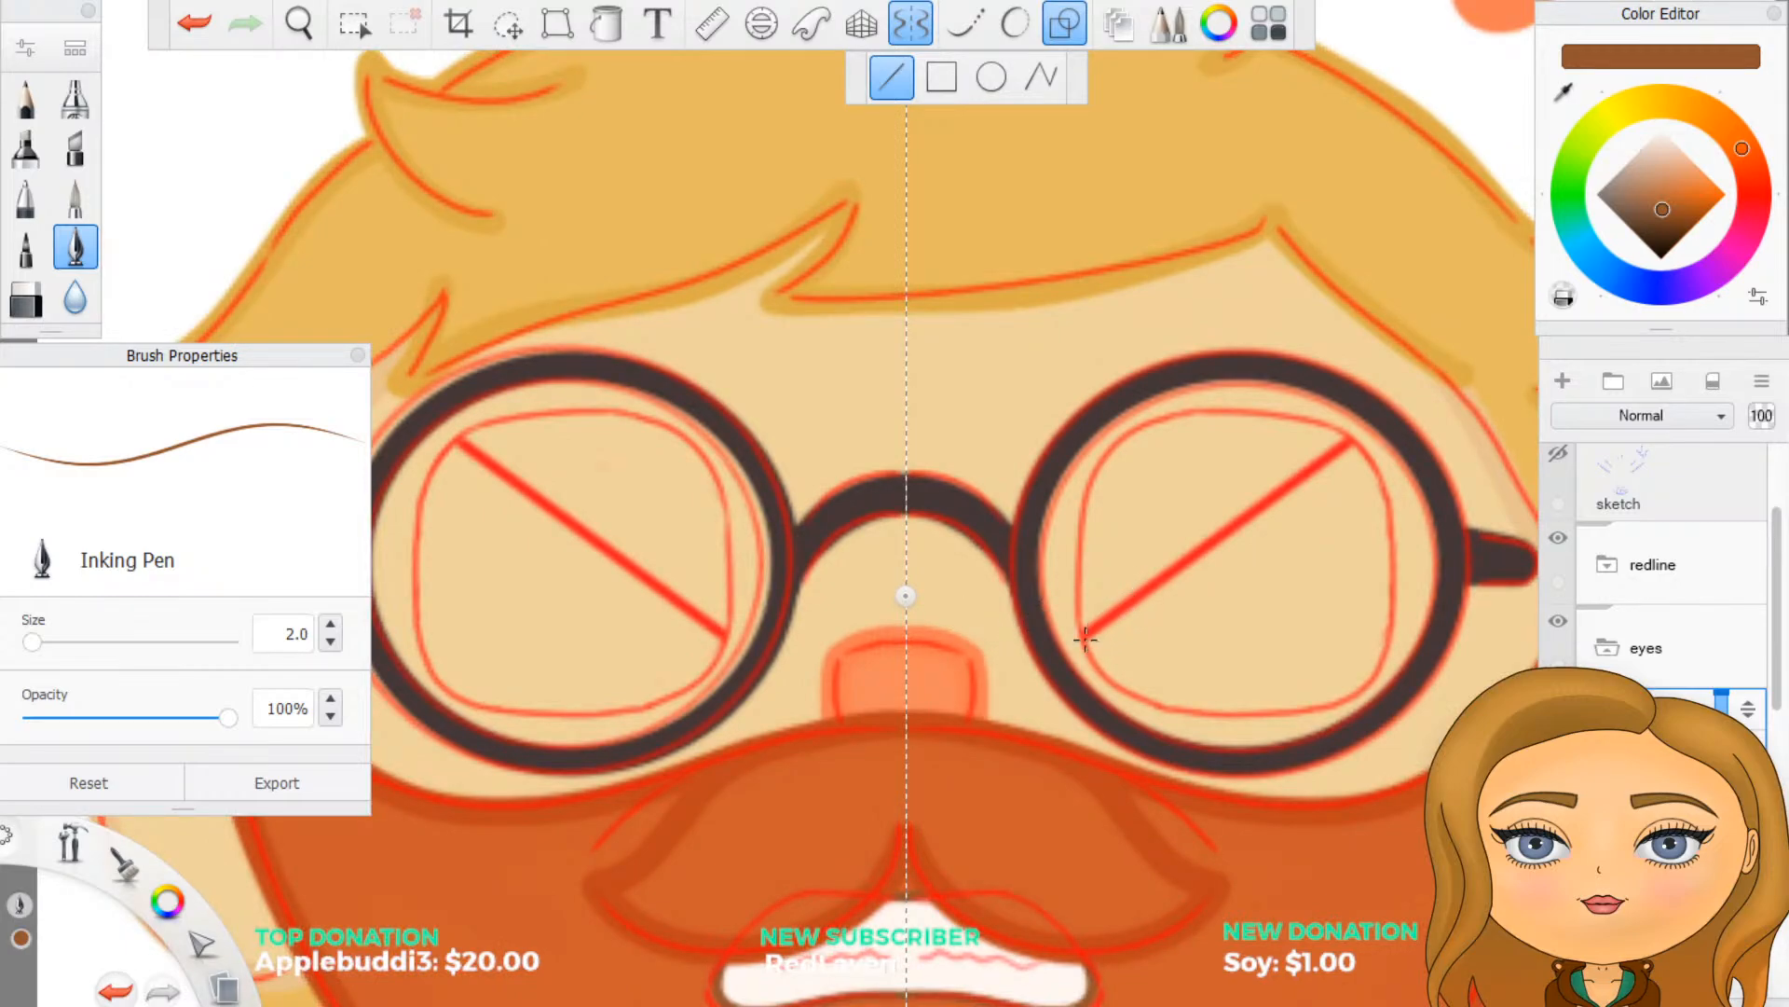
- Try a mirrored brown straight line over the sketch's diagonal eye lines, check it with the redline folder hidden, and undo it
drag(1083, 639, 1351, 444)
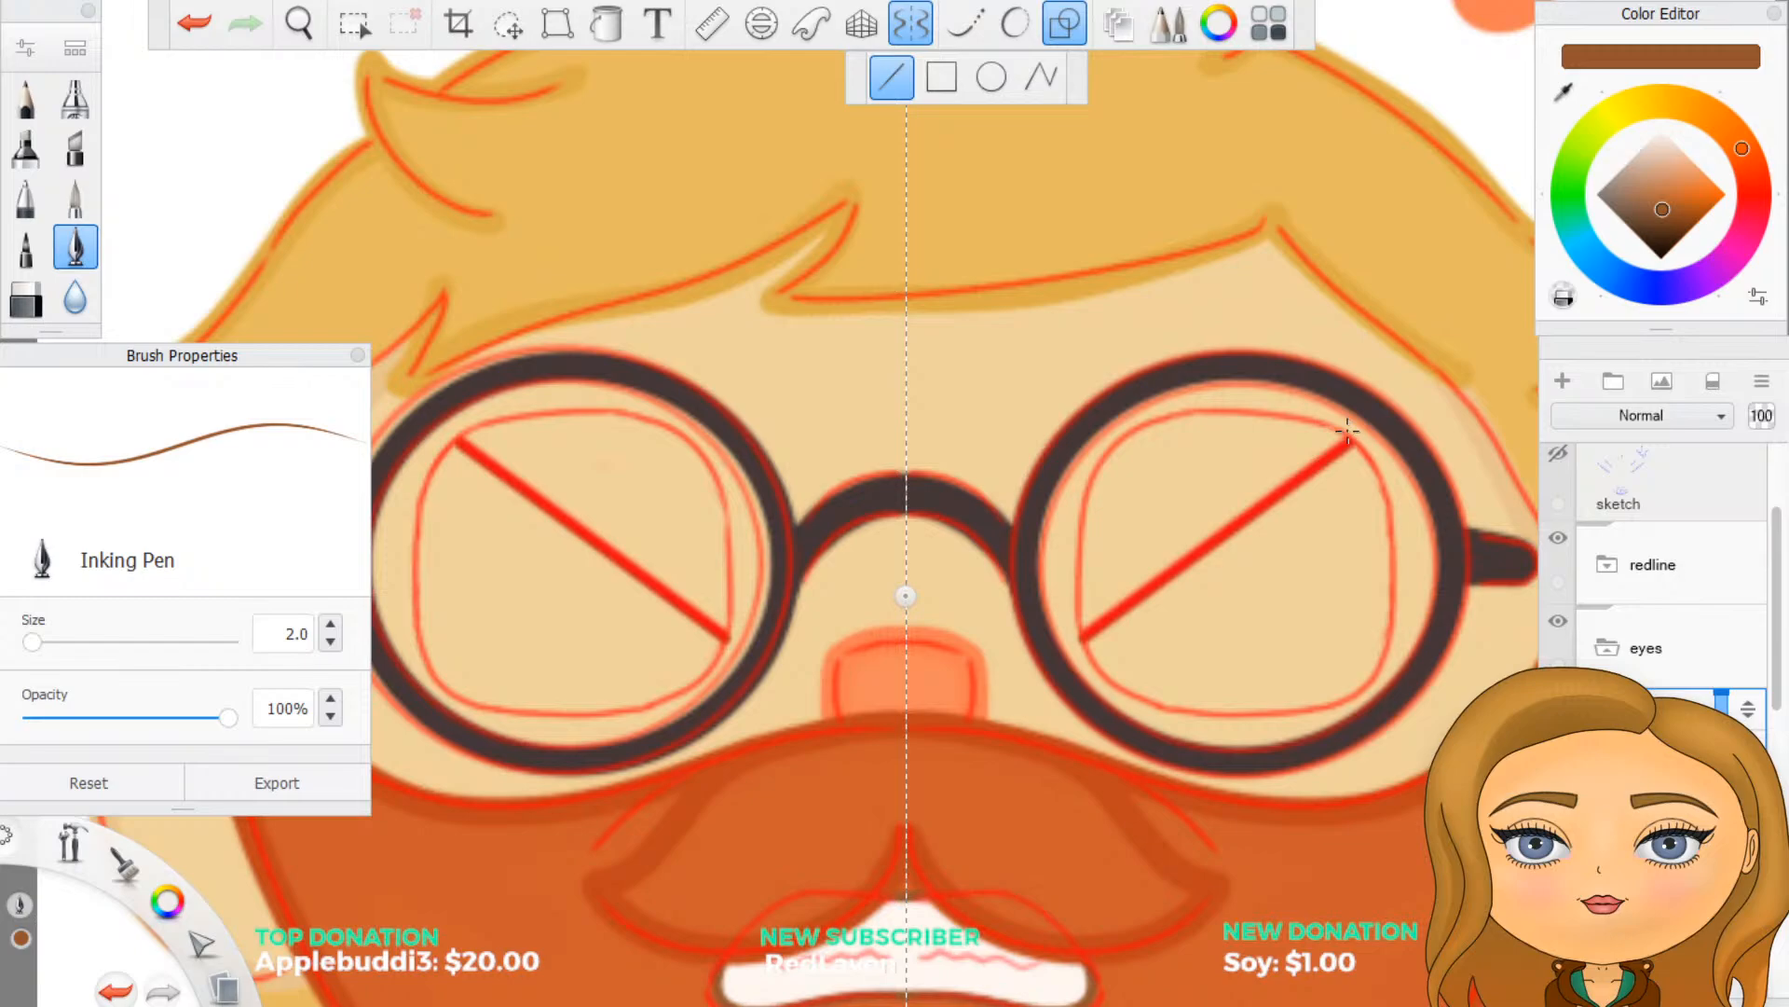
click(1558, 539)
click(1559, 541)
click(1569, 556)
click(1567, 556)
key(ctrl+z)
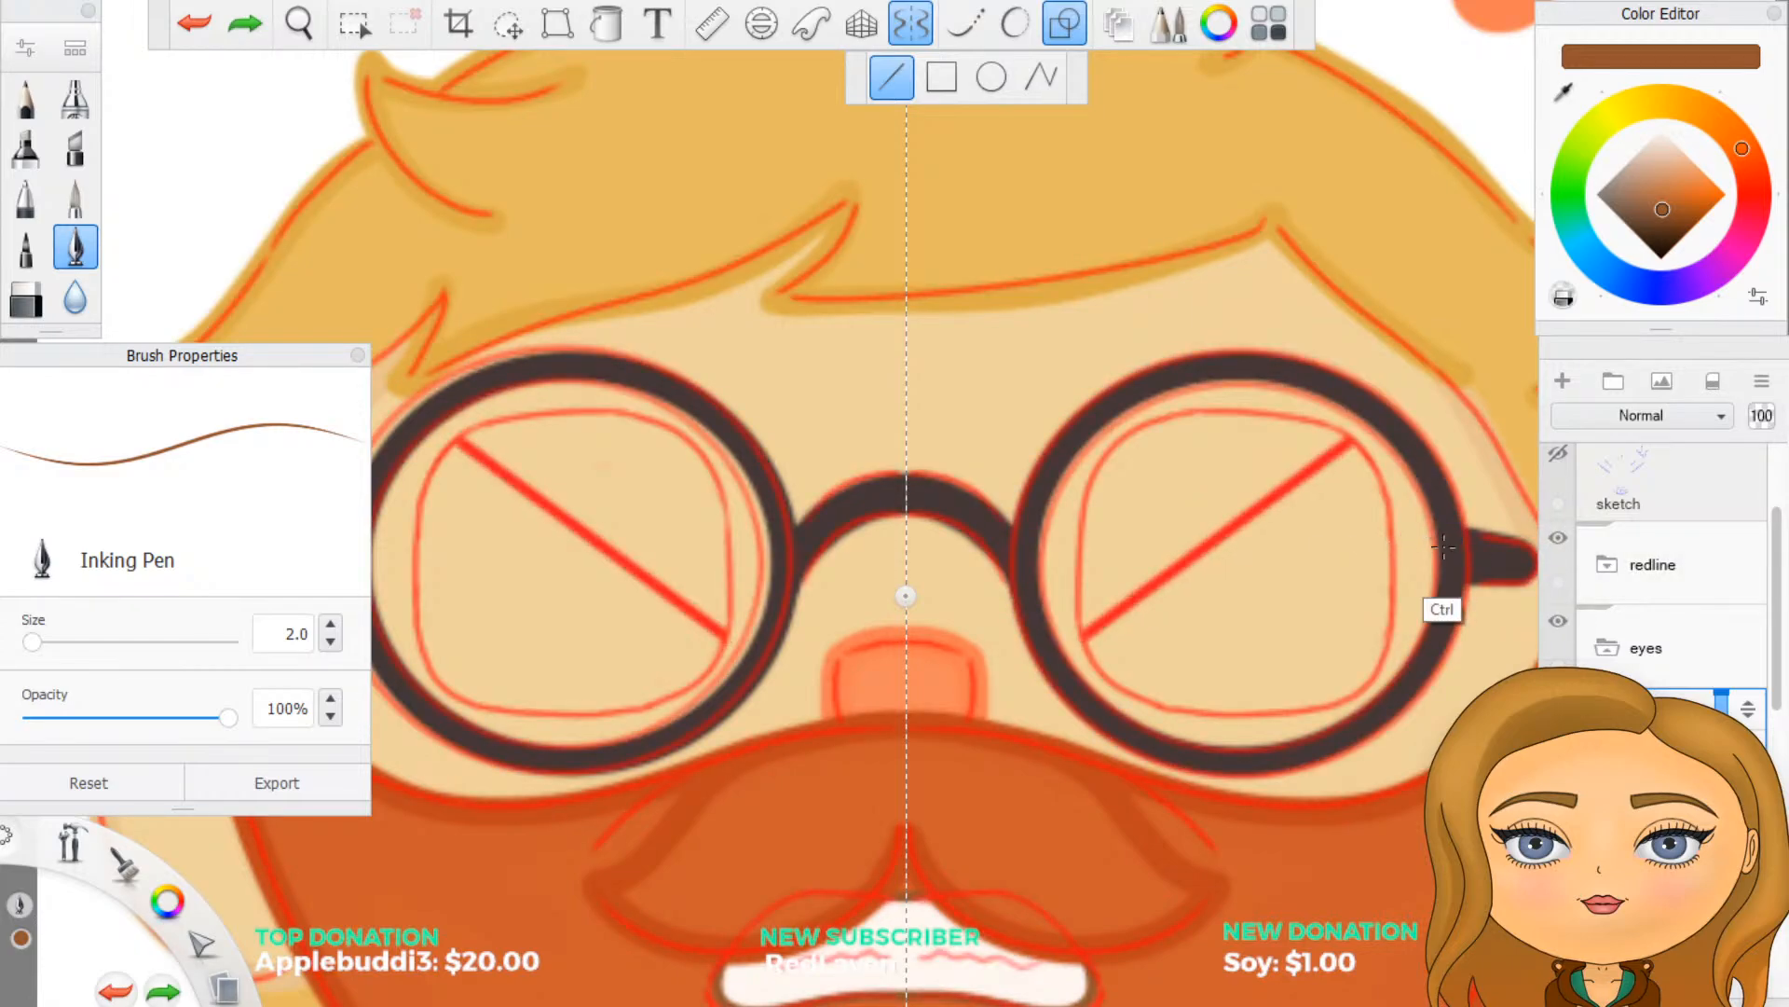
- Set the Inking Pen size to 5
double_click(287, 634)
drag(341, 625, 364, 617)
text(5)
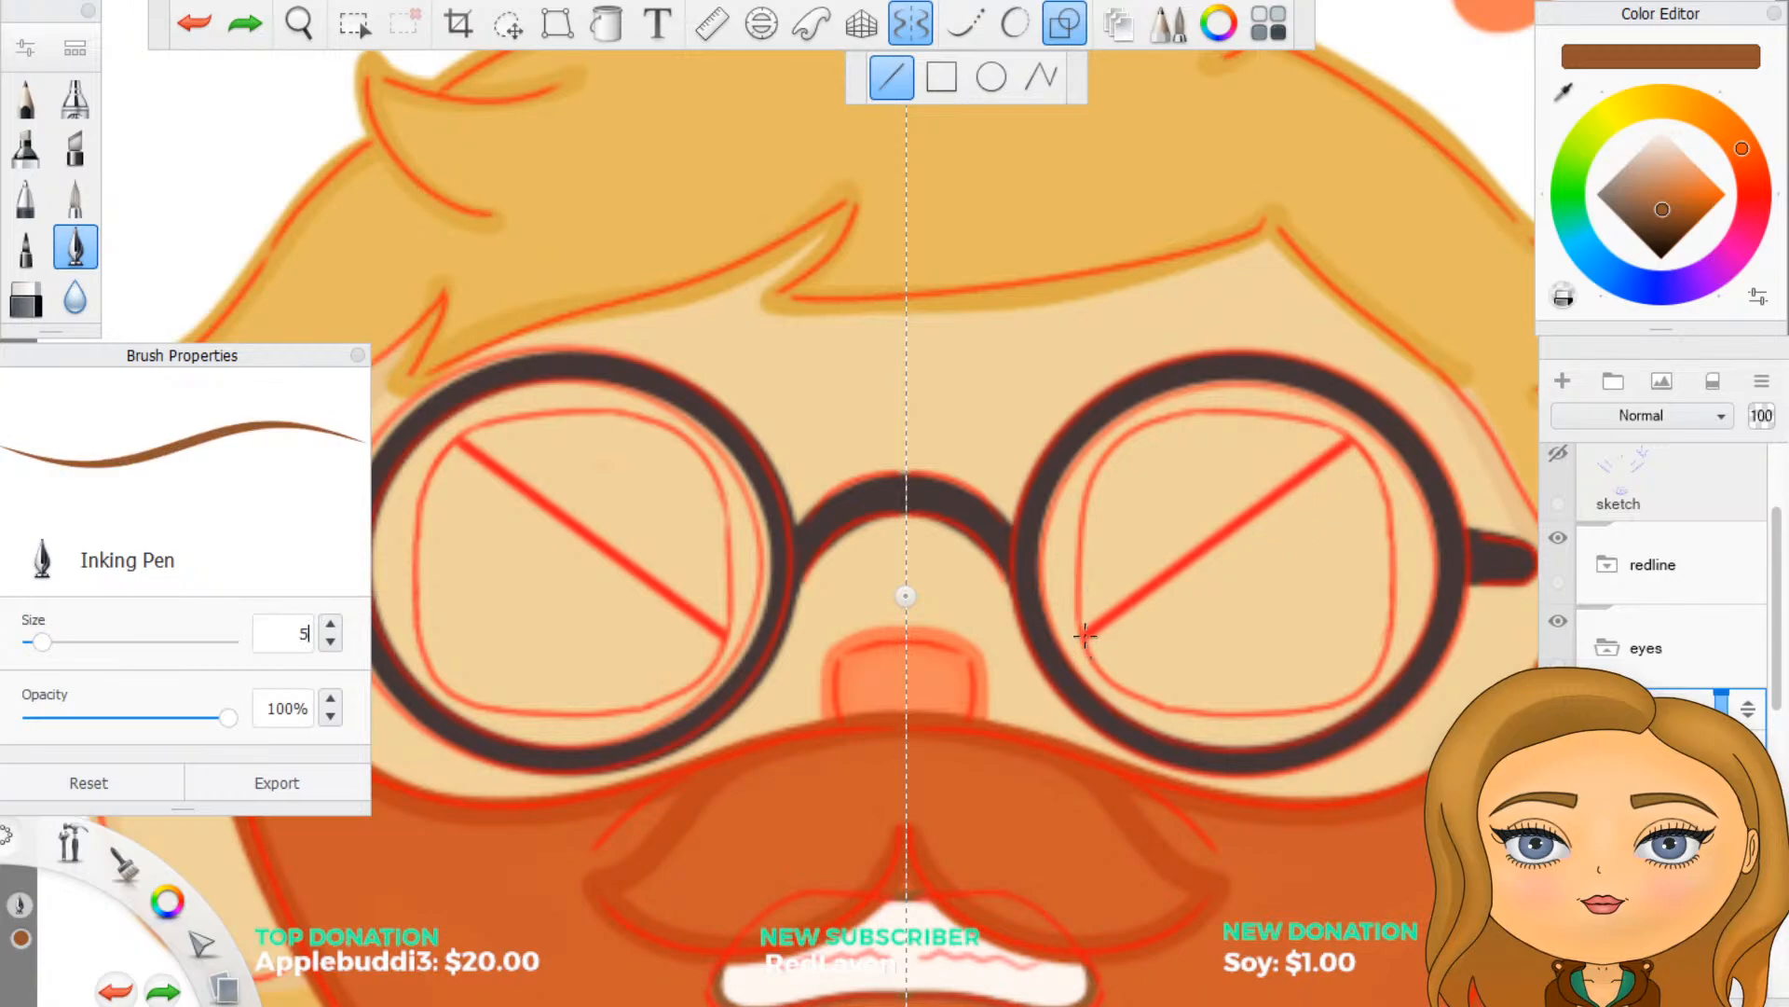
- Draw a mirrored brown straight line over the sketch's diagonal eye lines with the size 5 pen
drag(1085, 635, 1350, 443)
drag(1085, 635, 1347, 444)
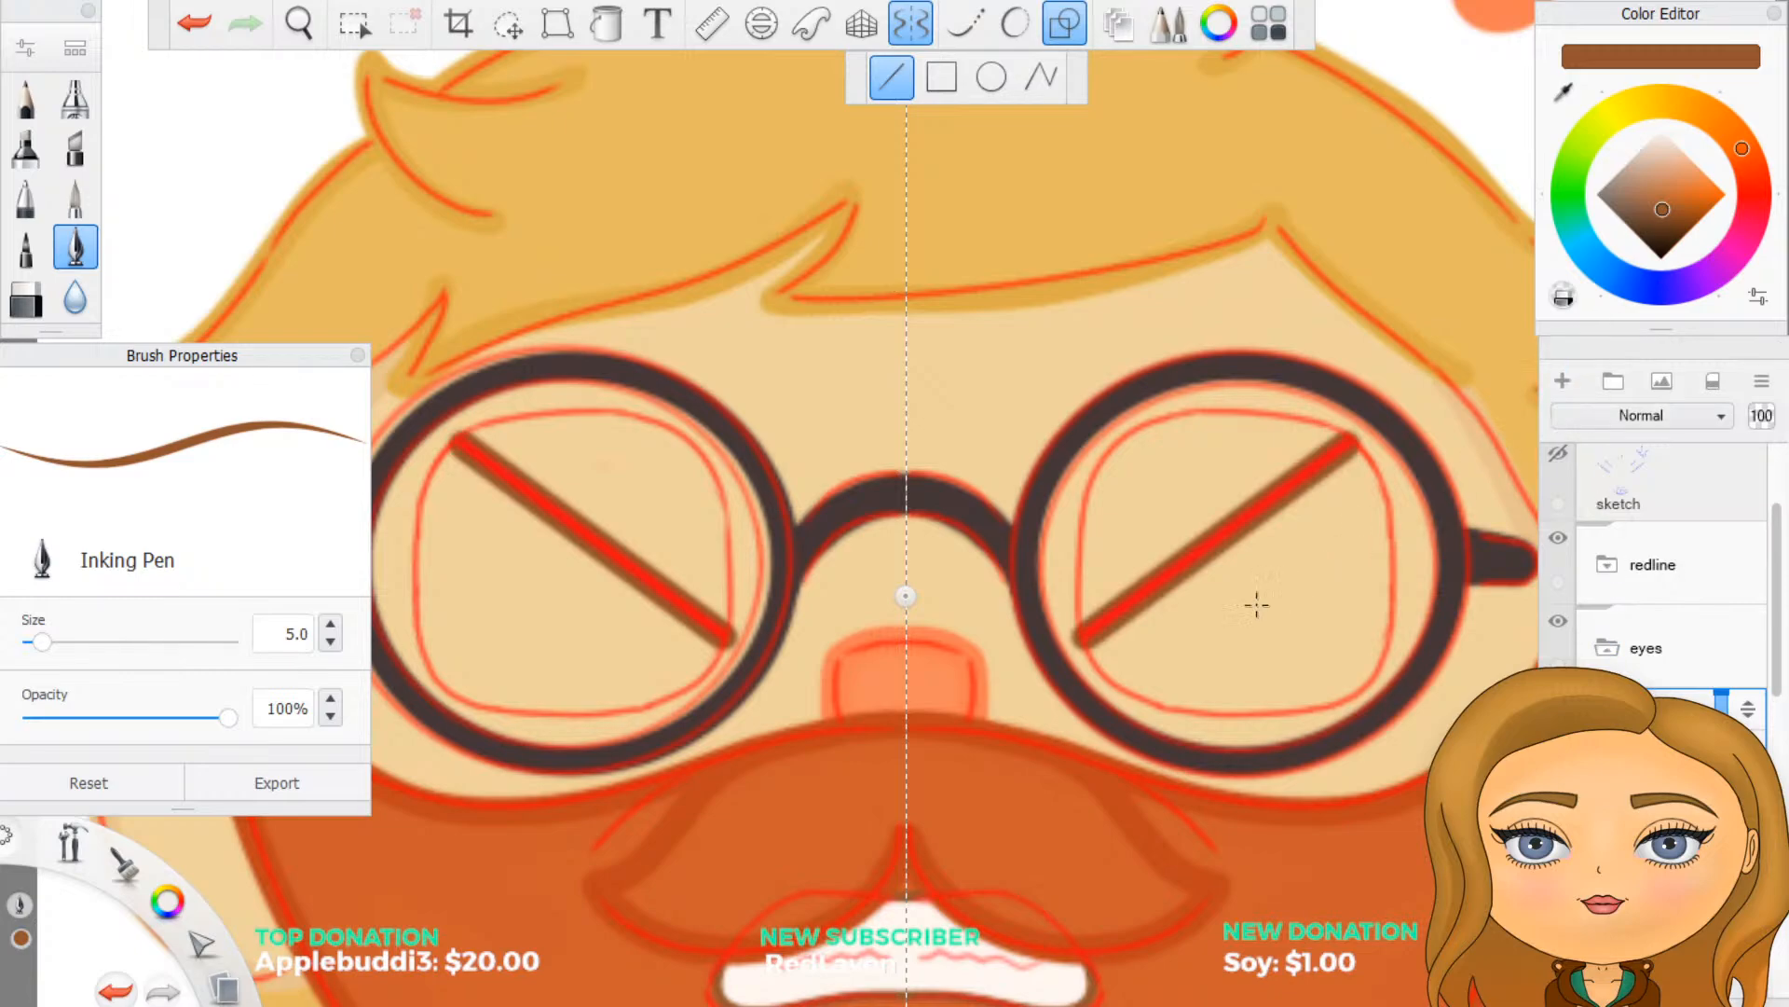
- Set the Inking Pen size to 2 and switch from straight-line shapes to Predictive Stroke
click(280, 637)
text(2)
key(Return)
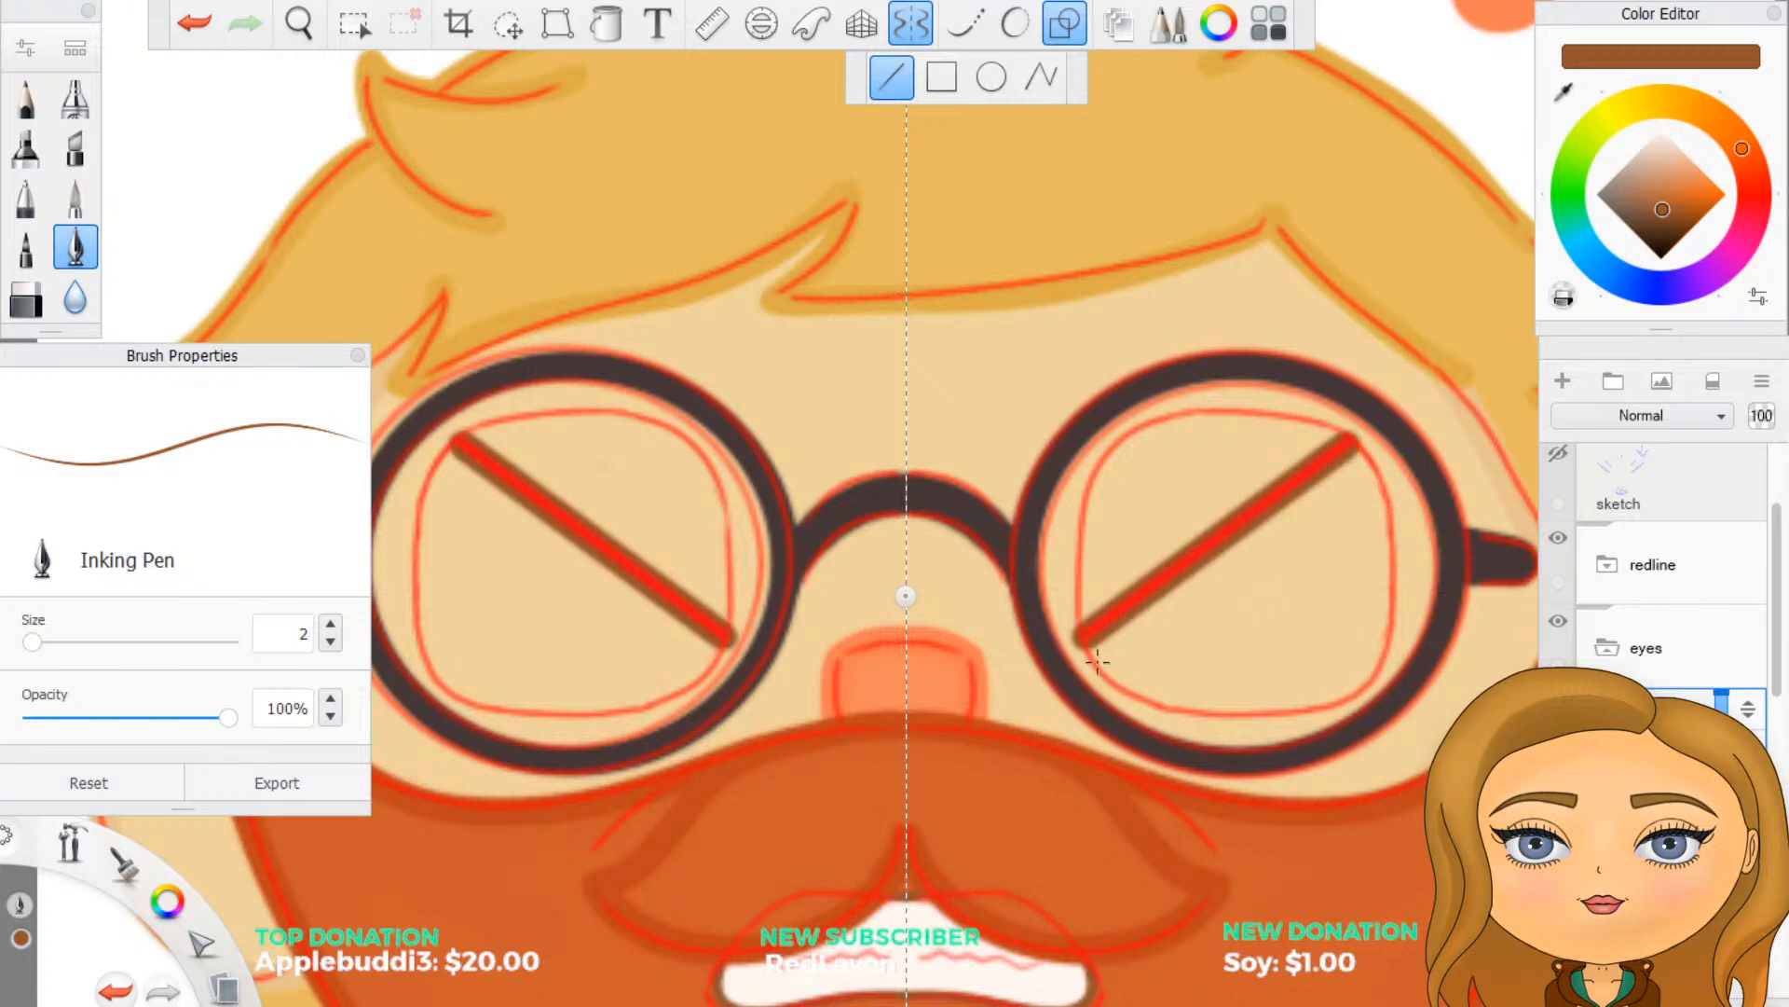
click(1018, 30)
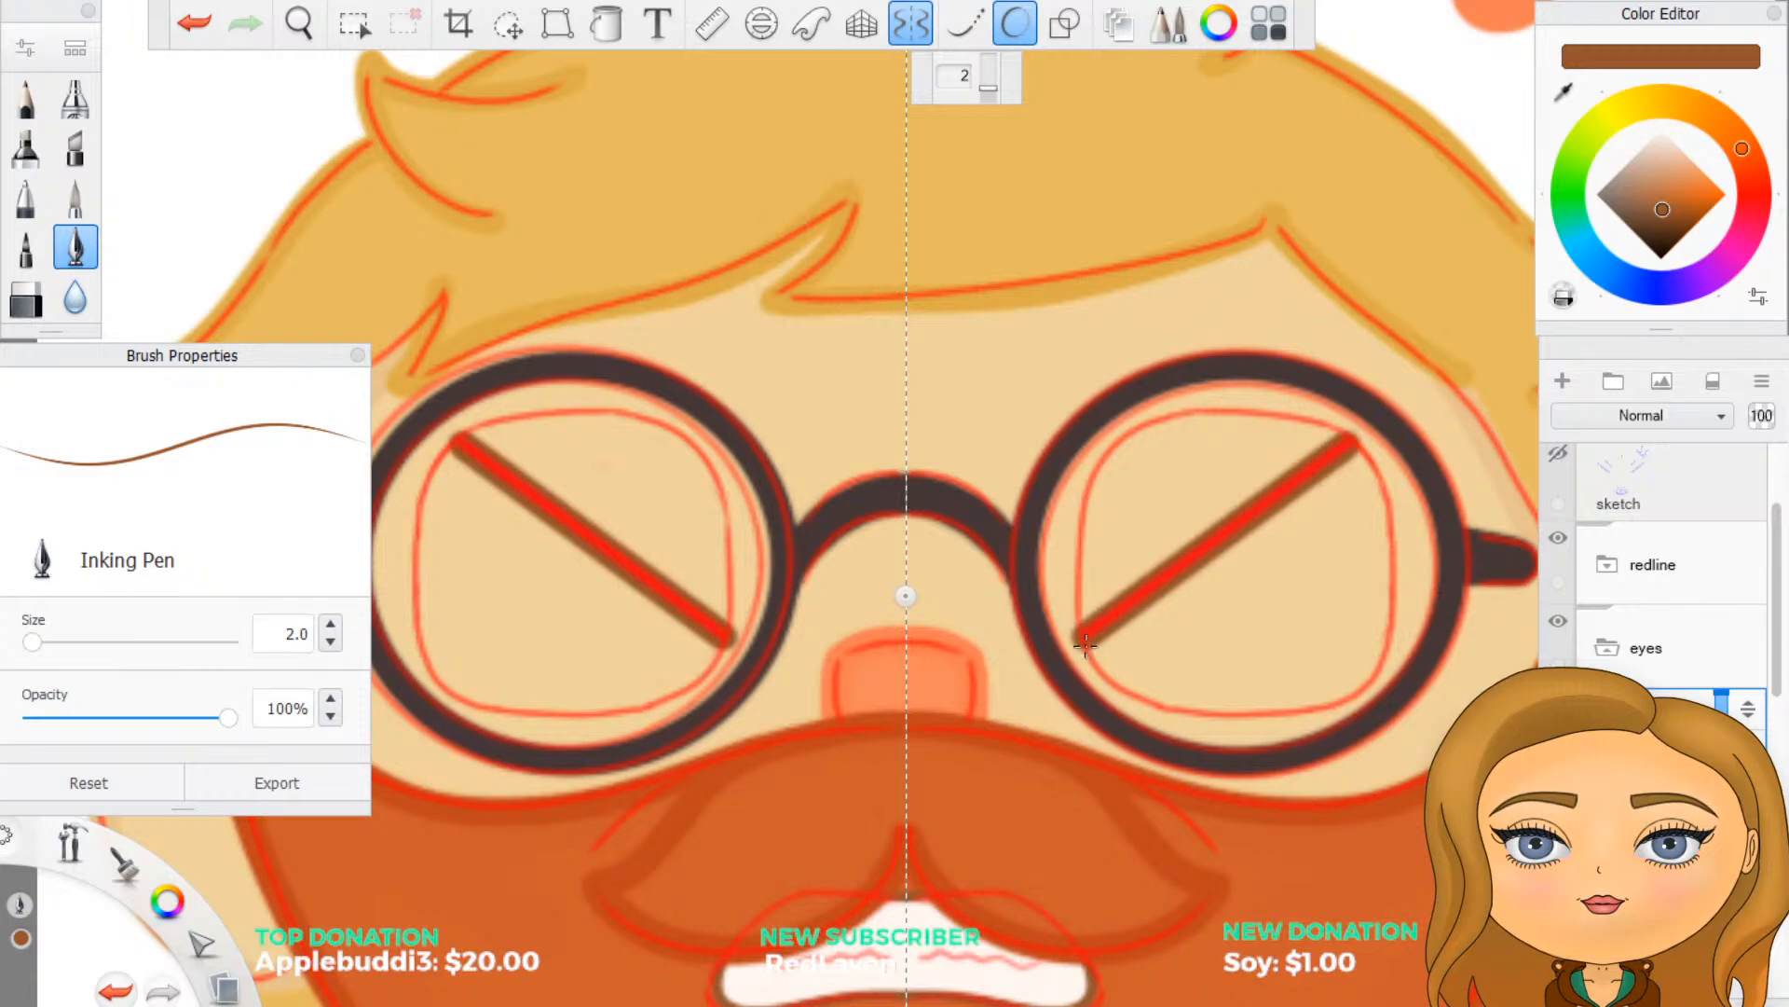
- Try tracing the curved lower eye outline between the ends of the diagonal at Predictive Stroke level 2, and undo it
scroll(1133, 640, up, 4)
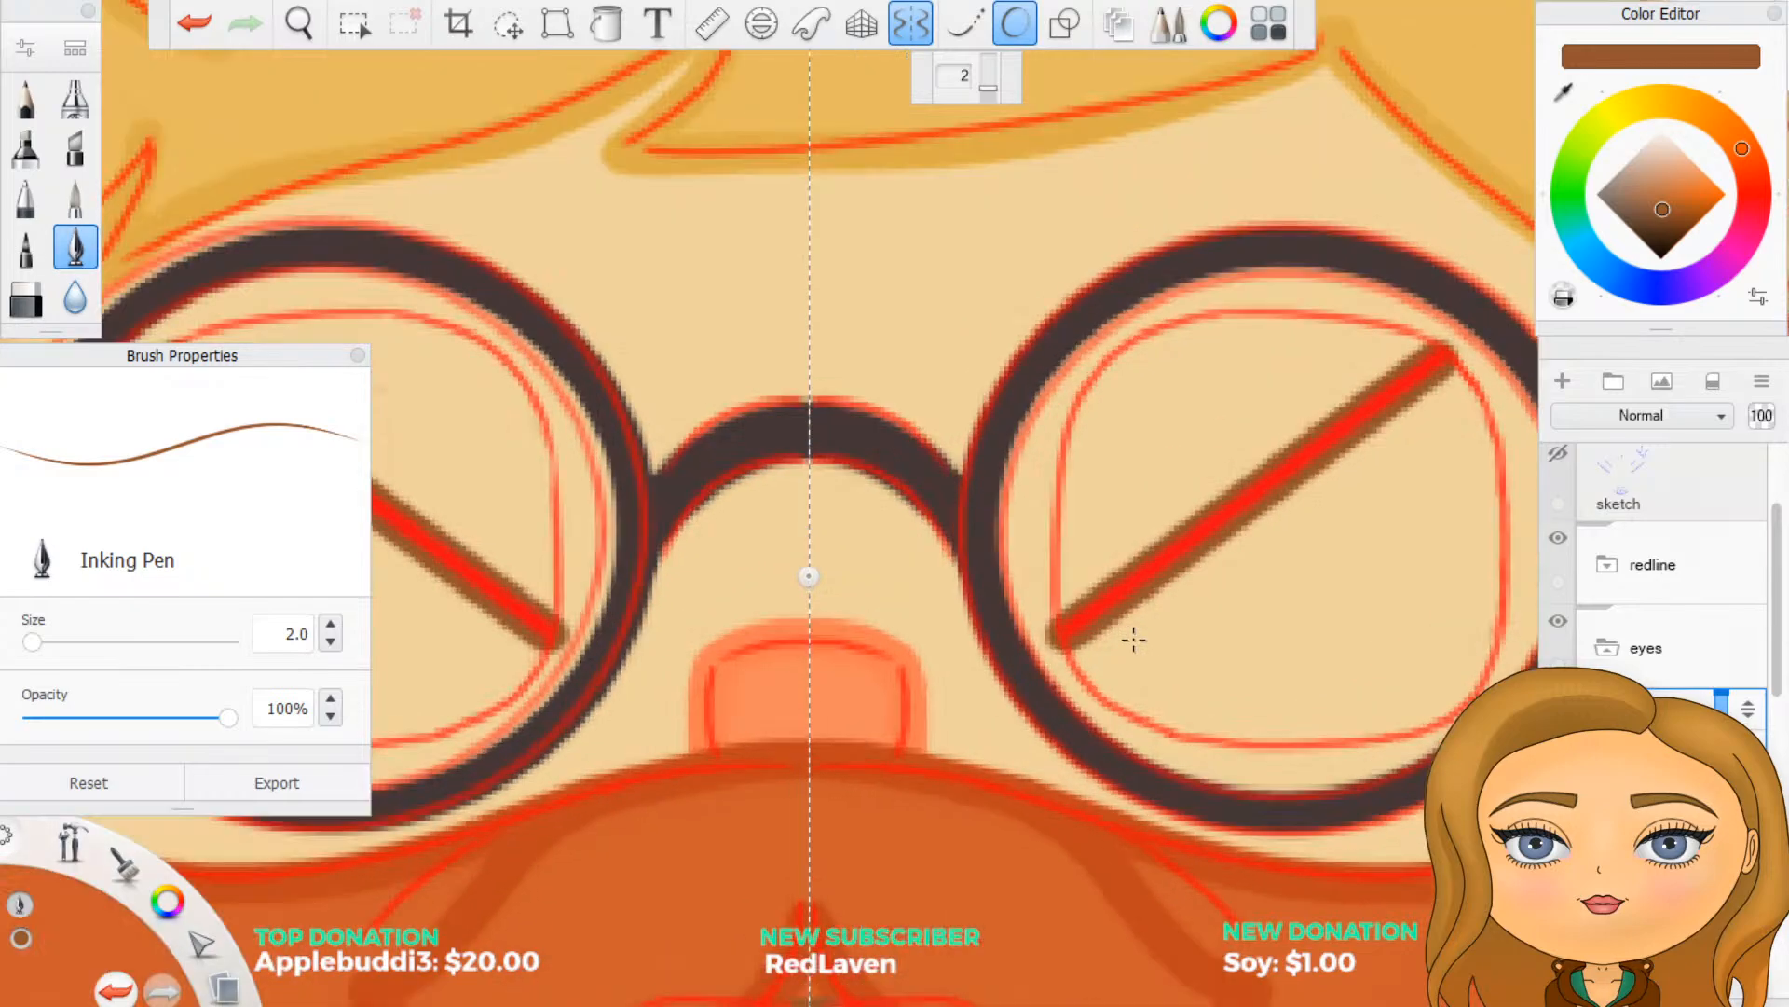
scroll(1166, 671, down, 5)
scroll(1291, 675, up, 1)
scroll(1390, 639, up, 4)
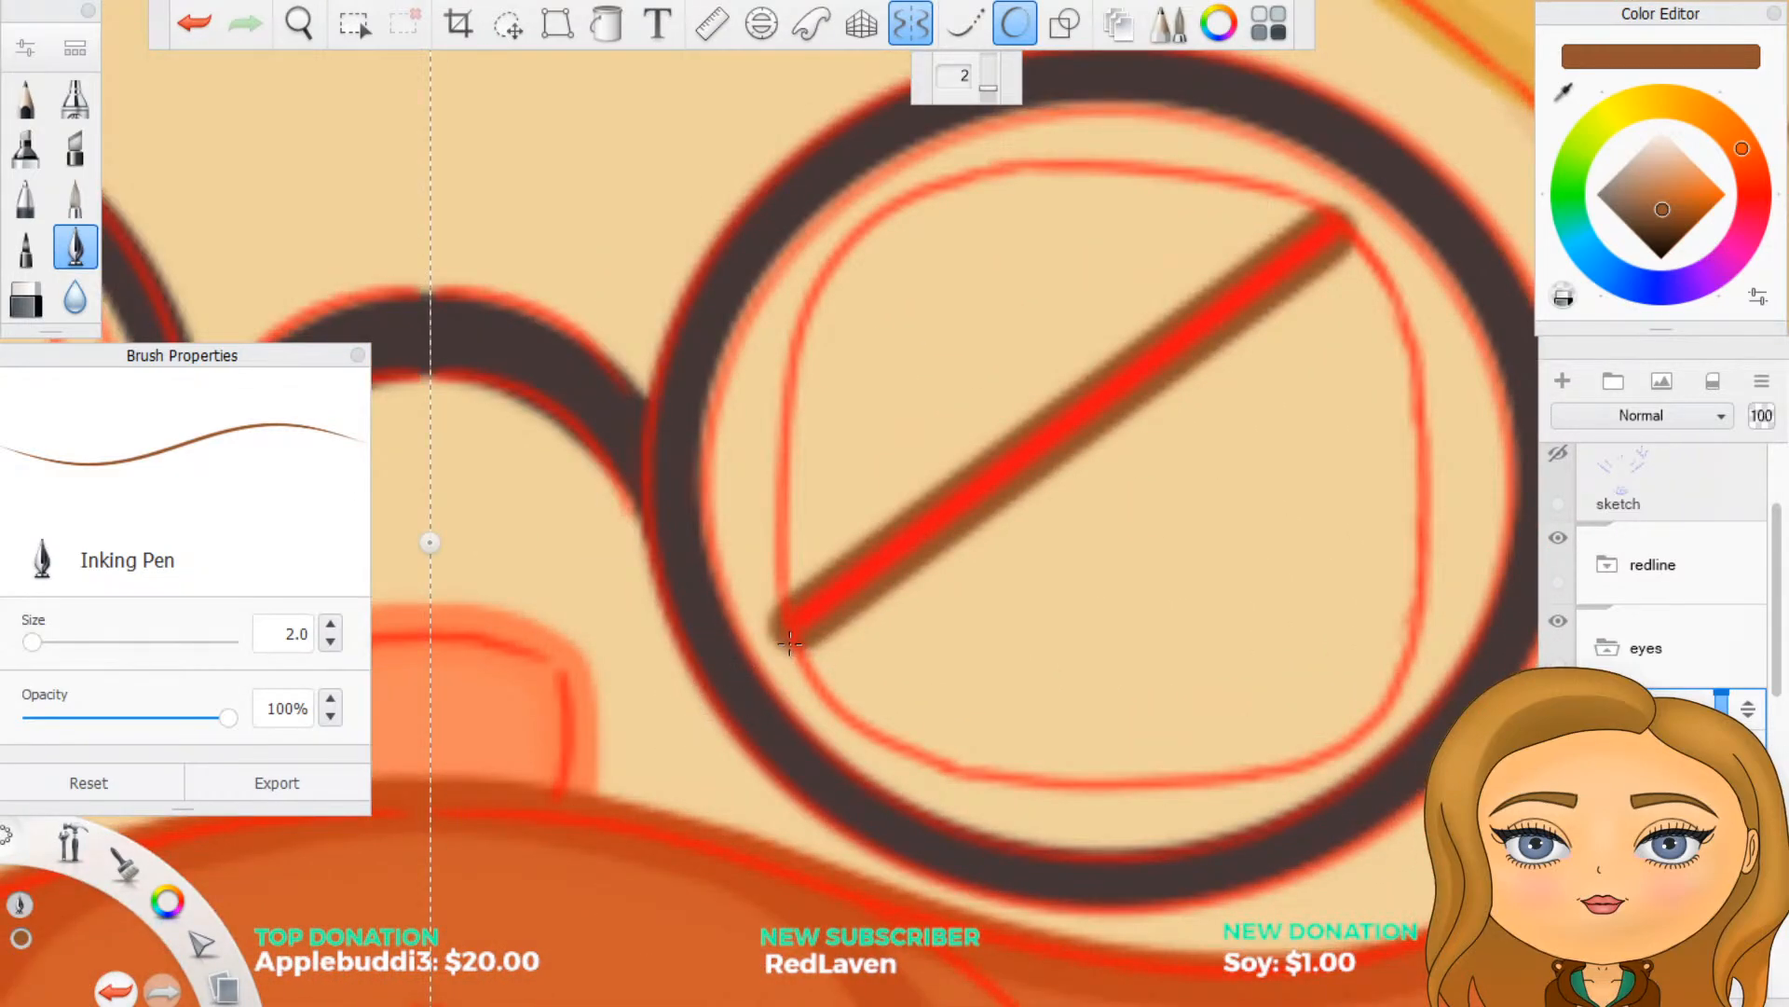
key(Right)
key(Right)
key(Right)
key(Right)
key(Right)
key(Right)
key(Right)
key(Right)
key(Right)
key(Right)
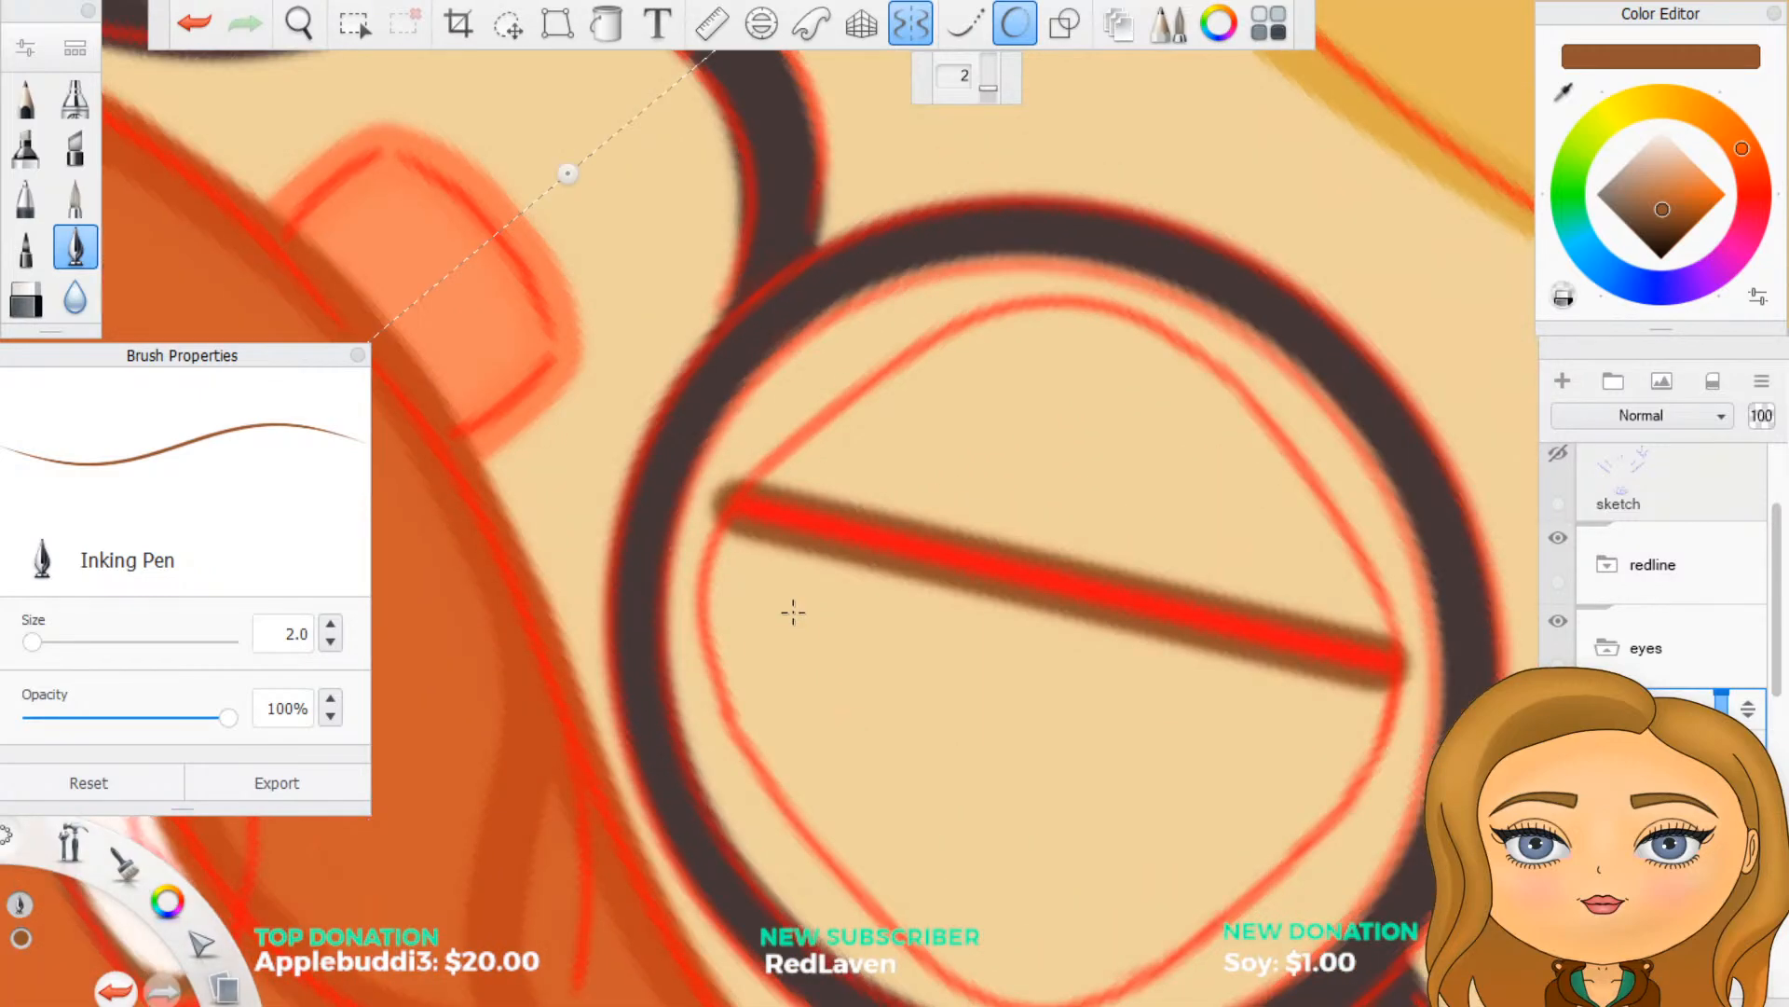
key(Right)
key(Right)
key(Right)
key(Right)
key(Right)
key(Right)
key(Right)
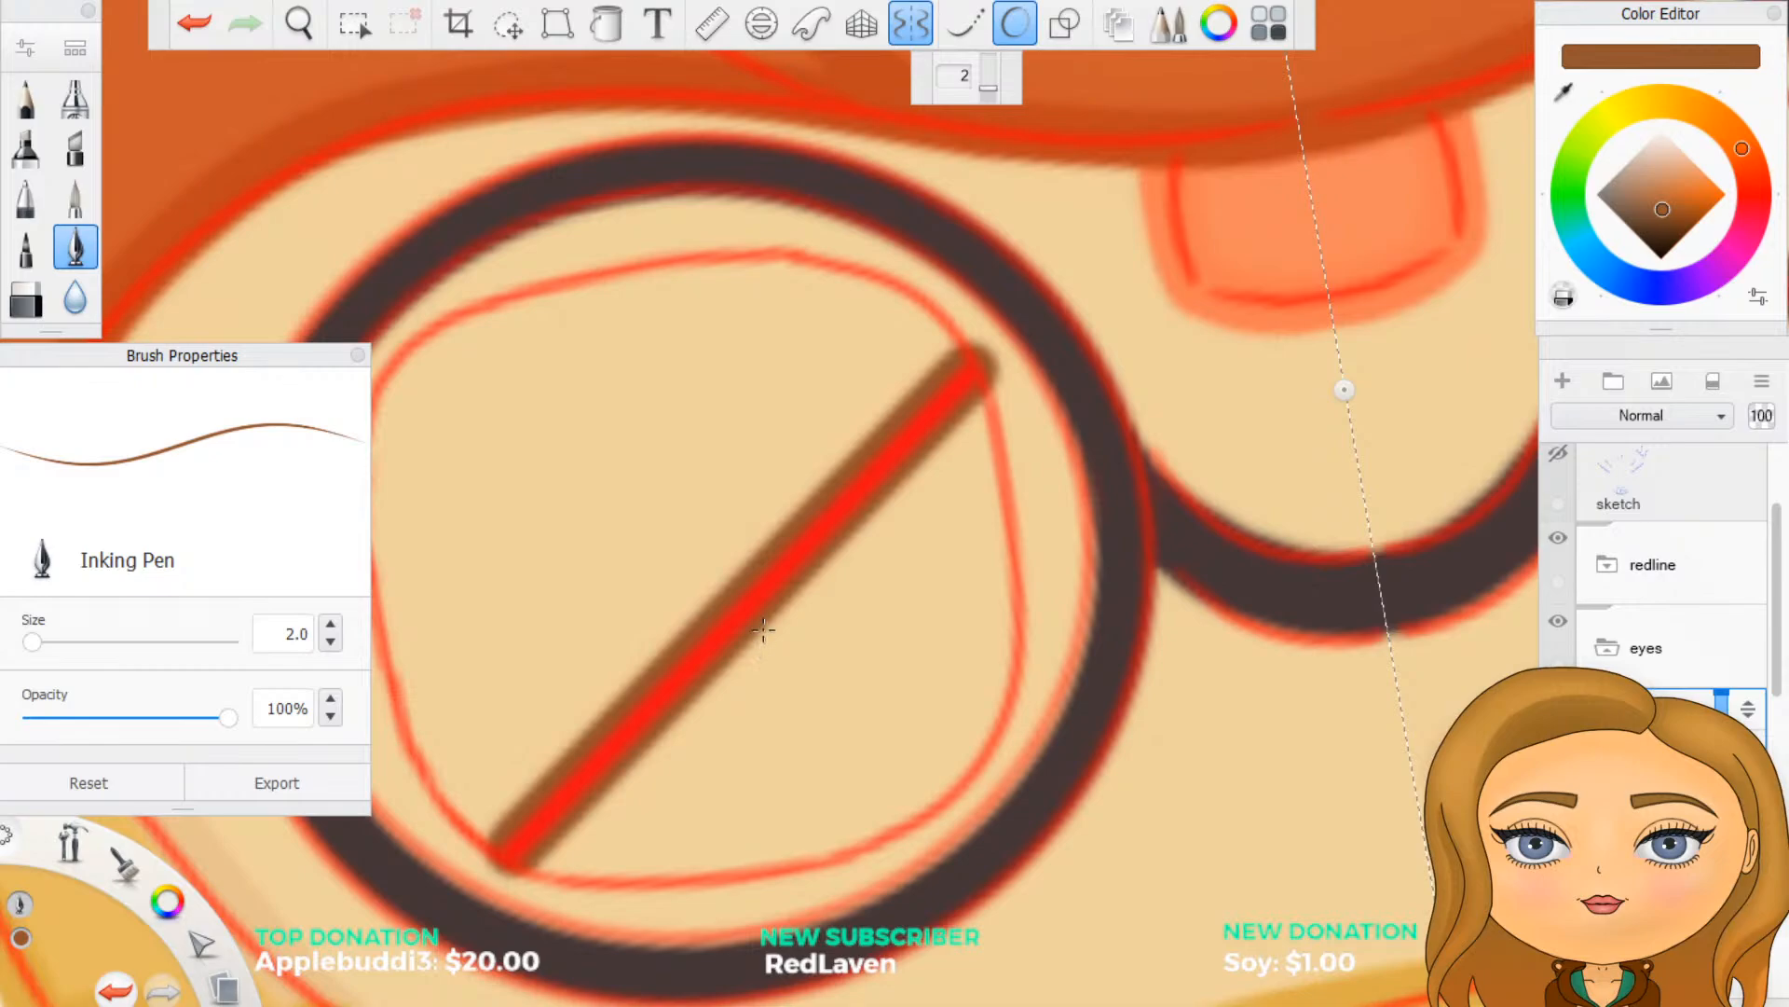
key(Left)
key(Left)
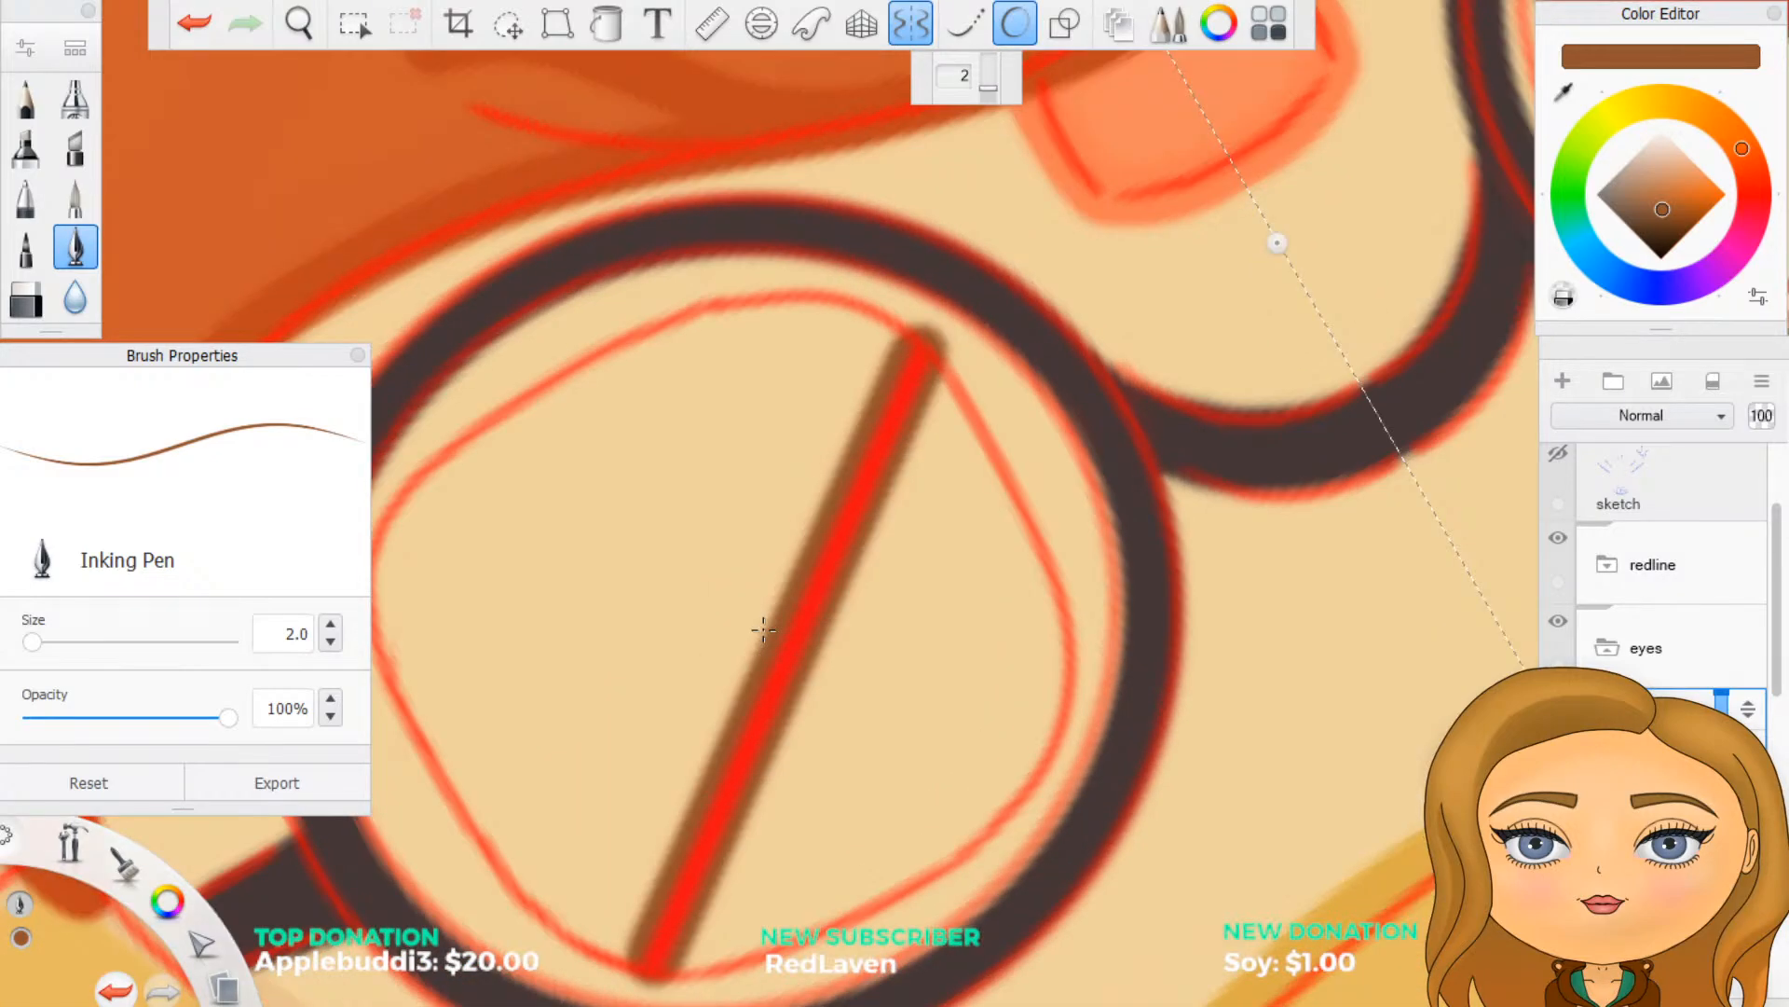
scroll(721, 511, down, 2)
scroll(491, 685, up, 3)
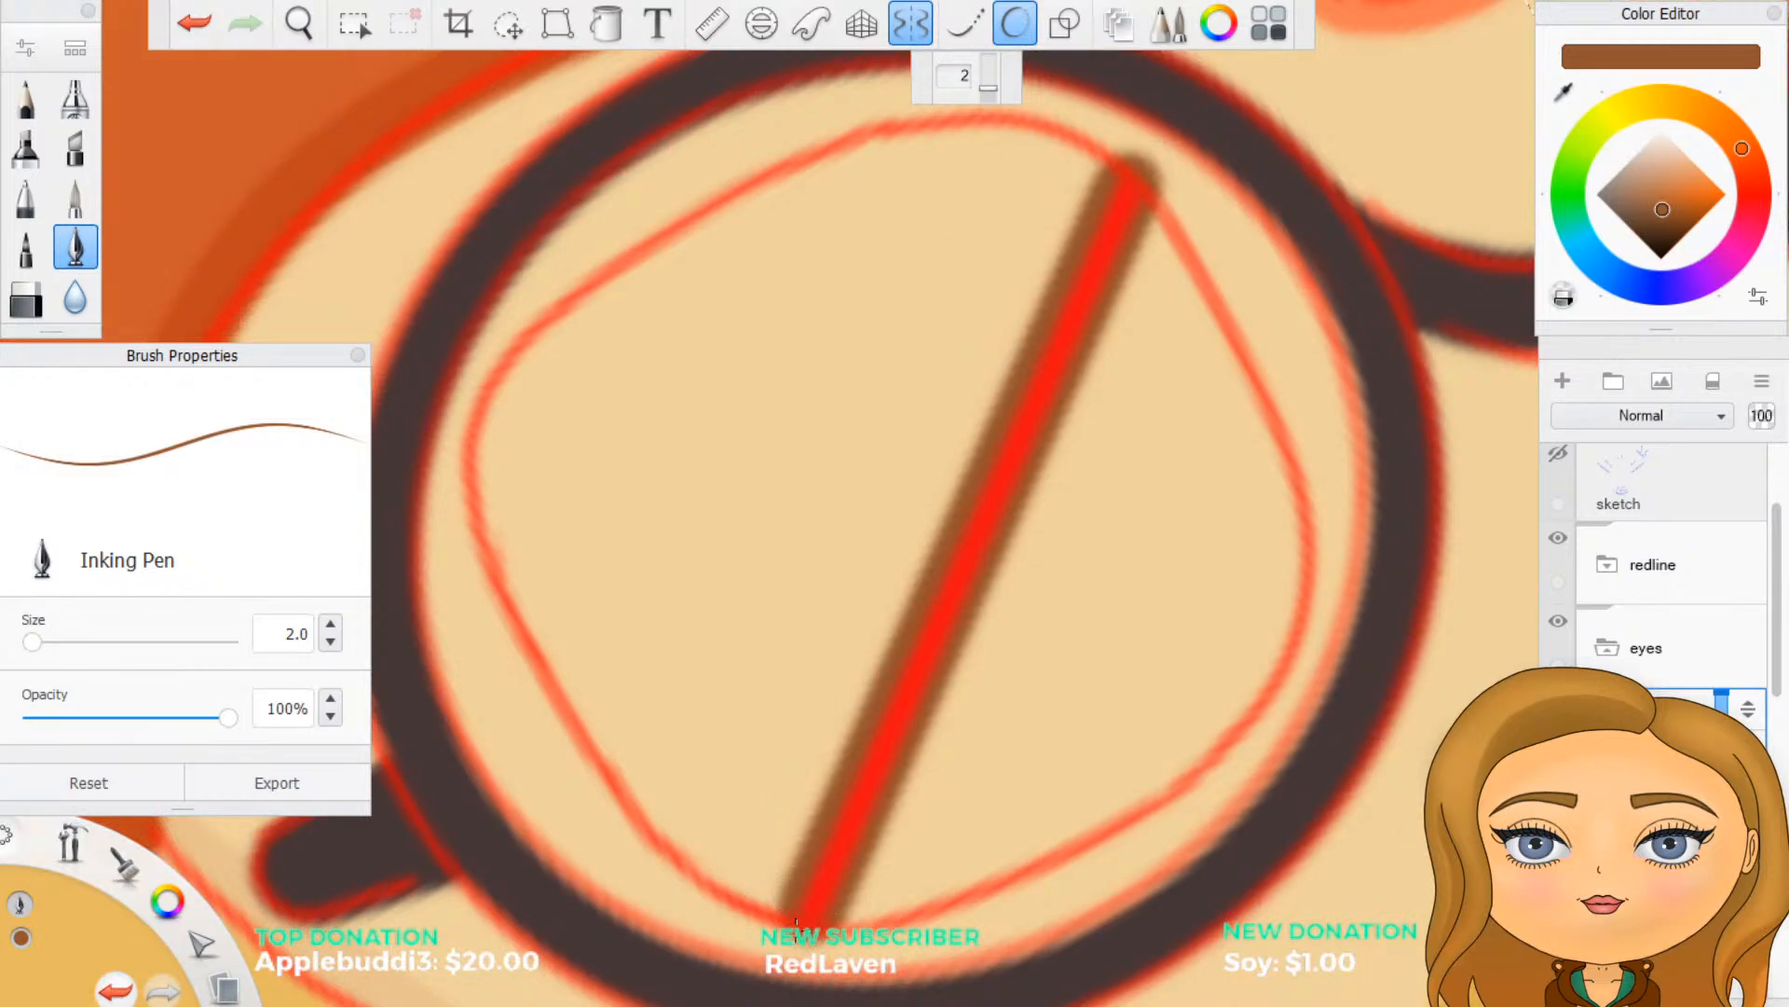
mouse_move(787, 918)
mouse_down()
mouse_move(667, 869)
mouse_move(545, 701)
mouse_move(467, 491)
mouse_move(487, 371)
mouse_move(718, 193)
mouse_move(824, 142)
mouse_move(932, 116)
mouse_move(1039, 121)
mouse_move(1131, 170)
mouse_up()
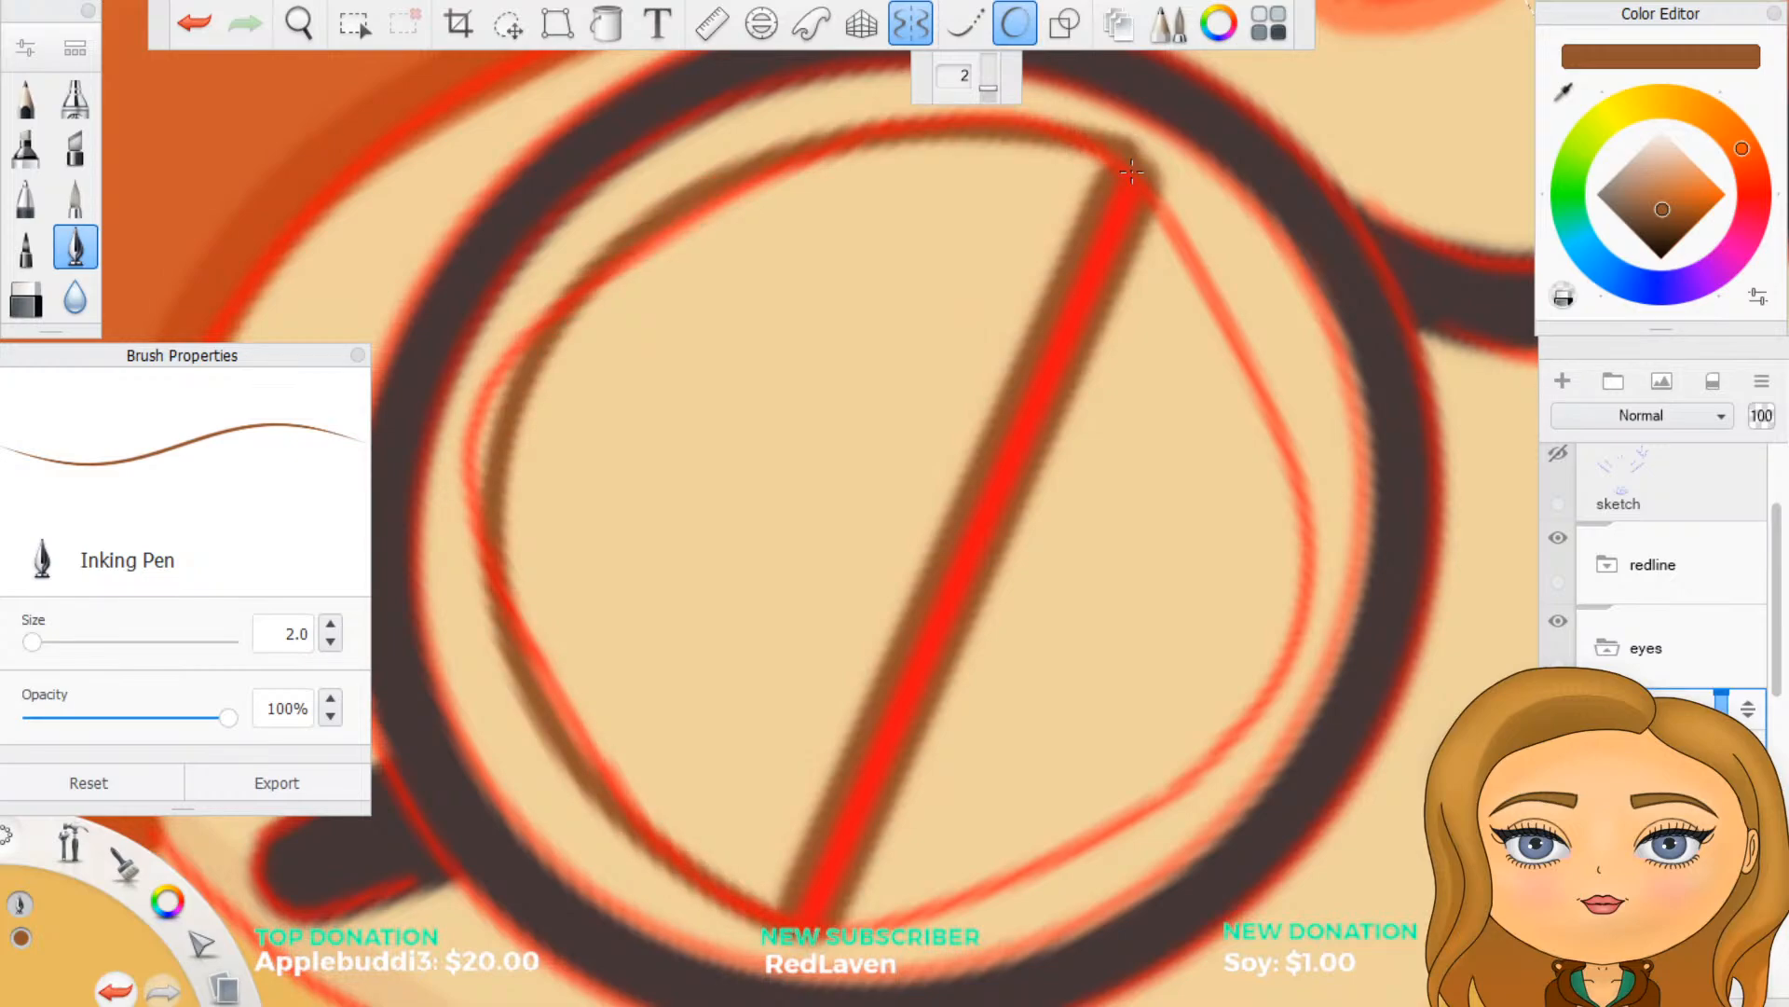
key(ctrl+z)
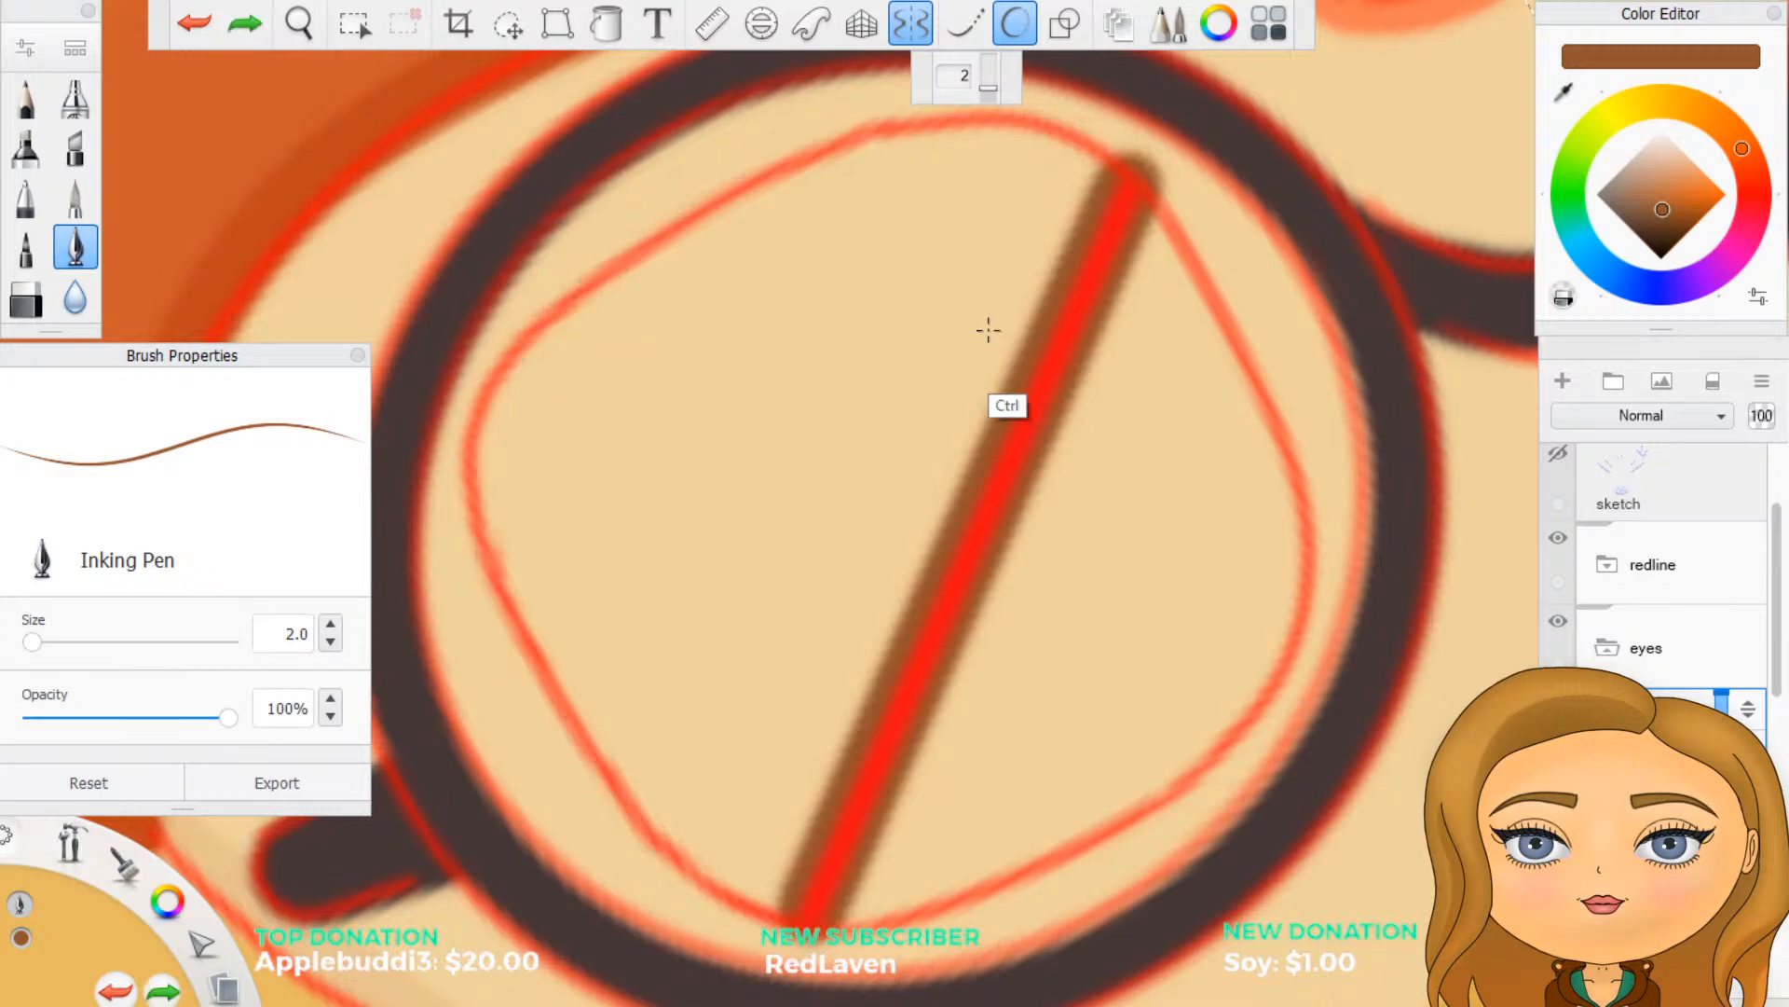
- Set Predictive Stroke to level 1, try tracing the curved eye outline along the redline, and undo it
drag(988, 88, 988, 99)
mouse_move(797, 921)
mouse_down()
mouse_move(697, 873)
mouse_move(622, 795)
mouse_move(501, 565)
mouse_move(478, 459)
mouse_move(558, 319)
mouse_move(685, 224)
mouse_up()
mouse_move(856, 144)
mouse_down()
mouse_move(1032, 110)
mouse_move(1139, 173)
mouse_up()
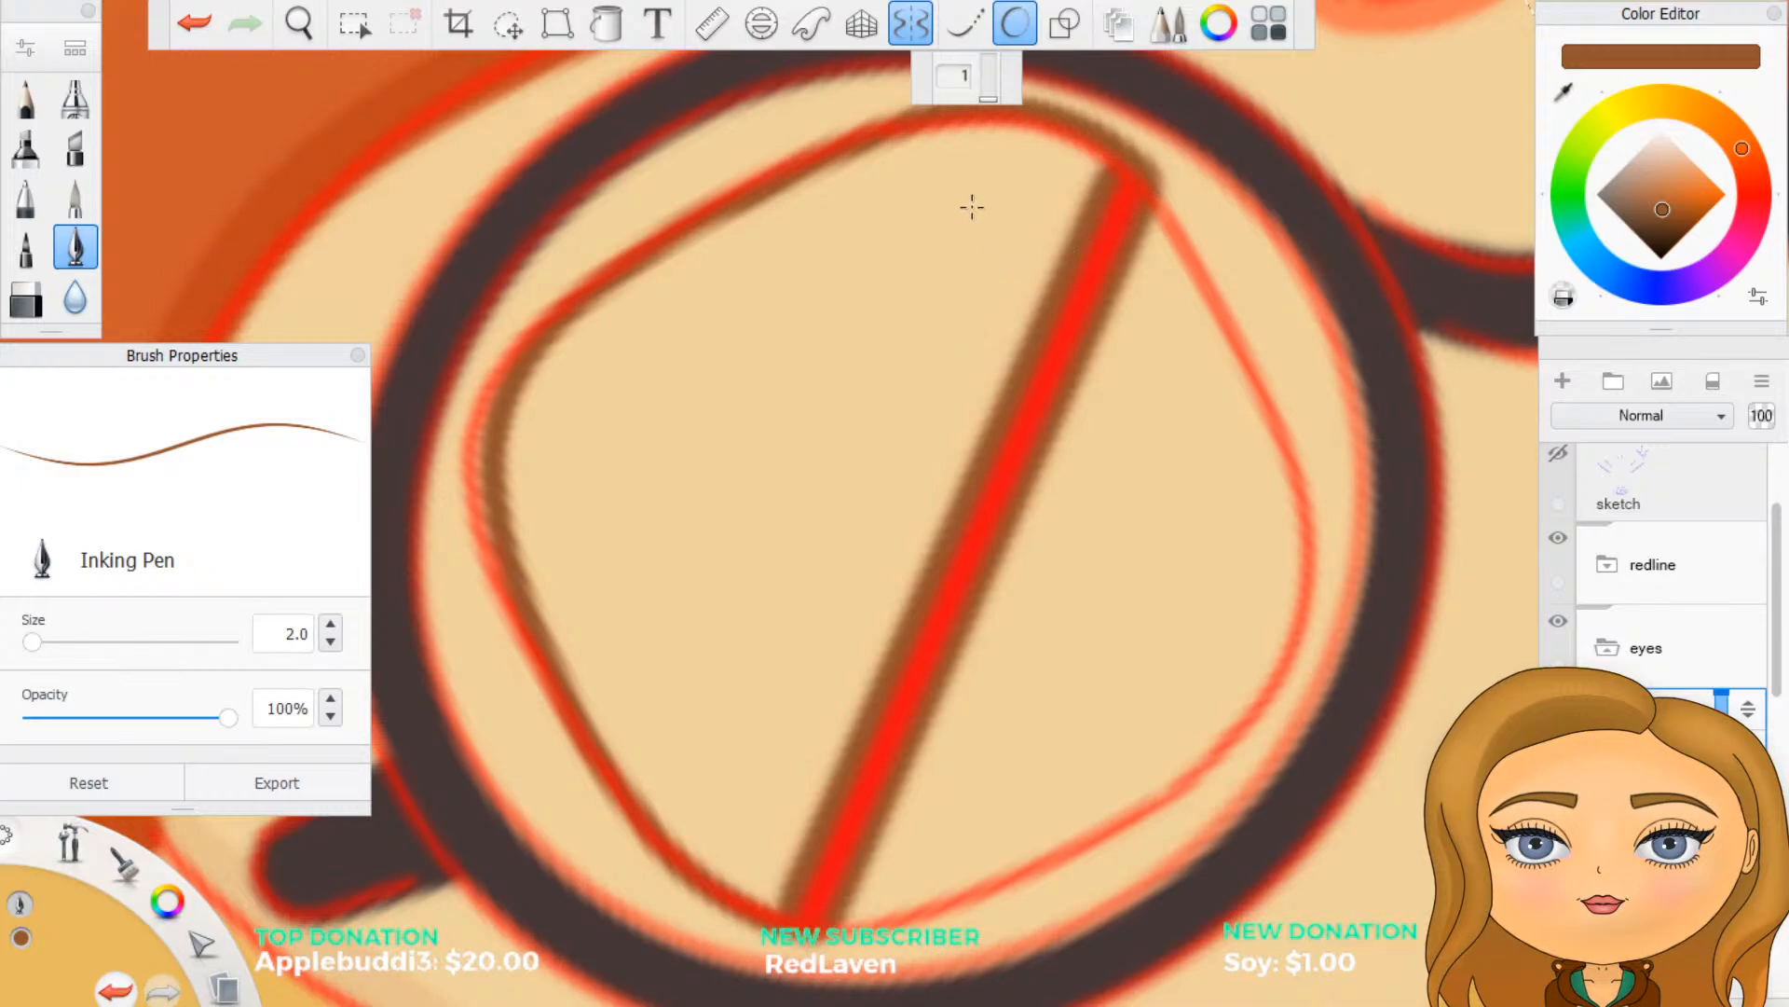
key(ctrl+z)
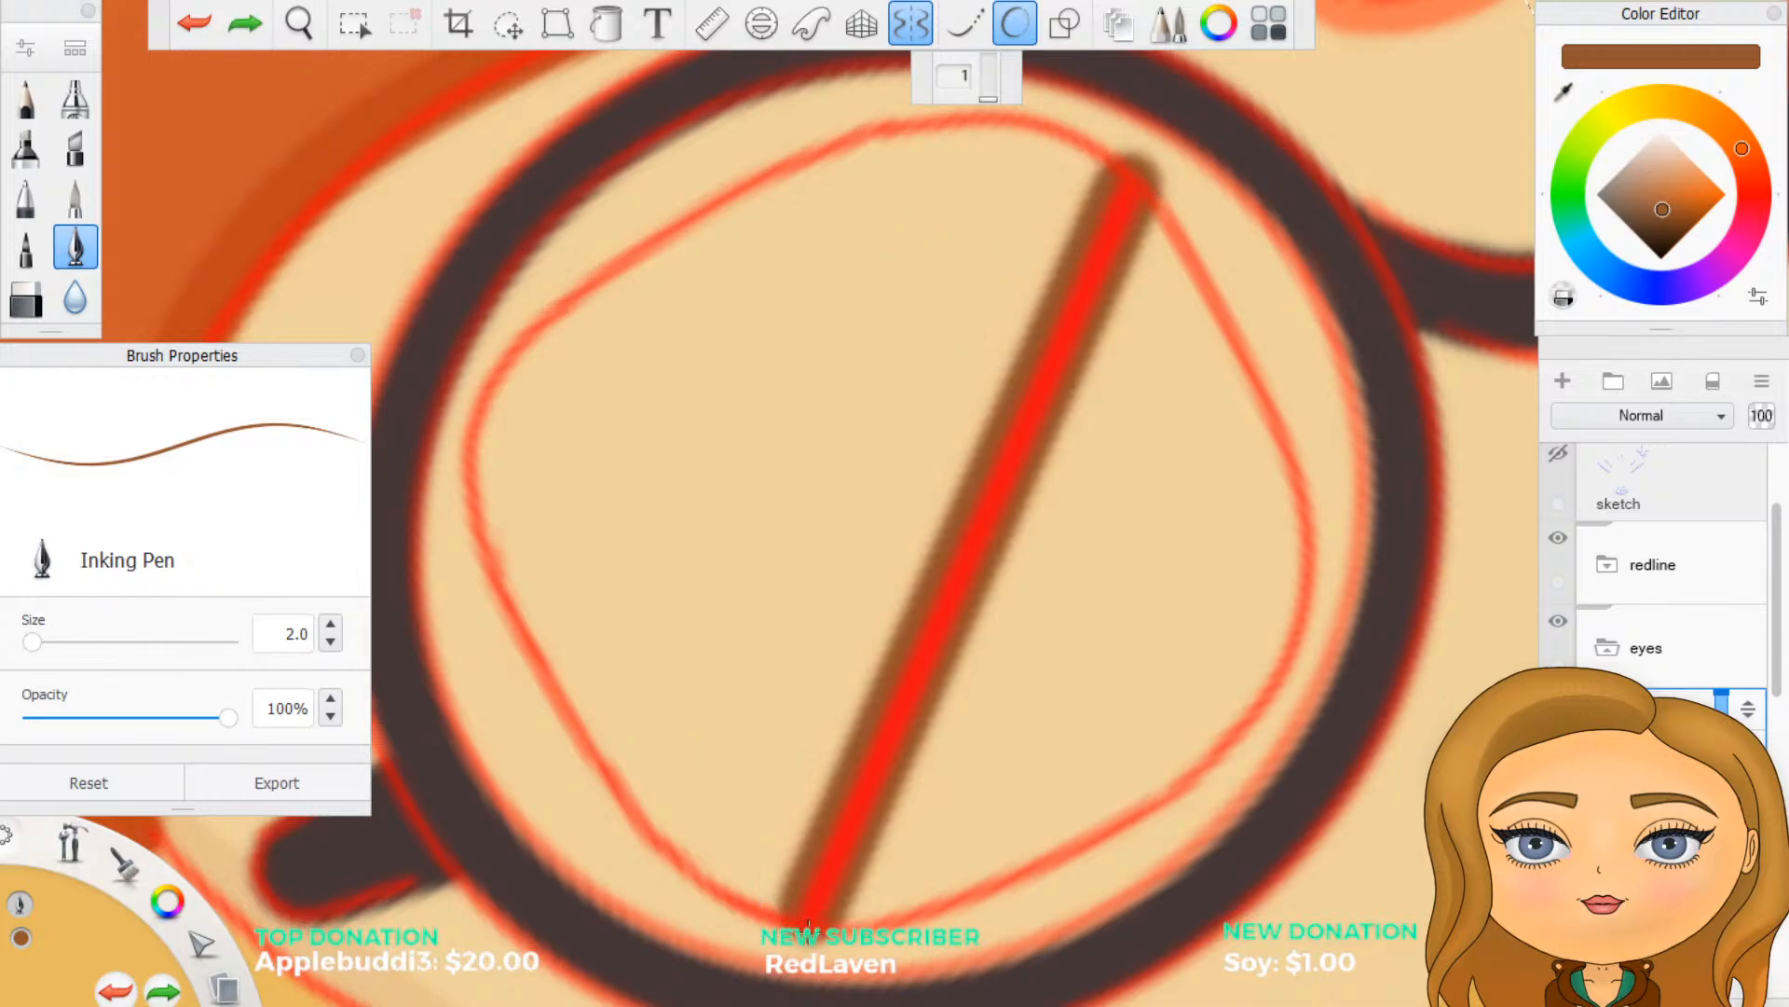
- Try the curved eye outline again at Predictive Stroke level 1, check it with the redline folder hidden, and undo it
mouse_move(788, 918)
mouse_down()
mouse_move(643, 834)
mouse_move(565, 720)
mouse_move(488, 540)
mouse_move(473, 452)
mouse_move(535, 341)
mouse_move(598, 280)
mouse_move(829, 140)
mouse_move(1081, 121)
mouse_move(1109, 189)
mouse_up()
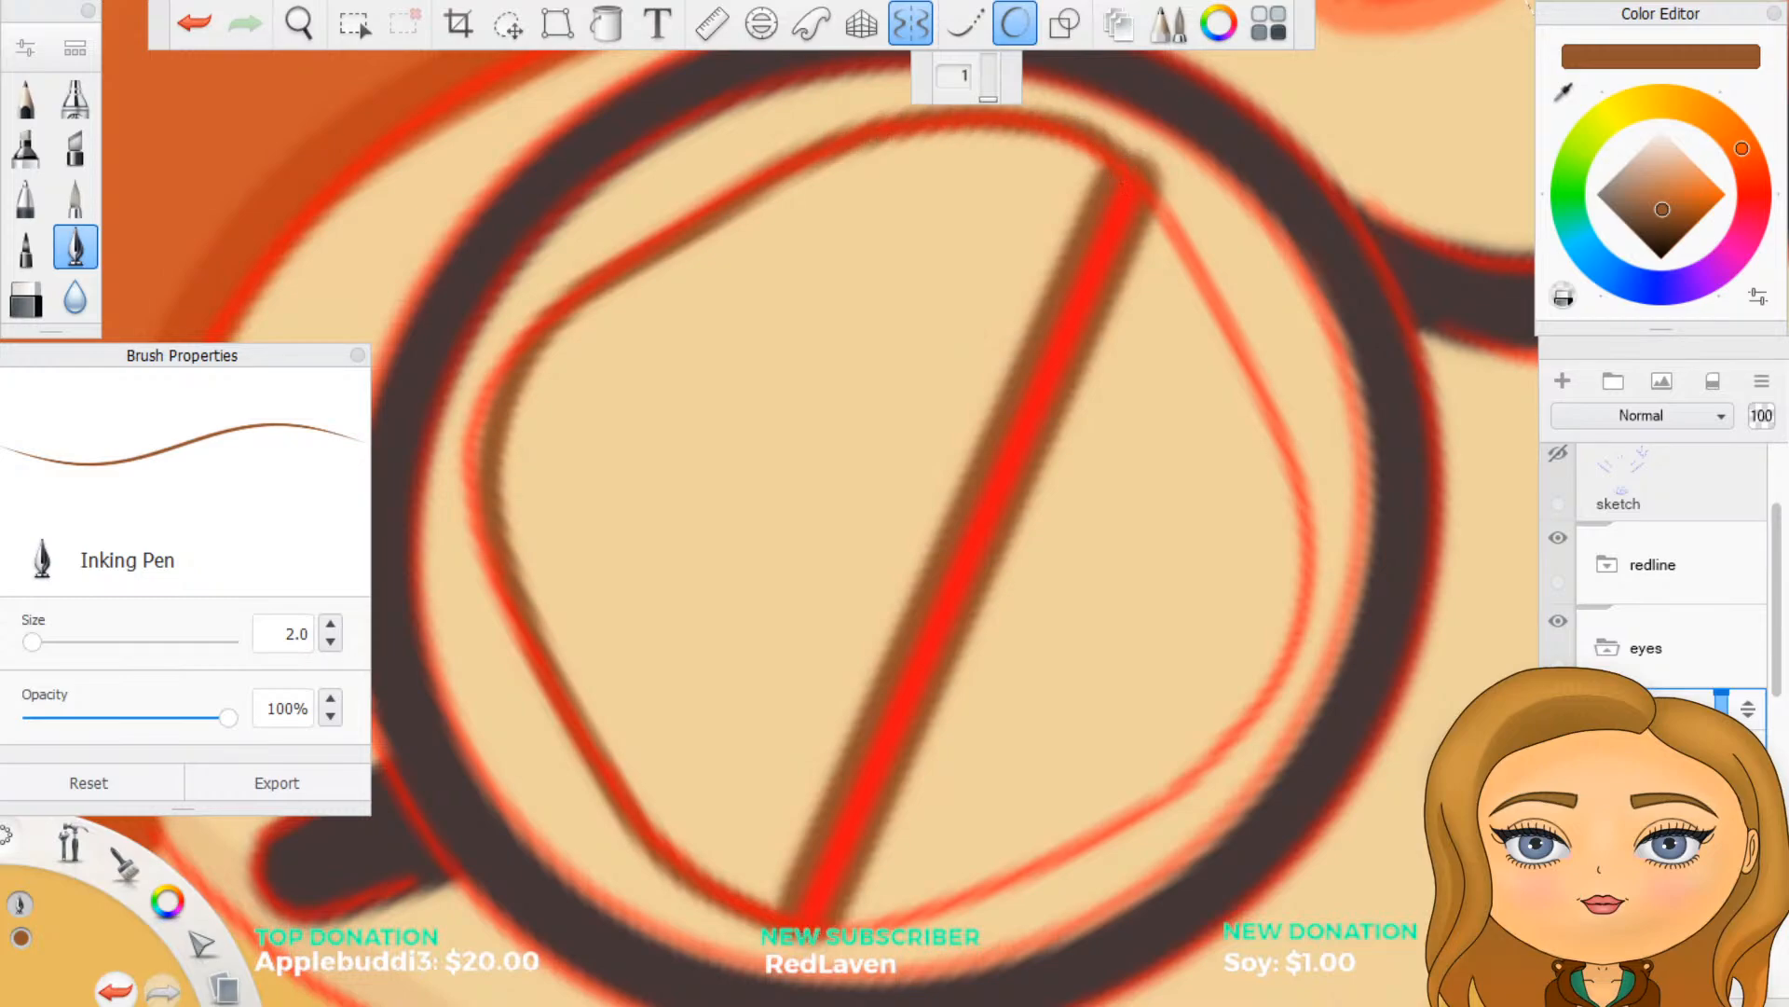
key(Left)
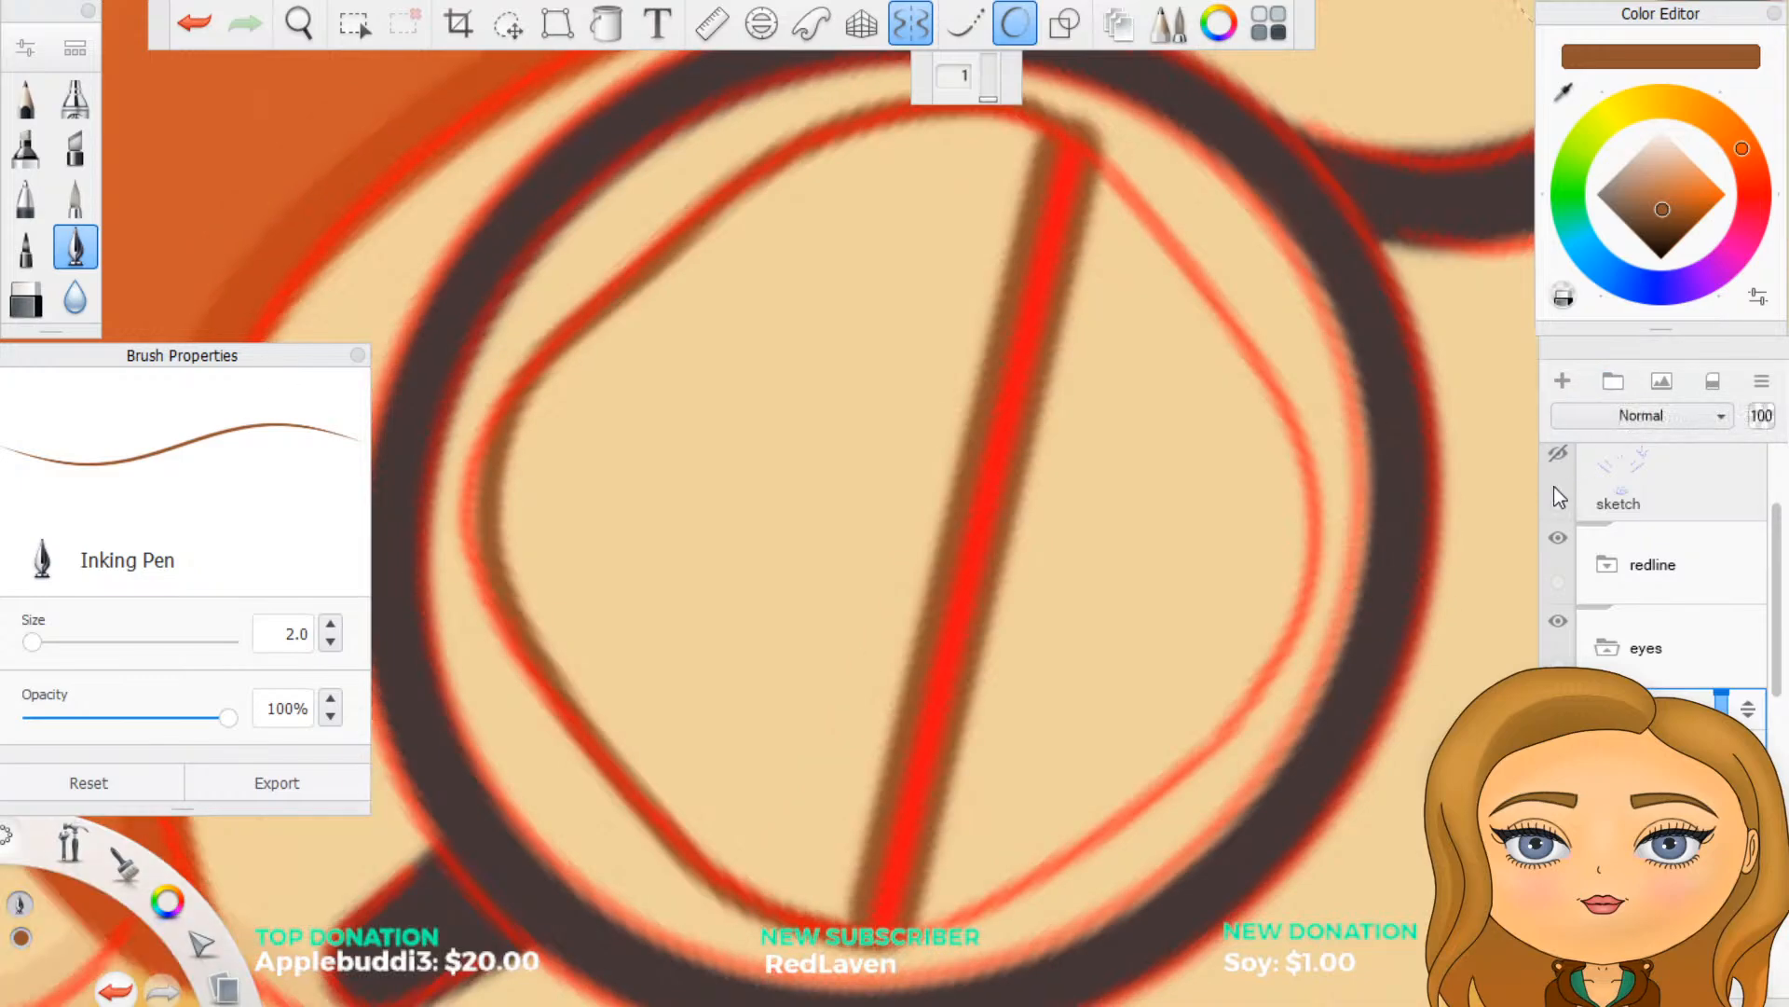
key(Left)
key(Left)
key(Left)
key(Left)
key(Left)
key(Left)
key(Left)
key(Left)
key(Left)
key(Left)
key(Left)
key(Left)
key(Left)
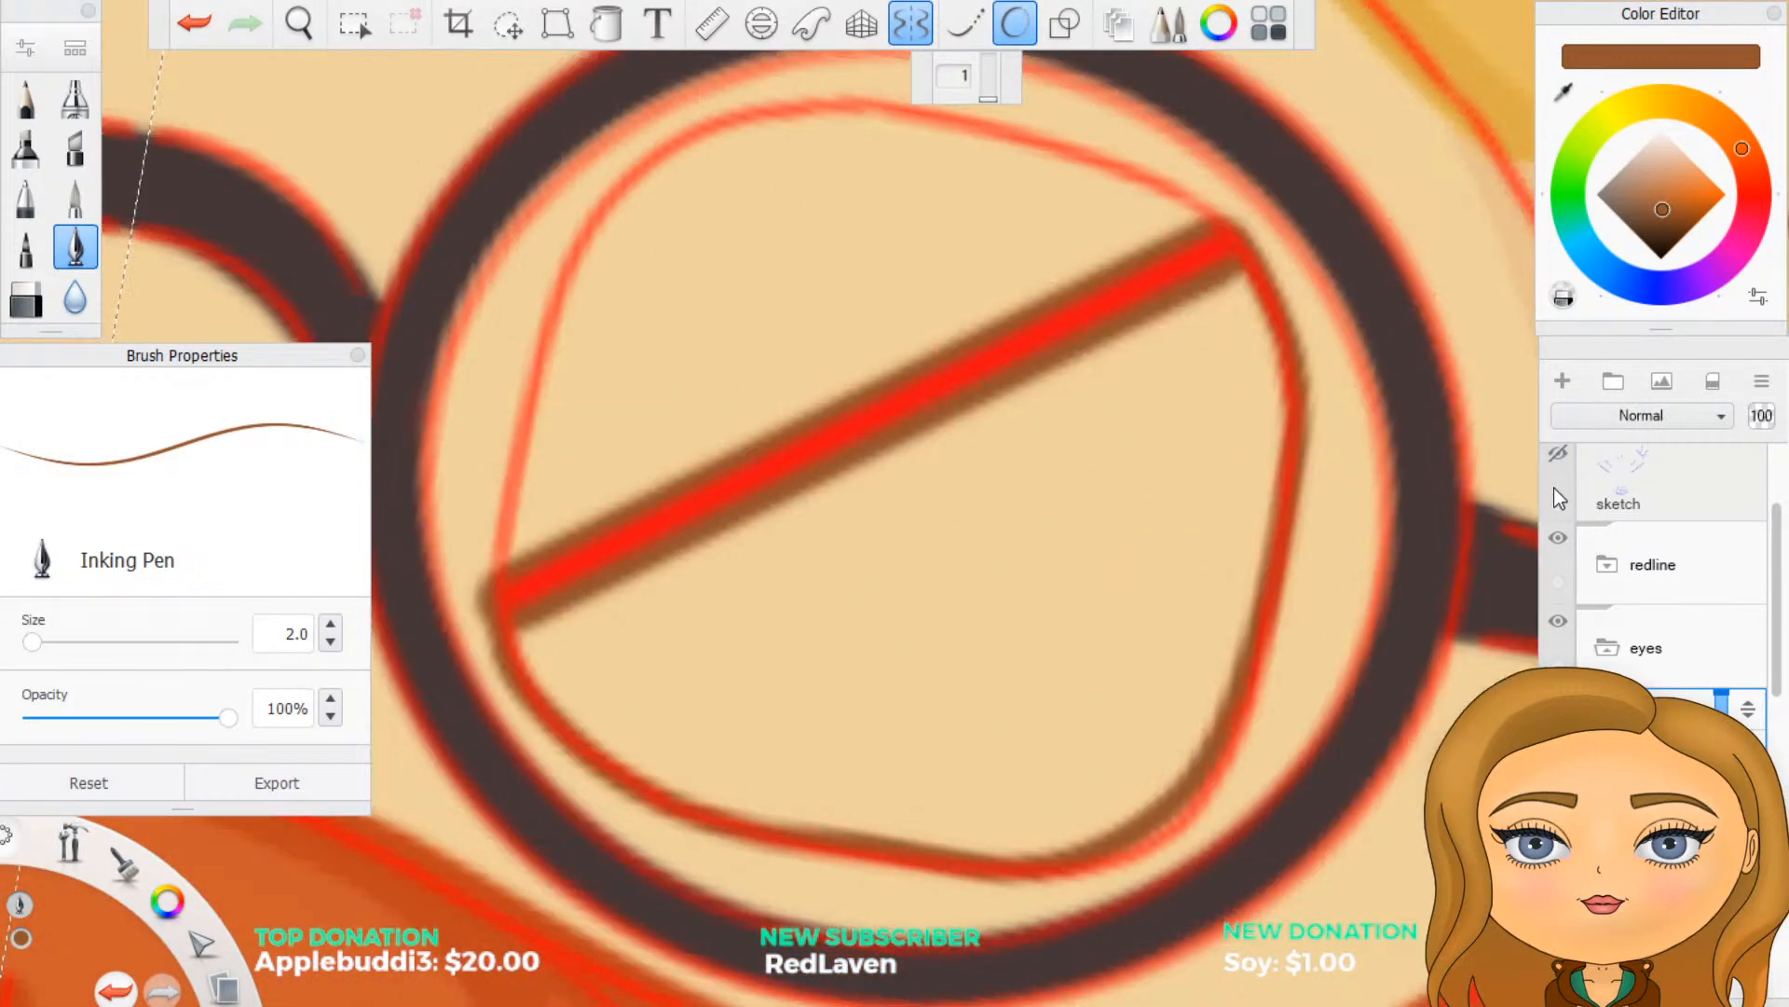
key(Left)
scroll(1250, 520, down, 3)
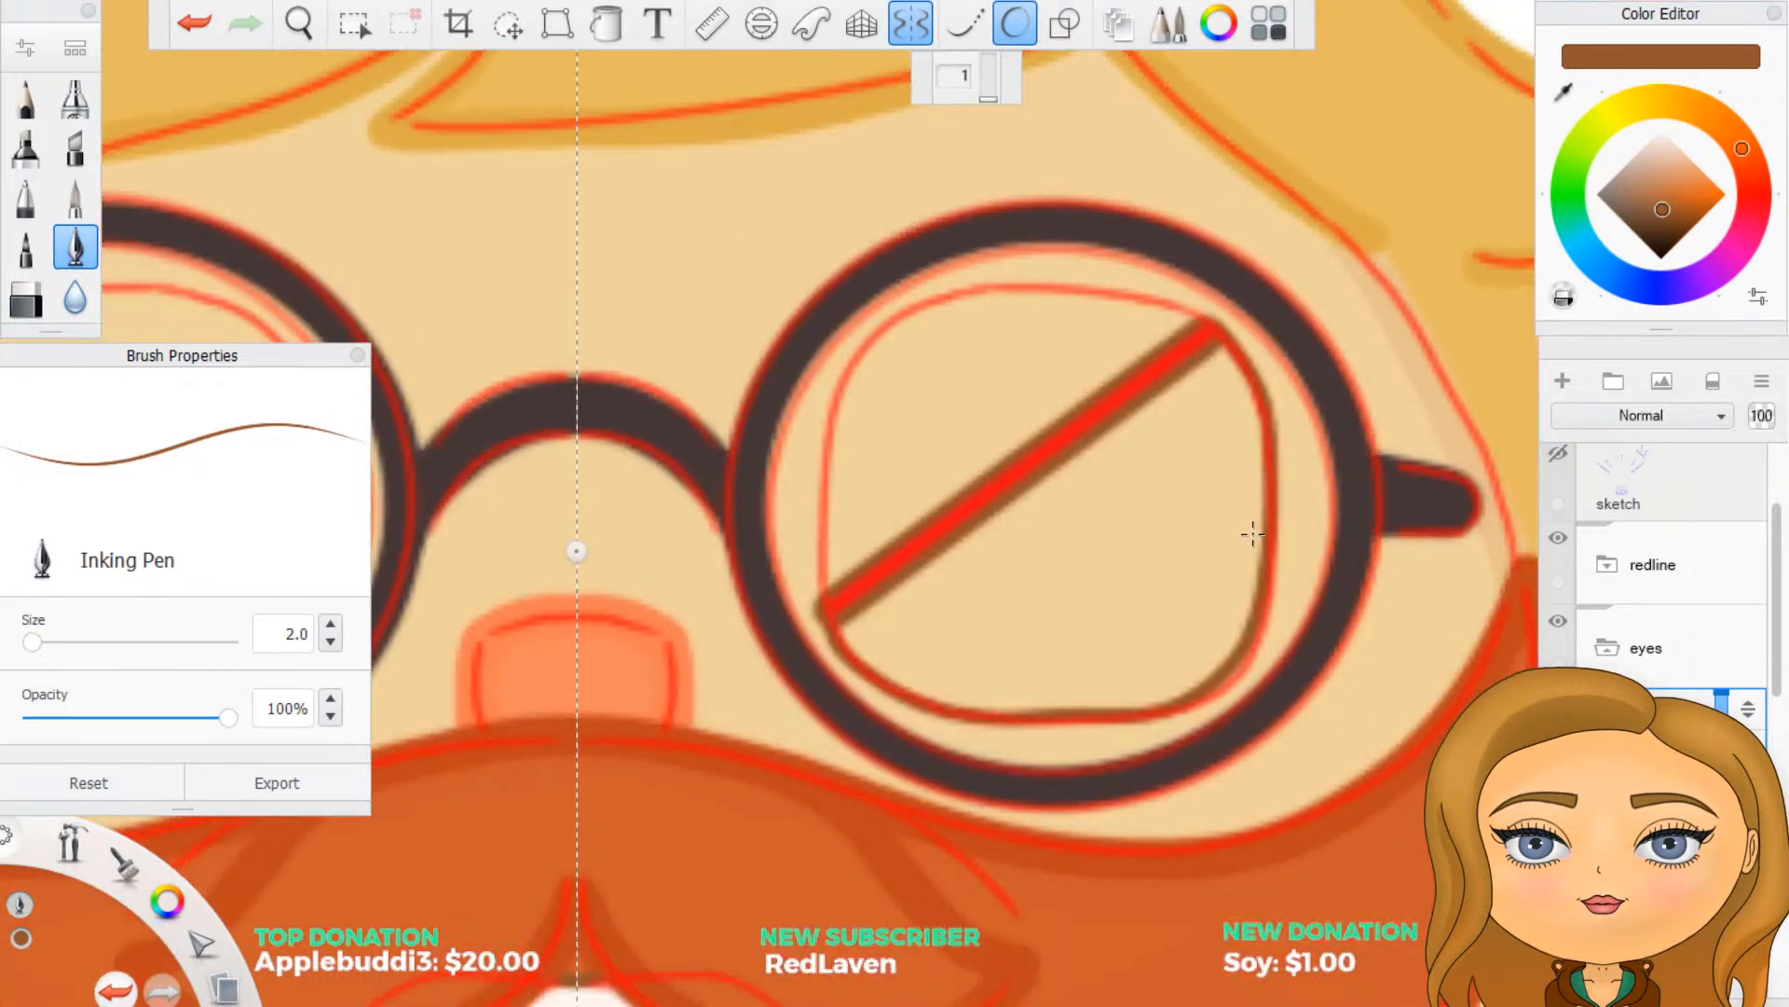
scroll(1254, 534, down, 2)
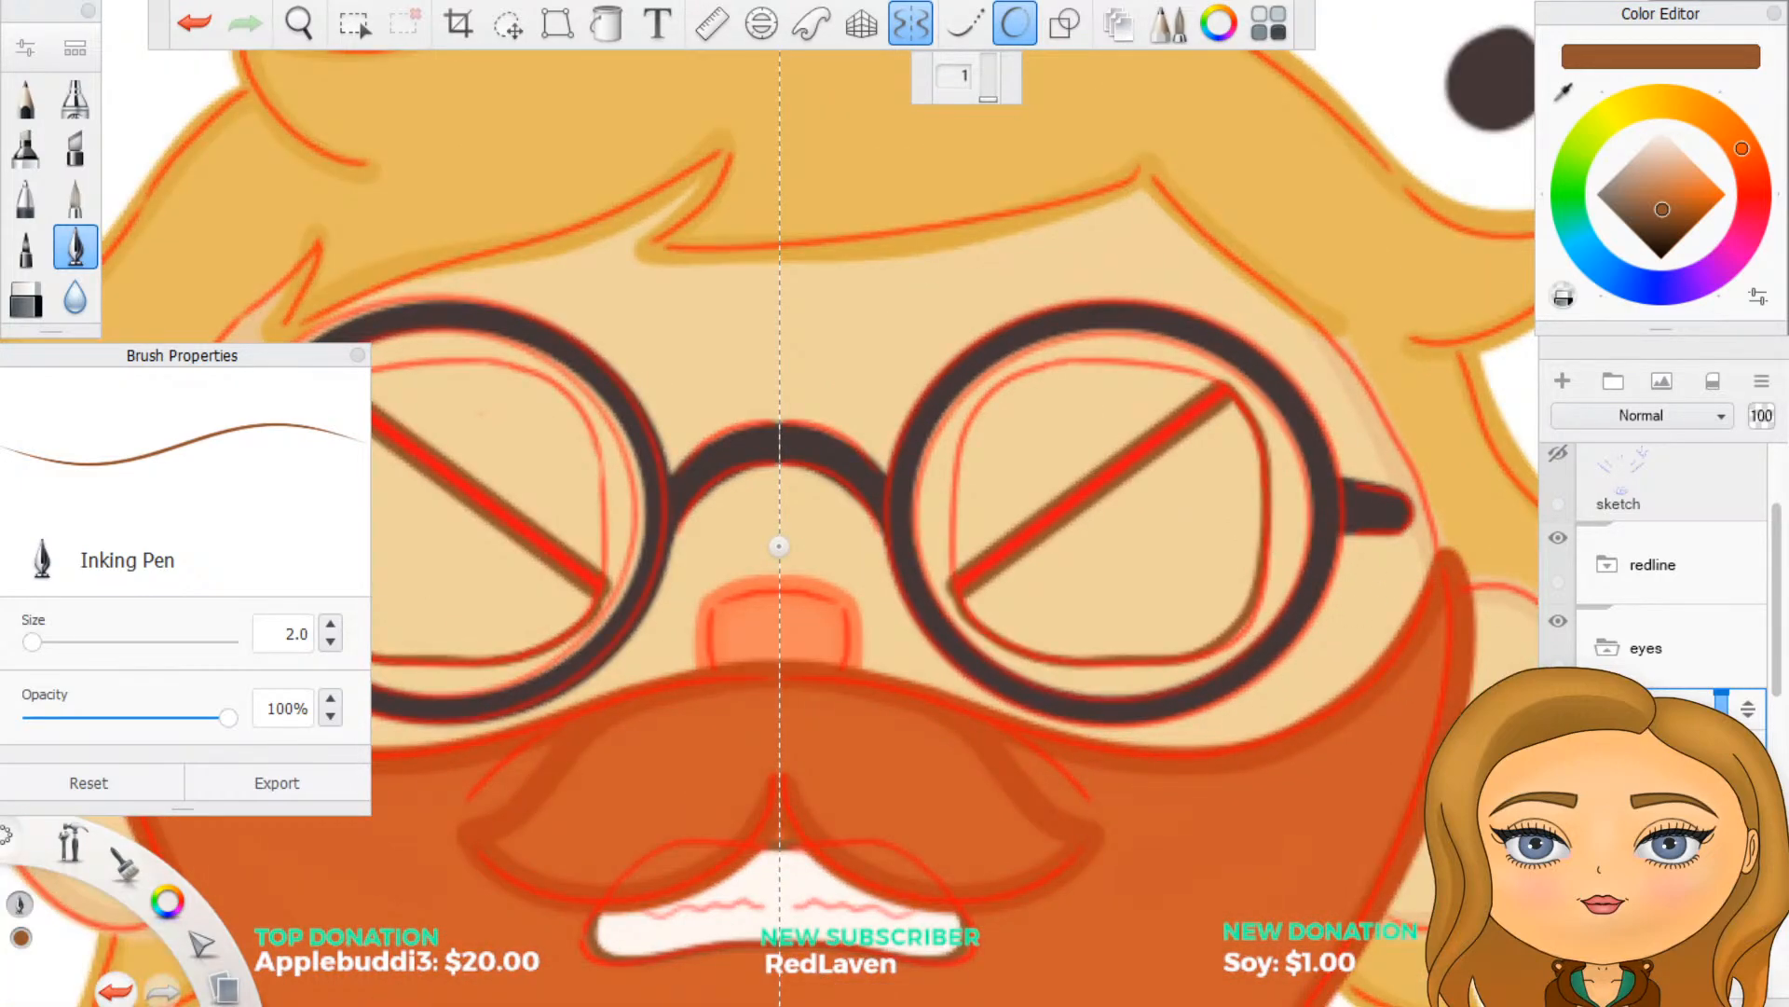
click(1558, 540)
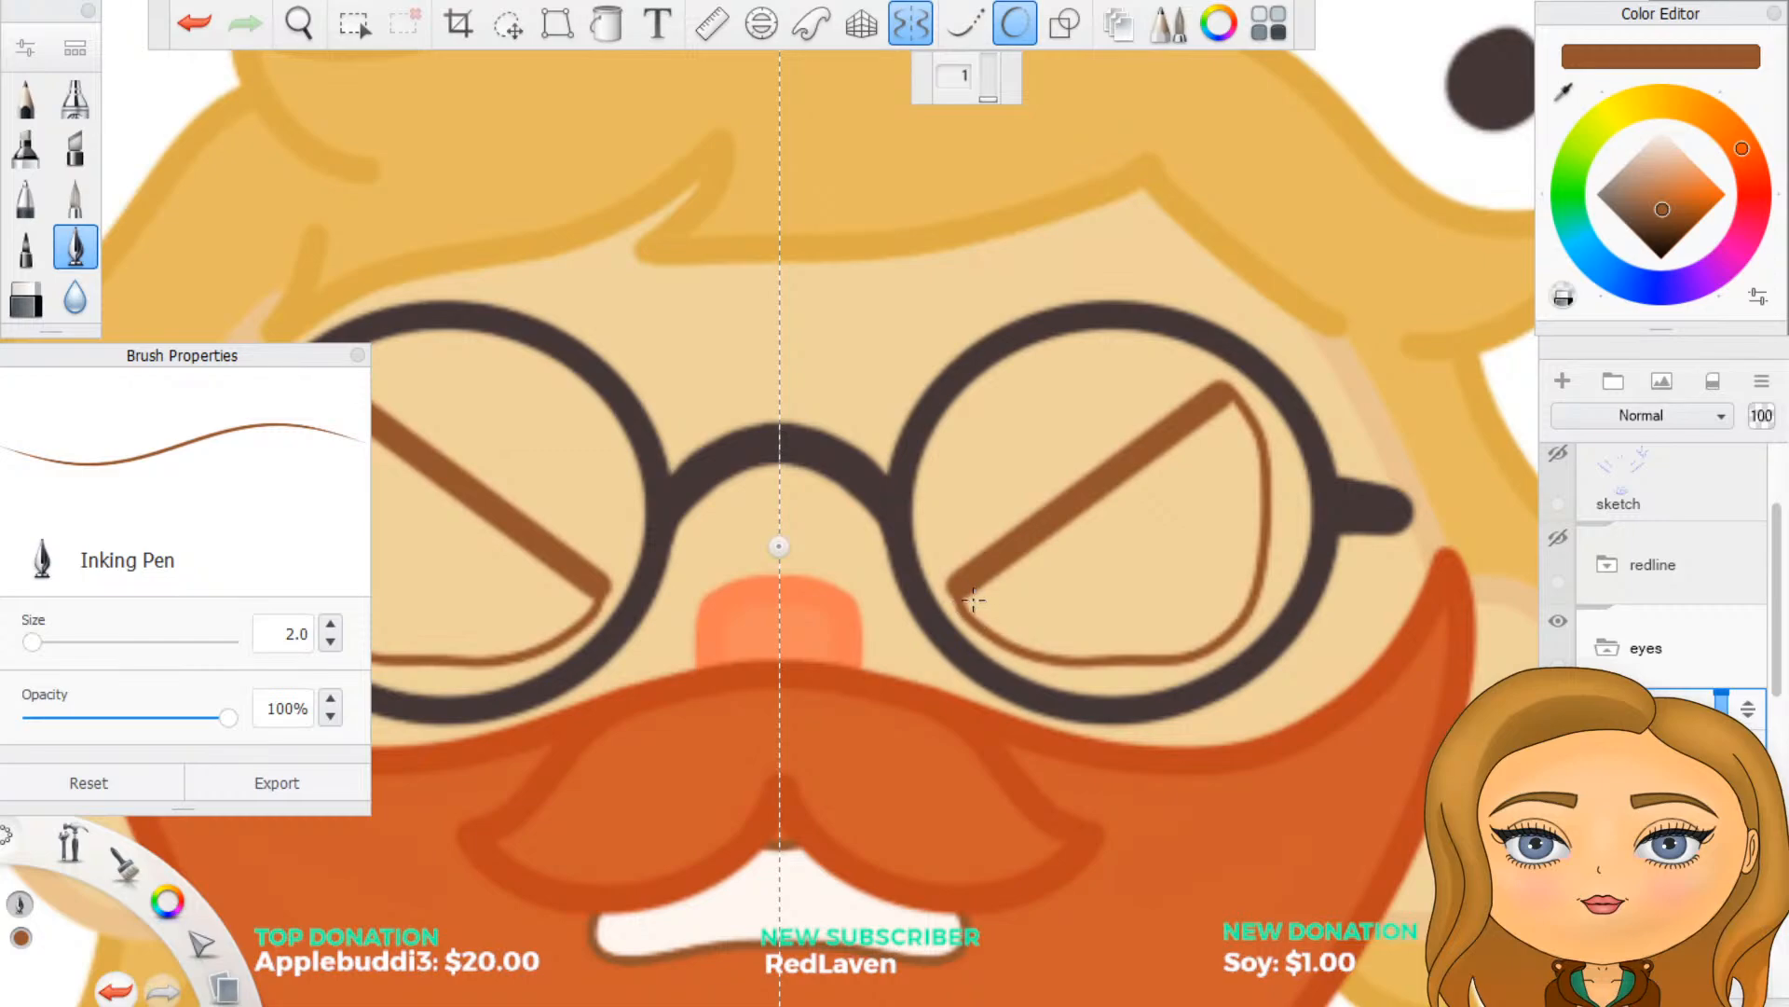
key(ctrl+z)
key(ctrl+z)
key(ctrl+z)
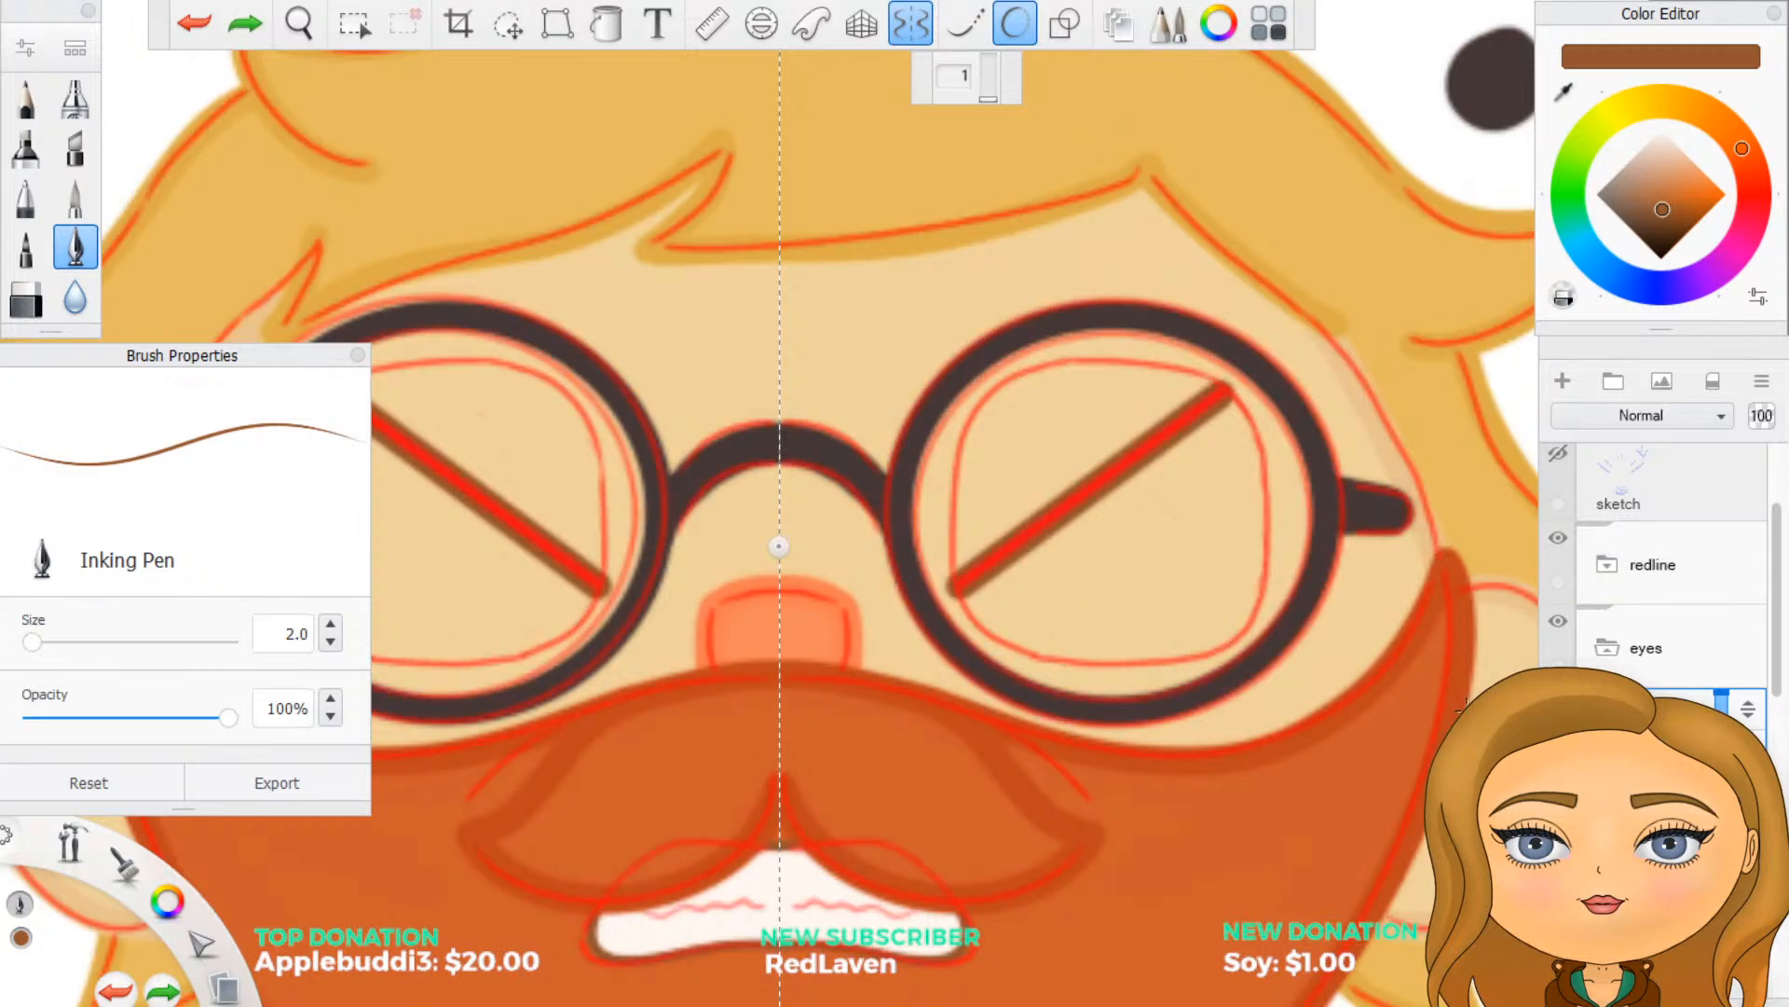
- Set Predictive Stroke to level 3, try tracing the lower eye outline from both ends of the diagonal, and undo each attempt
click(991, 82)
scroll(1295, 554, up, 2)
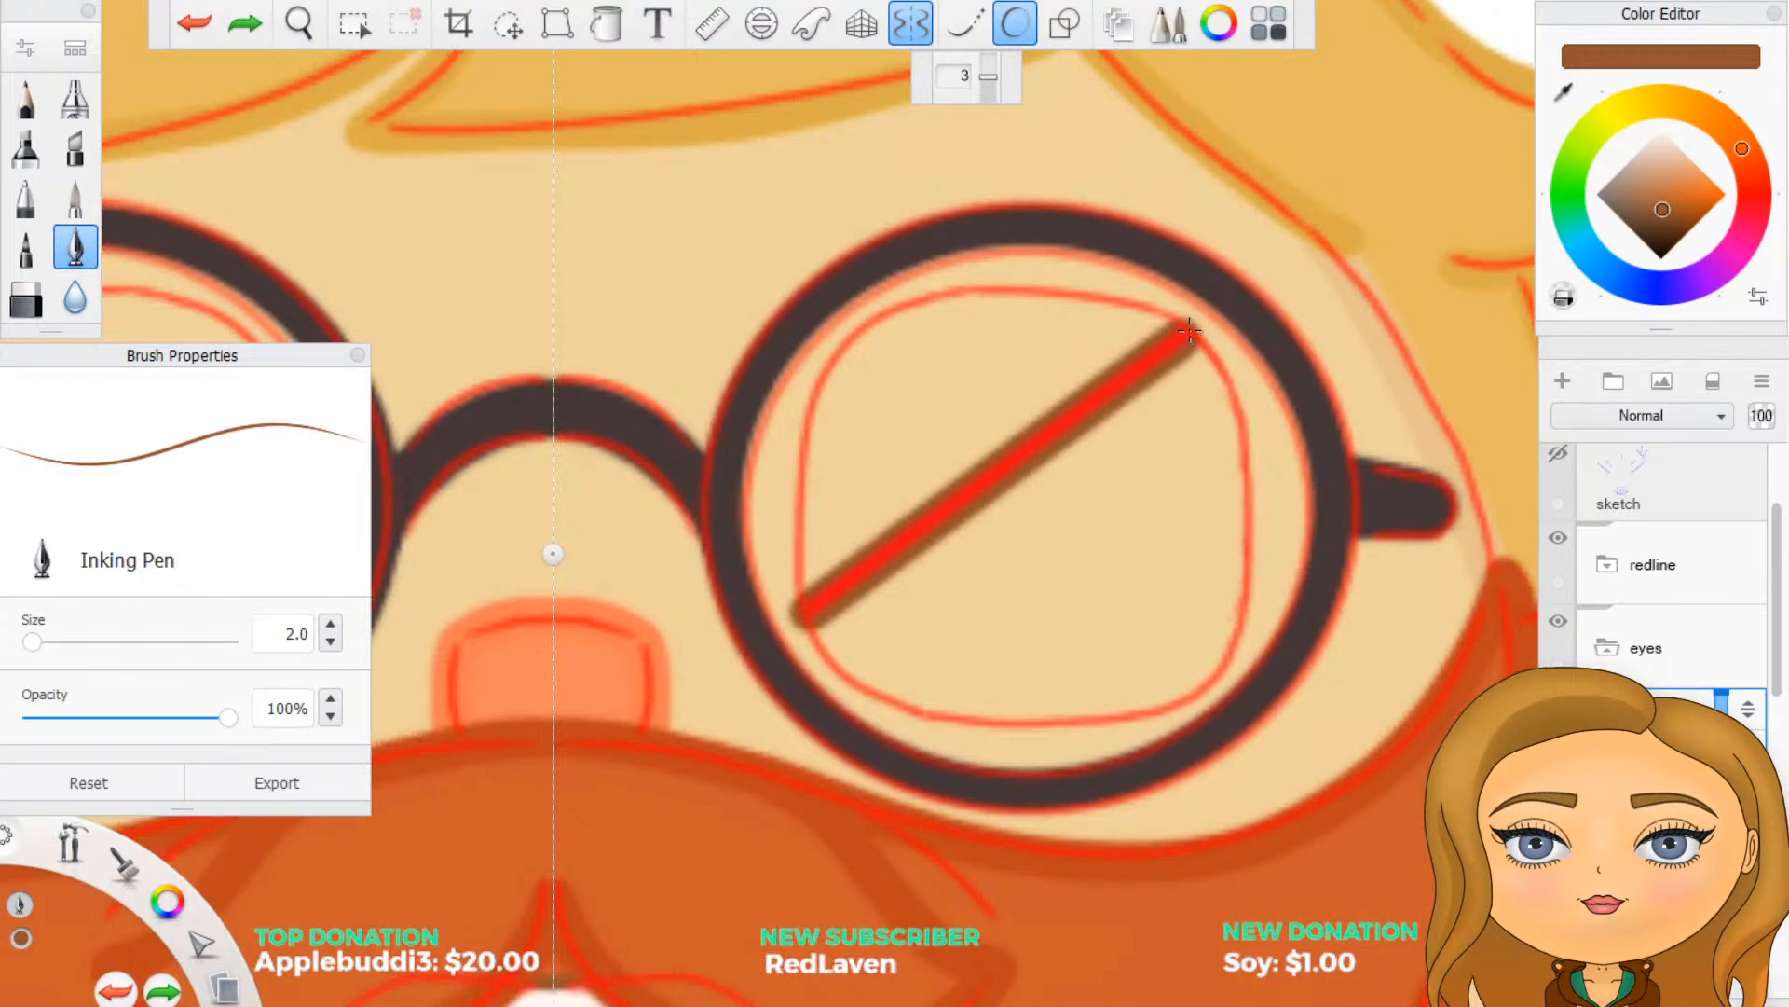
mouse_move(1193, 331)
mouse_down()
mouse_move(1229, 368)
mouse_move(1248, 467)
mouse_move(1229, 615)
mouse_move(1209, 672)
mouse_move(1162, 708)
mouse_move(998, 718)
mouse_move(838, 695)
mouse_move(807, 663)
mouse_move(795, 589)
mouse_up()
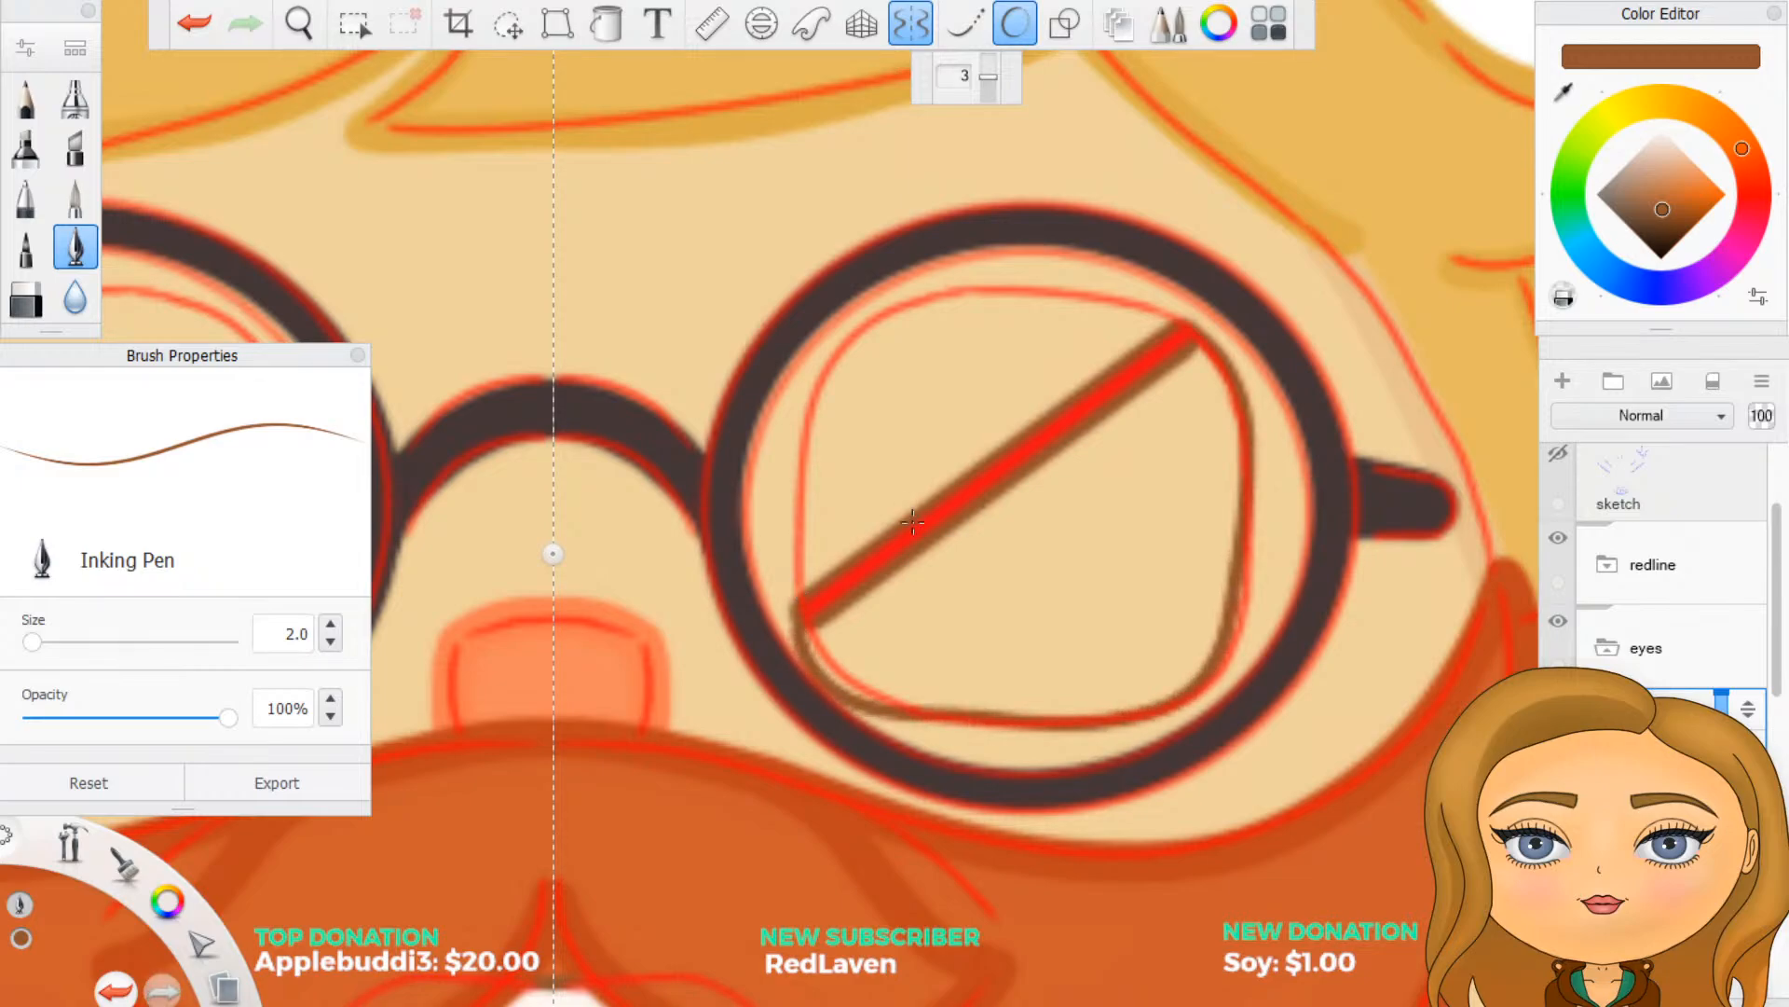
key(ctrl+z)
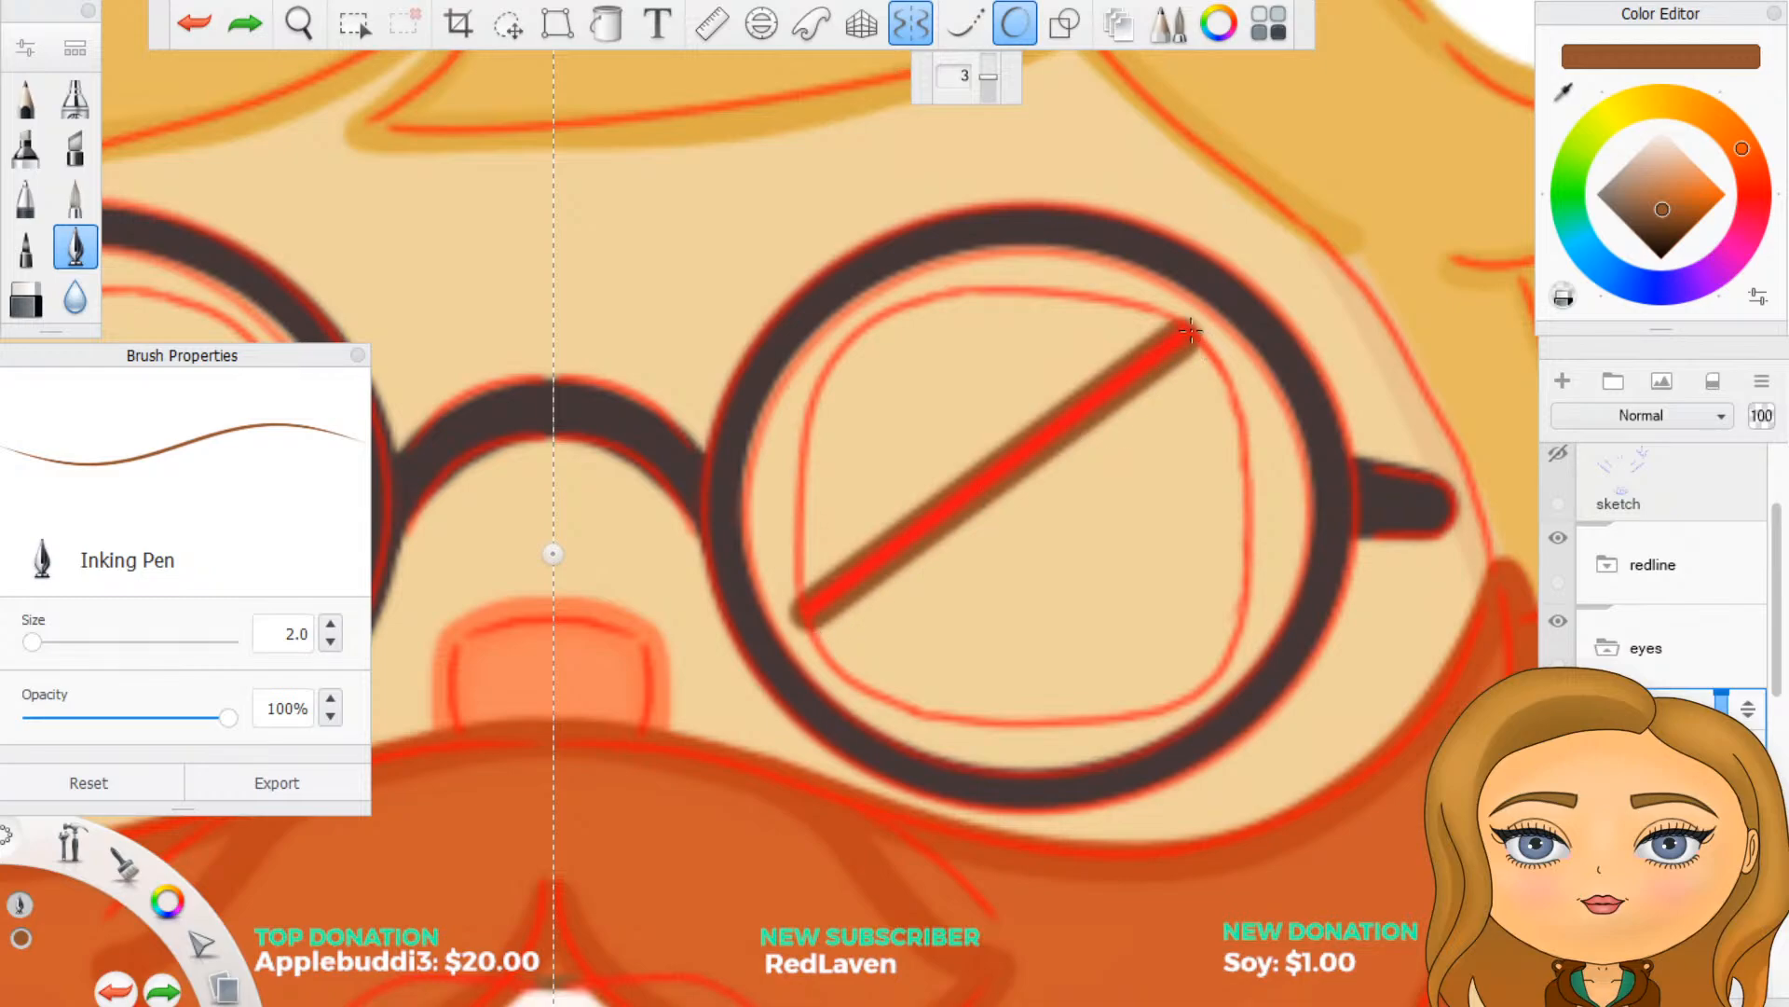
mouse_move(1189, 330)
mouse_down()
mouse_move(1243, 448)
mouse_move(1243, 641)
mouse_move(1163, 704)
mouse_move(1053, 710)
mouse_up()
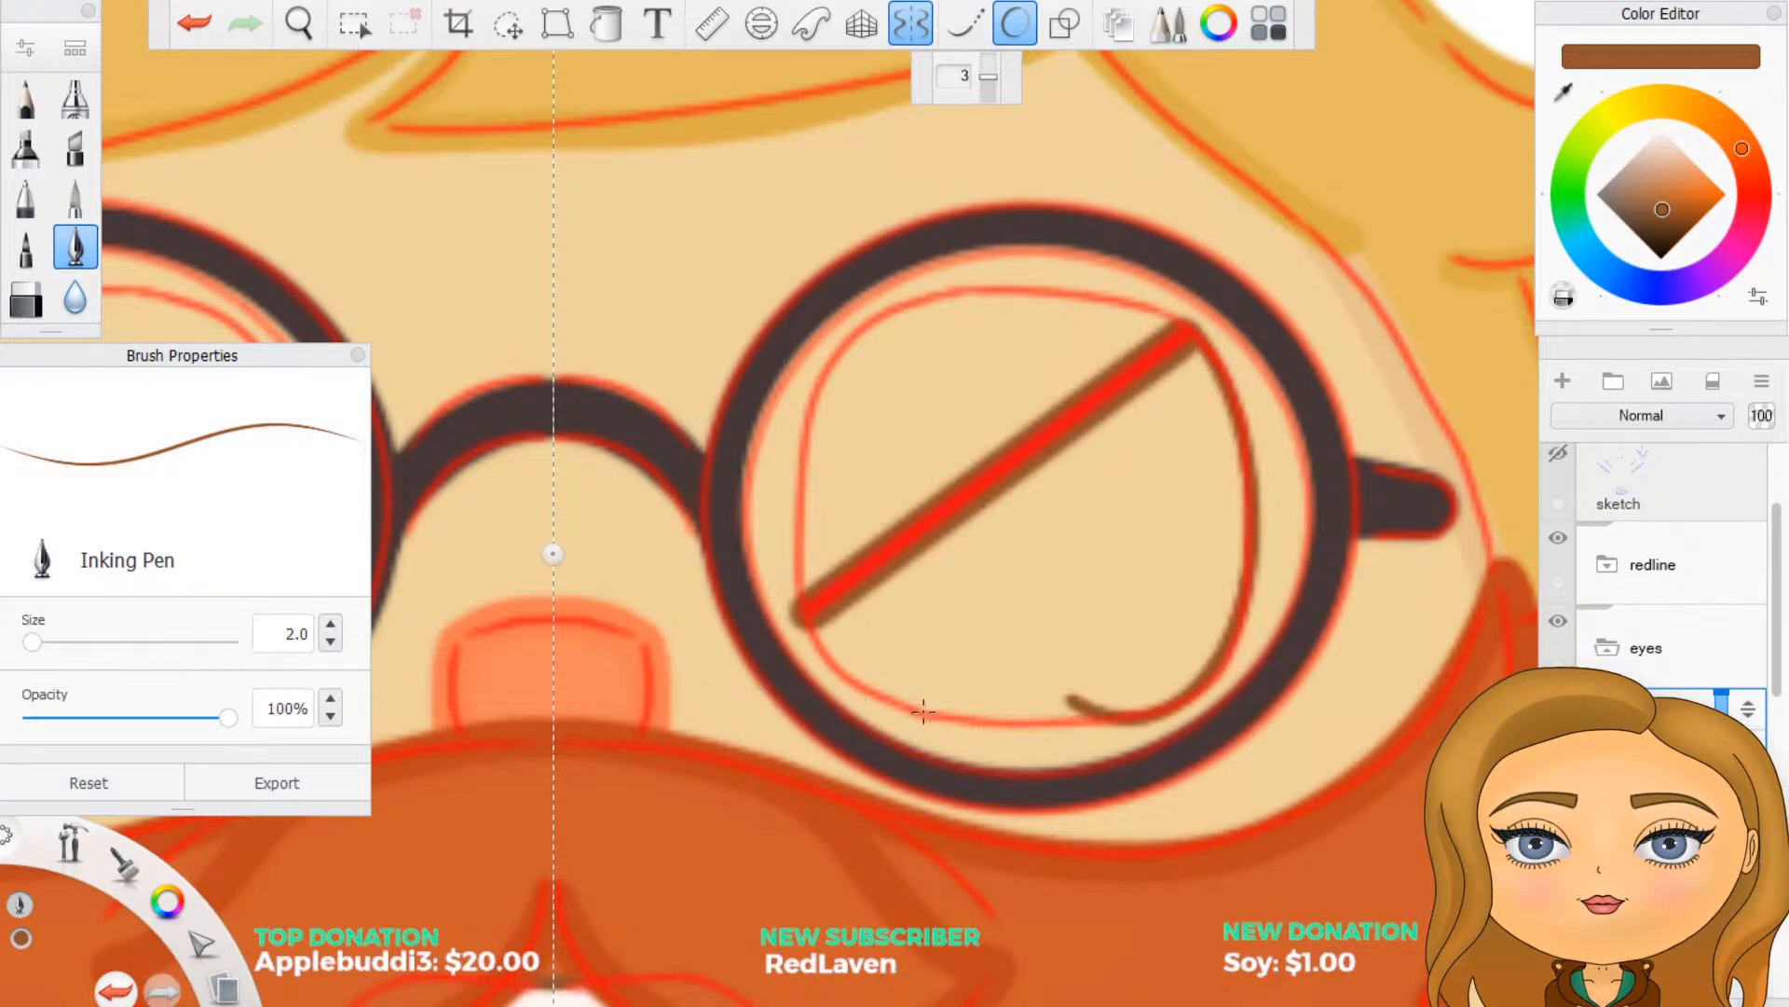
key(ctrl+z)
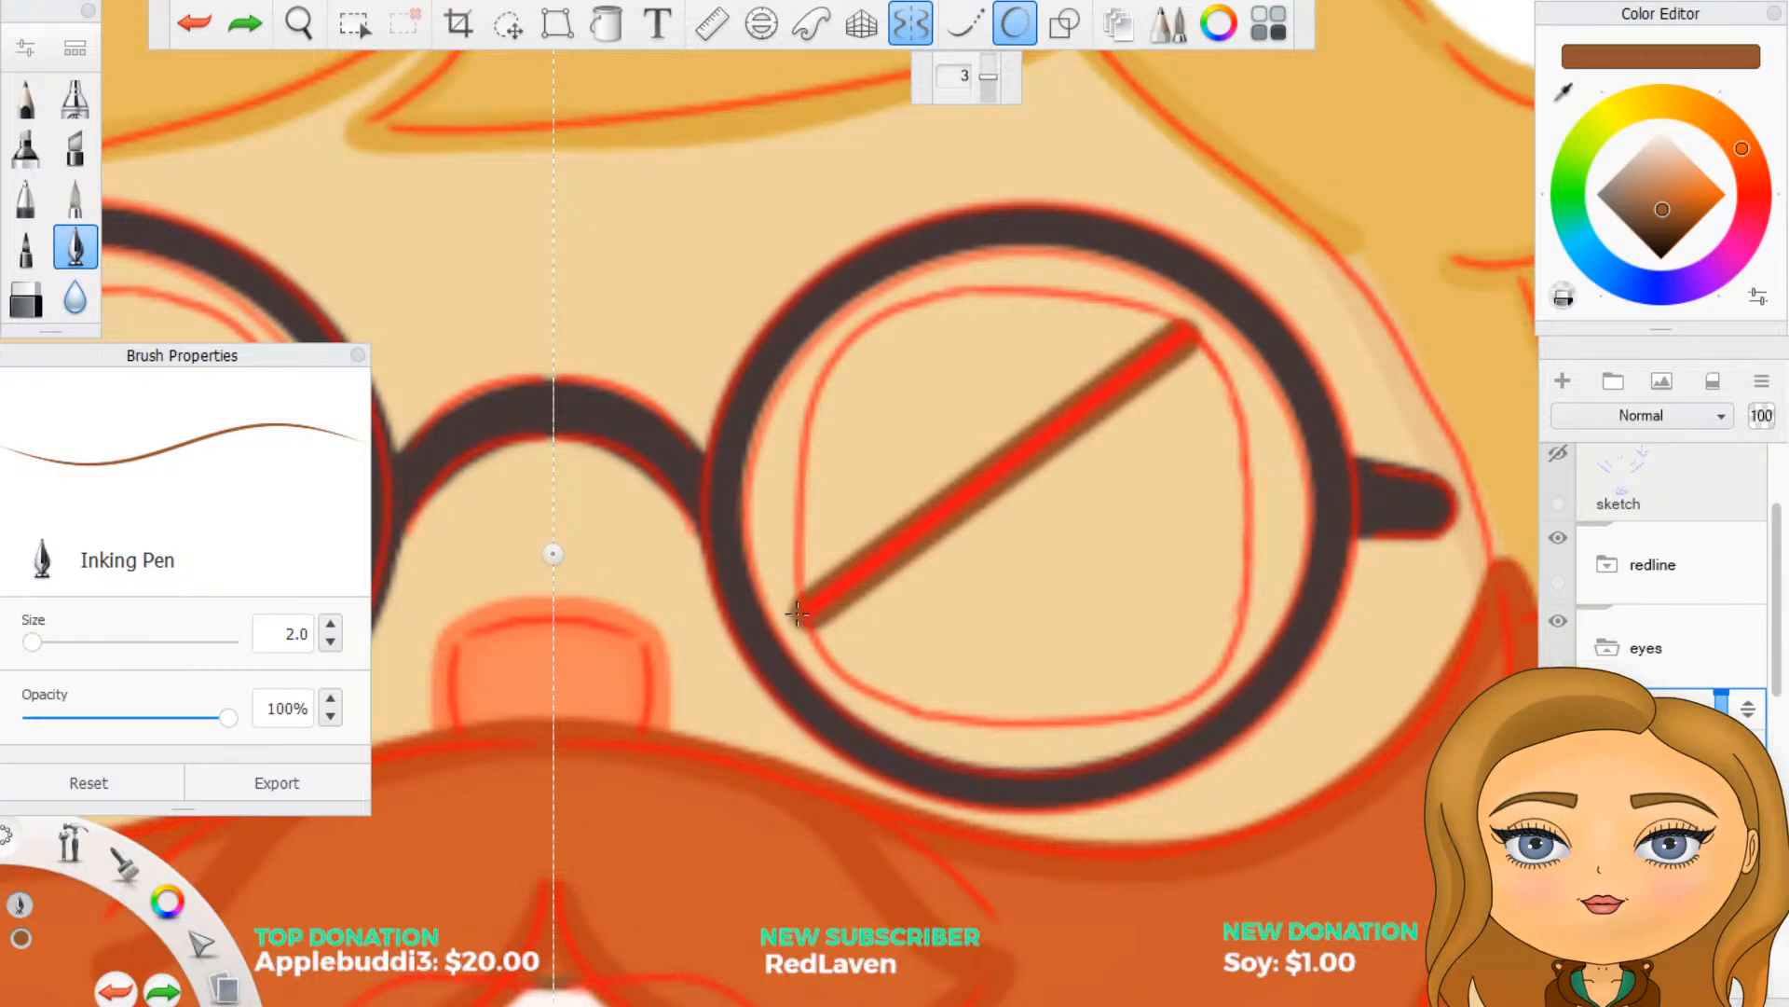
mouse_move(799, 617)
mouse_down()
mouse_move(884, 703)
mouse_move(1079, 725)
mouse_move(1193, 699)
mouse_move(1239, 634)
mouse_move(1254, 526)
mouse_move(1240, 412)
mouse_move(1196, 336)
mouse_up()
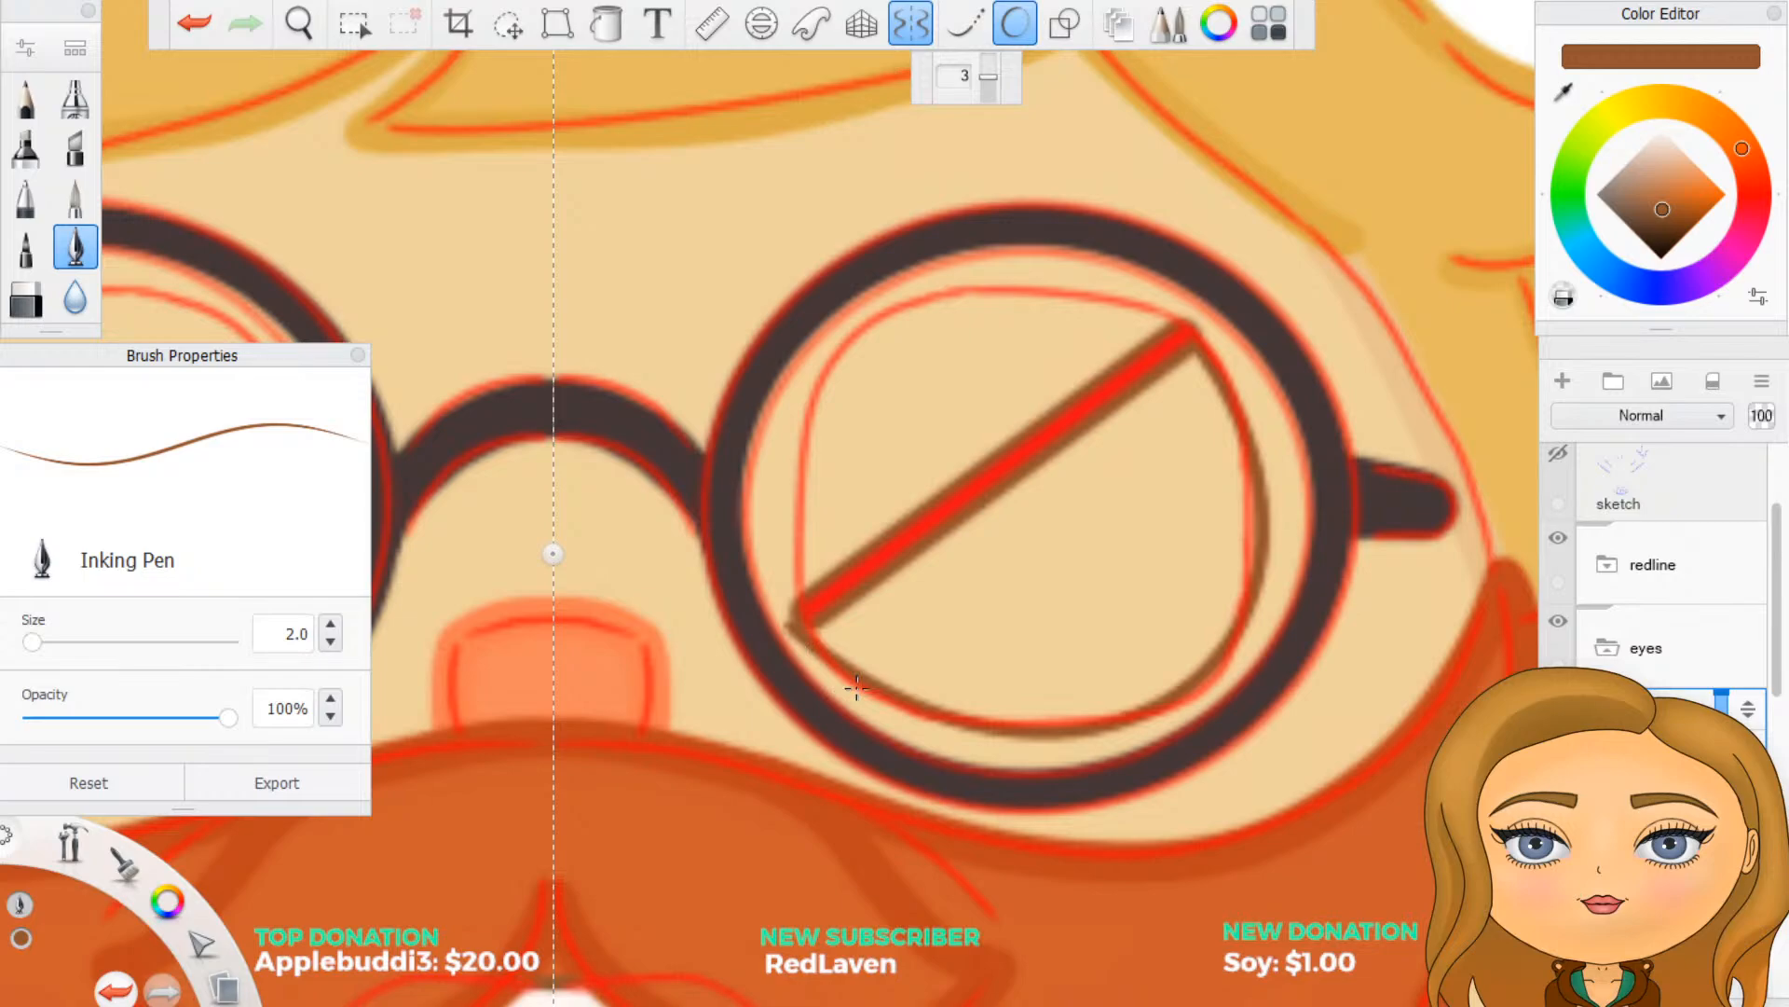
key(ctrl+z)
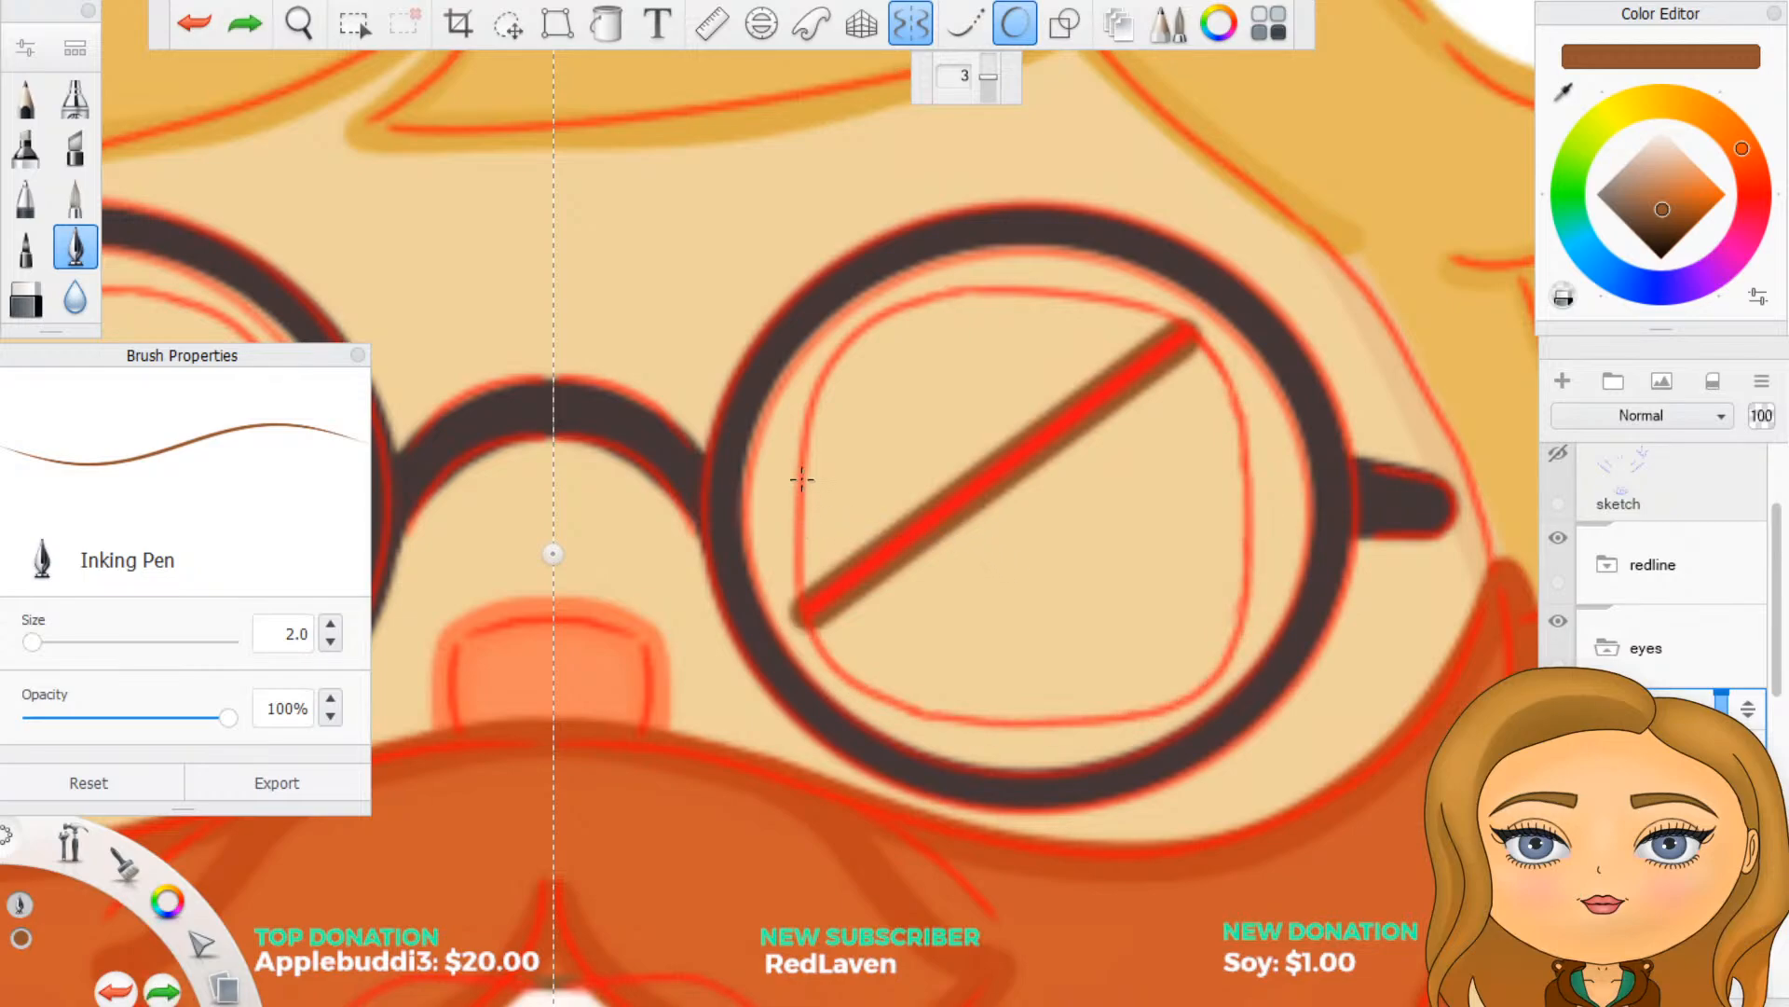
- Try eye outline strokes that overshoot the diagonal's ends, including one at Predictive Stroke level 5, and undo them
mouse_move(804, 455)
mouse_down()
mouse_move(814, 649)
mouse_move(889, 705)
mouse_move(1077, 726)
mouse_move(1210, 697)
mouse_move(1254, 443)
mouse_move(1249, 393)
mouse_move(1198, 334)
mouse_move(1149, 316)
mouse_move(1030, 314)
mouse_up()
key(ctrl+z)
click(992, 59)
mouse_move(805, 443)
mouse_down()
mouse_move(795, 598)
mouse_move(839, 672)
mouse_move(912, 714)
mouse_move(1012, 731)
mouse_move(1207, 699)
mouse_move(1249, 591)
mouse_move(1258, 433)
mouse_move(1207, 340)
mouse_move(1114, 303)
mouse_up()
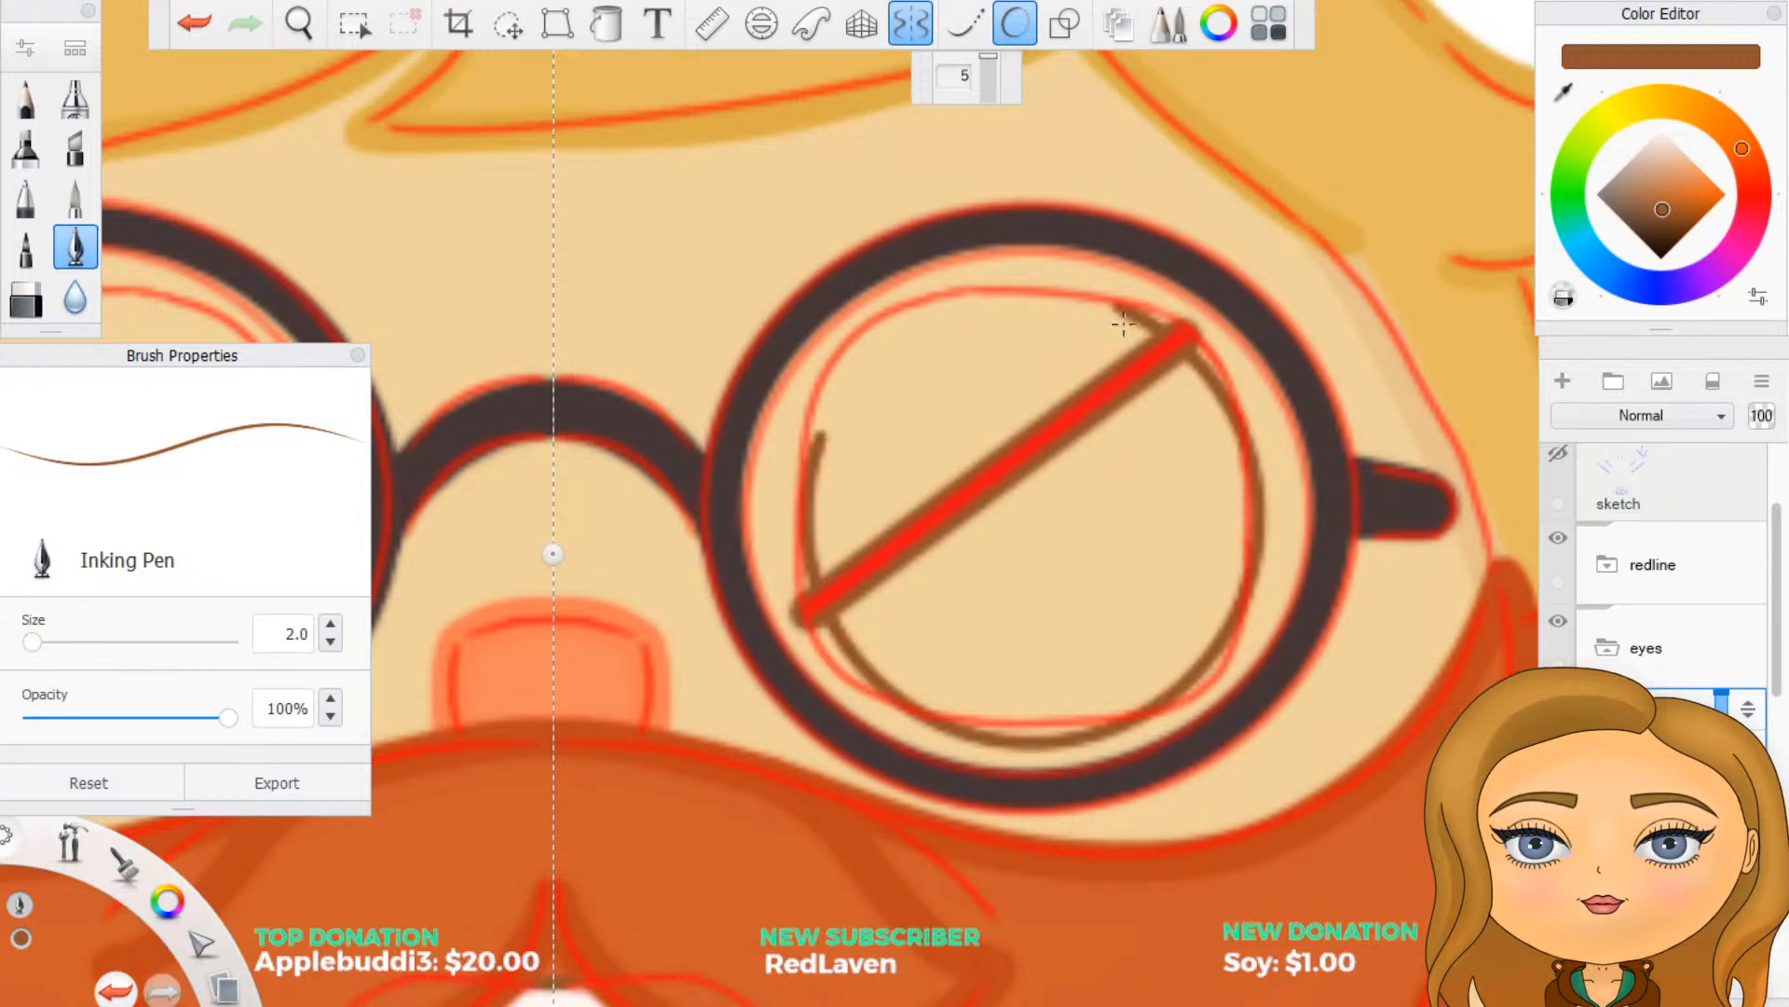
key(ctrl+z)
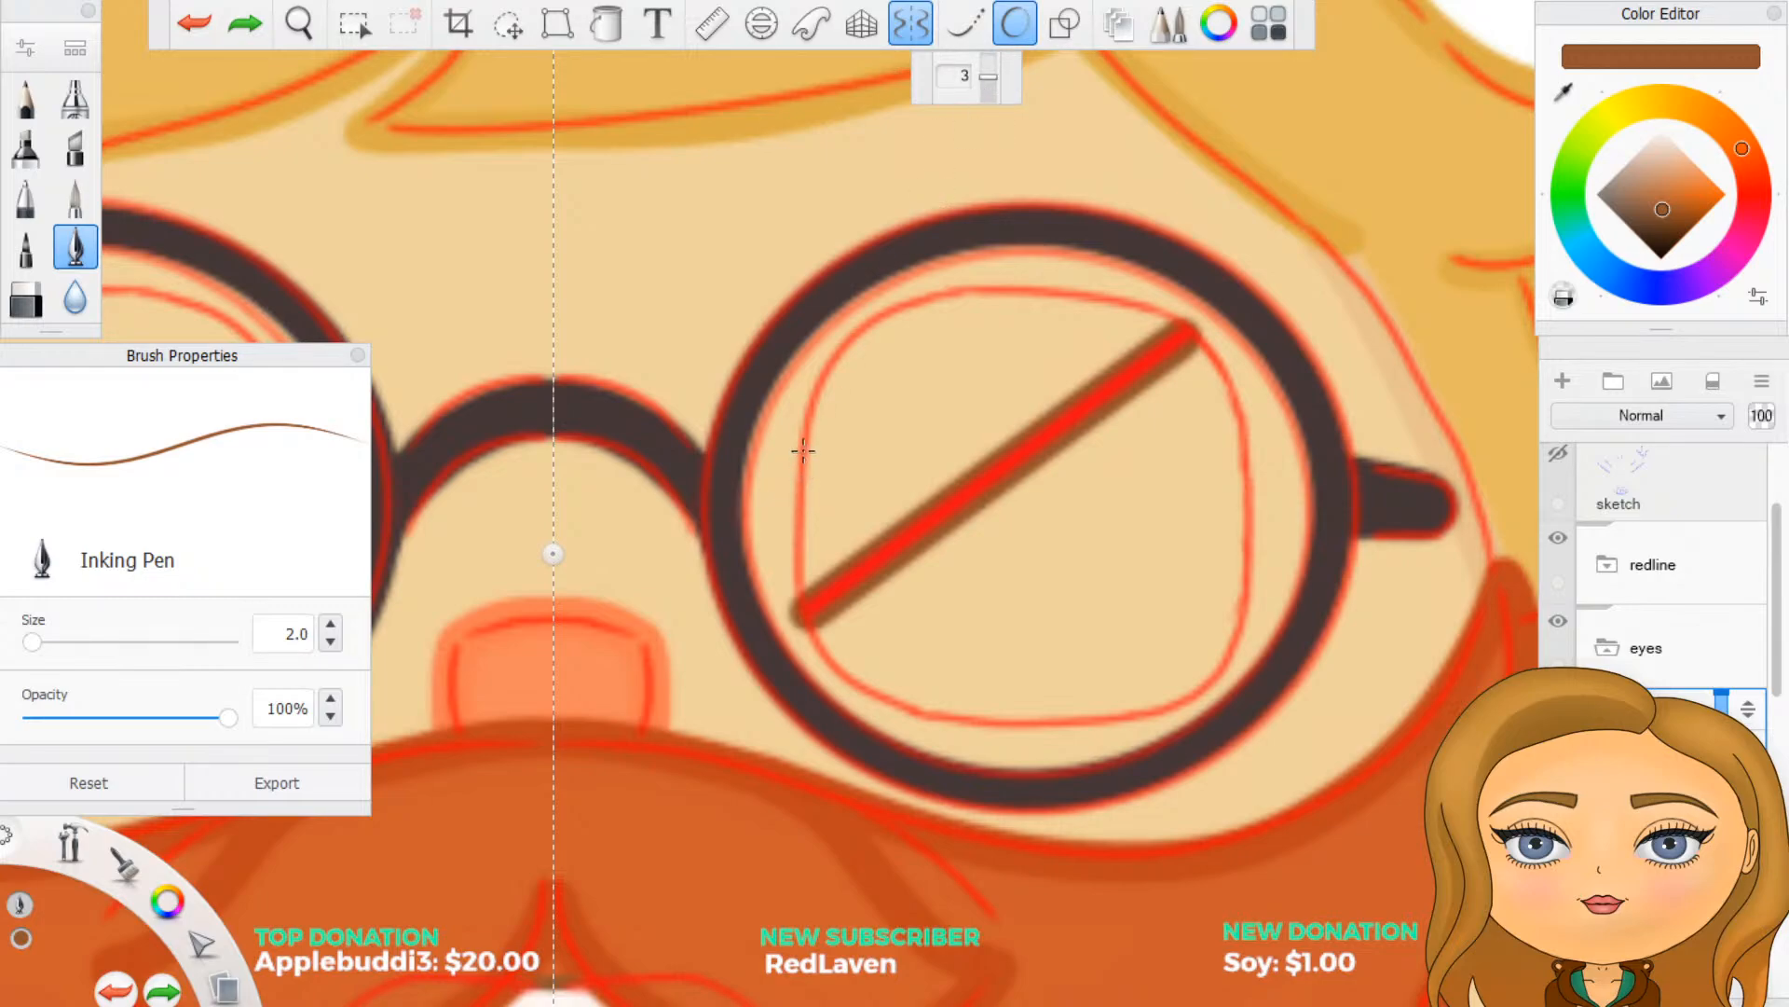
- Trace the mirrored lower eye outline at Predictive Stroke level 3, overshooting both ends of the diagonal, and hide the redline folder
mouse_move(803, 451)
mouse_down()
mouse_move(802, 628)
mouse_move(893, 707)
mouse_move(1054, 731)
mouse_move(1184, 692)
mouse_move(1243, 631)
mouse_move(1259, 498)
mouse_move(1227, 376)
mouse_move(1157, 311)
mouse_move(804, 445)
mouse_move(1060, 304)
mouse_move(1105, 300)
mouse_up()
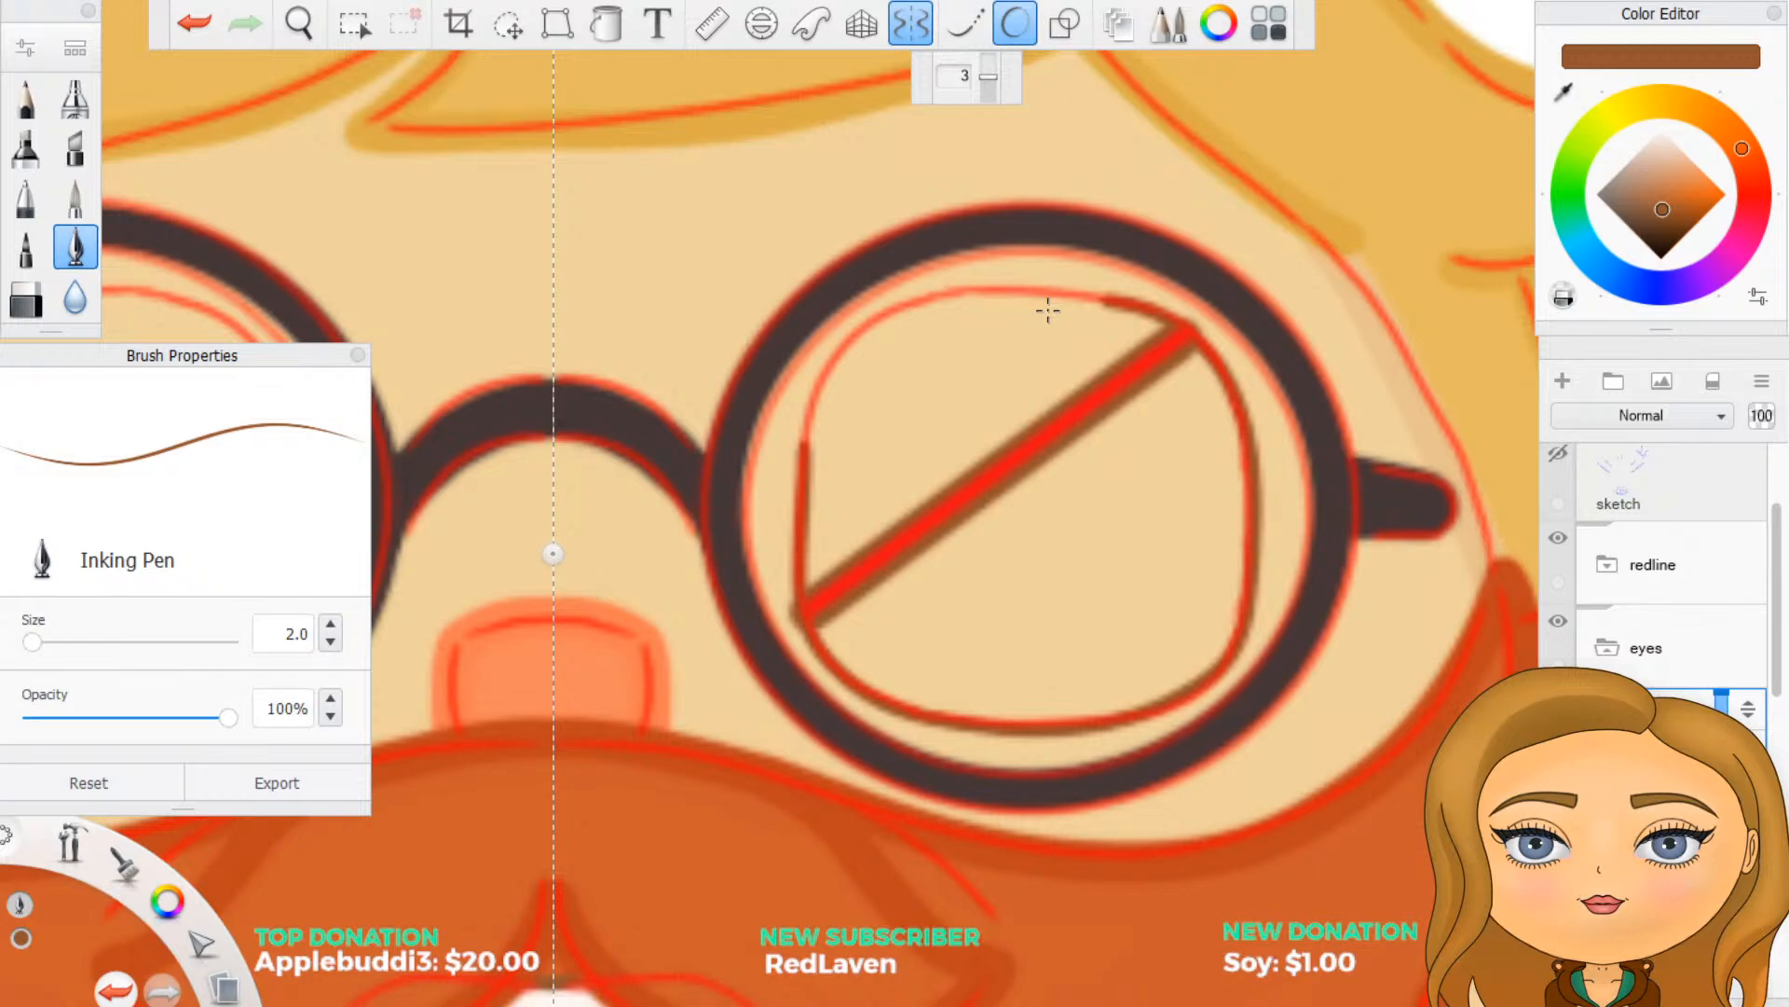
click(1558, 541)
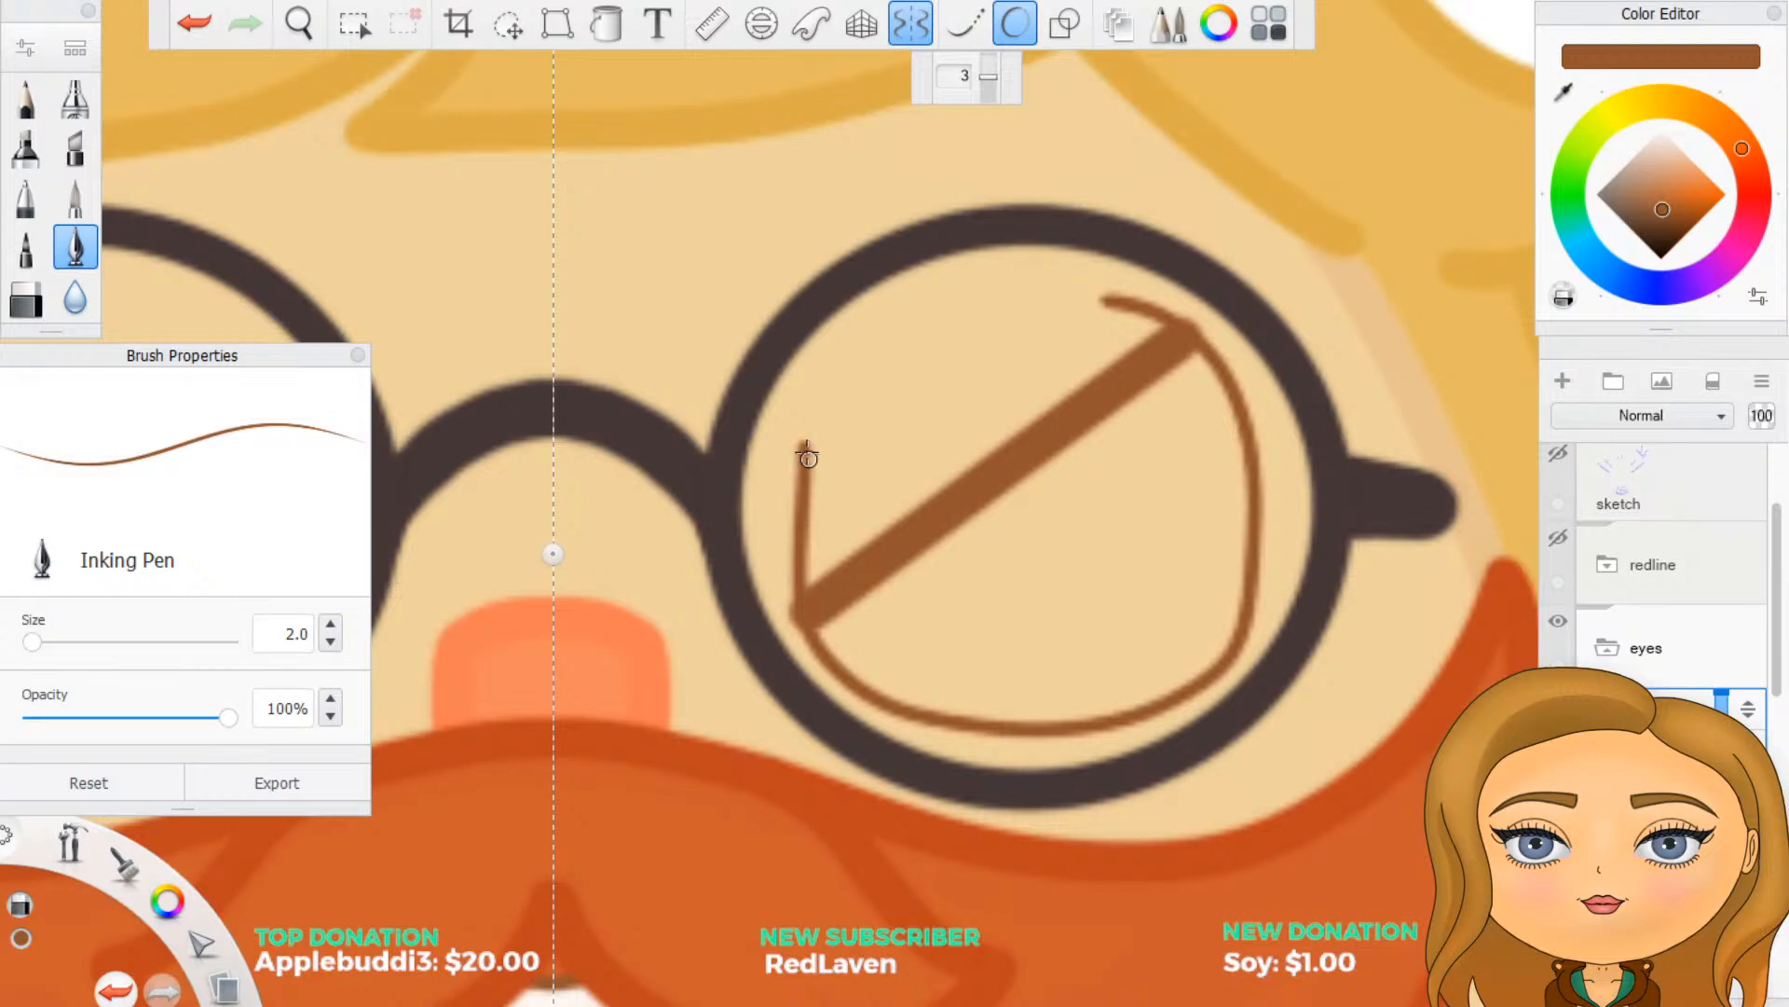
- Set the Hard Eraser size to 10 and erase the outline ends that extend above the thick diagonal eye lines
click(26, 298)
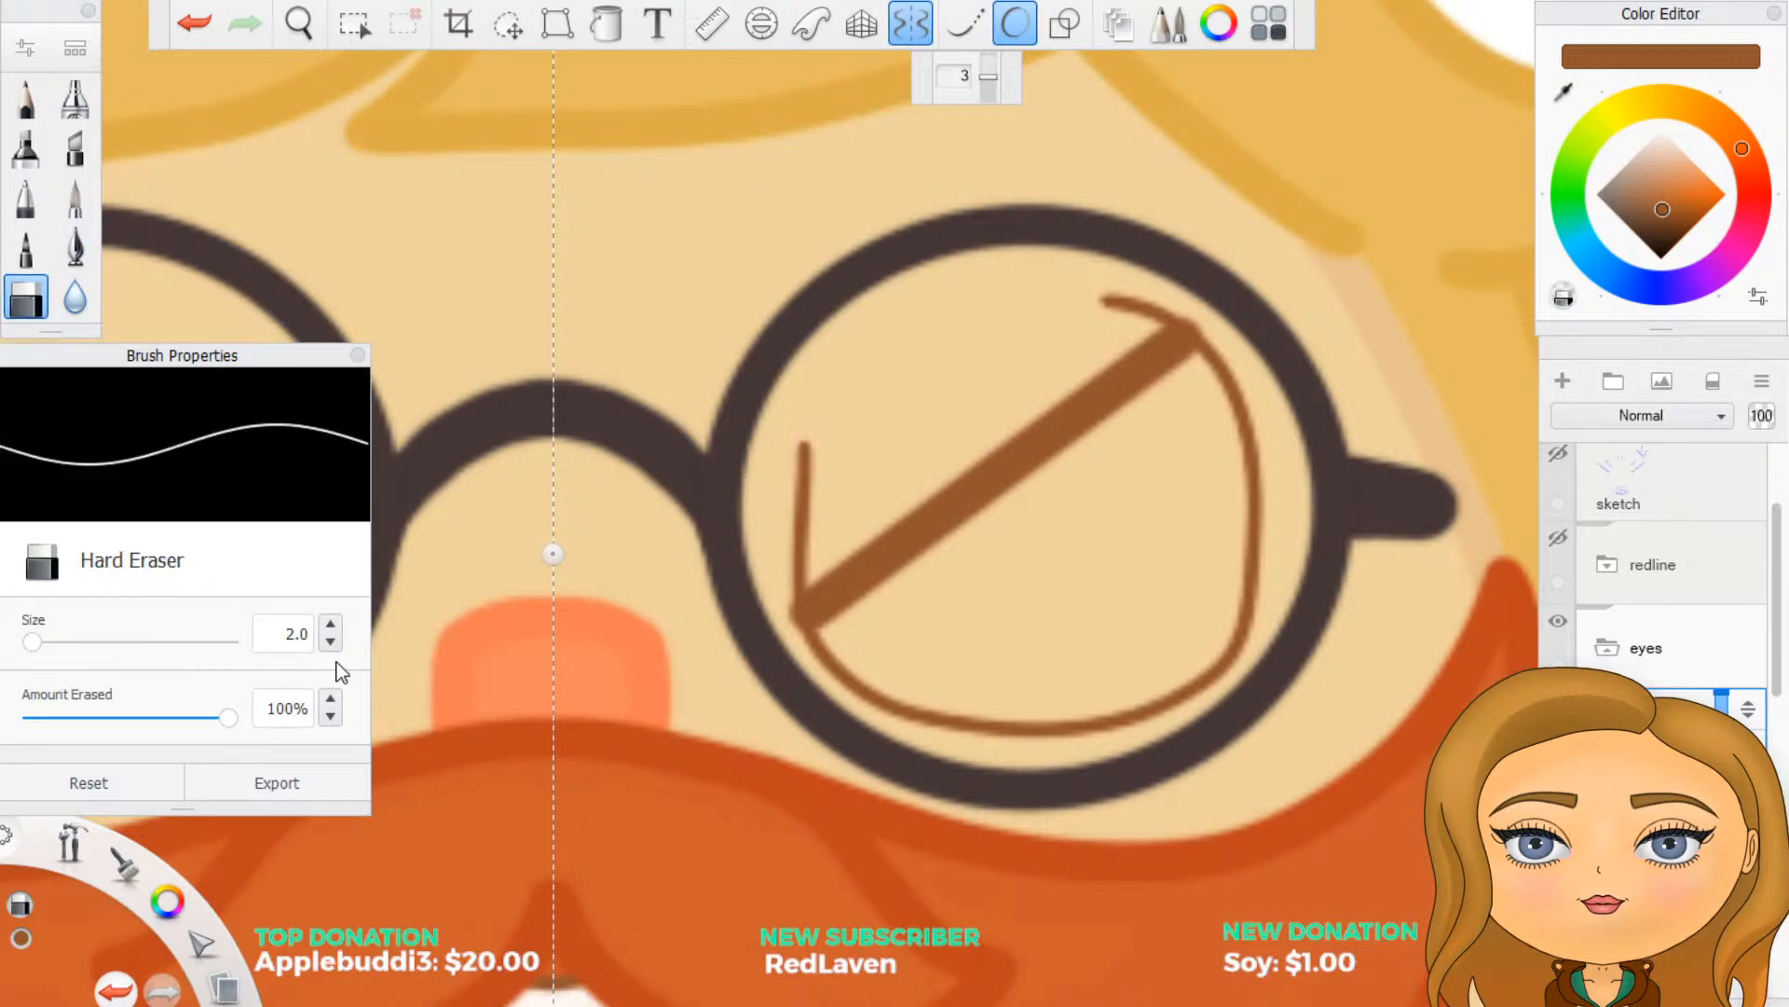
text(10)
key(Return)
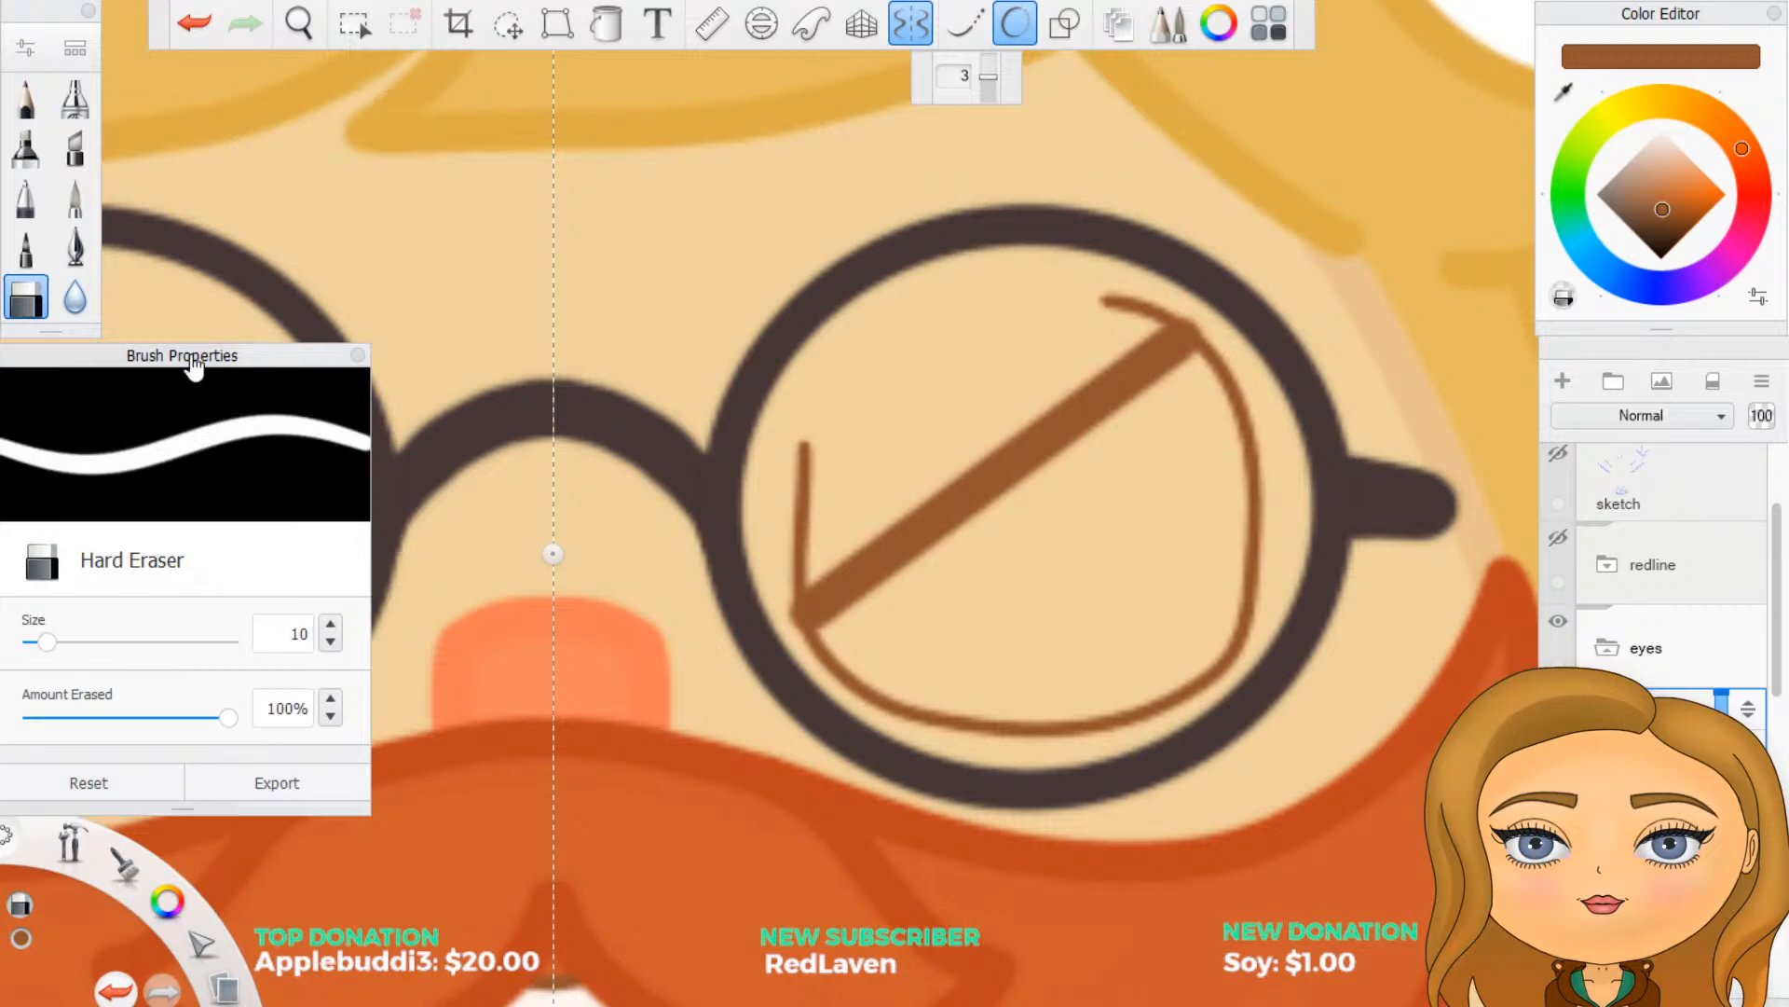
click(75, 247)
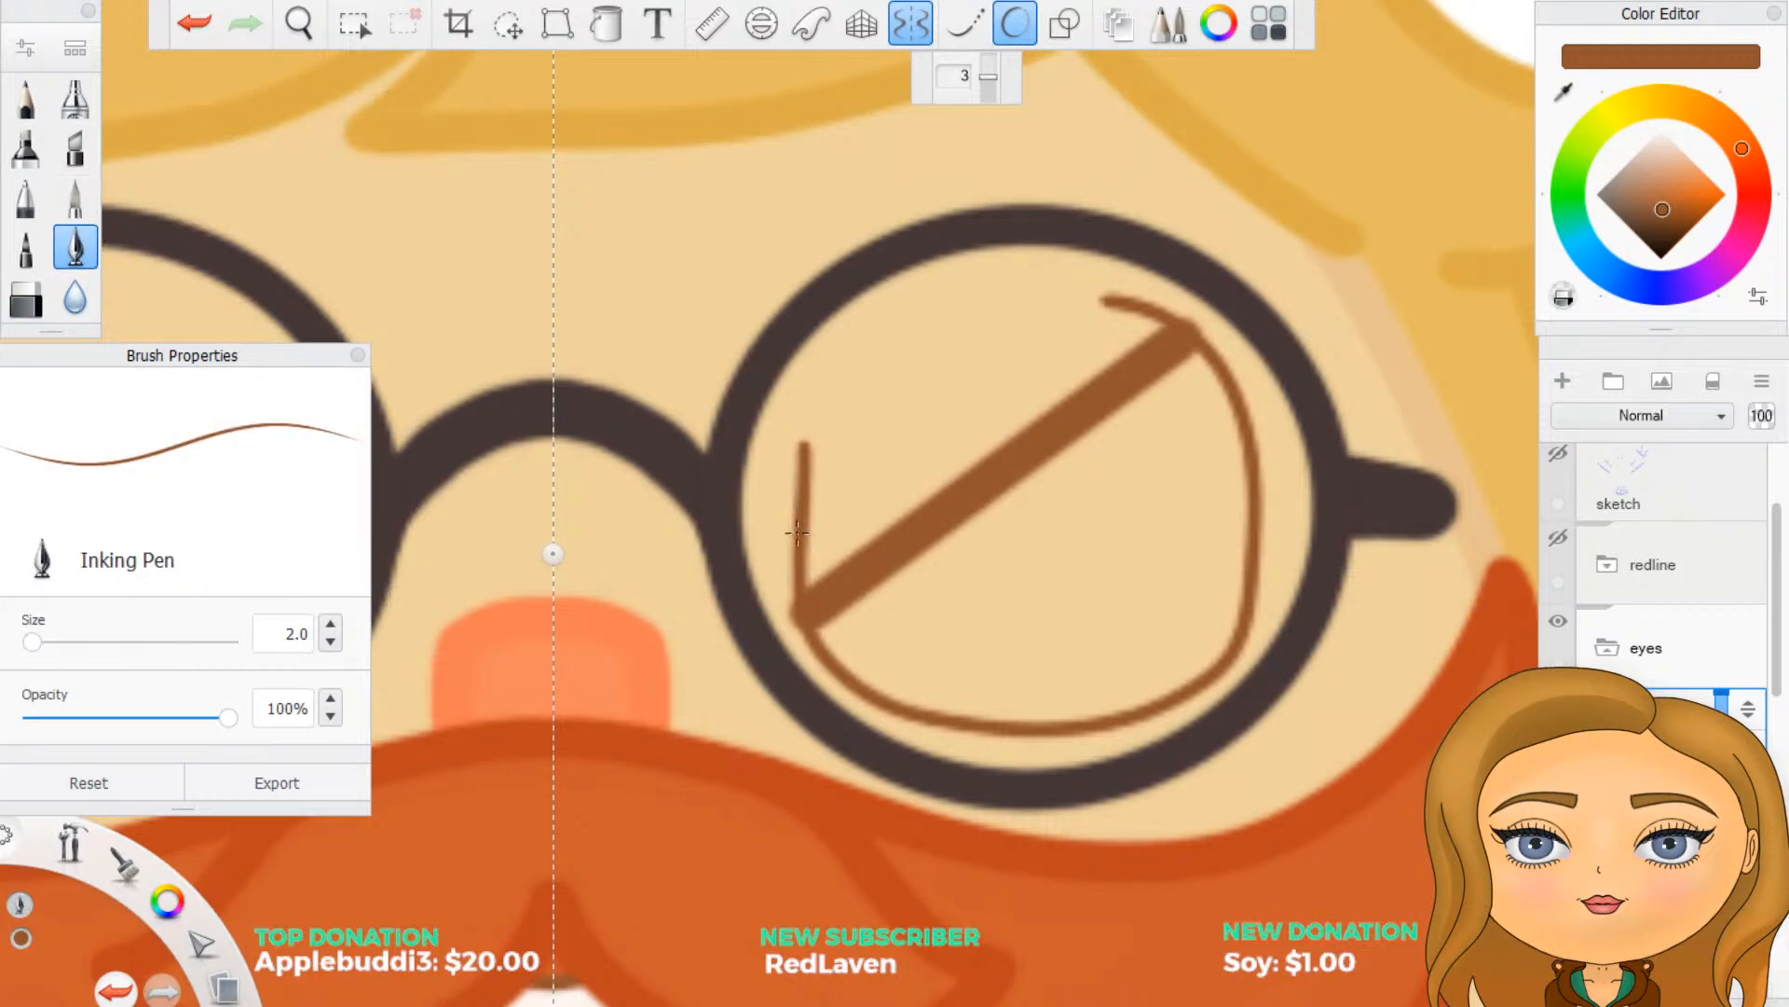
mouse_move(791, 499)
mouse_down()
mouse_move(801, 439)
mouse_move(783, 579)
mouse_up()
click(1098, 302)
drag(1098, 302, 1163, 299)
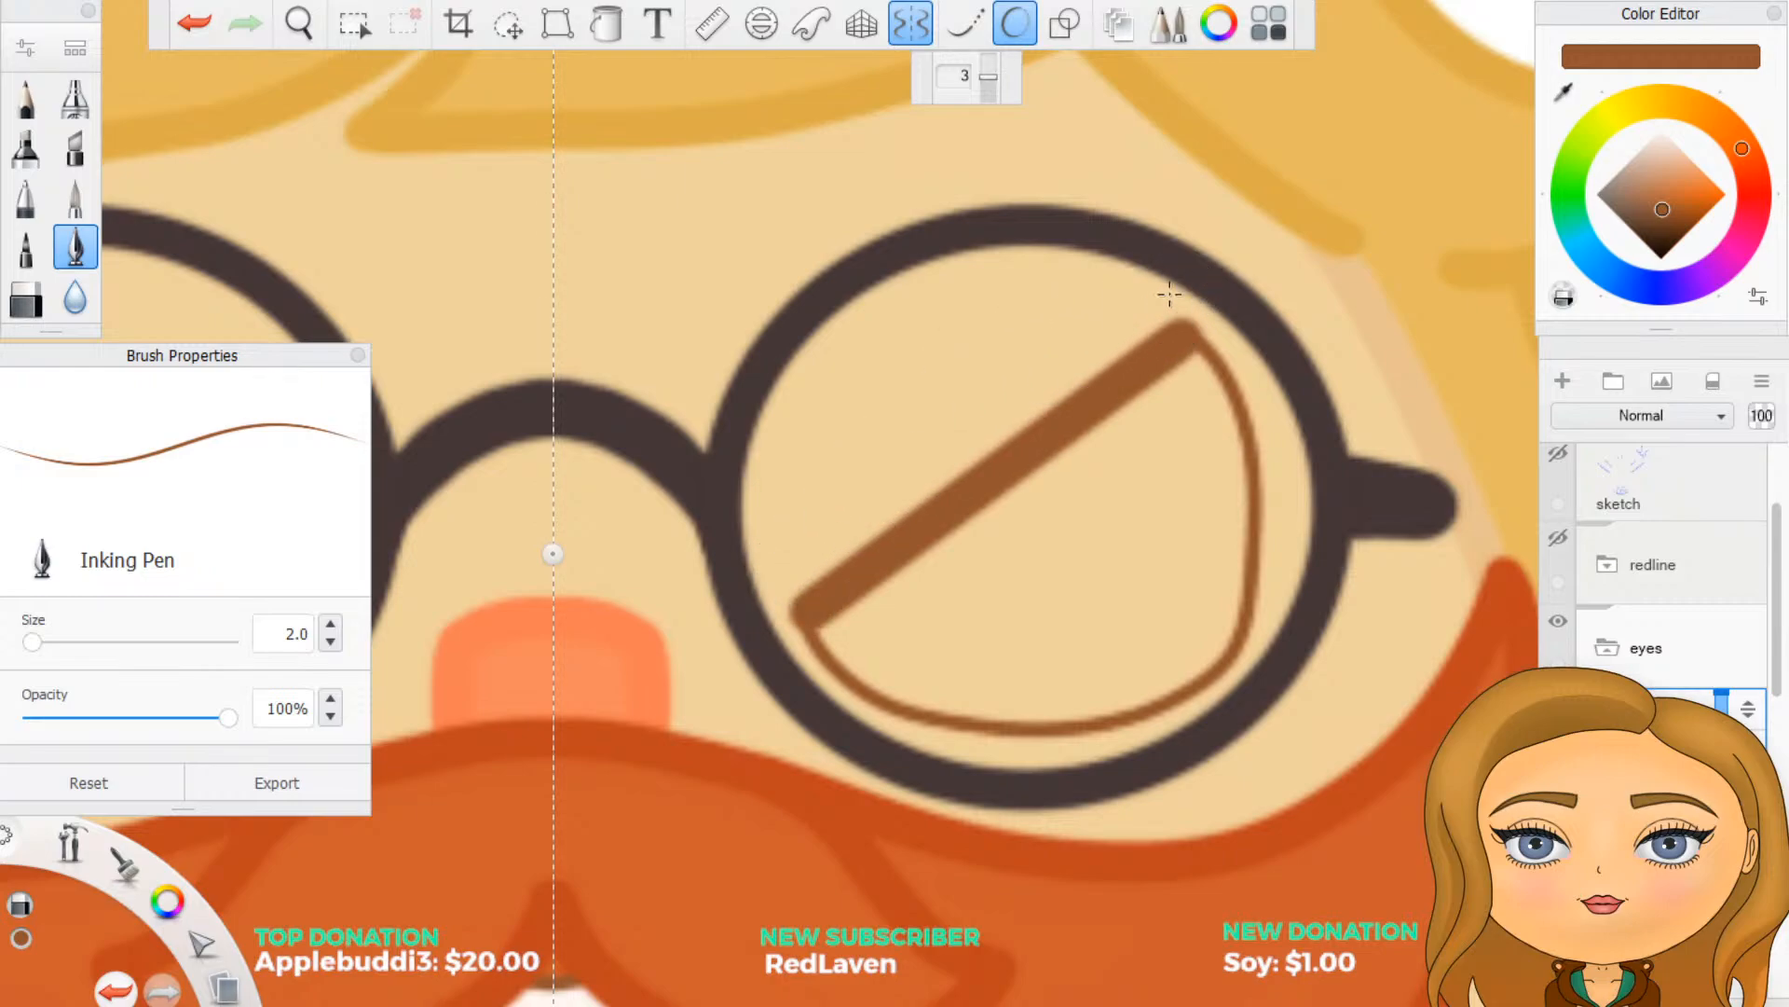
- Sample the small tan skin-shade swatch above the orange swatches on the canvas as the Inking Pen colour for the eye area
scroll(1146, 261, down, 3)
scroll(1147, 278, down, 4)
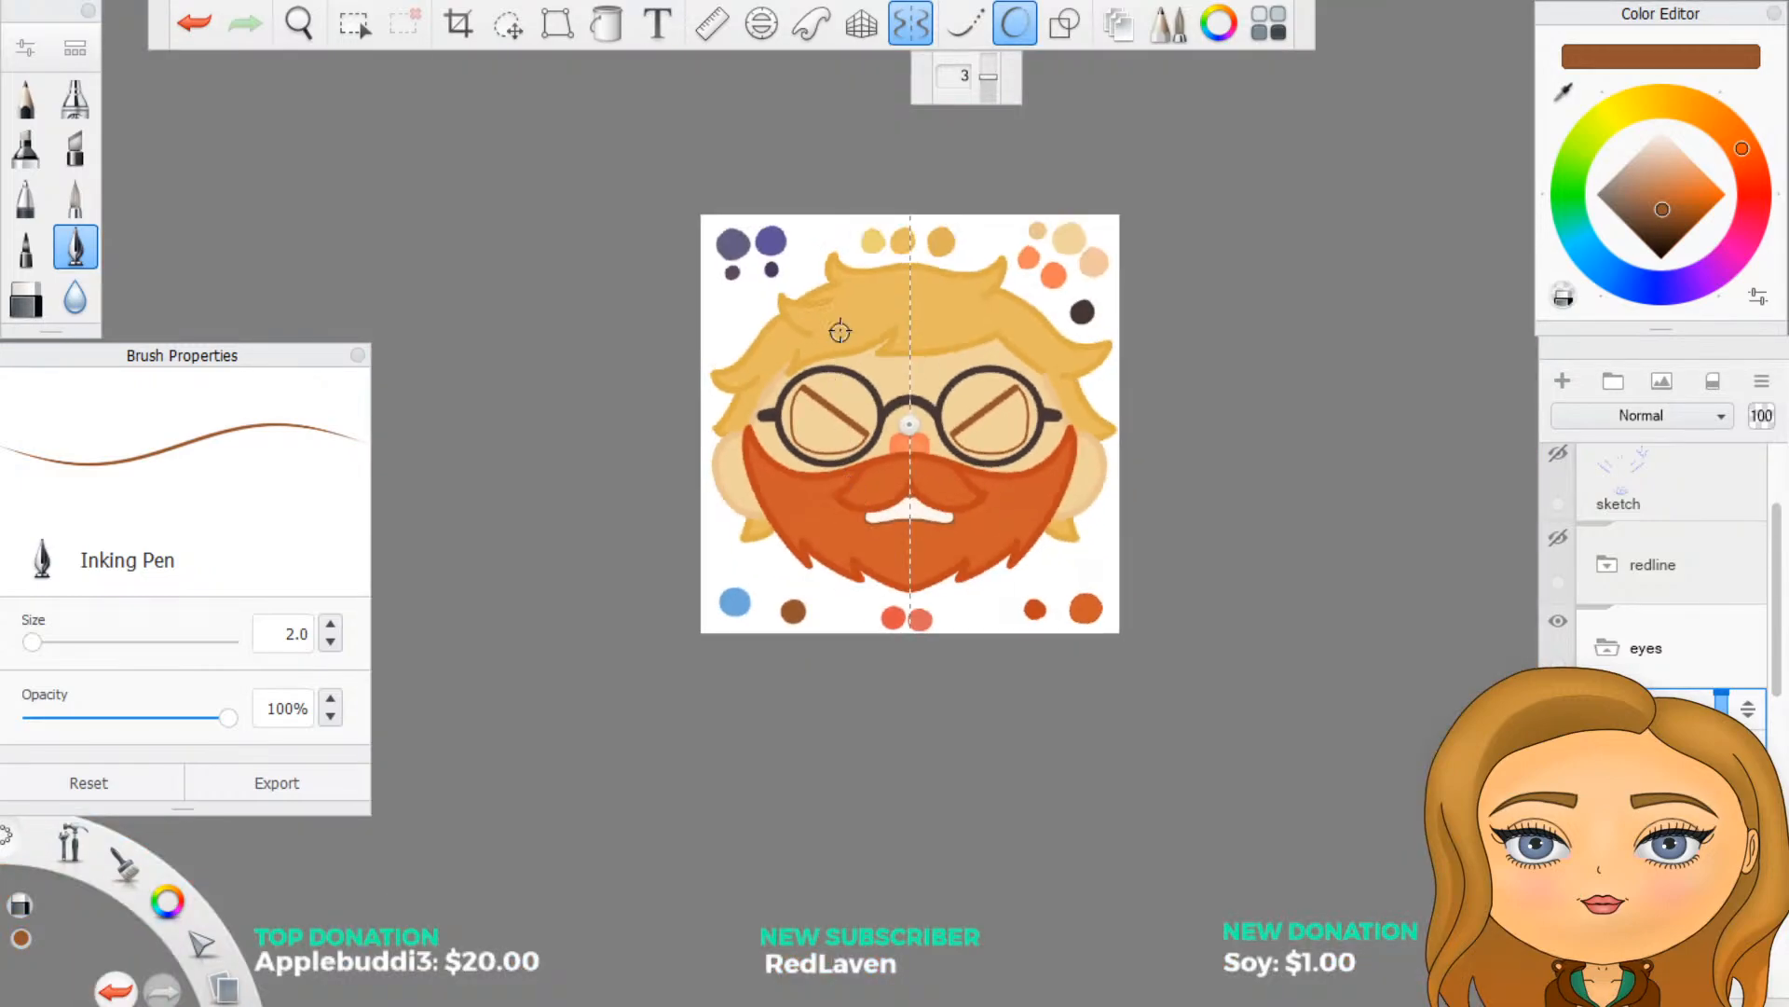
scroll(839, 331, up, 2)
scroll(857, 339, up, 3)
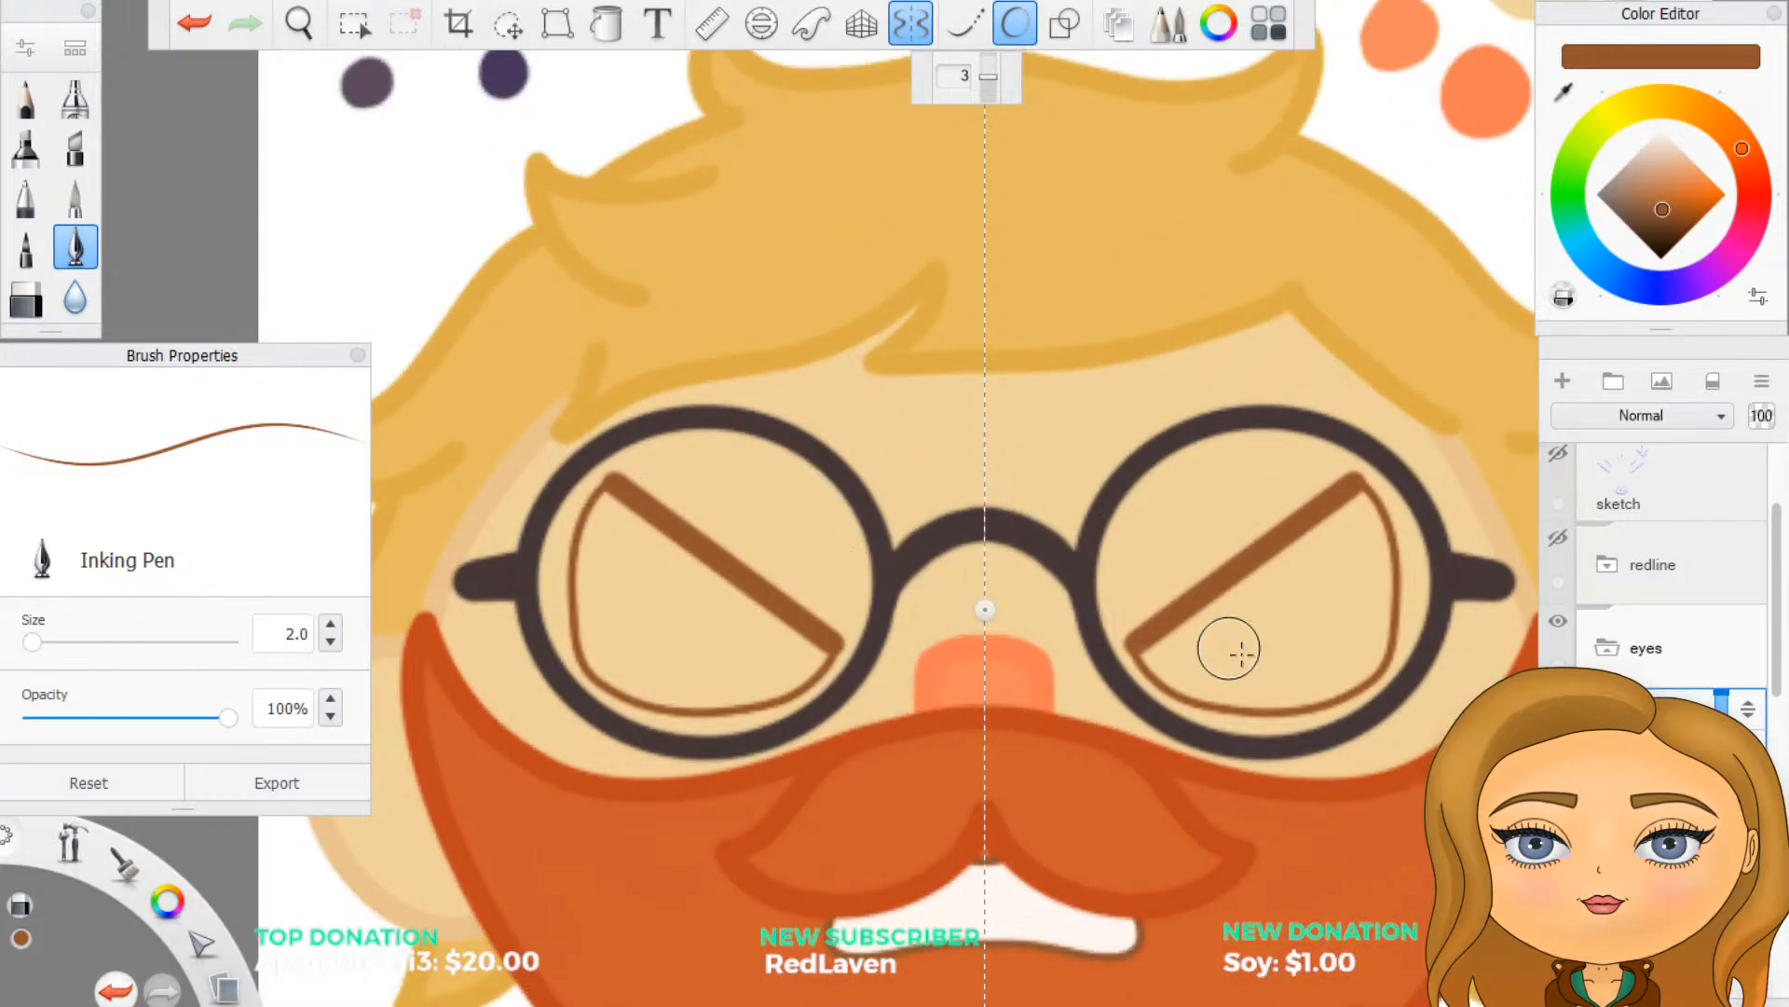
scroll(1058, 706, down, 2)
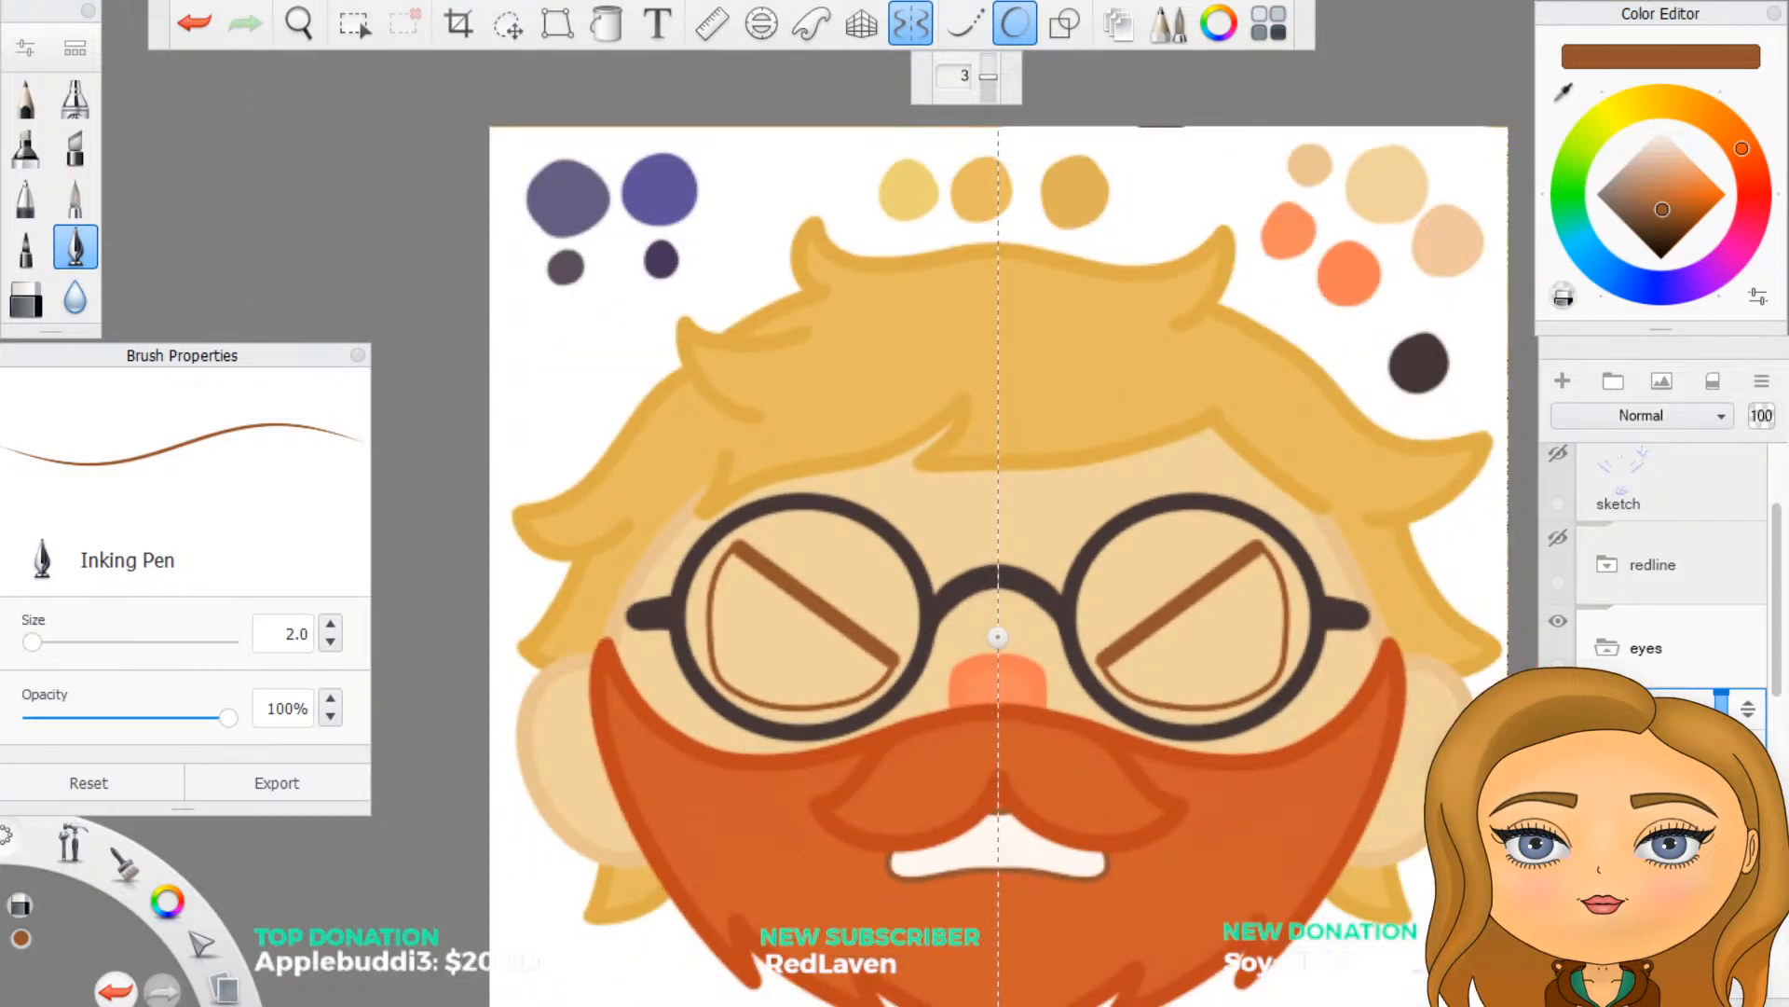
click(1565, 92)
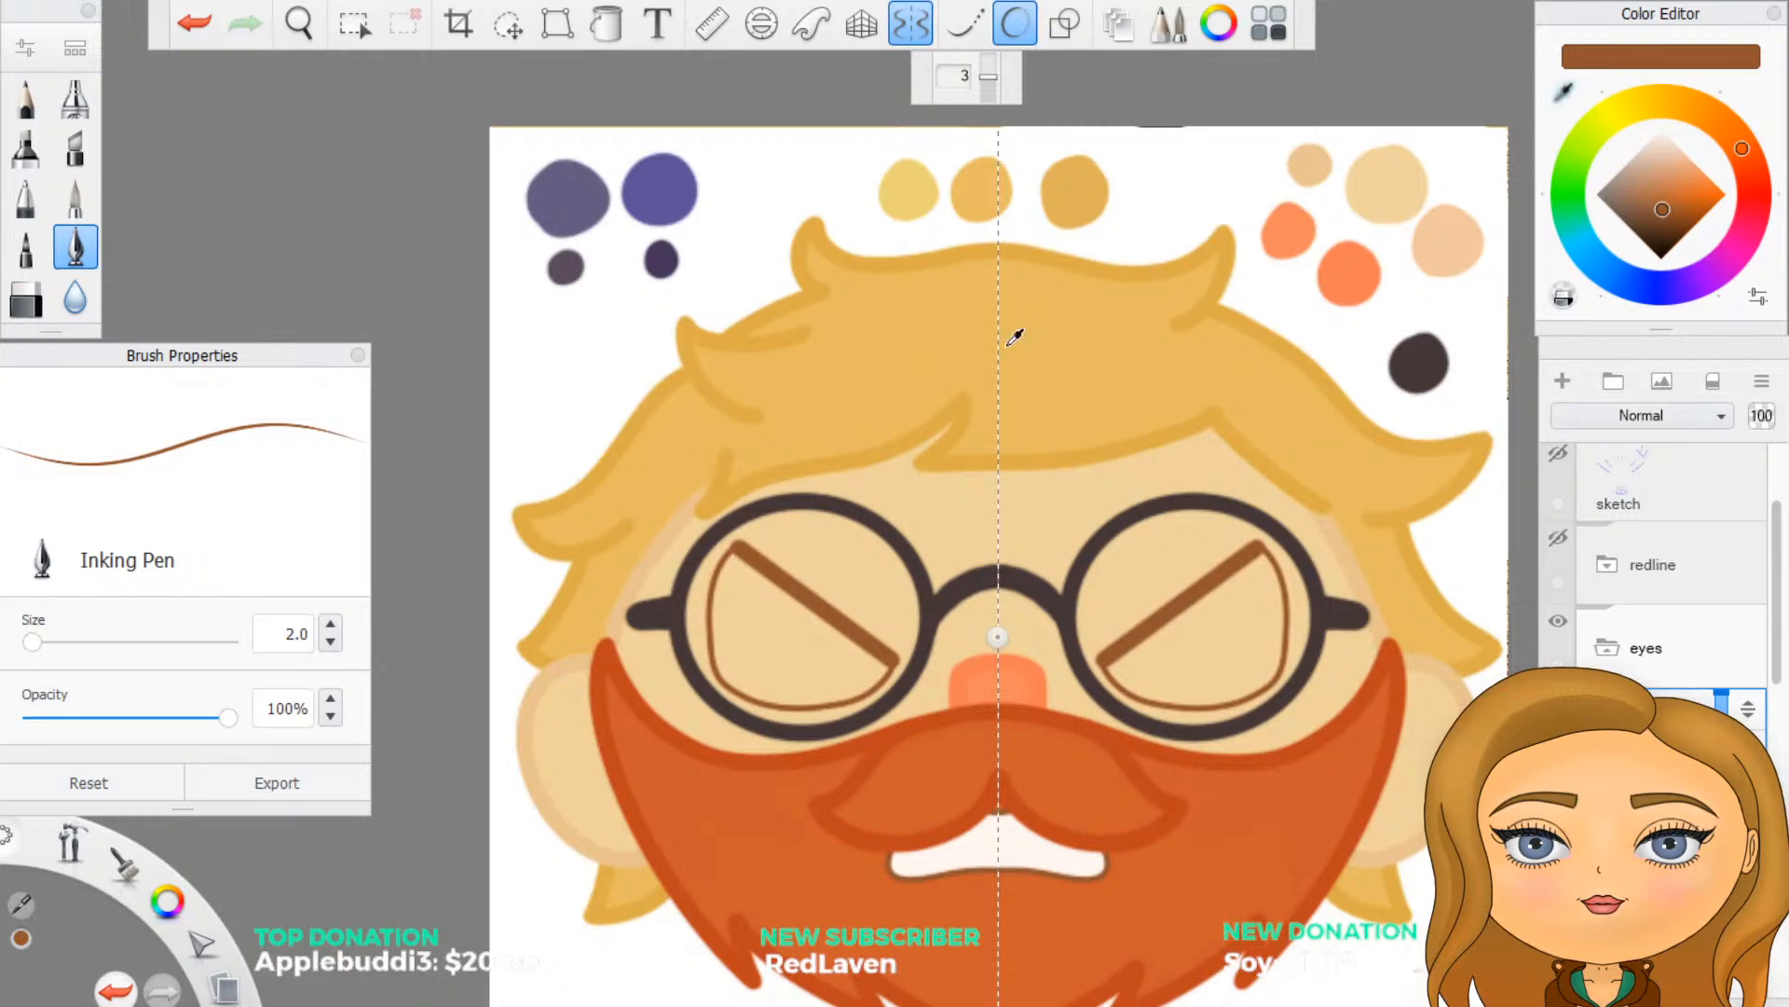
click(1312, 168)
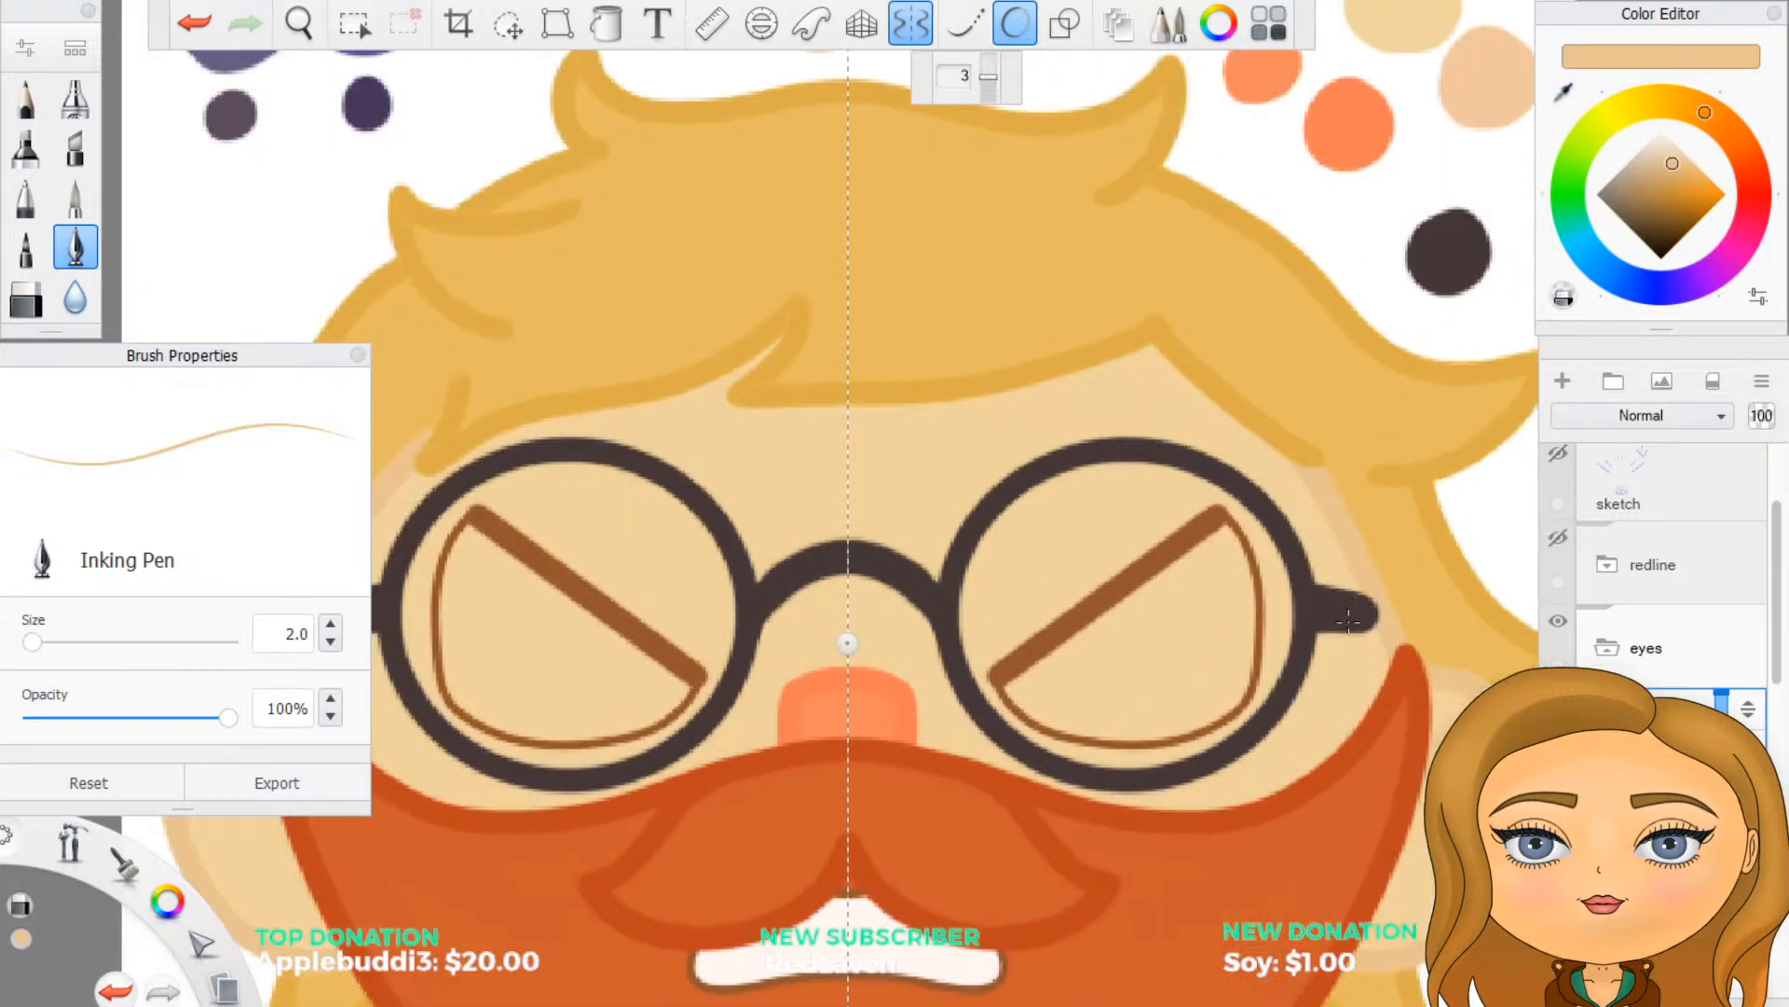
scroll(1352, 626, up, 3)
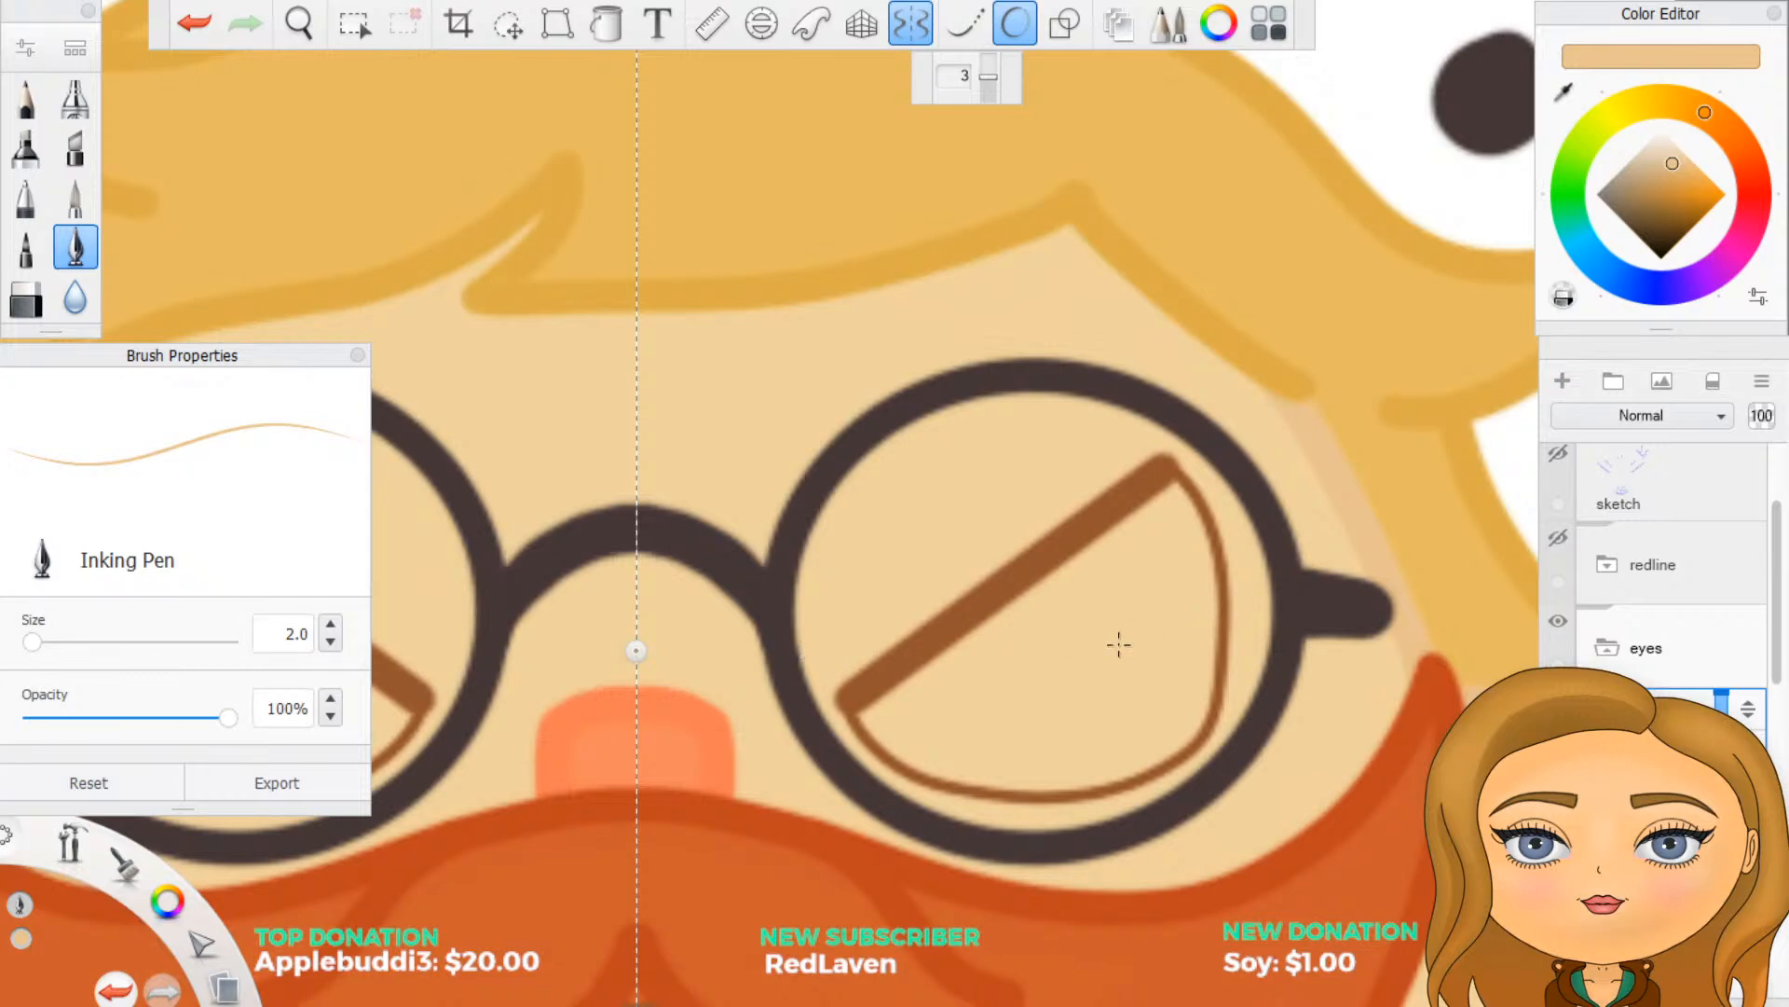
- Show the redline folder again and set the Inking Pen size to 5
scroll(1104, 668, down, 1)
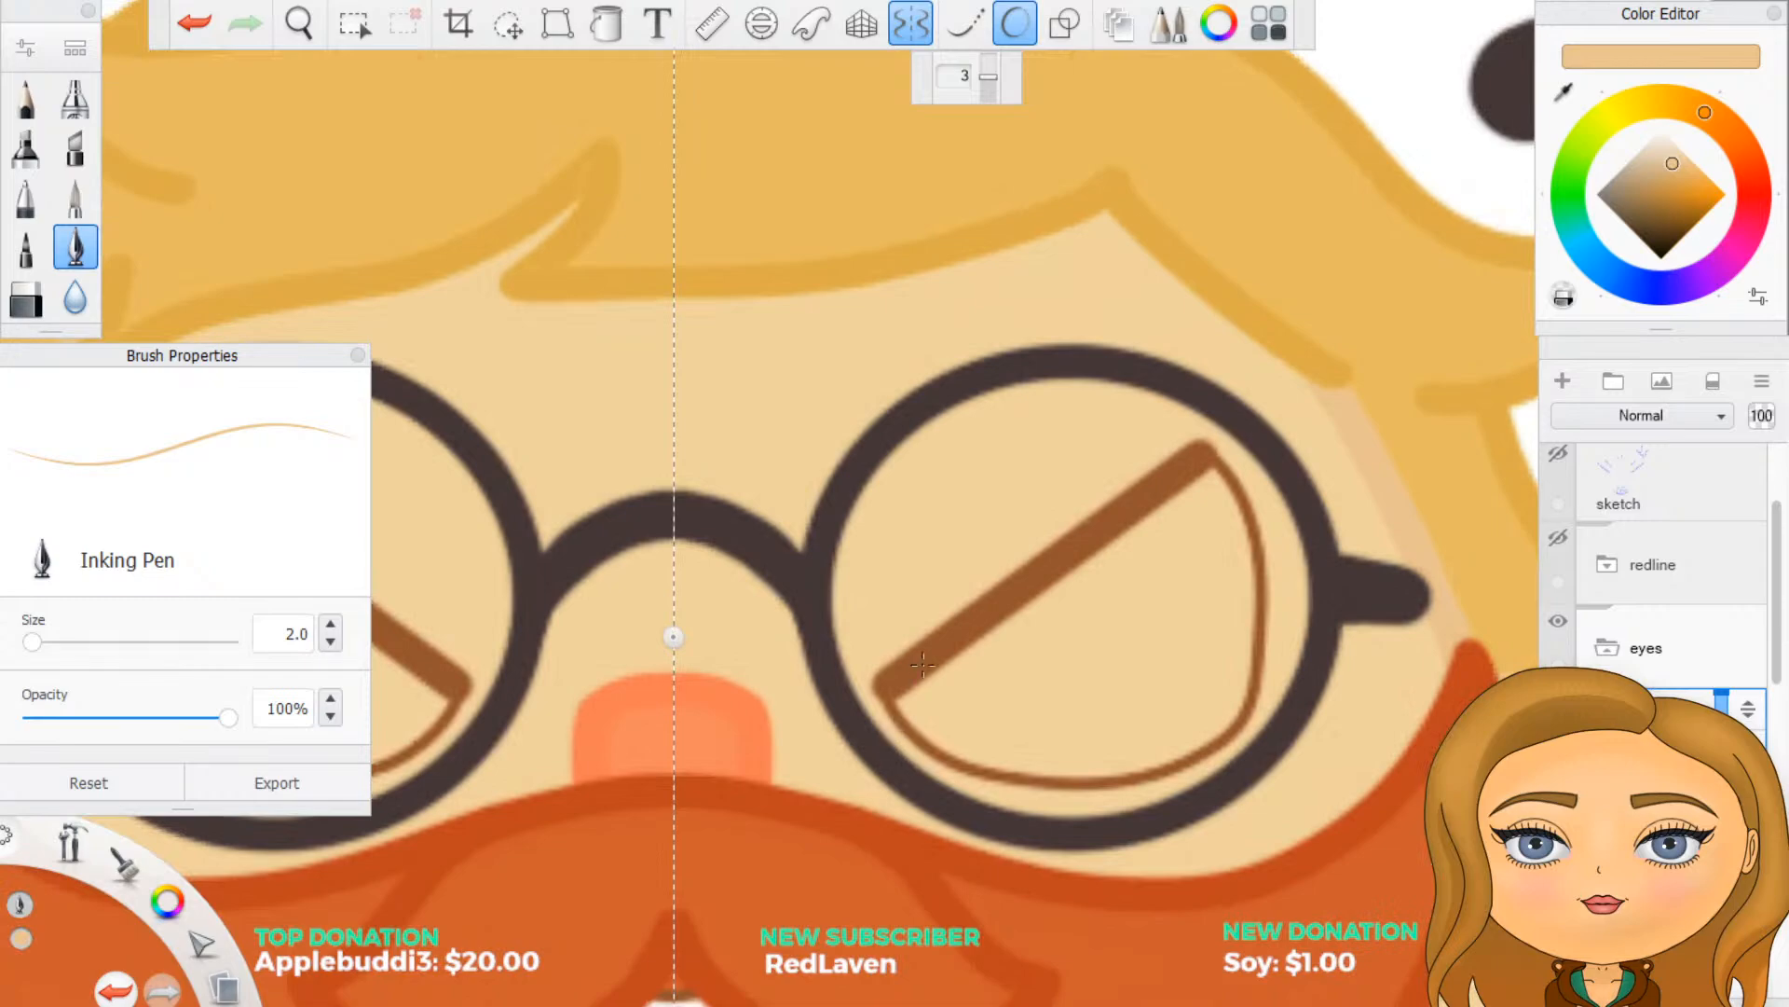
scroll(1110, 694, up, 1)
scroll(1113, 694, up, 2)
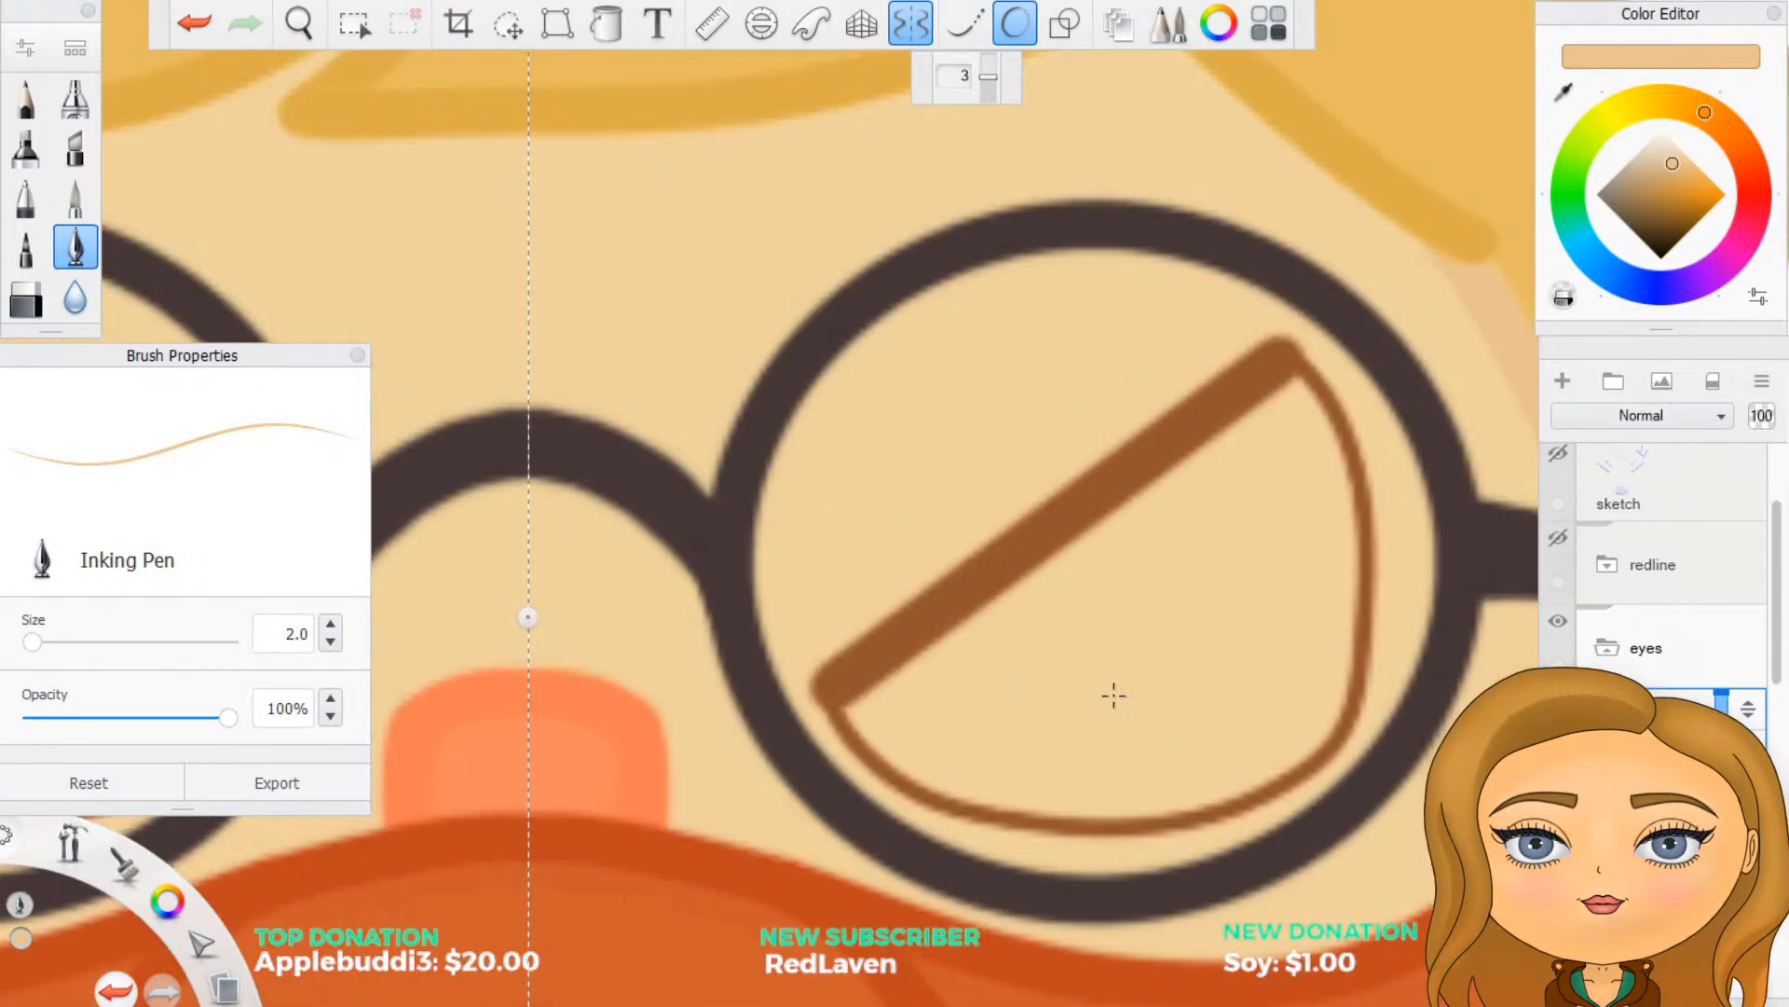
click(1559, 537)
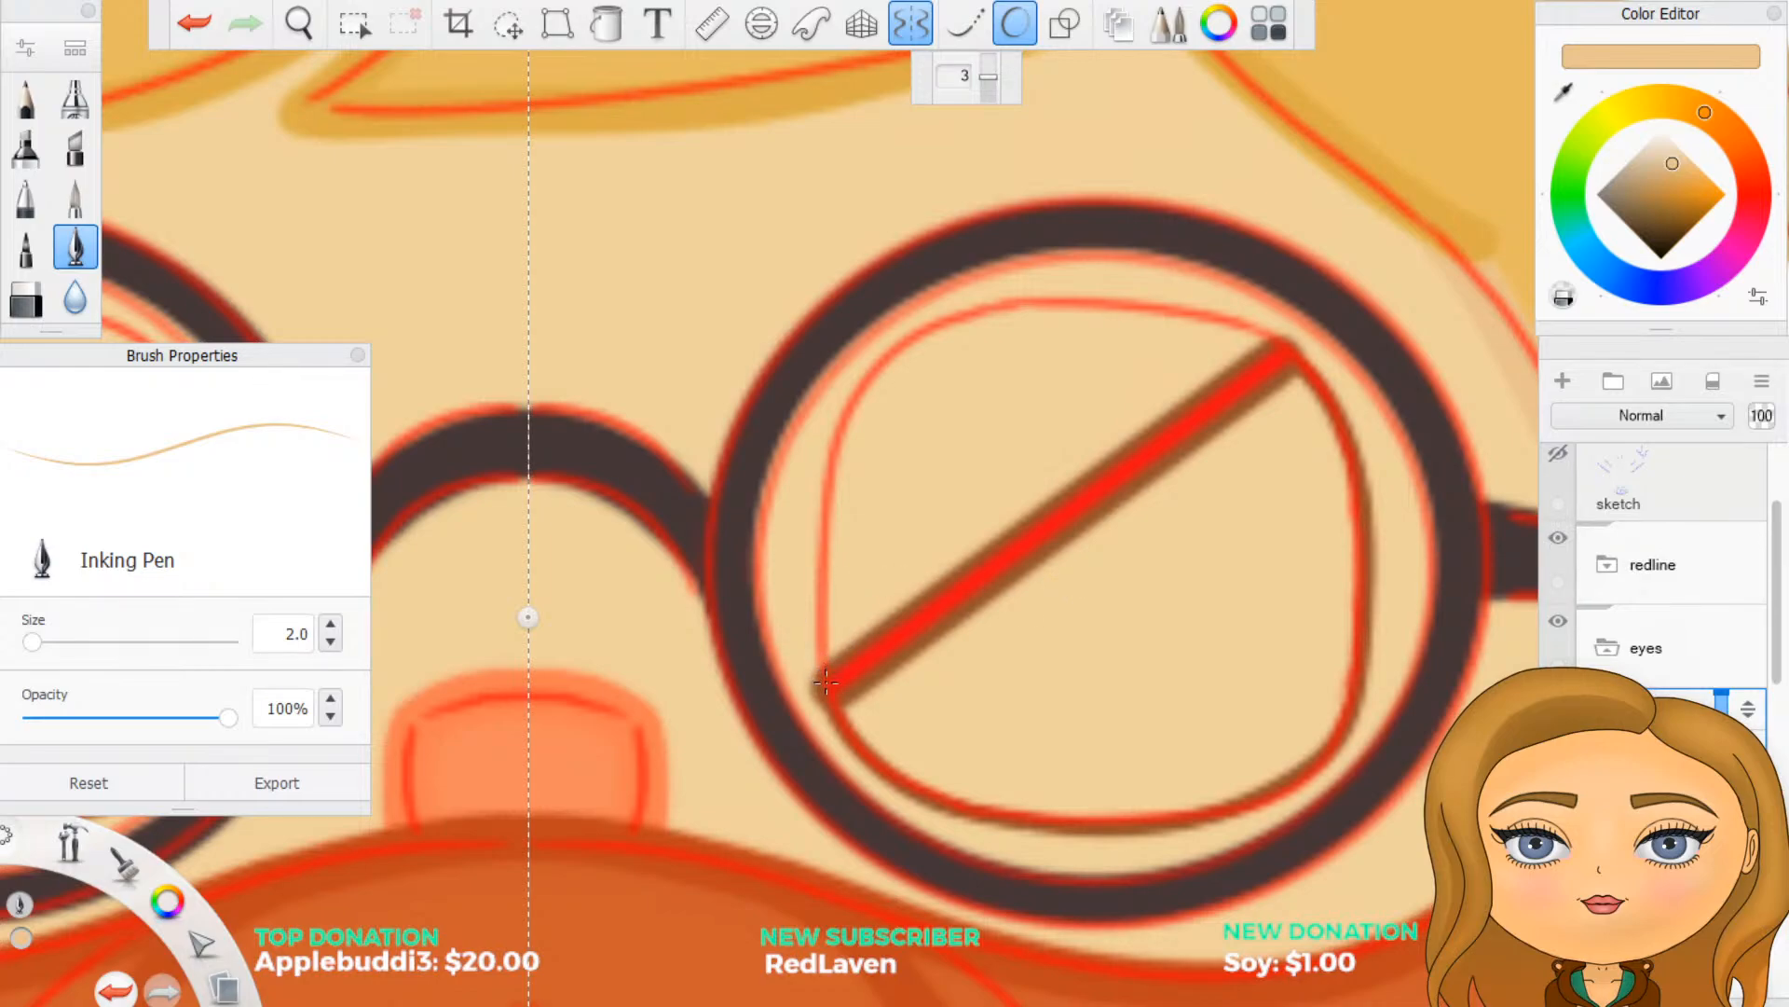
double_click(296, 634)
text(5)
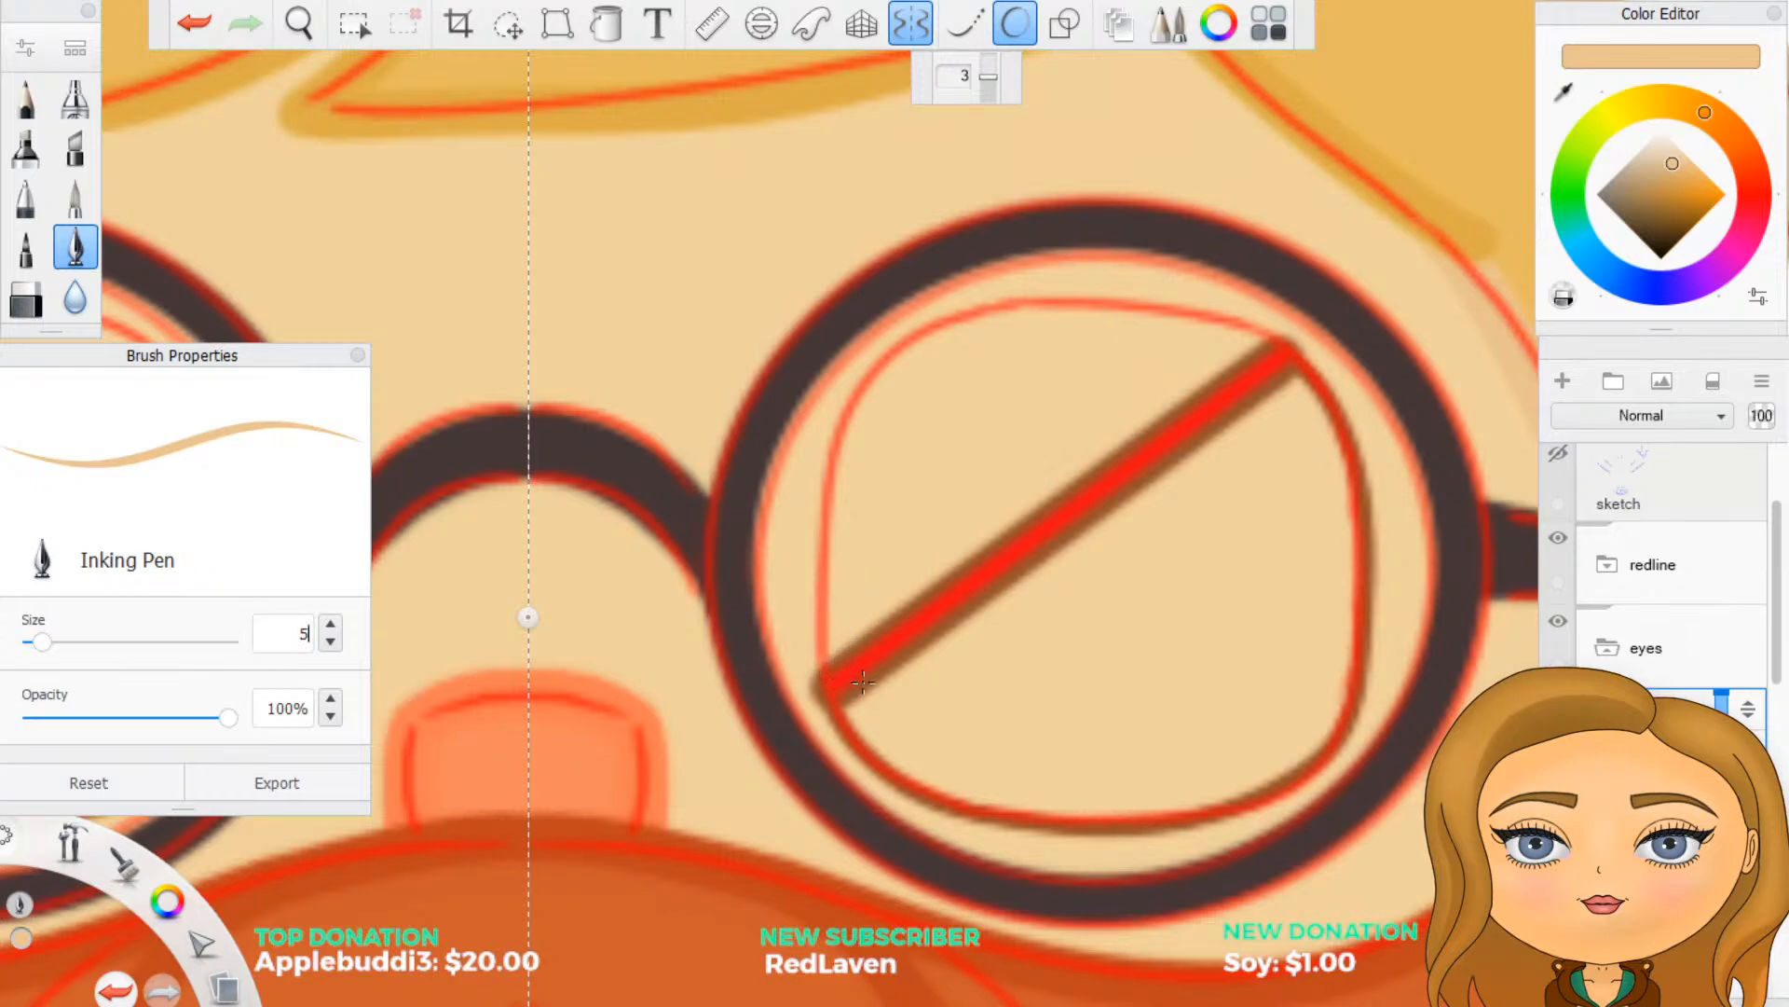
- Move Layer91 in the layer stack so that it sits beneath Layer89 and Layer84
scroll(1668, 694, down, 1)
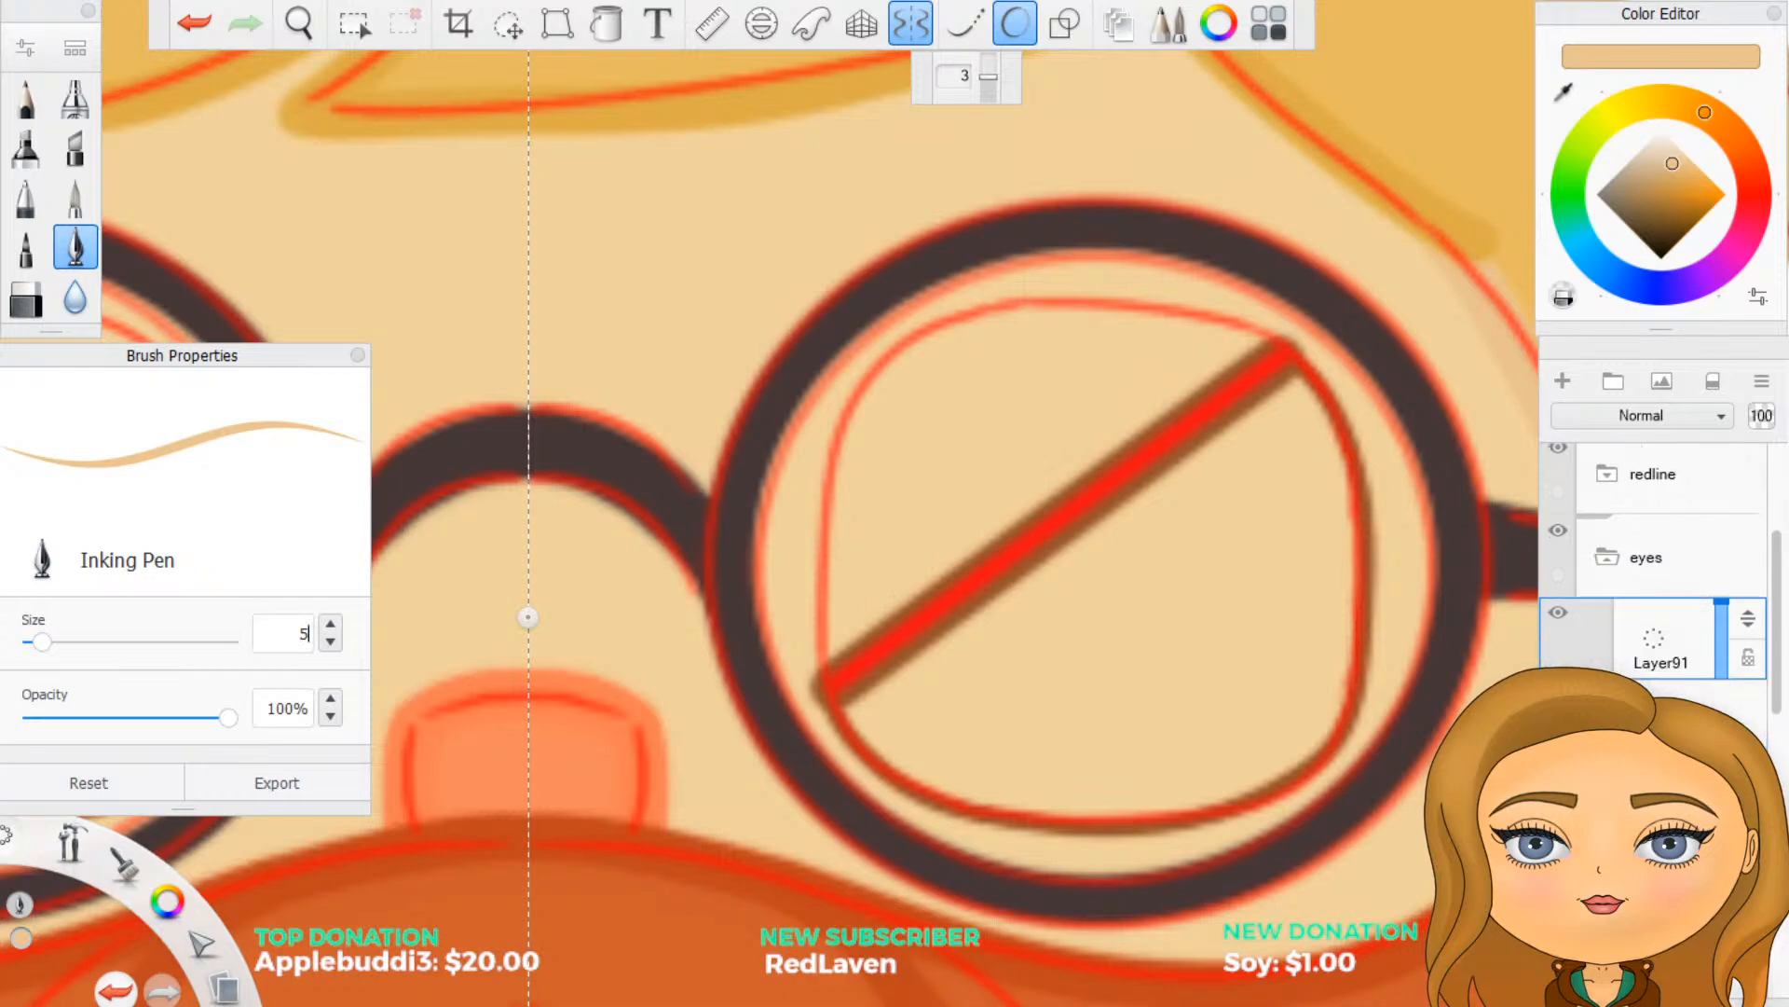
drag(1749, 624, 1748, 700)
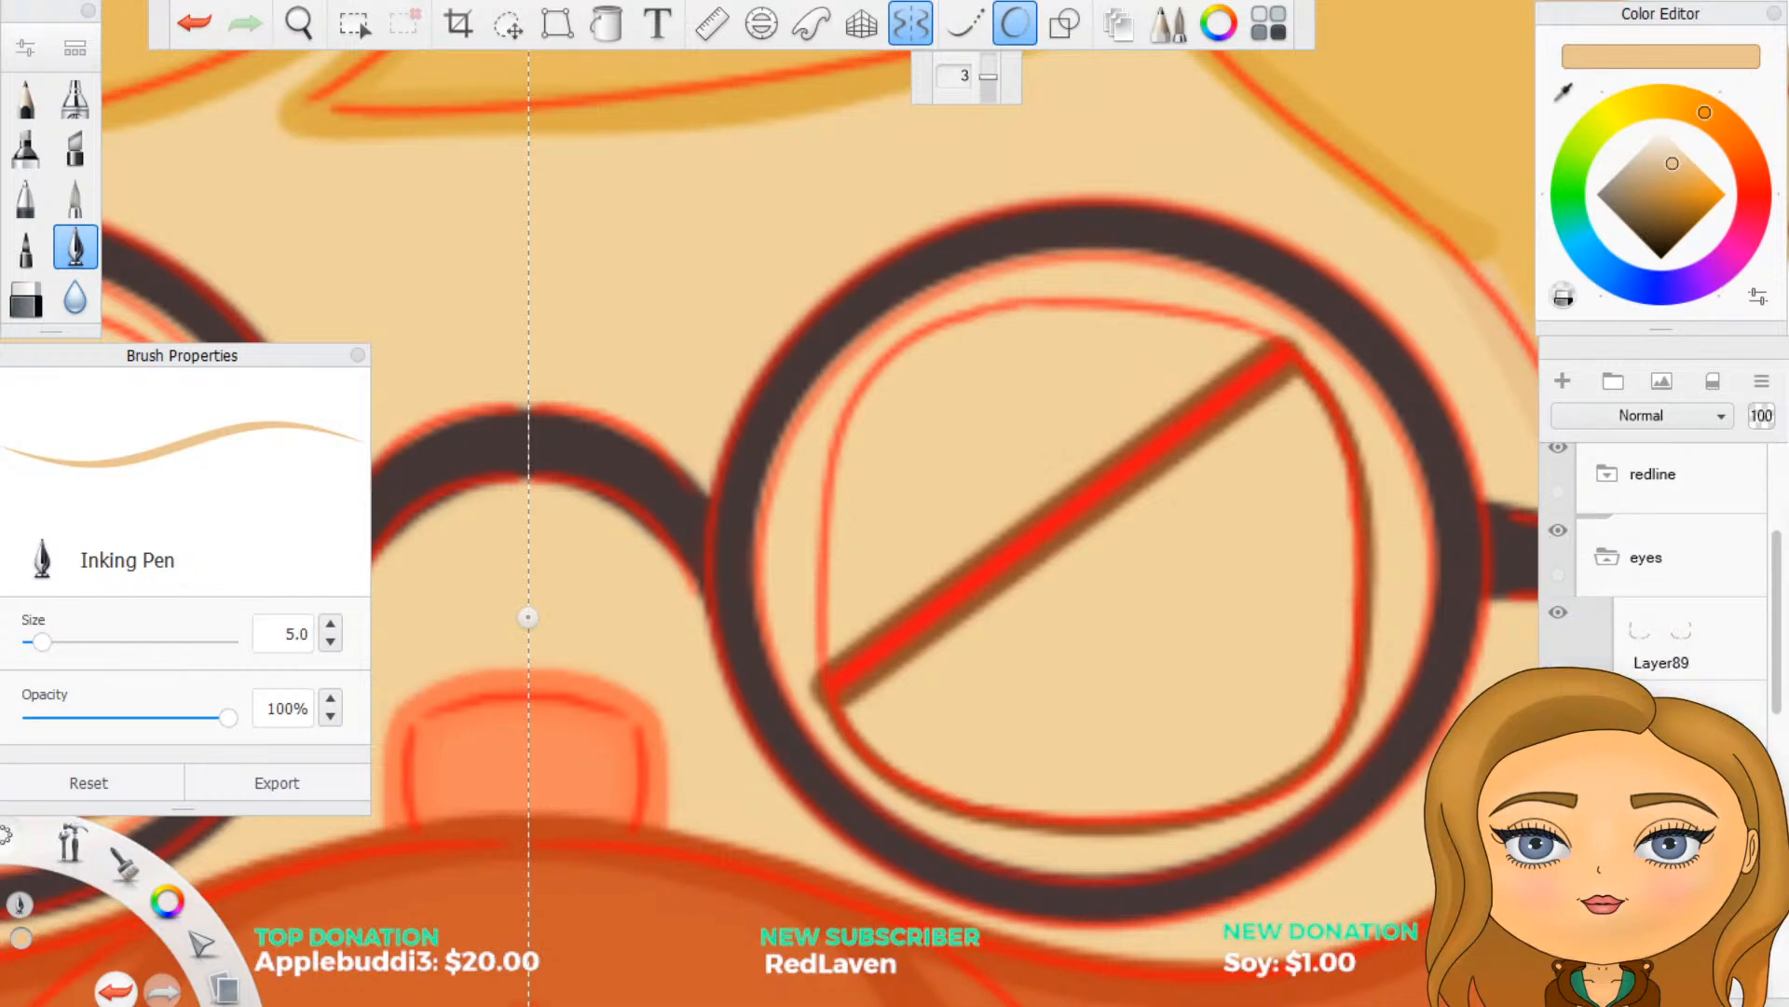
mouse_move(1747, 701)
mouse_down()
mouse_move(1753, 718)
mouse_move(1748, 701)
mouse_up()
click(1678, 789)
- Trace the mirrored upper eyelid curve above the diagonal eye lines in the skin shade, redoing the first stroke, and hide the redline folder
mouse_move(826, 686)
mouse_down()
mouse_move(896, 375)
mouse_move(984, 326)
mouse_move(1075, 310)
mouse_move(1291, 349)
mouse_up()
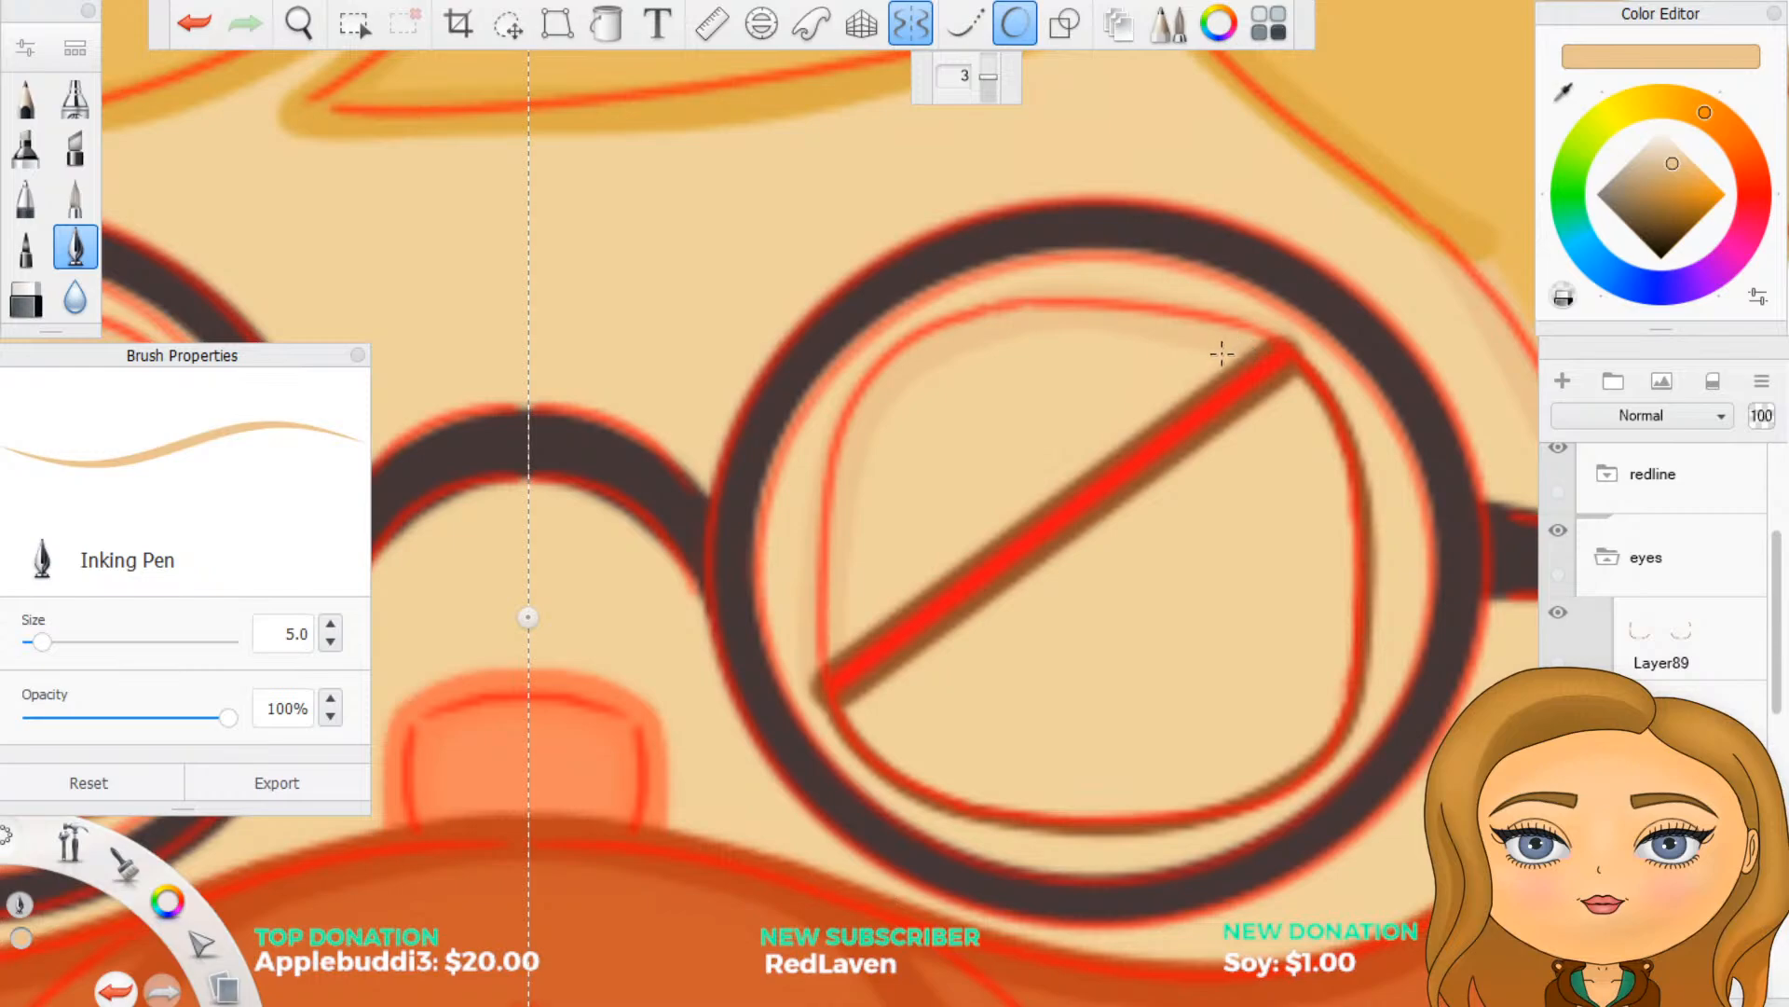
key(ctrl+z)
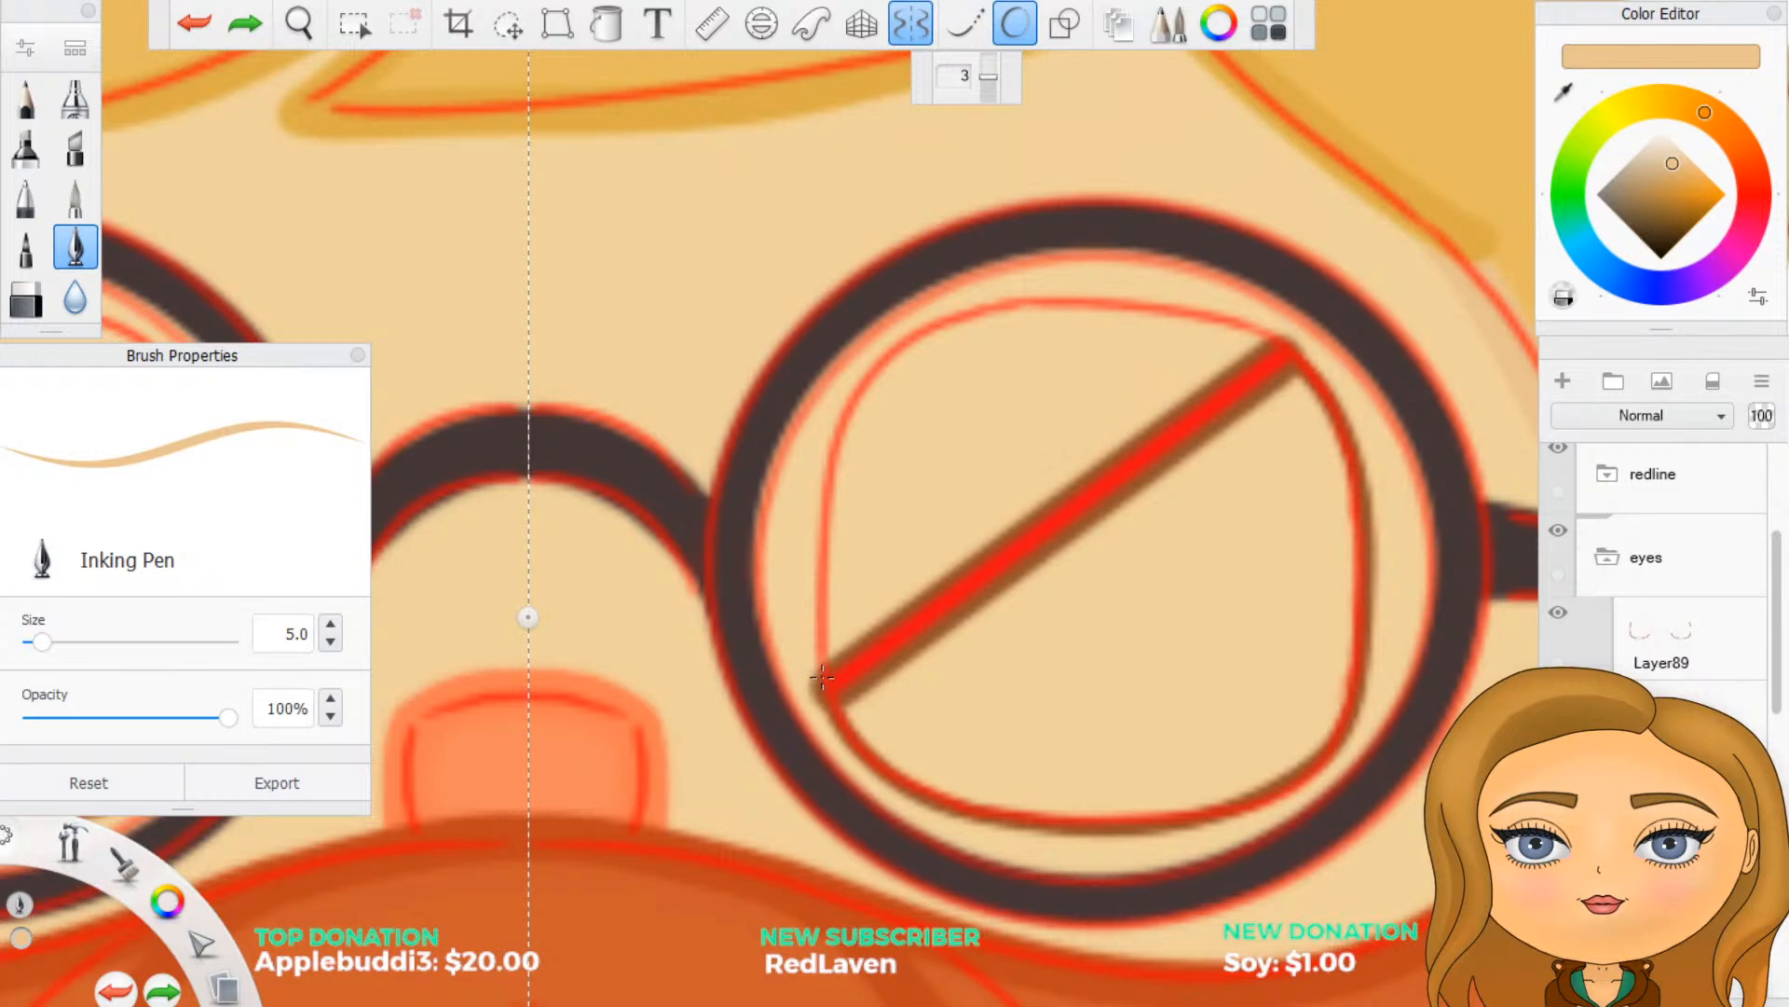
mouse_move(825, 691)
mouse_down()
mouse_move(844, 485)
mouse_move(884, 378)
mouse_move(956, 331)
mouse_move(1053, 313)
mouse_move(1285, 335)
mouse_move(1271, 366)
mouse_up()
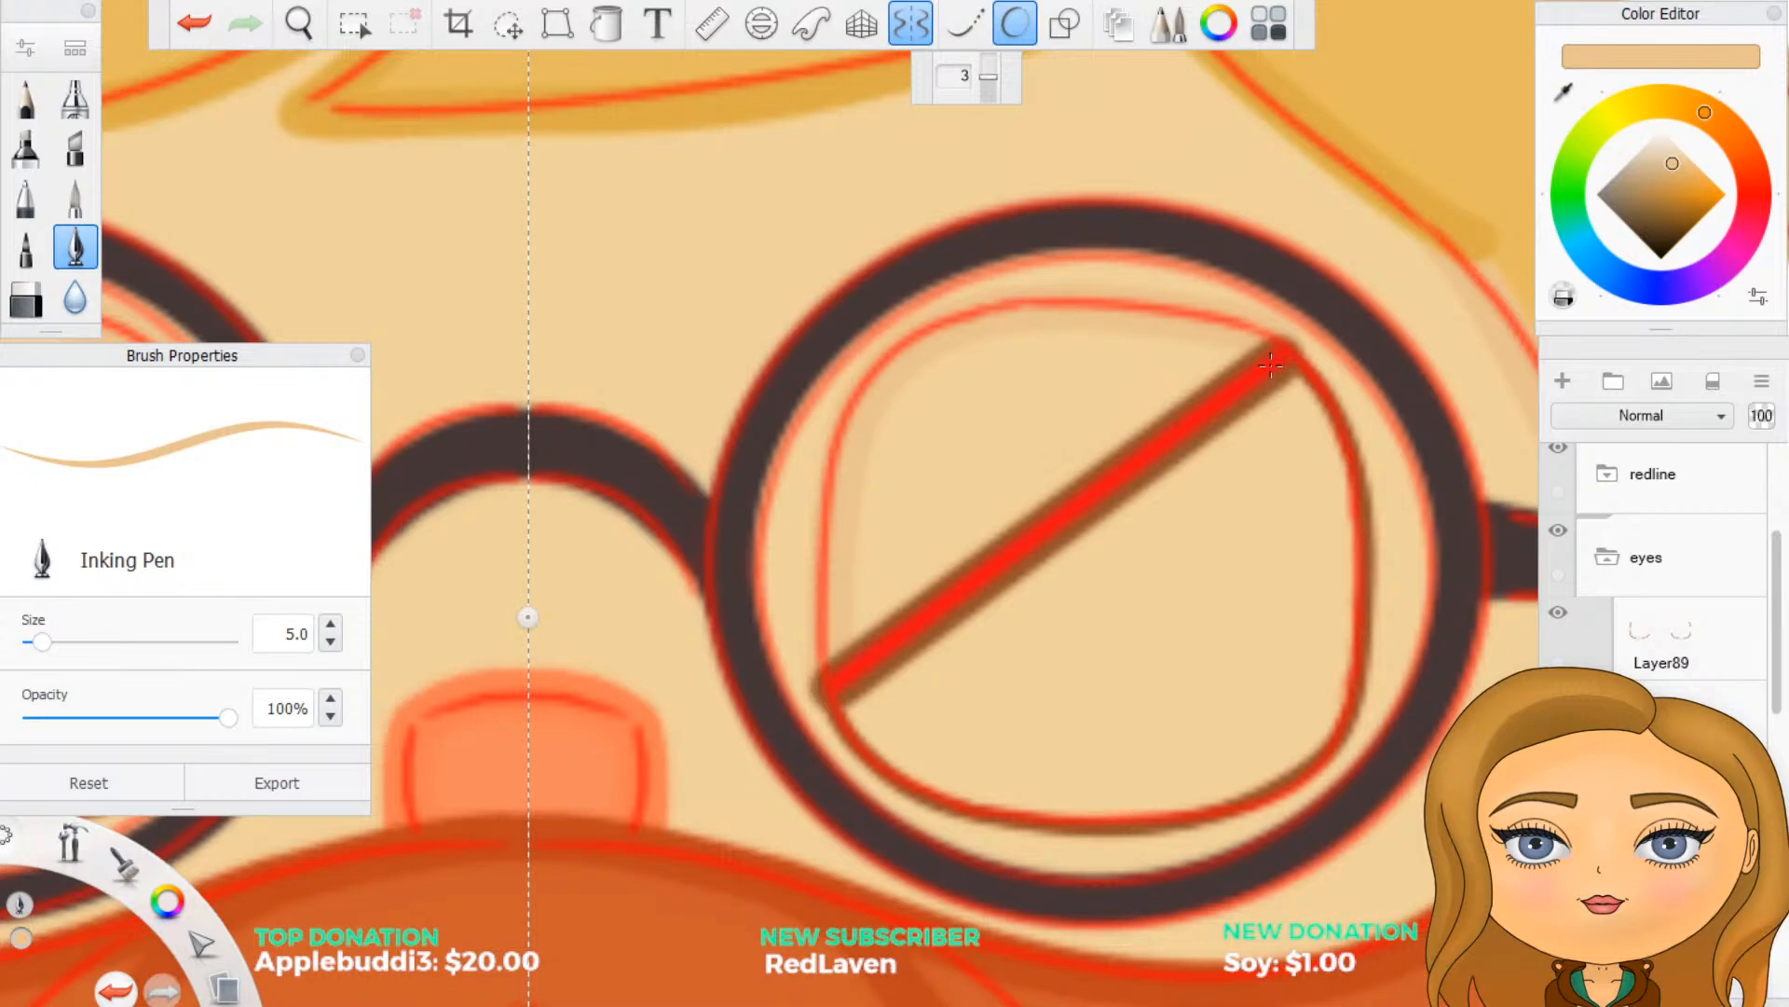
click(1559, 450)
- Fill the eyelid area between the traced curve and the diagonal line with the skin shade, and turn off Predictive Stroke
scroll(988, 606, down, 3)
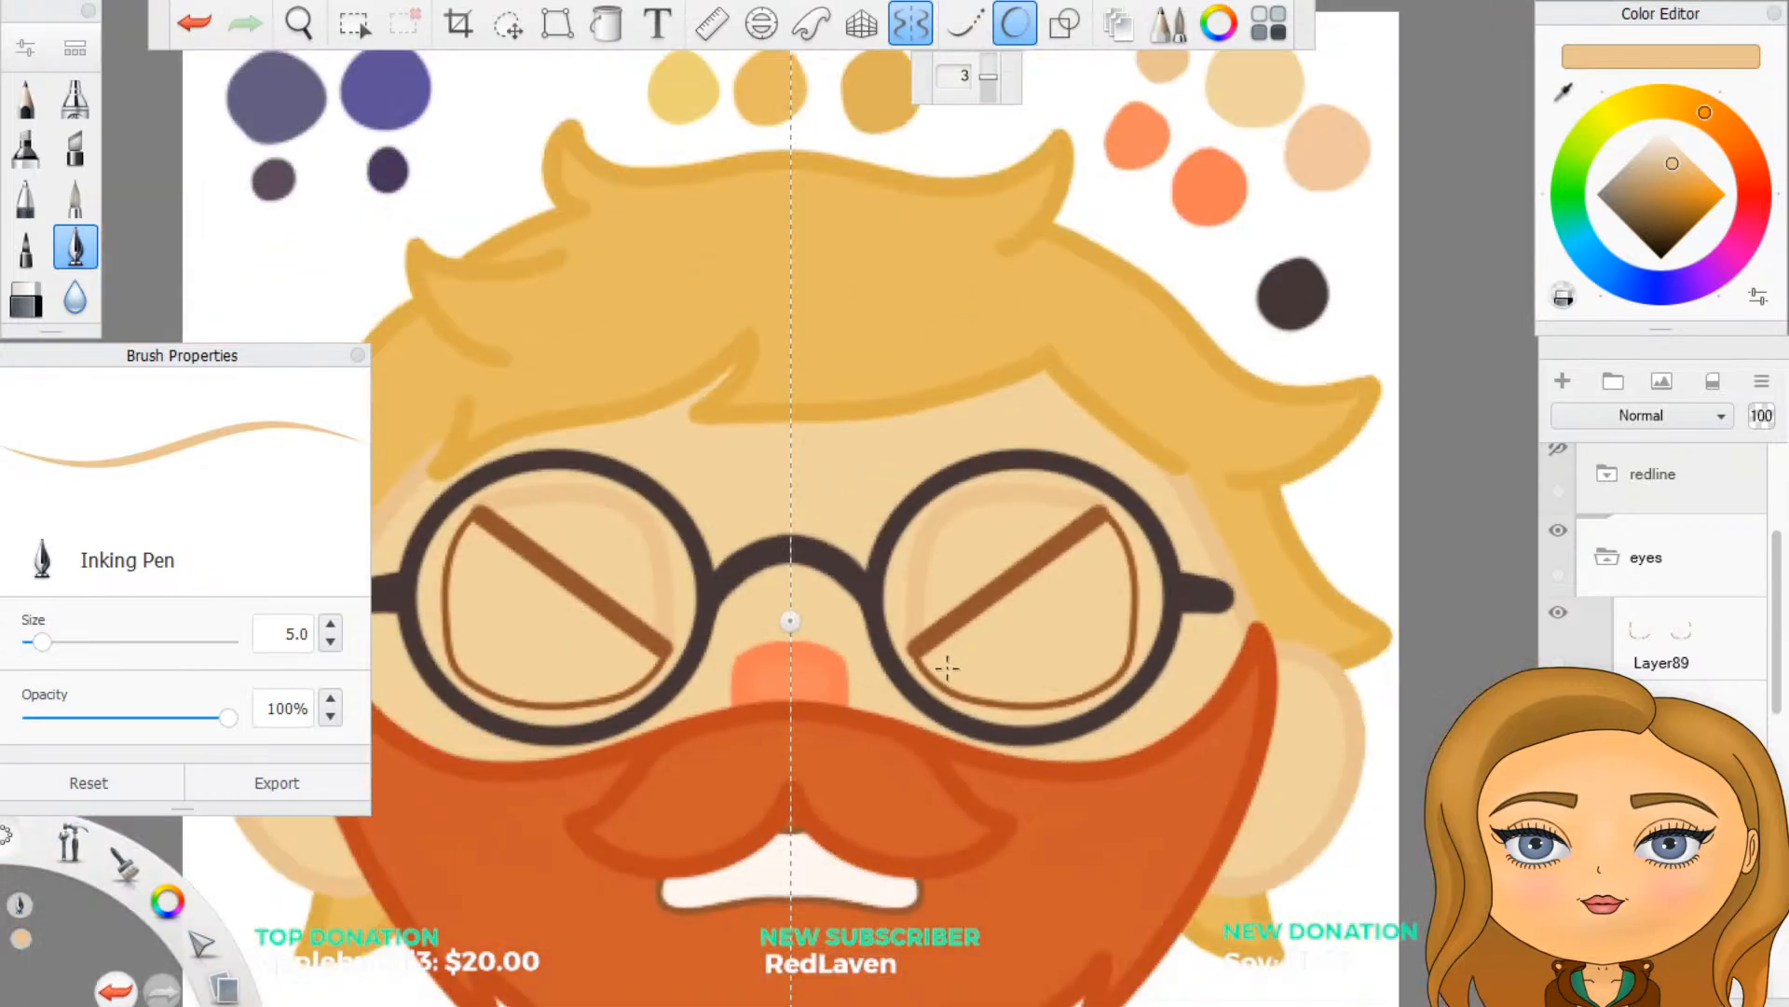
scroll(947, 668, down, 2)
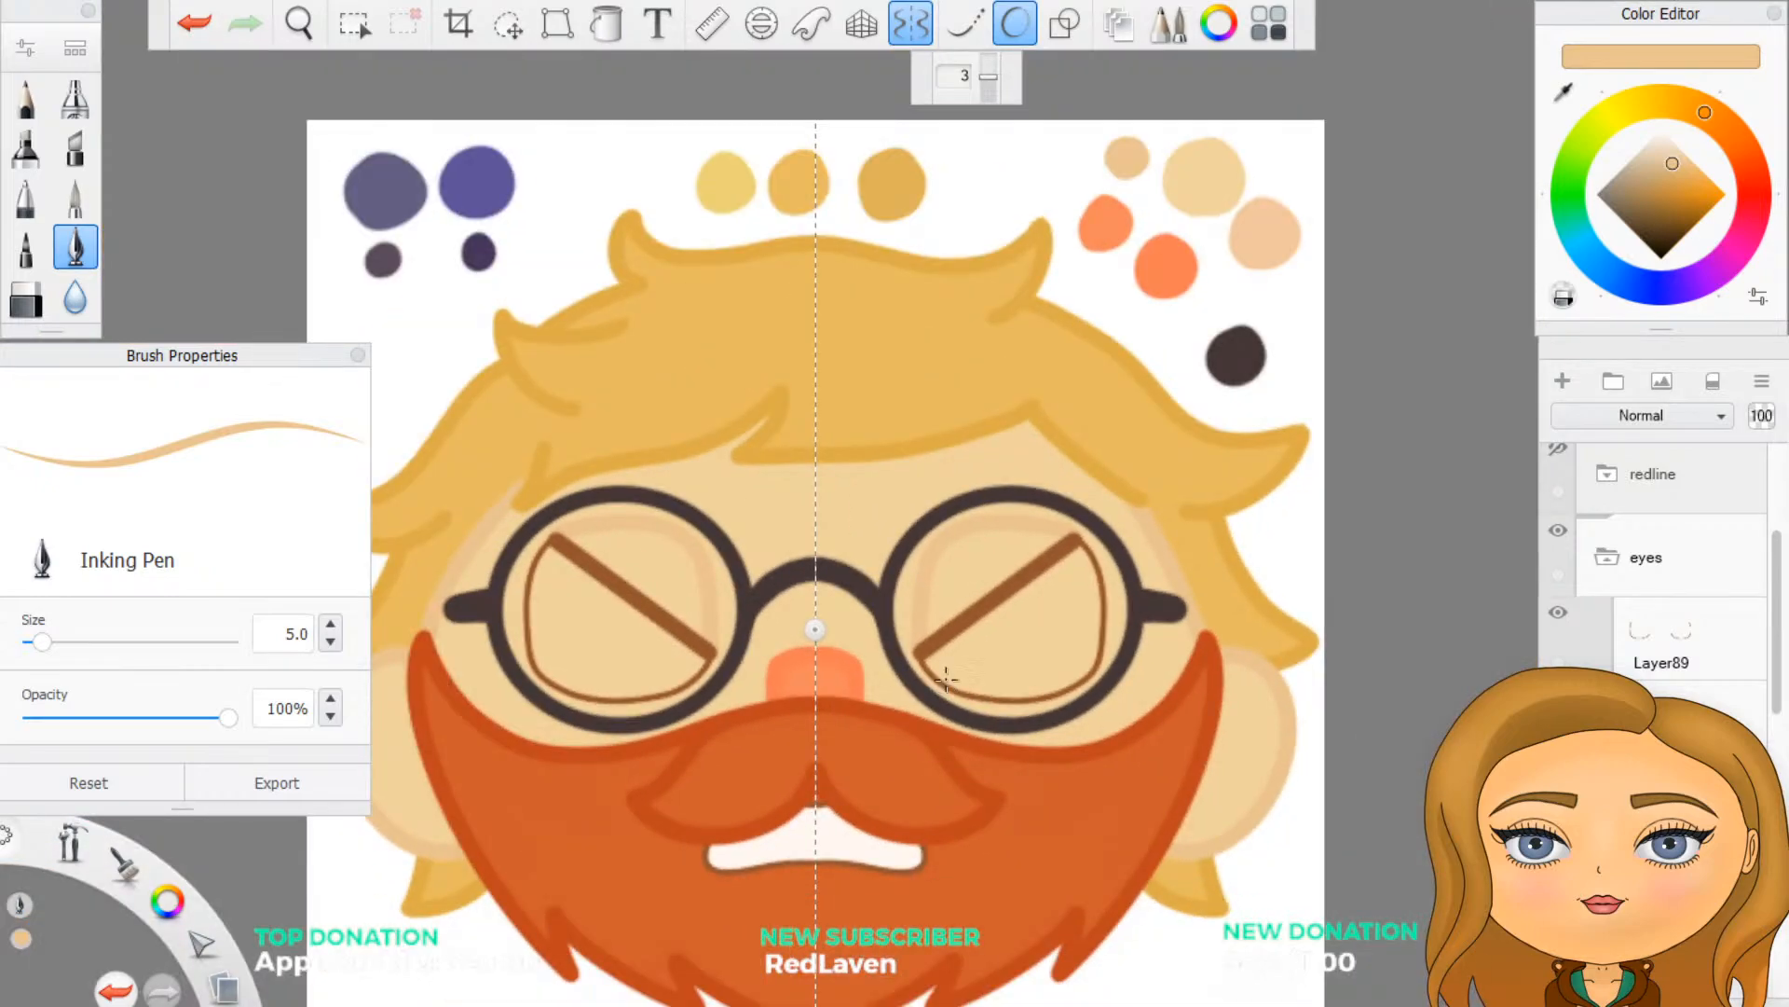
scroll(946, 690, up, 5)
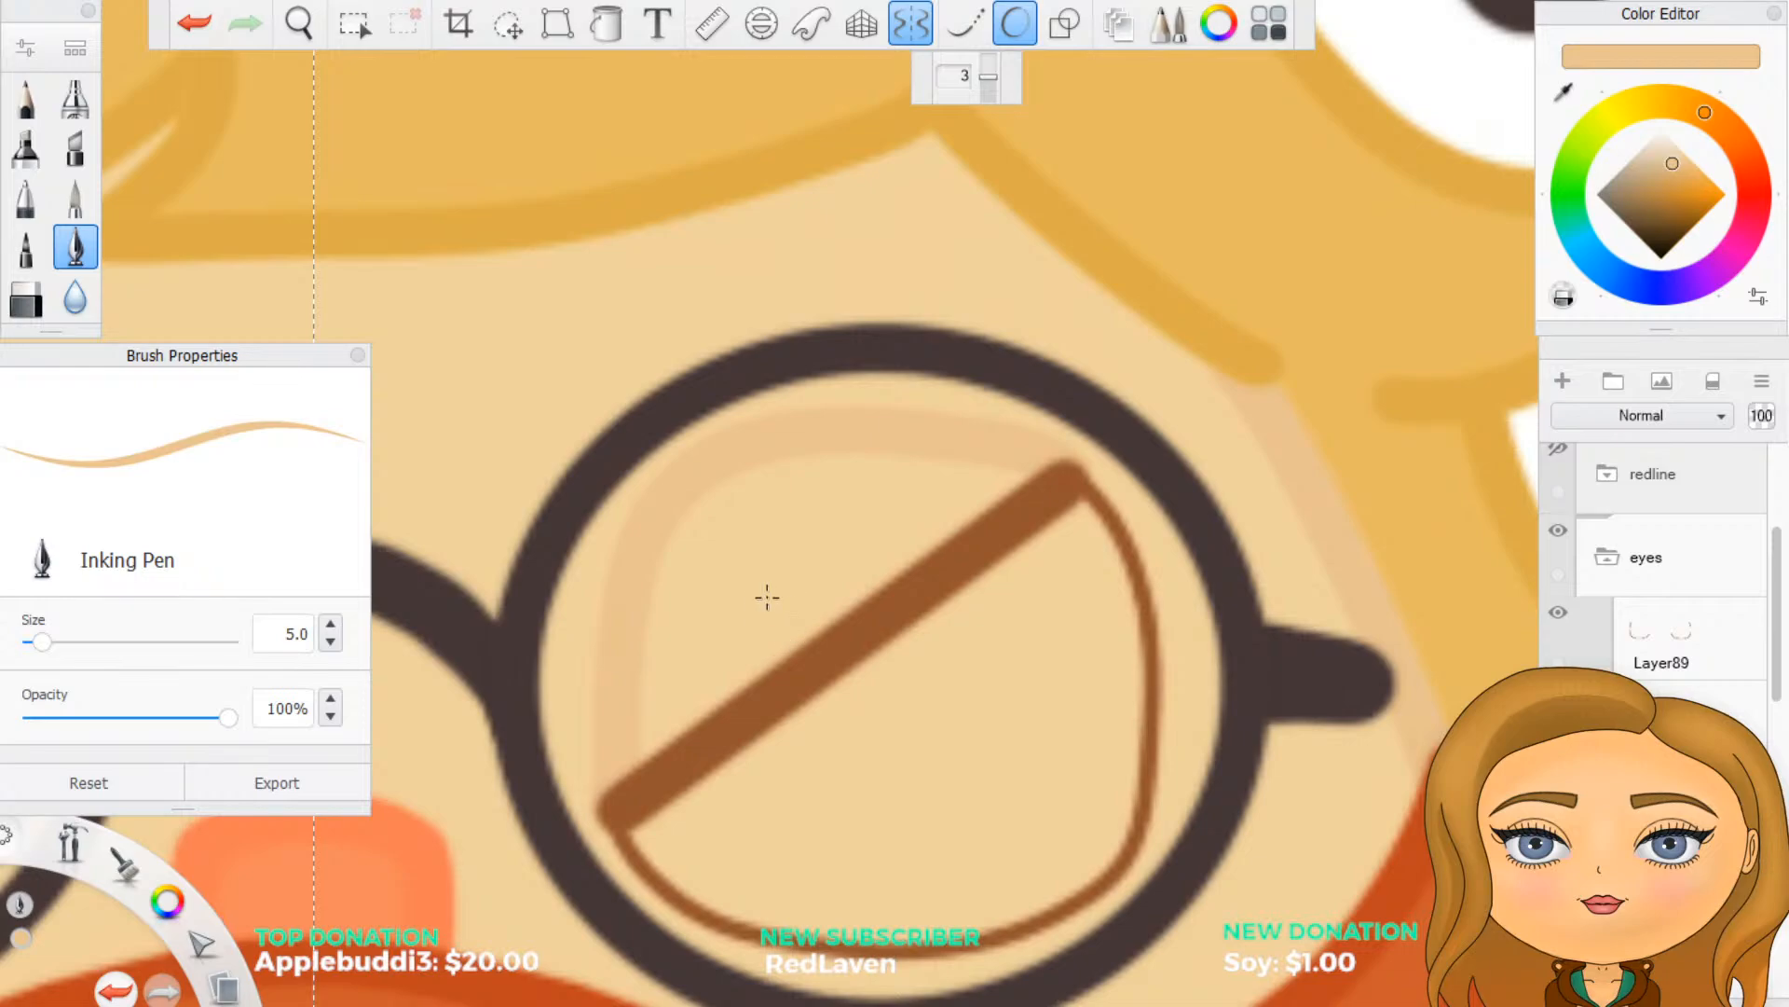
click(699, 659)
mouse_move(699, 659)
mouse_down()
mouse_move(664, 733)
mouse_move(652, 653)
mouse_move(676, 553)
mouse_move(764, 652)
mouse_move(820, 610)
mouse_move(708, 522)
mouse_move(801, 475)
mouse_move(792, 517)
mouse_move(913, 559)
mouse_move(881, 479)
mouse_move(1016, 481)
mouse_move(937, 531)
mouse_move(908, 513)
mouse_up()
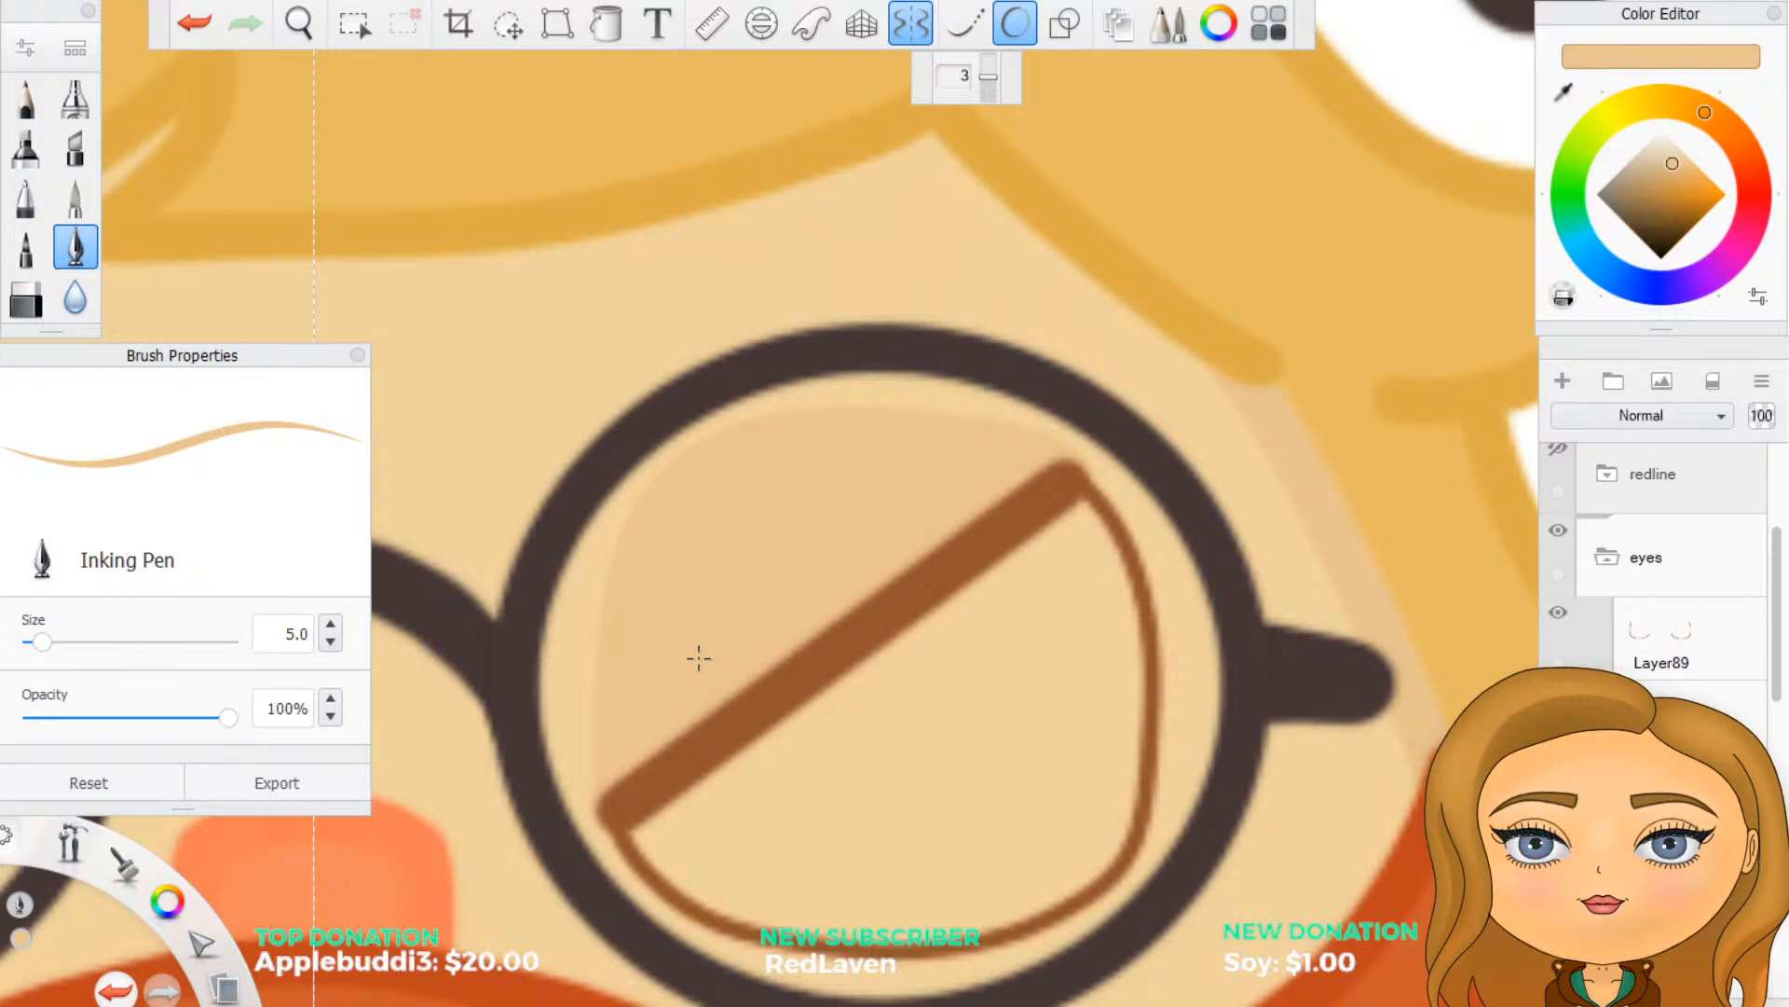
click(1016, 38)
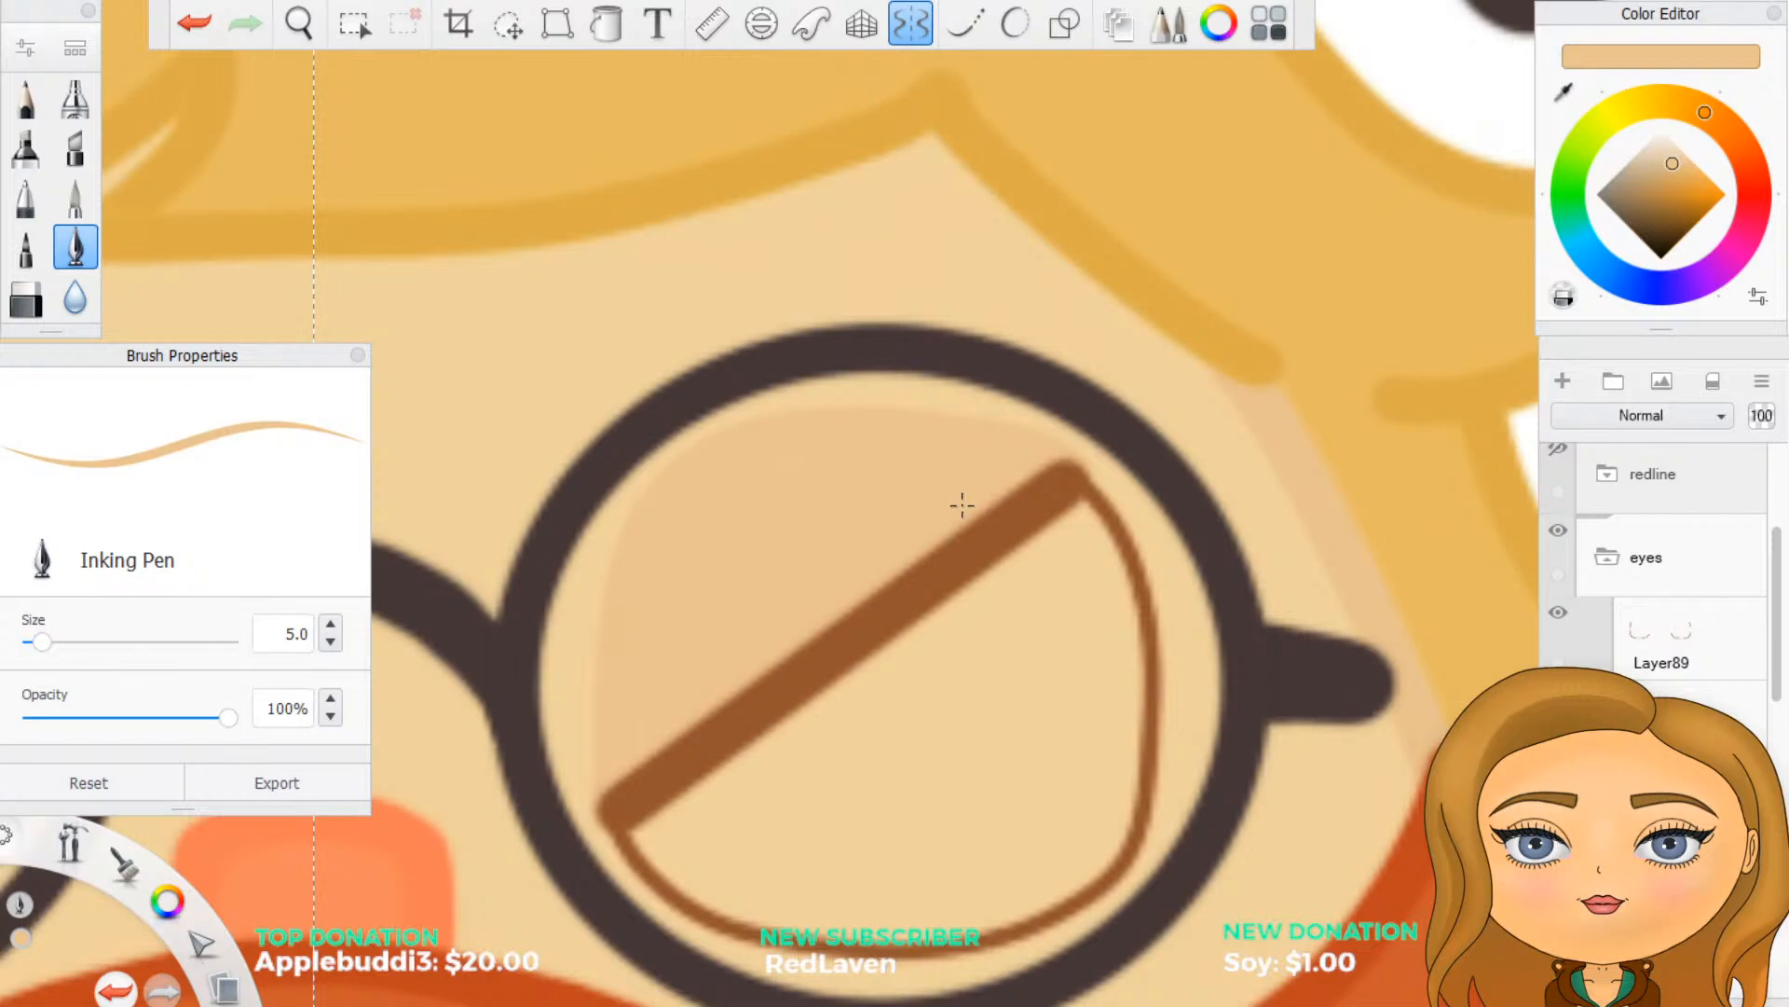
- Switch to the eraser and hide the hype folder and the white background to isolate the eye shapes
key(e)
scroll(1654, 578, down, 10)
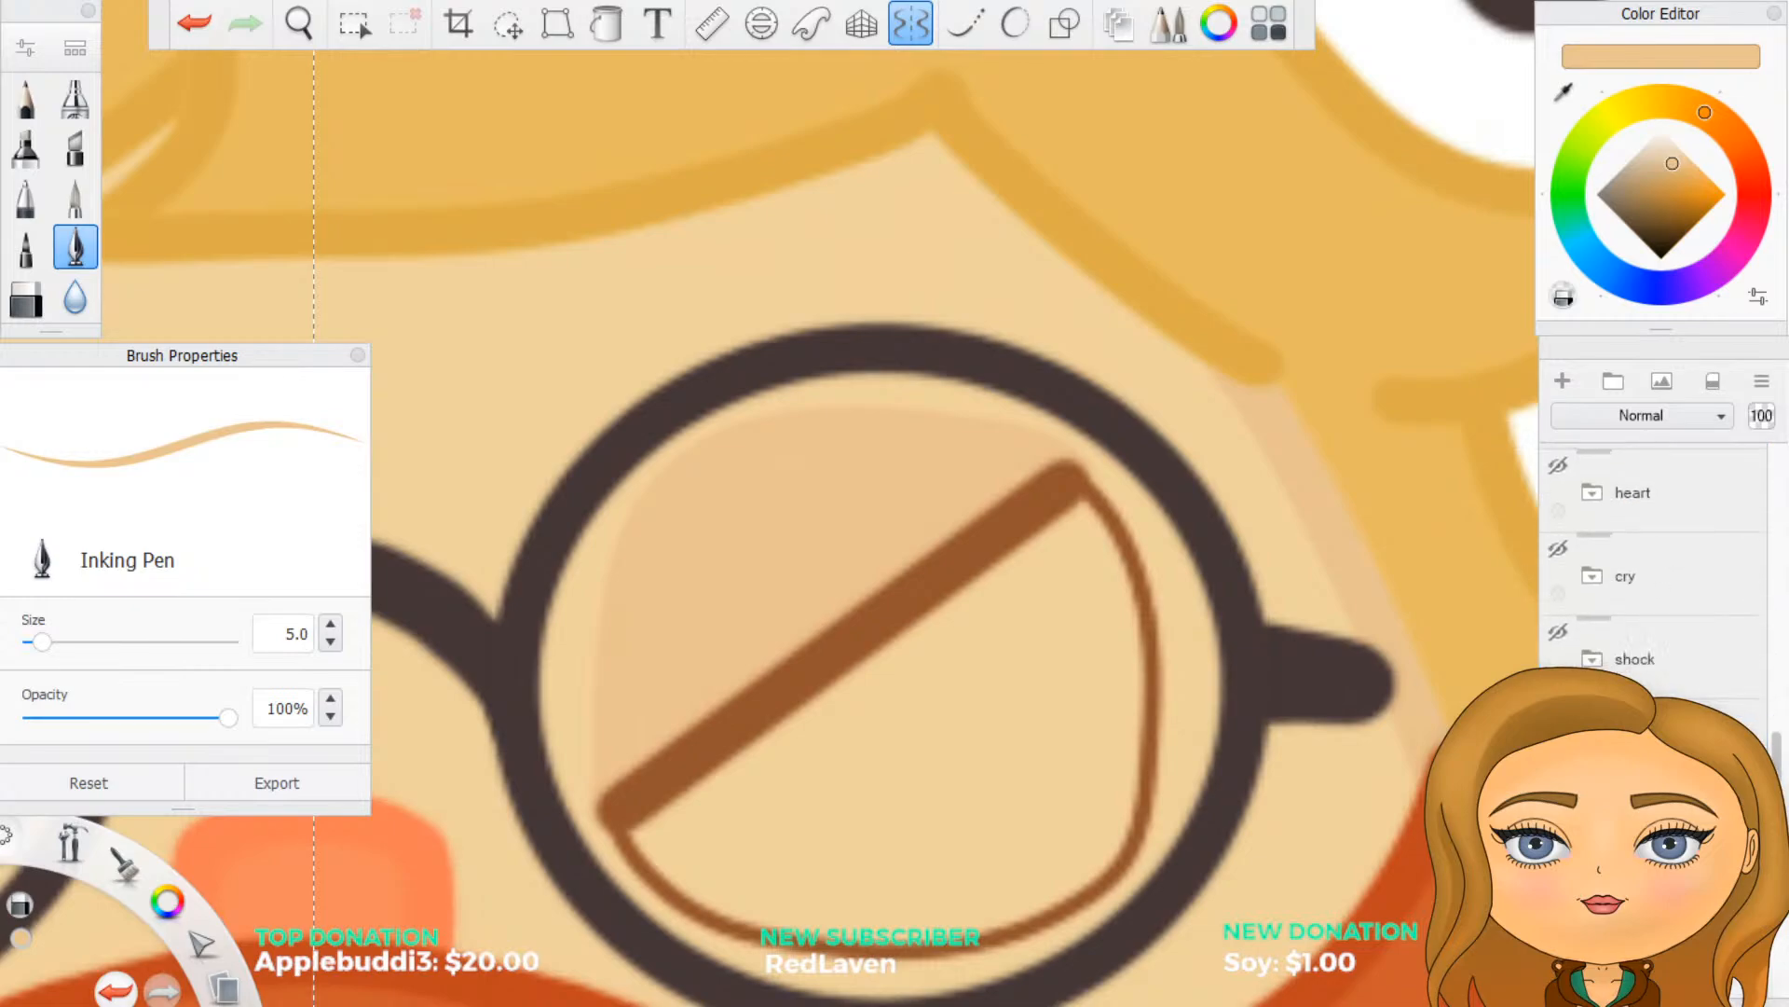
click(1559, 714)
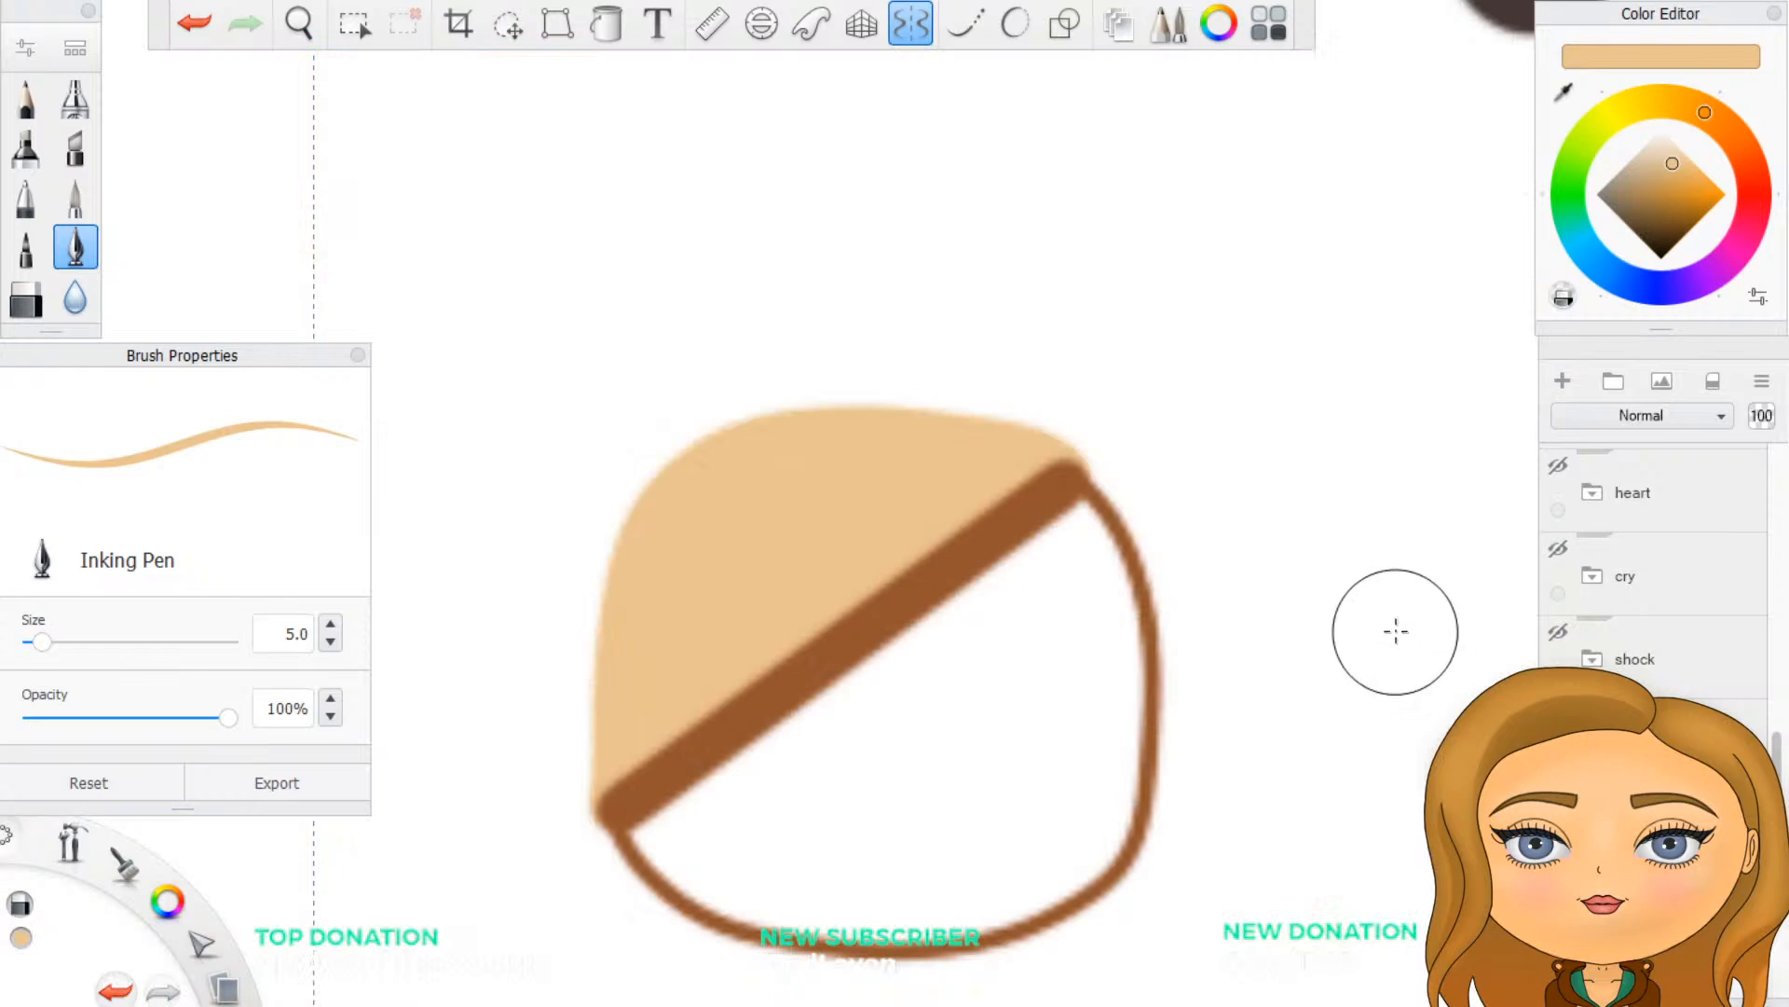
scroll(1654, 578, down, 3)
scroll(1654, 578, down, 2)
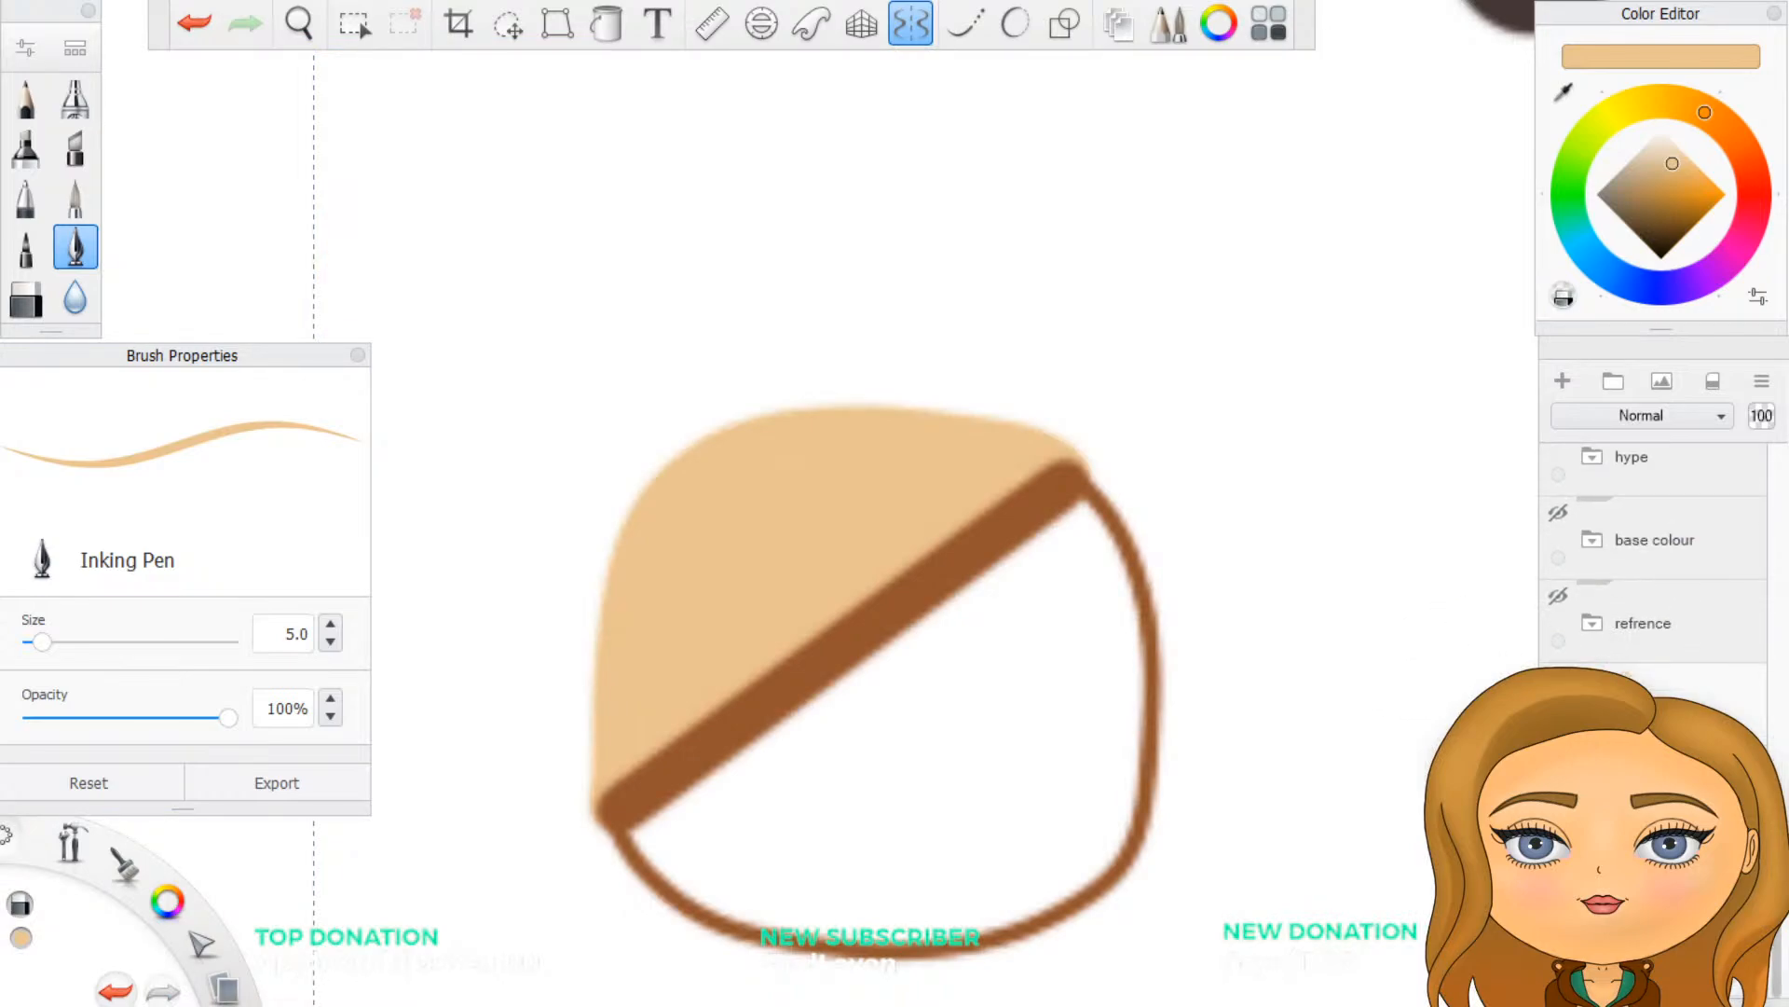
click(1559, 762)
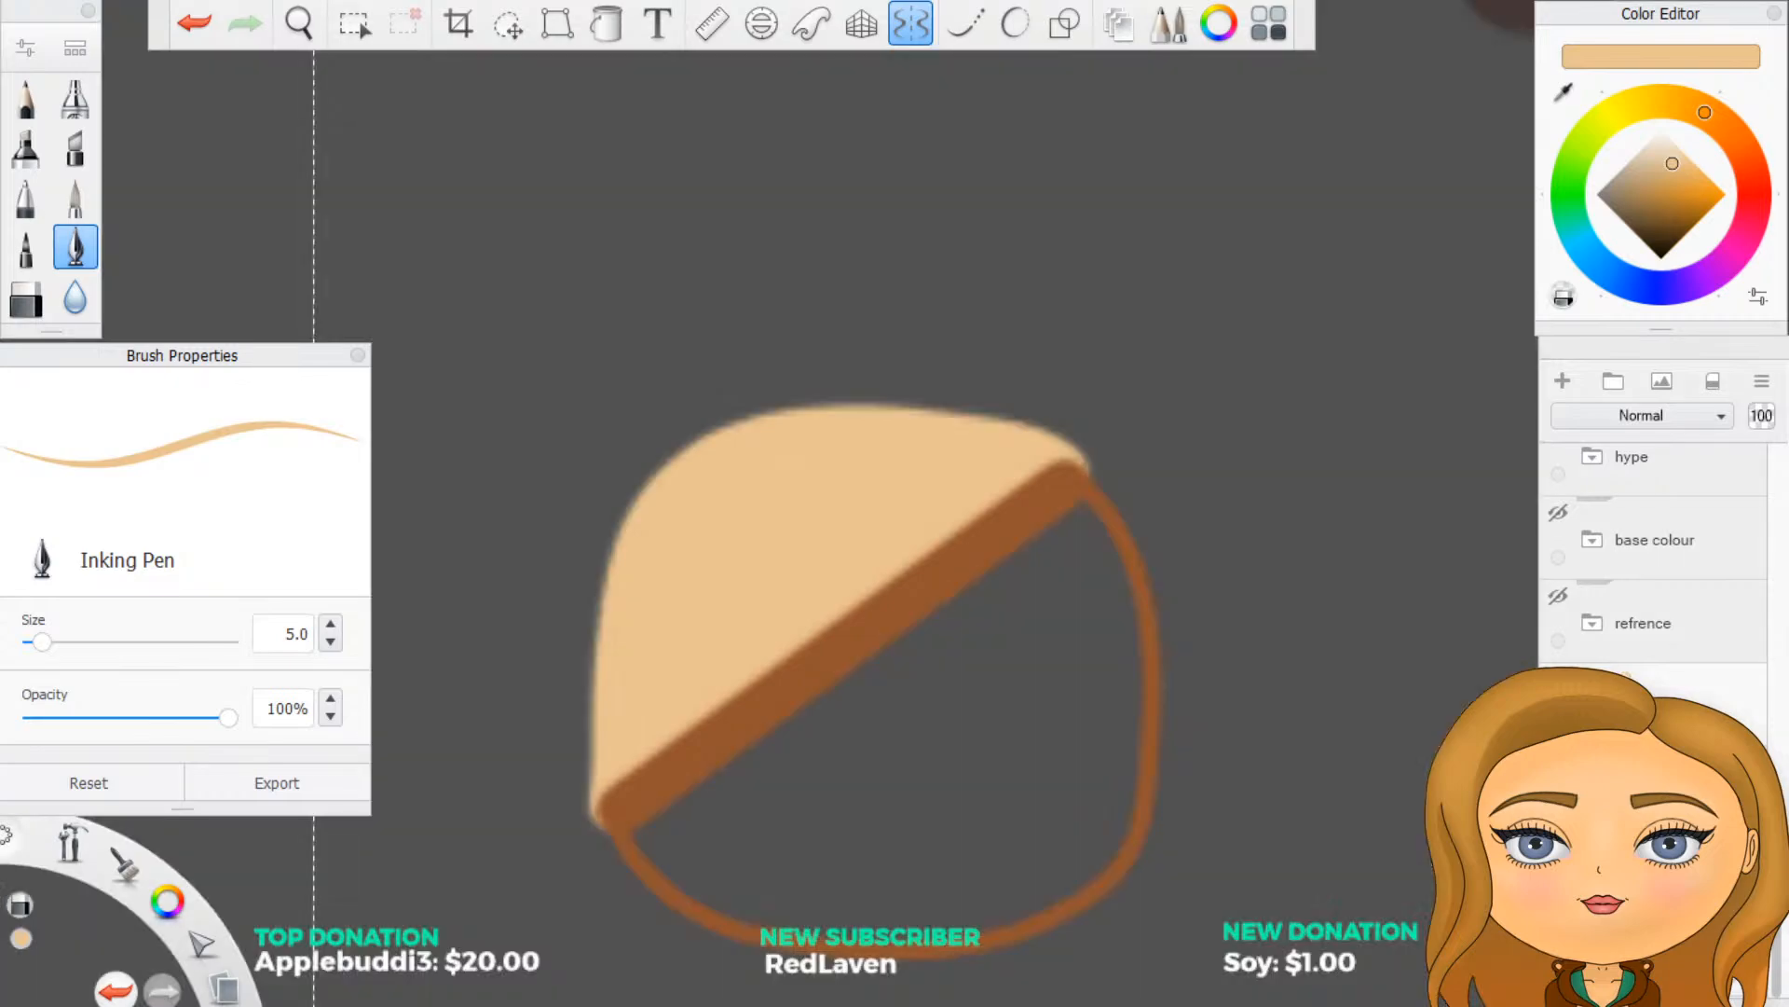
scroll(1654, 559, up, 3)
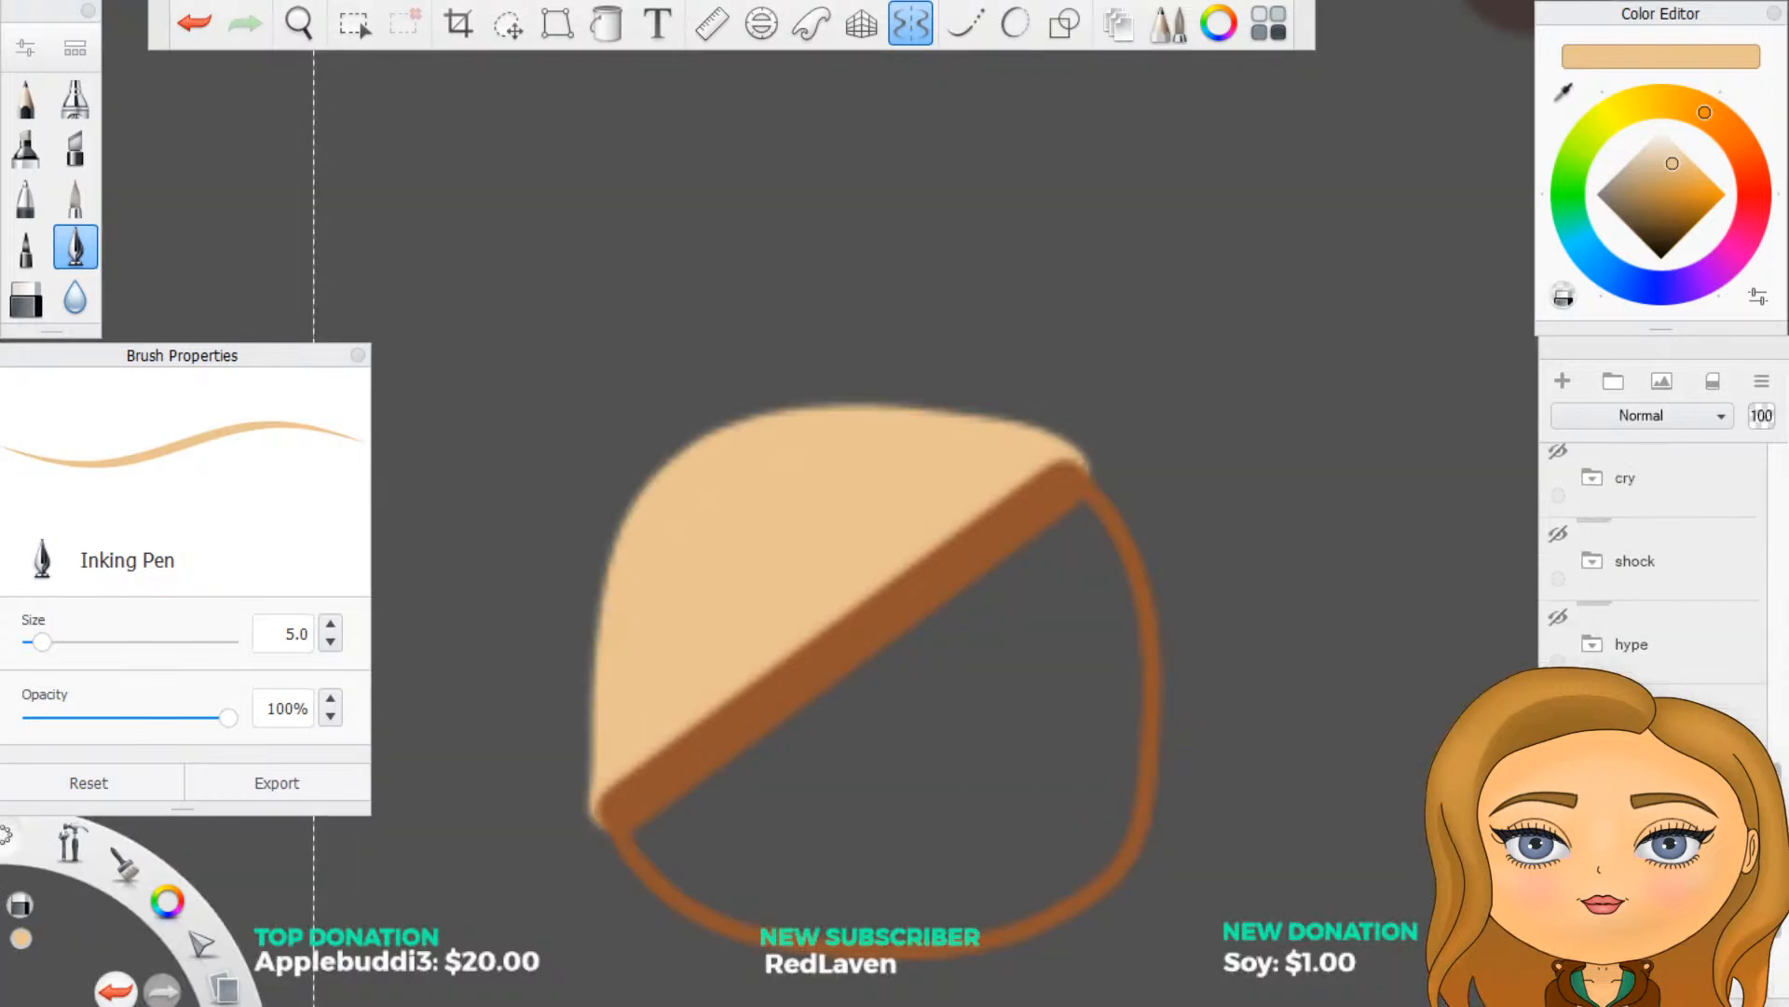
scroll(1671, 664, up, 3)
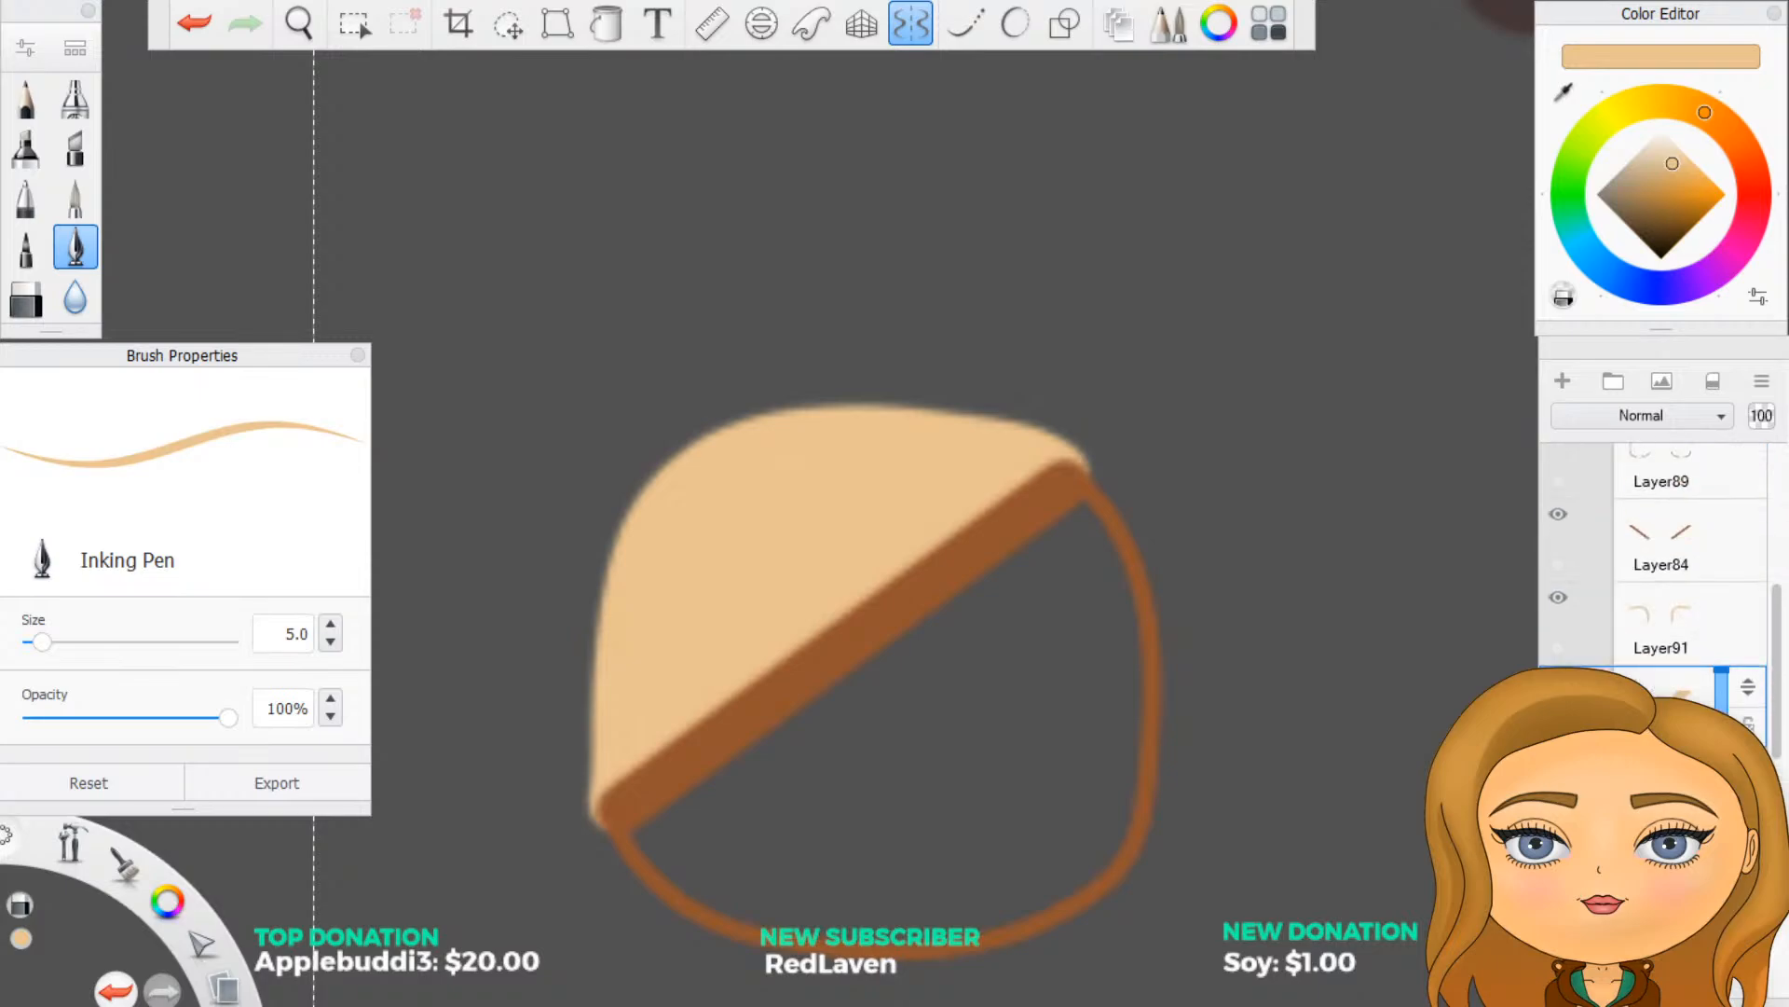
- Erase the eyelid edges on Layer91 that protrude past both ends of the thick diagonal eye line
click(1670, 652)
scroll(1398, 536, up, 2)
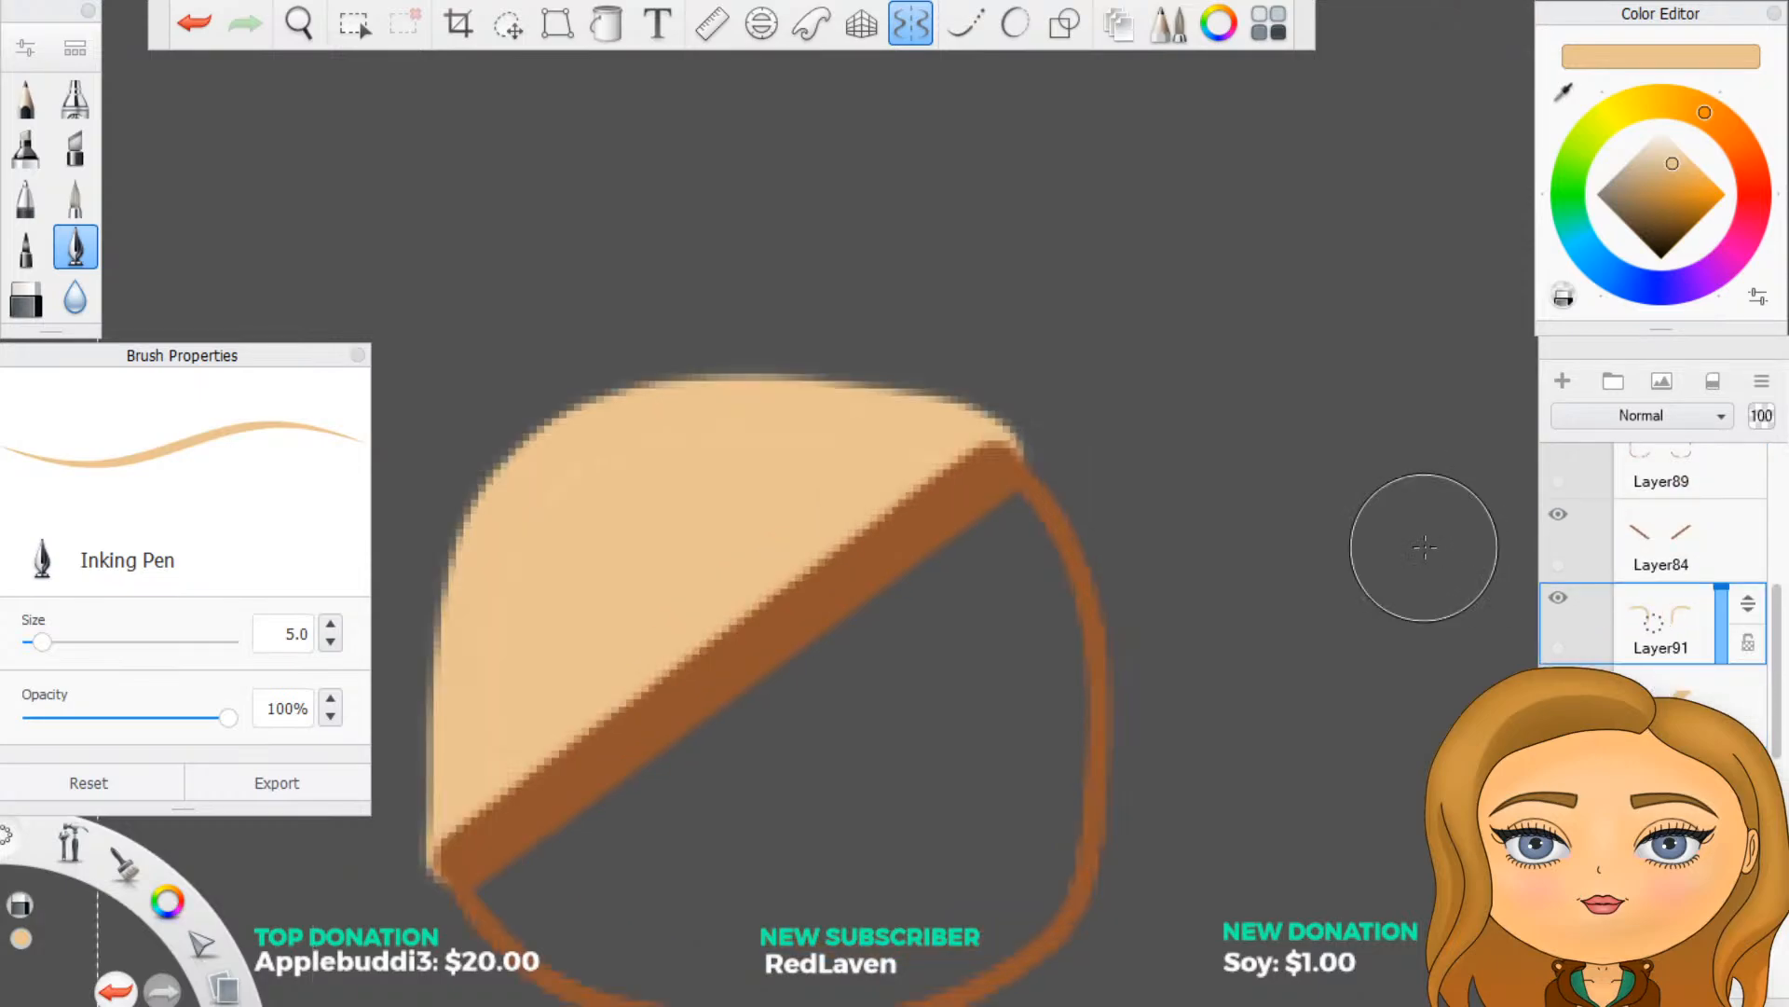
scroll(1367, 524, down, 3)
scroll(1339, 547, up, 1)
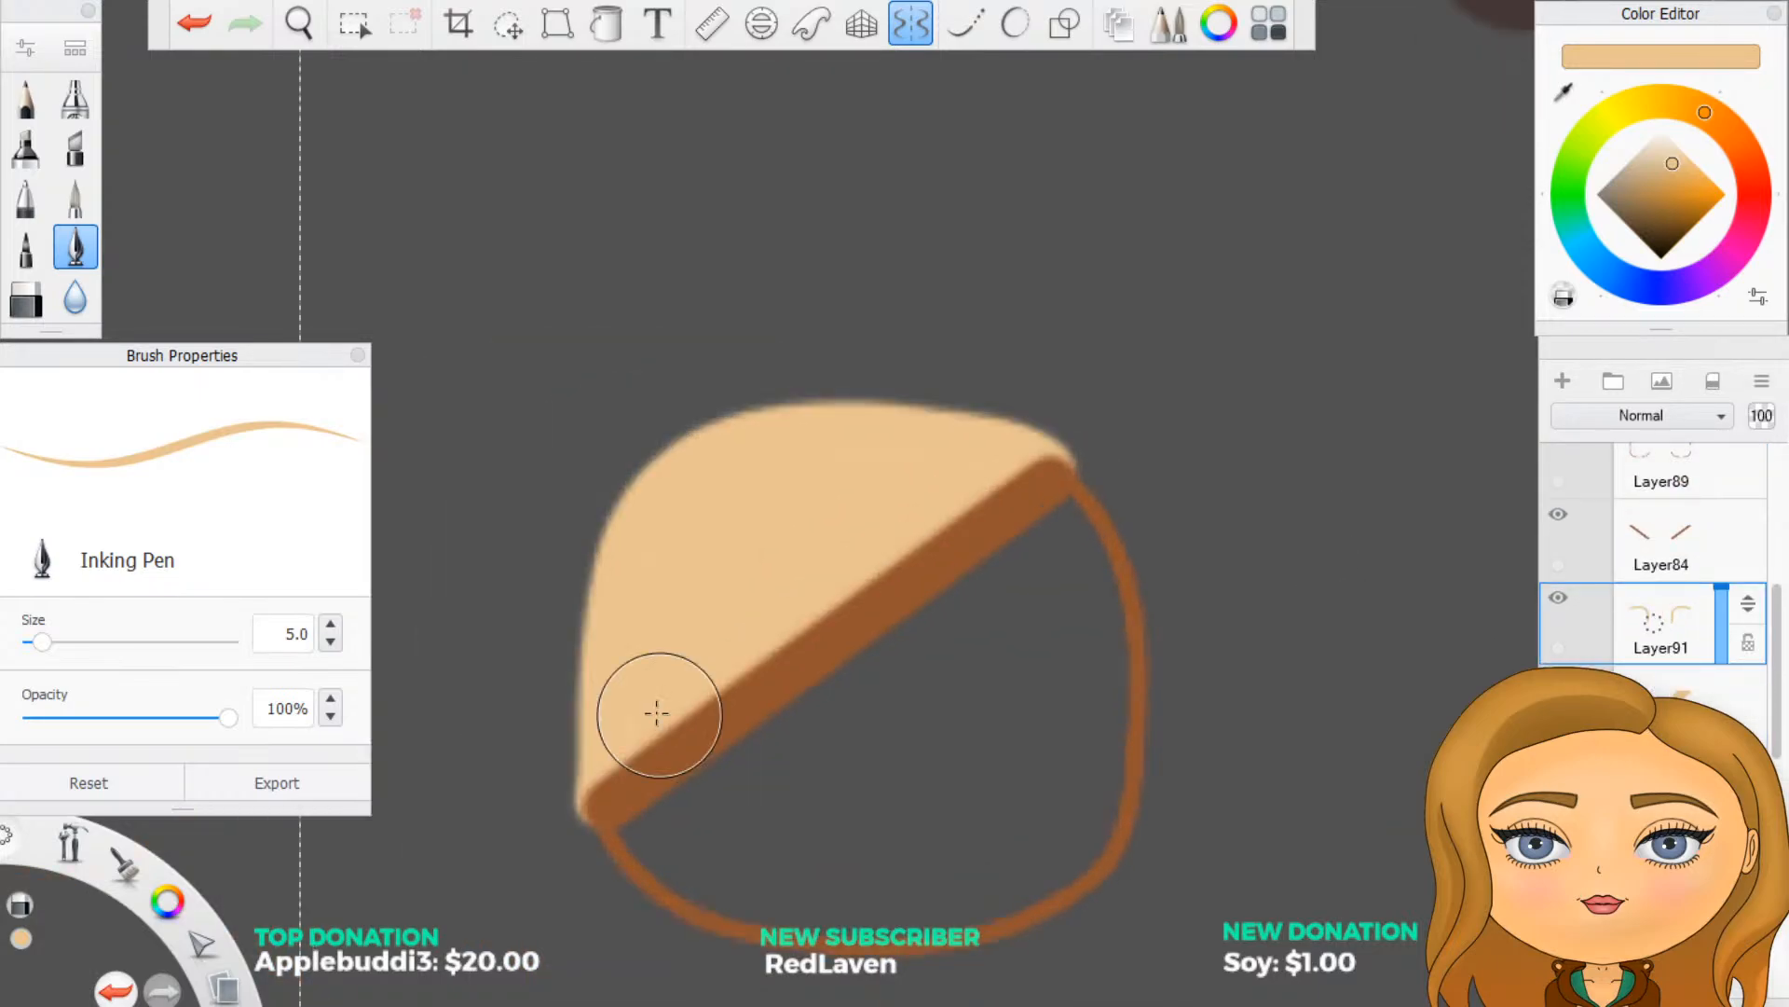
key(ctrl+z)
drag(540, 789, 540, 810)
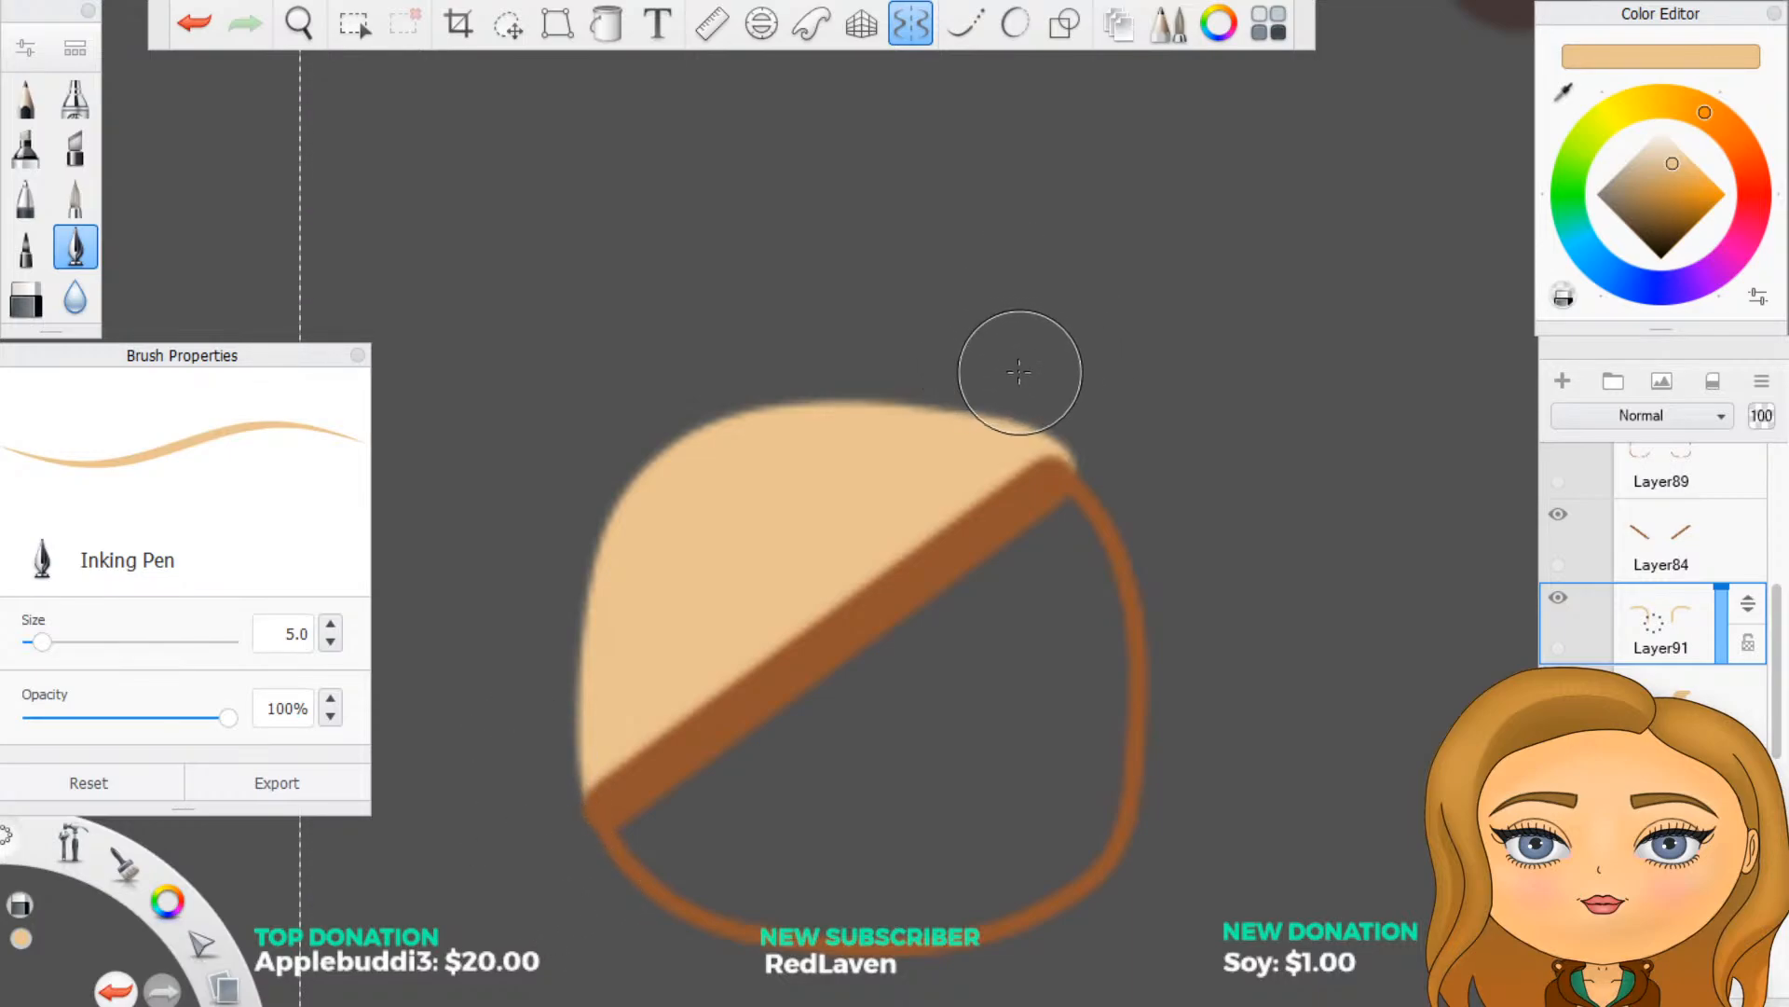
drag(1020, 372, 1074, 407)
drag(1077, 408, 1083, 422)
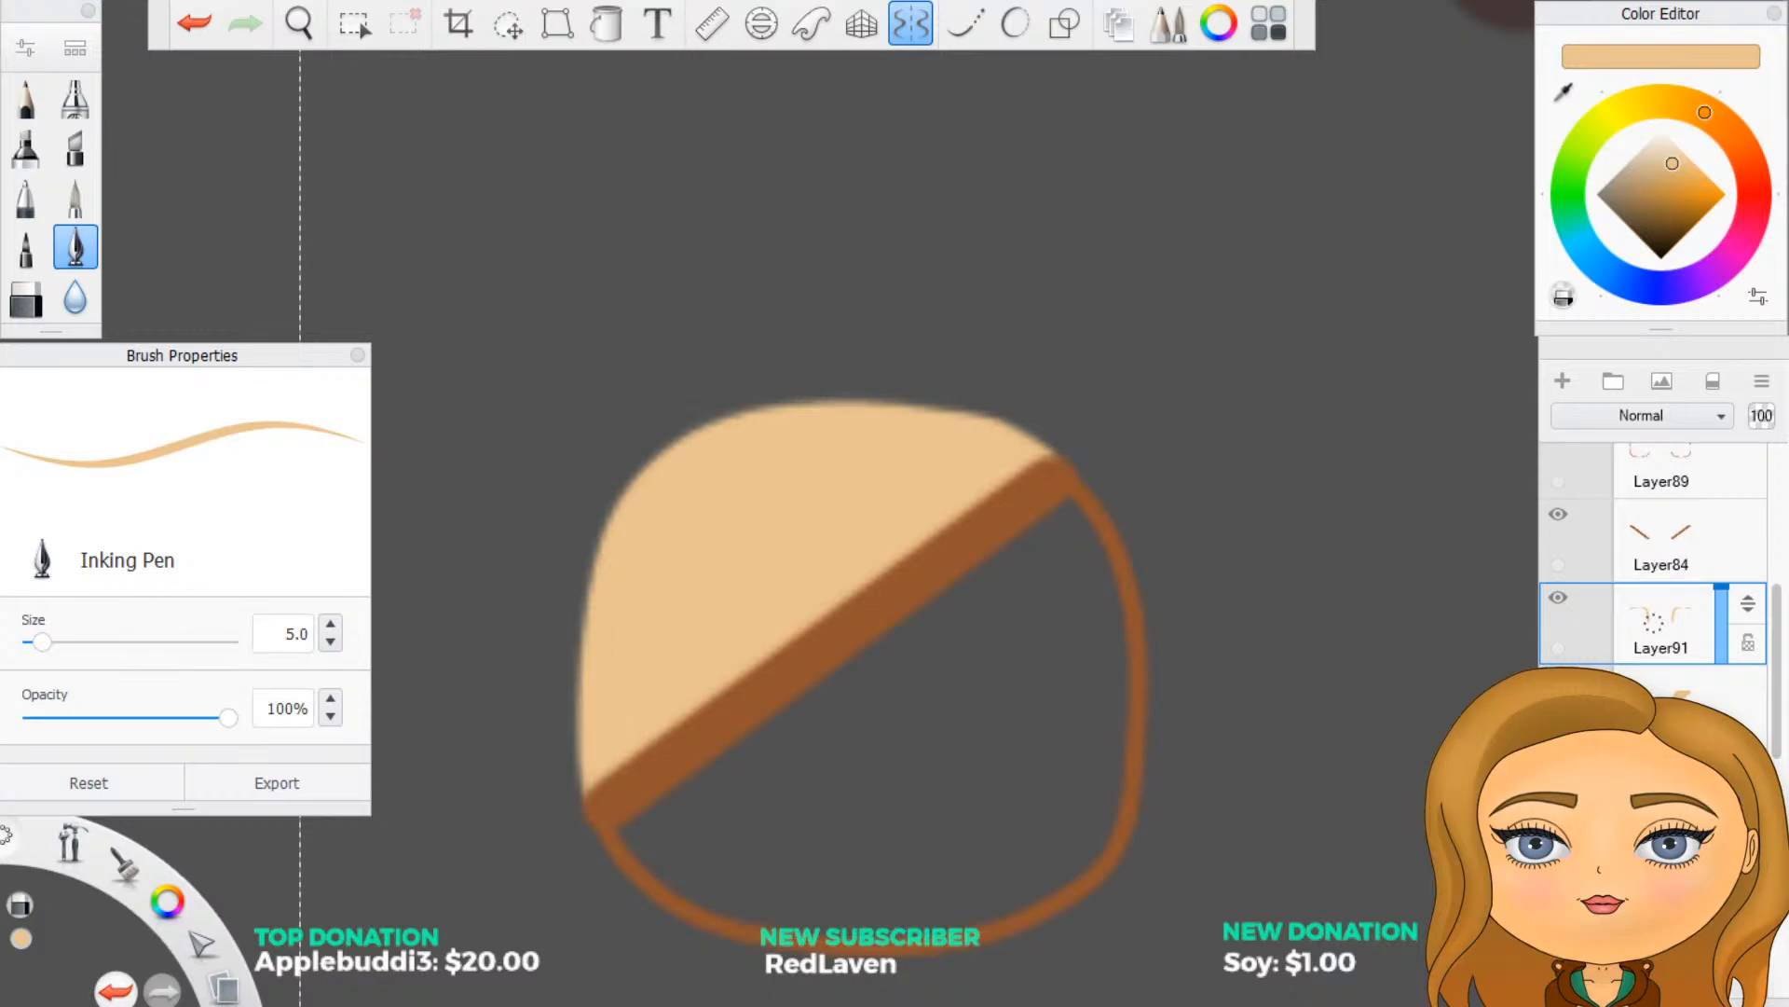
- Show the hype folder again to bring back the face around the eyes
scroll(1654, 606, down, 10)
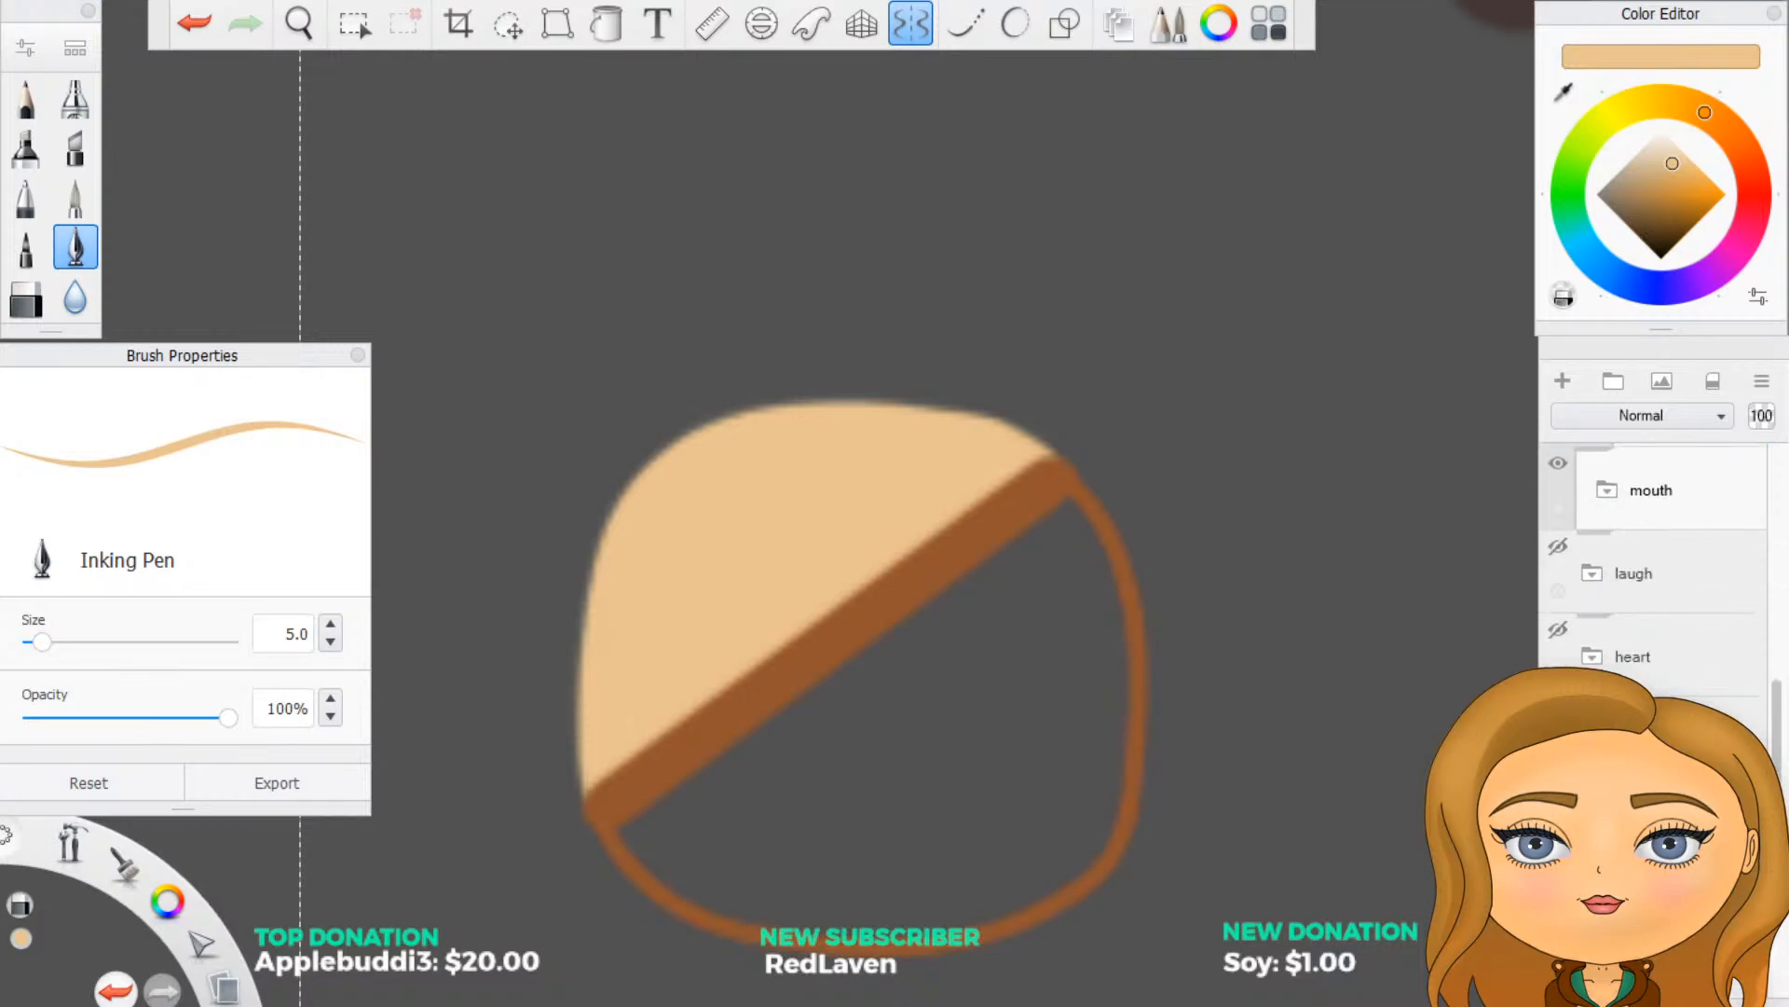
click(1558, 748)
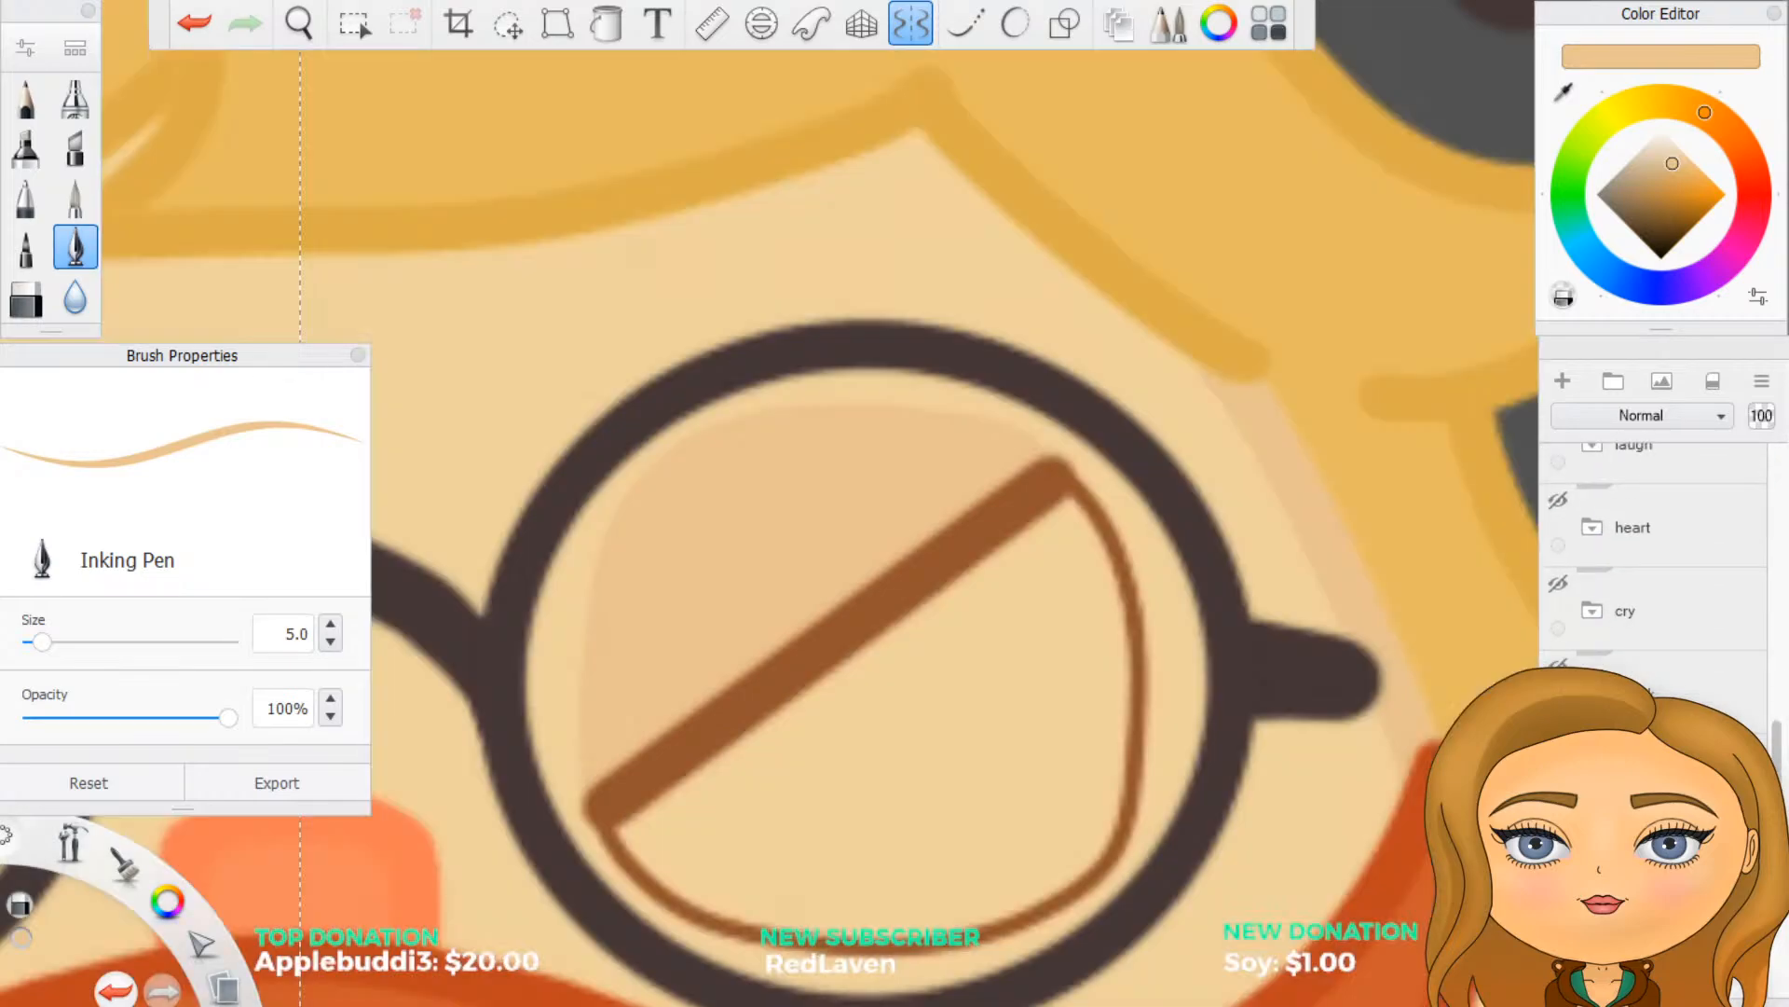
scroll(1378, 725, down, 6)
scroll(1028, 854, up, 3)
scroll(1028, 854, up, 1)
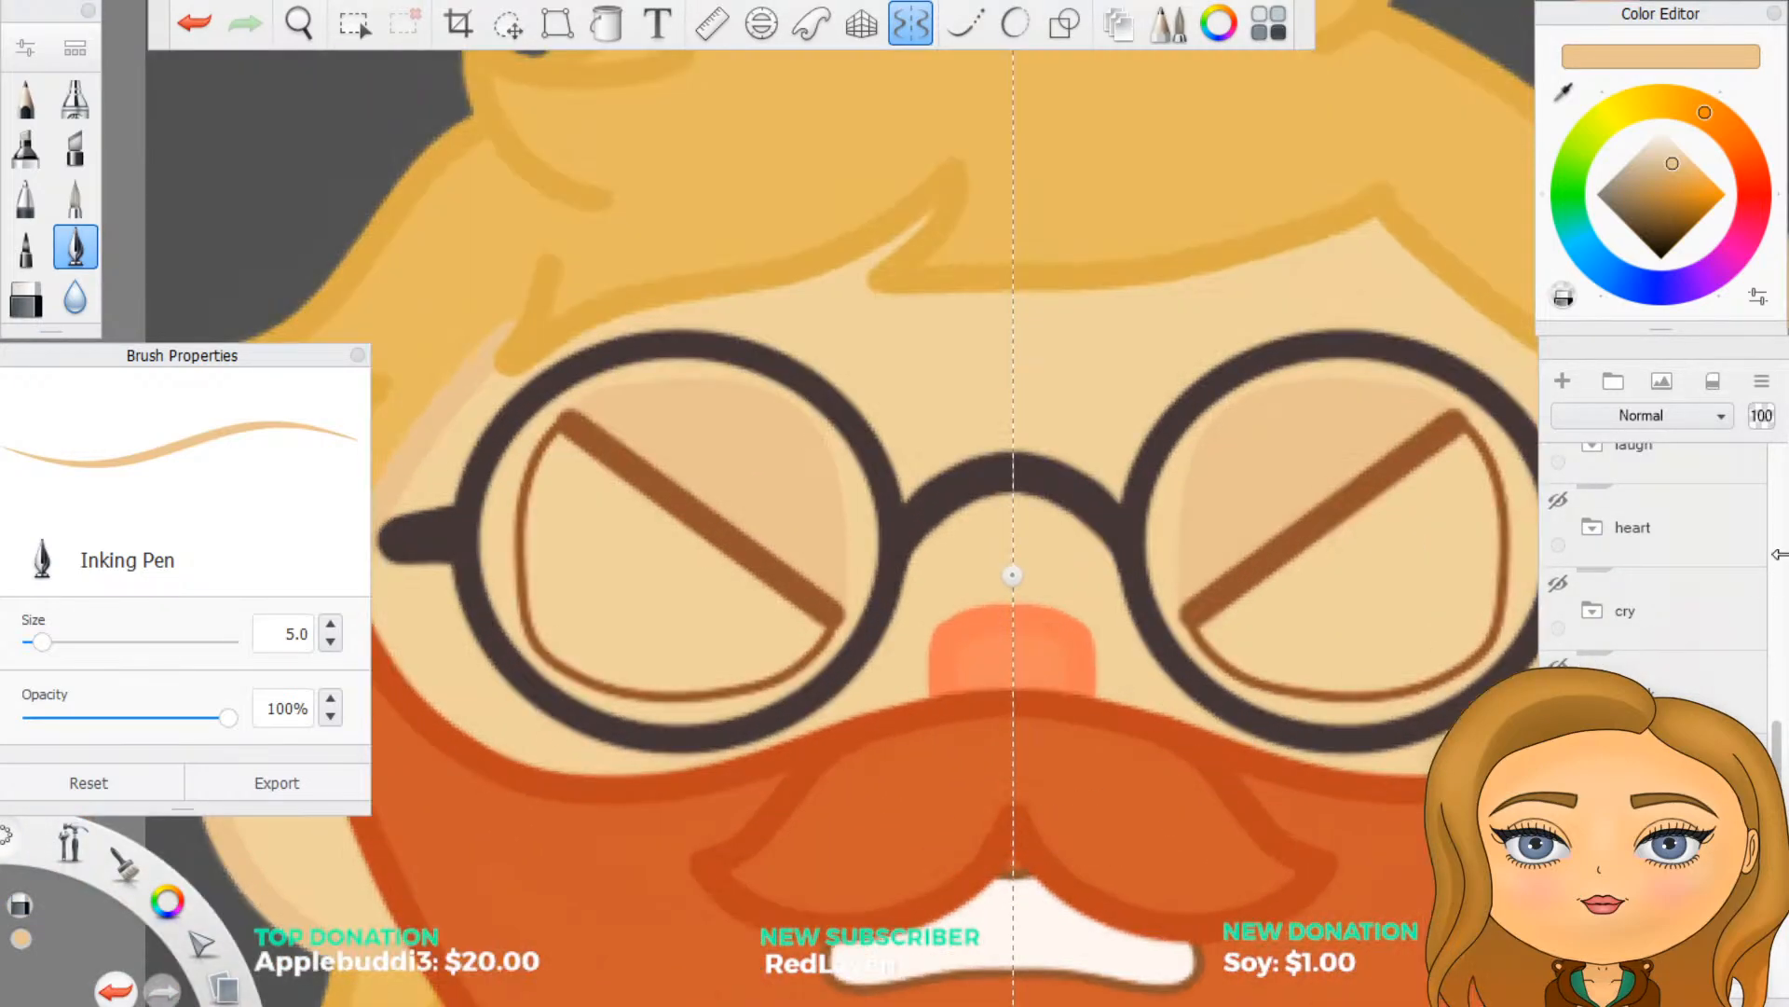
- Add a new layer beneath Layer84 and name it white
scroll(1689, 662, up, 5)
scroll(1682, 668, up, 2)
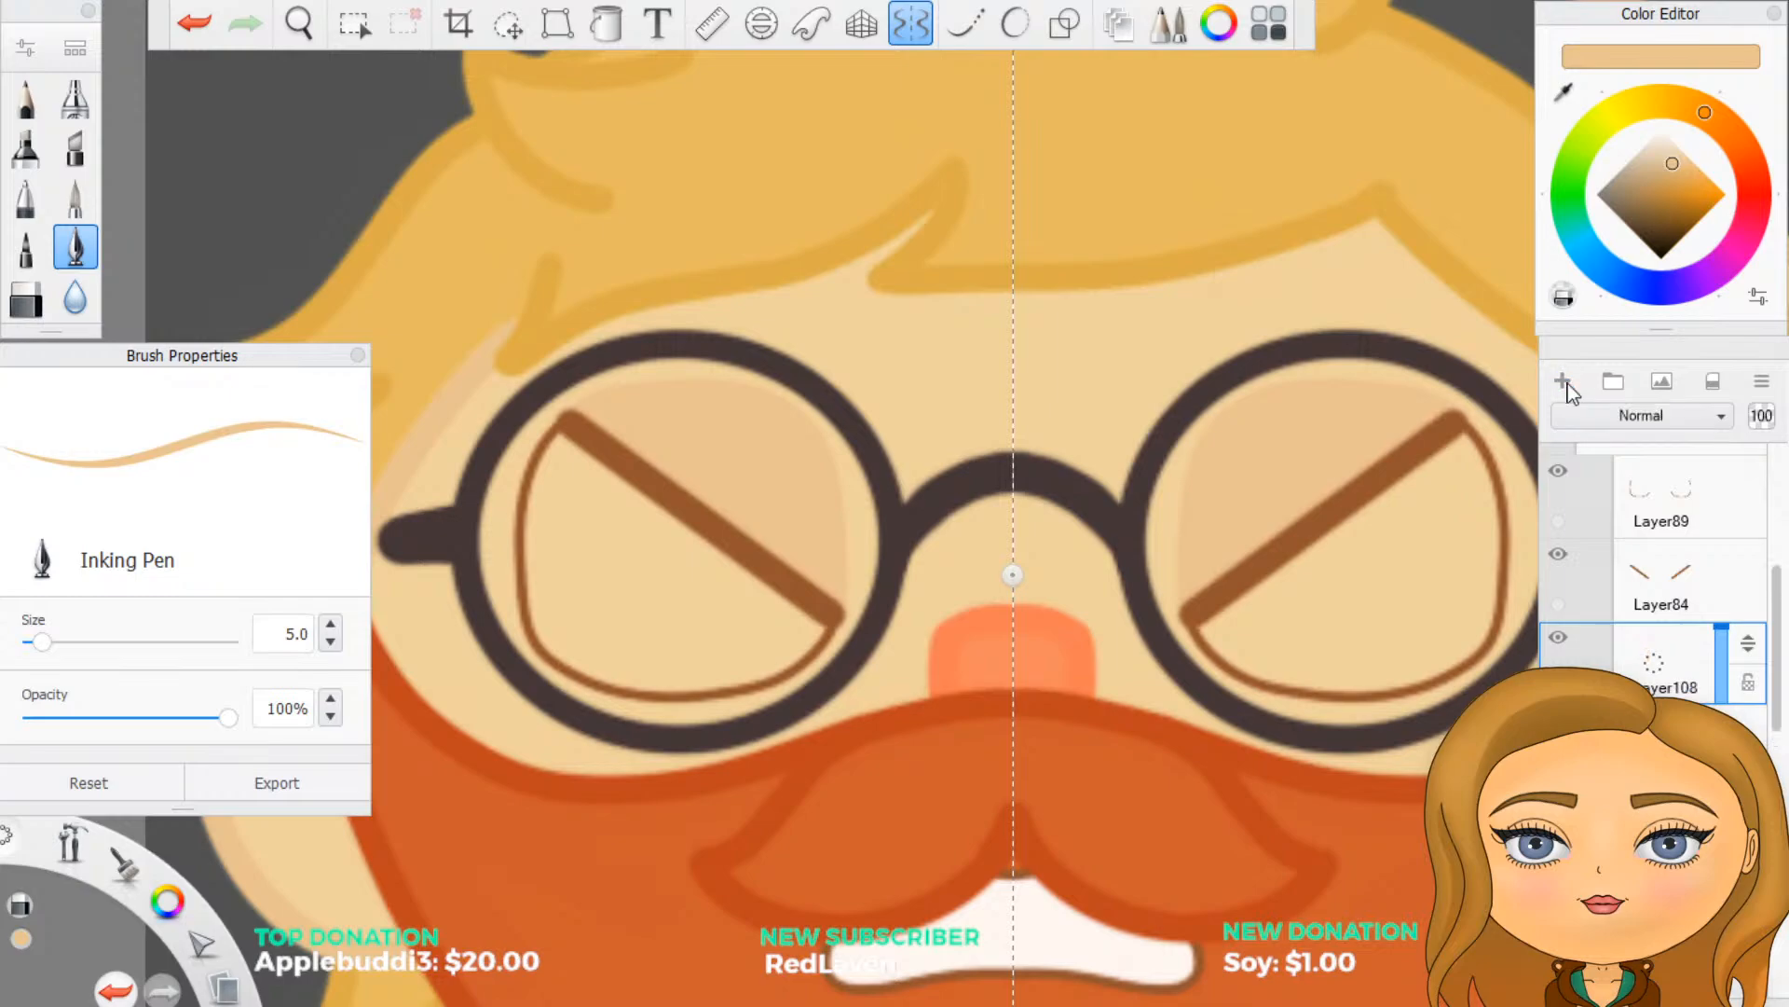
drag(1664, 655, 1734, 667)
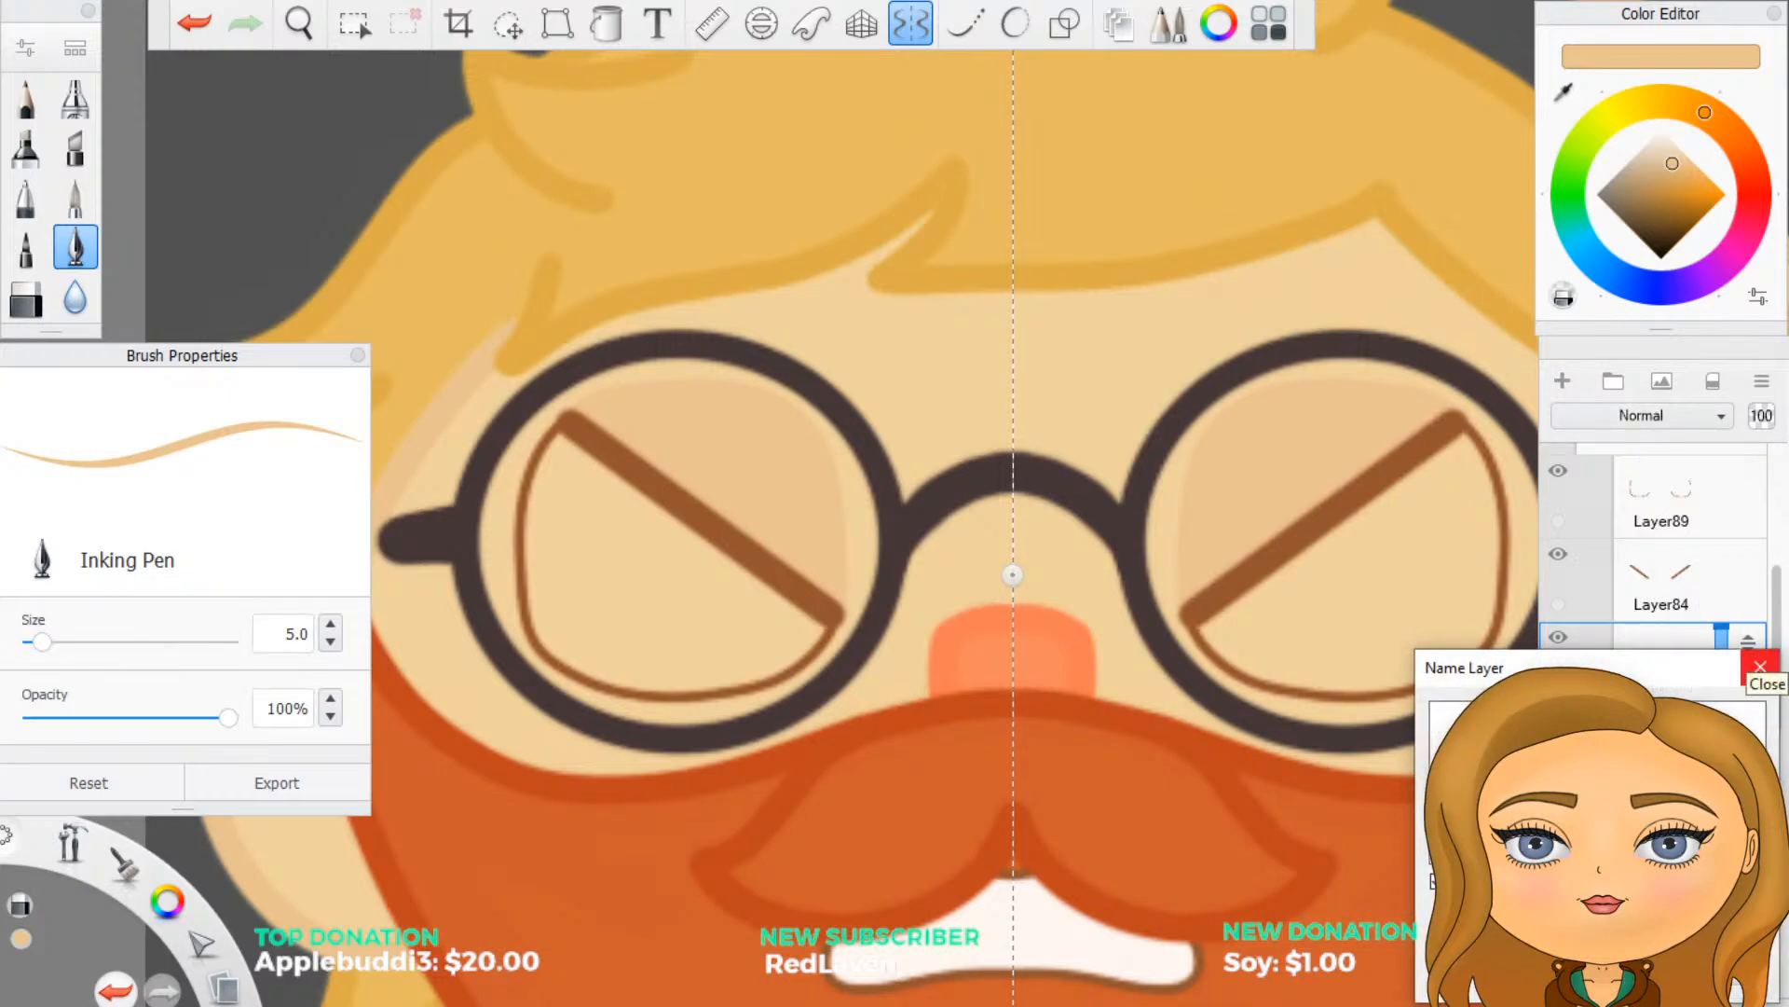
click(1757, 664)
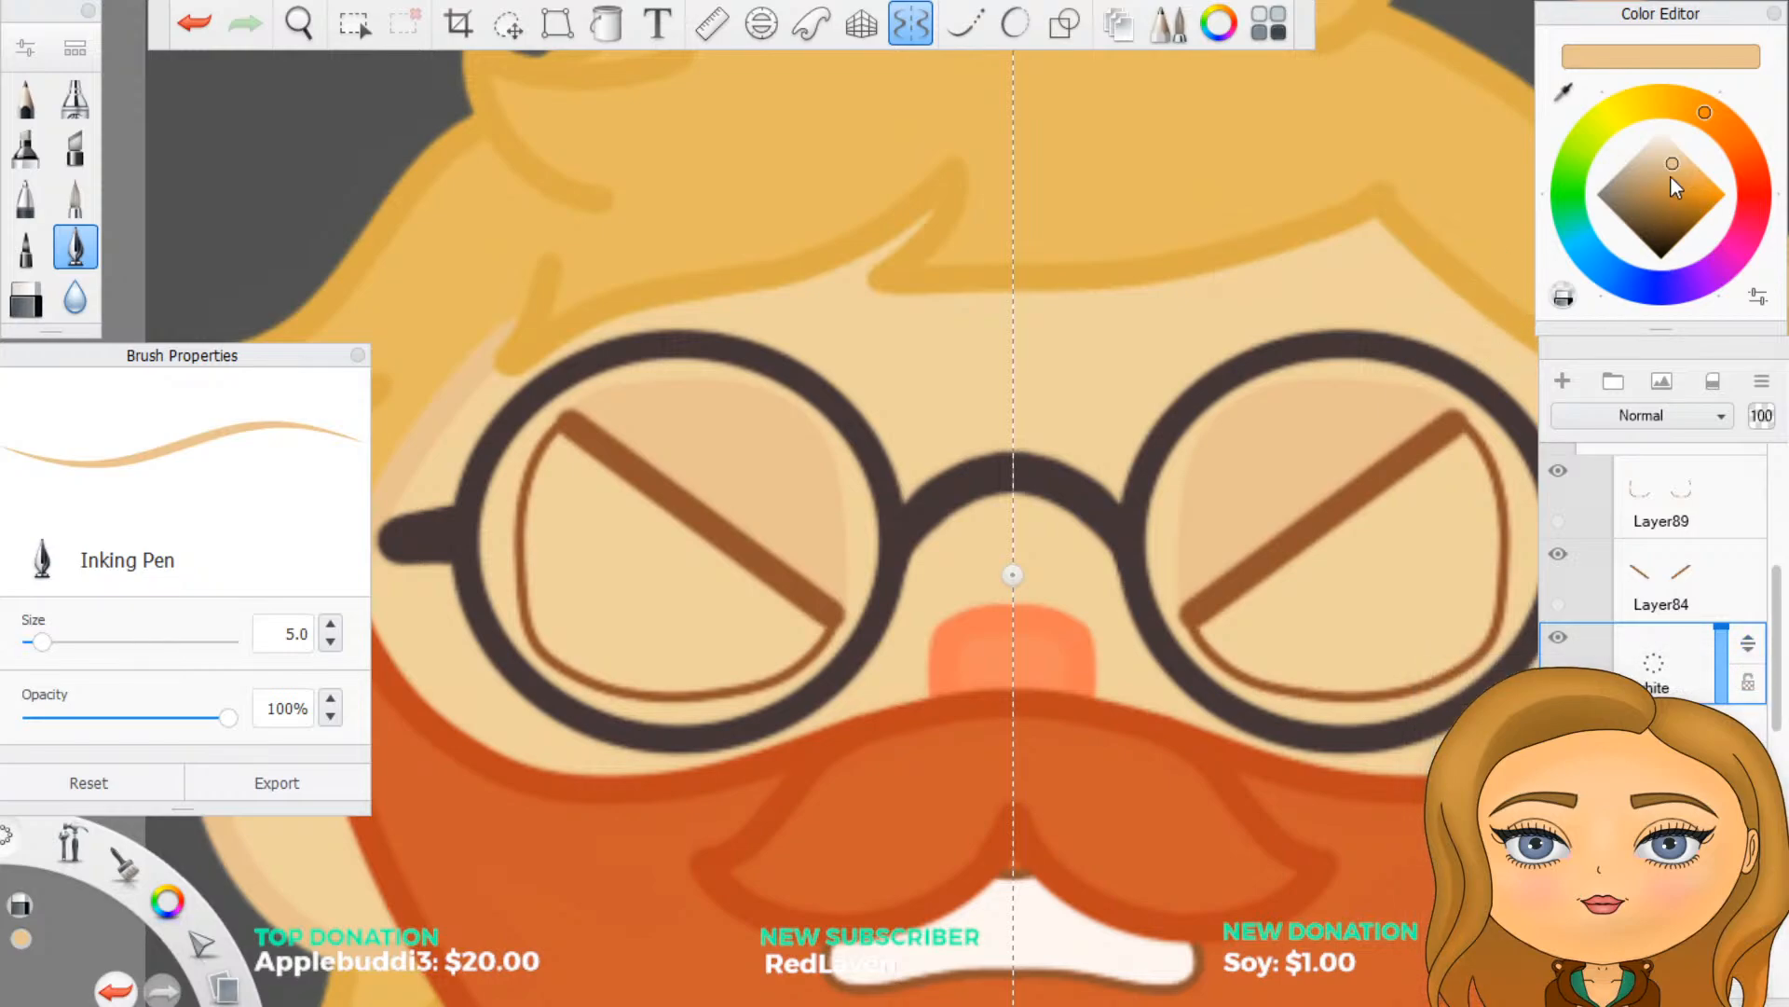
- Fill the eye area below the thick diagonal line with white on the white layer, using mirrored size 5 Inking Pen strokes
drag(1674, 161, 1665, 86)
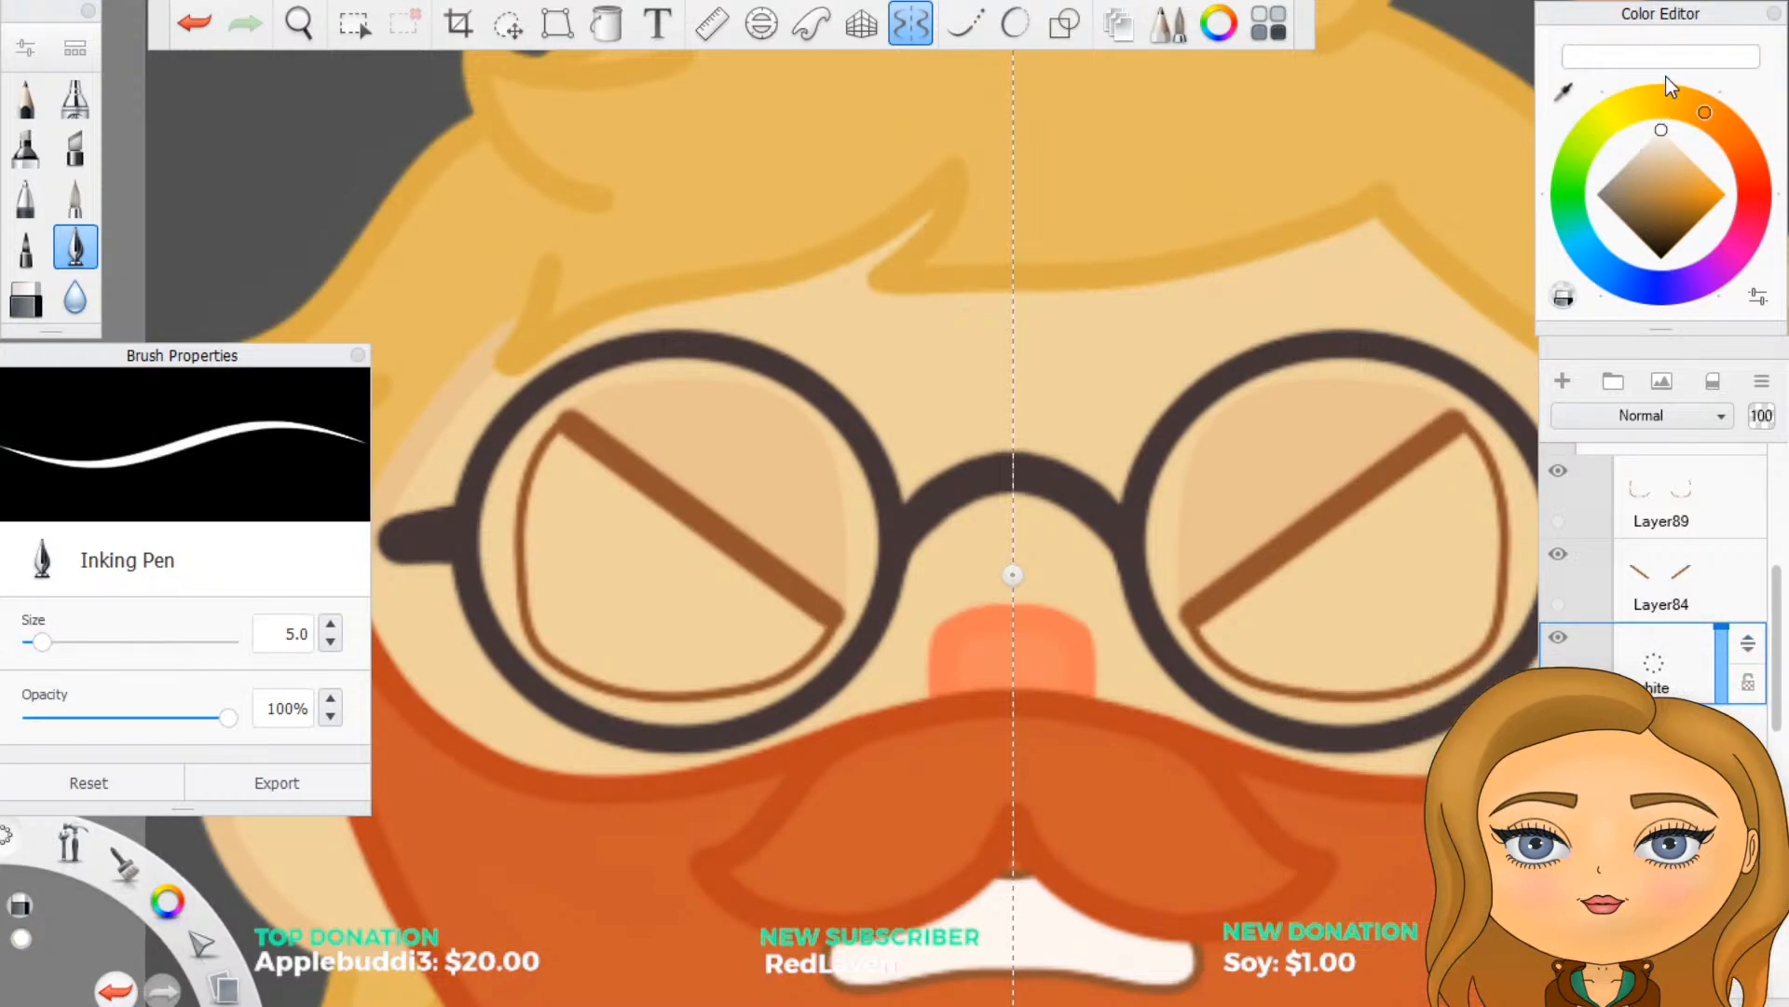
scroll(531, 770, down, 3)
scroll(902, 738, up, 3)
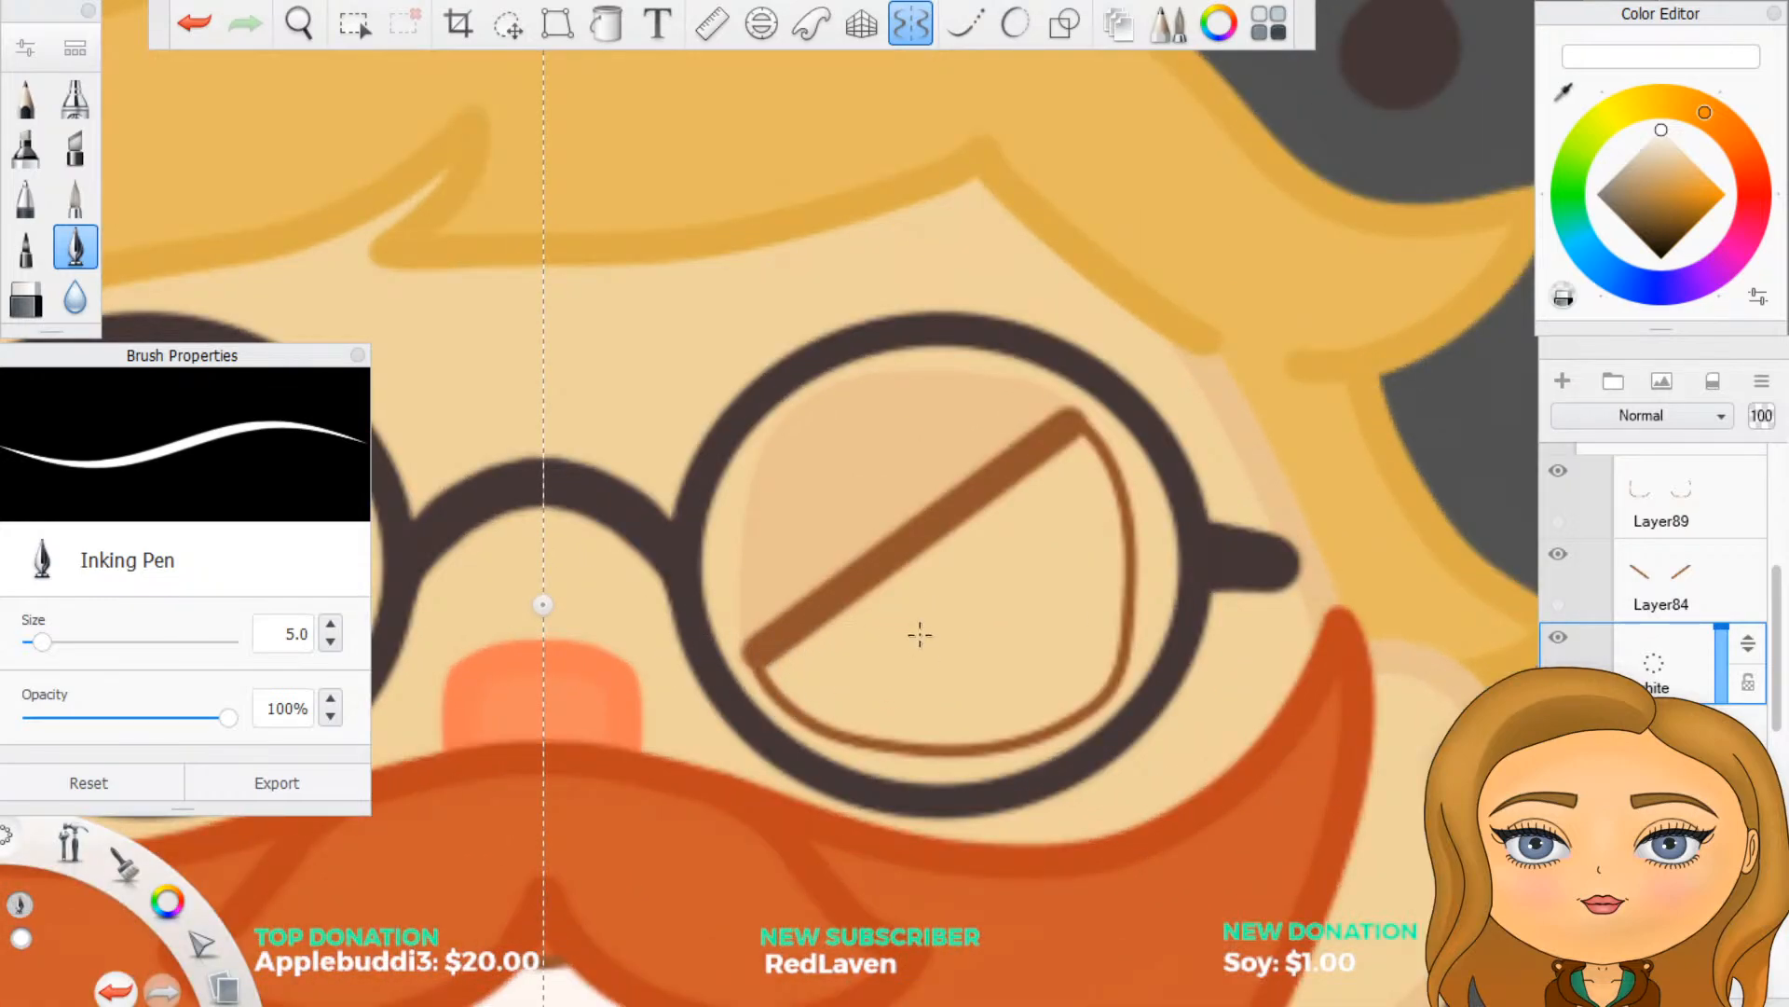
drag(937, 635, 1001, 576)
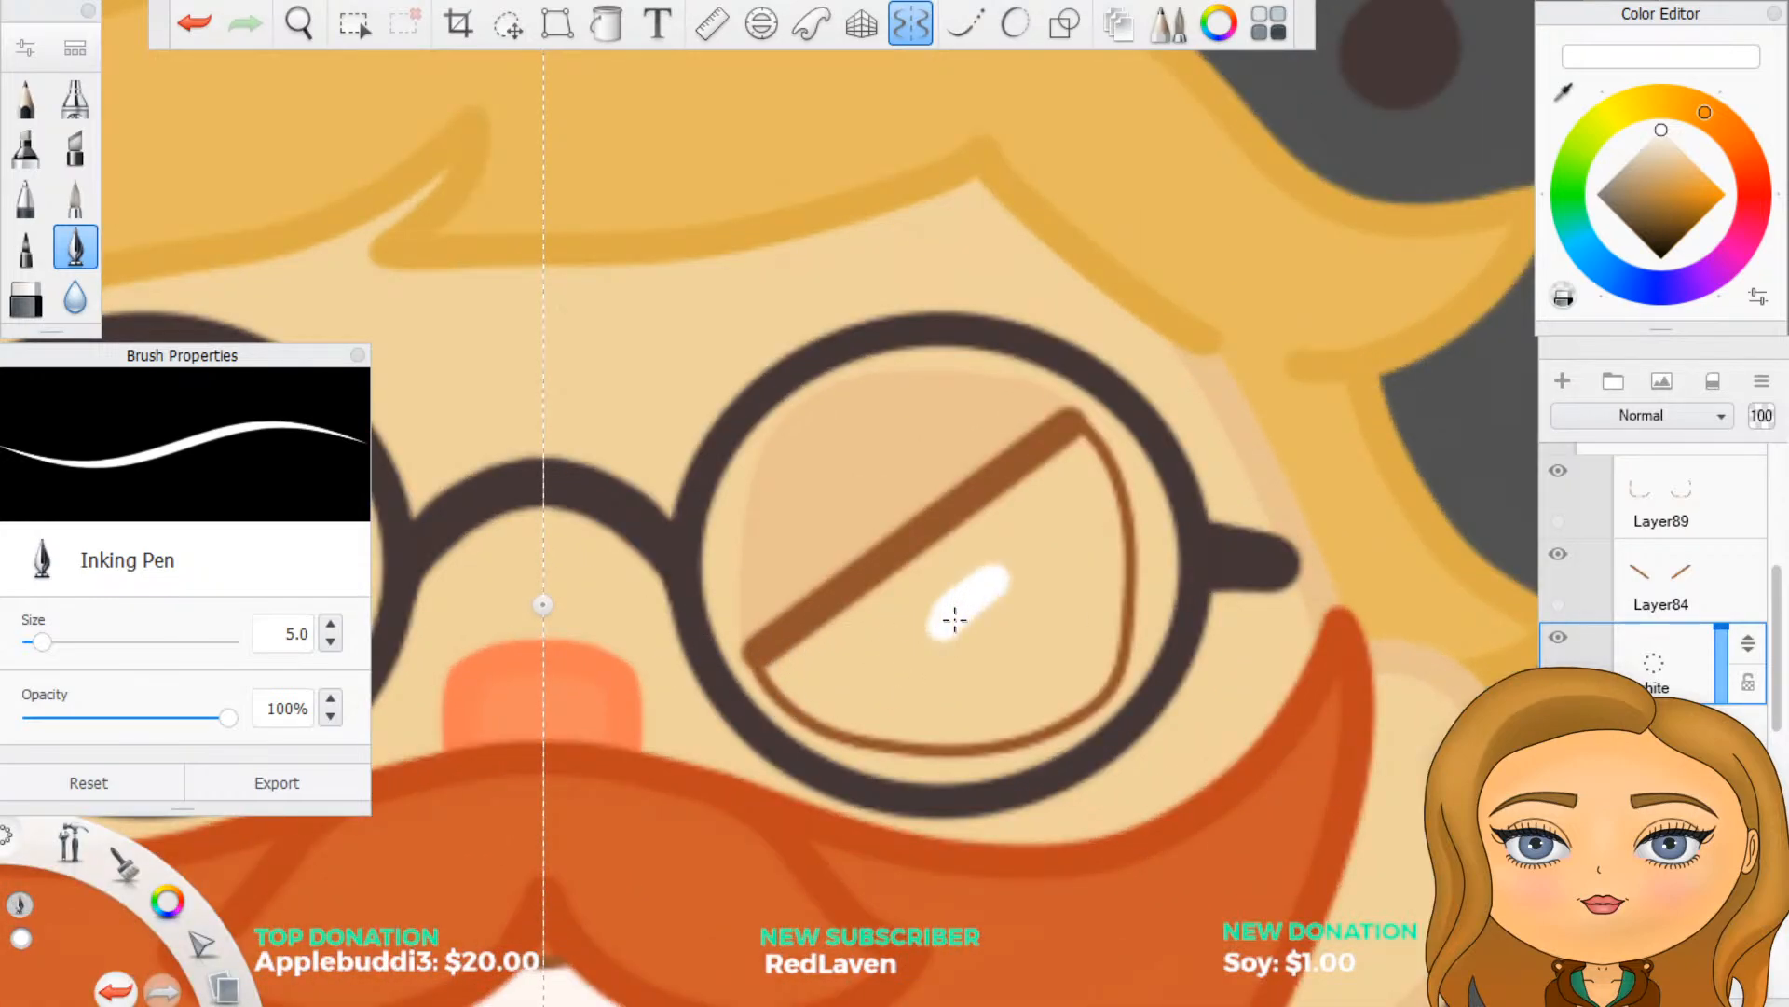
drag(779, 669, 1086, 446)
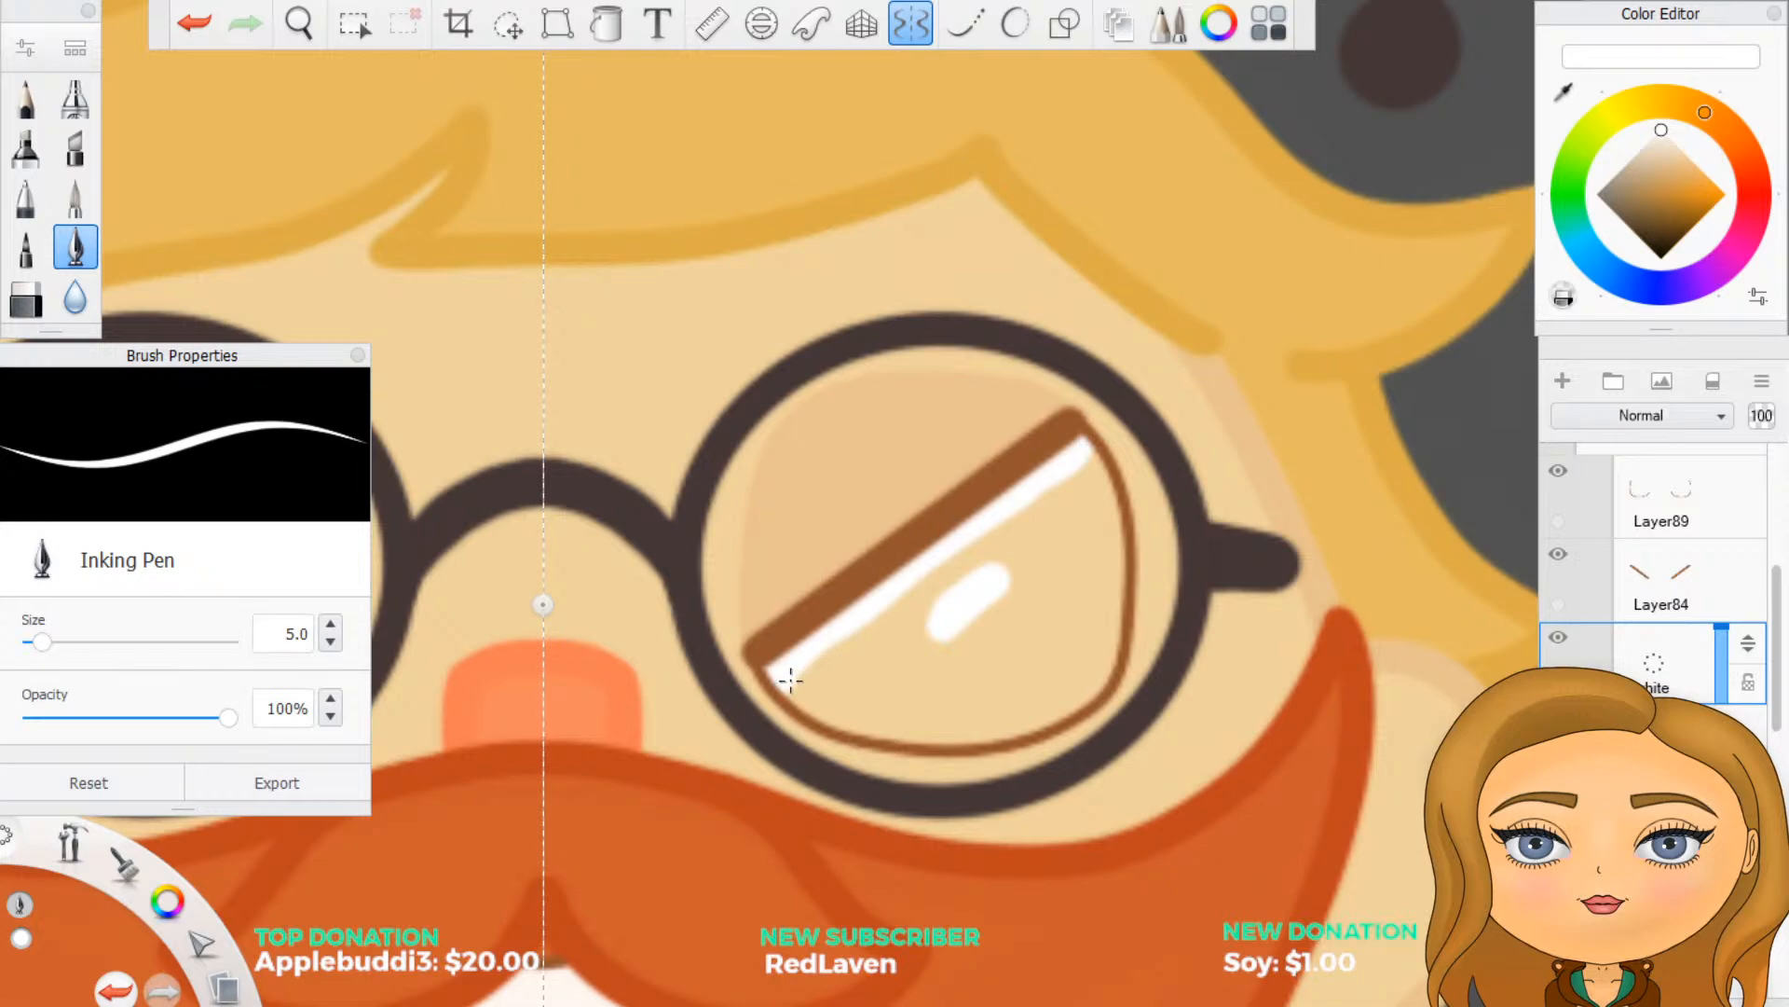
mouse_move(791, 680)
mouse_down()
mouse_move(886, 729)
mouse_move(977, 731)
mouse_move(1093, 682)
mouse_move(1116, 617)
mouse_move(1077, 450)
mouse_up()
drag(1108, 550, 1106, 572)
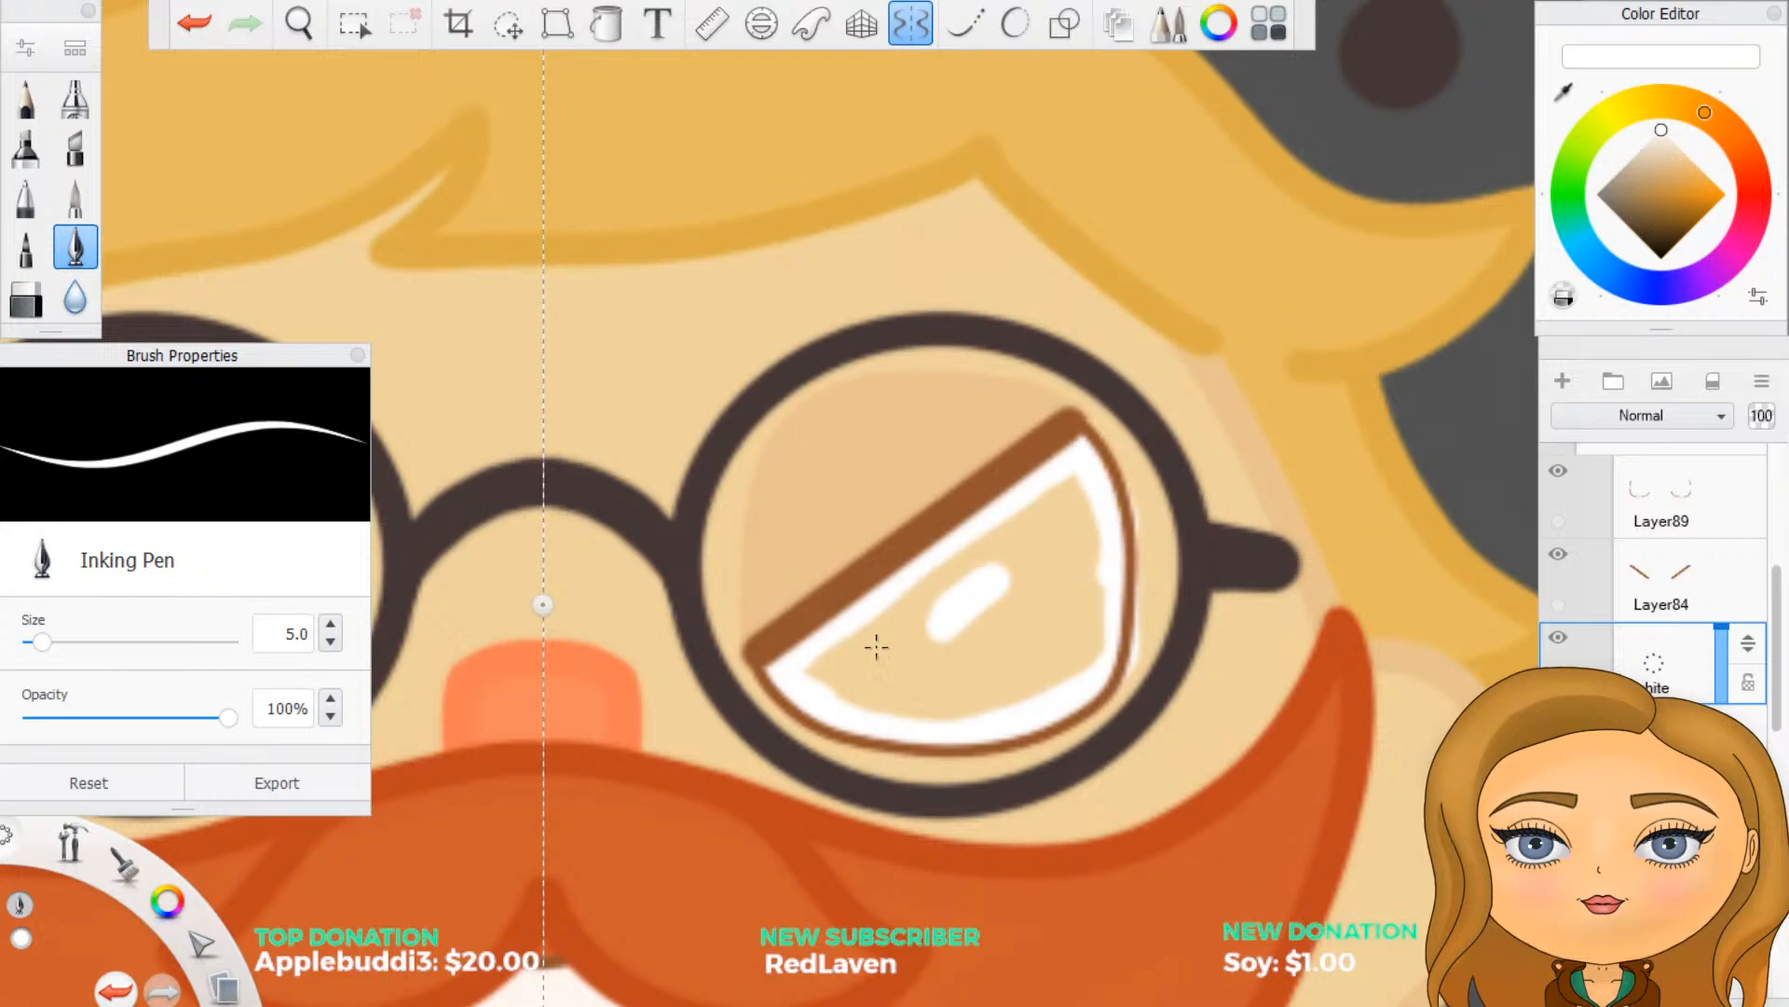
mouse_move(816, 671)
mouse_down()
mouse_move(903, 652)
mouse_move(932, 596)
mouse_move(949, 681)
mouse_move(1021, 685)
mouse_move(1086, 653)
mouse_move(1076, 508)
mouse_move(1044, 504)
mouse_move(942, 559)
mouse_move(1011, 559)
mouse_move(960, 643)
mouse_move(1035, 643)
mouse_up()
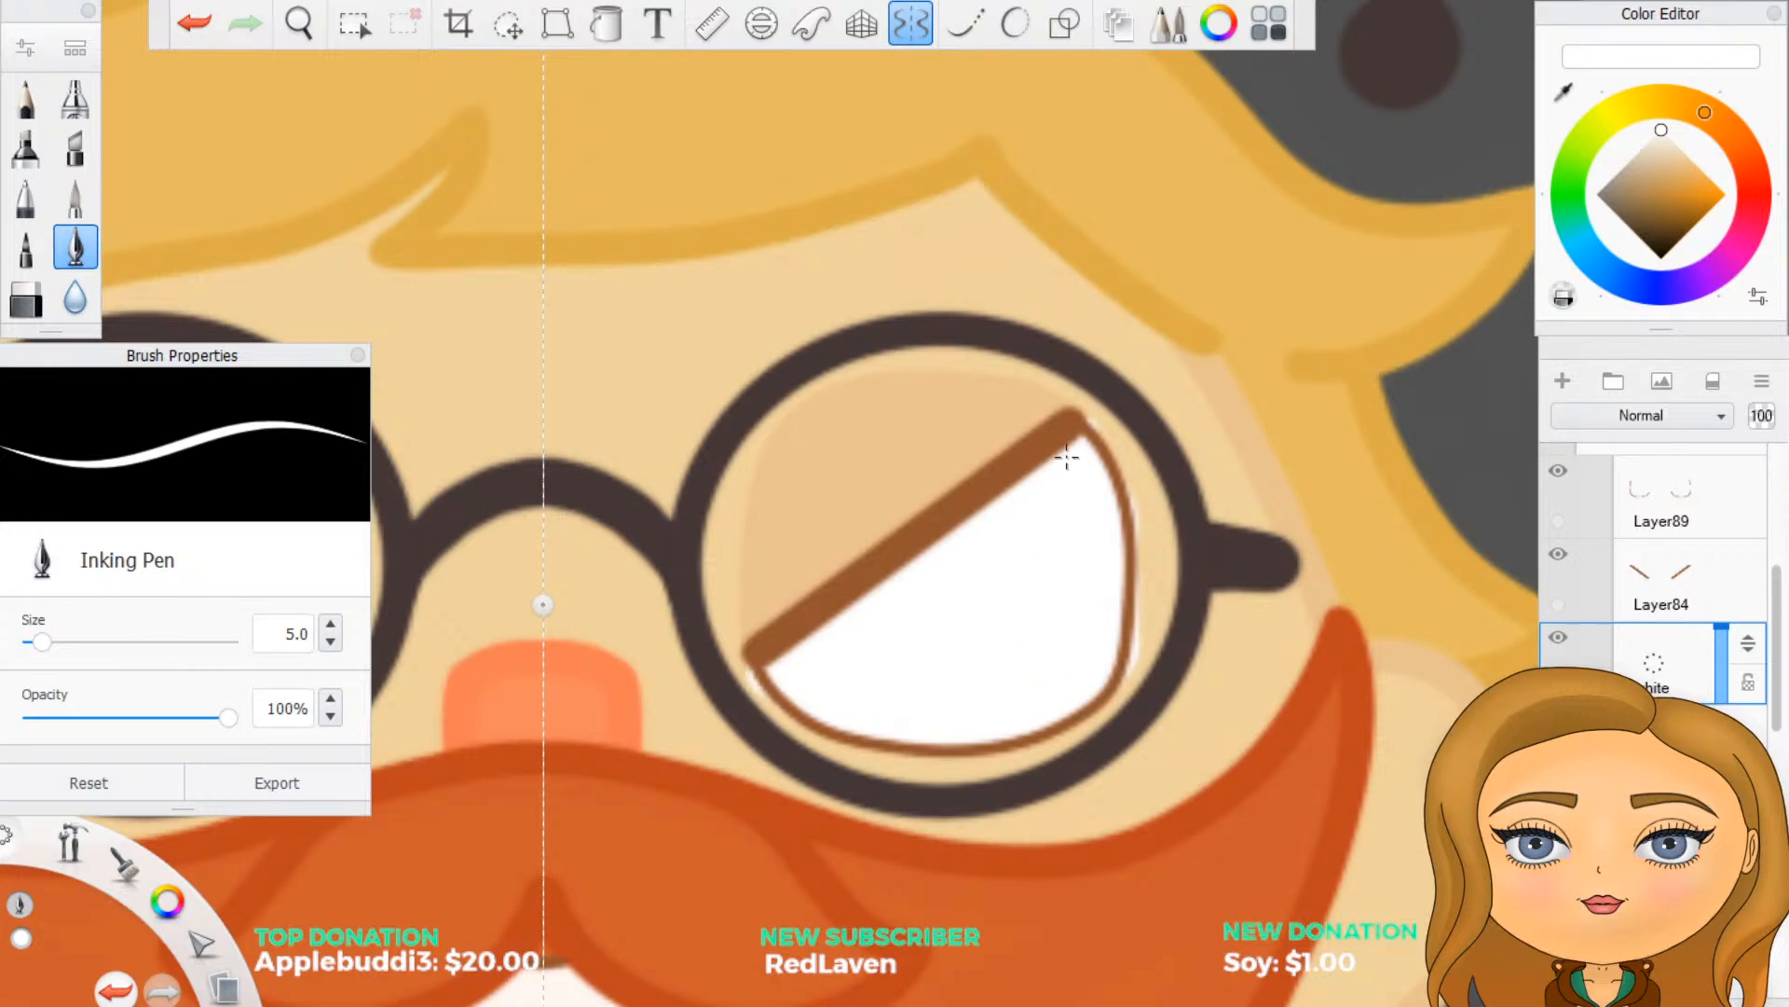
mouse_move(1031, 730)
mouse_down()
mouse_move(1072, 736)
mouse_move(1079, 684)
mouse_up()
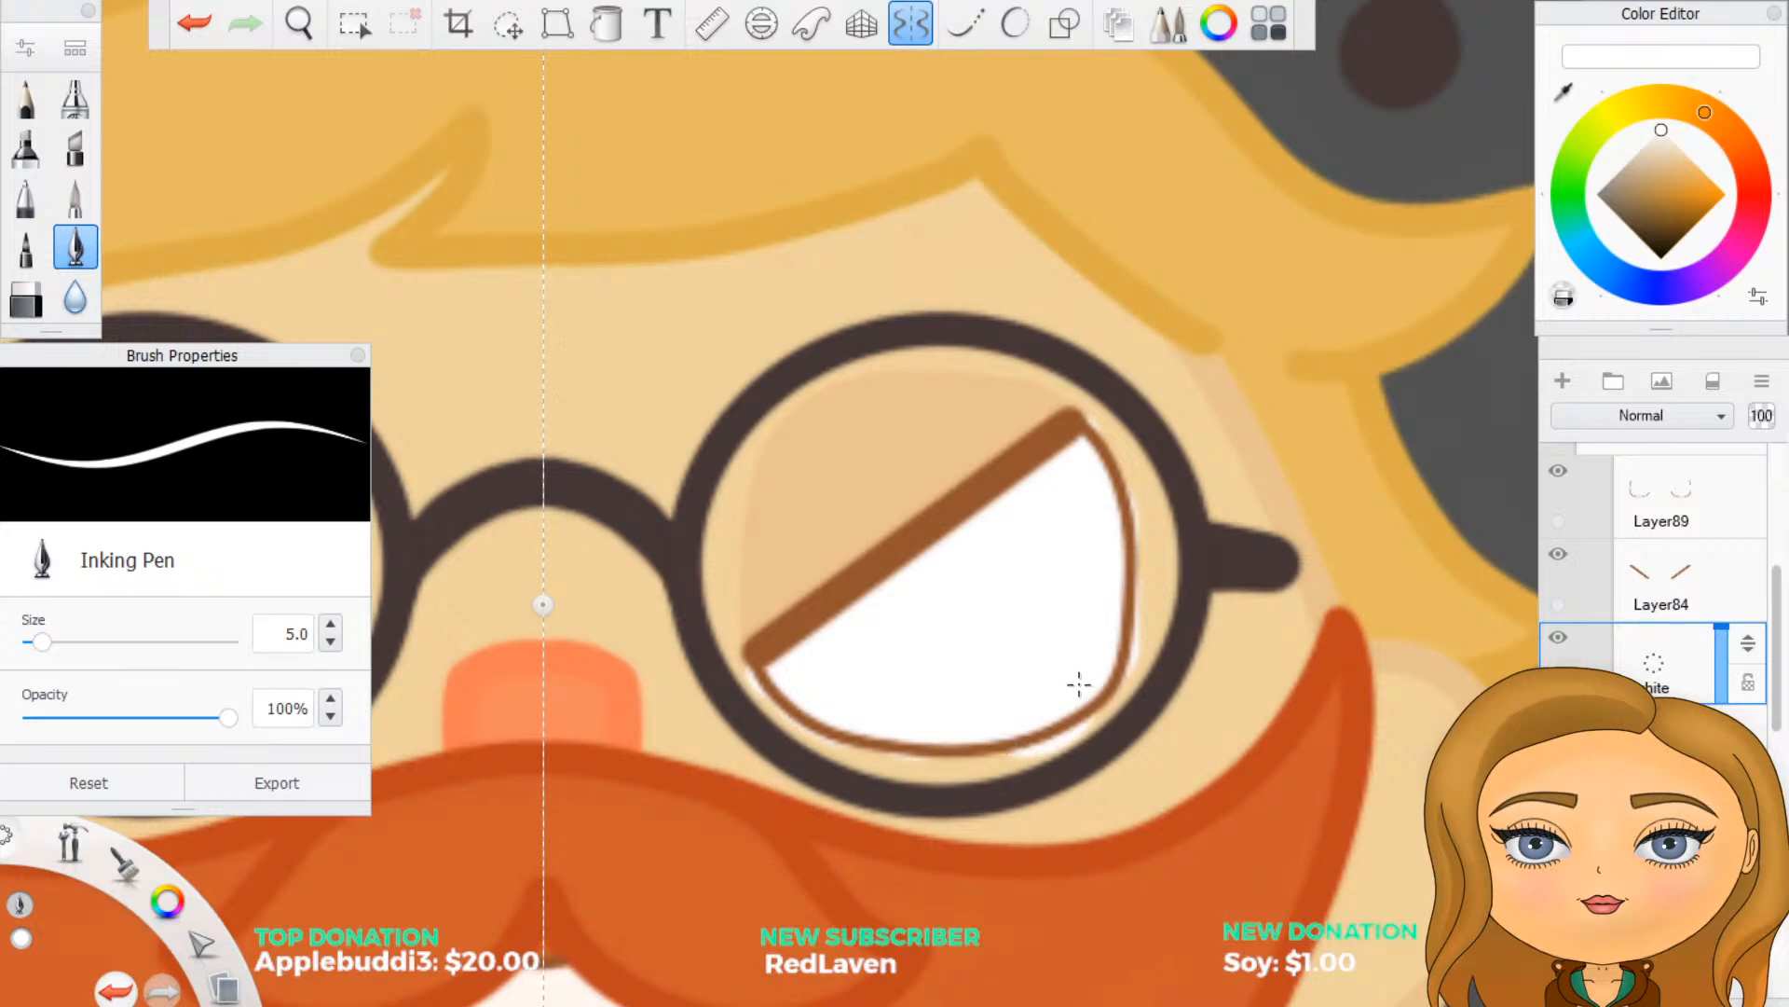
- Hide the face artwork to isolate the eyes and set the Hard Eraser size to 5
scroll(1654, 559, down, 10)
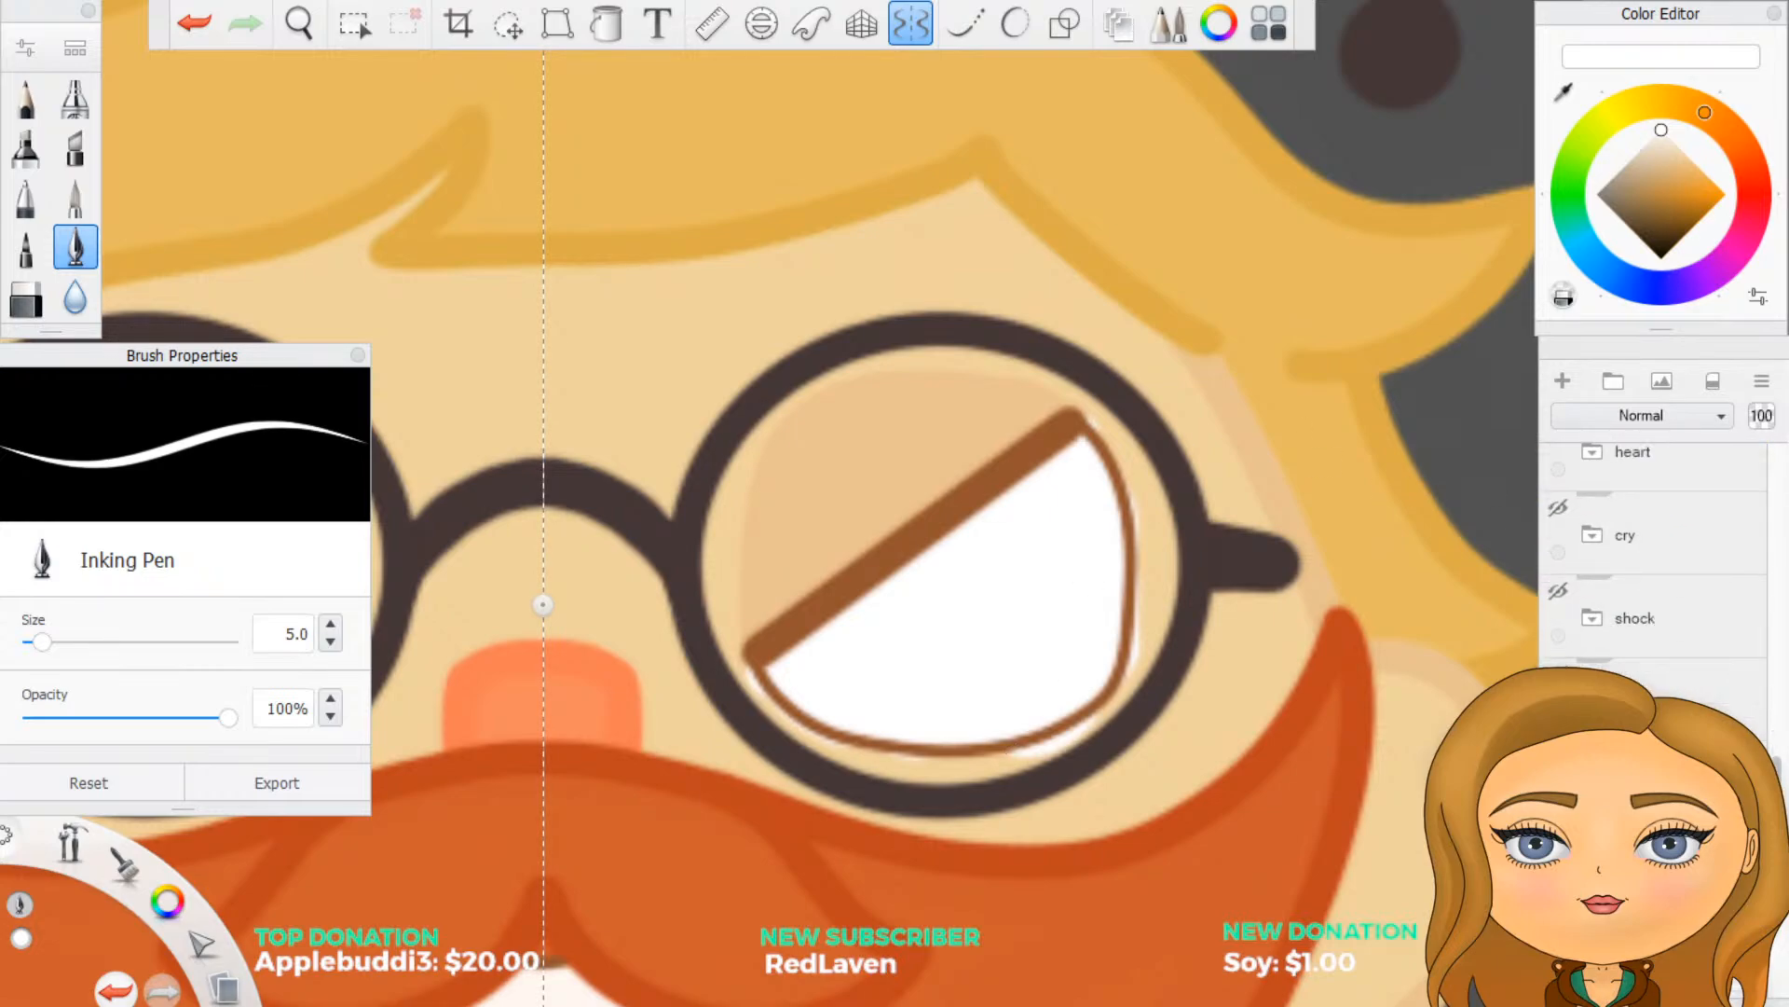
click(1559, 674)
scroll(1043, 607, up, 3)
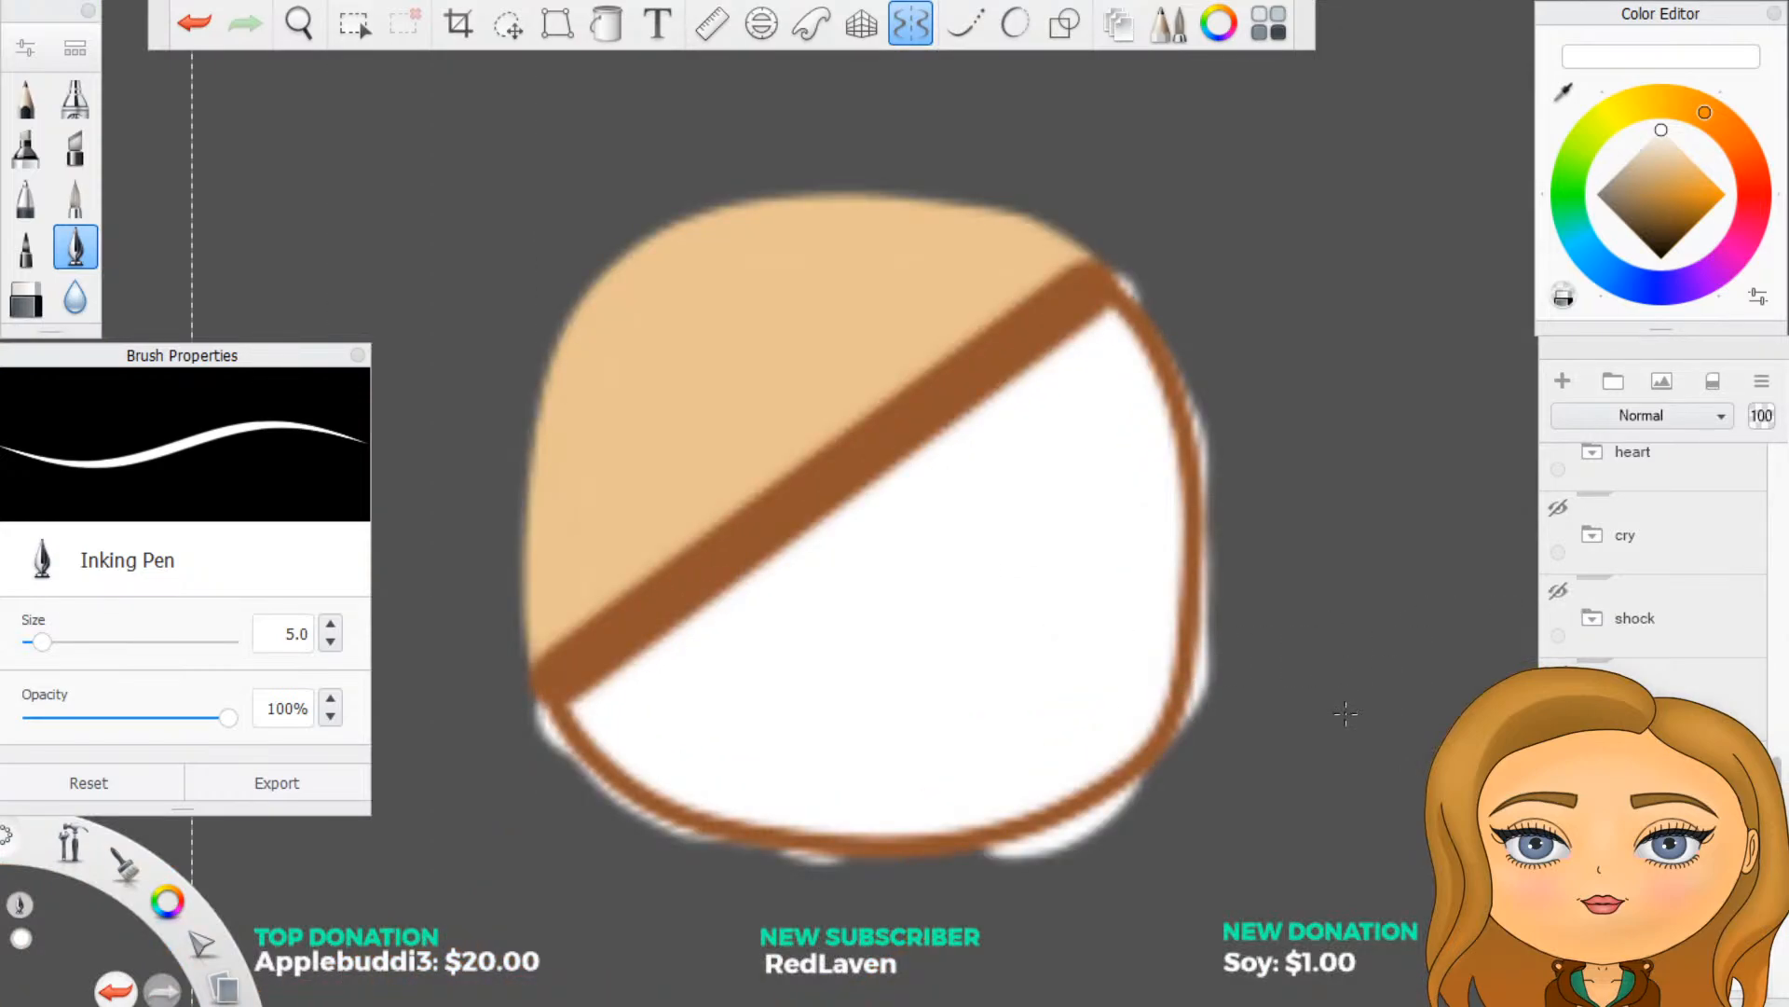
drag(488, 736, 508, 735)
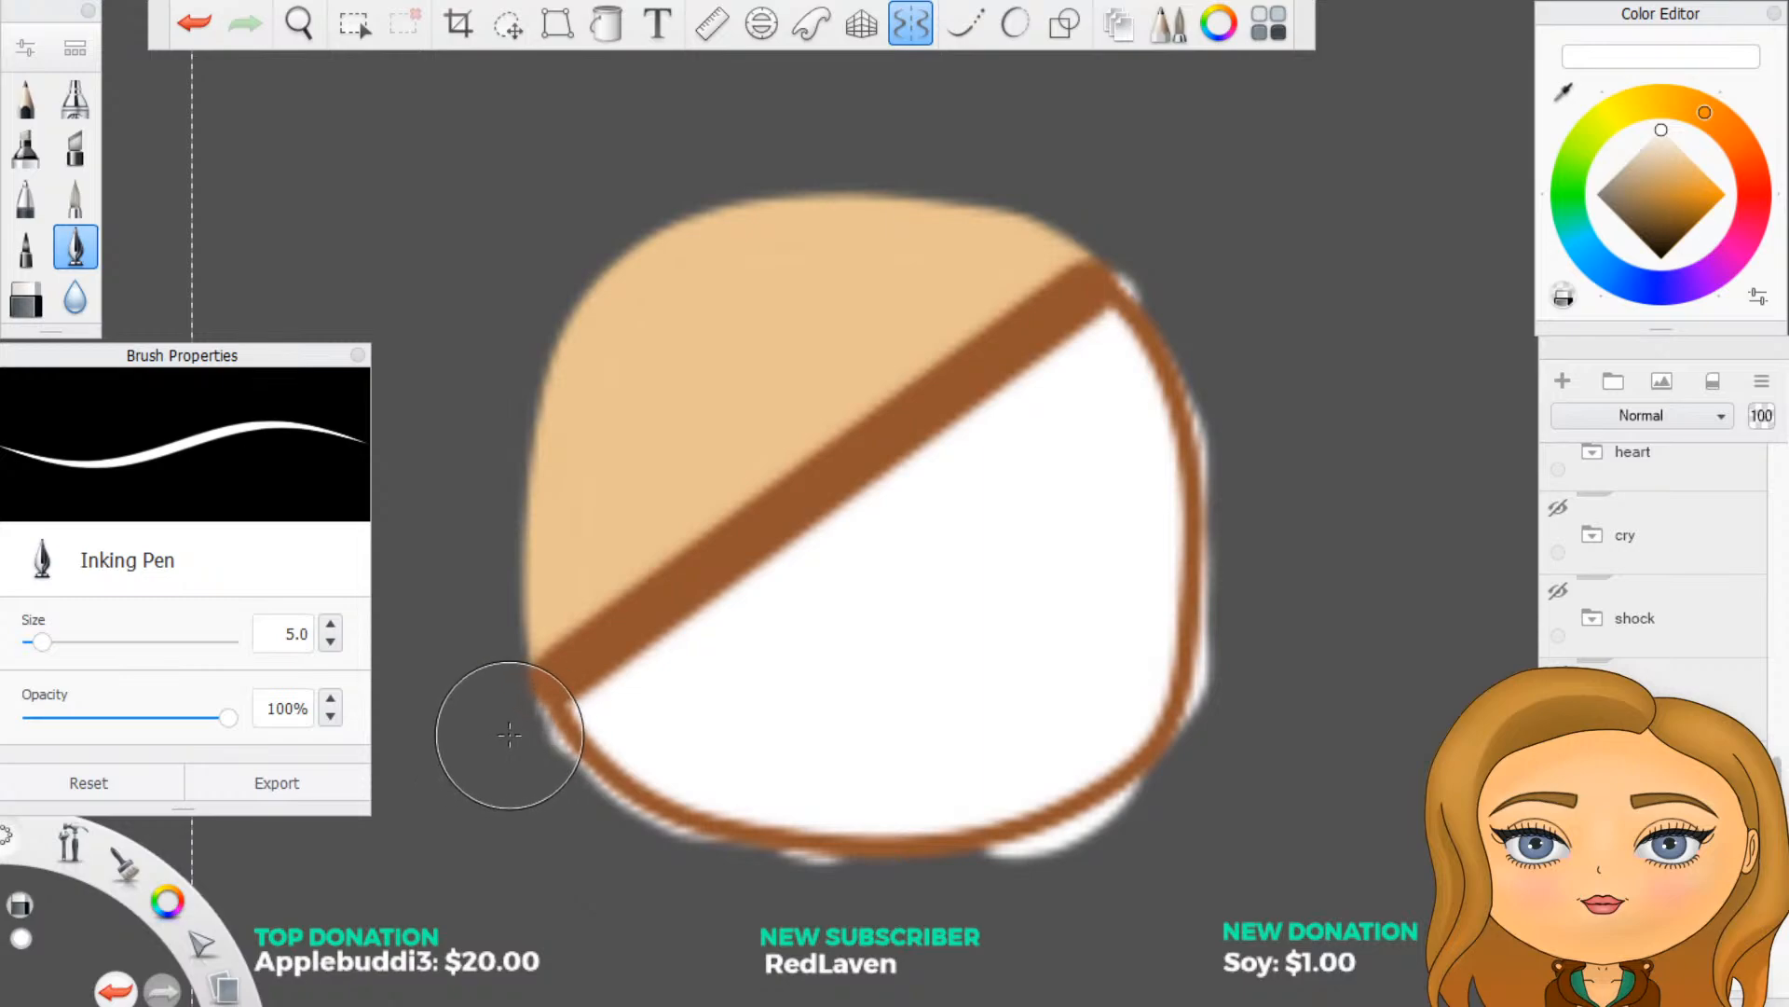
click(19, 298)
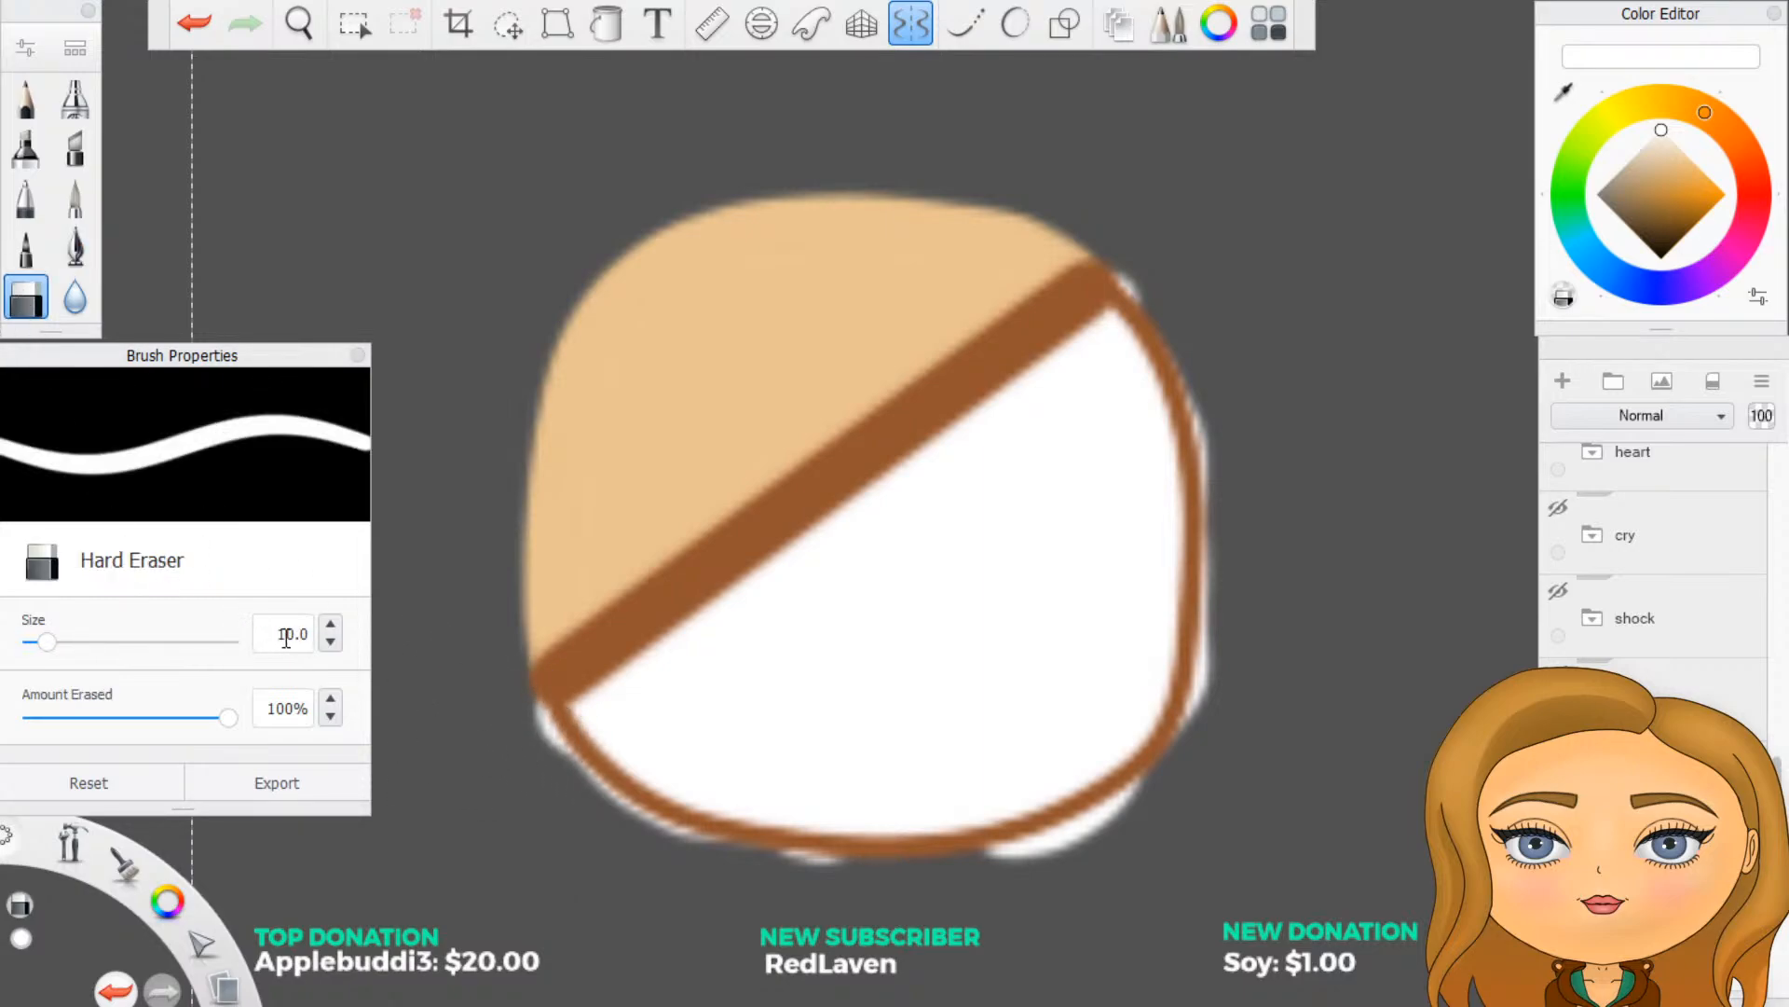
text(5)
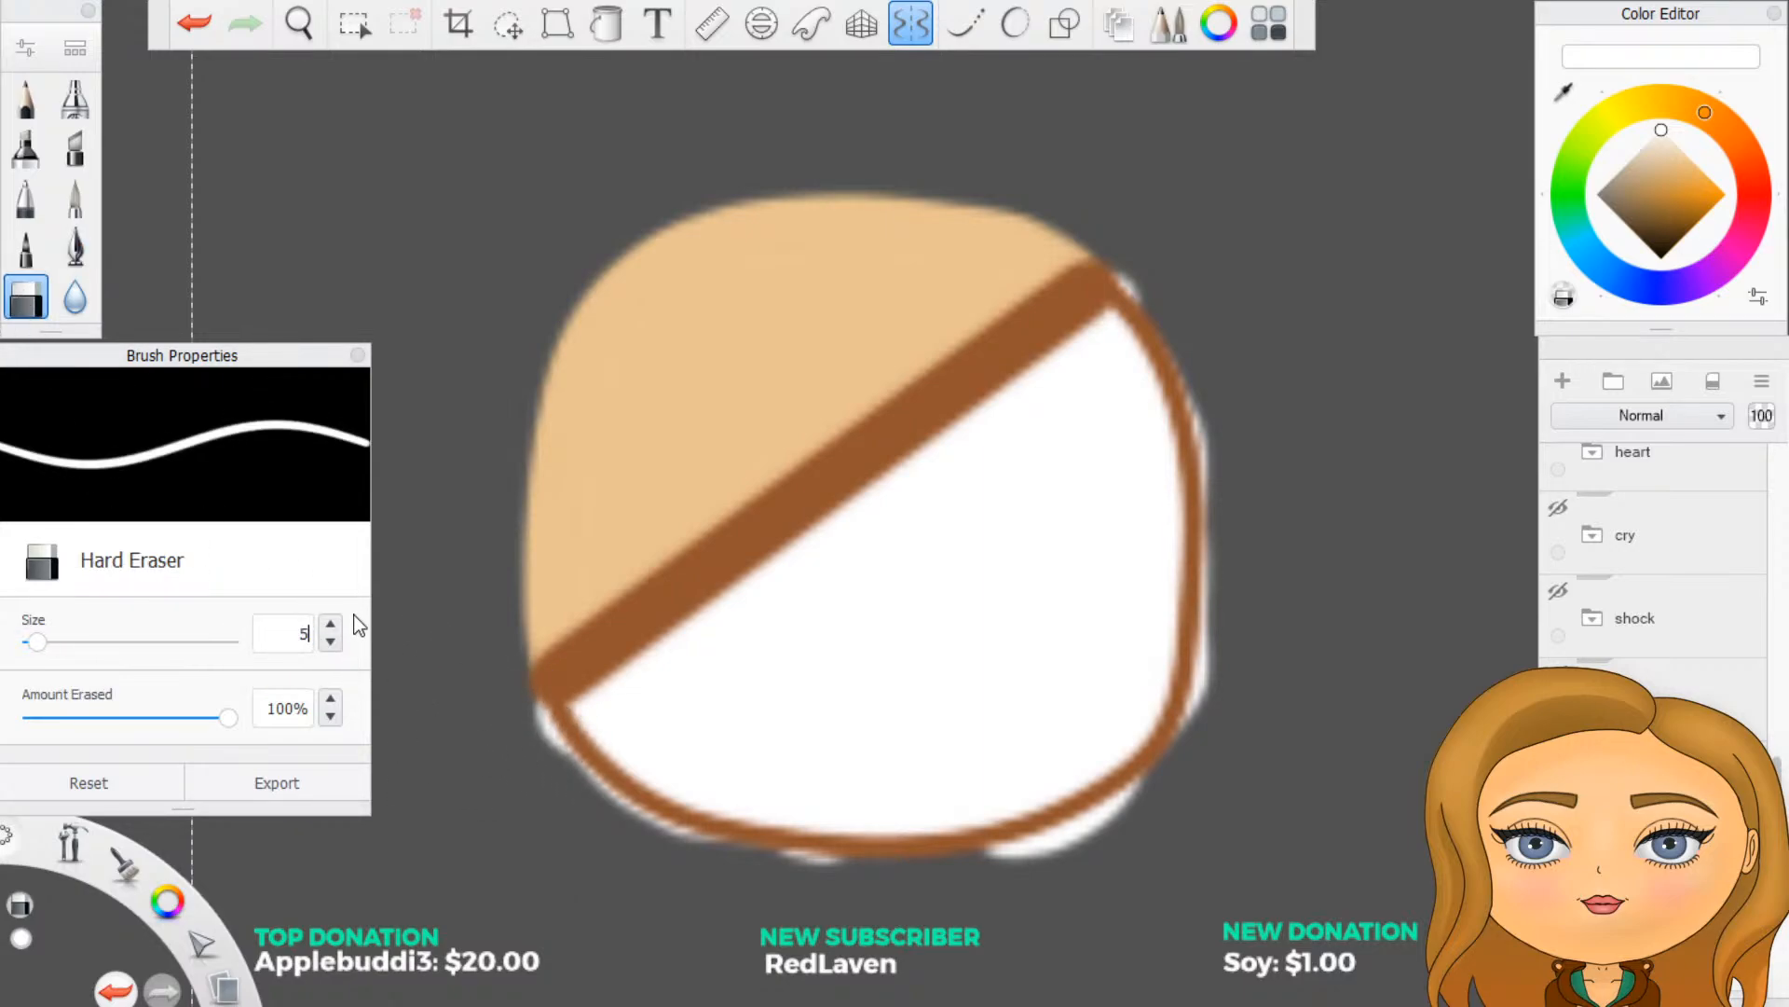
- Erase the white paint spilling outside the brown eye outline, and show the face artwork again
drag(530, 705, 555, 773)
mouse_move(1130, 249)
mouse_down()
mouse_move(1182, 304)
mouse_move(1226, 596)
mouse_up()
mouse_move(1226, 528)
mouse_down()
mouse_move(1222, 643)
mouse_move(1200, 671)
mouse_move(1216, 639)
mouse_move(1213, 718)
mouse_move(1185, 762)
mouse_up()
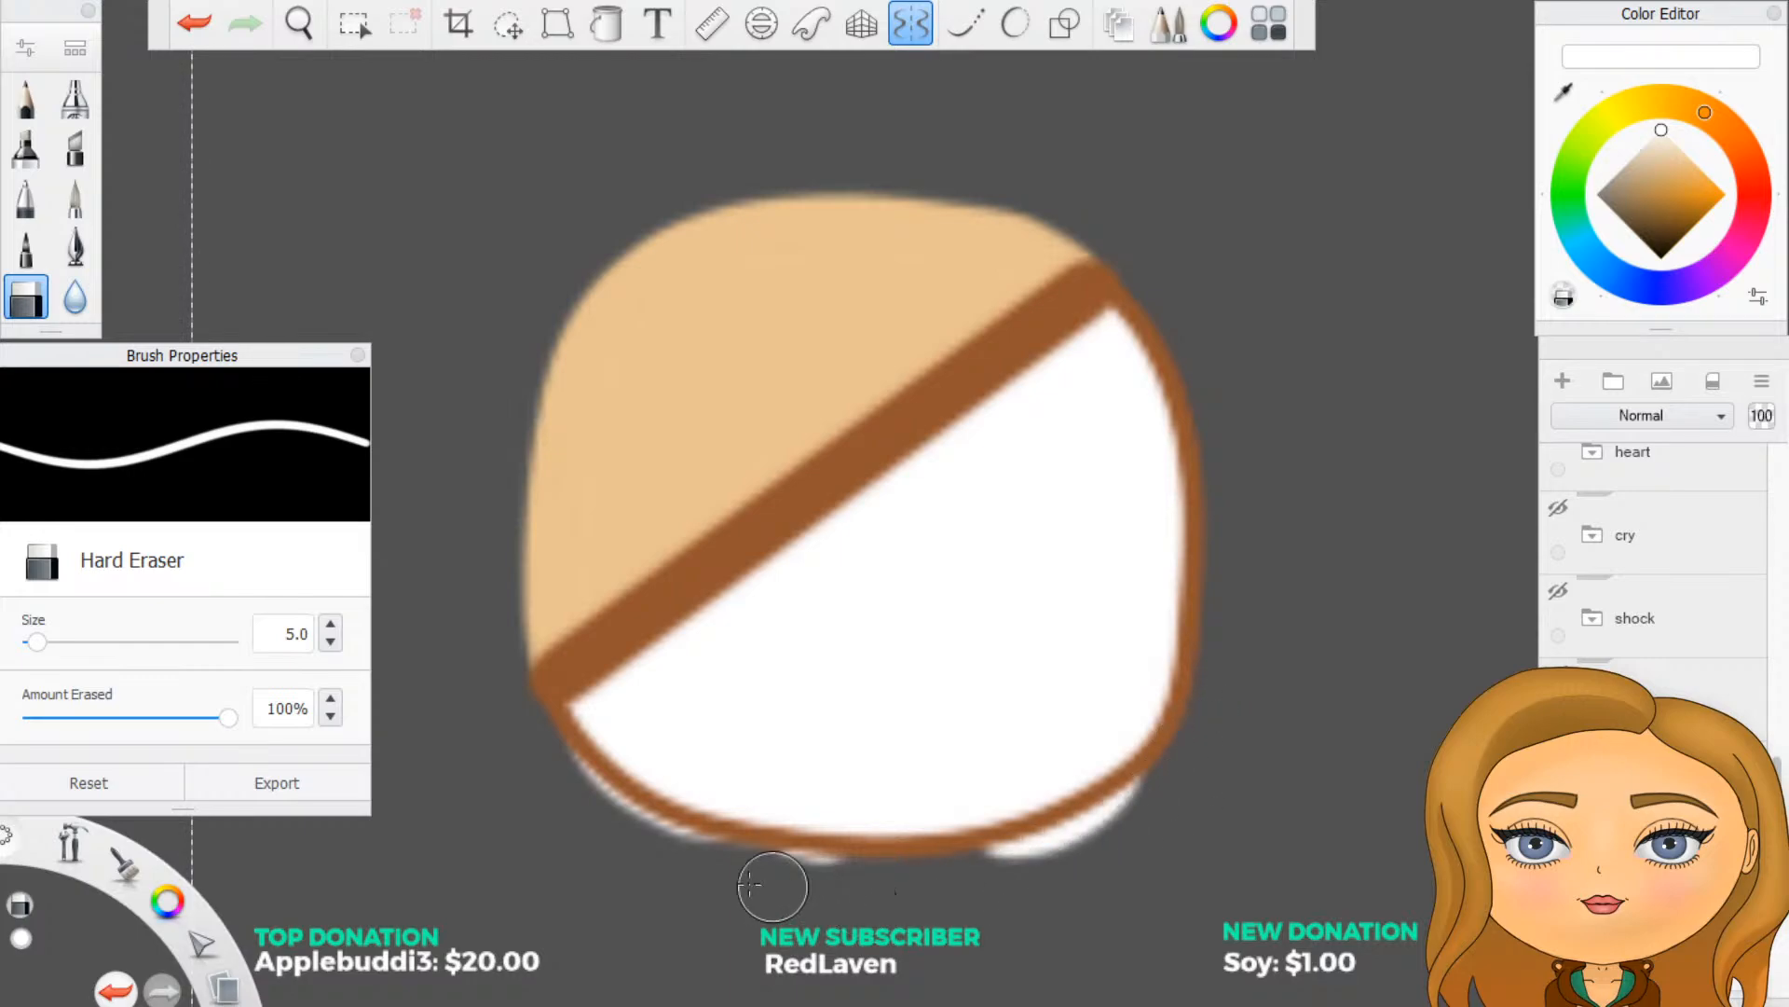
mouse_move(560, 756)
mouse_down()
mouse_move(659, 853)
mouse_move(696, 857)
mouse_move(658, 833)
mouse_move(757, 887)
mouse_move(728, 859)
mouse_move(952, 868)
mouse_move(986, 874)
mouse_move(986, 893)
mouse_move(970, 844)
mouse_move(1019, 890)
mouse_move(1051, 875)
mouse_move(995, 874)
mouse_move(1126, 818)
mouse_up()
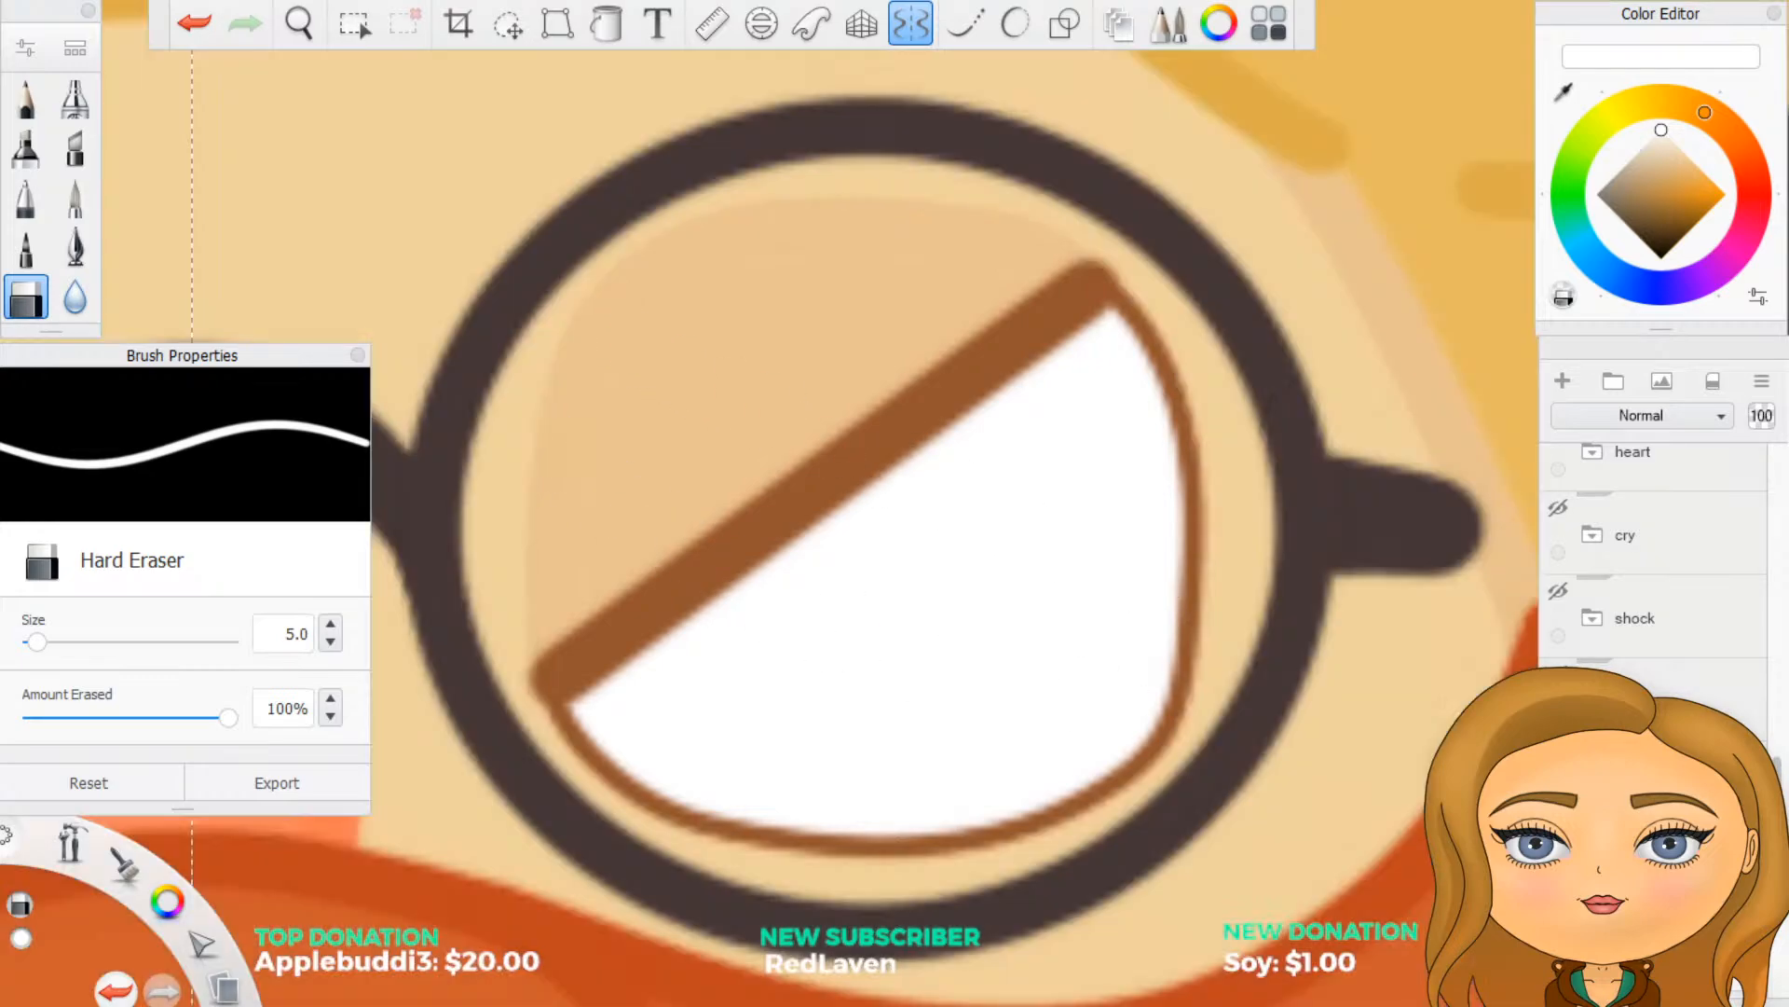
- Turn off the vertical mirror symmetry
scroll(1668, 687, down, 10)
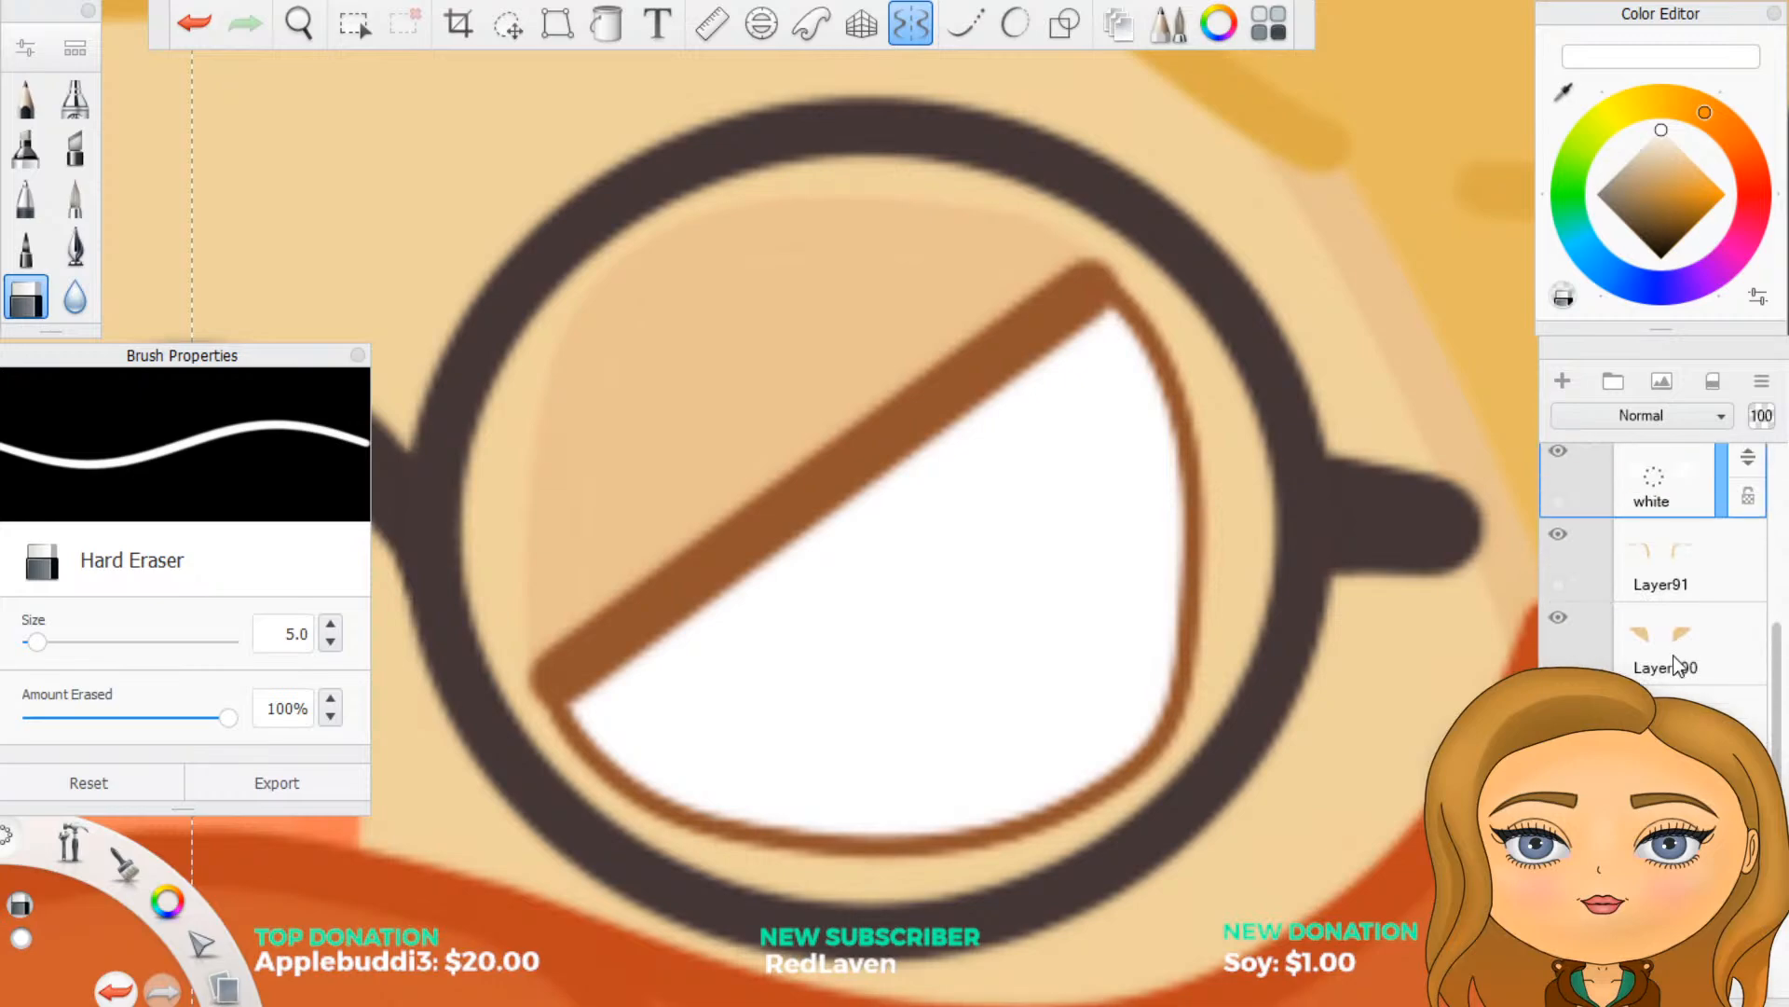
scroll(1141, 727, down, 7)
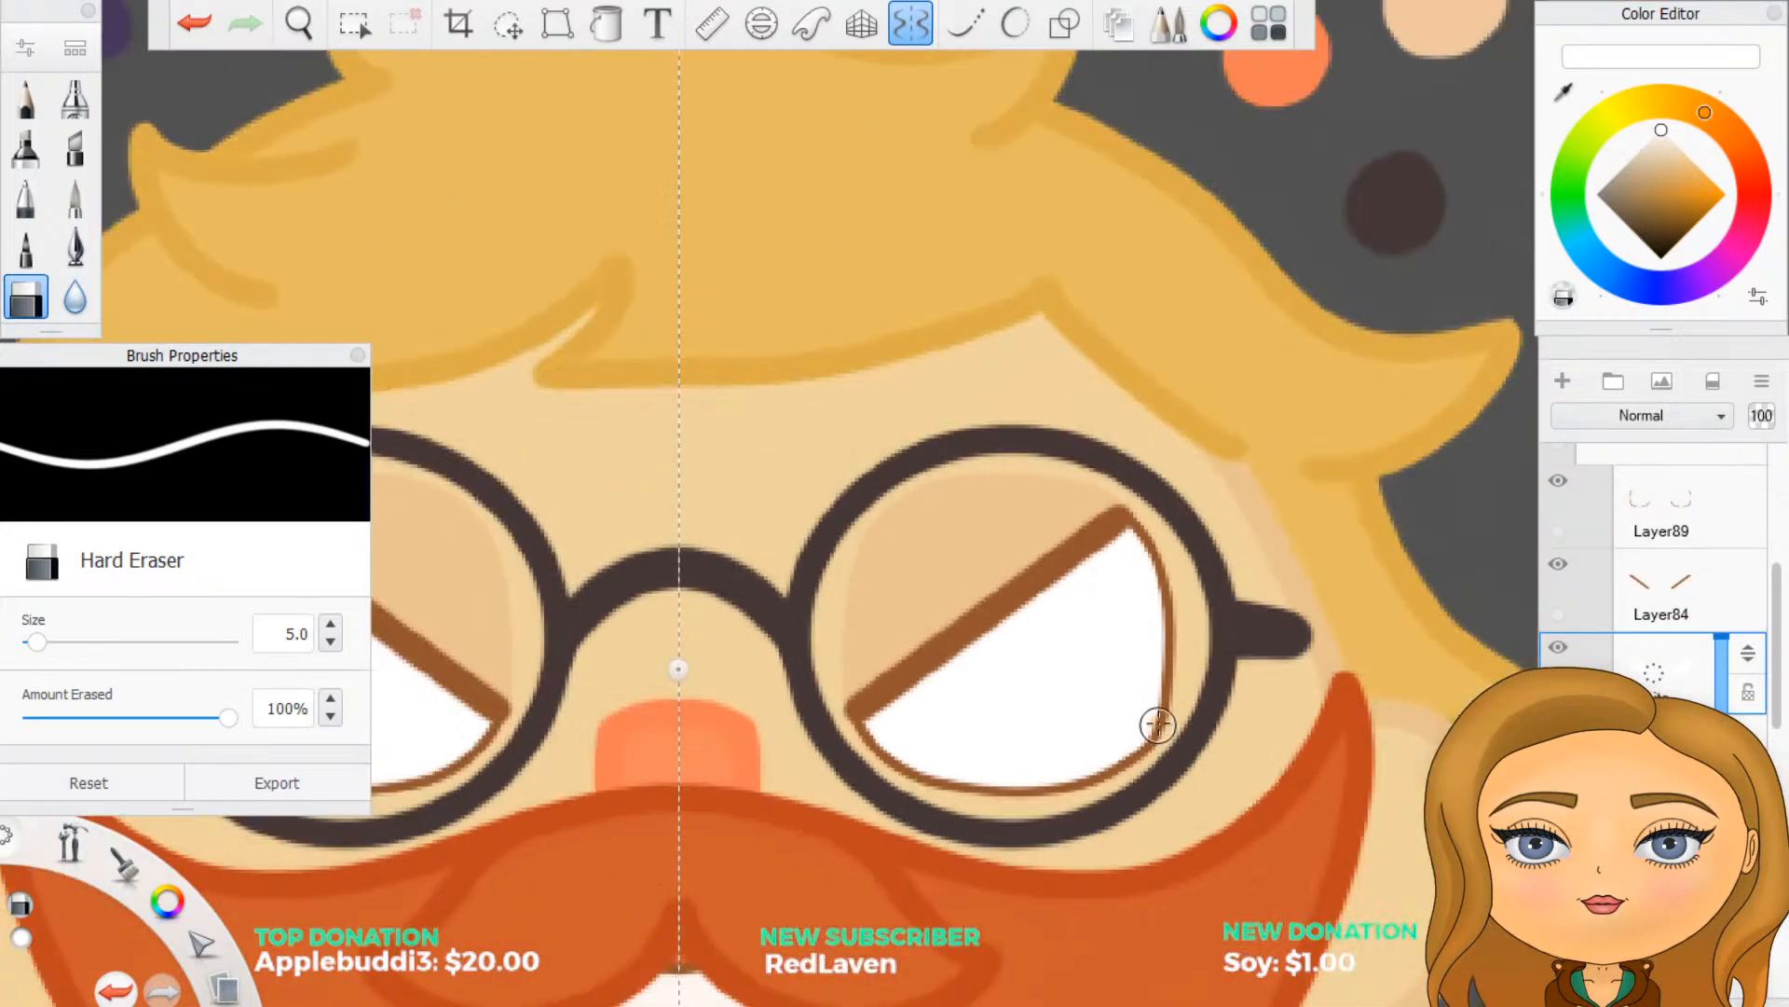
scroll(727, 885, up, 1)
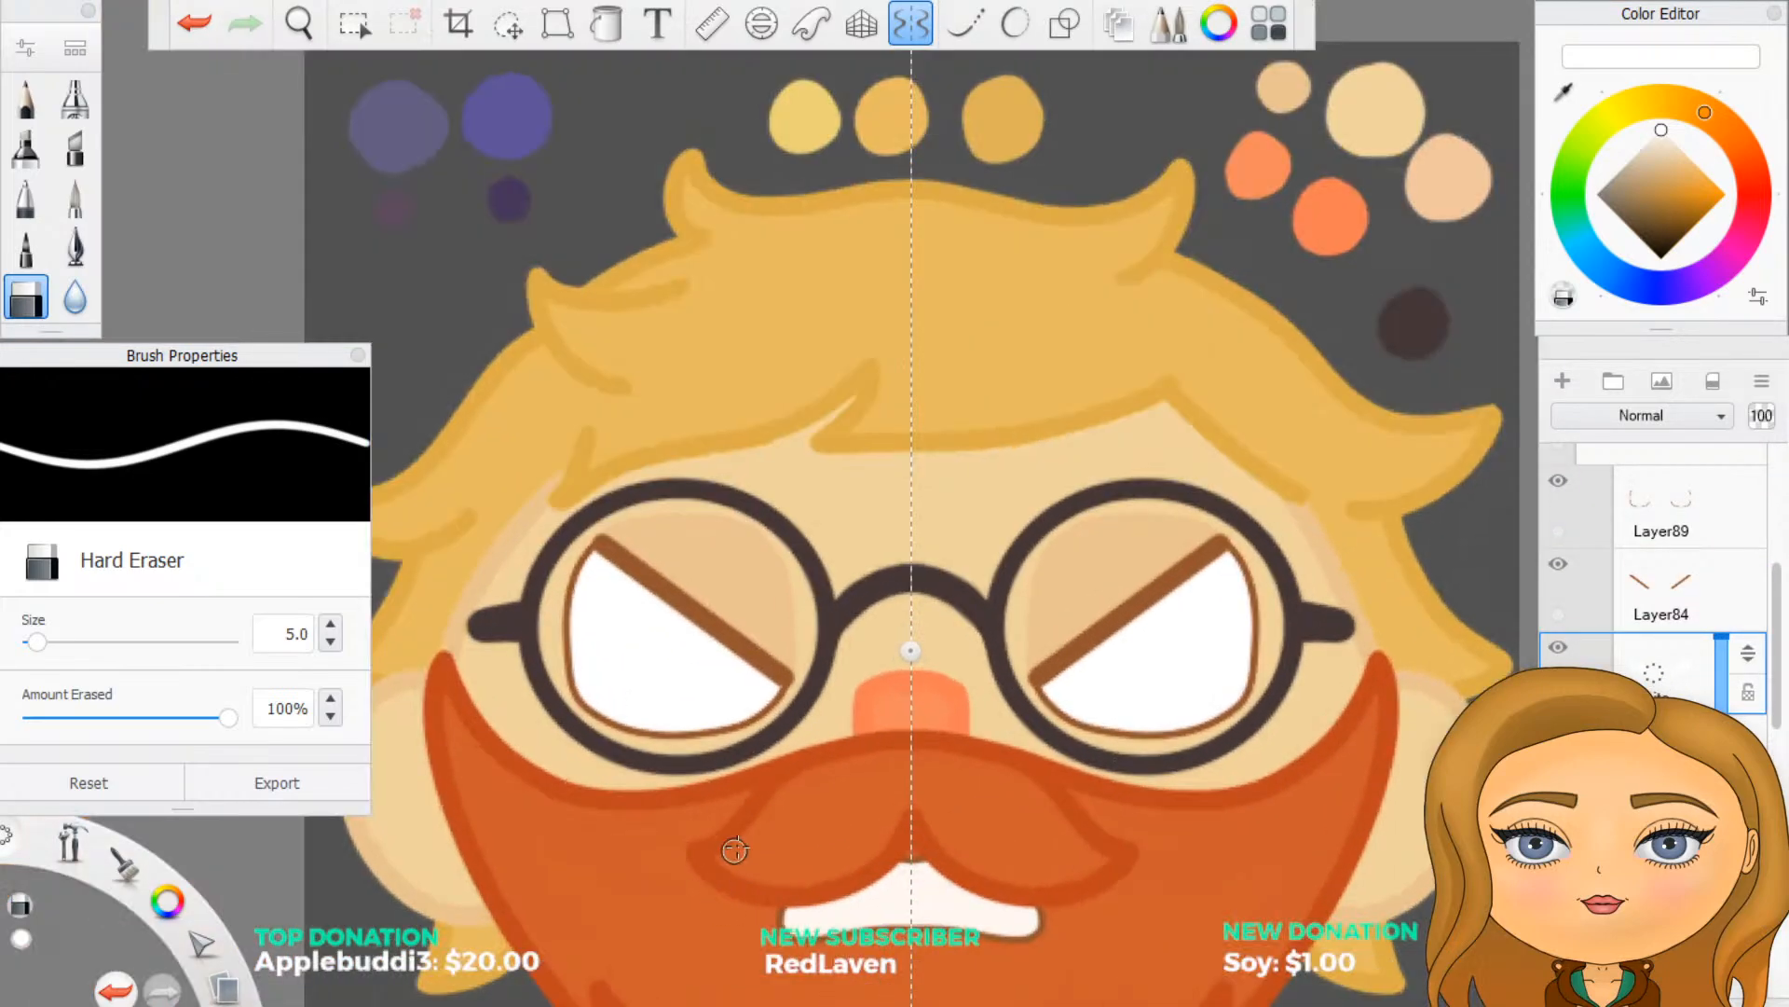
click(904, 28)
scroll(1238, 811, down, 4)
scroll(1129, 826, up, 2)
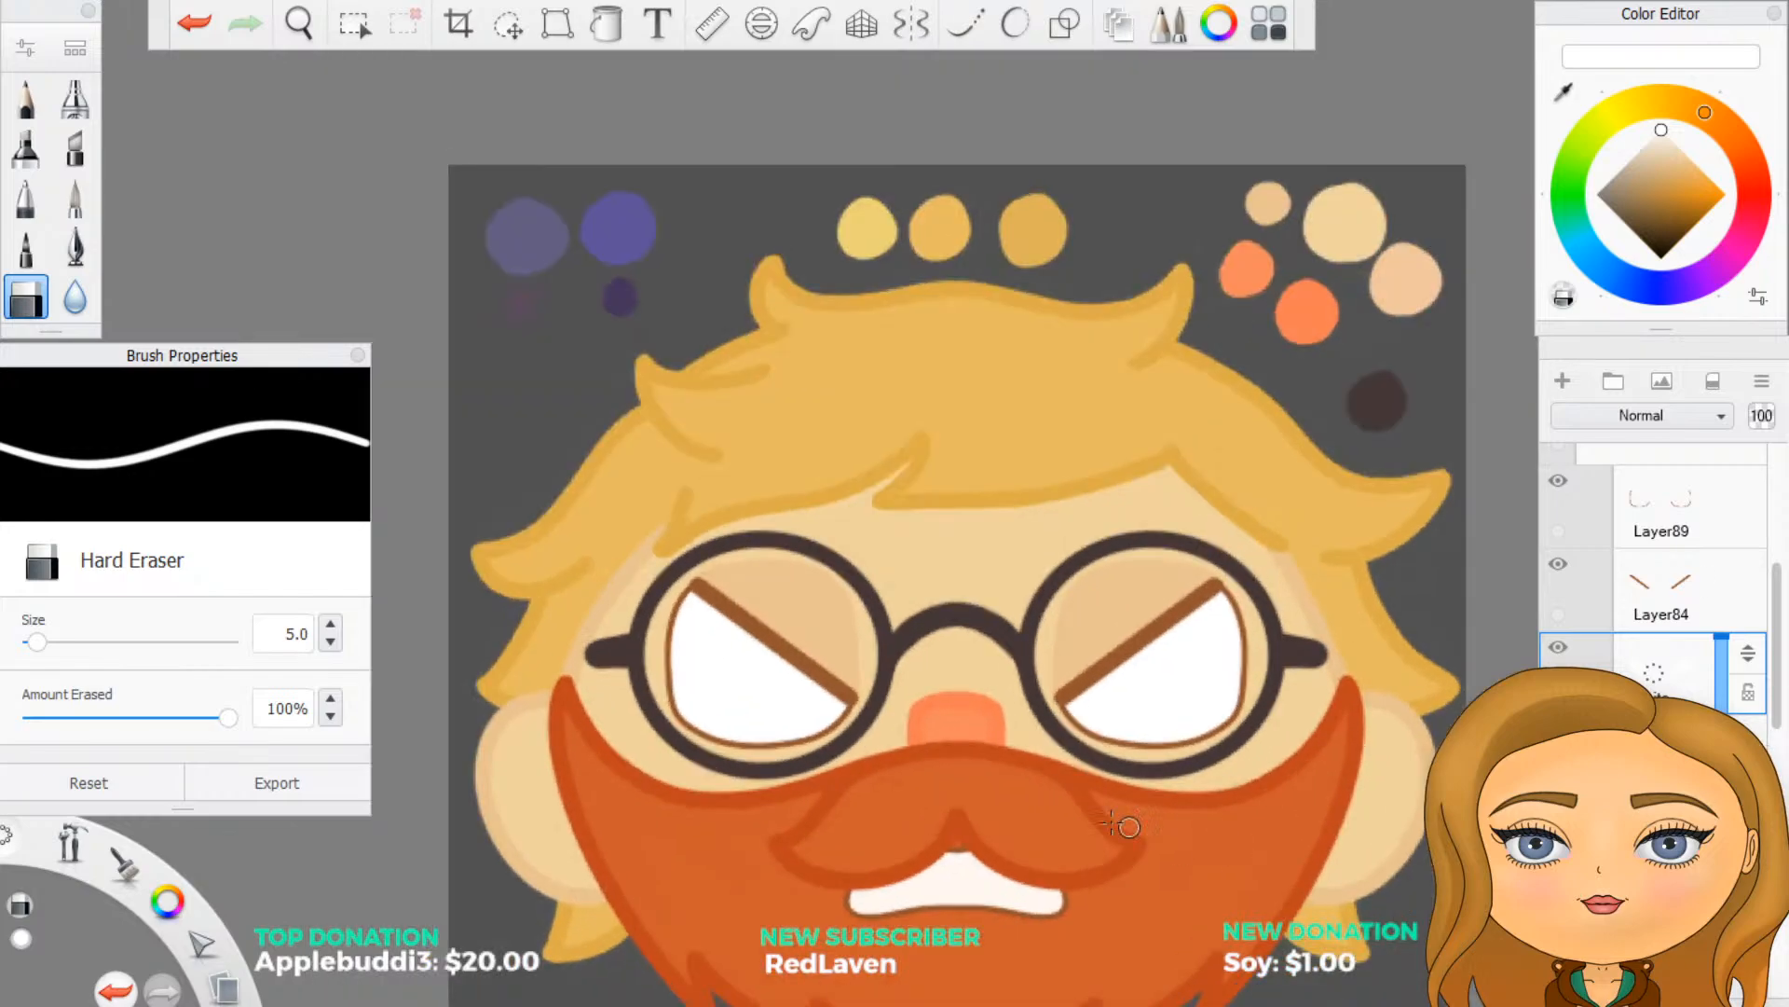
scroll(965, 810, down, 3)
scroll(951, 885, up, 3)
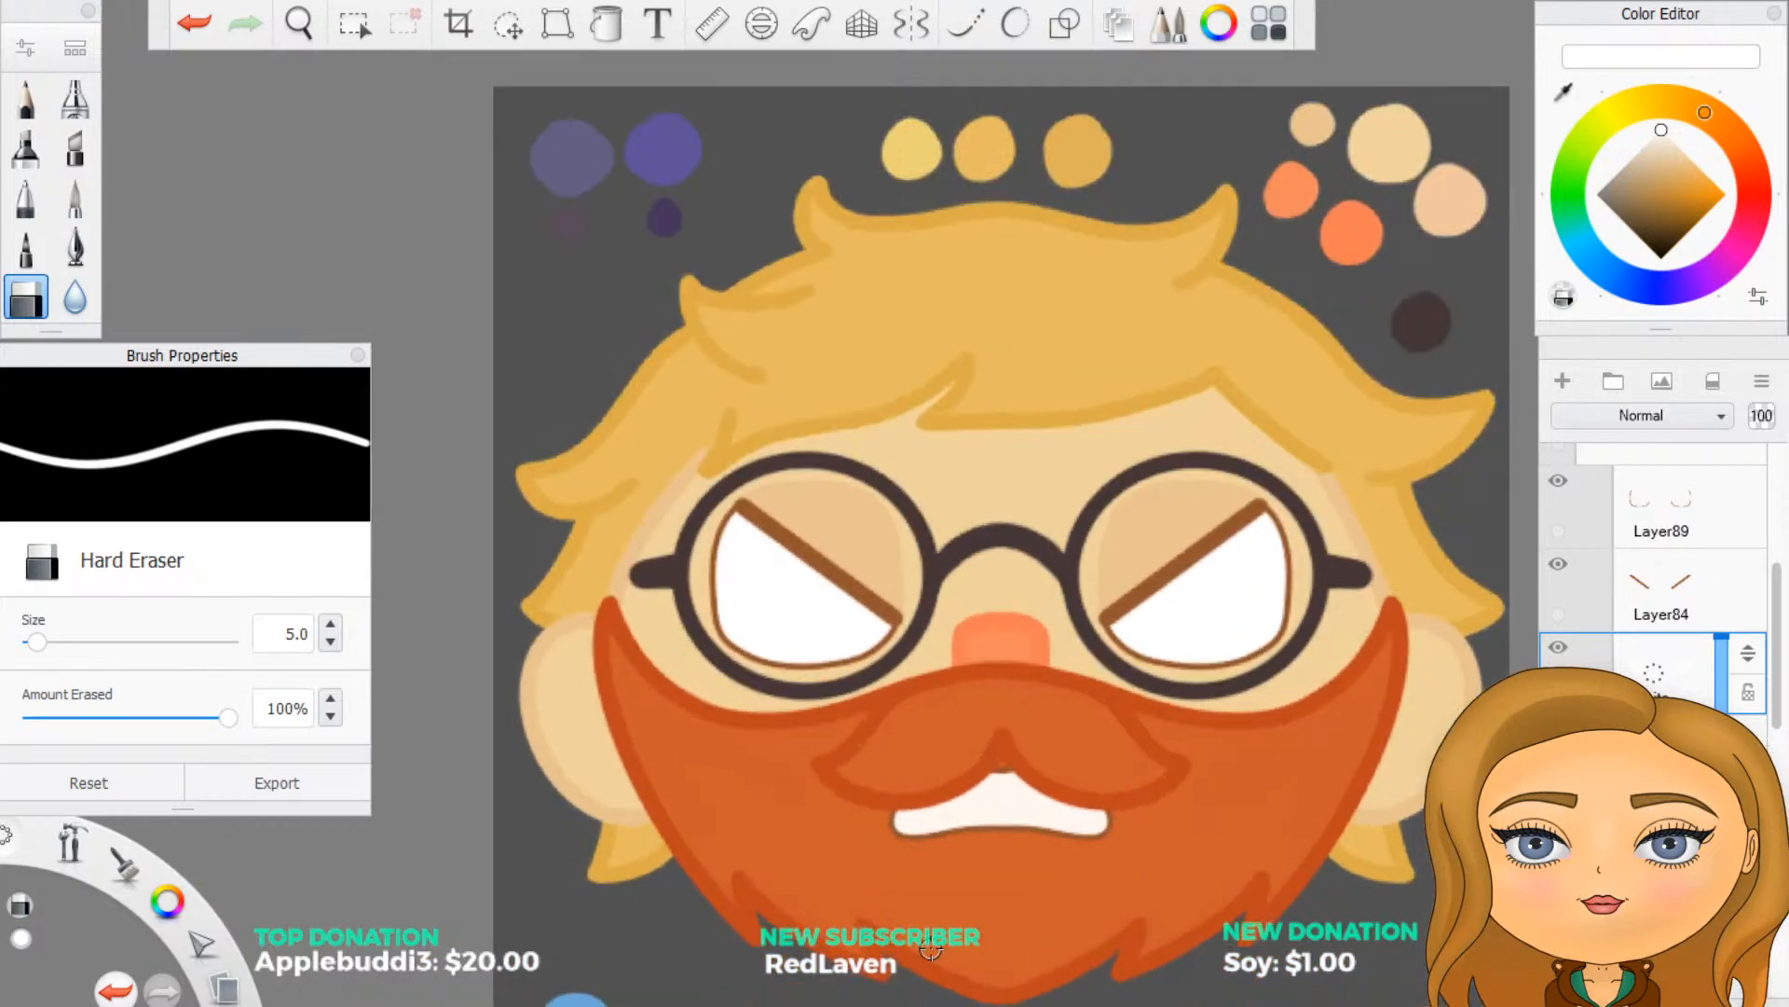
scroll(932, 951, up, 2)
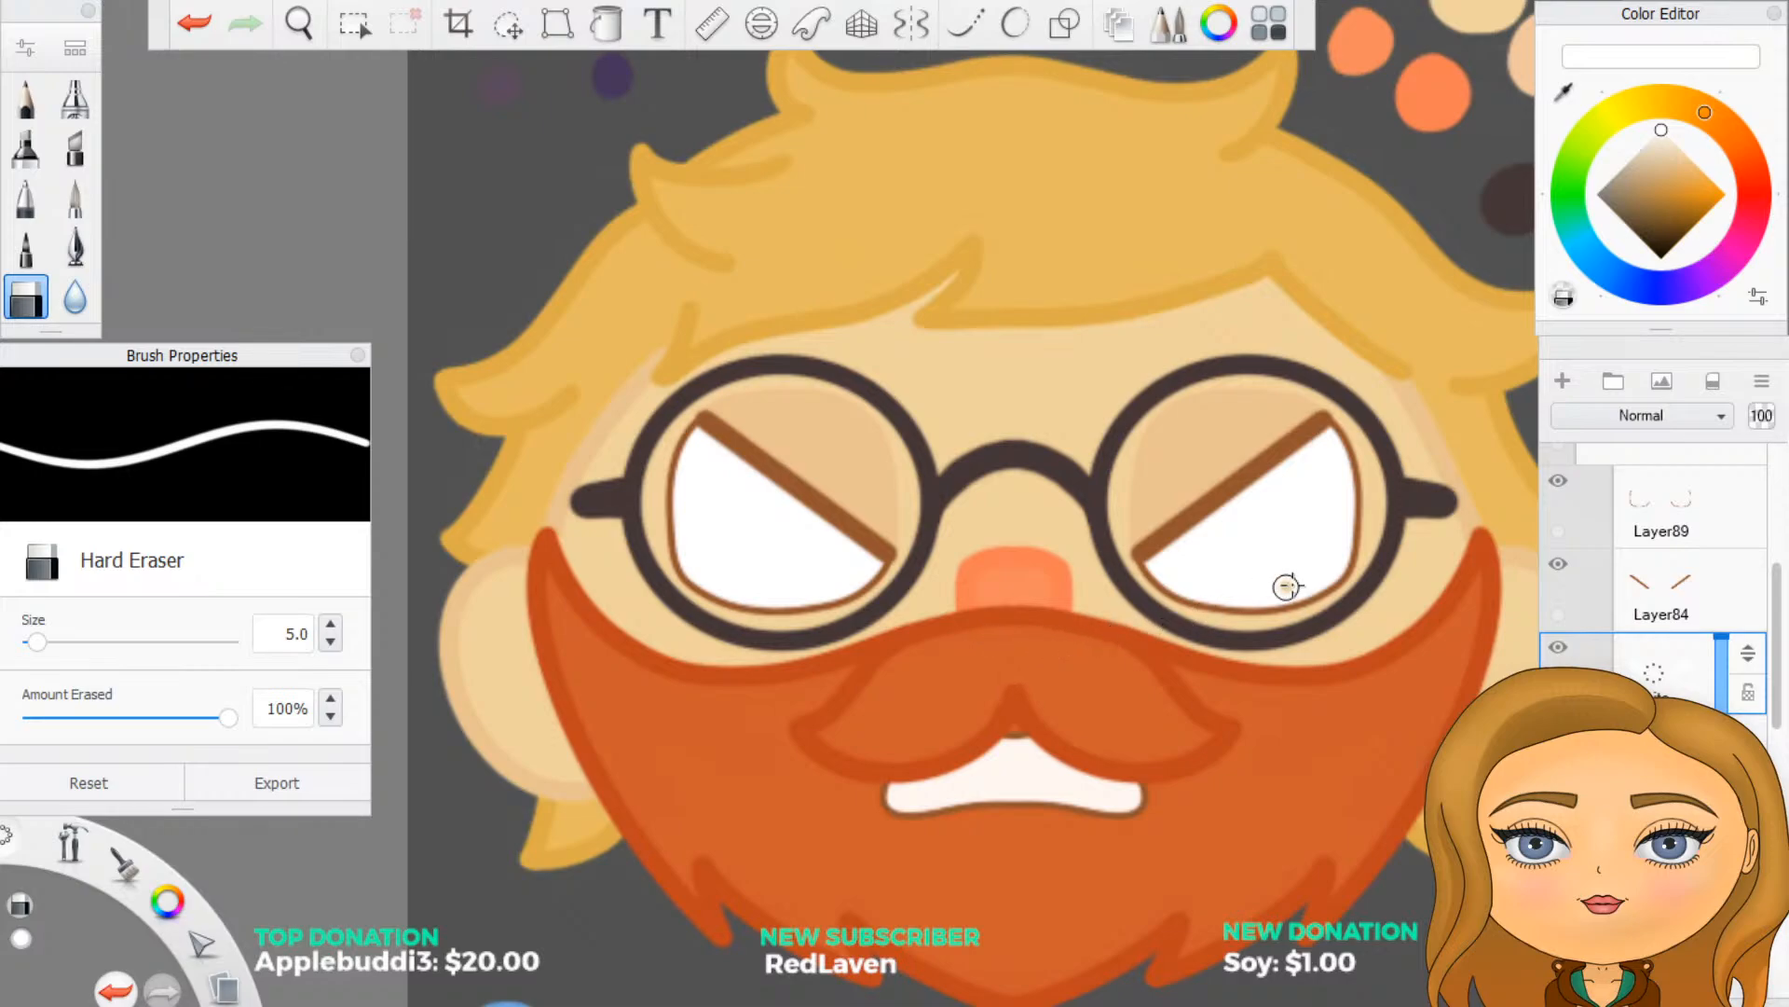
scroll(1678, 652, up, 5)
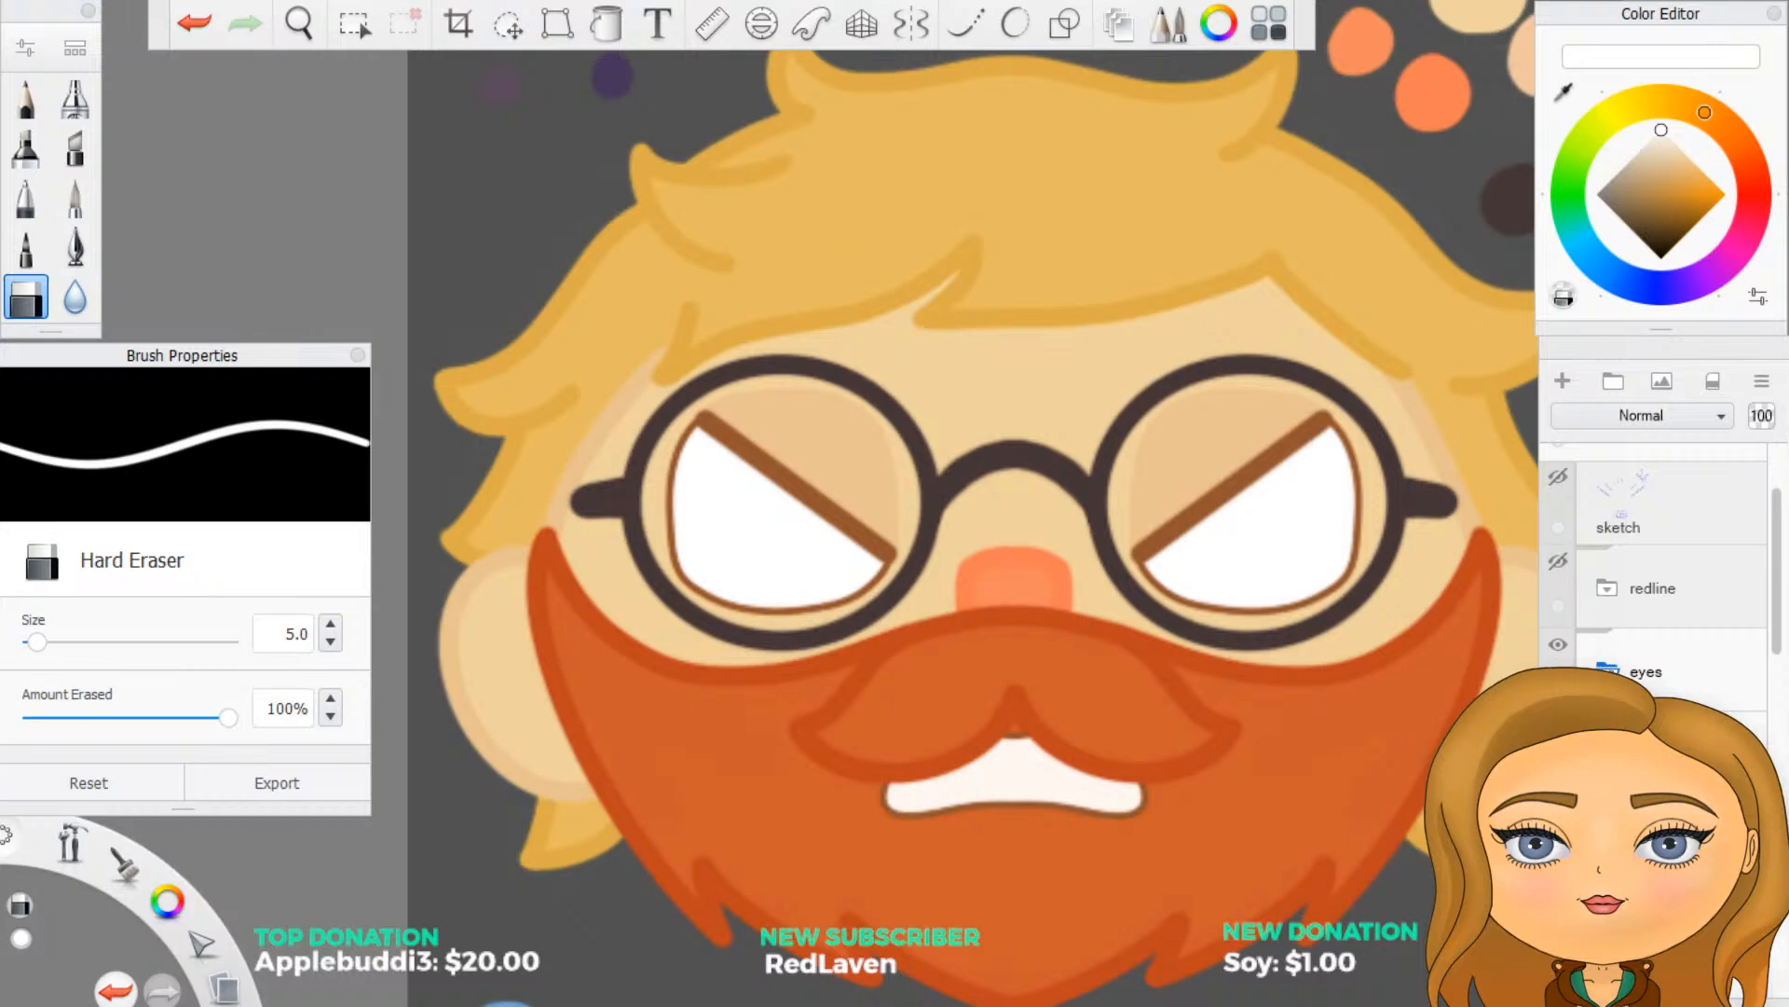
click(1654, 665)
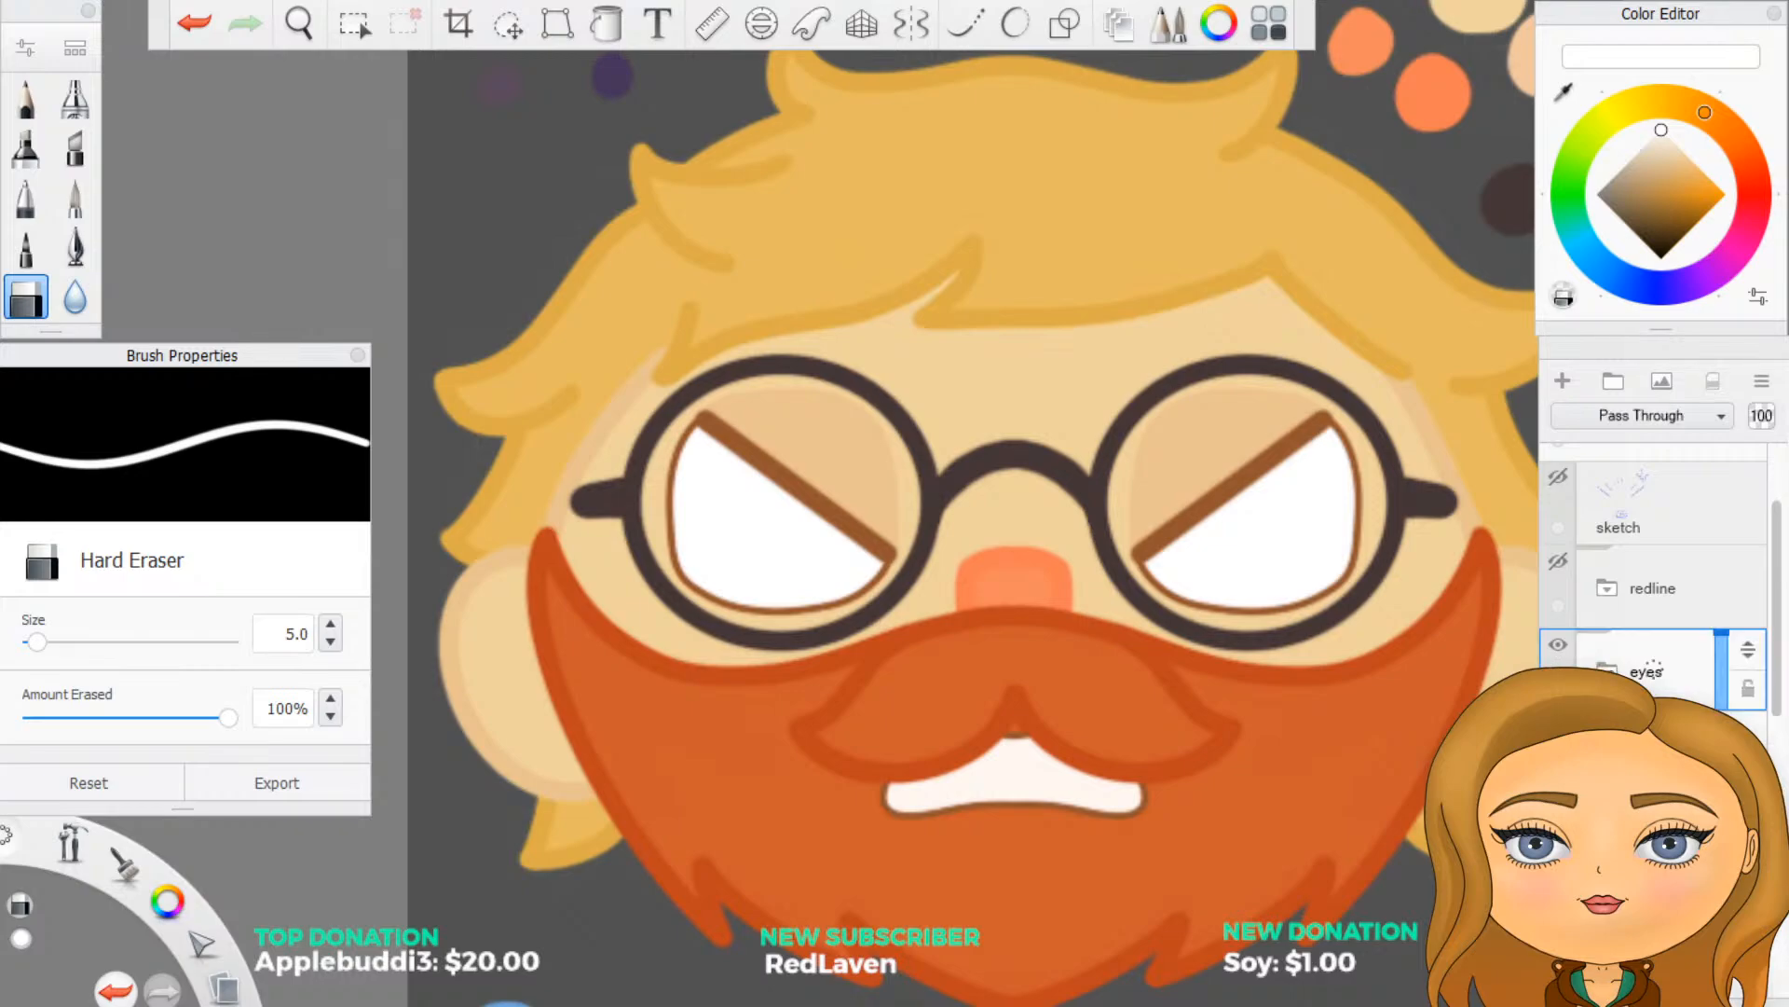
click(1615, 384)
click(1667, 671)
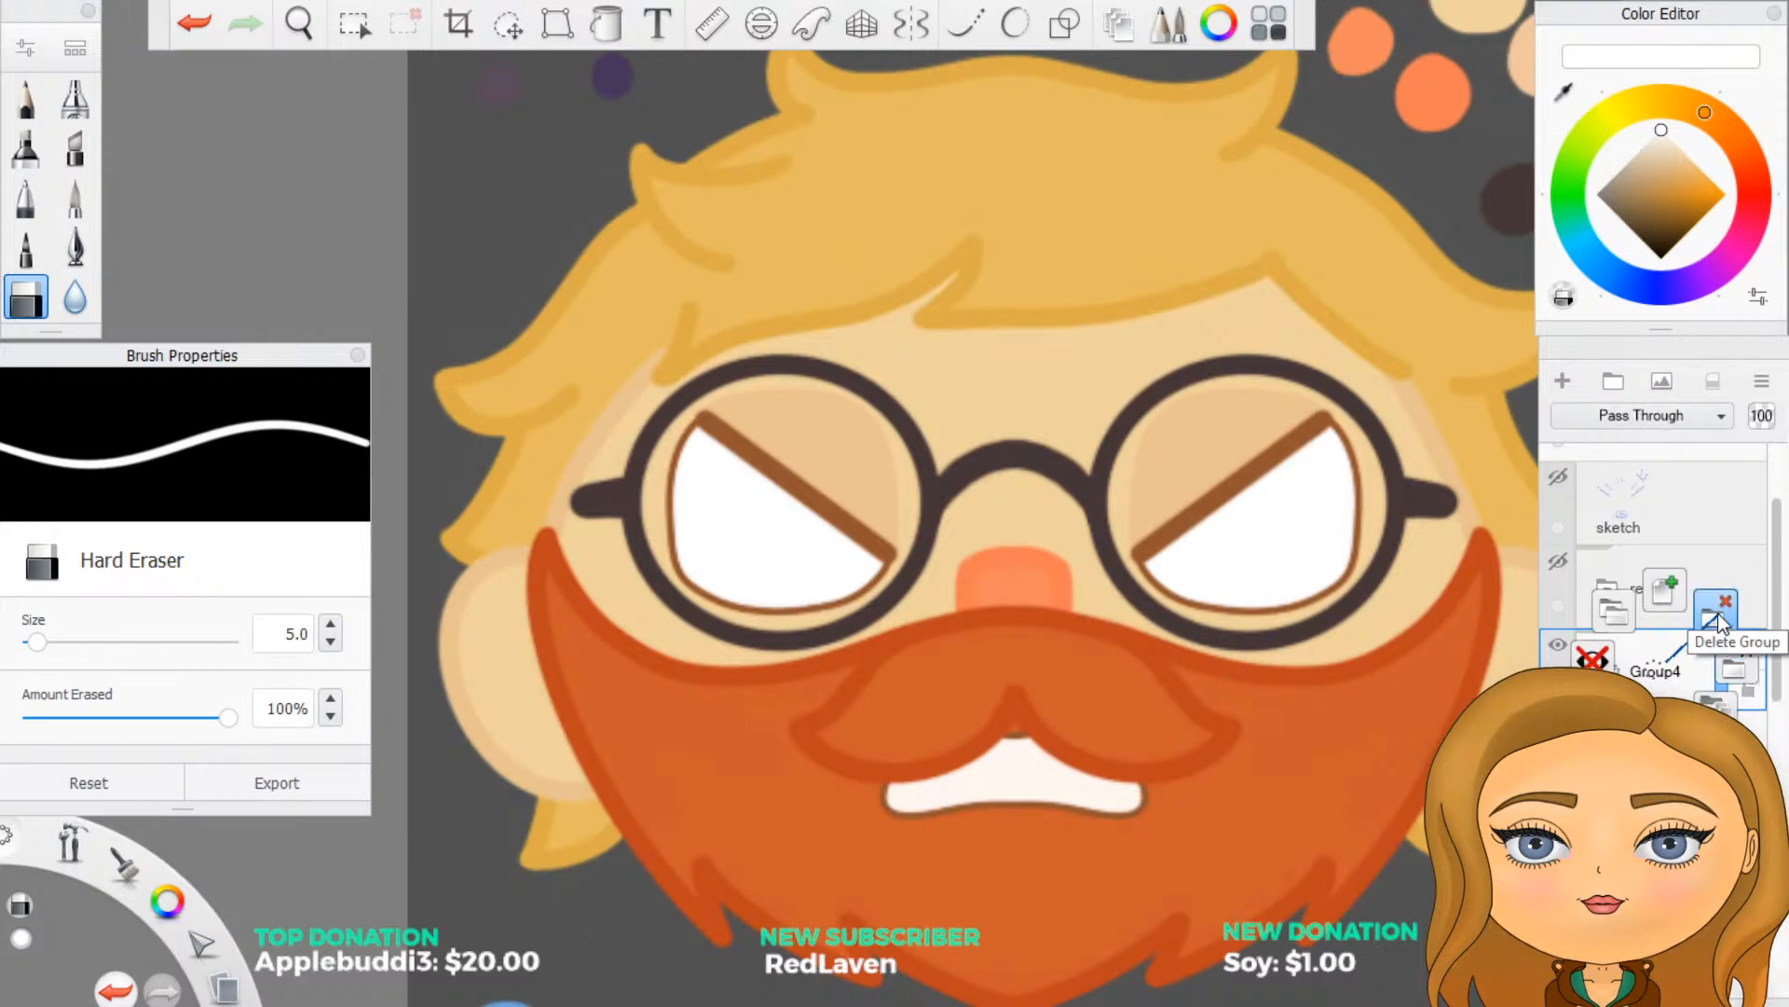
click(1718, 612)
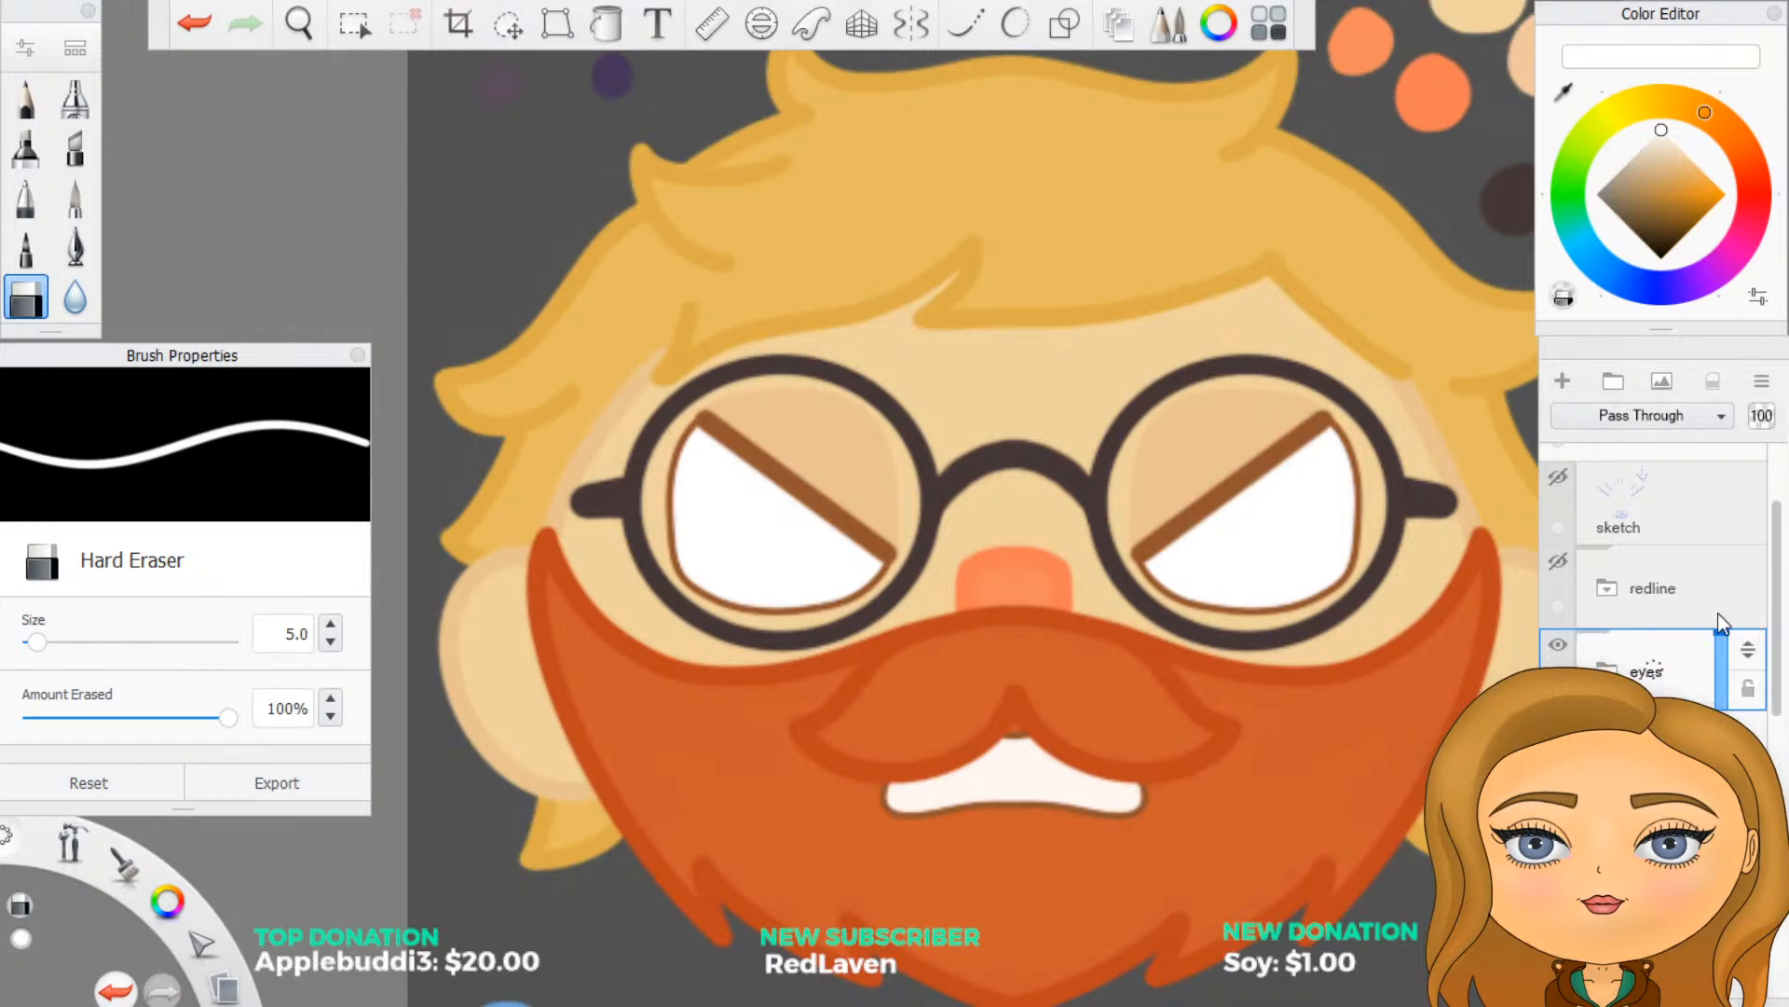
- Add a new layer above the eyes group and set the Paintbrush to bright red at 30% opacity
click(1563, 382)
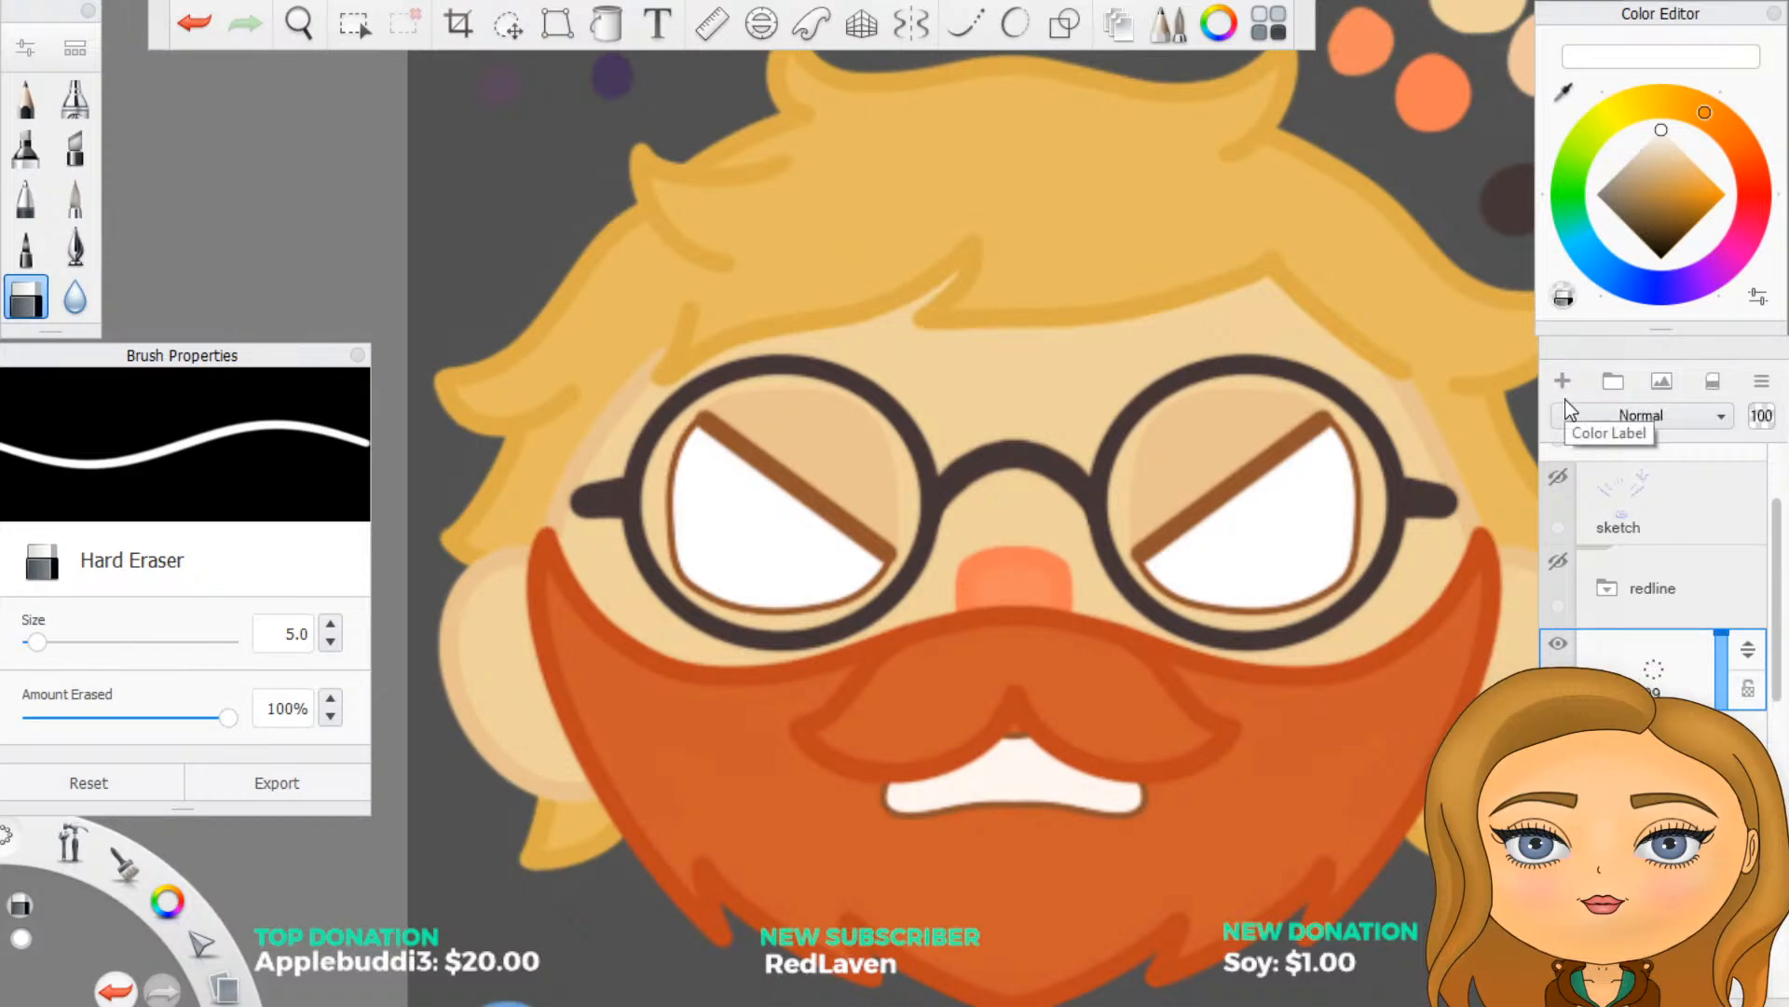
click(80, 213)
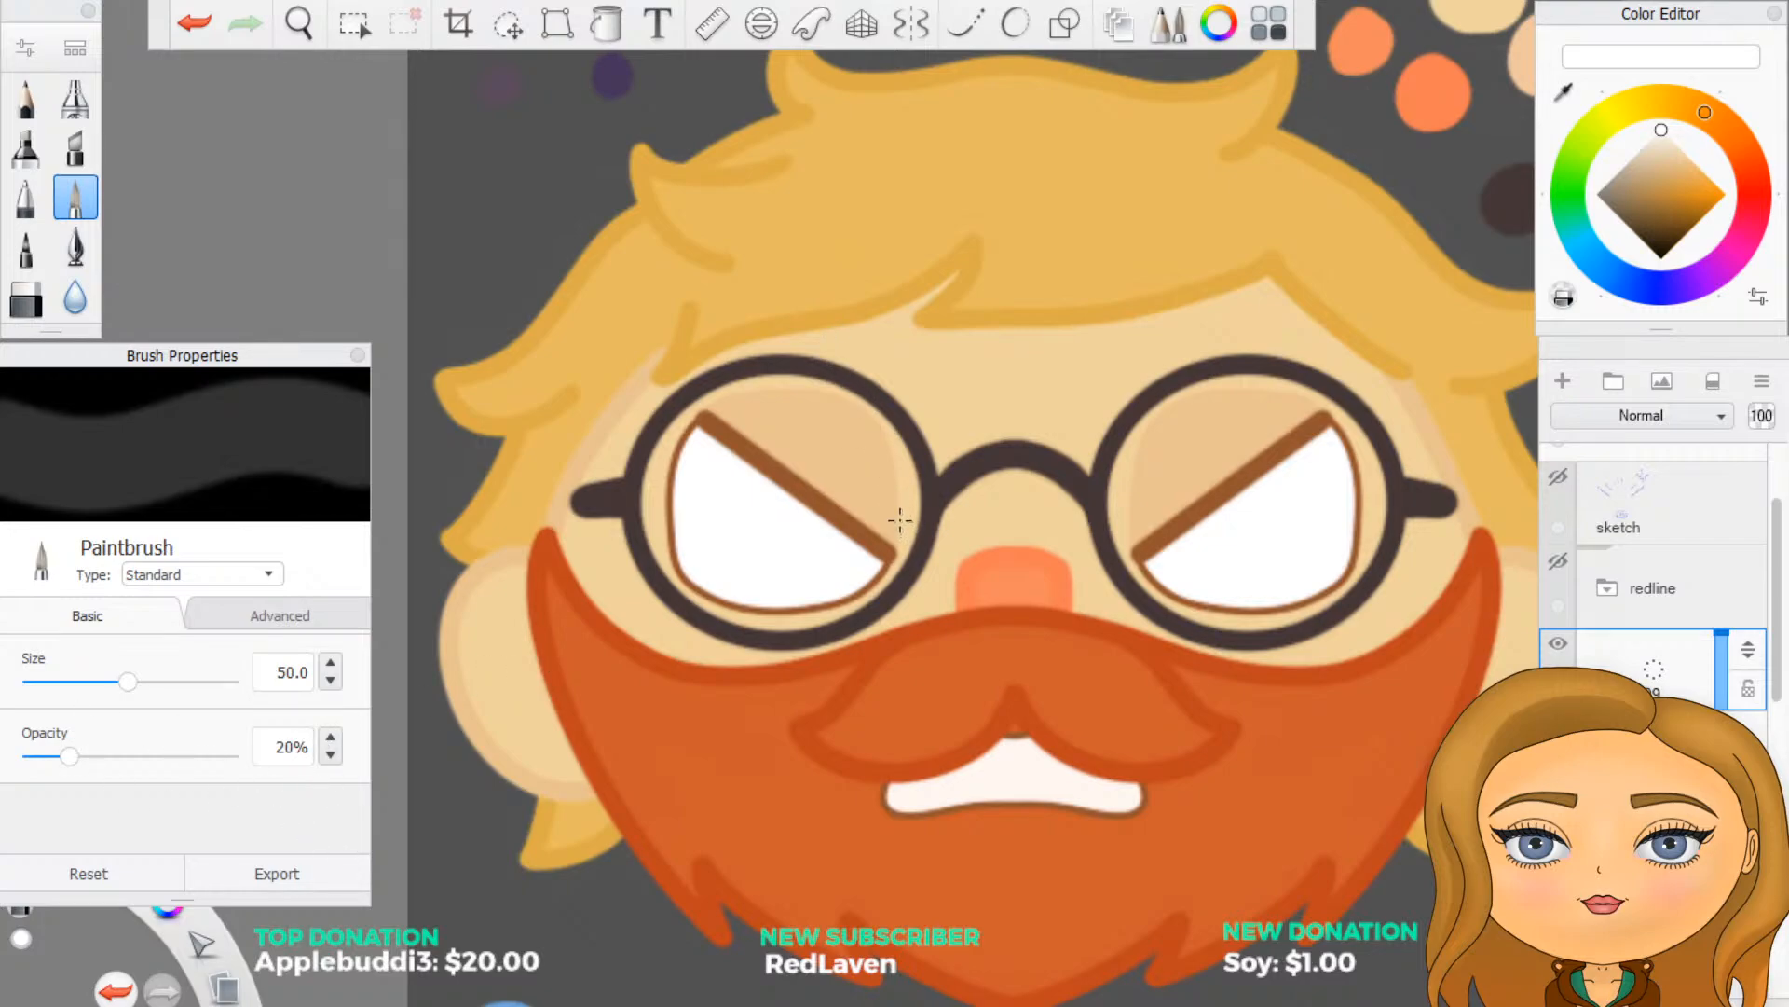
click(1757, 193)
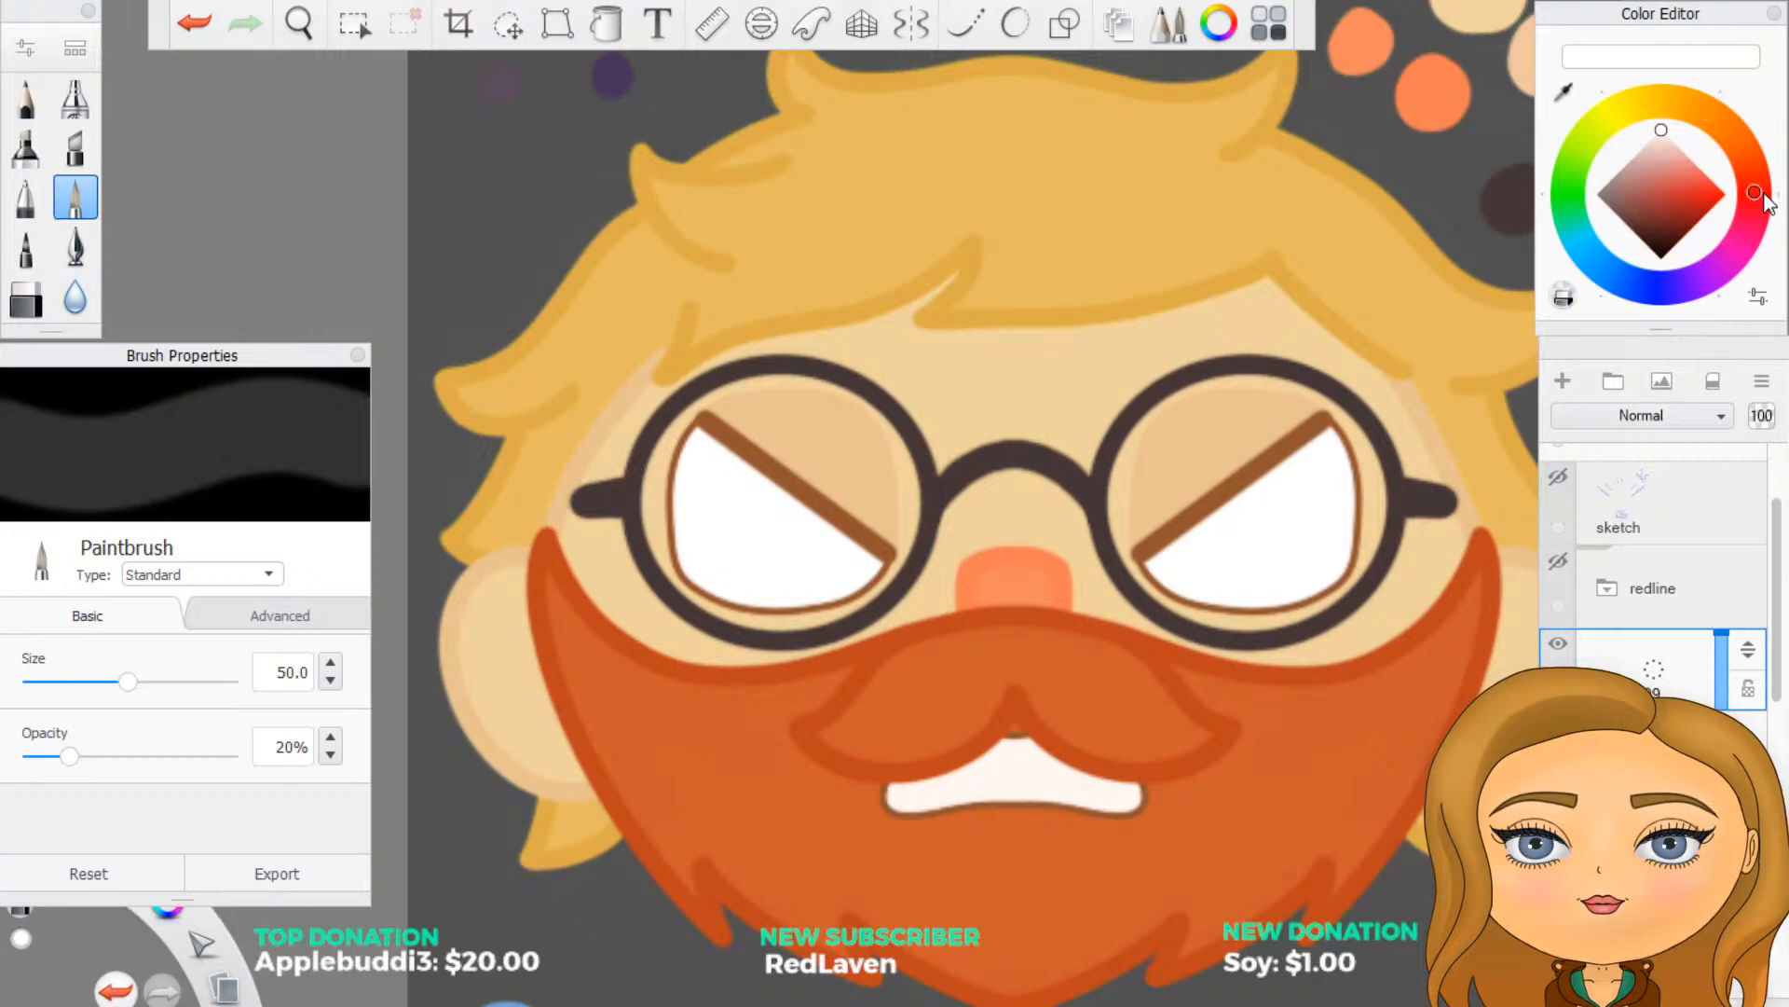
drag(1698, 192, 1736, 203)
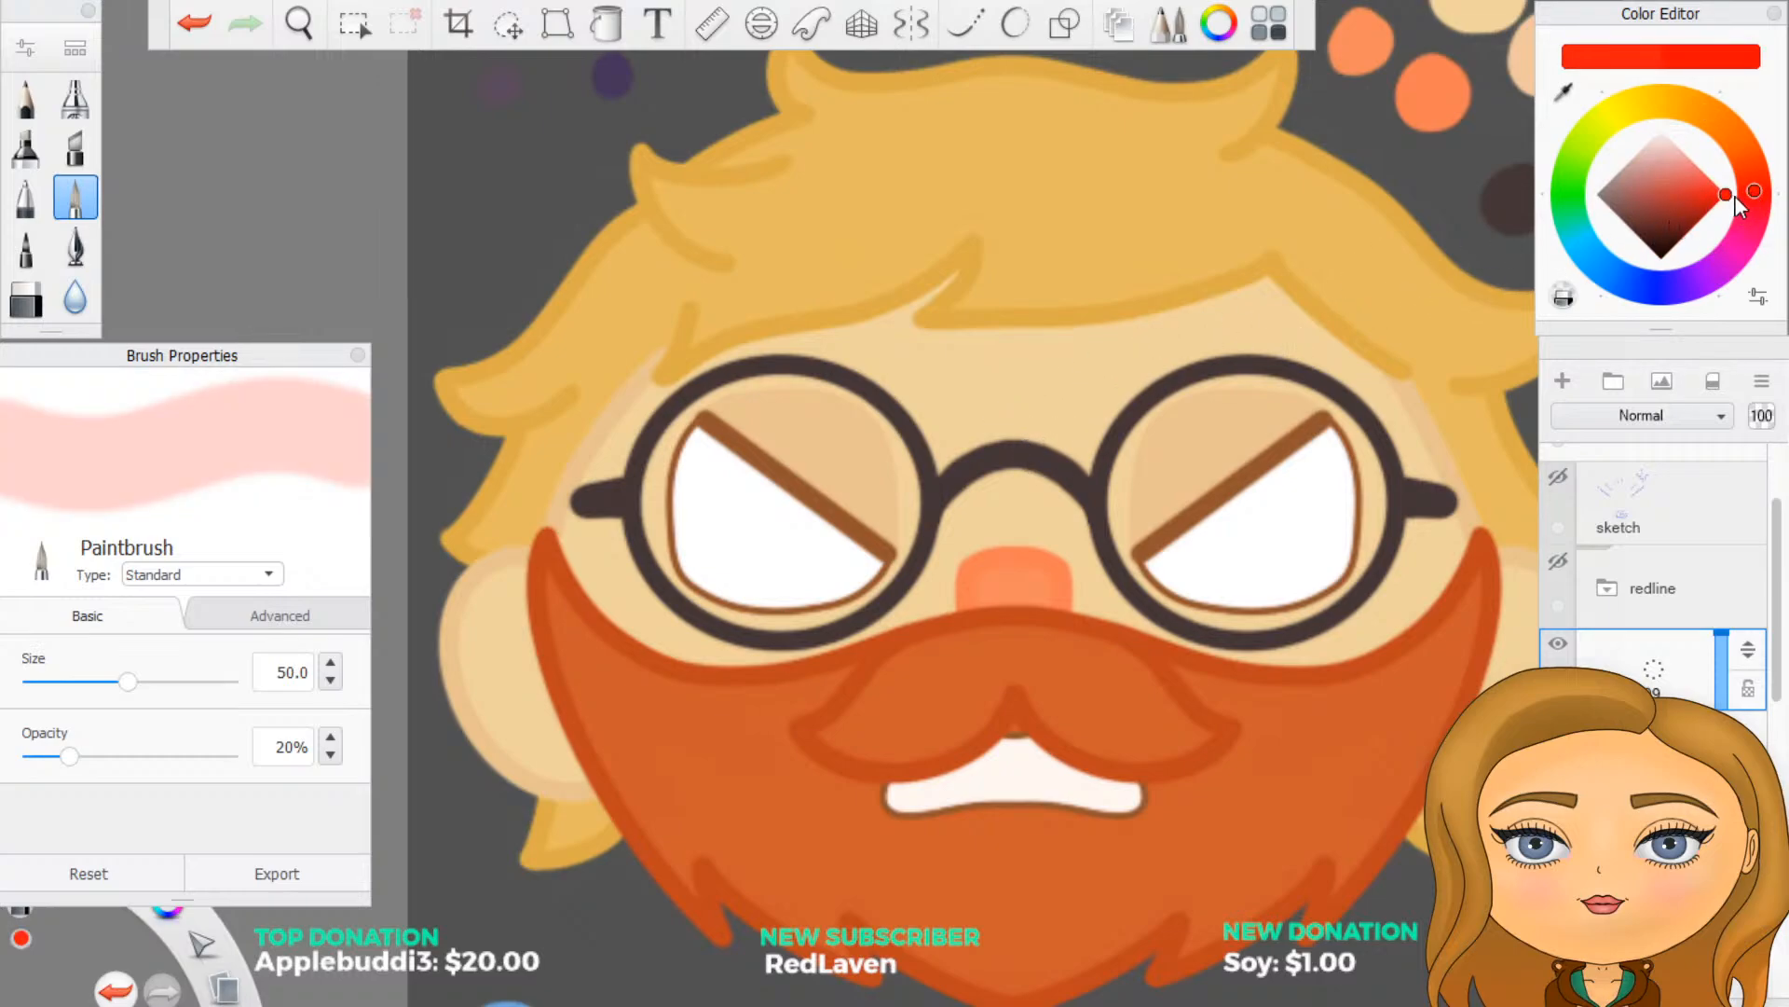
drag(1751, 192, 1764, 194)
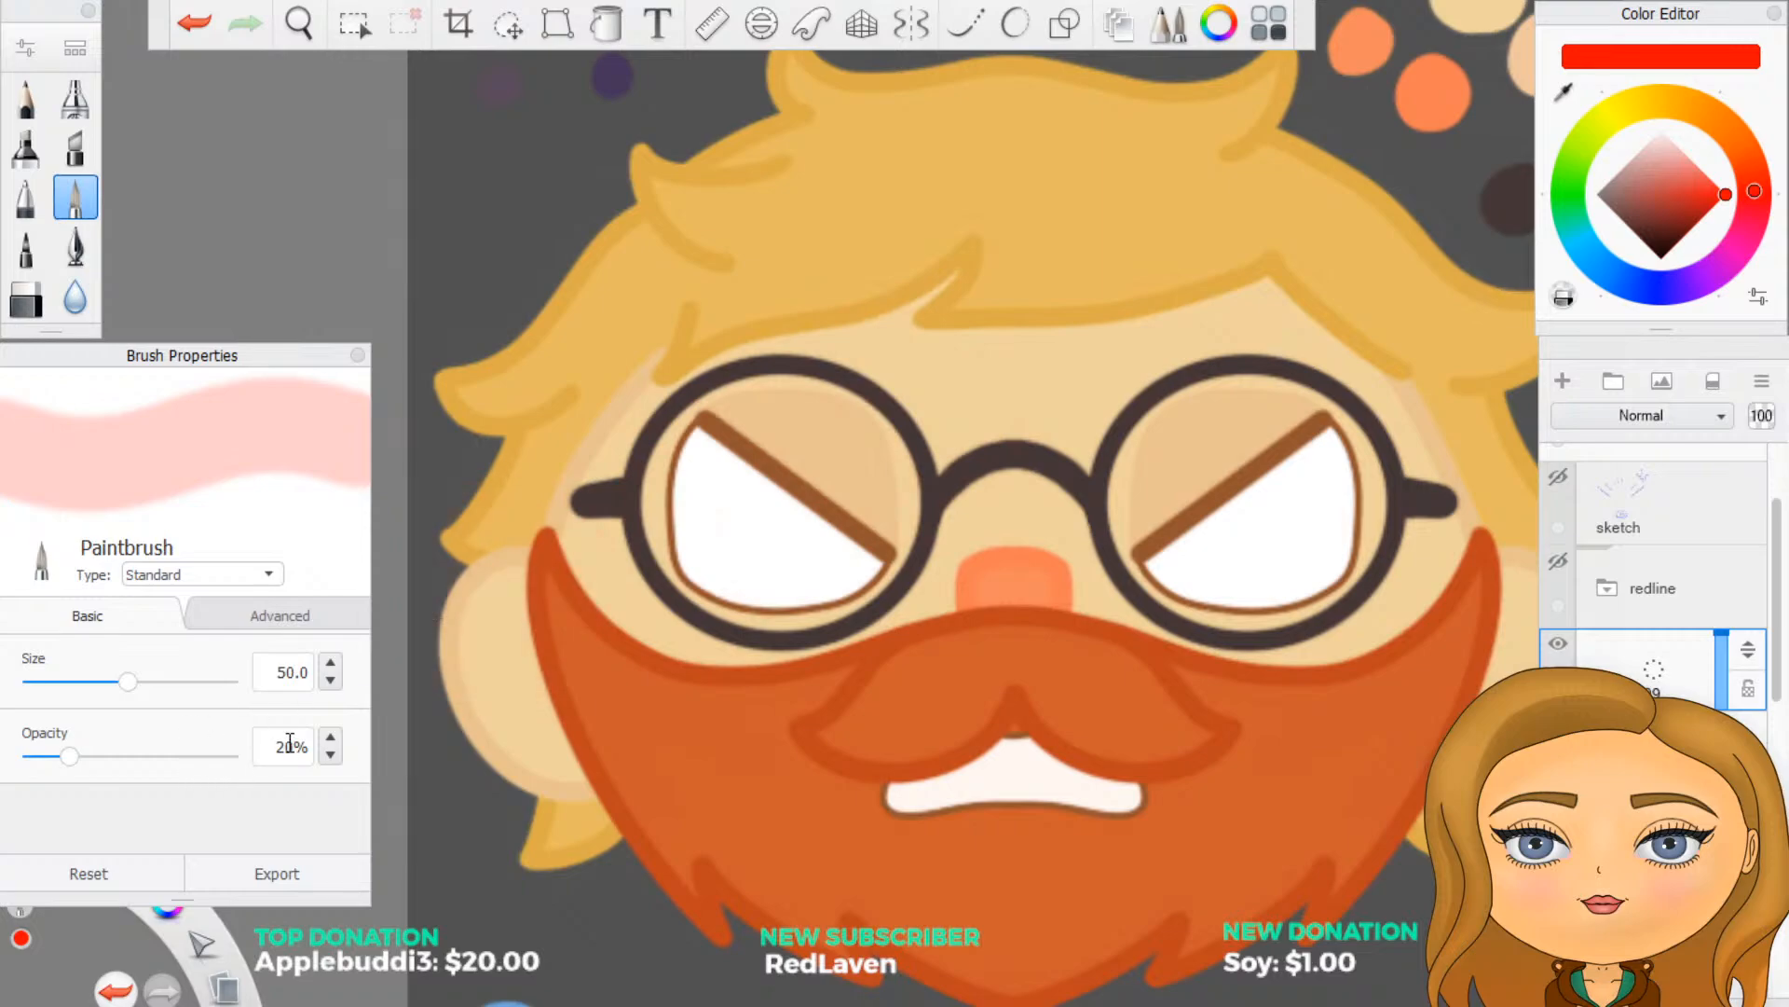
double_click(291, 737)
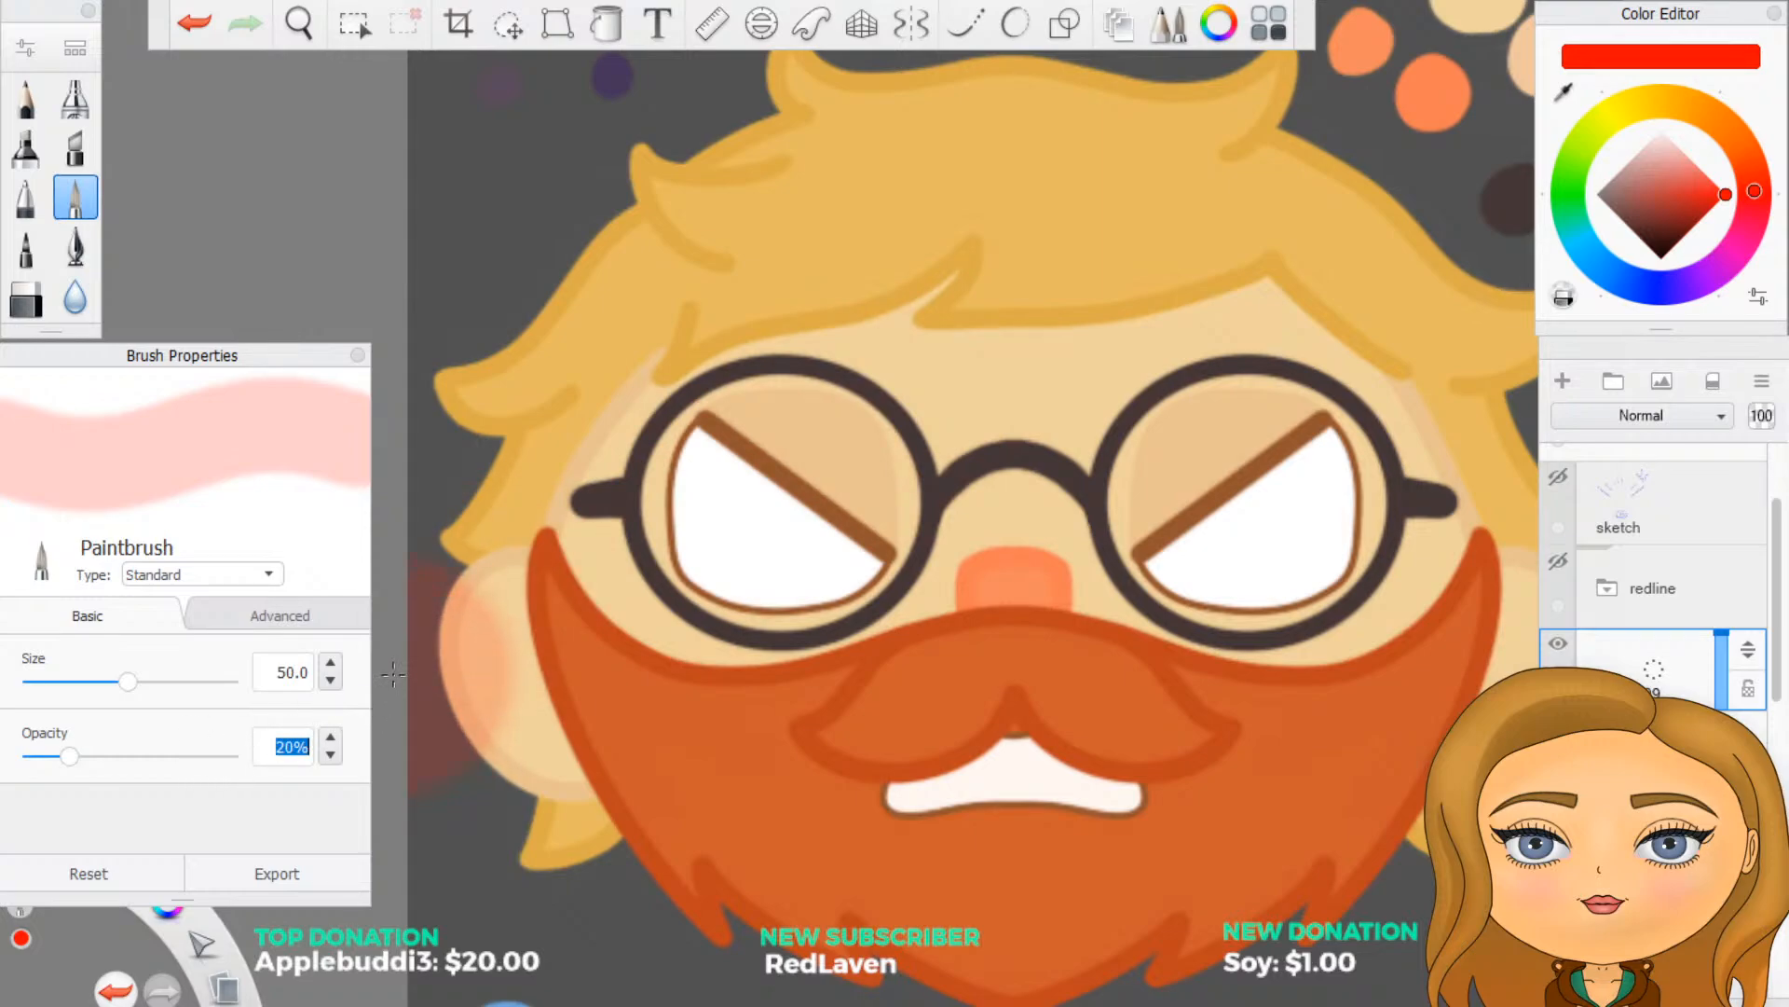
text(30)
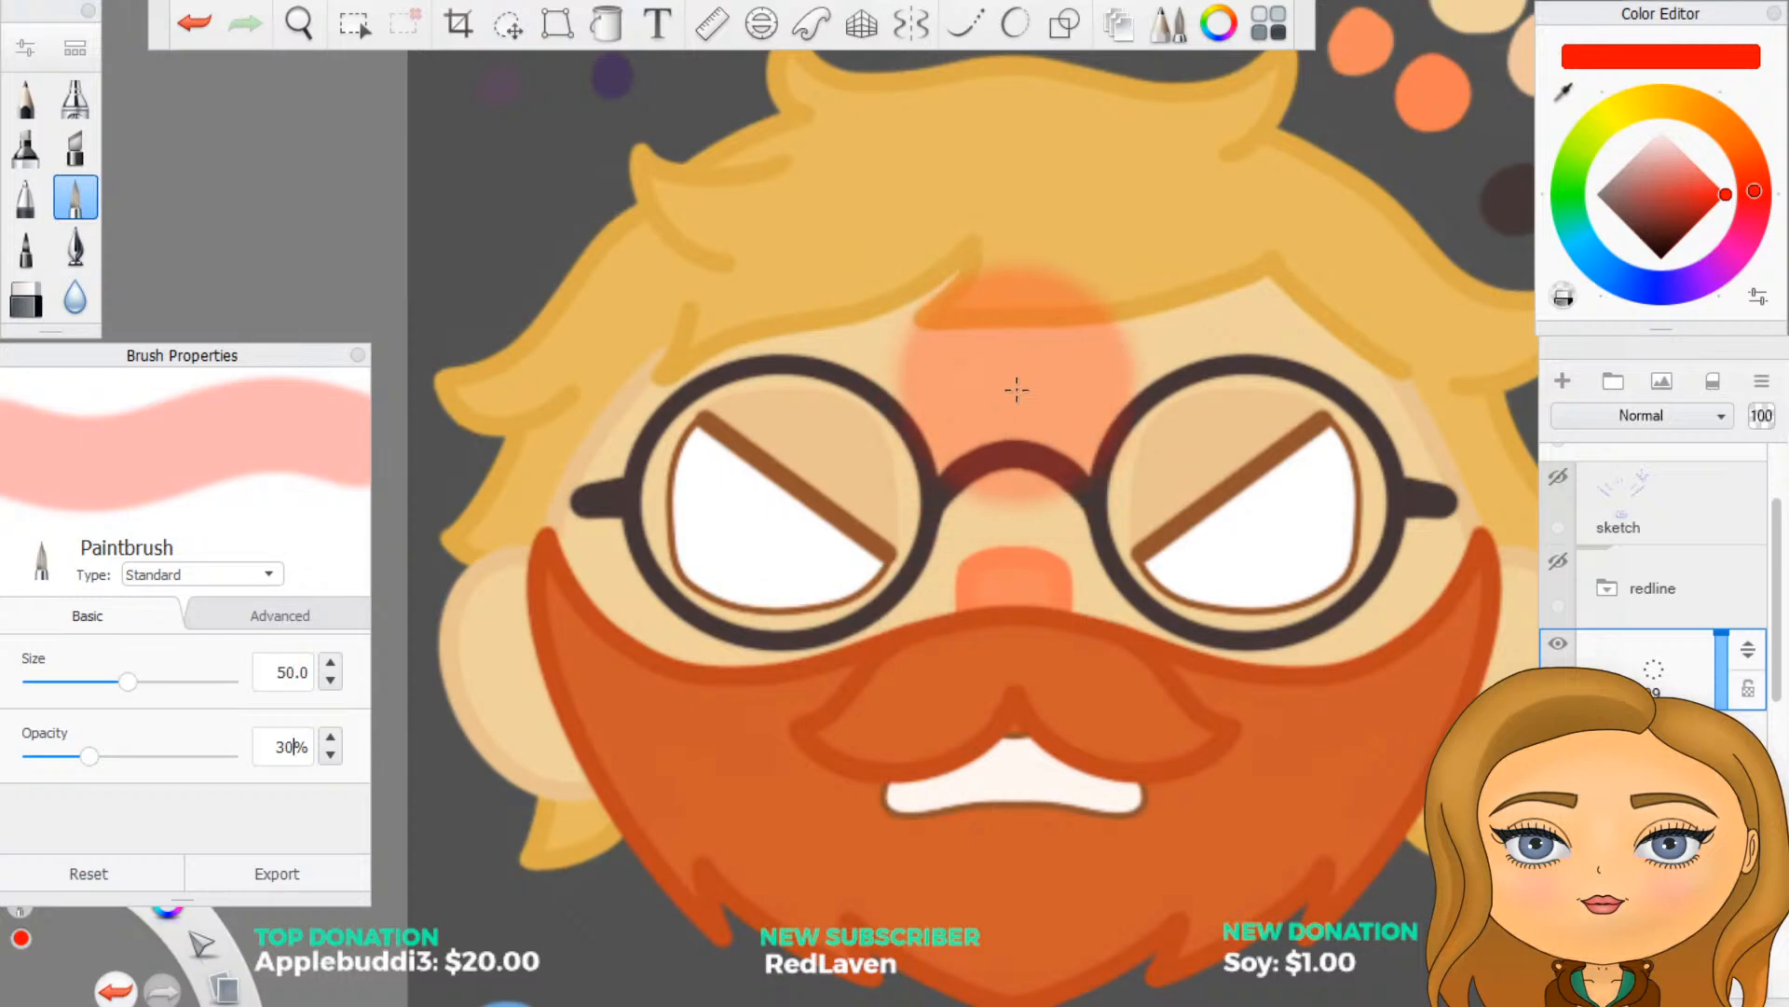
- Try translucent red shading over the forehead and glasses, undo it, and delete the new layer above the eyes group
mouse_move(1006, 387)
mouse_down()
mouse_move(999, 415)
mouse_move(964, 365)
mouse_move(932, 403)
mouse_move(807, 375)
mouse_move(951, 402)
mouse_move(1081, 383)
mouse_move(1259, 317)
mouse_move(1352, 373)
mouse_move(1323, 461)
mouse_move(1025, 536)
mouse_up()
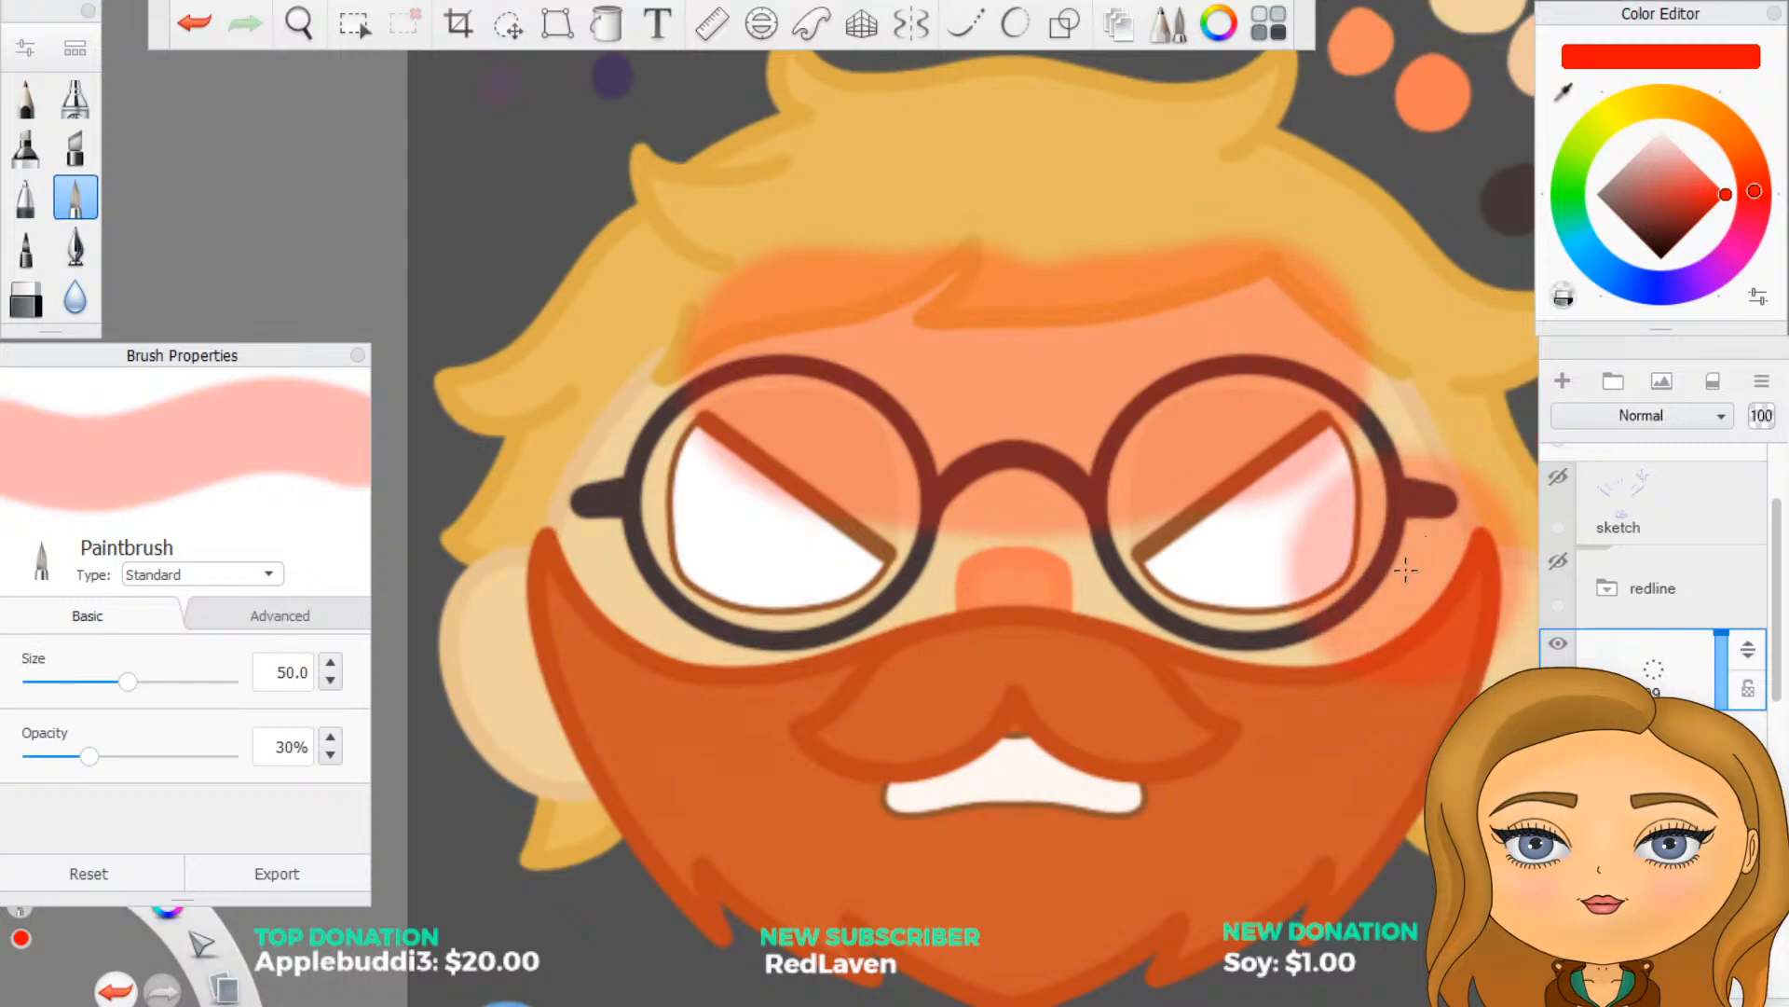
drag(1406, 570, 1480, 448)
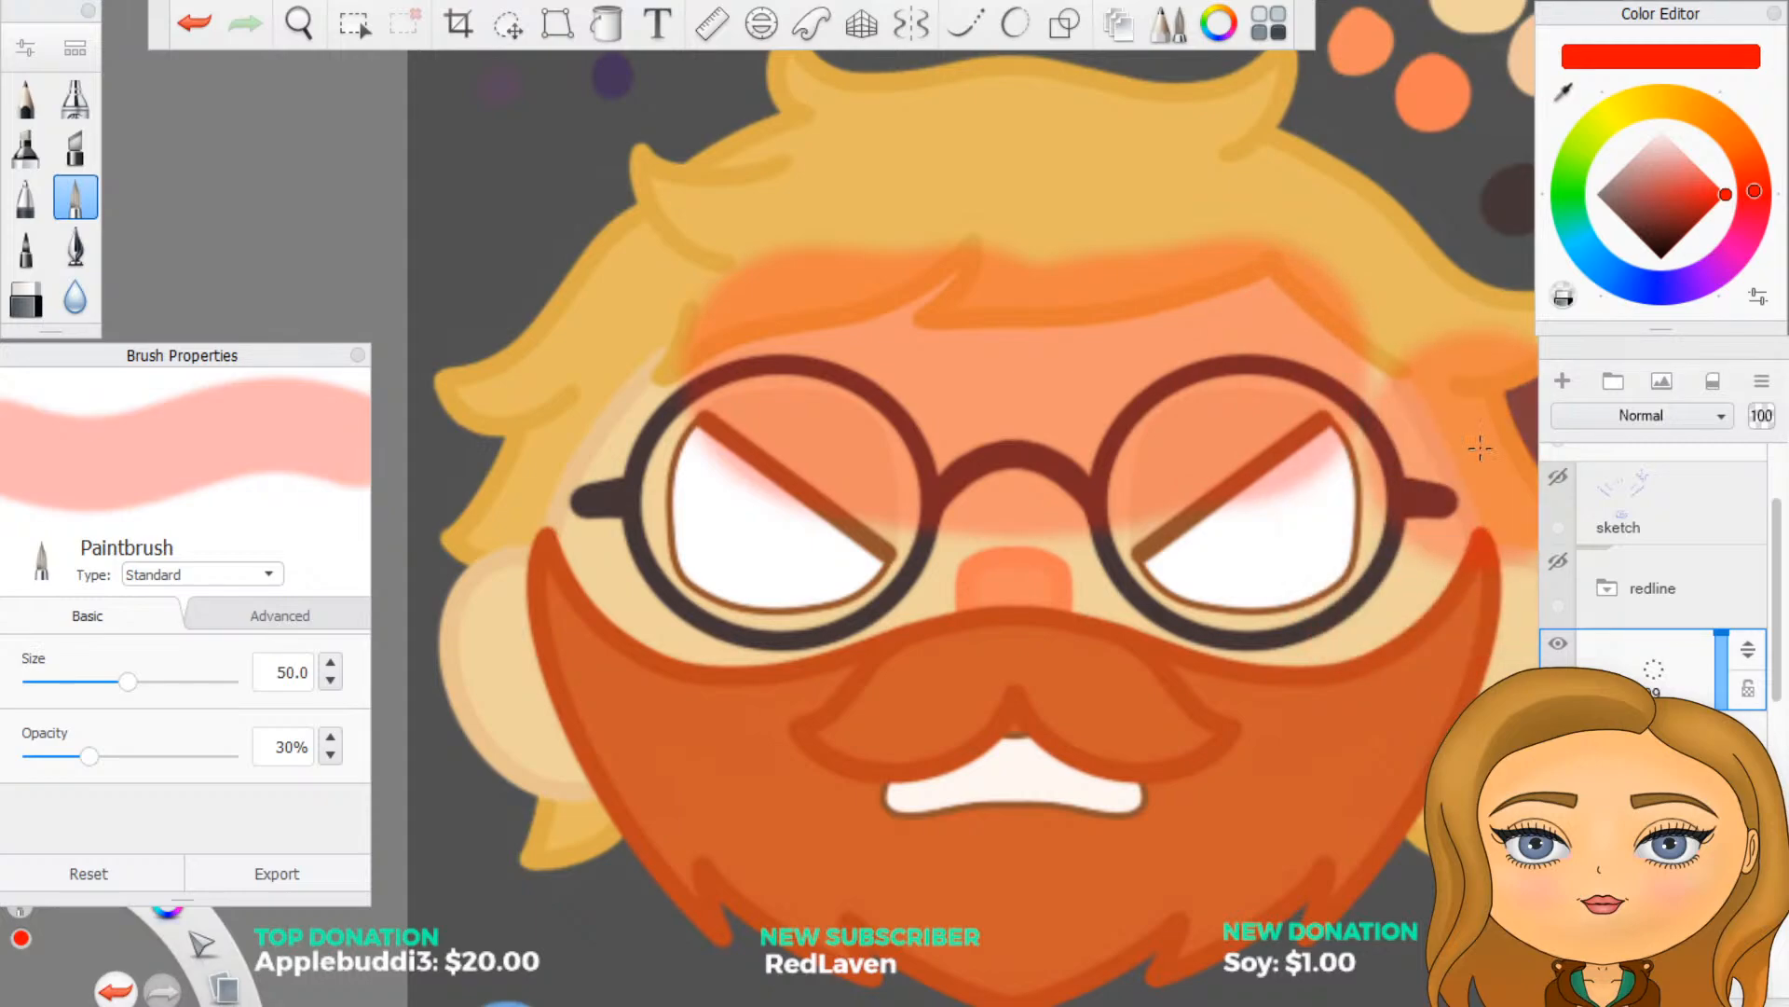
key(ctrl+z)
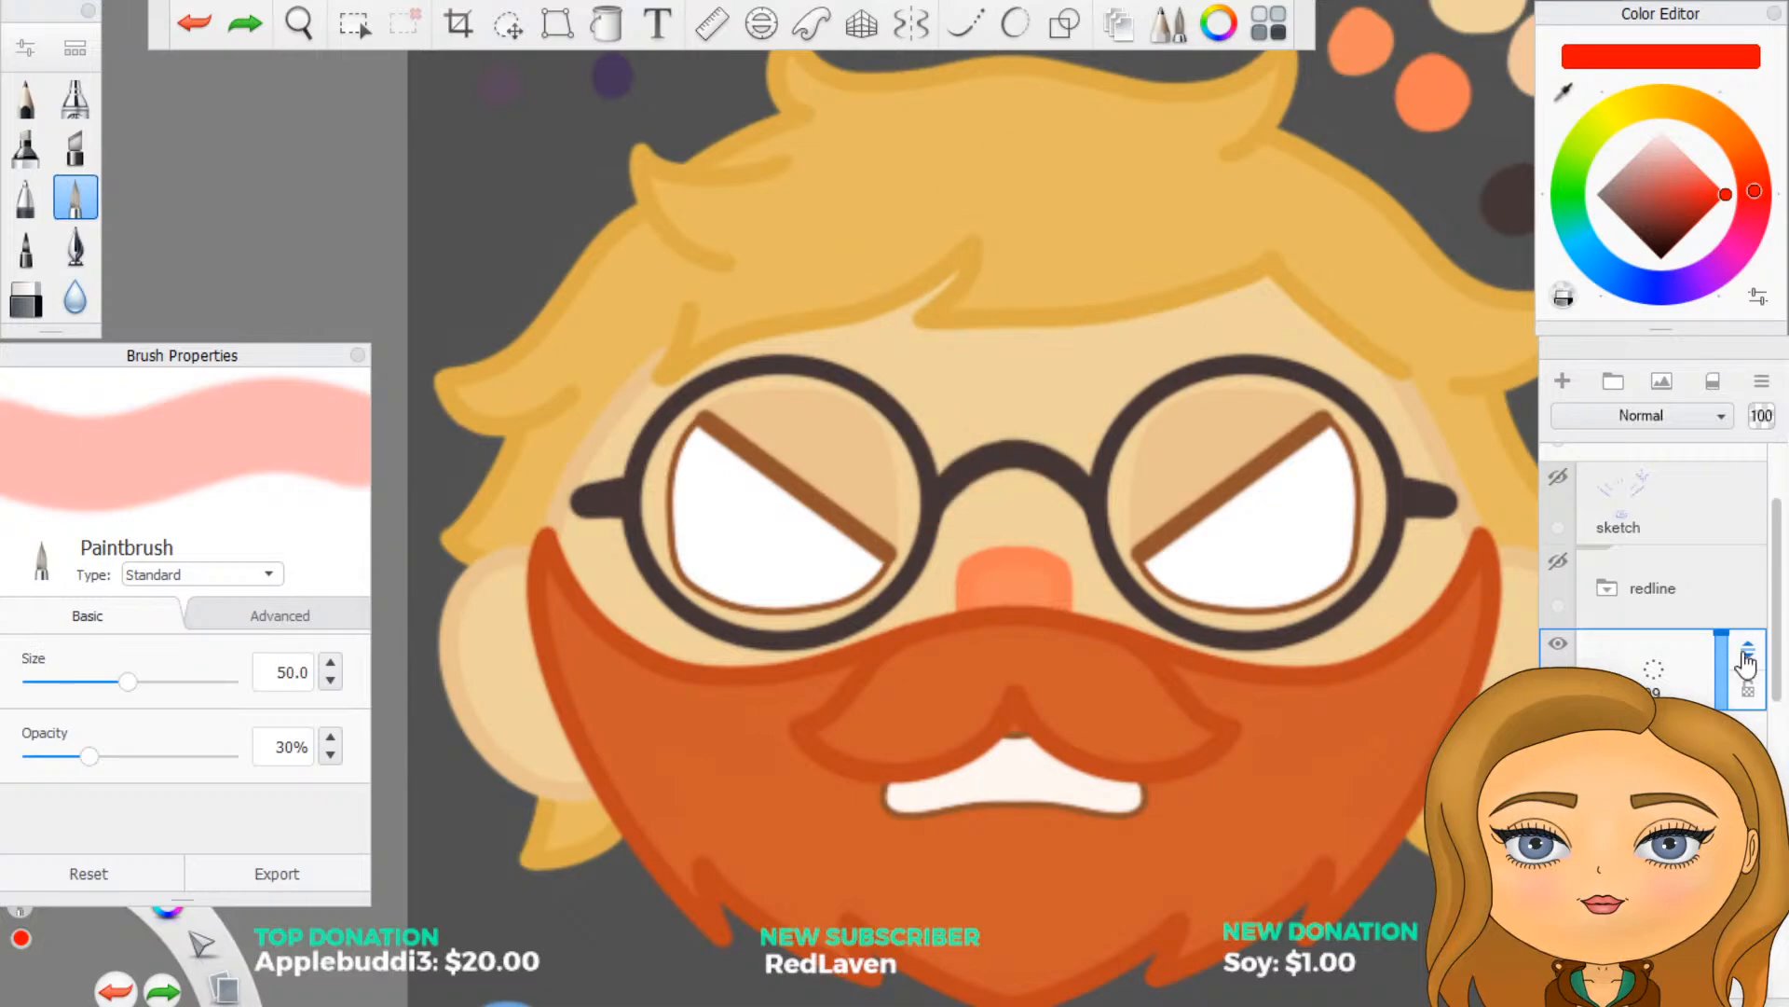
click(1692, 667)
click(1740, 607)
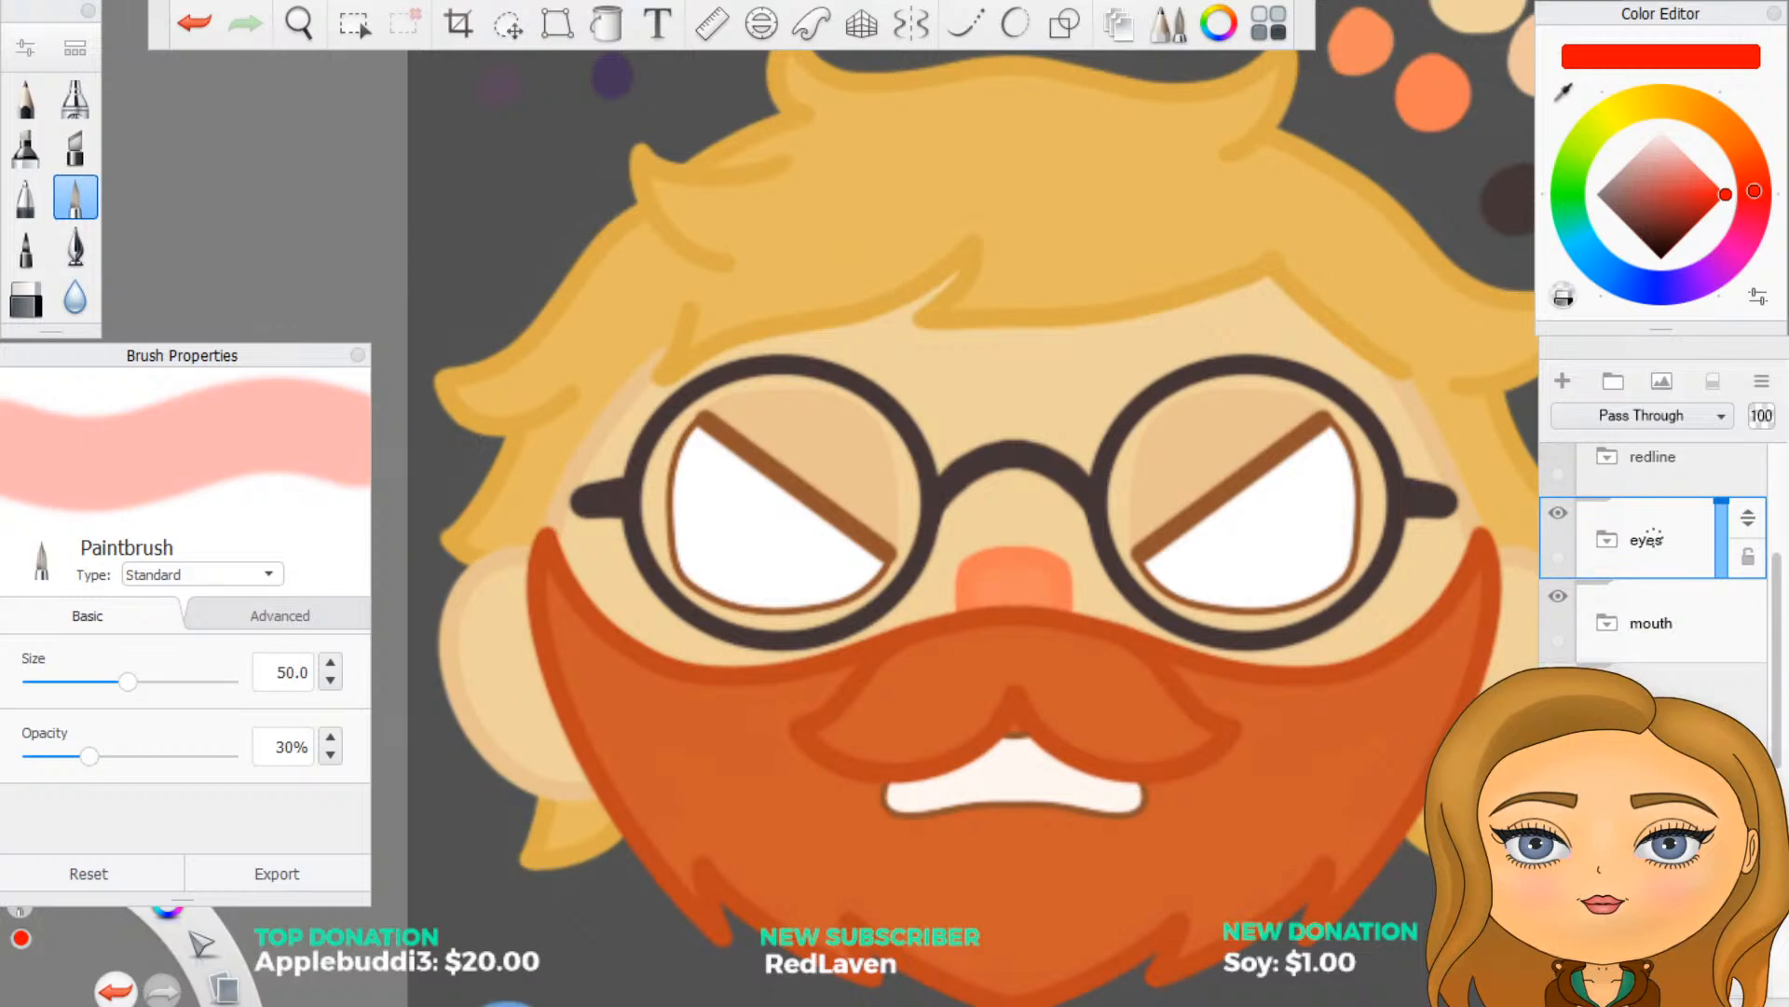
- Add a new layer inside the base colour group, beneath the hair and glasses, for the forehead shading
scroll(1646, 535, down, 8)
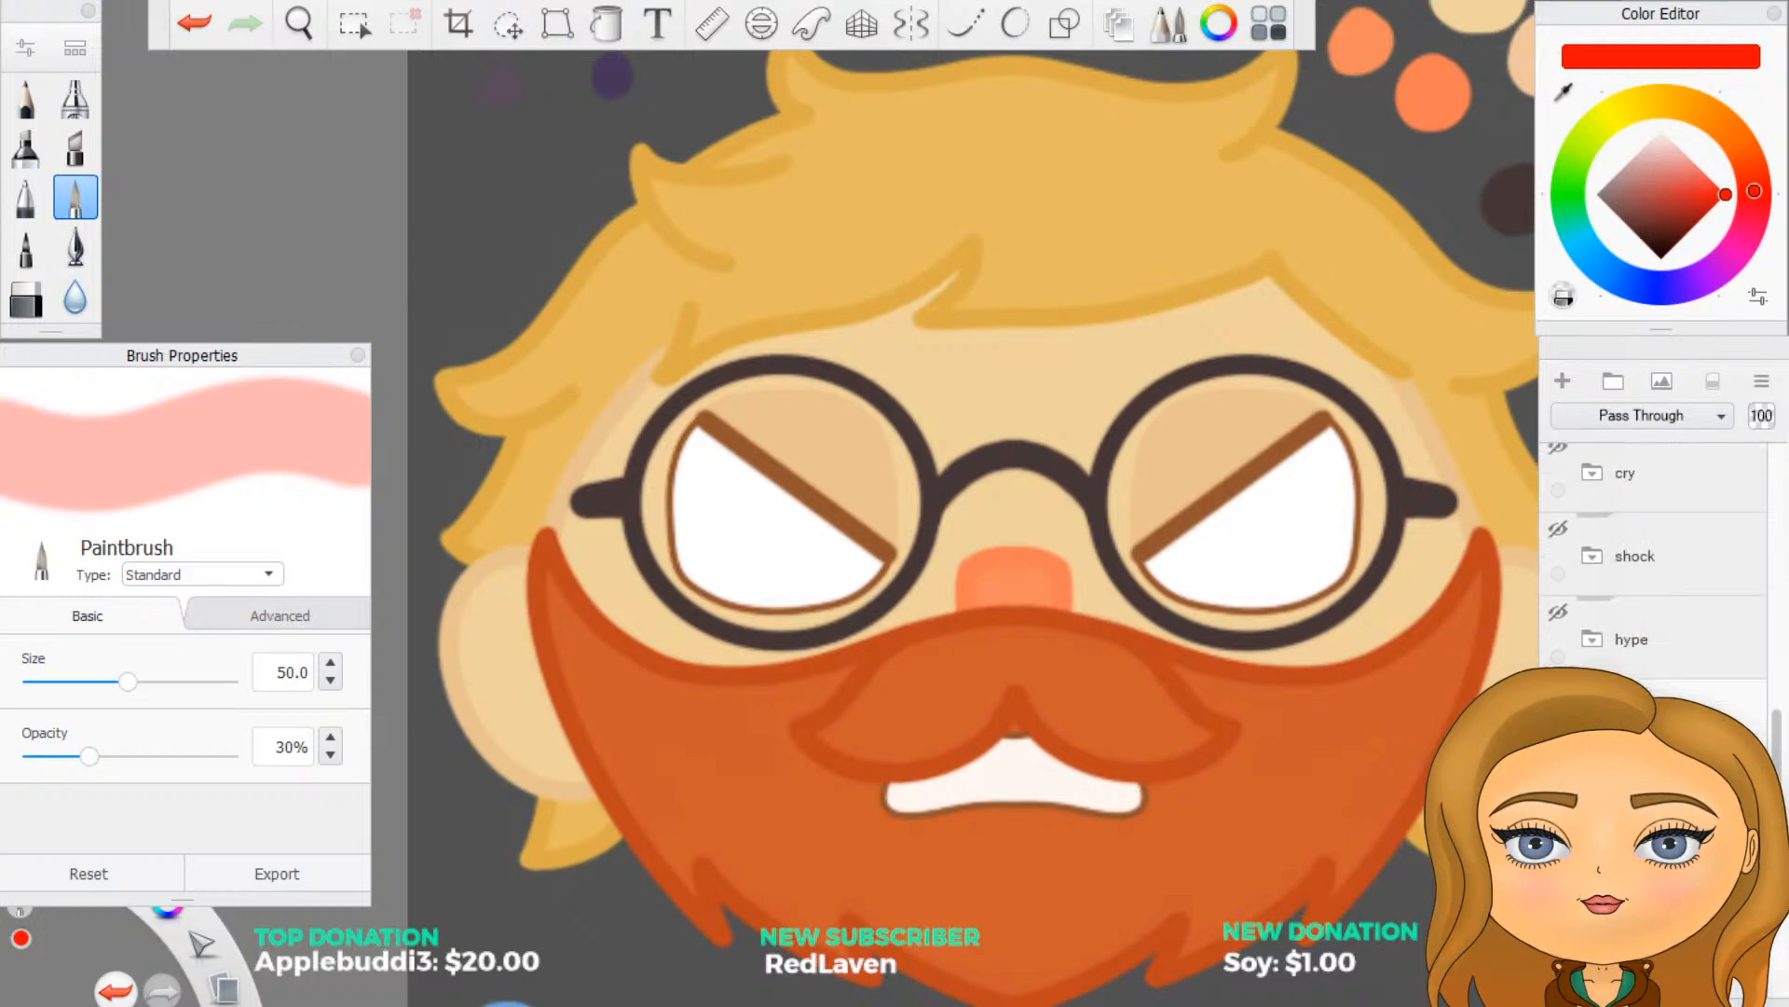
click(1593, 723)
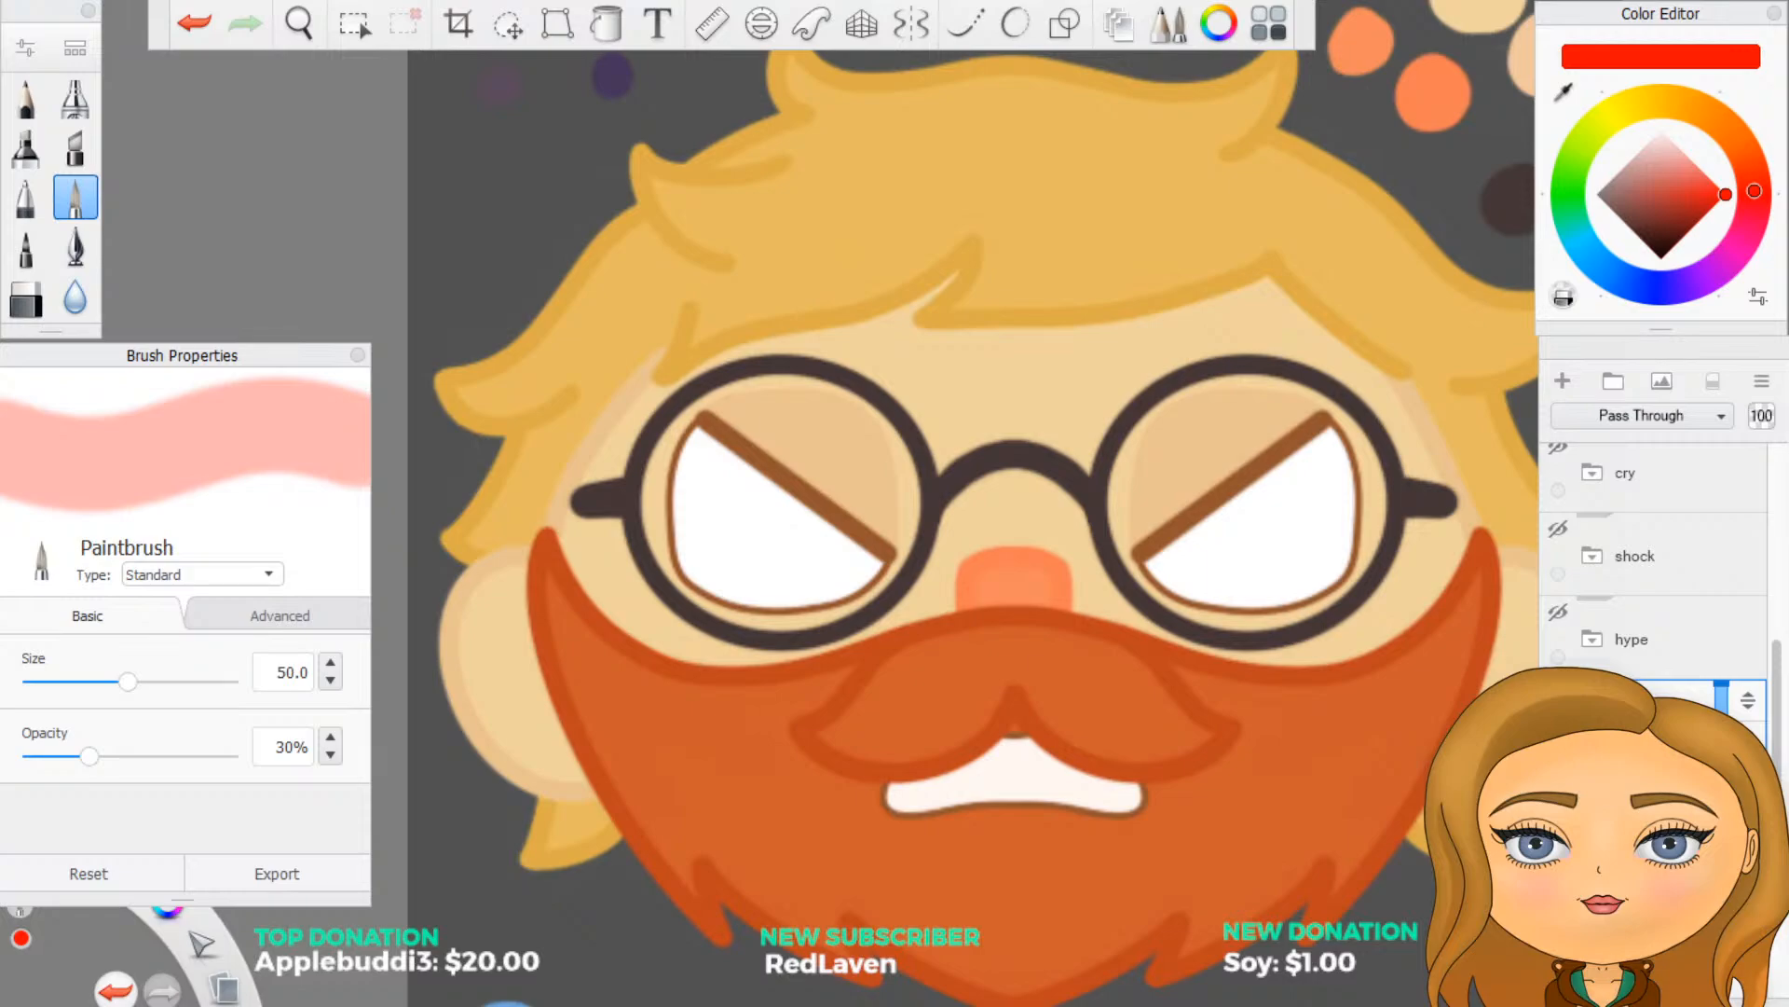
scroll(1646, 597, down, 3)
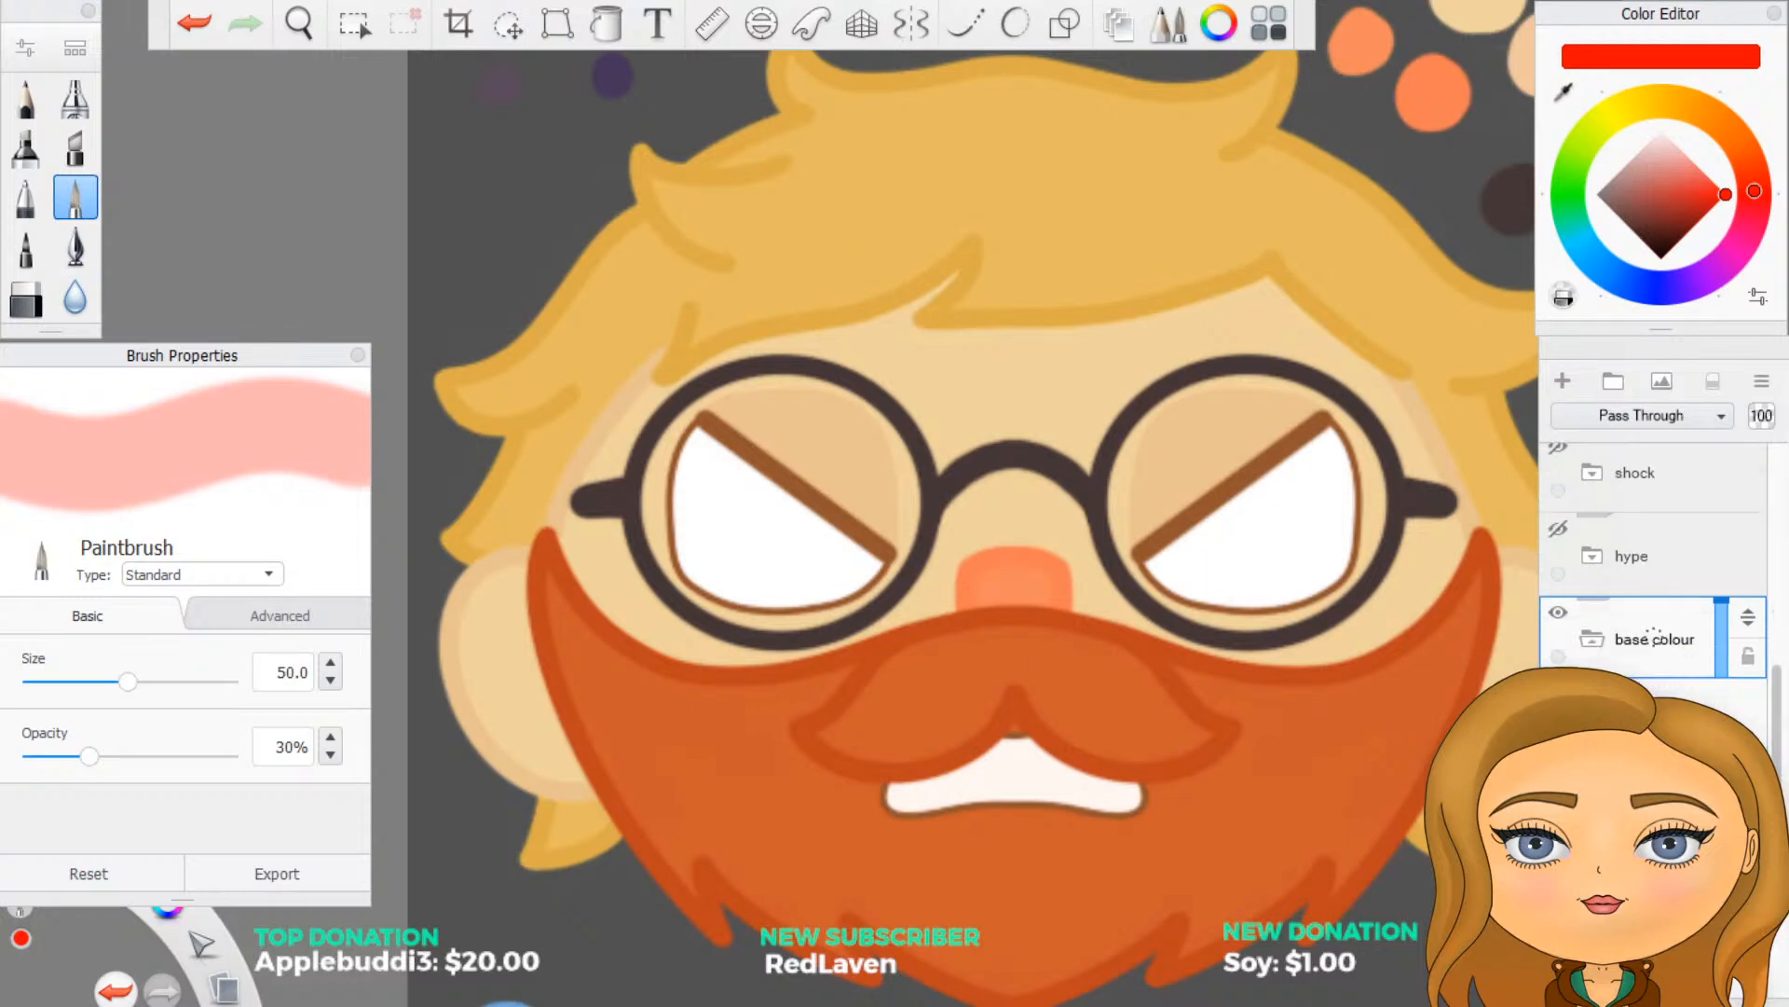
scroll(1654, 589, down, 1)
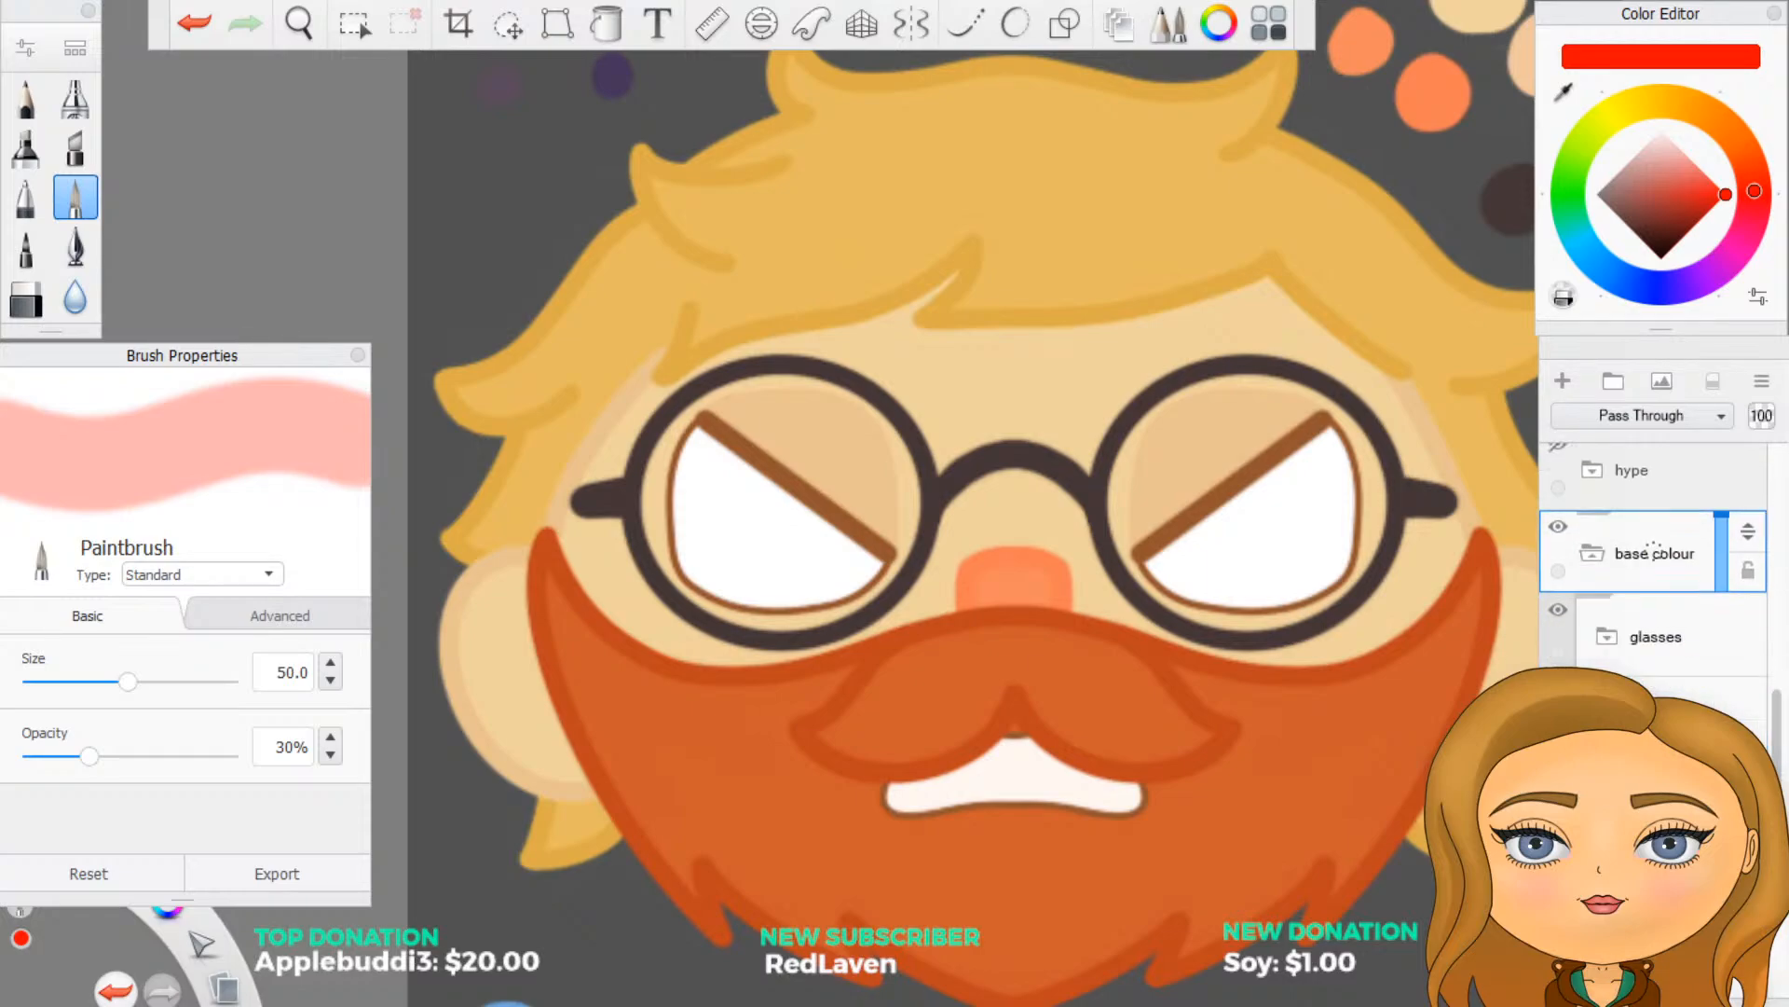
scroll(1655, 549, down, 3)
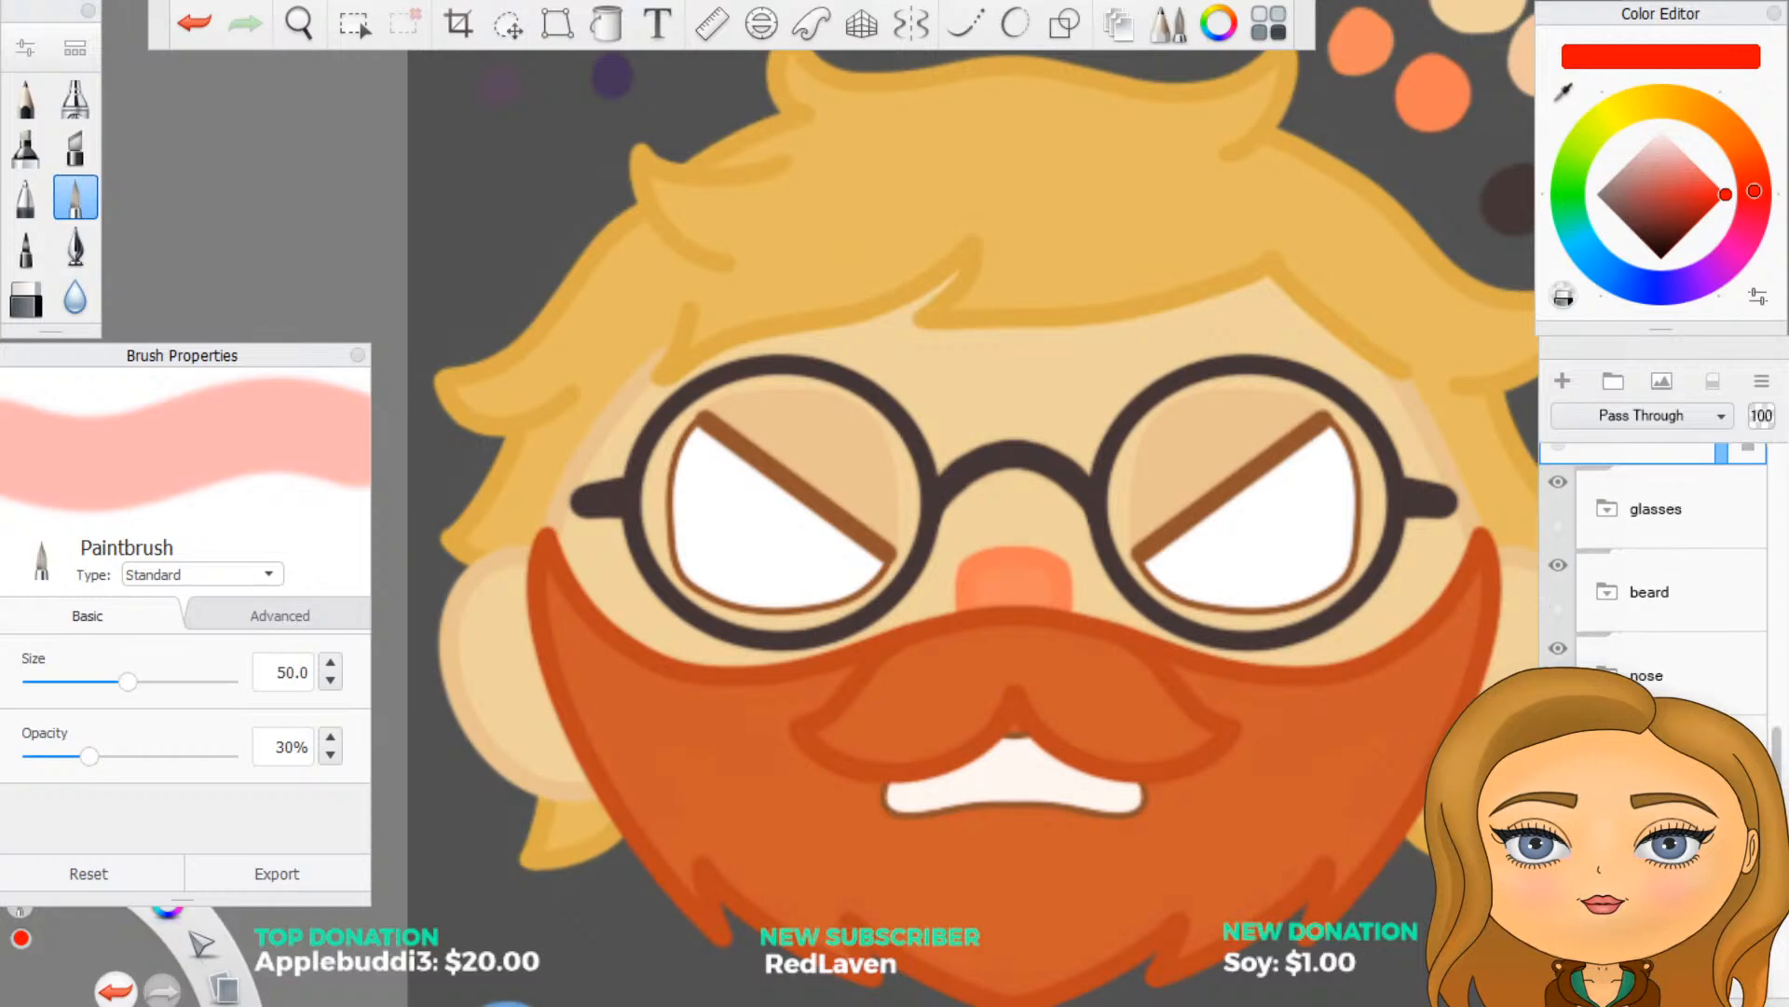
scroll(1654, 587, down, 2)
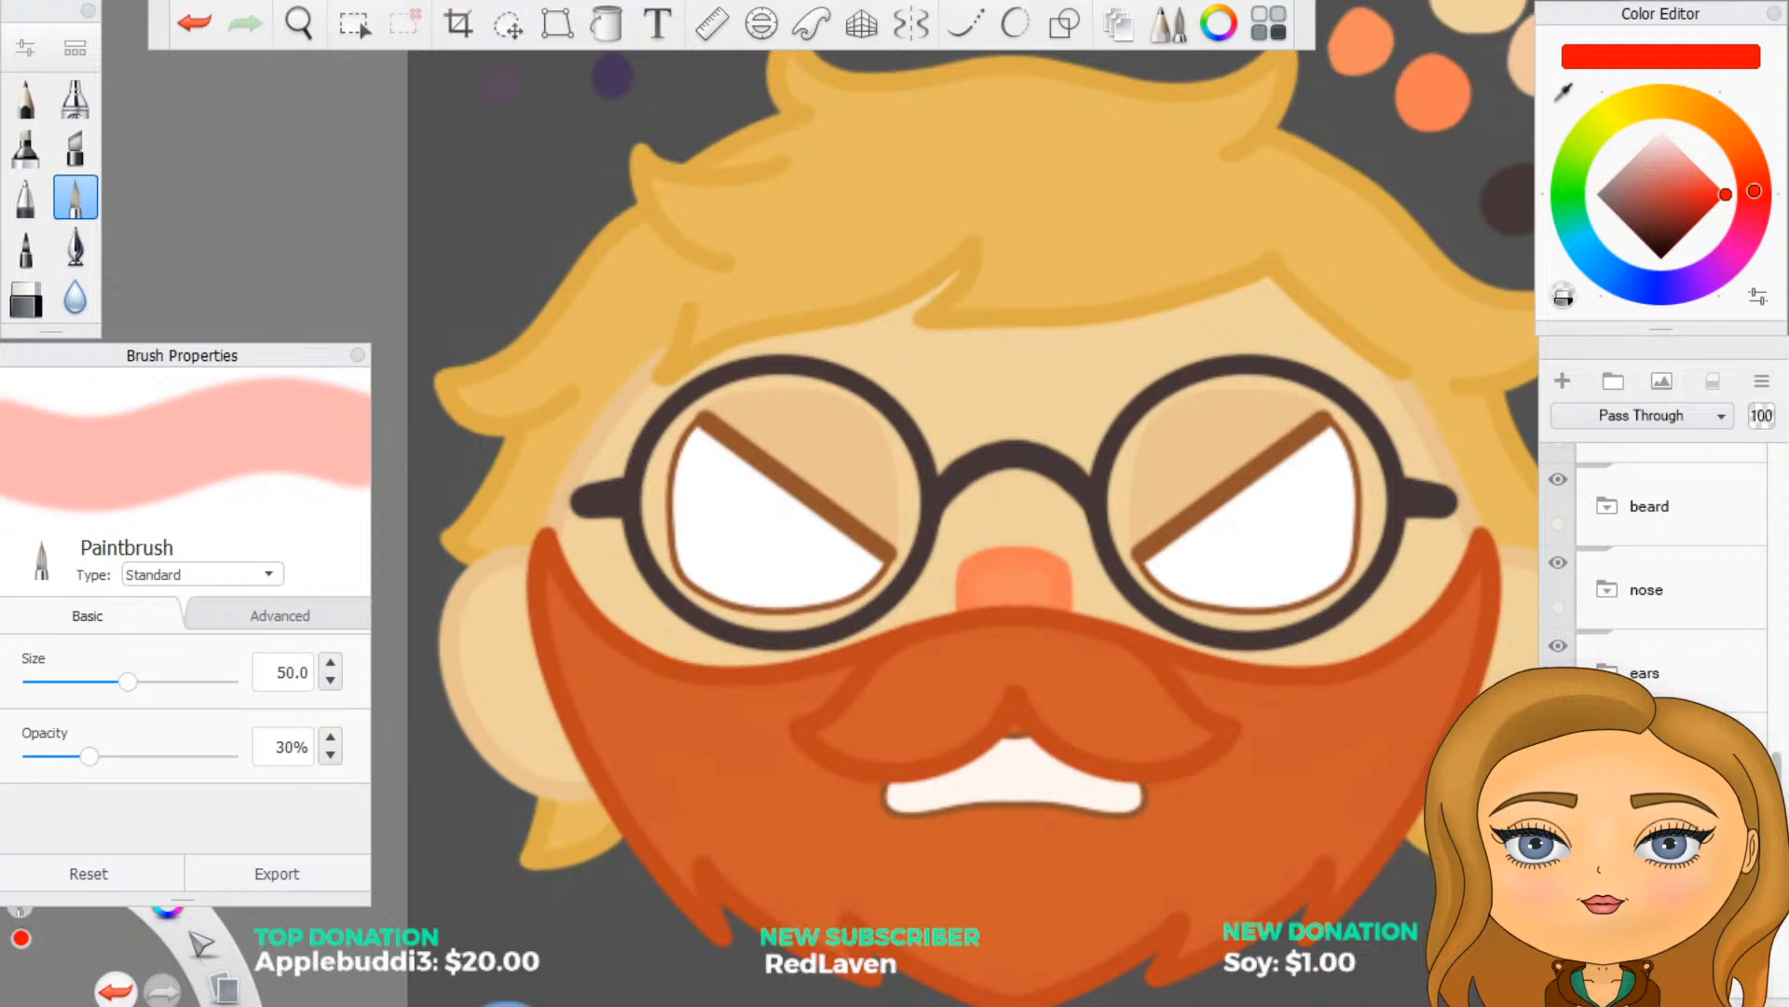
click(1563, 382)
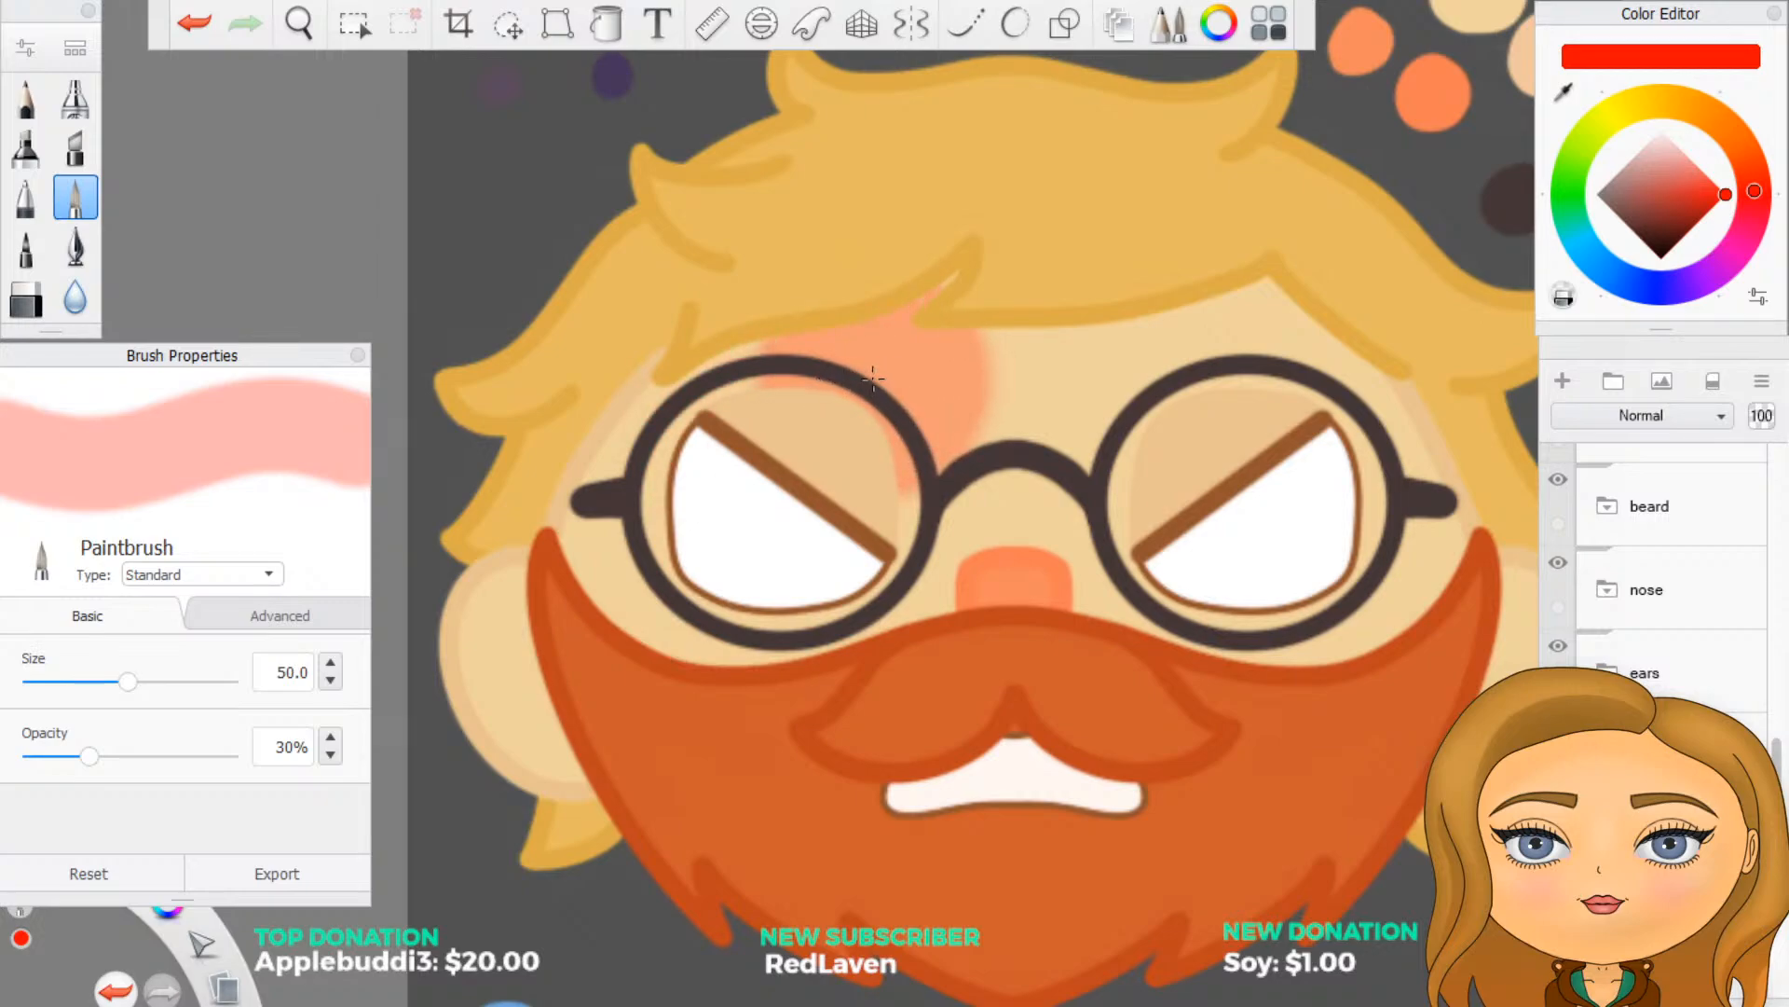
- Try shading the forehead above the glasses with 30% translucent red, and undo the strokes
mouse_move(860, 374)
mouse_down()
mouse_move(880, 405)
mouse_move(1048, 416)
mouse_up()
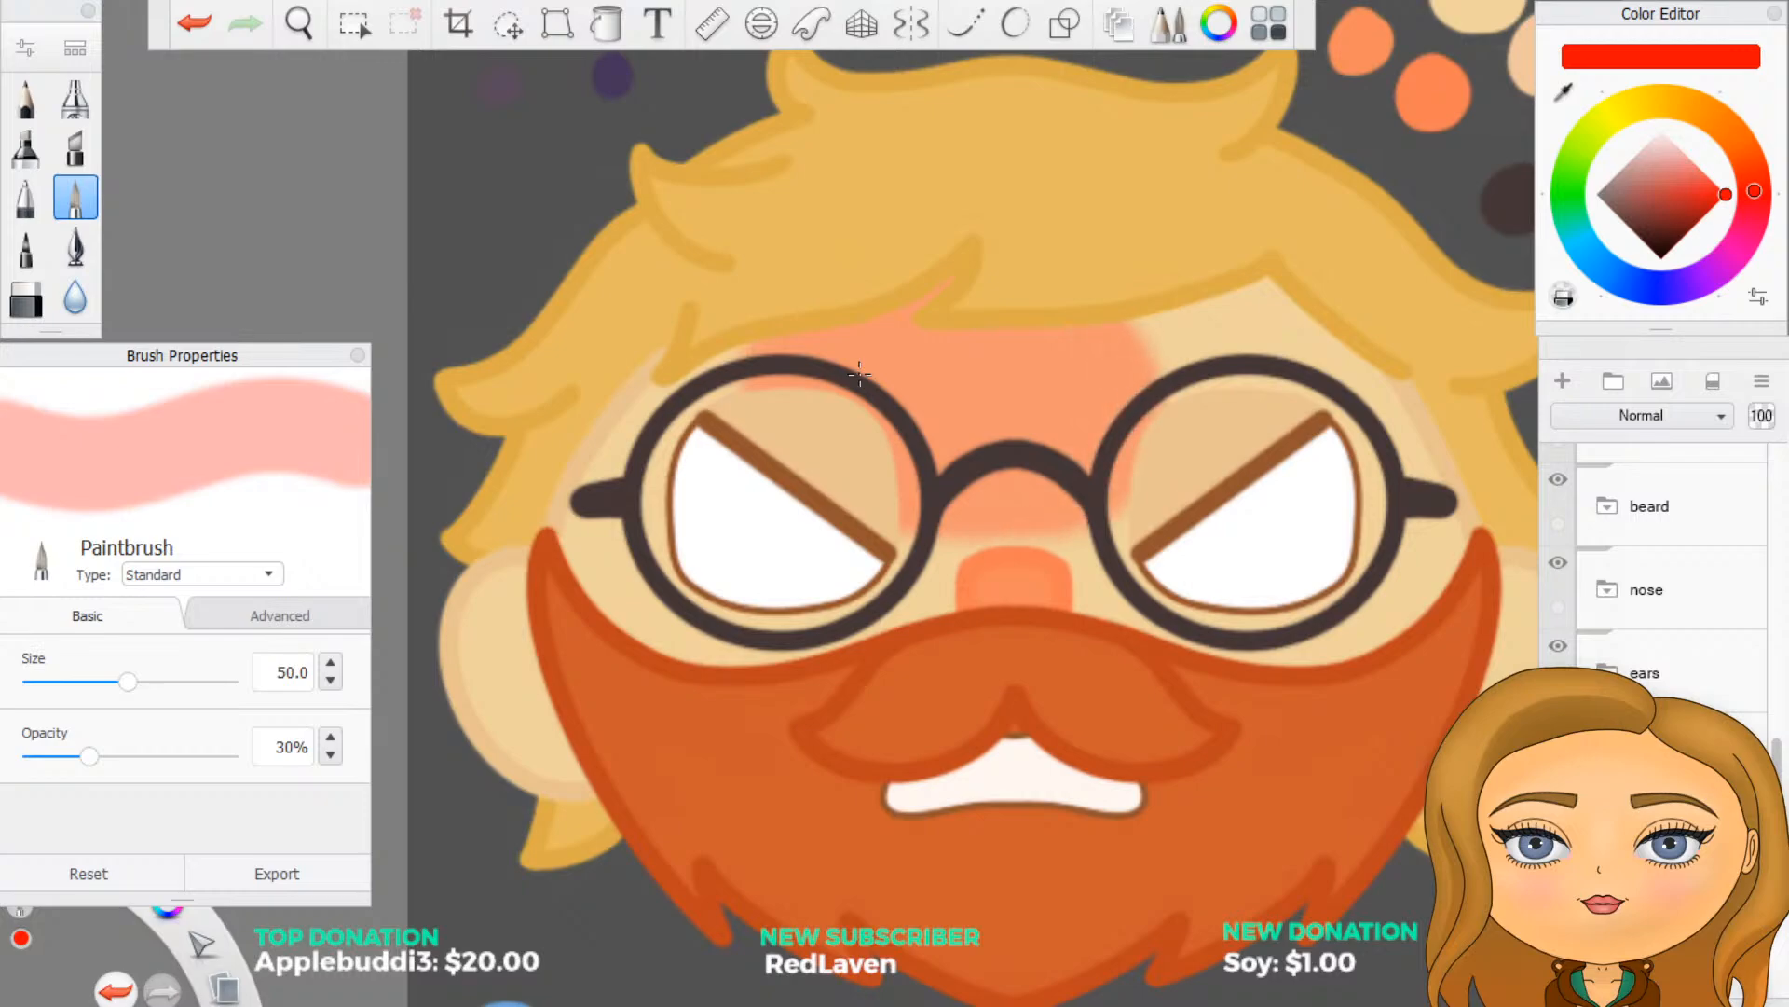
mouse_move(1188, 355)
mouse_down()
mouse_move(1267, 321)
mouse_move(1304, 340)
mouse_up()
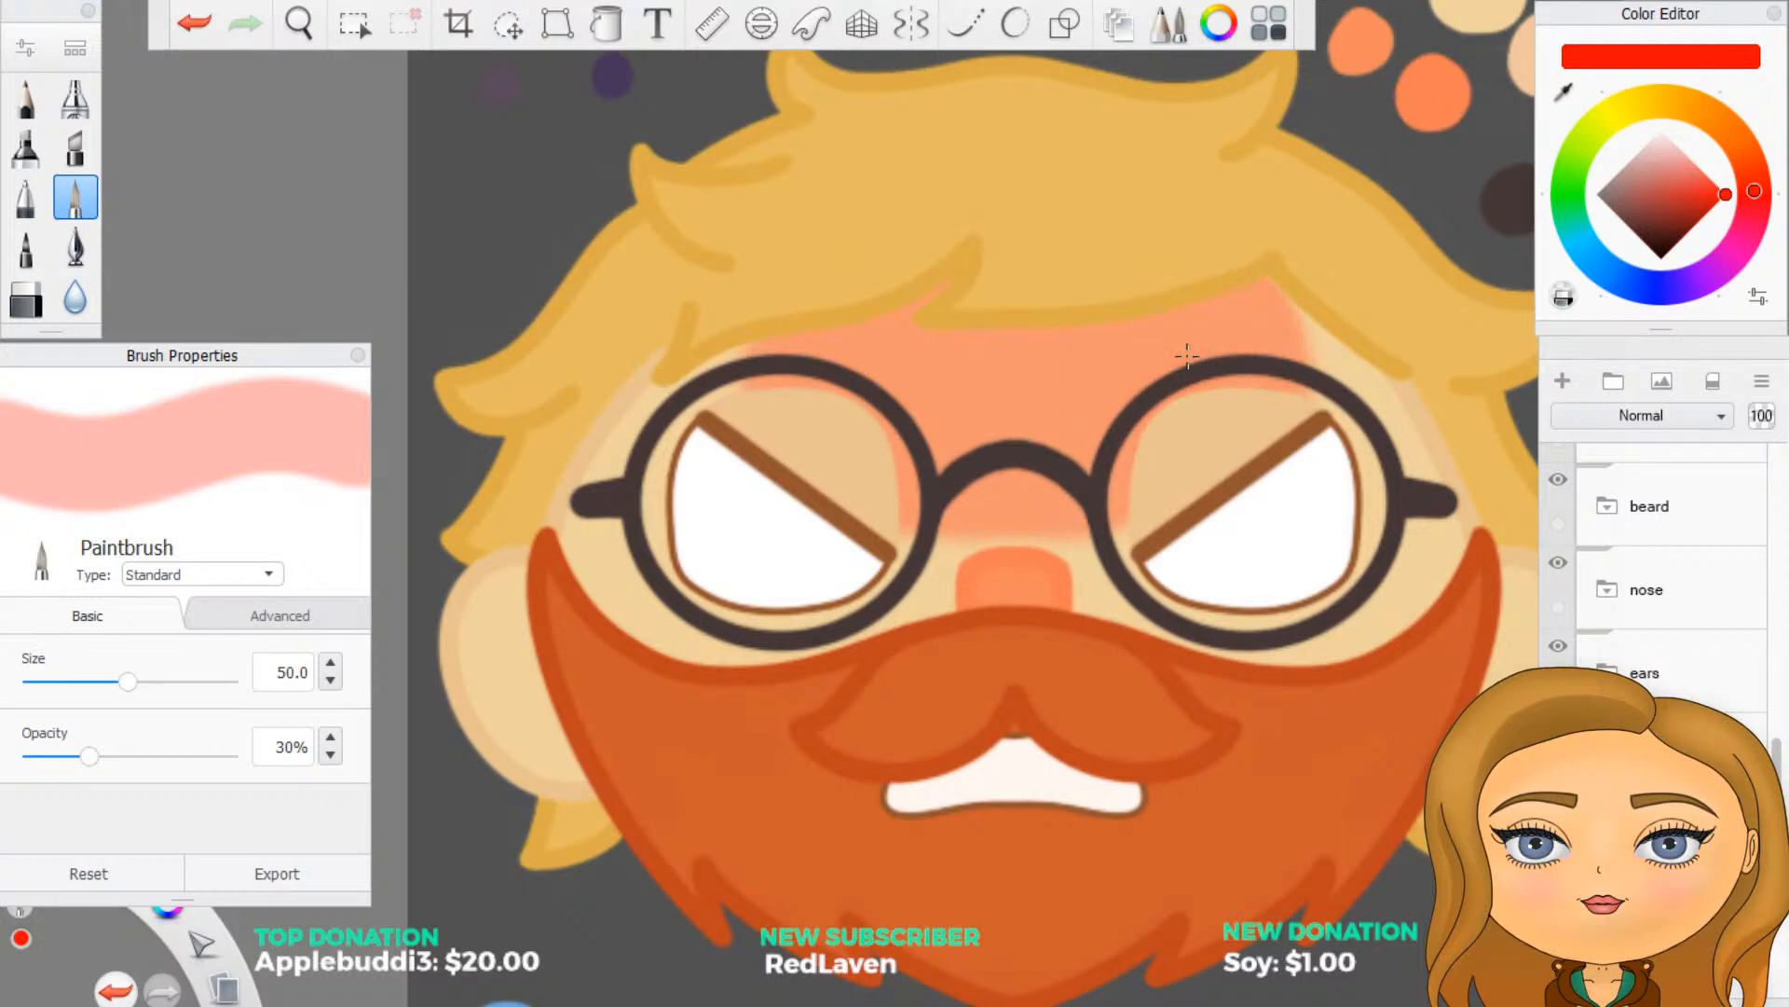
scroll(839, 317, down, 5)
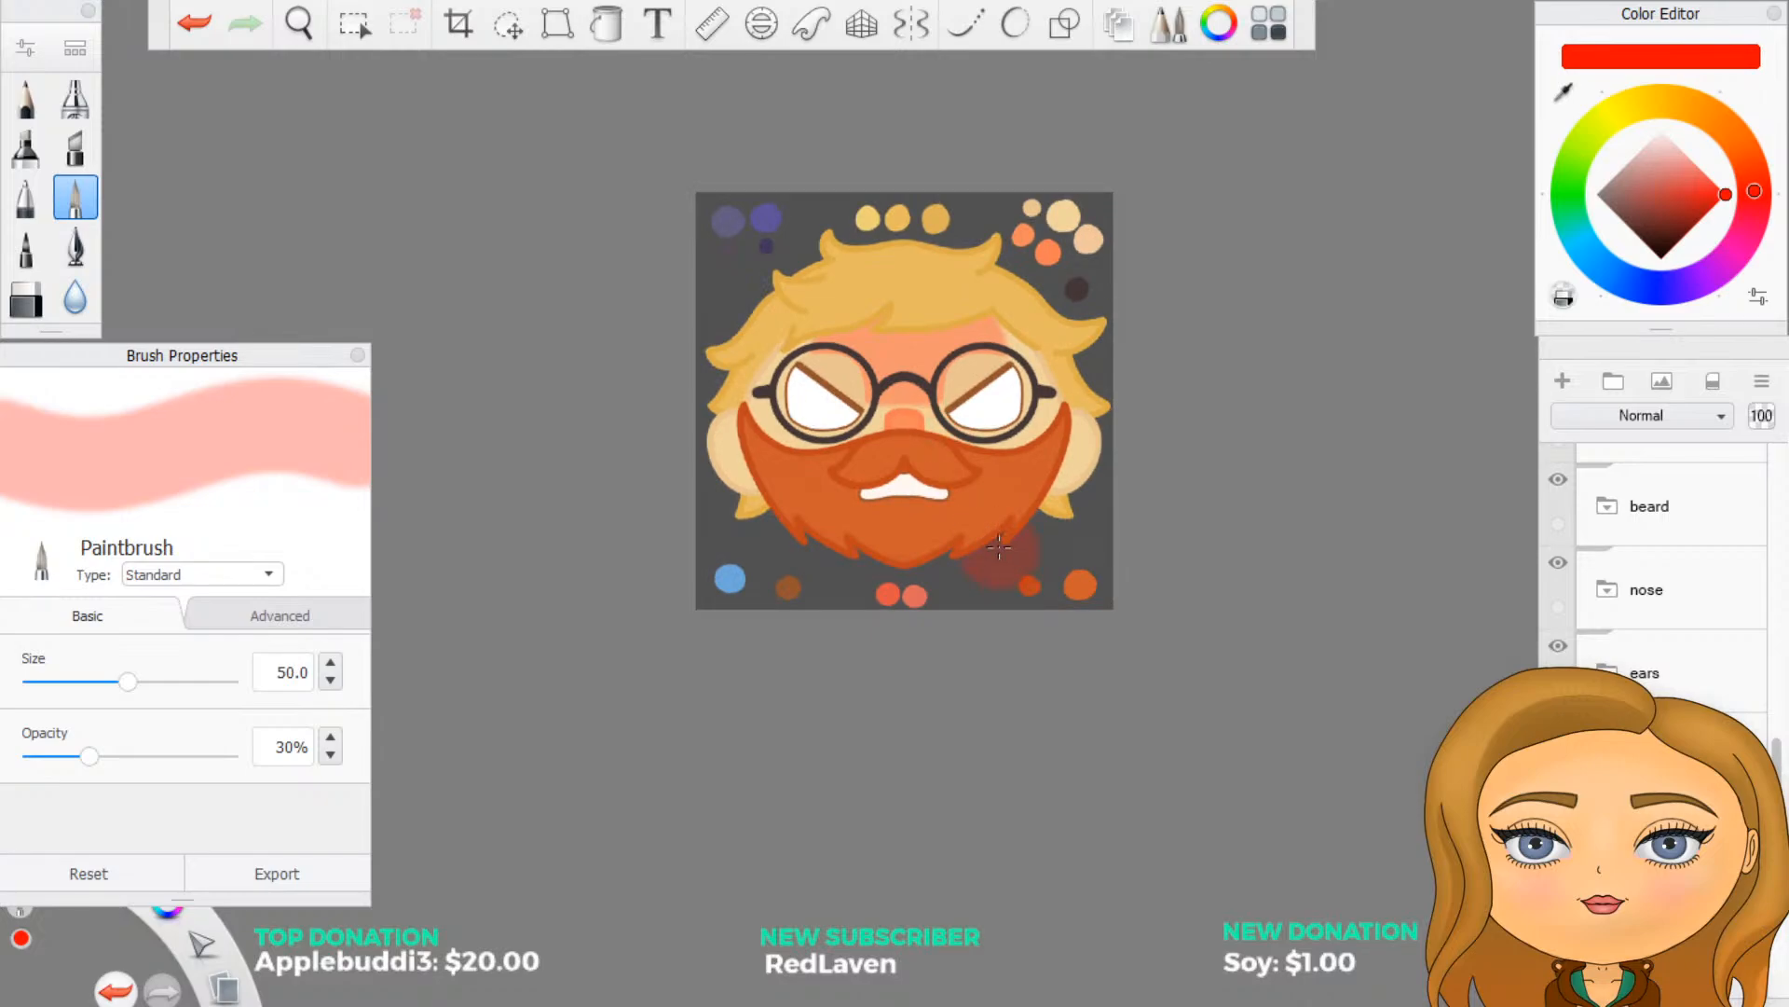
key(ctrl+z)
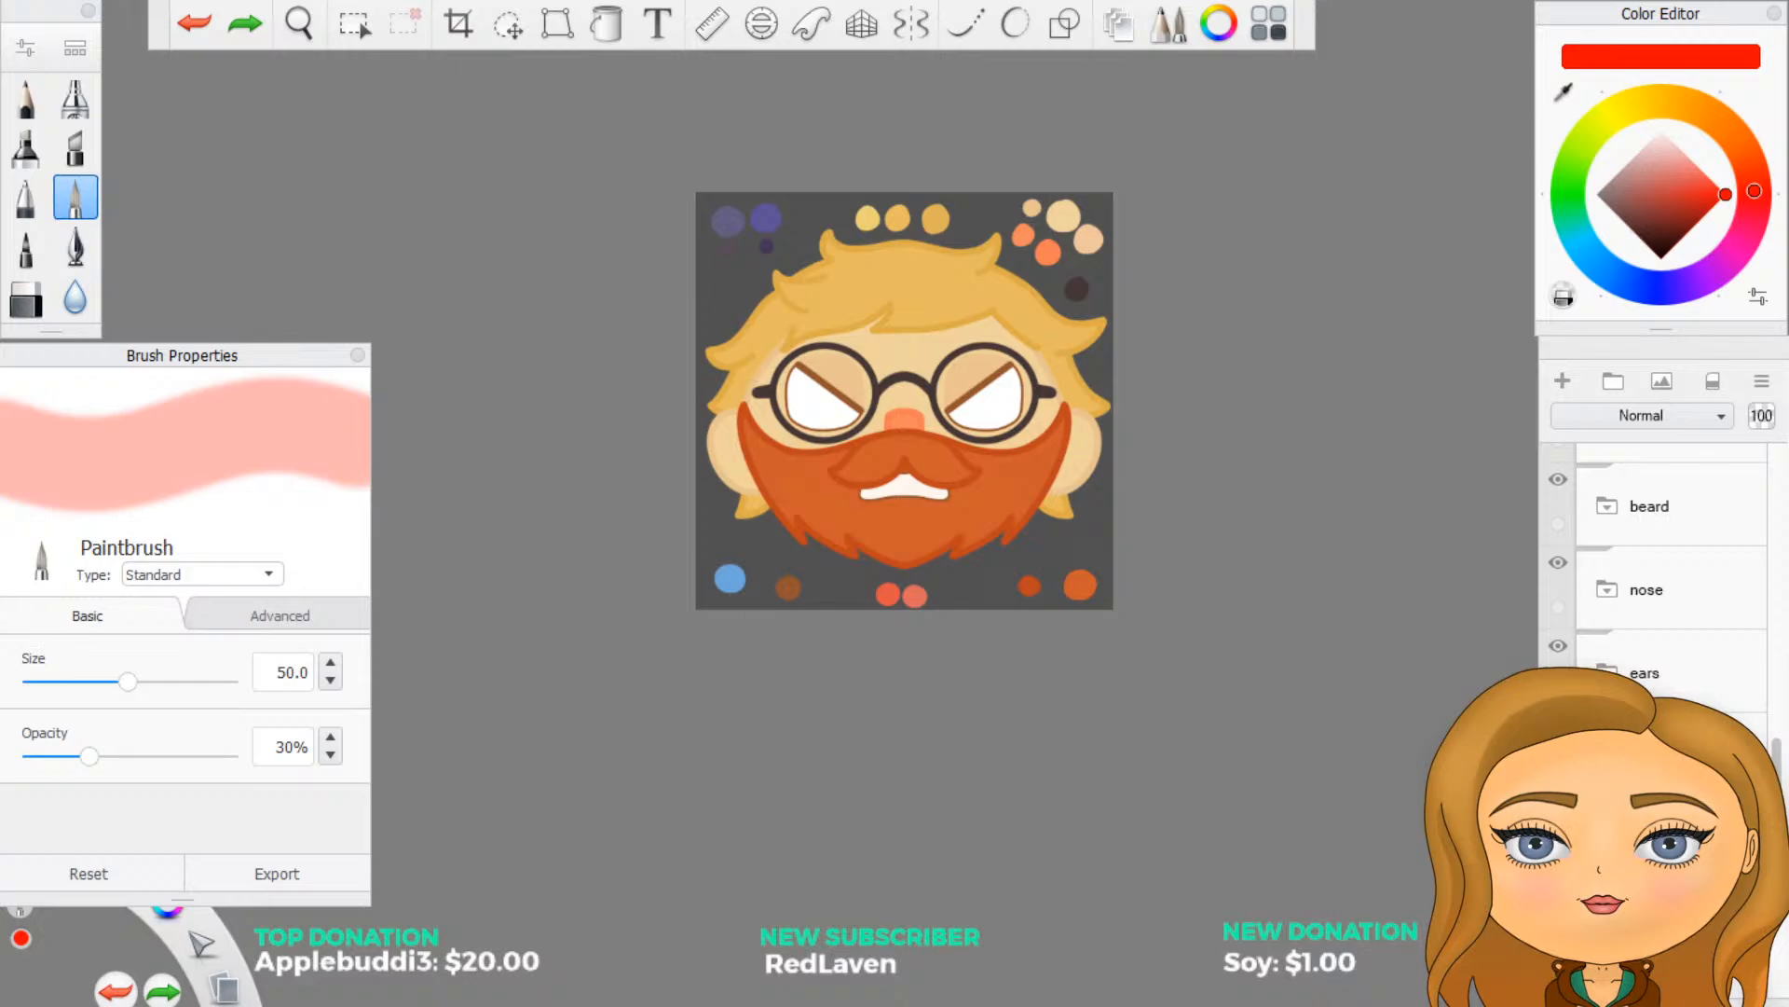
drag(974, 343, 1004, 378)
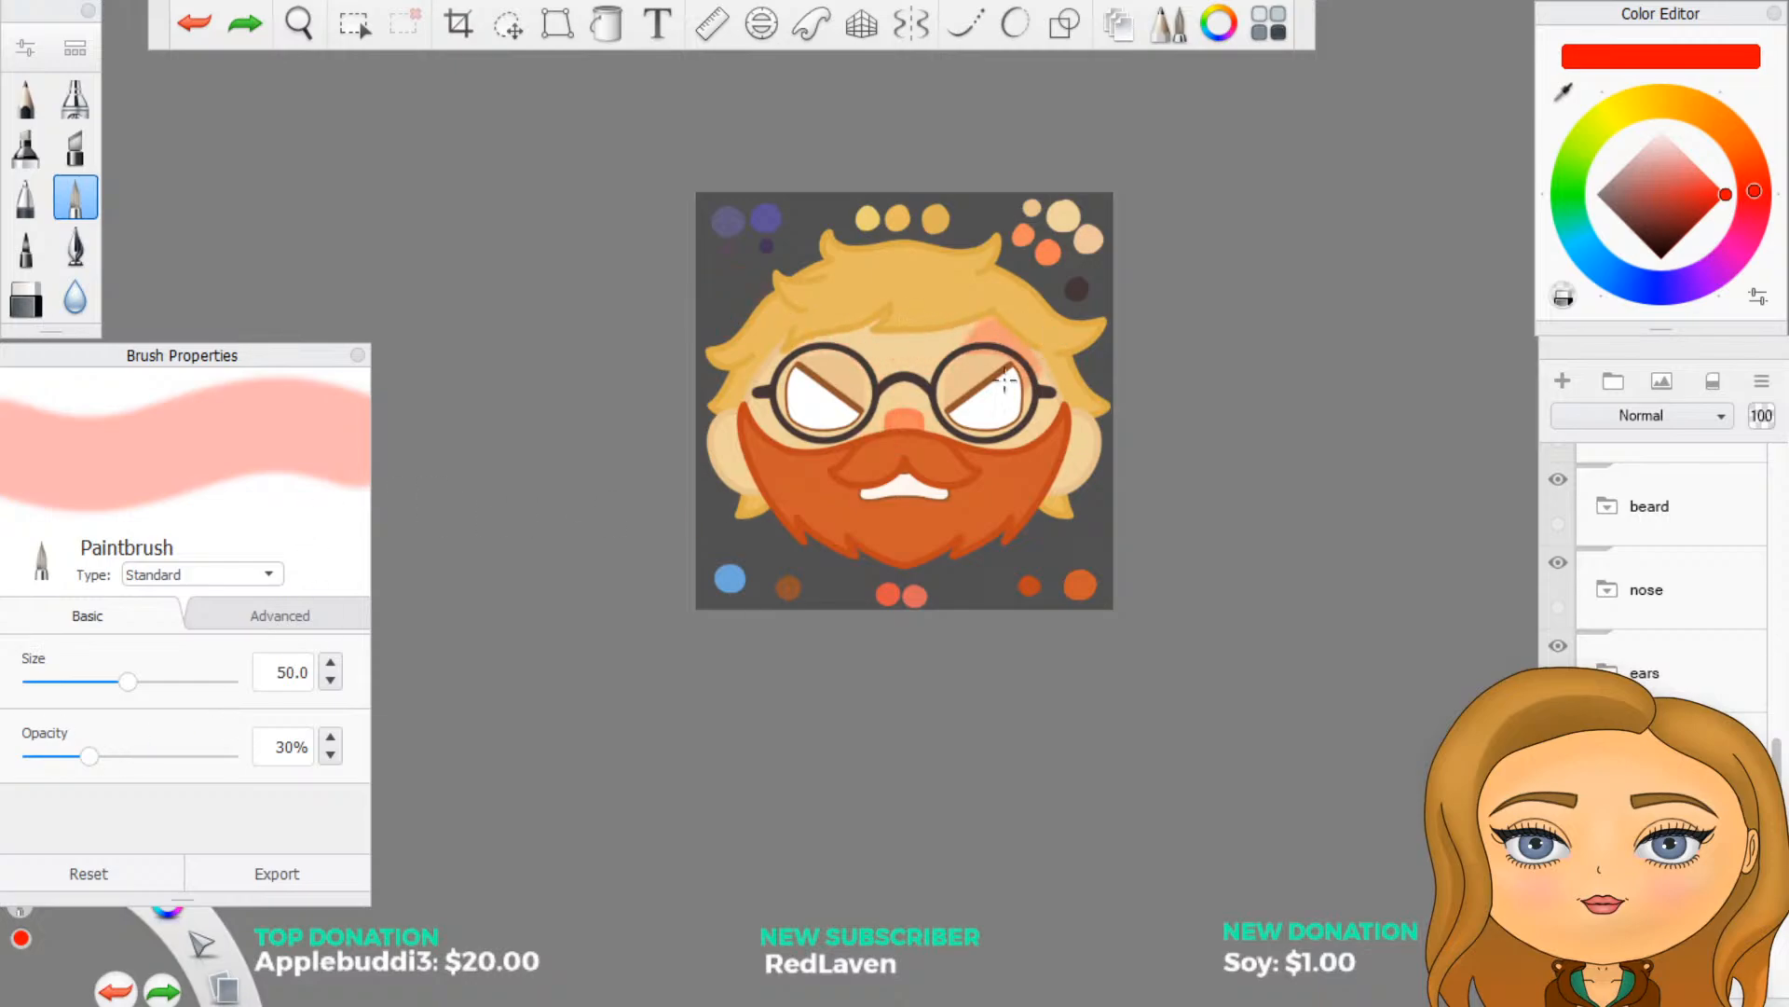
key(ctrl+z)
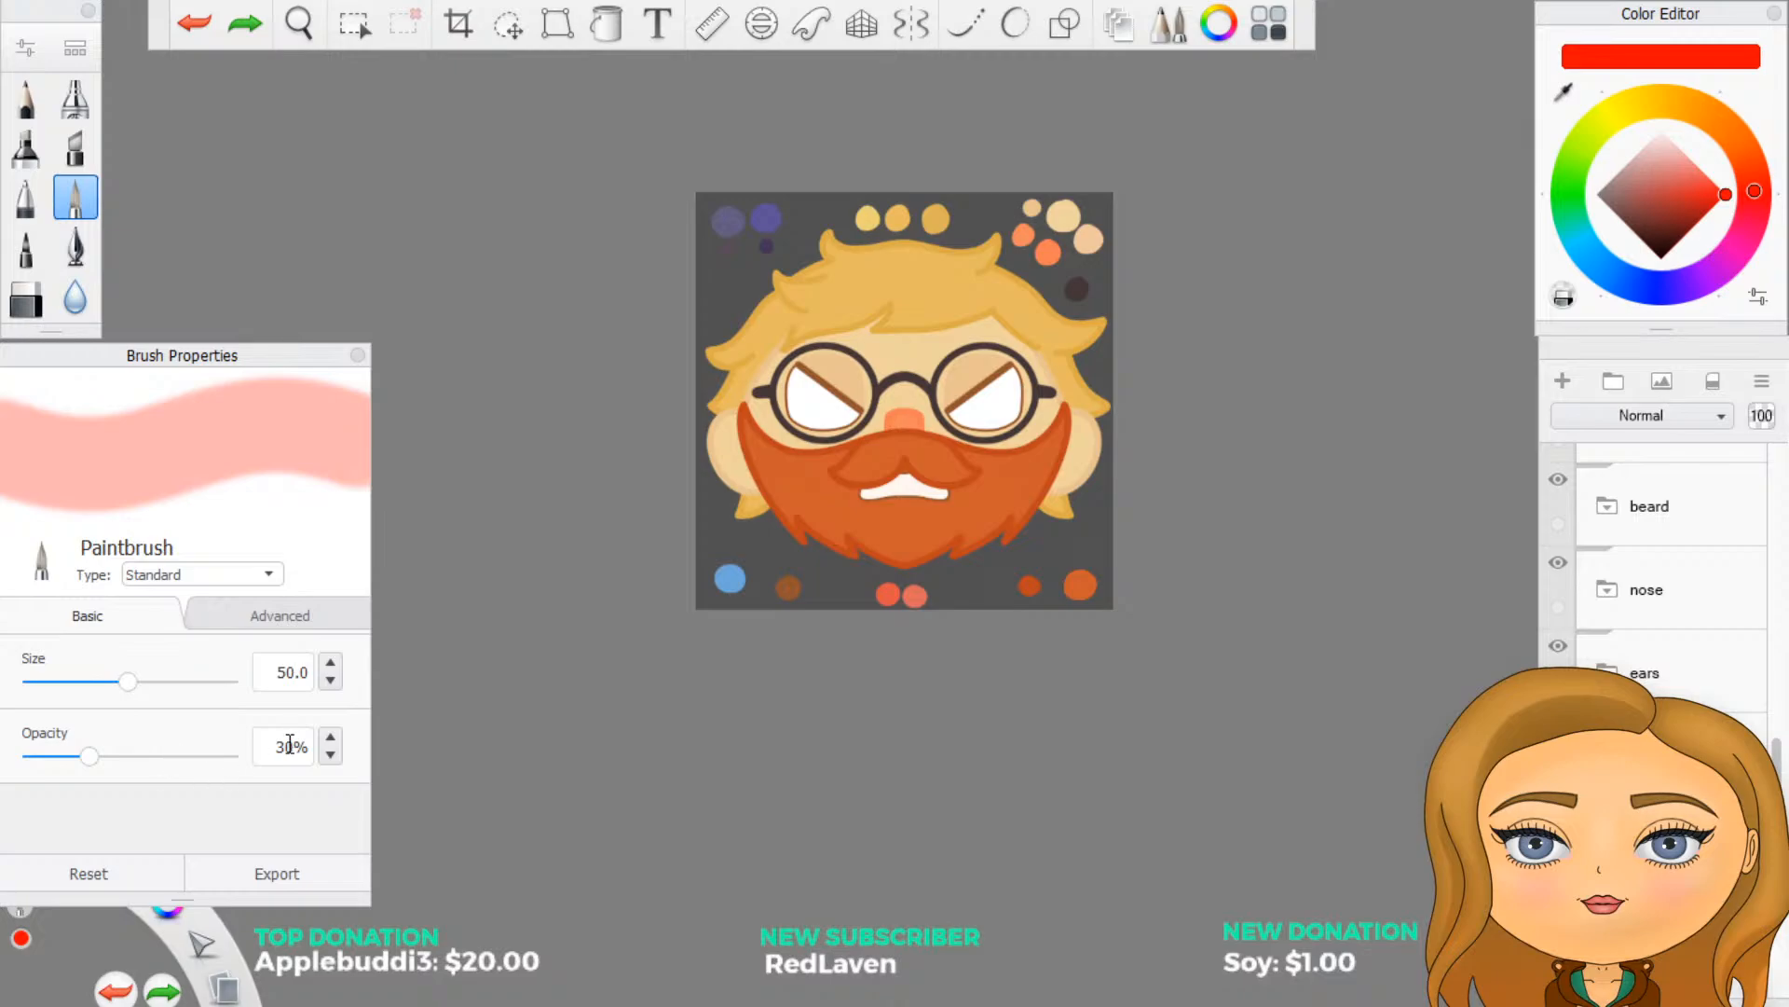
- Set the Paintbrush opacity to 50% and paint a red band across the forehead below the hairline
drag(276, 746, 433, 720)
text(50)
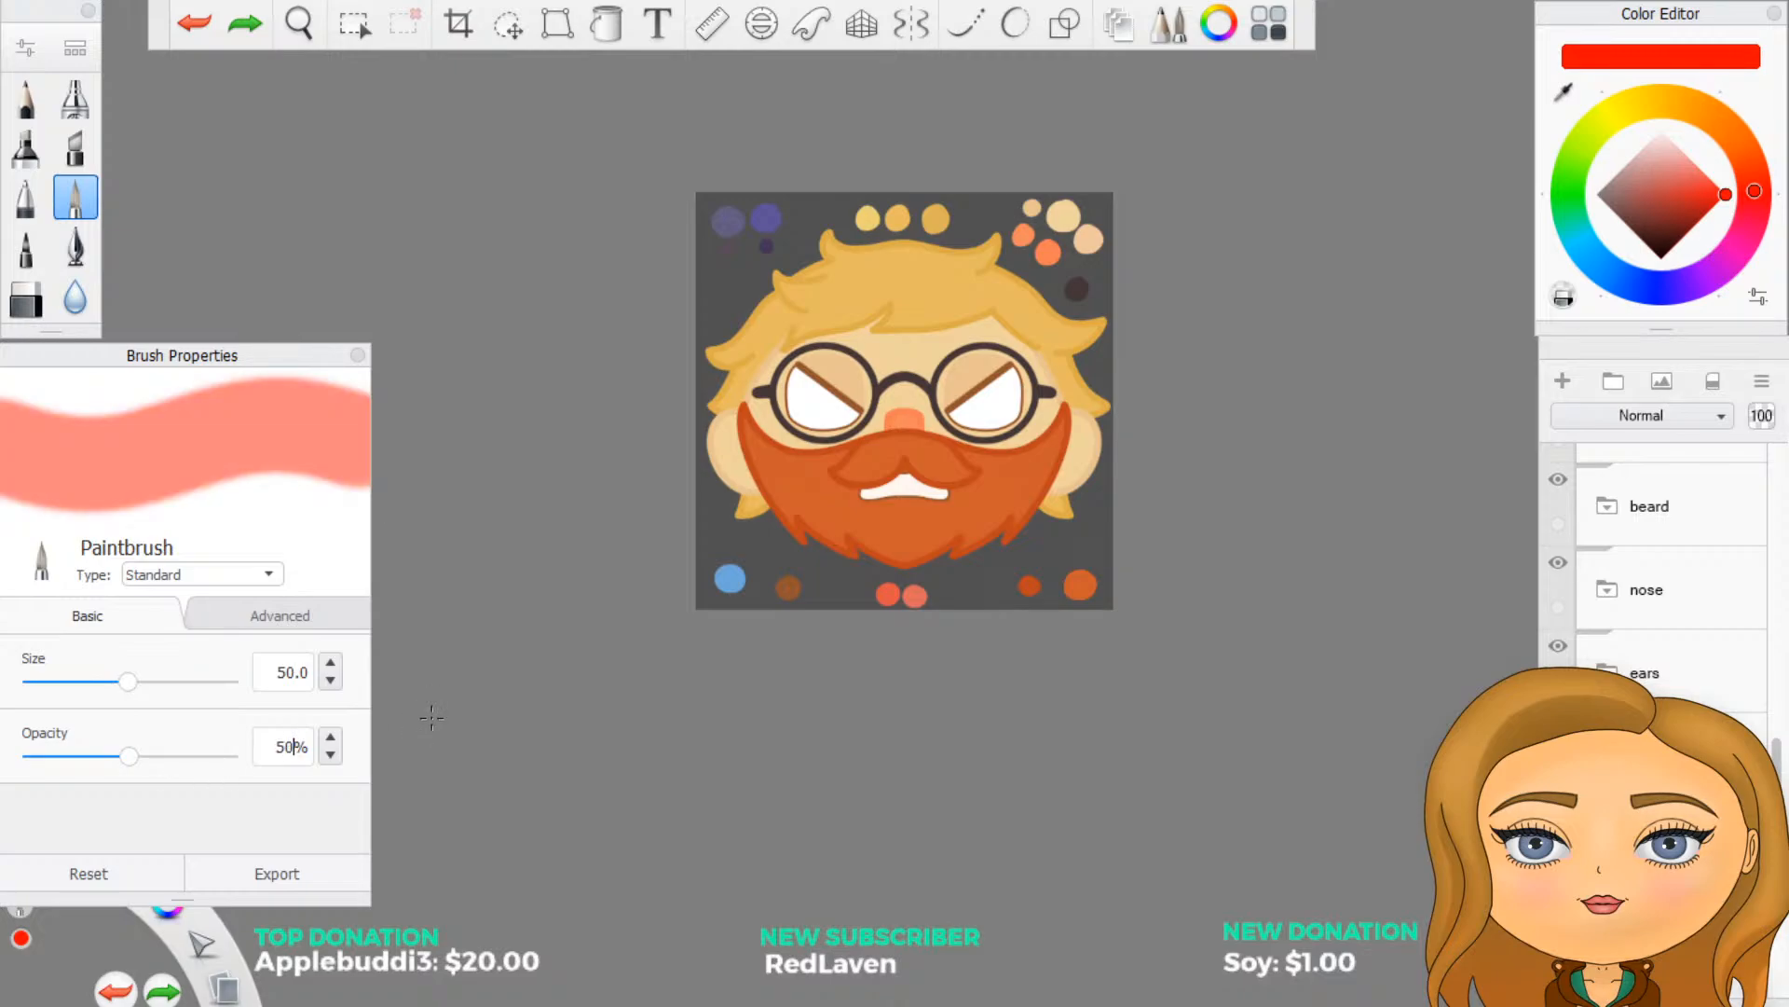
scroll(1201, 421, up, 2)
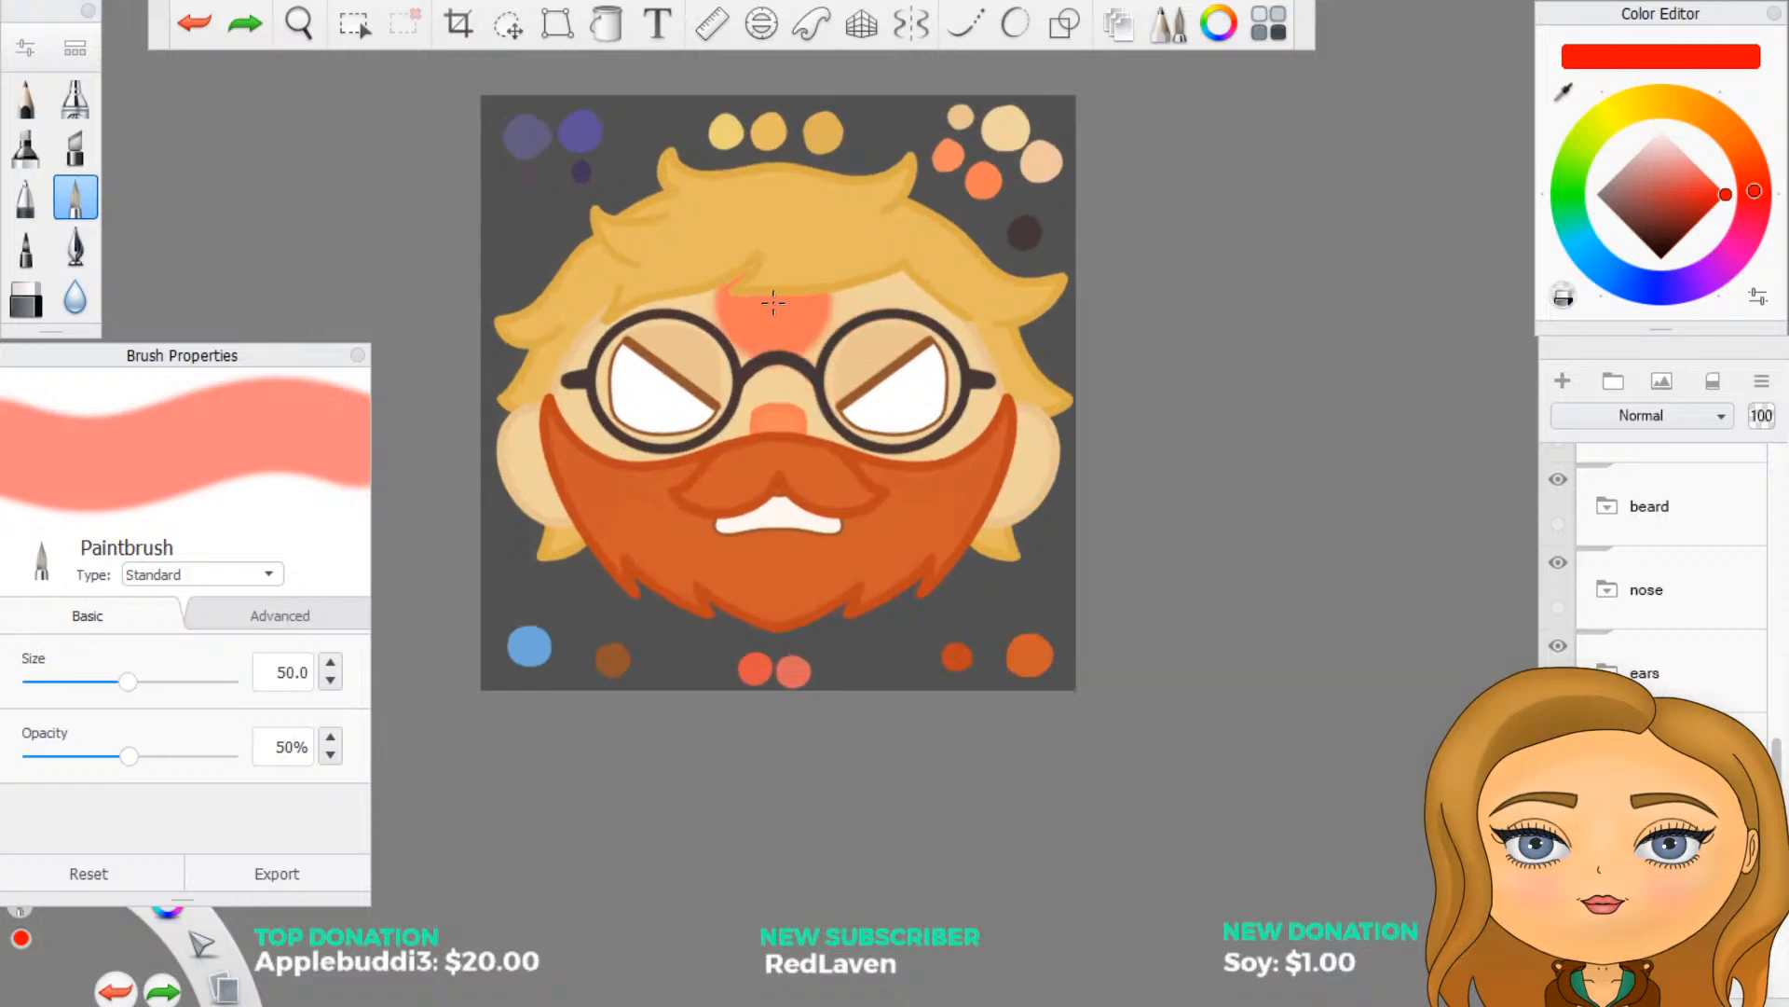
scroll(615, 326, up, 1)
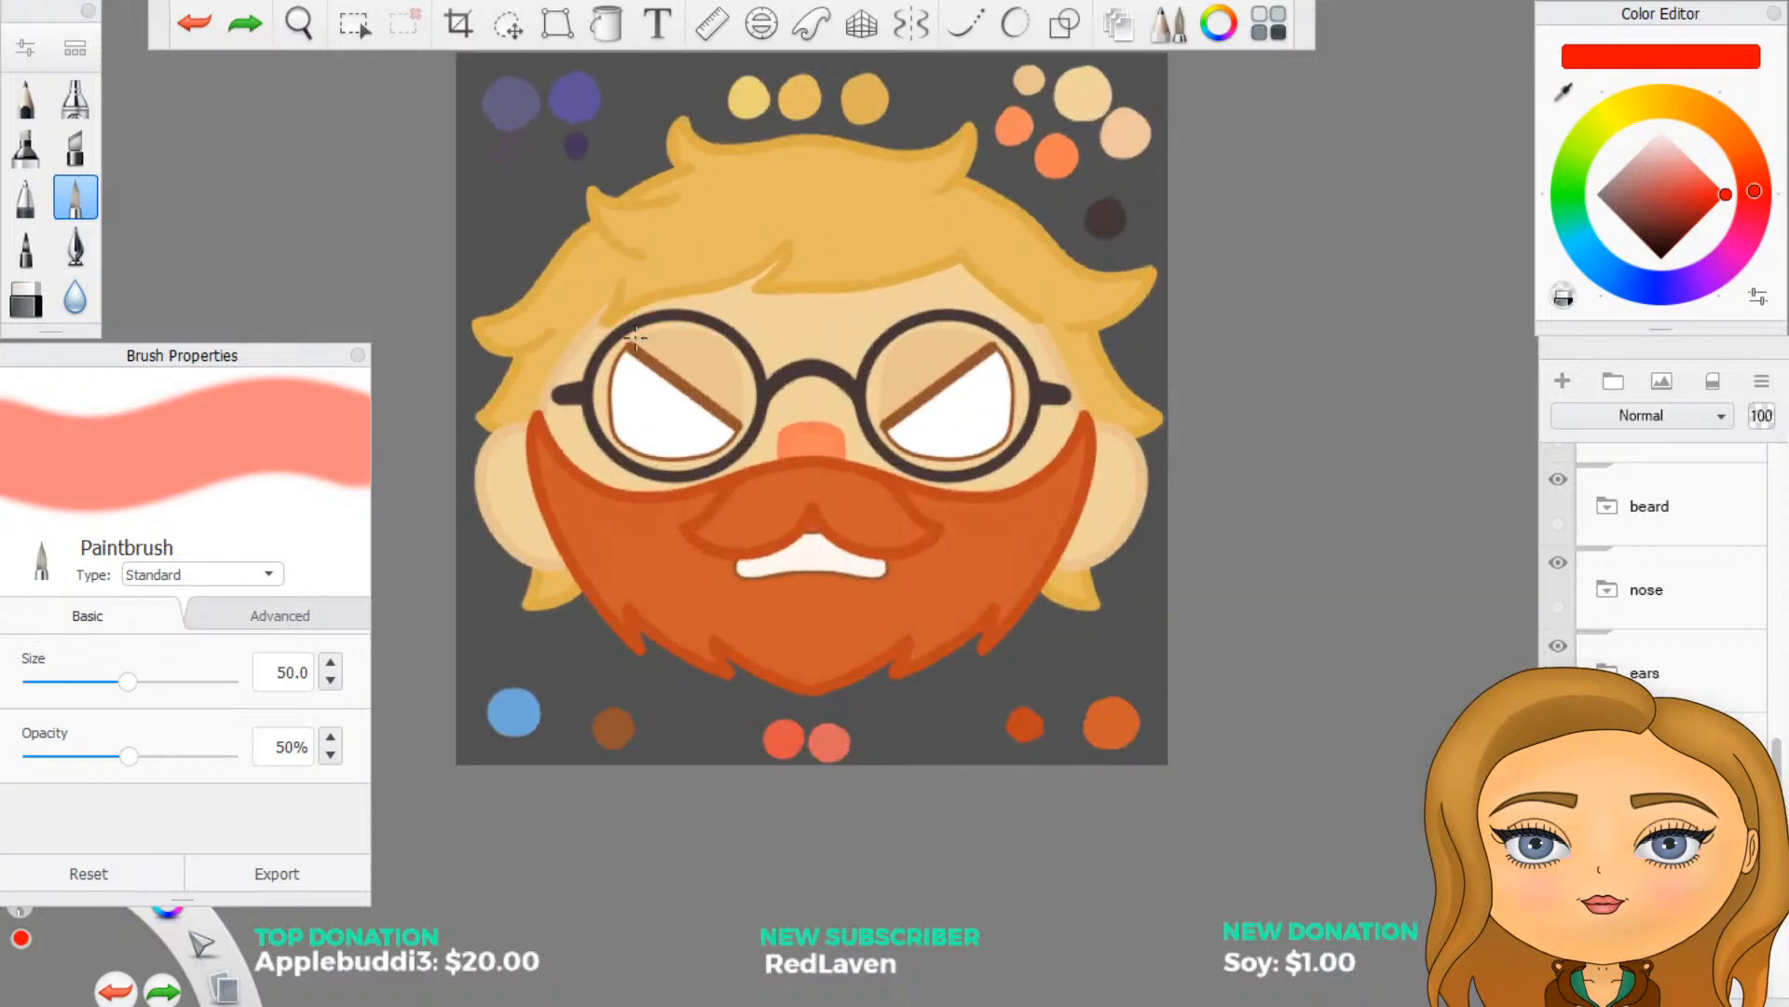
mouse_move(635, 337)
mouse_down()
mouse_move(736, 308)
mouse_move(606, 331)
mouse_move(678, 289)
mouse_move(858, 307)
mouse_move(997, 294)
mouse_move(974, 264)
mouse_move(1002, 264)
mouse_up()
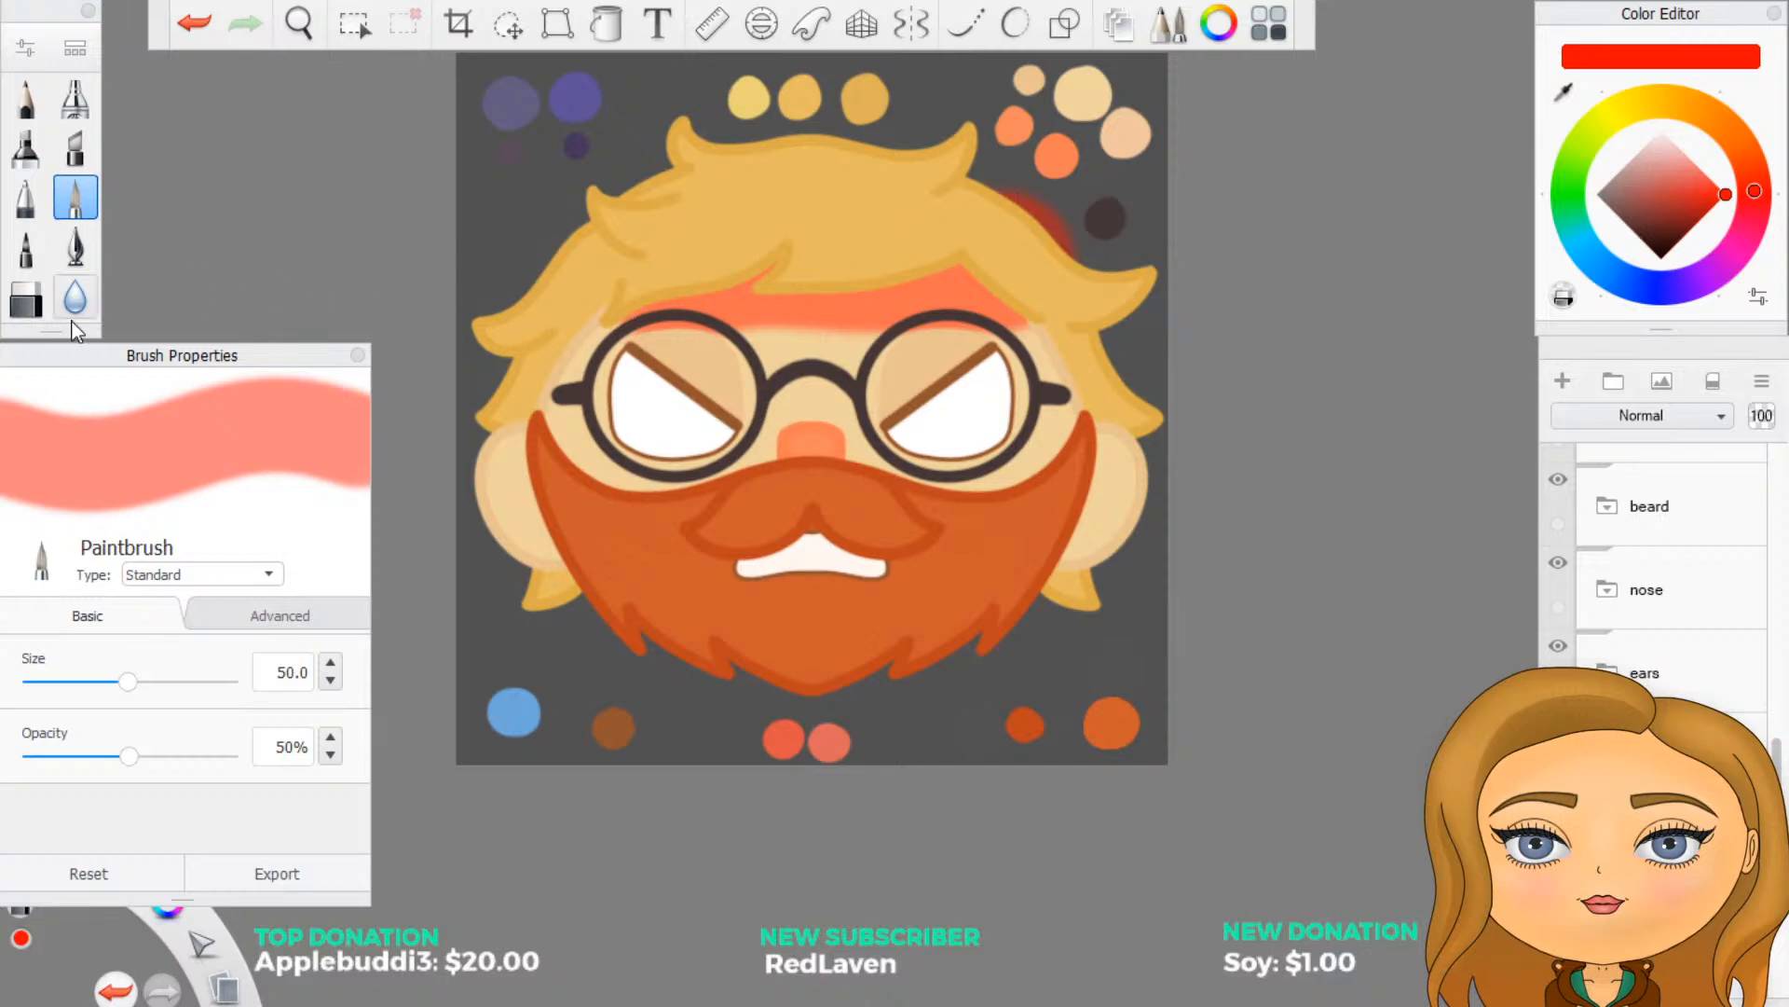
- Set the Hard Eraser size to 10 and erase the red paint spilling outside the hair
click(25, 298)
drag(282, 634, 362, 622)
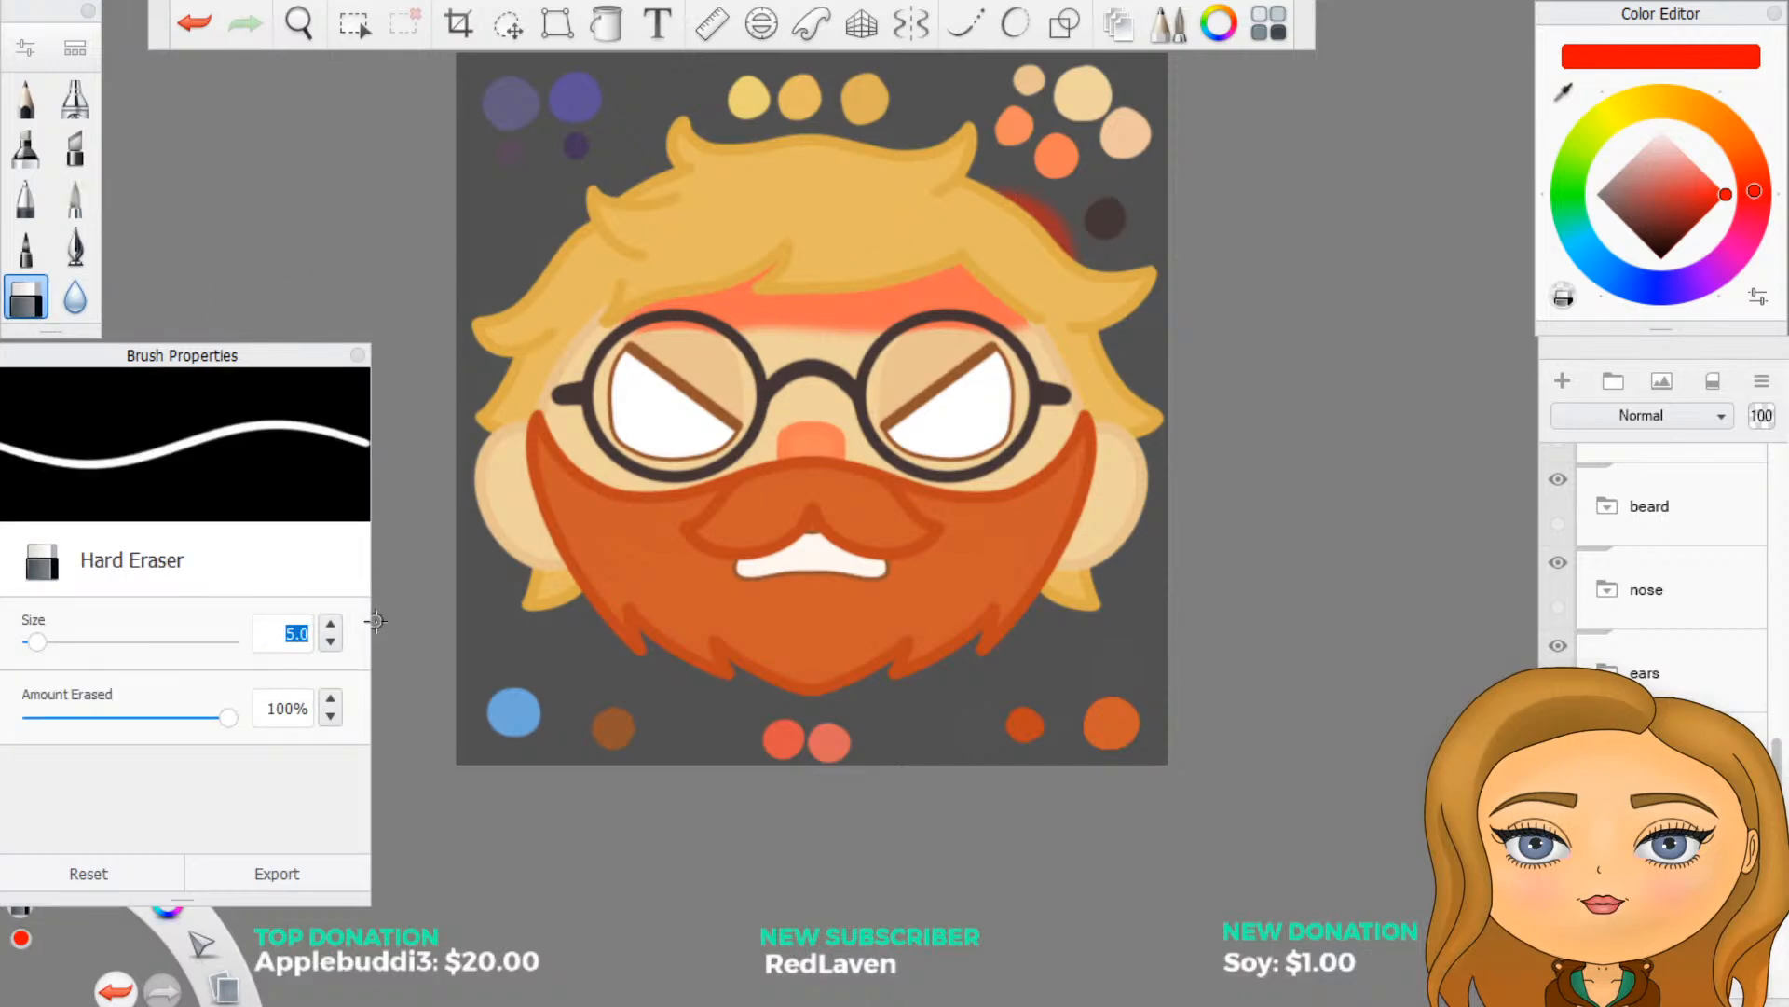
text(10)
key(Return)
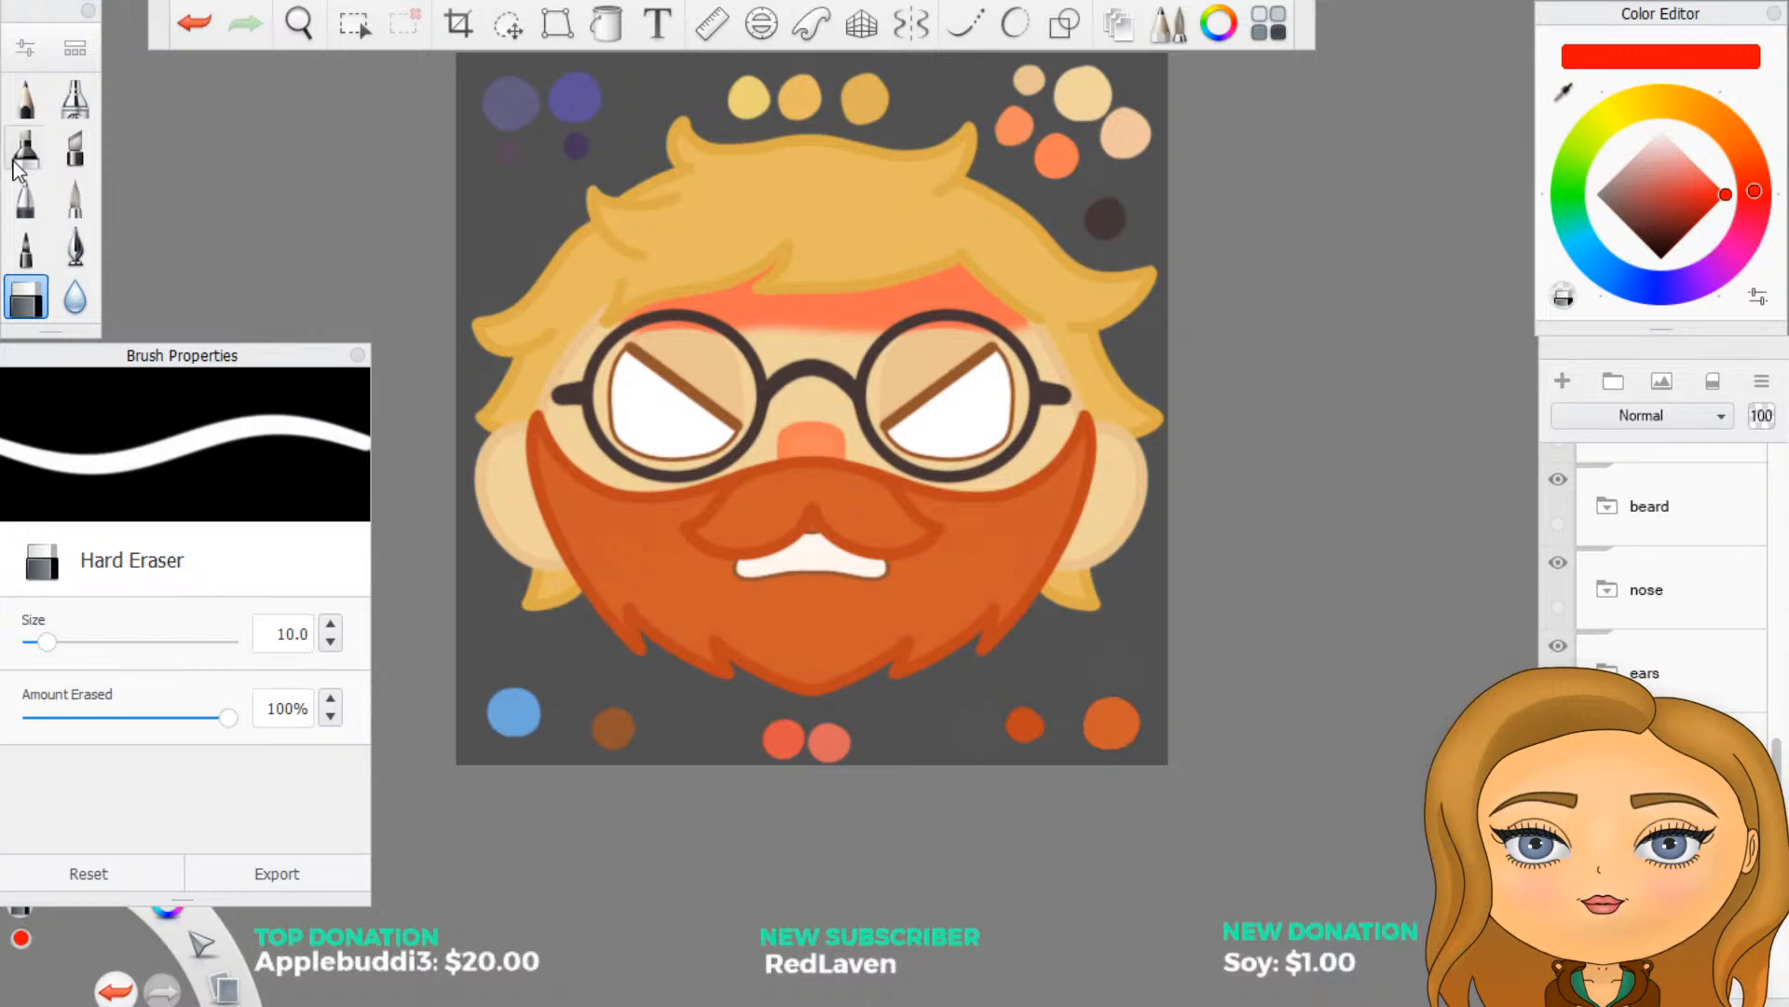
- Set the Blur brush size to 50, try softening the lower edge of the forehead shading, and undo it
click(74, 297)
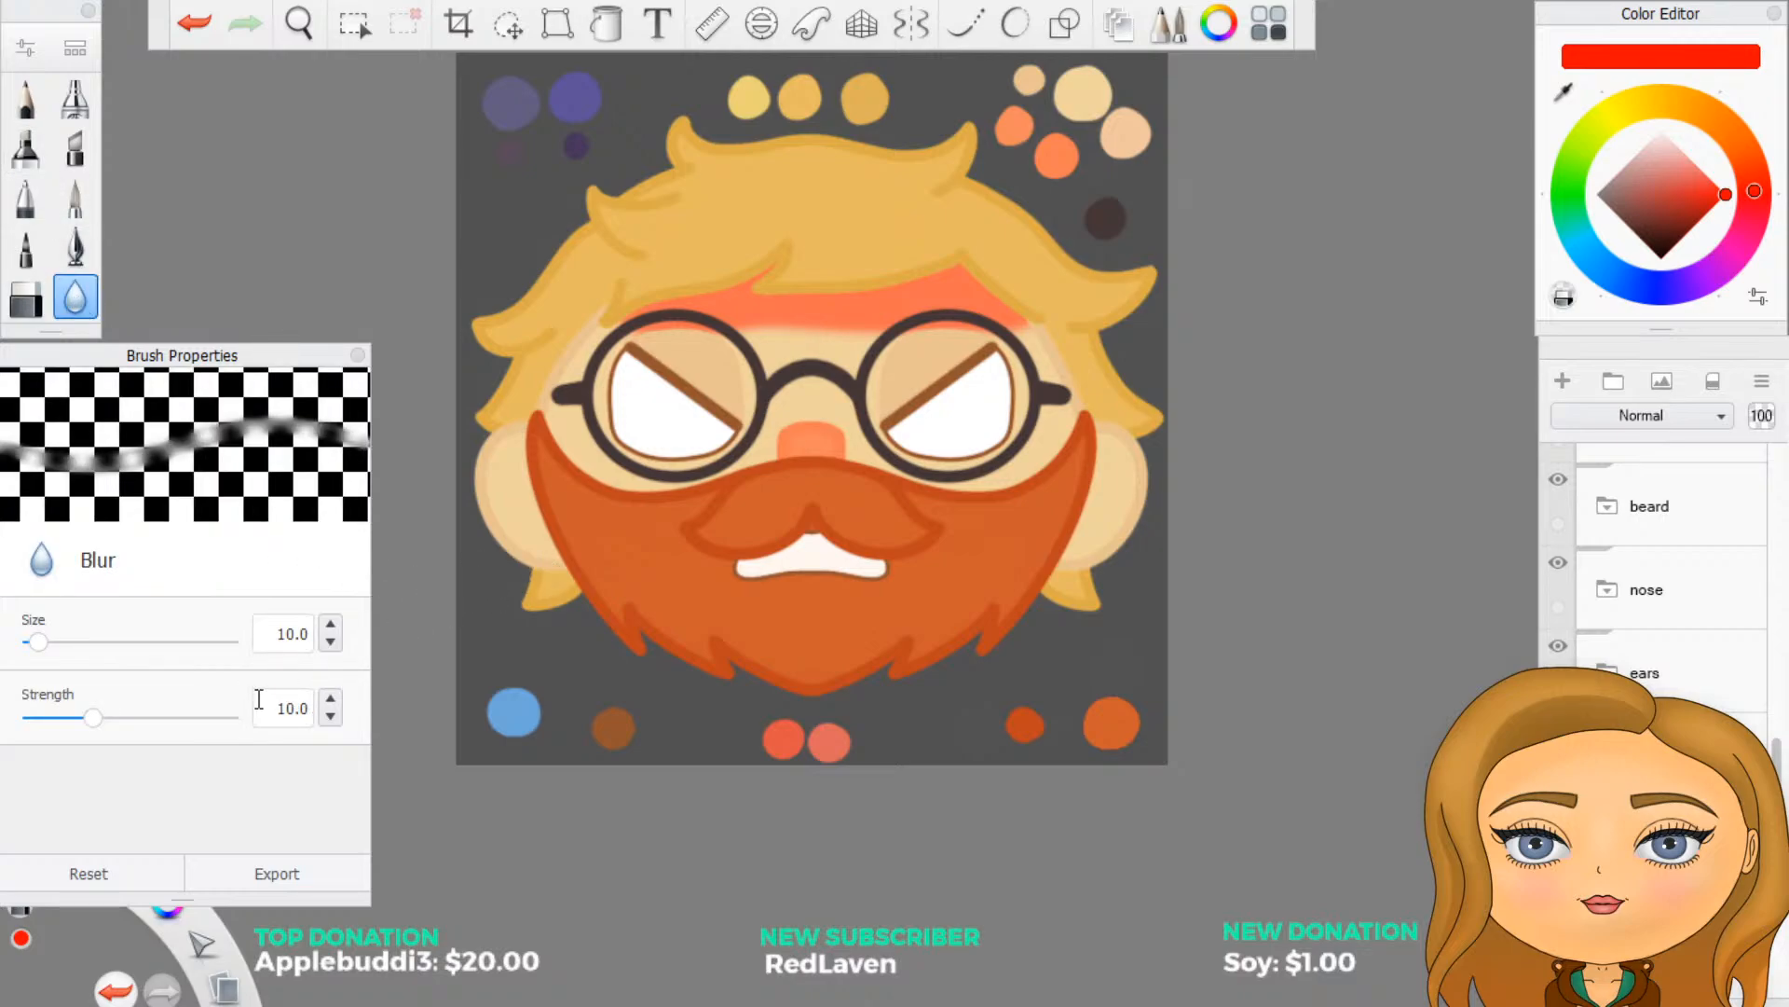
drag(272, 634, 312, 634)
text(50)
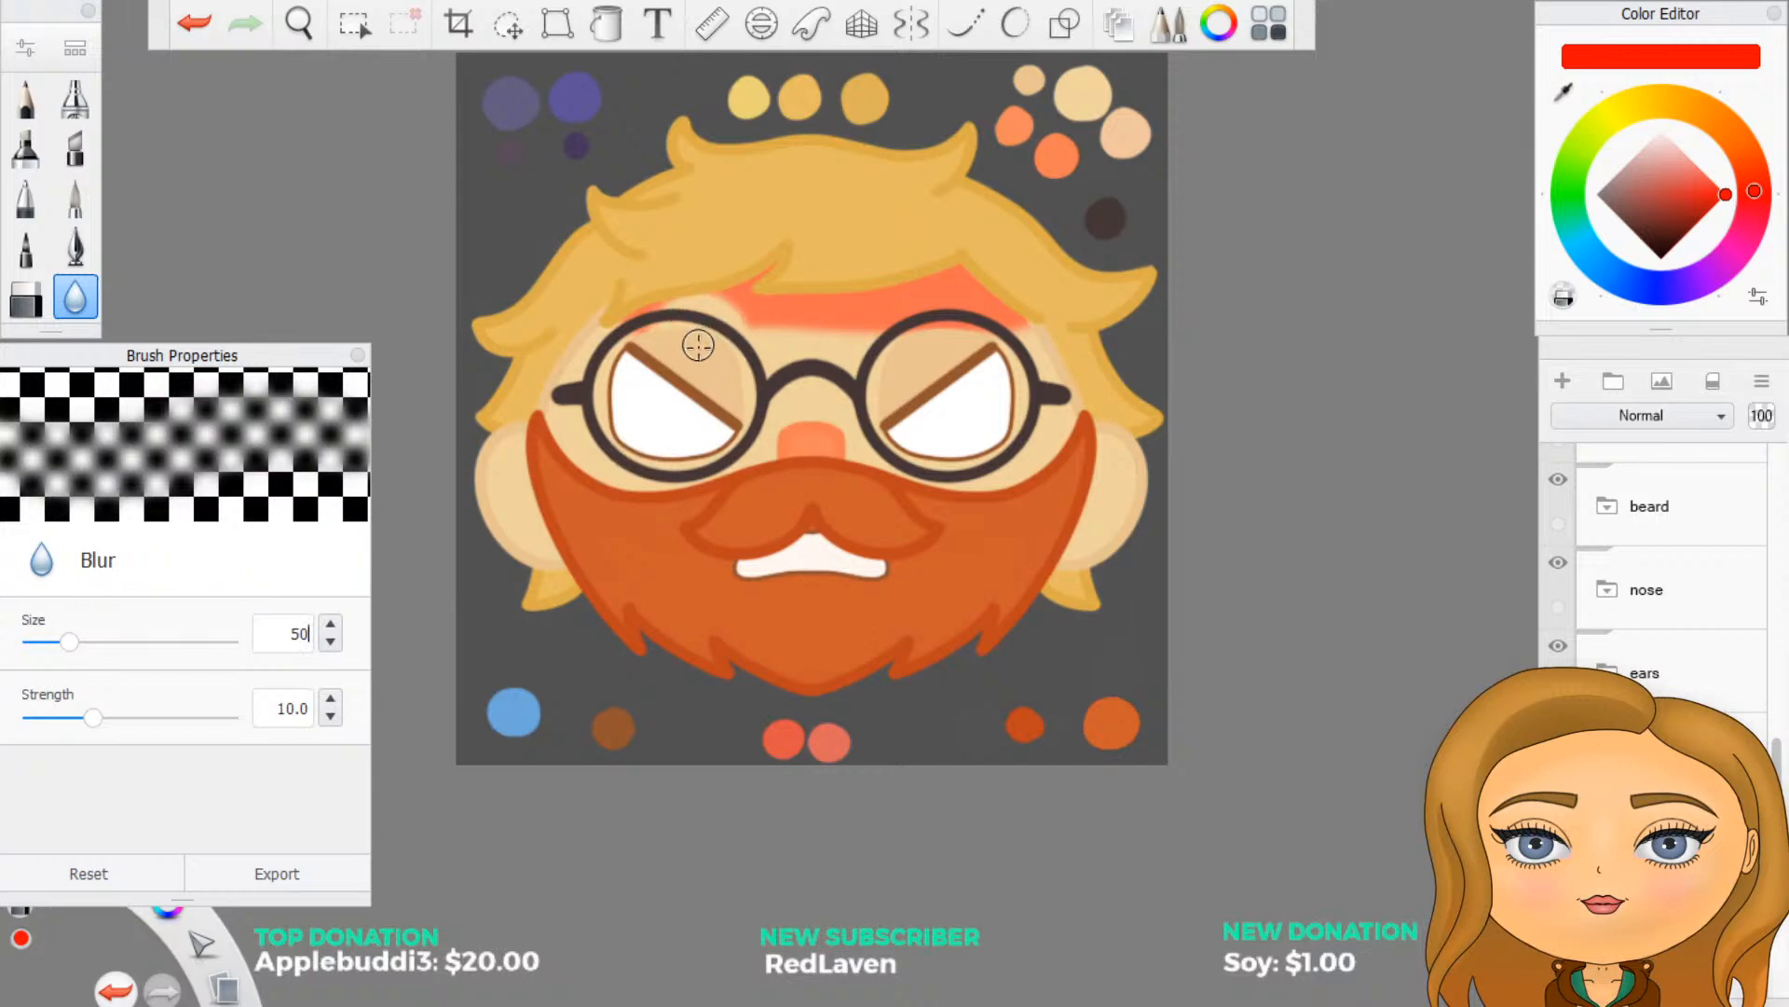
drag(741, 312, 664, 317)
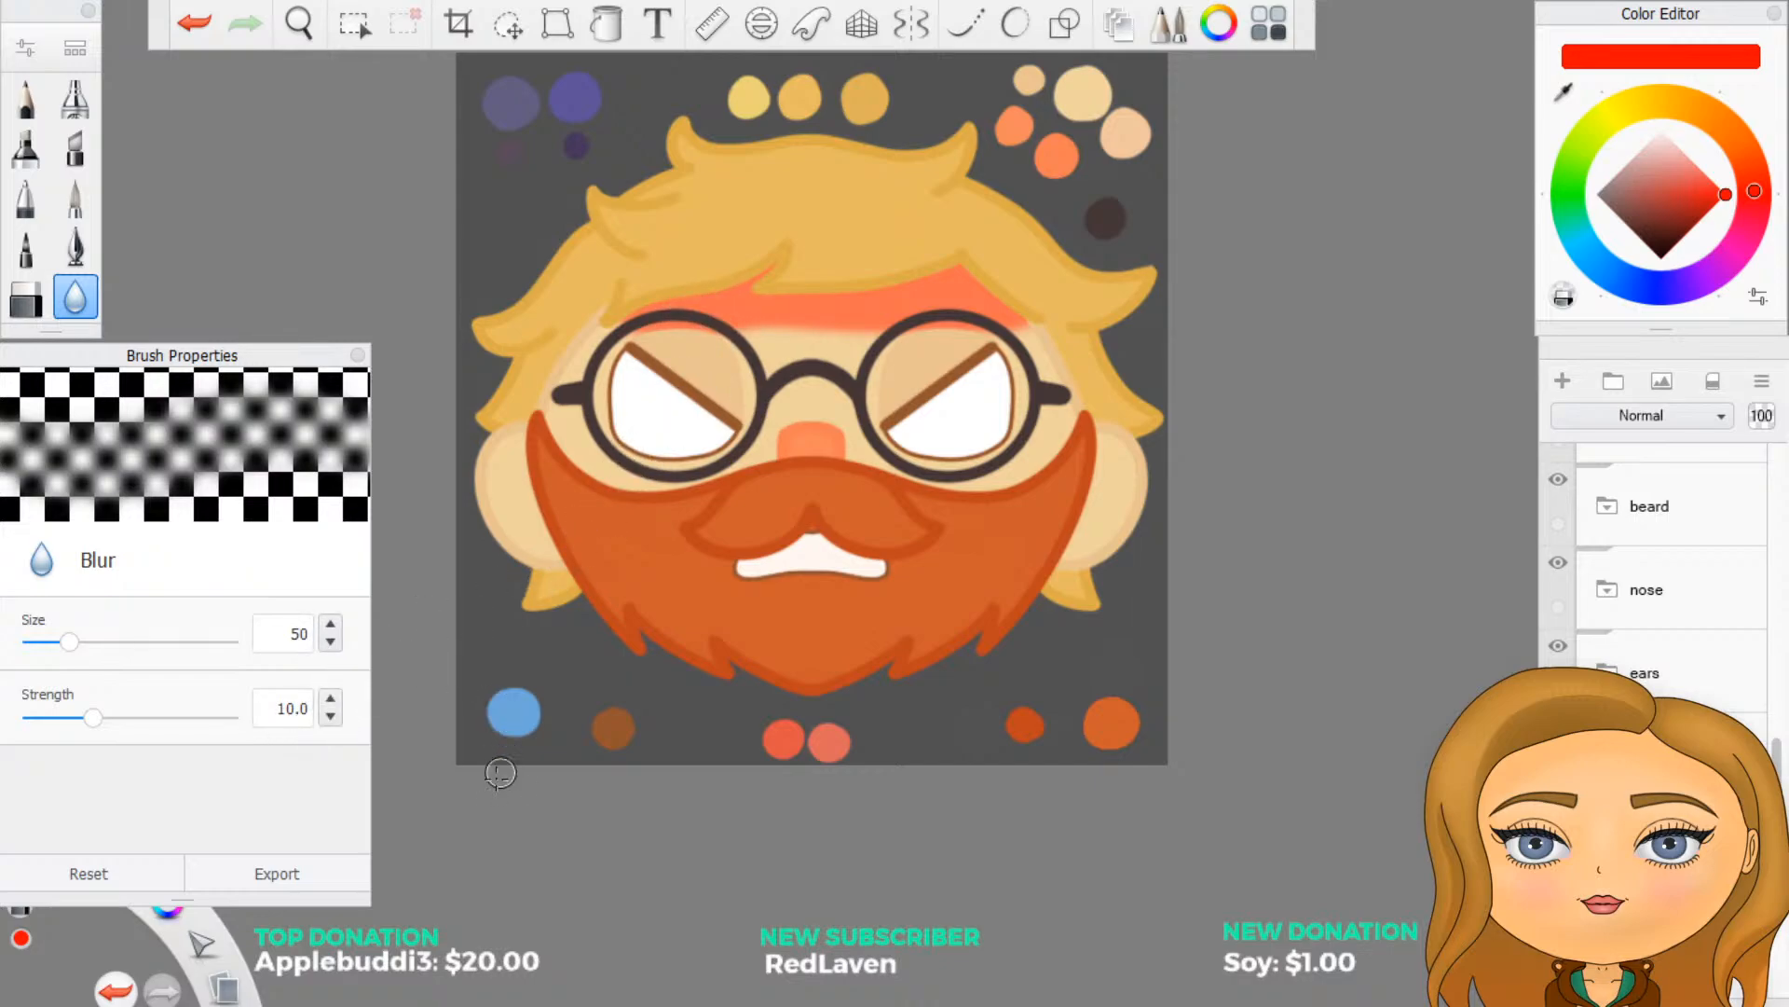
drag(651, 347, 844, 331)
key(ctrl+z)
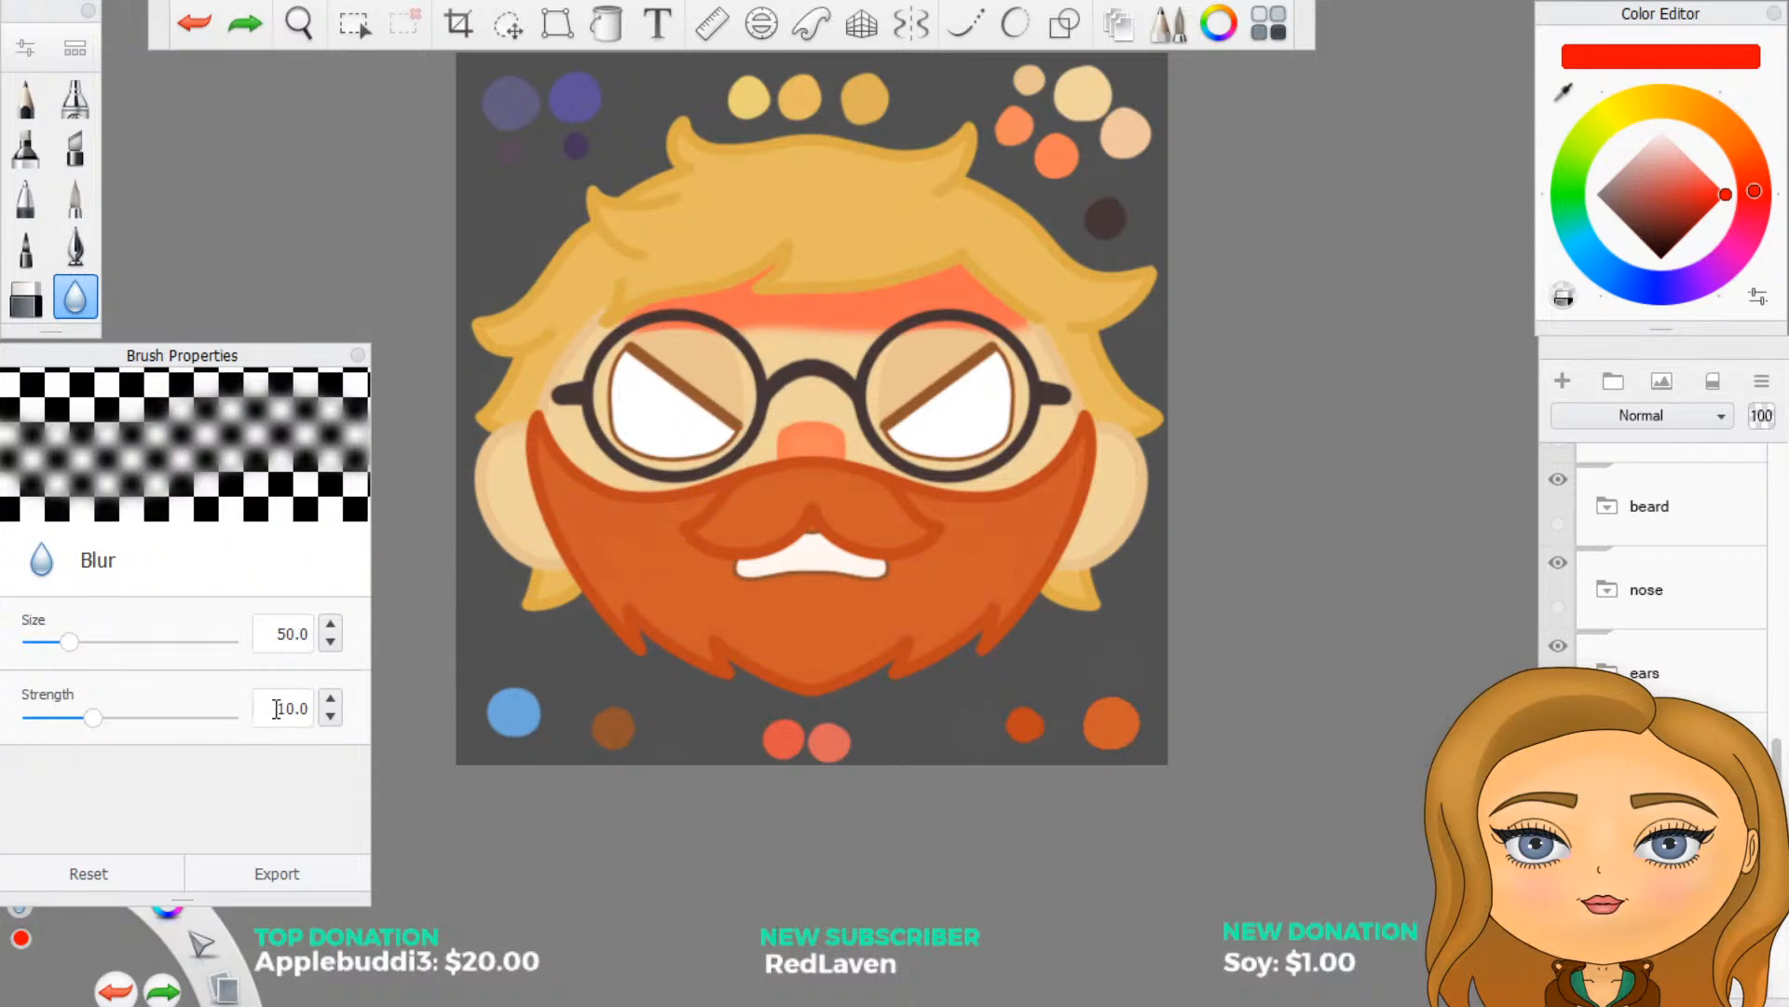
- Raise the Blur strength to 32, try it on the forehead shading's lower edge, and undo back to the unshaded forehead
drag(276, 708, 408, 700)
drag(93, 718, 271, 719)
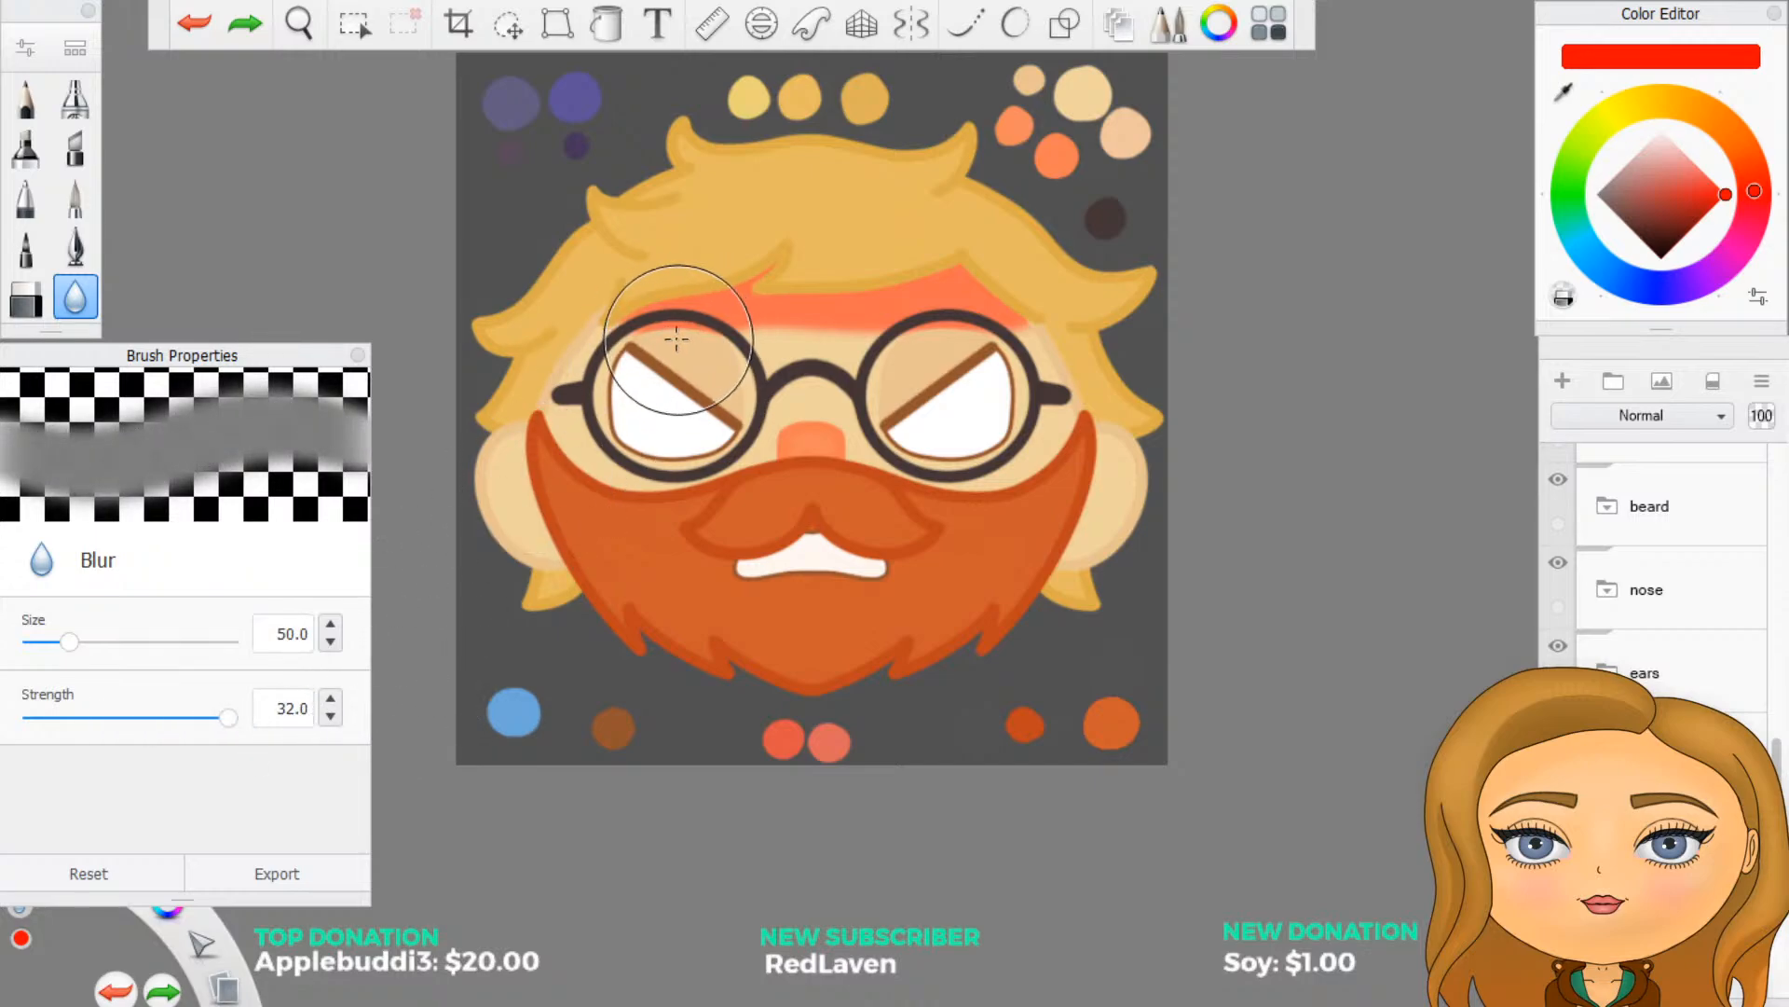
mouse_move(677, 341)
mouse_down()
mouse_move(1016, 322)
mouse_move(664, 331)
mouse_up()
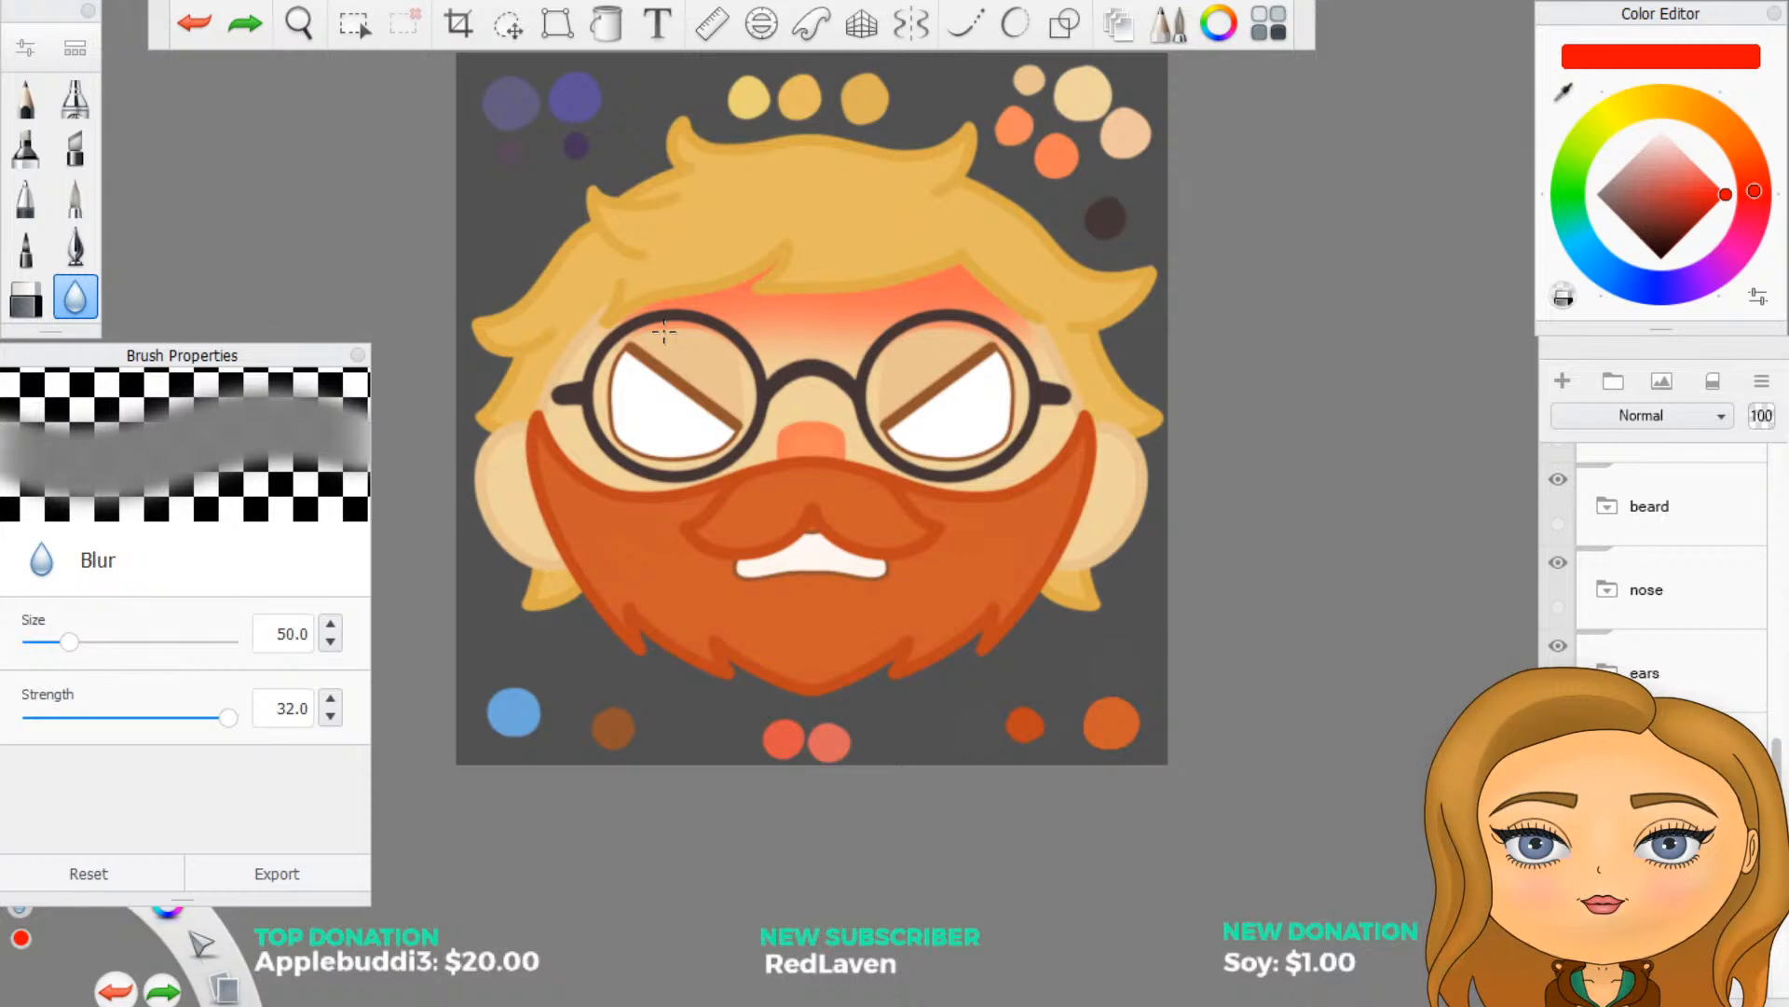
drag(663, 331, 579, 305)
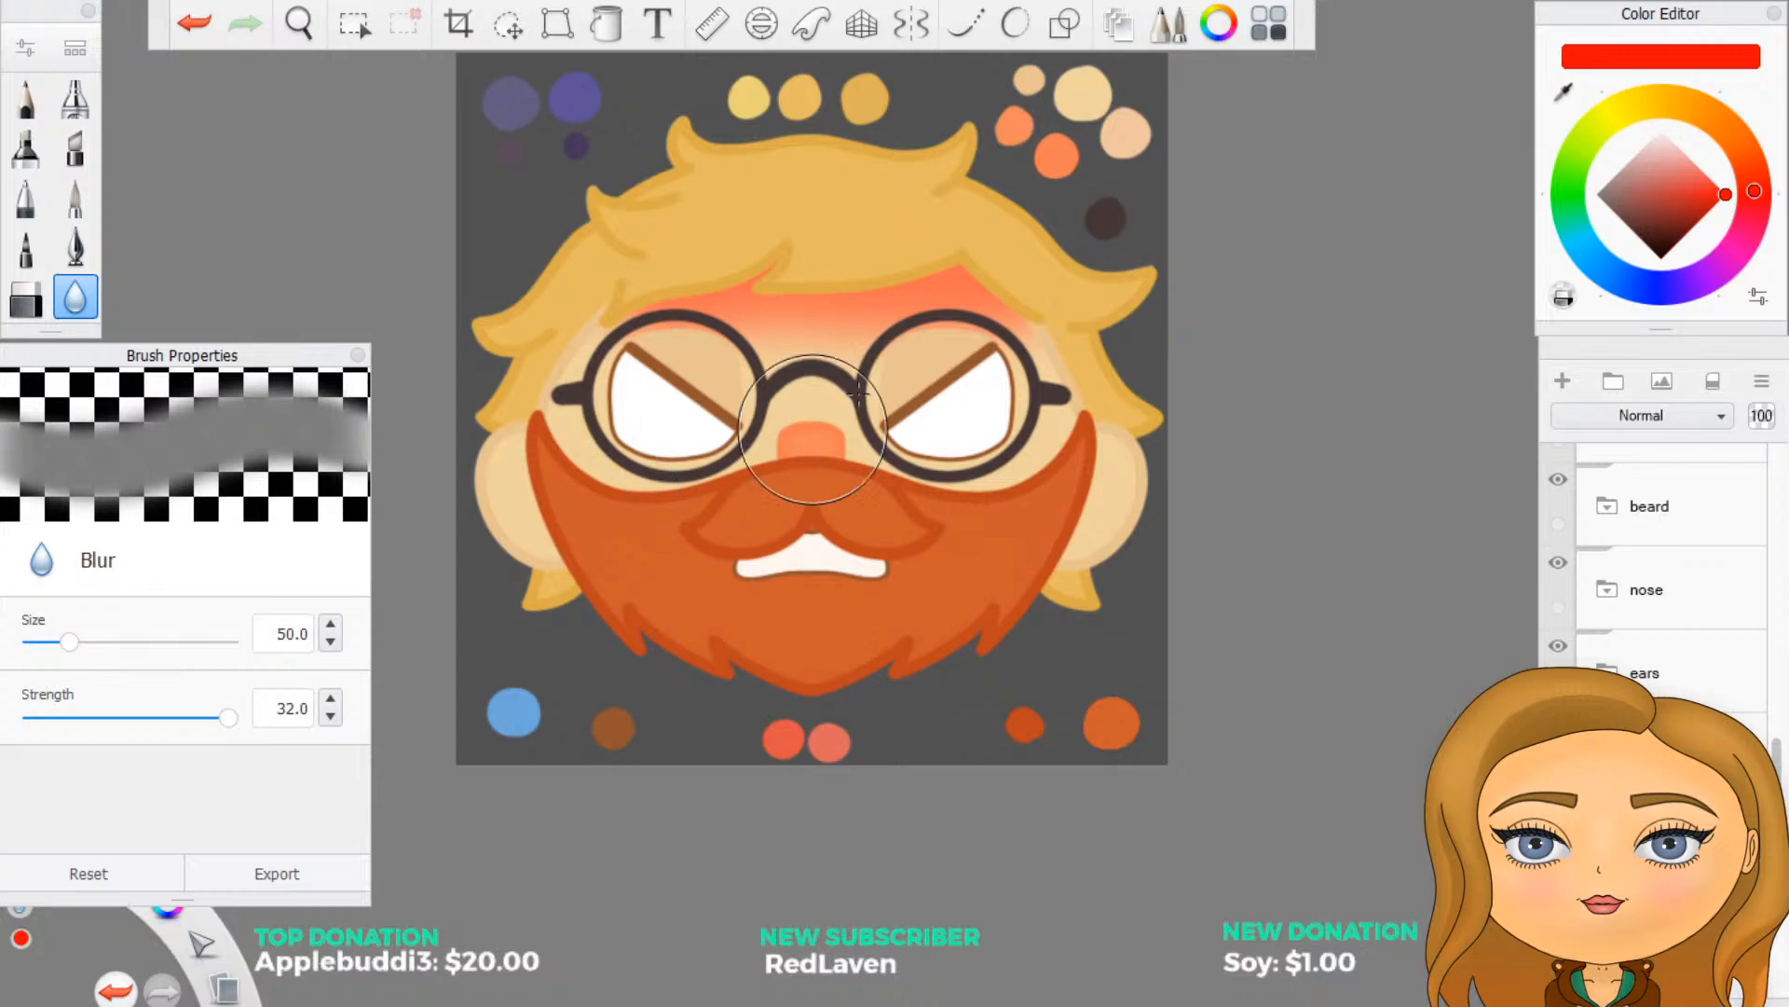
key(ctrl+z)
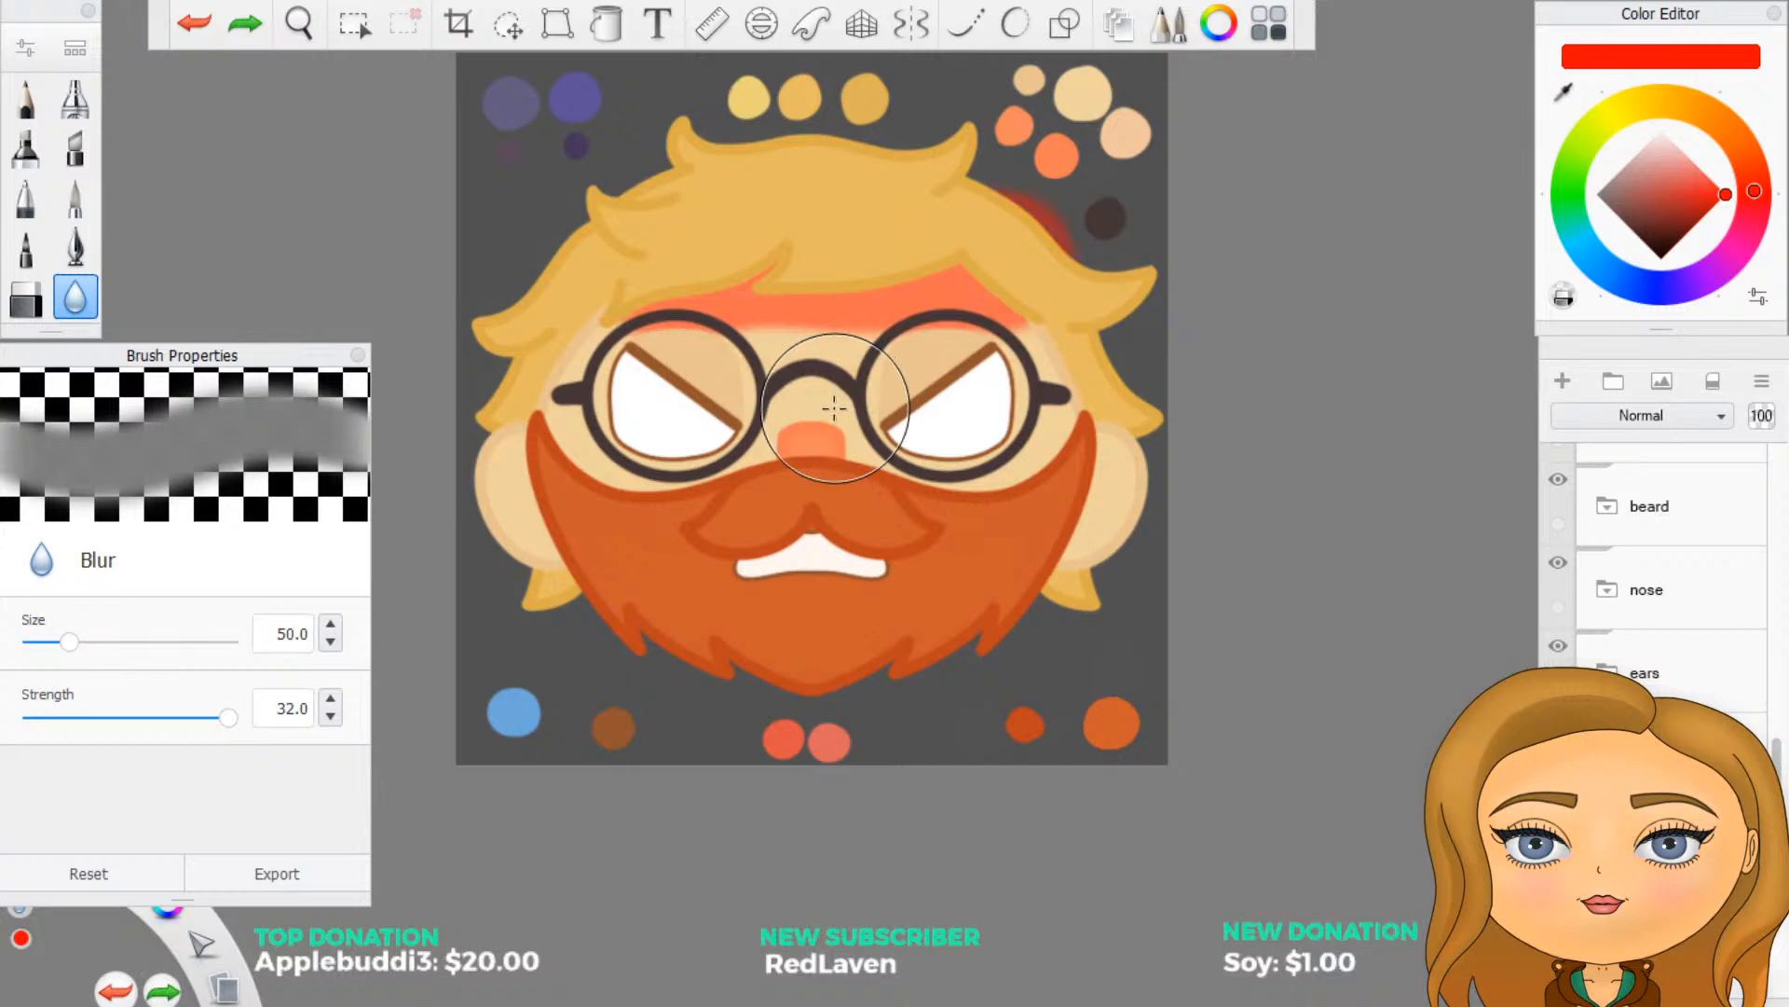
key(ctrl+z)
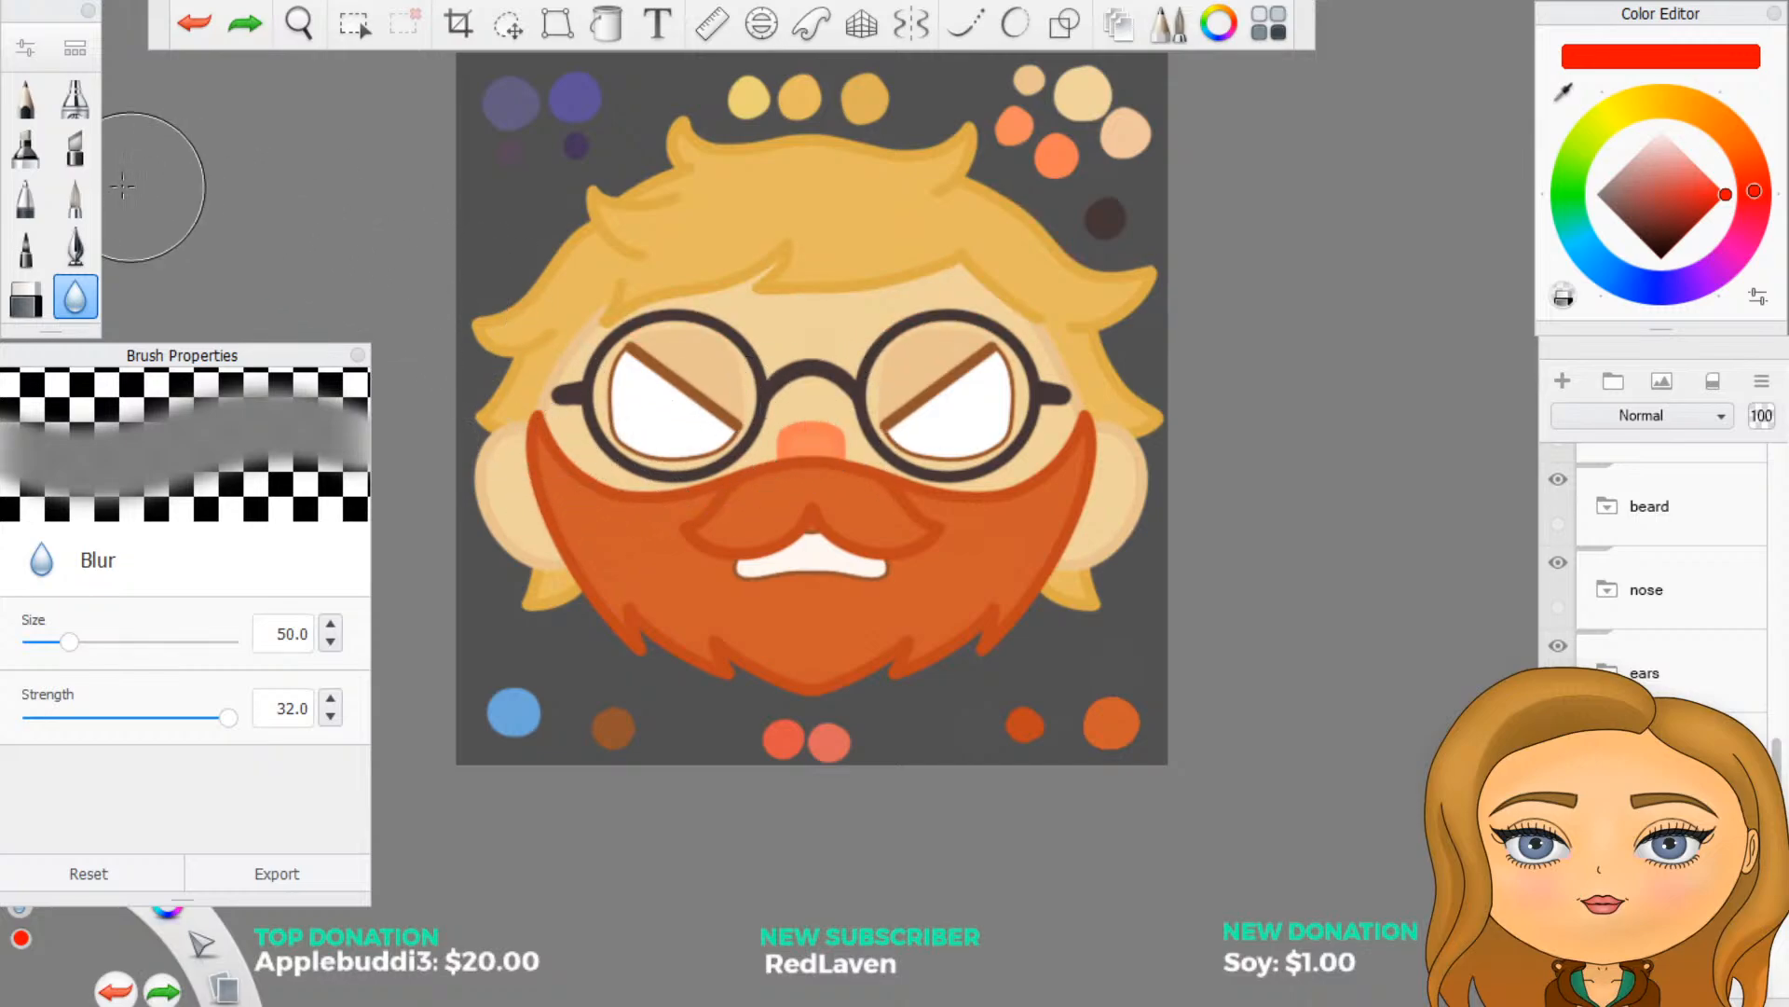
- Repaint the forehead in 50% red down to the bridge of the glasses and blur the shading's lower edge
click(79, 200)
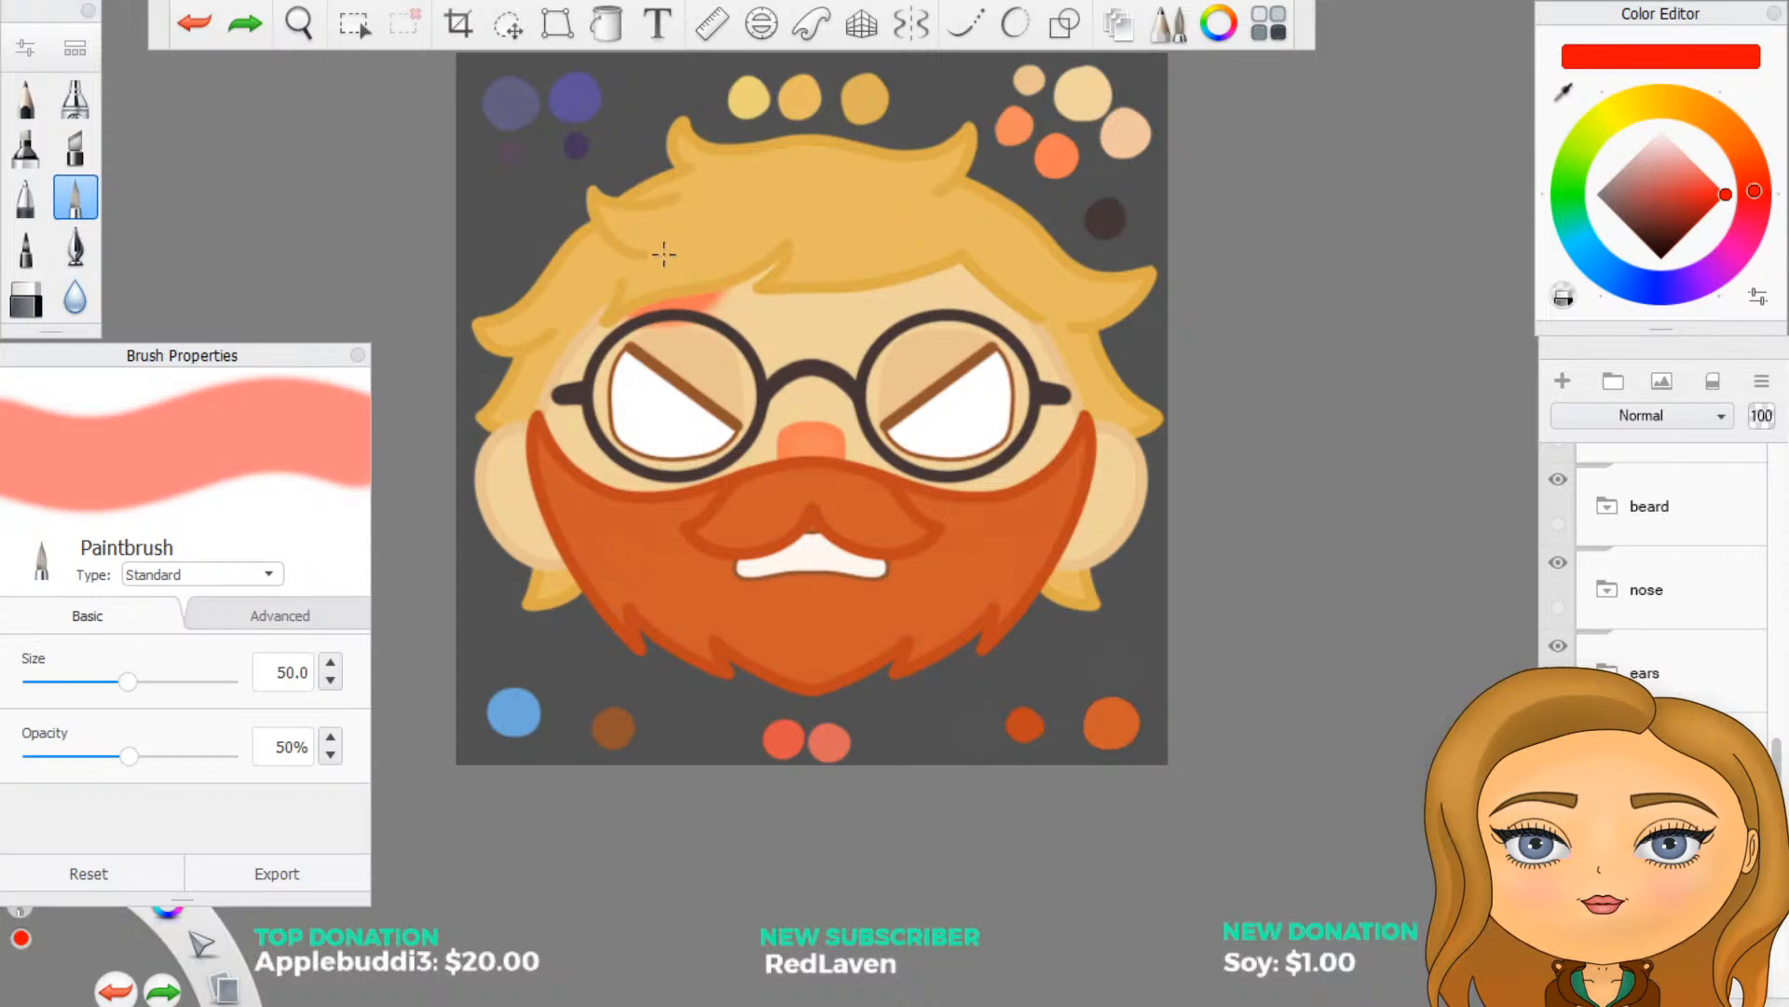
mouse_move(664, 254)
mouse_down()
mouse_move(825, 327)
mouse_move(951, 297)
mouse_move(1002, 308)
mouse_up()
key(ctrl+z)
drag(560, 401, 601, 452)
key(ctrl+z)
click(75, 296)
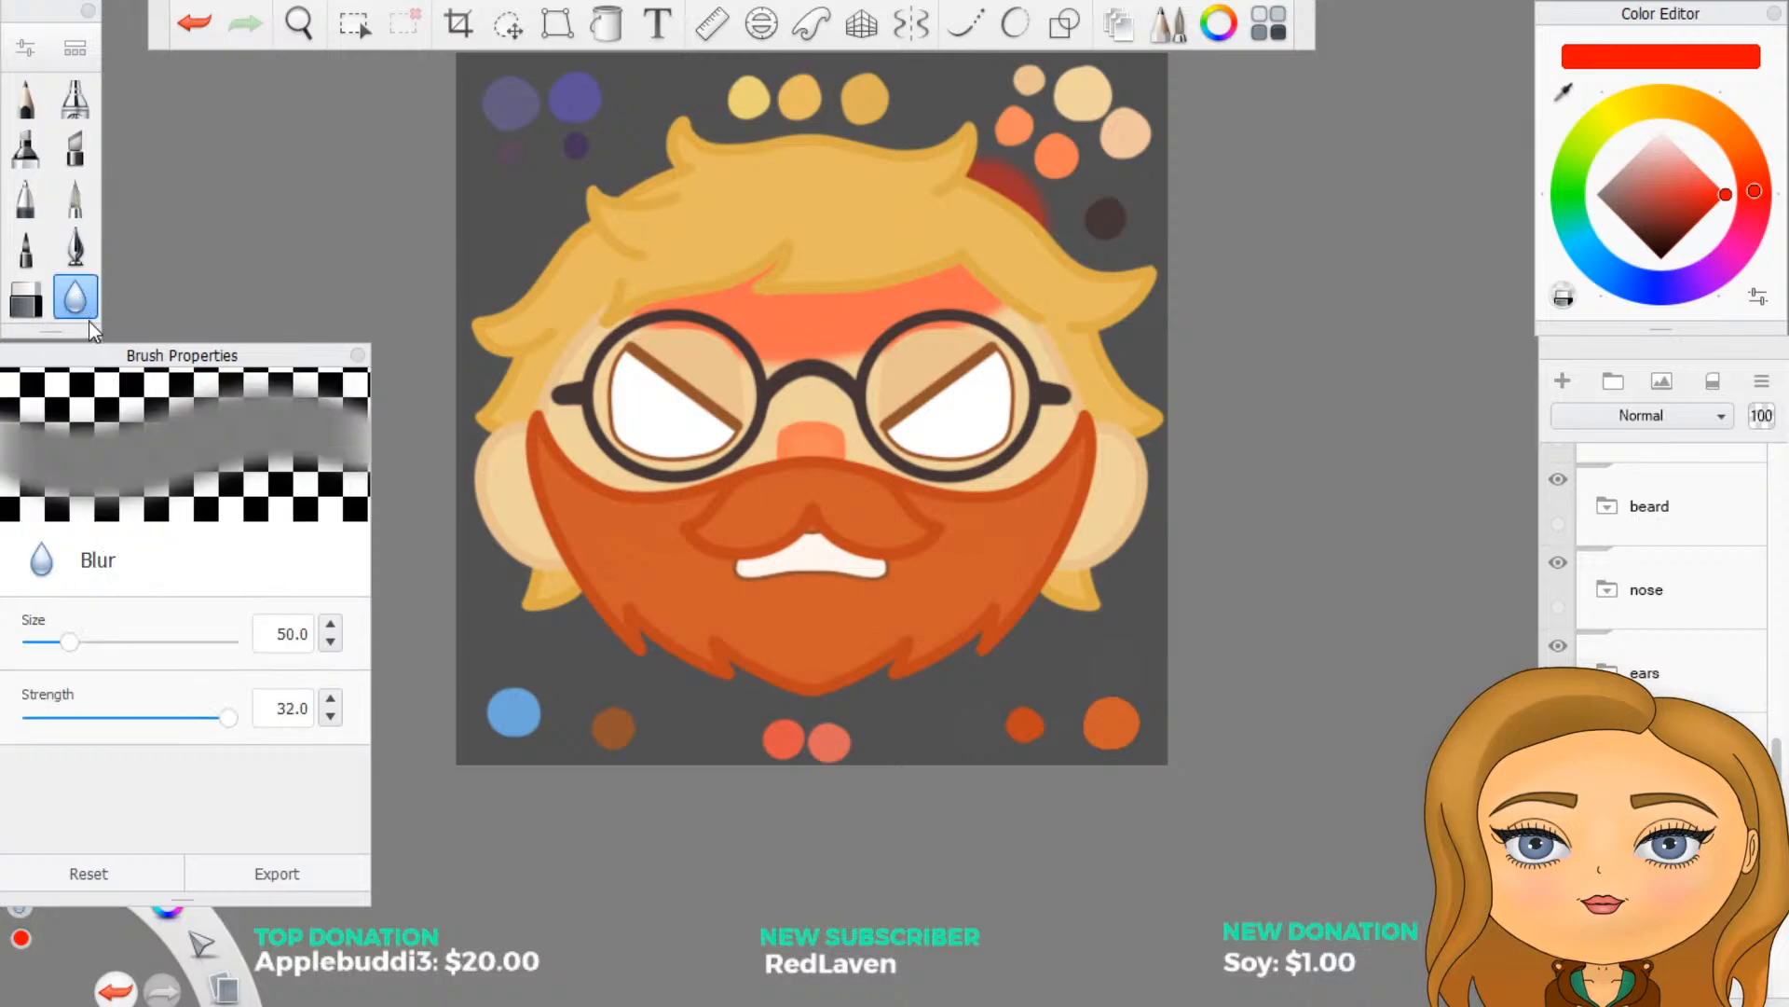
mouse_move(667, 357)
mouse_down()
mouse_move(671, 319)
mouse_move(663, 333)
mouse_move(866, 343)
mouse_move(1007, 317)
mouse_up()
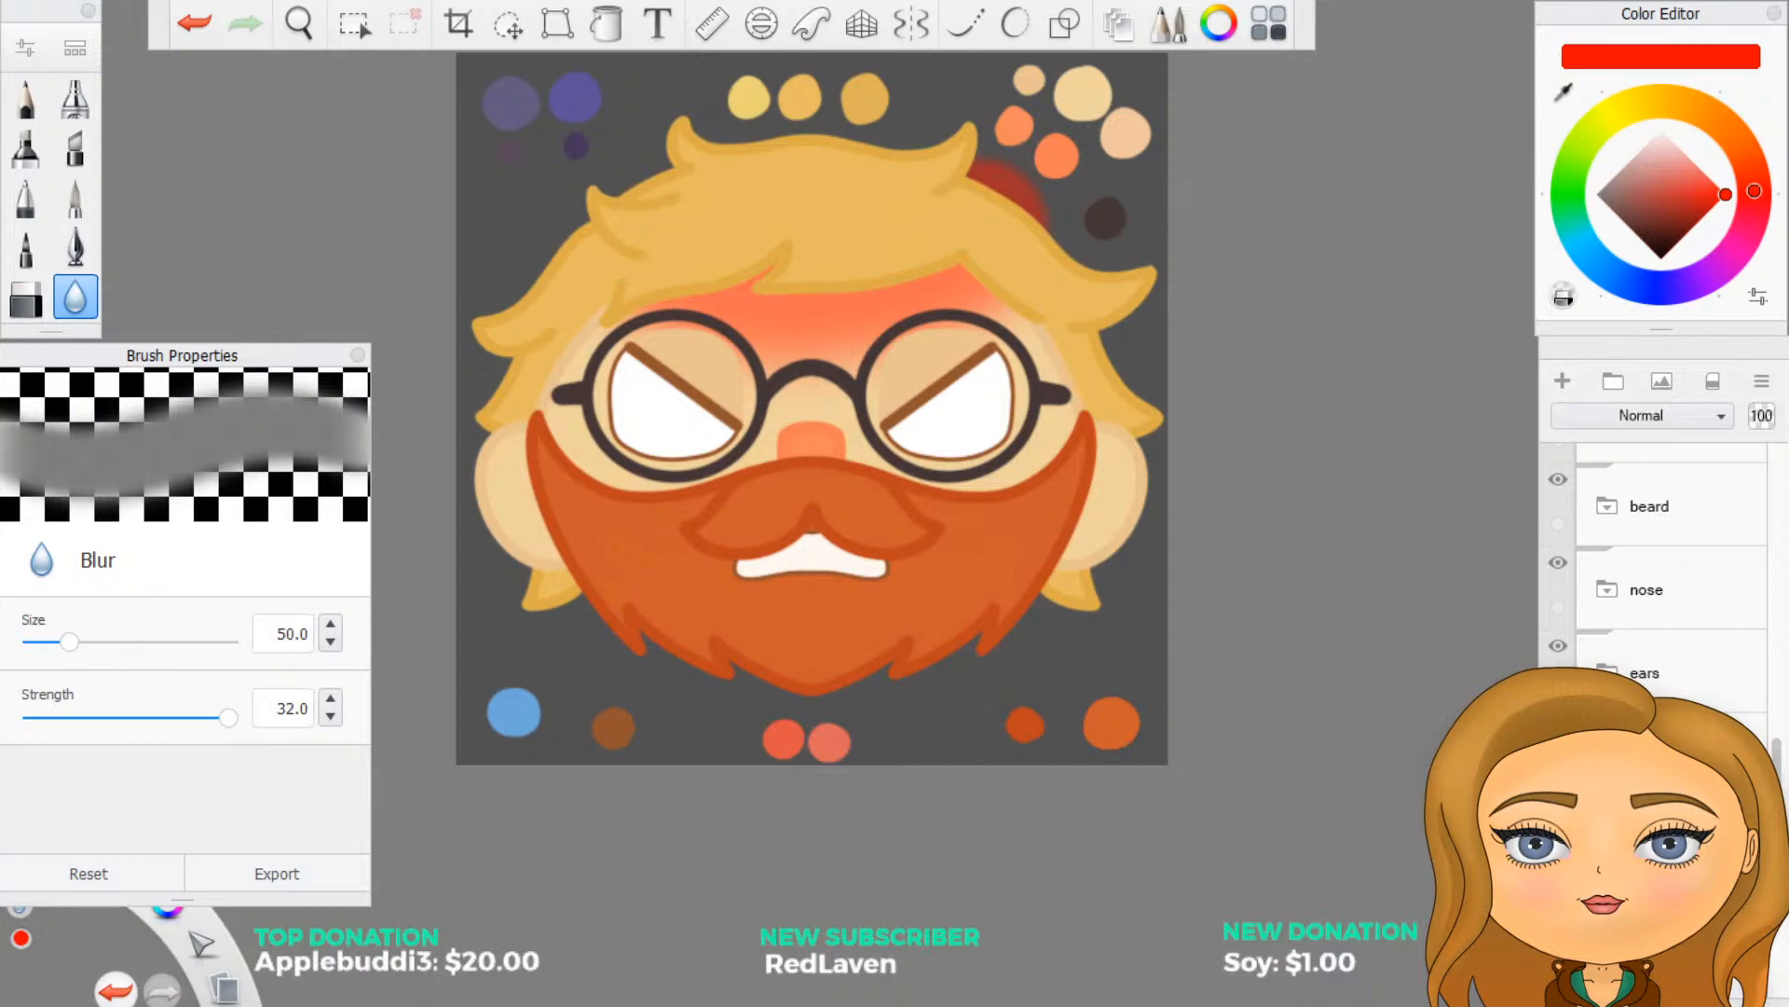
- Move the red forehead shading slightly down the face
click(517, 30)
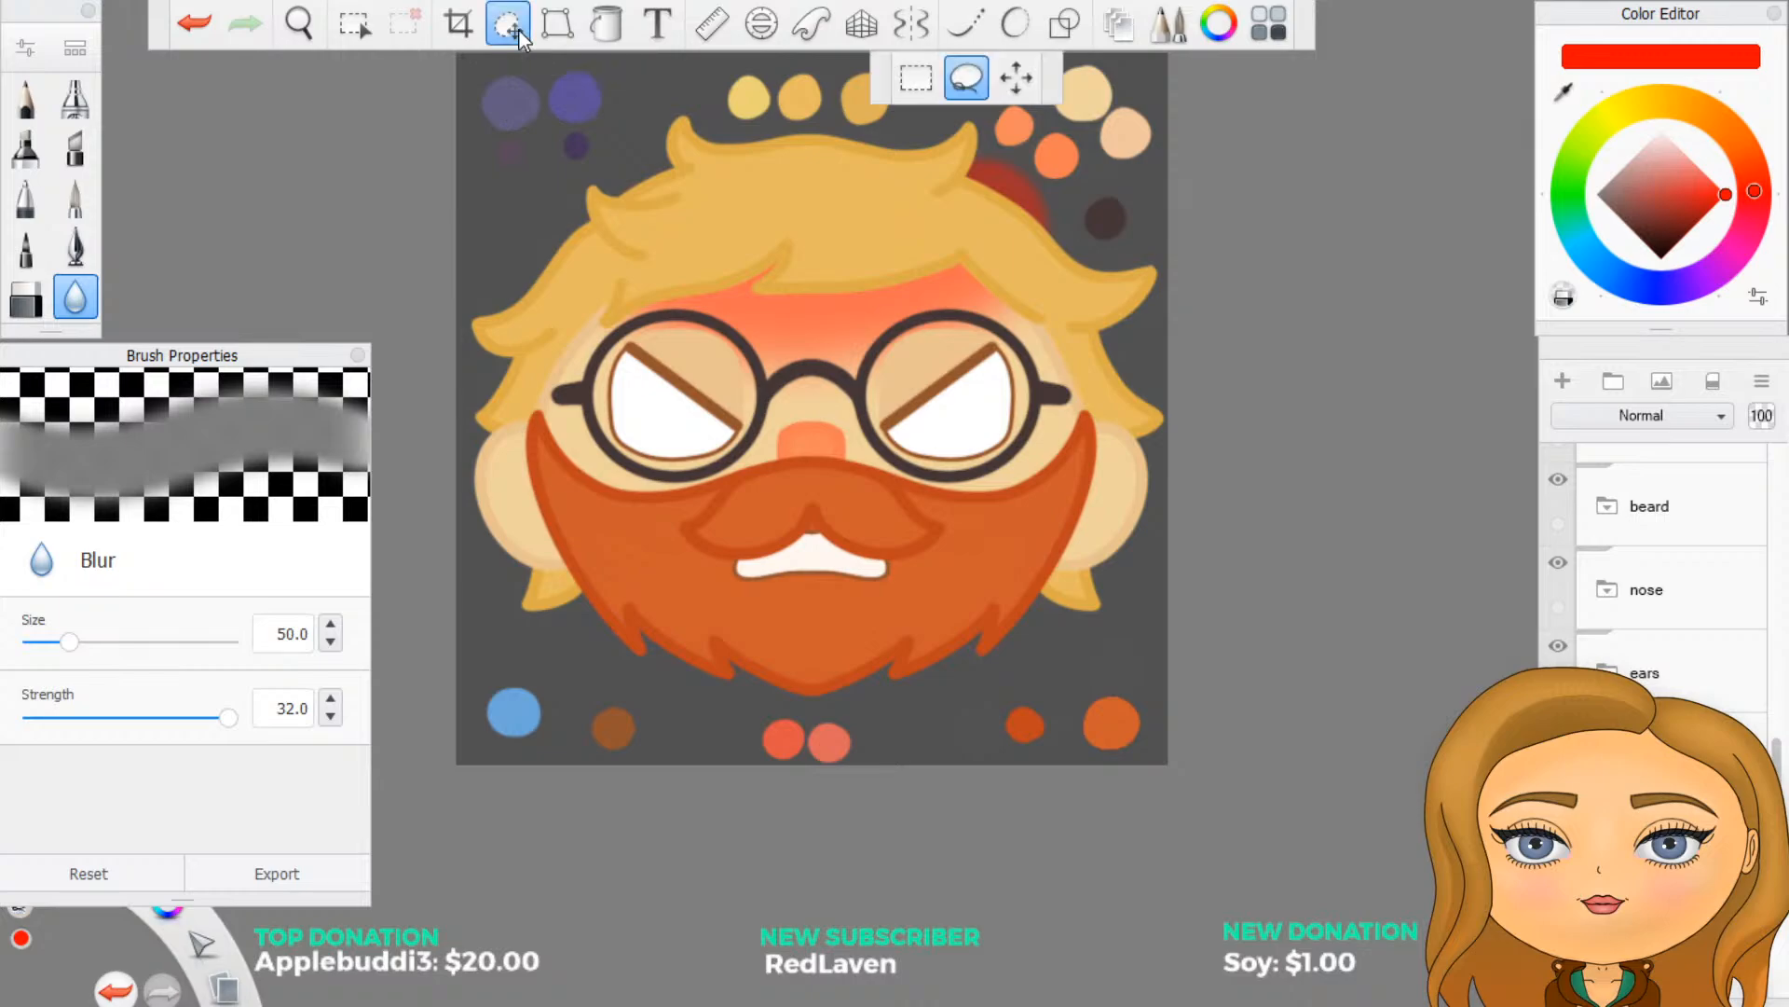
click(1016, 77)
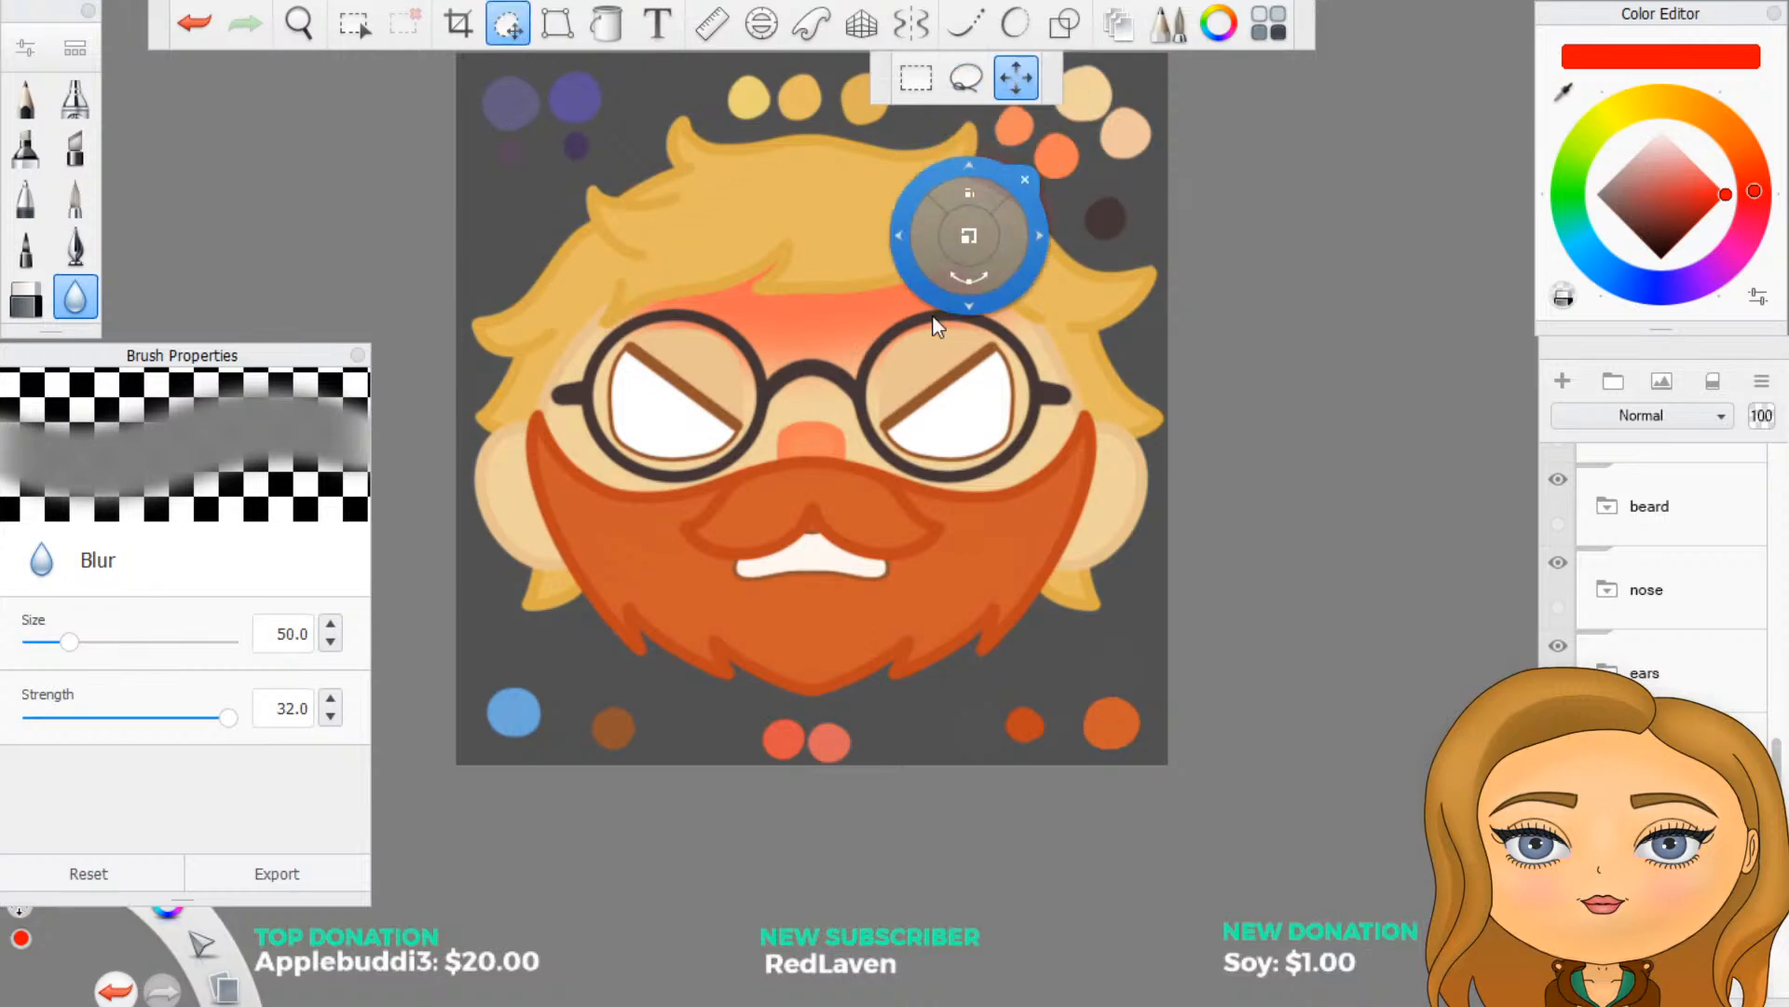
drag(948, 354, 943, 390)
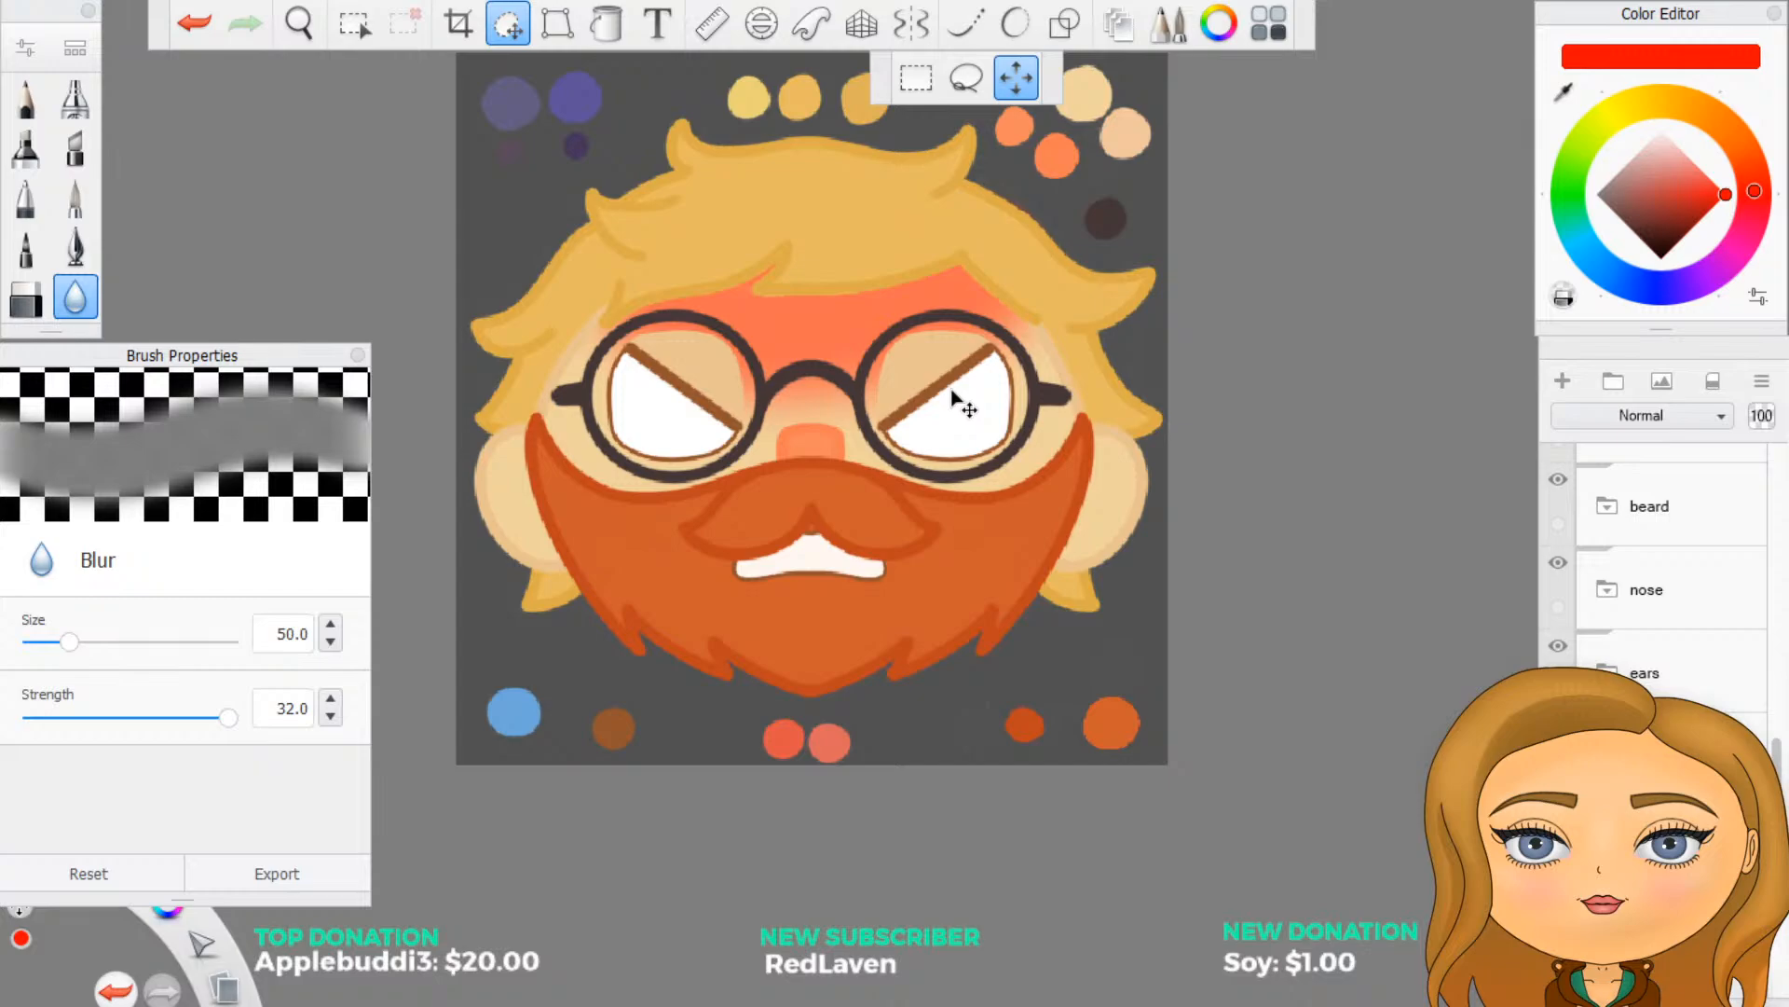
drag(952, 396, 955, 371)
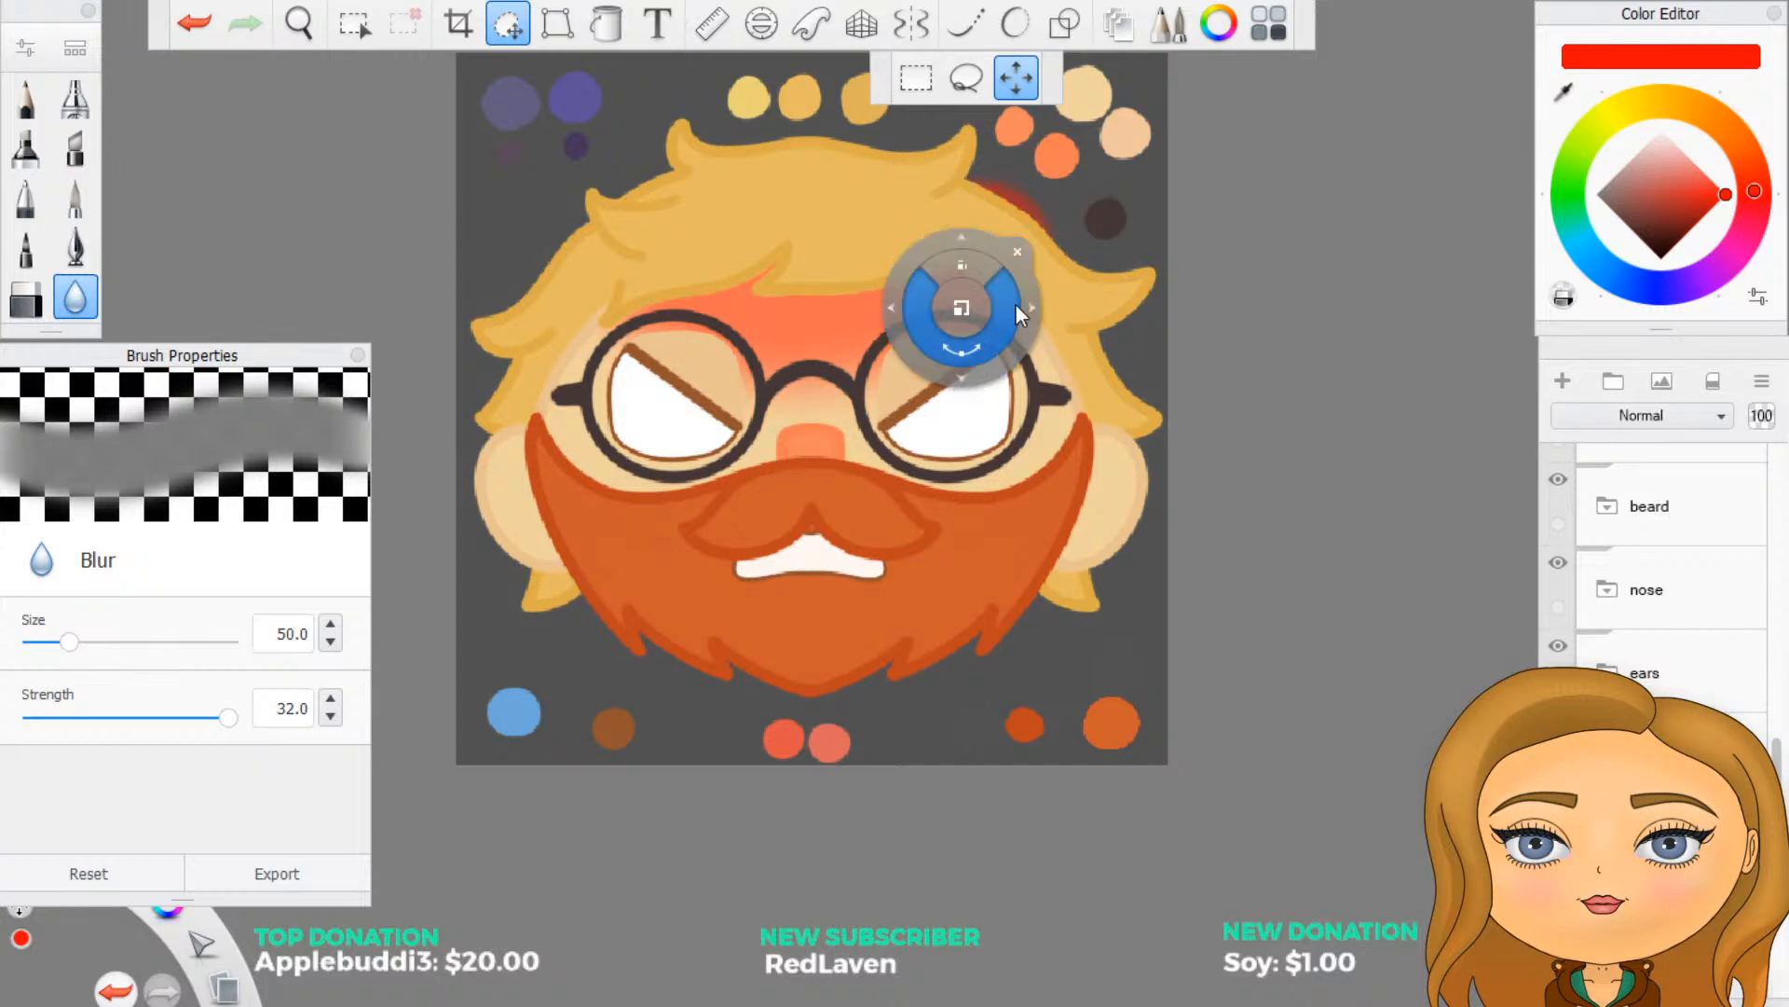
click(1023, 246)
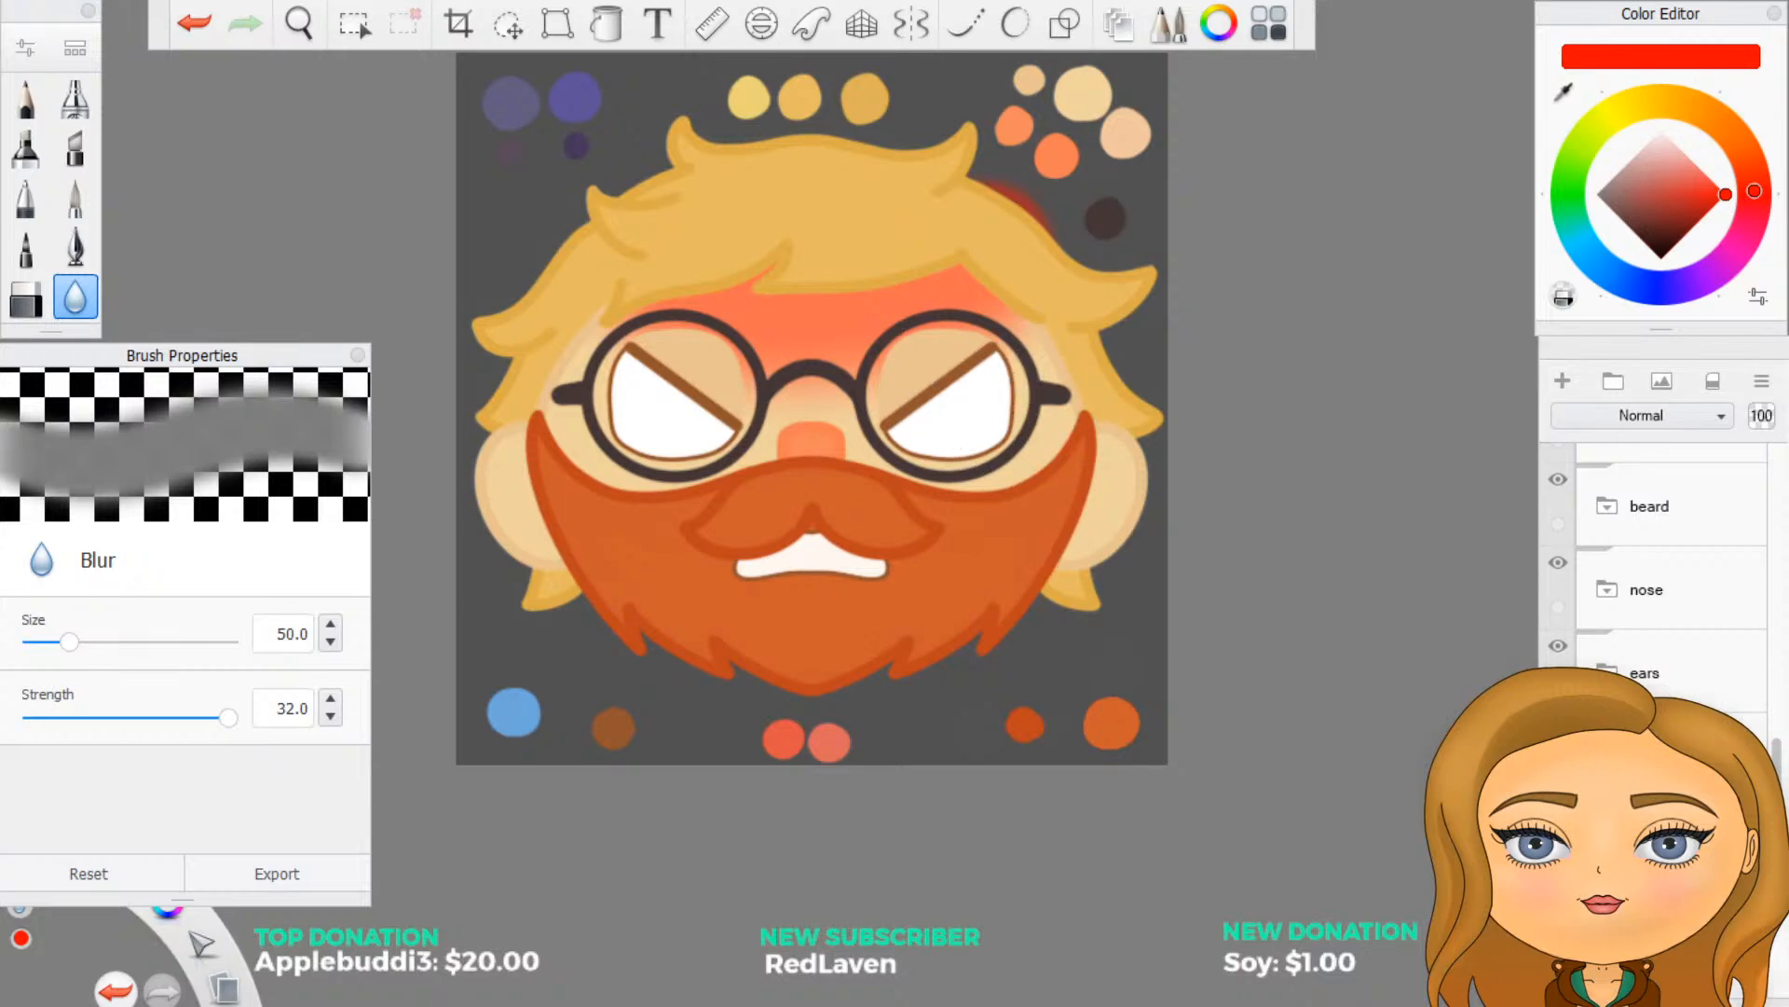
- Expand the anger face's eyes group and select the eyelid fill layer directly below the eyelid outline layer
scroll(1665, 591, up, 1)
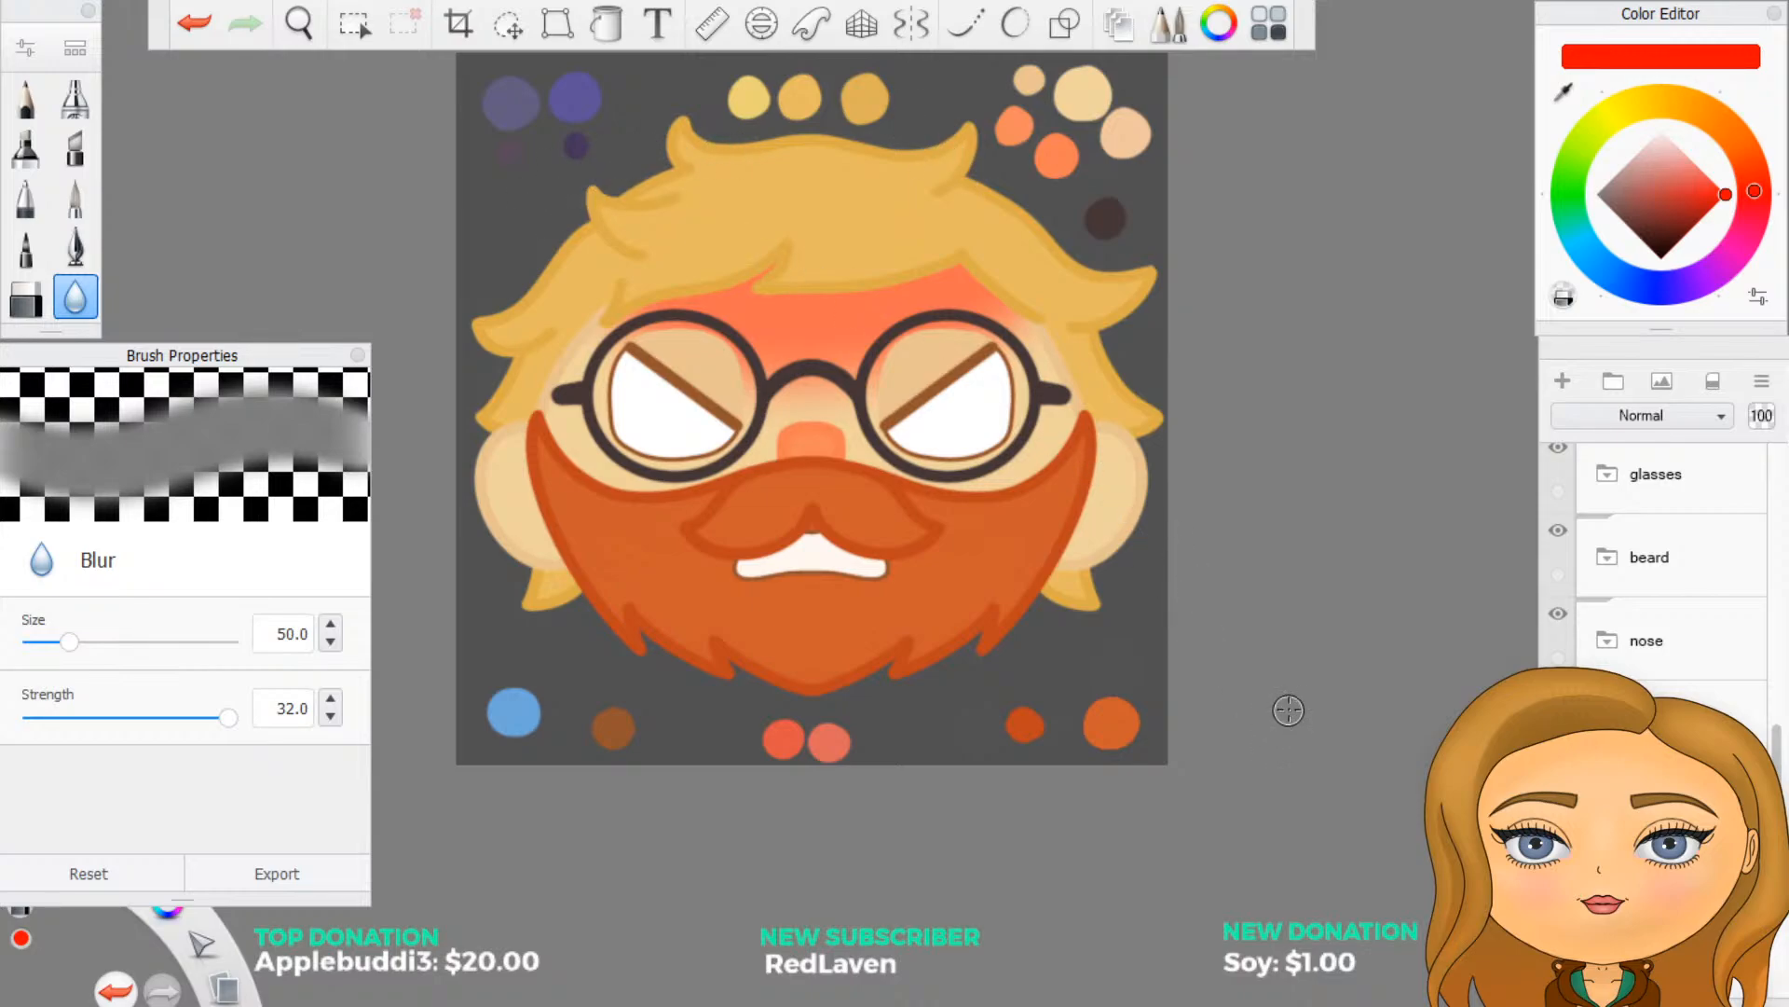
scroll(1637, 673, up, 3)
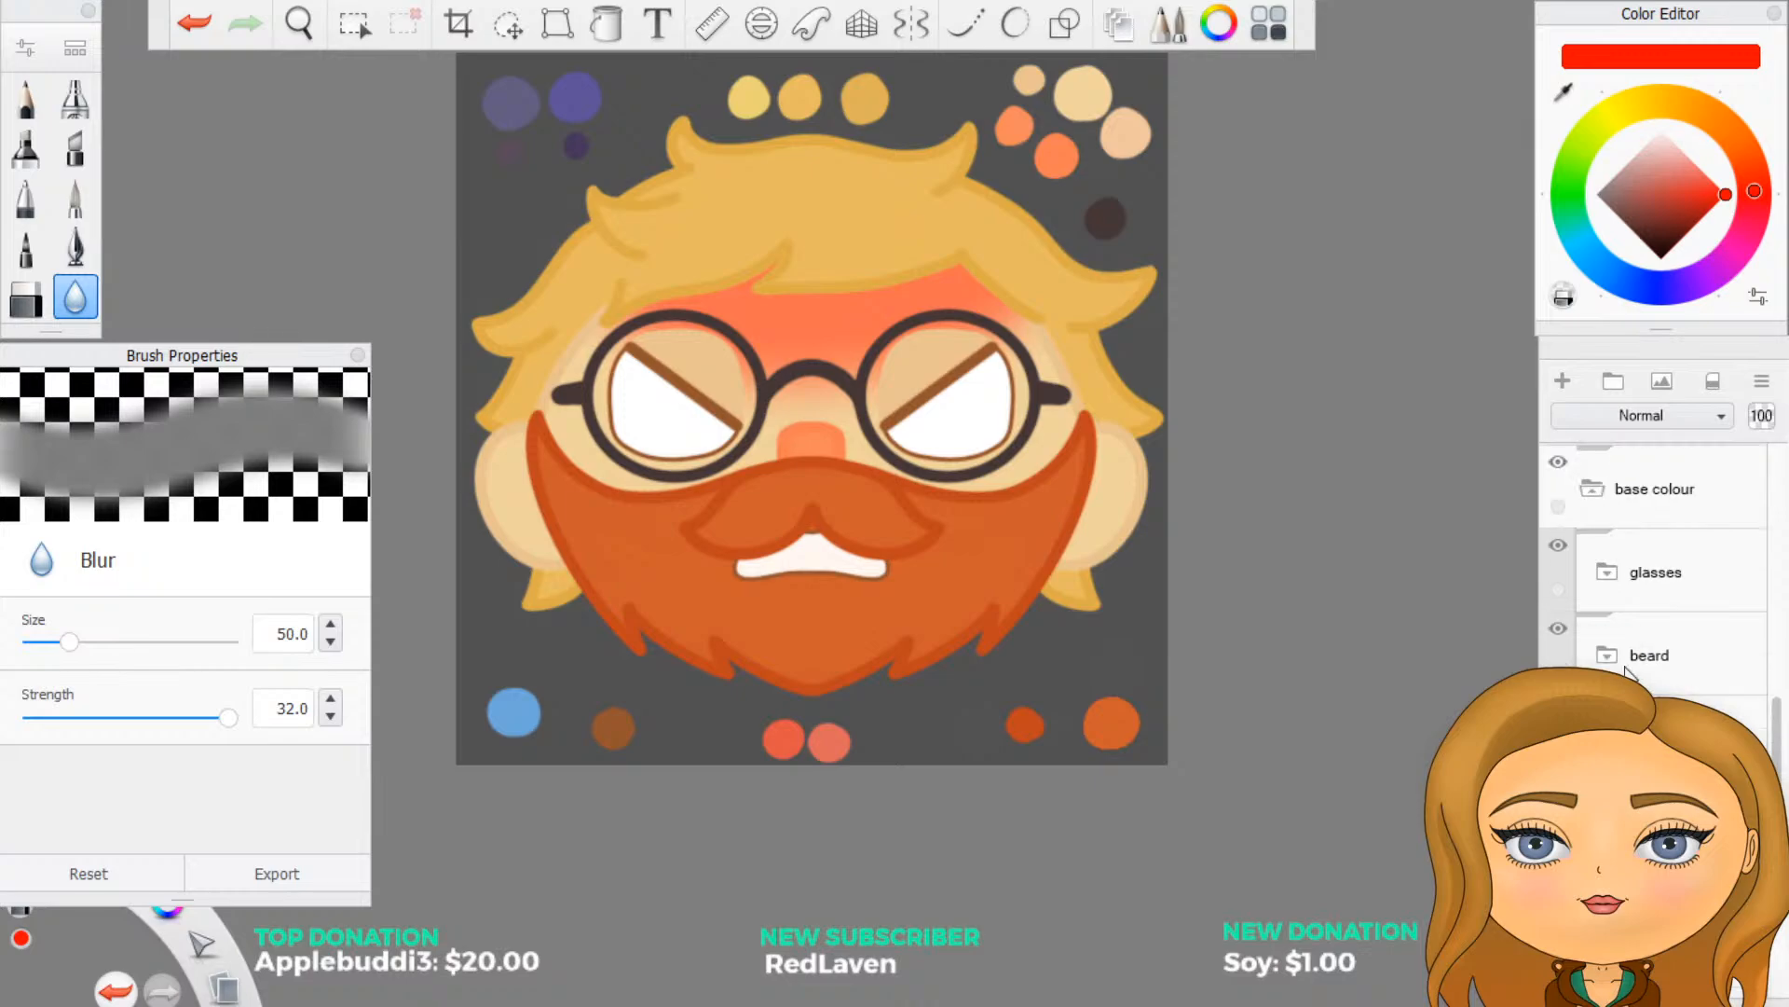
scroll(1633, 671, up, 5)
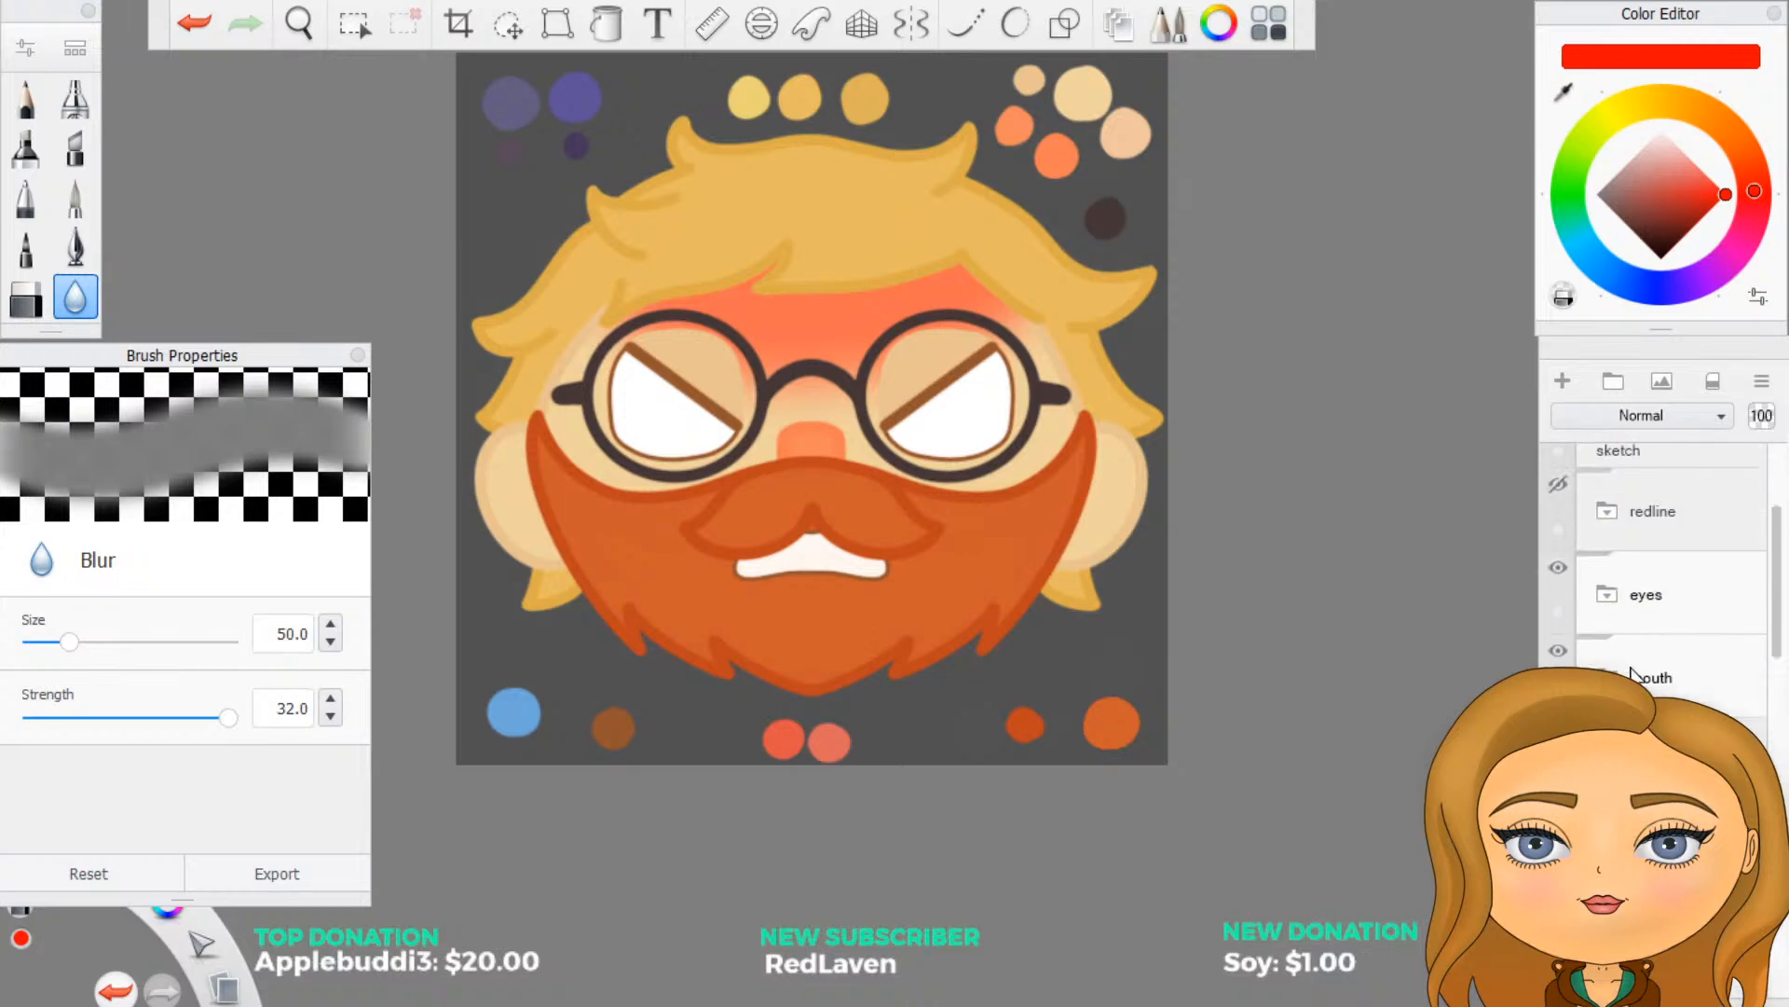
scroll(1633, 673, up, 3)
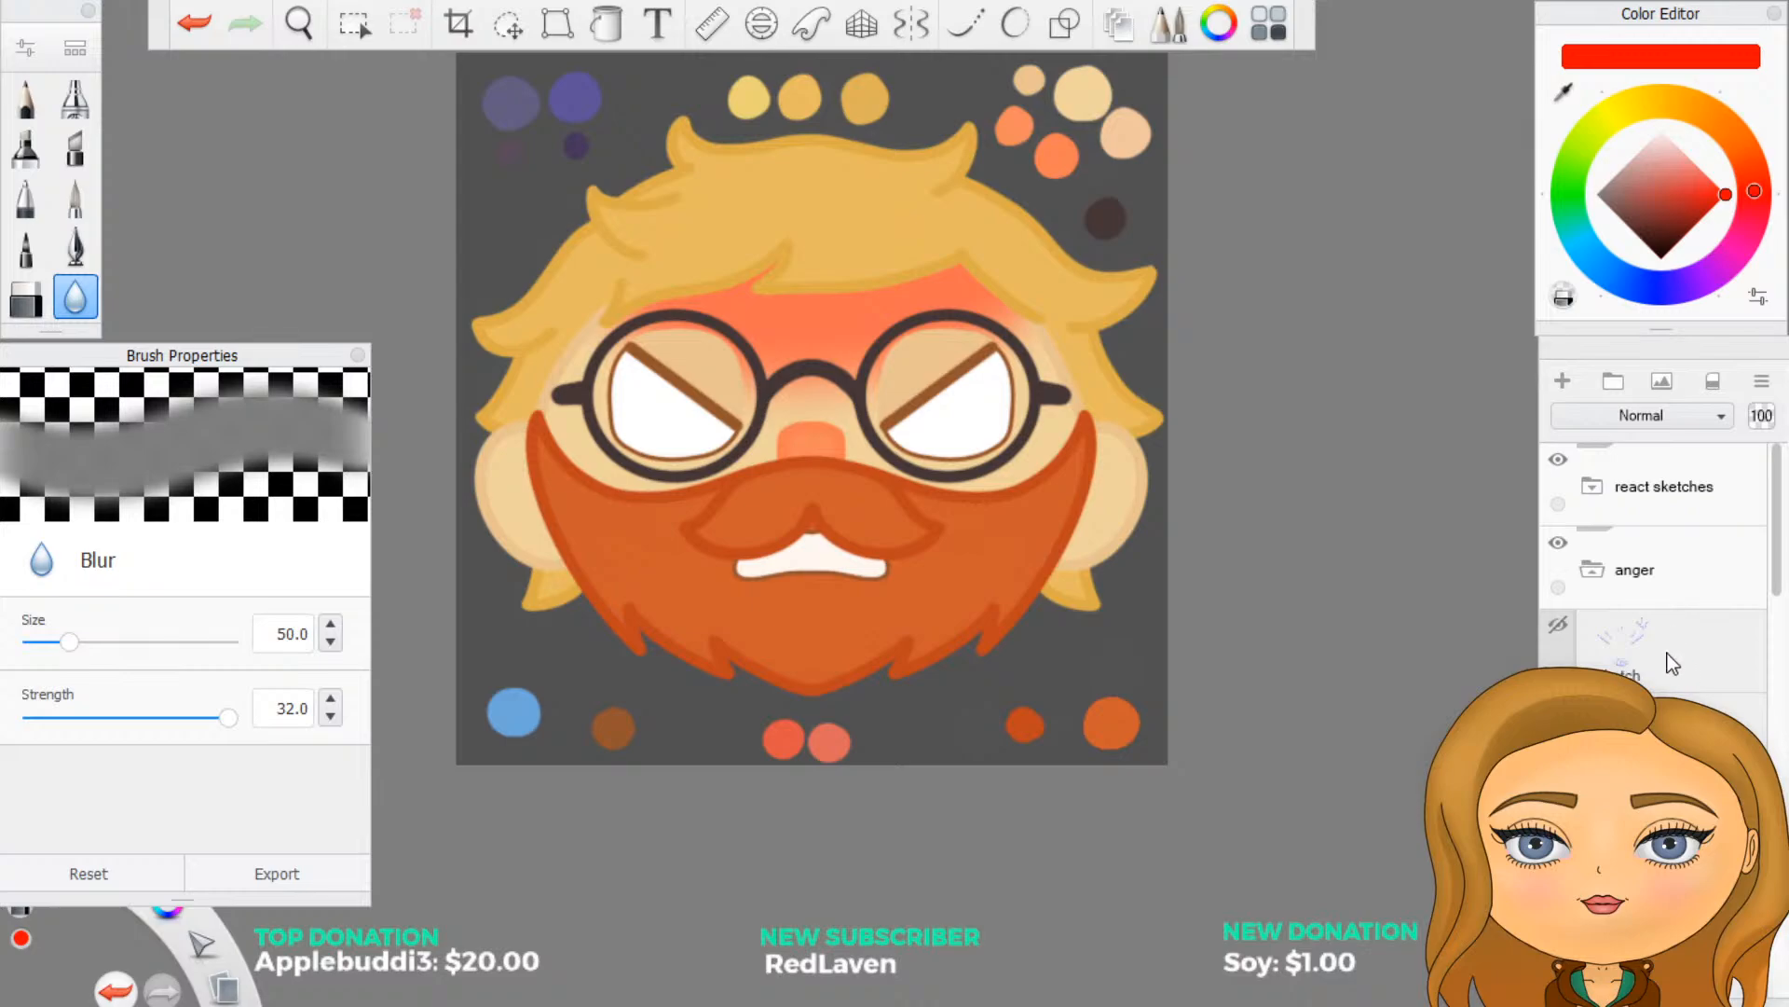
scroll(1654, 577, down, 1)
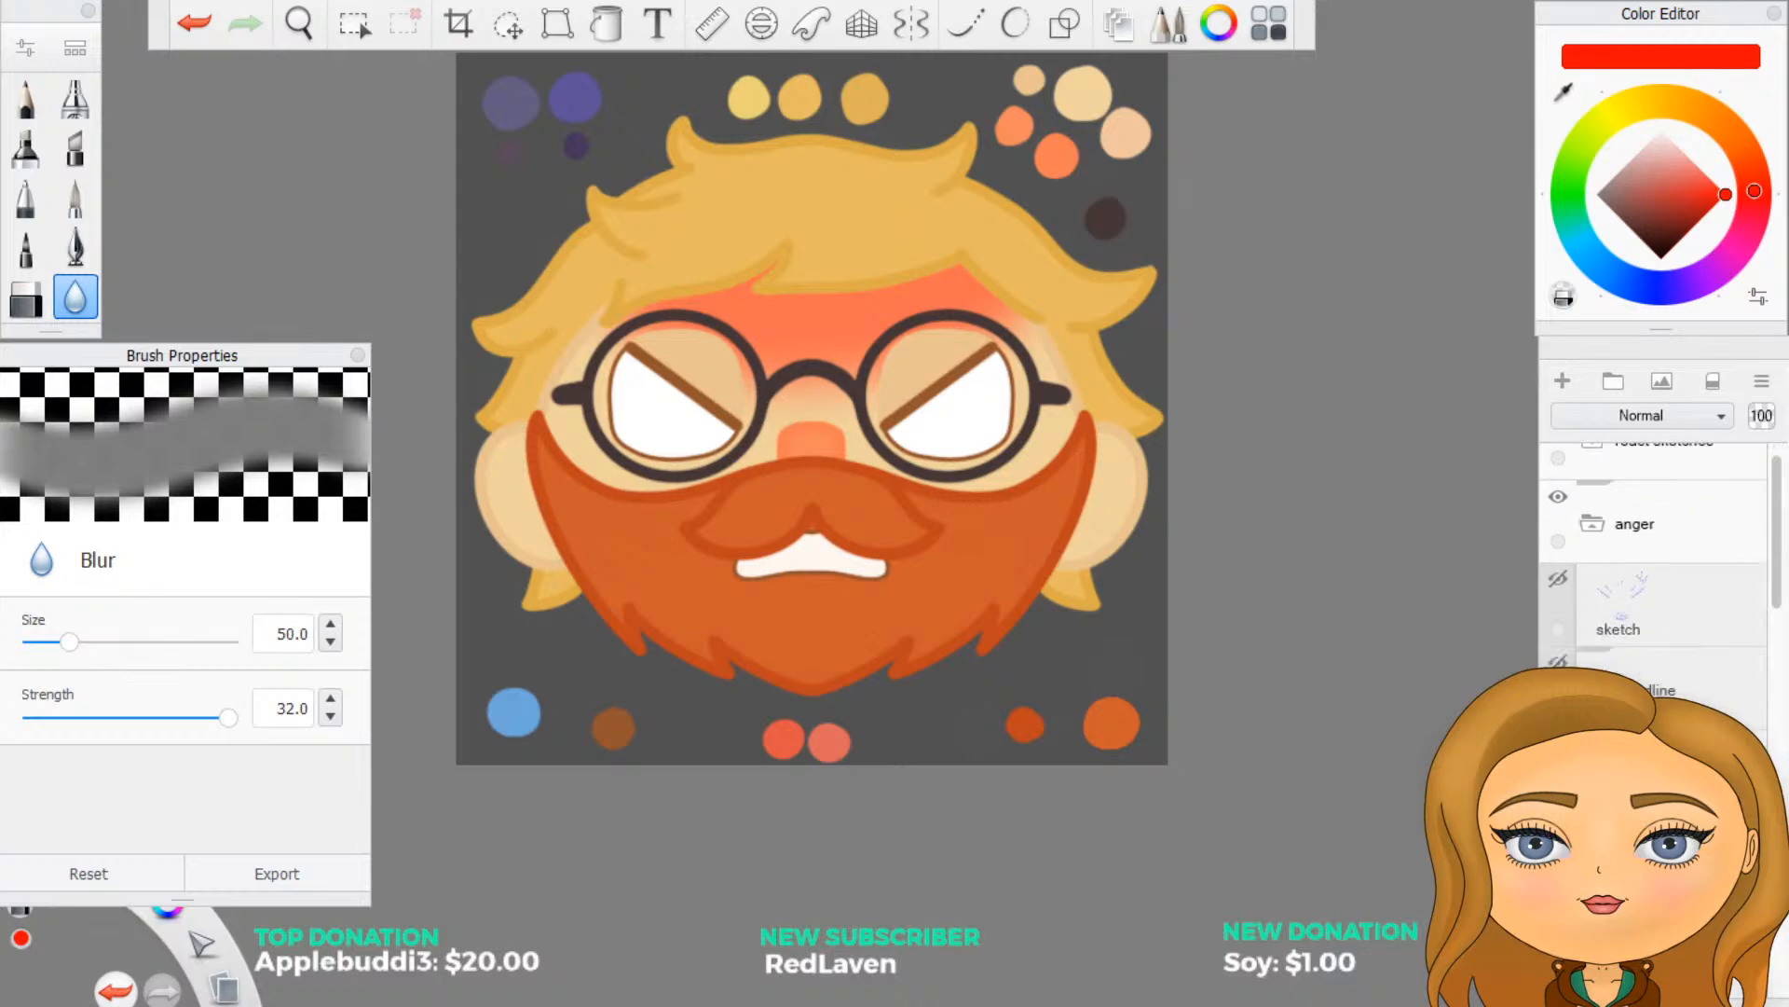
click(1608, 773)
scroll(1607, 773, down, 2)
scroll(1655, 559, down, 1)
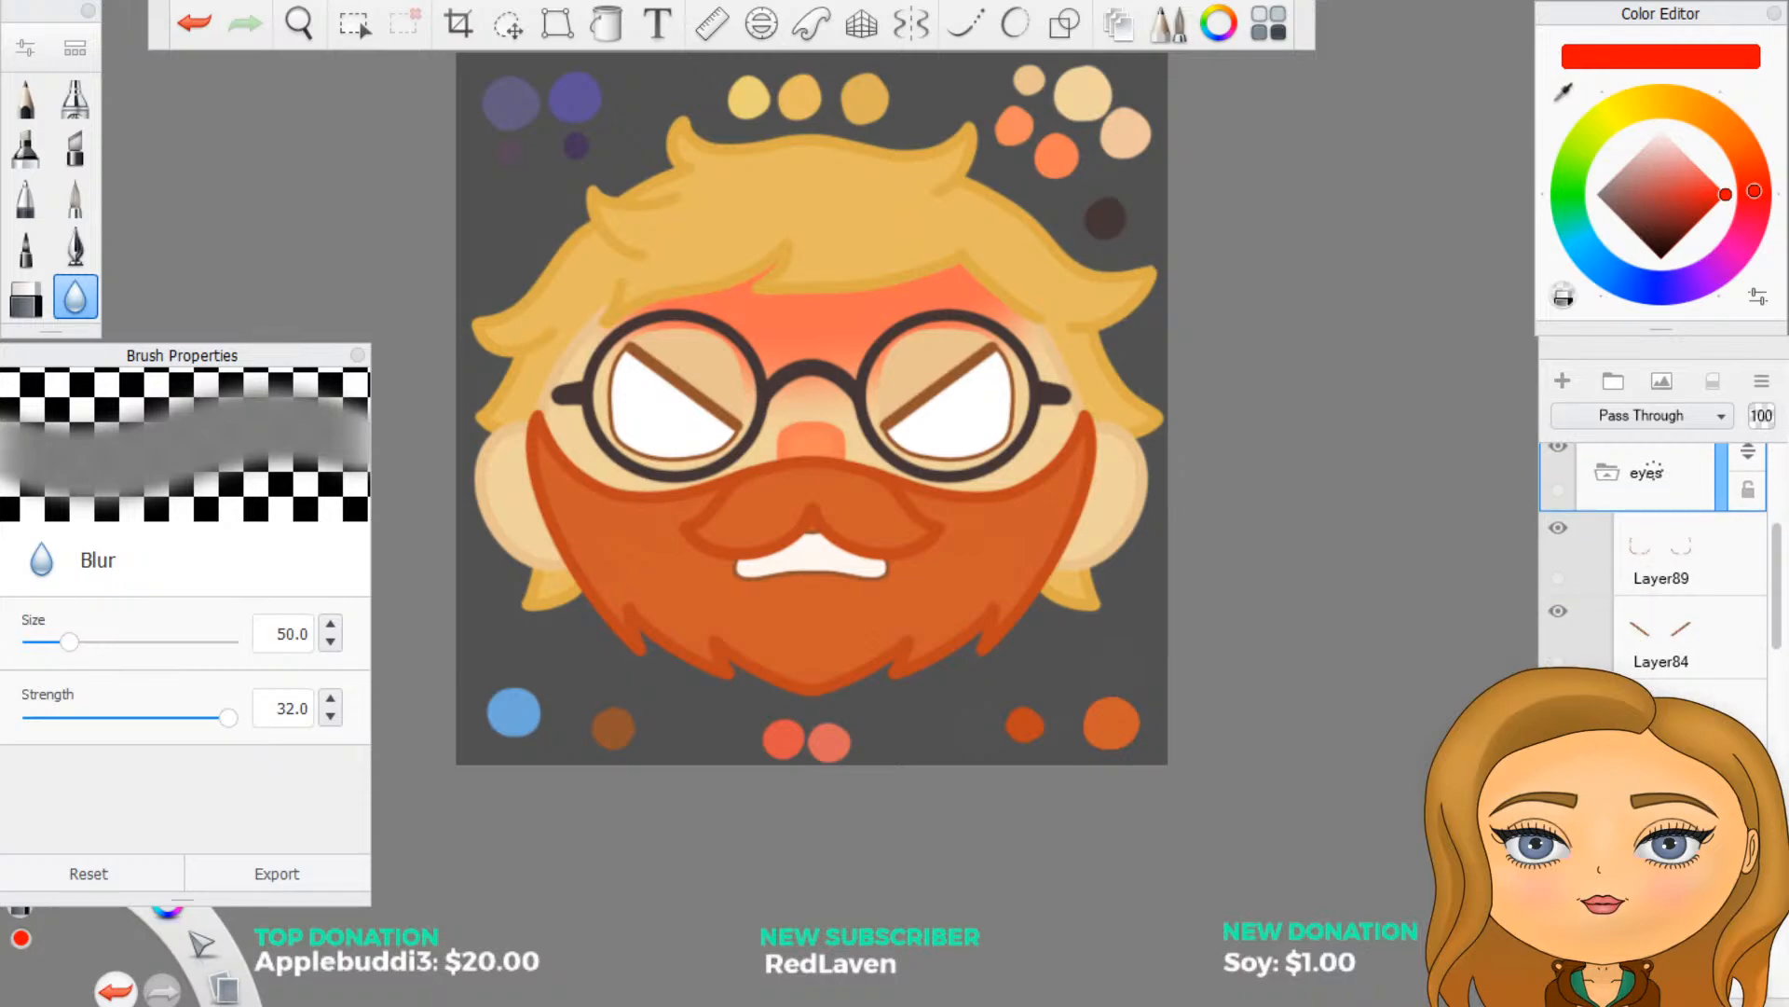
scroll(1654, 578, down, 2)
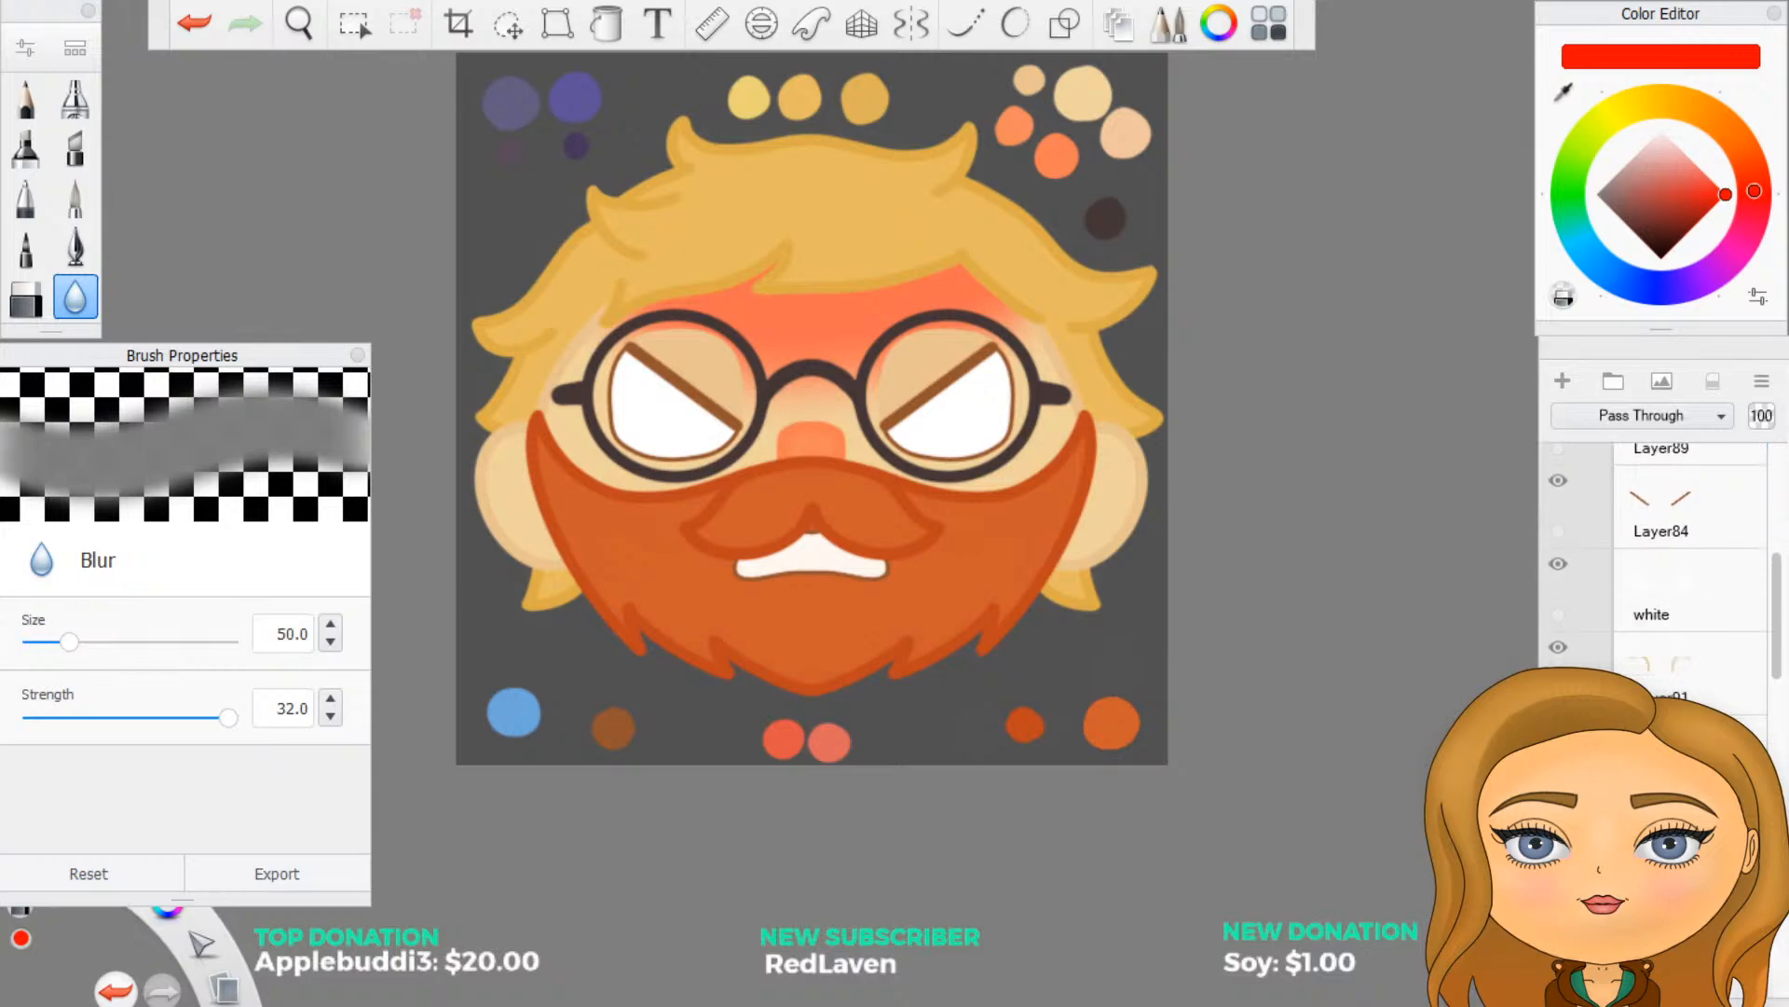
click(1691, 753)
- Sample the pale peach skin swatch from the canvas palette and shift its hue slightly toward red-orange
scroll(871, 389, up, 1)
scroll(1308, 566, down, 2)
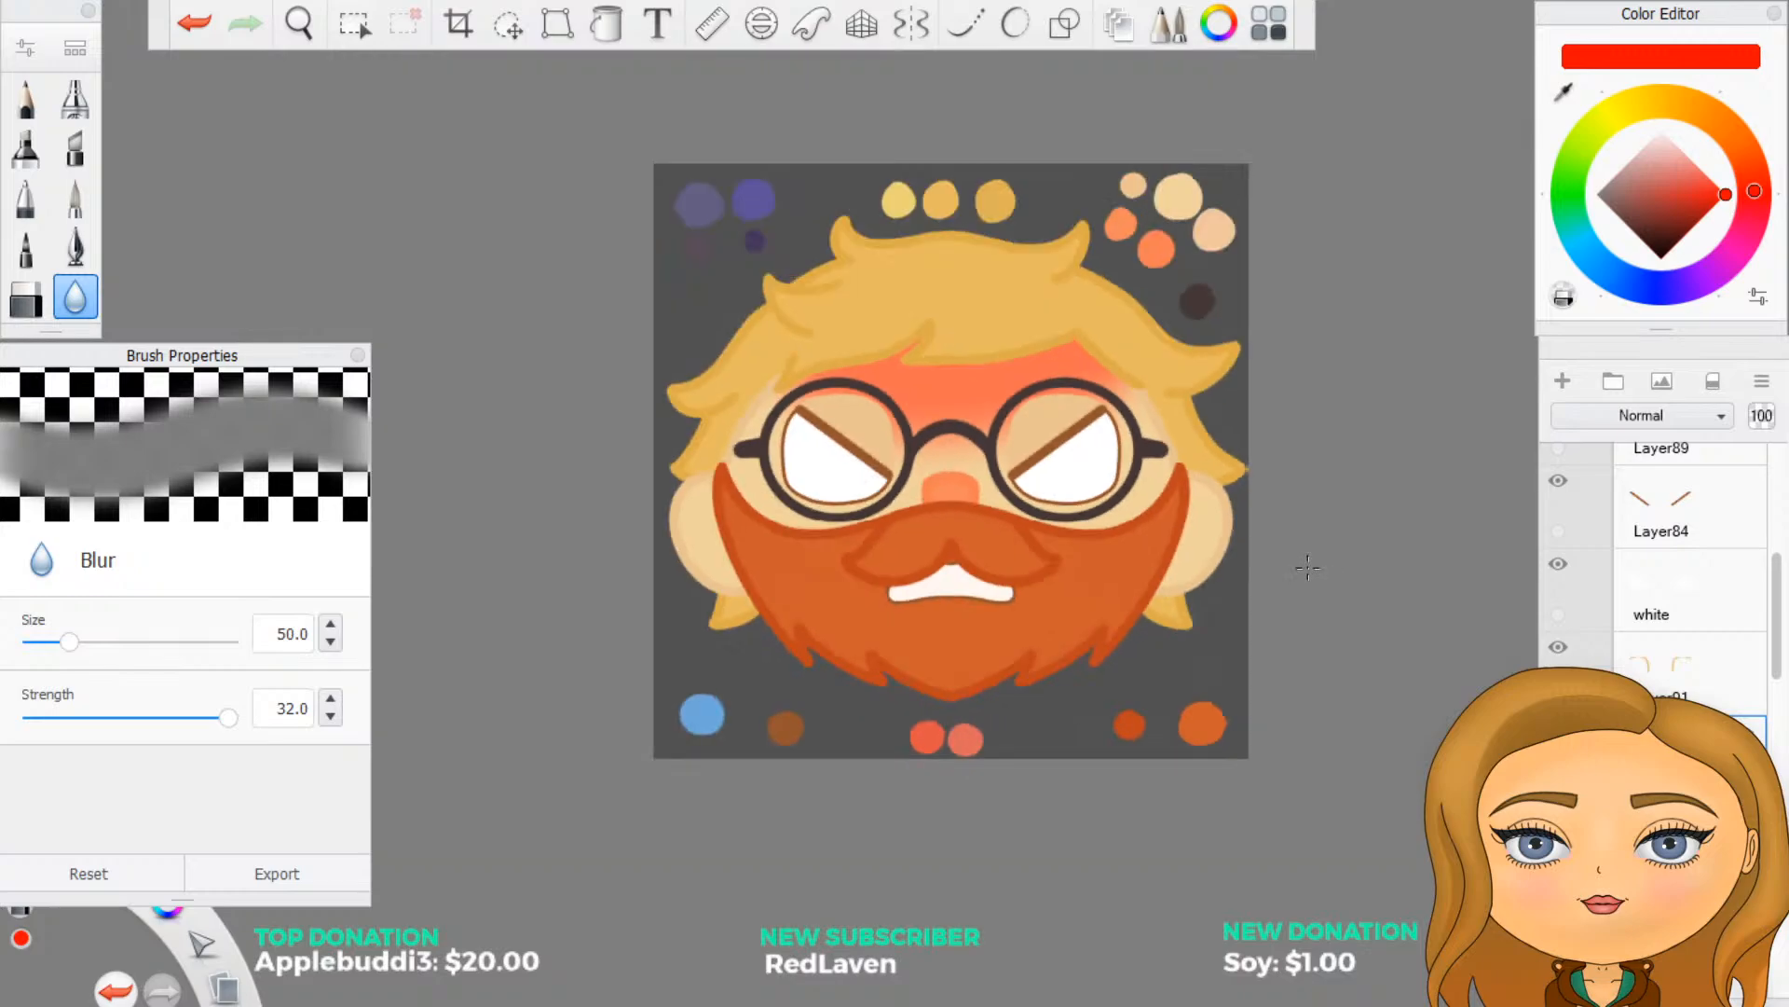
scroll(1308, 567, down, 1)
scroll(1491, 187, up, 1)
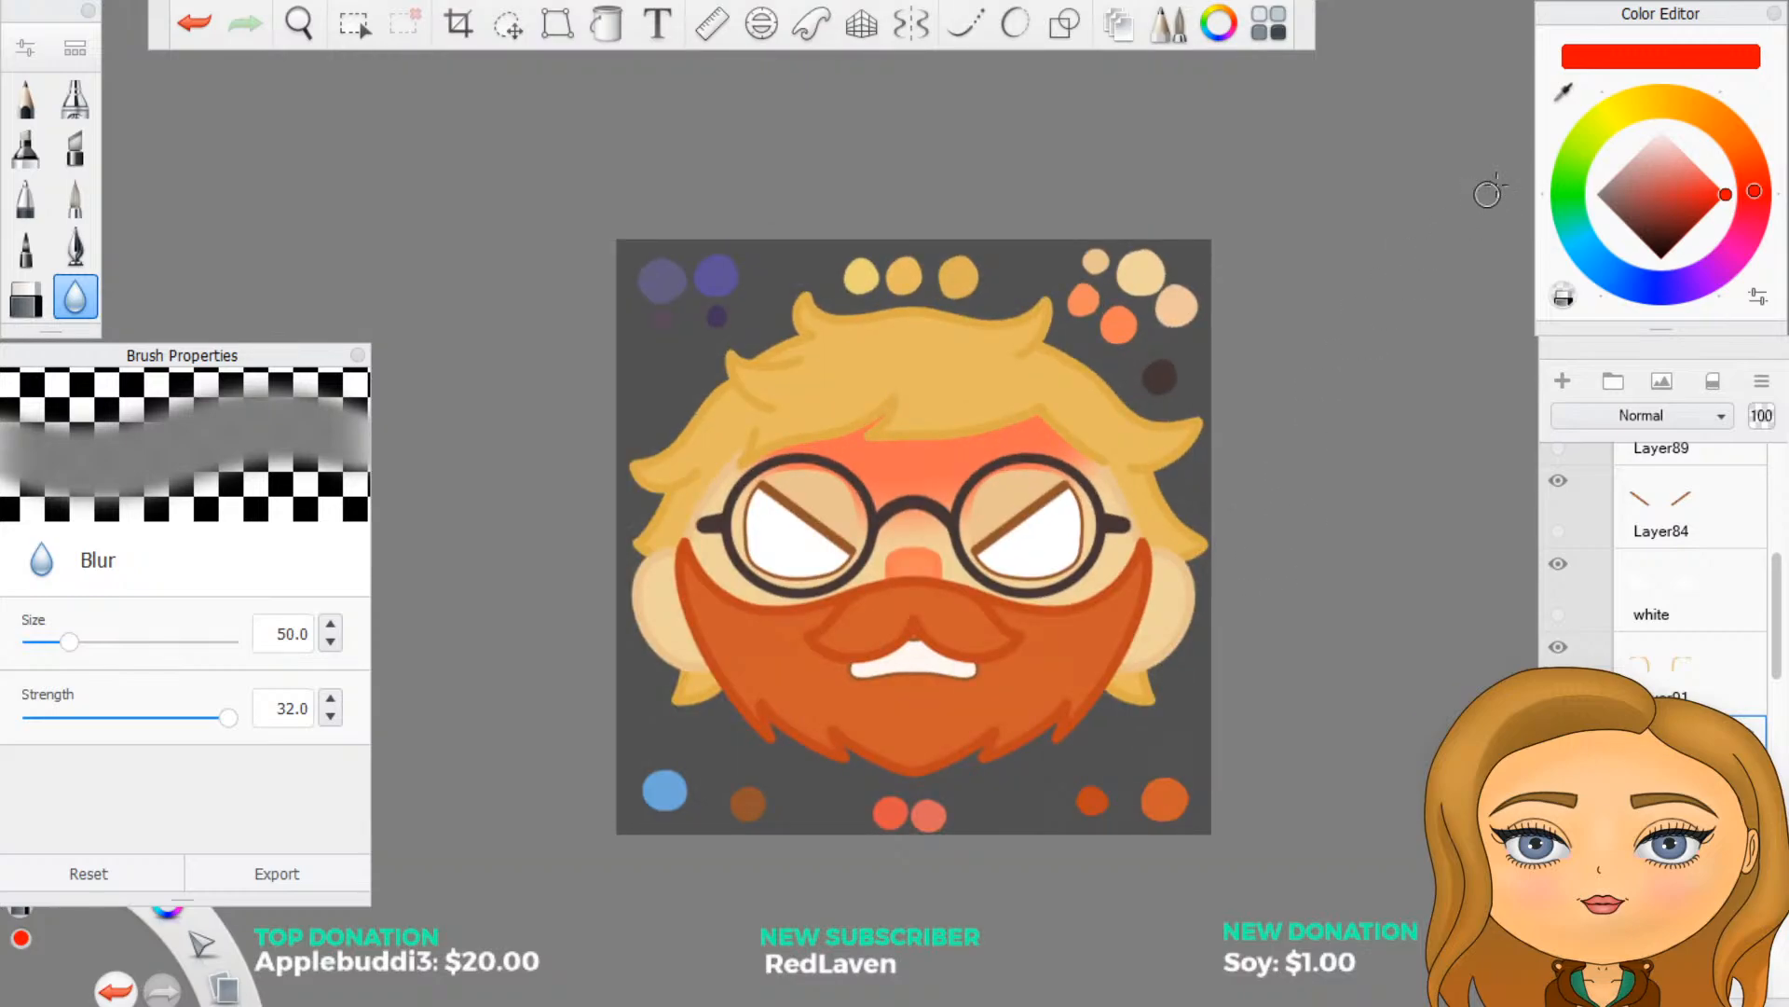
drag(1572, 86, 1176, 308)
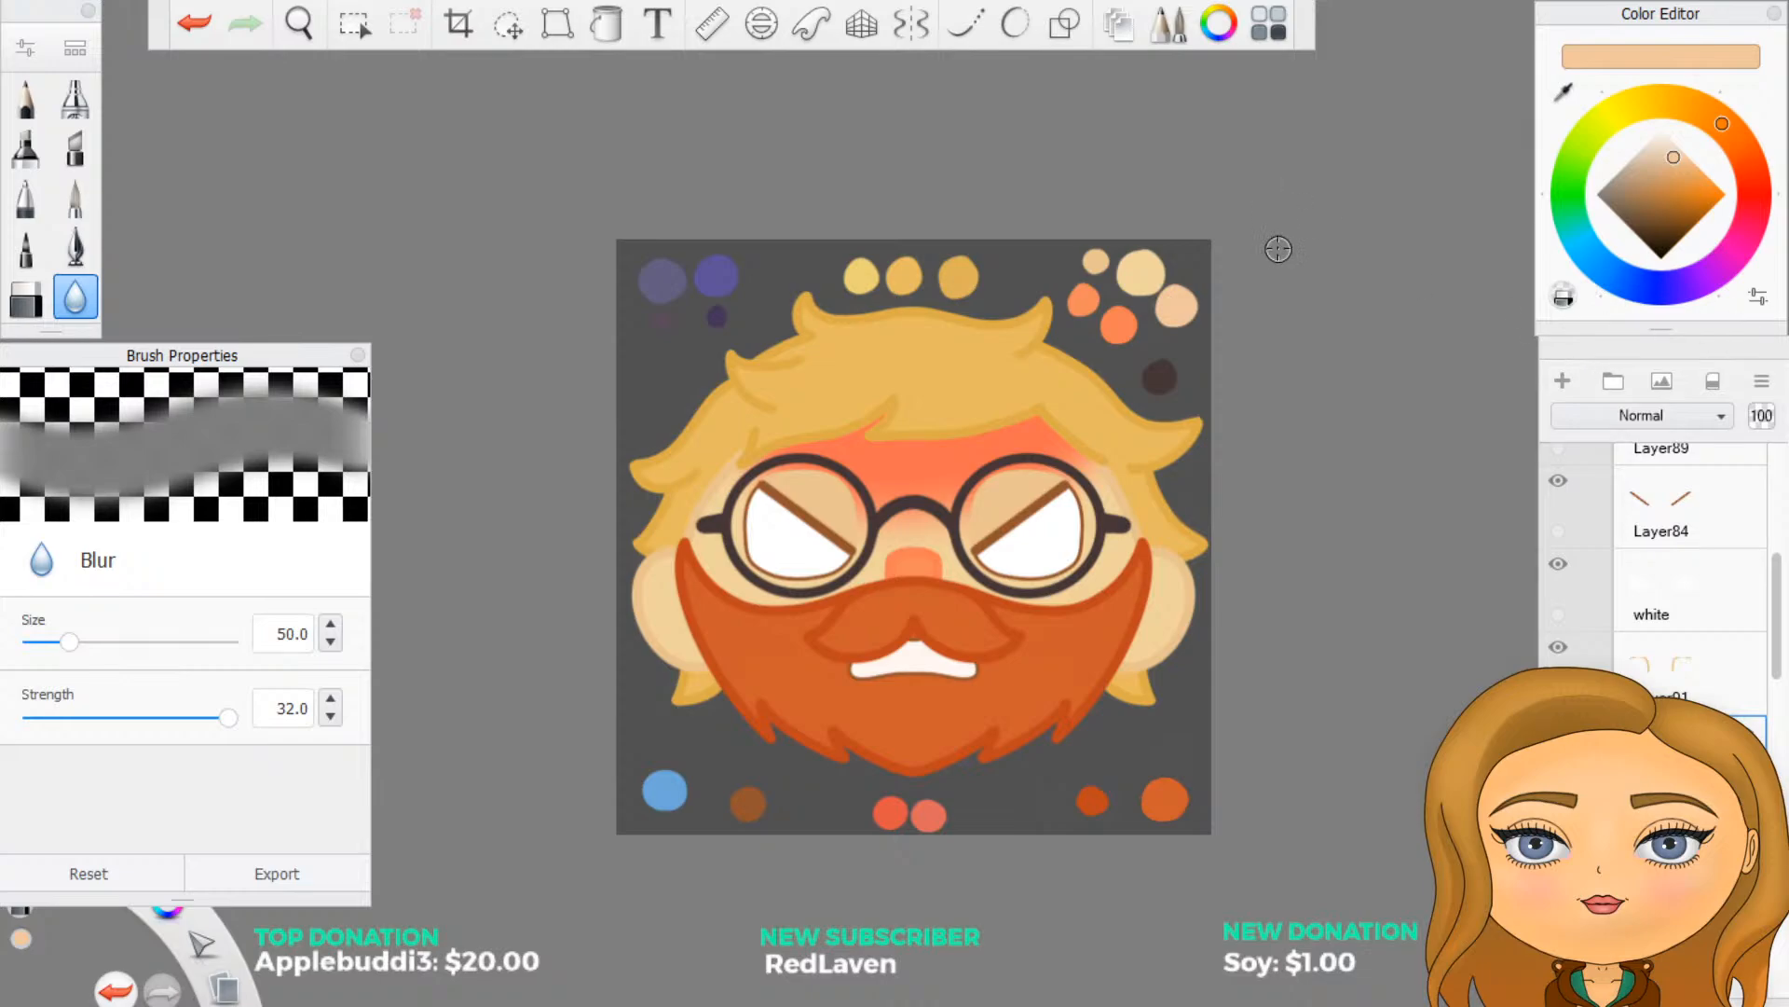
scroll(1255, 627, up, 2)
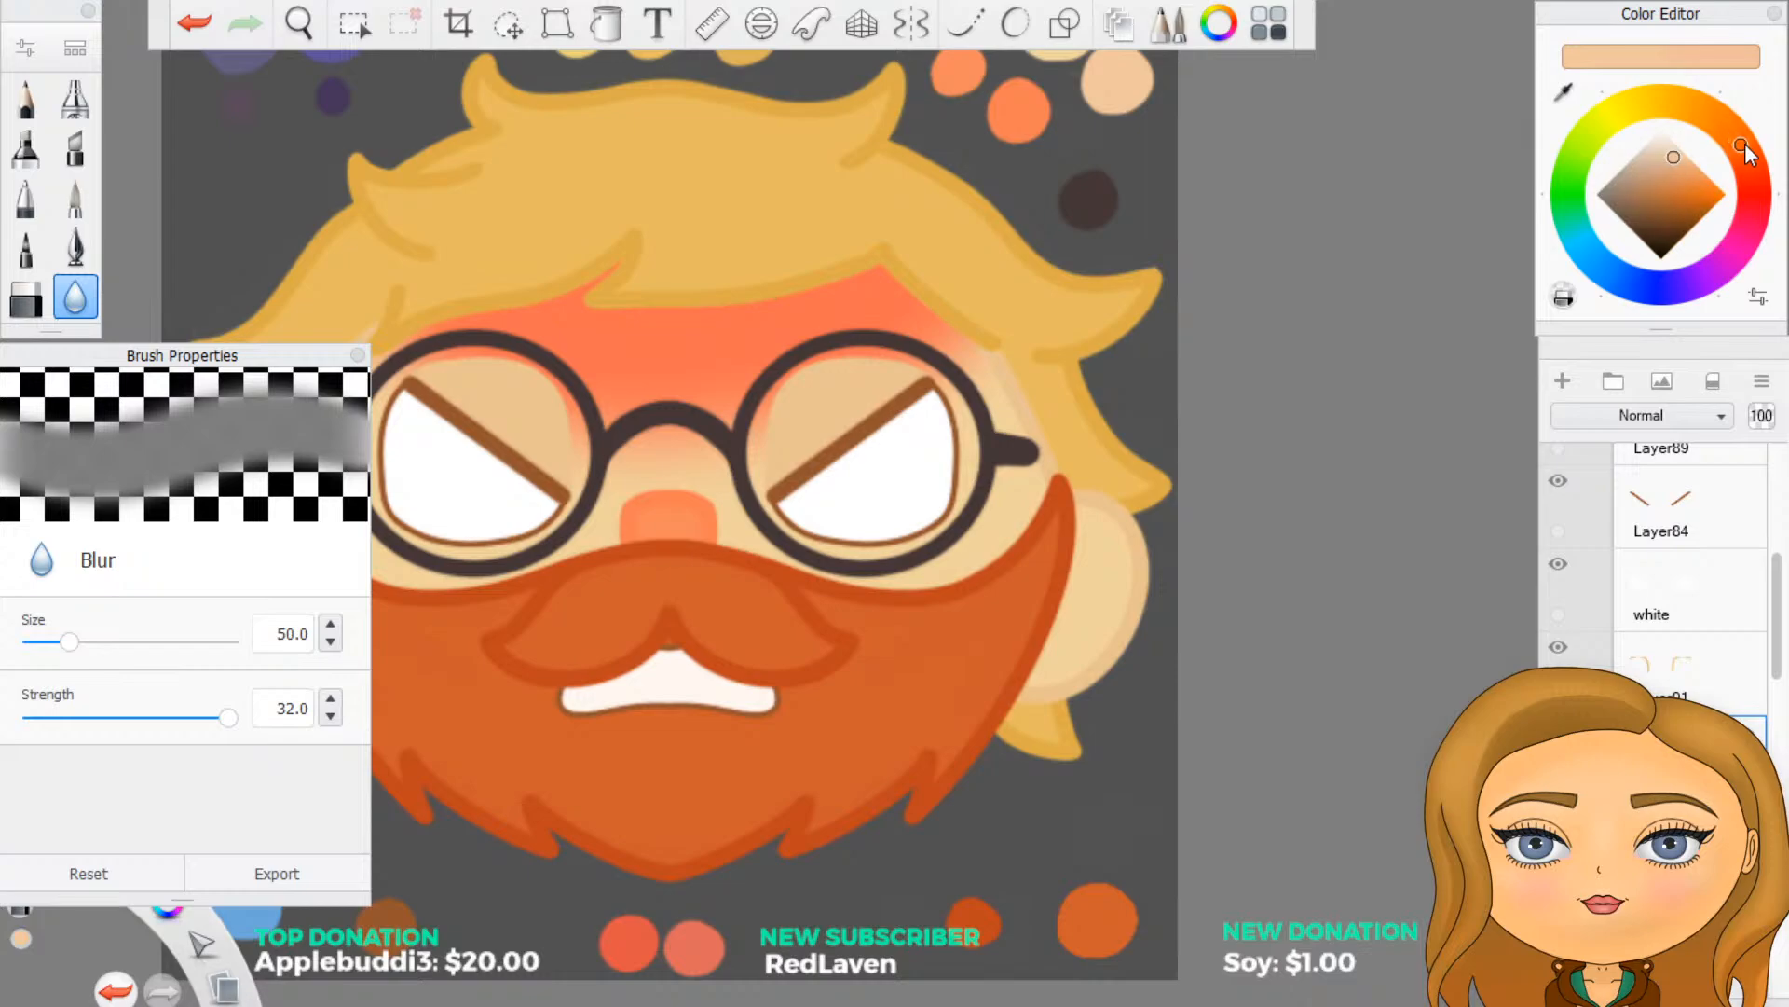
drag(1756, 166, 1742, 150)
- Try solid-filling both eyelids behind the glasses with the redder peach, then select the eyelid outline layer above
click(607, 26)
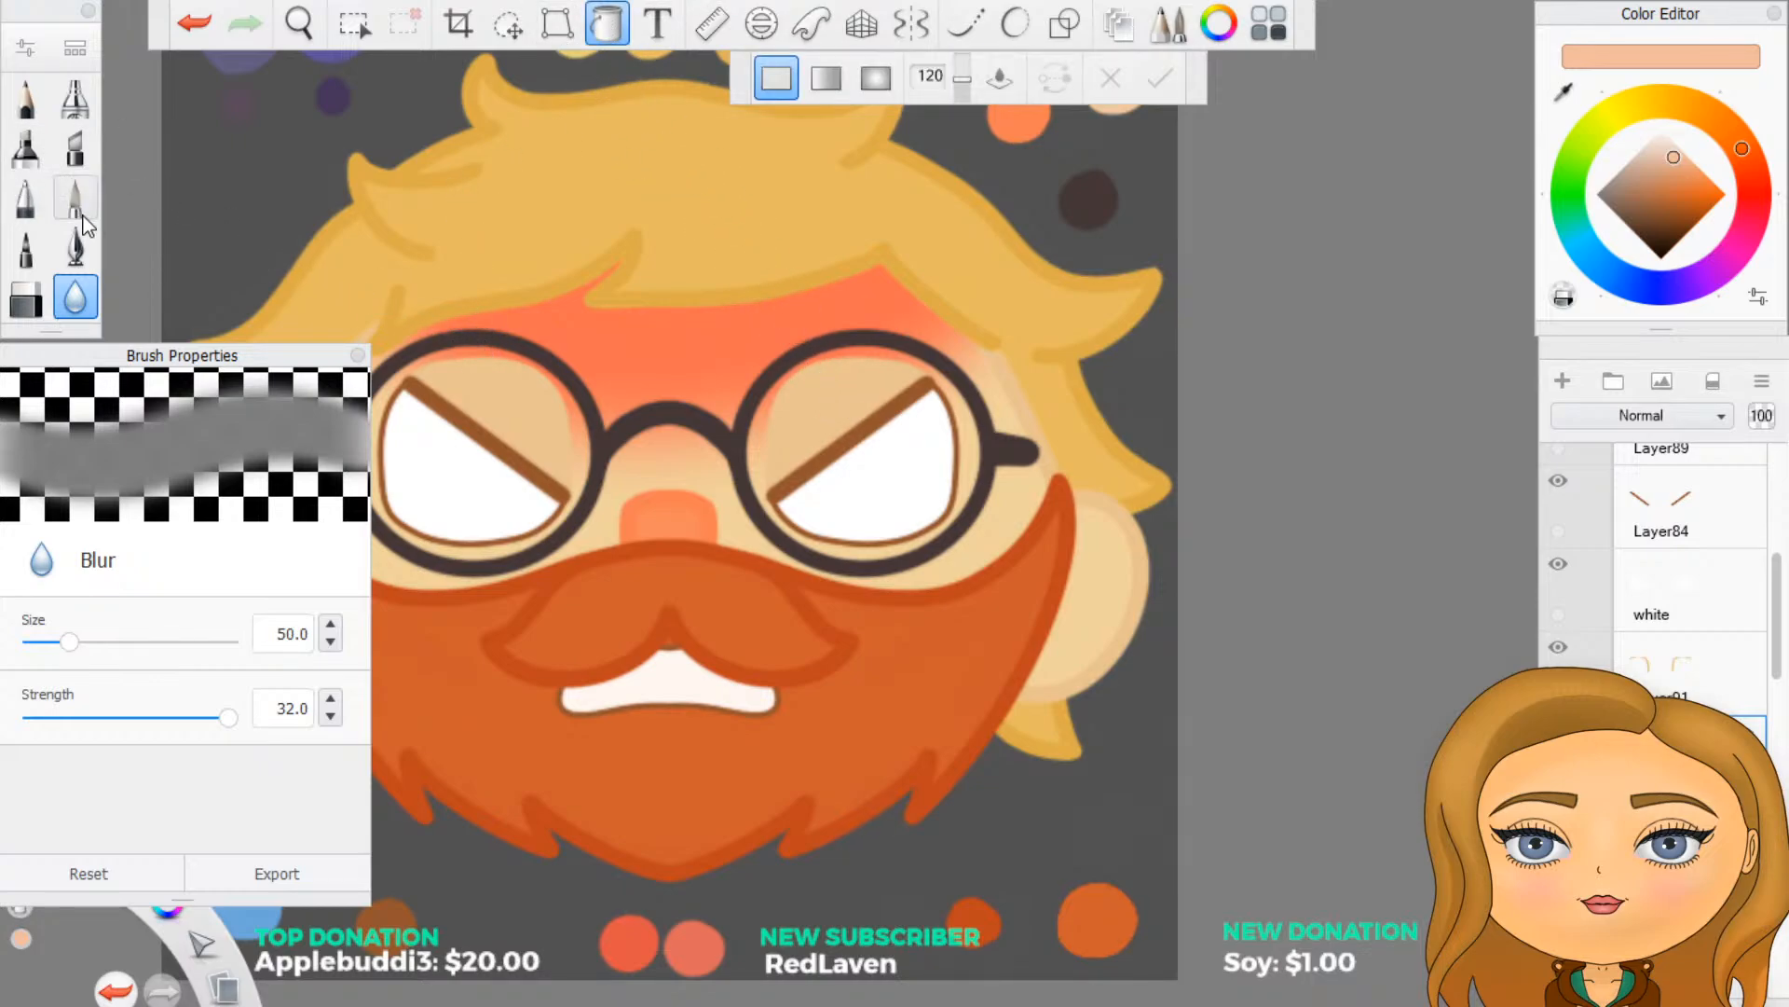
click(76, 246)
click(607, 28)
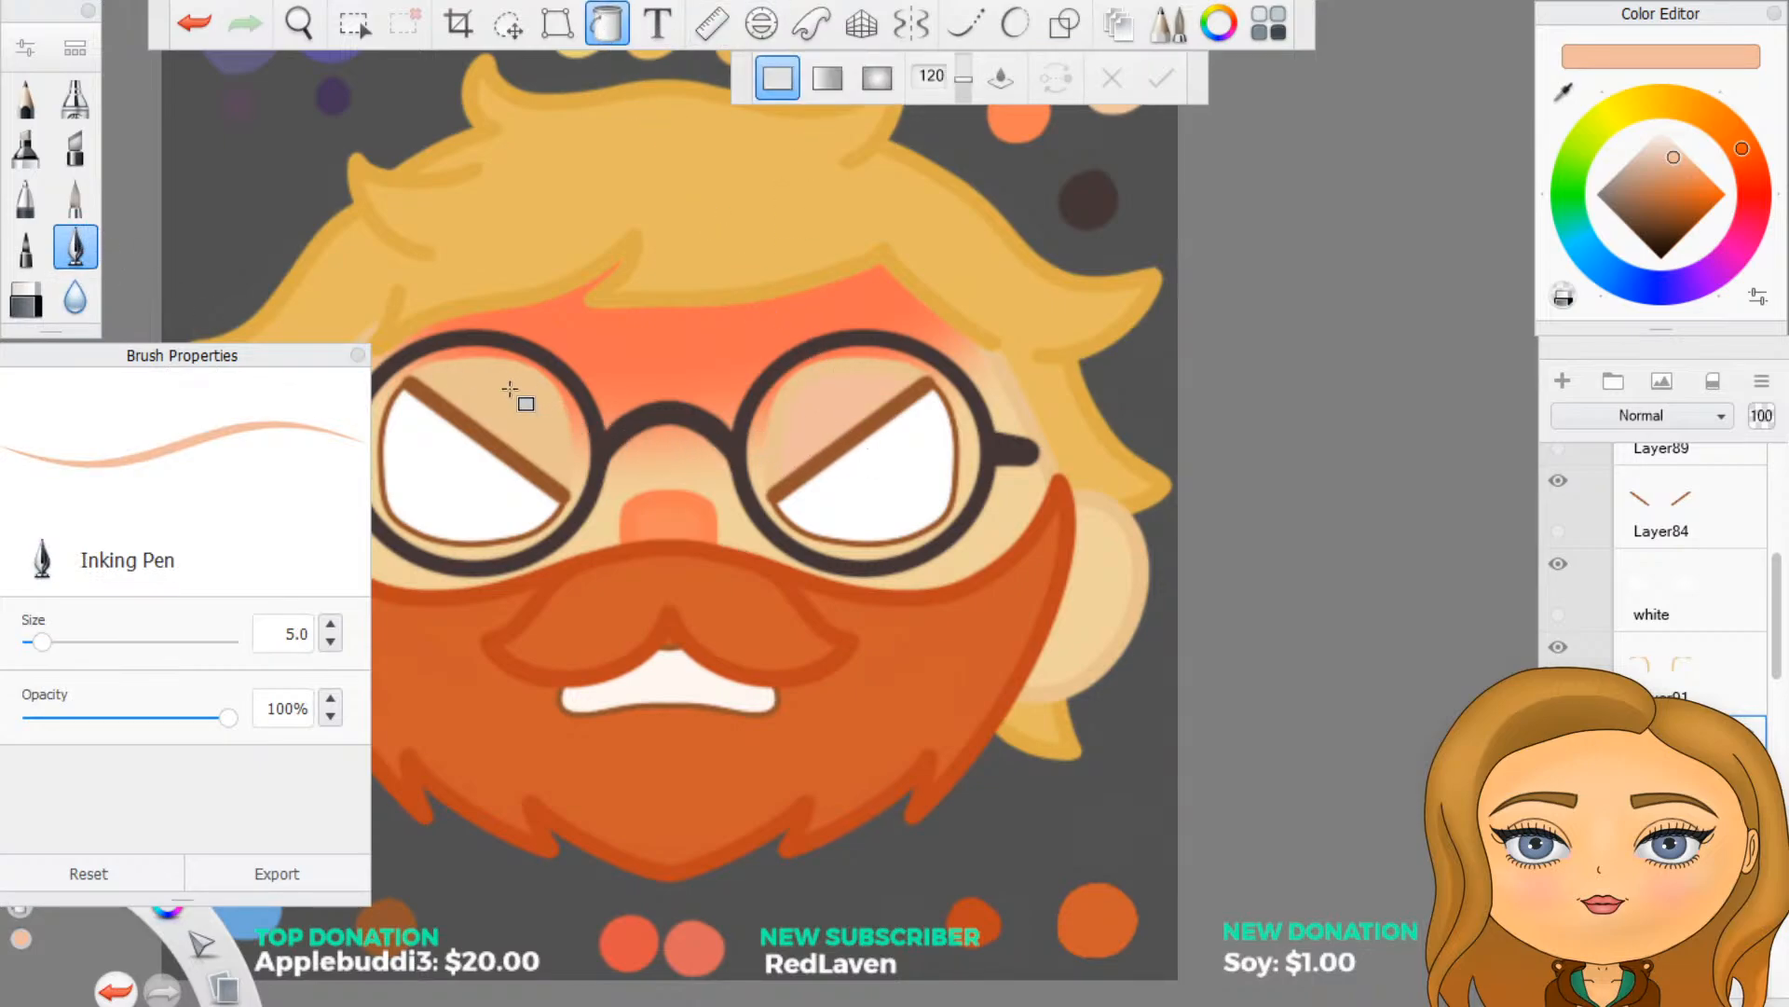
click(1659, 676)
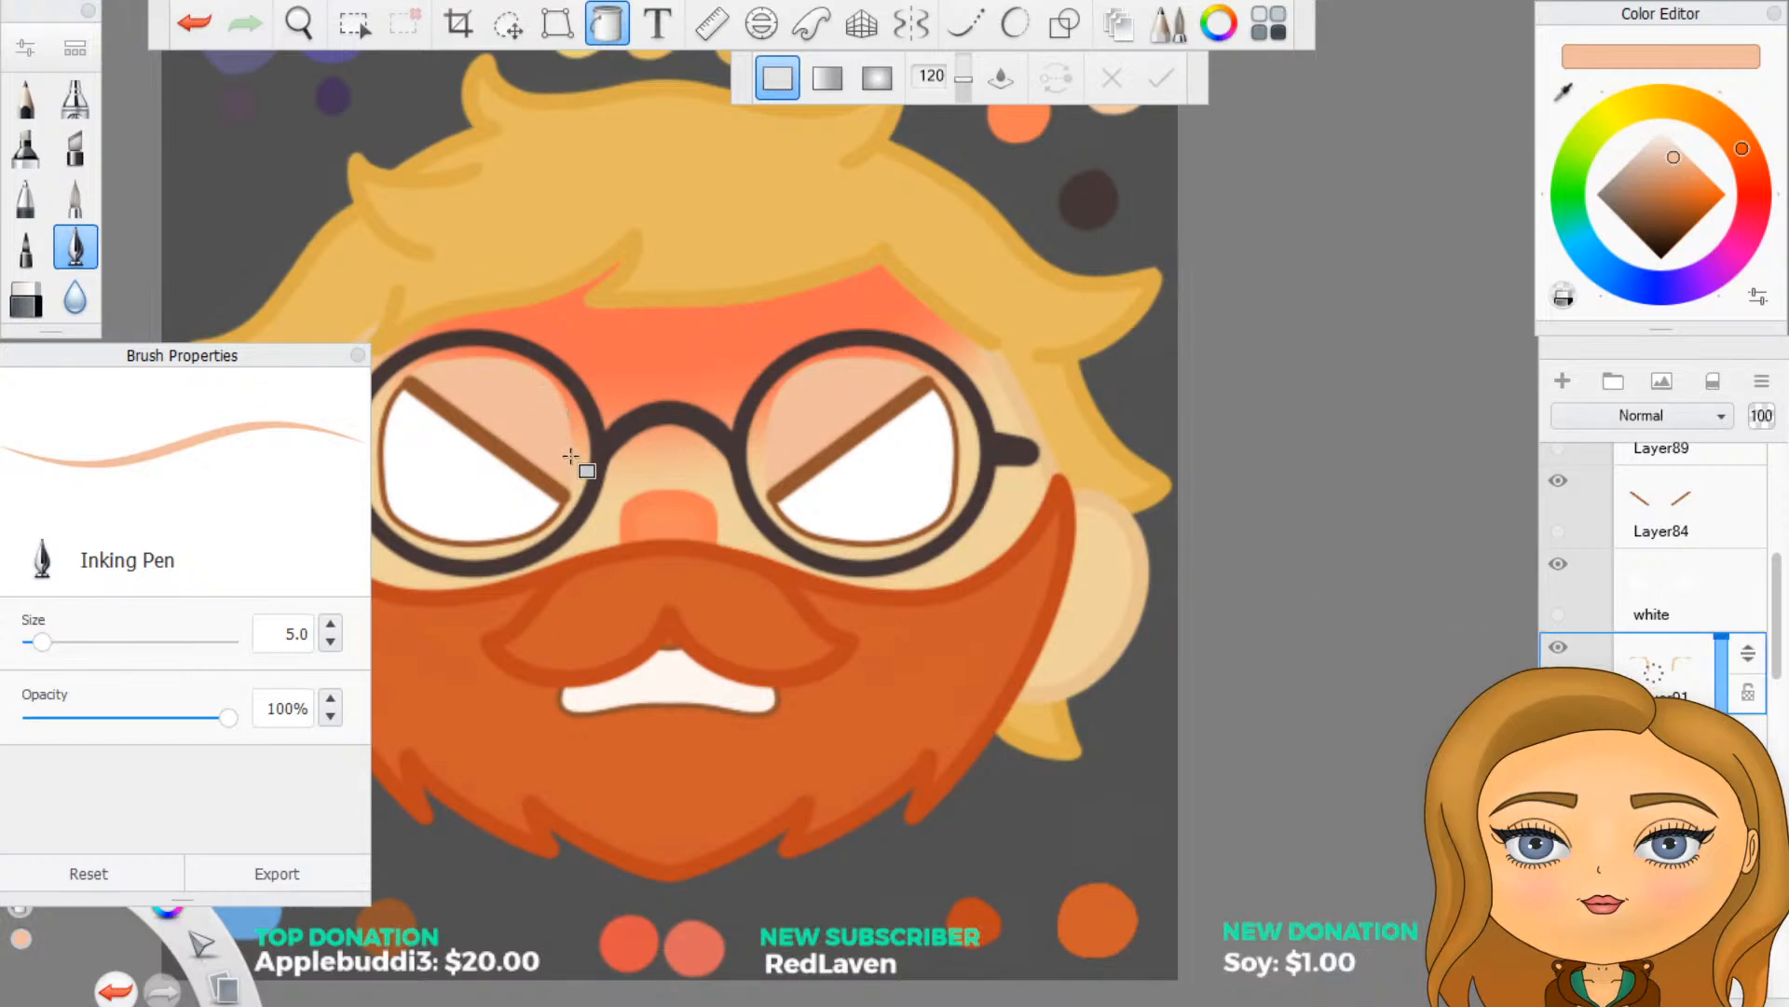
scroll(948, 649, down, 3)
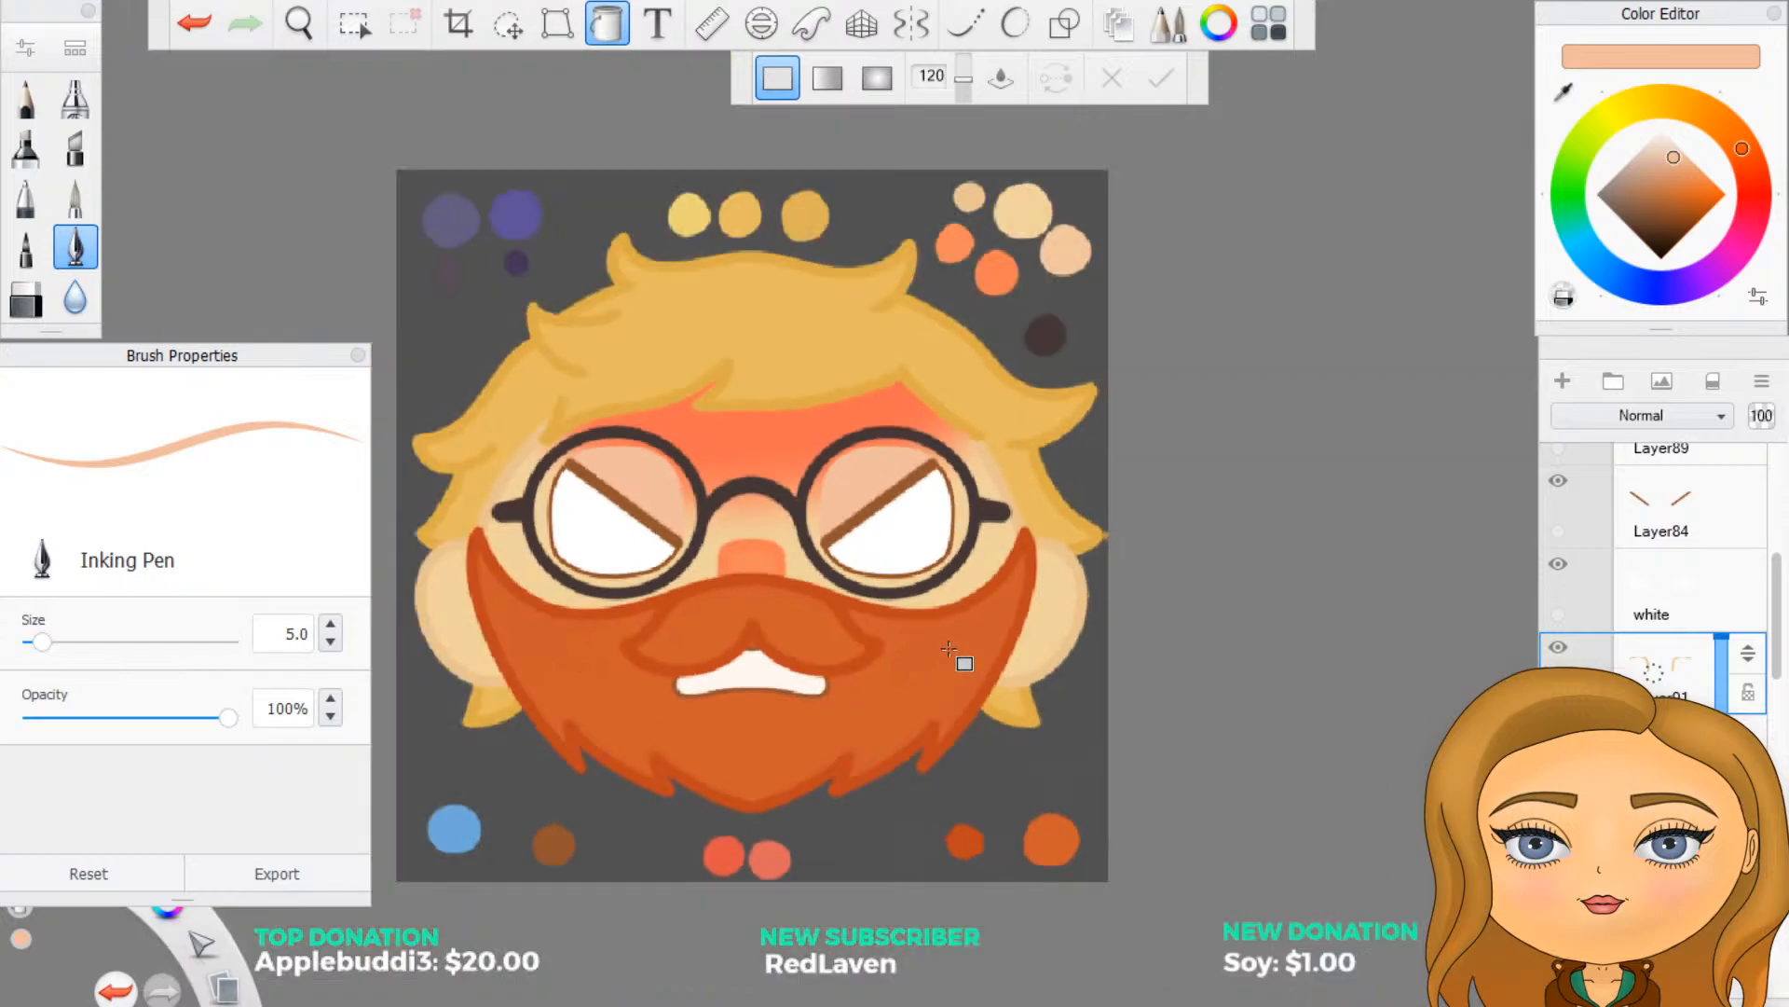
- Undo the peach fills on both eyelids
click(193, 24)
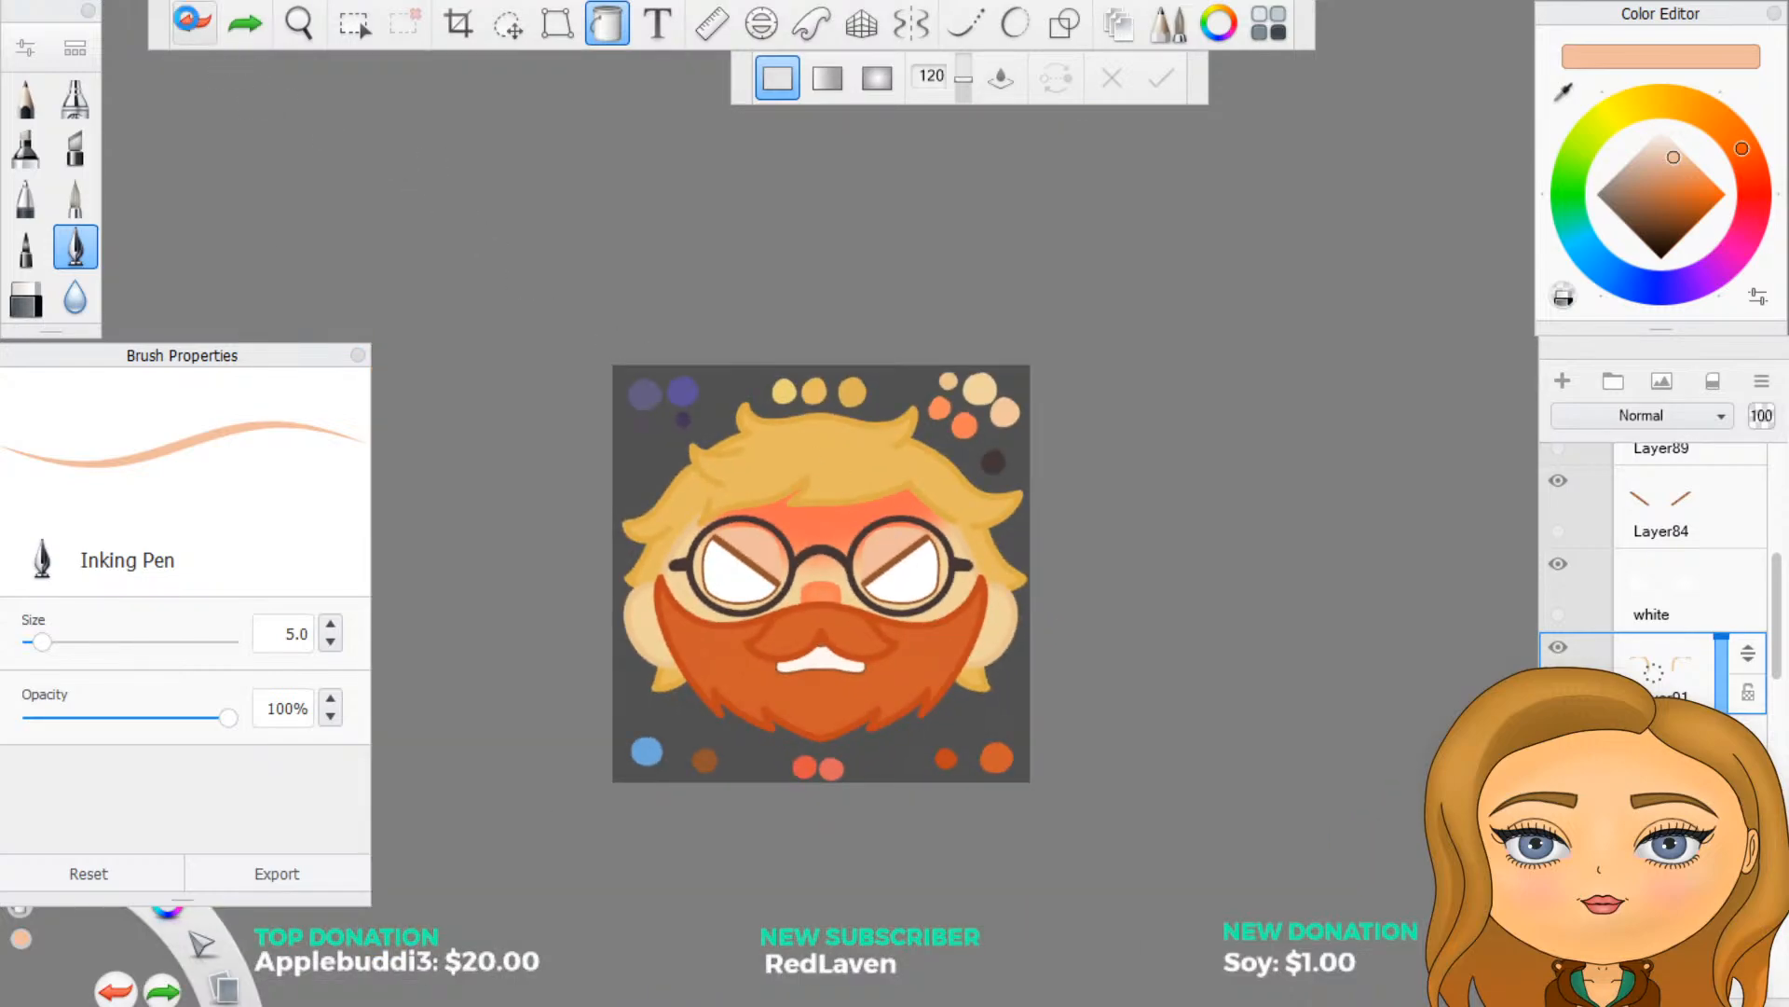
click(188, 20)
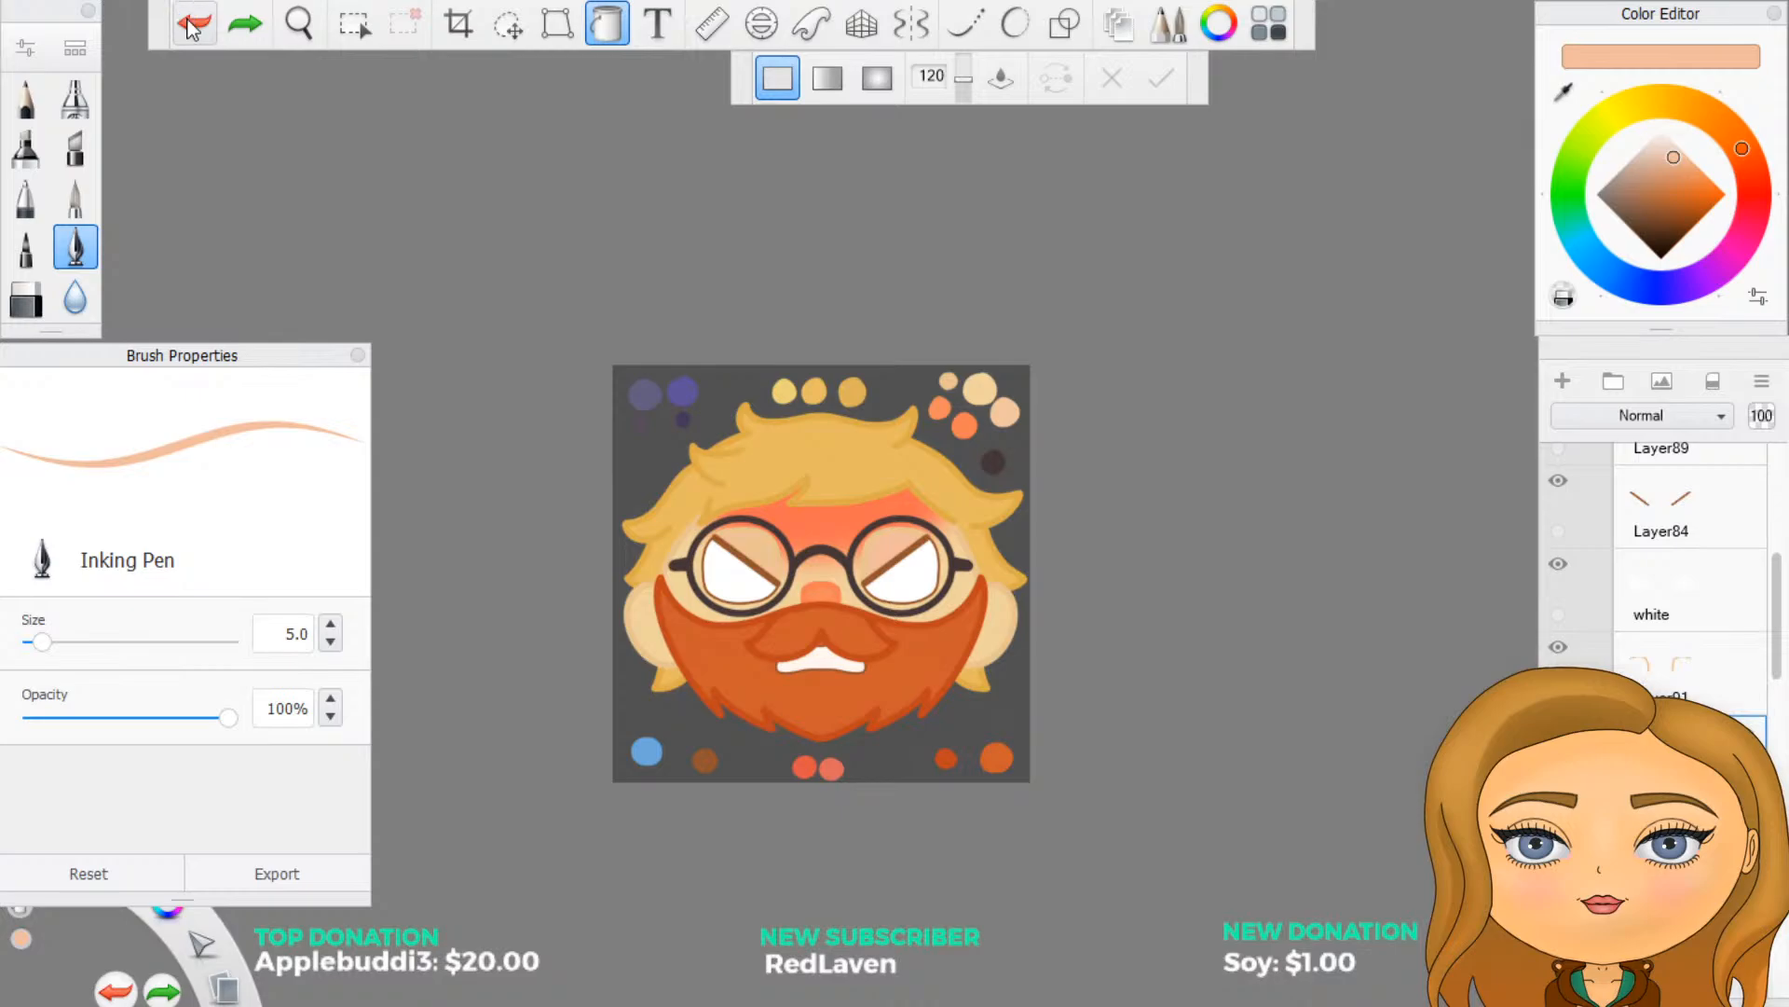
scroll(801, 522, up, 4)
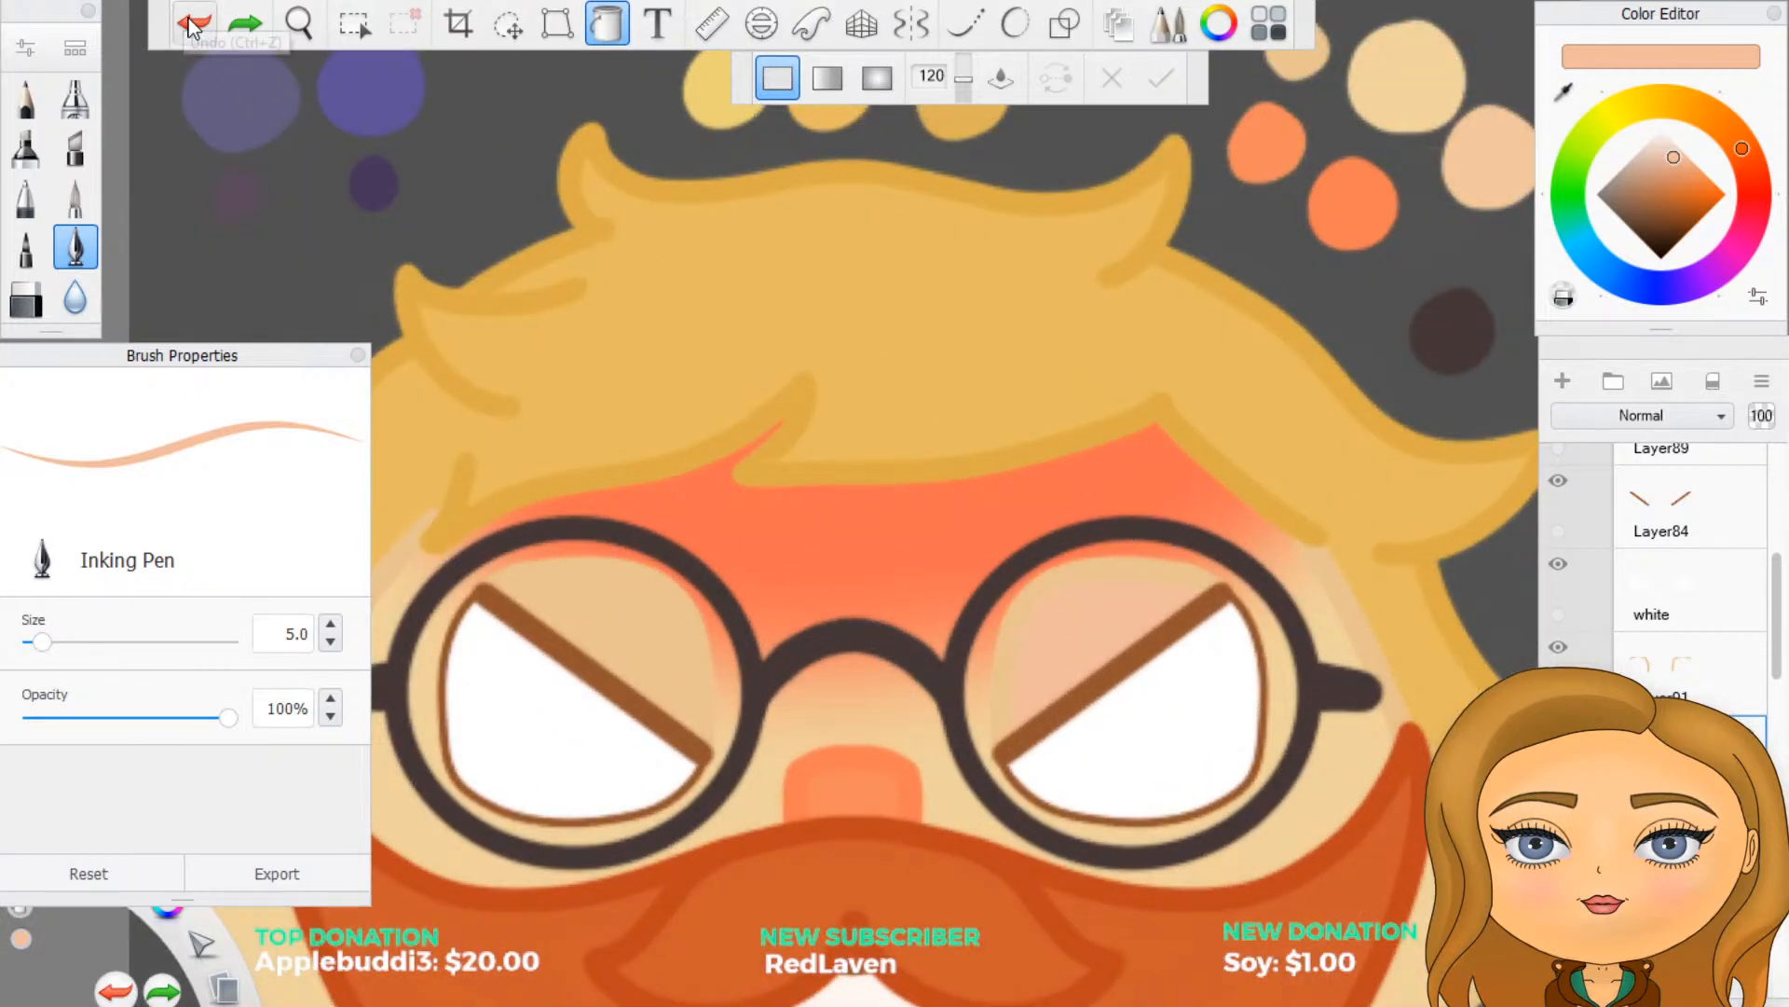
scroll(536, 522, down, 5)
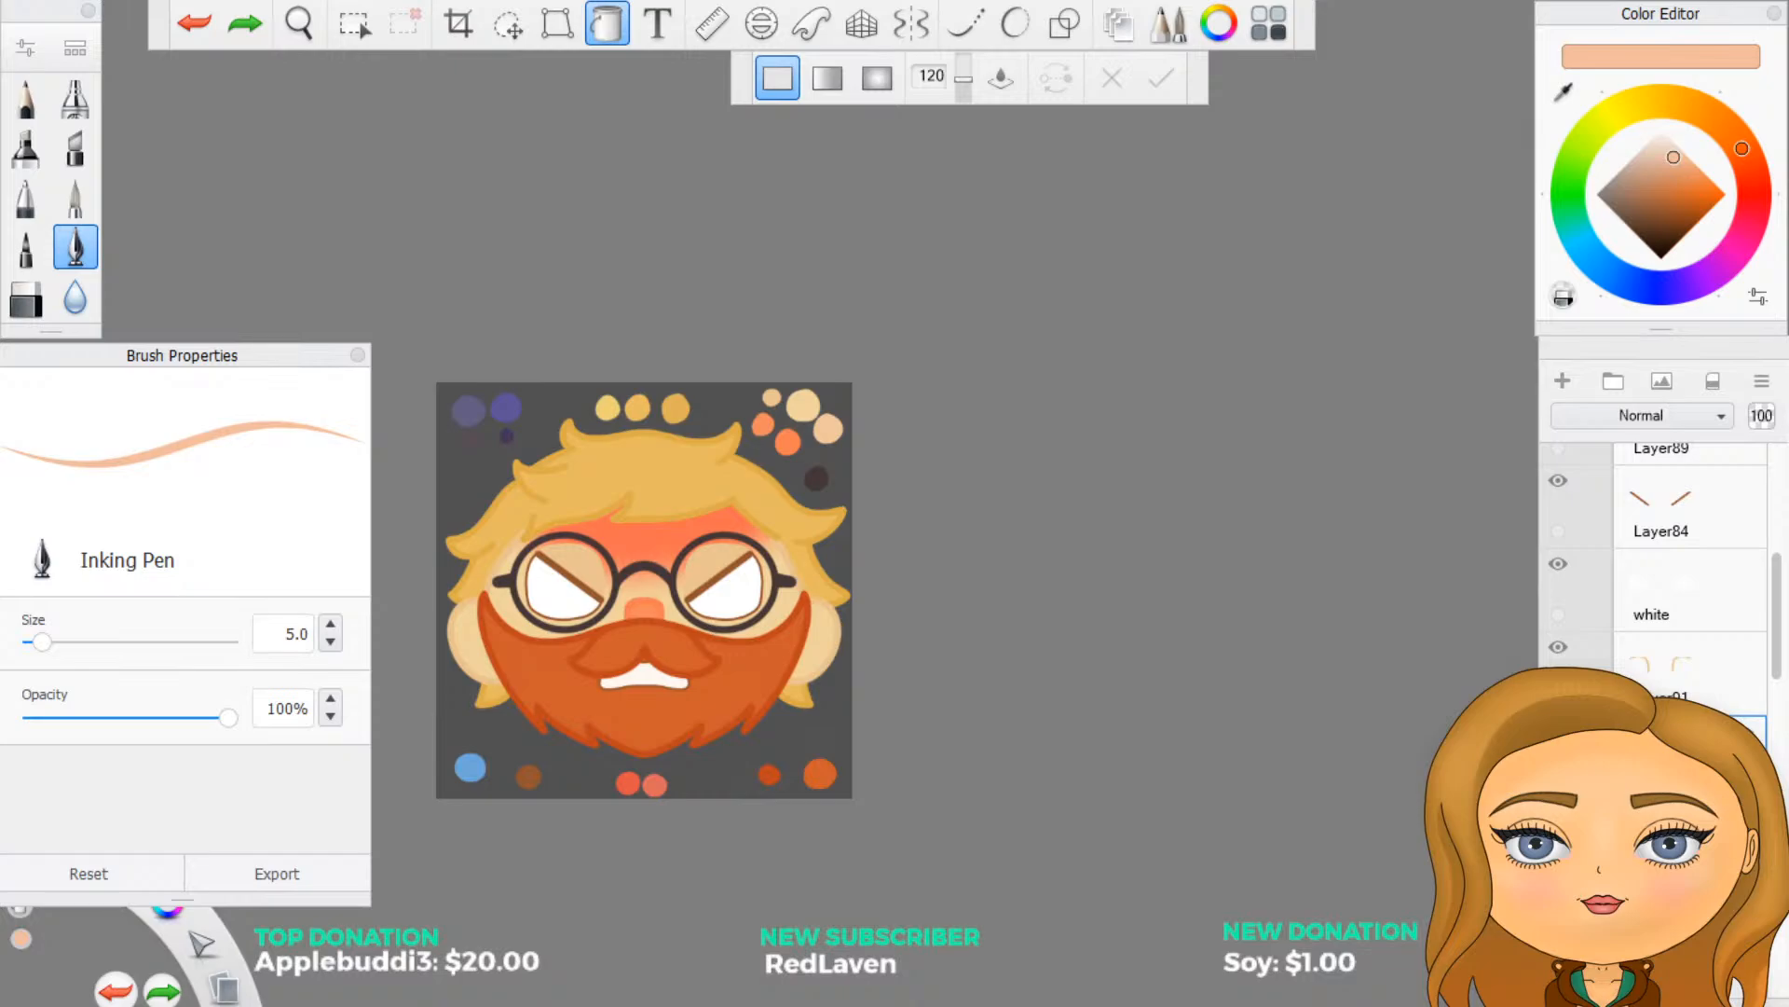
- Hide the eyelid outline and eyelid fill layers and examine the angry face without eyelids at different sizes
scroll(1109, 568, up, 1)
scroll(958, 706, down, 3)
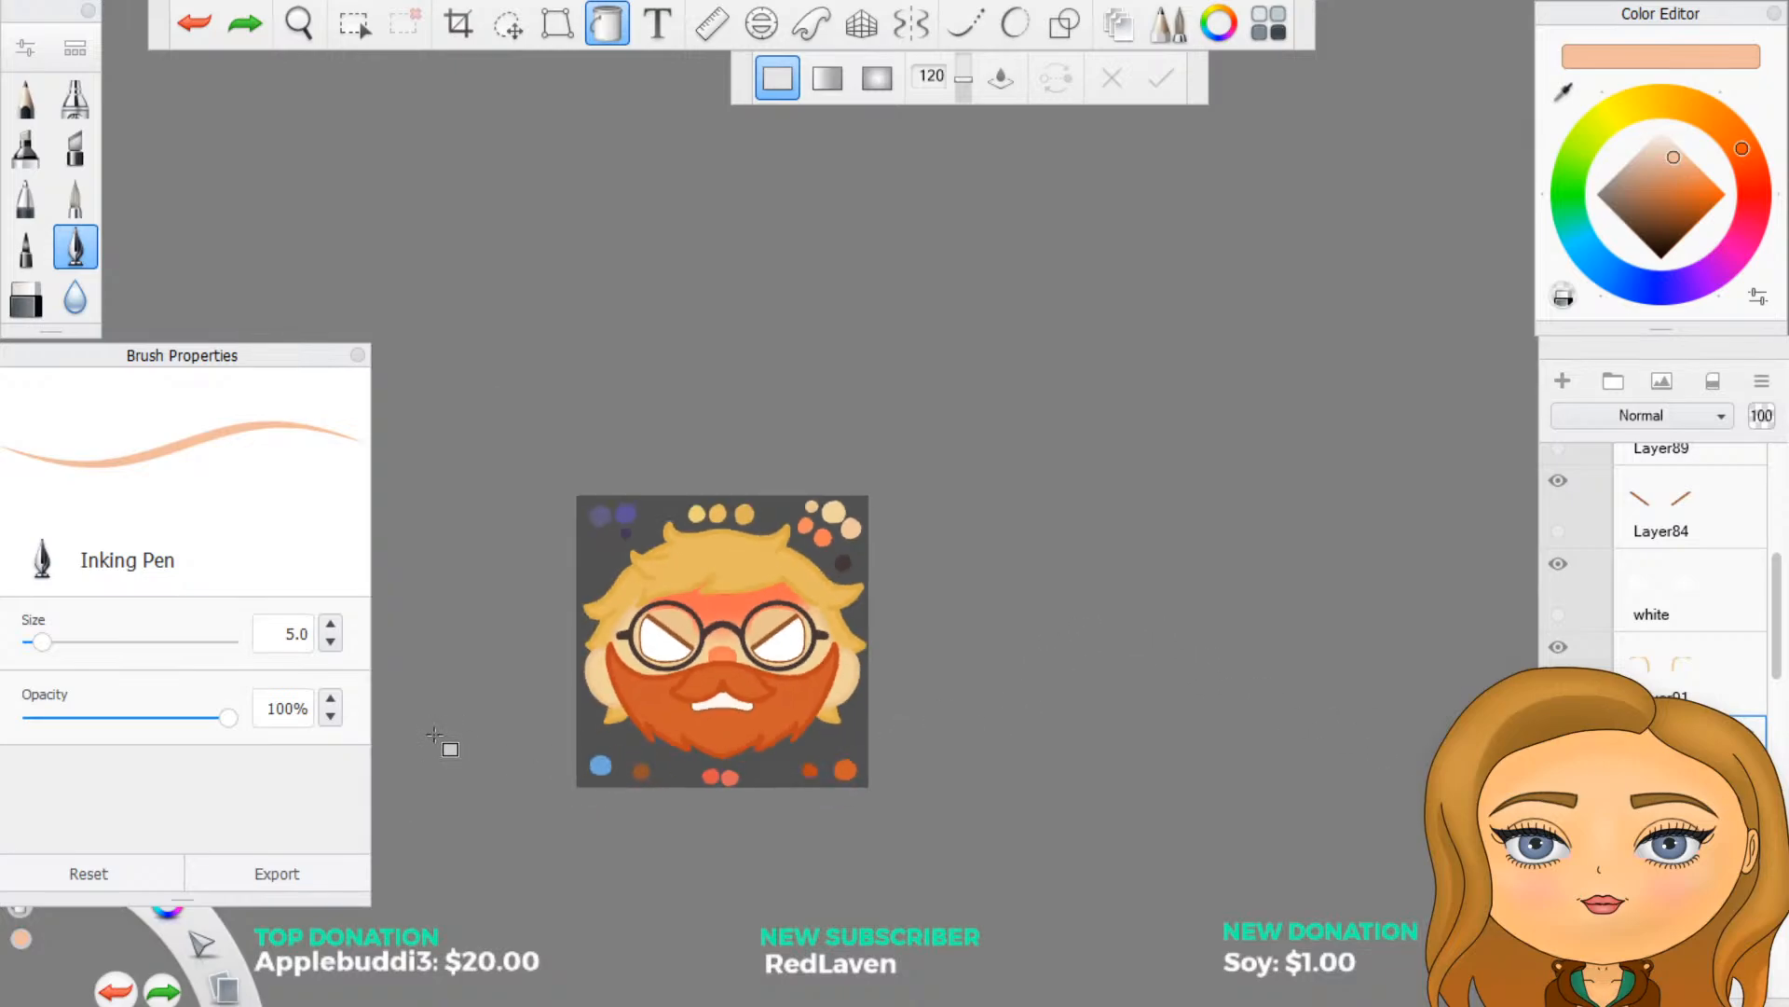
scroll(427, 727, up, 2)
scroll(598, 621, up, 1)
scroll(1026, 669, up, 2)
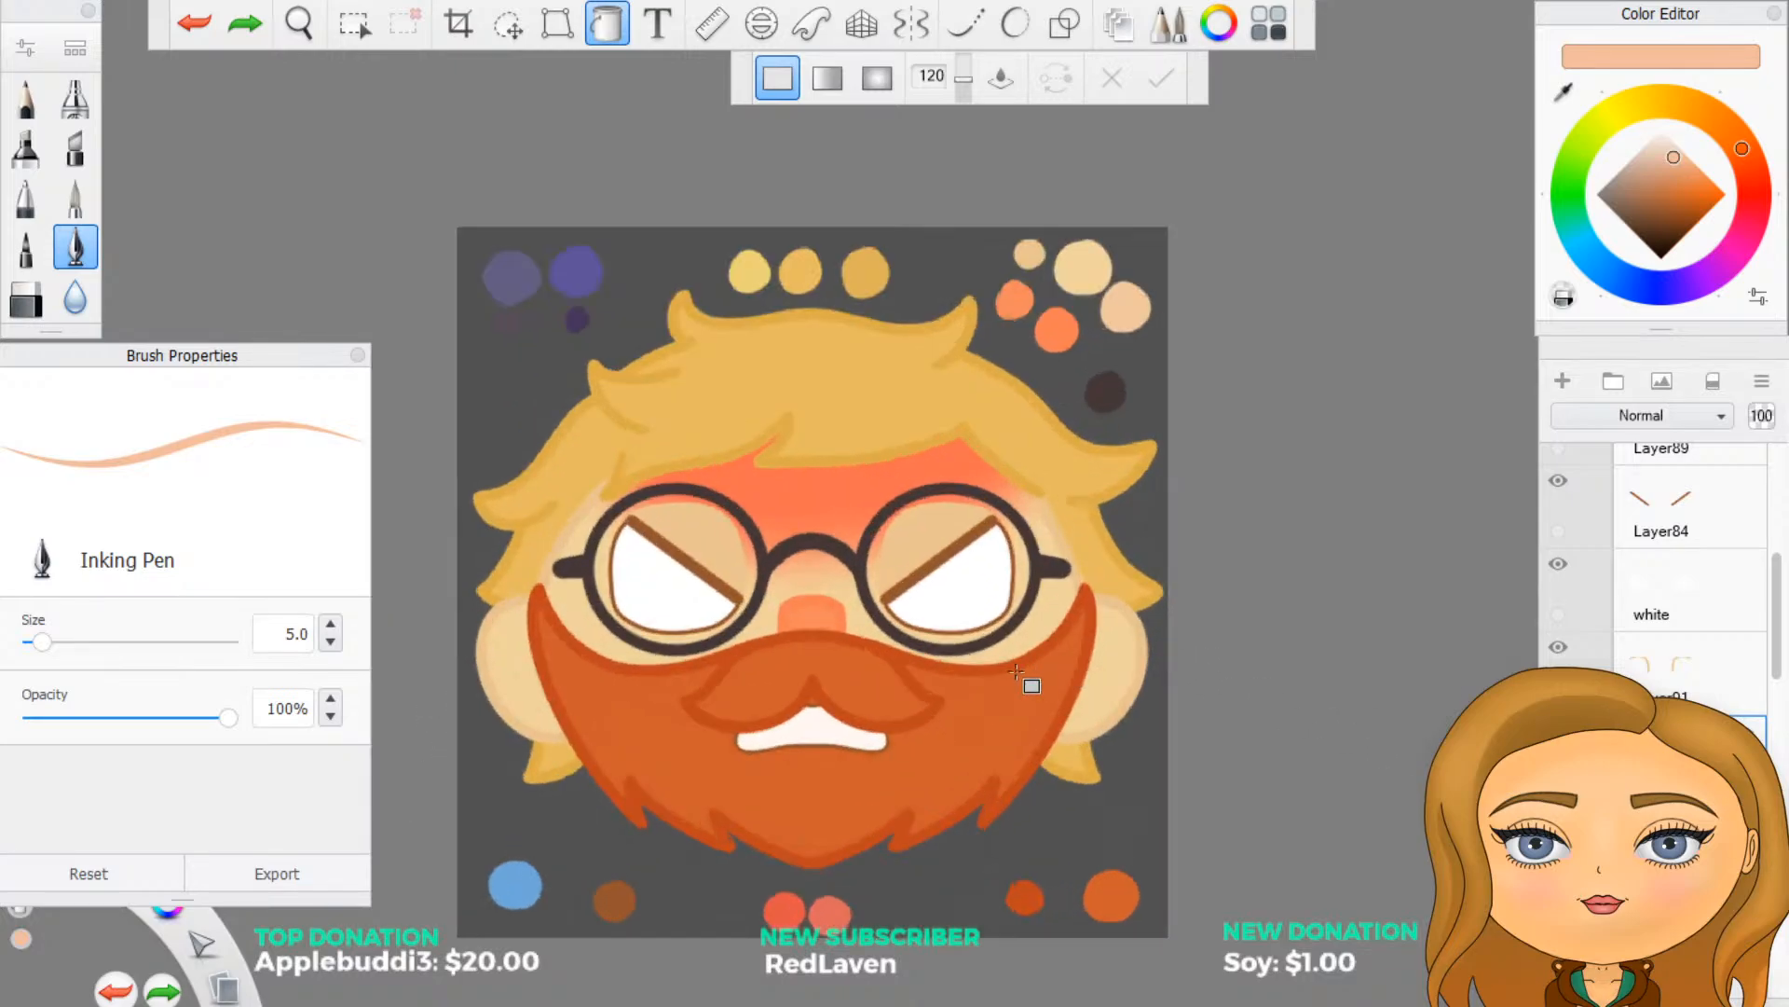
scroll(1016, 671, up, 1)
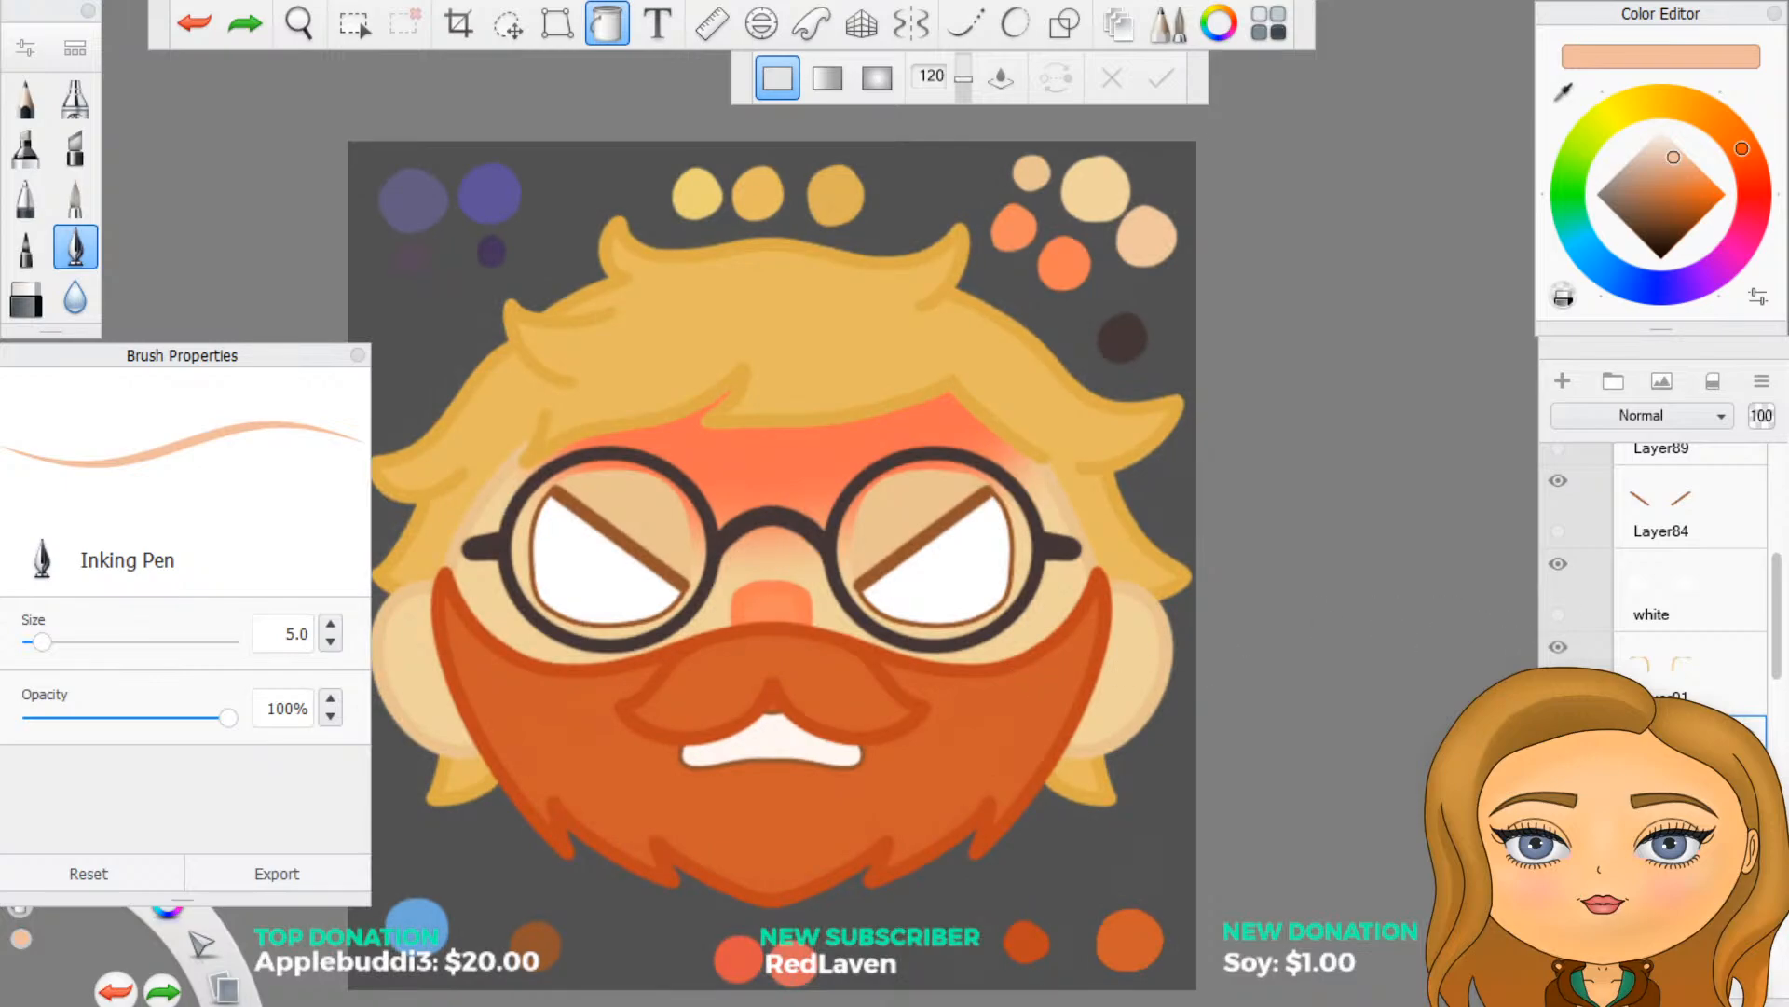
click(1559, 646)
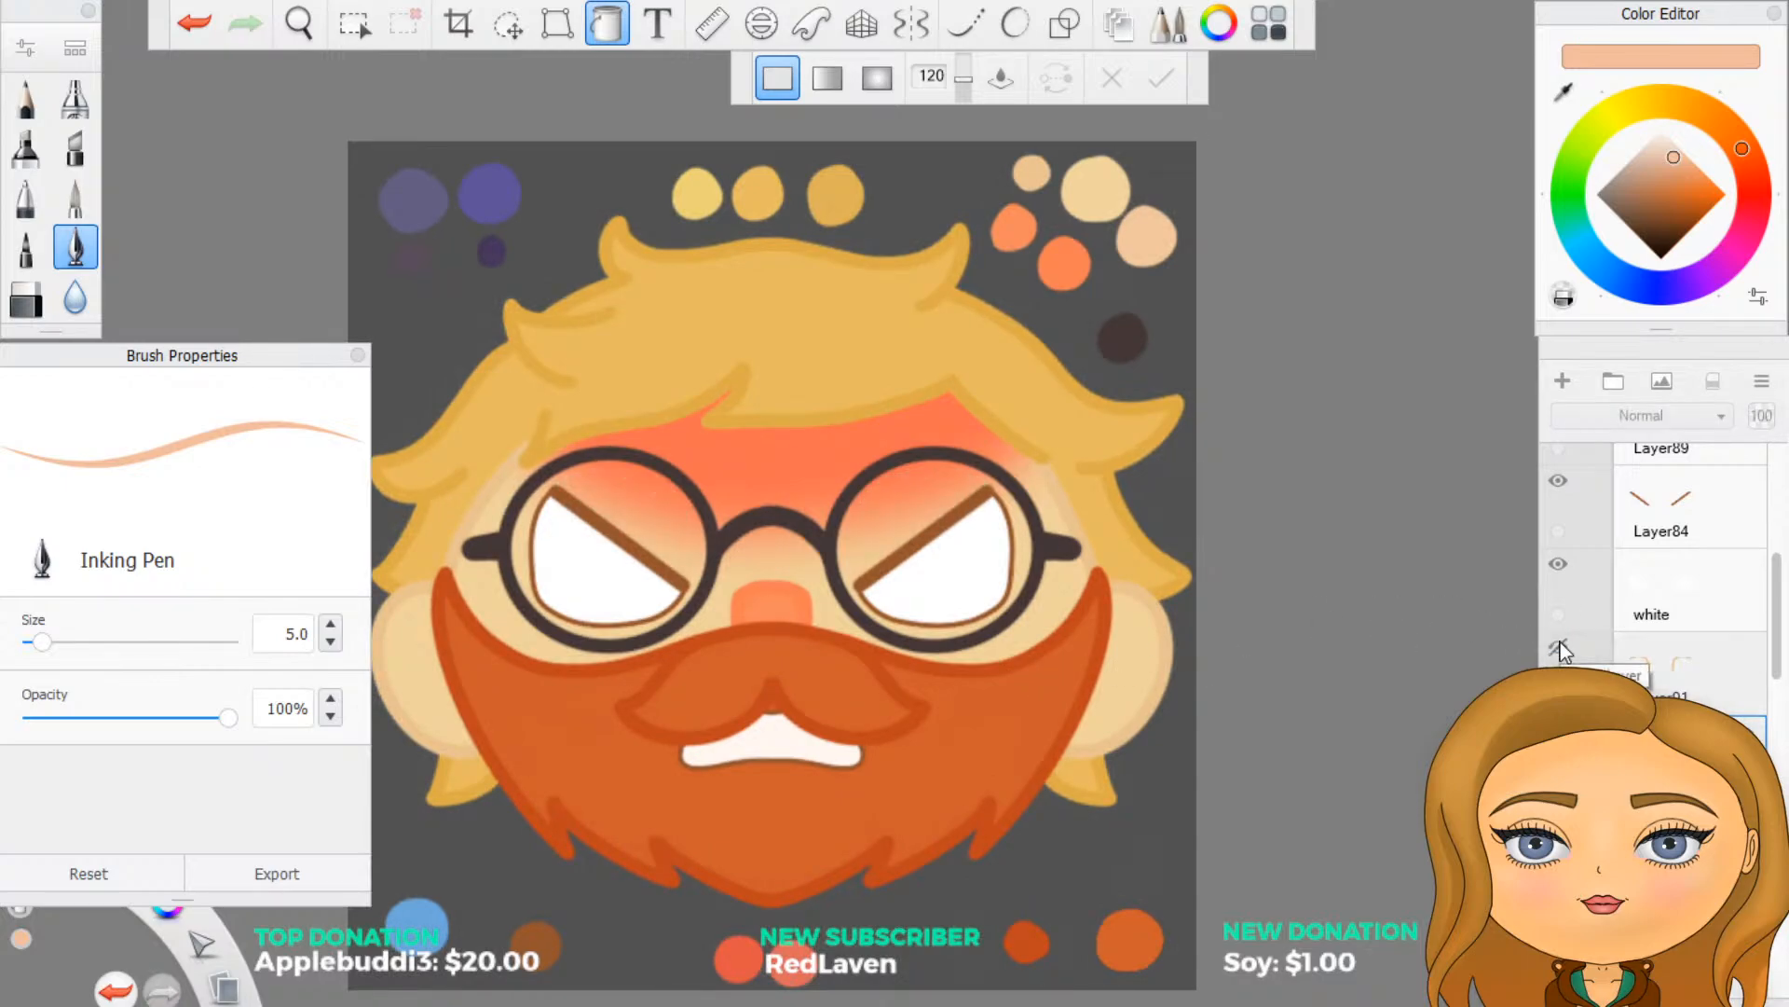
scroll(1476, 677, down, 2)
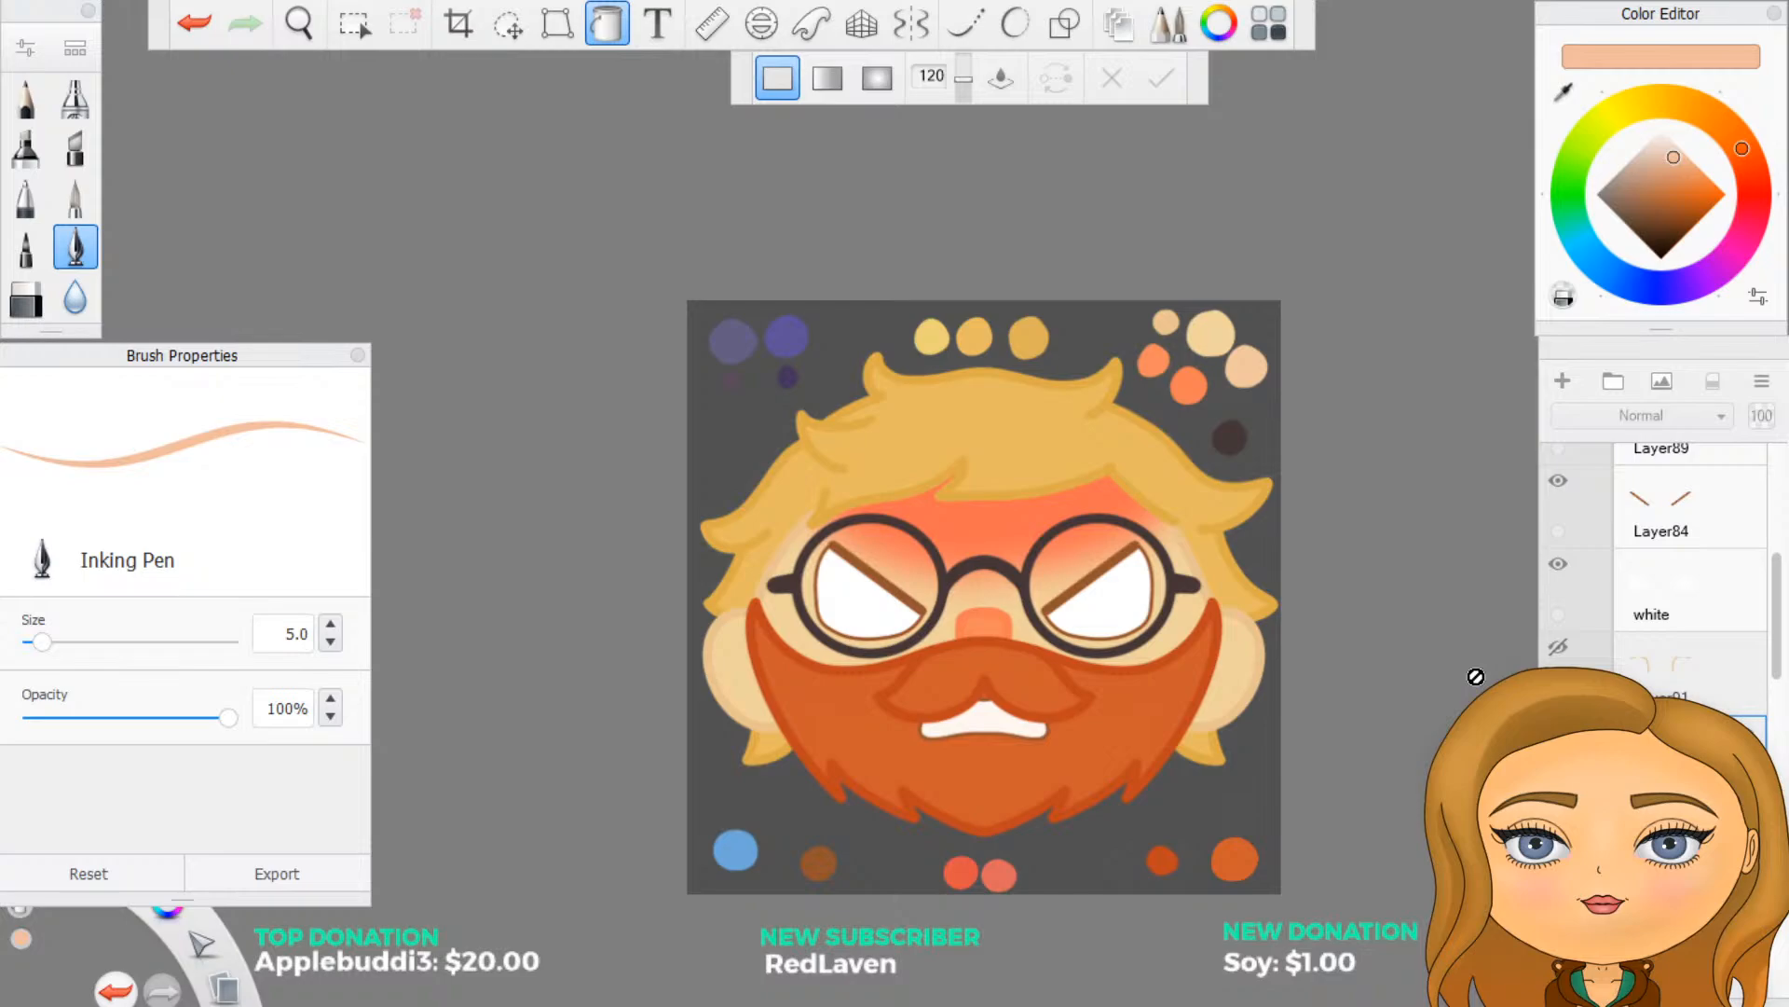
scroll(1476, 677, down, 2)
scroll(1326, 619, down, 1)
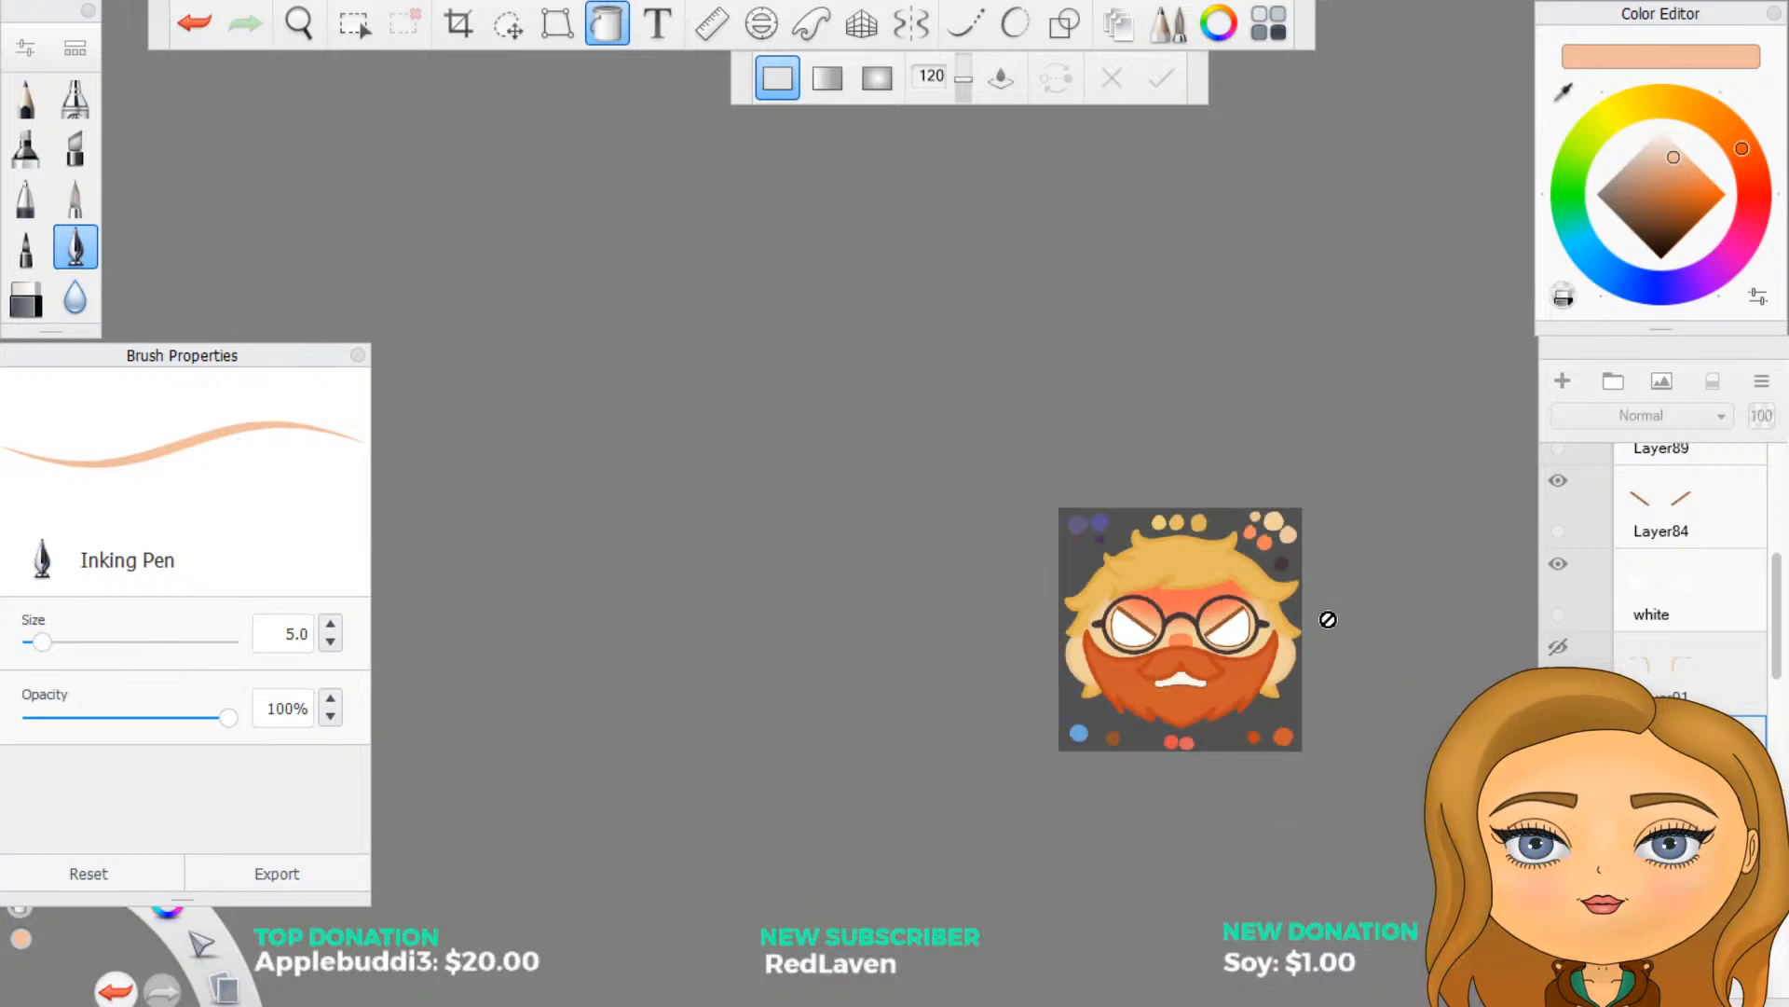
scroll(1347, 622, up, 1)
scroll(1347, 622, up, 1)
- Show the eyelid fill and outline layers again, comparing the face with the fill turned off and on
click(1559, 731)
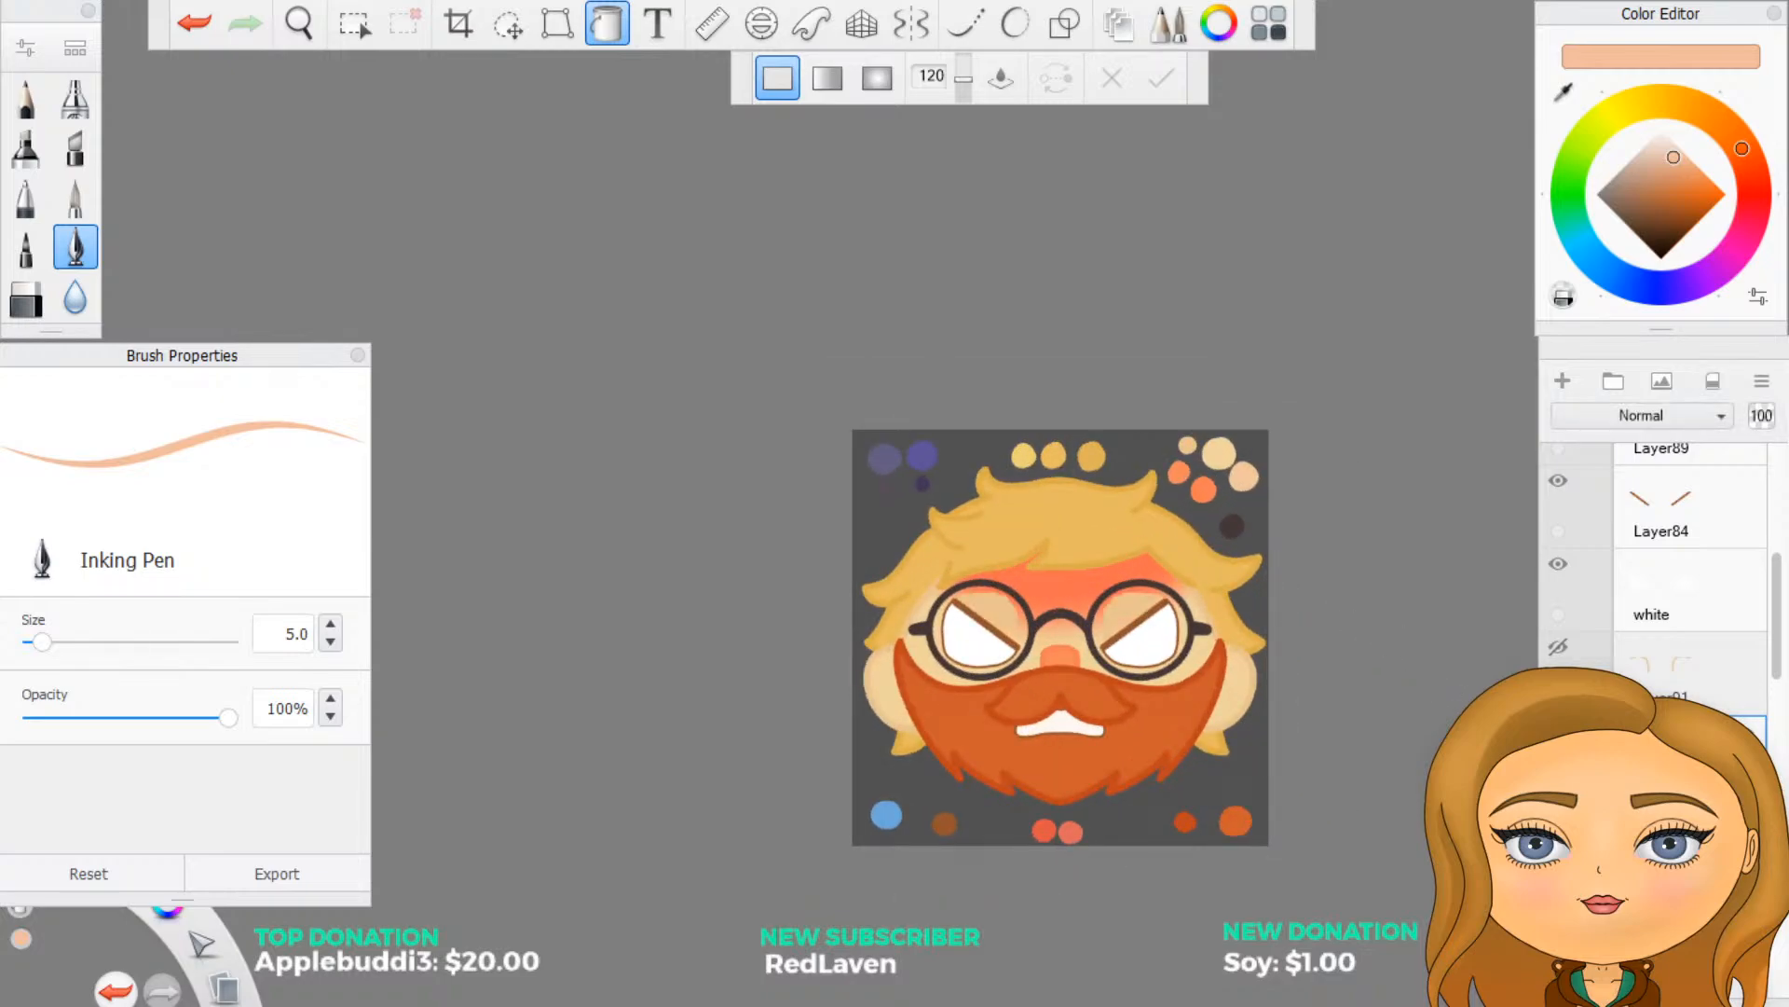
click(1556, 653)
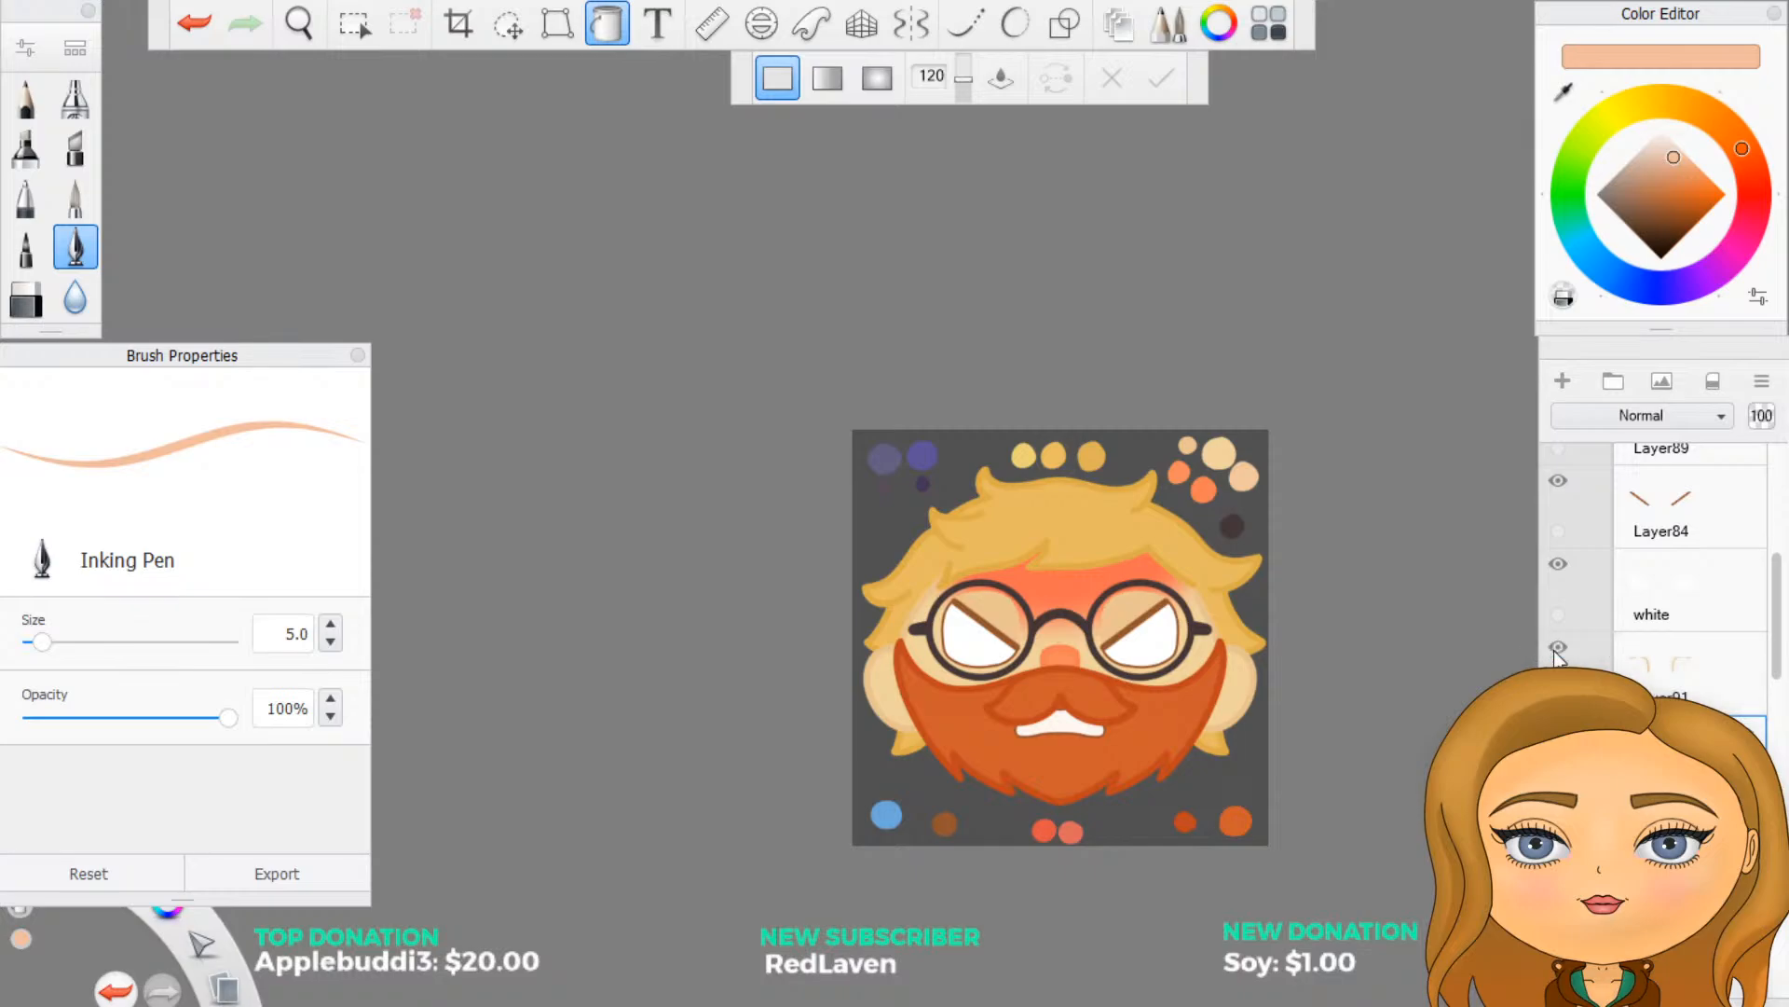
click(1558, 731)
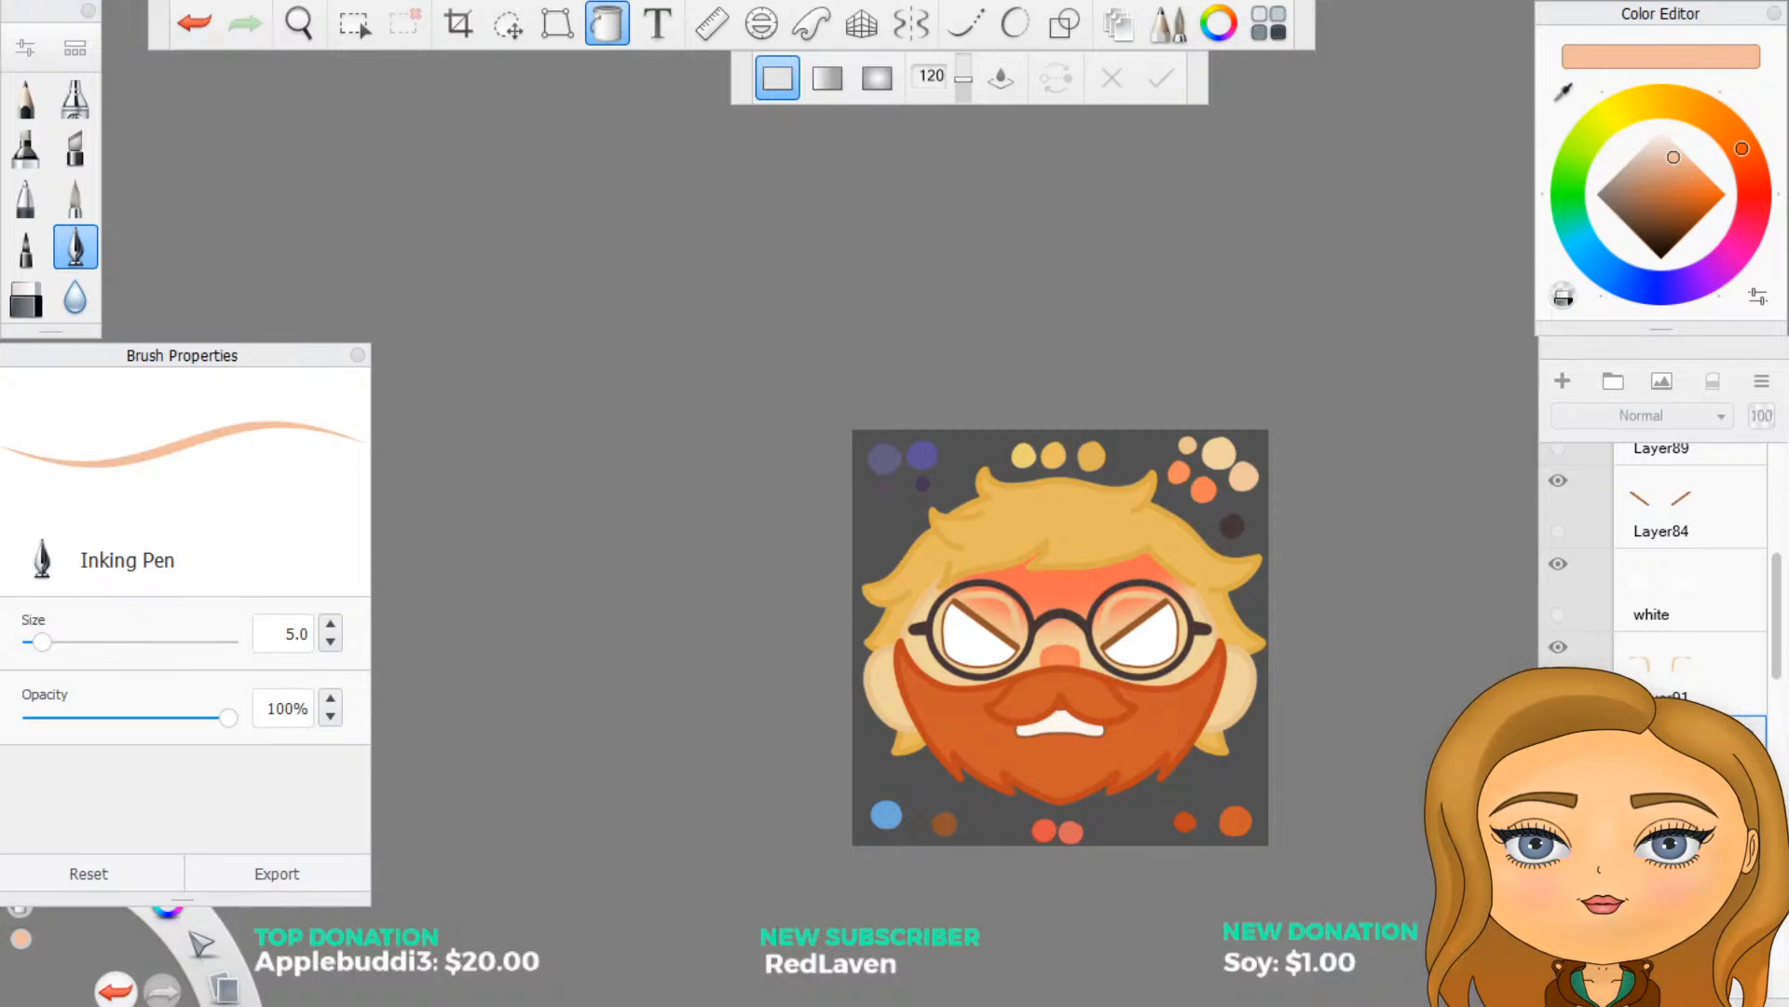
click(1559, 730)
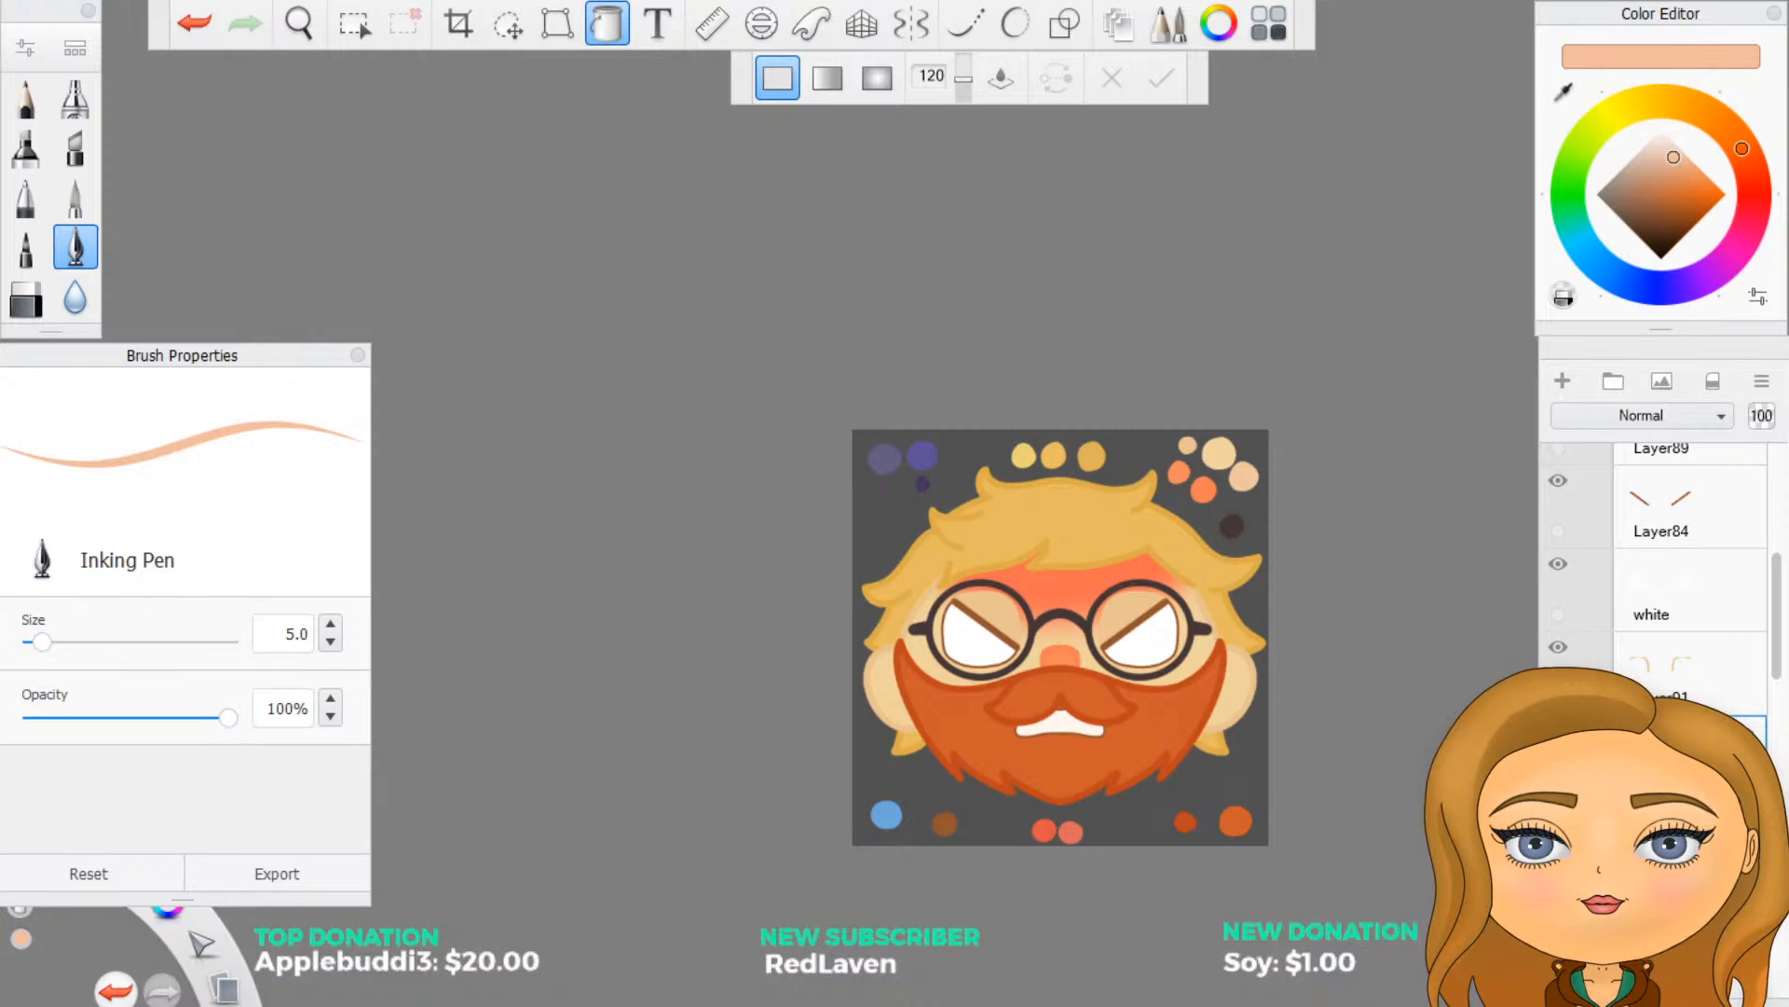
scroll(1654, 578, down, 10)
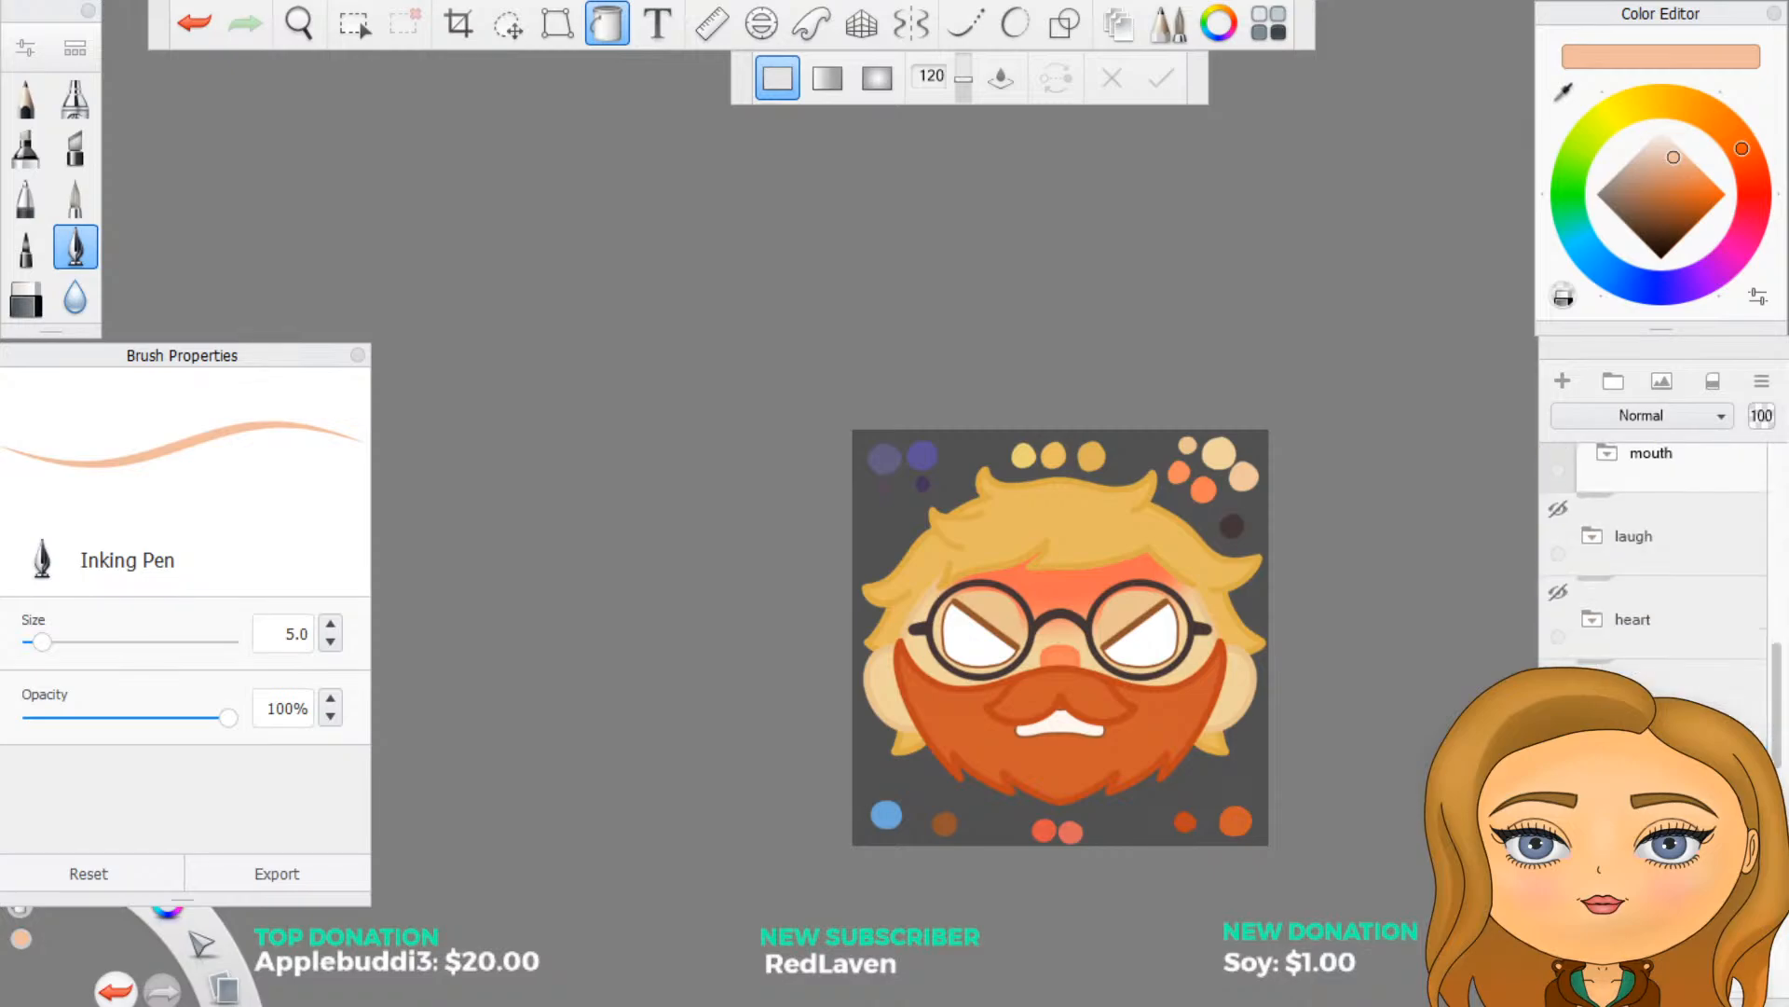
- Move the red forehead shading layer to the top of the eyes folder, above the hair
scroll(1654, 578, down, 4)
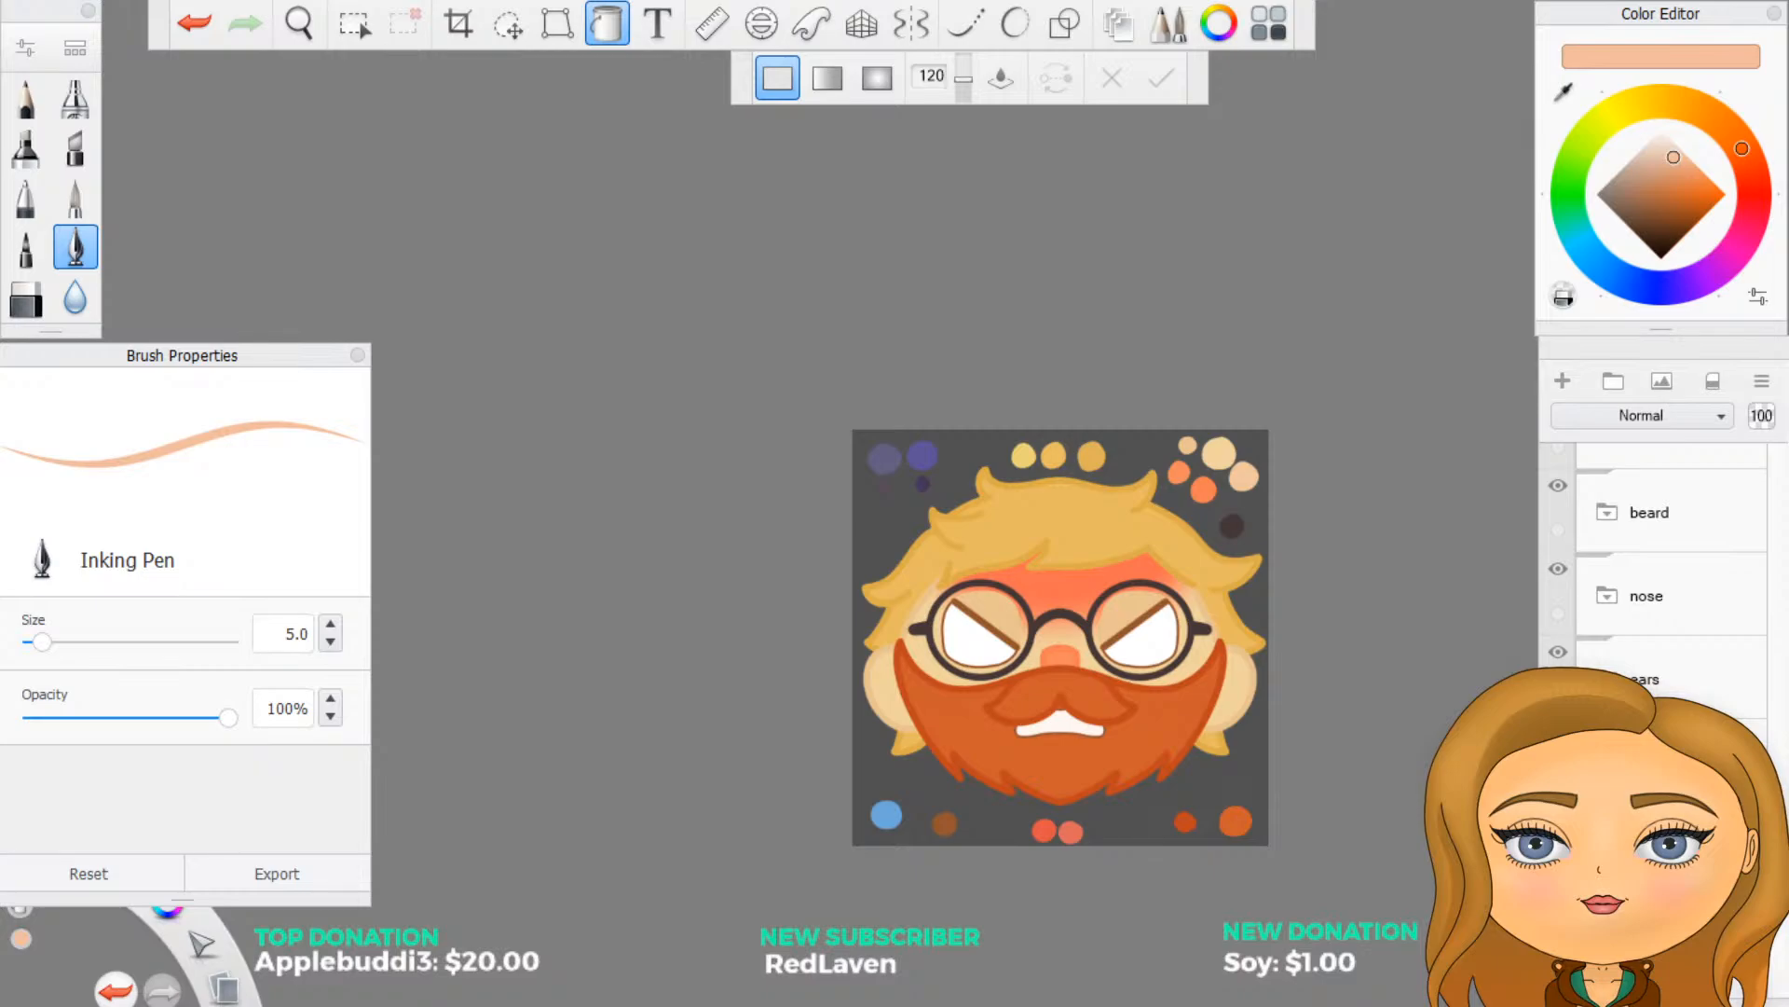
scroll(1654, 578, up, 8)
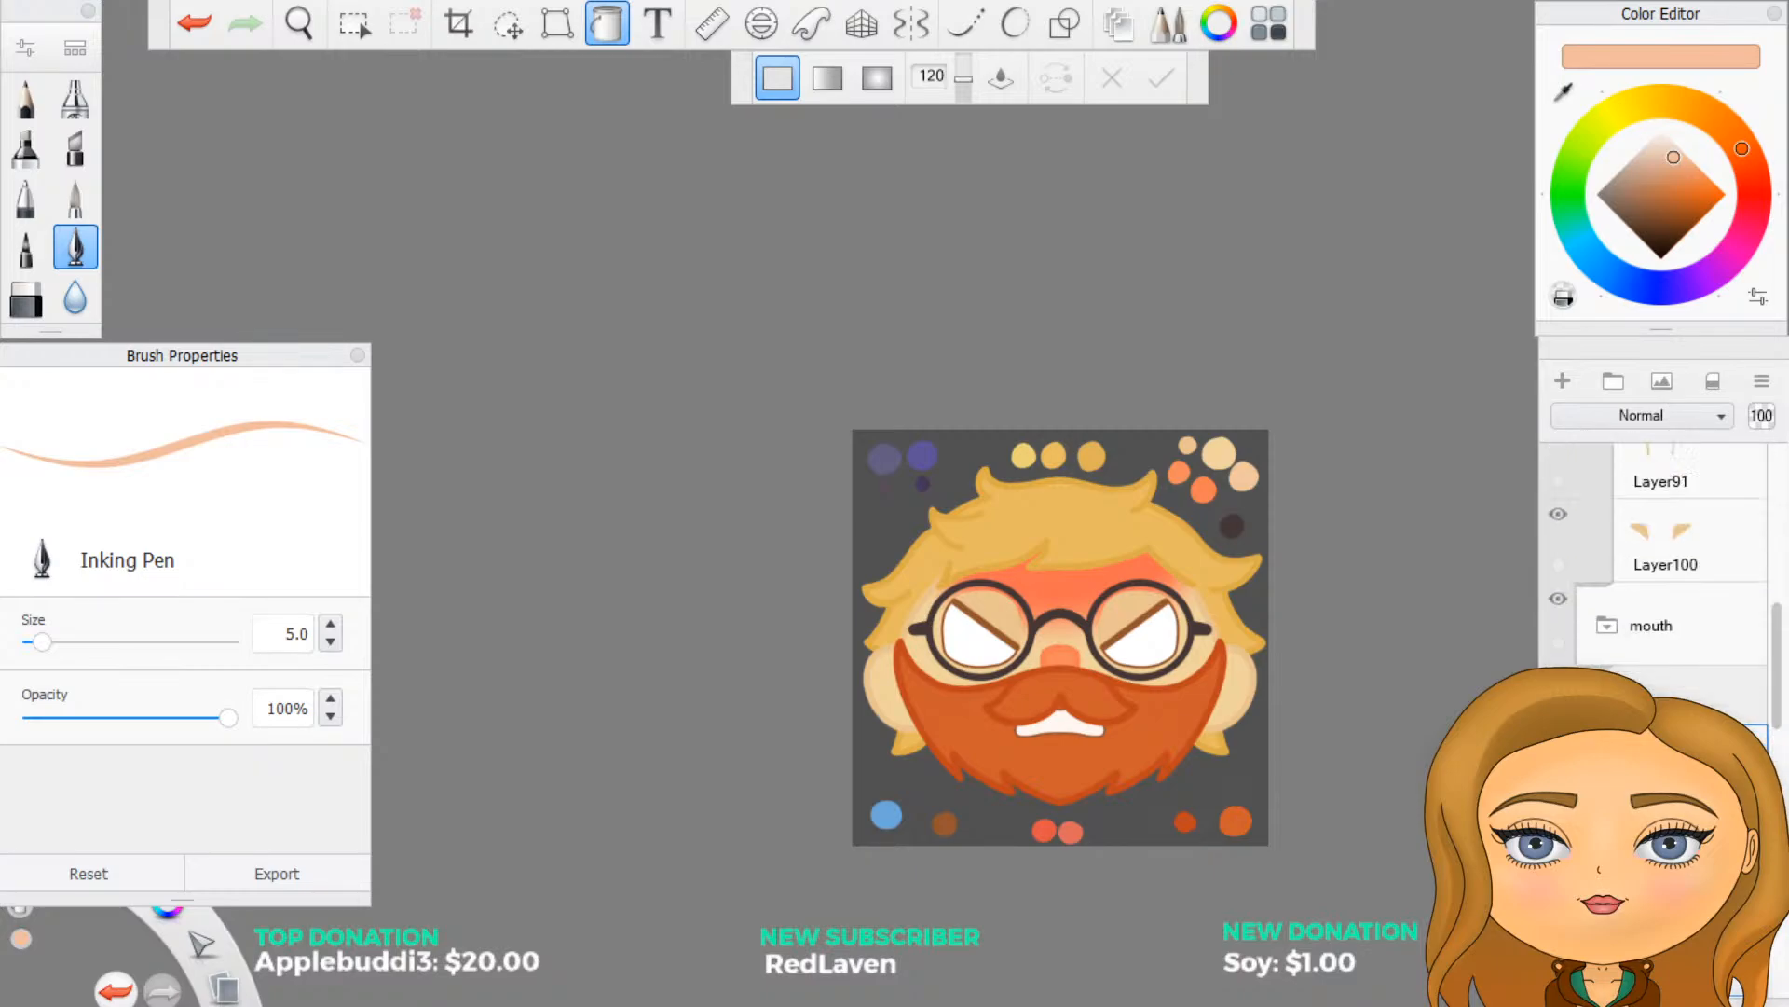
scroll(1654, 578, up, 8)
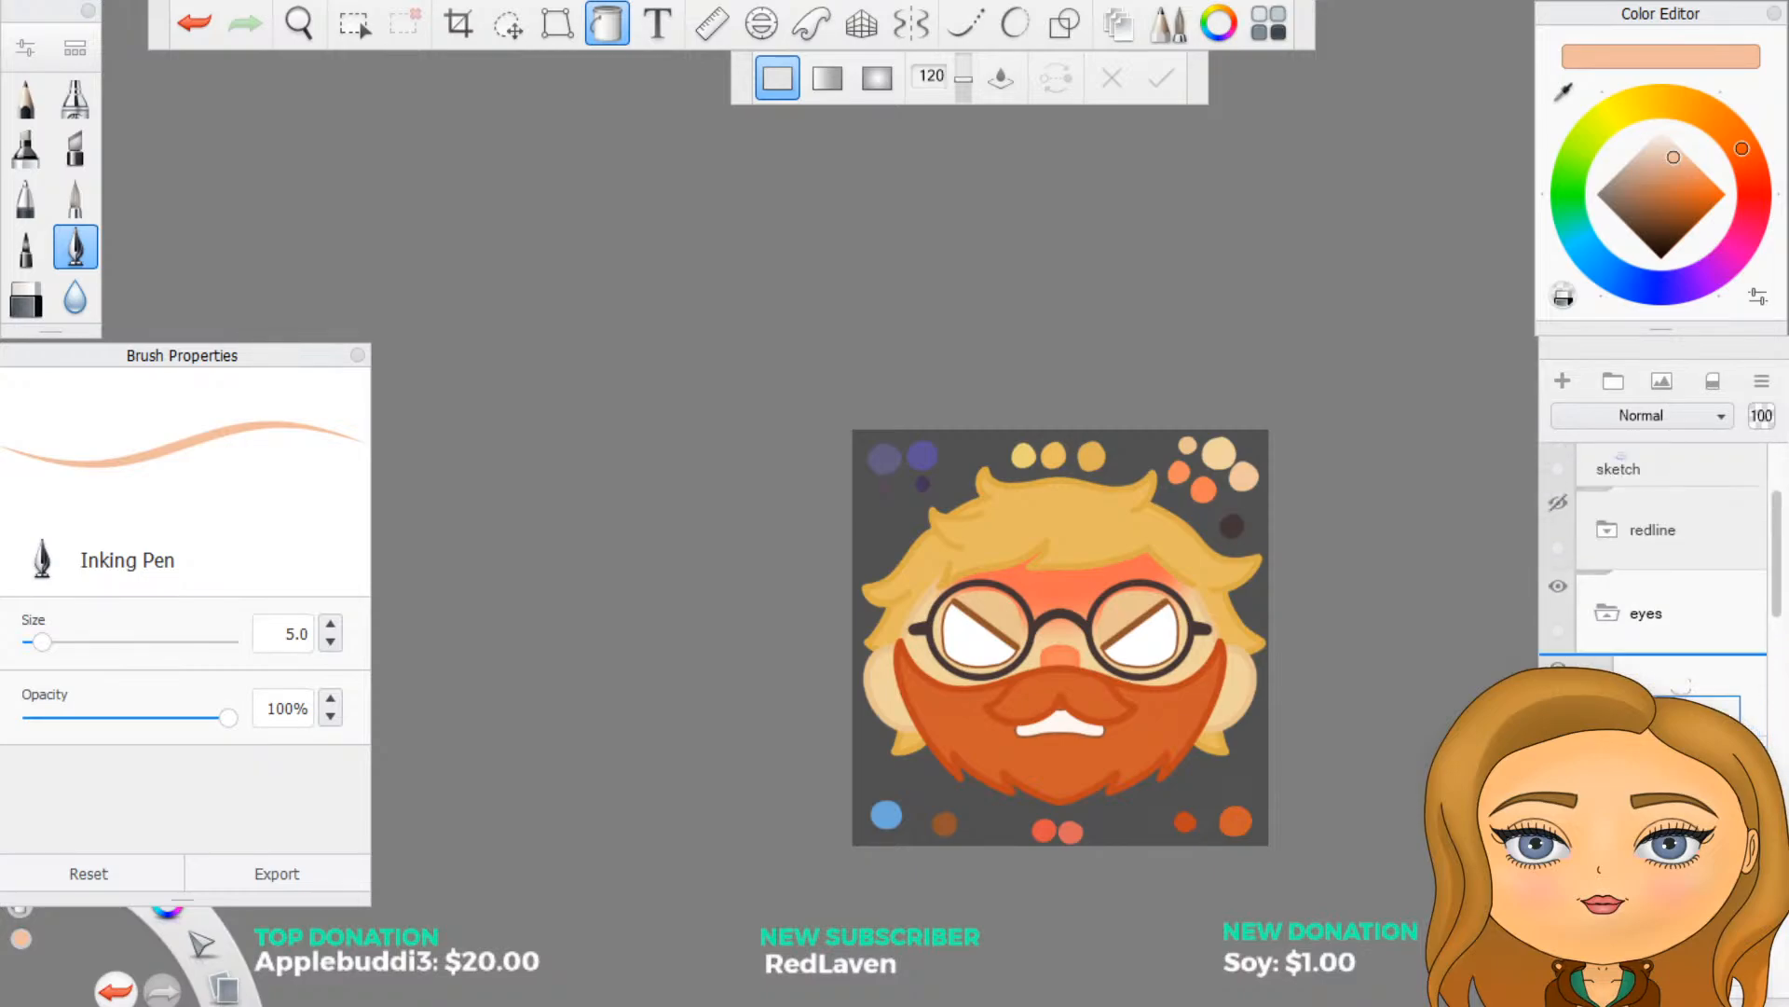
drag(1698, 723, 1747, 689)
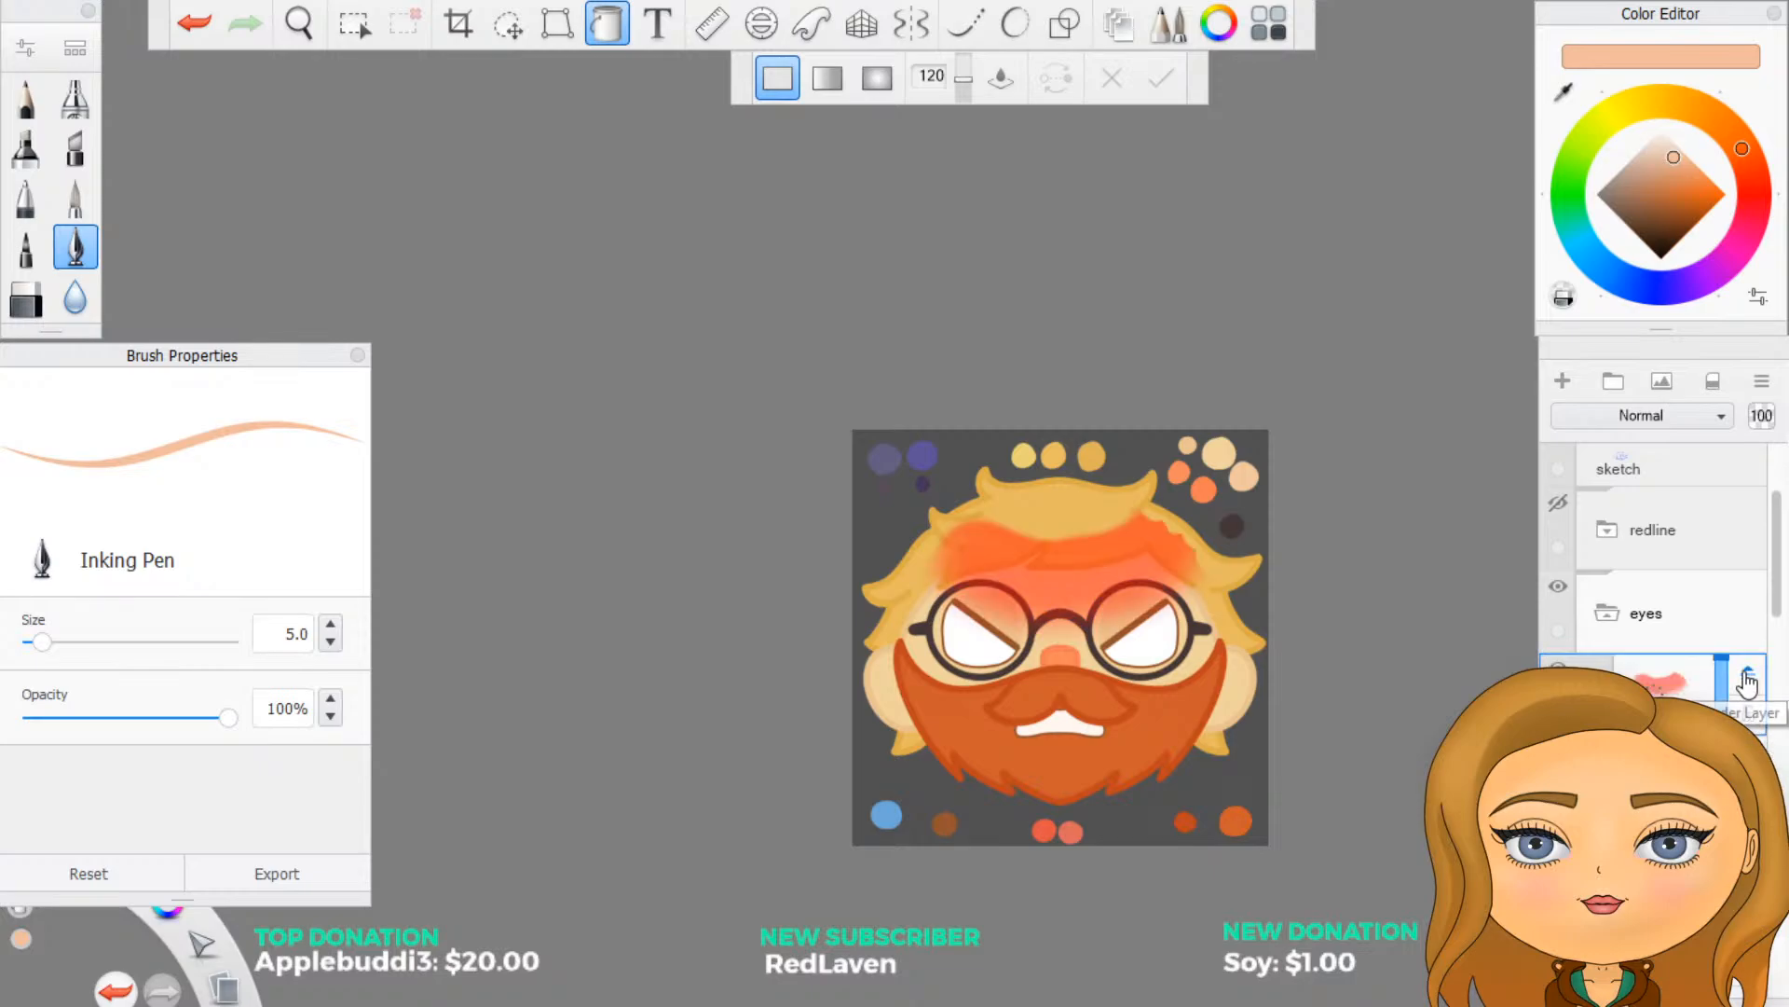
scroll(1108, 757, up, 3)
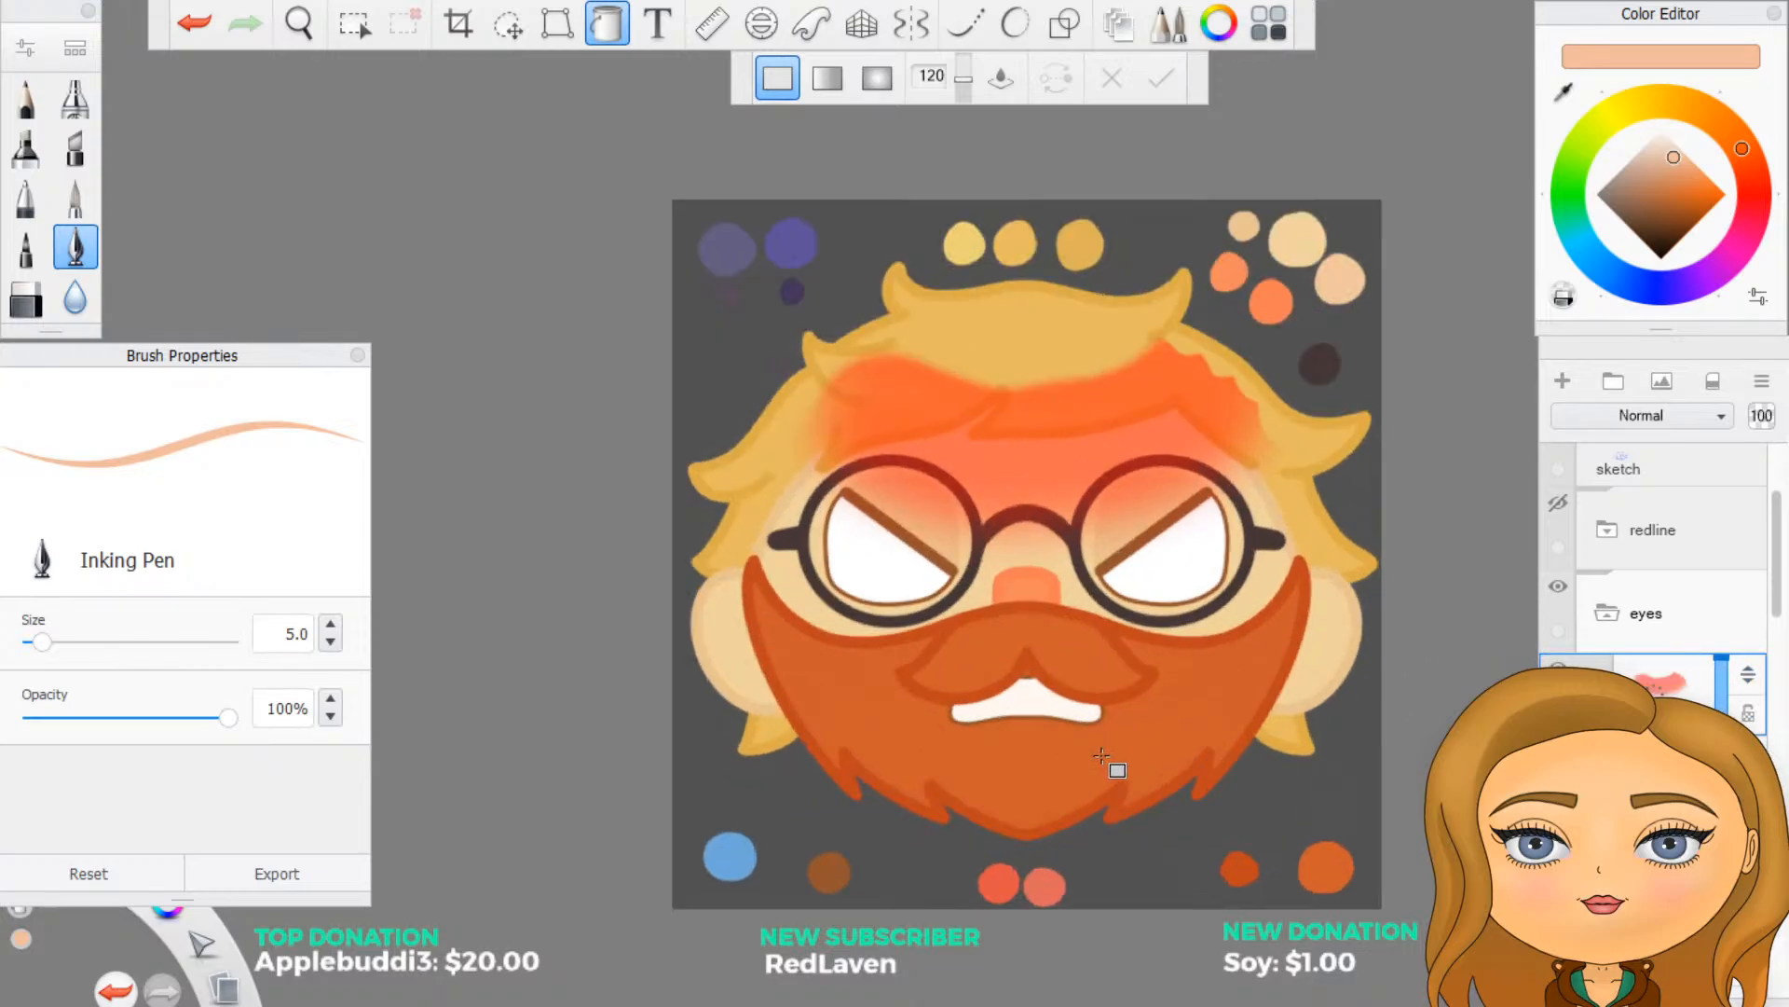
scroll(1102, 755, up, 2)
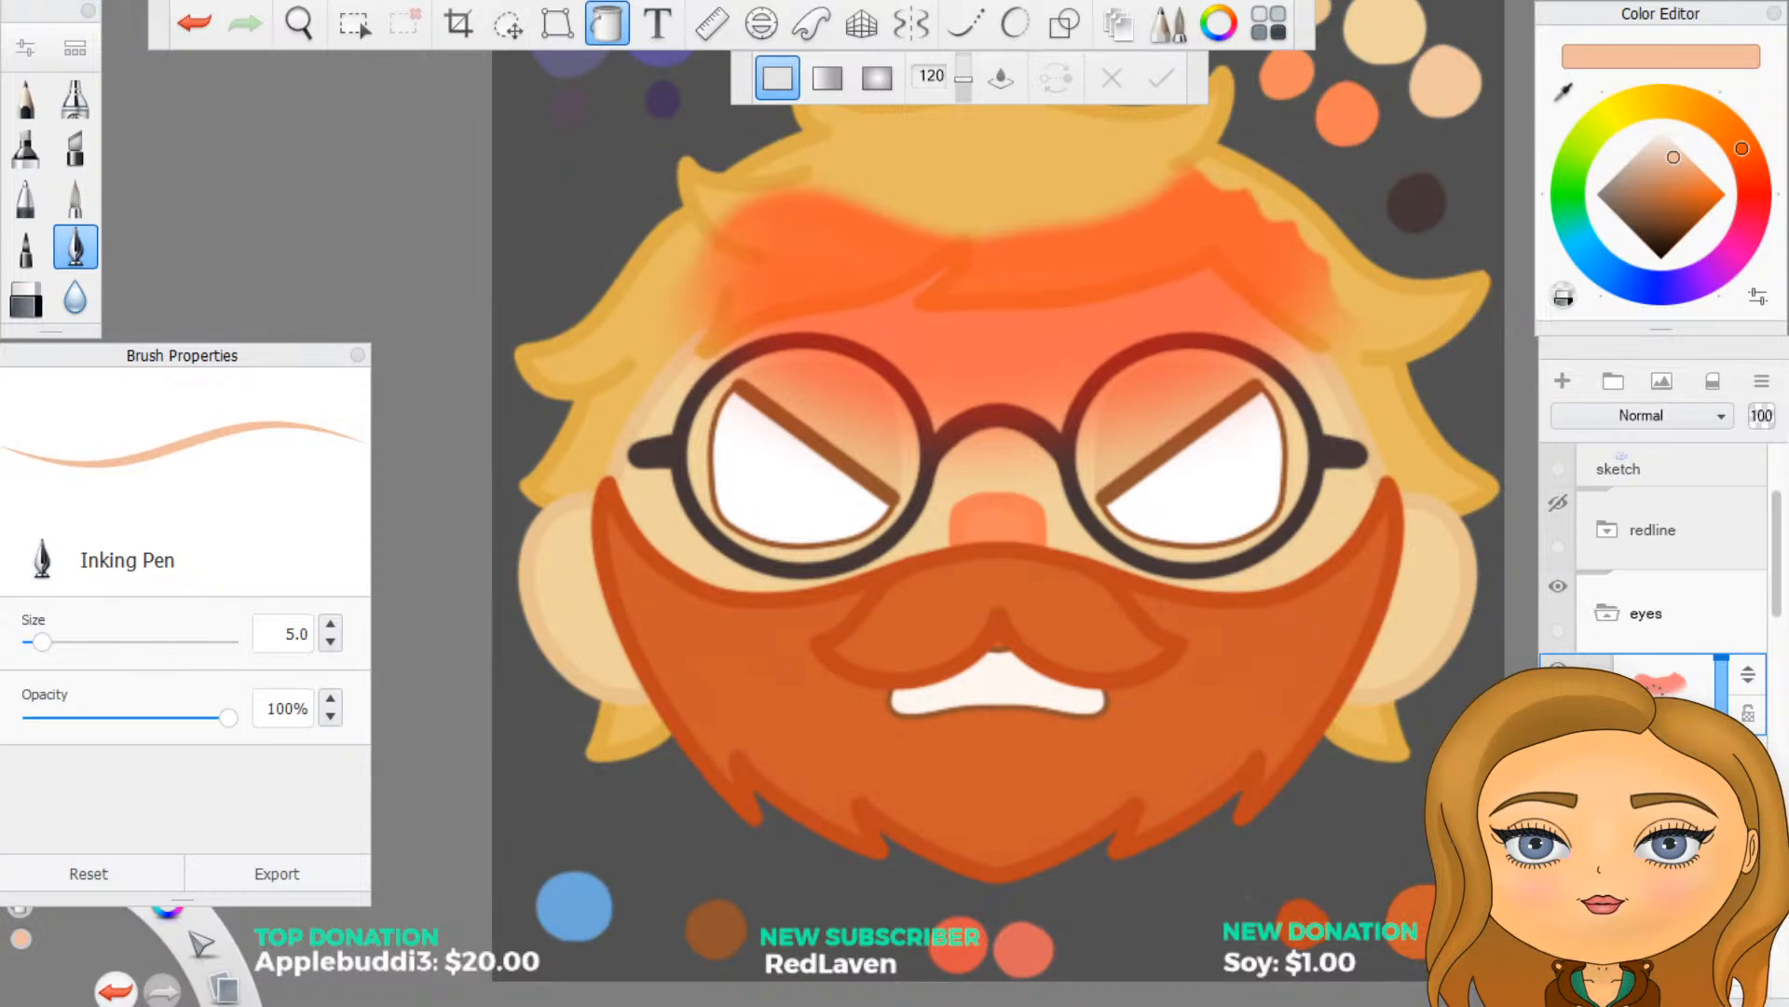
- Try to lasso the fringe outline above the glasses for transforming
scroll(1558, 565, down, 3)
scroll(1655, 577, down, 8)
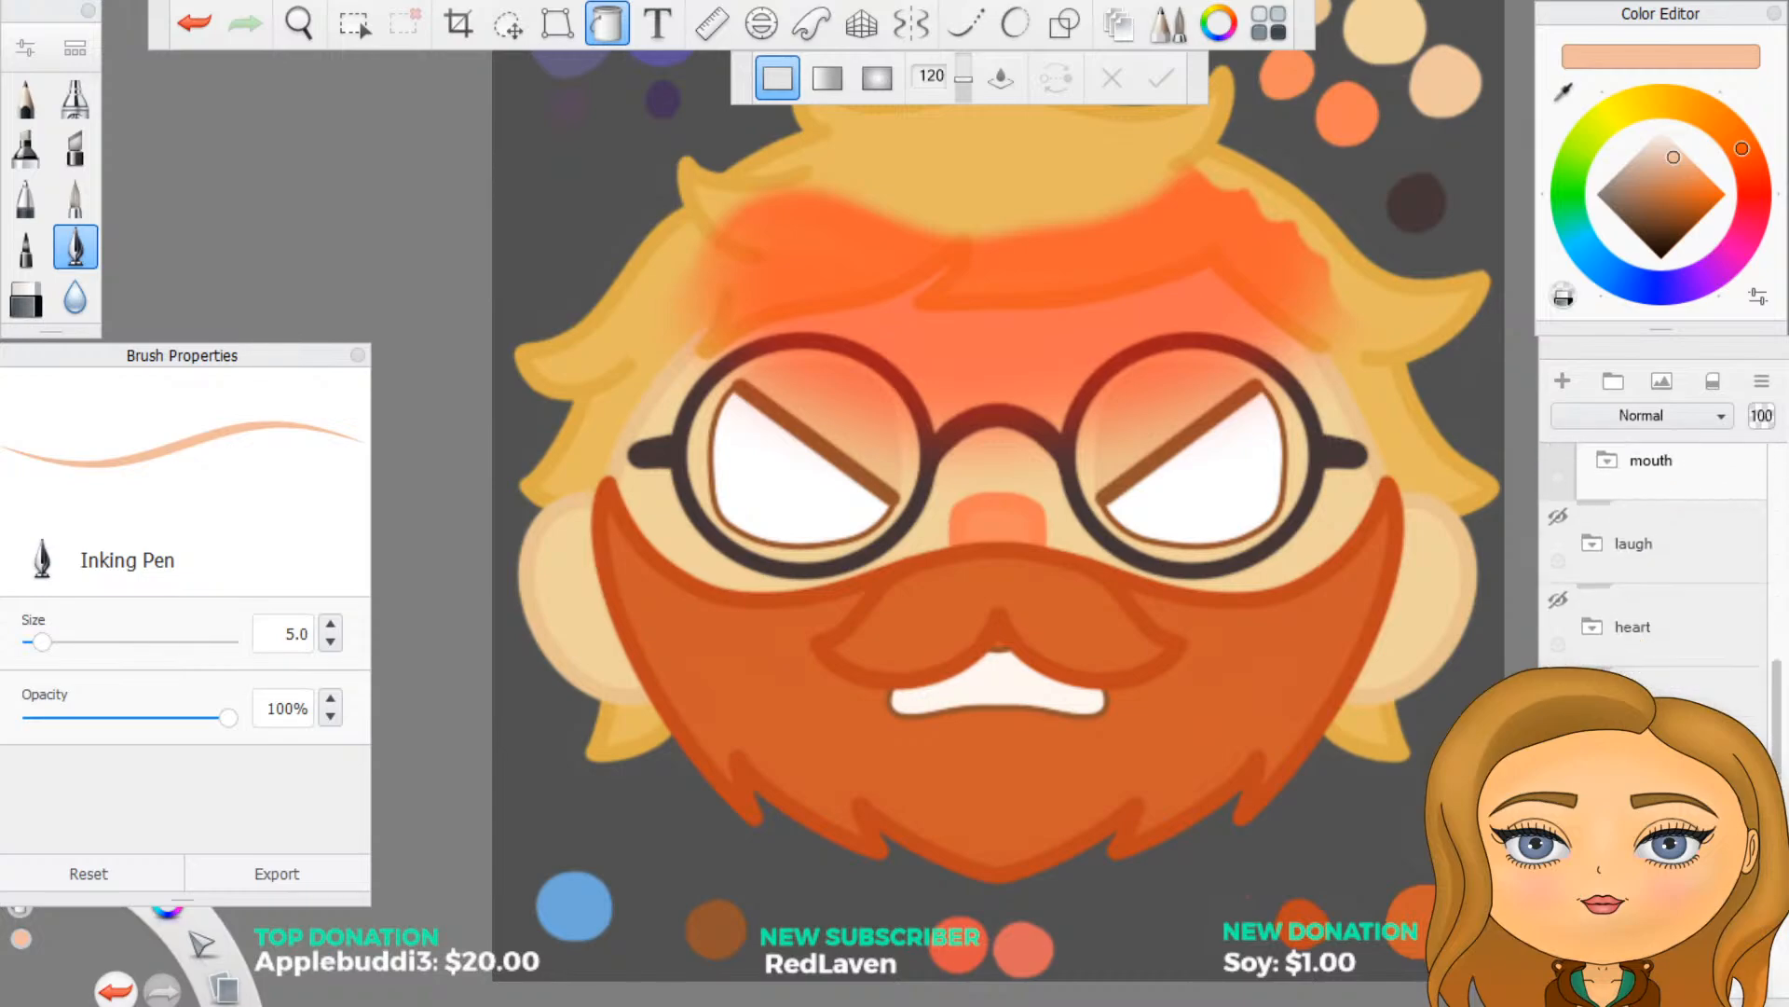
scroll(1654, 578, down, 4)
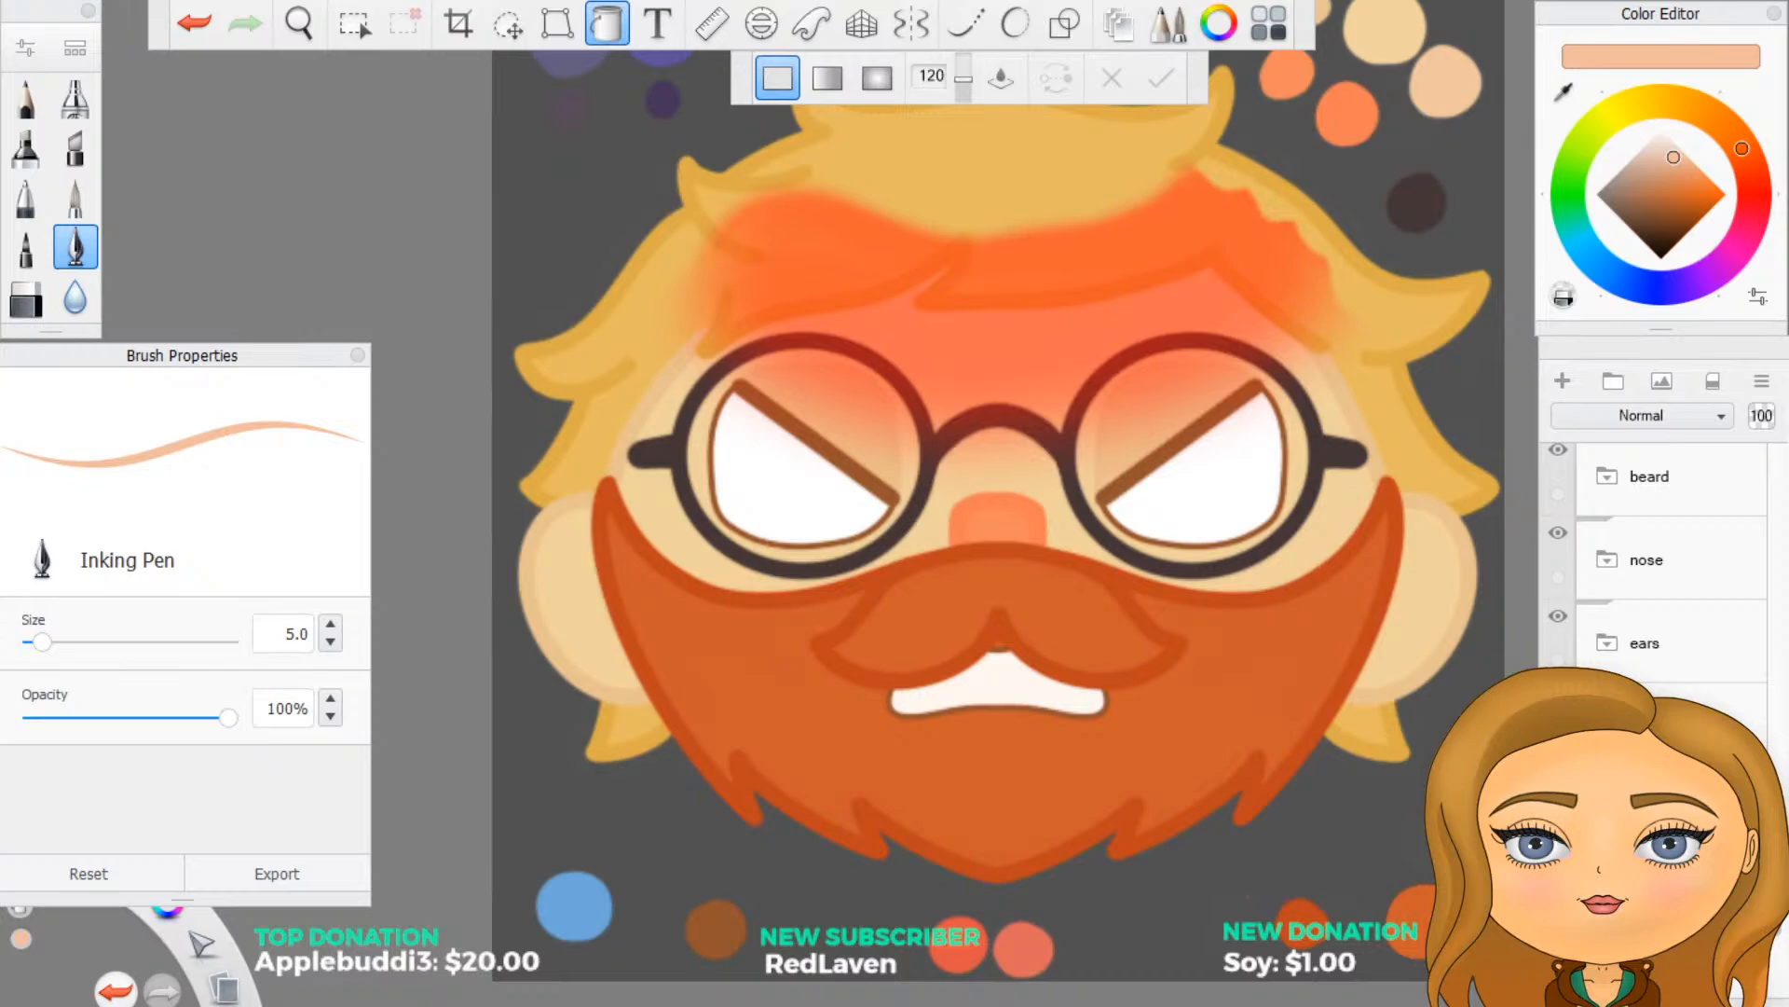
click(1659, 725)
click(510, 26)
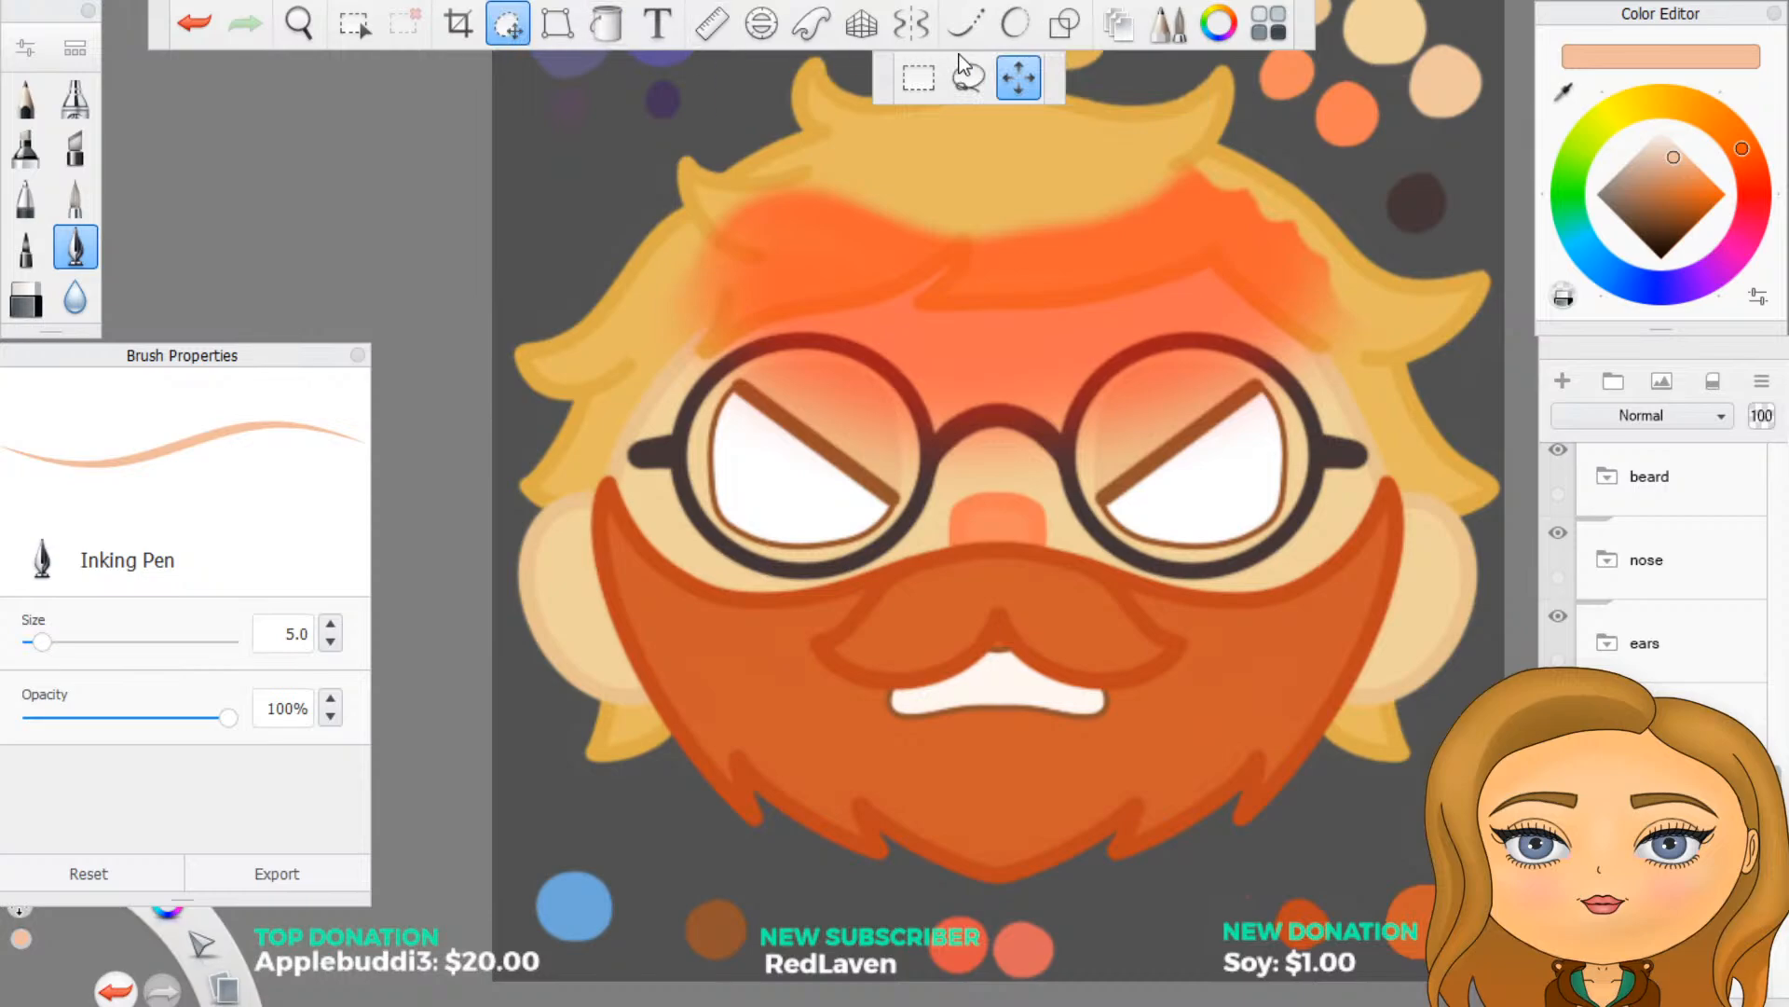
click(967, 80)
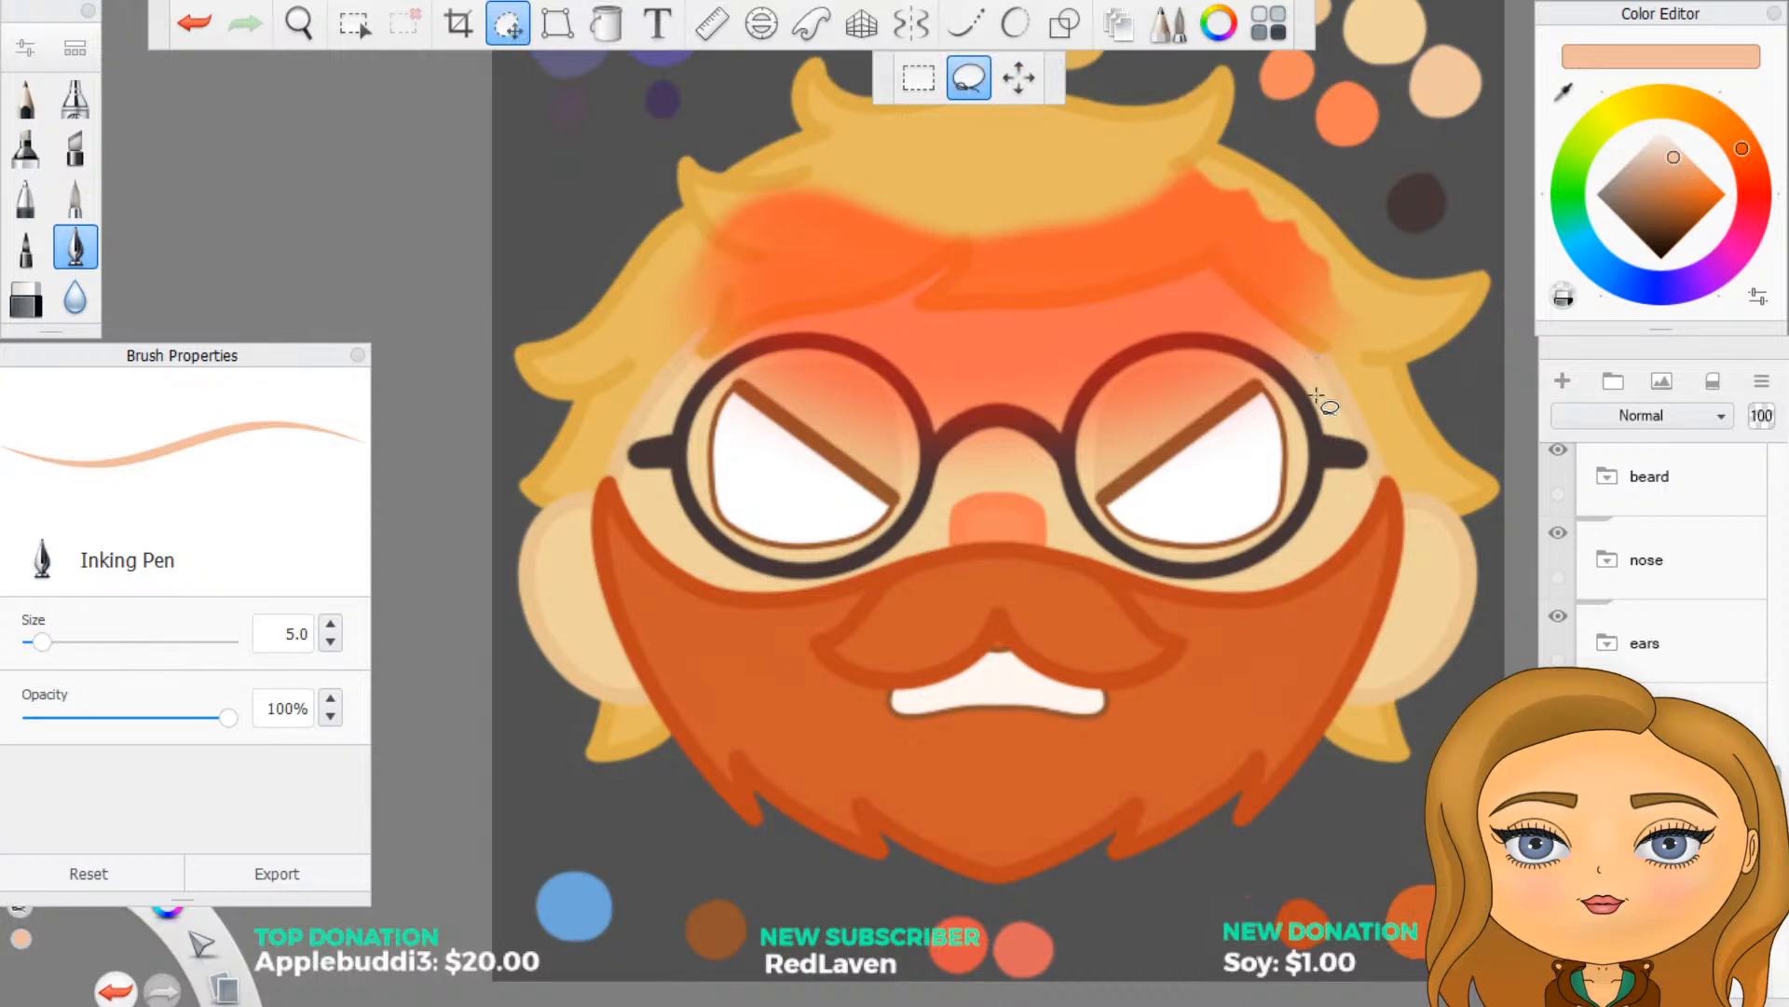
mouse_move(1314, 401)
mouse_down()
mouse_move(1344, 331)
mouse_move(1309, 268)
mouse_move(1211, 222)
mouse_move(923, 196)
mouse_move(757, 289)
mouse_move(715, 275)
mouse_move(676, 291)
mouse_move(673, 363)
mouse_move(710, 391)
mouse_move(895, 358)
mouse_move(915, 367)
mouse_move(894, 376)
mouse_move(1523, 715)
mouse_up()
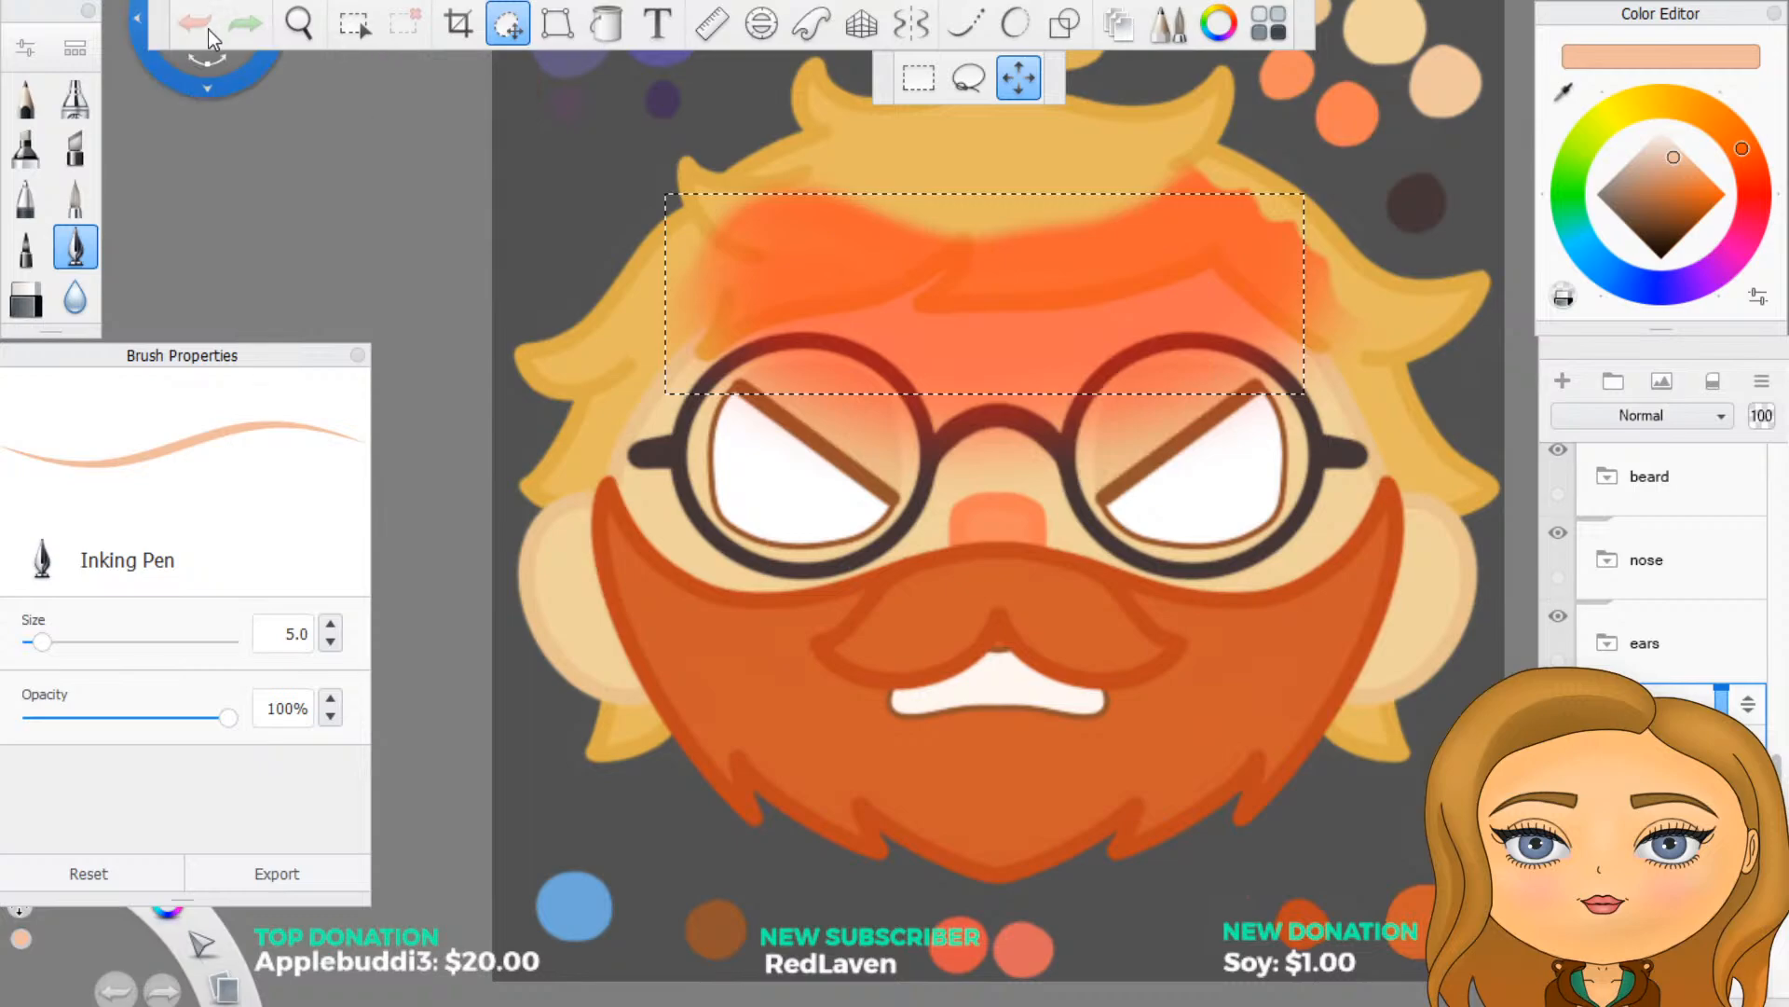
- Move the fringe outline layer Layer112 out of the hair folder and collapse that folder
drag(1653, 723, 1653, 506)
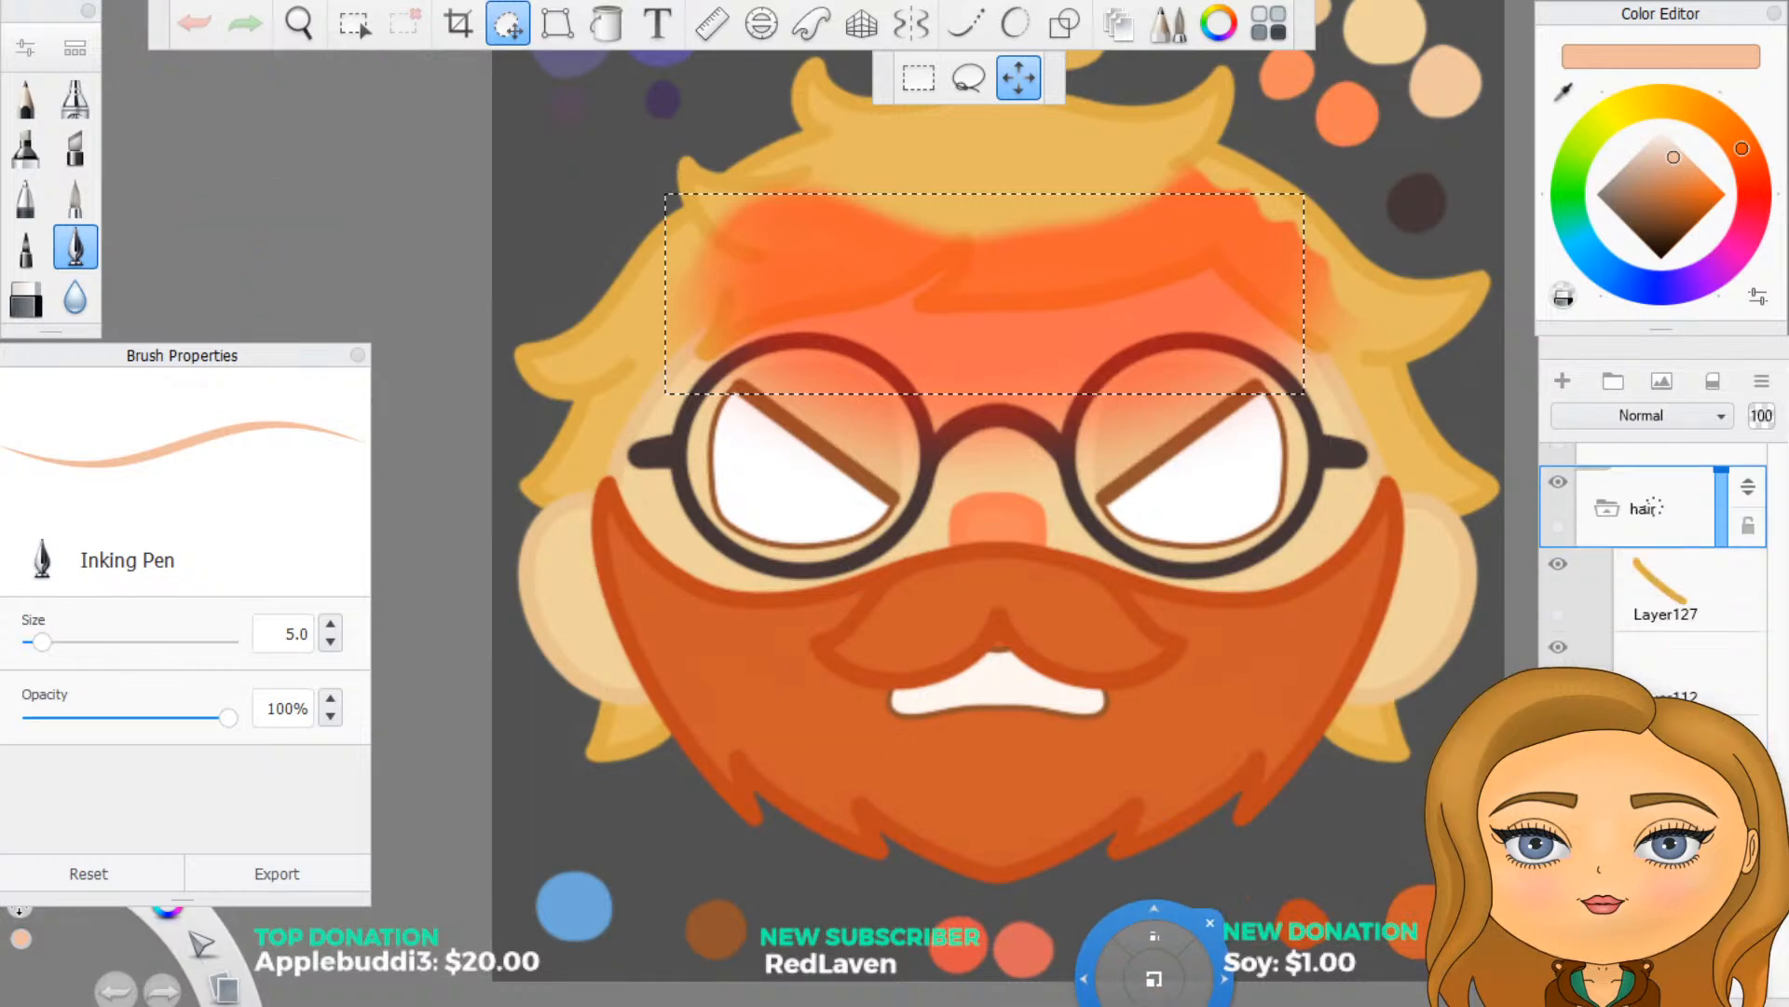
click(1558, 647)
click(1557, 650)
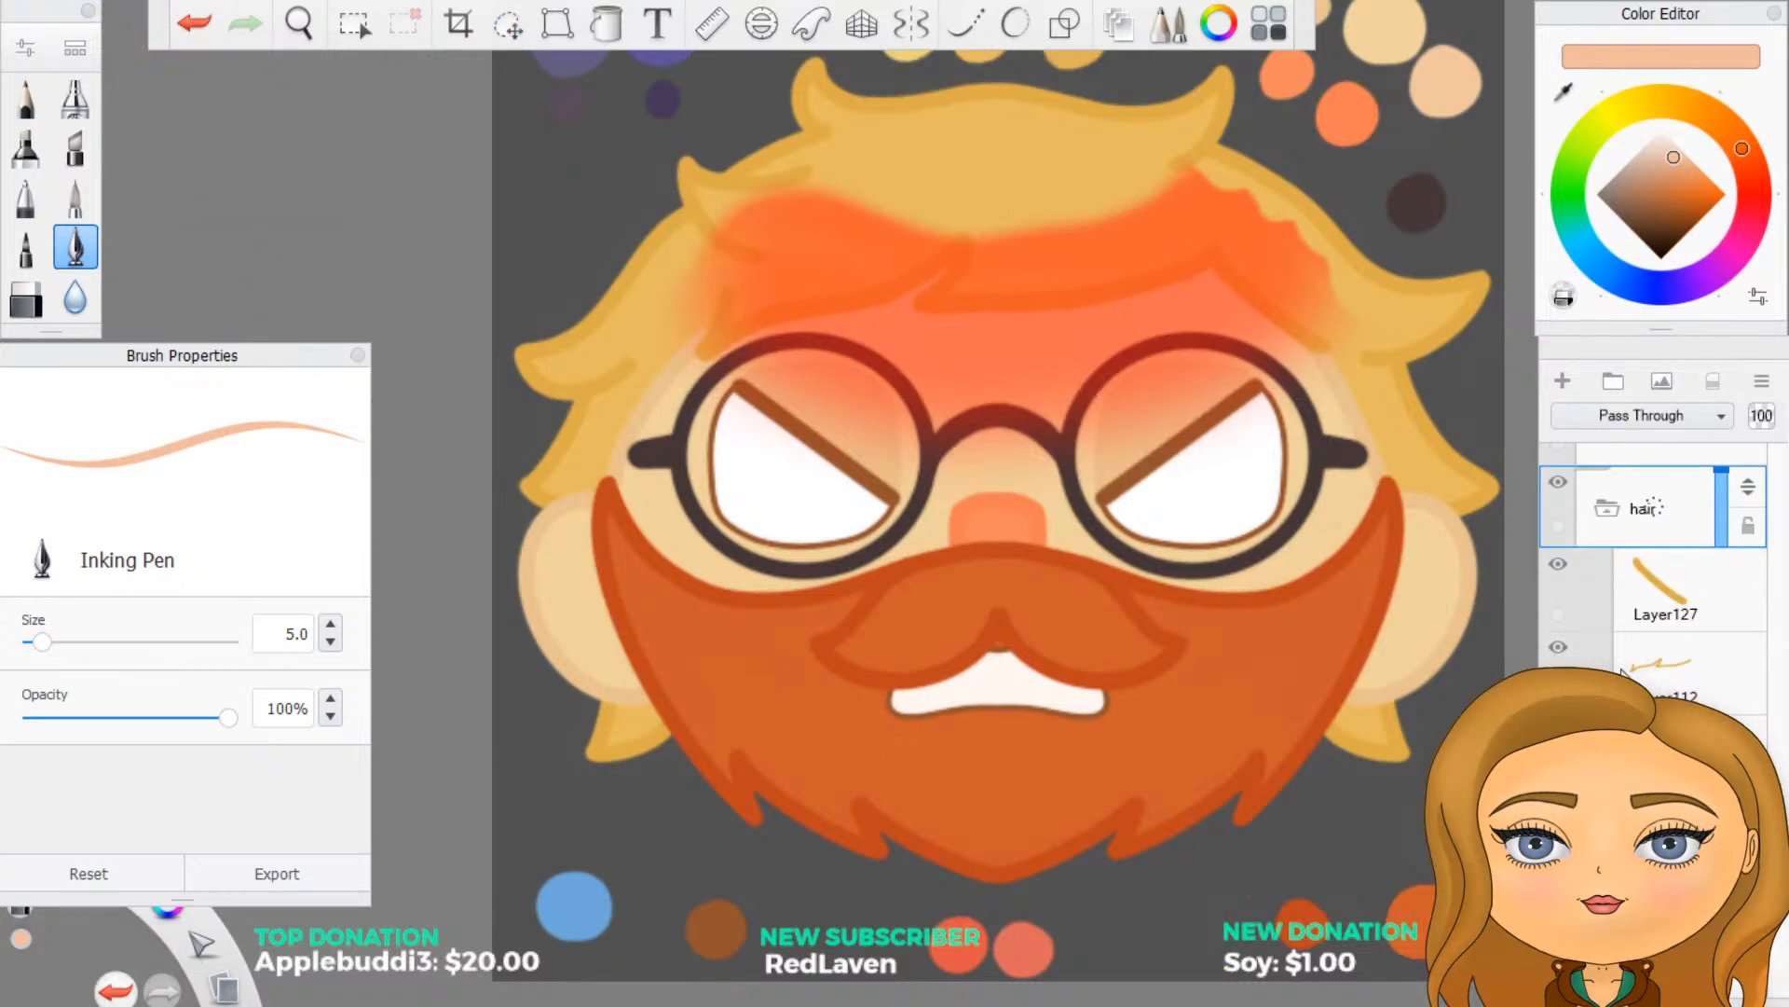
click(1701, 676)
drag(1748, 655, 1741, 489)
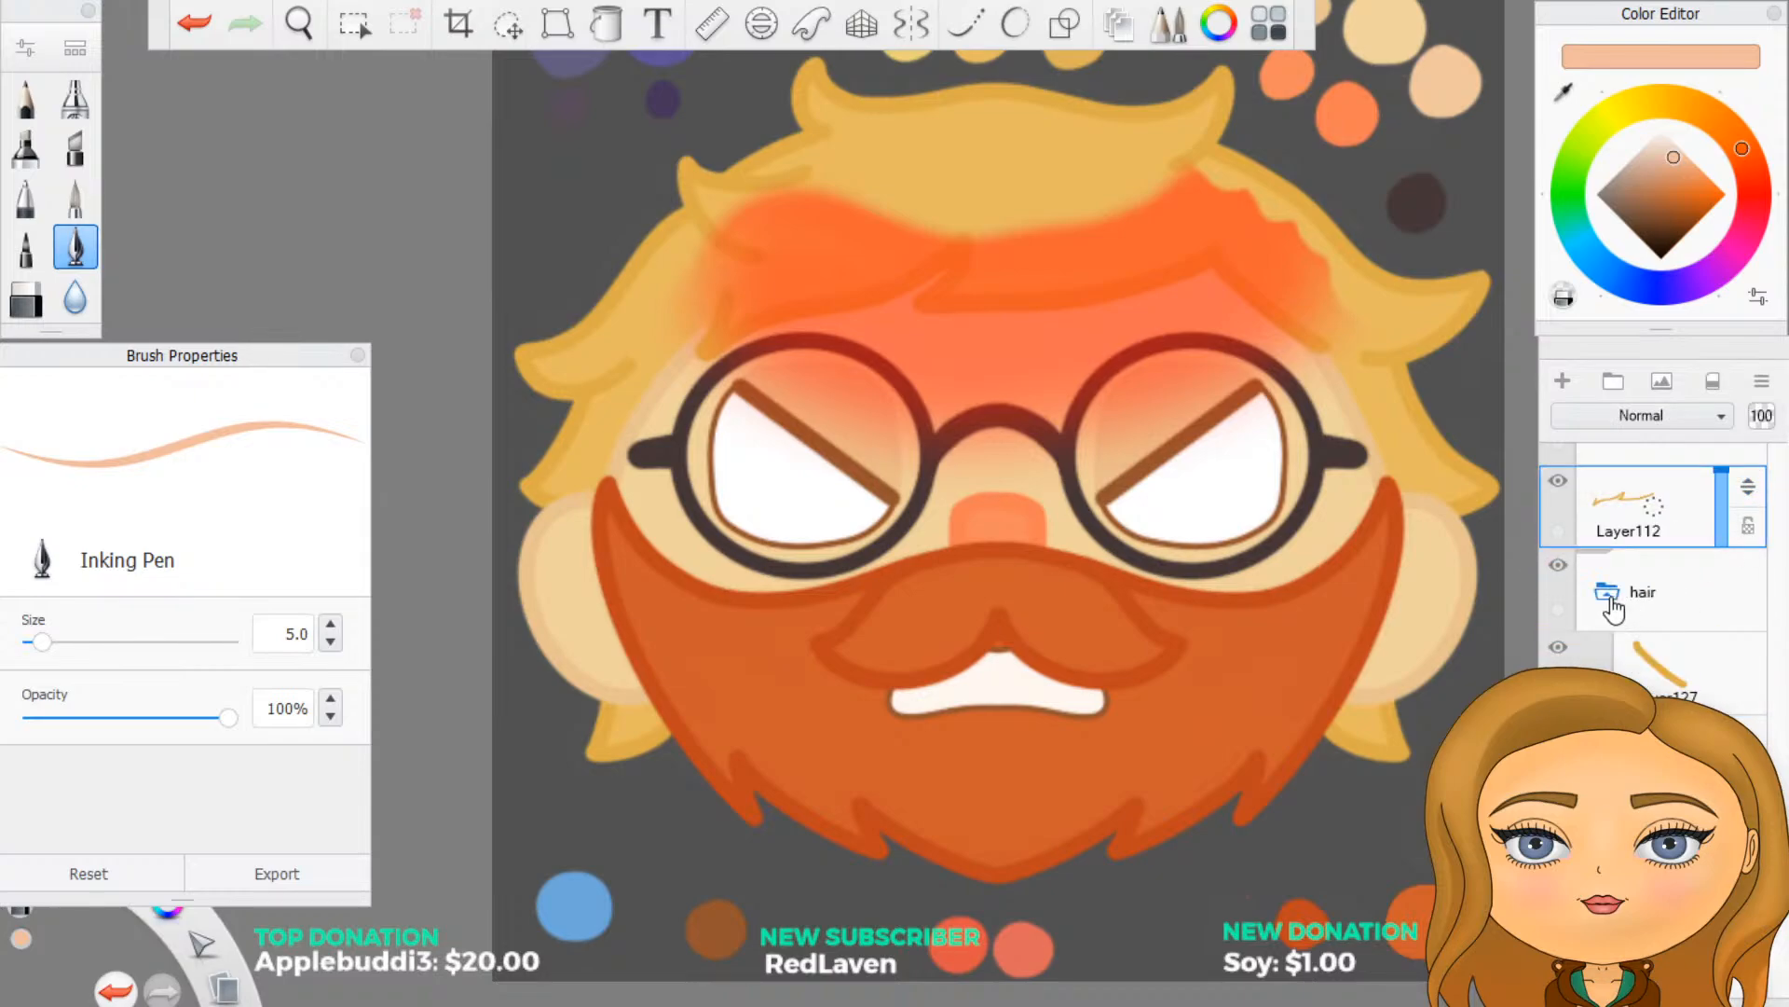
click(1613, 608)
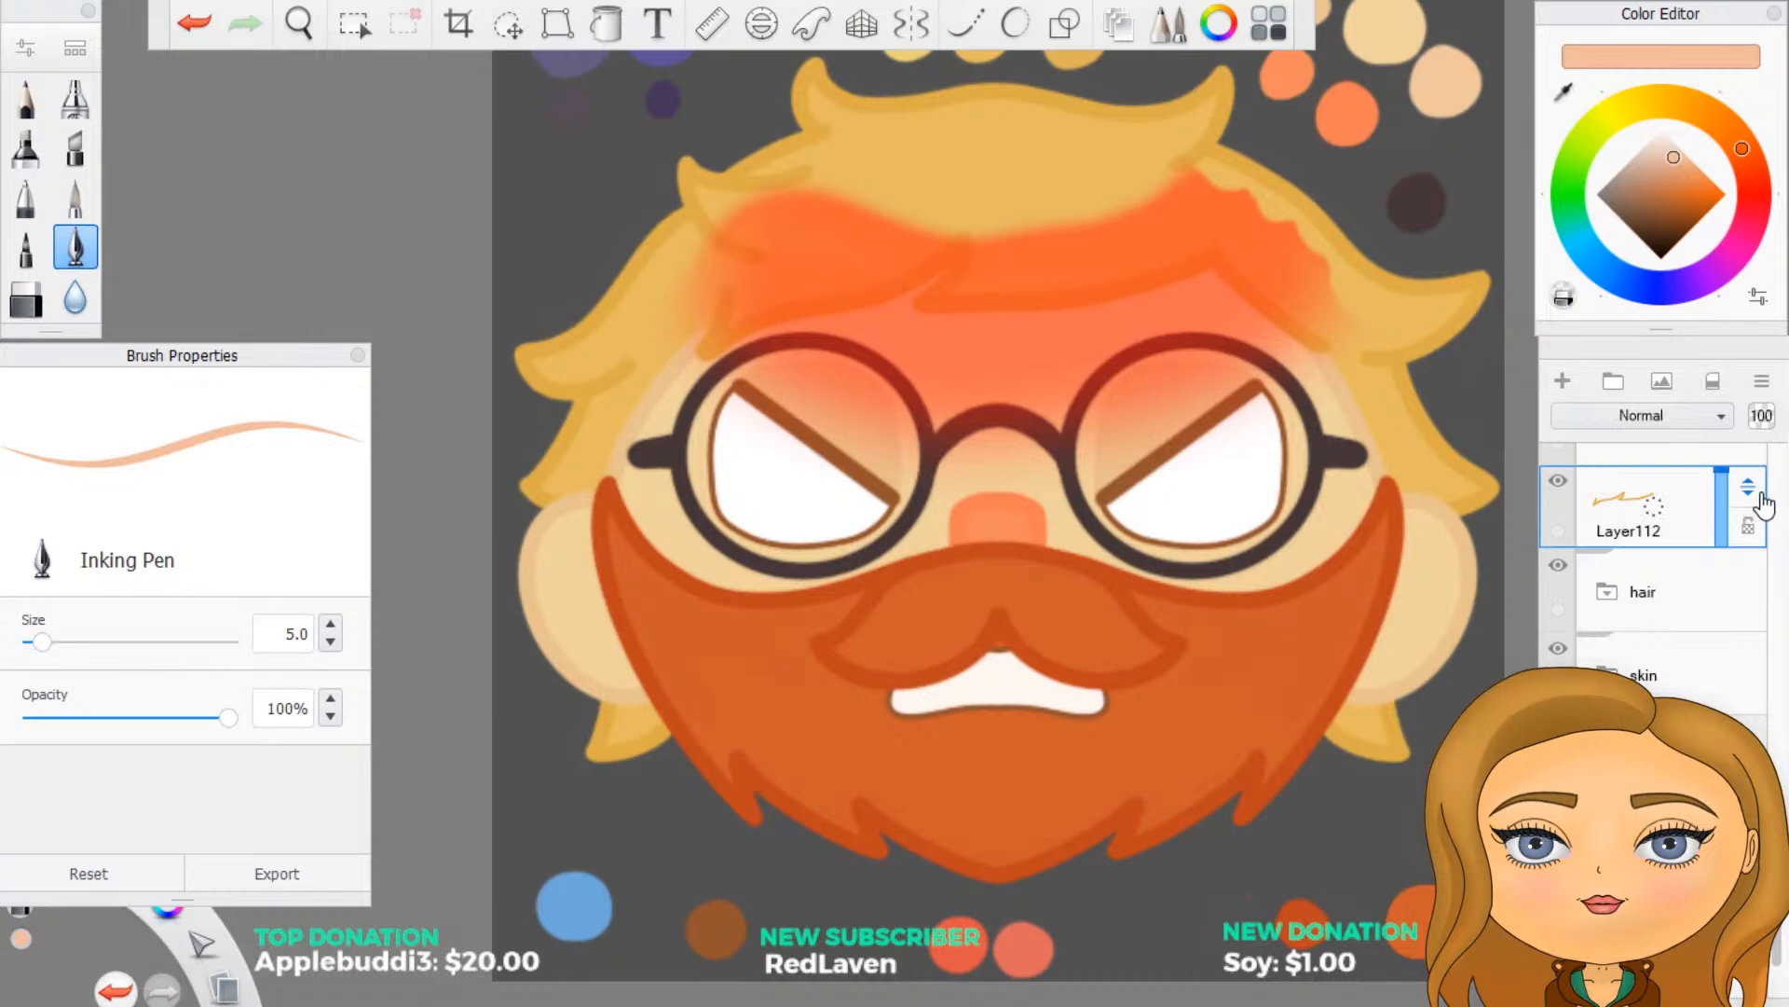
mouse_move(1745, 508)
mouse_down()
mouse_move(1747, 603)
mouse_move(1750, 485)
mouse_move(1759, 520)
mouse_up()
- Move Layer112 up to the top of the eyes folder, above the red forehead shading
scroll(1653, 533, down, 3)
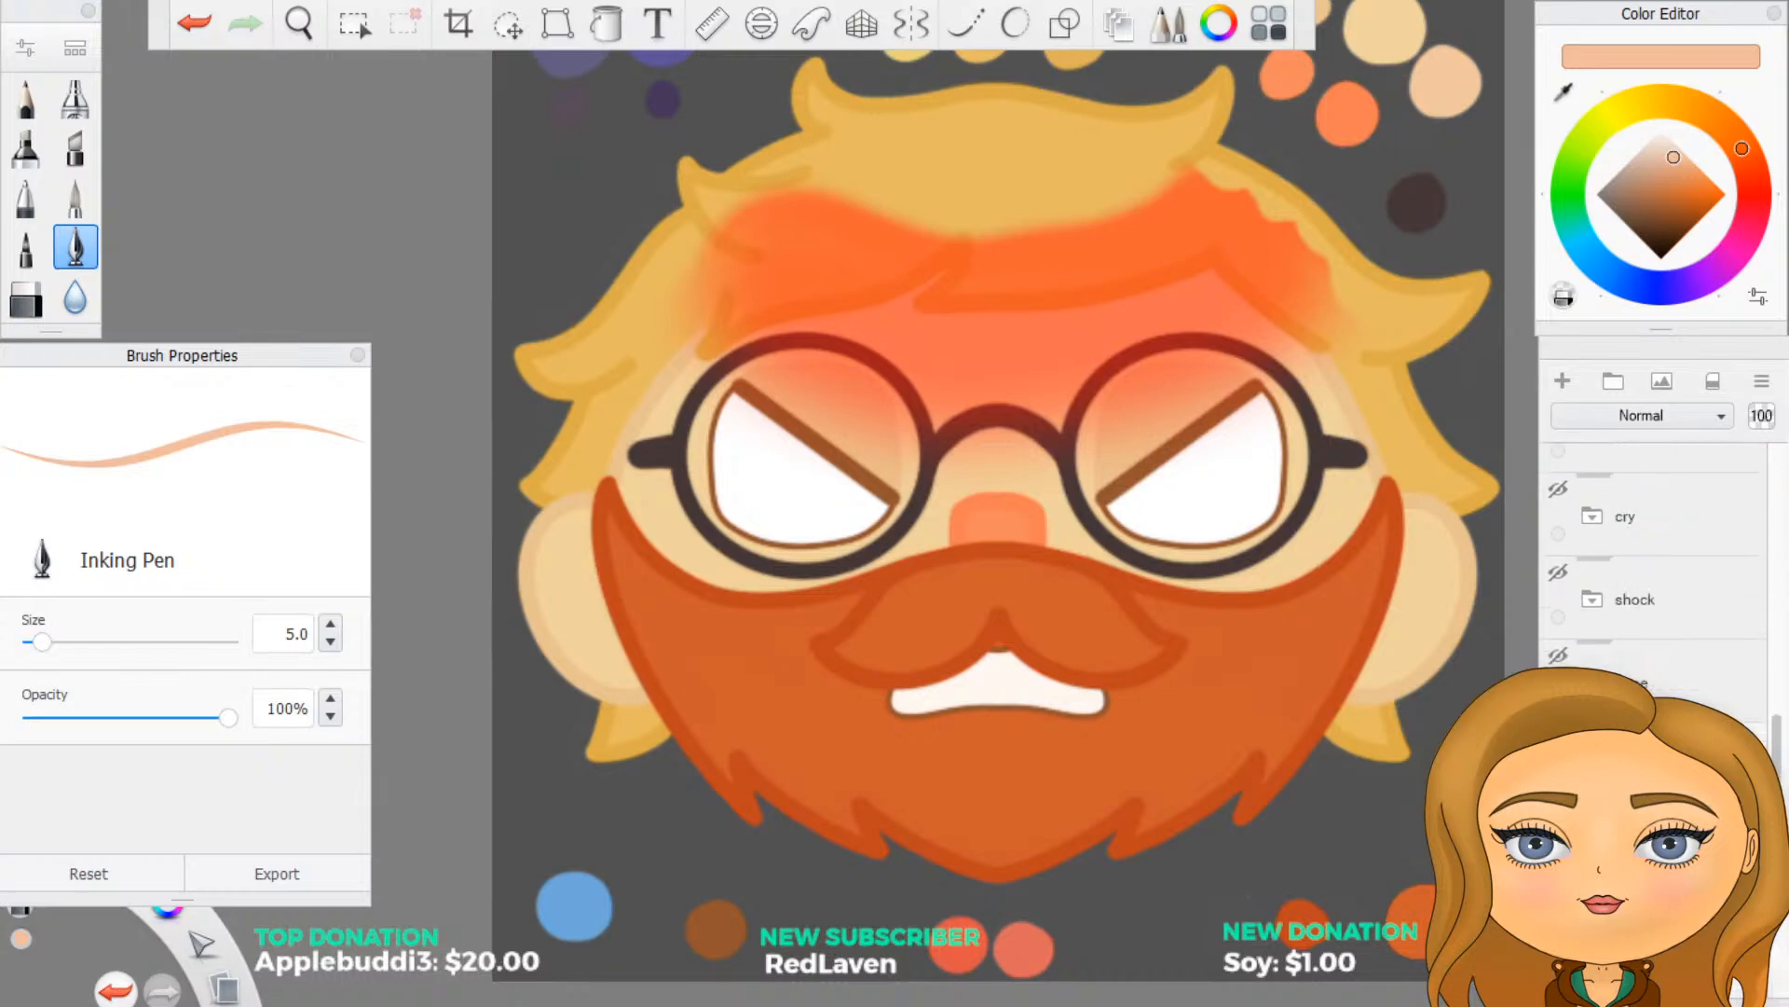
scroll(1653, 559, up, 5)
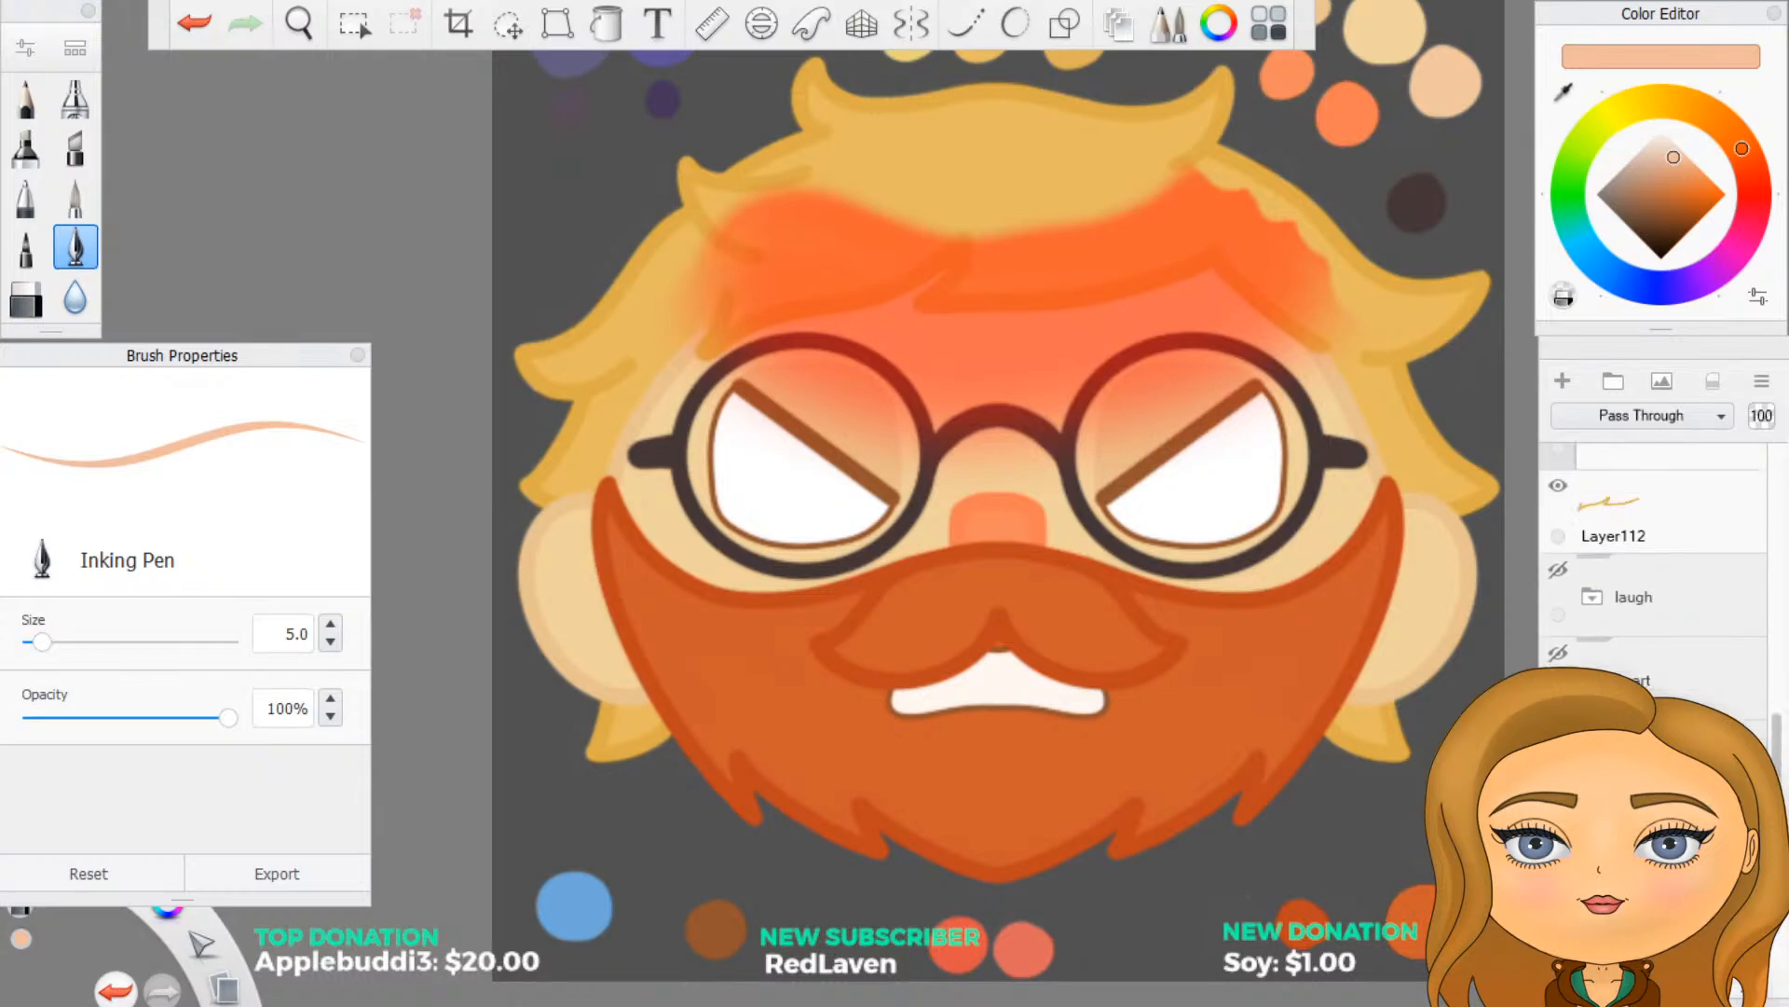
scroll(1661, 578, up, 1)
click(1669, 704)
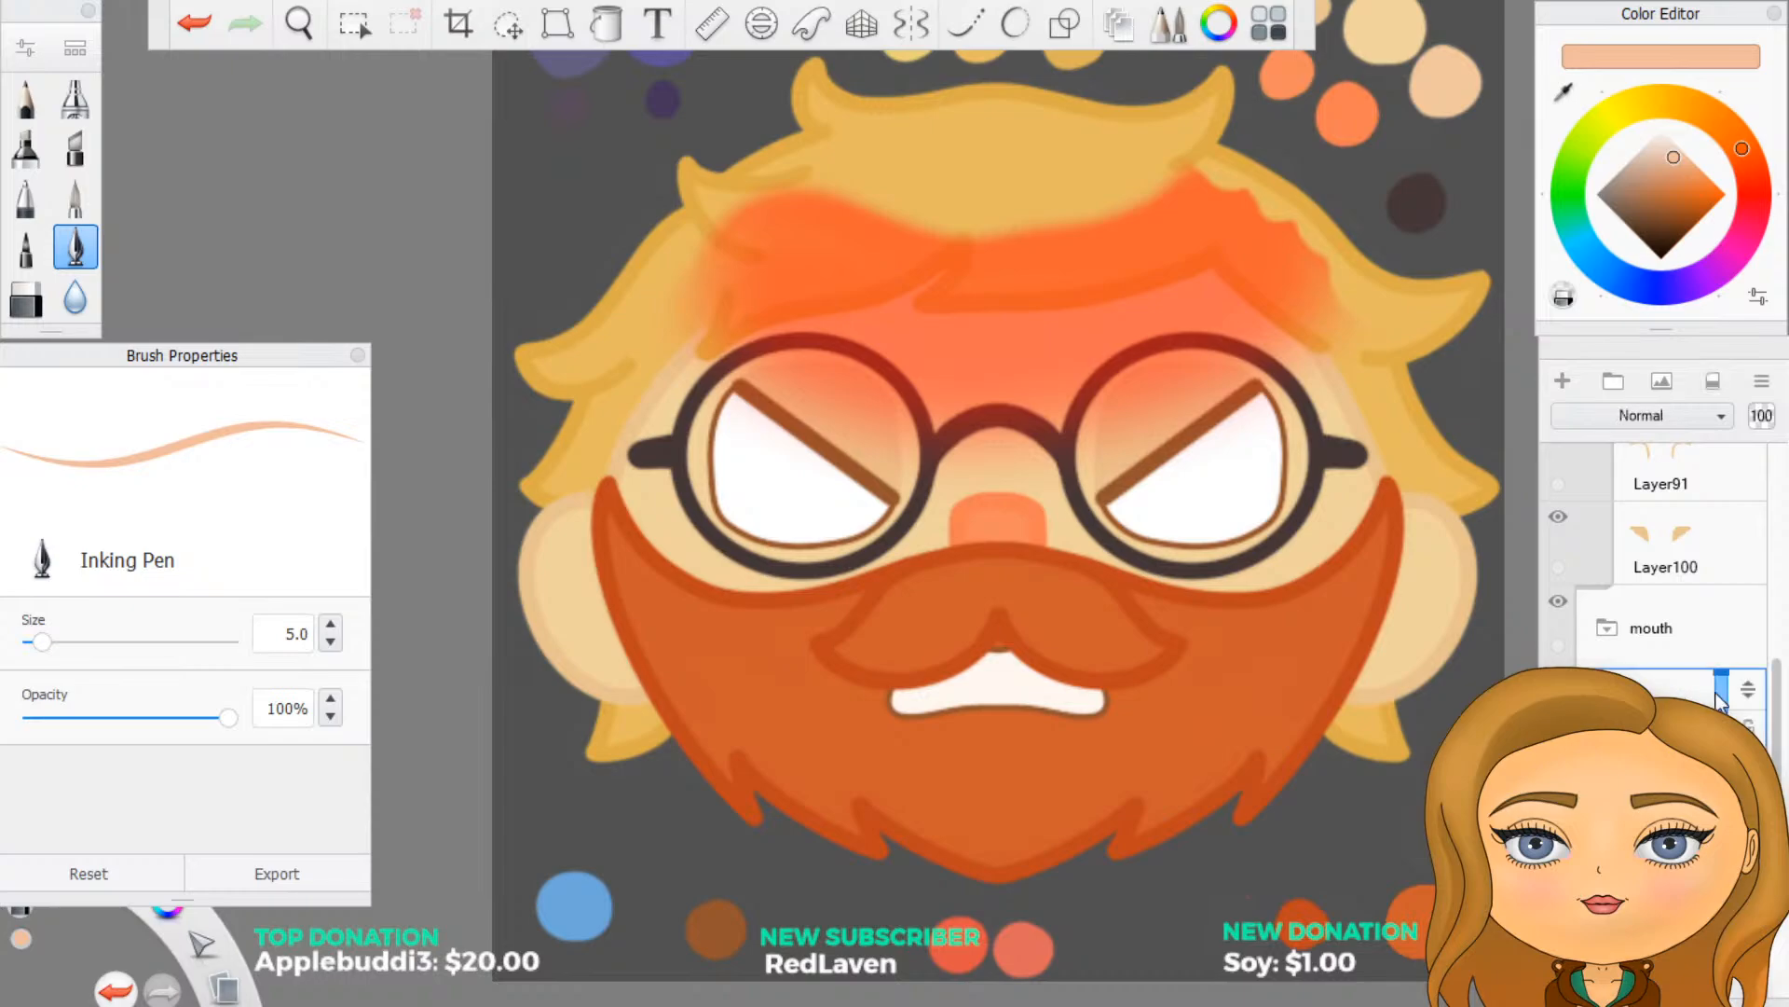
drag(1748, 706, 1742, 568)
scroll(1745, 706, up, 6)
scroll(1744, 707, up, 3)
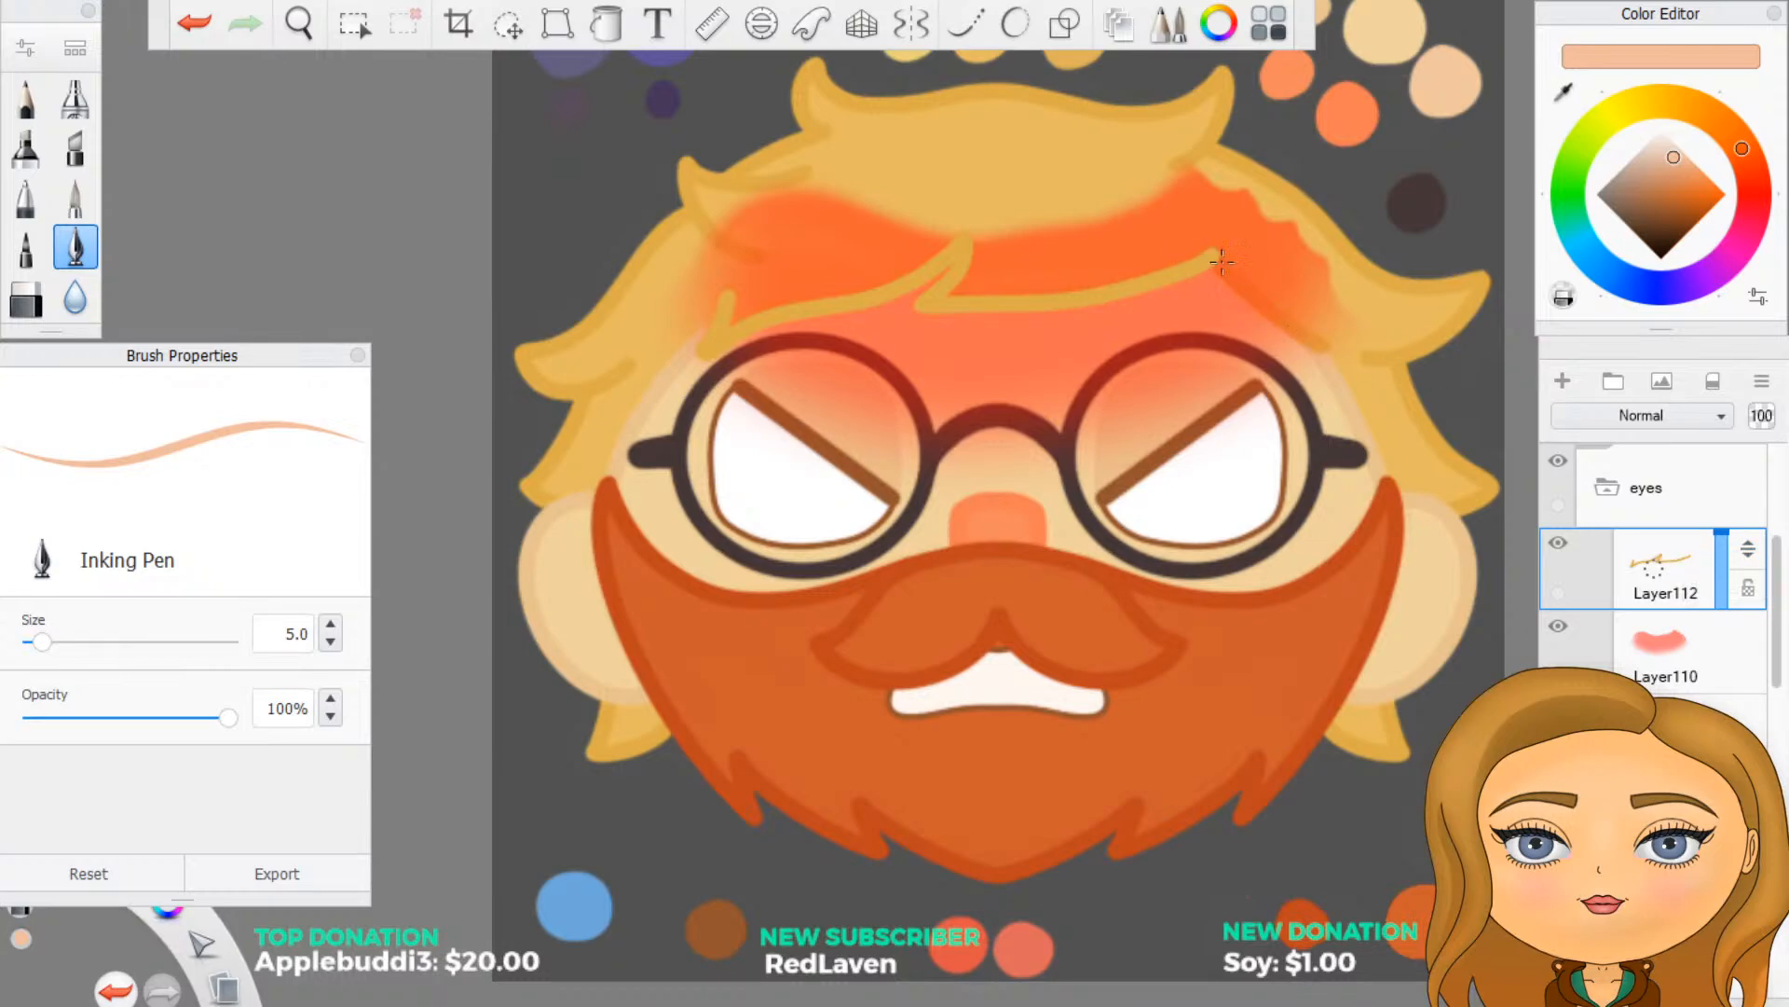
- Duplicate the diagonal hair outline layer Layer127 and move the copy to the top of the eyes folder
scroll(1674, 683, down, 4)
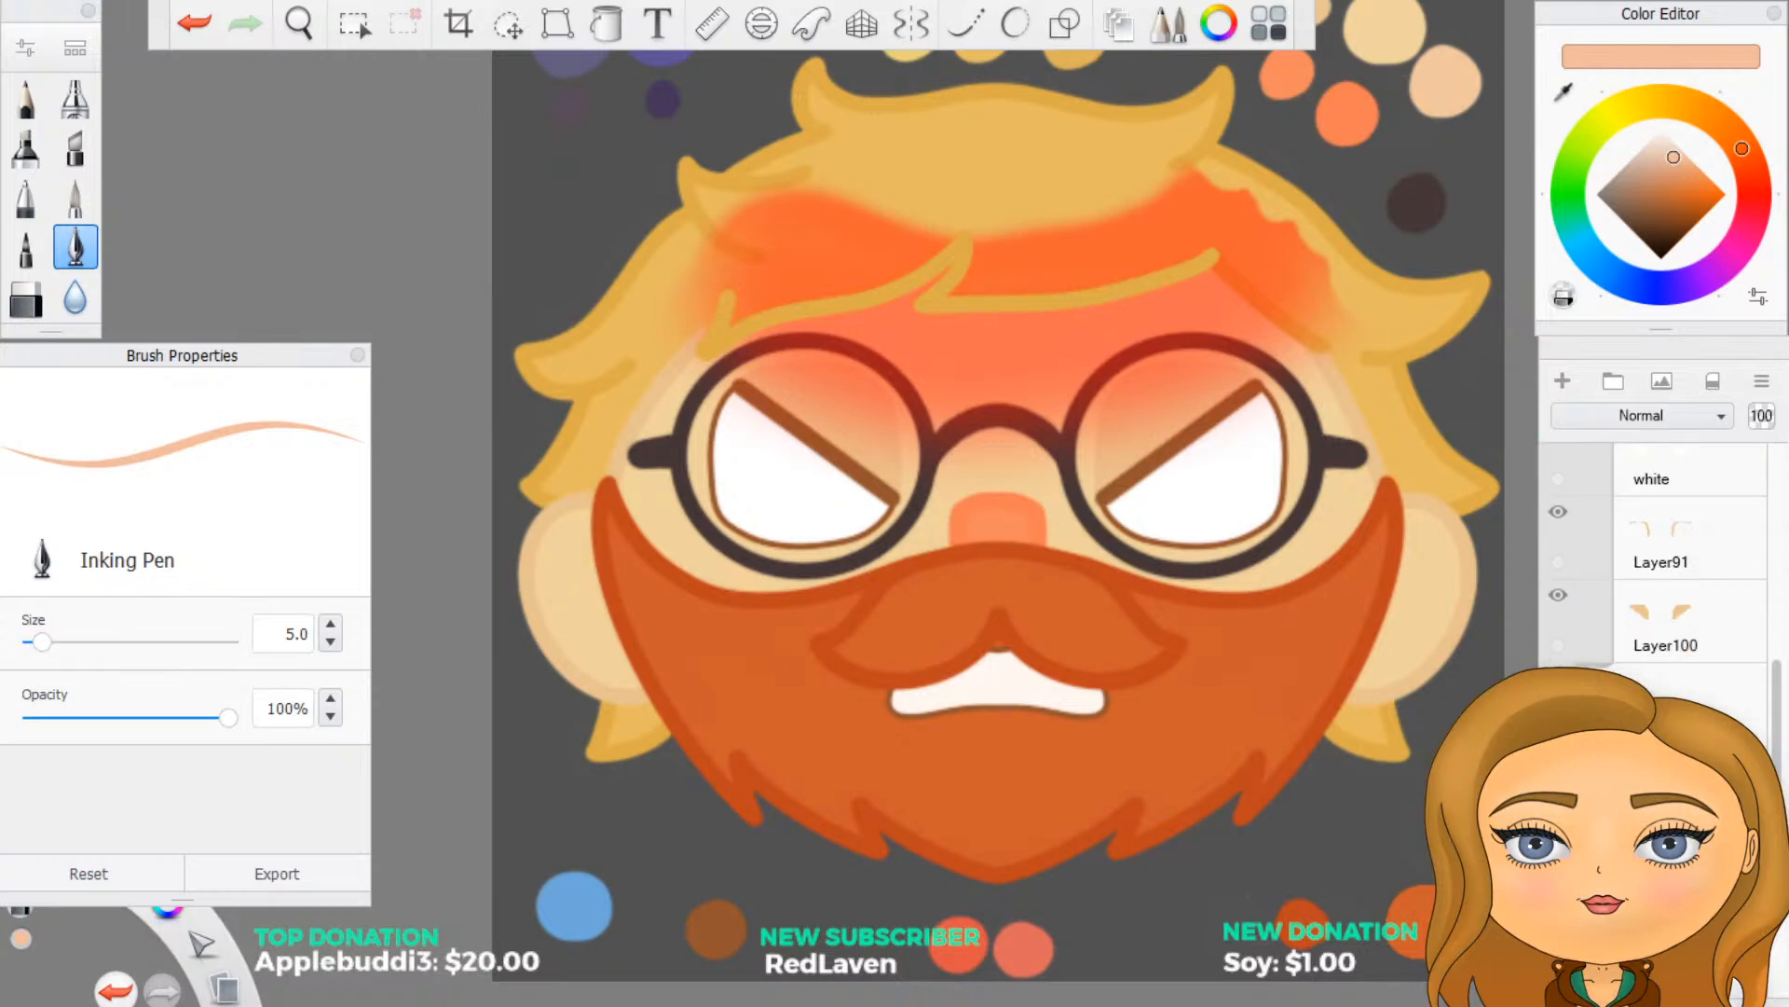
scroll(1666, 596, down, 2)
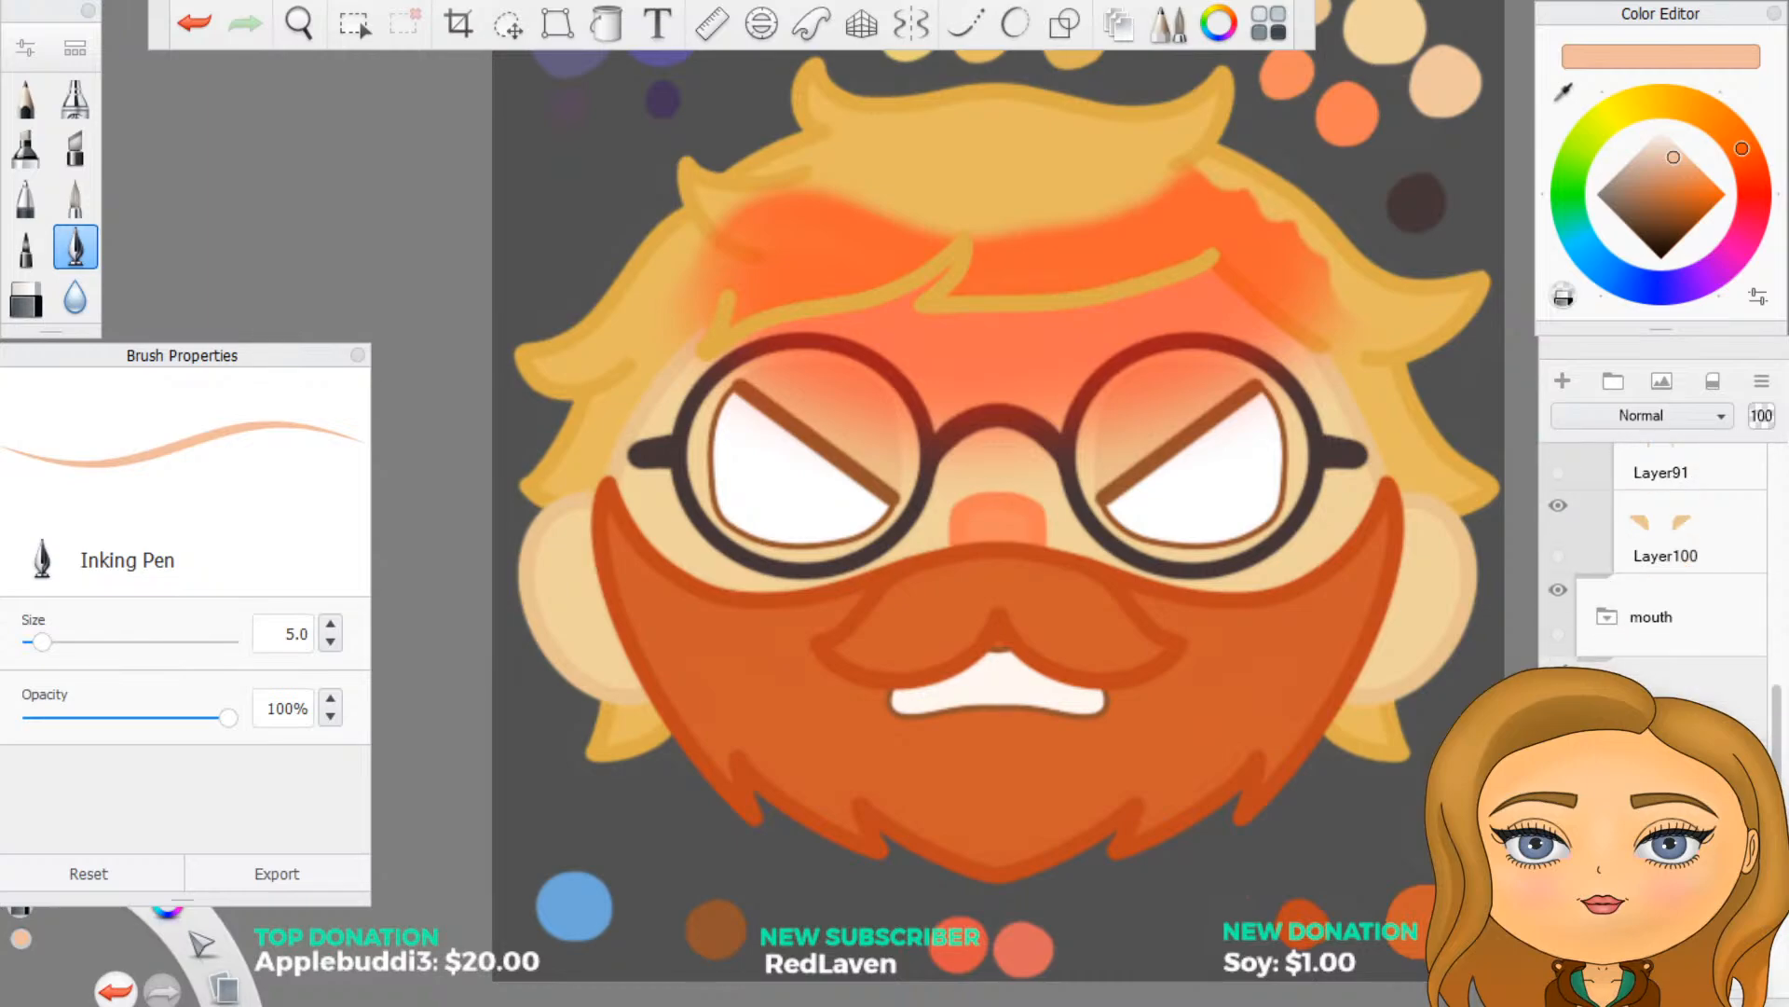
scroll(1655, 559, down, 5)
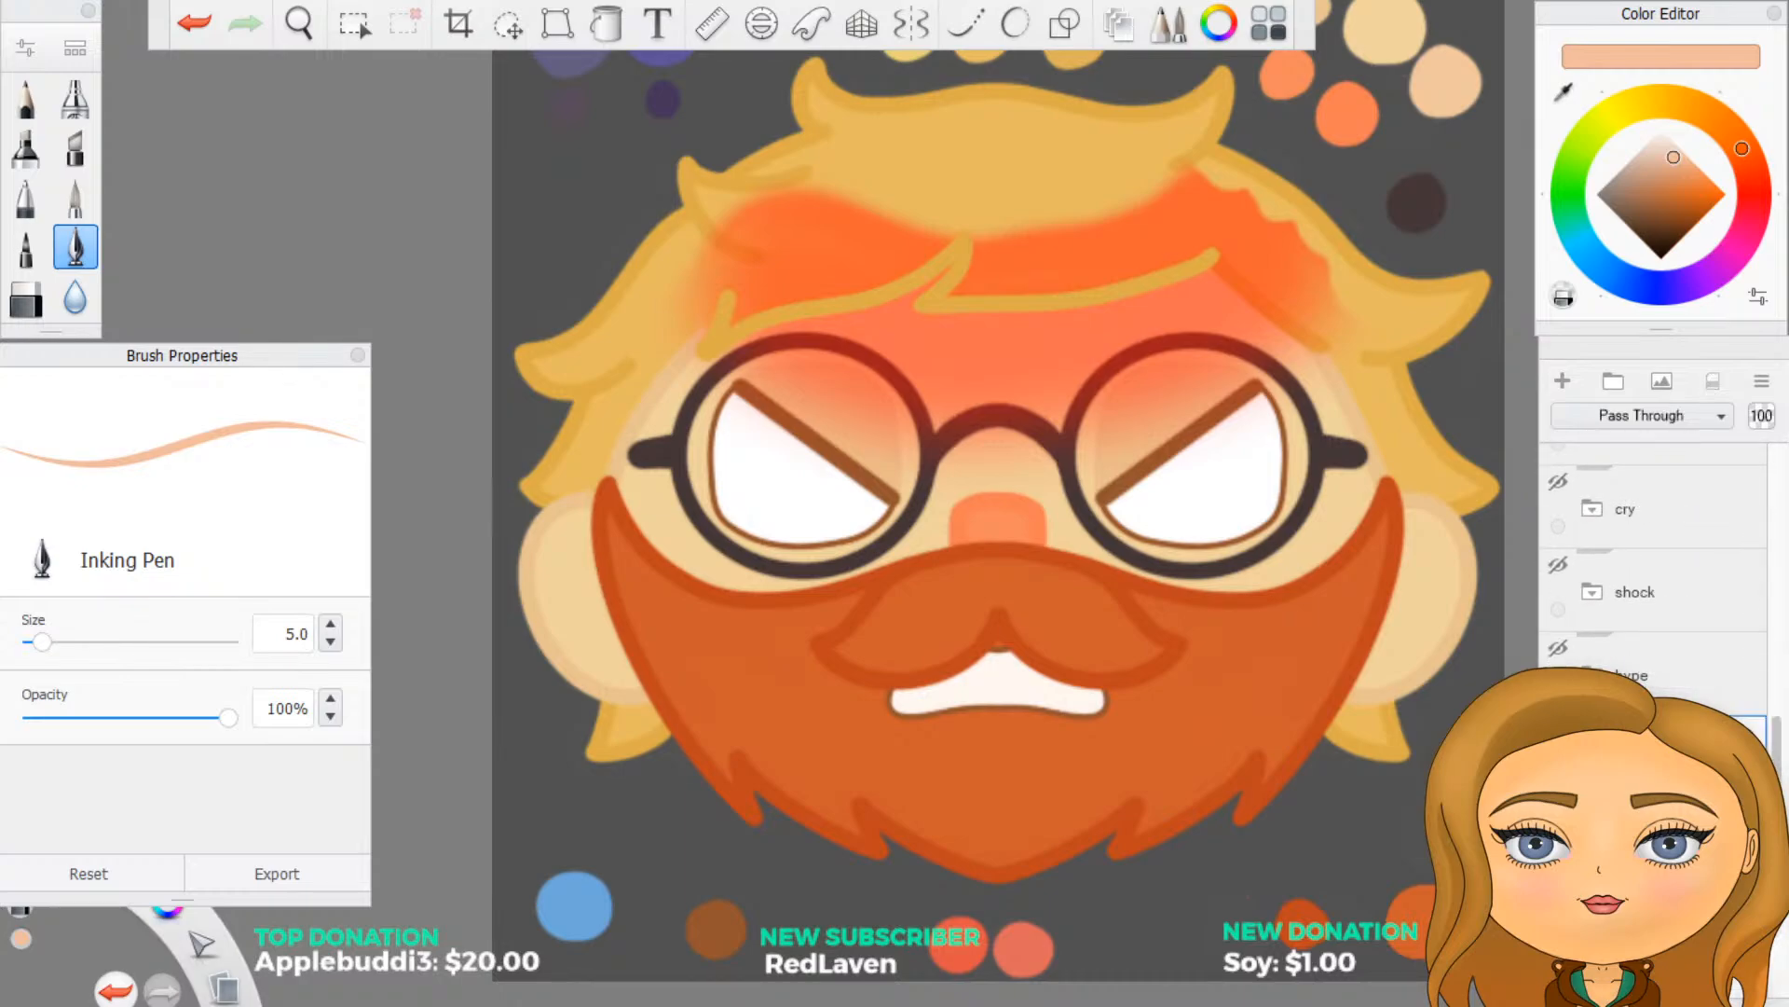
scroll(1654, 596, down, 5)
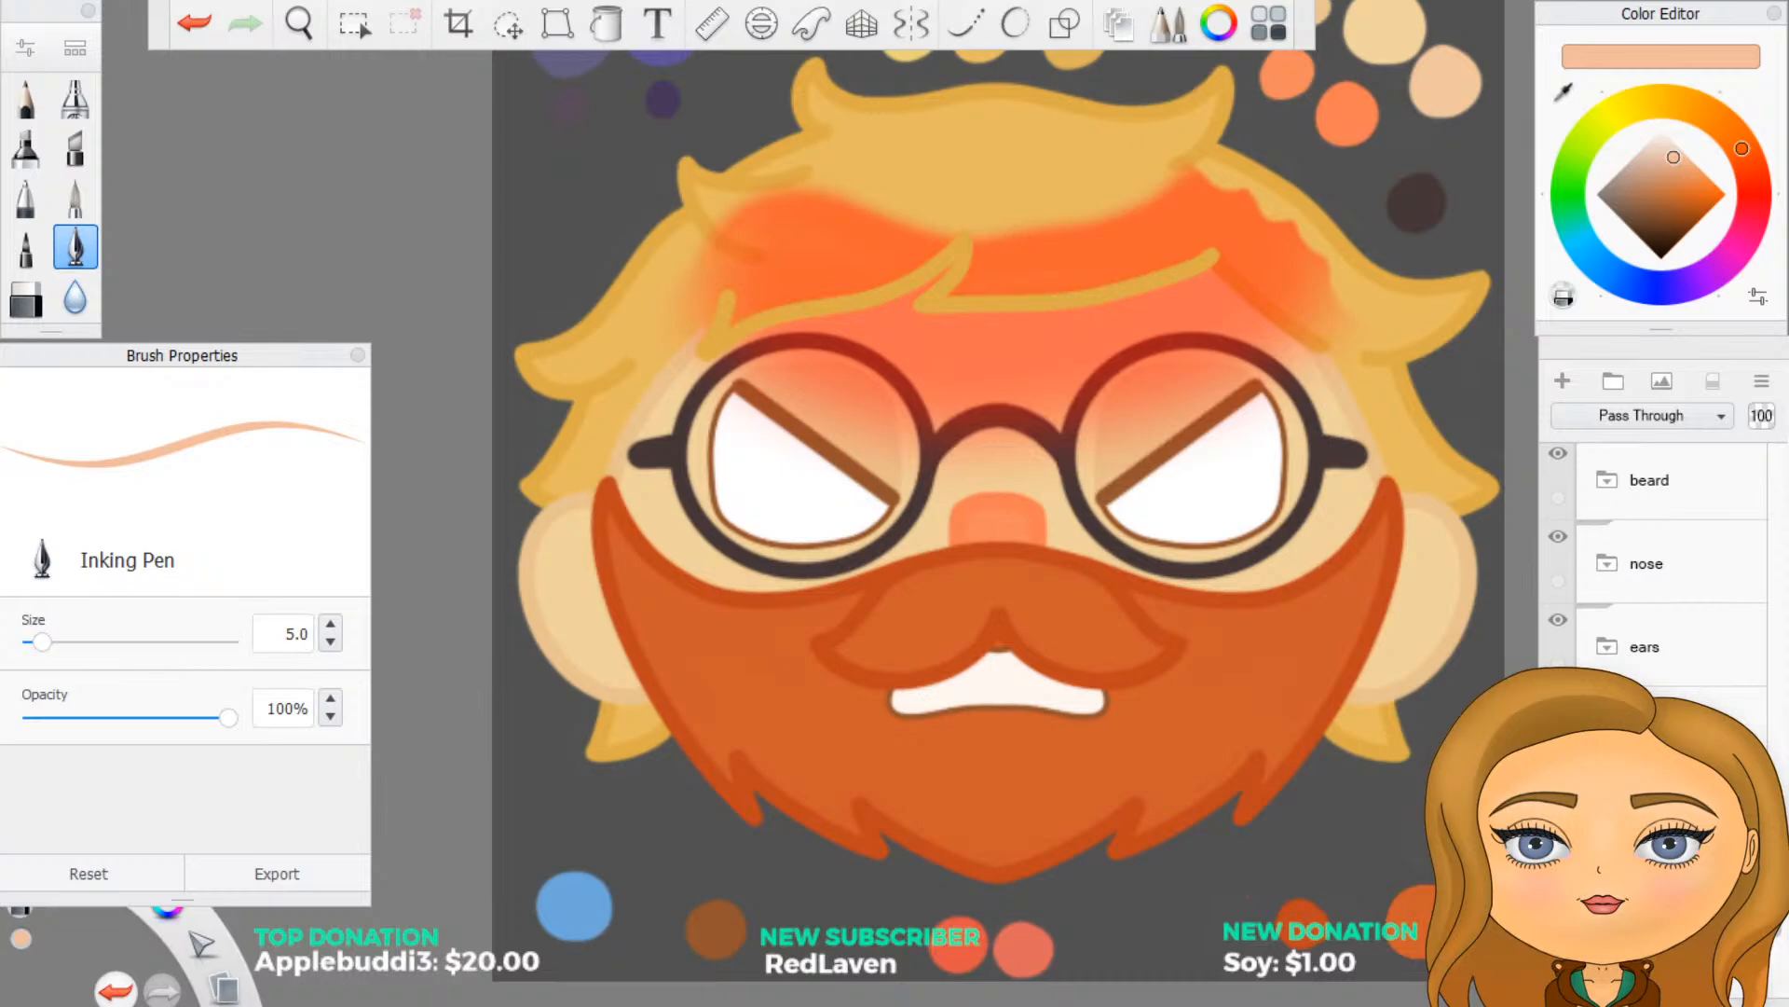
click(1669, 726)
click(1668, 811)
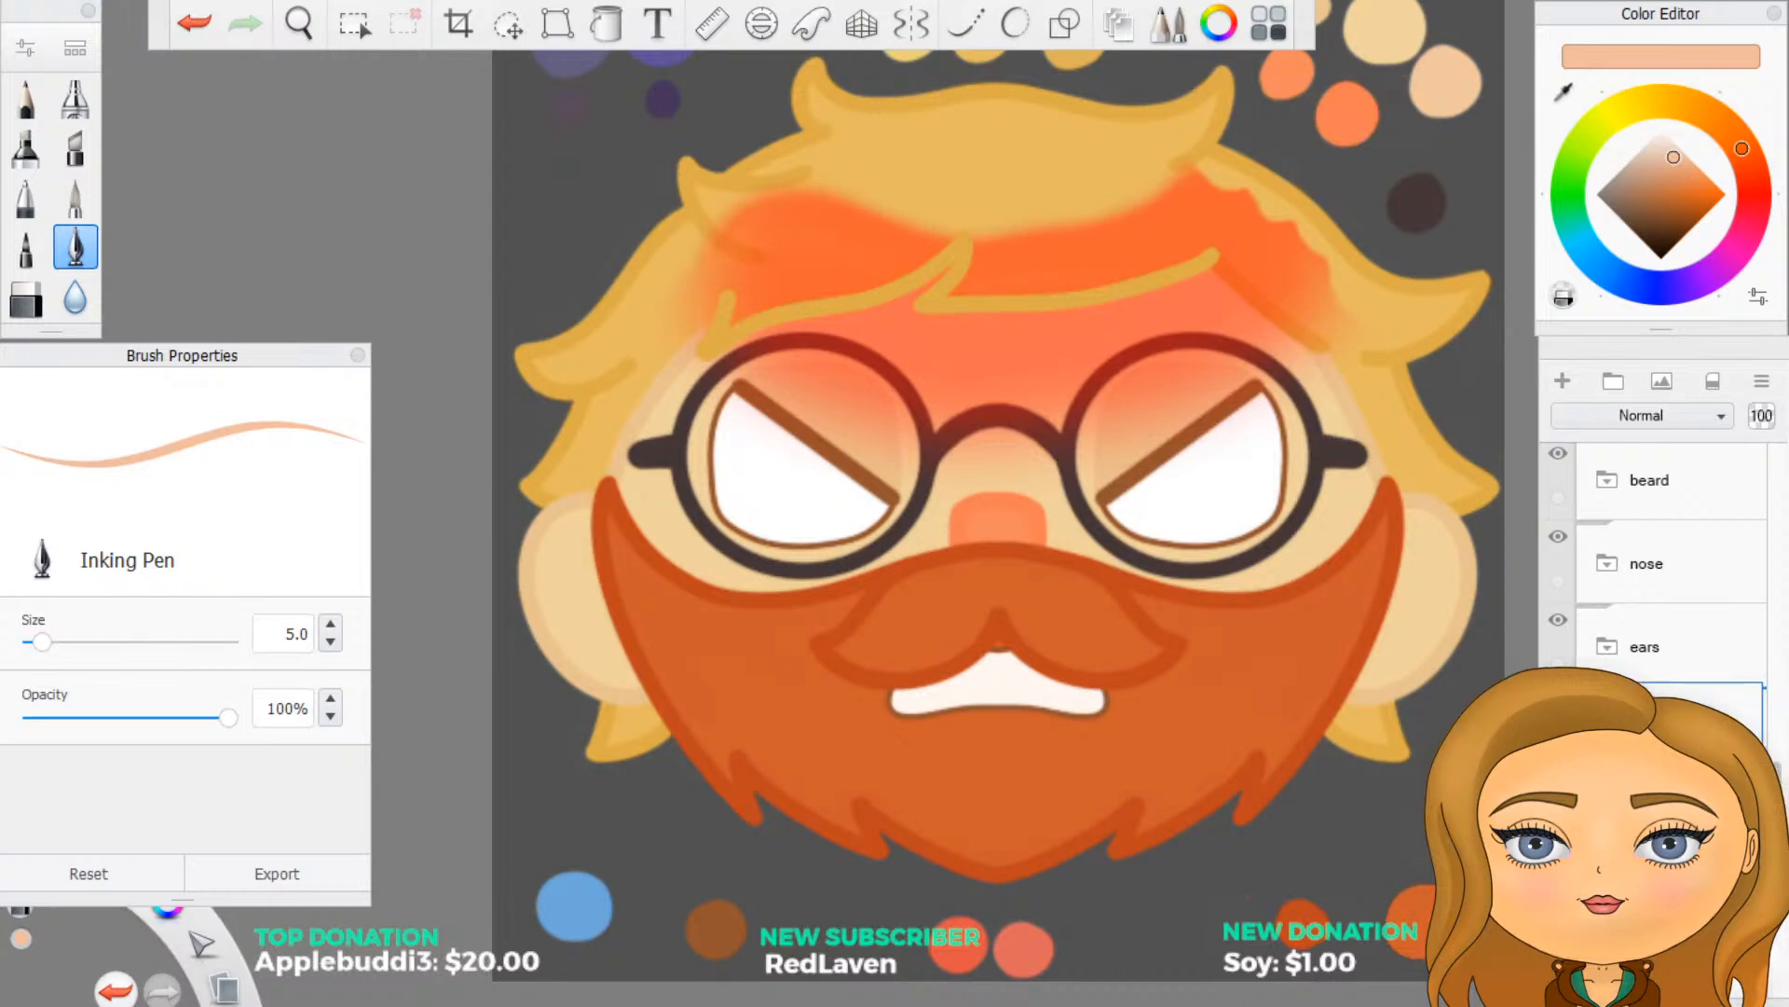
click(1687, 802)
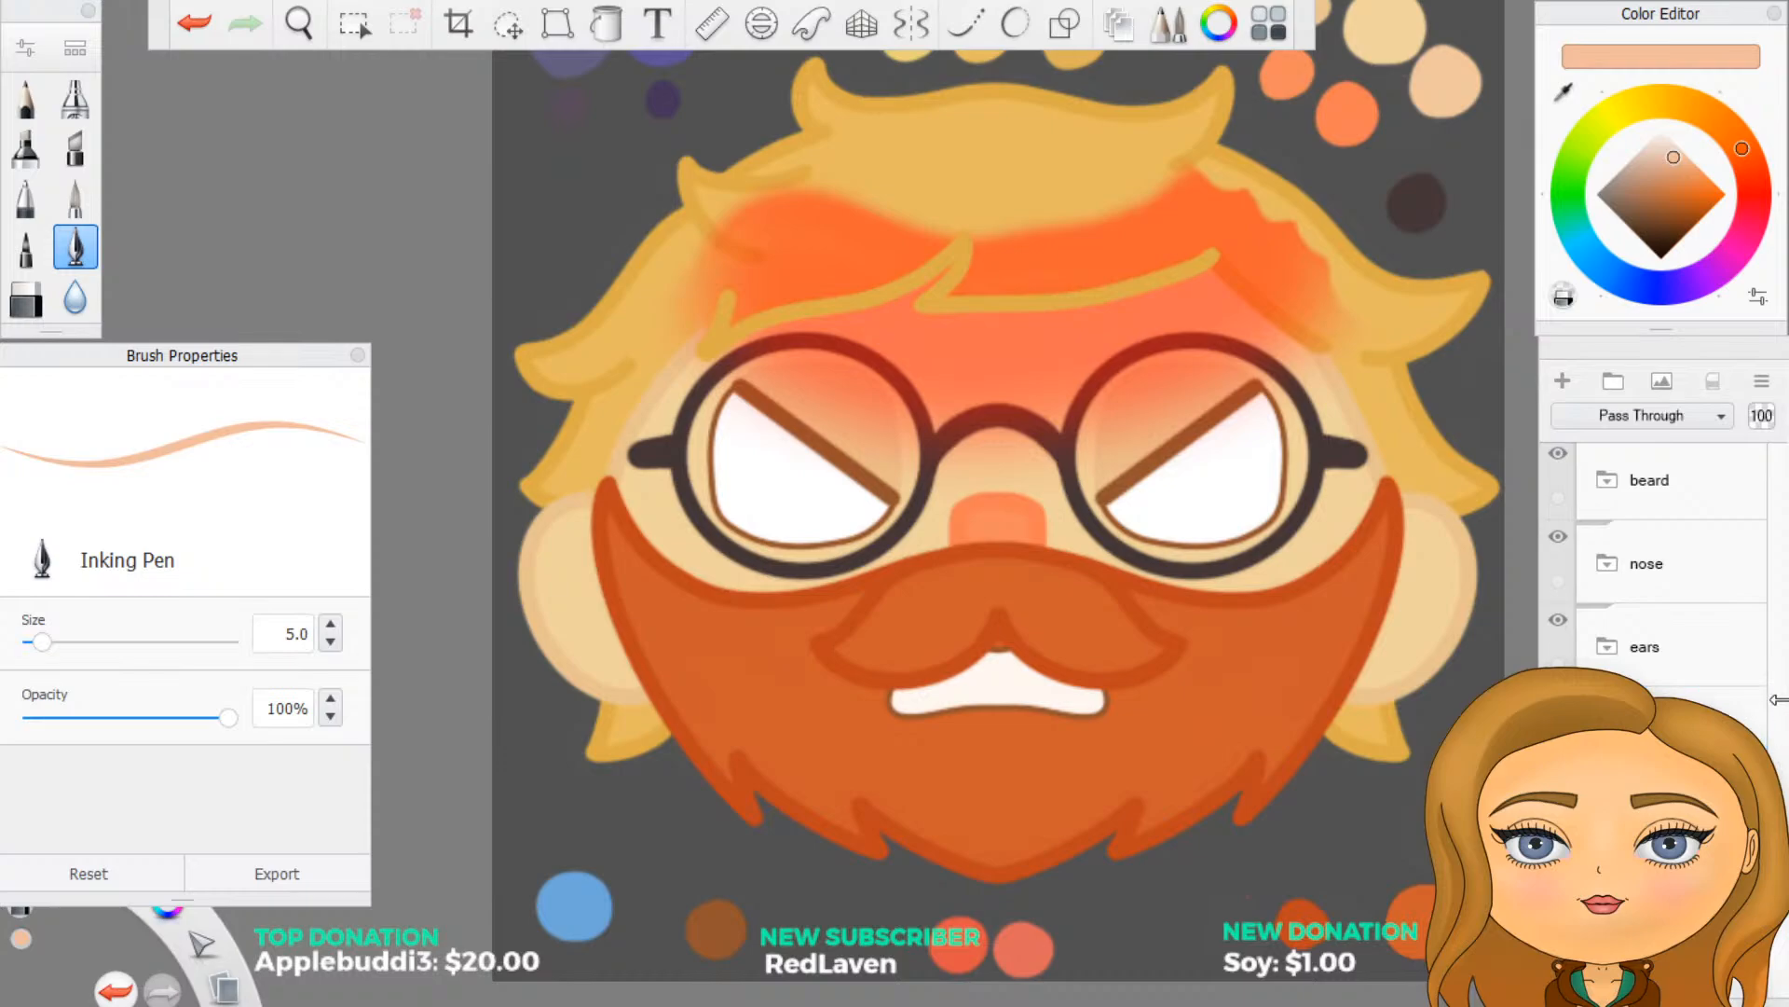
drag(1688, 732, 1742, 622)
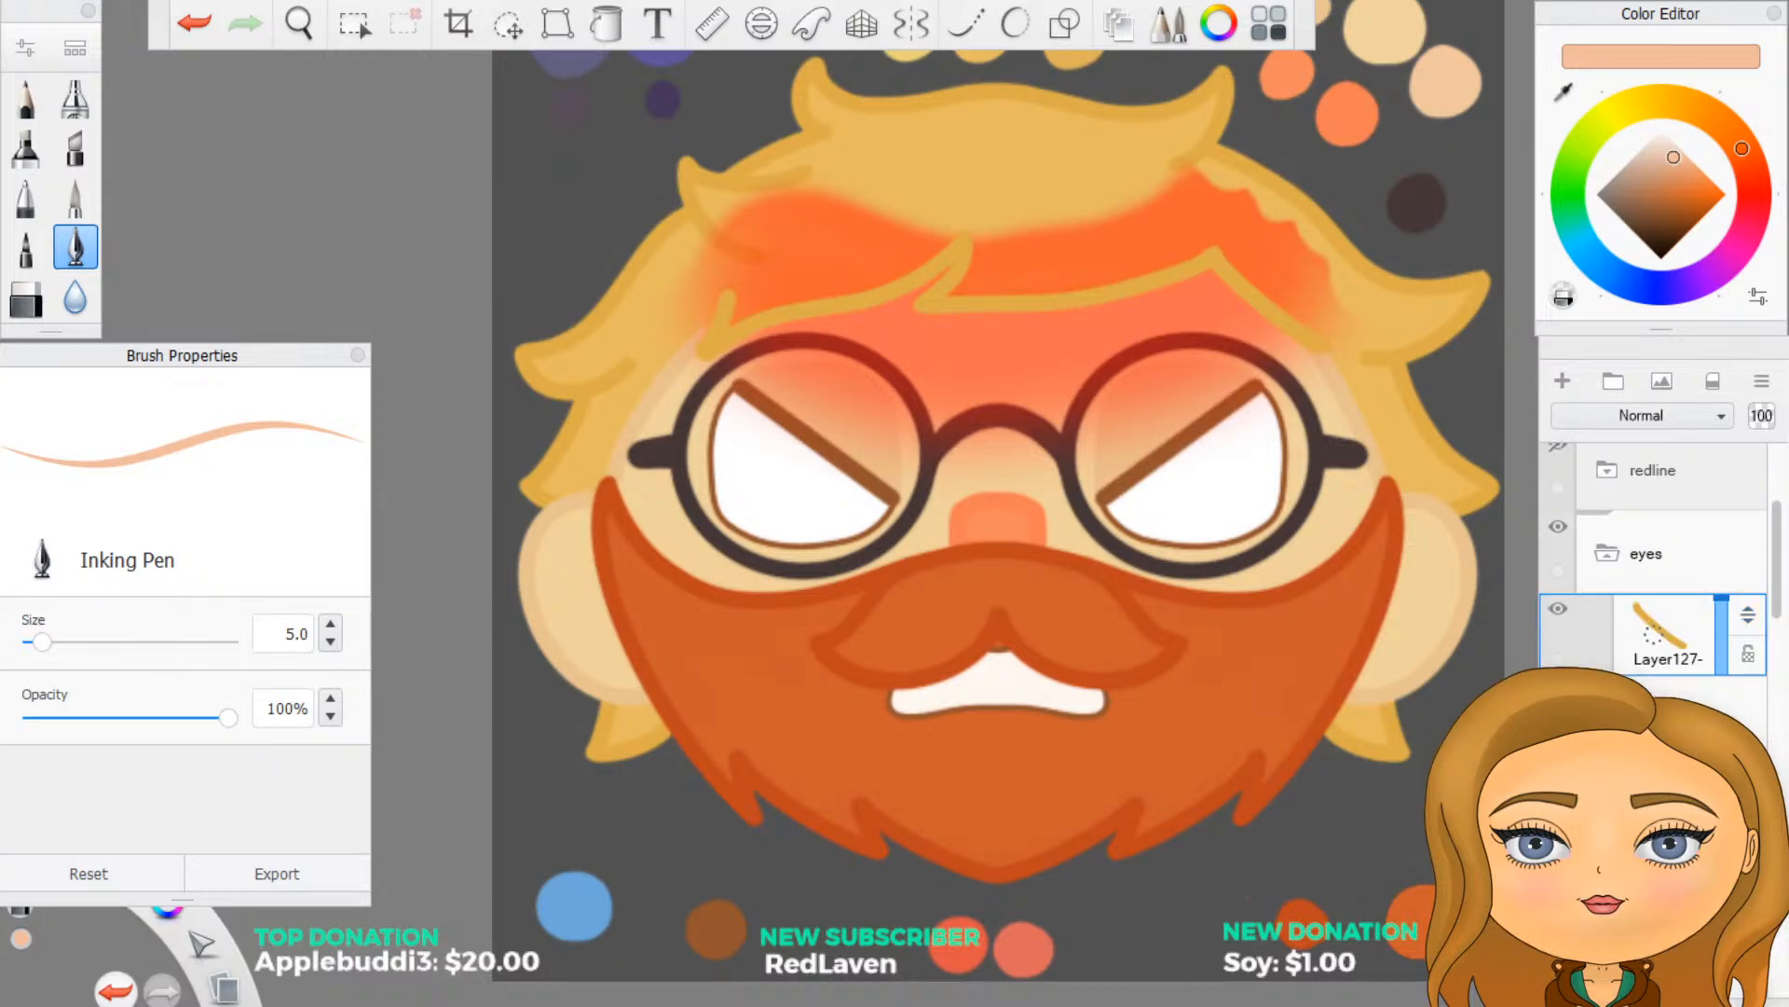
- Merge the copied diagonal outline layer into the fringe outline Layer112 in the eyes folder
scroll(1659, 578, down, 8)
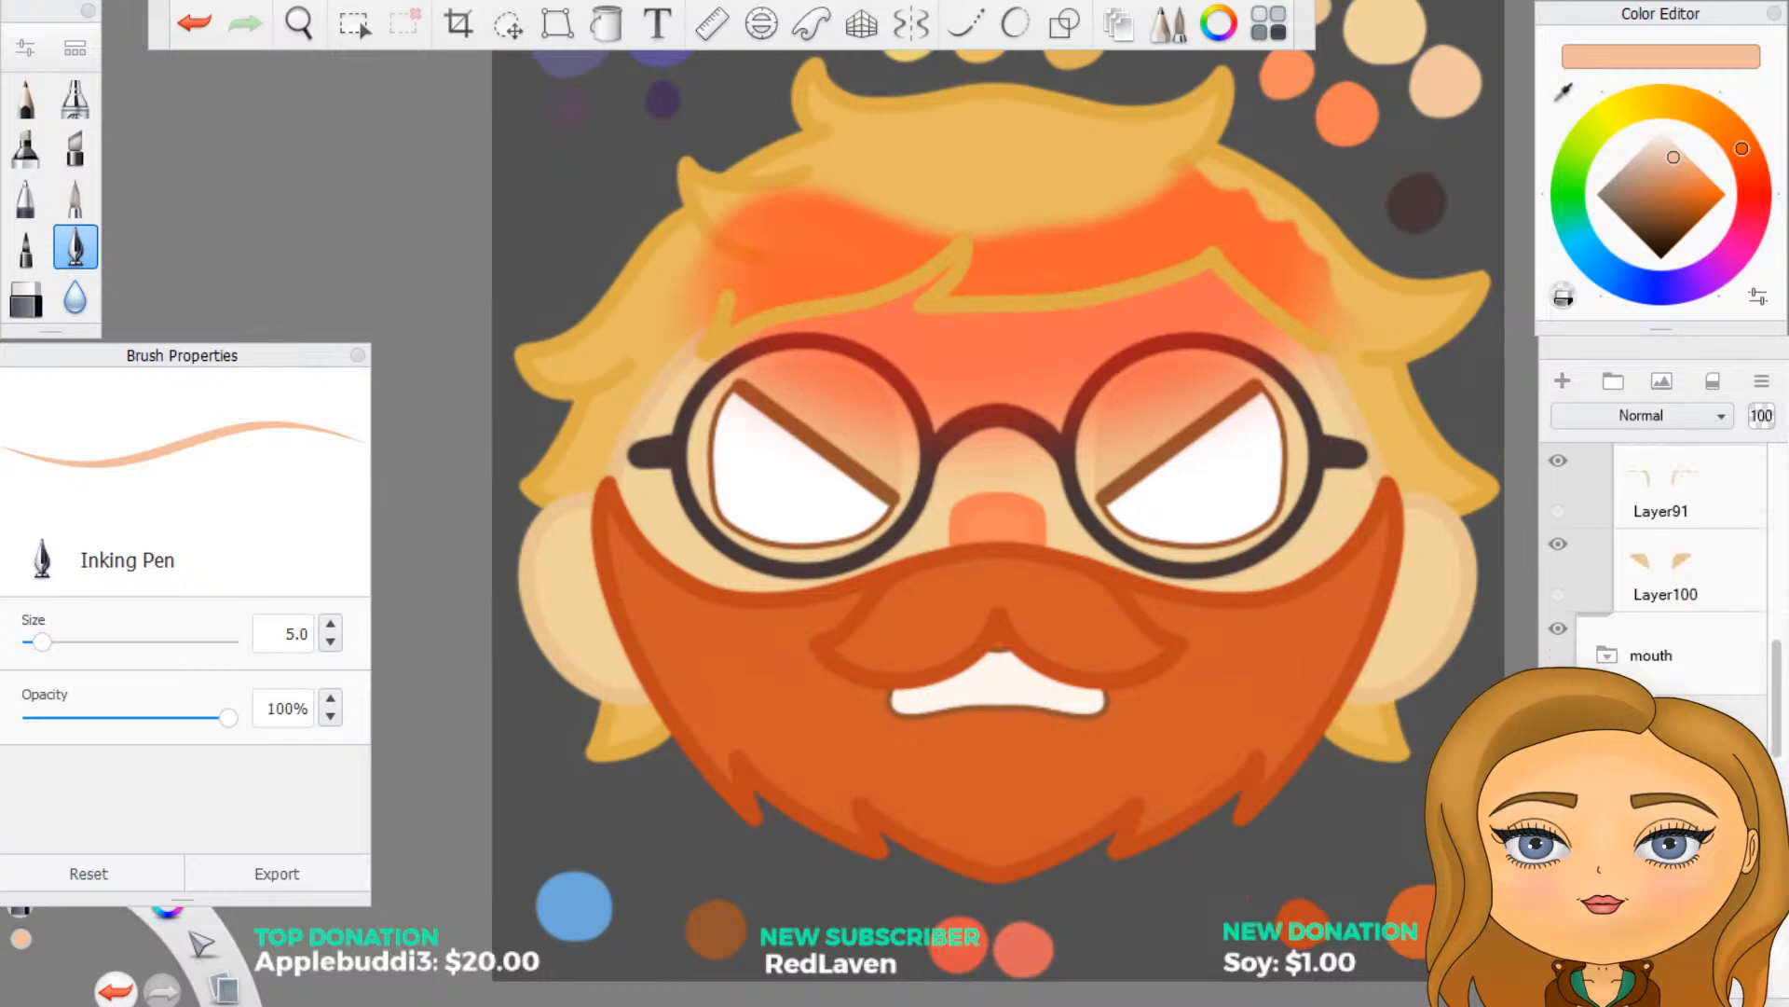
scroll(1659, 578, down, 5)
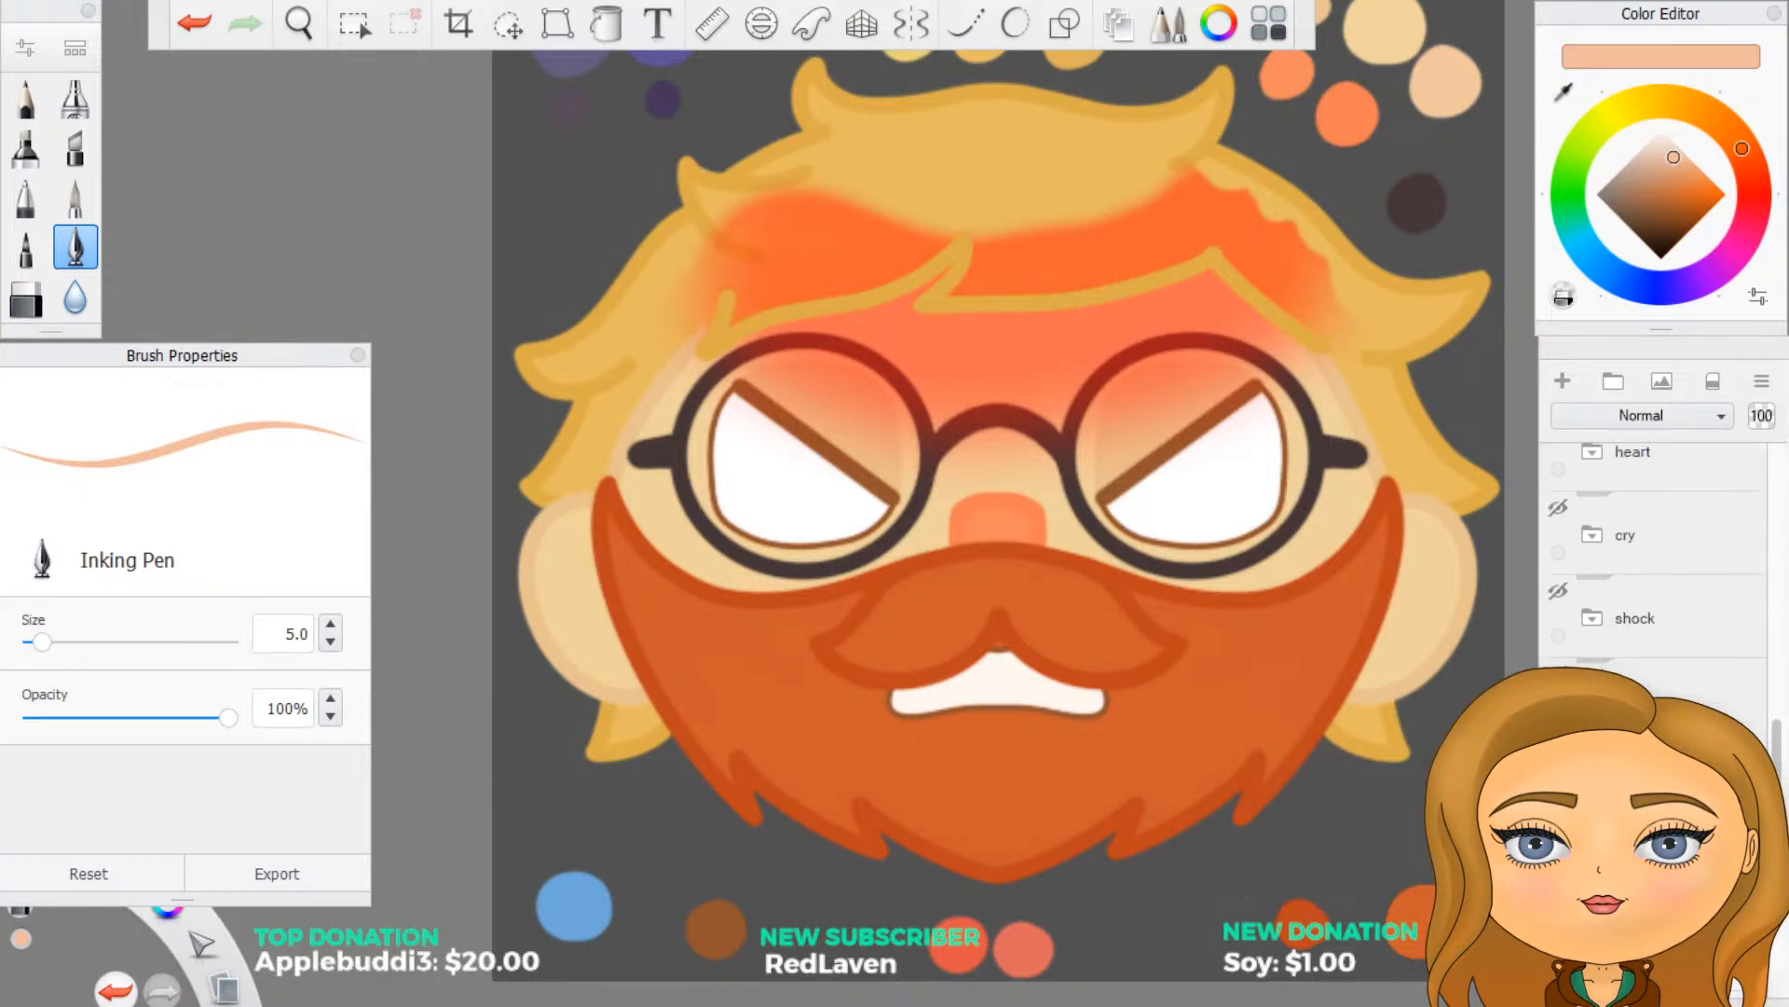
click(1659, 785)
scroll(1659, 578, up, 7)
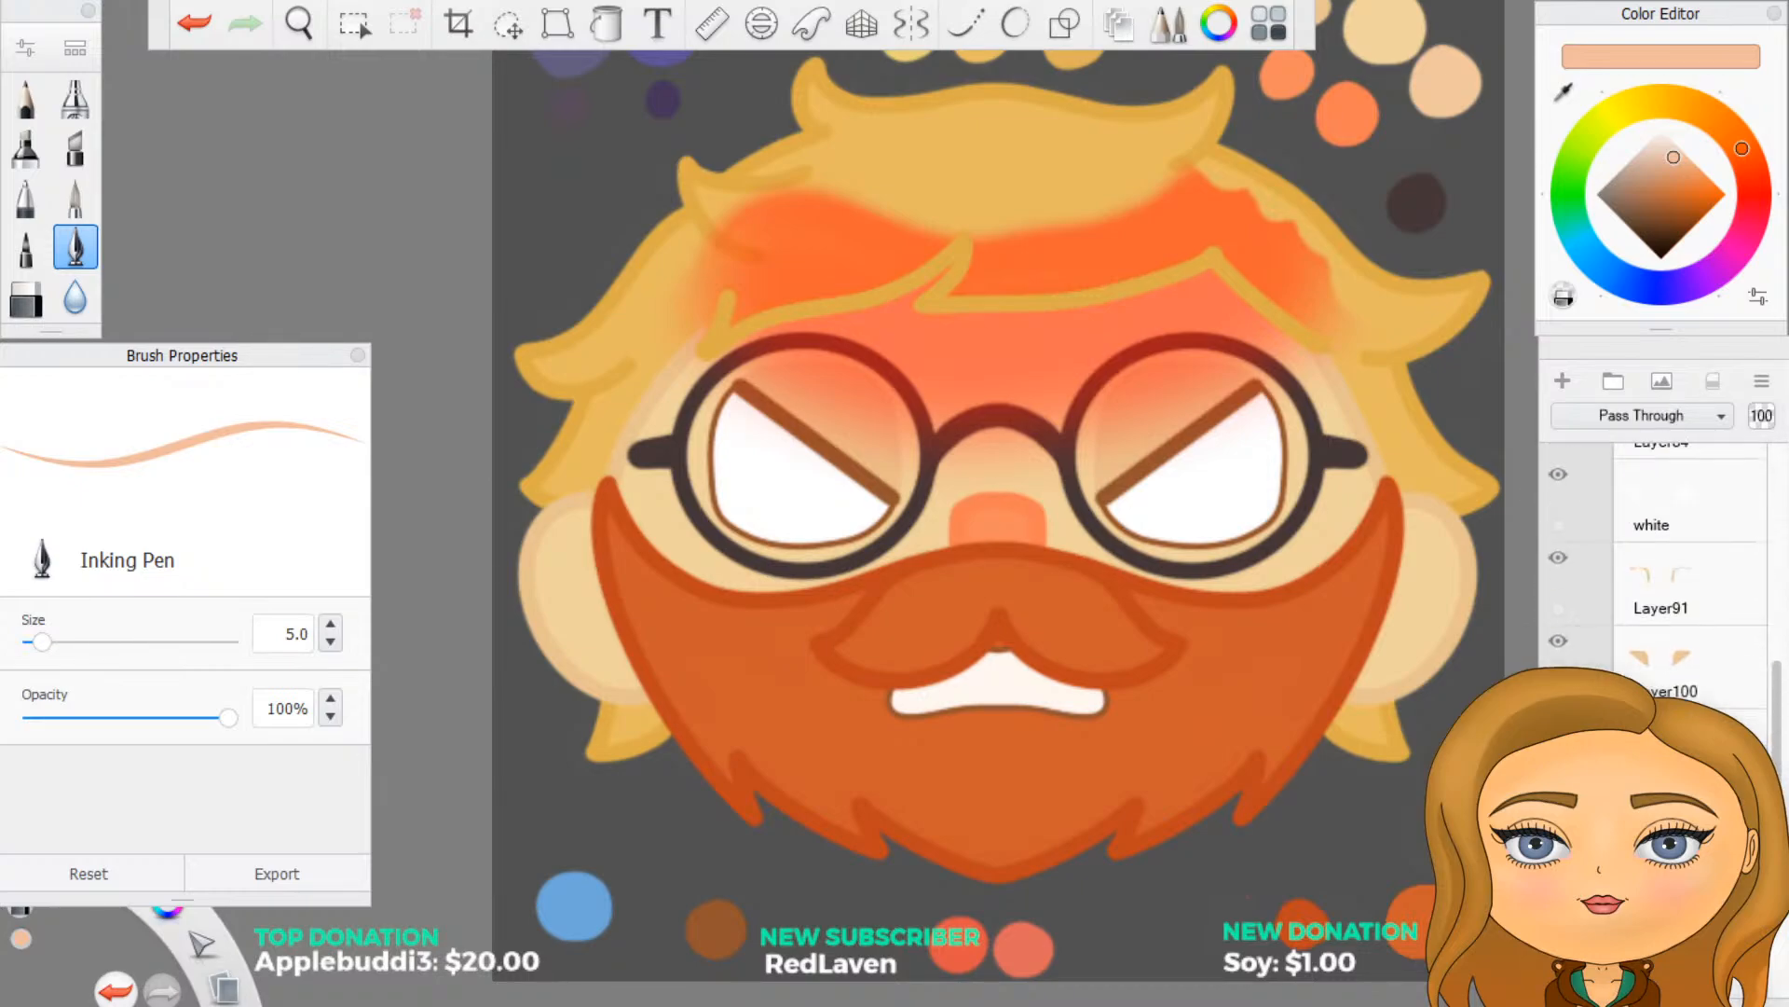
scroll(1691, 657, up, 5)
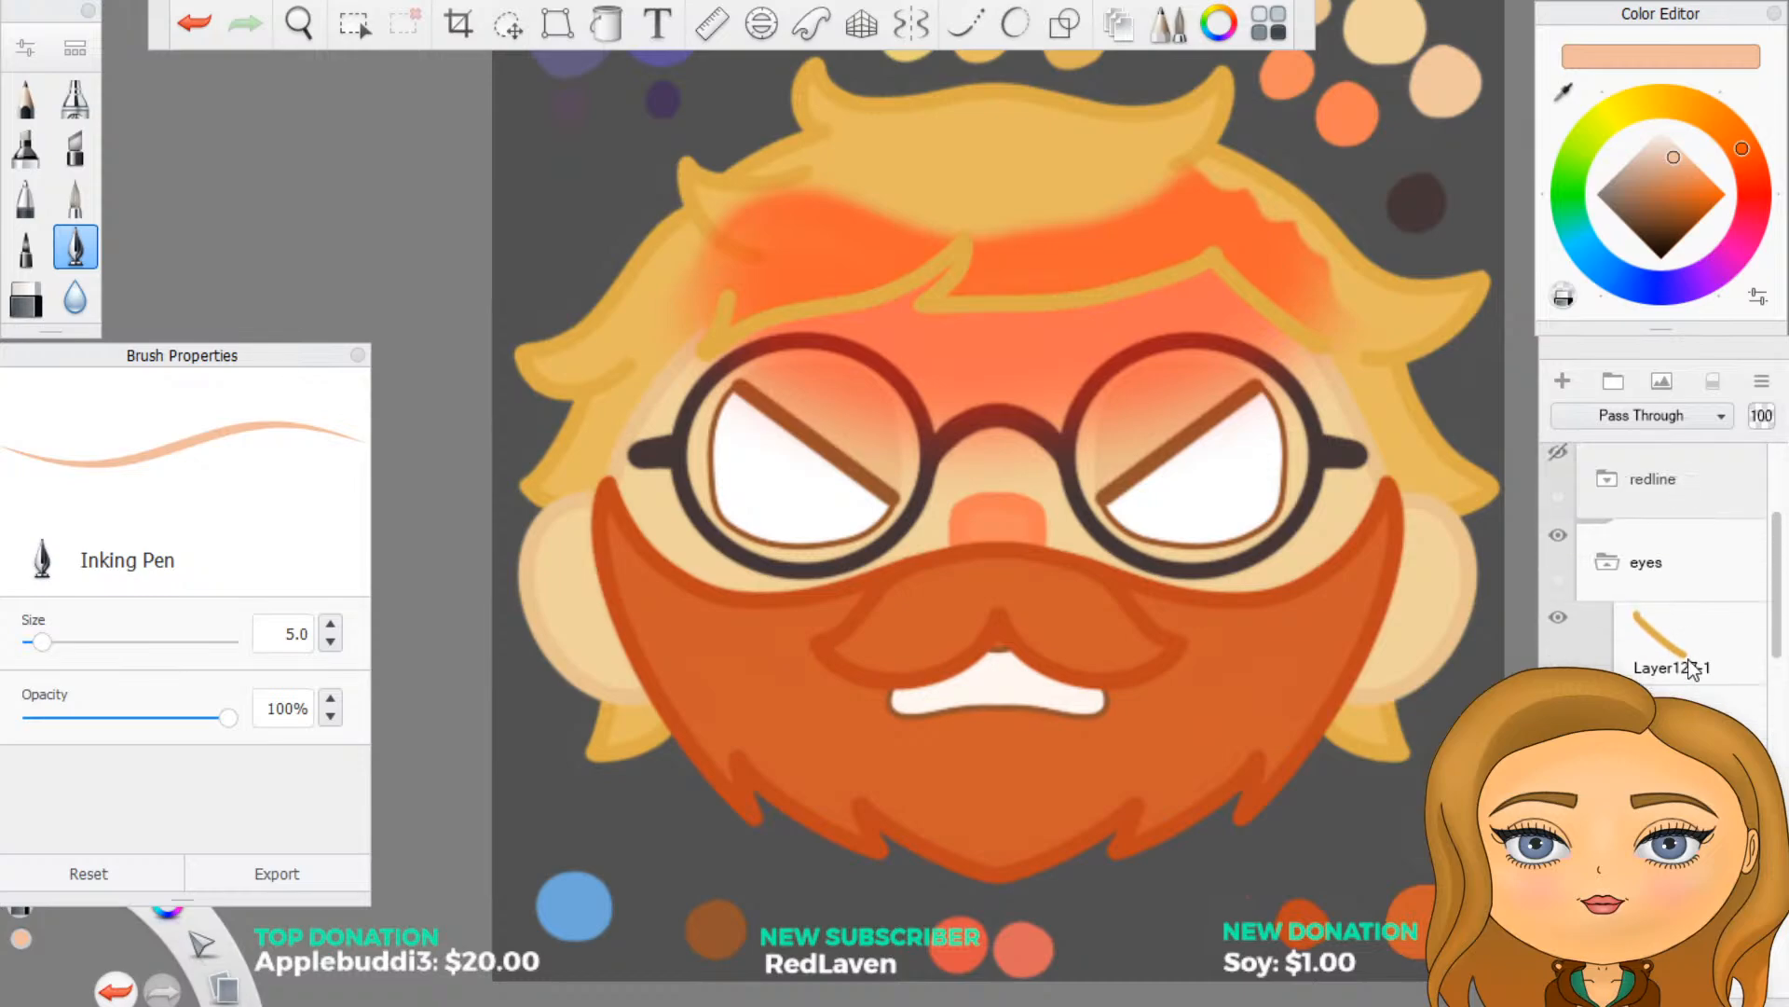
click(1692, 657)
drag(1689, 644, 1693, 704)
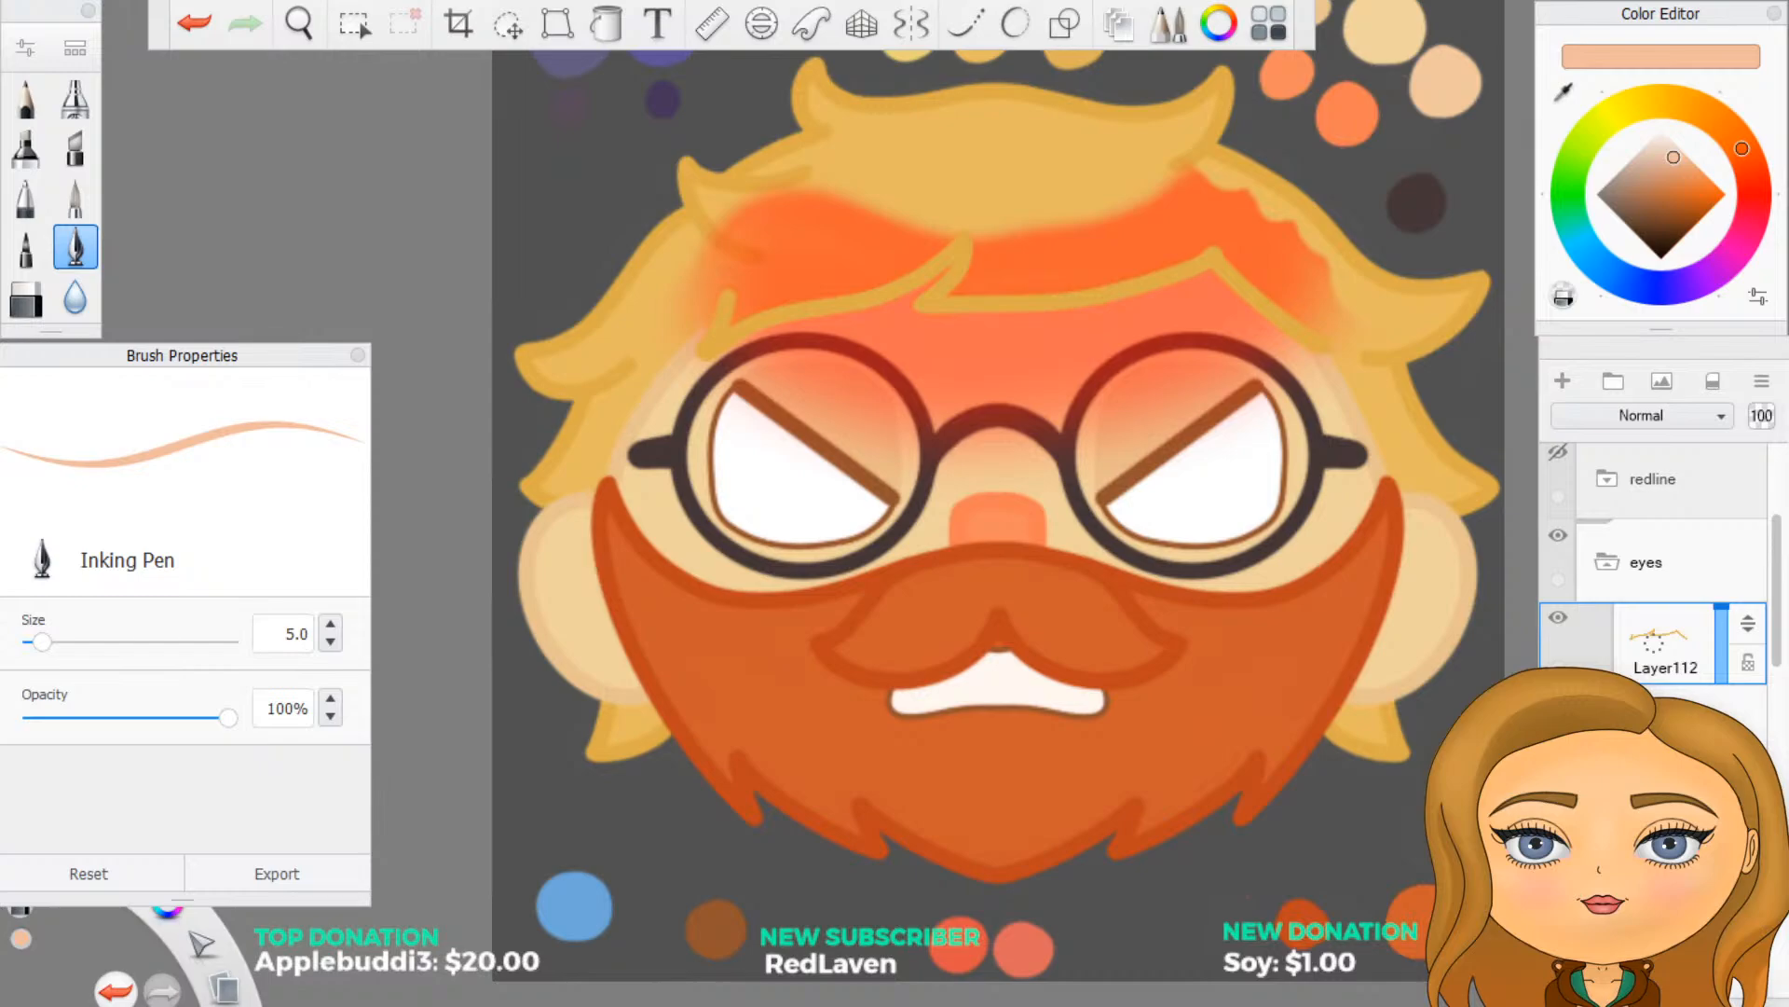
- Erase the red shading from the hair on the left side of the face with a size 10 Hard Eraser
click(1663, 708)
scroll(270, 278, down, 2)
scroll(597, 275, up, 6)
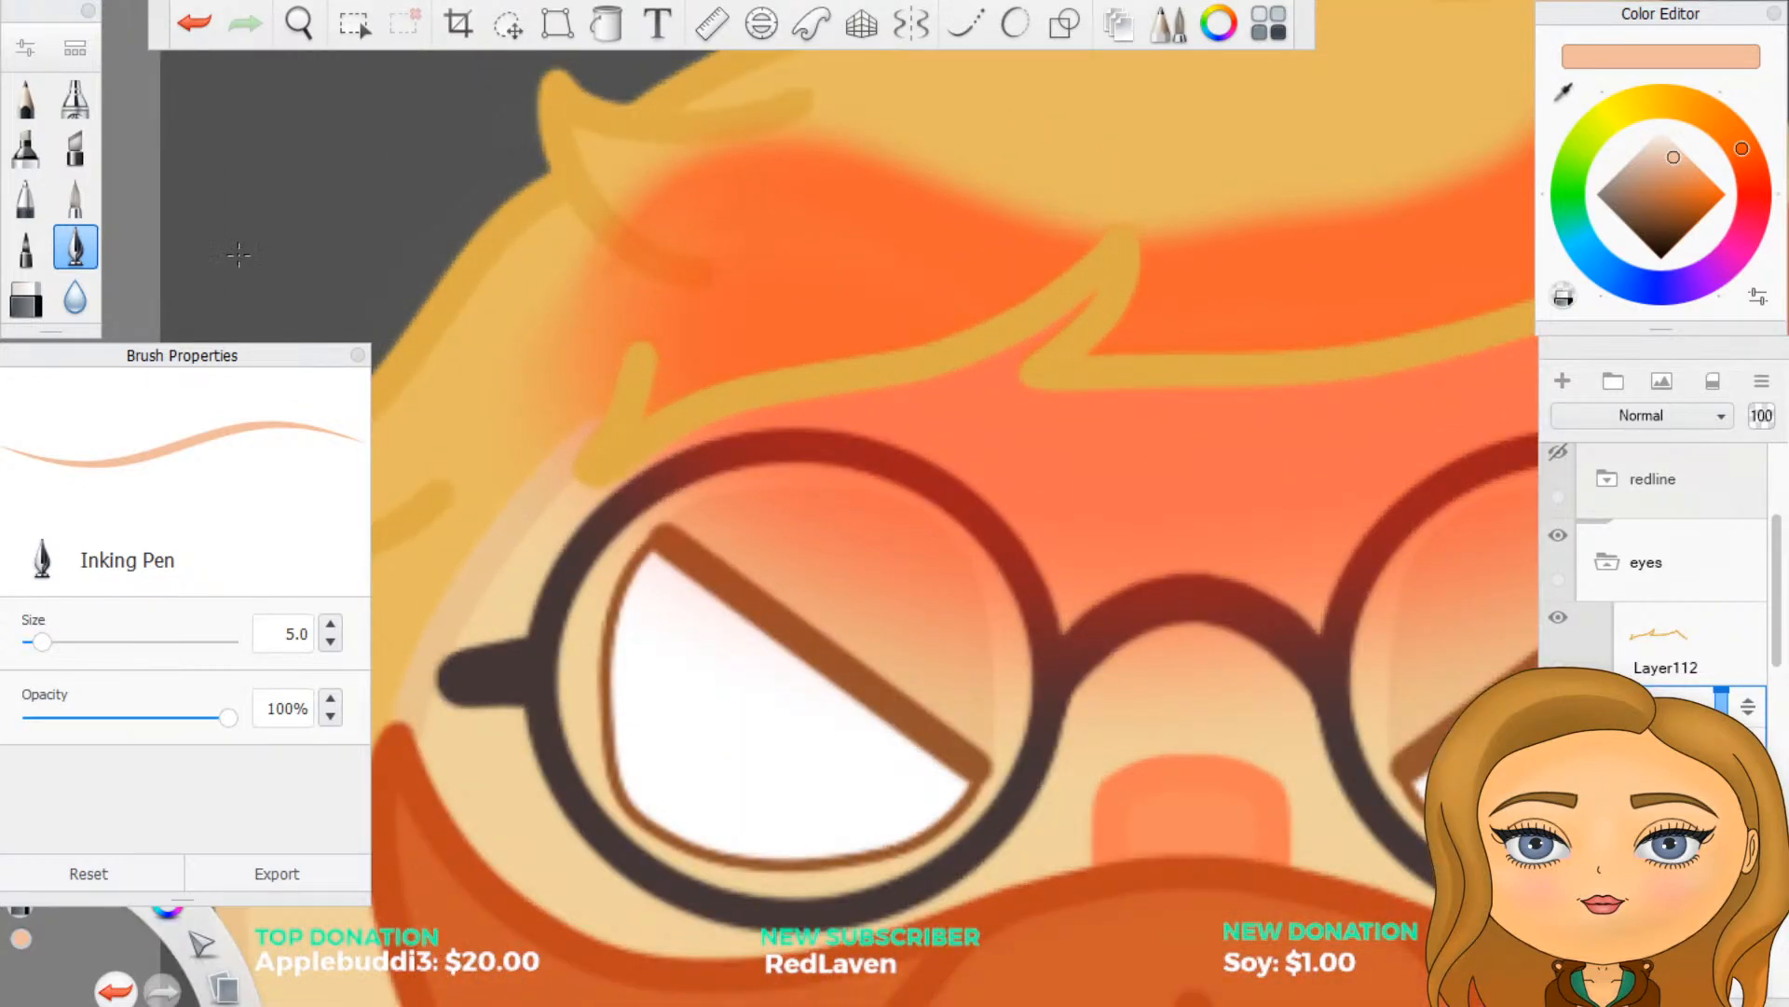
click(27, 301)
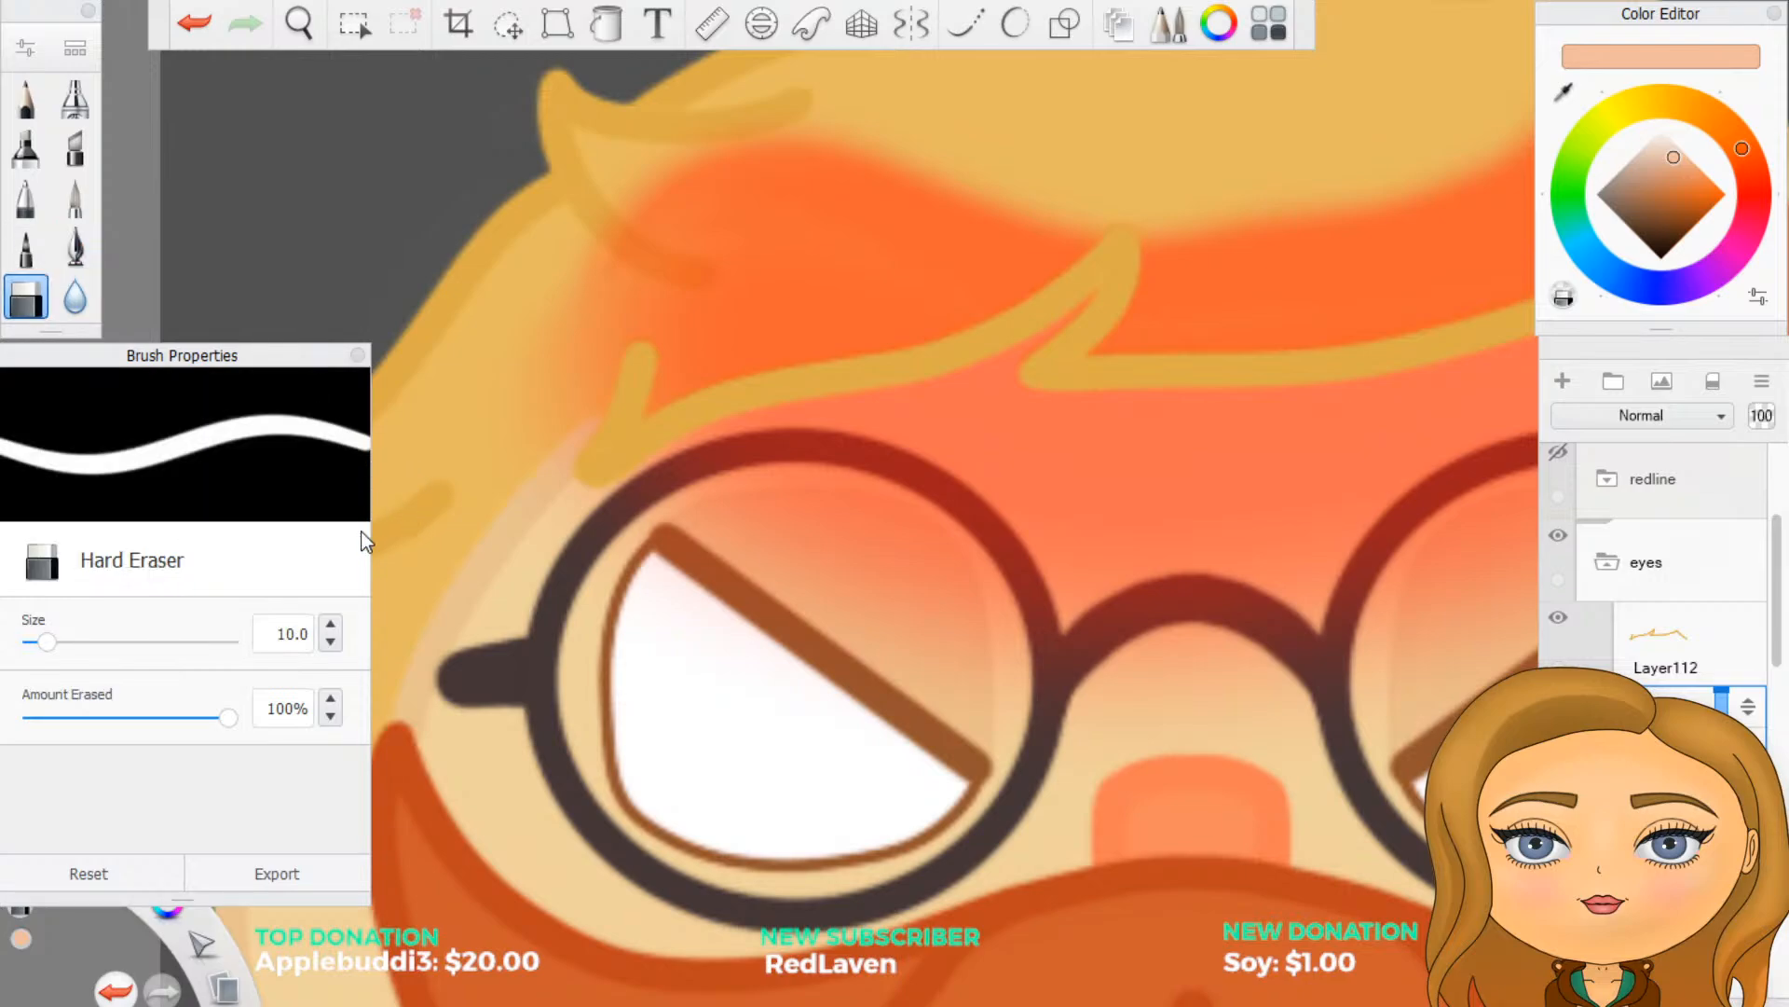
mouse_move(590, 271)
mouse_down()
mouse_move(603, 355)
mouse_move(553, 446)
mouse_move(562, 397)
mouse_move(546, 454)
mouse_move(468, 432)
mouse_up()
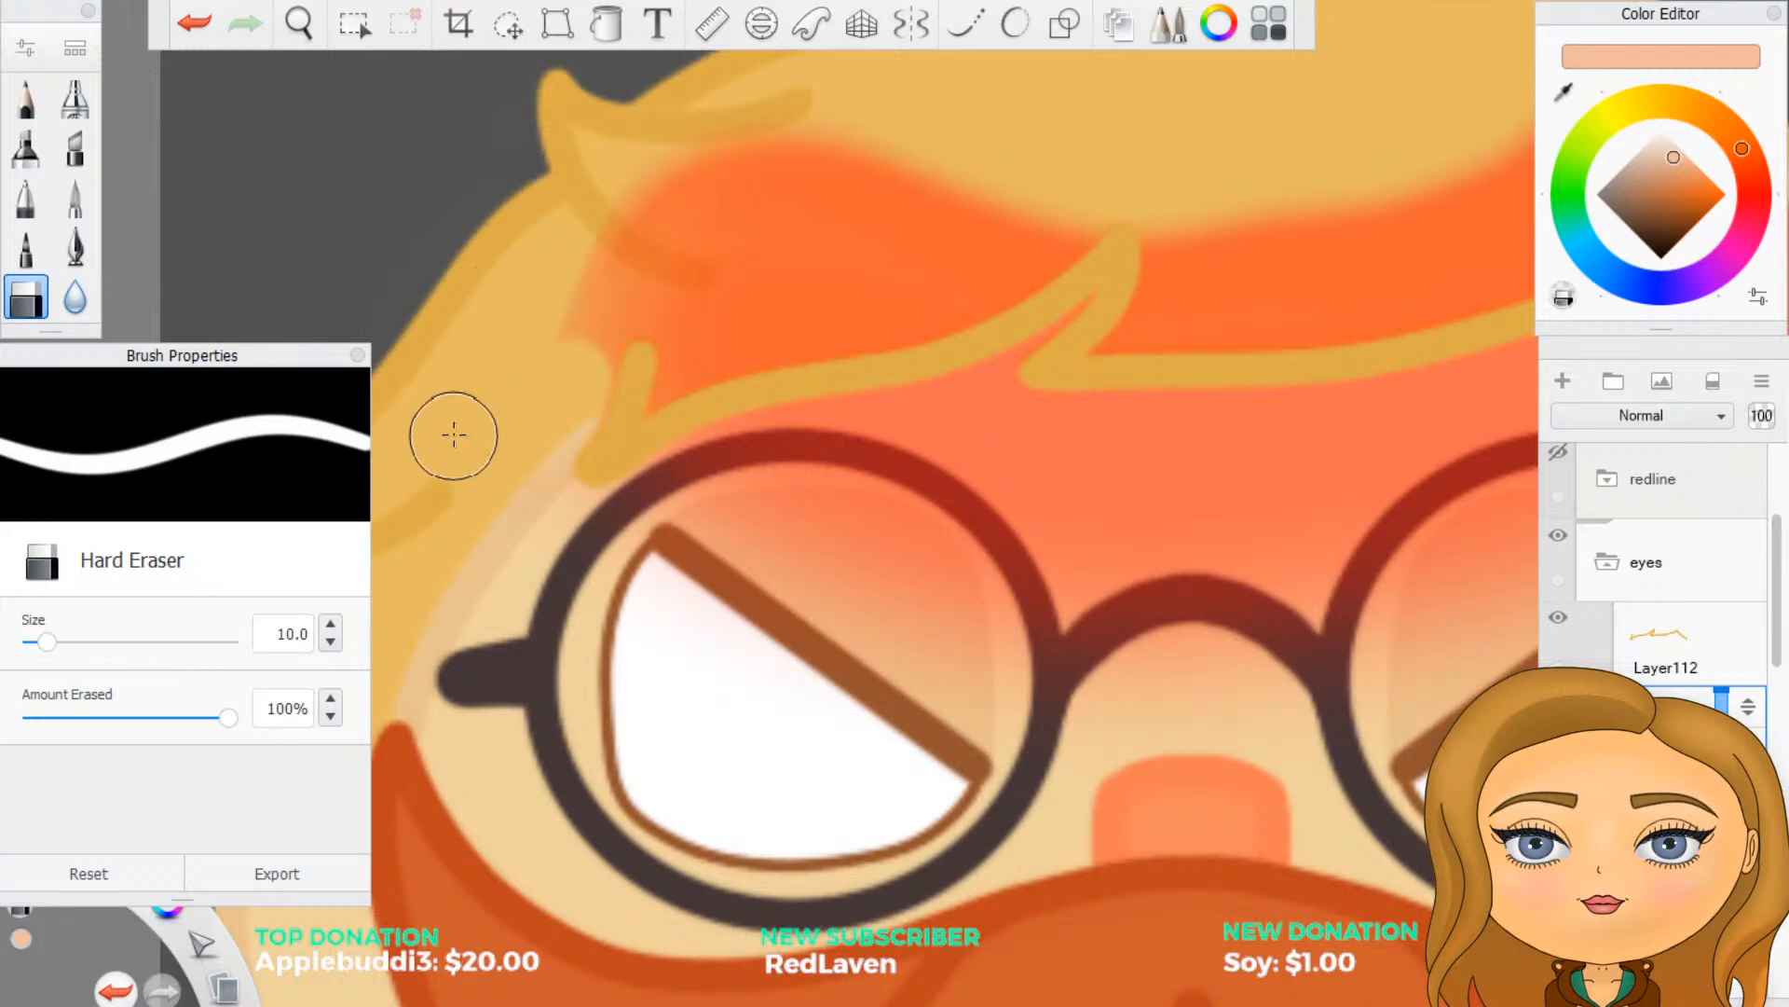
mouse_move(511, 372)
mouse_down()
mouse_move(527, 299)
mouse_move(550, 378)
mouse_move(579, 372)
mouse_move(565, 443)
mouse_move(598, 306)
mouse_move(580, 373)
mouse_up()
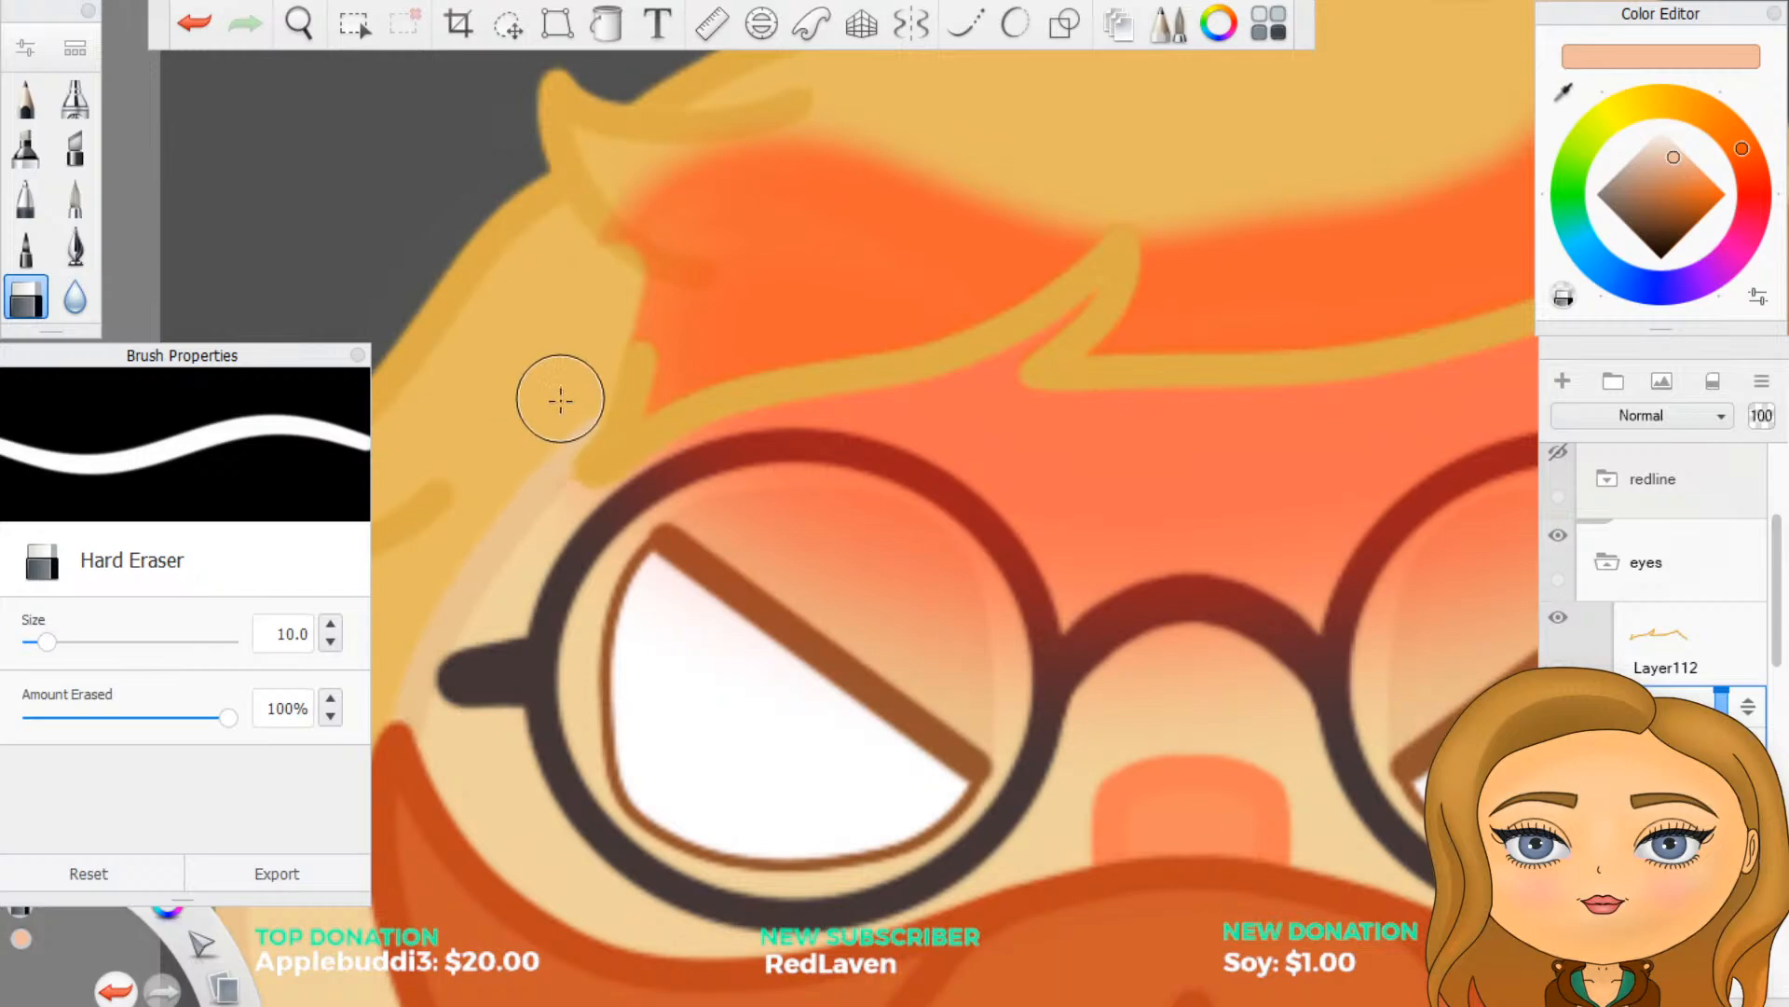
mouse_move(583, 367)
mouse_down()
mouse_move(645, 155)
mouse_move(563, 220)
mouse_up()
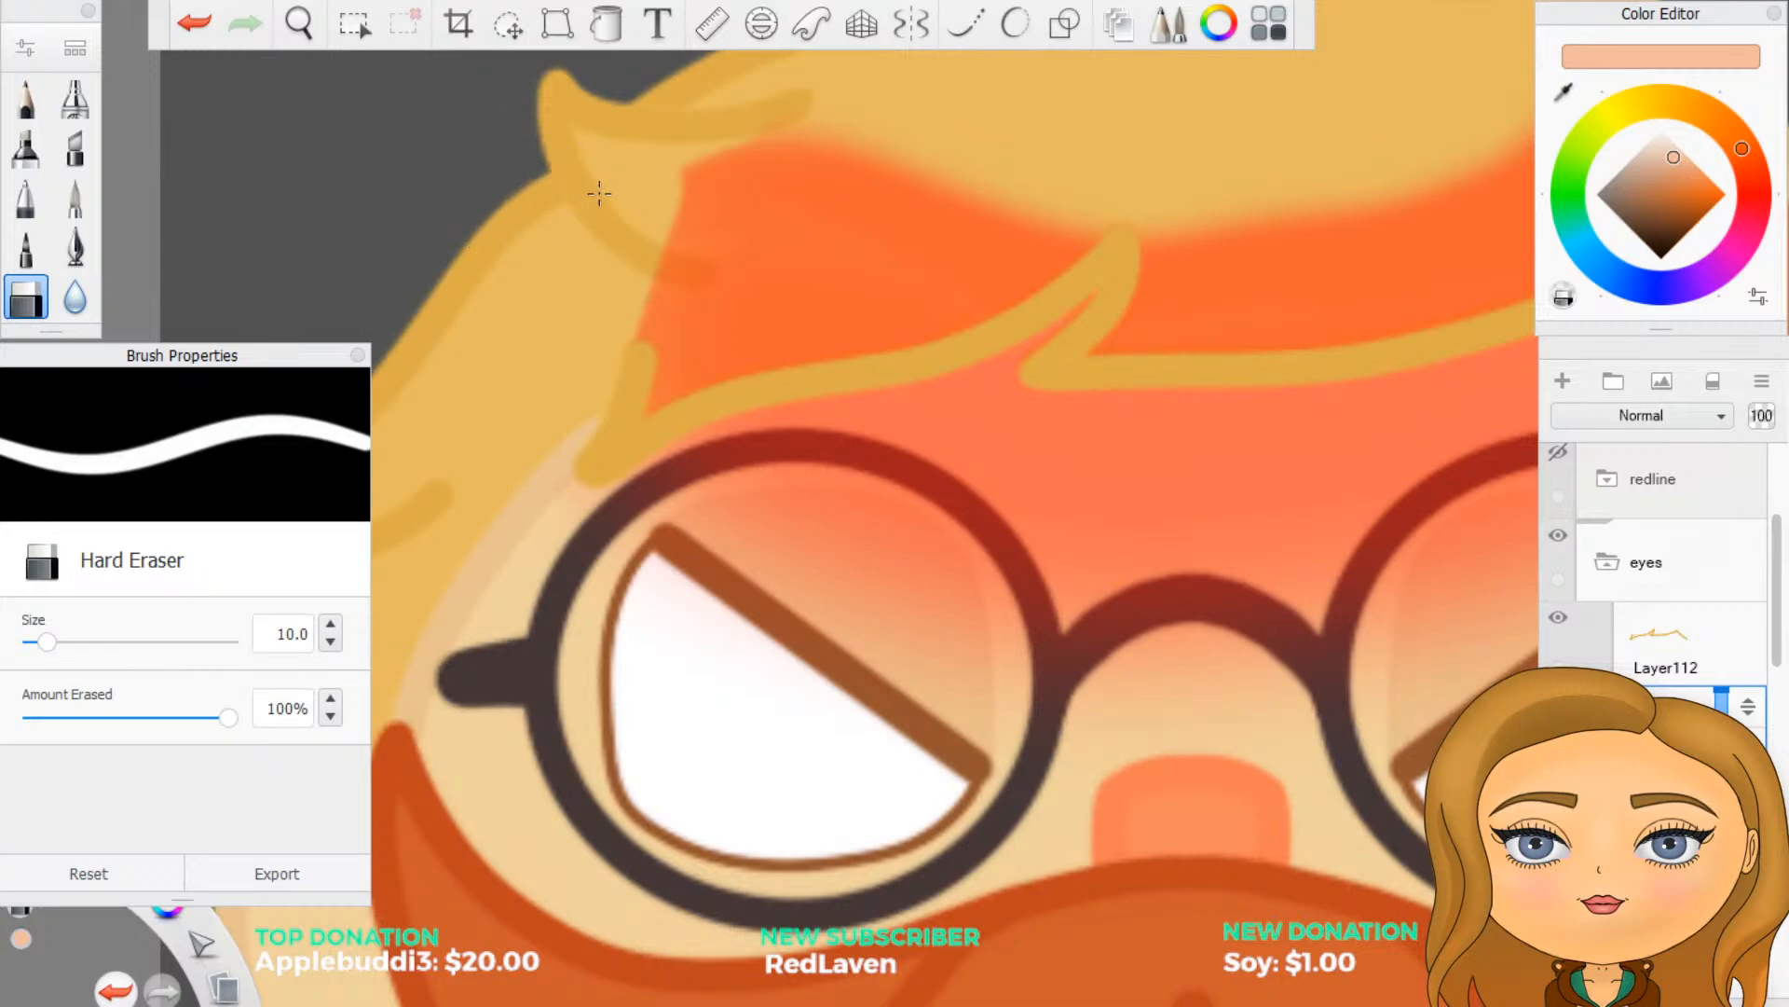
mouse_move(591, 188)
mouse_down()
mouse_move(663, 336)
mouse_move(646, 171)
mouse_up()
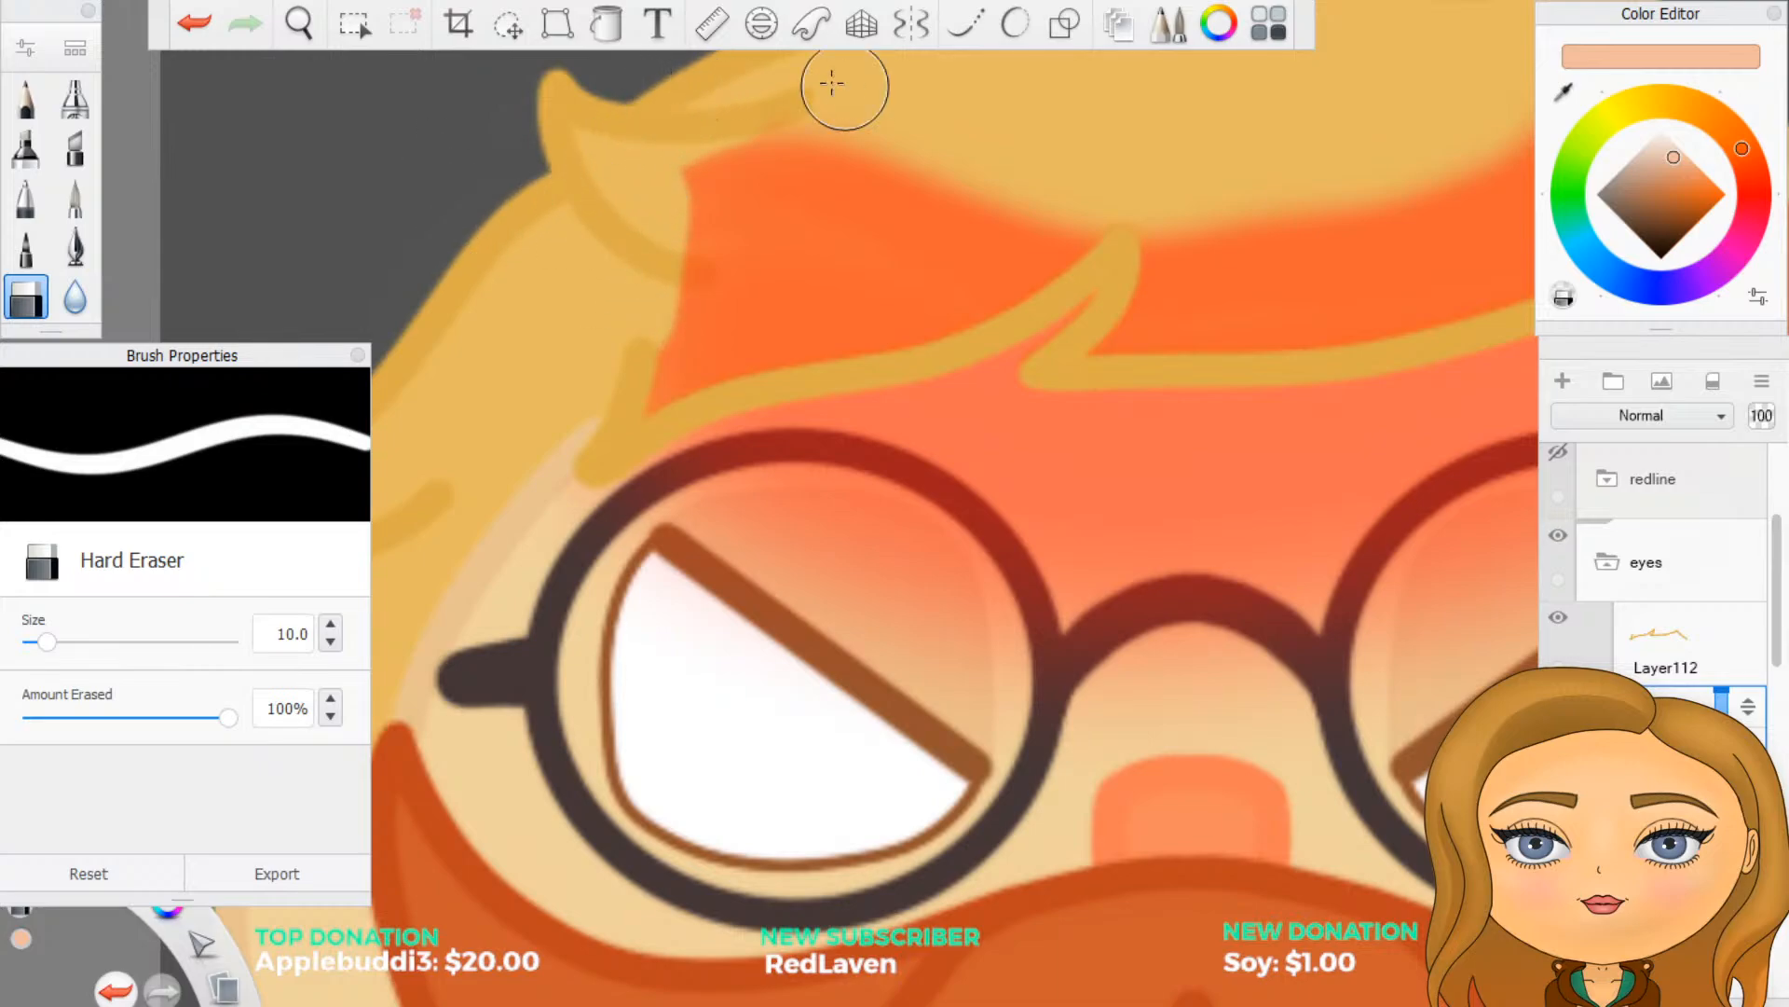
- Erase the red shading over the hair above the fringe outline, from the left temple across to the right fringe peak
scroll(850, 53, down, 9)
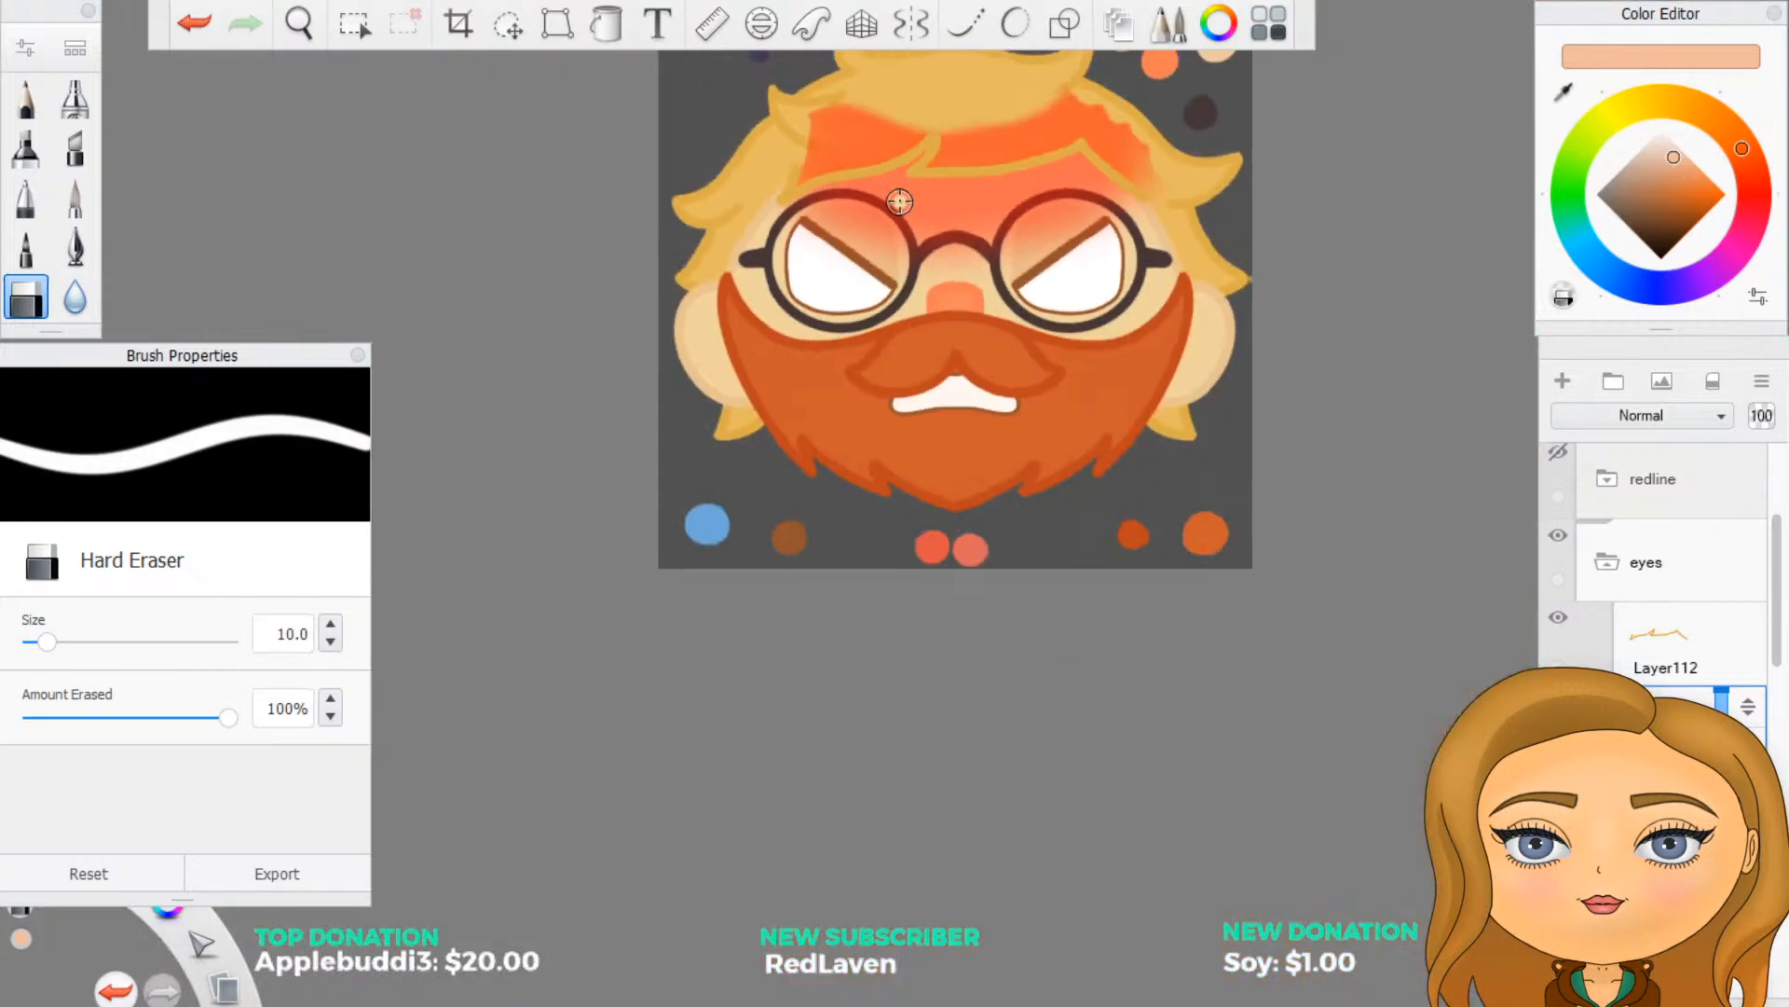
scroll(912, 82, up, 4)
scroll(914, 84, up, 1)
scroll(887, 64, up, 1)
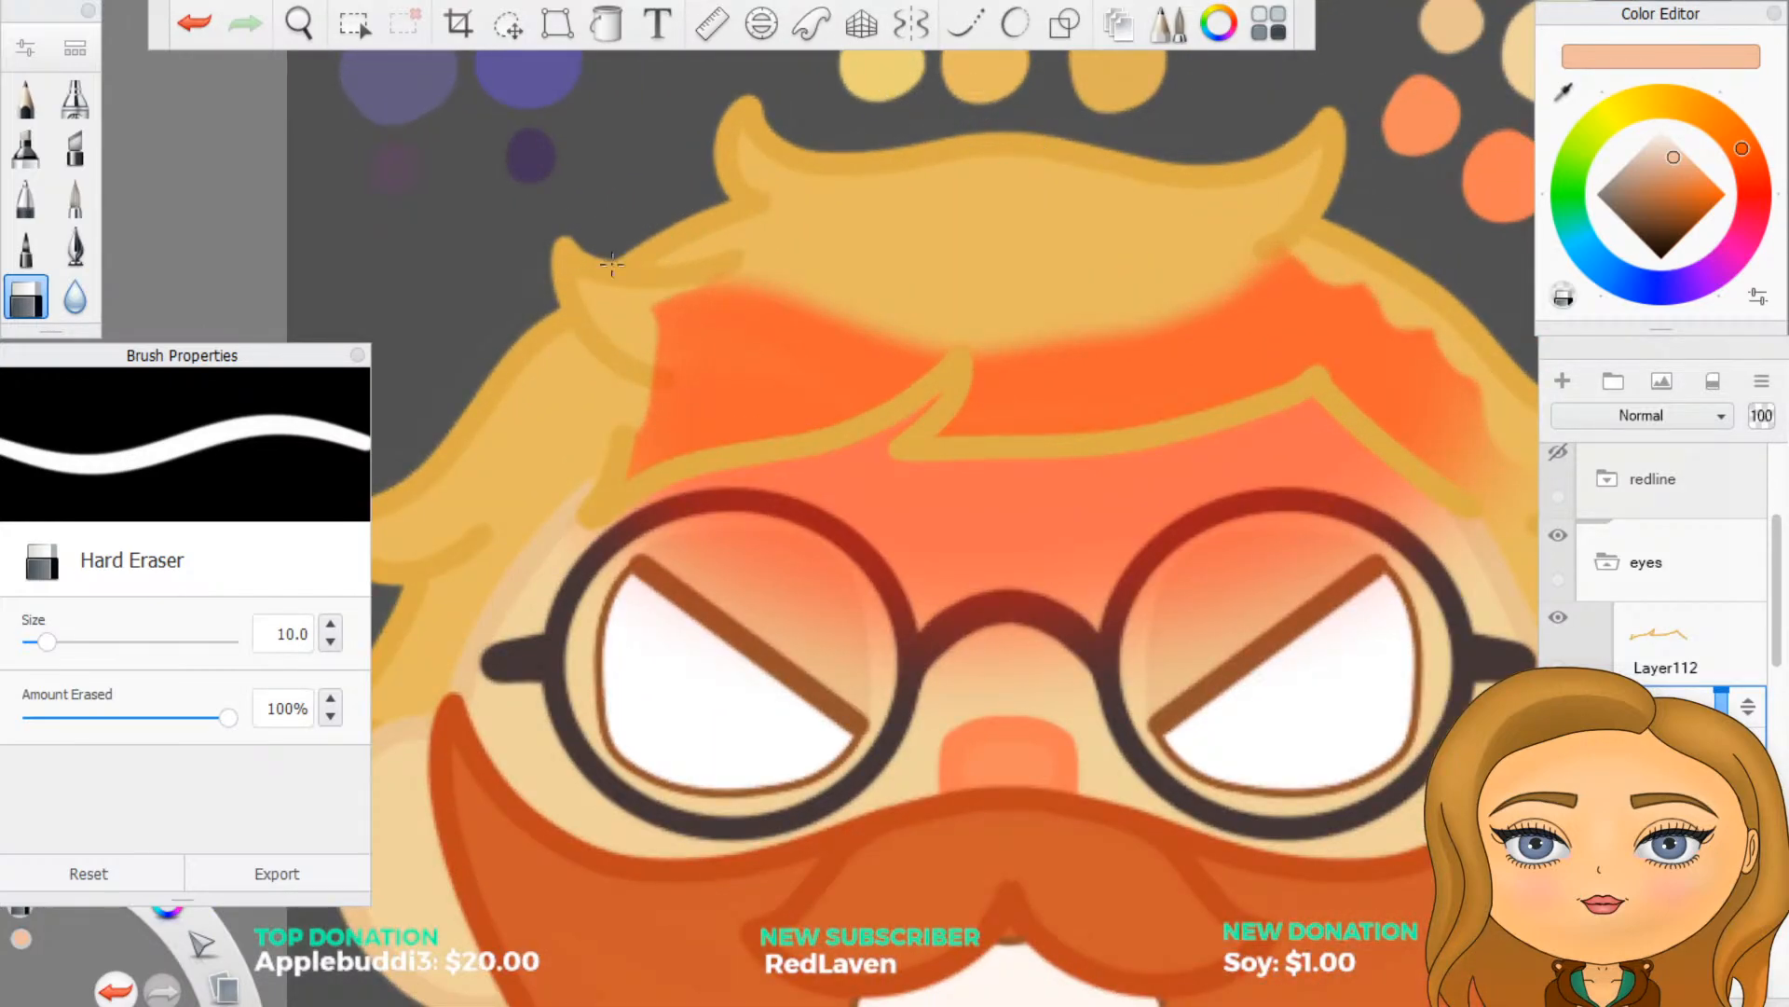
mouse_move(664, 317)
mouse_down()
mouse_move(745, 282)
mouse_move(779, 295)
mouse_move(660, 378)
mouse_up()
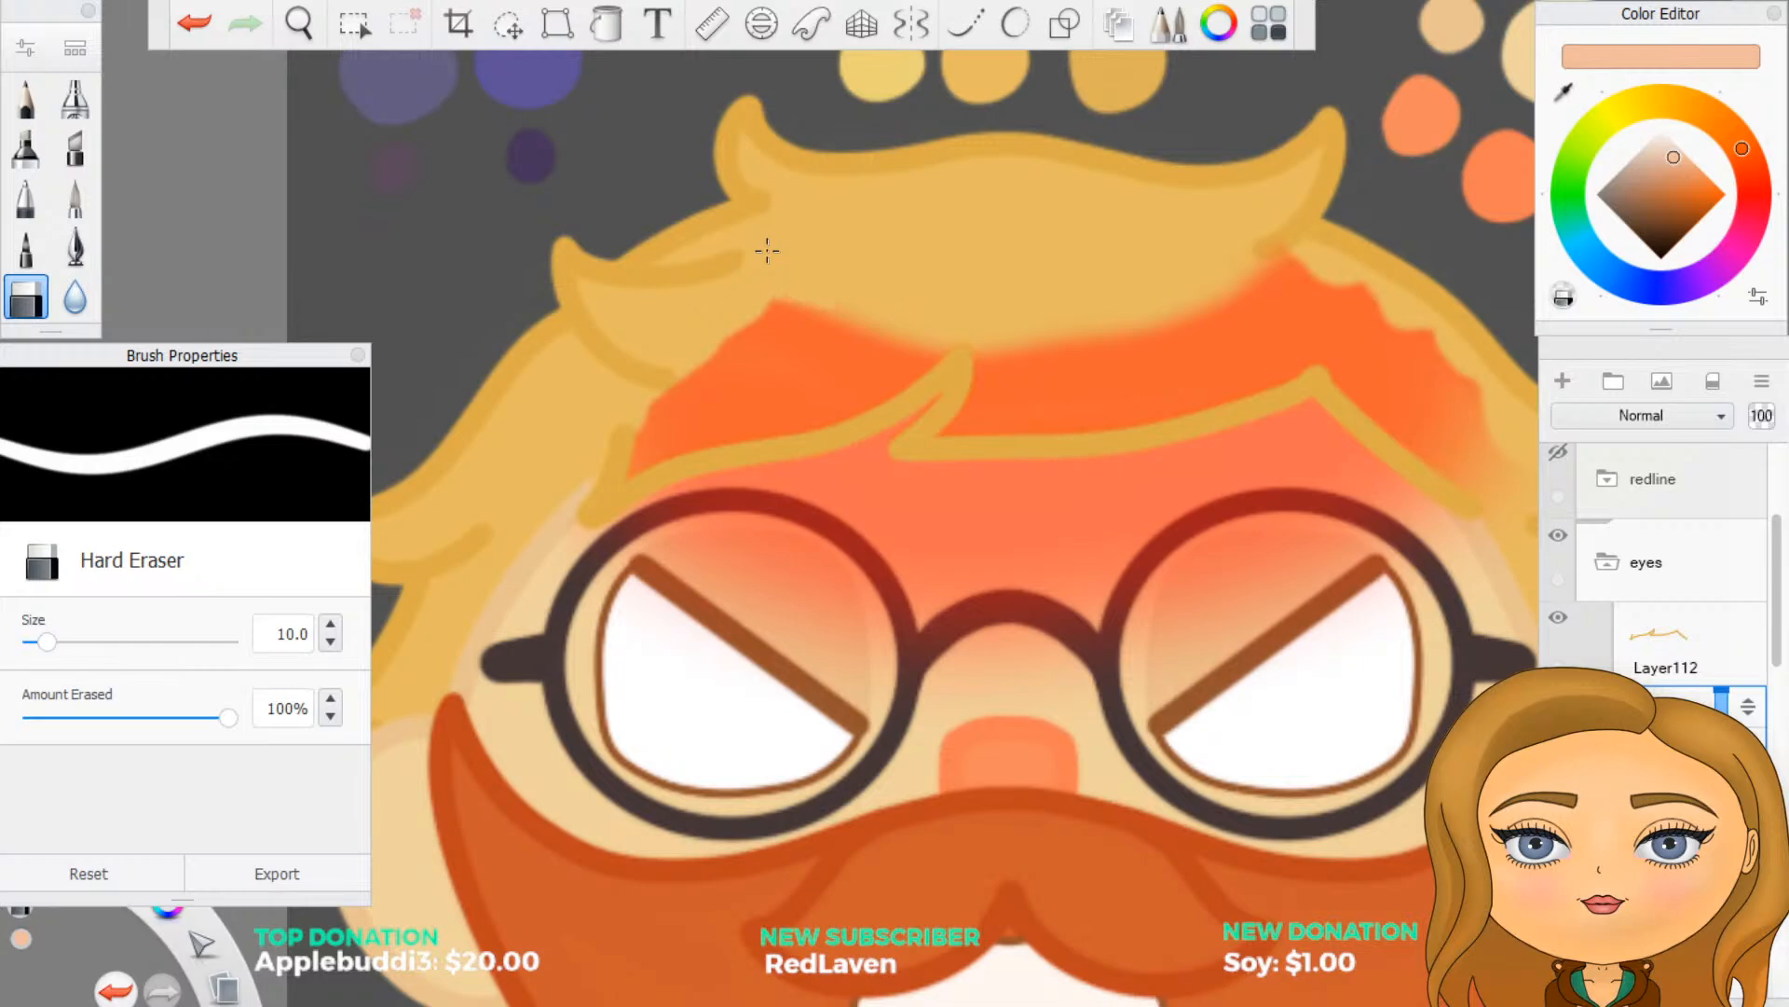
mouse_move(773, 303)
mouse_down()
mouse_move(838, 326)
mouse_move(737, 343)
mouse_move(946, 354)
mouse_move(1058, 299)
mouse_move(1006, 291)
mouse_move(1170, 280)
mouse_up()
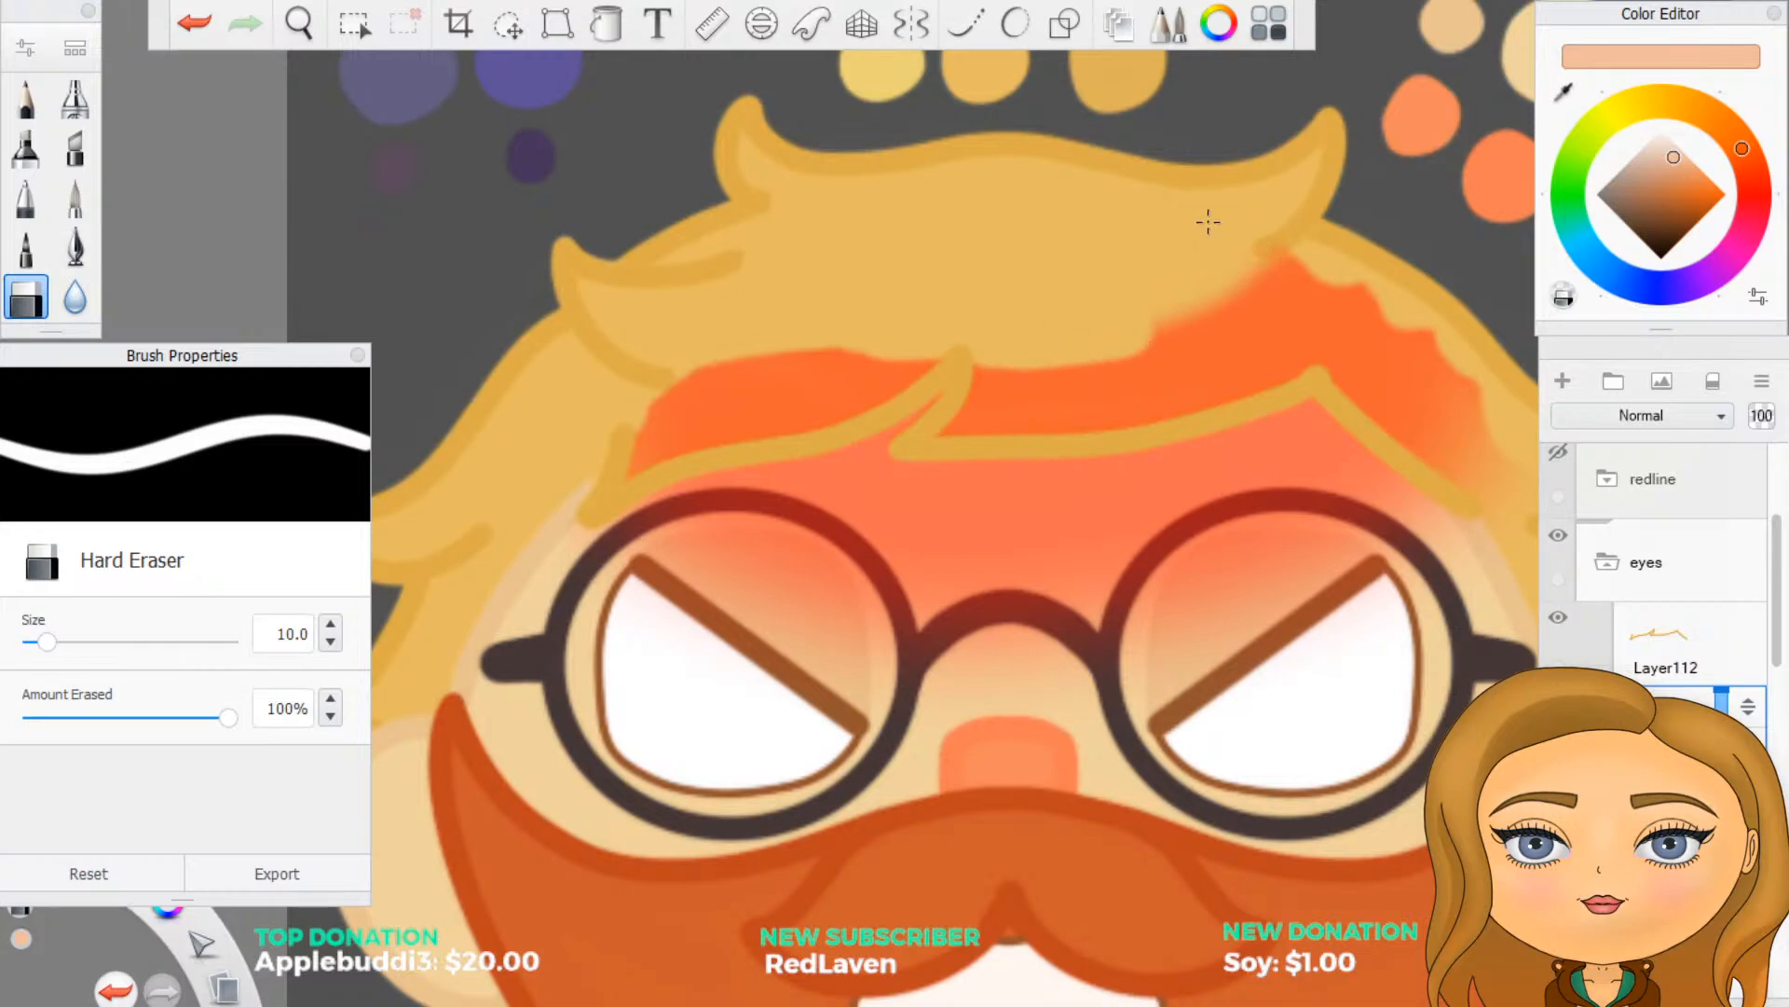
mouse_move(1208, 221)
mouse_down()
mouse_move(1272, 262)
mouse_move(1193, 311)
mouse_up()
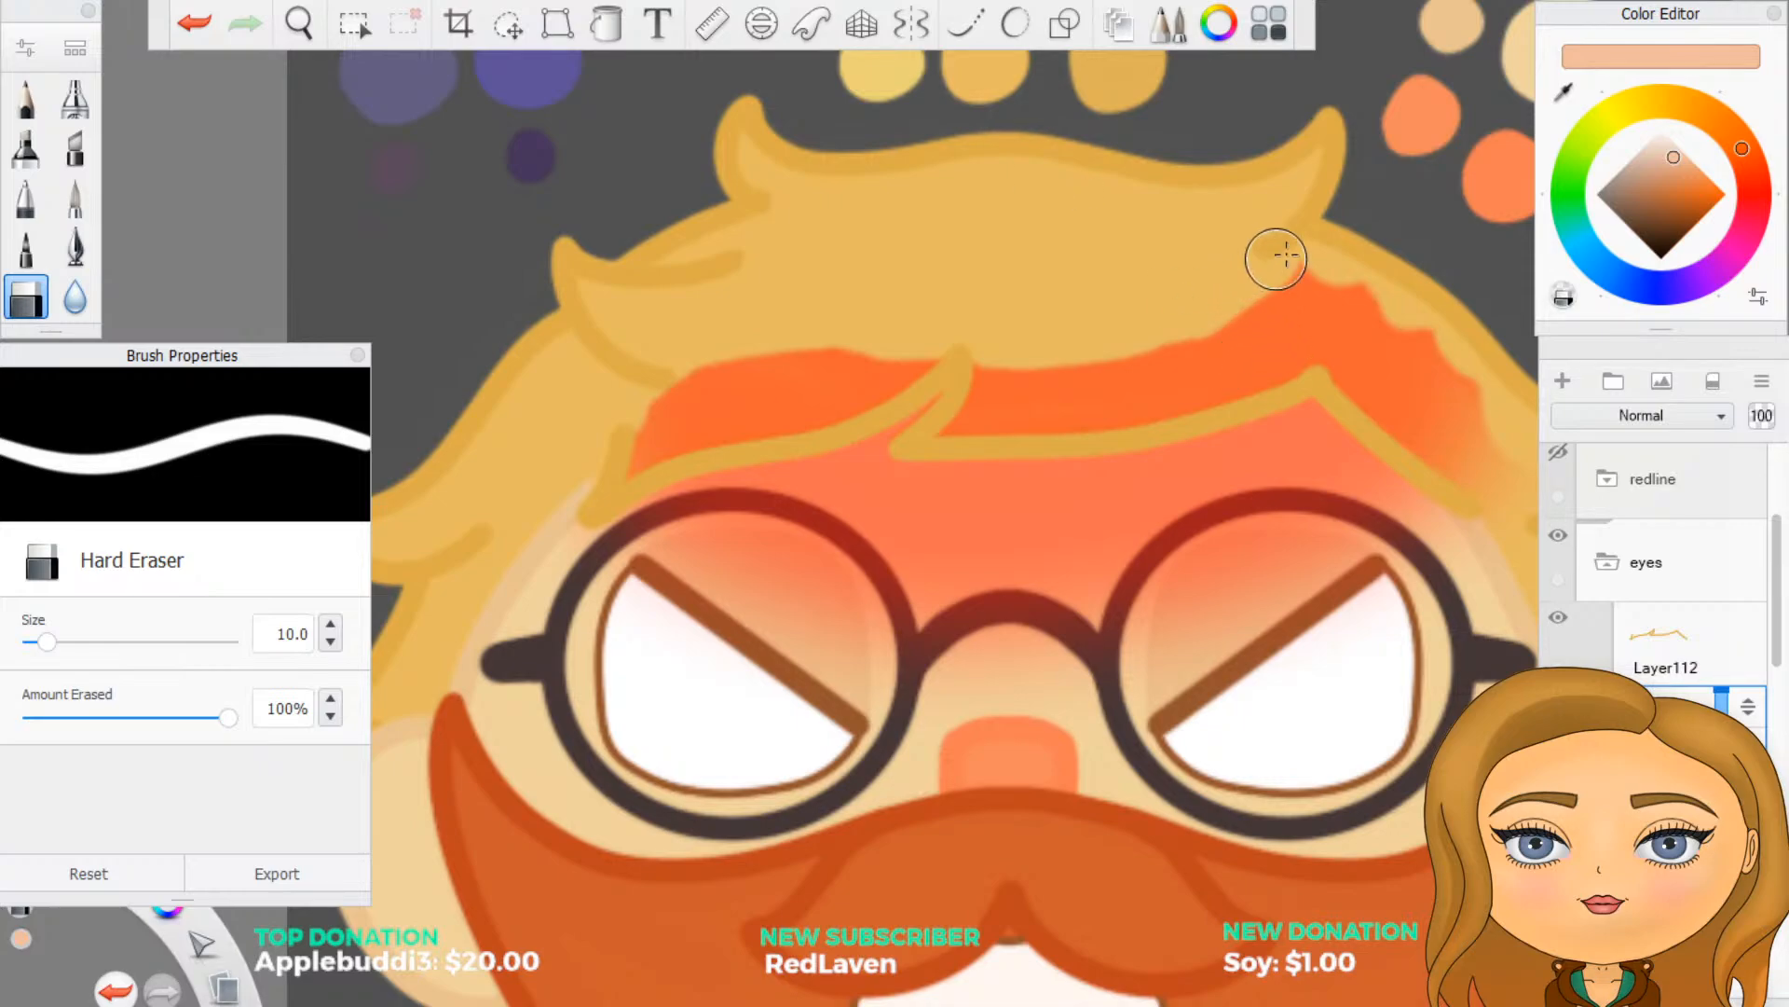
mouse_move(1340, 224)
mouse_down()
mouse_move(1392, 291)
mouse_move(1304, 289)
mouse_move(1388, 336)
mouse_move(1435, 289)
mouse_move(1454, 401)
mouse_move(1538, 367)
mouse_move(1407, 345)
mouse_up()
mouse_move(612, 456)
mouse_down()
mouse_move(666, 379)
mouse_move(671, 446)
mouse_move(767, 404)
mouse_move(722, 407)
mouse_move(791, 372)
mouse_move(759, 420)
mouse_move(915, 355)
mouse_move(878, 383)
mouse_move(834, 358)
mouse_up()
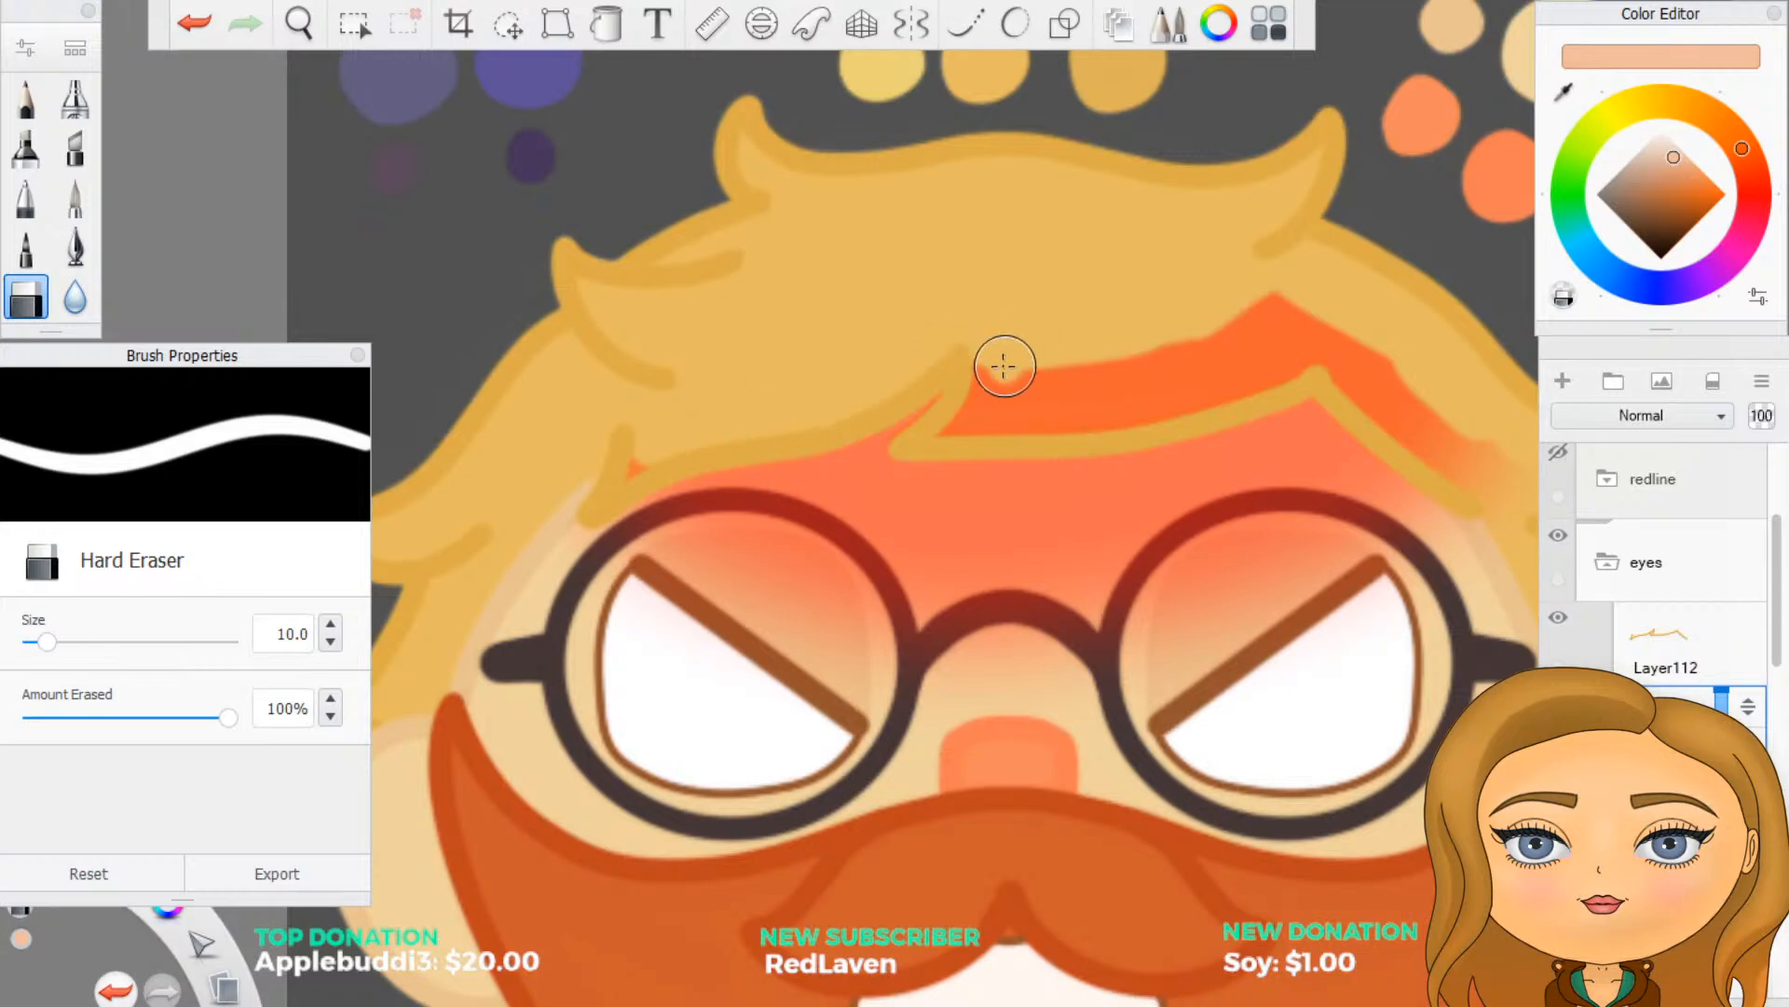
mouse_move(1007, 360)
mouse_down()
mouse_move(970, 415)
mouse_move(1031, 380)
mouse_move(1043, 416)
mouse_move(1211, 388)
mouse_move(1263, 317)
mouse_move(1305, 319)
mouse_up()
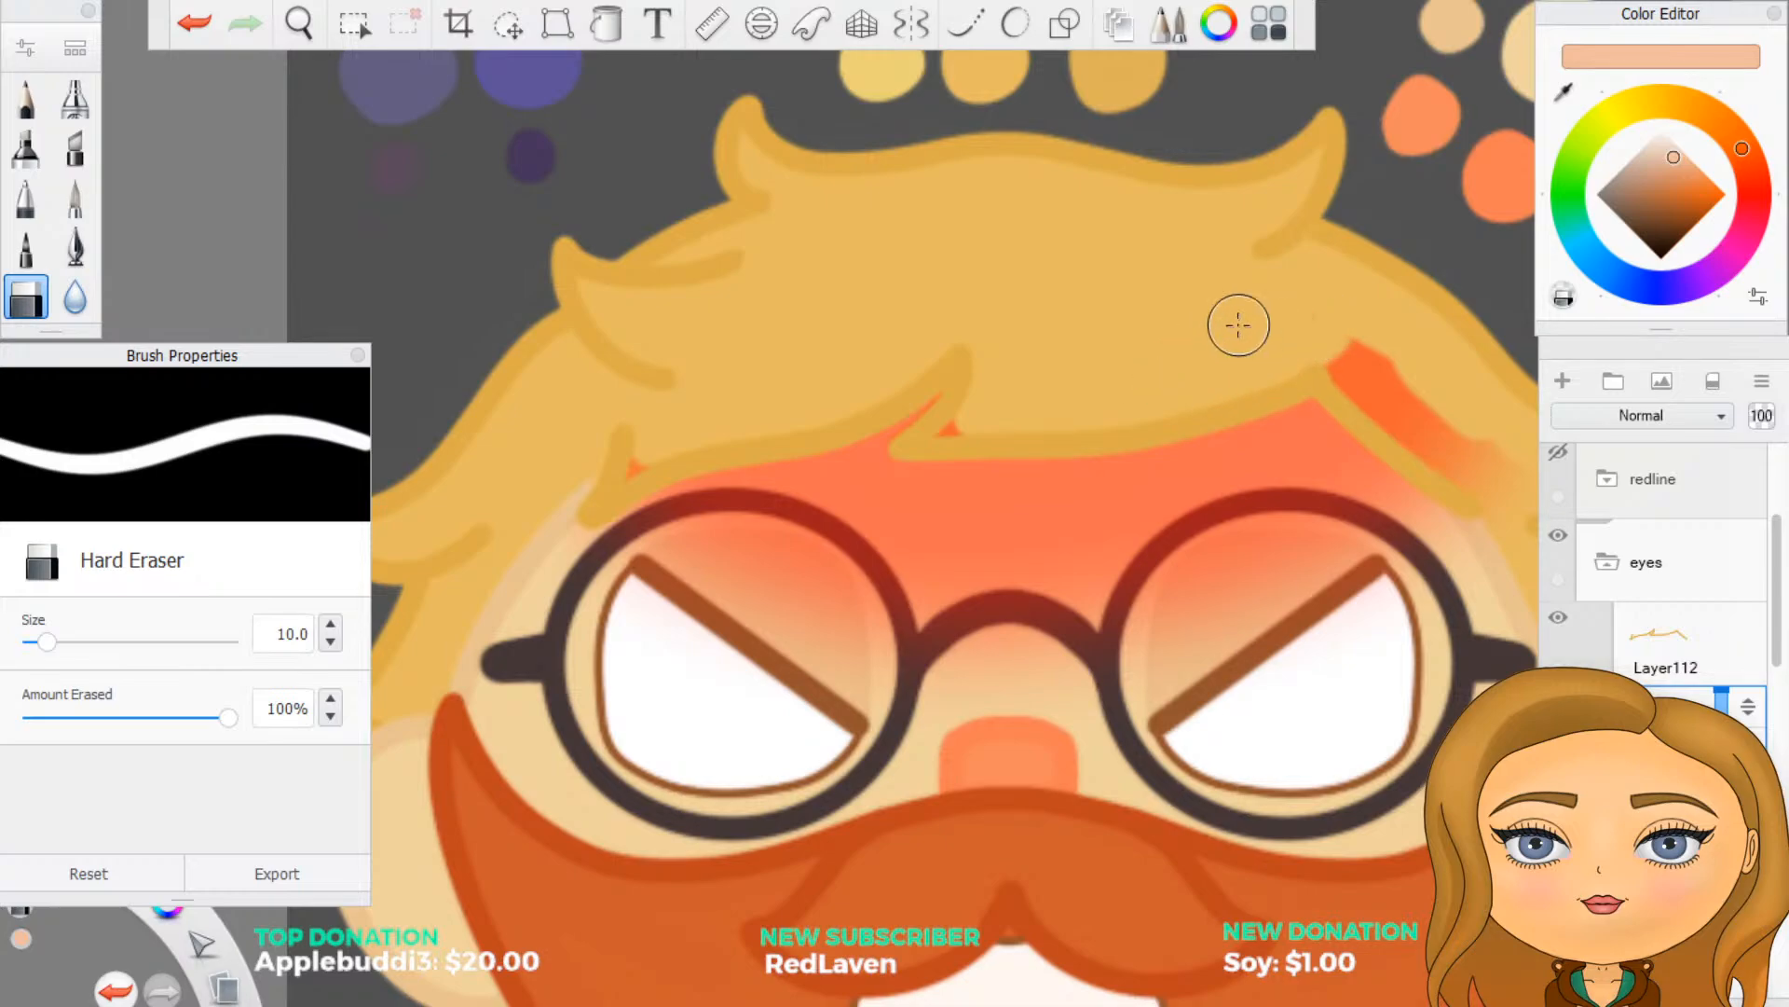
- Erase the remaining red shading from the hair beside the diagonal fringe outline on the right side of the face
scroll(1059, 570, down, 3)
scroll(1348, 545, up, 2)
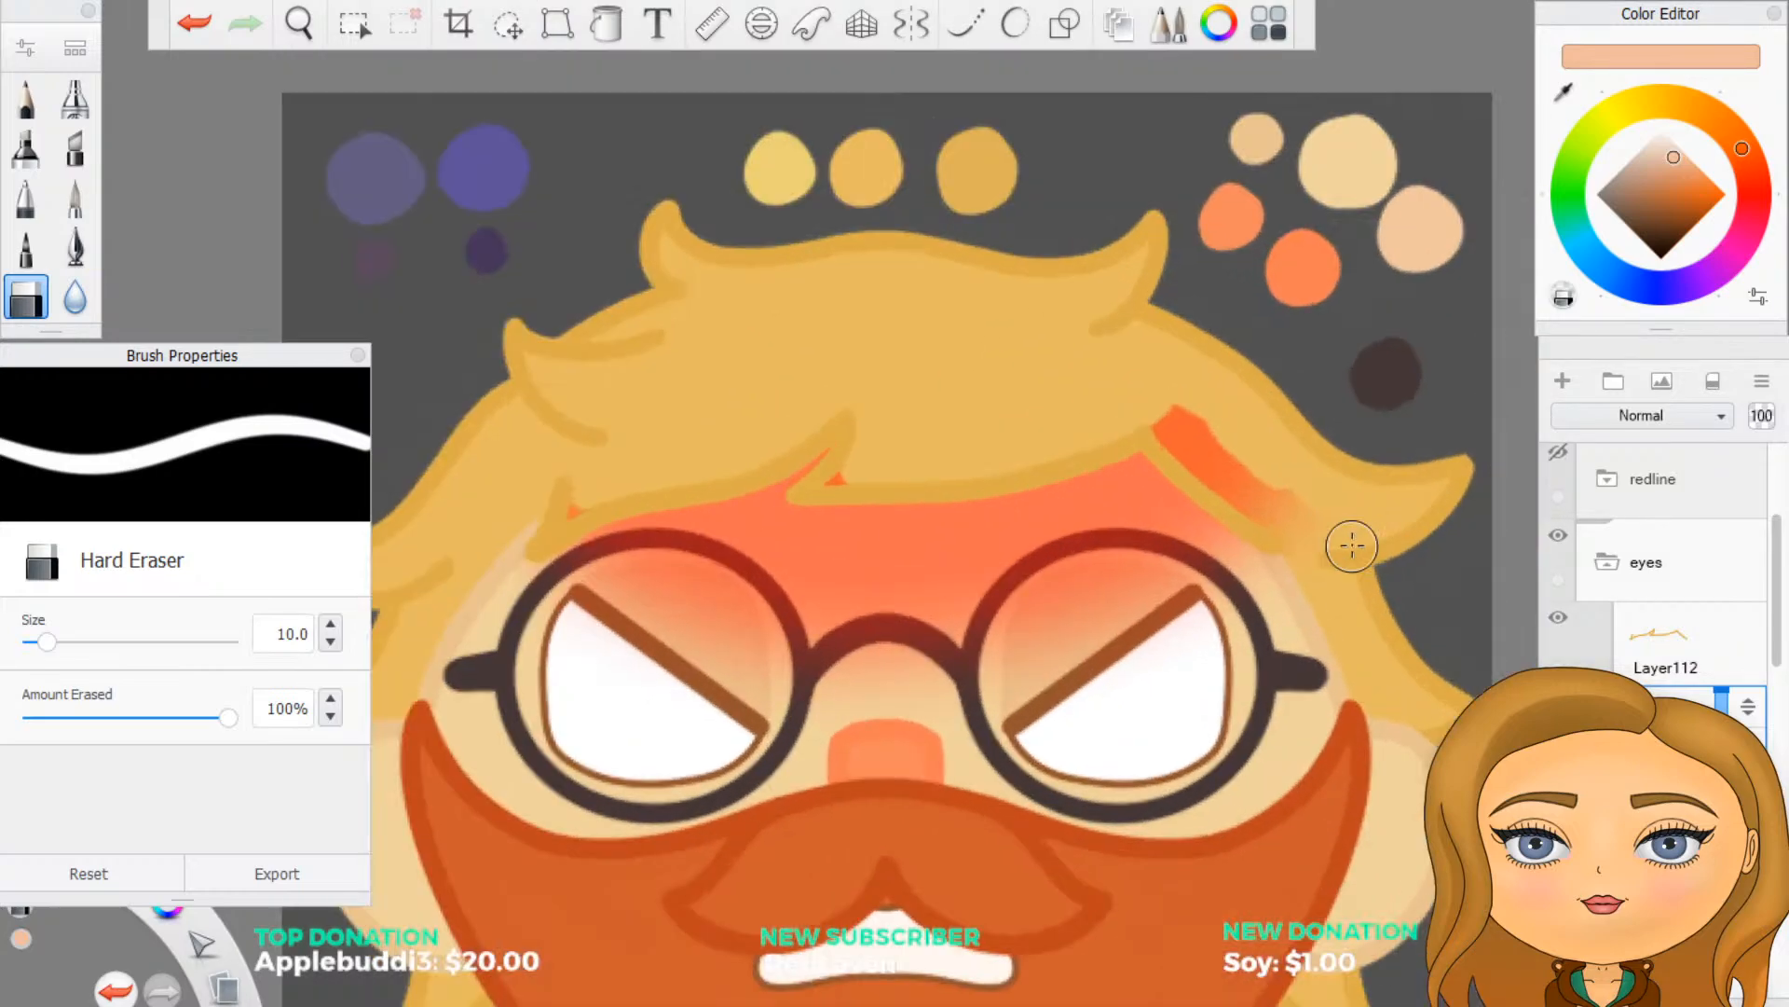
scroll(1346, 543, down, 3)
scroll(1393, 571, up, 4)
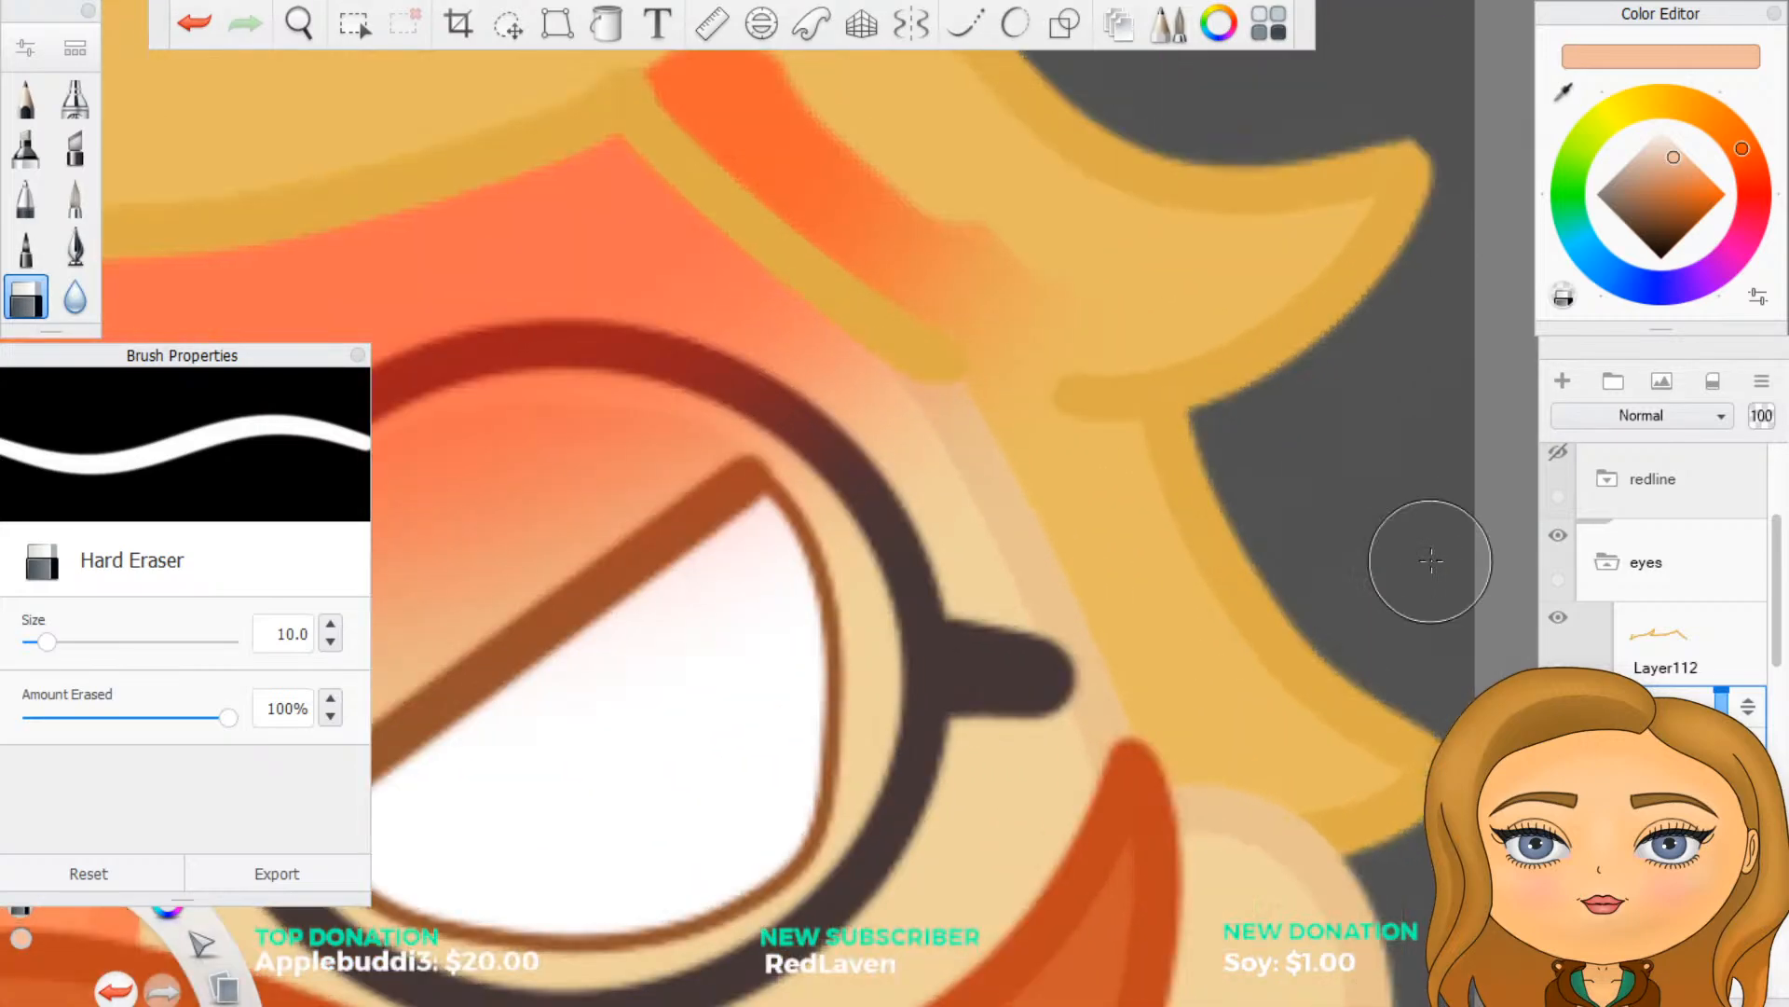
drag(987, 383, 989, 378)
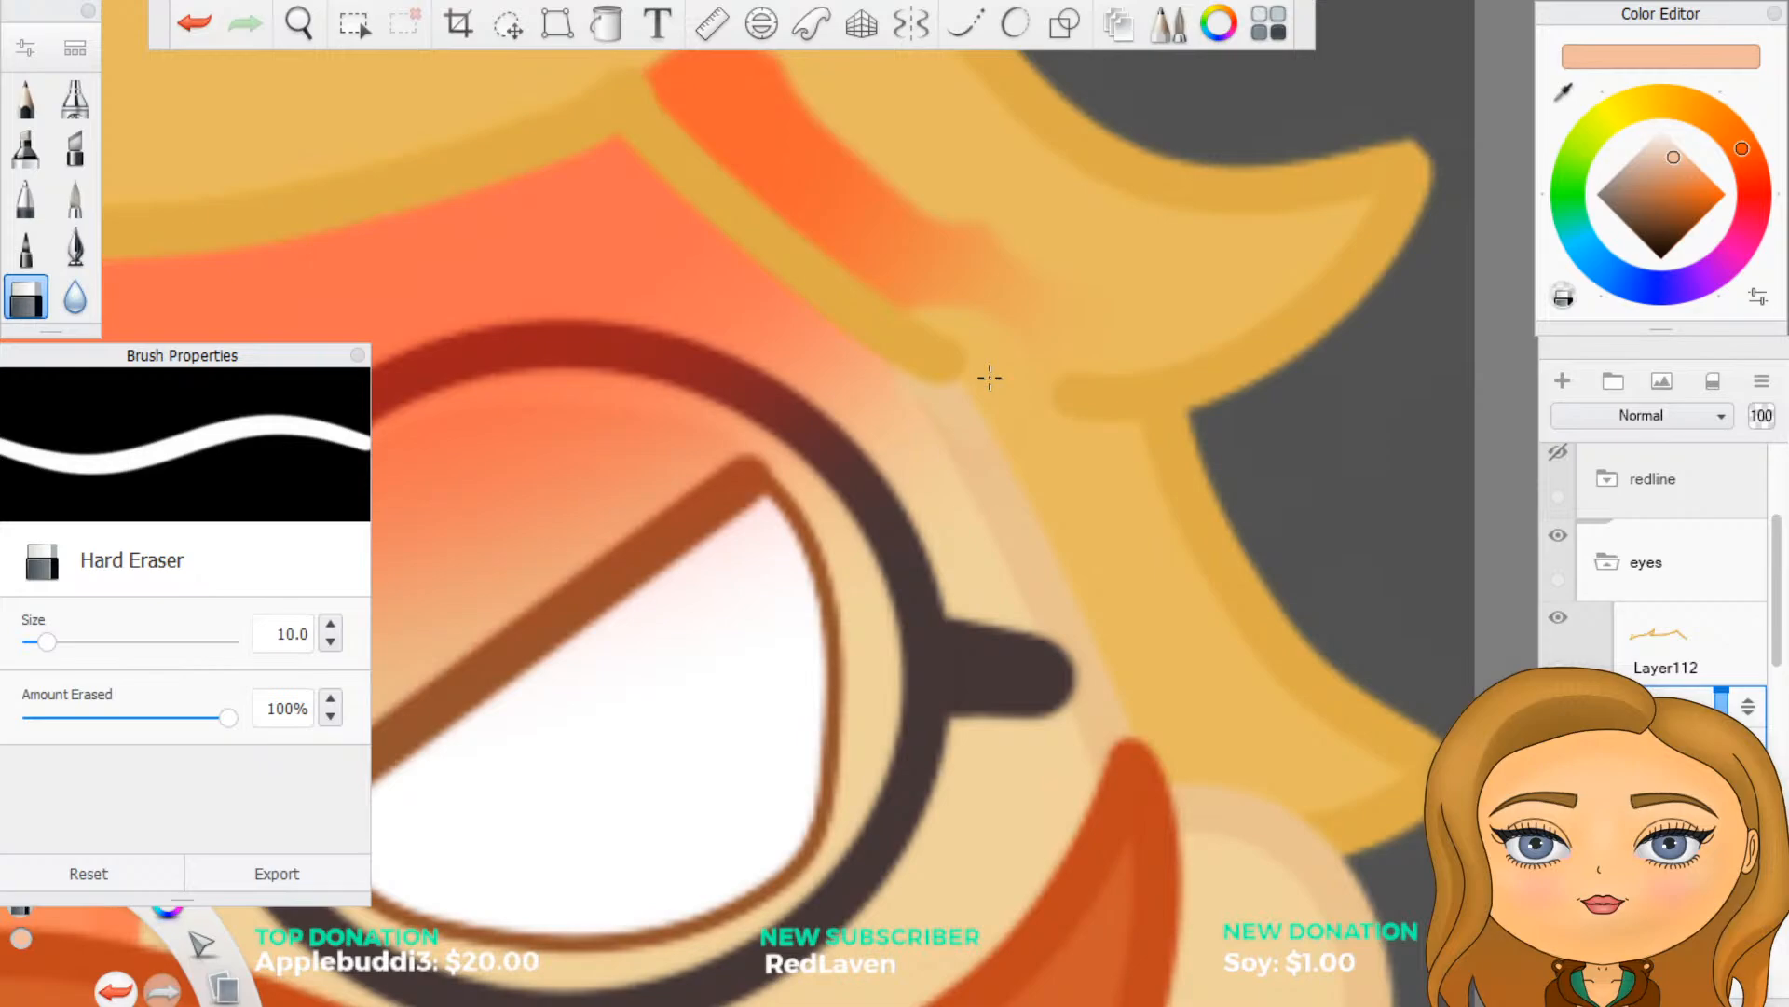
drag(990, 378, 932, 281)
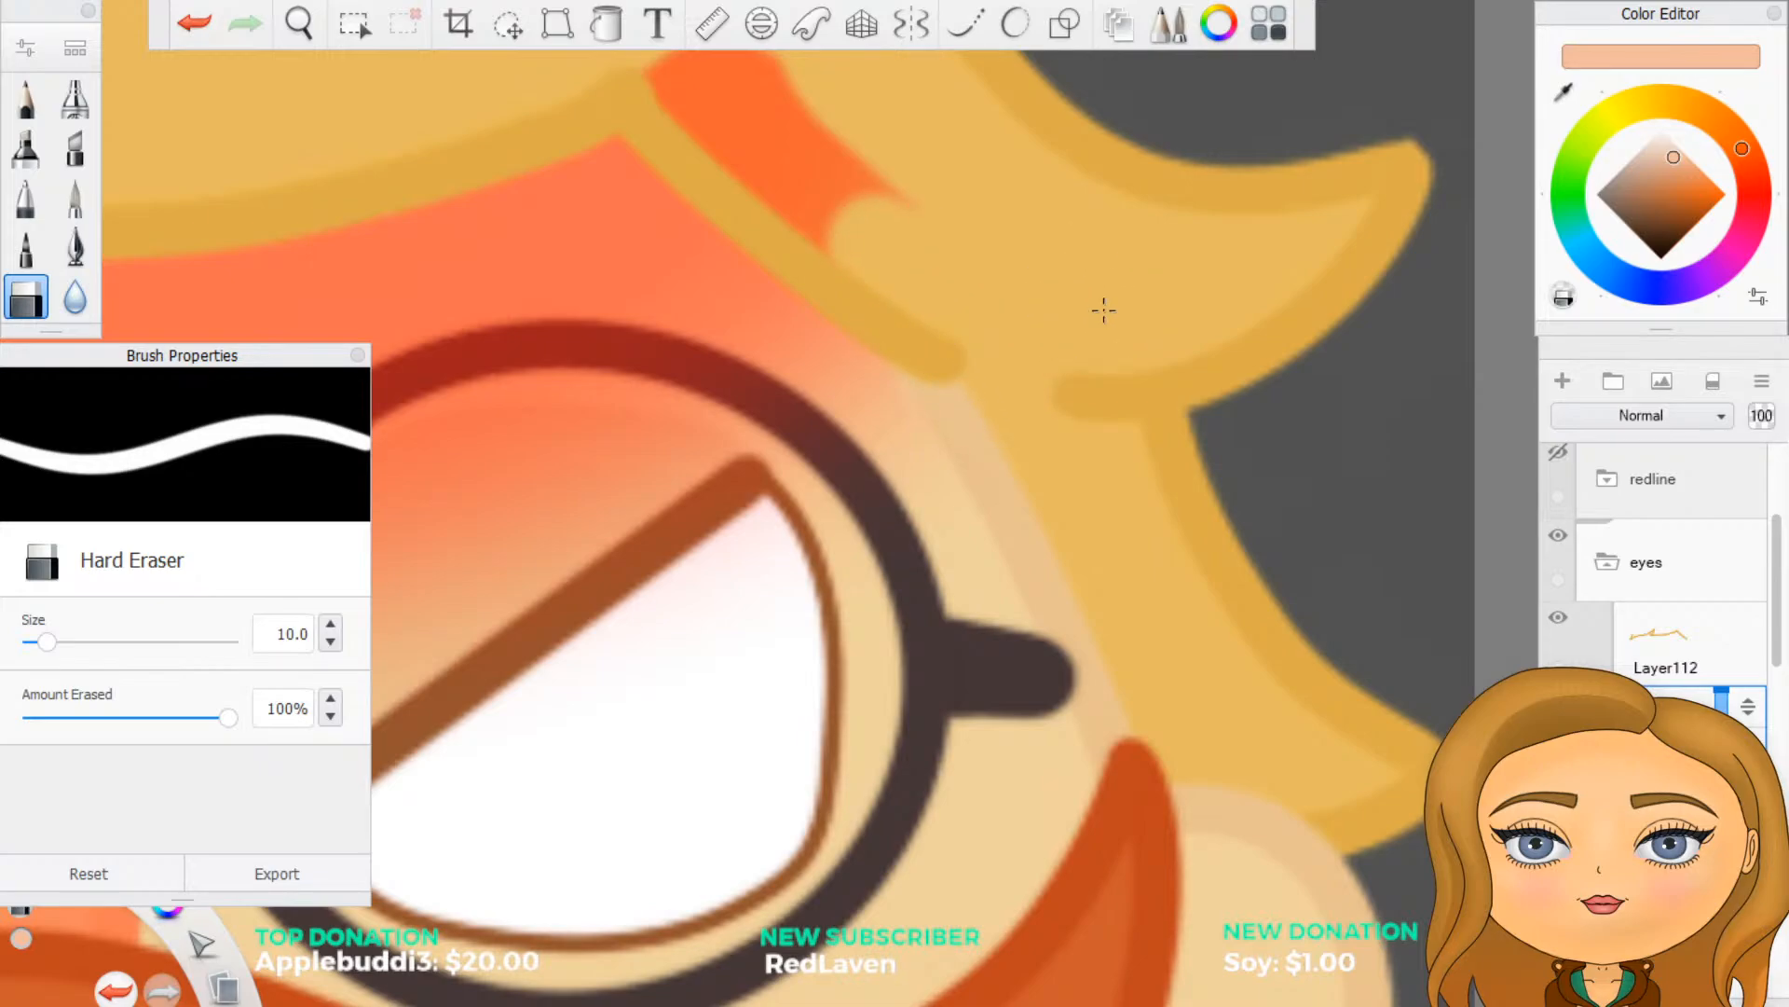
scroll(1103, 308, down, 4)
scroll(1048, 308, up, 3)
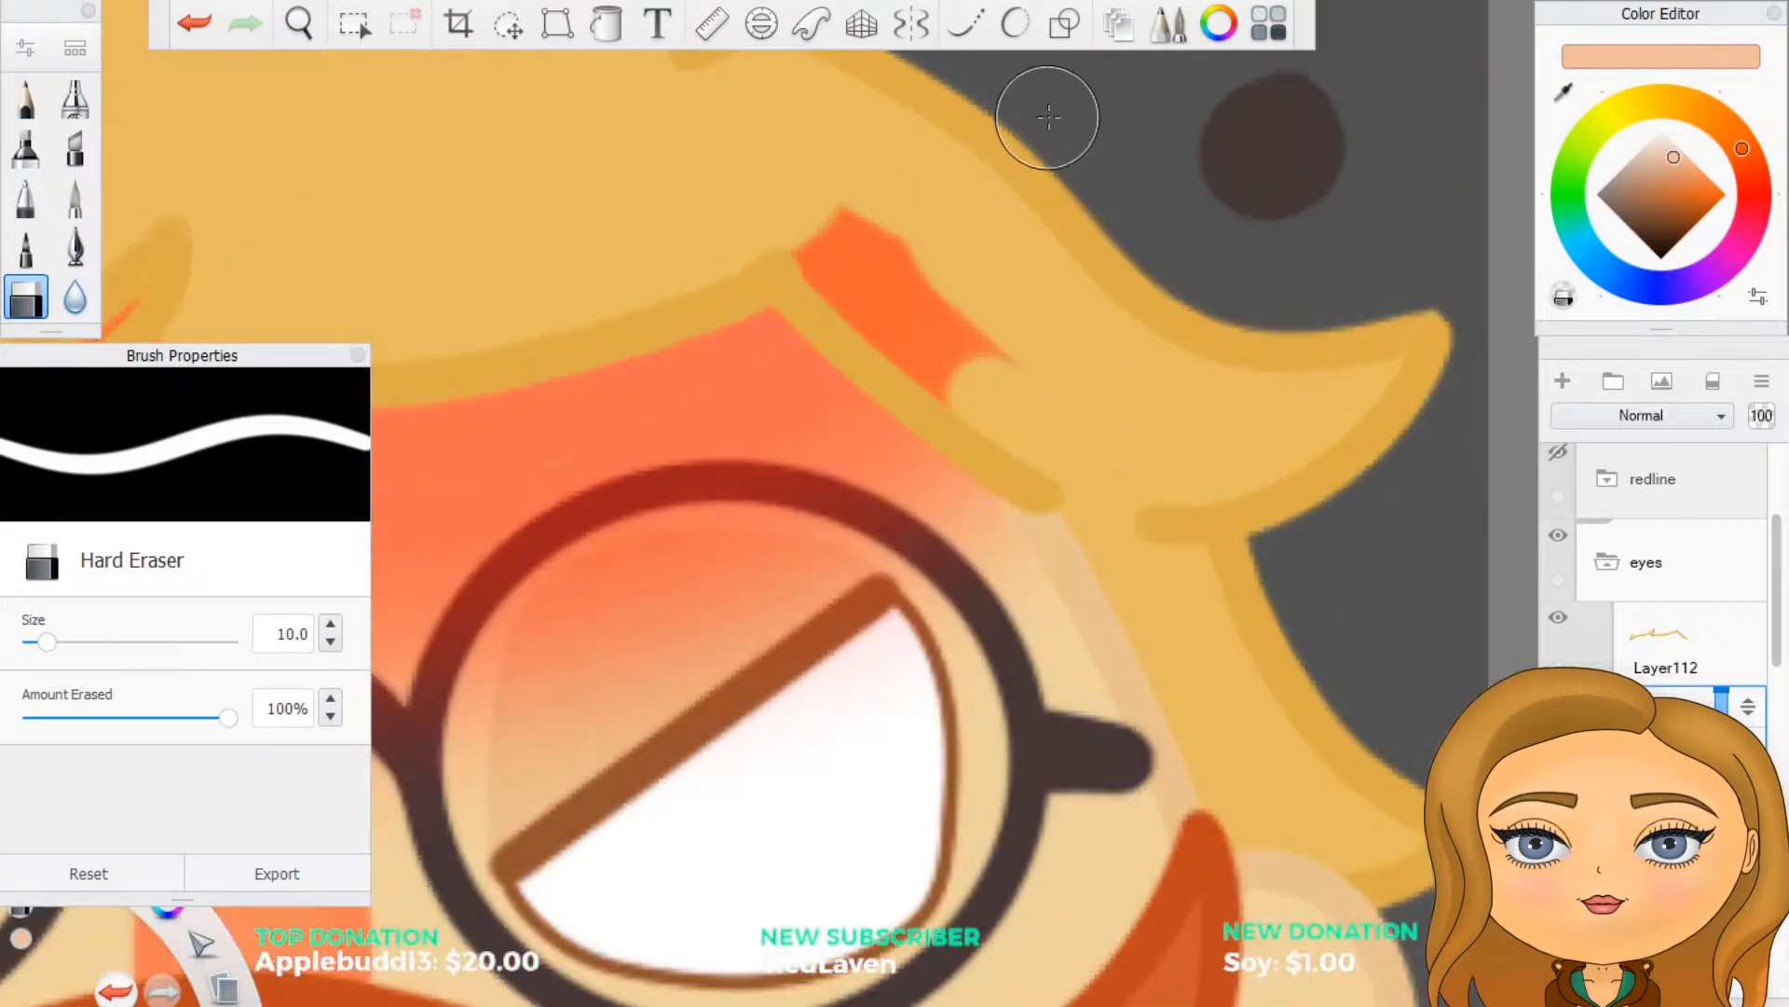
mouse_move(842, 162)
mouse_down()
mouse_move(981, 312)
mouse_move(956, 380)
mouse_move(813, 244)
mouse_up()
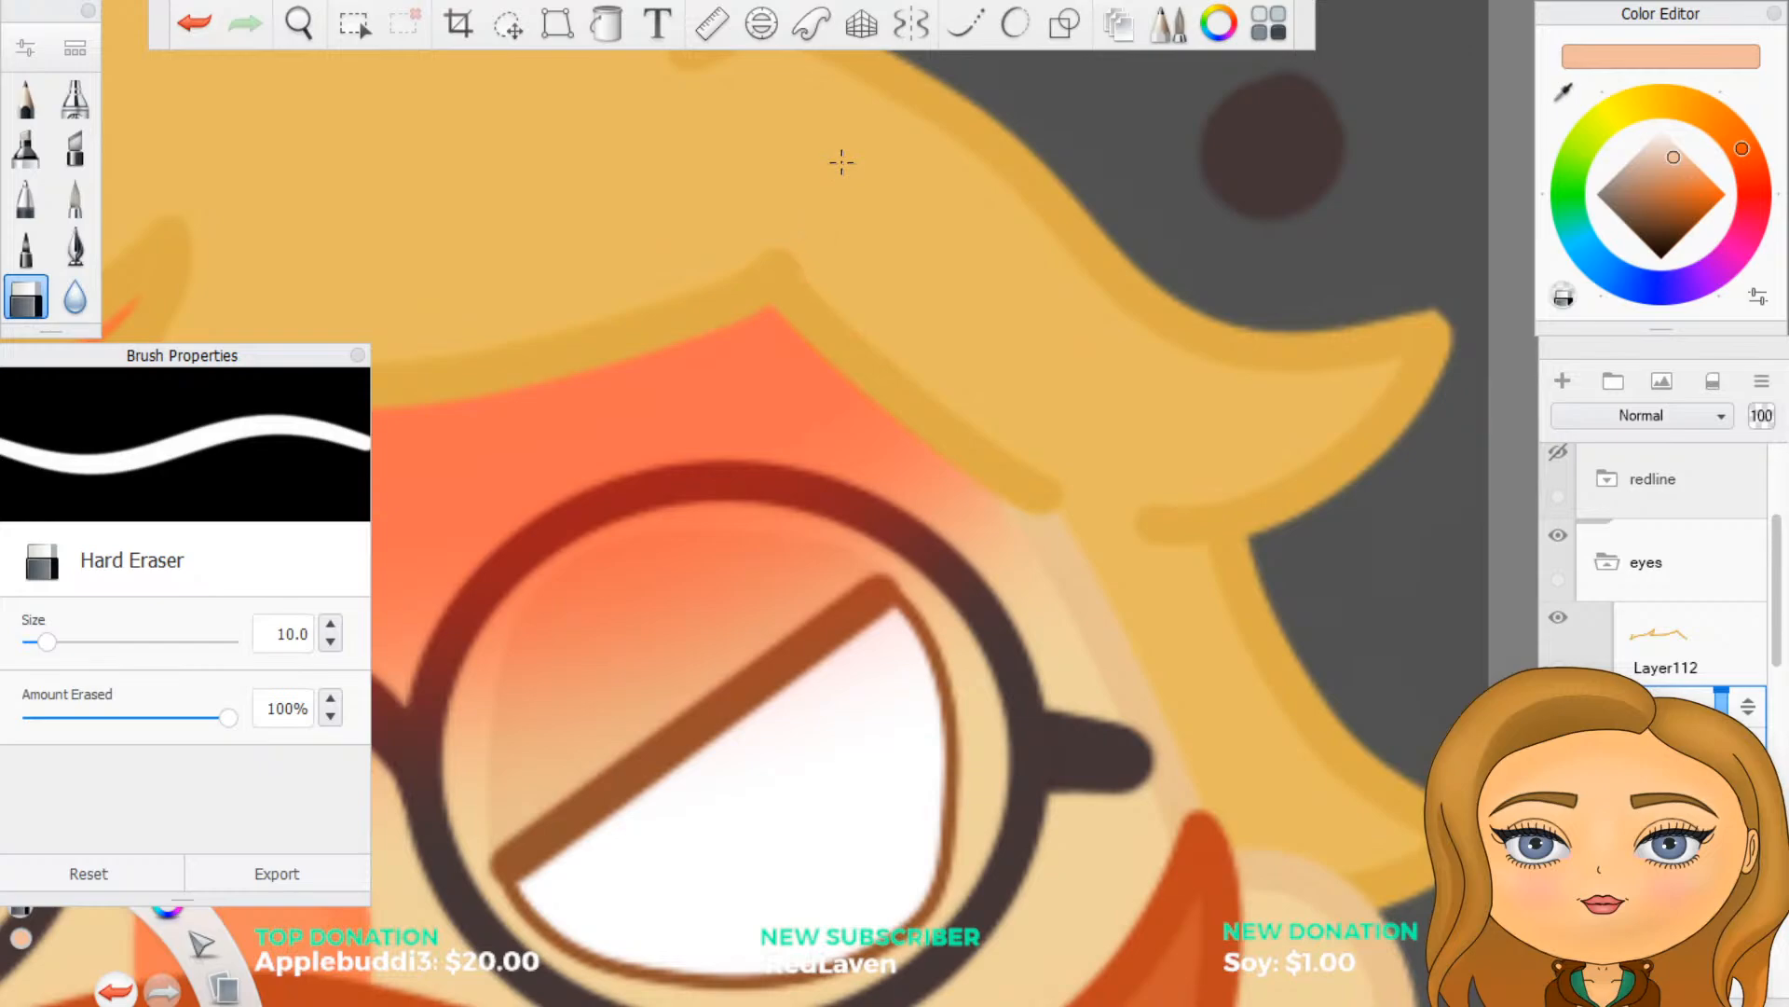
- Set the Hard Eraser size to 5 and clear the small red remnants at the left and middle fringe tips
scroll(958, 400, down, 5)
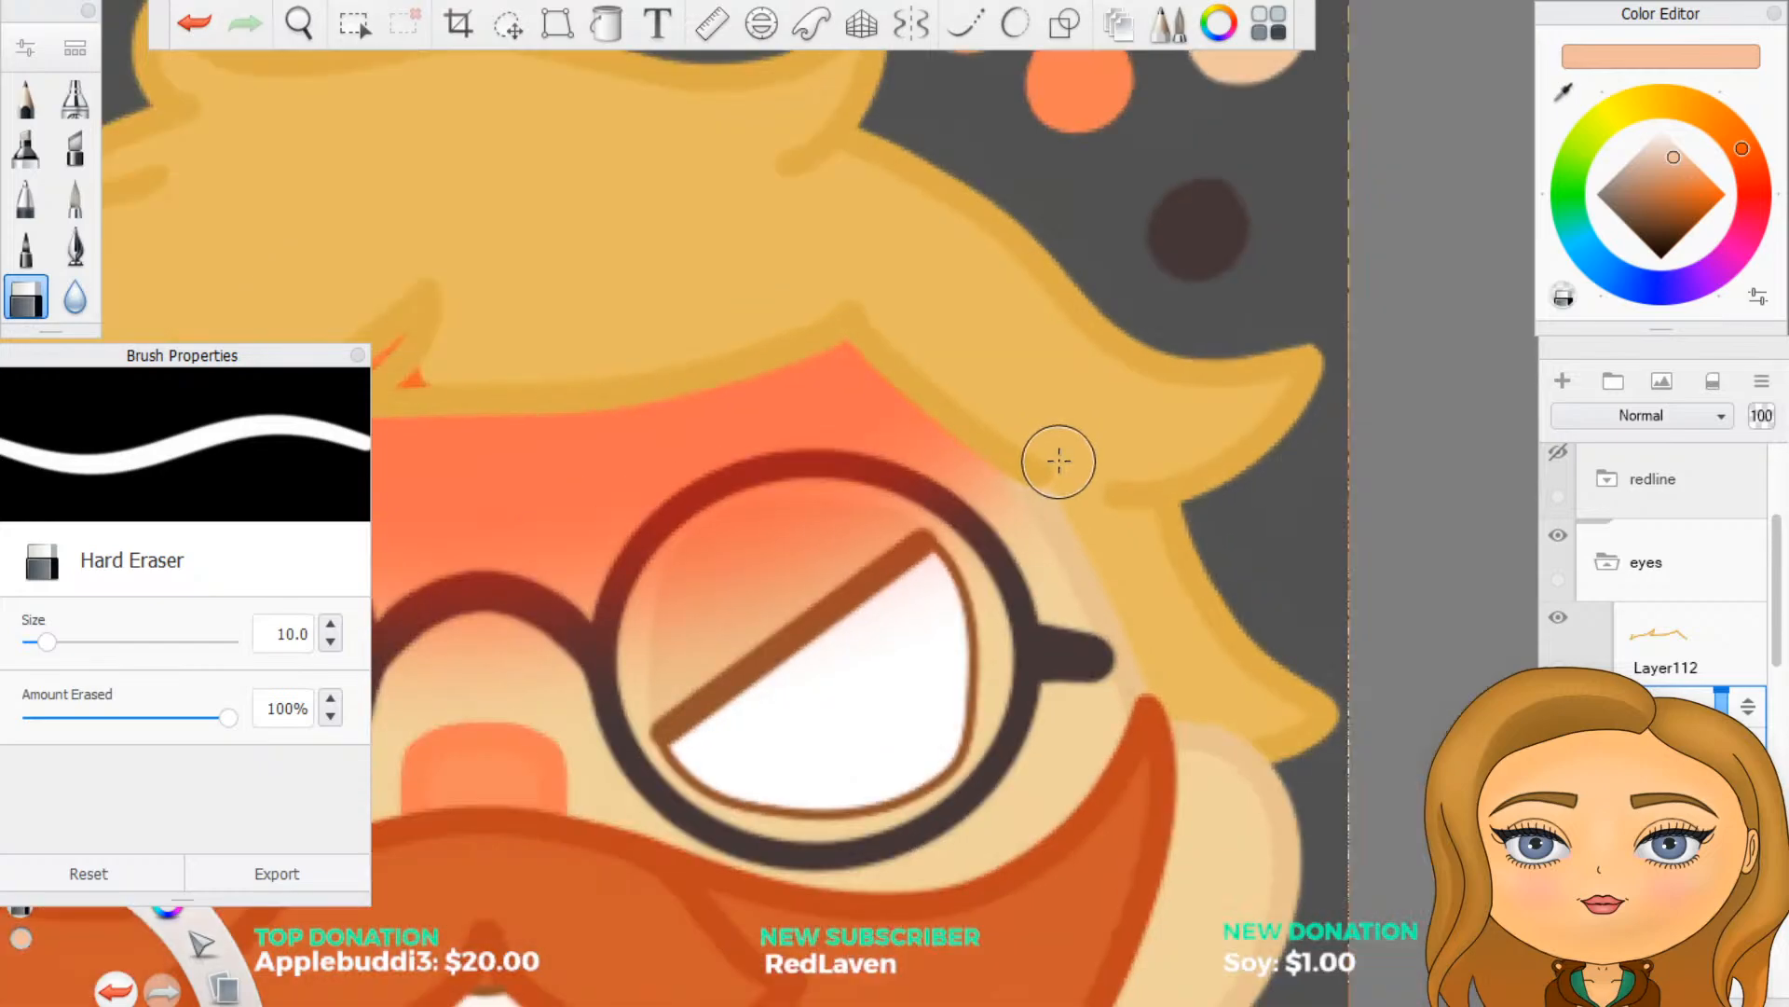
scroll(551, 428, up, 5)
scroll(629, 463, up, 2)
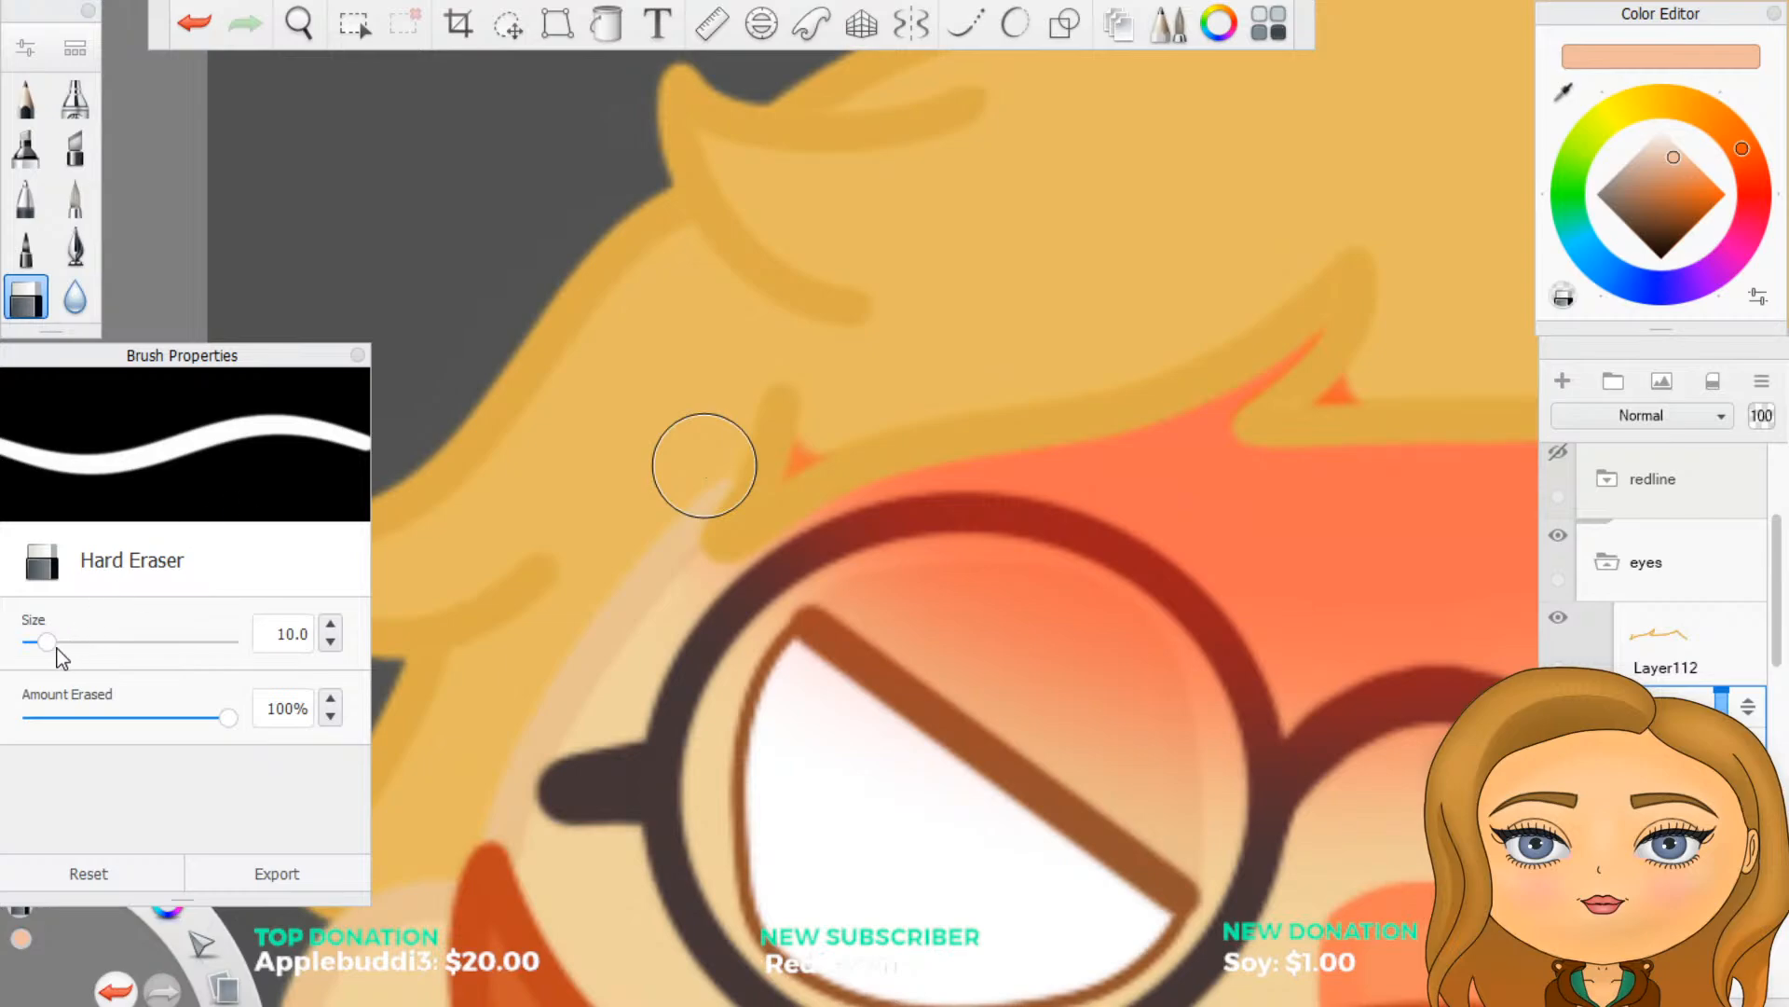
drag(324, 629, 359, 637)
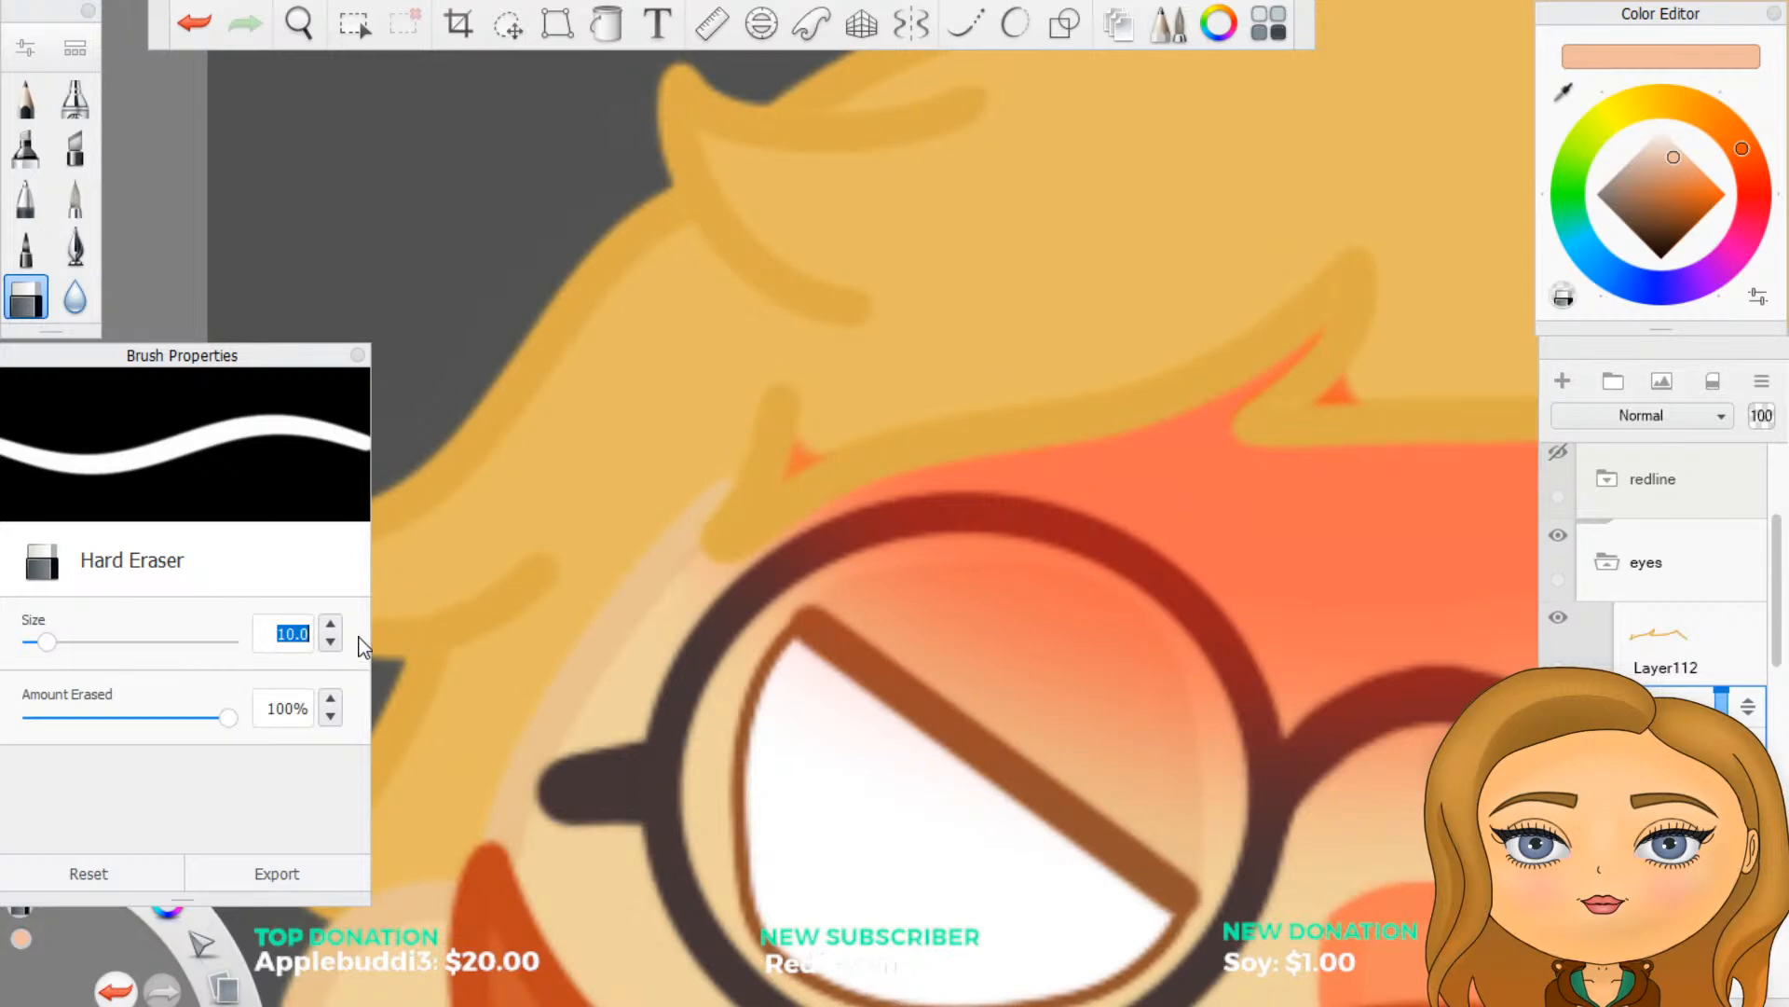
text(5)
key(Return)
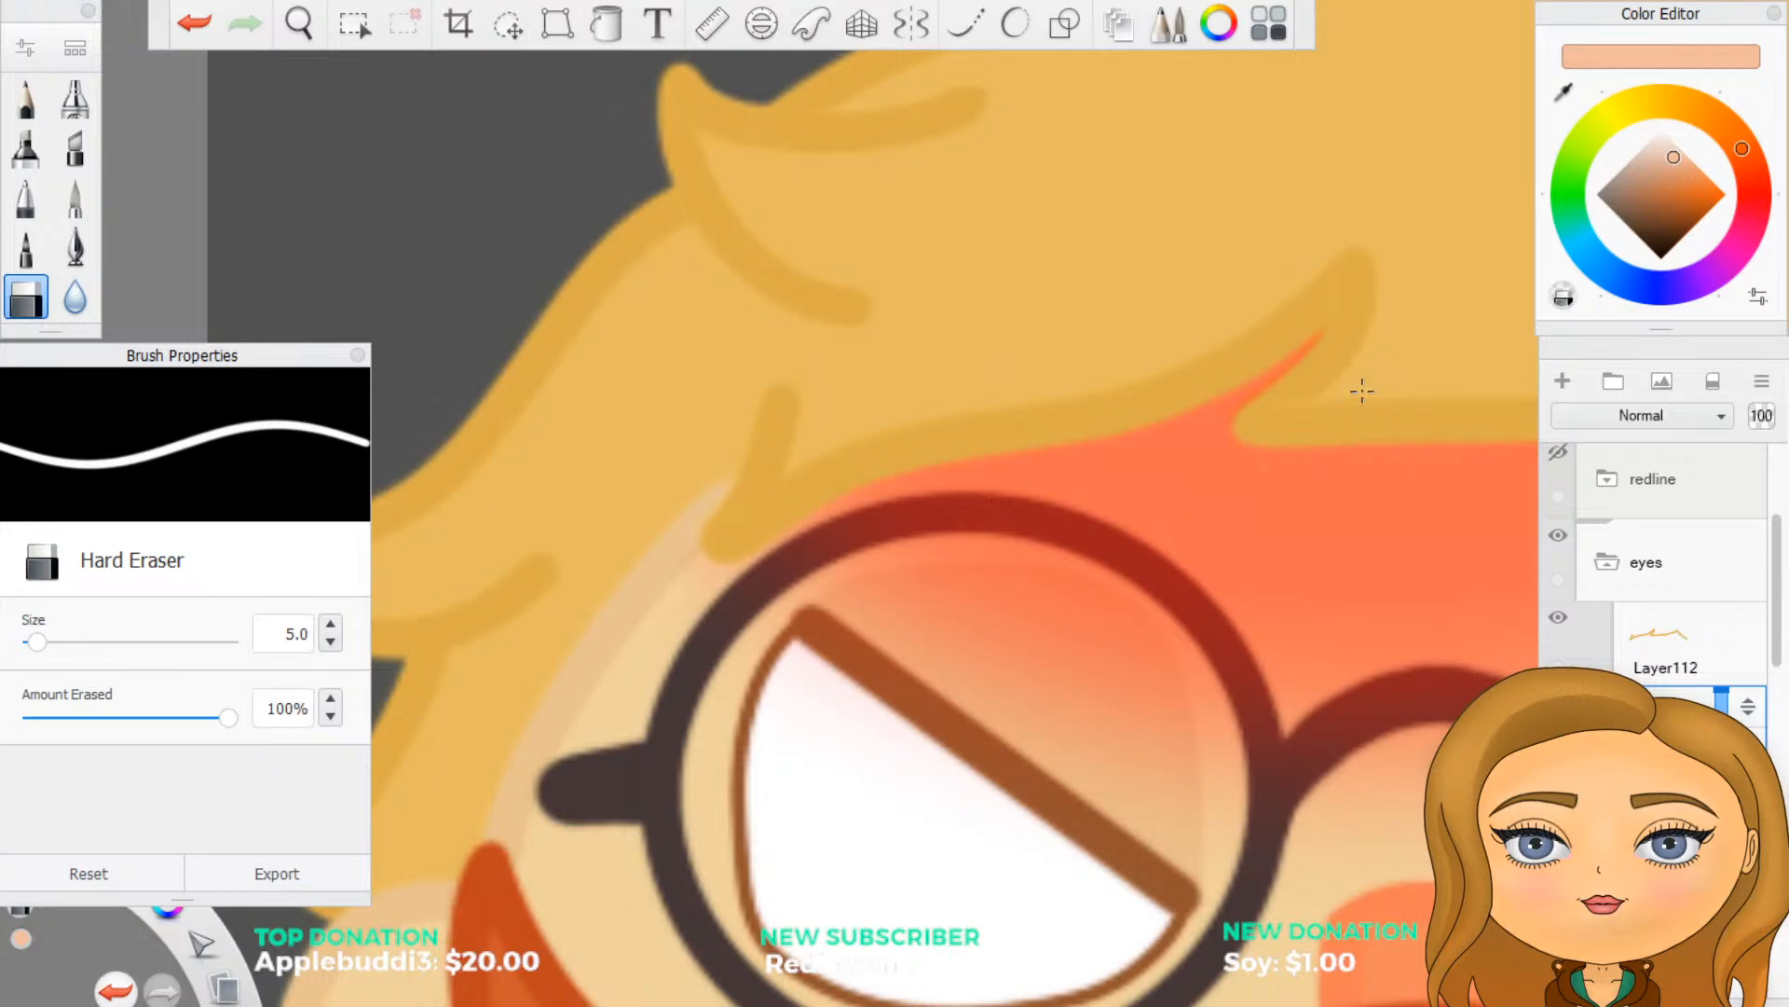
scroll(1335, 390, down, 8)
scroll(1416, 310, up, 5)
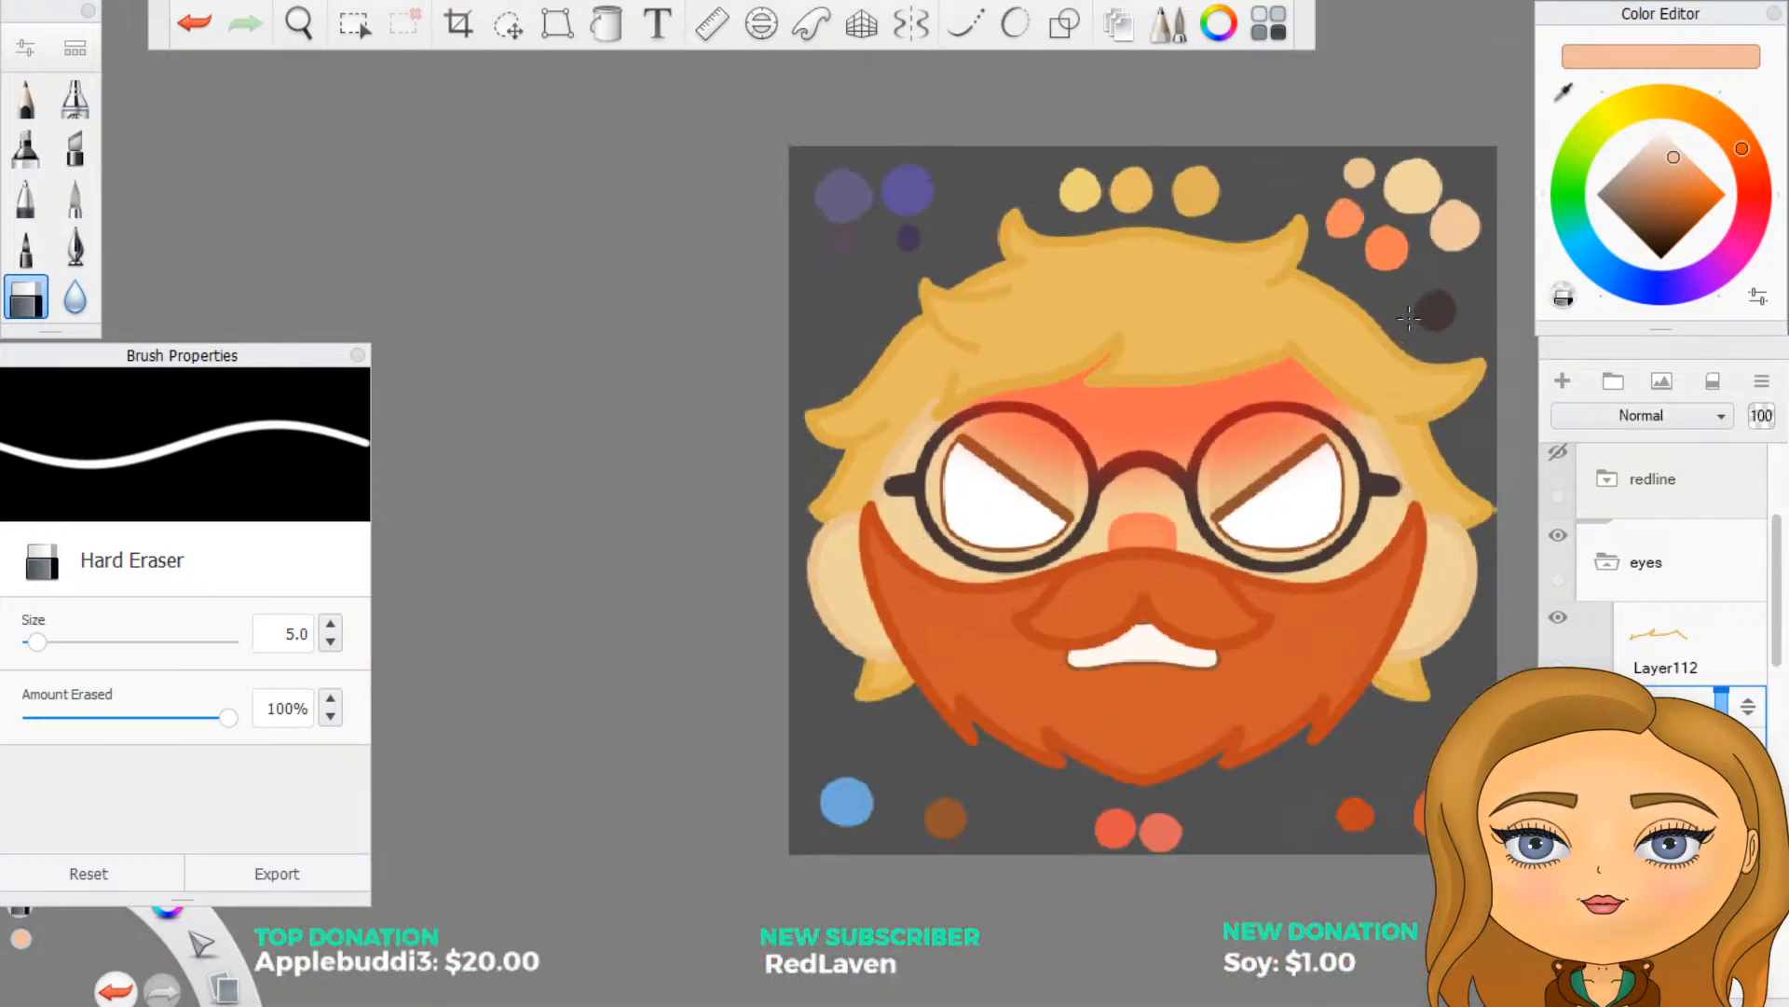
scroll(1314, 350, up, 2)
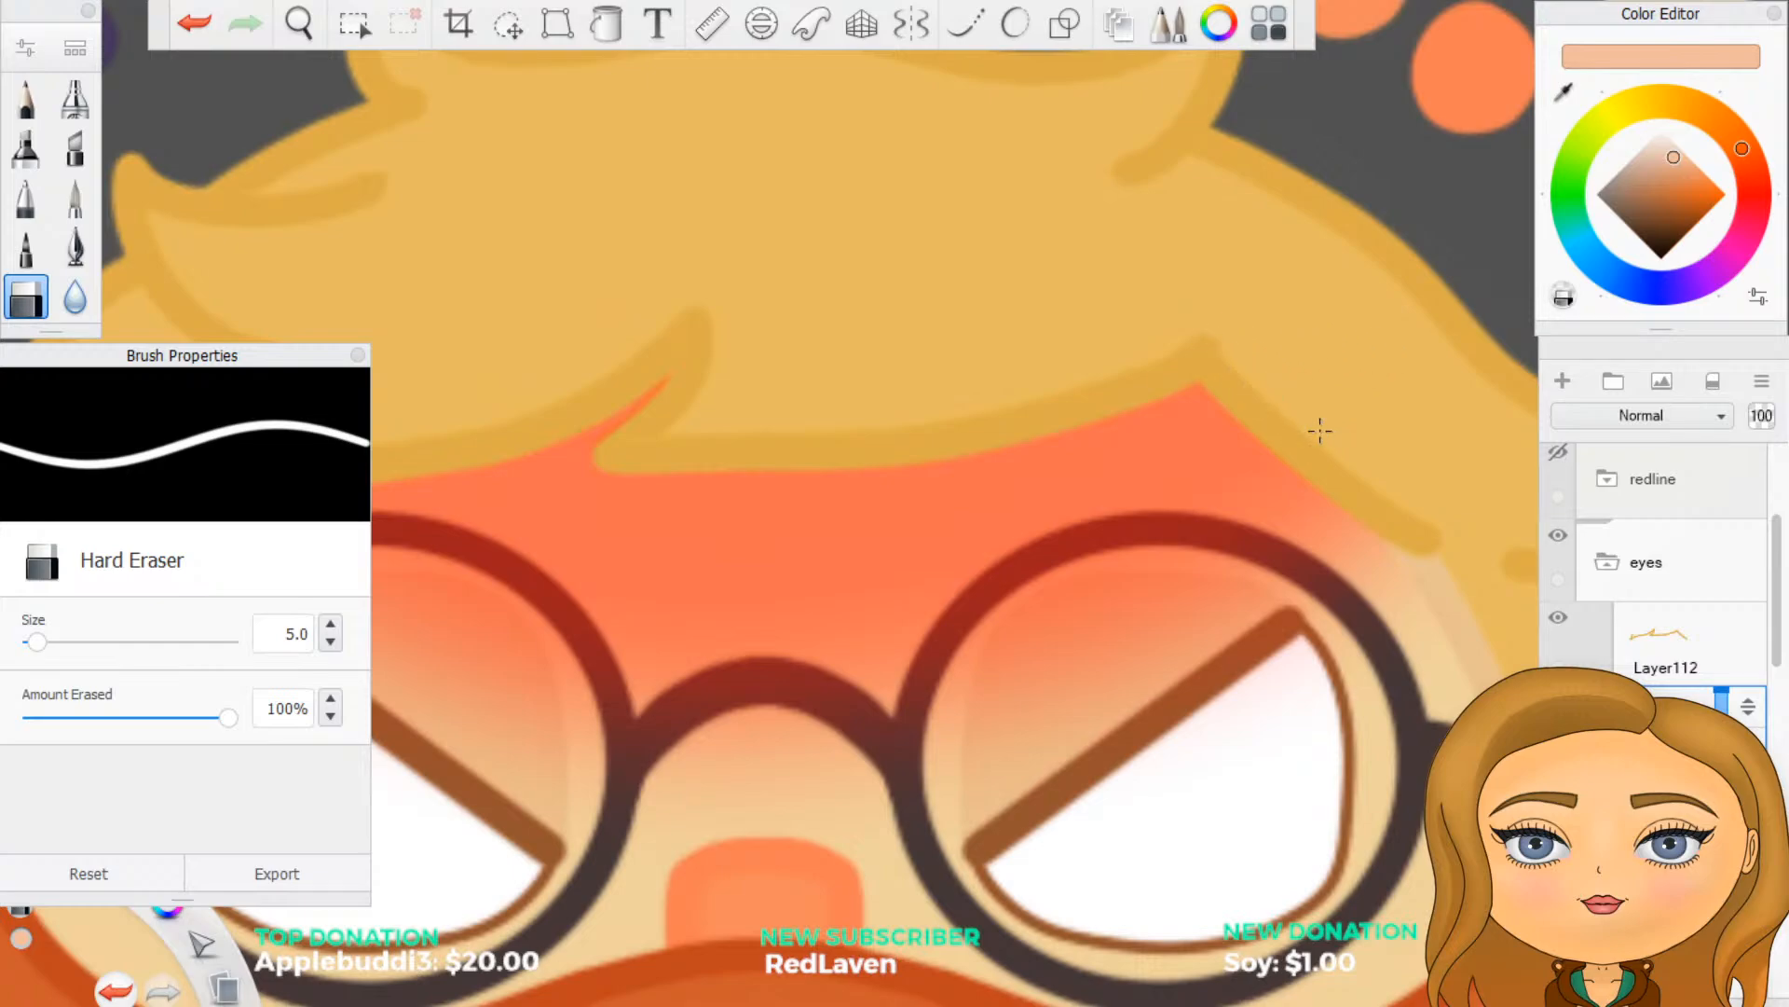
- Set the Hard Eraser size back to 10 and switch to the Inking Pen
scroll(1436, 560, down, 5)
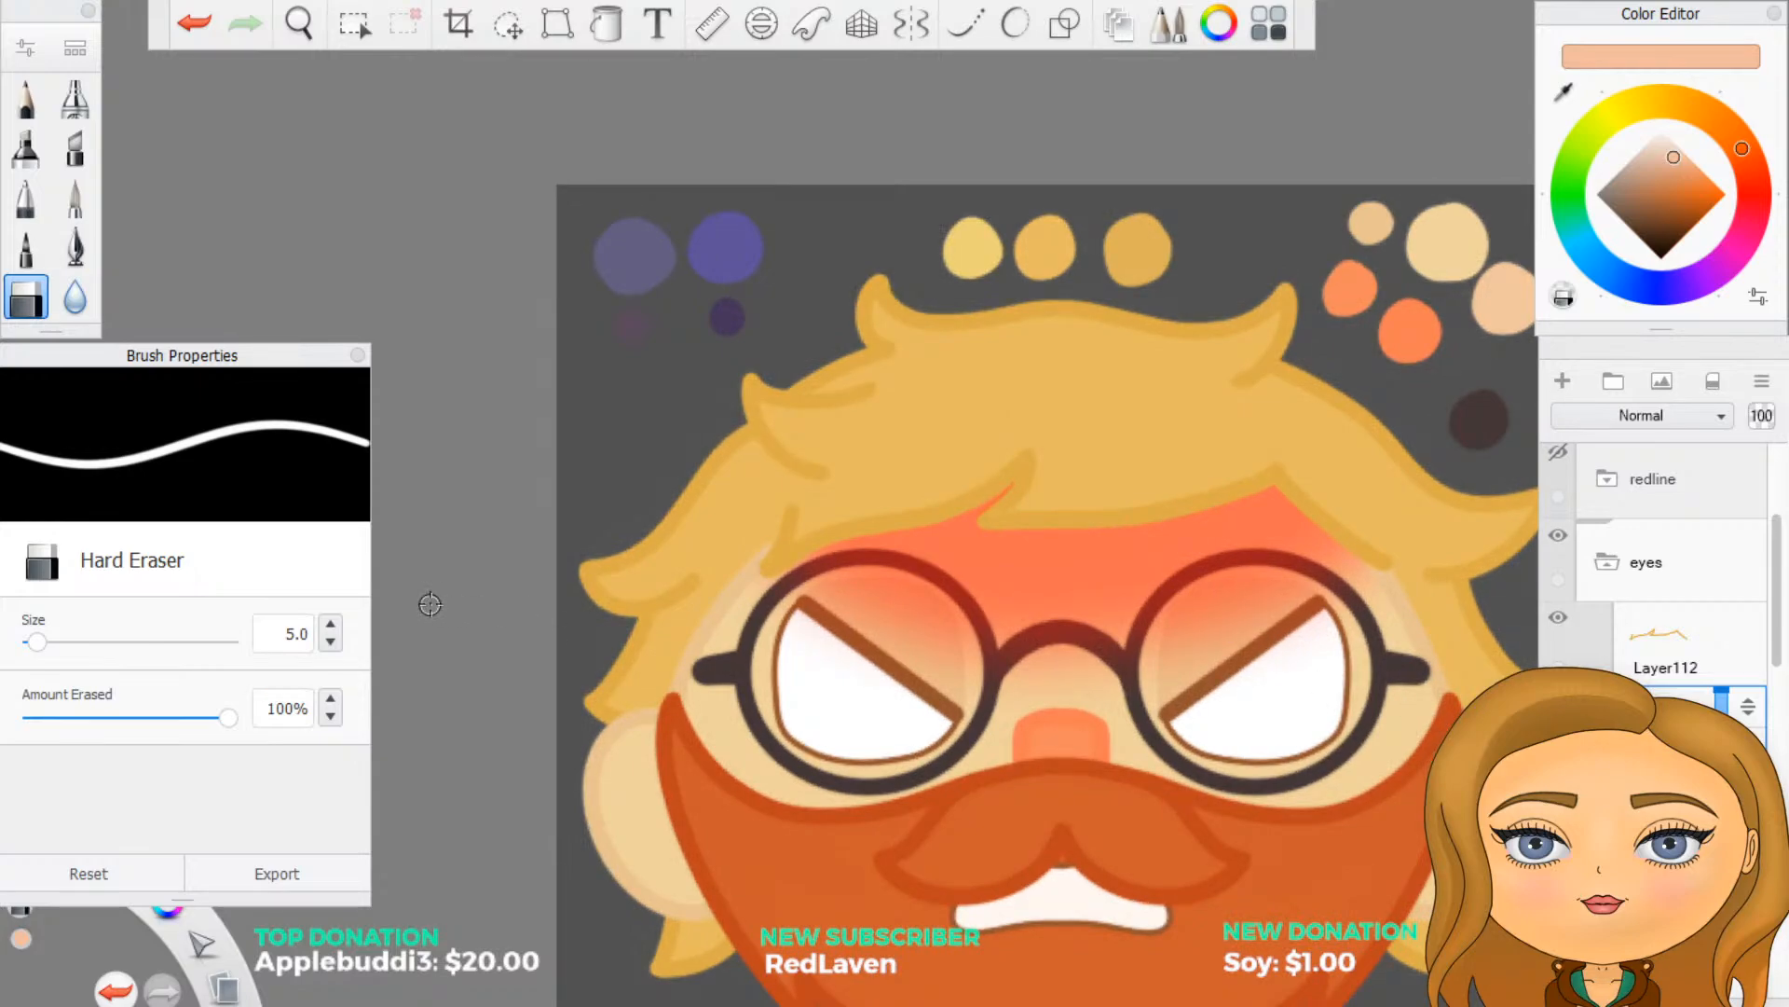
double_click(285, 635)
text(10)
click(80, 252)
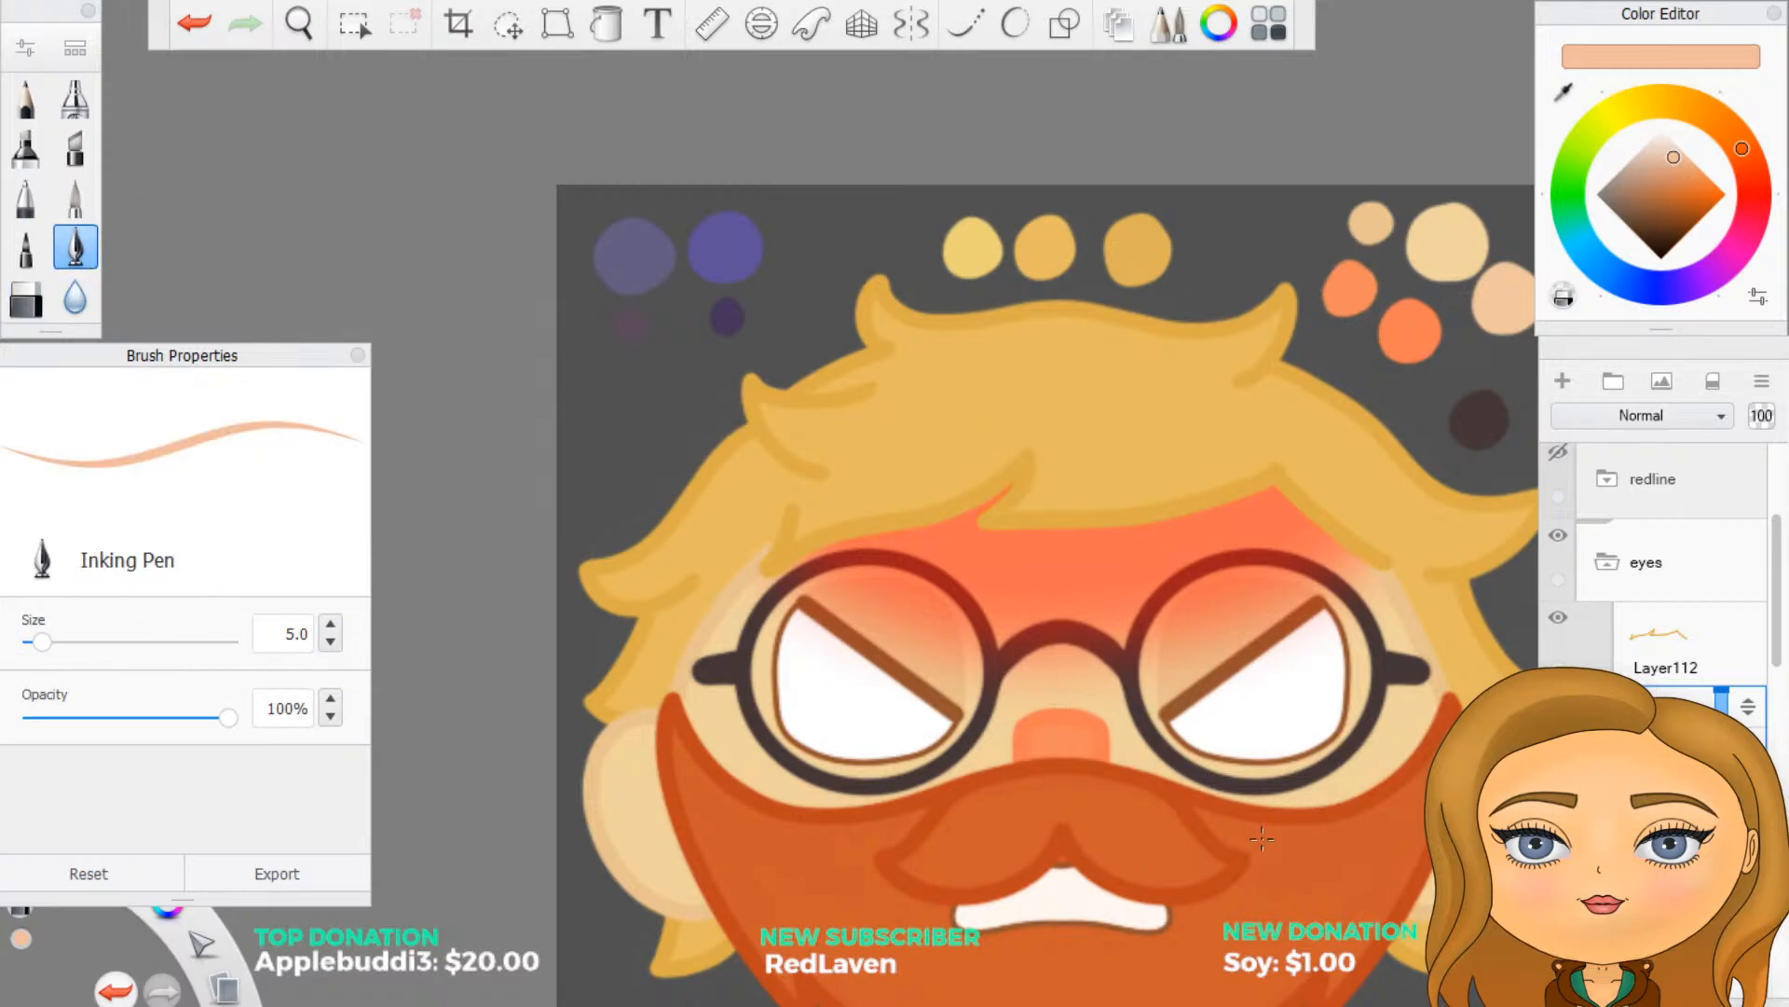
- Collapse the eyes folder and add a new layer directly above it, with the redline sketch shown
scroll(1255, 727, down, 6)
scroll(1251, 845, up, 5)
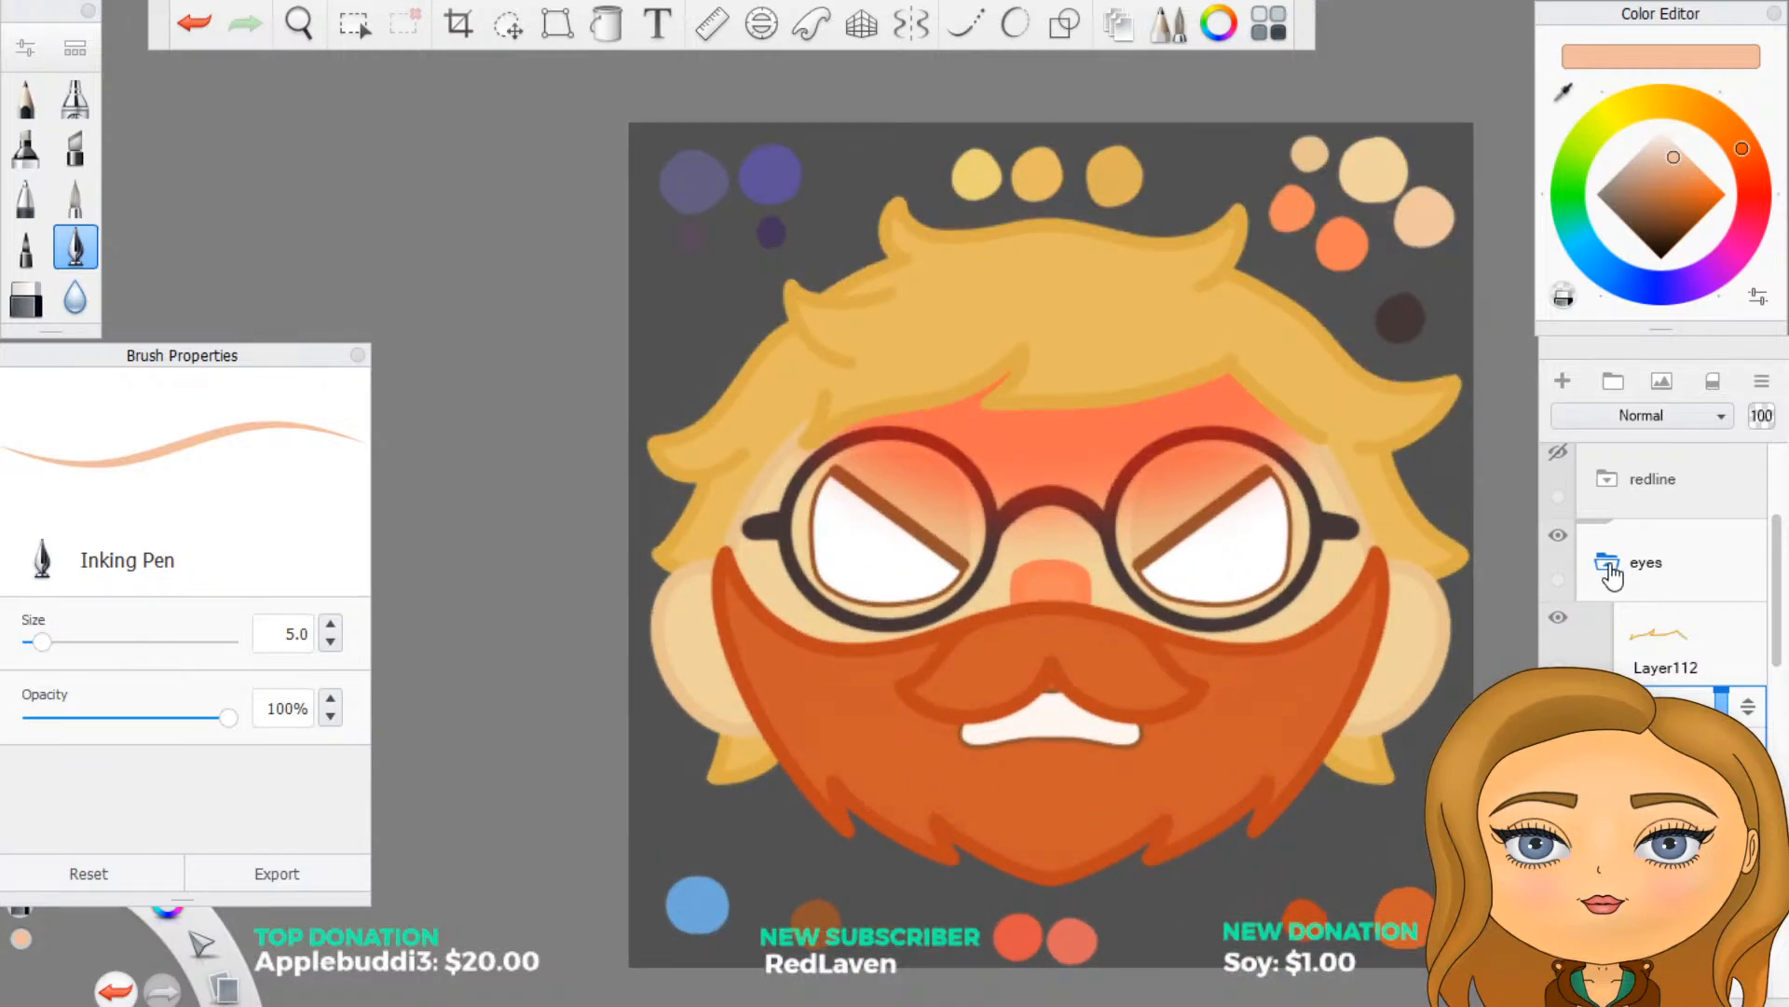
click(1610, 575)
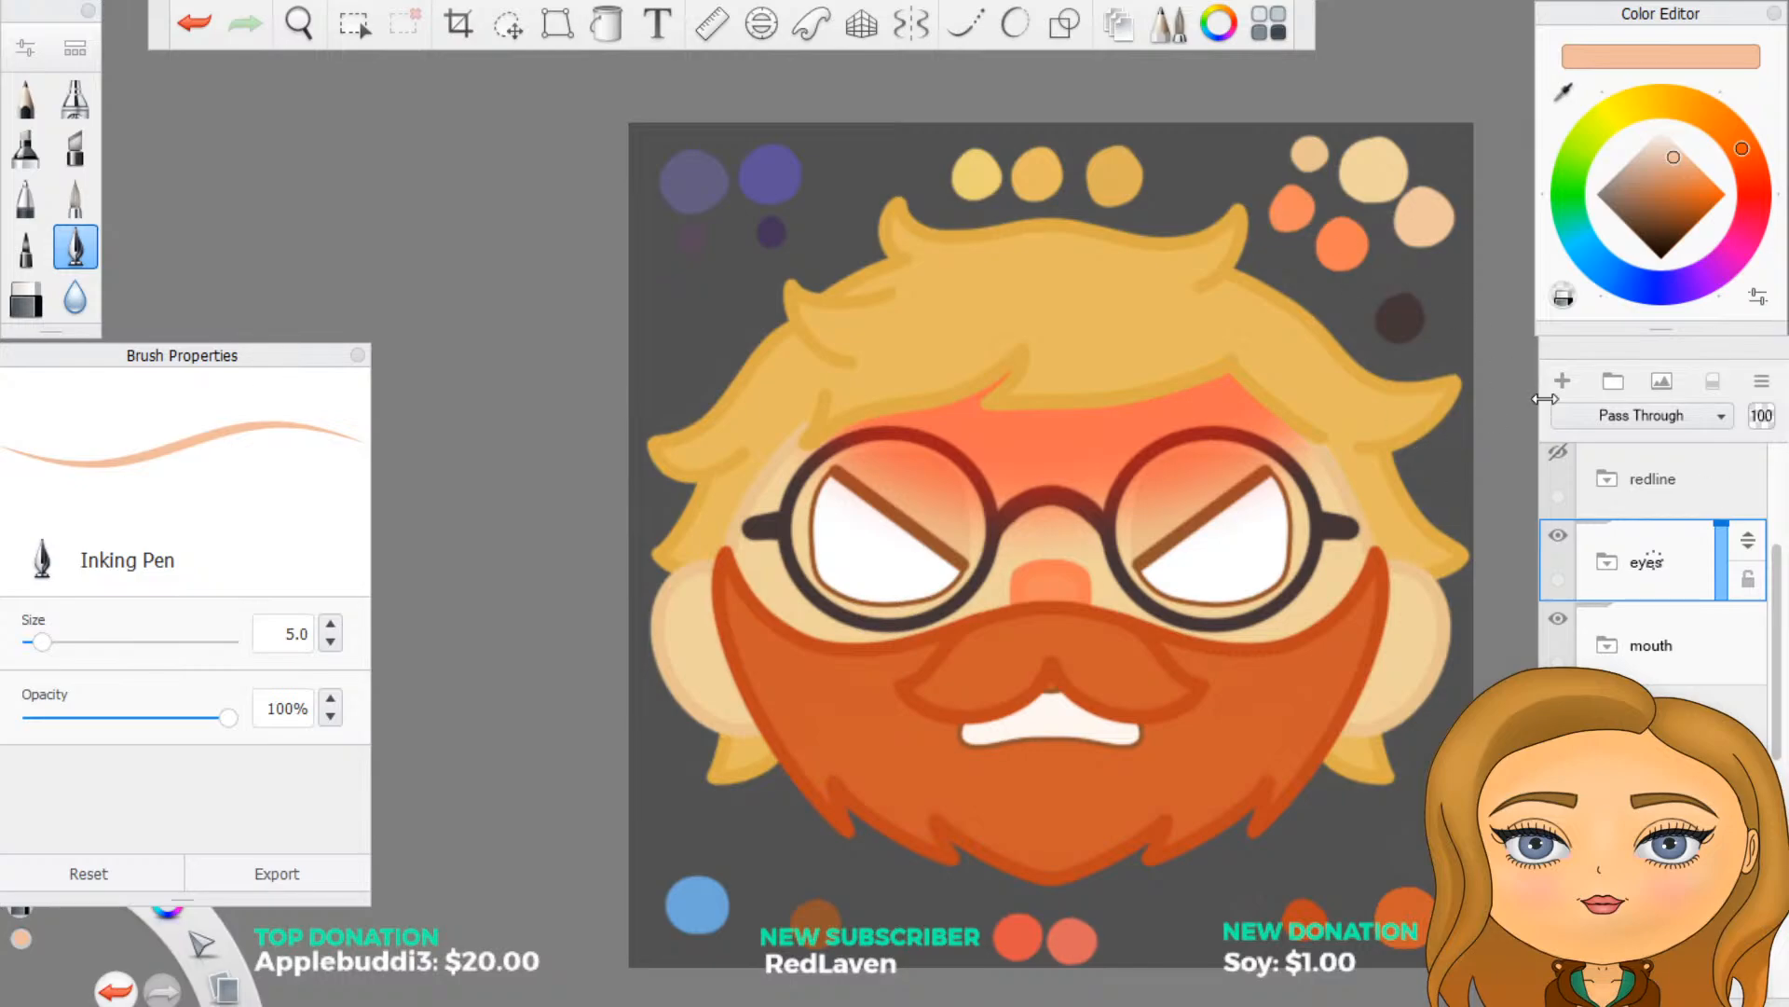
click(1563, 449)
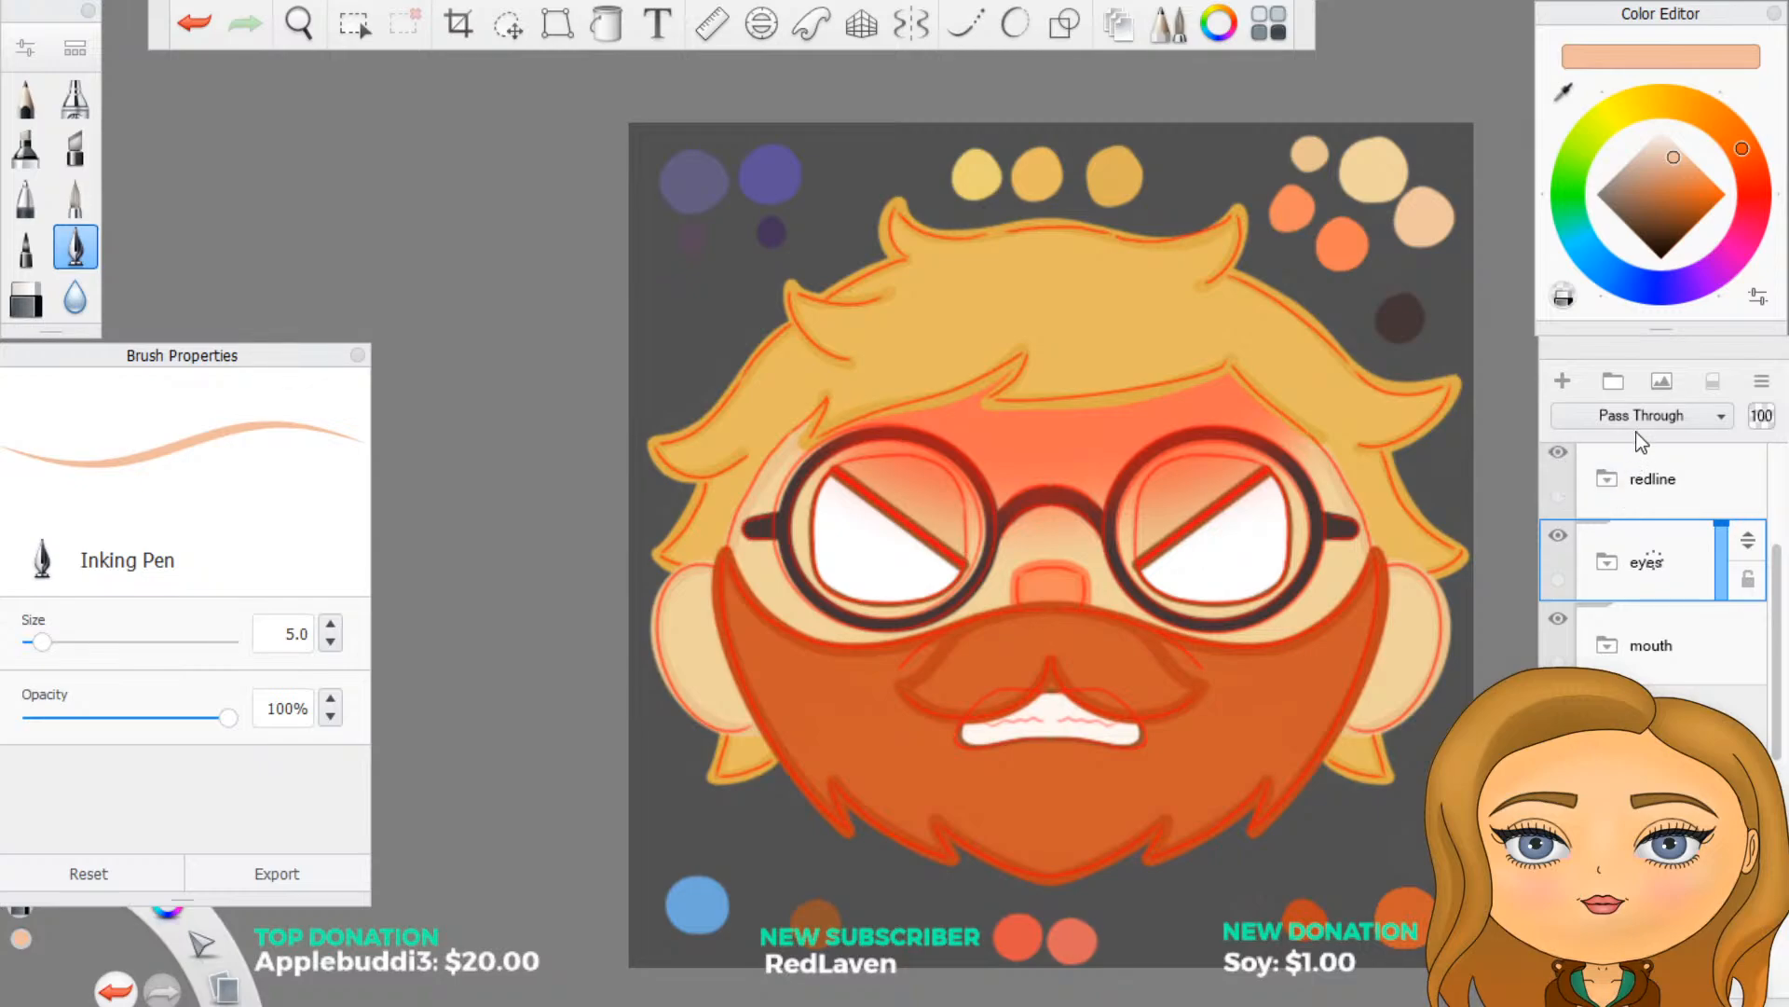
click(1563, 381)
- Preview the anger mark sketch Layer87 inside the redline folder, and hide the redline folder again
click(1607, 478)
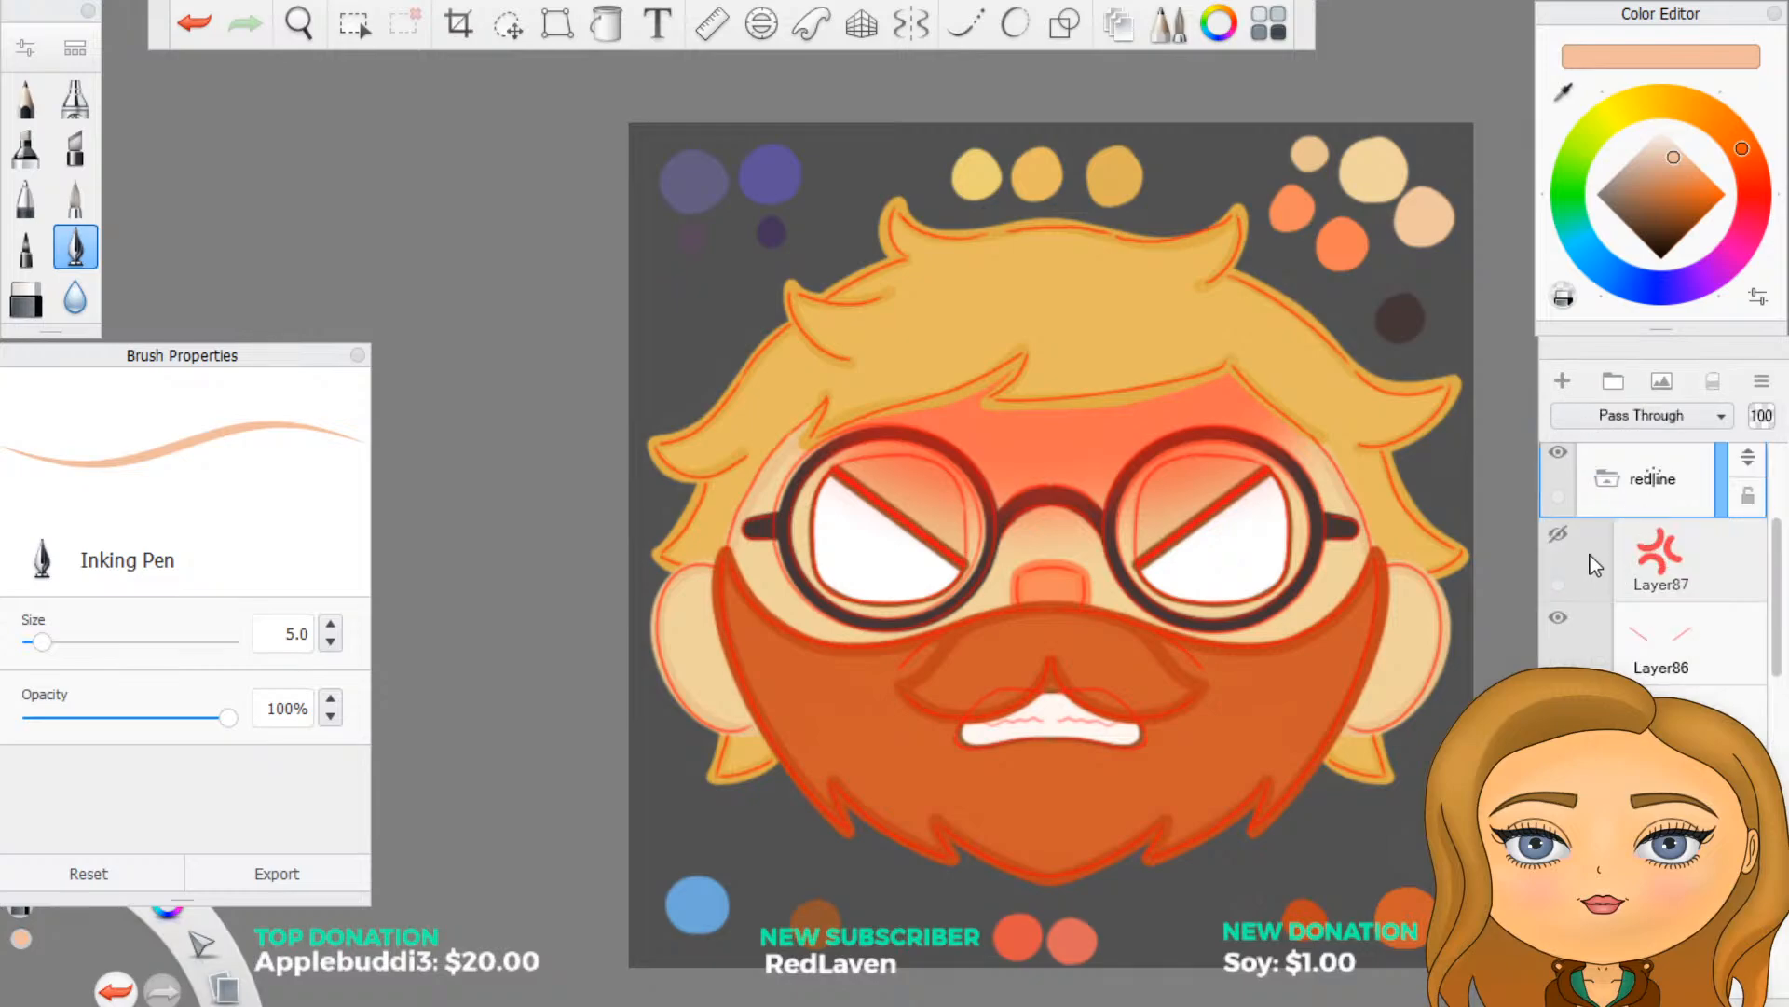
click(1558, 537)
click(1555, 537)
click(1557, 540)
click(1558, 541)
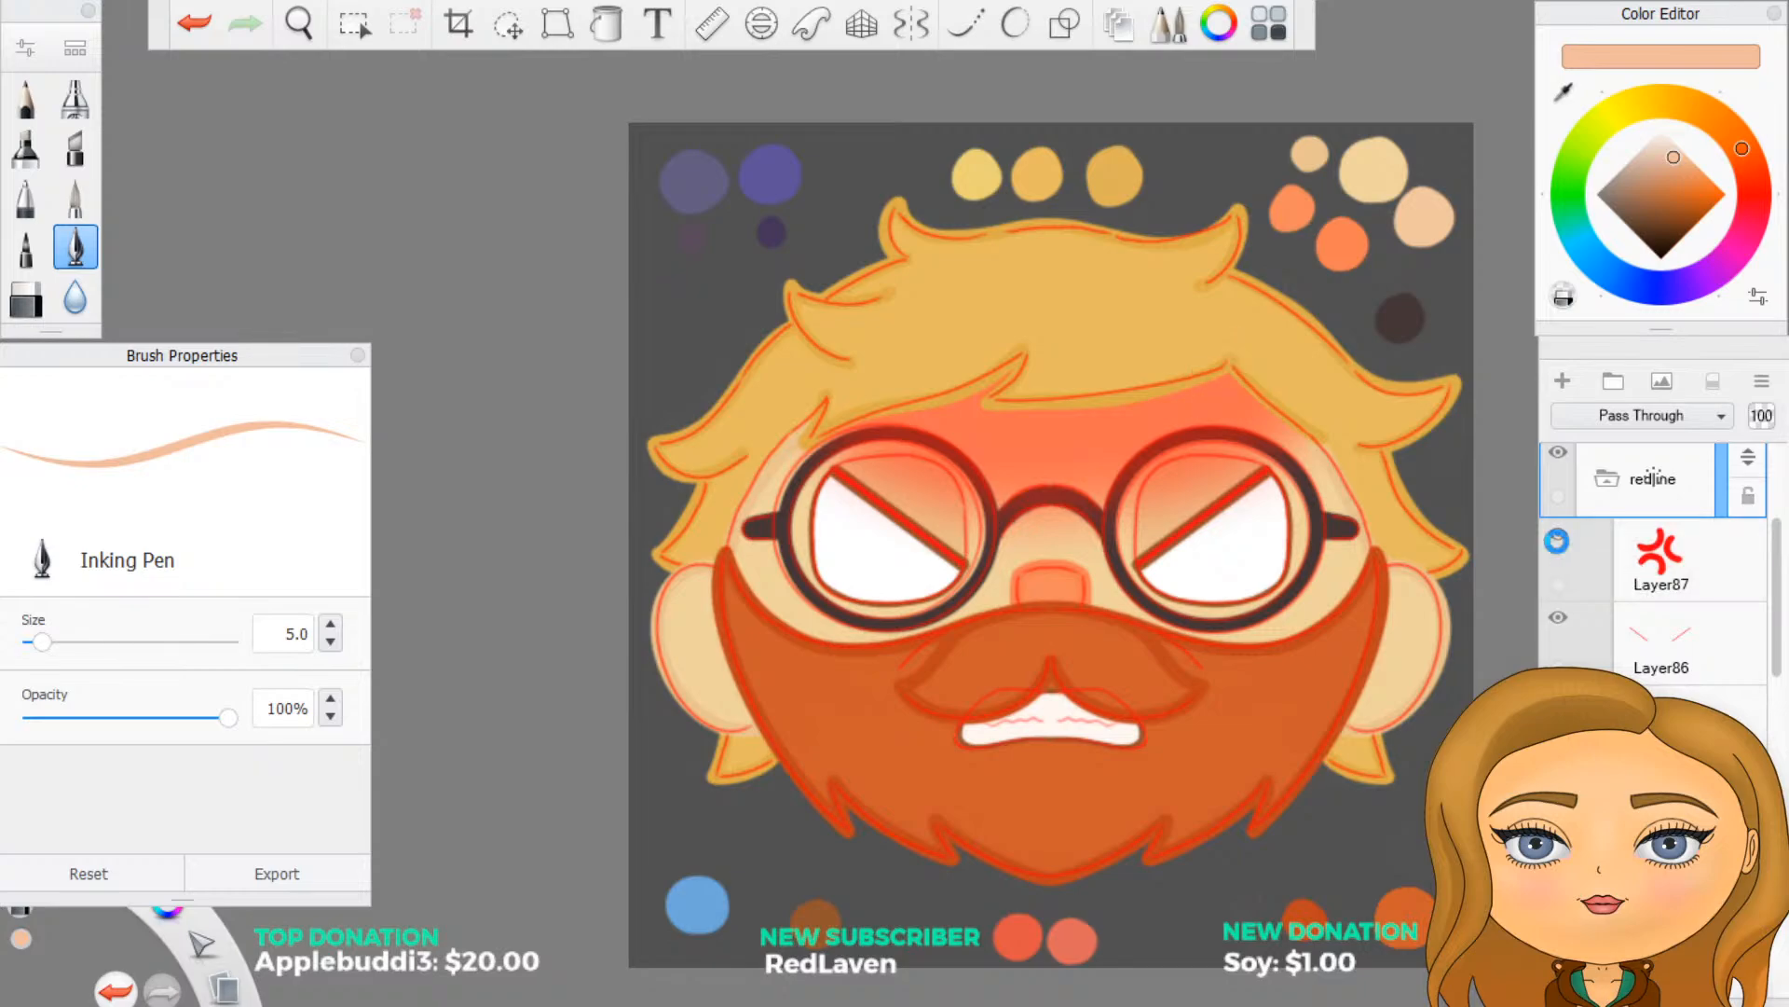
click(1603, 485)
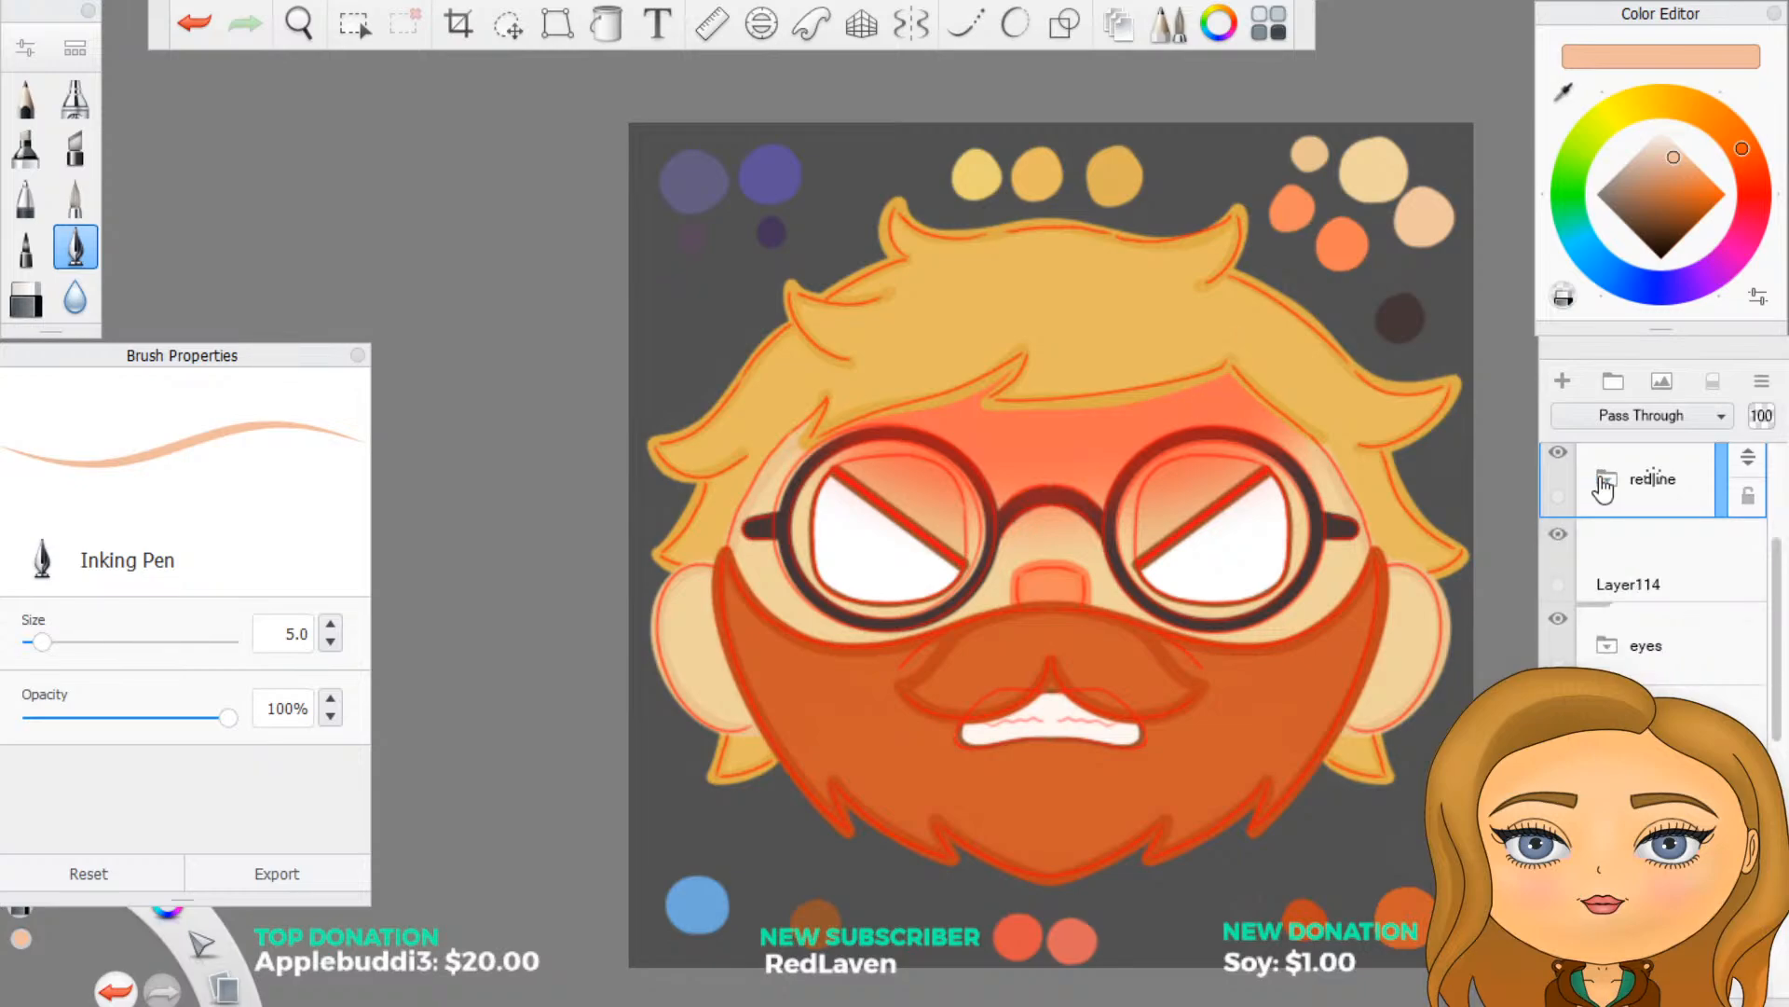
click(1560, 455)
- Select the empty layer Layer114 above the eyes folder and set the Inking Pen colour to fully saturated bright red
click(1622, 550)
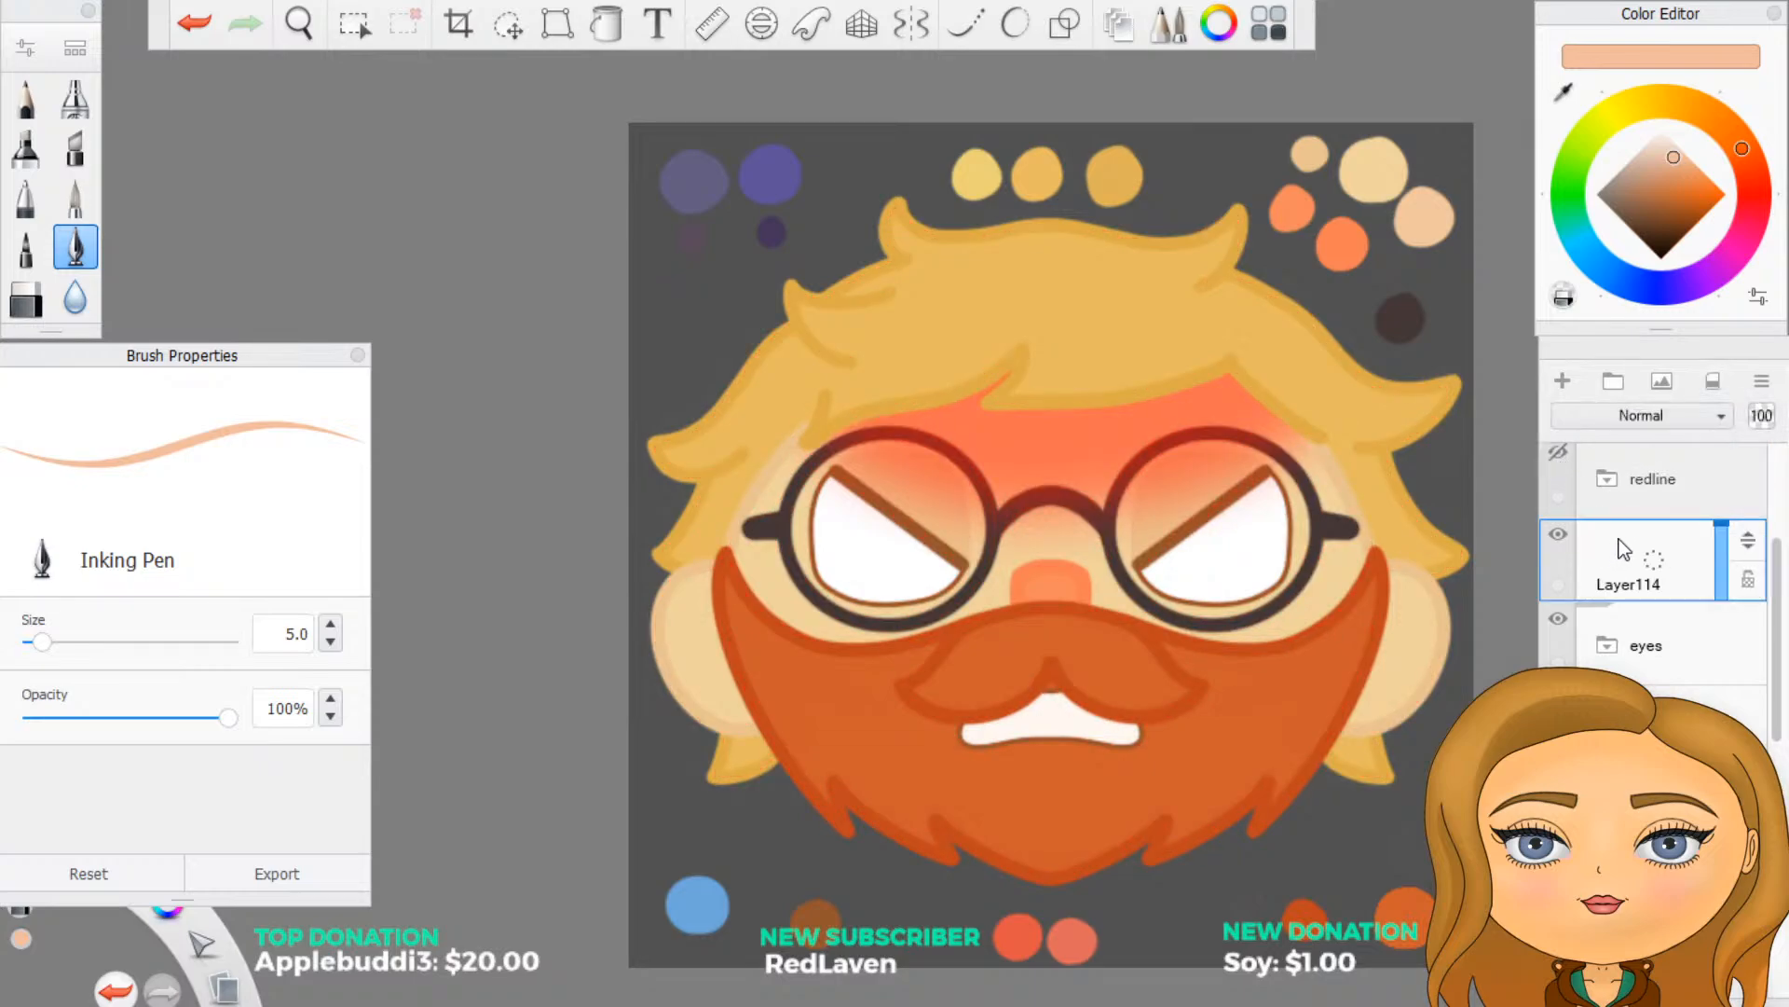
click(1752, 194)
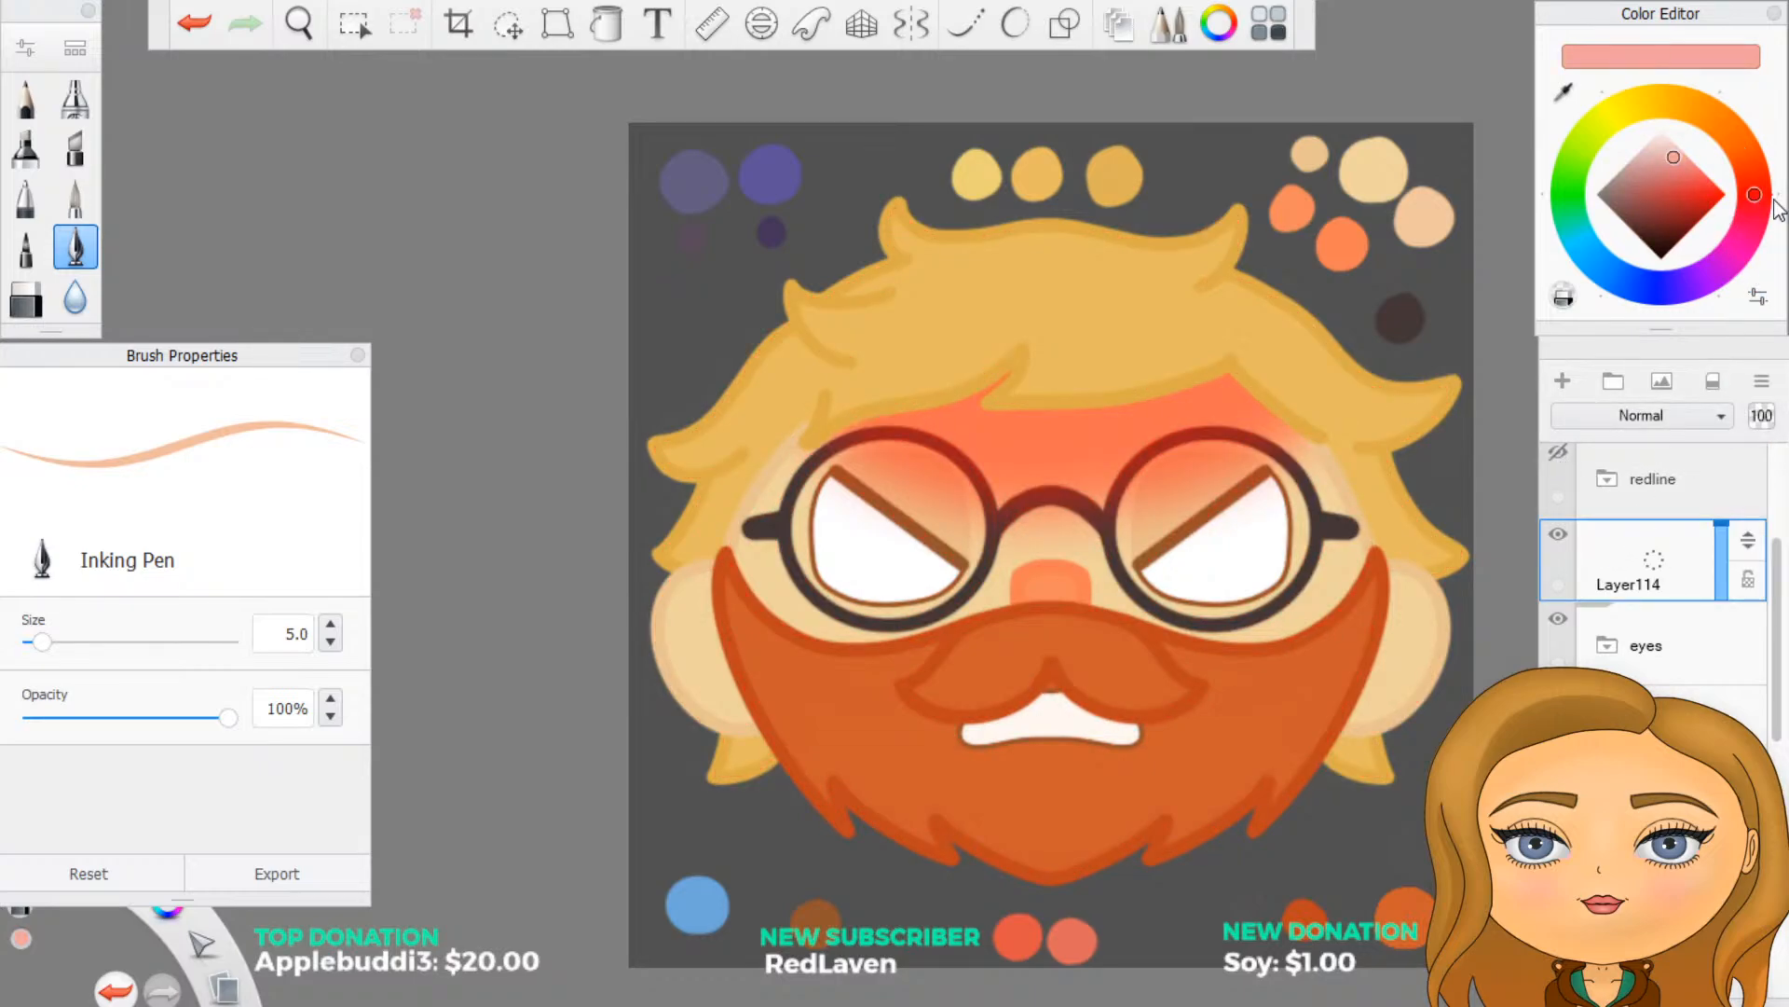
mouse_move(1712, 194)
mouse_down()
mouse_move(1788, 199)
mouse_move(1775, 210)
mouse_up()
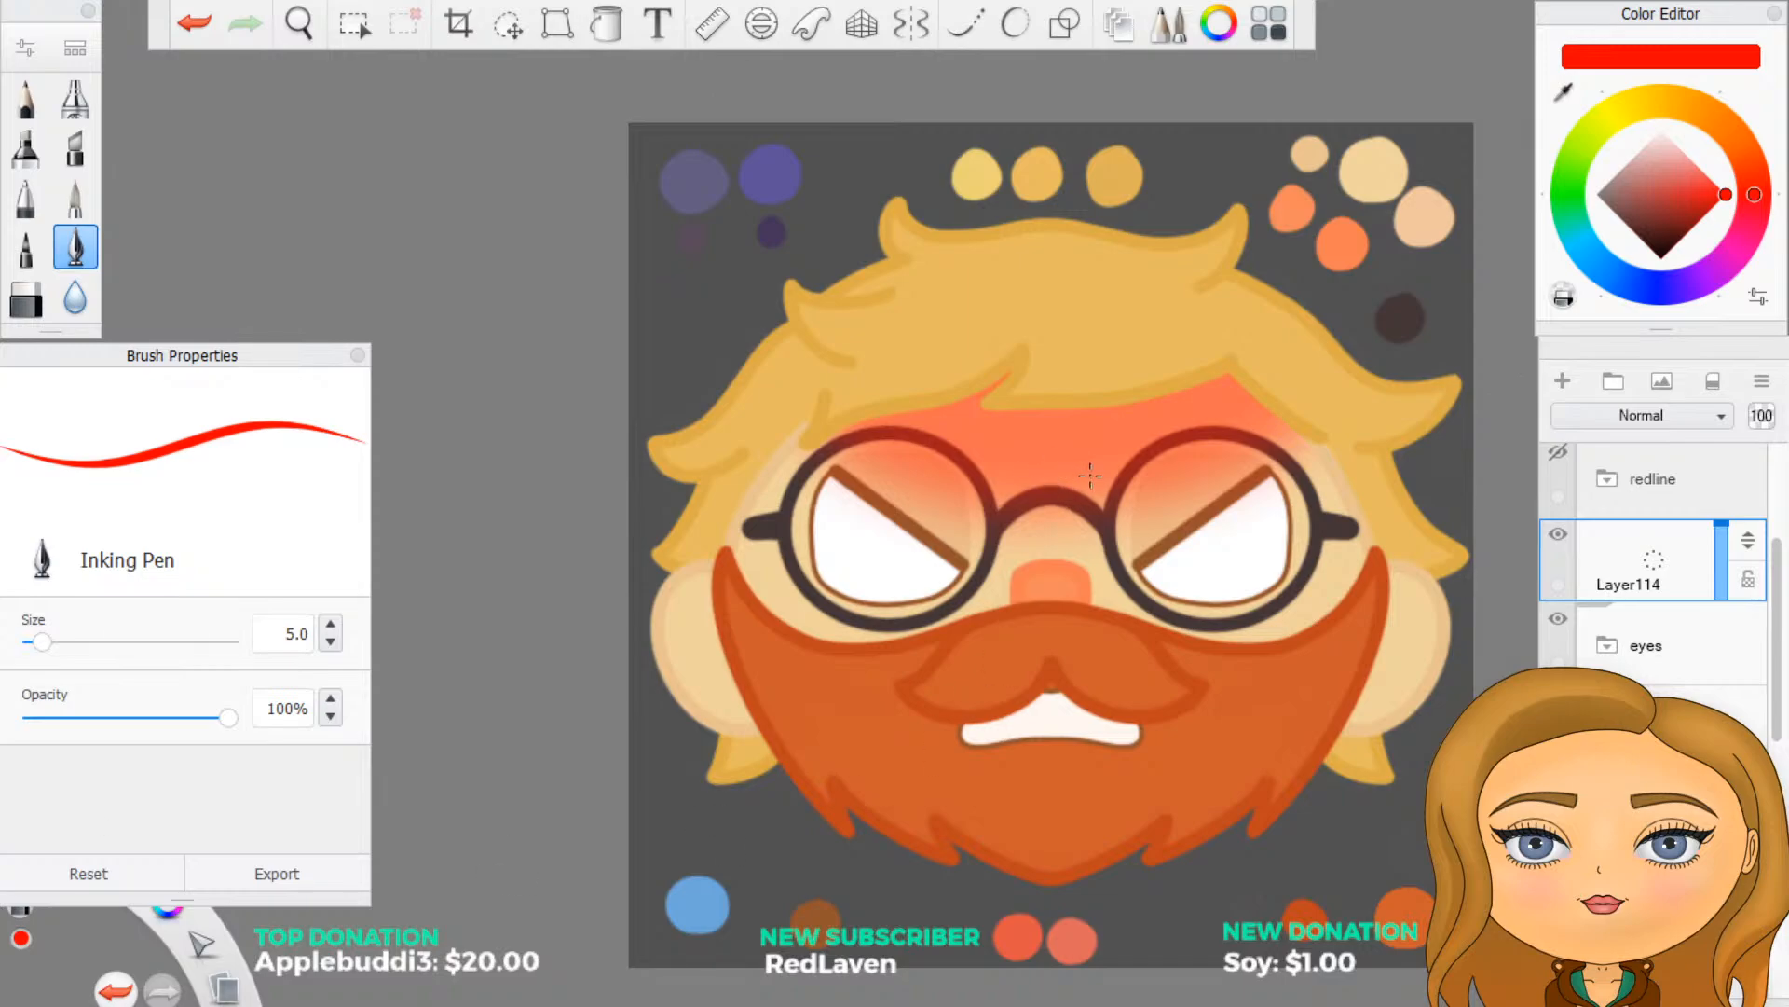
- Activate the draw-style shape tool in ellipse mode for the Inking Pen on Layer114
scroll(1090, 475, down, 1)
scroll(1257, 461, up, 3)
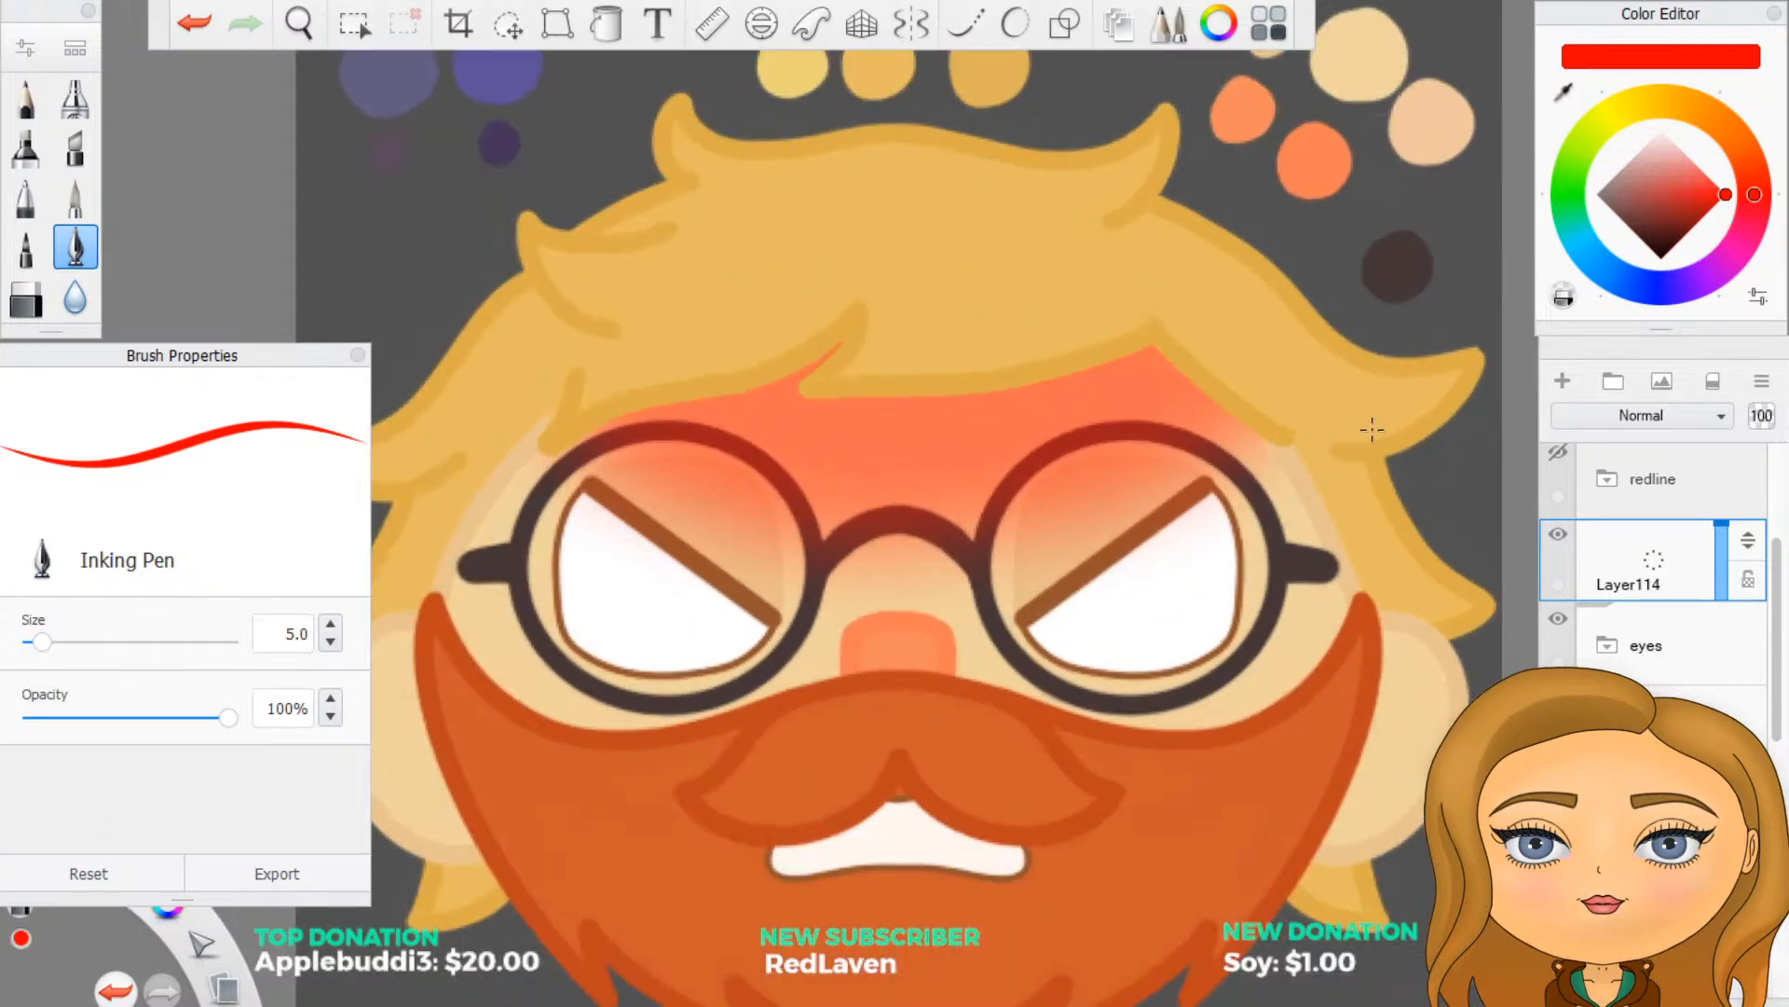
scroll(1369, 428, down, 2)
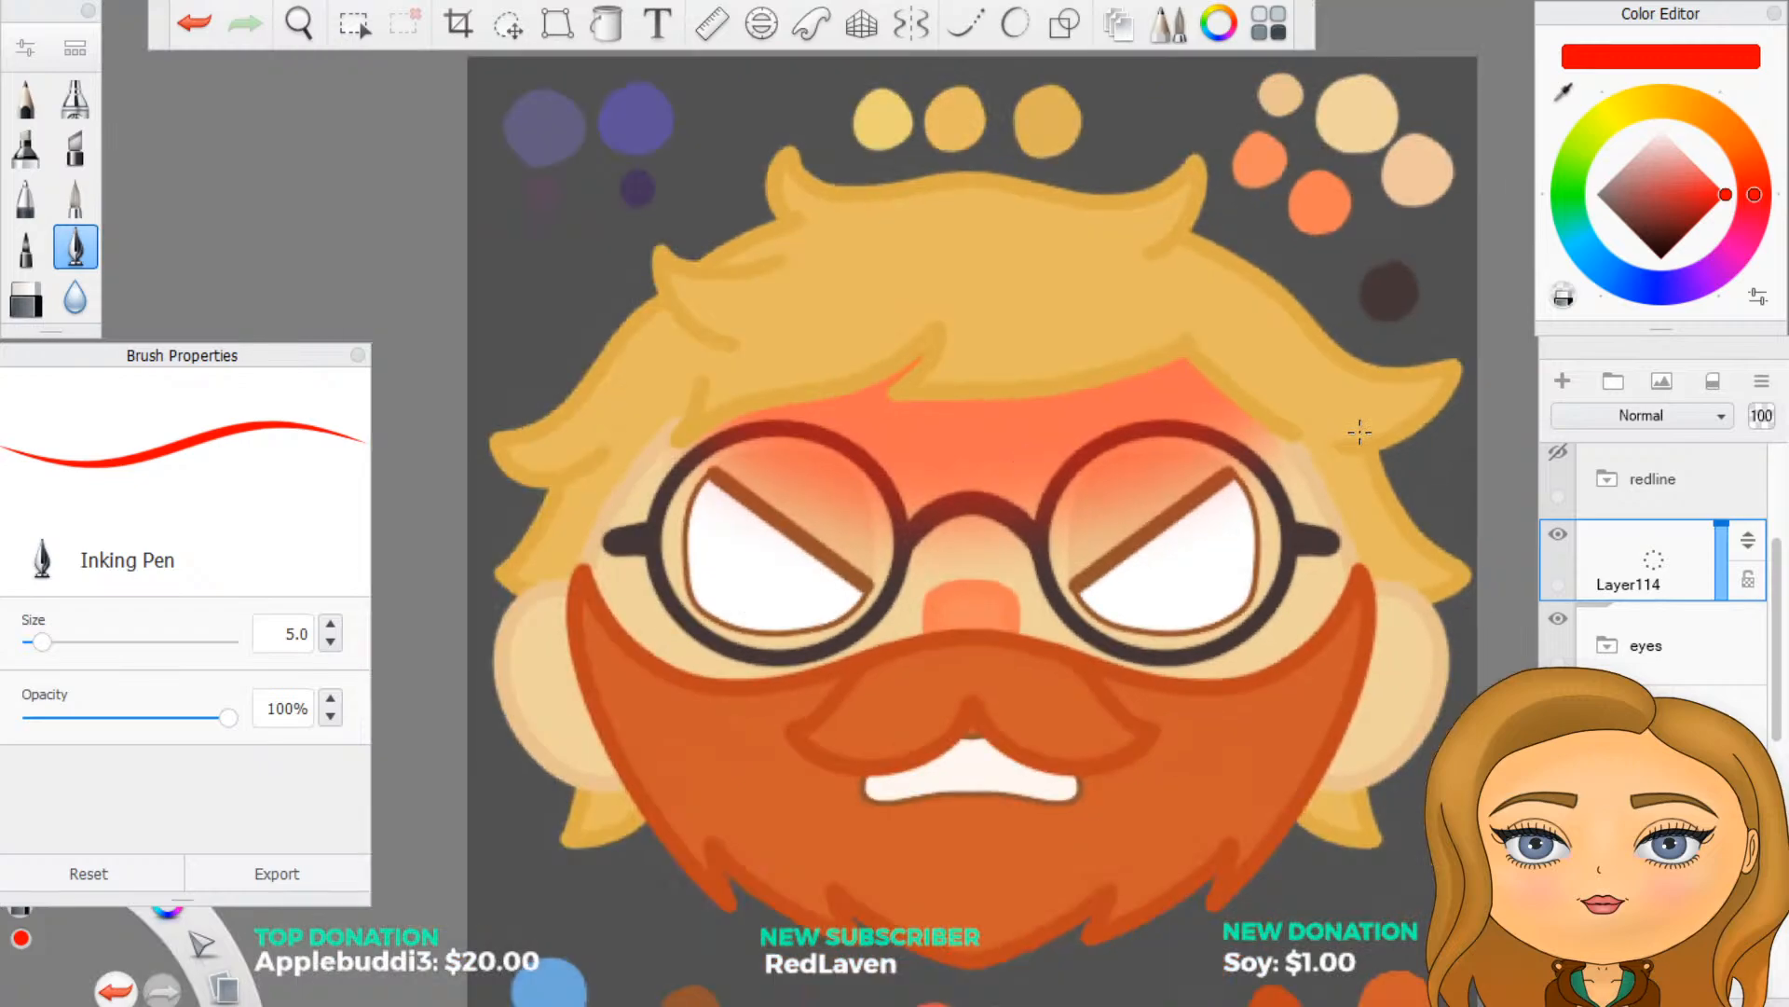
scroll(1357, 436, up, 2)
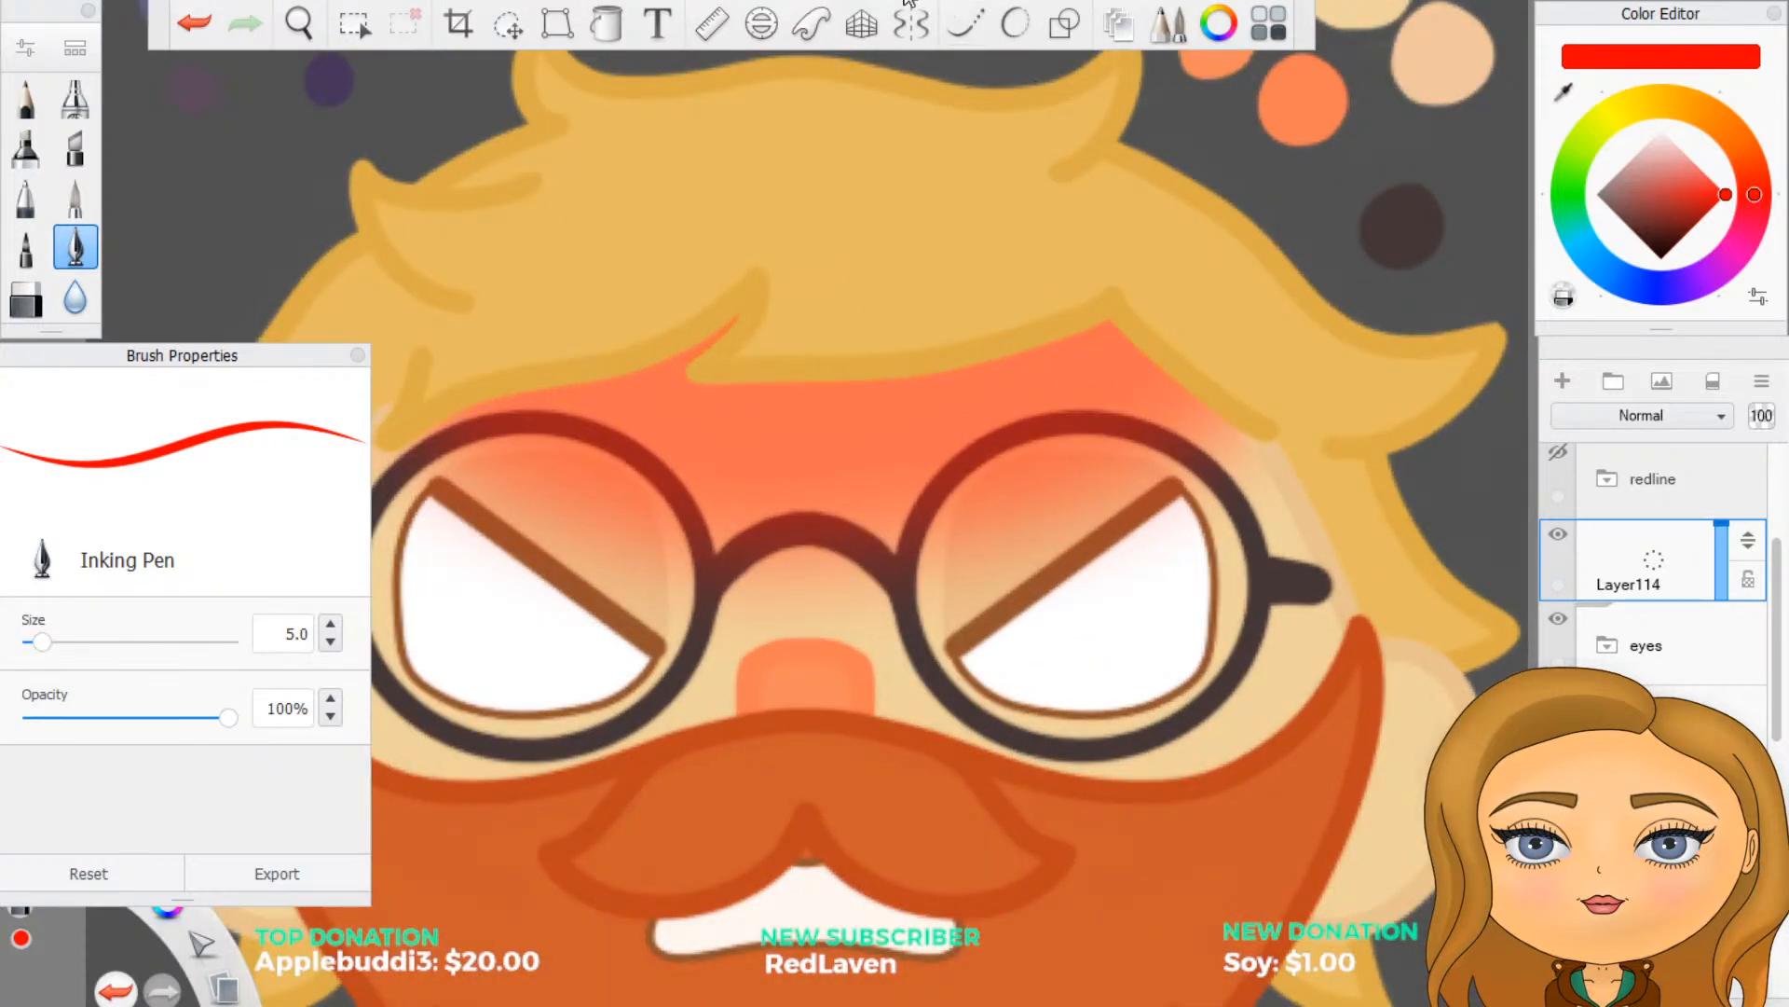
click(1015, 26)
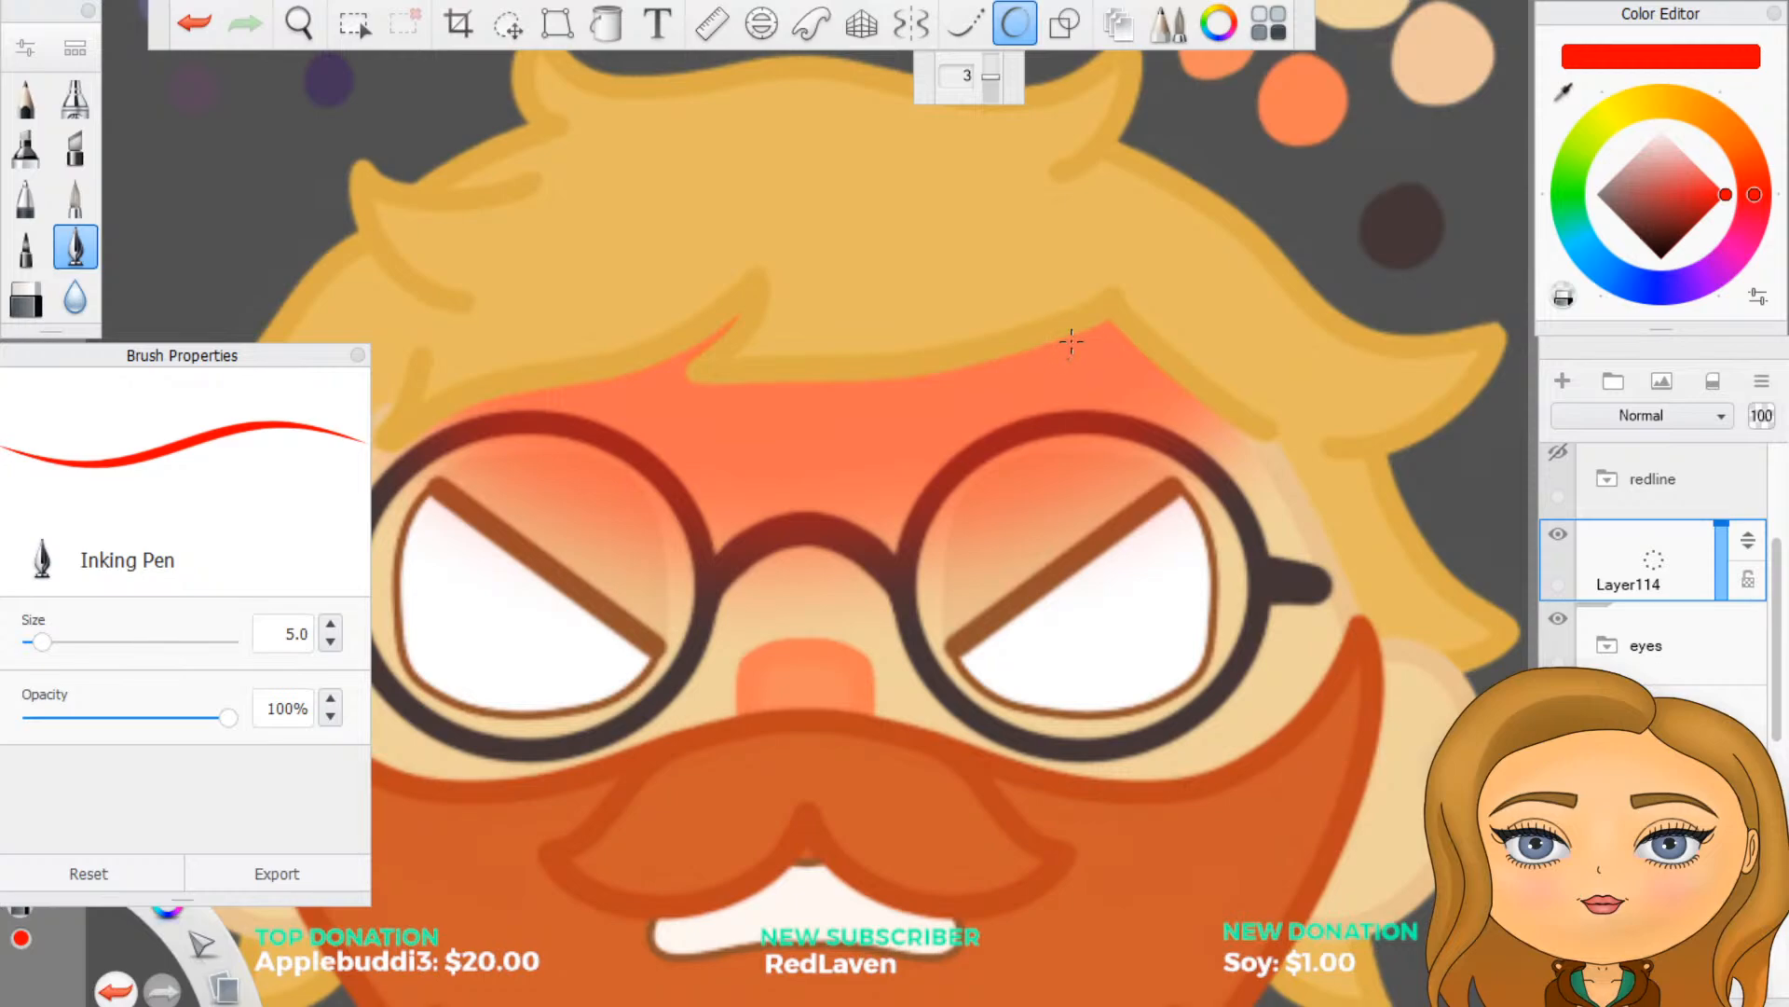
click(1065, 25)
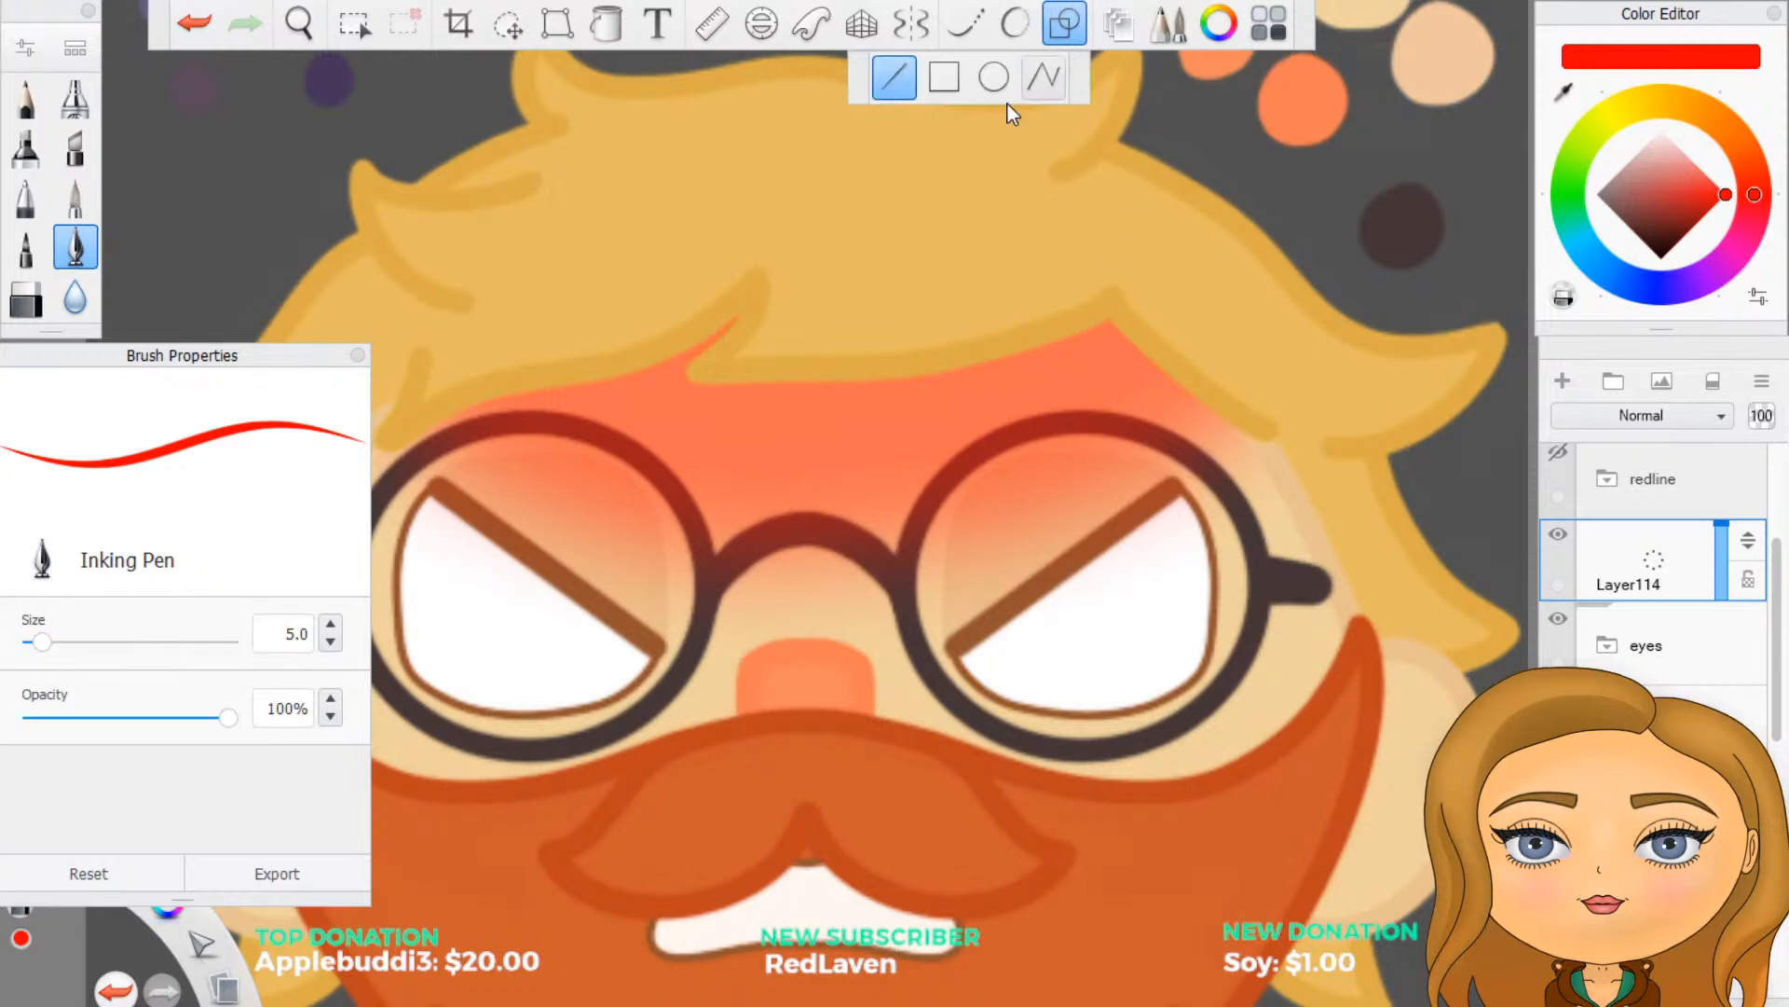
click(993, 79)
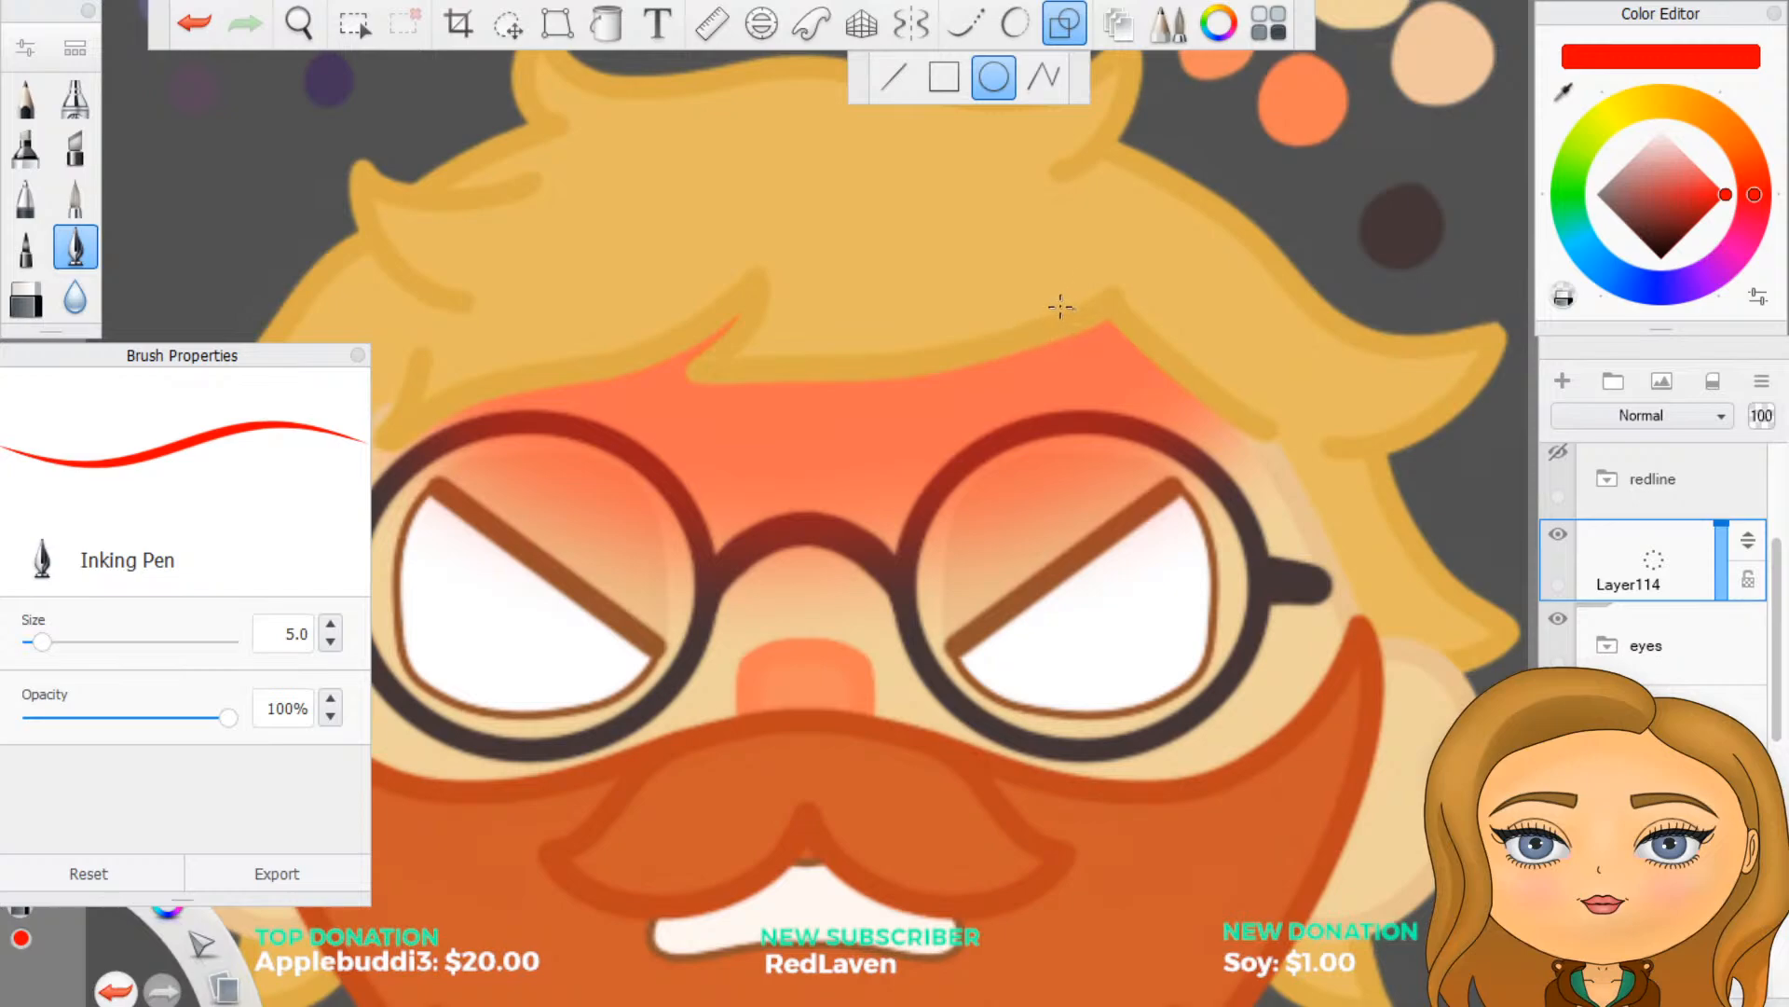
drag(1055, 290, 1056, 298)
drag(1061, 299, 1061, 299)
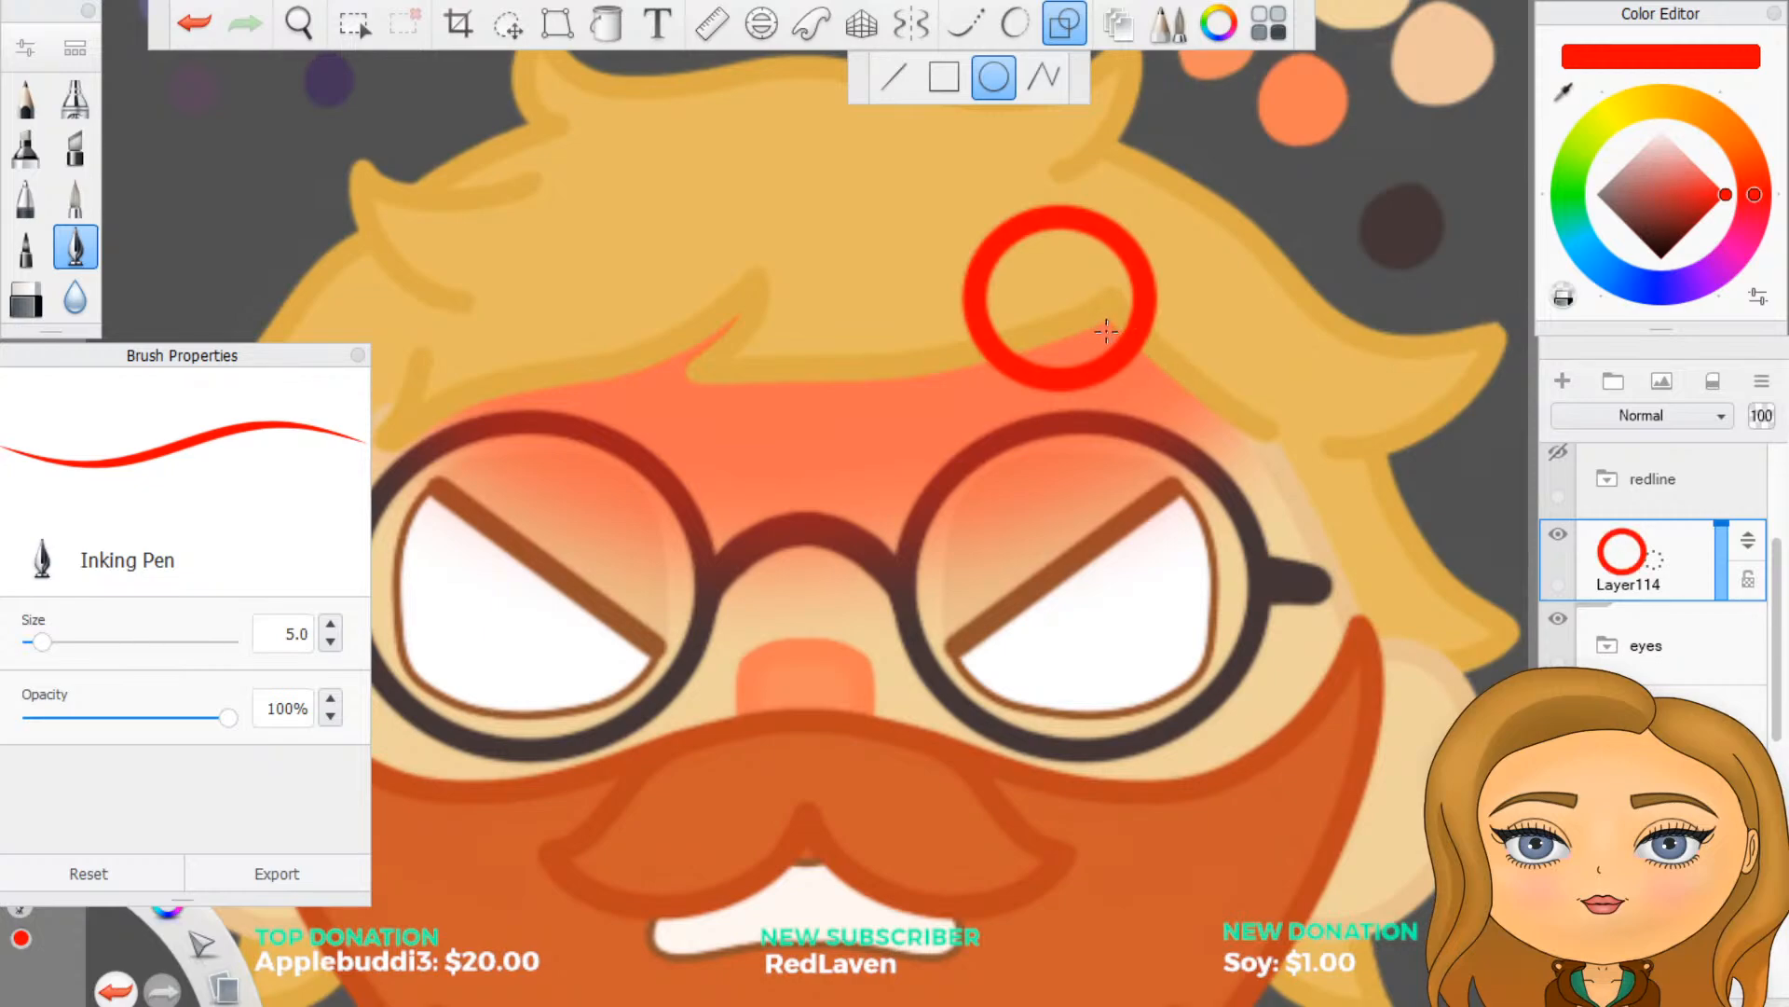
key(ctrl+z)
- Draw a small red ring on the hairline above the right-hand lens and erase it down to its lower-right arc
drag(1046, 292, 1053, 298)
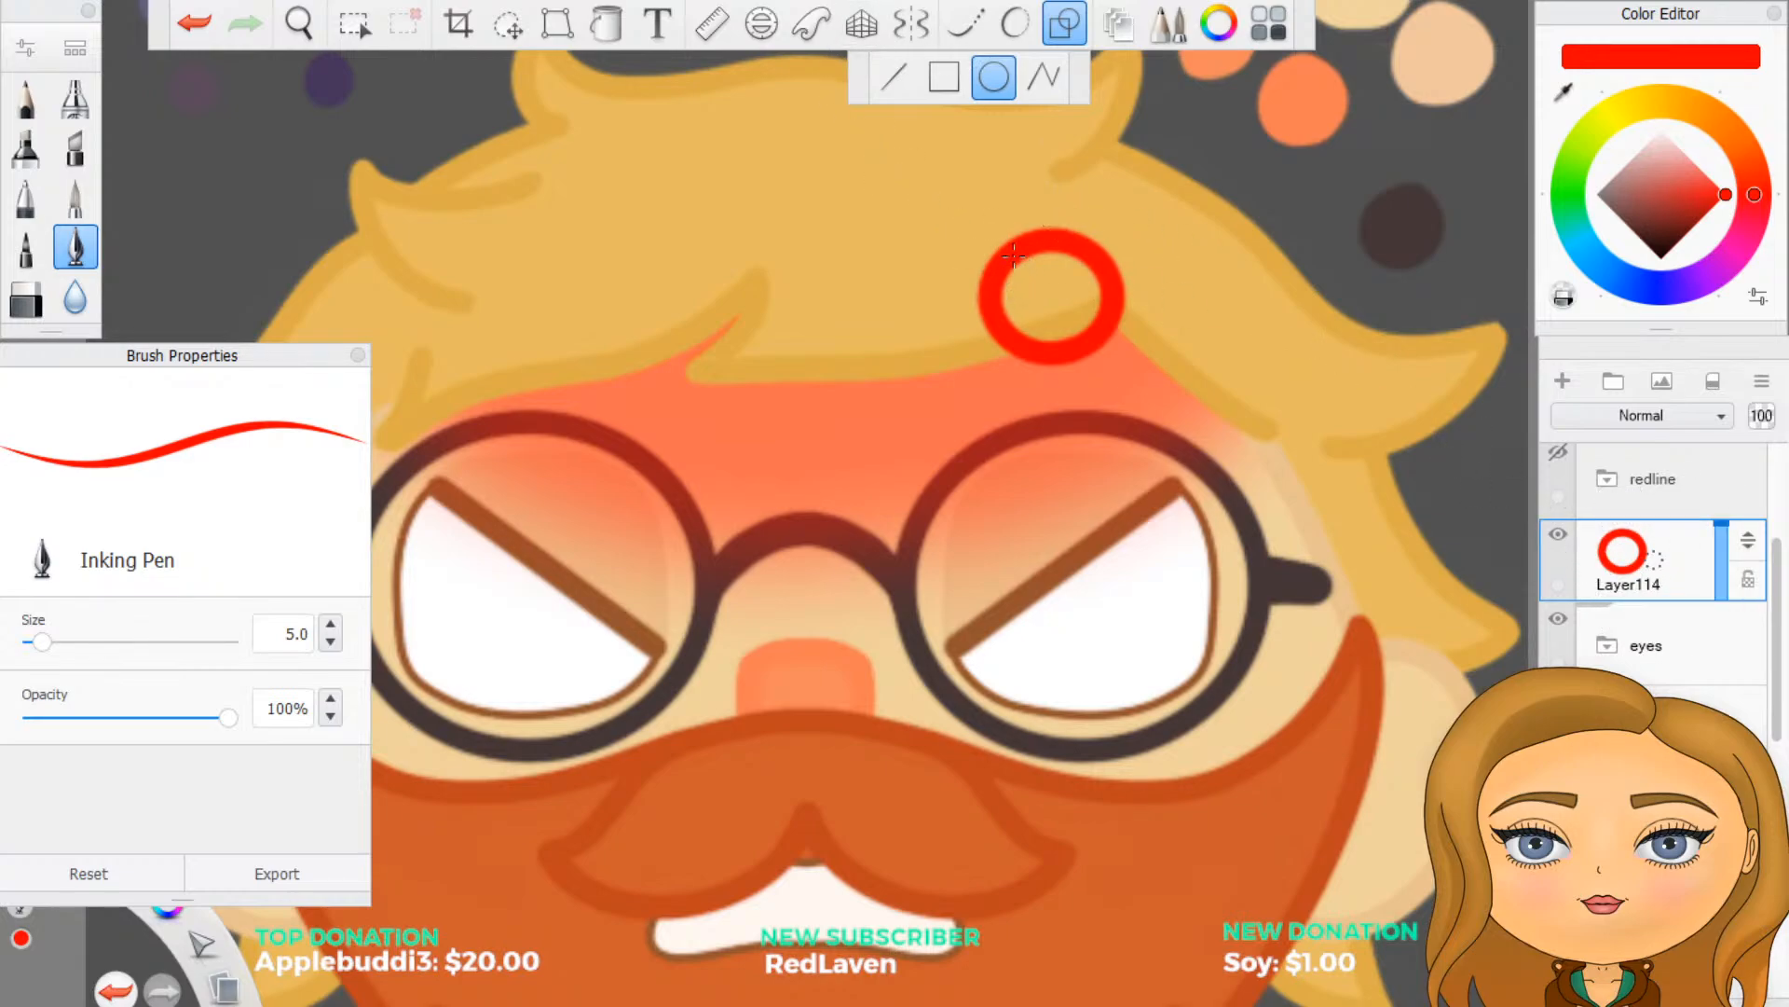
click(1067, 28)
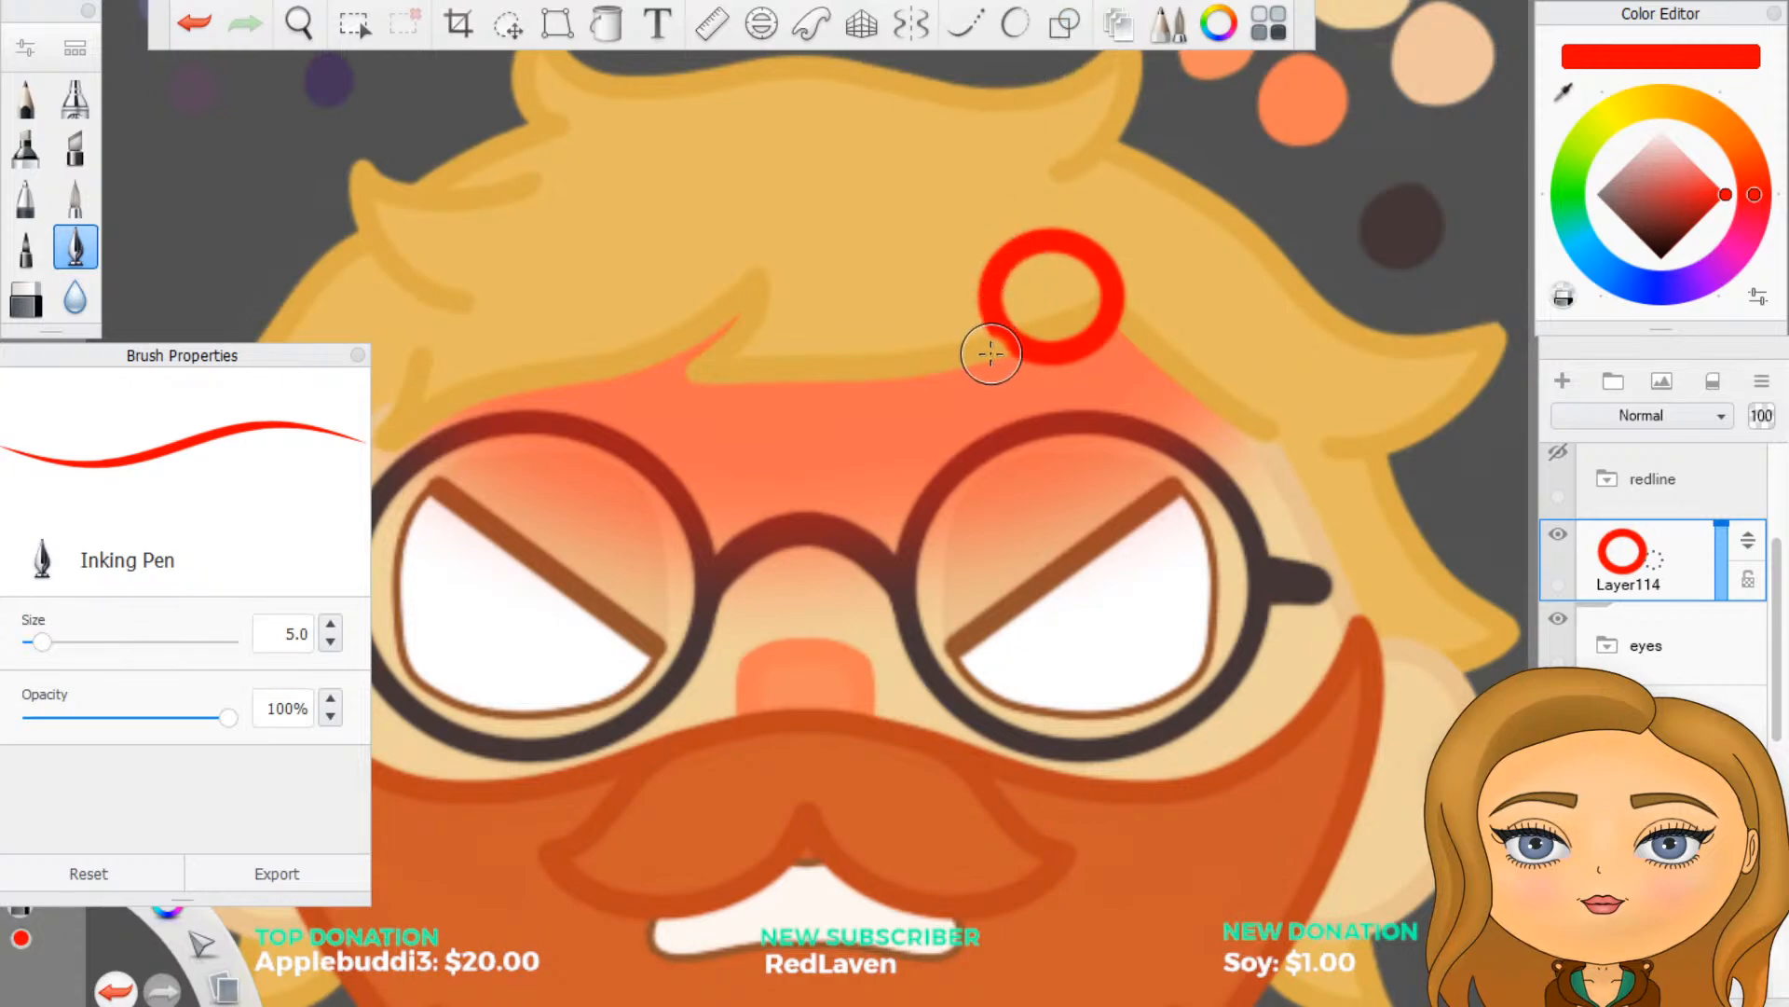
mouse_move(990, 360)
mouse_down()
mouse_move(1070, 247)
mouse_move(1036, 248)
mouse_move(1007, 281)
mouse_move(992, 264)
mouse_up()
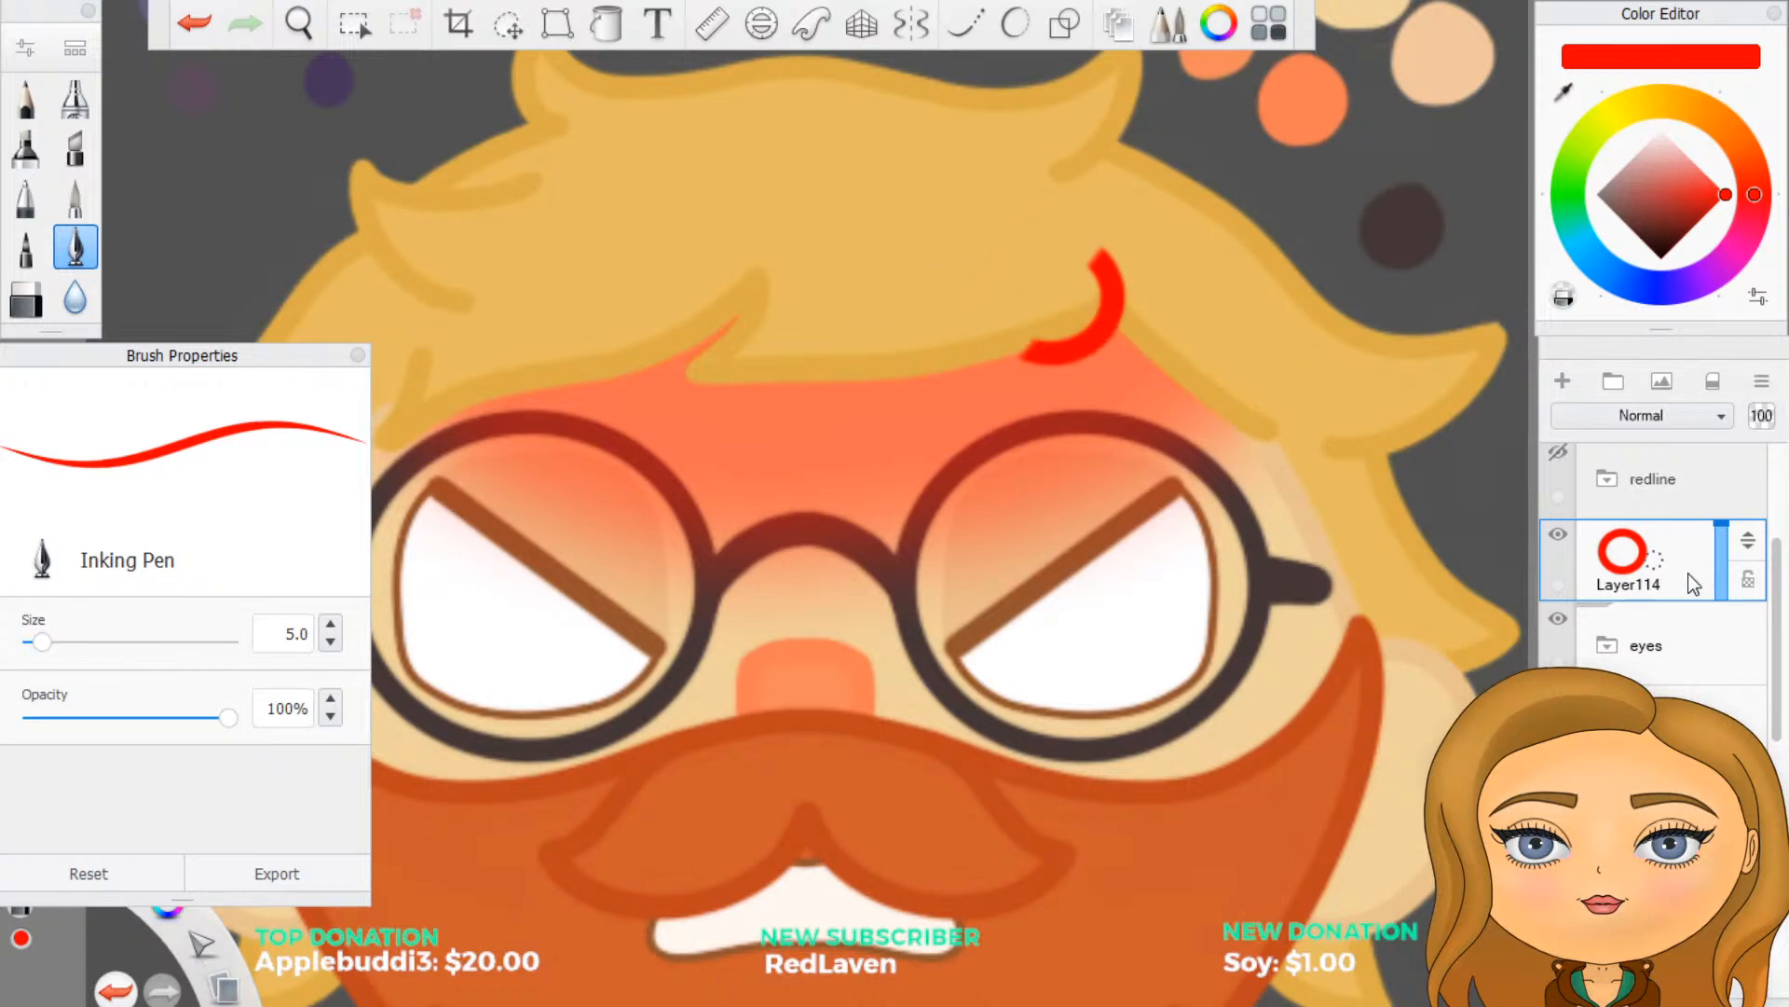
- Duplicate the red arc layer Layer114 and then duplicate that copy, giving three stacked arcs
click(1674, 546)
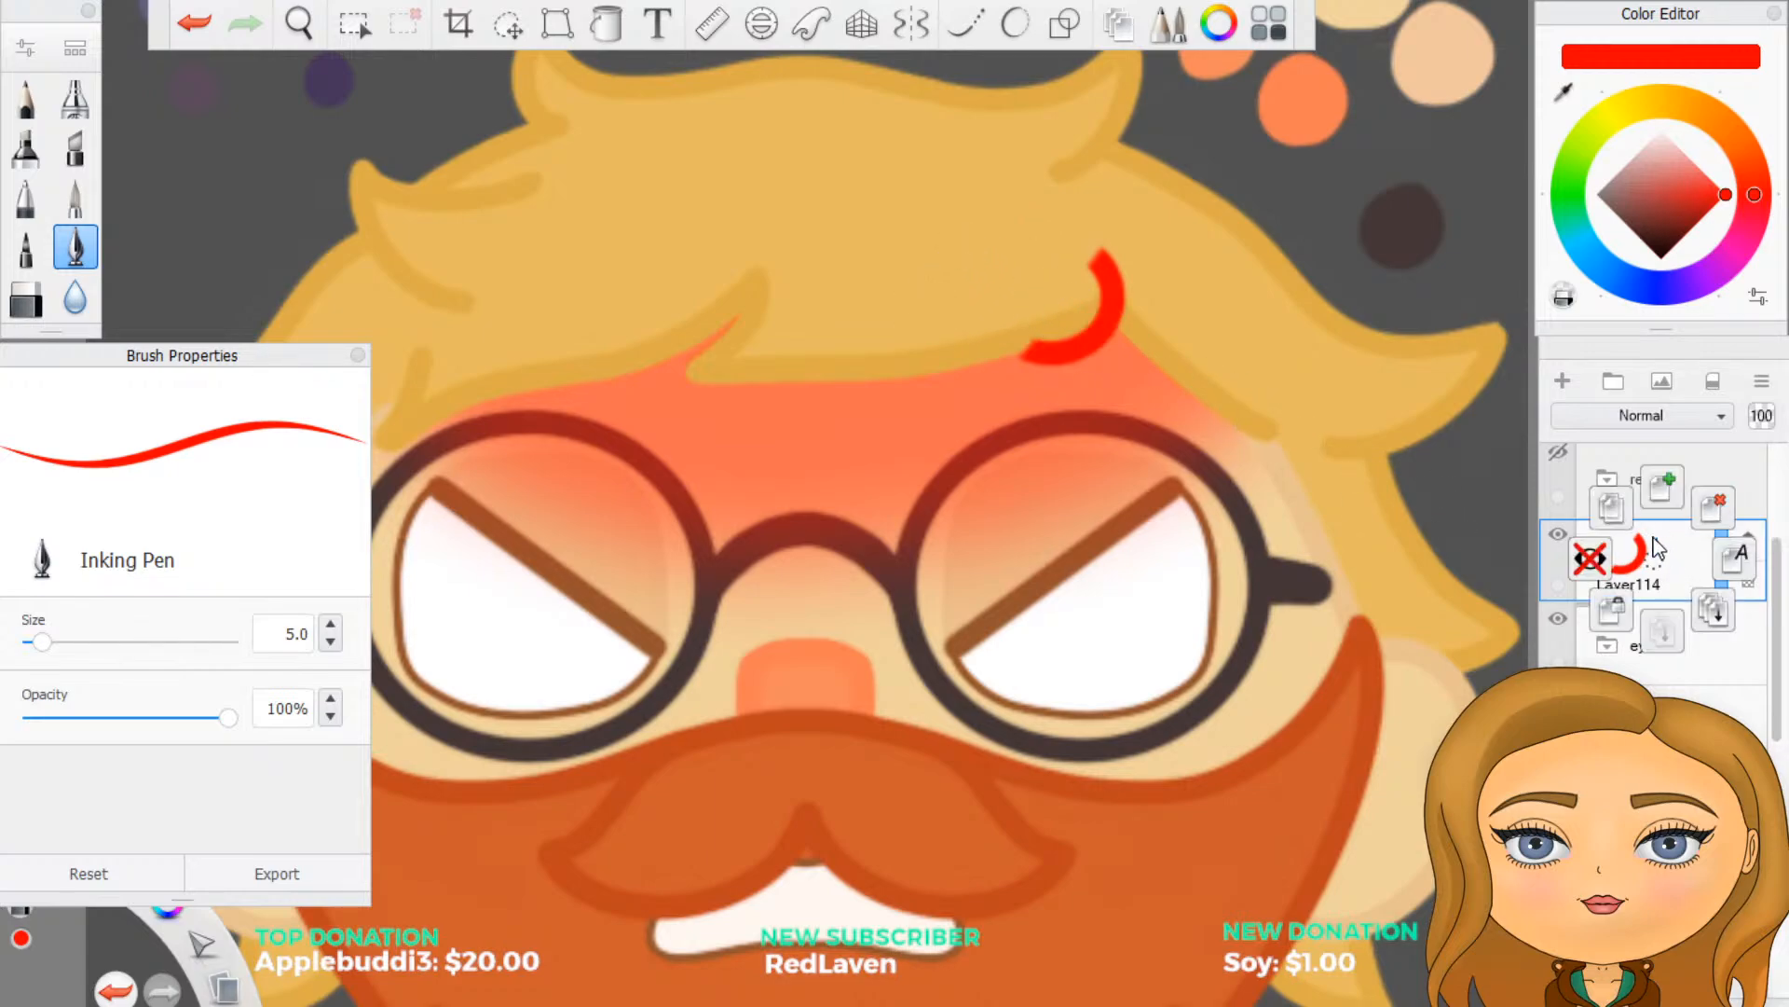
drag(1654, 537, 1614, 506)
mouse_move(1665, 564)
mouse_down()
mouse_move(1620, 522)
mouse_move(1672, 580)
mouse_up()
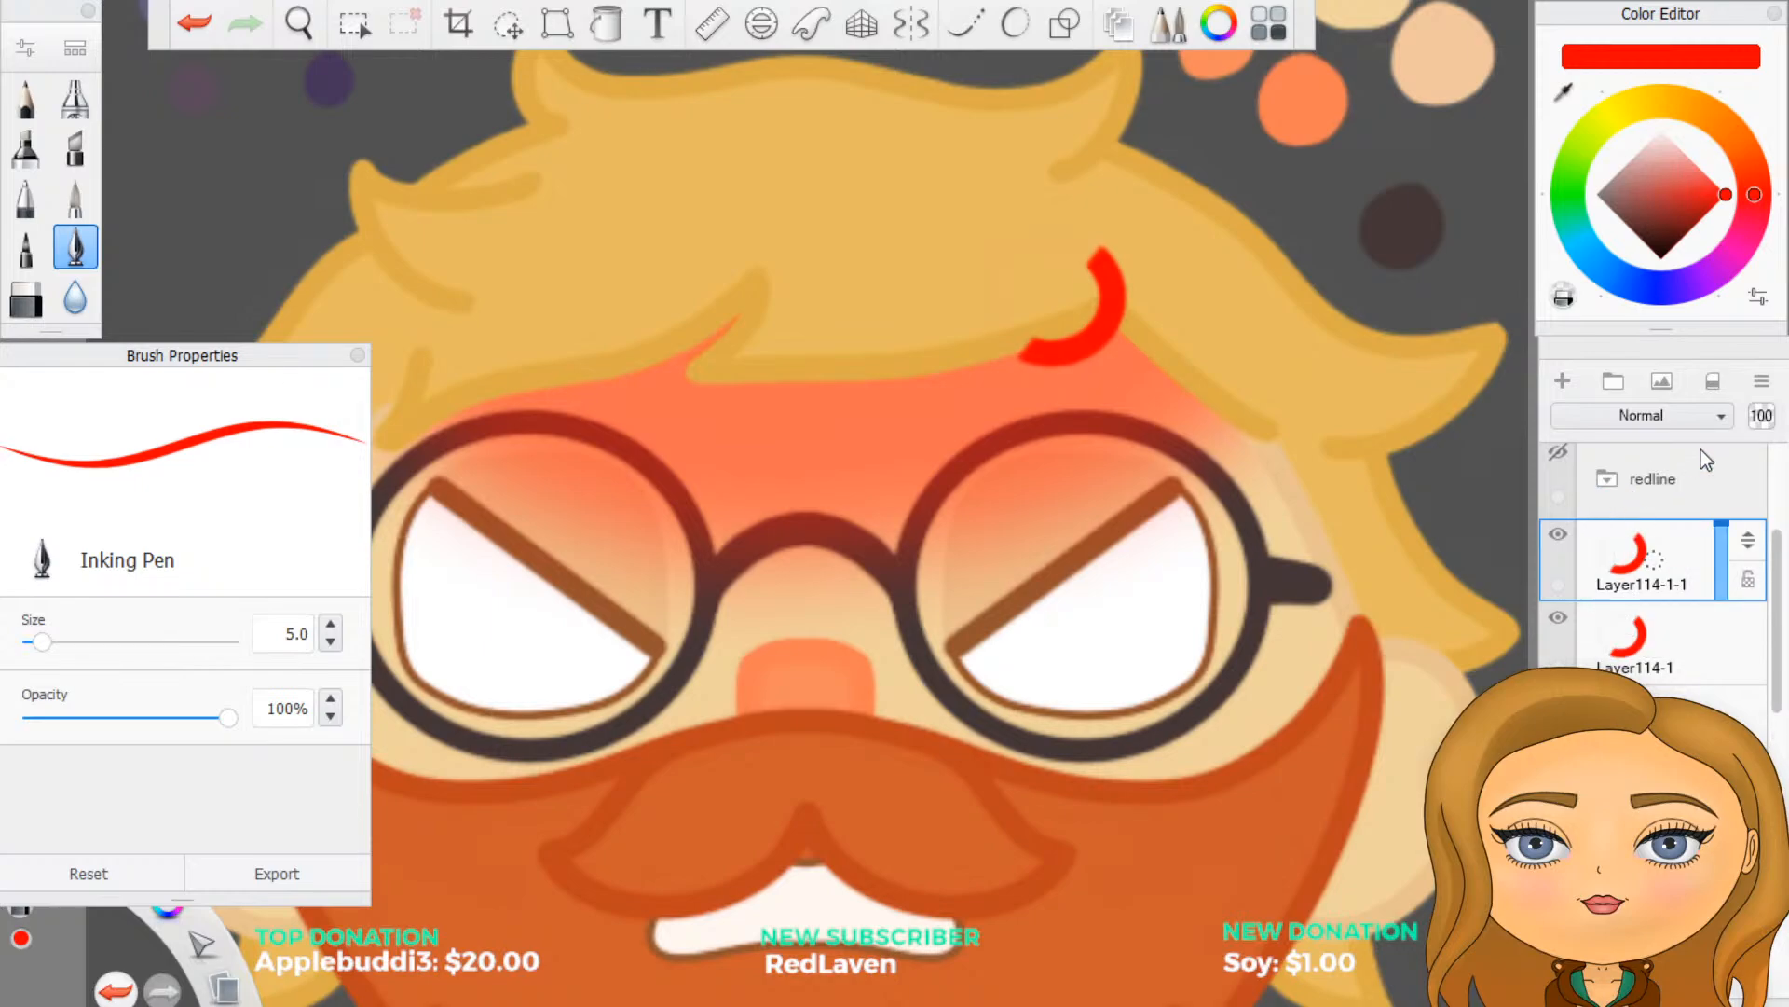
- Rotate the arc on Layer114-1-1 and place it just right of the original, with the two curves back to back
click(520, 27)
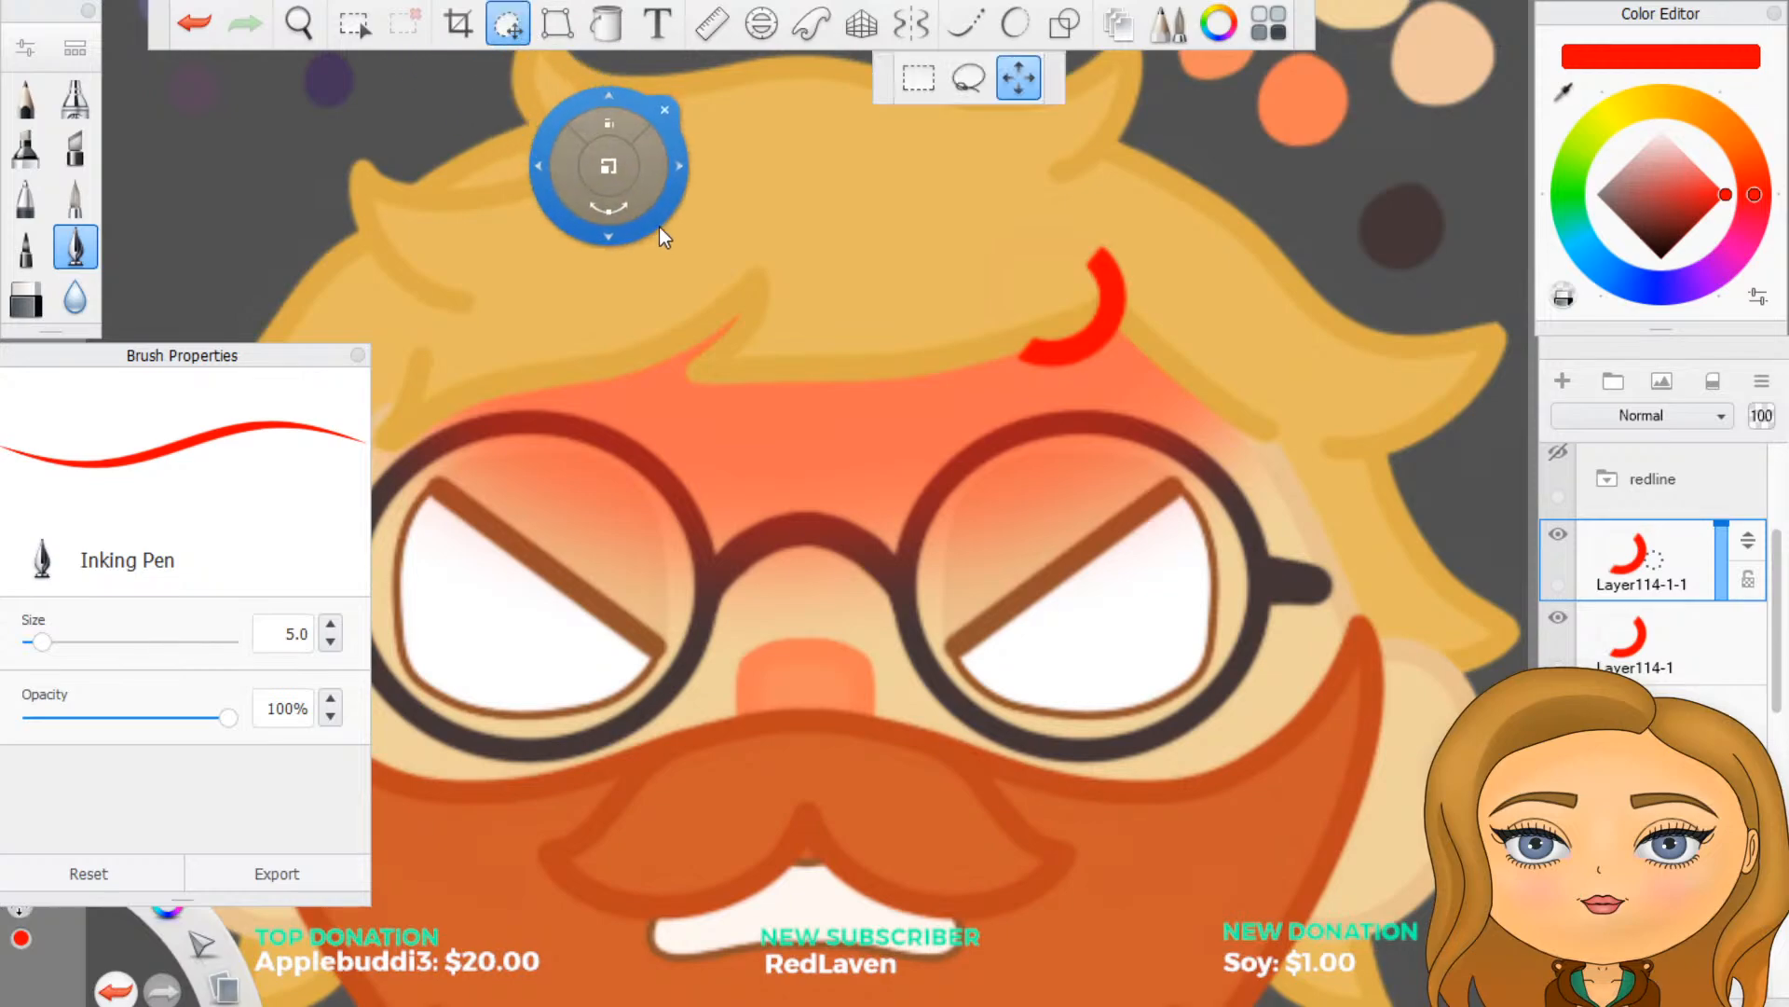
mouse_move(666, 233)
mouse_down()
mouse_move(596, 268)
mouse_move(768, 352)
mouse_move(783, 223)
mouse_move(671, 456)
mouse_move(192, 465)
mouse_move(1366, 36)
mouse_move(1549, 261)
mouse_move(1317, 148)
mouse_up()
drag(1147, 401, 1184, 375)
- Rotate the arc on Layer114-1 so it curves upward and place it below and between the other two arcs
click(1680, 645)
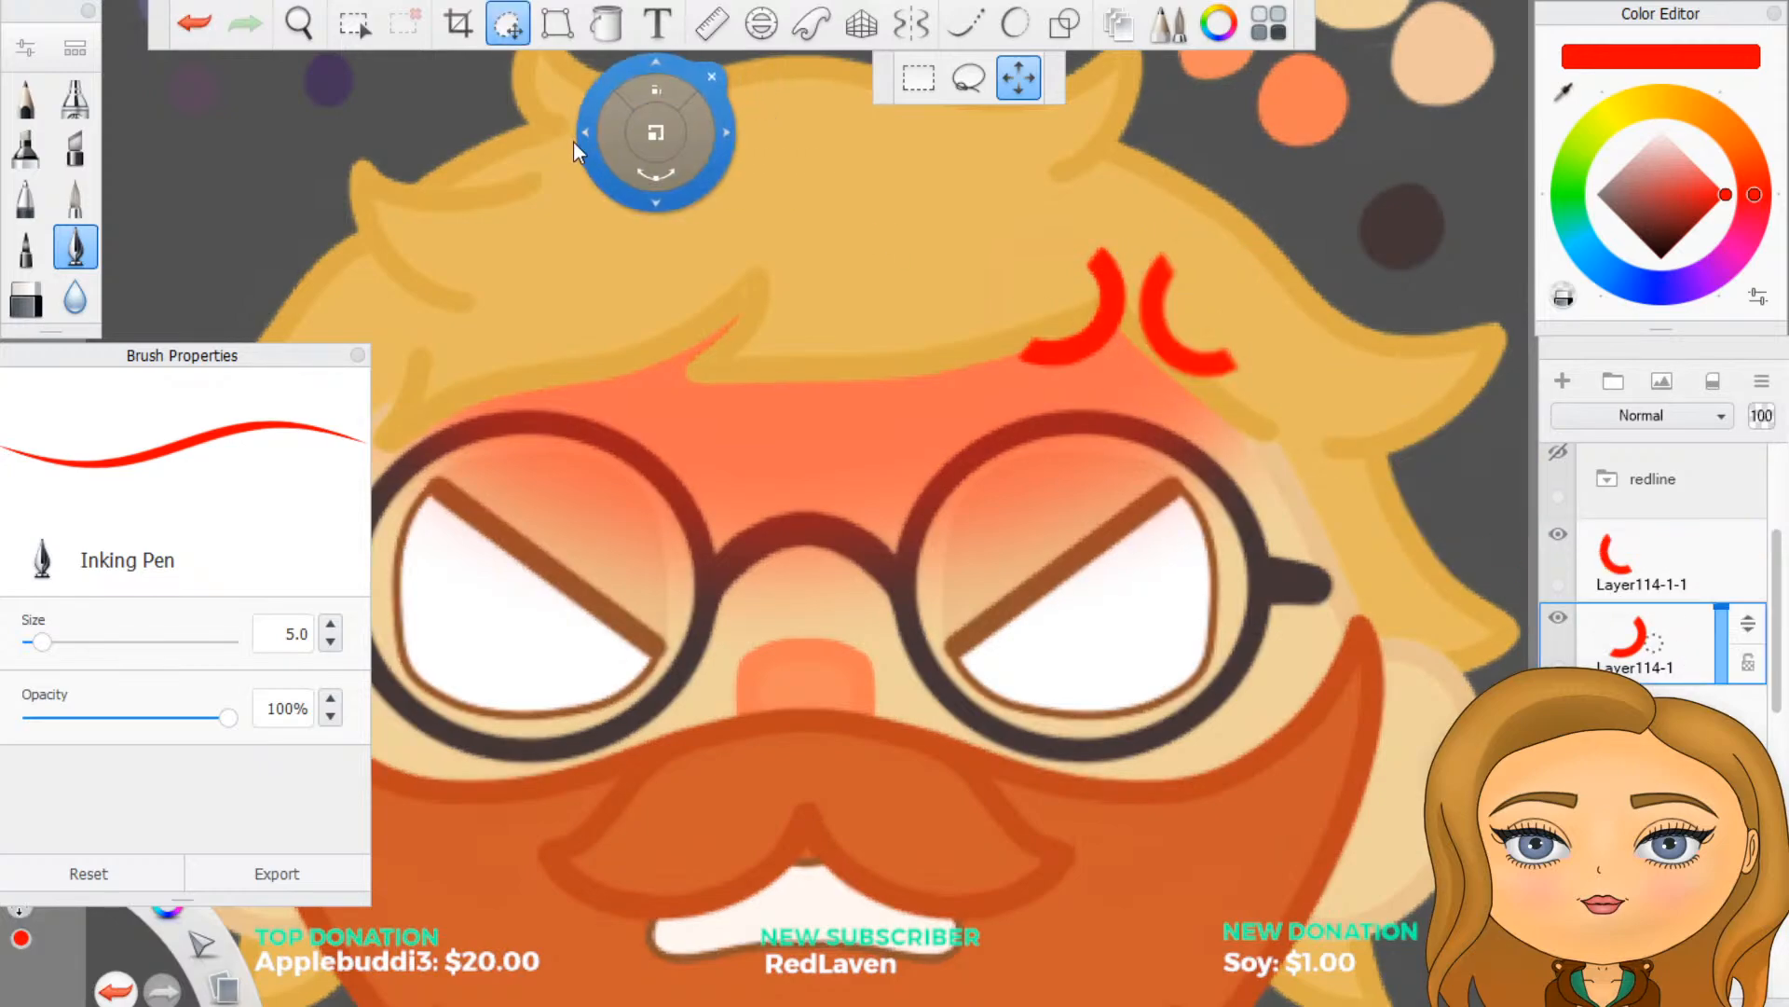
drag(573, 142, 1178, 598)
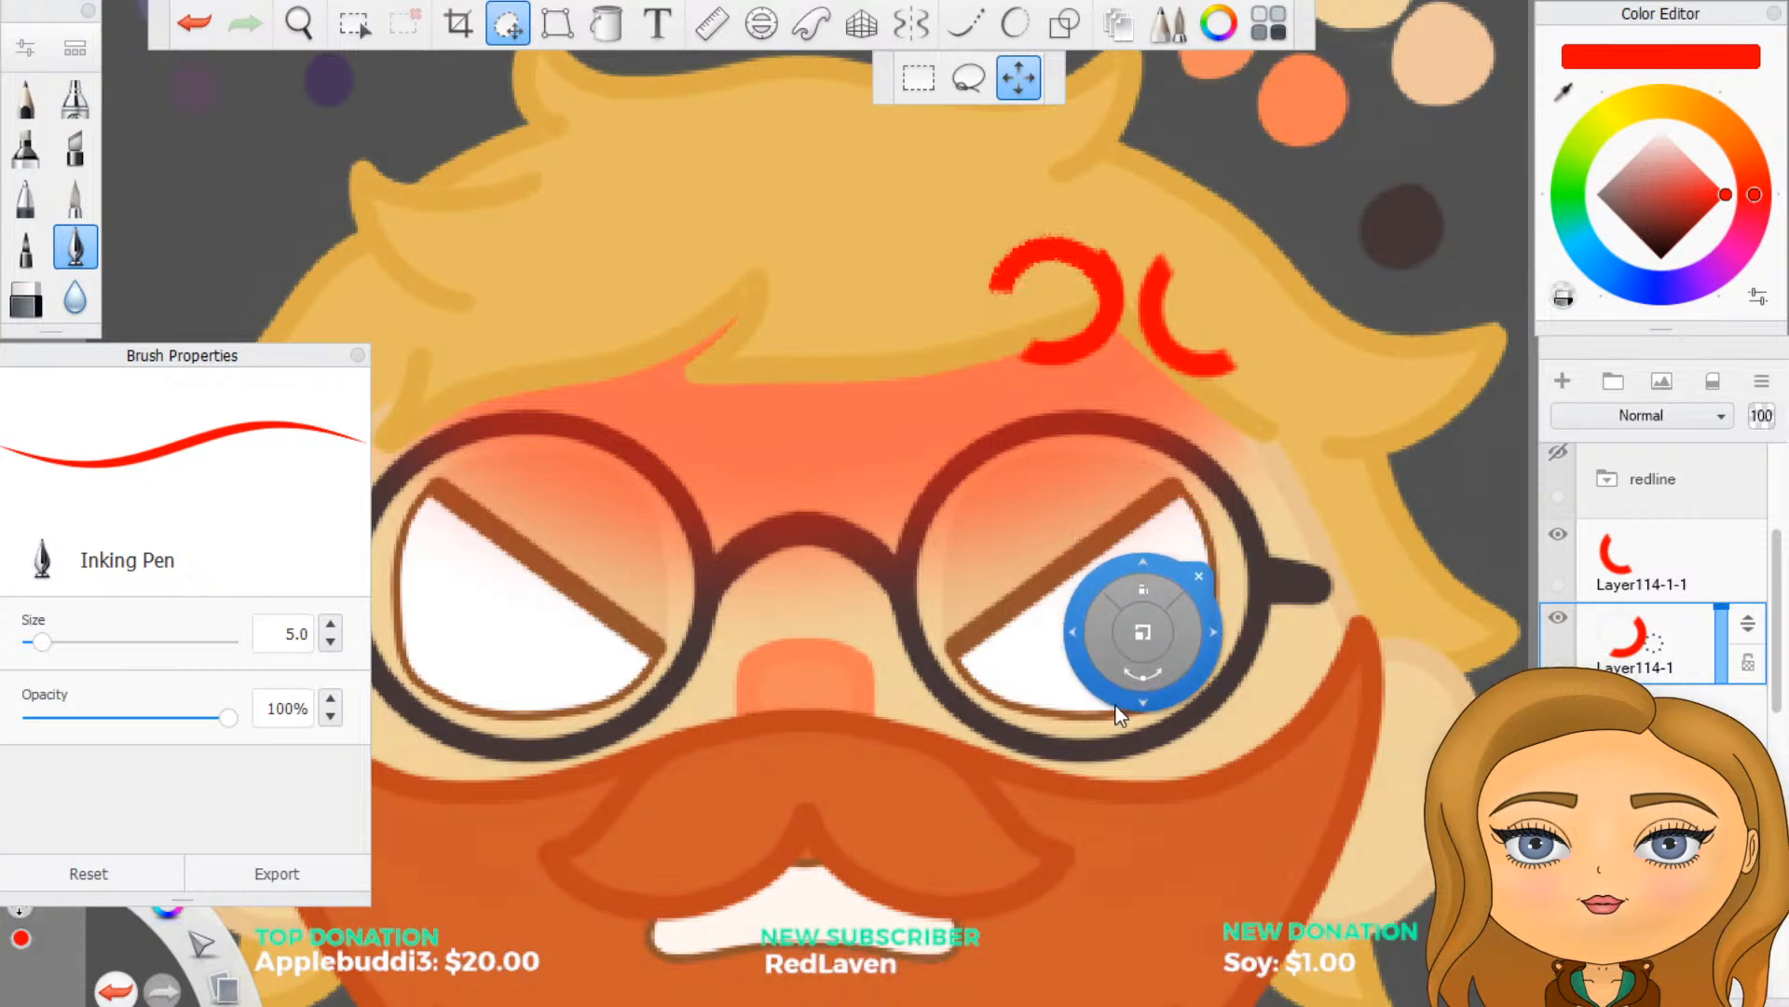
drag(1116, 697, 1181, 826)
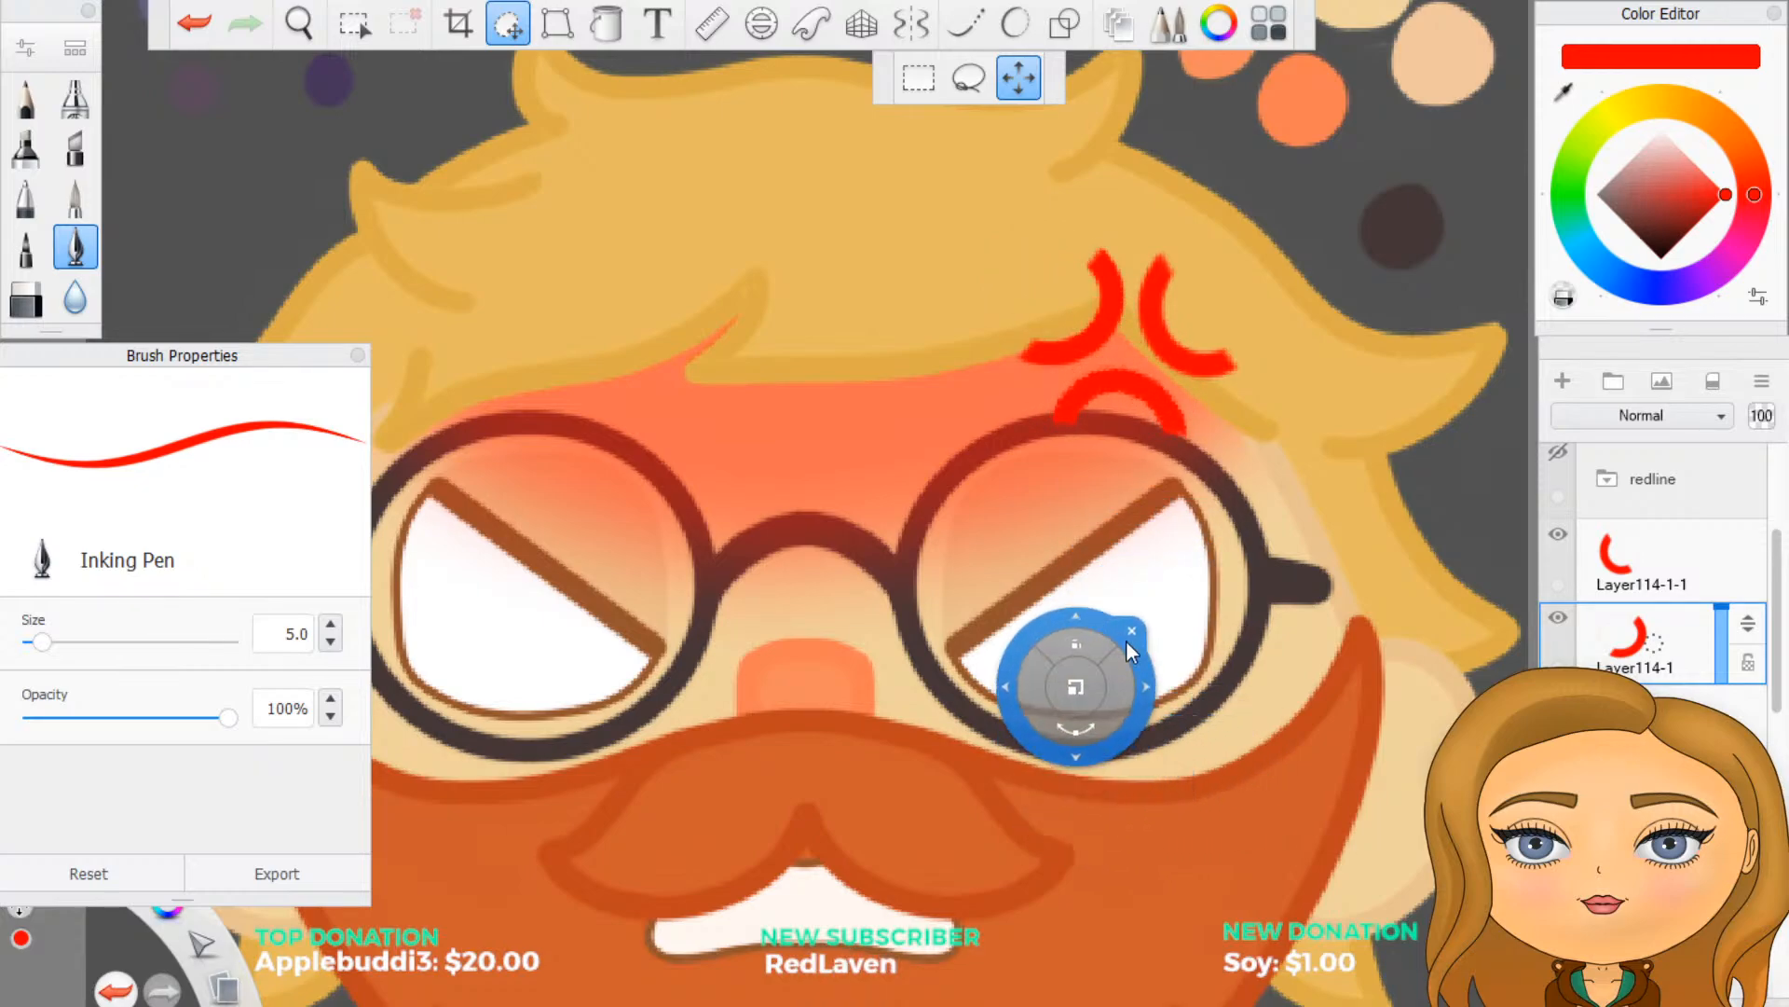
click(1180, 619)
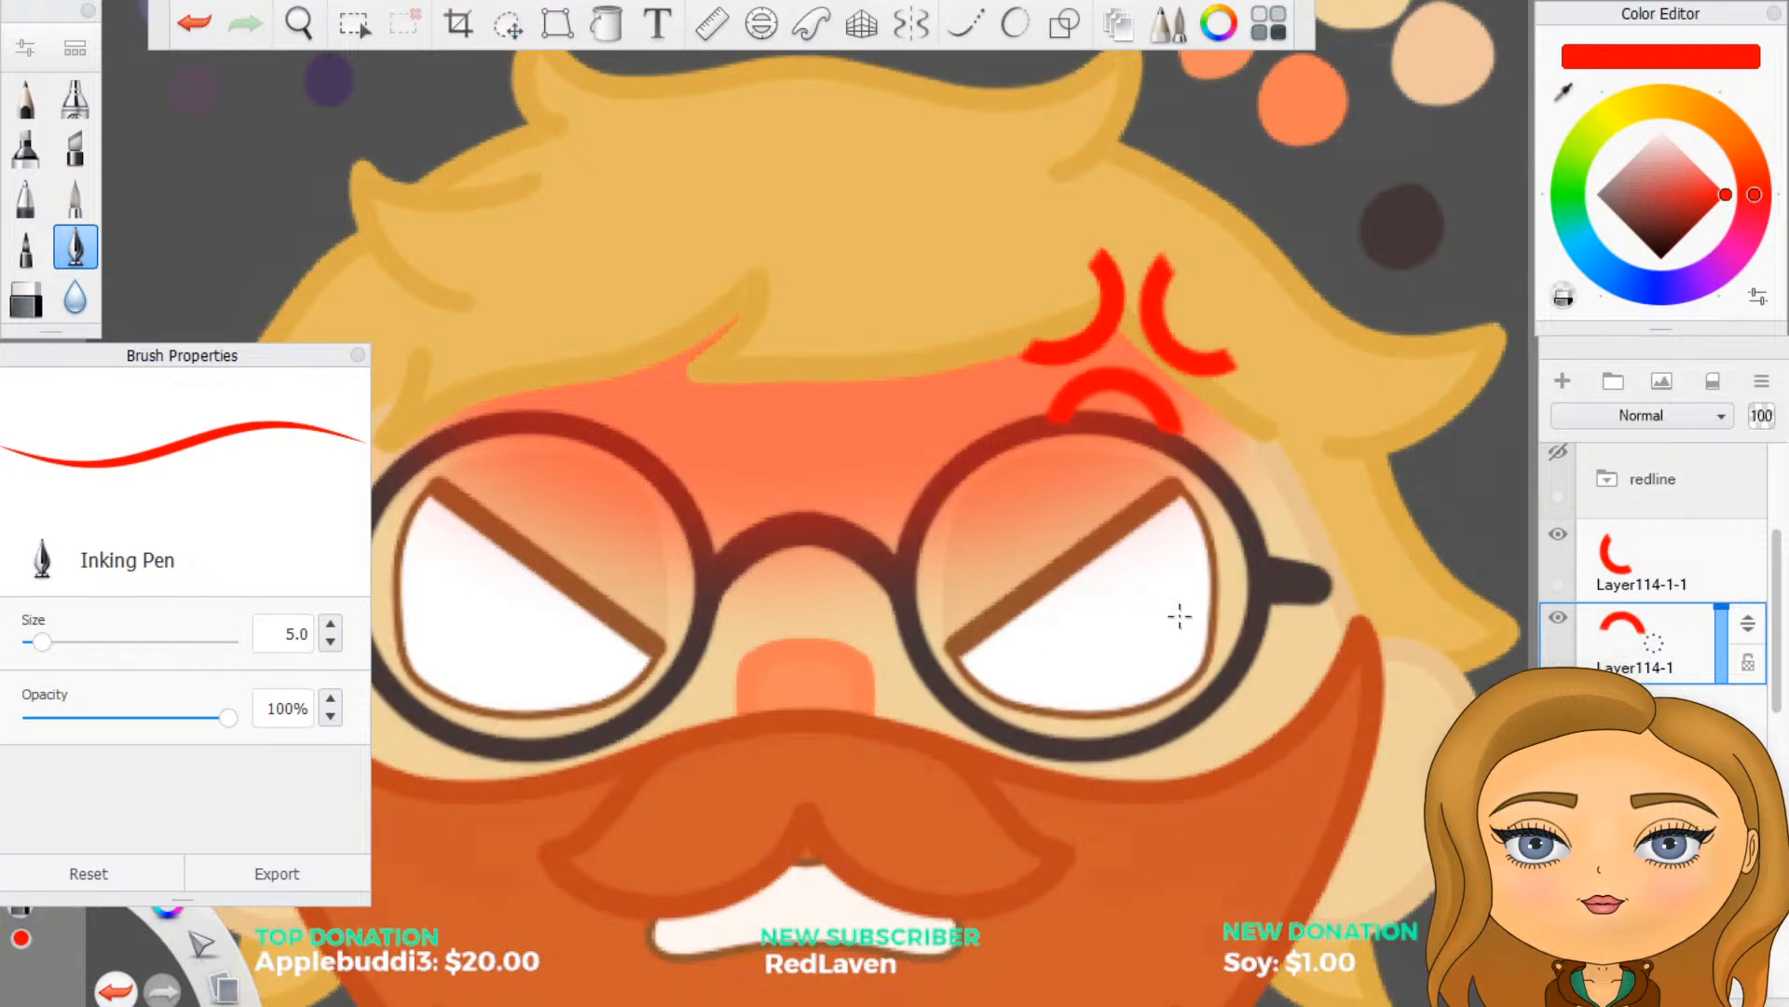
scroll(1066, 532, down, 3)
scroll(1069, 539, down, 2)
scroll(991, 667, up, 2)
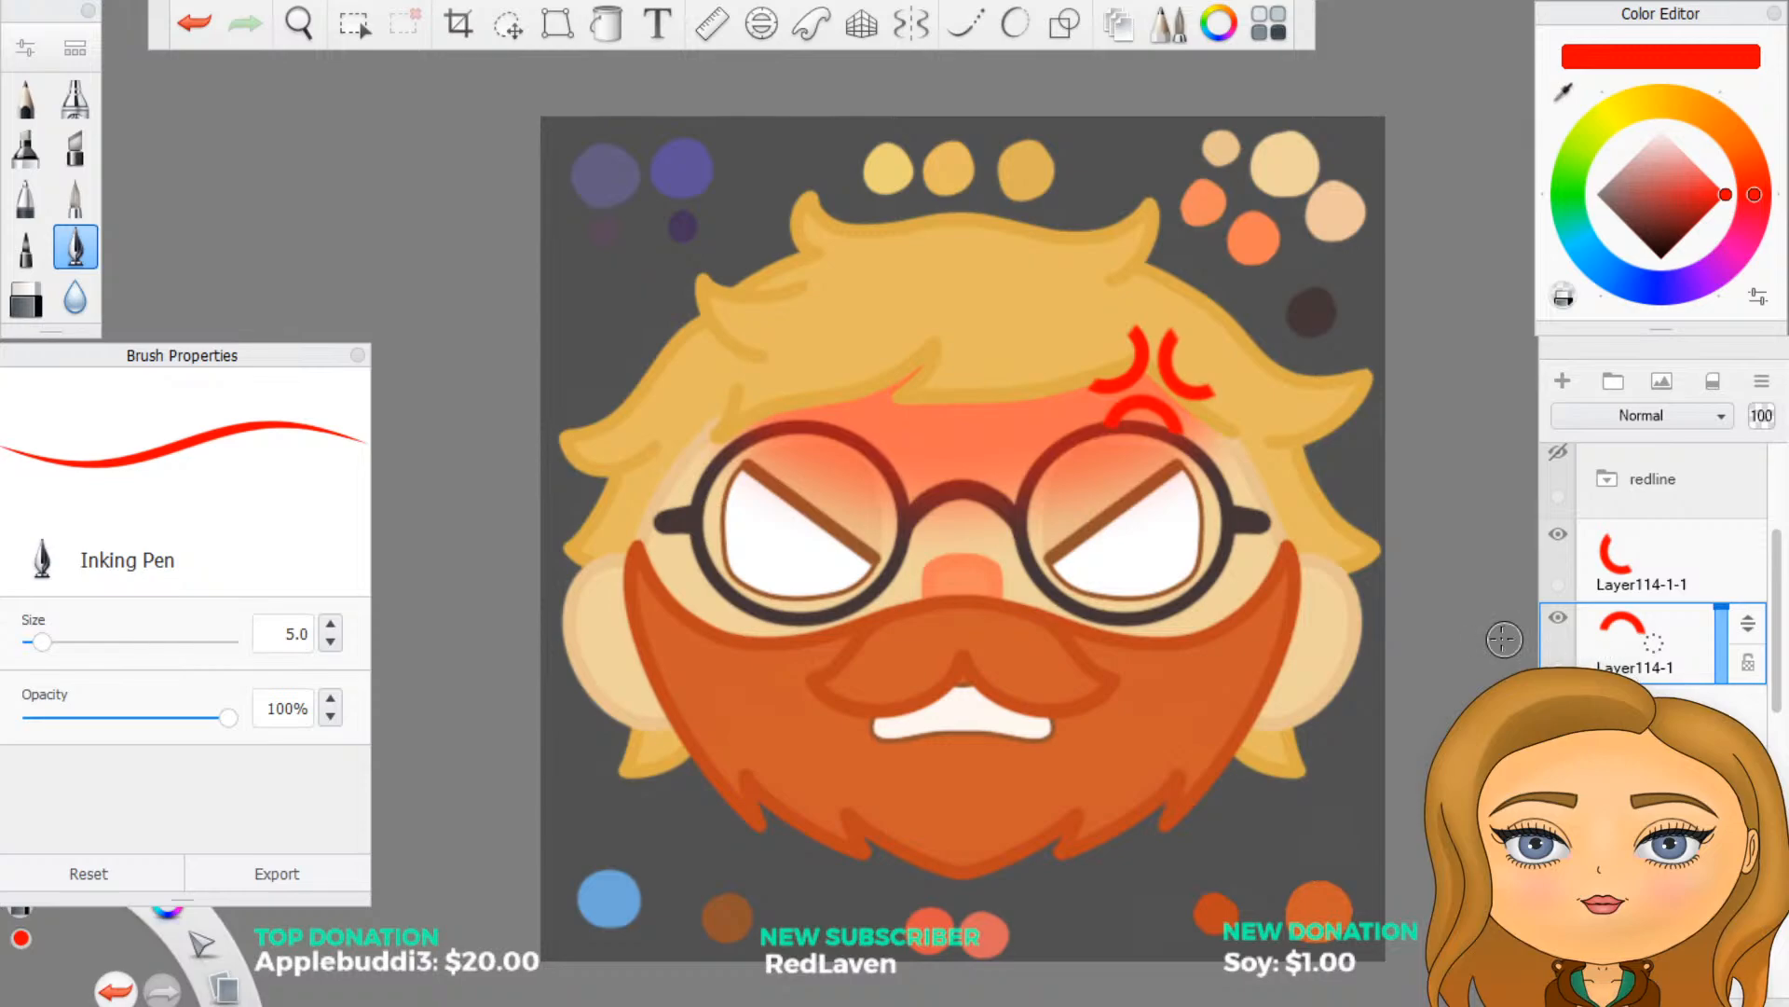
- Nudge the lower arc on Layer114-1 slightly up and to the right, centring it closer beneath the other two arcs
scroll(1304, 466, up, 4)
scroll(1166, 350, down, 4)
scroll(1047, 260, up, 5)
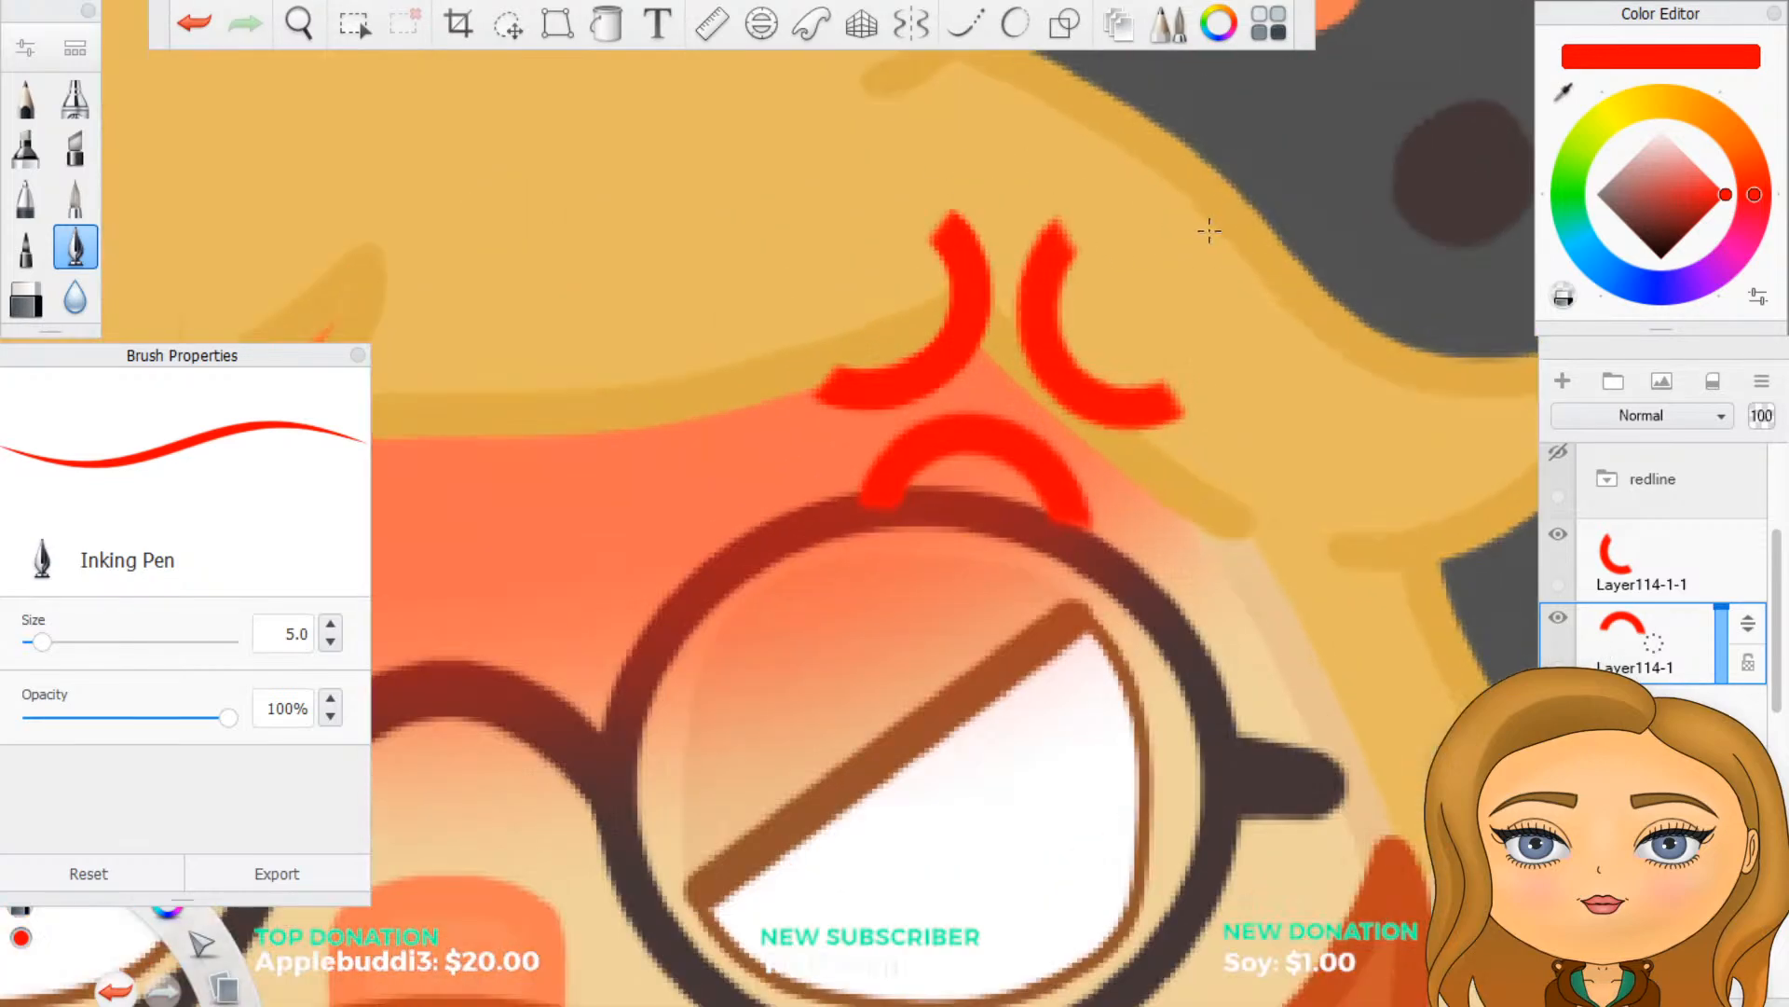
click(508, 25)
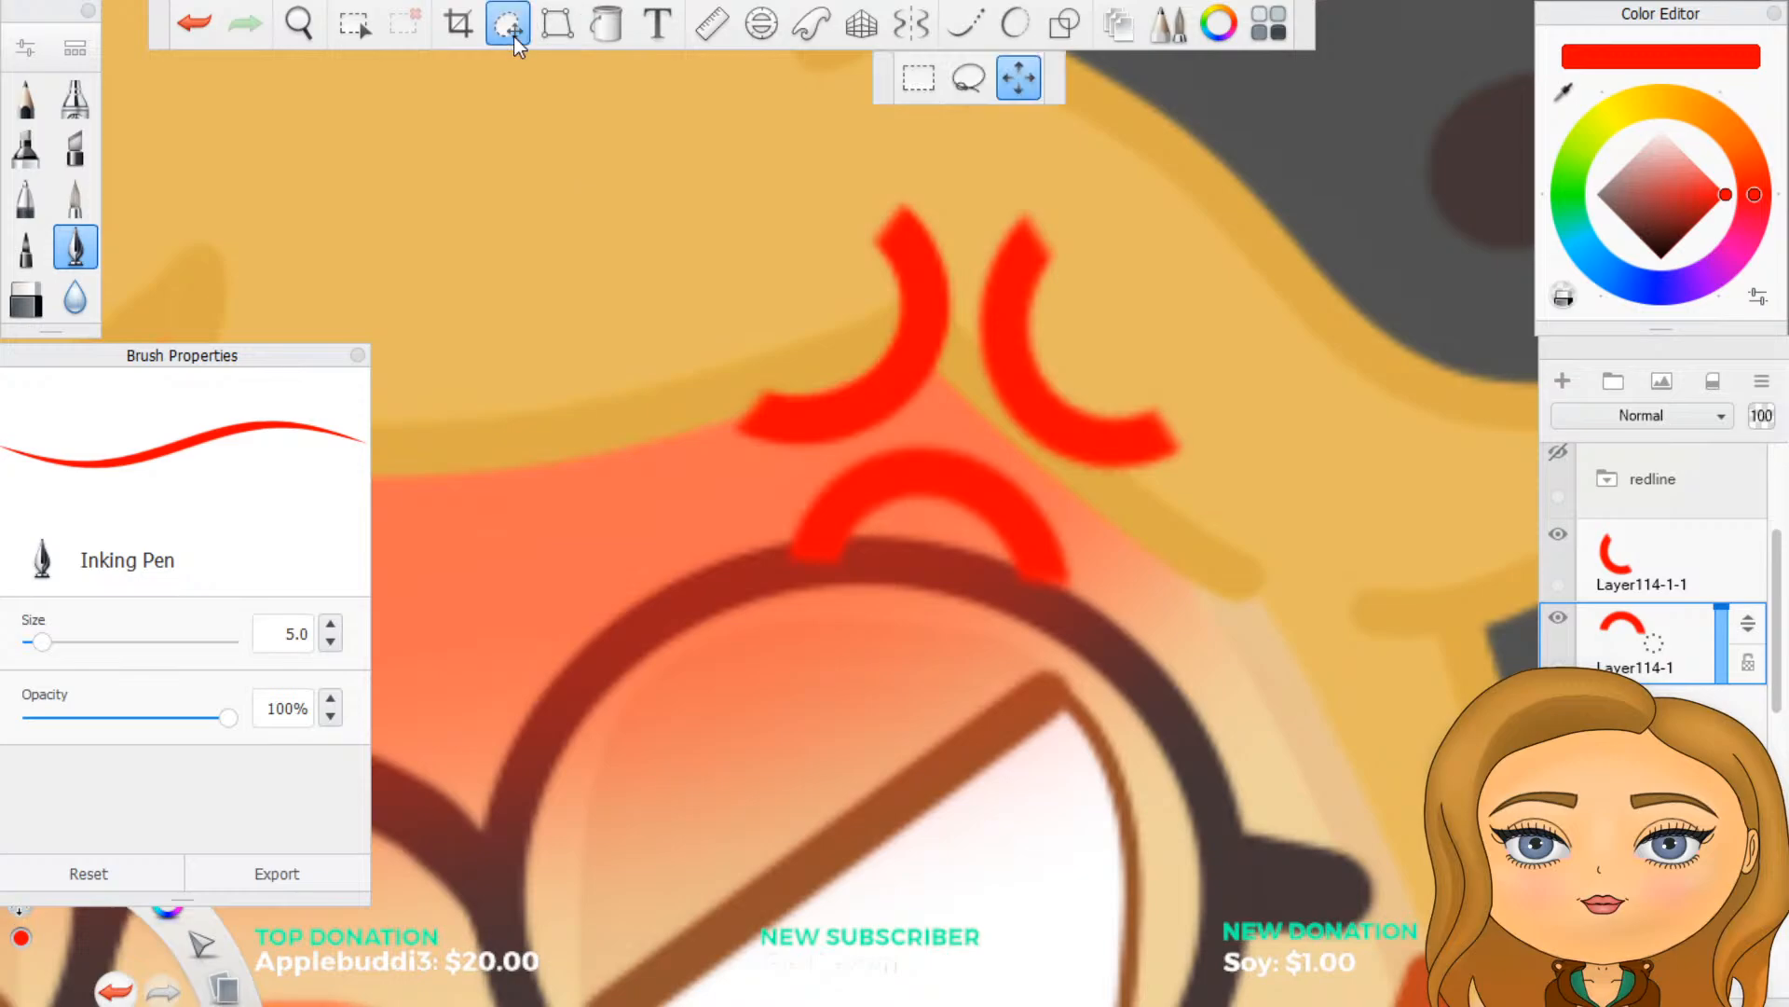
drag(726, 311, 742, 297)
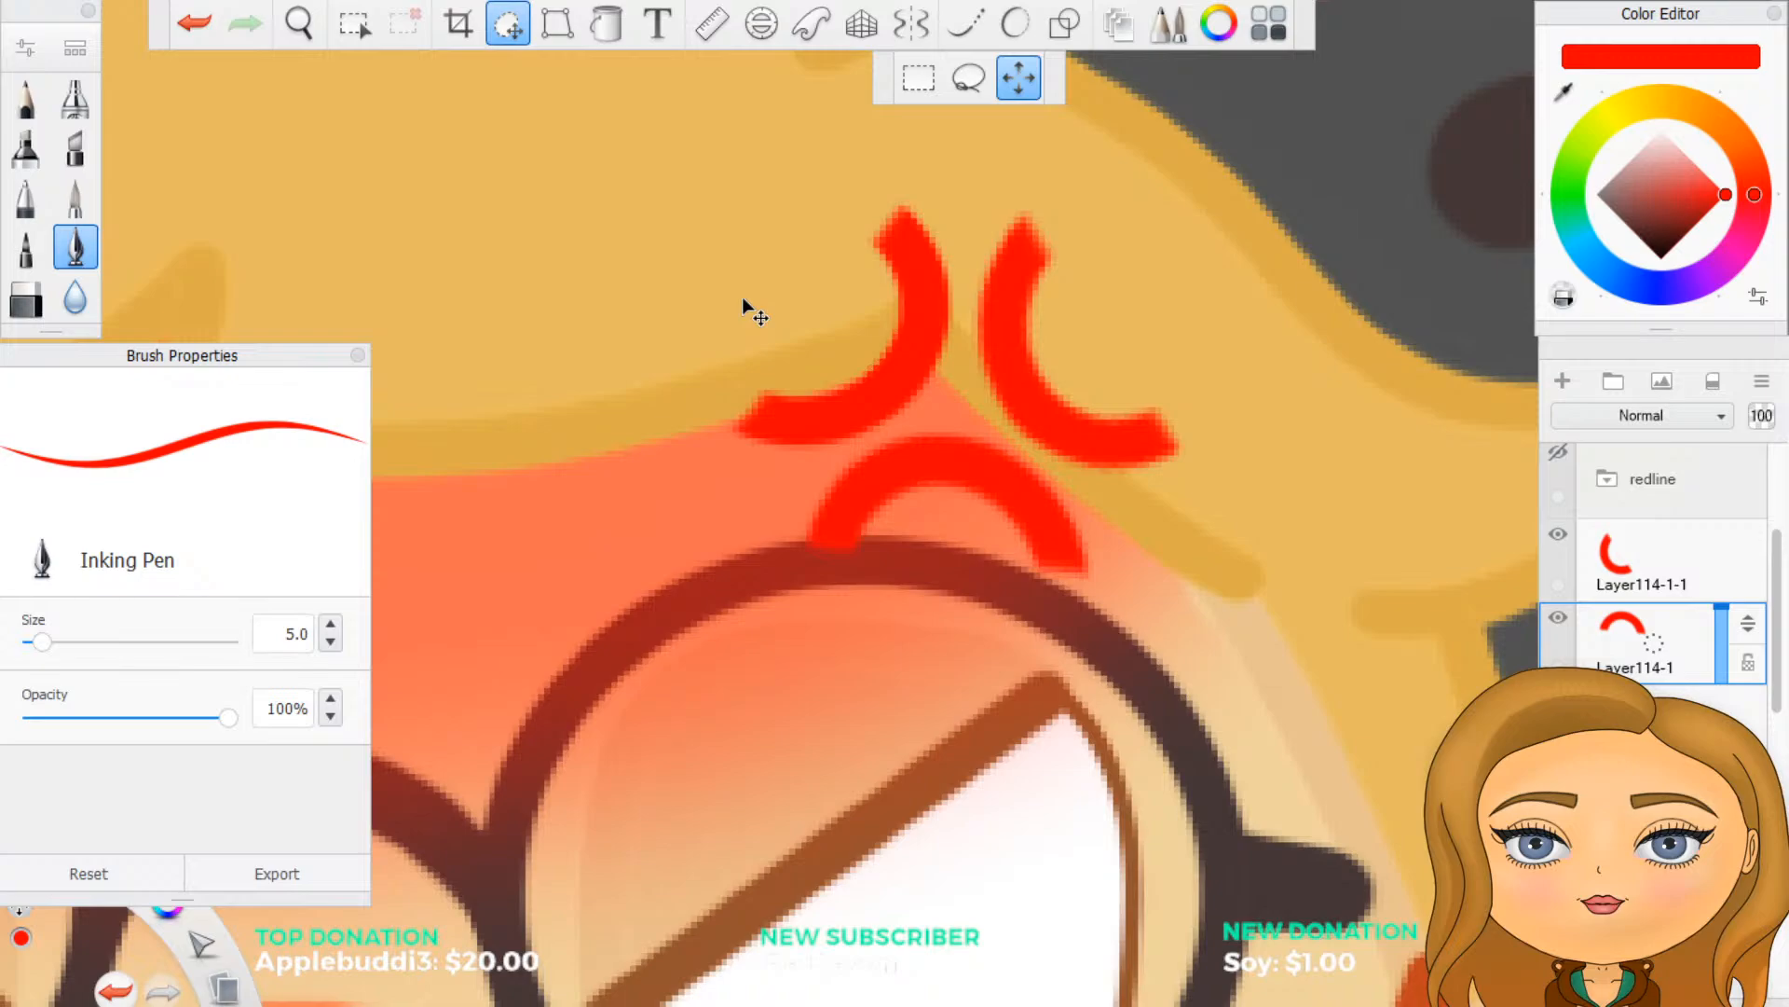
drag(743, 298, 749, 295)
drag(748, 293, 747, 294)
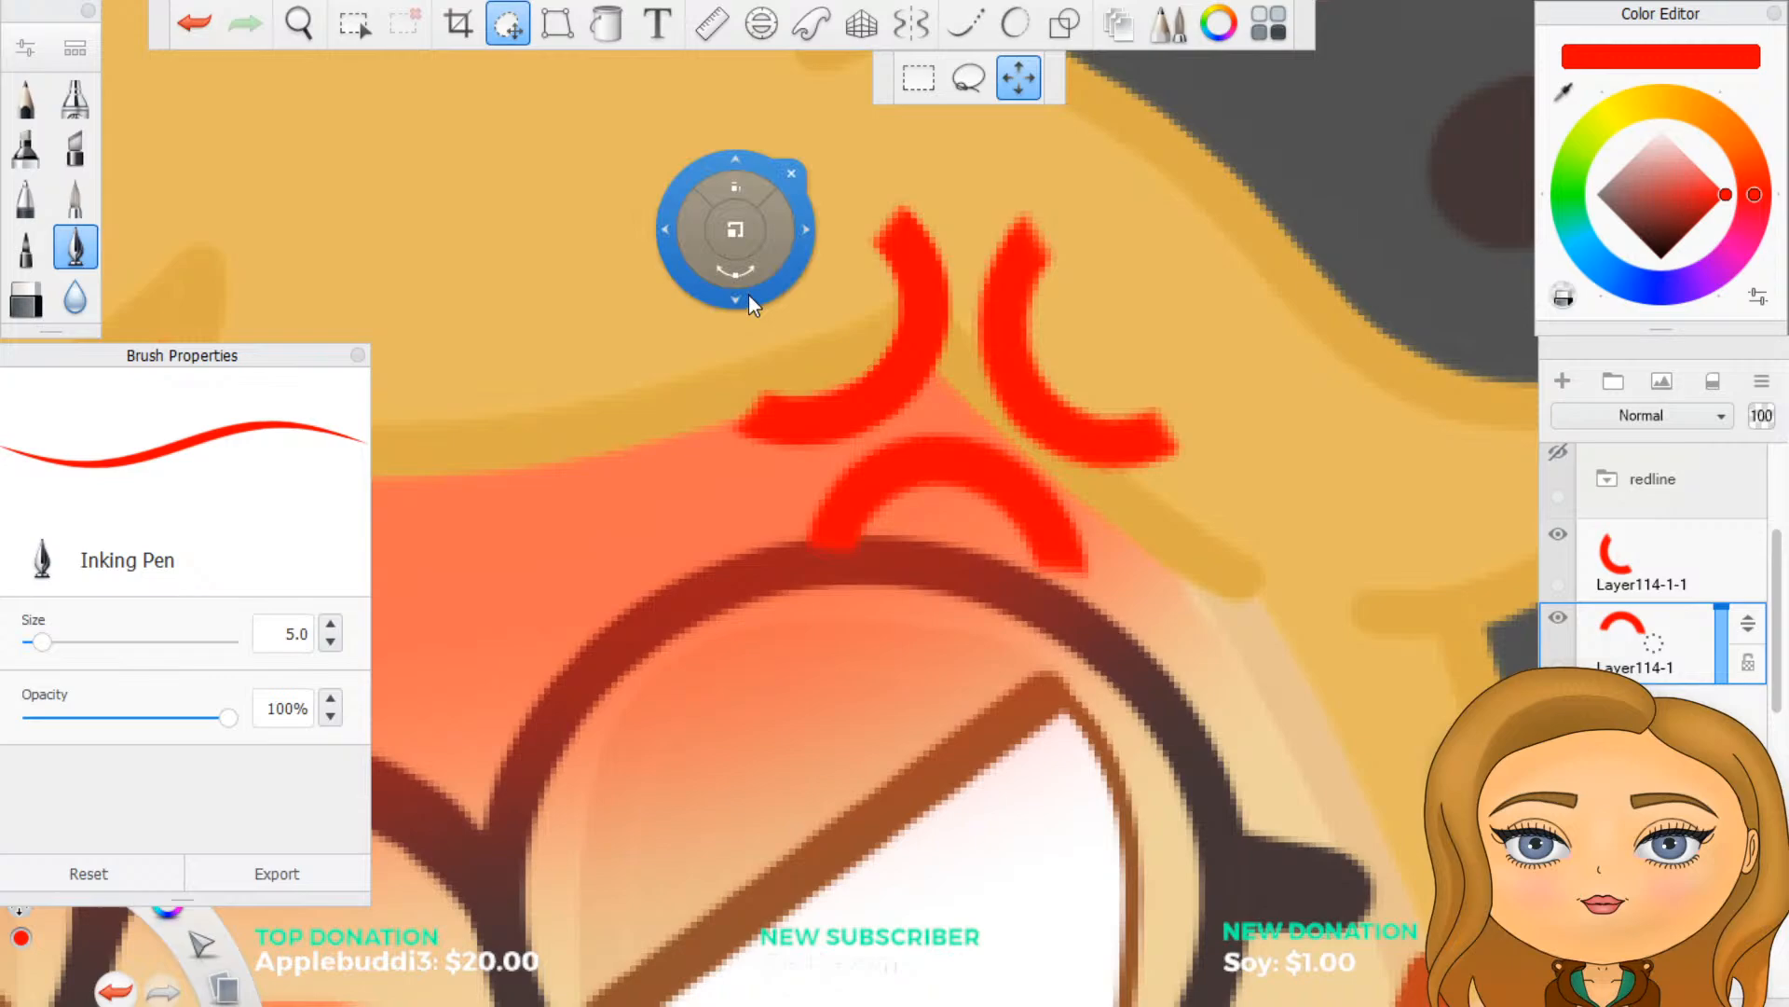
- Merge the two duplicated arc layers down into Layer114 so the anger mark sits on one layer
click(1649, 560)
drag(1676, 583, 1674, 652)
scroll(1221, 580, down, 3)
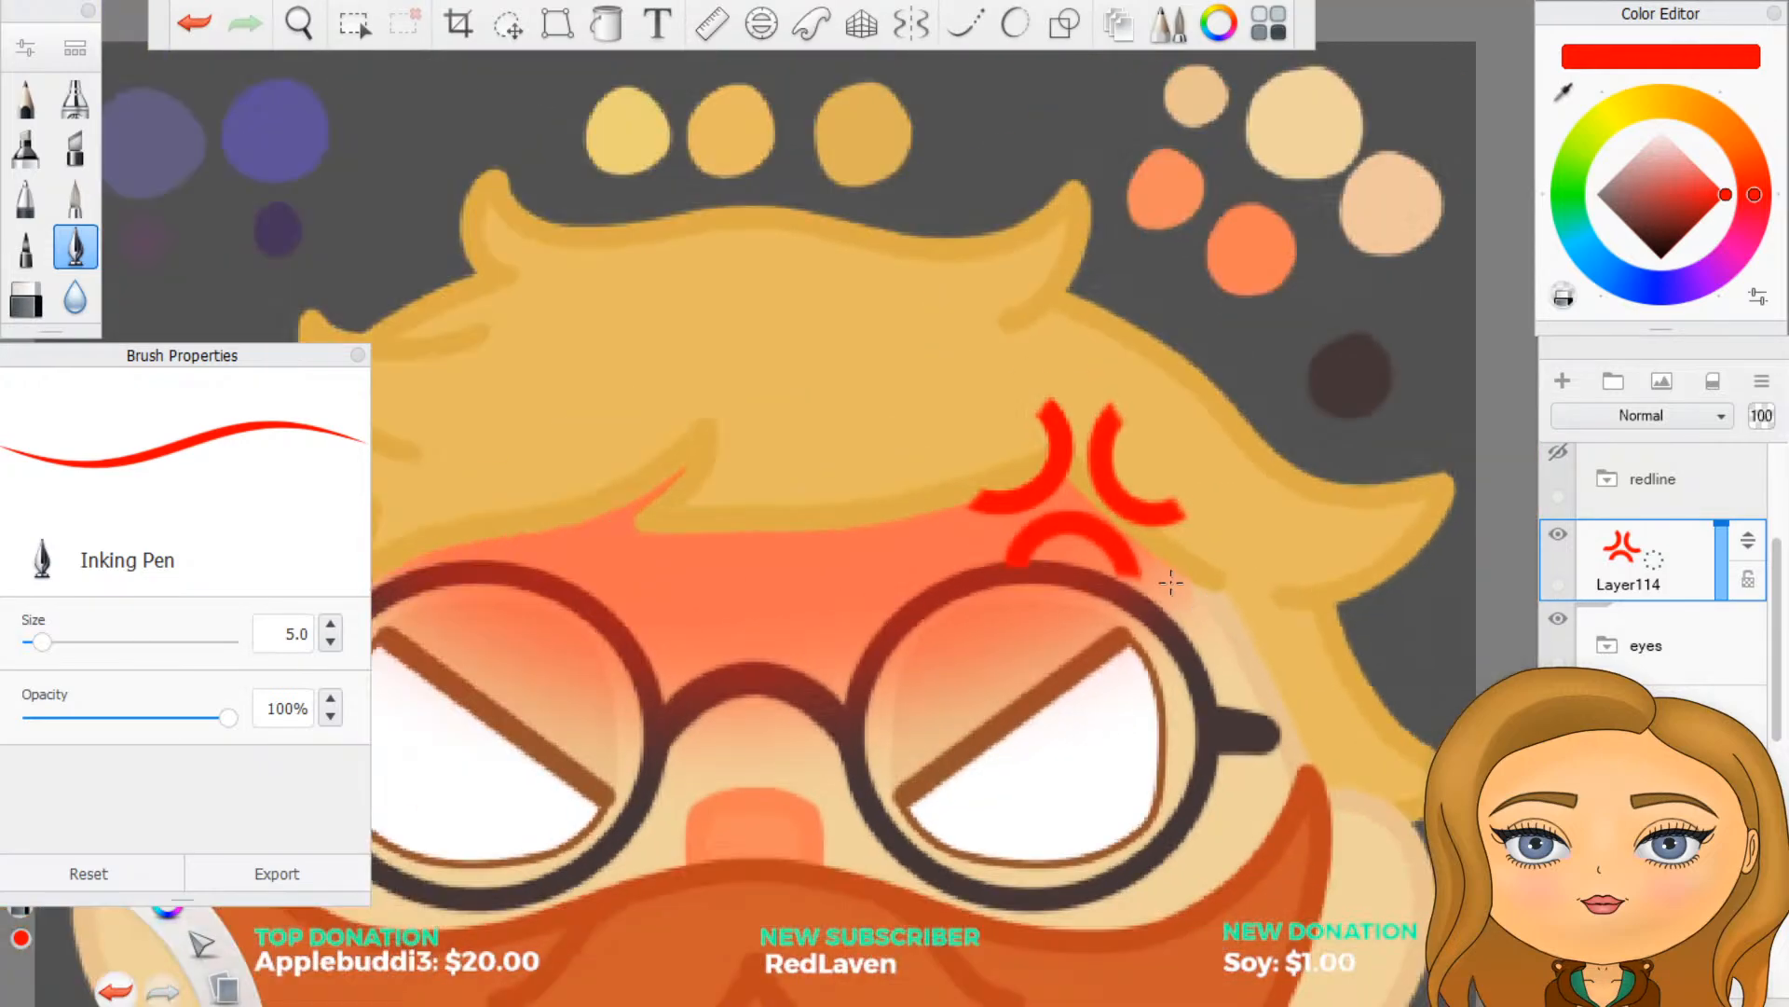
- Move the anger mark up onto the hair above the right-hand lens and rotate it clockwise so its lower arc faces lower left
click(508, 25)
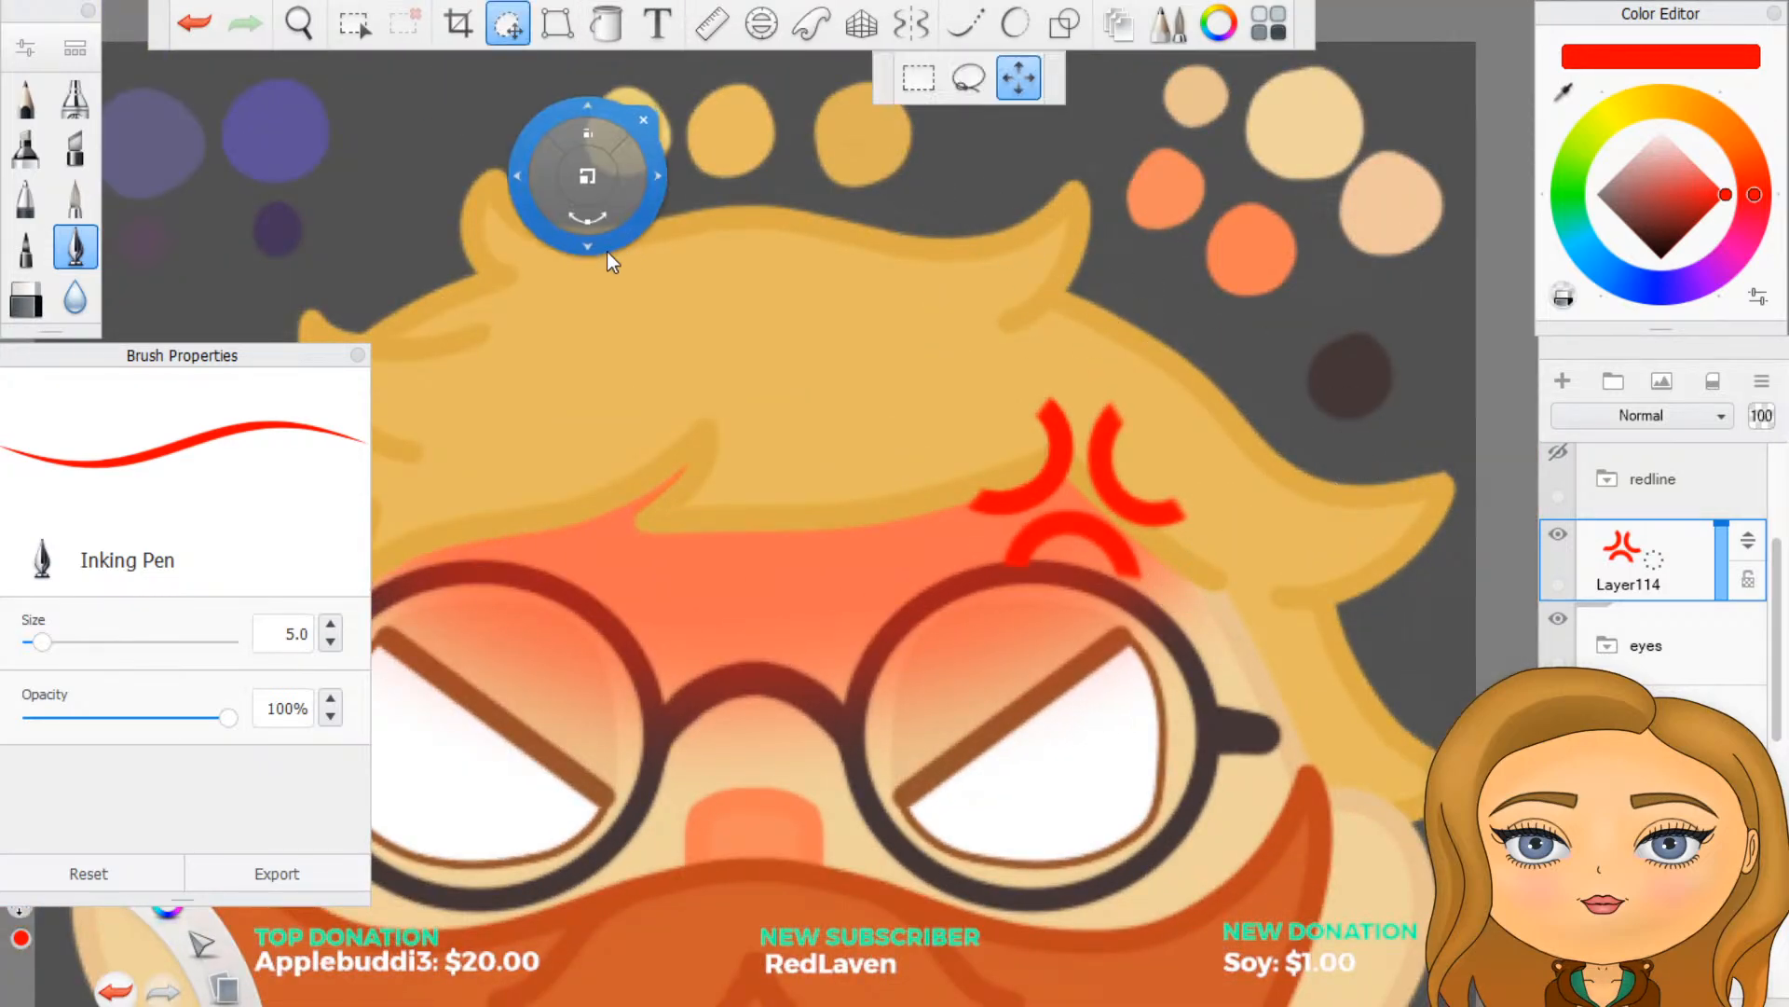
drag(576, 255, 561, 175)
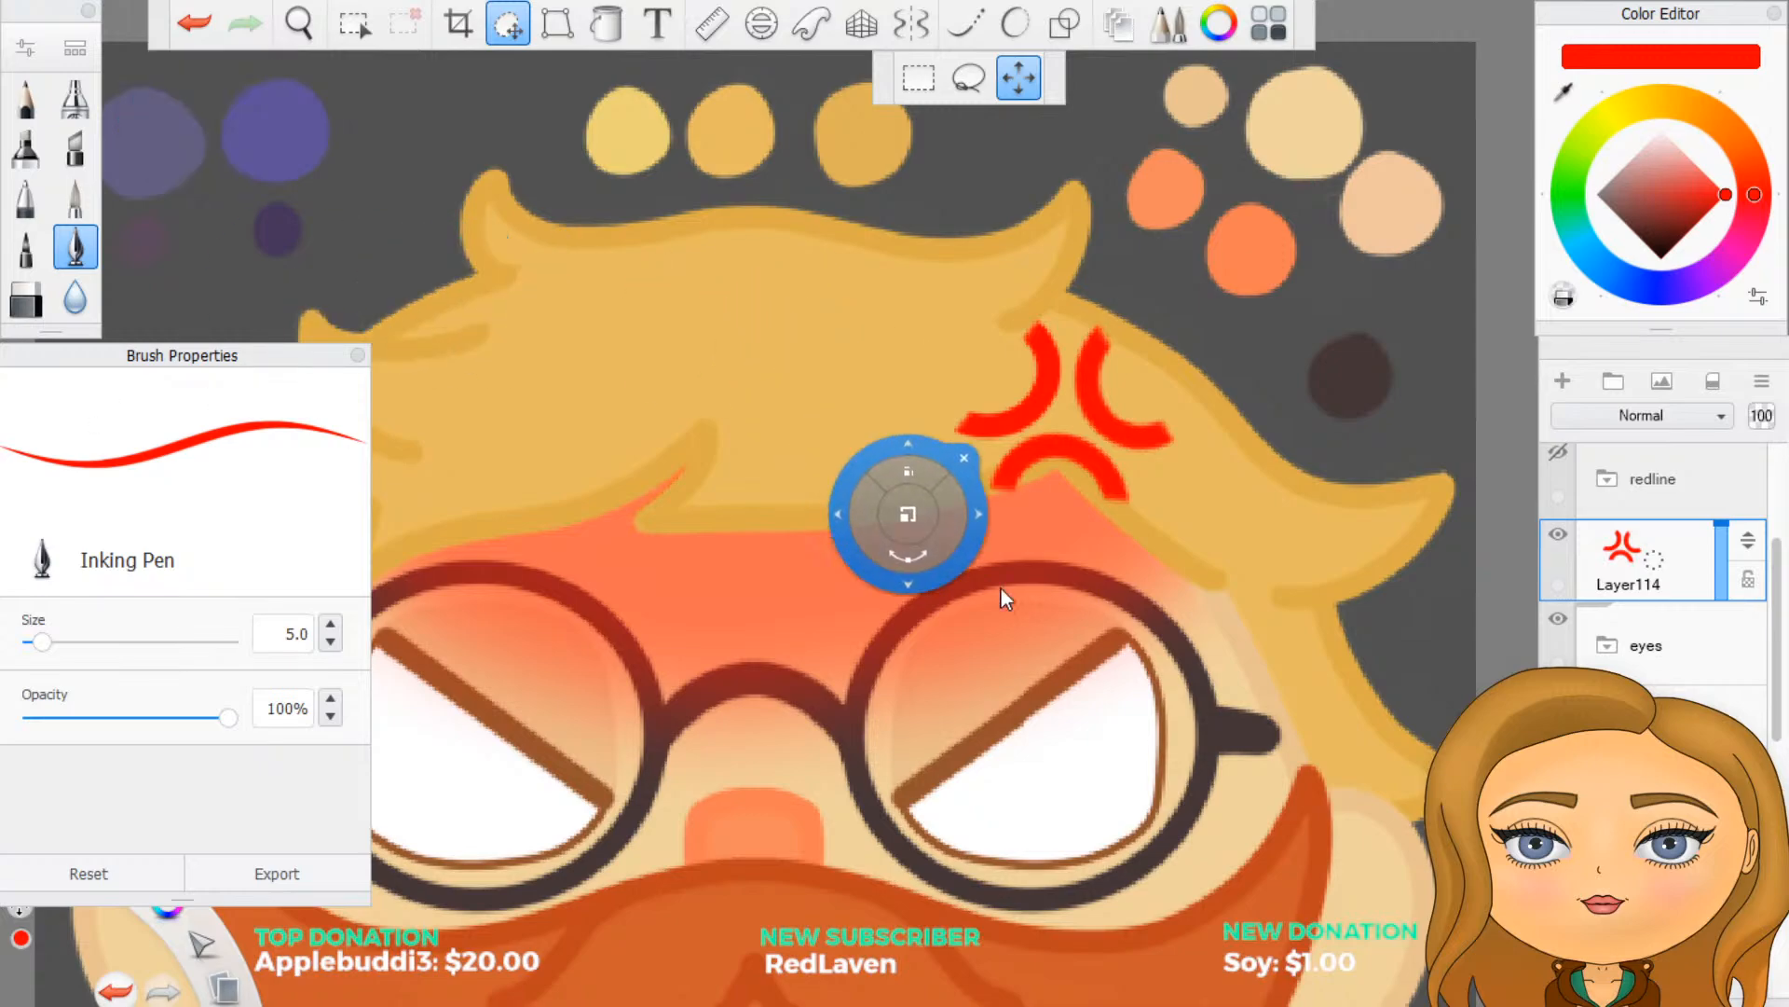
drag(1036, 586, 753, 768)
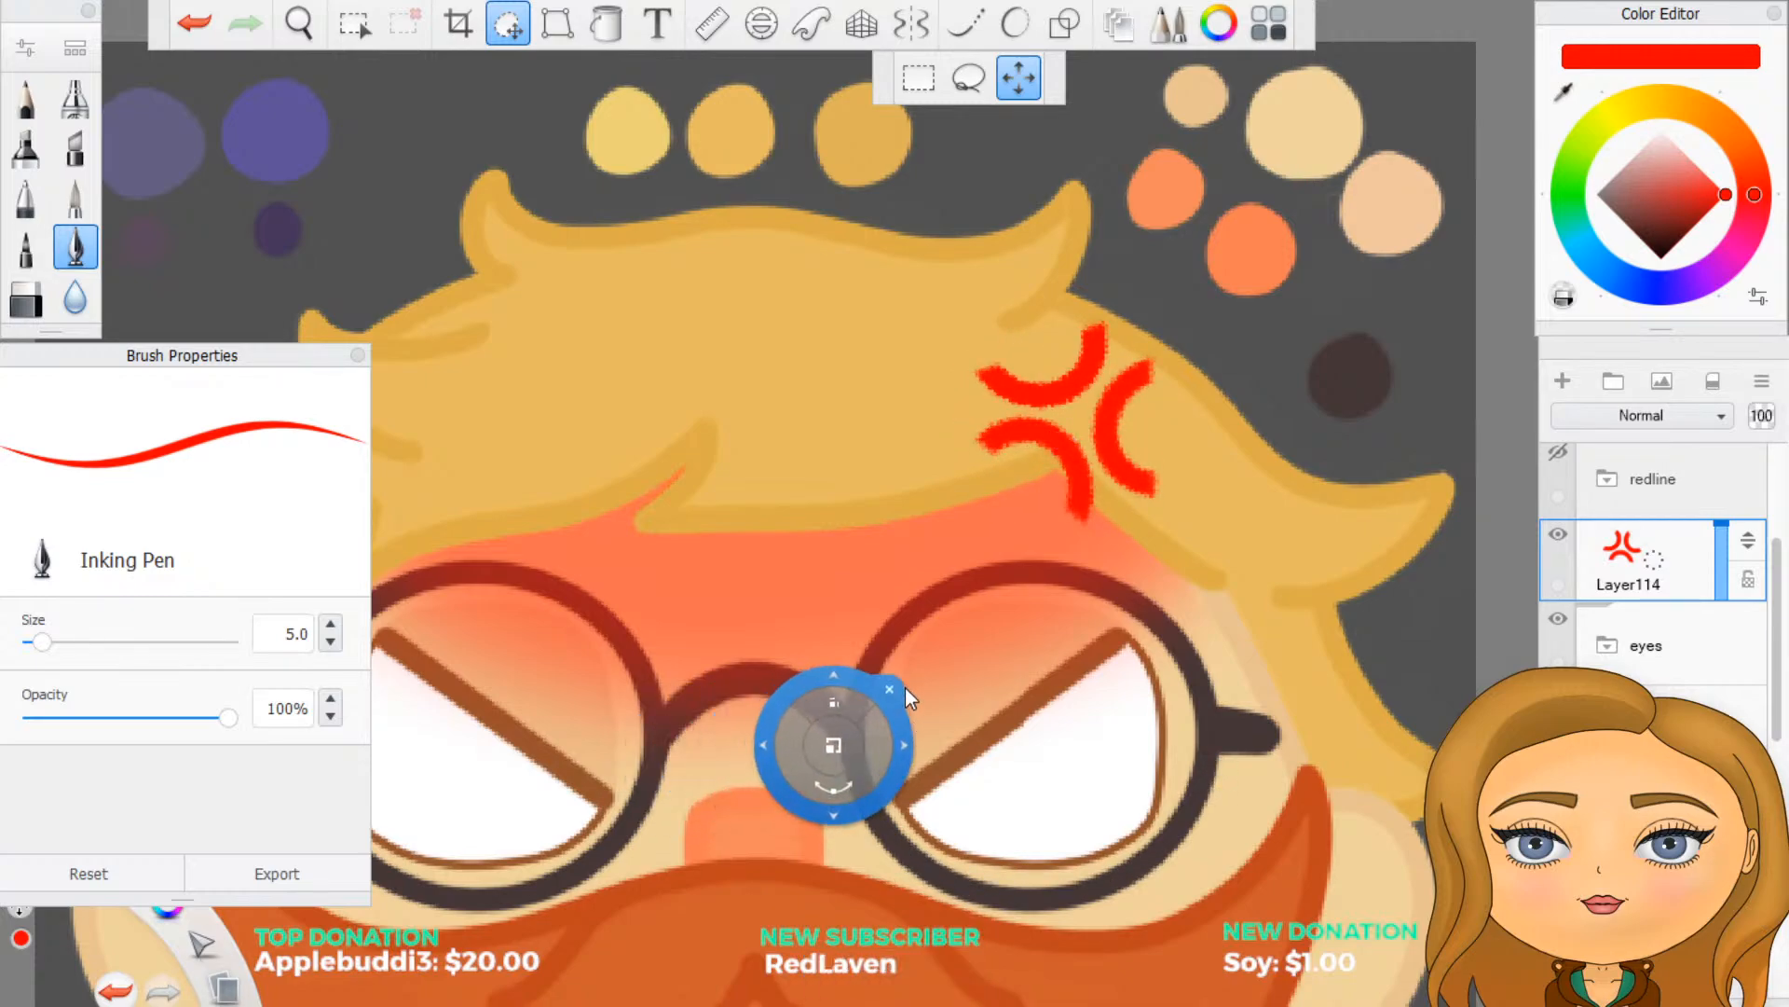
click(931, 633)
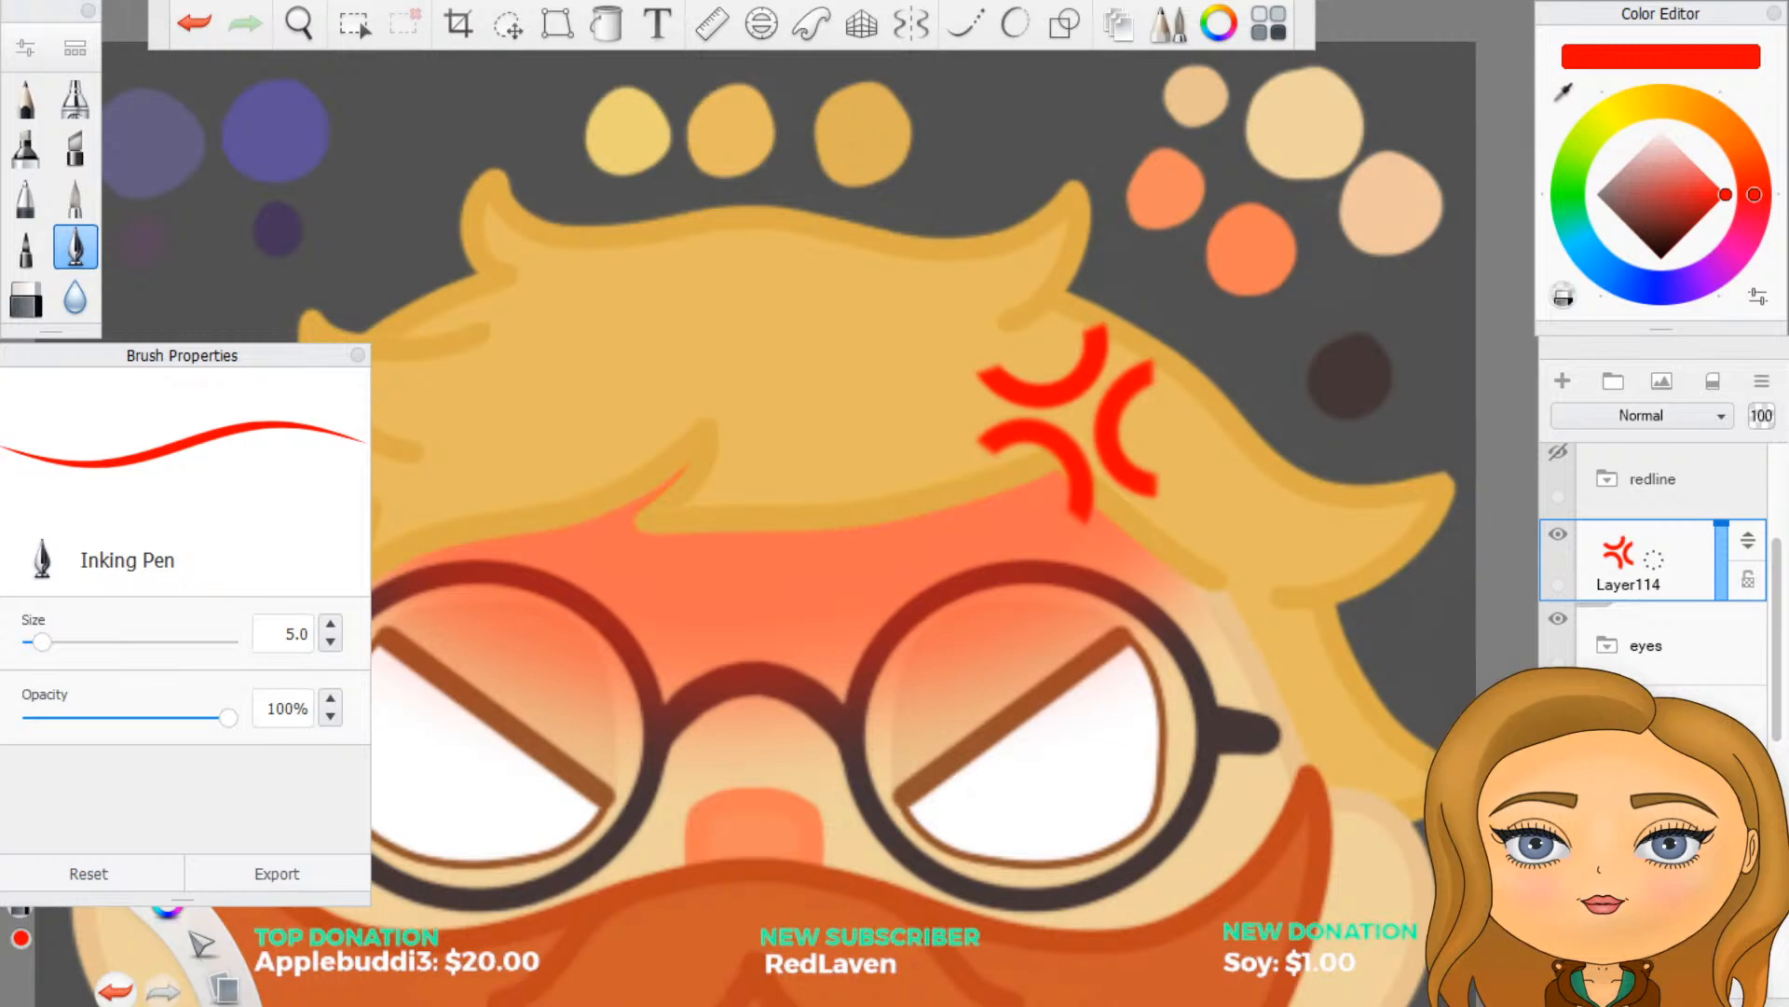
scroll(1126, 694, down, 5)
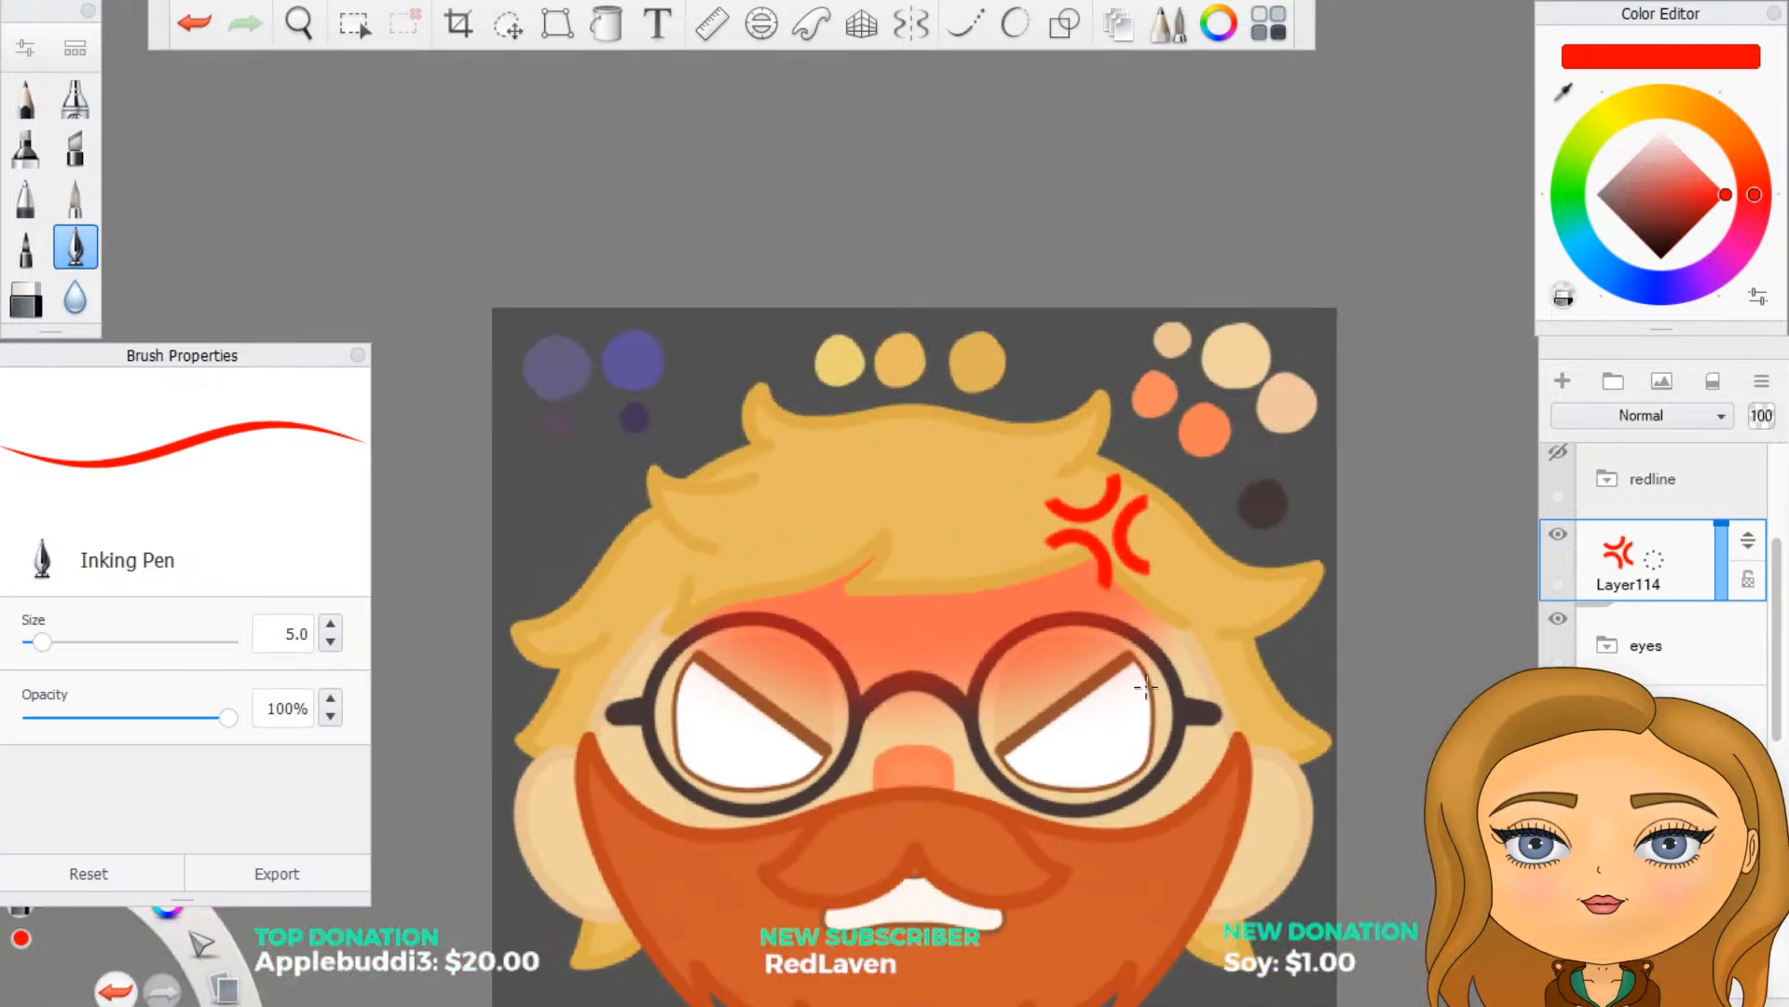
scroll(1025, 868, up, 4)
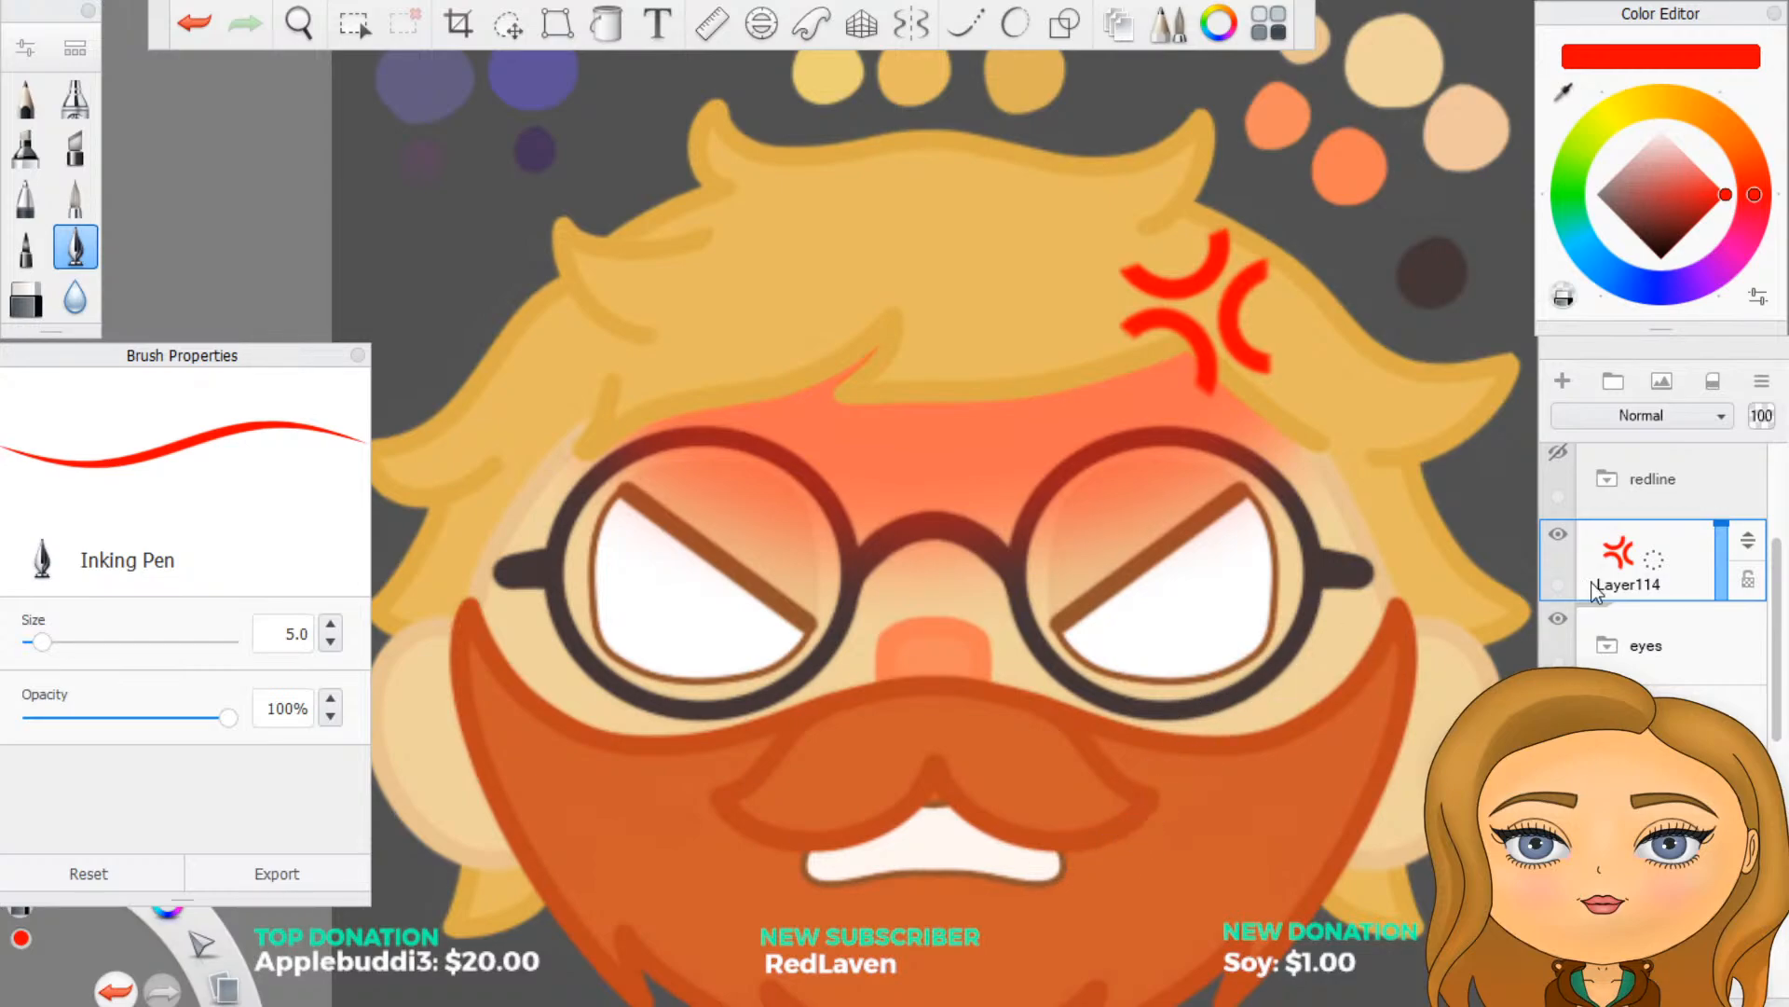
- Move the anger mark onto the hair above the left-hand lens and rotate it so the single arc sits beneath the other two
click(508, 26)
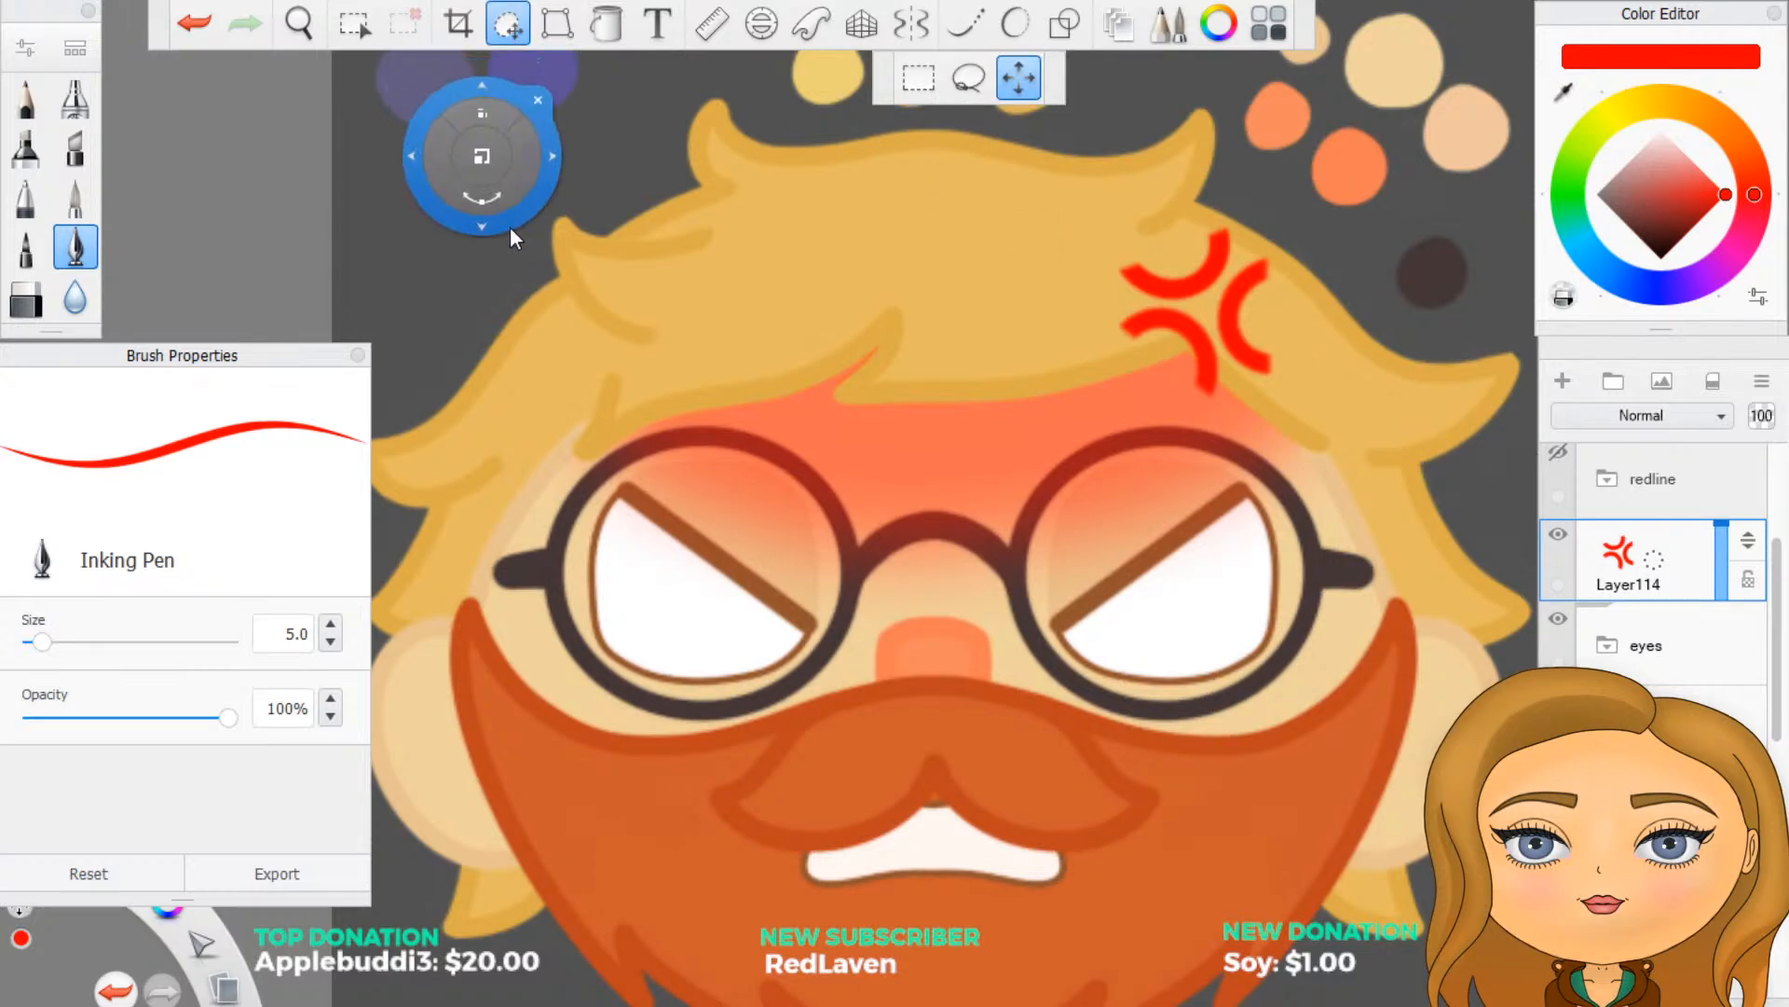
drag(511, 226, 6, 261)
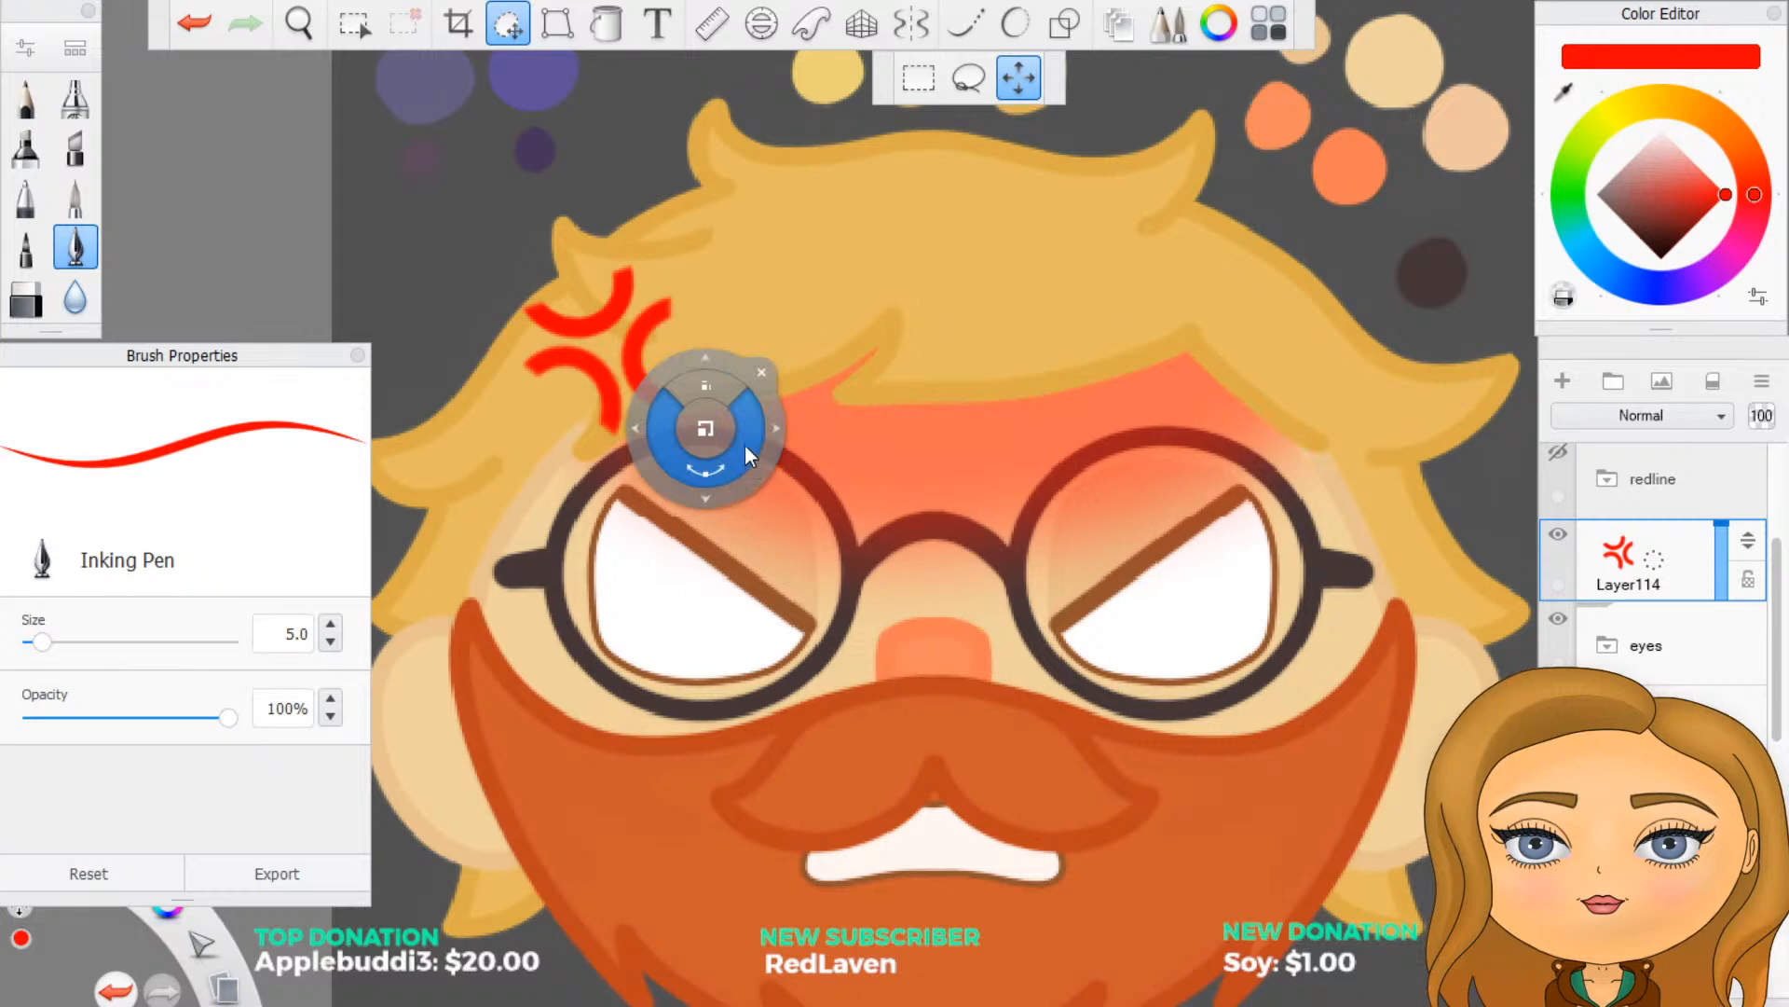
drag(745, 443, 687, 645)
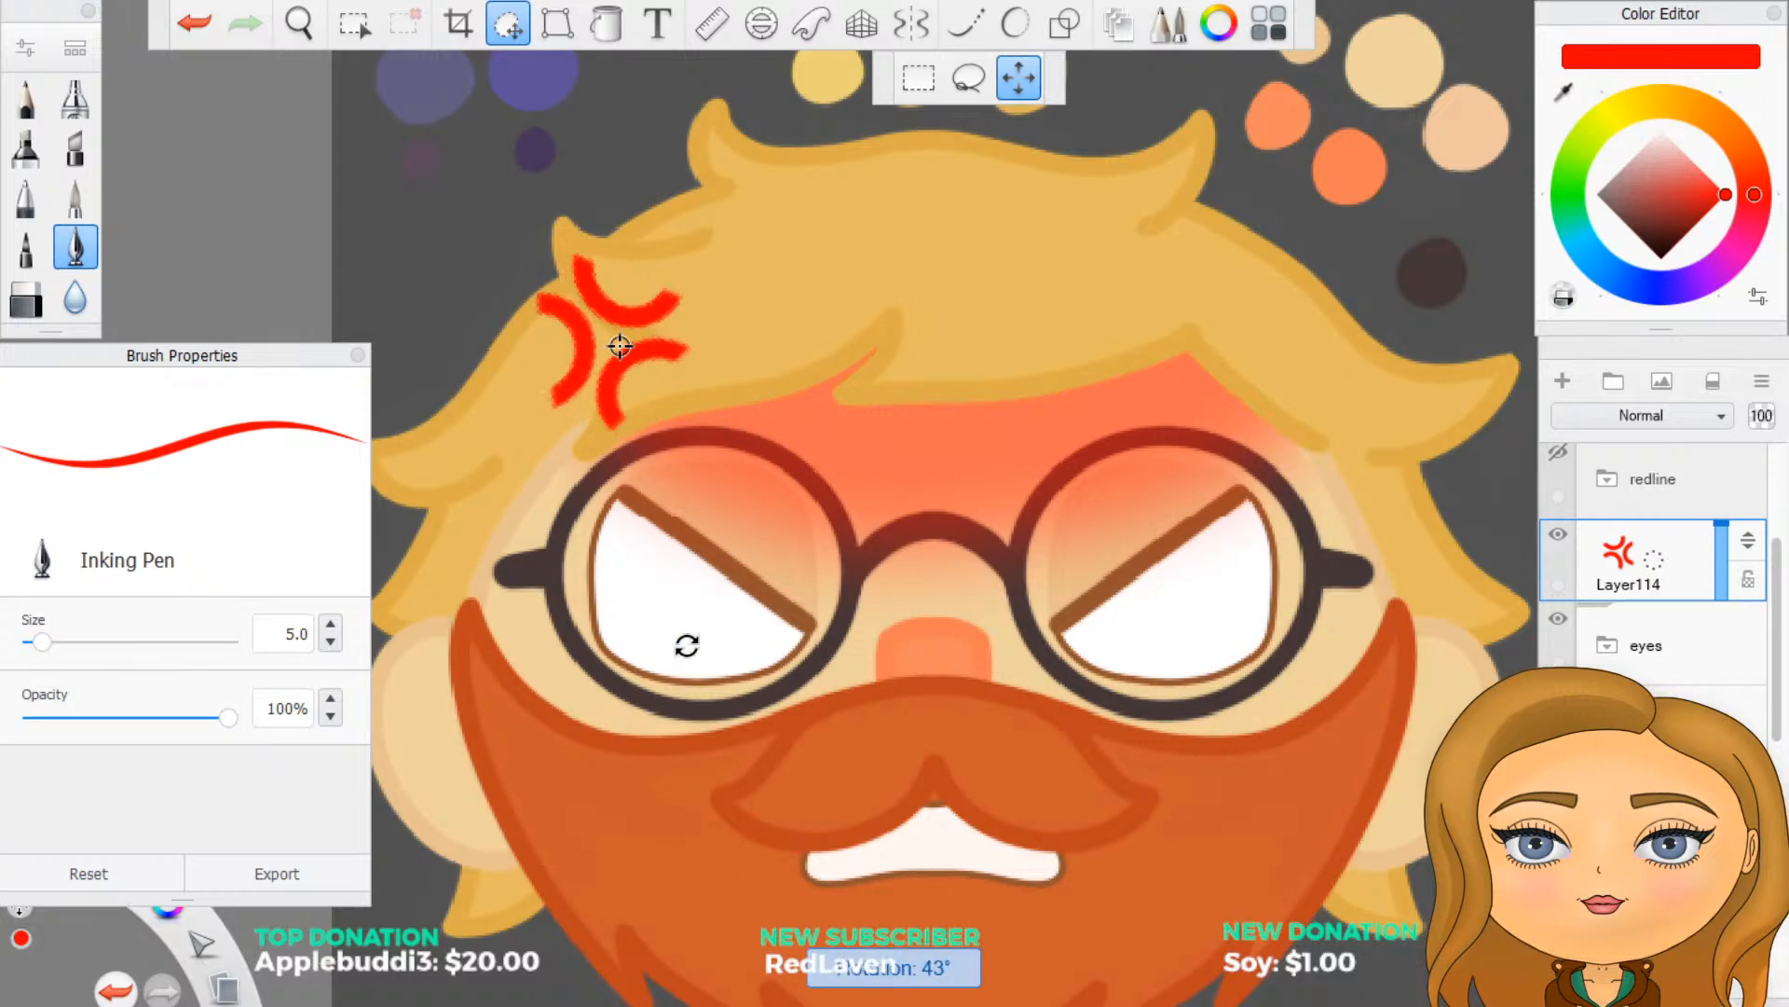
drag(696, 712, 697, 728)
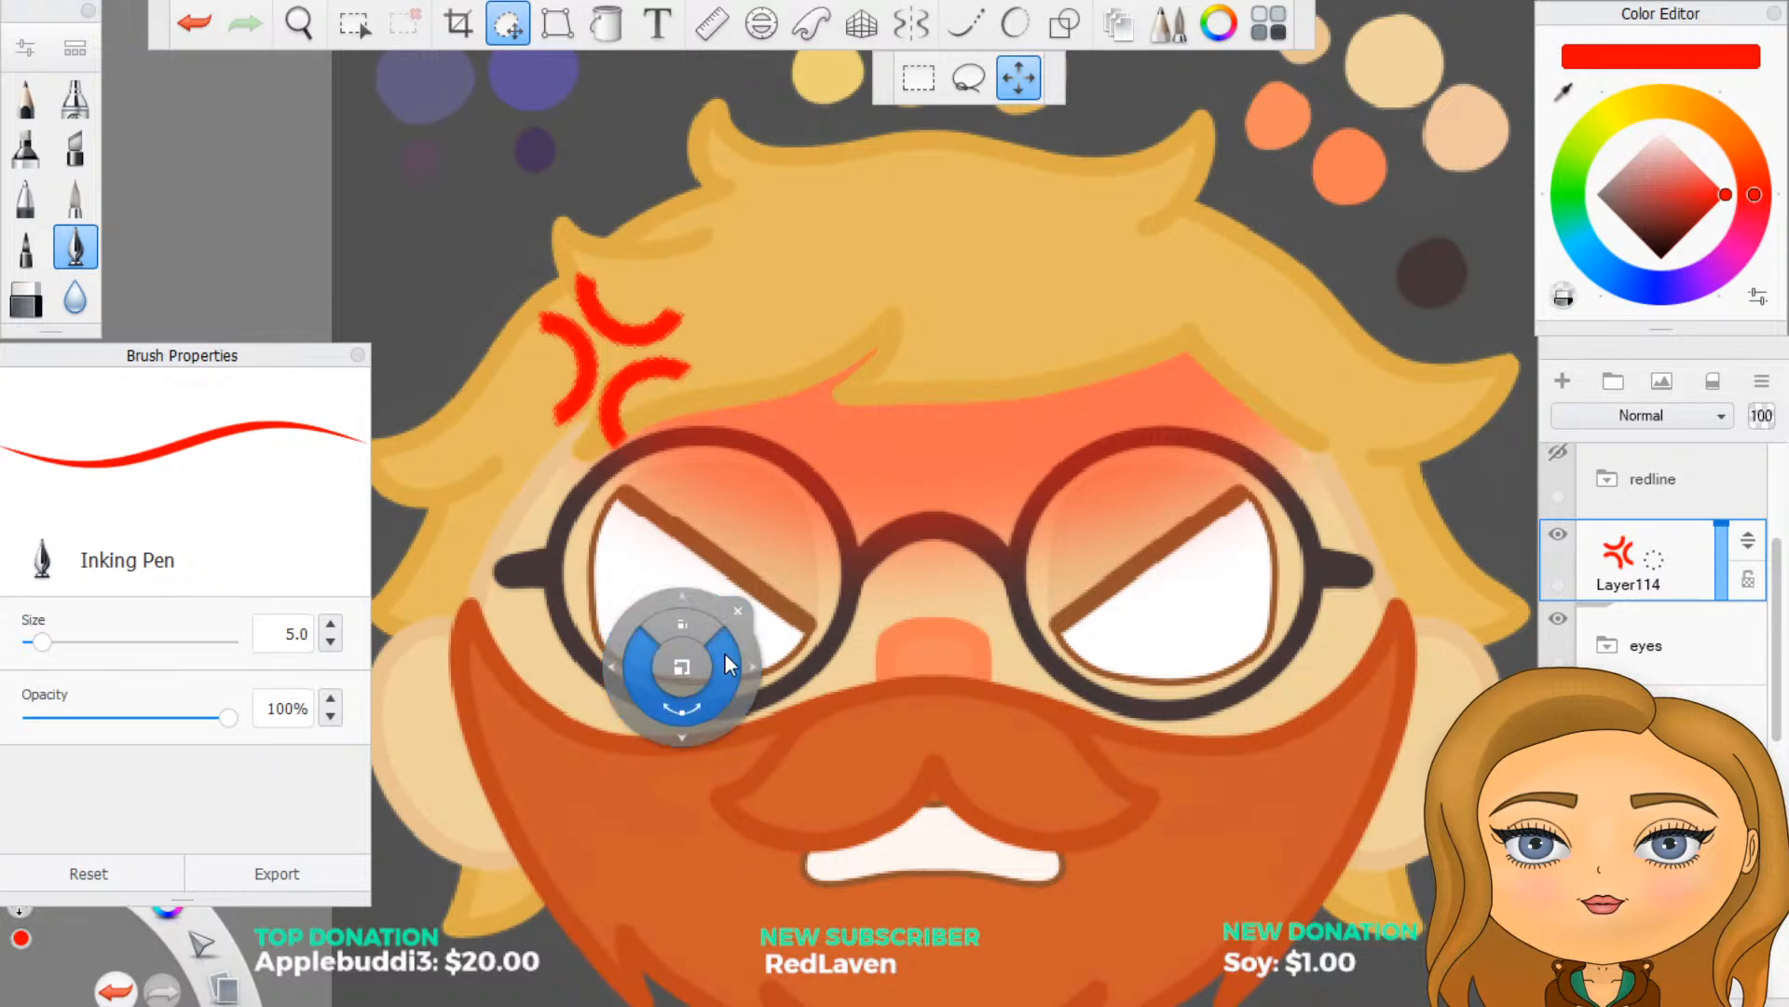
drag(727, 664, 623, 364)
drag(140, 948, 179, 950)
drag(519, 985, 501, 997)
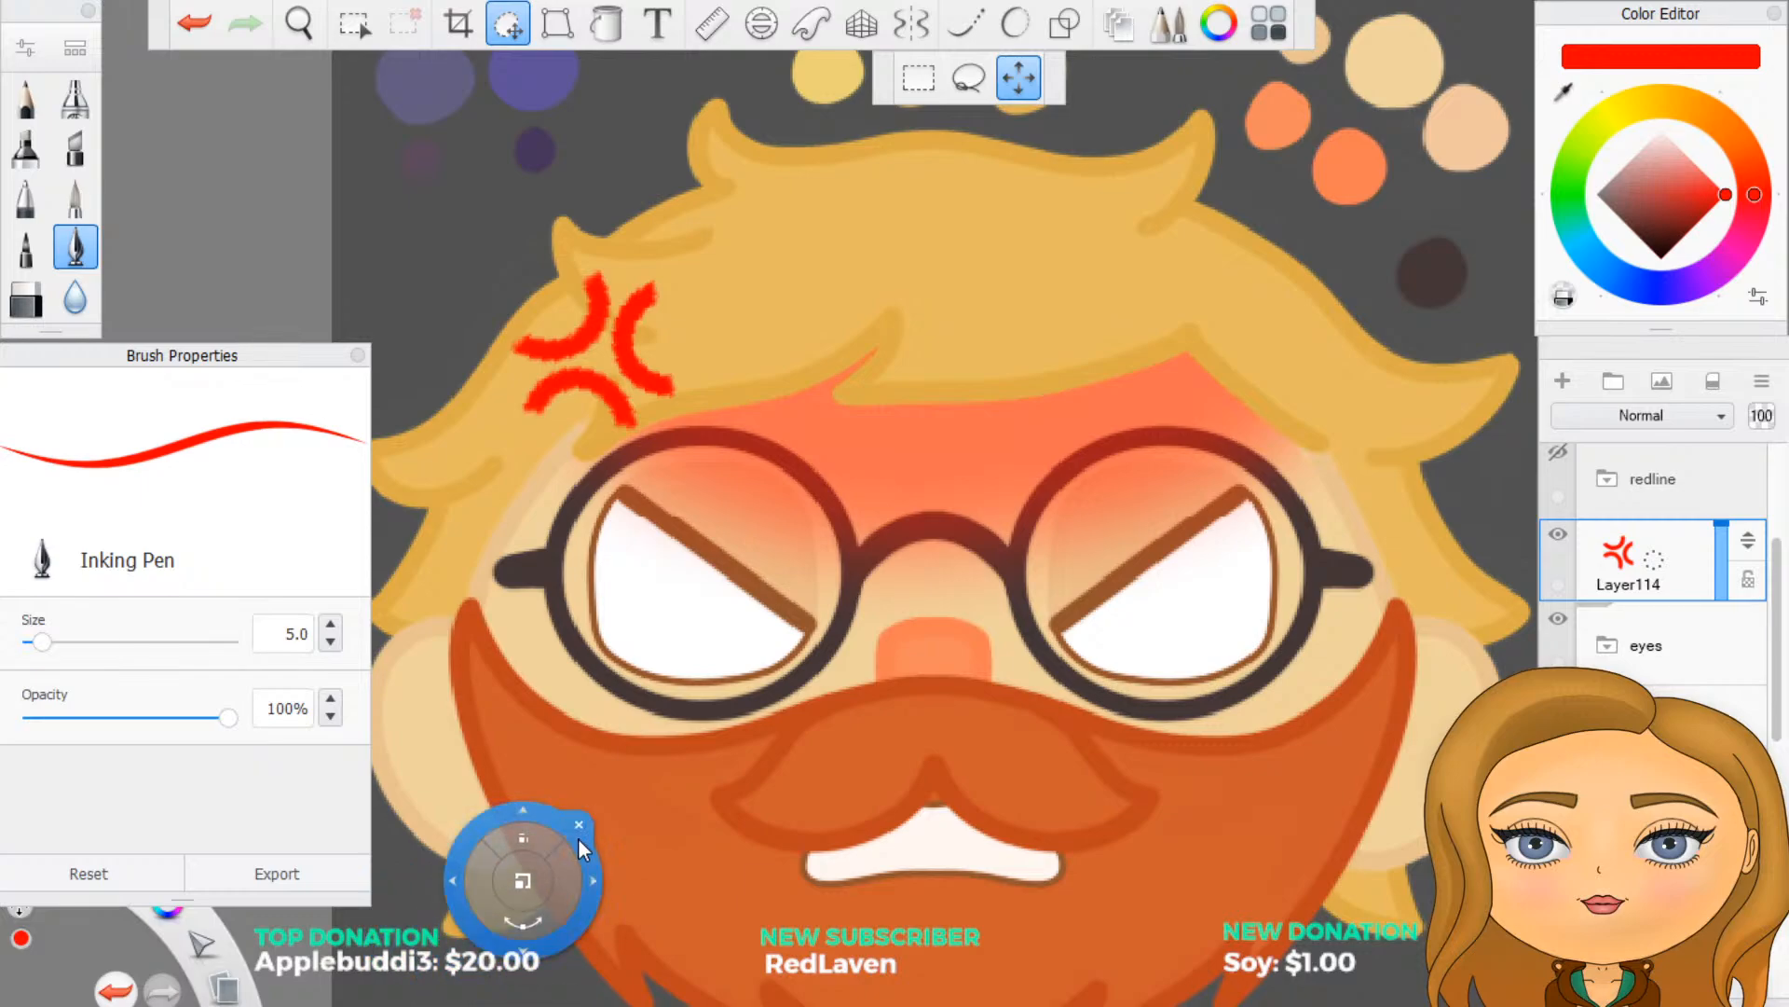
click(577, 824)
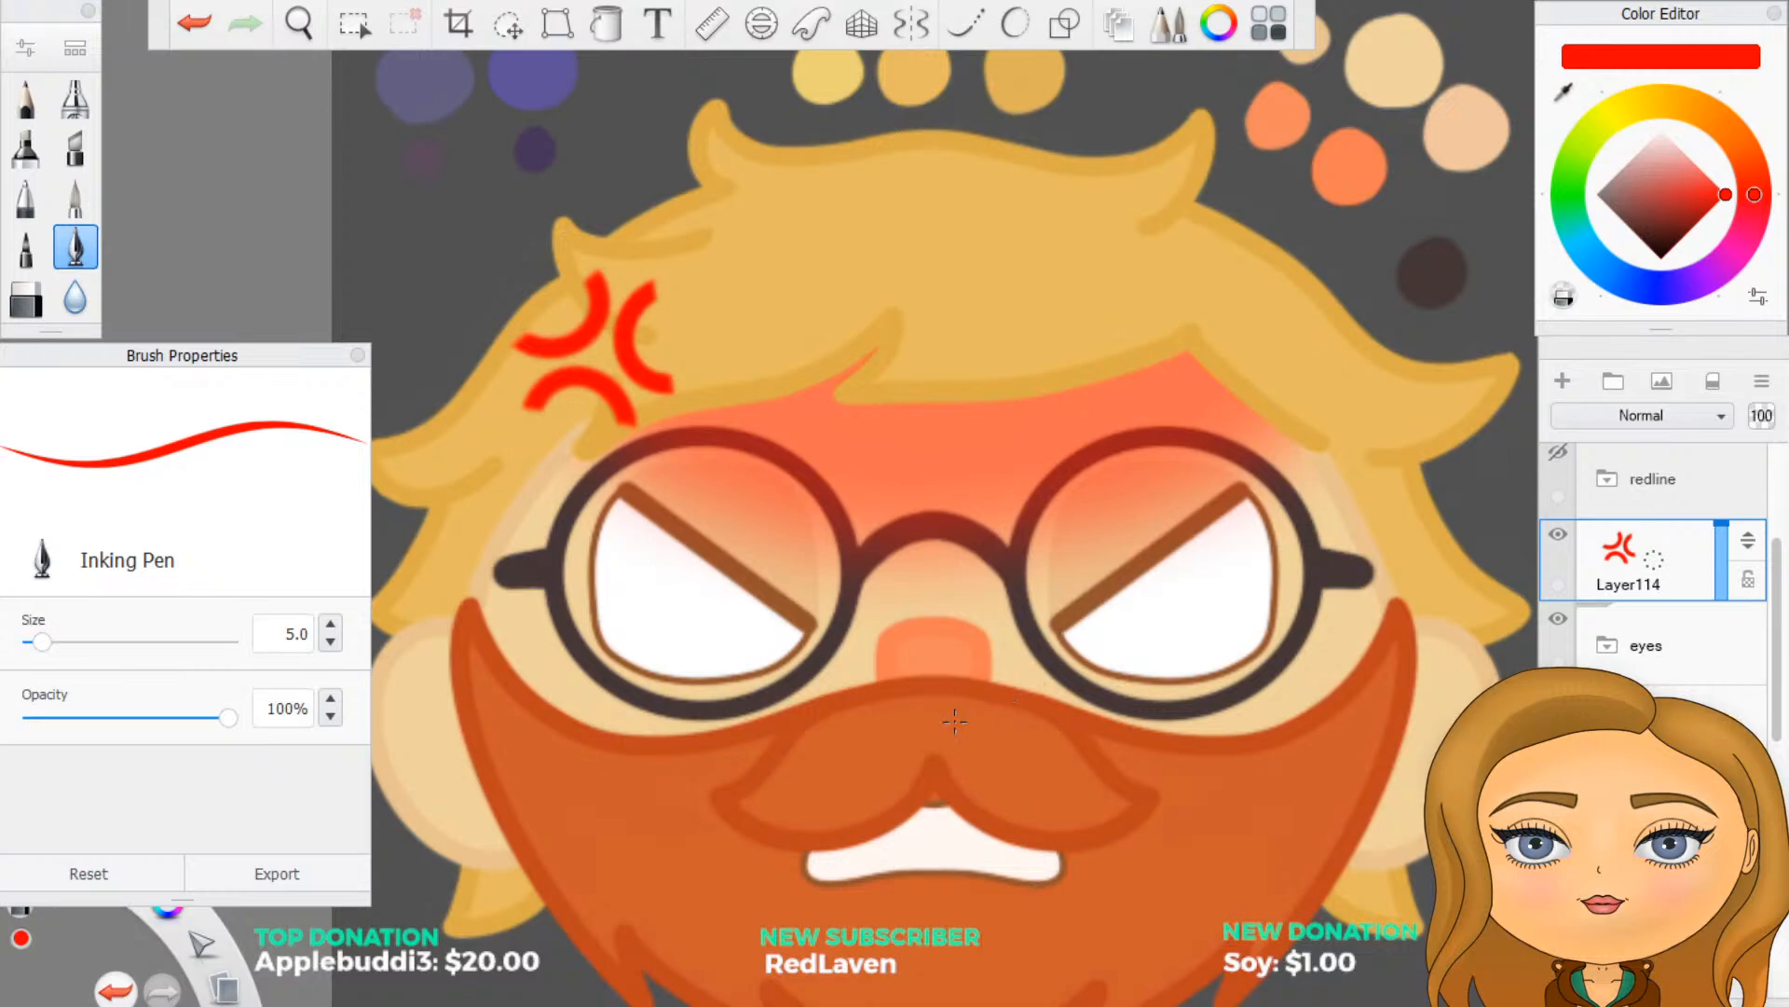
scroll(962, 496, down, 2)
scroll(922, 576, up, 2)
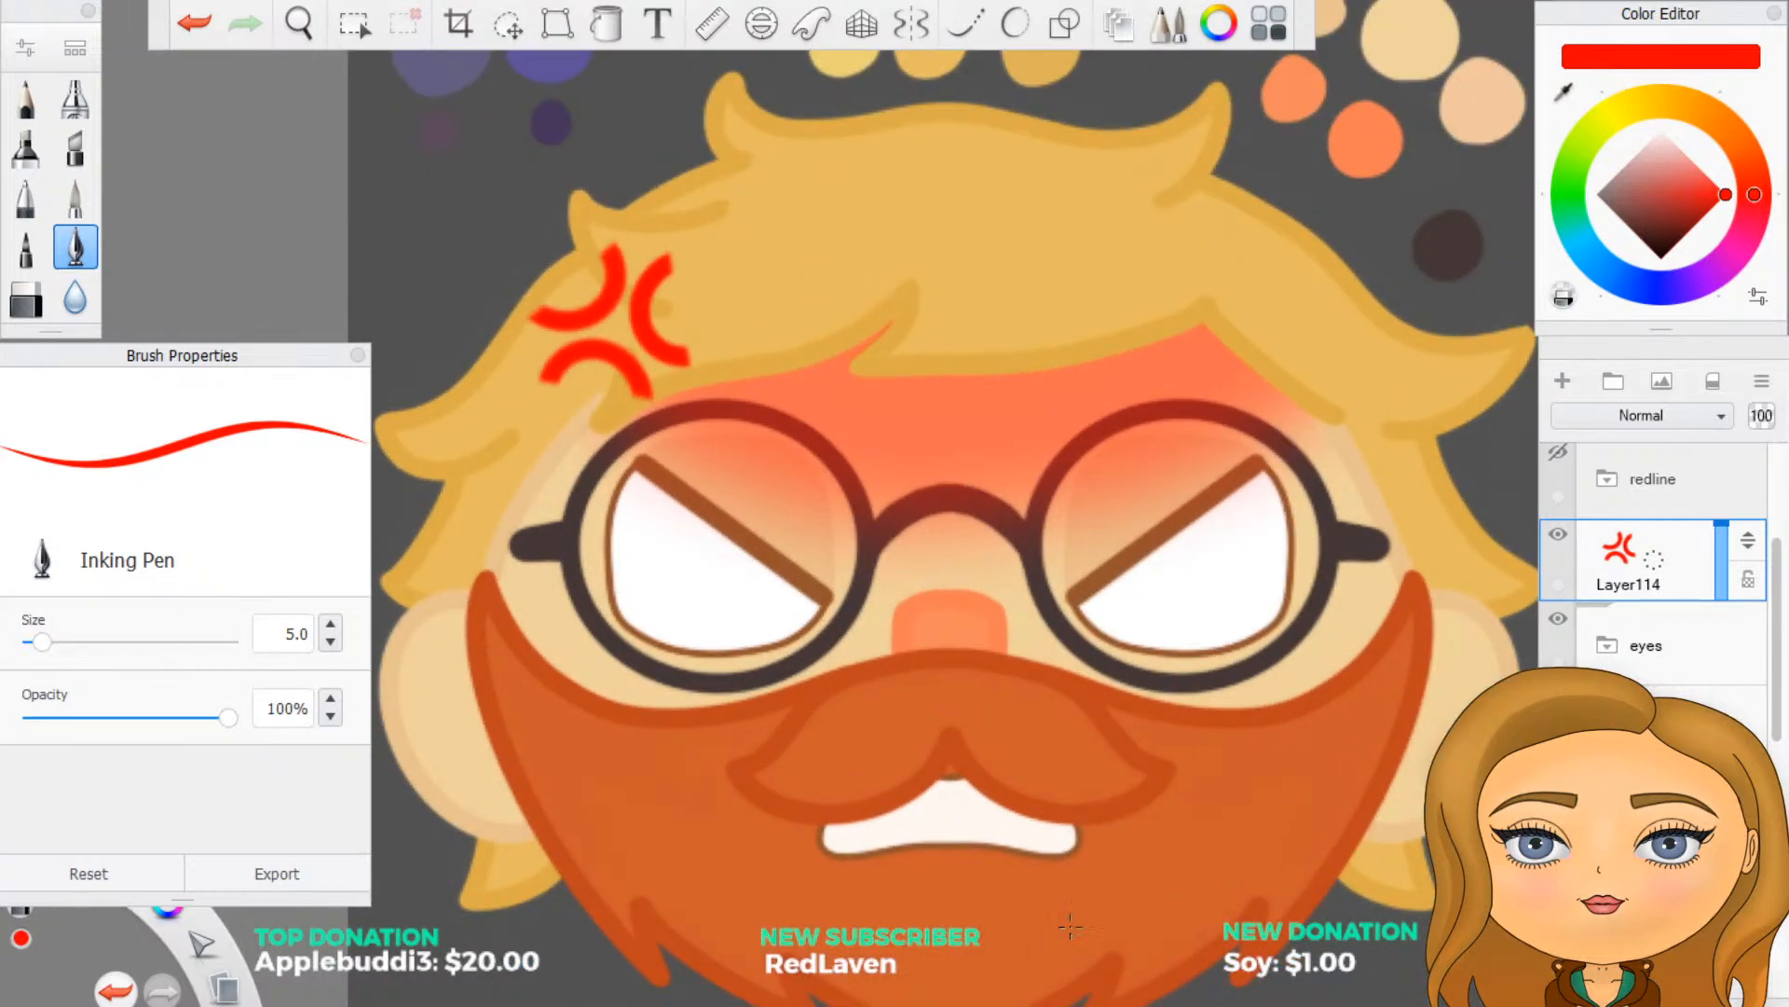
scroll(953, 884, down, 1)
scroll(886, 901, up, 2)
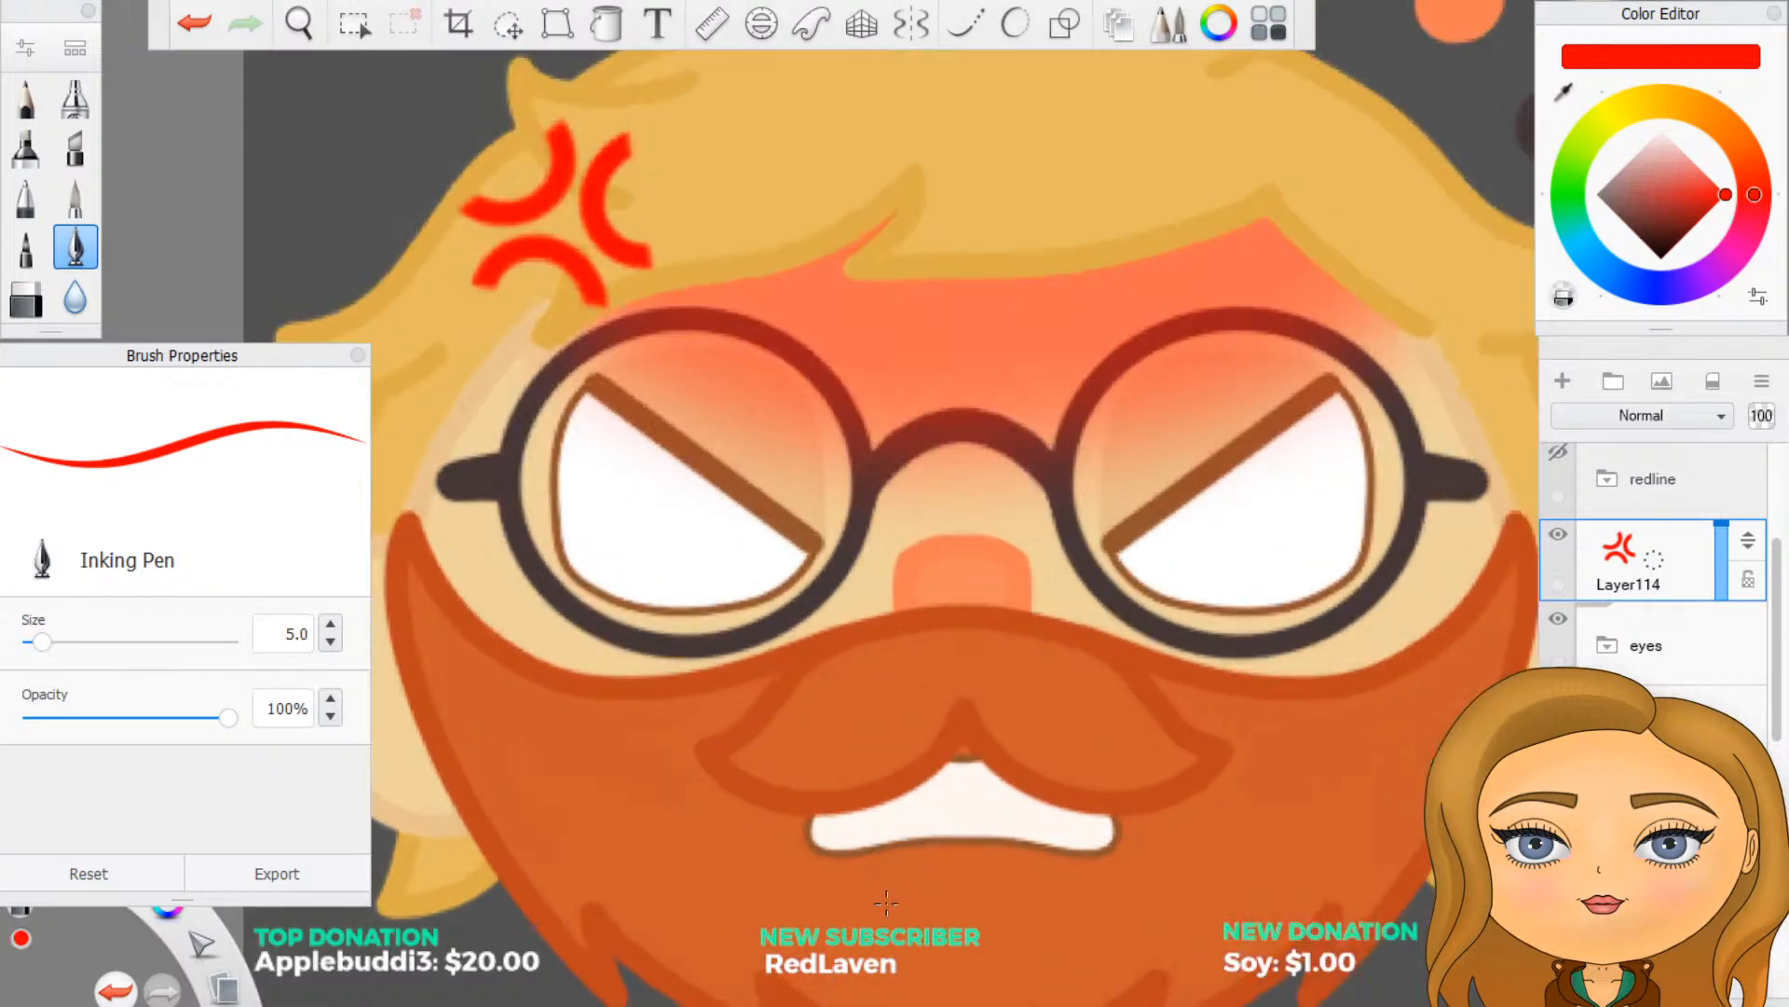
scroll(902, 858, down, 2)
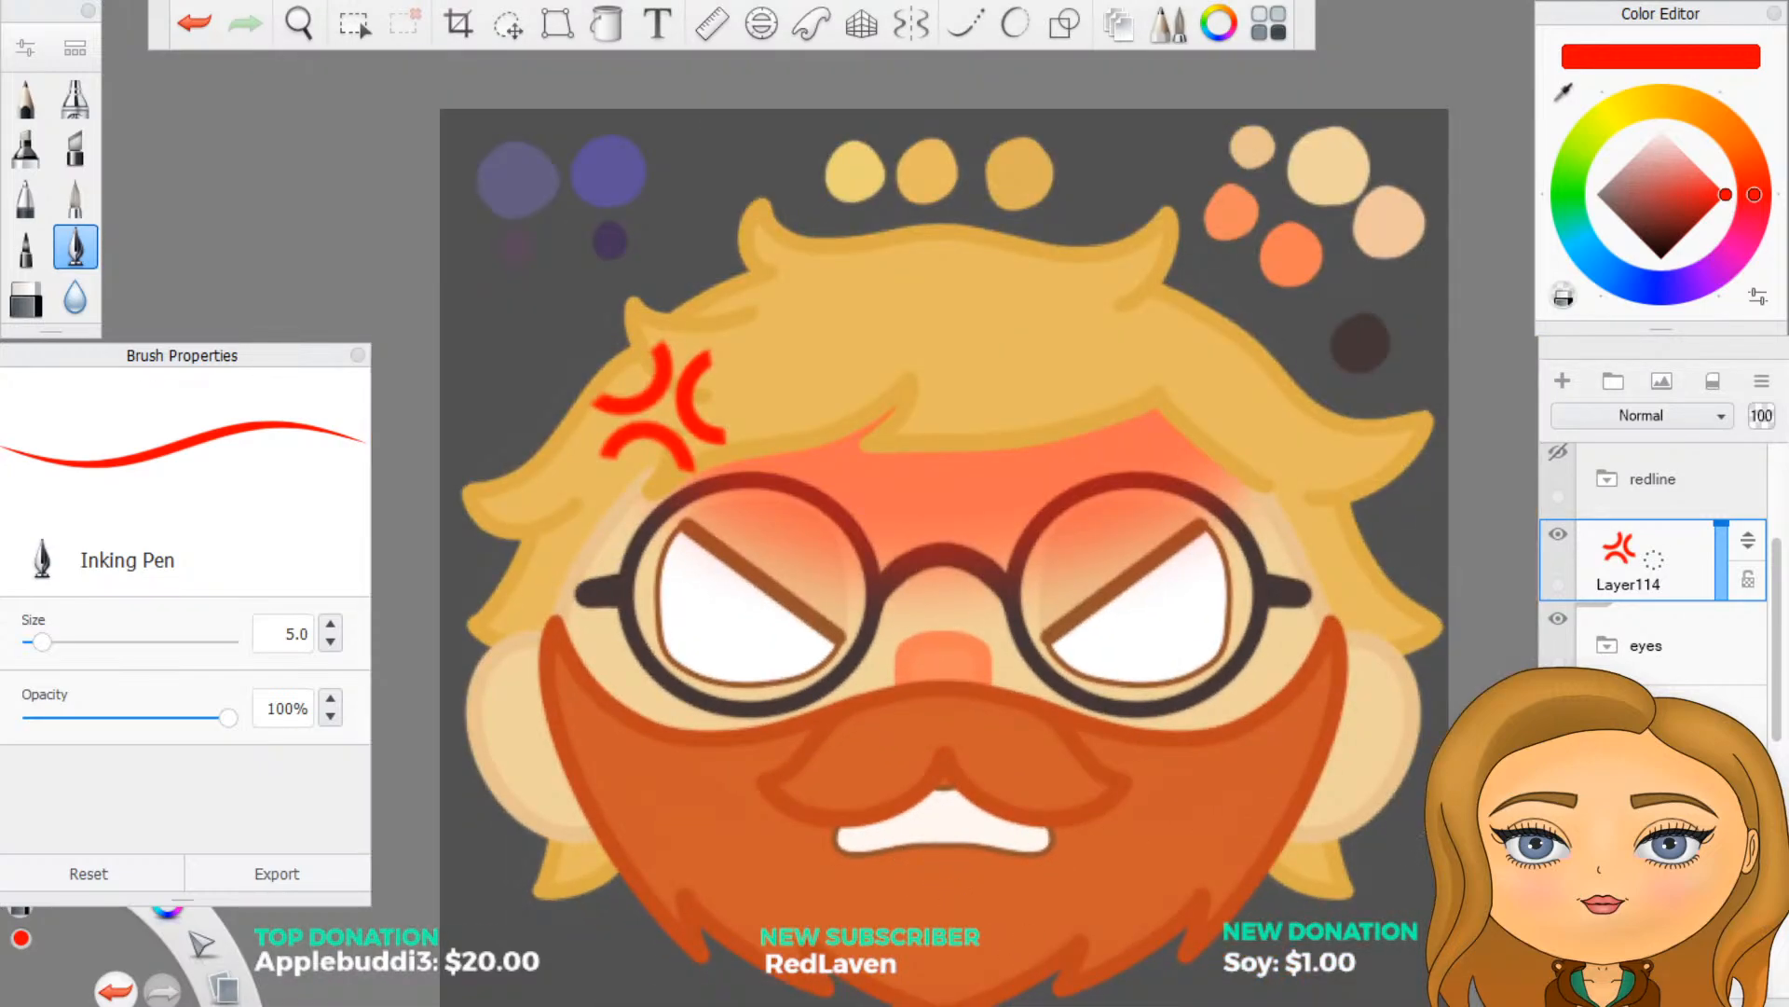
- Expand the mouth group and select the layer for the teeth lines below the moustache layers
click(1606, 728)
drag(1657, 728, 1655, 457)
click(1664, 782)
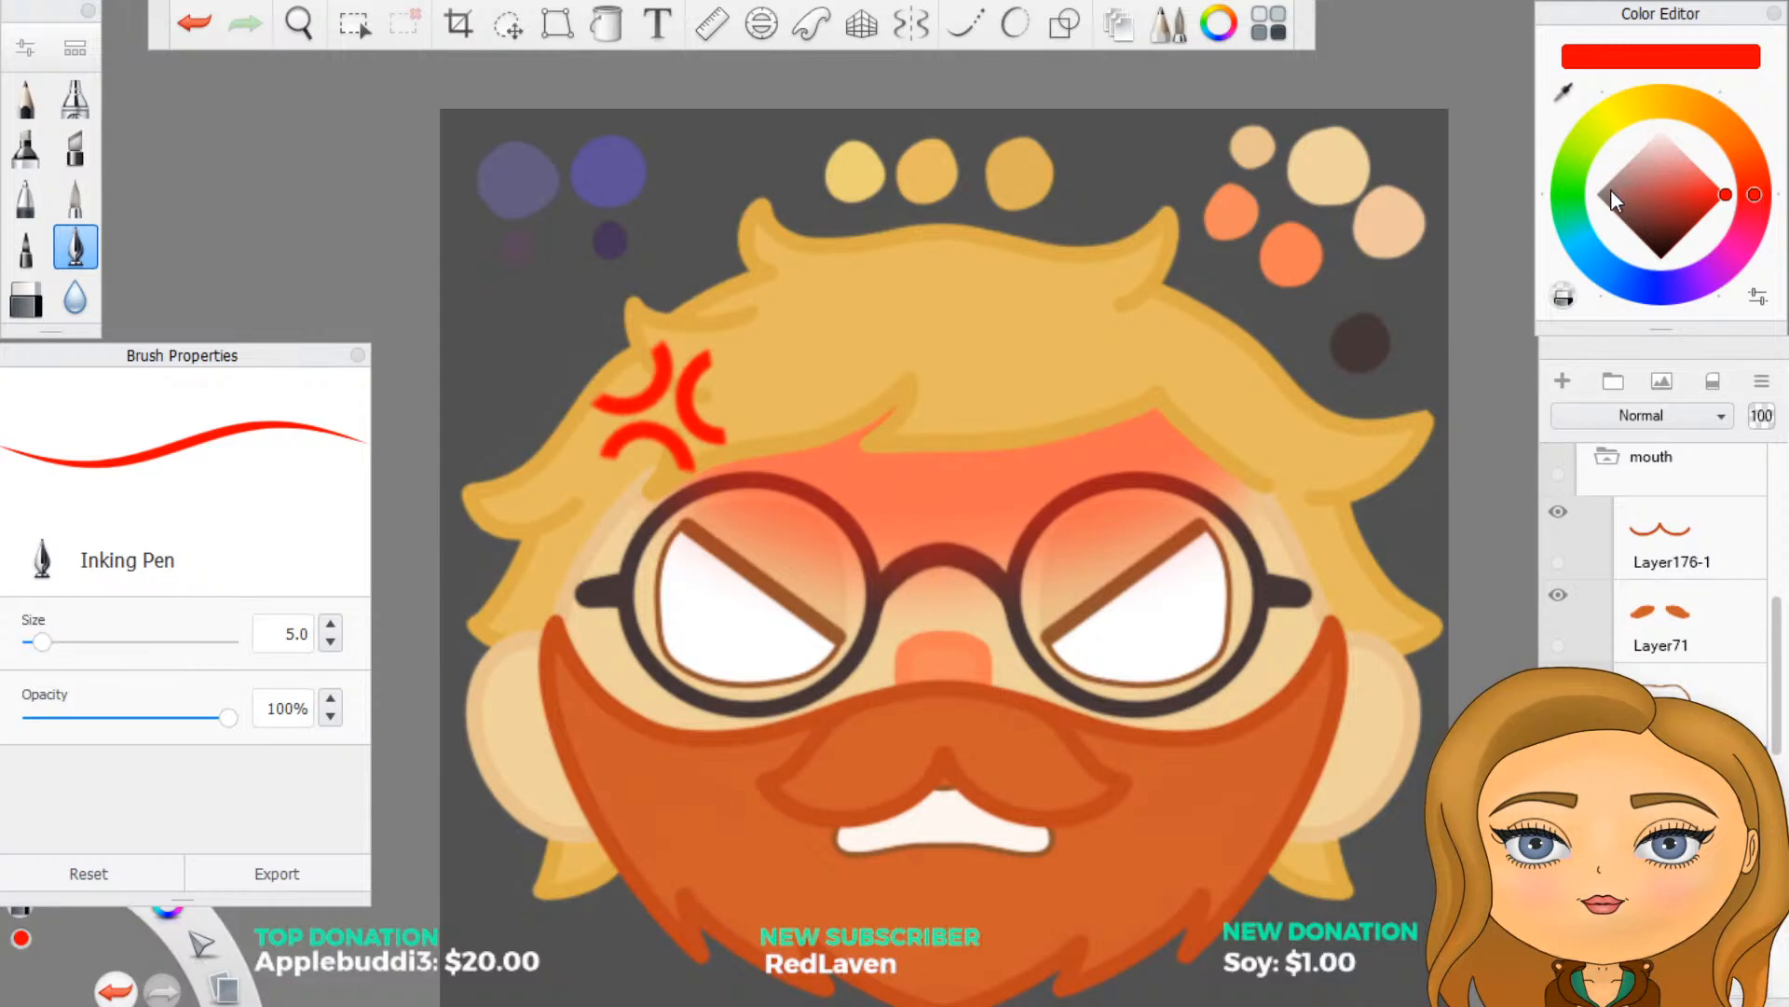
- Change the brush colour to a fully saturated golden yellow
mouse_move(1610, 188)
mouse_down()
mouse_move(1574, 201)
mouse_move(1614, 148)
mouse_up()
click(1664, 101)
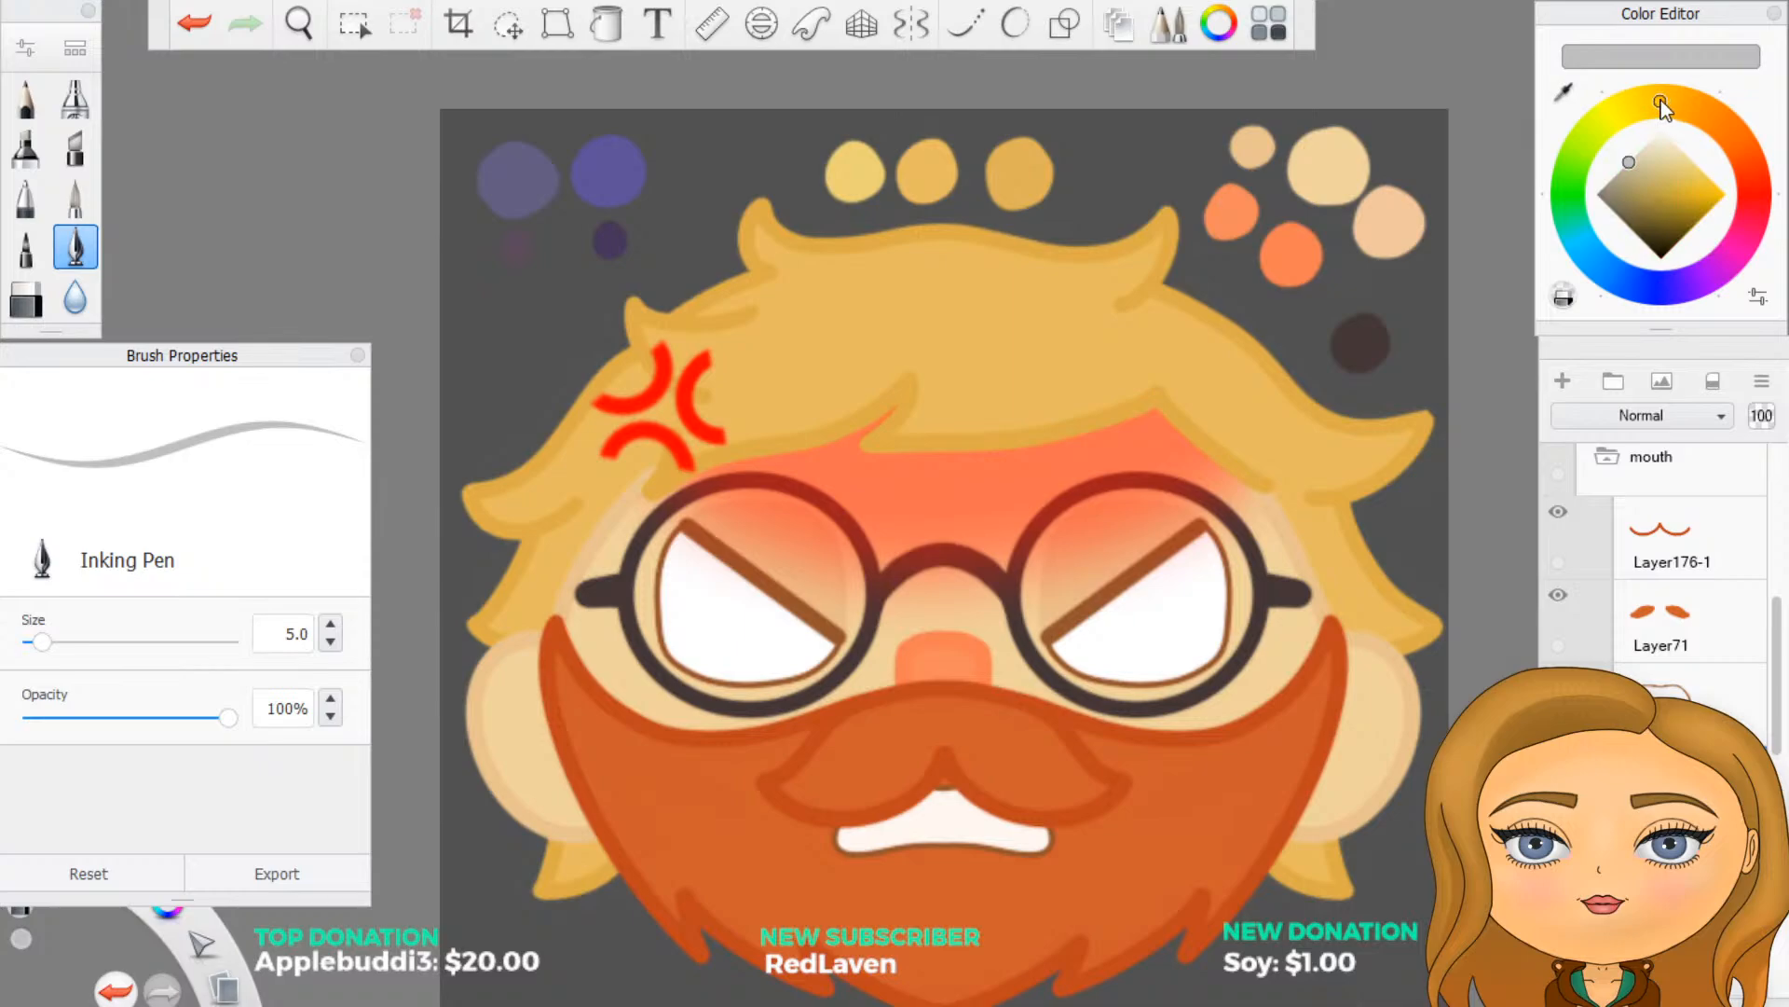
click(1663, 168)
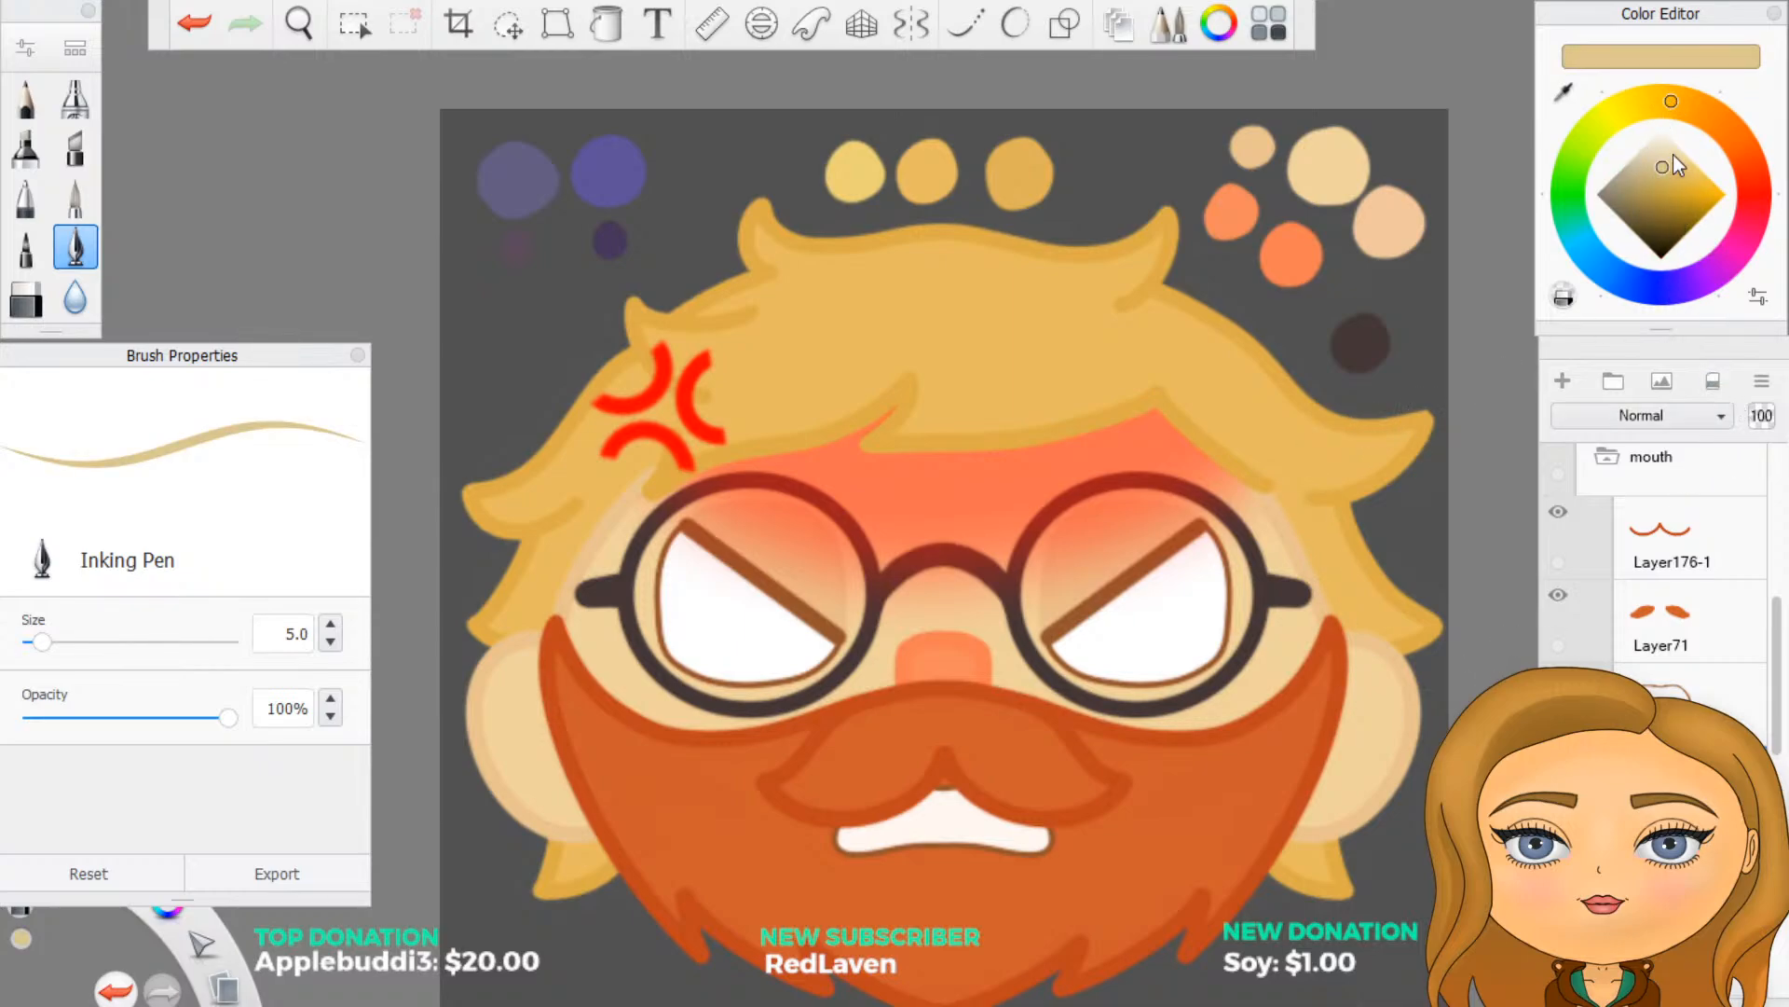
mouse_move(1680, 172)
mouse_down()
mouse_move(1658, 160)
mouse_move(1788, 204)
mouse_up()
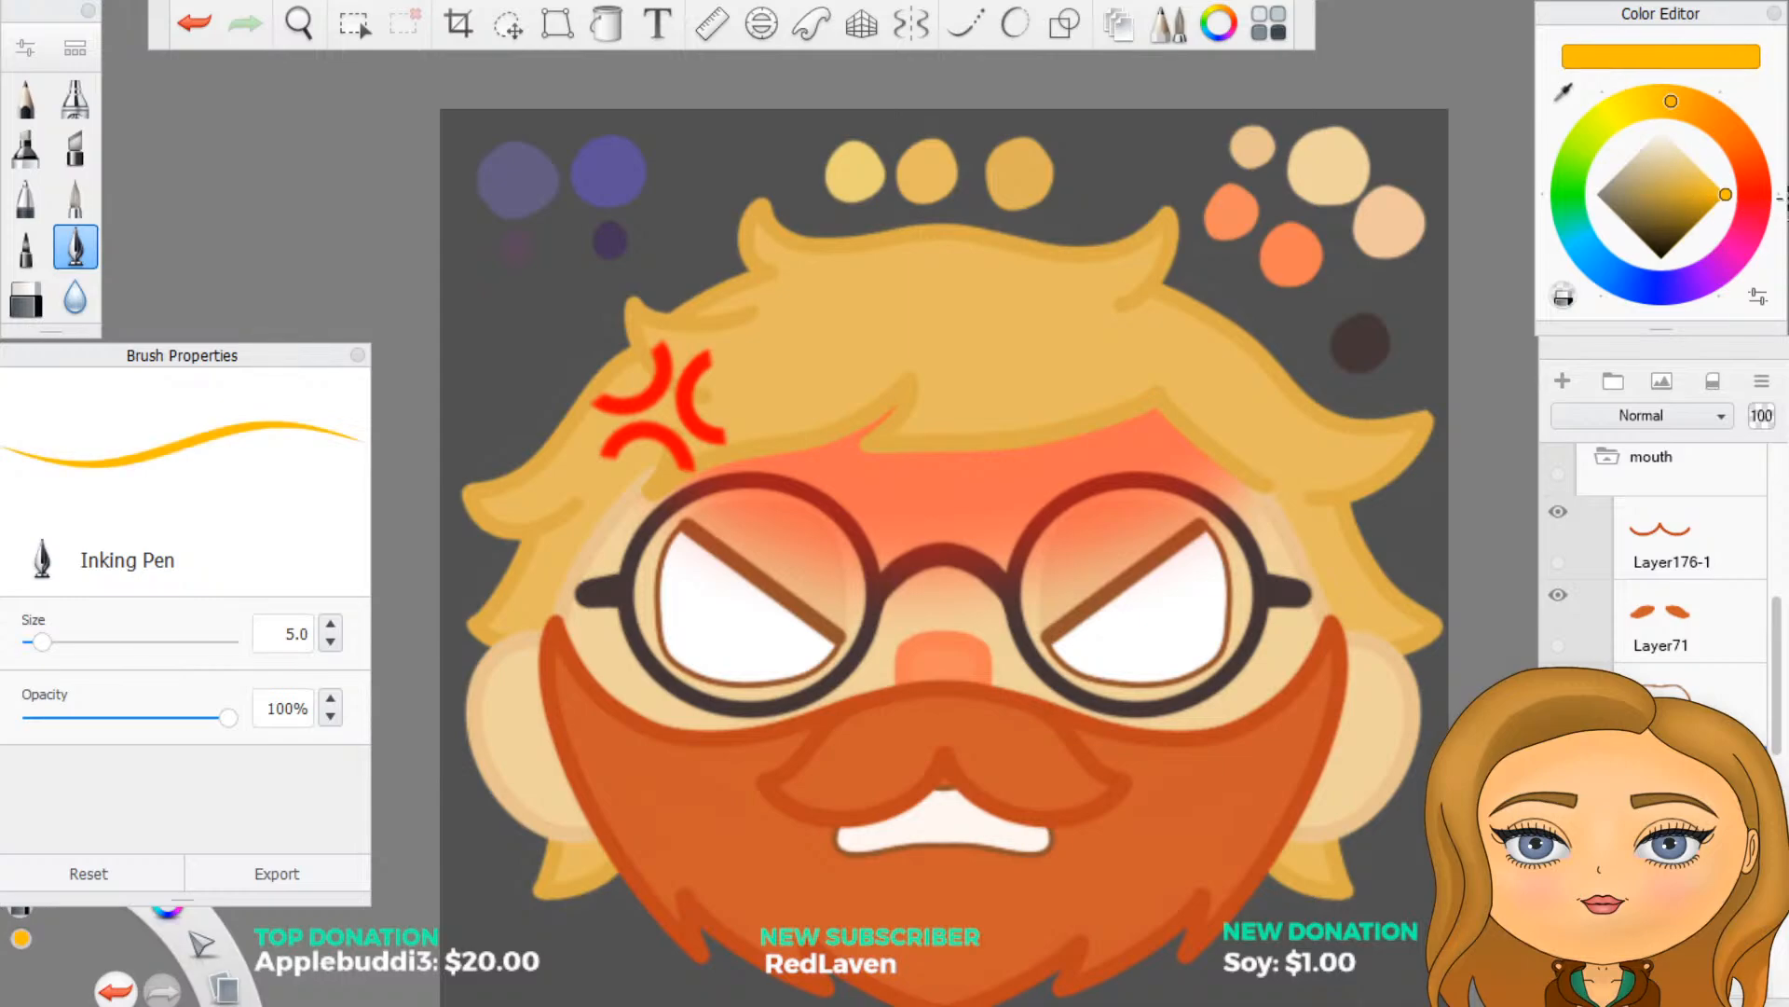
click(1631, 108)
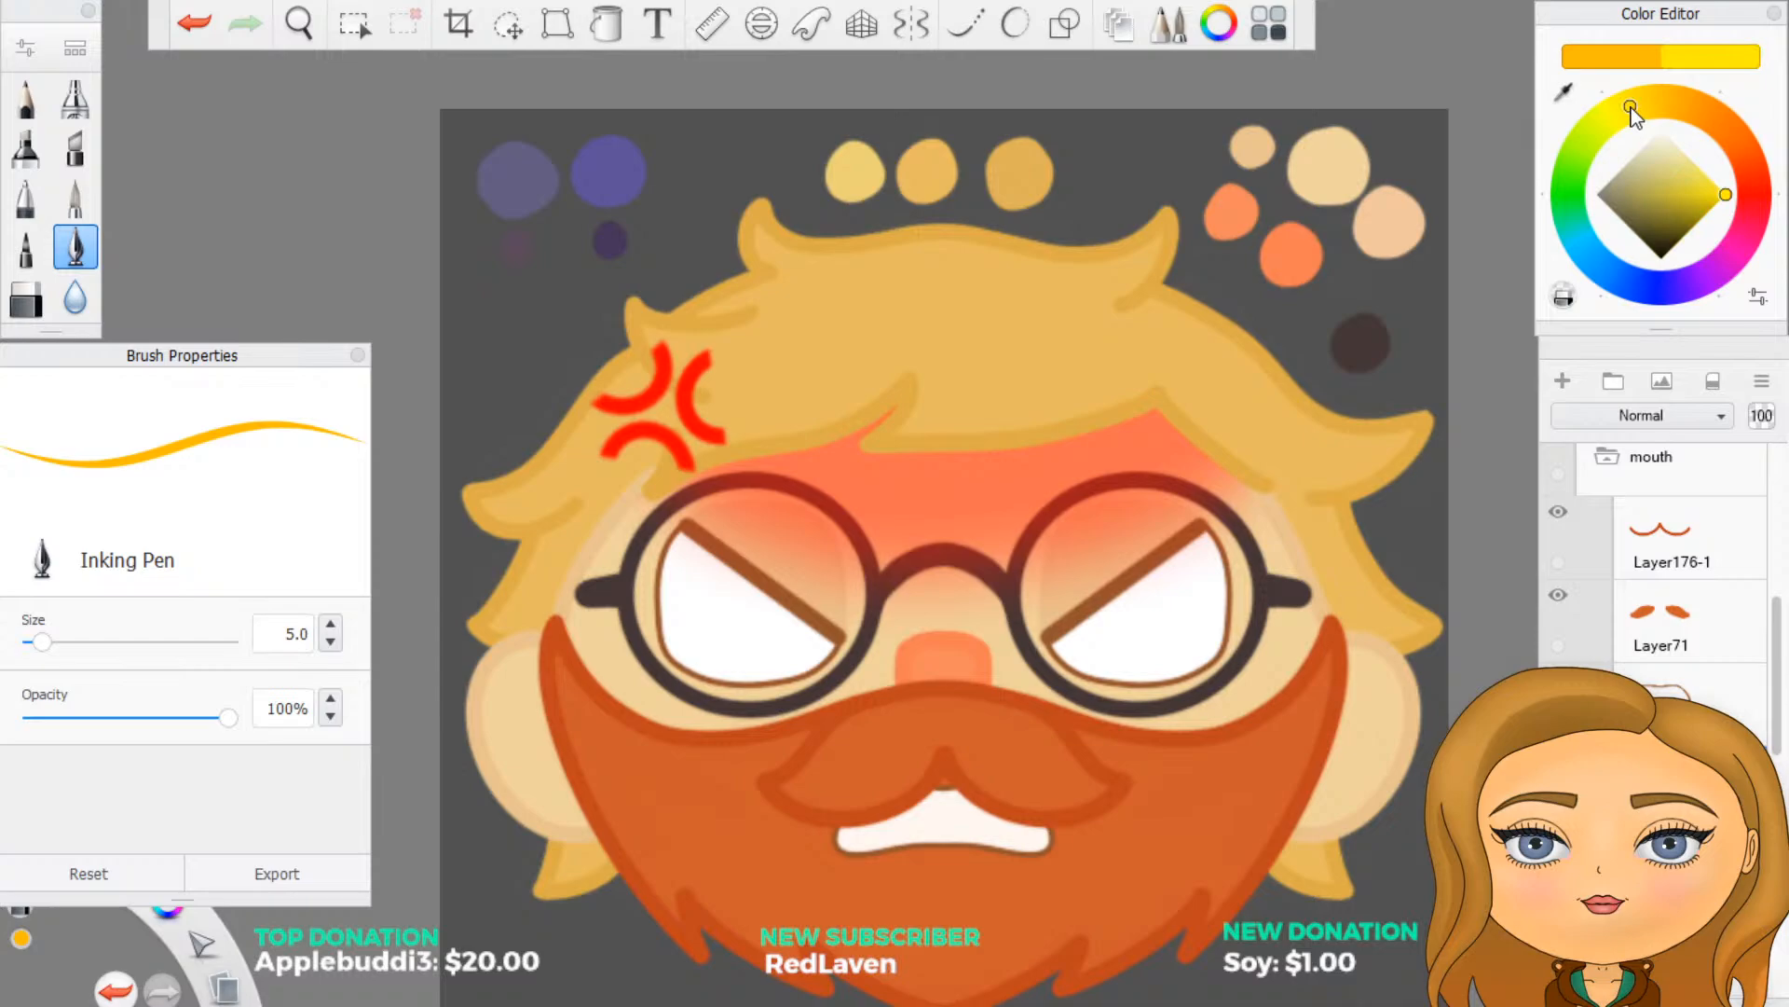
- Show the redline group over the mouth and turn on vertical-axis symmetry for drawing the teeth lines
scroll(970, 862, up, 2)
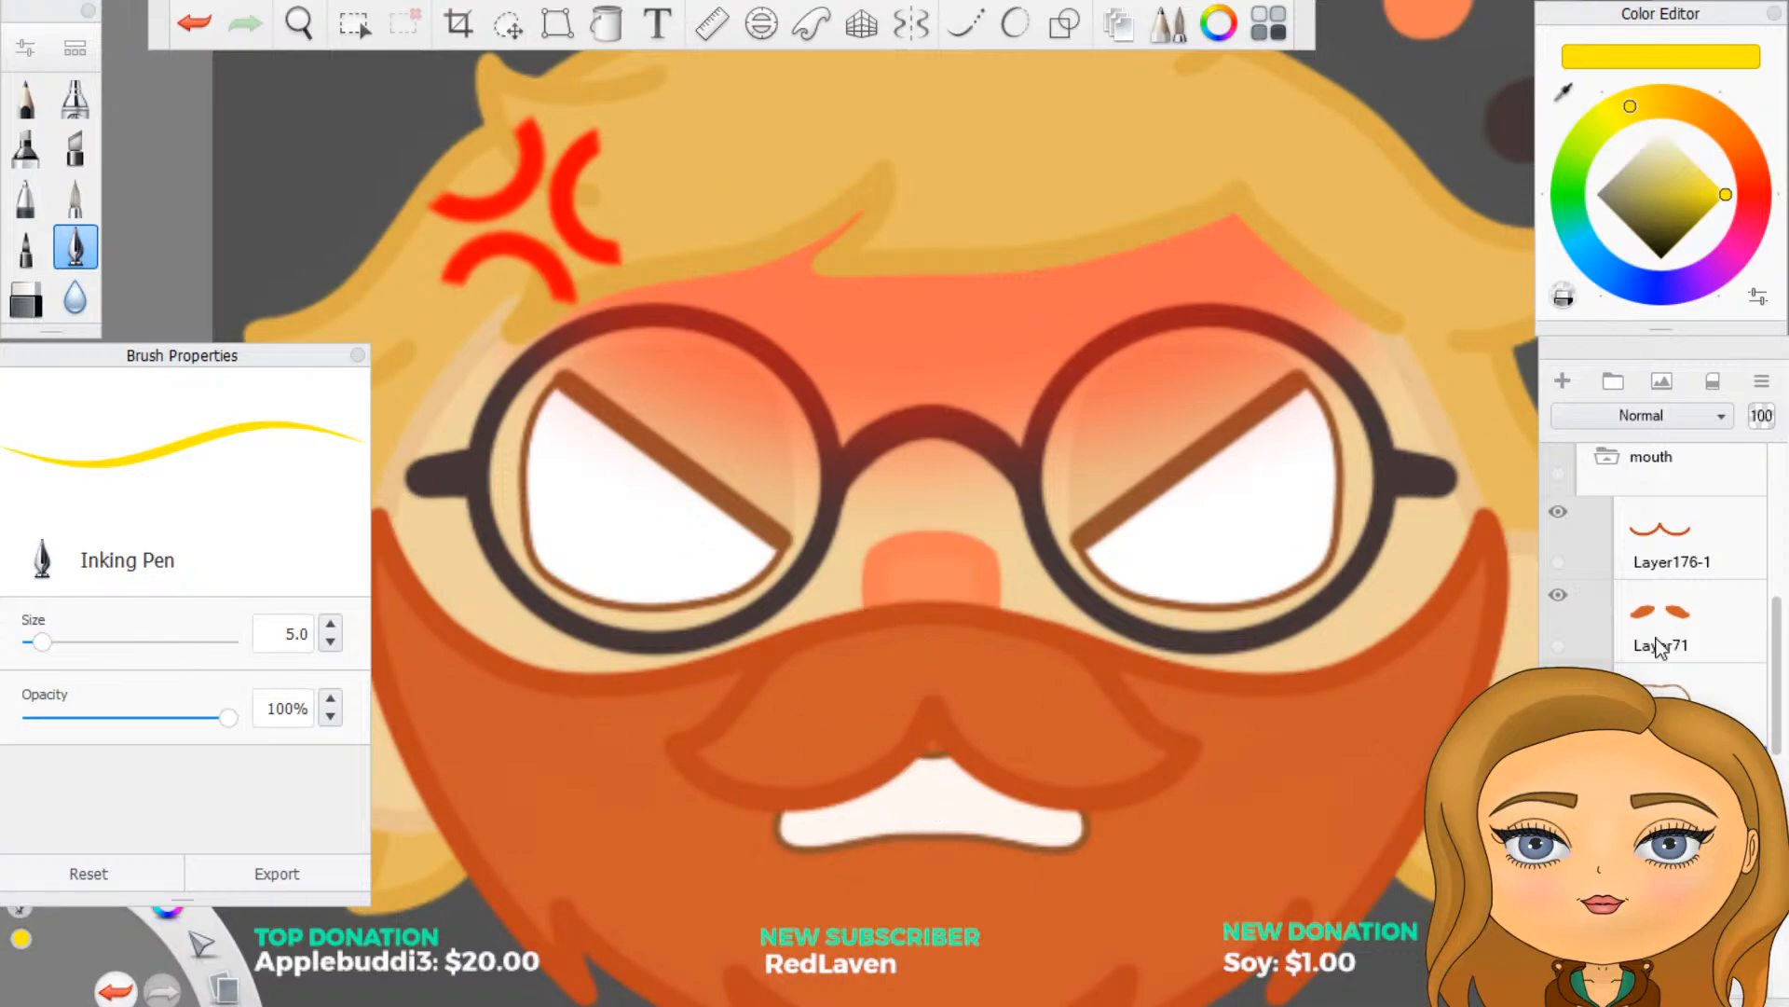
scroll(1659, 645, up, 3)
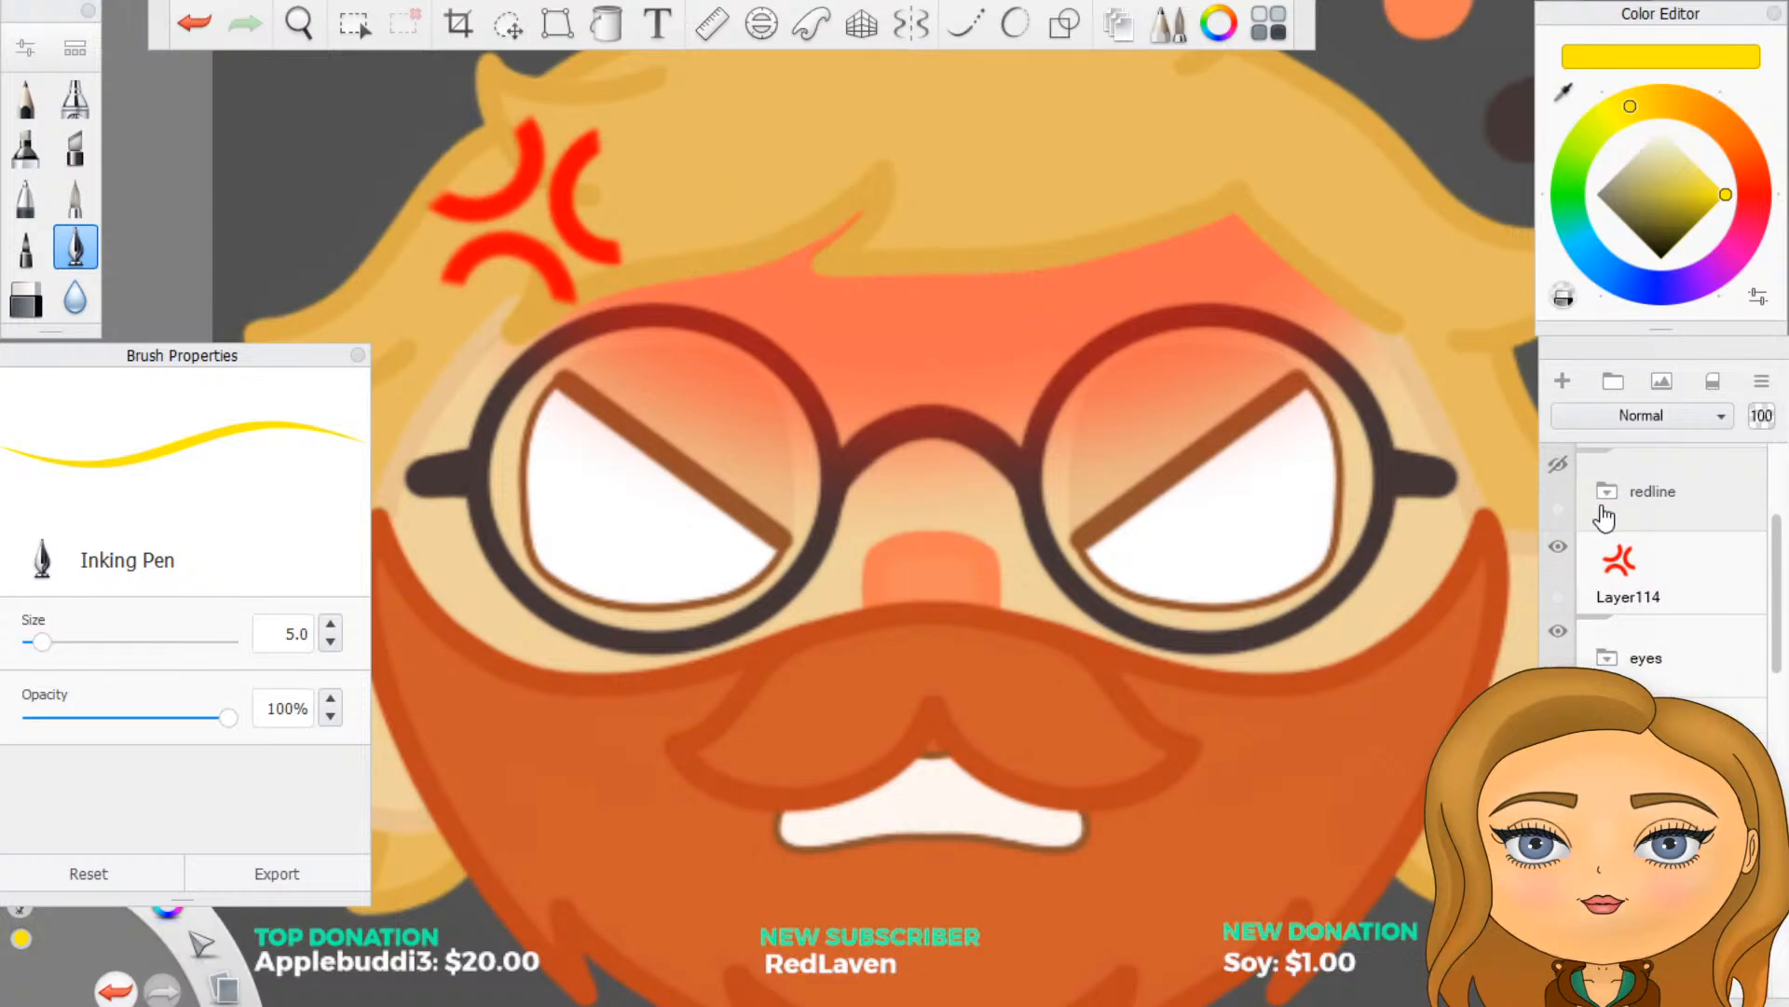
click(1558, 465)
scroll(918, 876, up, 5)
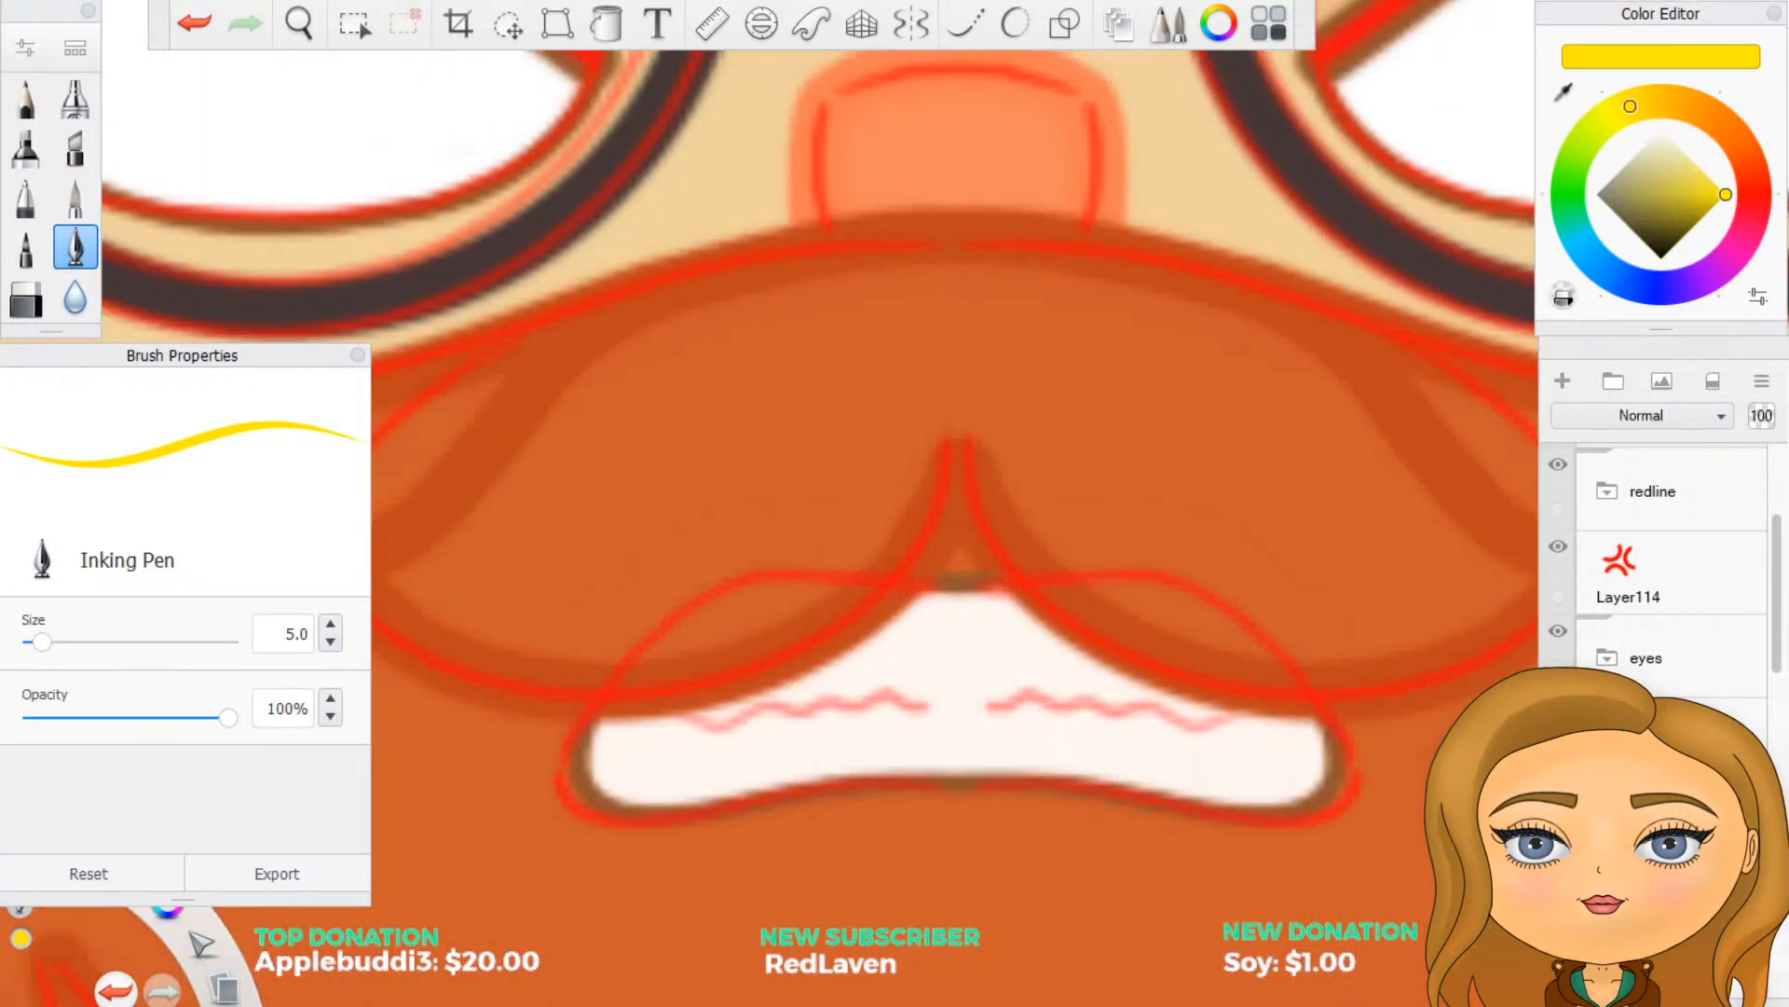
click(918, 28)
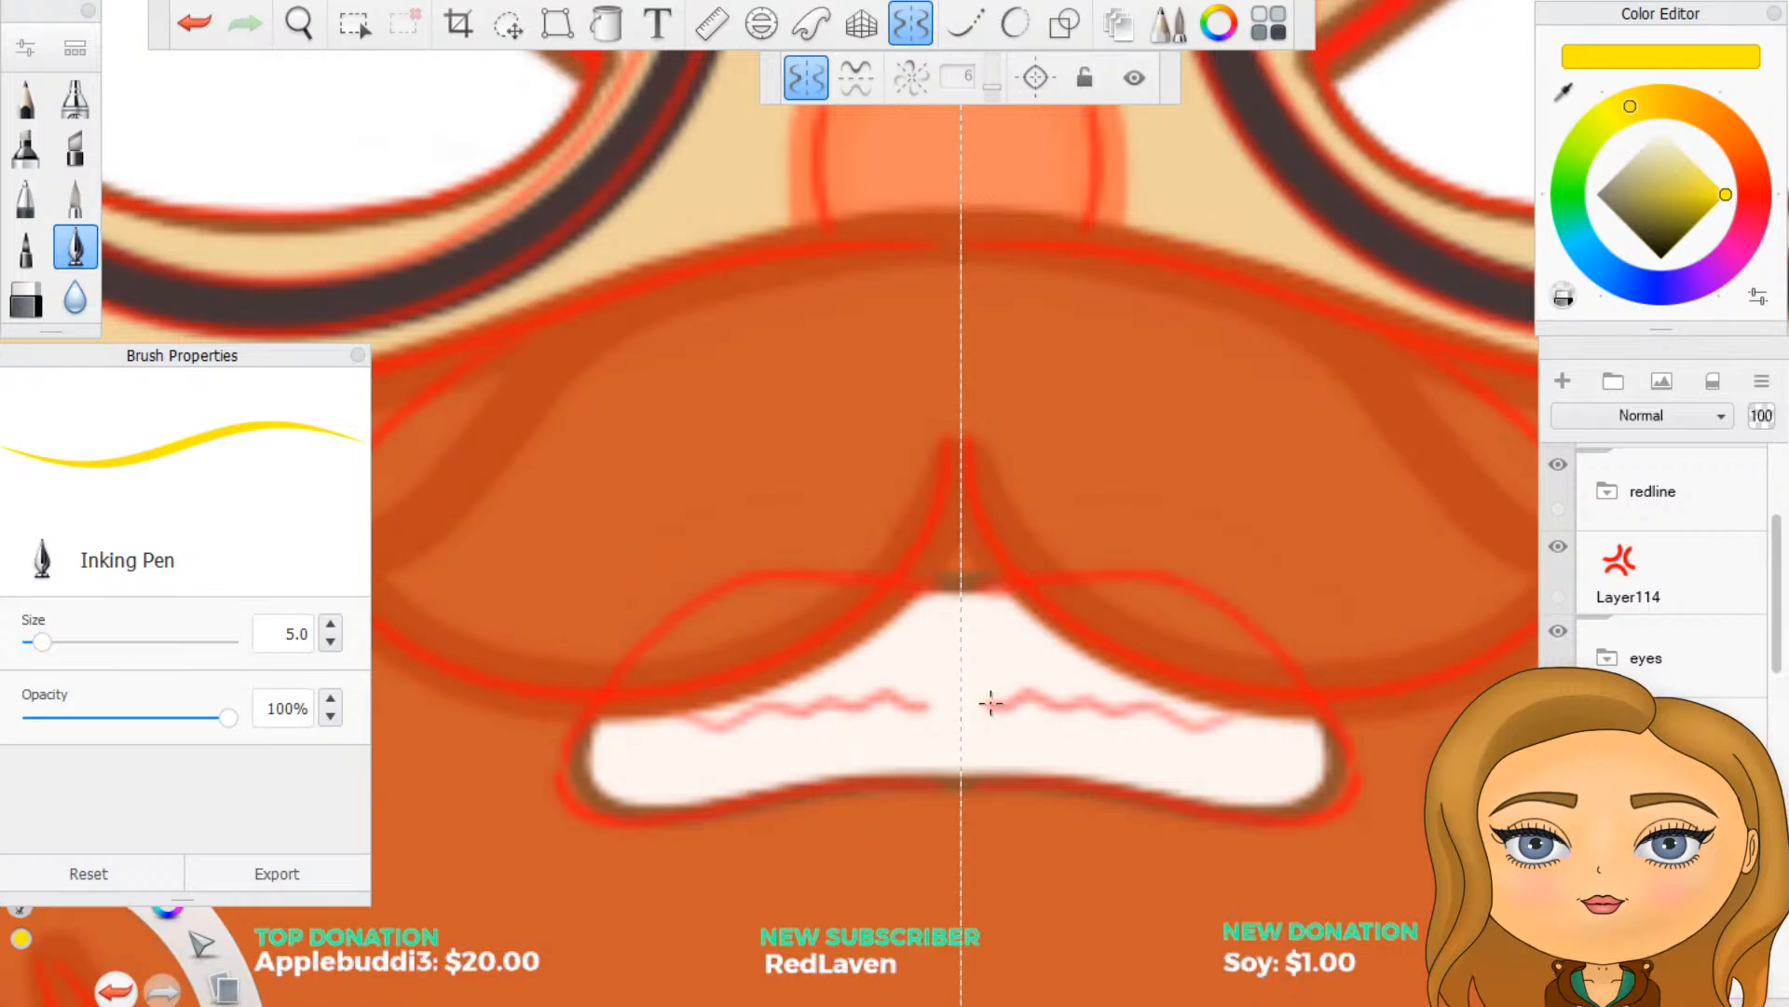
- Undo a thick test stroke, set the Inking Pen size to 2.0 and trace the wavy teeth line in yellow, mirrored across the mouth
drag(993, 705, 1022, 693)
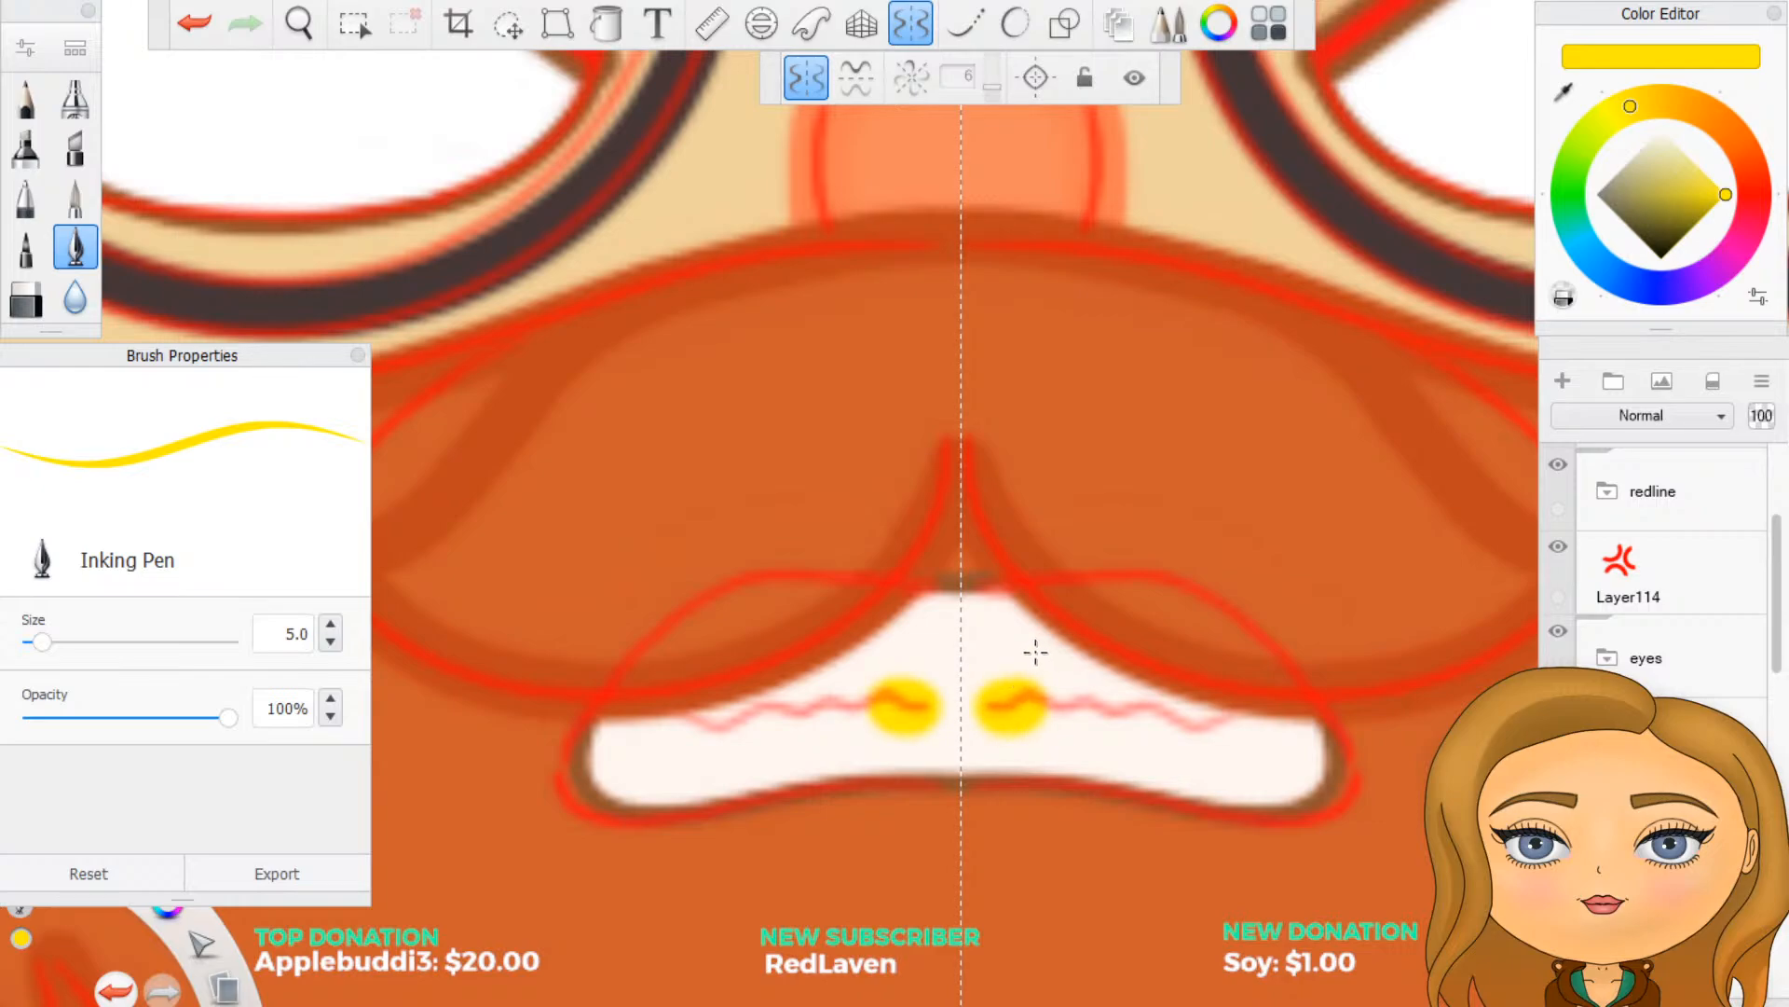
key(ctrl+z)
click(279, 638)
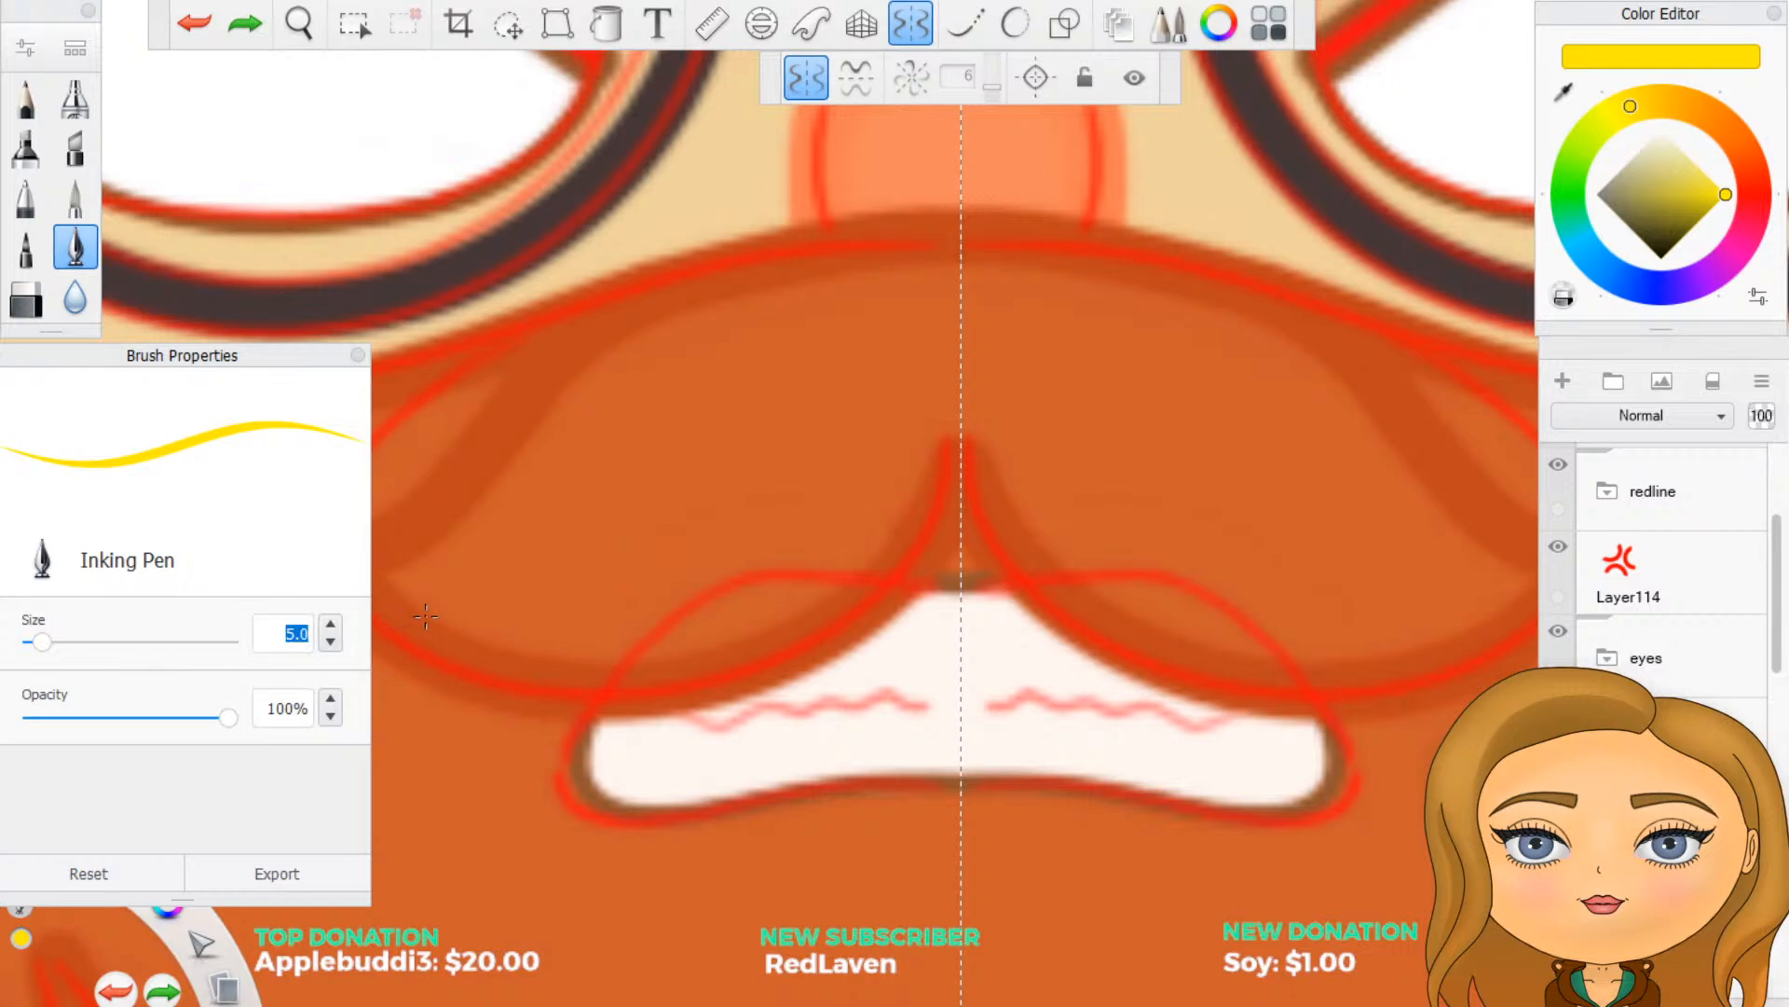
text(2)
mouse_move(996, 708)
mouse_down()
mouse_move(1219, 718)
mouse_move(1223, 699)
mouse_up()
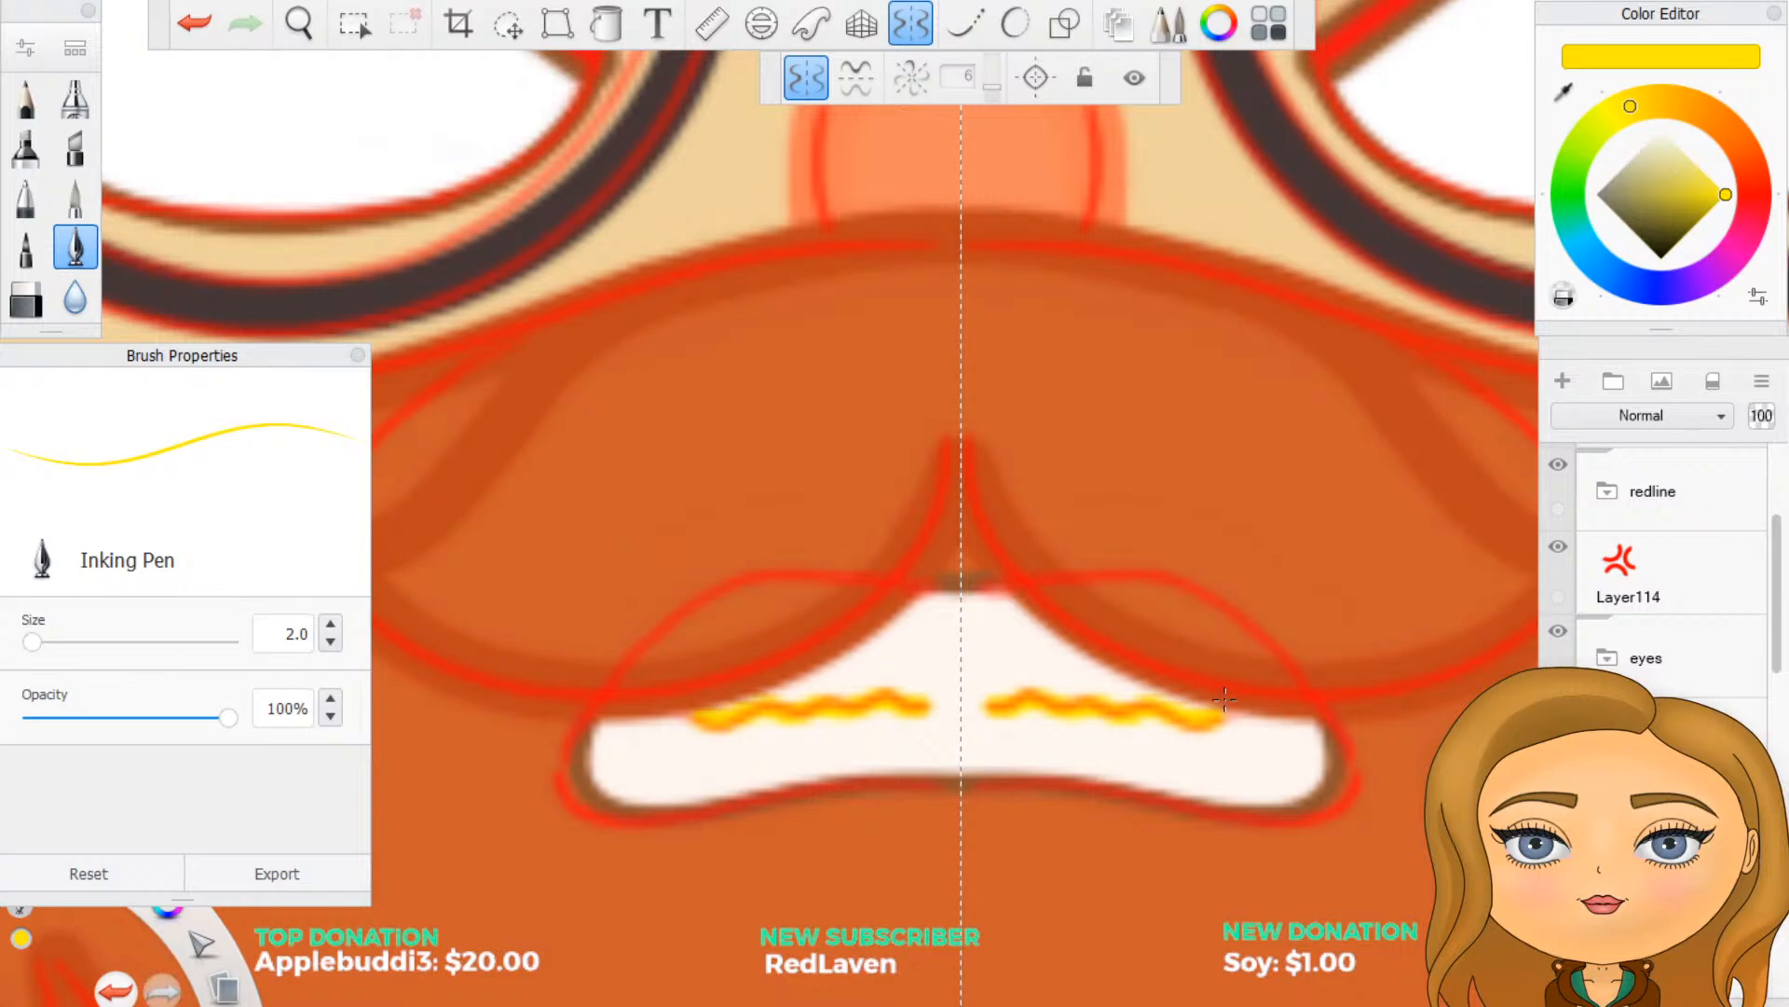
- Hide the redline group and turn off symmetry to check the whole face at a small size
scroll(1071, 751, down, 5)
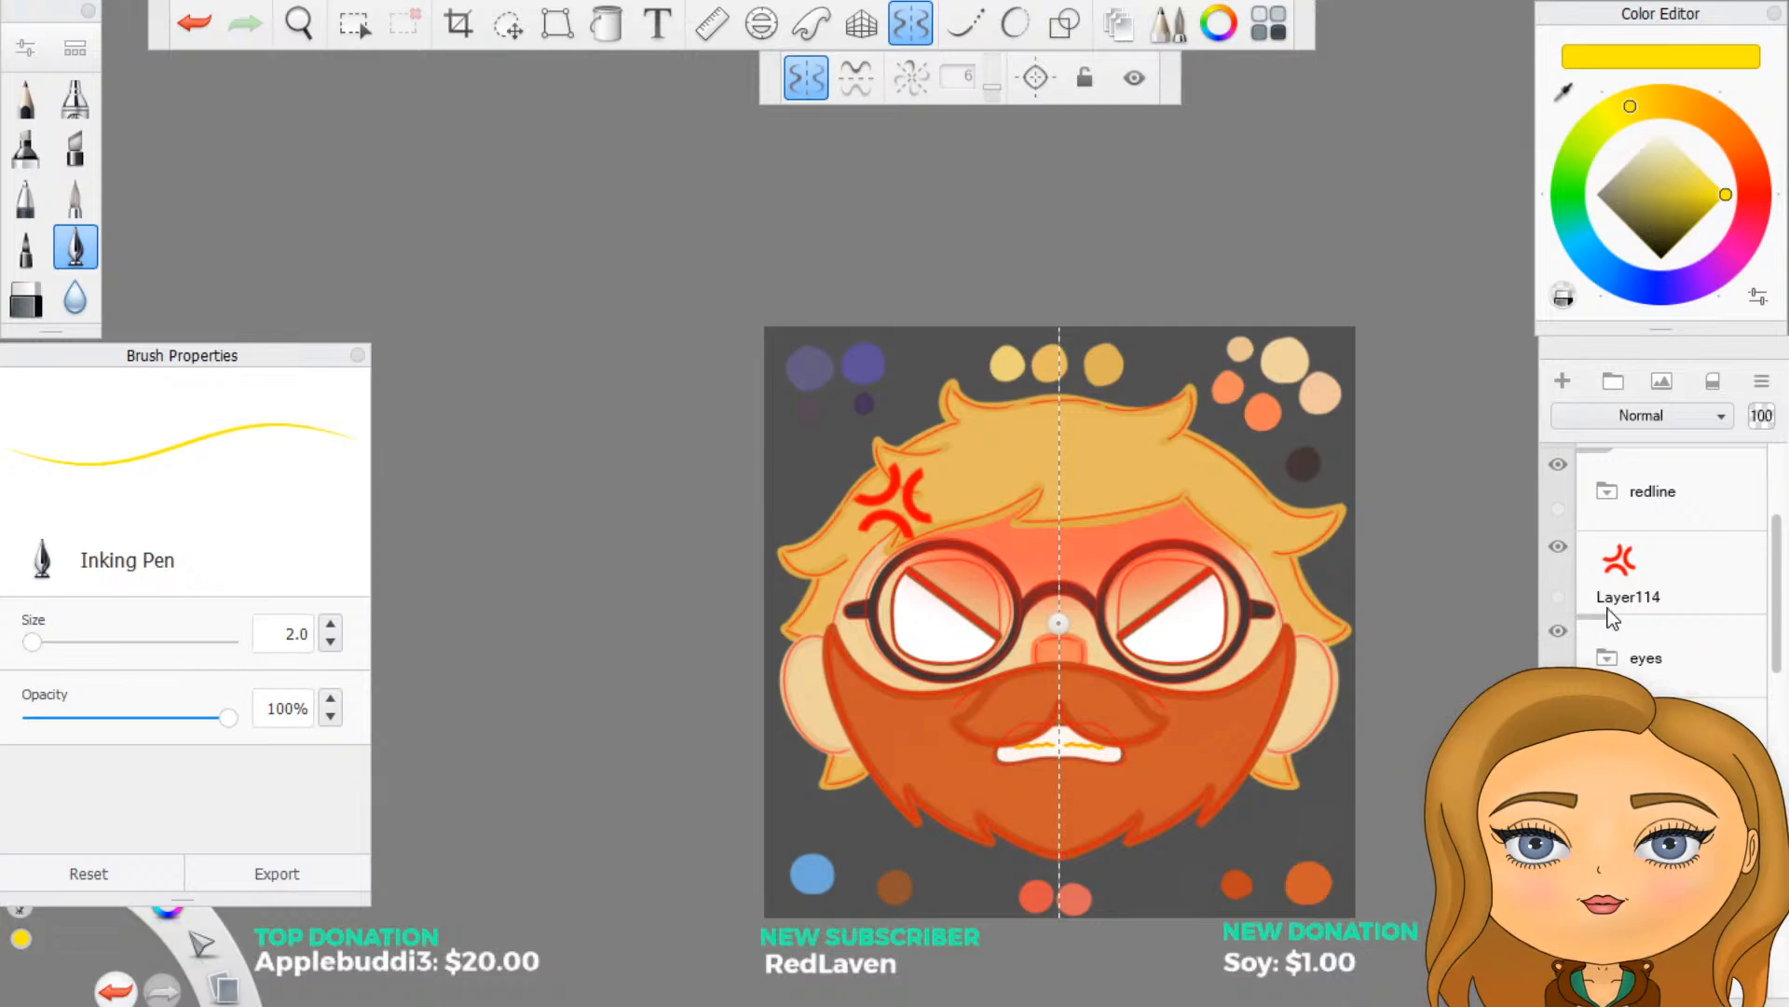
click(1558, 465)
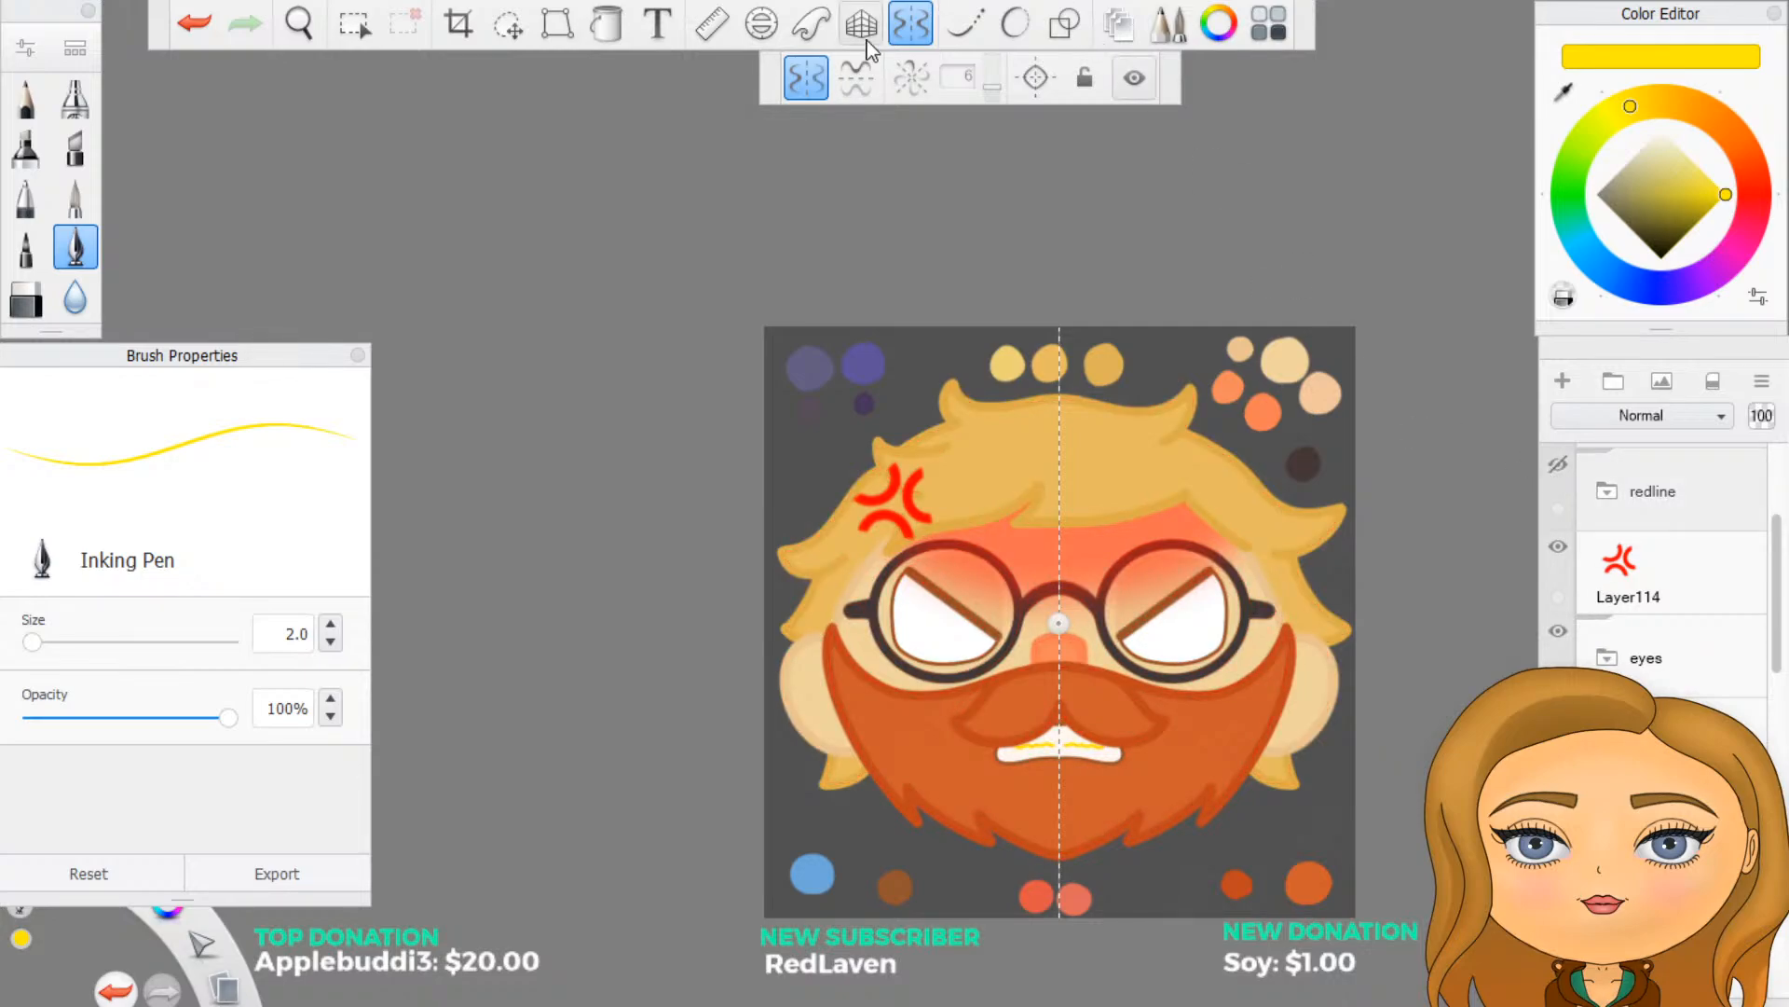
click(910, 26)
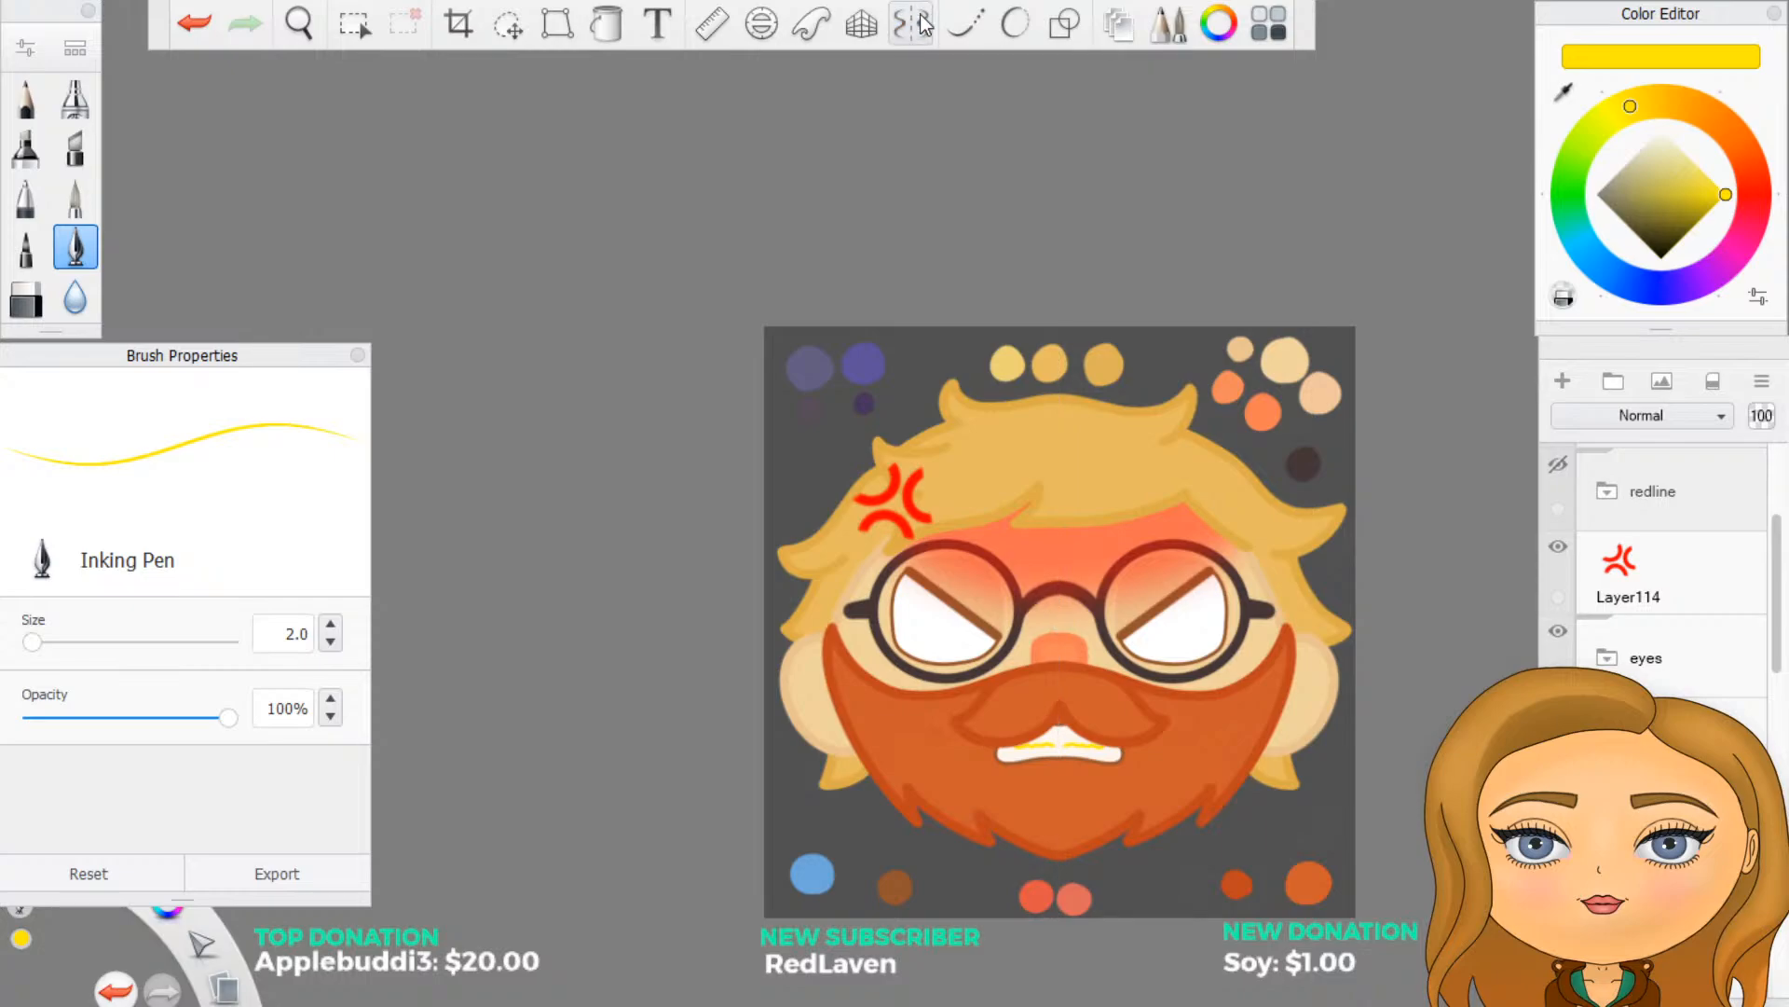
scroll(1072, 525, down, 5)
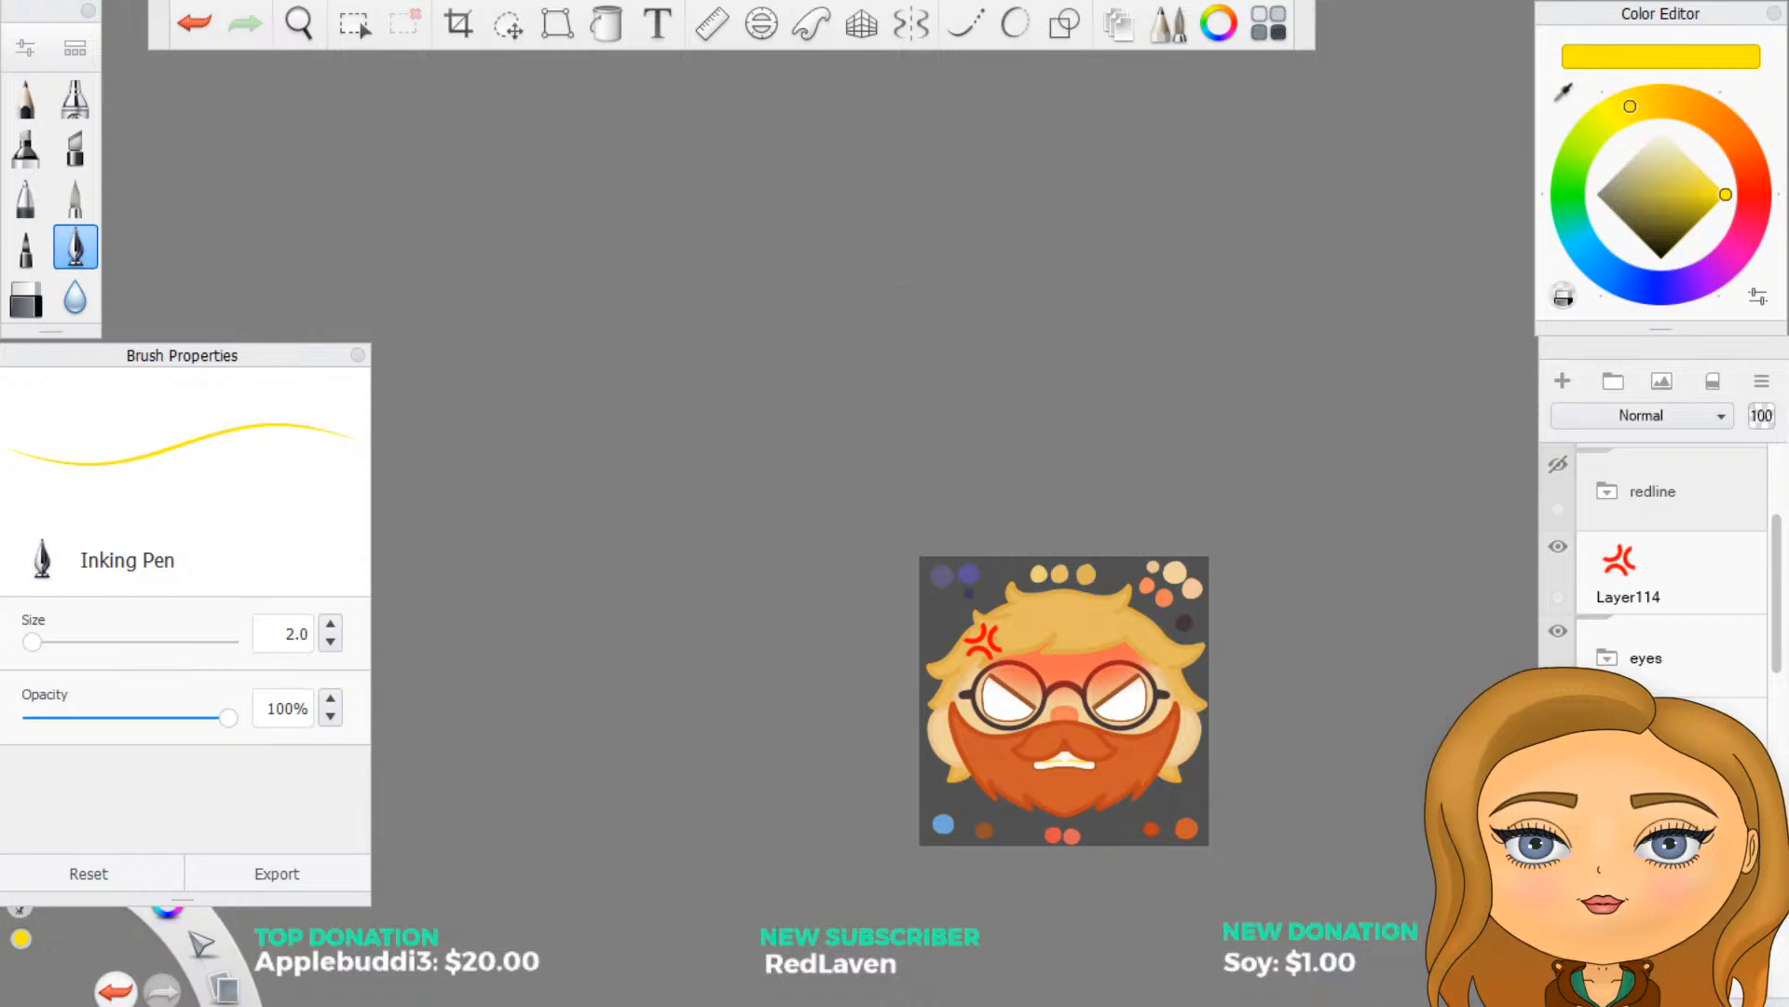
- Undo the hiding of the redline group and the yellow teeth lines
click(195, 22)
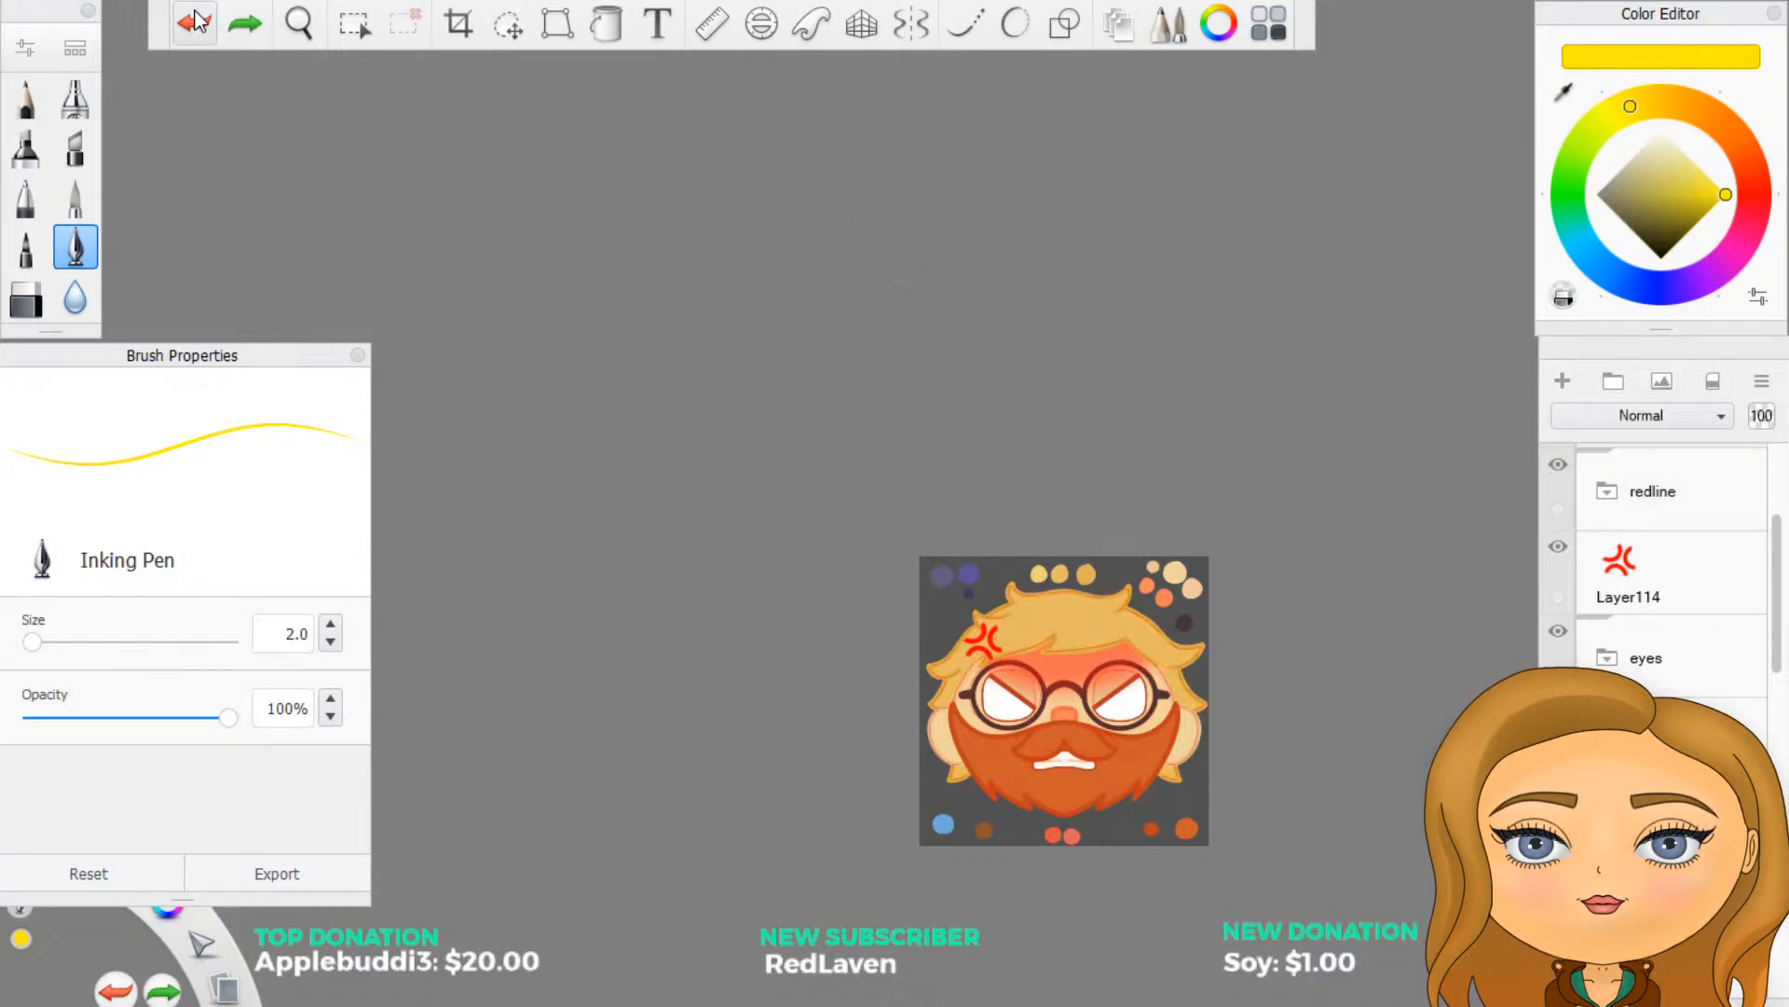
- Change the drawing colour from bright yellow to a muted golden ochre for the teeth lines
scroll(643, 655, up, 4)
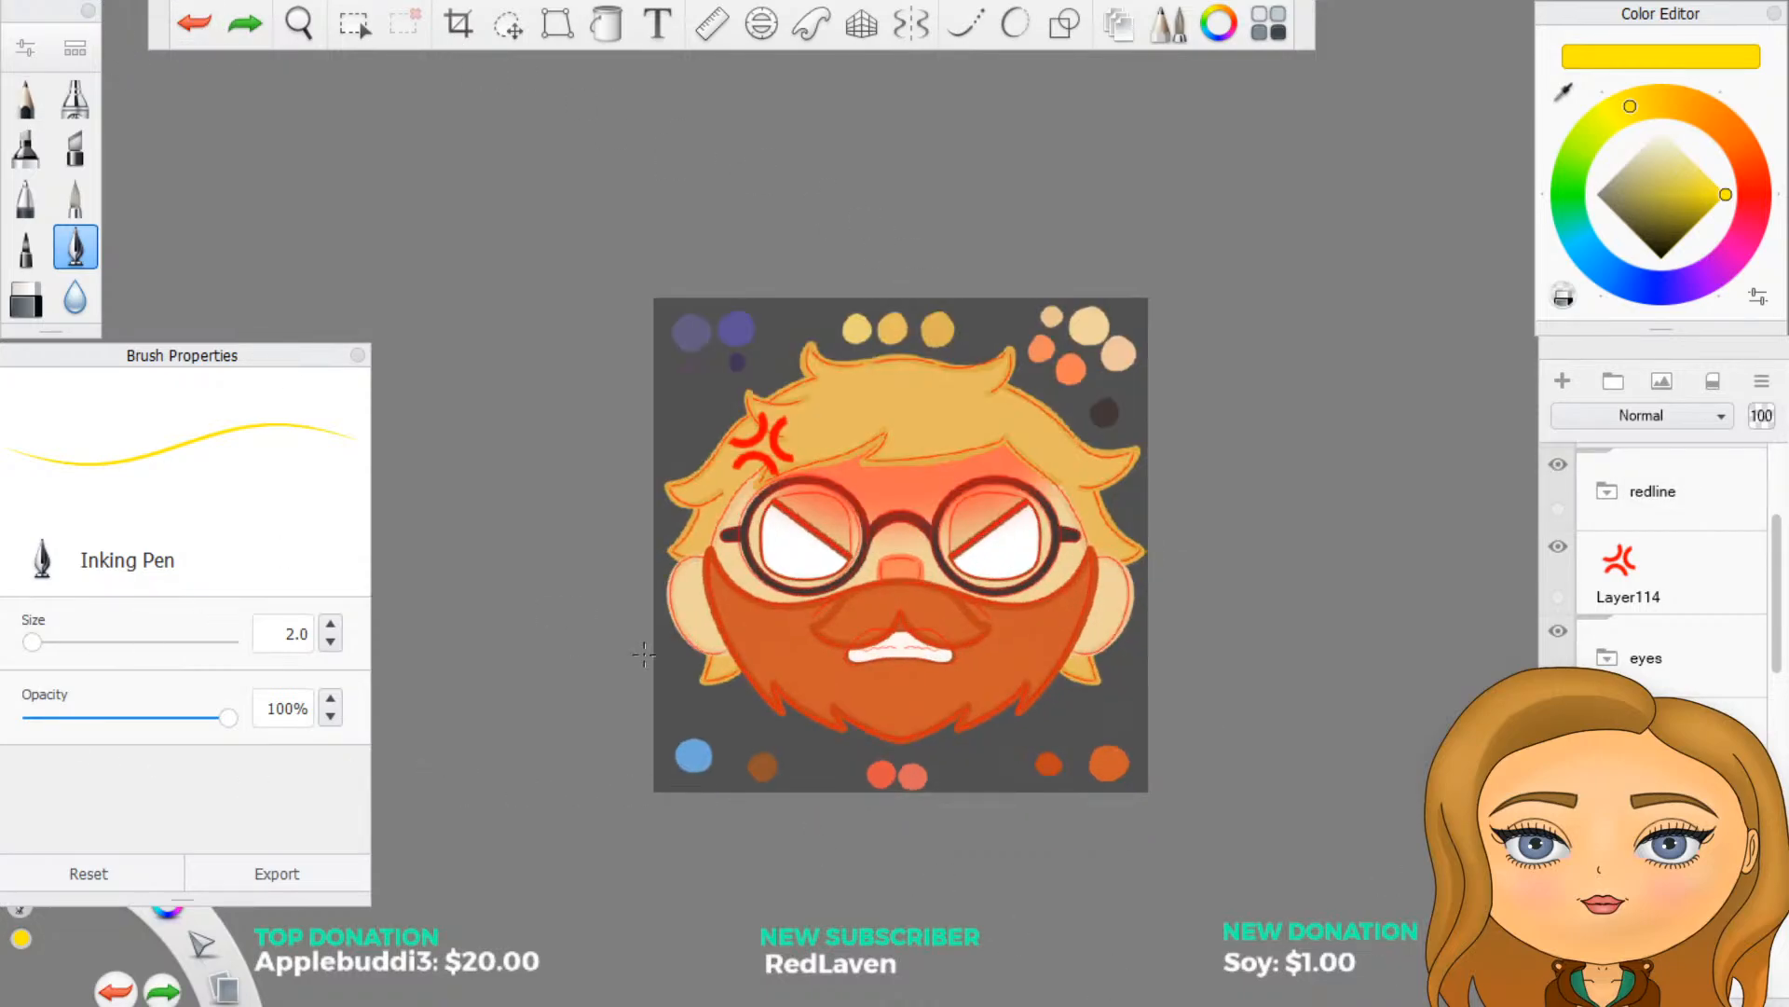
scroll(816, 607, up, 4)
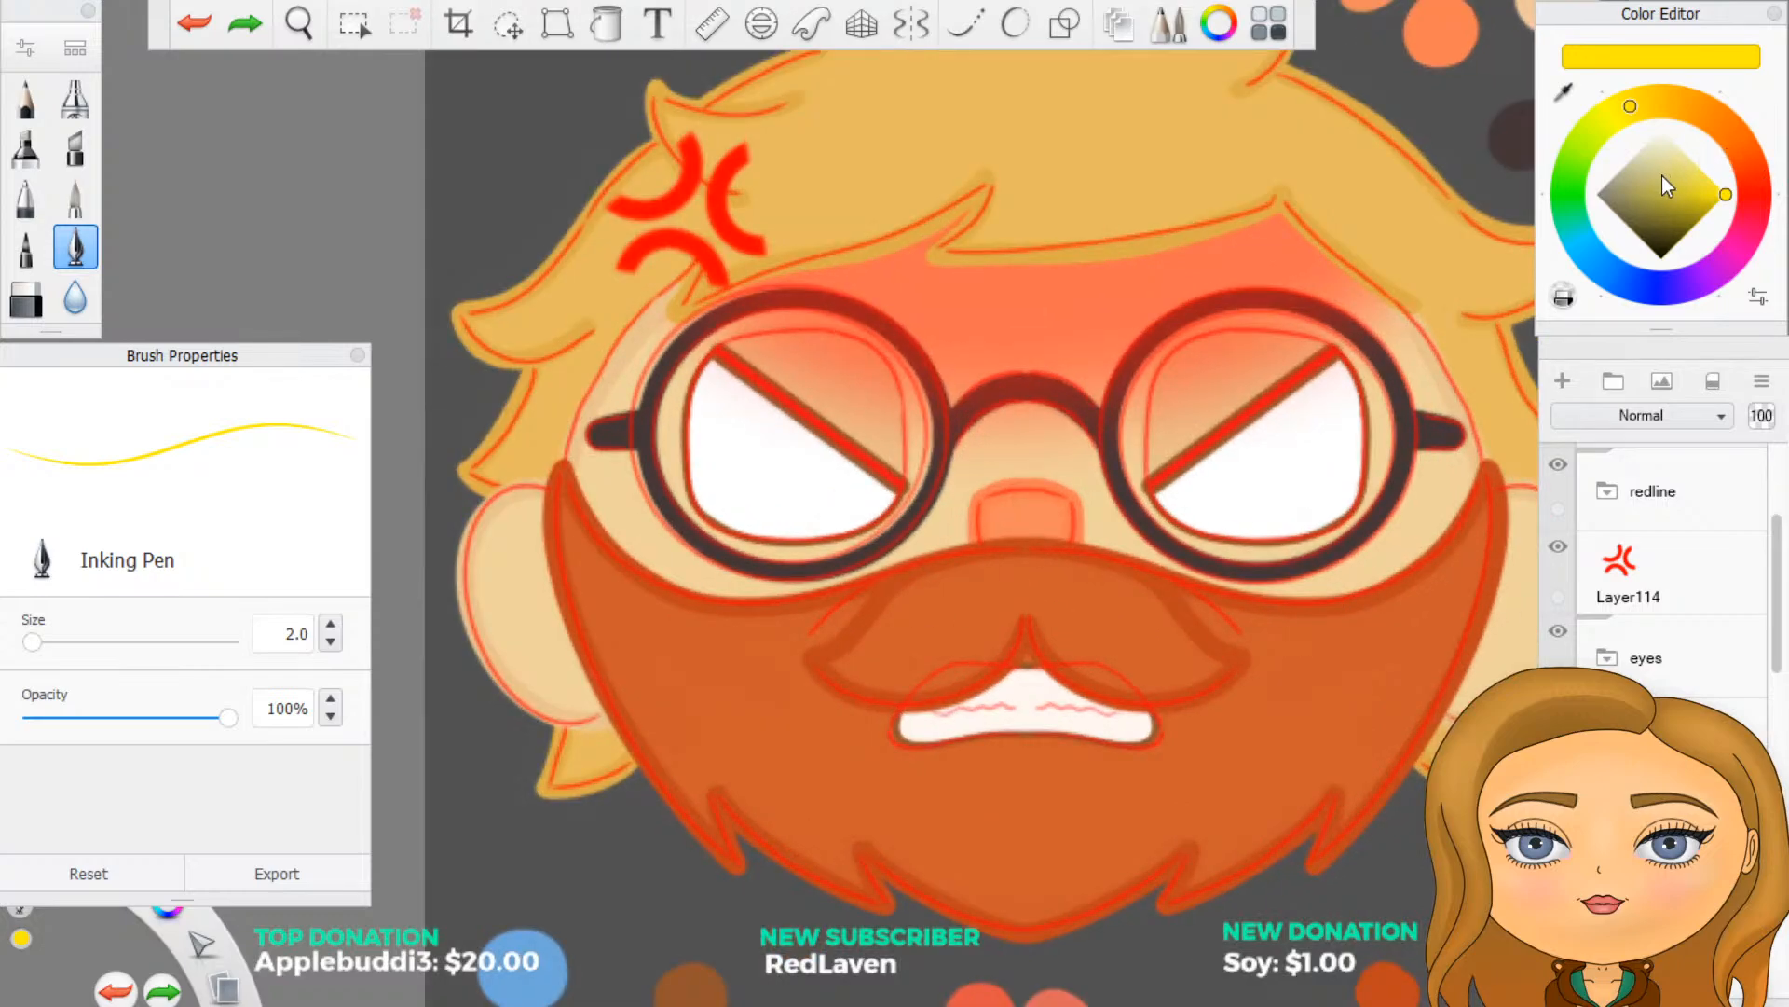
click(1669, 192)
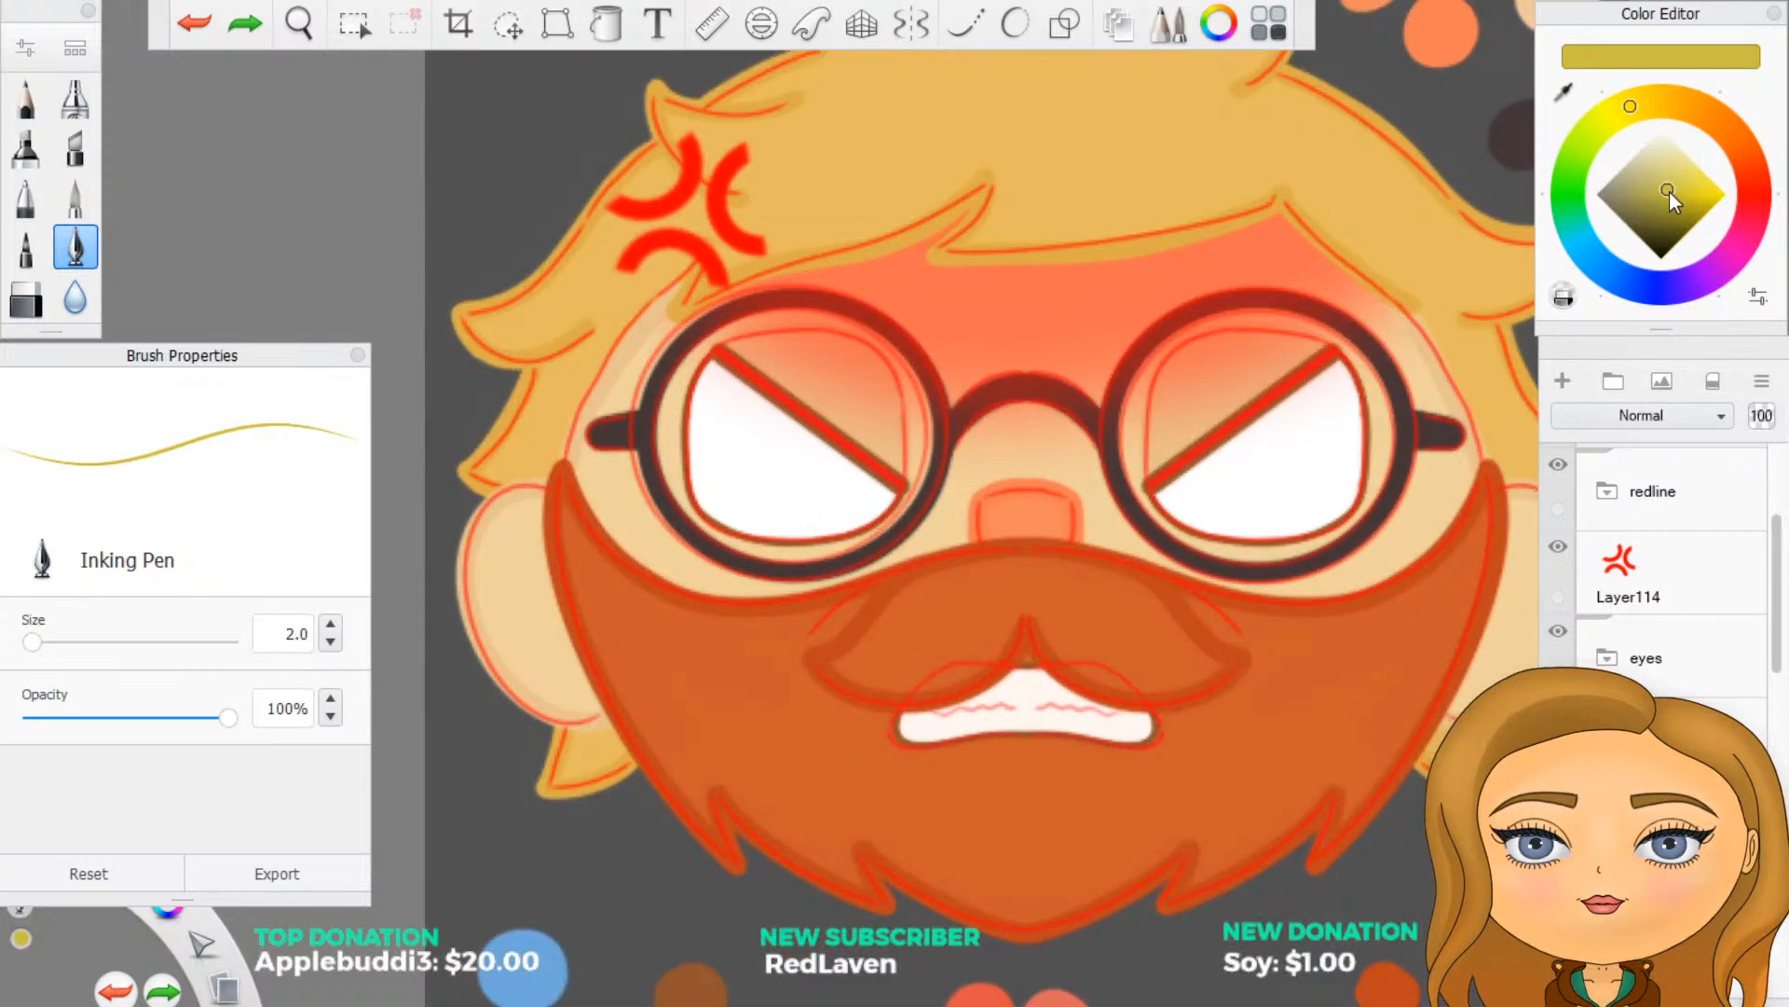
drag(1669, 192, 1667, 191)
drag(1674, 190, 1675, 189)
mouse_move(1634, 110)
mouse_down()
mouse_move(1662, 101)
mouse_move(1613, 121)
mouse_move(1662, 110)
mouse_up()
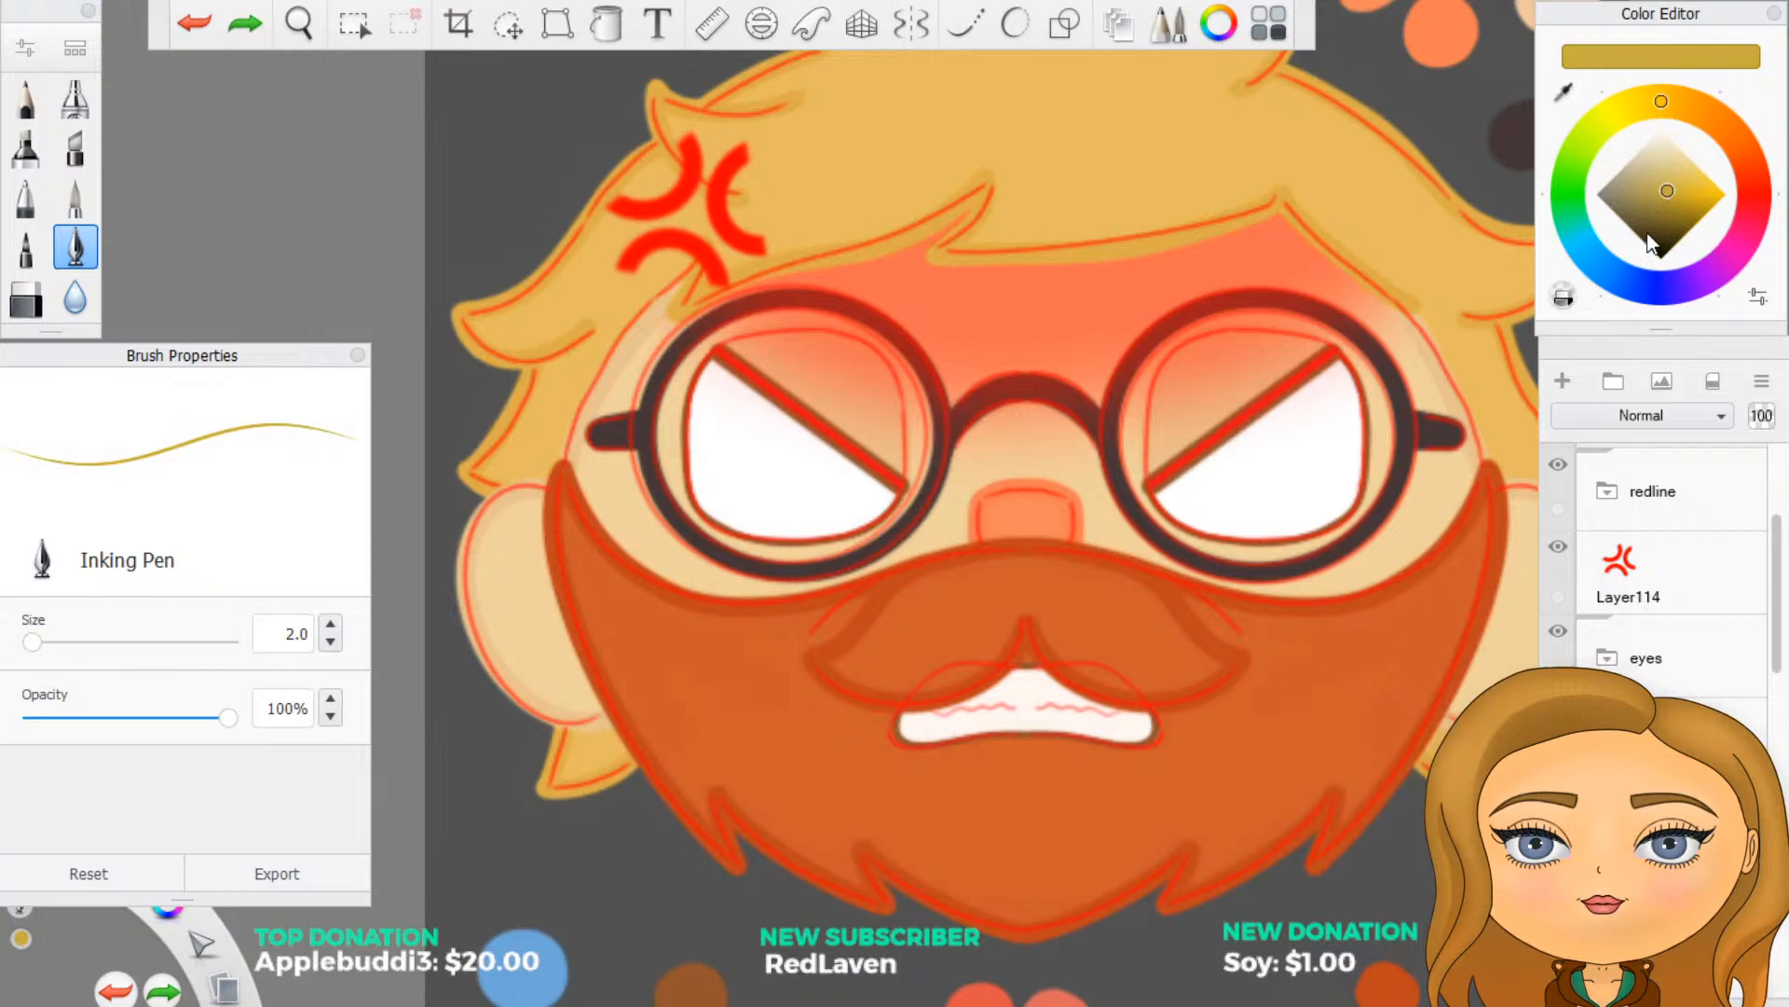
click(1665, 180)
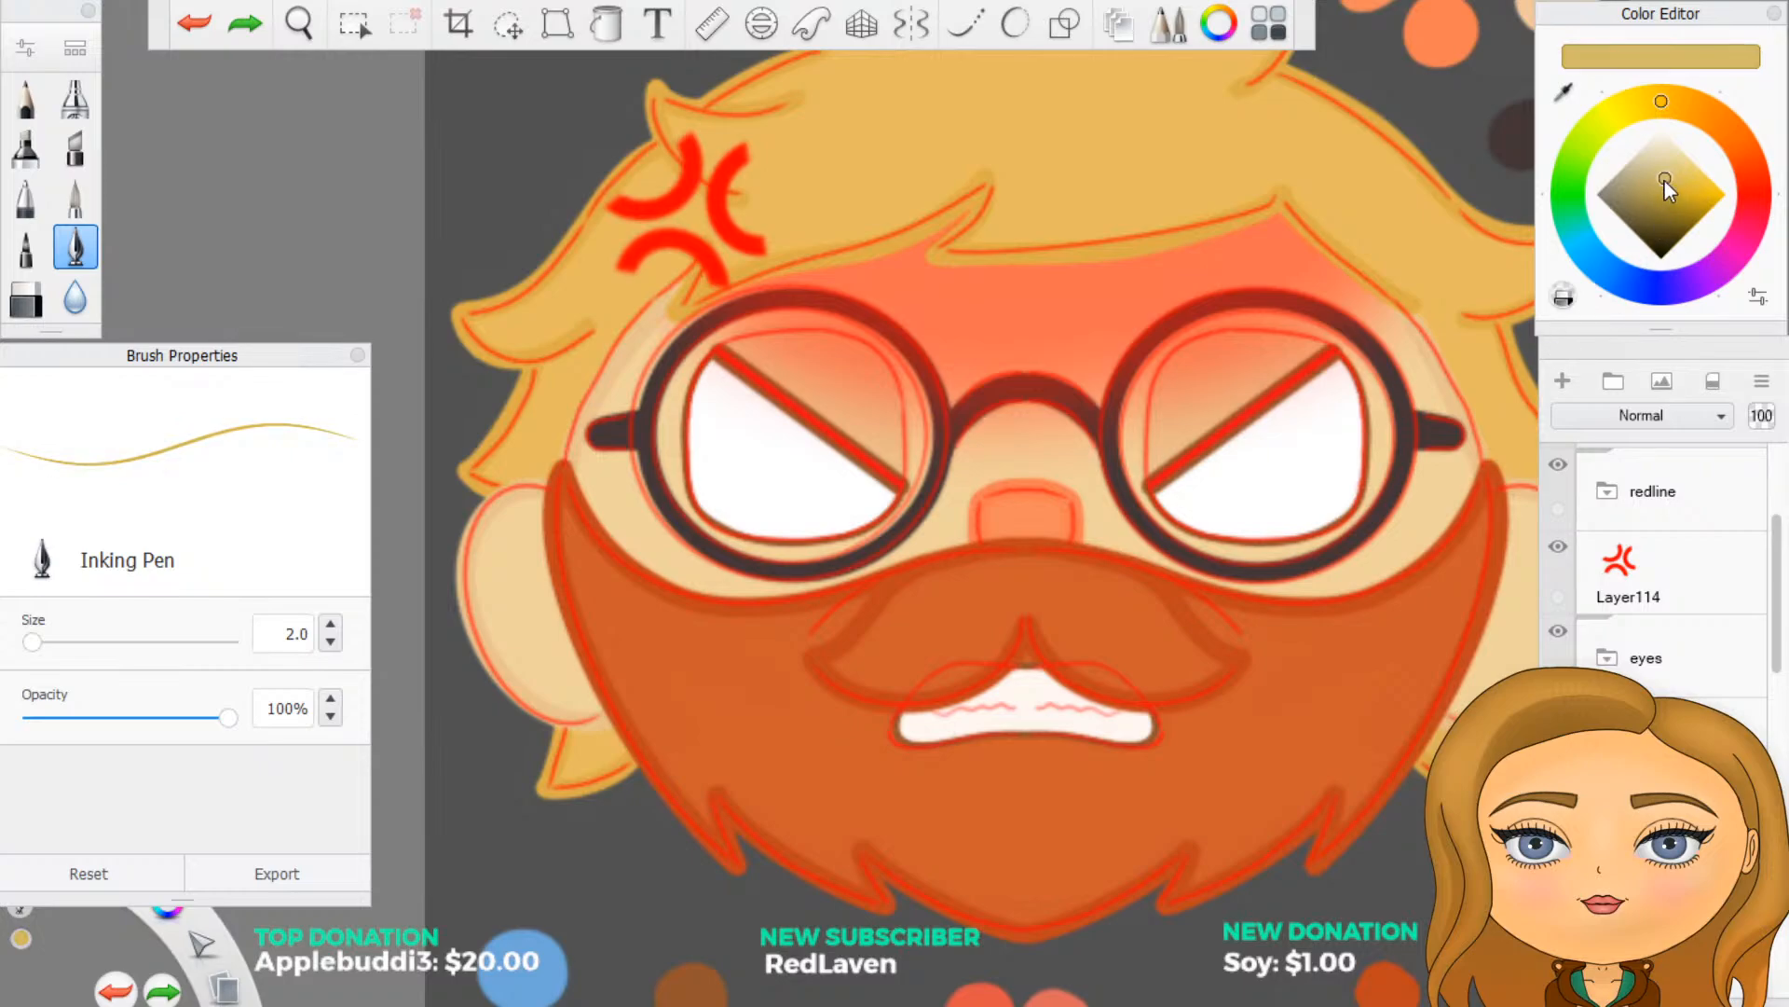
drag(1665, 181, 1666, 187)
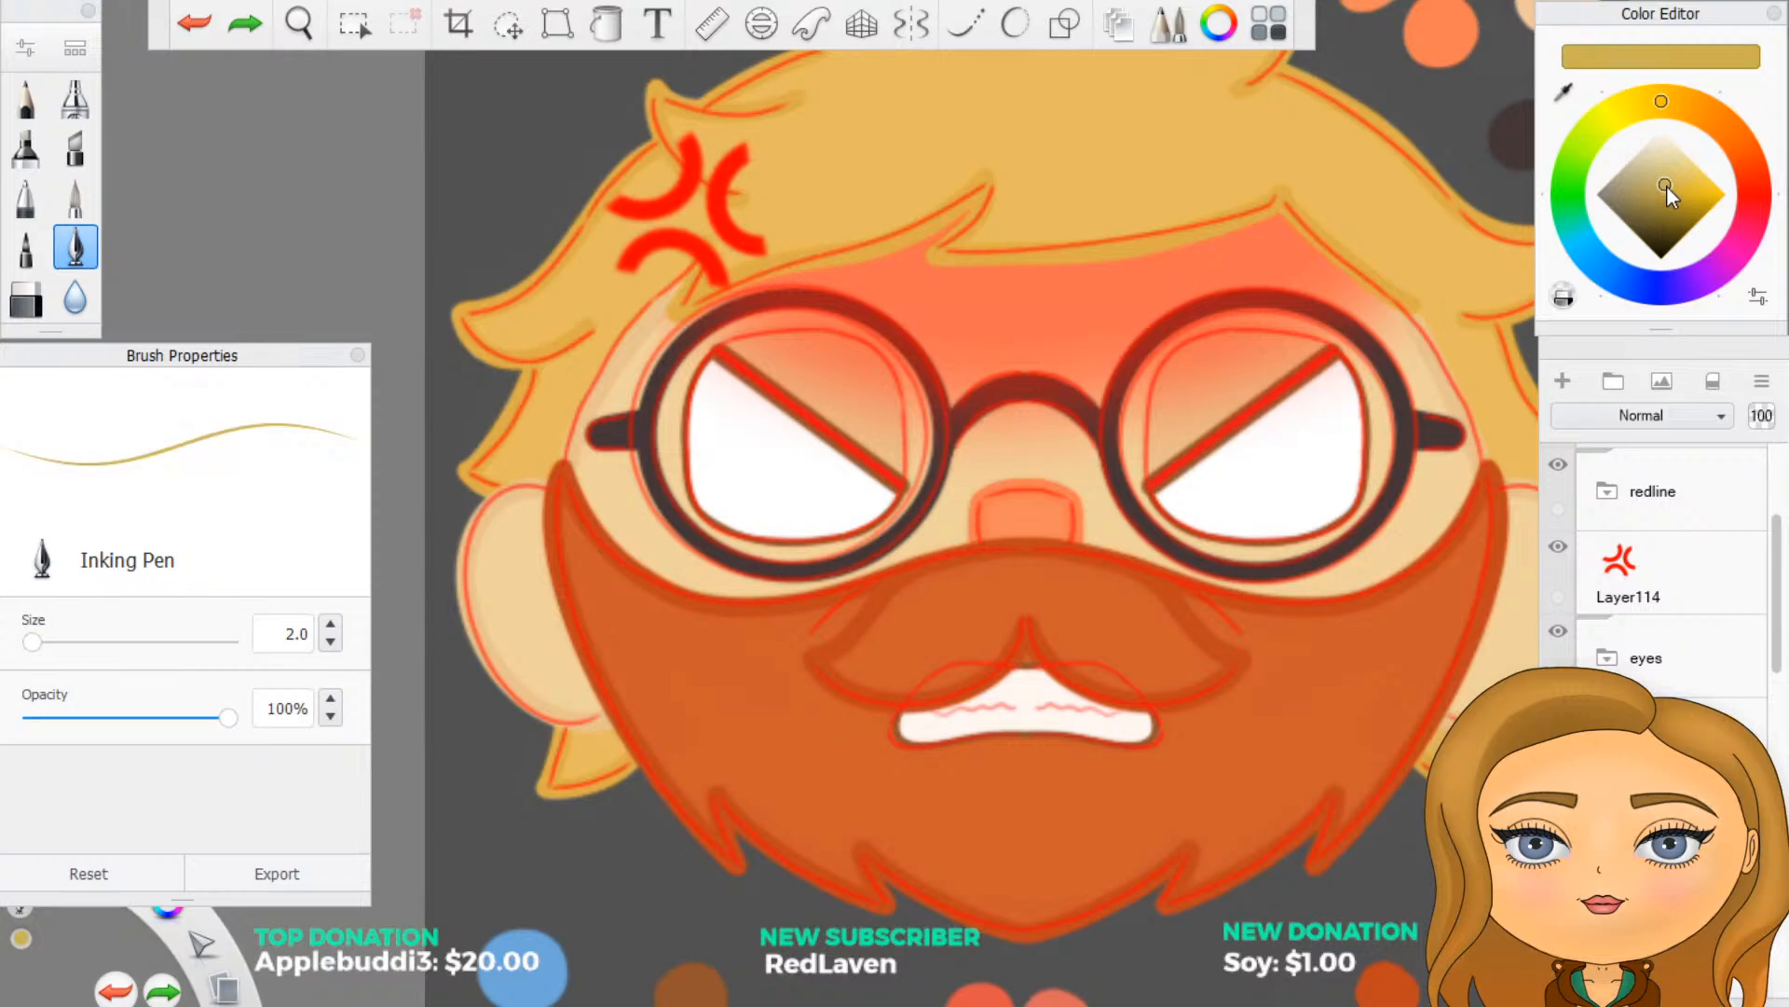
- Turn on vertical-axis symmetry and trace the wavy teeth line in muted gold with the Inking Pen, mirrored across the mouth
scroll(1054, 827, up, 1)
scroll(1020, 880, up, 1)
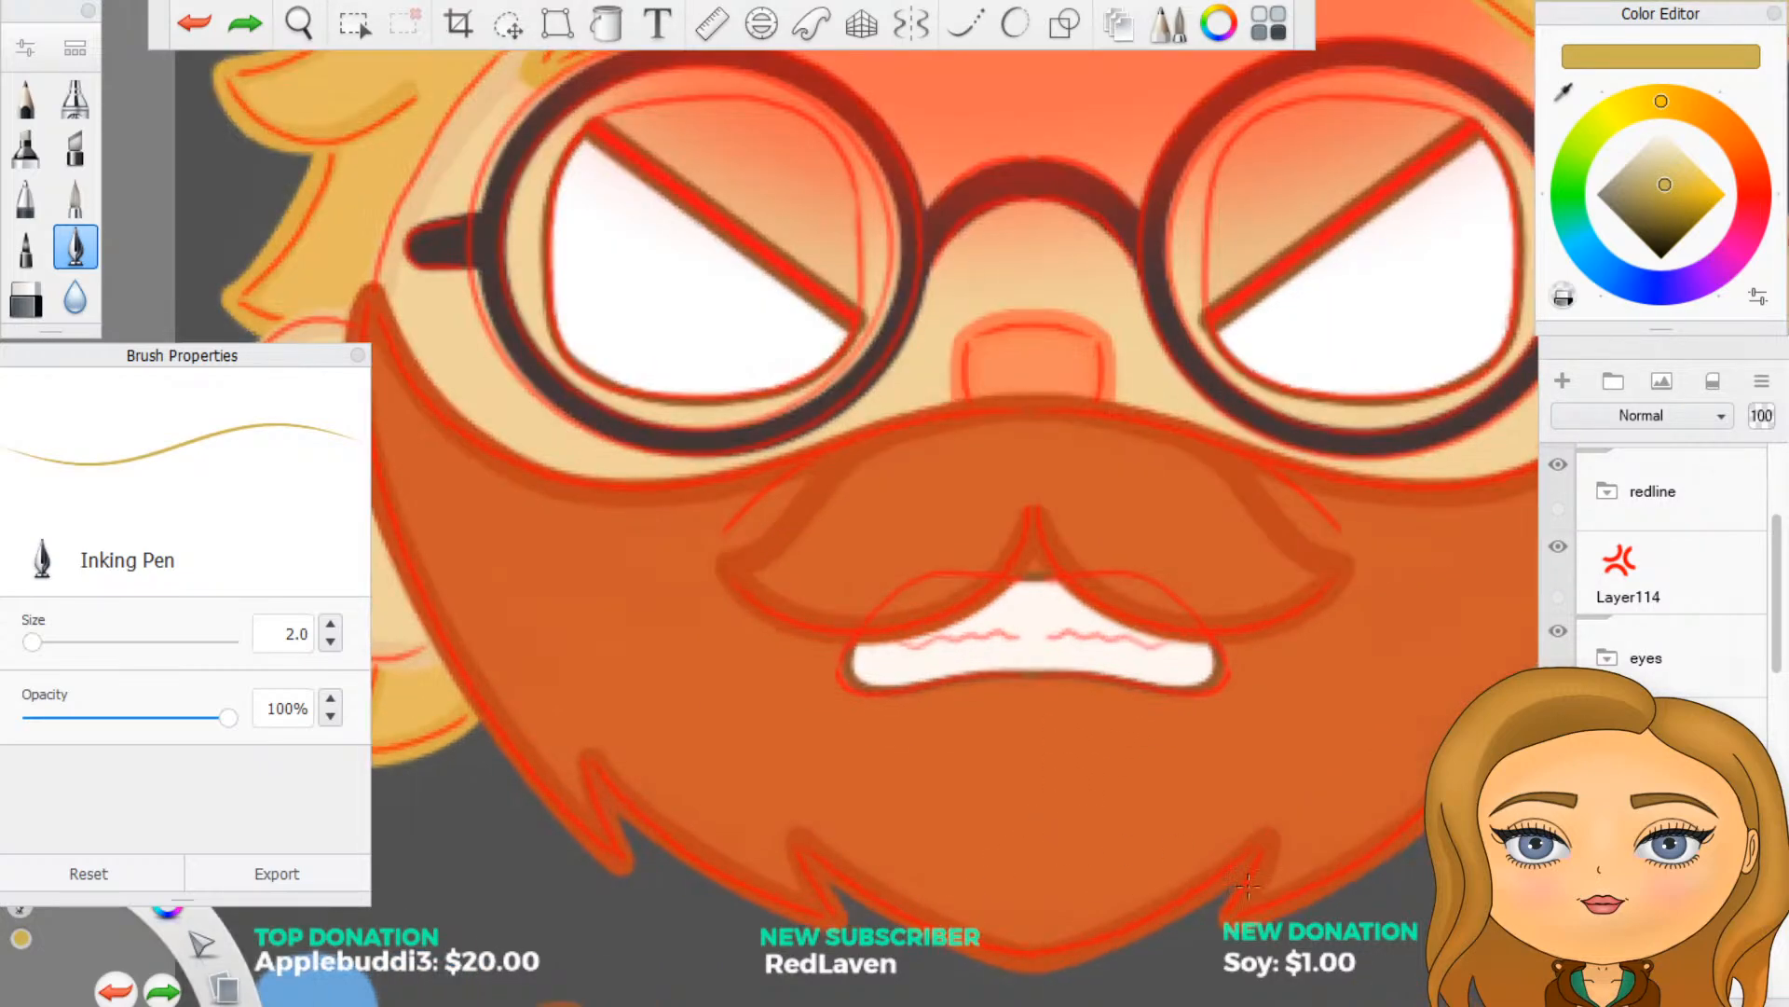
scroll(1664, 559, down, 1)
scroll(1007, 690, up, 1)
scroll(1007, 690, up, 1)
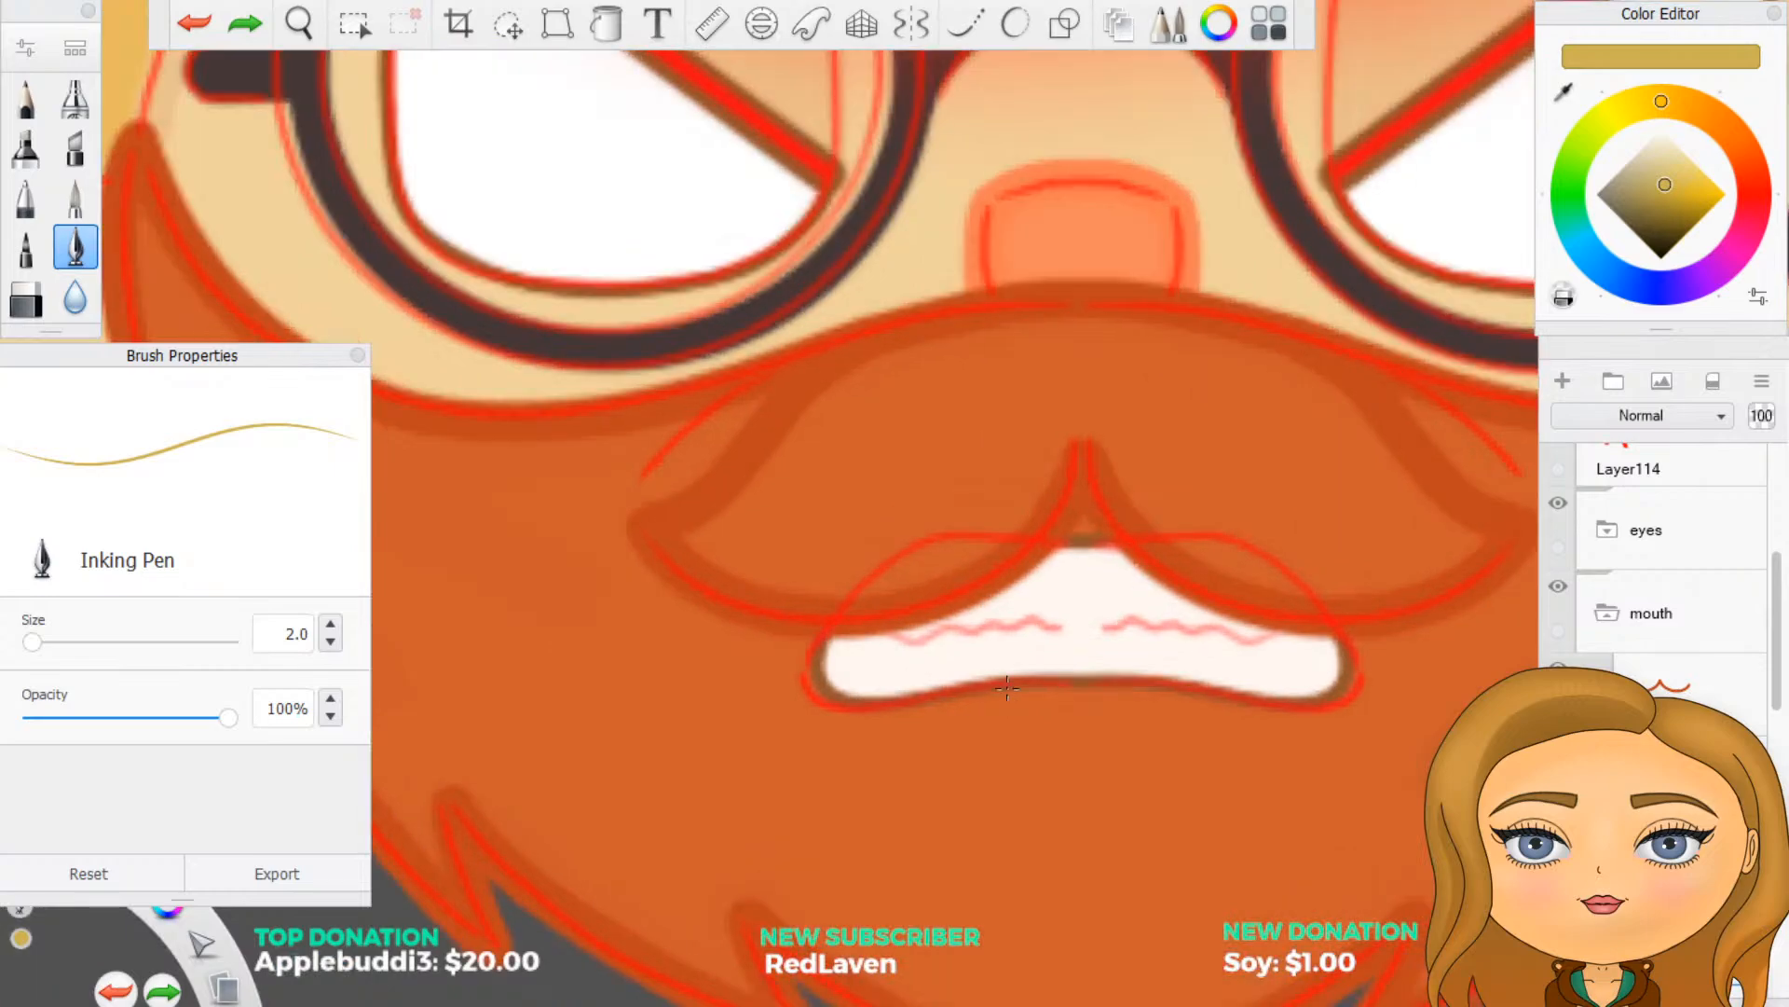
click(911, 26)
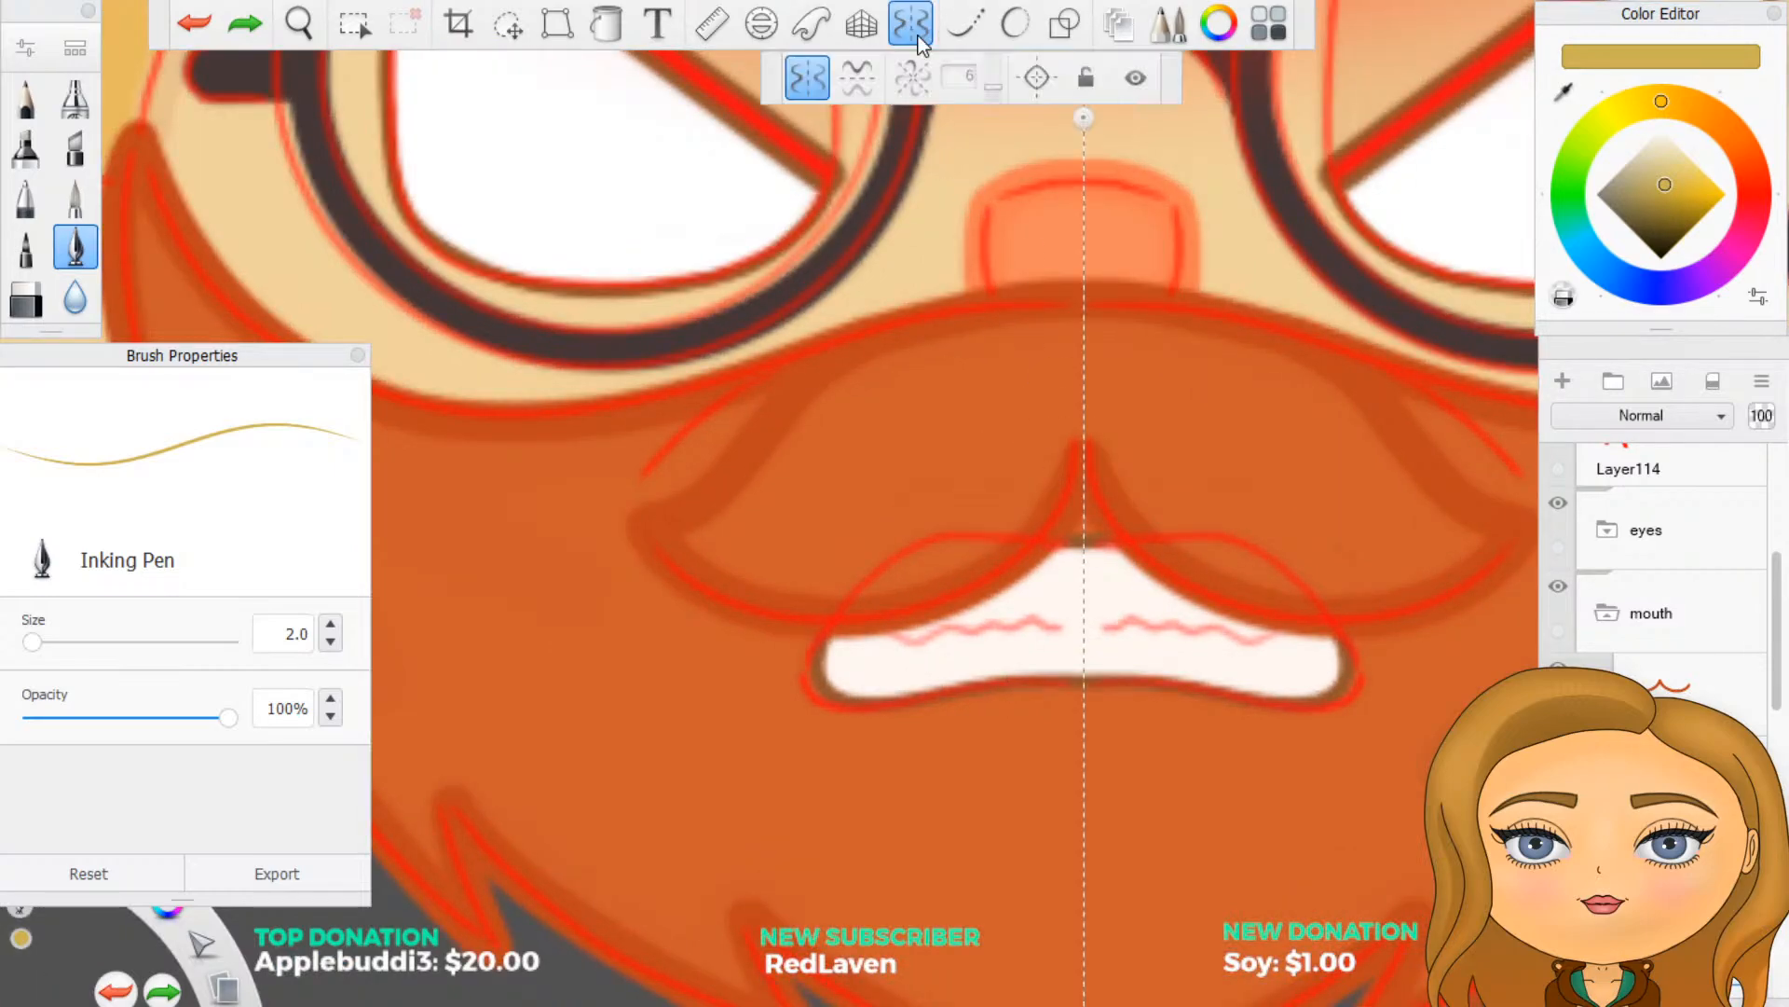
mouse_move(1106, 626)
mouse_down()
mouse_move(1271, 638)
mouse_move(1106, 626)
mouse_move(1277, 627)
mouse_up()
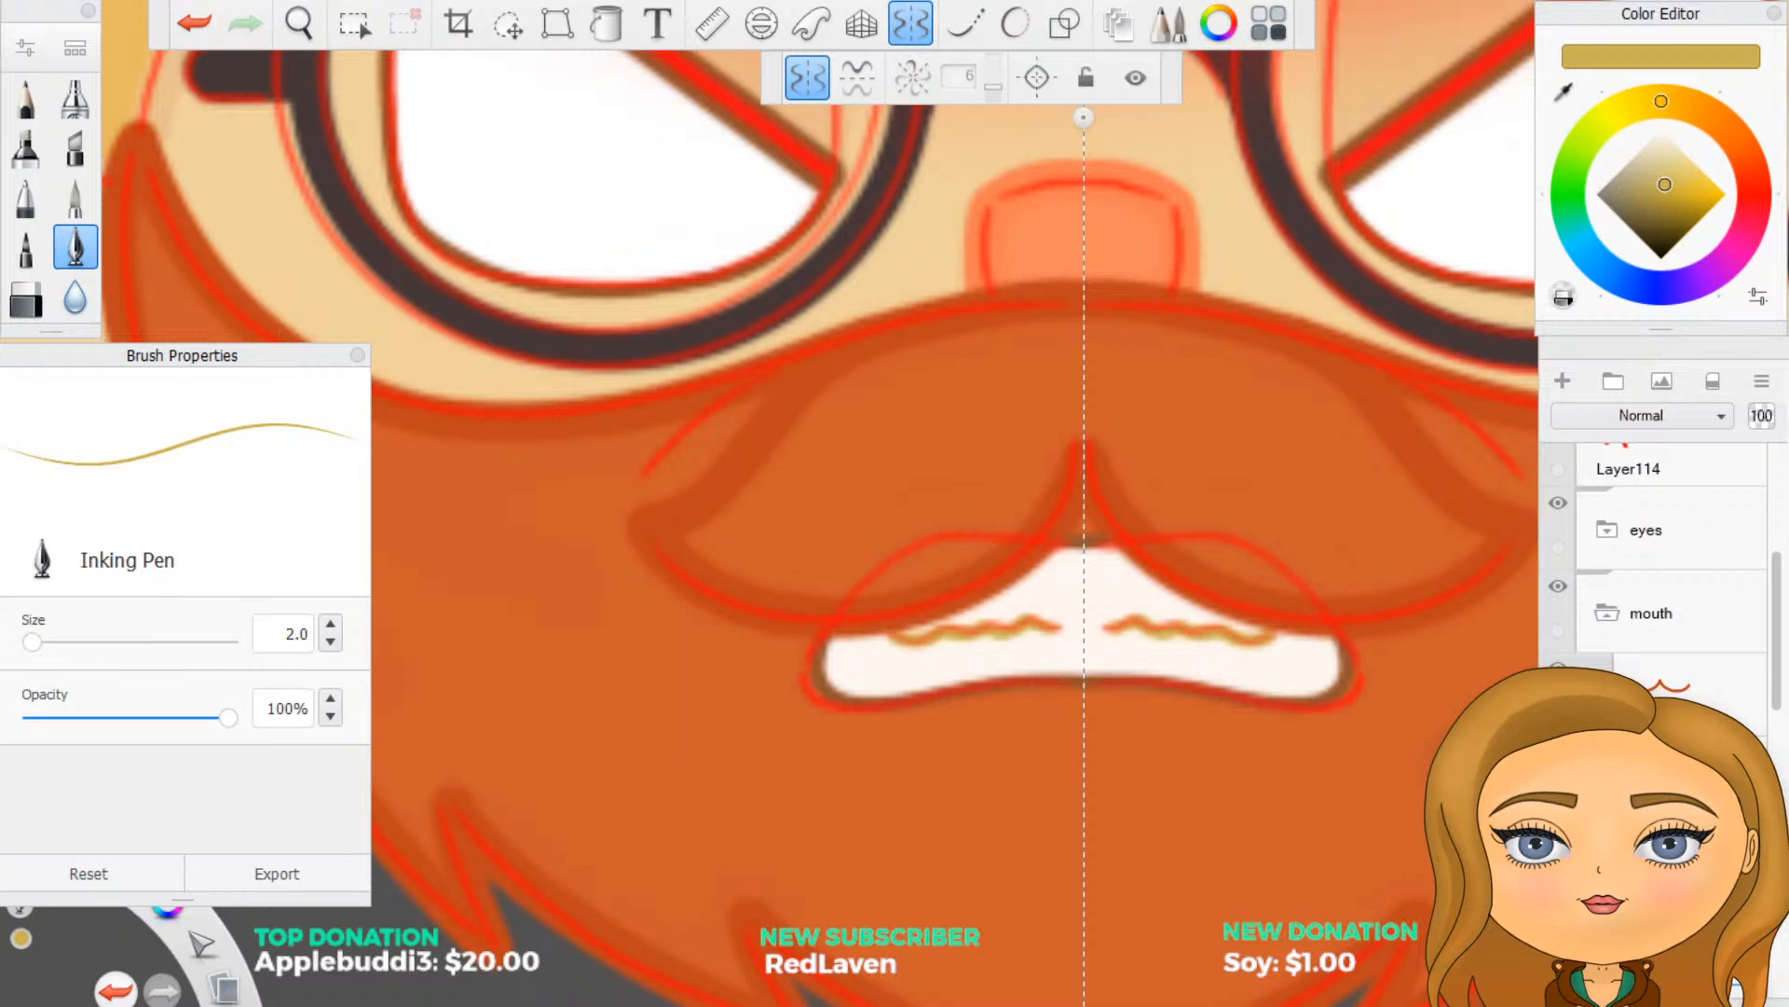
- Hide the redline group and check the muted gold teeth lines on the angry face at small and large sizes
scroll(1607, 589, up, 2)
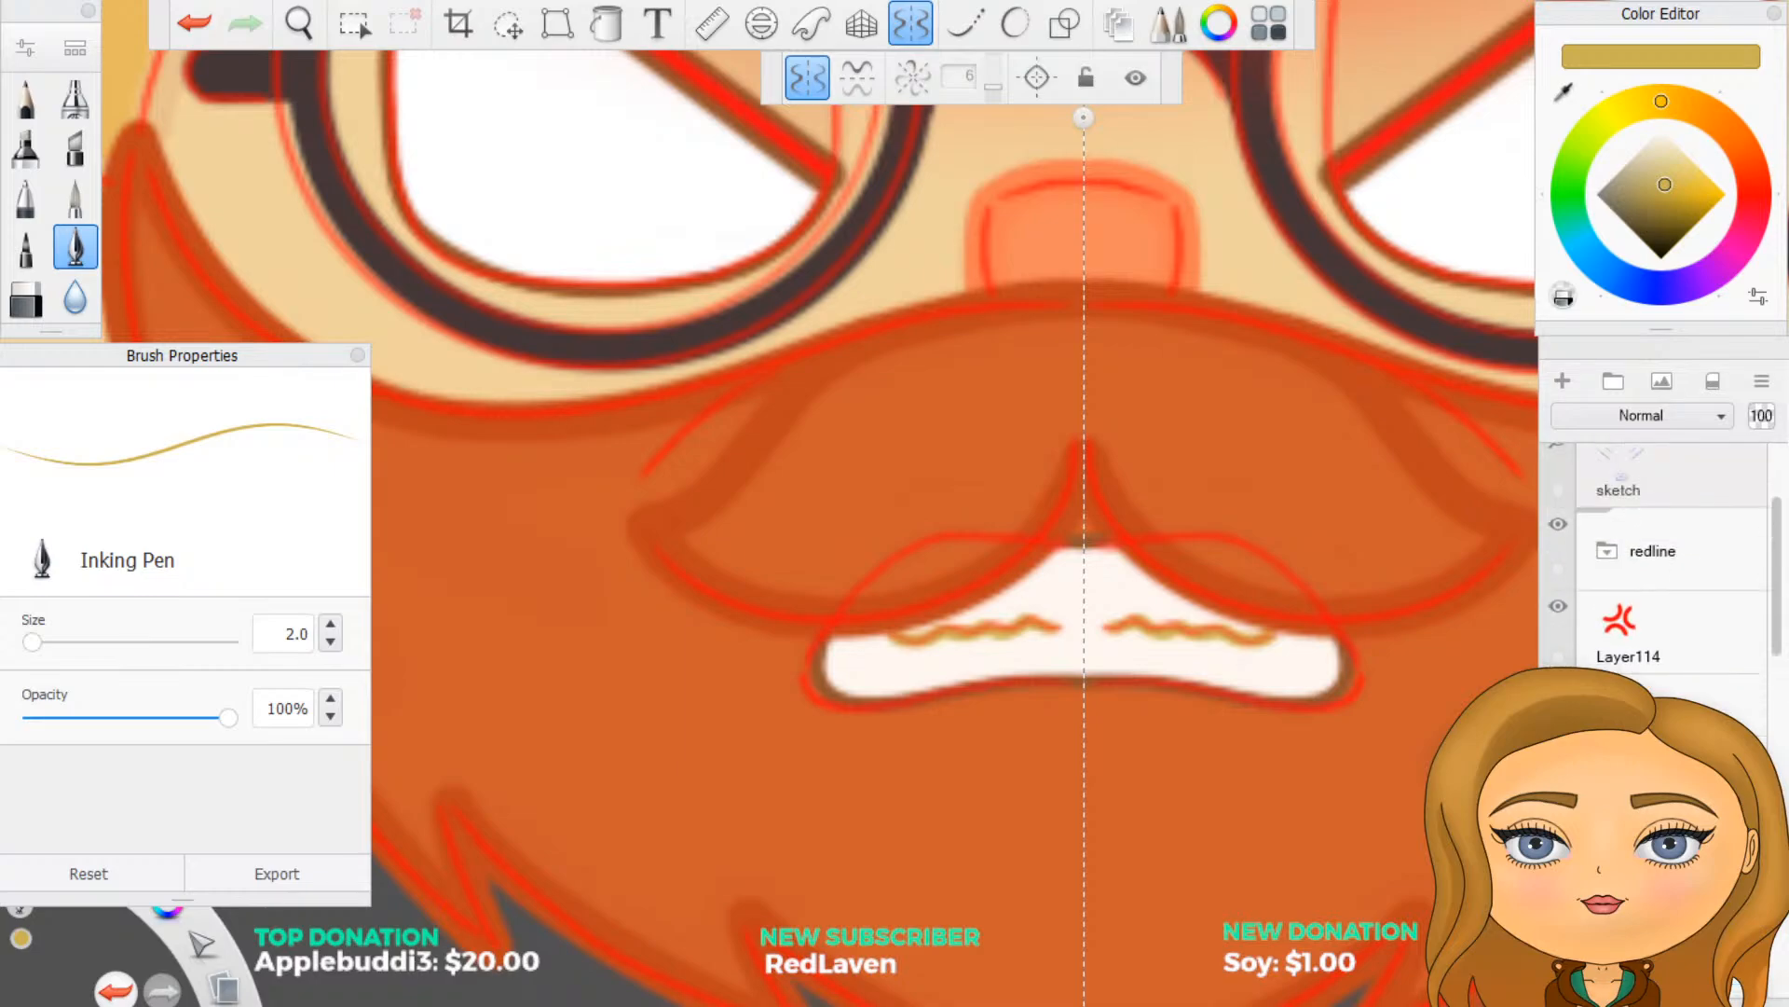
scroll(1584, 527, up, 1)
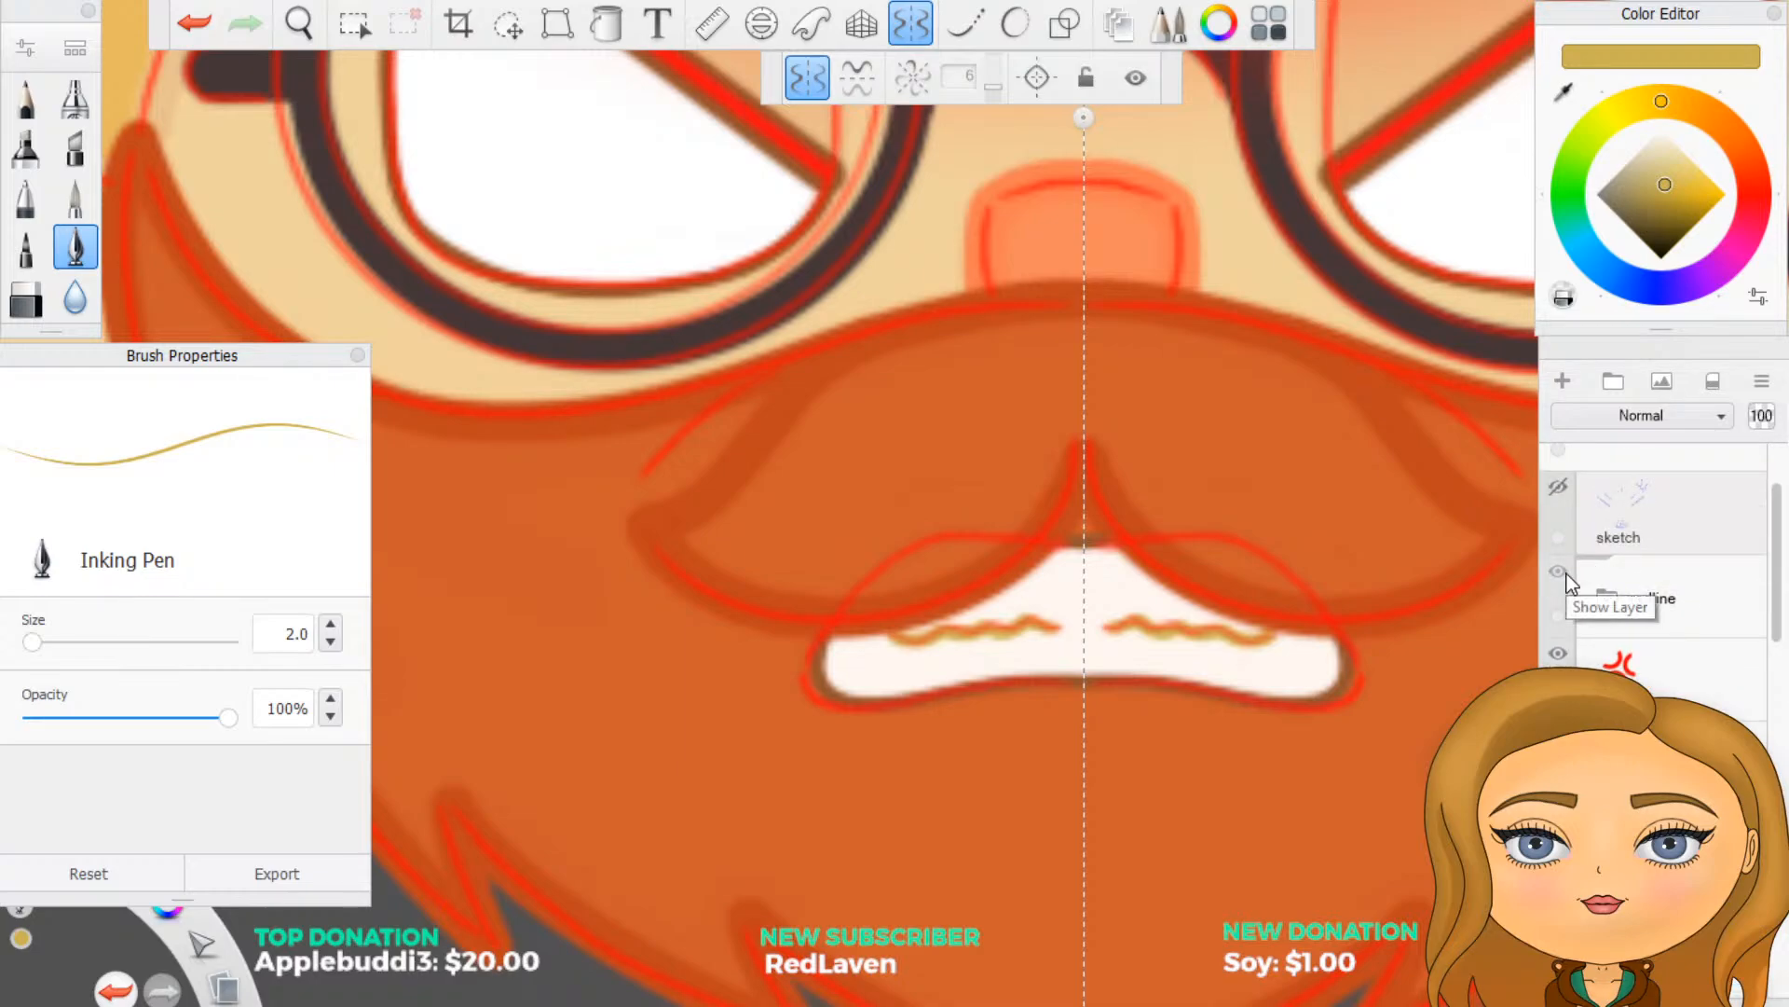
click(1560, 572)
scroll(1427, 596, down, 8)
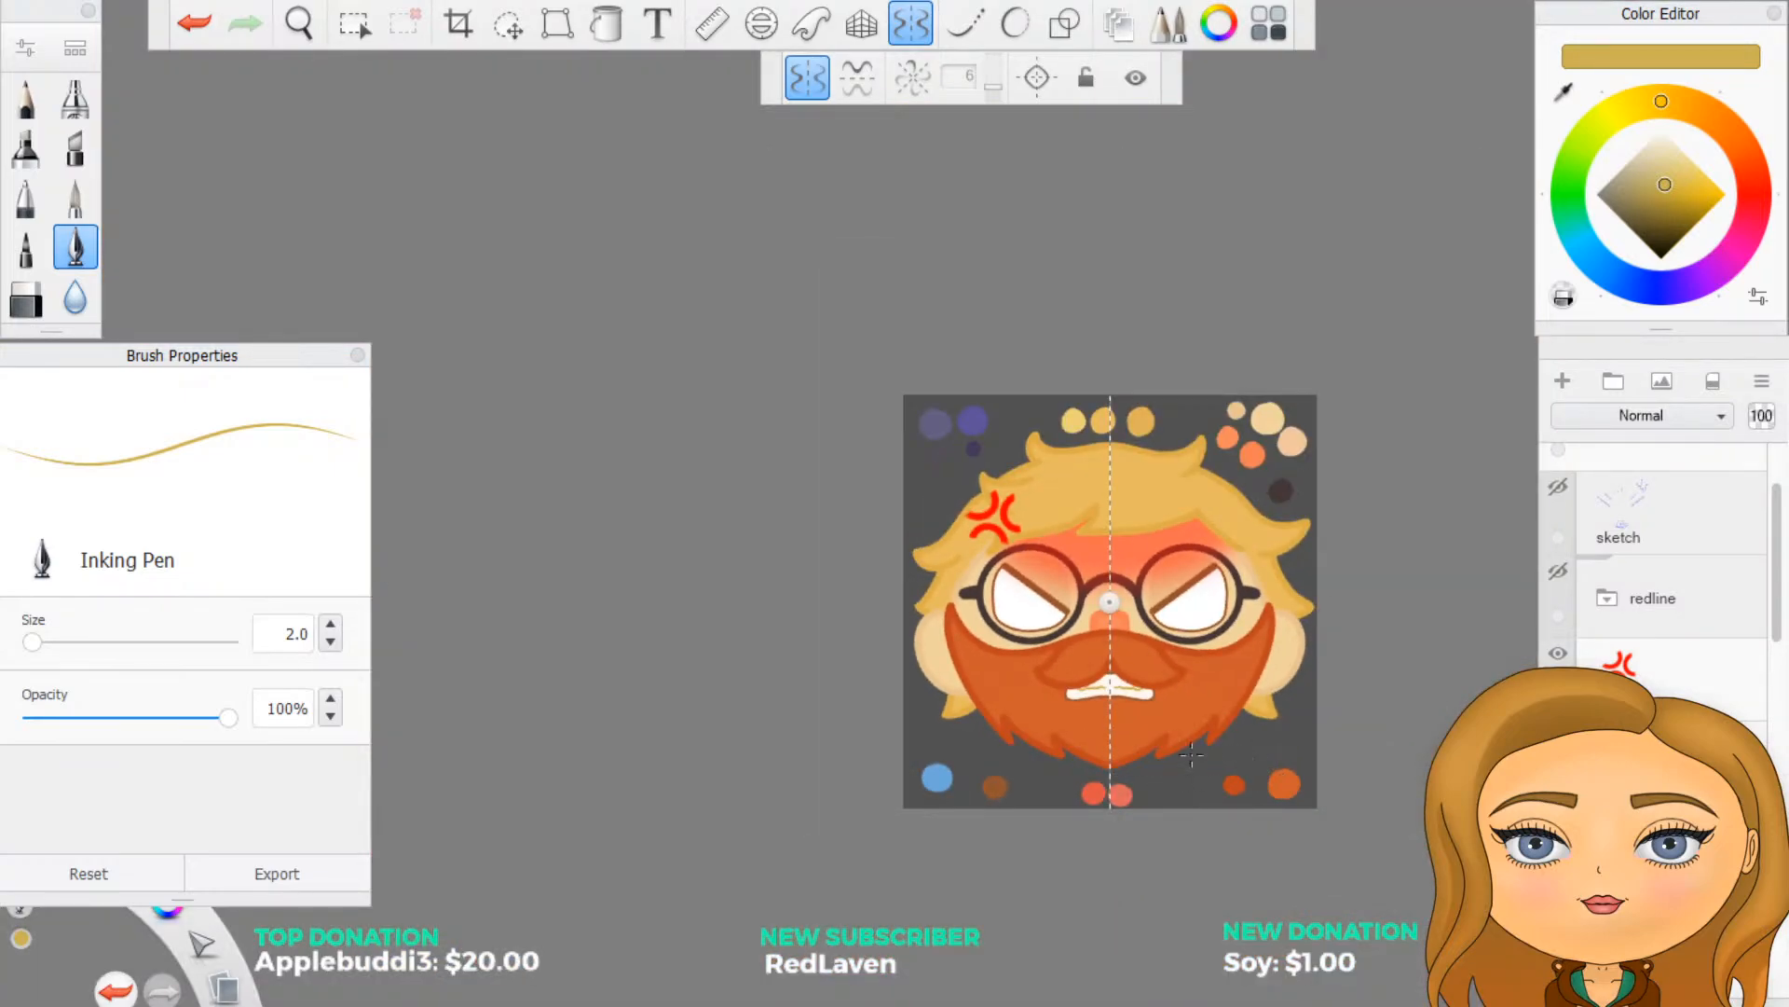
scroll(1191, 755, up, 8)
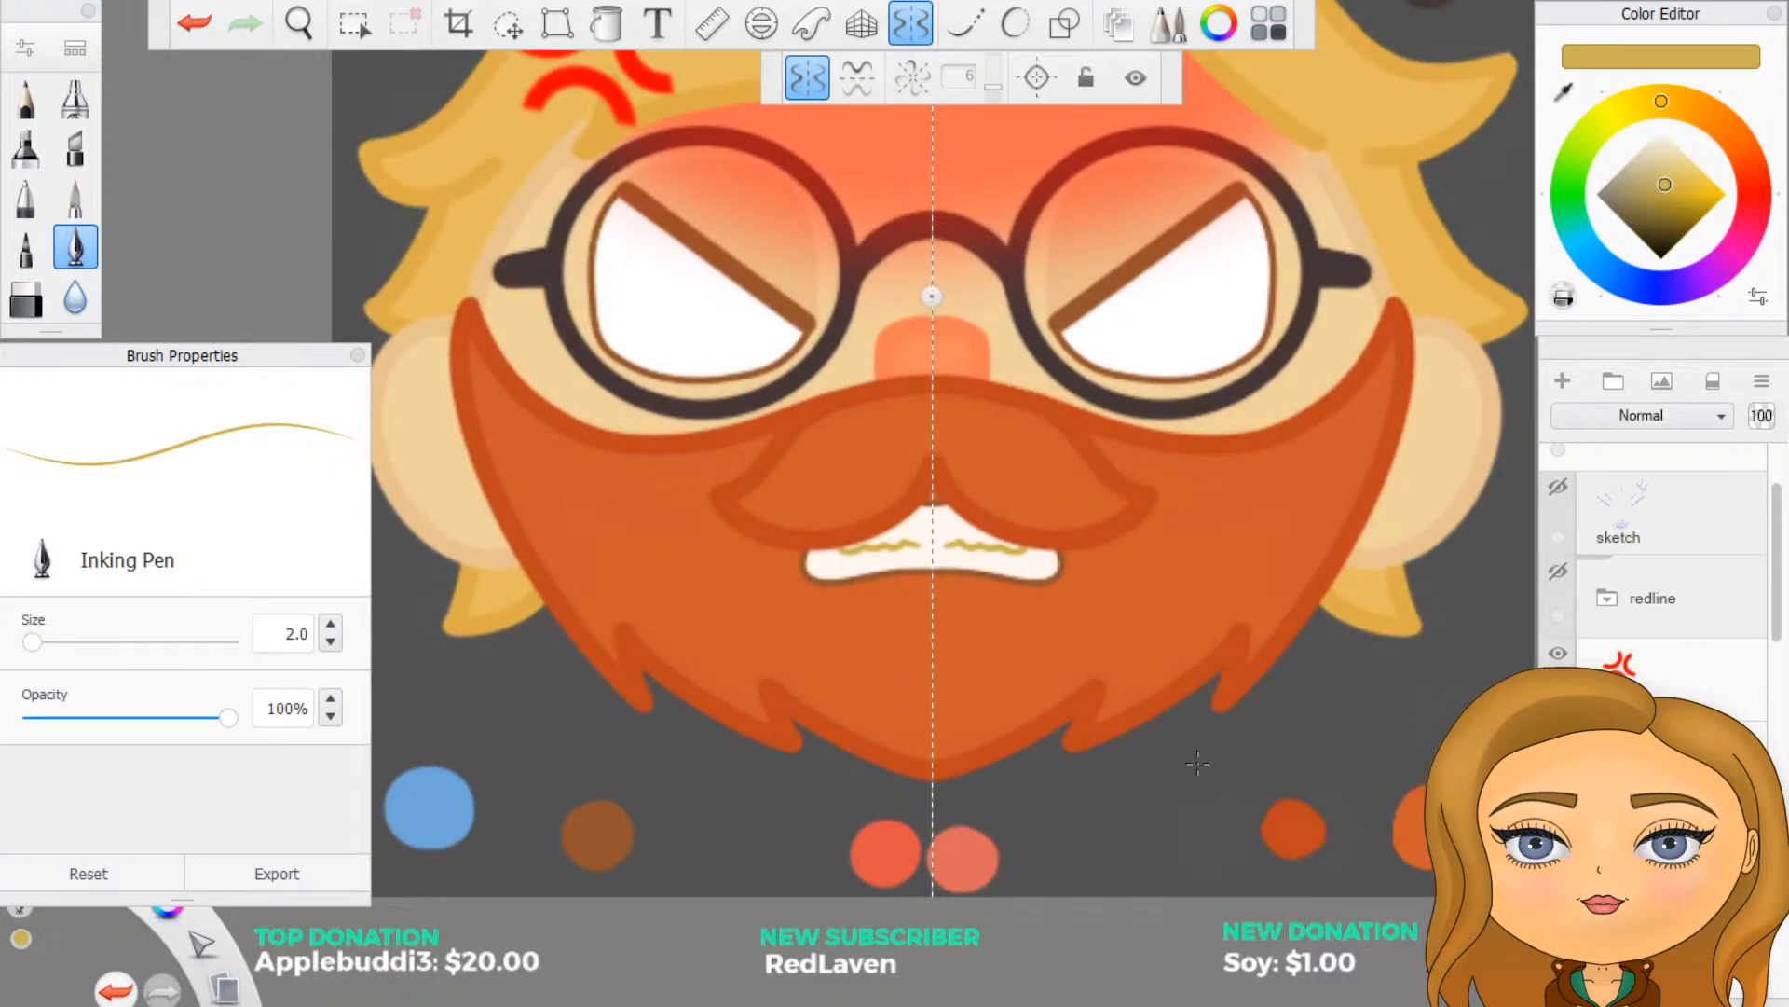
scroll(1198, 763, down, 2)
scroll(1128, 667, up, 2)
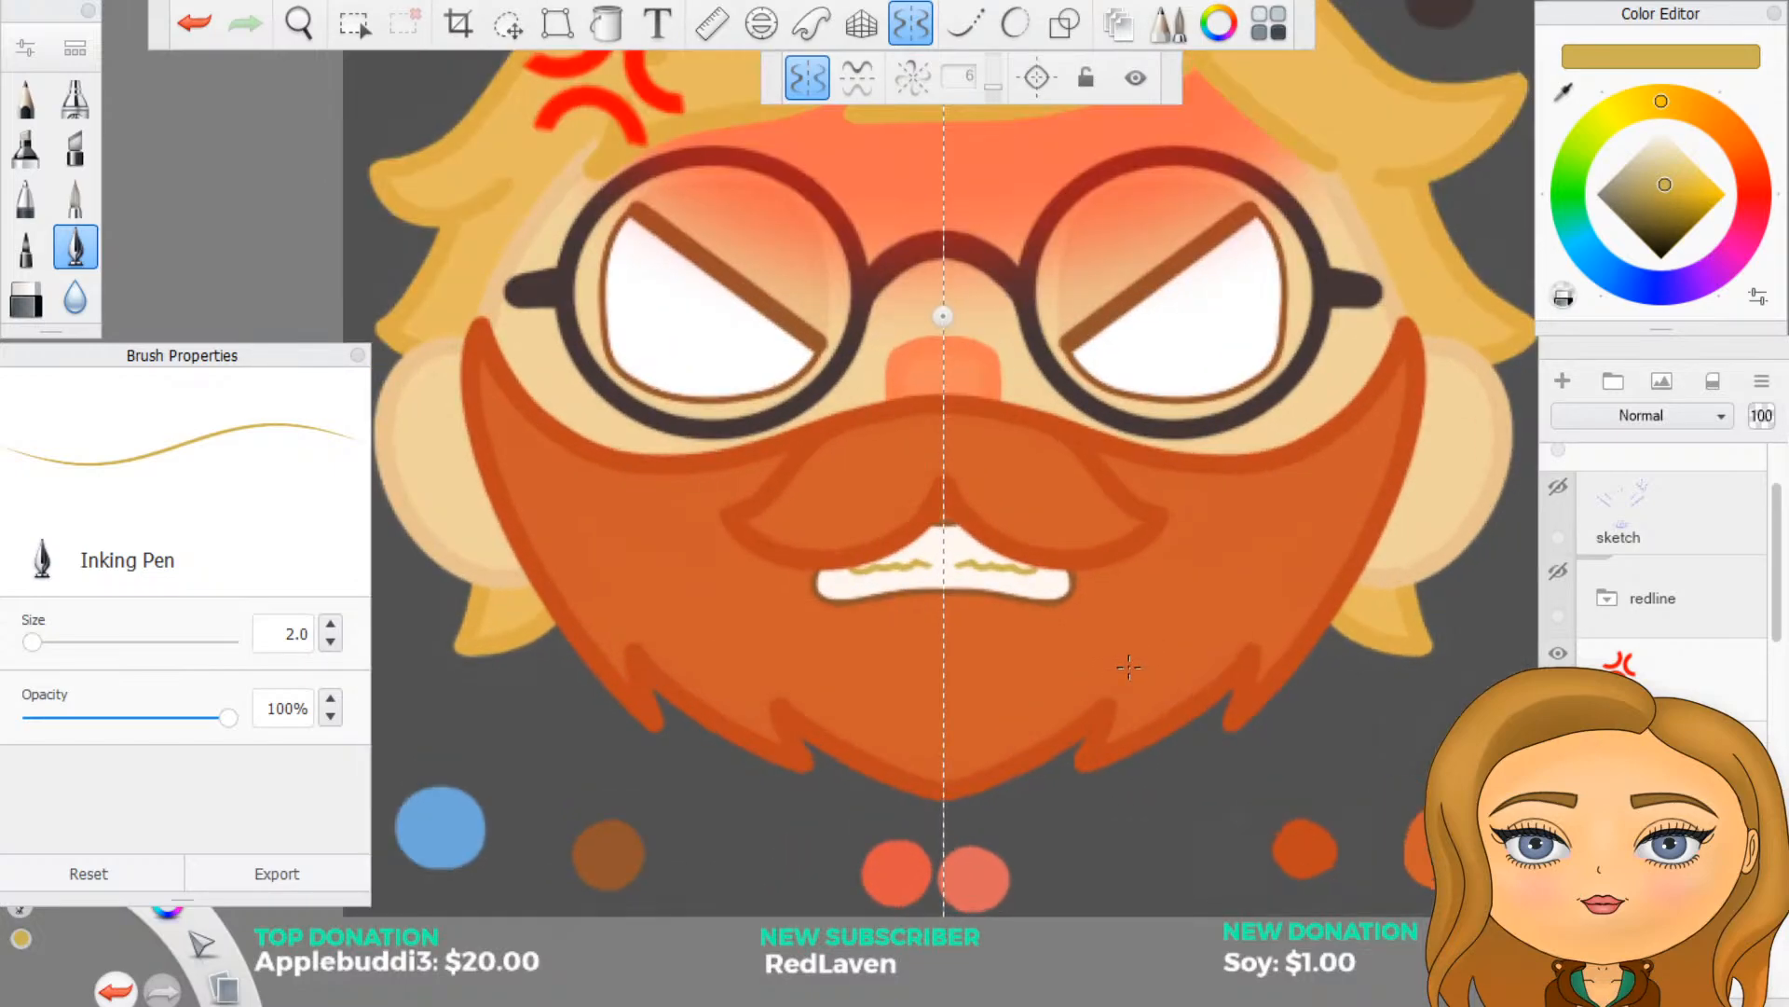
scroll(1128, 667, down, 6)
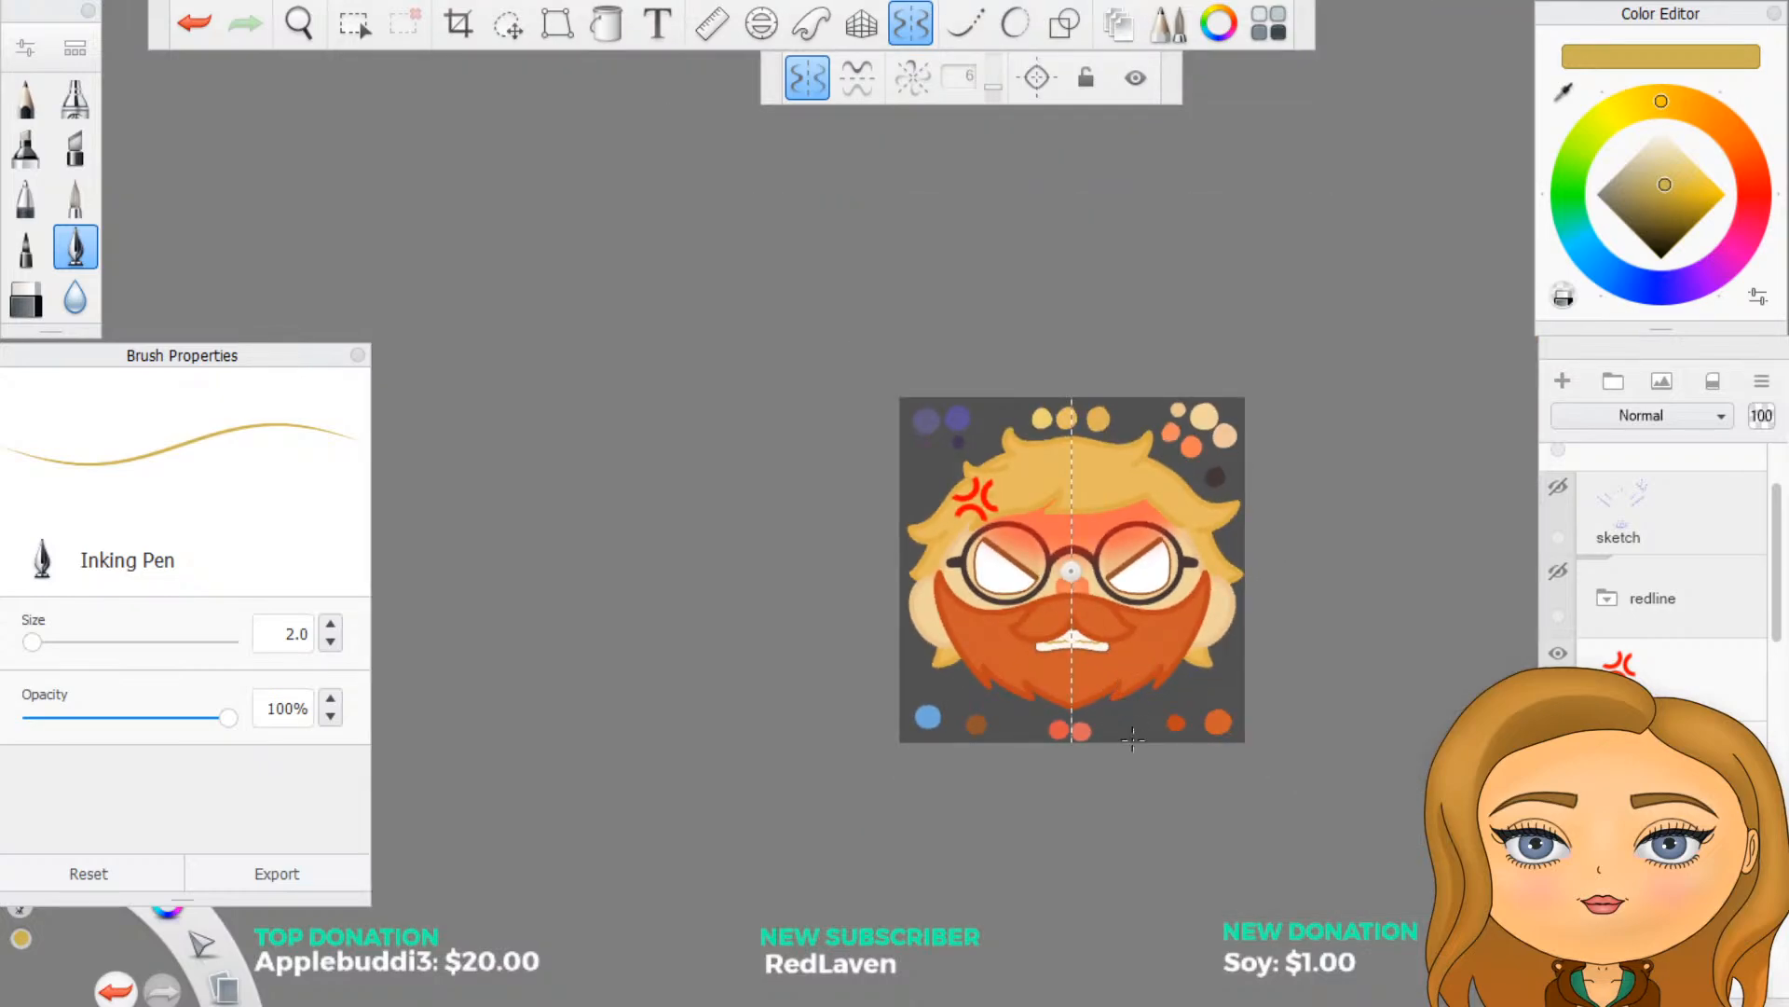
scroll(1117, 705, up, 4)
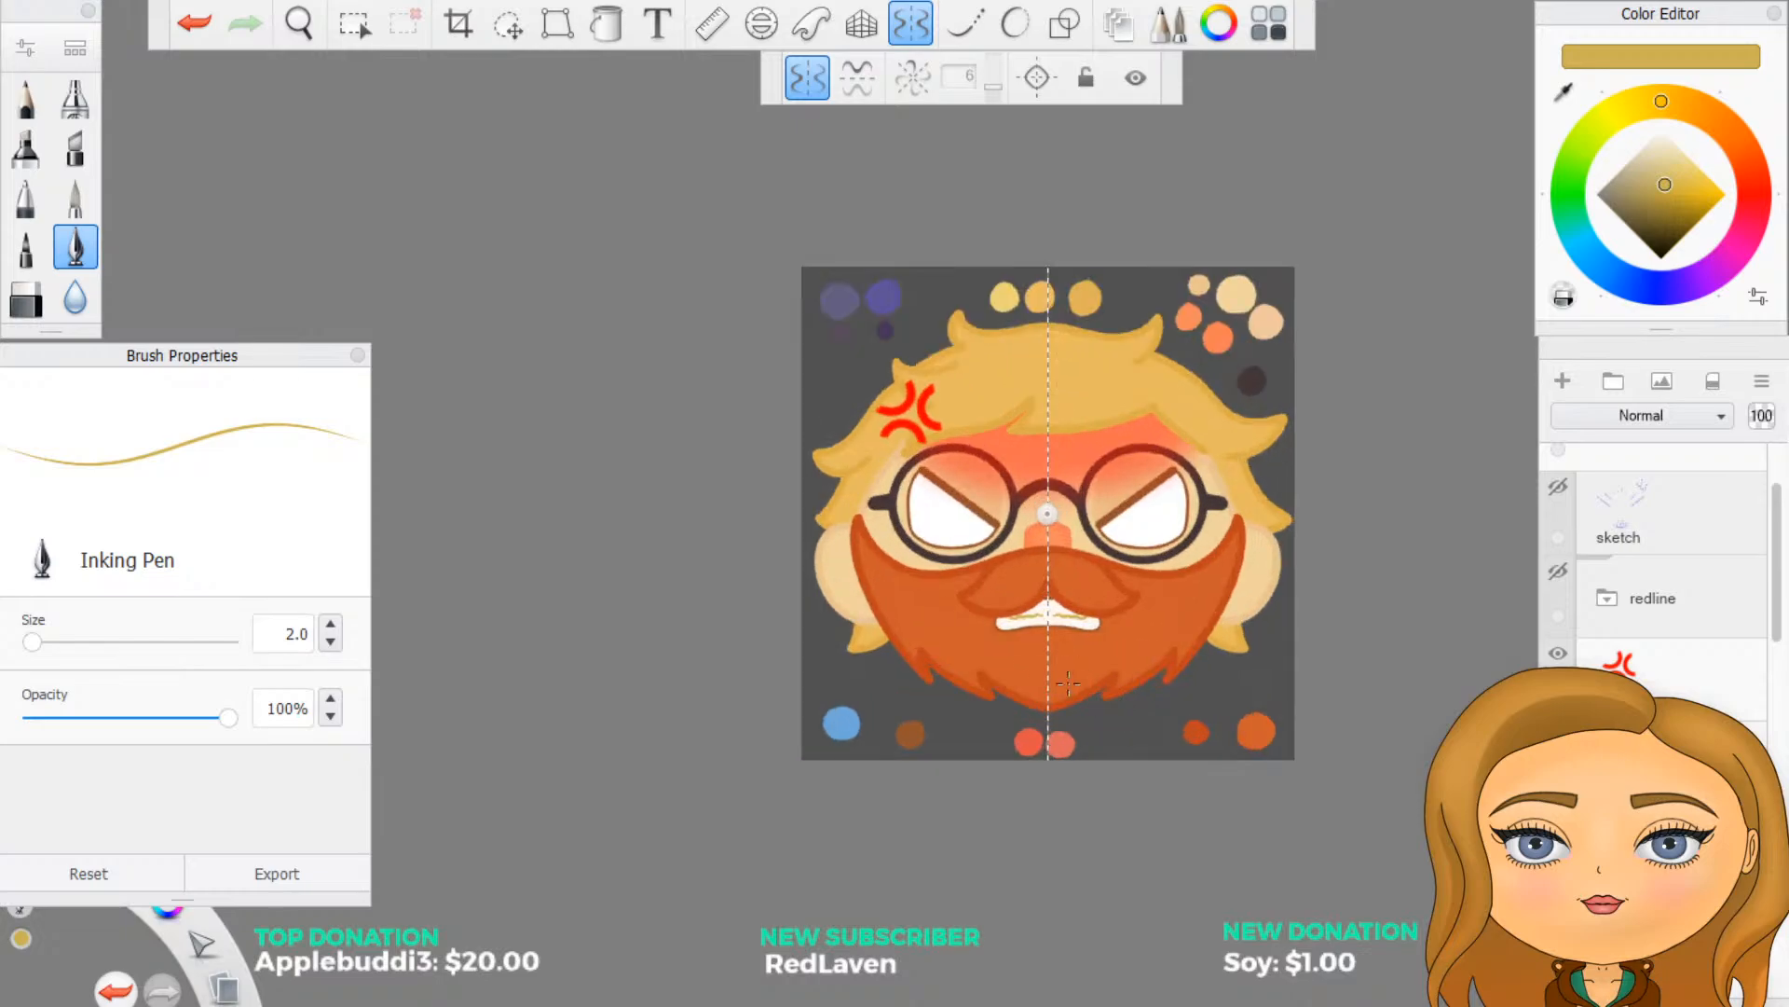
scroll(1049, 667, up, 3)
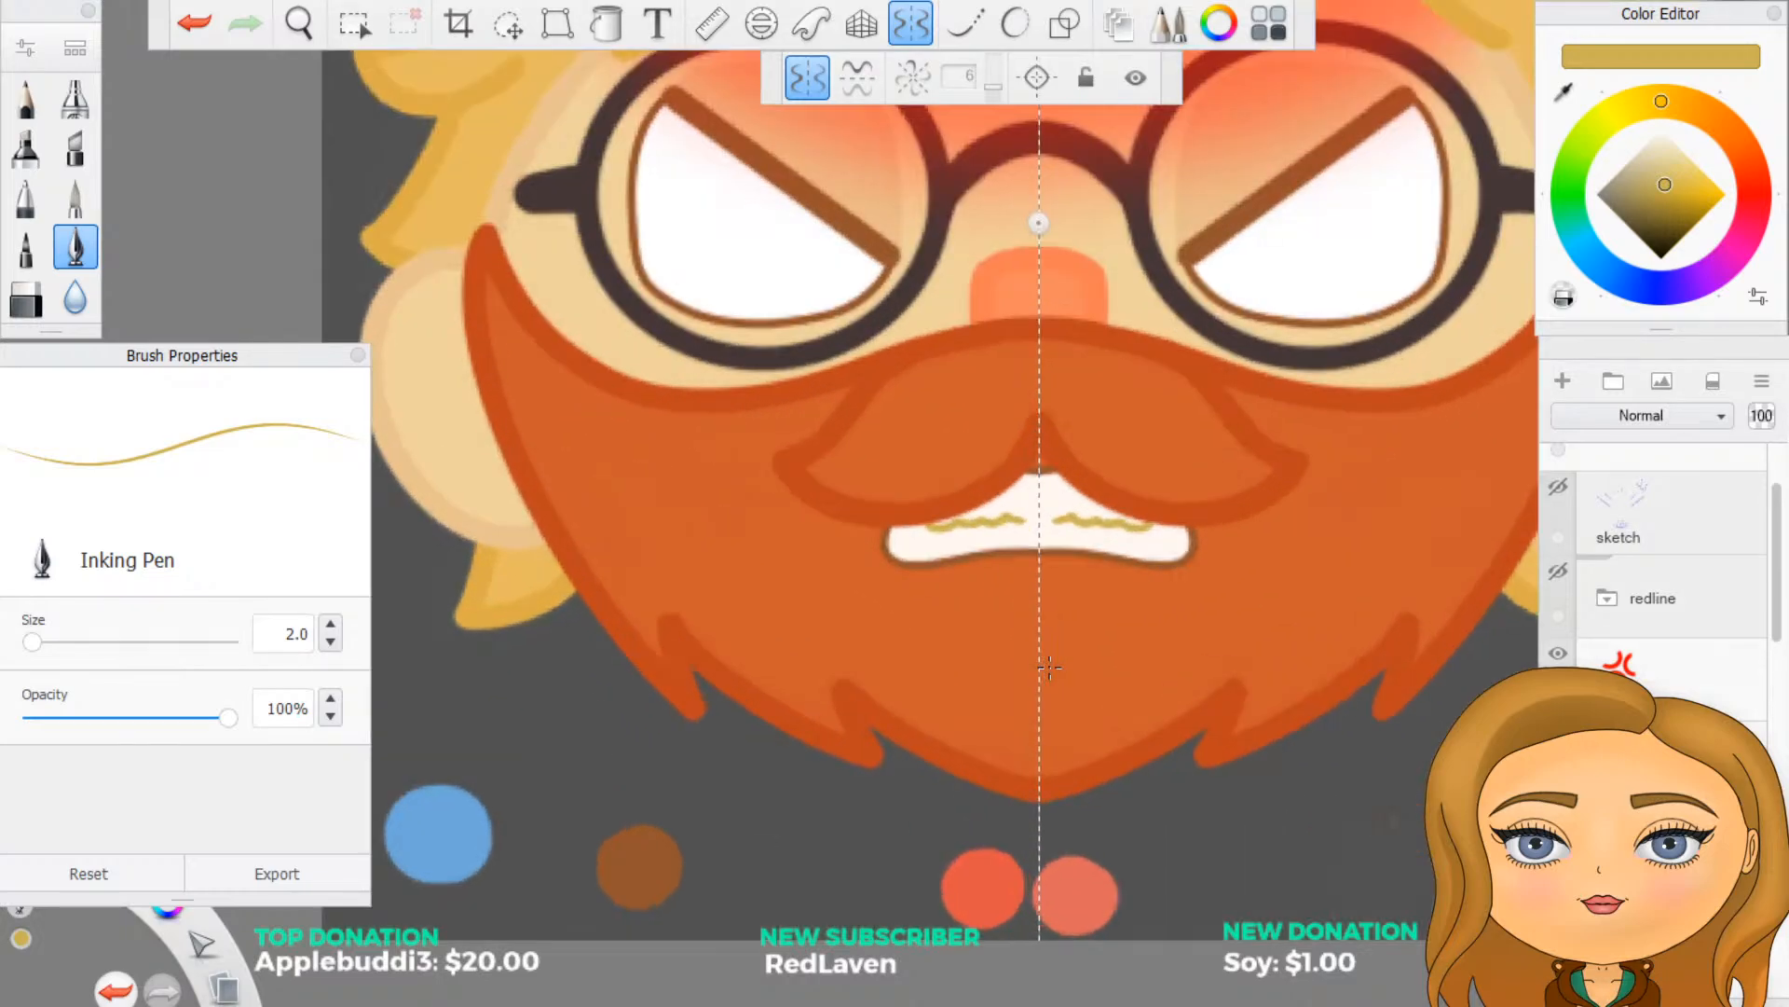
- Flood-fill the white teeth with pale cream yellow, refill them in a slightly deeper yellow, and check the face at a small size
scroll(1668, 560, down, 7)
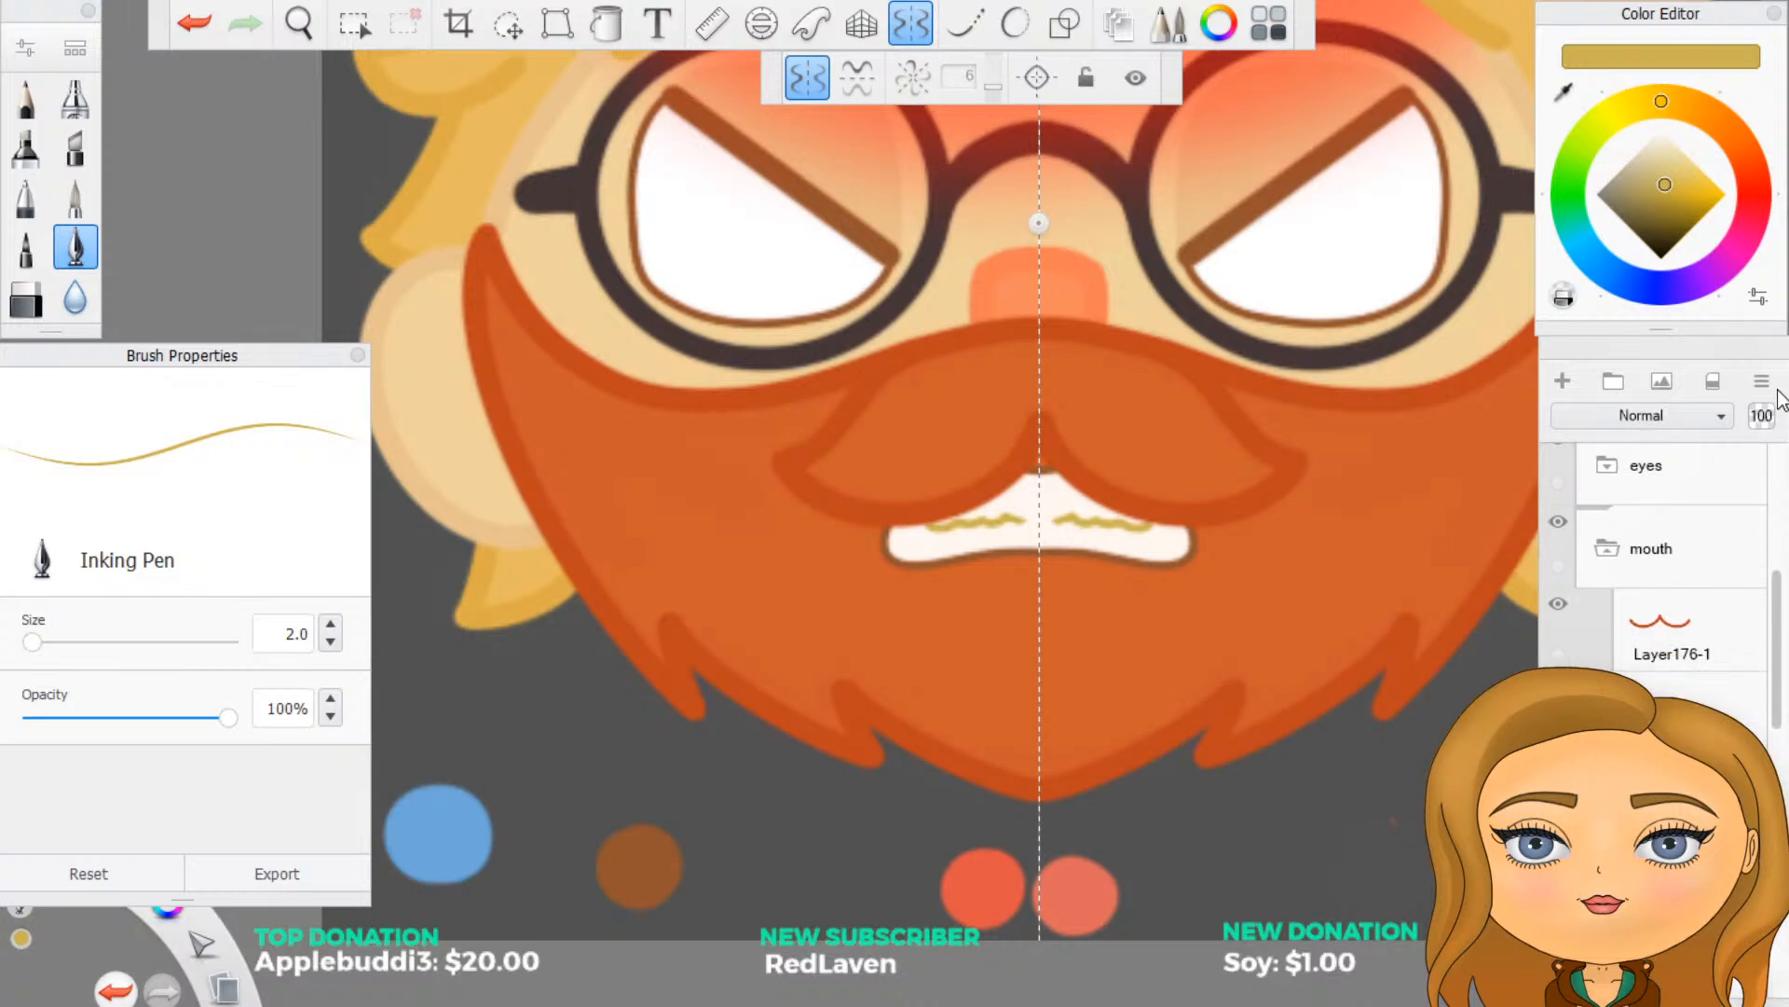
drag(1665, 194, 1697, 147)
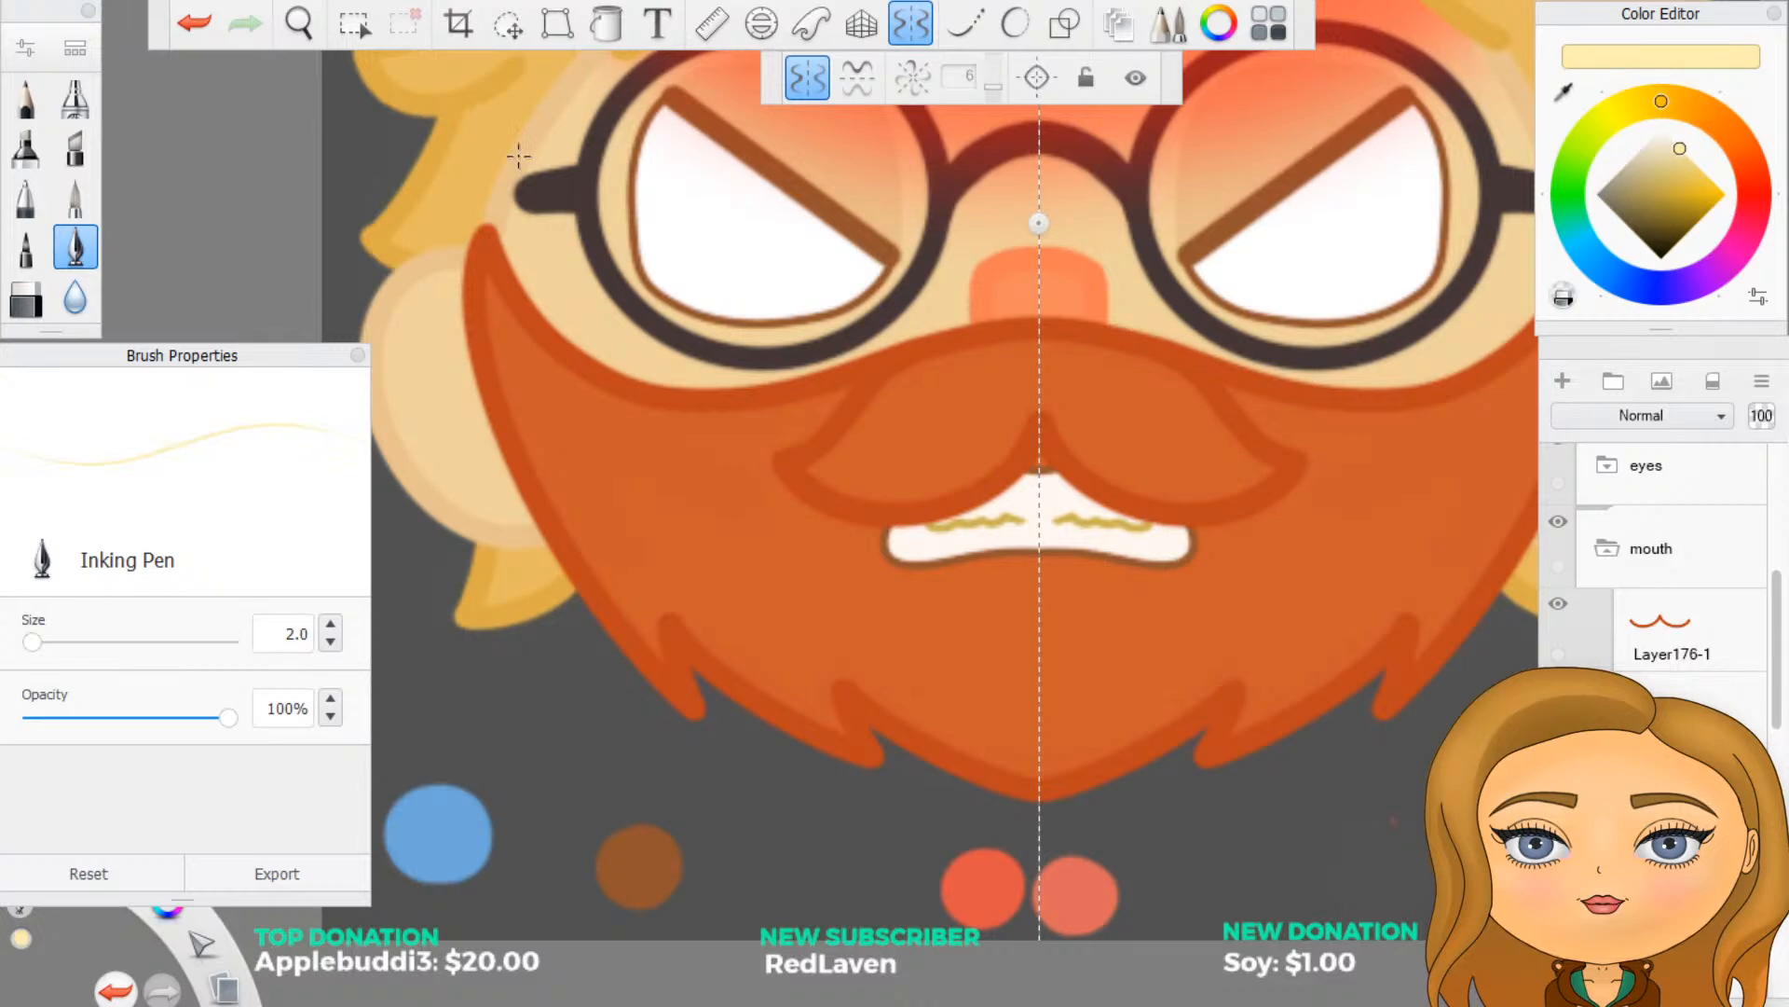
click(607, 23)
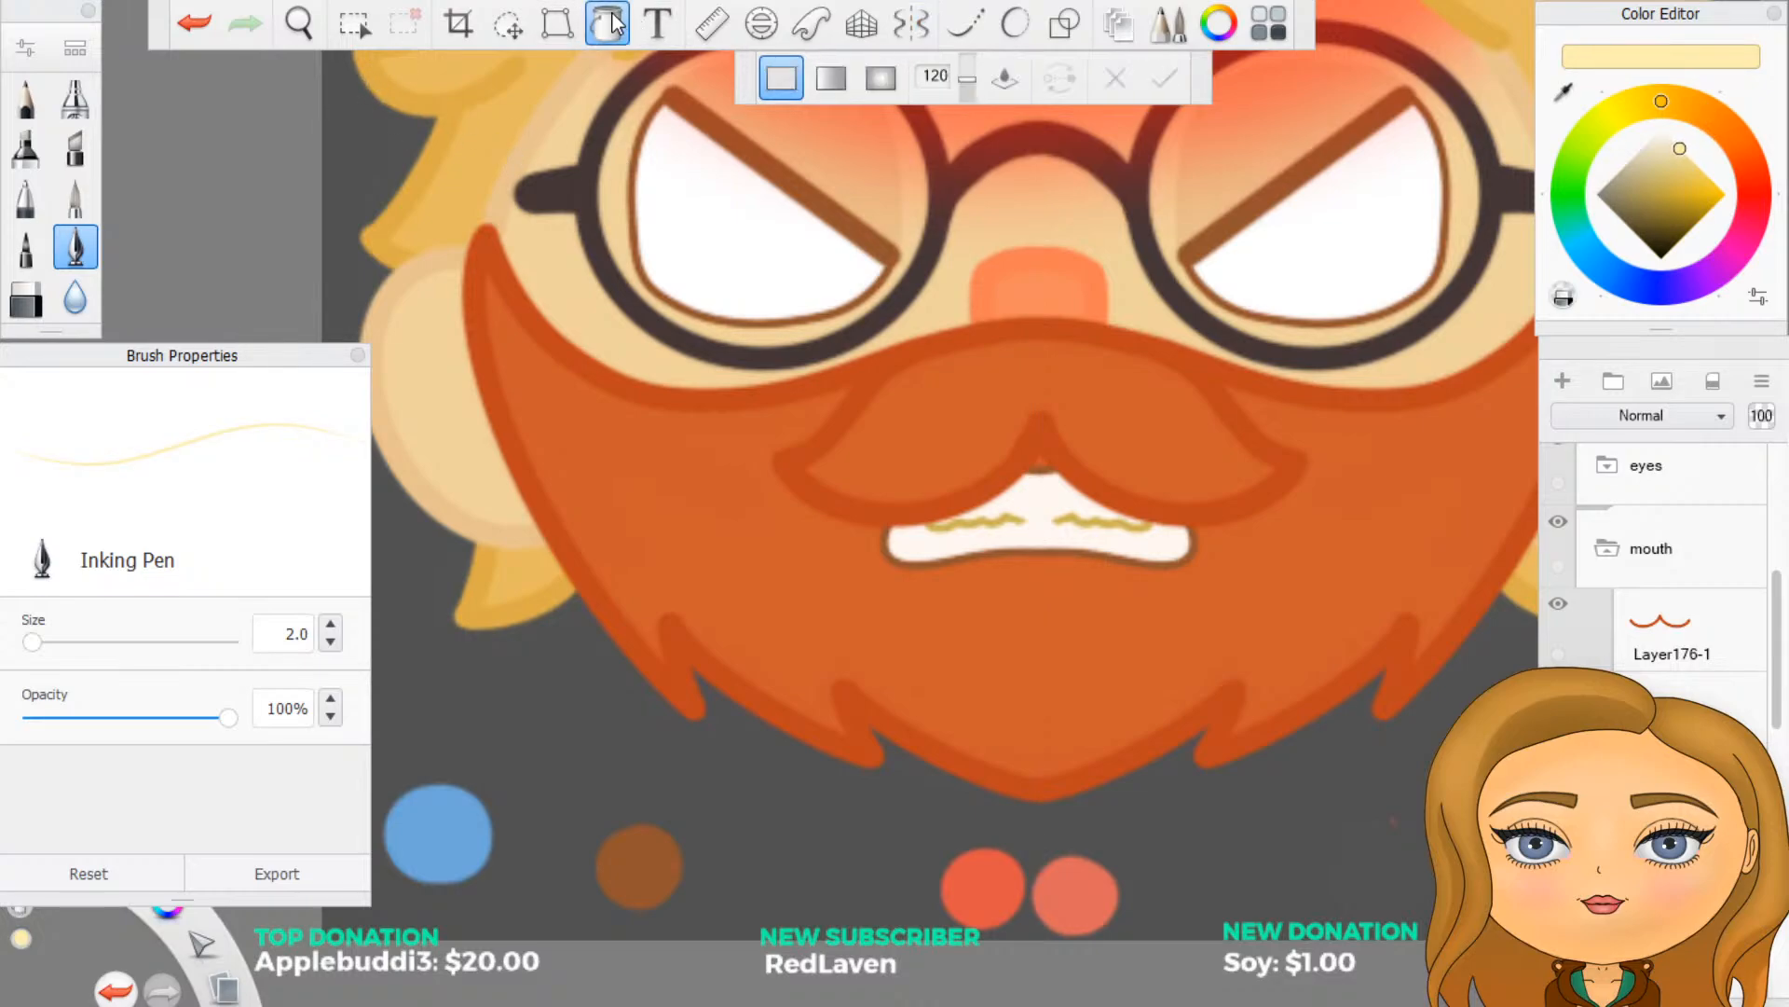
click(1040, 490)
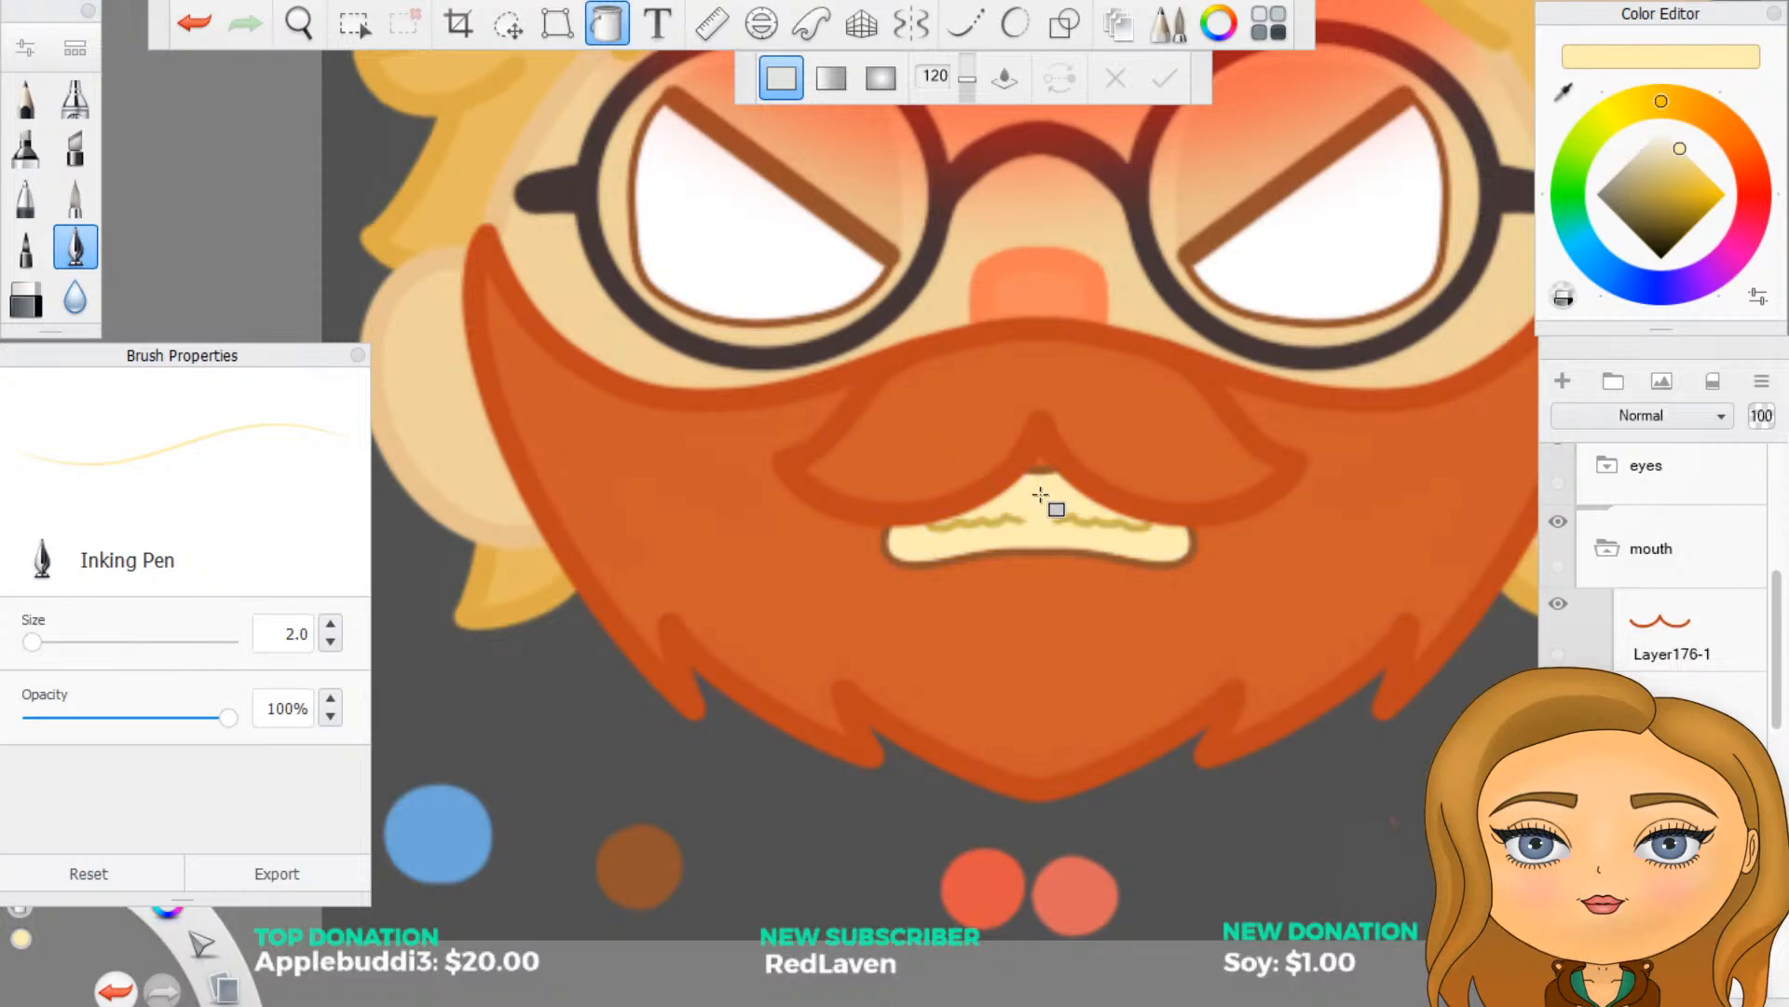
click(1688, 153)
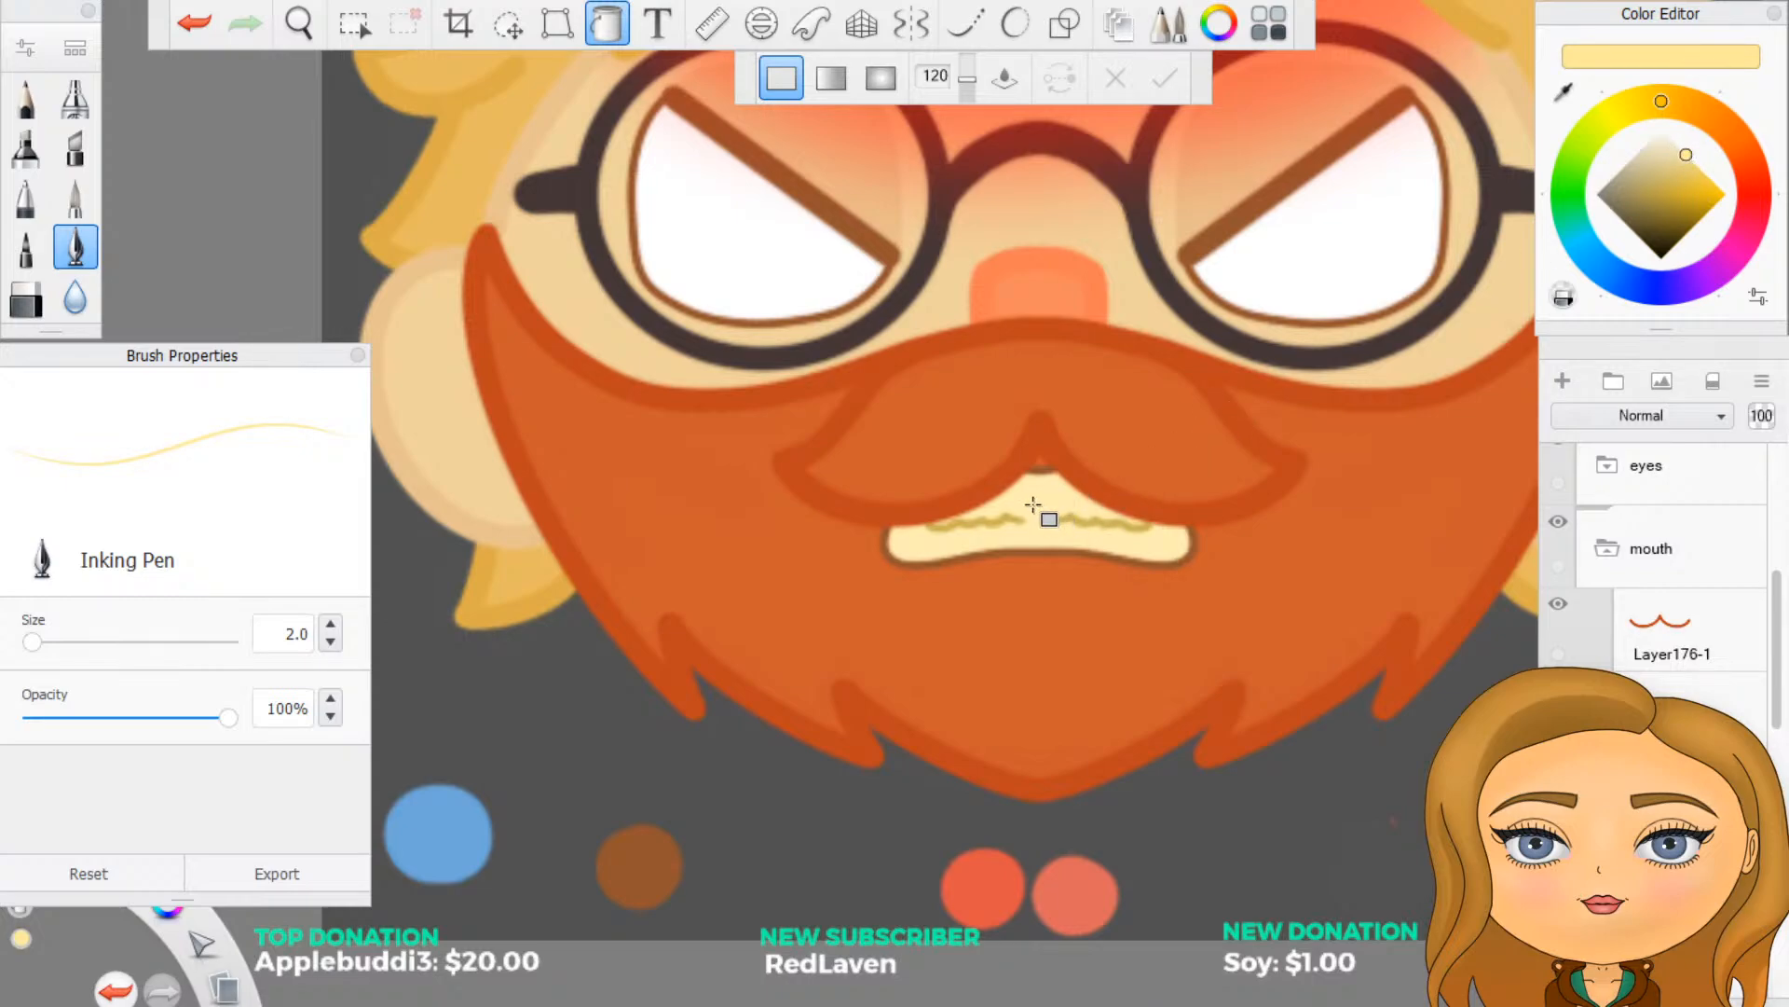
scroll(1170, 591, down, 5)
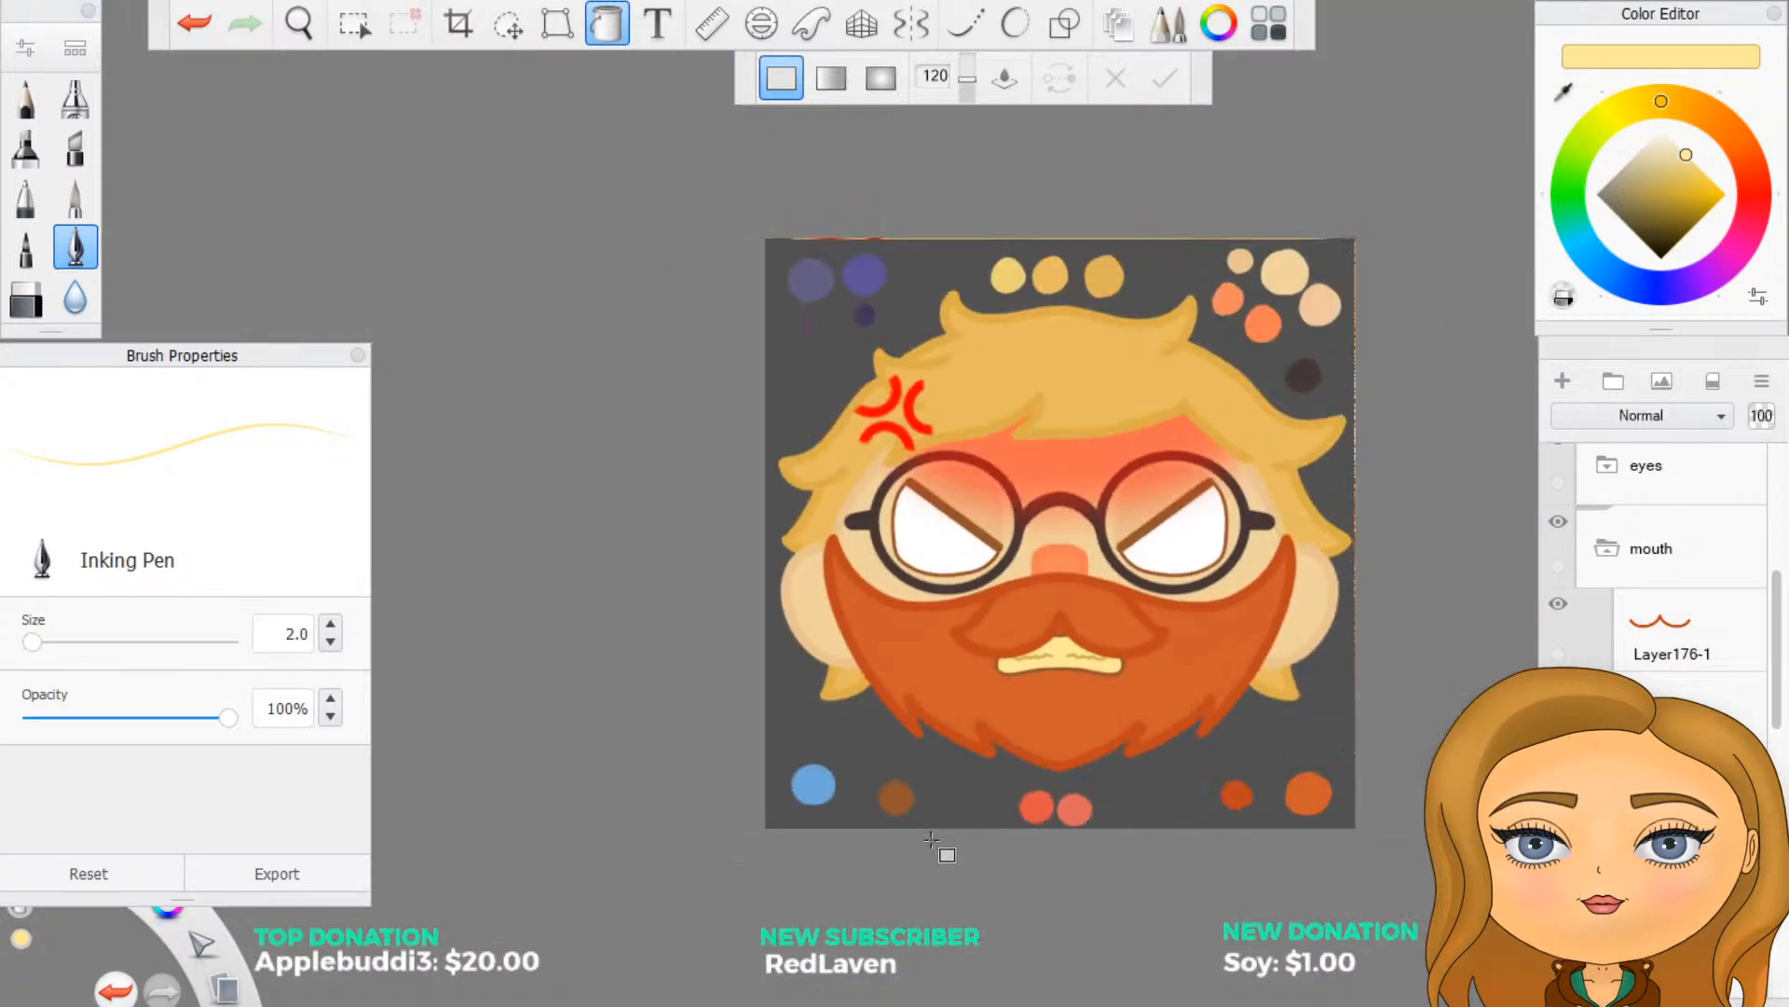
scroll(935, 841, down, 2)
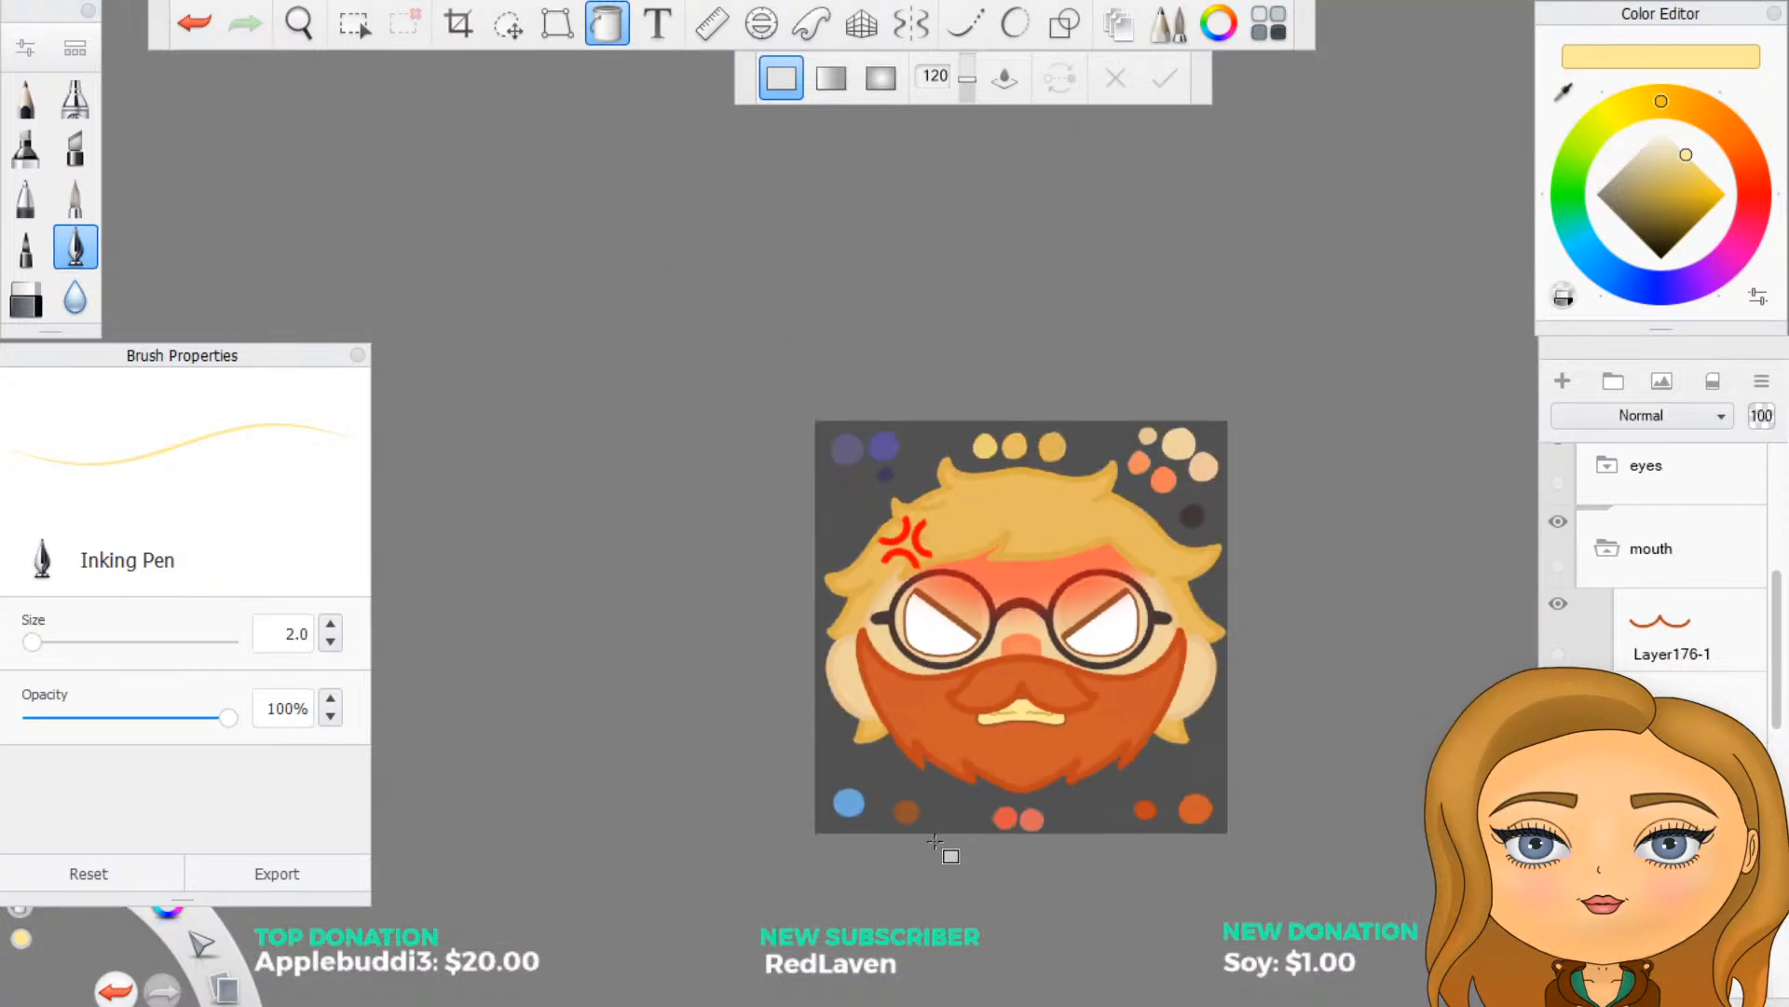
scroll(935, 841, up, 8)
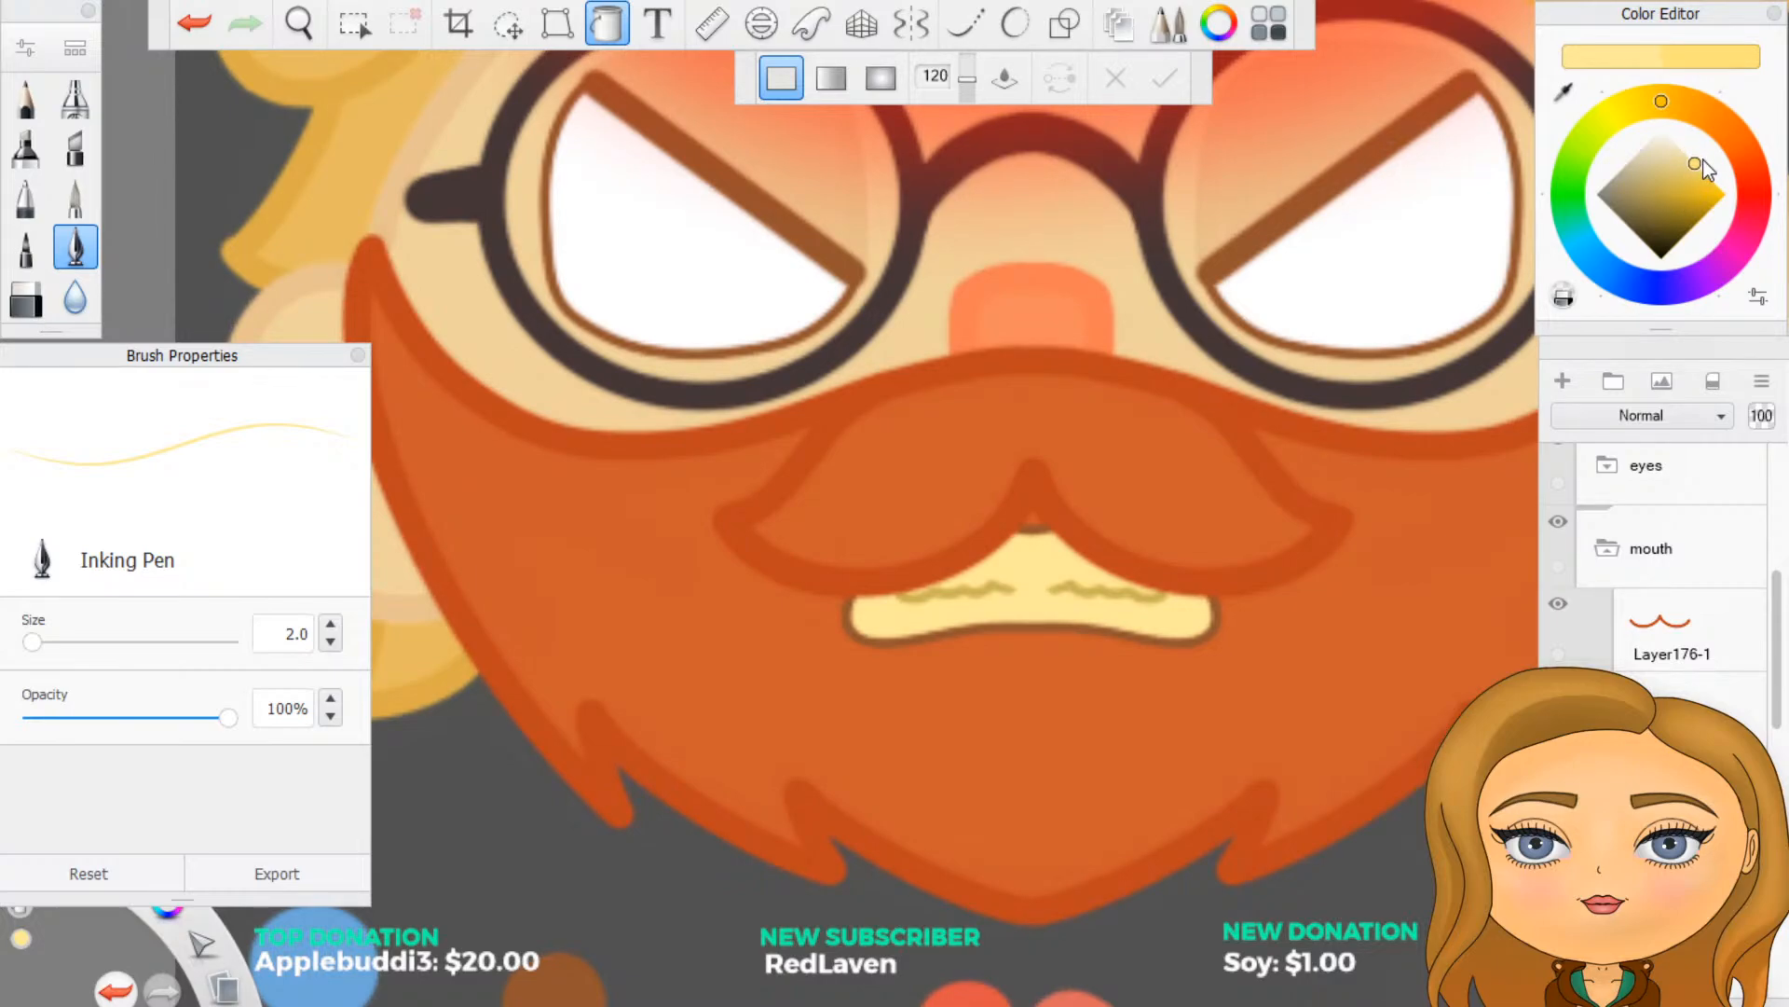
- Try a more saturated yellow fill on the teeth, check it at a small size and undo it
click(1038, 579)
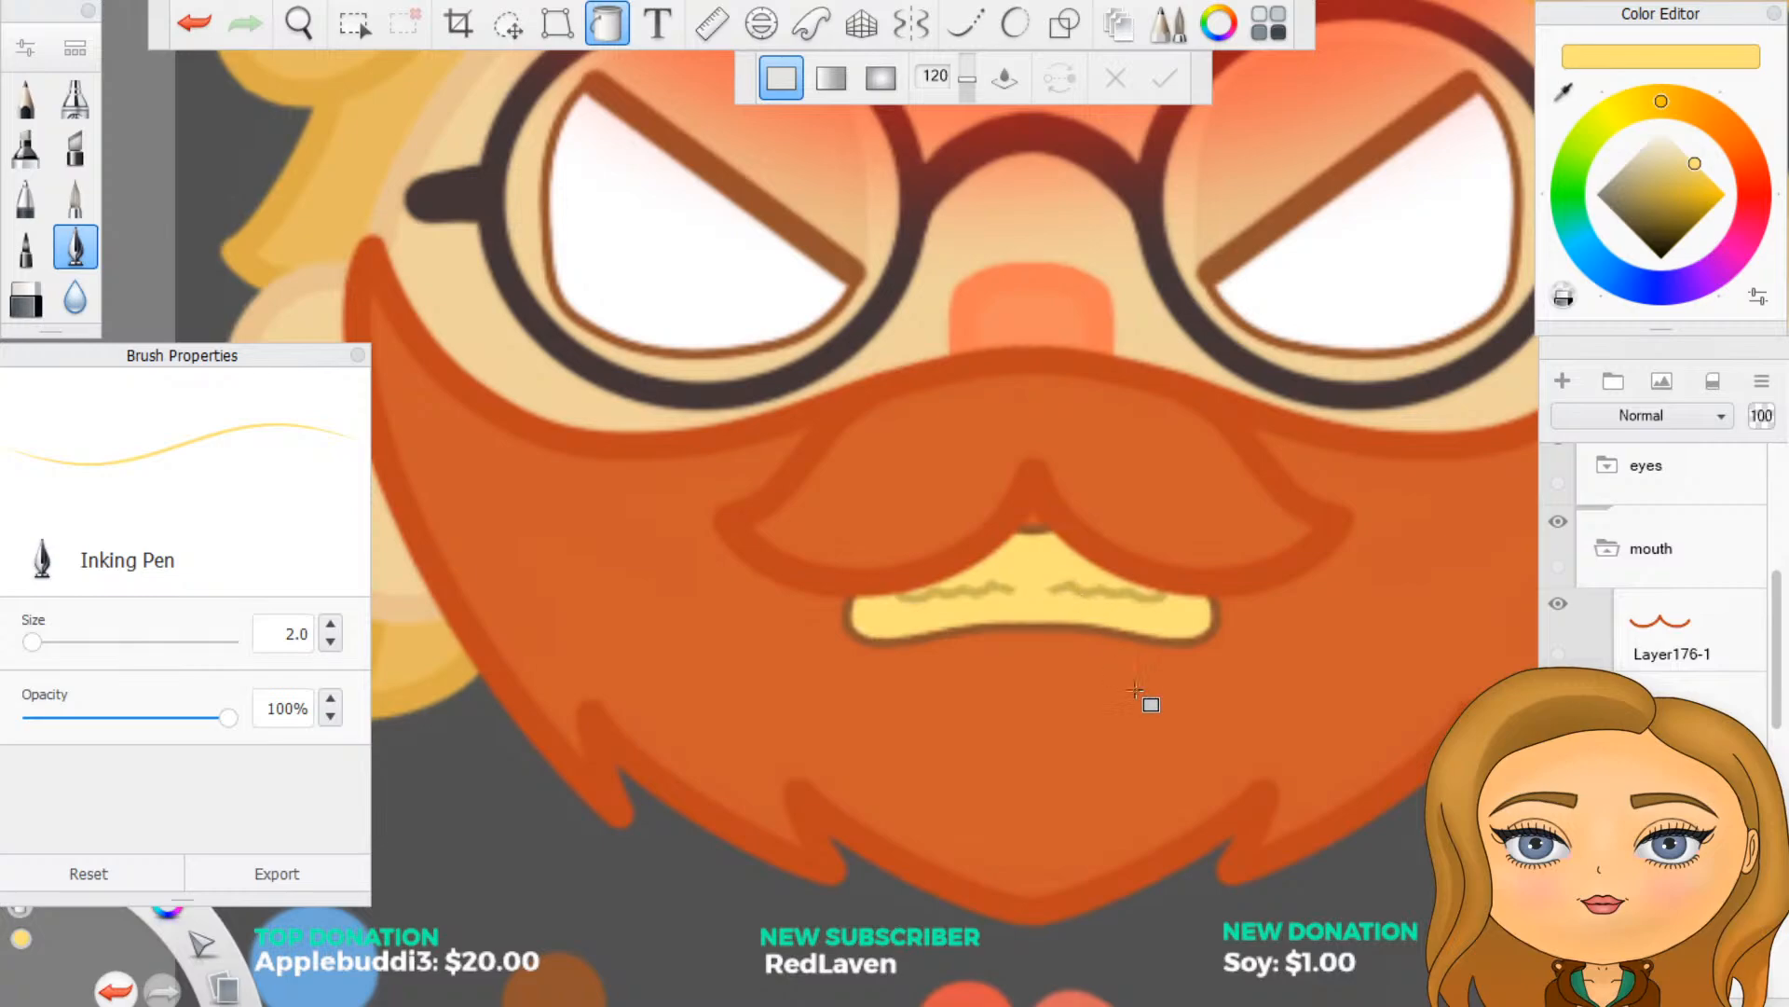
scroll(1136, 689, down, 8)
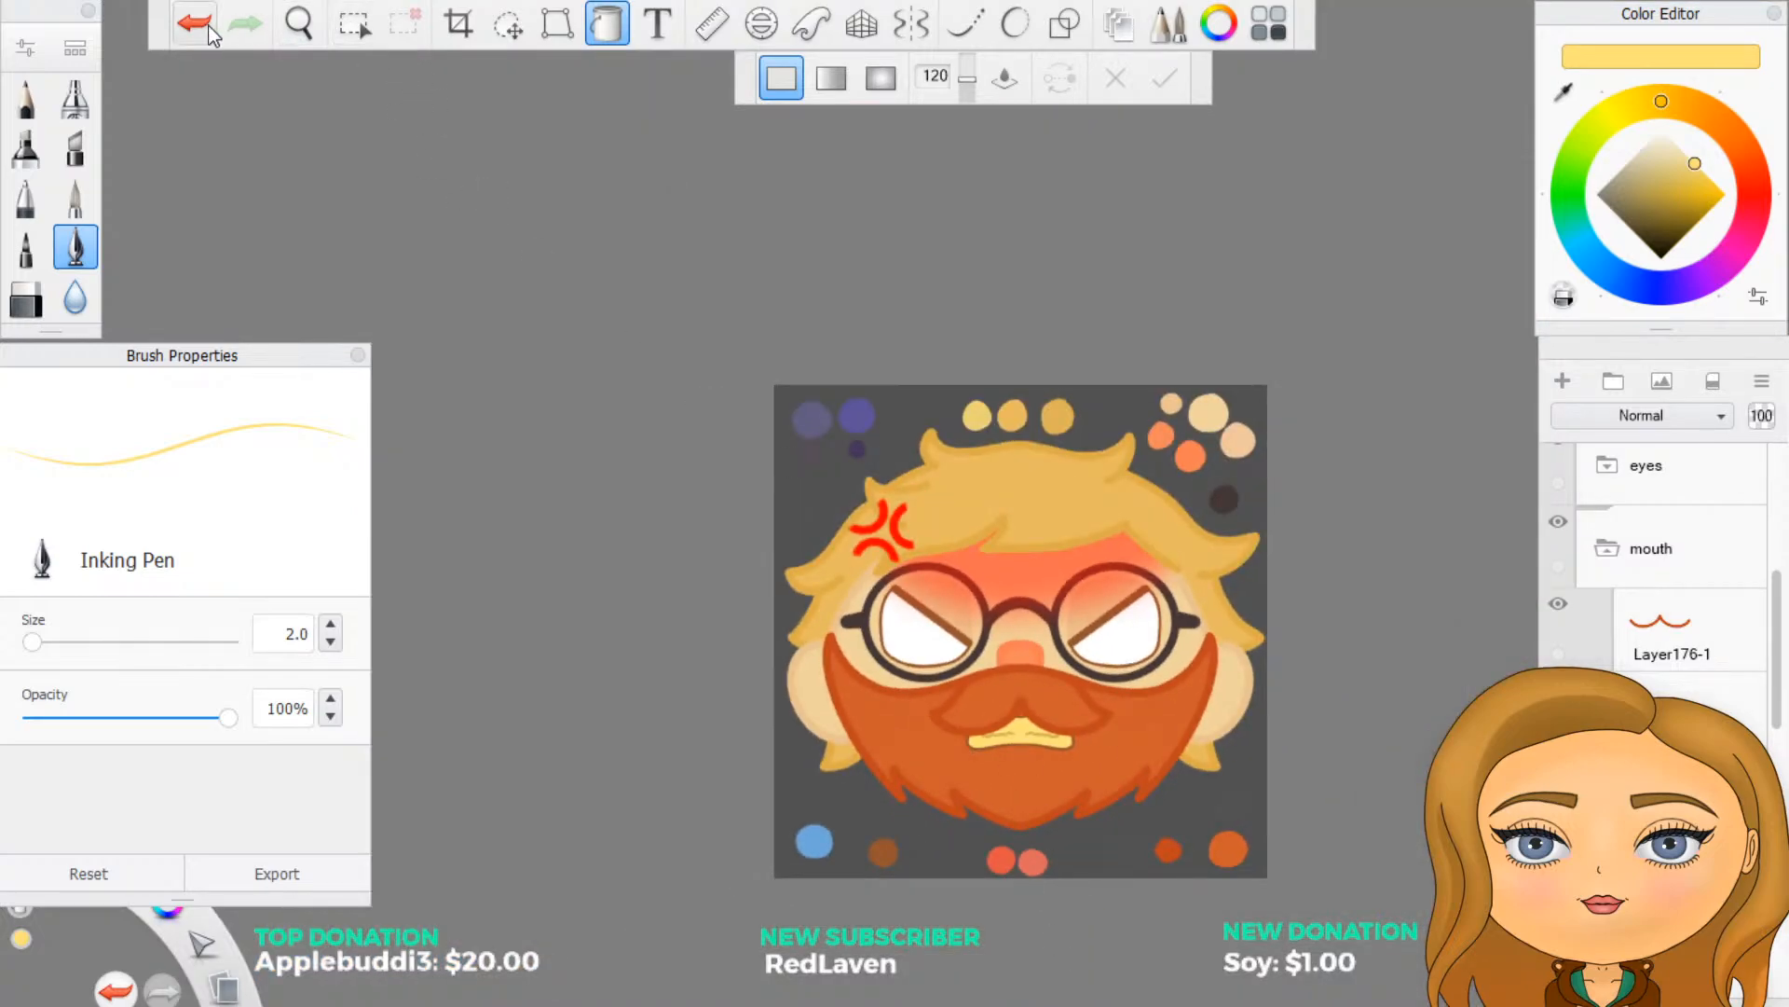
click(211, 33)
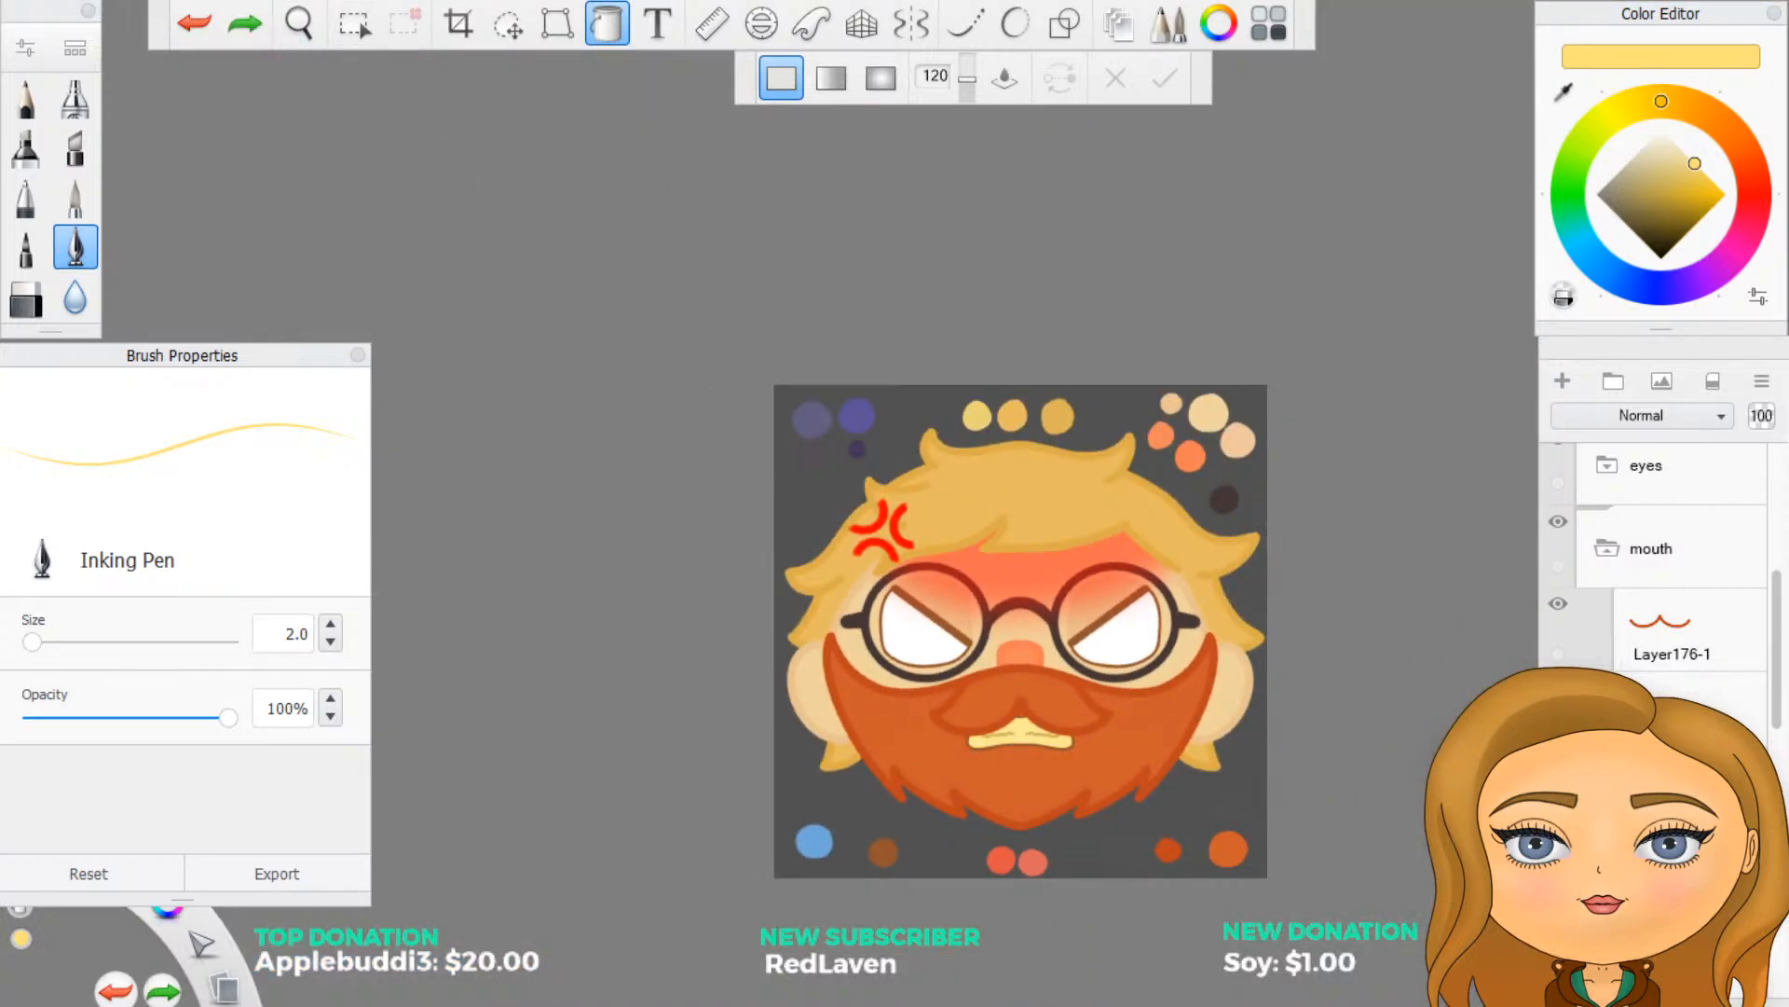
- Select the colour-swatch layer beneath the refrence group in the layer stack
scroll(1745, 620, down, 1)
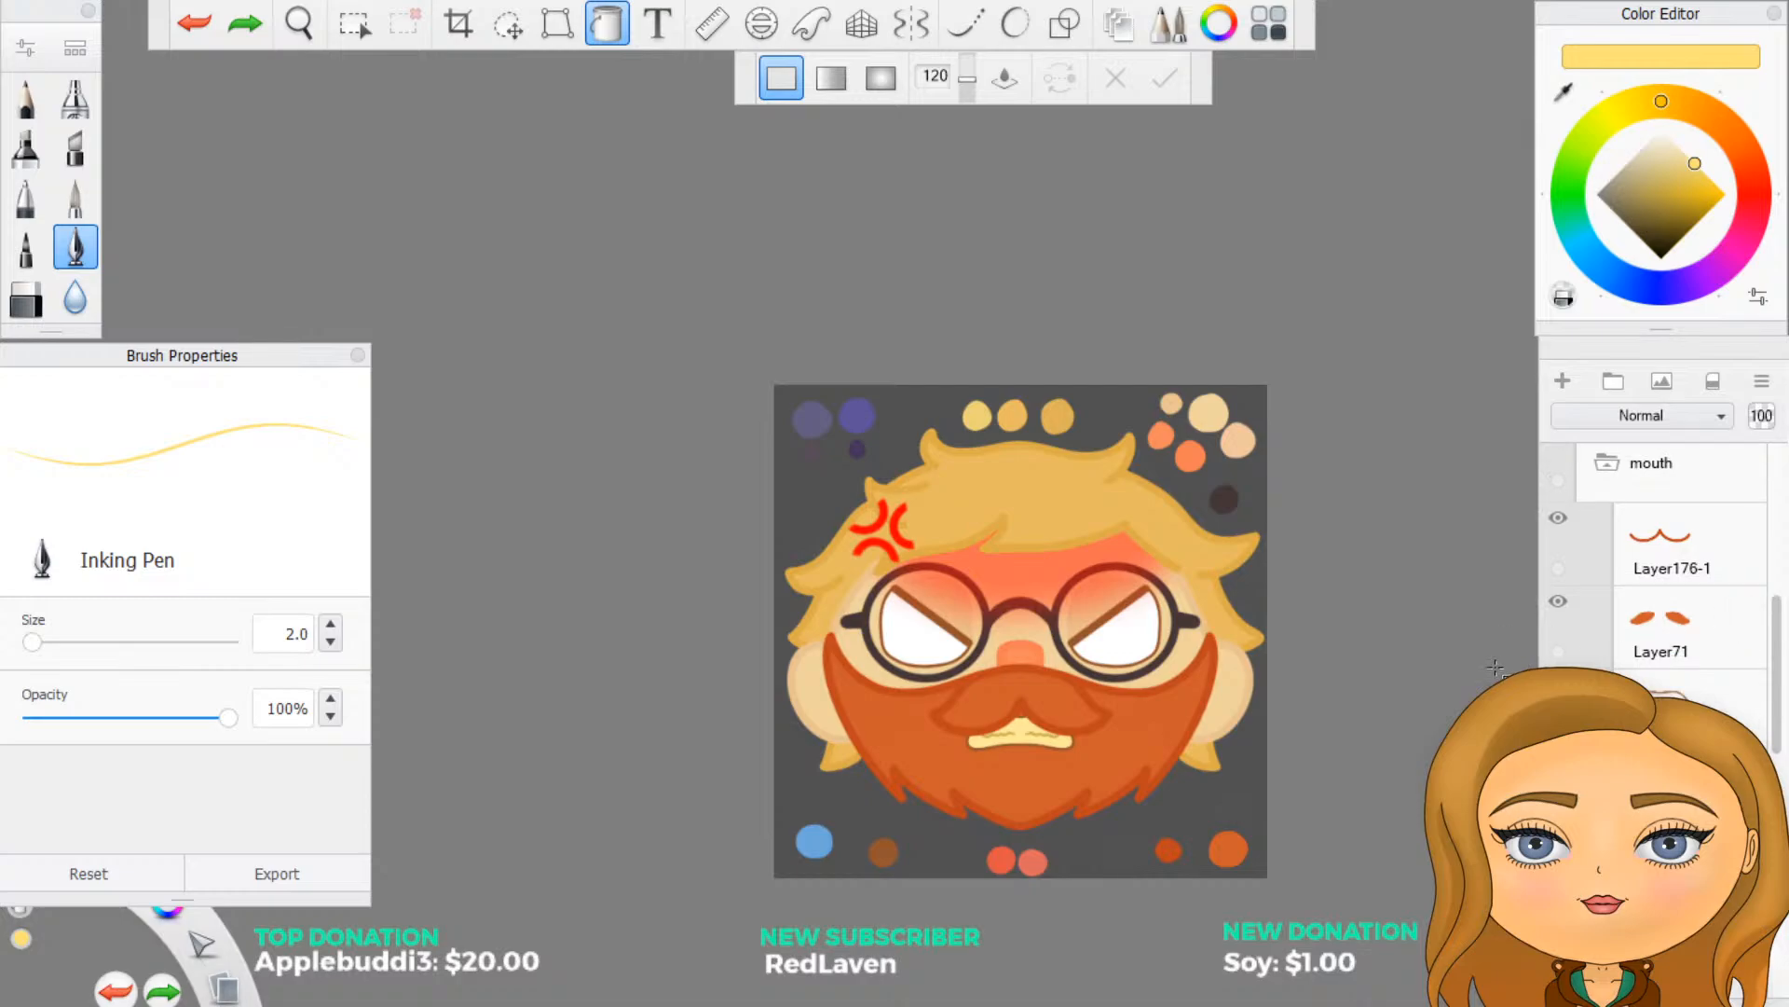
scroll(1109, 843, up, 5)
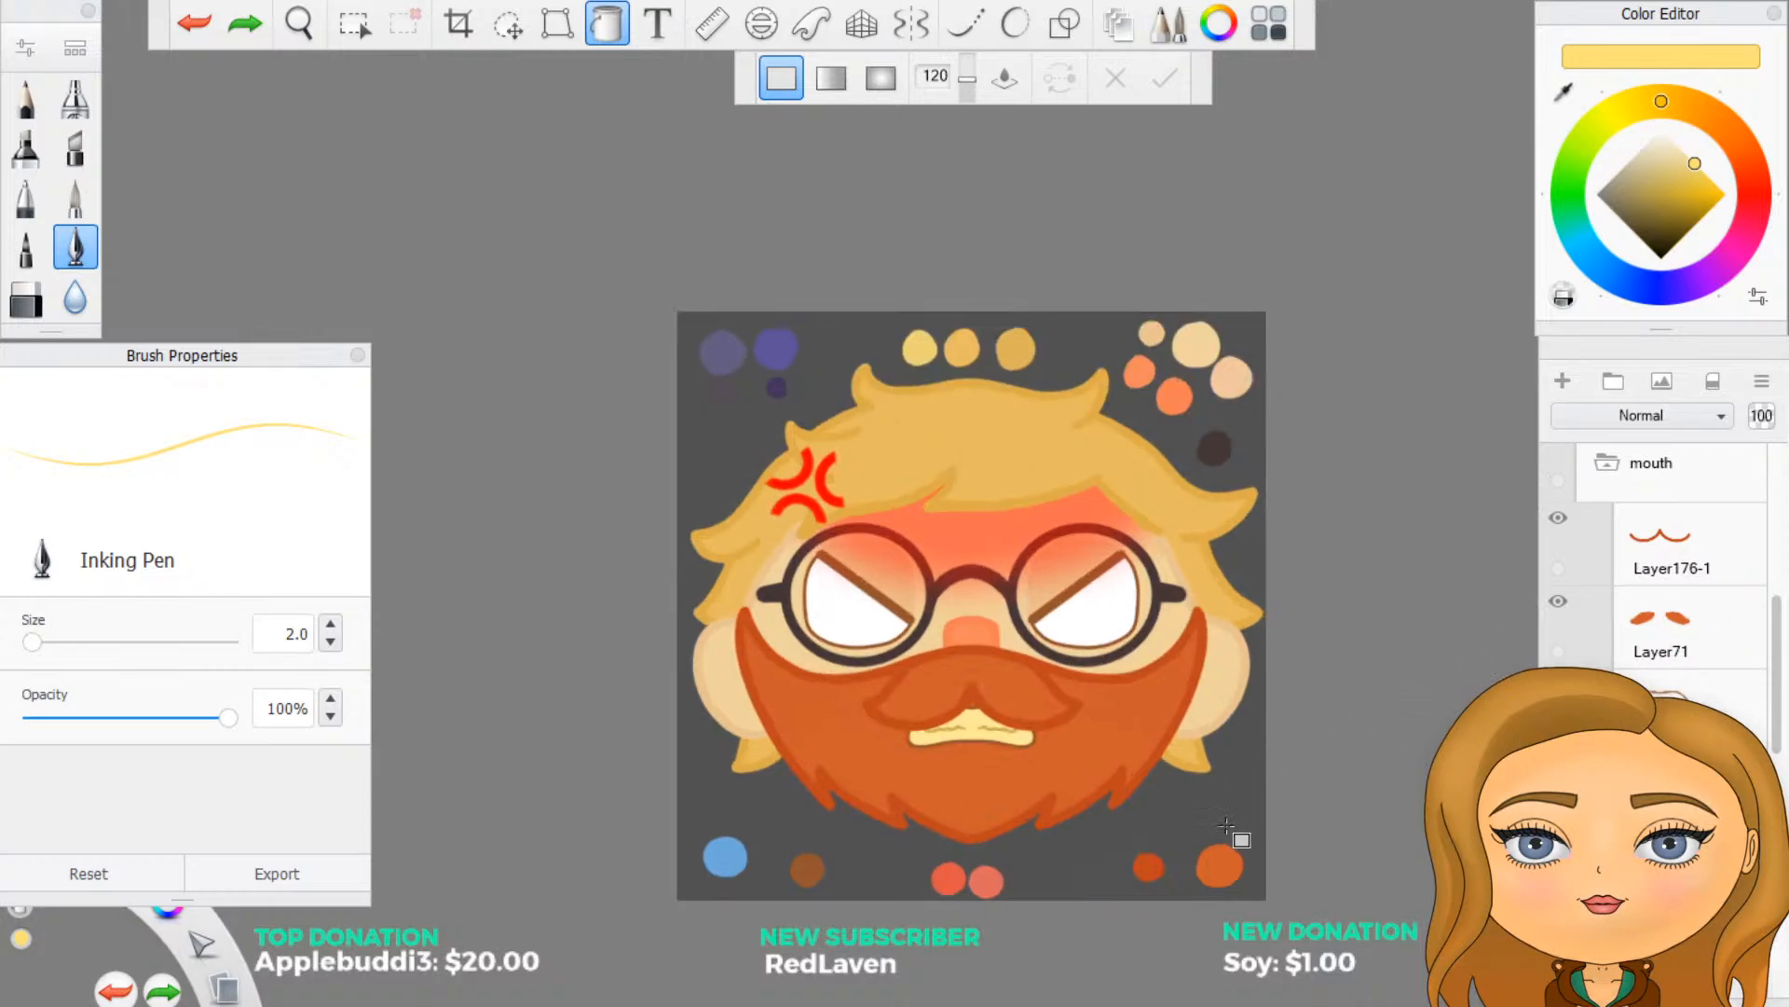
scroll(708, 806, up, 2)
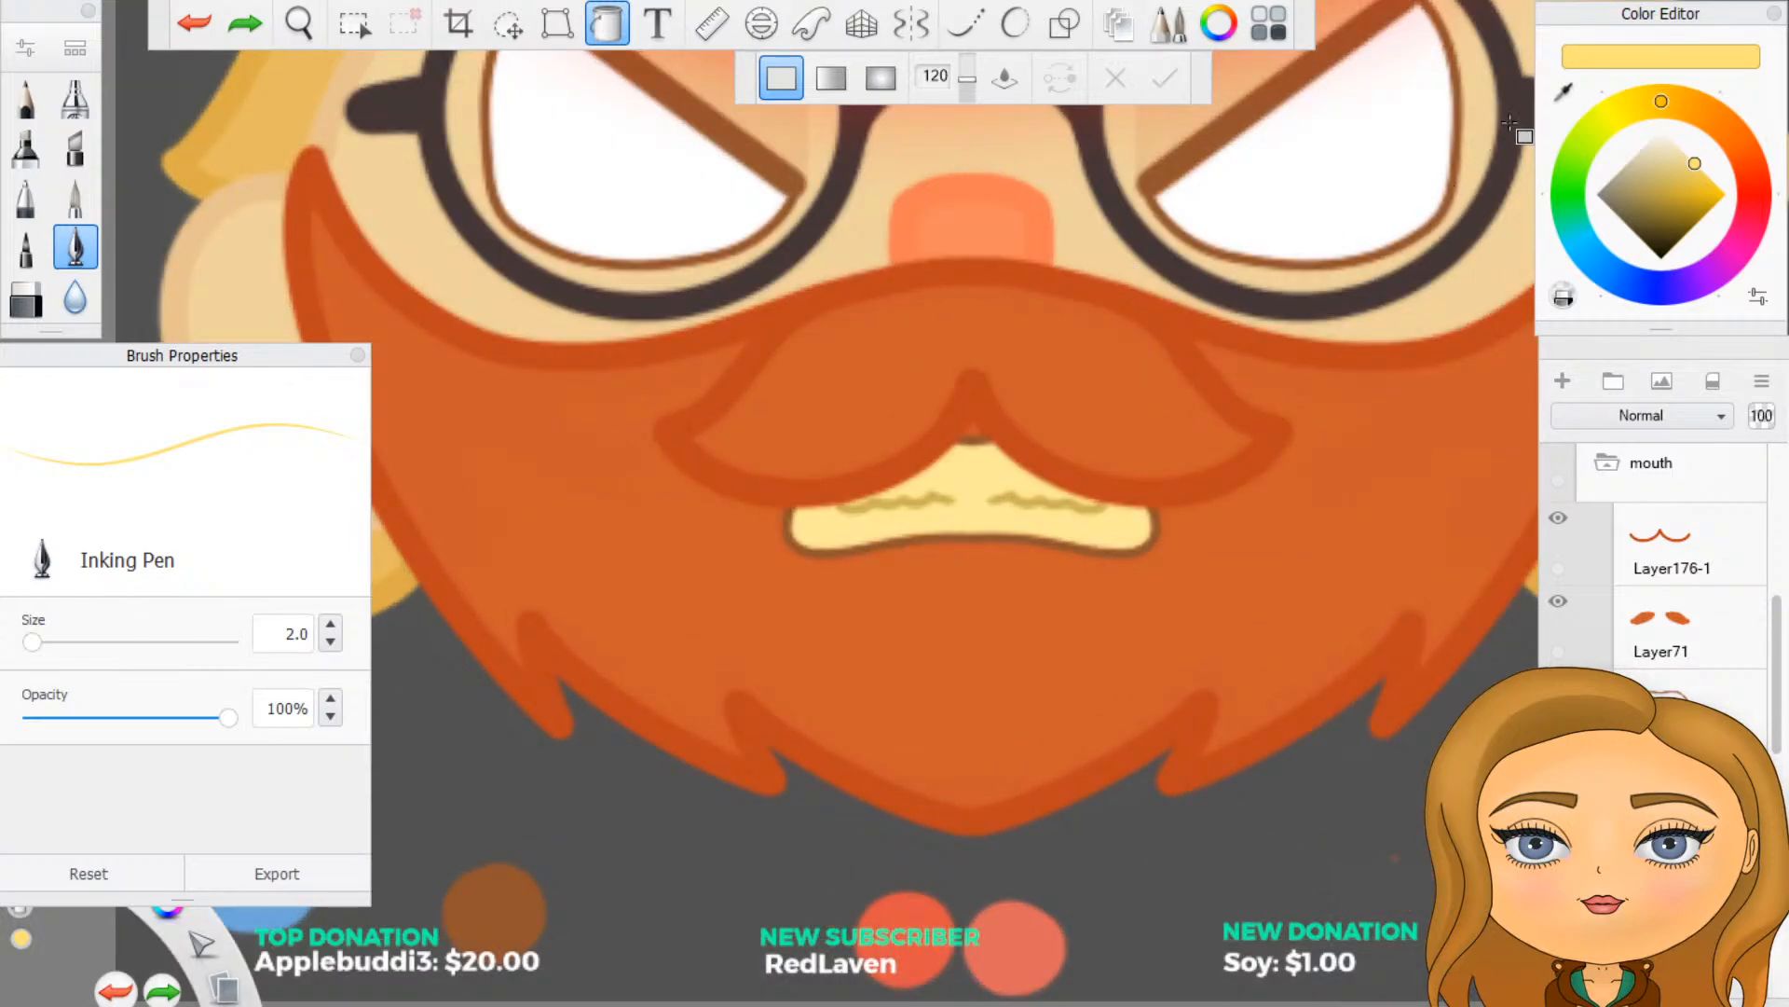
click(1569, 88)
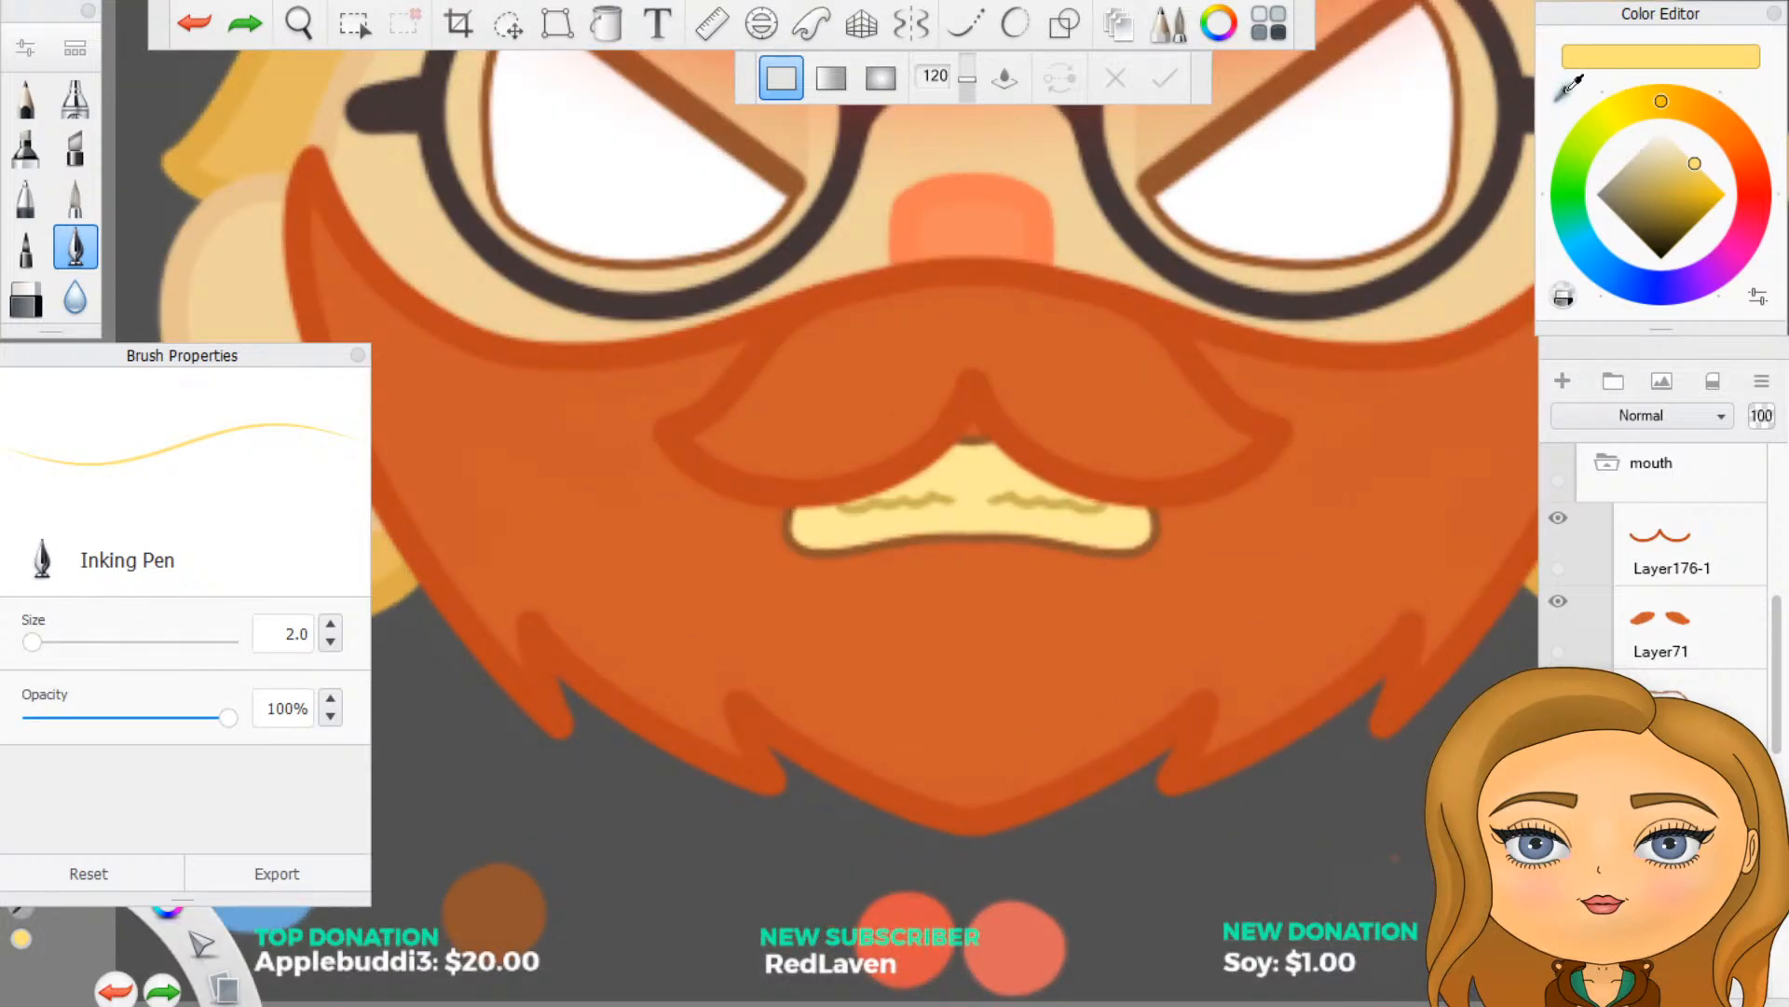
click(1613, 469)
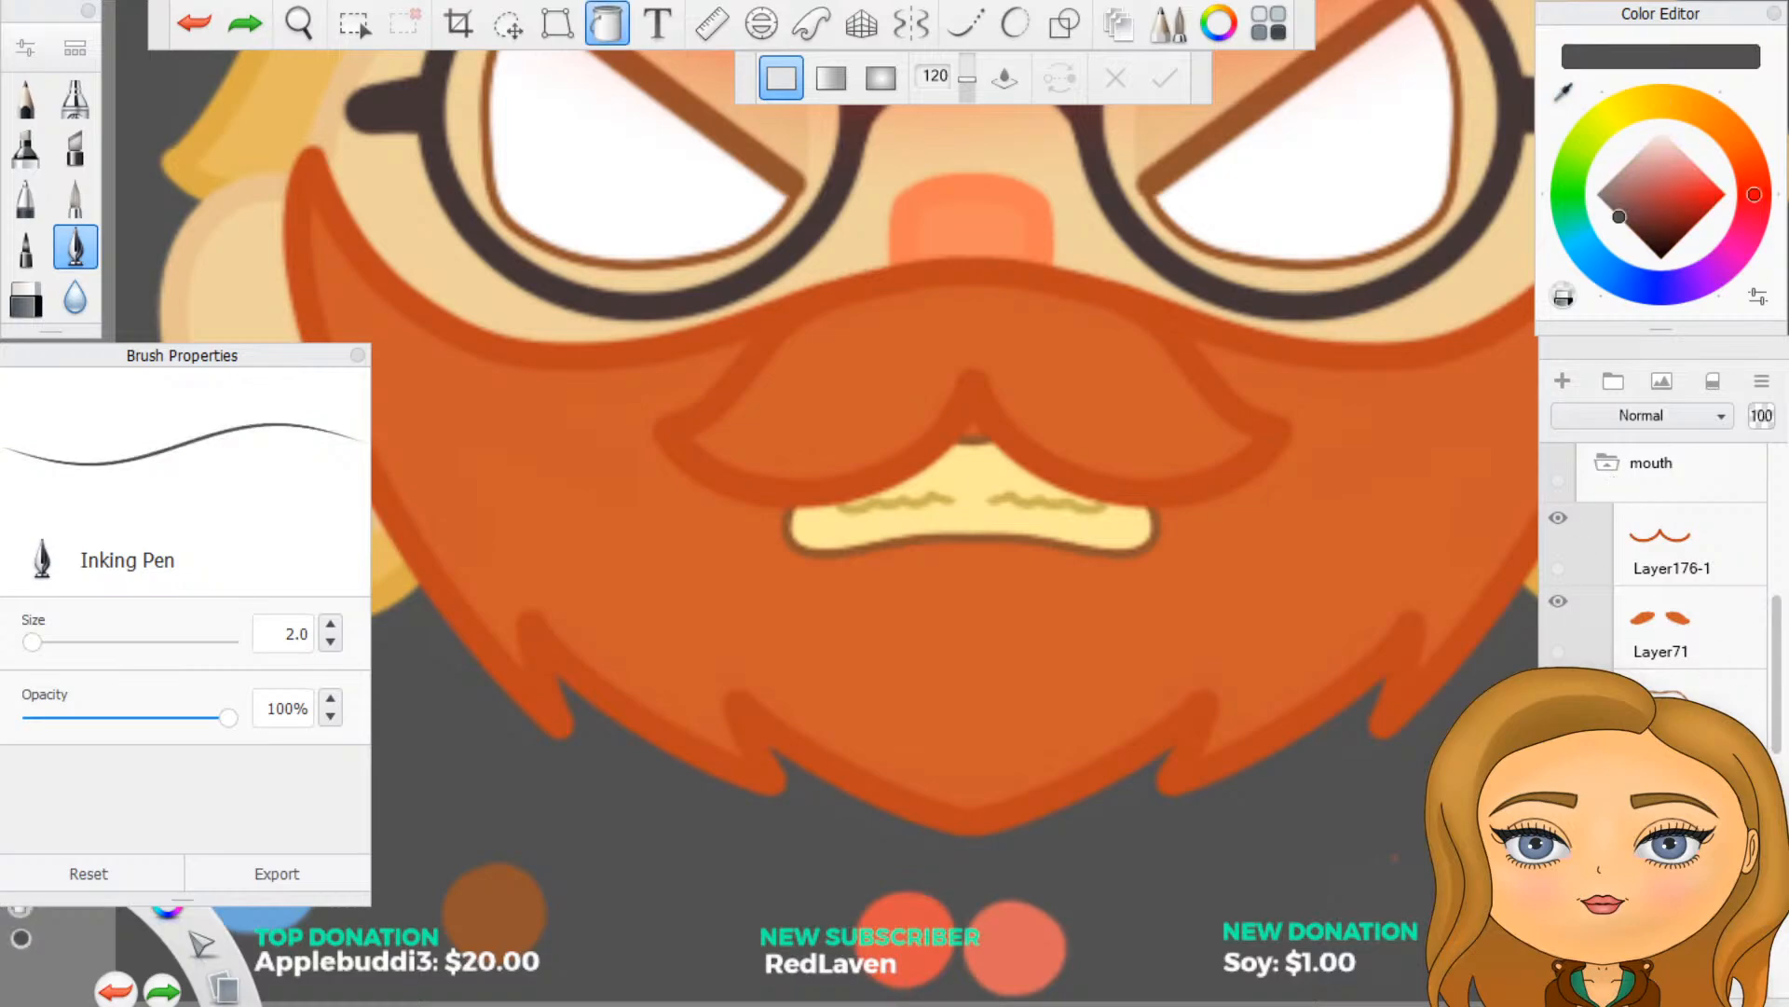
click(1606, 463)
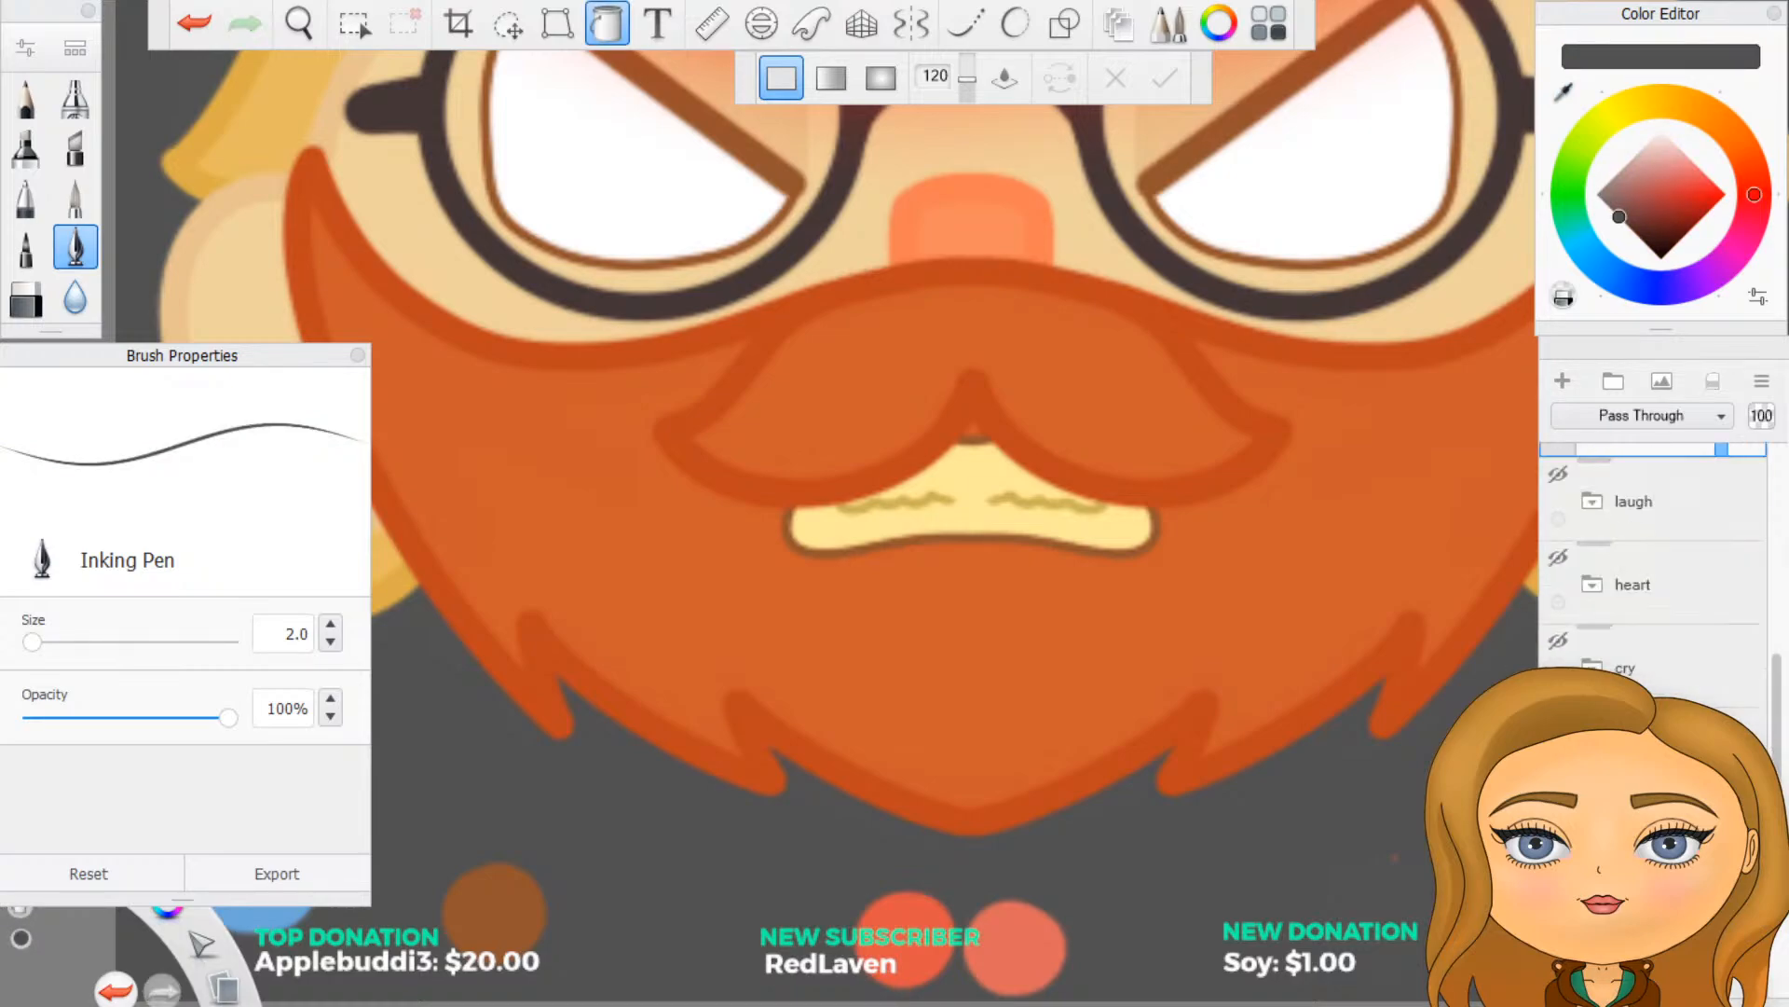
scroll(1659, 597, down, 5)
click(1664, 732)
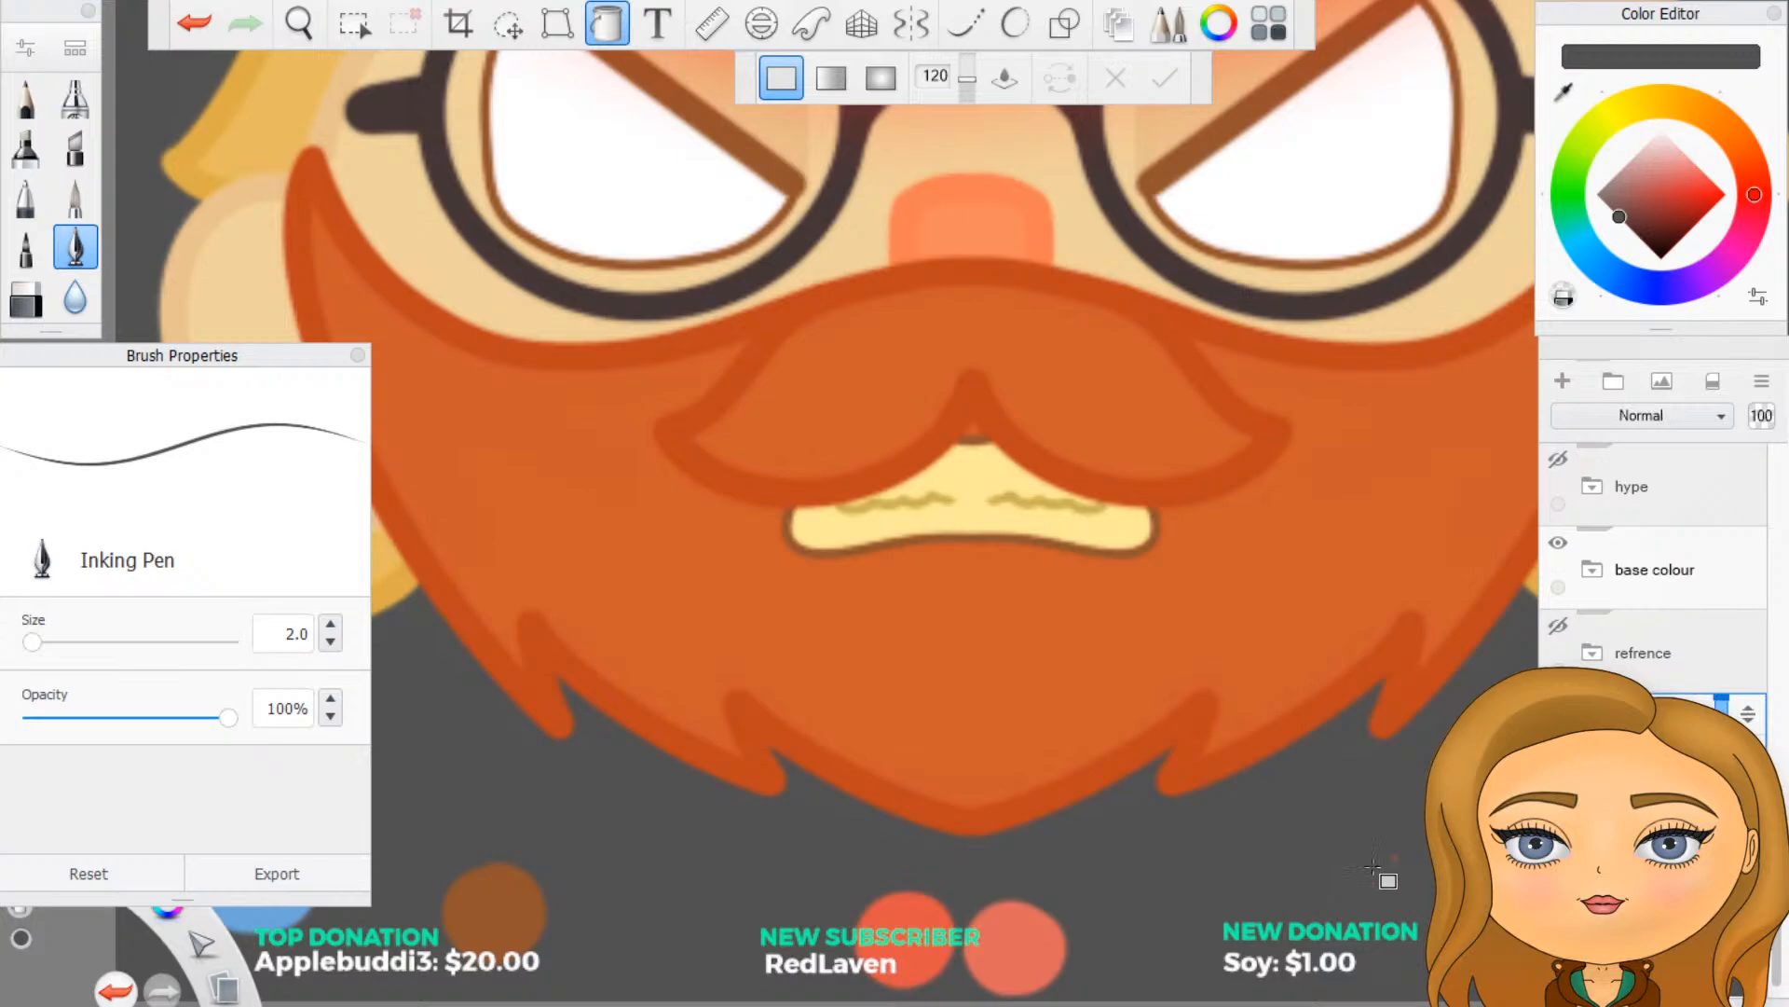
- Sample the pale yellow from the teeth and paint a round swatch below the beard with the Inking Pen, setting its size to 5
scroll(1360, 871, up, 1)
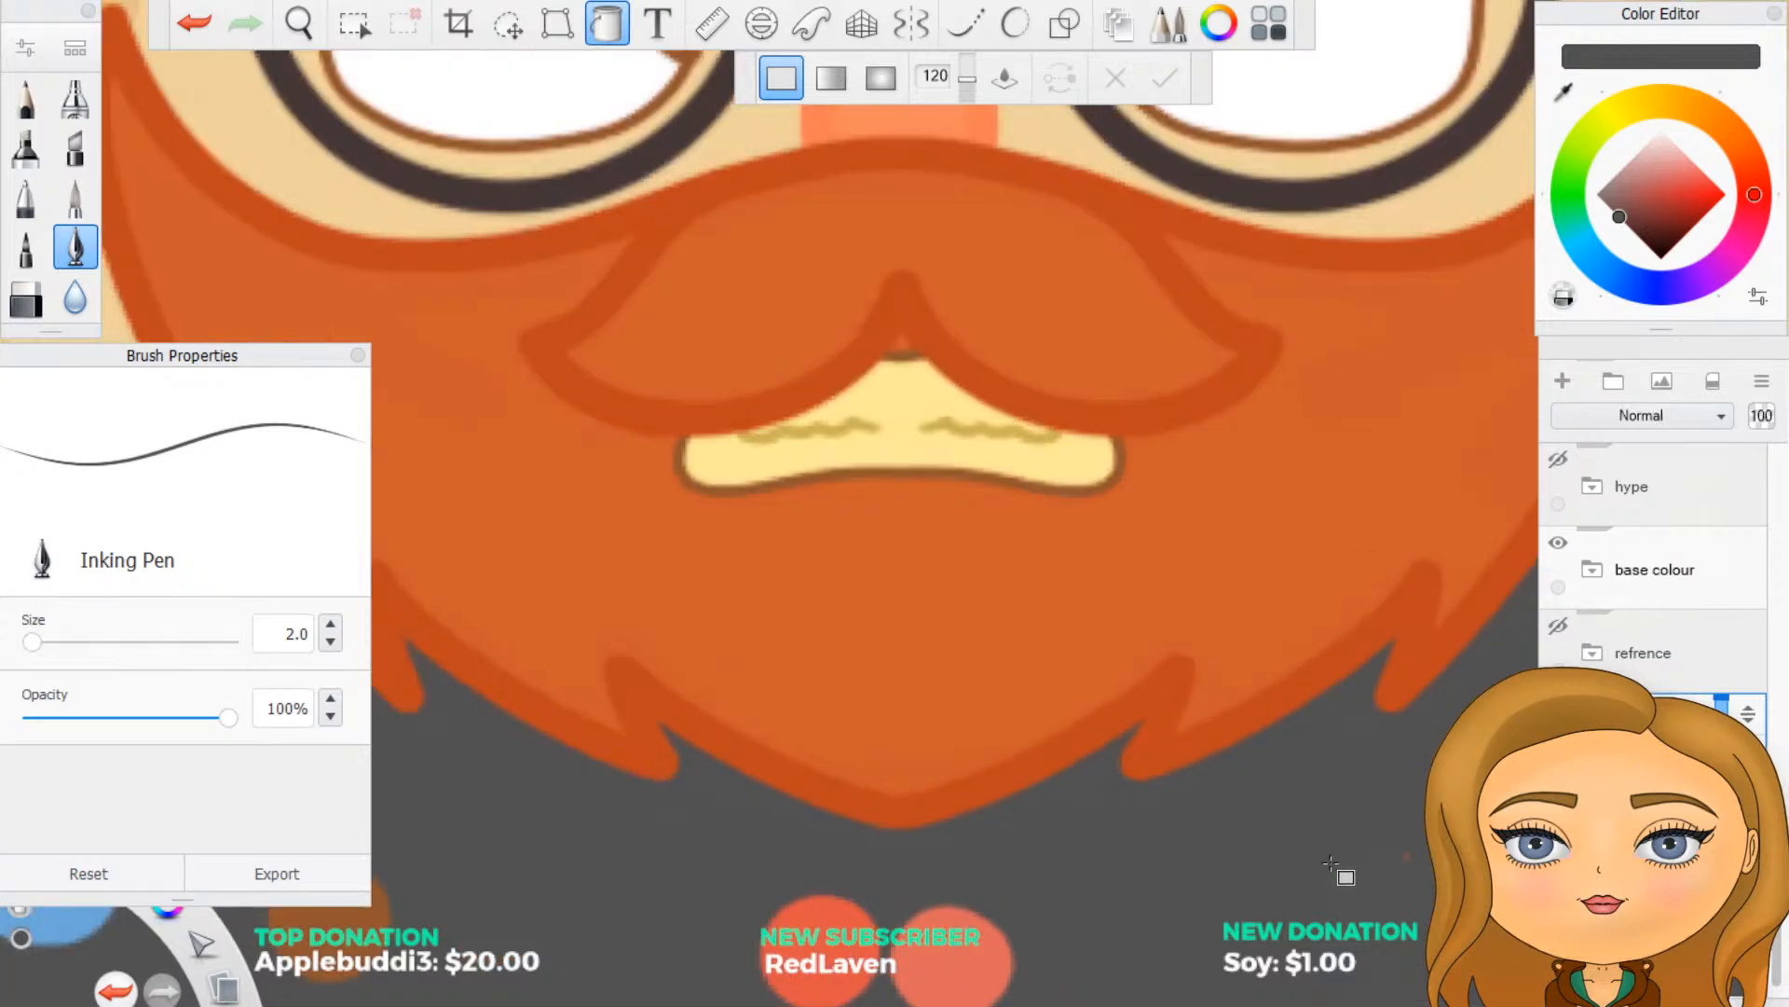
click(606, 25)
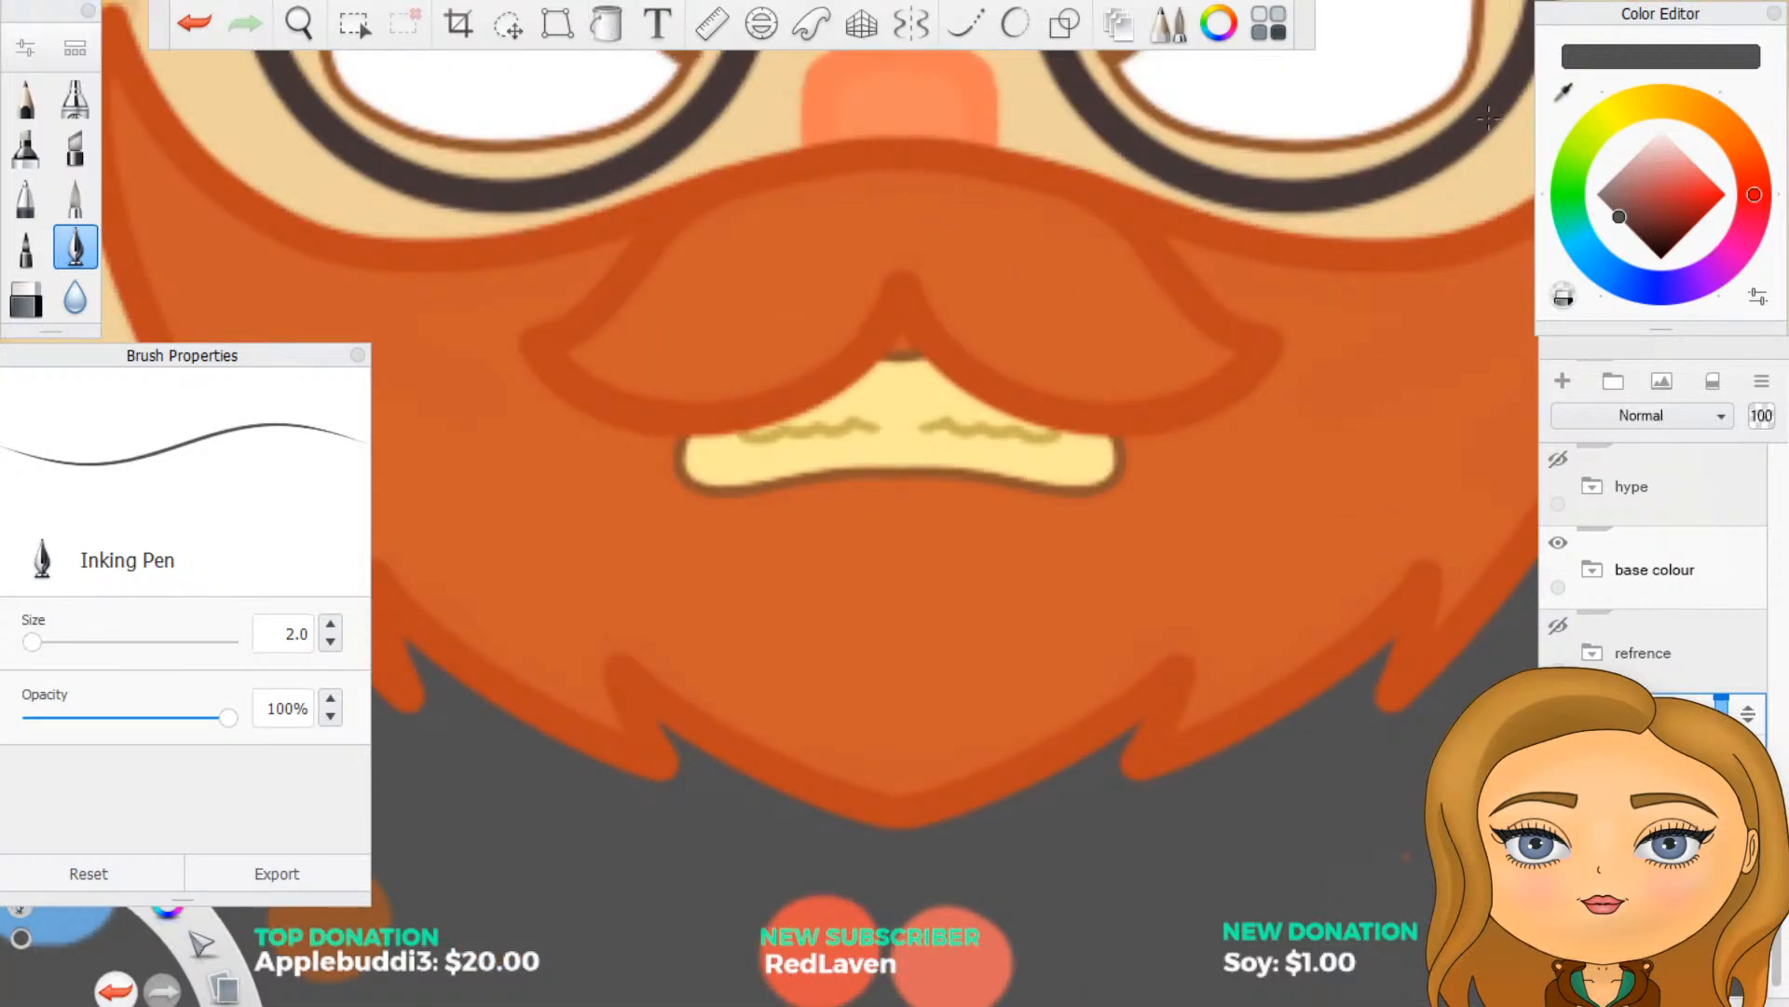
click(1563, 90)
click(926, 400)
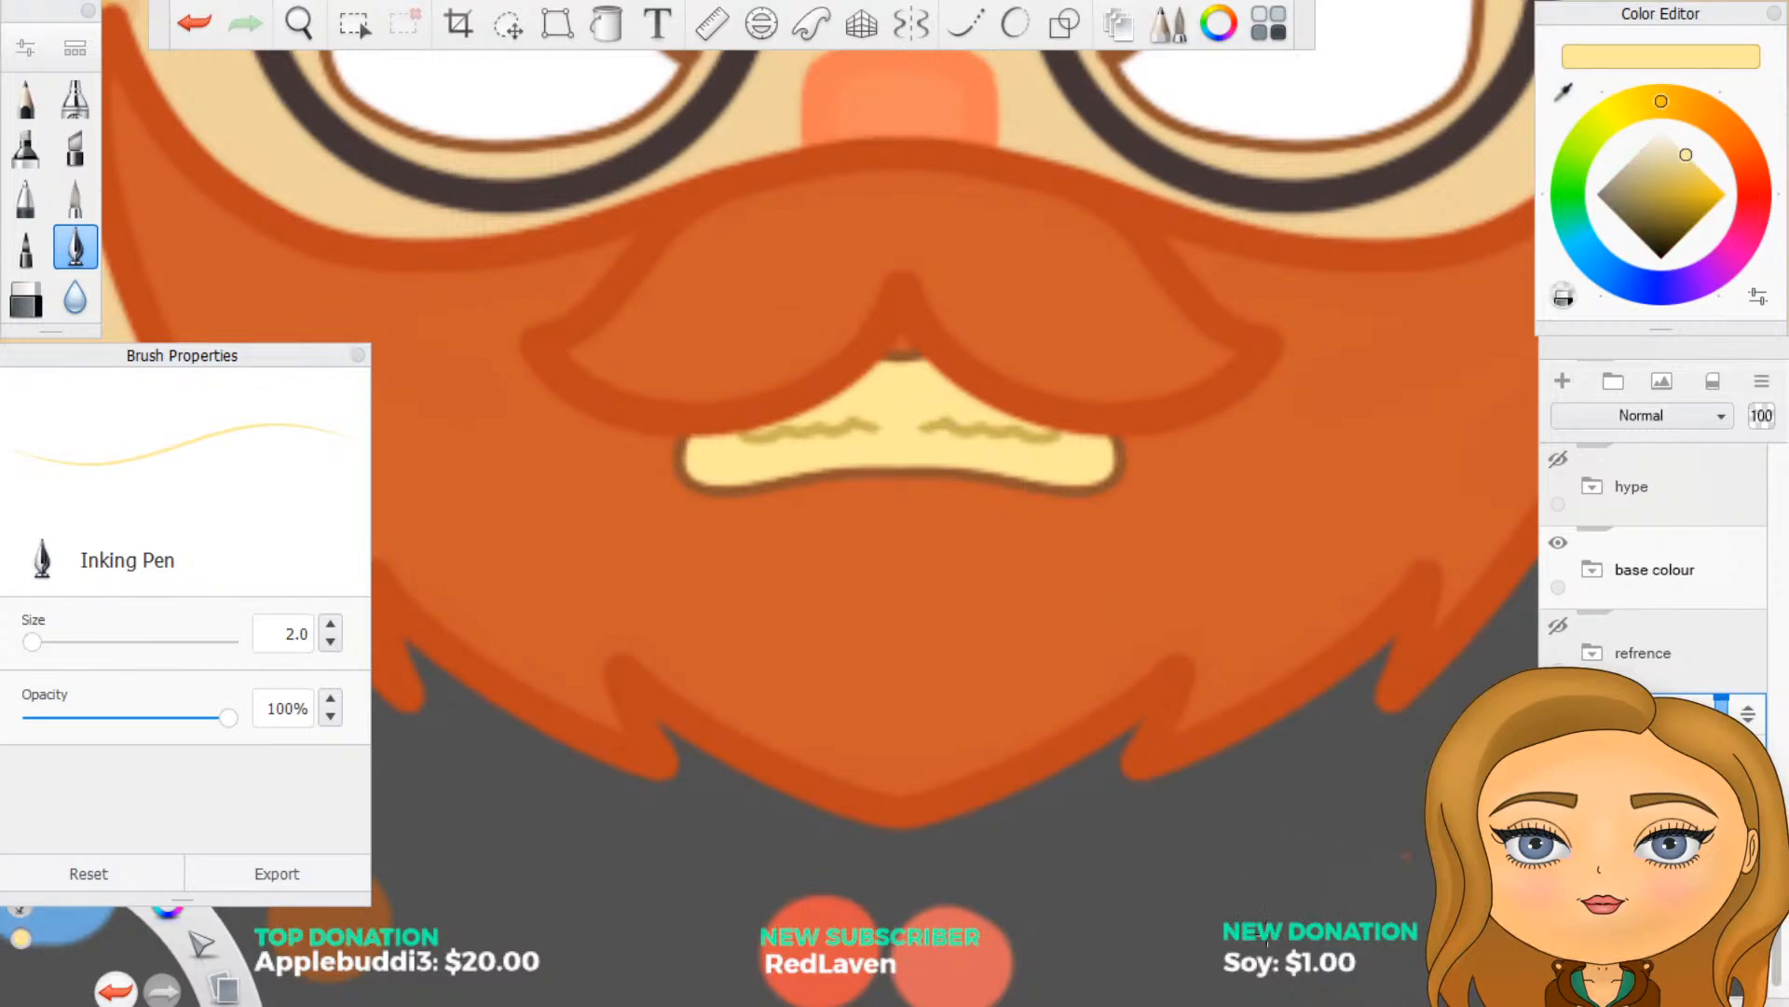
mouse_move(1245, 940)
mouse_down()
mouse_move(1259, 950)
mouse_move(1258, 930)
mouse_up()
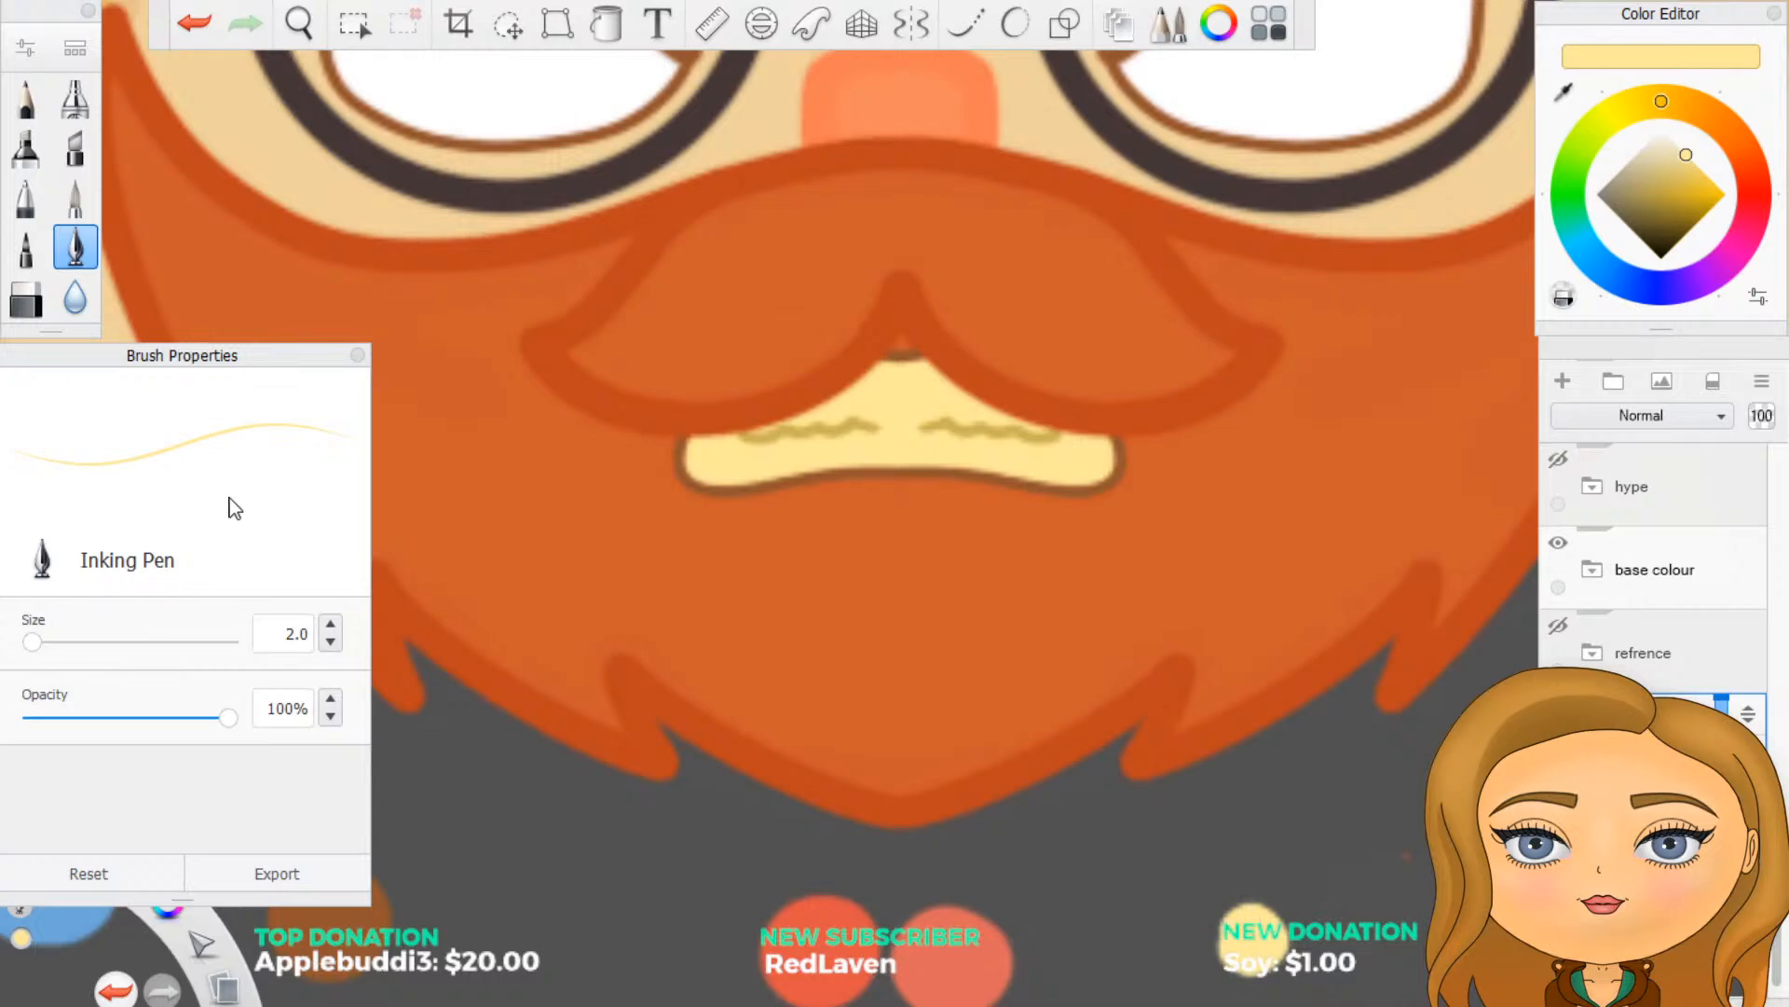
double_click(293, 633)
text(5)
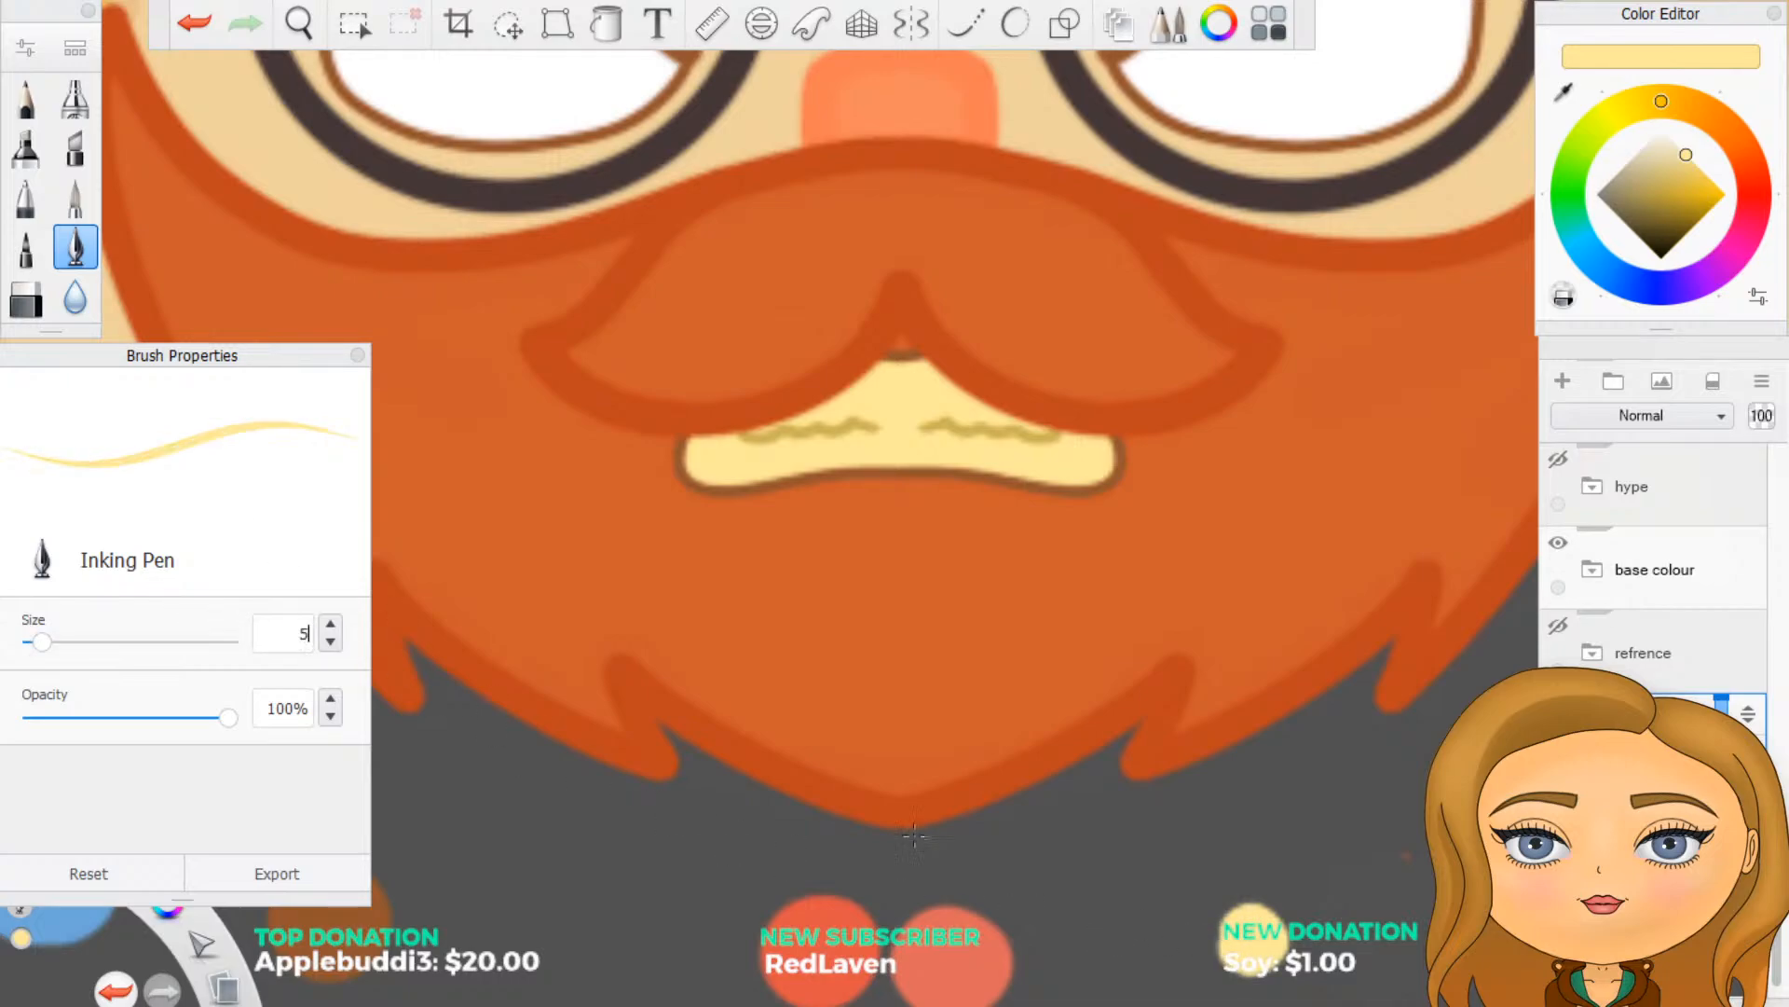
key(Return)
mouse_move(1283, 948)
mouse_down()
mouse_move(1225, 928)
mouse_move(1285, 947)
mouse_up()
- Sample the muted gold of the teeth lines and paint a second round swatch beside the pale yellow one
click(1564, 91)
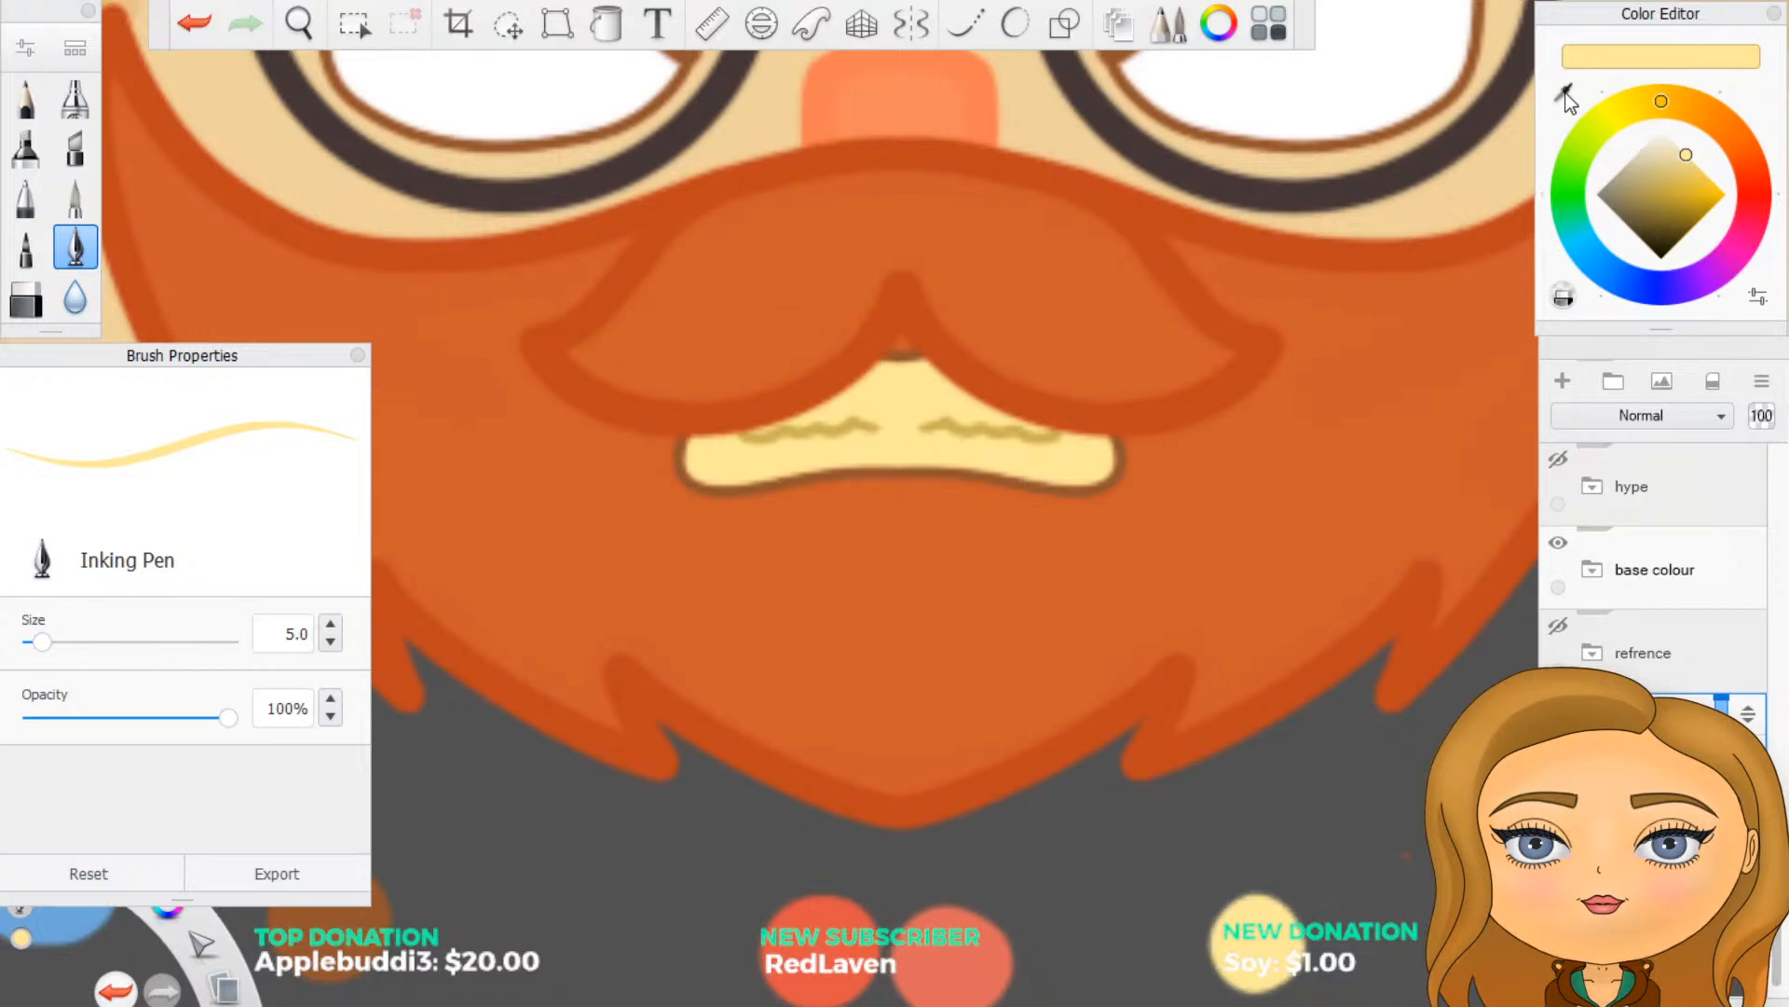
click(1487, 146)
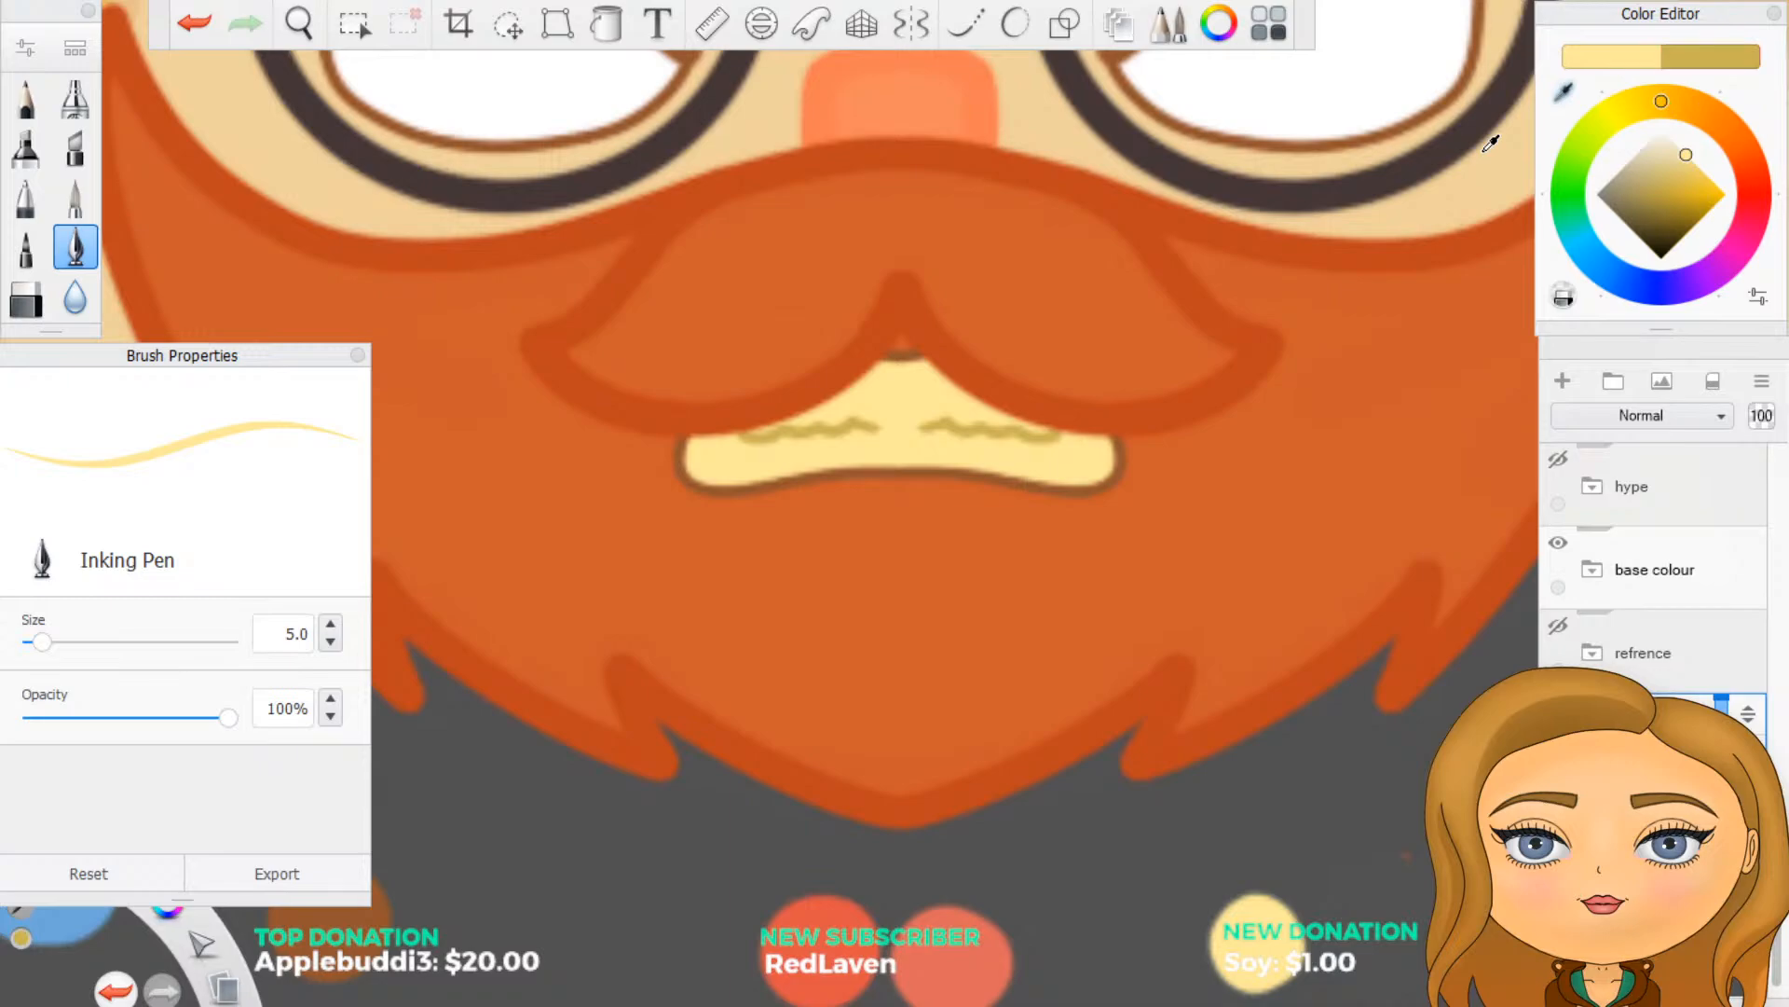
drag(1485, 149, 1481, 151)
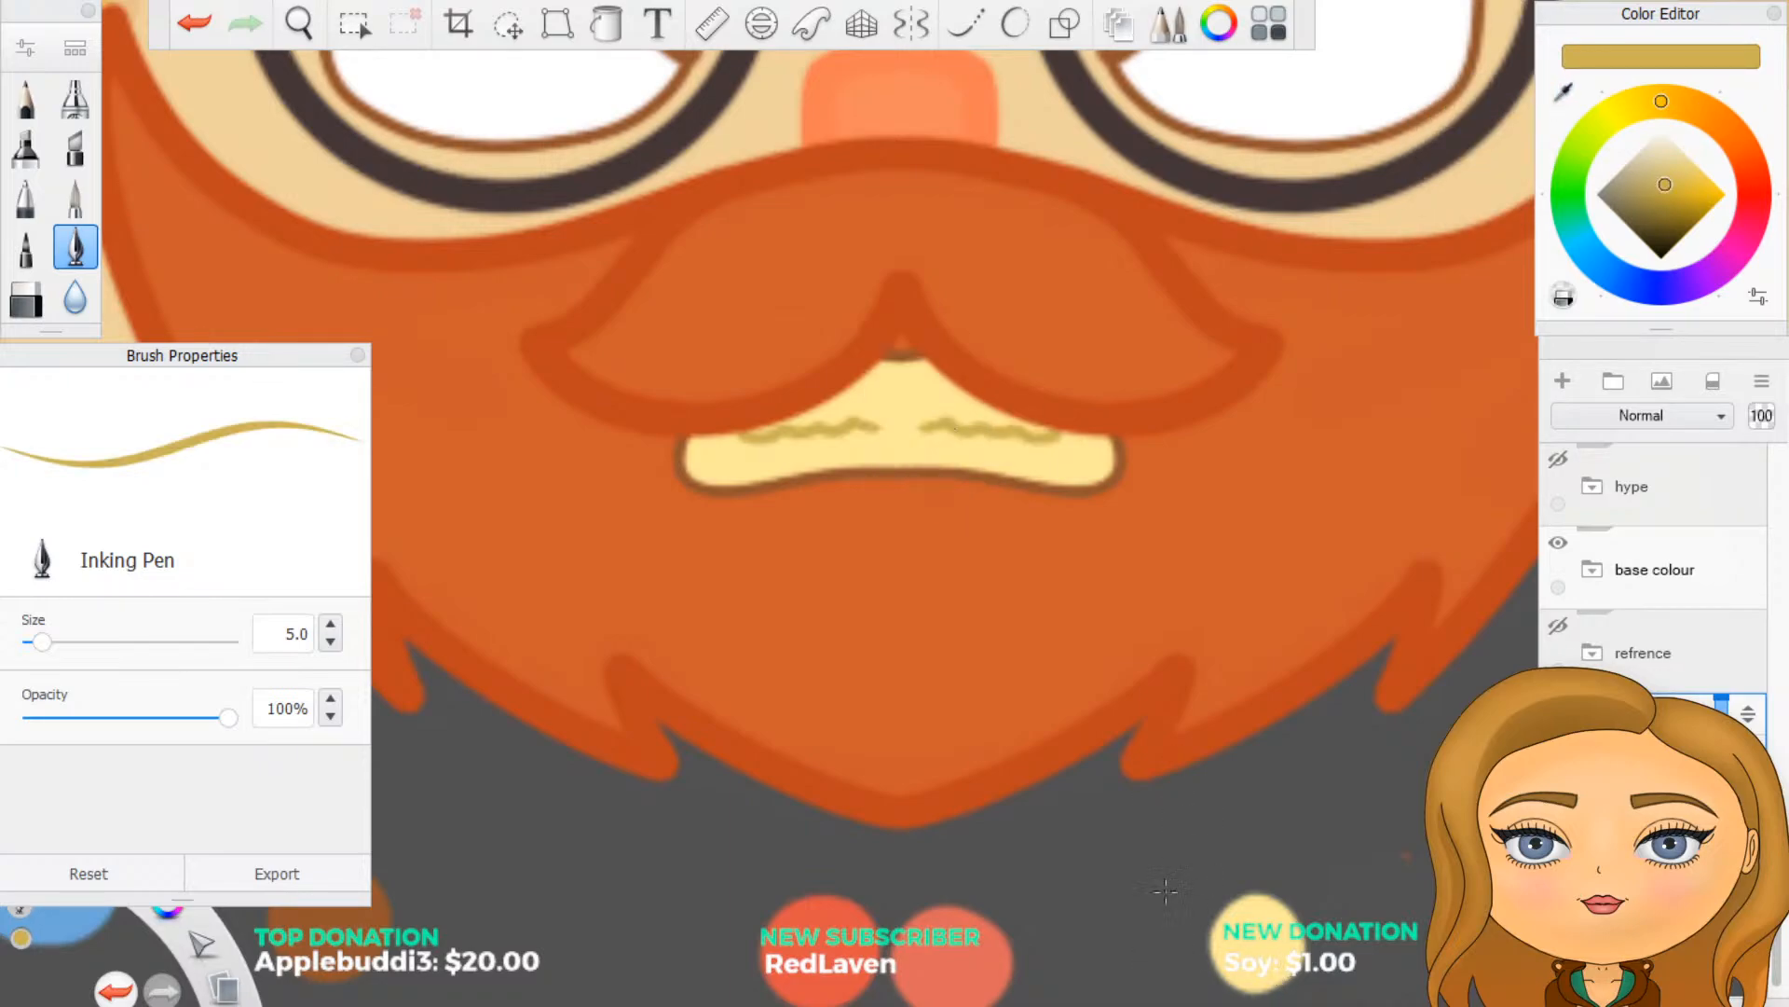
mouse_move(1171, 951)
mouse_down()
mouse_move(1152, 946)
mouse_move(1161, 960)
mouse_move(1169, 937)
mouse_up()
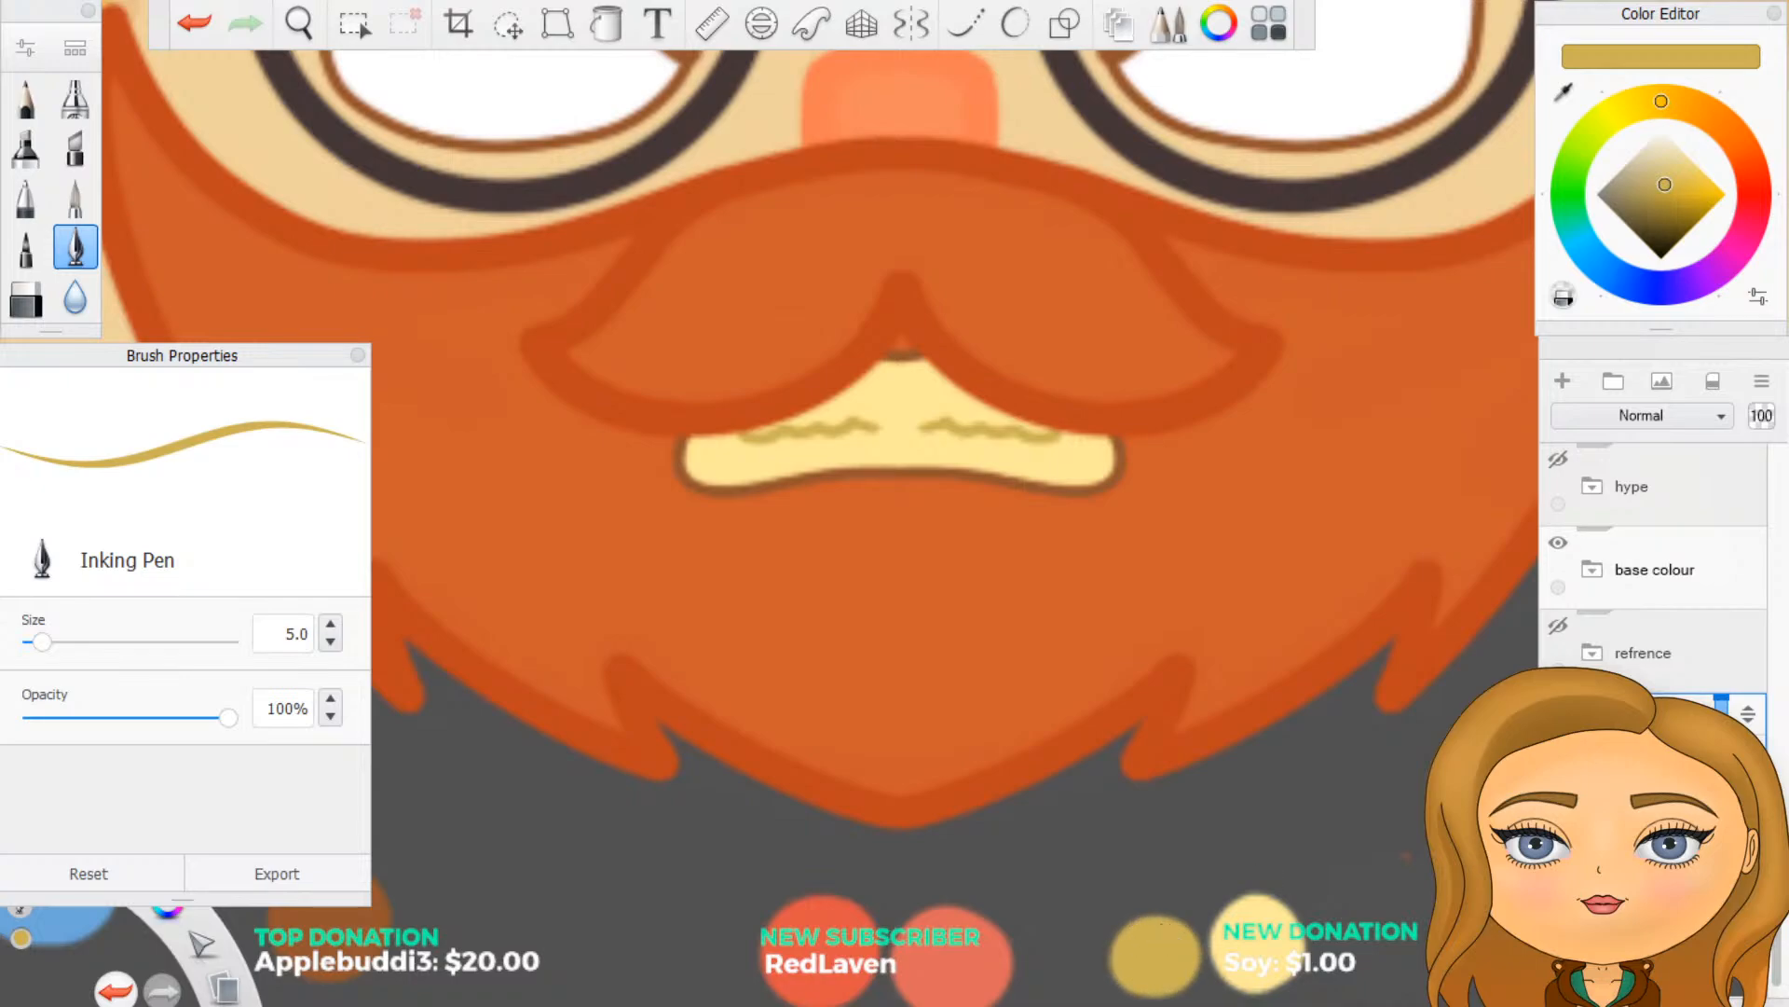
- Expand the eyes group inside the anger group and select its top layer, Layer116
scroll(1653, 568, up, 1)
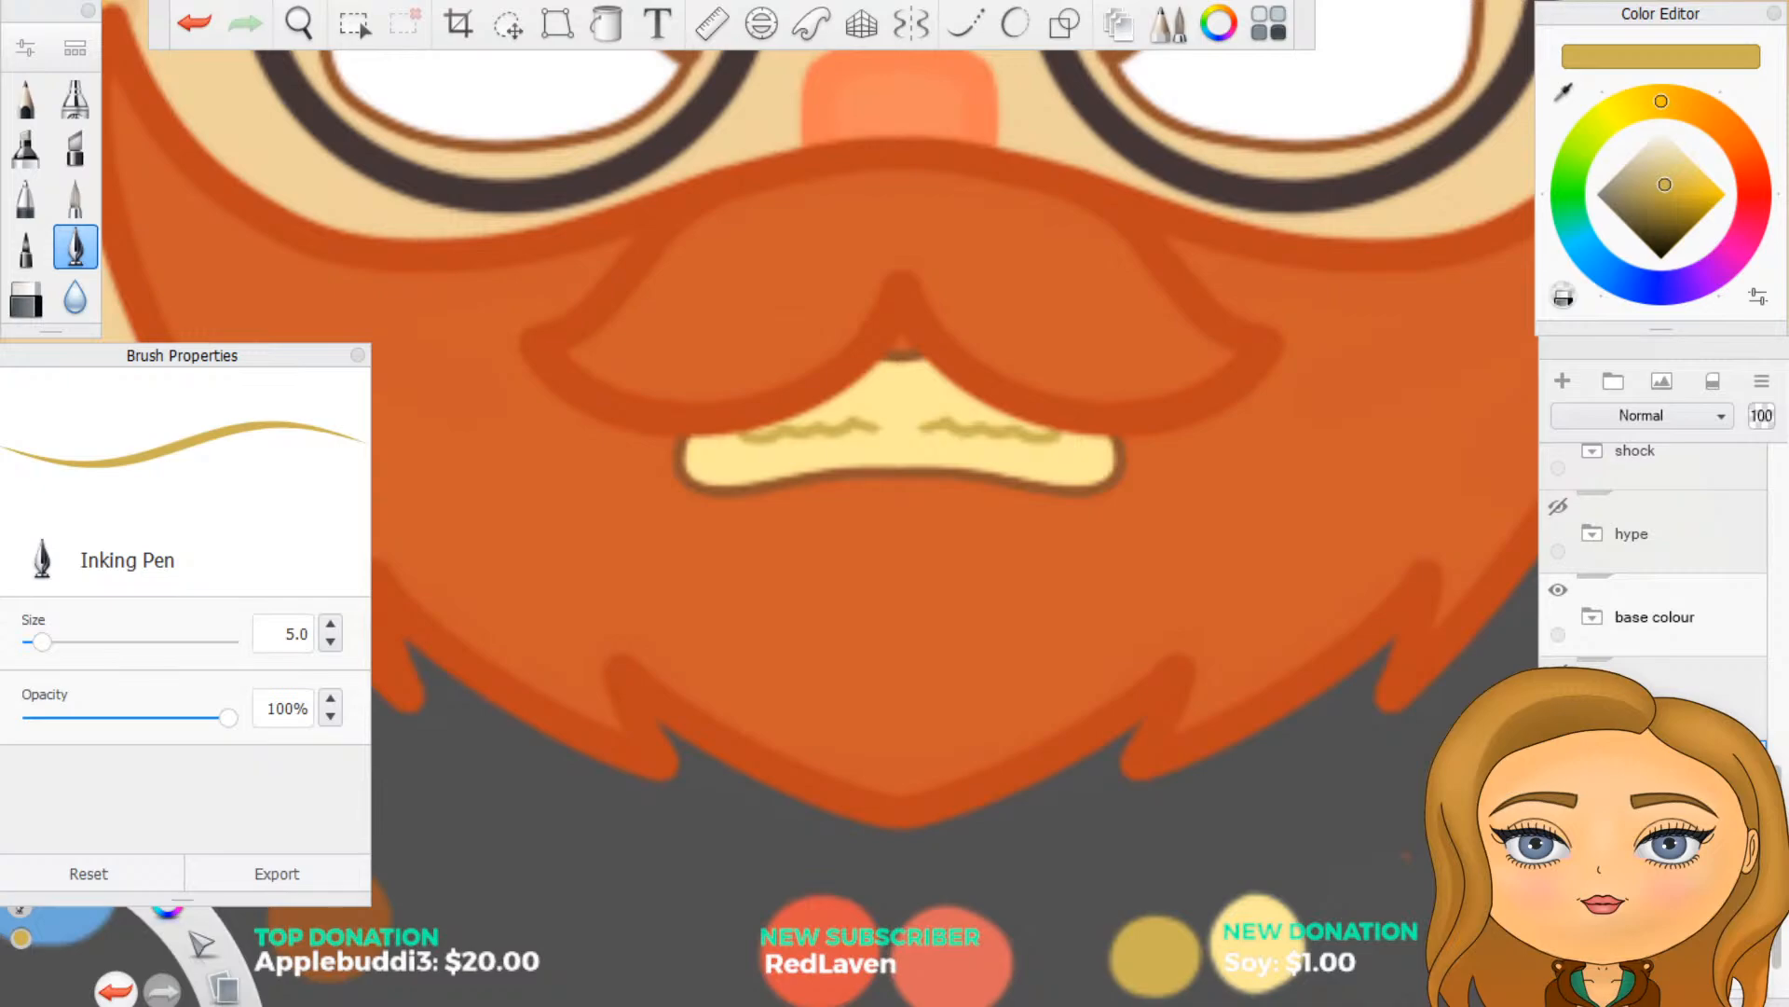
scroll(1653, 569, up, 6)
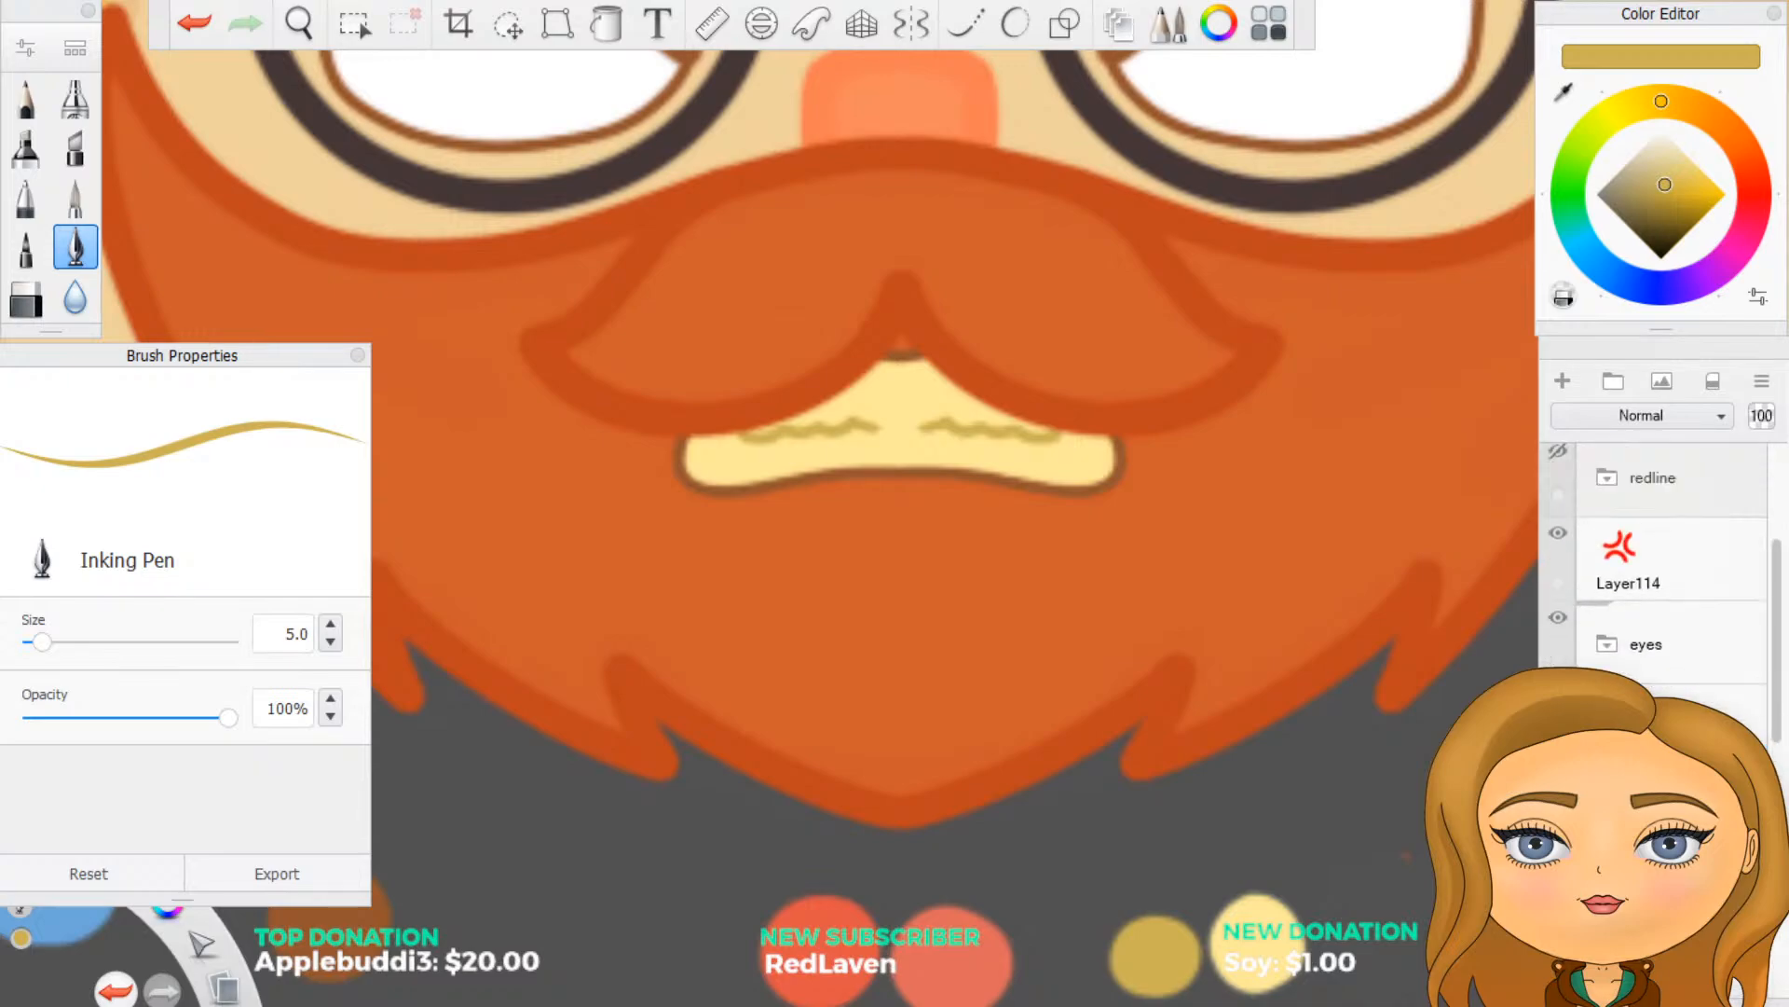
scroll(1654, 569, up, 4)
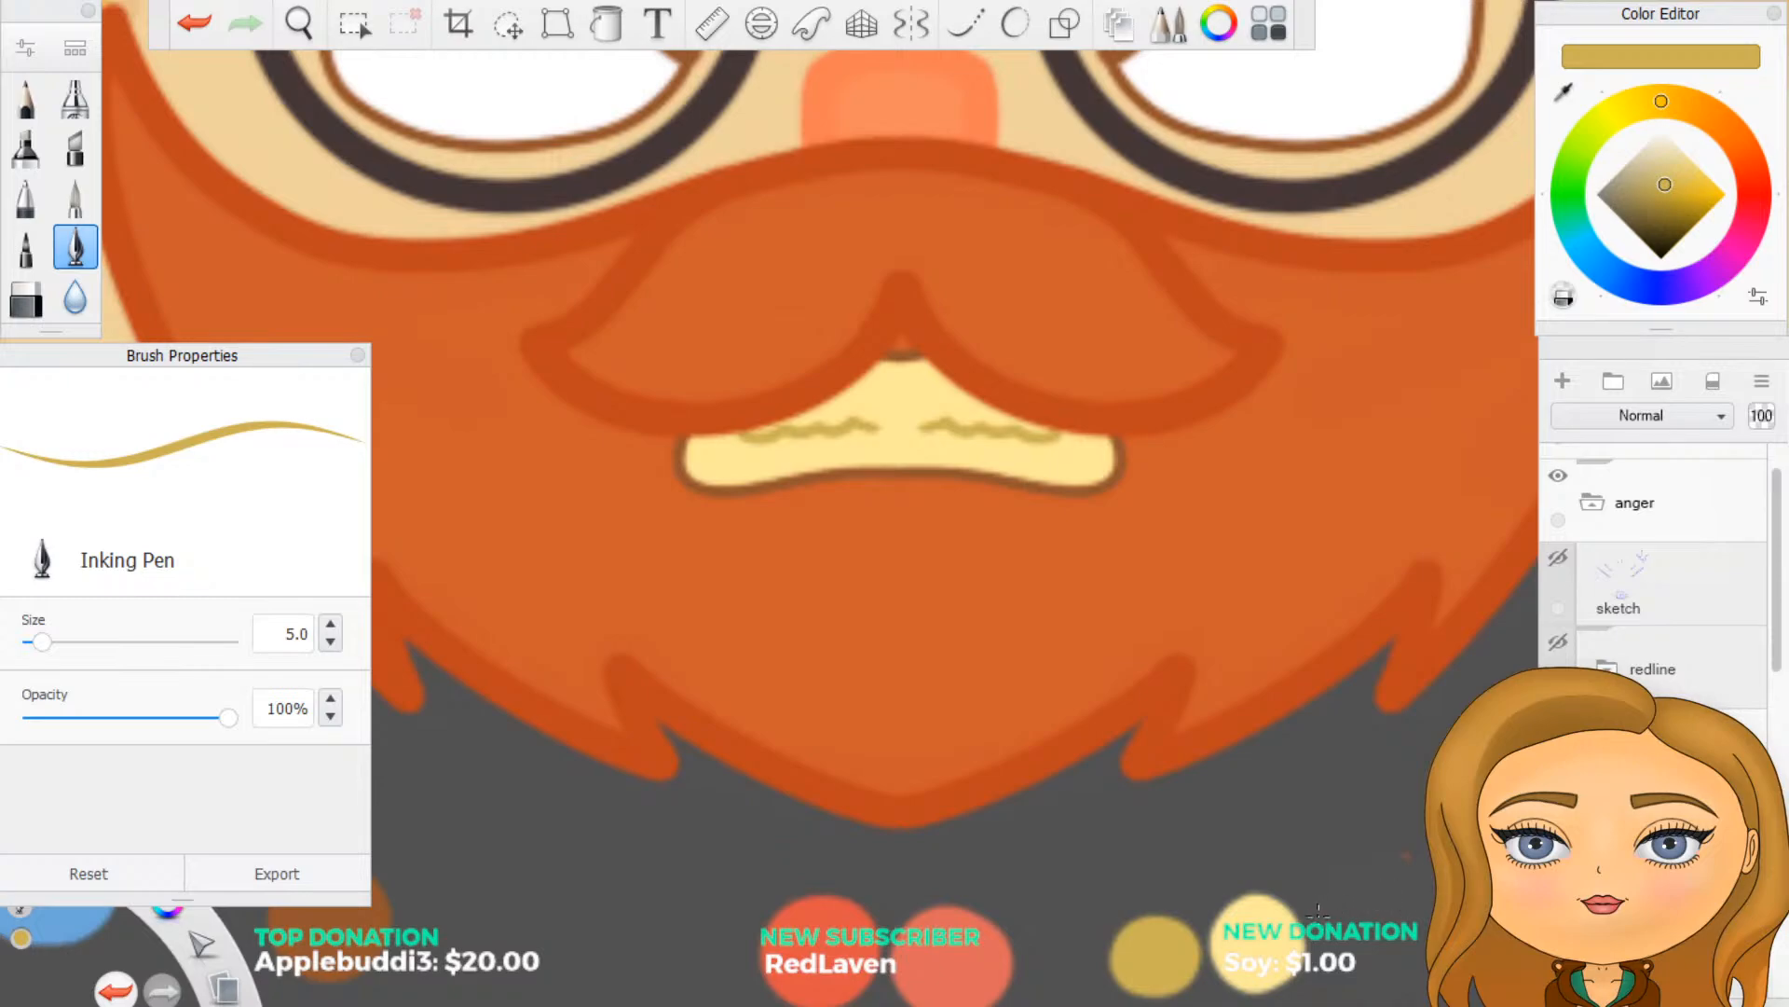
scroll(1031, 781, down, 5)
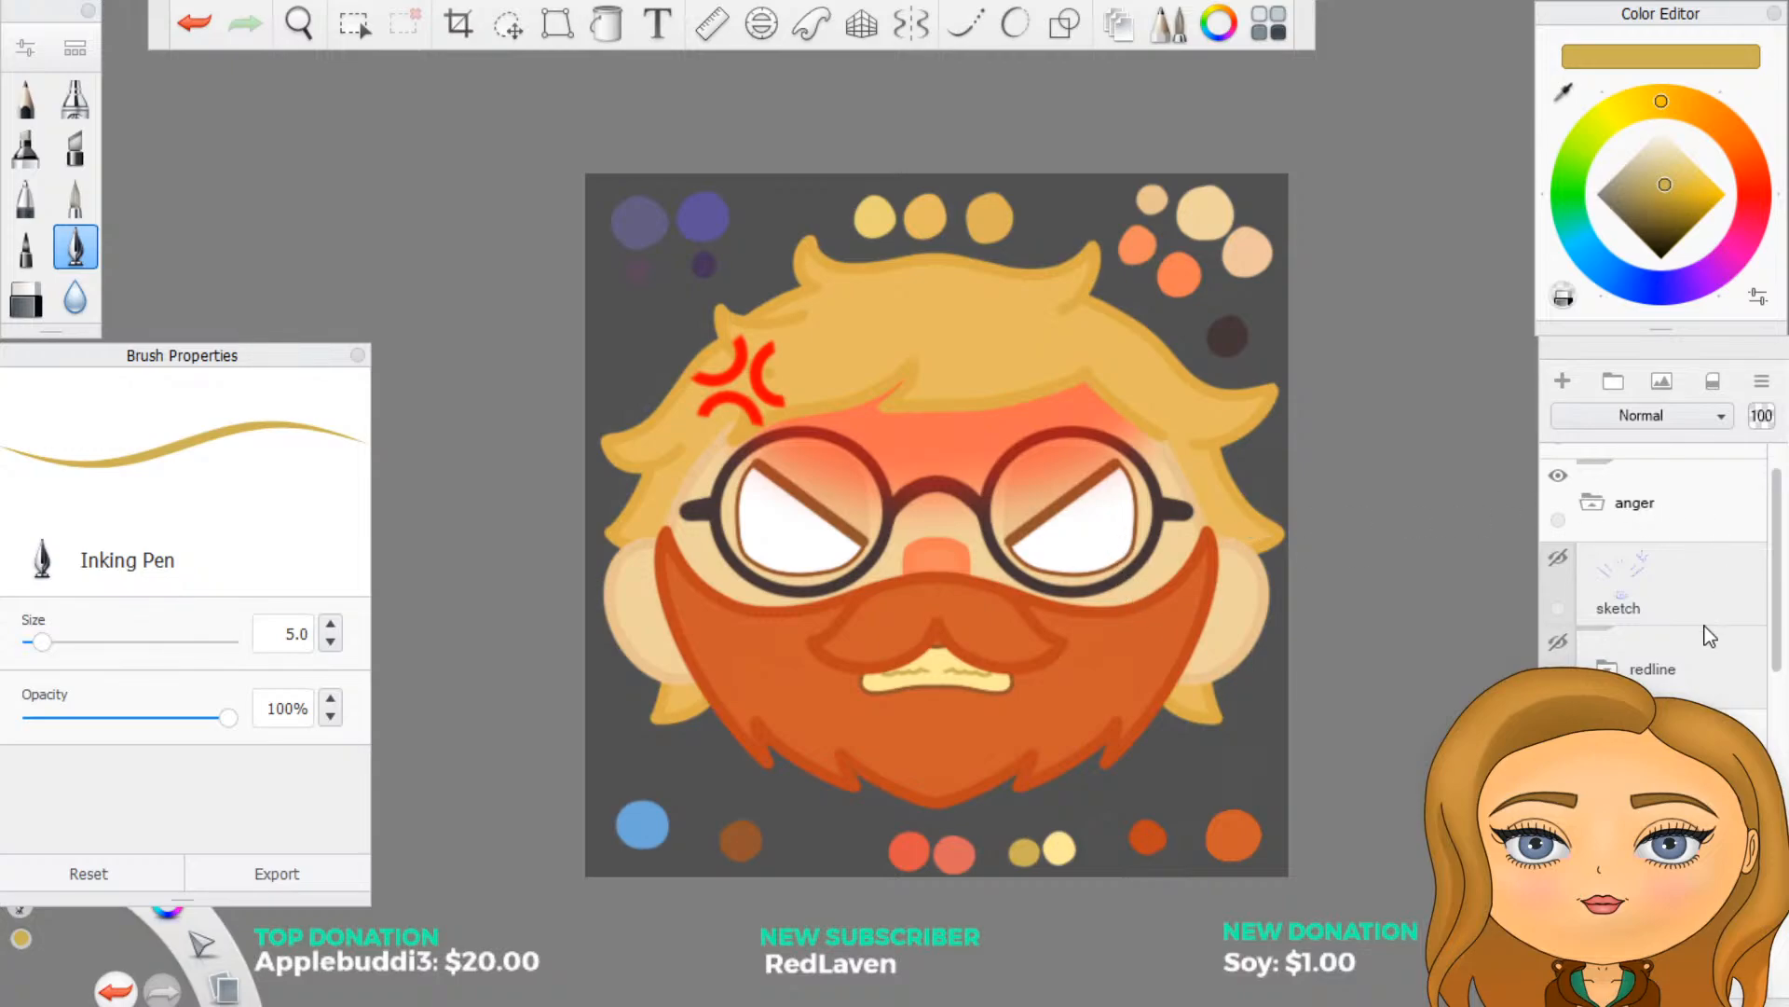
scroll(1658, 691, up, 1)
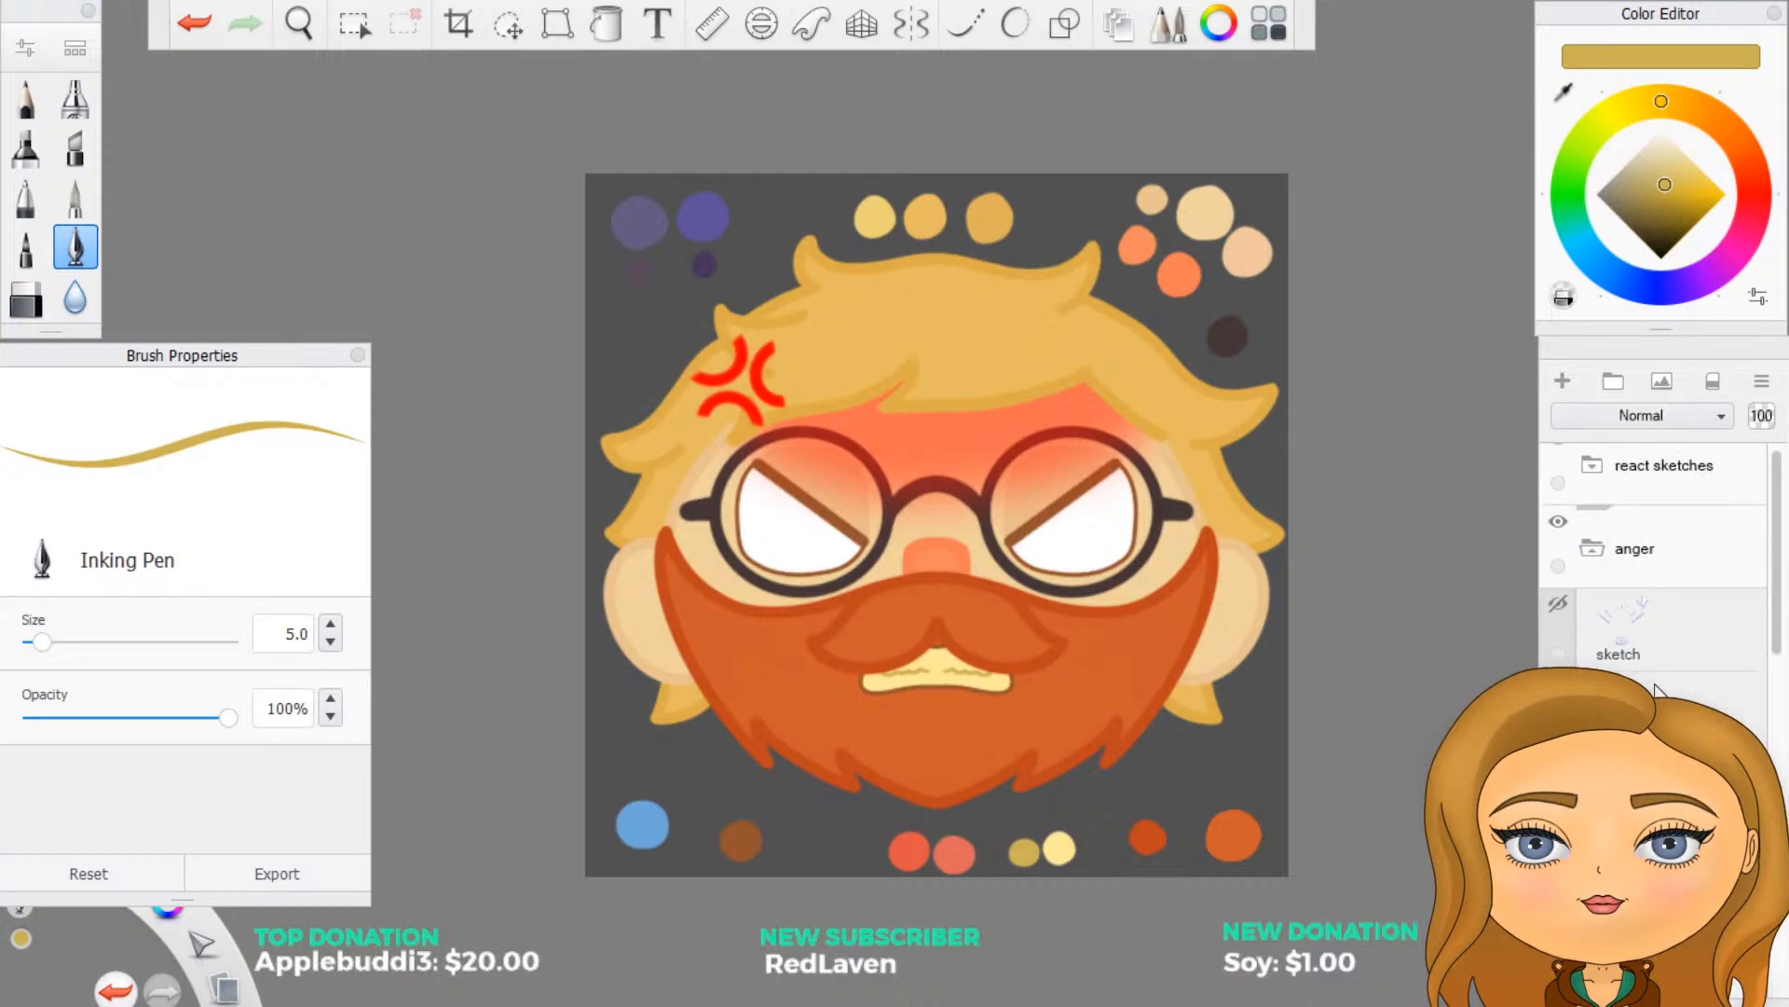
scroll(1655, 689, down, 2)
click(1608, 750)
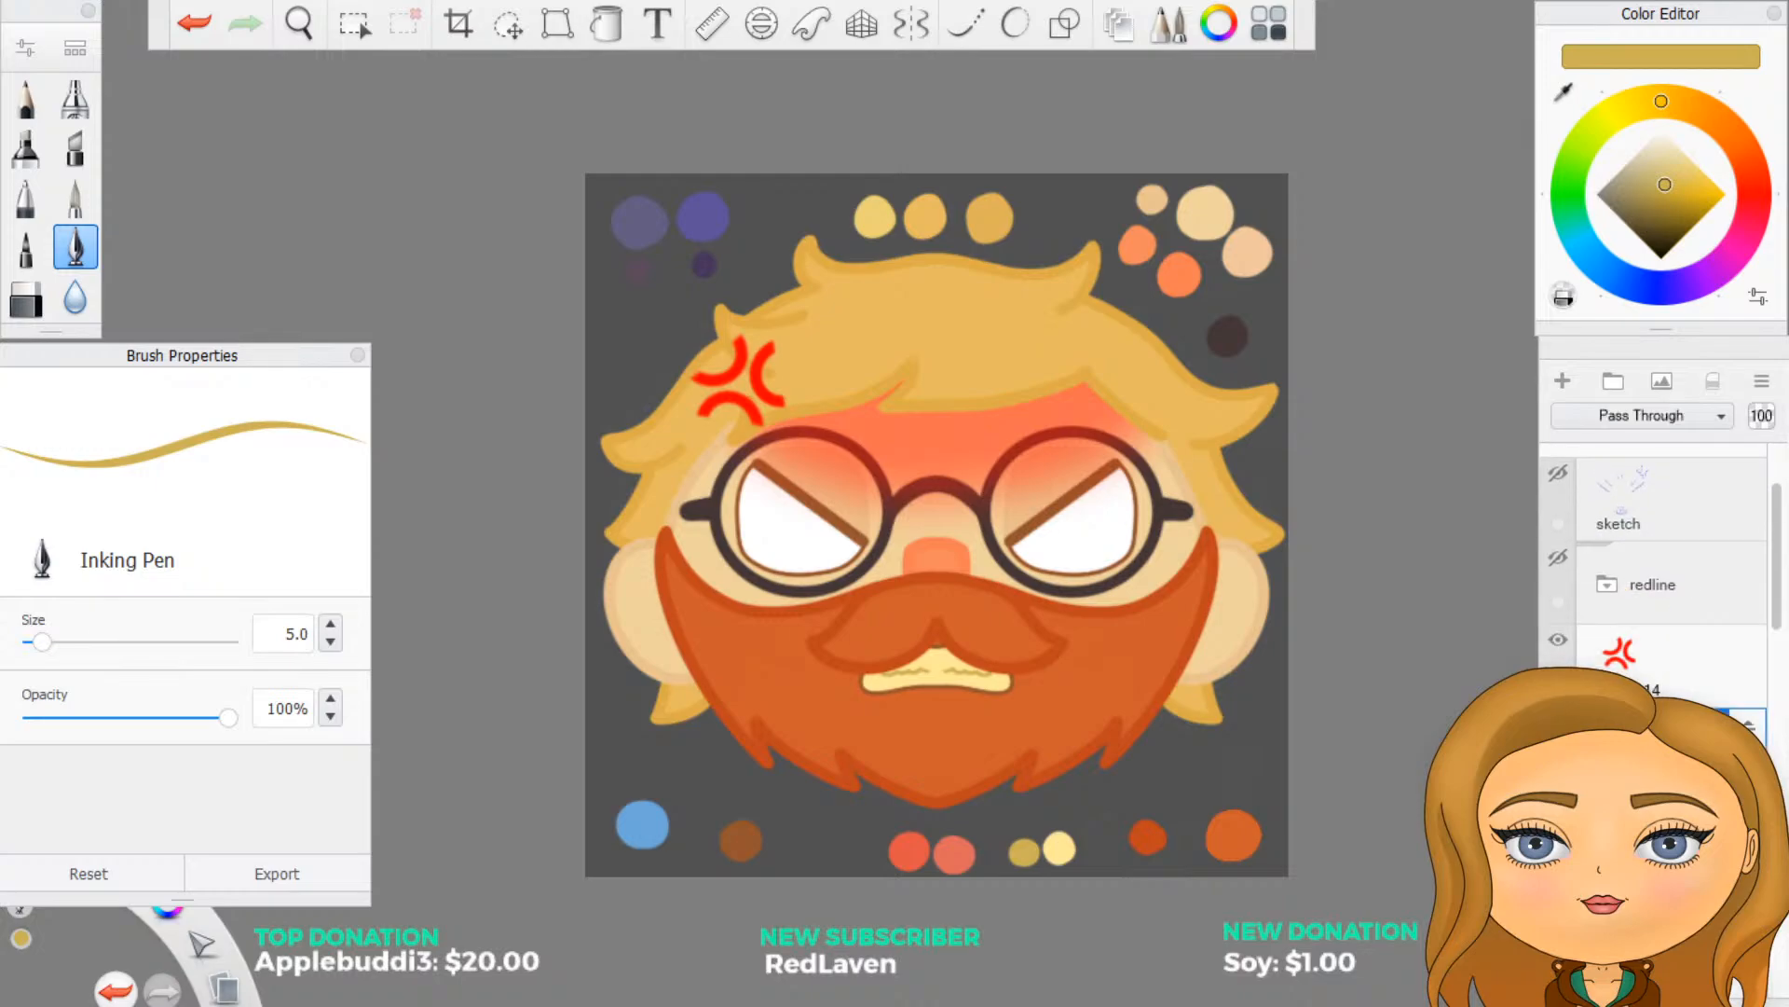
click(1655, 832)
scroll(1601, 617, down, 2)
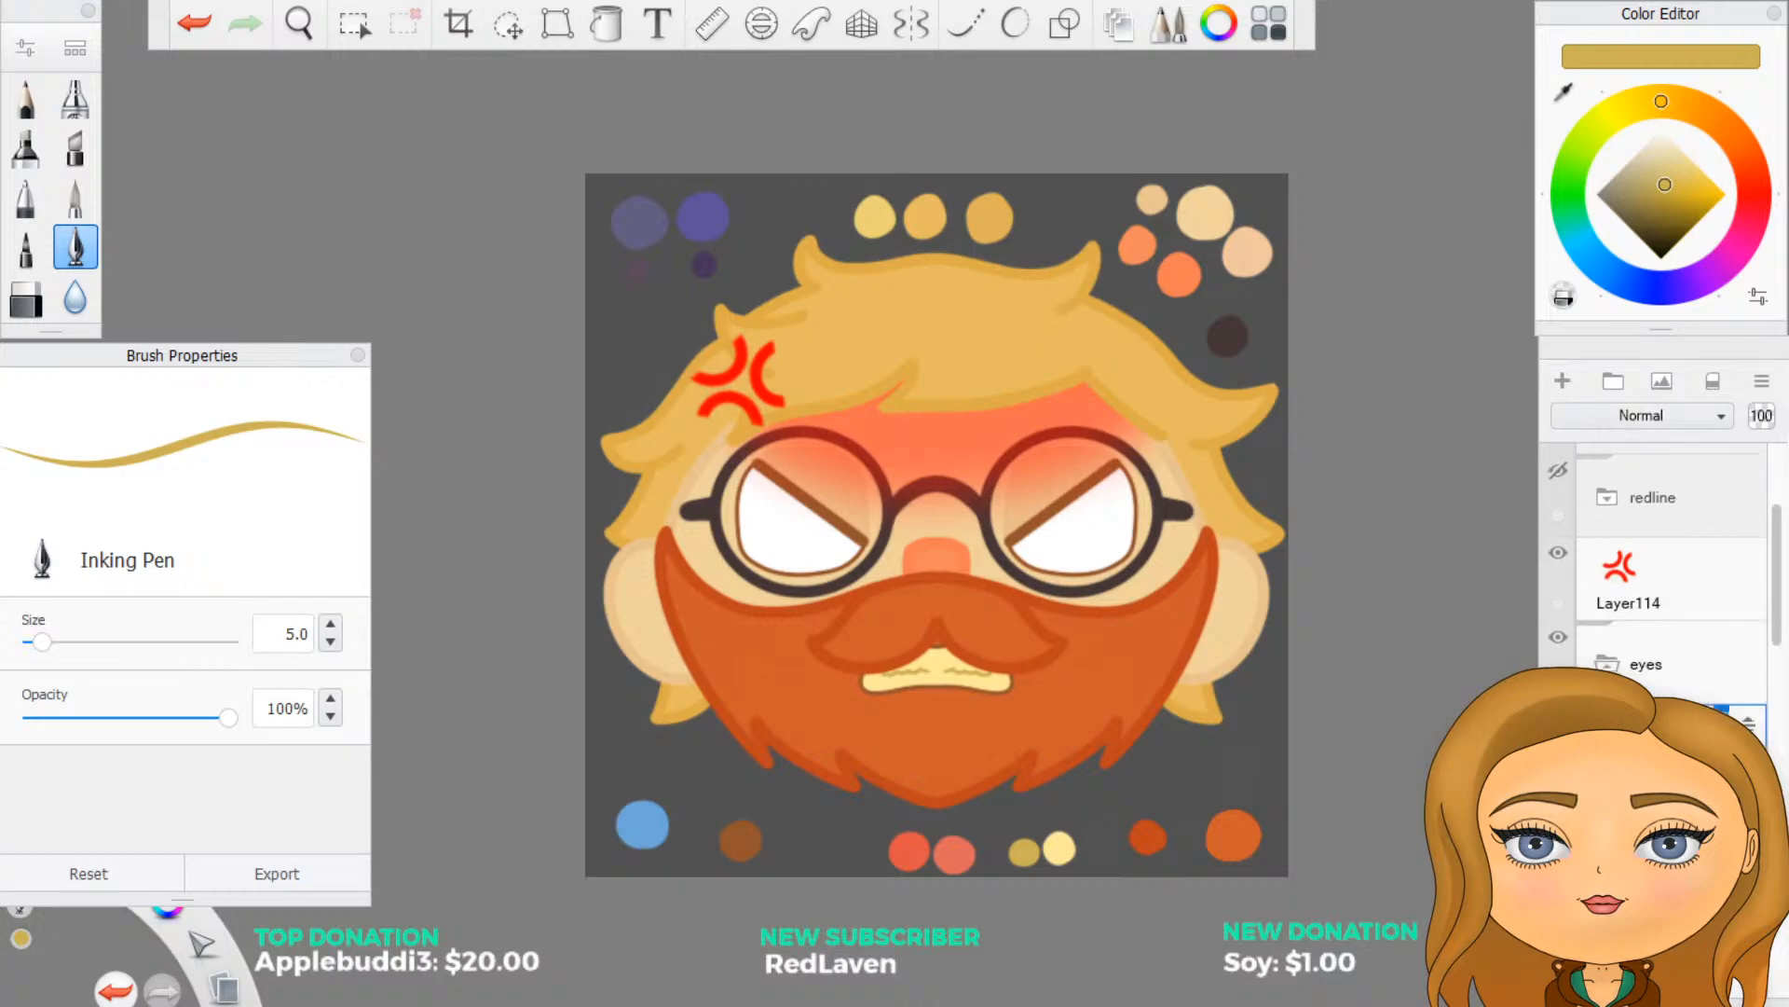
scroll(1654, 578, down, 4)
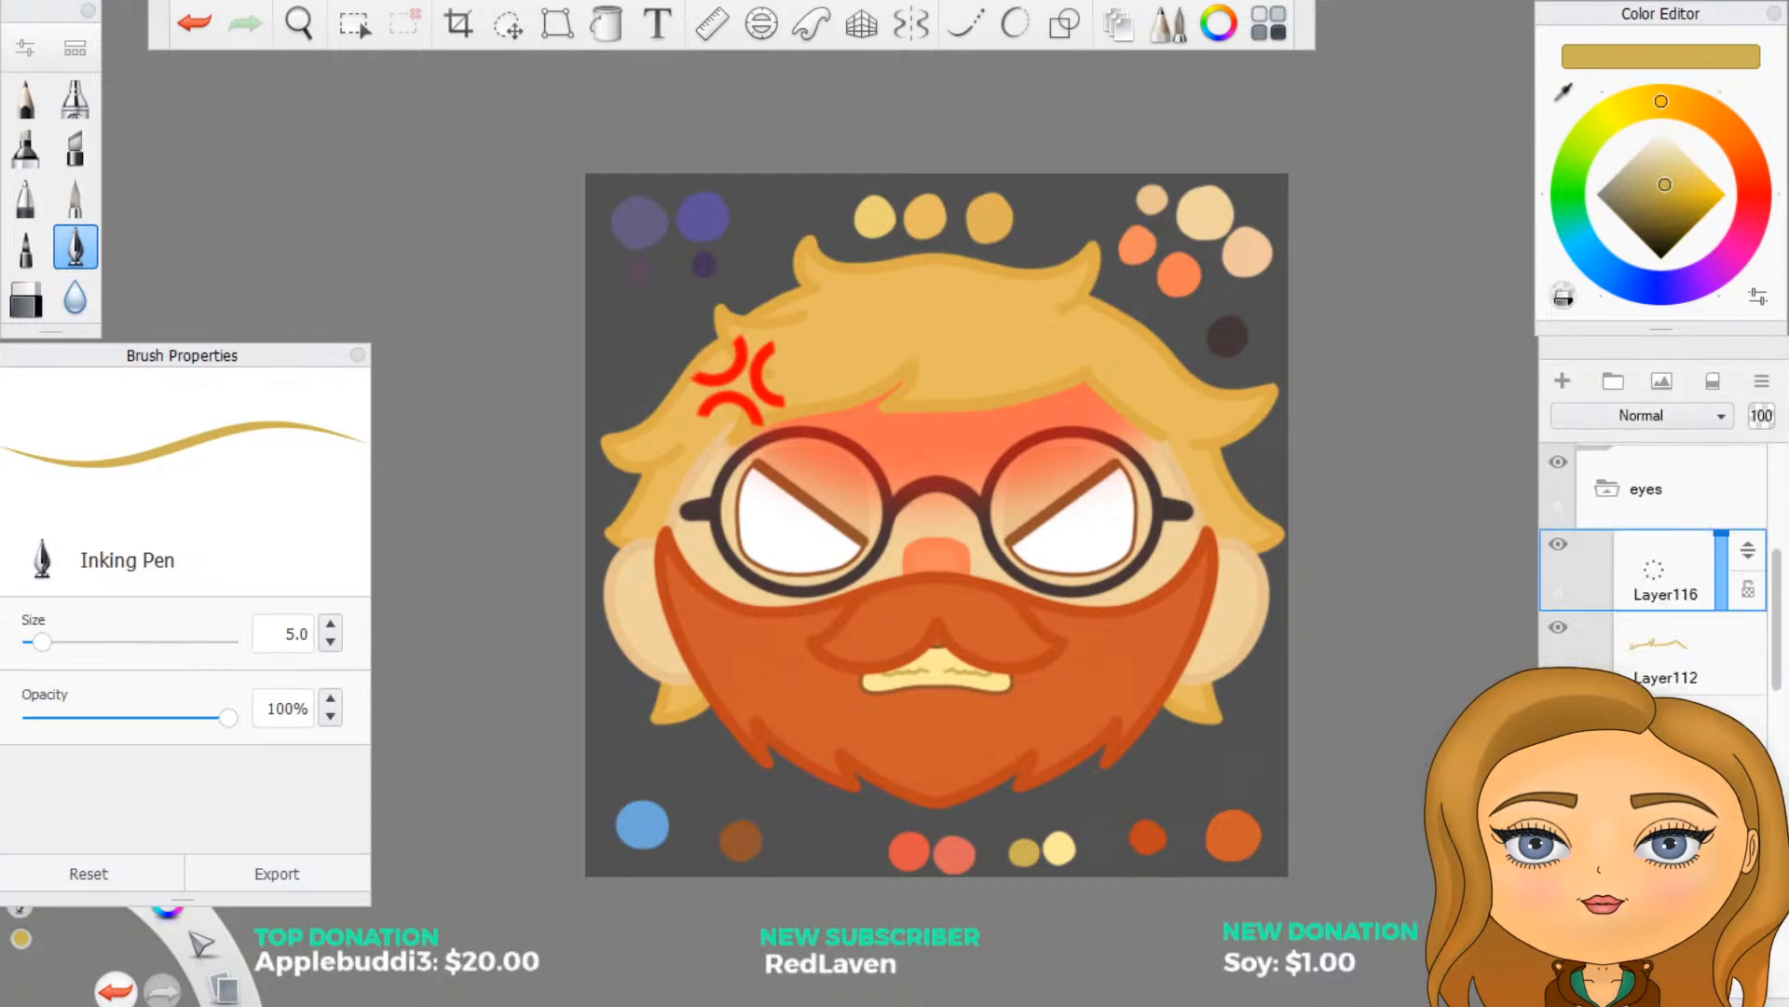
scroll(1752, 573, down, 2)
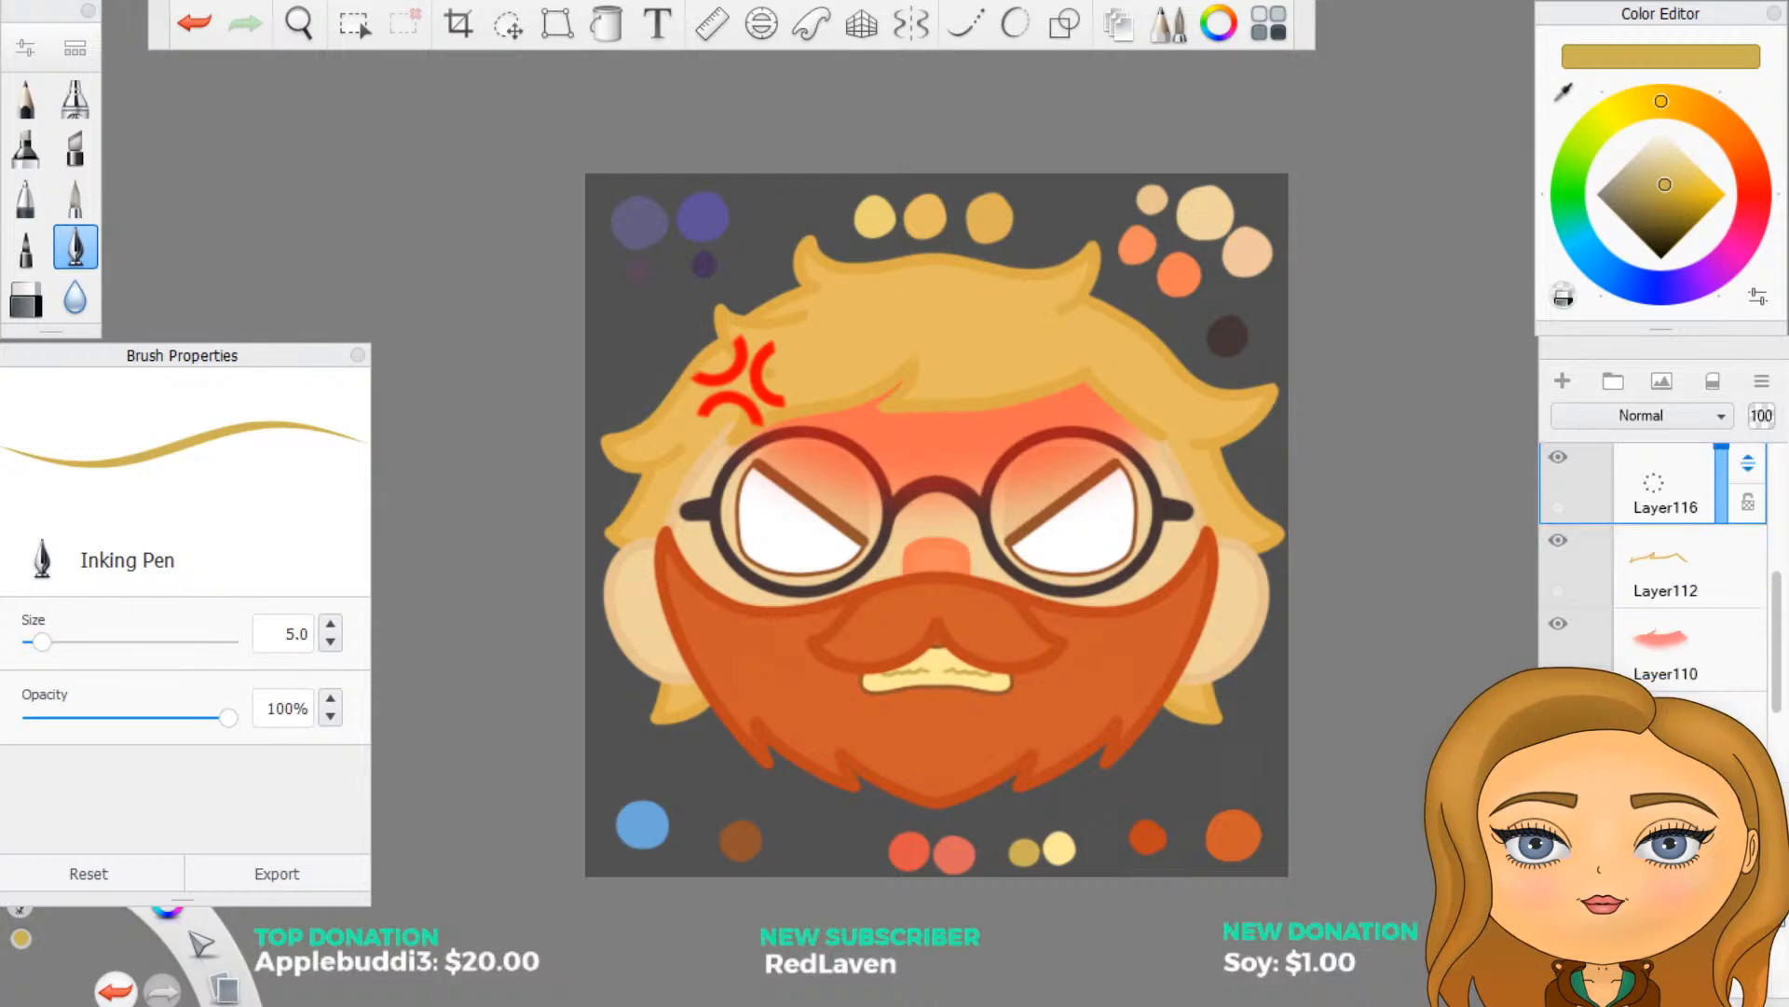
scroll(1654, 577, down, 2)
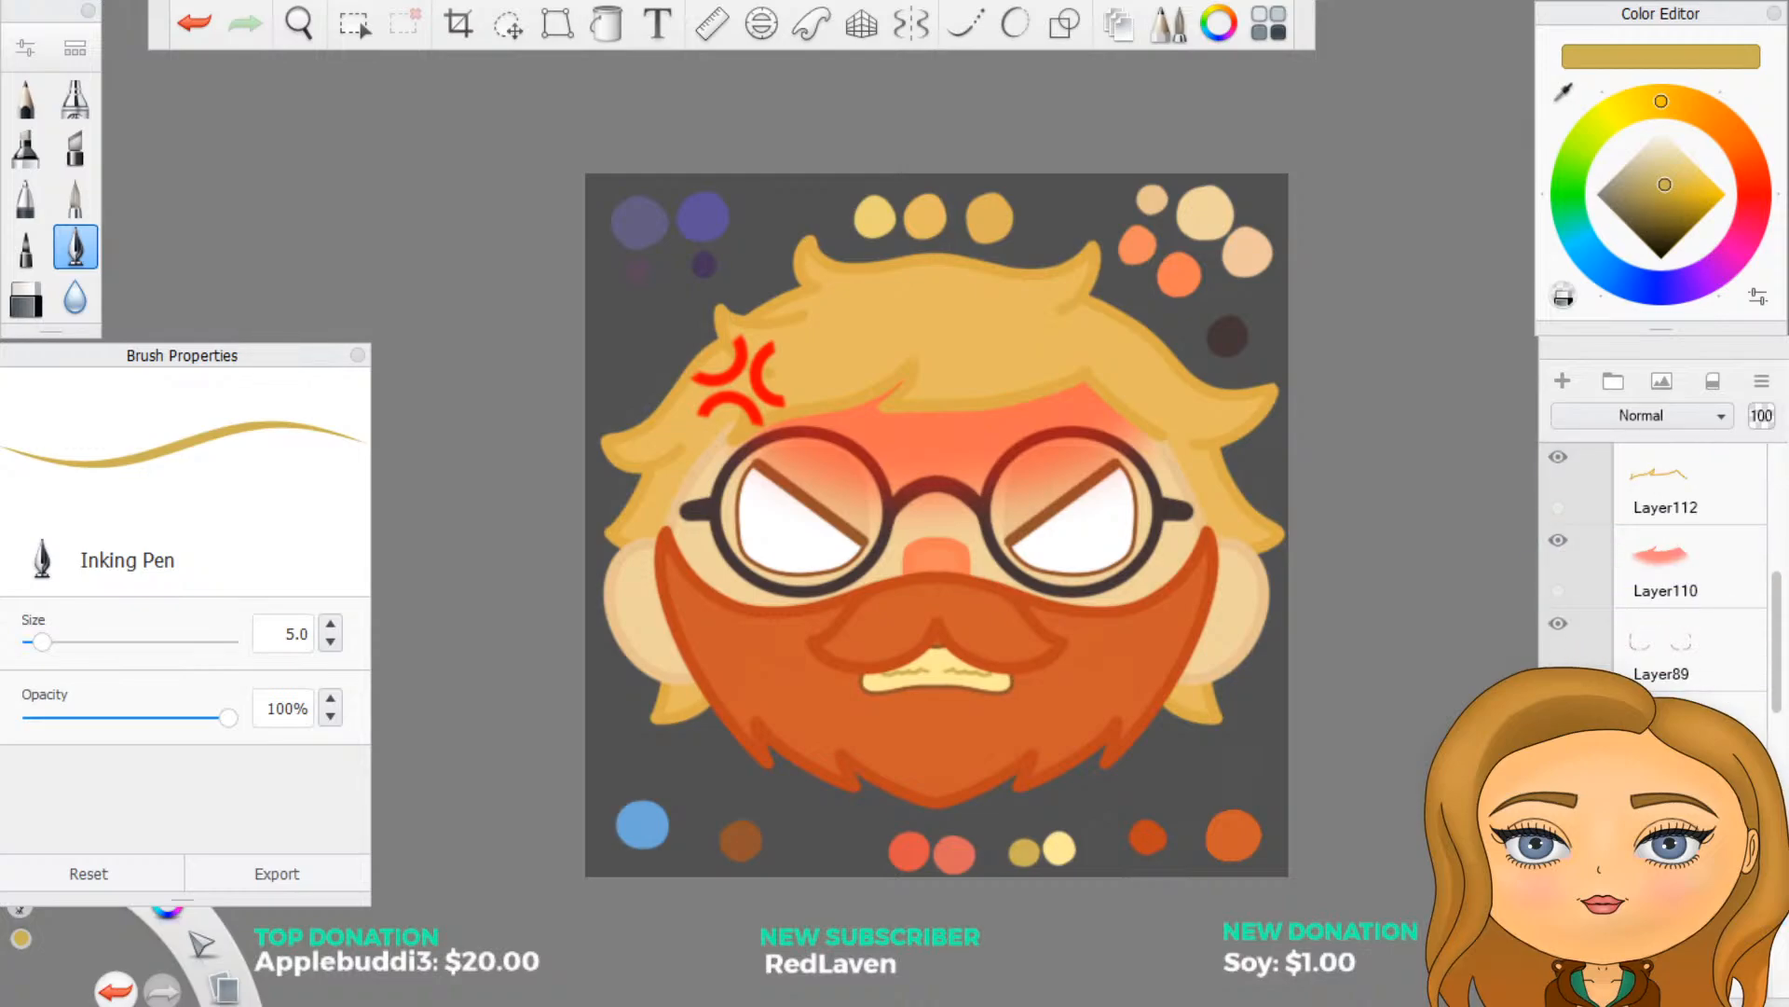
key(ctrl+z)
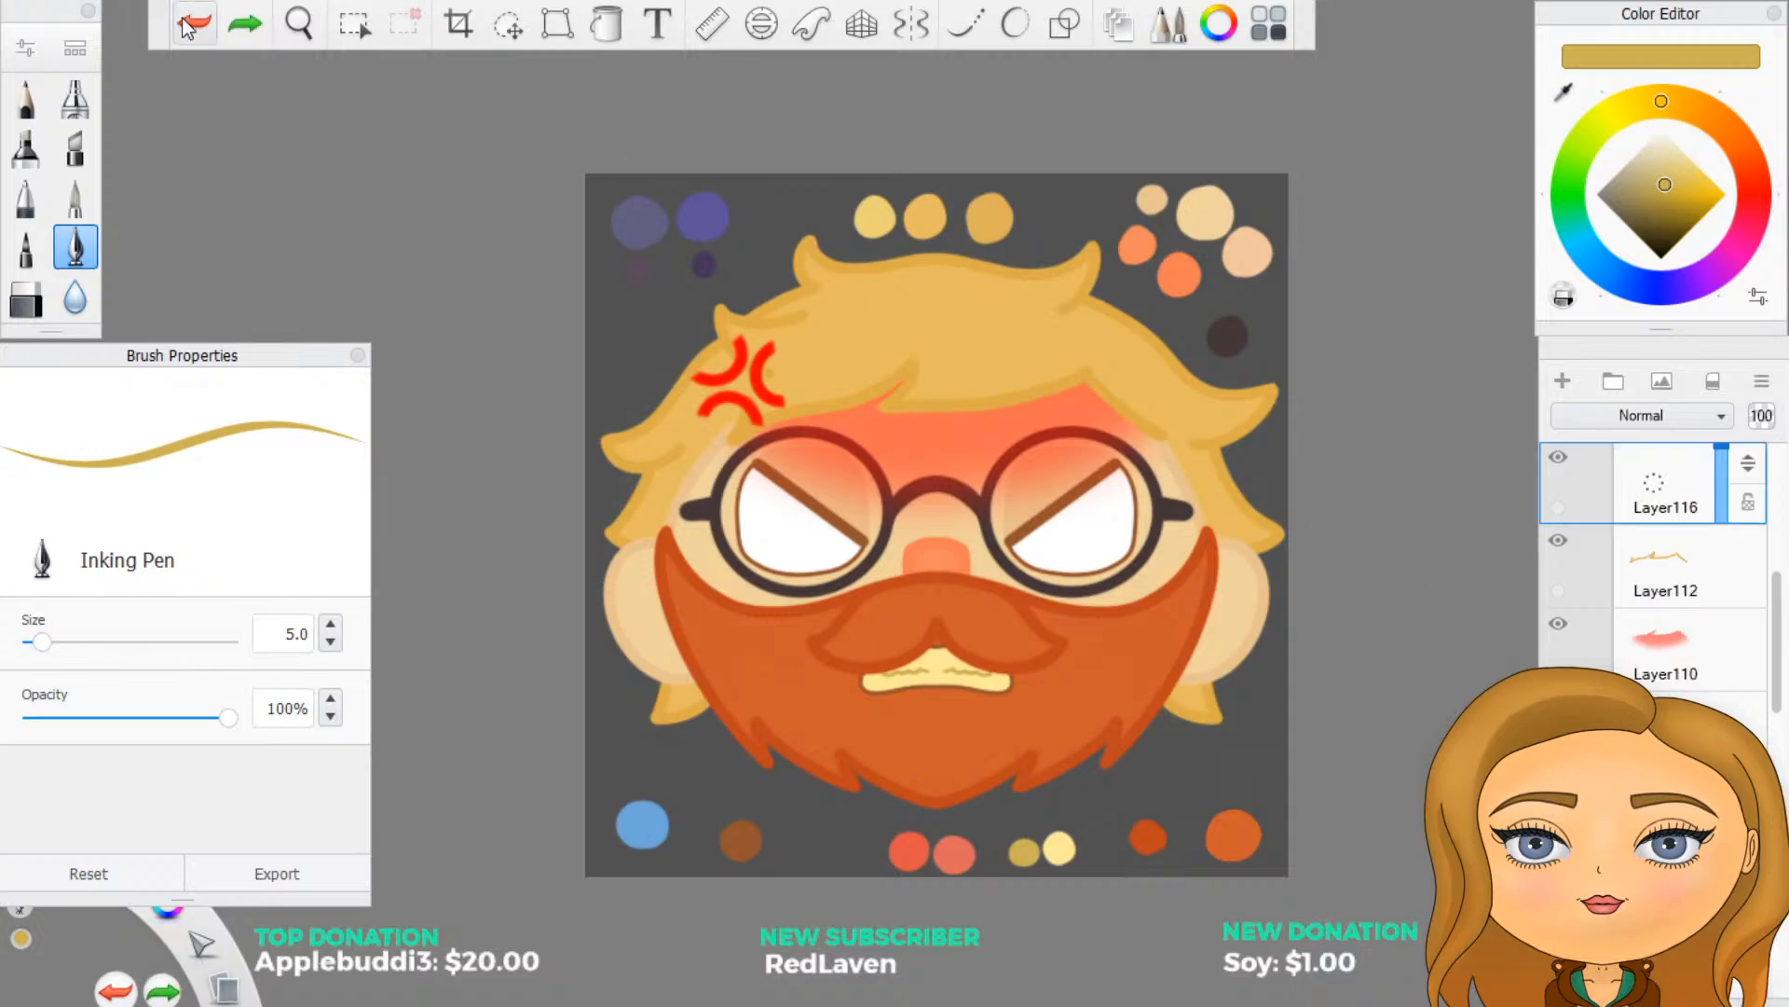
drag(1749, 464, 1768, 928)
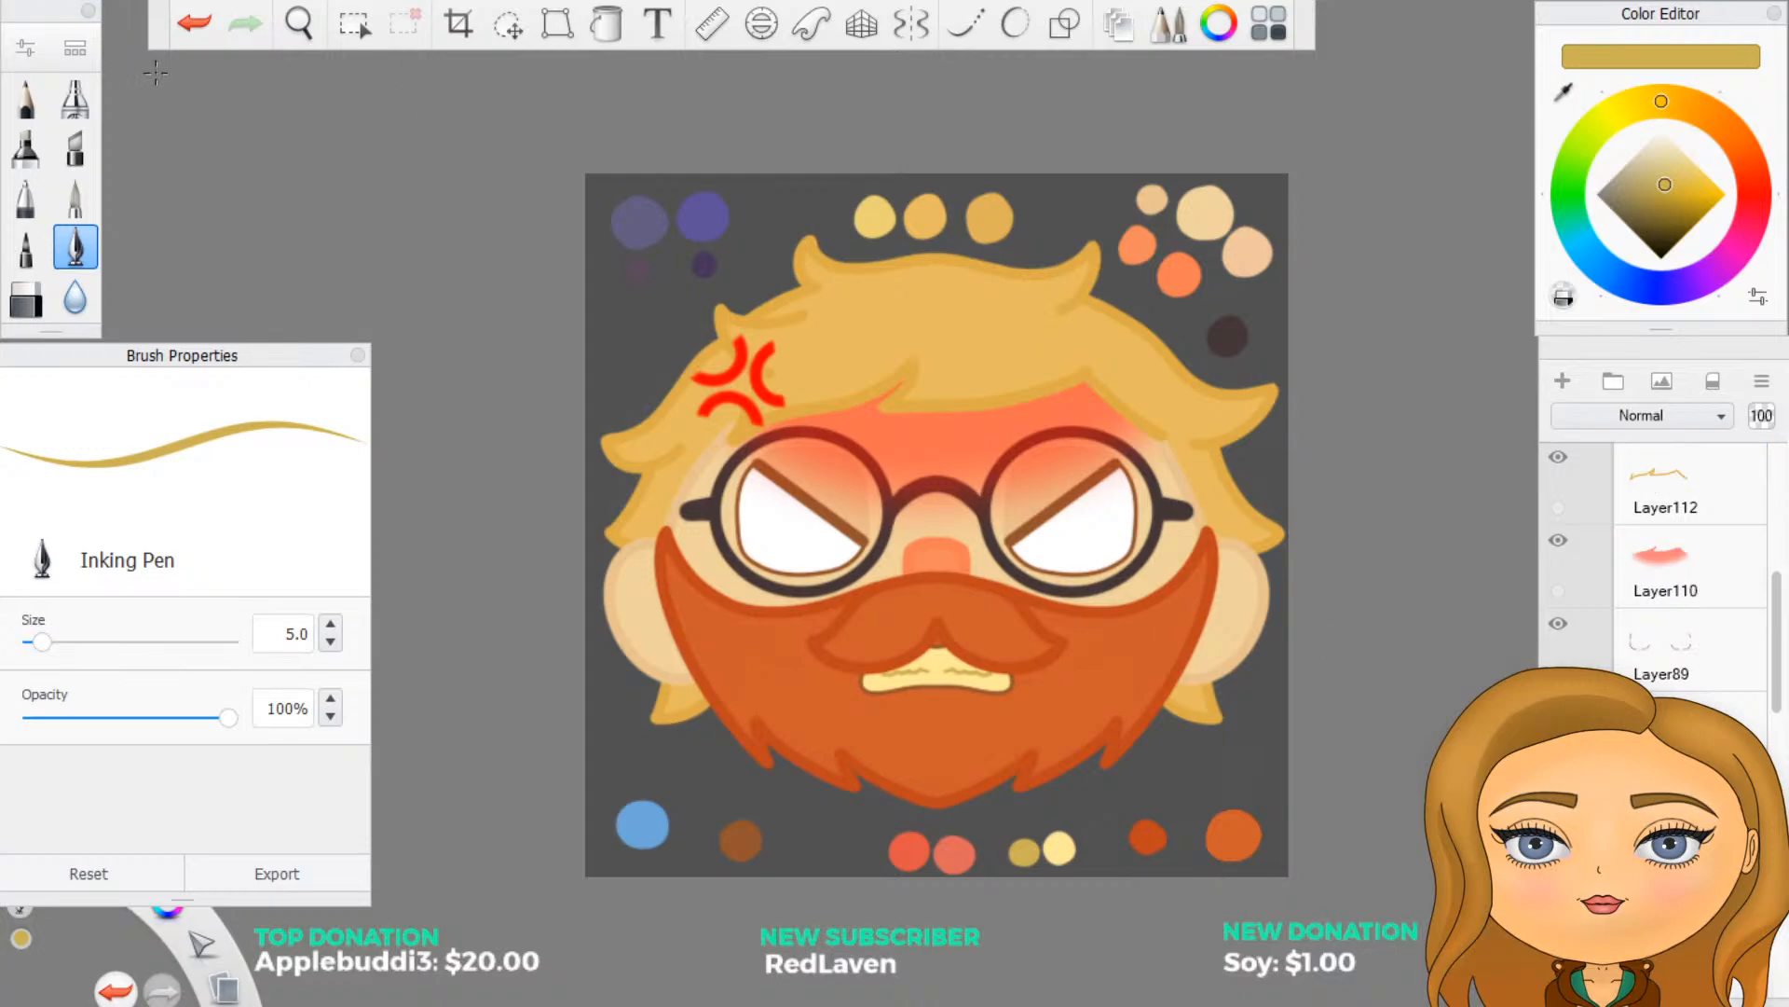
click(194, 22)
- Move Layer116 down the layer stack, beneath Layer89
scroll(1665, 578, down, 1)
scroll(1665, 578, up, 1)
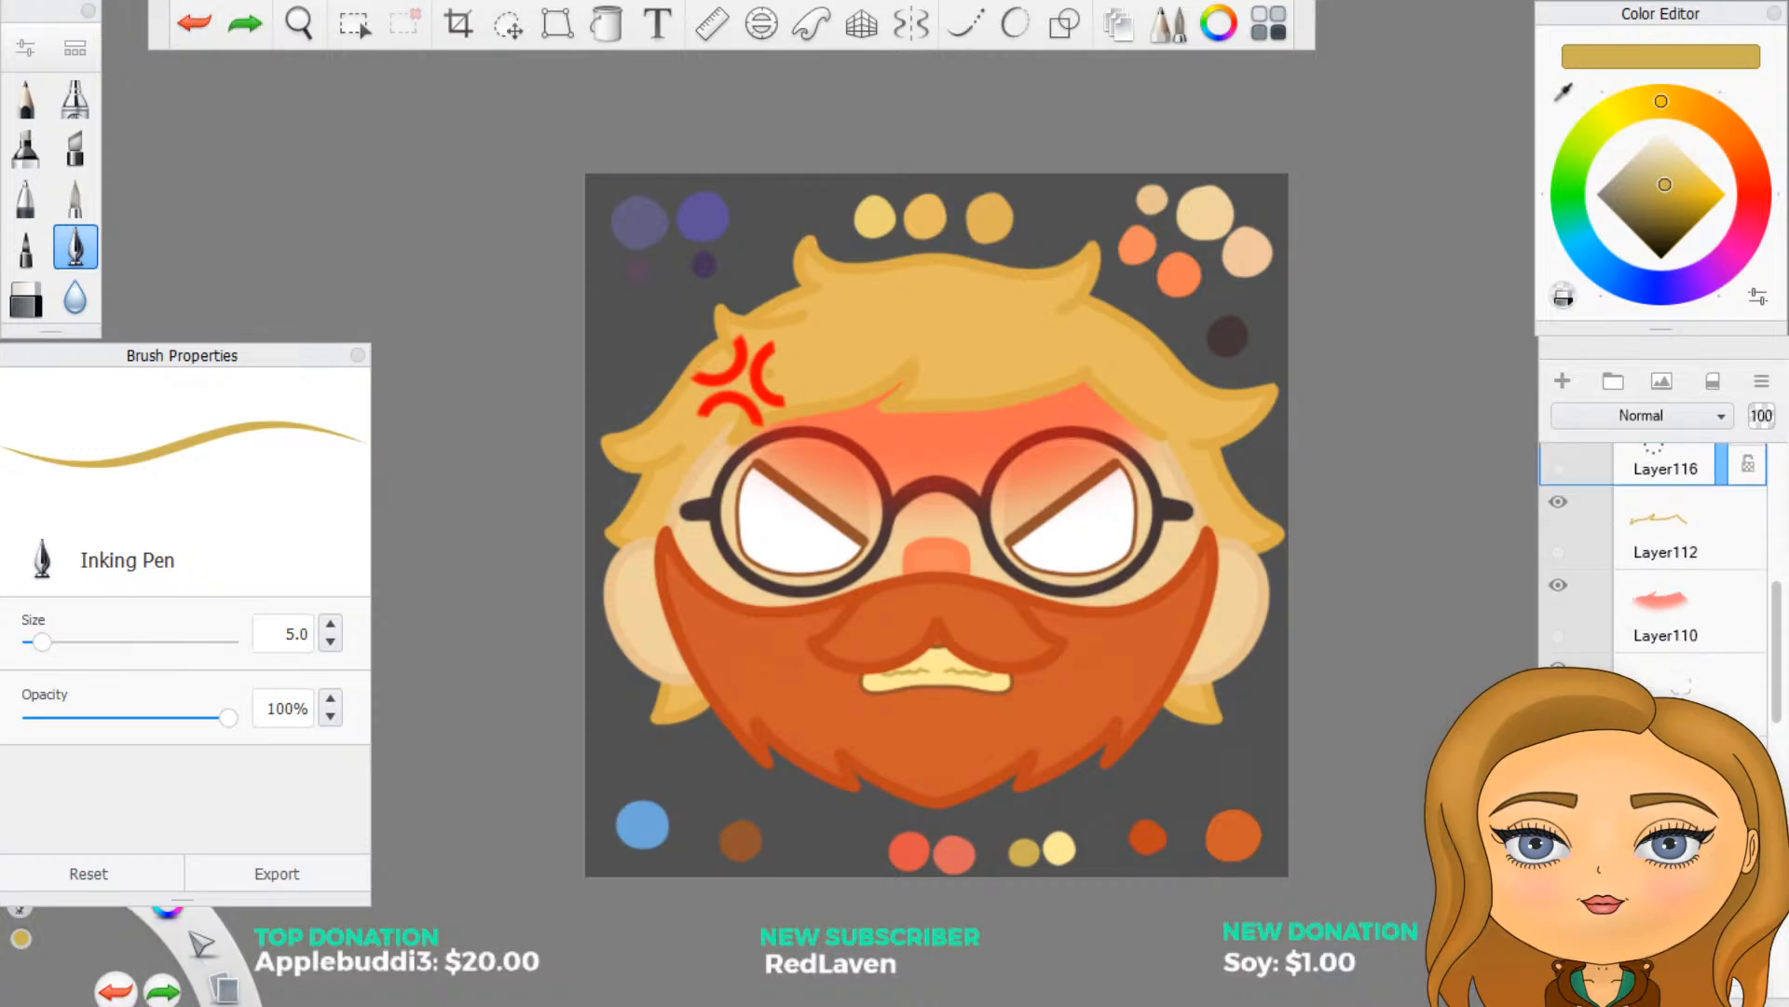
scroll(1730, 512, up, 1)
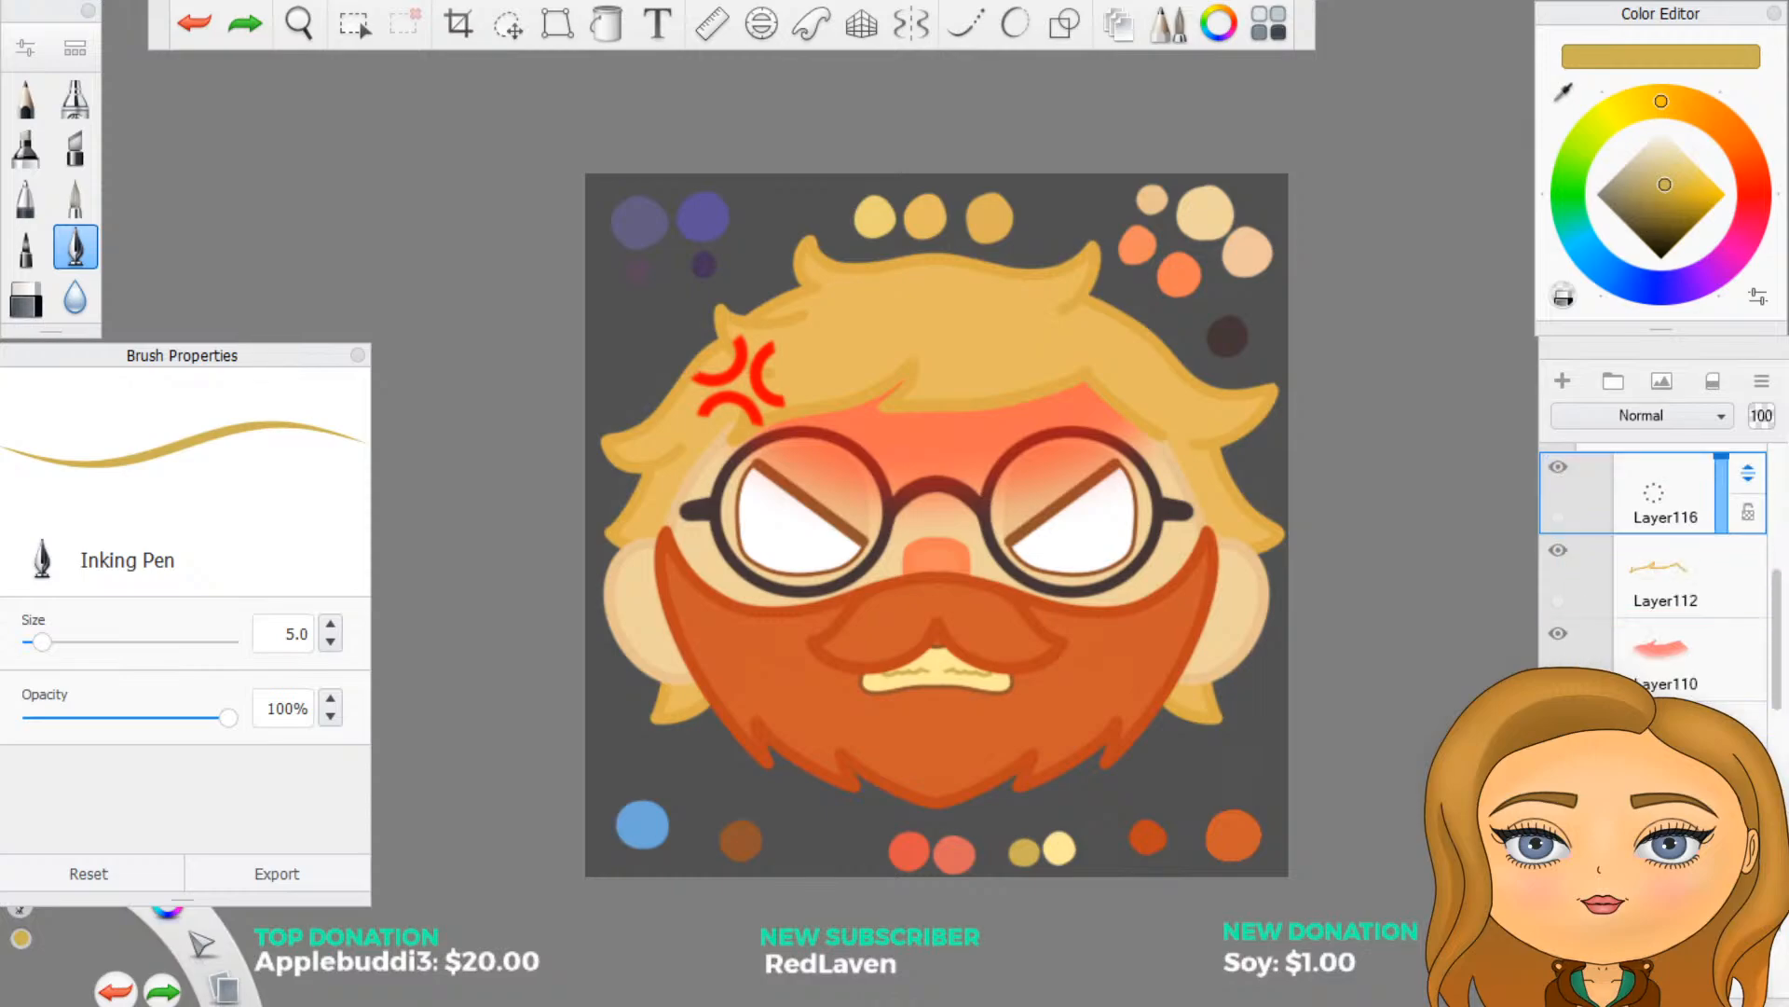
drag(1749, 474, 1750, 885)
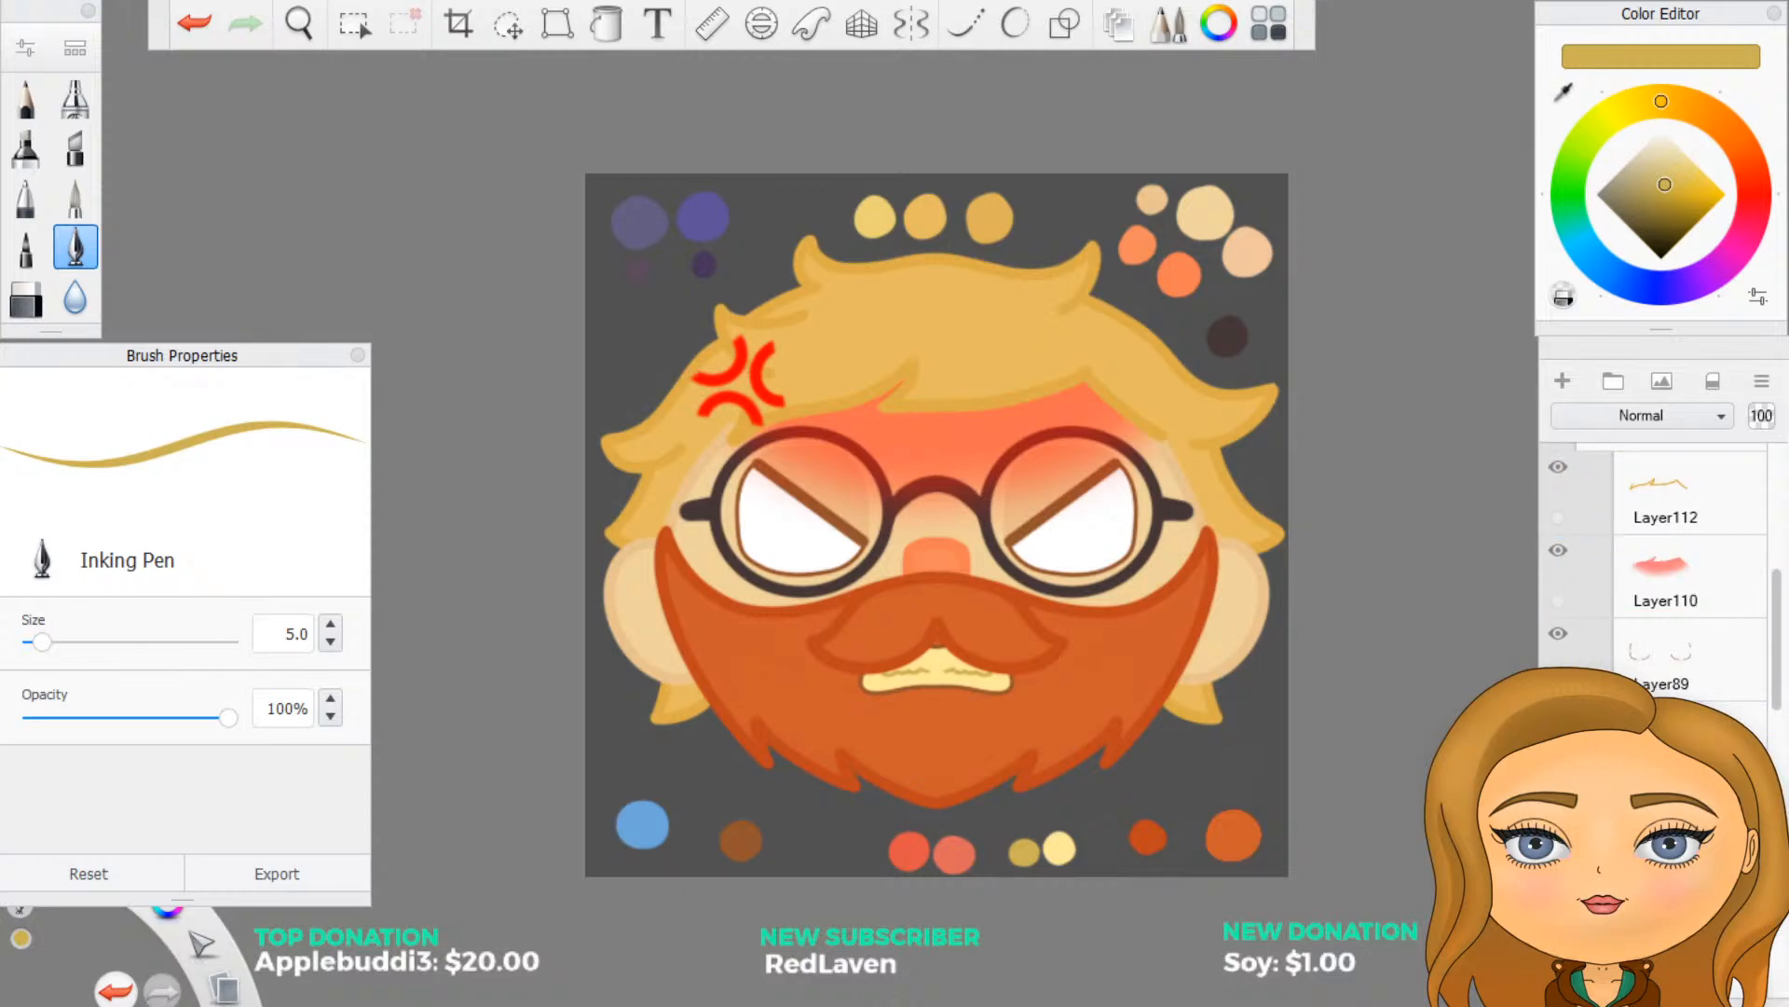
- Choose a deep red, turn on vertical-axis symmetry and paint a small round iris near the inner corner of both eyes
scroll(994, 379, up, 3)
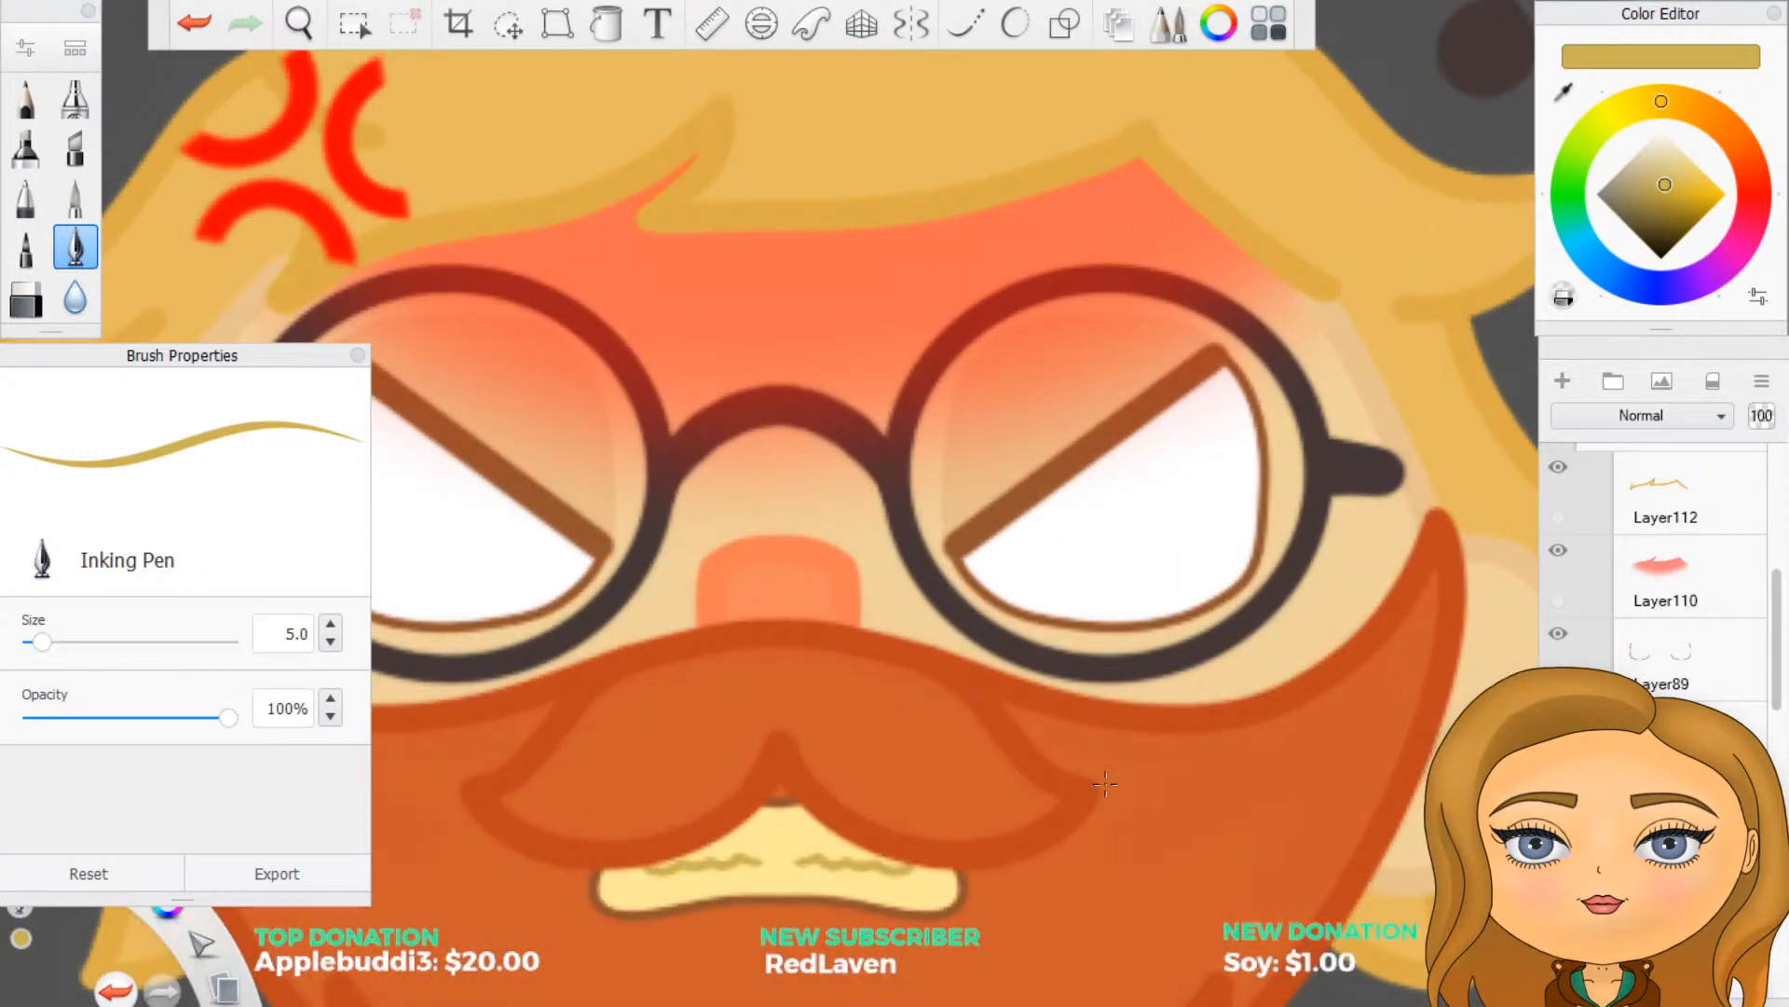
click(1754, 194)
mouse_move(1713, 197)
mouse_down()
mouse_move(1785, 202)
mouse_move(1750, 214)
mouse_move(1679, 193)
mouse_move(1689, 205)
mouse_up()
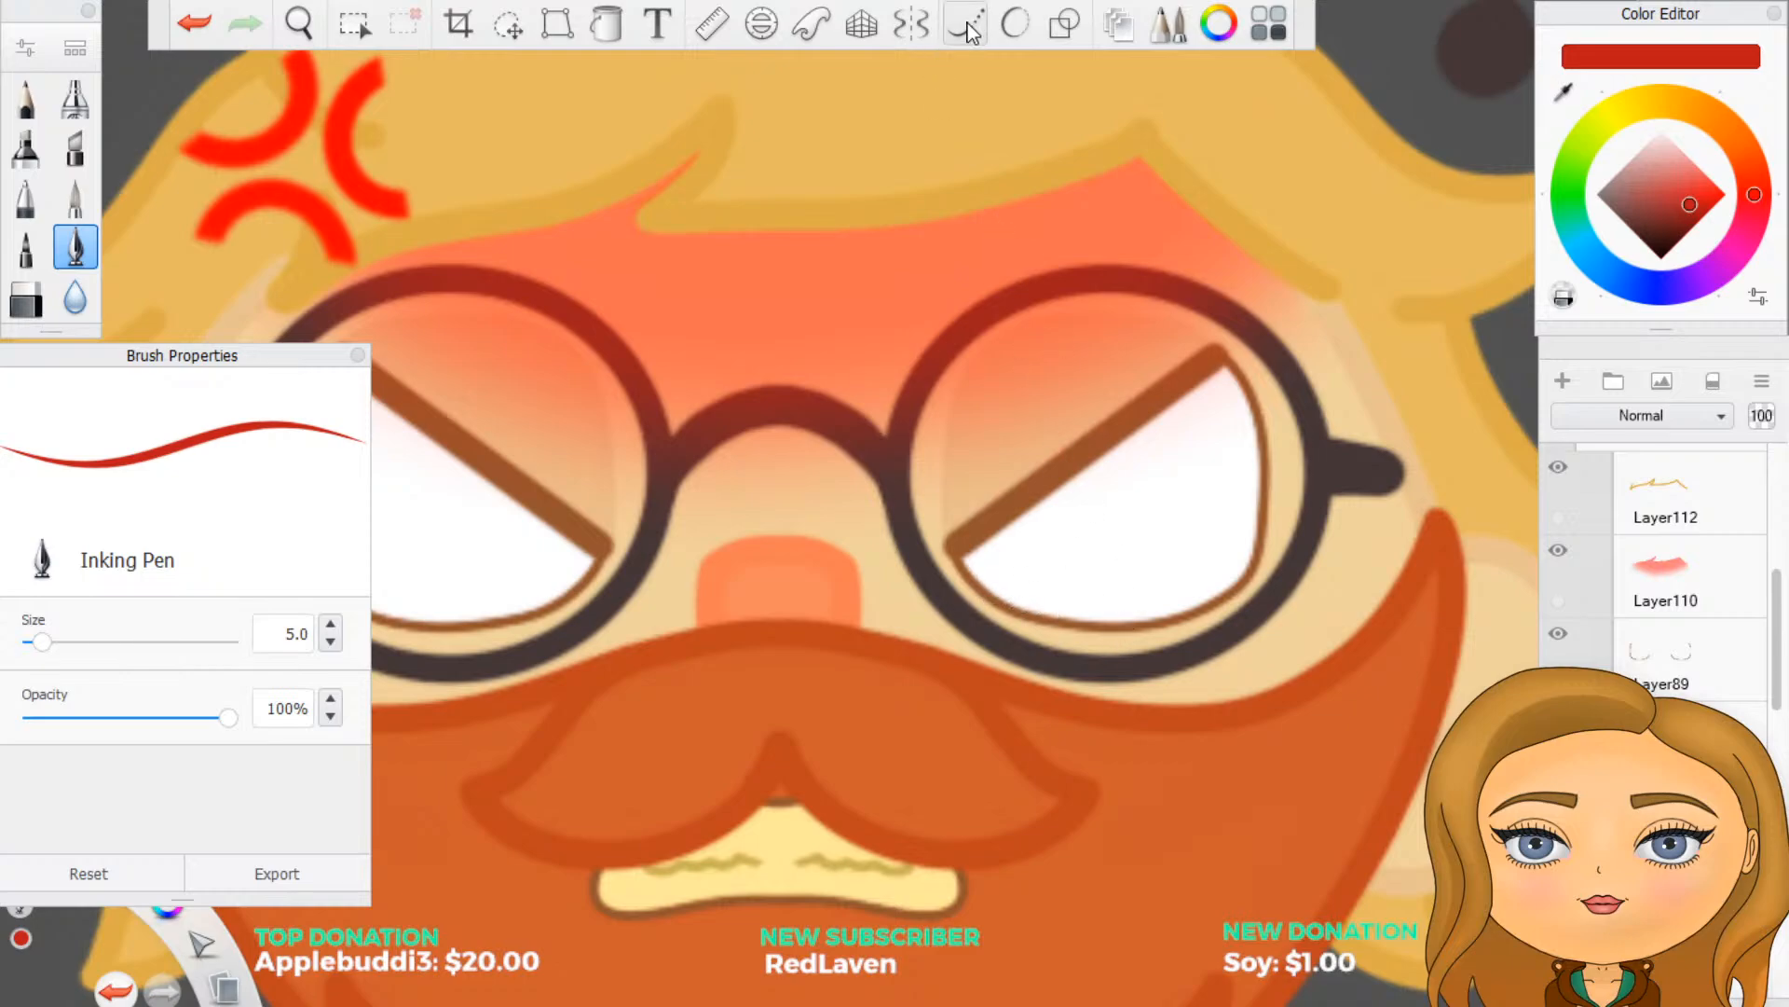
click(910, 23)
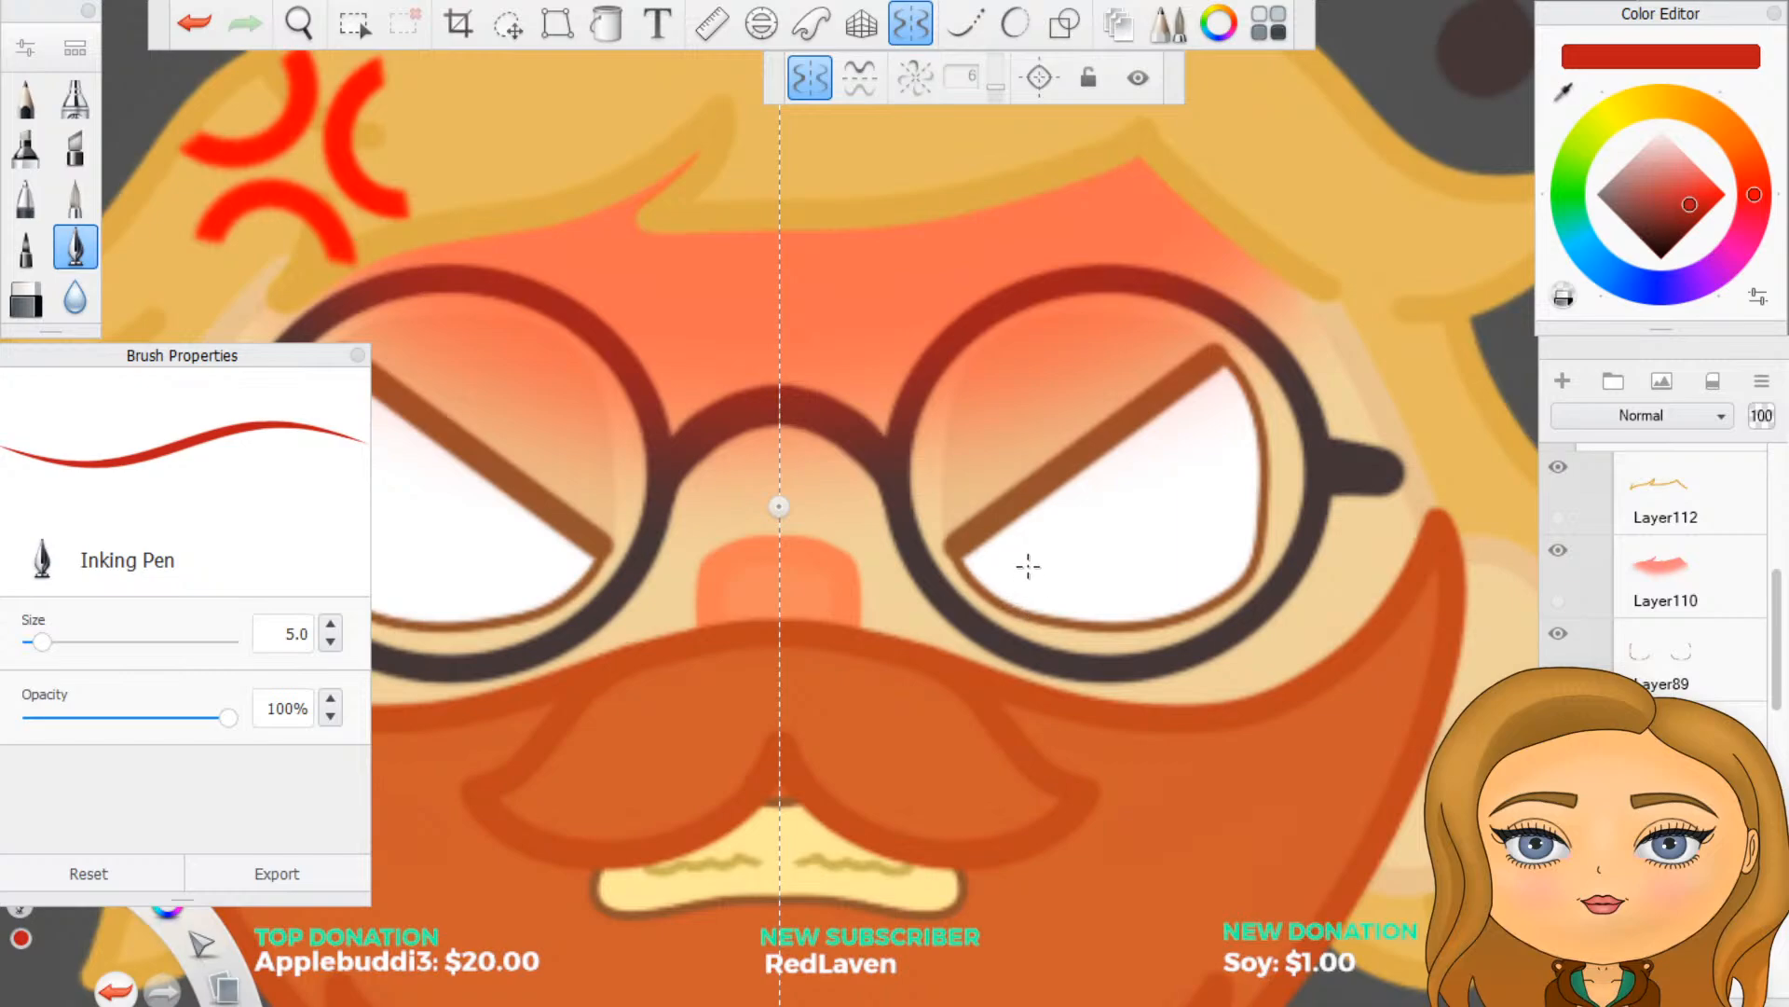
drag(1029, 566, 1030, 566)
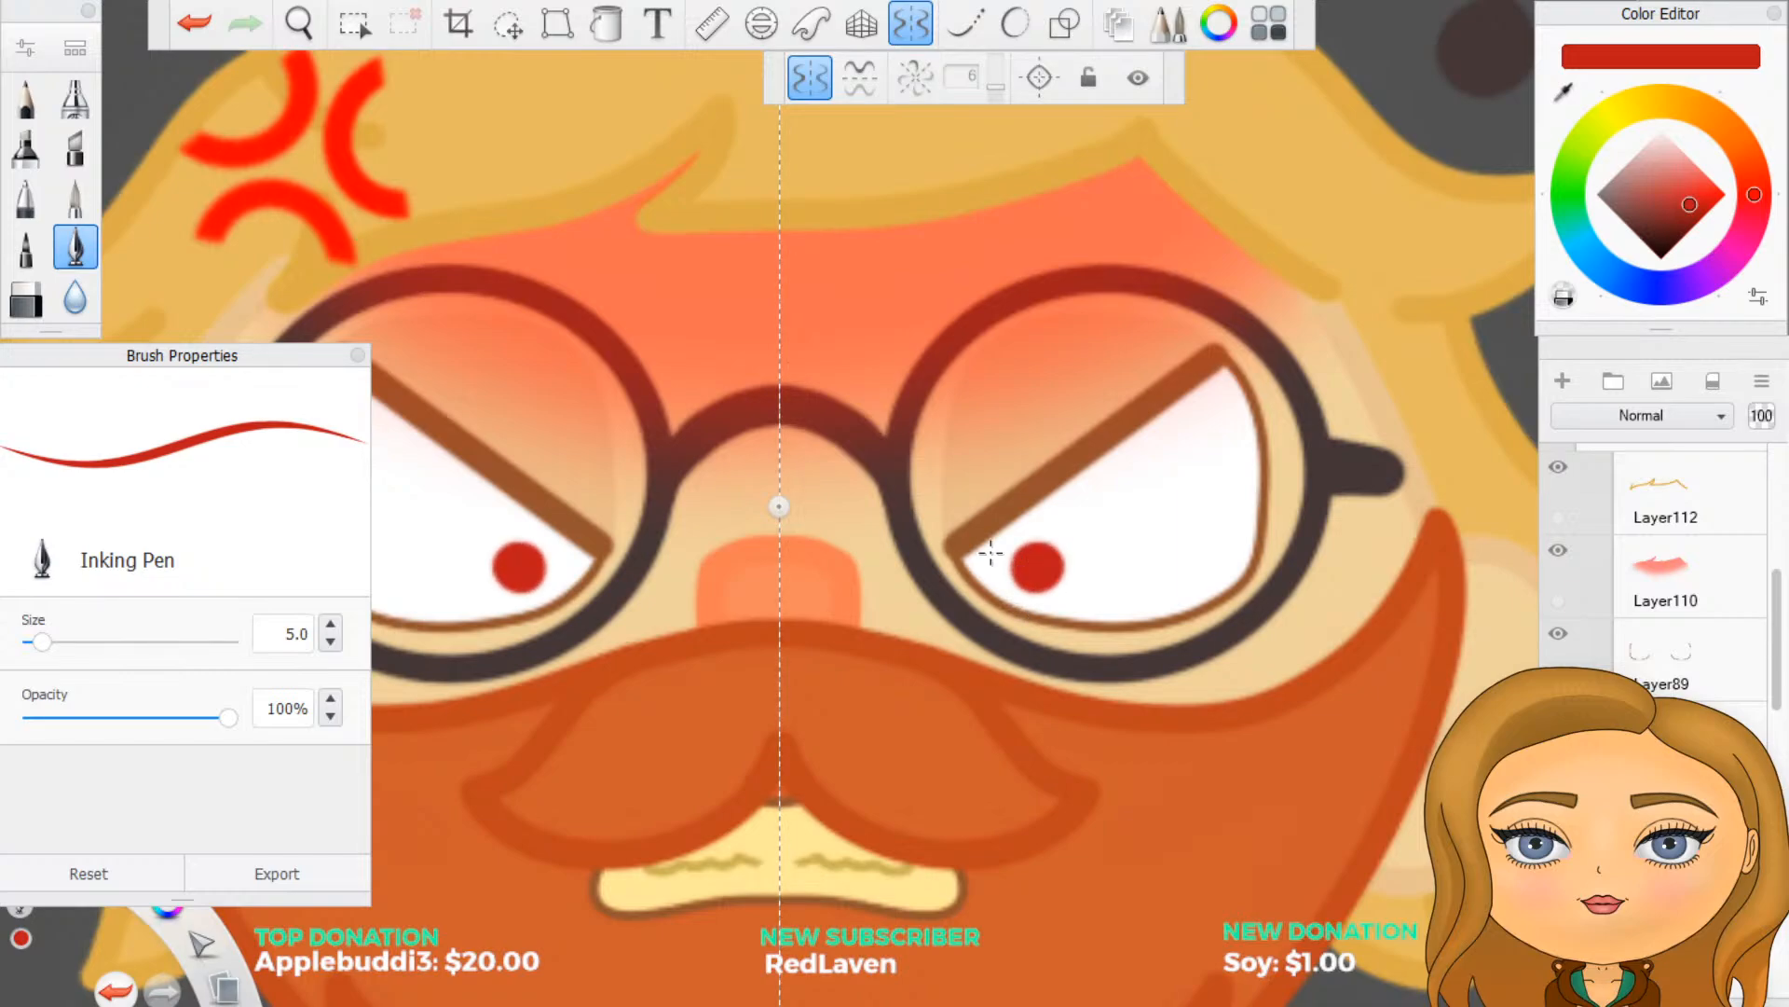
- Hide the small red irises and, on a new layer, paint larger round red irises centred in both eyes
scroll(991, 554, down, 5)
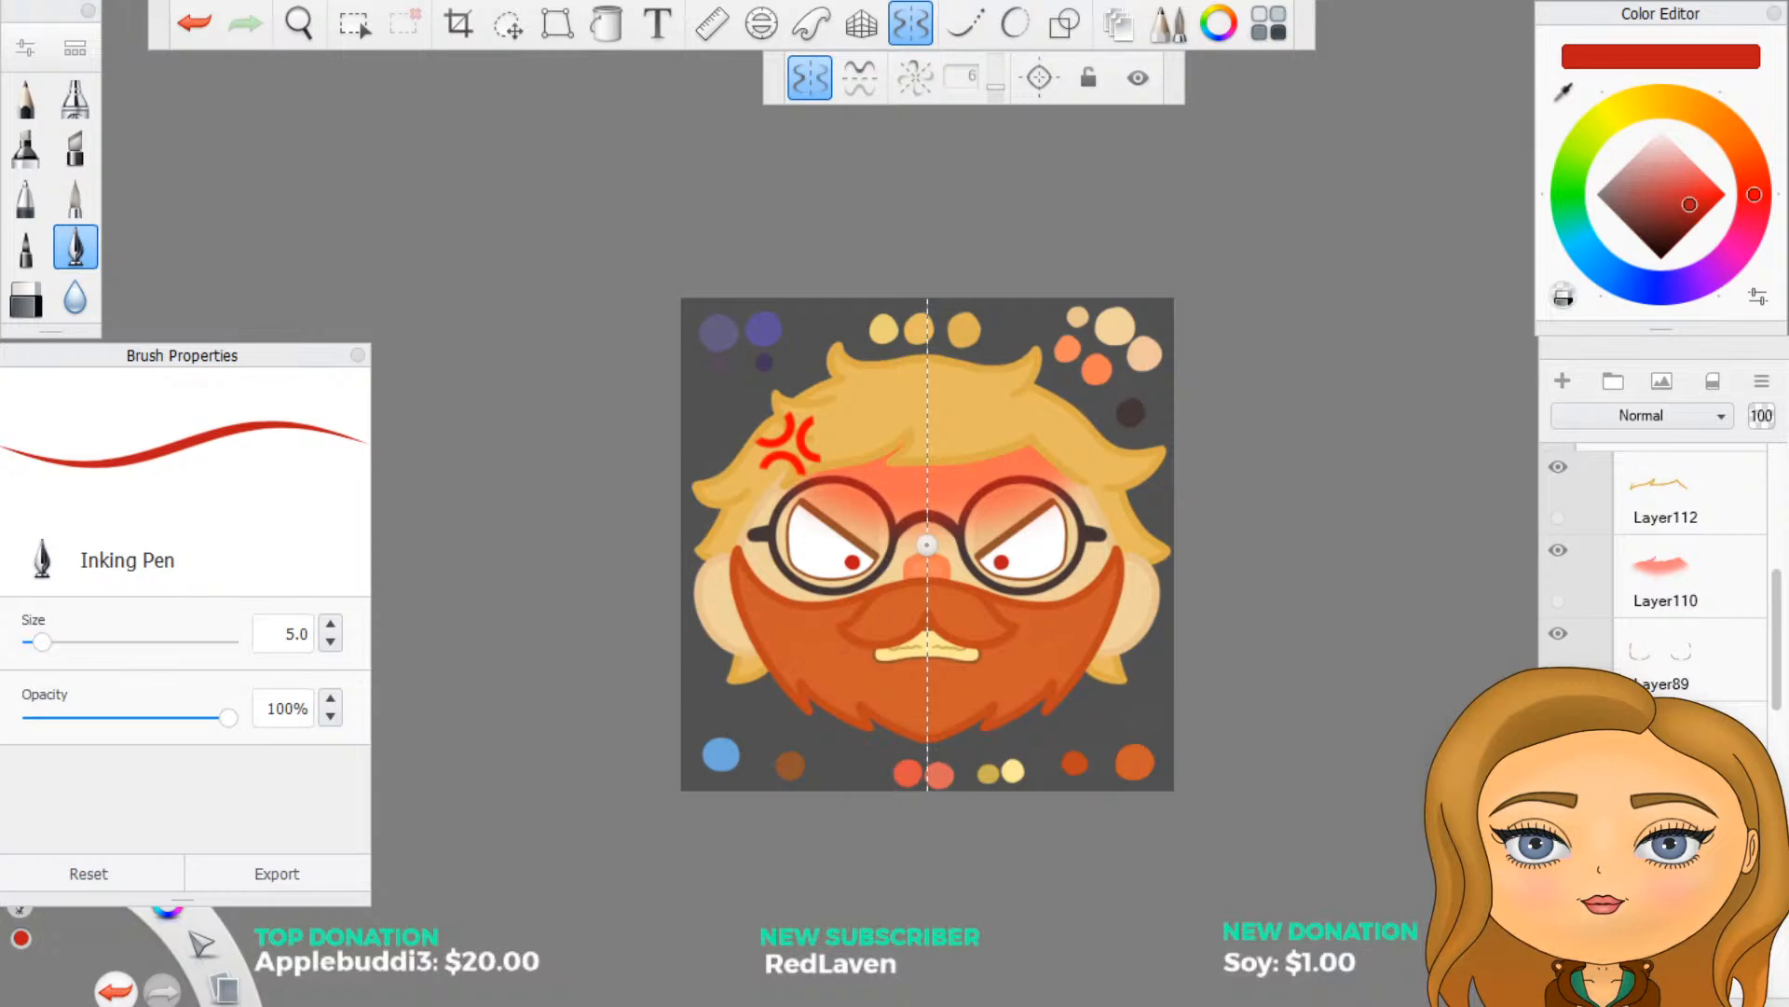
click(1559, 800)
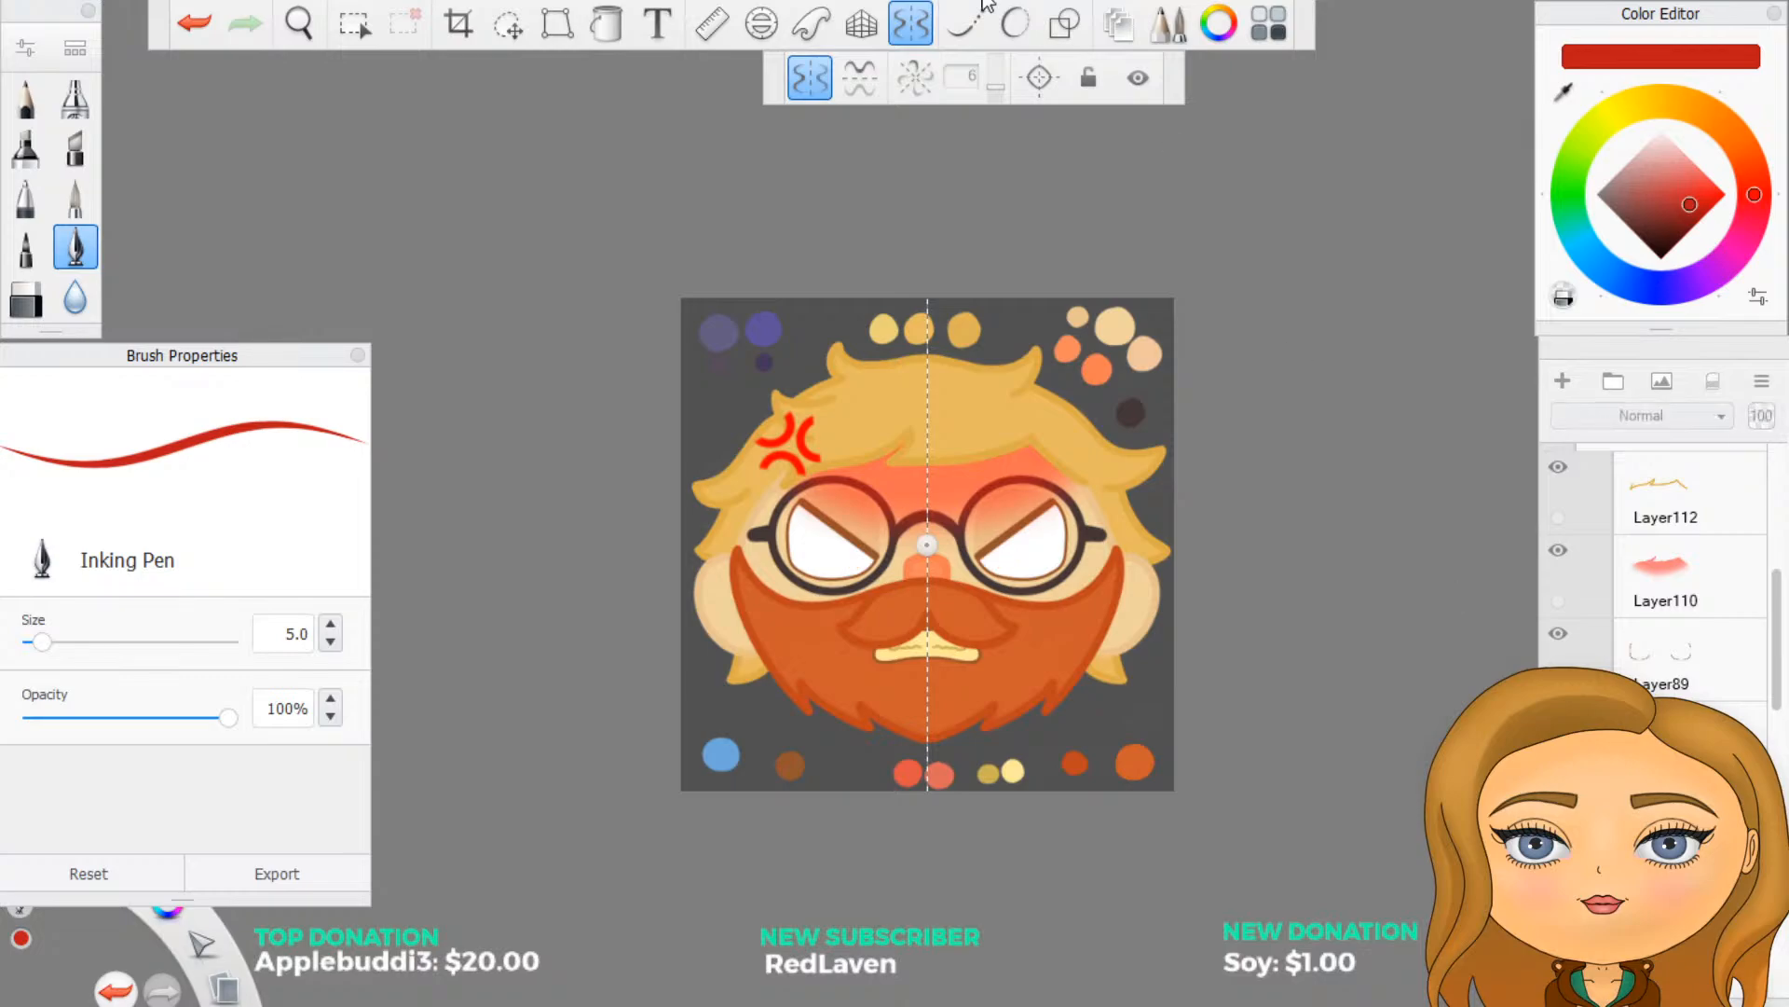
click(1566, 382)
scroll(1169, 530, up, 5)
scroll(1056, 637, up, 3)
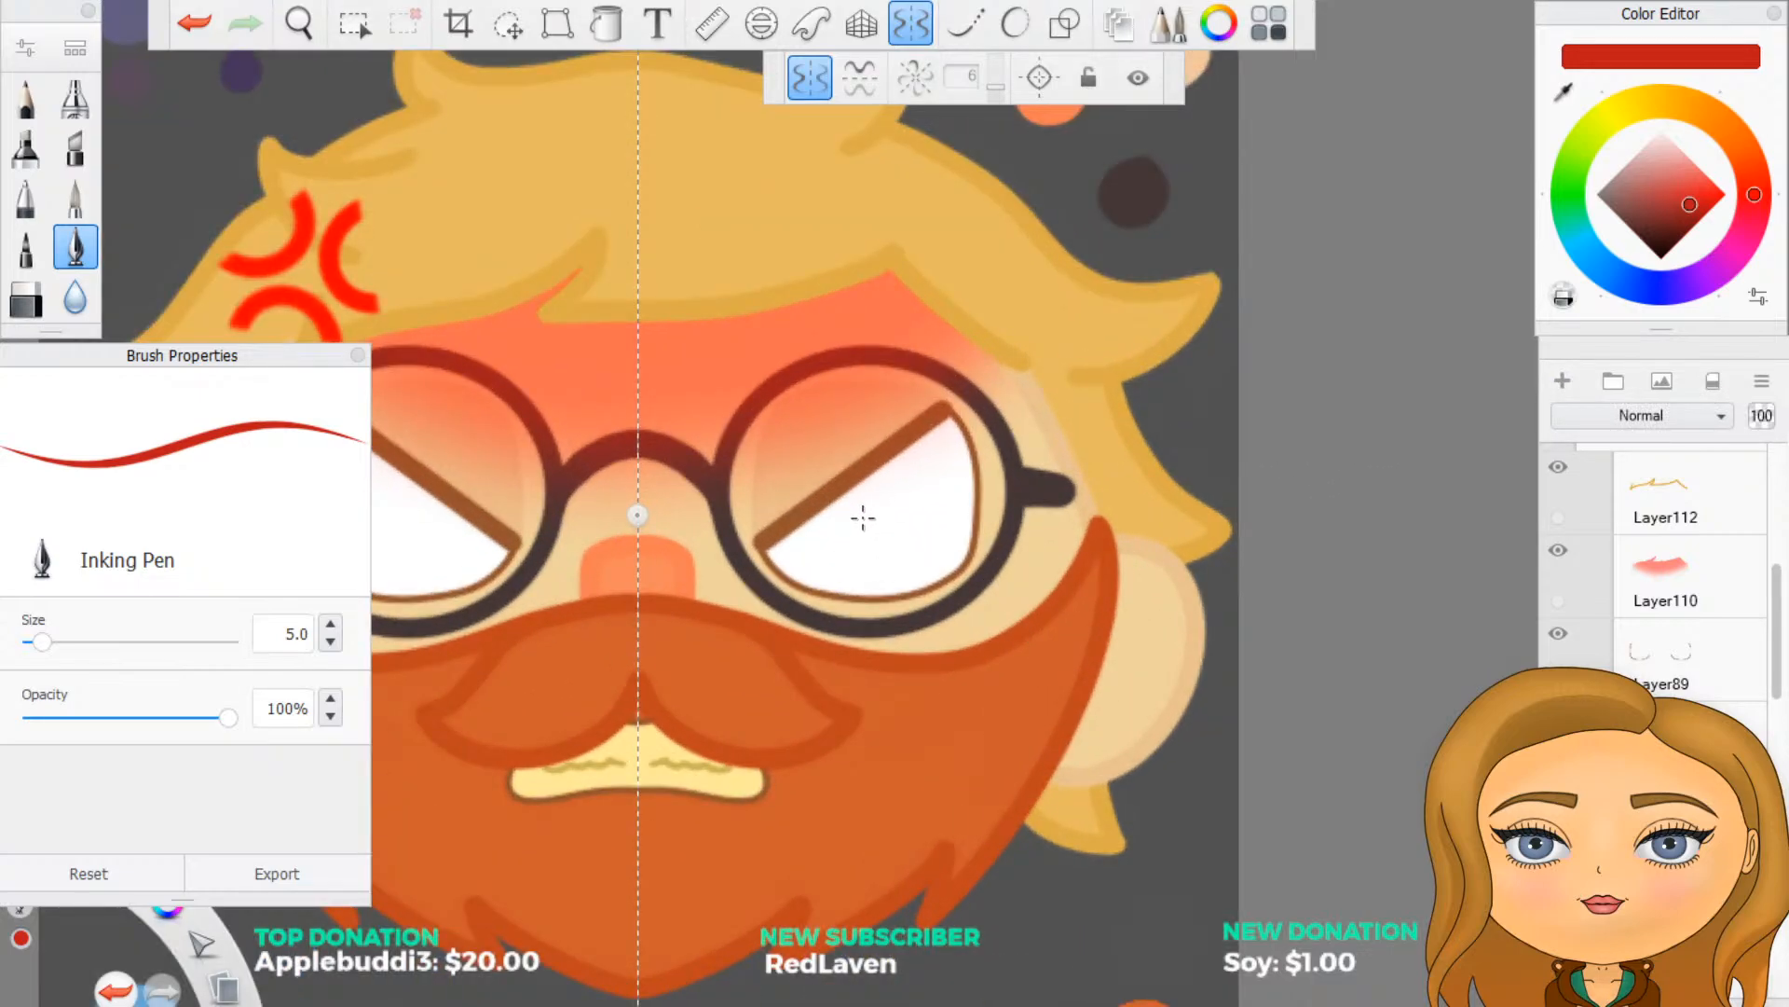
mouse_move(863, 518)
mouse_down()
mouse_move(890, 502)
mouse_move(876, 518)
mouse_move(853, 498)
mouse_move(869, 504)
mouse_up()
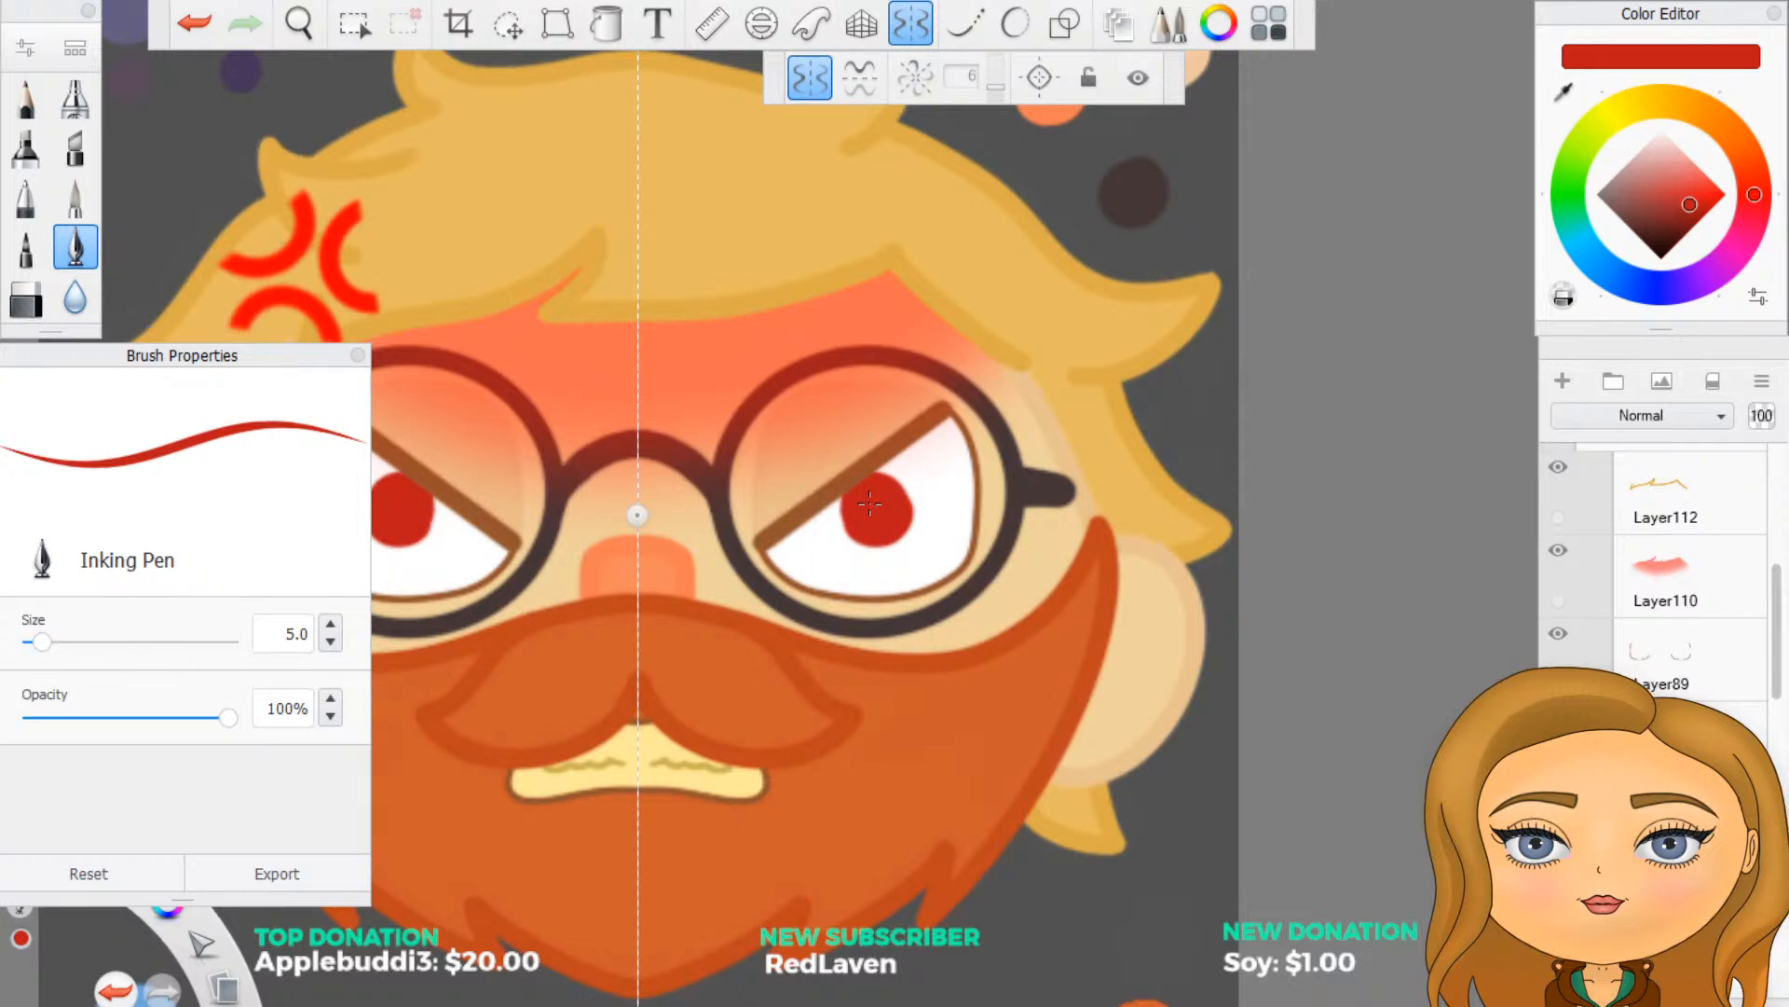
mouse_move(846, 514)
mouse_down()
mouse_move(846, 533)
mouse_move(908, 499)
mouse_up()
scroll(884, 511, down, 3)
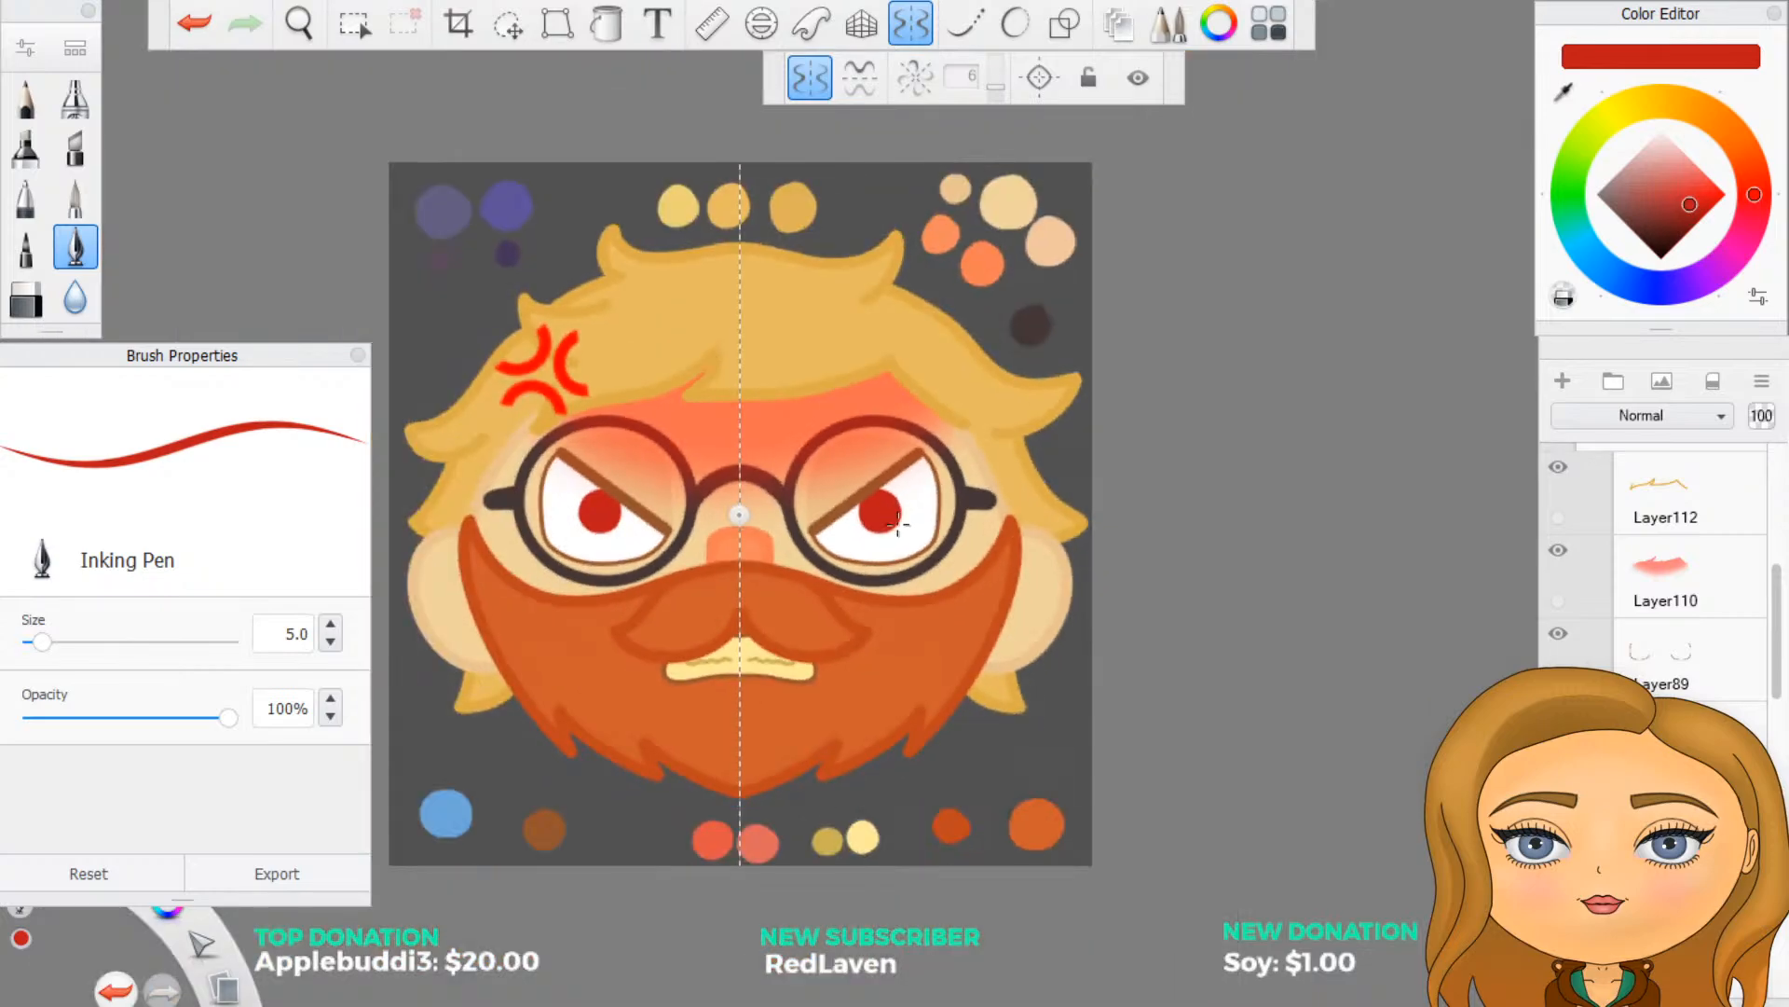
scroll(817, 506, up, 1)
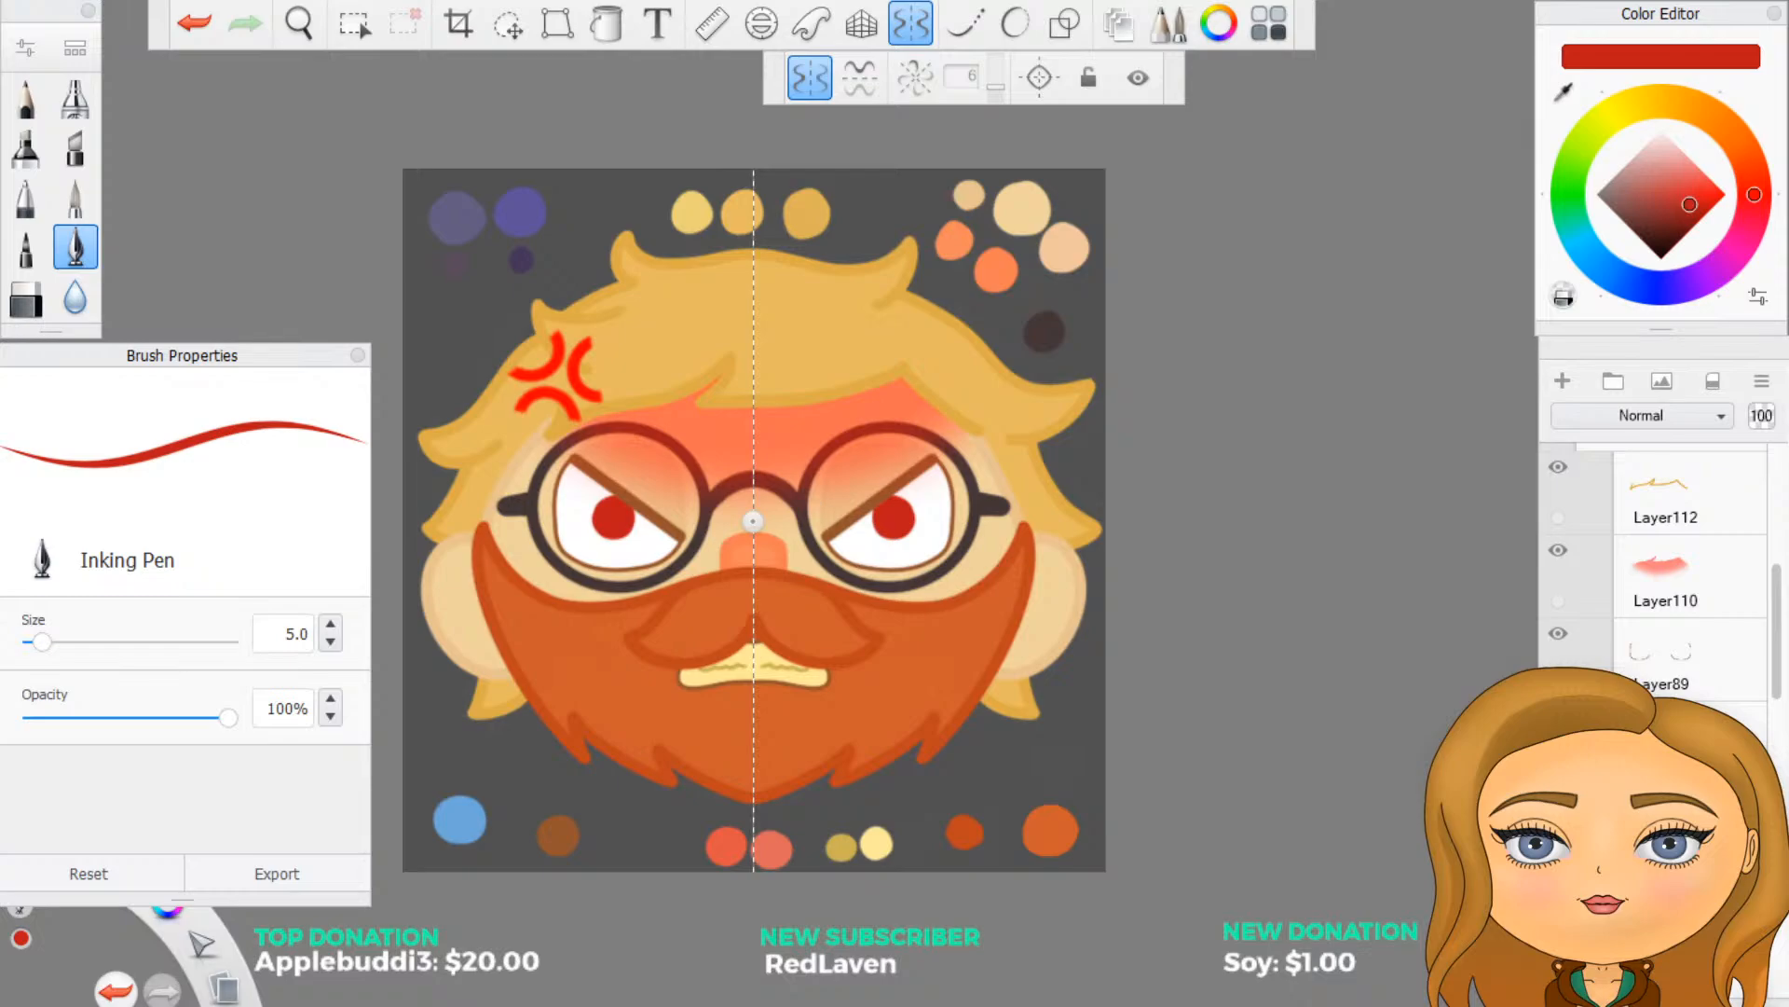
- Hide the centred irises and, on a new layer without symmetry, paint red irises at the viewer's right side of each eye
click(1558, 800)
scroll(919, 559, up, 1)
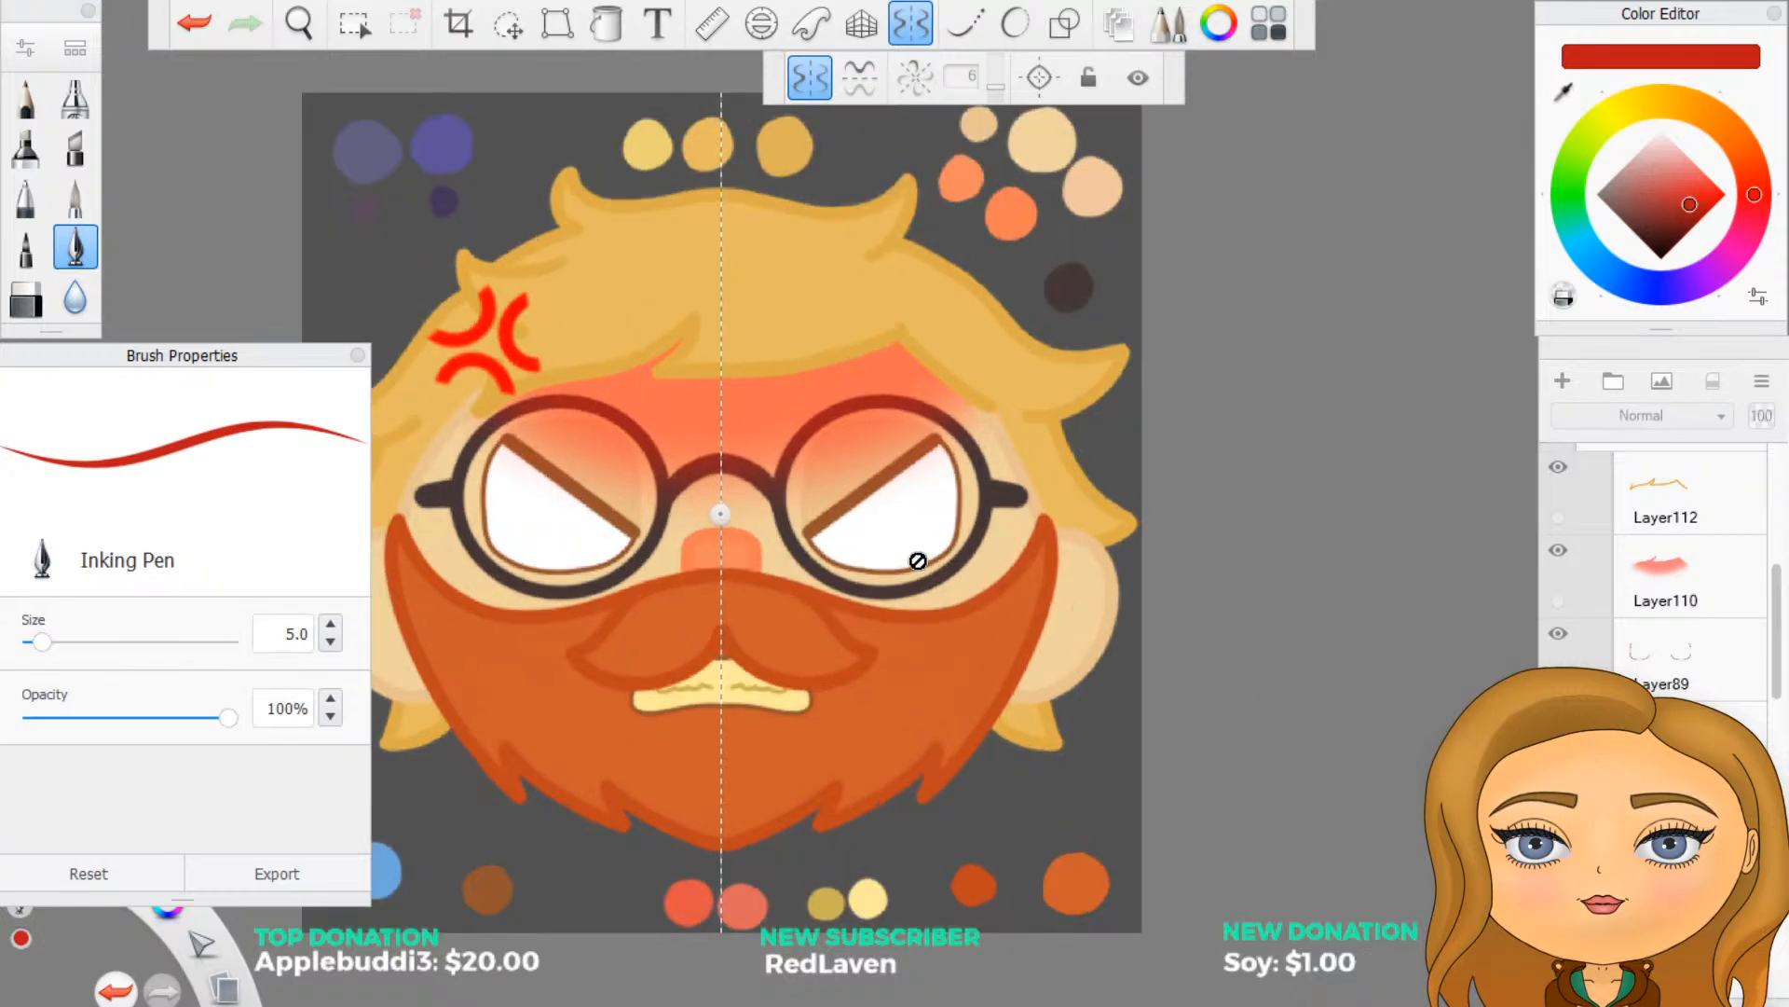
scroll(818, 531, up, 1)
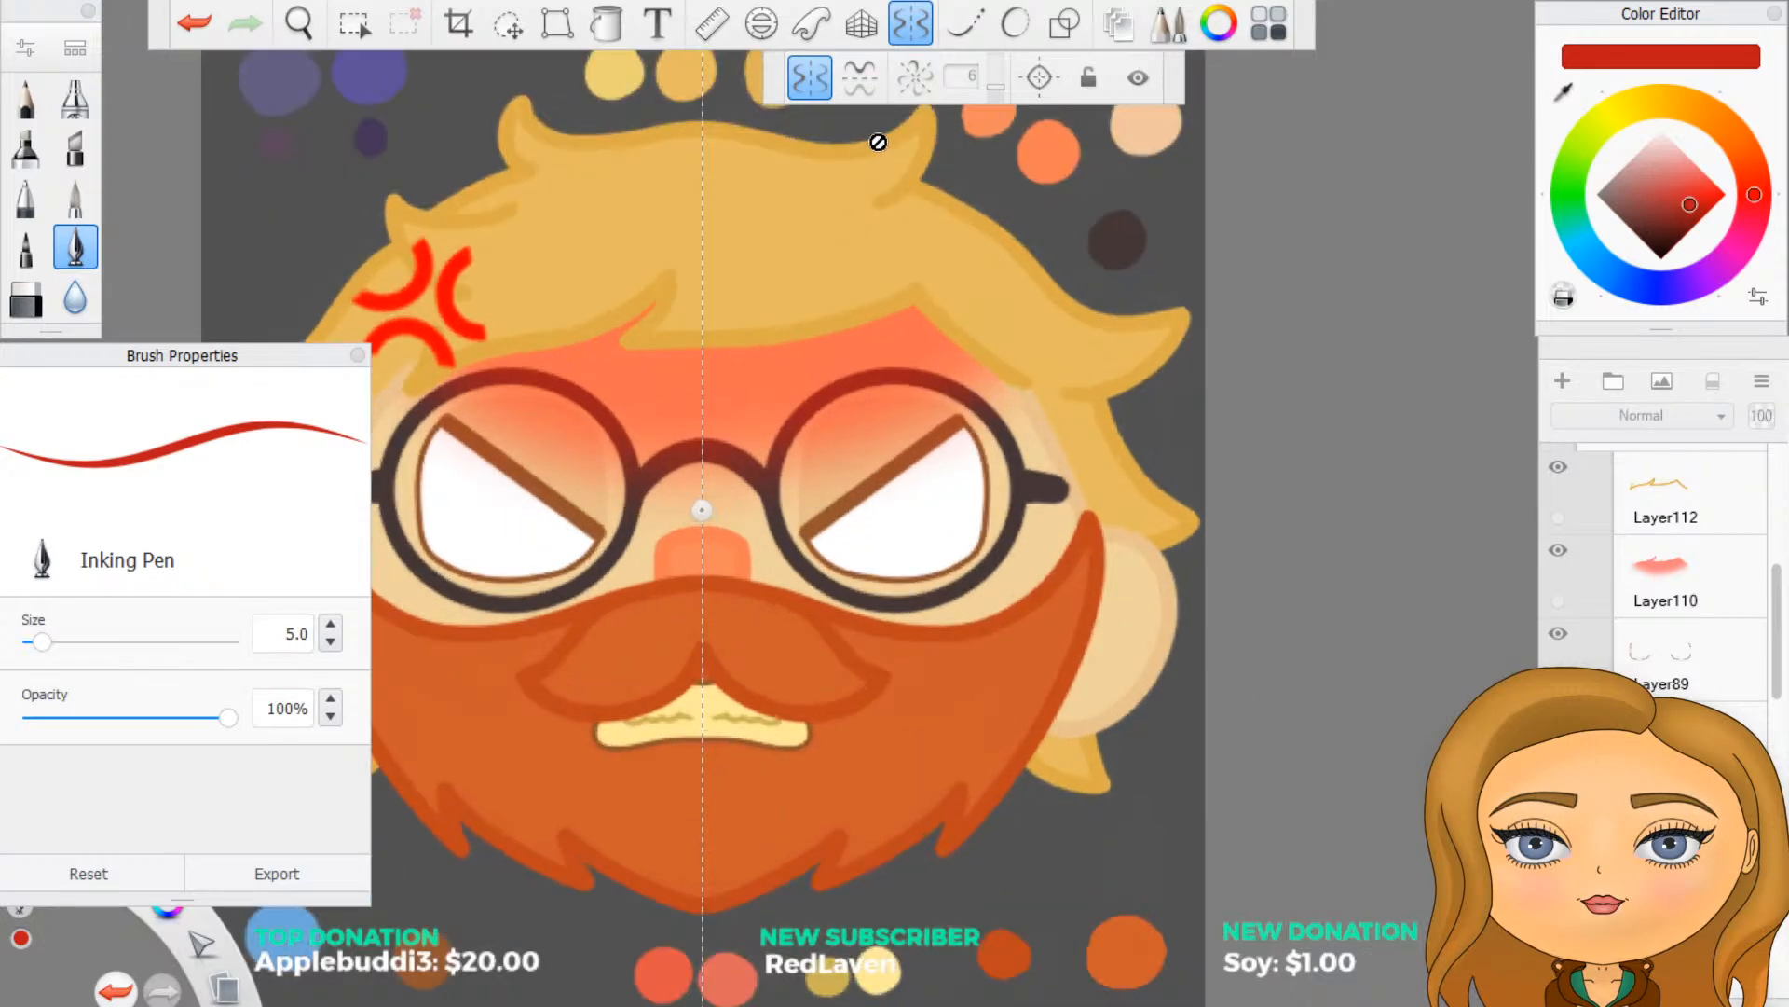
click(911, 25)
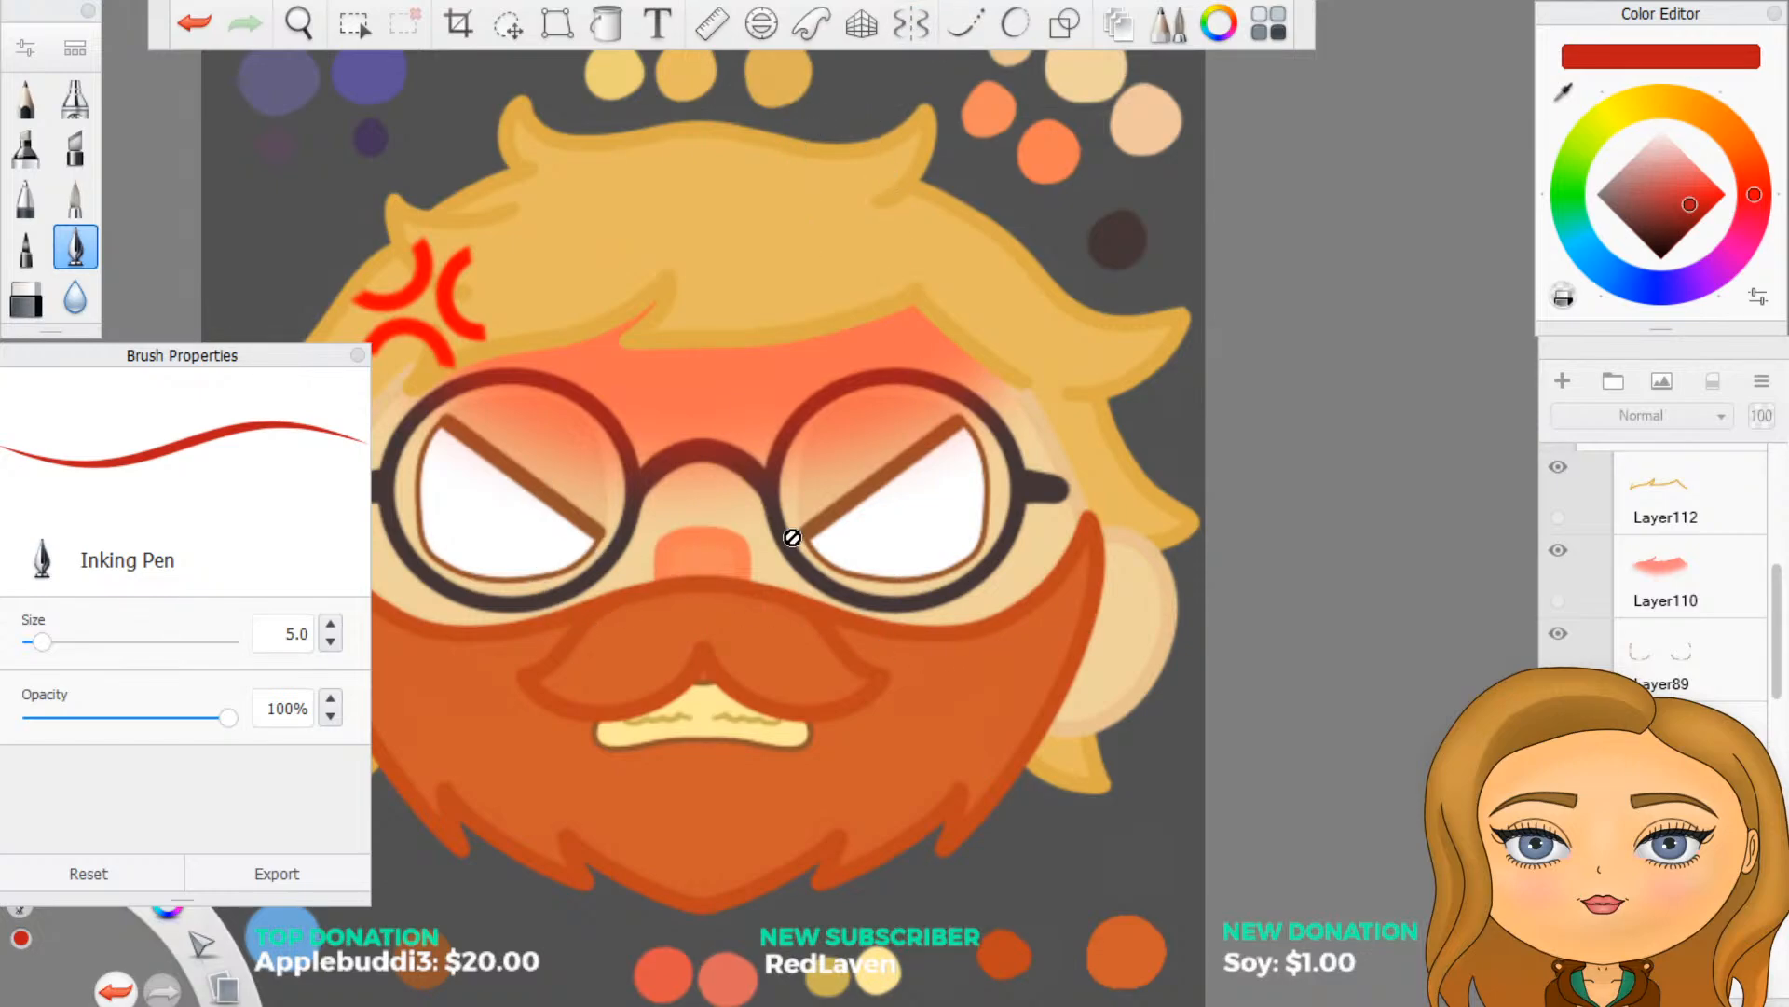
click(1563, 384)
drag(935, 515, 938, 520)
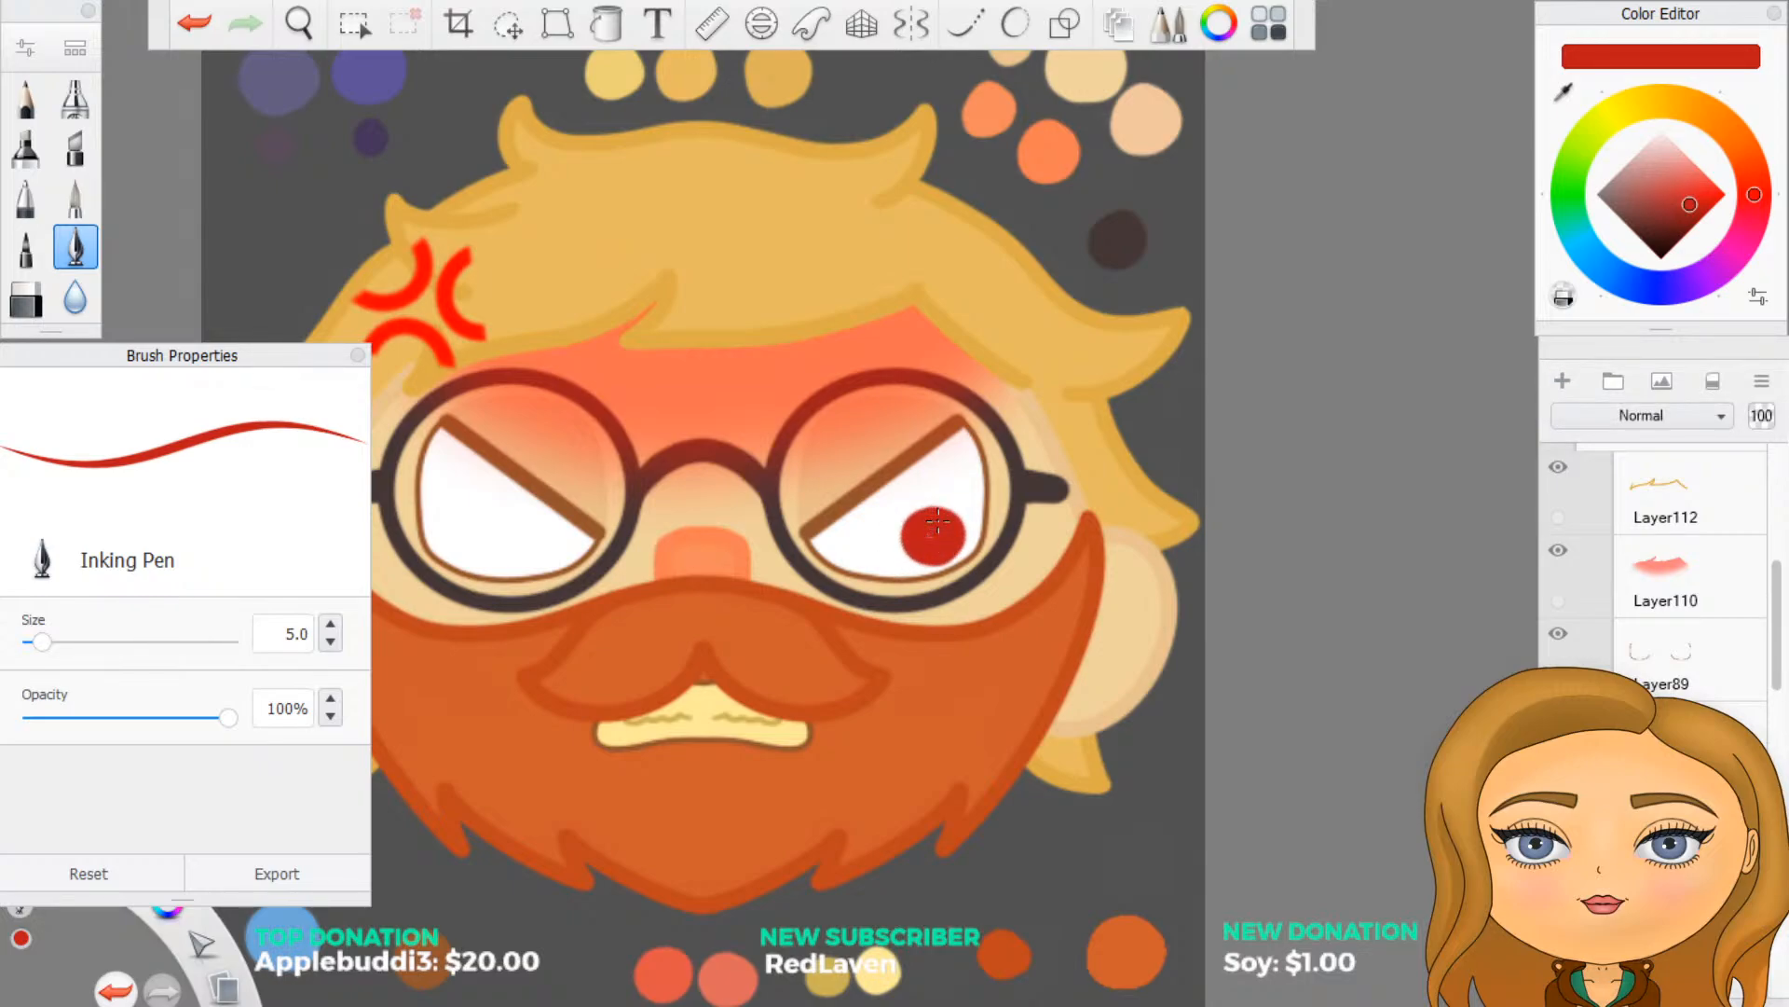
mouse_move(545, 522)
mouse_down()
mouse_move(560, 536)
mouse_move(527, 518)
mouse_move(547, 531)
mouse_up()
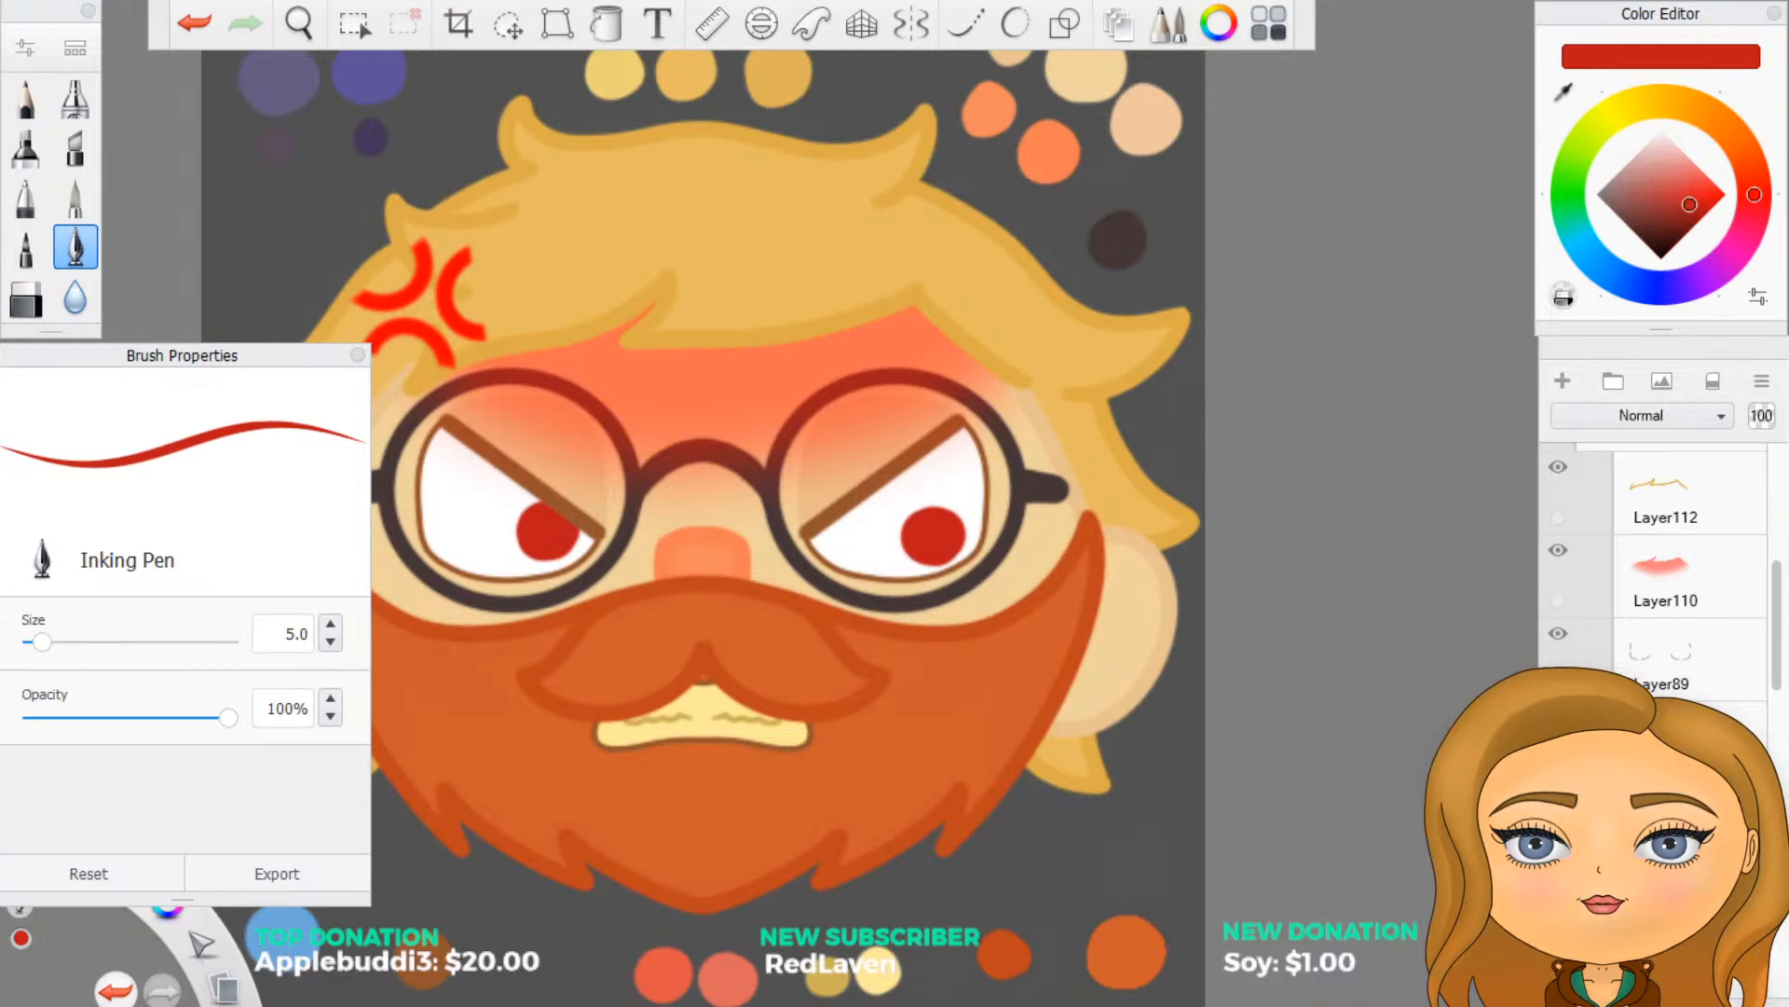
- Hide the right-looking irises and, on a new layer, paint round red irises at the viewer's left side of each eye
click(1558, 799)
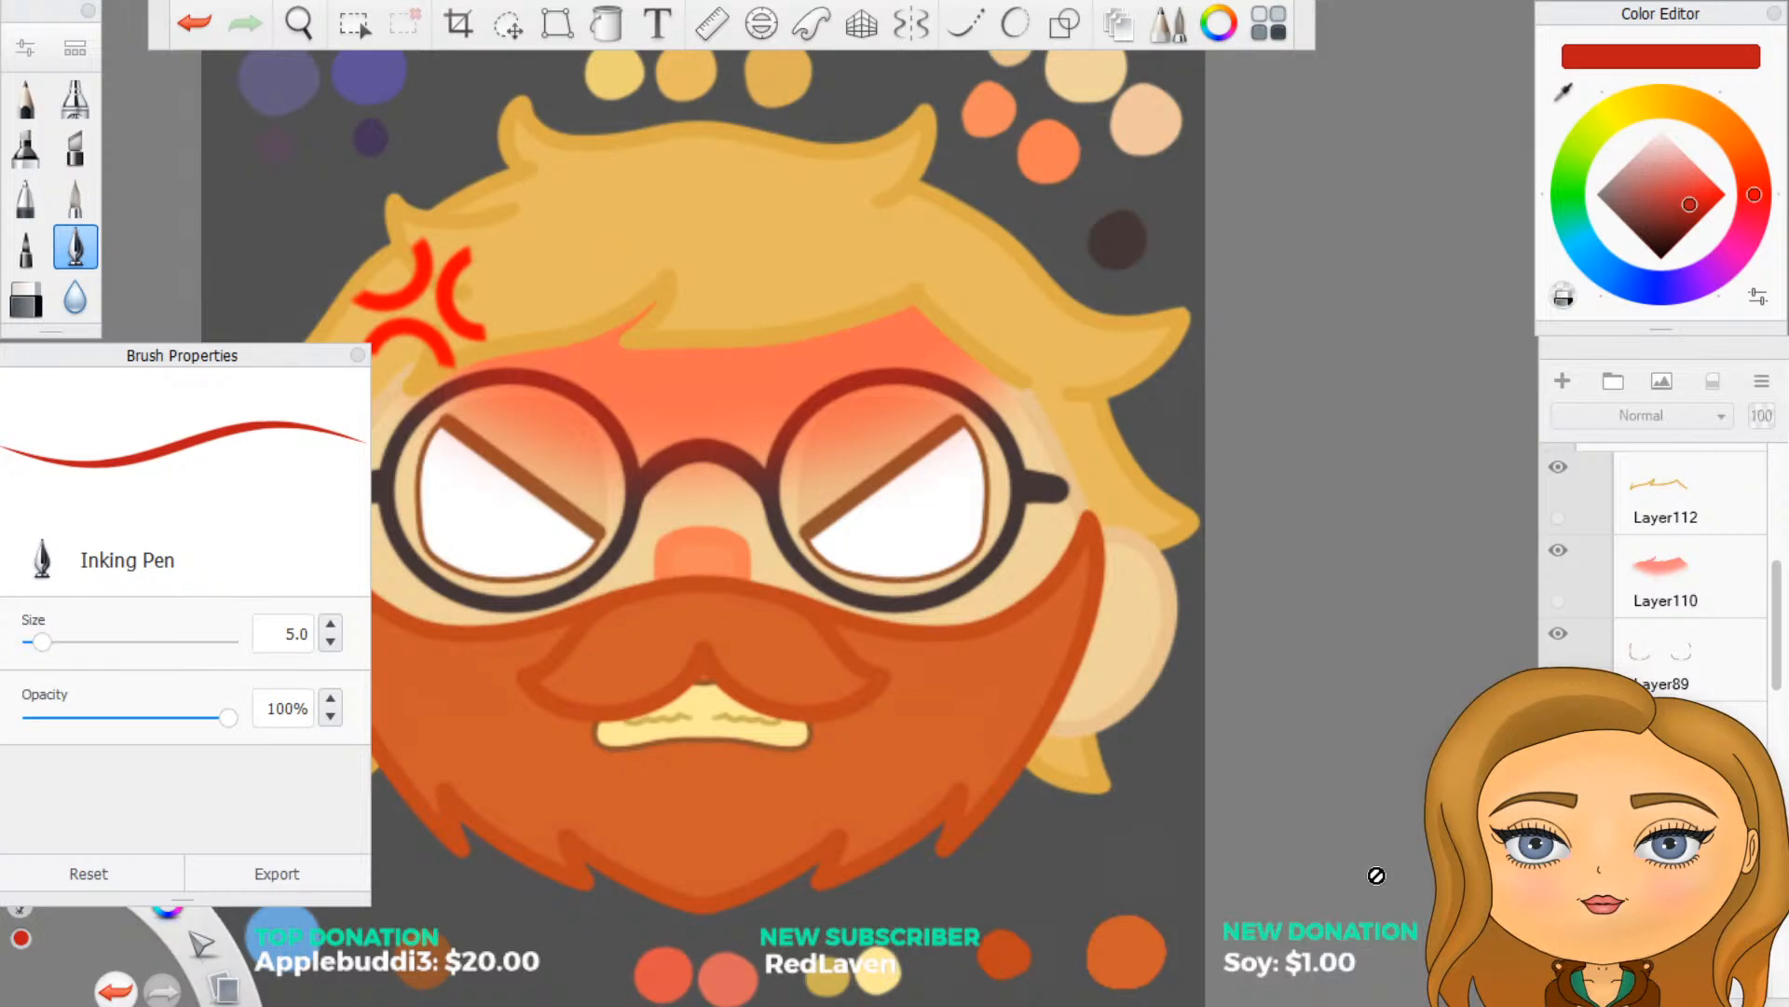
click(1563, 382)
mouse_move(451, 520)
mouse_down()
mouse_move(480, 540)
mouse_move(470, 554)
mouse_move(454, 523)
mouse_up()
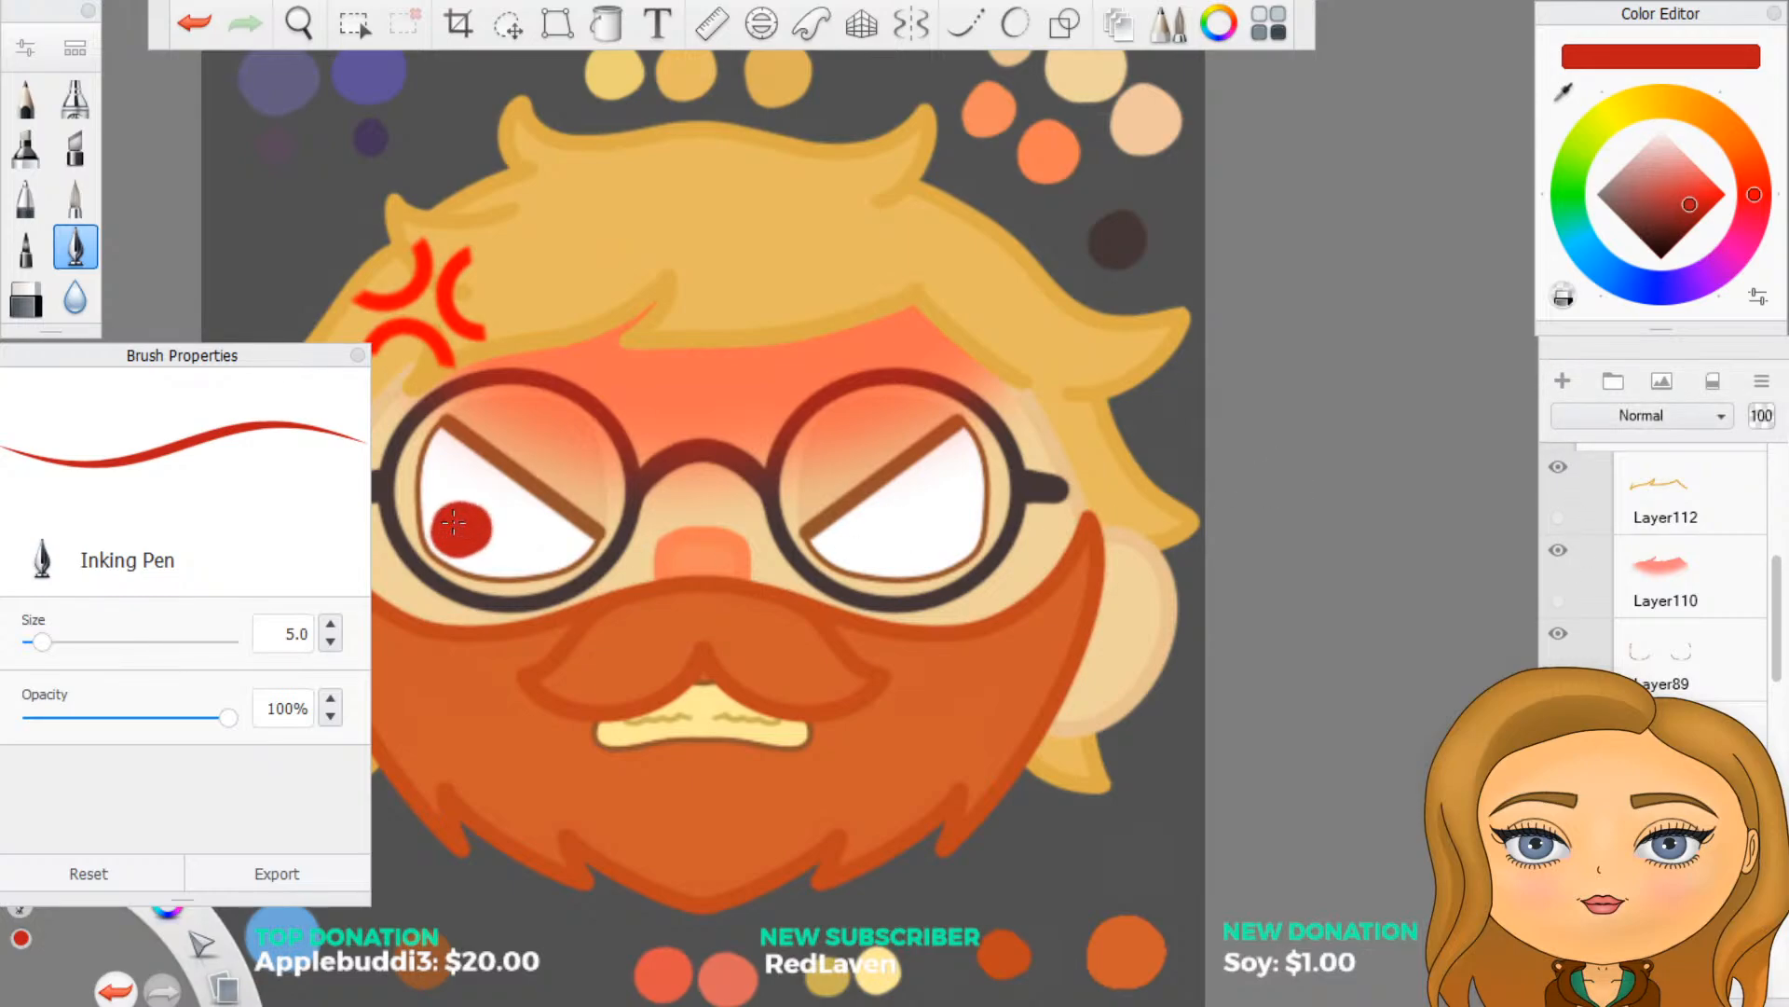
mouse_move(834, 533)
mouse_down()
mouse_move(839, 519)
mouse_move(853, 540)
mouse_move(843, 527)
mouse_up()
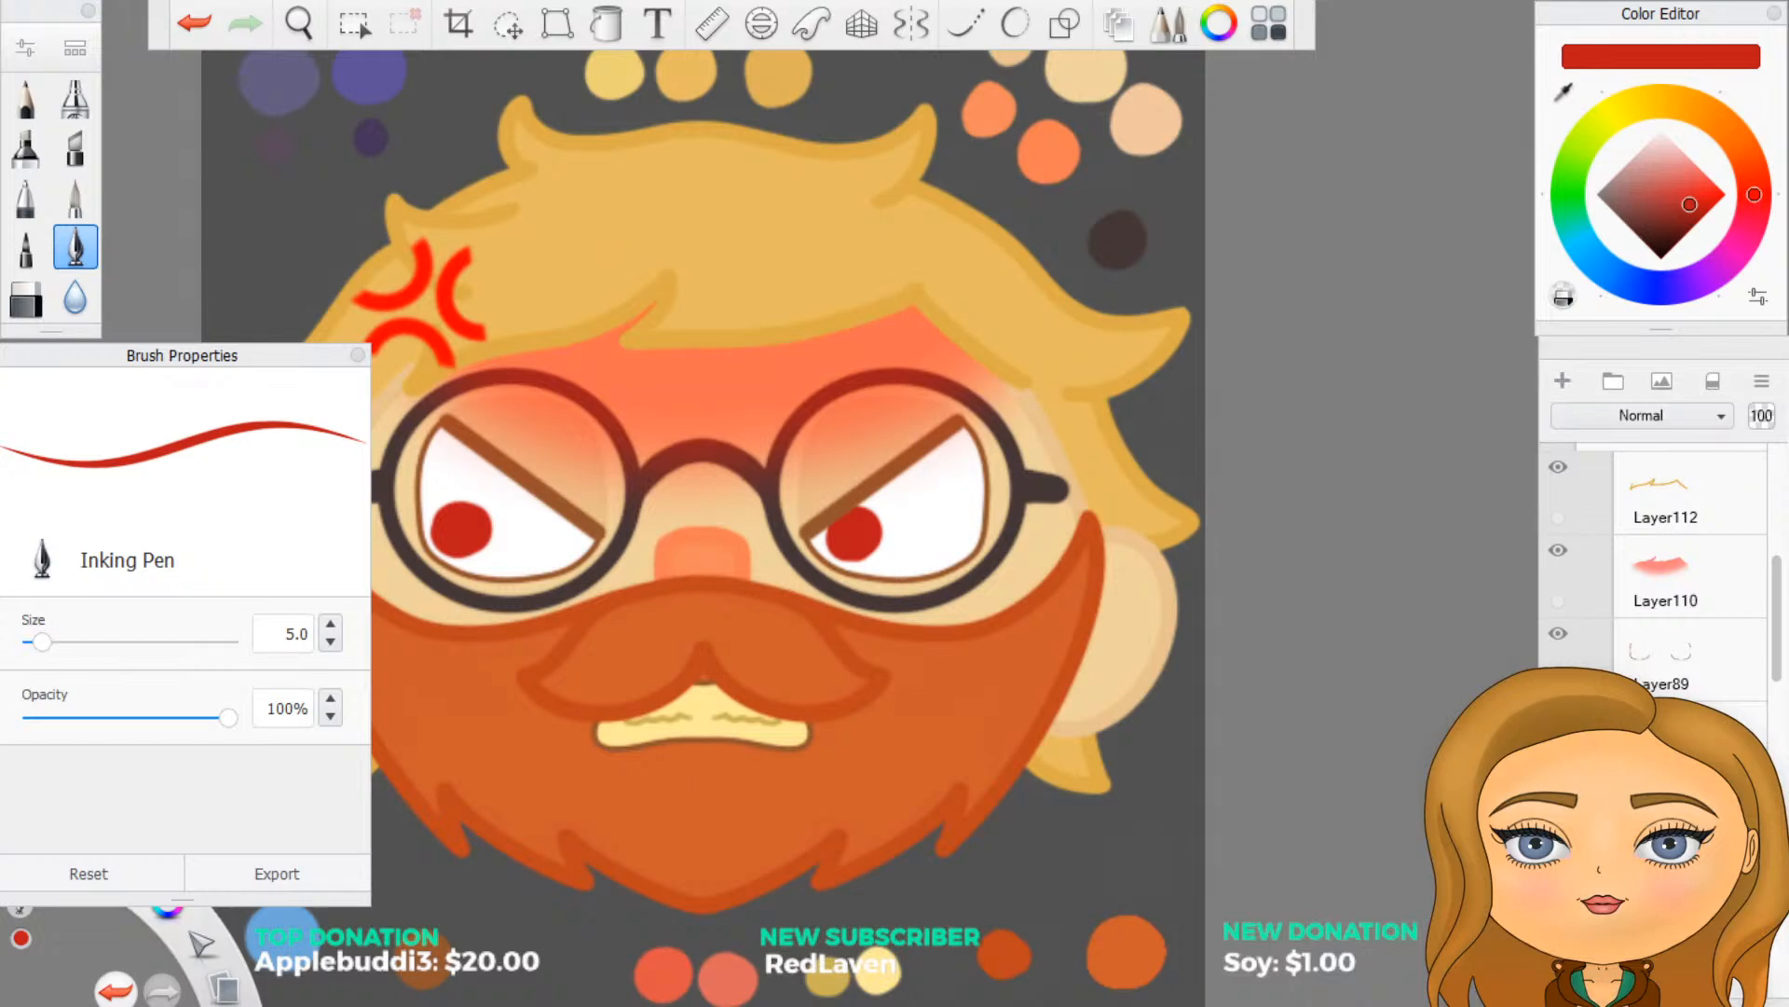
- Hide the left-looking irises and, on a new layer with vertical-axis symmetry, paint round red irises low in the middle of both eyes
click(1558, 799)
click(1563, 382)
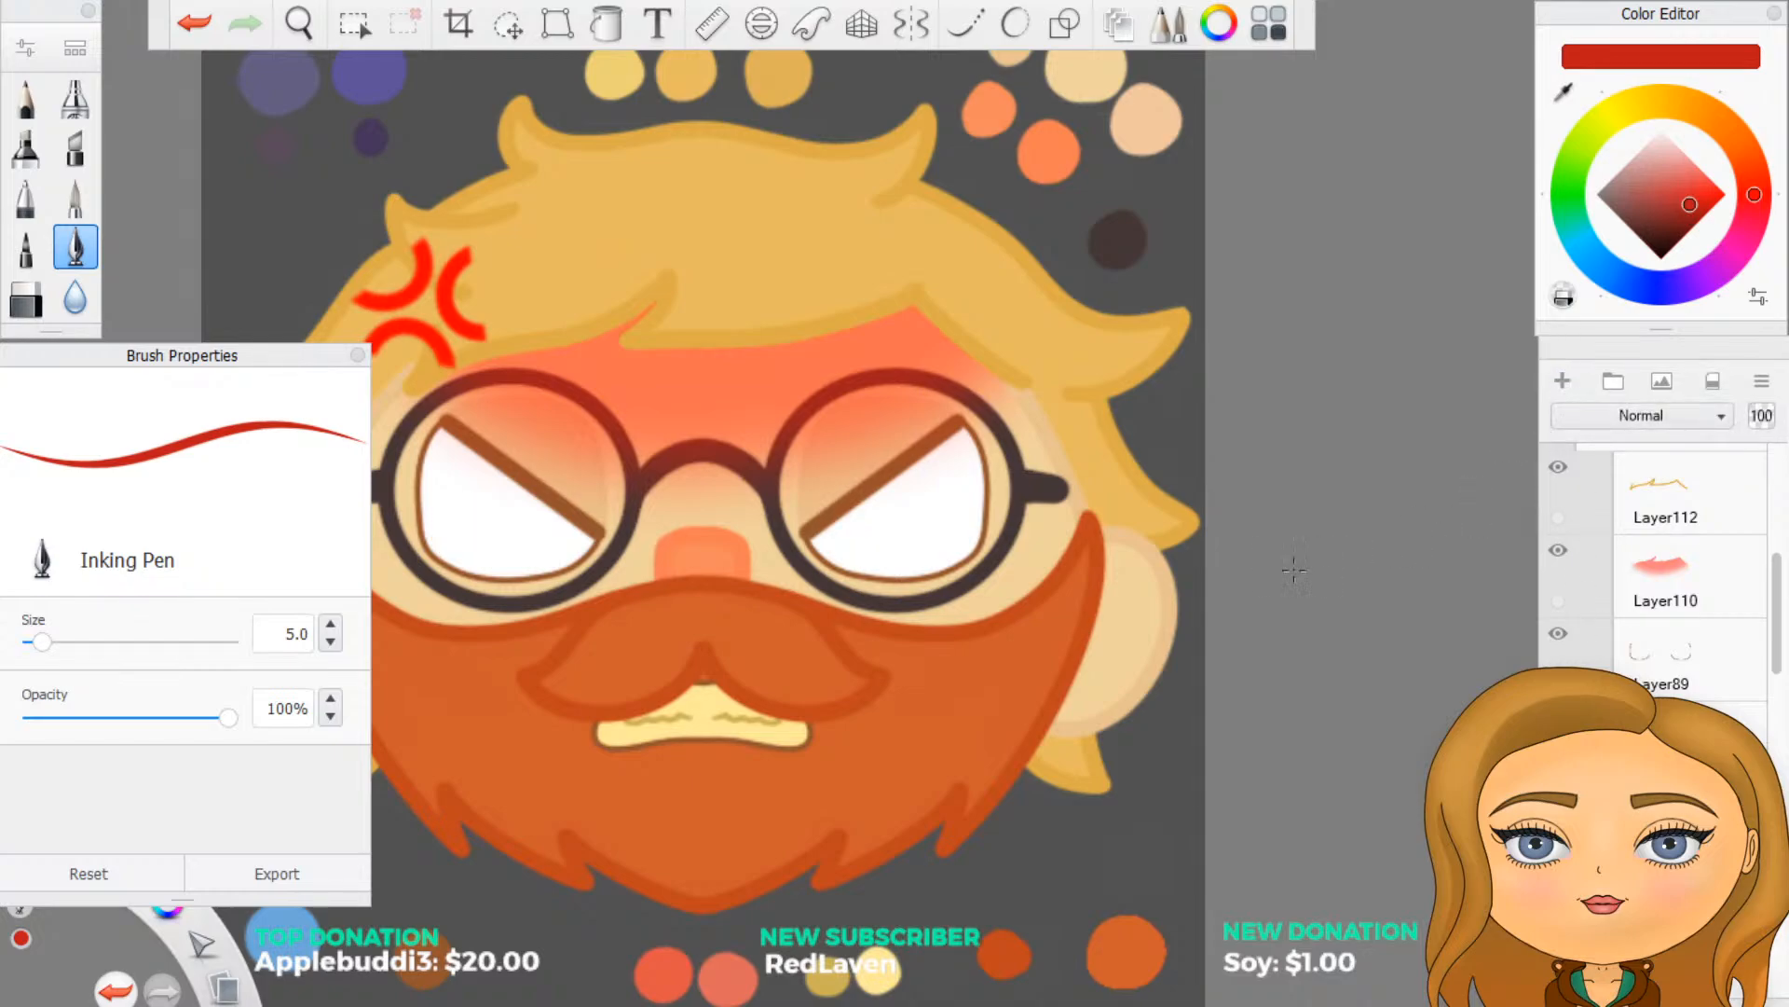
drag(885, 546, 899, 545)
key(ctrl+z)
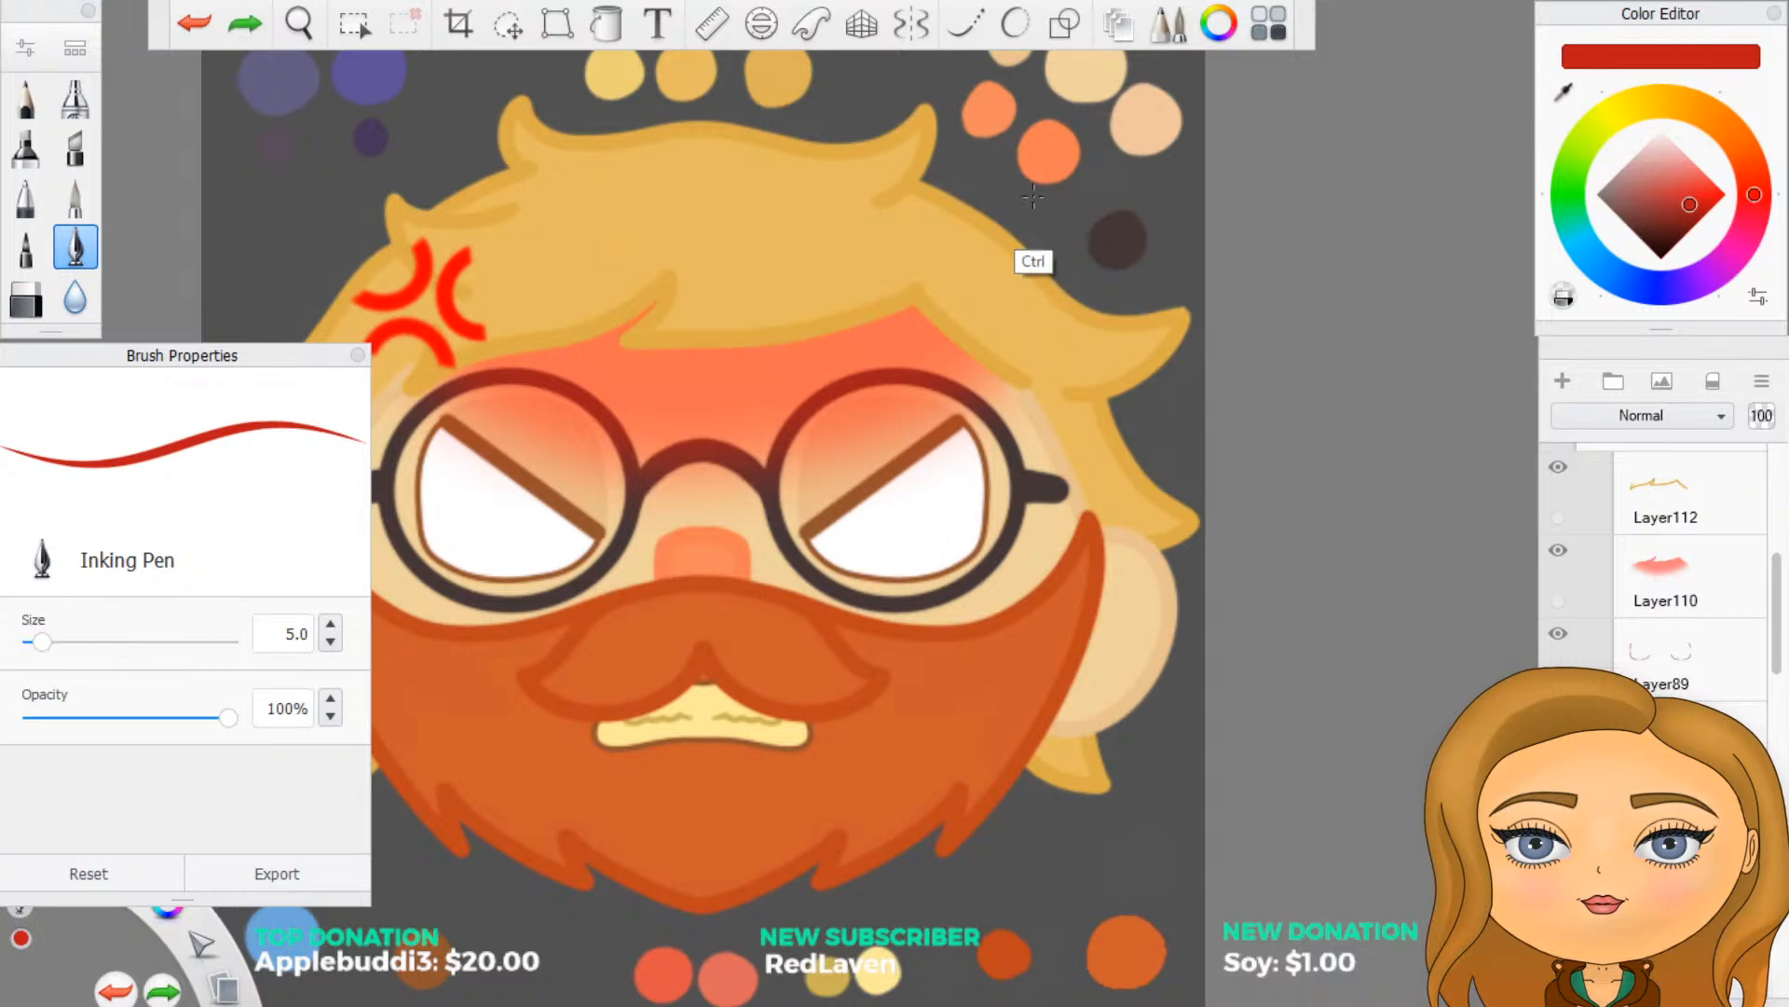
click(909, 24)
mouse_move(893, 558)
mouse_down()
mouse_move(885, 536)
mouse_move(897, 547)
mouse_up()
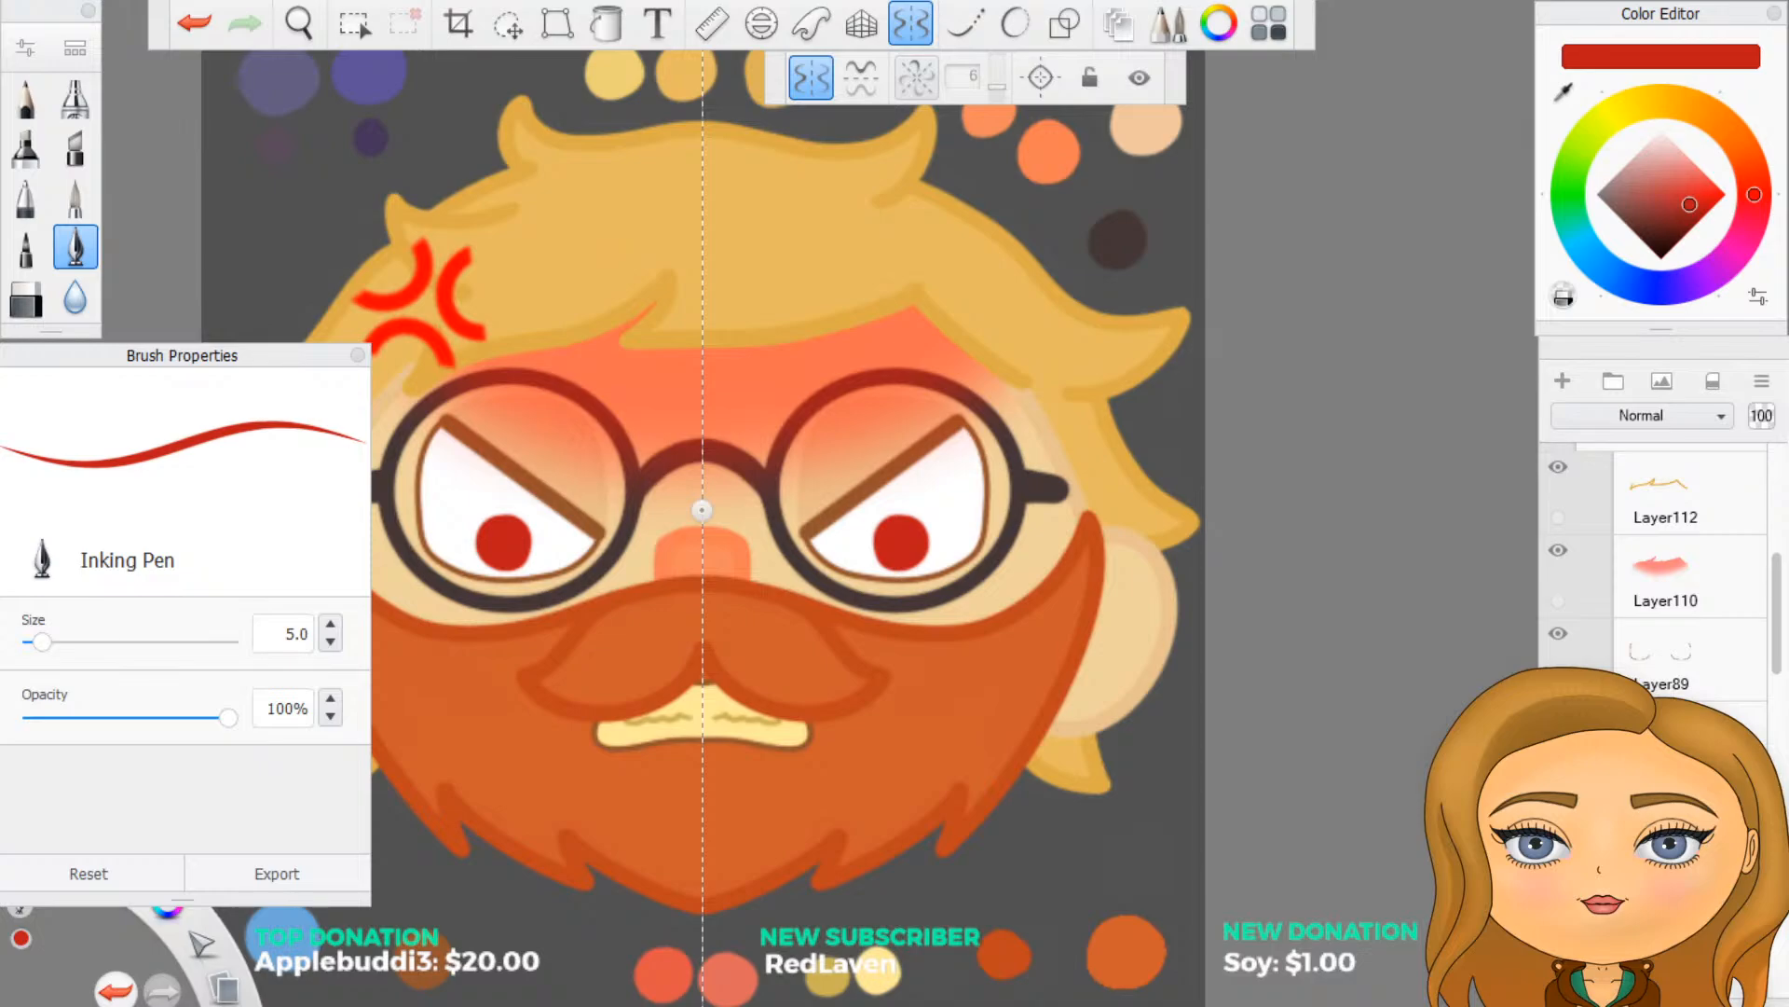
scroll(1125, 738, down, 3)
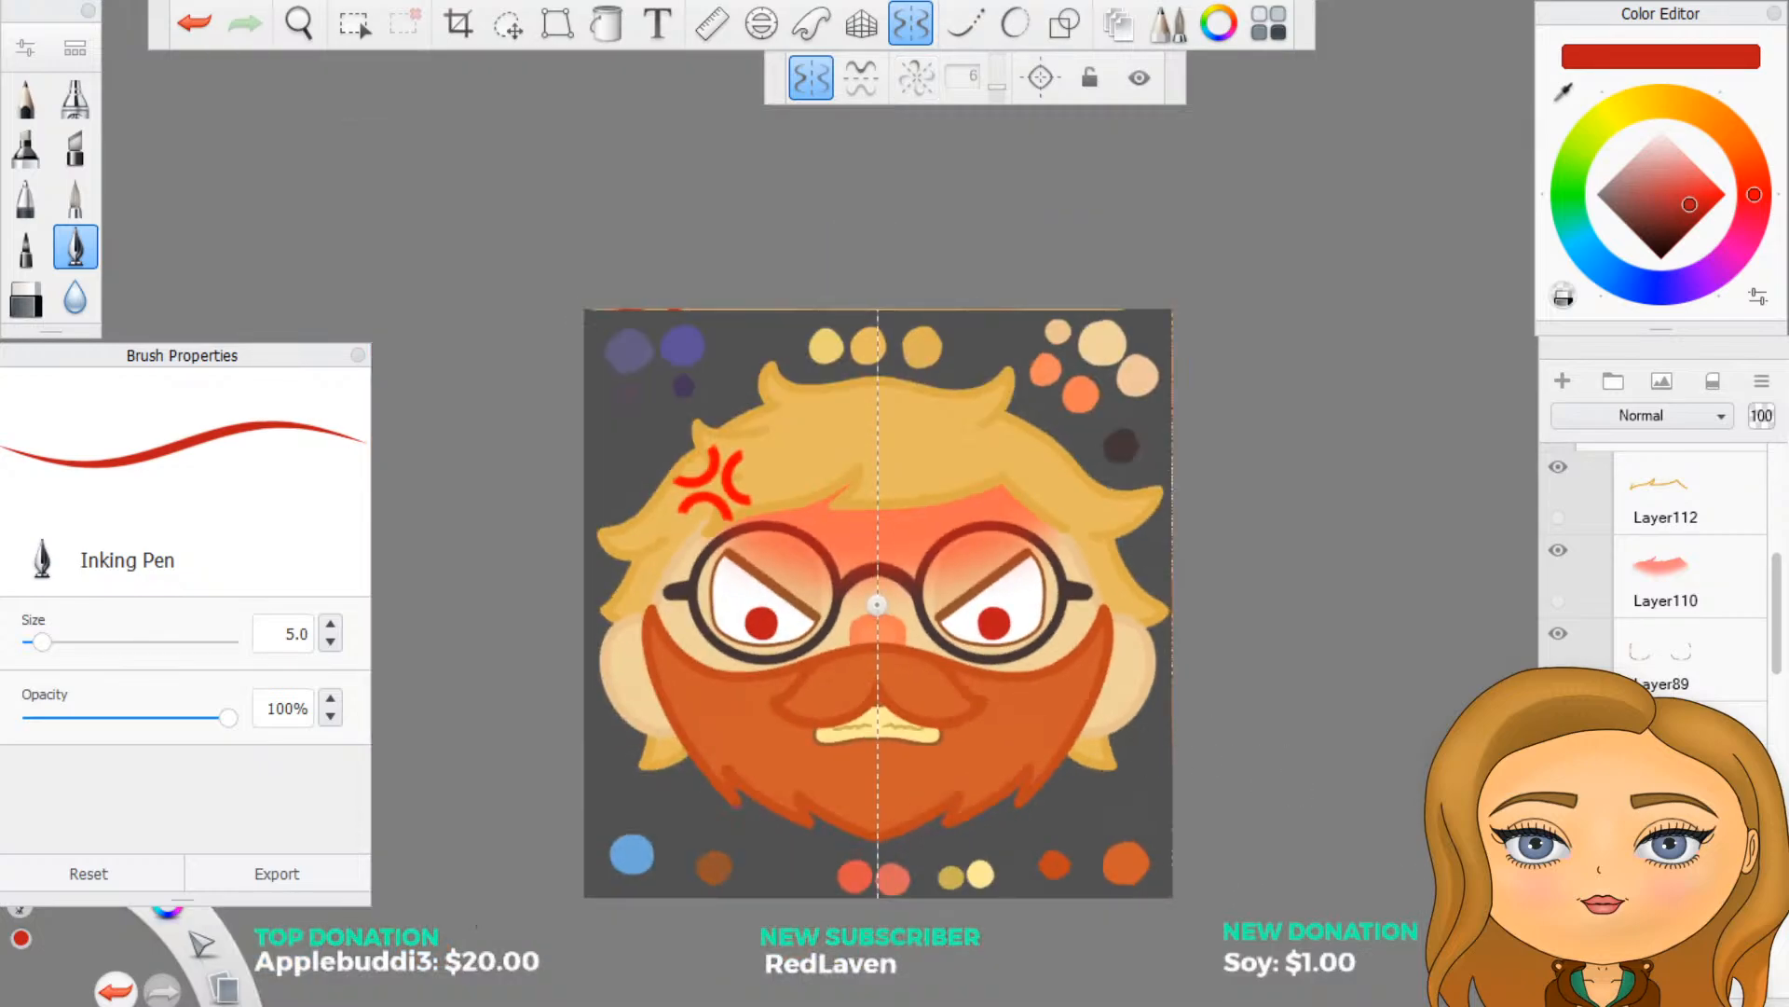
scroll(1653, 555, down, 4)
scroll(1653, 555, down, 1)
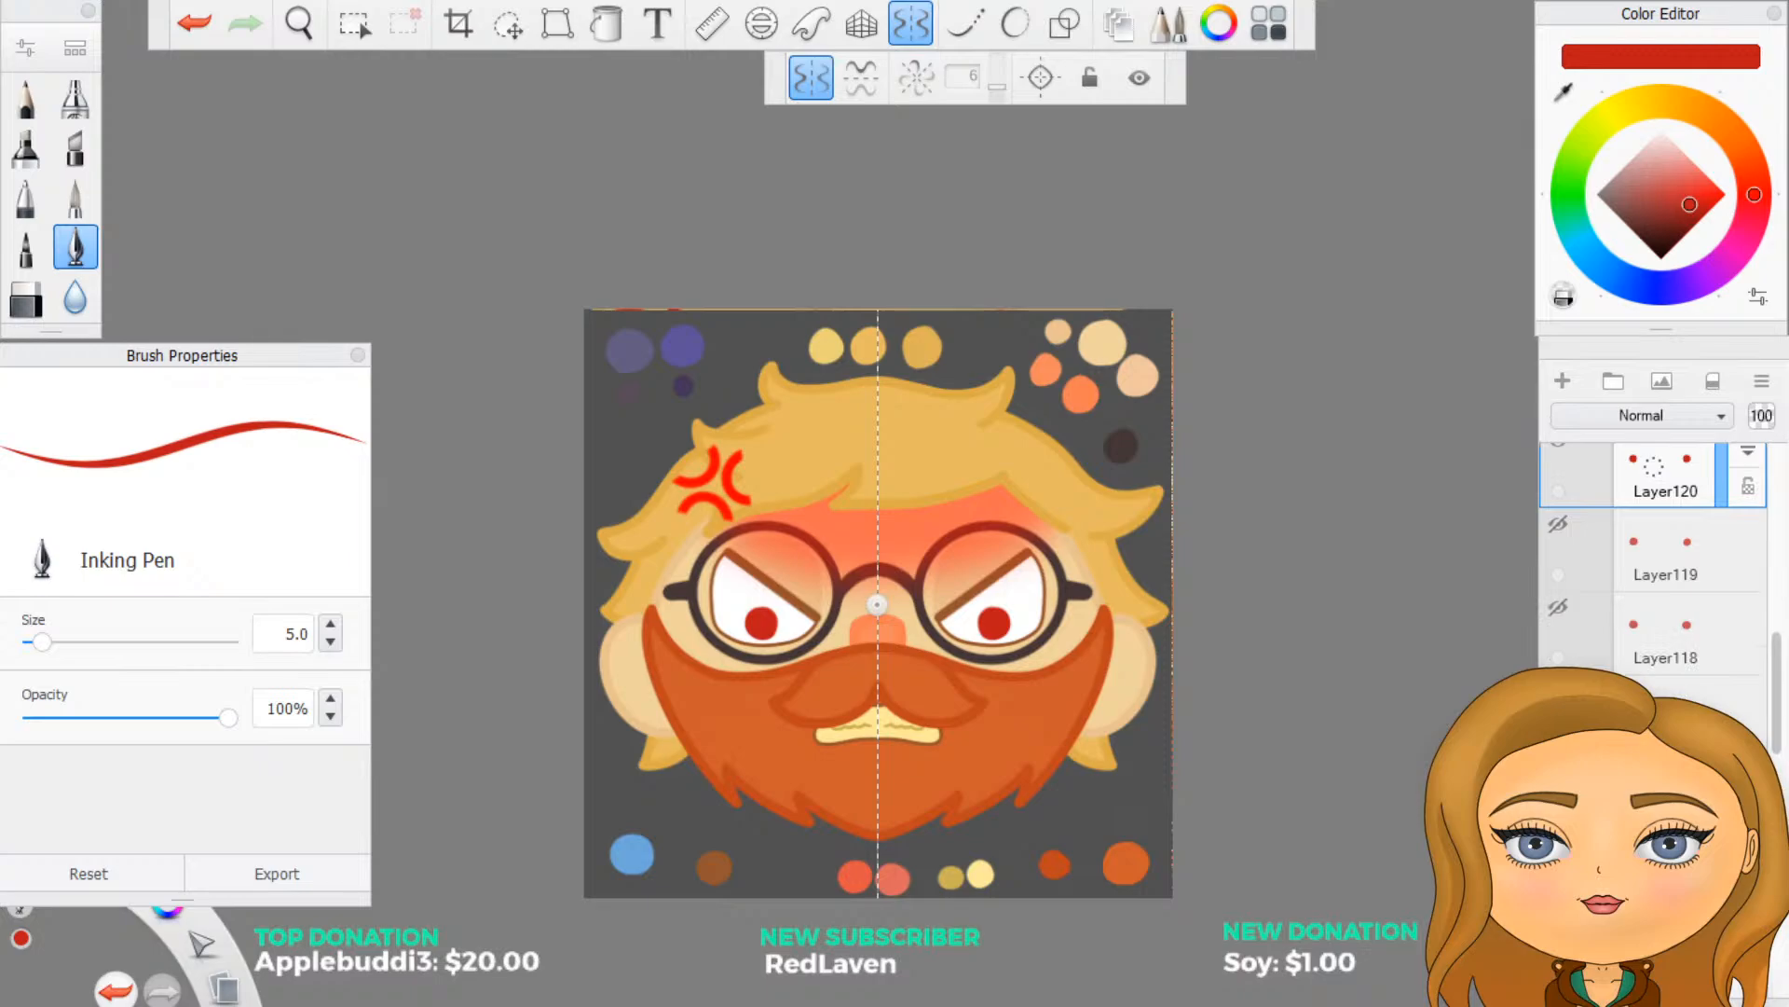
click(967, 624)
key(ctrl+l)
key(ctrl+z)
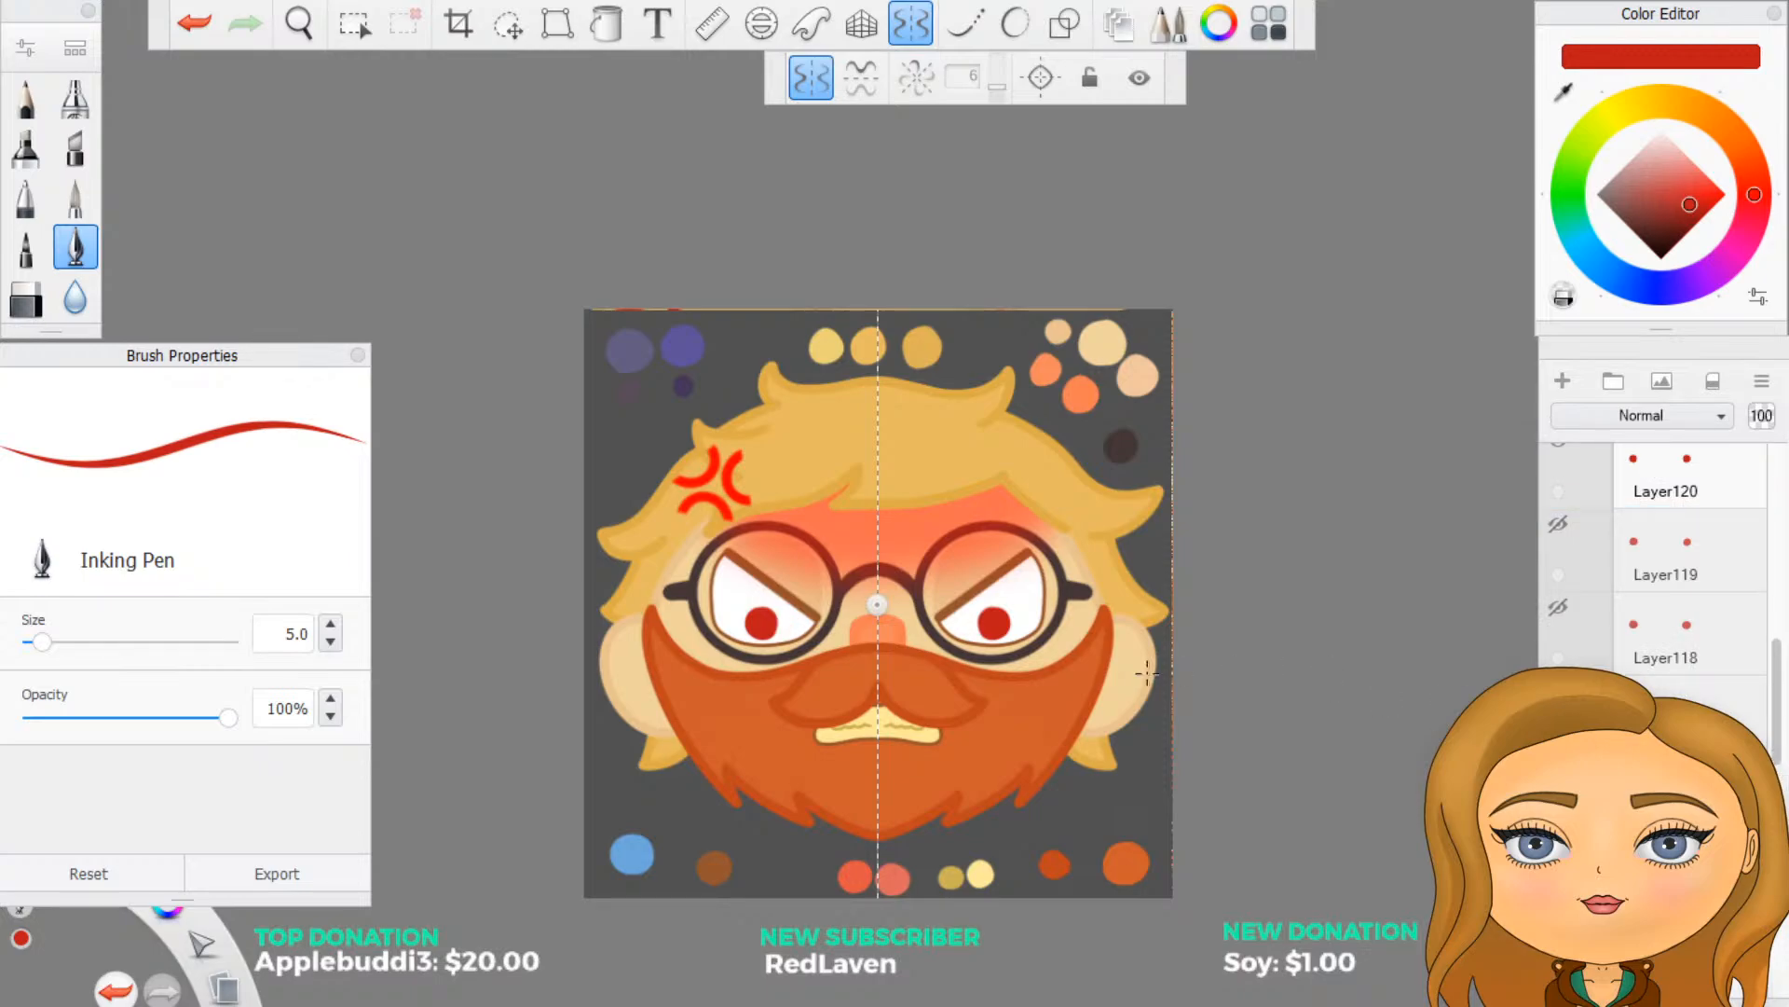
- Hide the downward-looking irises and, on a new layer with symmetry, paint full-size red irises at the inner corners of both eyes
scroll(1146, 672, up, 3)
scroll(1593, 633, up, 3)
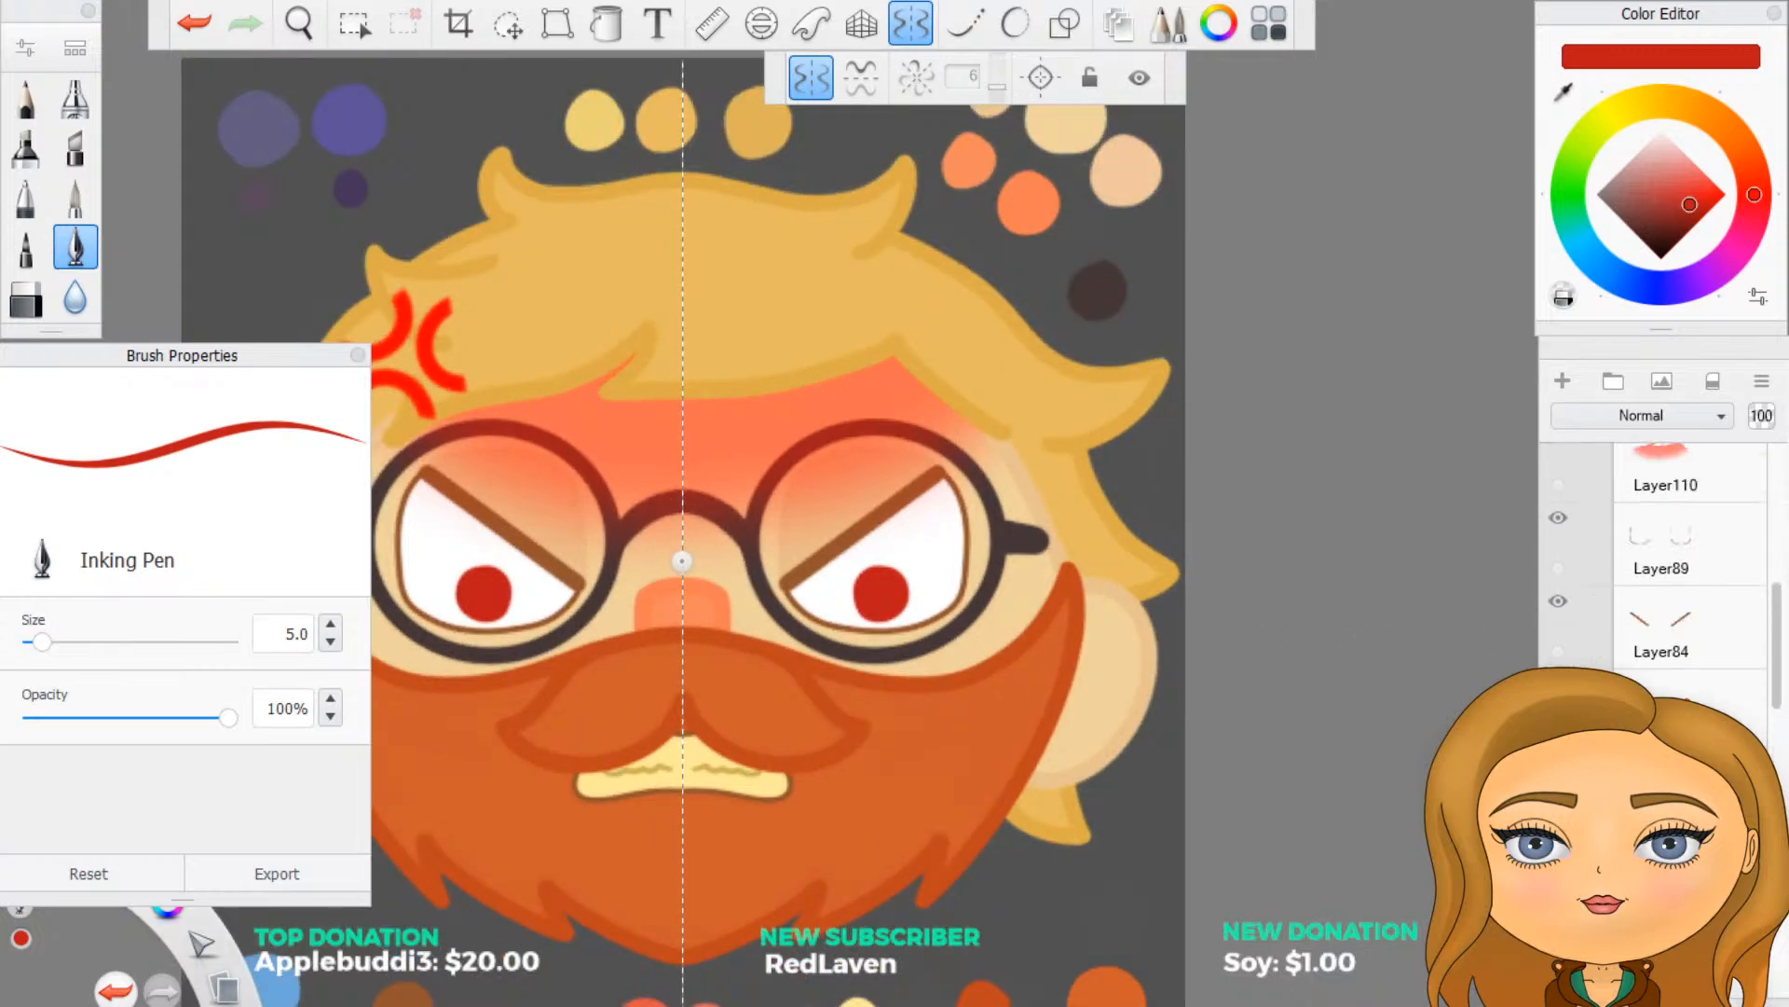
click(1559, 684)
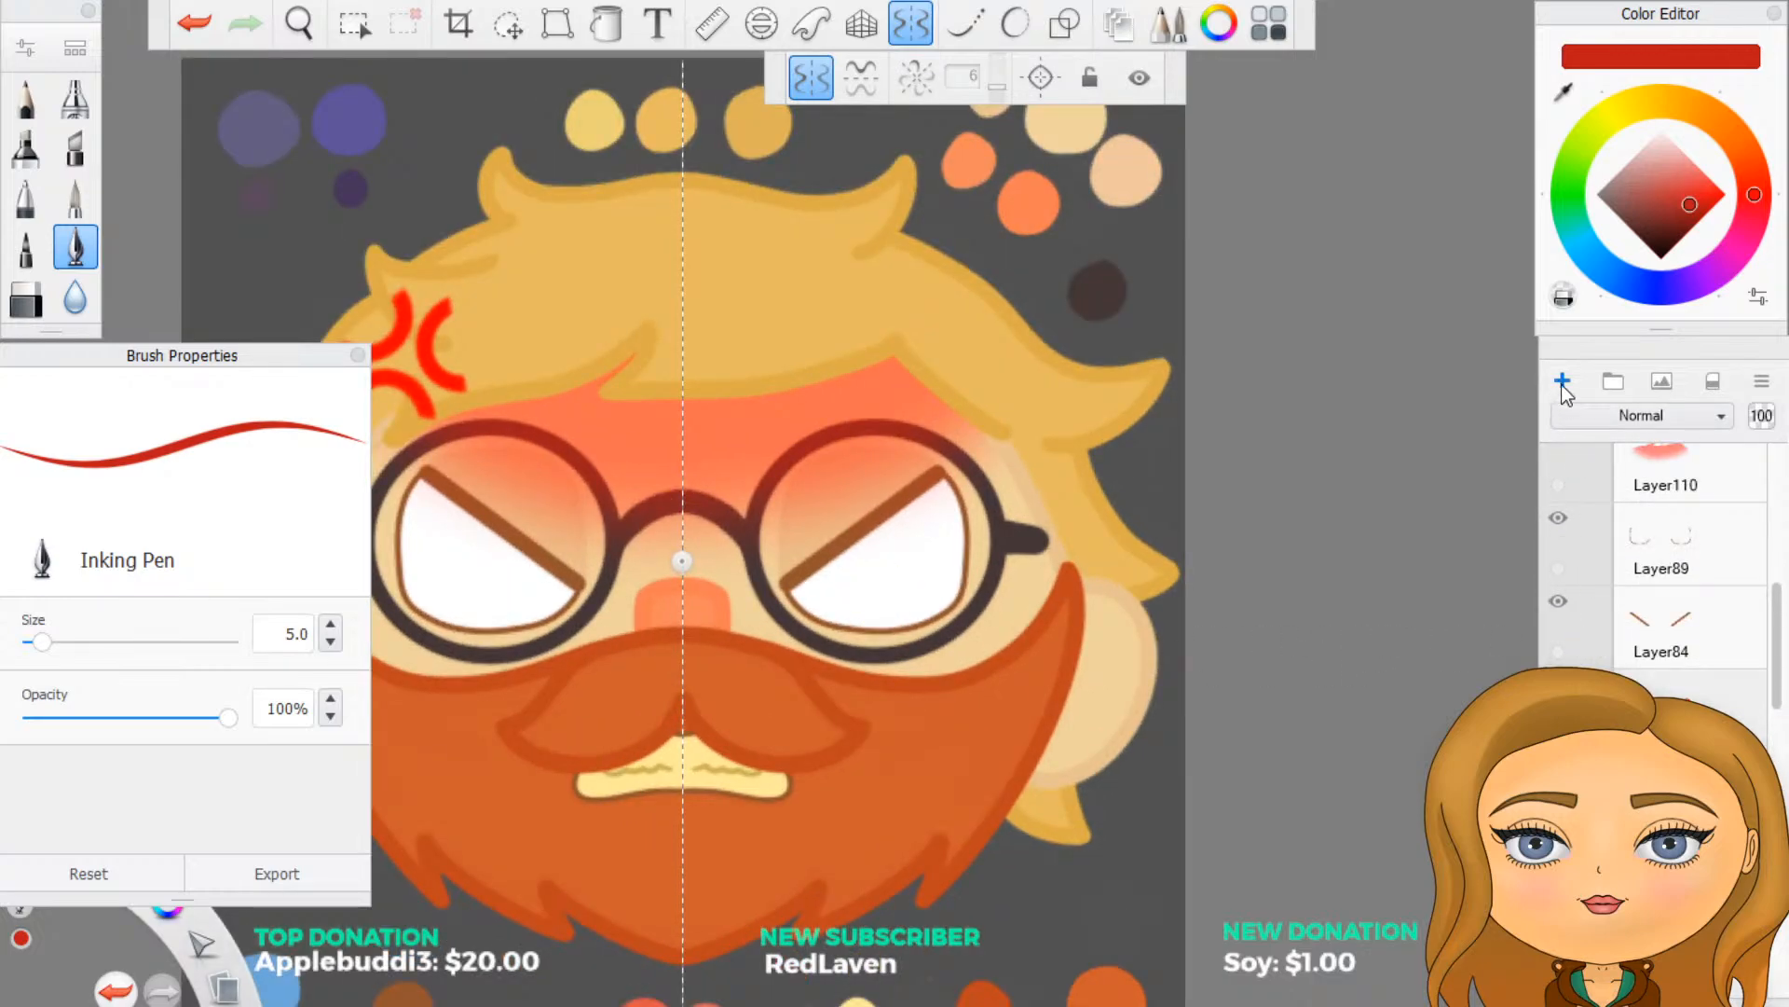
scroll(1608, 624, down, 3)
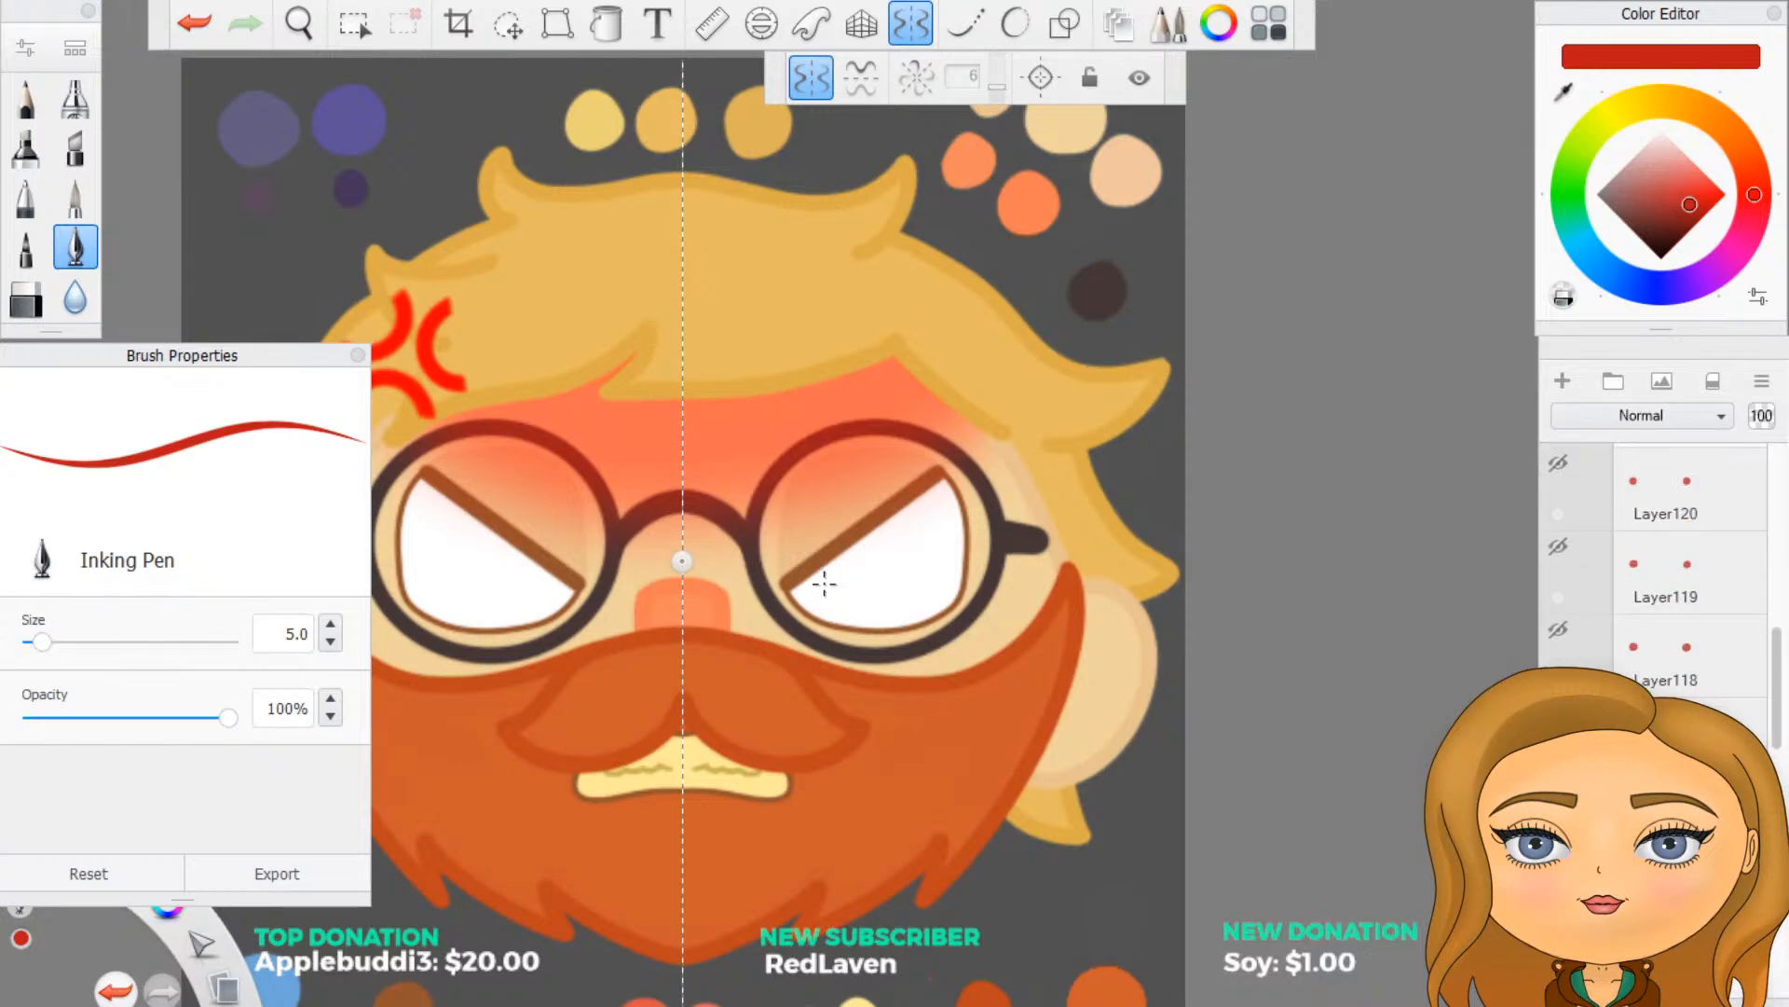
mouse_move(820, 586)
mouse_down()
mouse_move(848, 587)
mouse_move(839, 559)
mouse_move(853, 596)
mouse_move(825, 582)
mouse_up()
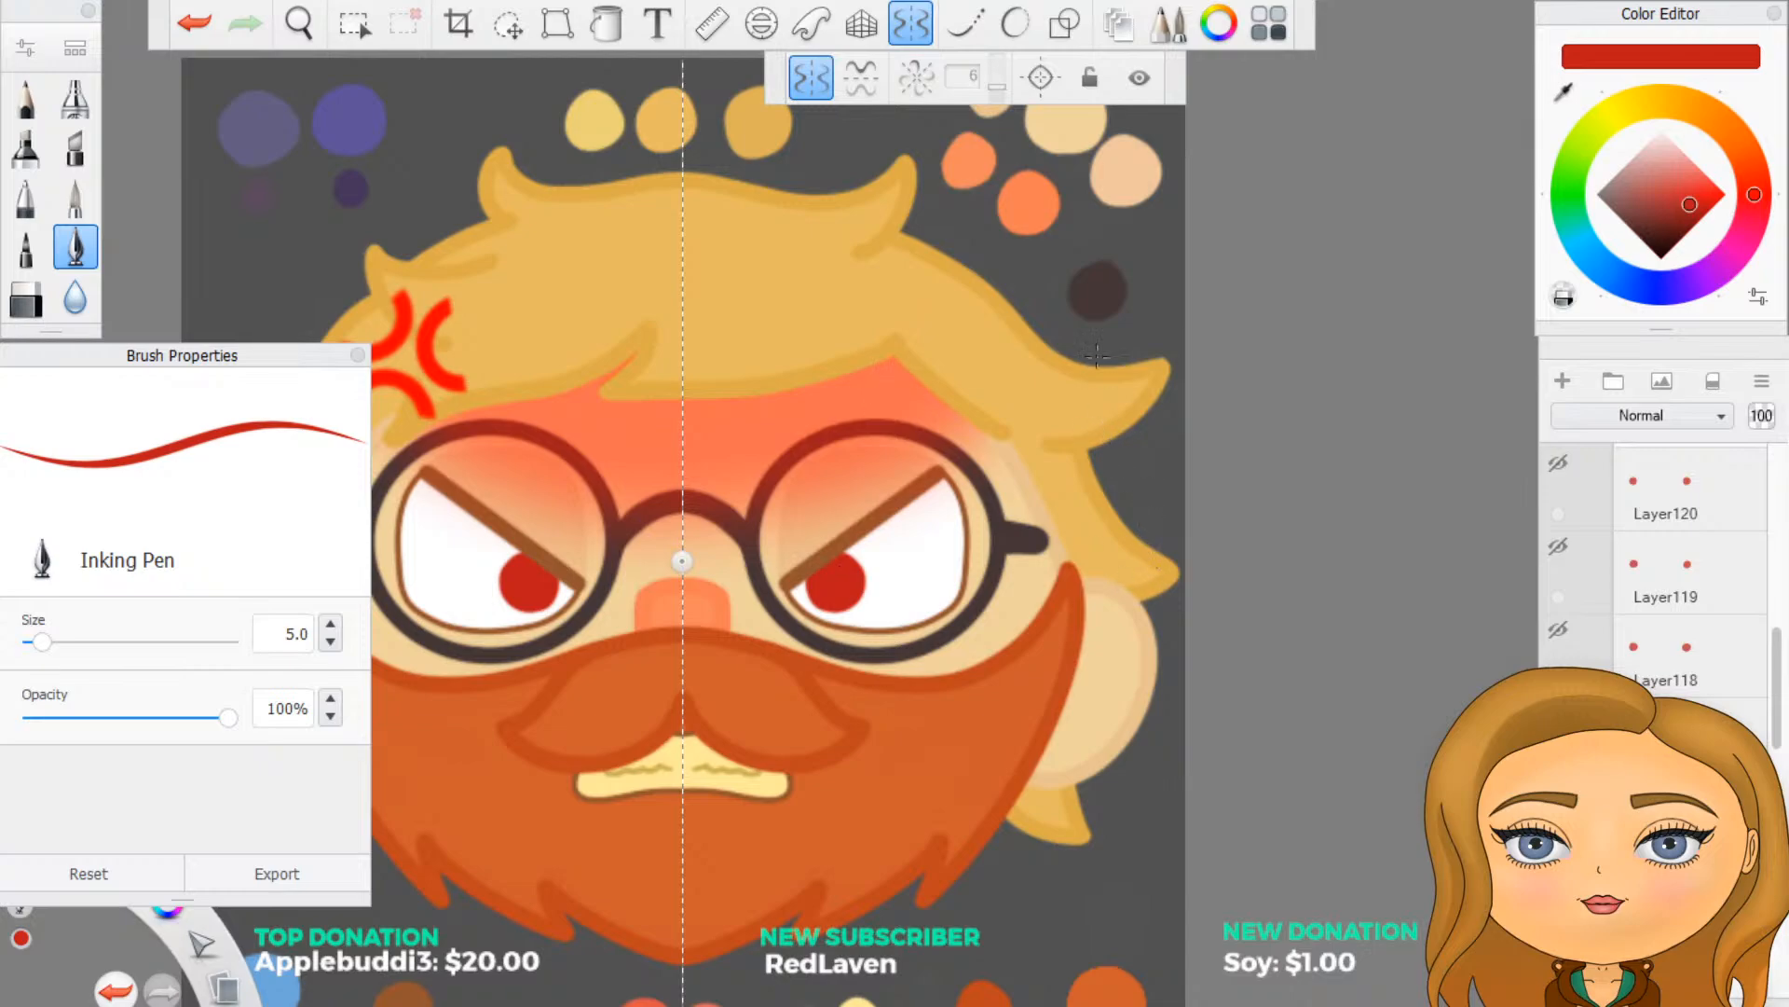
- Hide the new inner-corner iris layer and briefly toggle the visibility of the neighbouring iris layer
click(1558, 796)
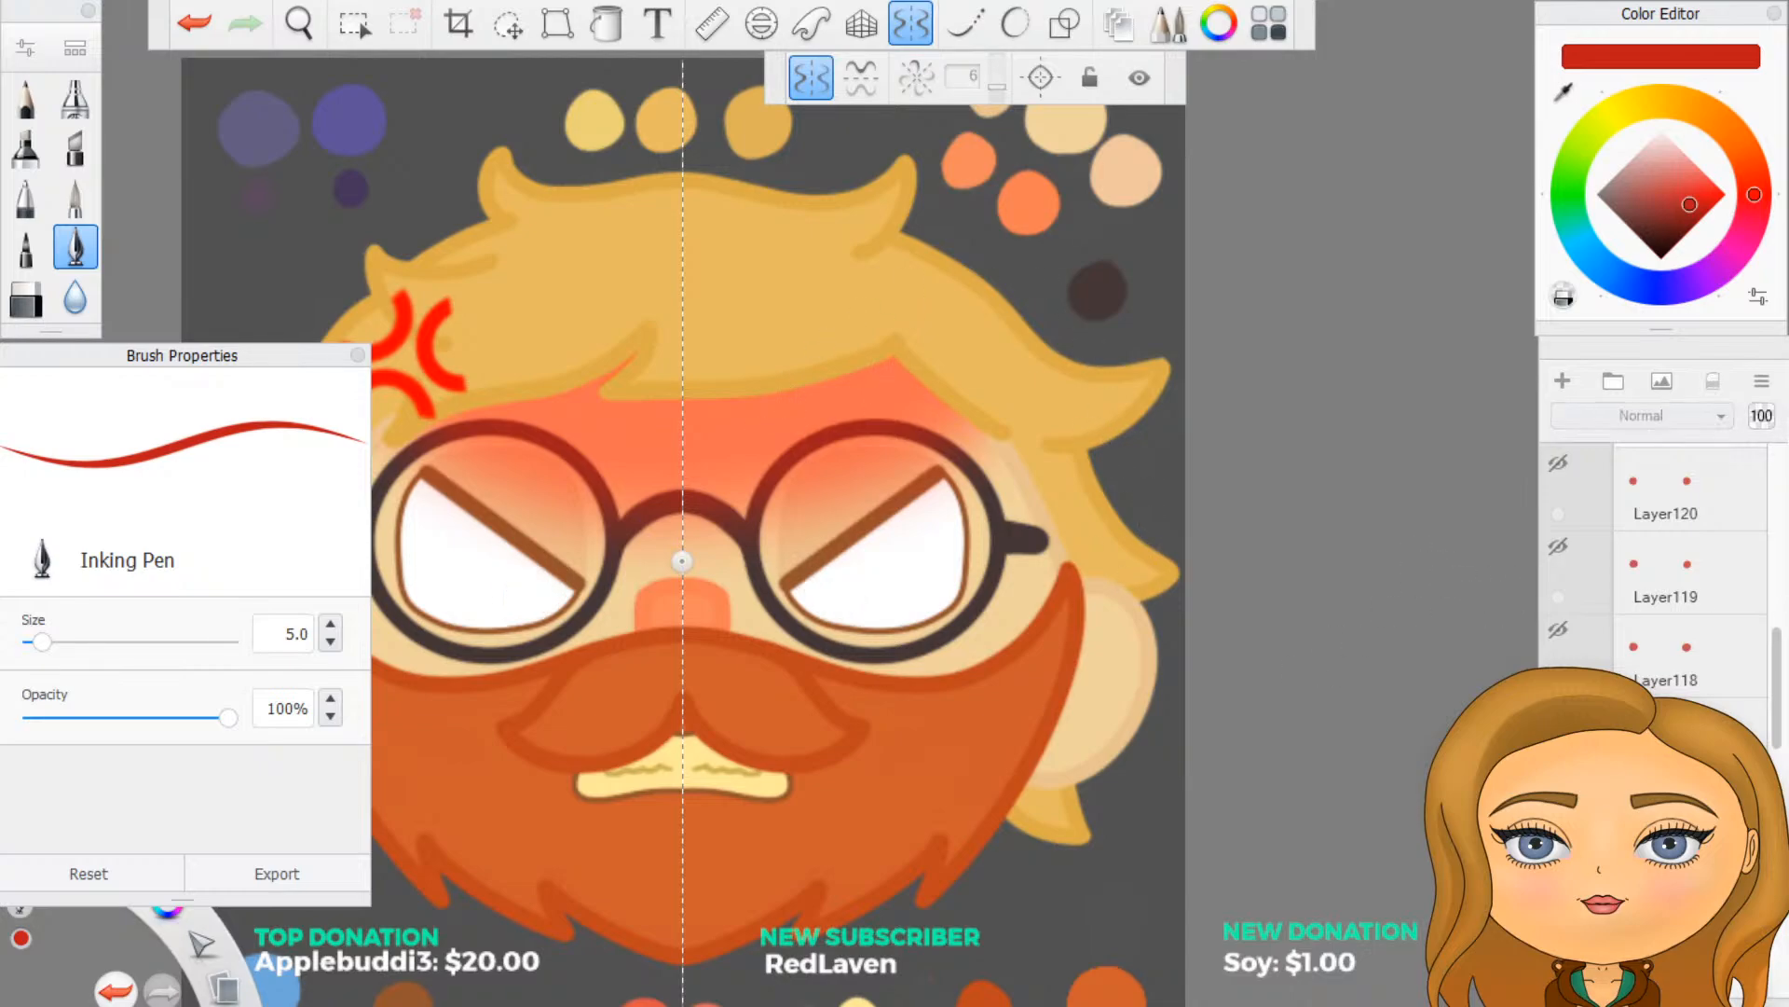
click(1558, 713)
click(1558, 713)
scroll(1015, 643, down, 4)
scroll(948, 669, up, 3)
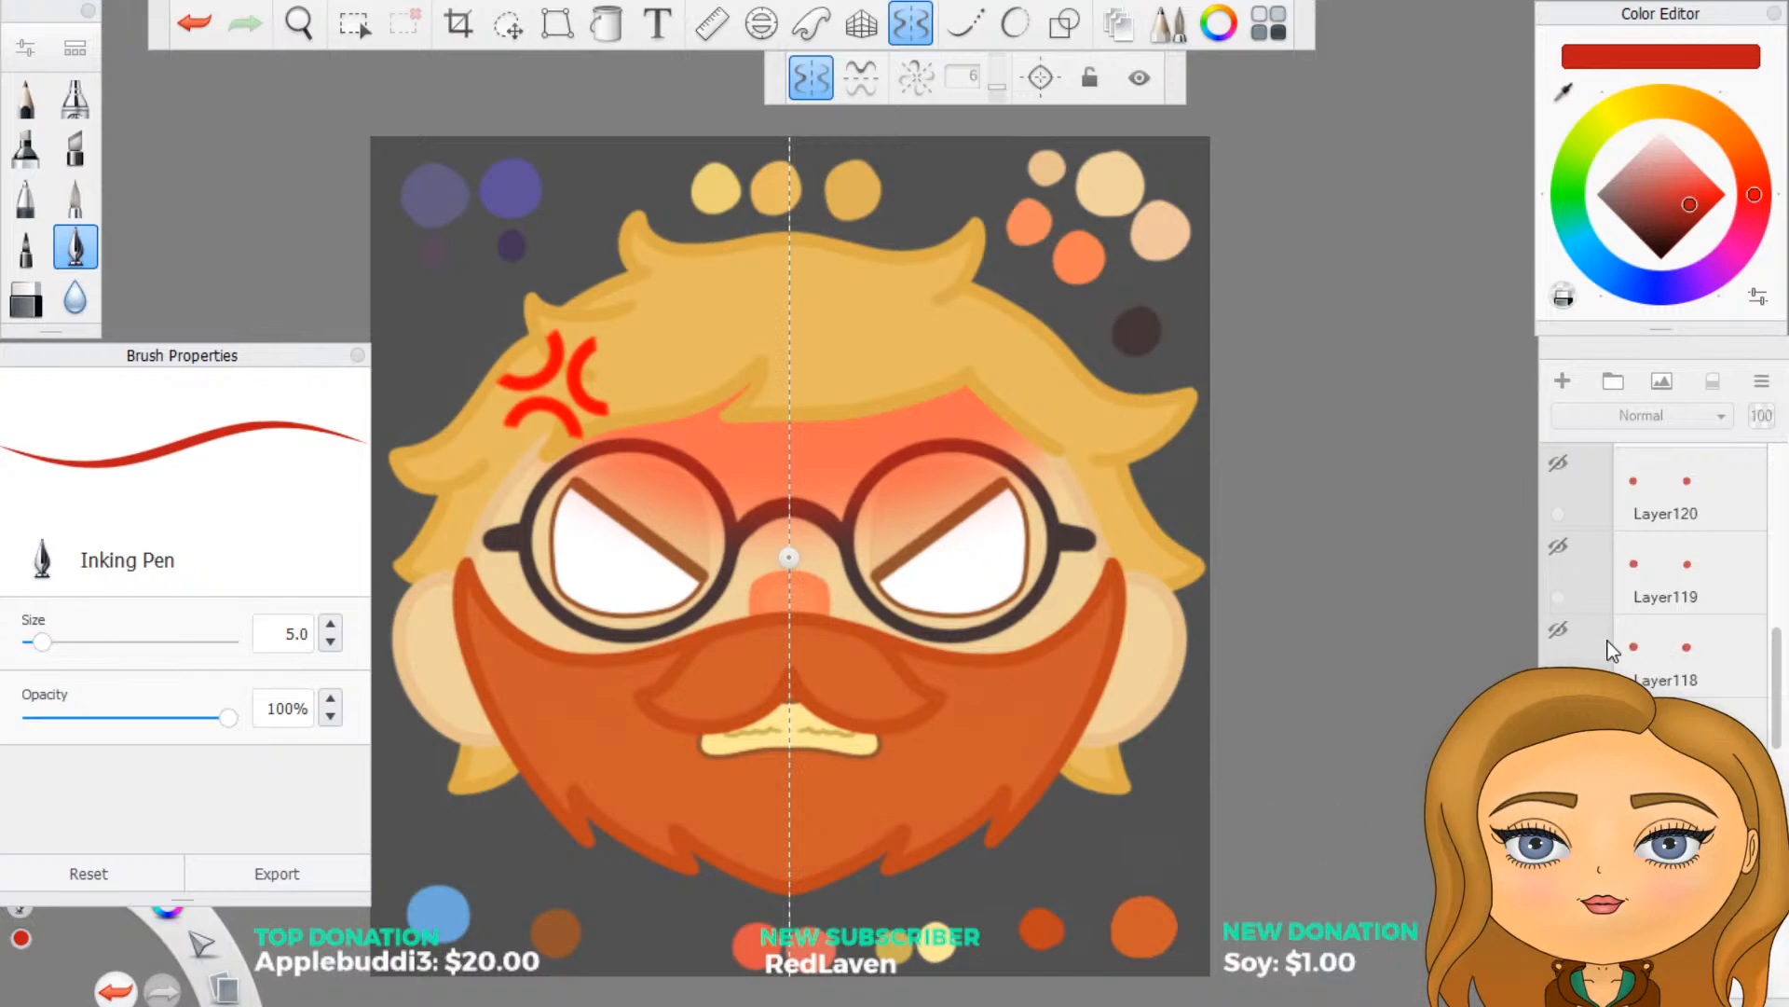
- Hide the colour swatches and the dark grey background behind the angry face
scroll(1640, 596, down, 1)
scroll(1654, 596, down, 10)
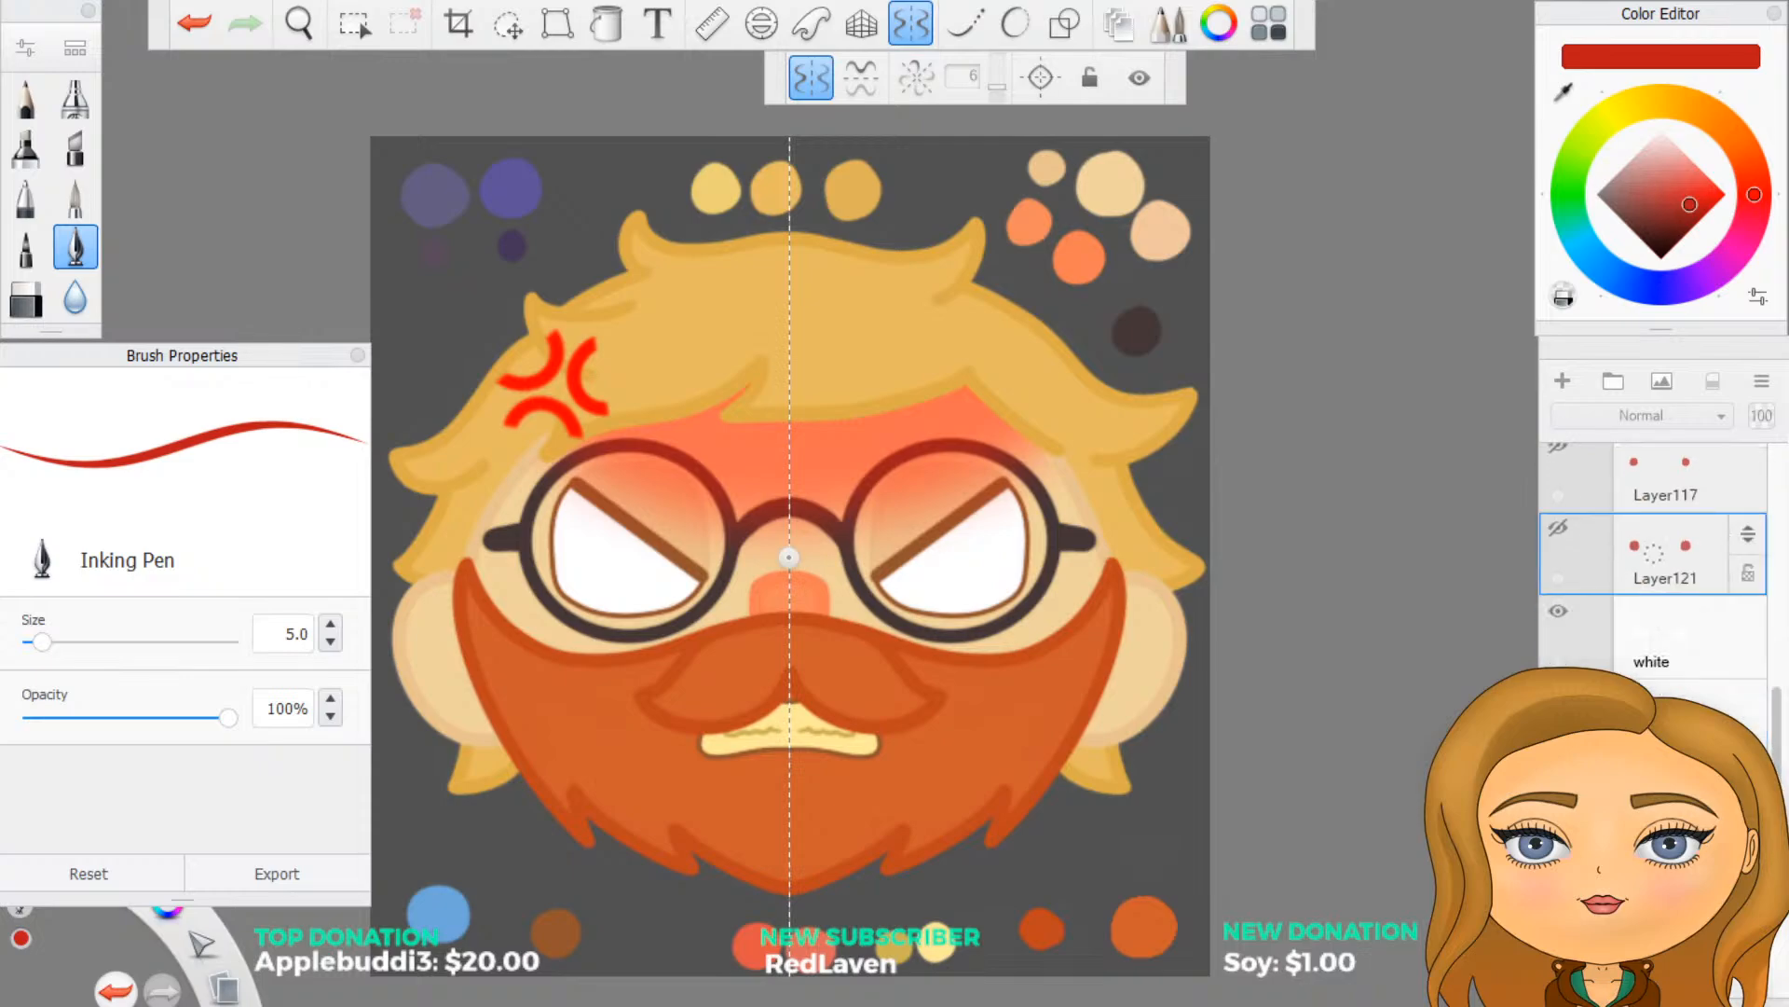
scroll(1655, 596, down, 3)
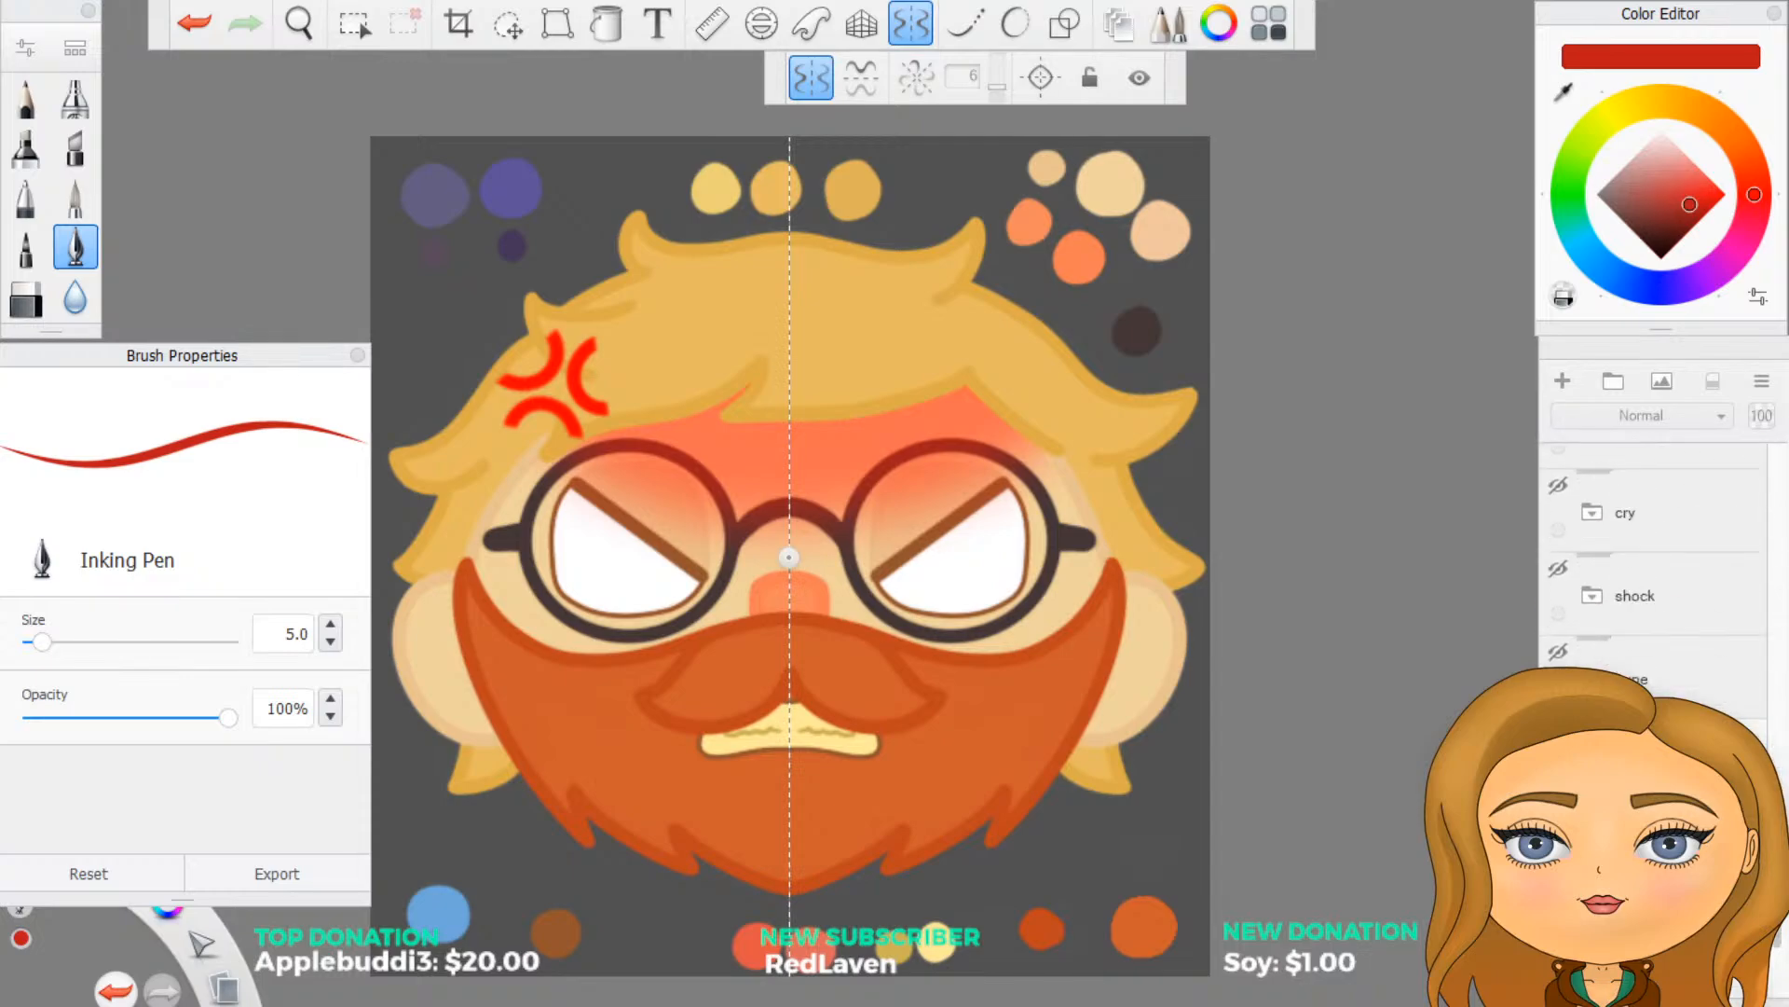
click(1558, 817)
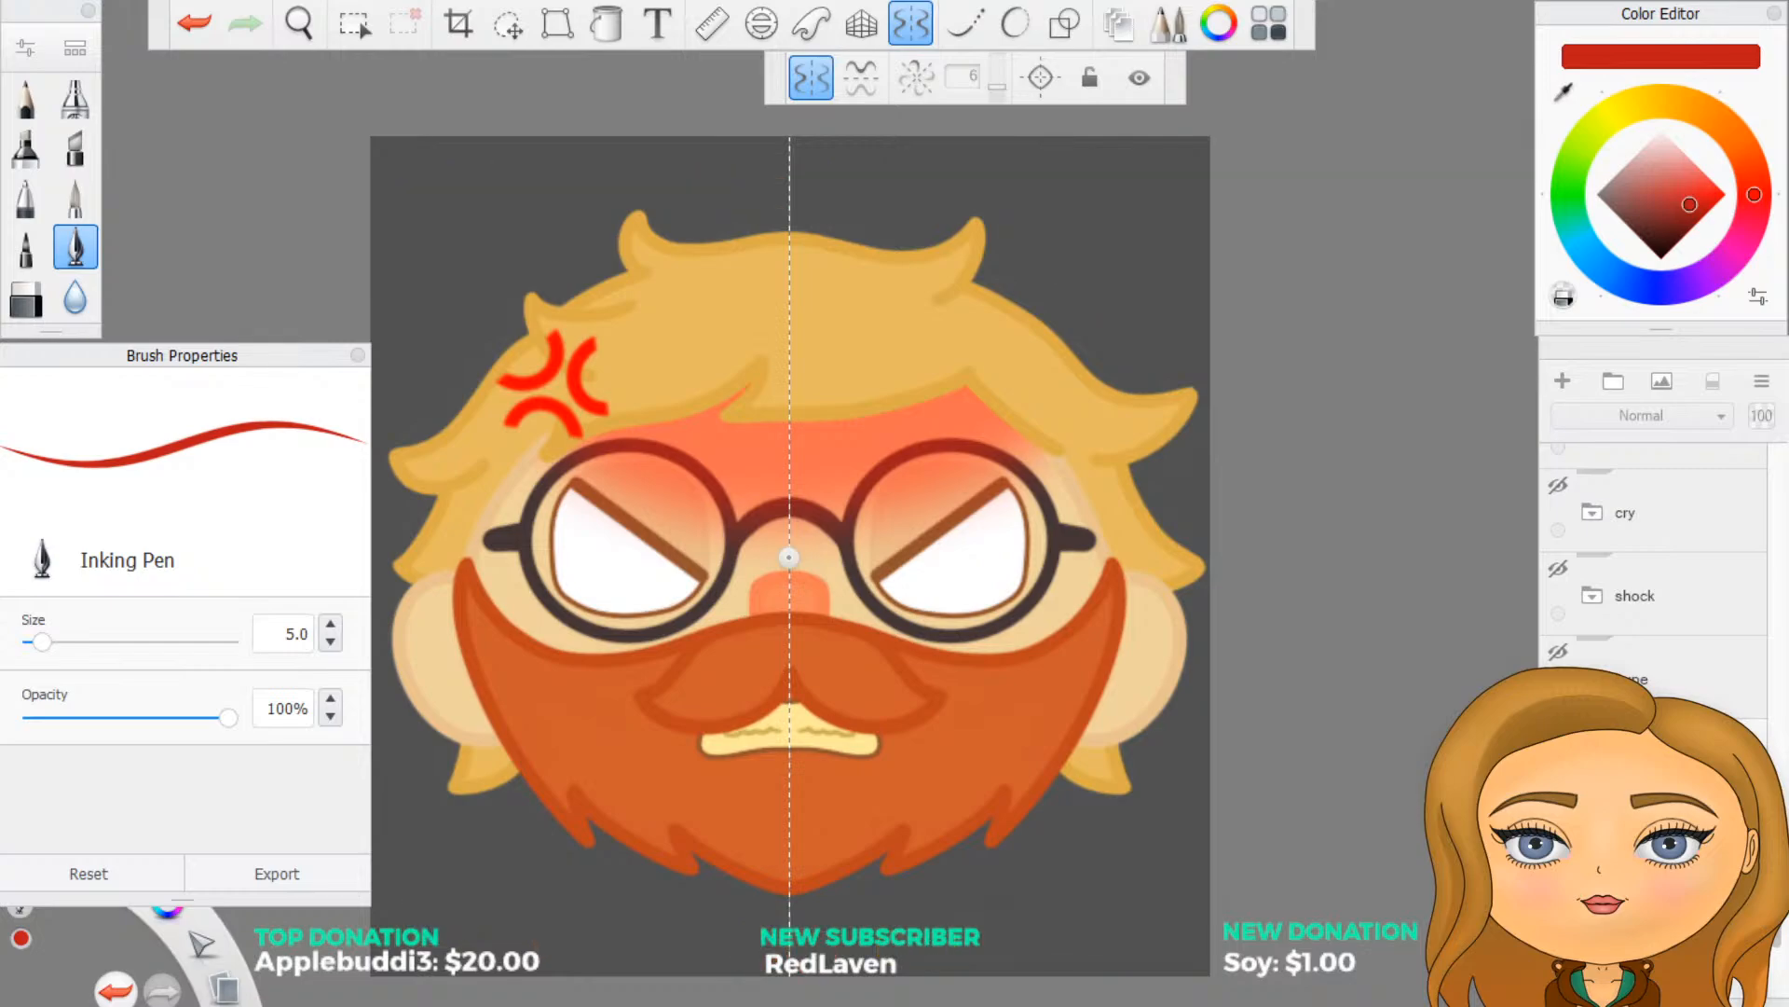
scroll(1654, 596, down, 5)
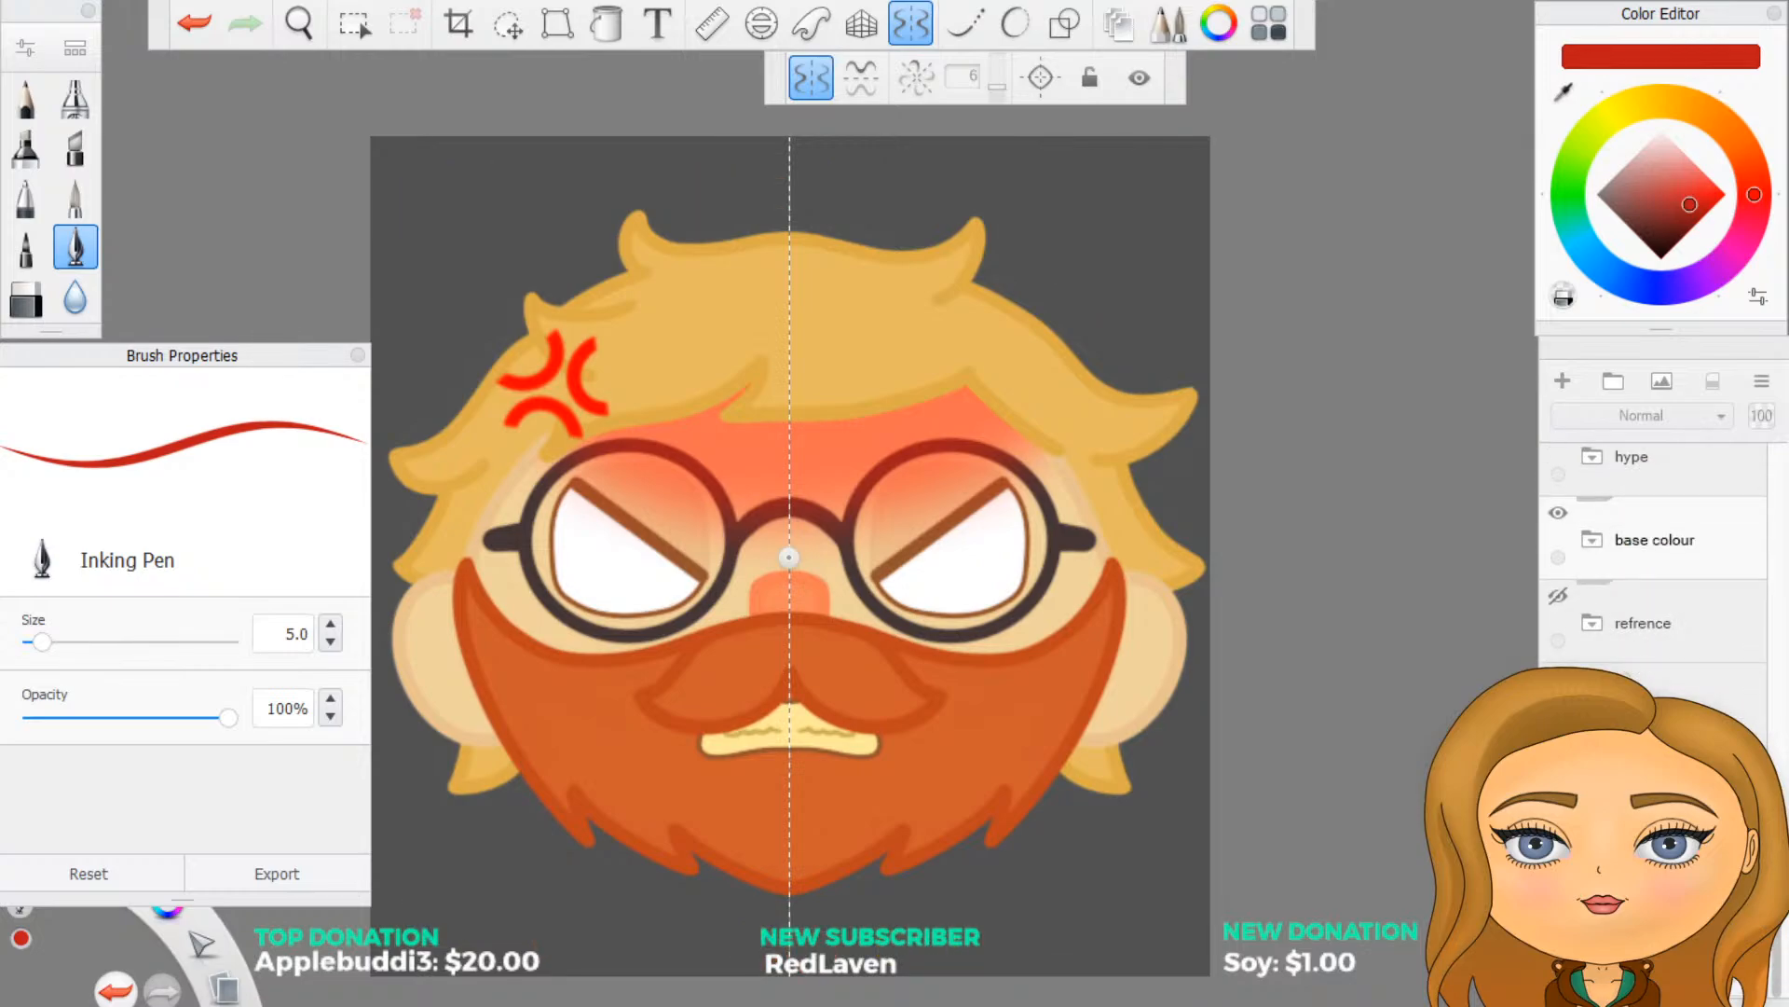
click(1558, 678)
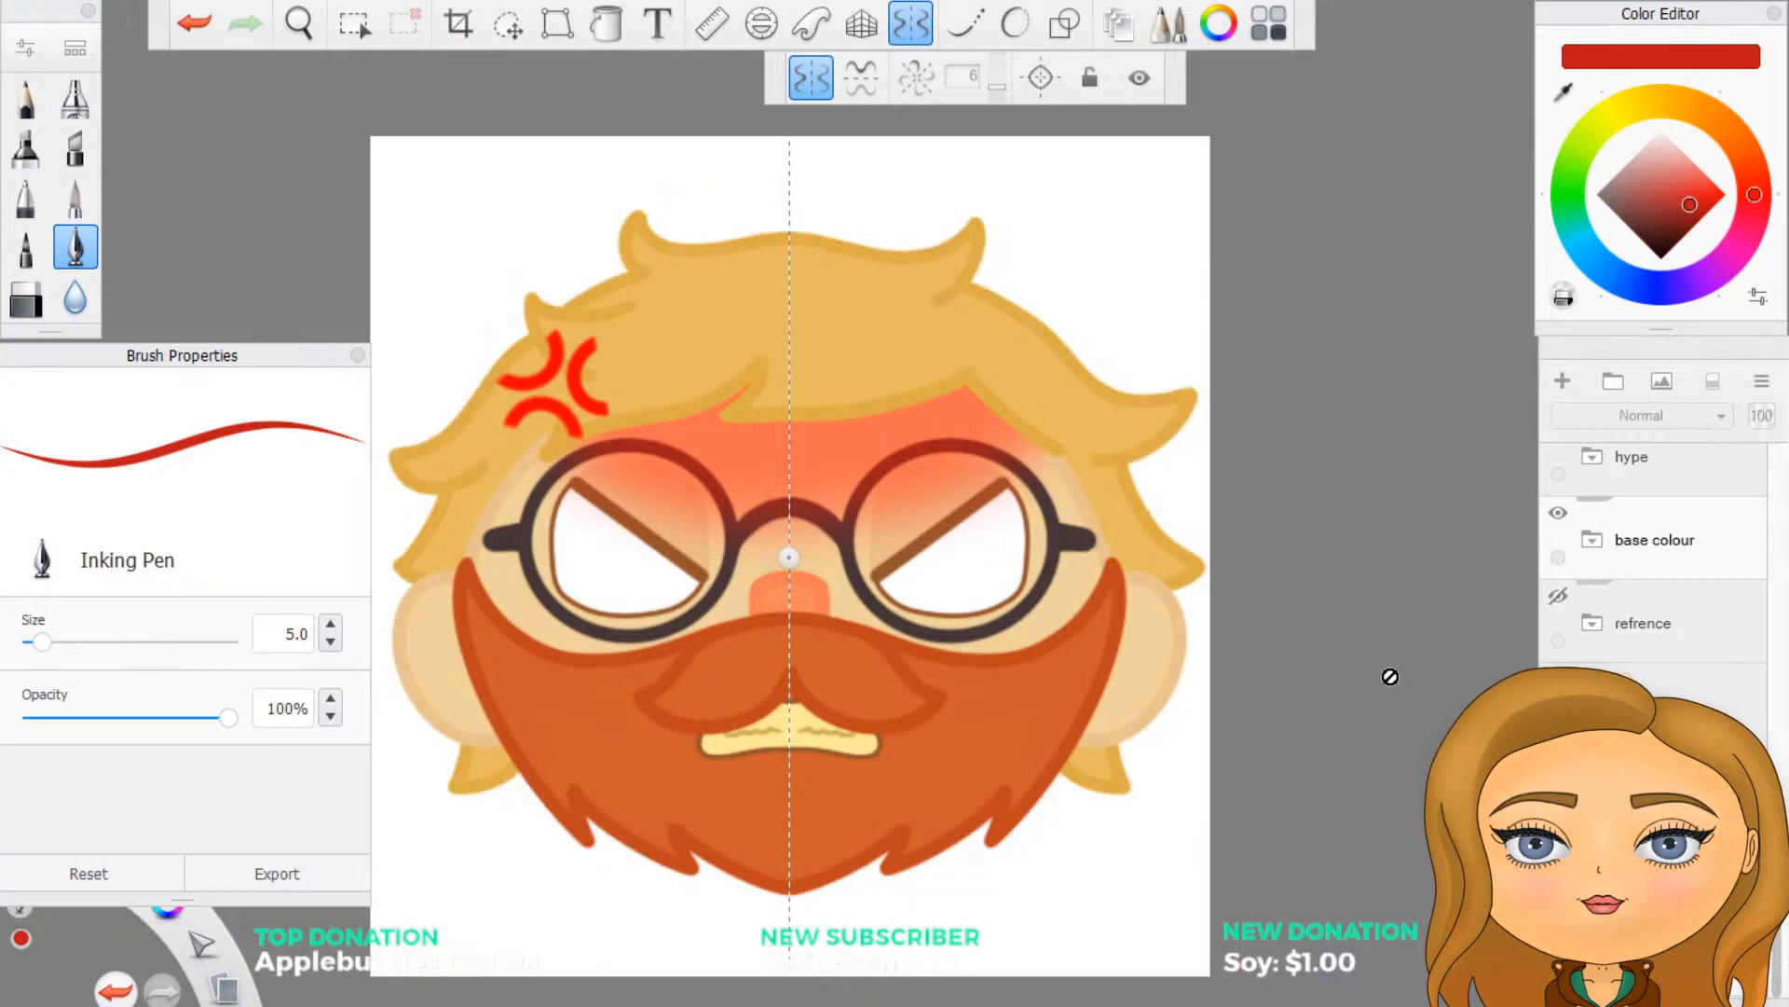
- Turn off symmetry and return to the iris layers in the anger group
scroll(1677, 677, up, 1)
scroll(1677, 677, up, 6)
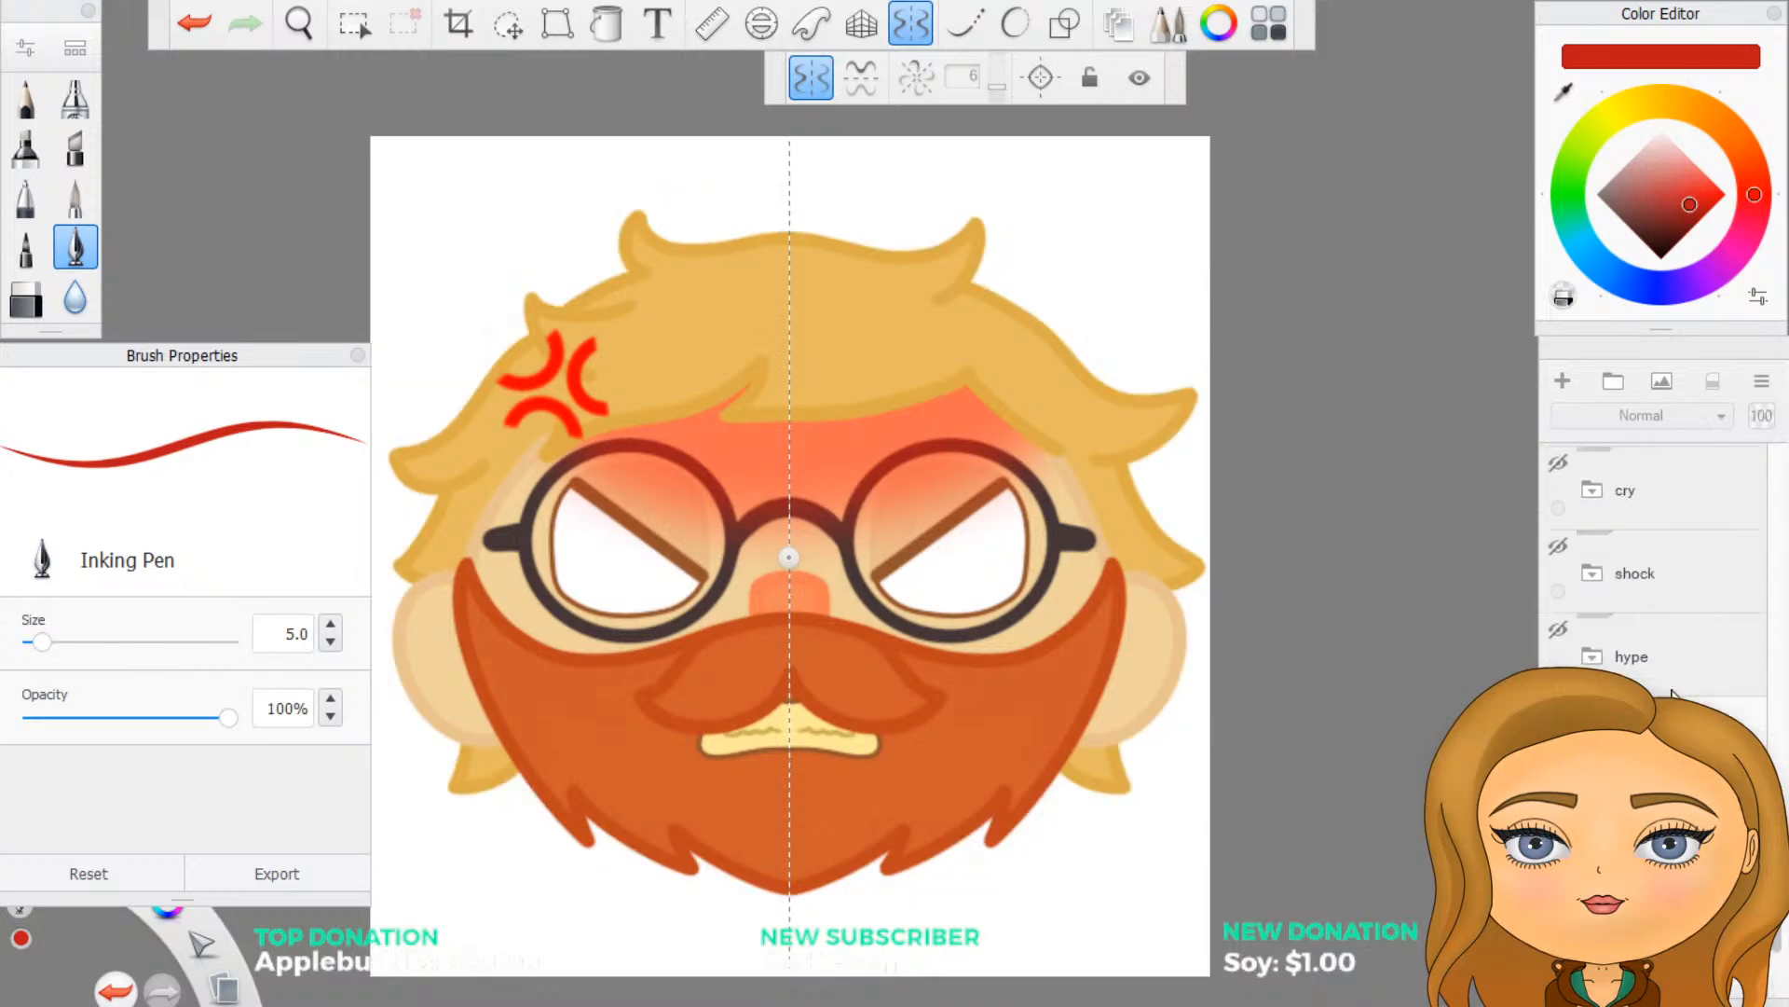
scroll(1674, 681, up, 4)
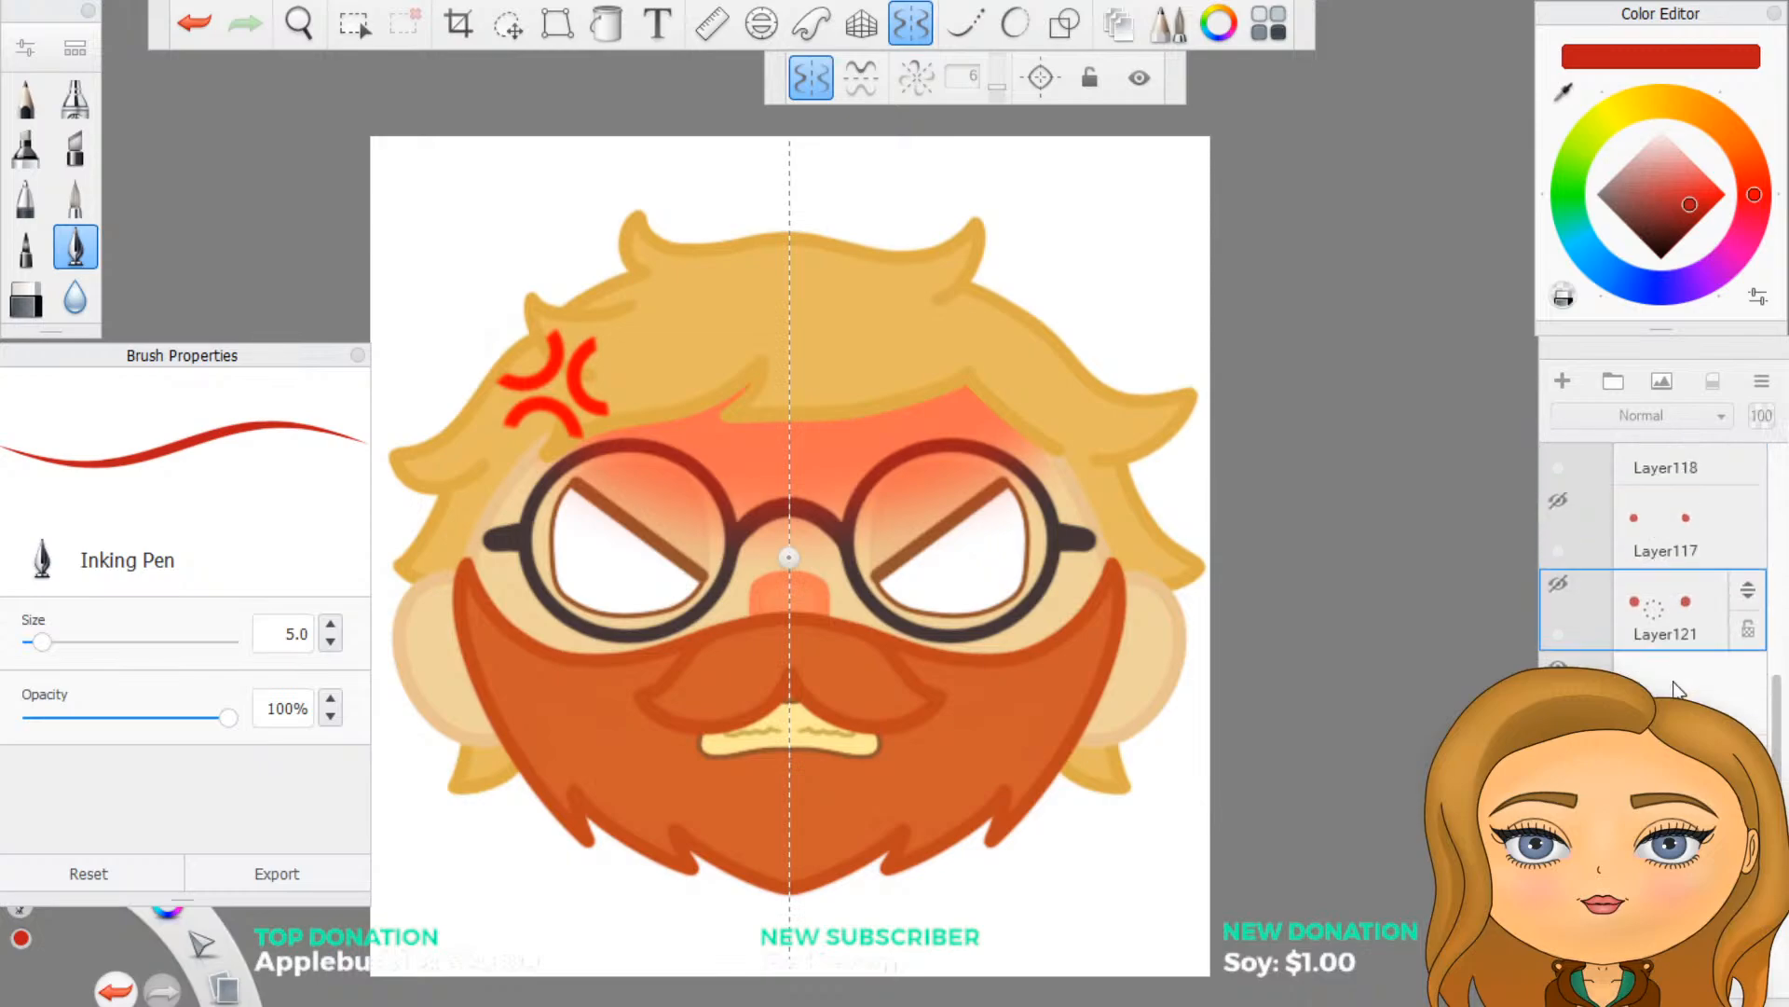
scroll(1674, 681, up, 1)
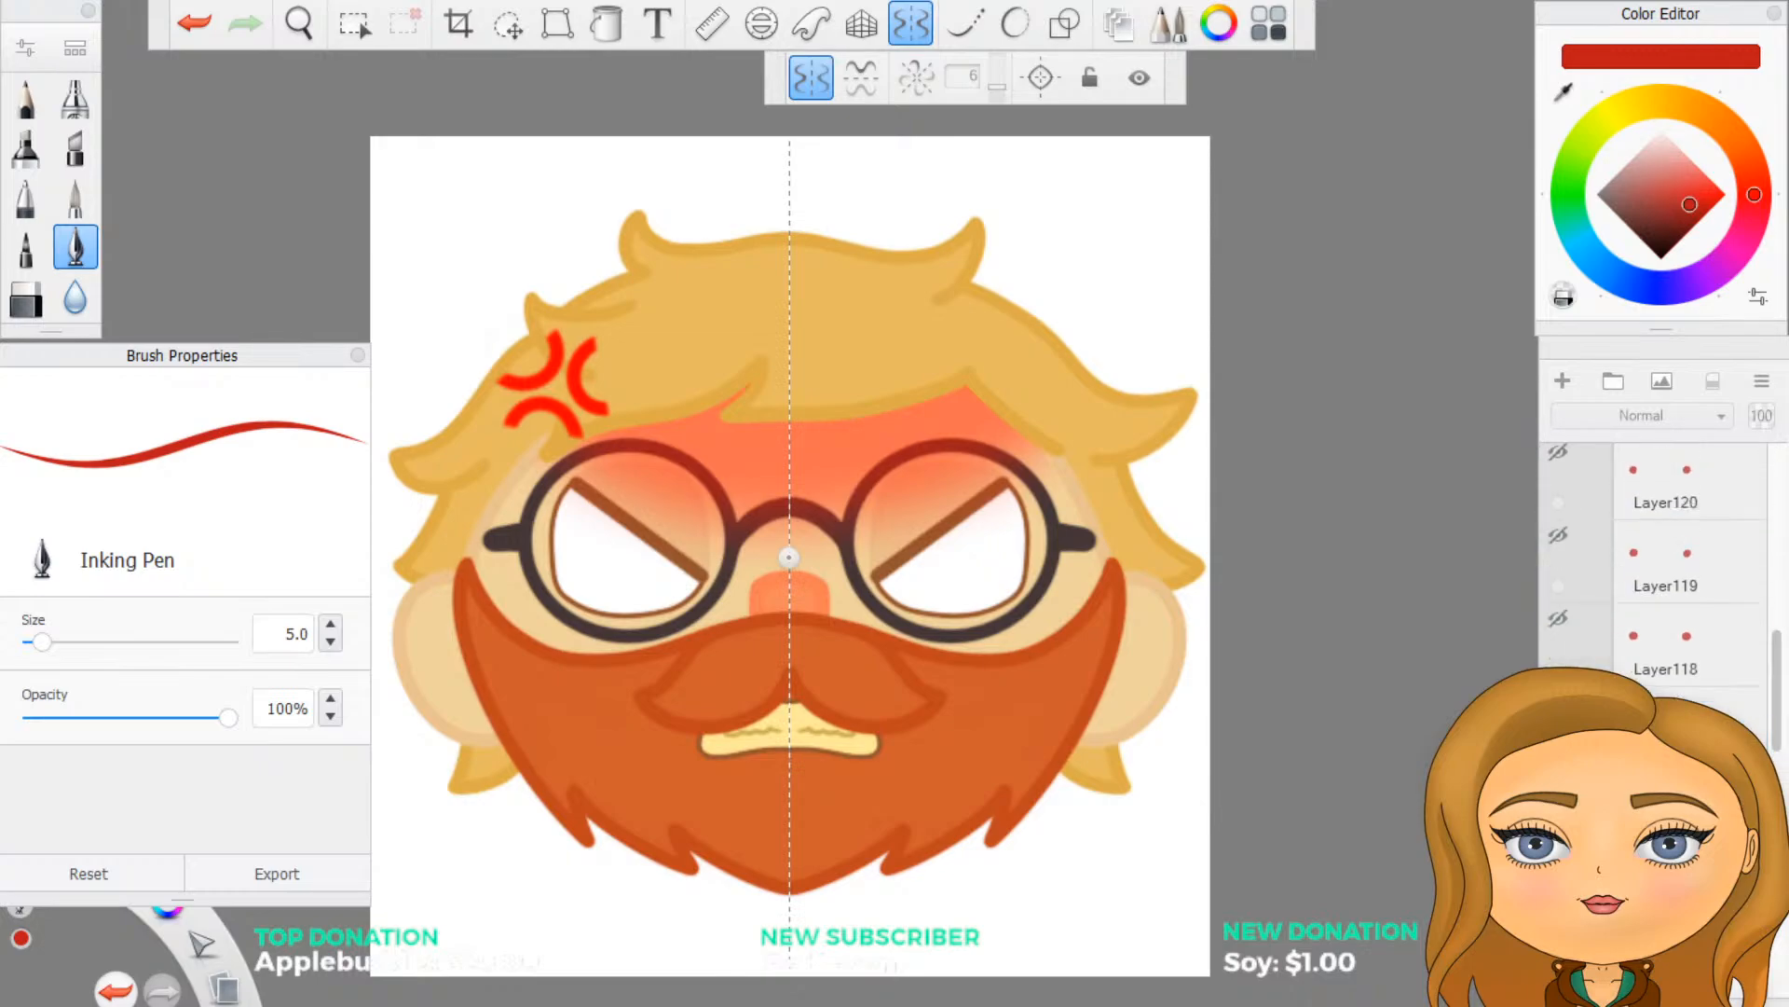
click(909, 26)
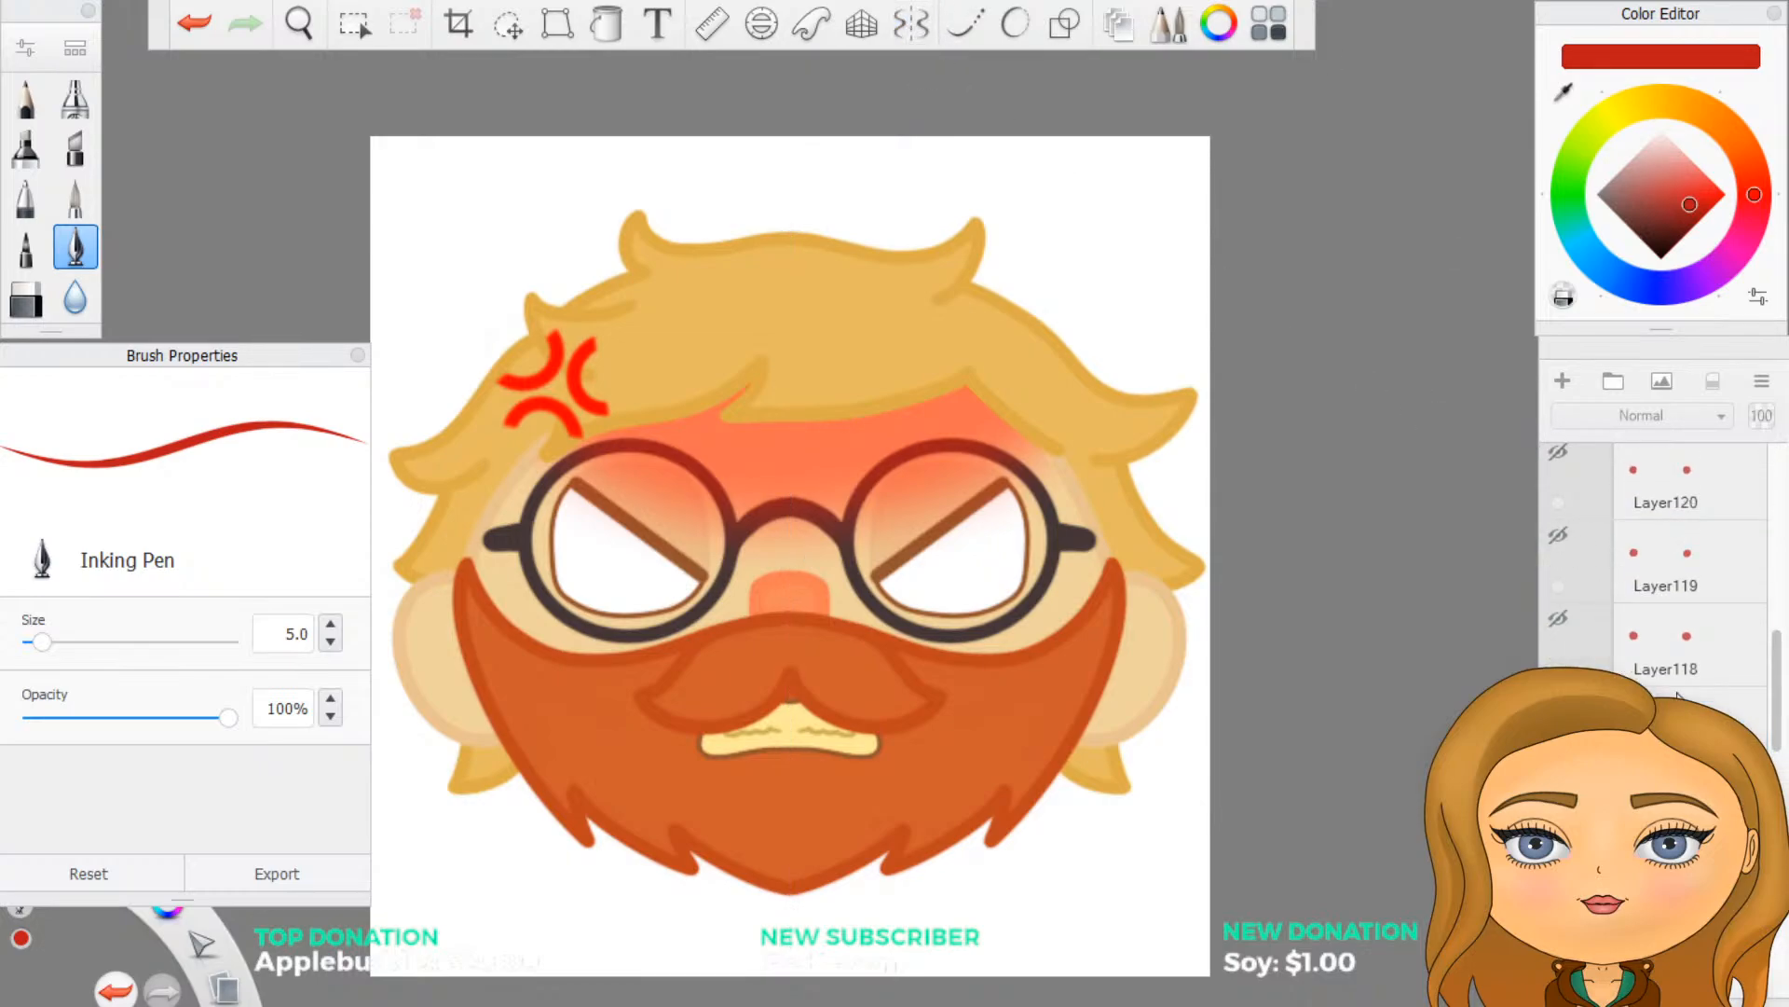
scroll(1665, 597, up, 1)
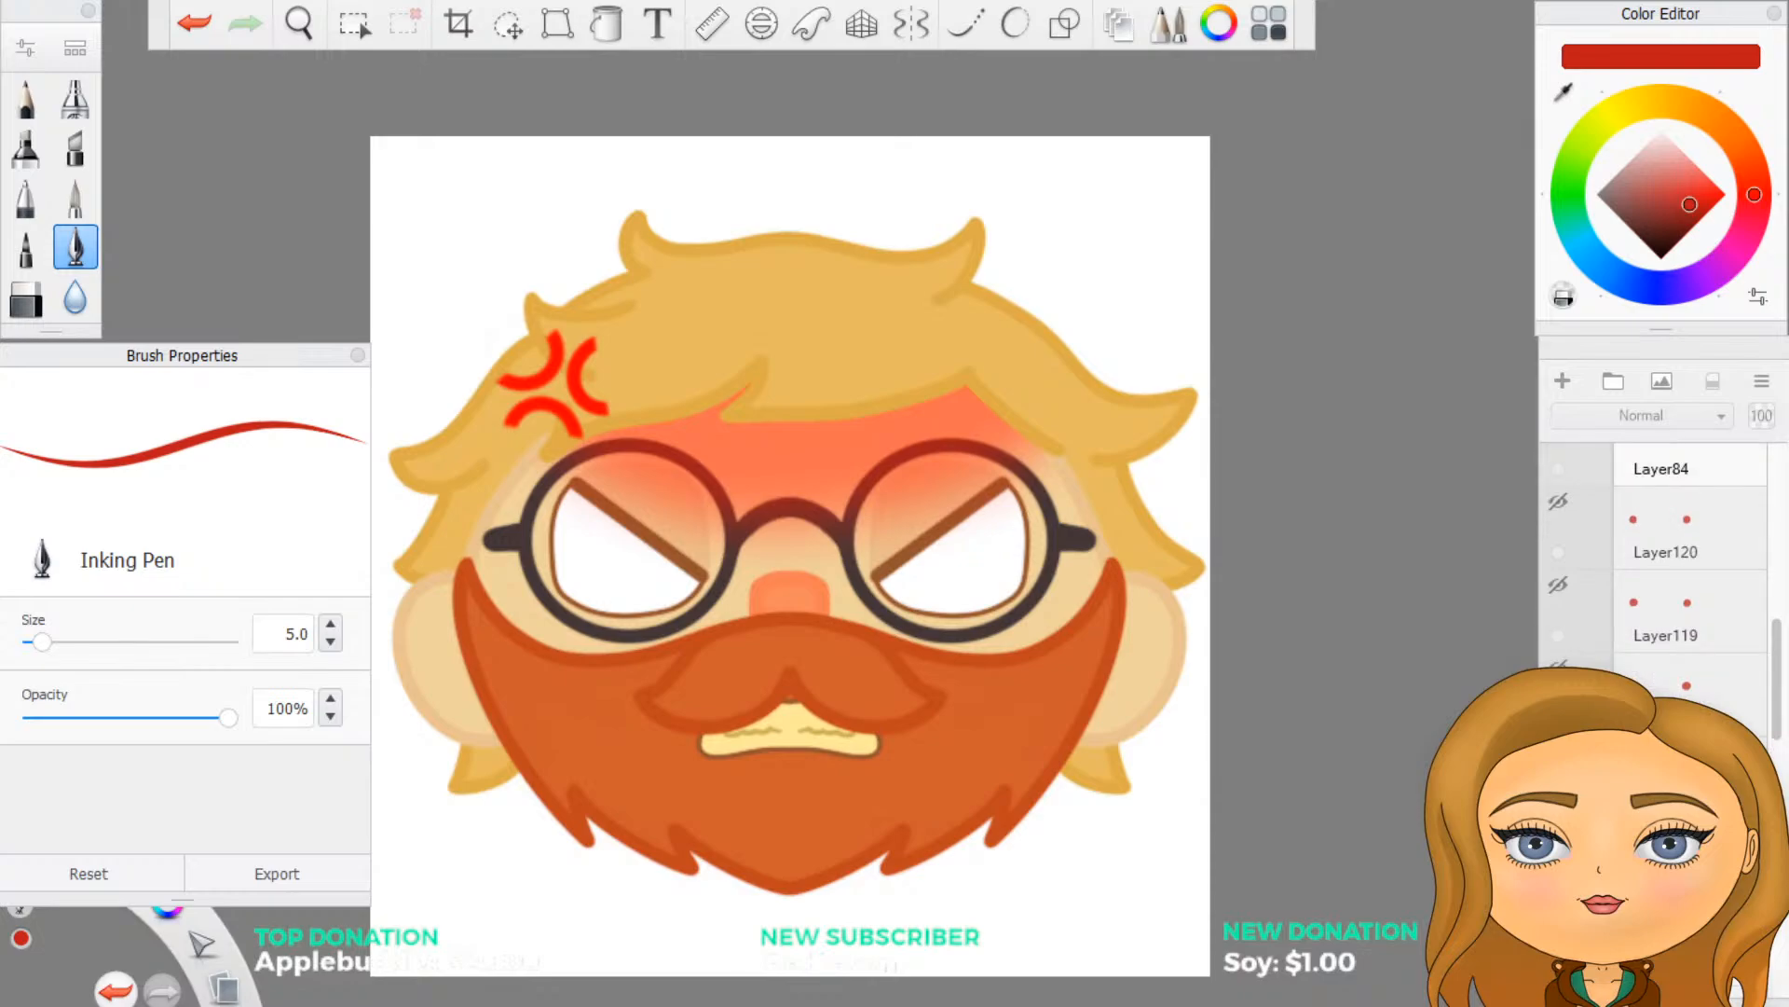
- Compare the inner-corner and centred red irises on the angry face, and delete the centred iris layer
click(1559, 752)
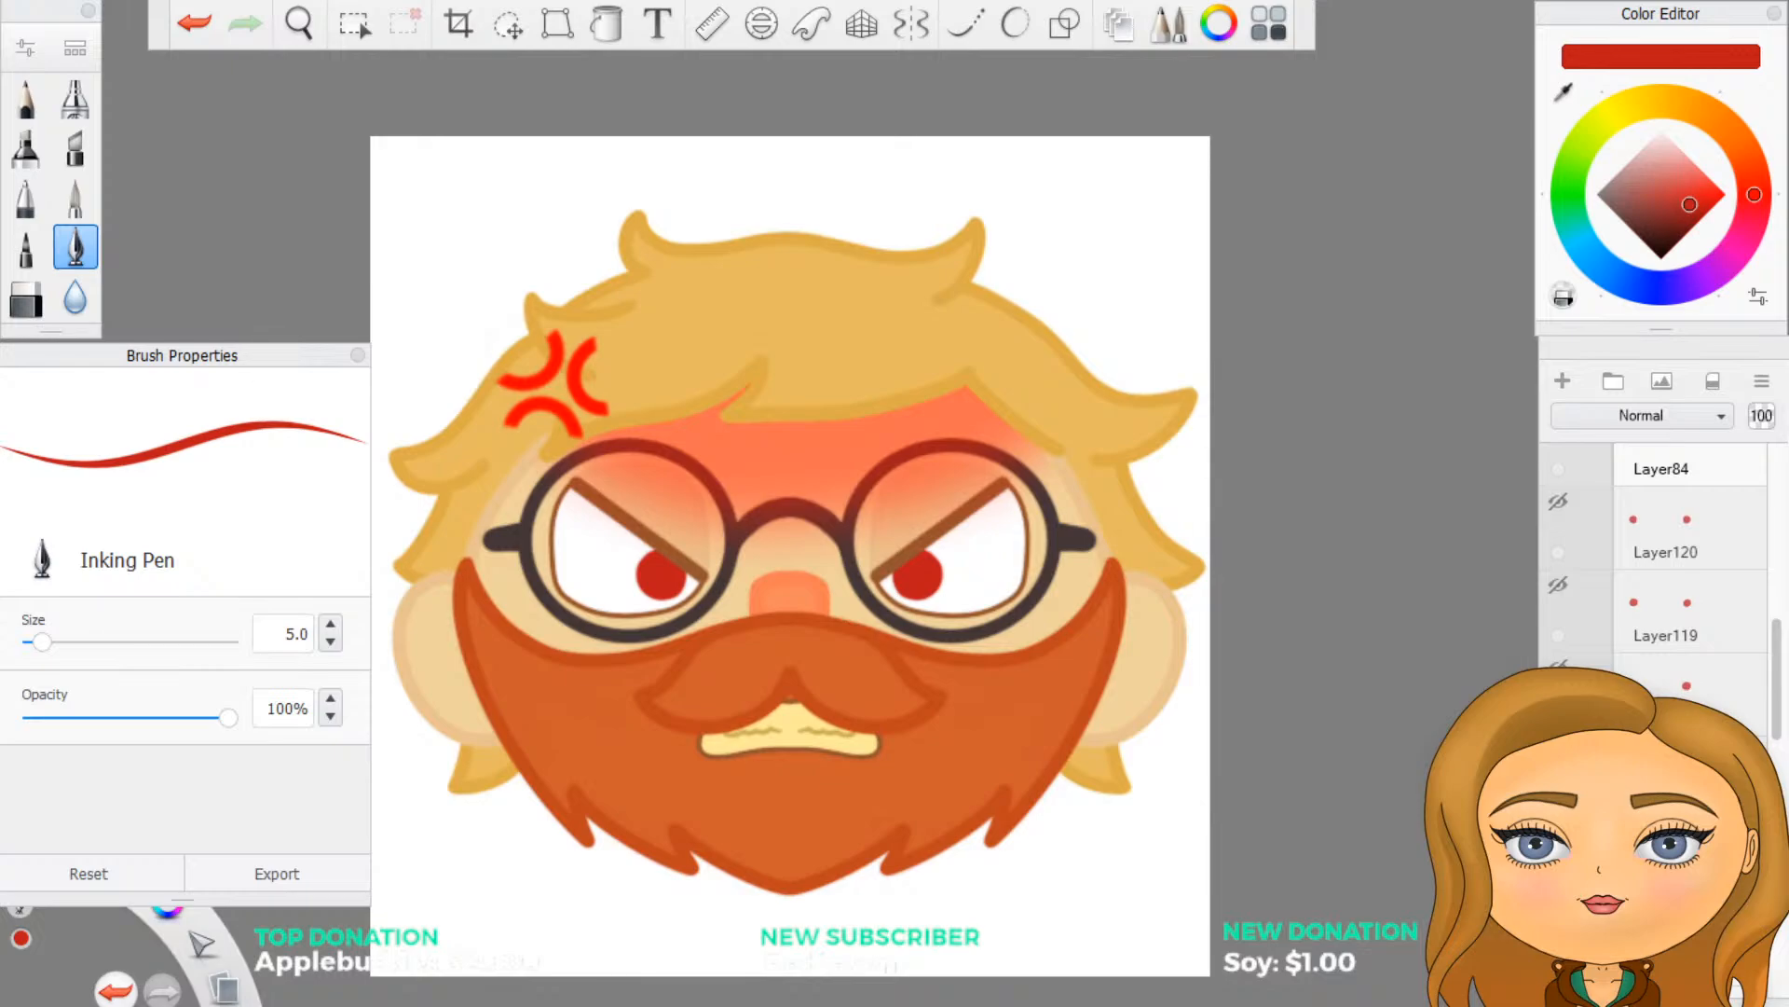
click(1558, 751)
click(1558, 833)
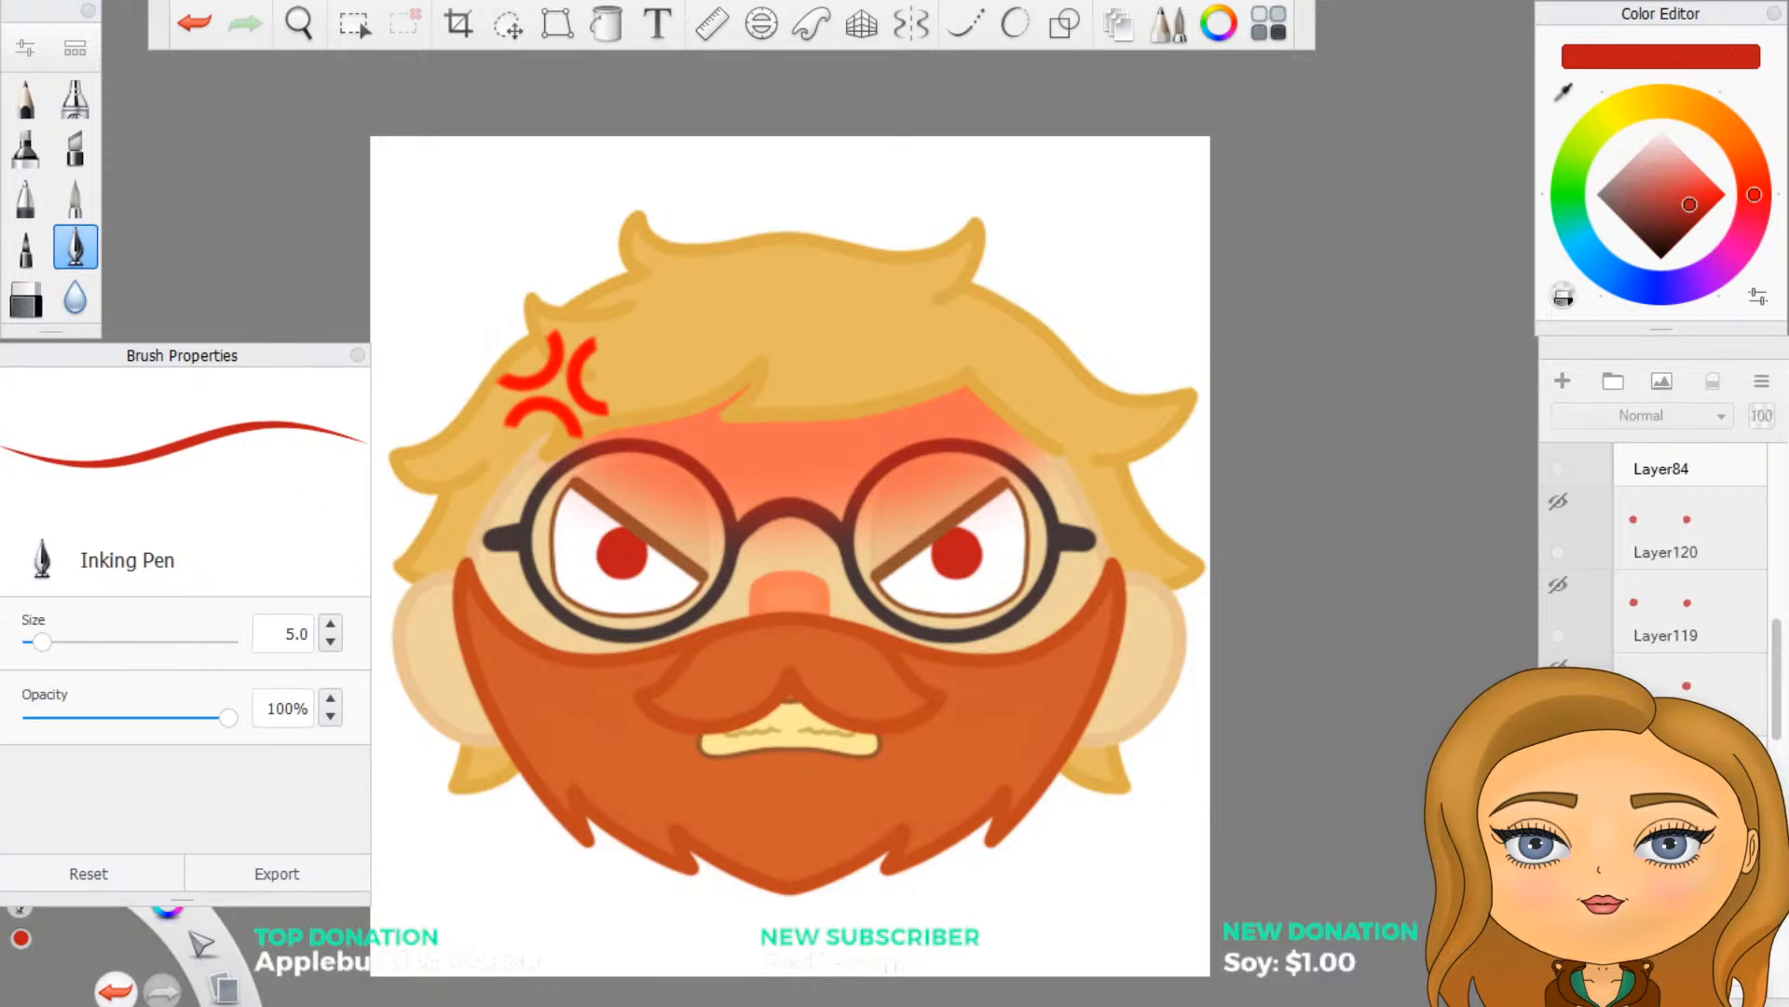
click(1665, 753)
click(1717, 723)
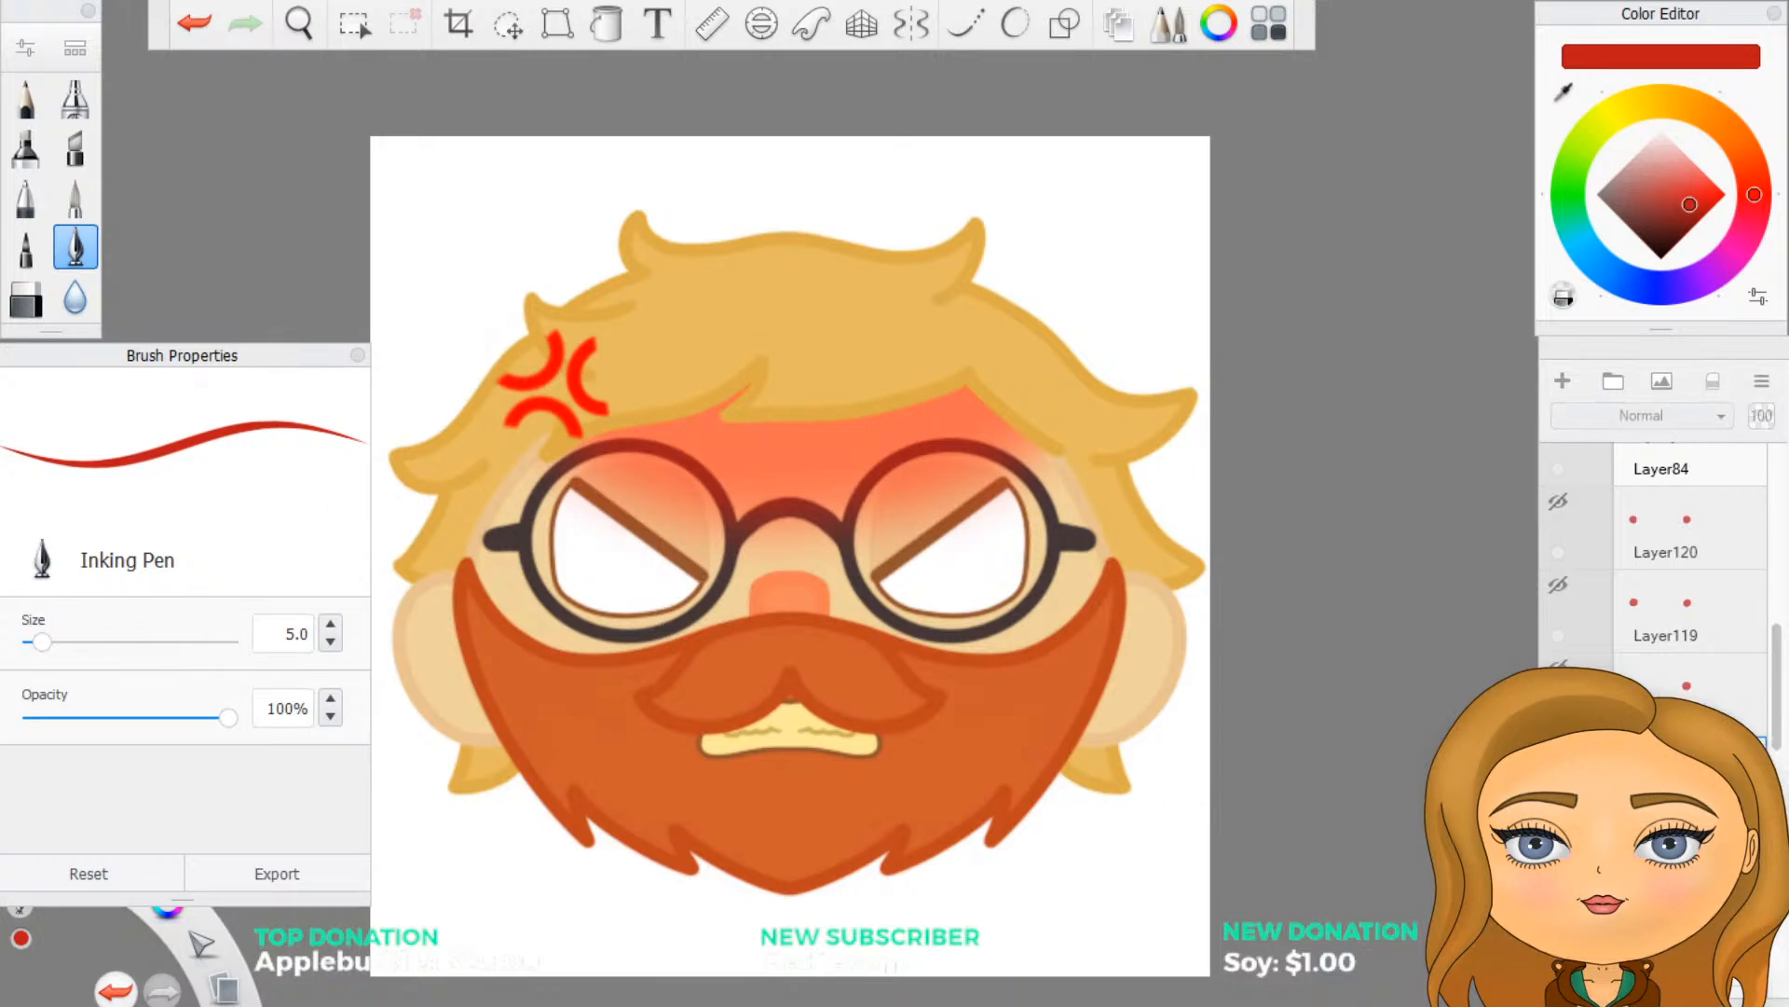
- Check the sideways-looking irises and Layer119 on the angry face, and delete both of these iris layers
click(1558, 671)
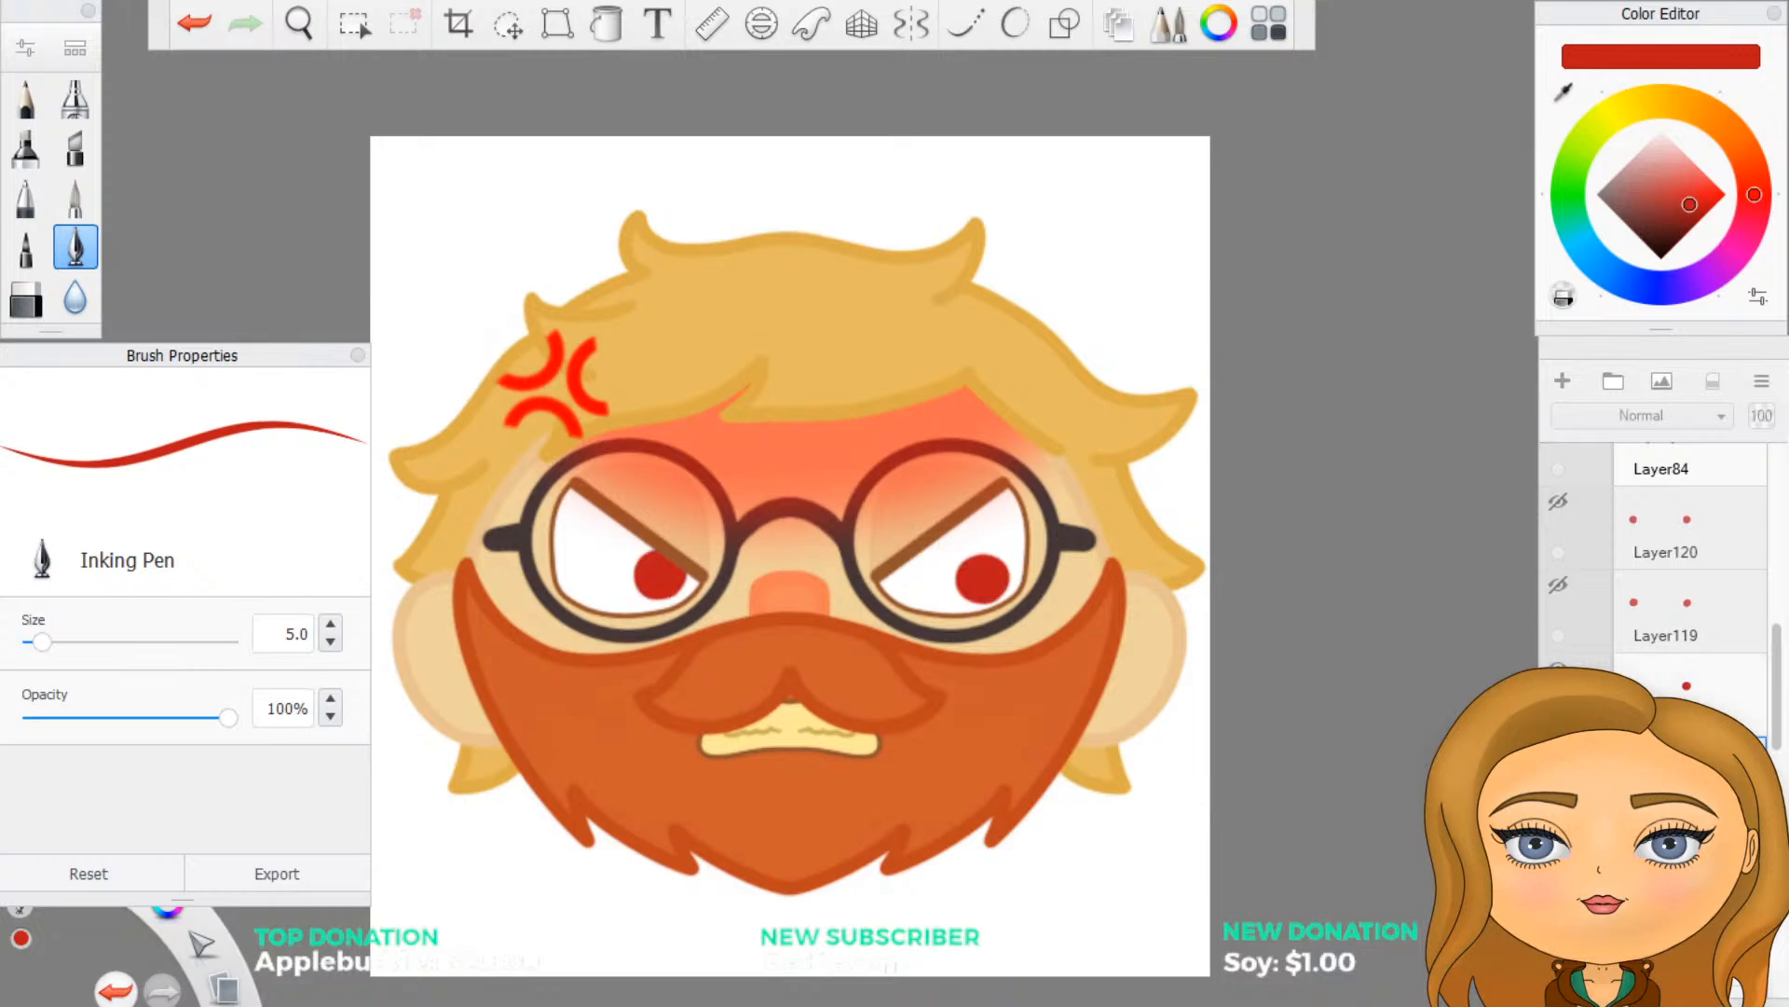
click(1557, 666)
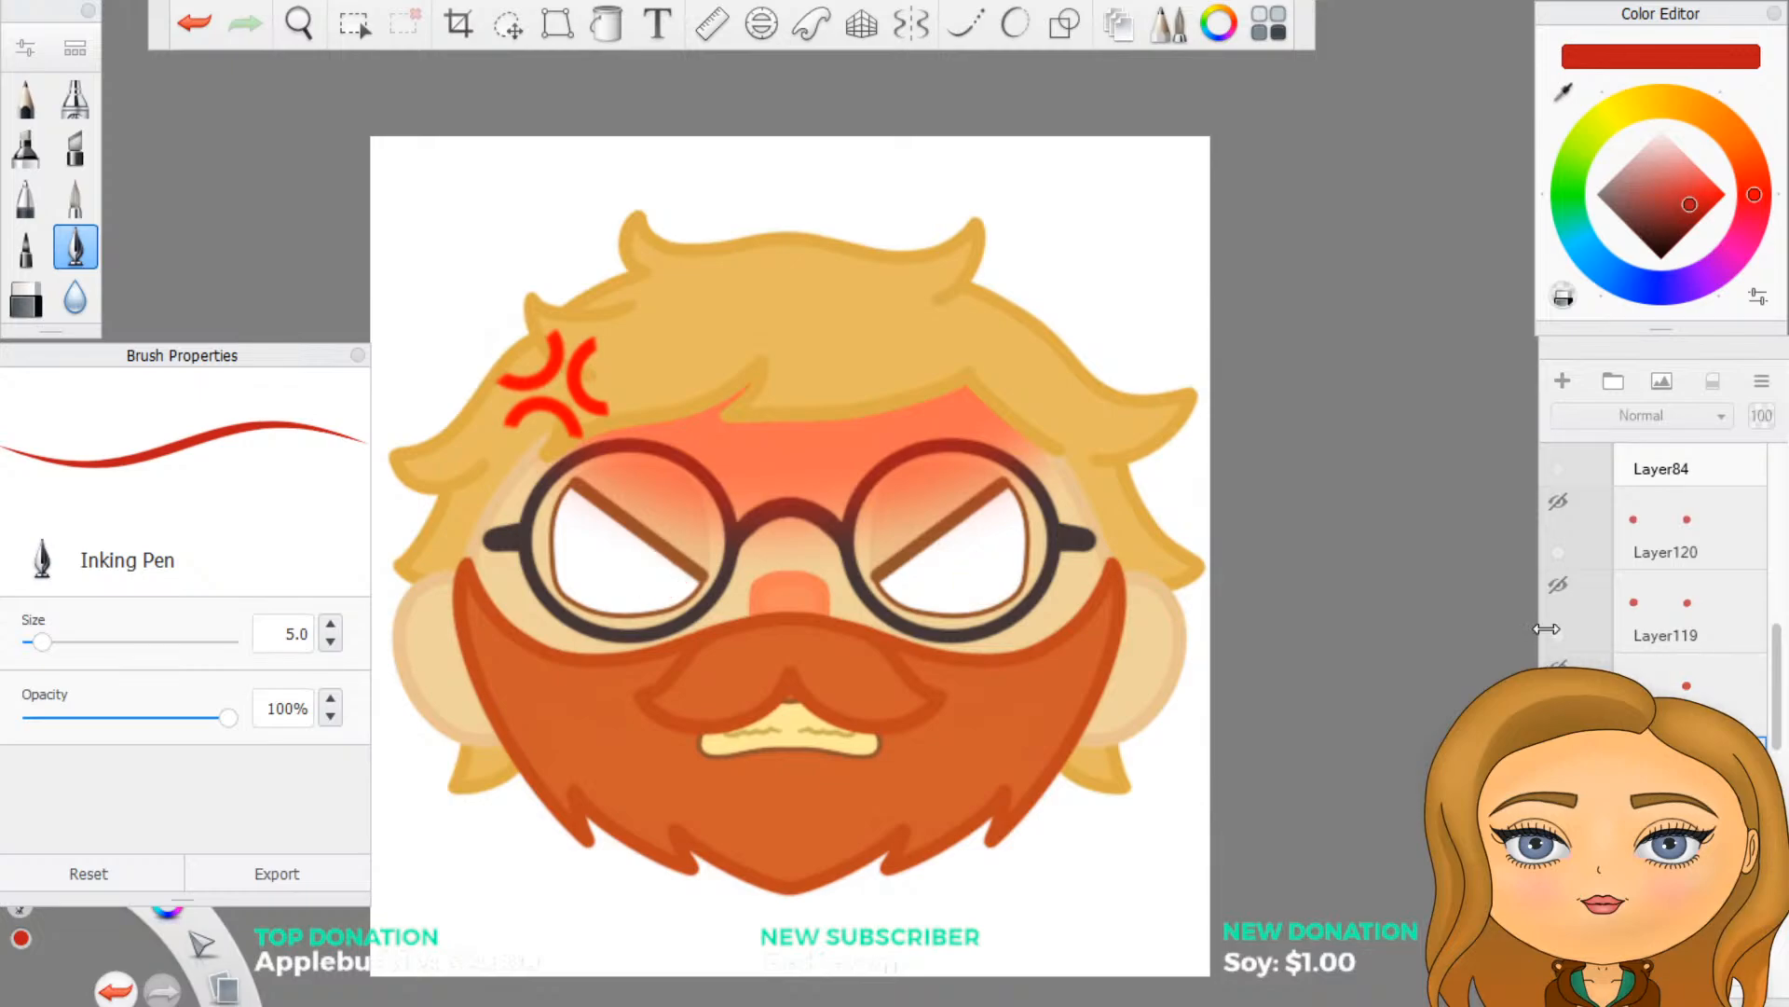
click(1558, 587)
click(1558, 586)
click(1664, 621)
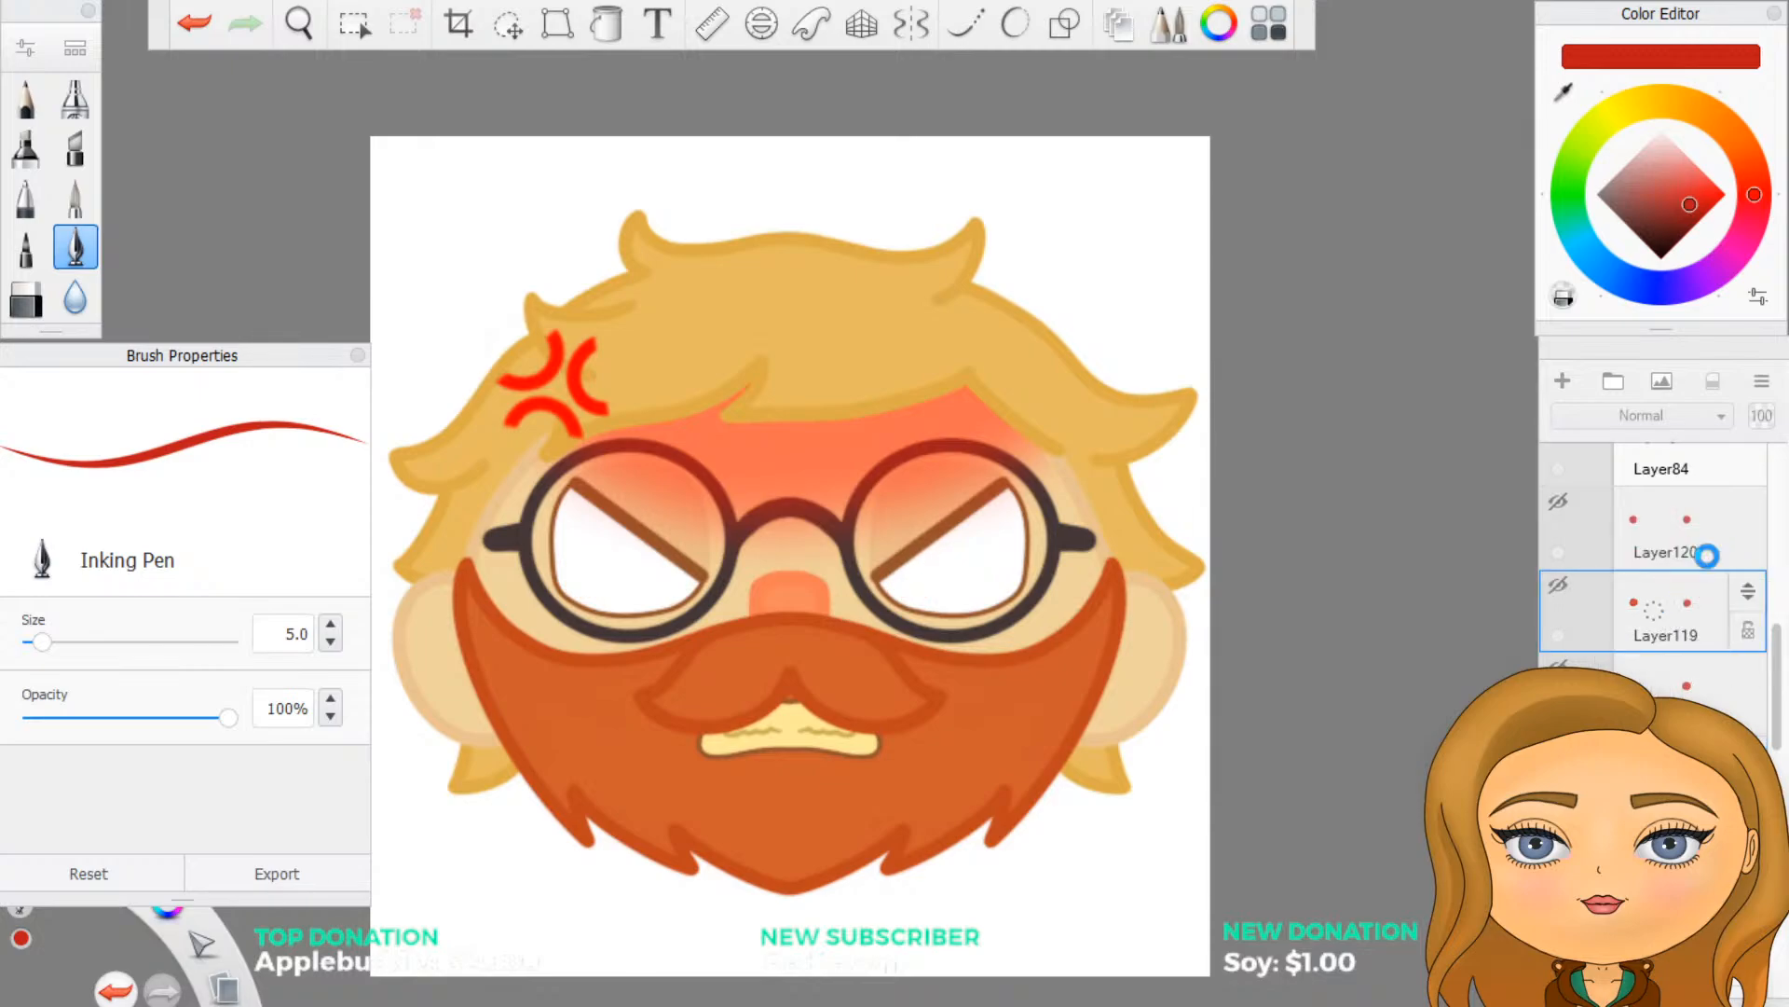
- Check and delete the downward-looking iris layer, Layer120, and show the inner-corner irises on Layer121
click(1560, 508)
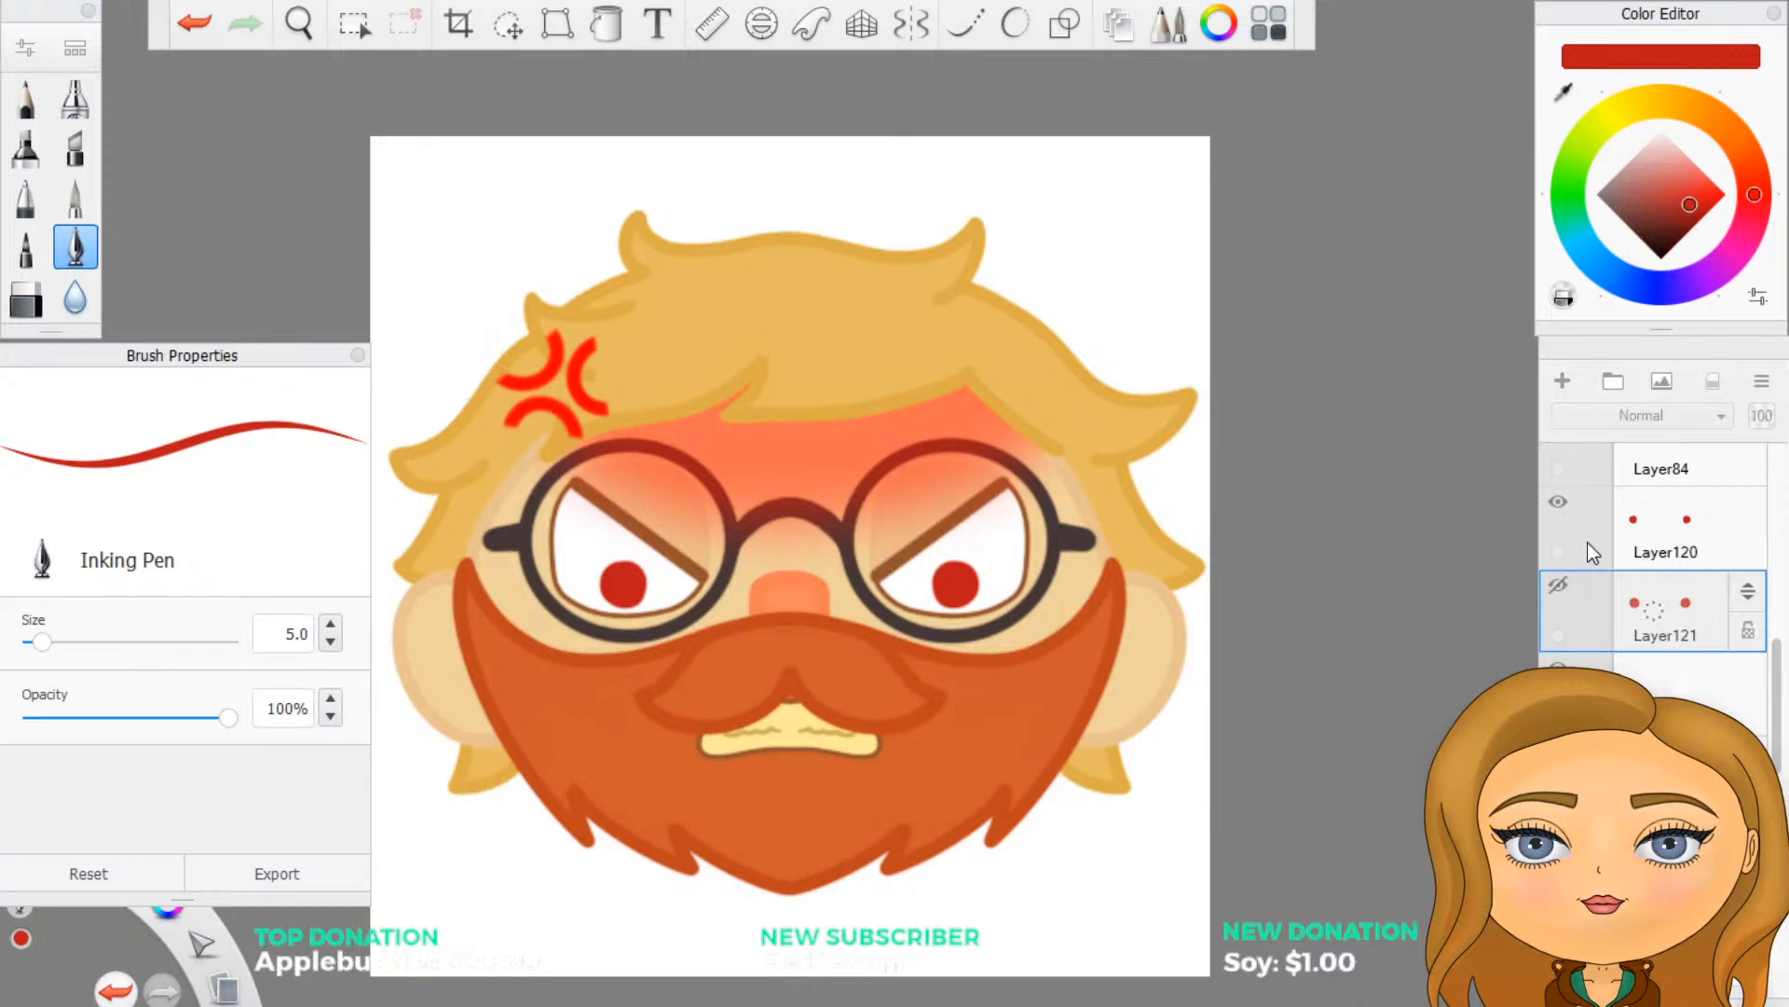
click(1687, 530)
click(1689, 534)
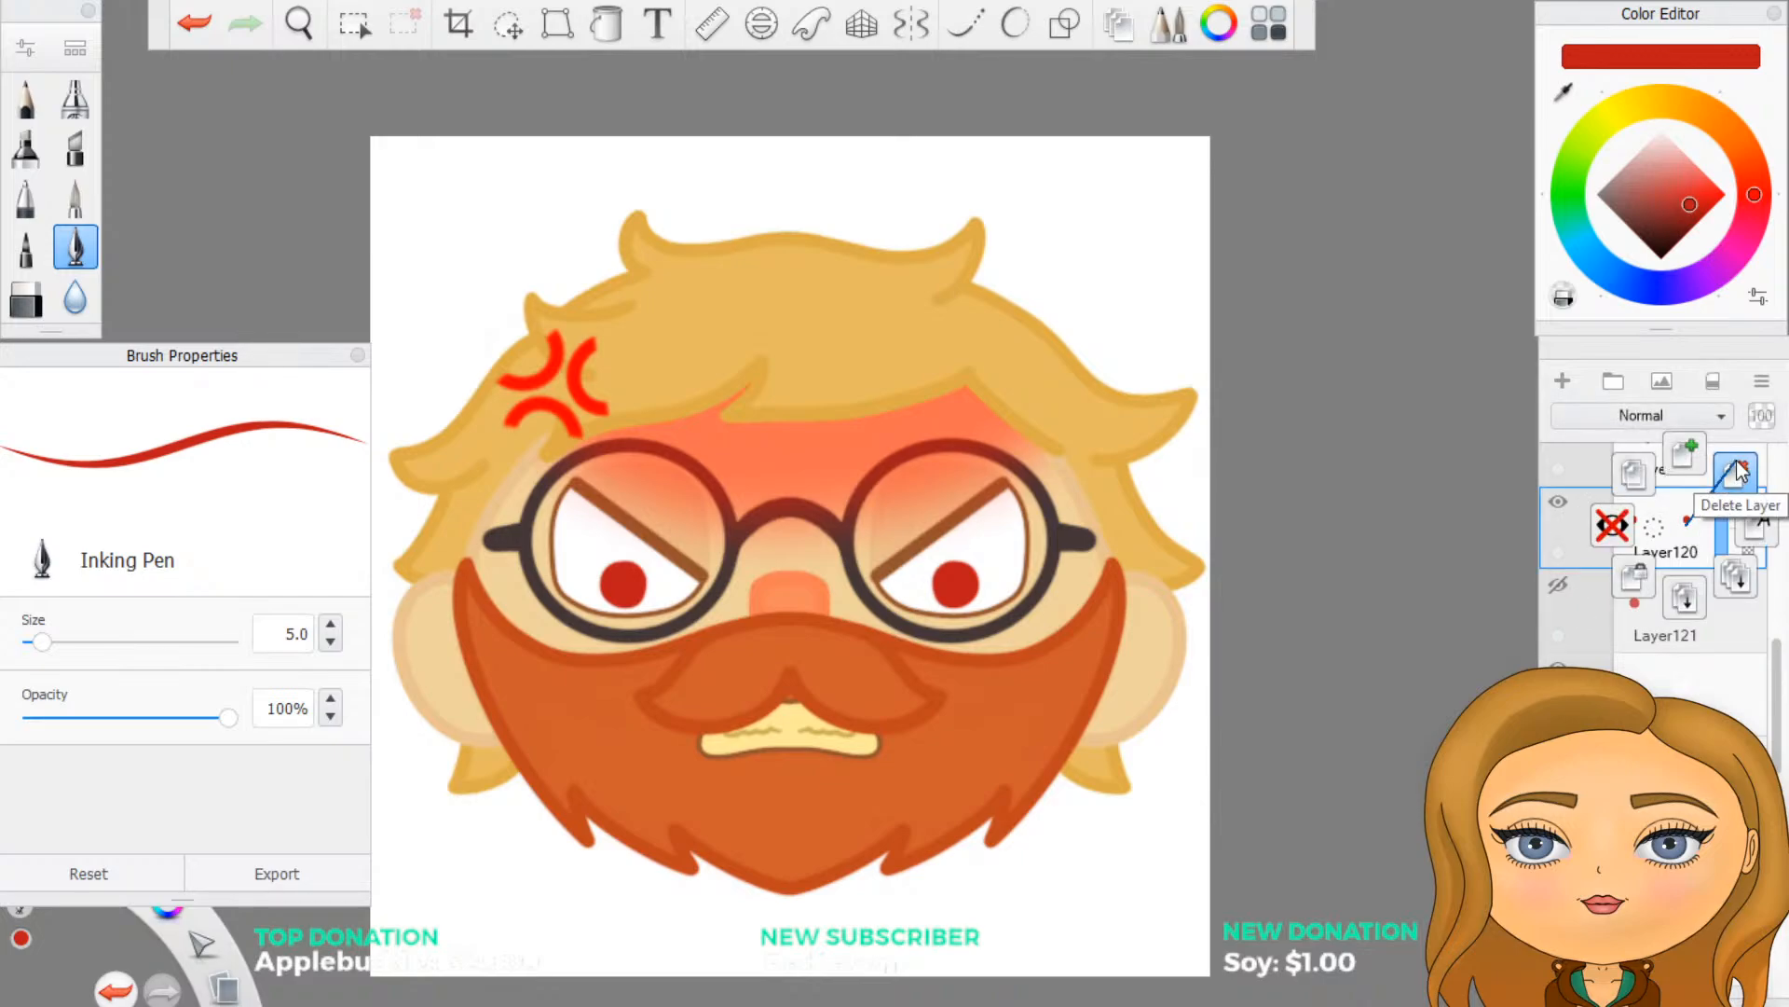
click(1732, 474)
click(1569, 506)
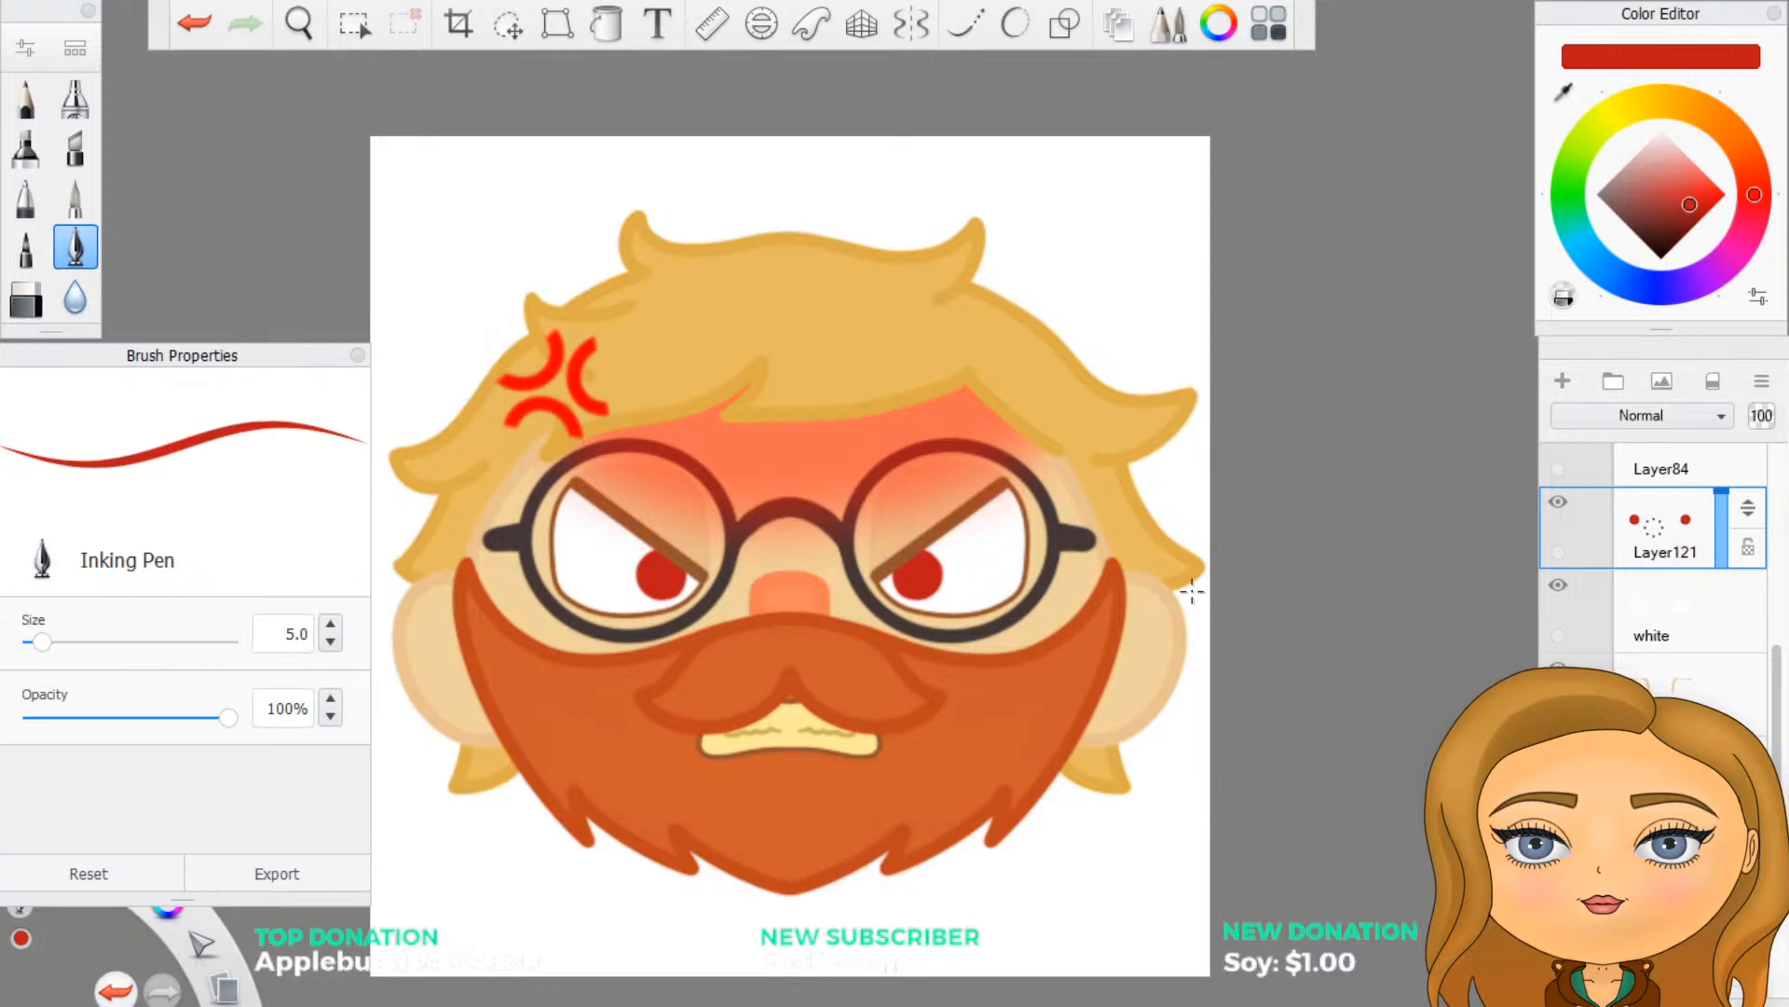
- Examine the angry face with and without the inner-corner irises, up close and at small emote size
scroll(1678, 620, up, 1)
scroll(1678, 622, up, 1)
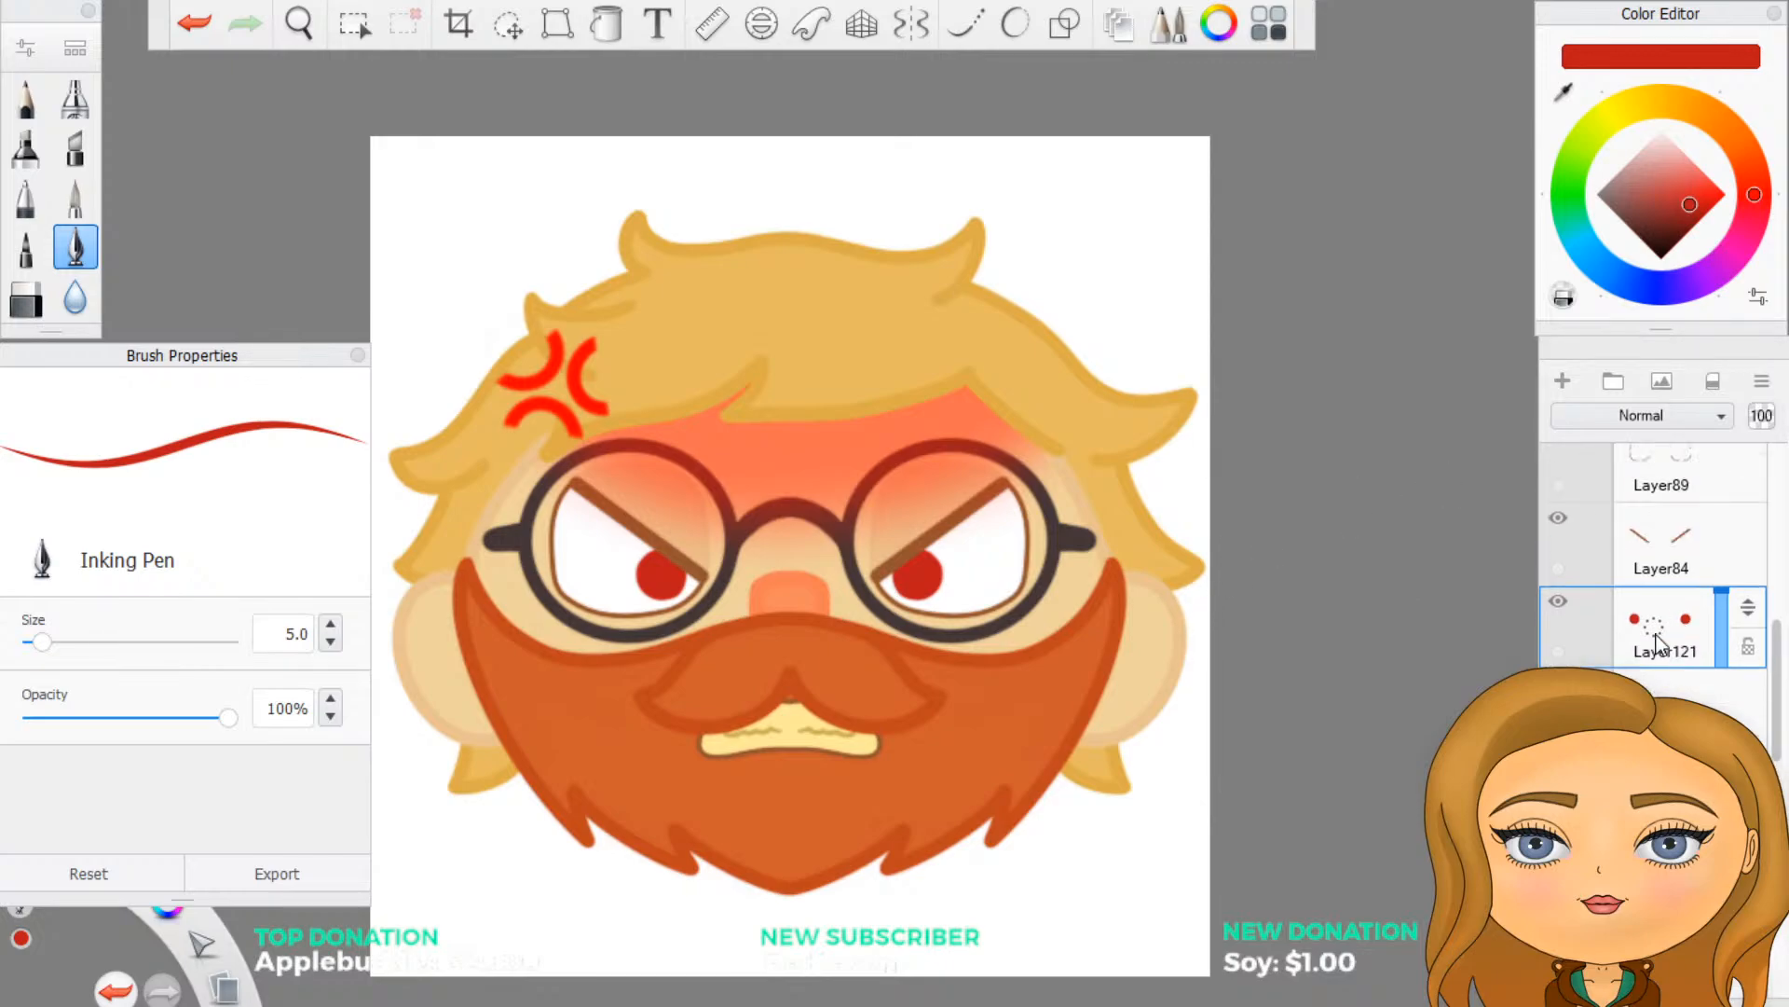
click(1562, 606)
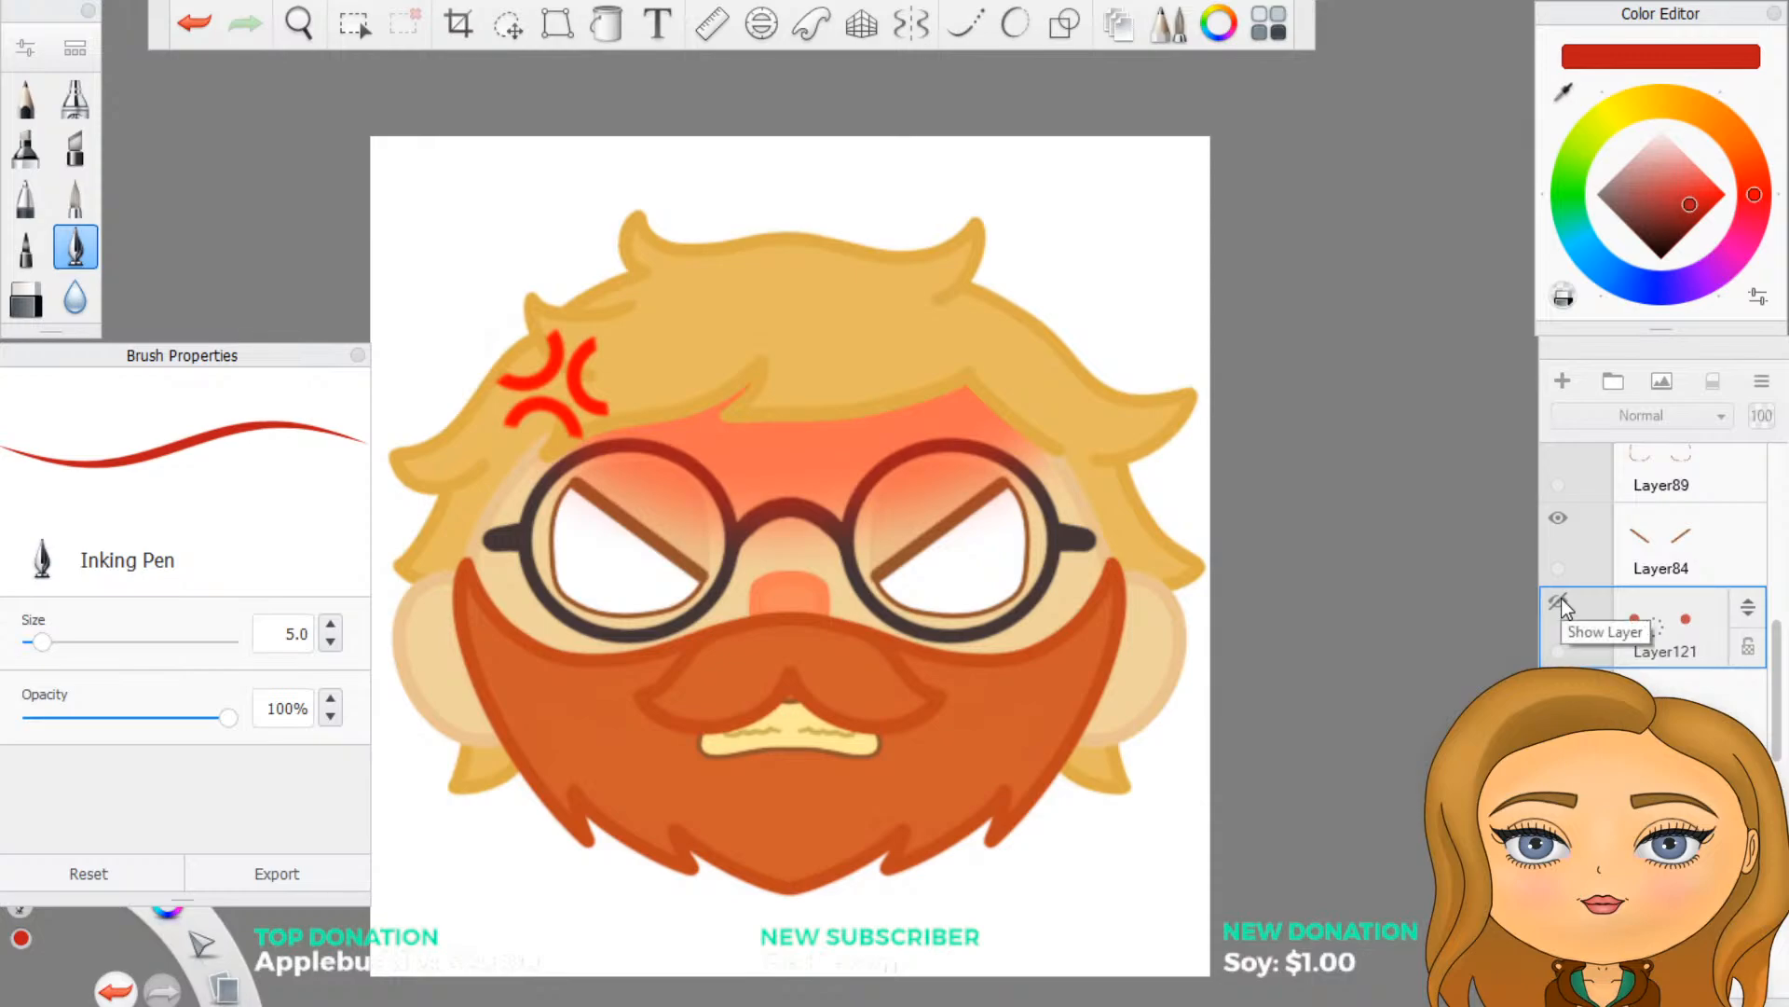
click(1562, 597)
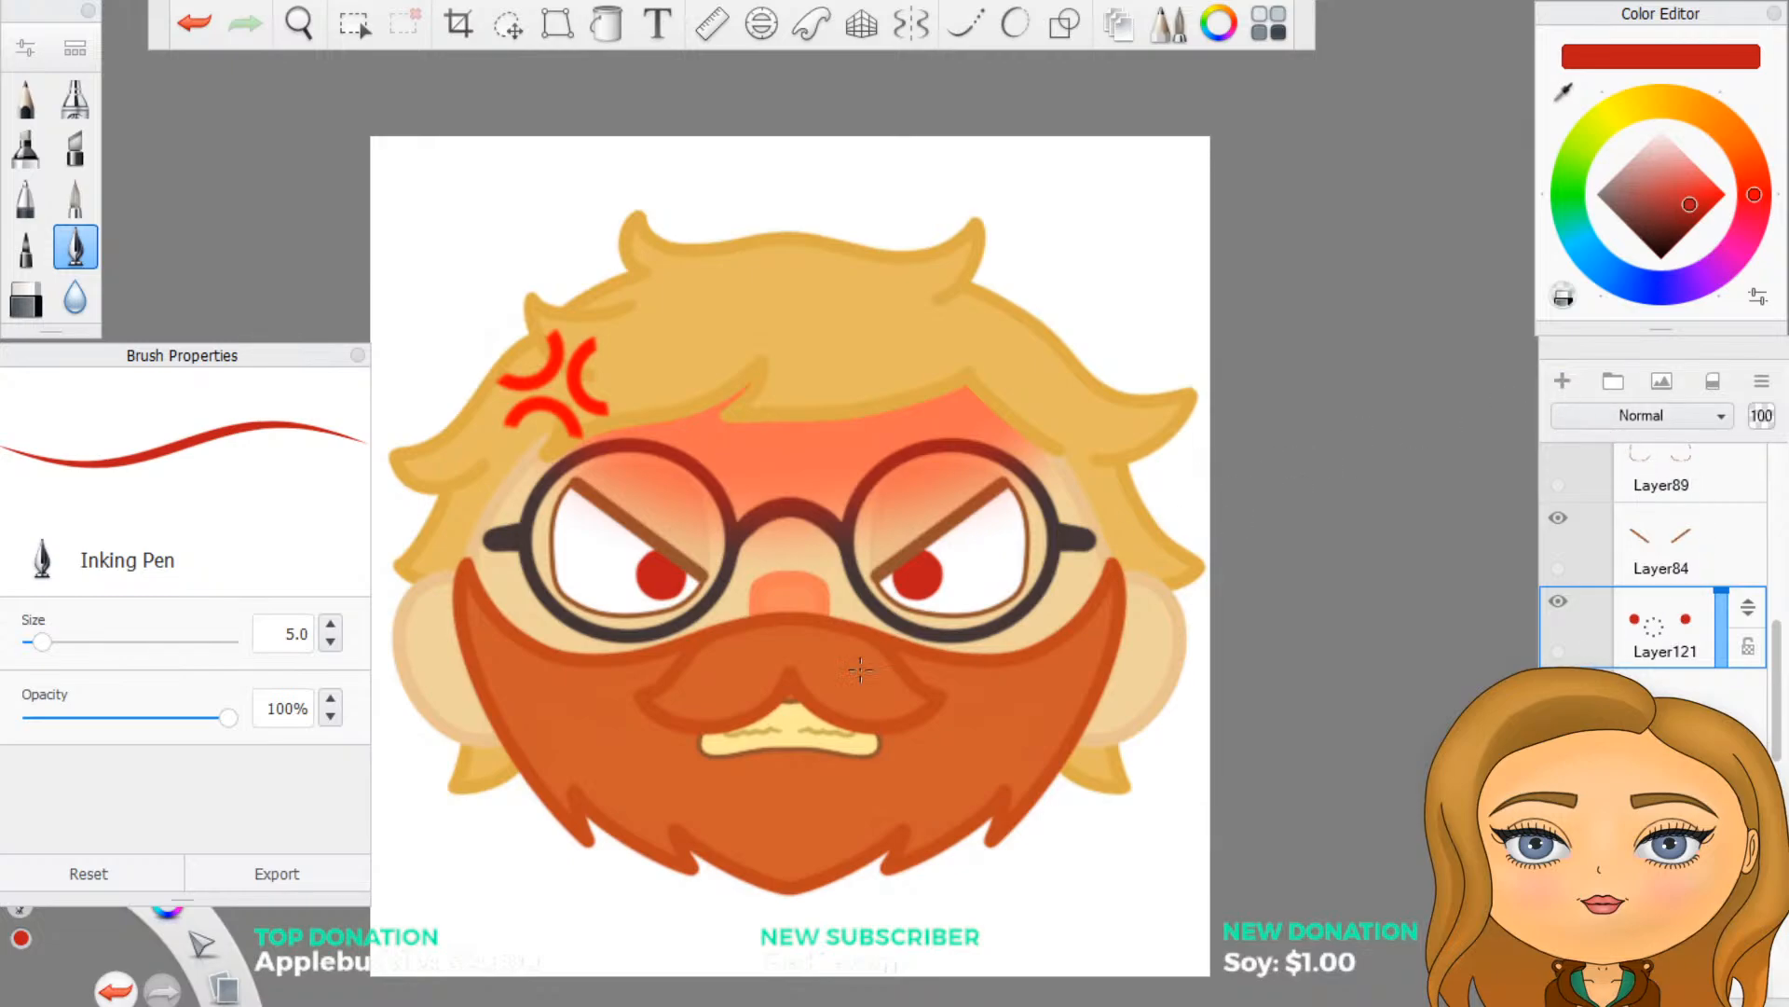
scroll(860, 669, up, 5)
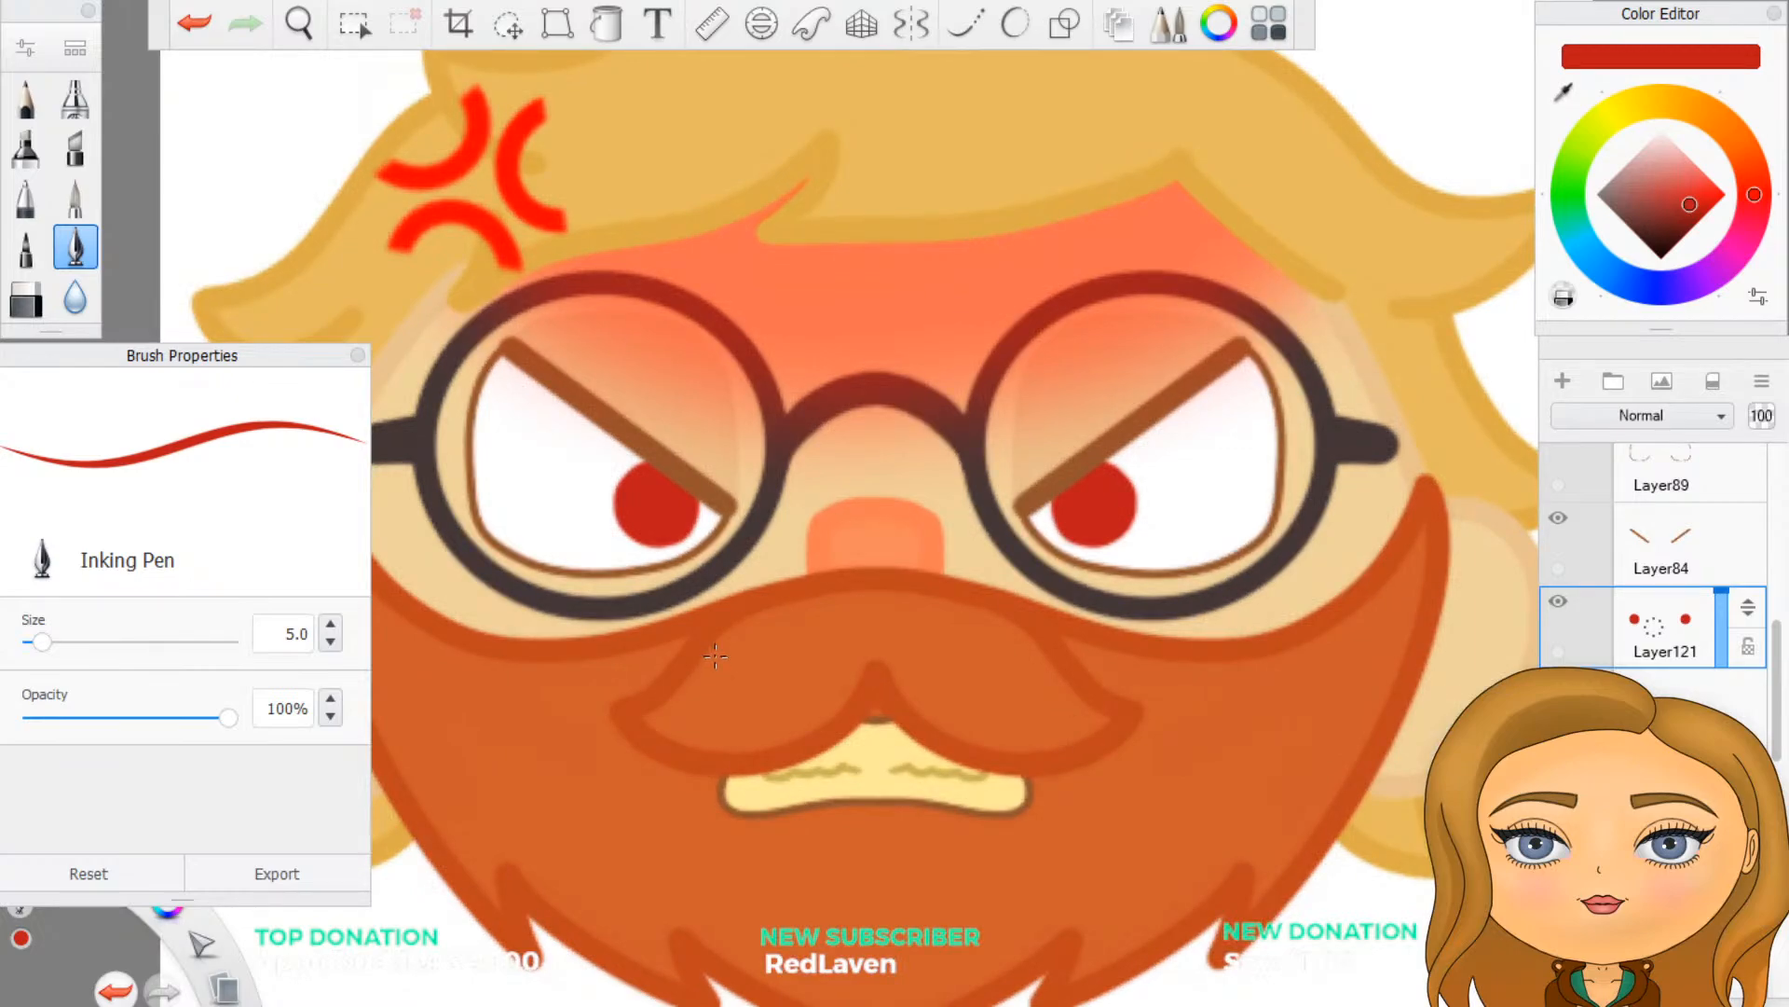
scroll(715, 657, down, 5)
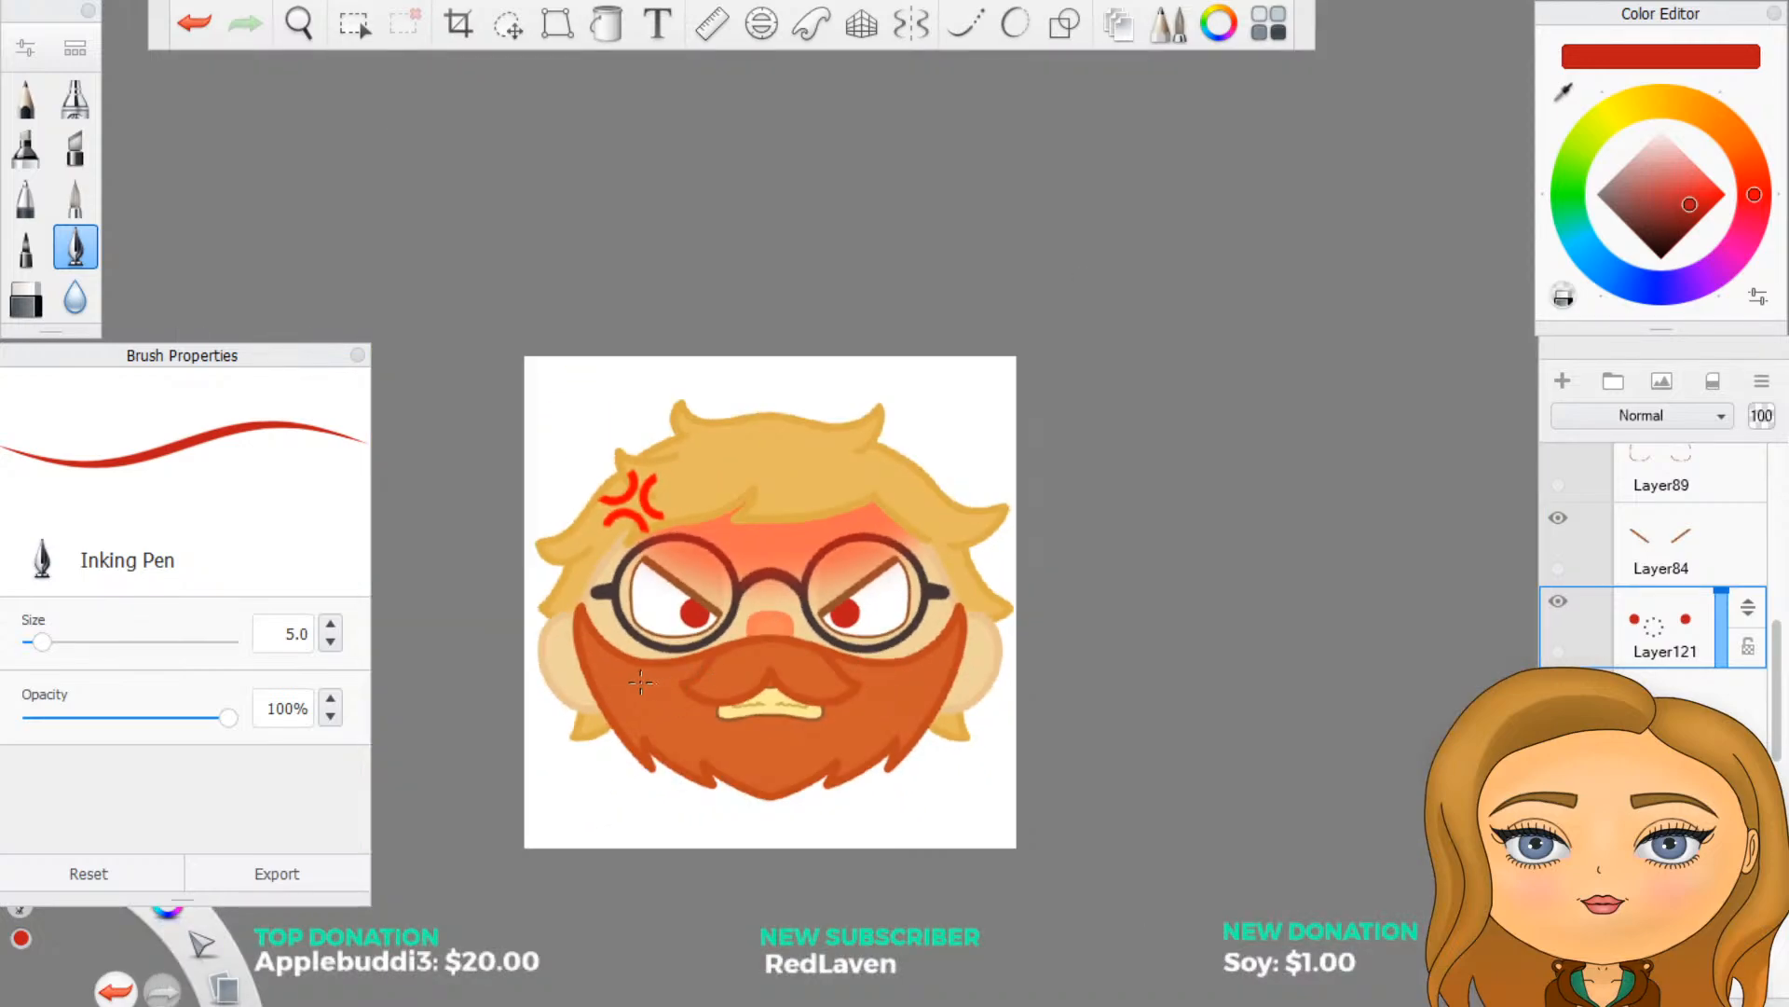
scroll(640, 683, down, 4)
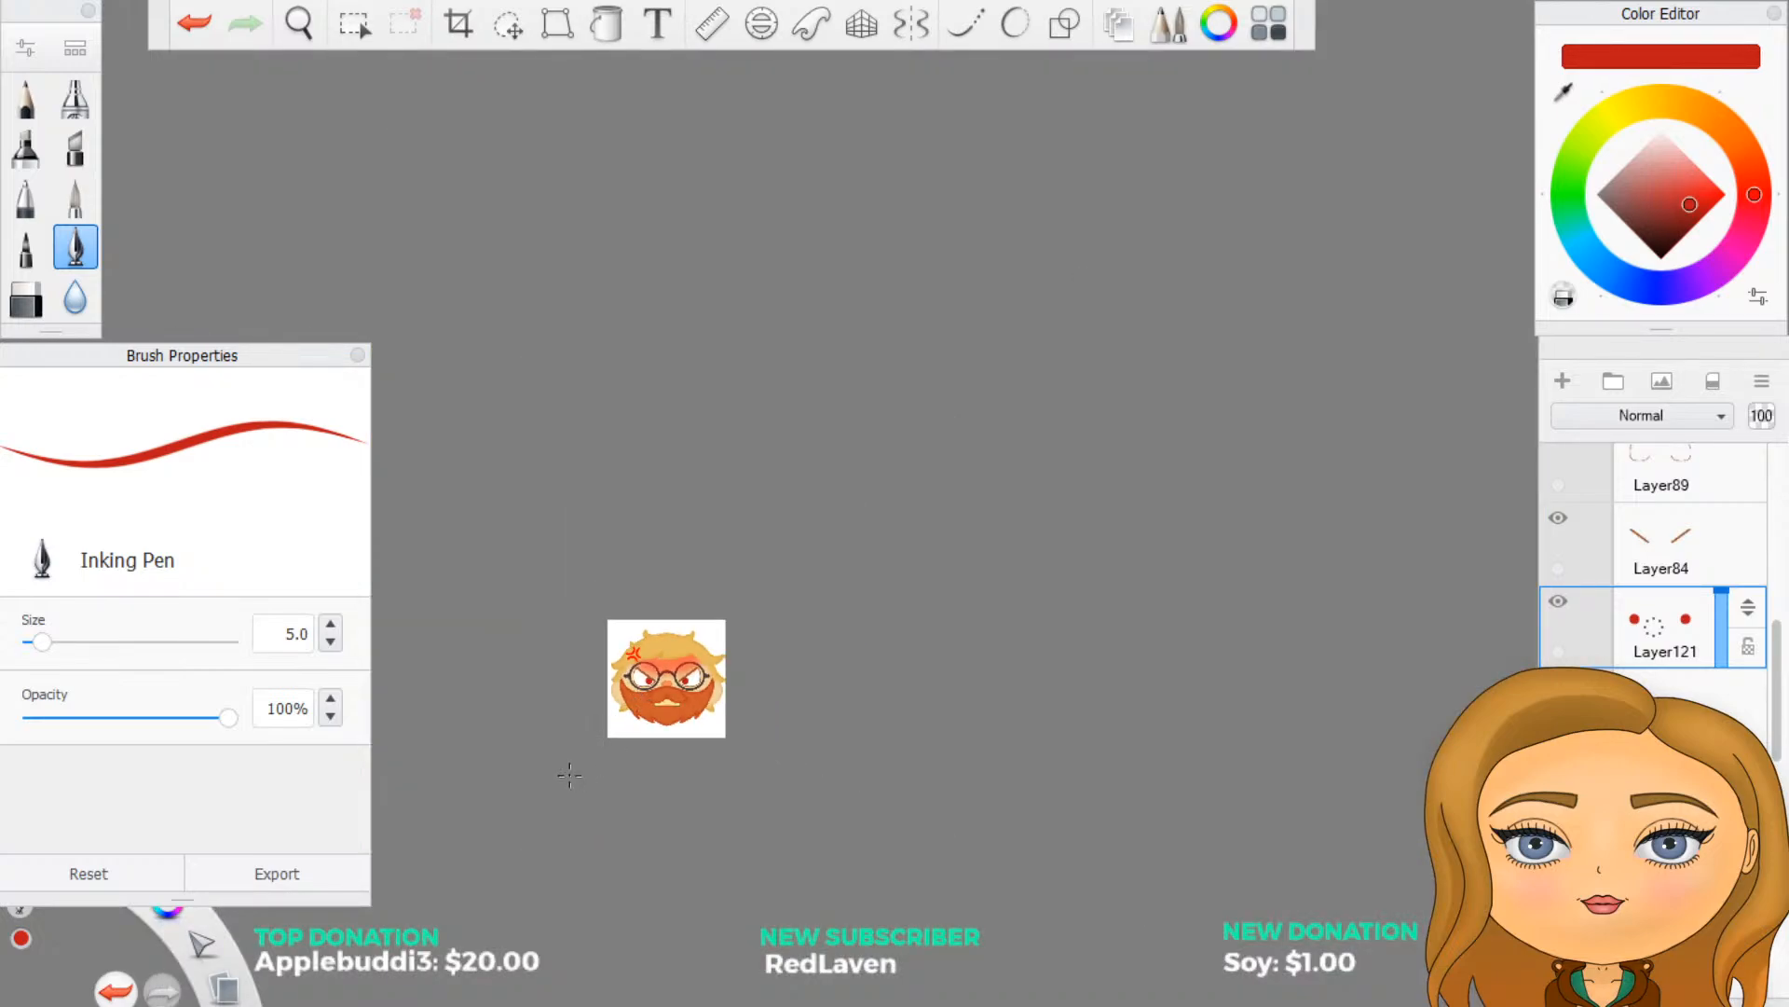
scroll(563, 775, up, 6)
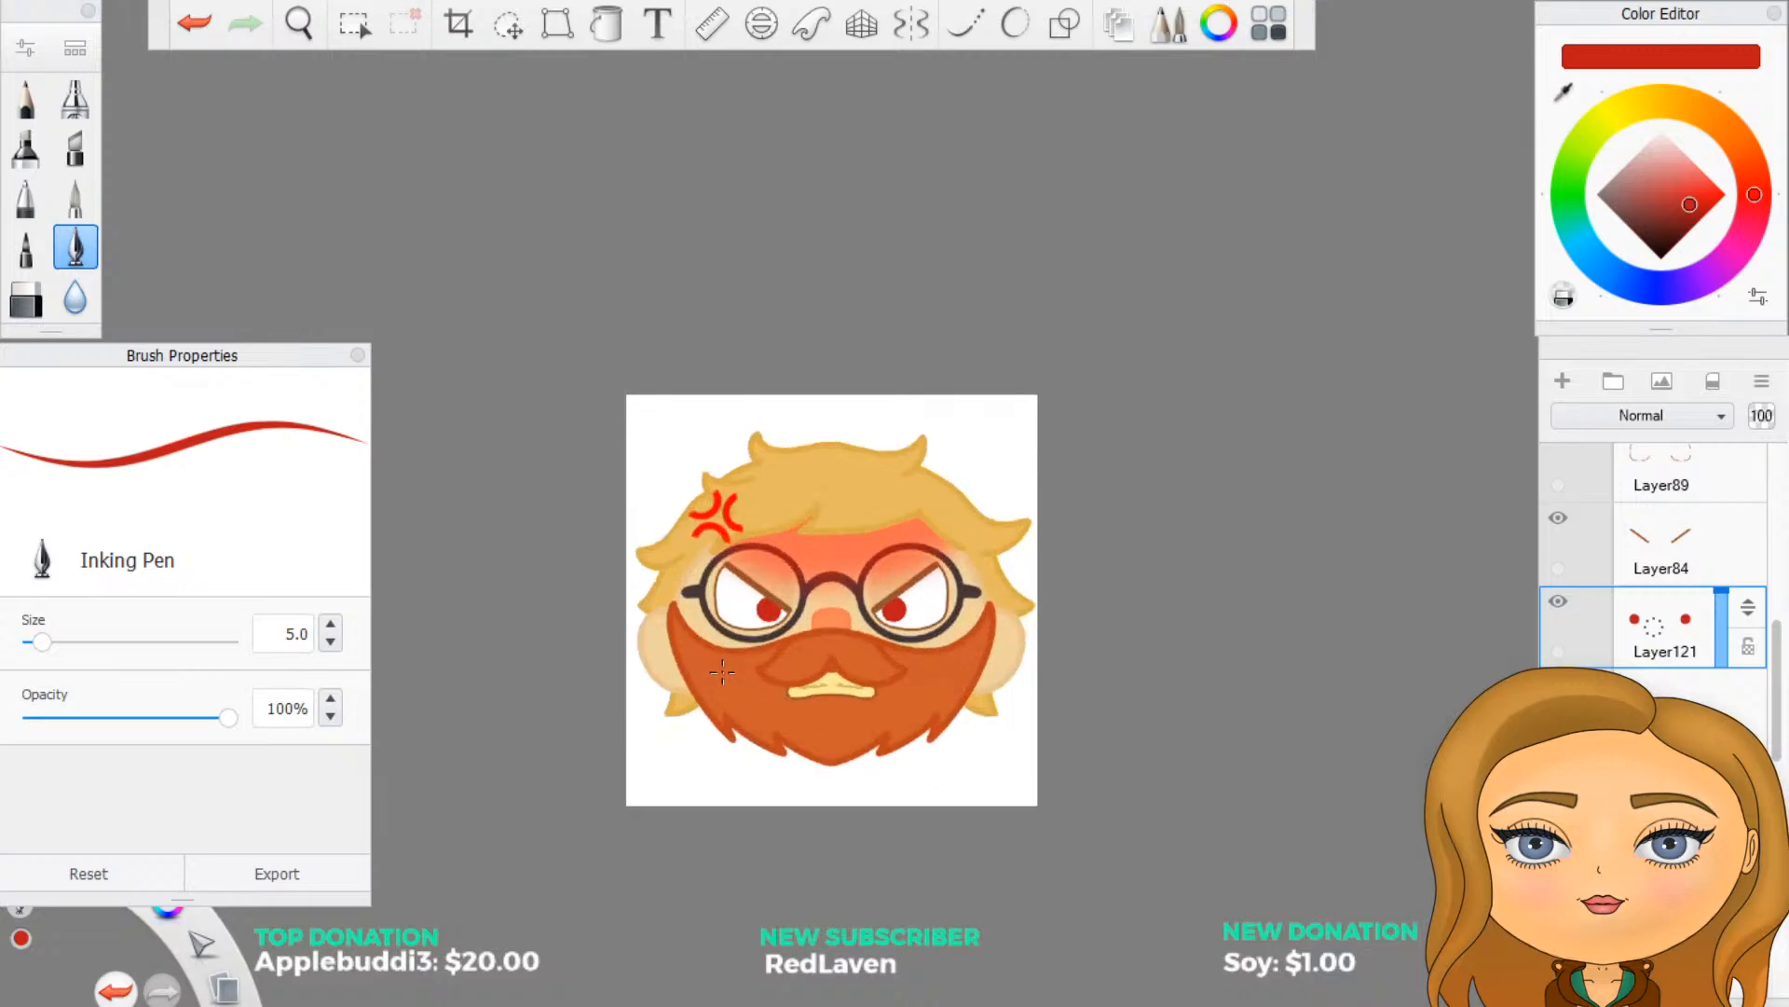
scroll(815, 655, up, 3)
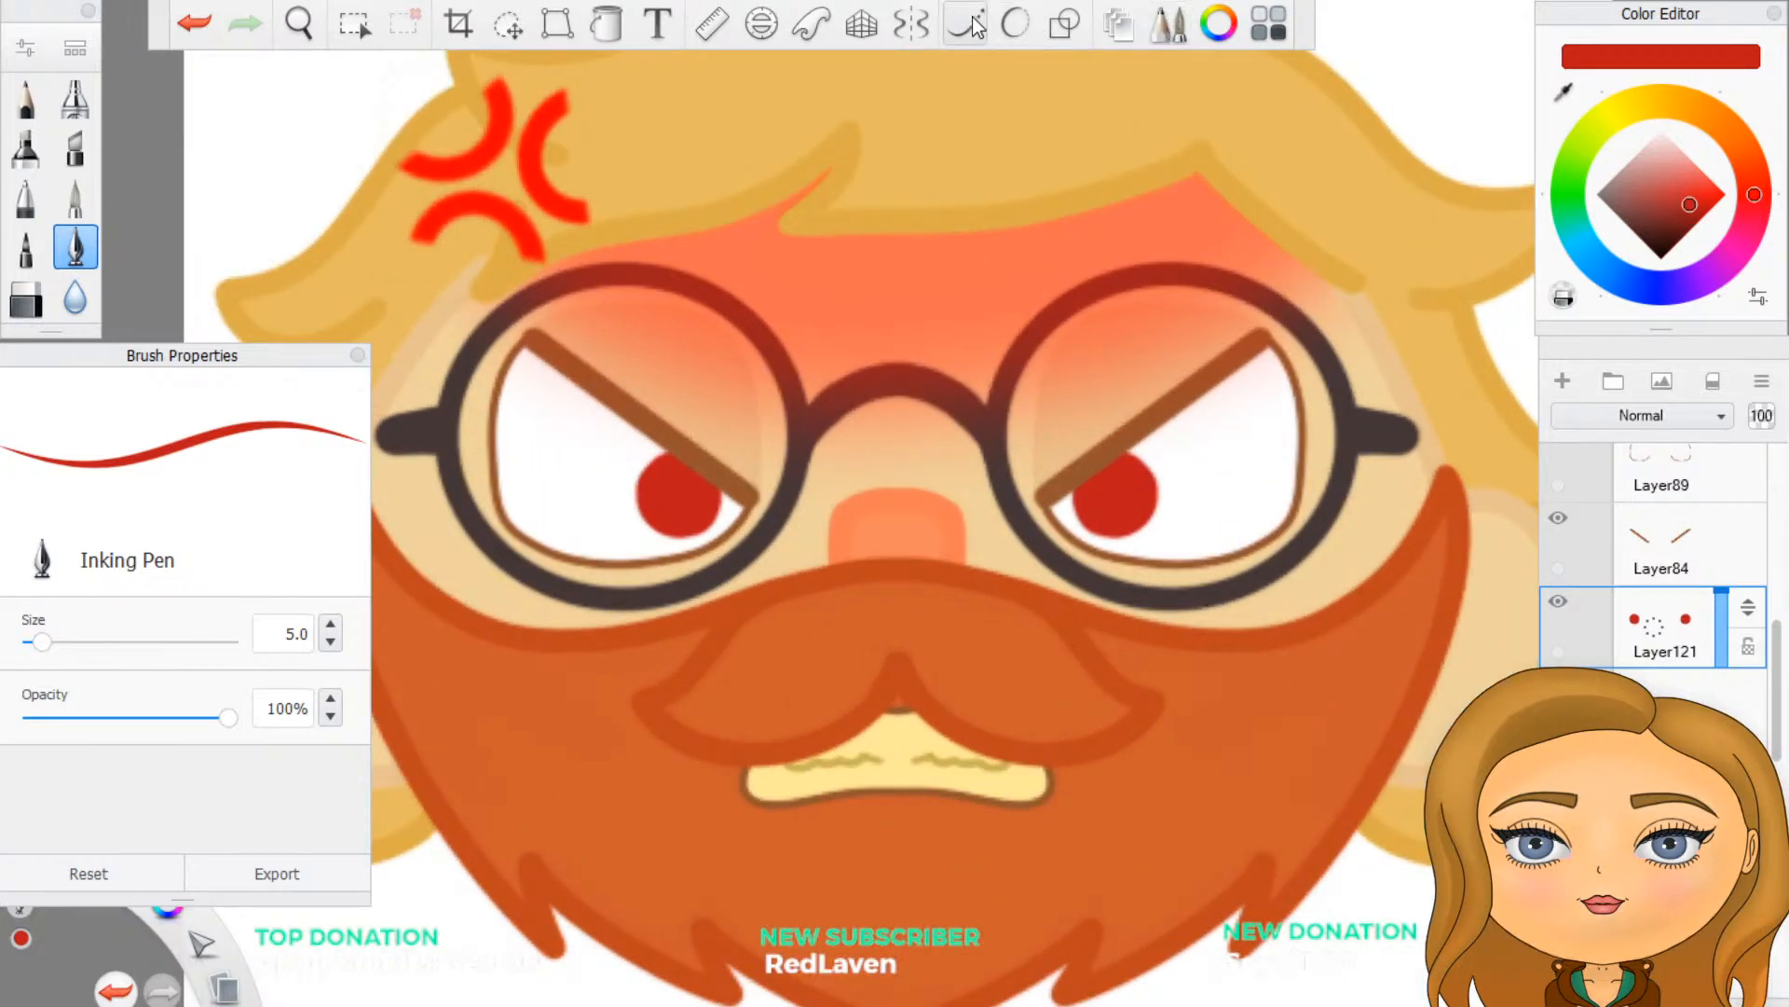
- Delete the inner-corner iris layer and, on a new layer with symmetry, draw larger red circle outlines overlapping the slanted upper eyelids
drag(1656, 636, 1708, 586)
click(1563, 380)
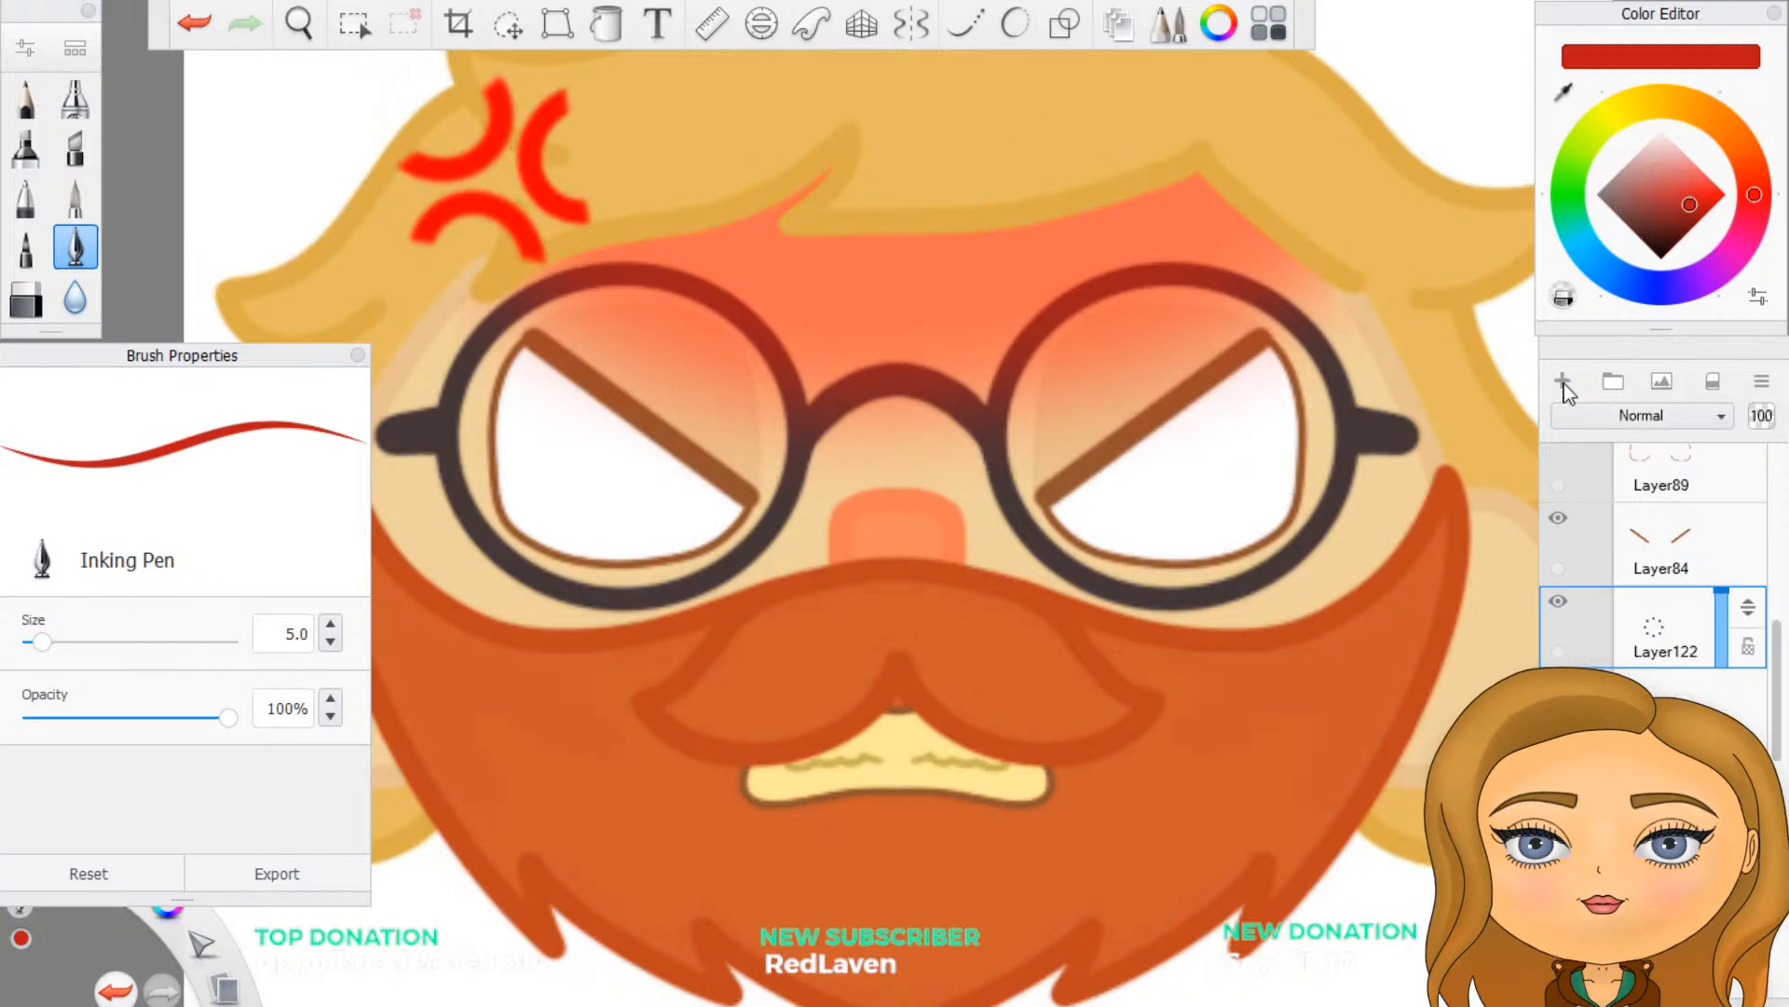
click(910, 23)
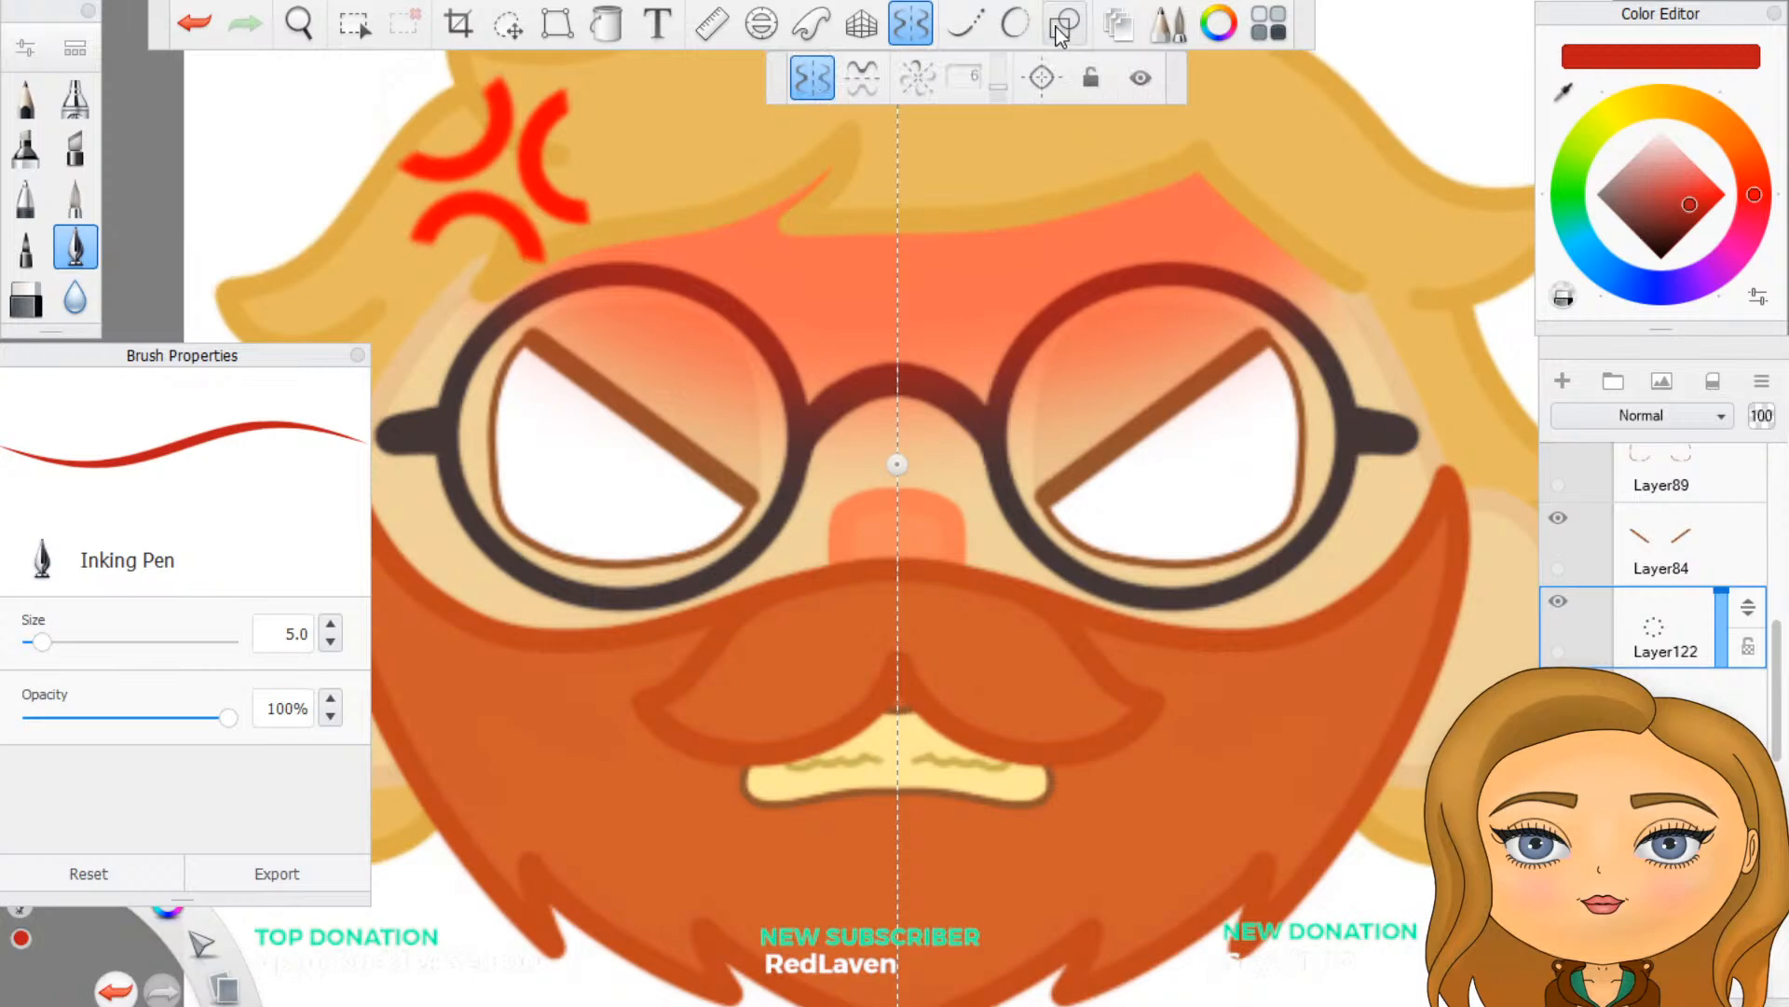
click(1064, 24)
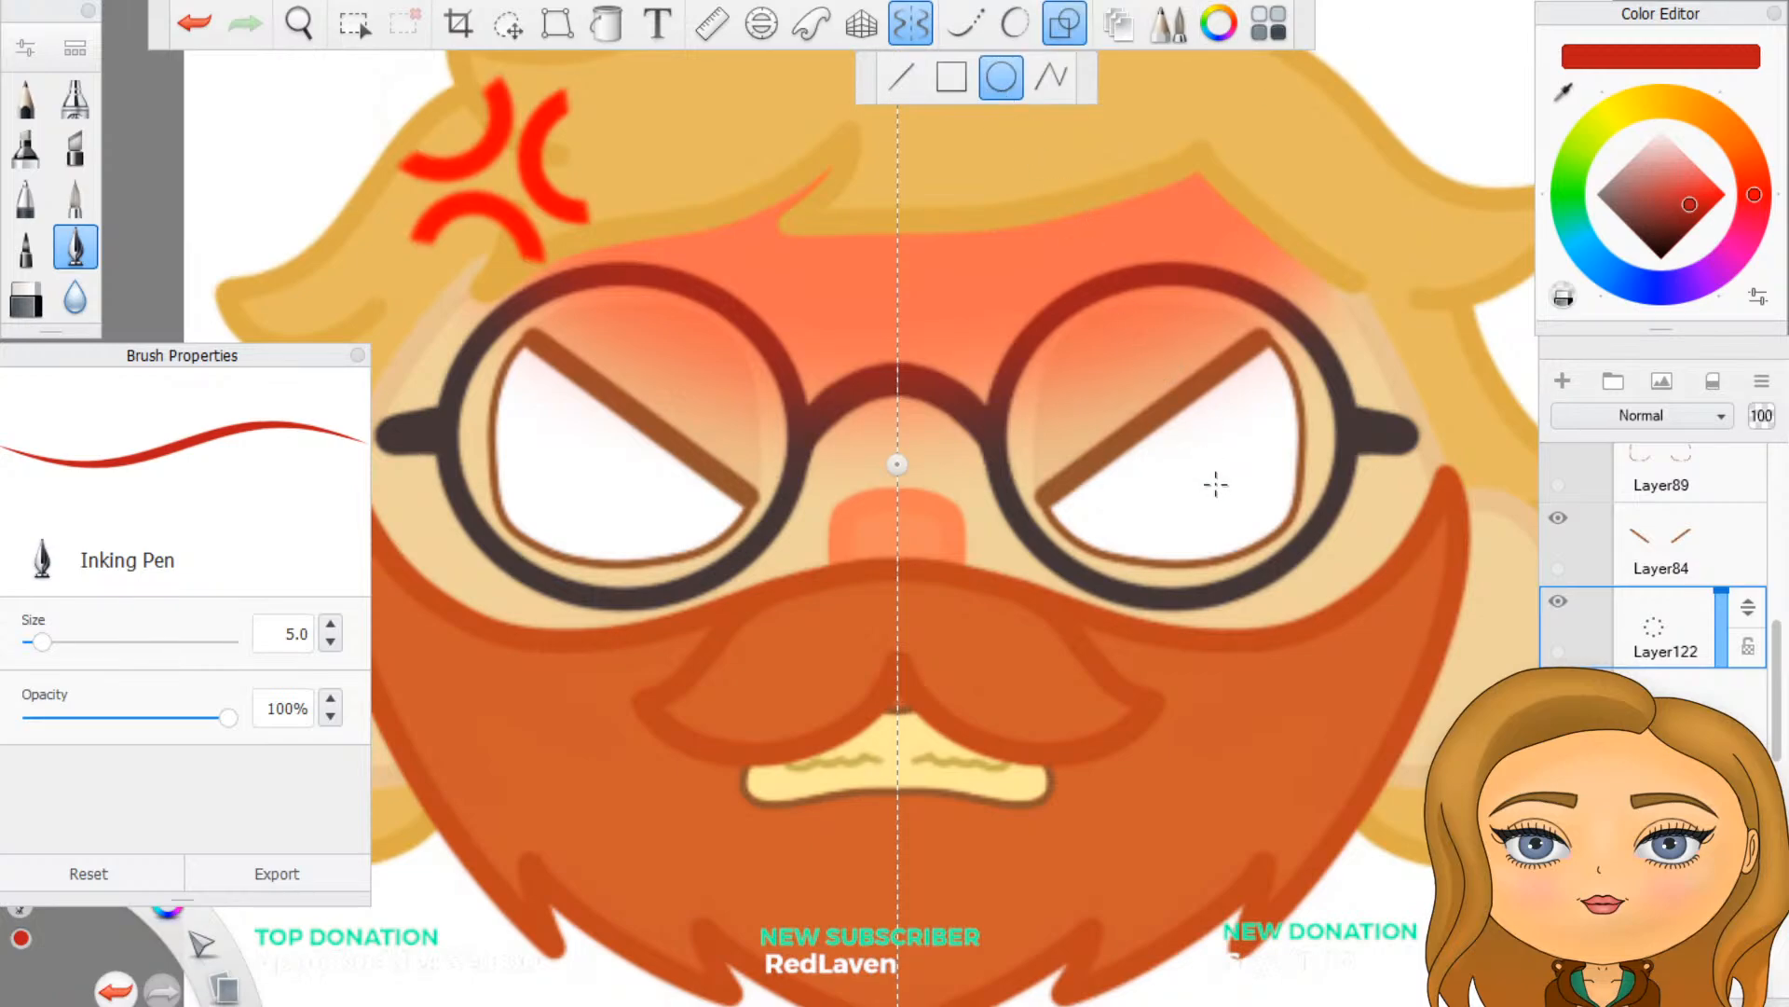
scroll(1113, 491, down, 1)
scroll(1160, 447, up, 1)
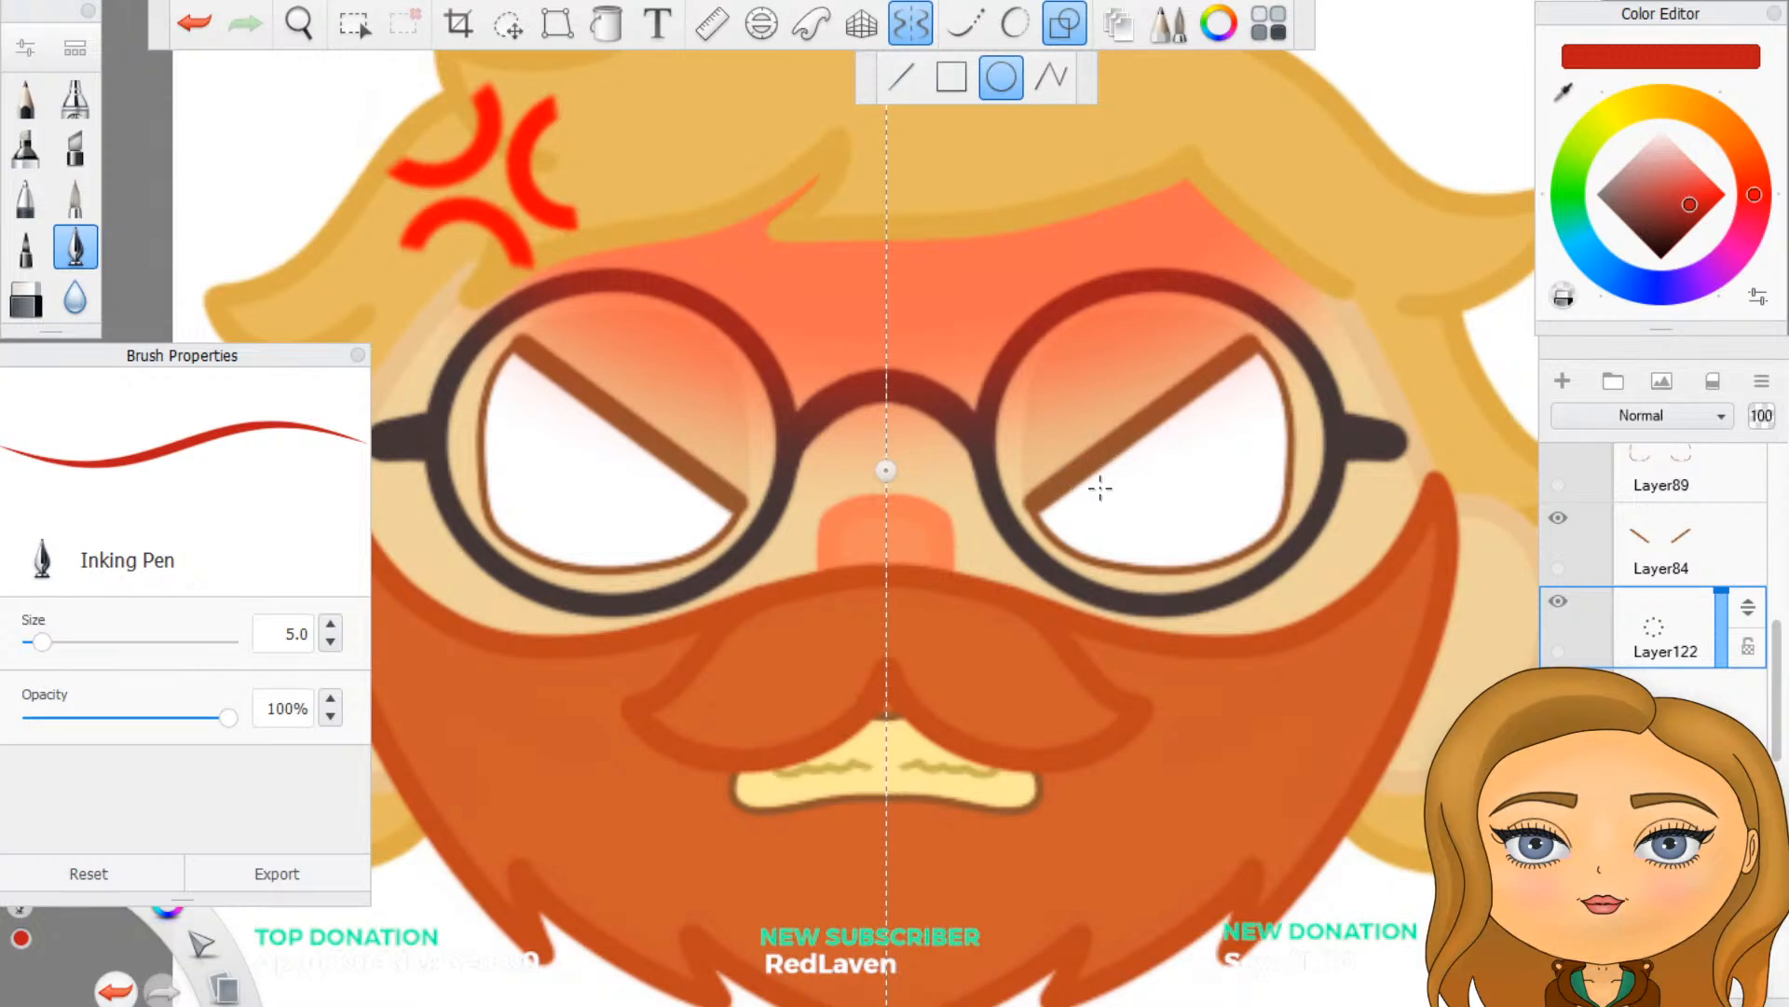
drag(1100, 487, 1147, 530)
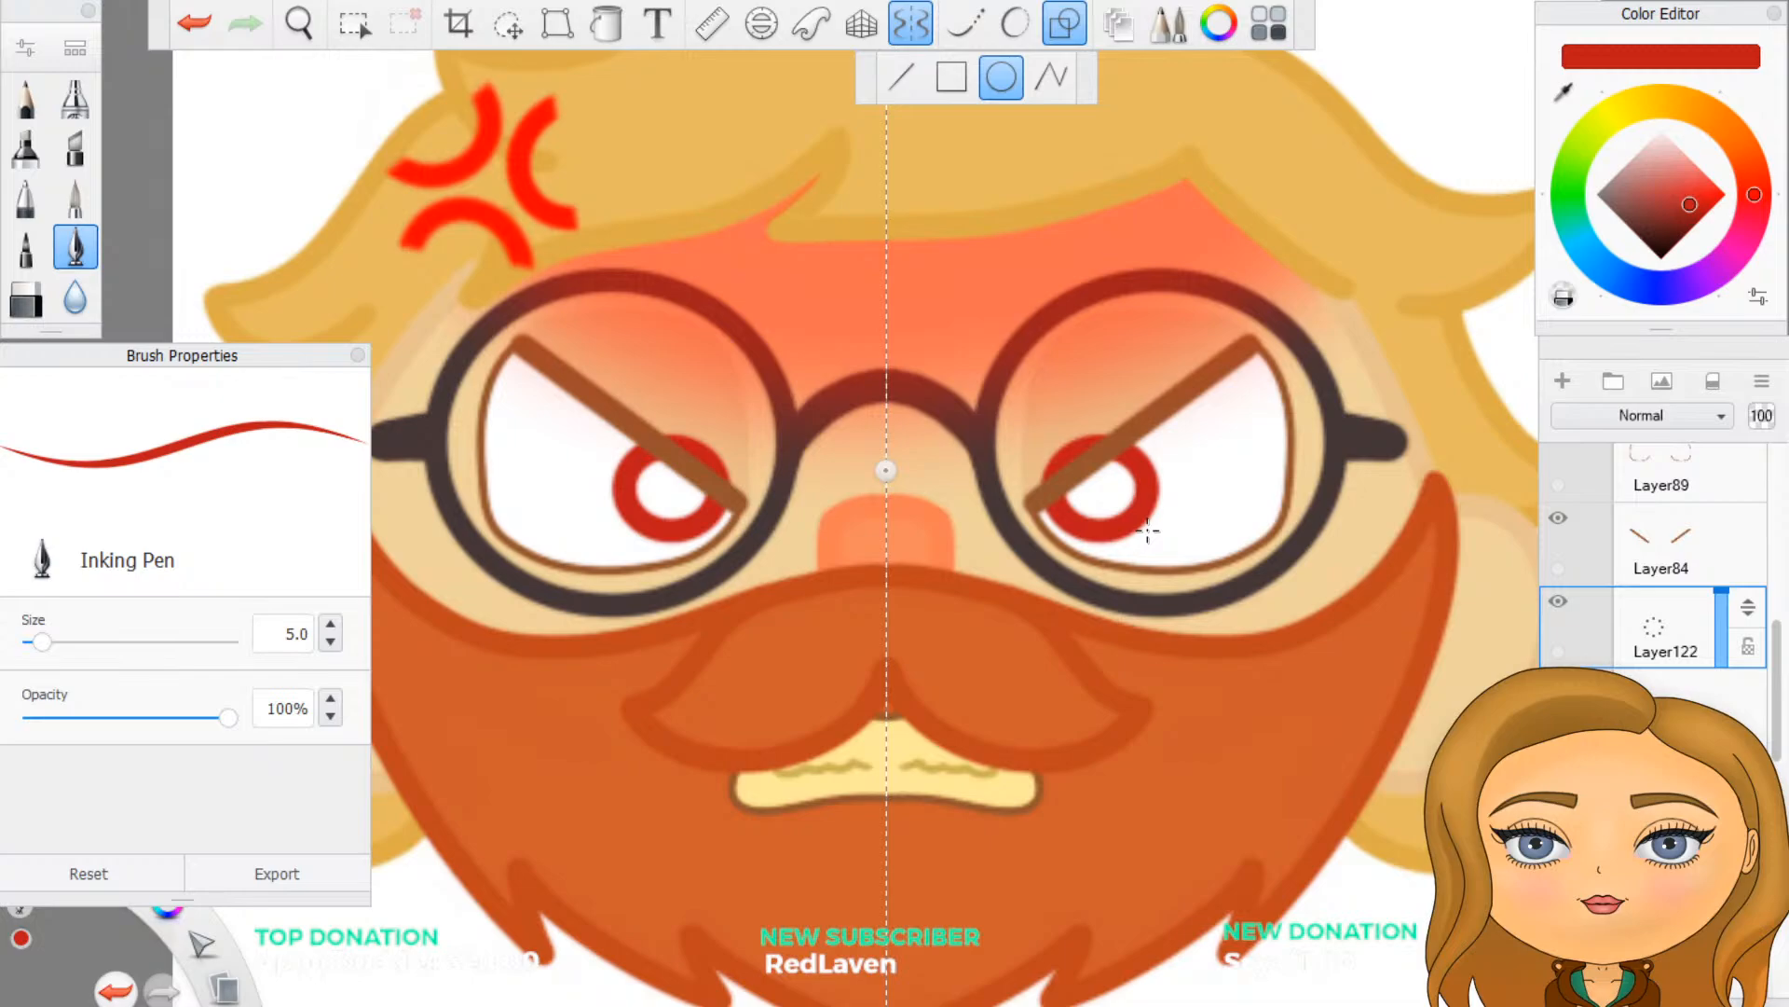
key(ctrl+z)
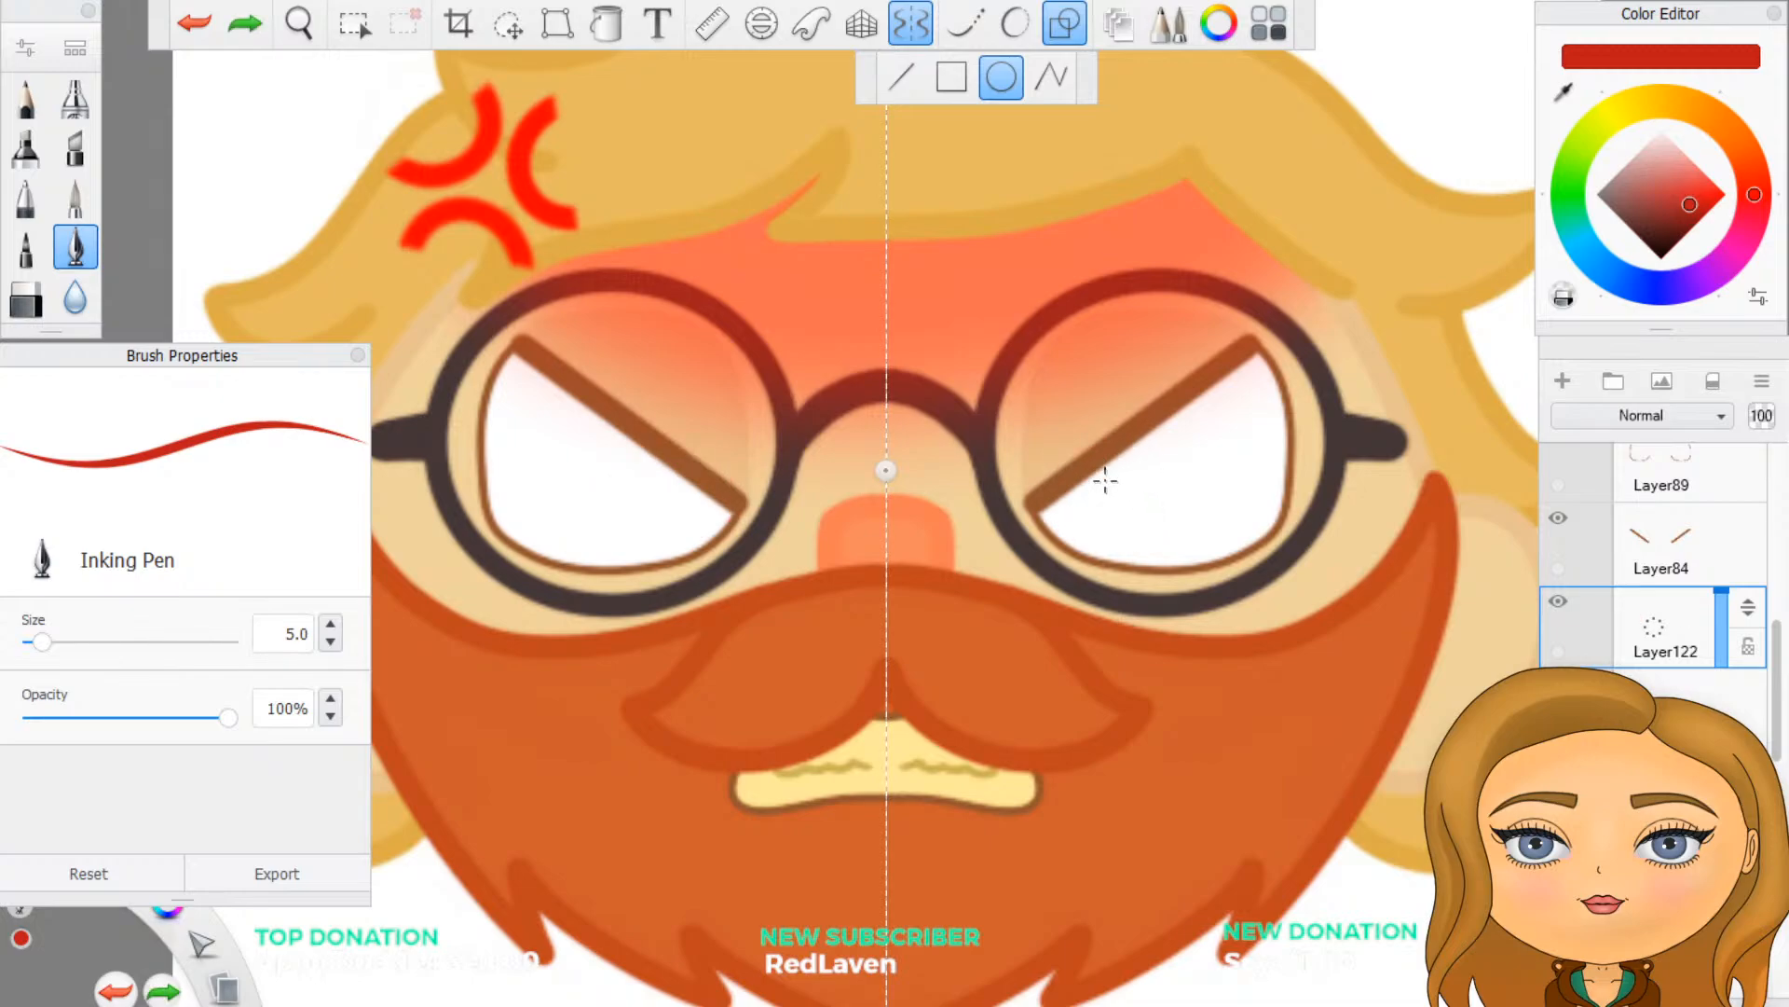
drag(1105, 481, 1159, 523)
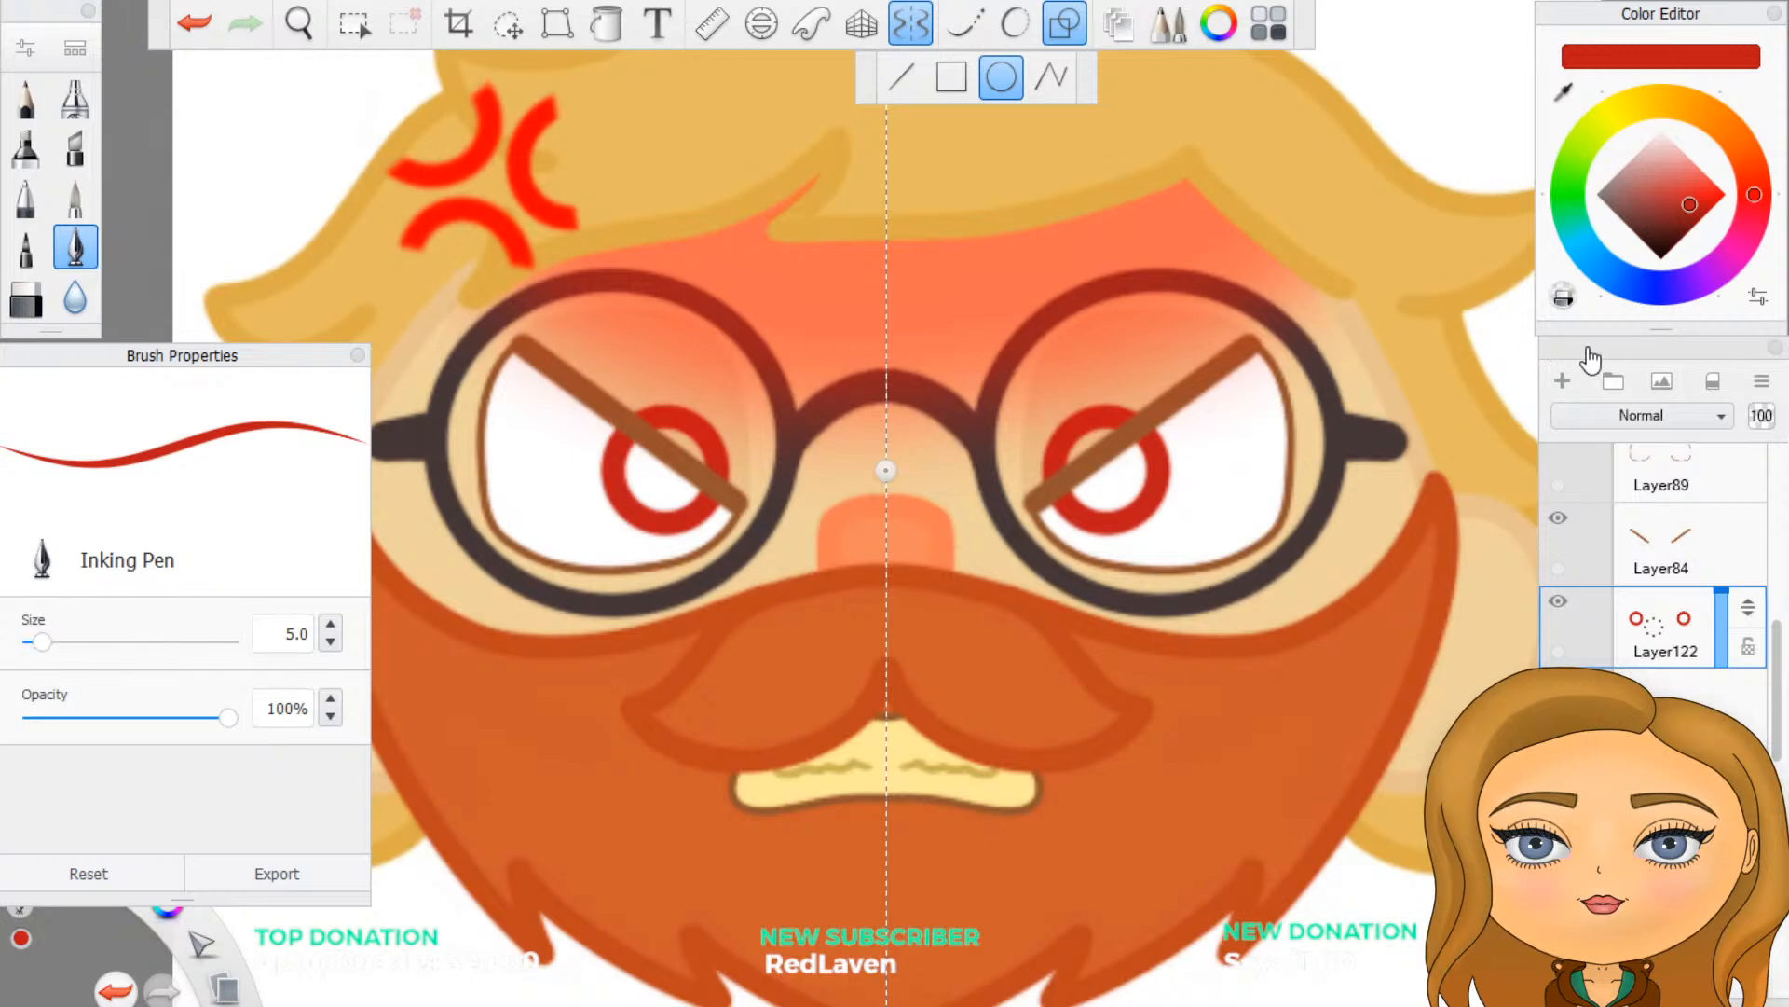
- Erase the parts of the iris circles above the slanted eyelids and fill the irises with red on a new layer
mouse_move(1063, 433)
mouse_down()
mouse_move(1034, 470)
mouse_move(1091, 414)
mouse_up()
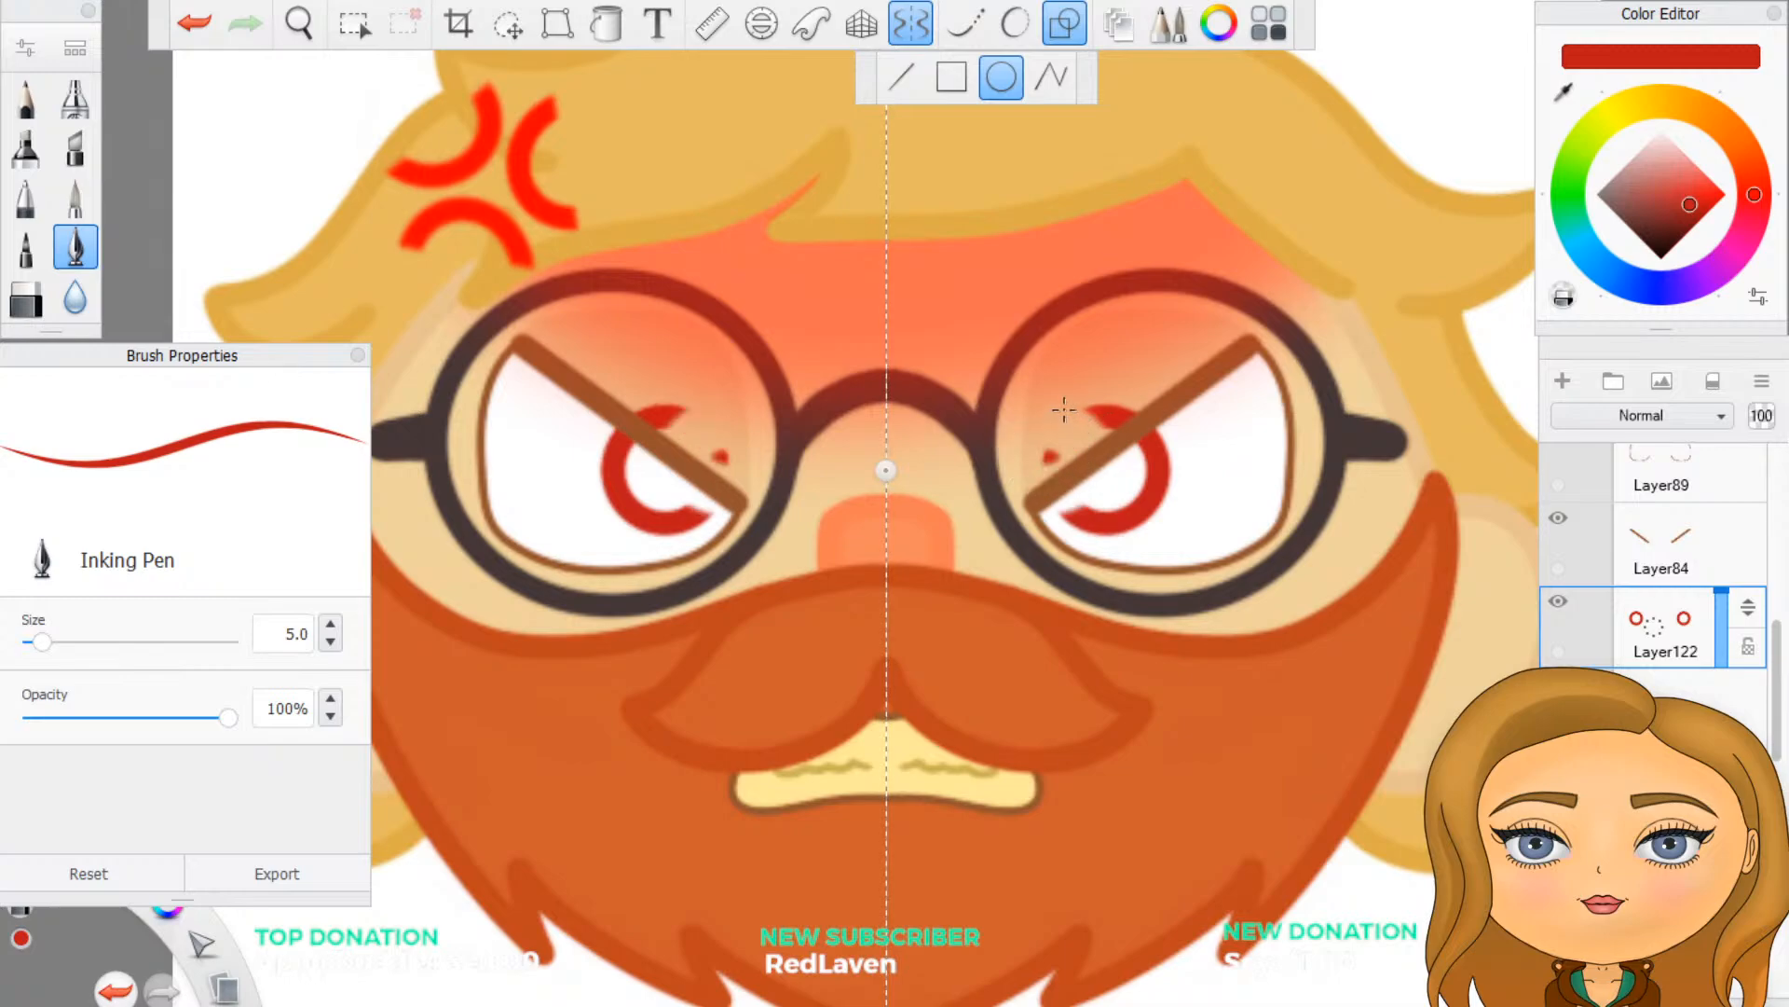
key(ctrl+z)
click(1064, 26)
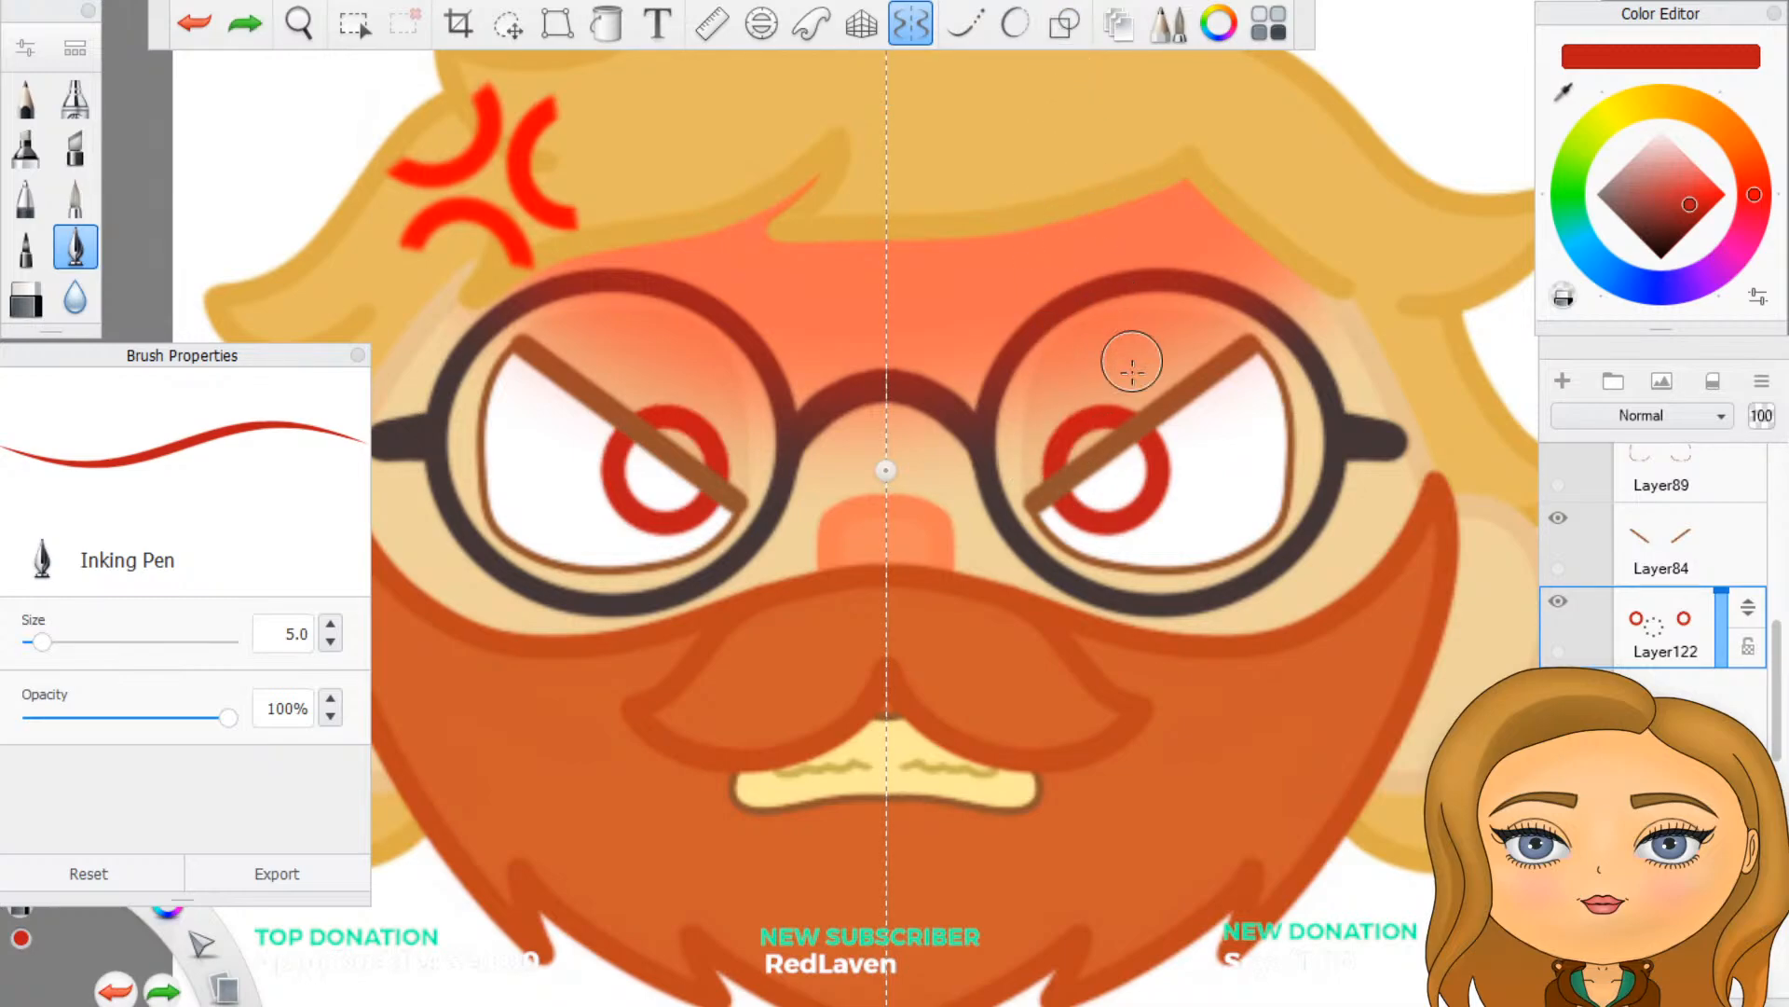
mouse_move(1030, 467)
mouse_down()
mouse_move(1091, 415)
mouse_move(1132, 410)
mouse_up()
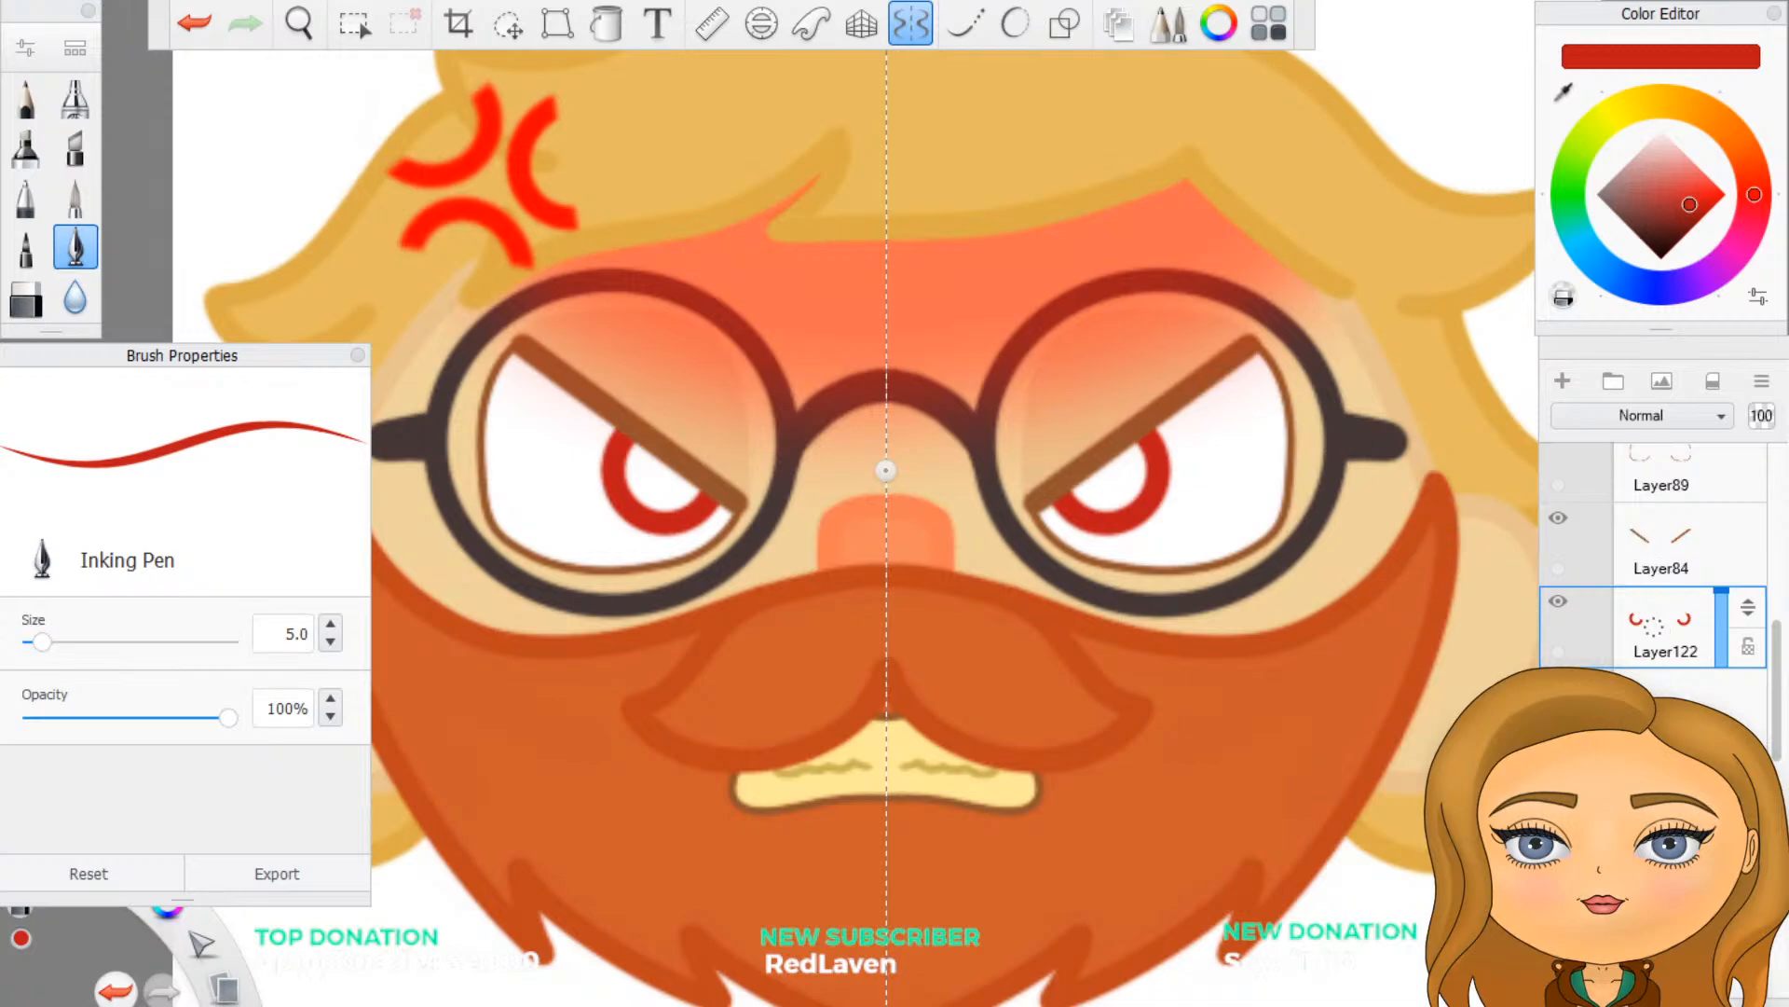
click(1564, 383)
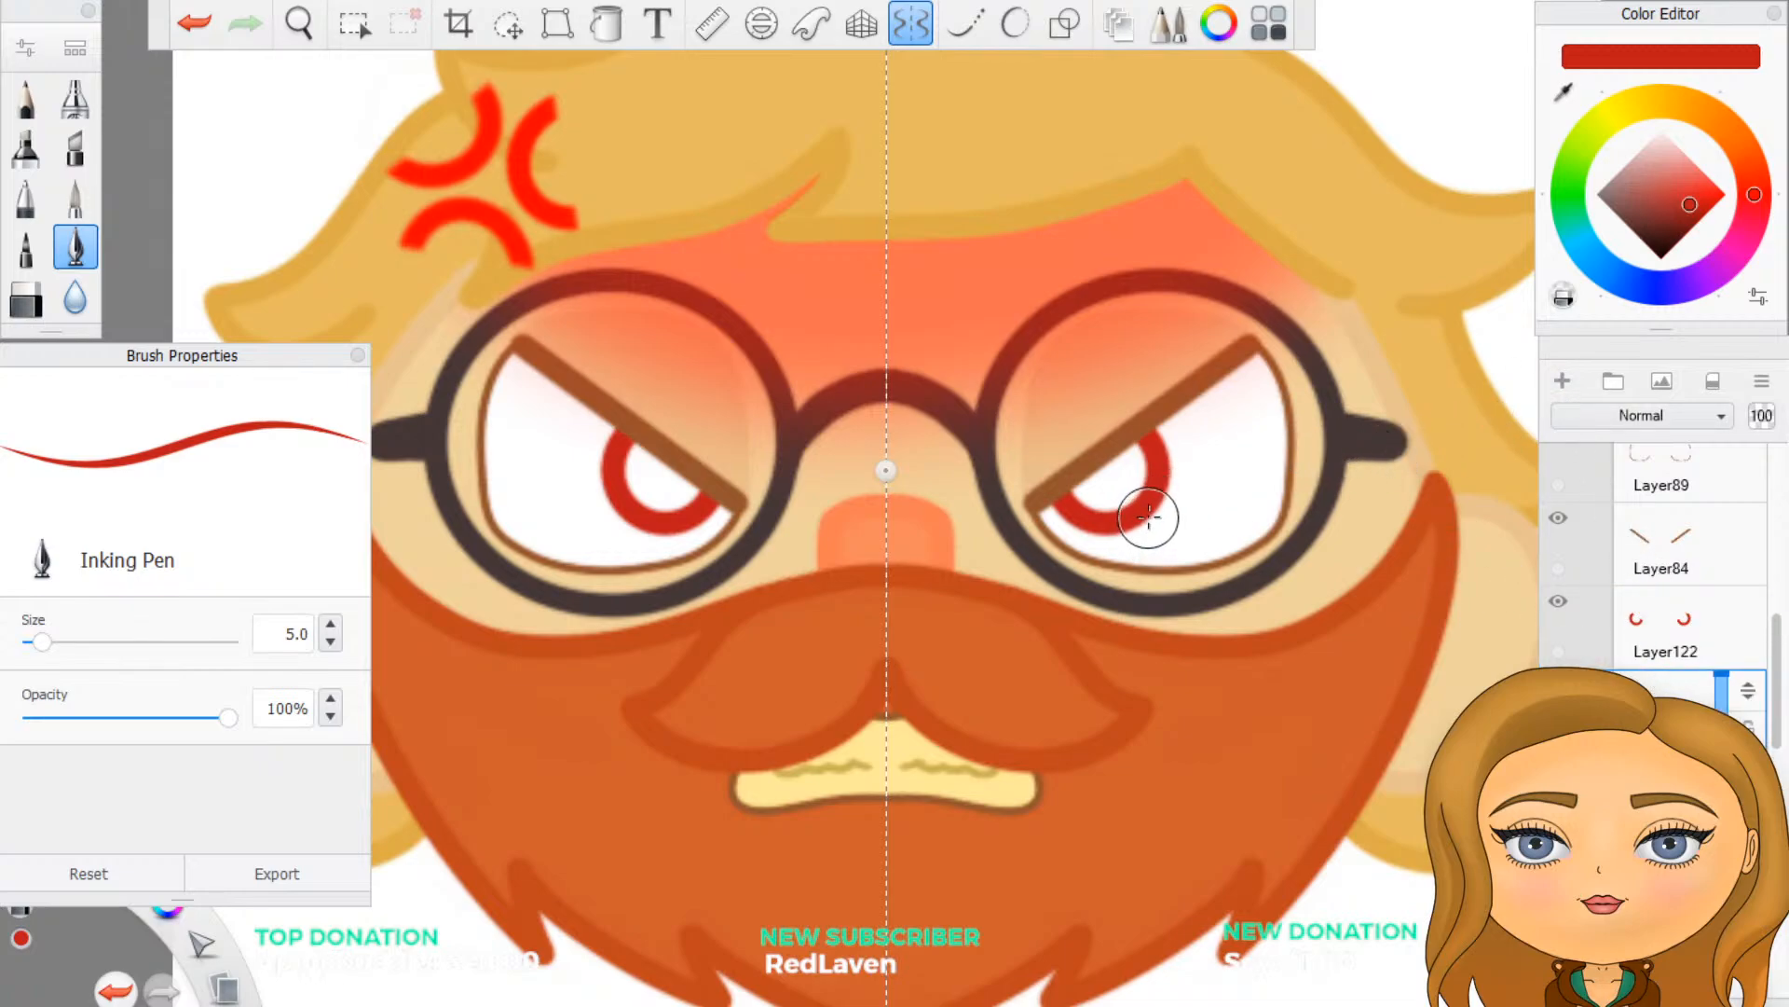
mouse_move(1081, 489)
mouse_down()
mouse_move(1118, 501)
mouse_move(1135, 459)
mouse_move(1100, 483)
mouse_move(1119, 487)
mouse_up()
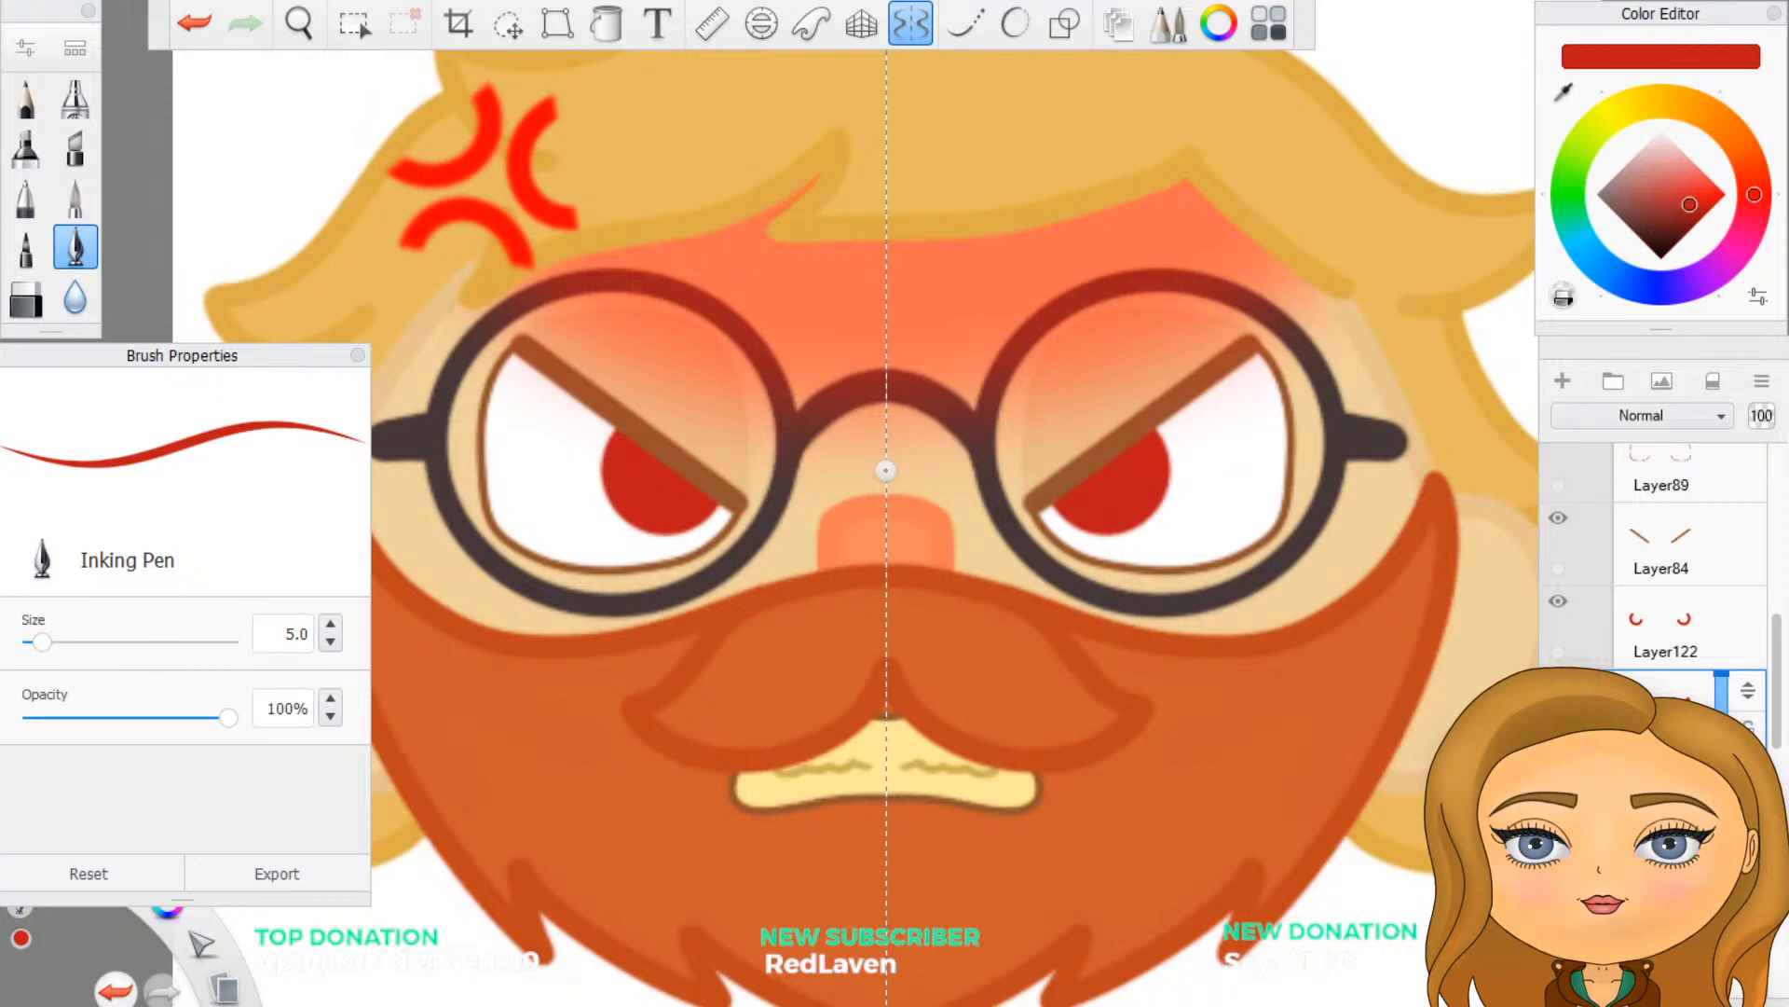
- Add a new layer above the iris outlines and paint a small dark reddish-brown pupil in the middle of each iris with symmetry
click(1664, 623)
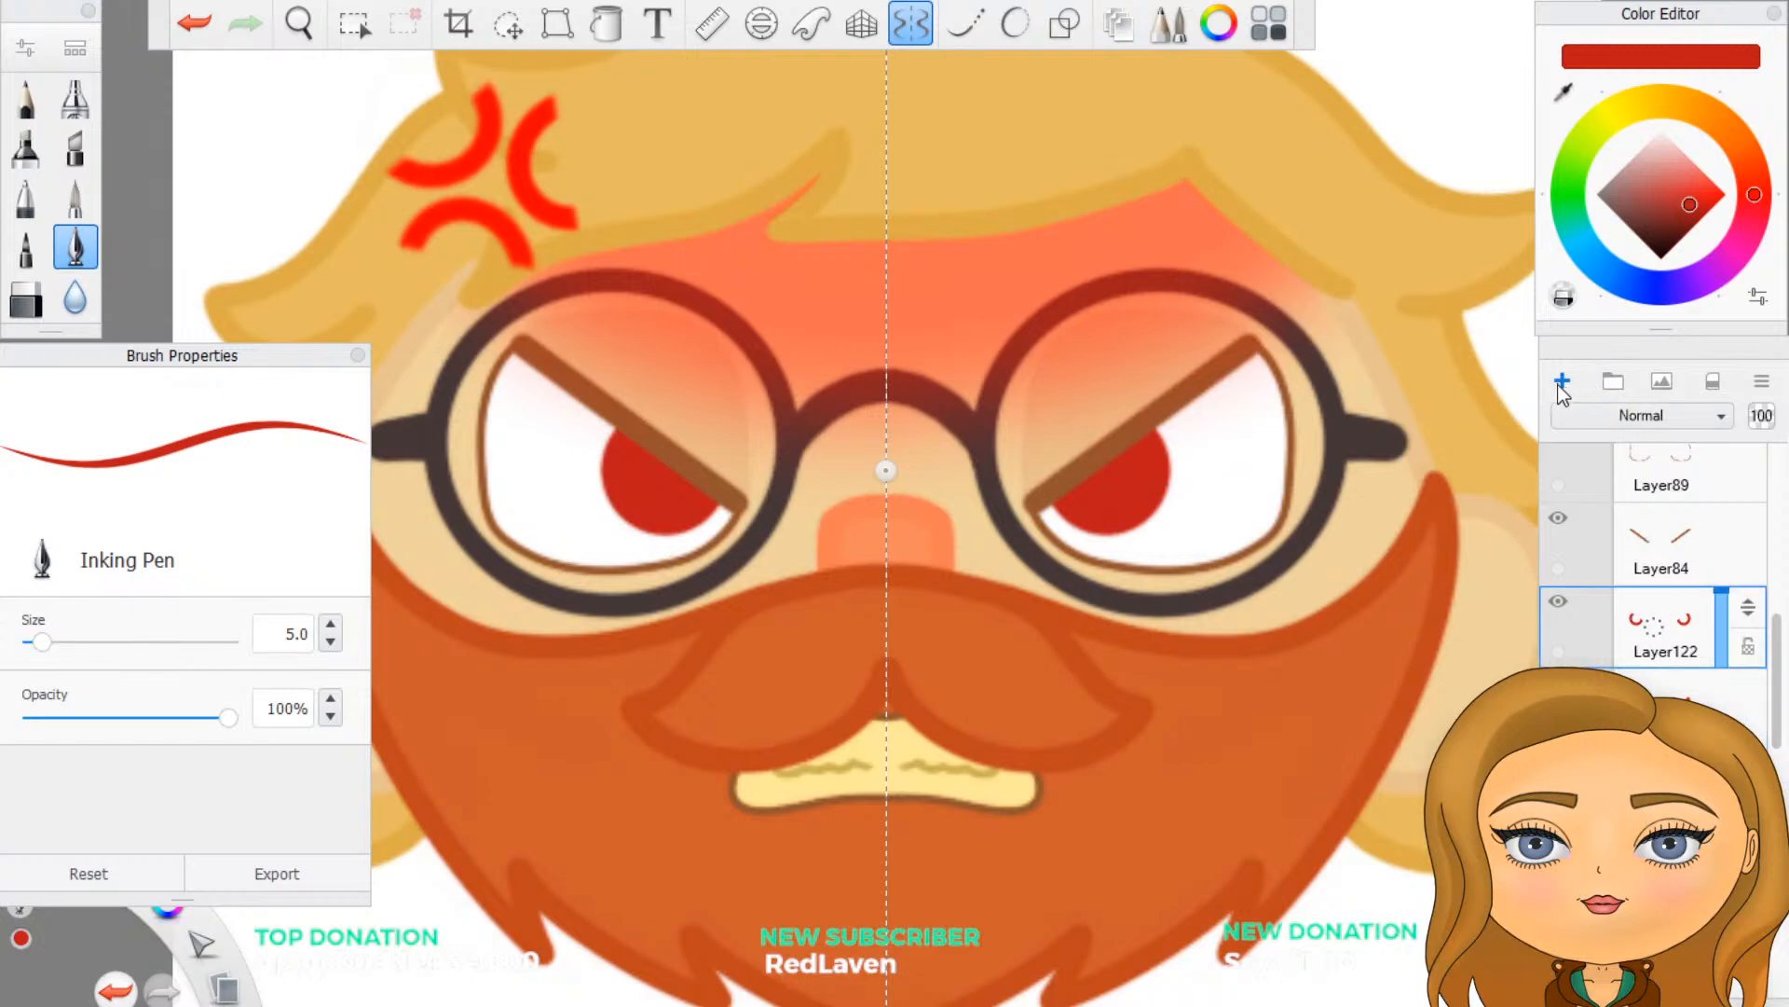
click(1562, 382)
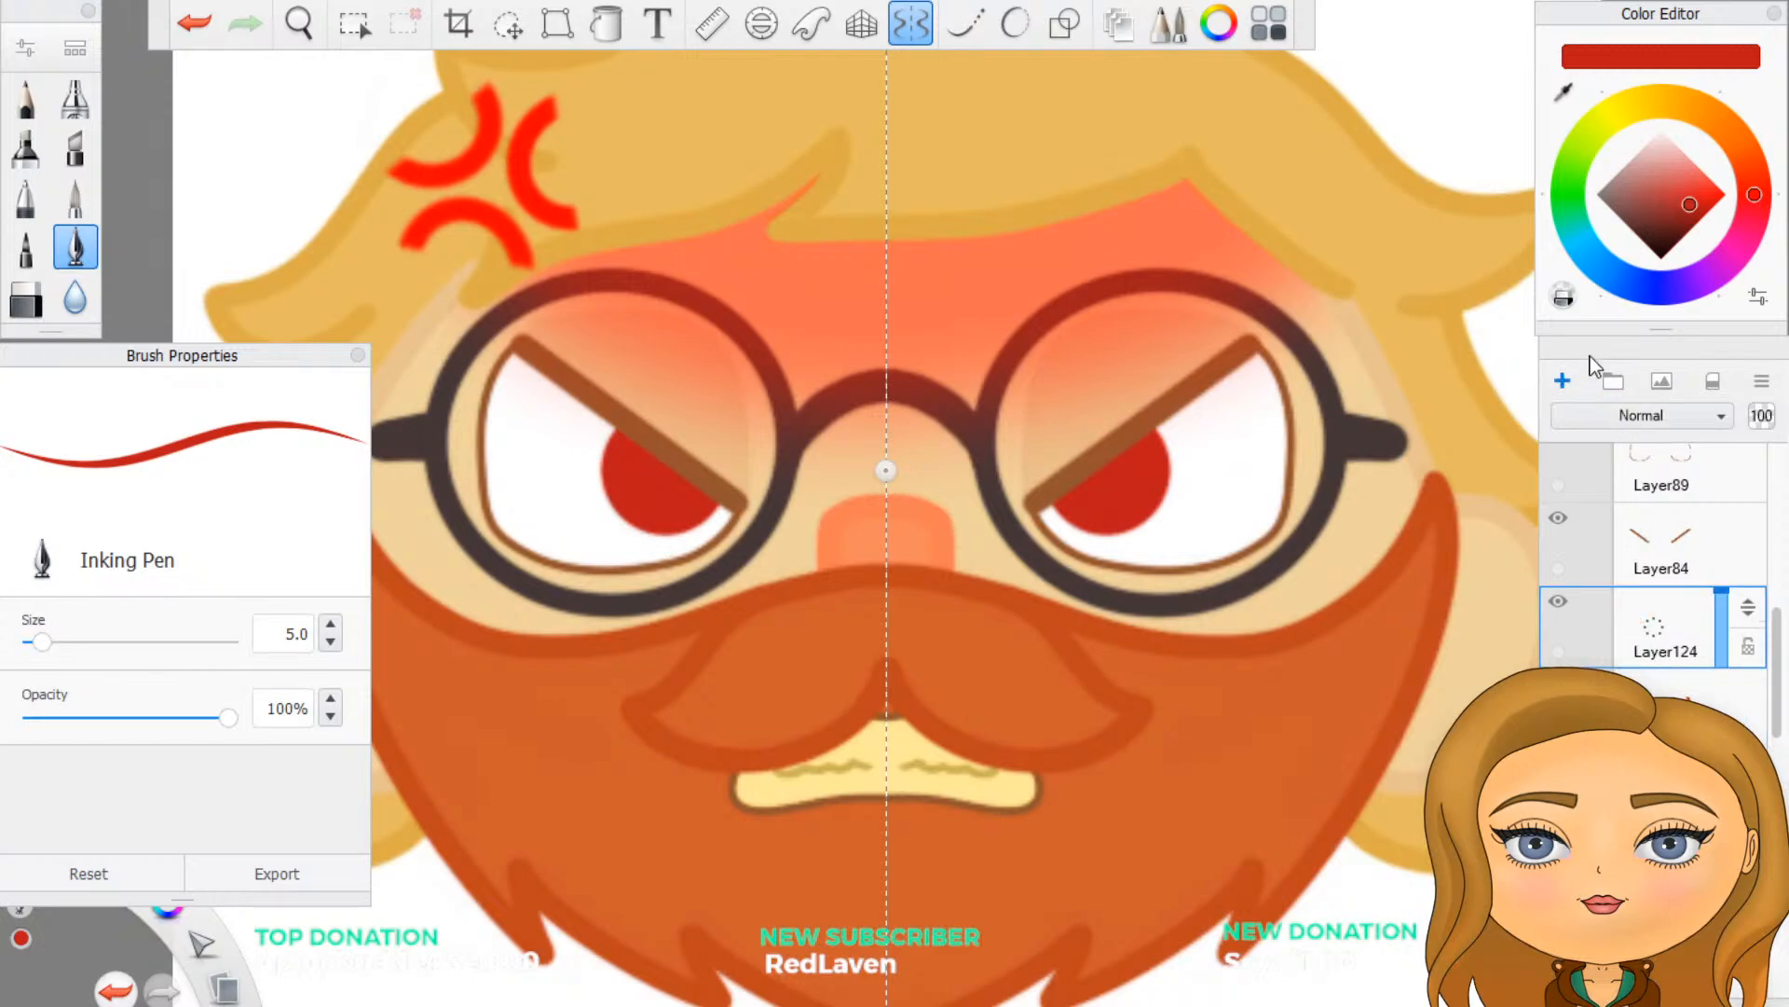
click(1659, 236)
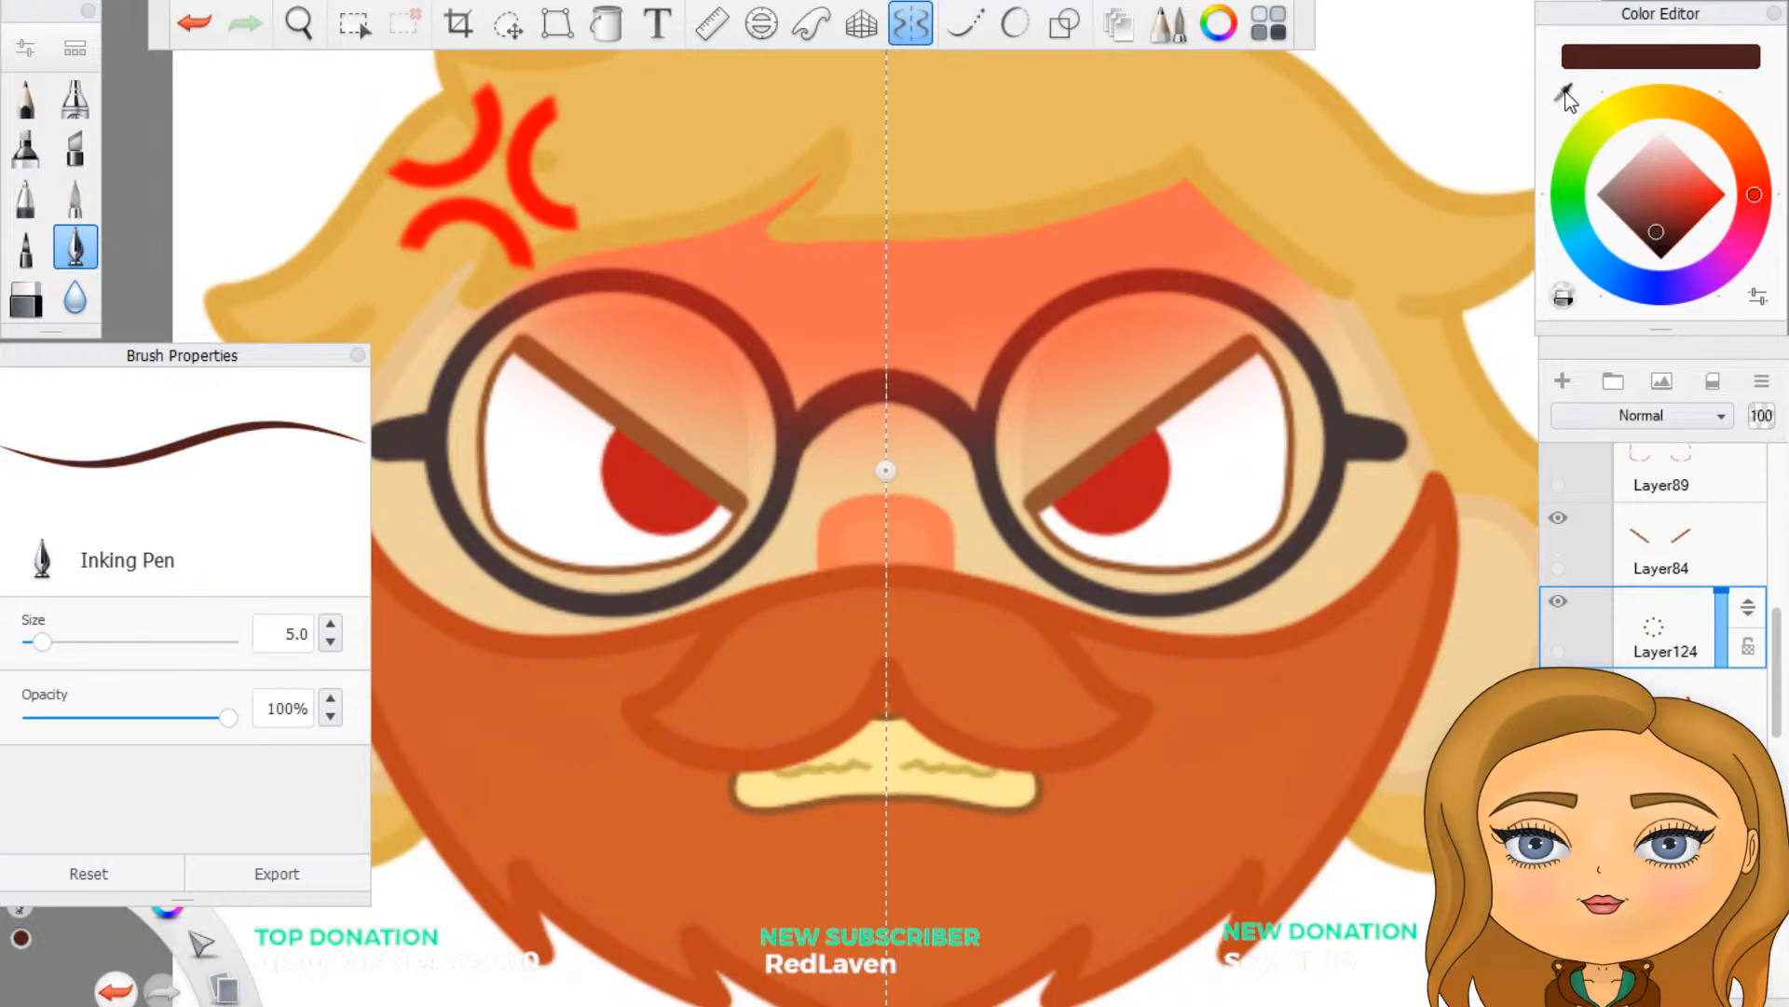
click(1637, 228)
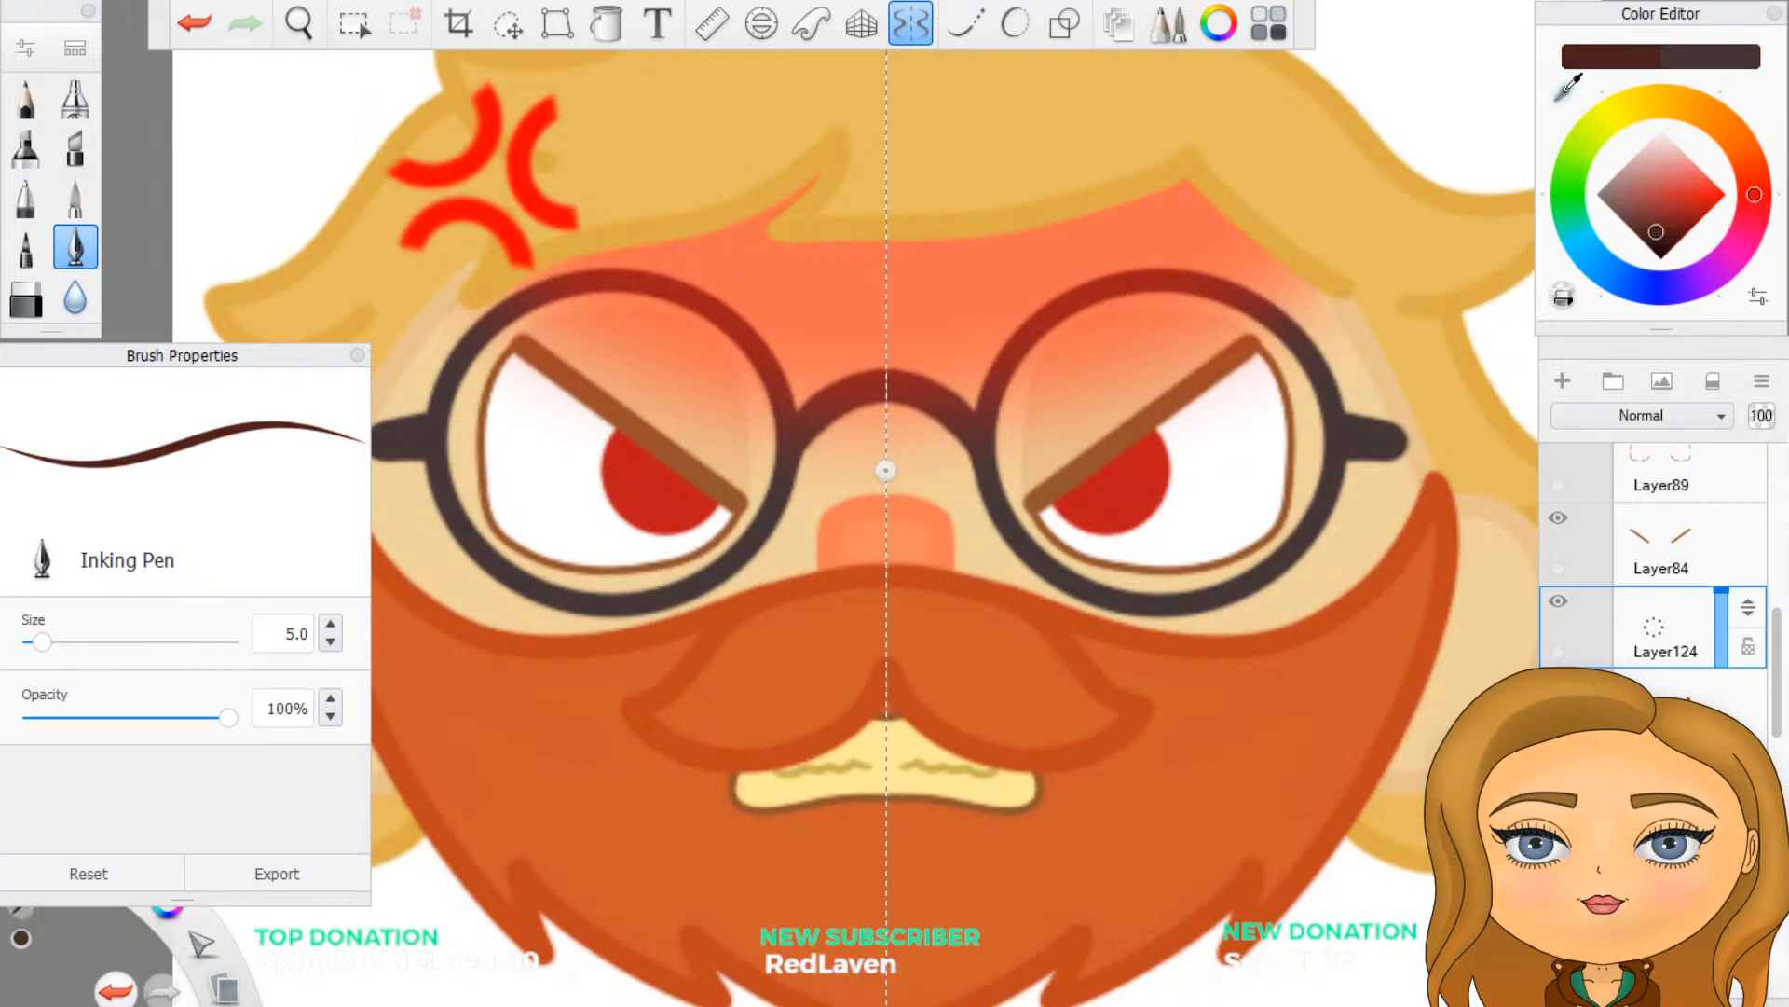
click(1656, 234)
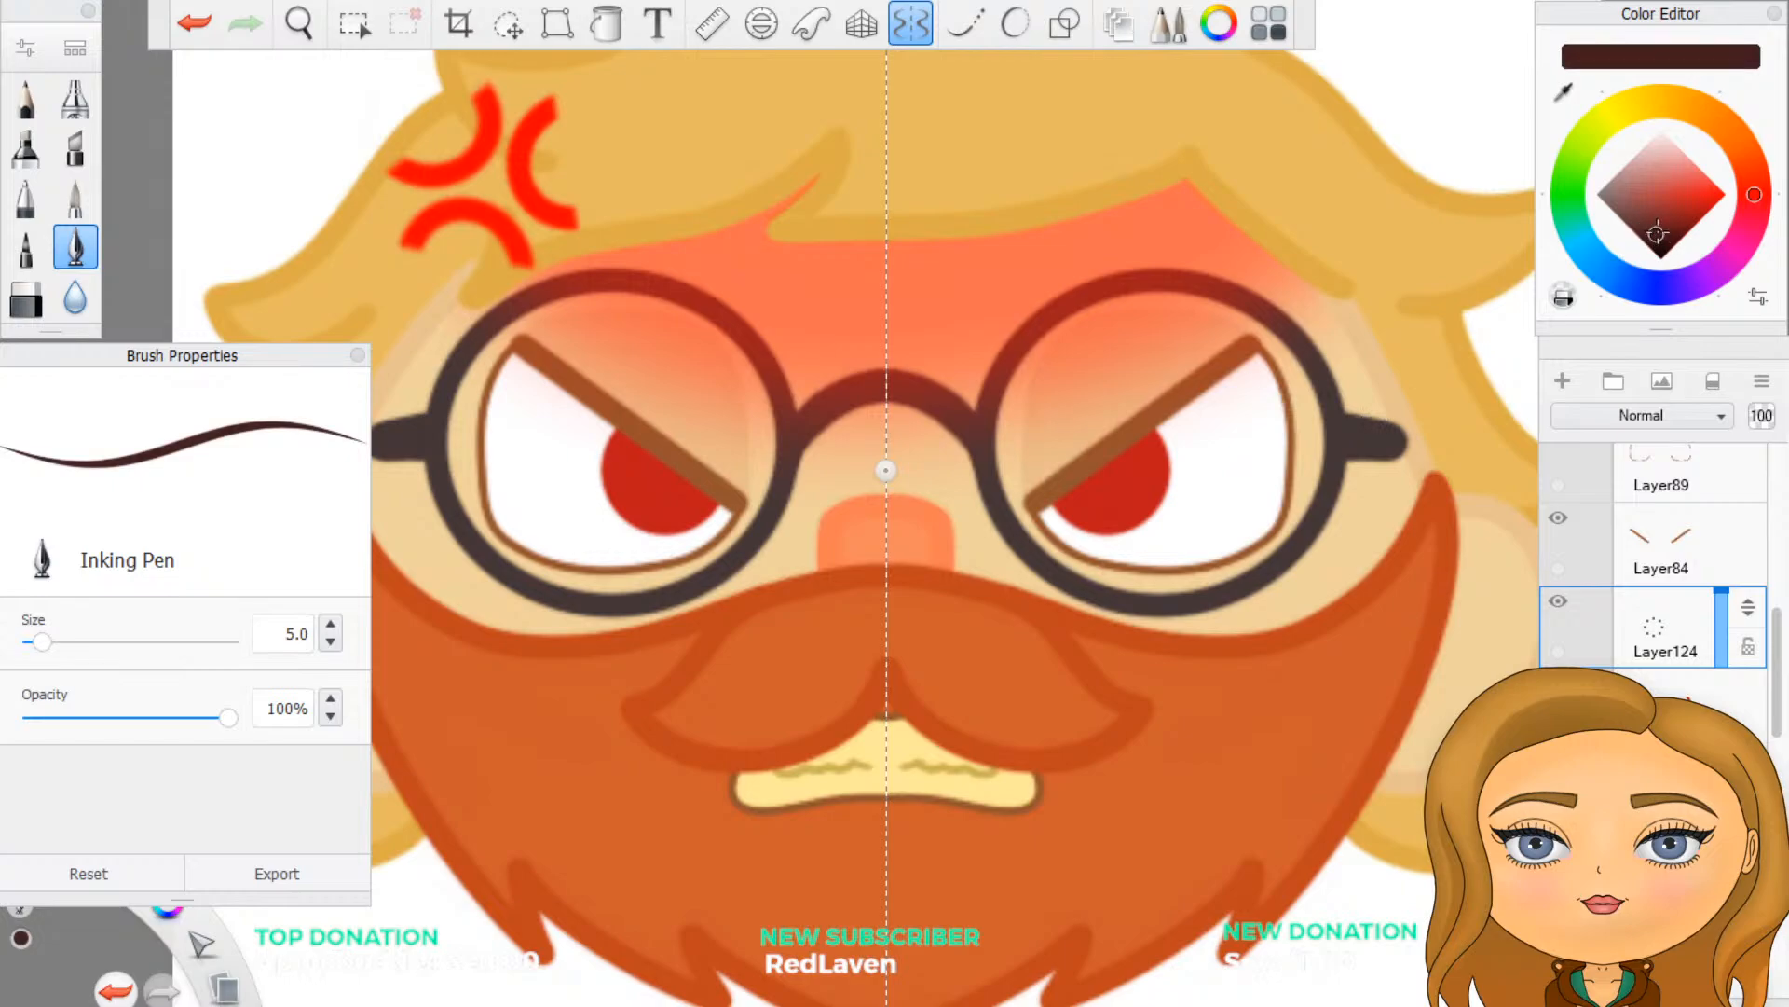
drag(1656, 234, 1662, 227)
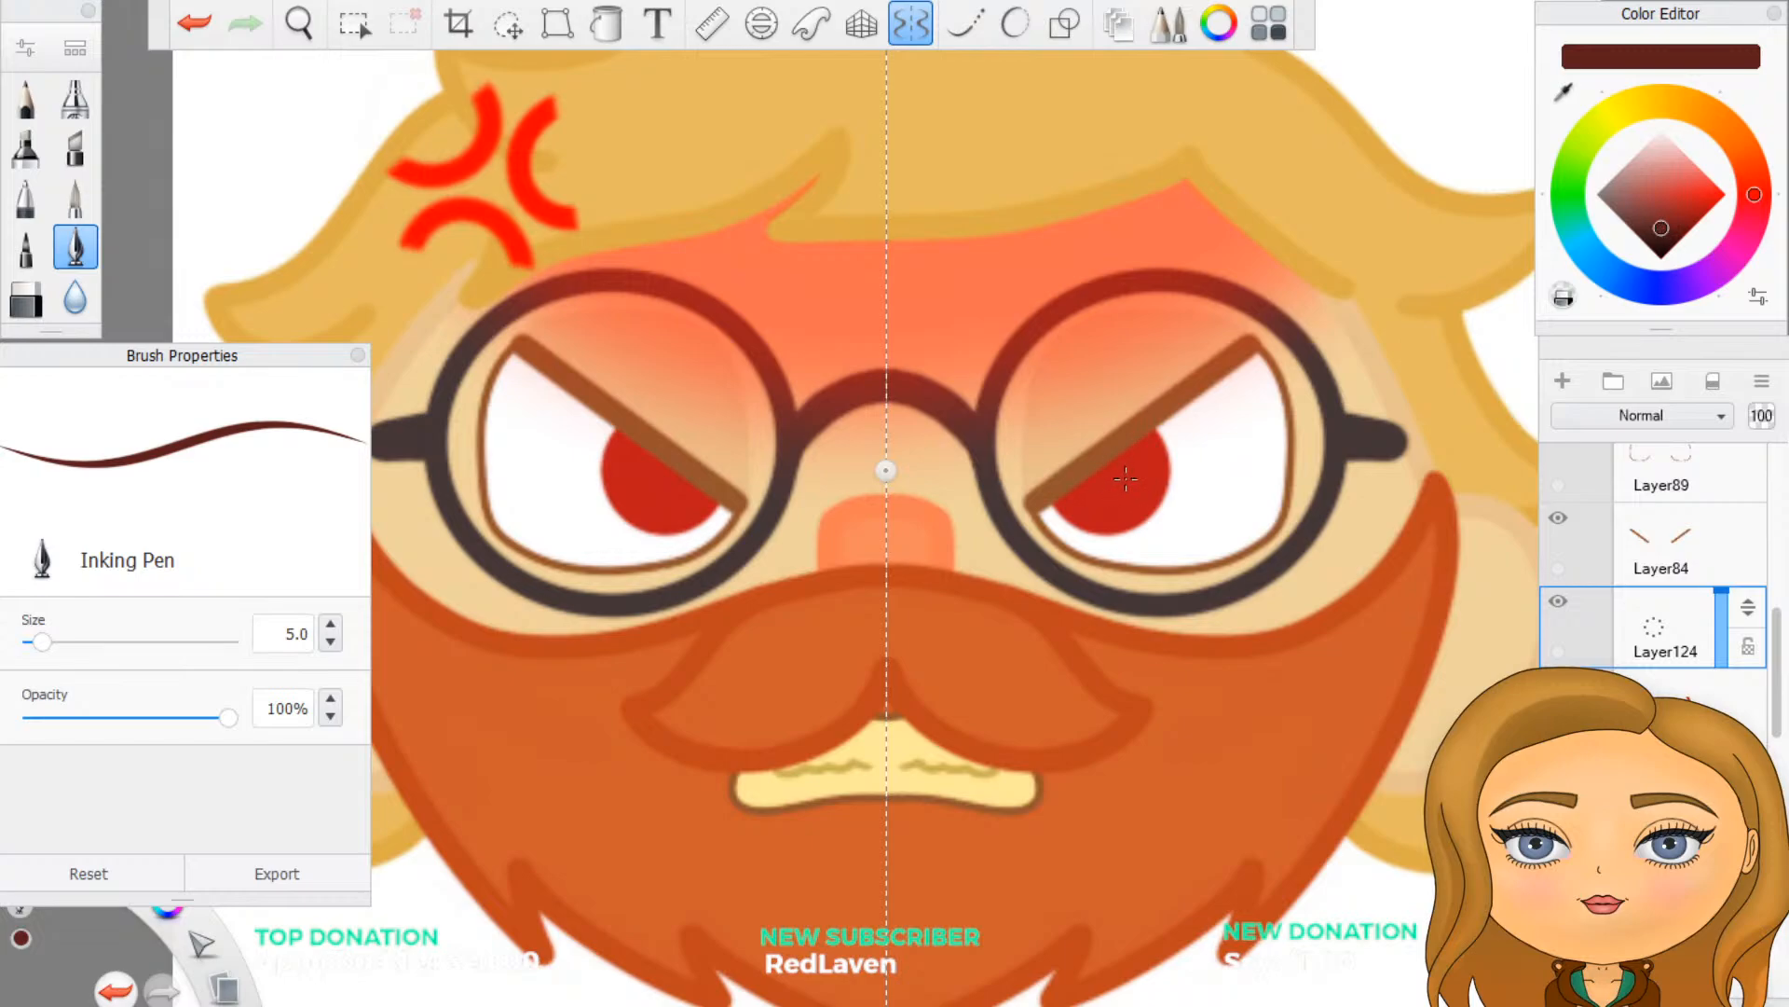
drag(1102, 486, 1105, 485)
key(ctrl+z)
click(1109, 476)
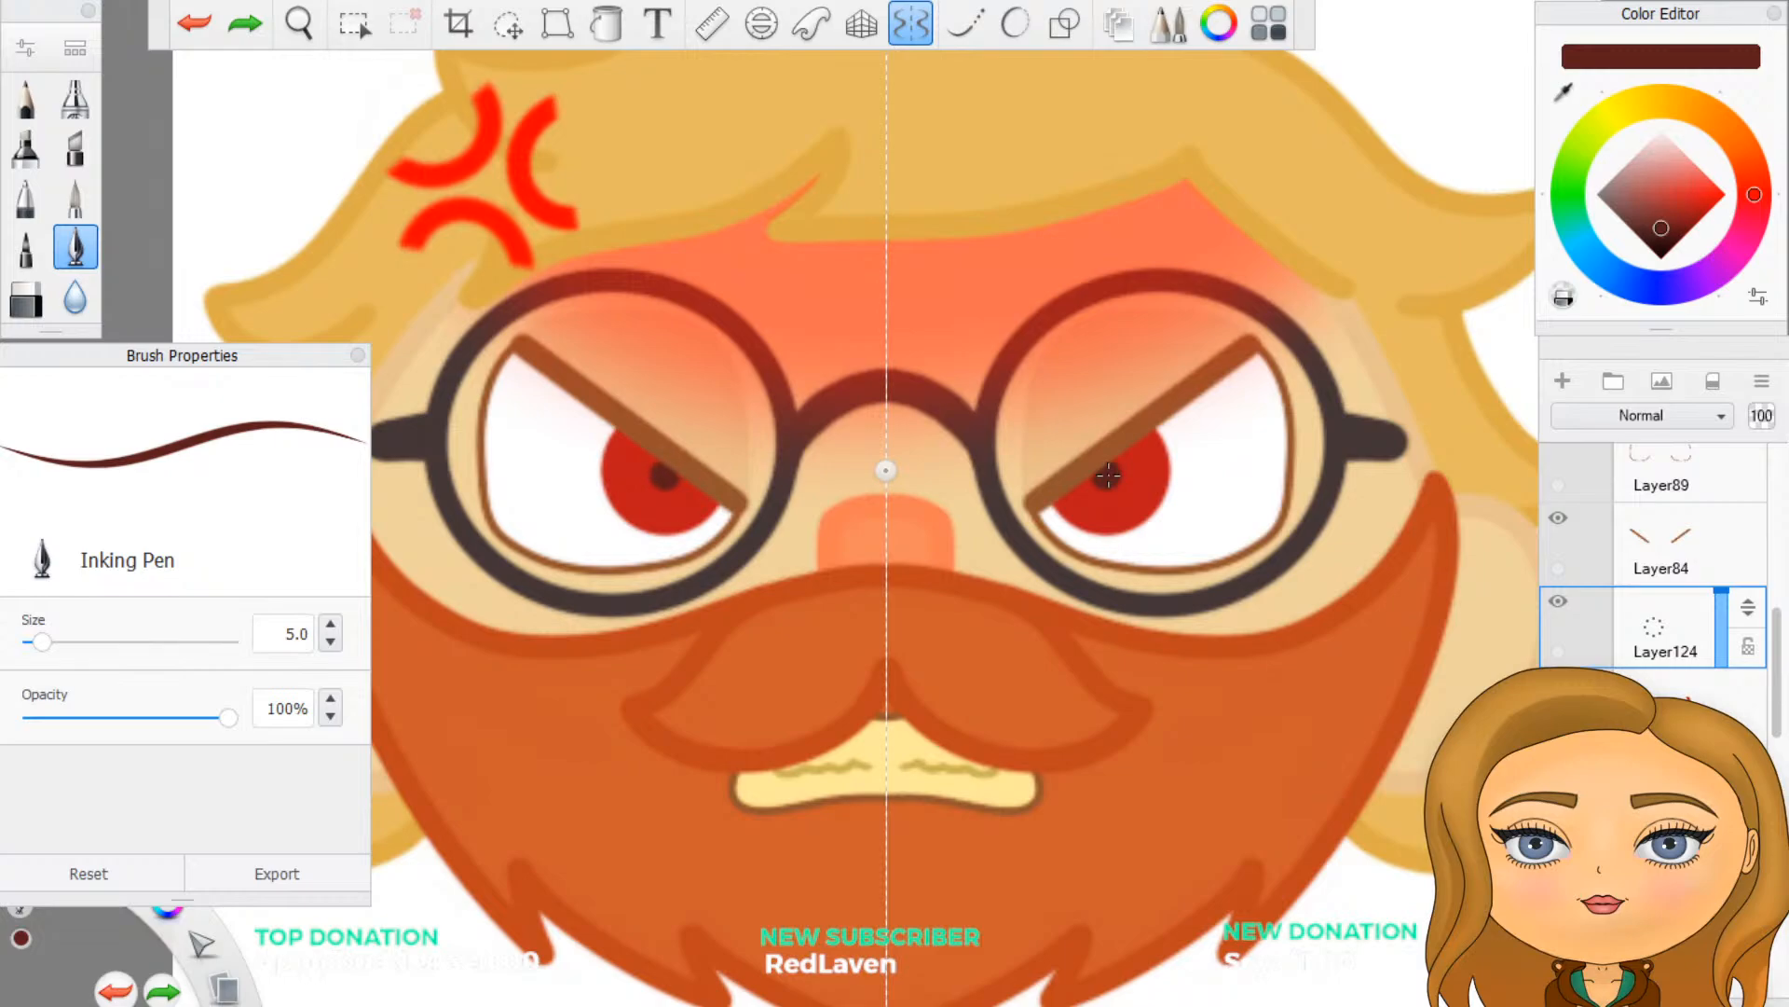
- Undo the small pupils and repaint them larger in a slightly lighter dark red, with symmetry, in the middle of each iris
scroll(1124, 540, down, 5)
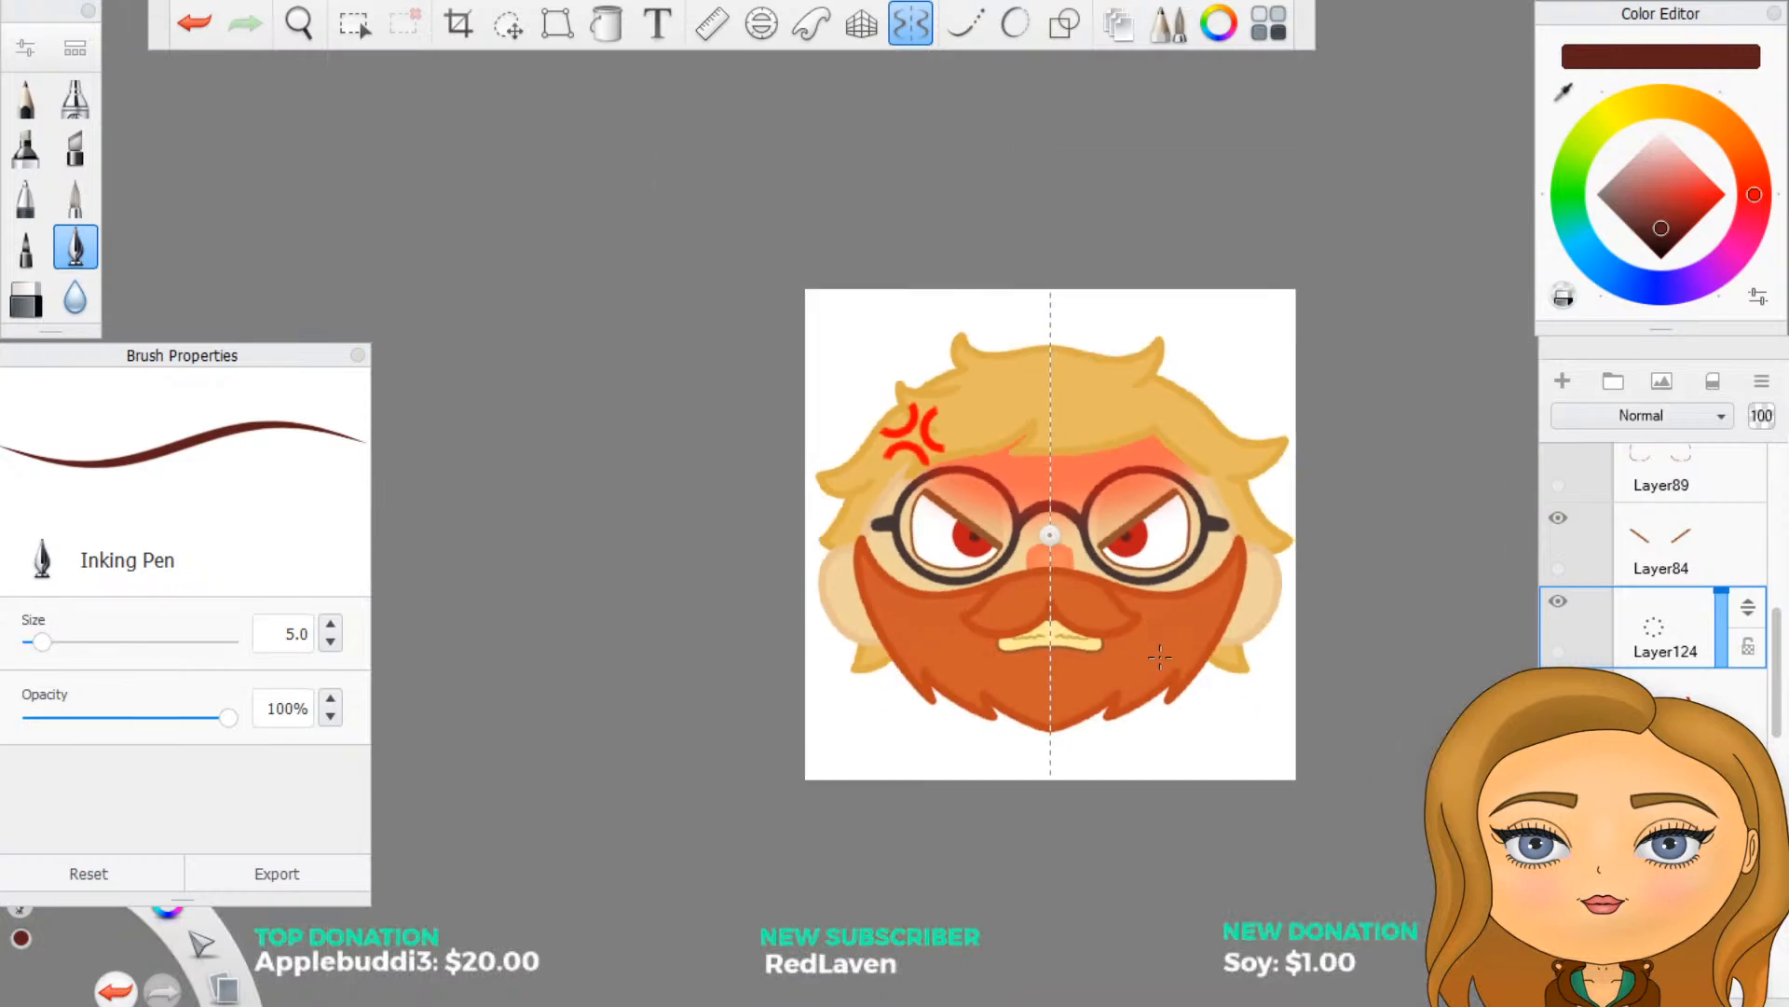
scroll(1159, 658, down, 1)
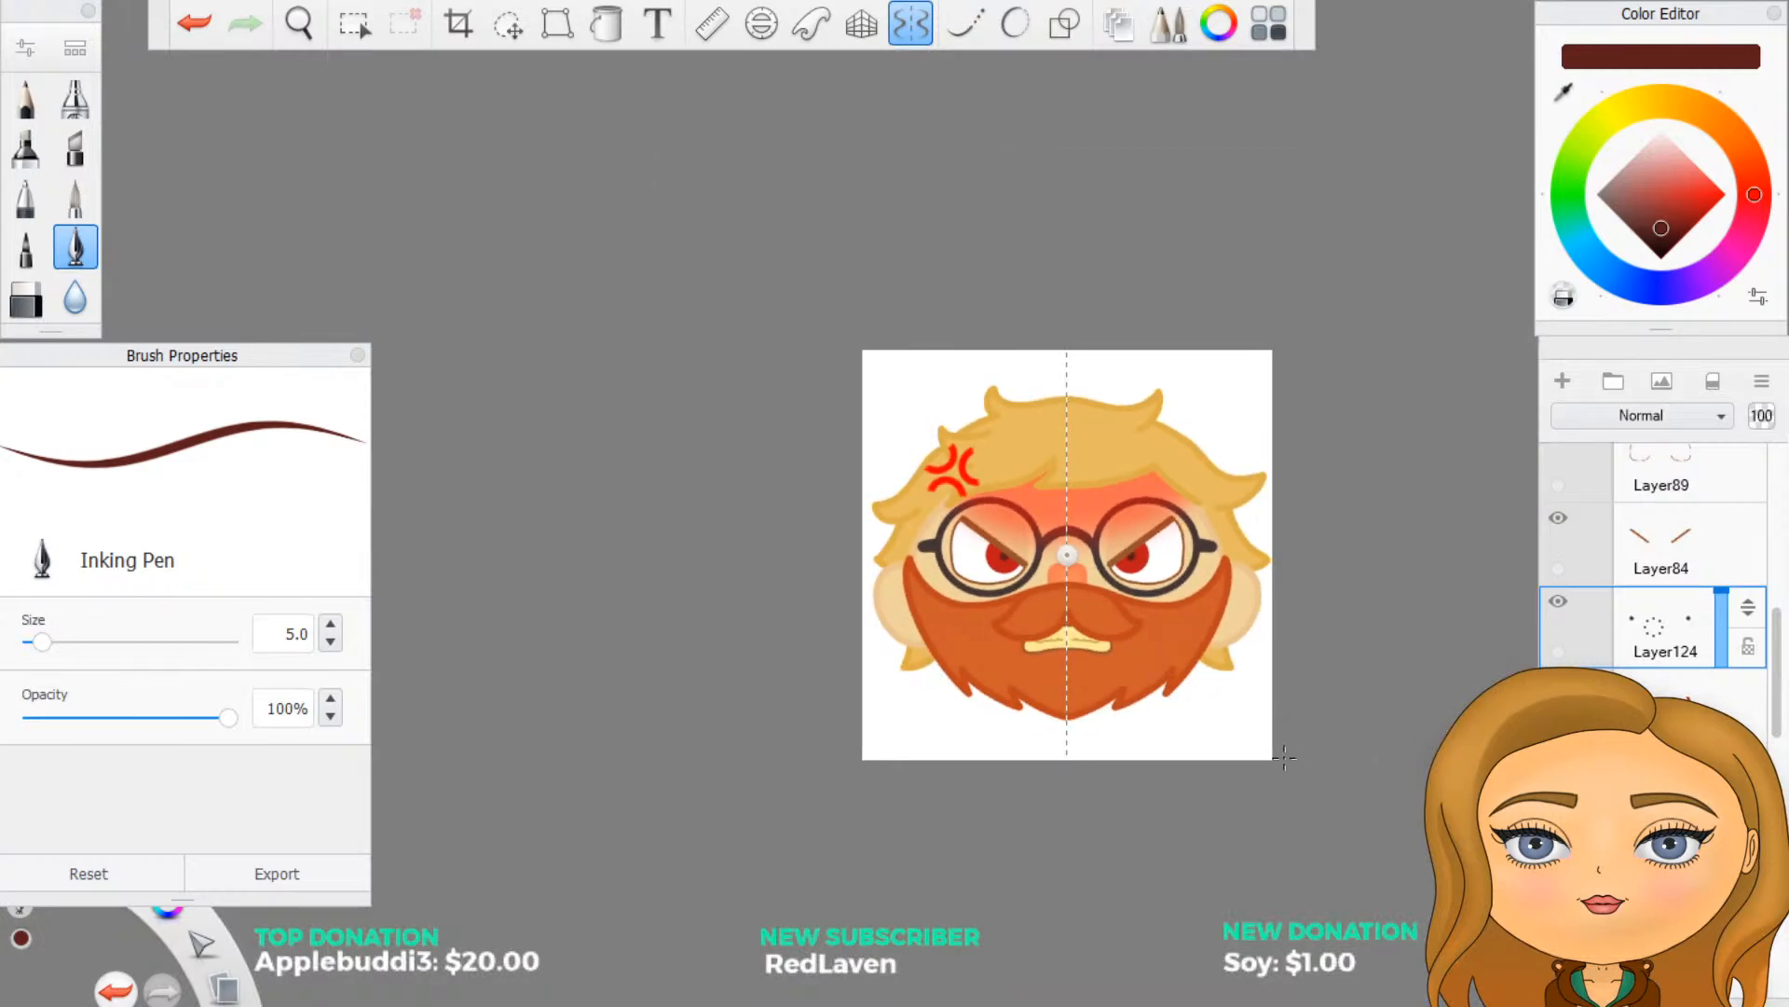
key(ctrl+z)
scroll(1161, 630, up, 5)
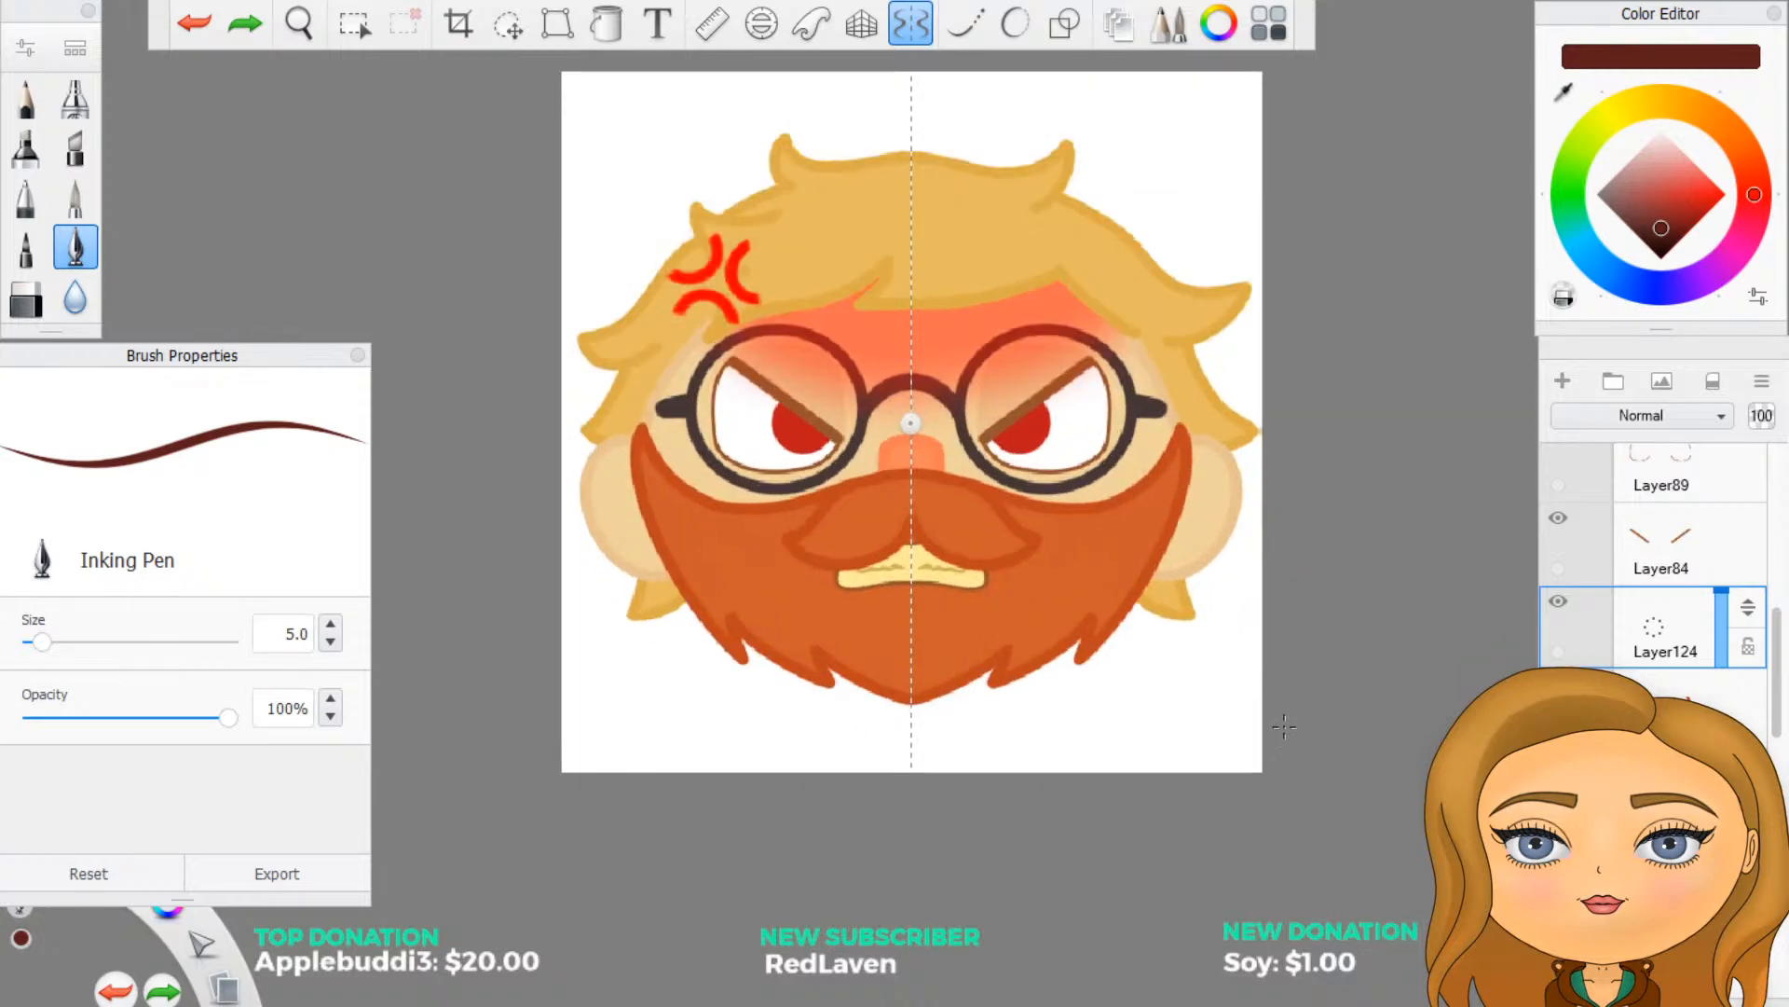
scroll(1009, 395, up, 1)
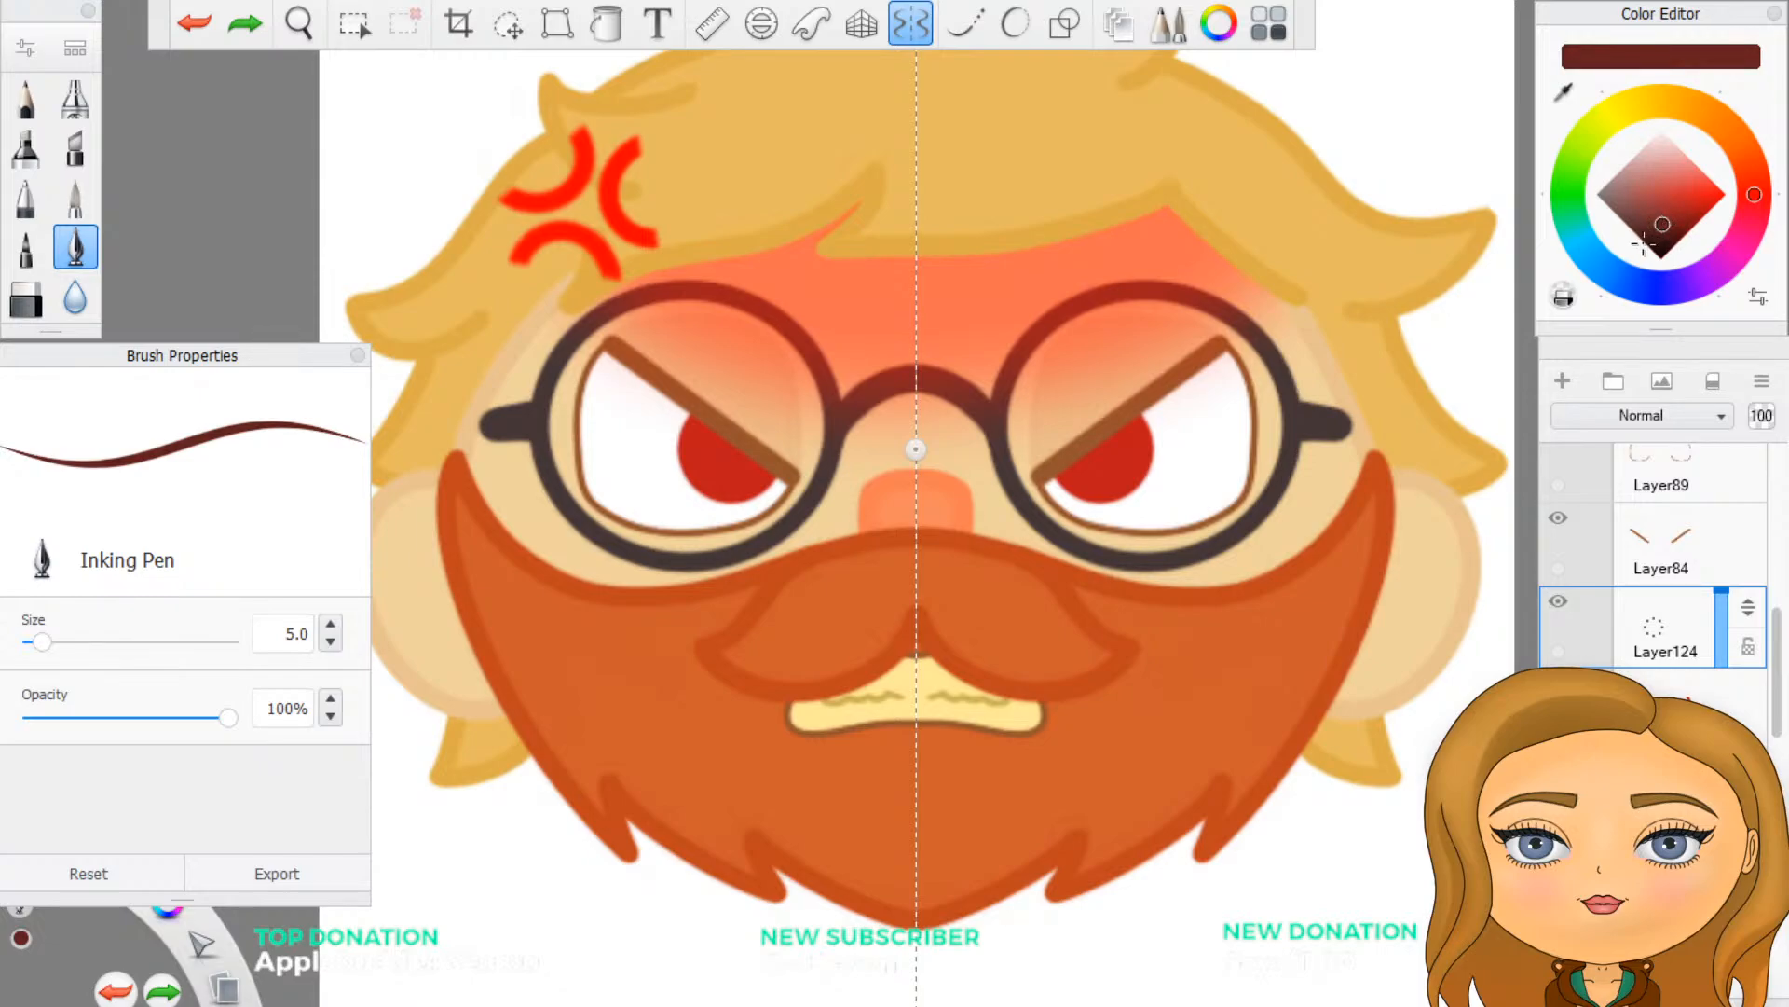
drag(1110, 447, 1100, 458)
drag(1099, 458, 1102, 444)
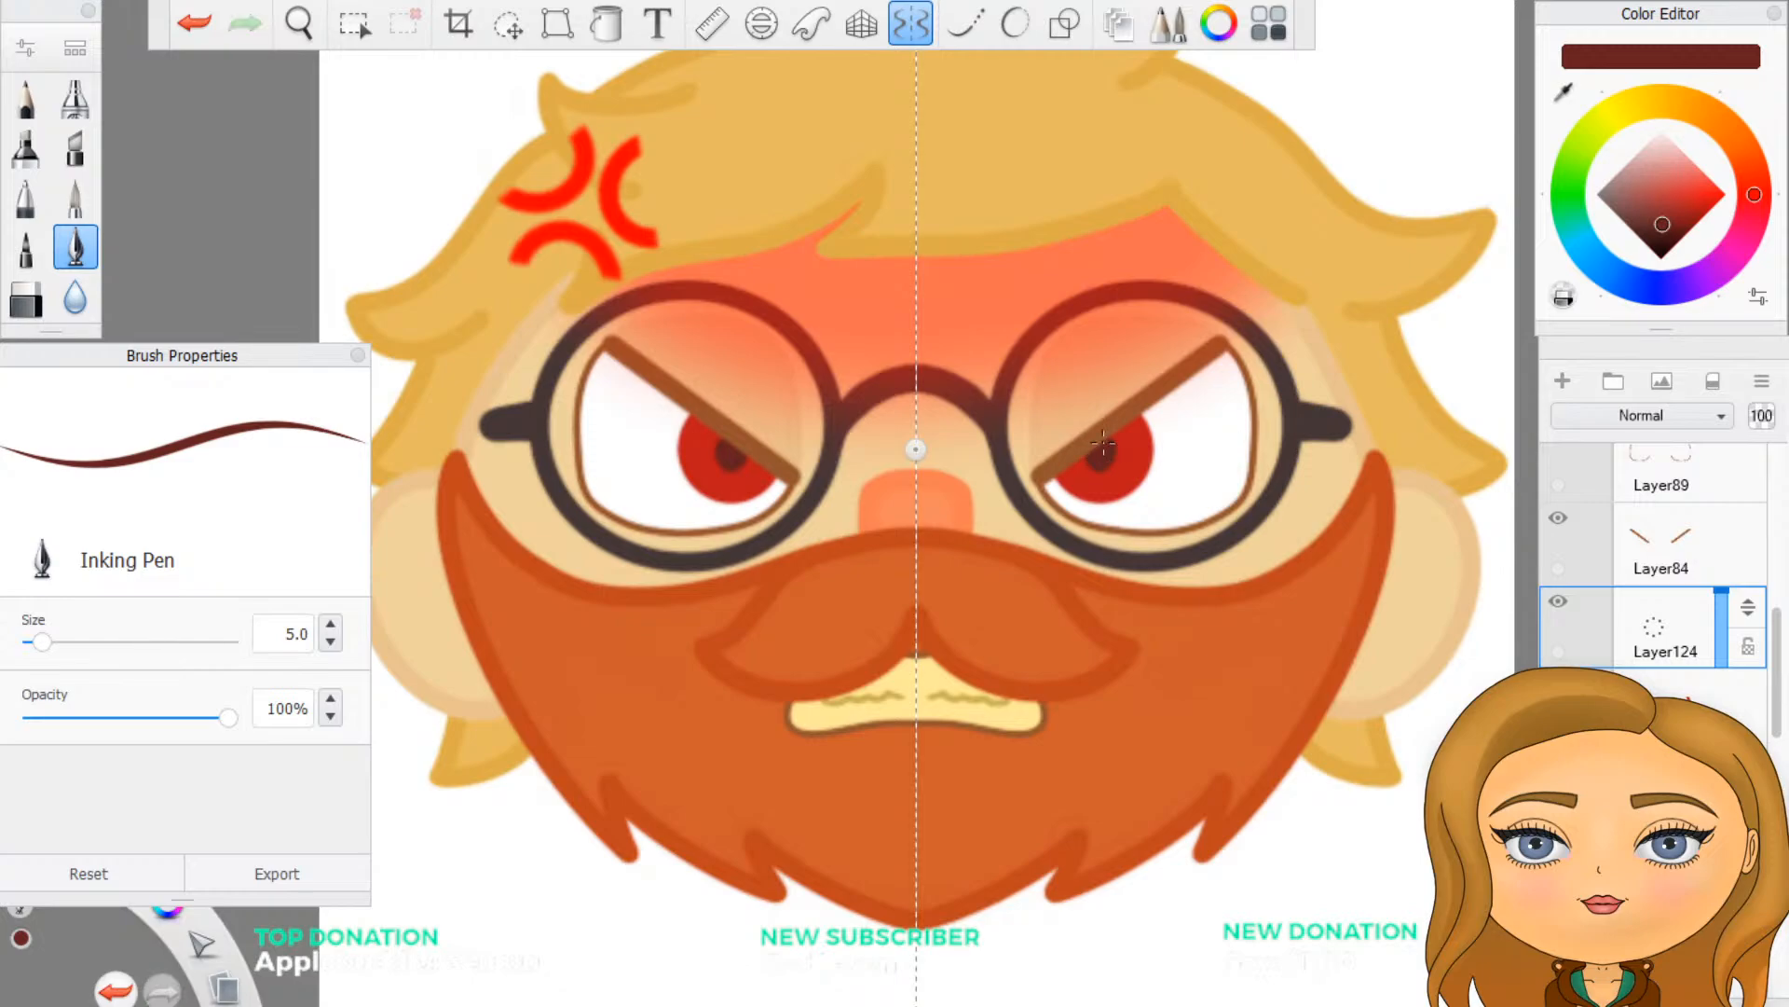
- Compare the angry face with and without the pupil layer, at small emote size and up close
scroll(1141, 662, down, 3)
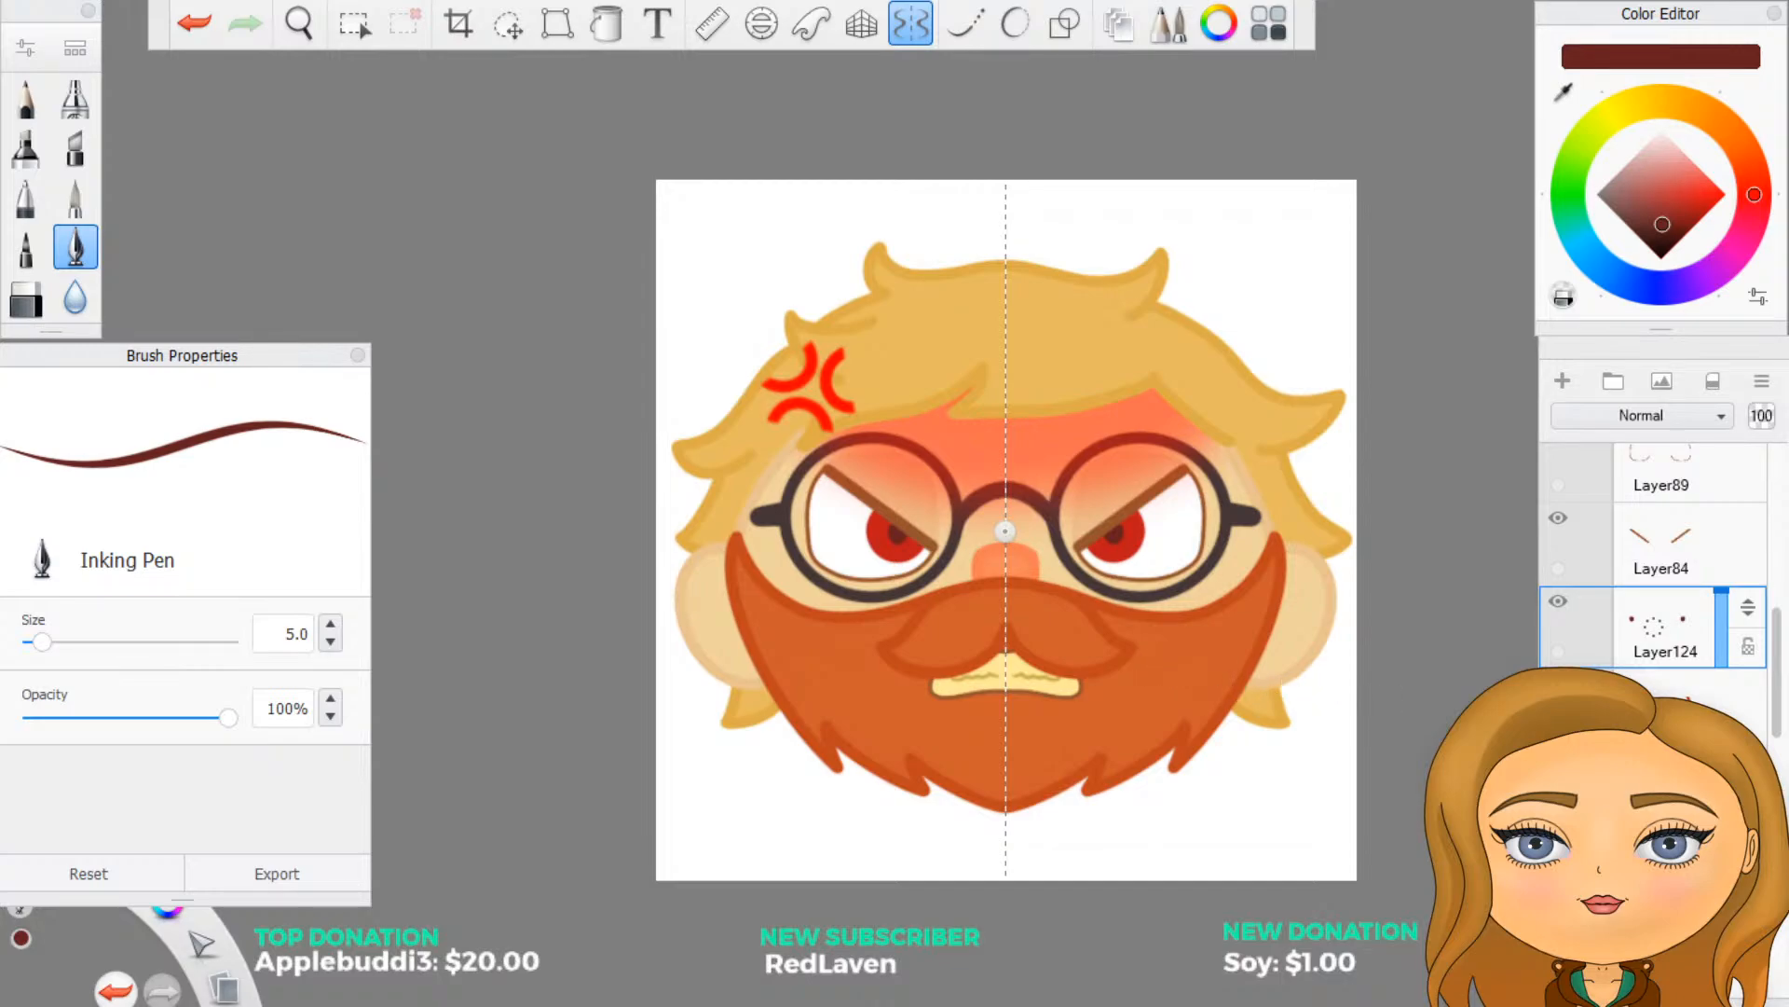
click(1559, 601)
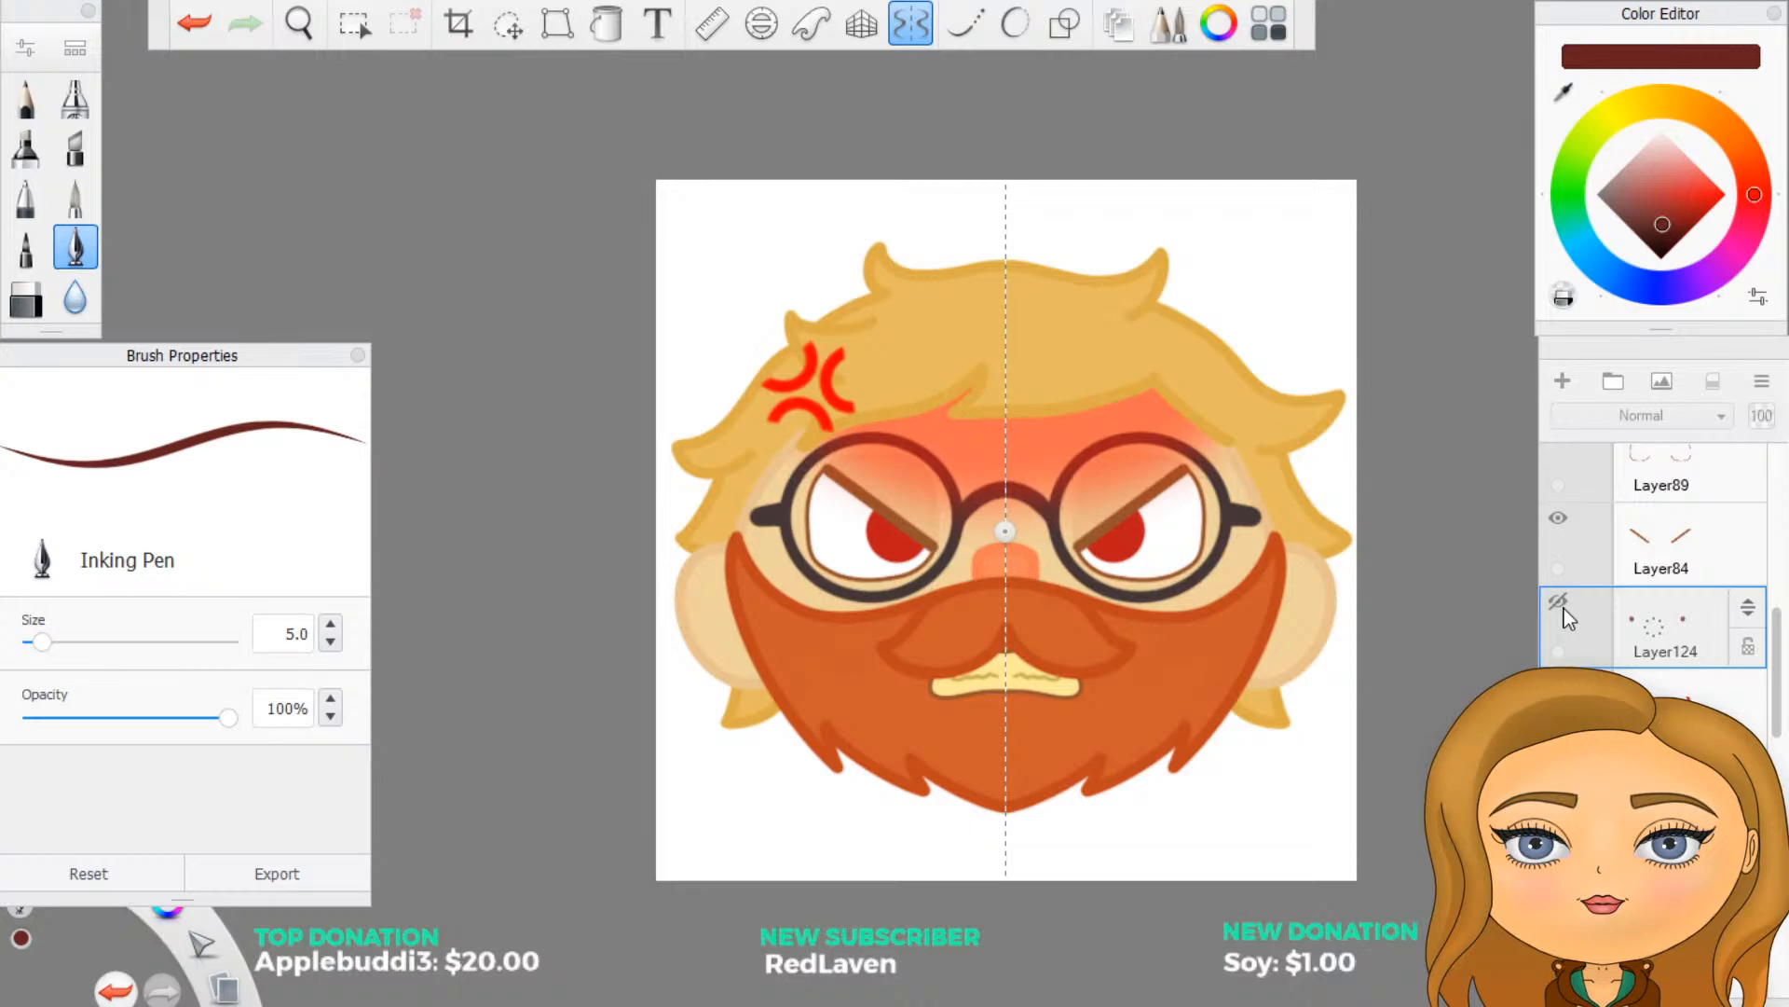
click(1563, 606)
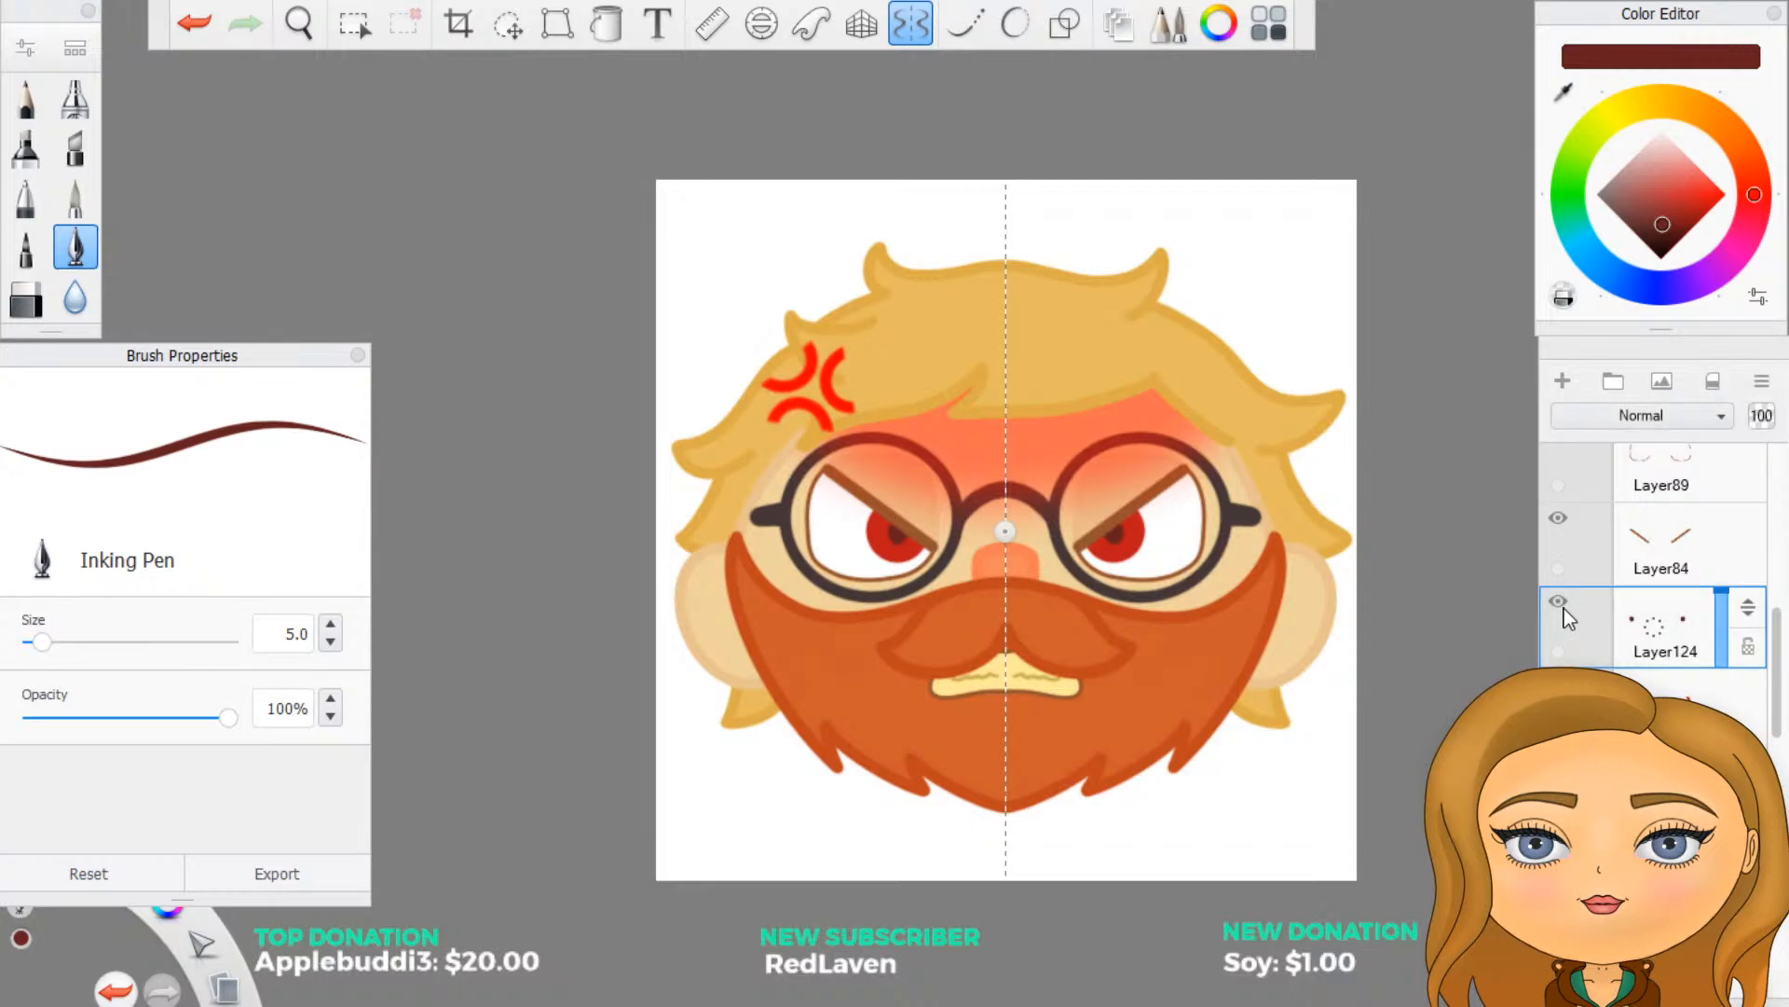
scroll(1215, 716, down, 2)
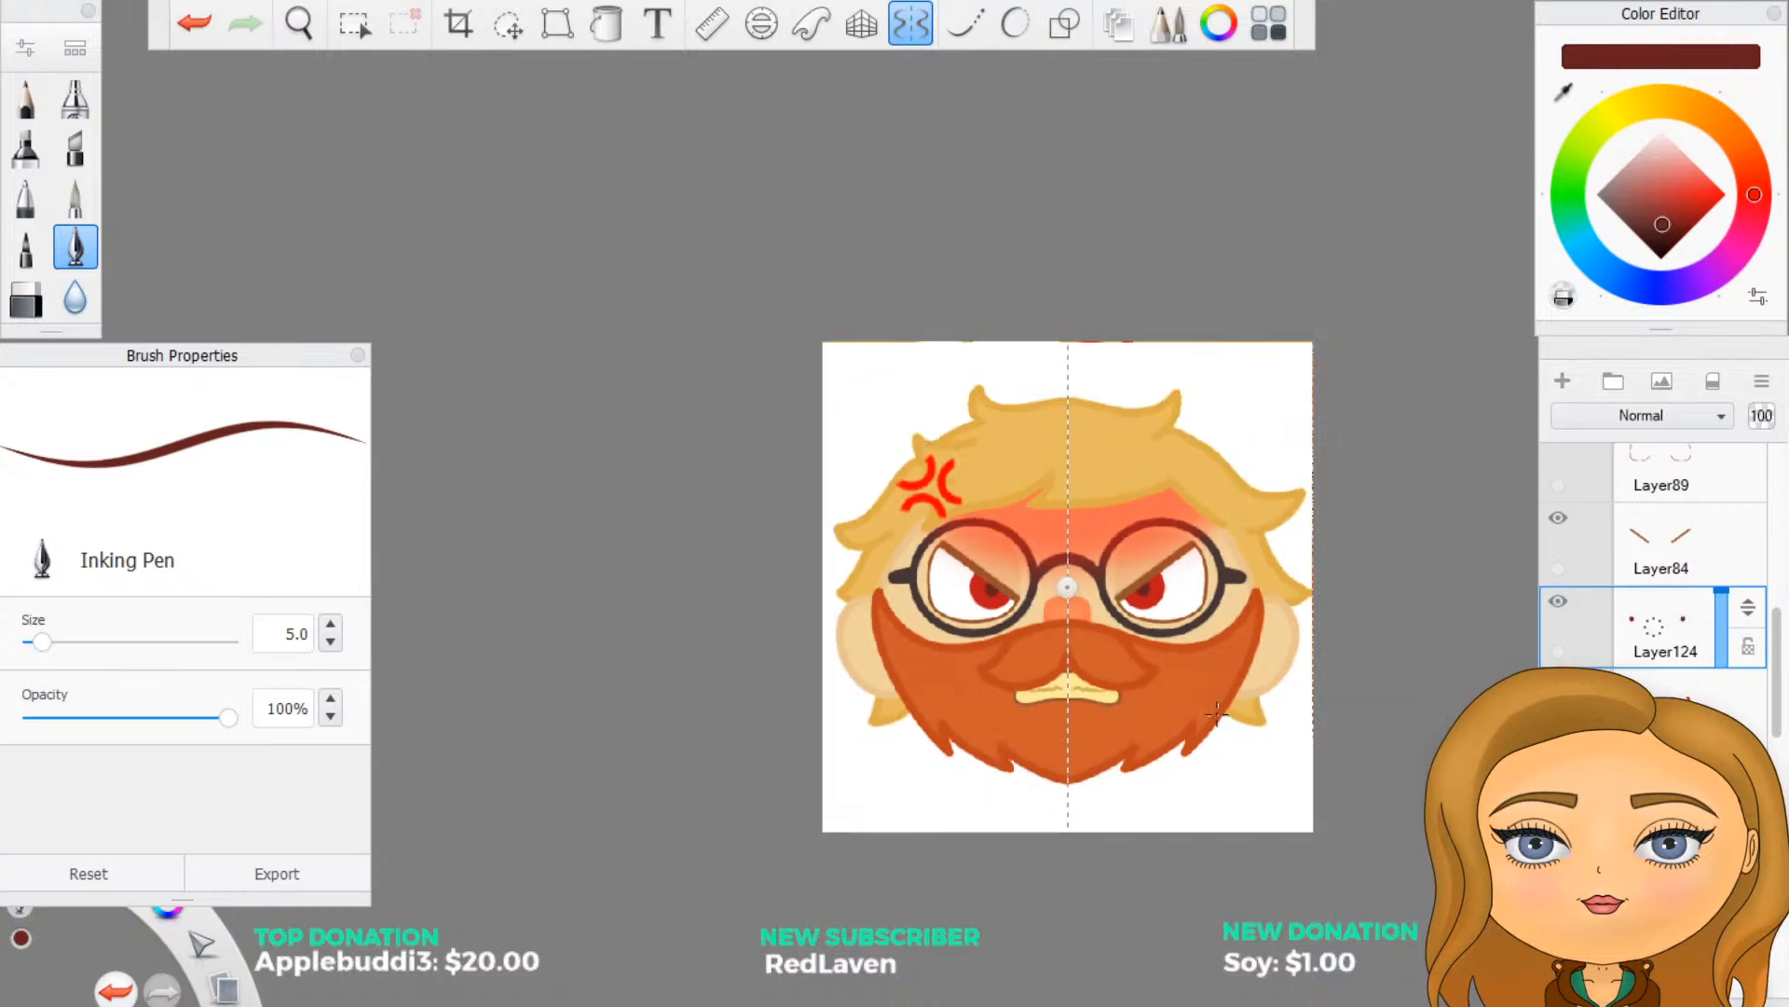
scroll(1214, 720, up, 3)
scroll(1042, 673, up, 2)
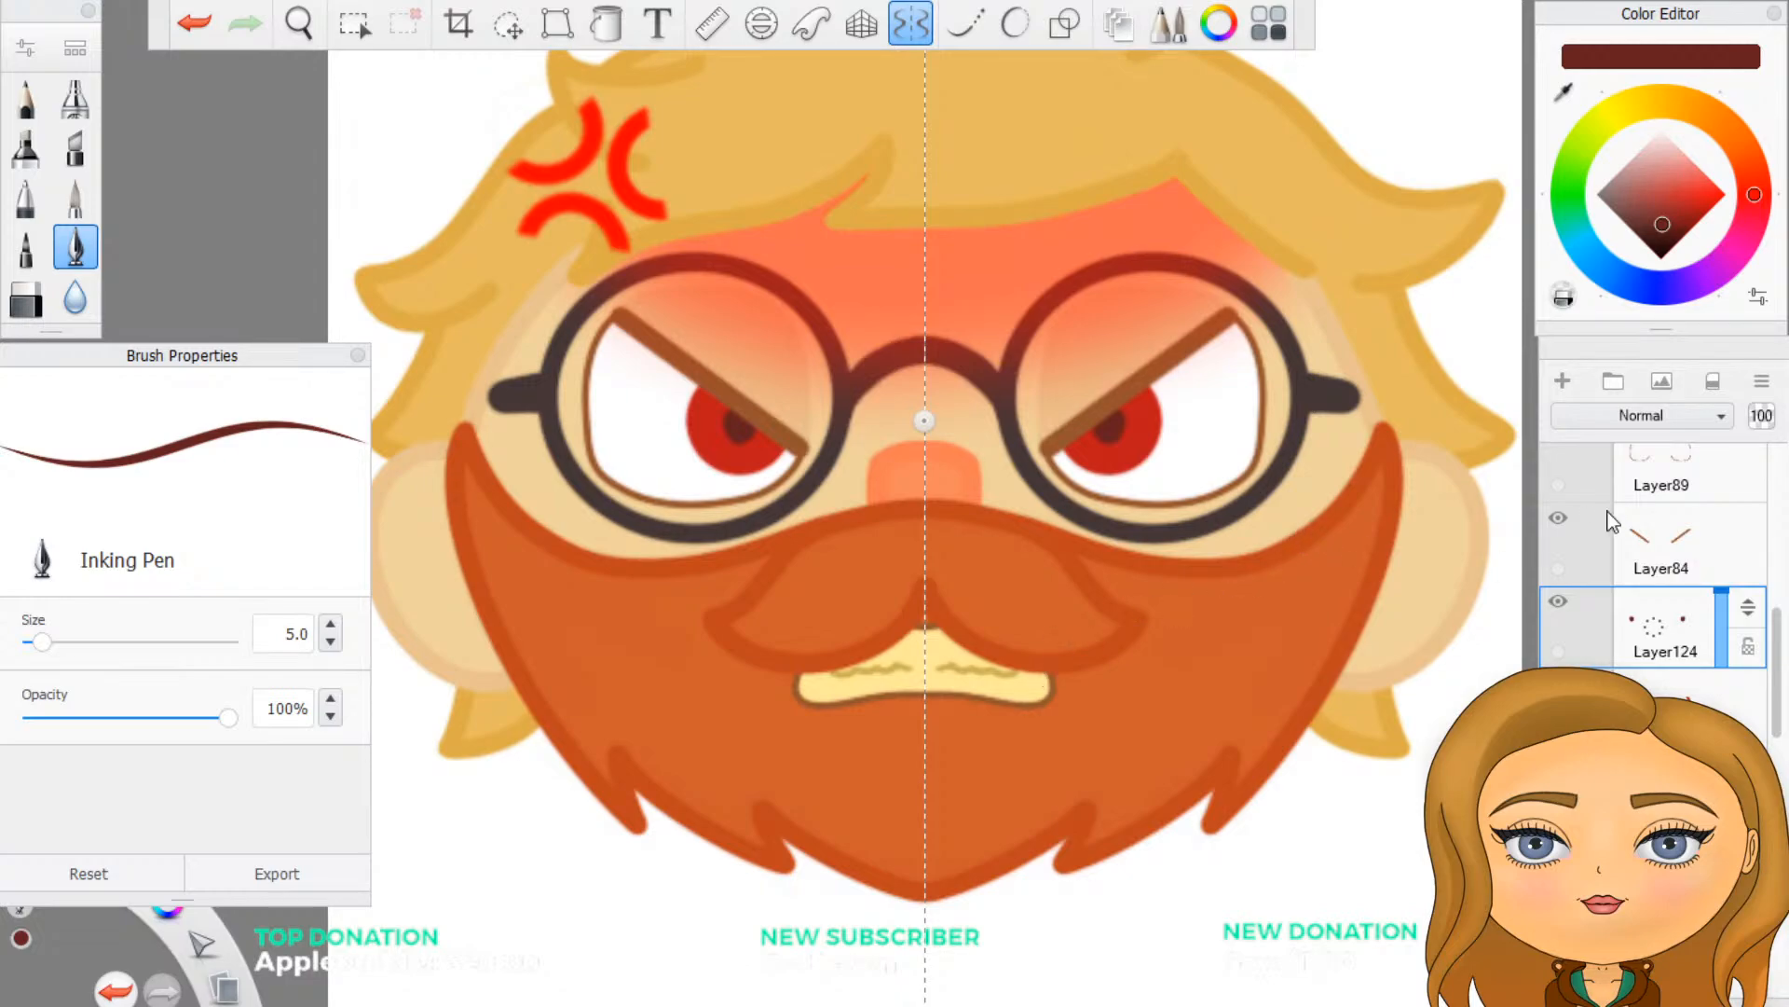
- Find the glasses group in the base layers and duplicate its round lens frame layer
scroll(1626, 626, down, 4)
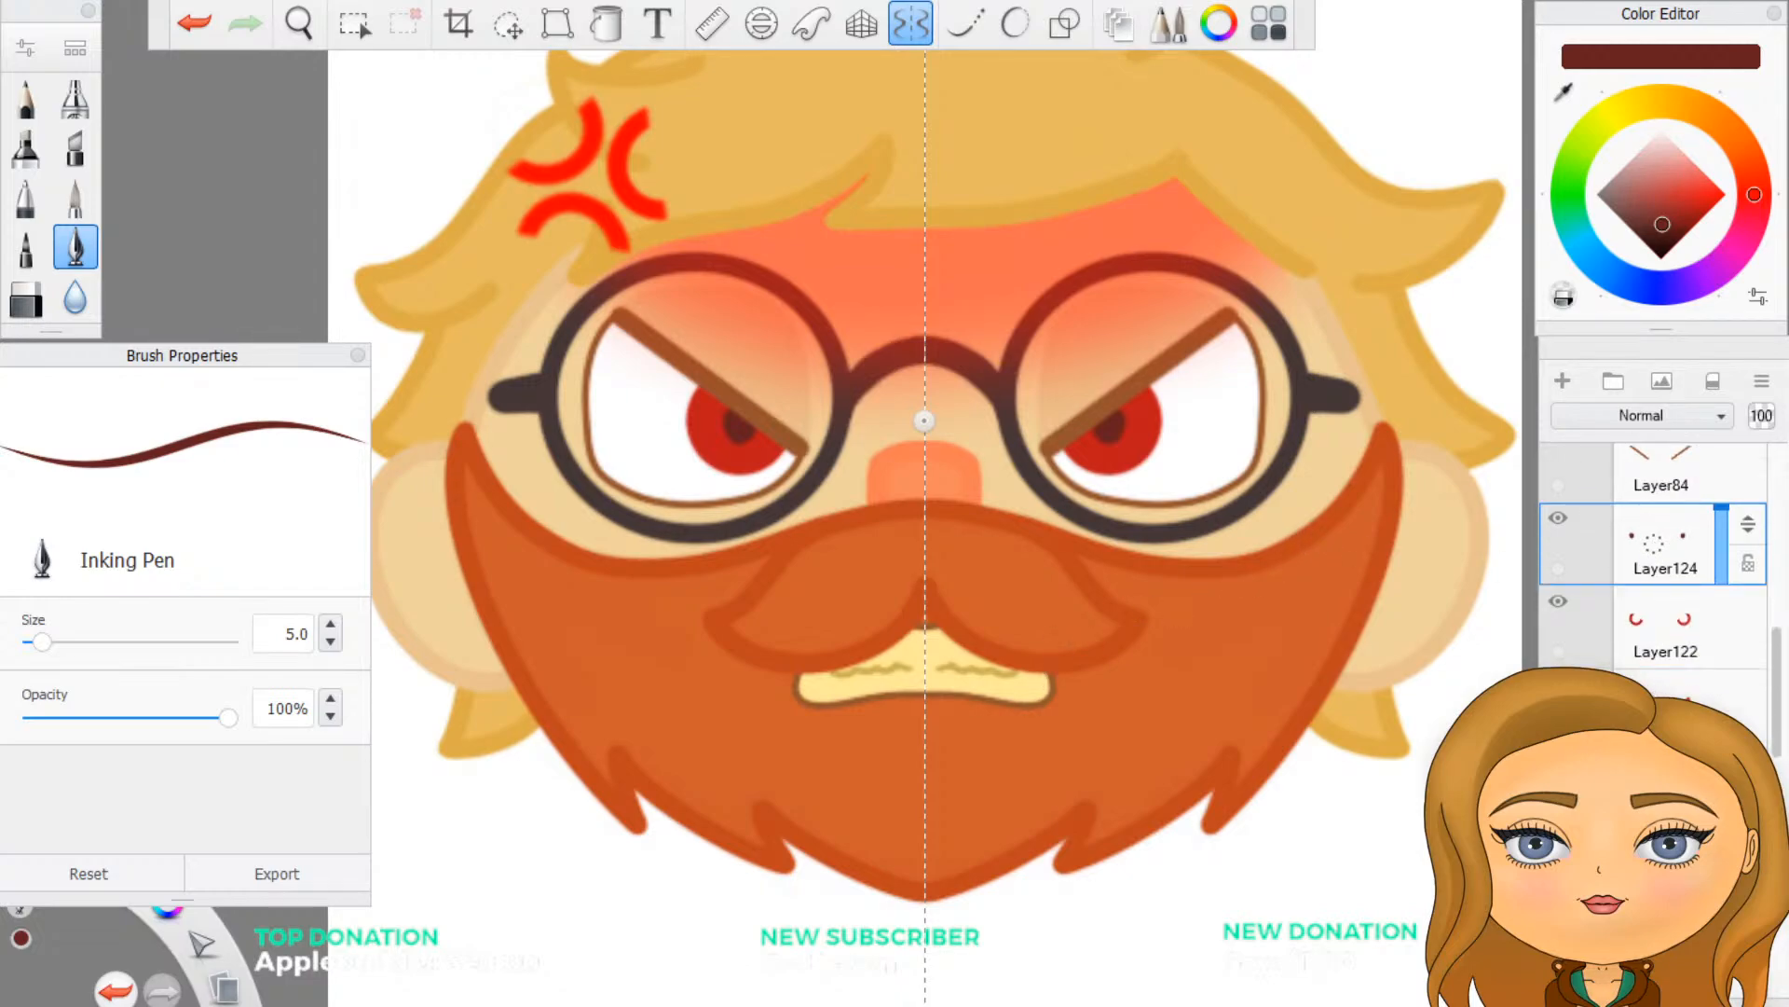
scroll(1655, 578, down, 6)
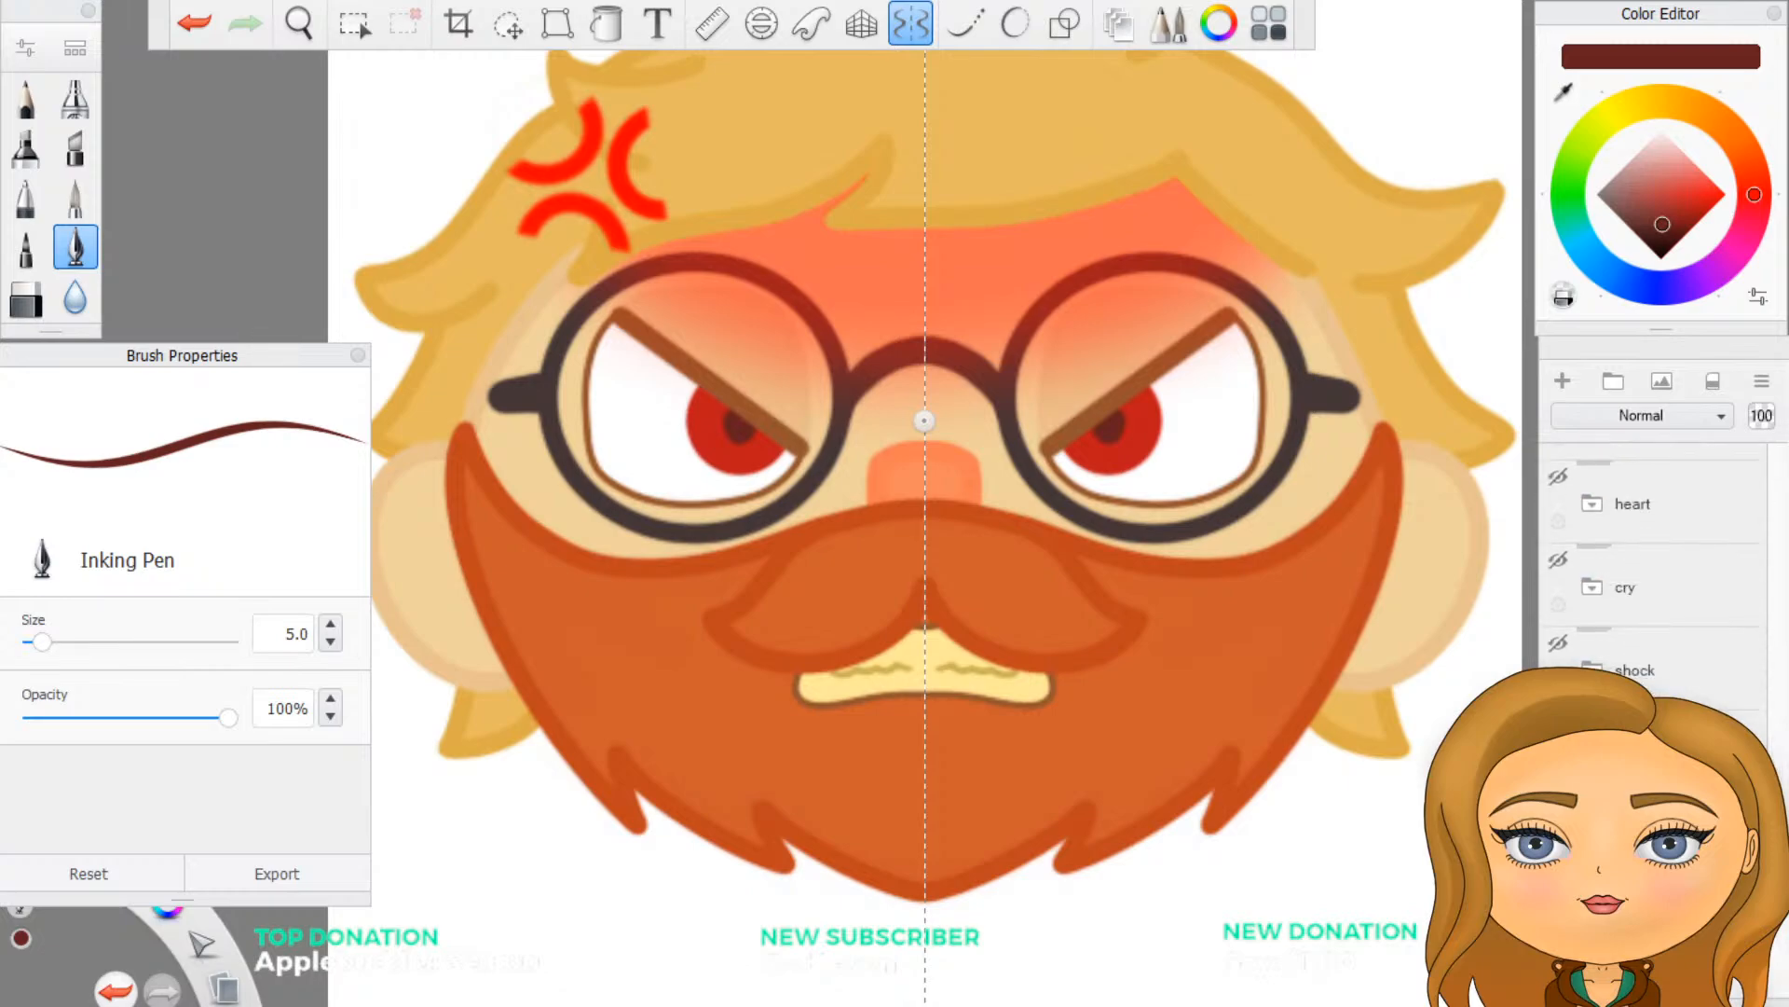
click(1601, 708)
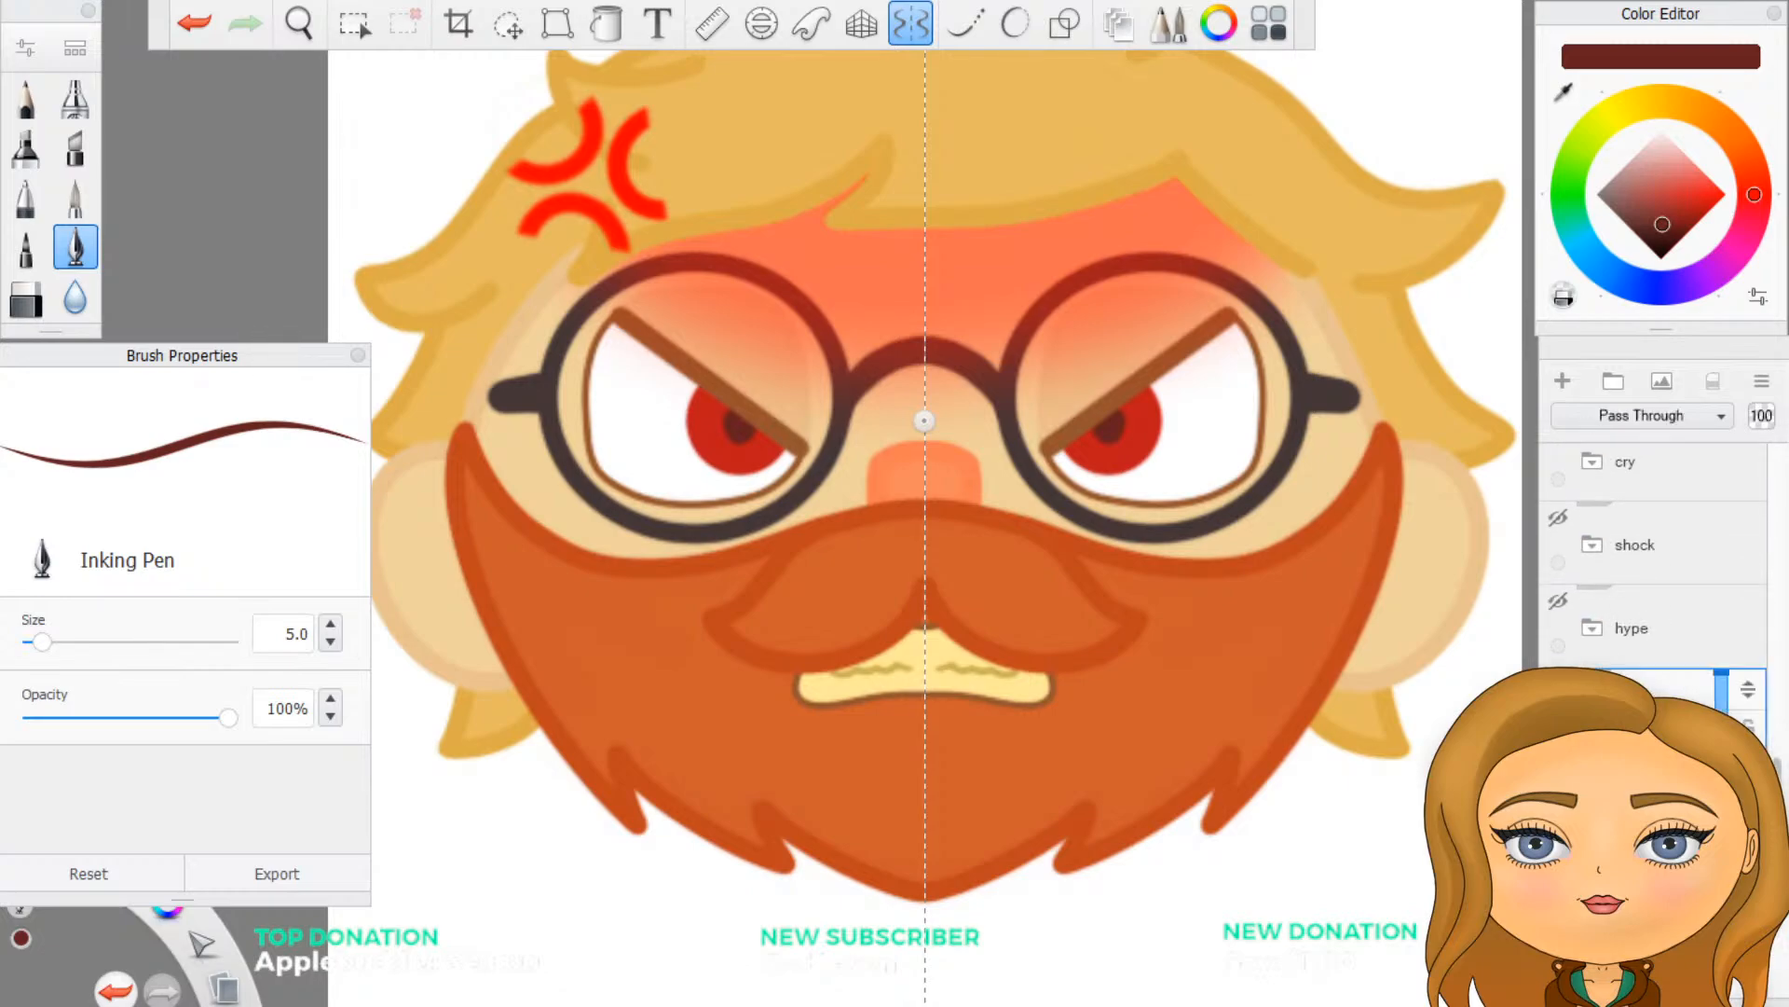
scroll(1612, 690, down, 2)
click(1623, 670)
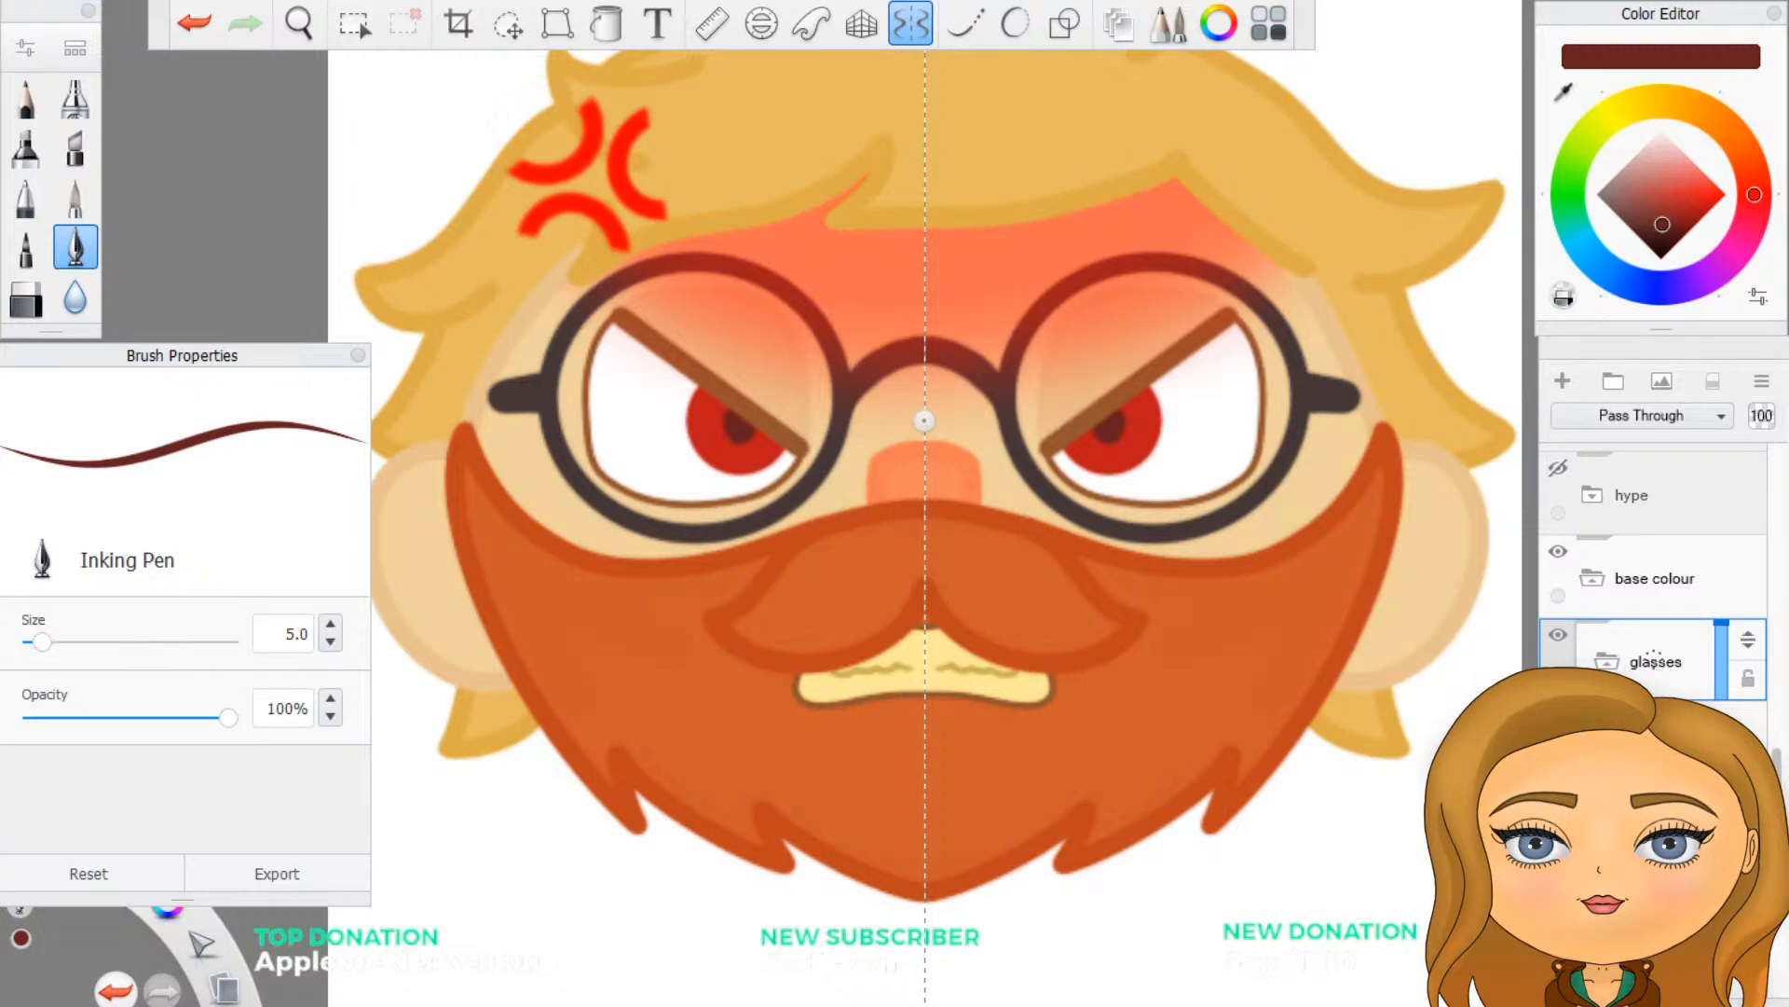
scroll(1654, 578, down, 1)
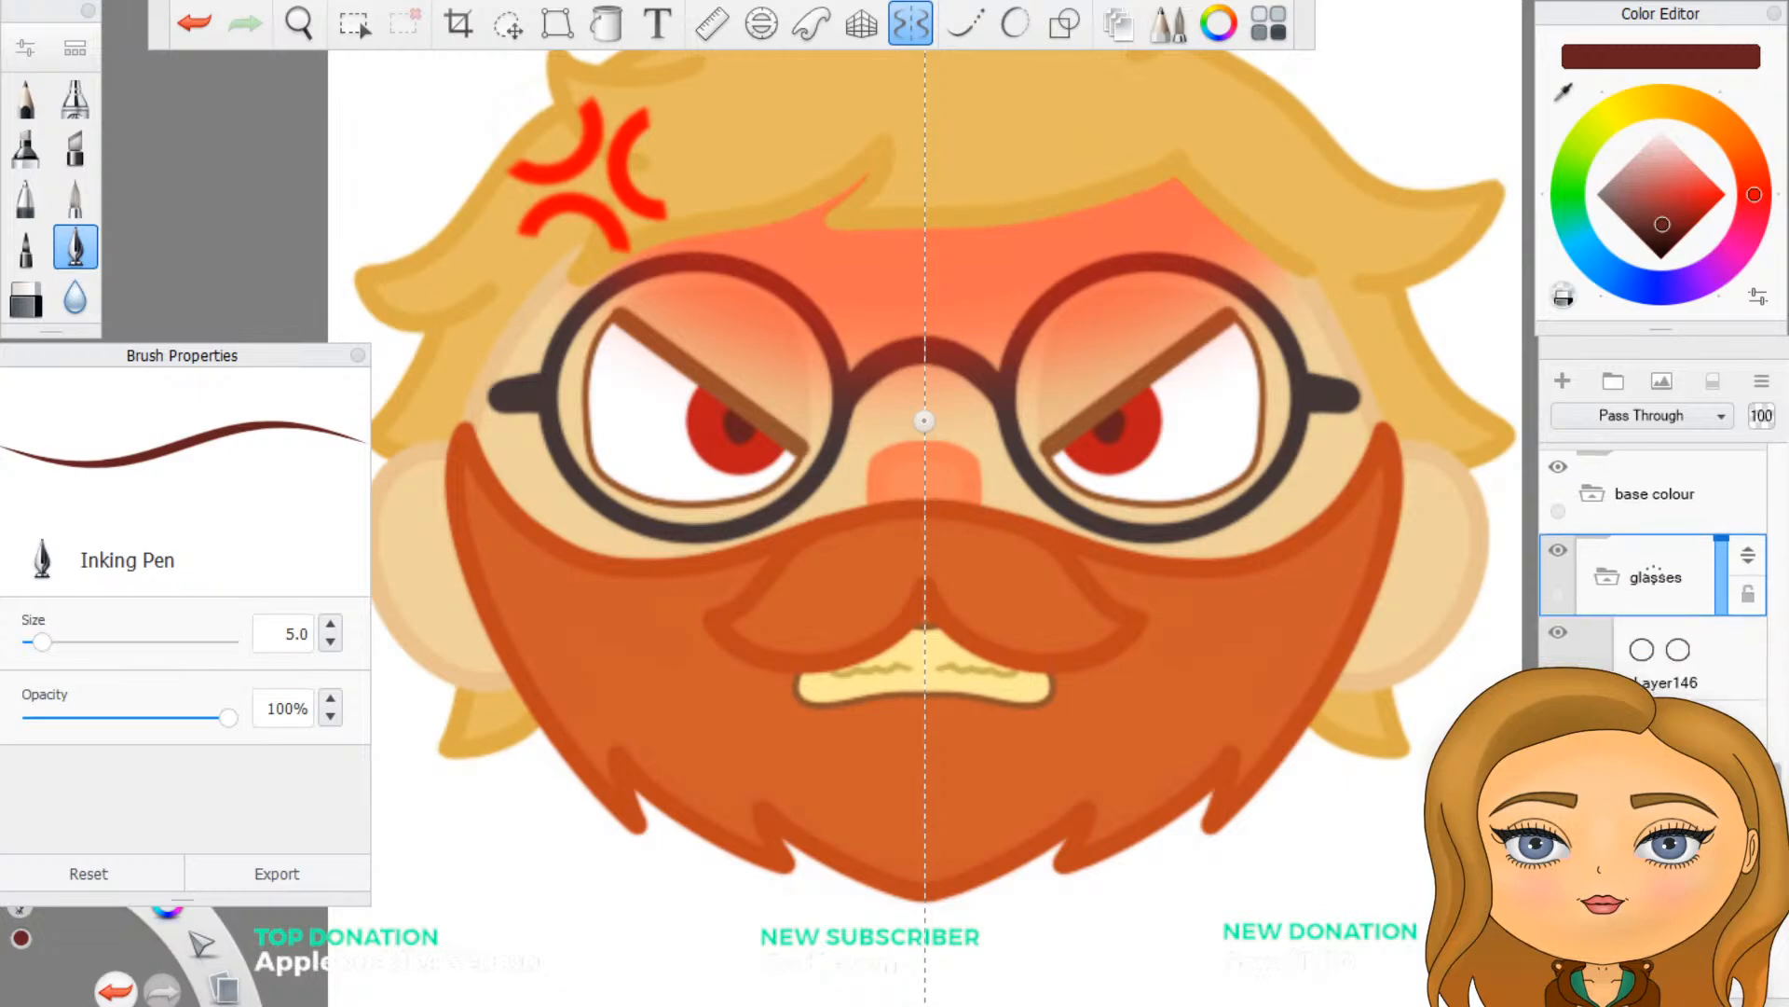
click(1675, 663)
click(1671, 660)
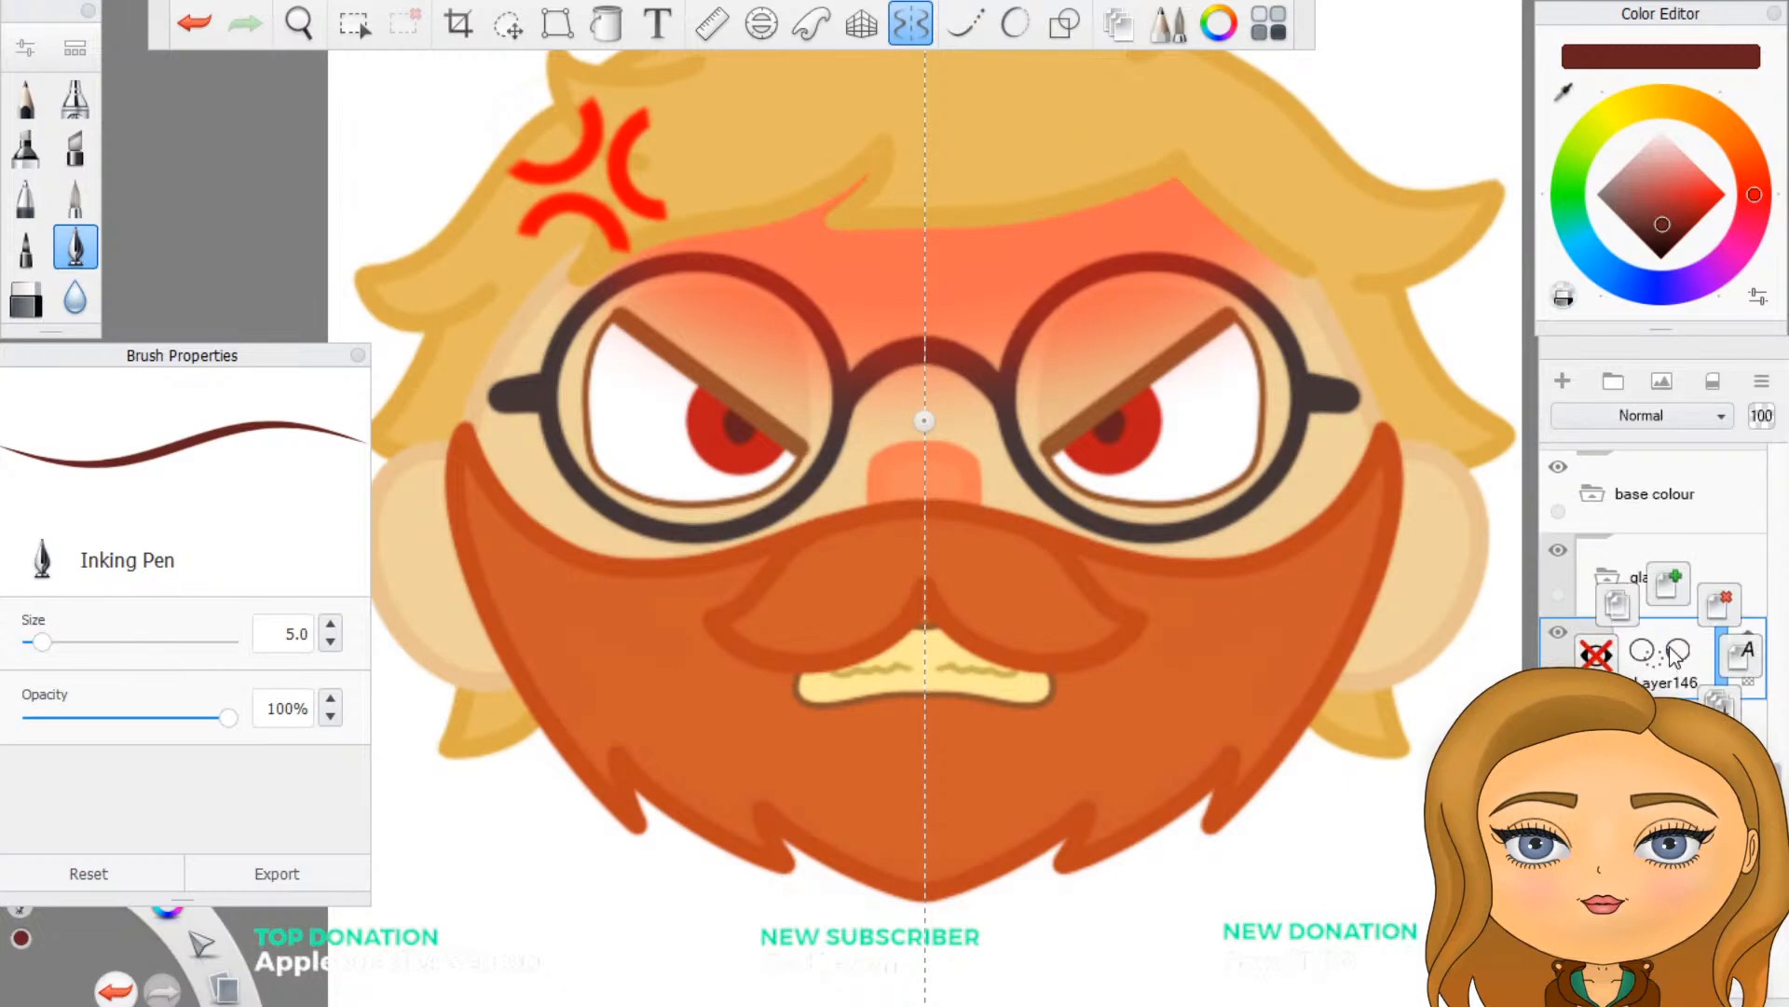
click(1627, 609)
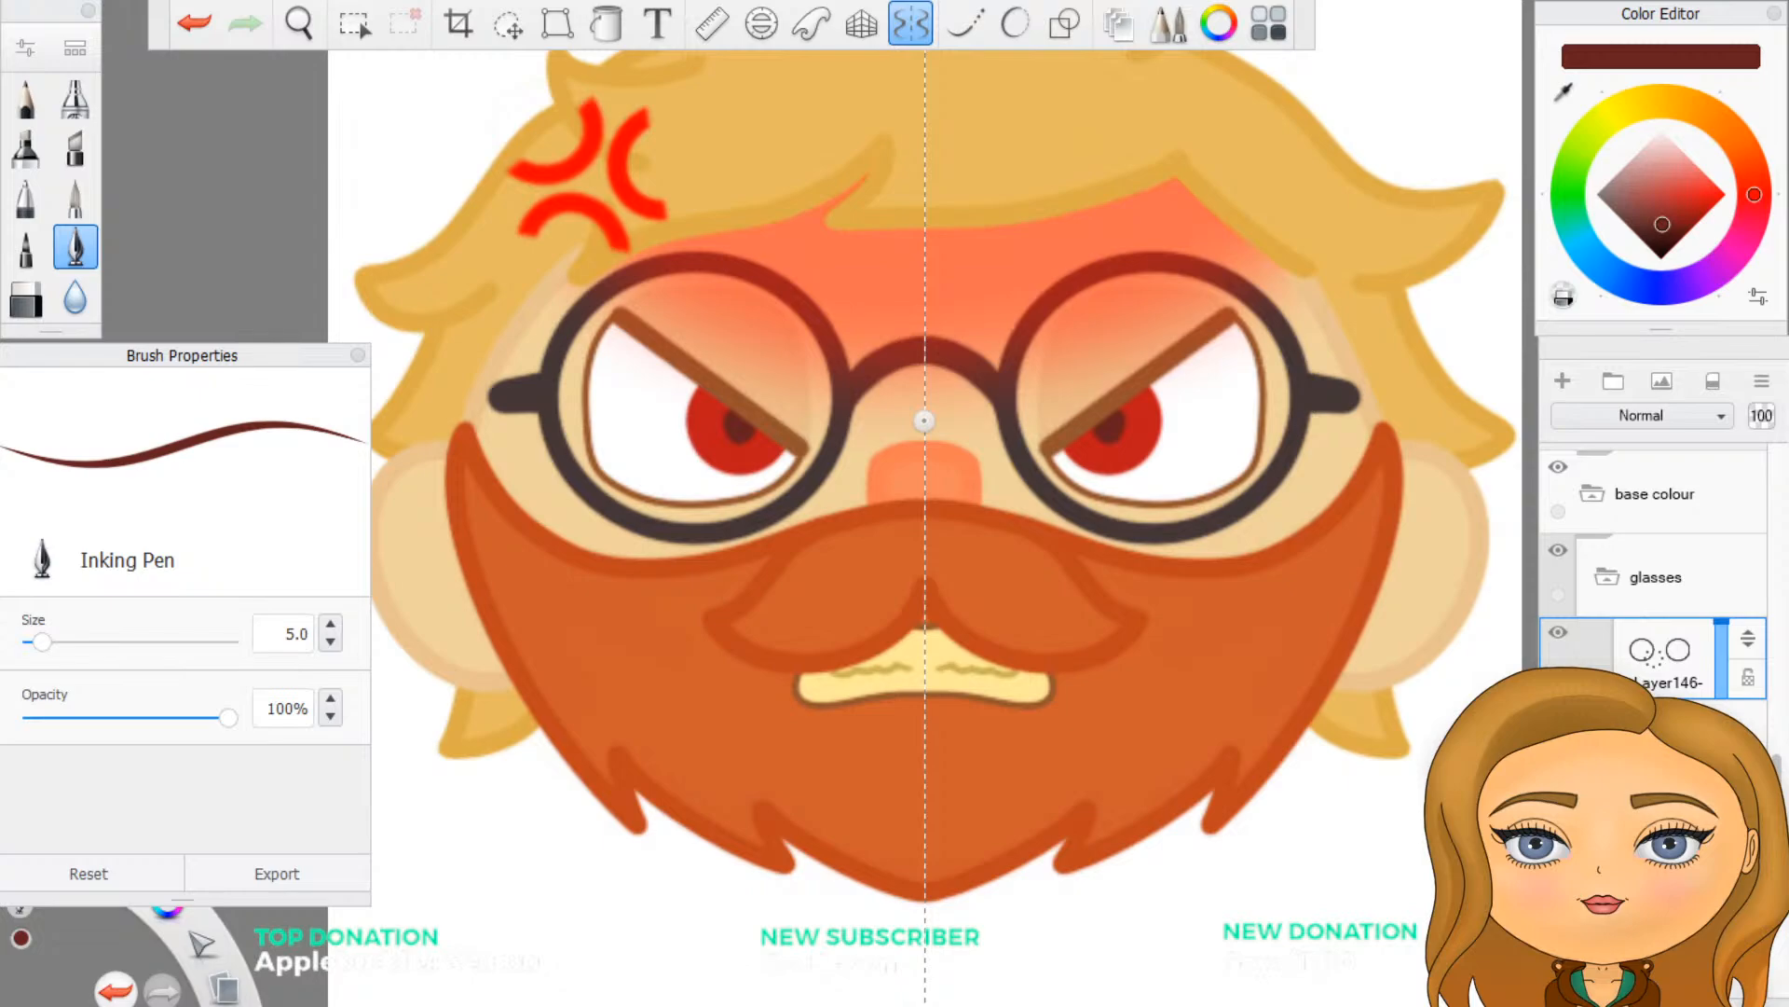
- Duplicate the side arm layer and the nose bridge layer in the glasses group
click(1668, 820)
scroll(1654, 559, down, 1)
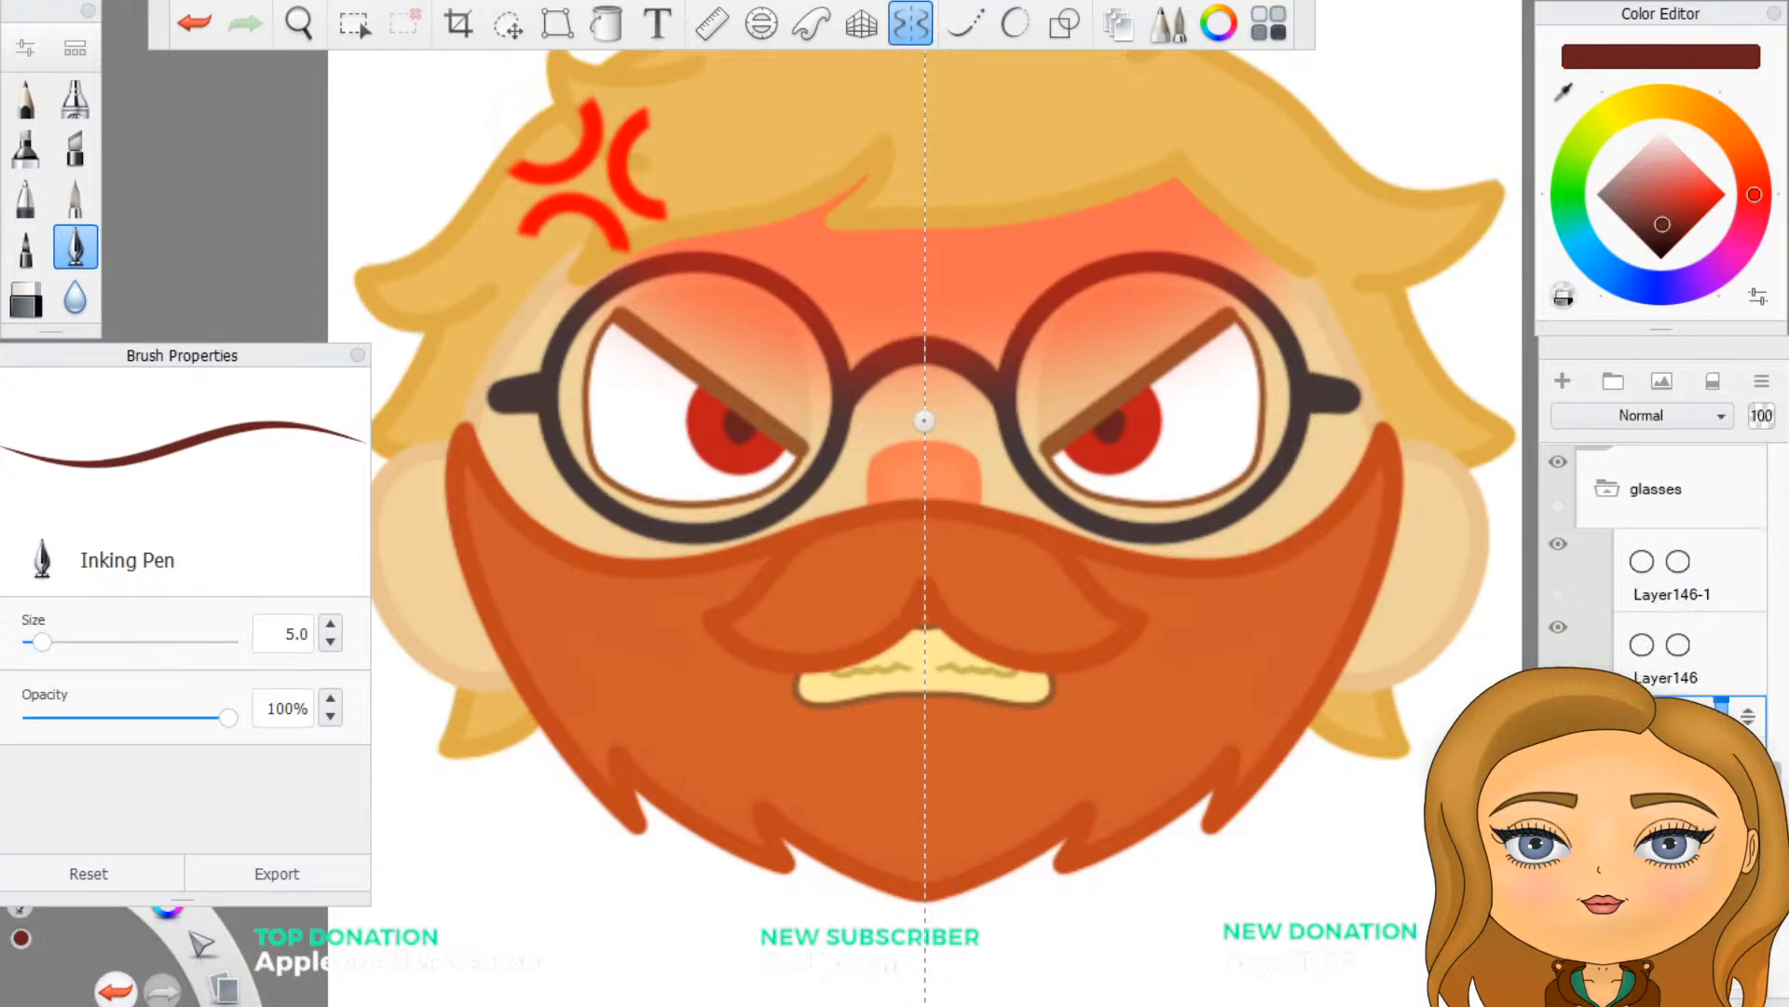
click(1678, 820)
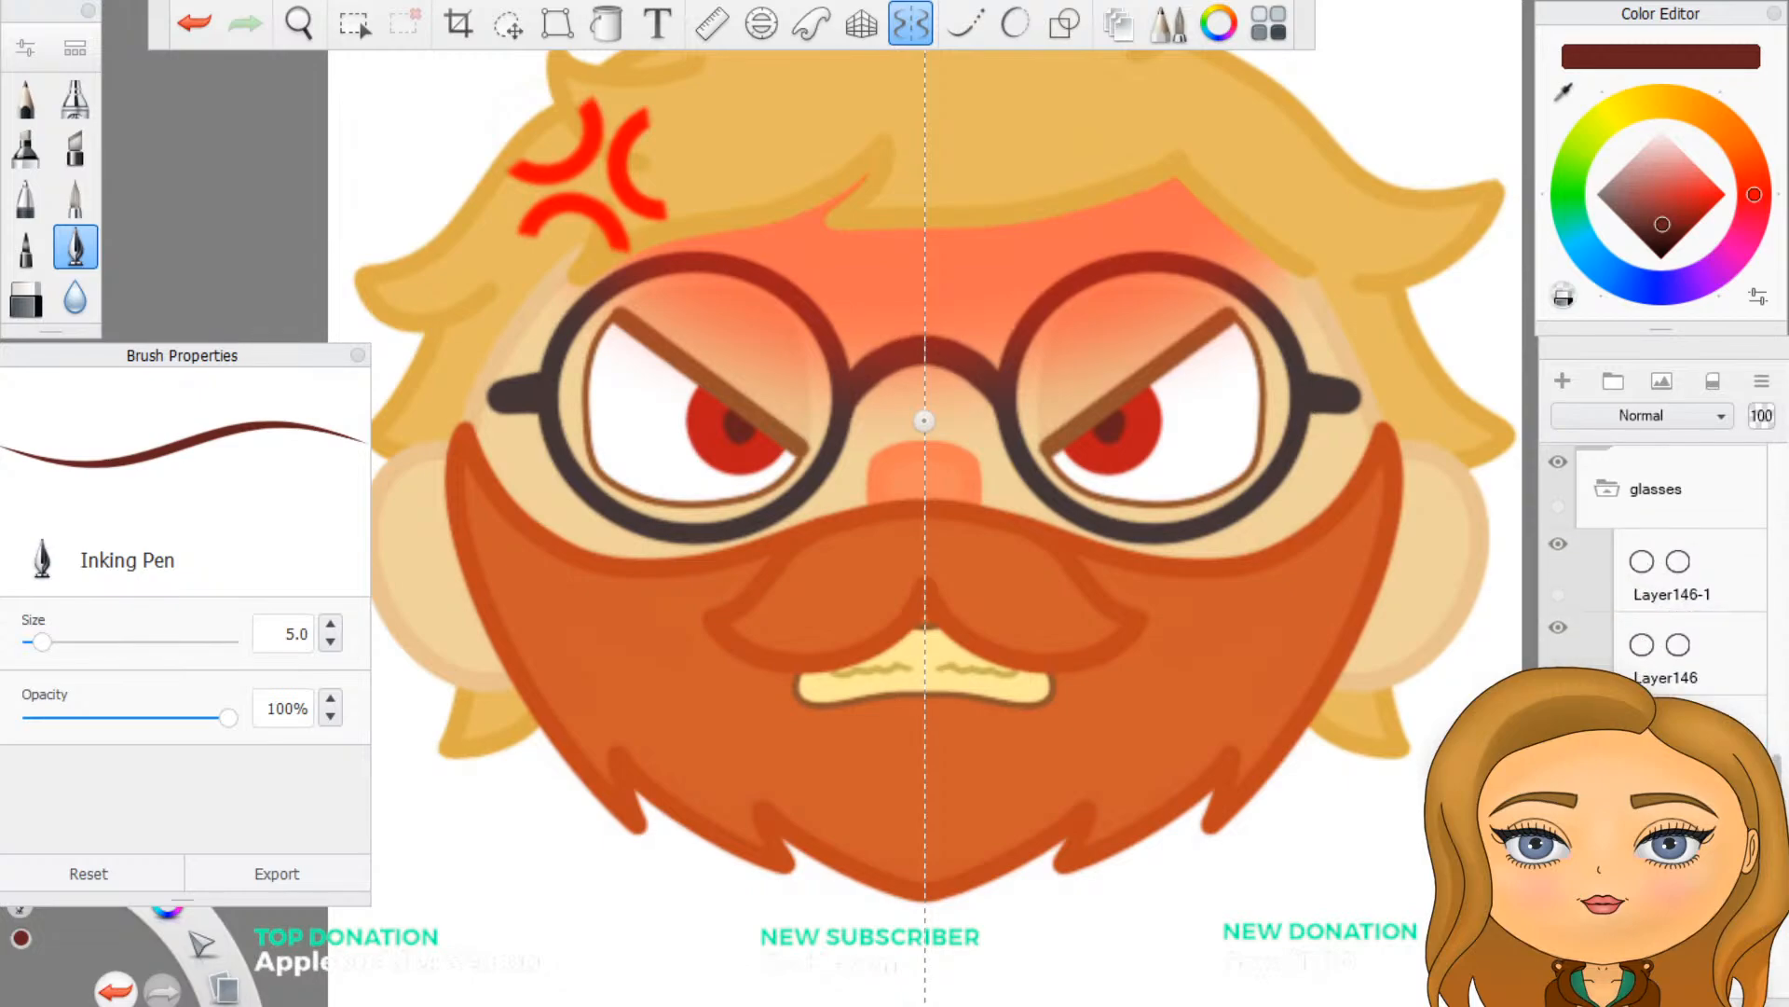
scroll(1665, 559, down, 3)
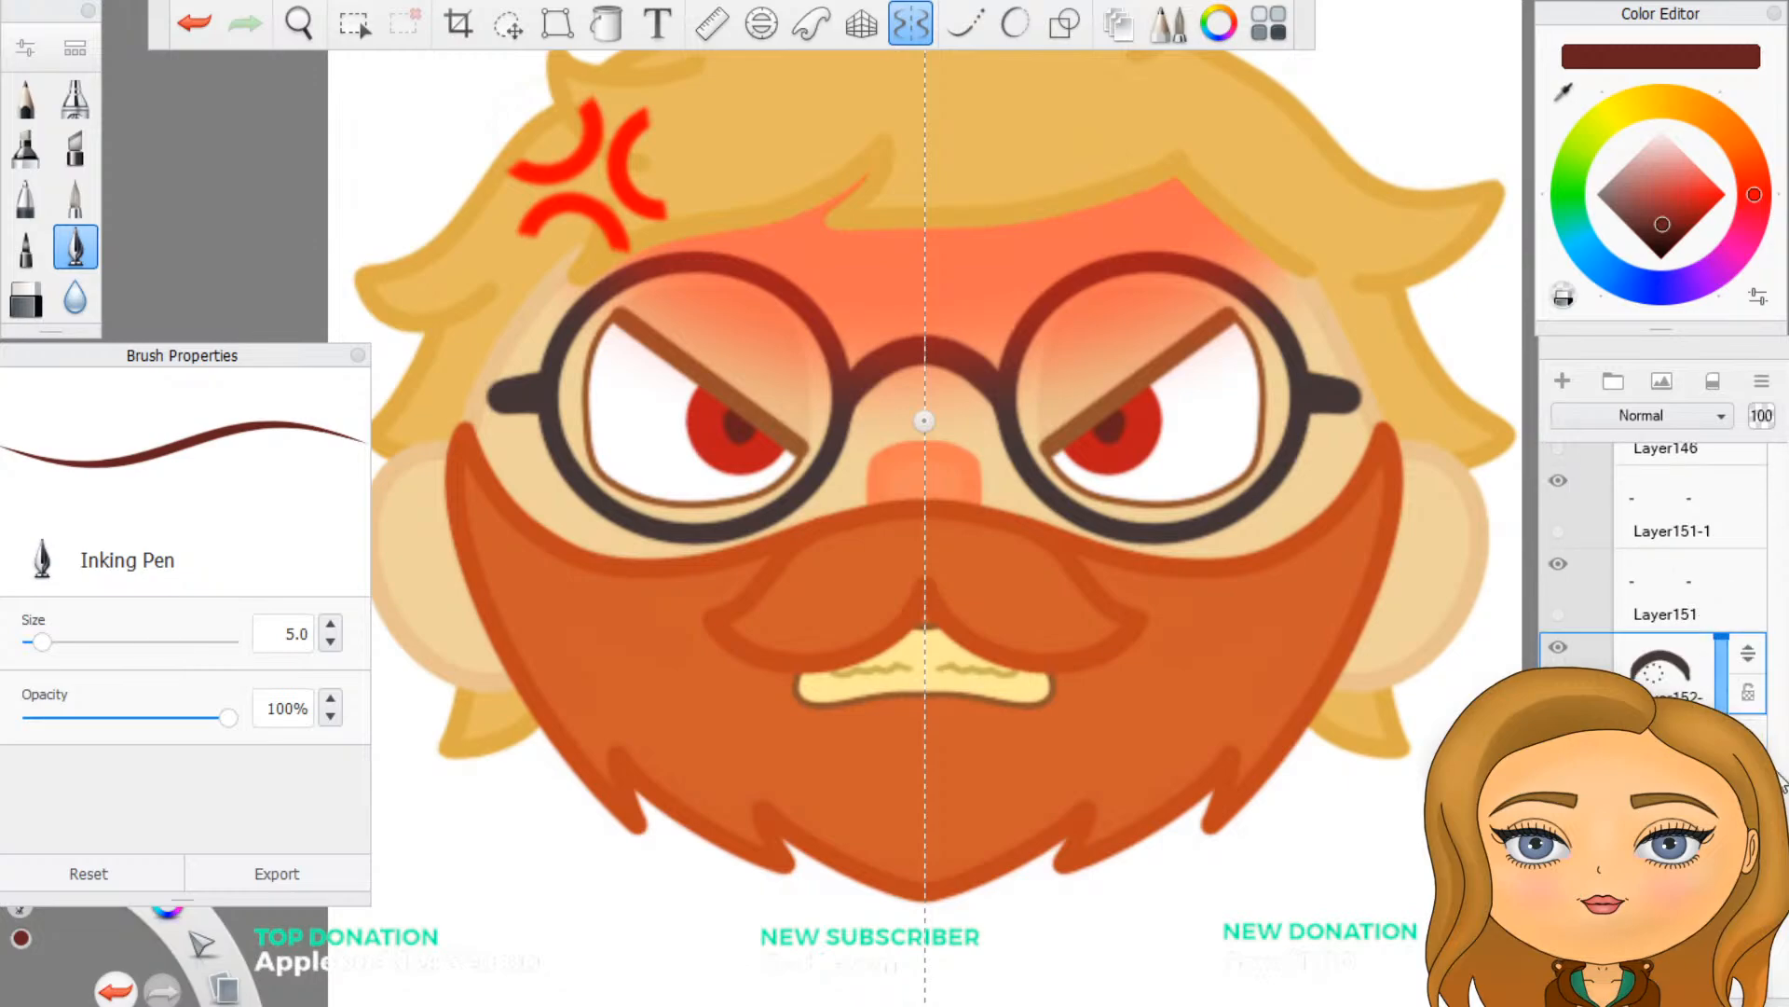
- Merge the duplicated frame, arm and bridge layers into one glasses layer and move it above the glasses group
scroll(1664, 560, up, 1)
drag(1752, 761, 1752, 673)
scroll(1735, 682, up, 2)
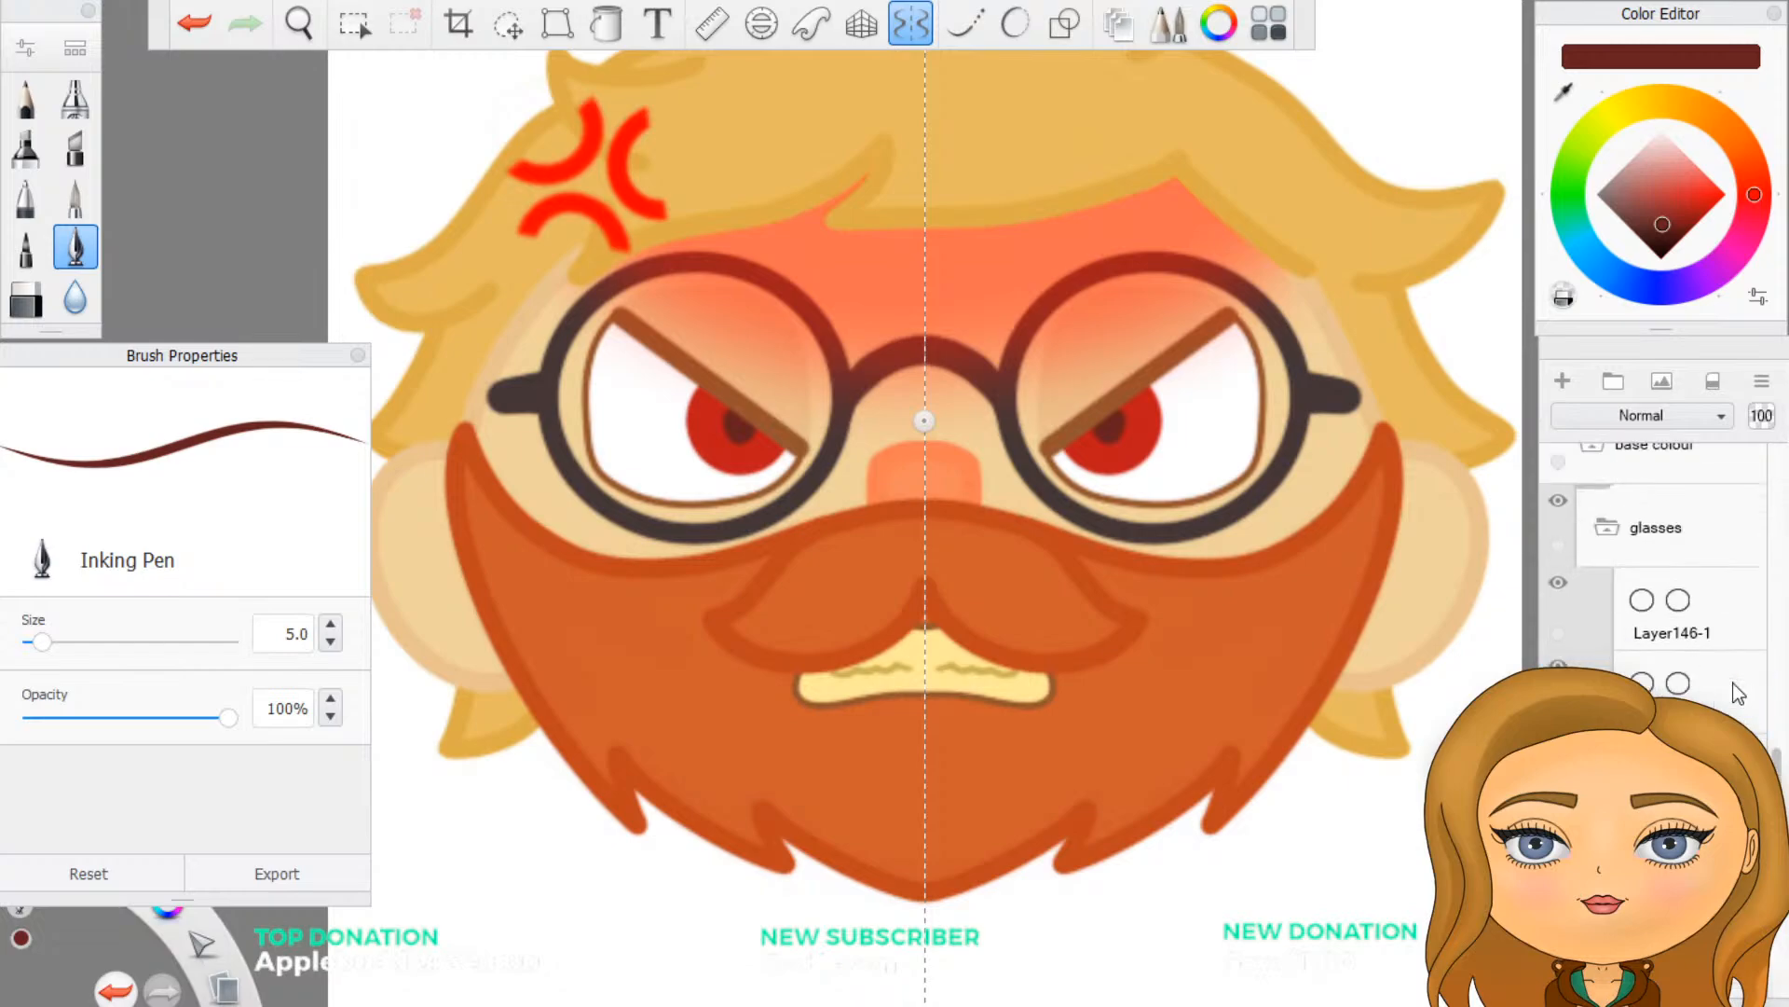
click(1673, 603)
drag(1747, 595, 1726, 745)
drag(1673, 689, 1751, 518)
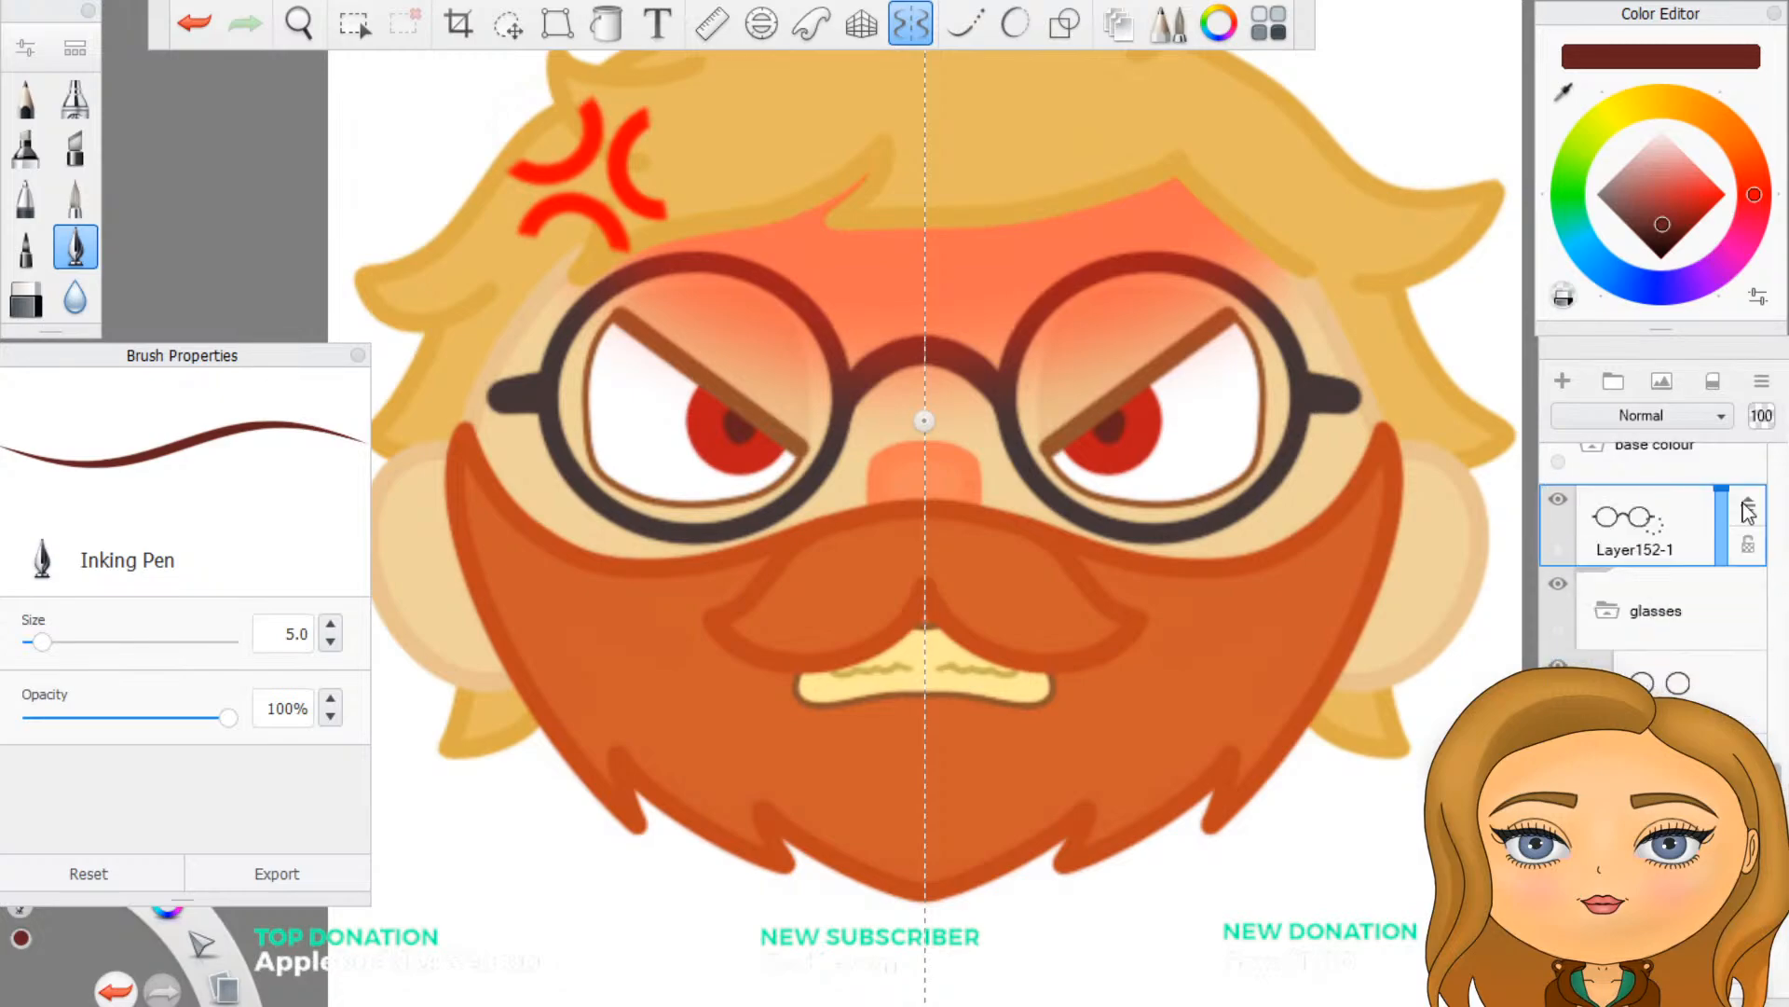
- Collapse the glasses group and move the merged glasses copy into the angry face's eyes group, above the red forehead shading
click(1612, 615)
scroll(1634, 640, up, 3)
click(1678, 731)
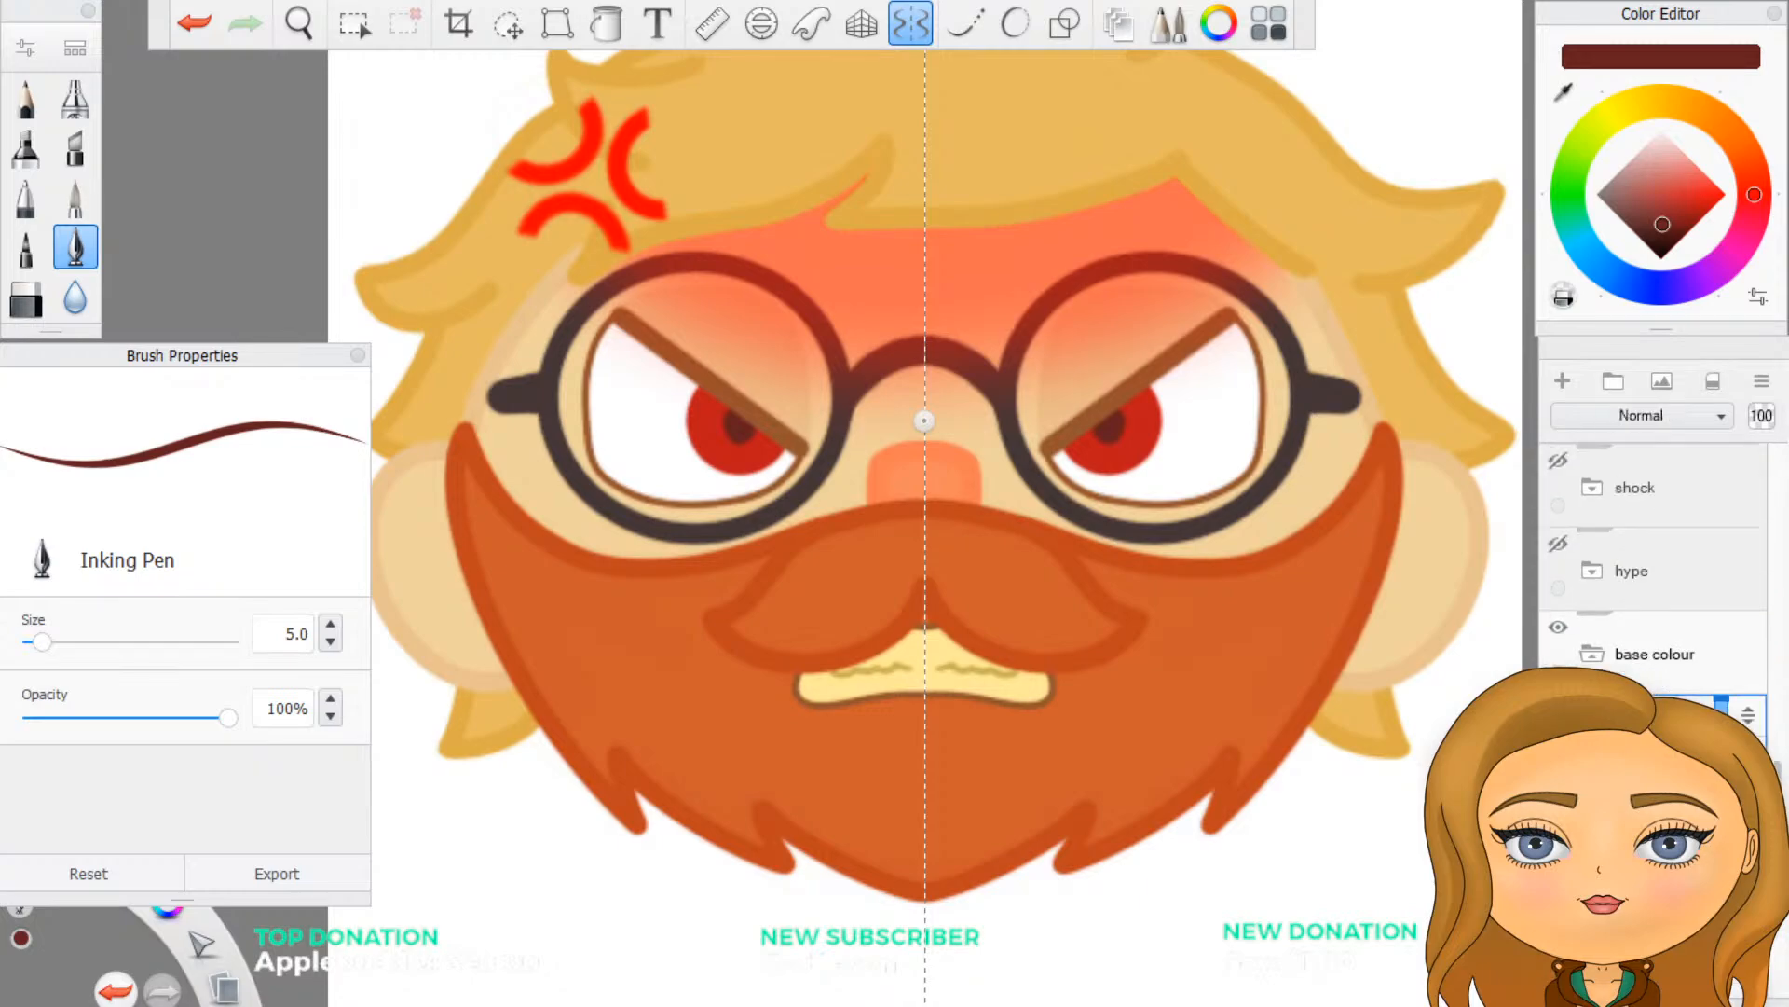
drag(1749, 717, 1749, 550)
click(1743, 716)
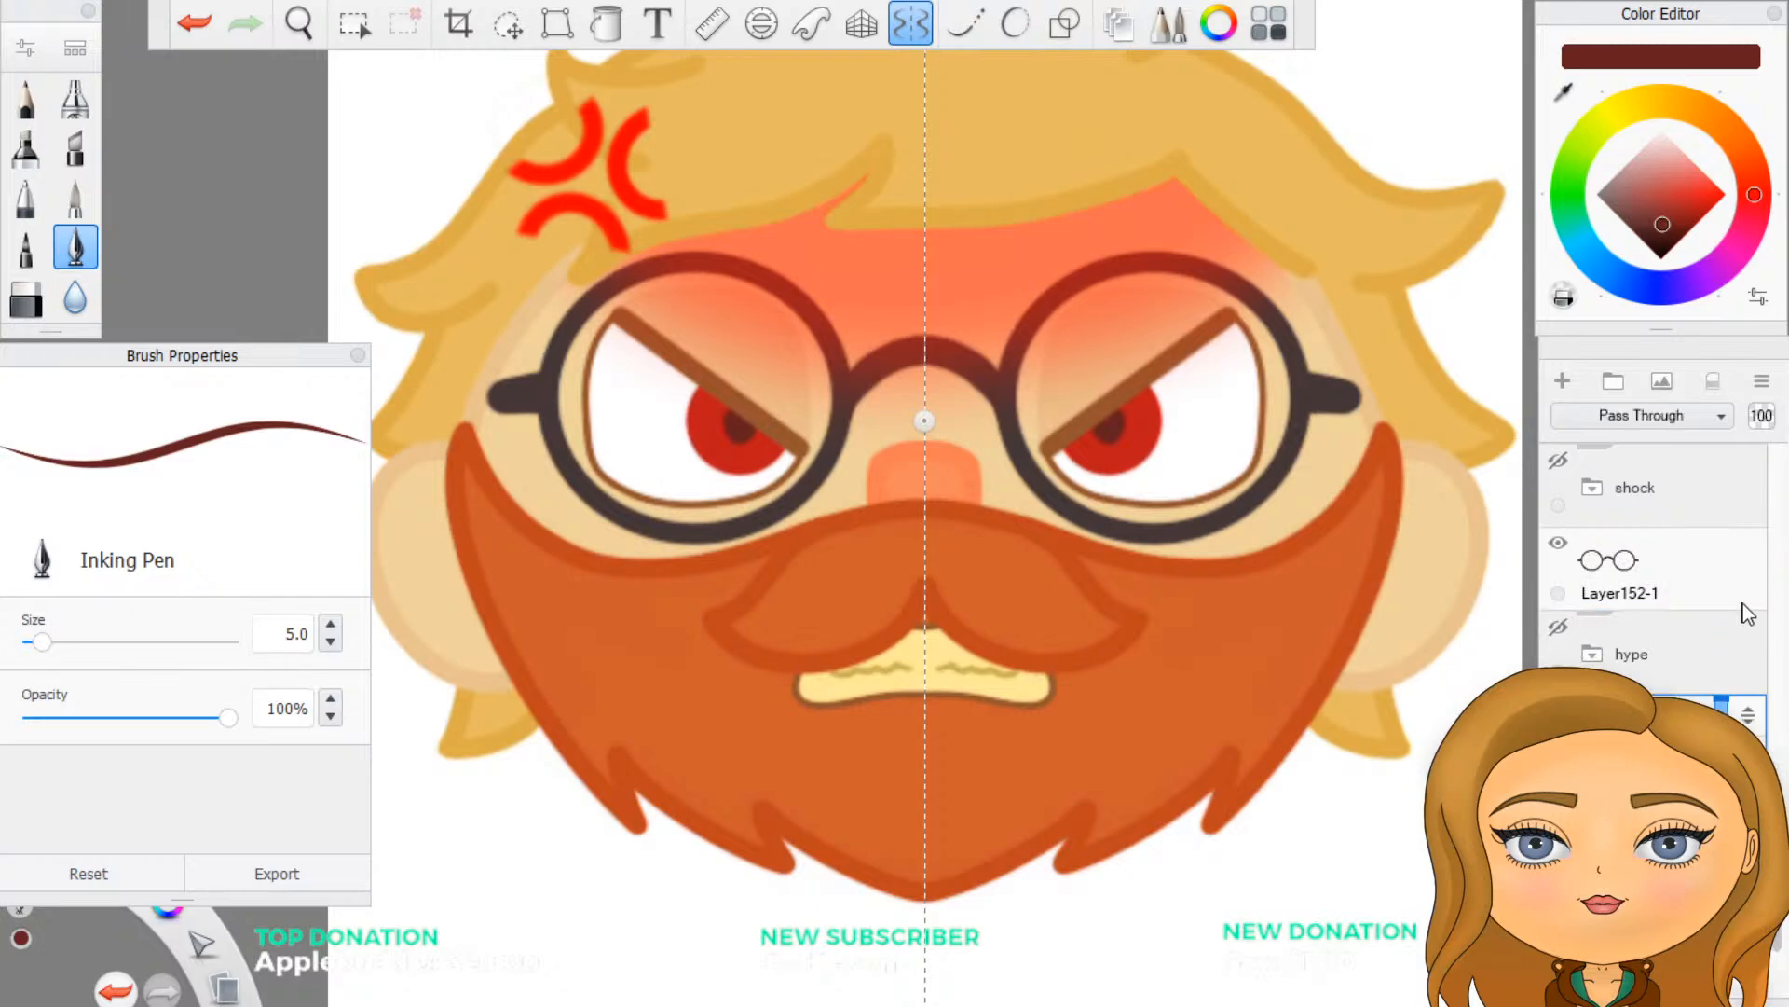
scroll(1743, 606, up, 1)
click(1711, 668)
drag(1748, 649, 1754, 634)
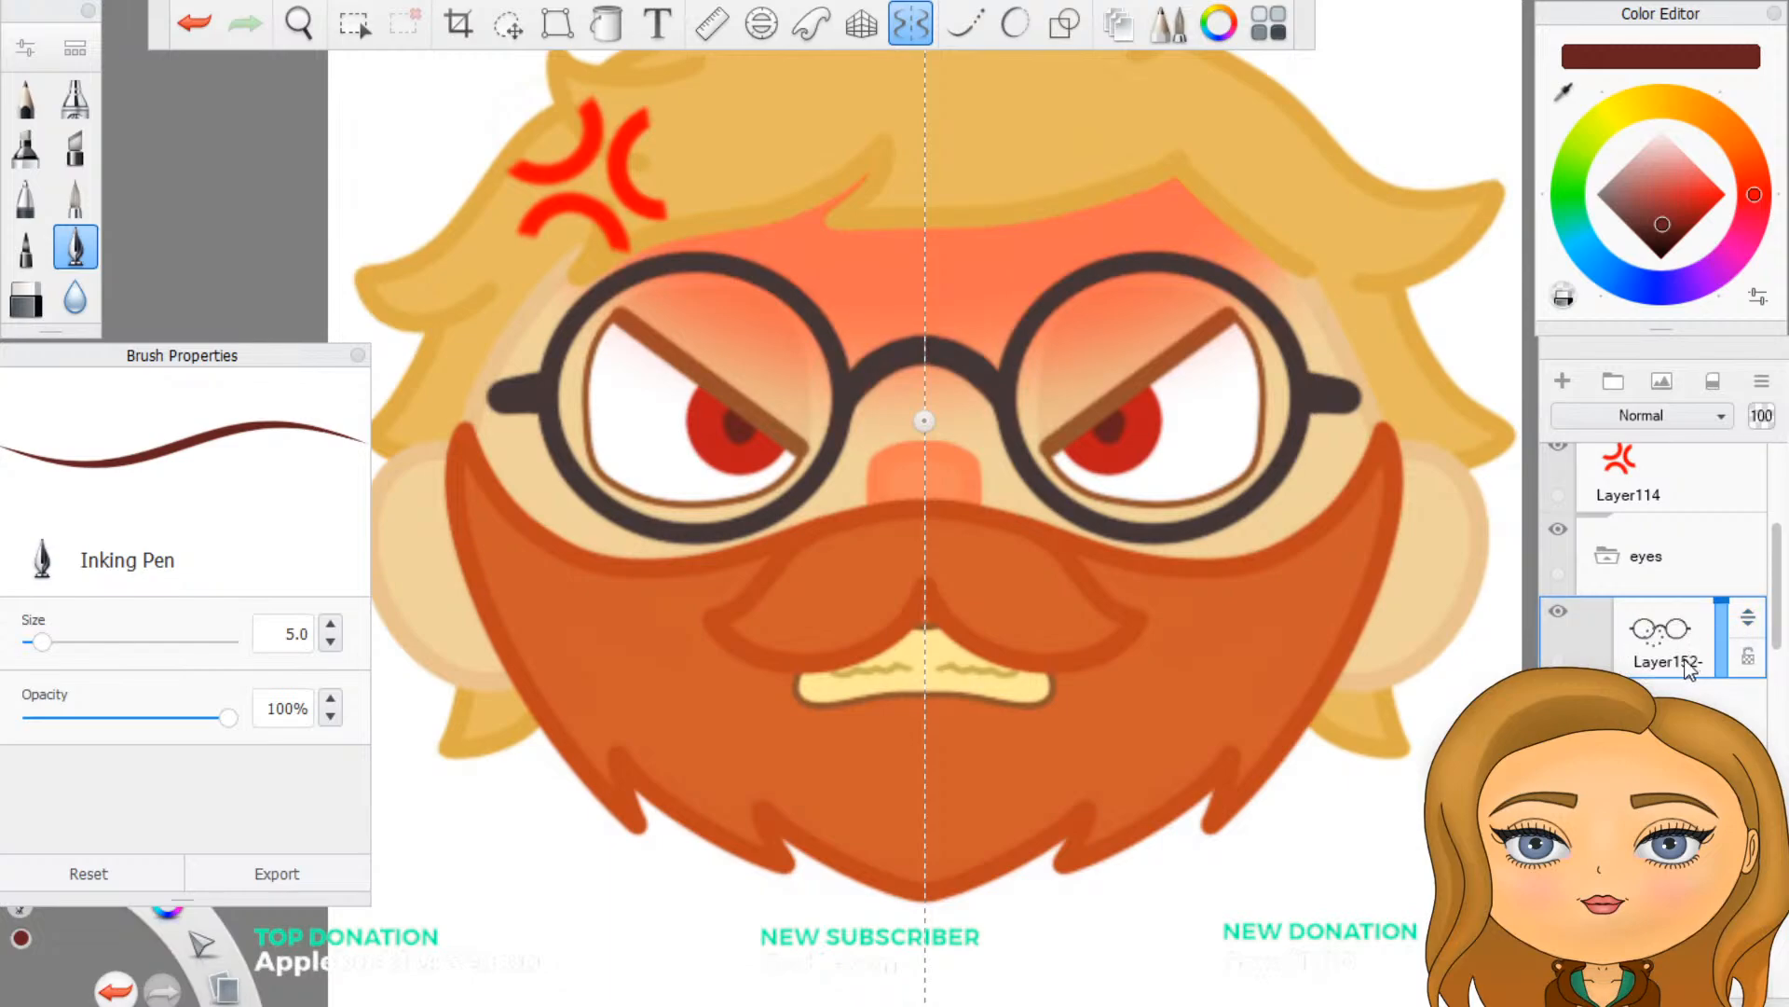
- Turn off the vertical symmetry guide on the angry face
scroll(1212, 622, down, 3)
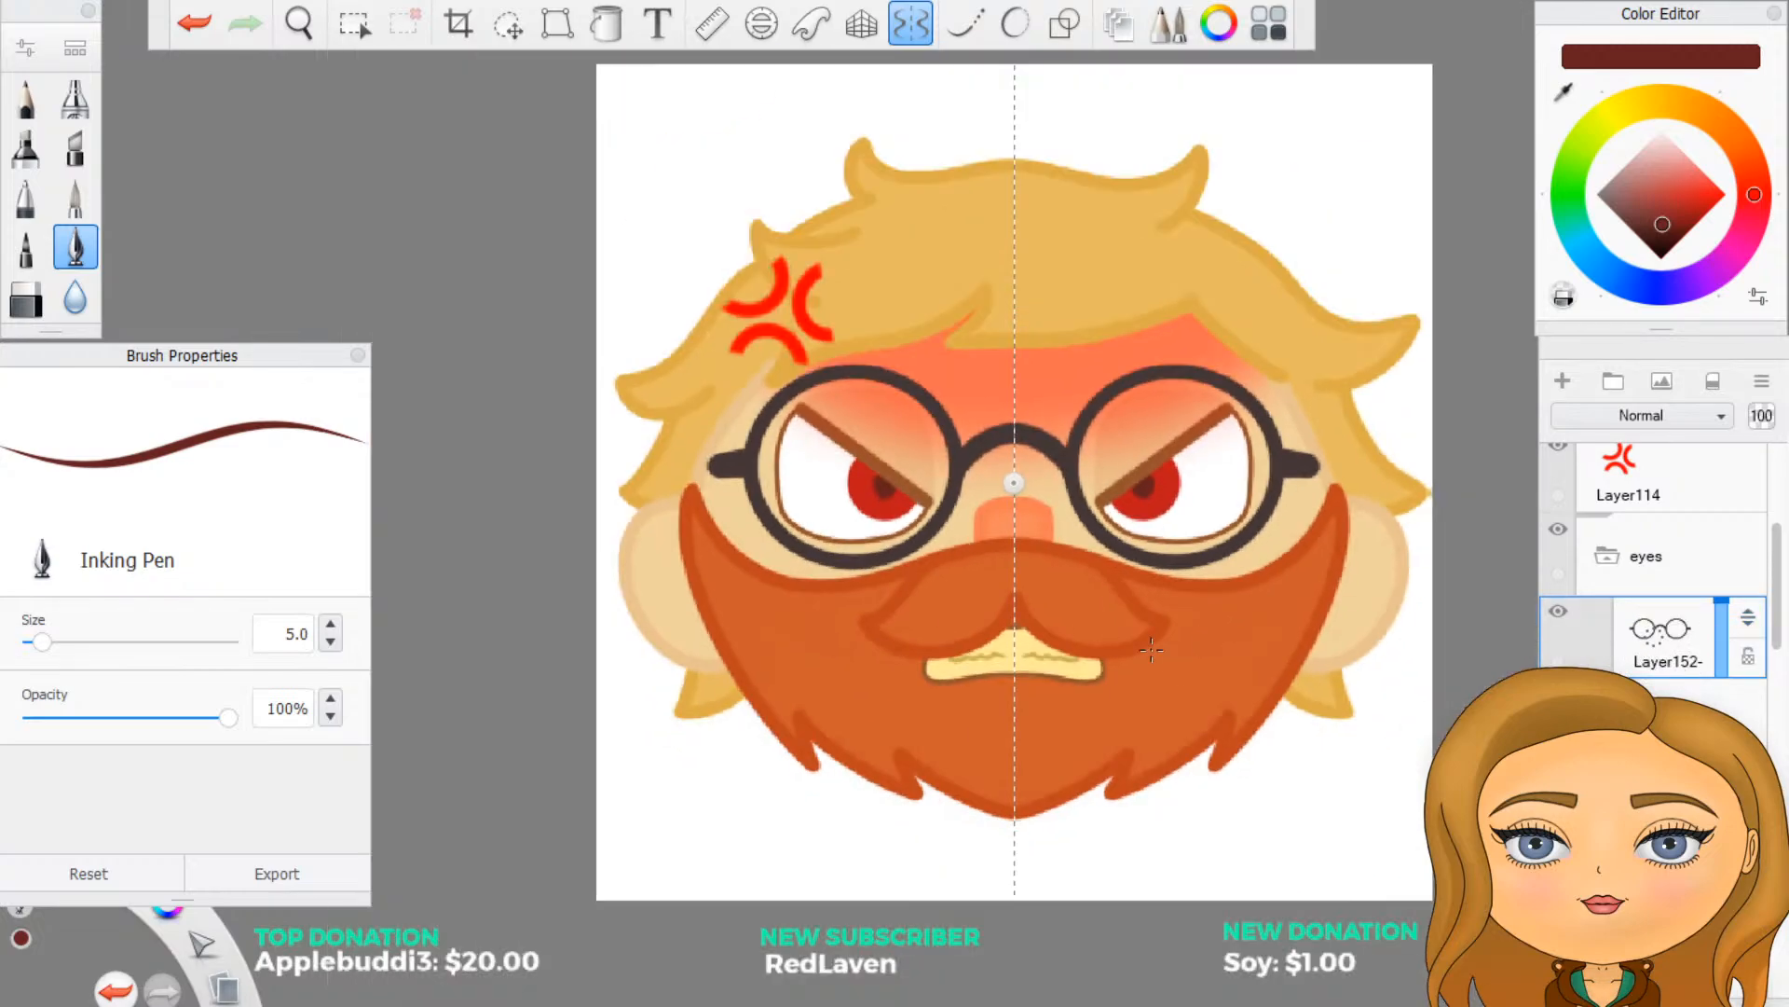
scroll(1152, 650, down, 2)
scroll(1152, 650, up, 2)
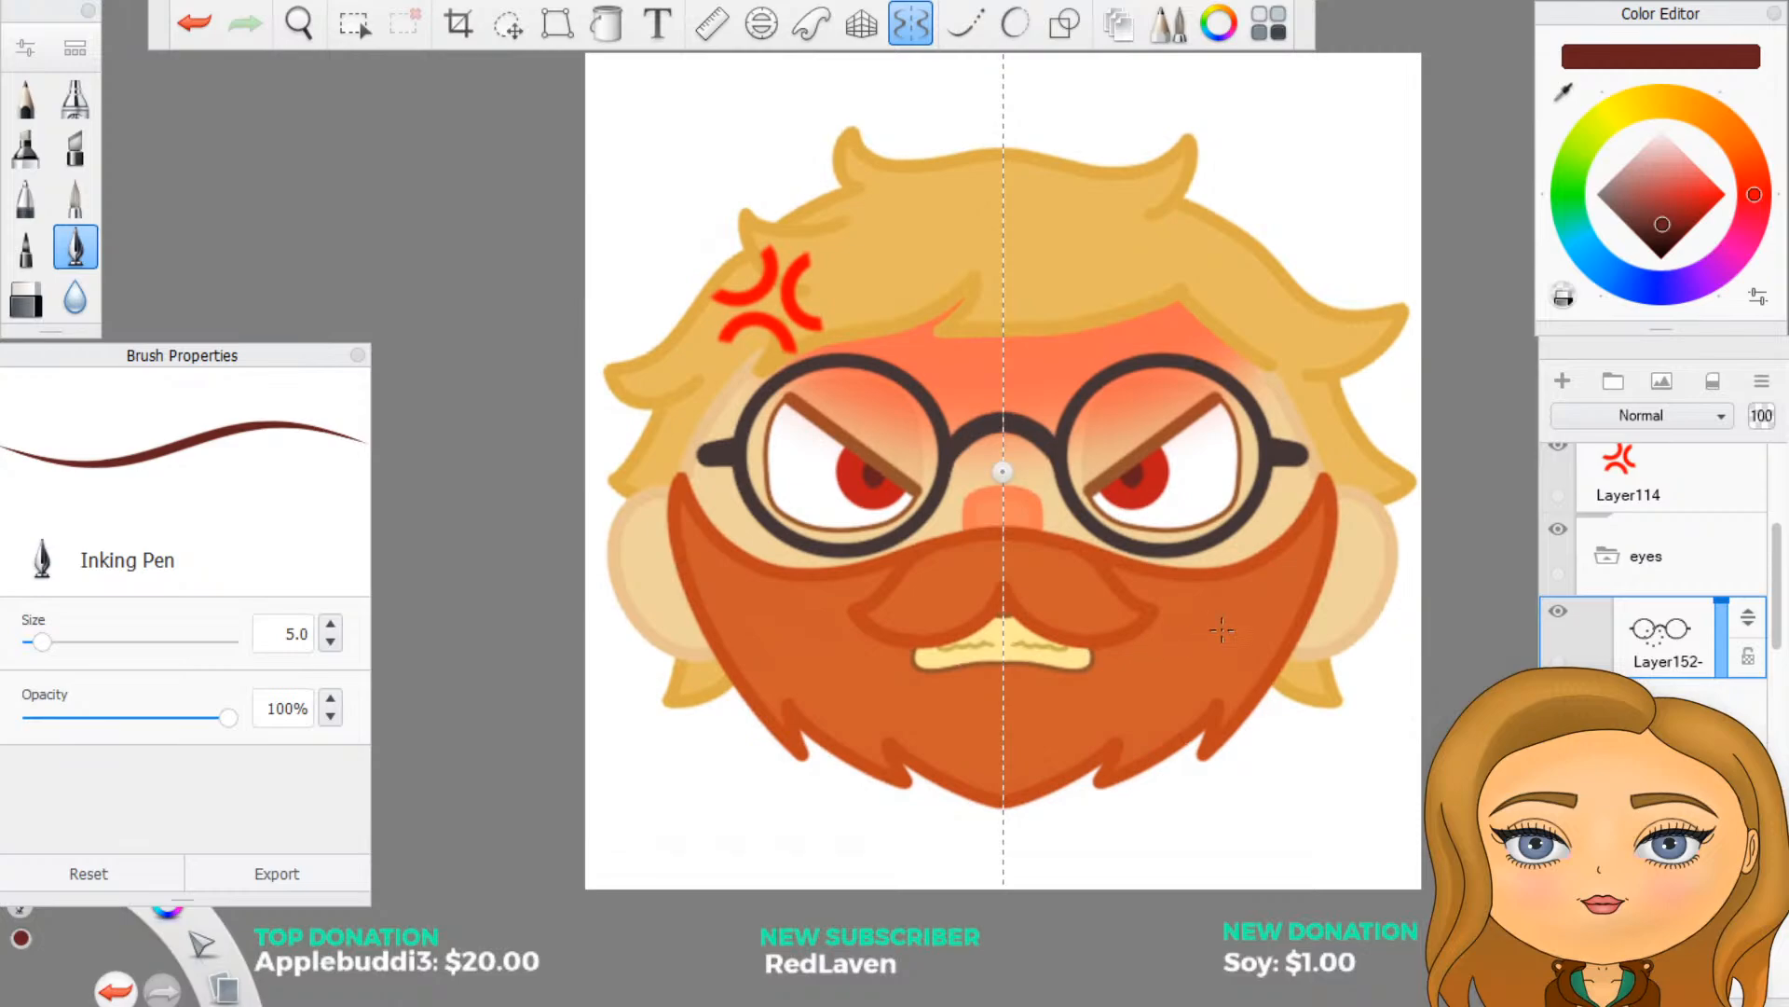
scroll(1654, 578, down, 2)
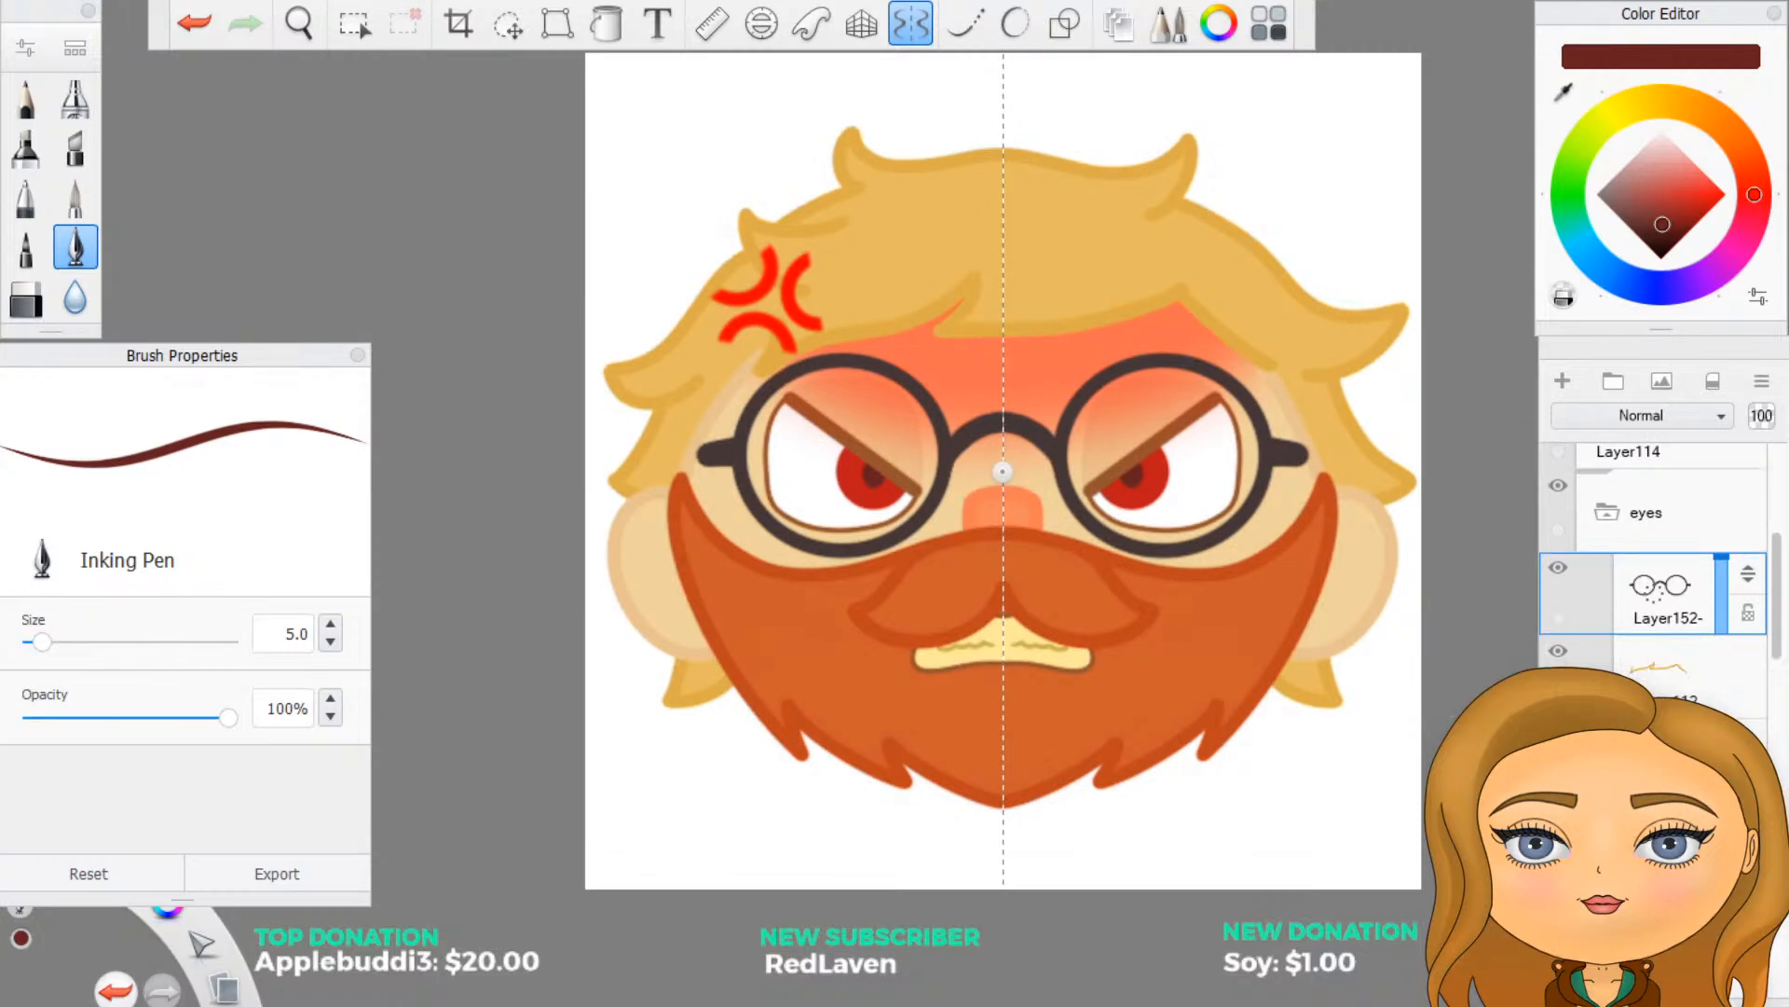
scroll(1654, 578, down, 2)
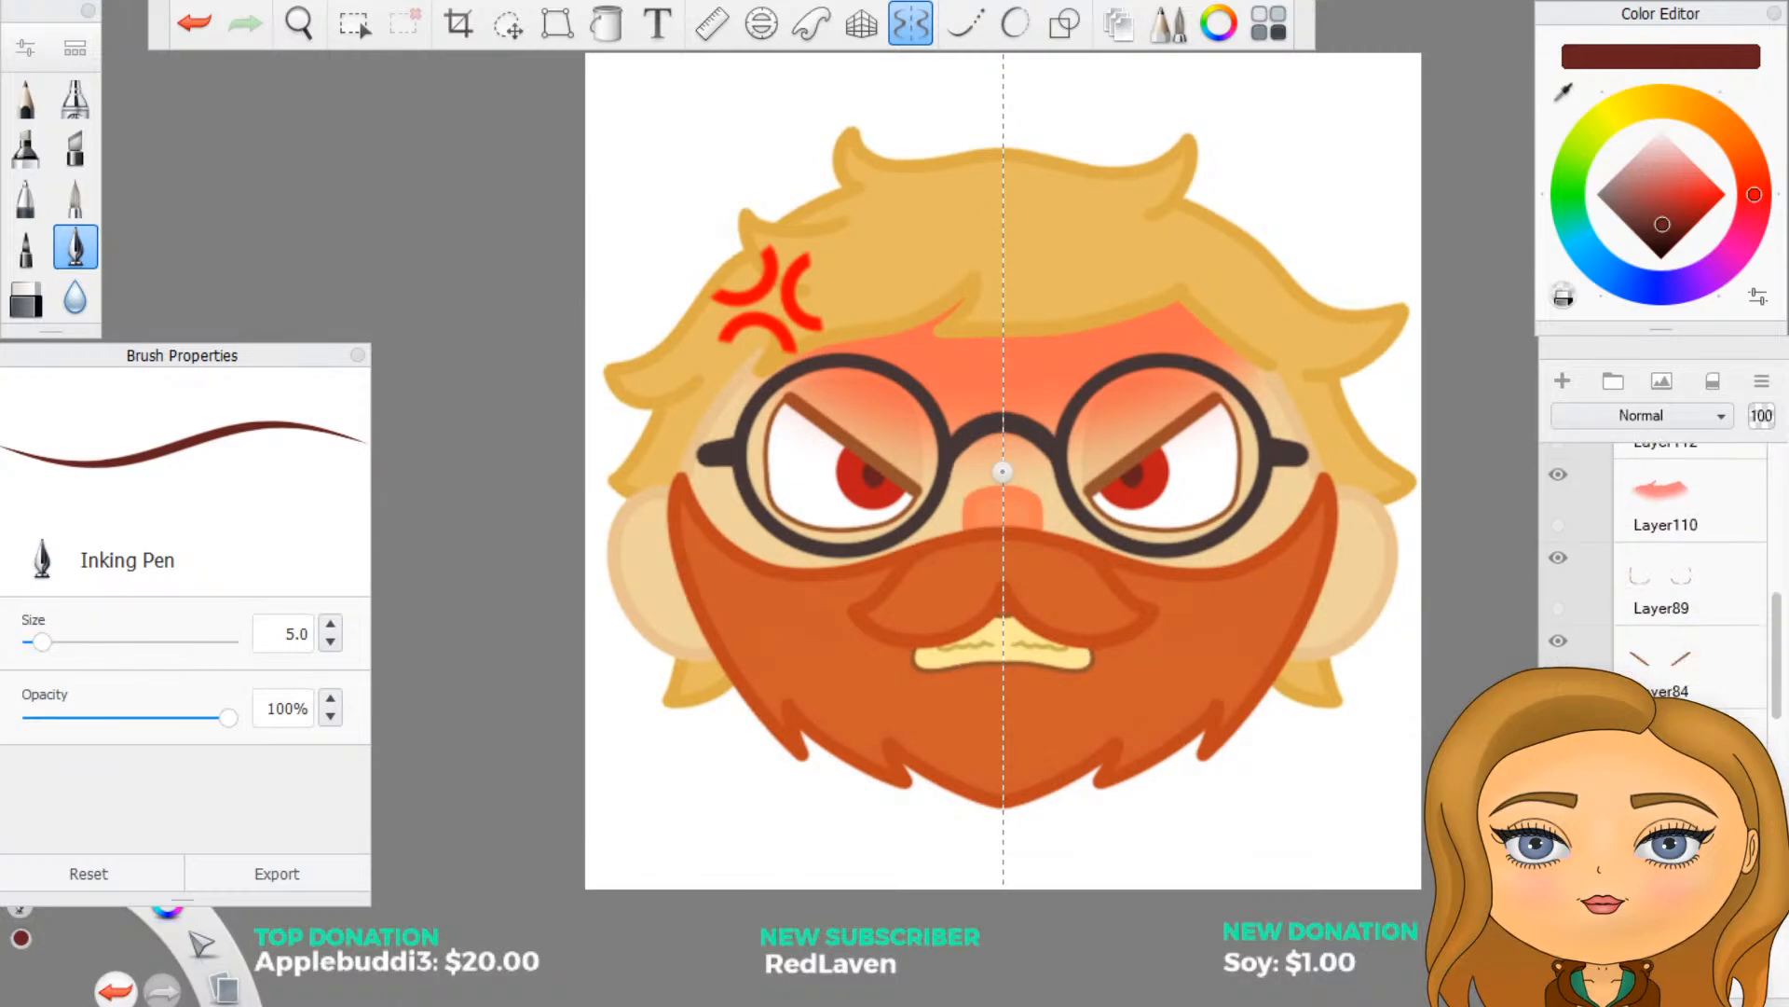
click(914, 26)
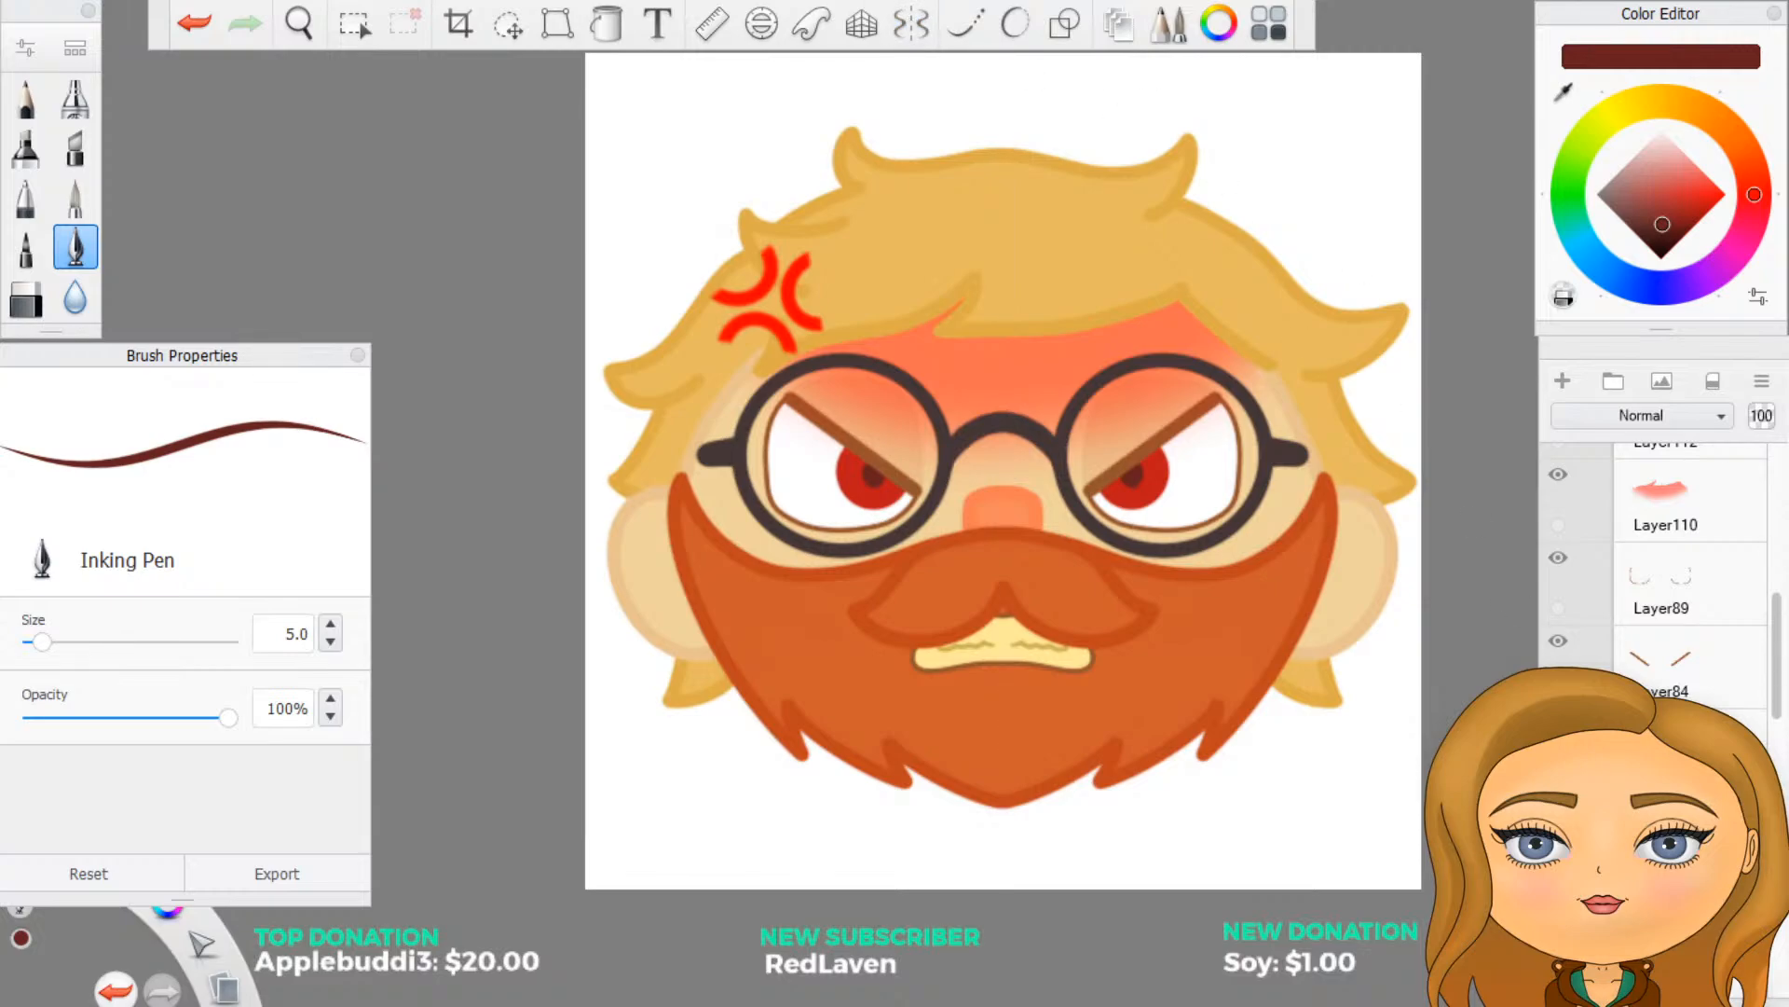
- Toggle the pupil and iris layers to compare them, leaving the pupils and red iris fill hidden and the iris outlines shown
click(1558, 724)
click(1558, 724)
click(1559, 724)
click(1559, 807)
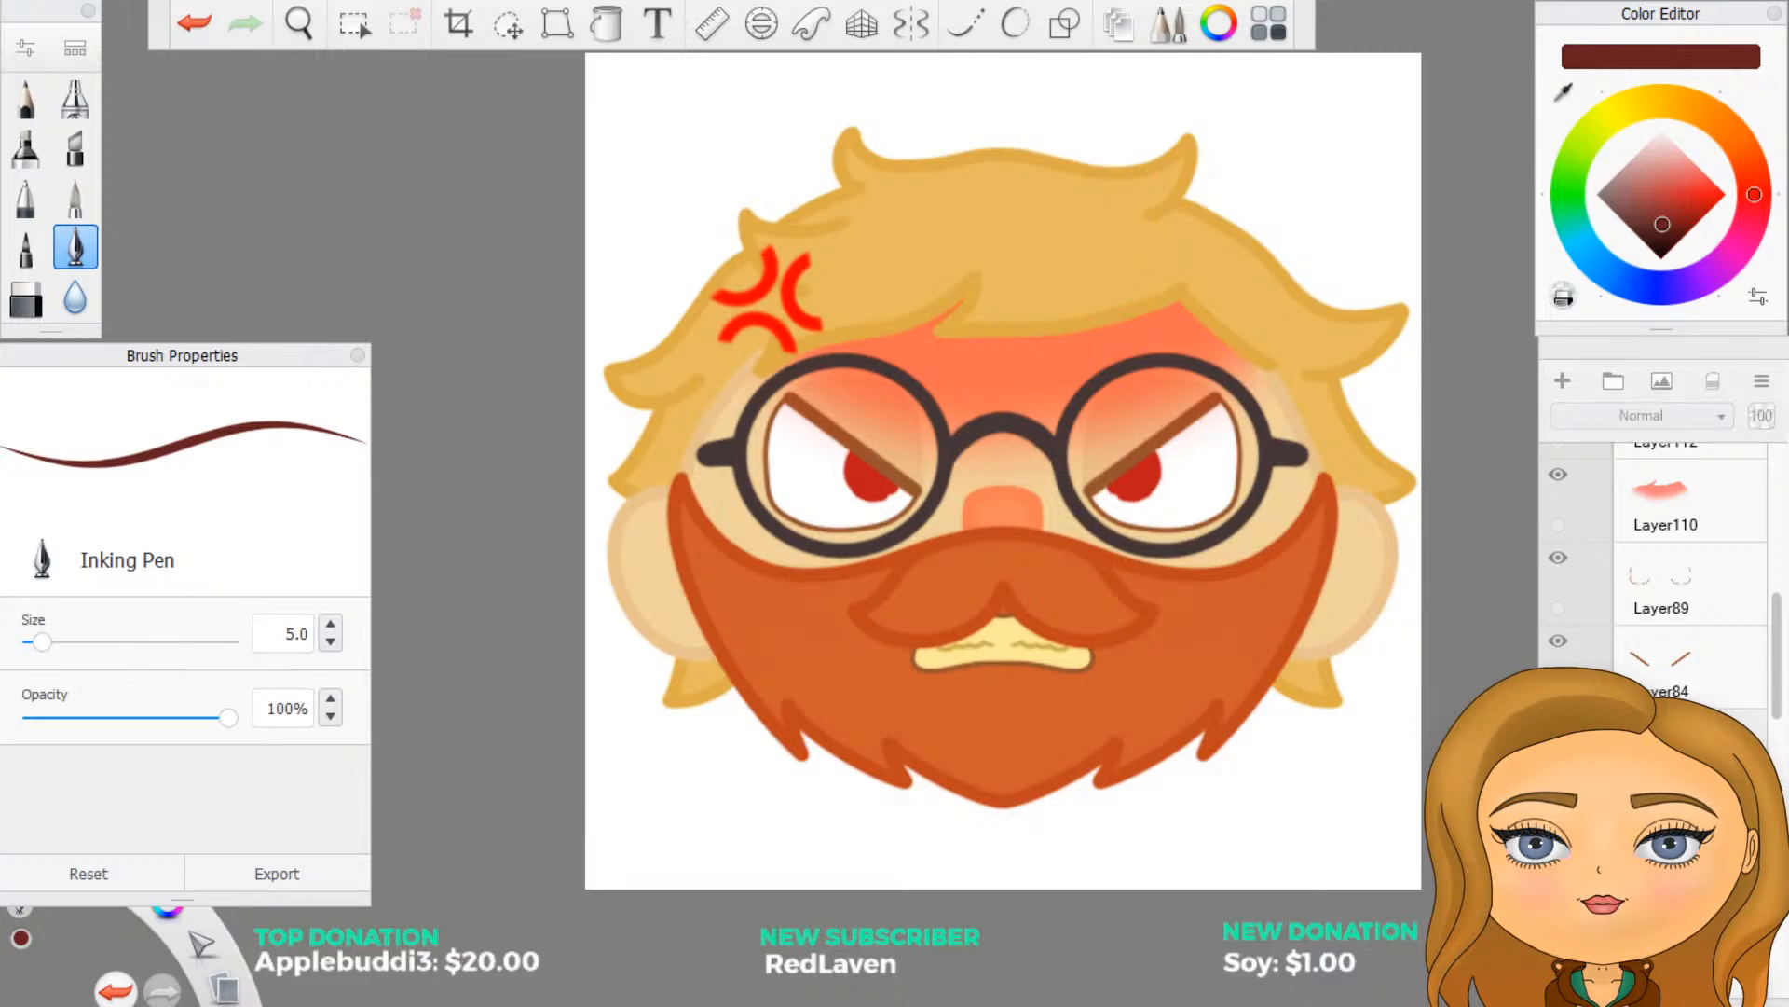
click(1558, 890)
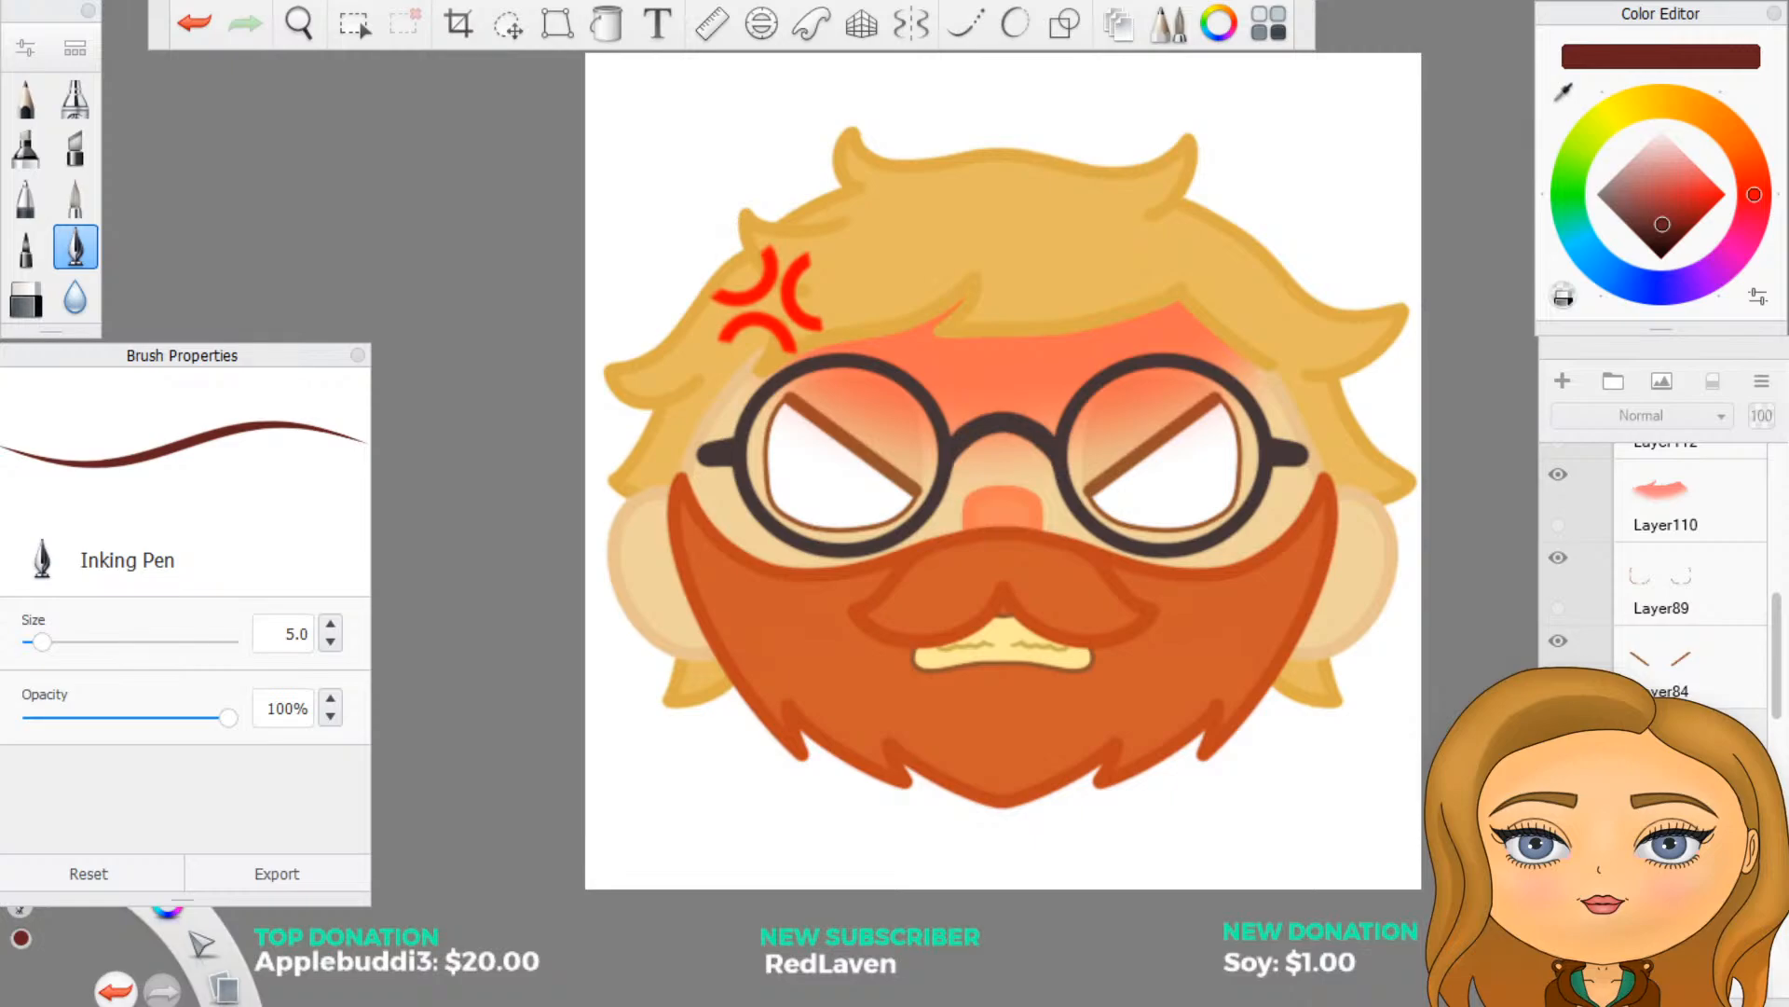
click(1559, 890)
click(1559, 890)
click(1558, 724)
scroll(739, 762, down, 3)
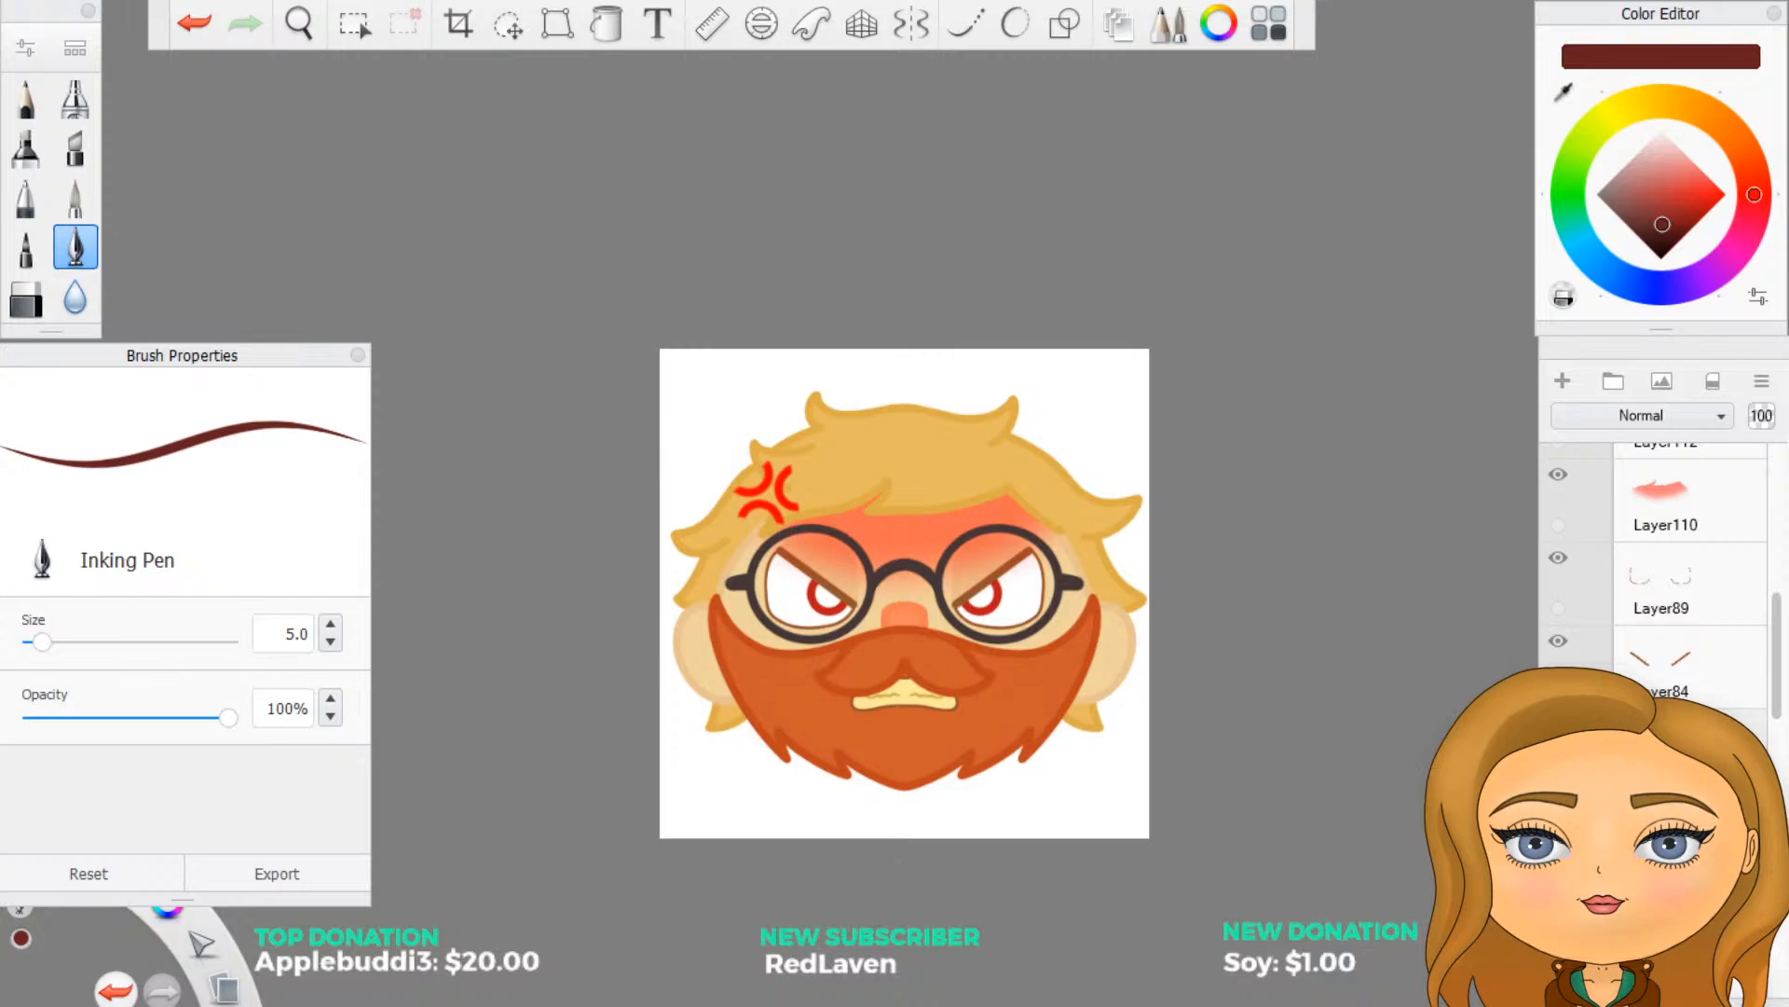
click(1669, 750)
scroll(1668, 596, down, 4)
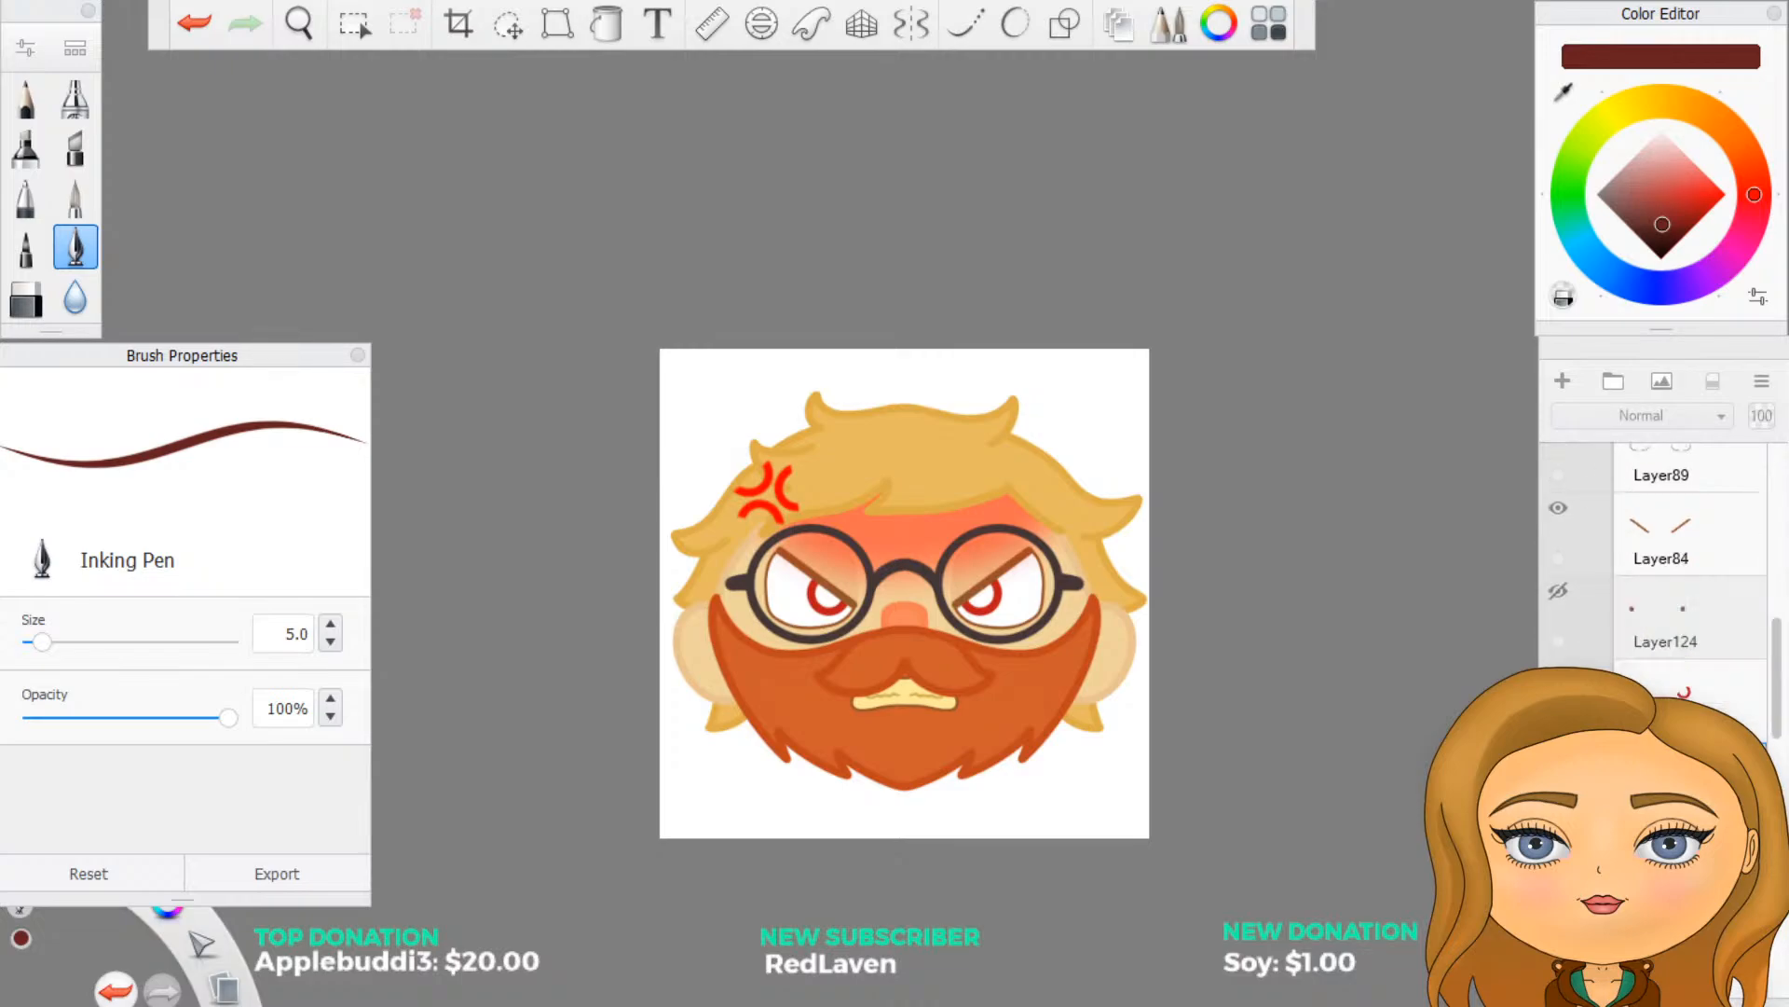
scroll(1668, 596, up, 3)
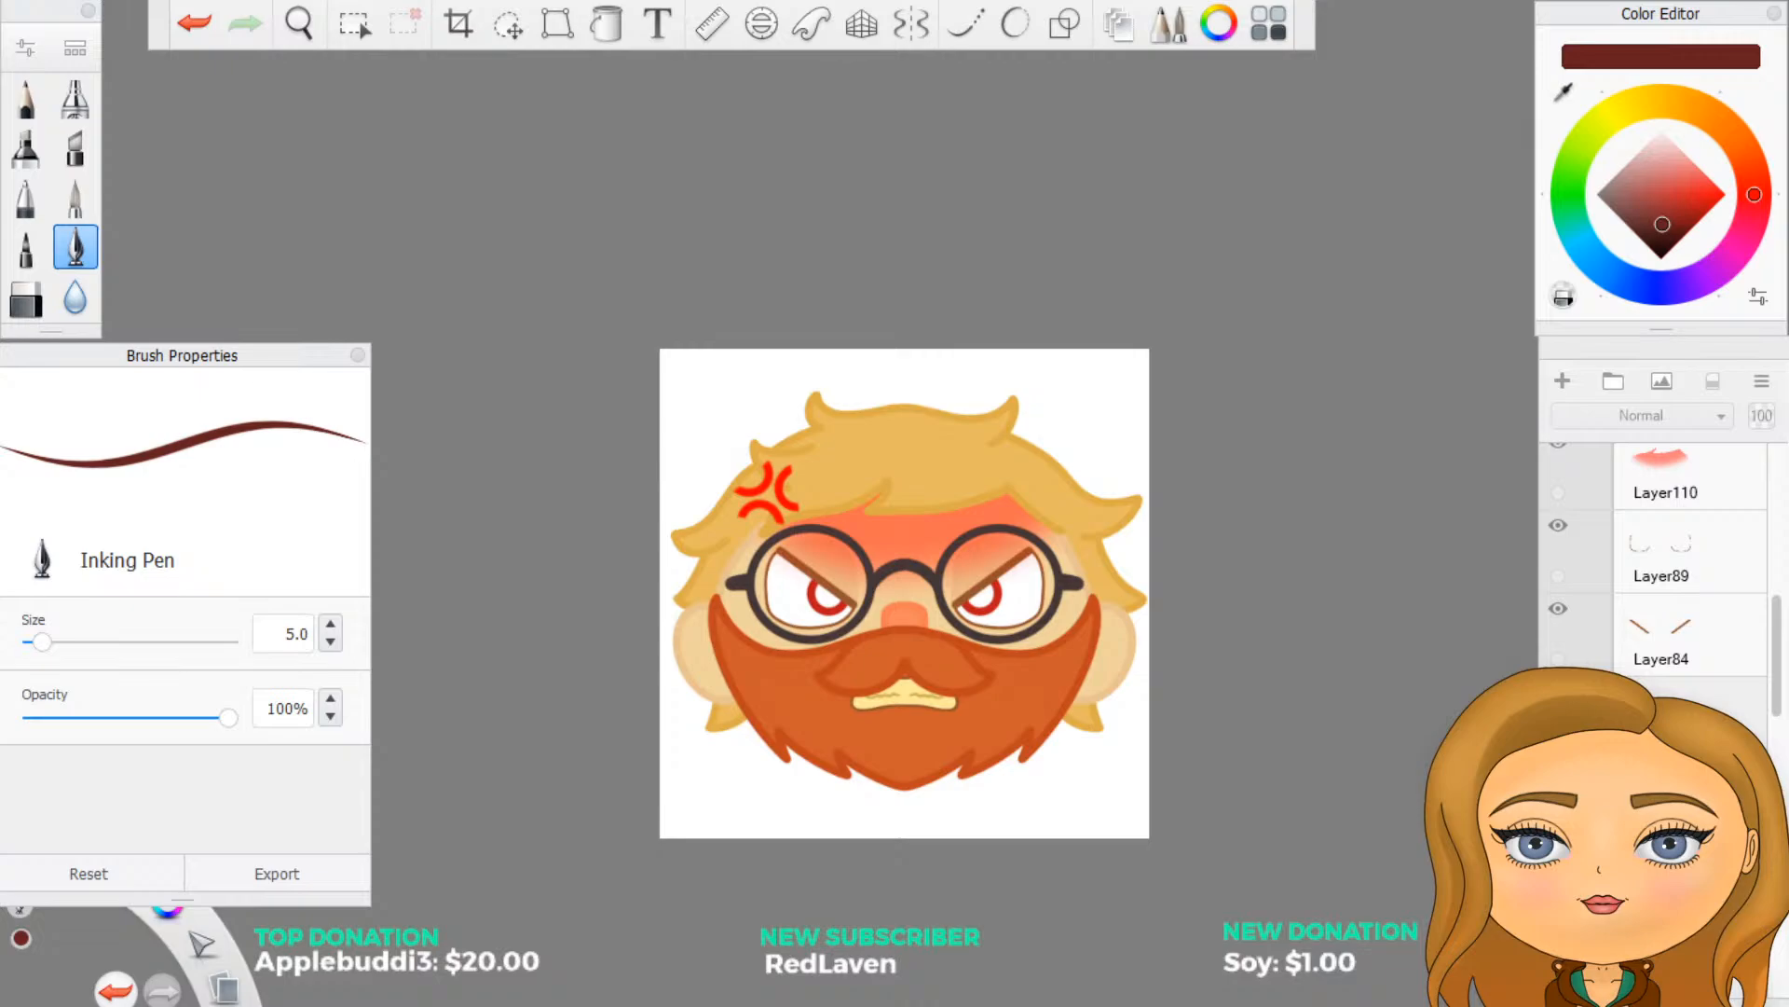
- Show the angry face's red iris fill and flood-fill both pupils with dark red
click(1558, 692)
scroll(1179, 774, up, 4)
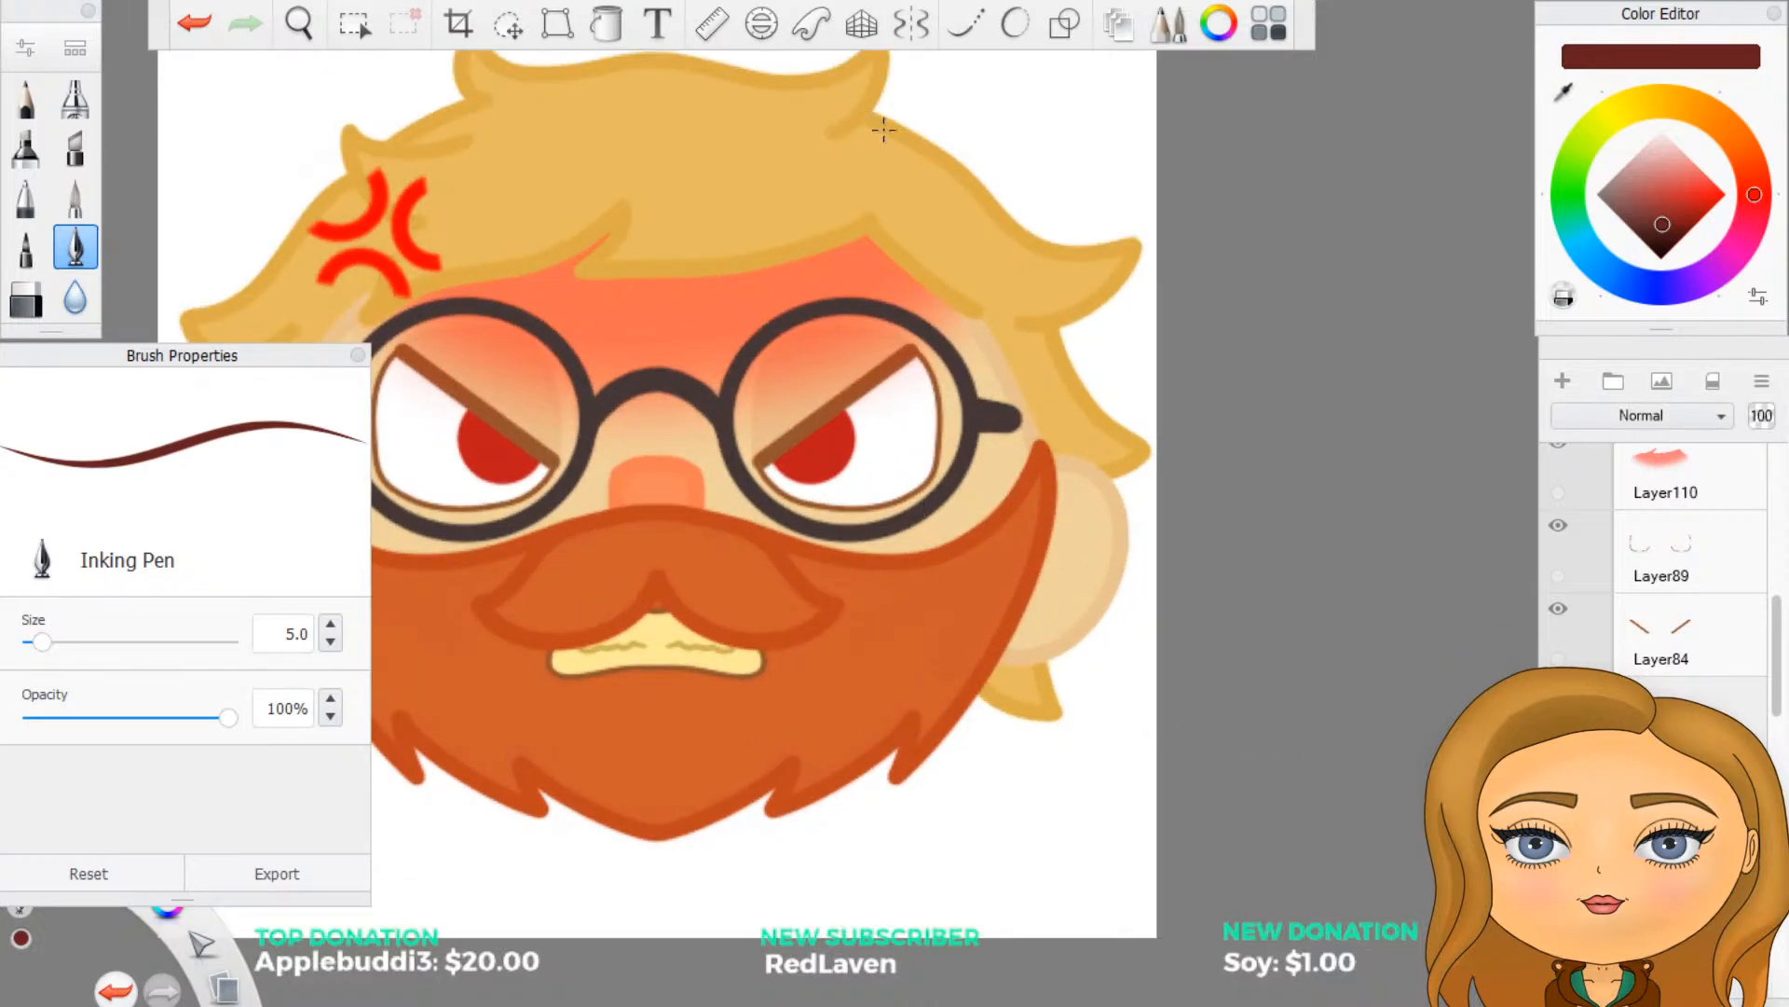
click(607, 25)
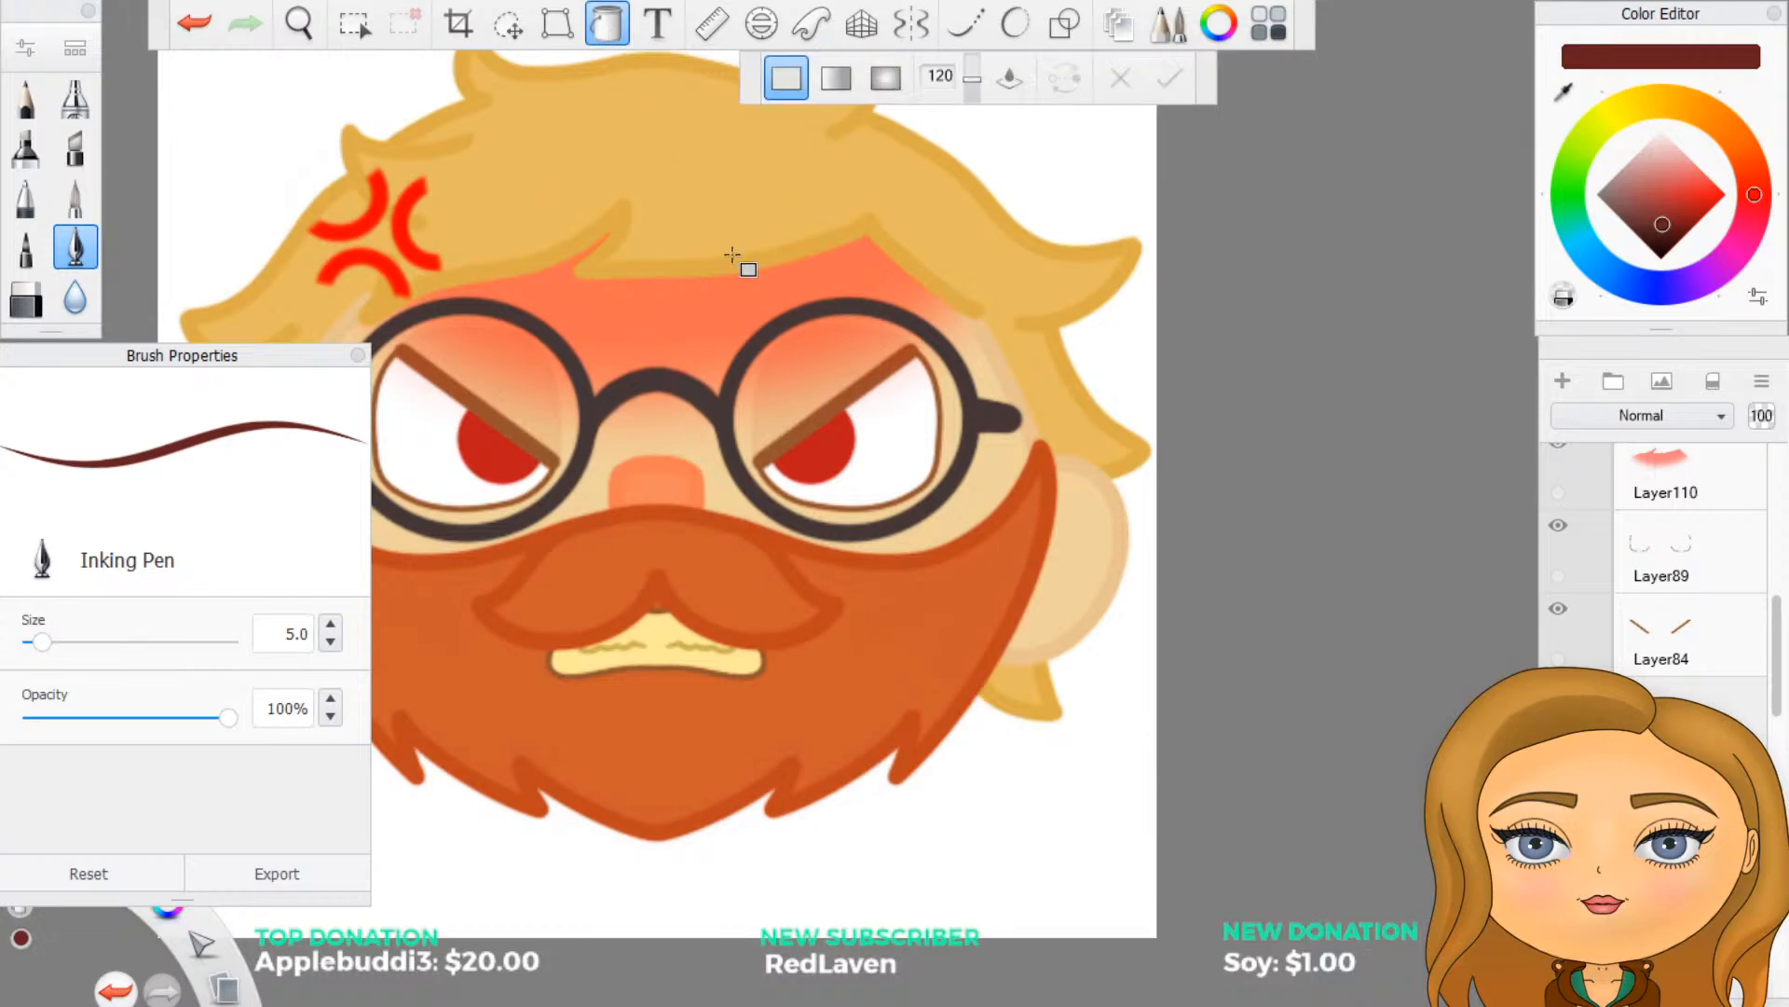
click(815, 457)
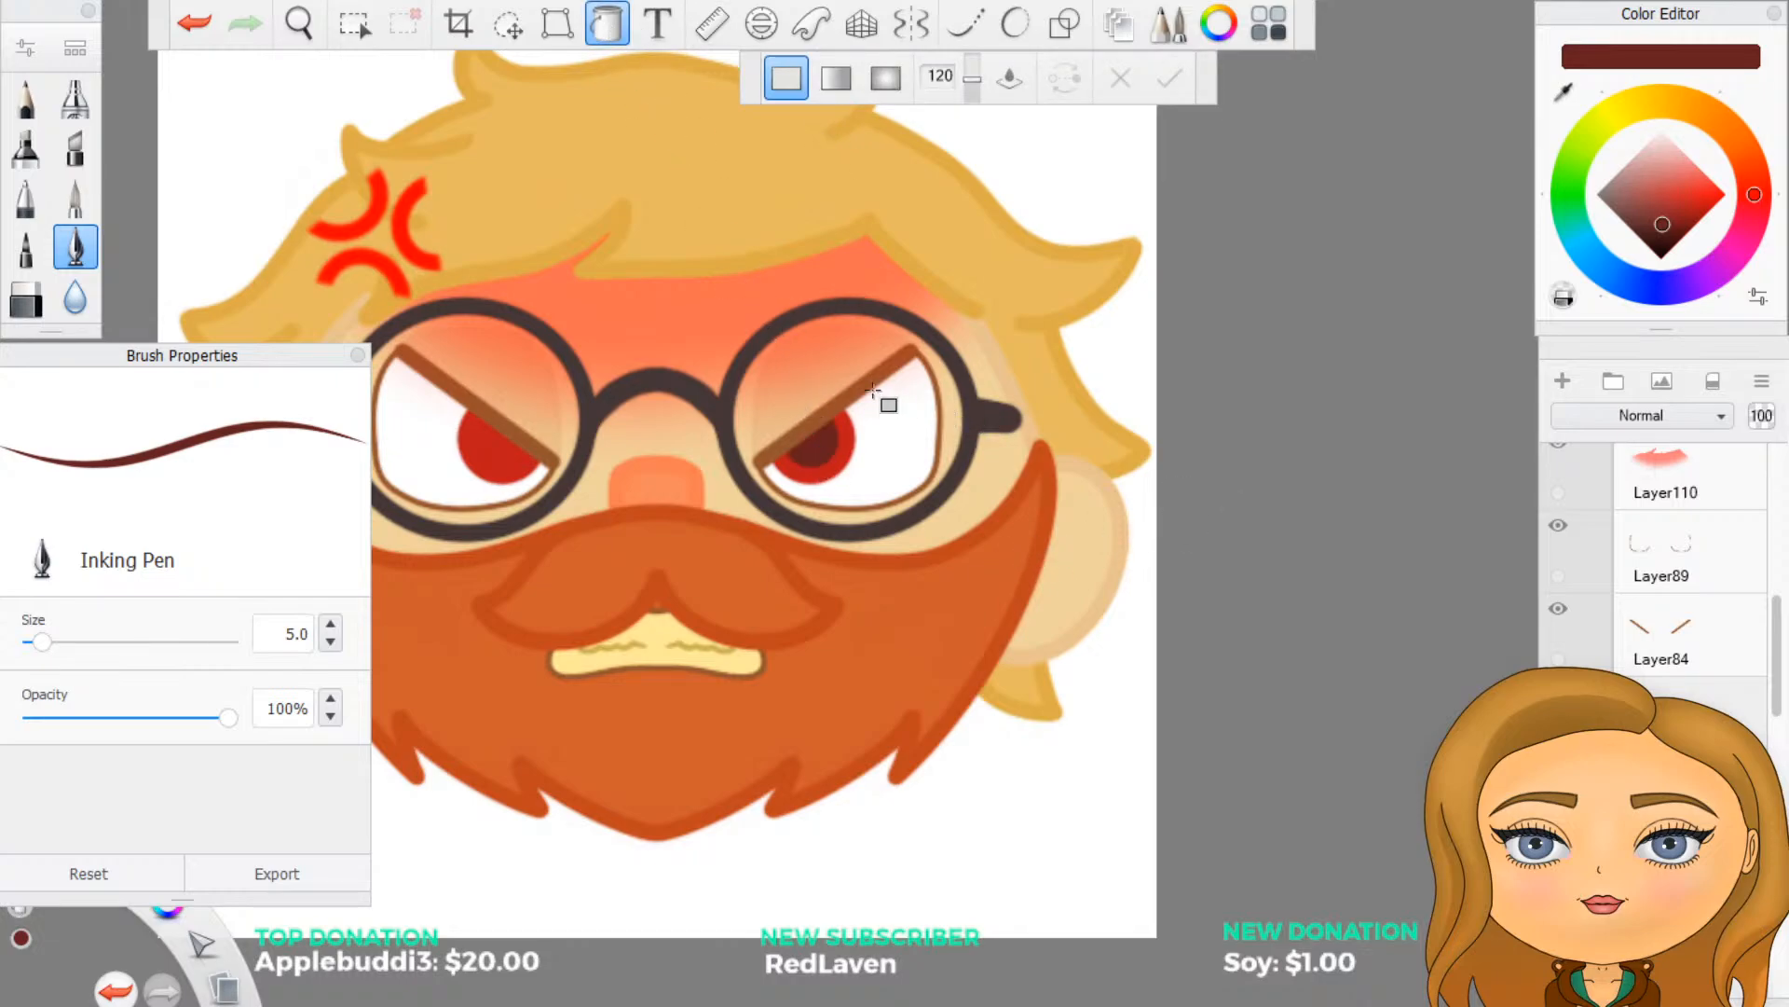
click(508, 461)
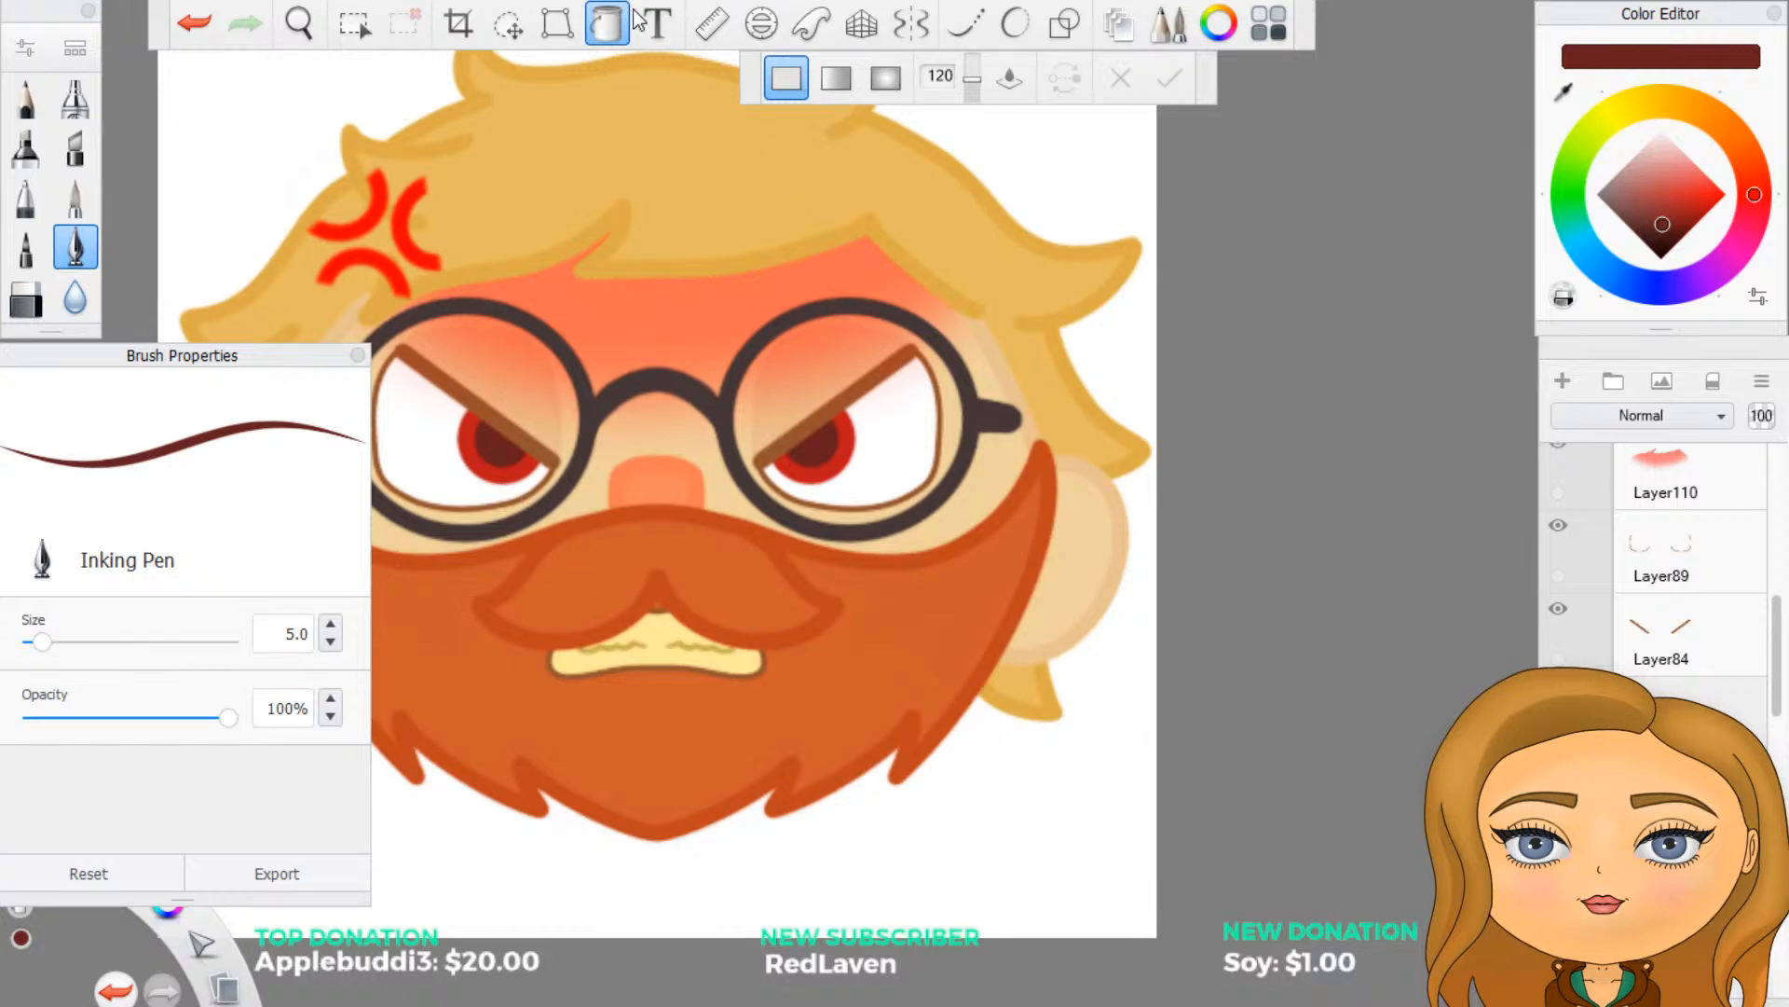
click(606, 25)
scroll(1048, 548, down, 5)
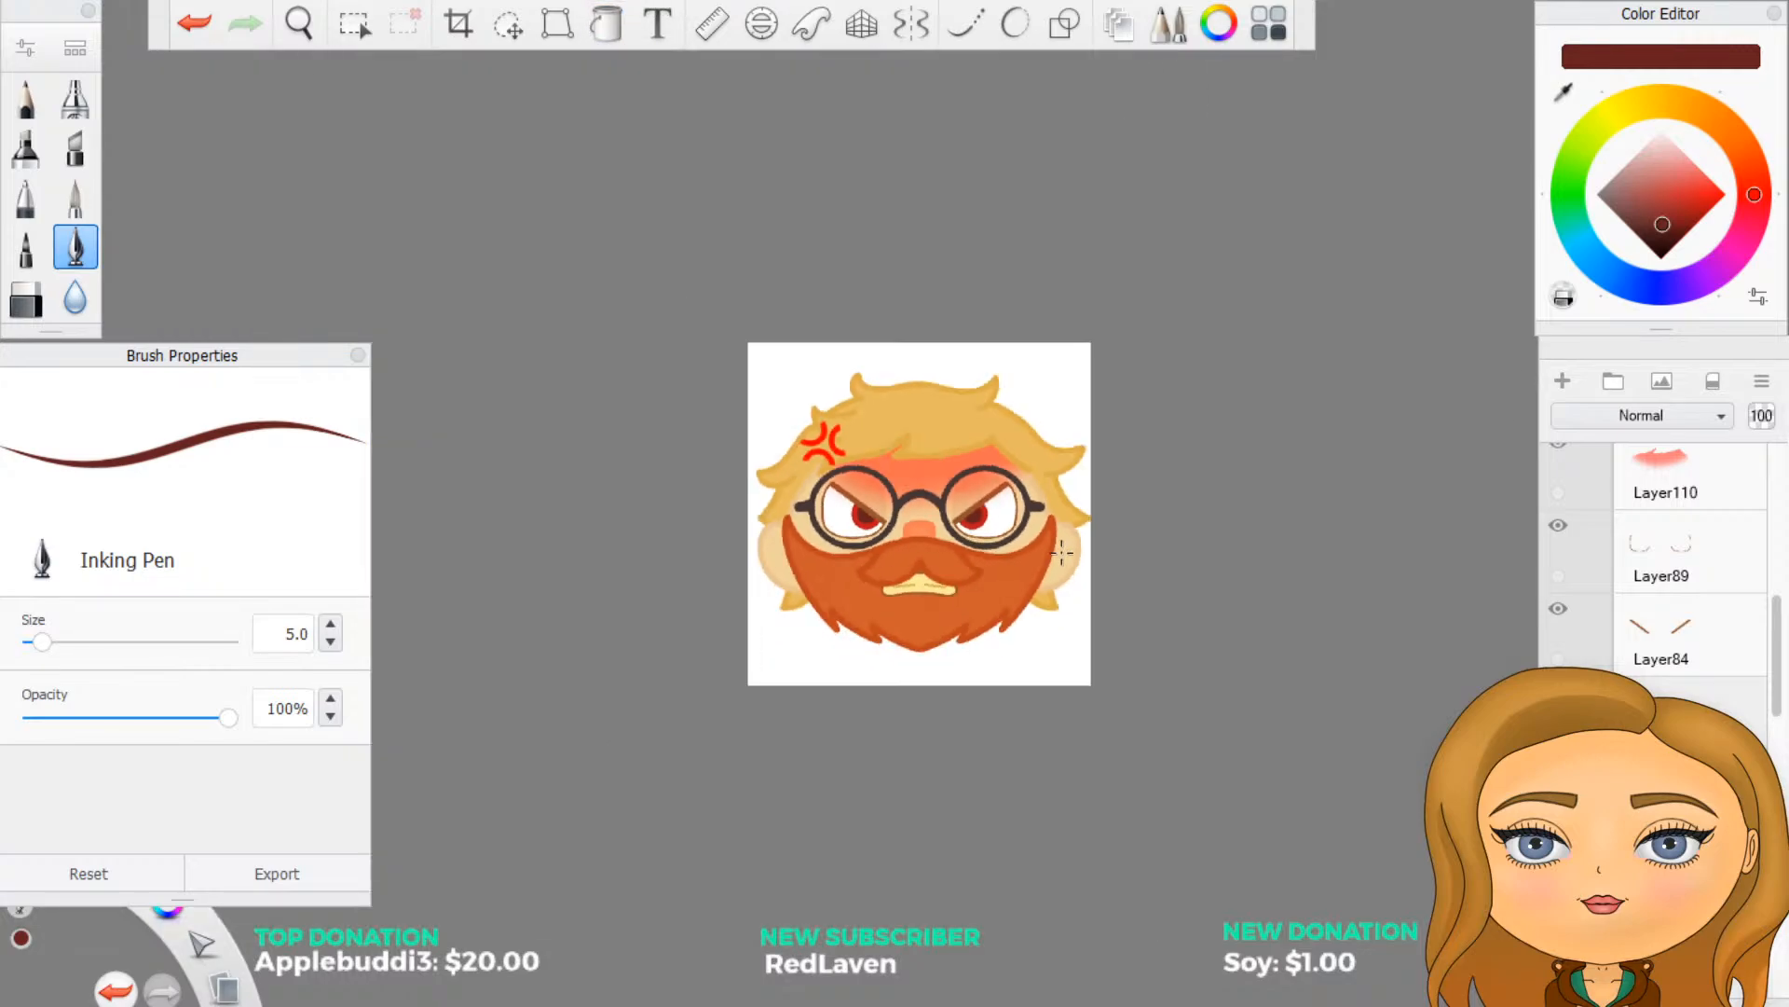
- Toggle the angry face's iris and pupil layers to compare the eyes with and without them, leaving red irises and dark pupils shown
scroll(1023, 559, up, 3)
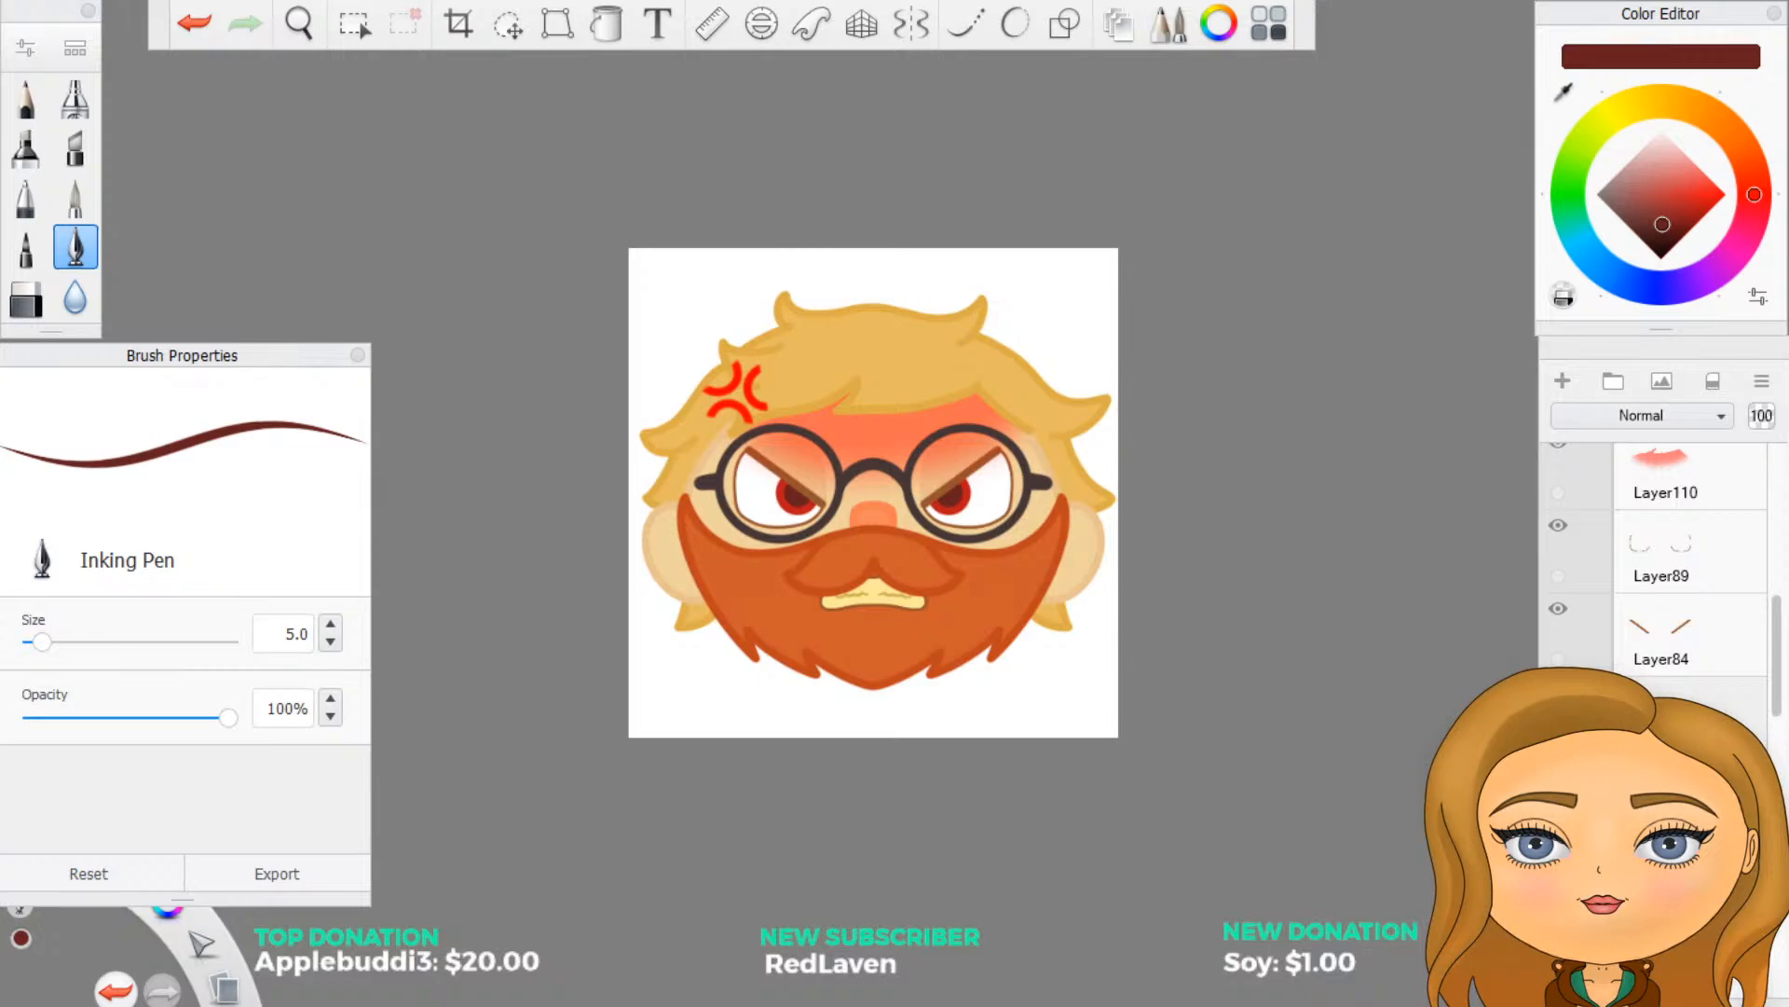
click(1558, 692)
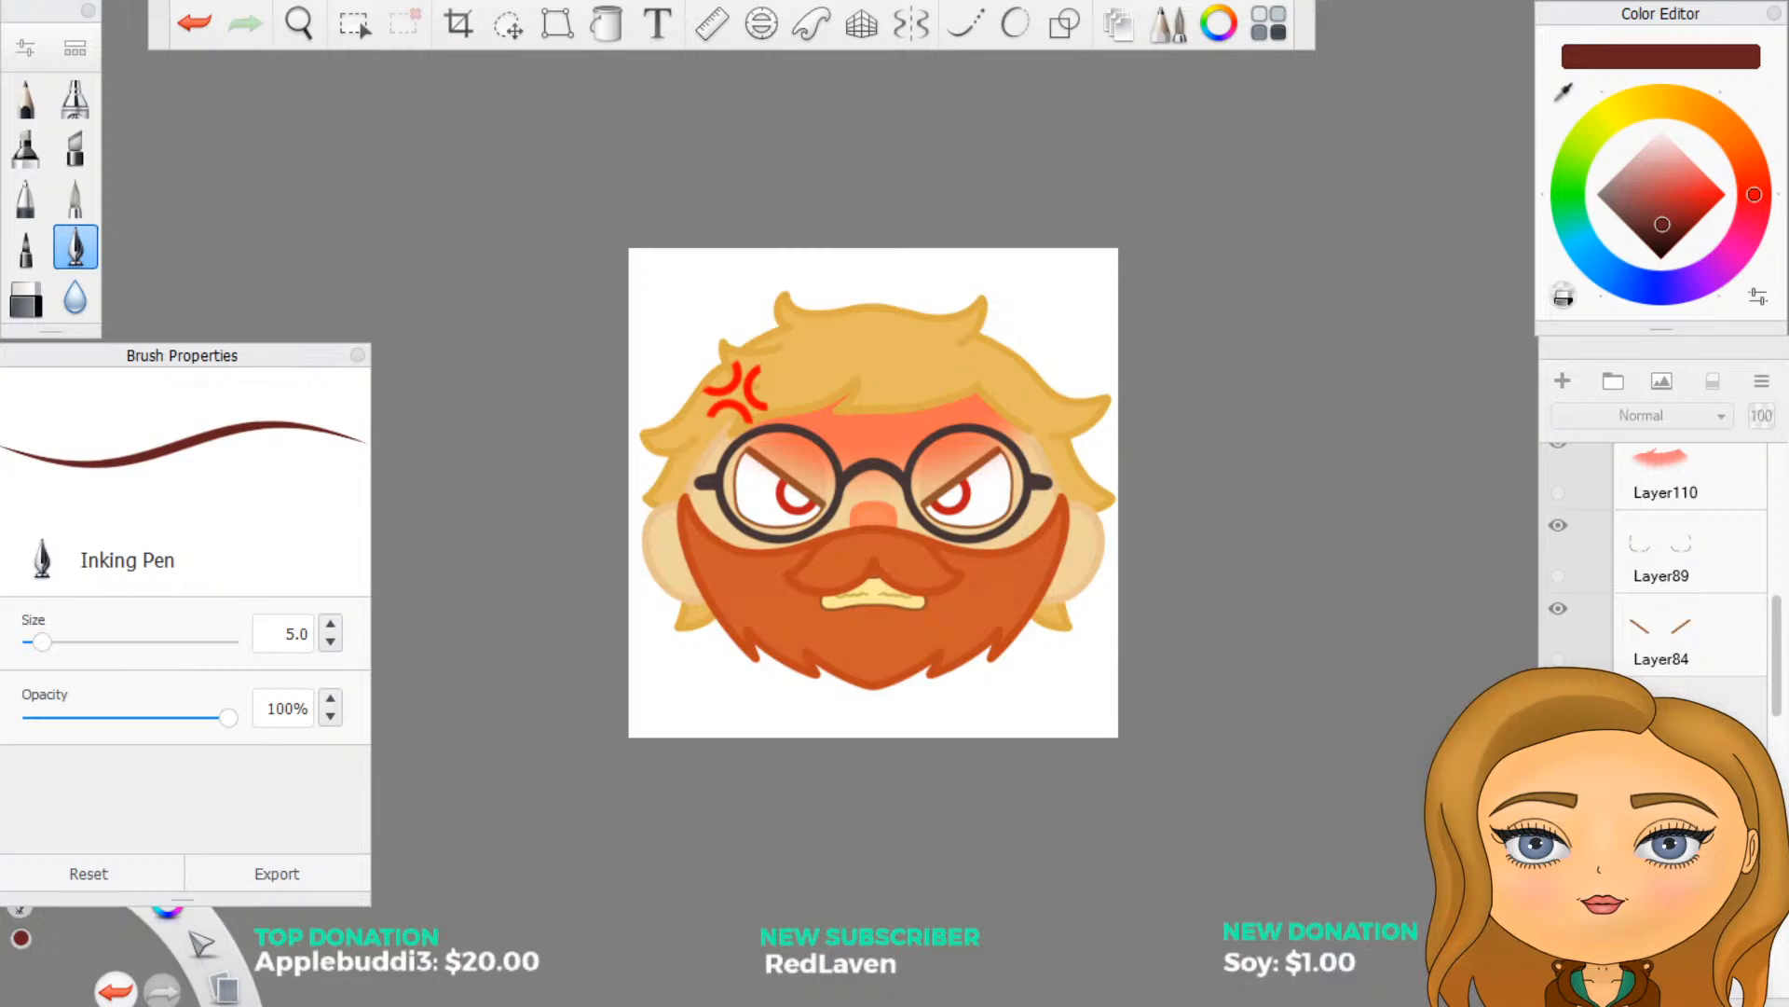
click(1559, 775)
click(1558, 774)
click(1558, 774)
click(1558, 692)
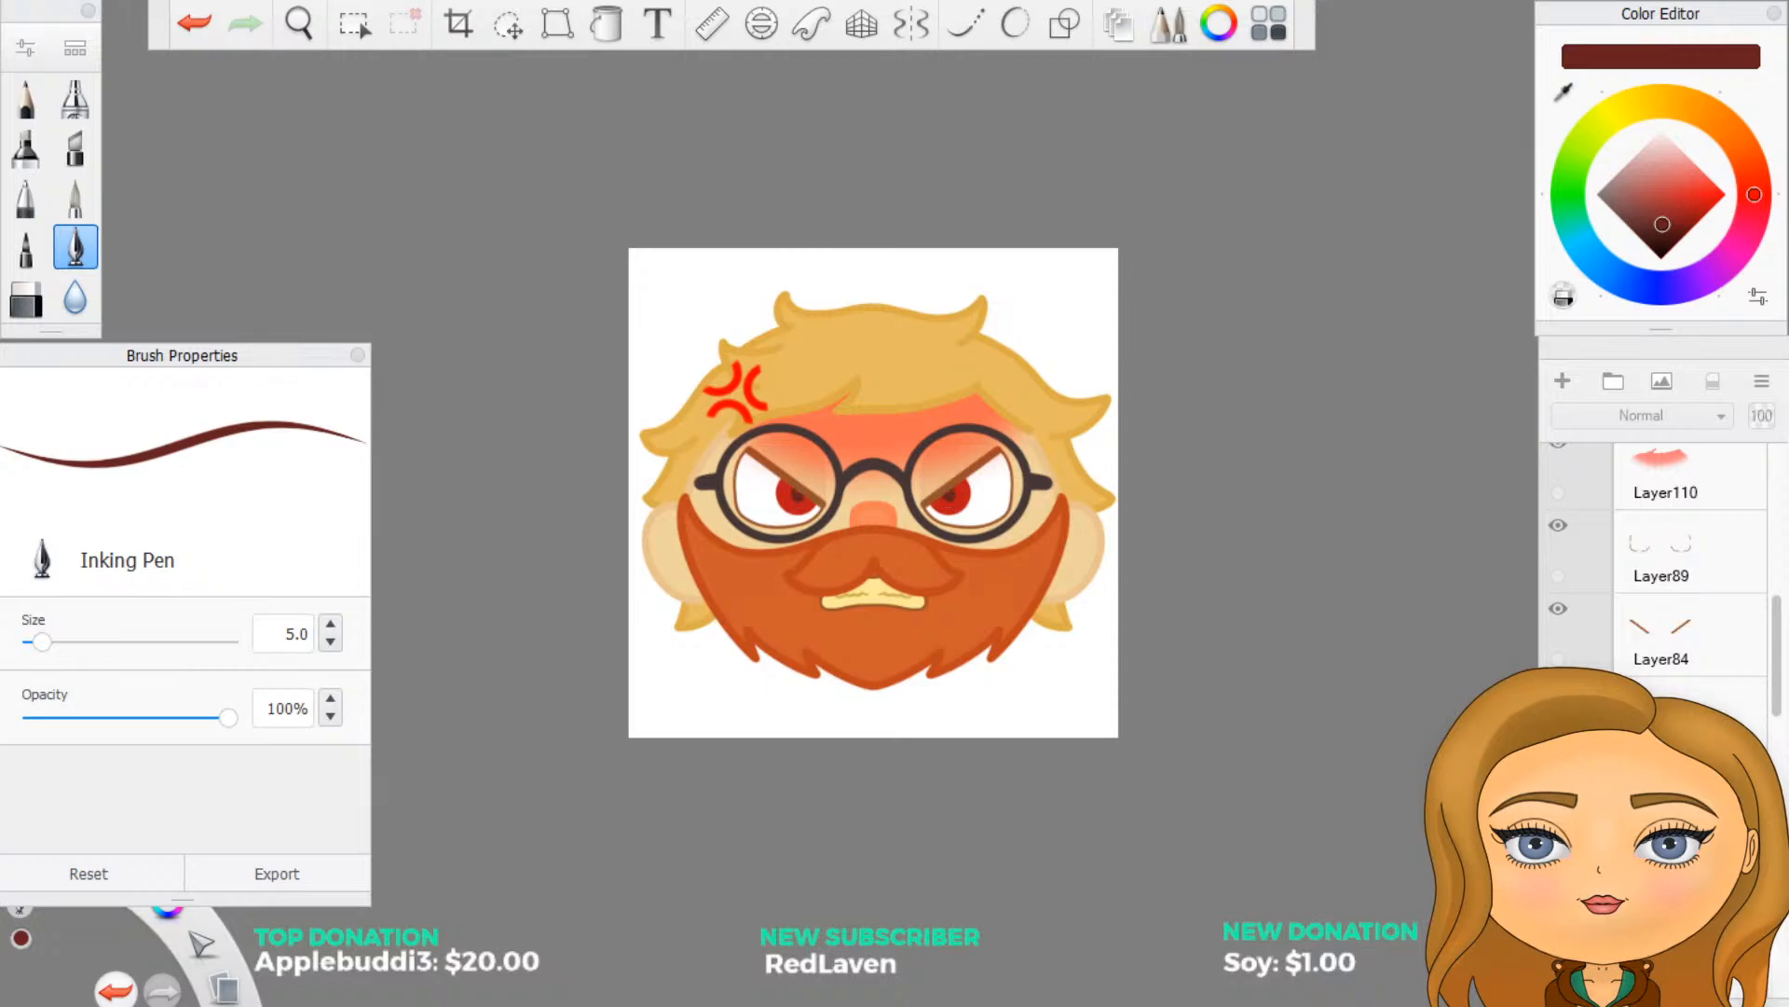
click(1558, 691)
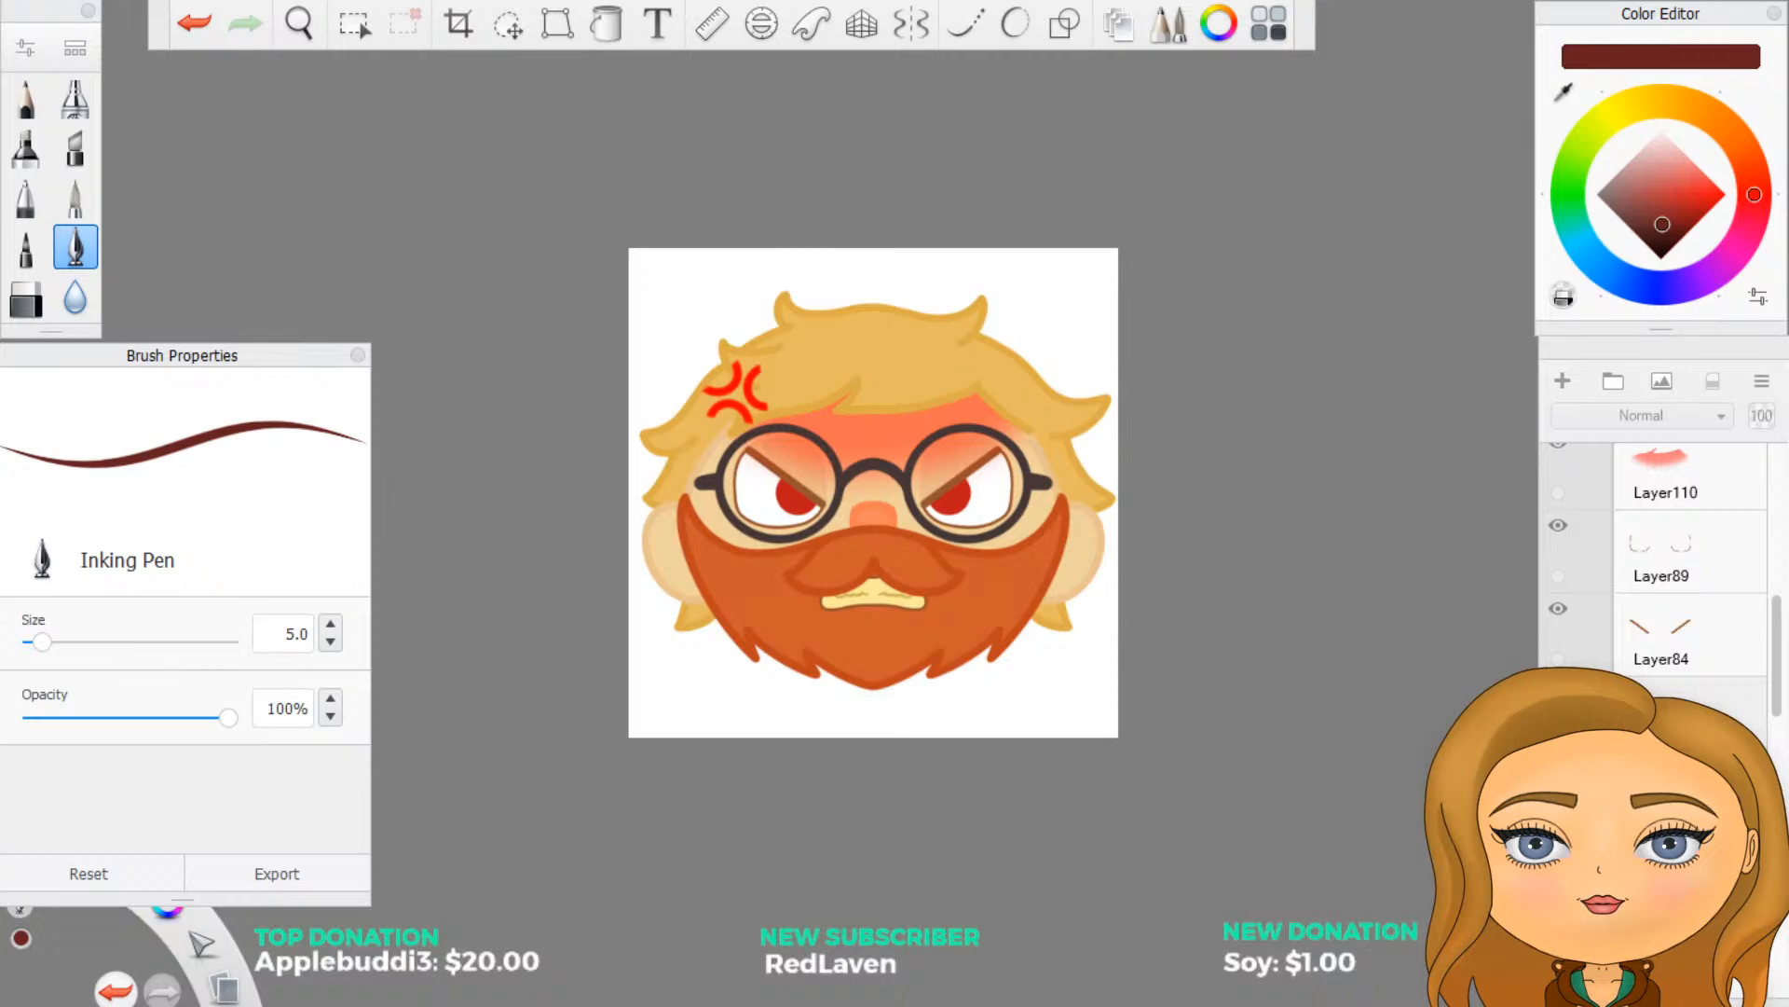
click(1559, 774)
click(1559, 691)
scroll(1509, 869, down, 2)
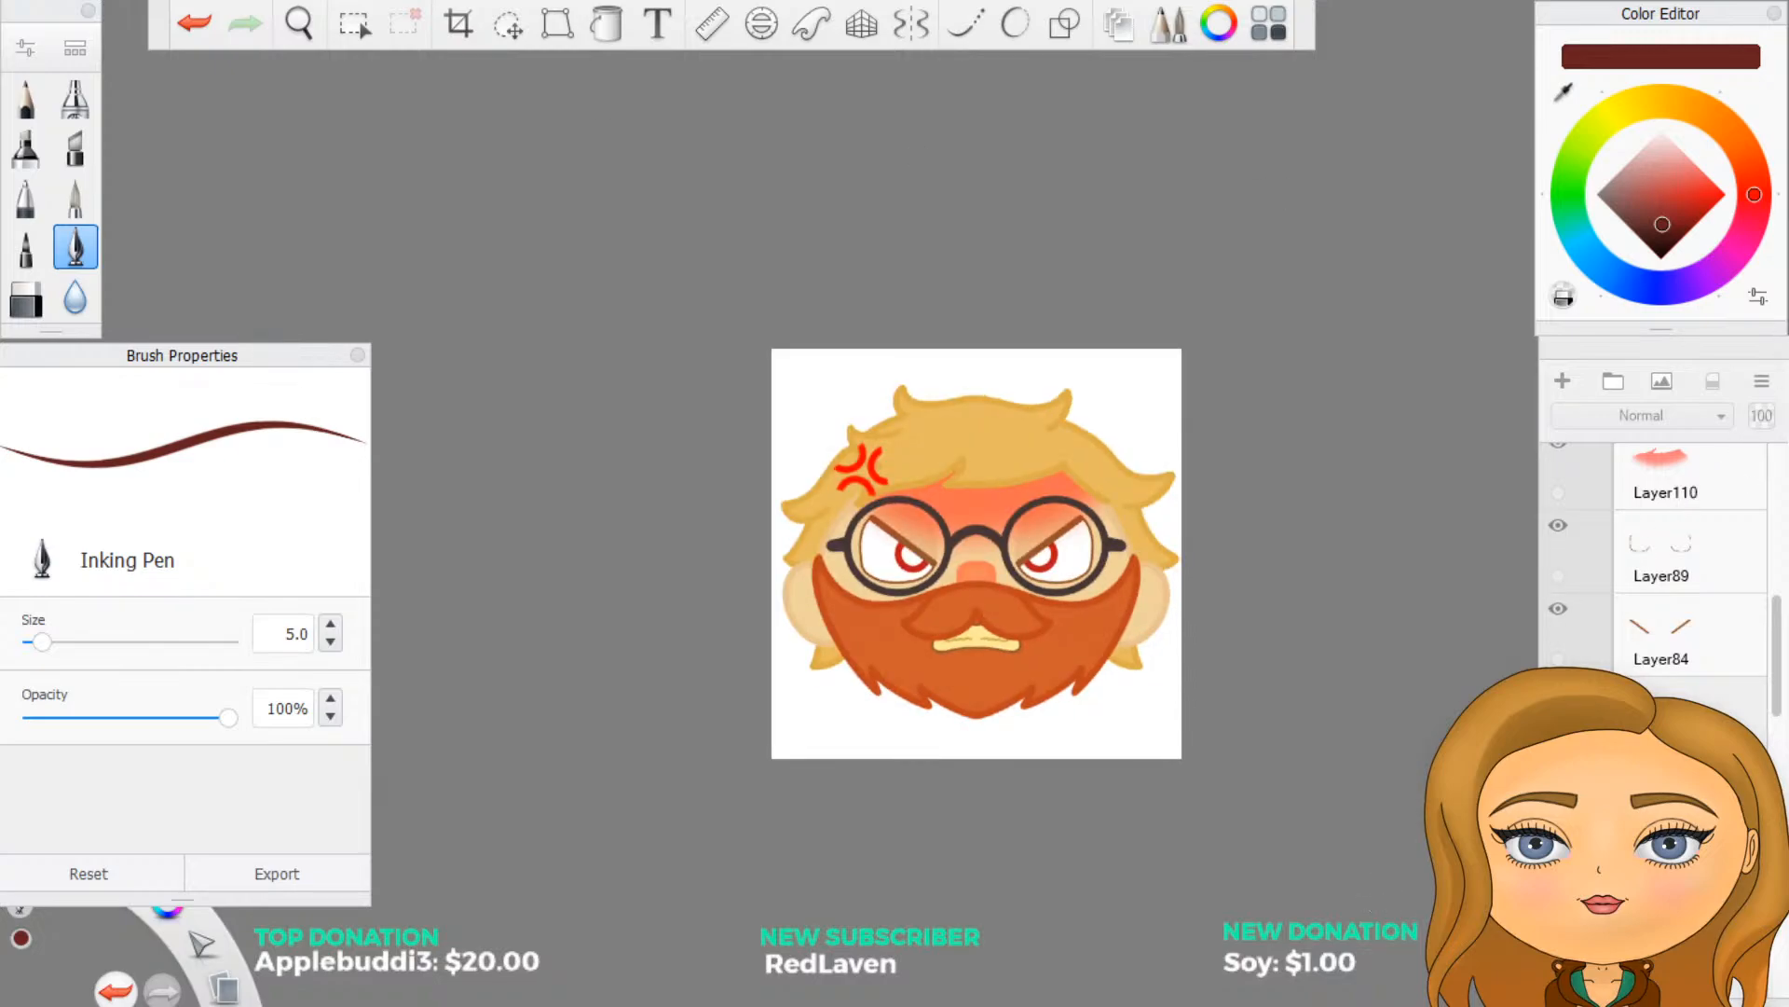
click(1559, 691)
scroll(1366, 879, down, 1)
scroll(1367, 879, up, 1)
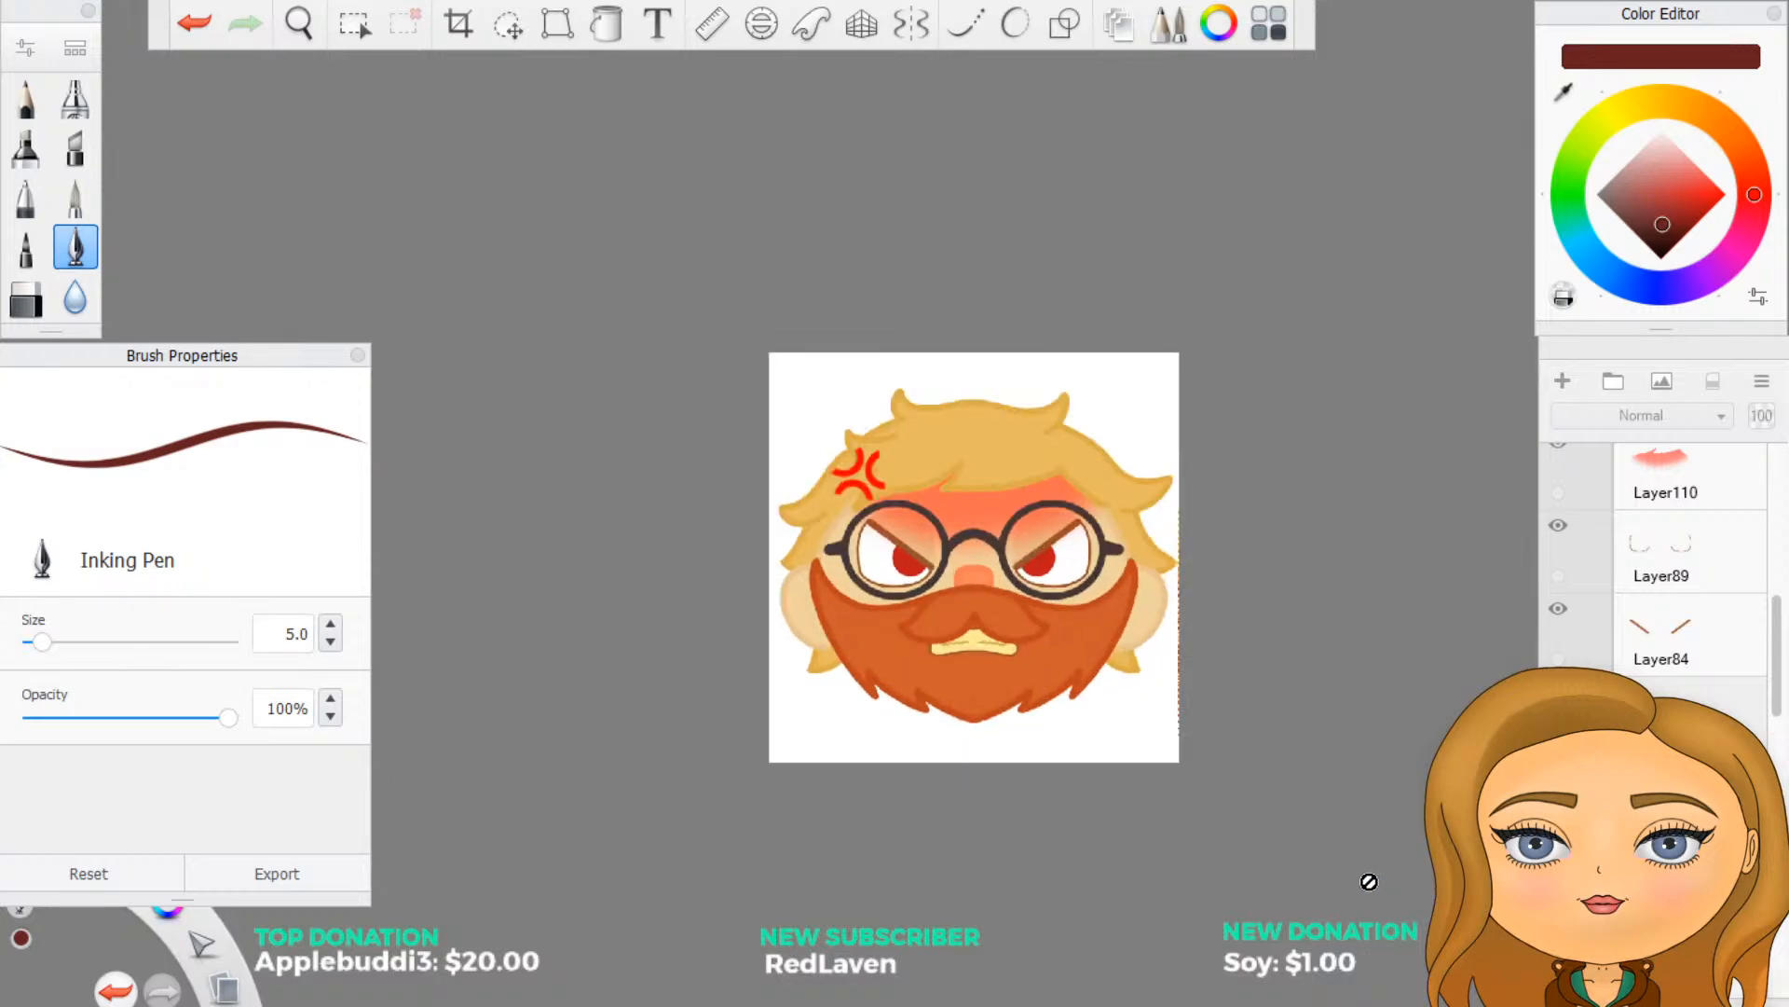
scroll(1231, 685, up, 1)
click(1558, 691)
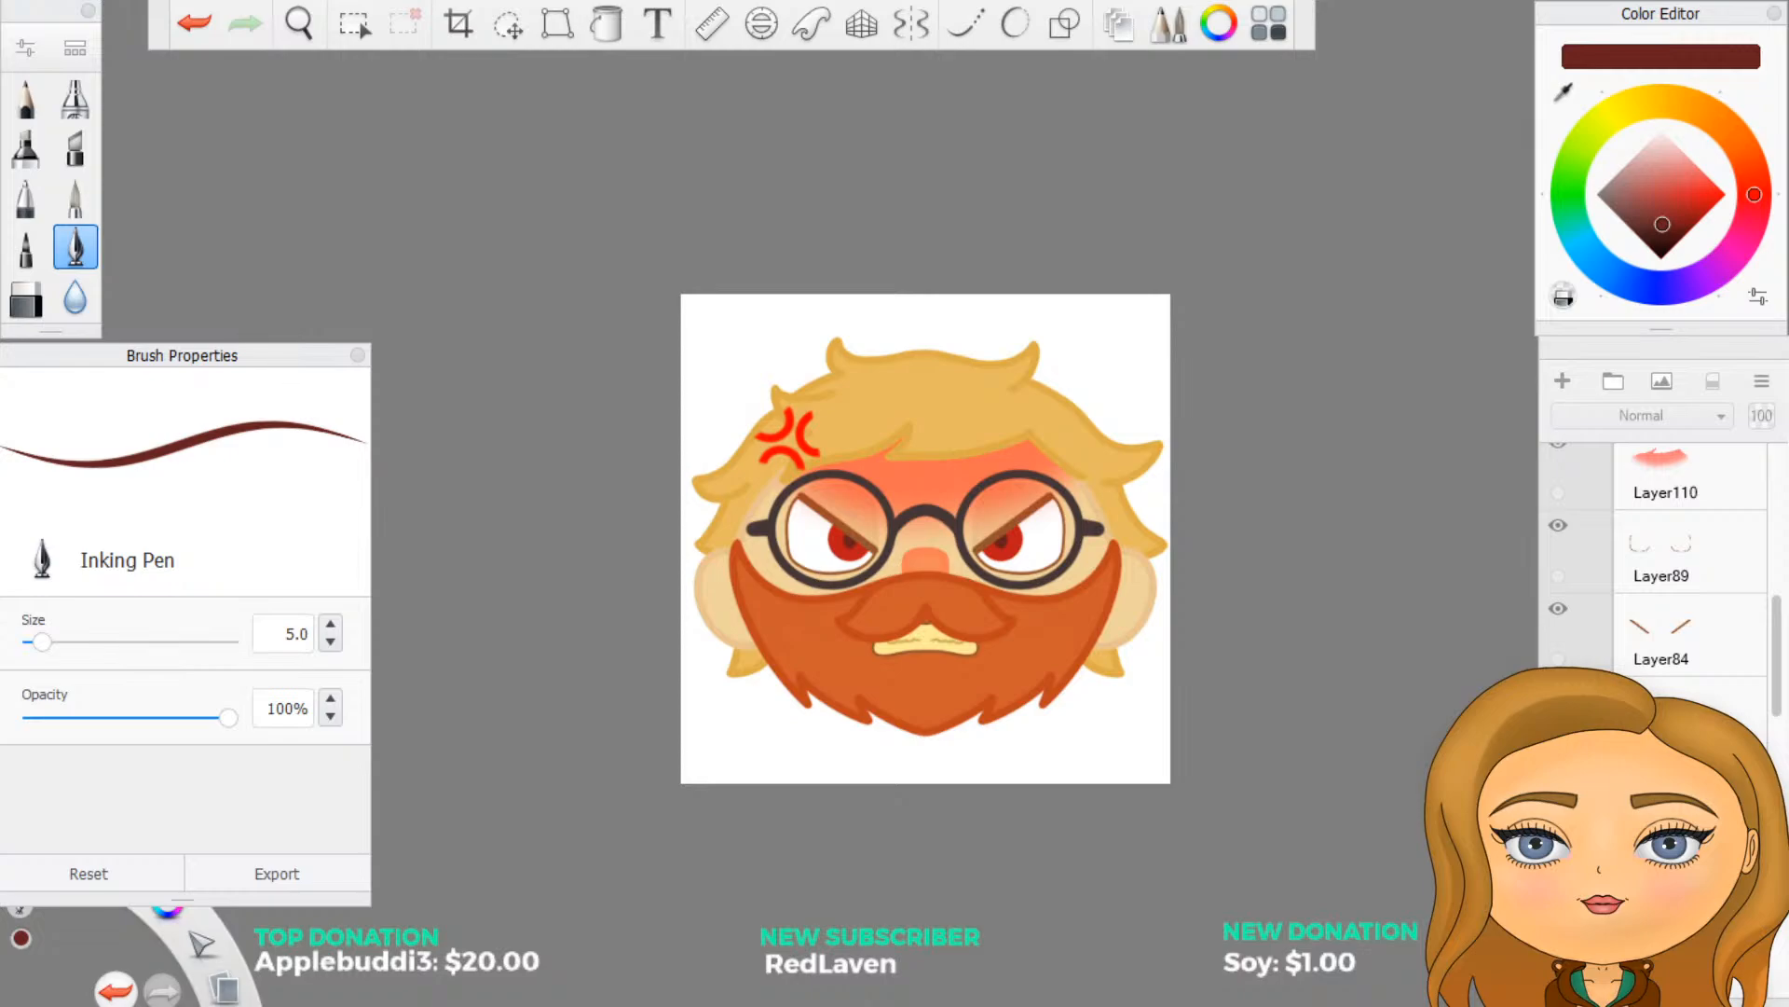
key(ctrl+e)
- Collapse the angry face's eyes group and the whole anger group
scroll(1668, 578, up, 5)
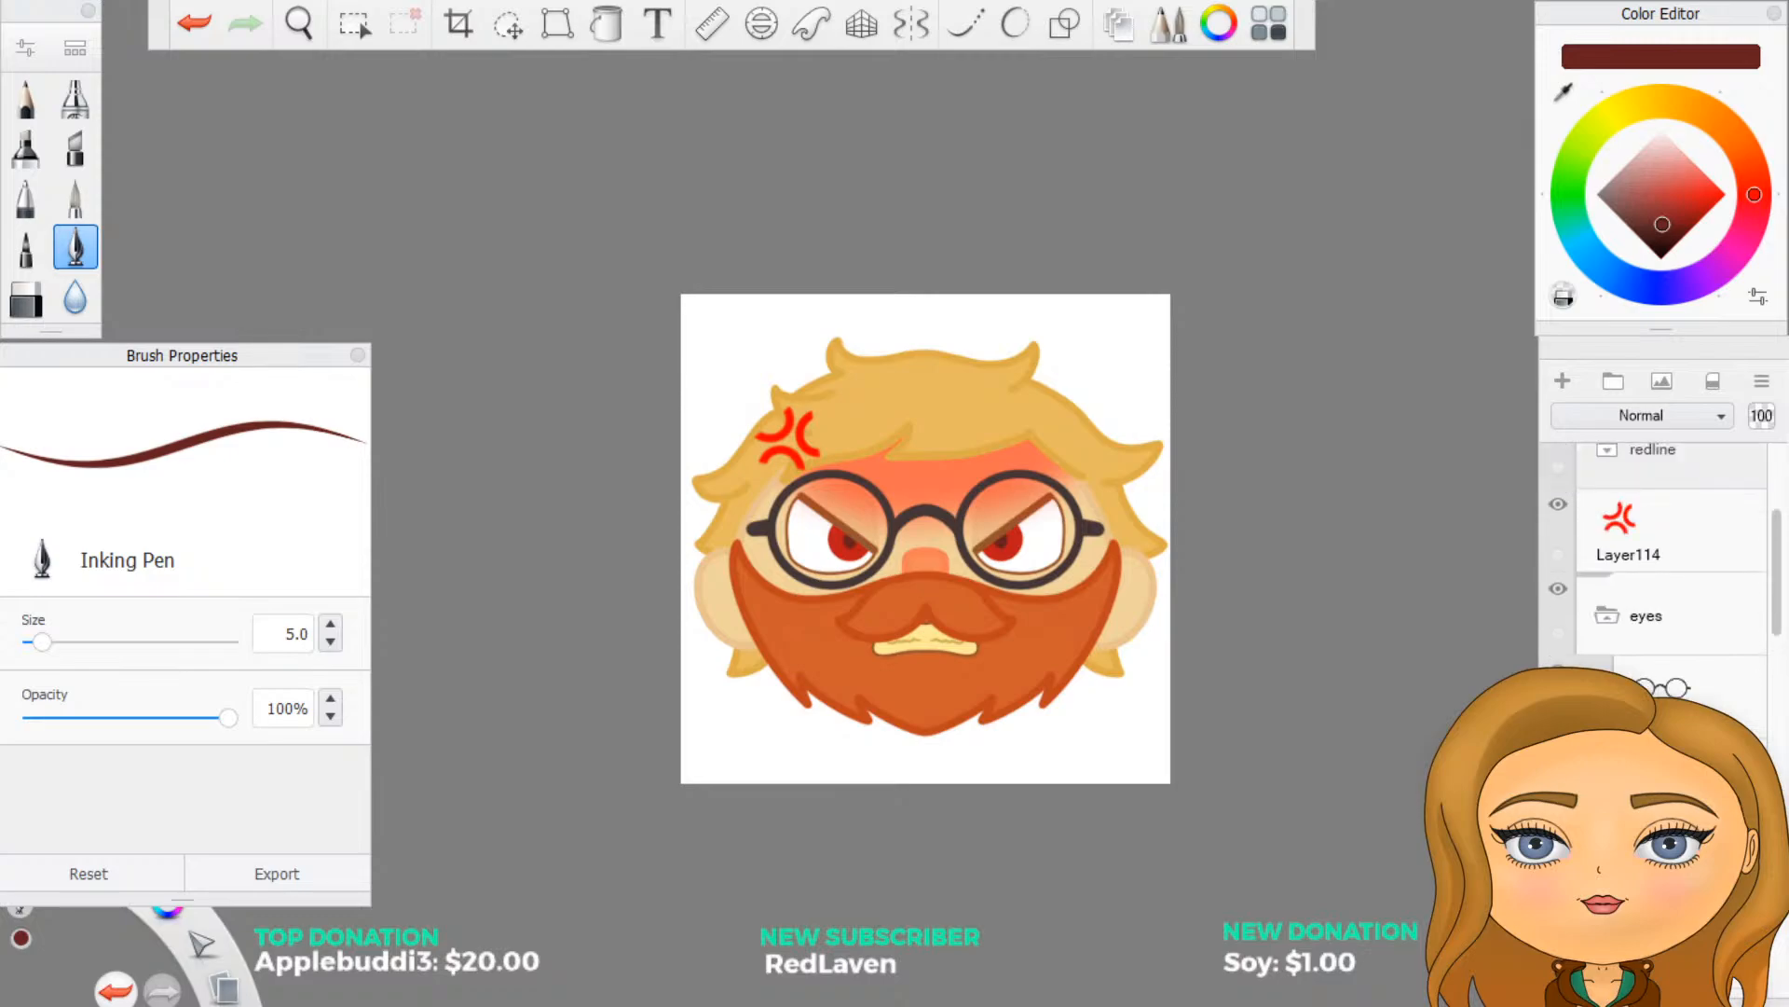
click(1626, 619)
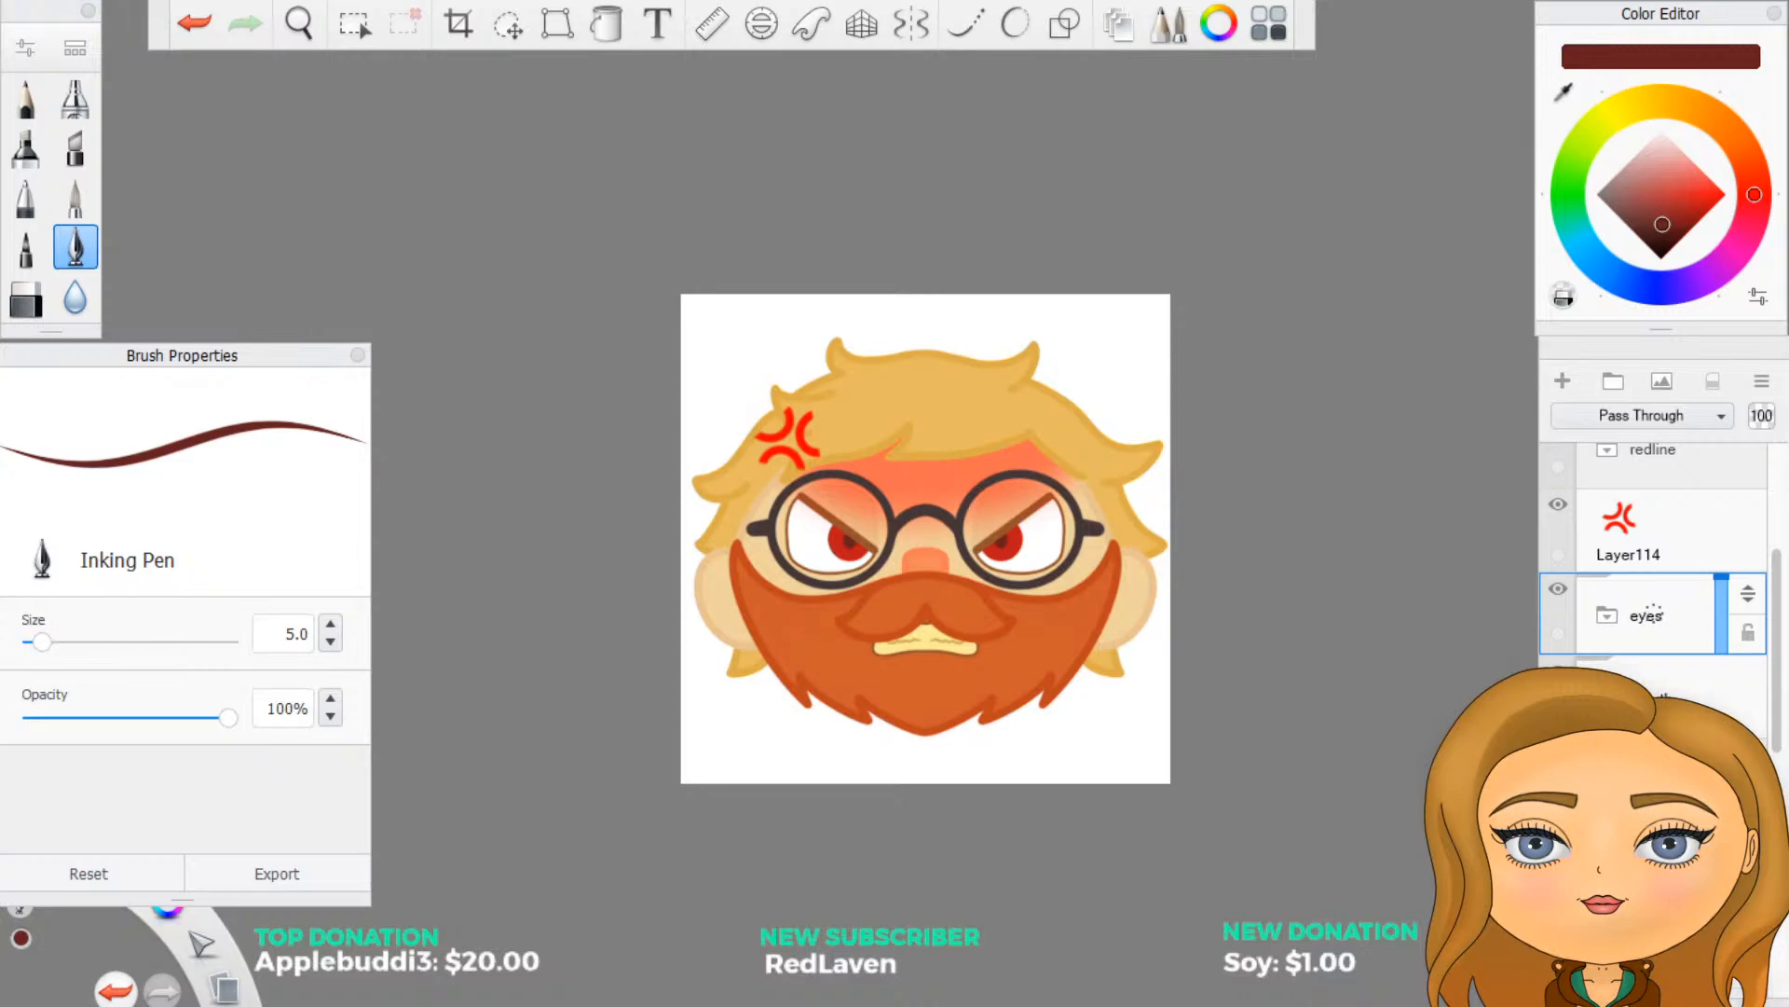
scroll(1661, 597, up, 5)
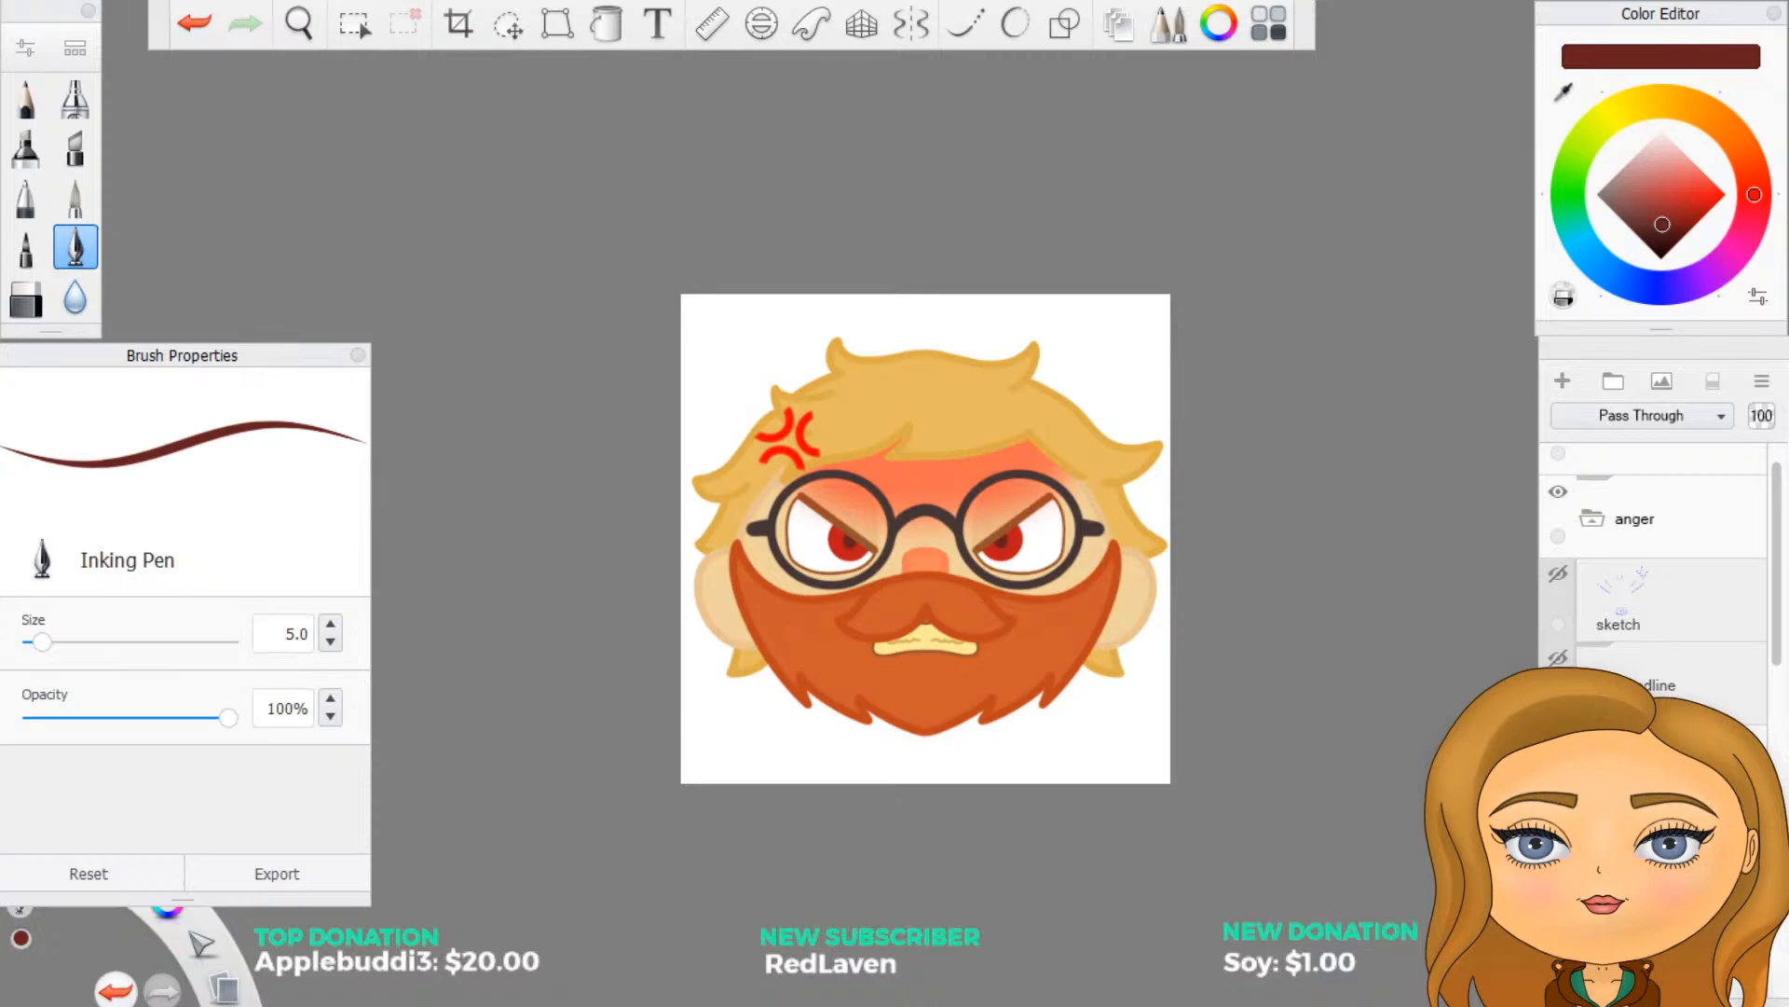
scroll(1657, 664, up, 1)
click(1596, 576)
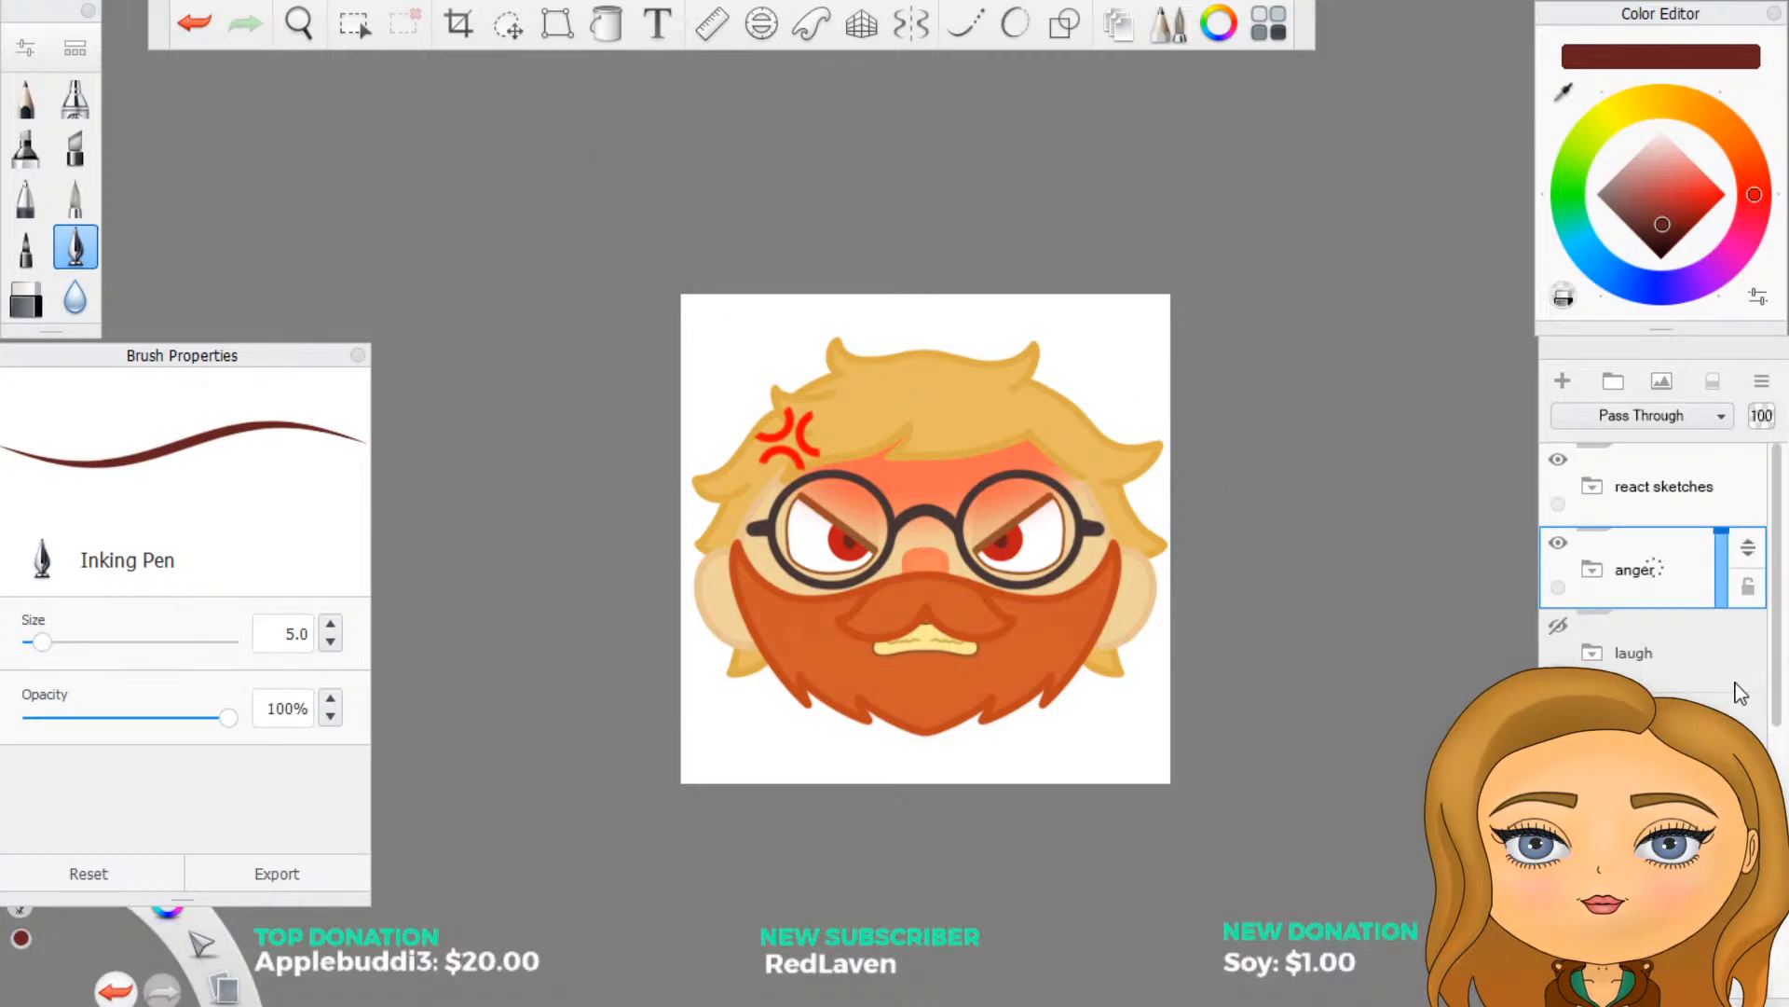
- Compare the laugh and anger expressions by toggling their groups, leaving both hidden
click(1558, 623)
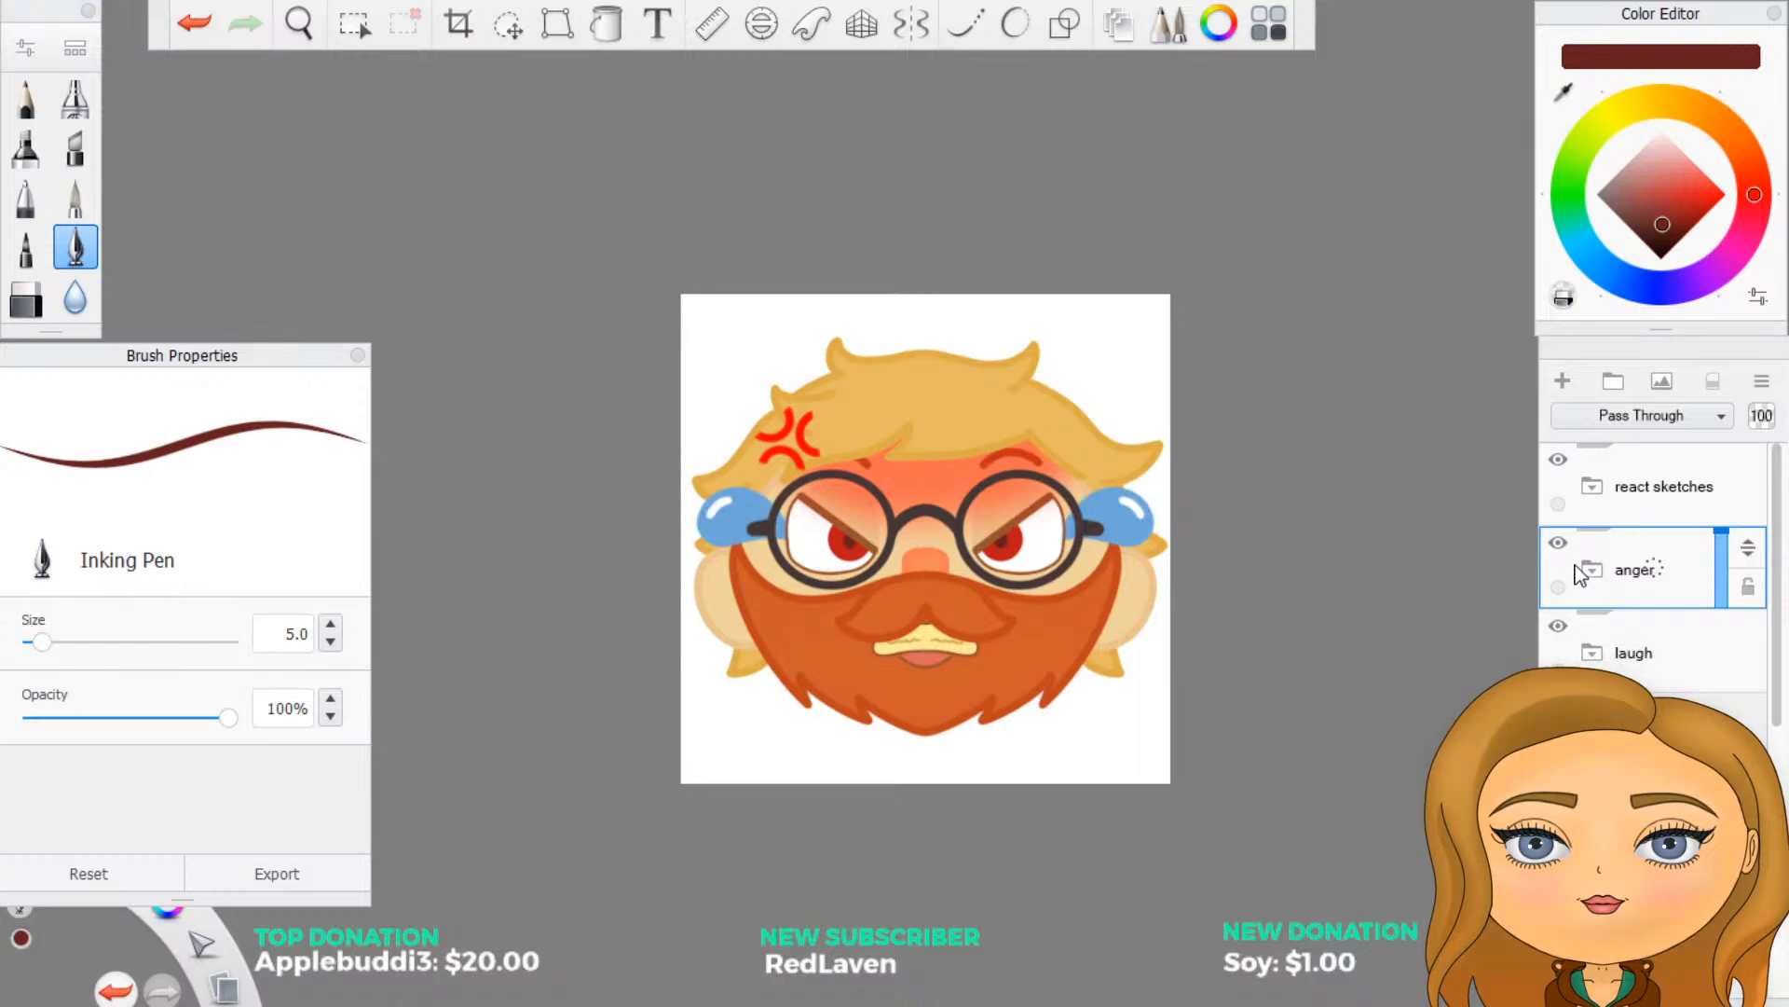
click(1557, 546)
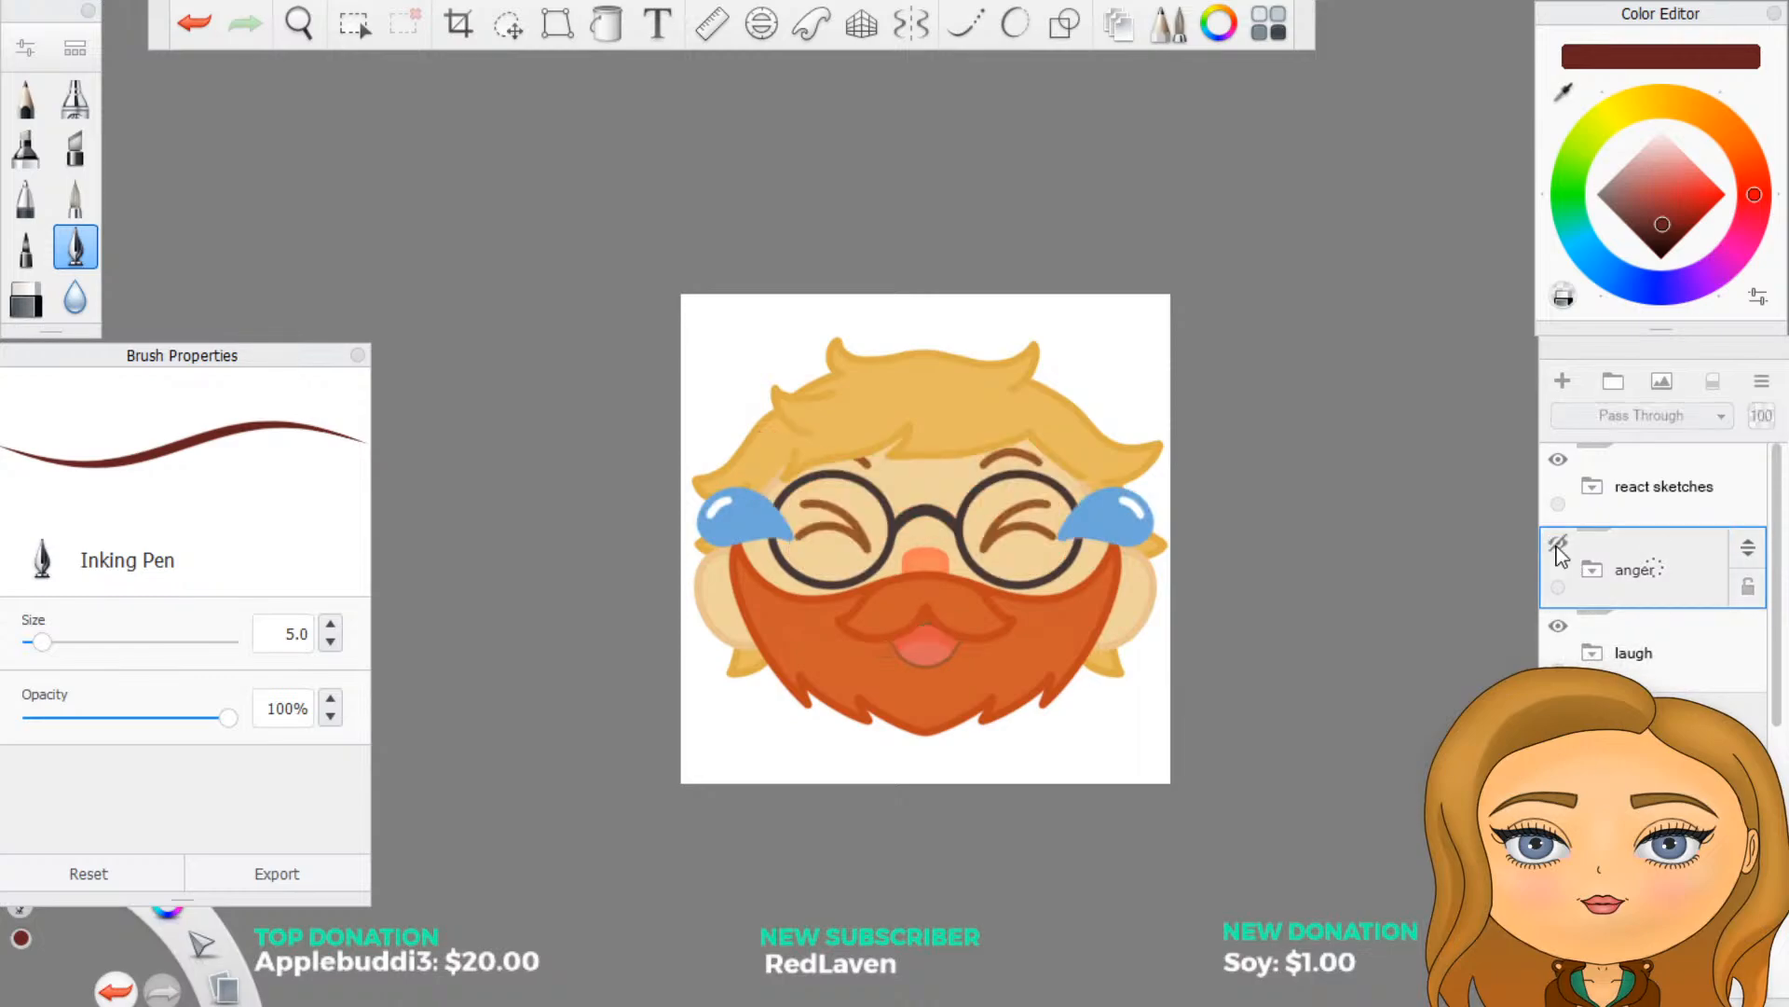
click(1557, 625)
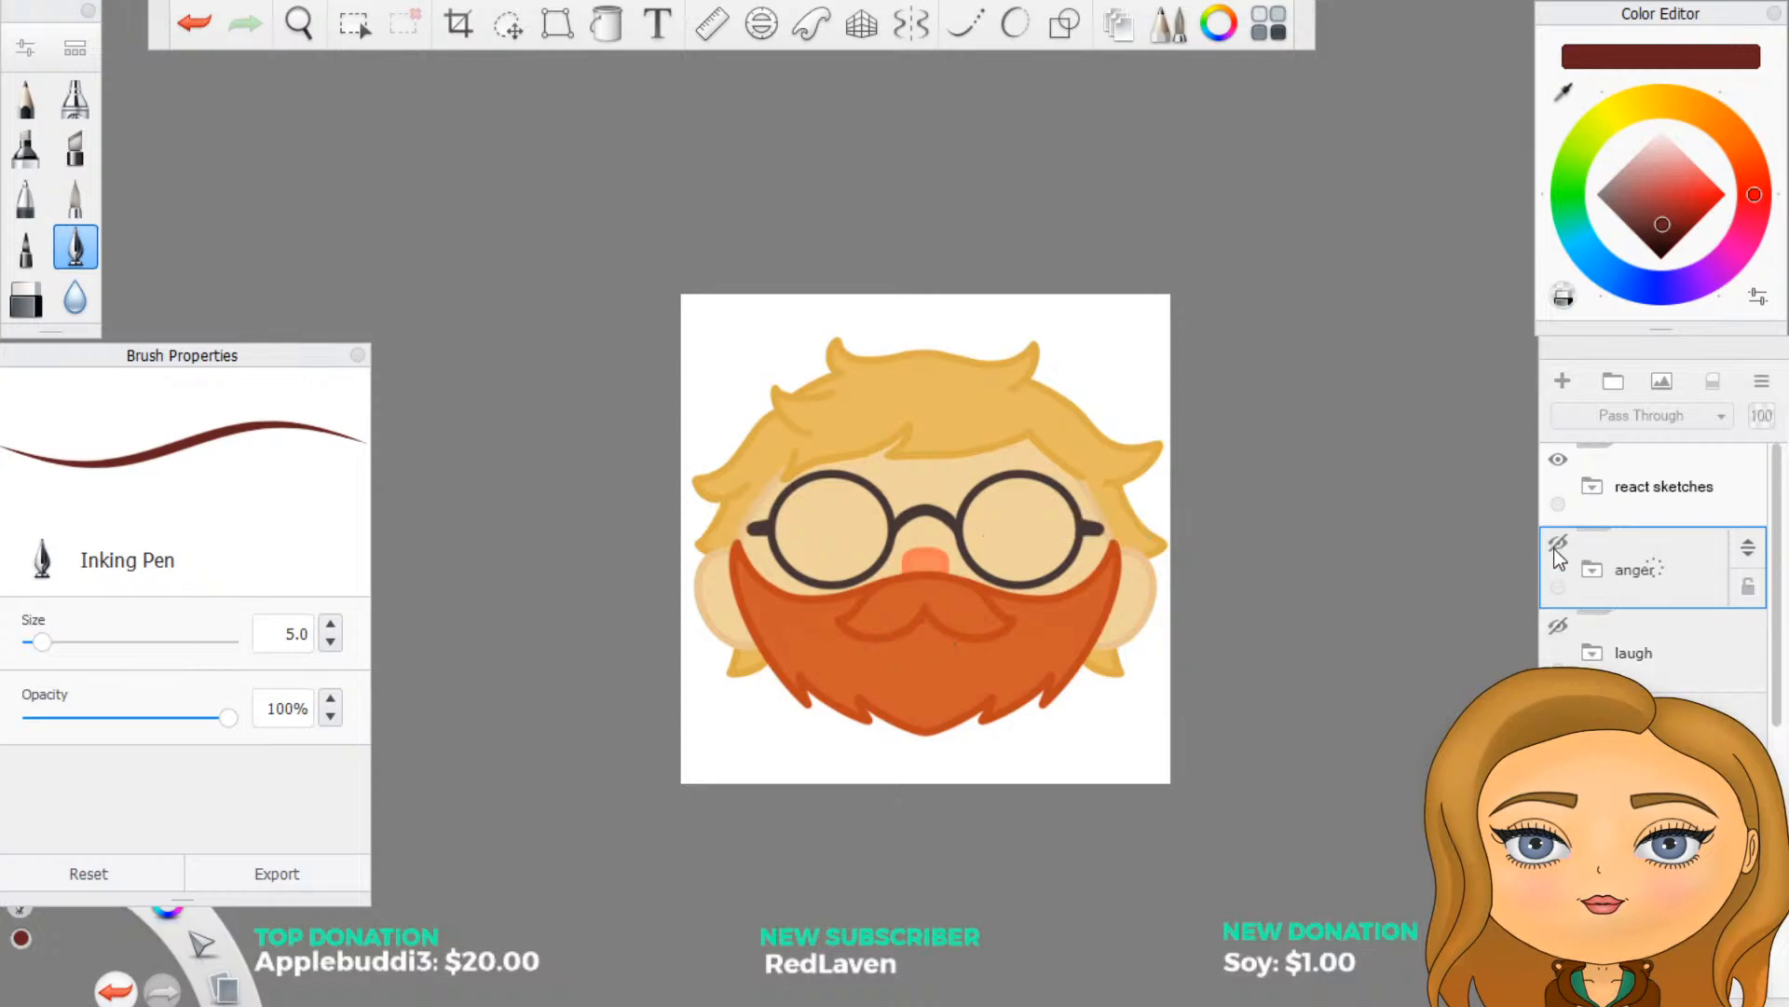
click(1557, 544)
click(1556, 546)
- Show the cry group with its red sketch and move the heart group below it
scroll(1739, 705, down, 1)
scroll(1661, 595, down, 1)
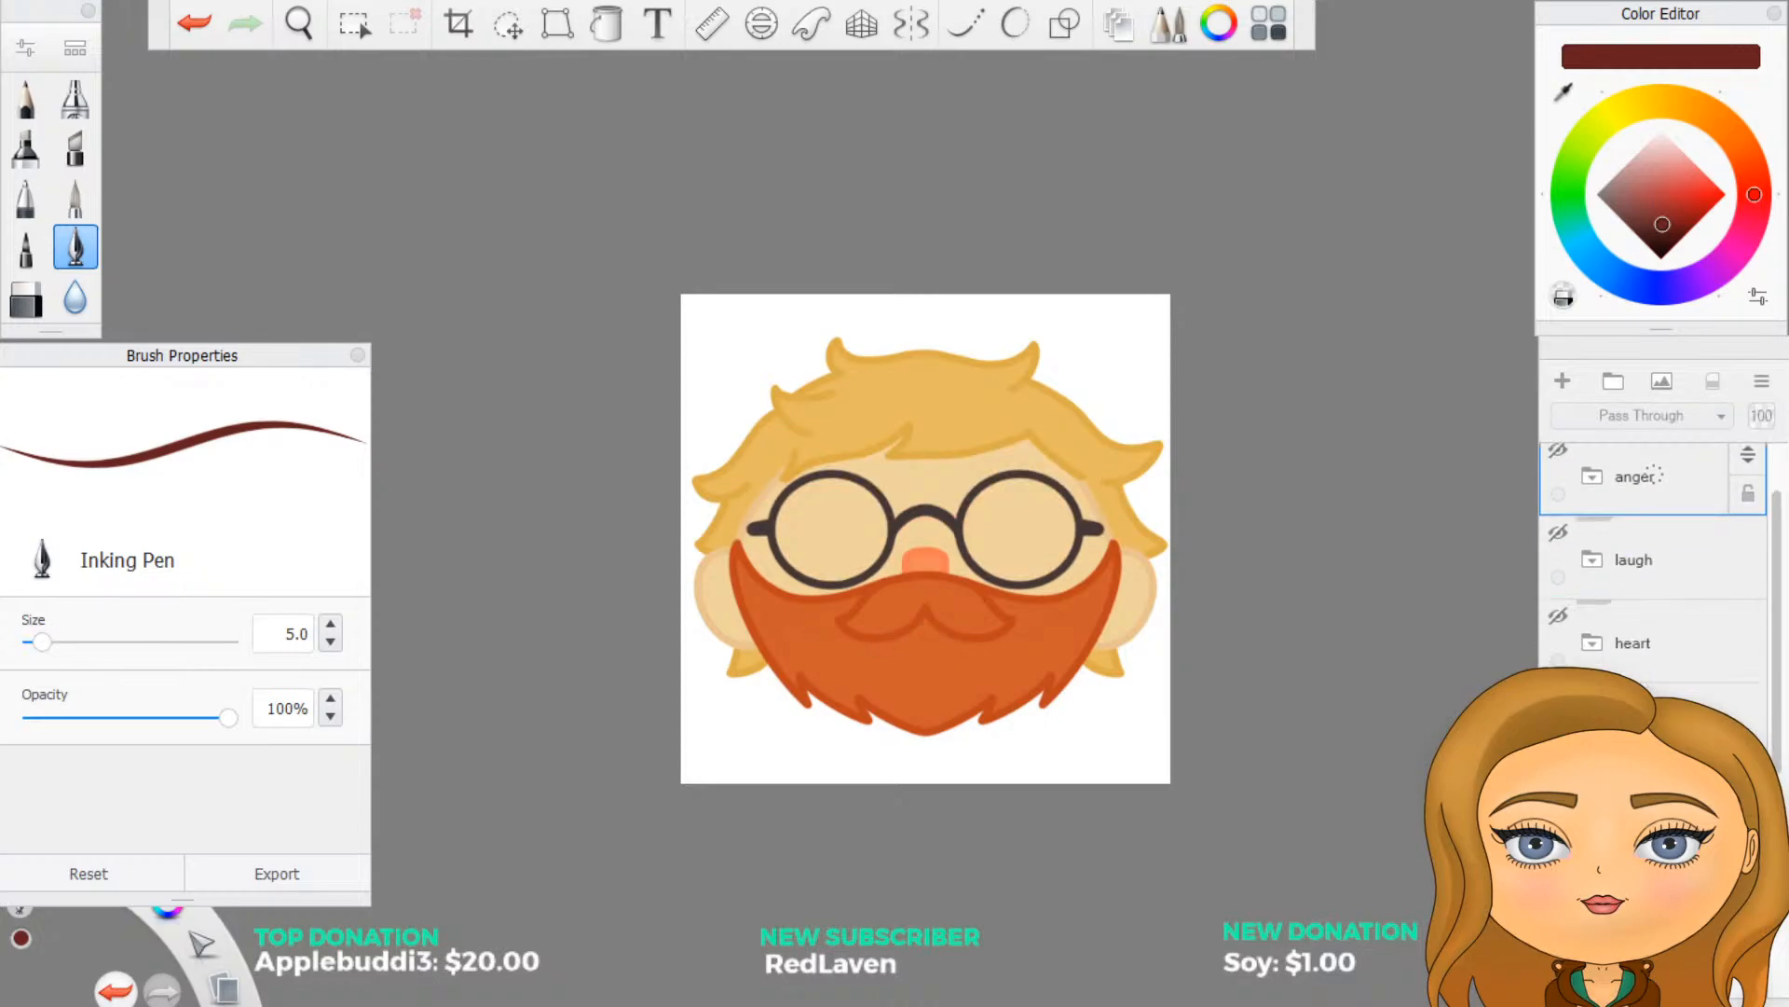
click(1558, 699)
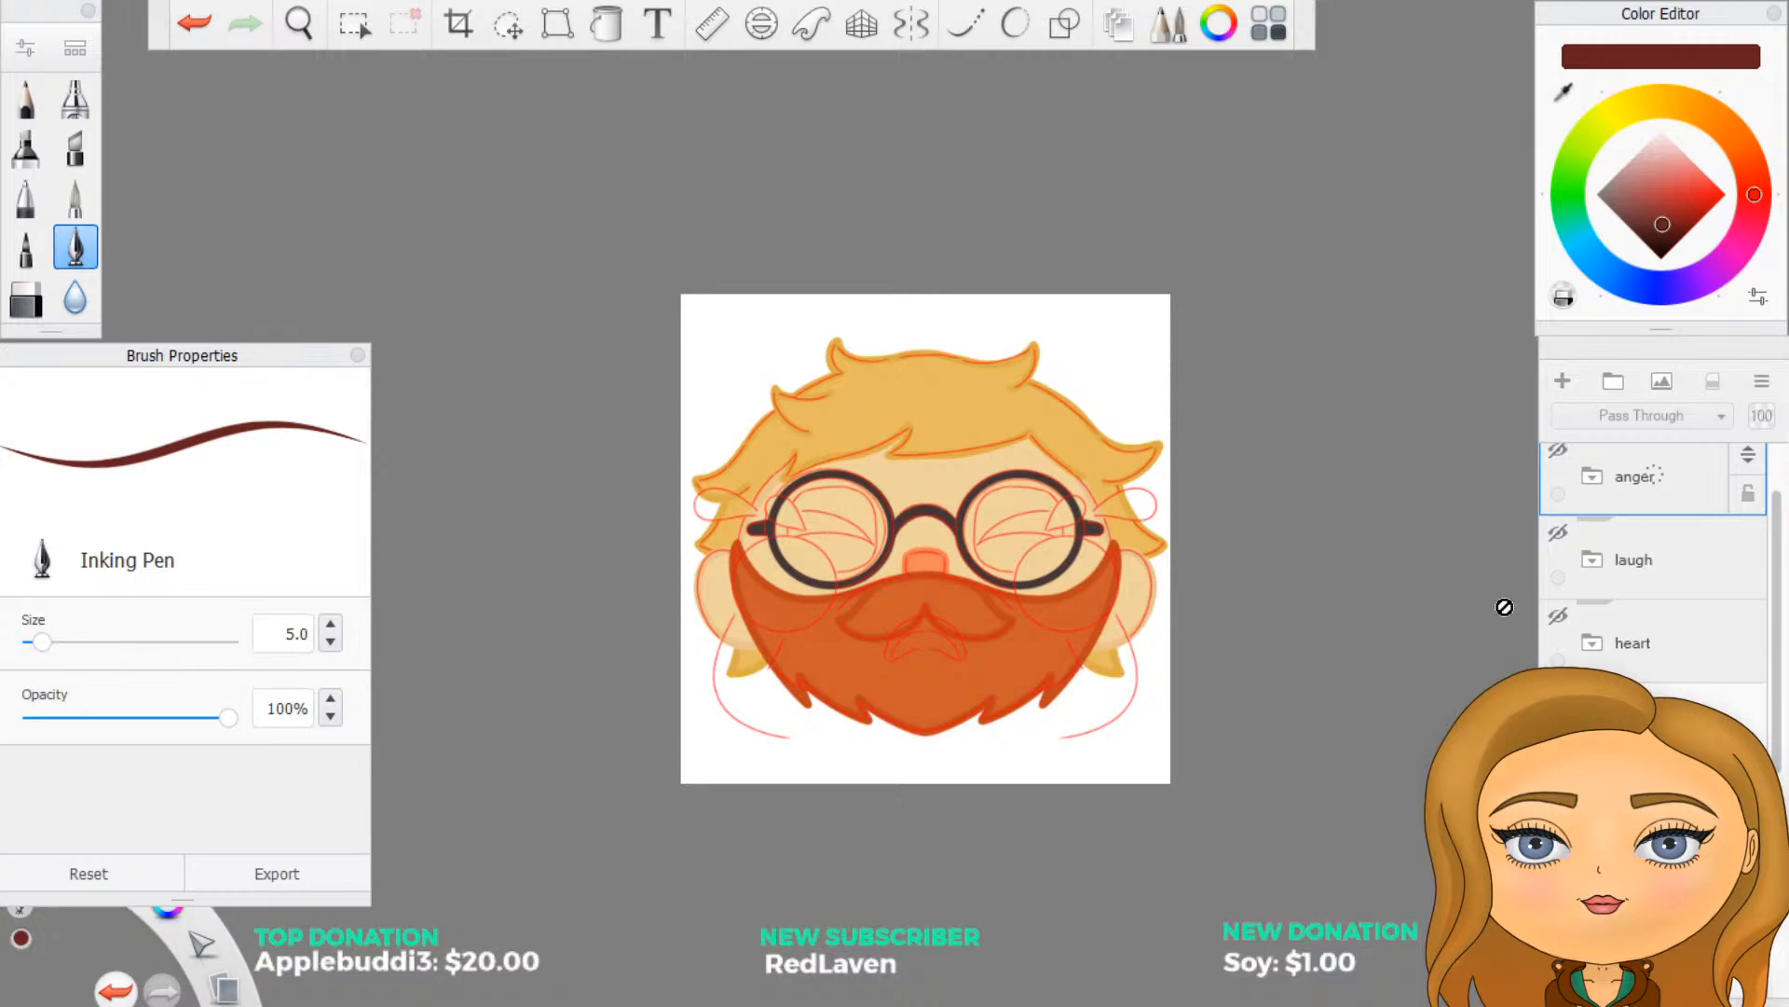
click(1653, 648)
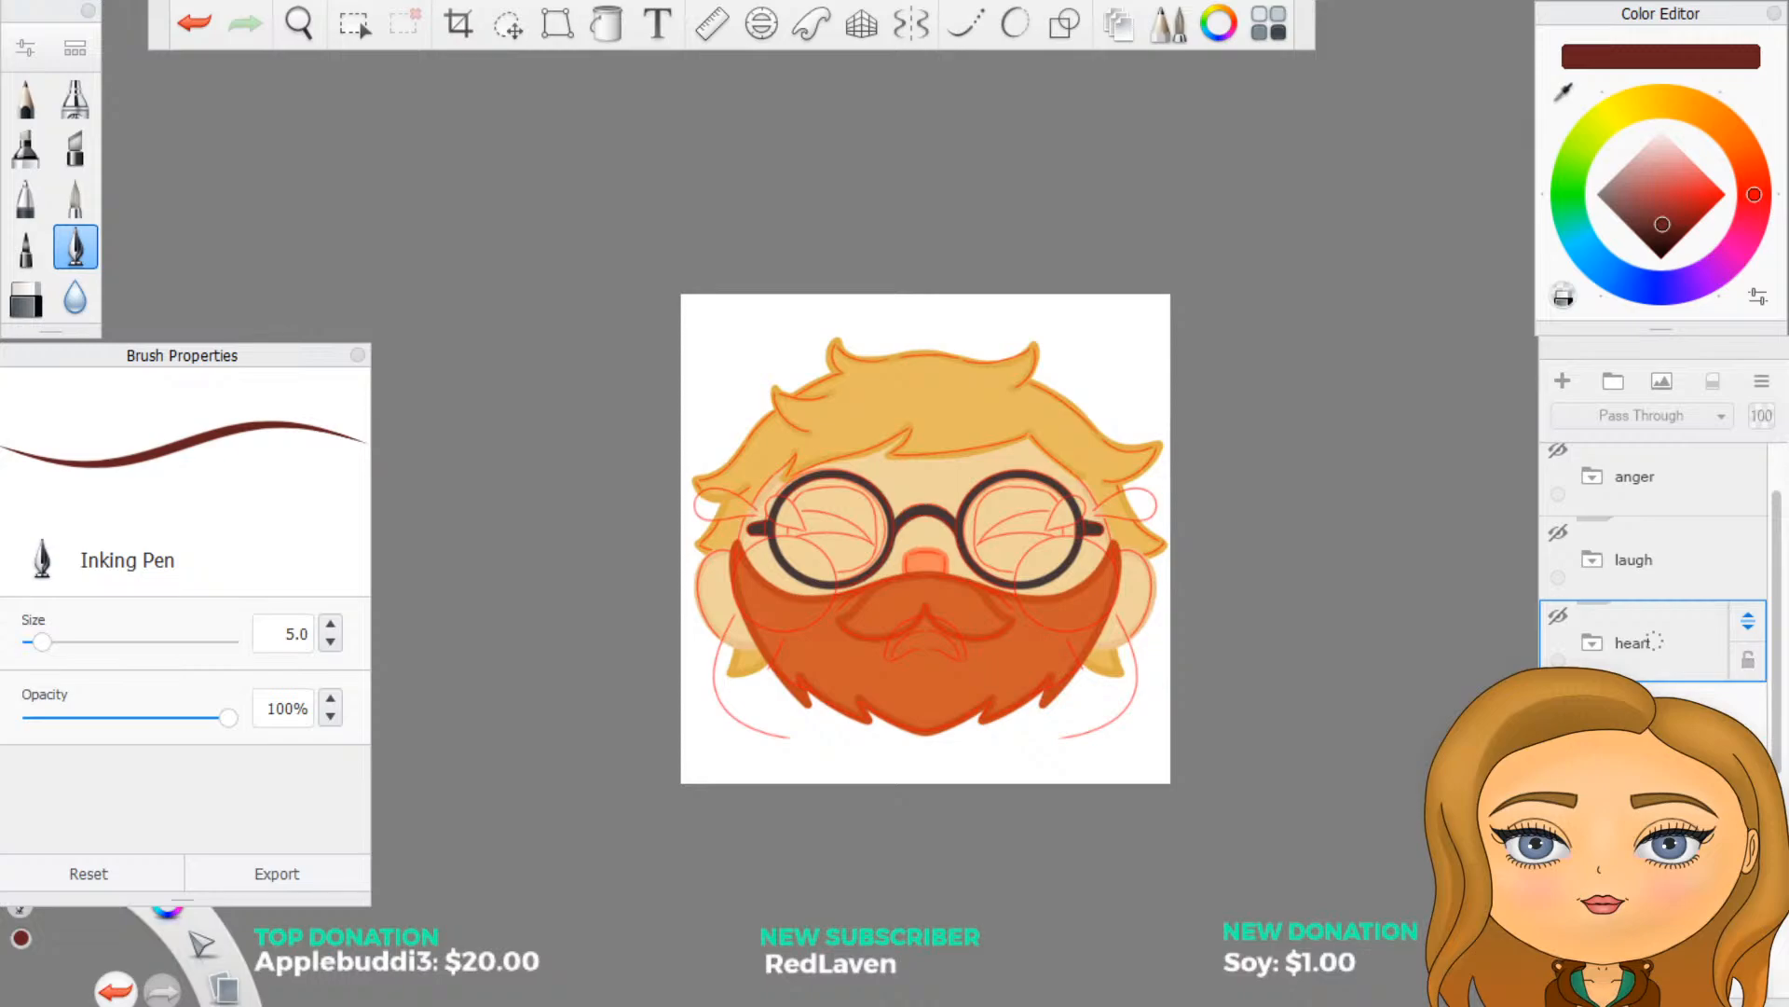
drag(1655, 640, 1671, 700)
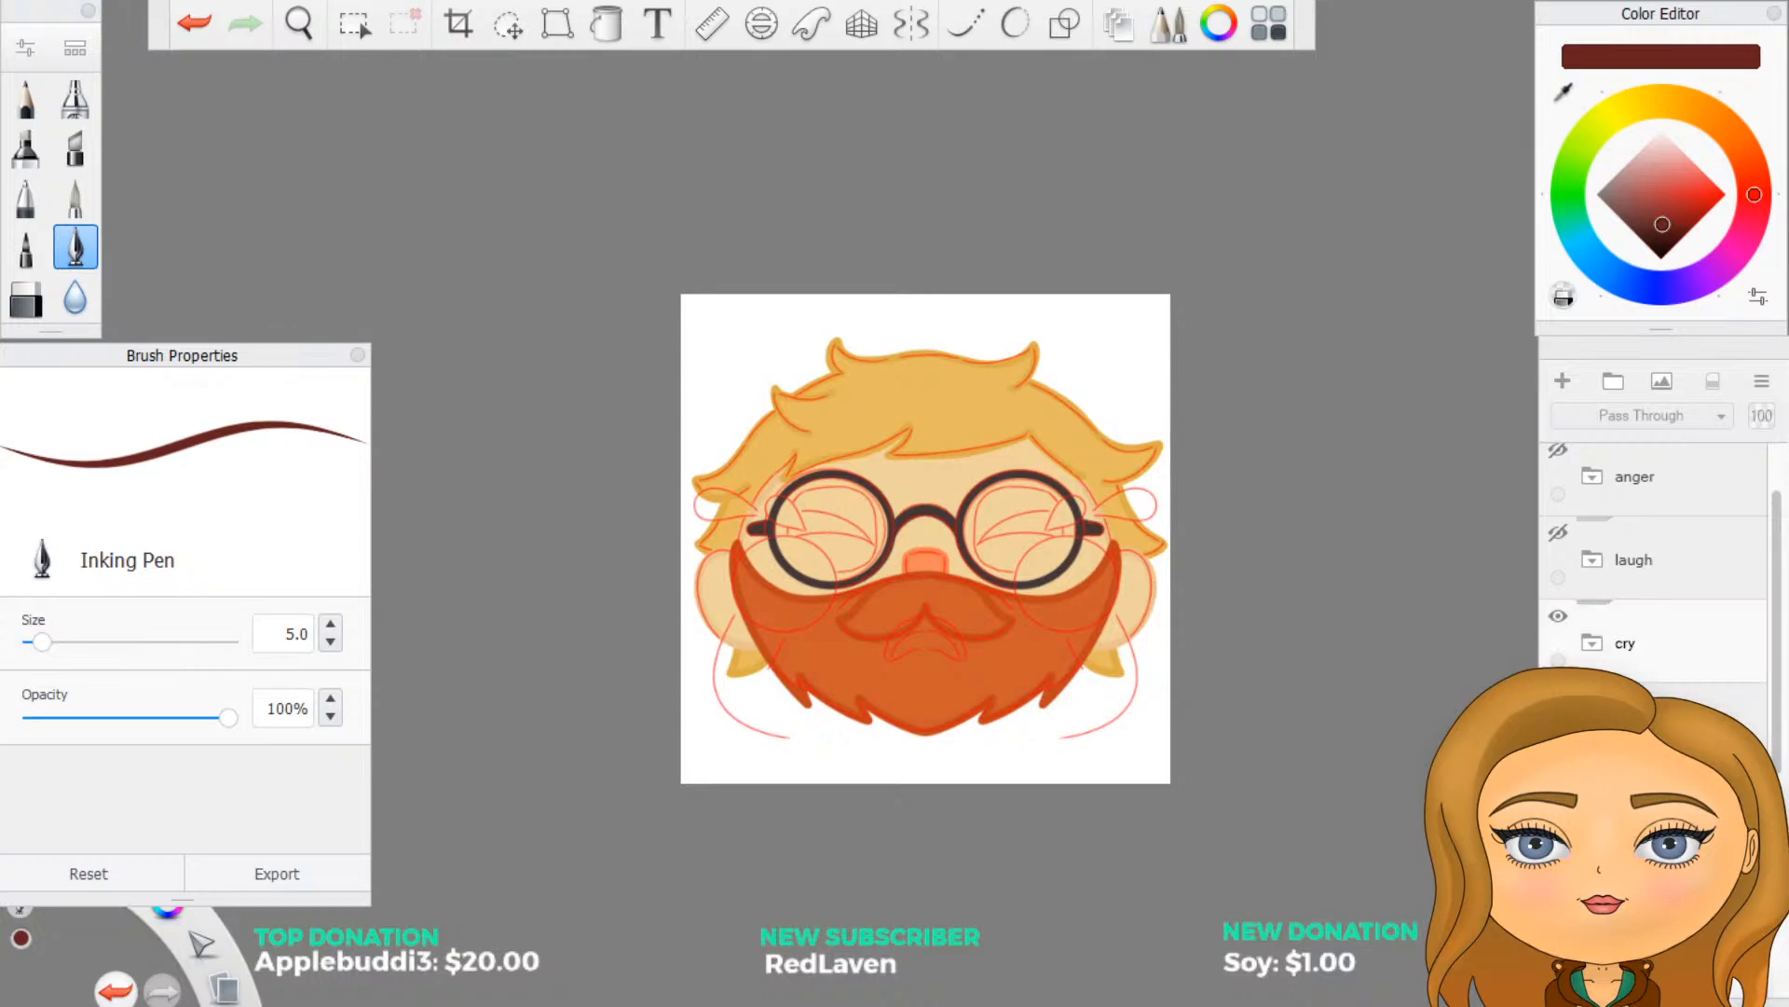
- Select the cry group and expand it
click(1640, 640)
scroll(839, 492, up, 2)
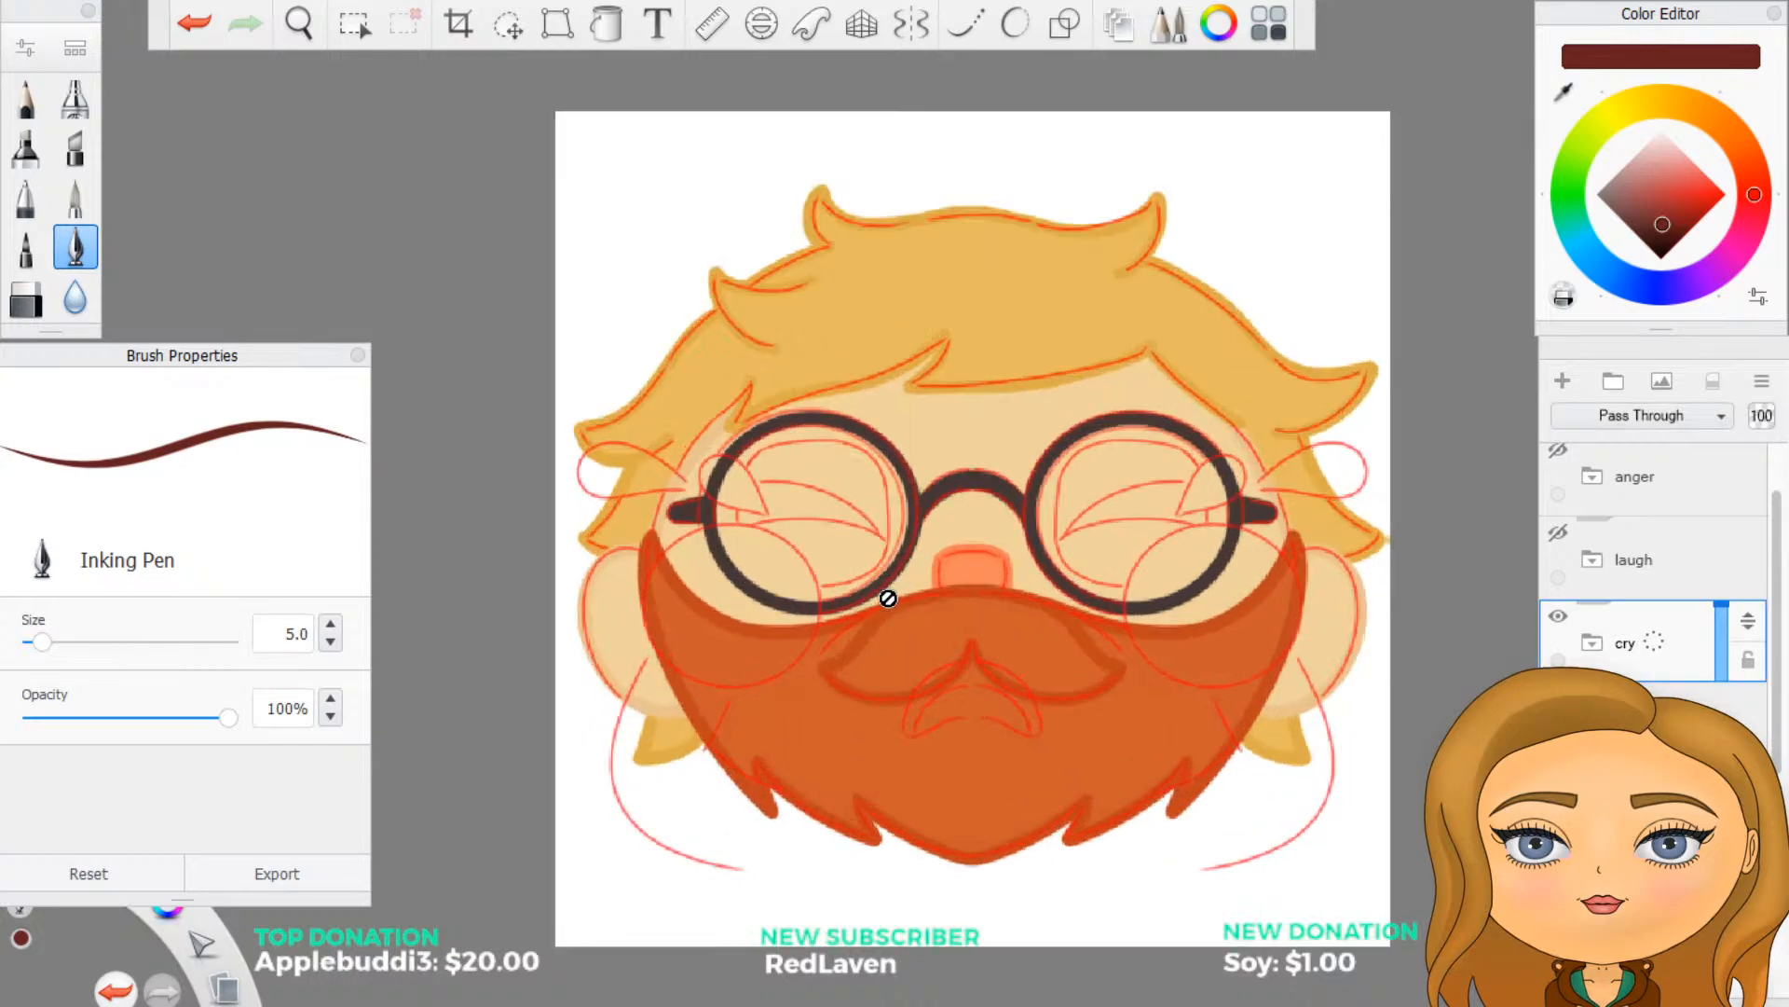
click(1592, 642)
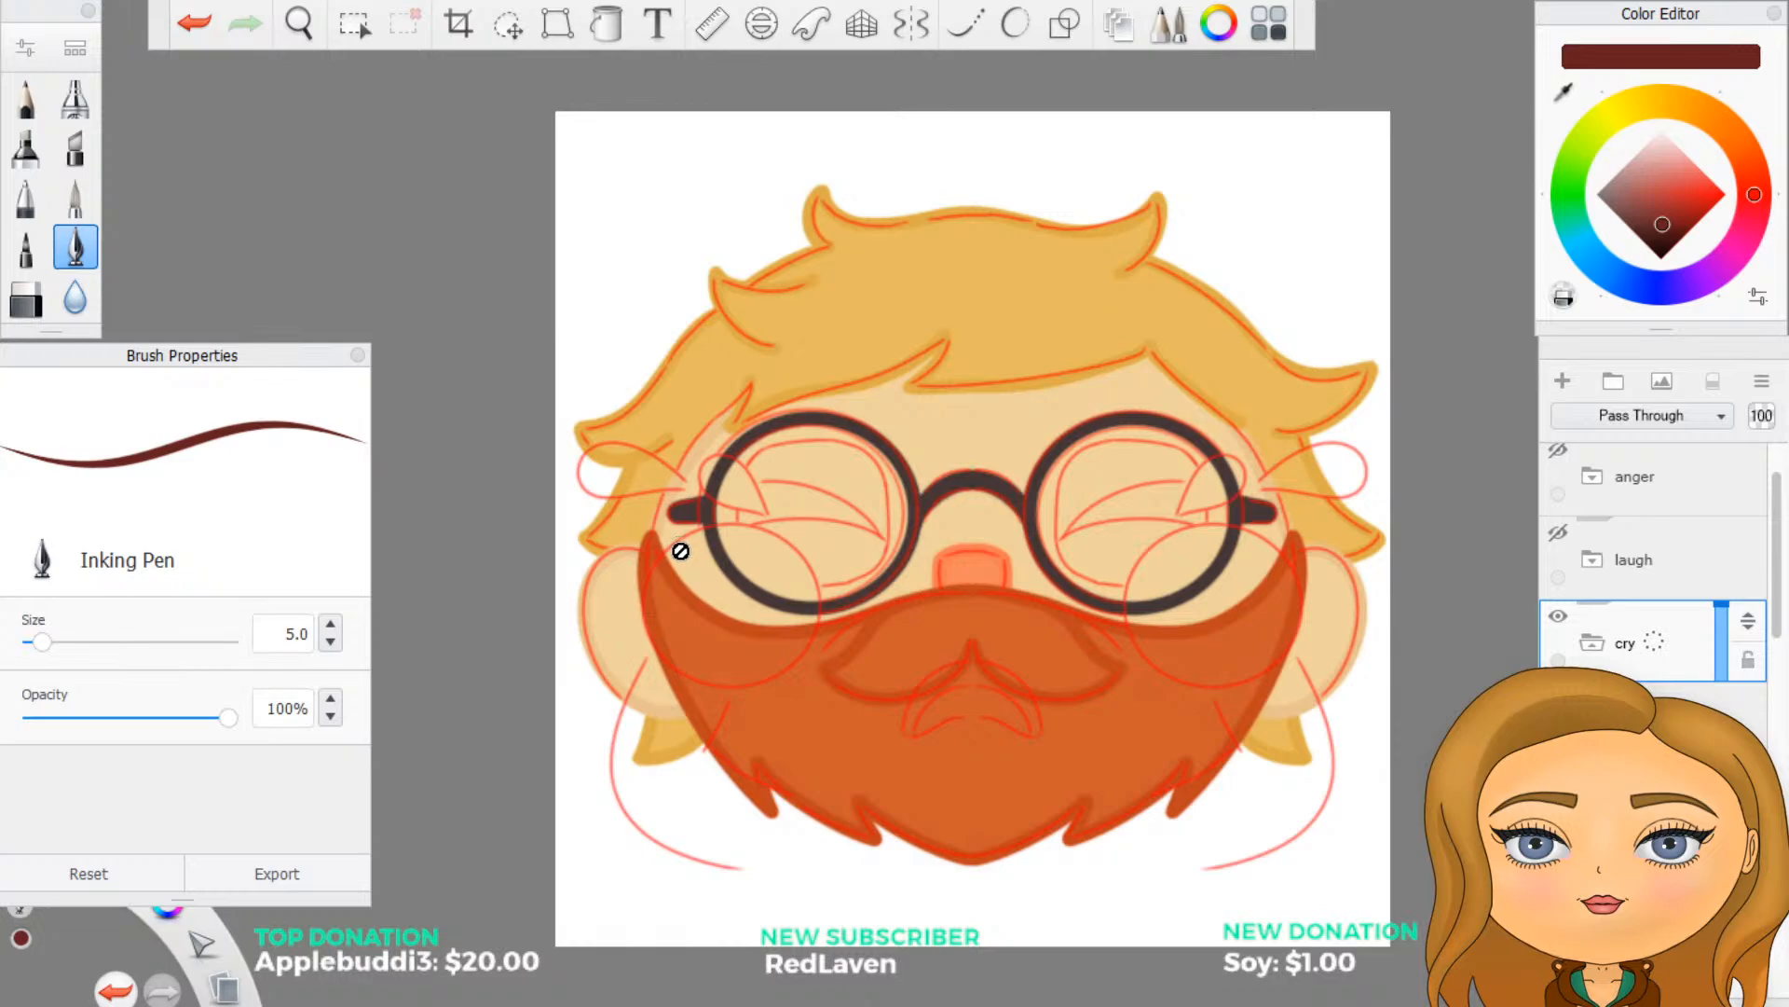
- Create a group inside the cry group for the red sketch layers and name it redline
click(1652, 793)
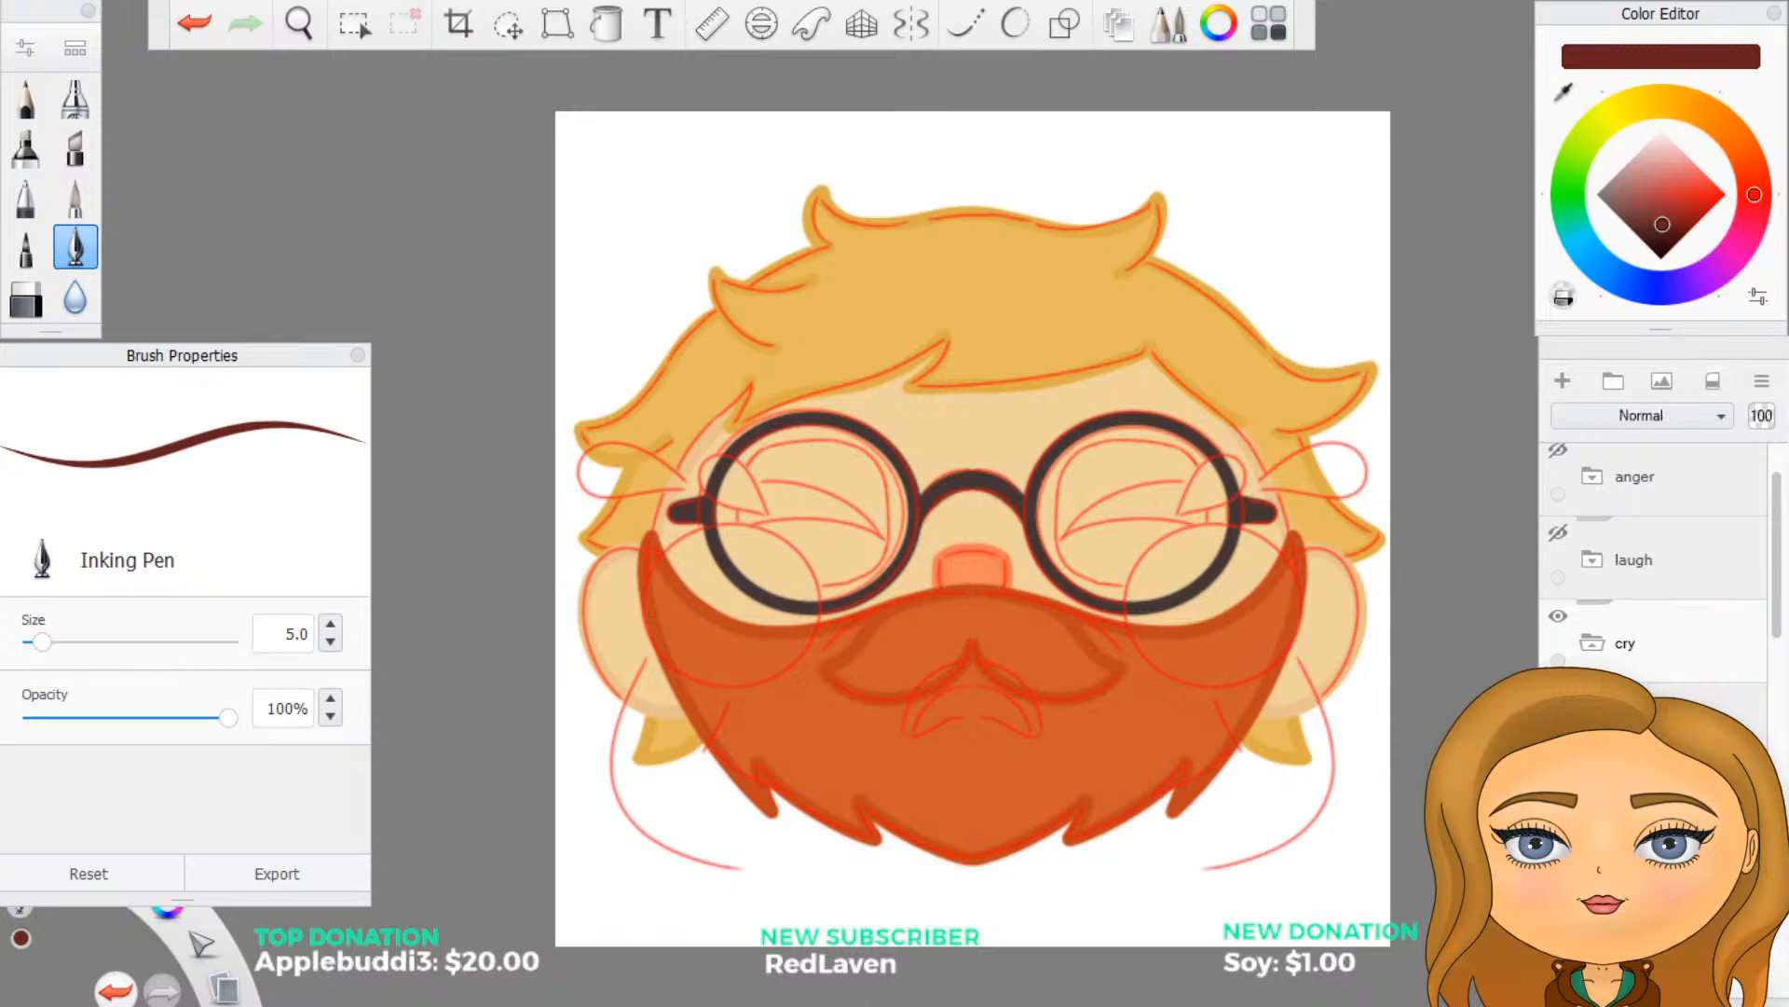
click(1611, 383)
double_click(1636, 726)
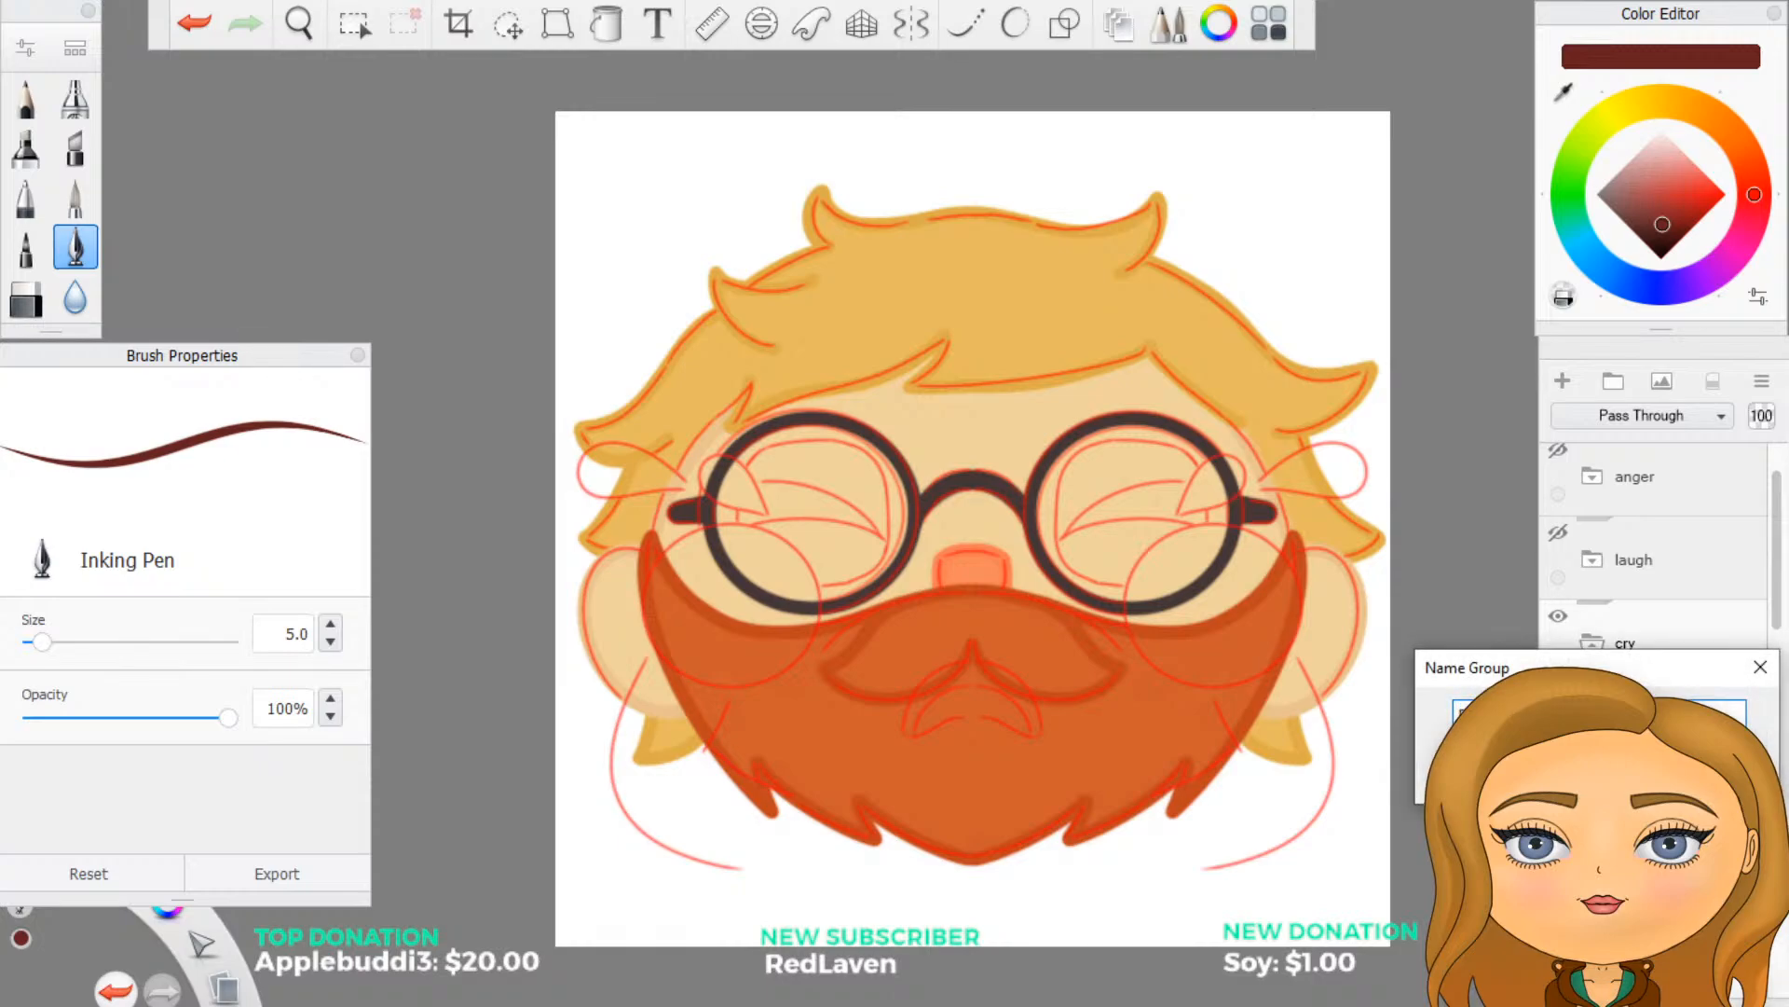
key(Return)
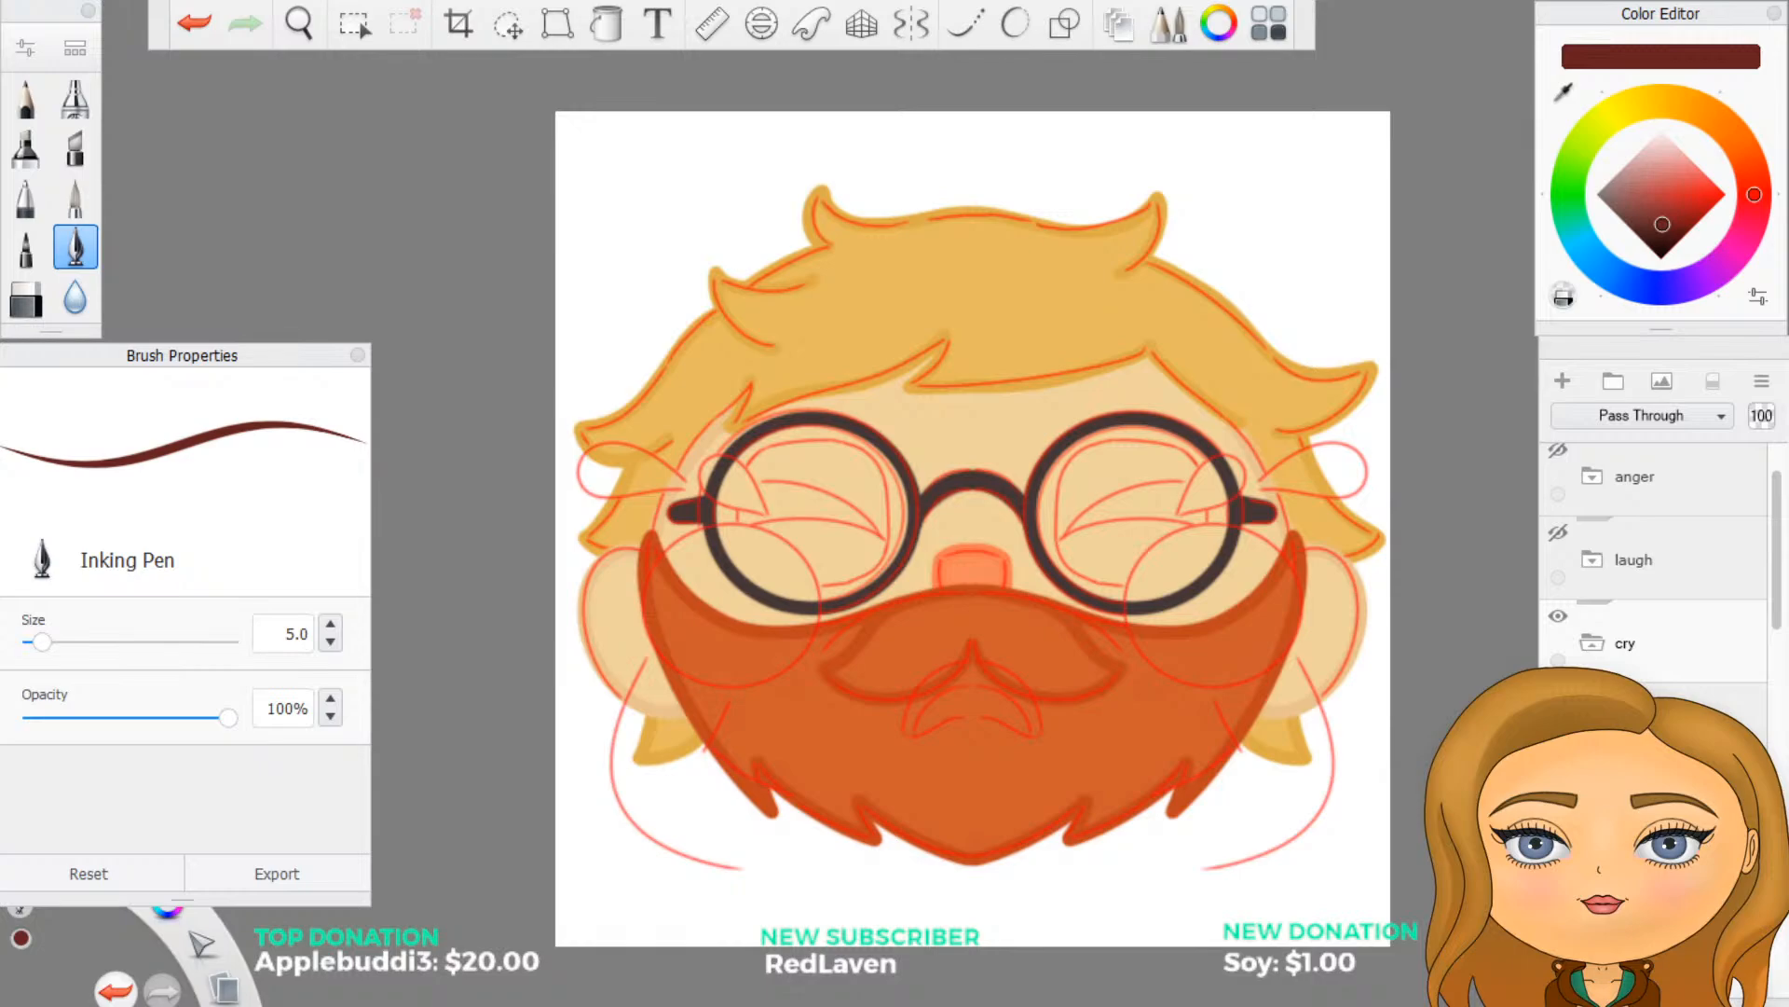
- Move the red sketch layers Layer99, Layer98, Layer97 and Layer96 into the redline group
click(1636, 809)
scroll(1709, 639, down, 4)
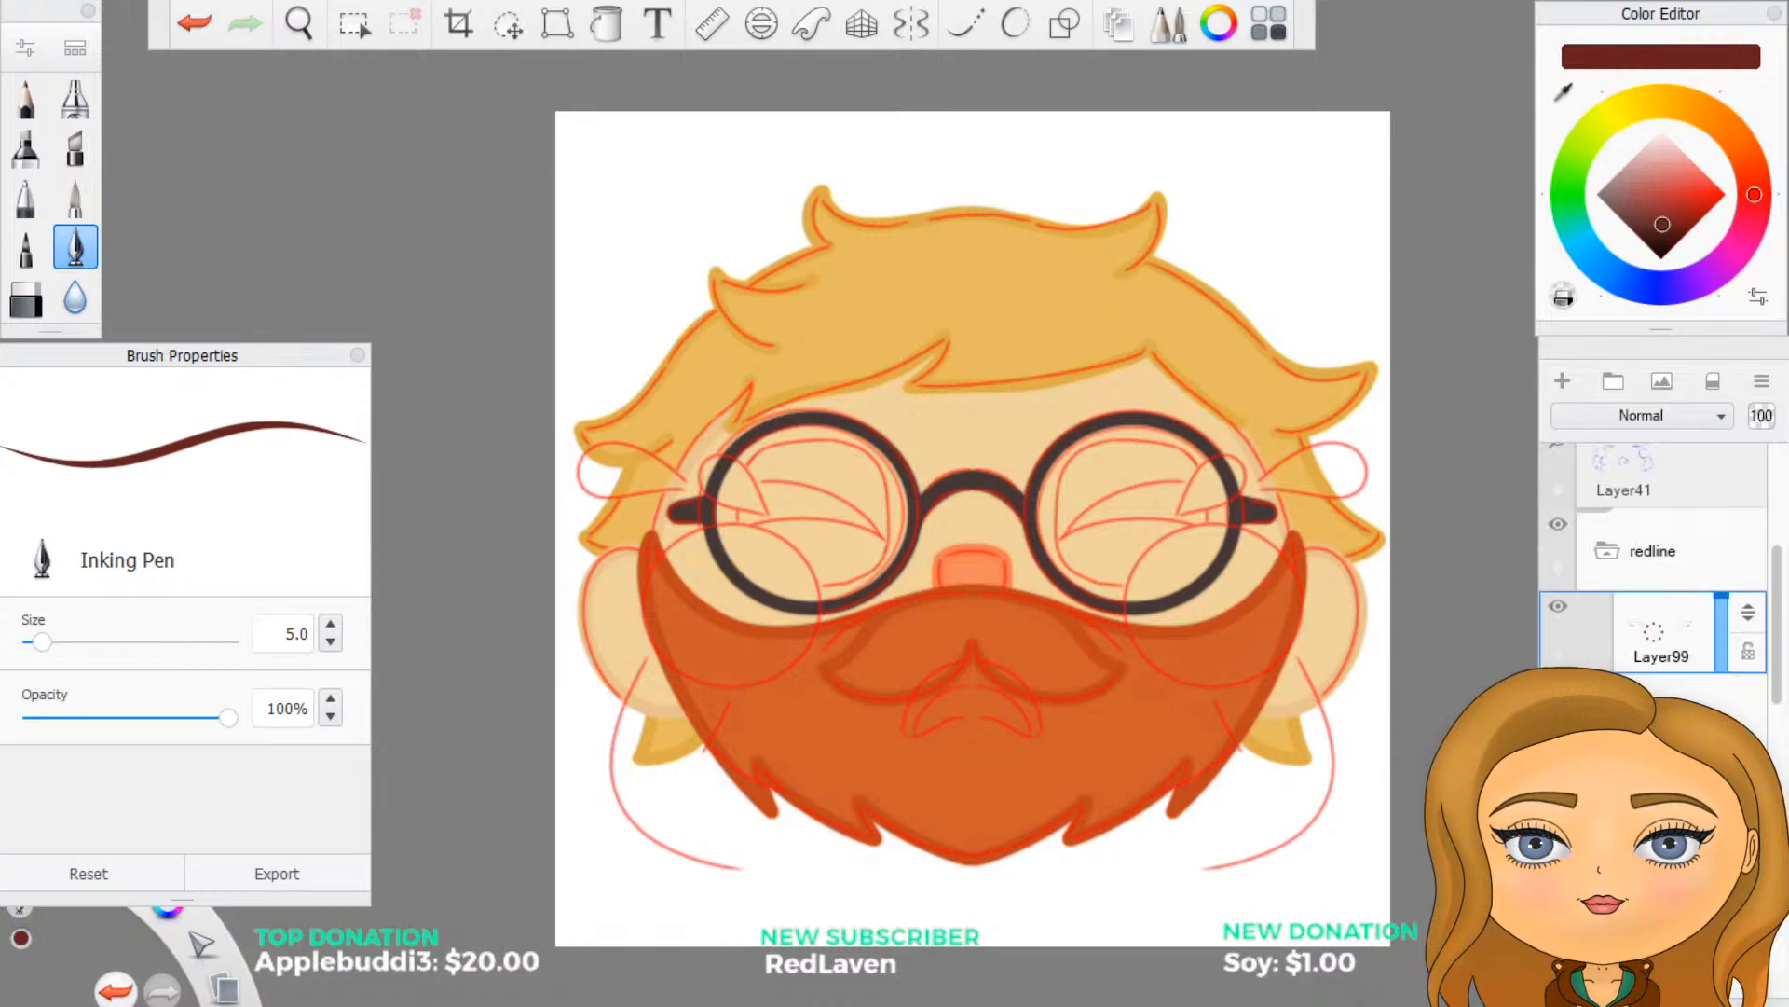
drag(1760, 625, 1759, 552)
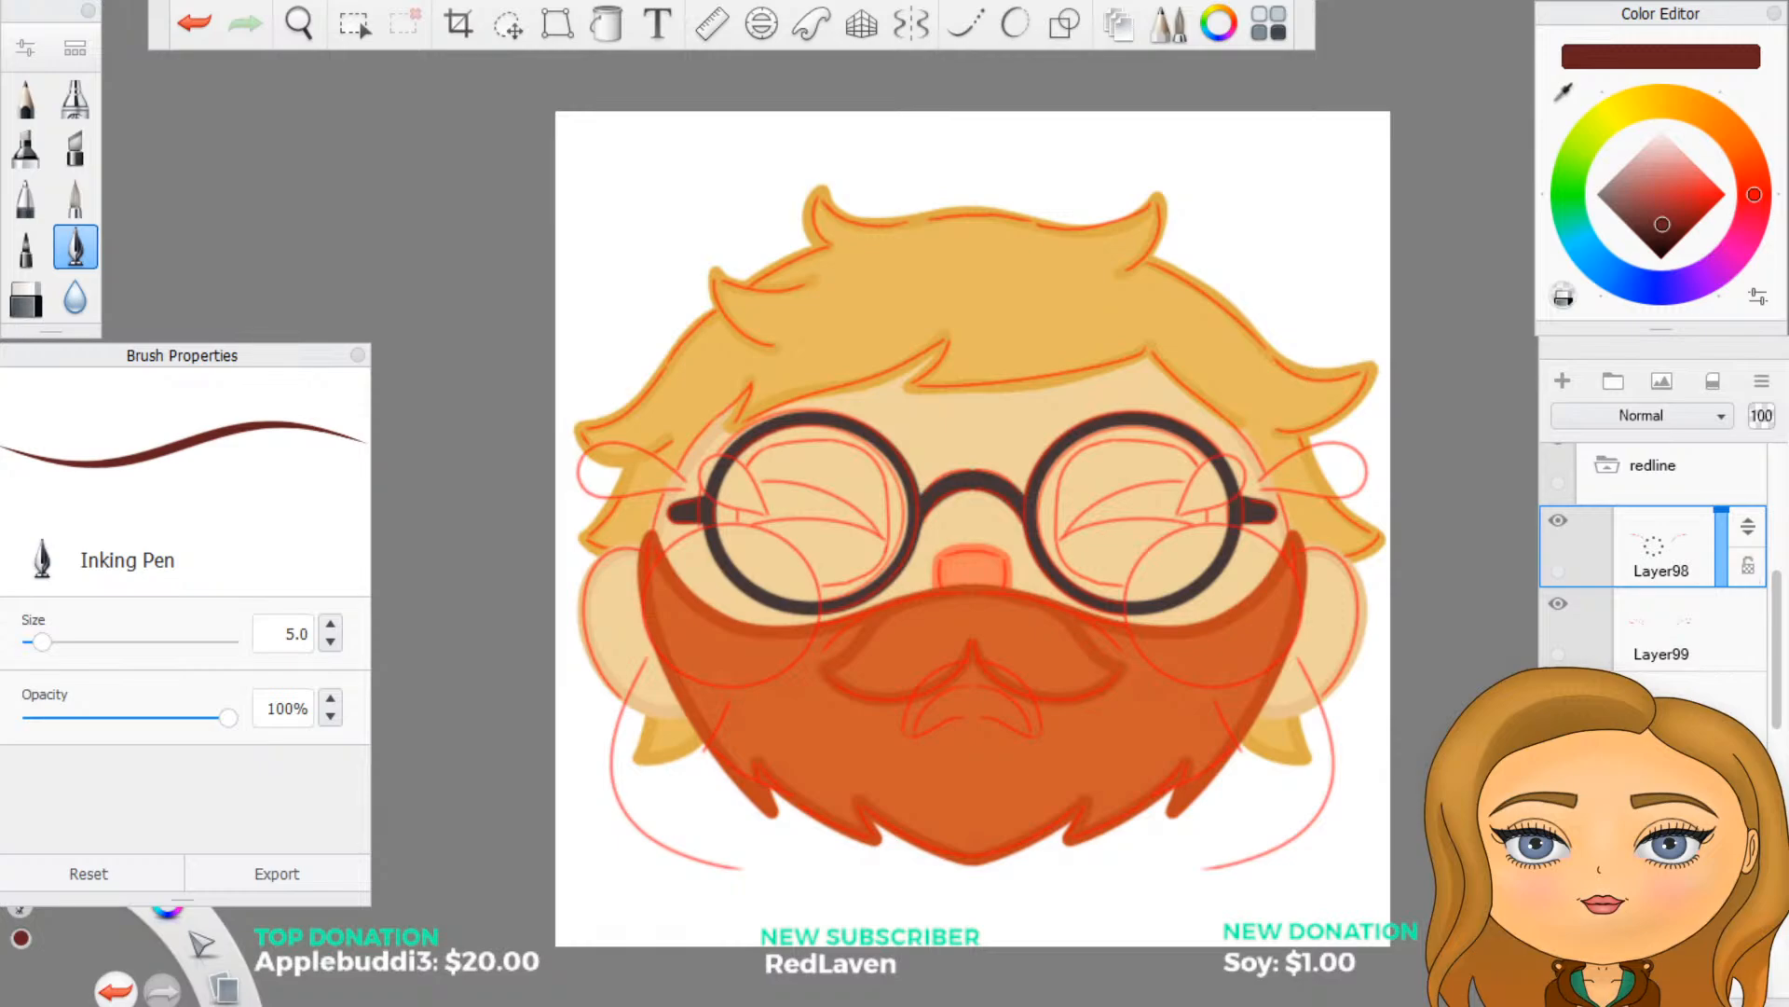
click(1743, 698)
drag(1749, 696, 1749, 597)
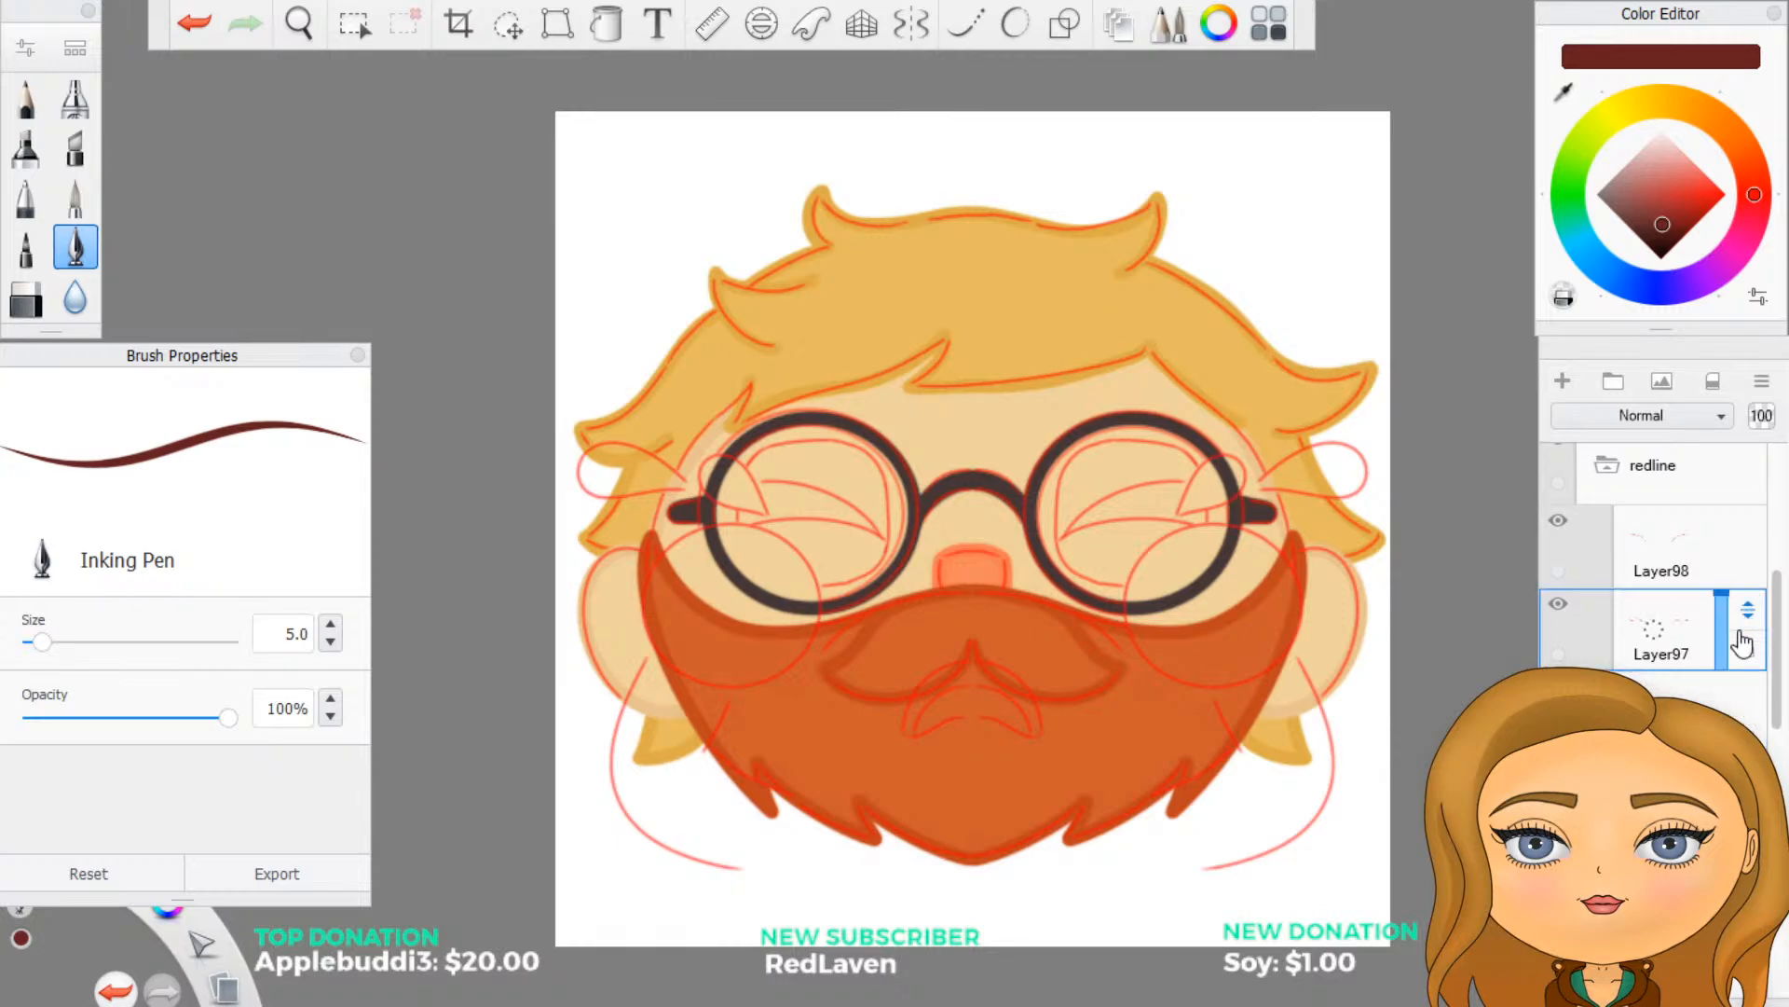
click(1745, 696)
drag(1748, 695, 1746, 648)
scroll(1668, 578, down, 1)
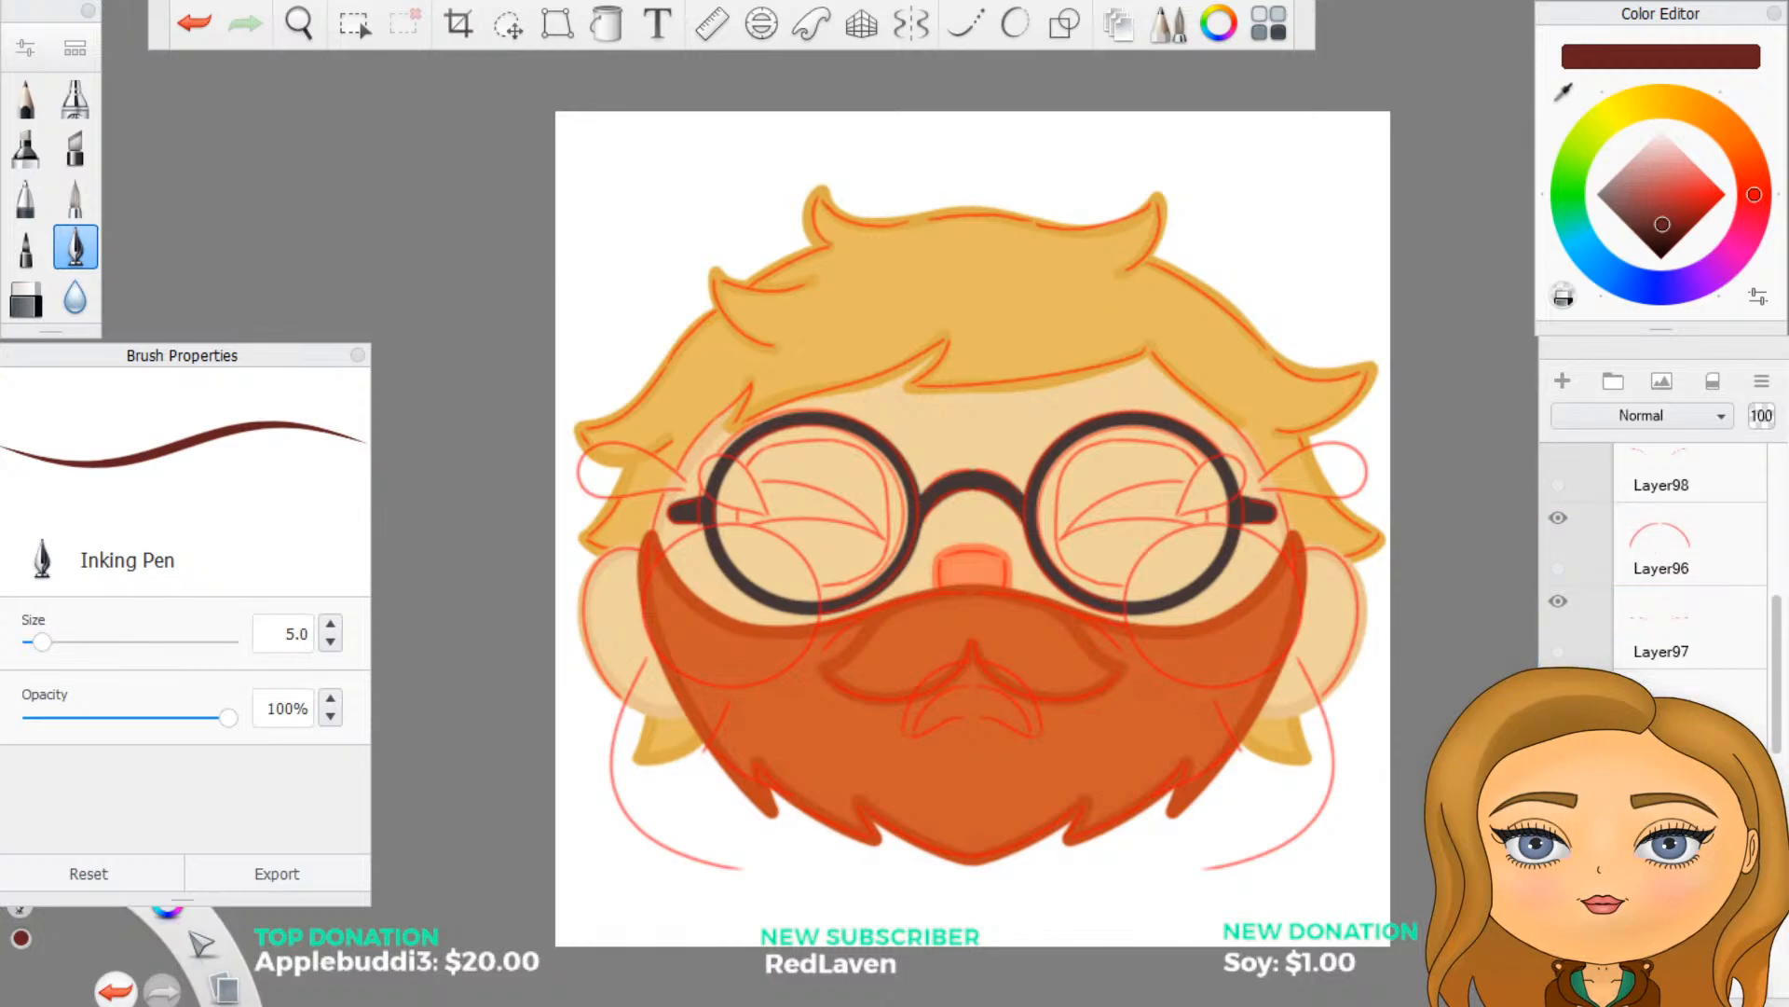
- Move Layer95, Layer94, Layer92 and the remaining red sketch layer into the redline group
click(1741, 701)
scroll(1724, 707, down, 1)
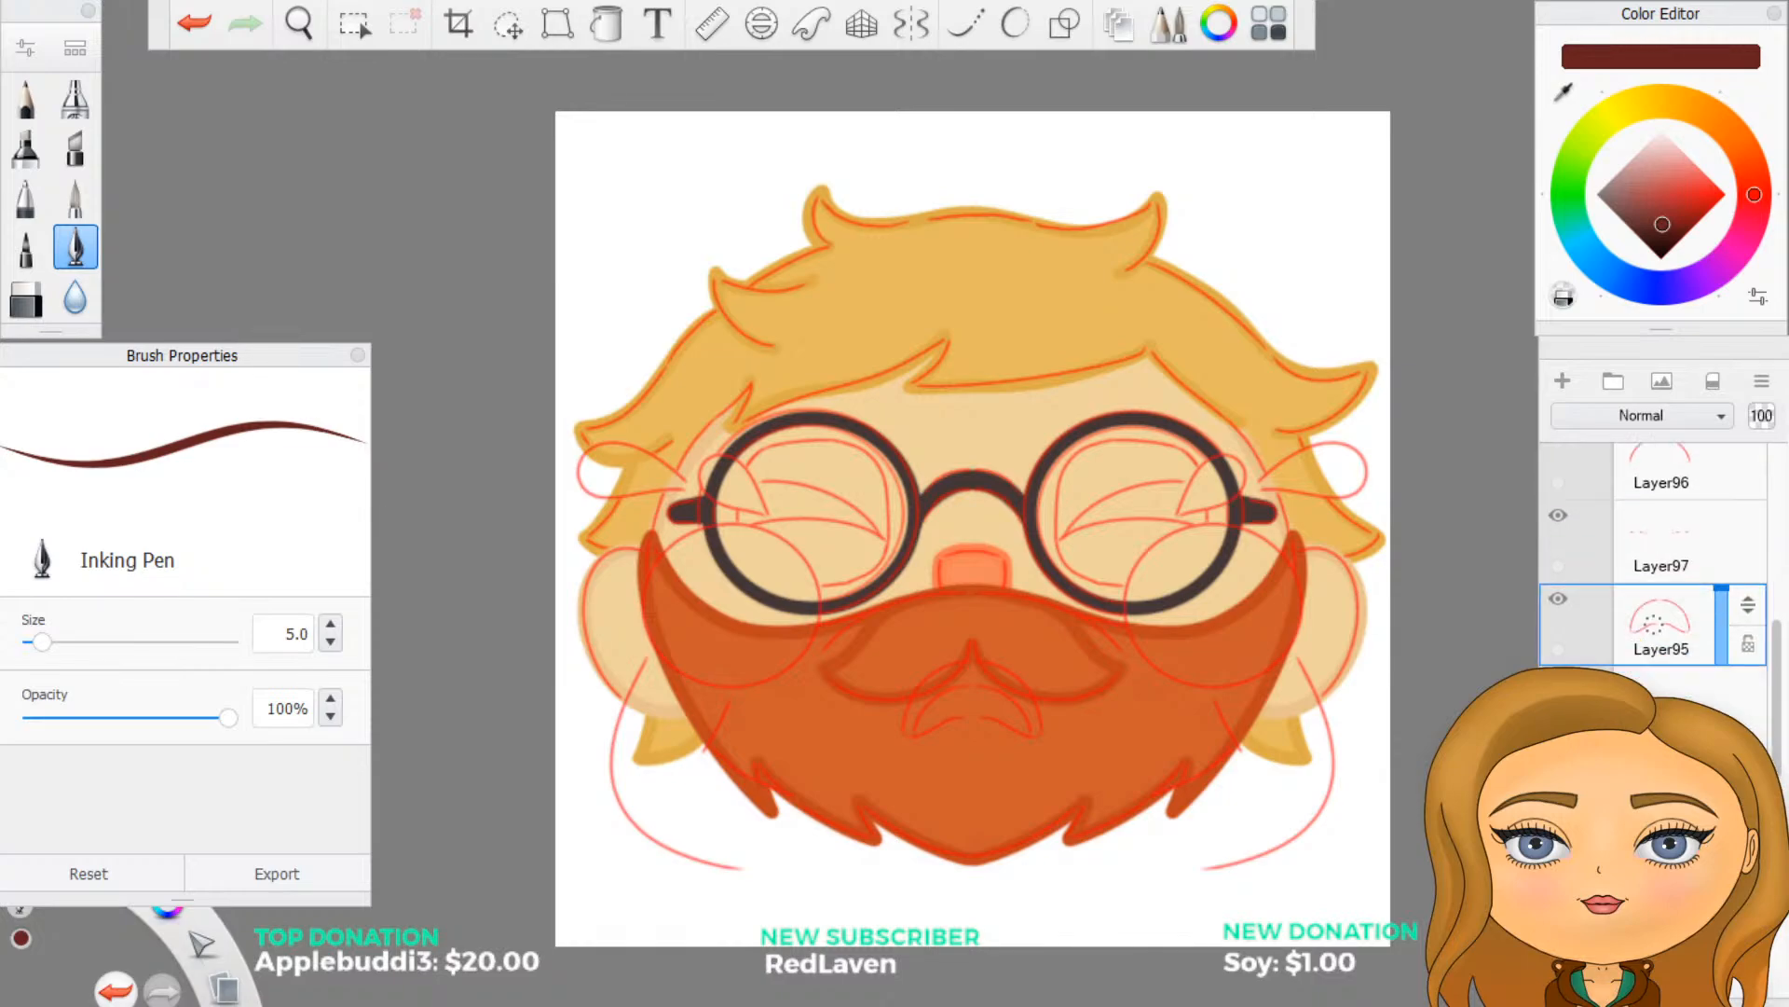
click(1724, 788)
drag(1748, 773, 1748, 611)
scroll(1668, 597, down, 3)
click(1734, 737)
drag(1748, 725, 1748, 643)
click(1734, 811)
drag(1748, 807, 1748, 722)
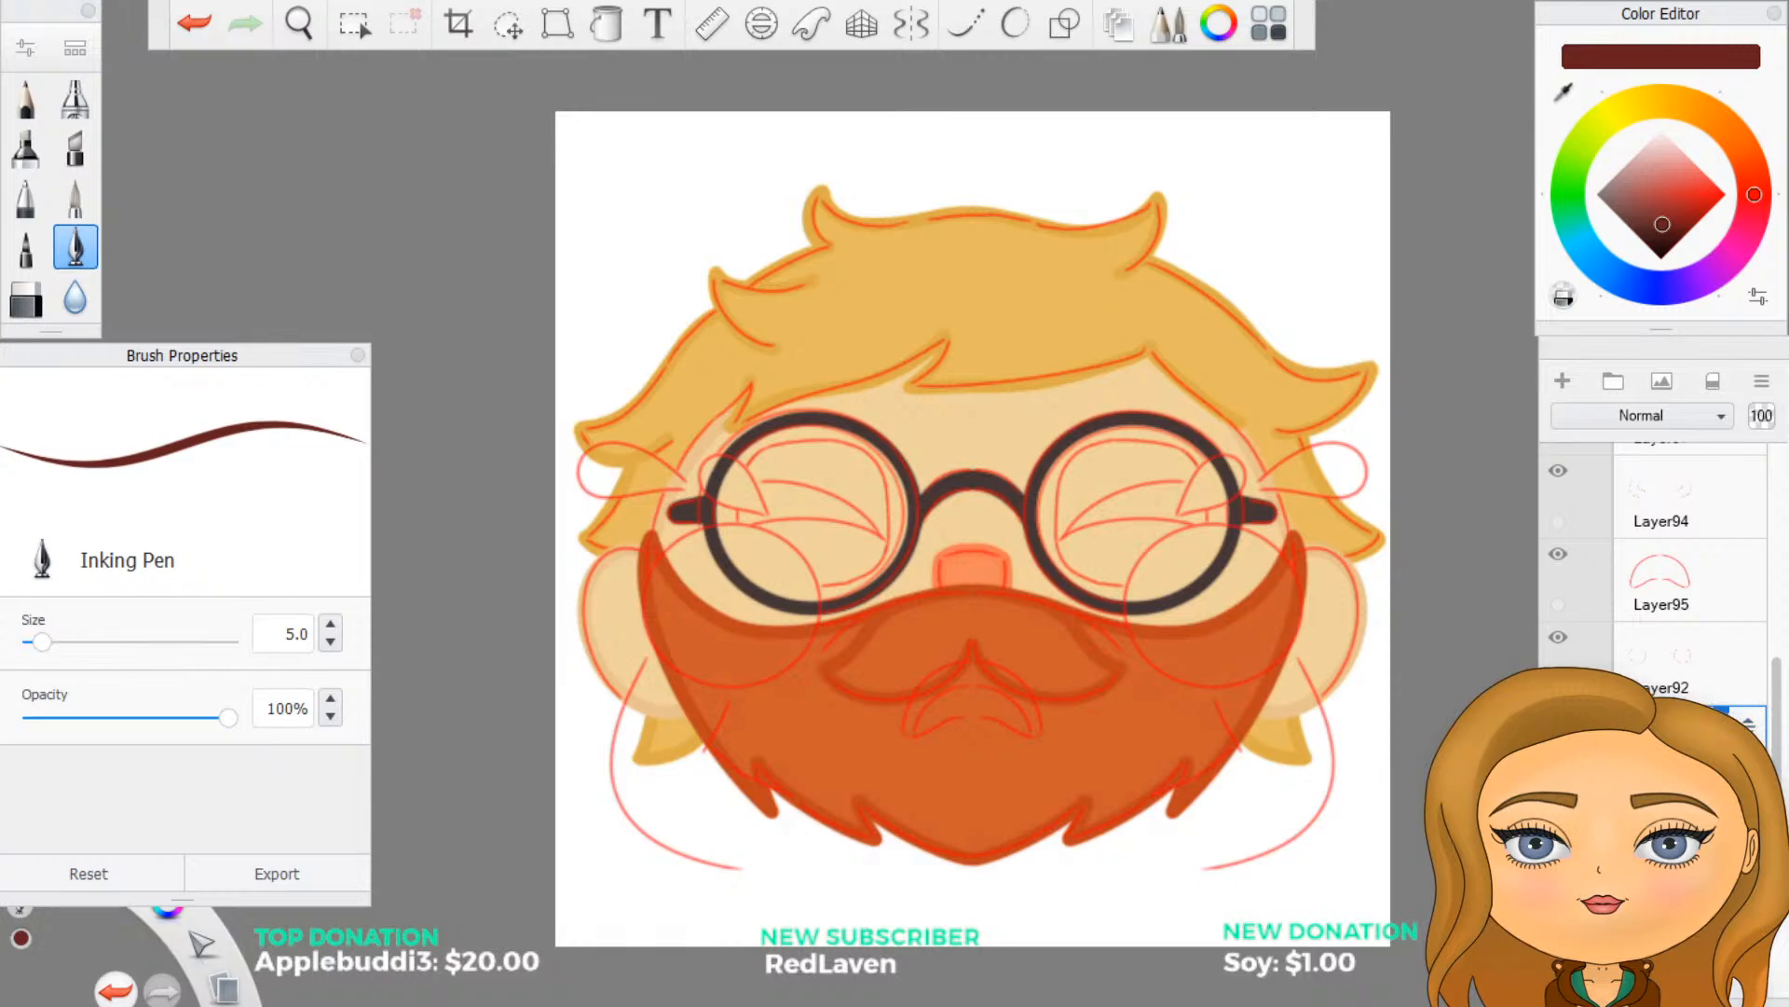
- Collapse the redline group and rename Layer41 in the cry group as sketch
scroll(1659, 559, up, 5)
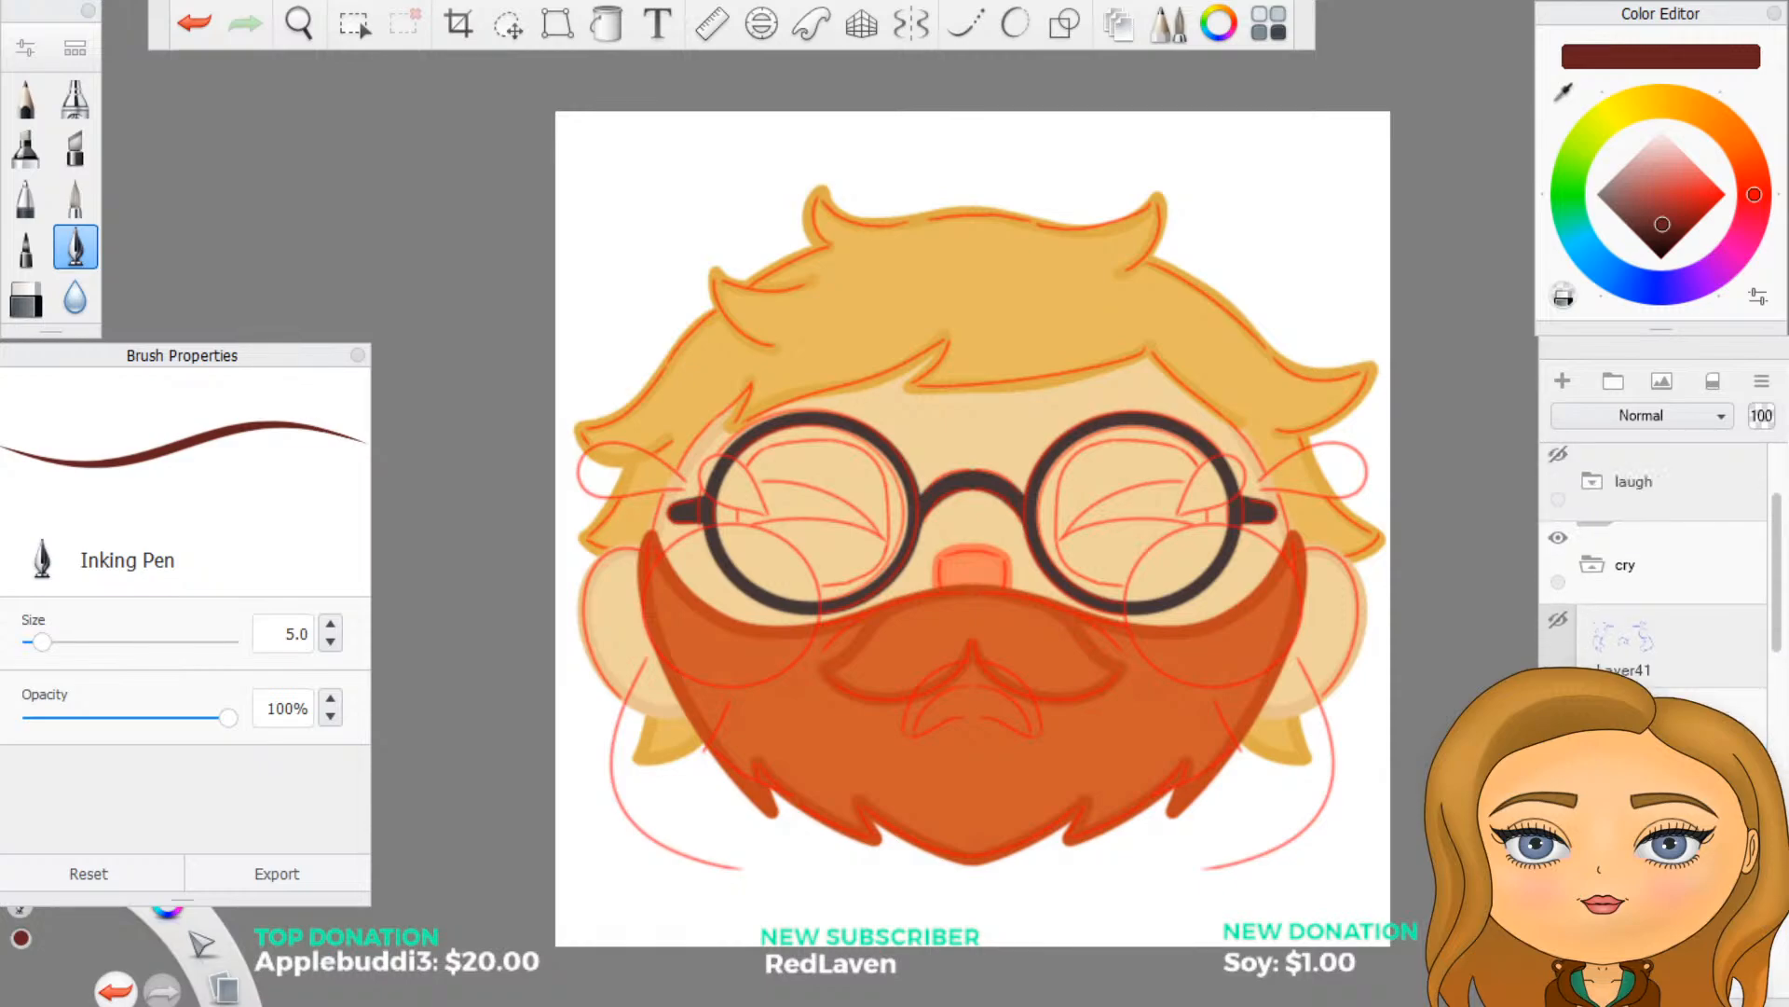
click(1592, 729)
drag(1652, 652, 1722, 654)
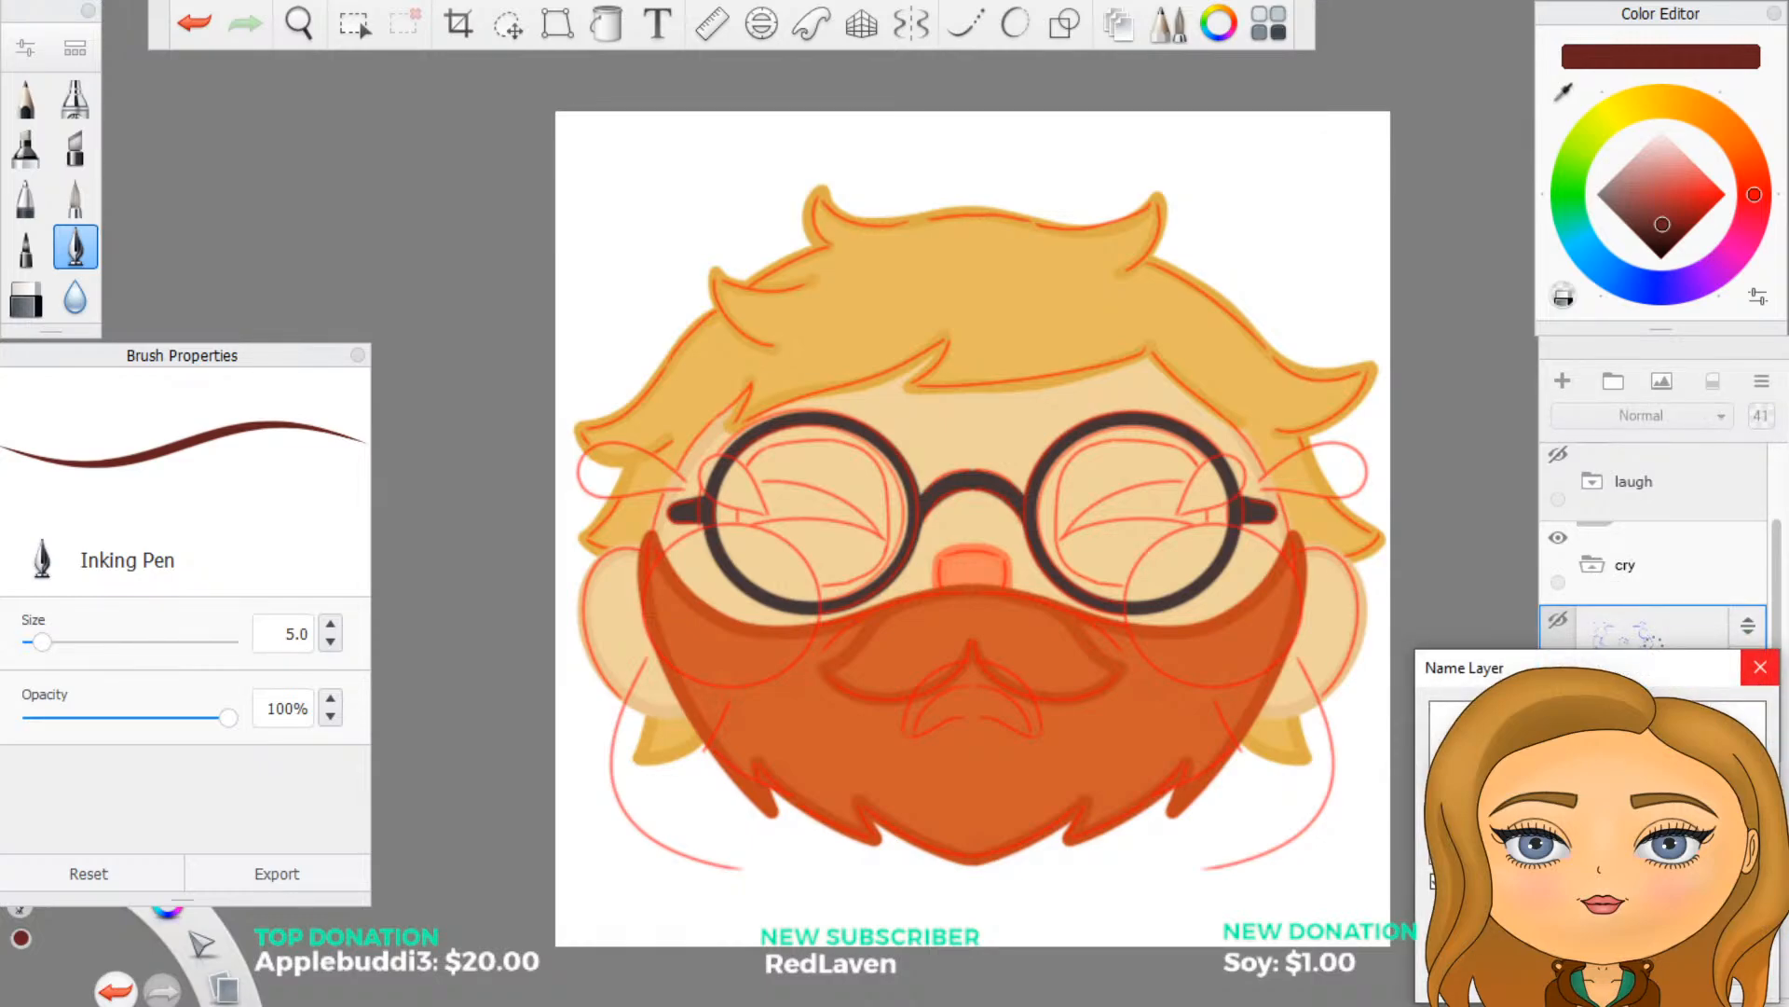
click(1760, 667)
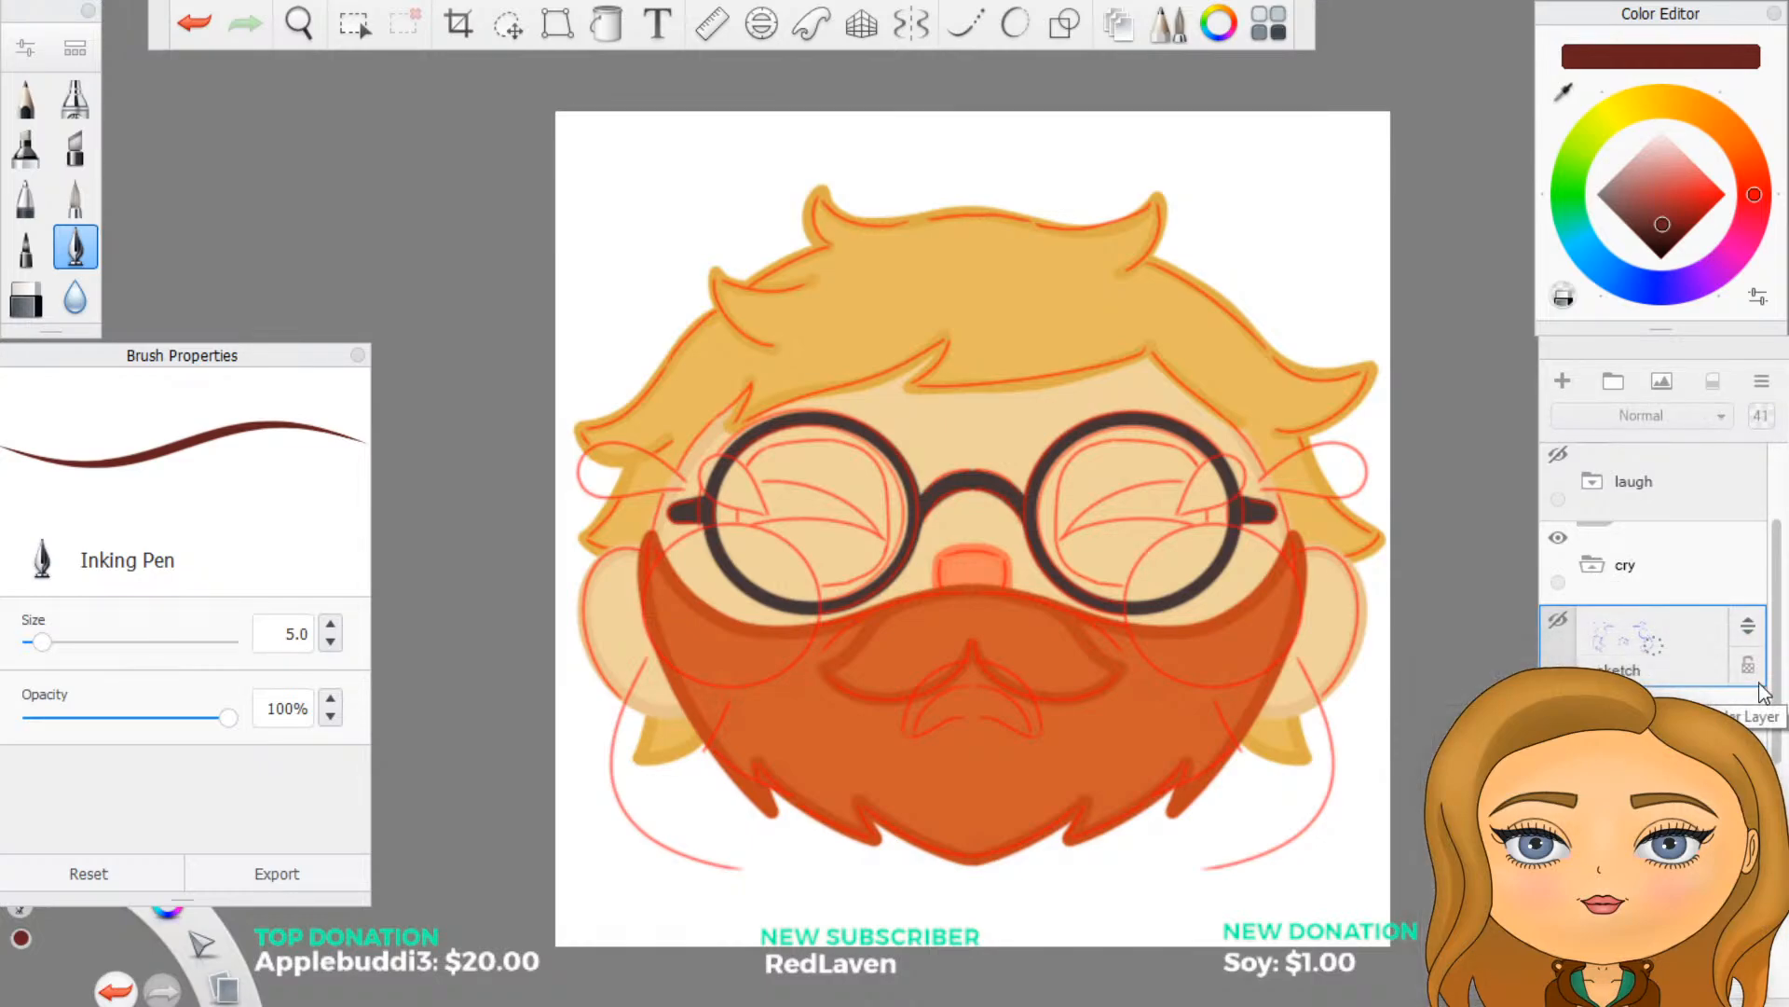
- Add part groups below the sketch layer in the cry group, naming the uppermost one arms
click(1691, 725)
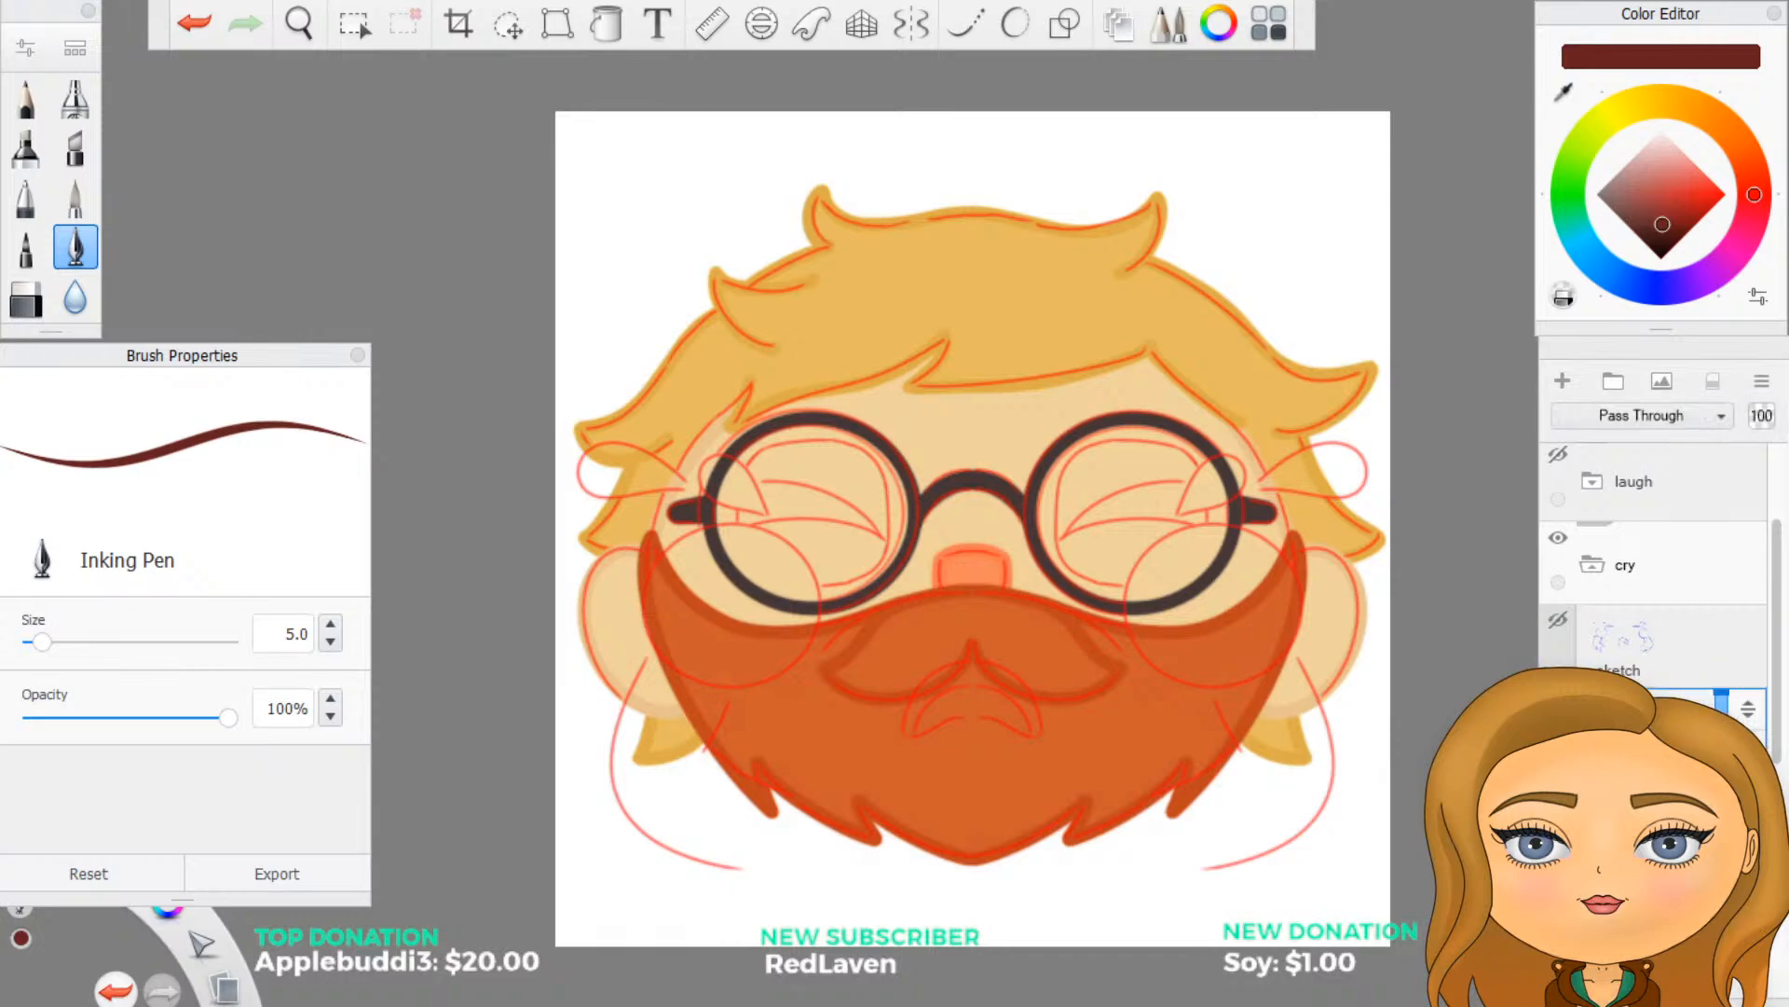
click(1564, 380)
click(1613, 381)
drag(1647, 720, 1724, 713)
drag(1648, 719, 1724, 722)
drag(1633, 736, 1707, 745)
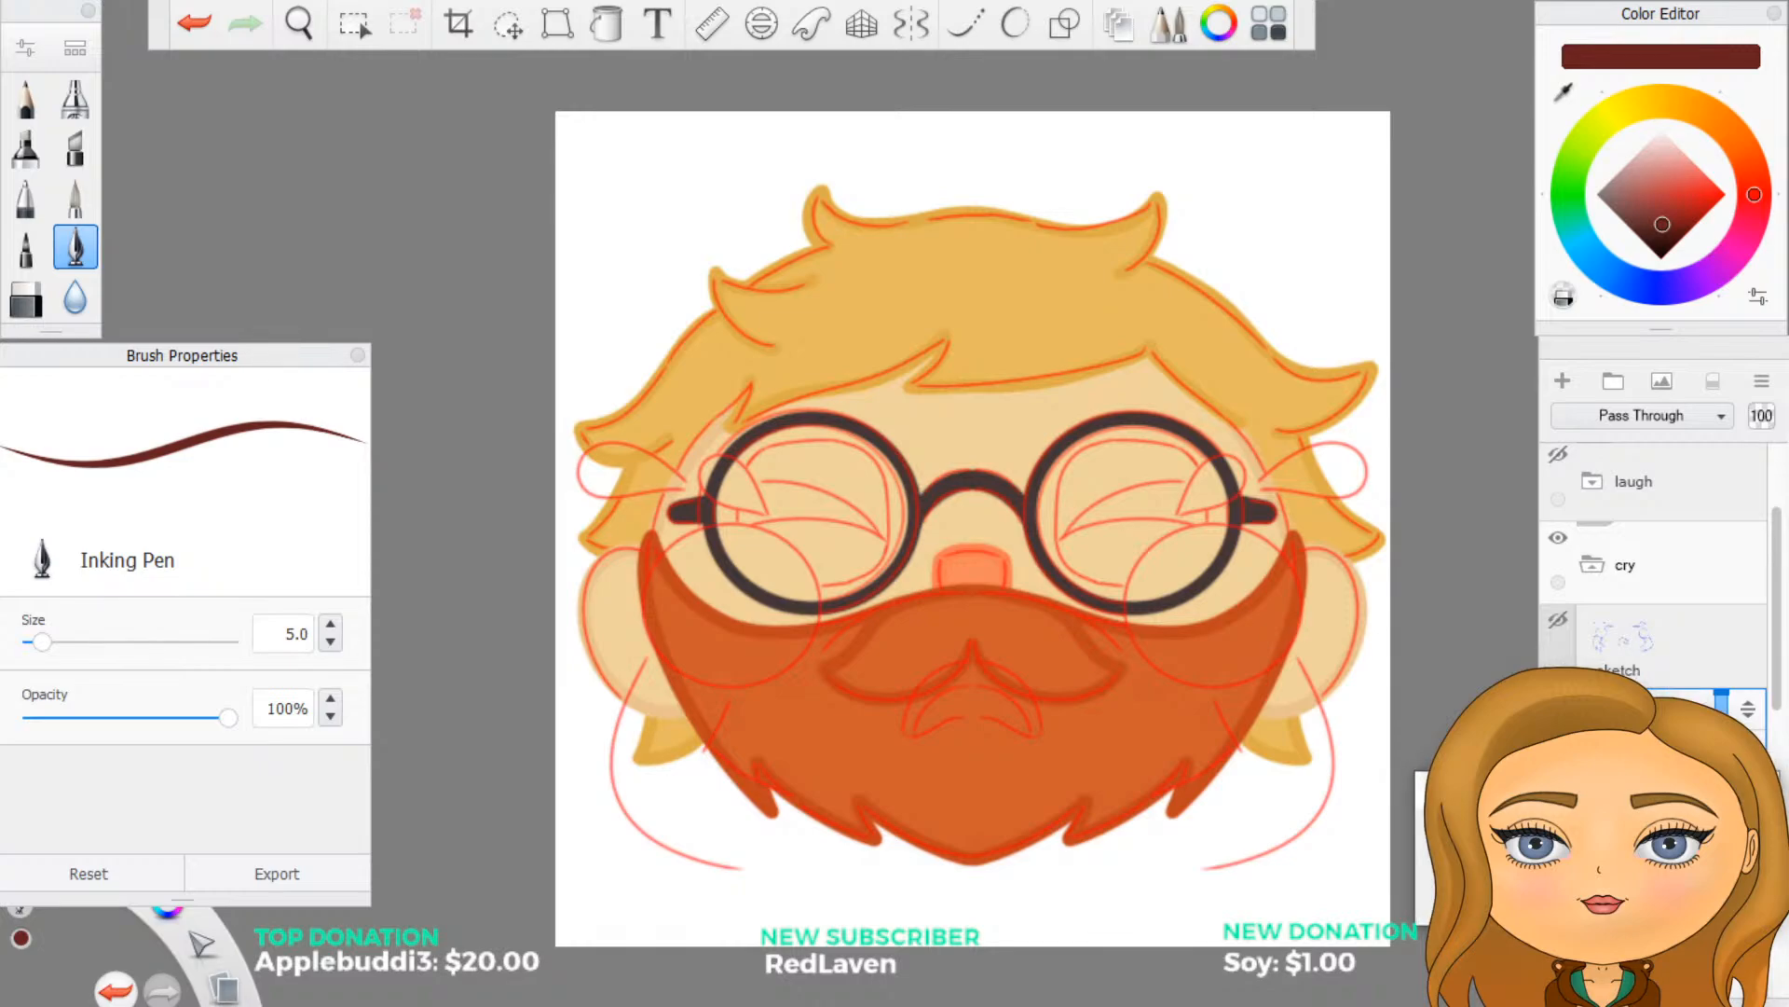
key(Return)
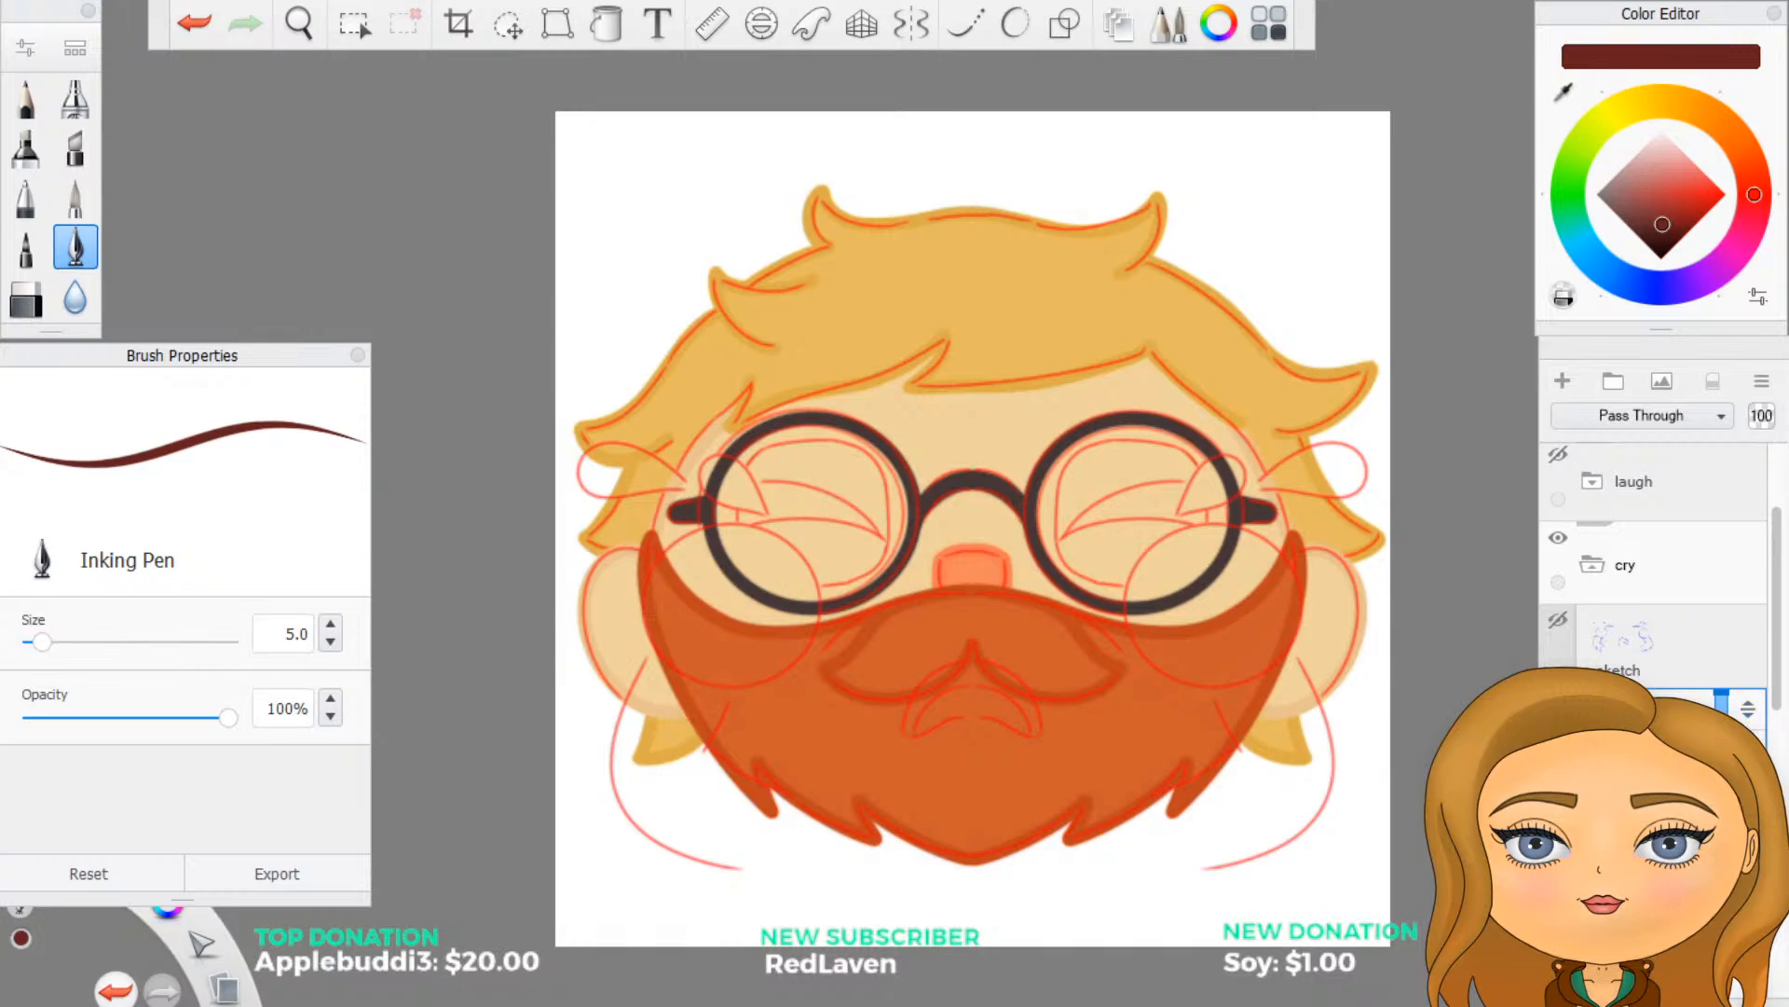
- Show the colour swatches on the canvas and add a new layer in the group below arms
scroll(1654, 578, down, 10)
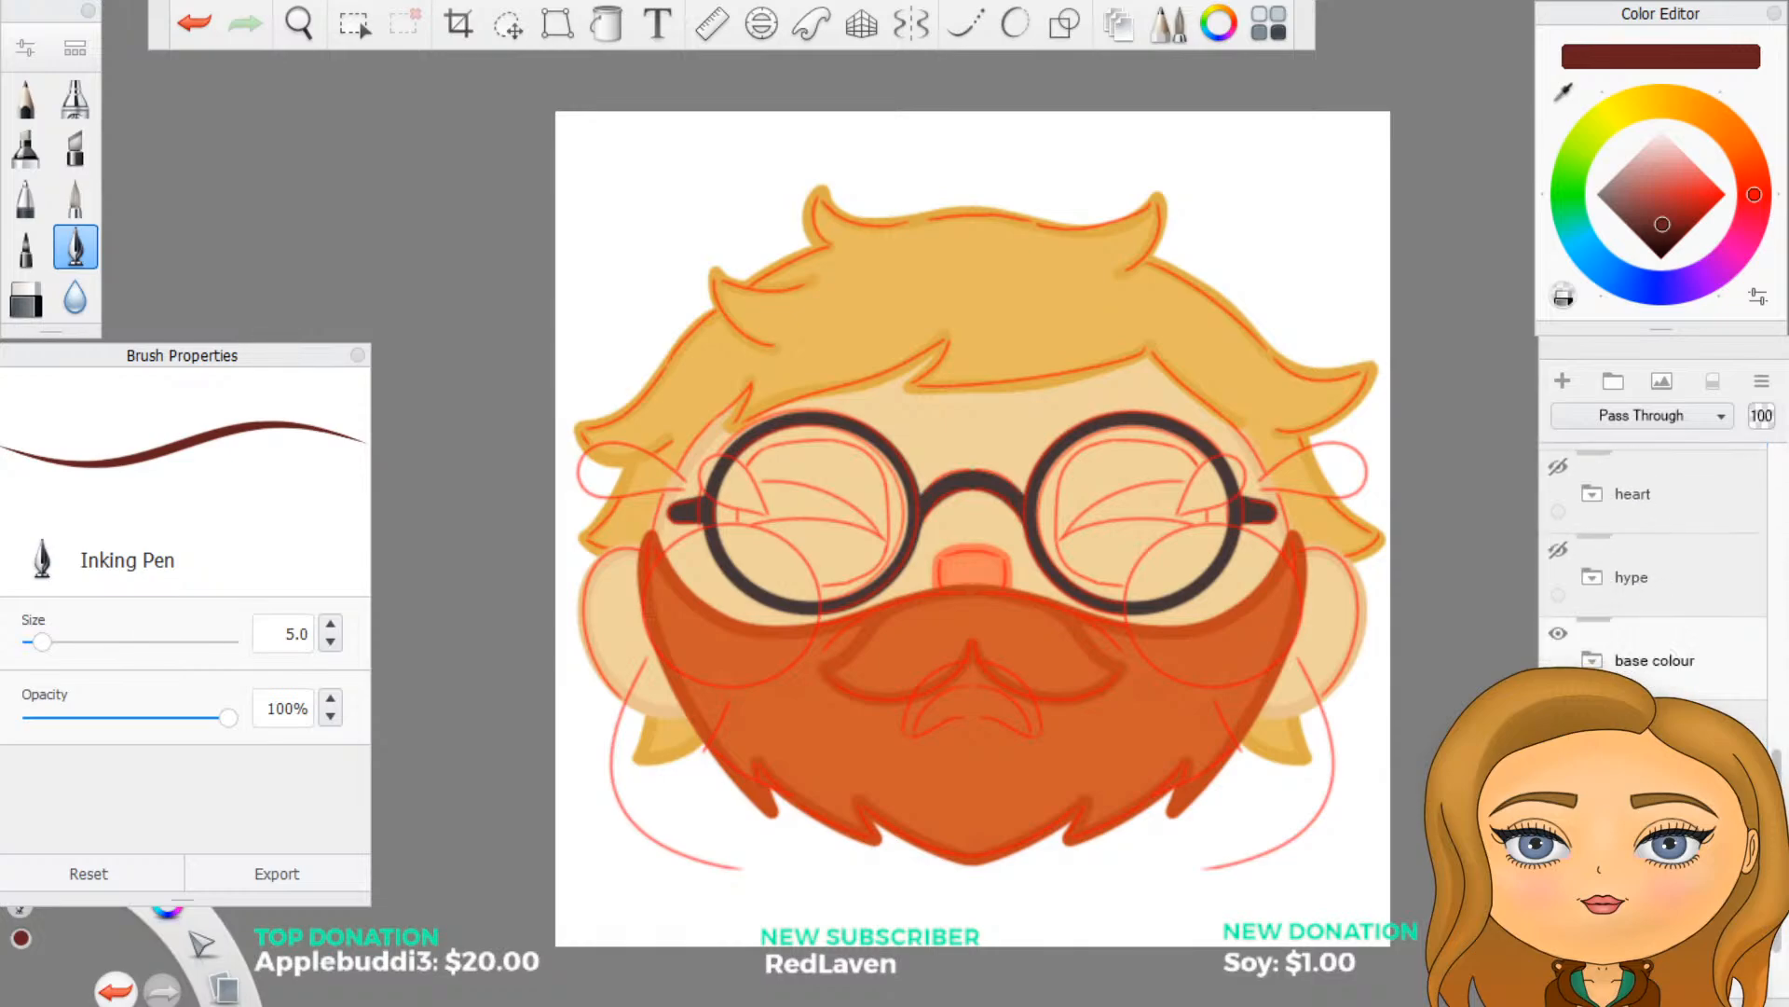
click(1558, 717)
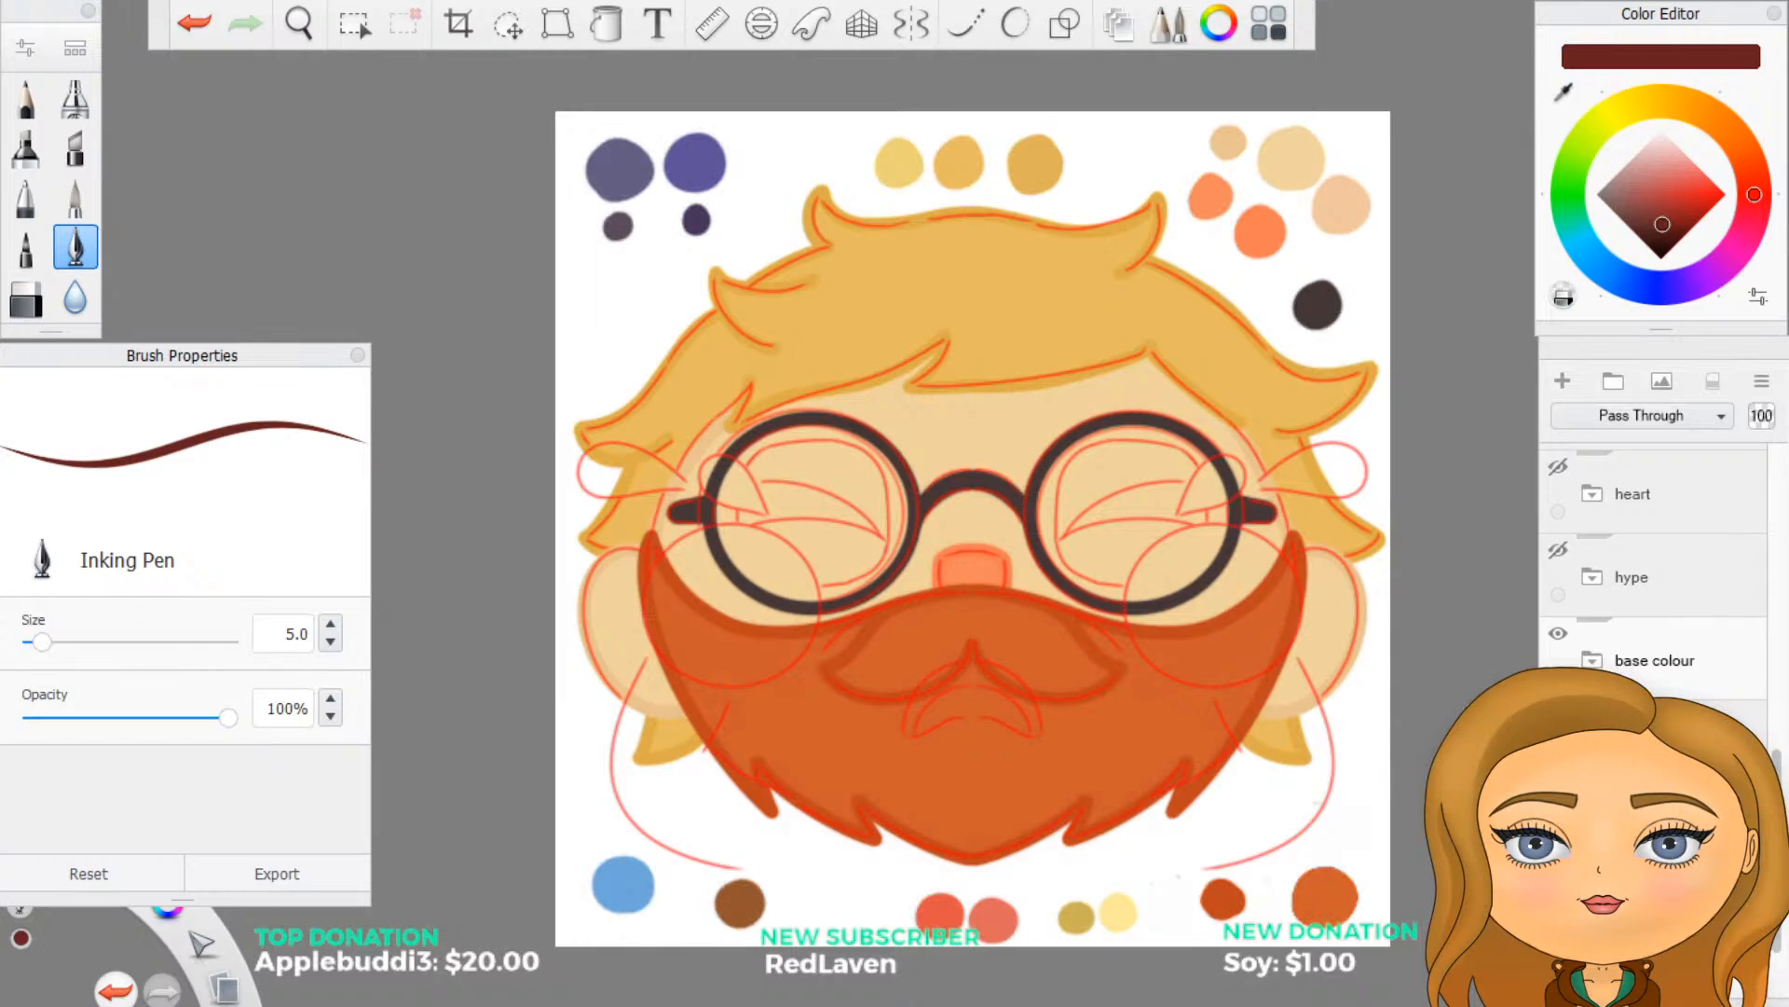
scroll(1663, 680, up, 3)
scroll(1647, 641, up, 3)
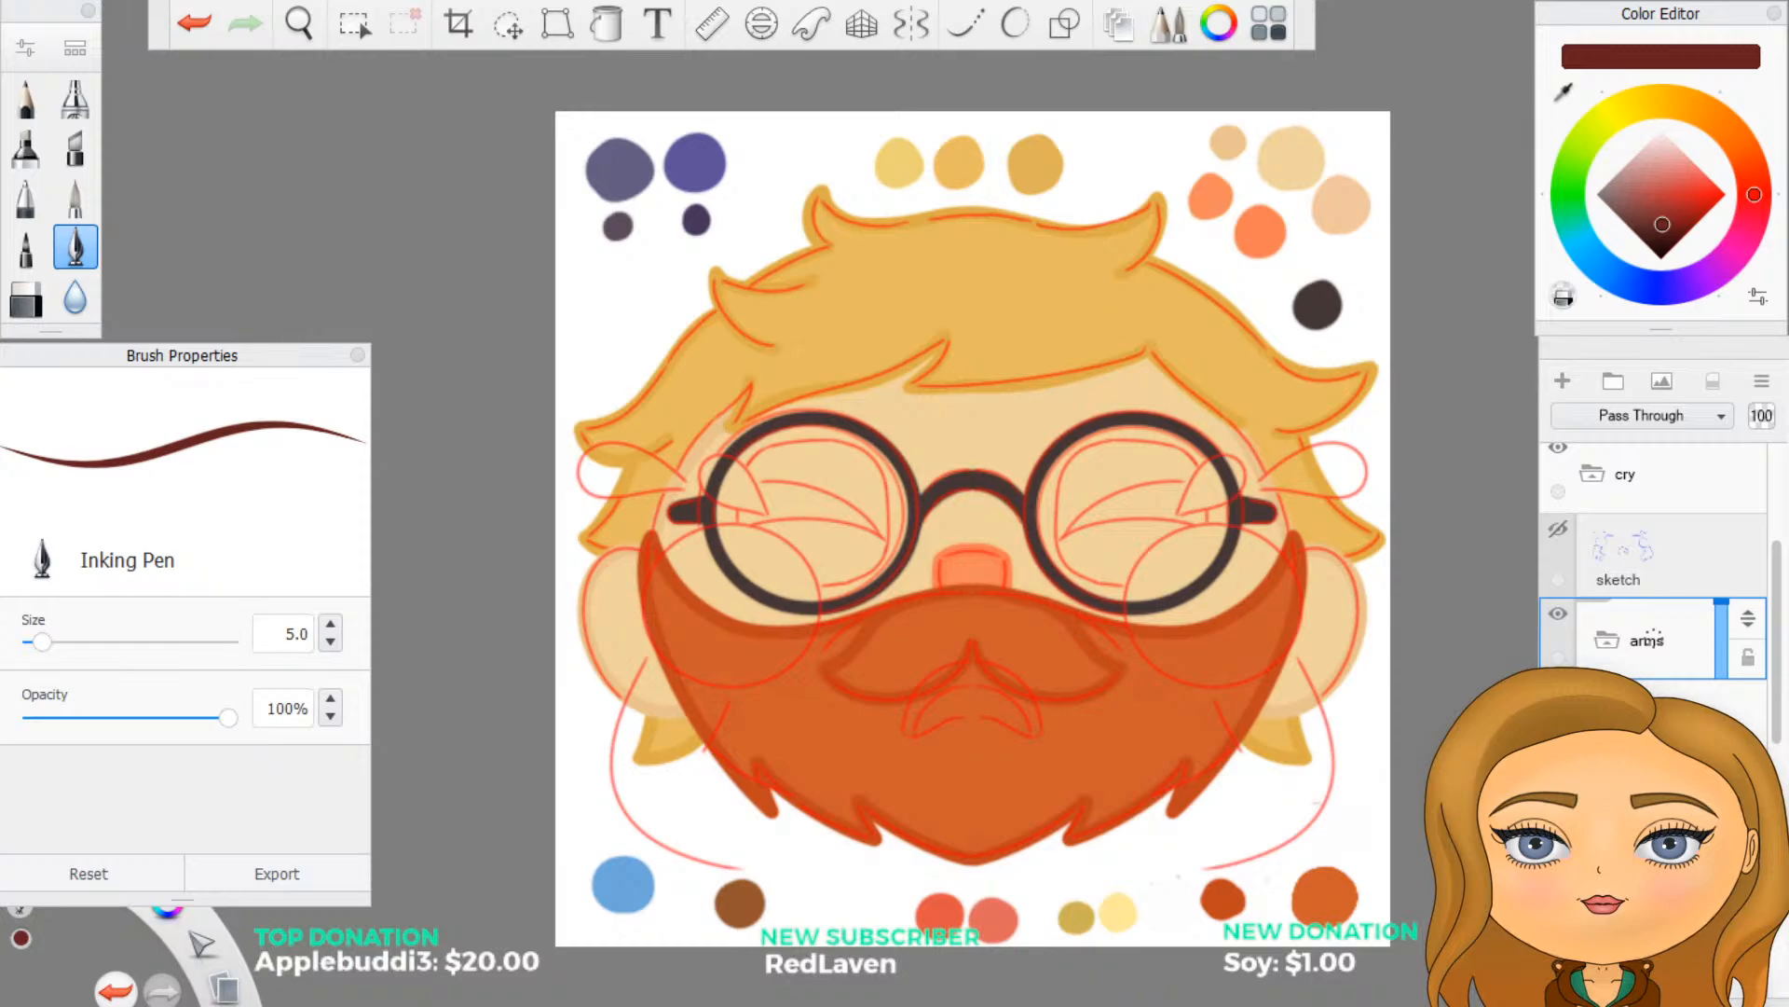
click(1652, 719)
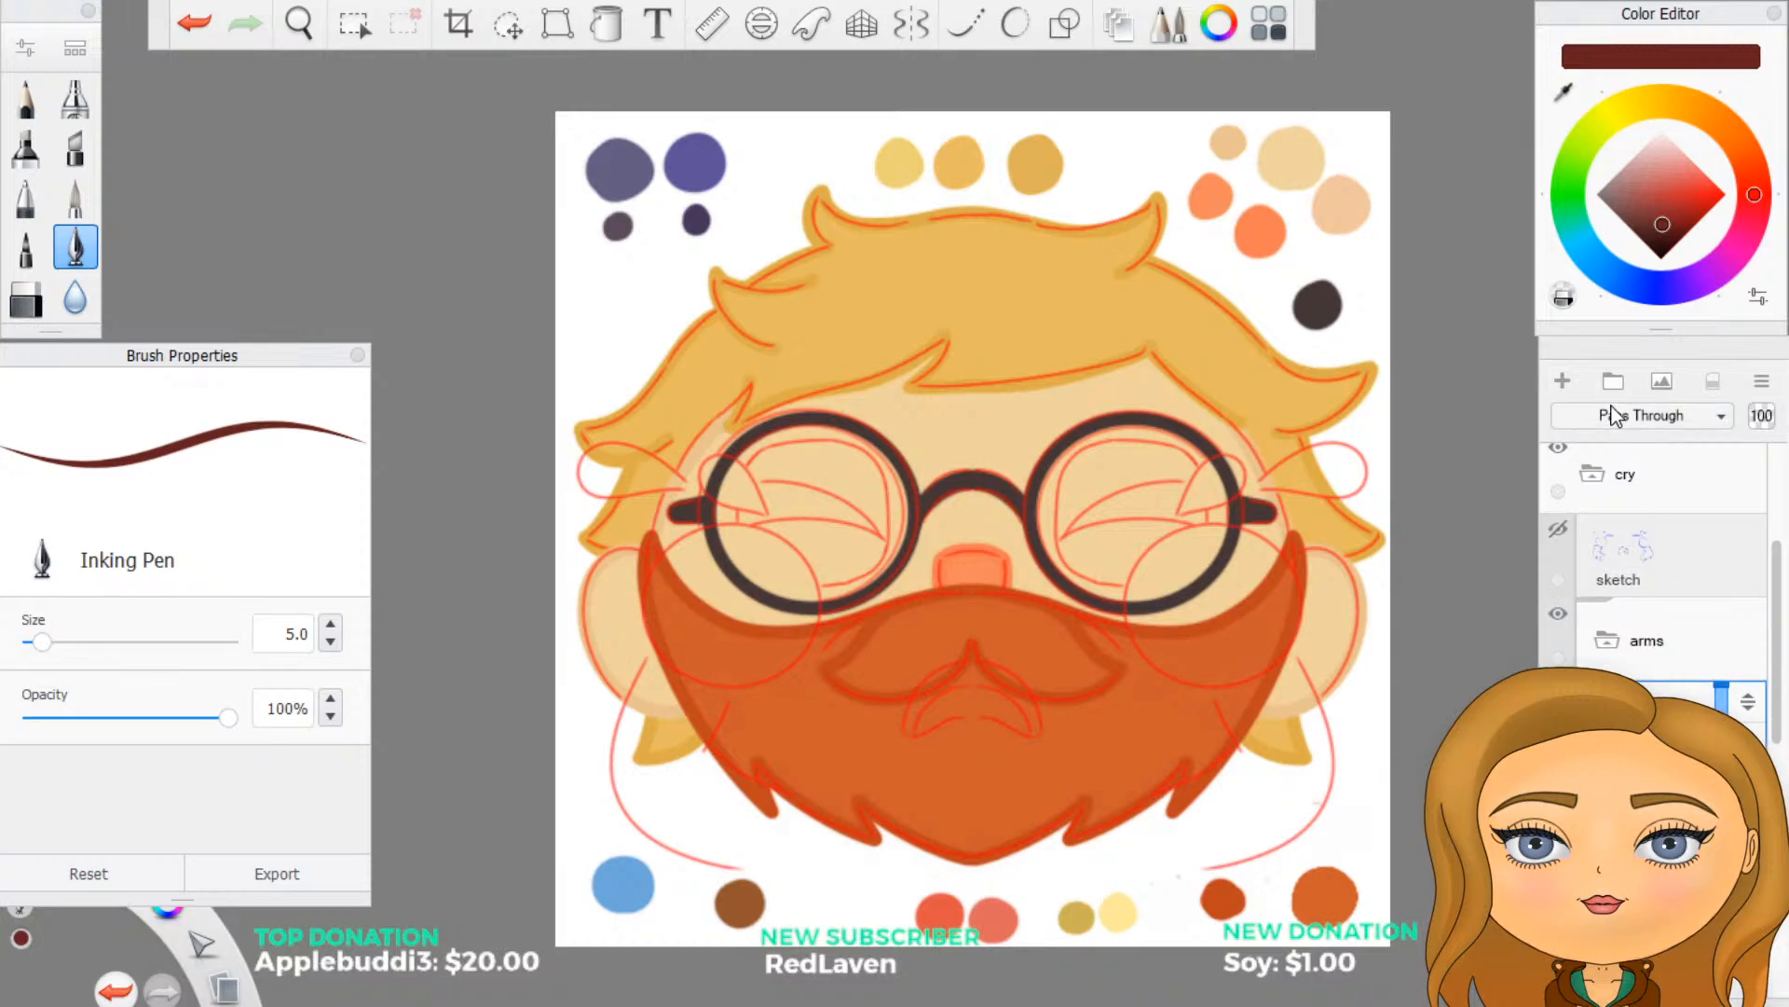
click(1563, 382)
- Sample the brown swatch beneath the face as the Inking Pen colour
scroll(1101, 639, up, 3)
scroll(1288, 601, down, 3)
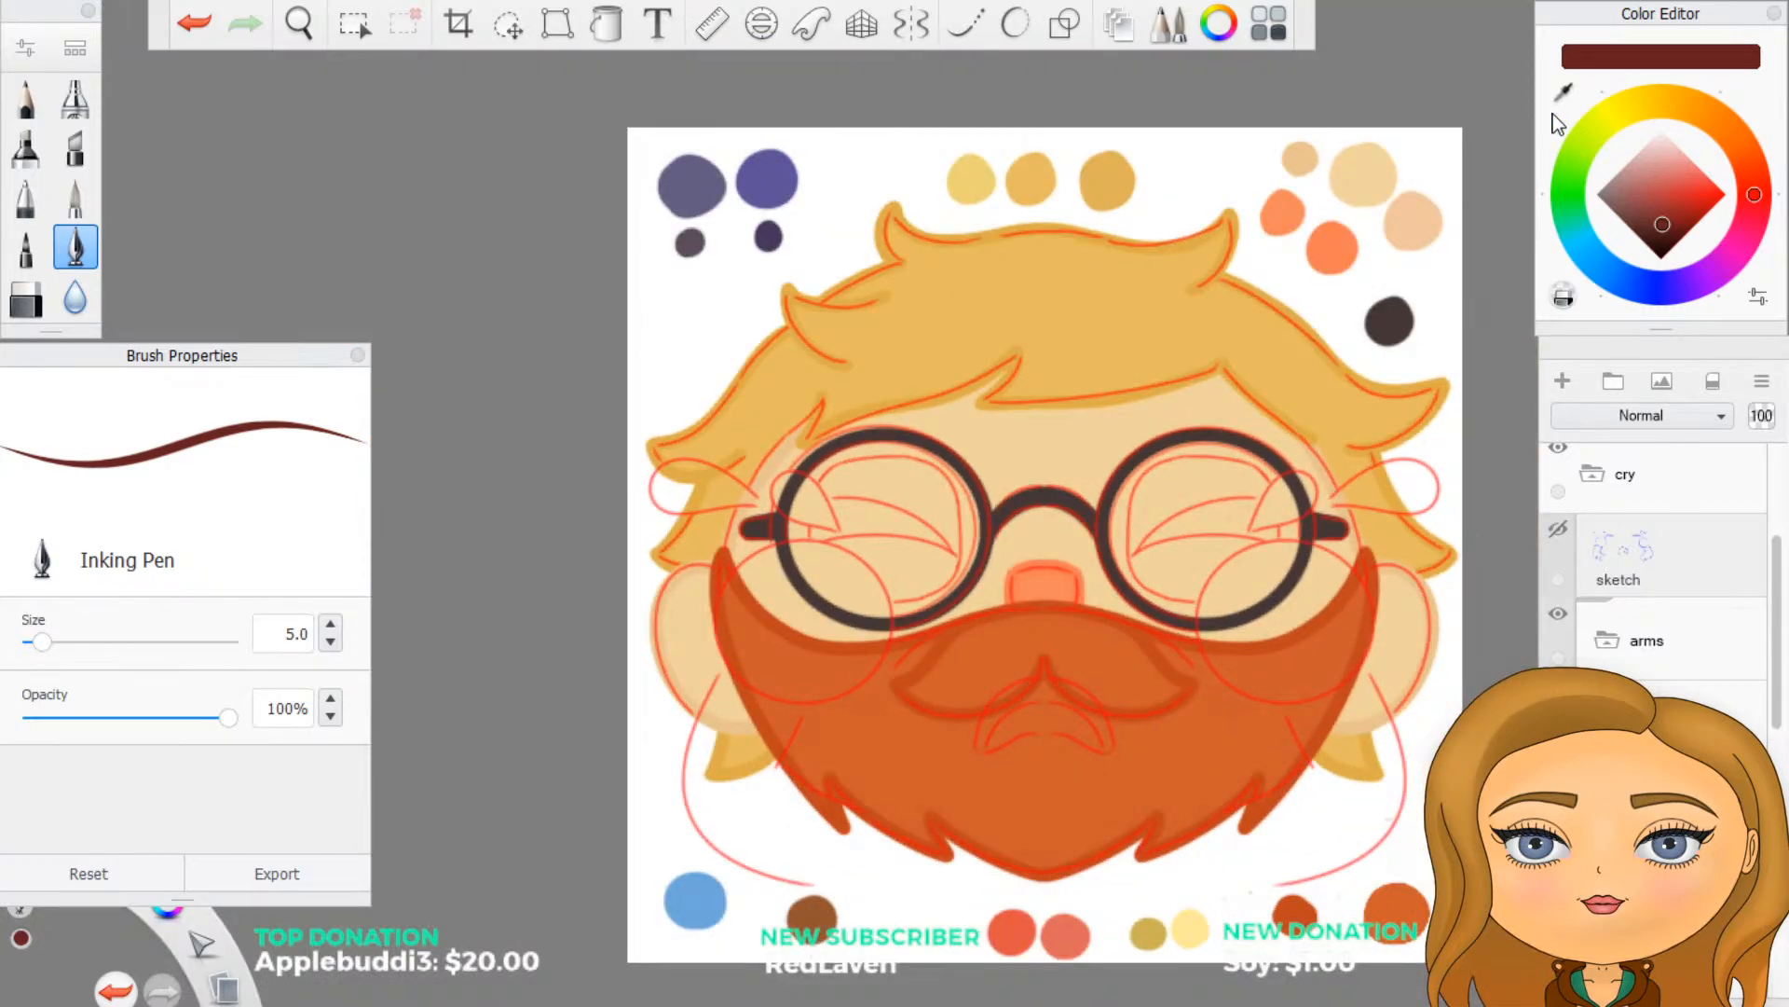
click(1568, 91)
click(830, 913)
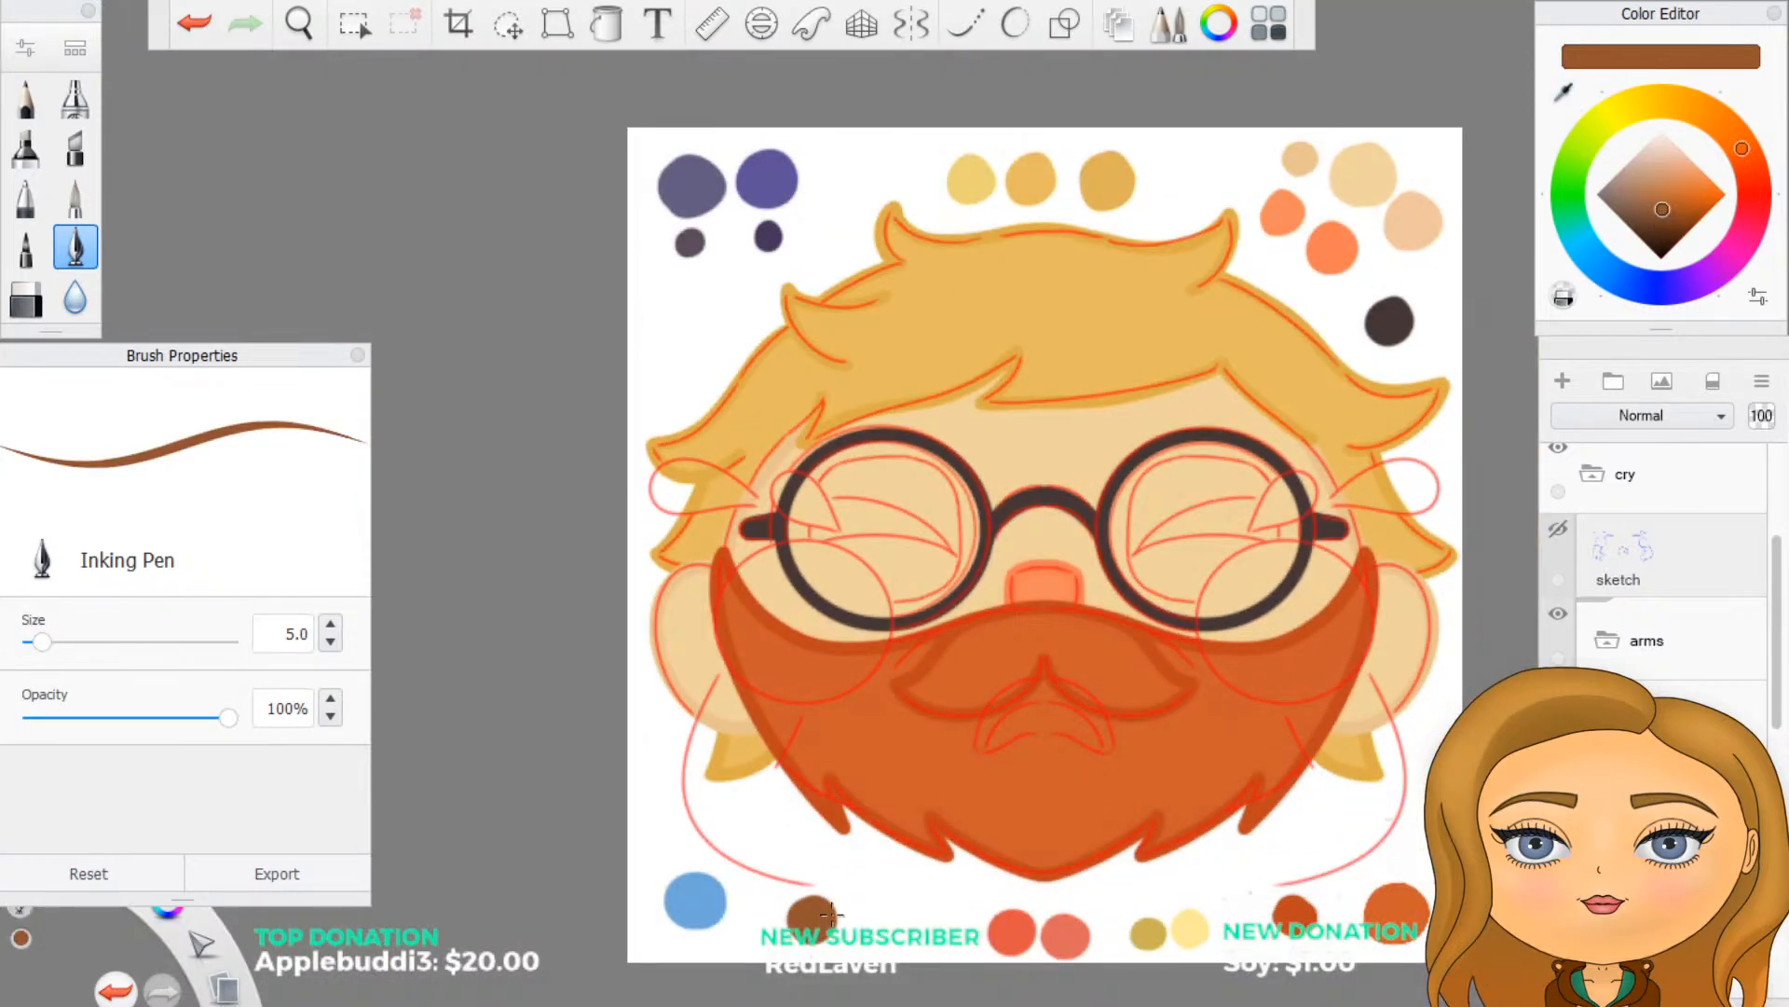
- Turn on Predictive Stroke at level 3 and vertical mirror symmetry for drawing the eyes
scroll(831, 914, up, 2)
scroll(1295, 397, down, 3)
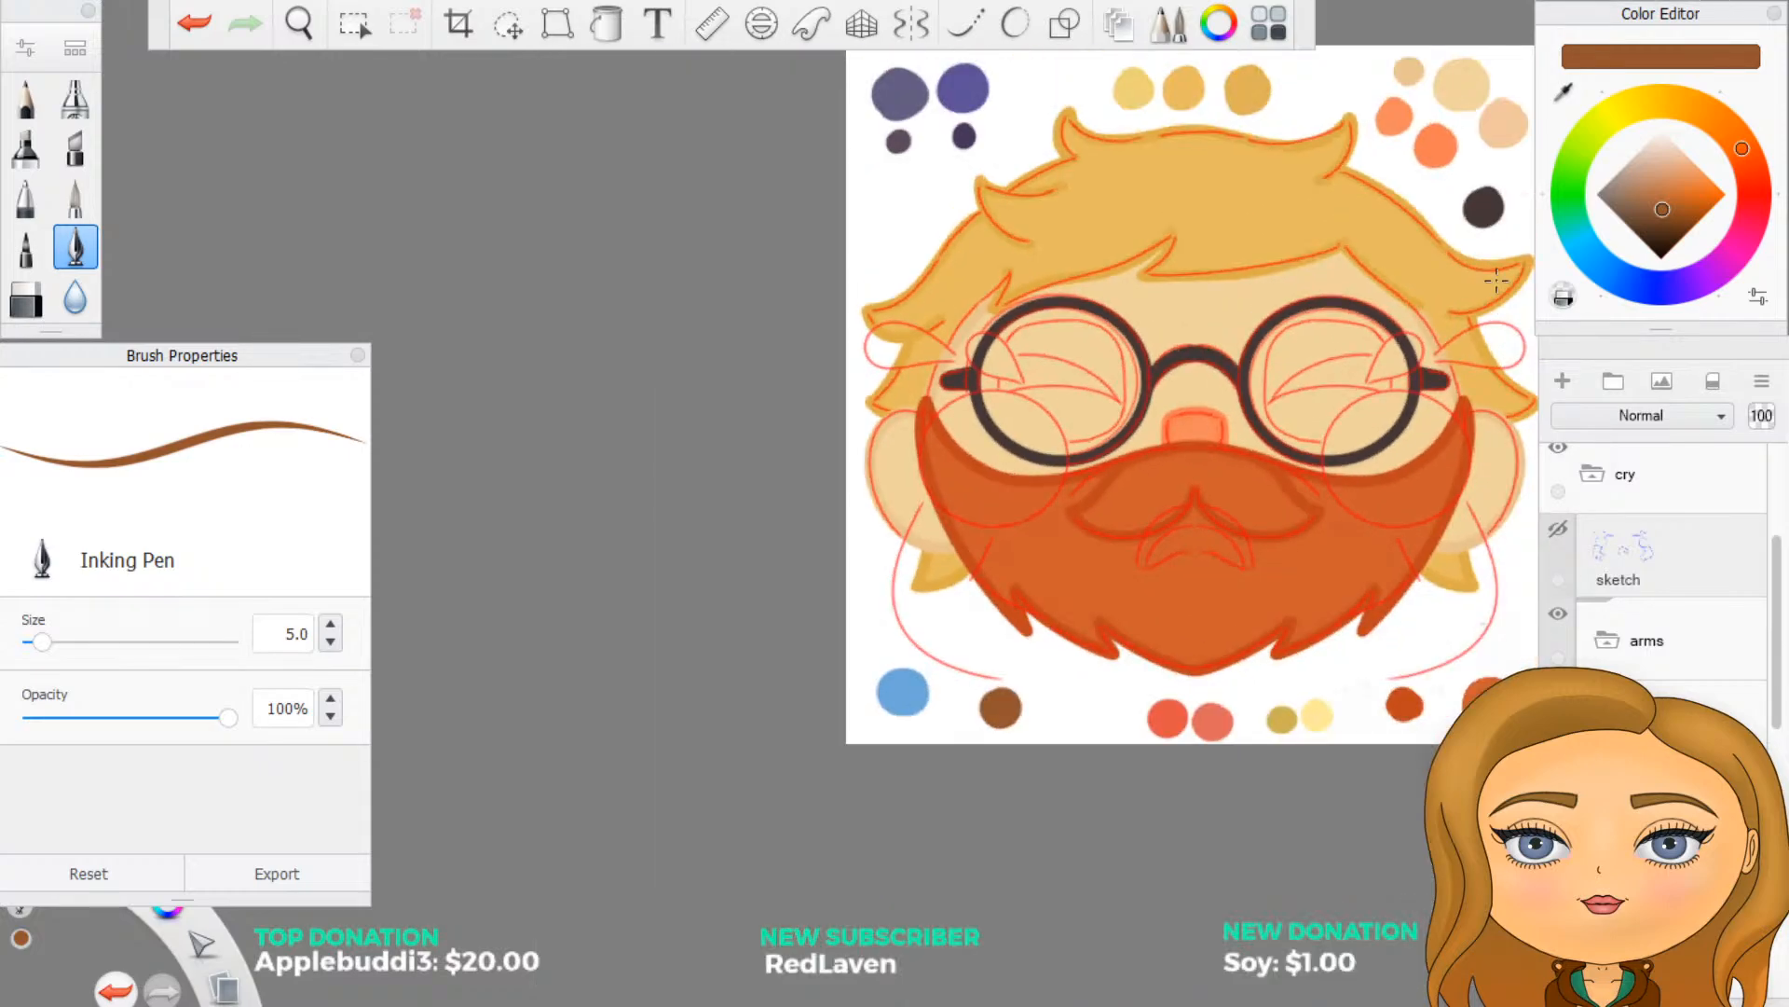
scroll(1484, 303, up, 2)
scroll(1420, 312, up, 1)
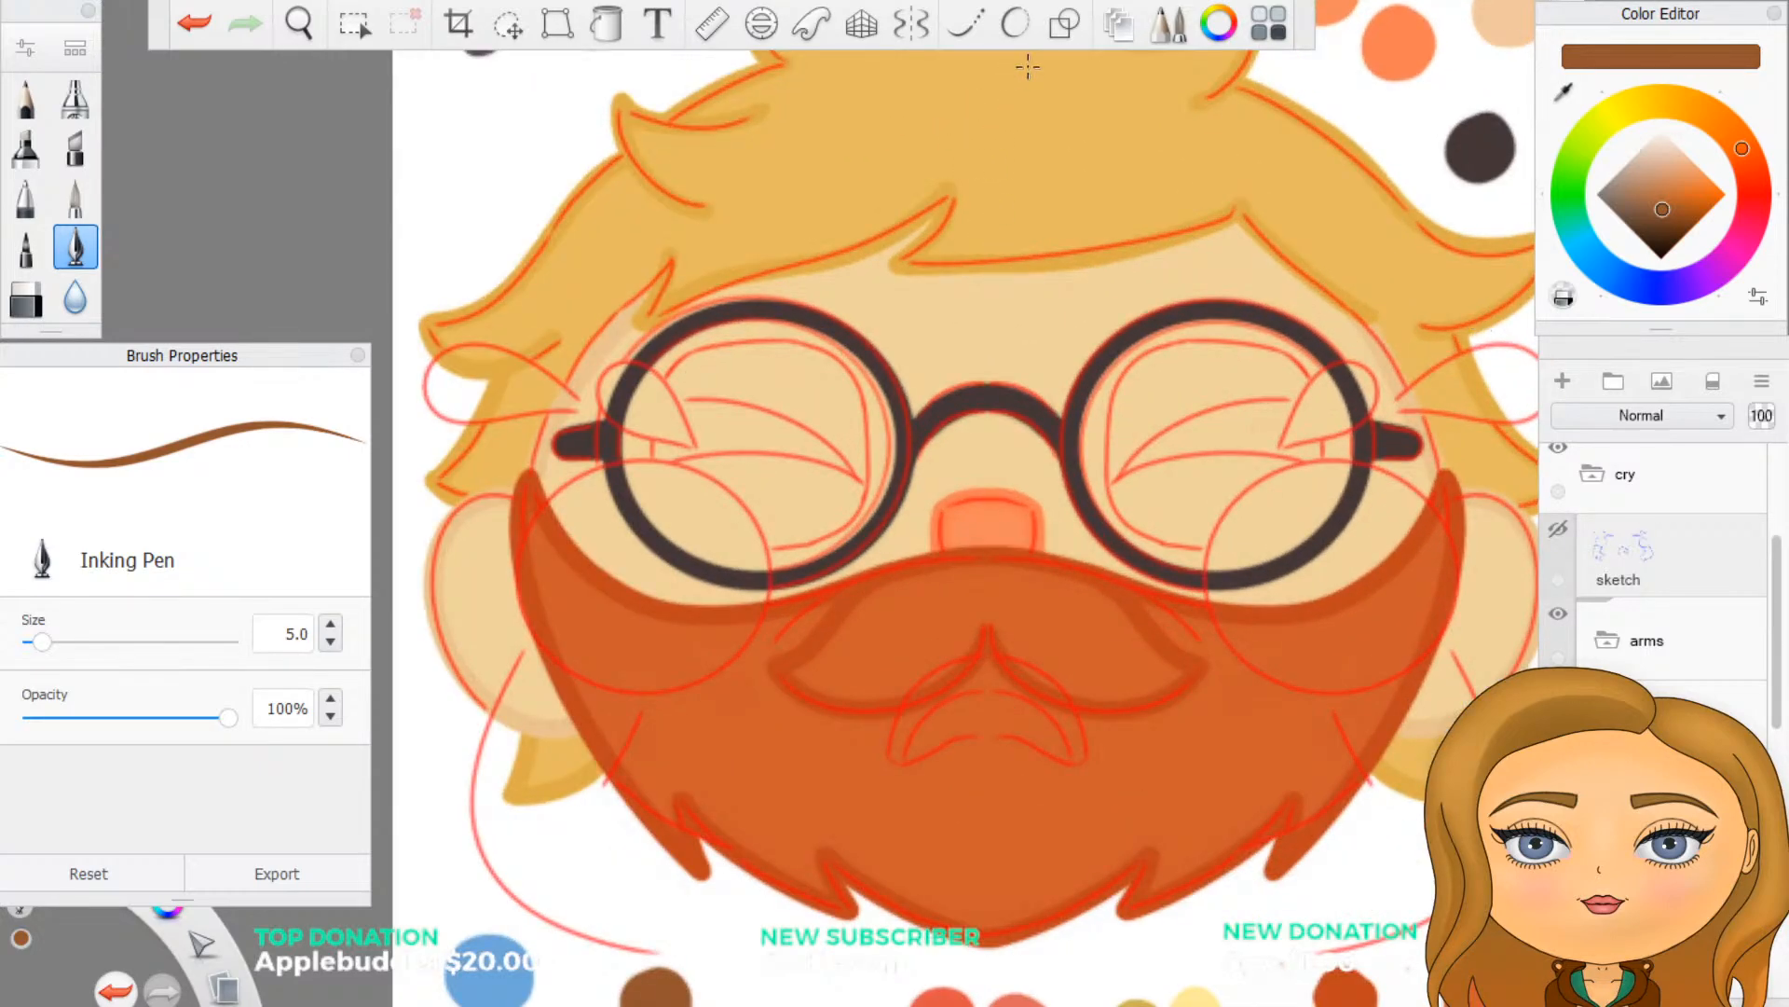
click(1015, 23)
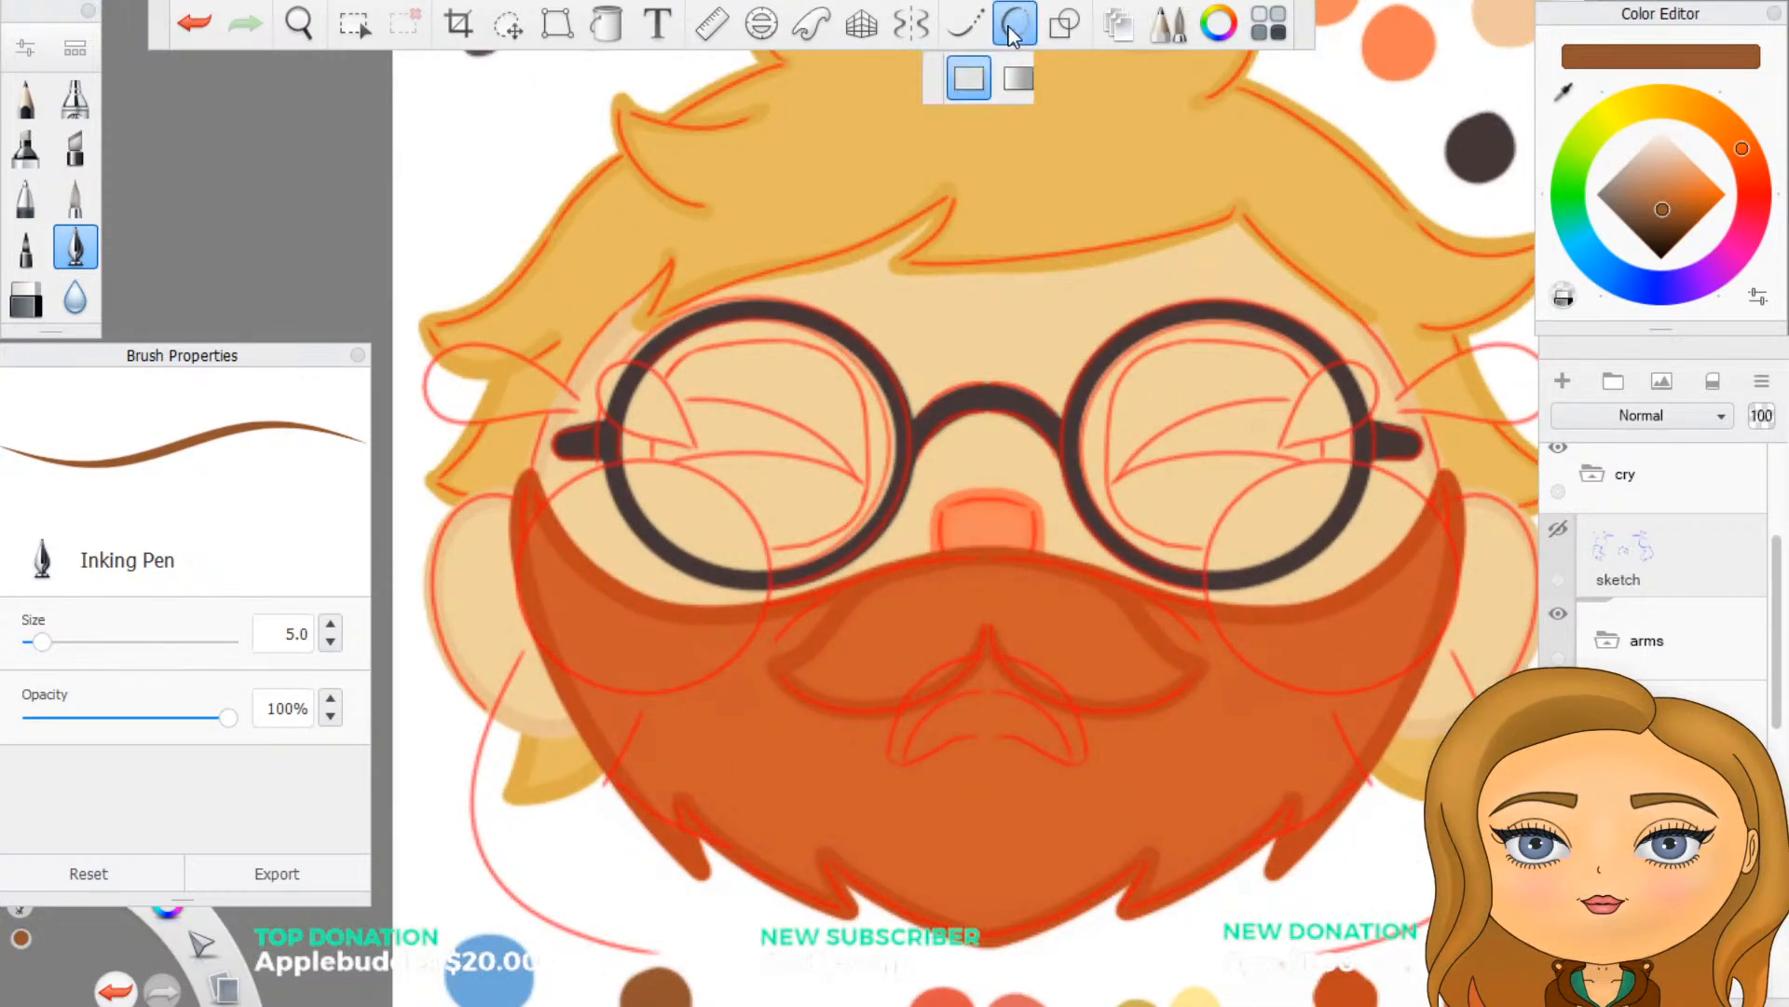
click(912, 26)
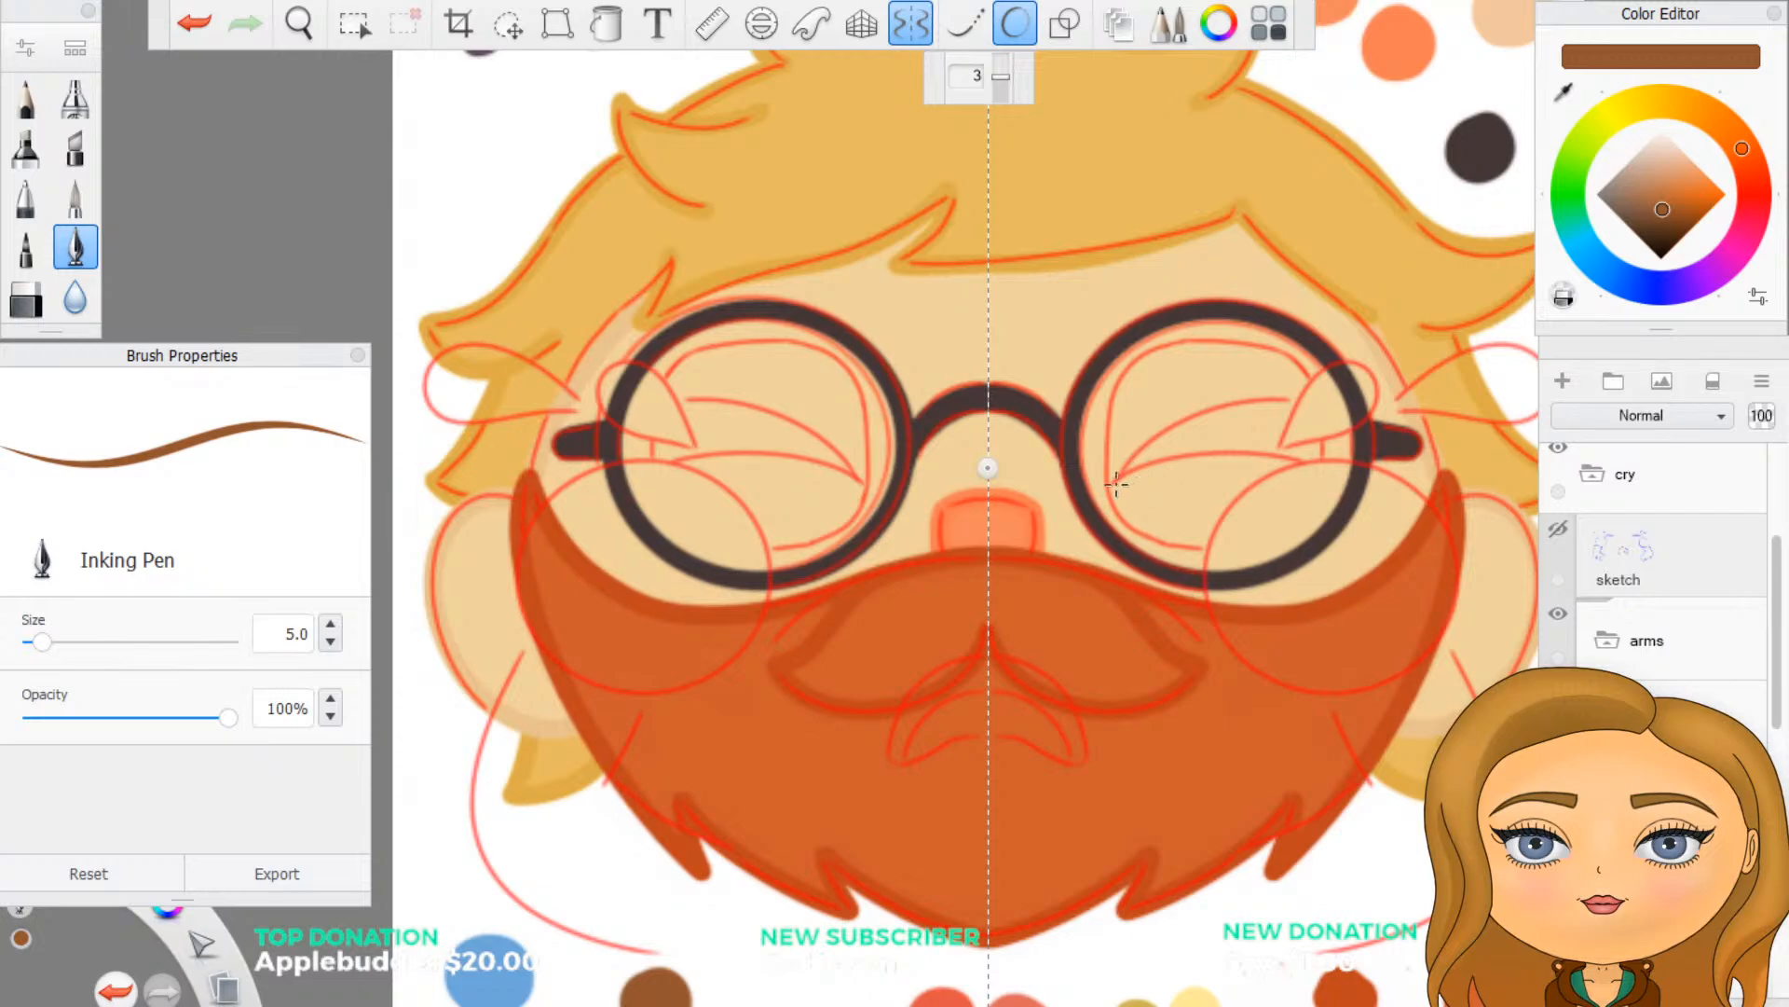
- Draw the mirrored lower brown arc of the closed eyes inside the glasses, redoing the stroke to follow the red sketch
mouse_move(1116, 482)
mouse_down()
mouse_move(1185, 449)
mouse_move(1305, 457)
mouse_up()
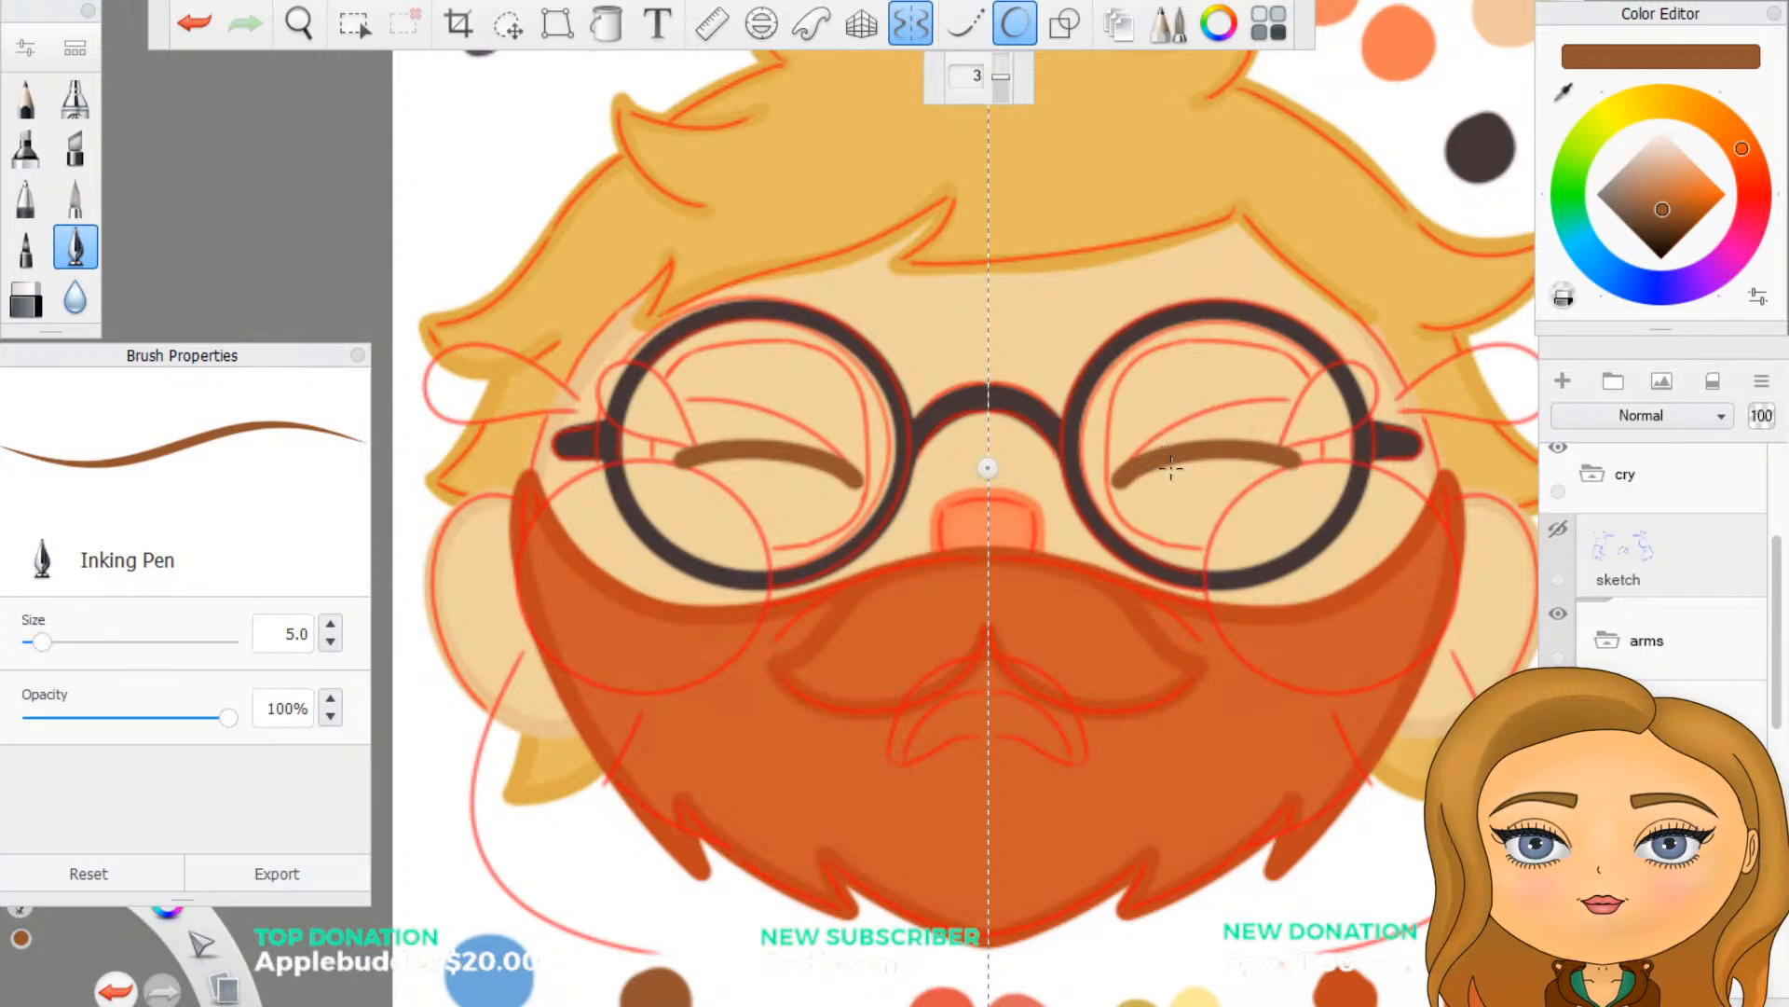
key(ctrl+z)
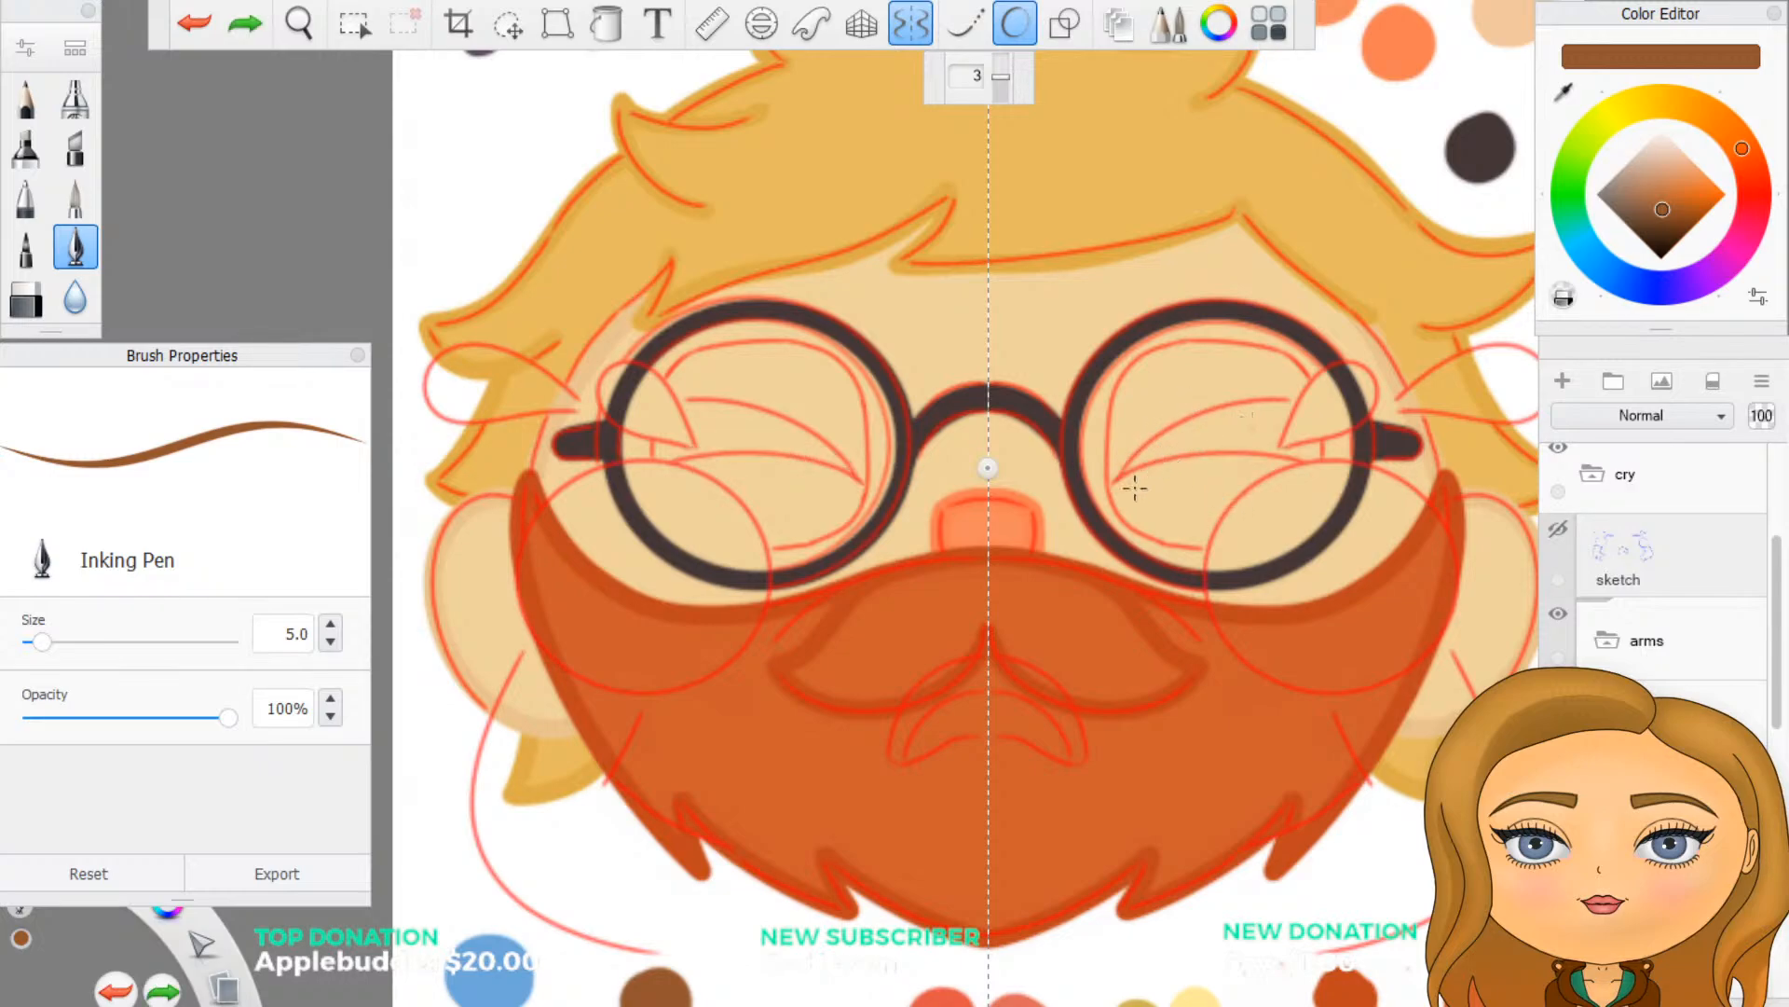
mouse_move(1116, 487)
mouse_down()
mouse_move(1199, 449)
mouse_move(1288, 458)
mouse_up()
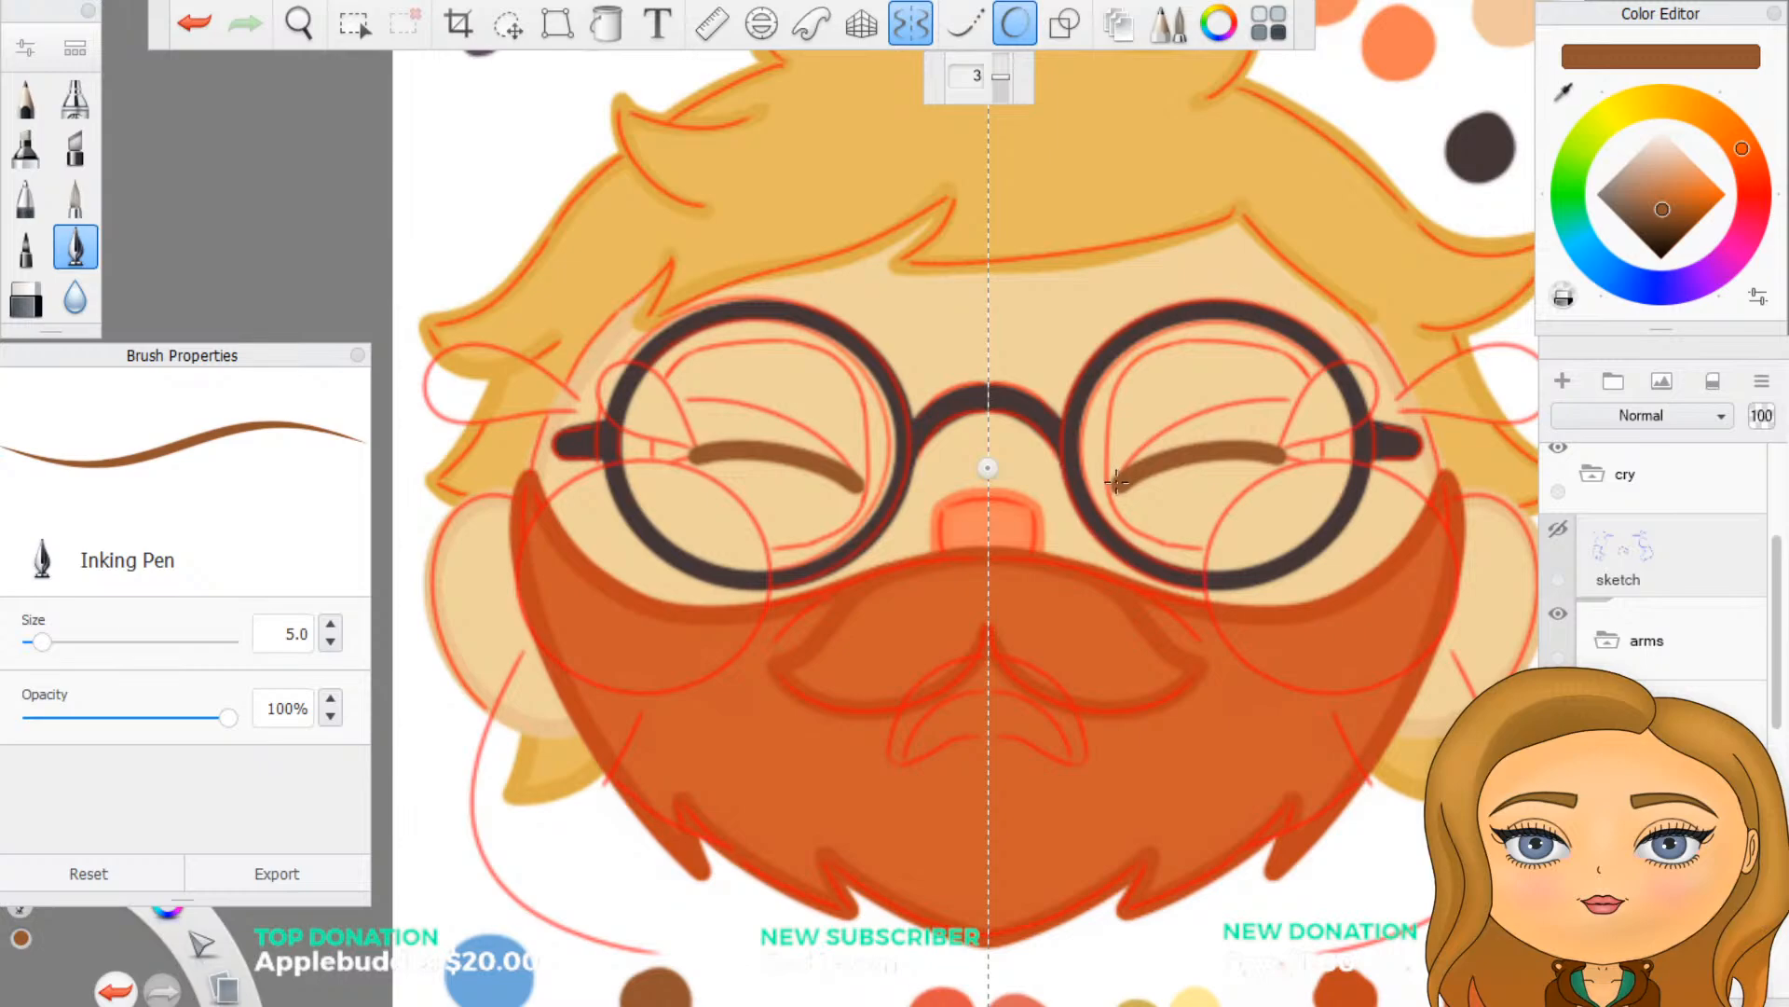
- Draw the mirrored upper brown arc of the closed eyes, redoing the stroke until it joins the lower arc's inner end
mouse_move(1115, 483)
mouse_down()
mouse_move(1189, 399)
mouse_move(1272, 381)
mouse_up()
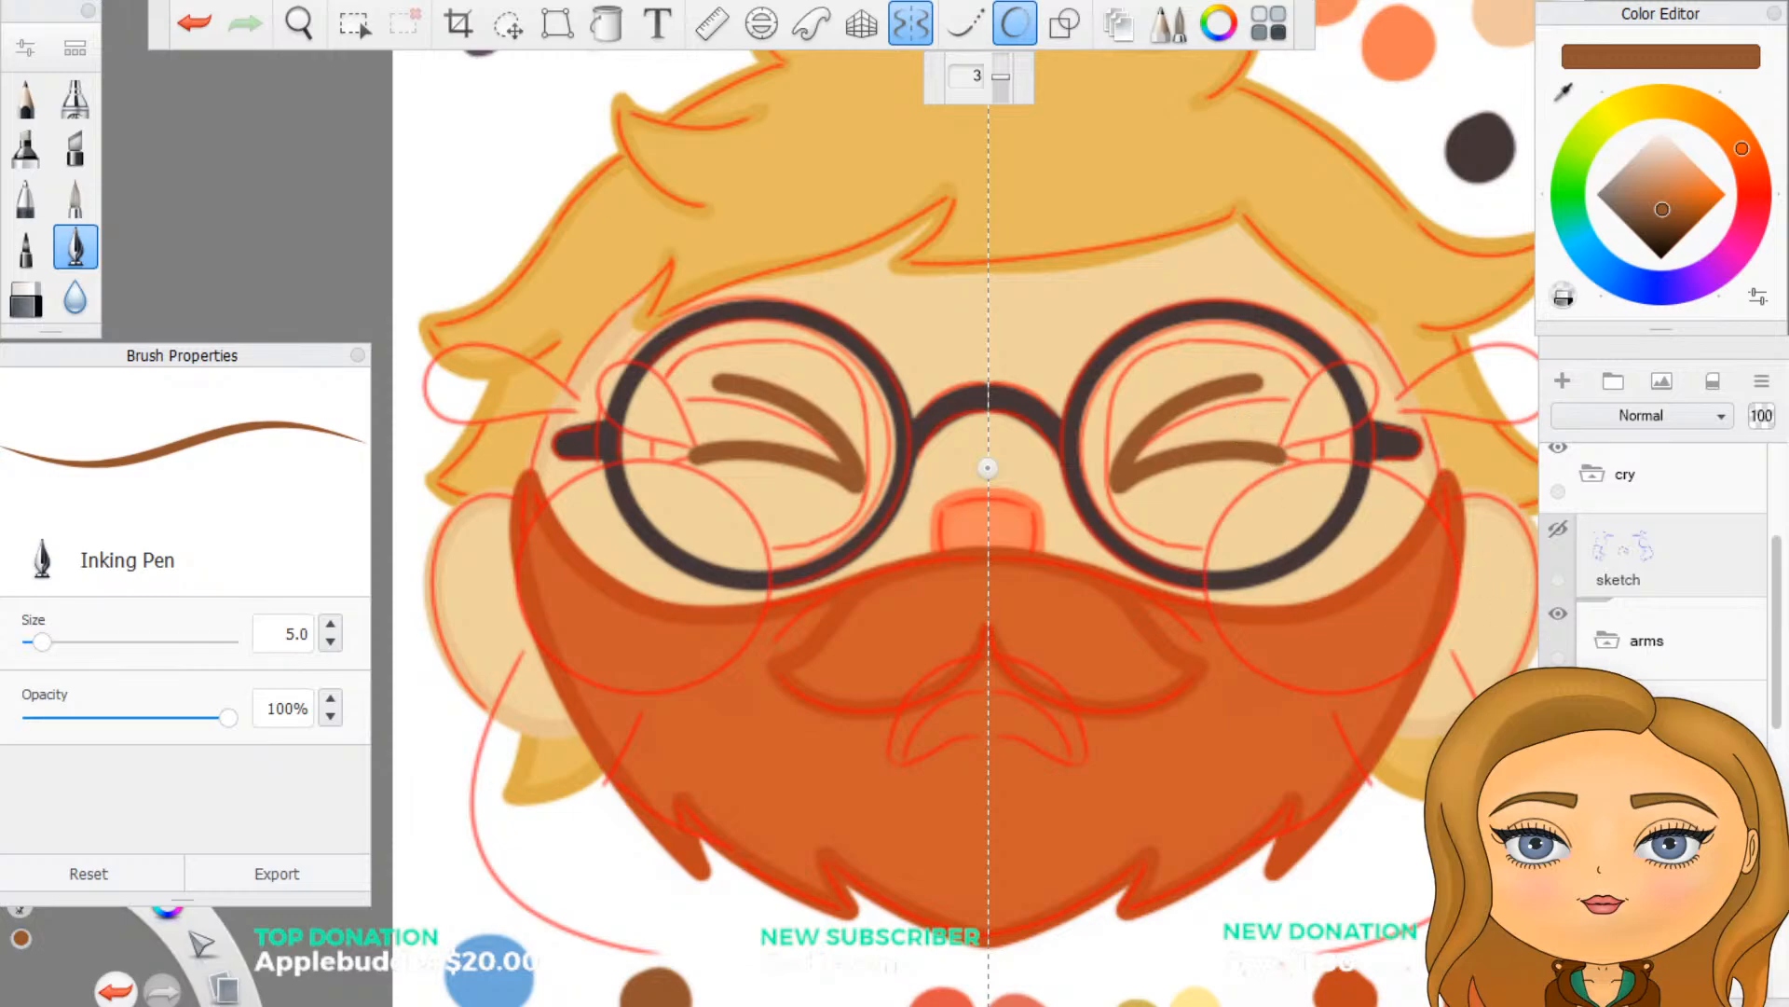
key(ctrl+z)
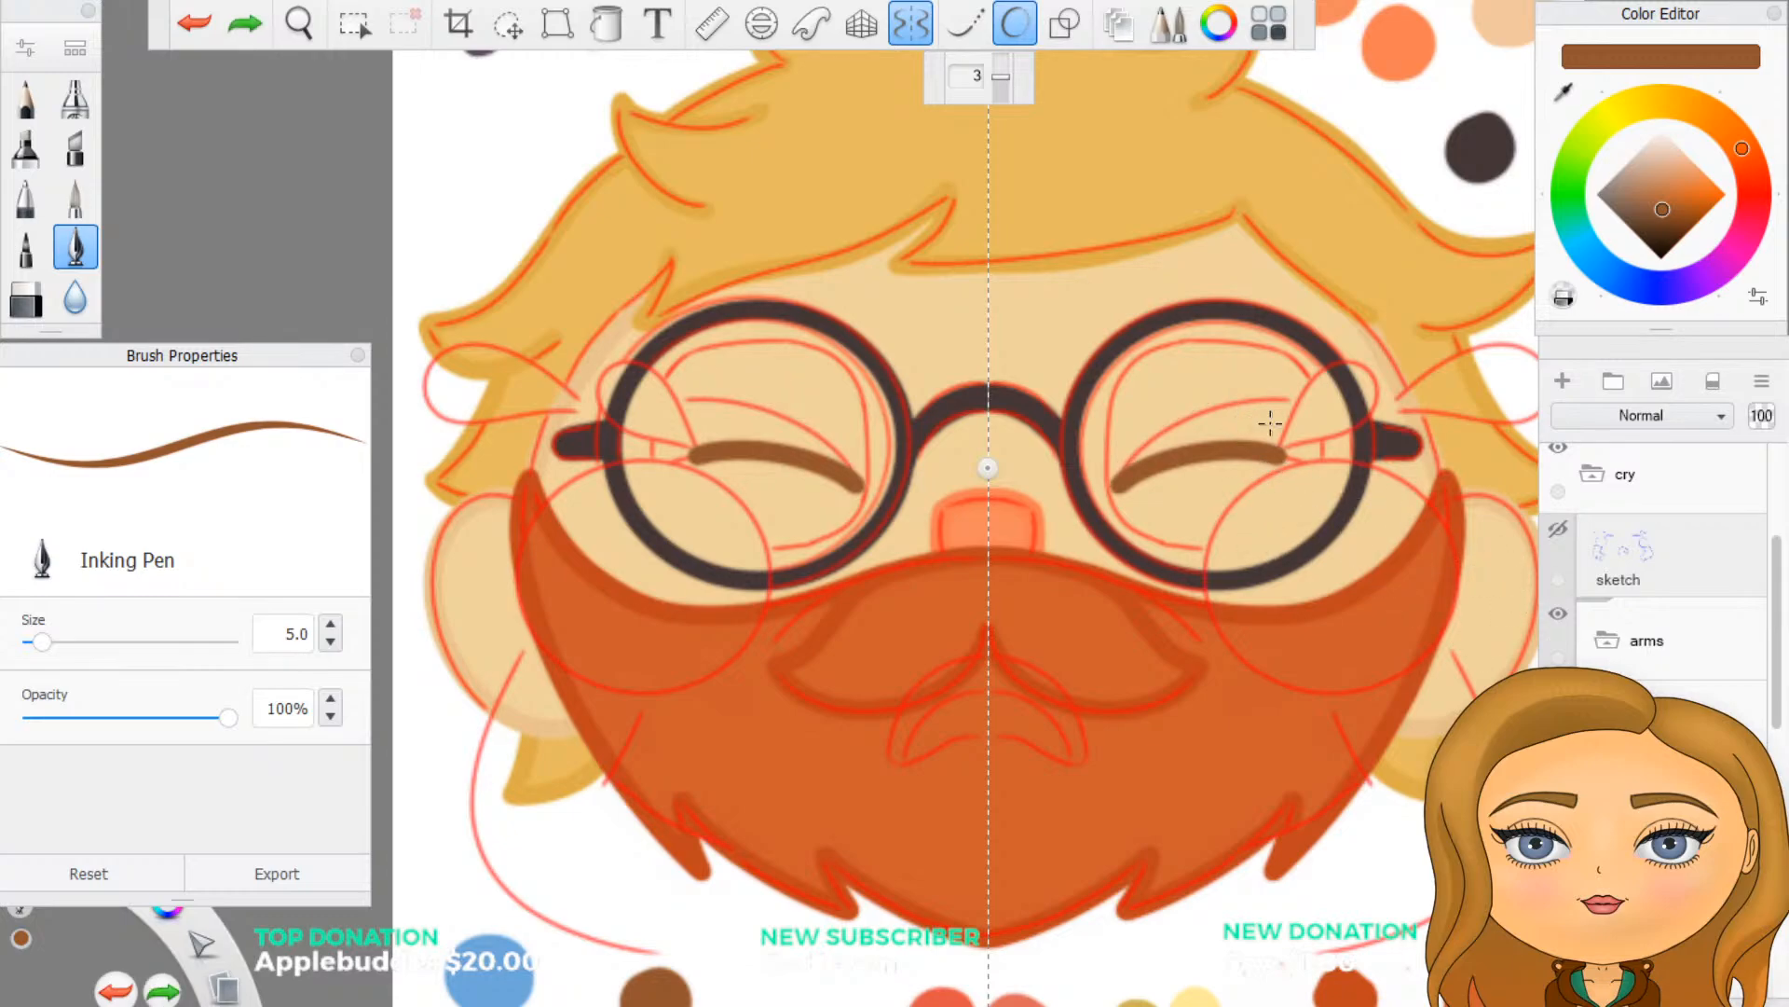
scroll(1271, 424, up, 5)
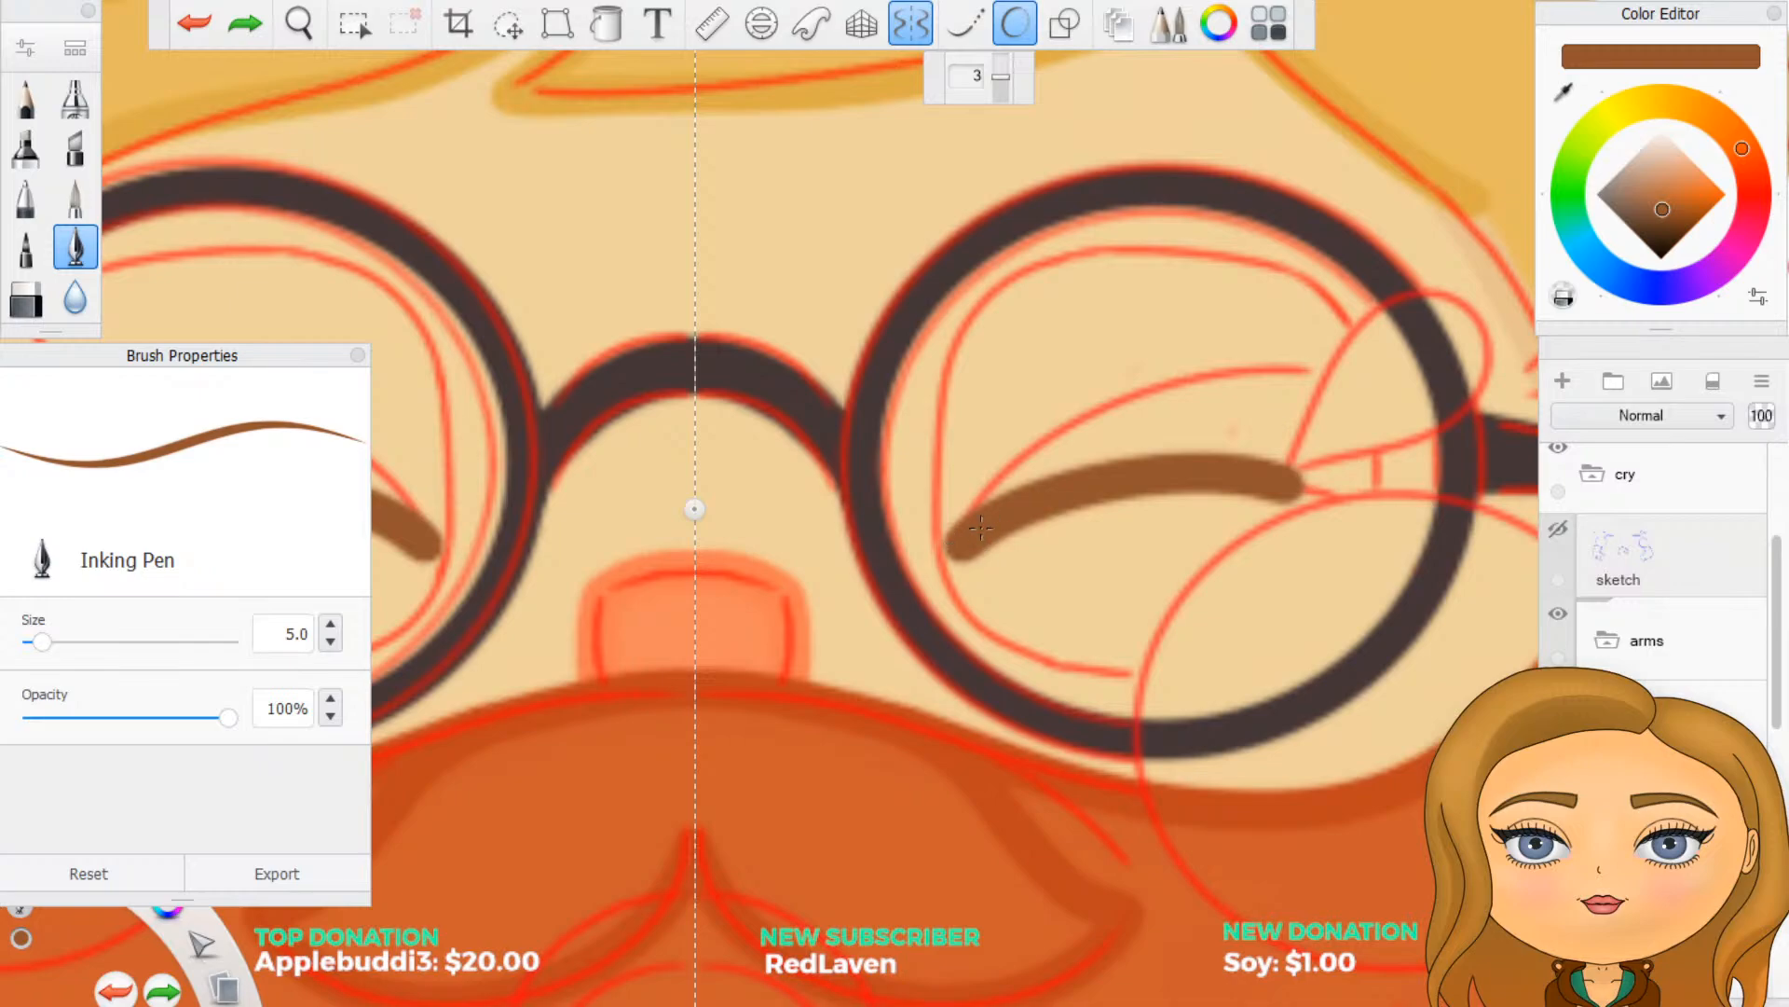
drag(957, 546, 990, 486)
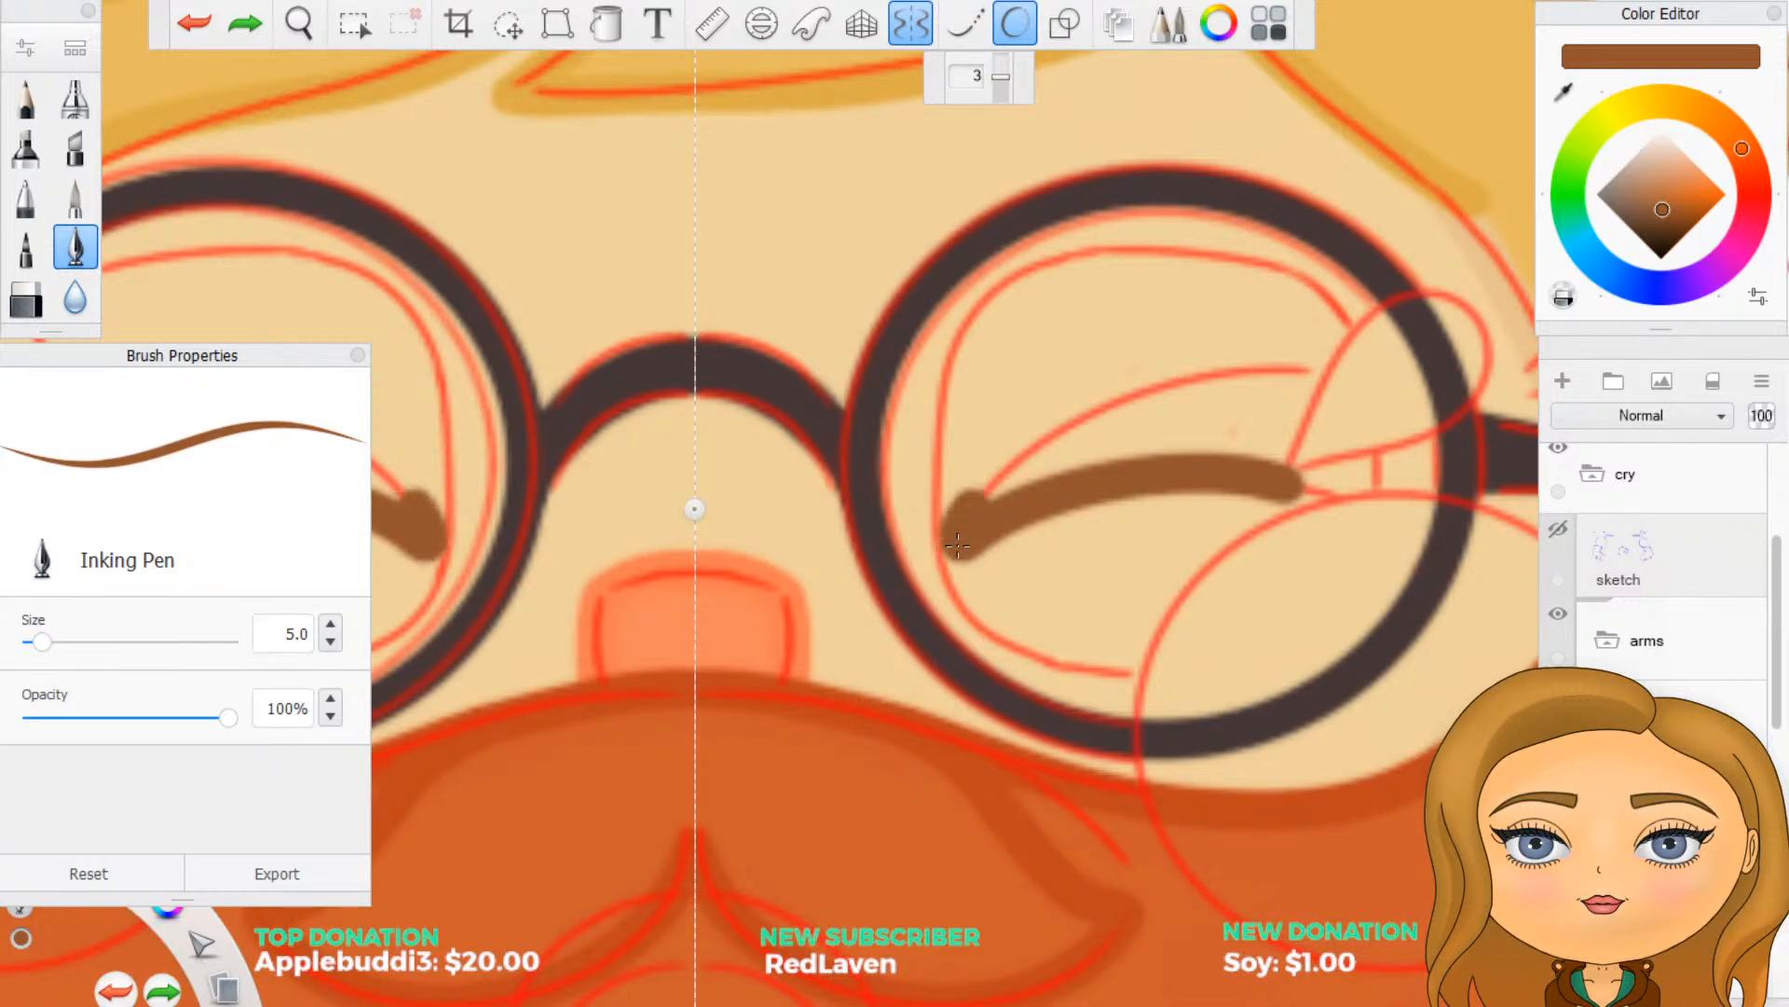
key(ctrl+z)
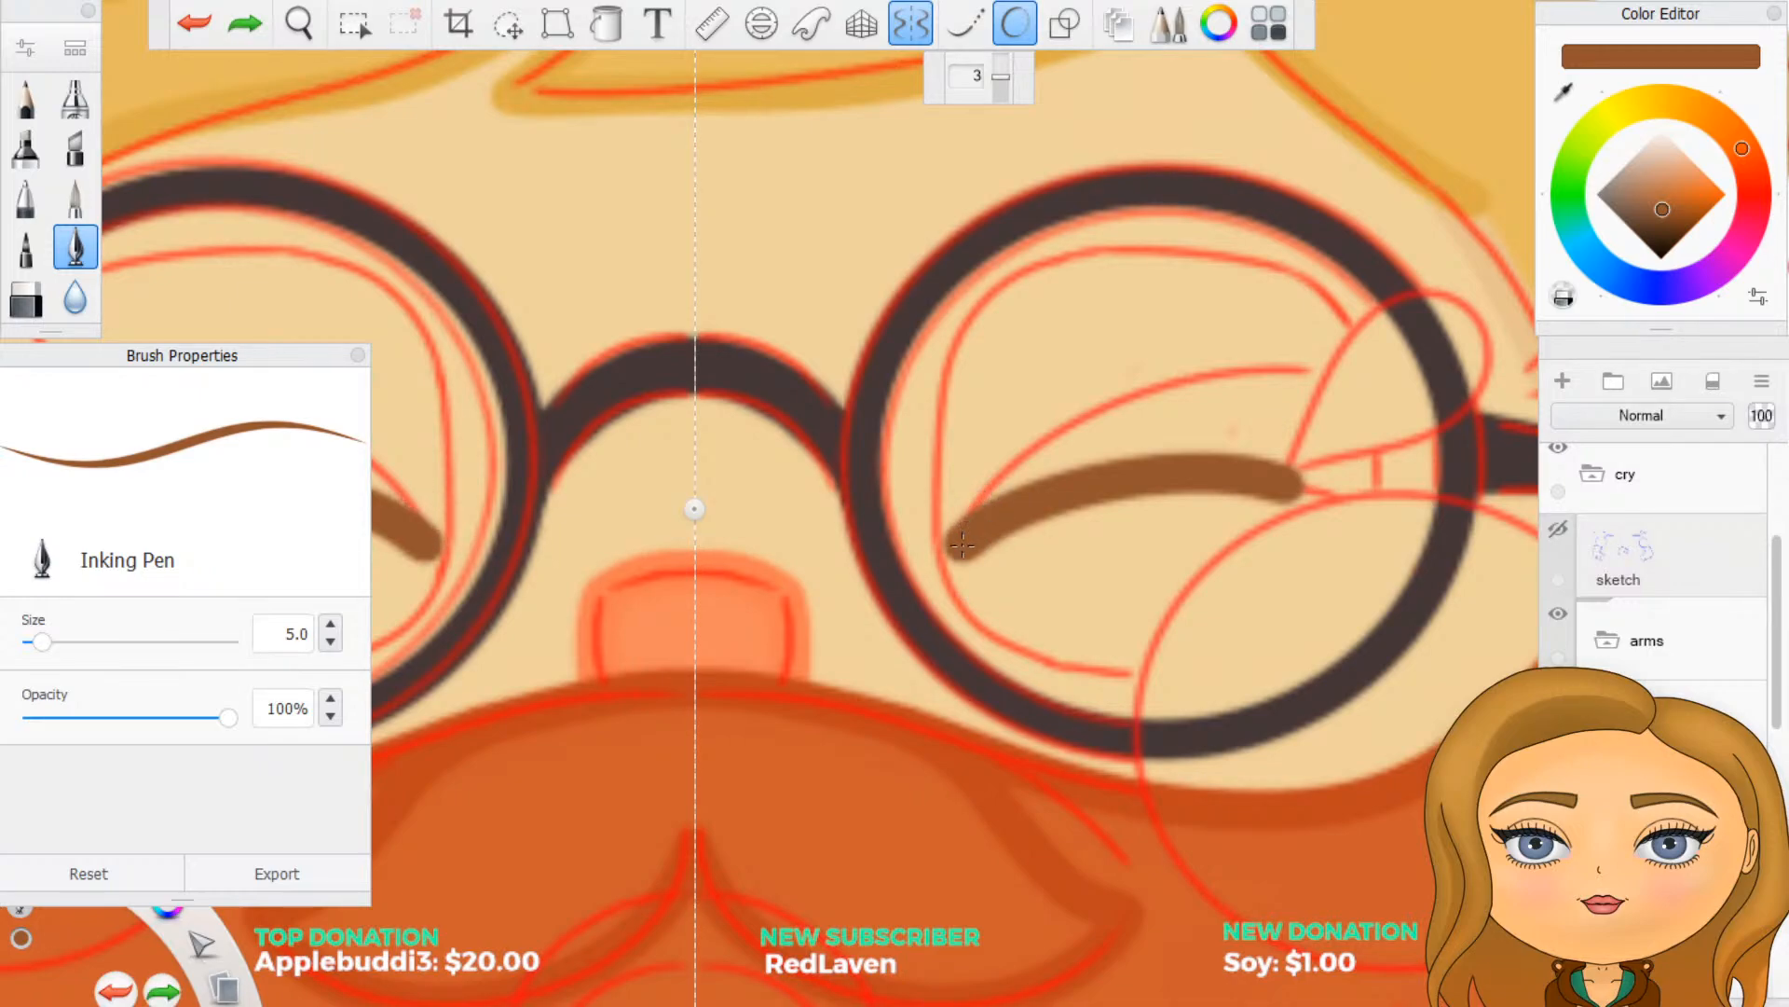
mouse_move(962, 545)
mouse_down()
mouse_move(1042, 438)
mouse_move(1135, 377)
mouse_move(1238, 347)
mouse_move(1294, 370)
mouse_up()
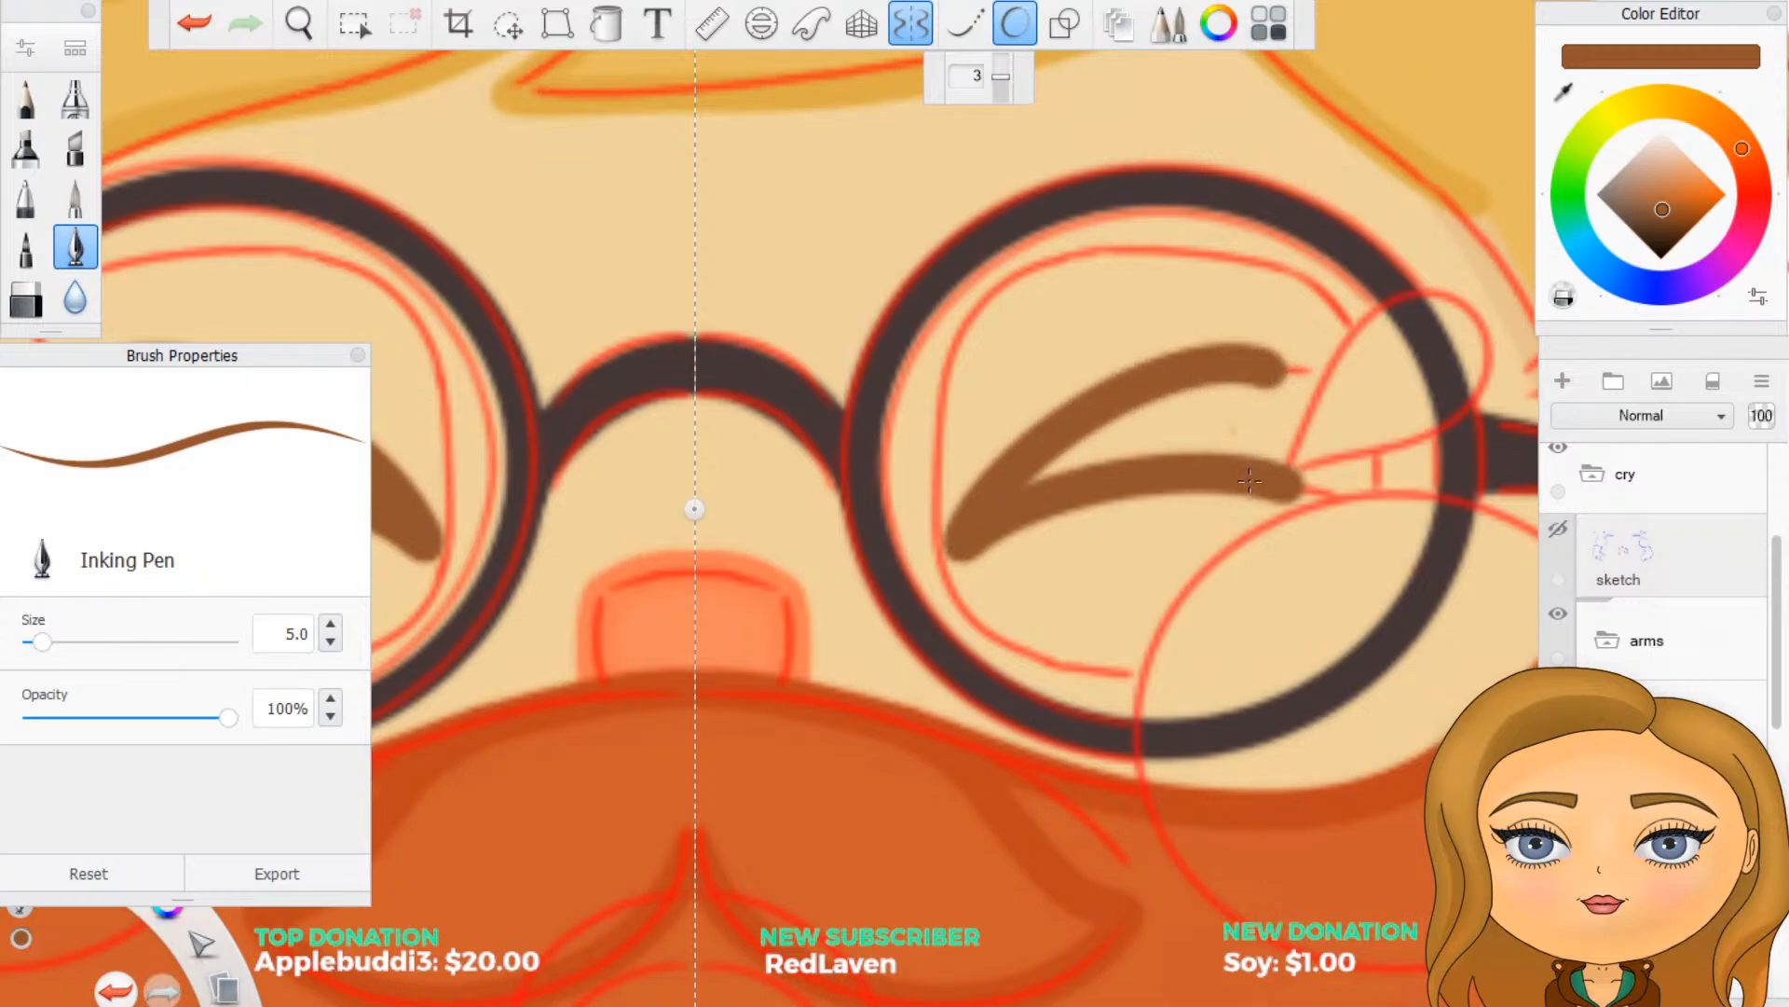
key(ctrl+z)
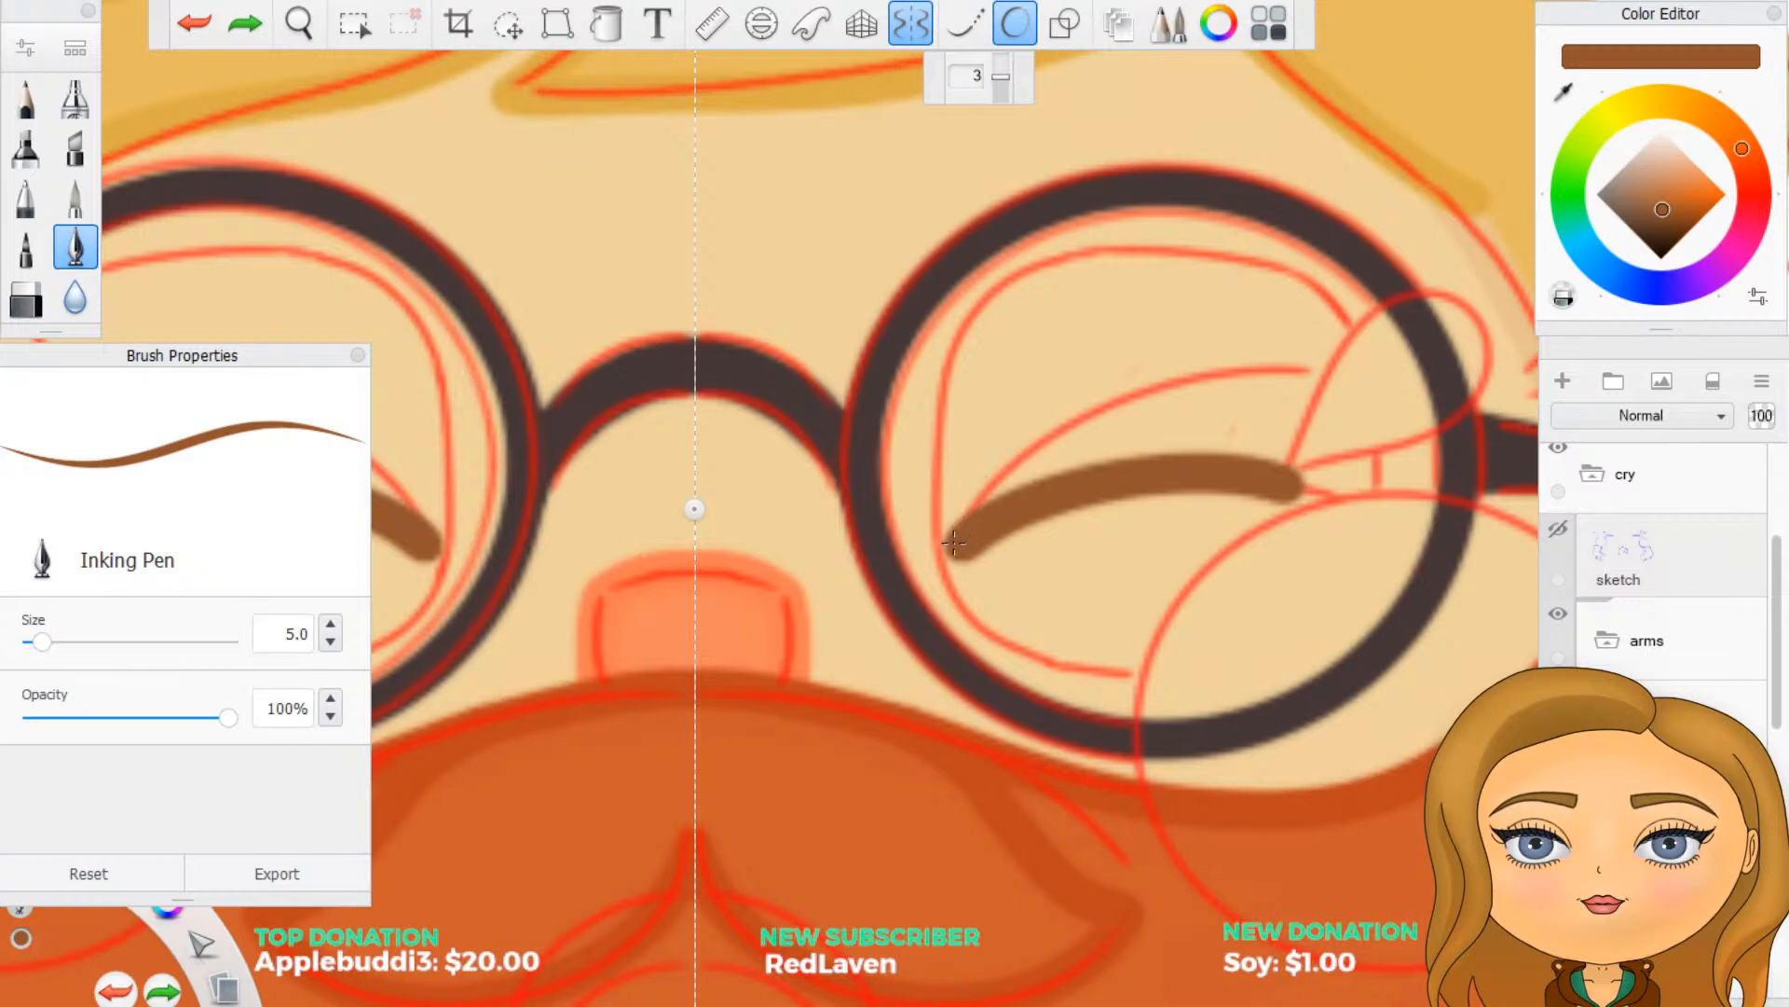
mouse_move(954, 540)
mouse_down()
mouse_move(1038, 426)
mouse_move(1154, 367)
mouse_move(1289, 342)
mouse_up()
key(ctrl+z)
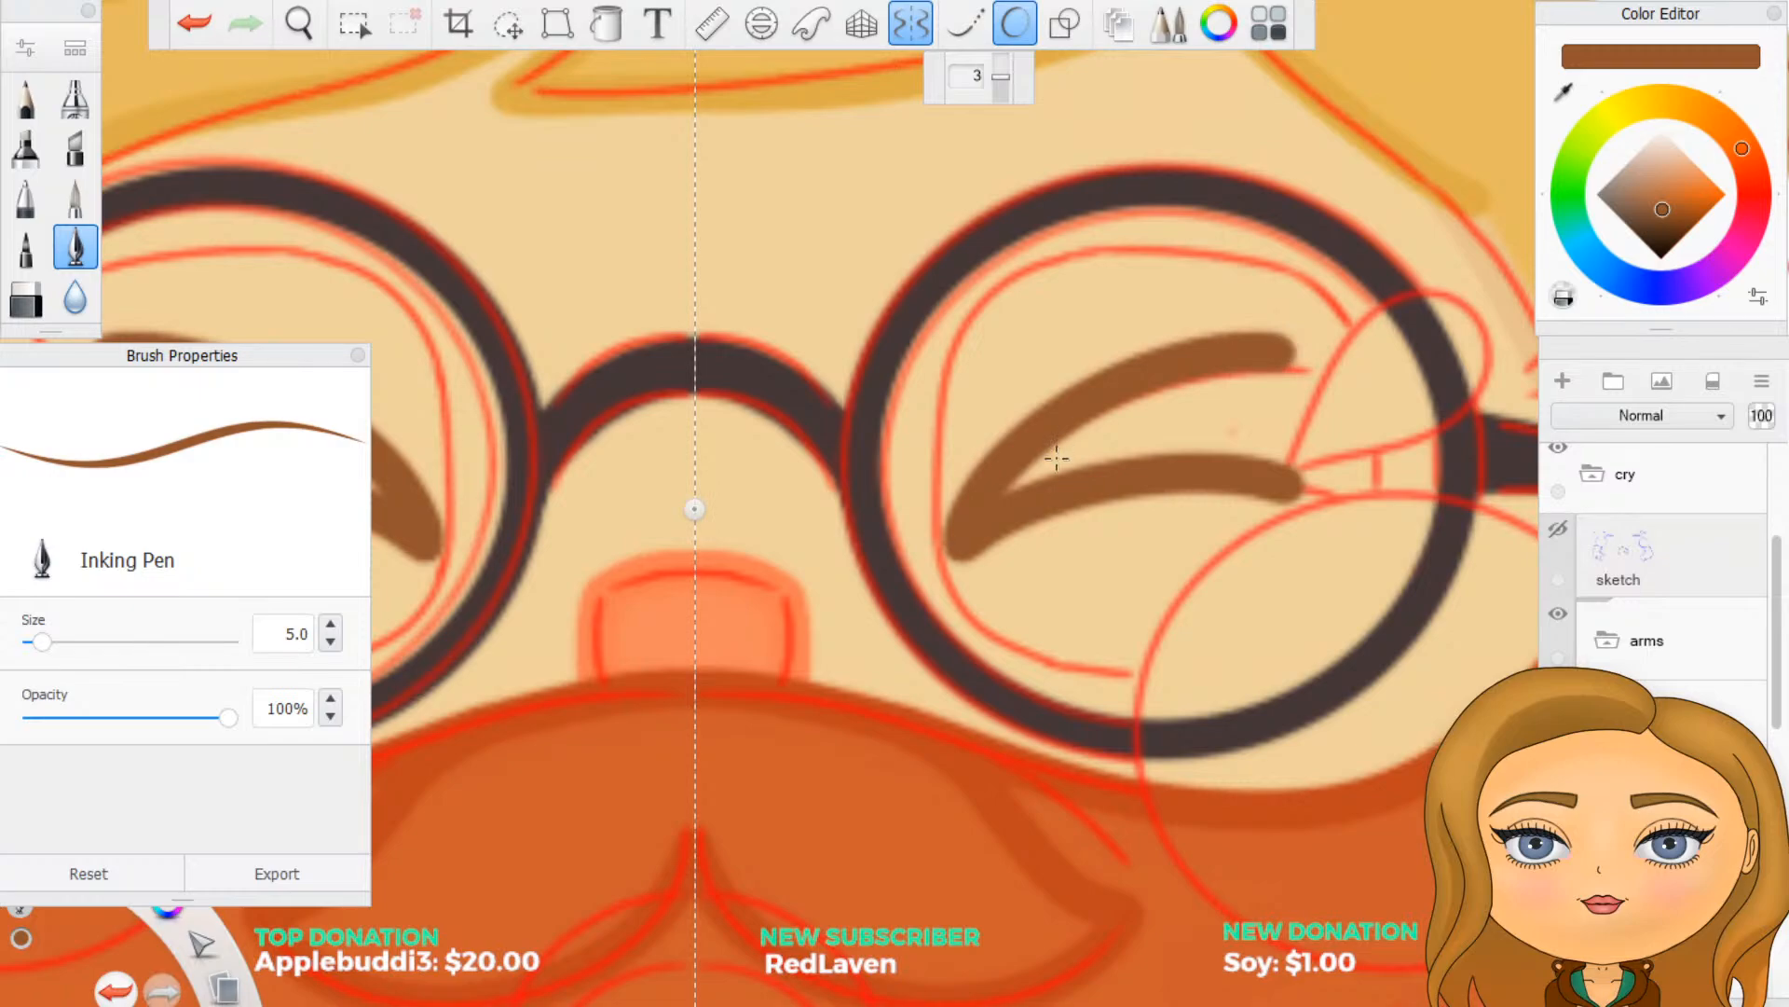
scroll(1269, 448, down, 4)
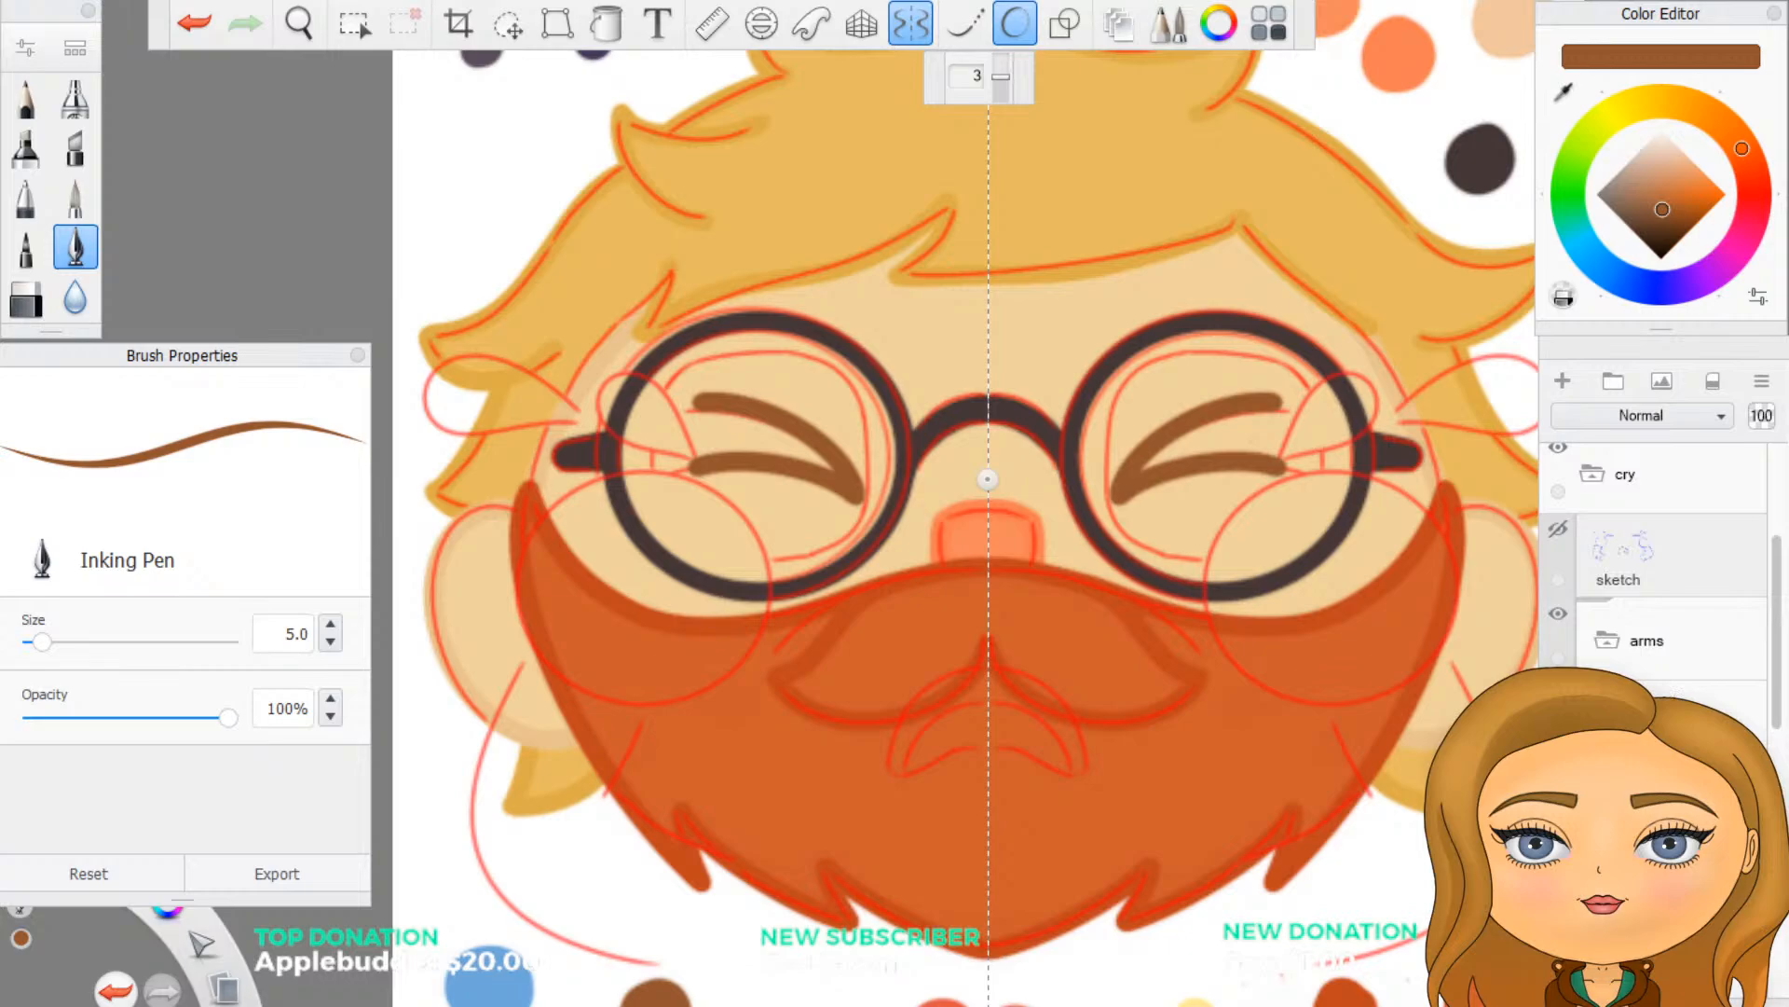
- Add a new layer for the tears and sample the blue swatch beneath the face as the Inking Pen colour
click(1568, 386)
key(ctrl+0)
click(1558, 94)
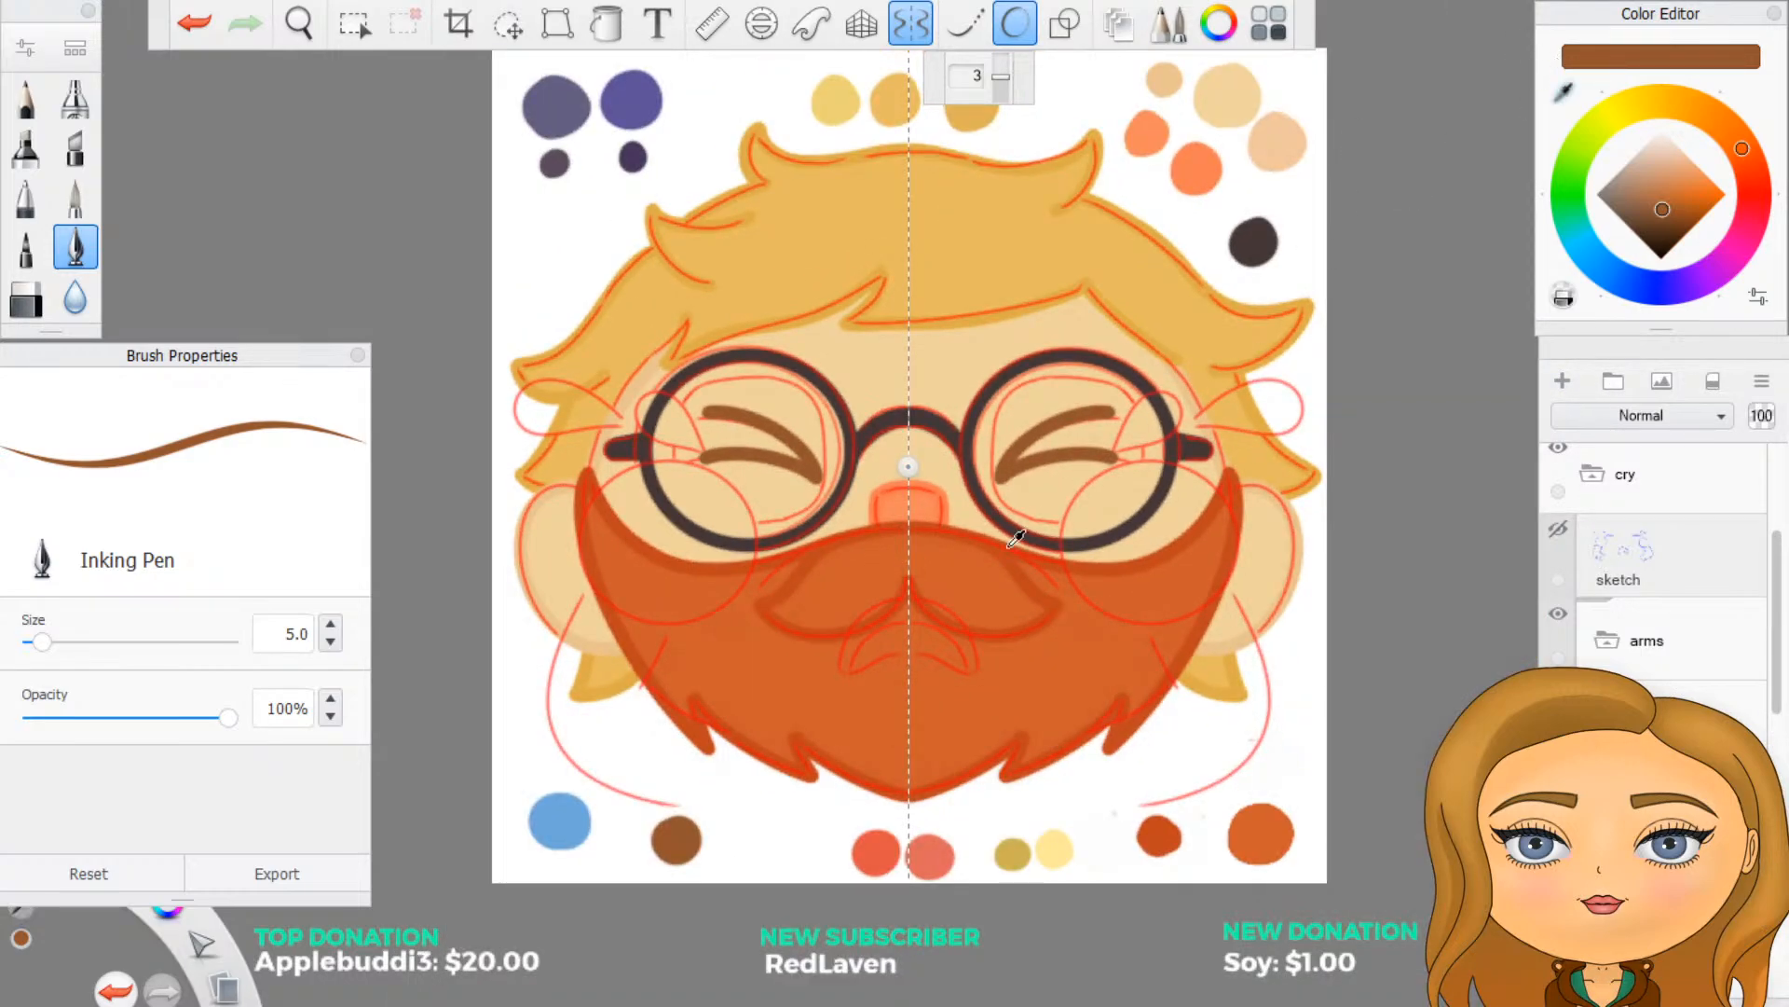
click(560, 820)
scroll(1103, 454, up, 4)
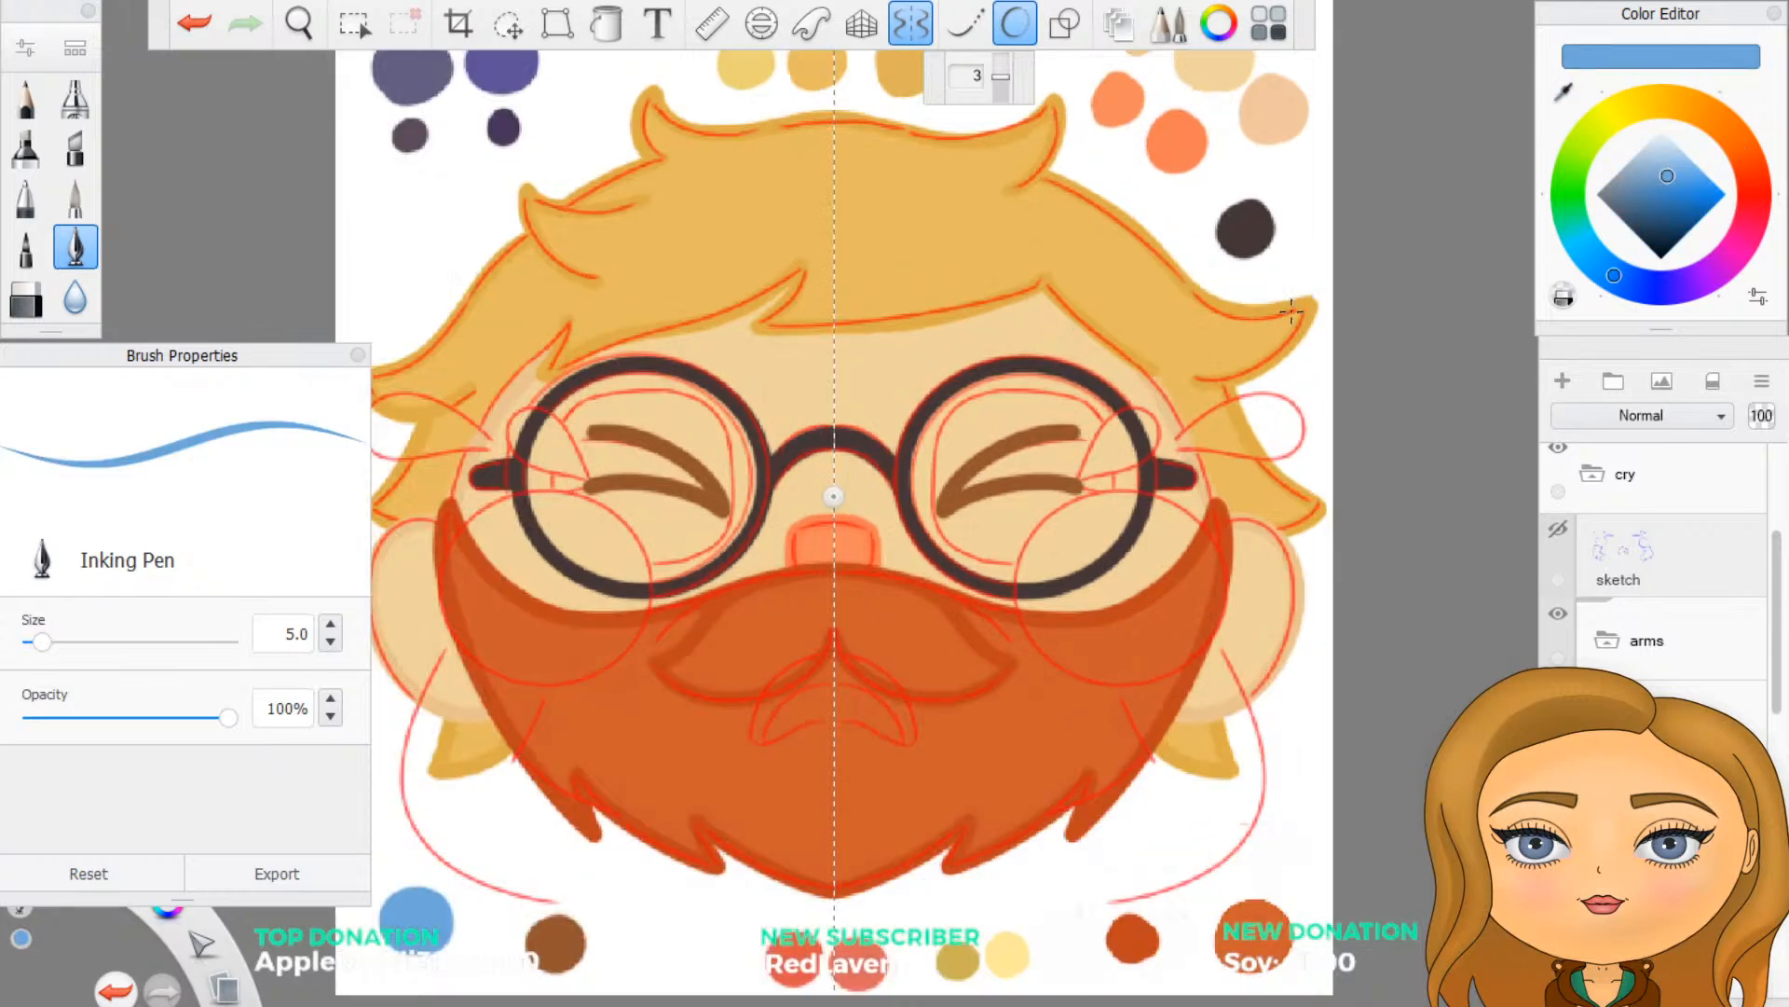
scroll(1002, 341, up, 2)
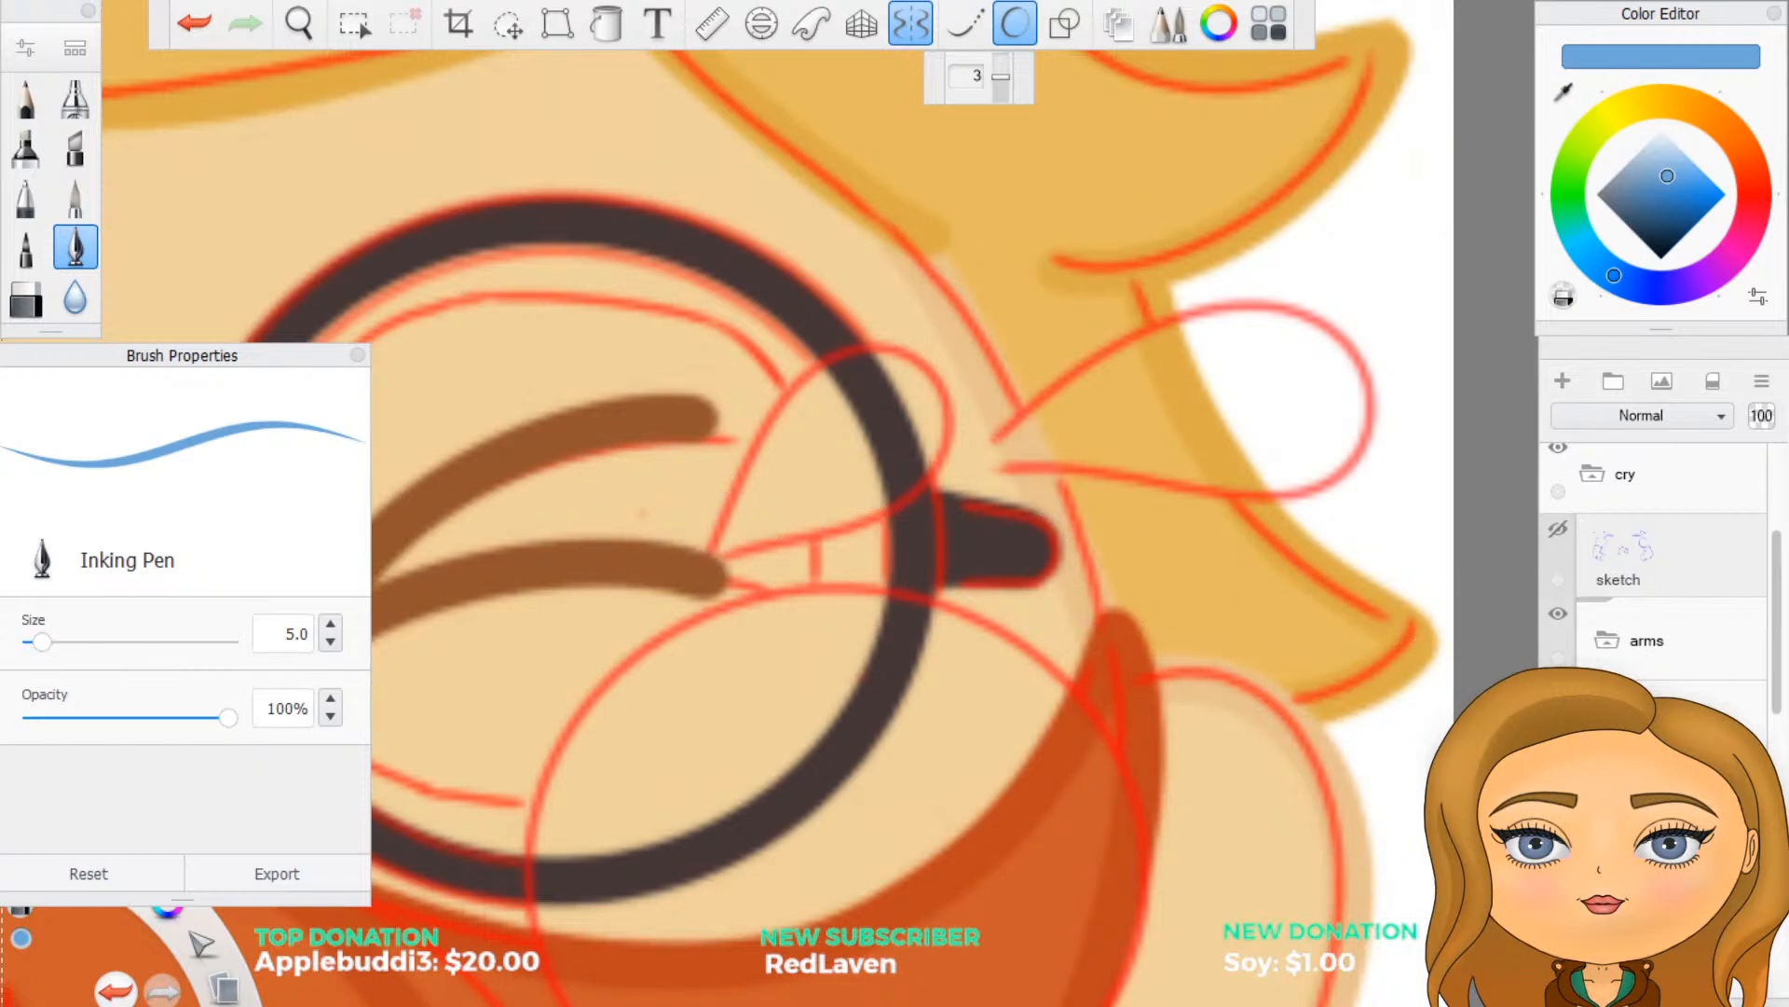
scroll(1655, 559, up, 1)
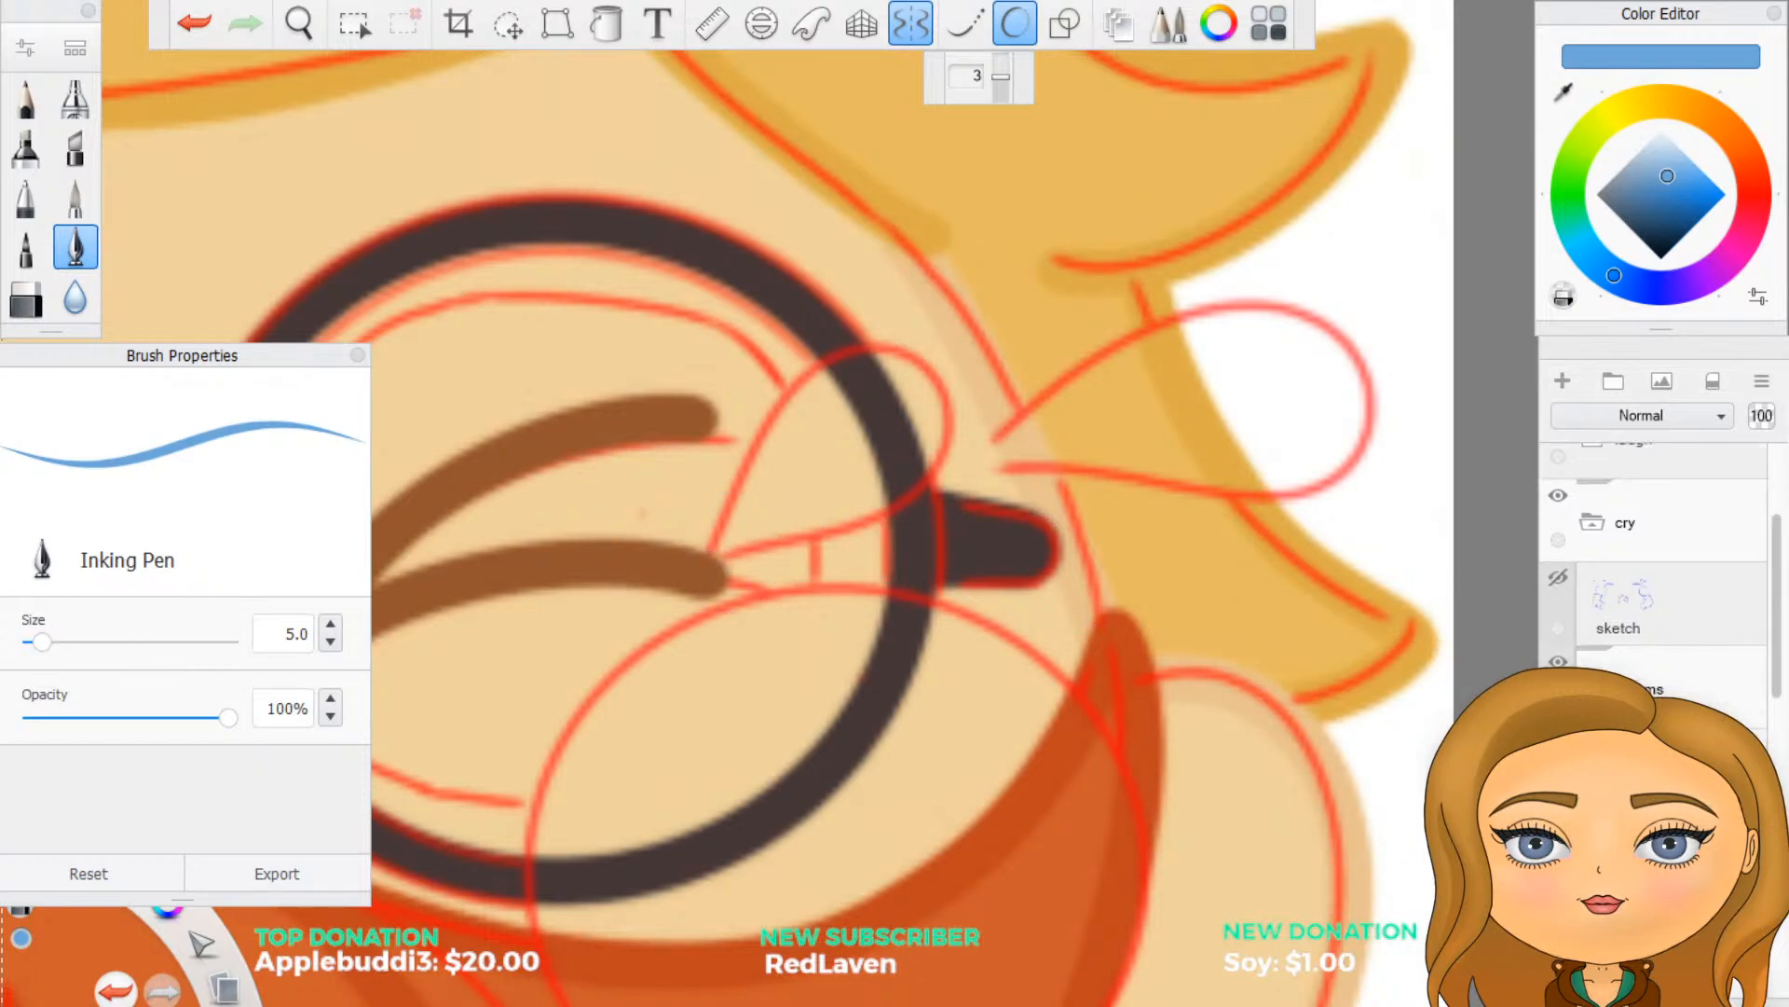
scroll(1655, 559, down, 5)
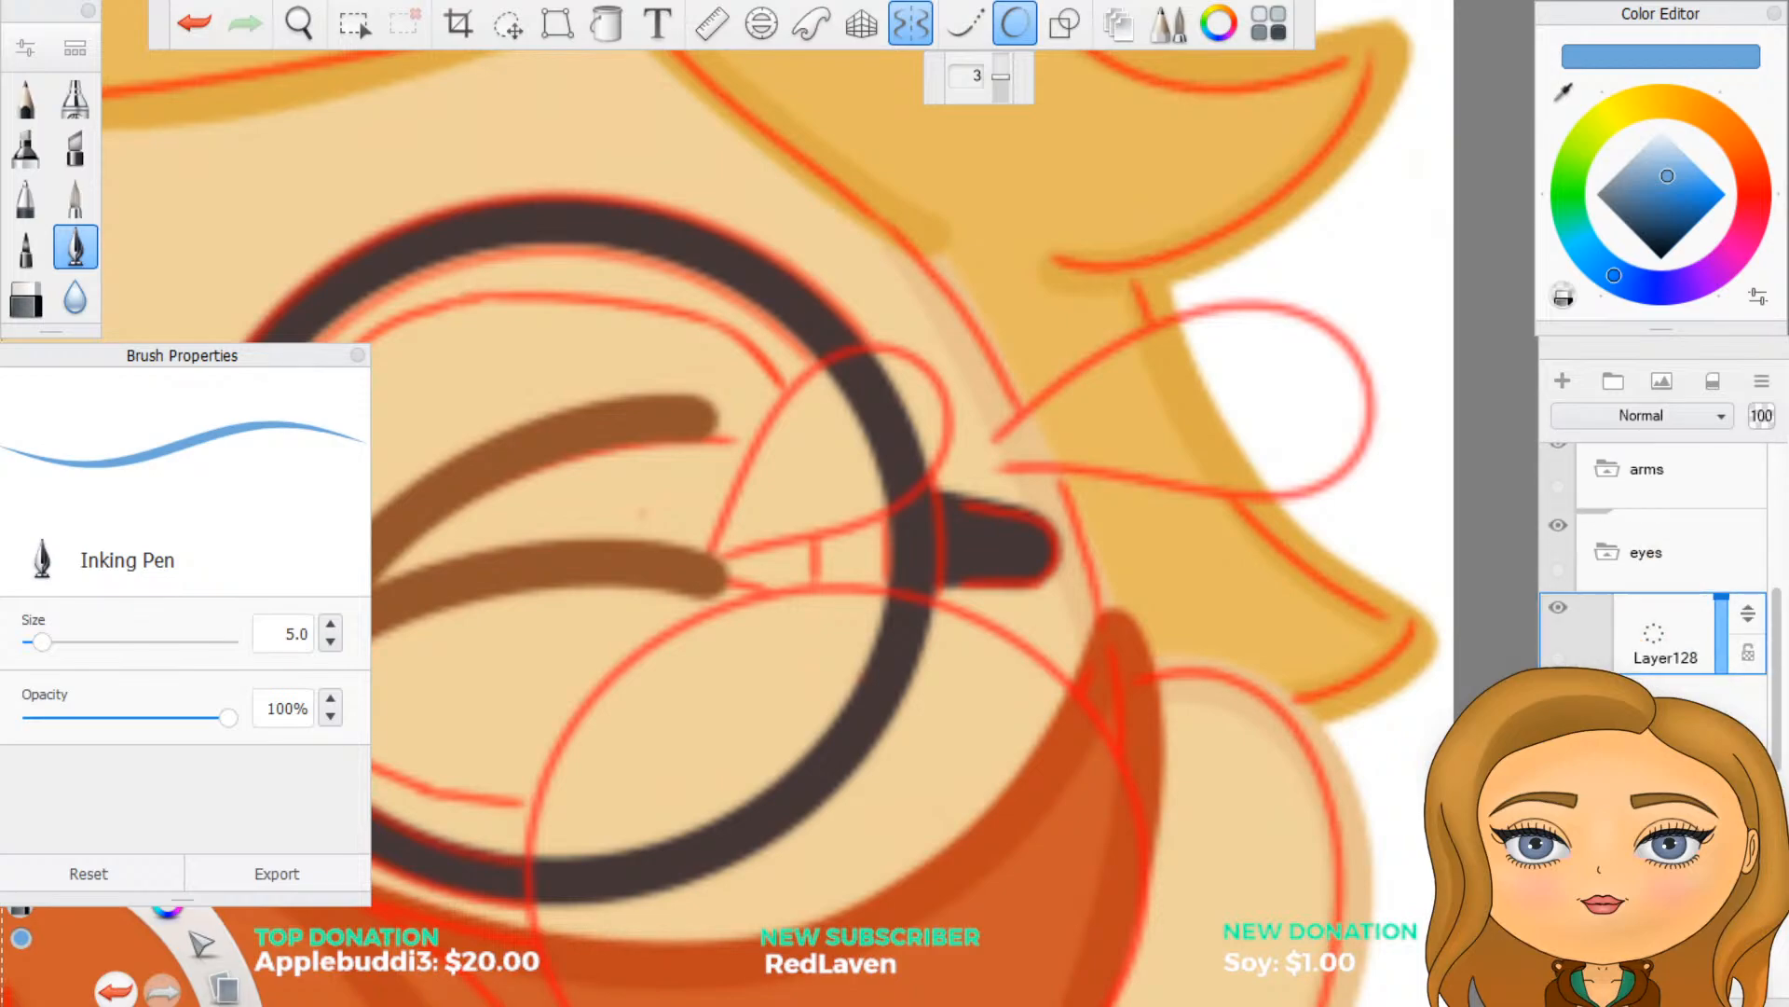
click(1558, 690)
click(1558, 690)
scroll(1689, 690, up, 1)
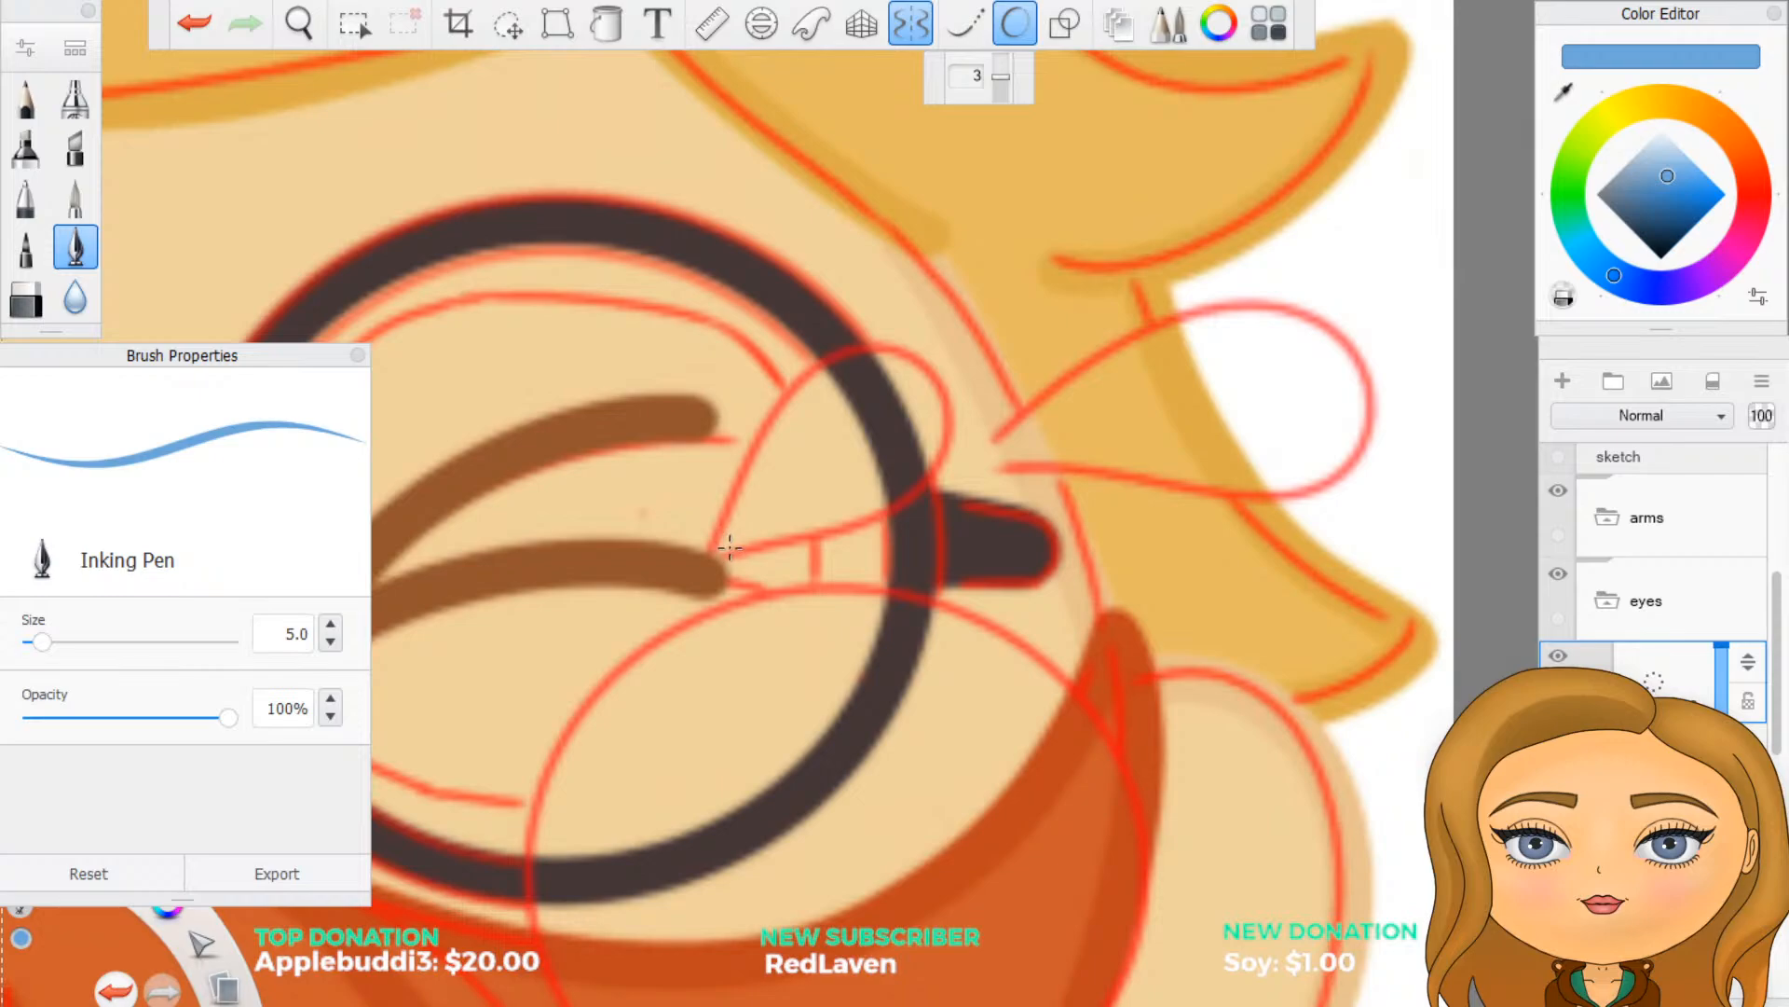
- Outline two mirrored blue teardrops beside each eye, a smaller one over the glasses rim and a larger one over the hair
drag(722, 551, 721, 552)
key(ctrl+z)
click(731, 545)
key(ctrl+z)
mouse_move(730, 549)
mouse_down()
mouse_move(833, 350)
mouse_move(889, 328)
mouse_move(945, 338)
mouse_move(980, 393)
mouse_move(968, 458)
mouse_move(736, 552)
mouse_up()
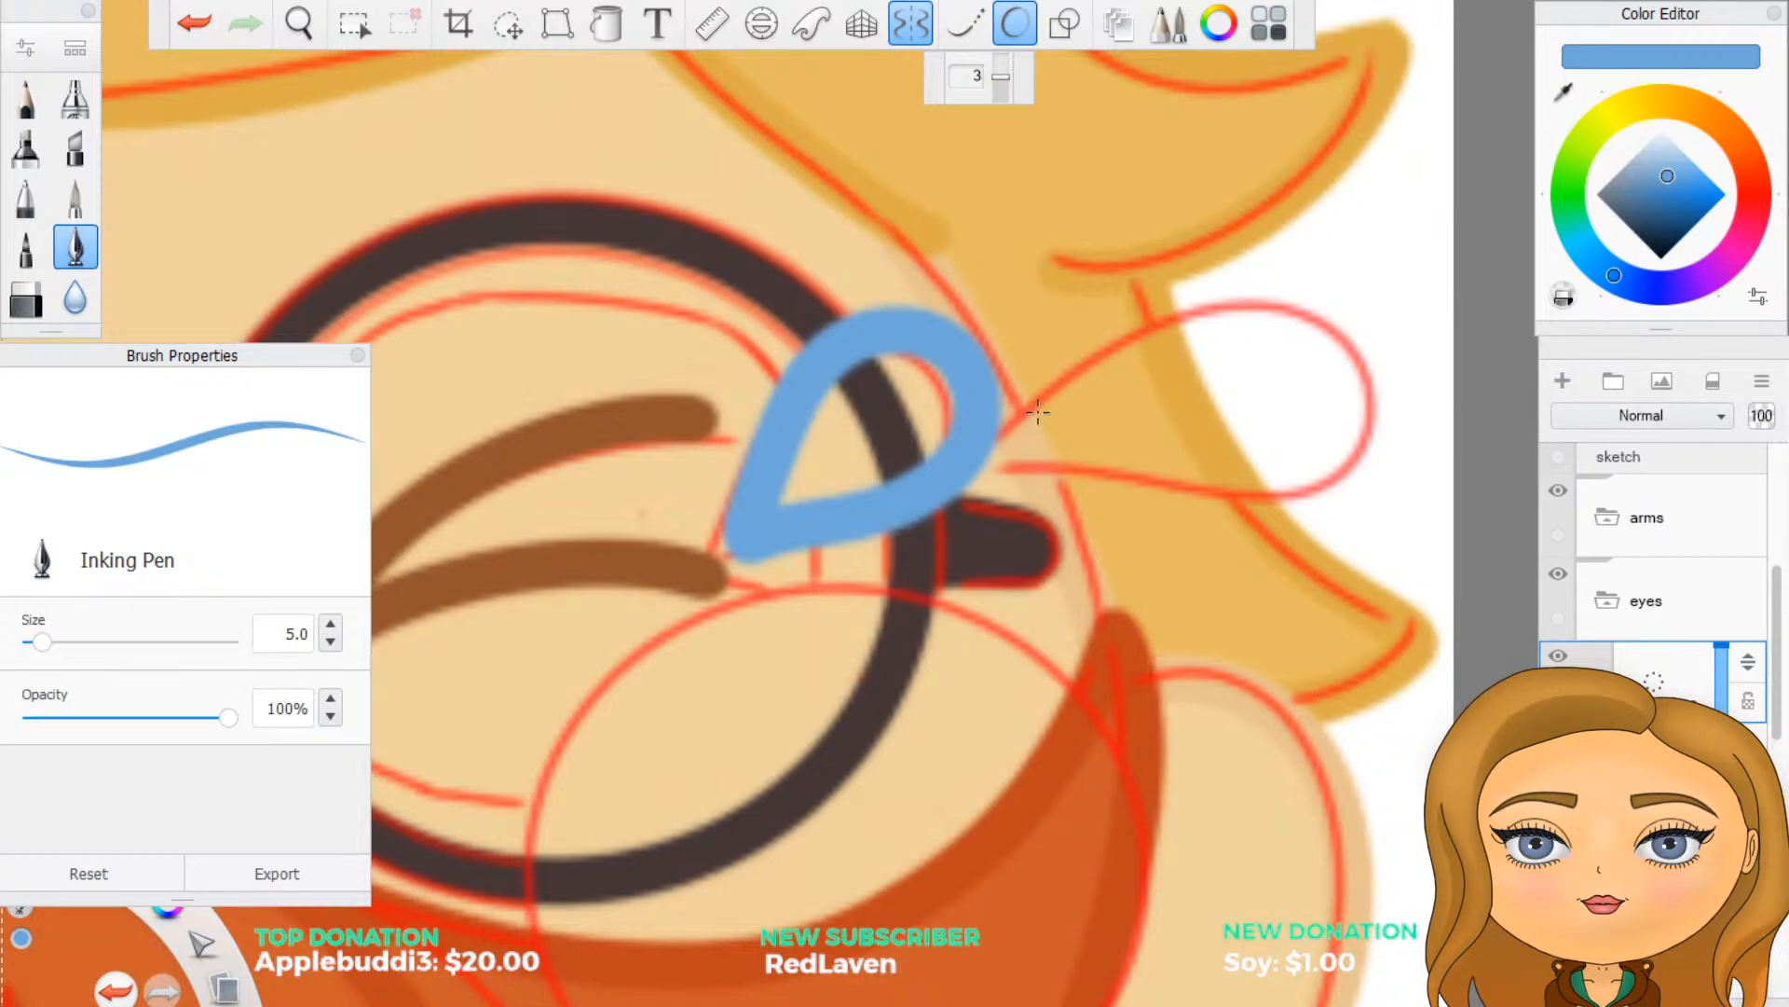
mouse_move(1030, 419)
mouse_down()
mouse_move(1128, 338)
mouse_move(1228, 300)
mouse_move(1328, 302)
mouse_move(1398, 364)
mouse_move(1409, 440)
mouse_move(1365, 484)
mouse_move(1281, 499)
mouse_move(1006, 424)
mouse_up()
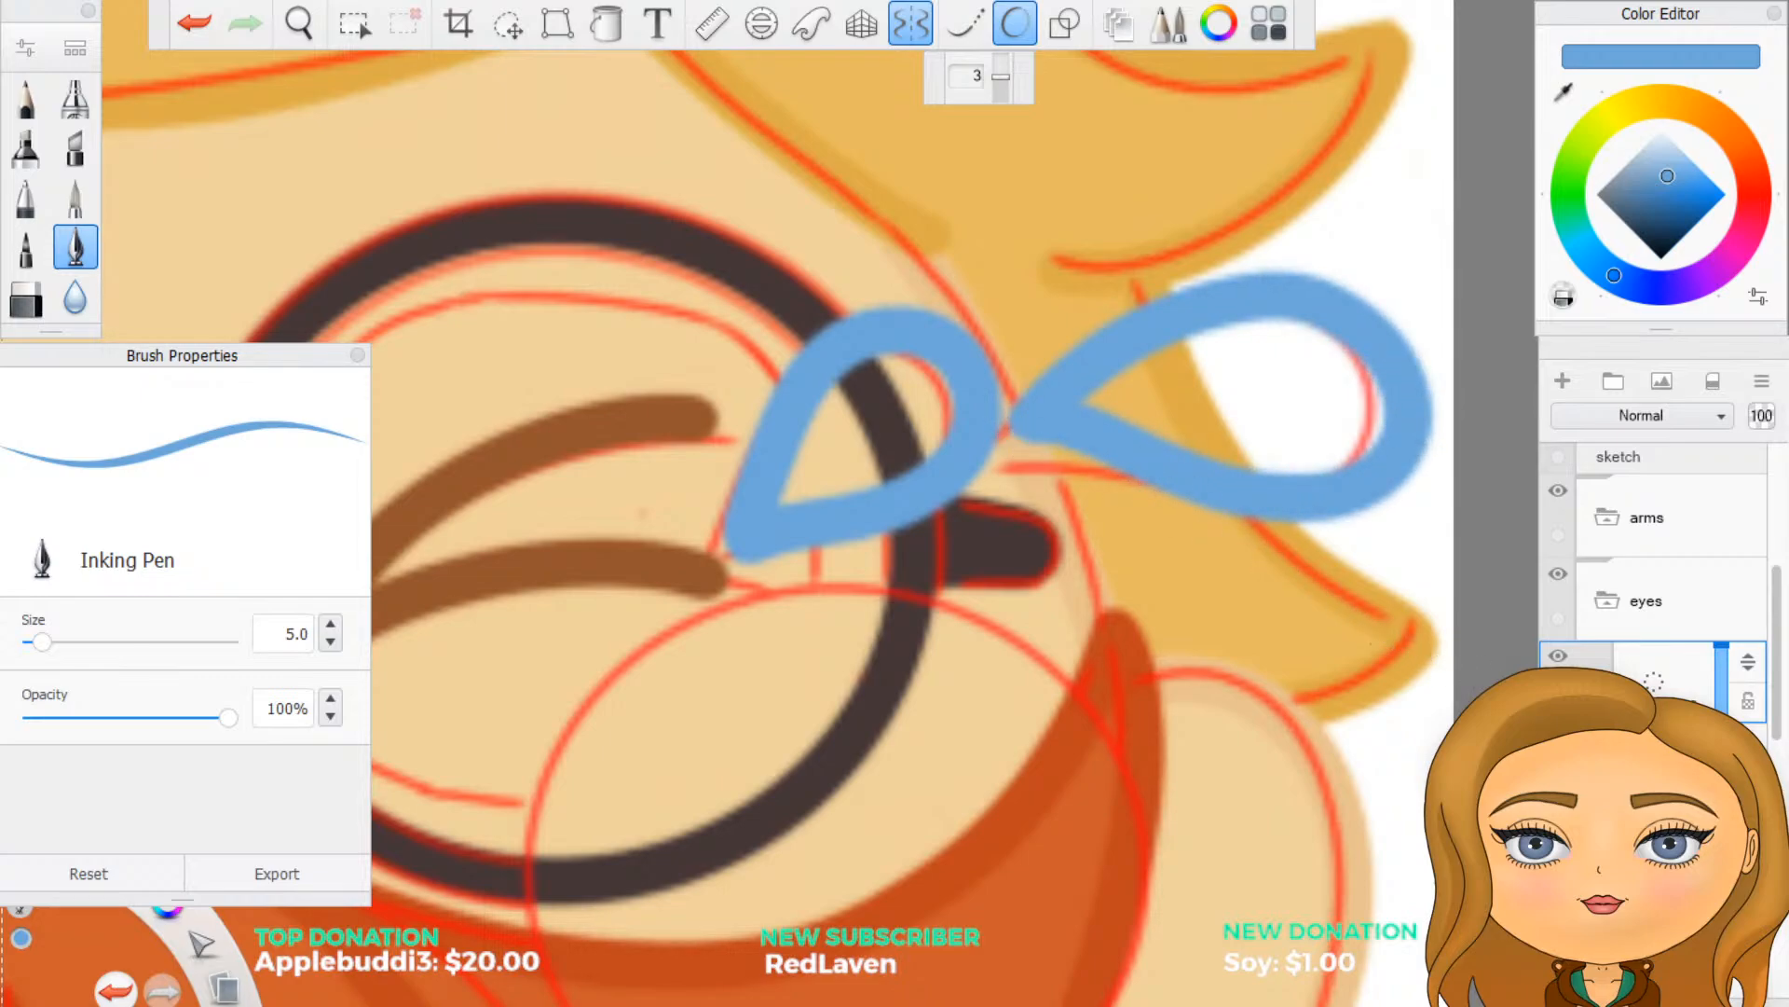
scroll(1206, 743, down, 5)
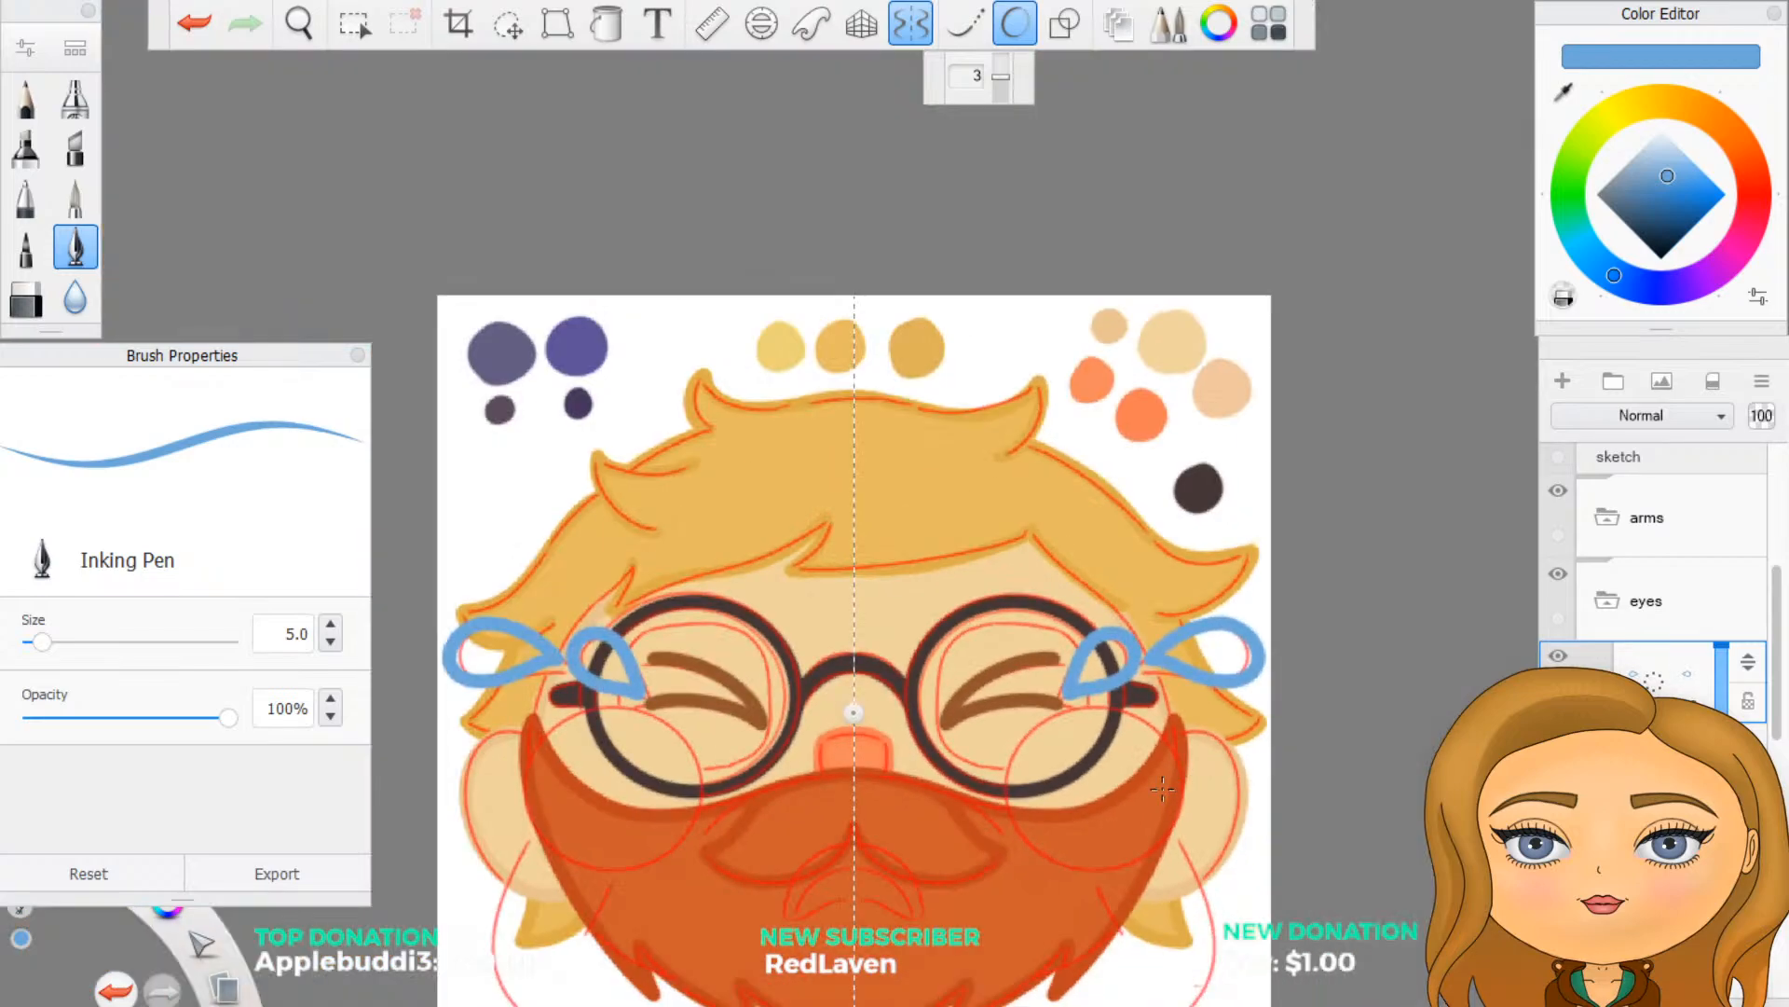
- Fill the inner and outer teardrops solid blue on the layer below their outlines, turning Predictive Stroke off before filling the outer one
scroll(1162, 786, up, 2)
scroll(1291, 671, up, 4)
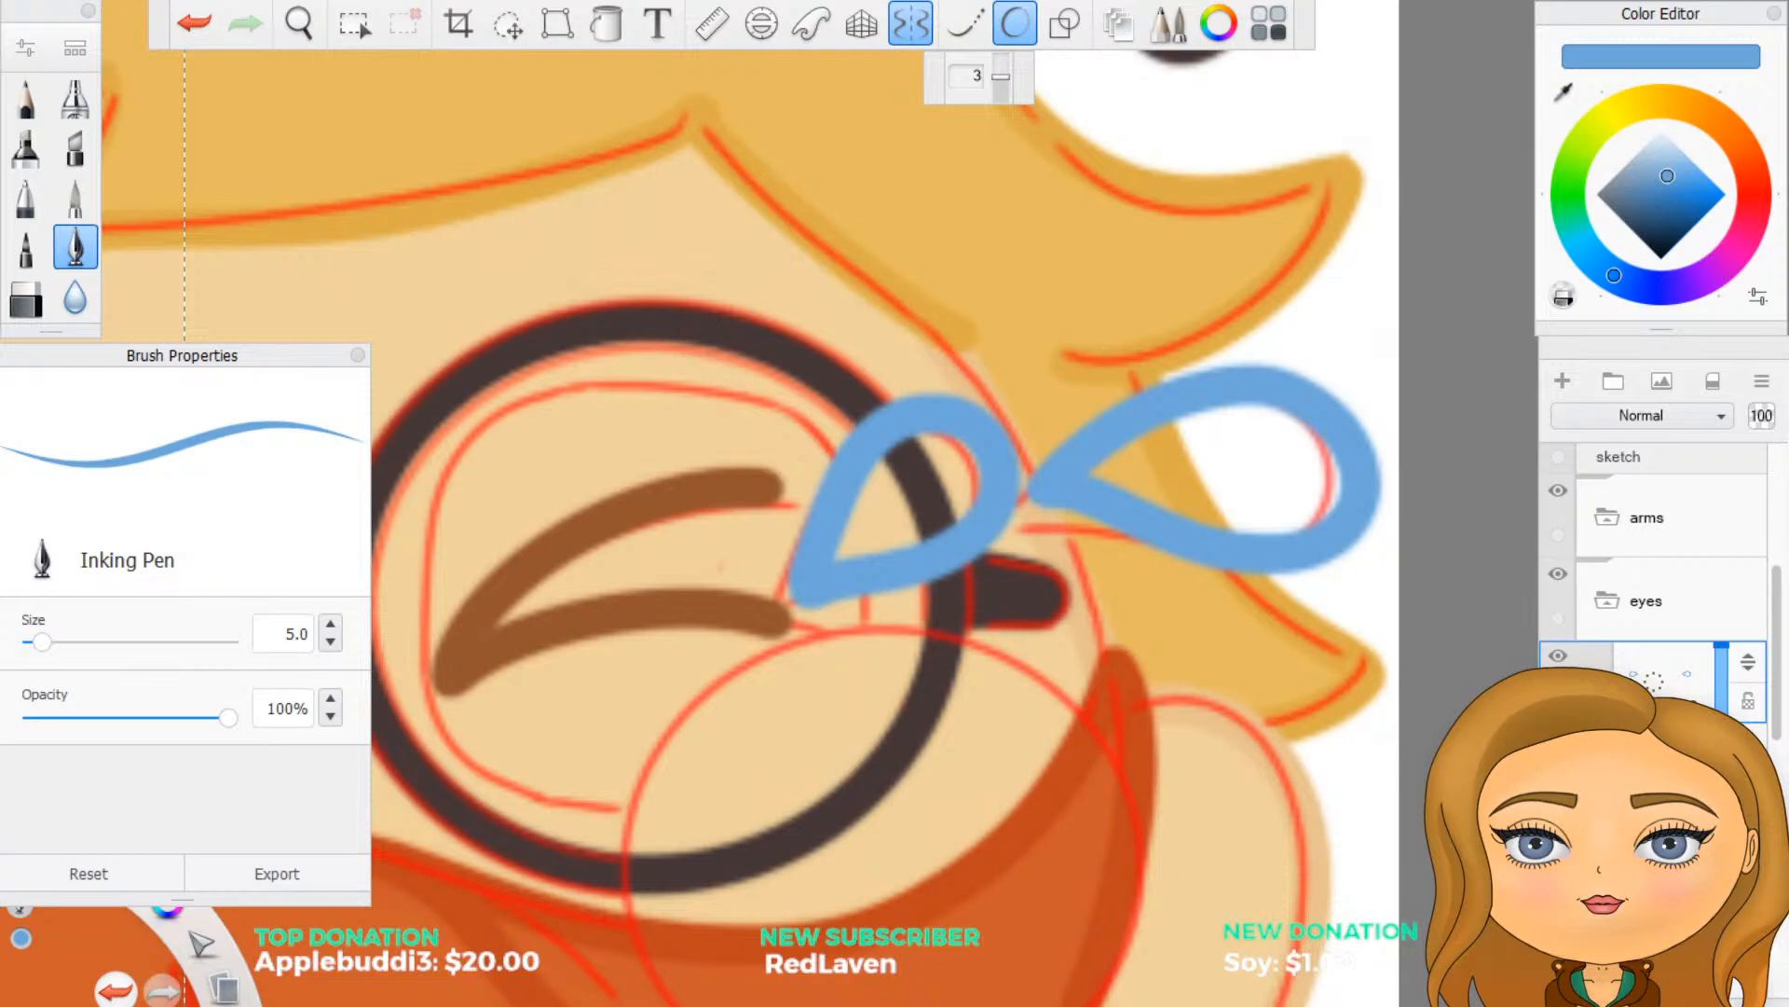
click(1655, 760)
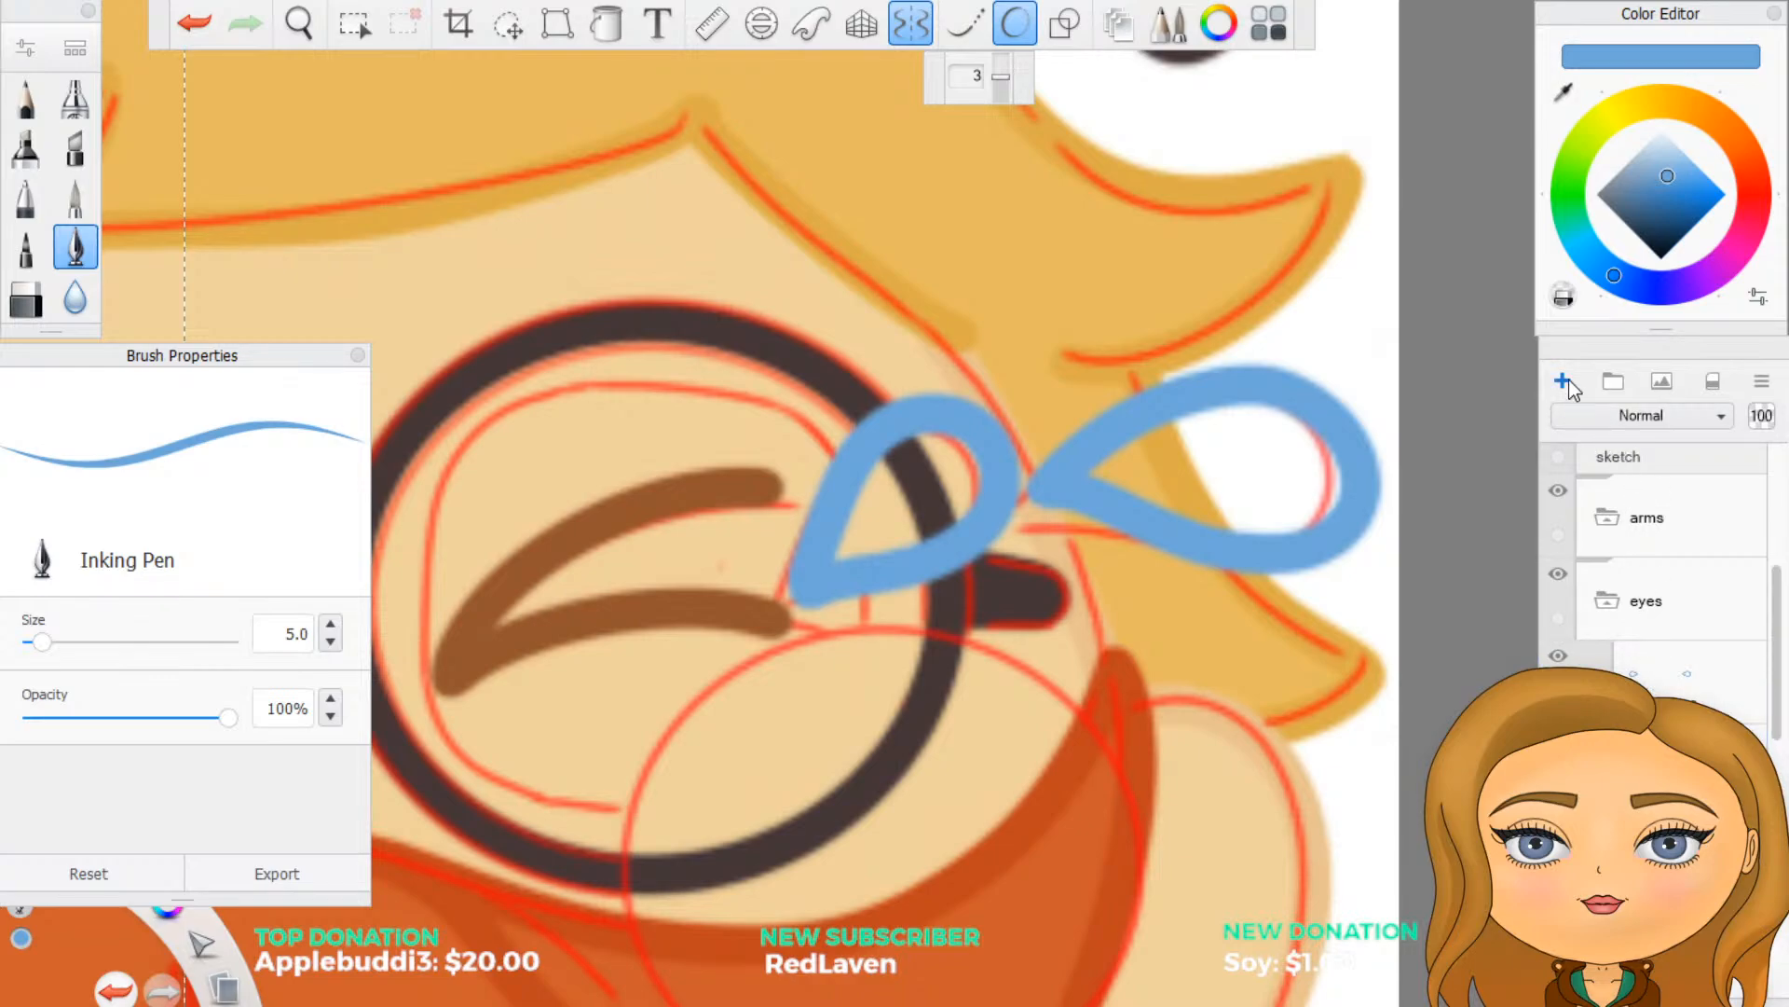
mouse_move(863, 533)
mouse_down()
mouse_move(874, 550)
mouse_move(850, 552)
mouse_move(853, 526)
mouse_move(865, 548)
mouse_up()
mouse_move(886, 474)
mouse_down()
mouse_move(911, 457)
mouse_move(963, 476)
mouse_move(902, 540)
mouse_move(927, 499)
mouse_up()
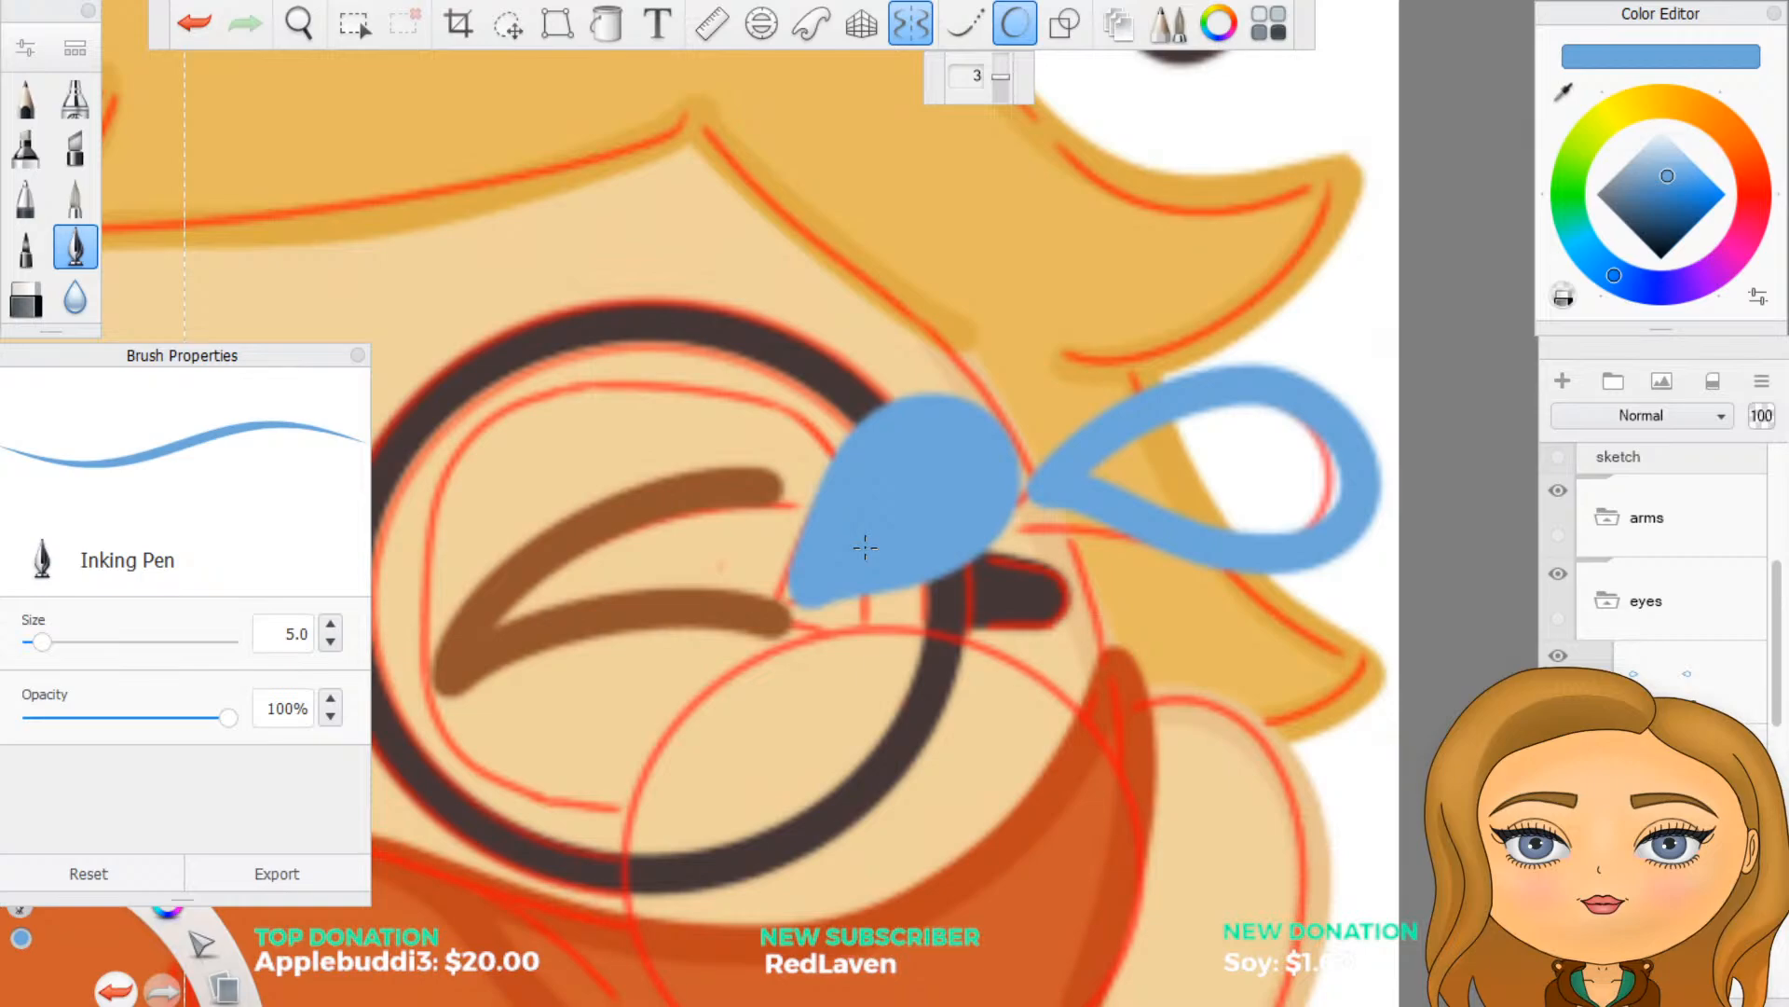
click(1024, 24)
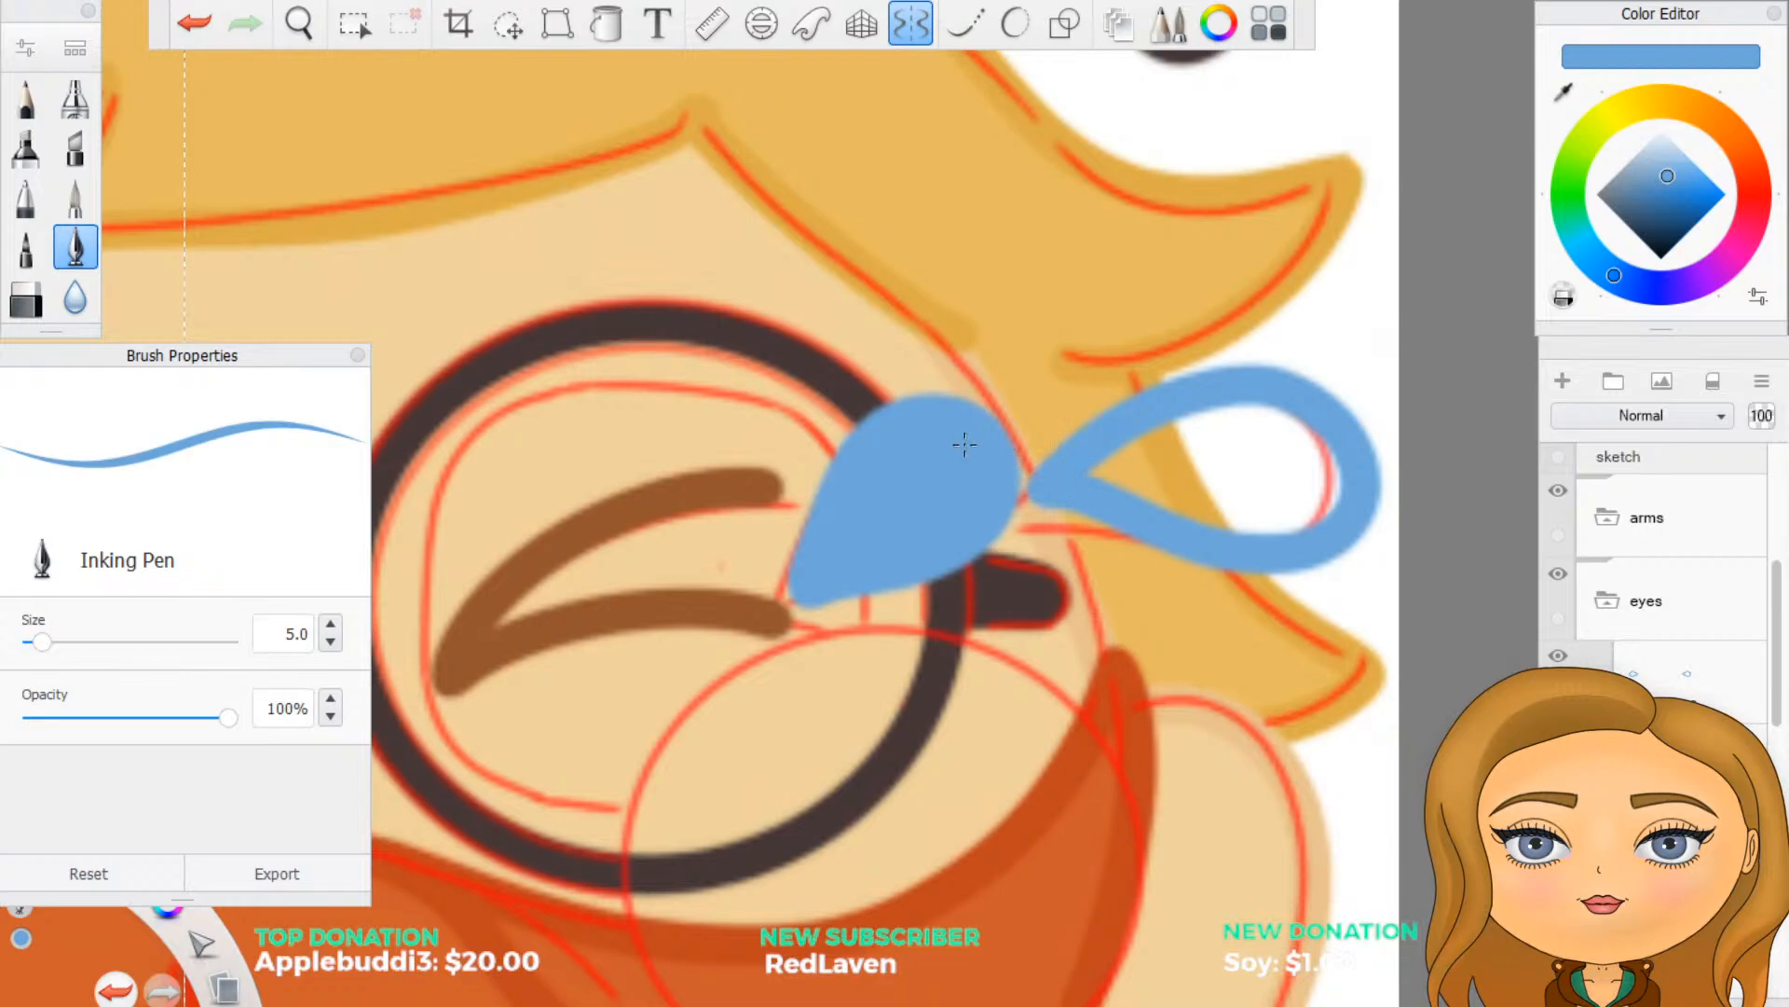
mouse_move(1091, 475)
mouse_down()
mouse_move(1179, 434)
mouse_move(1165, 485)
mouse_move(1235, 518)
mouse_move(1305, 517)
mouse_move(1324, 476)
mouse_move(1305, 438)
mouse_move(1291, 466)
mouse_move(1254, 415)
mouse_move(1225, 420)
mouse_move(1183, 475)
mouse_move(1228, 471)
mouse_move(1263, 494)
mouse_up()
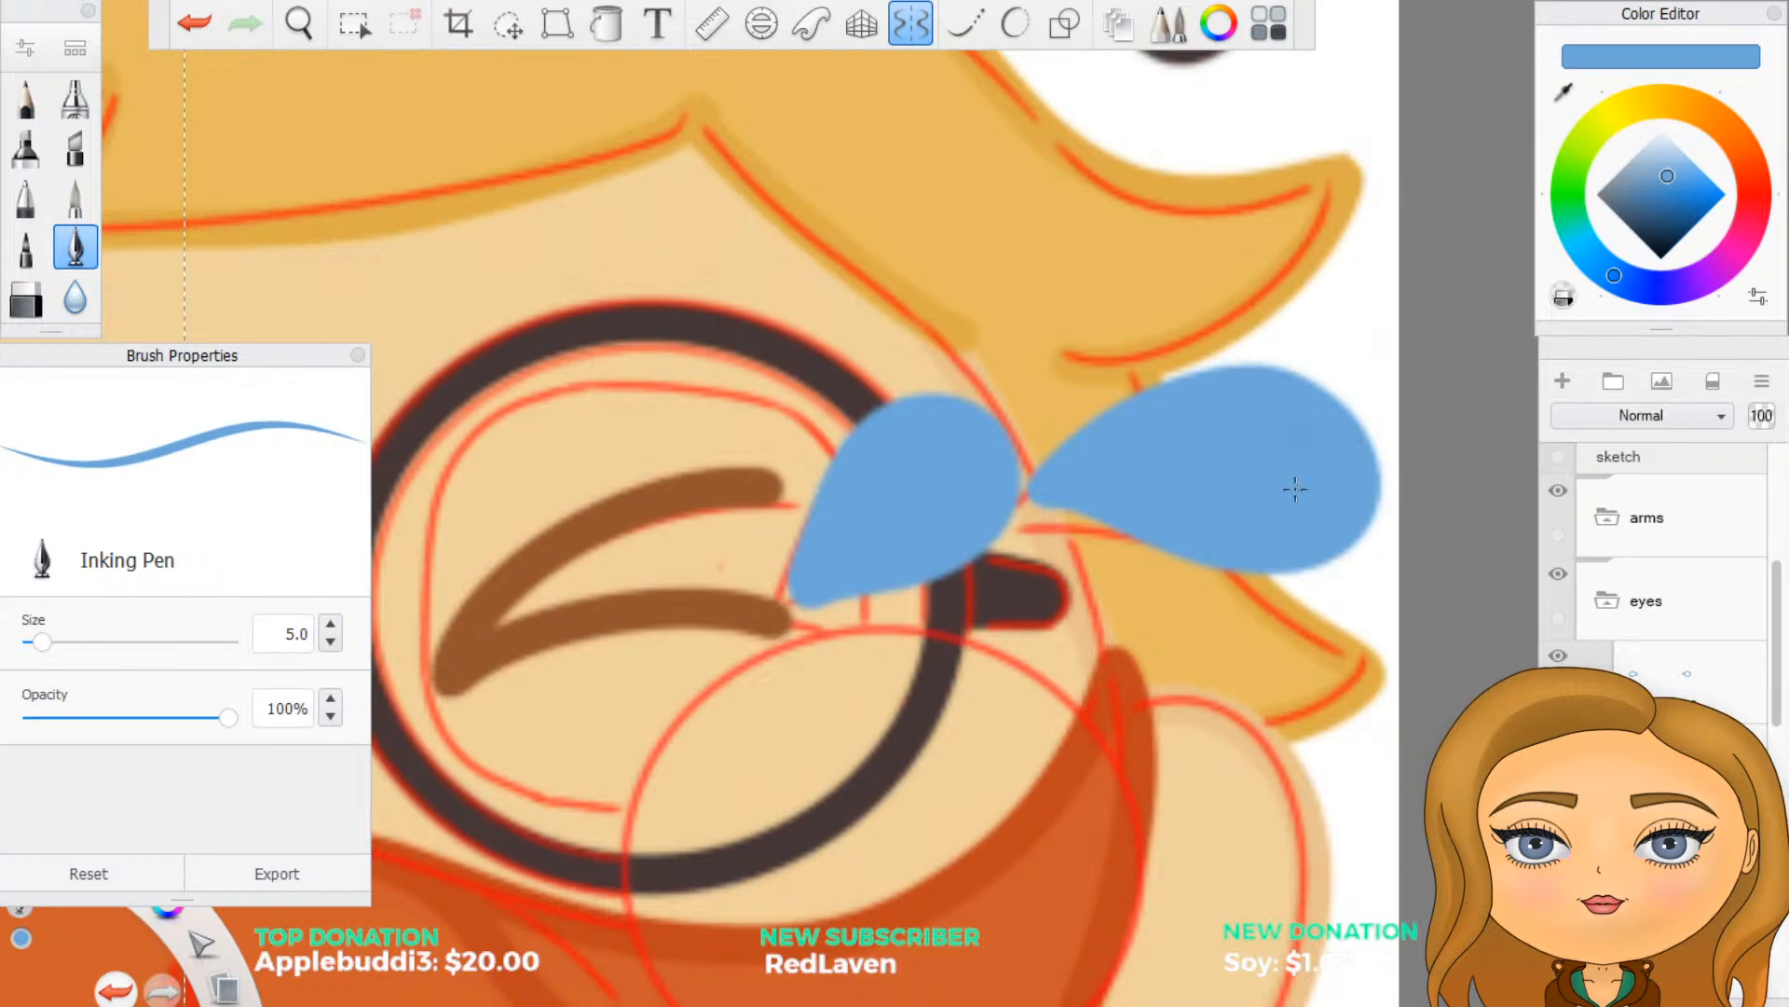
scroll(1295, 489, down, 7)
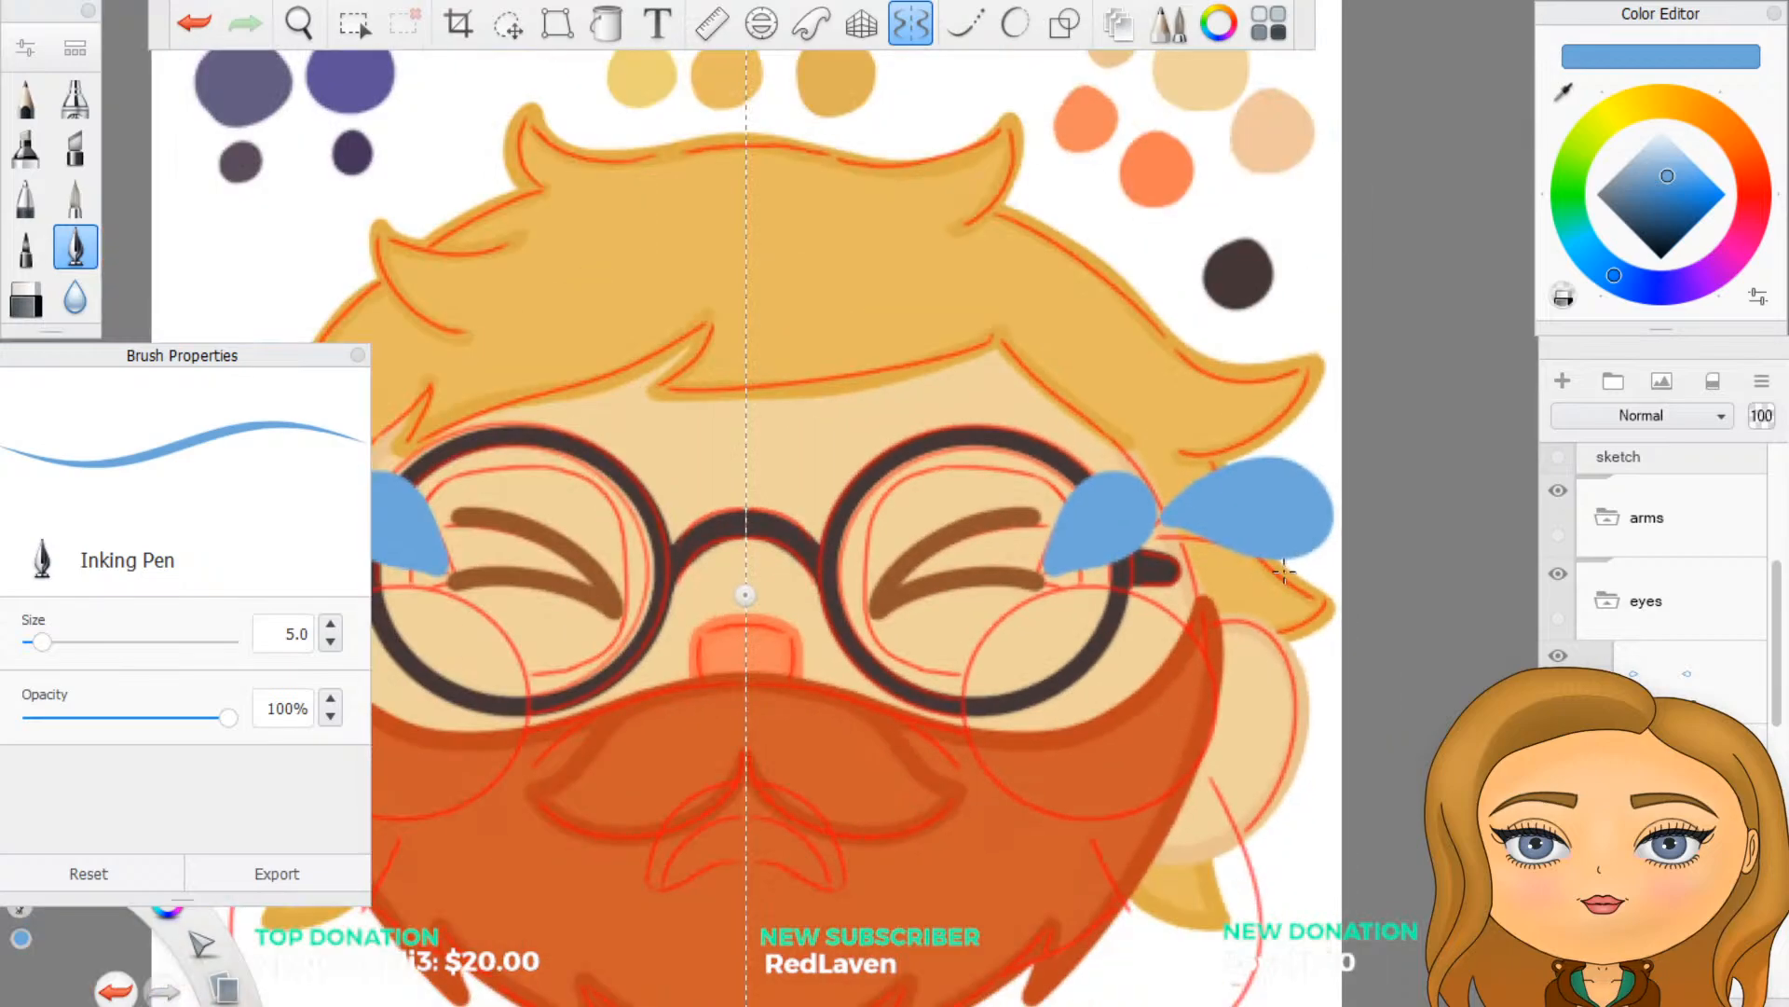
scroll(1189, 580, up, 2)
scroll(1189, 580, up, 1)
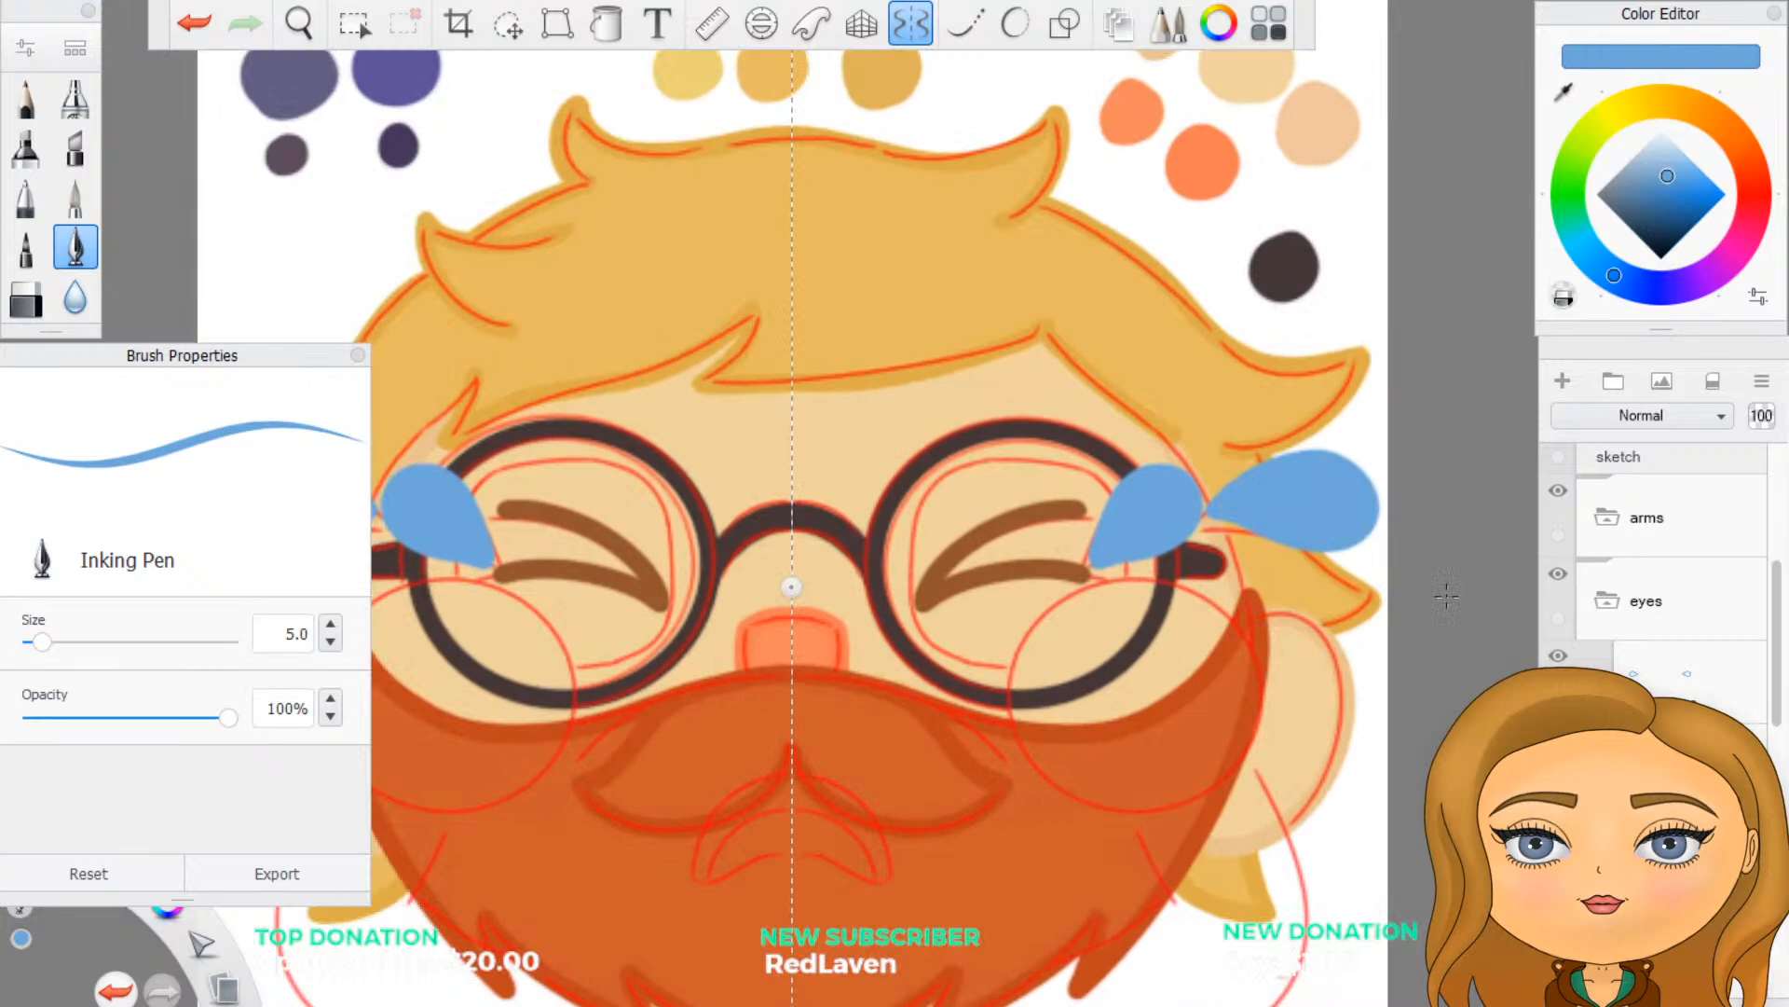
- Add a new layer above the teardrop outlines and set the Inking Pen colour to white
click(1668, 671)
click(1561, 384)
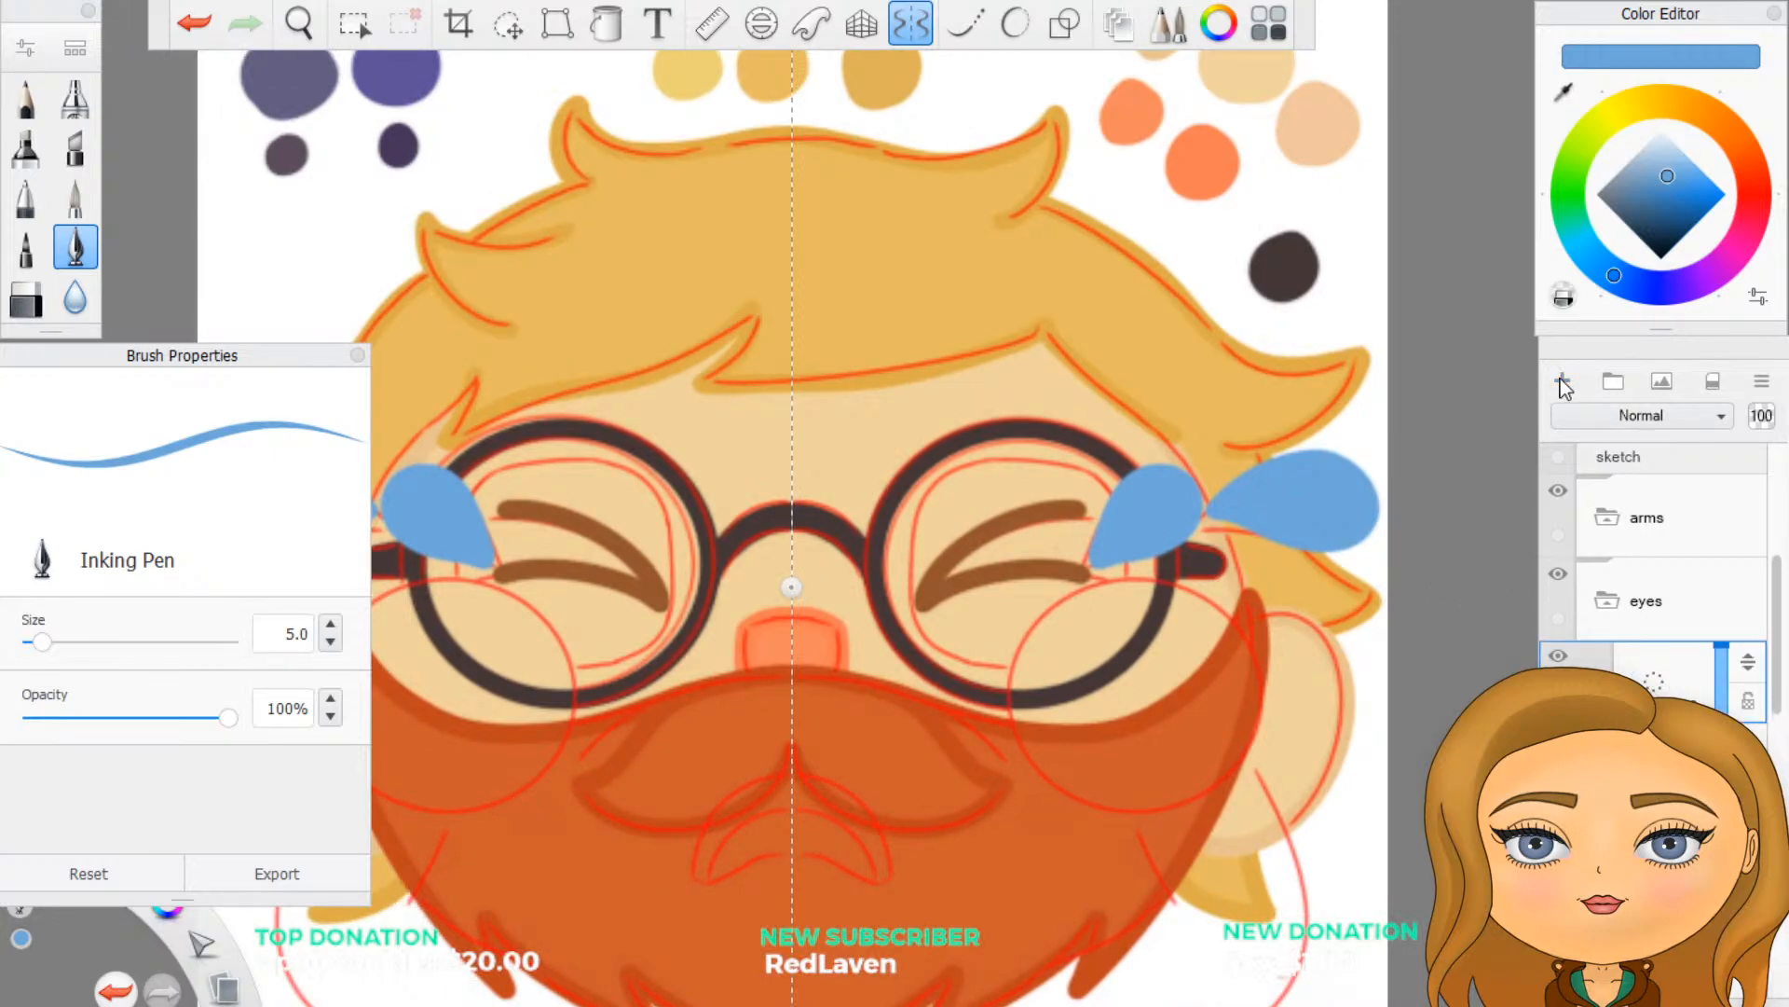
drag(1671, 168, 1664, 98)
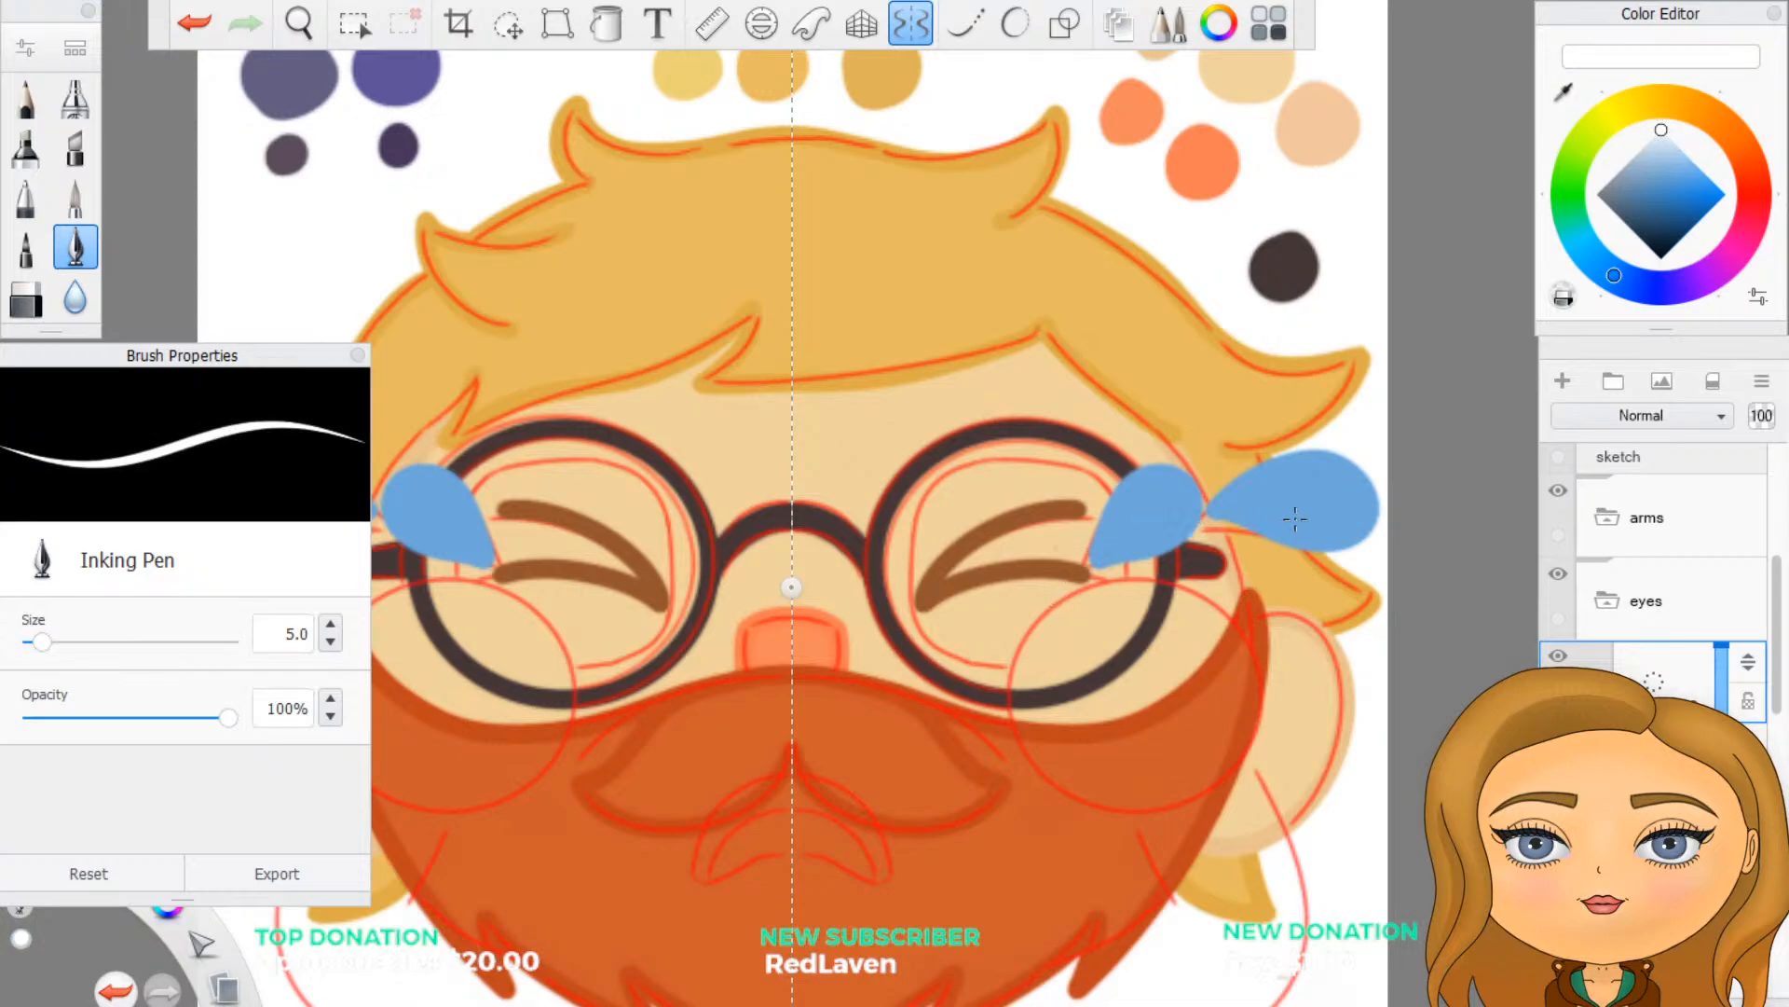
scroll(1702, 534, up, 3)
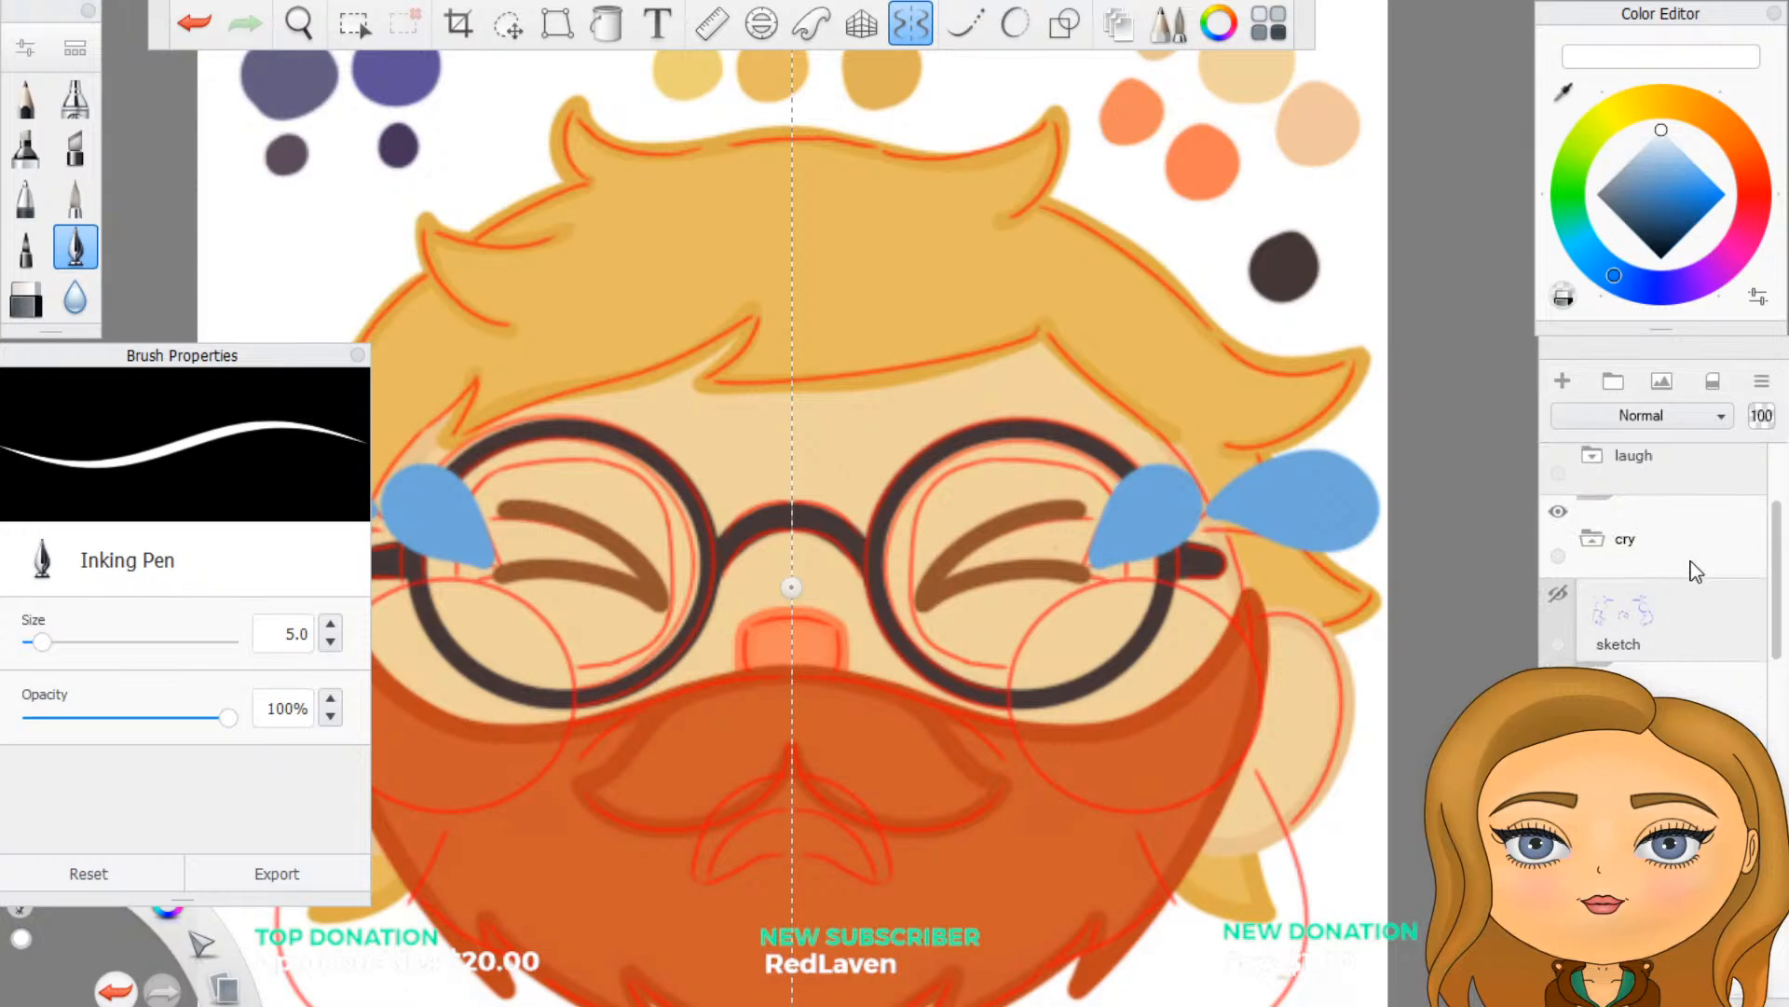
scroll(1691, 561, up, 1)
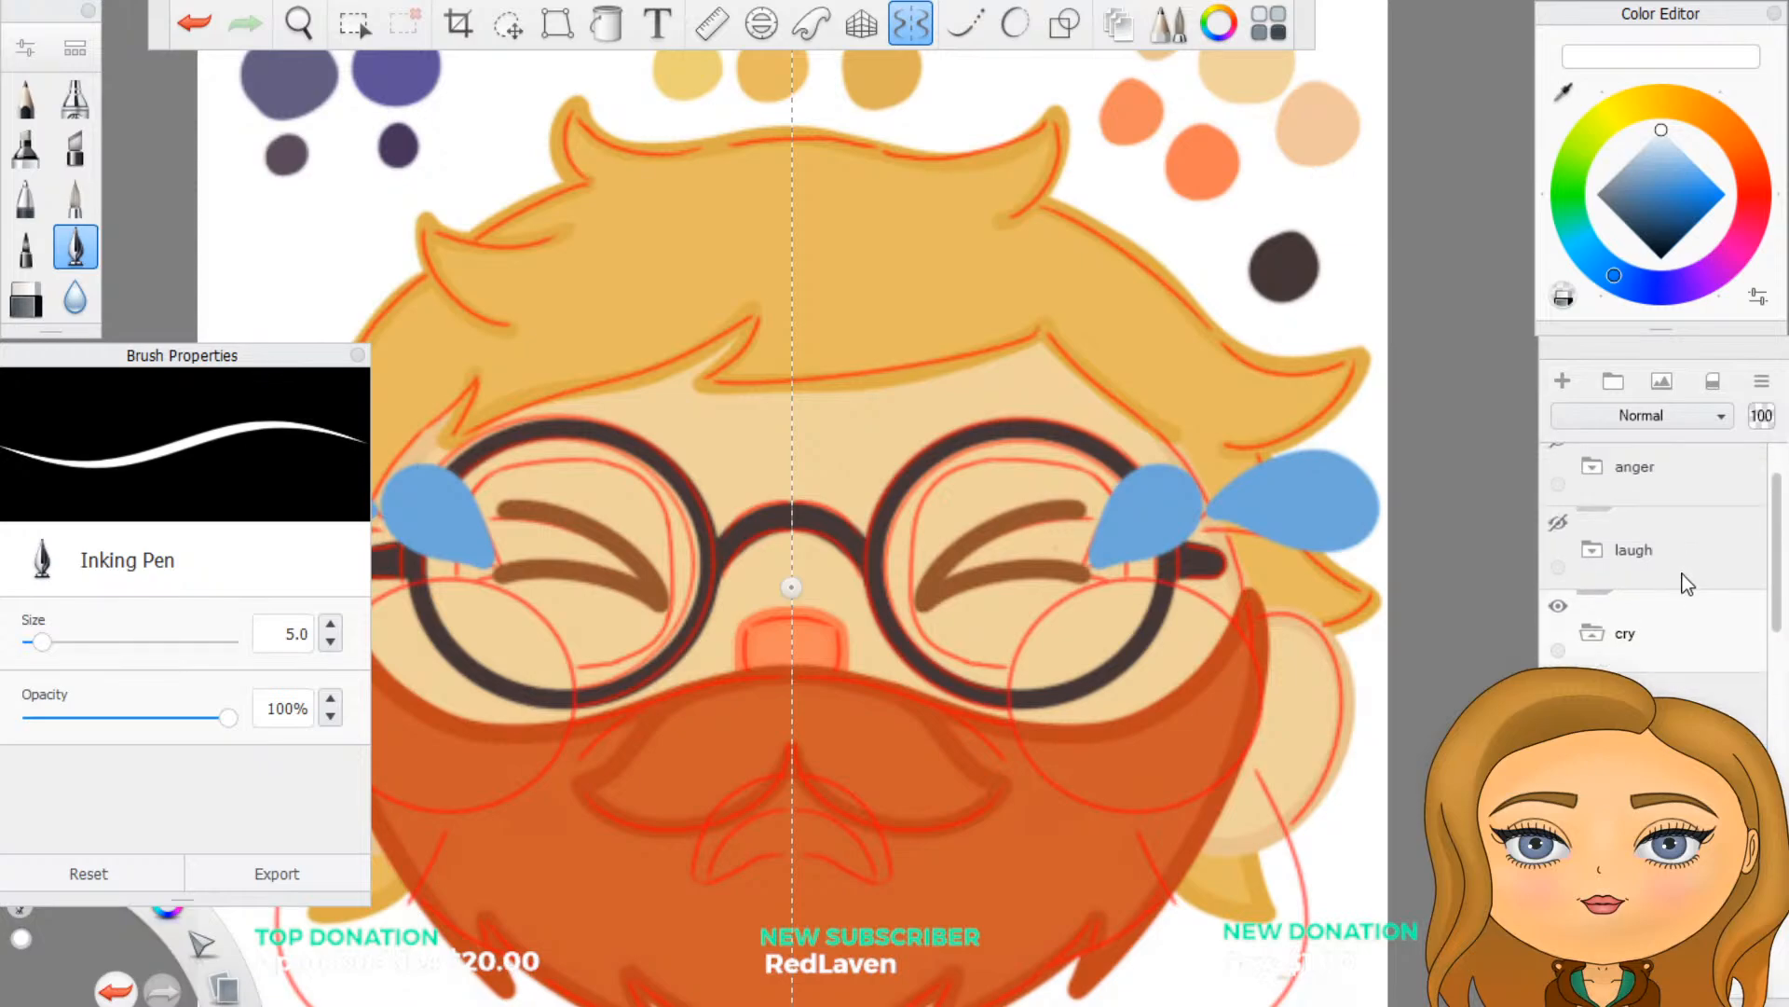
click(1557, 522)
click(1557, 522)
scroll(1637, 658, down, 2)
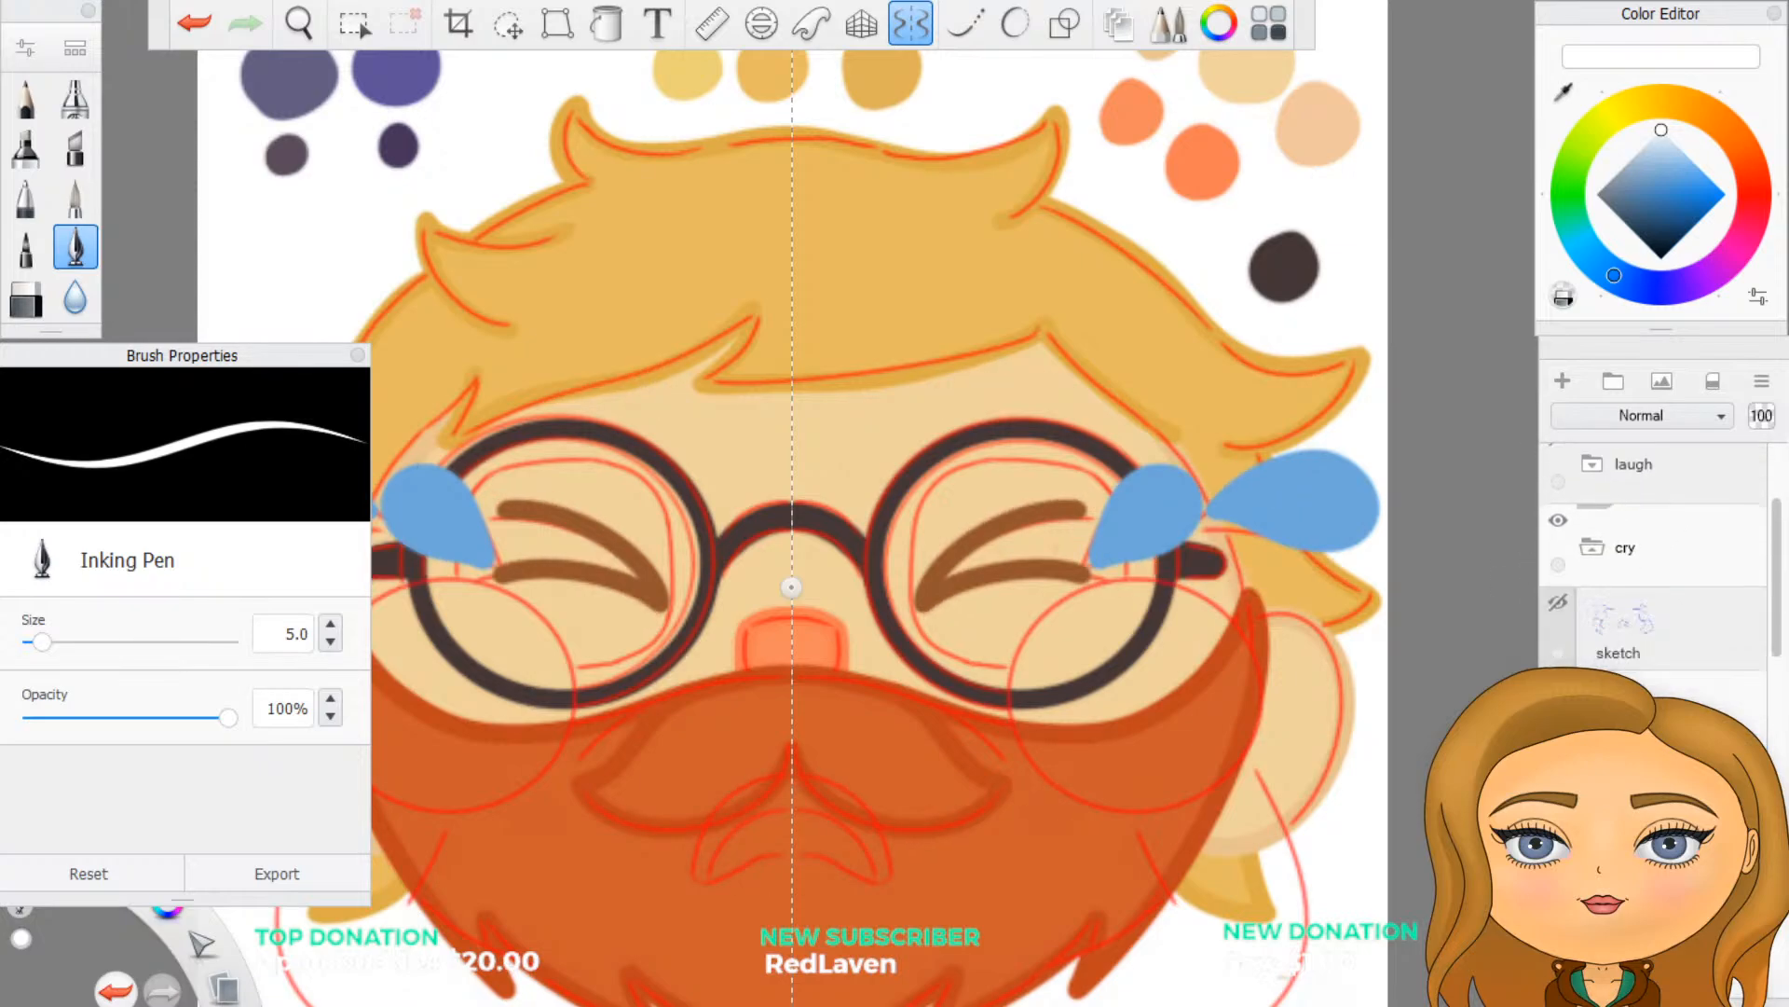
- Turn Predictive Stroke on at level 3 and draw a curved white highlight near the rounded end of each mirrored teardrop
scroll(1290, 519, up, 4)
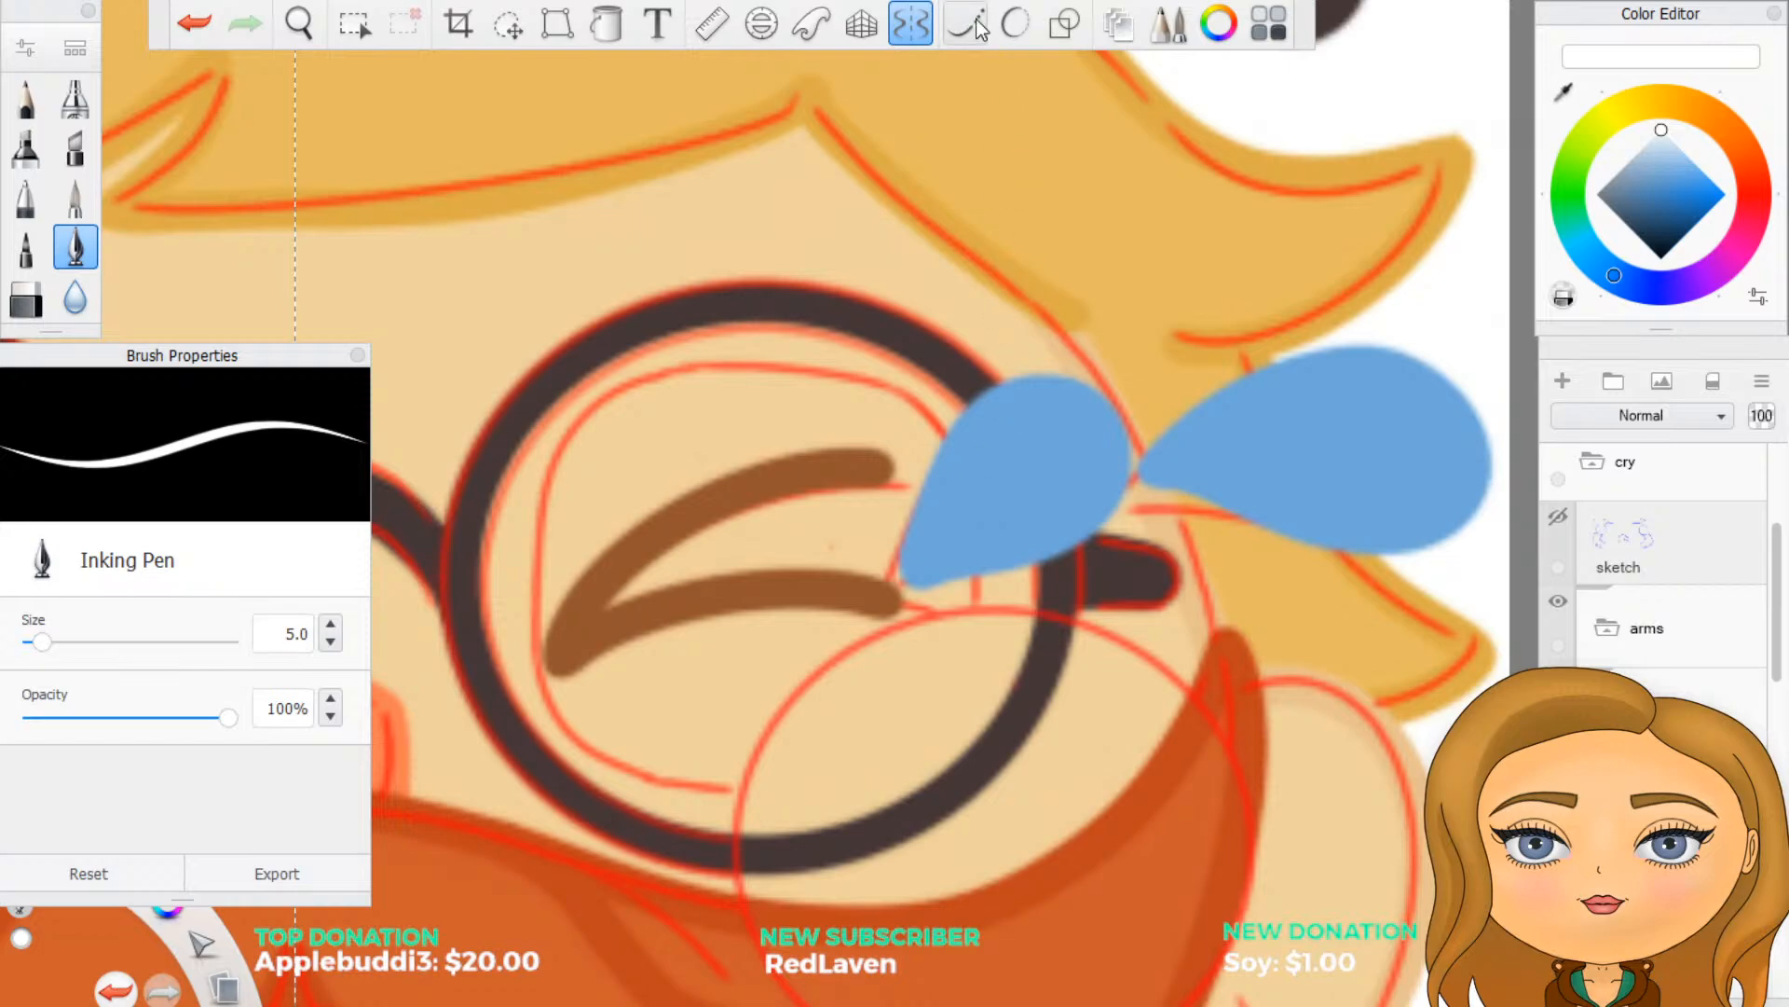
click(1015, 23)
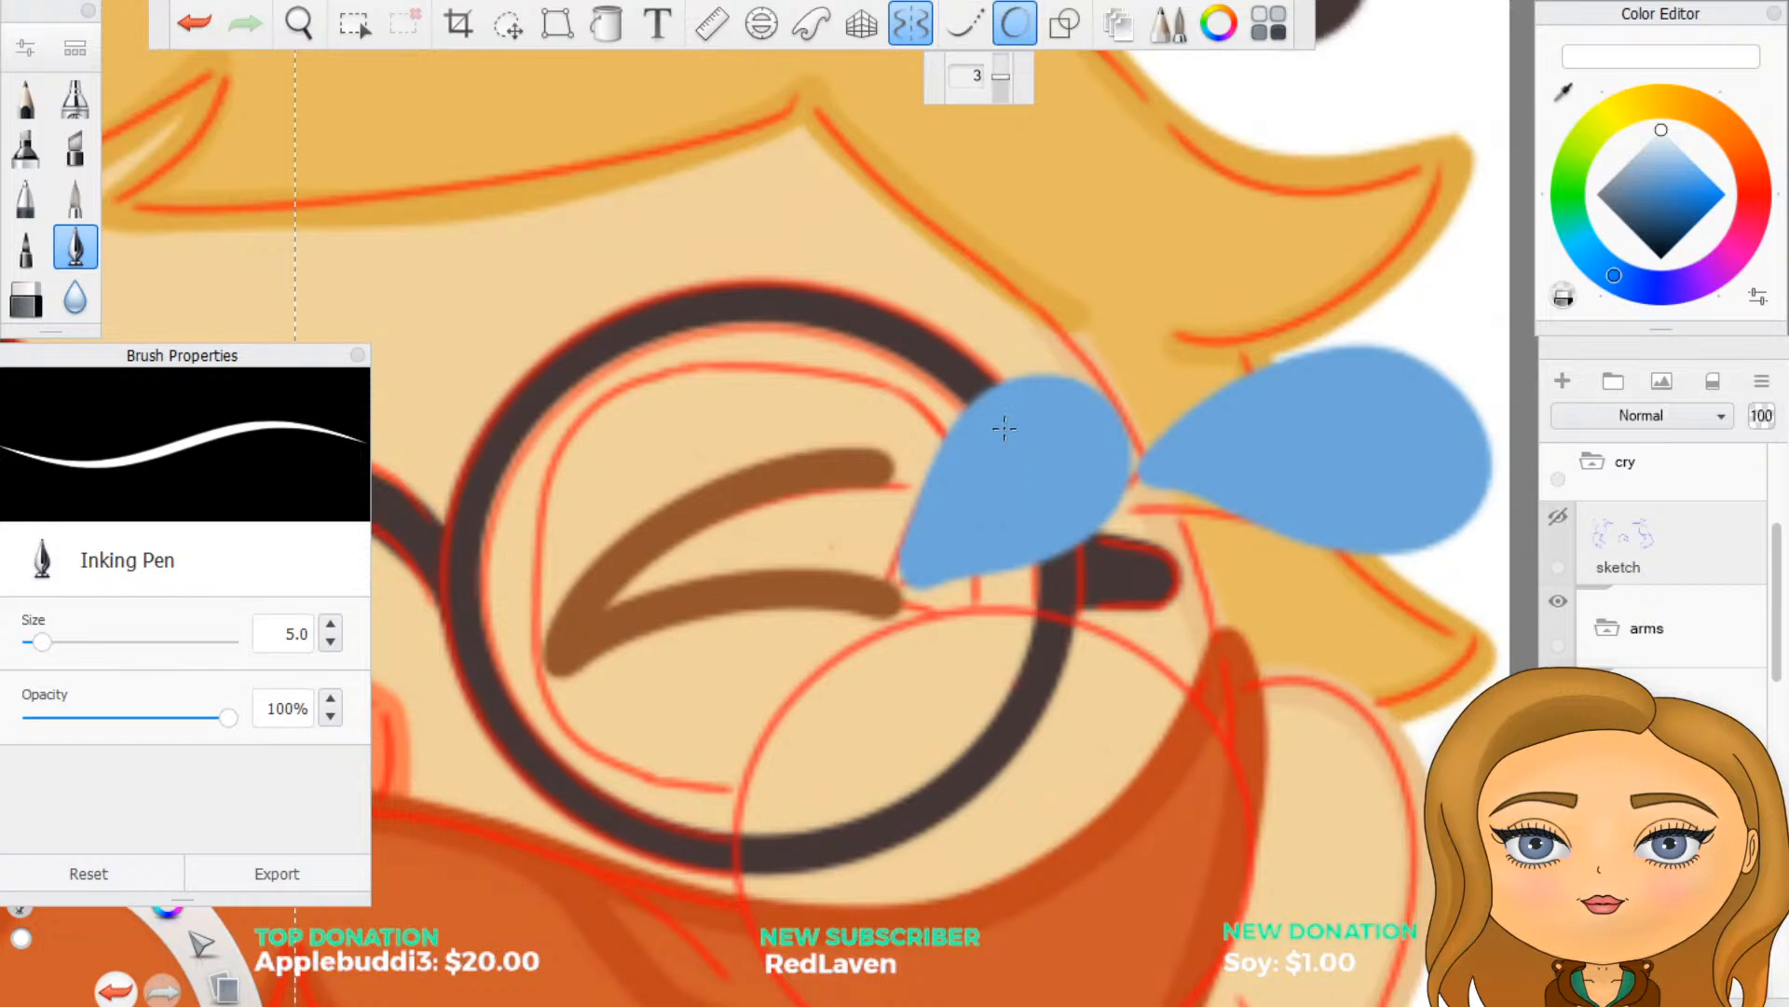
mouse_move(1003, 430)
mouse_down()
mouse_move(1042, 410)
mouse_move(1063, 422)
mouse_up()
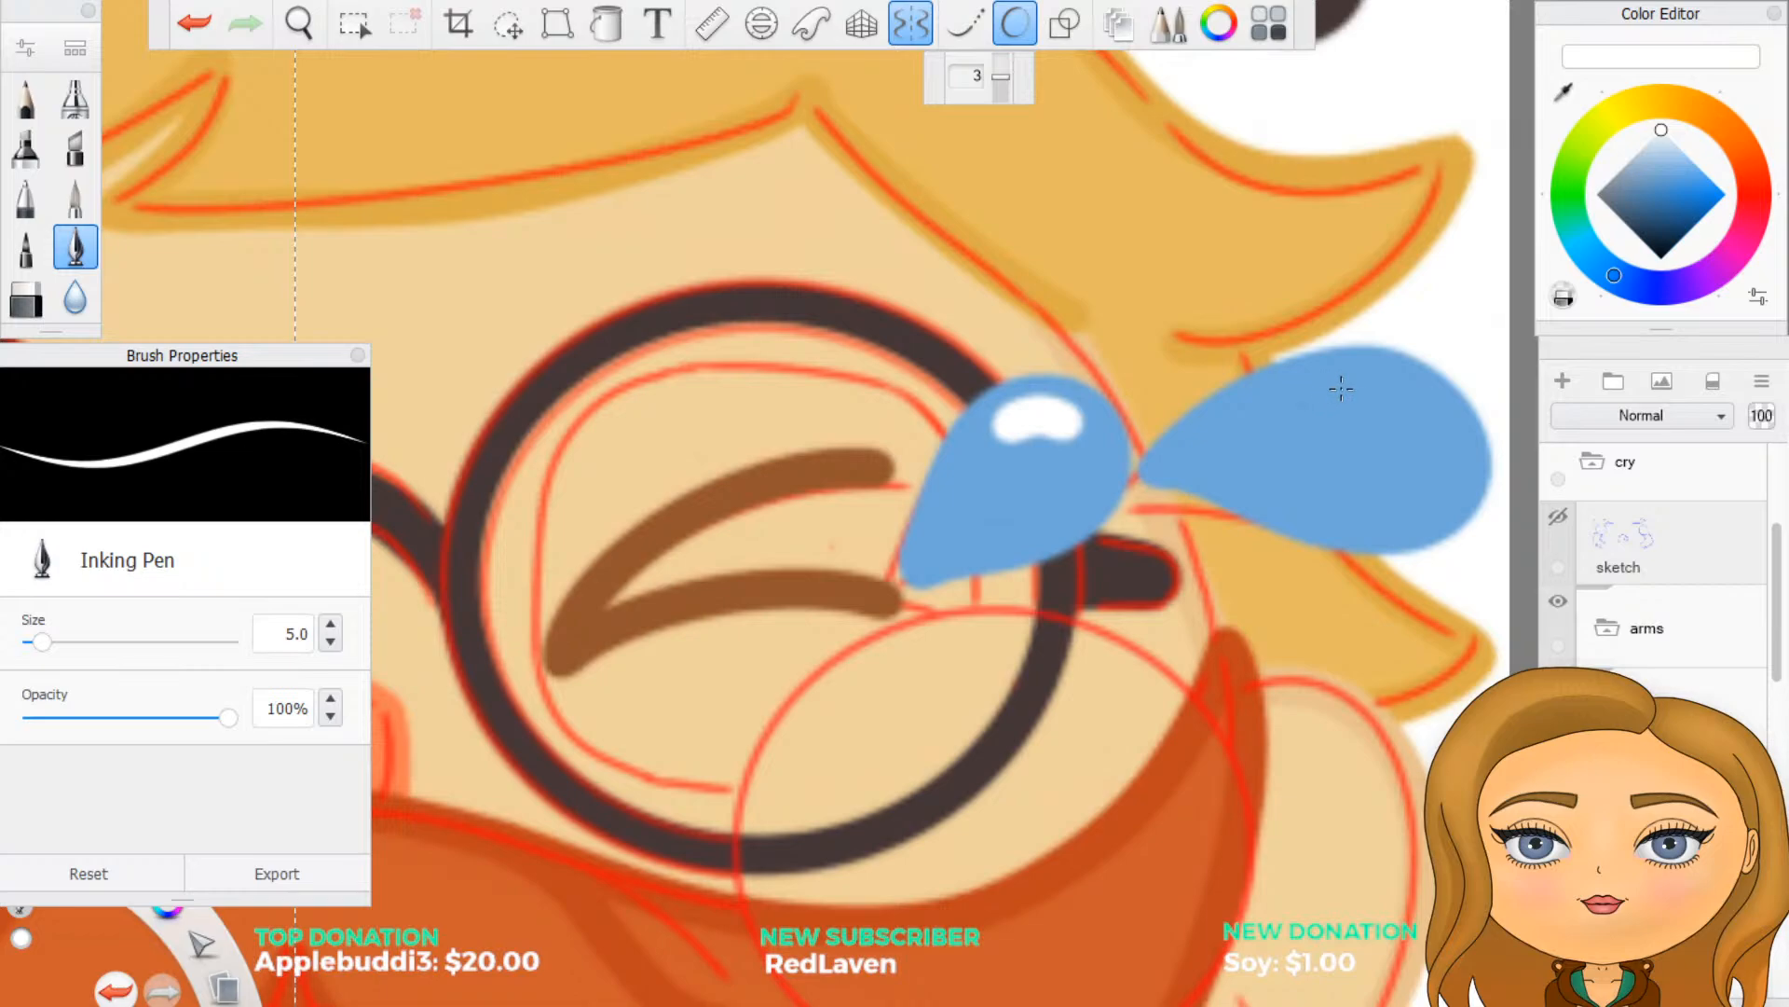
mouse_move(1352, 392)
mouse_down()
mouse_move(1424, 399)
mouse_move(1430, 428)
mouse_up()
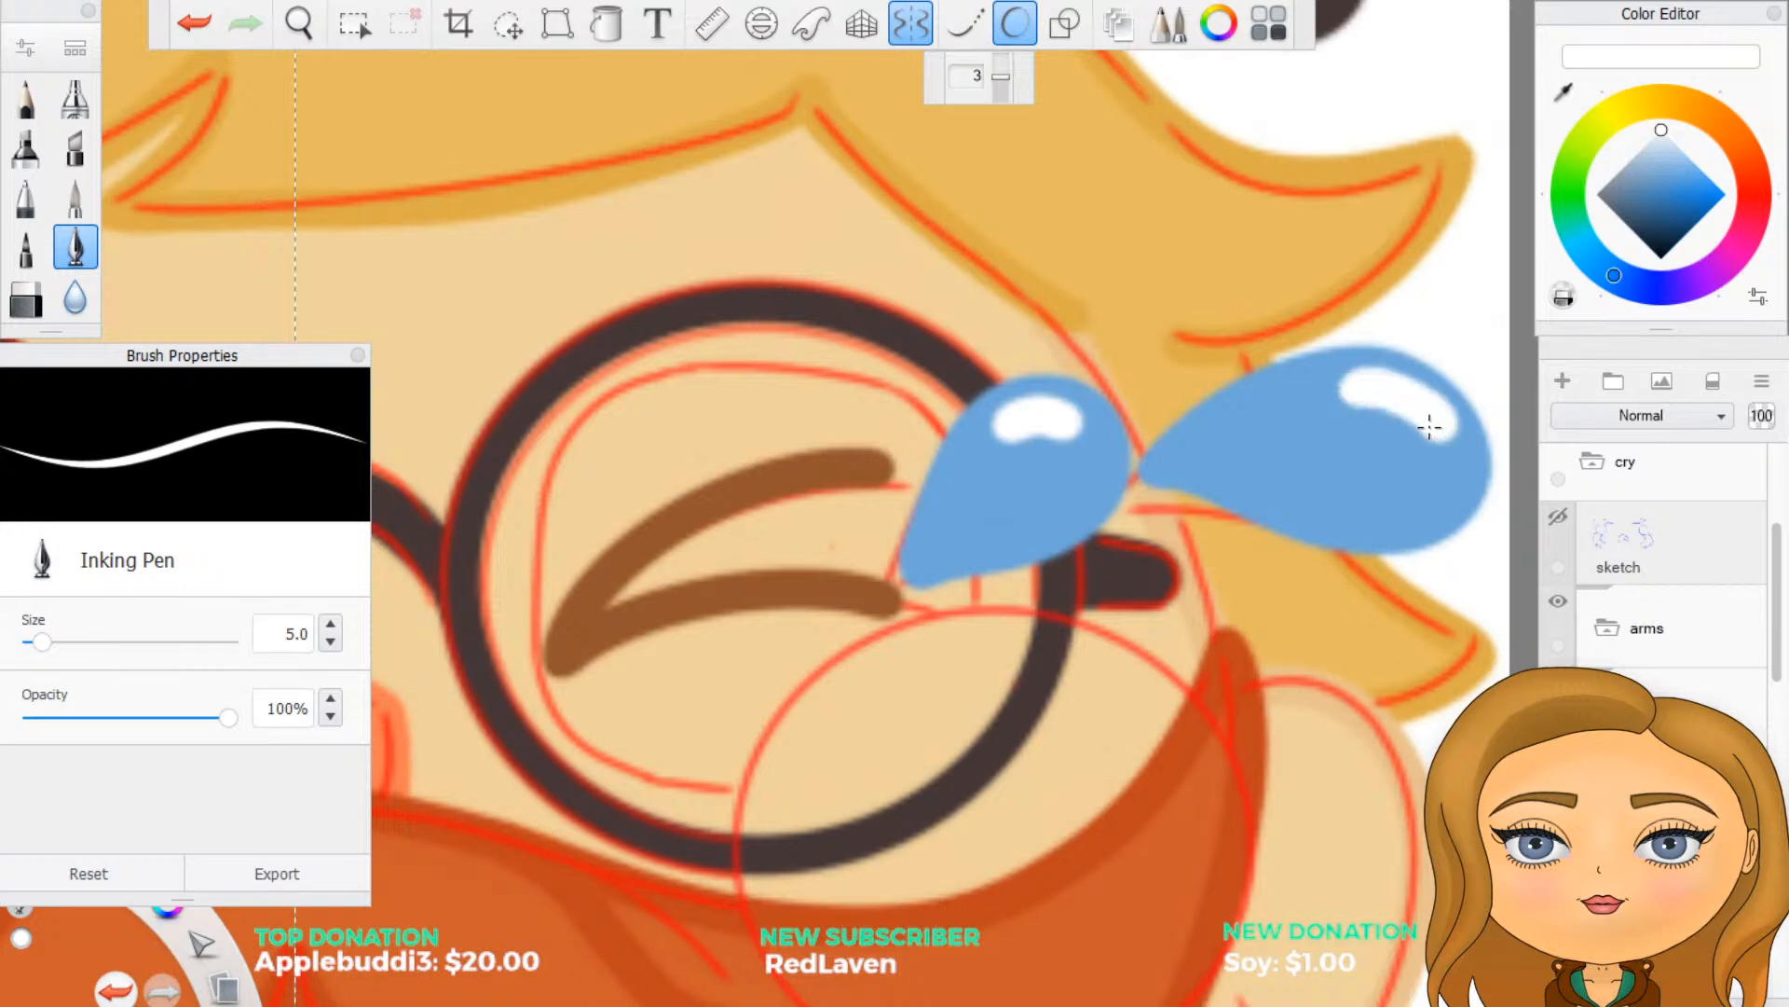
key(ctrl+z)
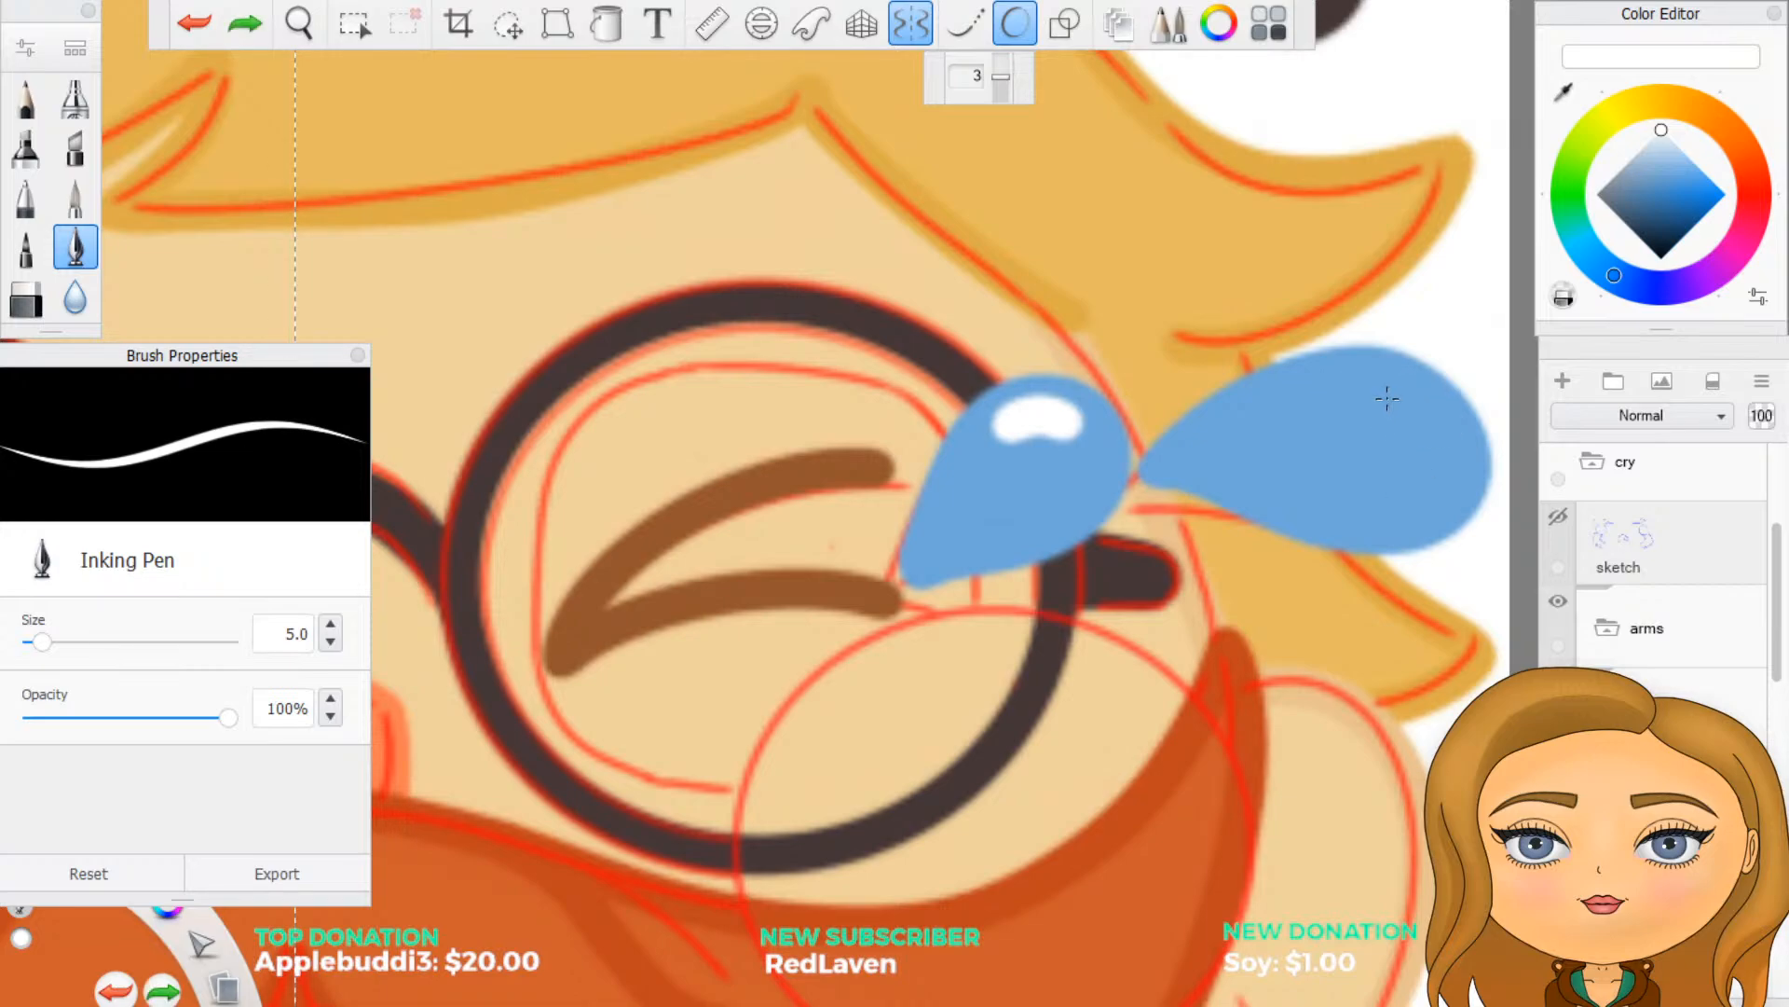
mouse_move(1367, 389)
mouse_down()
mouse_move(1424, 399)
mouse_move(1447, 448)
mouse_up()
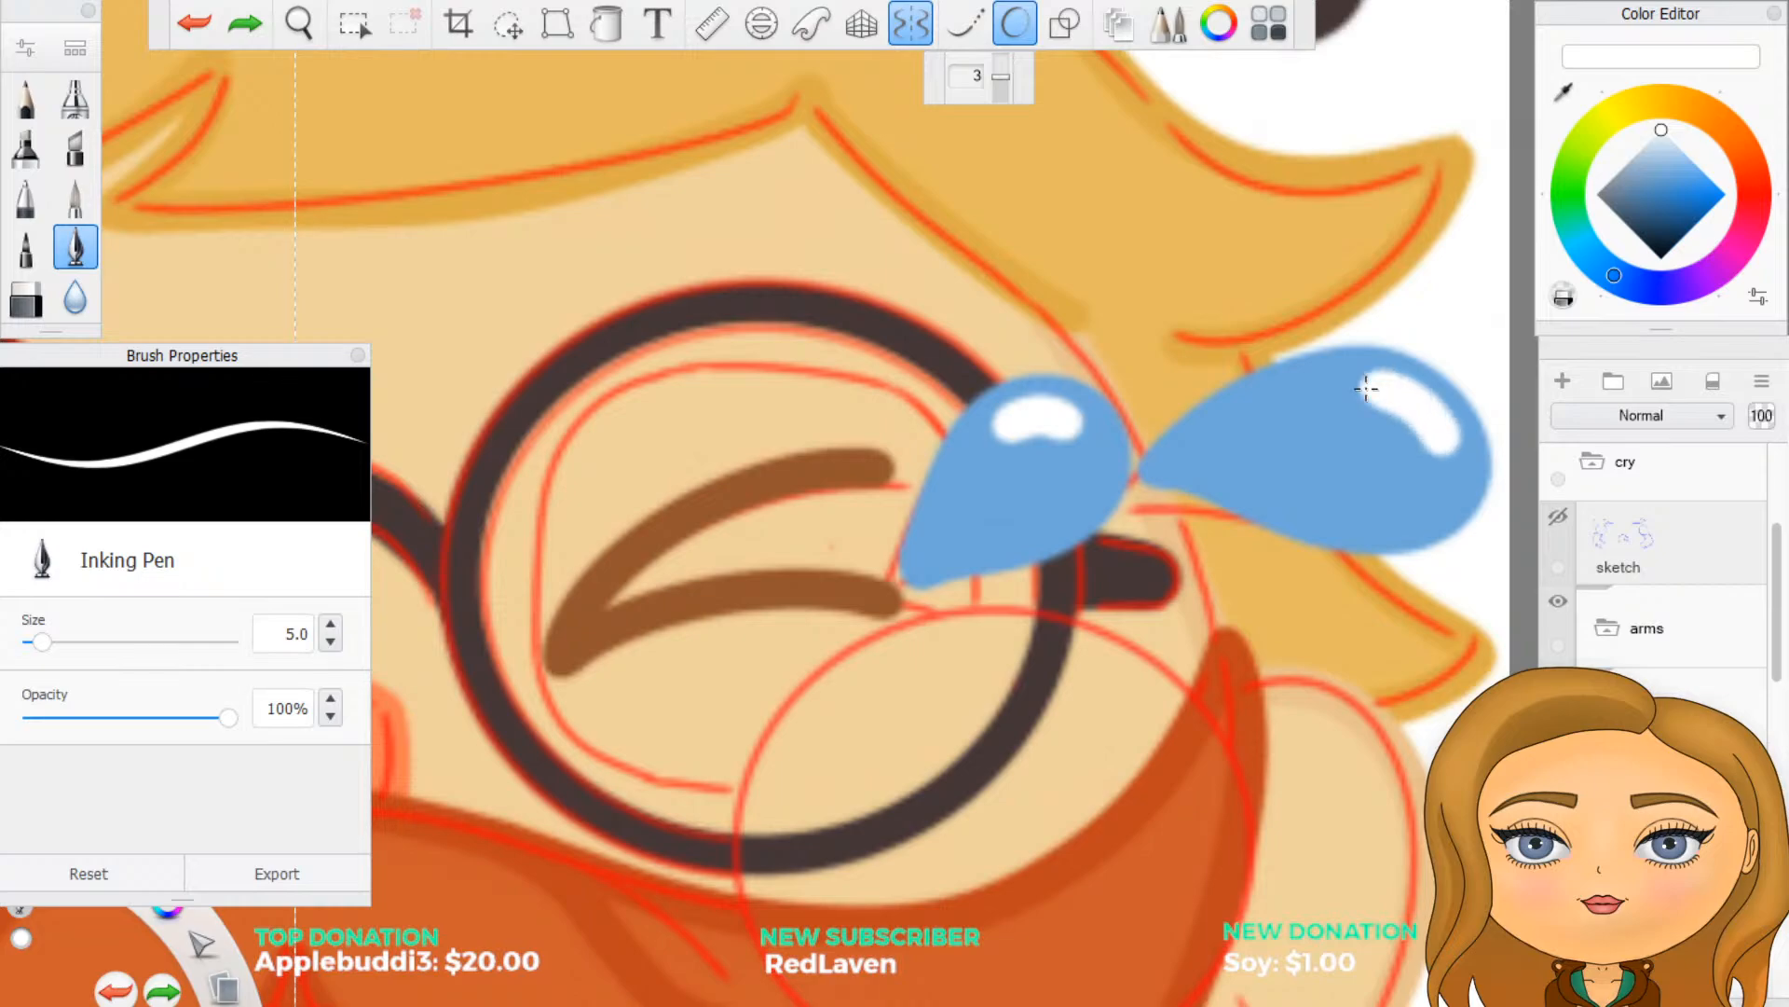
scroll(1357, 433, down, 5)
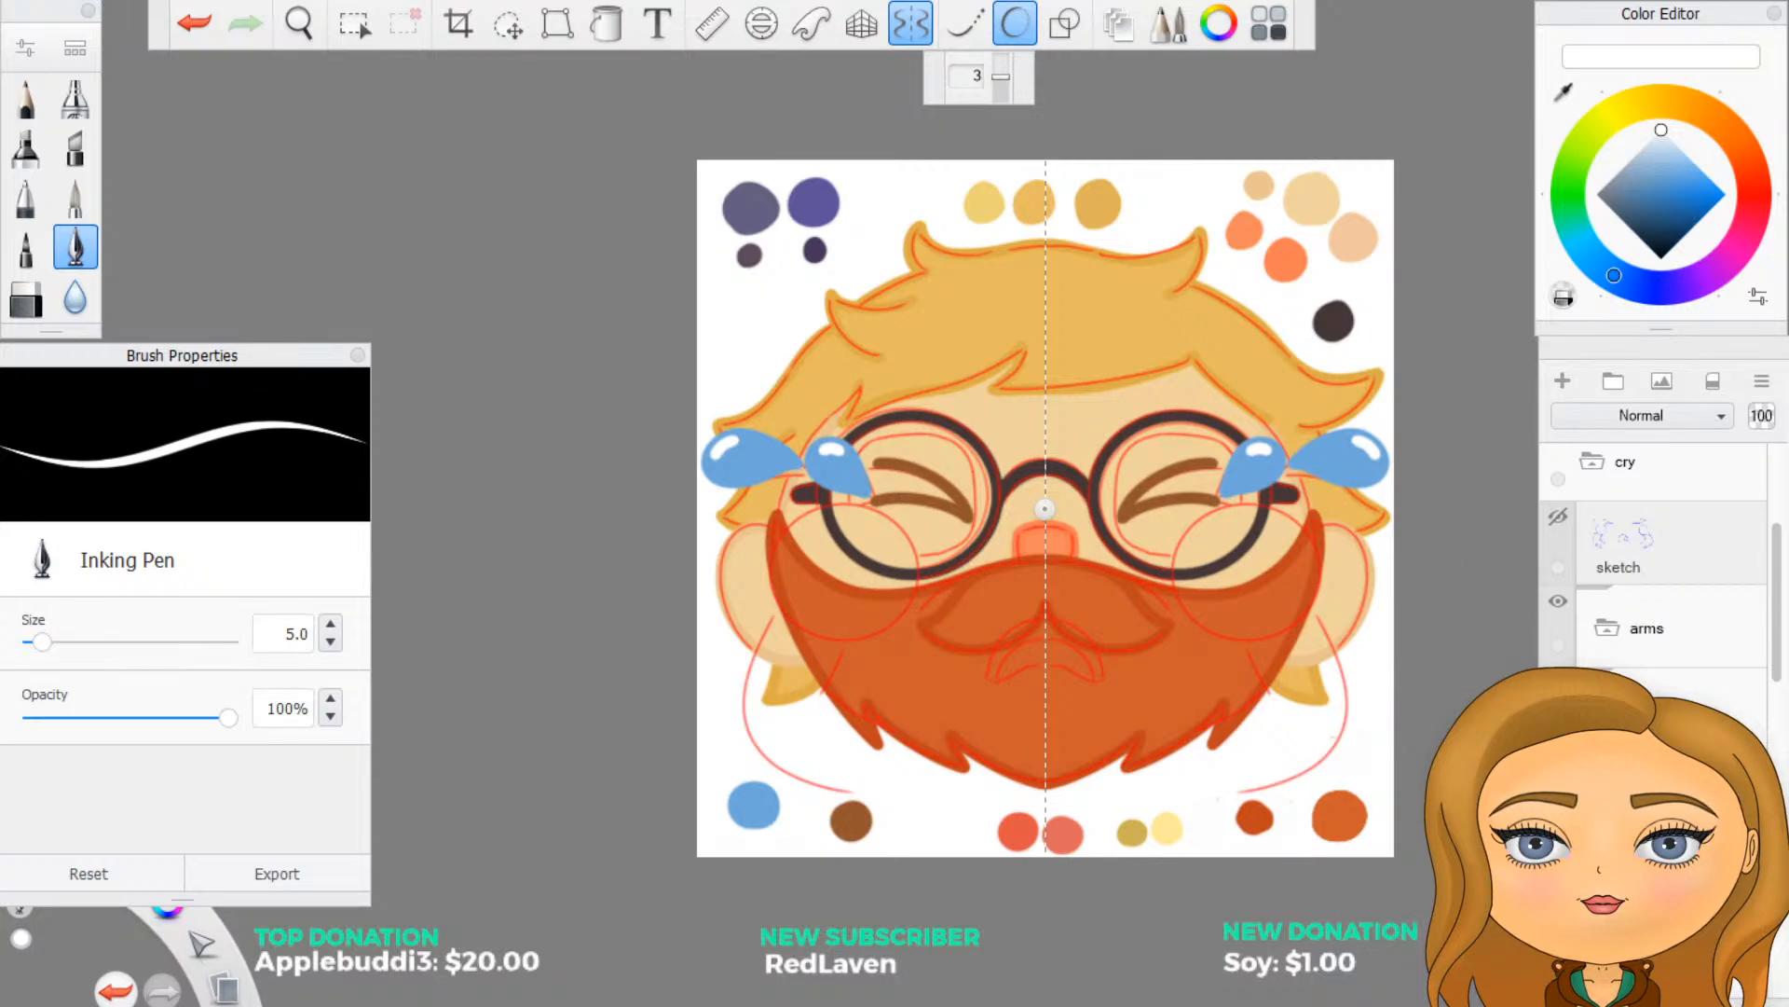
- Add a new layer in the arms group and sample the small tan skin swatch above the face as the pen colour
click(1609, 710)
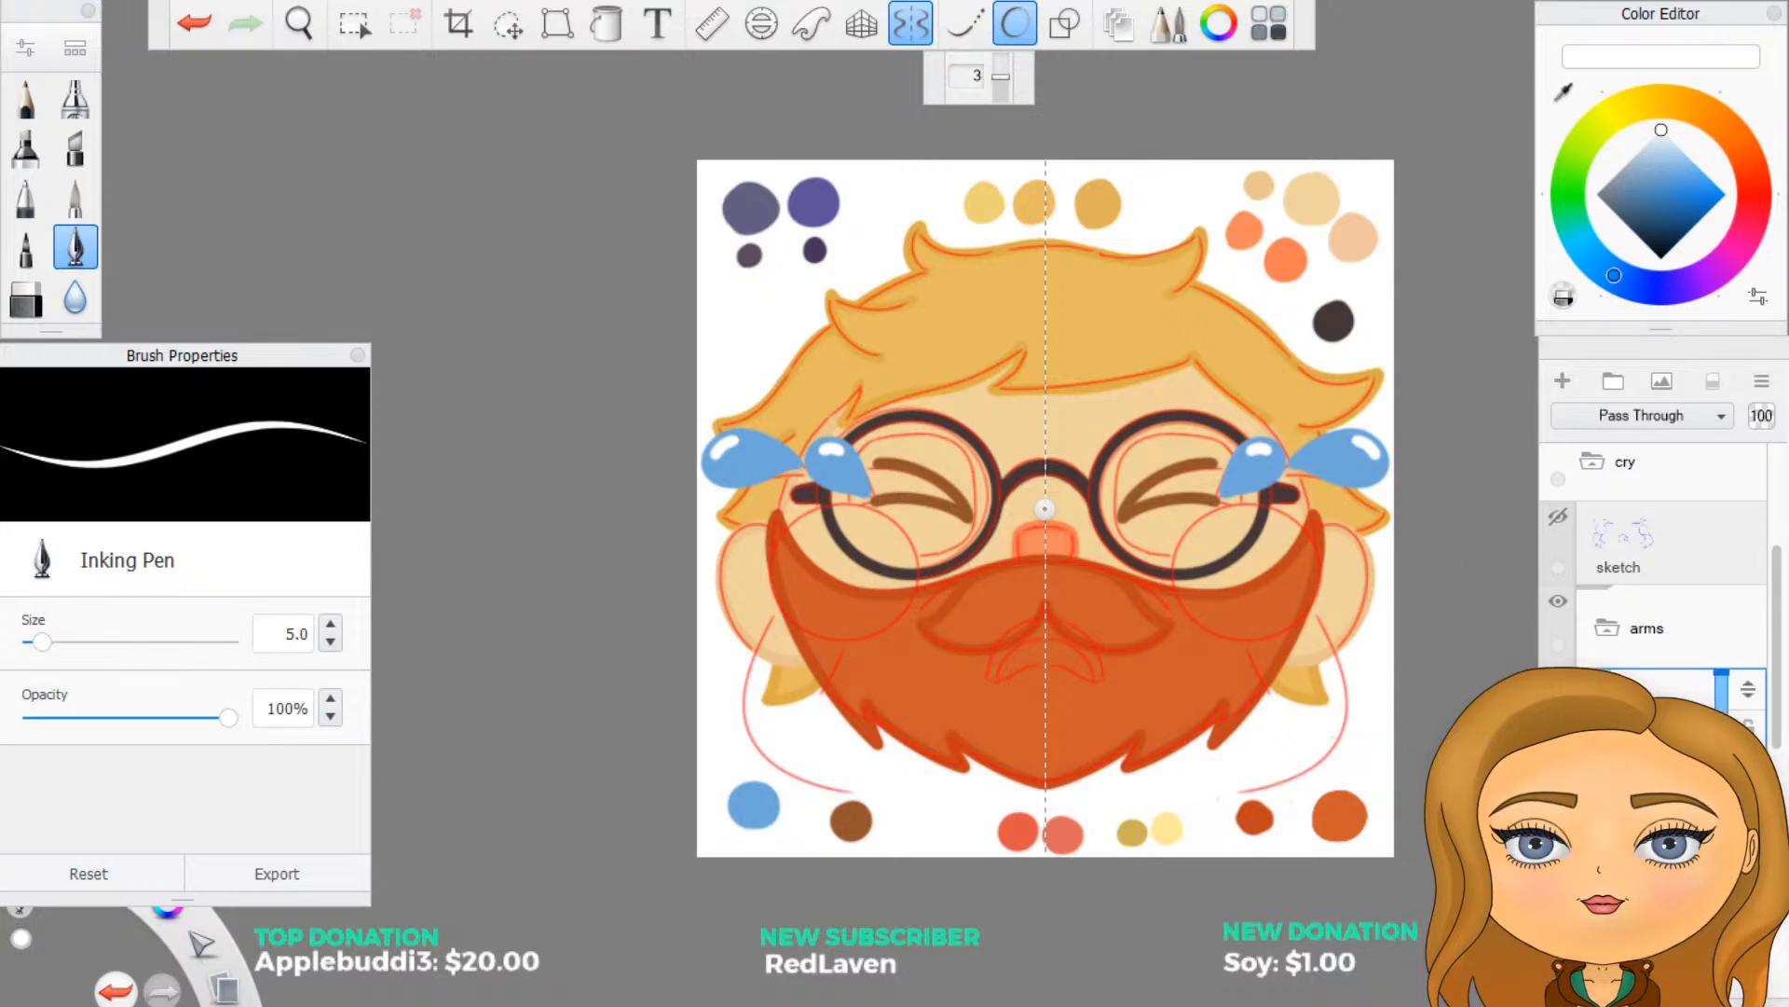
click(1639, 643)
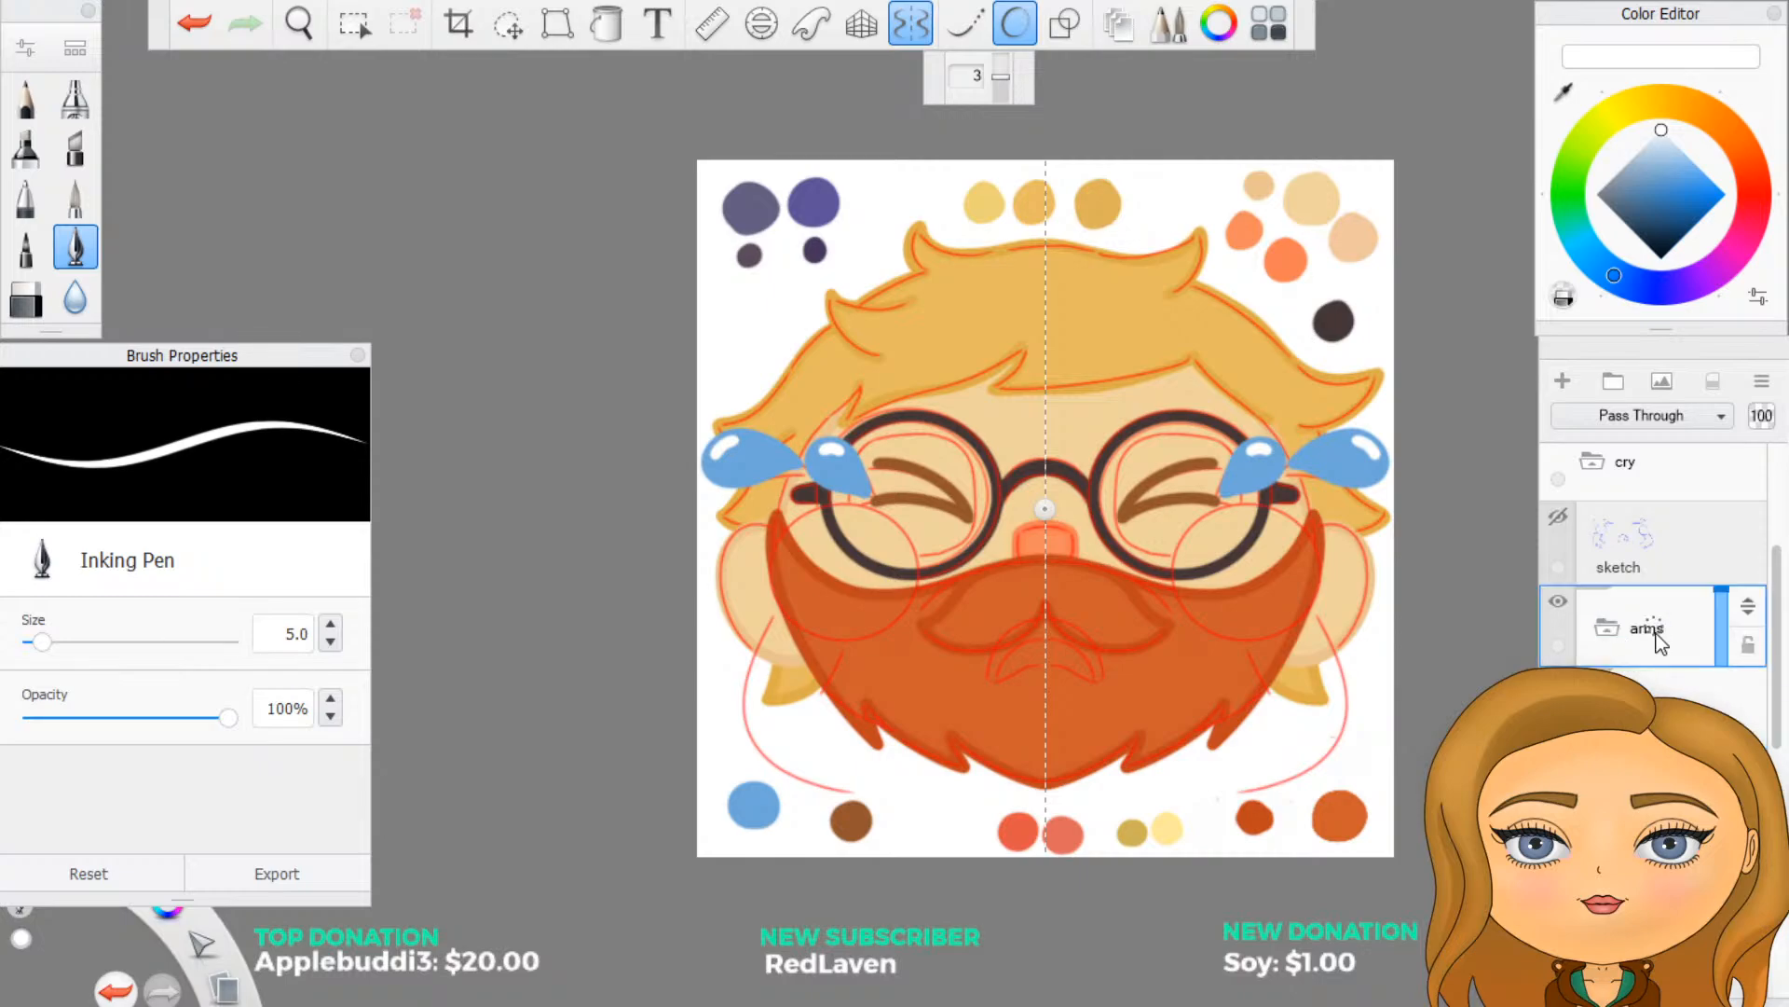
click(1563, 382)
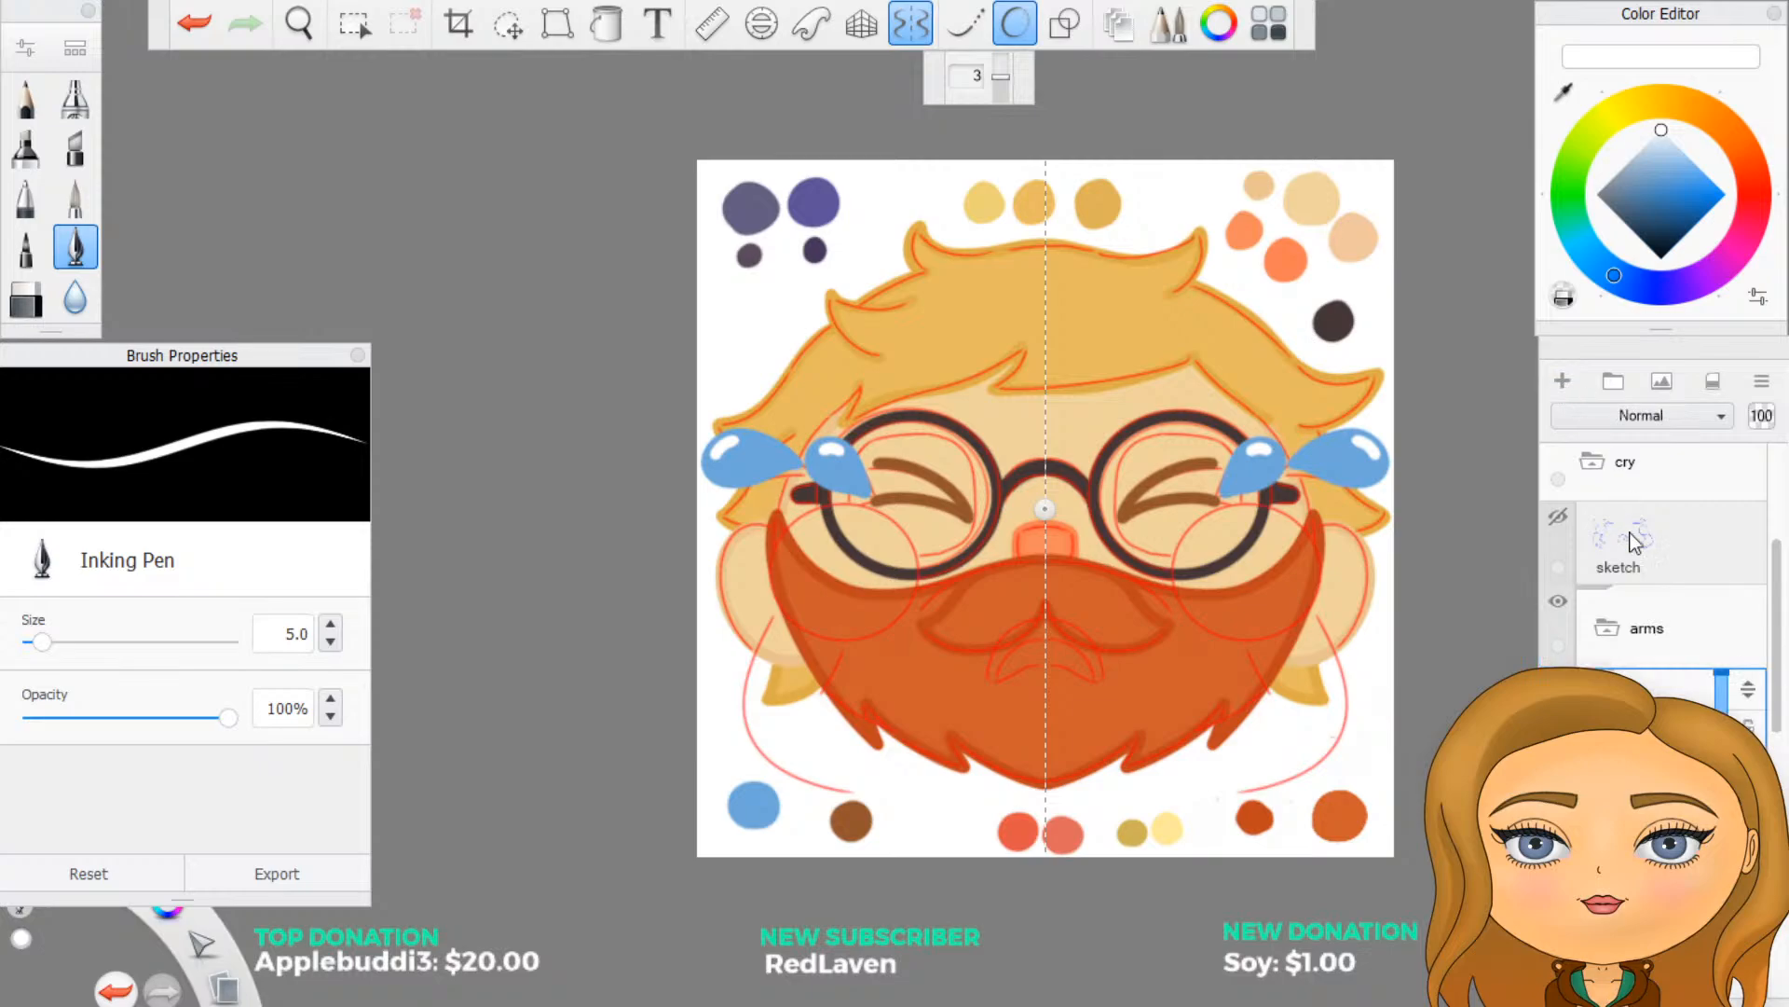
scroll(1654, 588, up, 1)
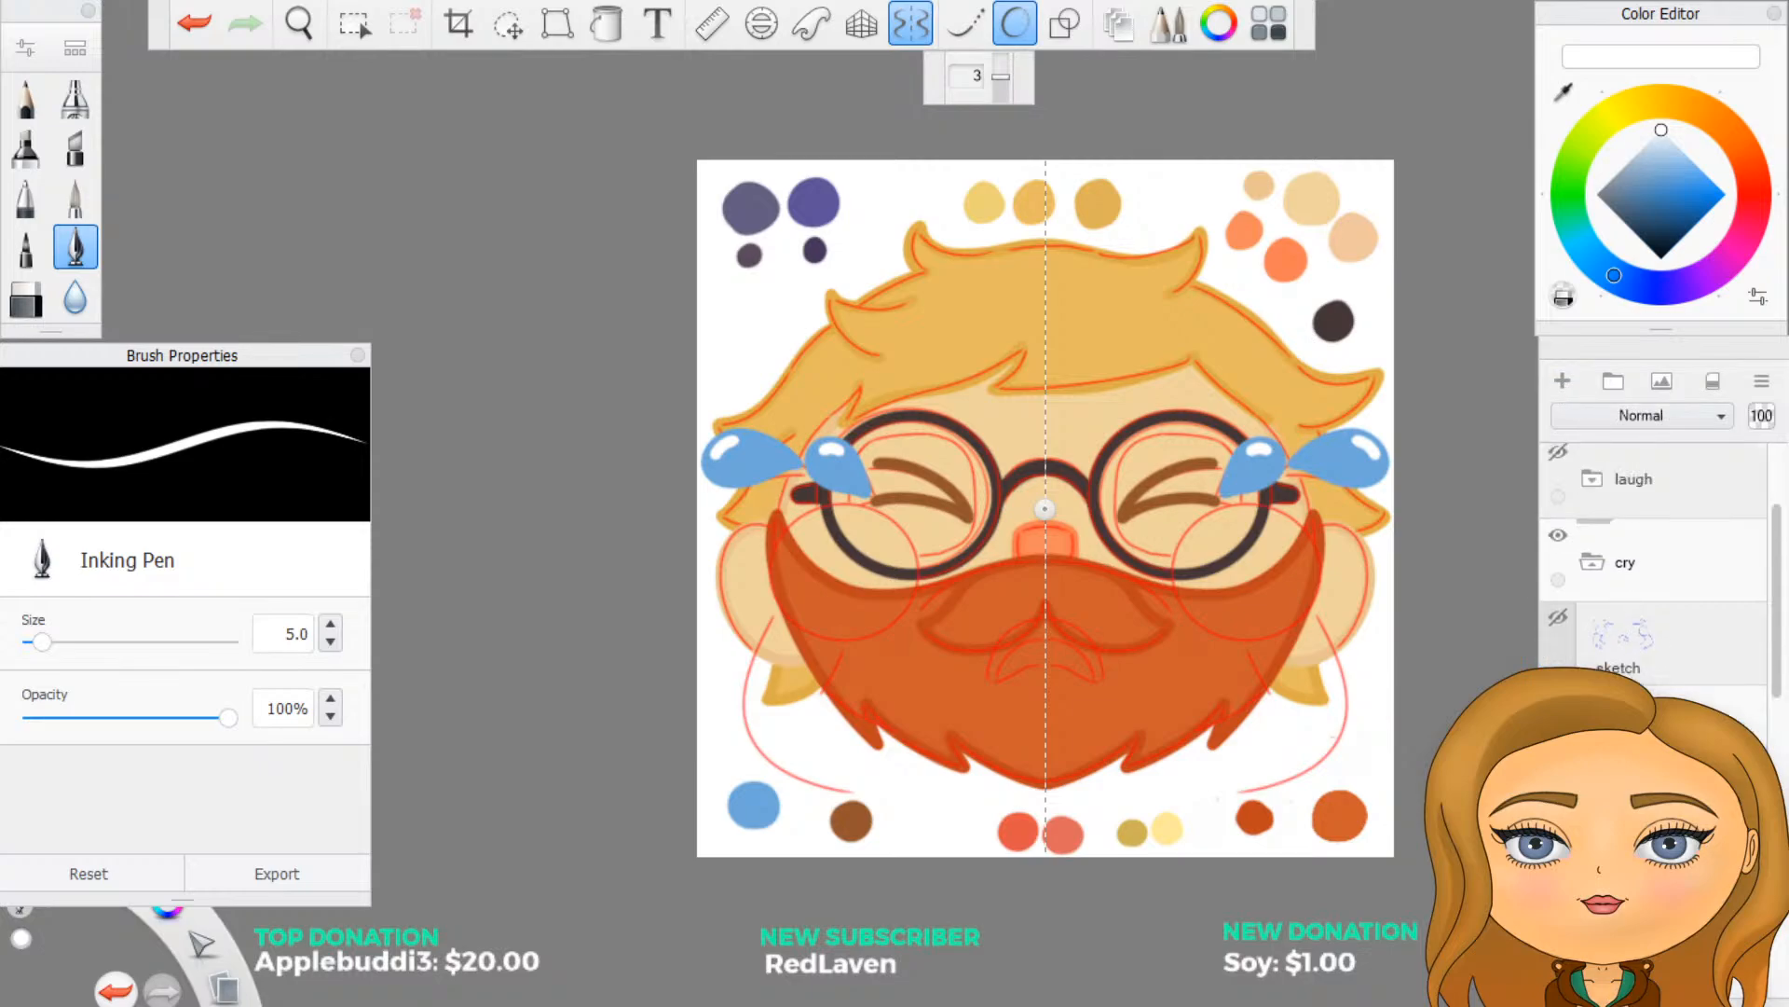
scroll(1337, 557, up, 2)
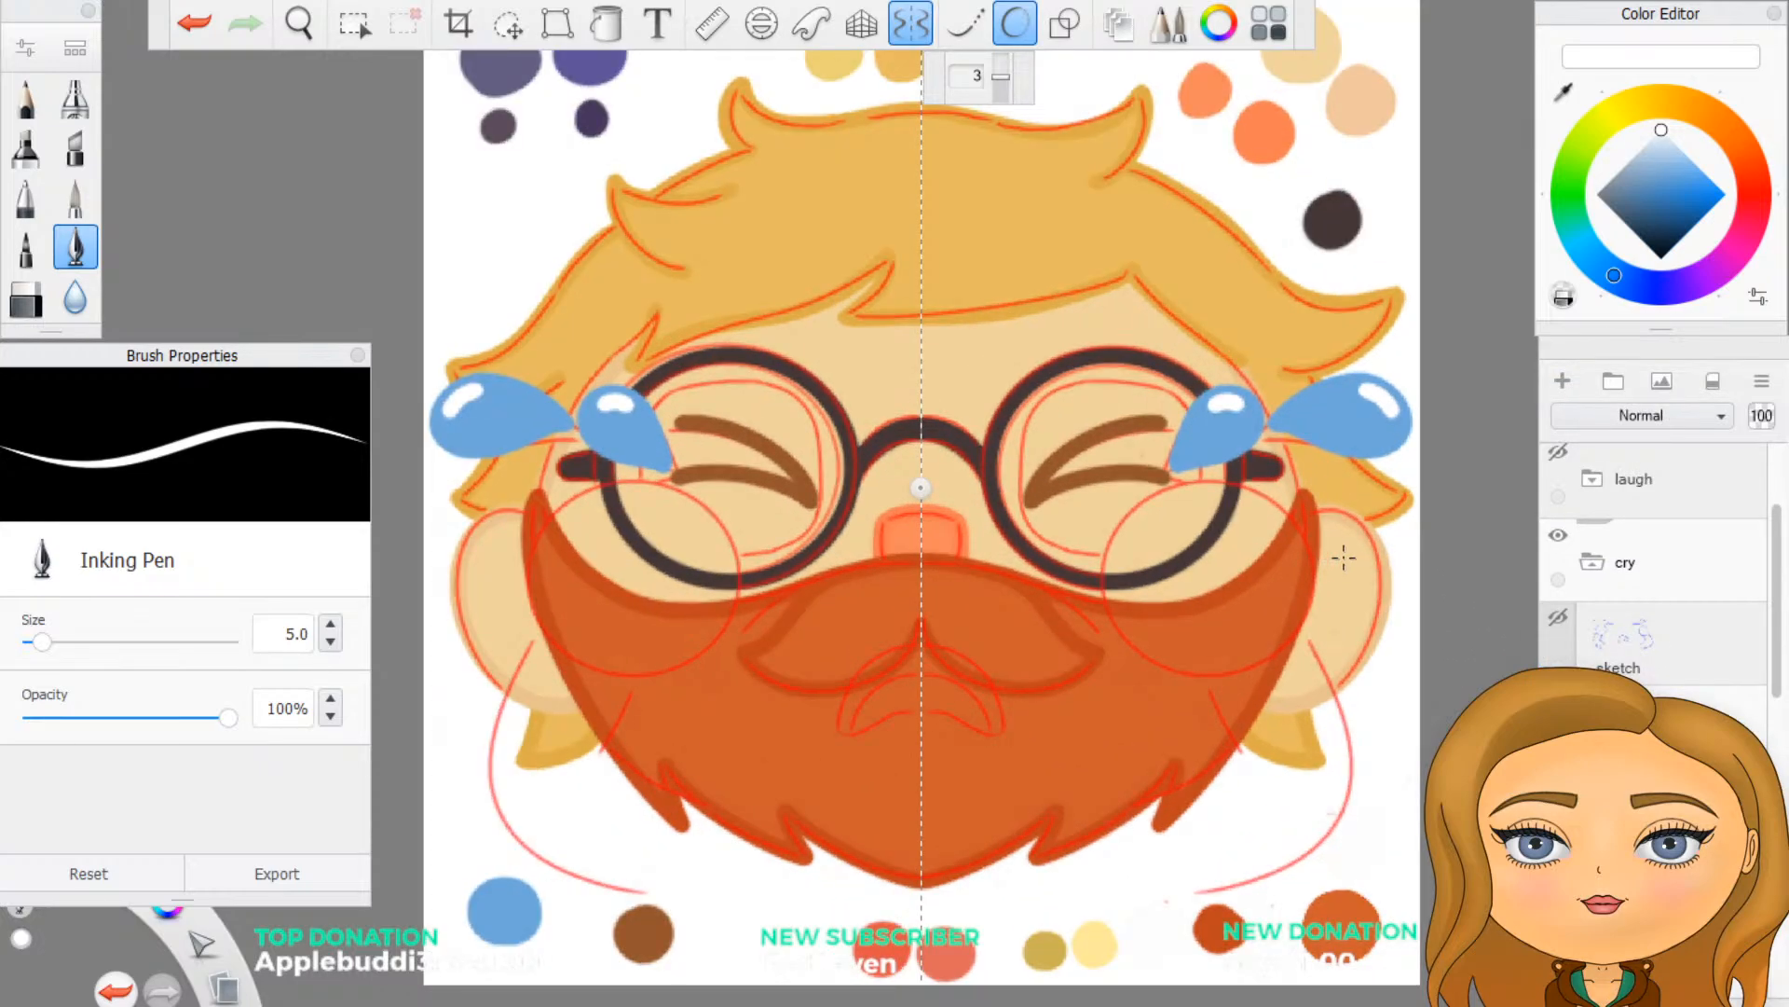
scroll(1365, 483, down, 2)
scroll(1290, 346, up, 2)
click(1566, 94)
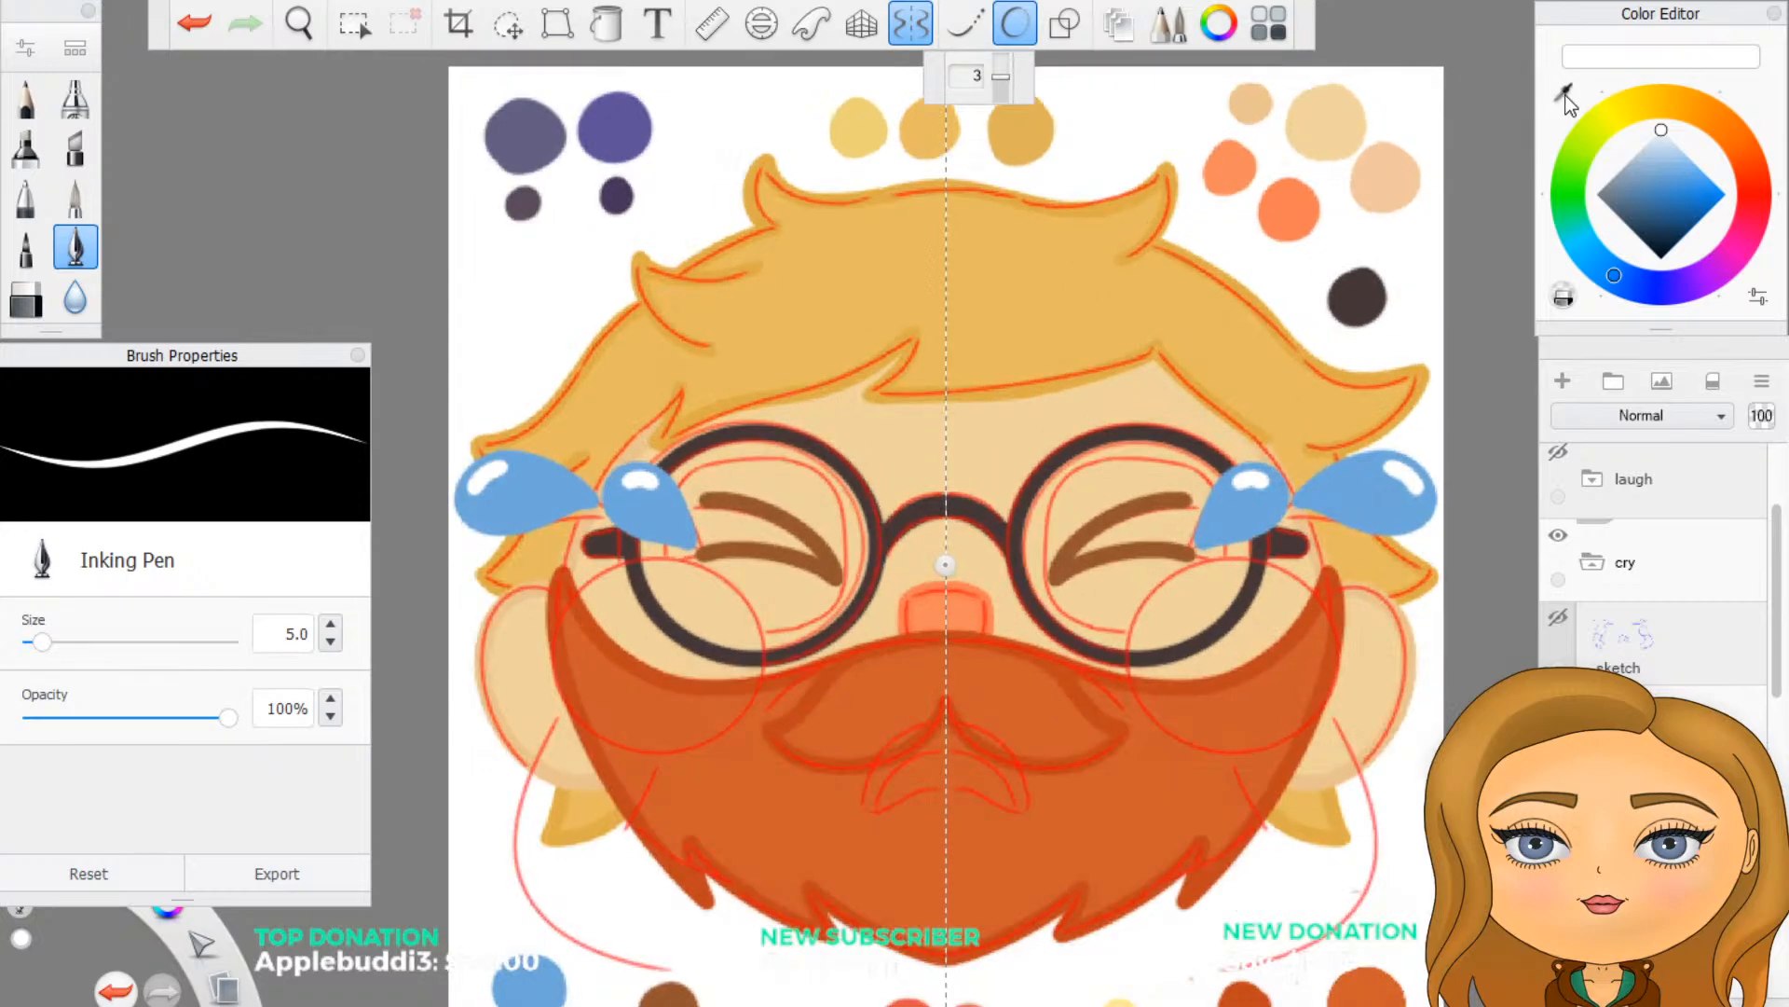
click(1249, 107)
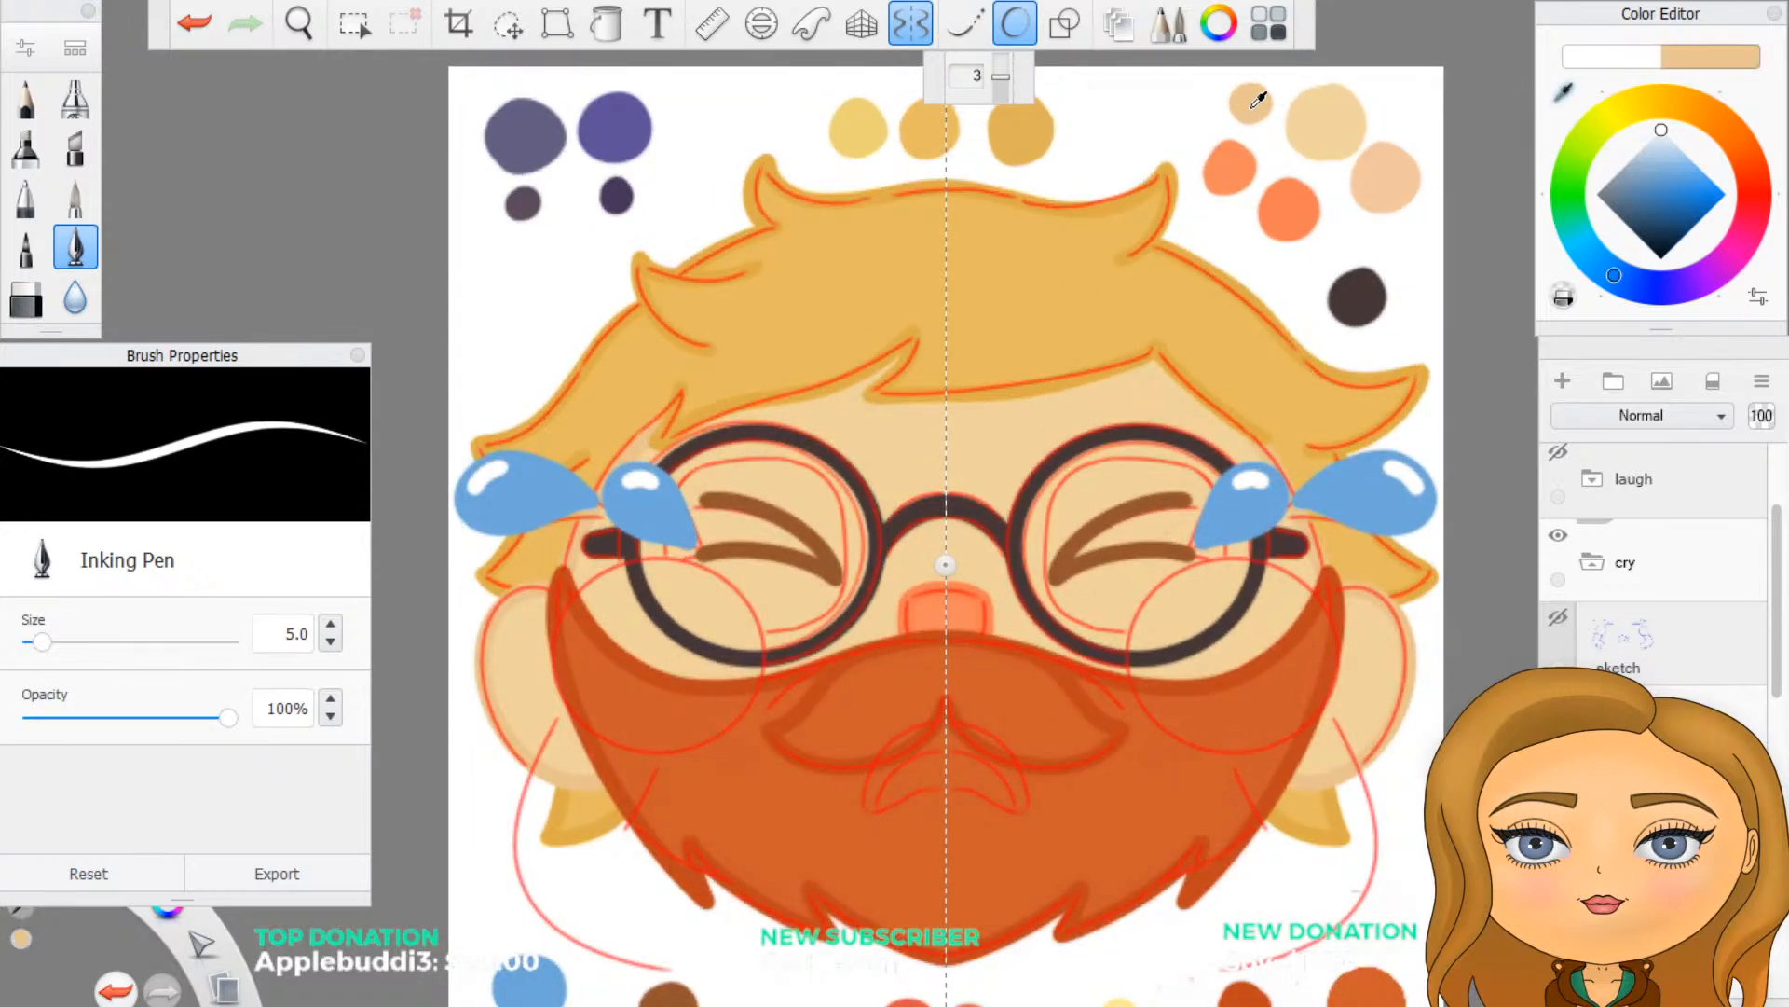
- Turn Predictive Stroke off and draw mirrored tan circles over the sketched circles below the teardrops, using the ellipse draw style
click(1015, 26)
click(1064, 23)
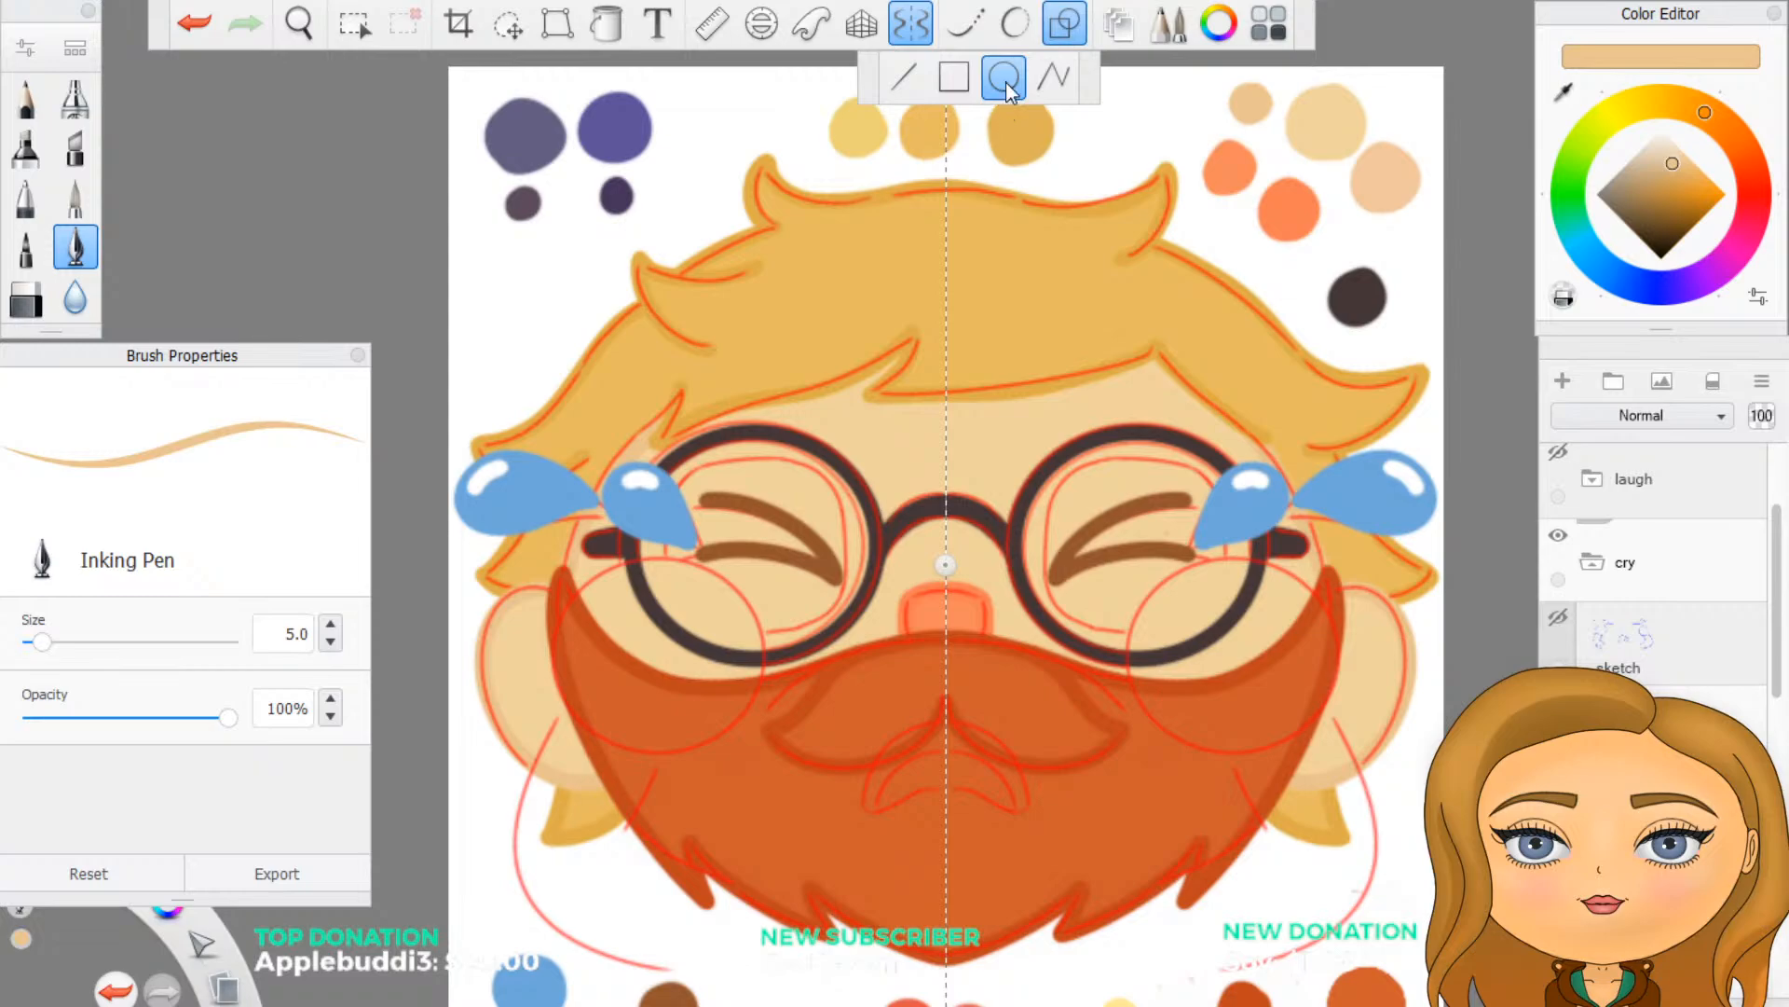
scroll(1322, 690, up, 2)
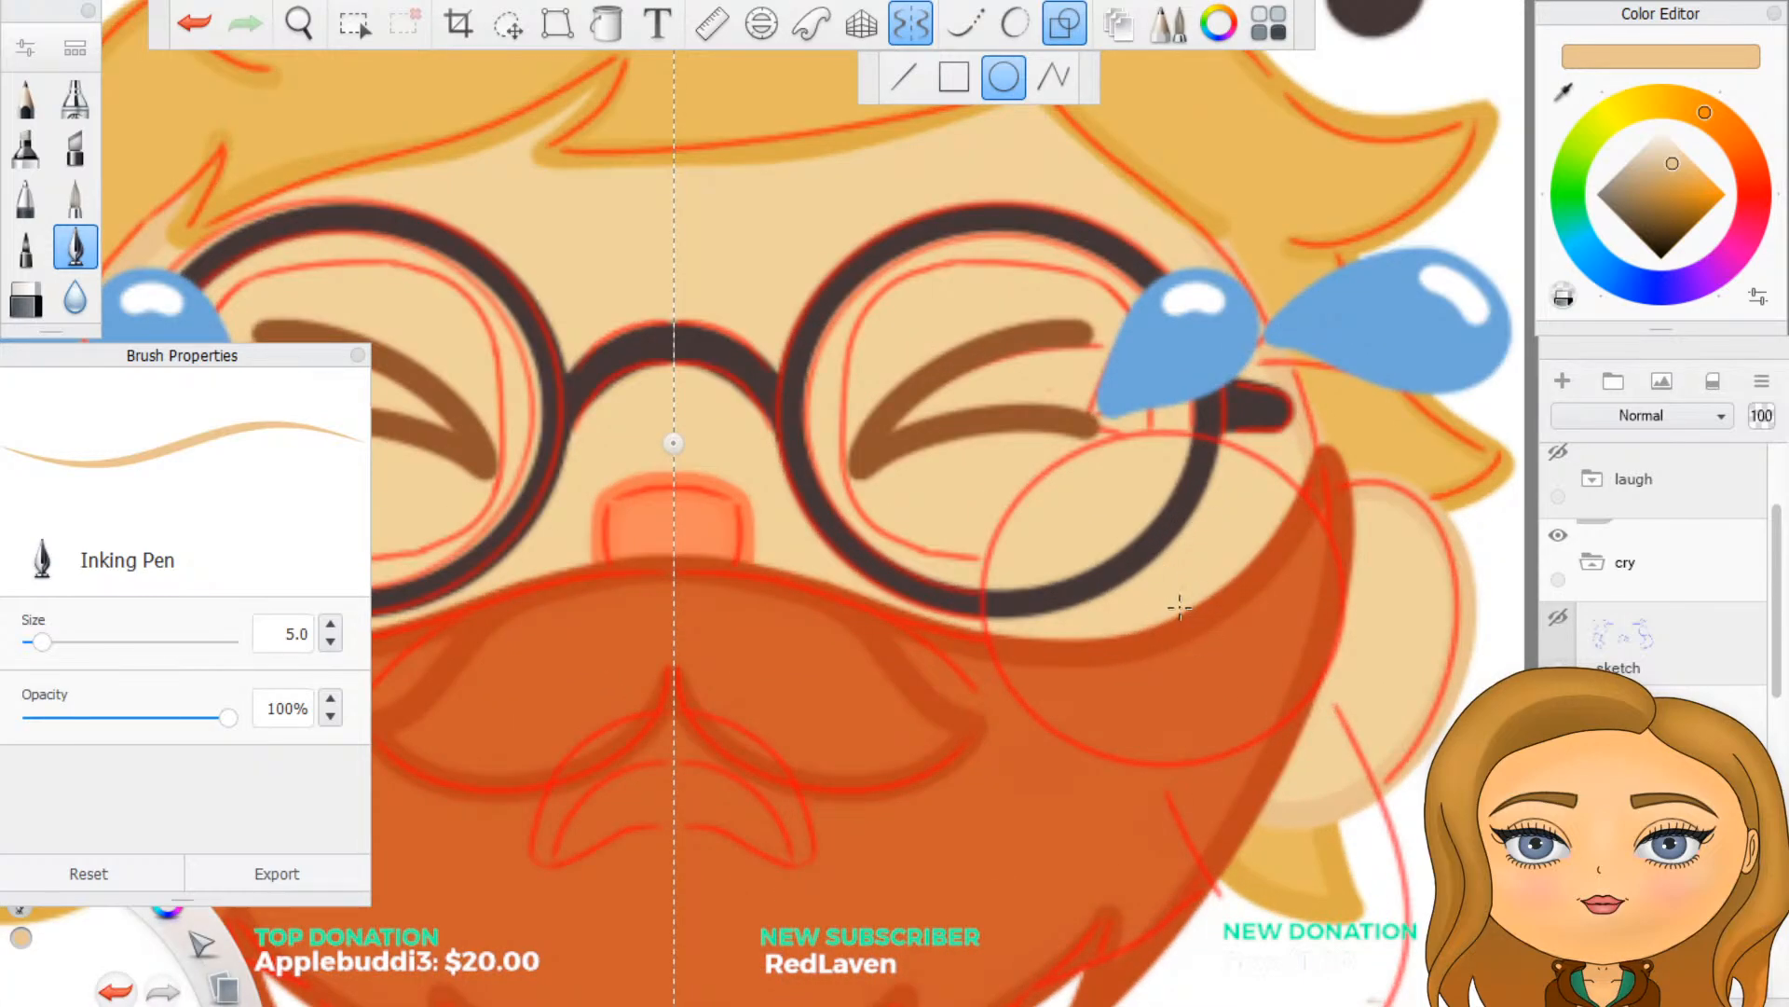
drag(1170, 597, 1350, 755)
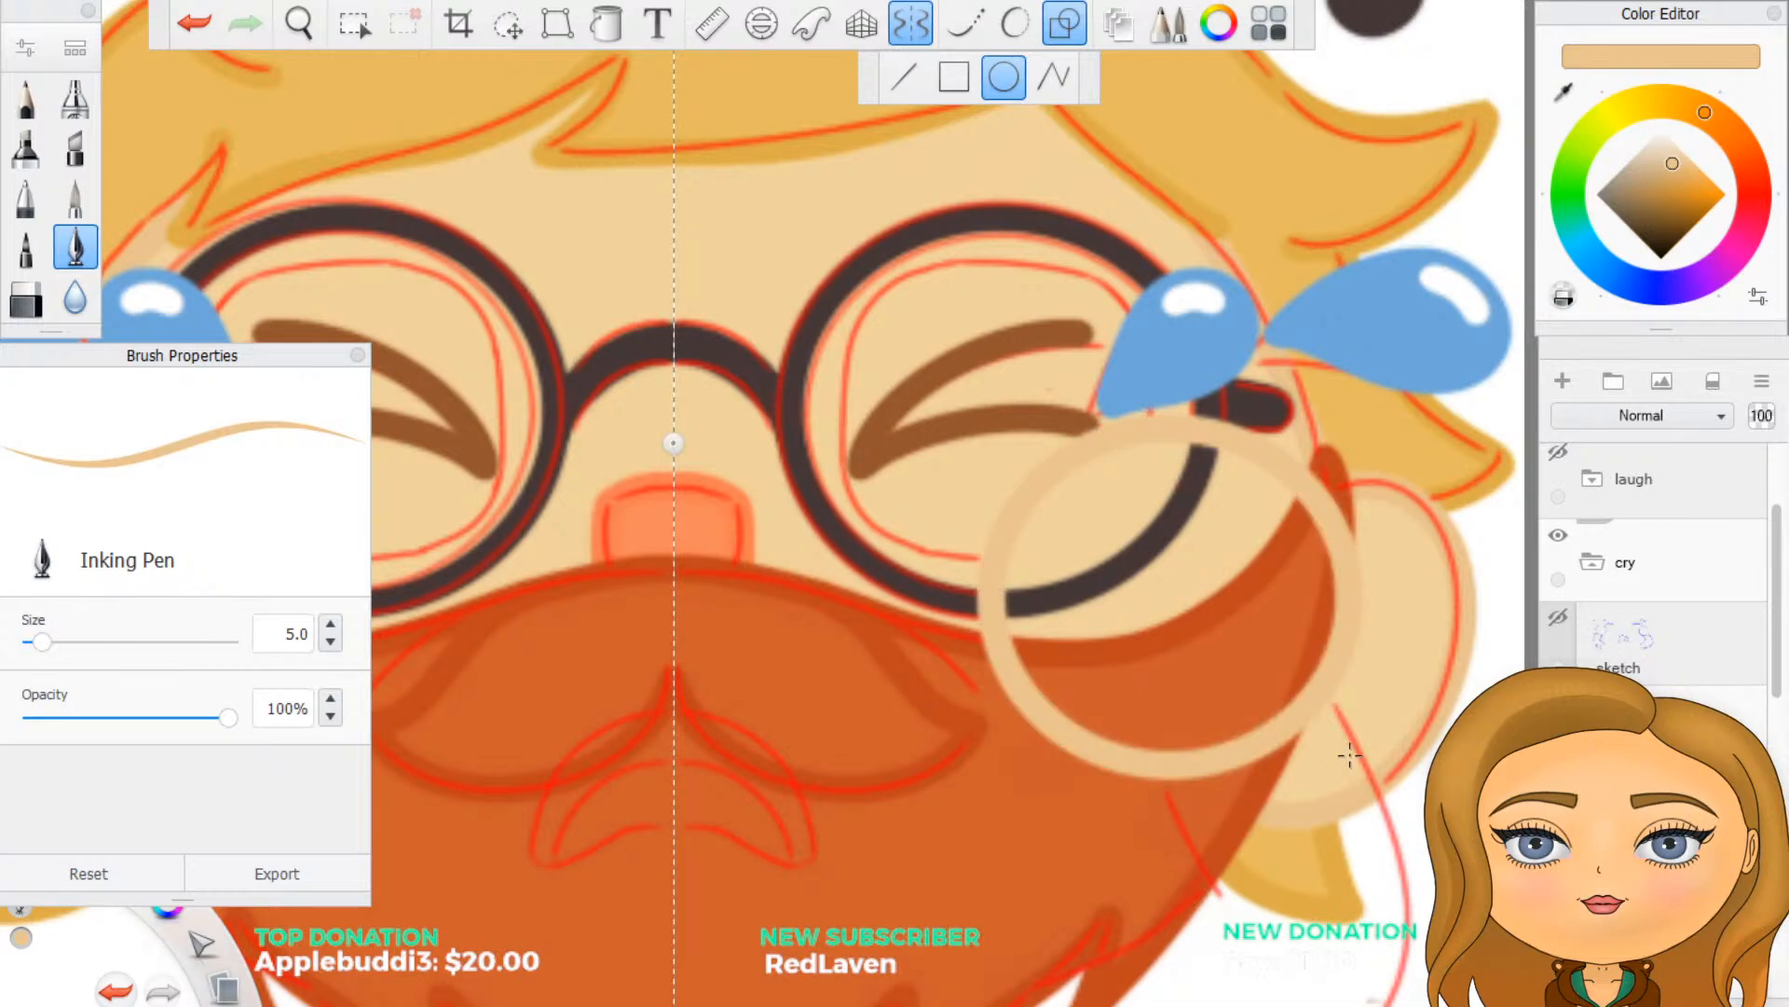
scroll(1348, 755, down, 4)
scroll(965, 847, up, 2)
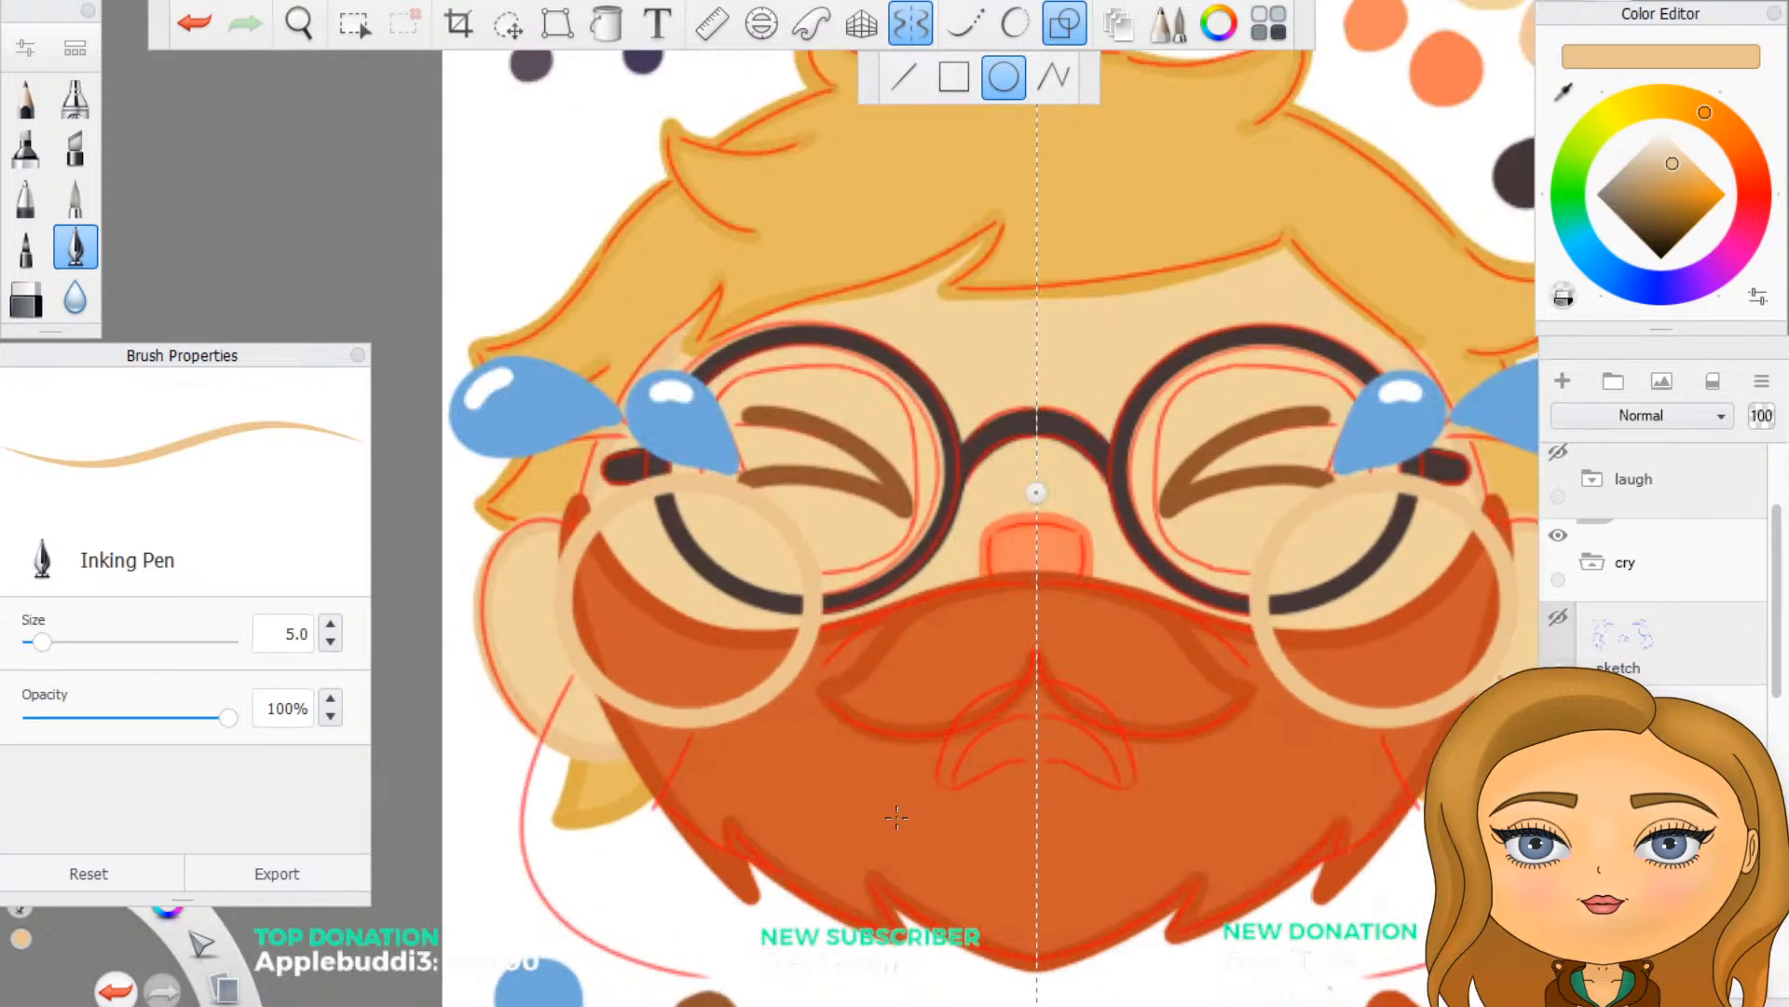
scroll(1065, 748, down, 3)
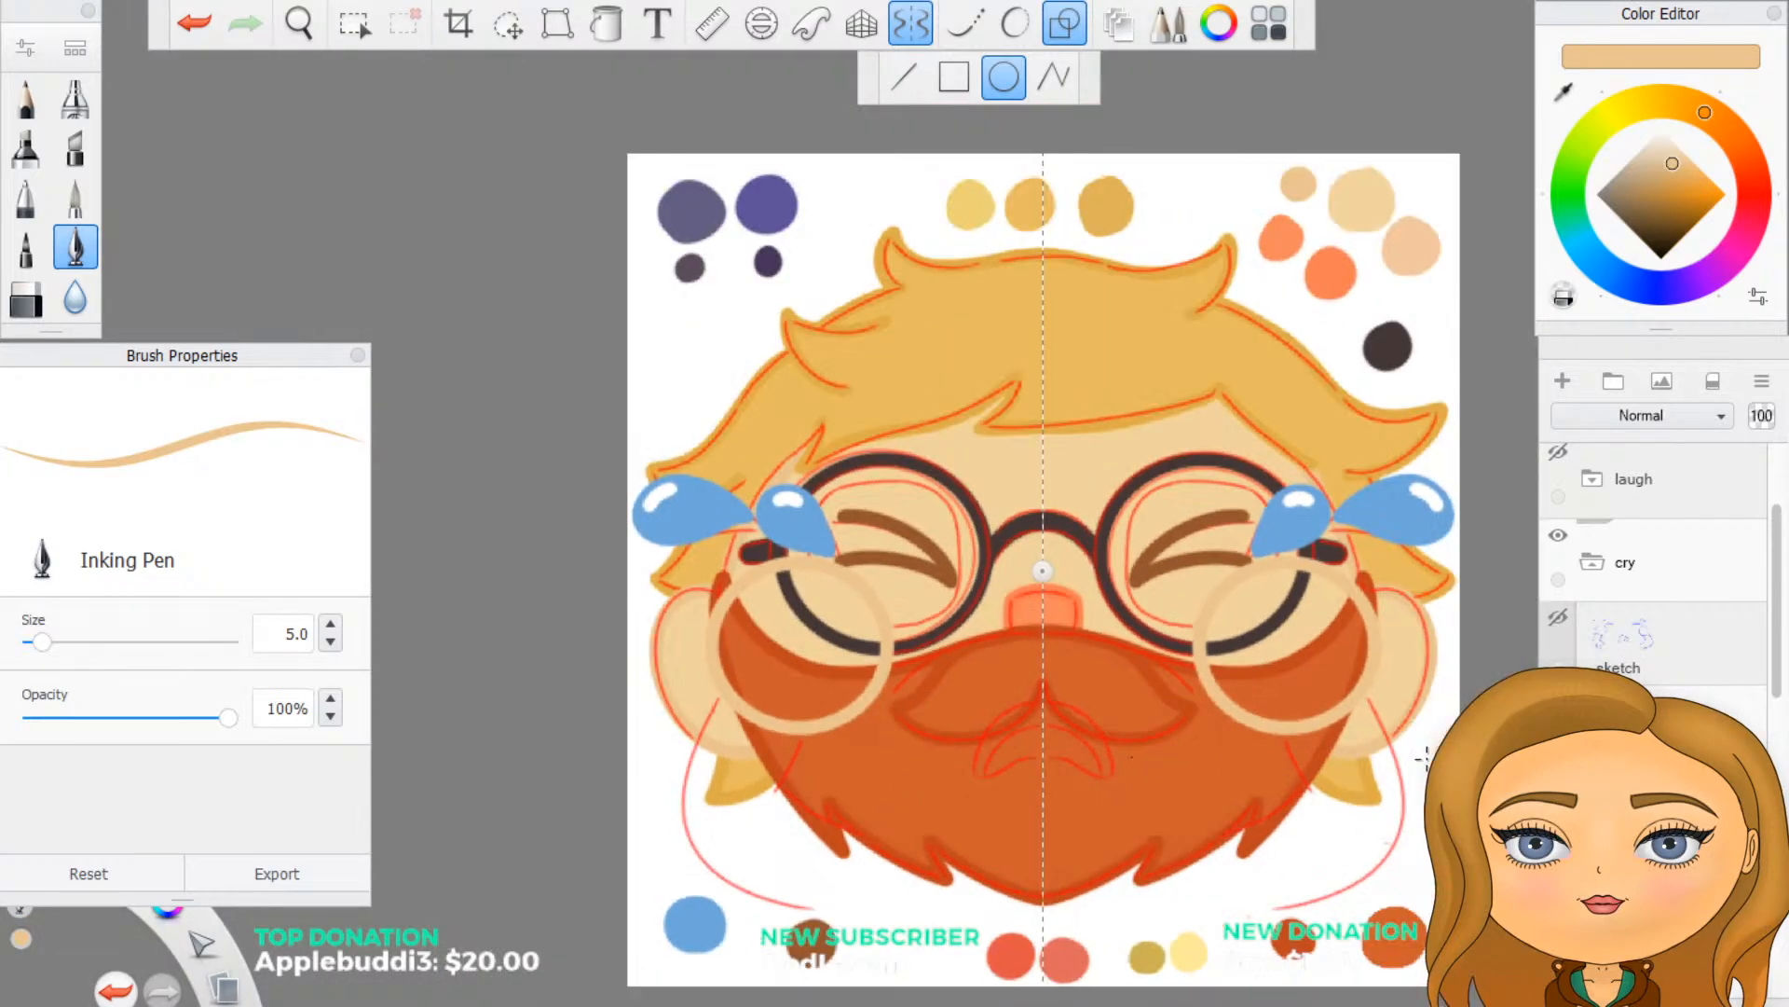
- Sample the light skin tone inside the glasses as the pen colour and return from the ellipse draw style to freehand drawing
scroll(1398, 746, up, 4)
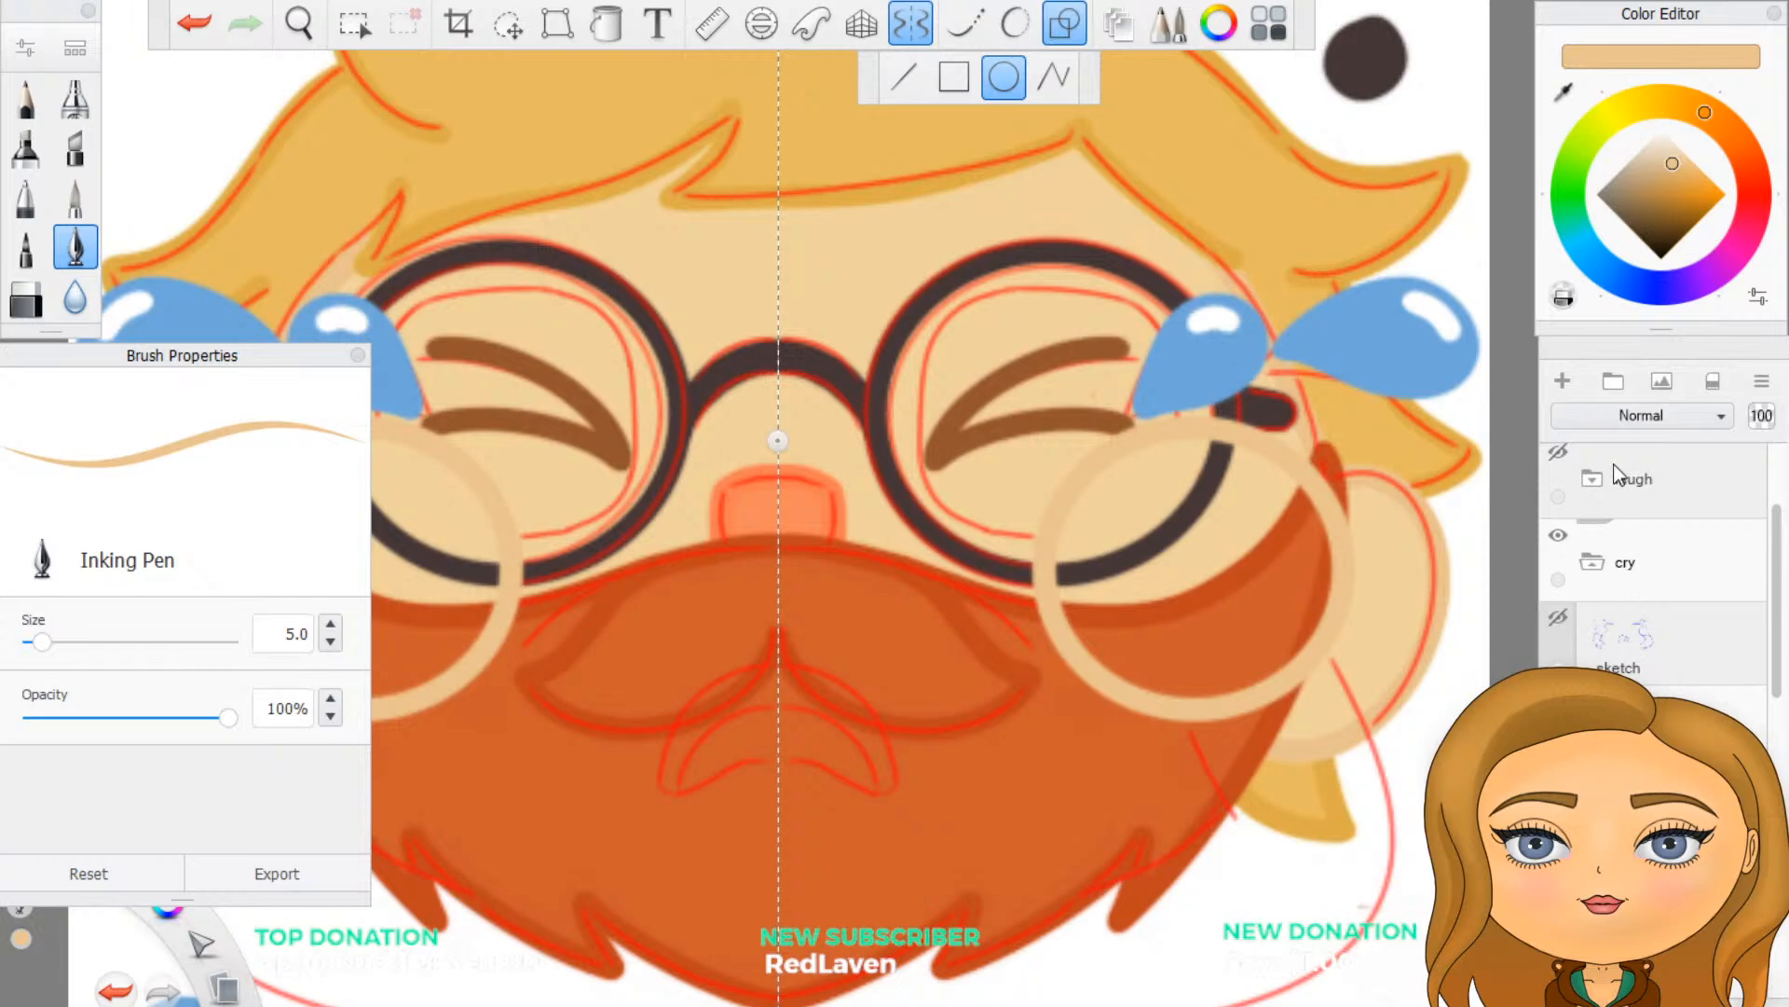
click(1567, 86)
click(1056, 376)
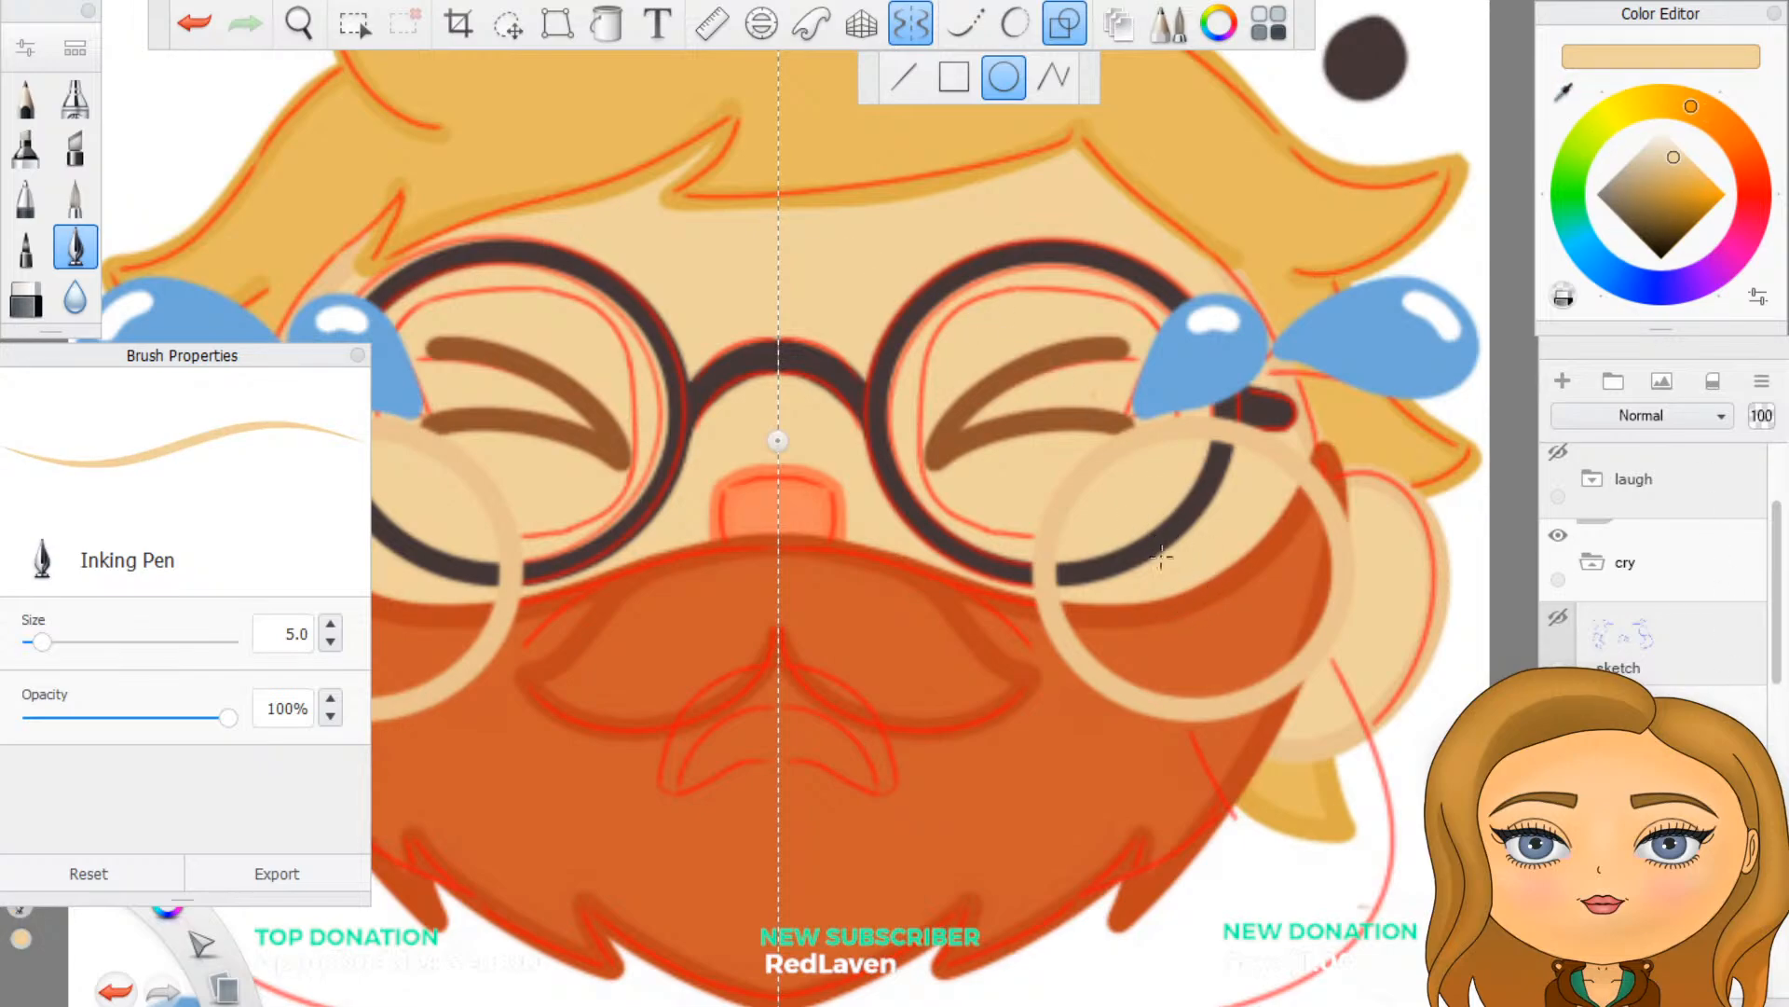
mouse_move(1158, 546)
mouse_down()
mouse_move(1179, 571)
mouse_move(1152, 542)
mouse_move(1100, 567)
mouse_move(1084, 645)
mouse_move(1063, 565)
mouse_up()
click(1064, 26)
click(1081, 563)
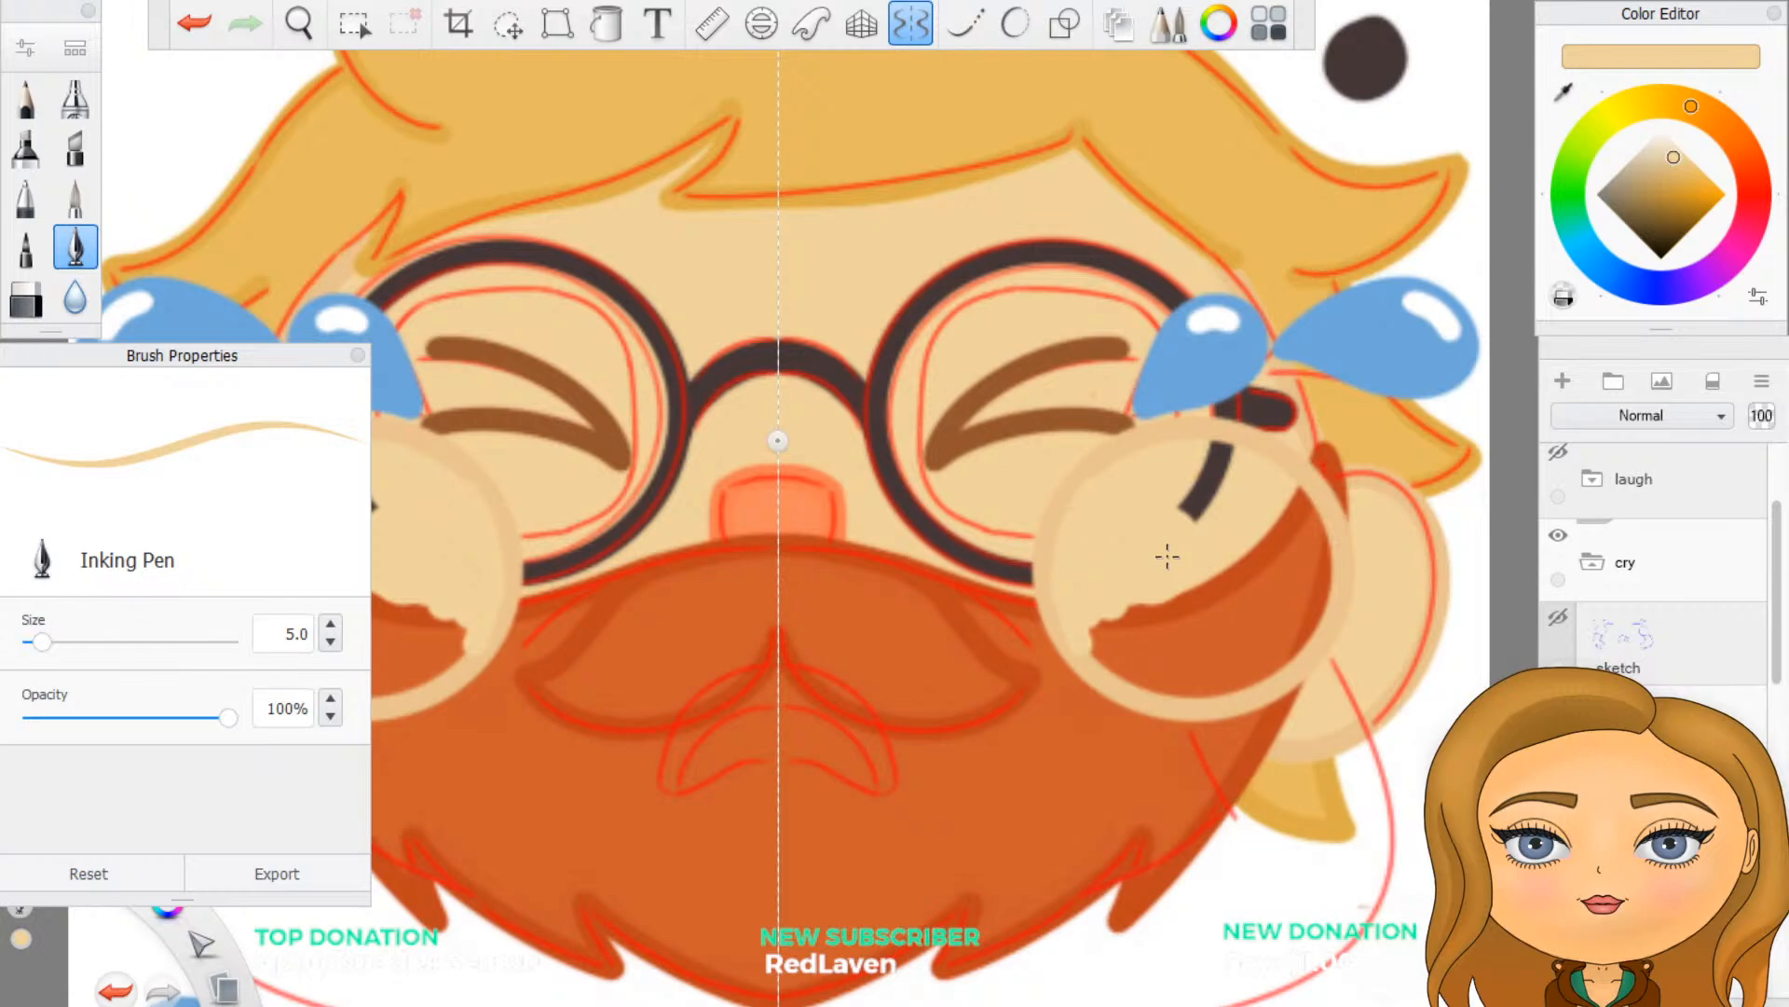
mouse_move(1107, 620)
mouse_down()
mouse_move(1107, 662)
mouse_move(1159, 688)
mouse_move(1286, 667)
mouse_move(1323, 591)
mouse_move(1309, 503)
mouse_move(1291, 471)
mouse_move(1211, 446)
mouse_move(1193, 498)
mouse_move(1211, 520)
mouse_up()
drag(1221, 458, 1229, 482)
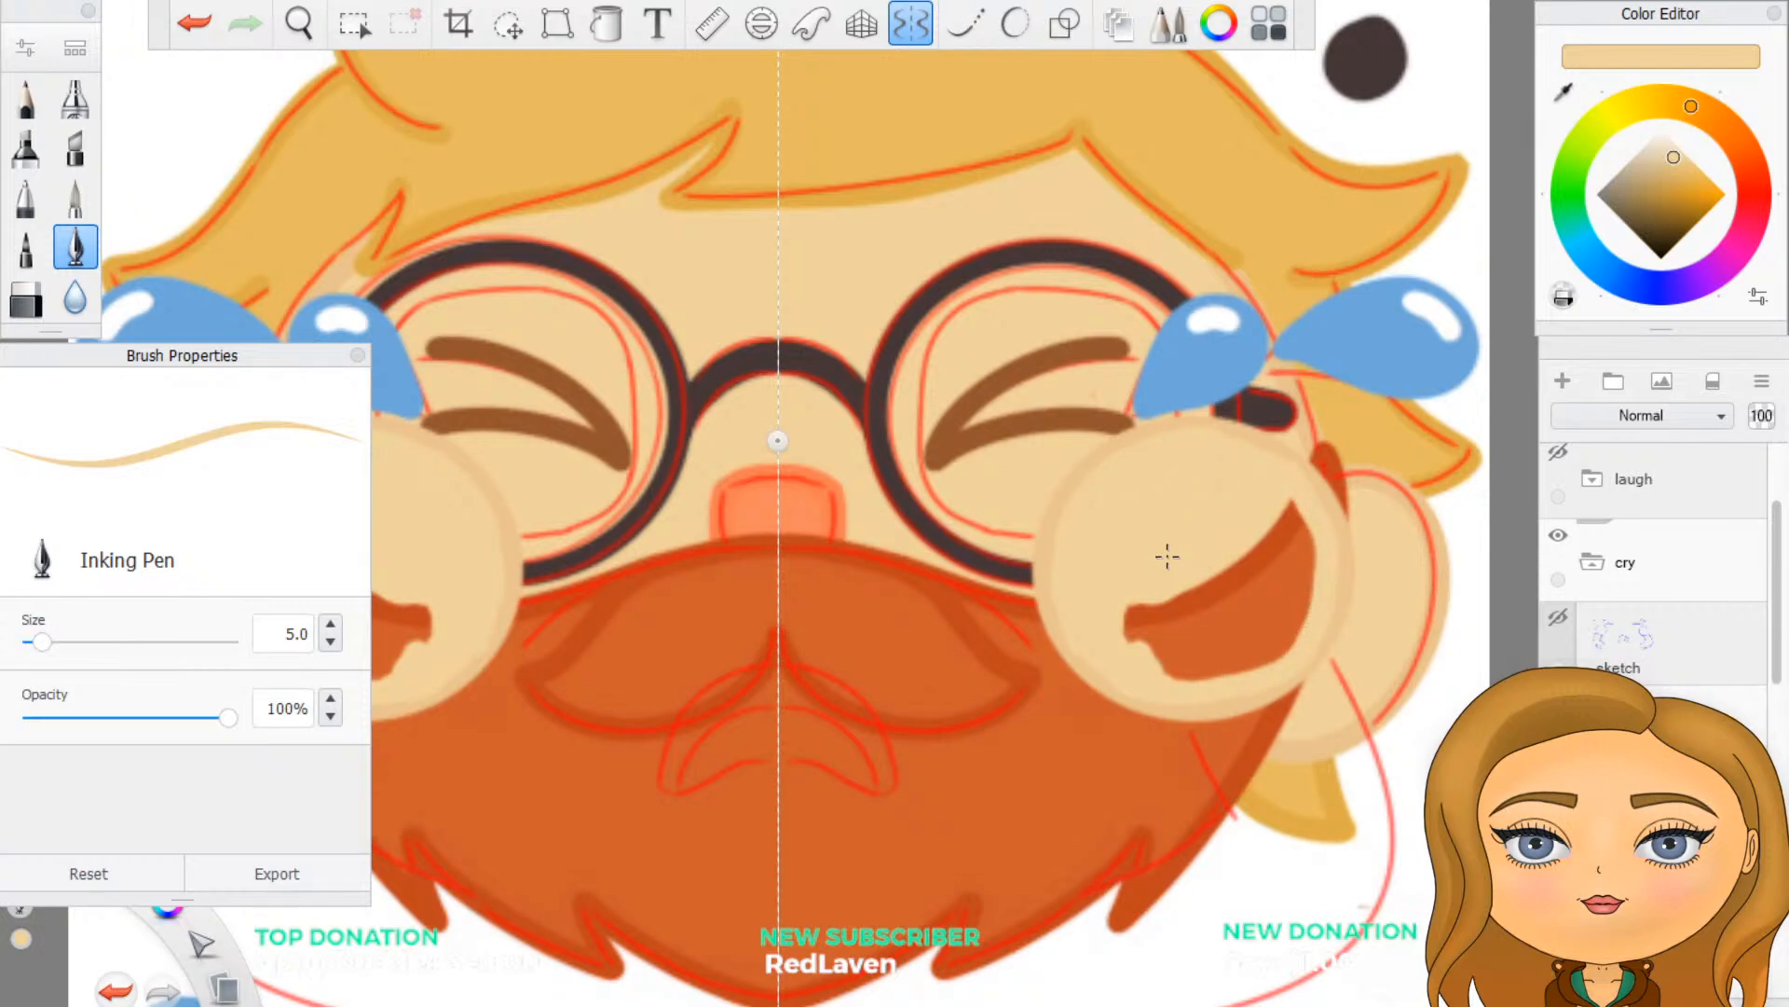
mouse_move(1130, 605)
mouse_down()
mouse_move(1198, 667)
mouse_move(1212, 596)
mouse_move(1223, 666)
mouse_move(1235, 582)
mouse_move(1251, 662)
mouse_move(1284, 540)
mouse_move(1300, 643)
mouse_move(1314, 524)
mouse_move(1294, 503)
mouse_up()
drag(1307, 598, 1268, 663)
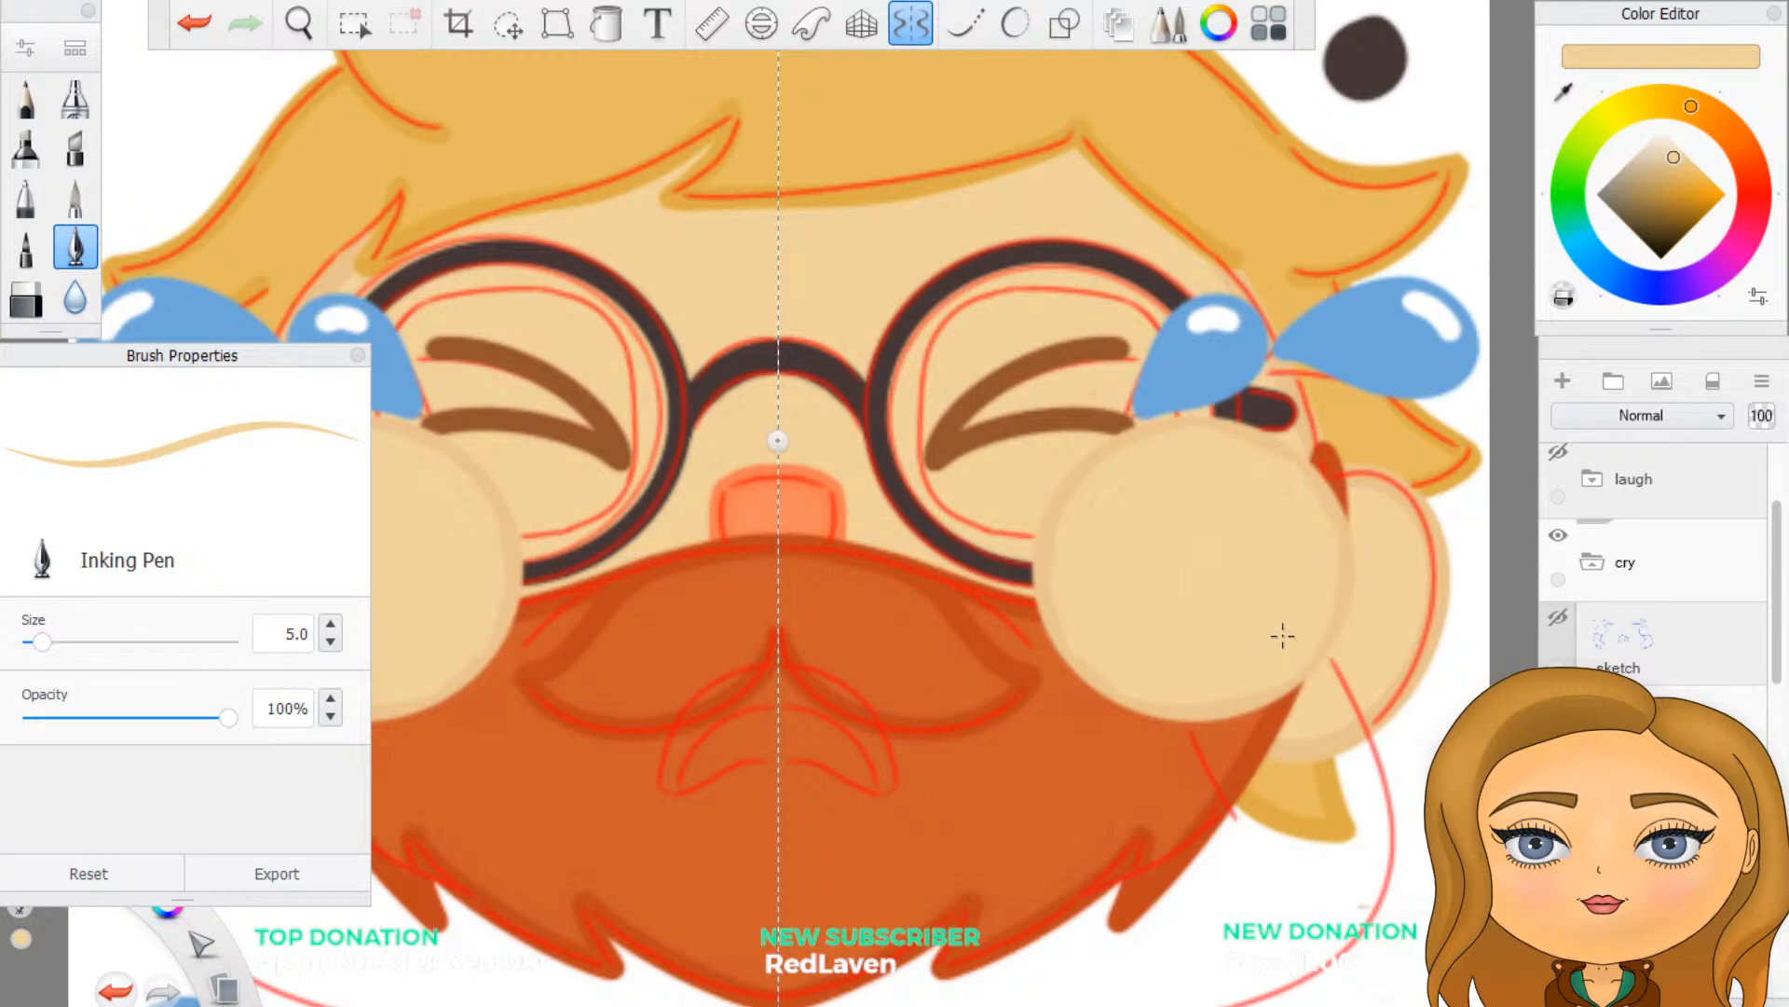
key(ctrl+z)
key(ctrl+z)
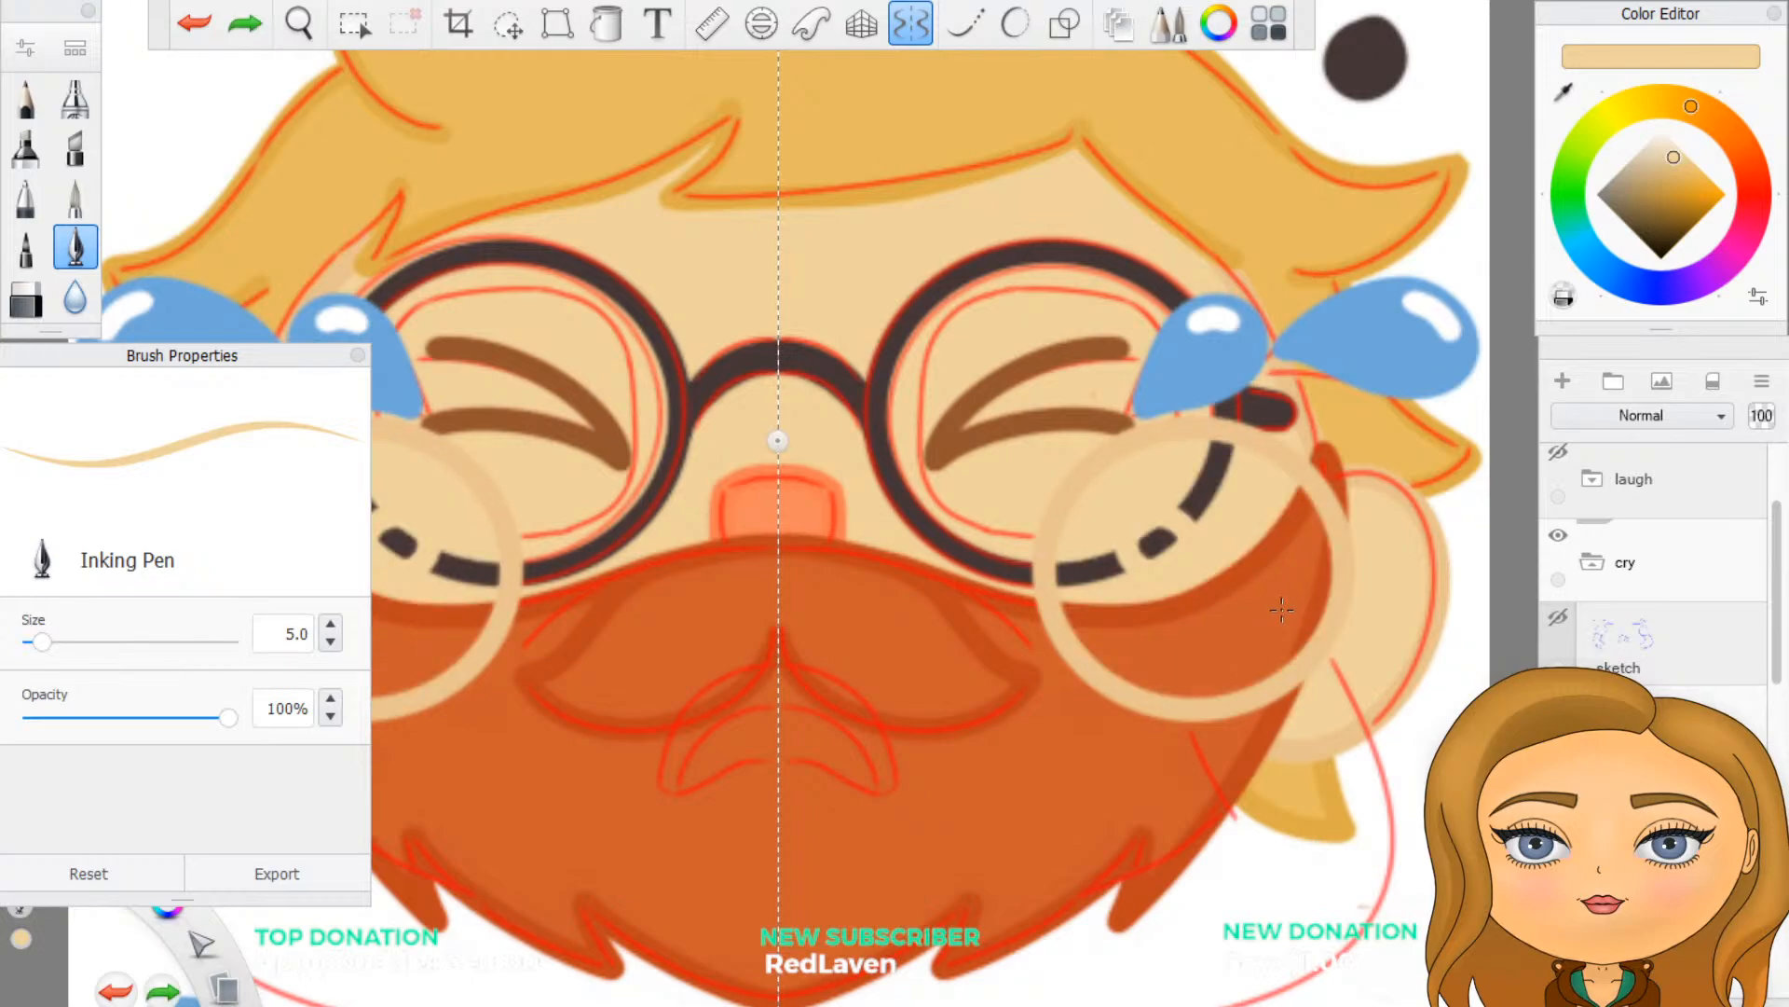
key(ctrl+z)
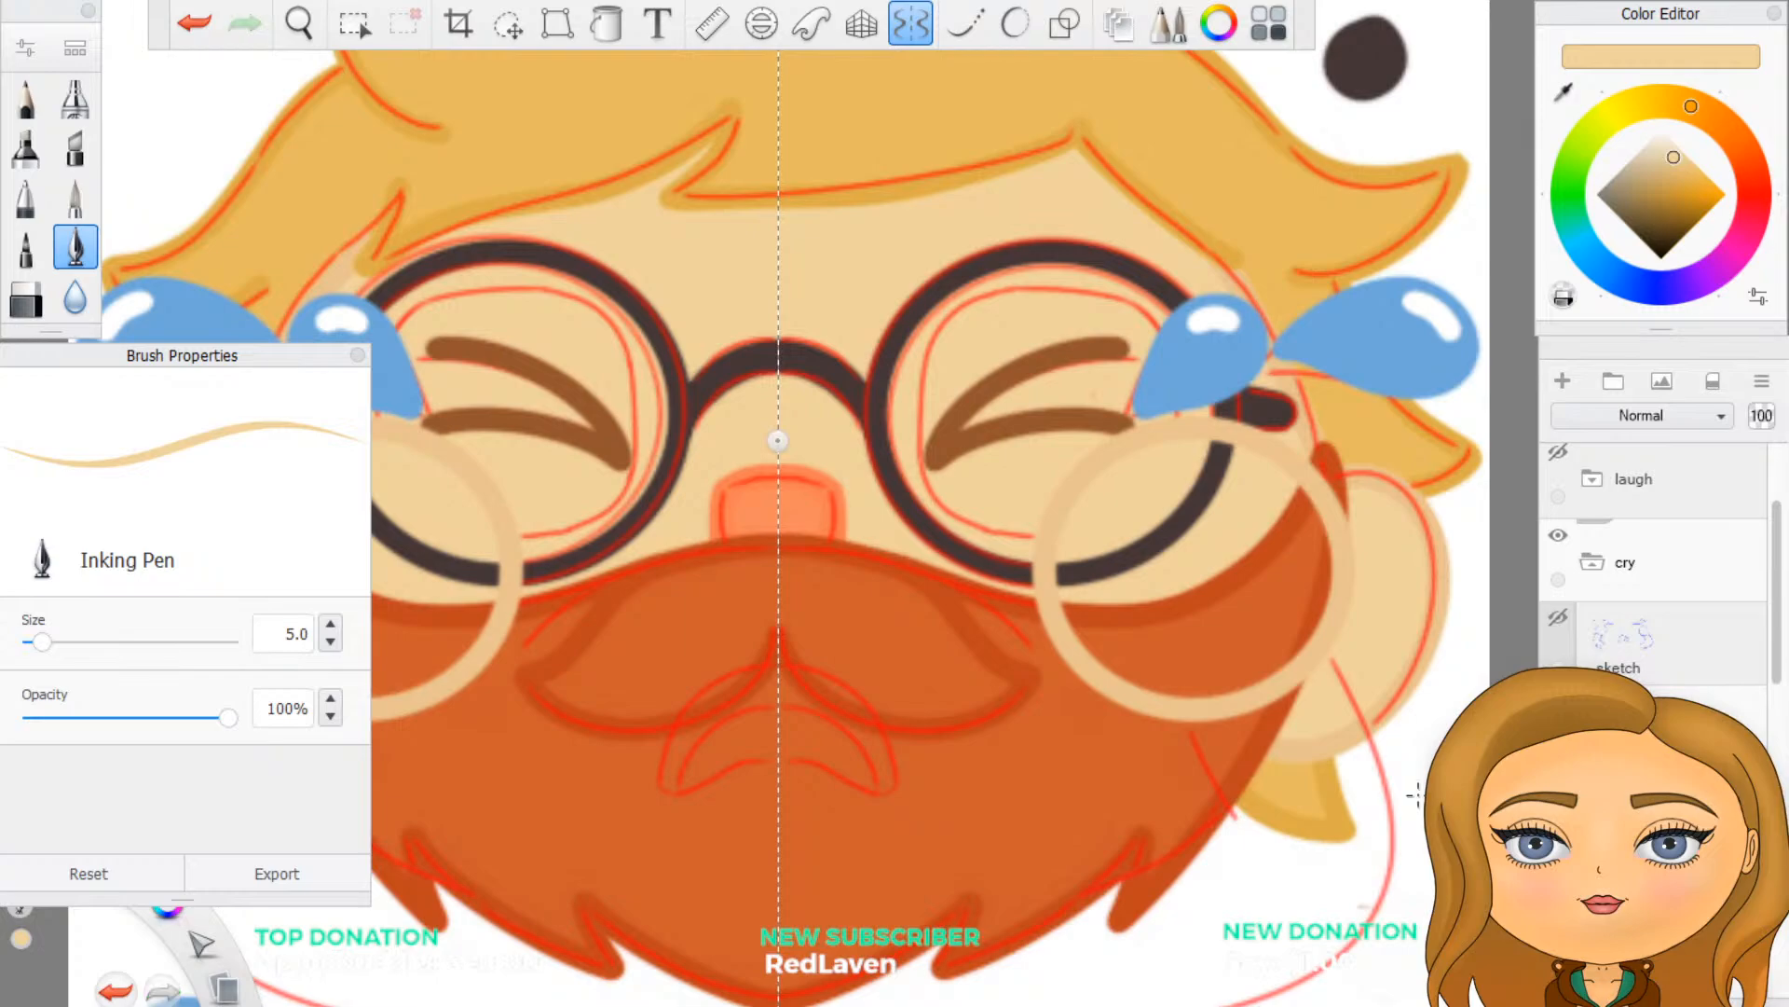
- Paint the inside of the mirrored tan circles solid with the light skin tone, covering the glasses and beard behind them
drag(1186, 571, 1186, 573)
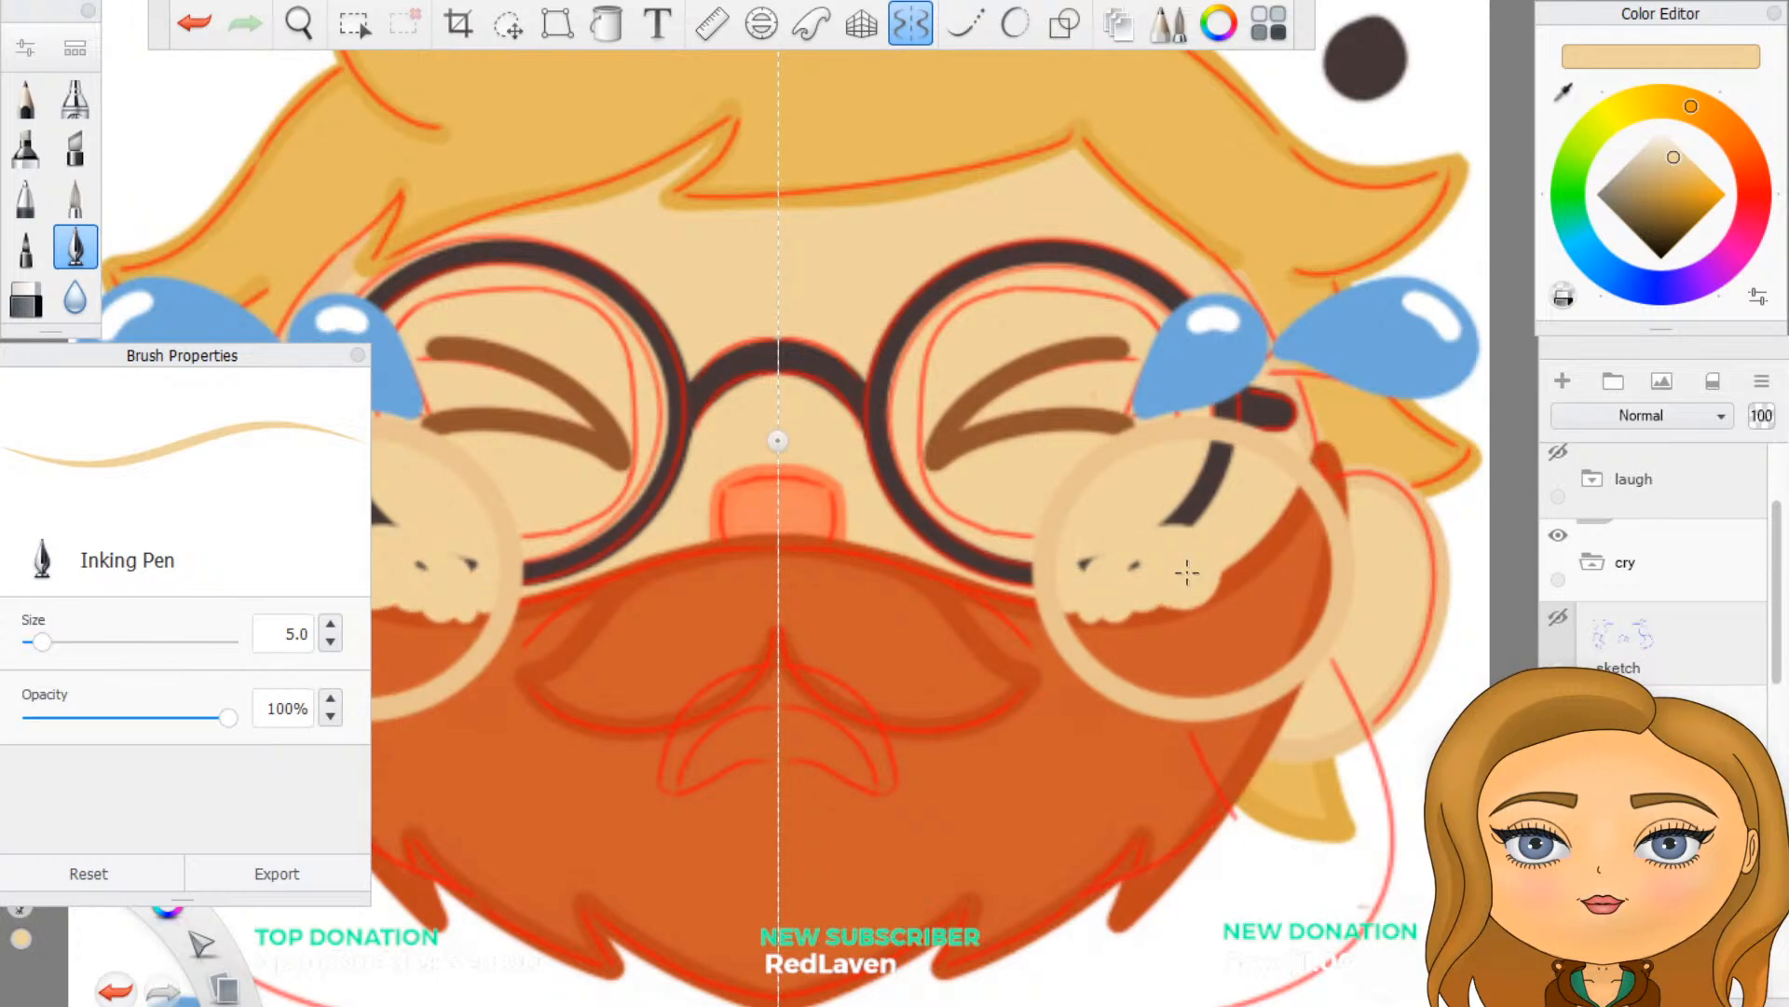
drag(1223, 444, 1214, 462)
mouse_move(1082, 565)
mouse_down()
mouse_move(1071, 617)
mouse_move(1102, 657)
mouse_move(1168, 679)
mouse_move(1265, 673)
mouse_move(1314, 620)
mouse_move(1323, 557)
mouse_move(1305, 487)
mouse_move(1300, 587)
mouse_move(1203, 517)
mouse_move(1207, 475)
mouse_move(1090, 562)
mouse_up()
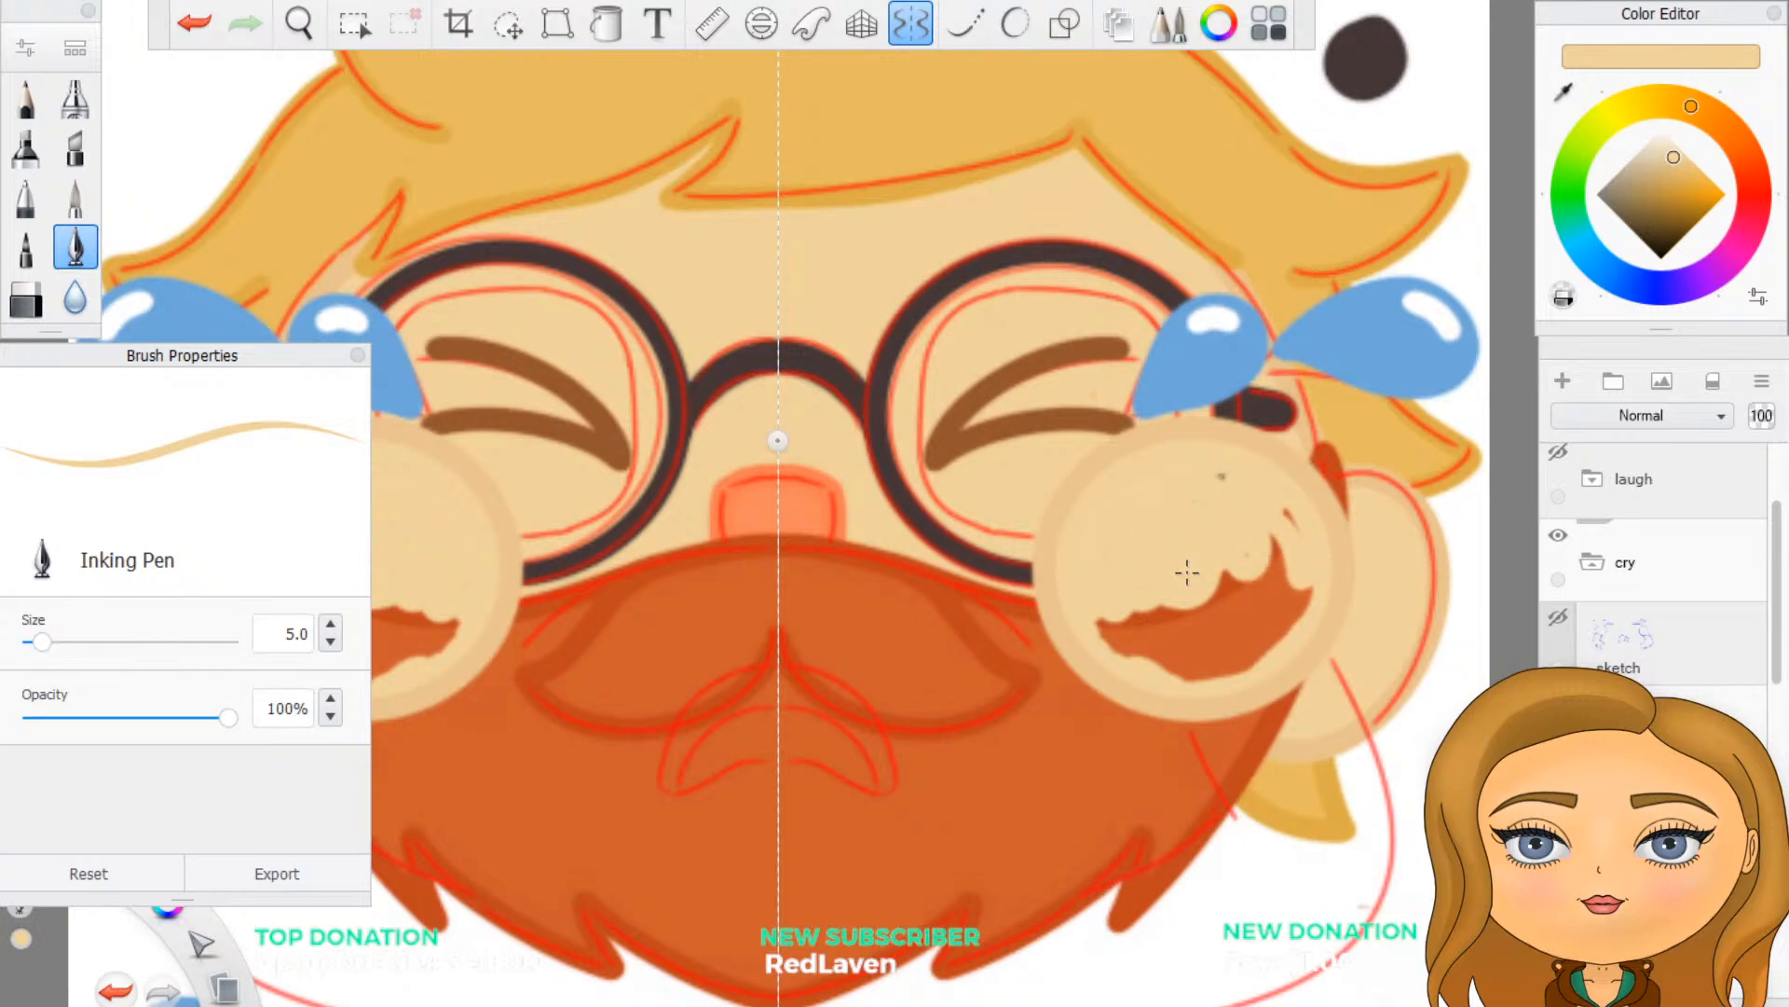
mouse_move(1100, 634)
mouse_down()
mouse_move(1188, 652)
mouse_move(1272, 605)
mouse_move(1286, 559)
mouse_move(1310, 601)
mouse_move(1291, 517)
mouse_up()
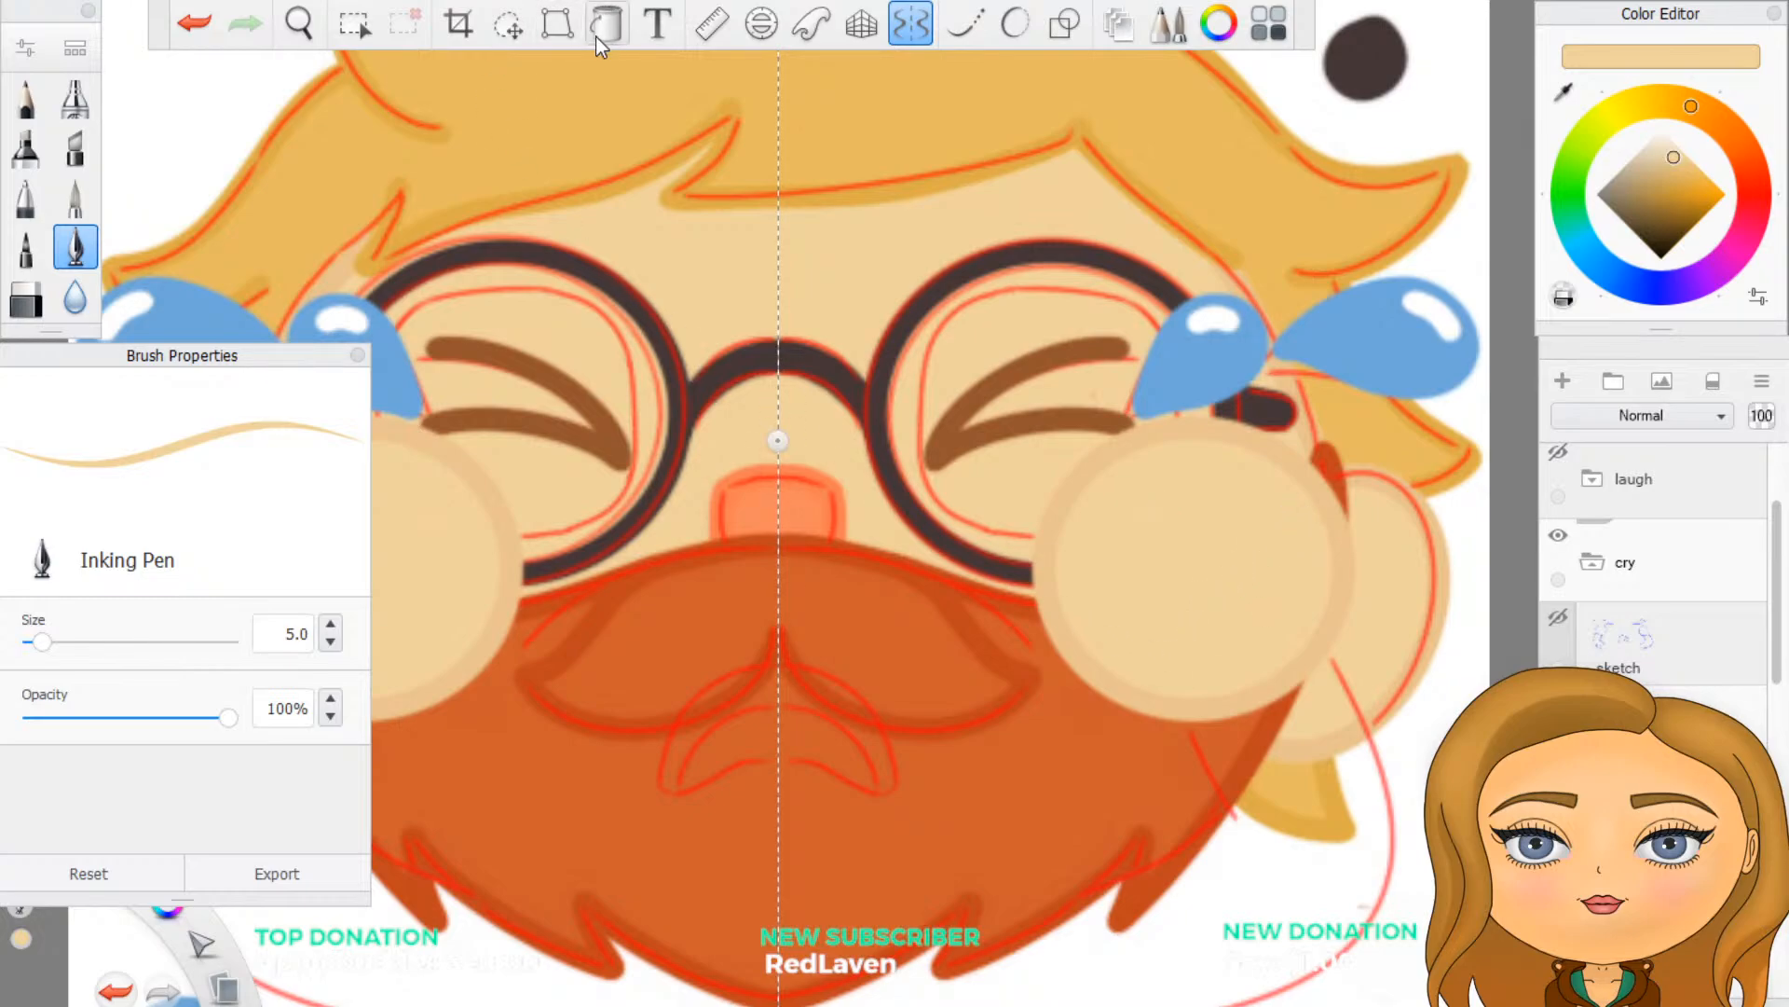
- Turn symmetry off and sample the darker tan of the circle's outline as the pen colour
click(601, 29)
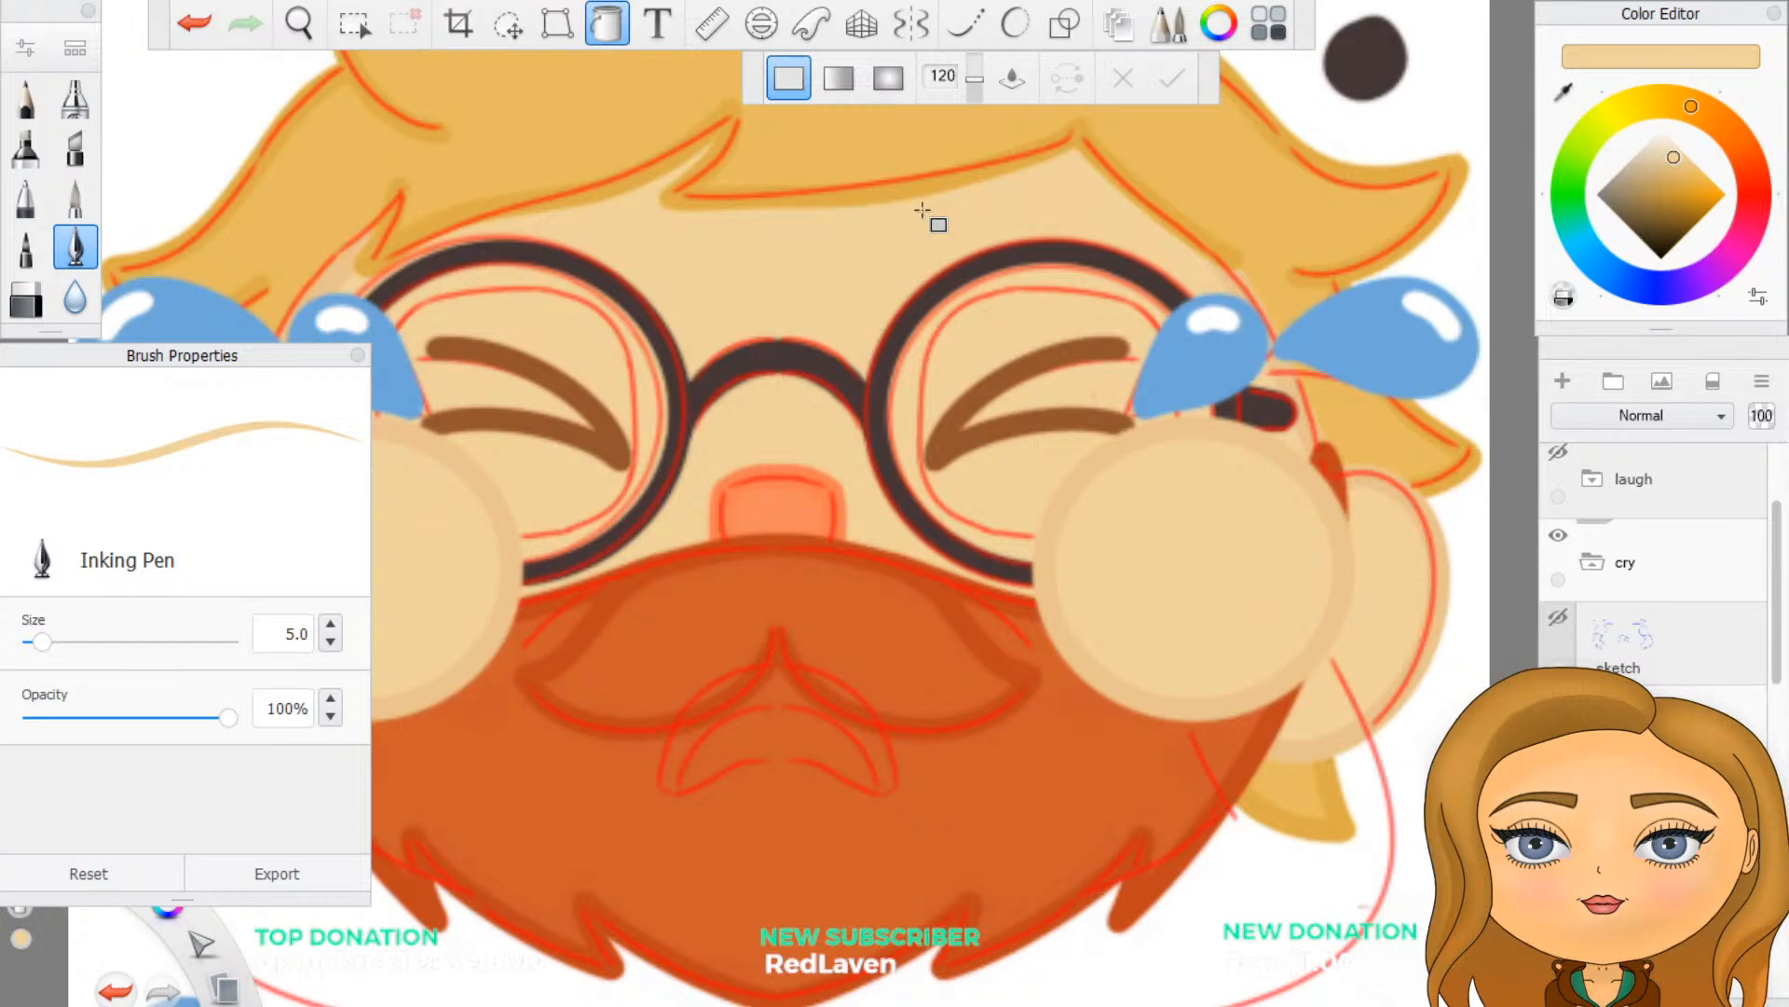
click(618, 43)
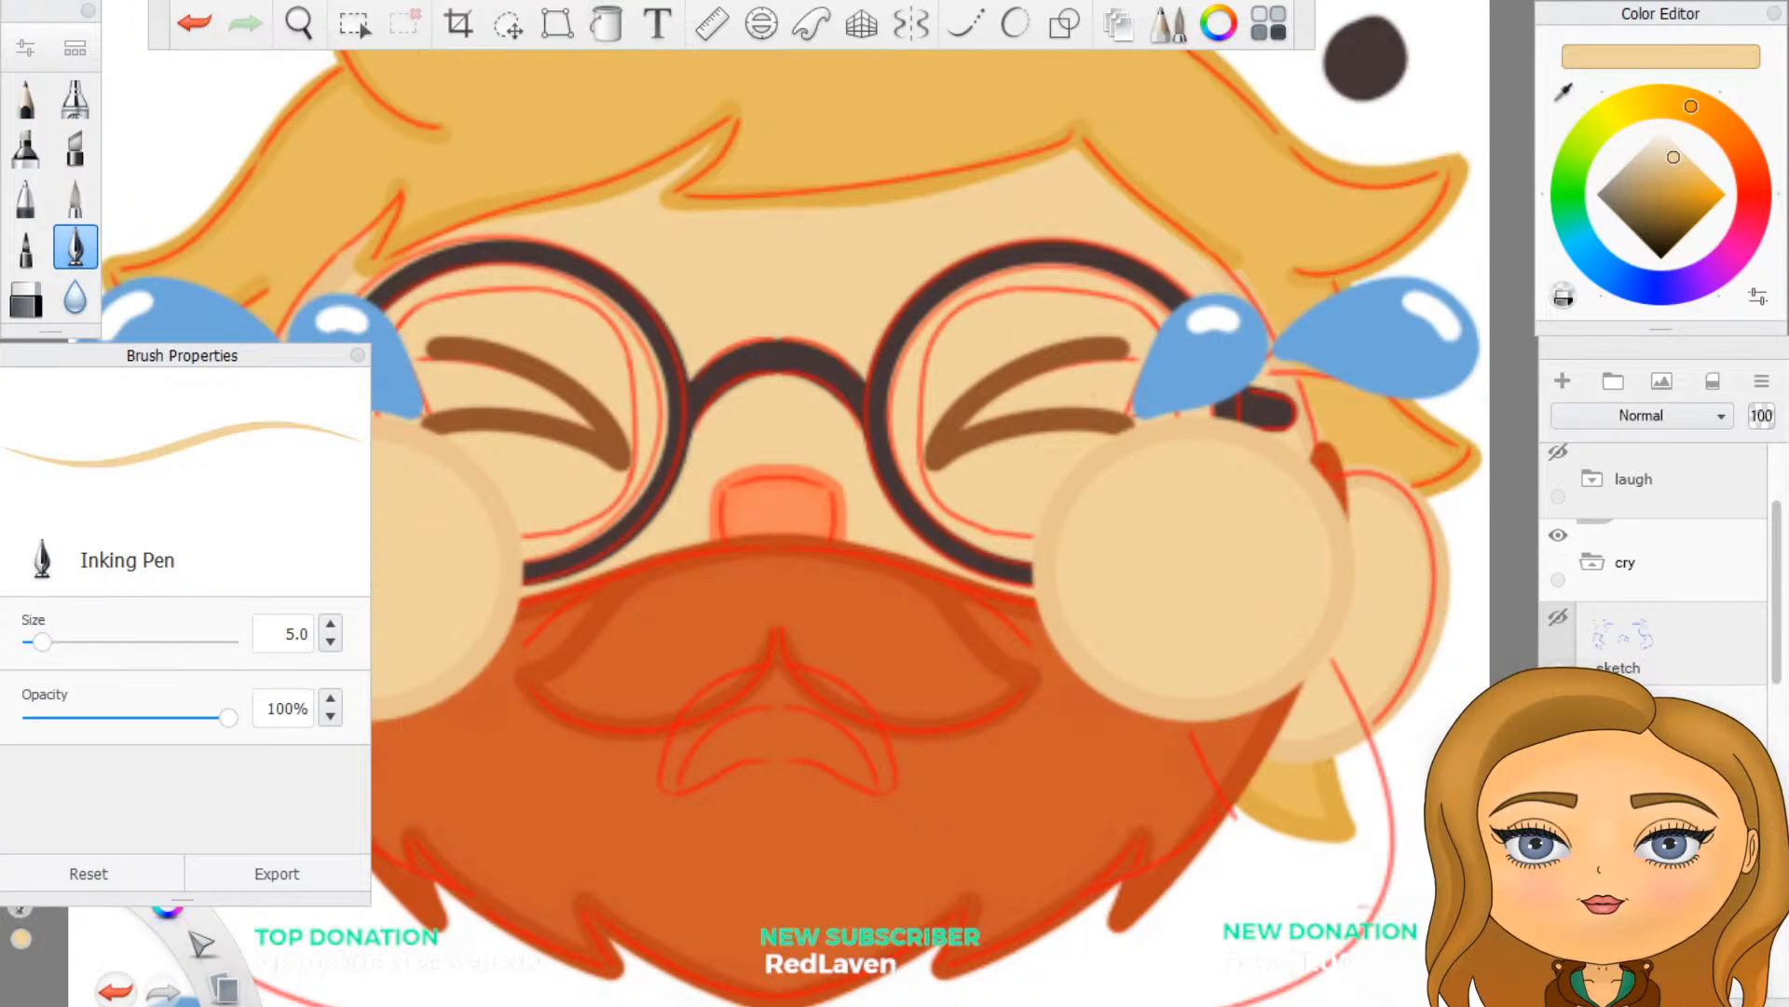
scroll(1207, 613, down, 5)
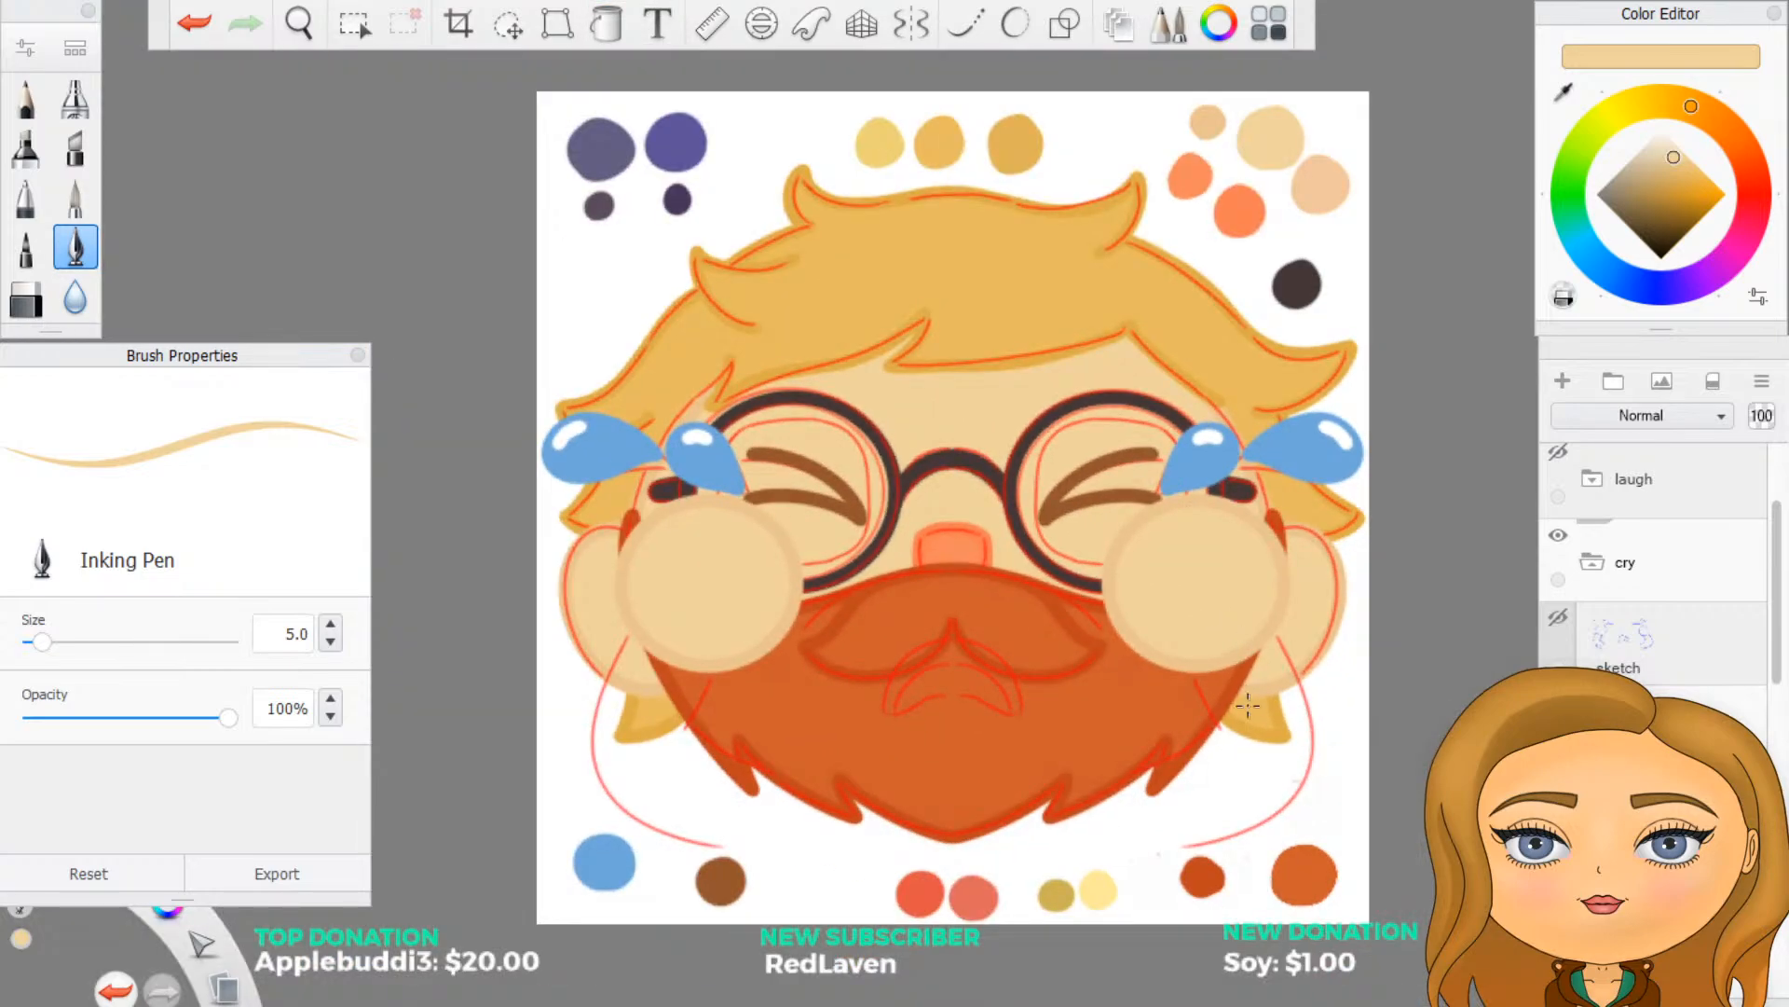
scroll(1235, 720, up, 5)
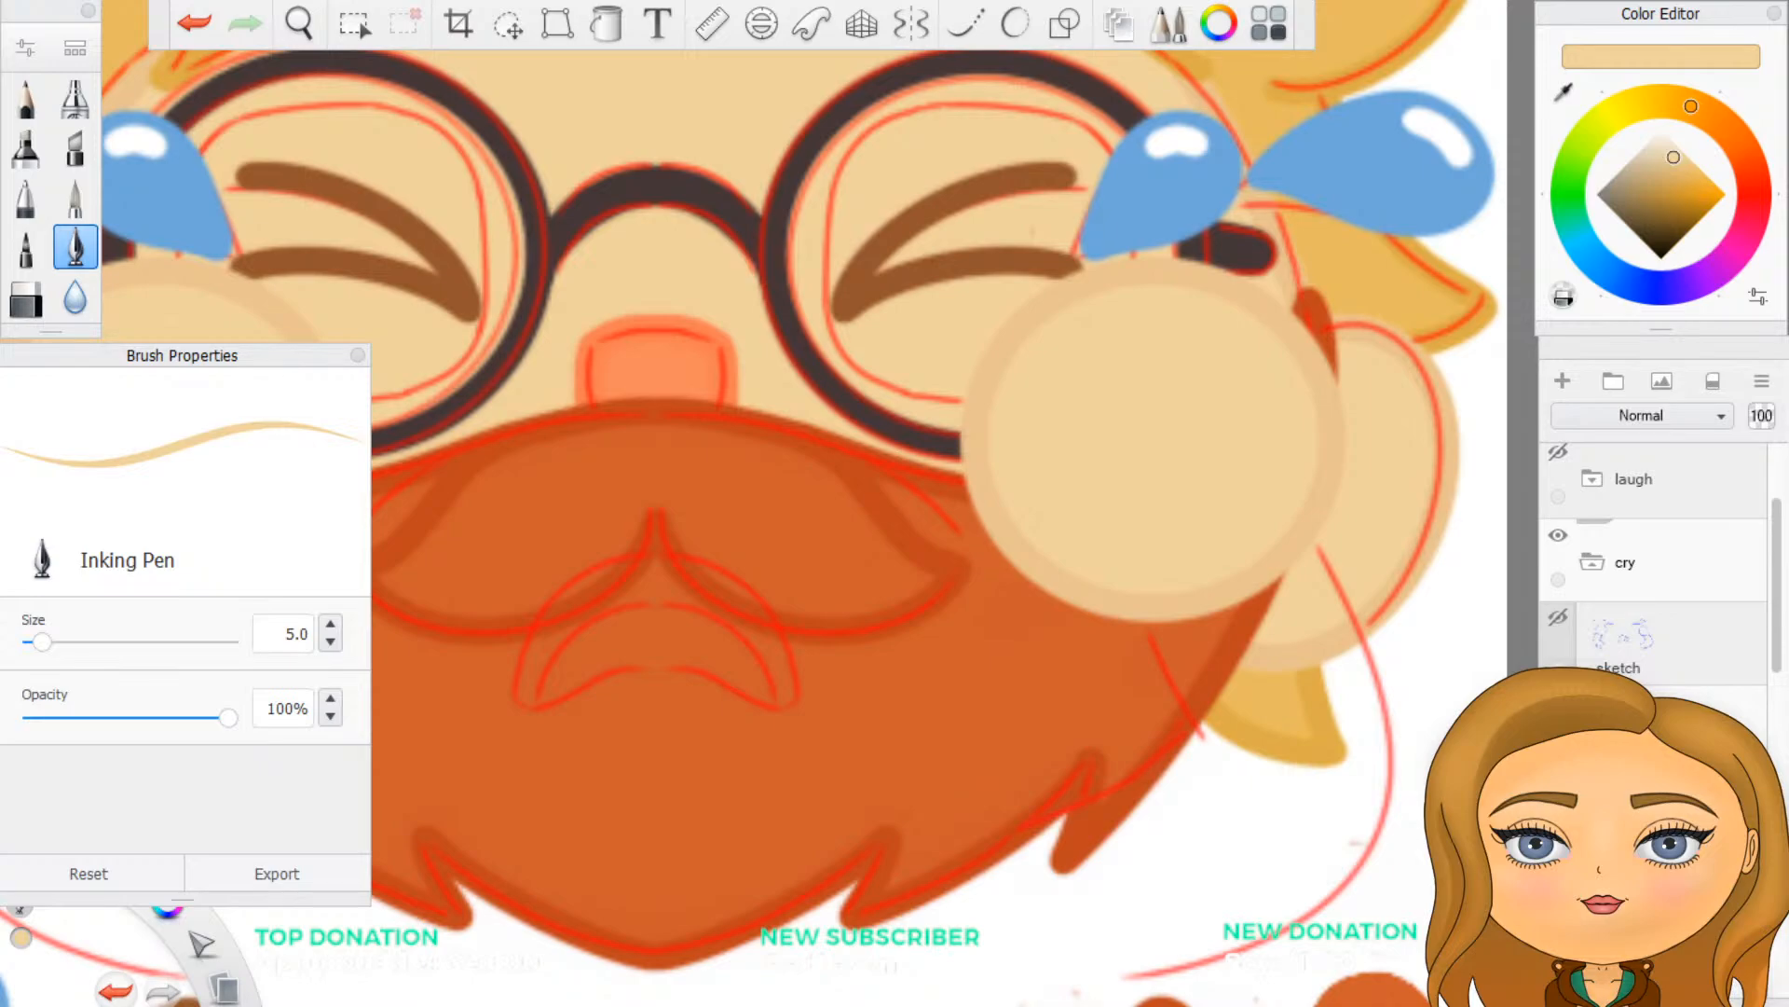
scroll(1654, 596, down, 1)
scroll(1287, 771, down, 3)
scroll(1261, 806, up, 3)
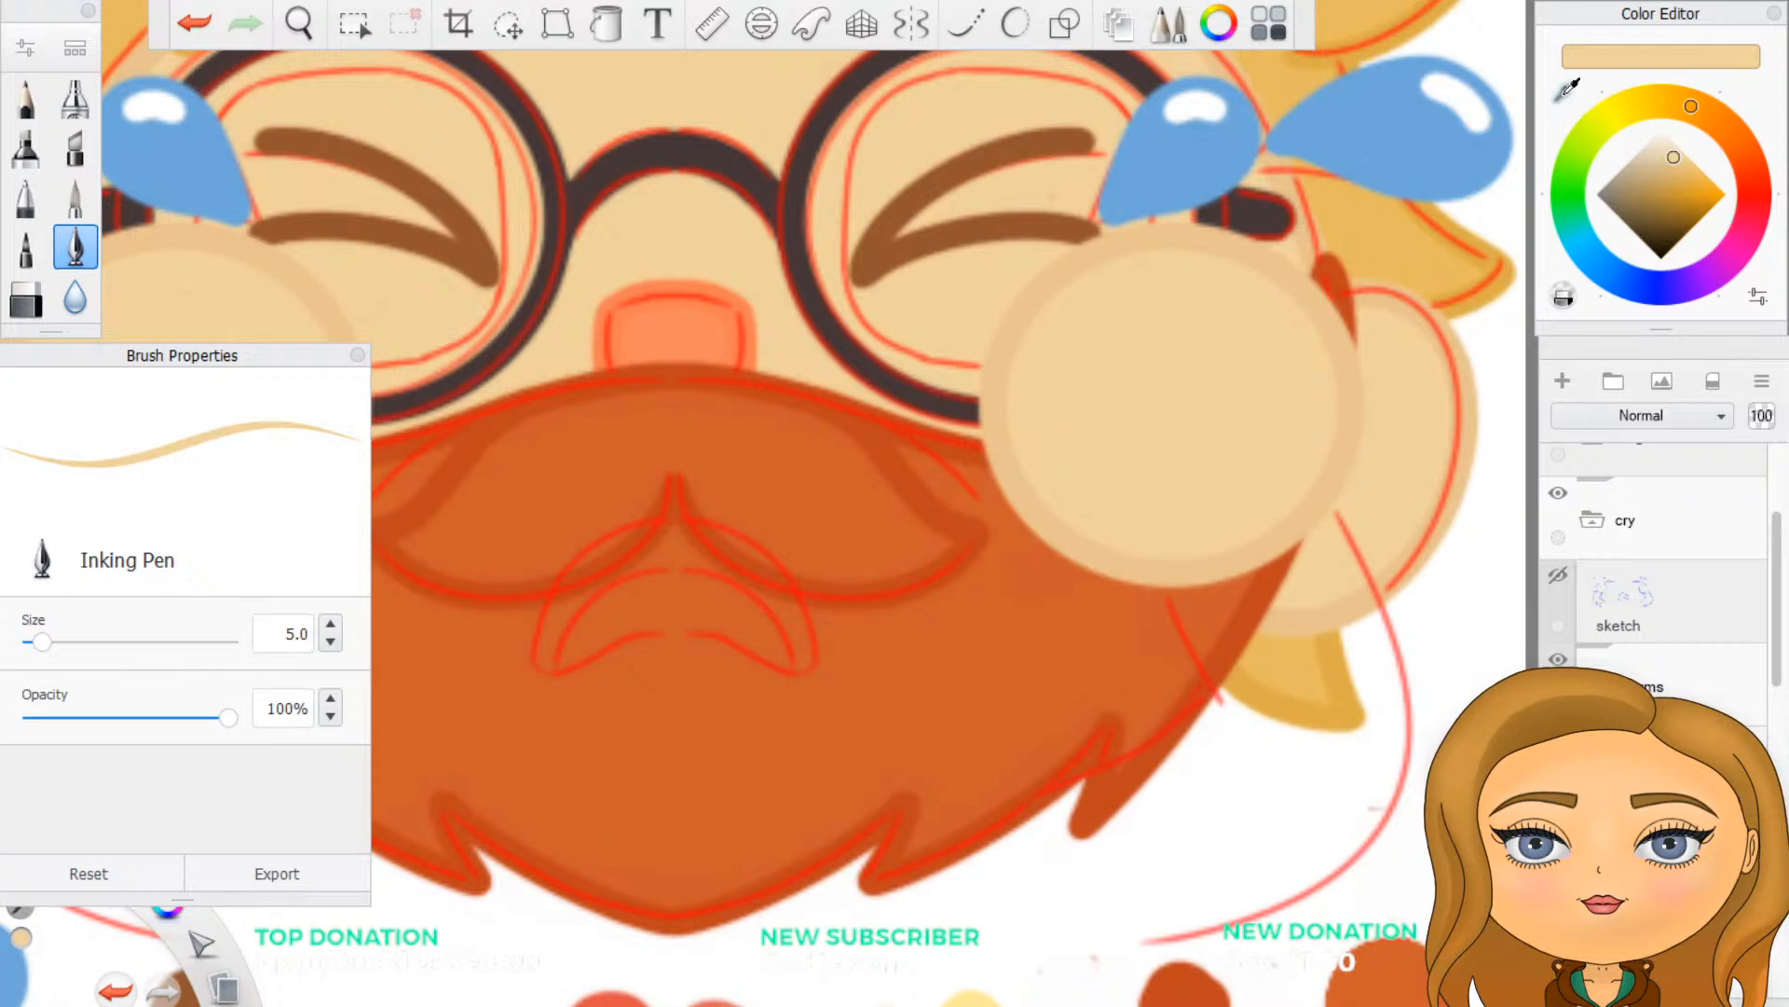
click(1566, 89)
click(1061, 278)
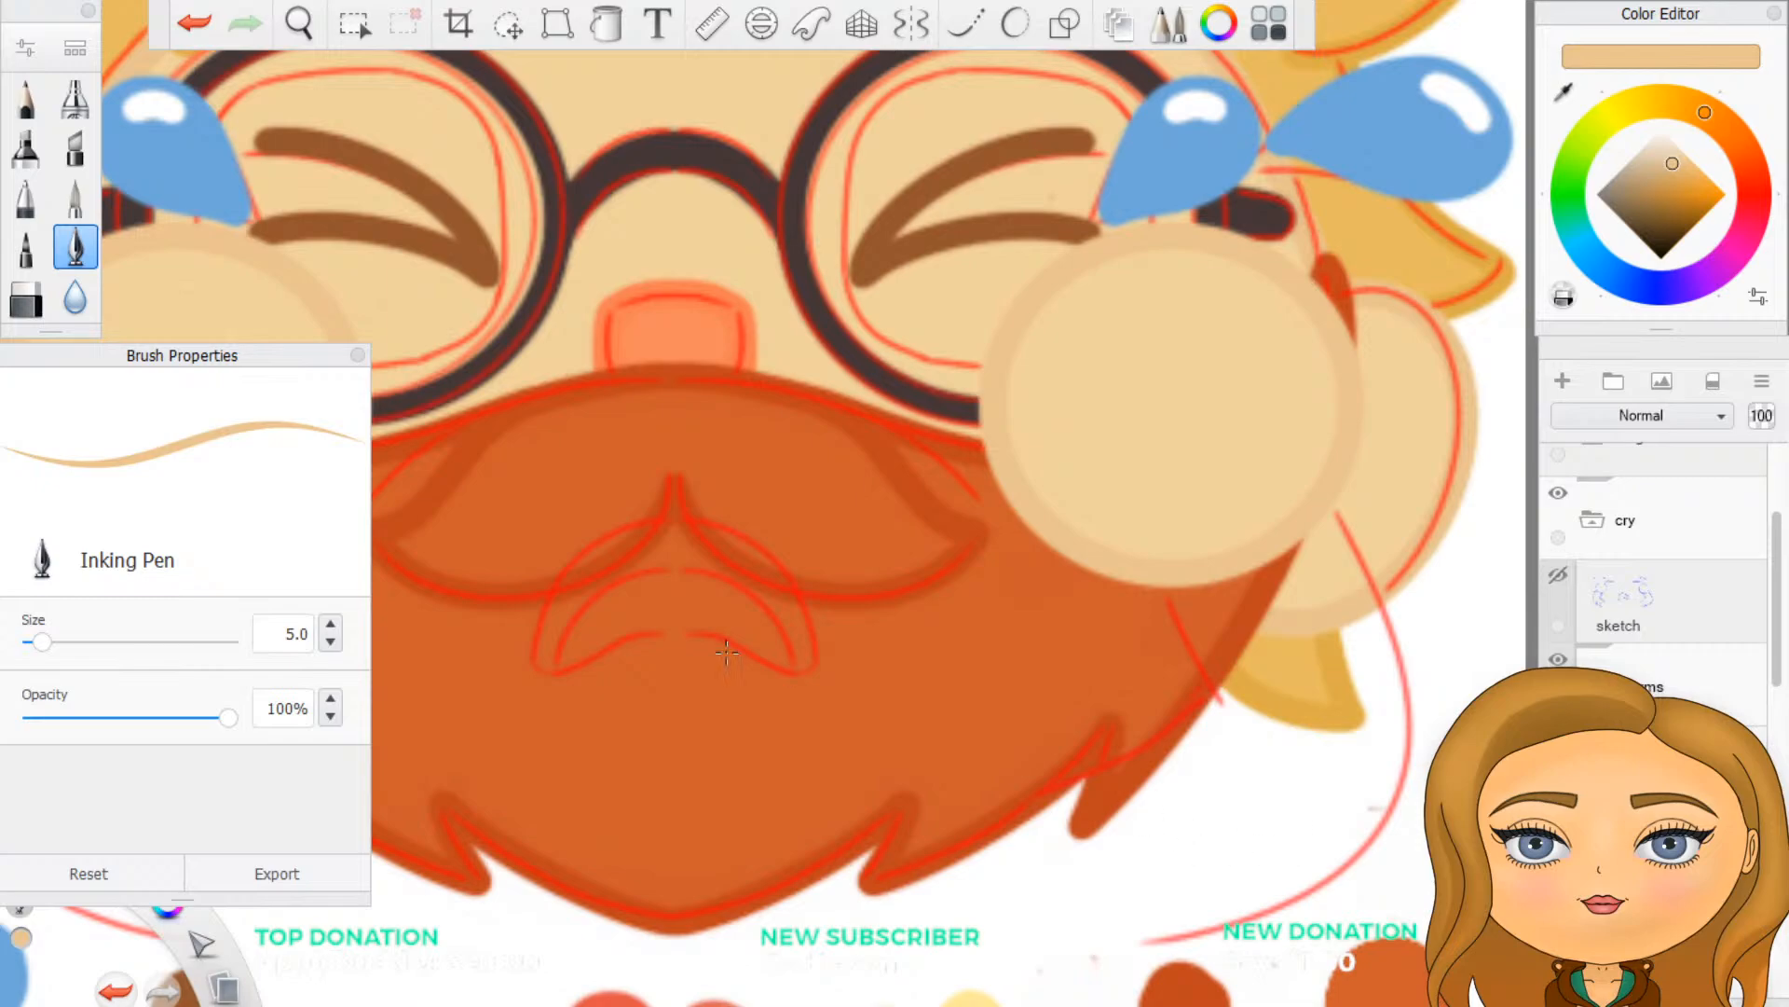
- Turn on Steady Stroke at level 3 and vertical symmetry, and trace the mirrored inner upper-arm line running down from the circles in darker tan
scroll(727, 653, down, 3)
scroll(769, 880, up, 3)
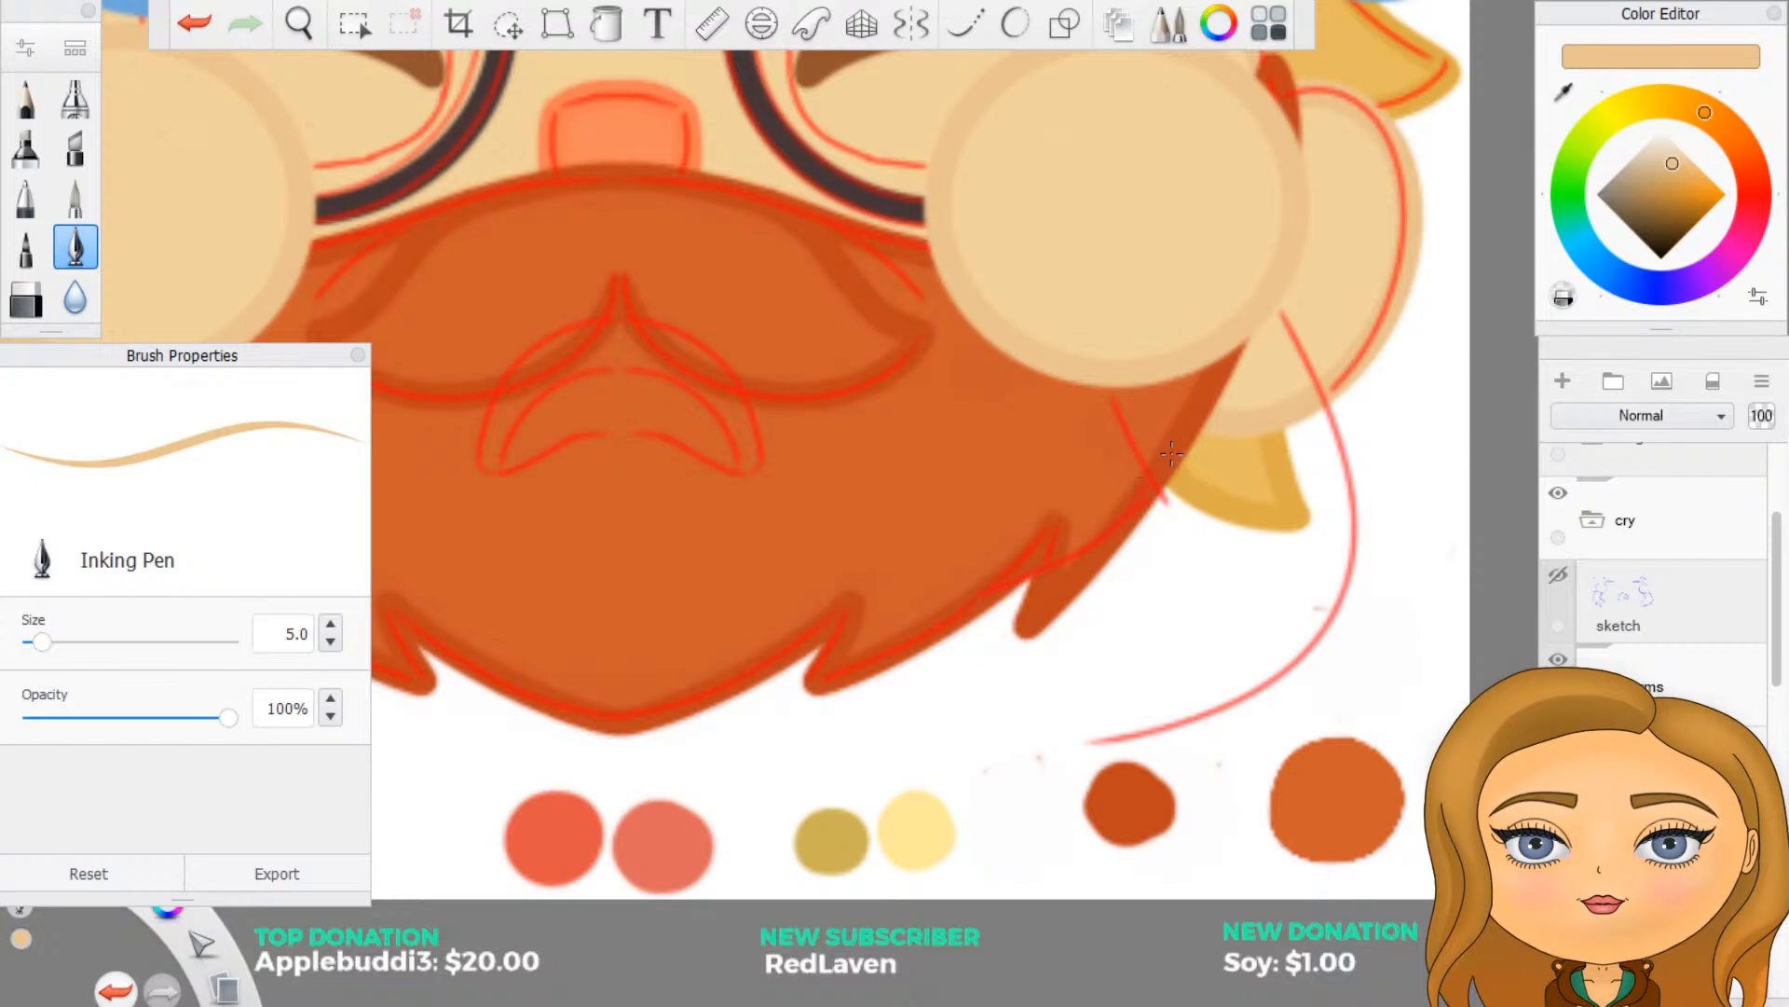
click(1016, 26)
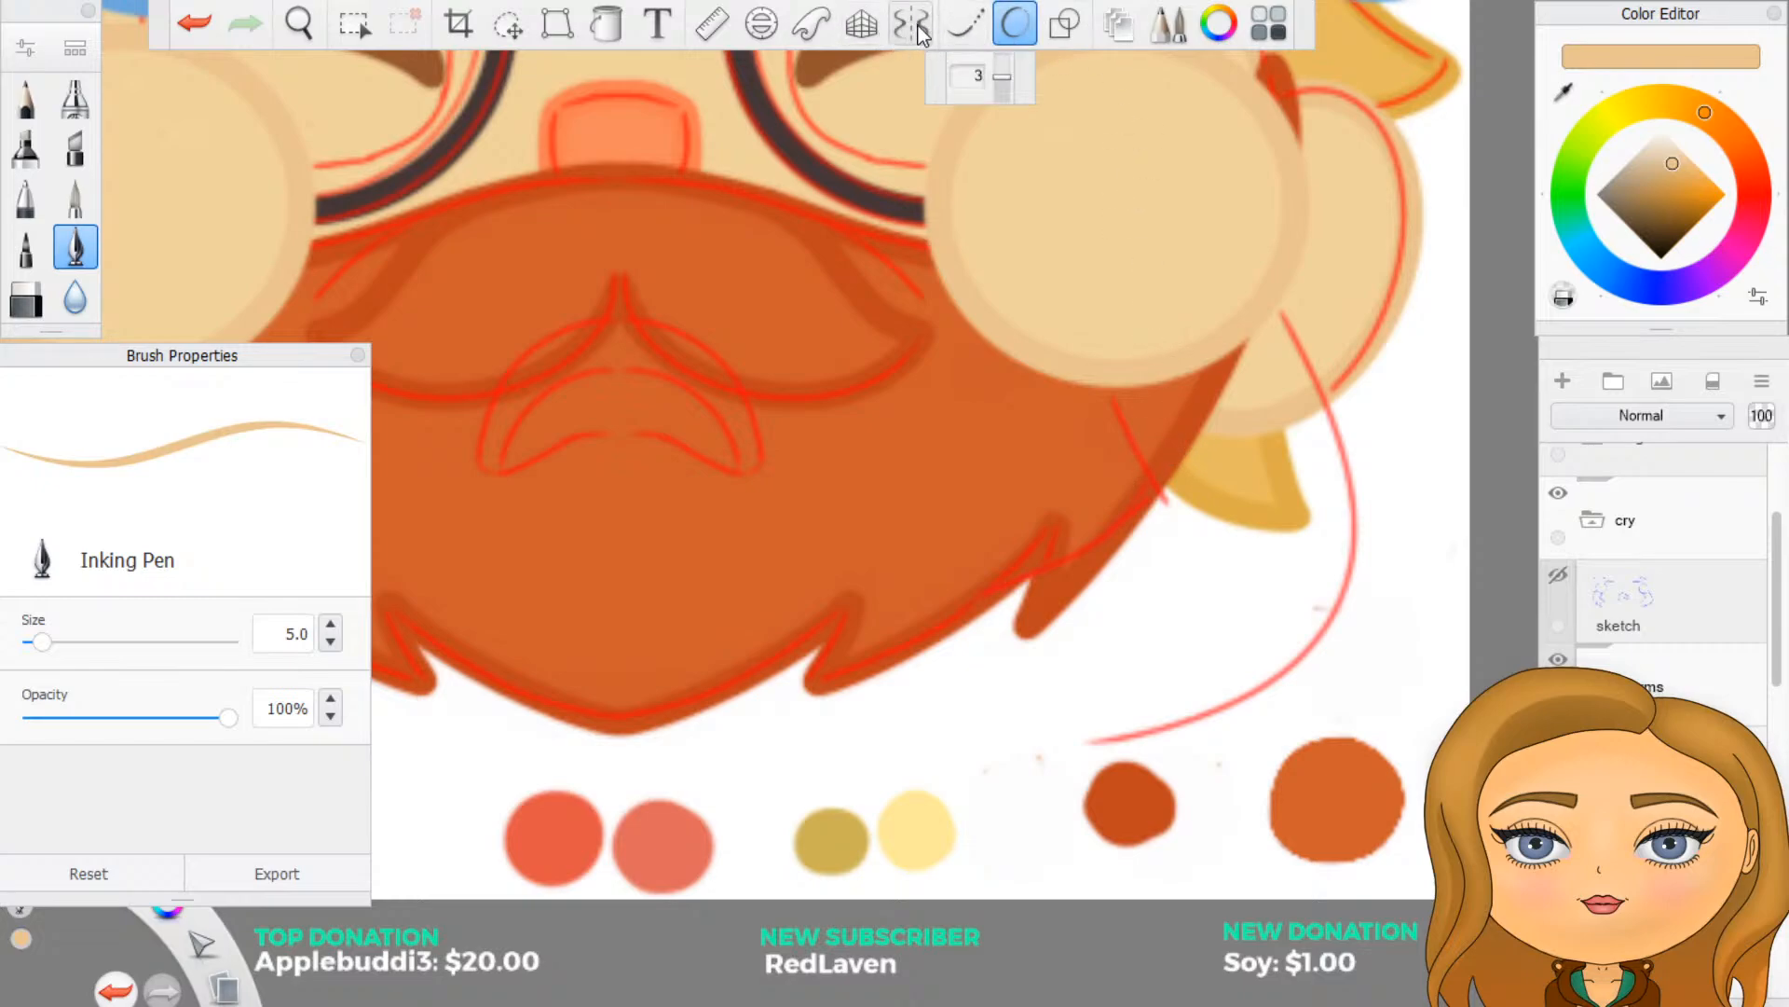
click(909, 27)
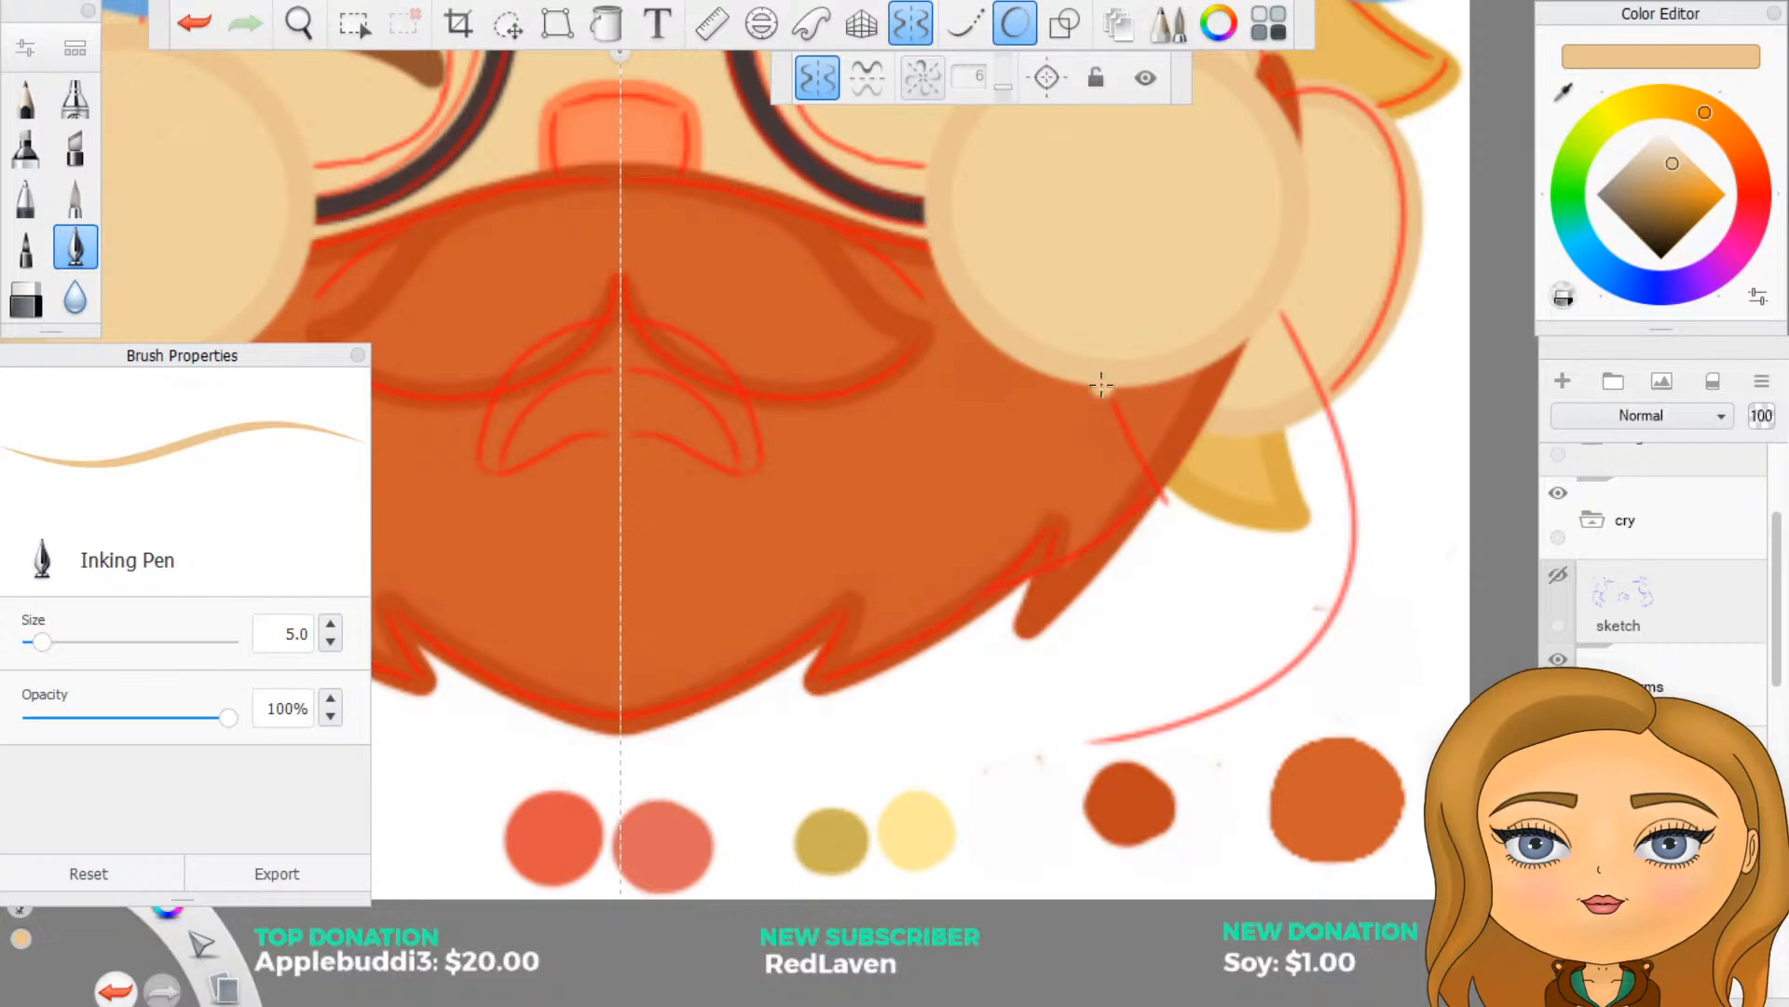
drag(1101, 385, 1168, 518)
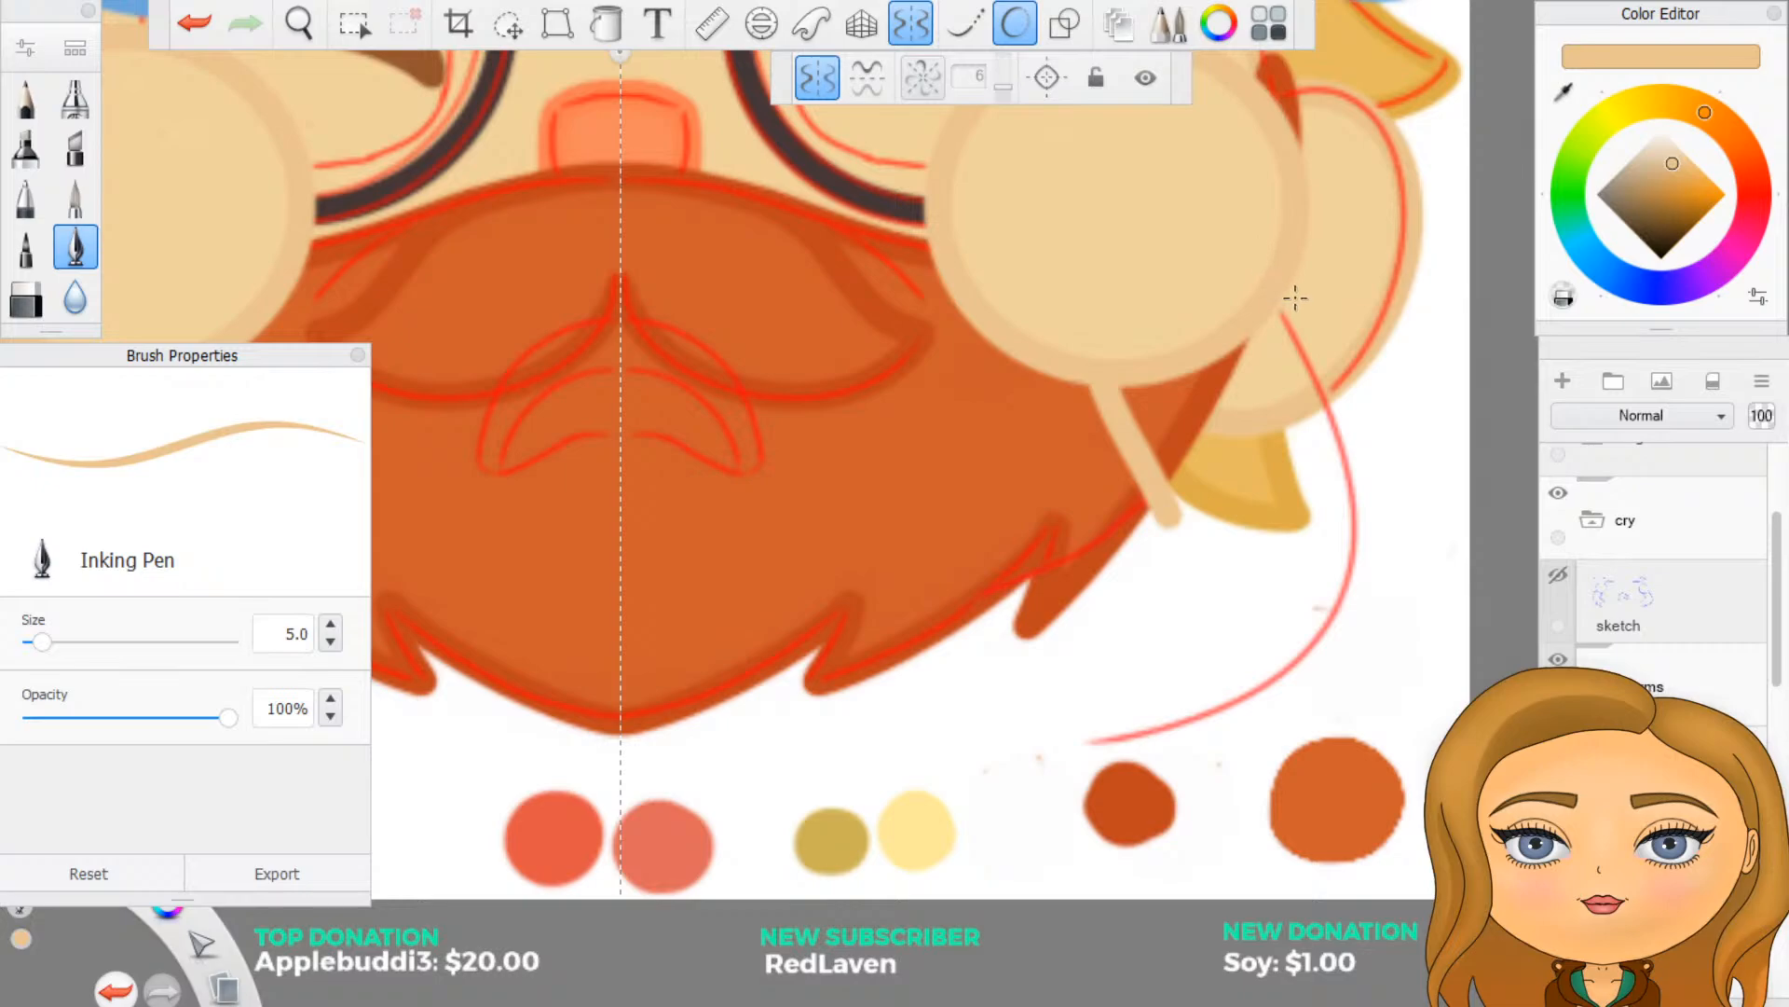
mouse_move(1285, 313)
mouse_down()
mouse_move(1345, 441)
mouse_move(1359, 522)
mouse_move(1342, 603)
mouse_move(1174, 745)
mouse_move(1085, 768)
mouse_up()
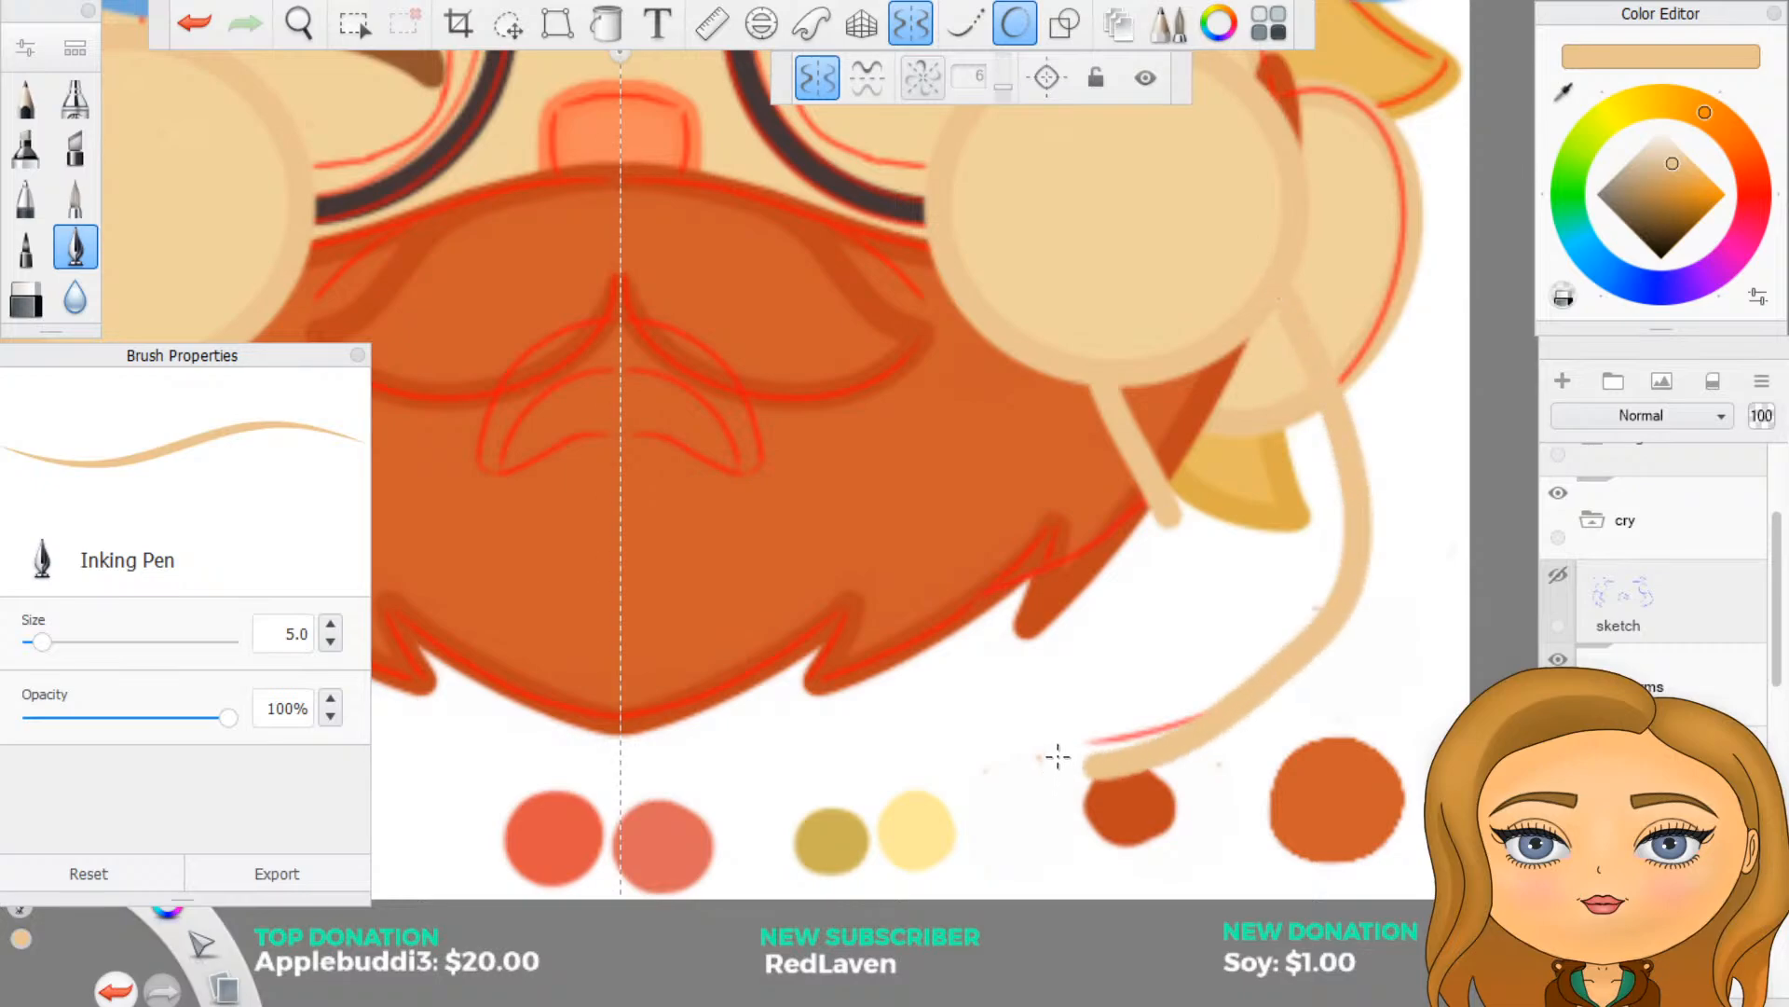
key(ctrl+z)
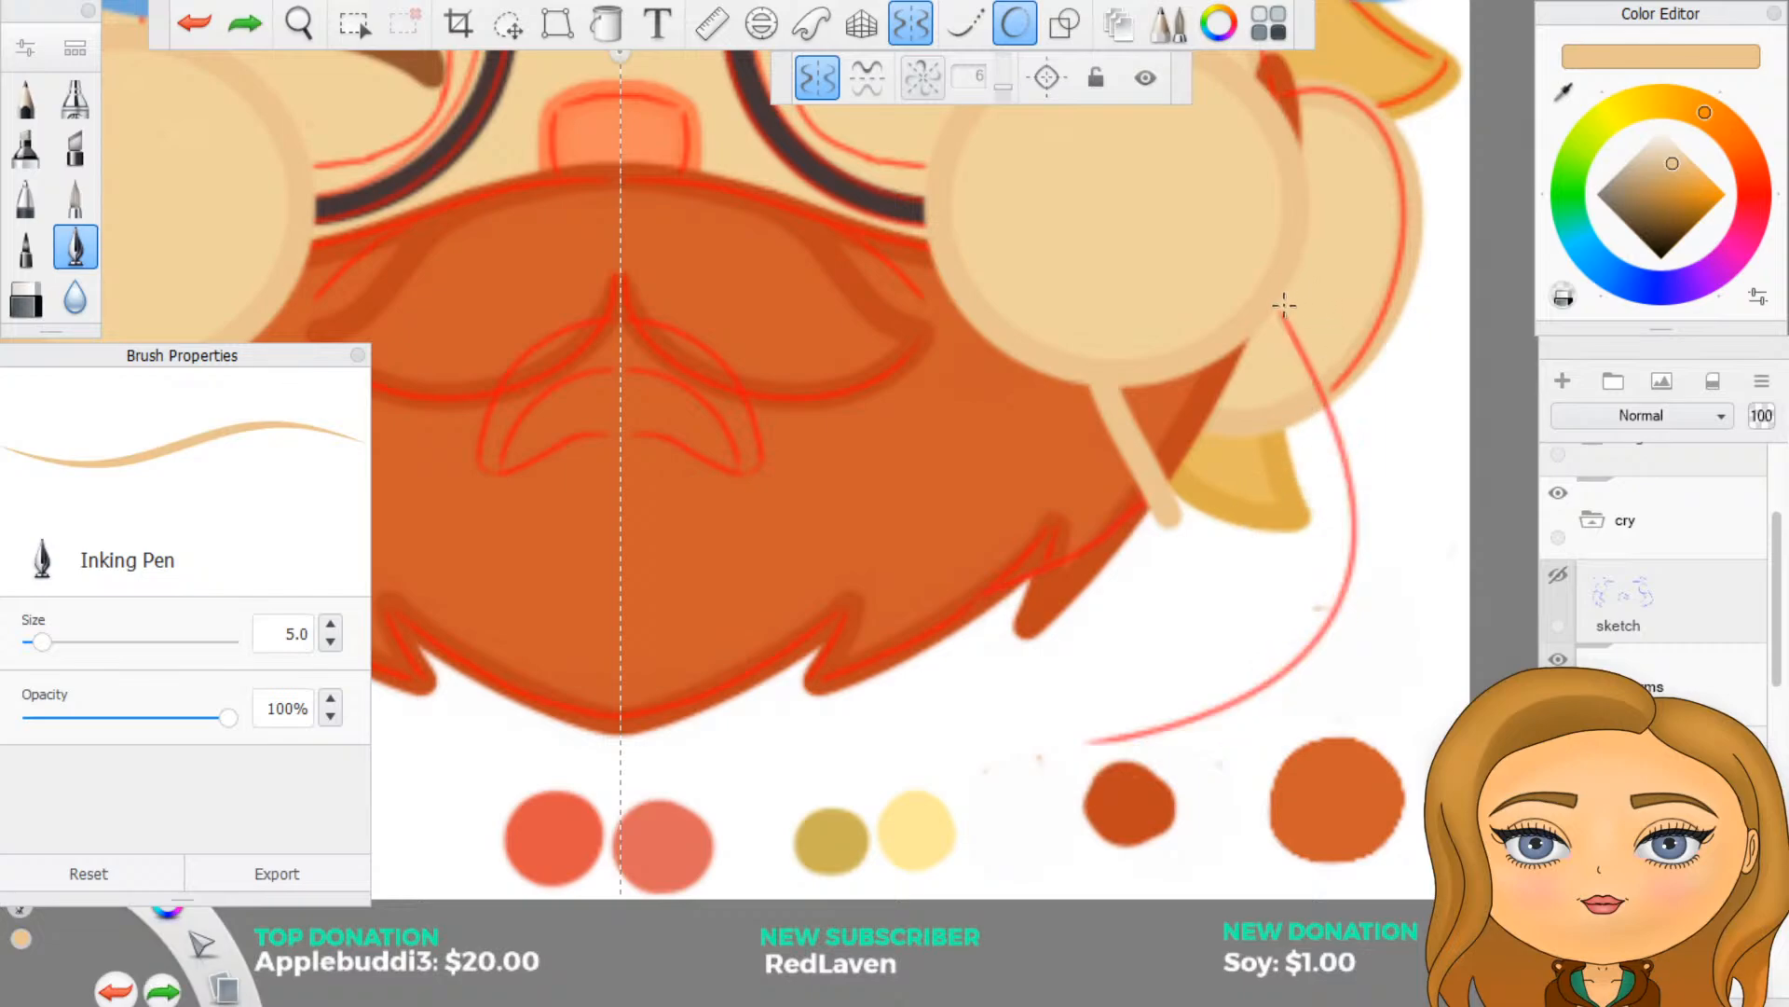
mouse_move(1279, 309)
mouse_down()
mouse_move(1342, 448)
mouse_move(1340, 592)
mouse_move(1240, 676)
mouse_move(1100, 741)
mouse_up()
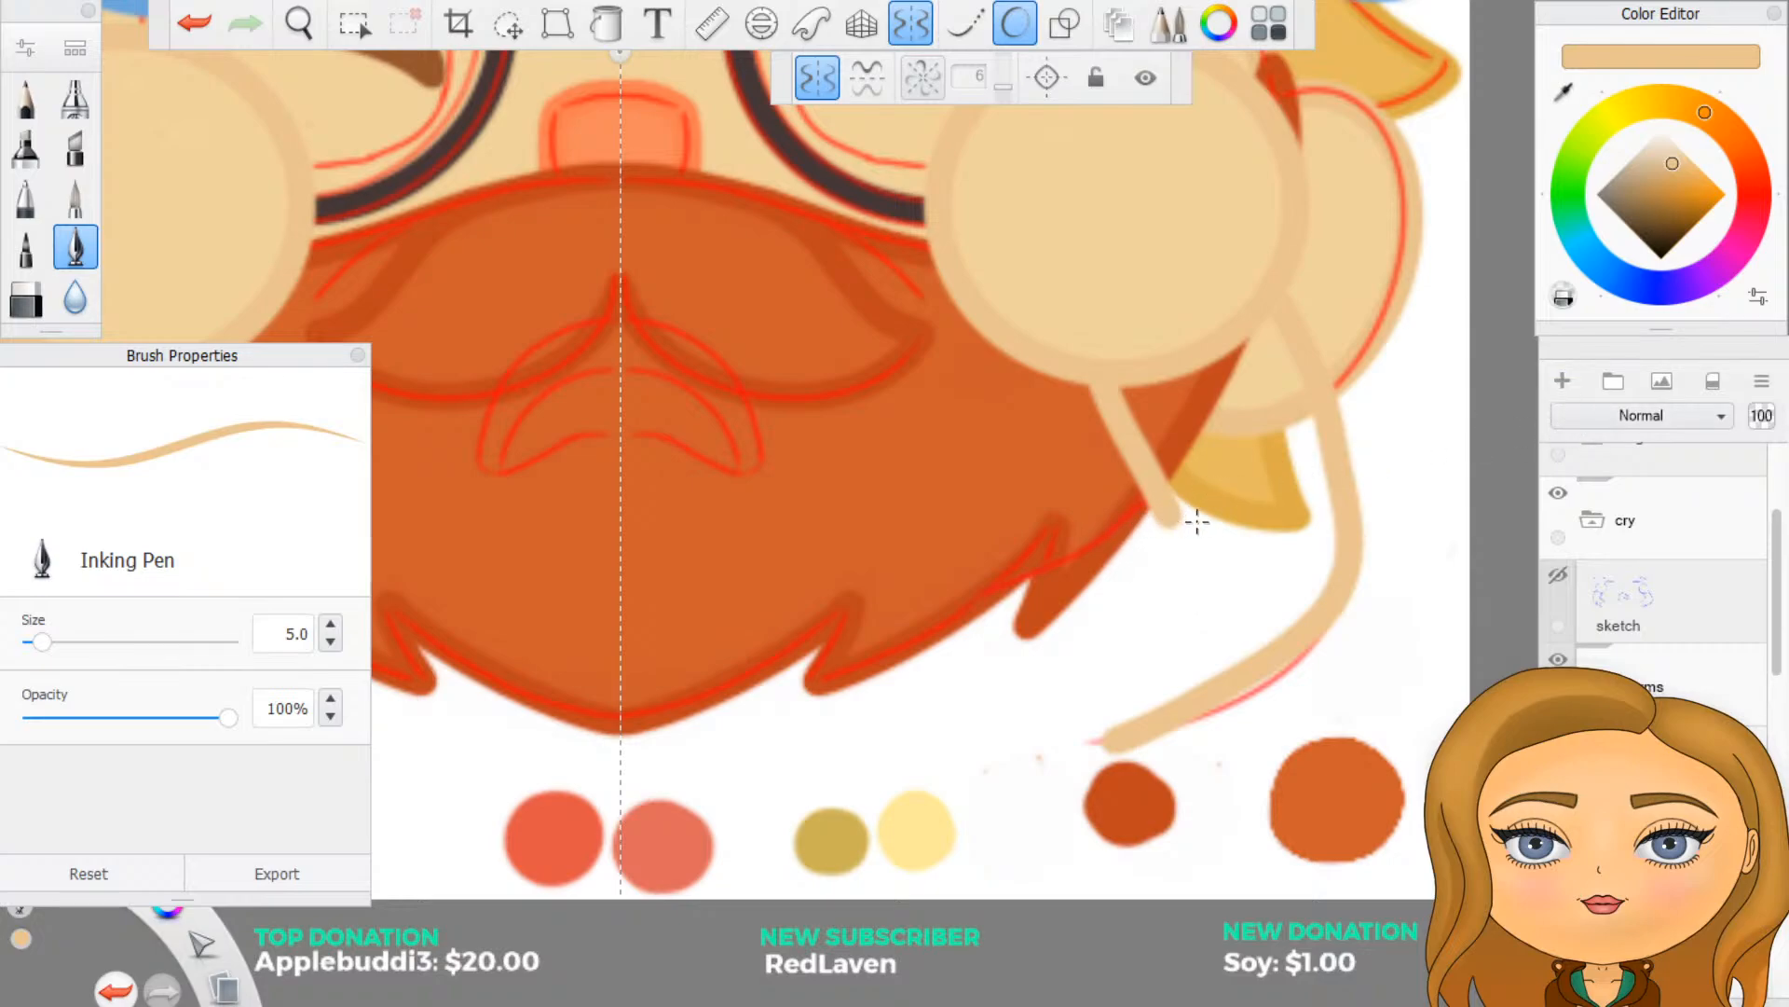
key(ctrl+z)
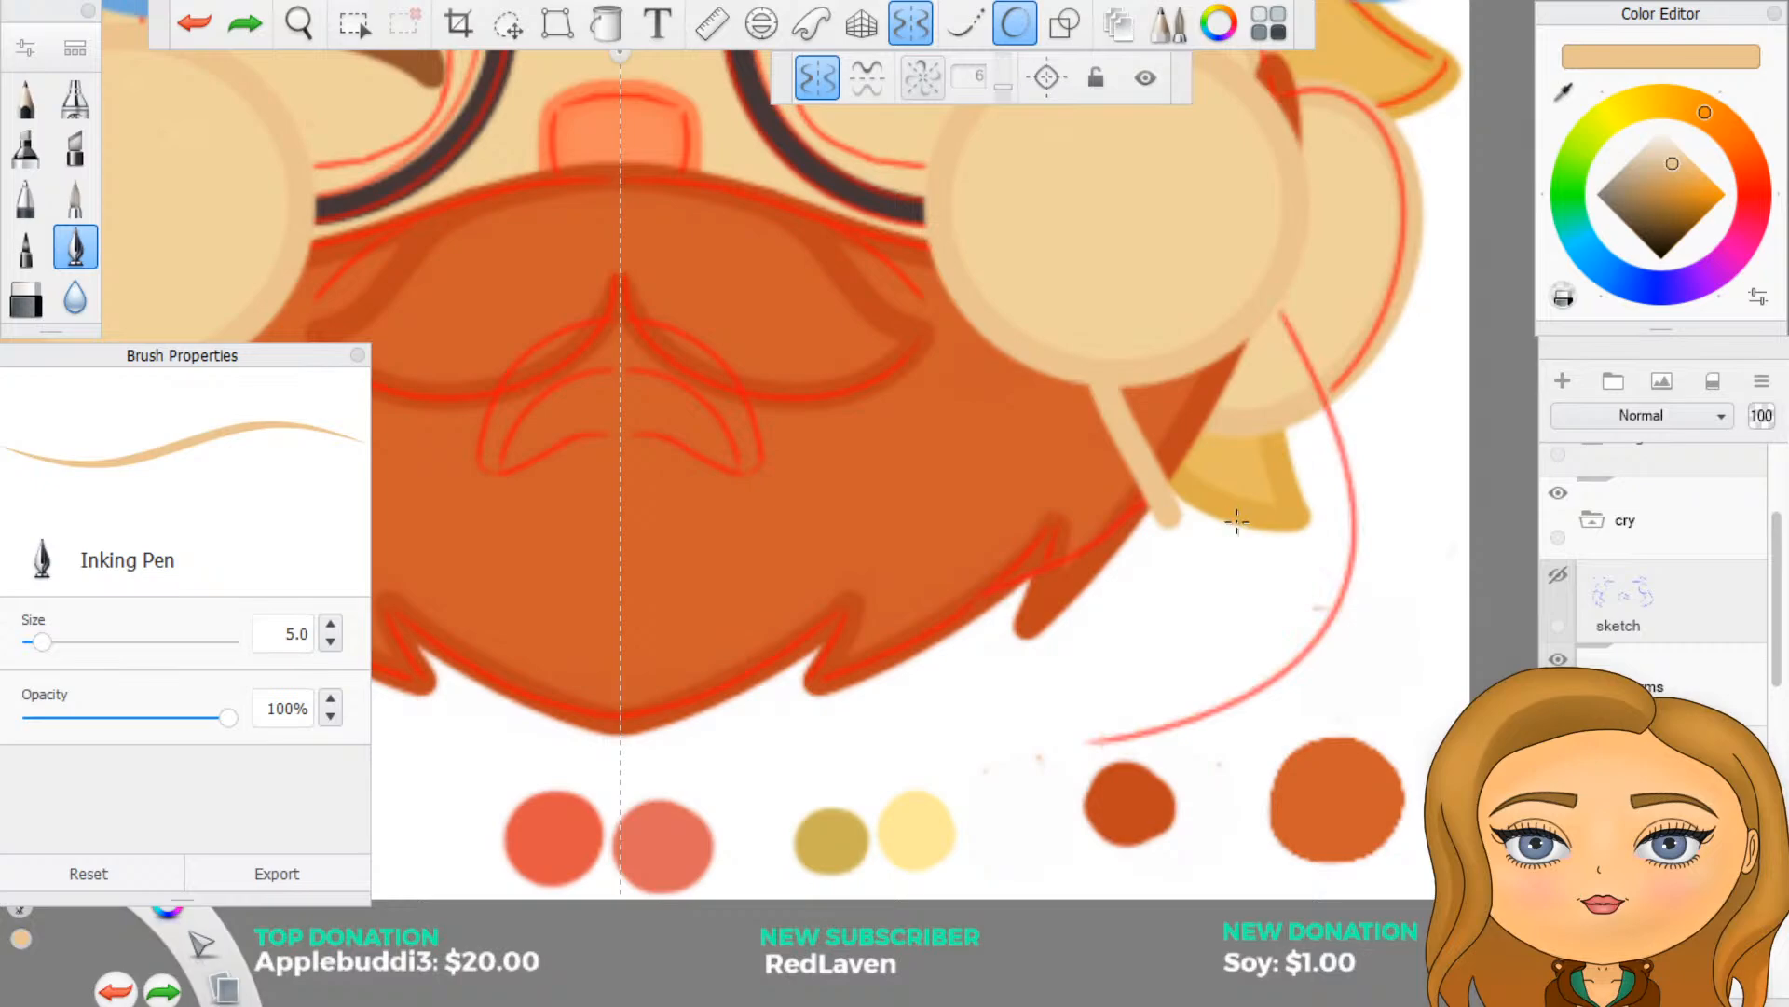
- Add a new layer and trace the mirrored outer arm curve and the inner forearm edge over the red sketch in darker tan
click(1564, 383)
mouse_move(1302, 359)
mouse_down()
mouse_move(1270, 299)
mouse_move(1362, 522)
mouse_move(1331, 620)
mouse_move(1212, 701)
mouse_move(1081, 751)
mouse_up()
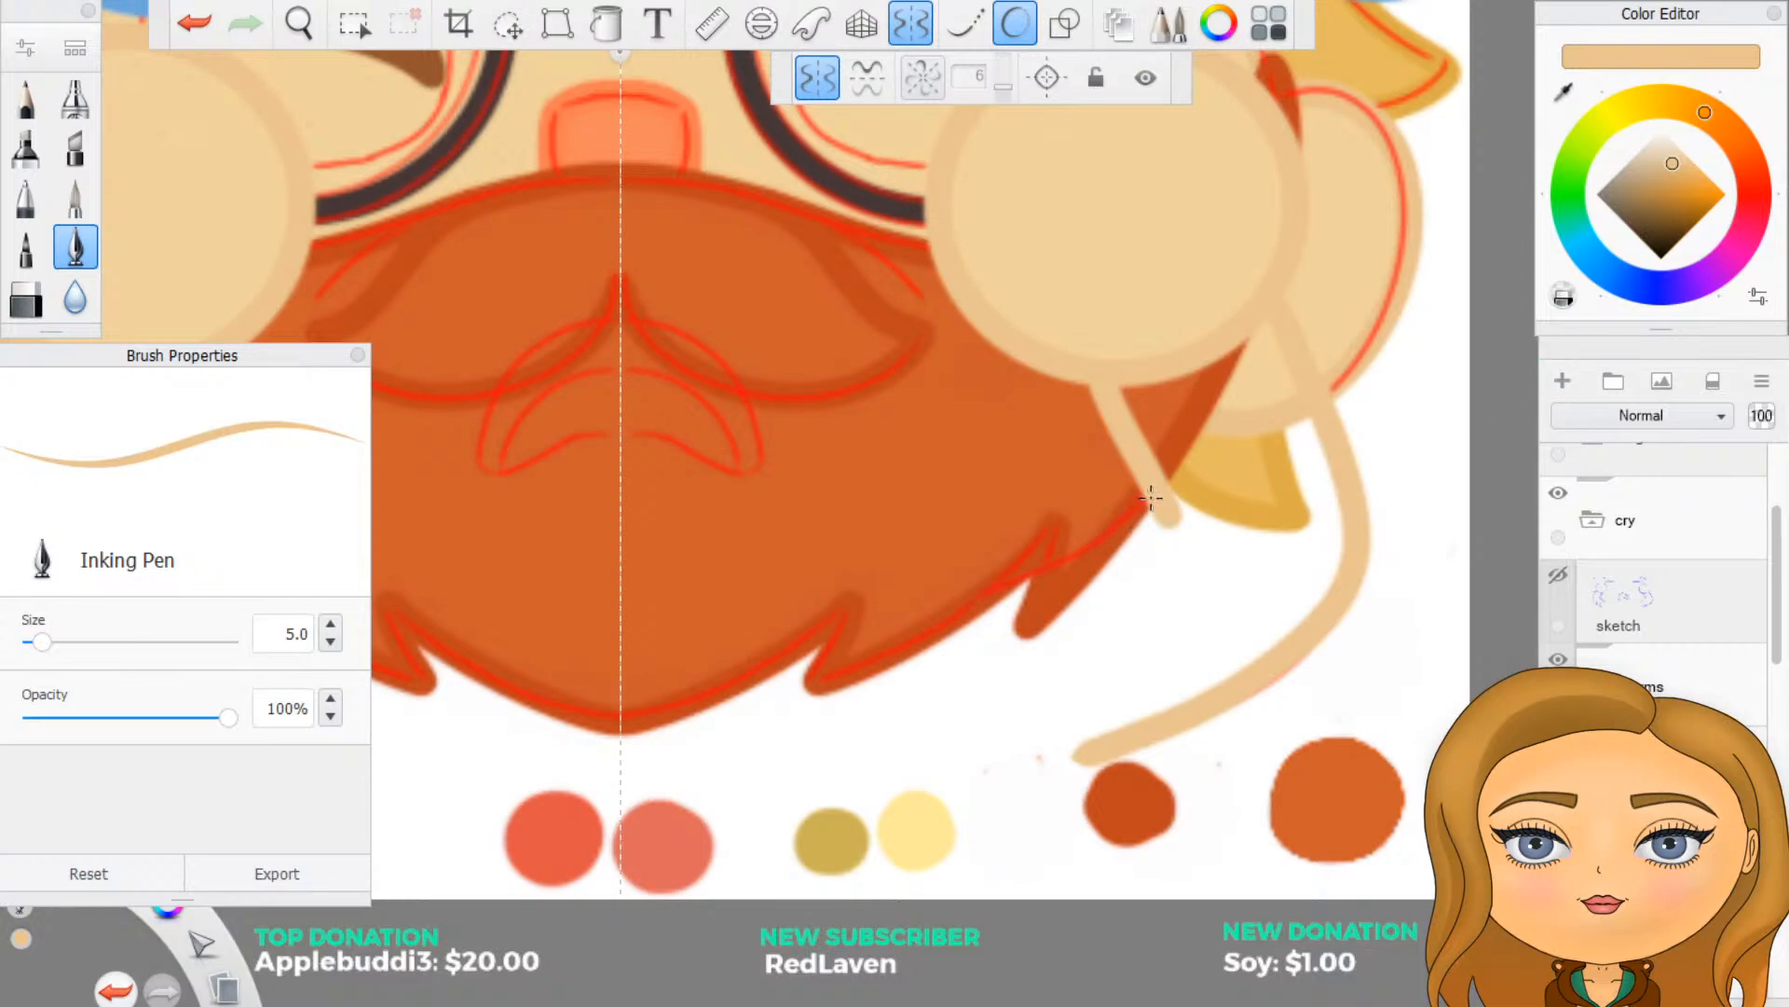
drag(1152, 498, 928, 636)
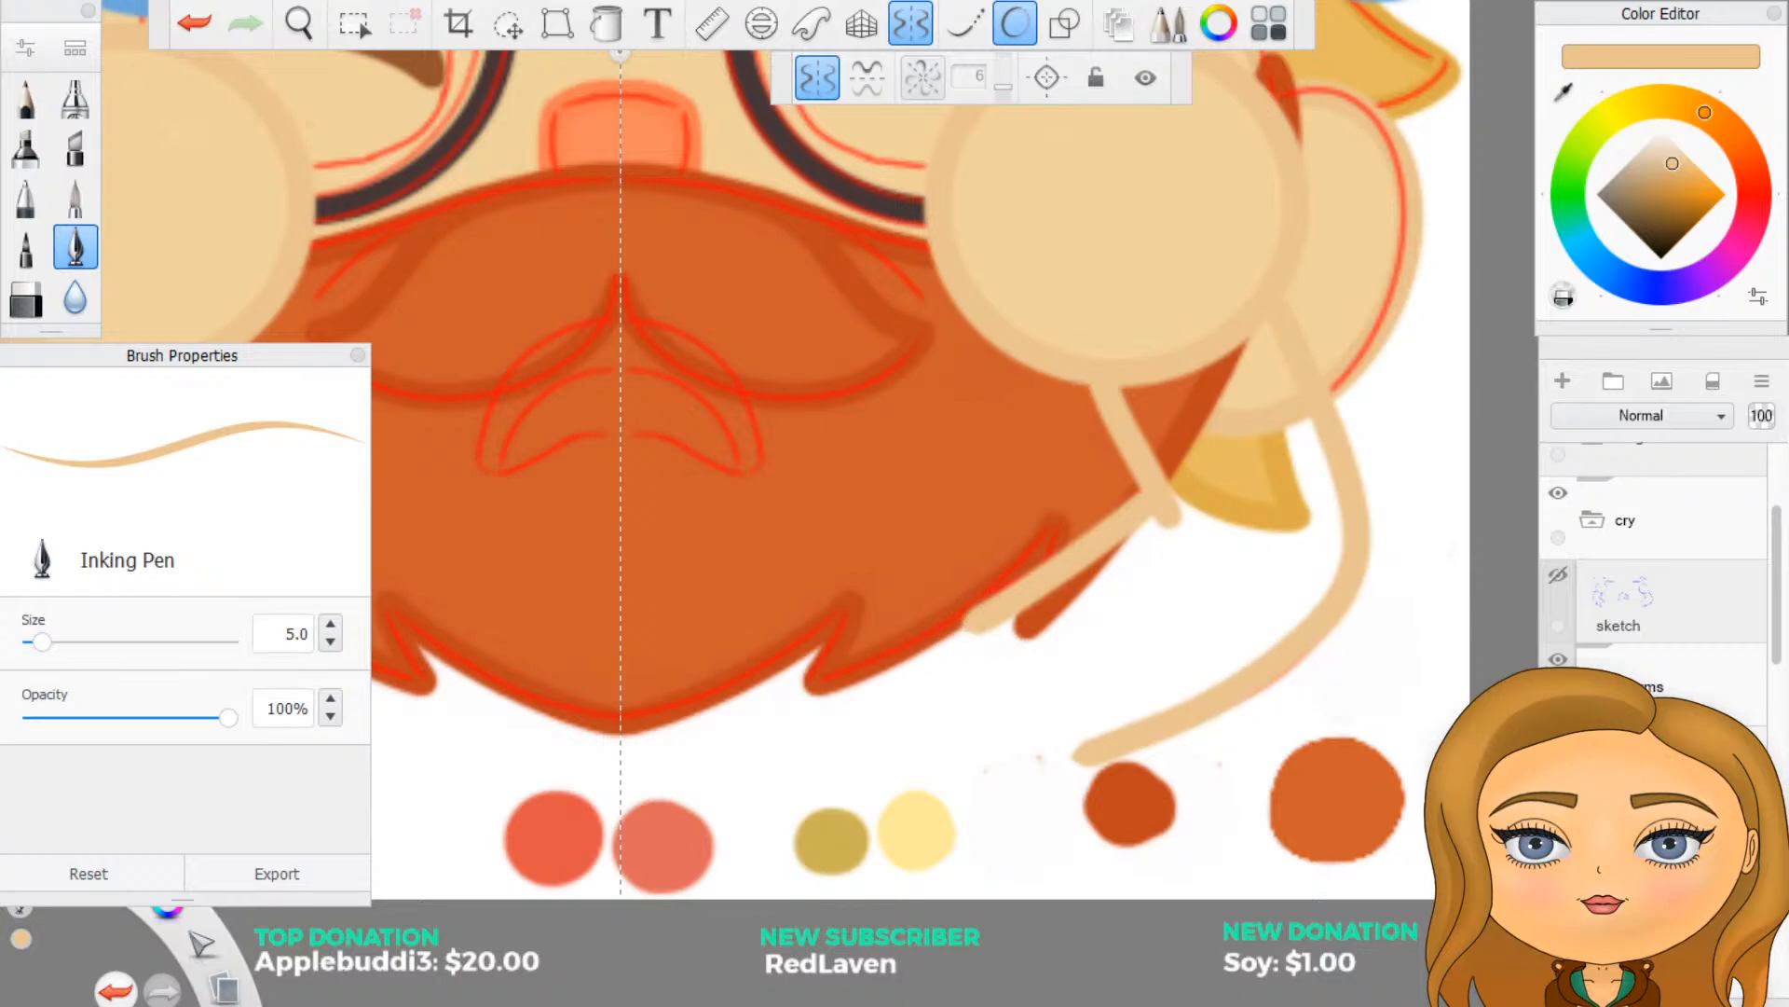
- Reorder the arm line layers below the circle layers and sample the light skin tone inside the circle as the pen colour
scroll(1653, 634, down, 7)
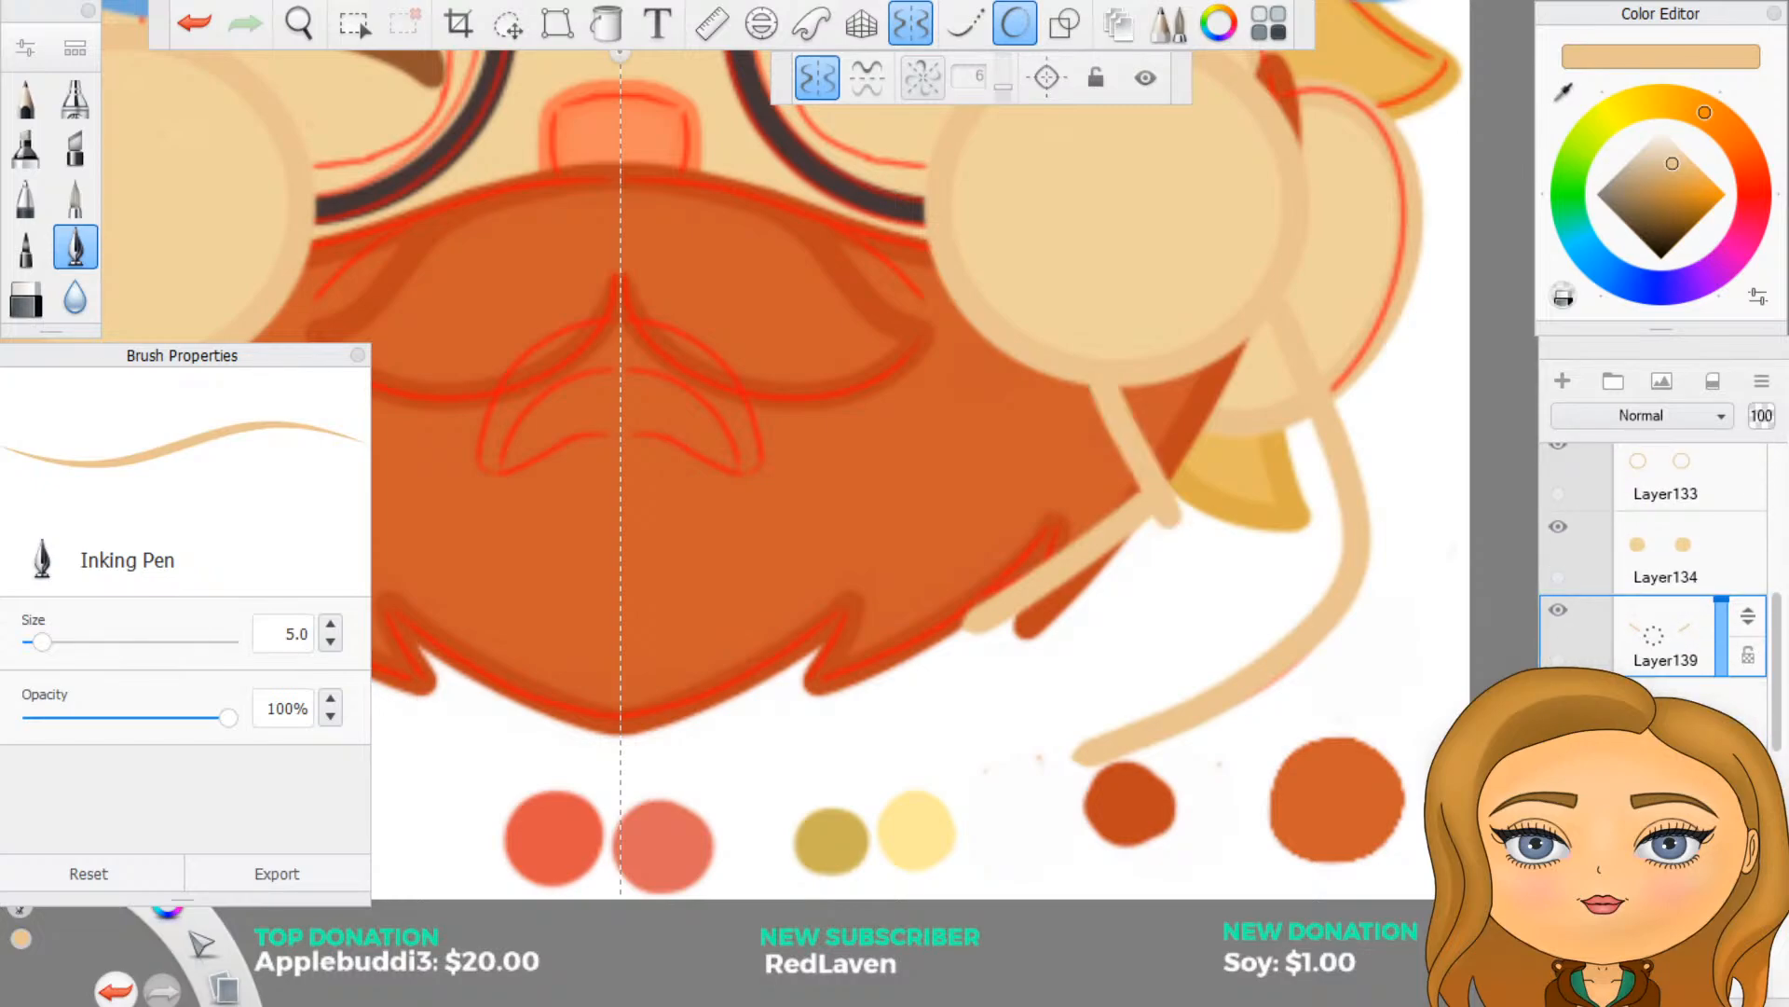
drag(1709, 705, 1701, 608)
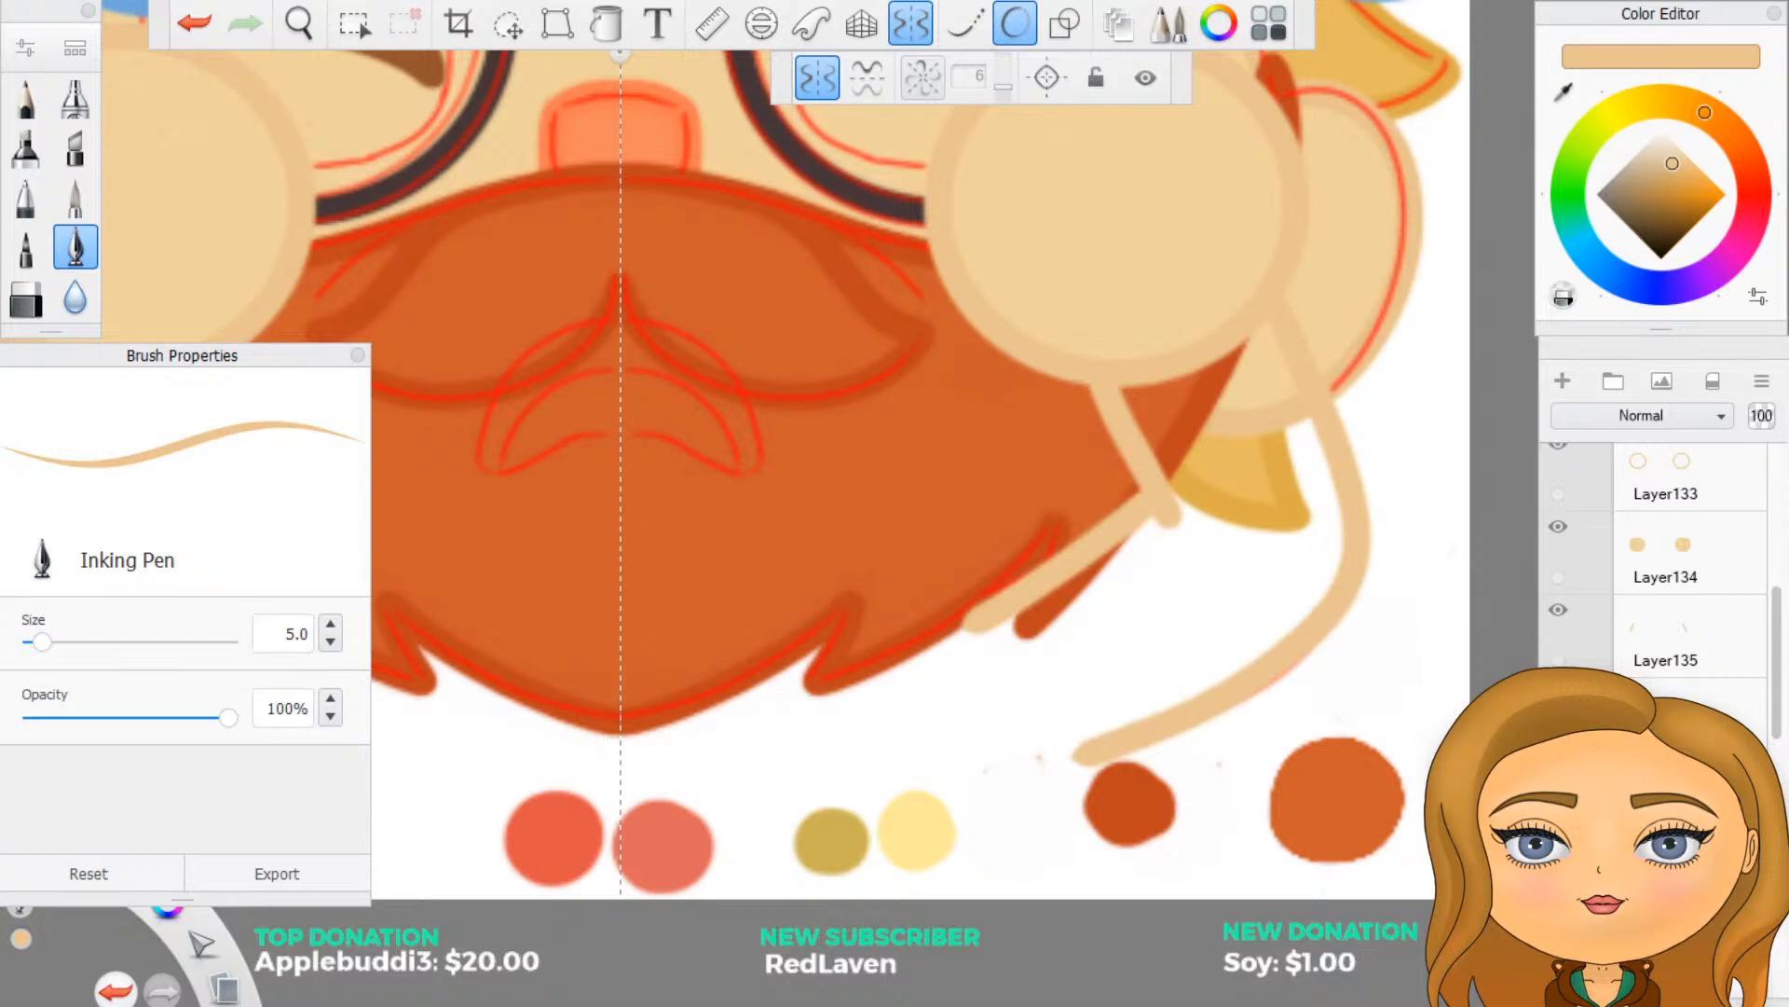
click(1563, 90)
click(1158, 244)
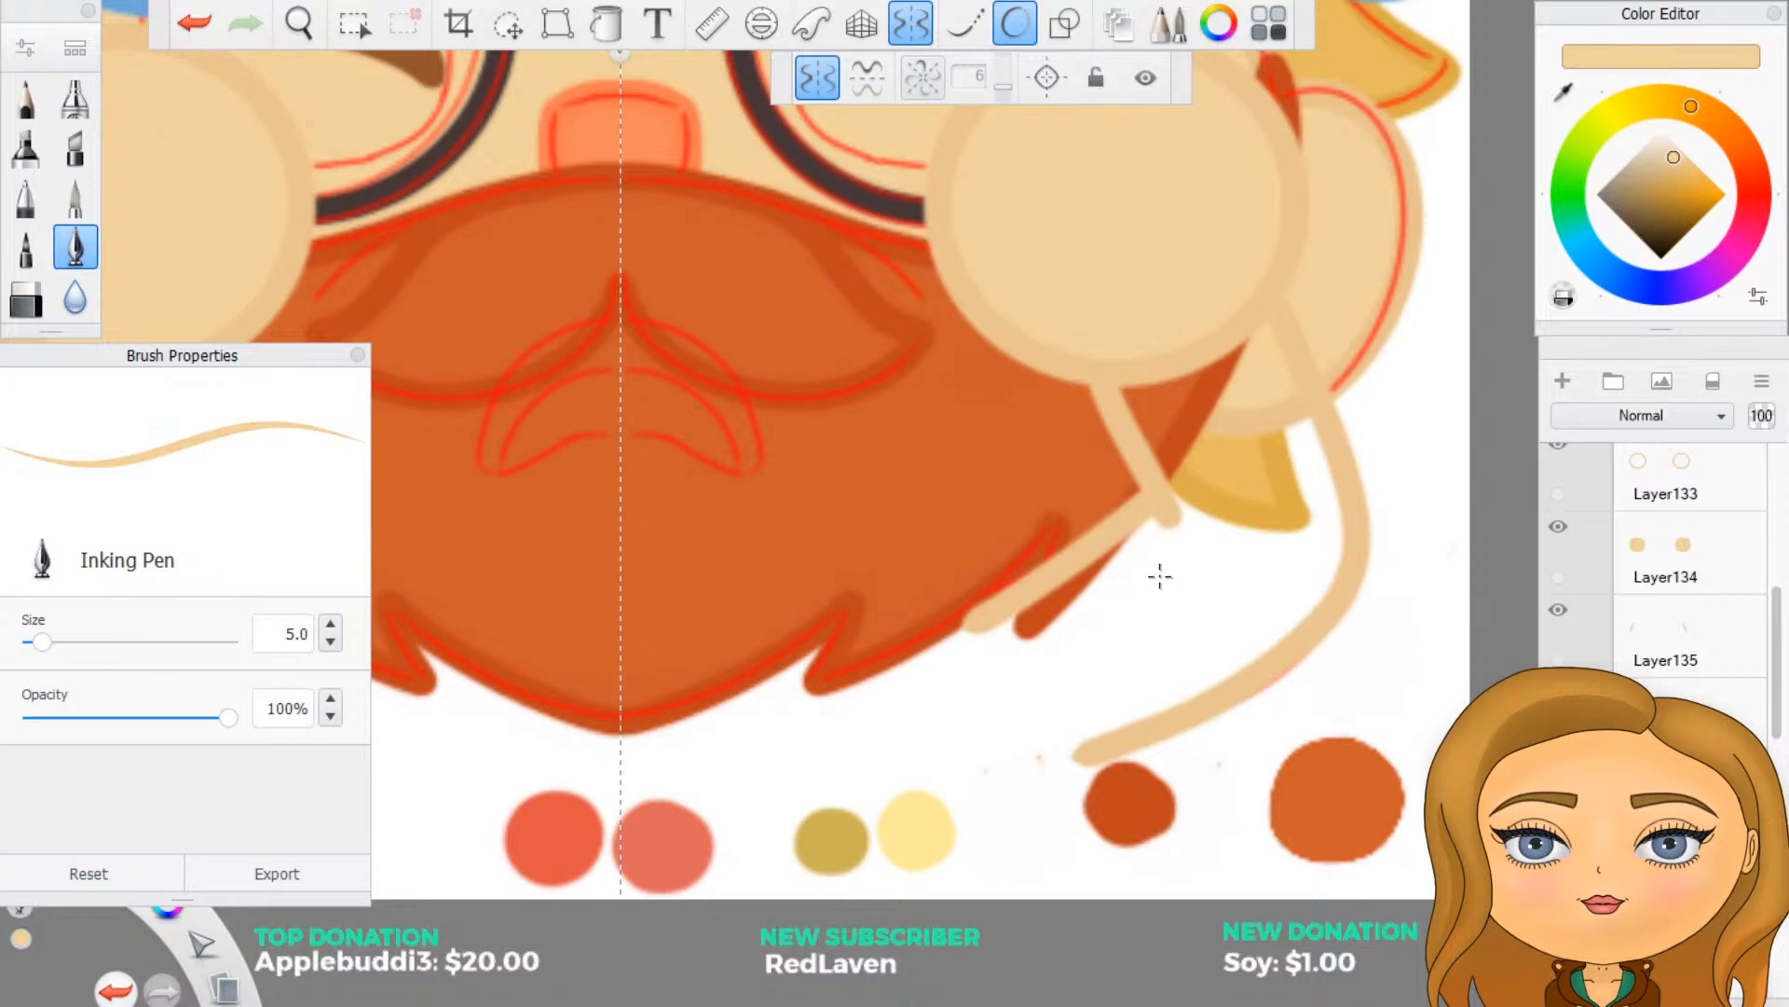
- Paint mirrored light skin strokes along the inside of the arm outlines and close the open forearm end
mouse_move(1201, 448)
mouse_down()
mouse_move(1202, 490)
mouse_move(1176, 438)
mouse_move(1199, 465)
mouse_up()
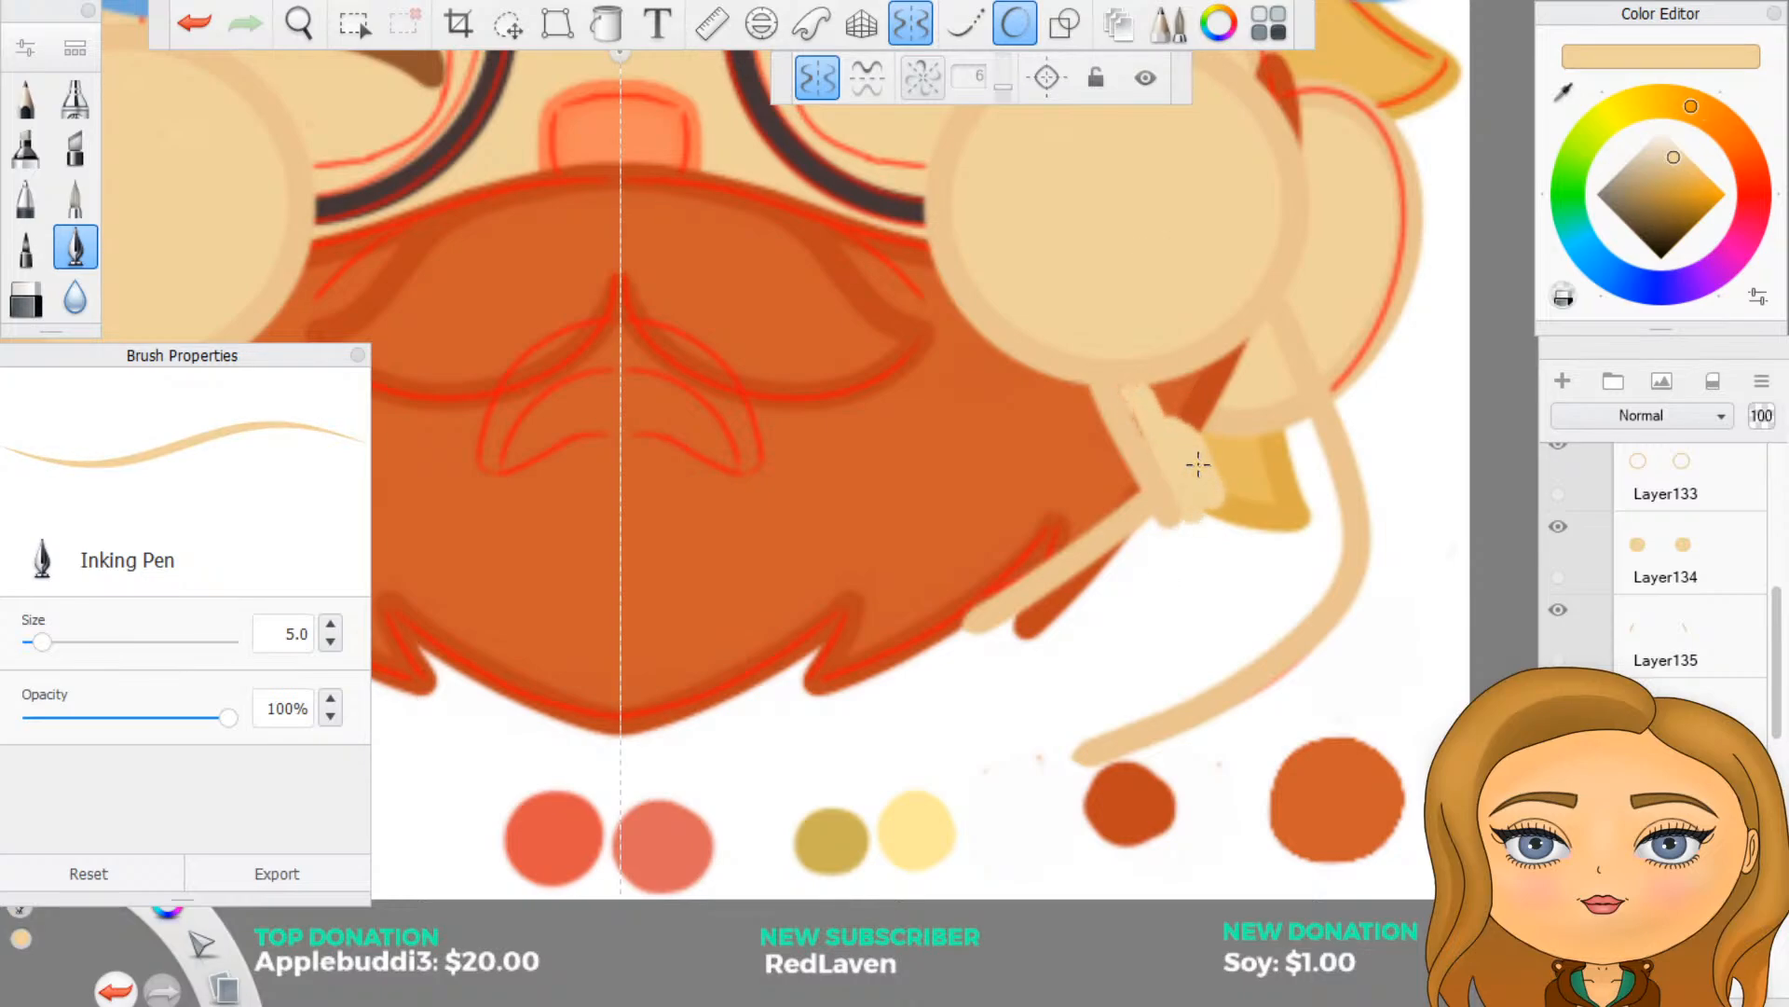
mouse_move(1144, 395)
mouse_down()
mouse_move(1234, 356)
mouse_move(1320, 472)
mouse_up()
mouse_move(1171, 430)
mouse_down()
mouse_move(1181, 514)
mouse_move(1021, 634)
mouse_move(979, 643)
mouse_move(1067, 746)
mouse_move(1291, 623)
mouse_move(1323, 588)
mouse_move(1331, 513)
mouse_move(1314, 477)
mouse_move(1307, 494)
mouse_up()
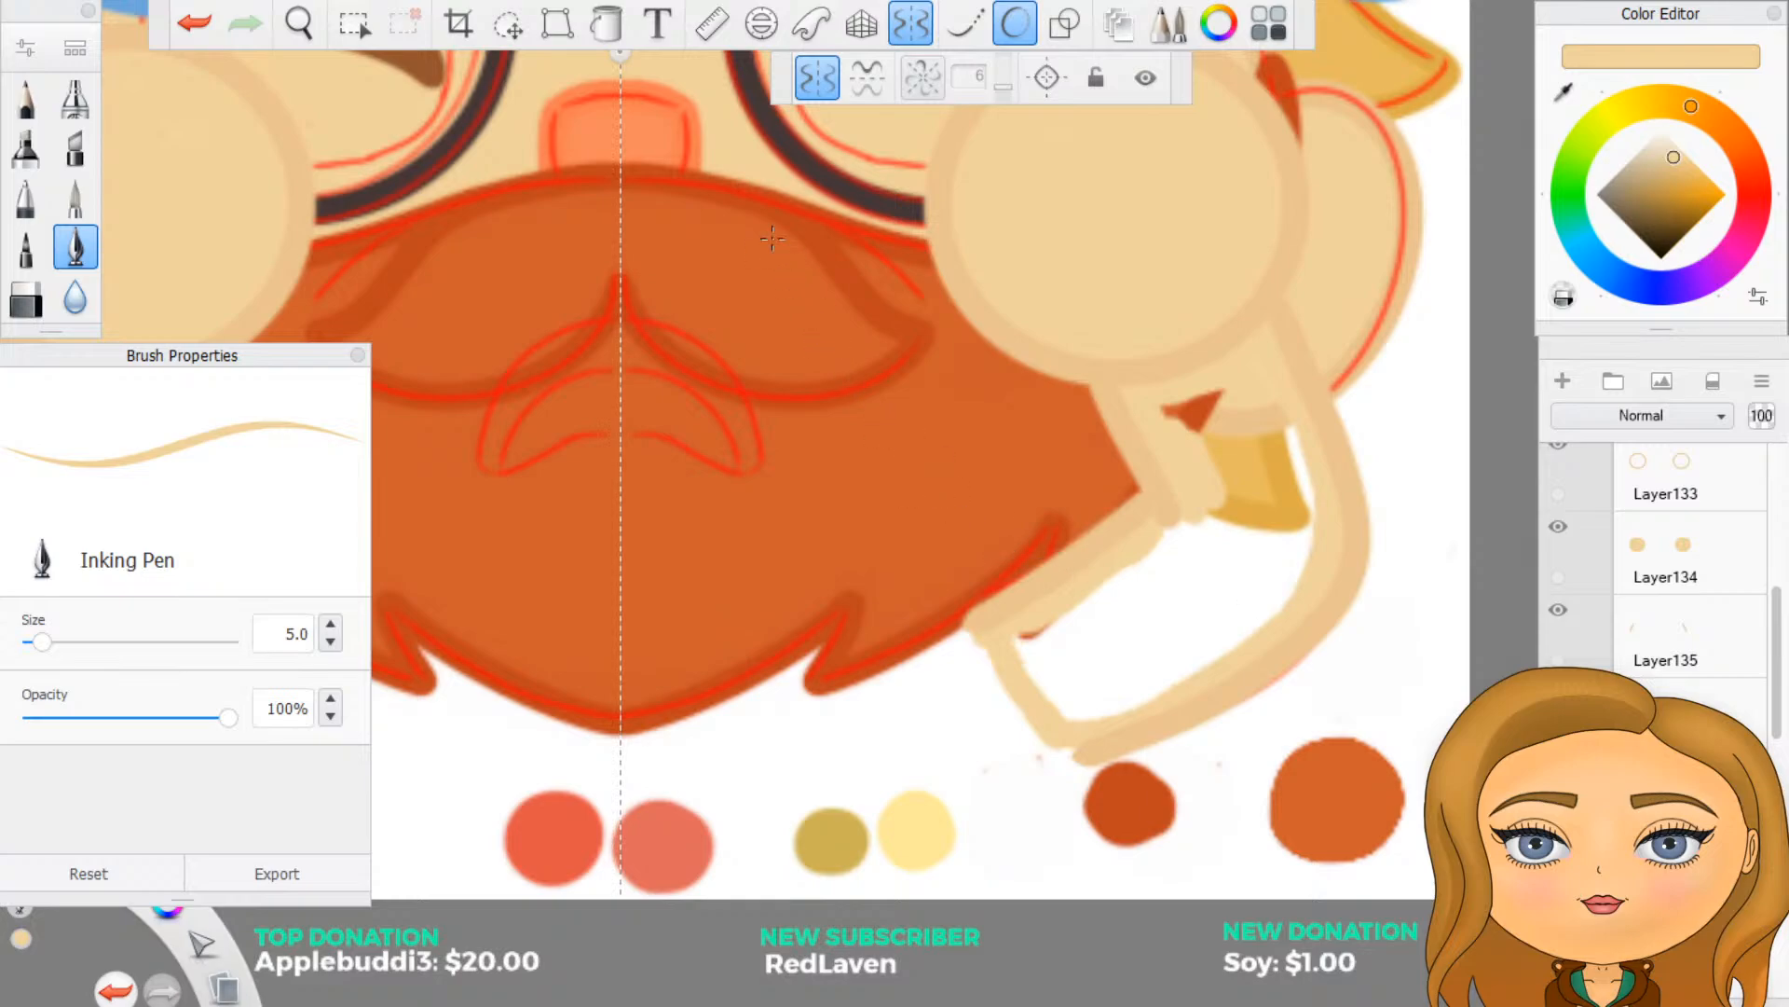
click(607, 23)
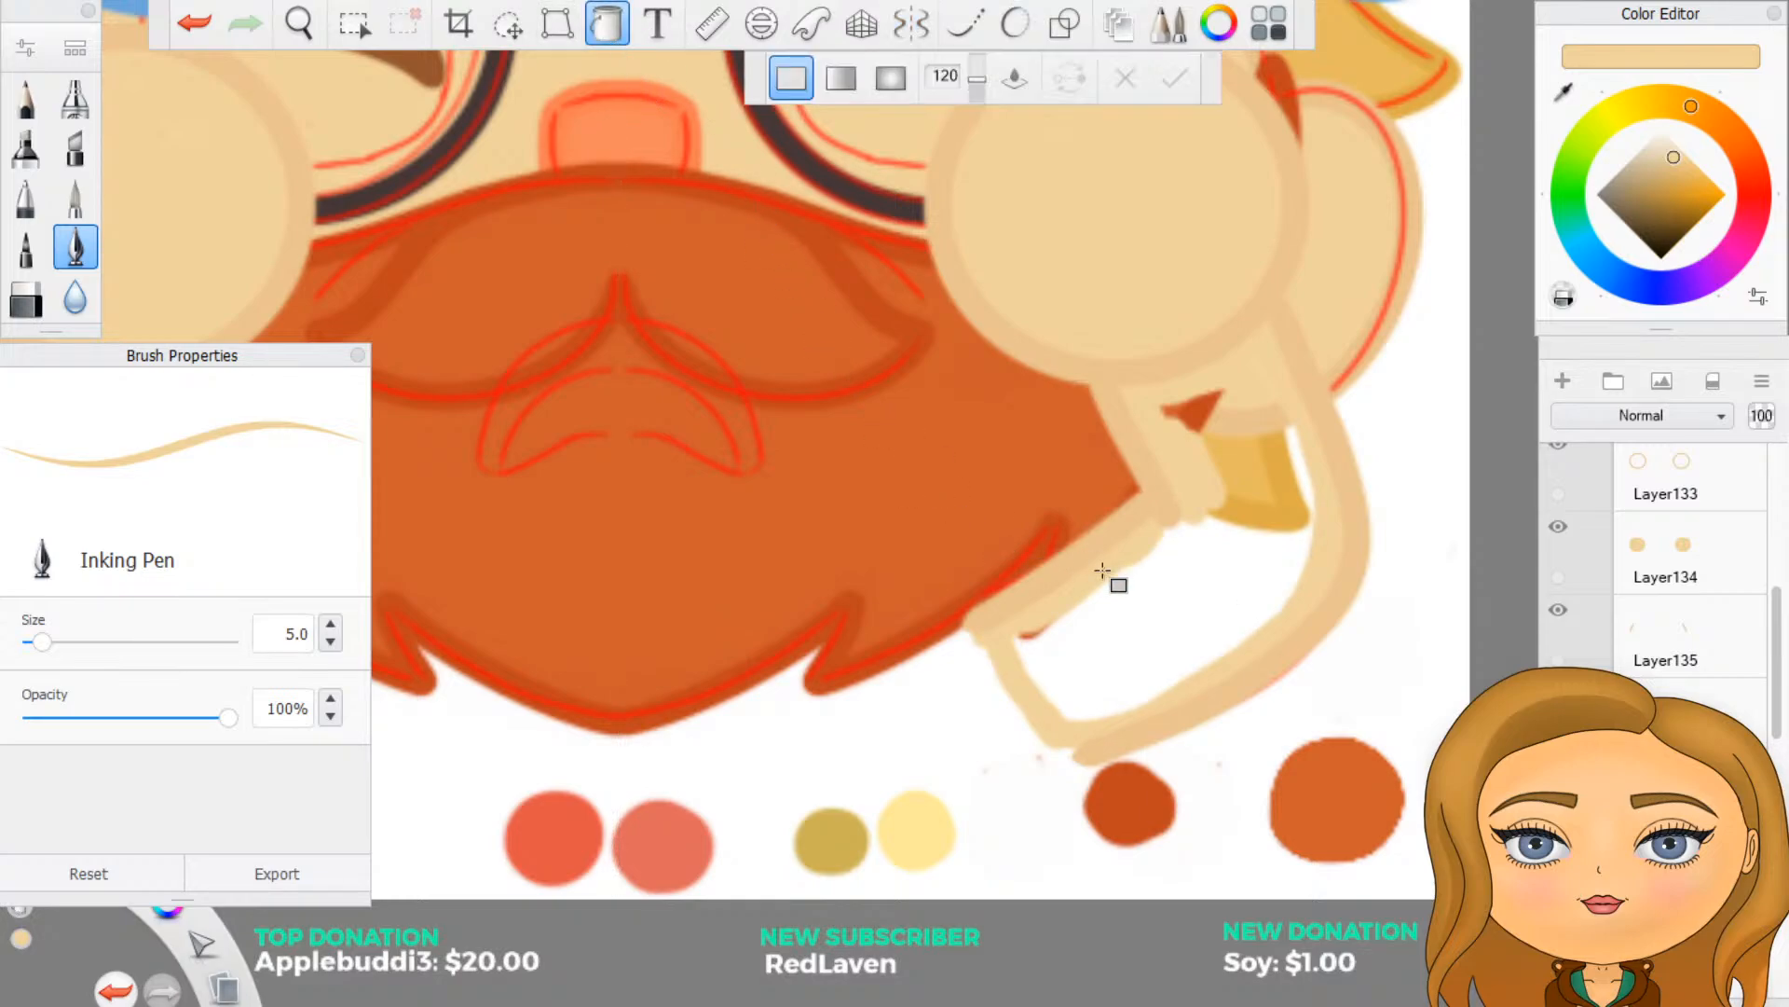
click(1165, 620)
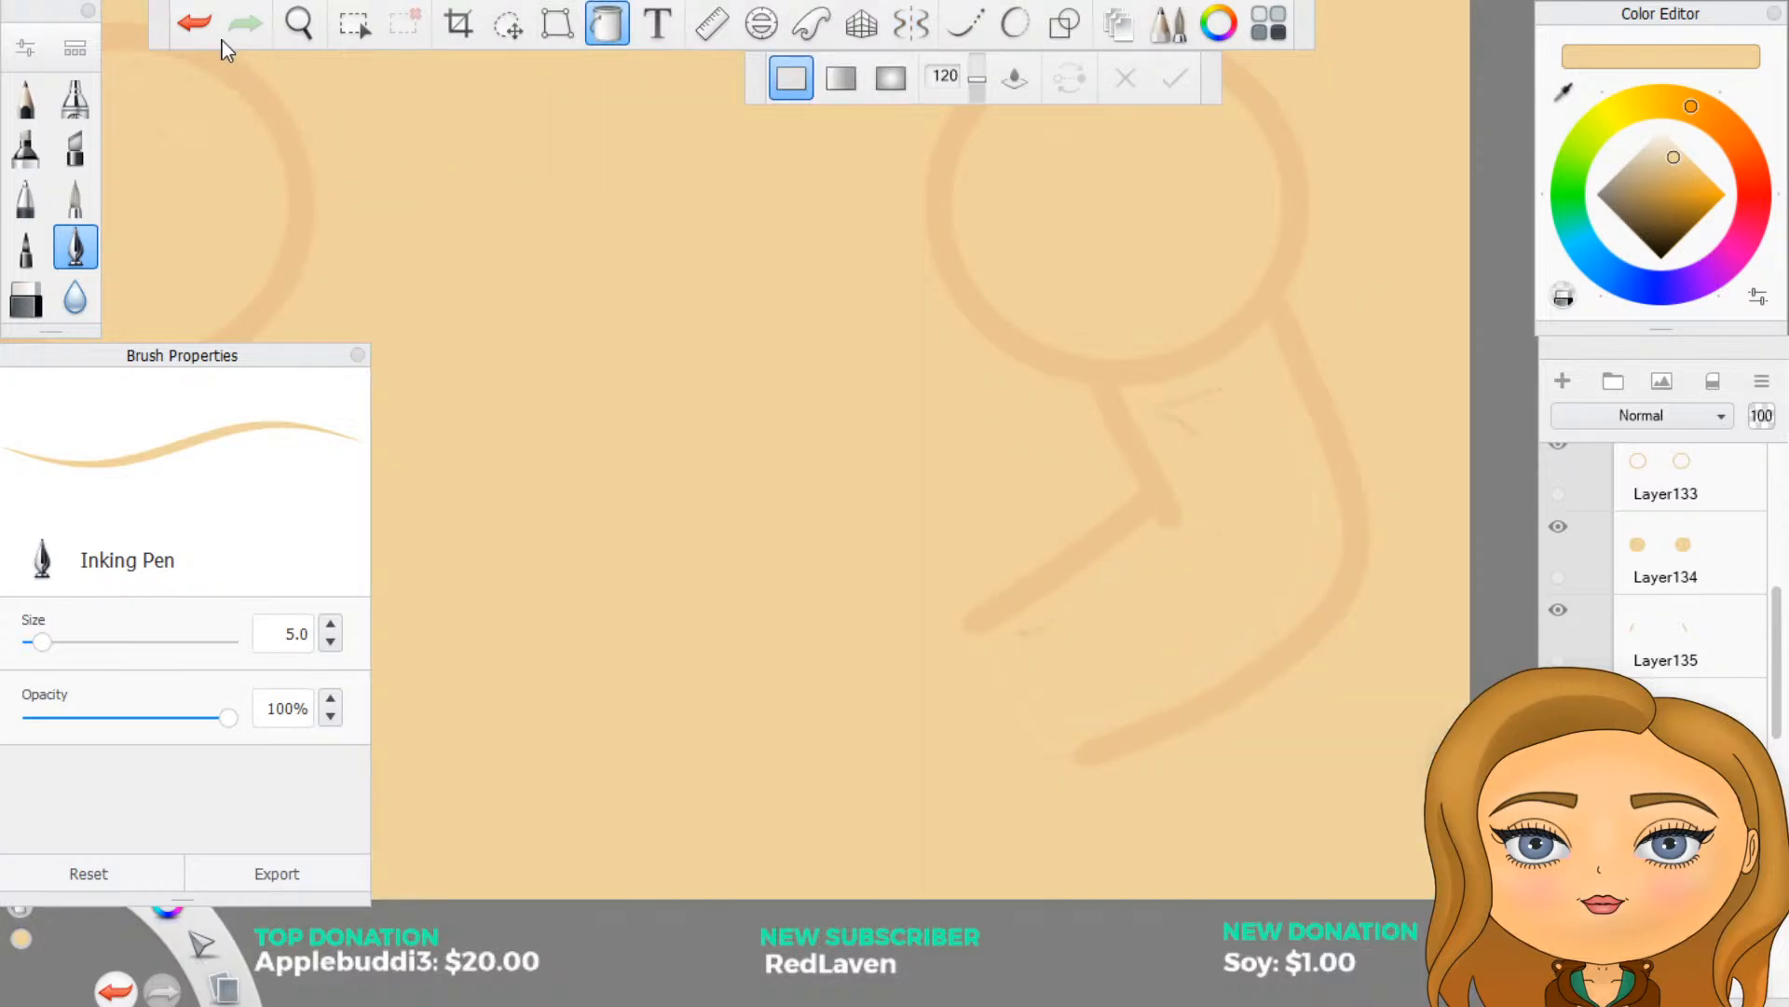
click(194, 22)
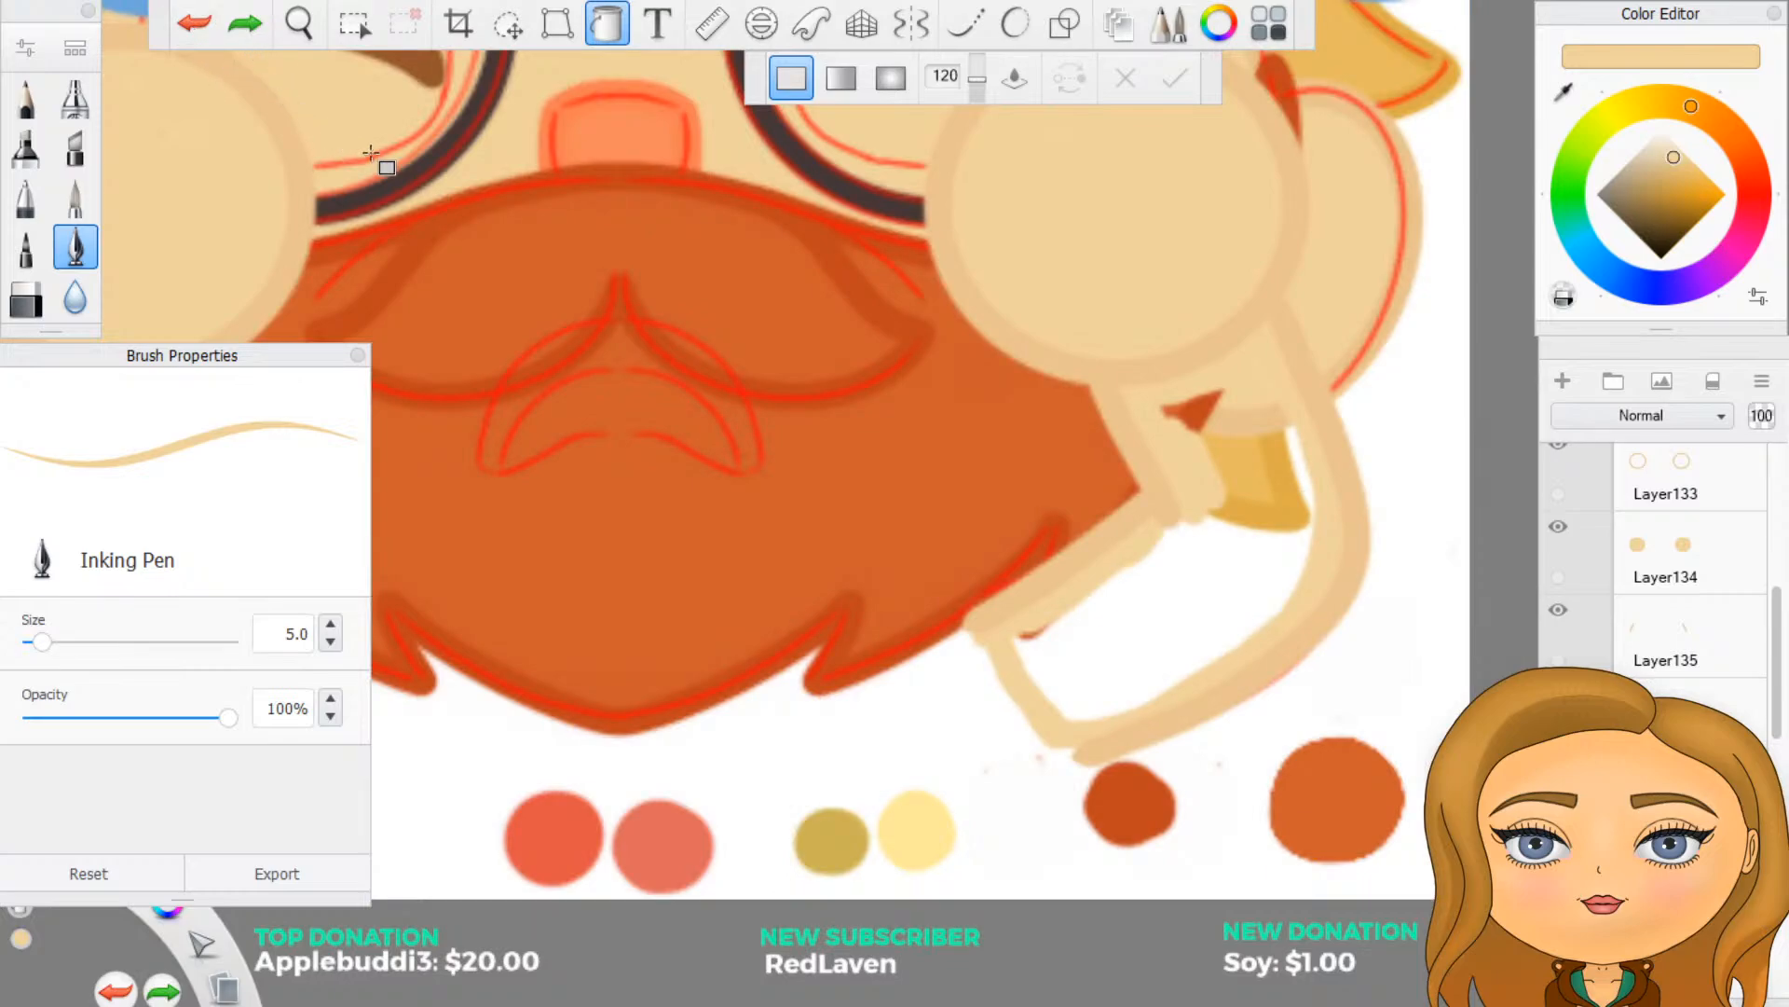
click(606, 29)
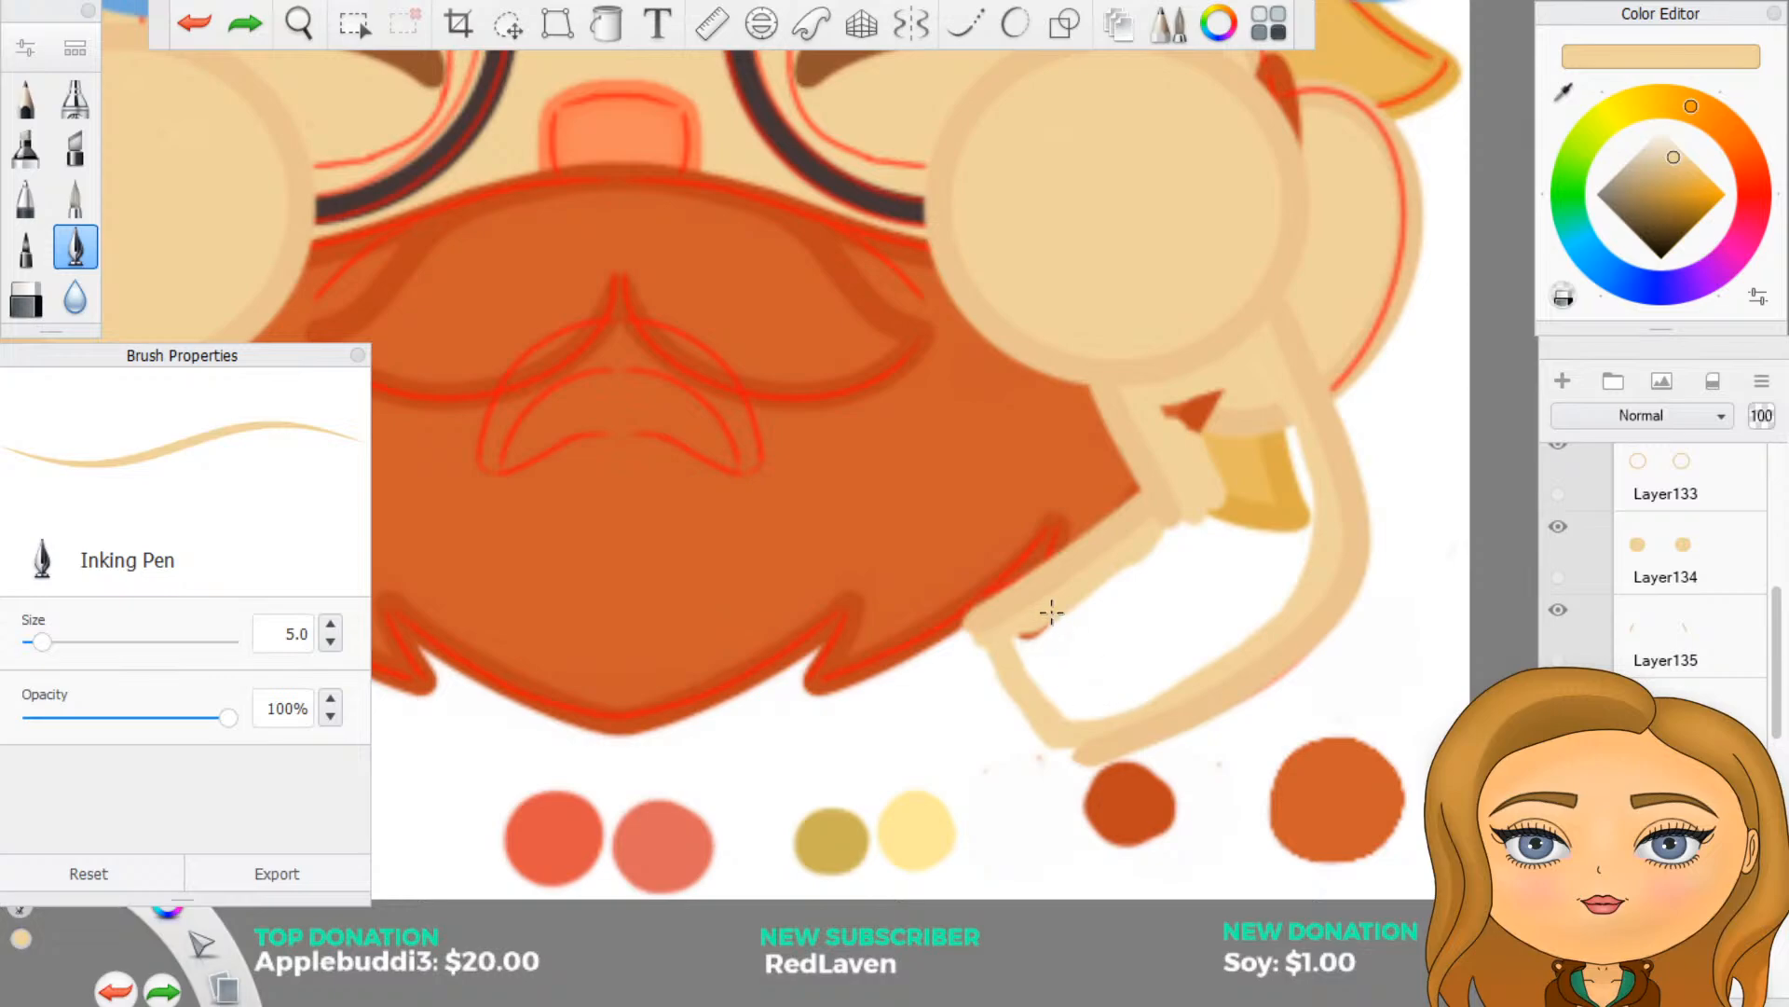
- Paint over the remaining gaps in the arm under the right-hand circle and flood-fill its interior with the light skin tone
mouse_move(1174, 400)
mouse_down()
mouse_move(1217, 428)
mouse_move(1288, 432)
mouse_move(1307, 503)
mouse_move(1275, 615)
mouse_up()
mouse_move(1188, 676)
mouse_down()
mouse_move(1063, 714)
mouse_move(1018, 642)
mouse_move(1178, 526)
mouse_up()
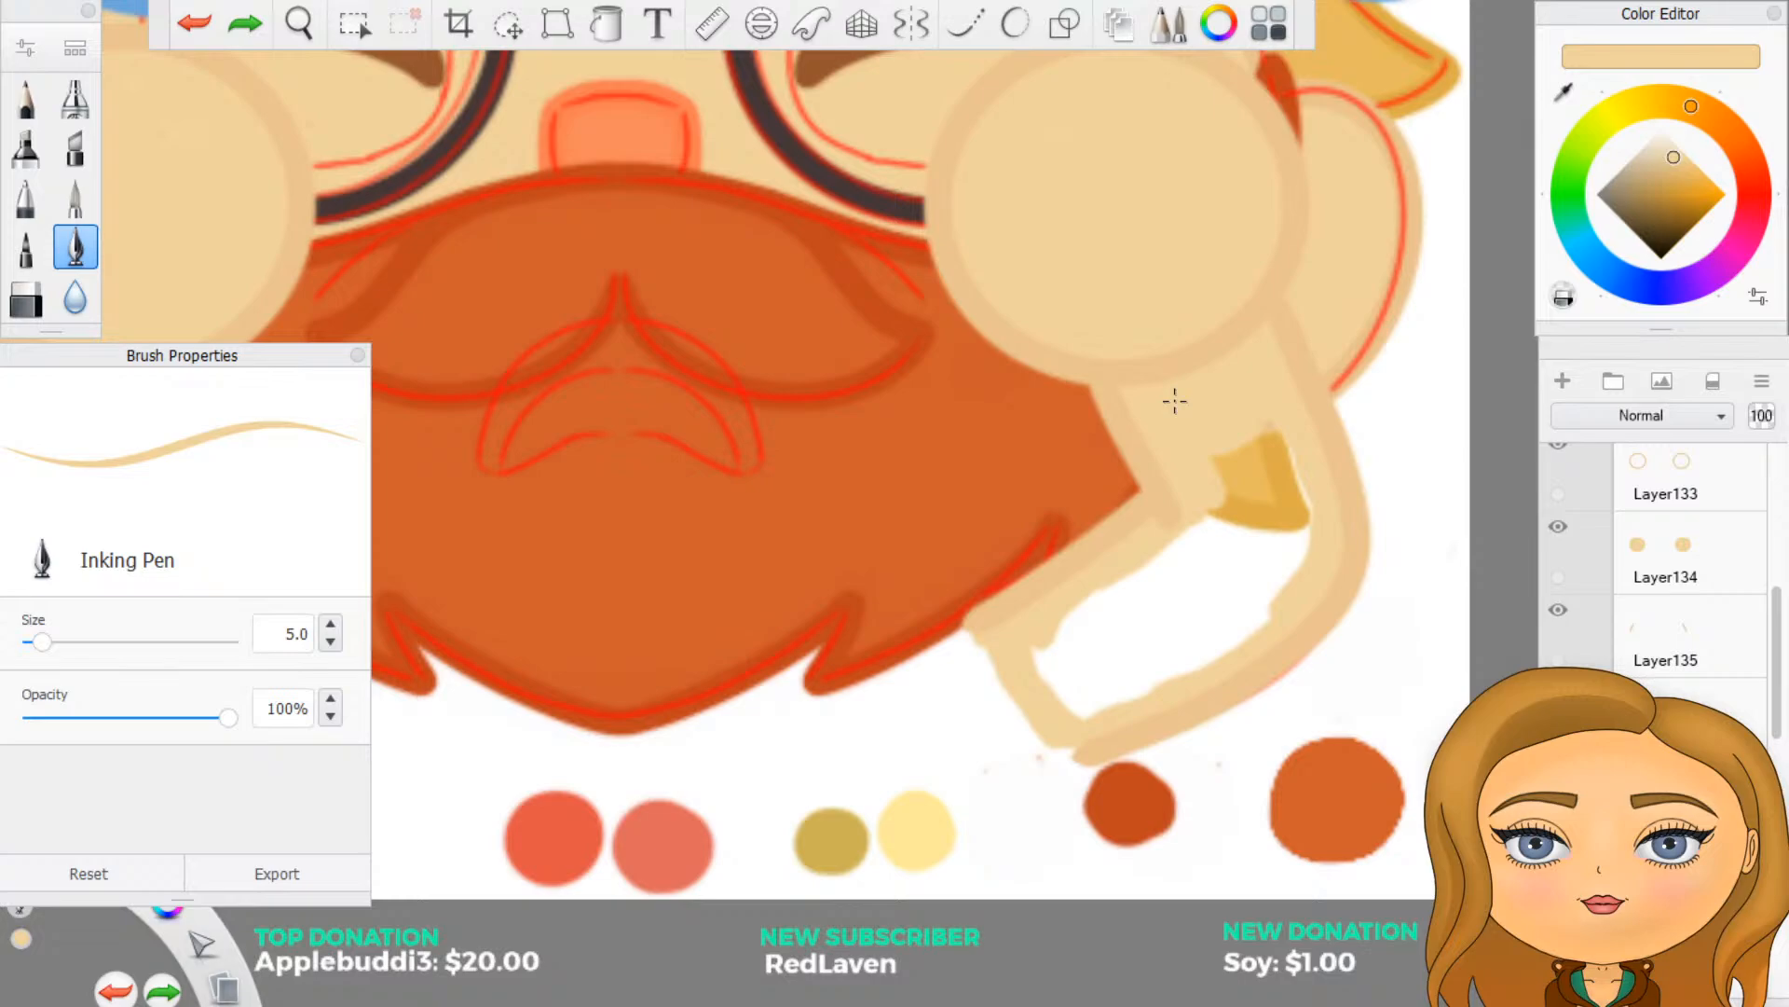
click(606, 24)
click(1203, 586)
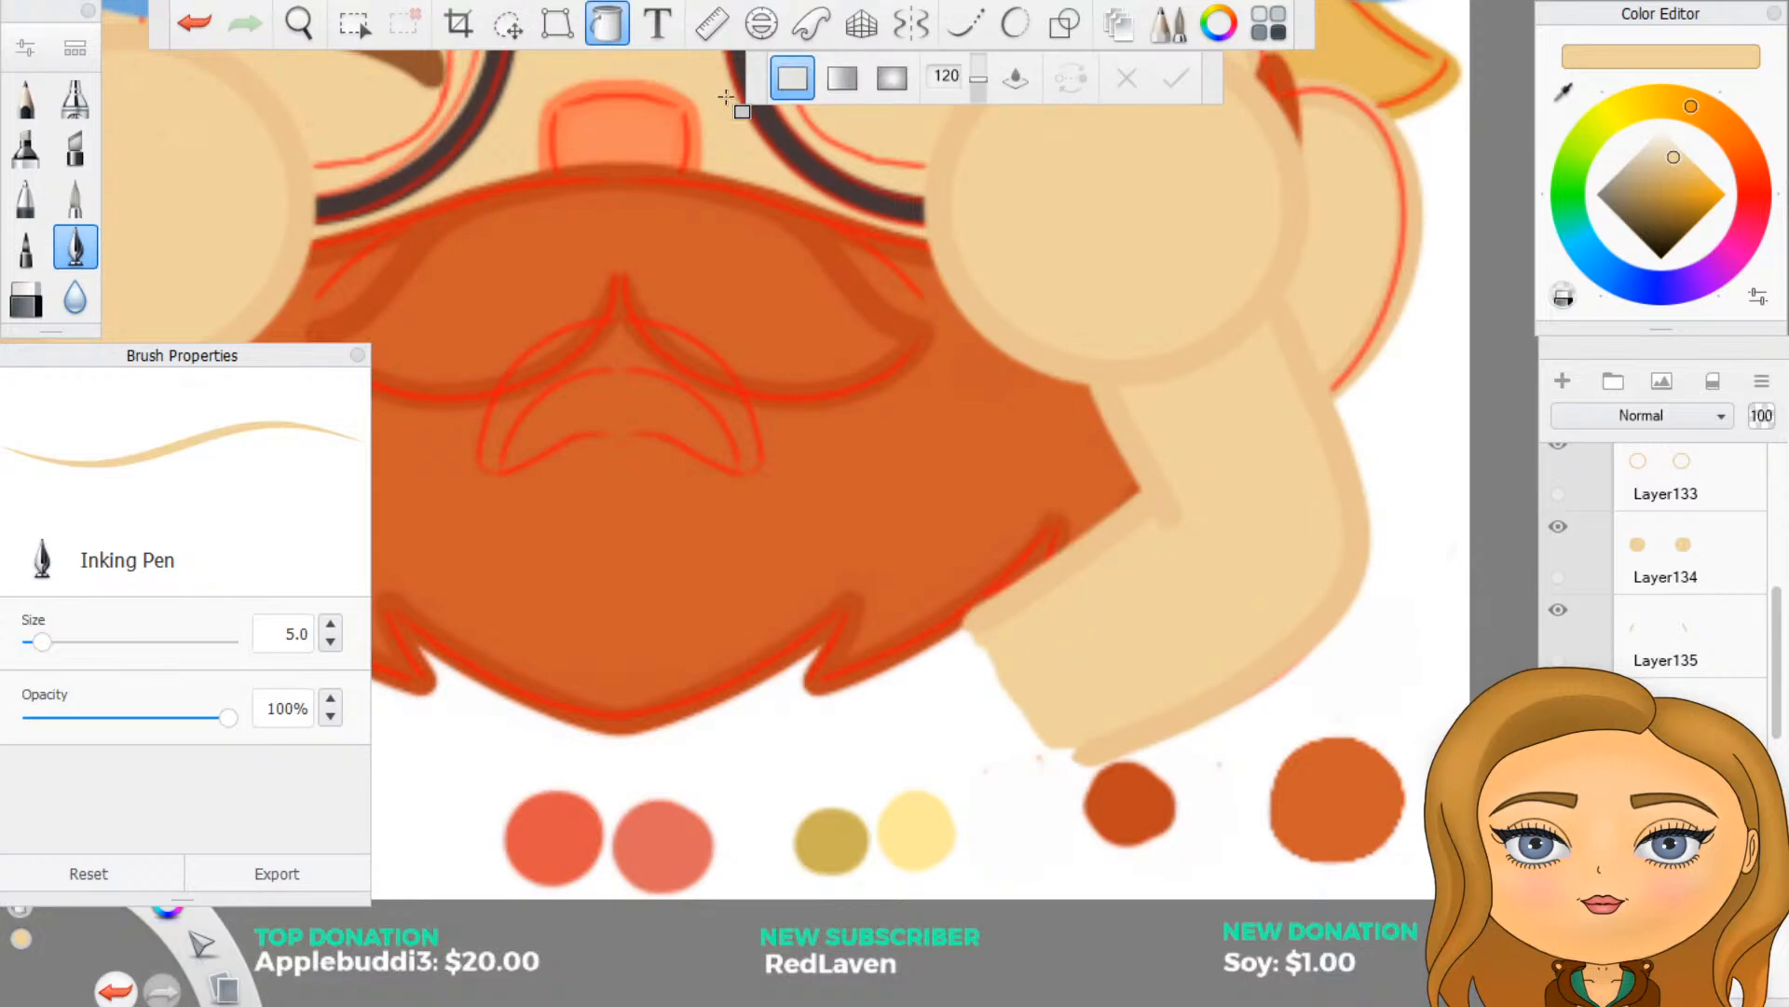
click(611, 24)
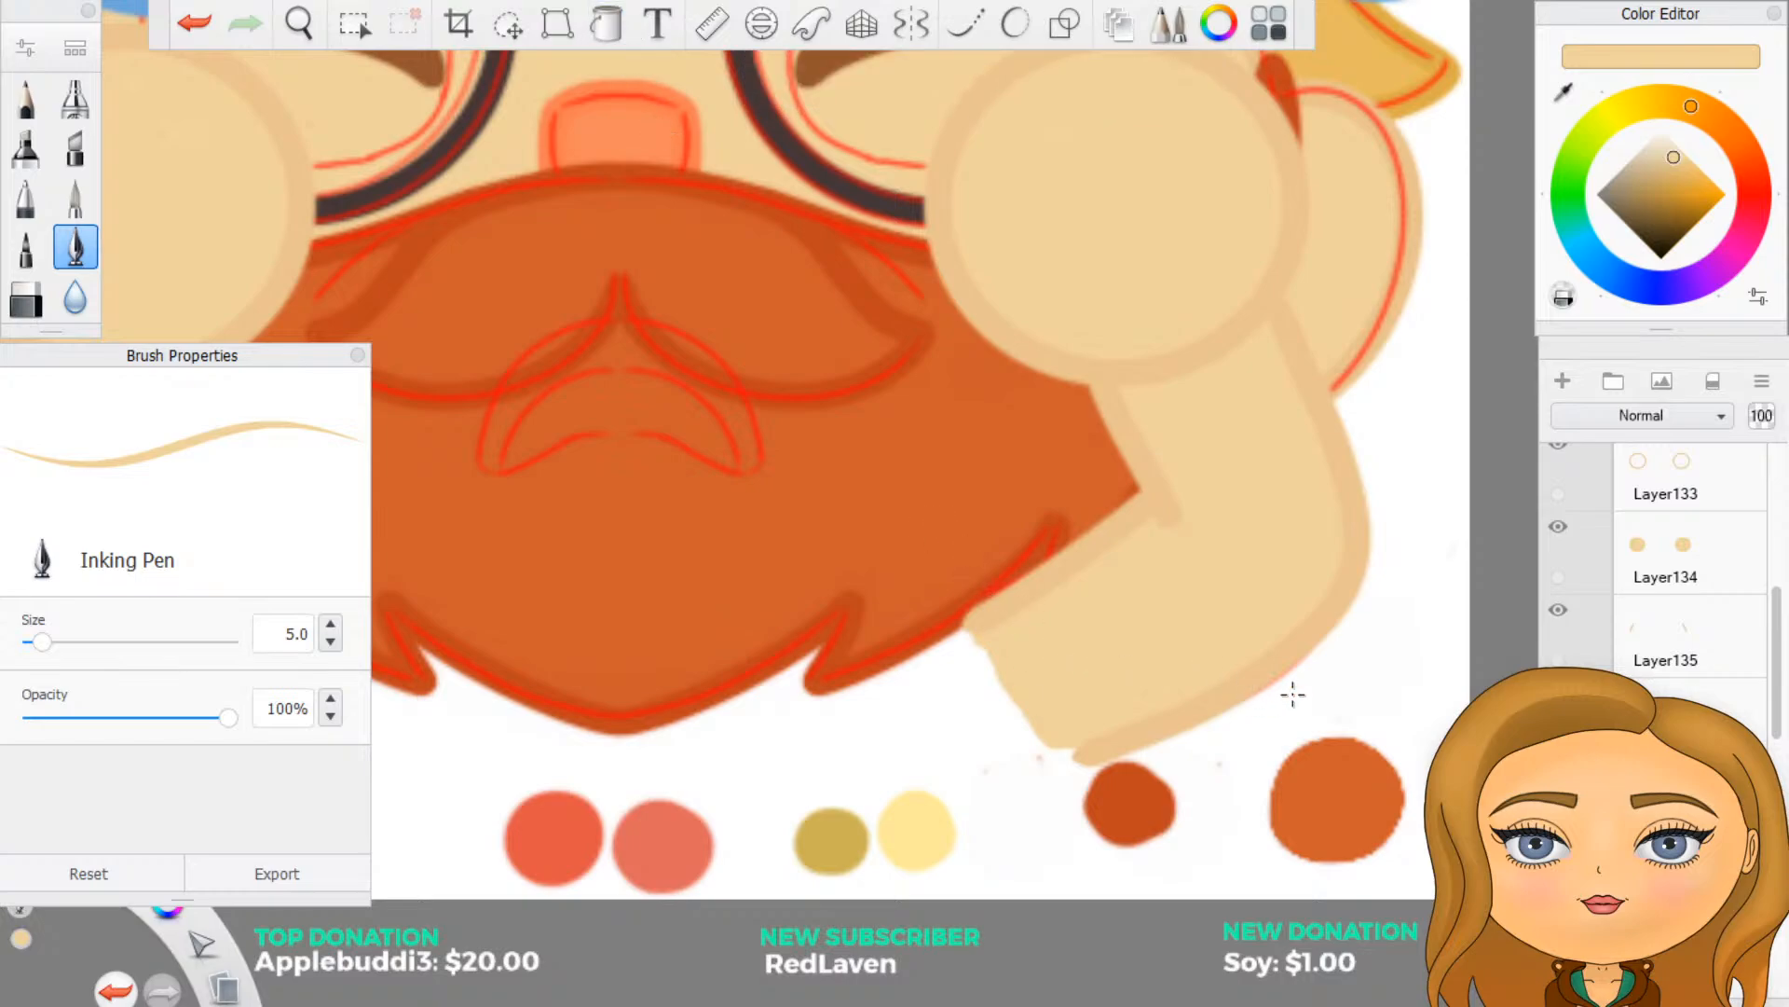
- Close the gap in the arm under the left-hand circle and flood-fill its interior with the light skin tone
scroll(1290, 696, down, 4)
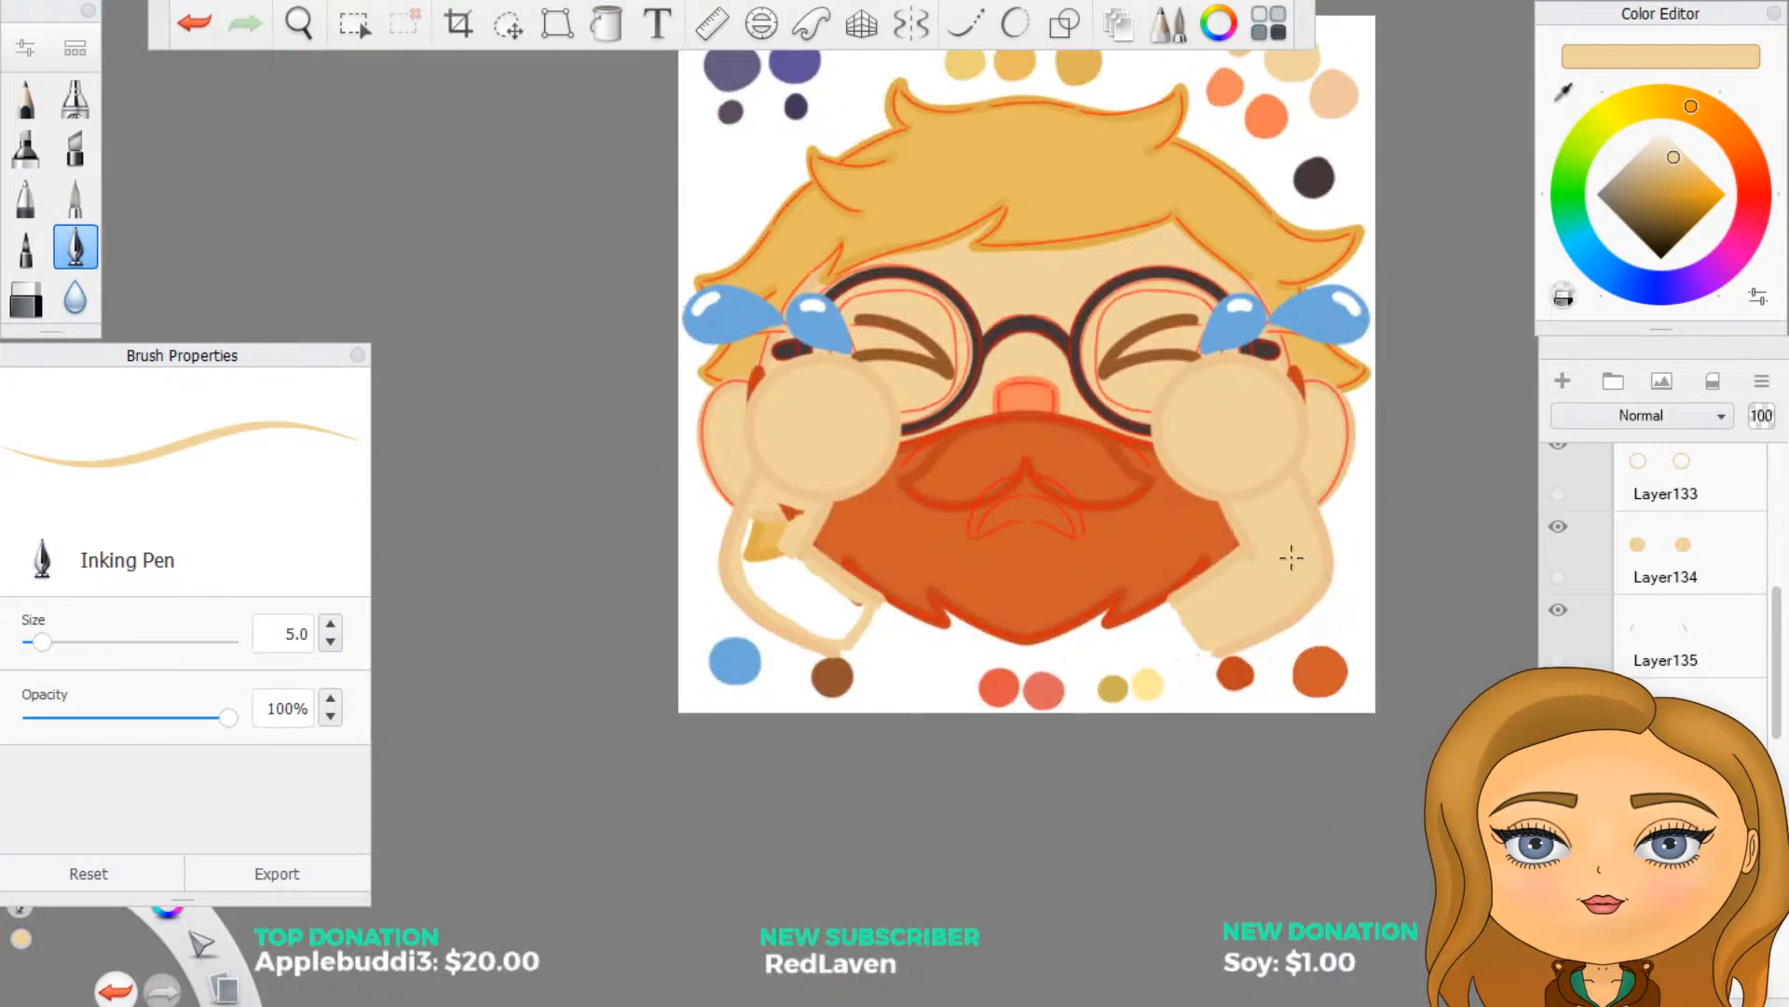
scroll(1288, 551, up, 2)
scroll(1133, 578, up, 1)
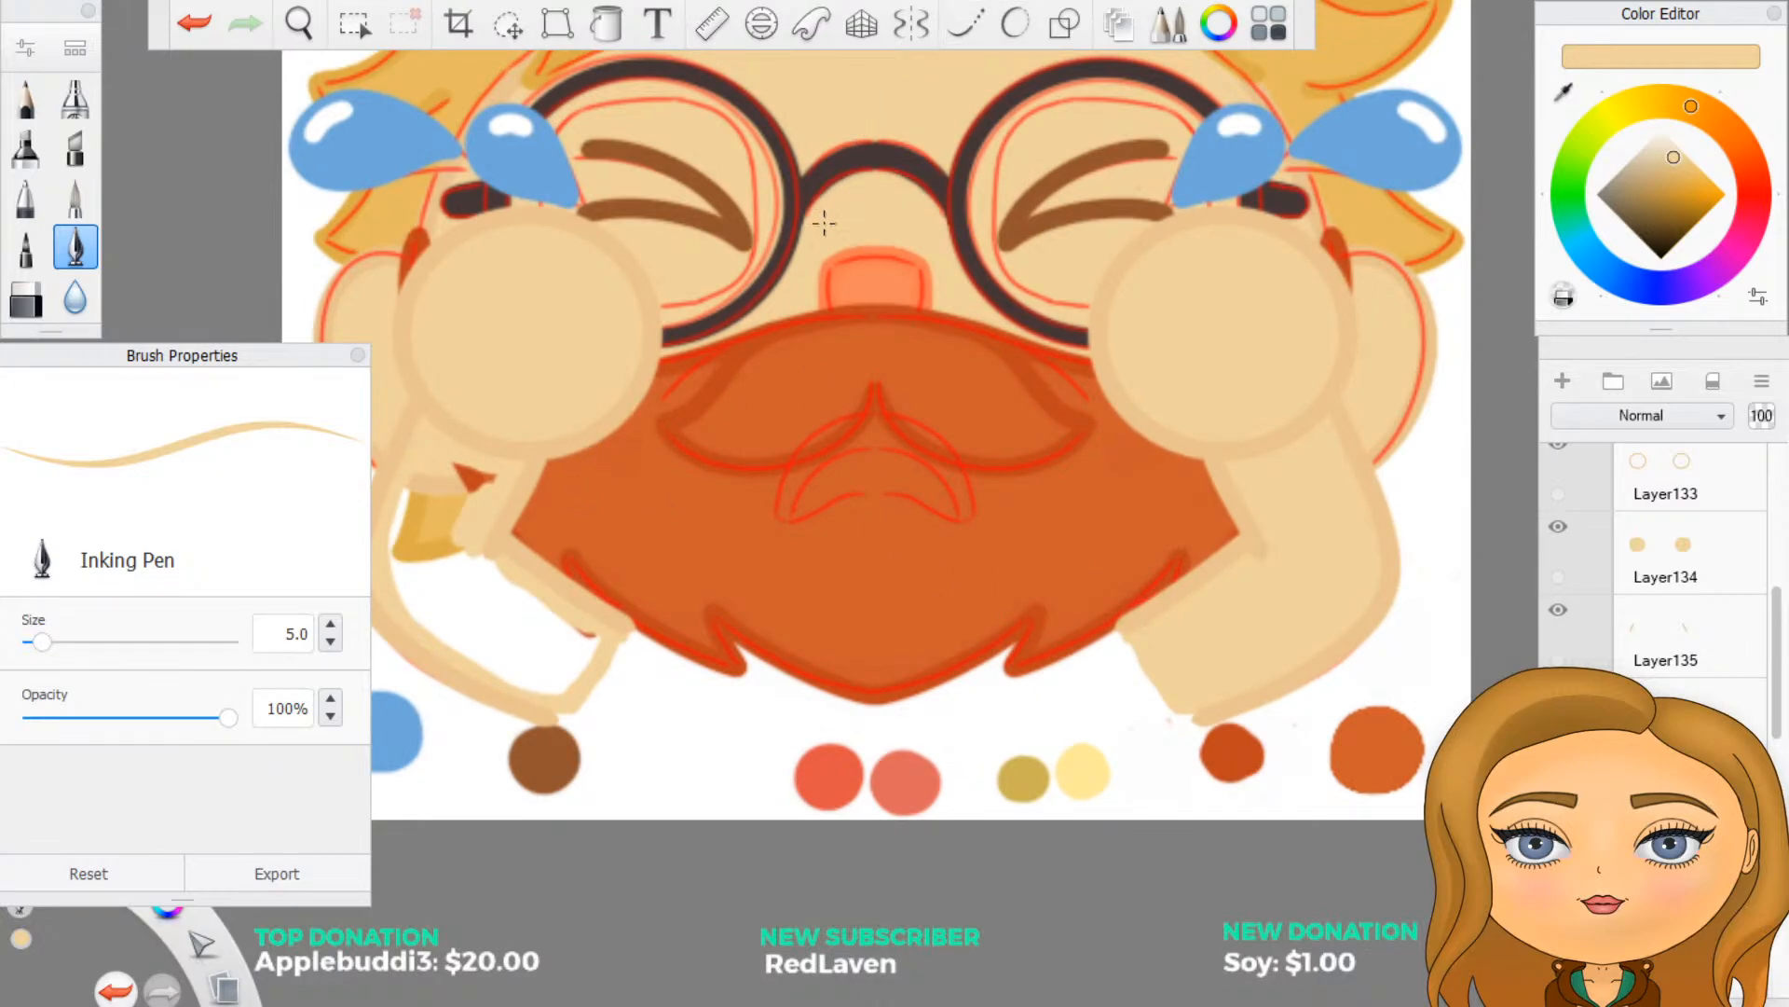
scroll(801, 494, down, 3)
scroll(733, 497, up, 3)
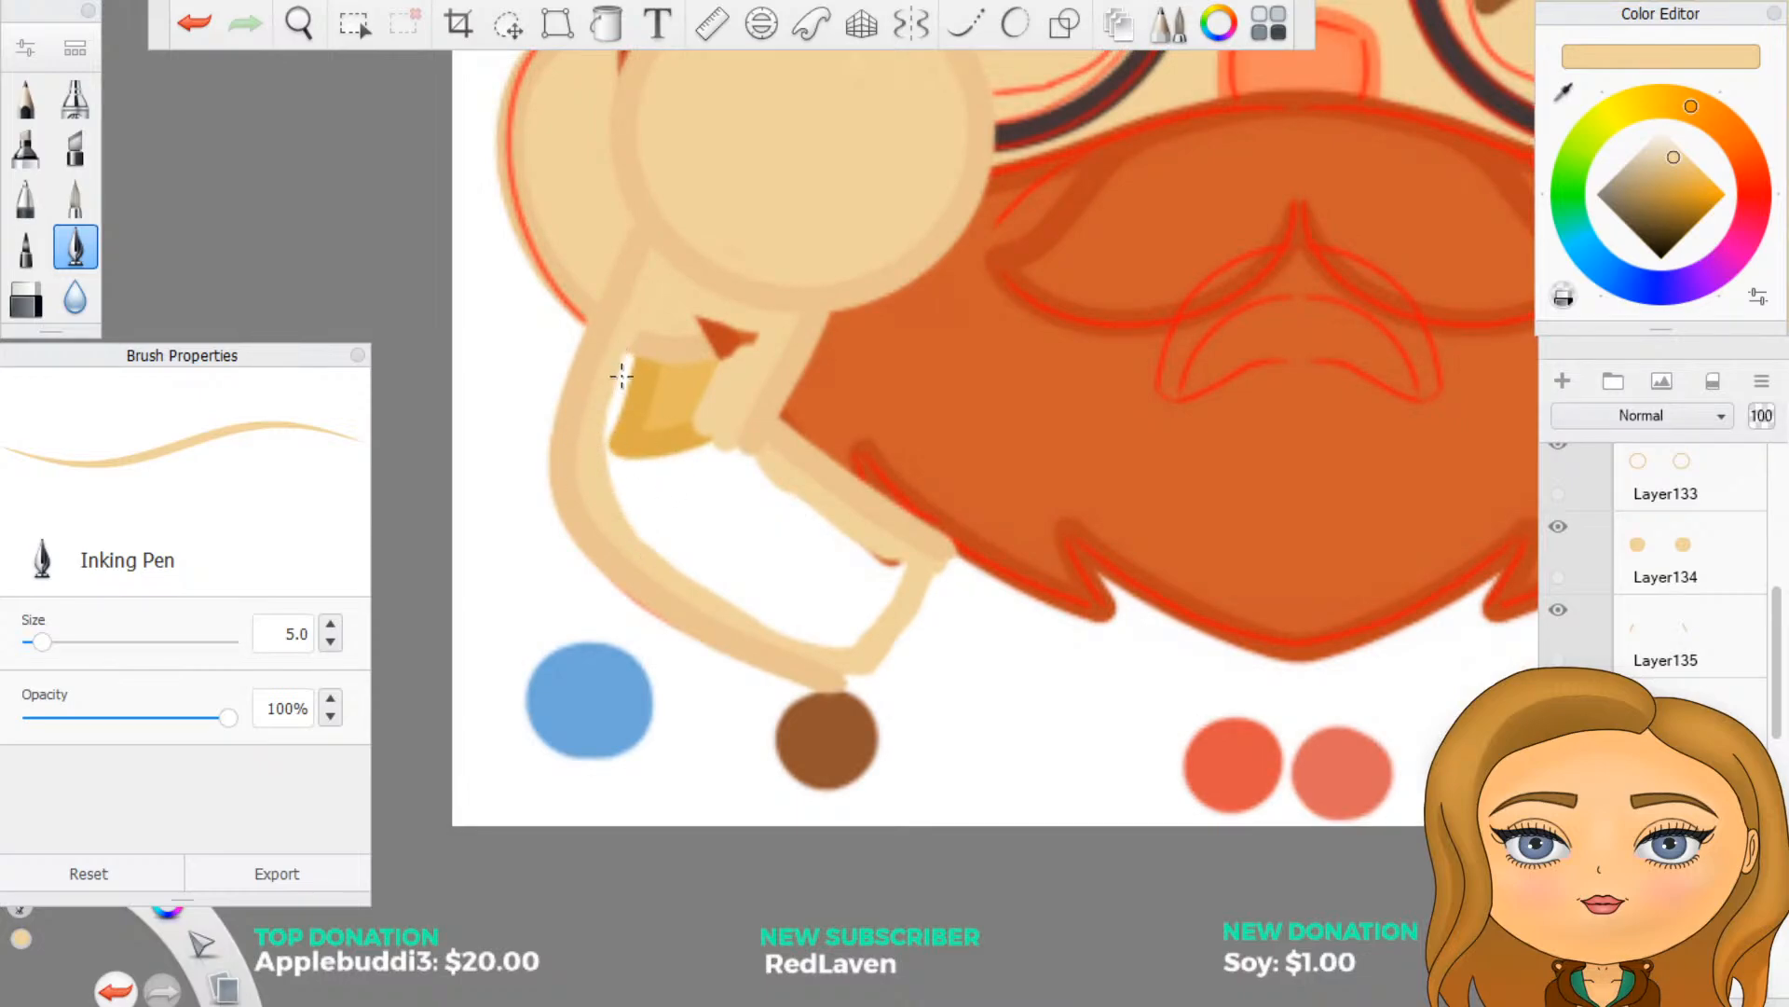
mouse_move(645, 316)
mouse_down()
mouse_move(753, 343)
mouse_move(740, 451)
mouse_move(768, 477)
mouse_up()
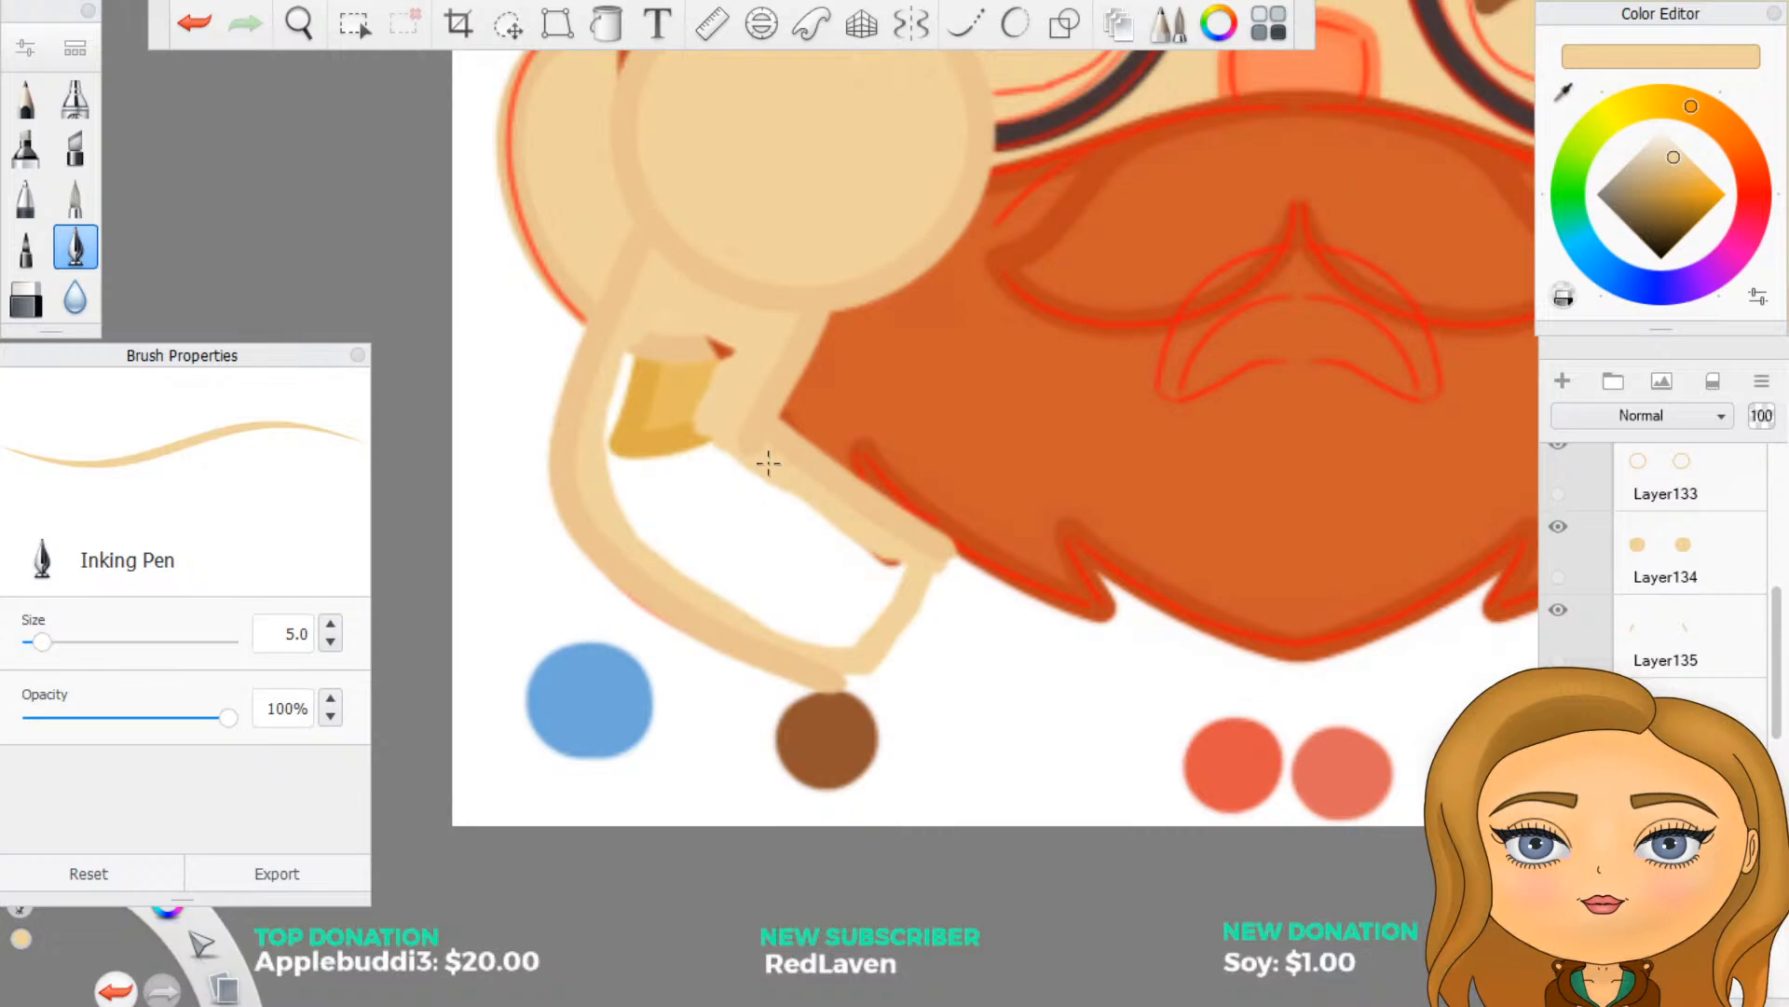
click(607, 25)
click(720, 482)
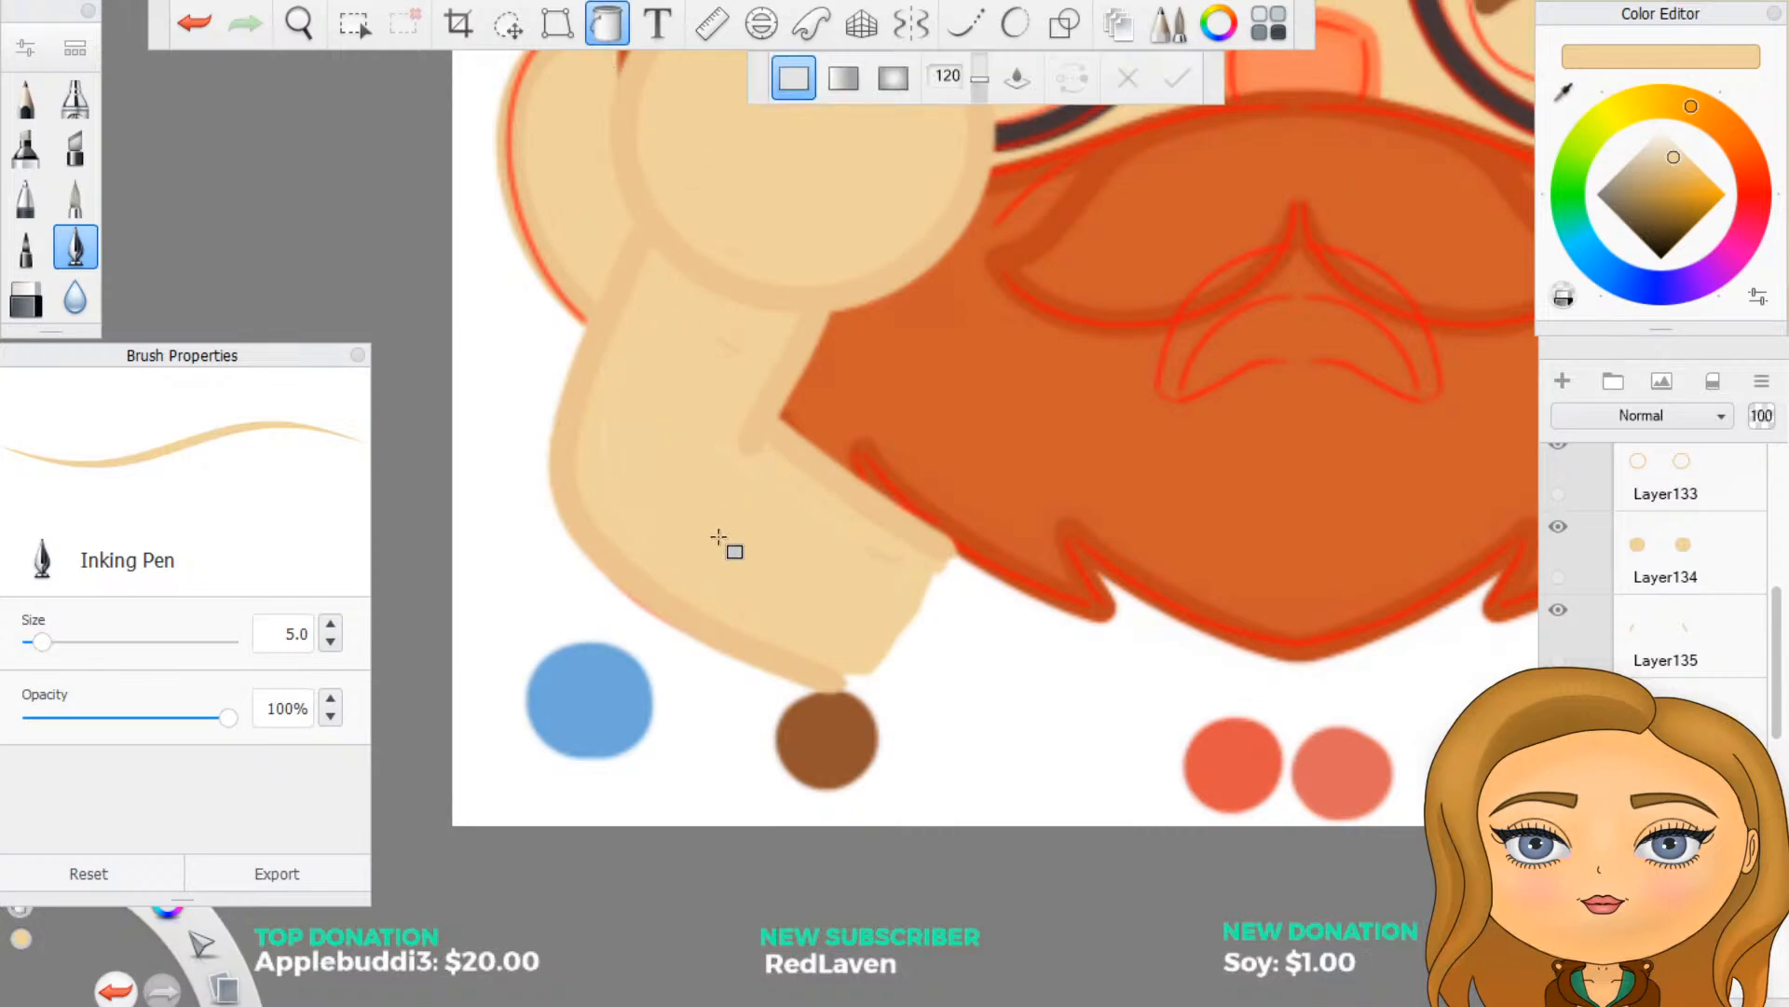
click(604, 28)
- Collapse the arms layer group and move the redline group directly above it
scroll(708, 411, down, 5)
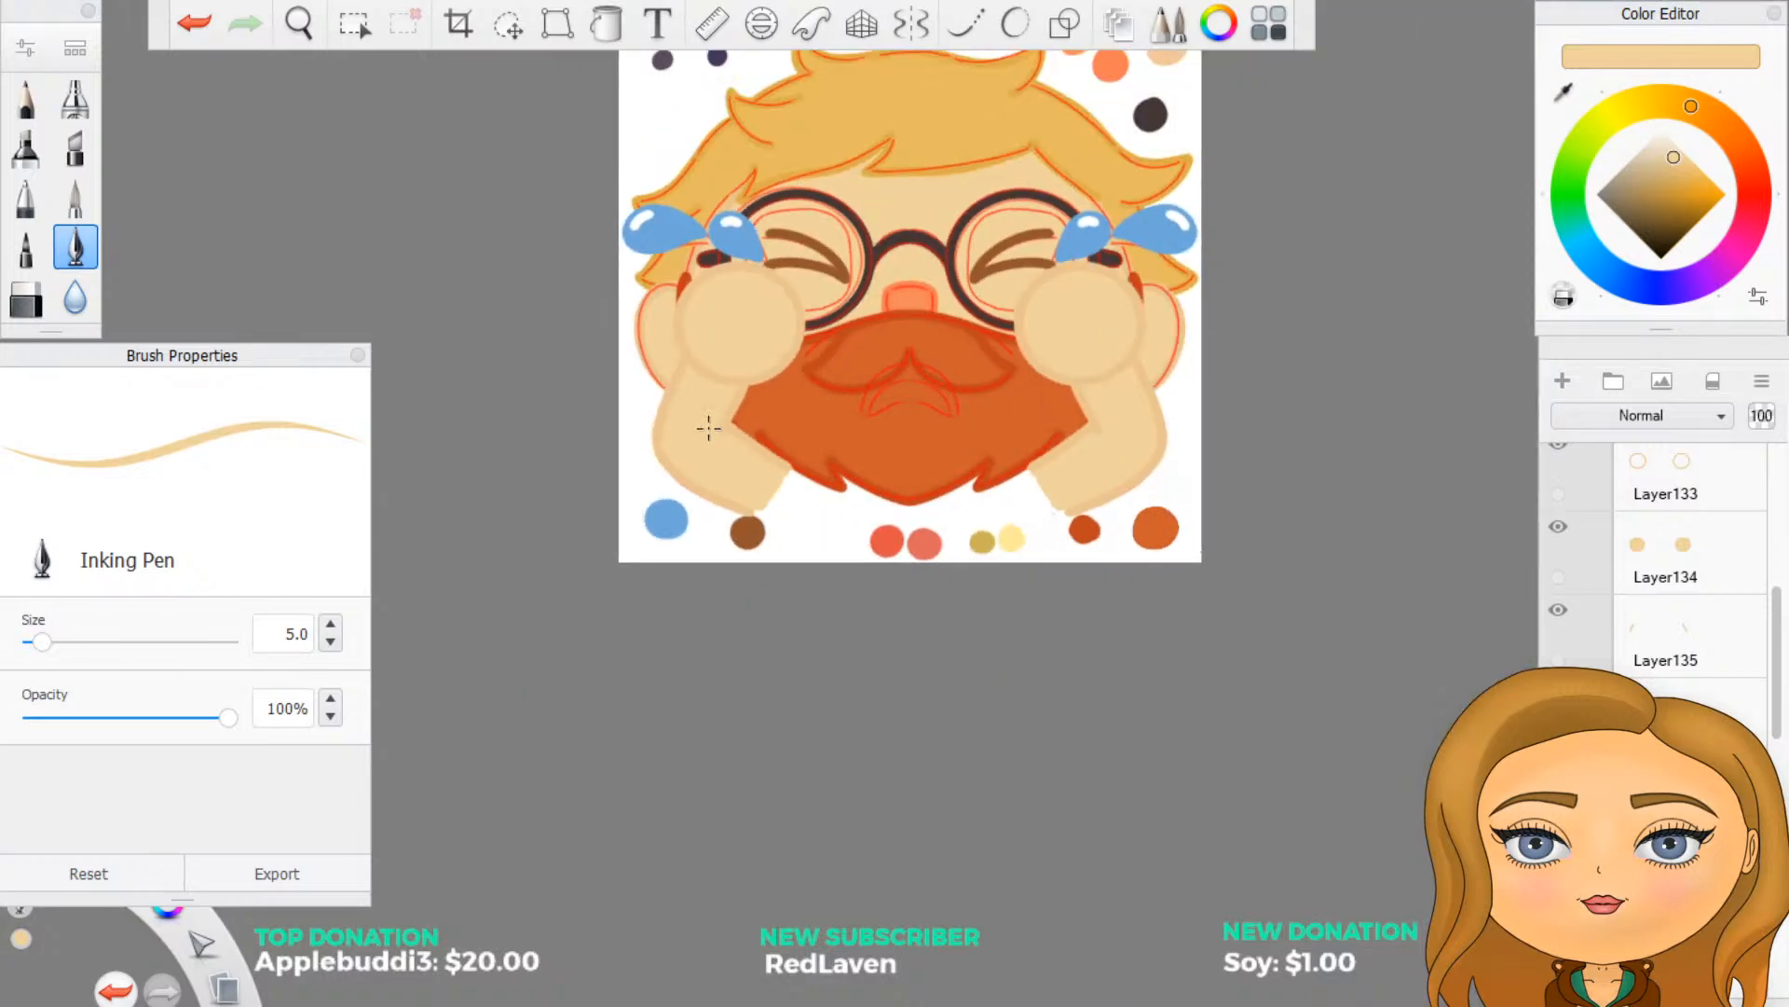
scroll(755, 190, up, 2)
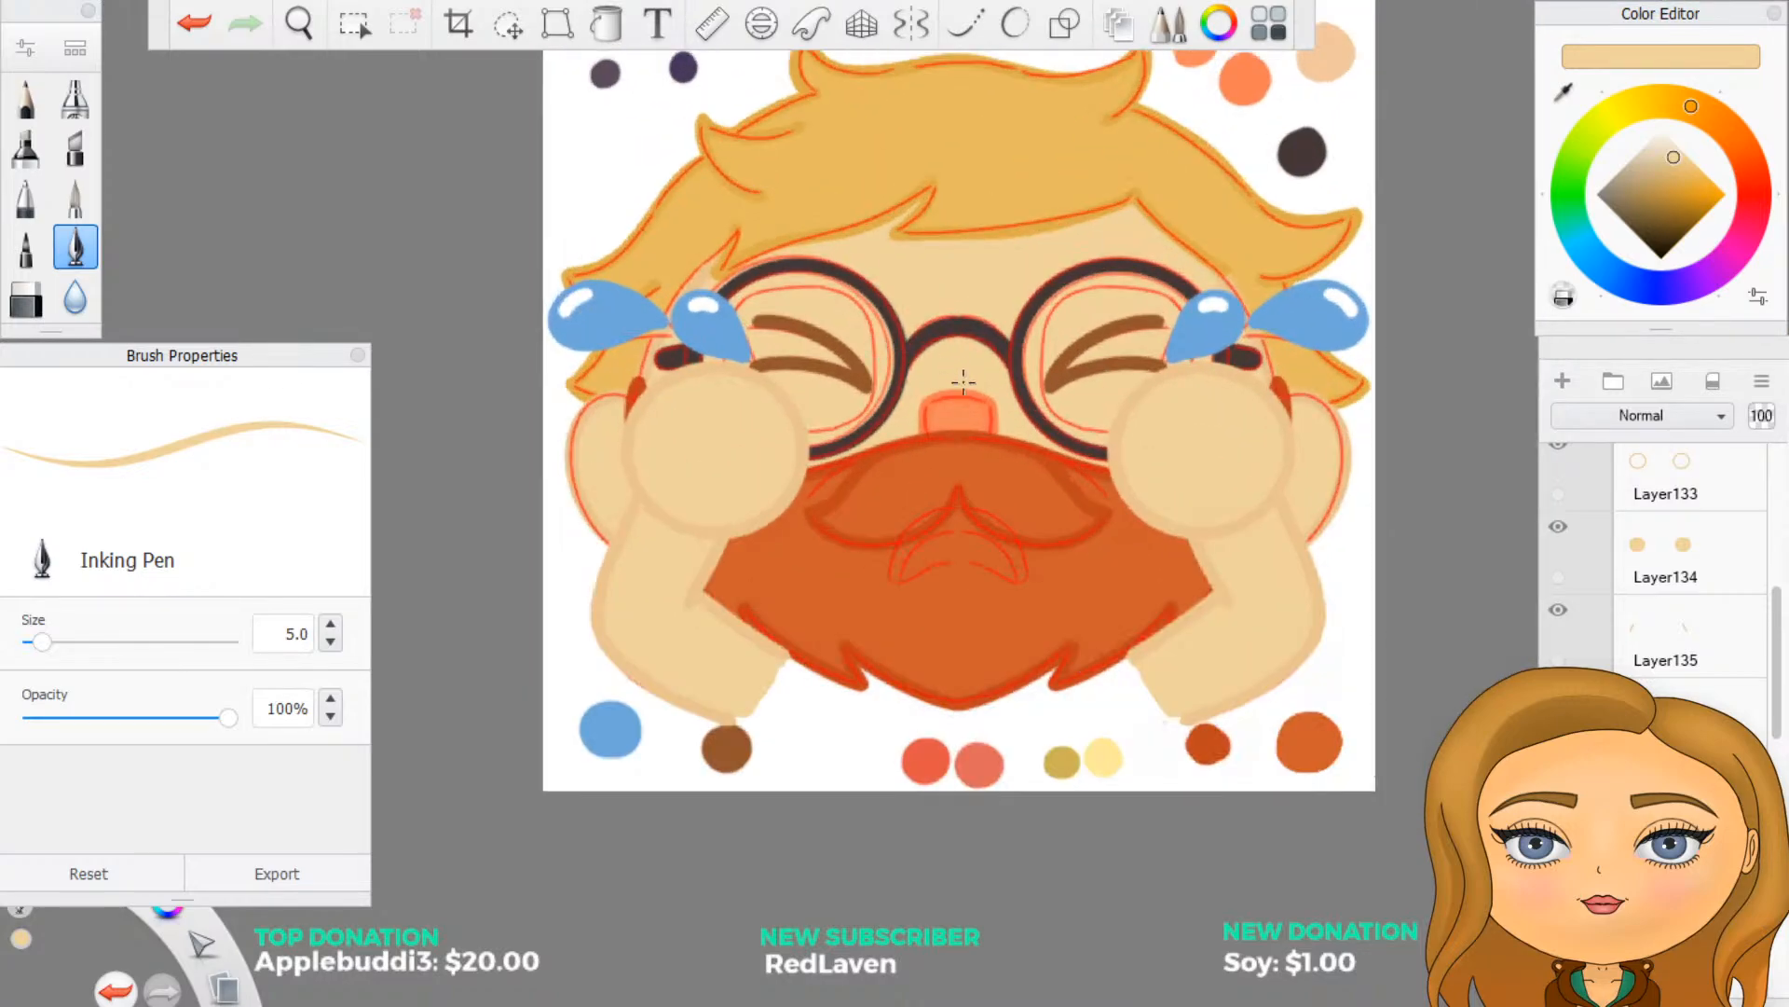
scroll(1608, 546, up, 2)
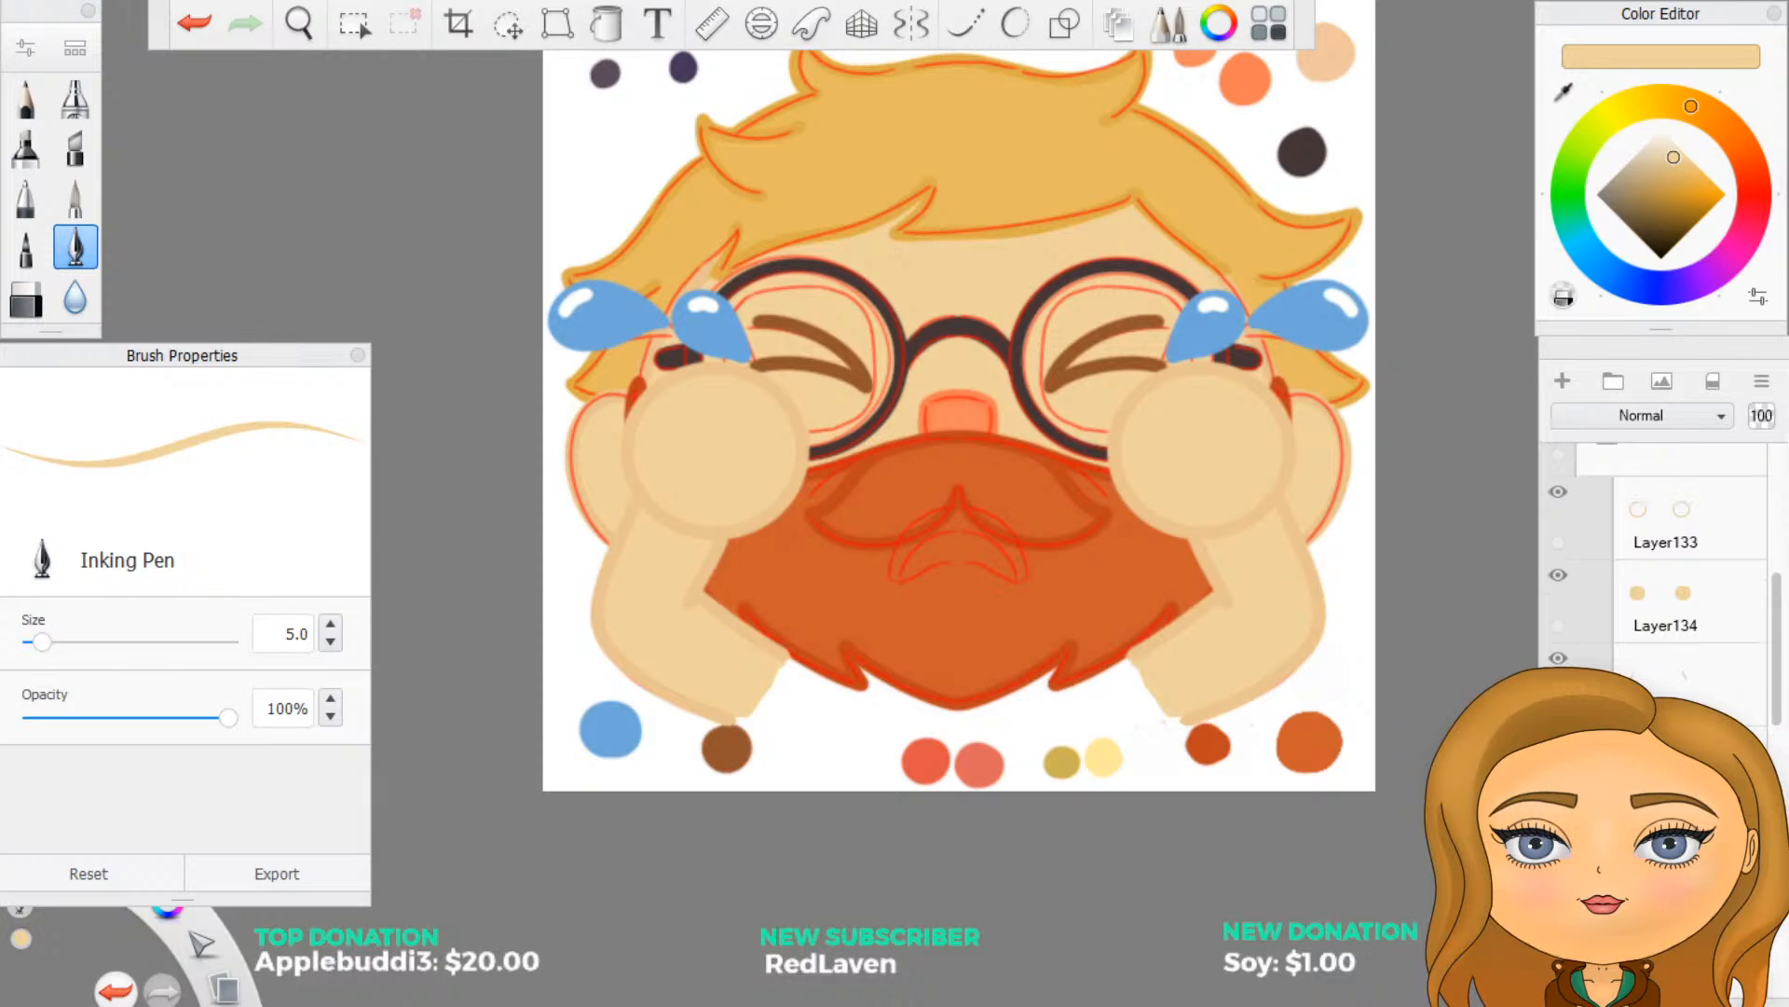
click(1608, 545)
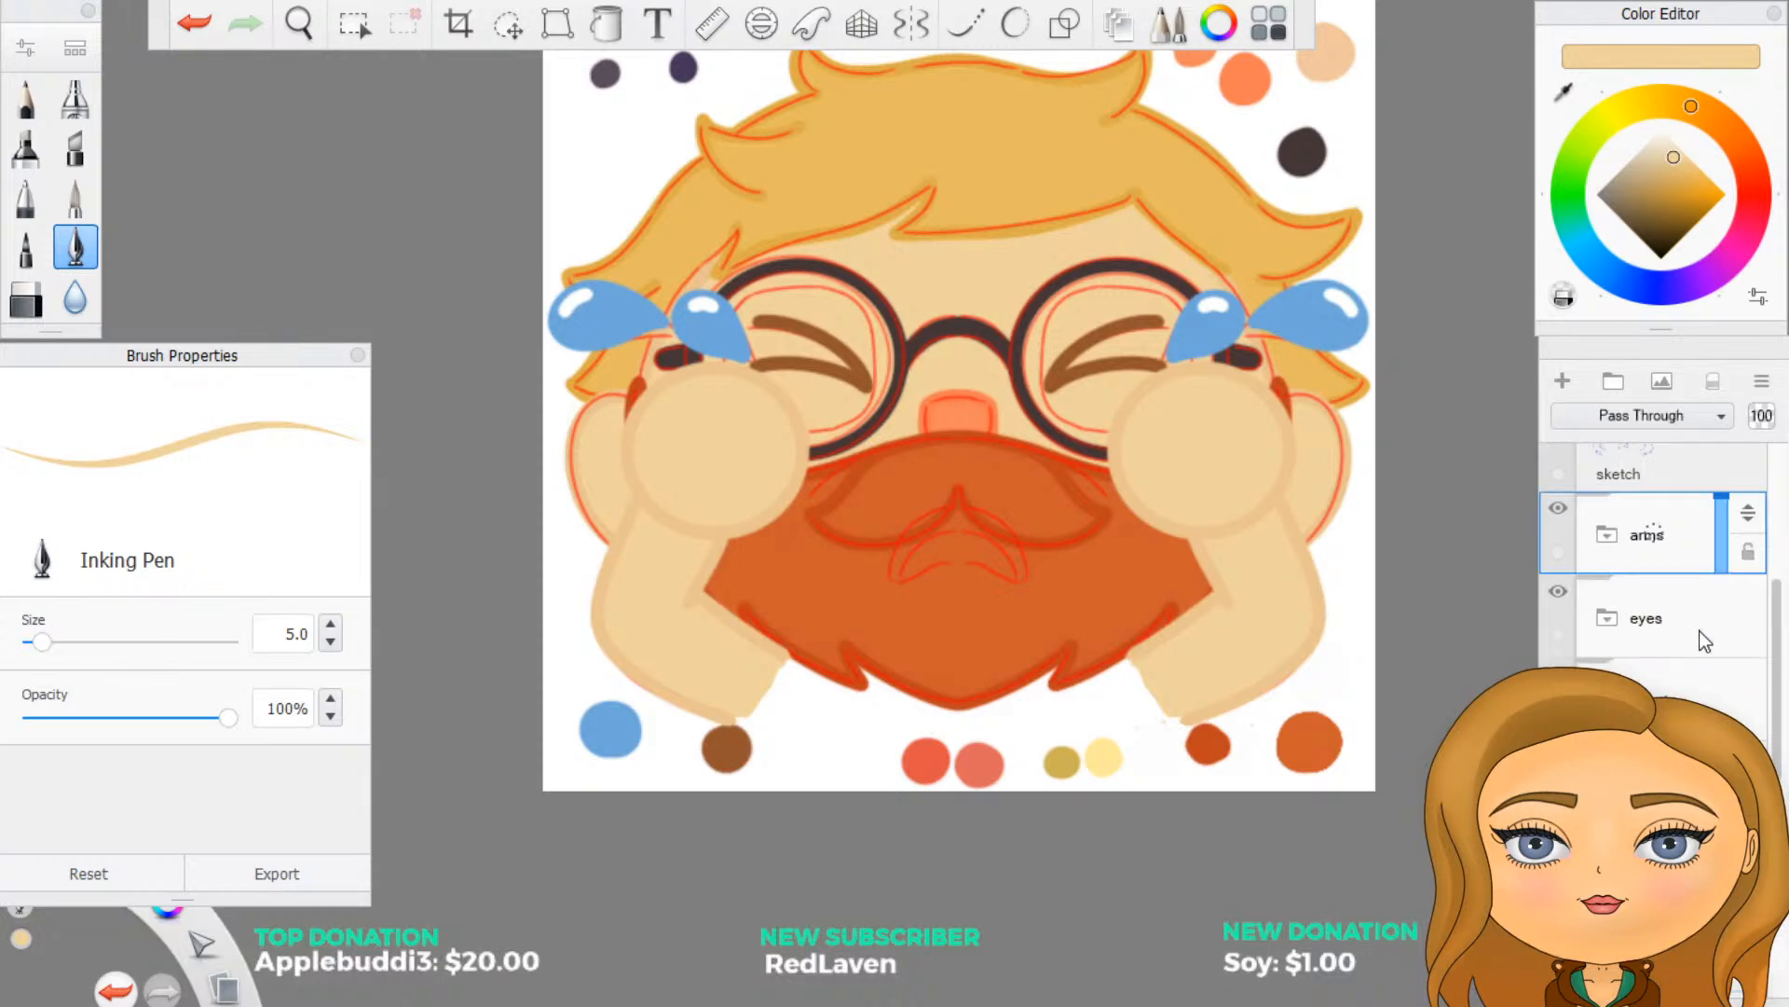
scroll(1608, 545, up, 2)
scroll(1633, 674, down, 2)
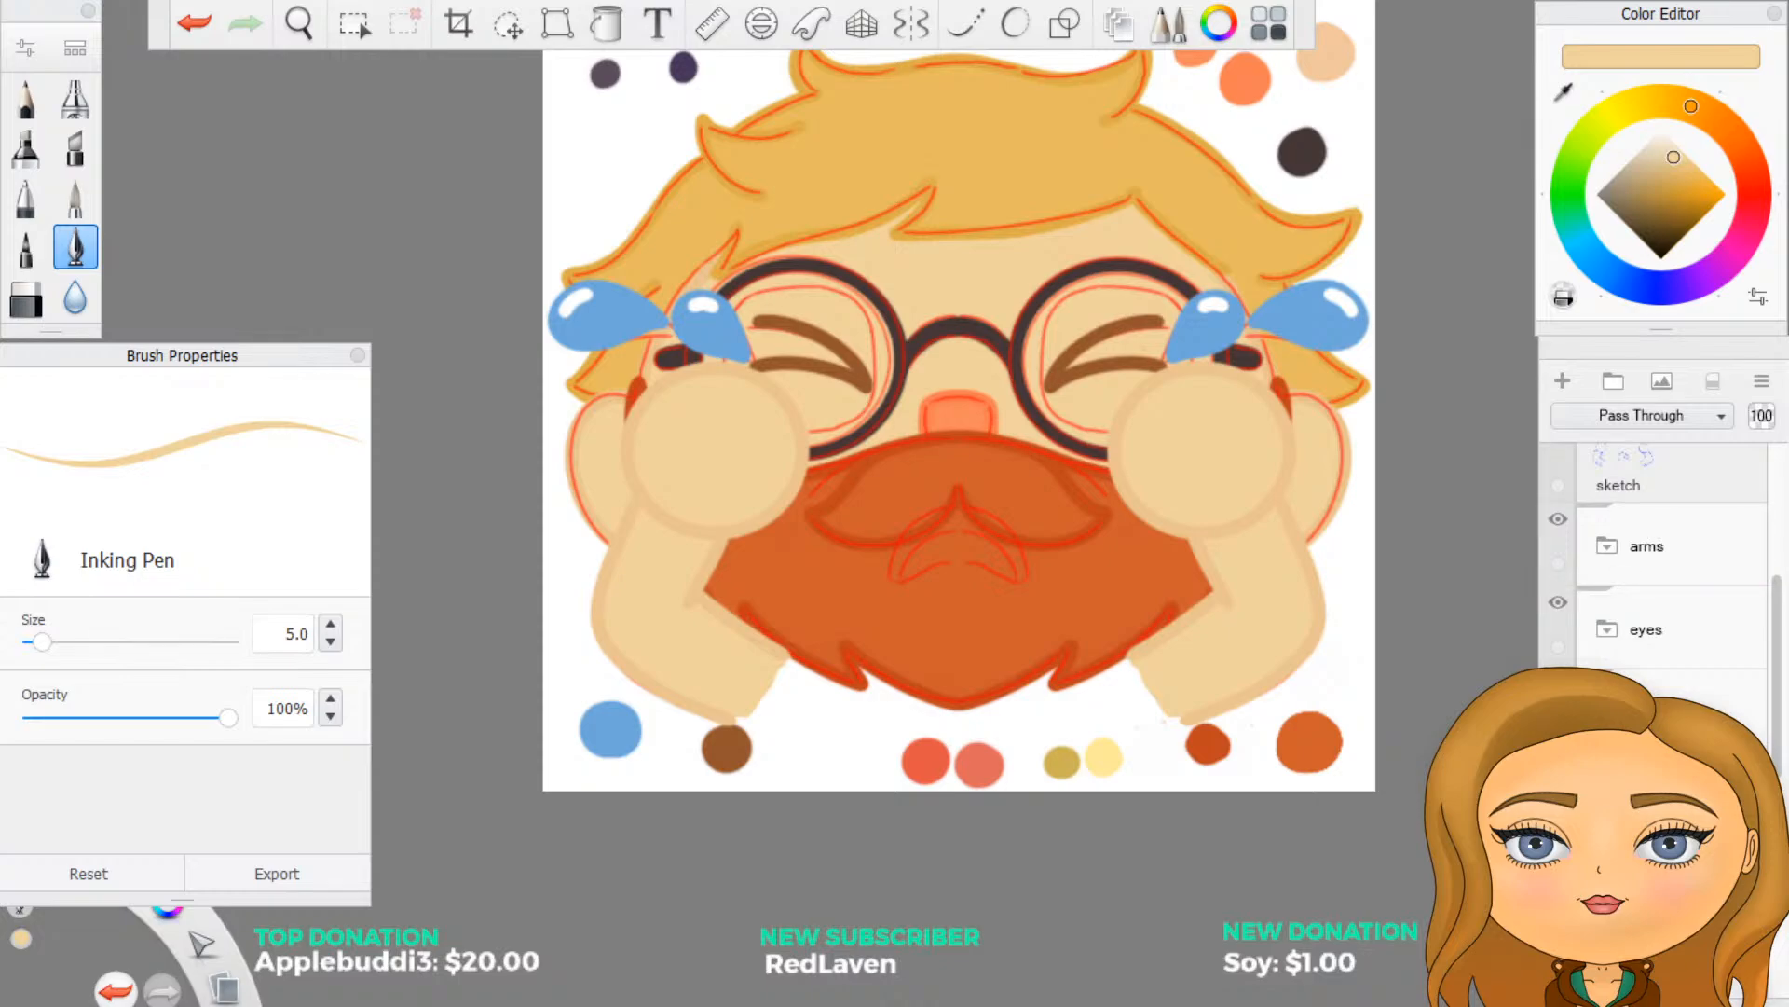
drag(1668, 713, 1655, 548)
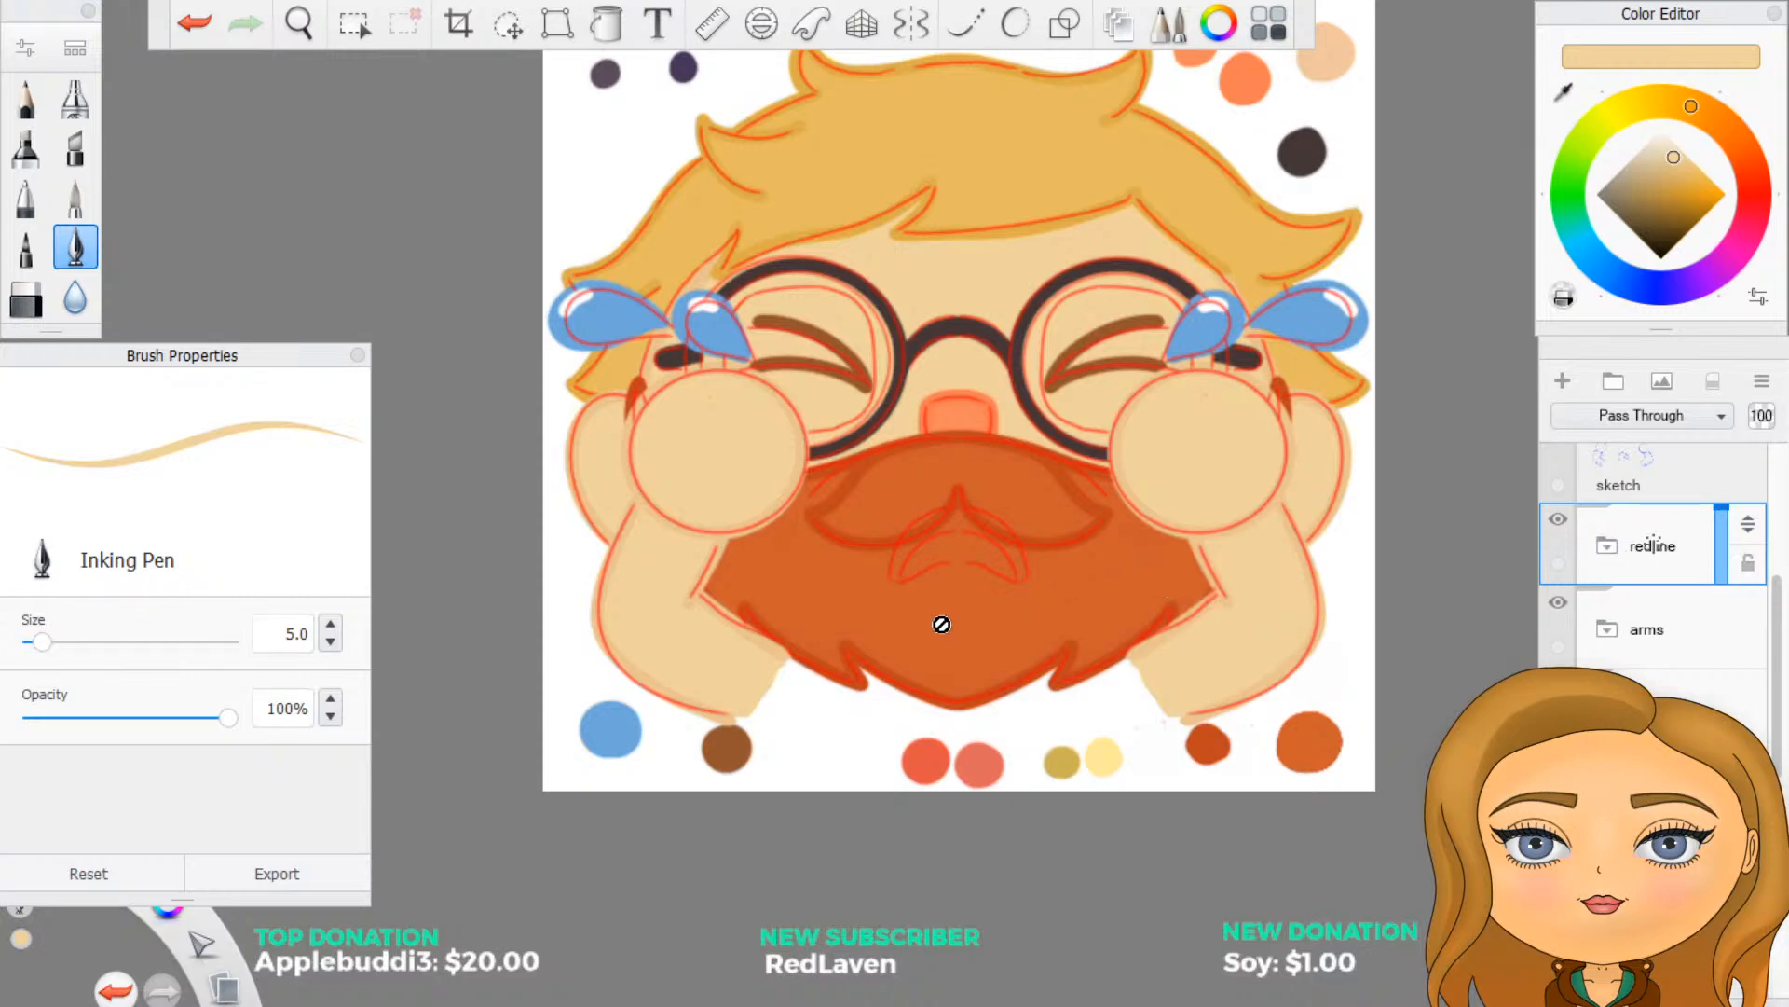
- Add a new layer for the mouth and sample the brown palette swatch as the outline colour
click(1661, 862)
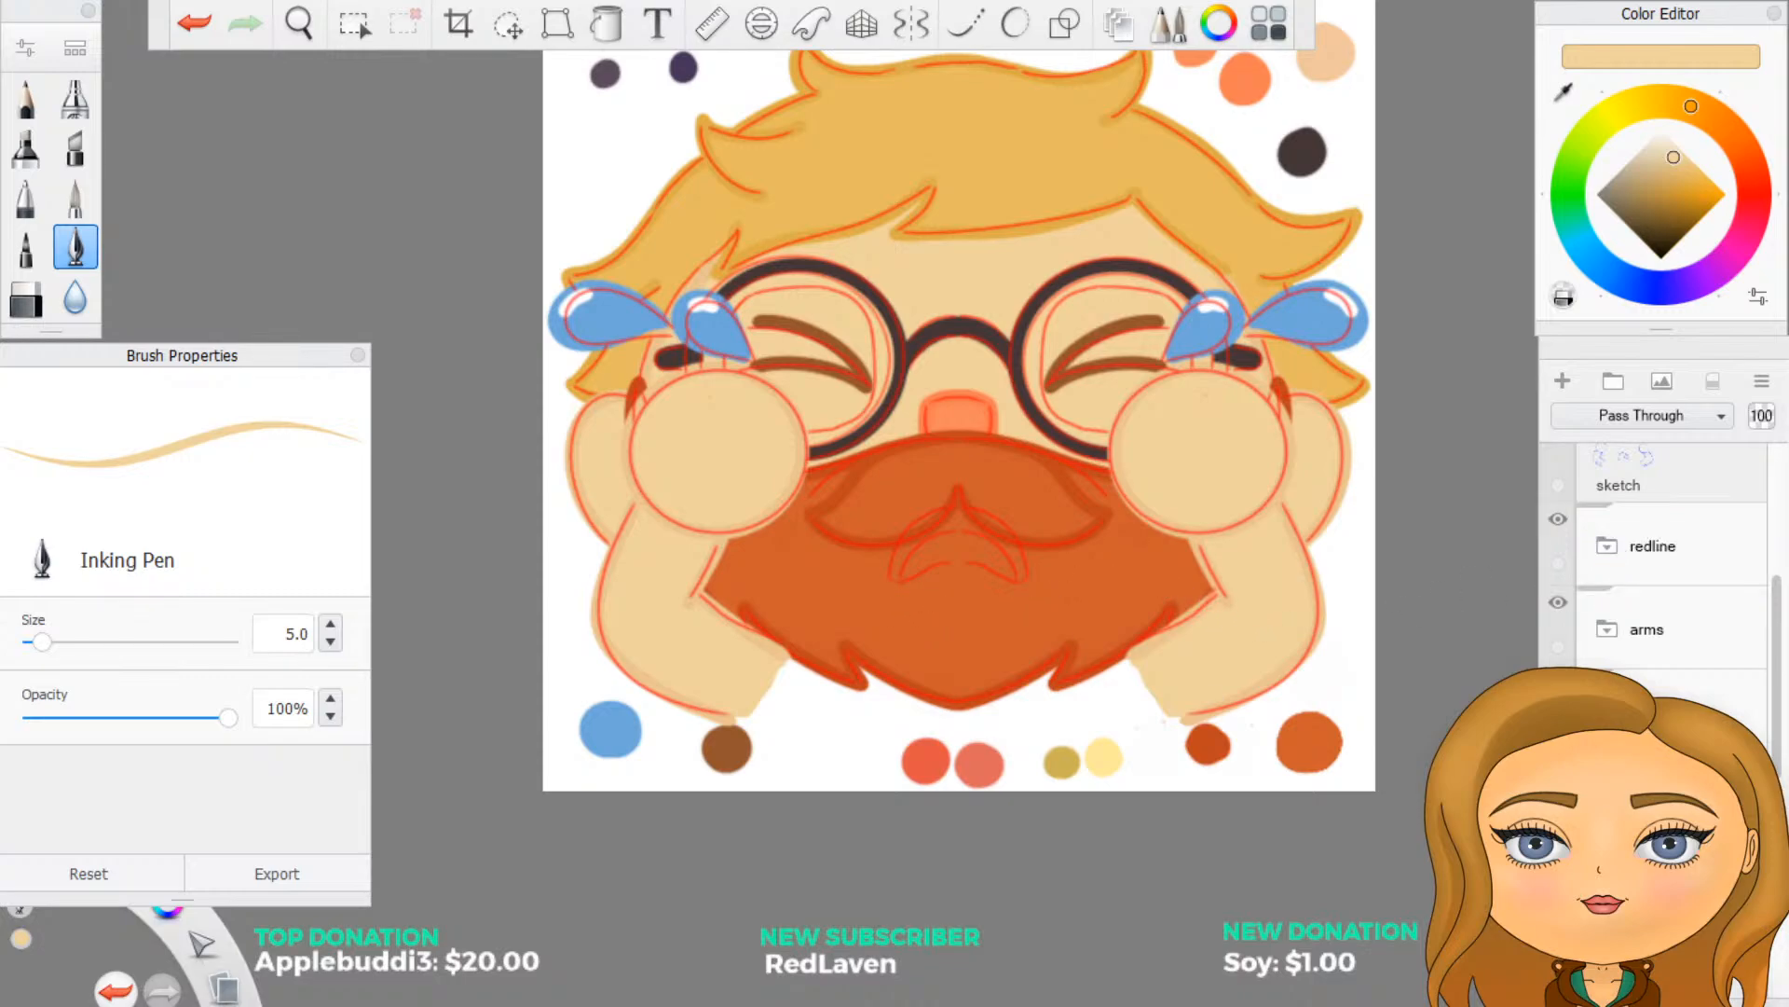
click(1563, 381)
click(1564, 91)
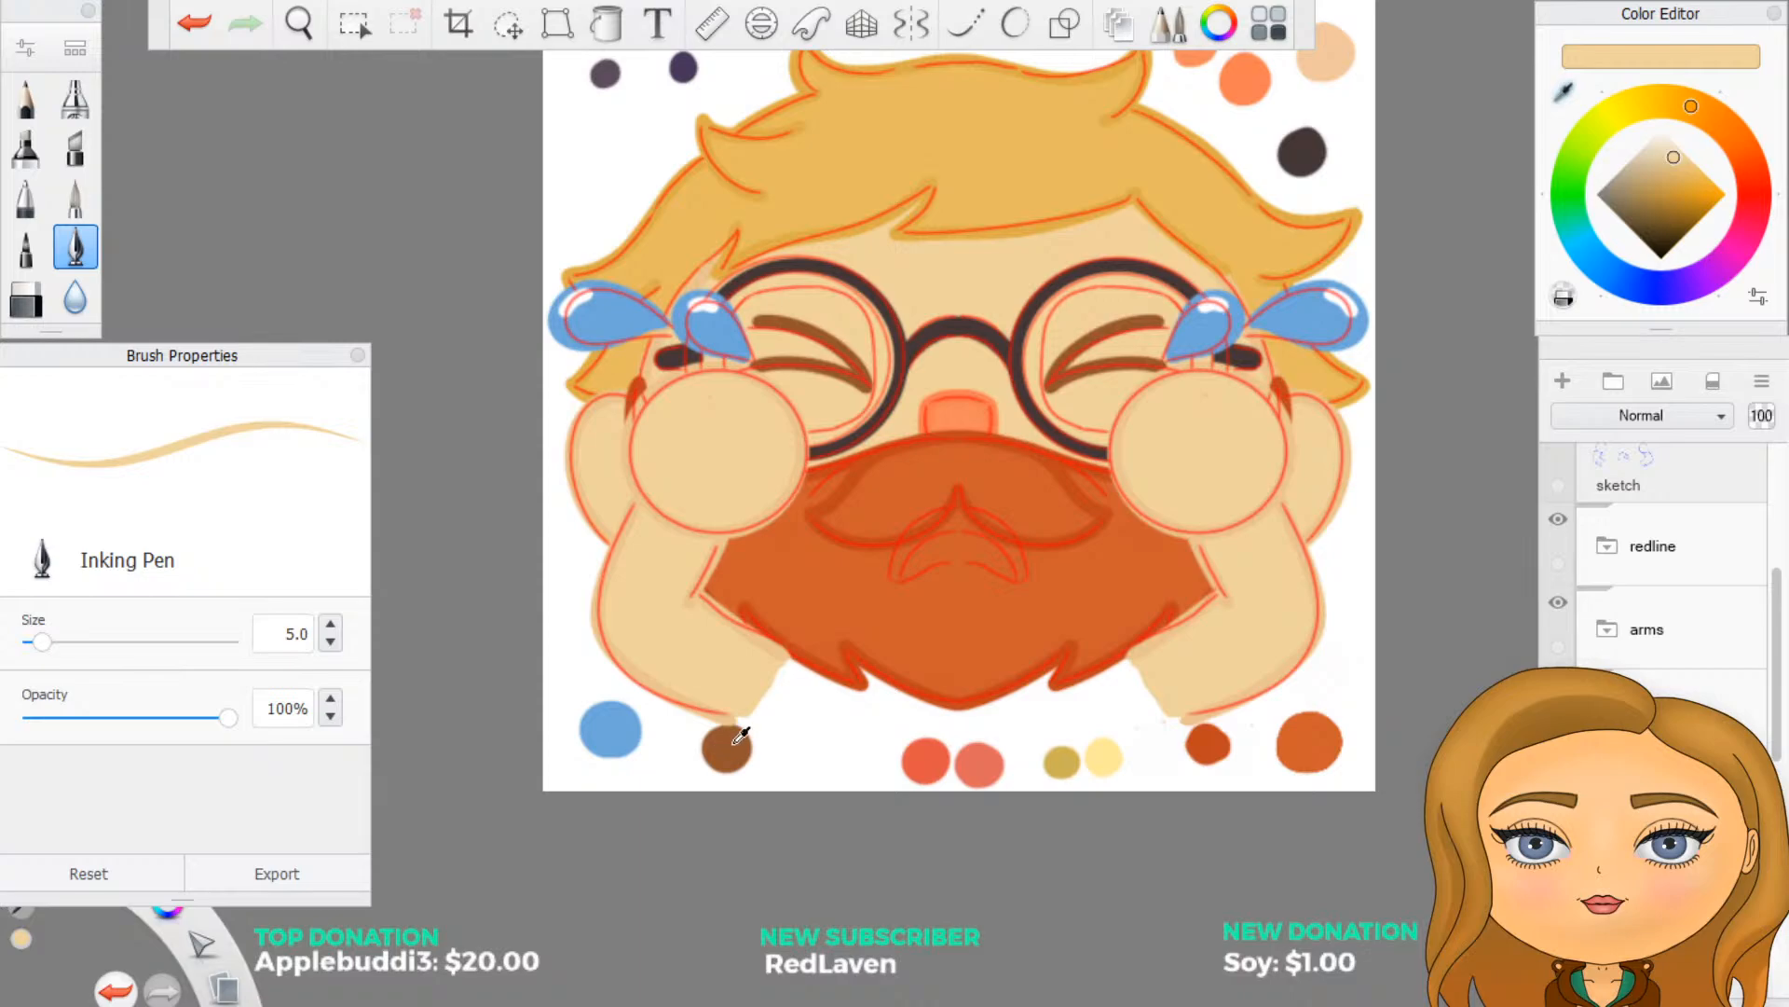
click(742, 736)
scroll(874, 524, up, 4)
scroll(874, 525, up, 1)
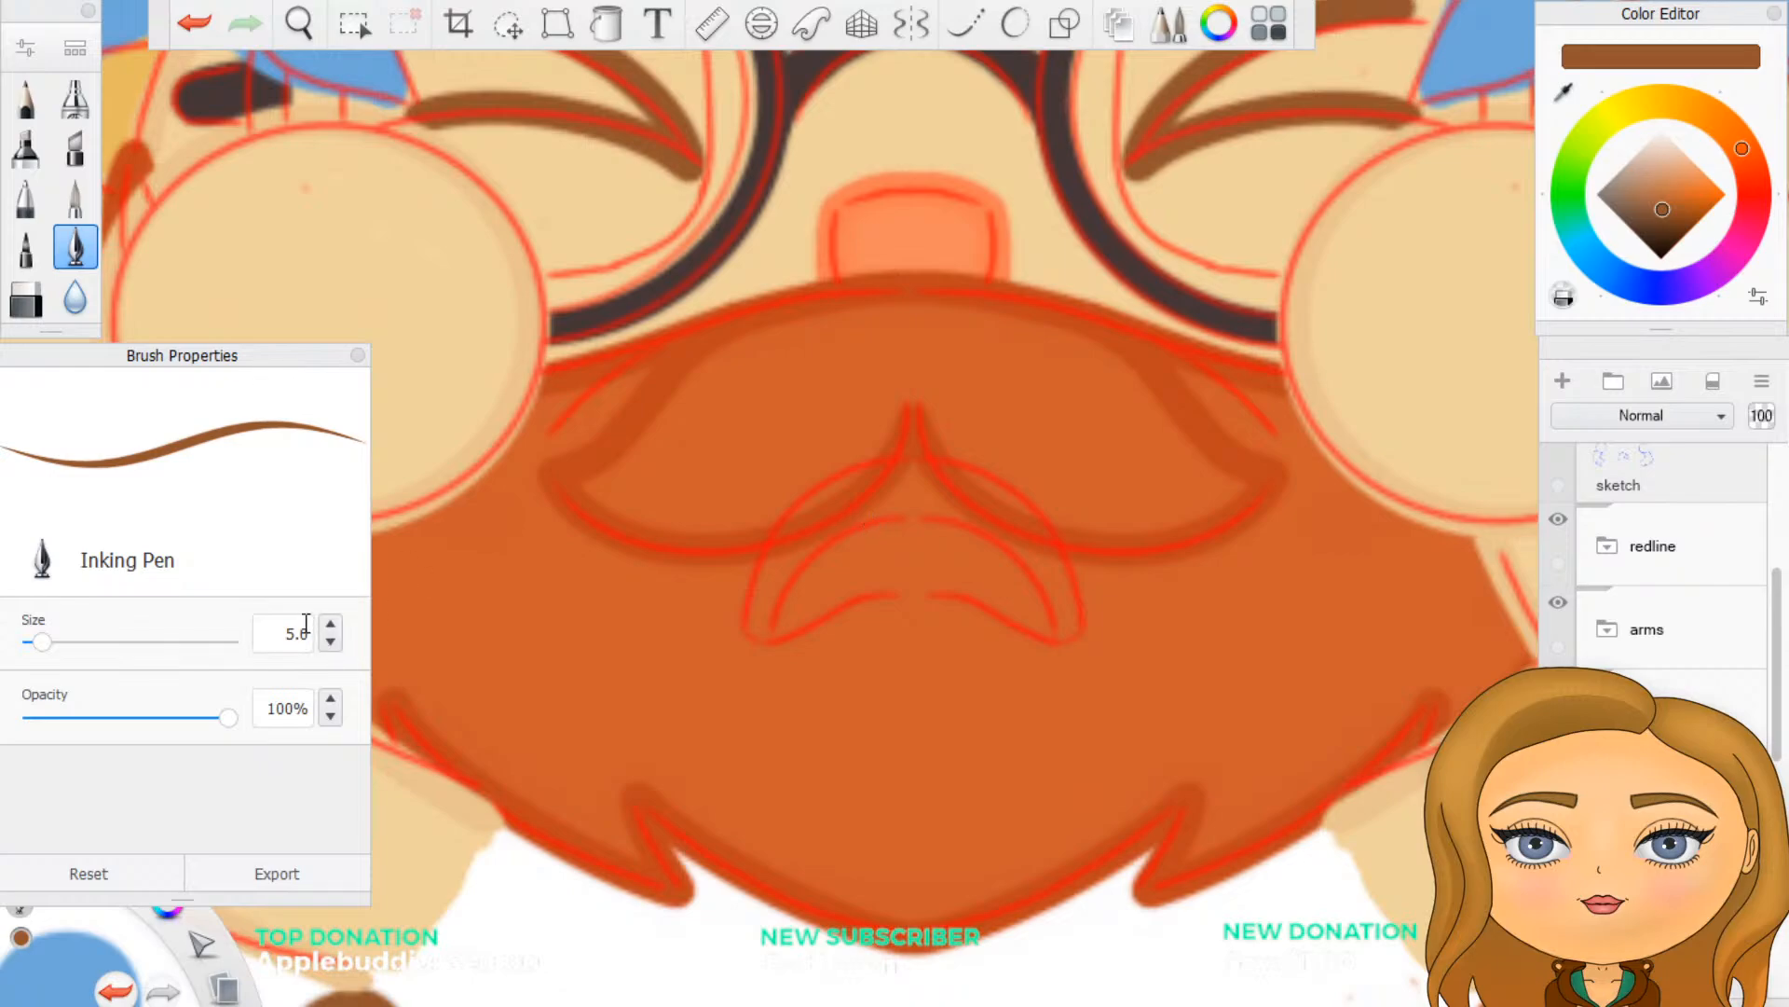
- Draw the frowning mouth outline symmetrically over the red guide with a size 2 brown Inking Pen and predictive stroke
click(282, 634)
text(2)
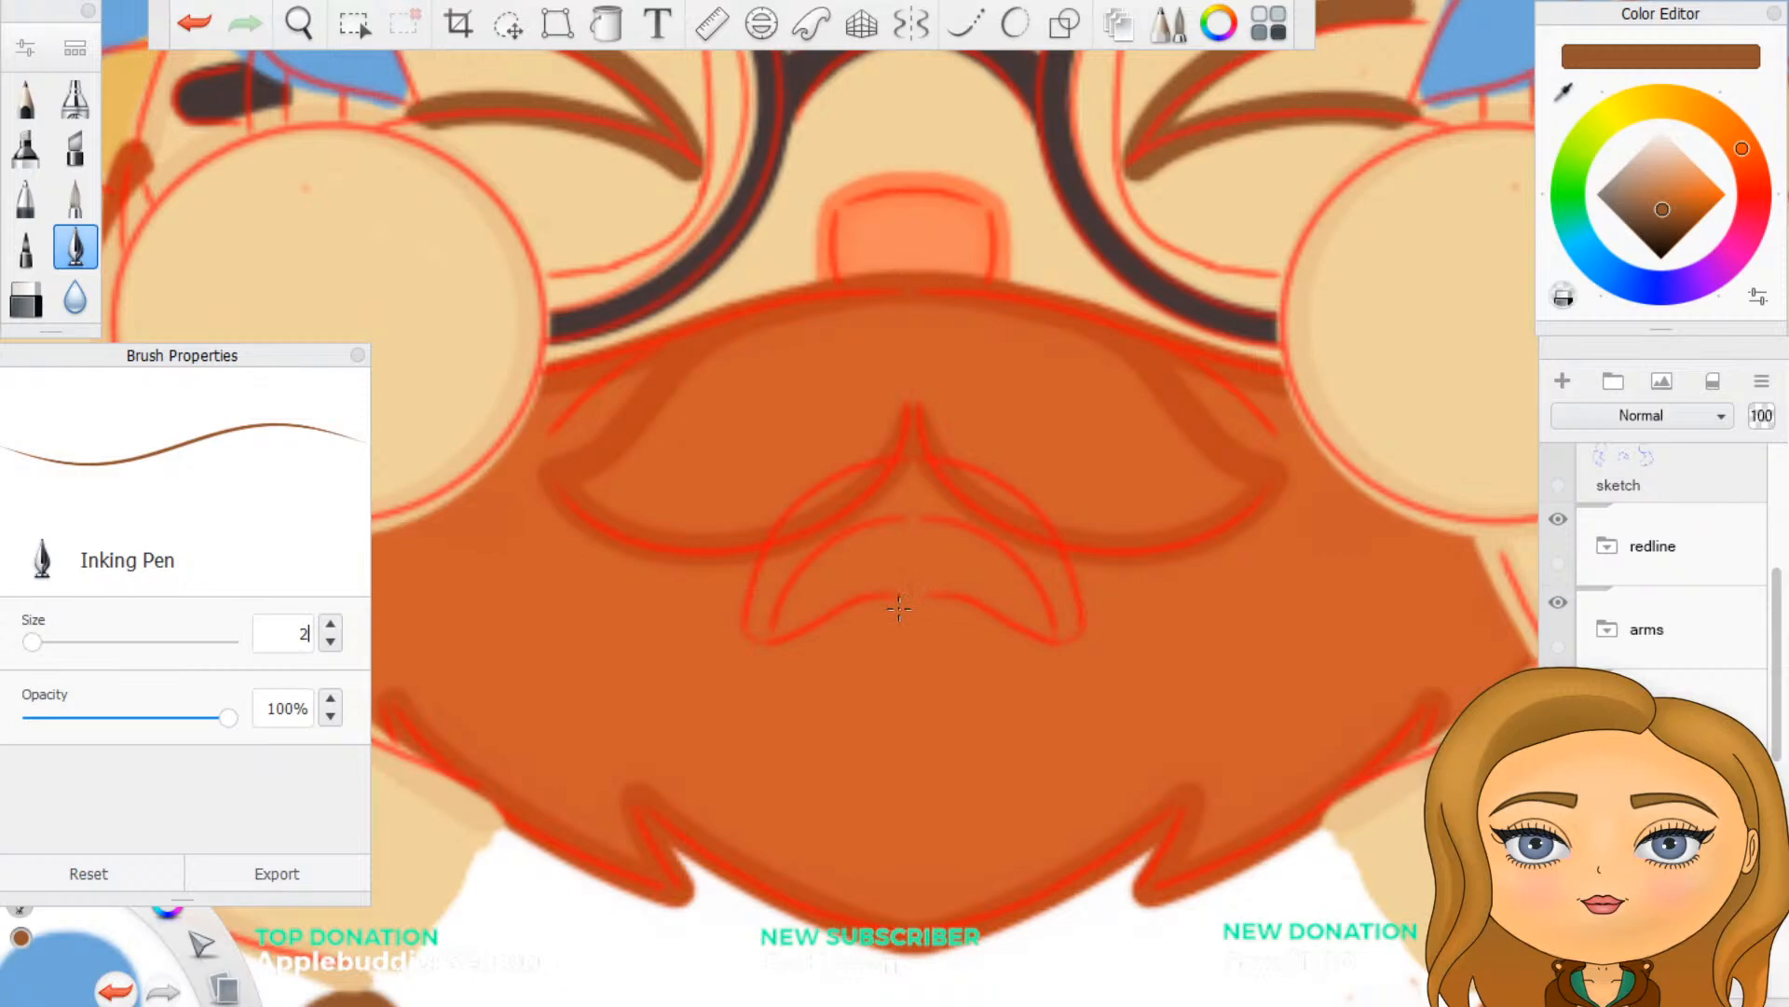
click(909, 24)
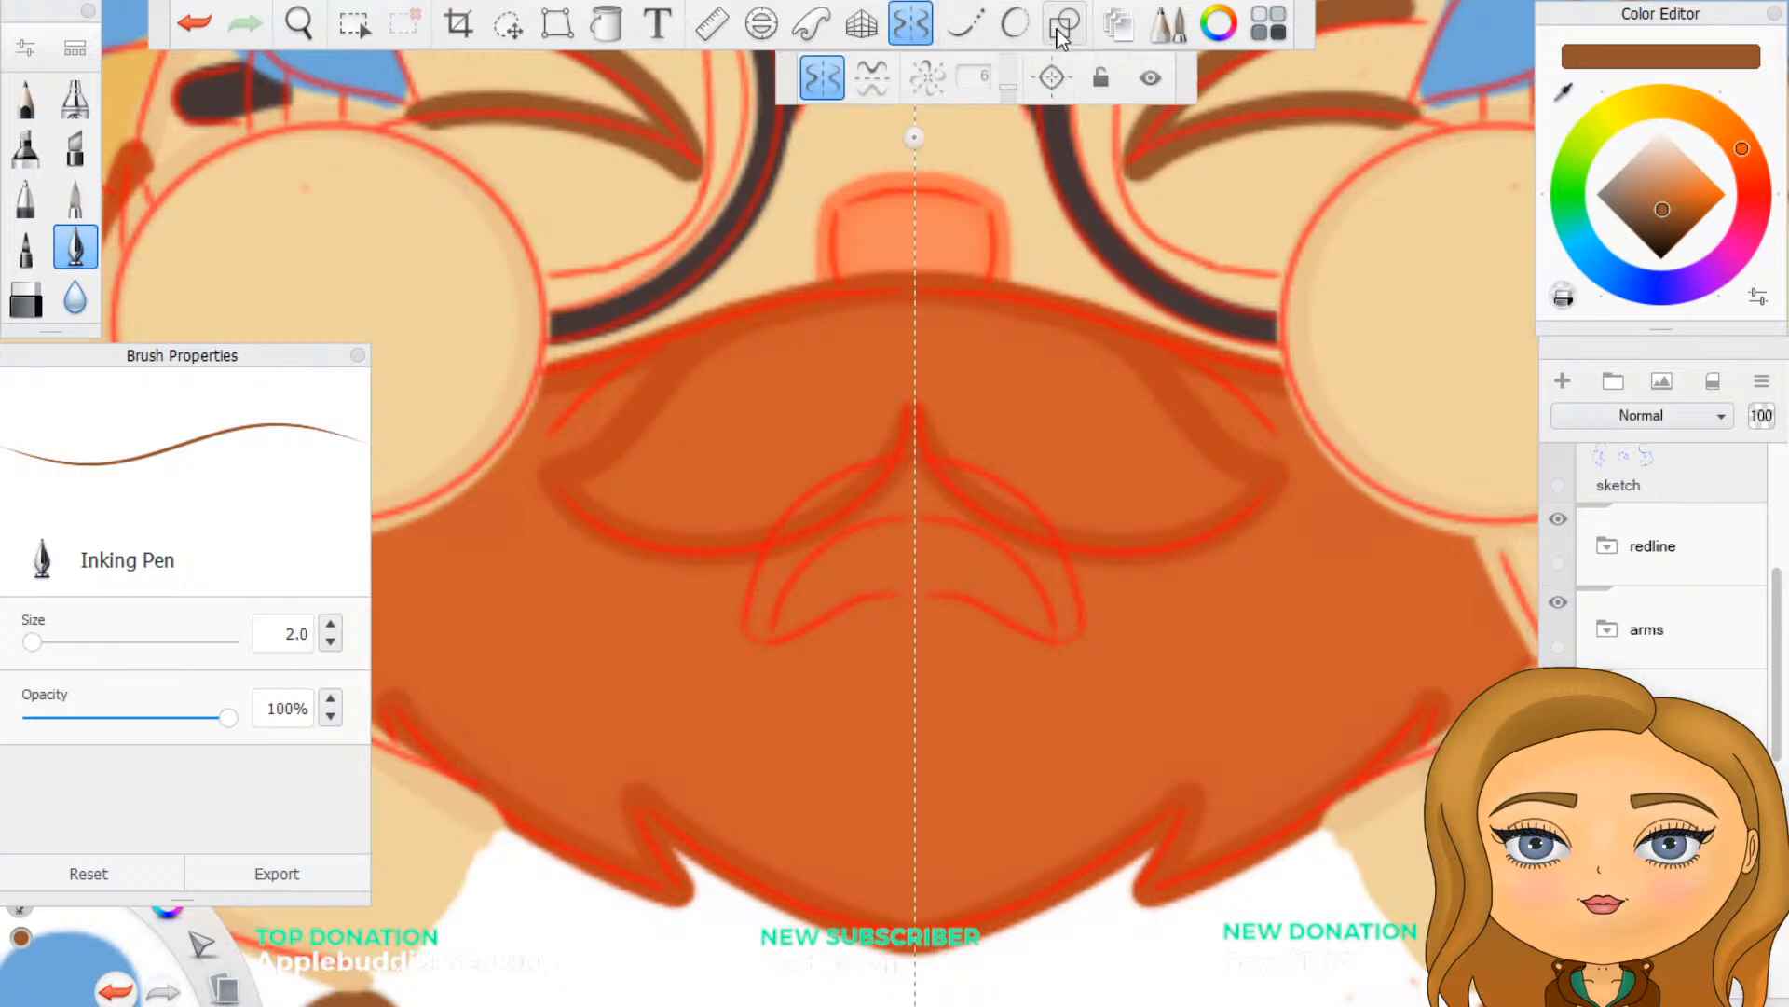
click(1015, 24)
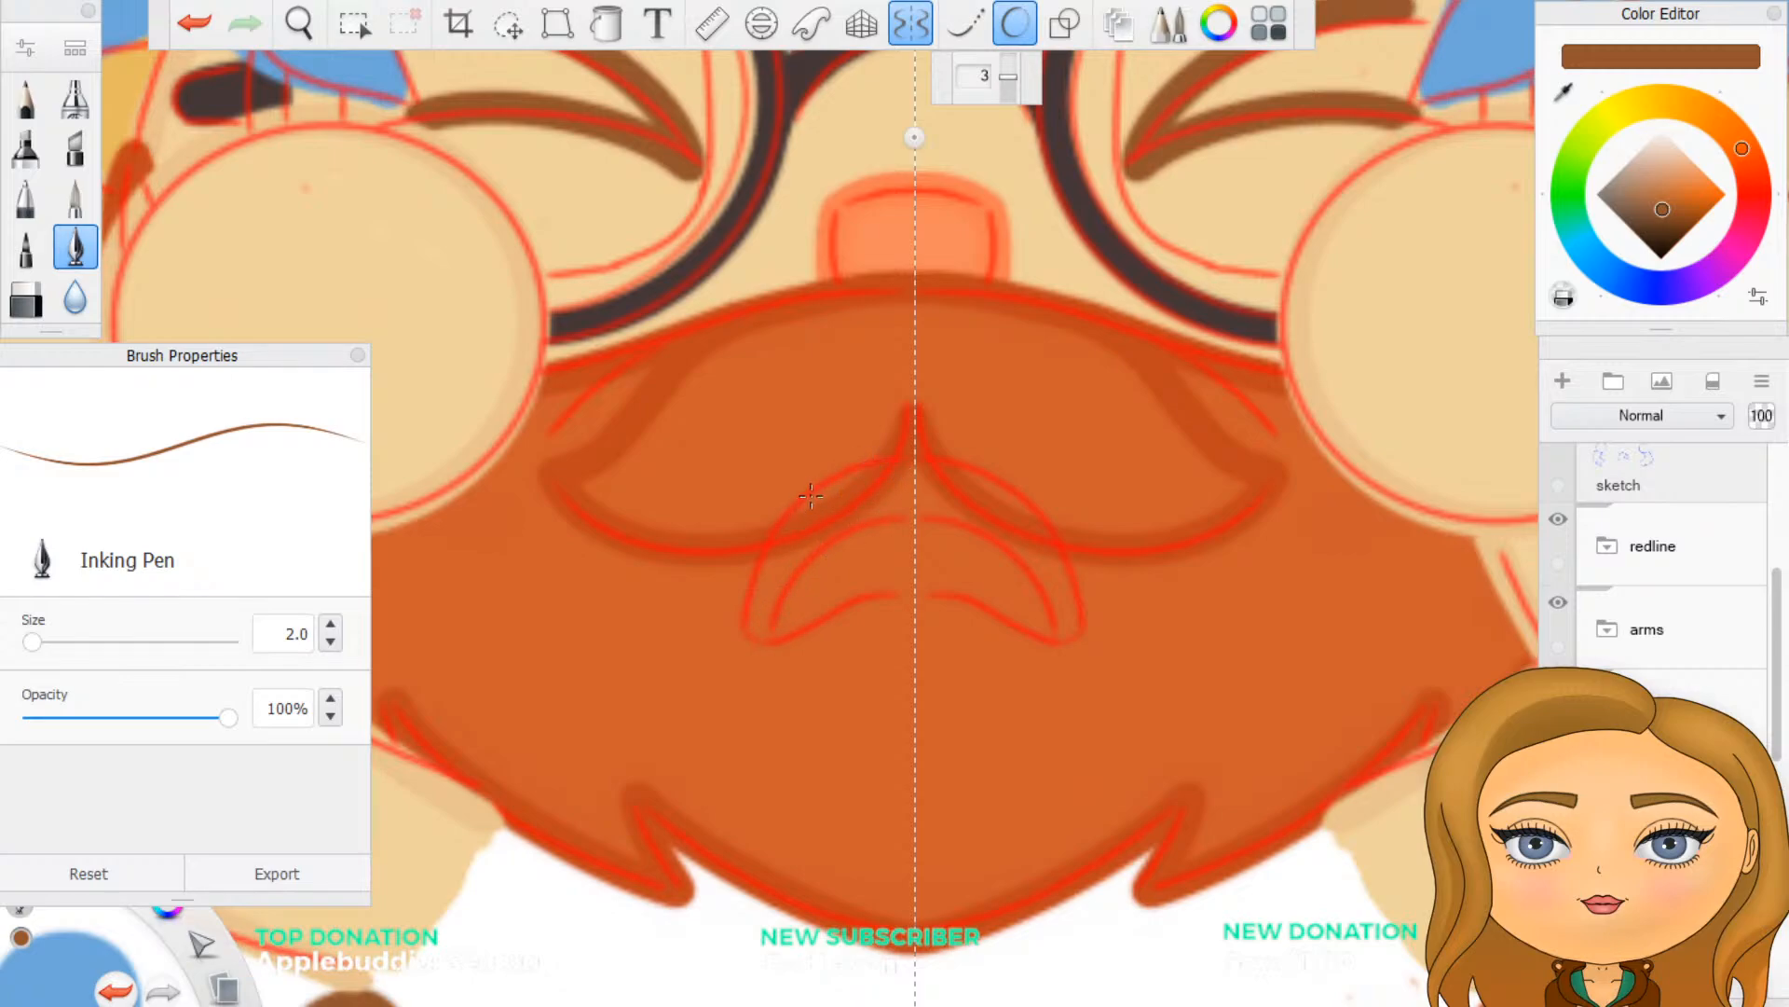
drag(800, 501, 882, 458)
mouse_move(760, 560)
mouse_down()
mouse_move(750, 636)
mouse_move(769, 645)
mouse_move(914, 585)
mouse_up()
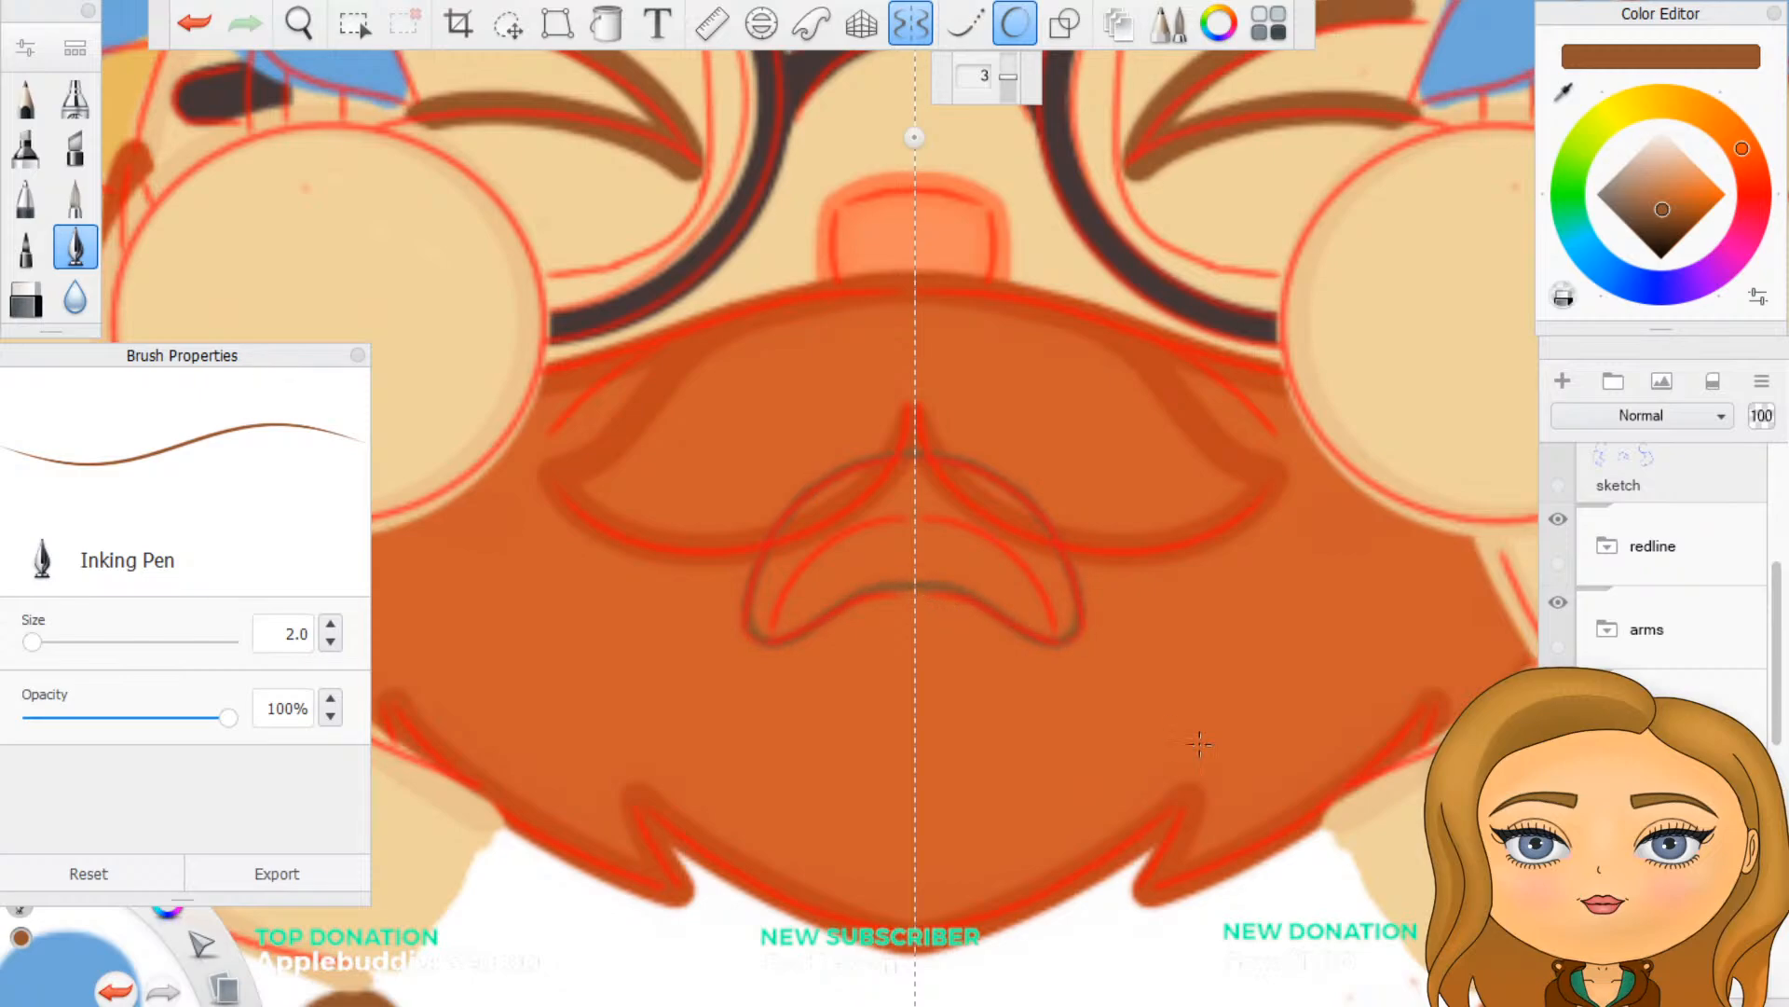
- Hide the redline group and turn off drawing symmetry
click(1559, 520)
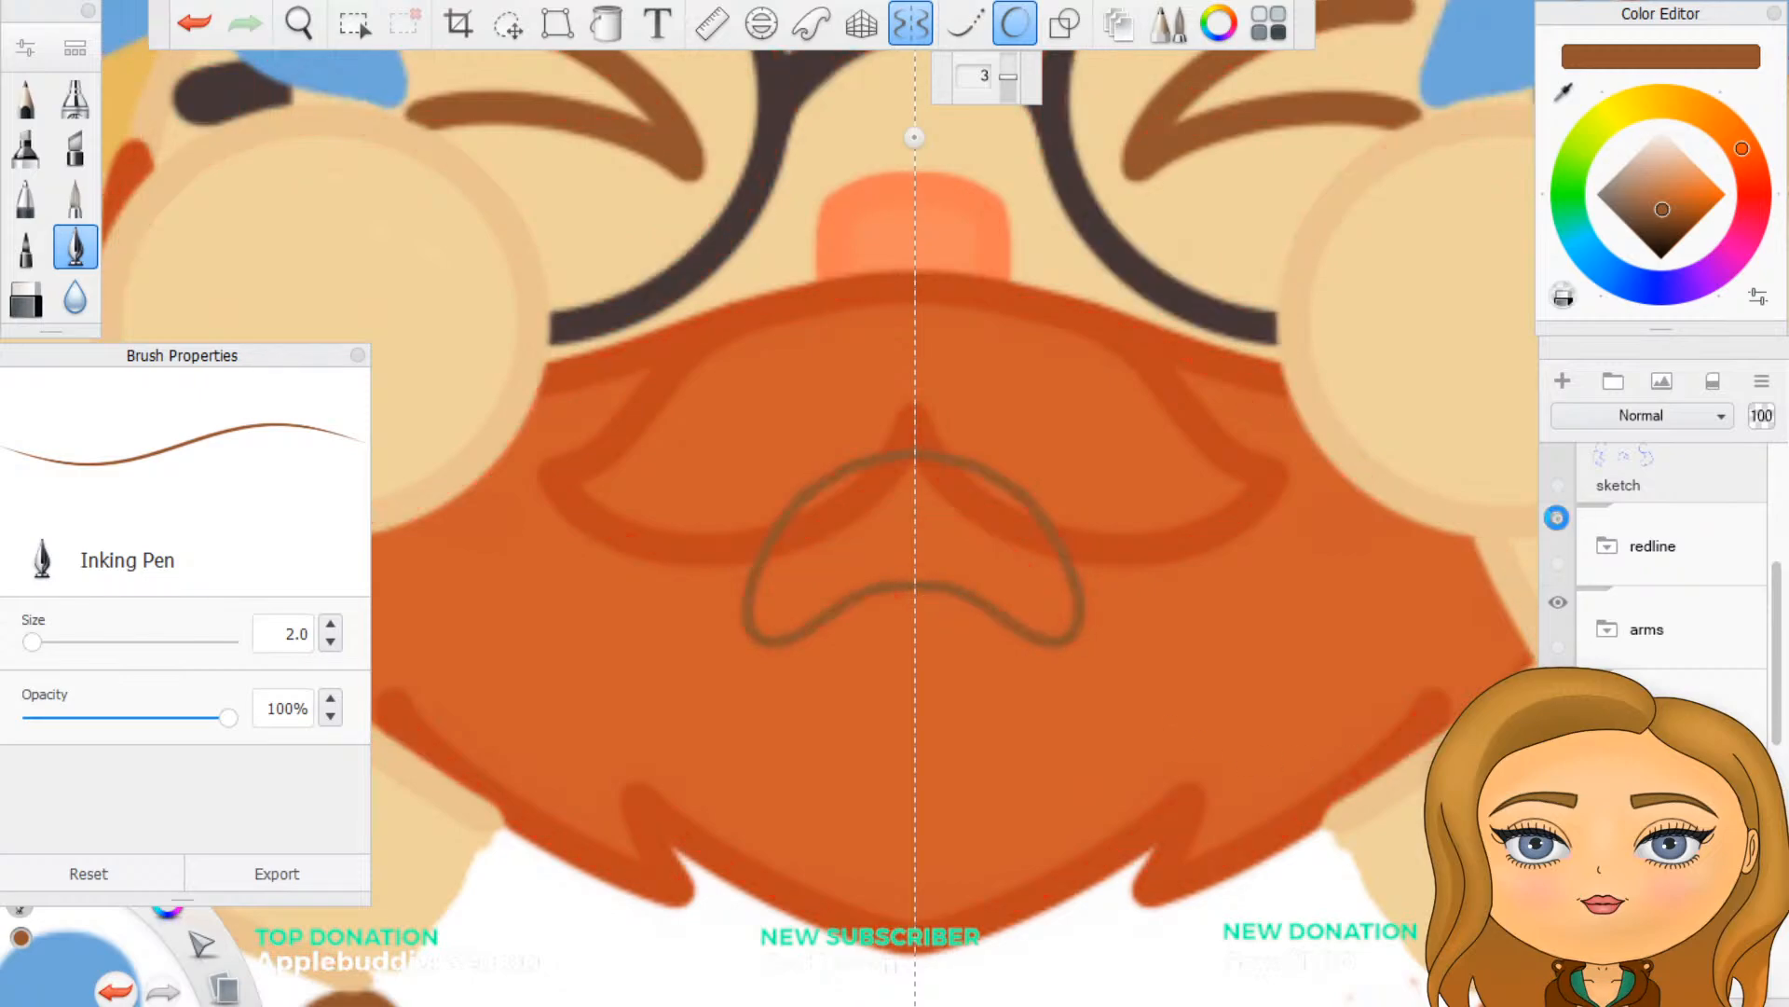
click(913, 28)
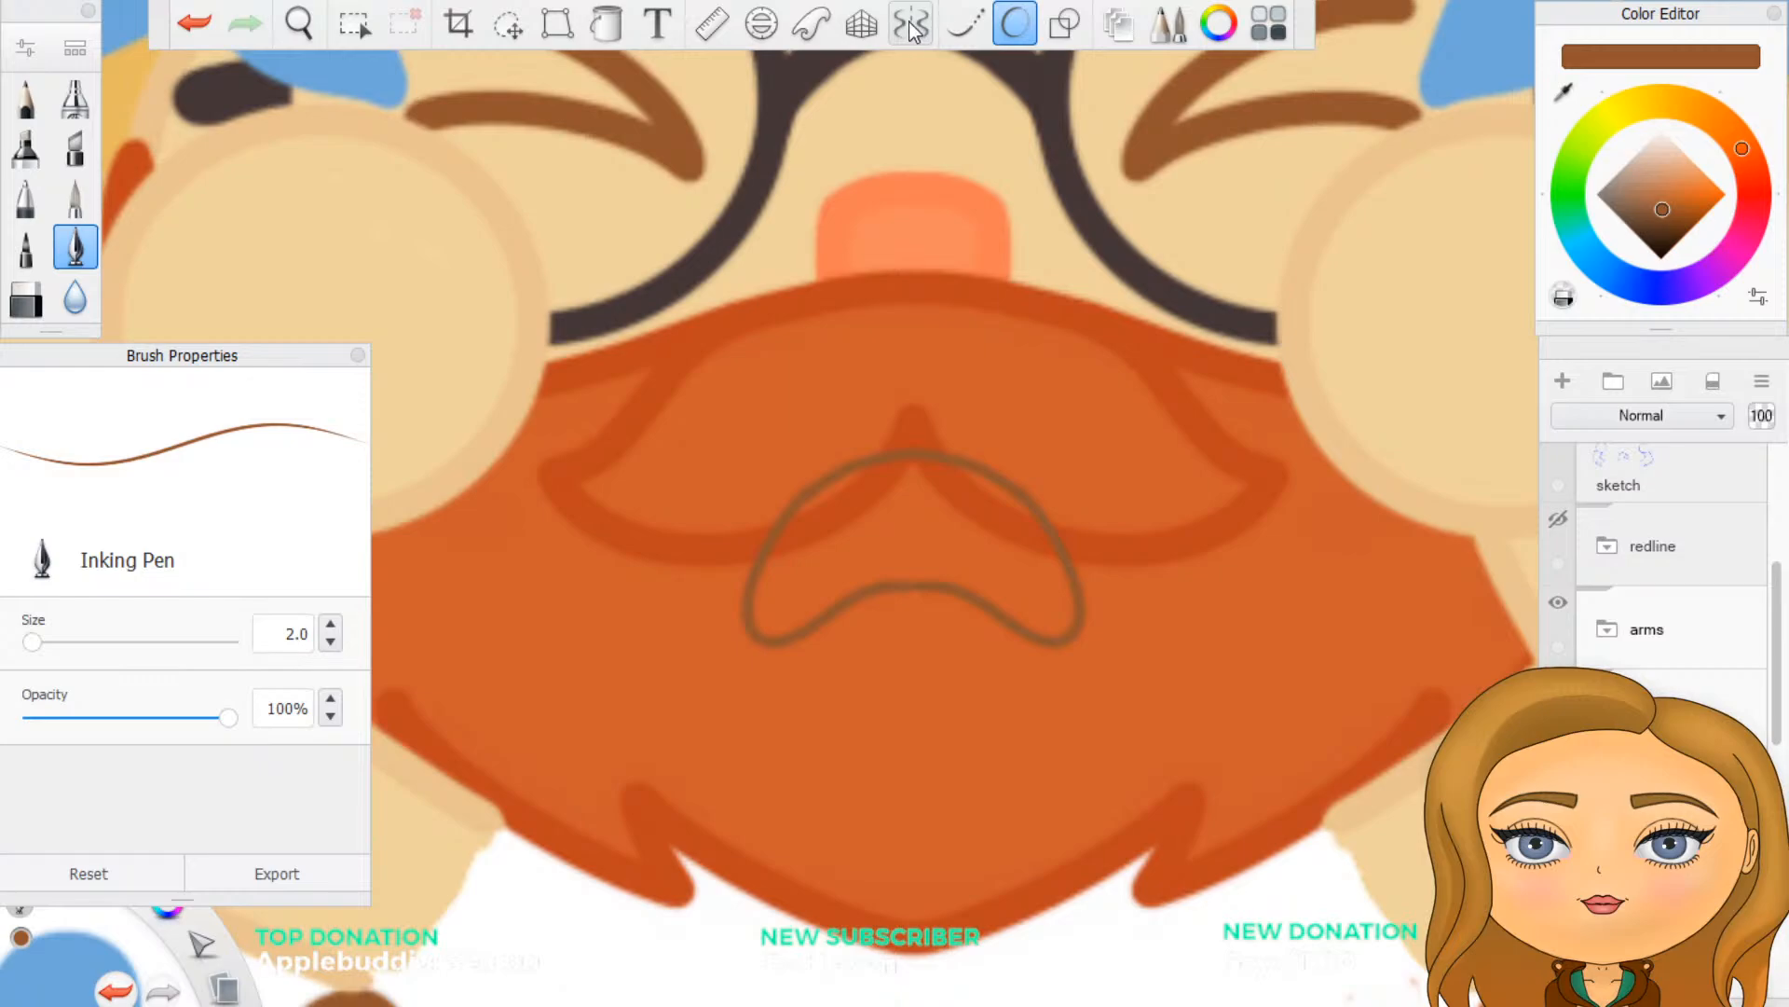
click(912, 28)
click(912, 28)
scroll(1018, 640, up, 3)
scroll(1018, 640, up, 2)
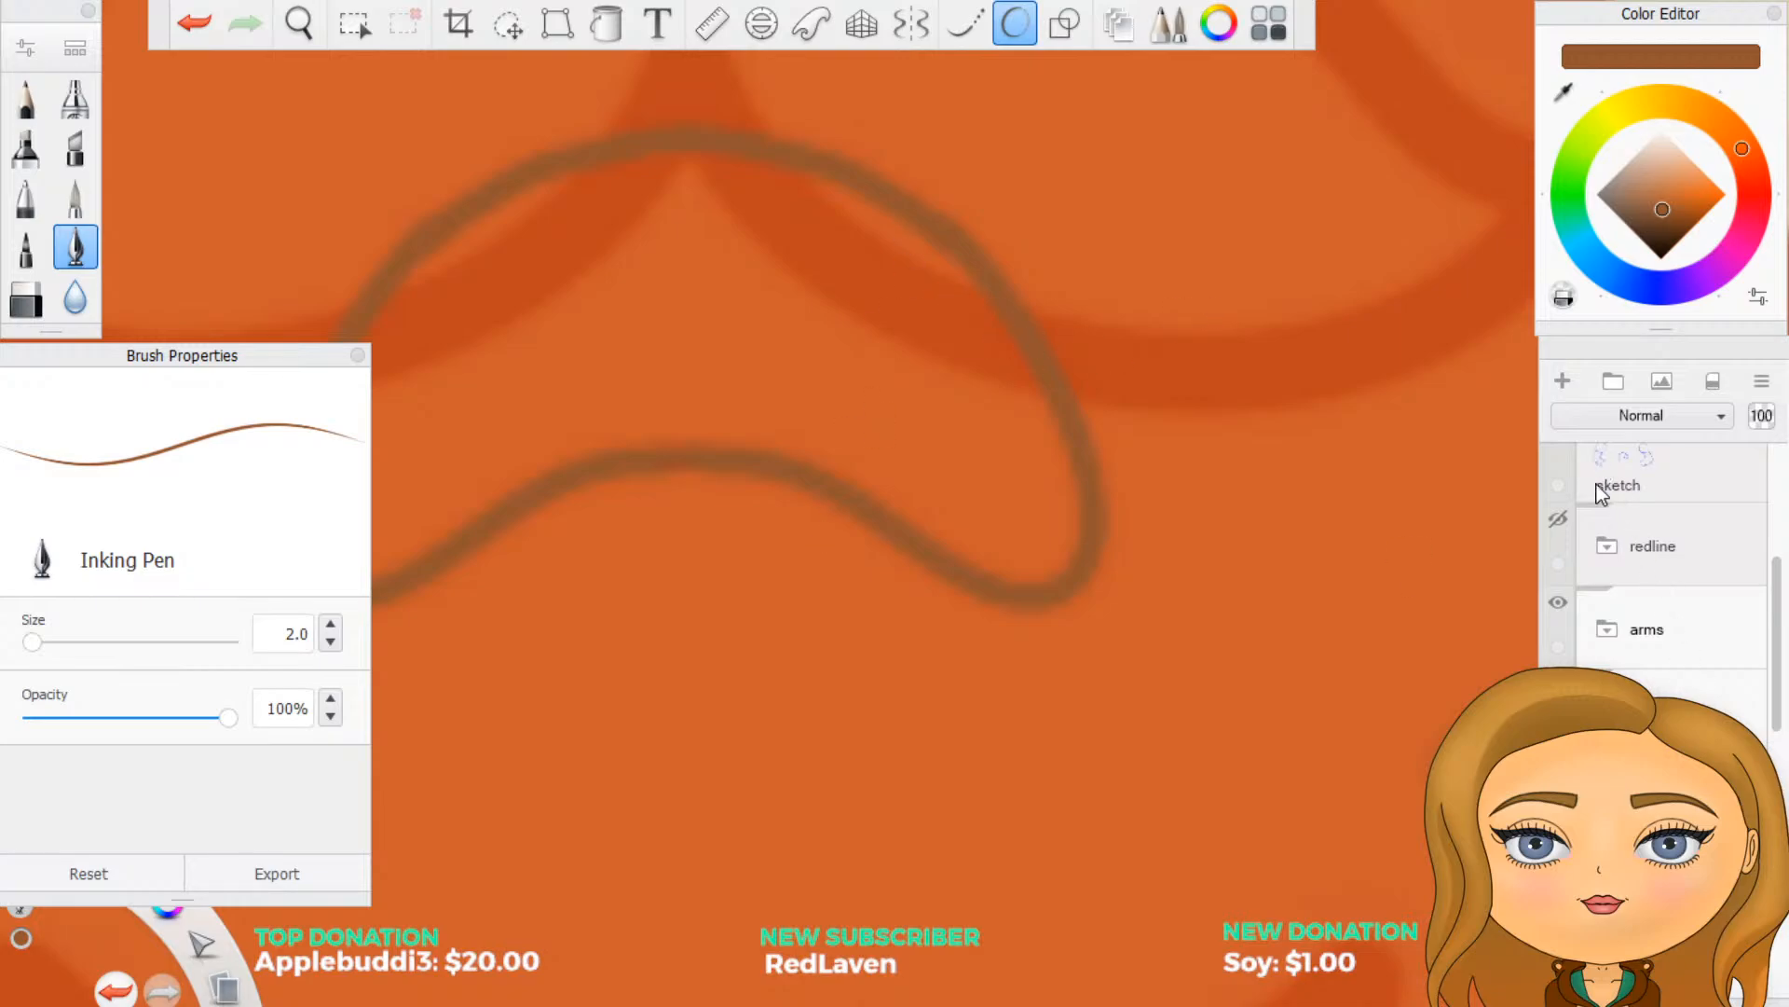
- Add a new layer beneath the mouth outline in the mouth group and sample the brighter red palette swatch
scroll(1605, 499, down, 5)
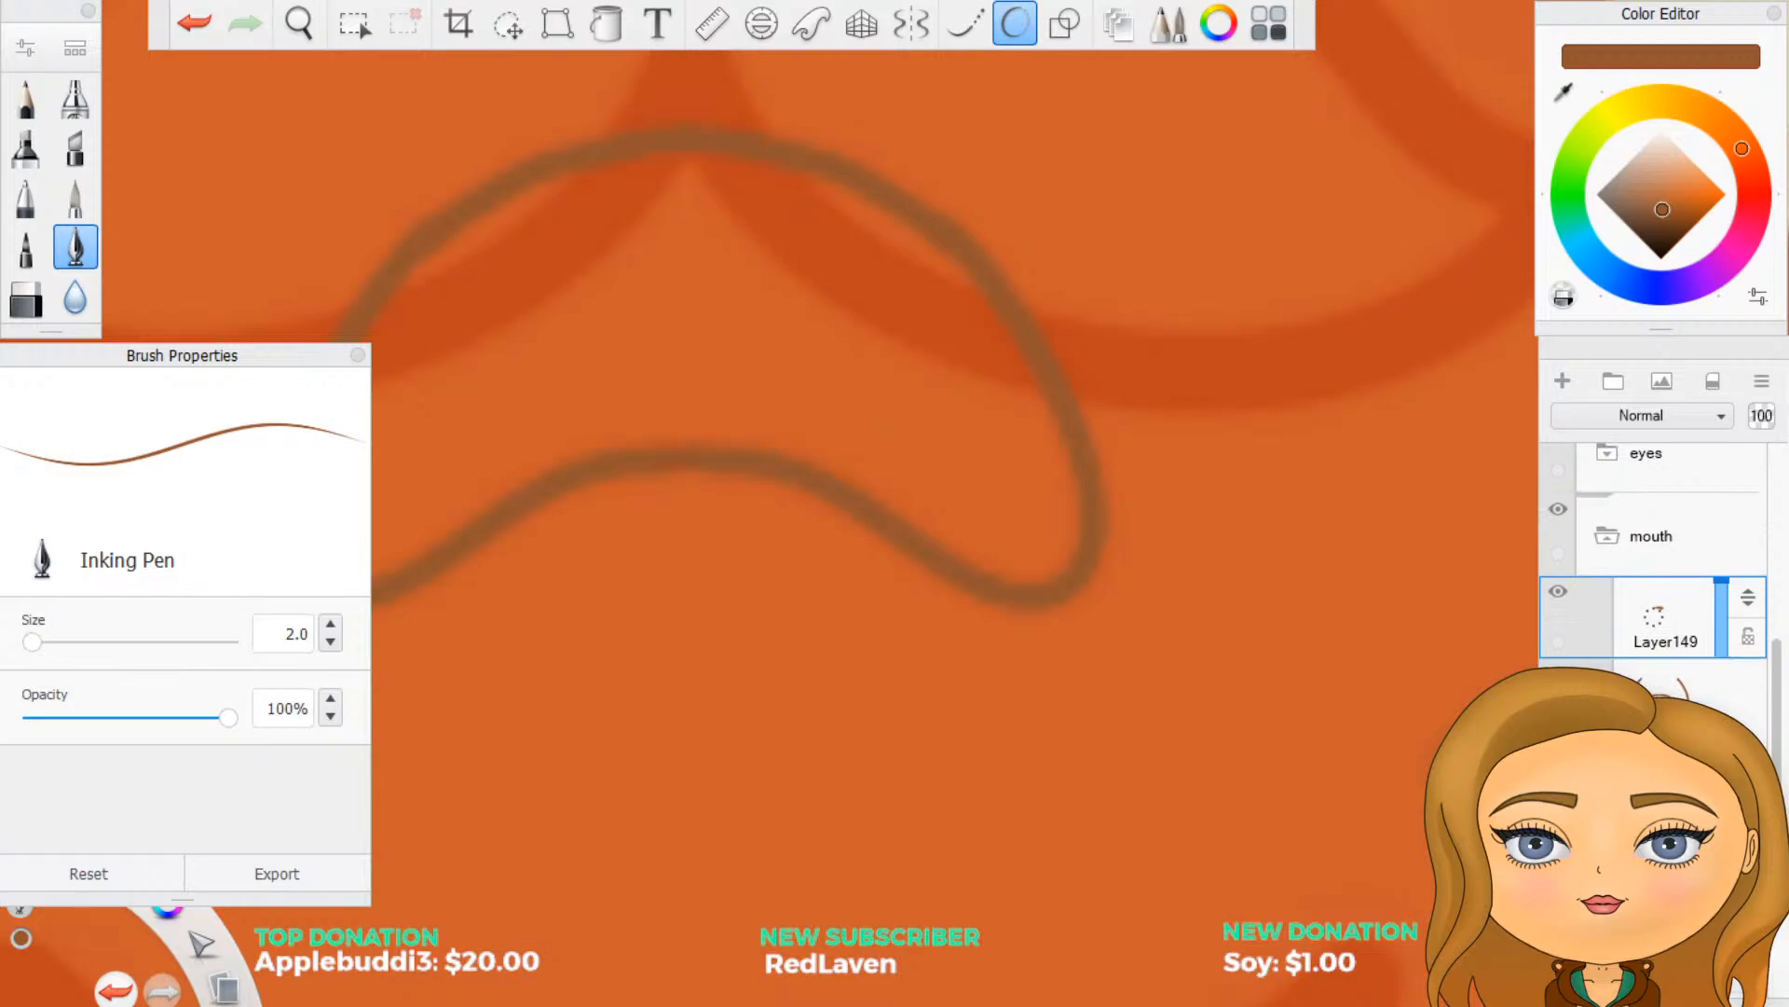
click(1656, 781)
click(1563, 381)
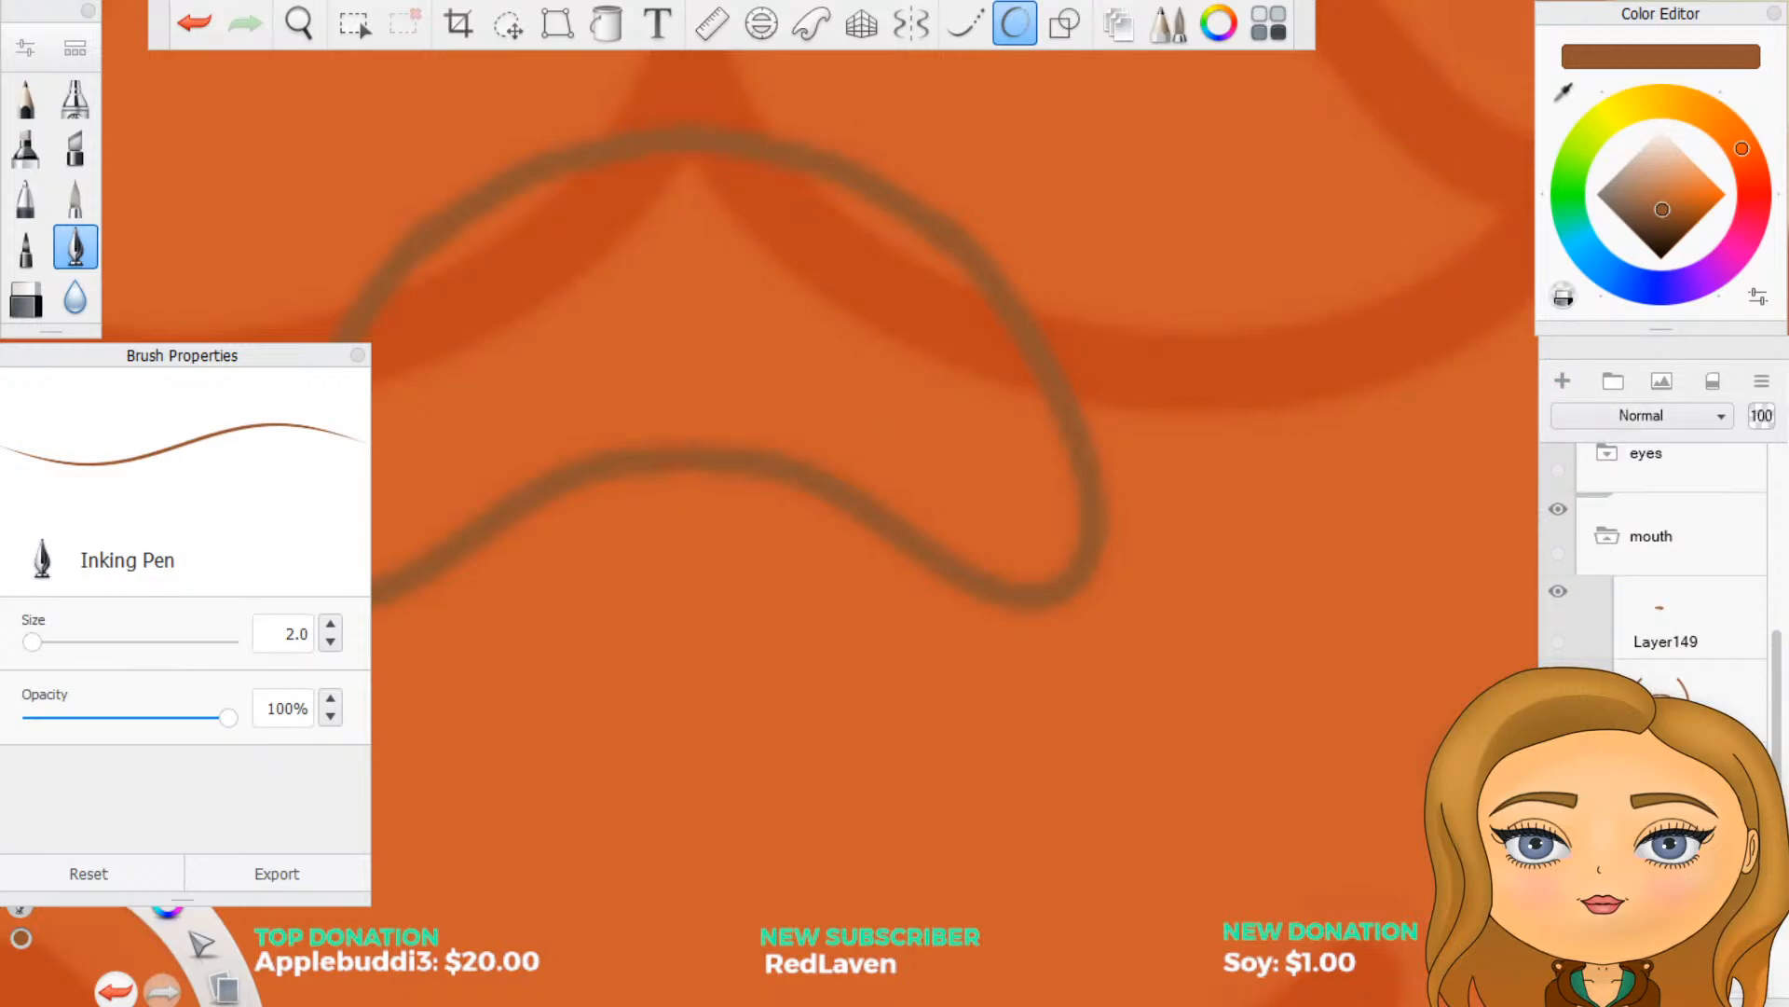
scroll(1030, 522, down, 3)
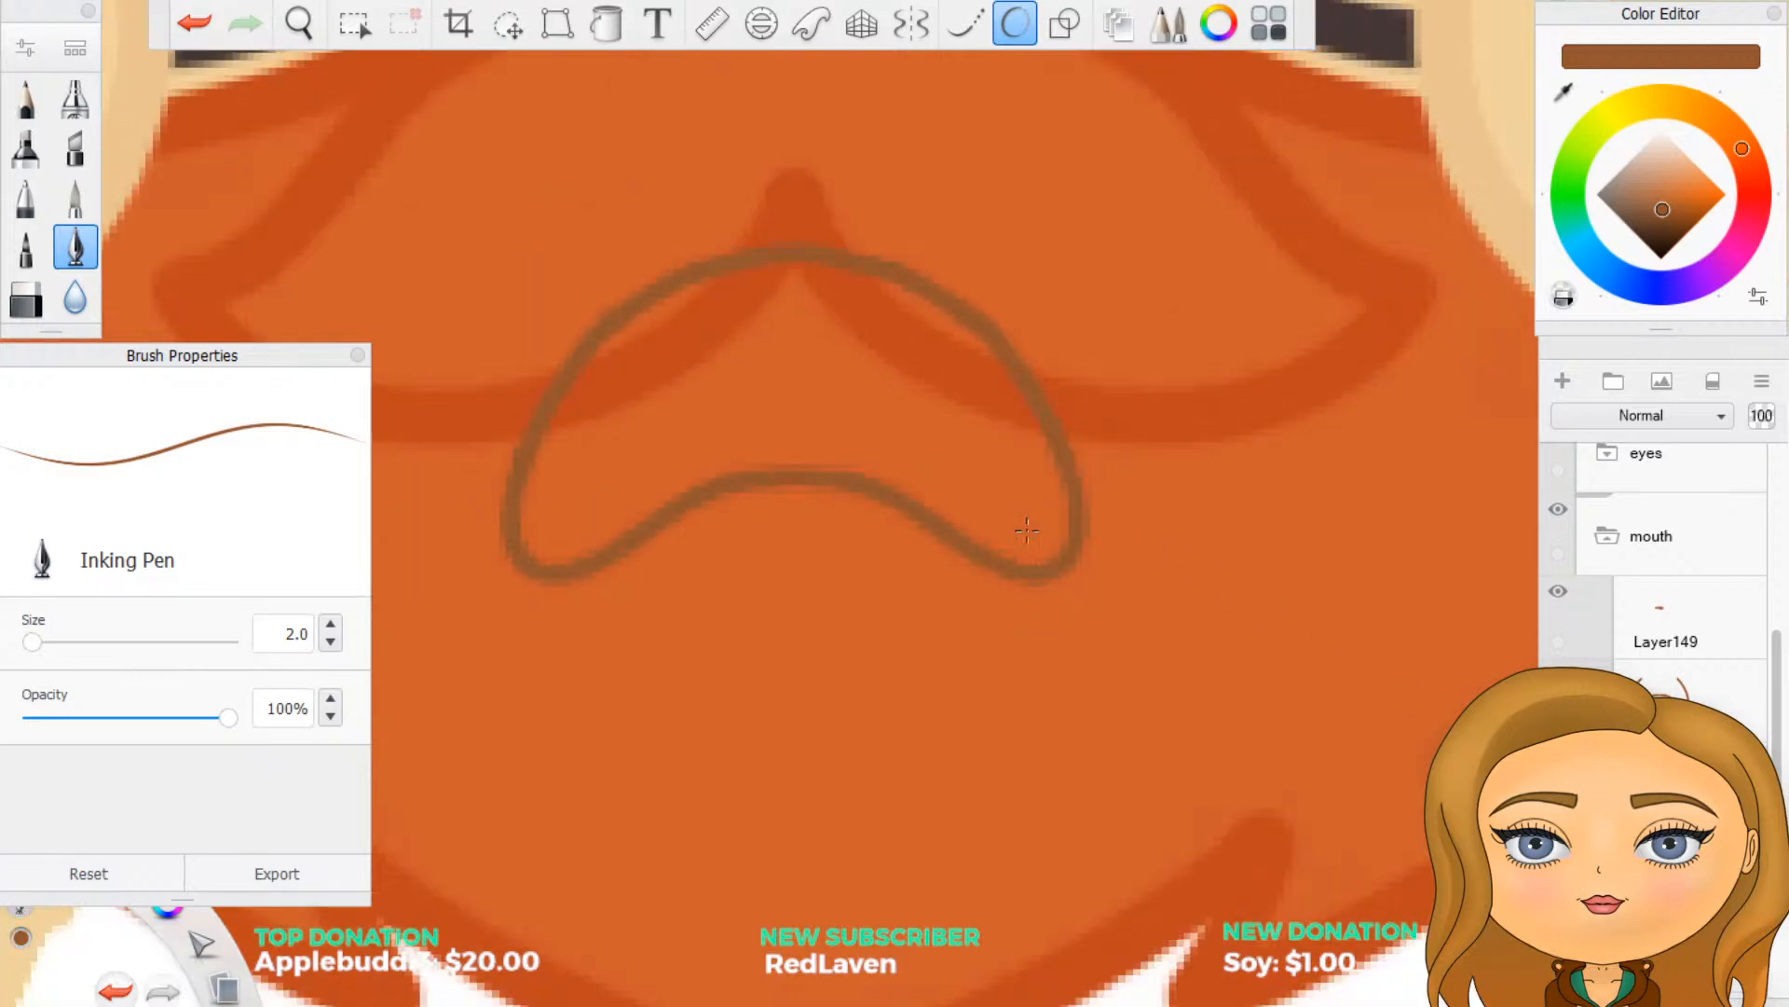
scroll(879, 318, down, 3)
scroll(723, 372, up, 5)
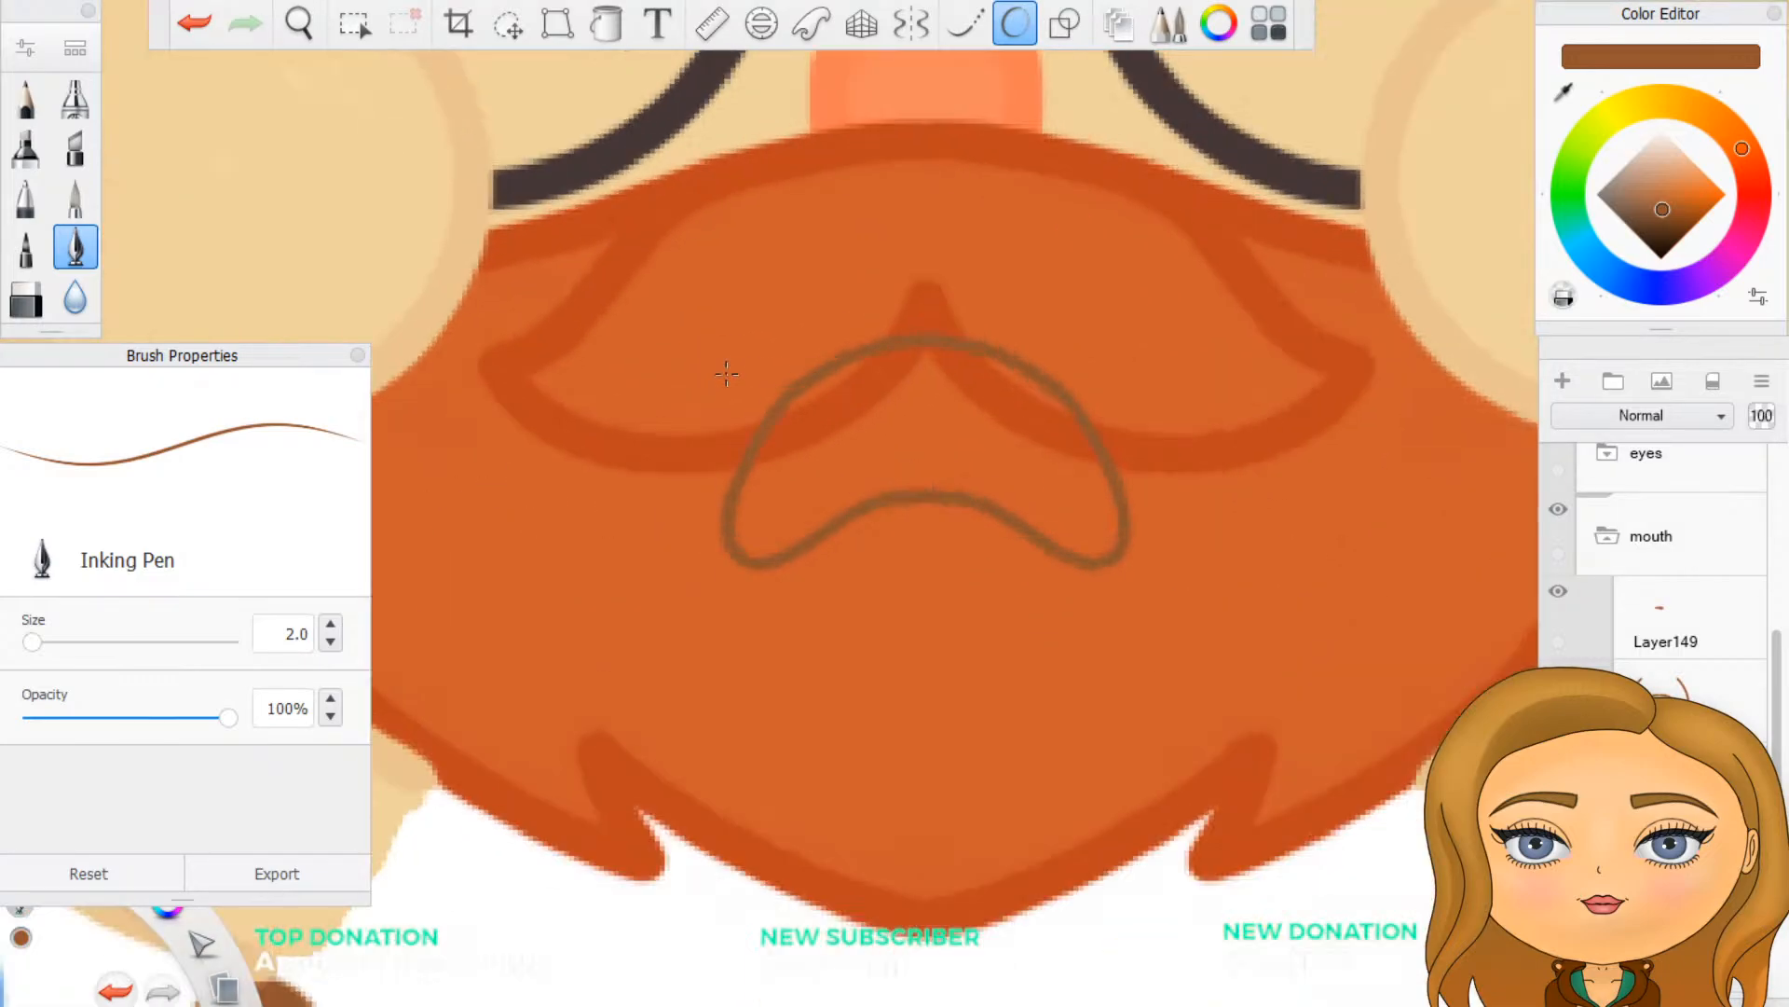
scroll(995, 337, up, 1)
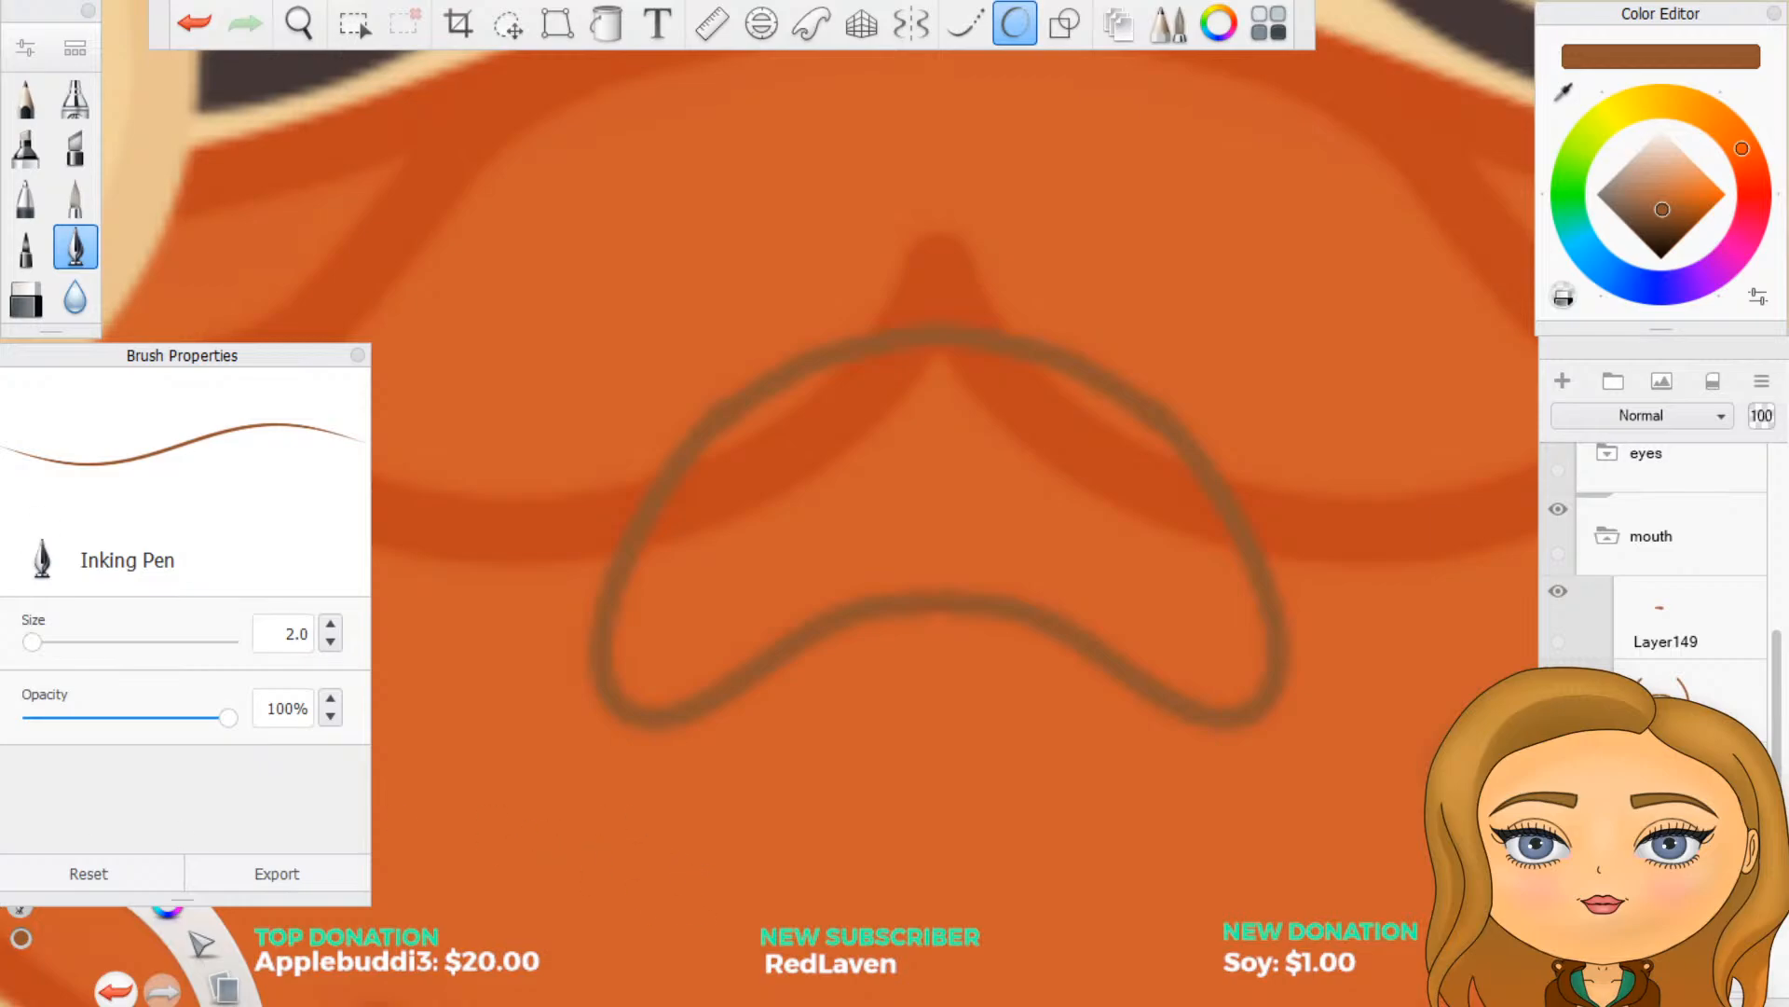
scroll(990, 711, down, 4)
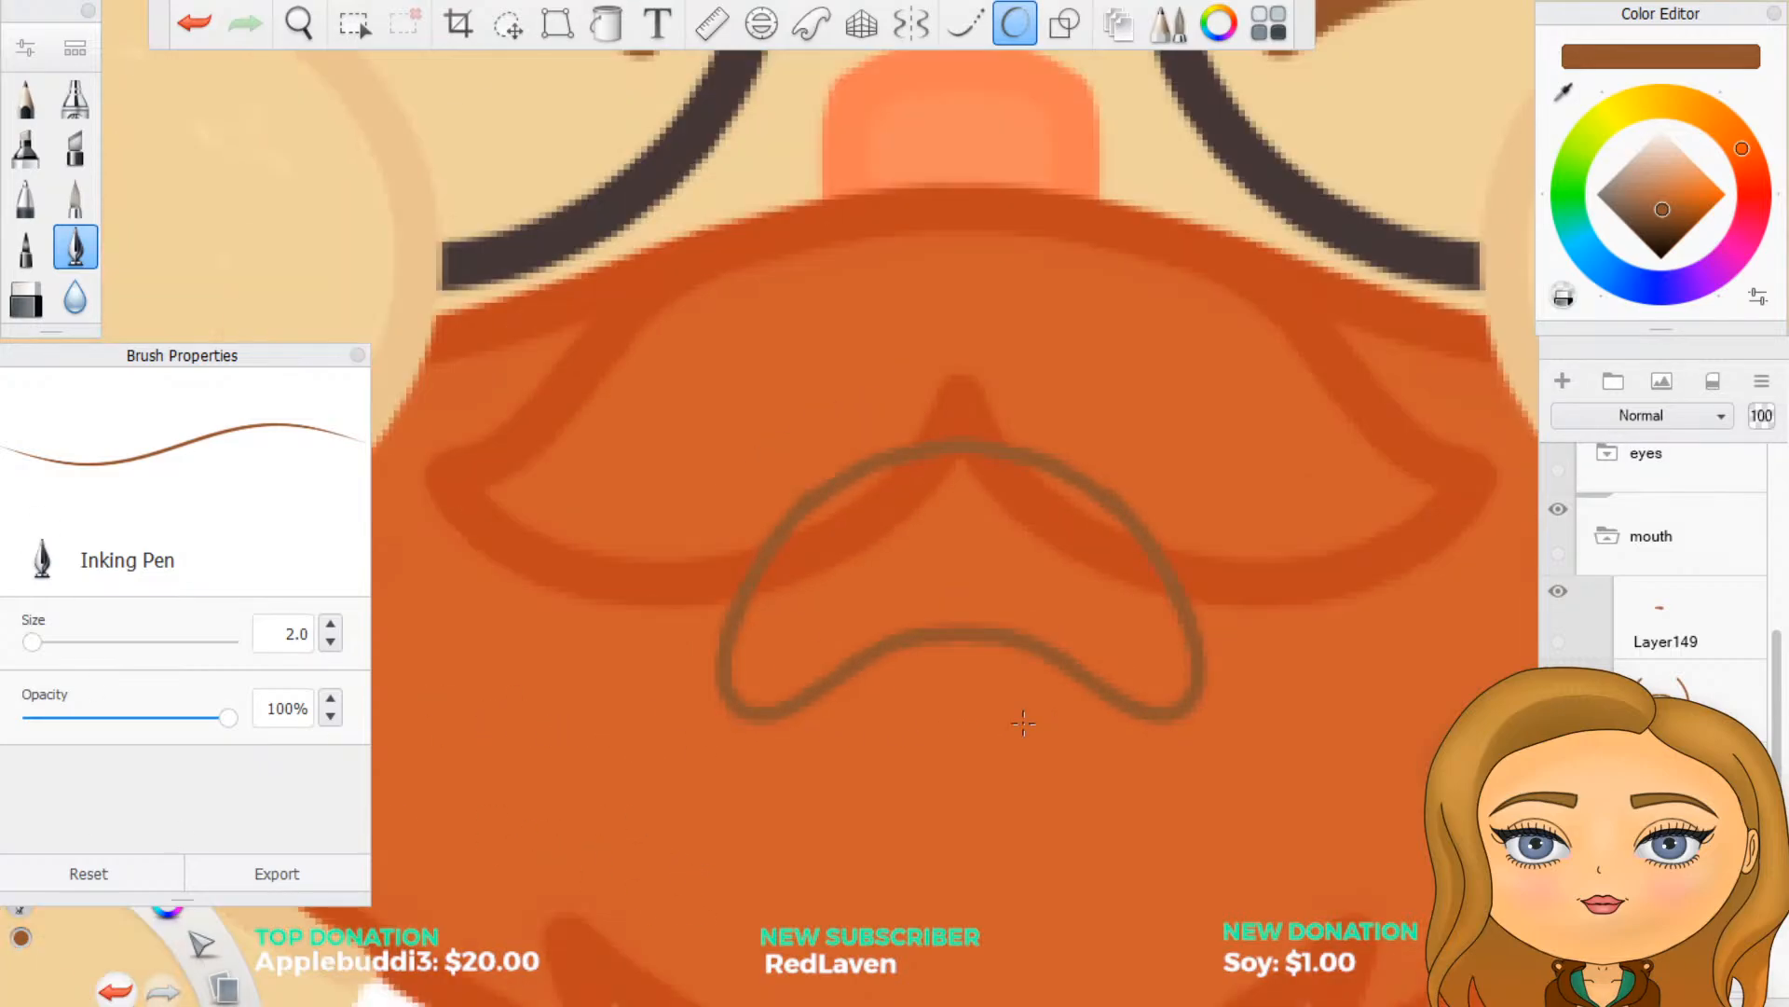
scroll(929, 565, down, 4)
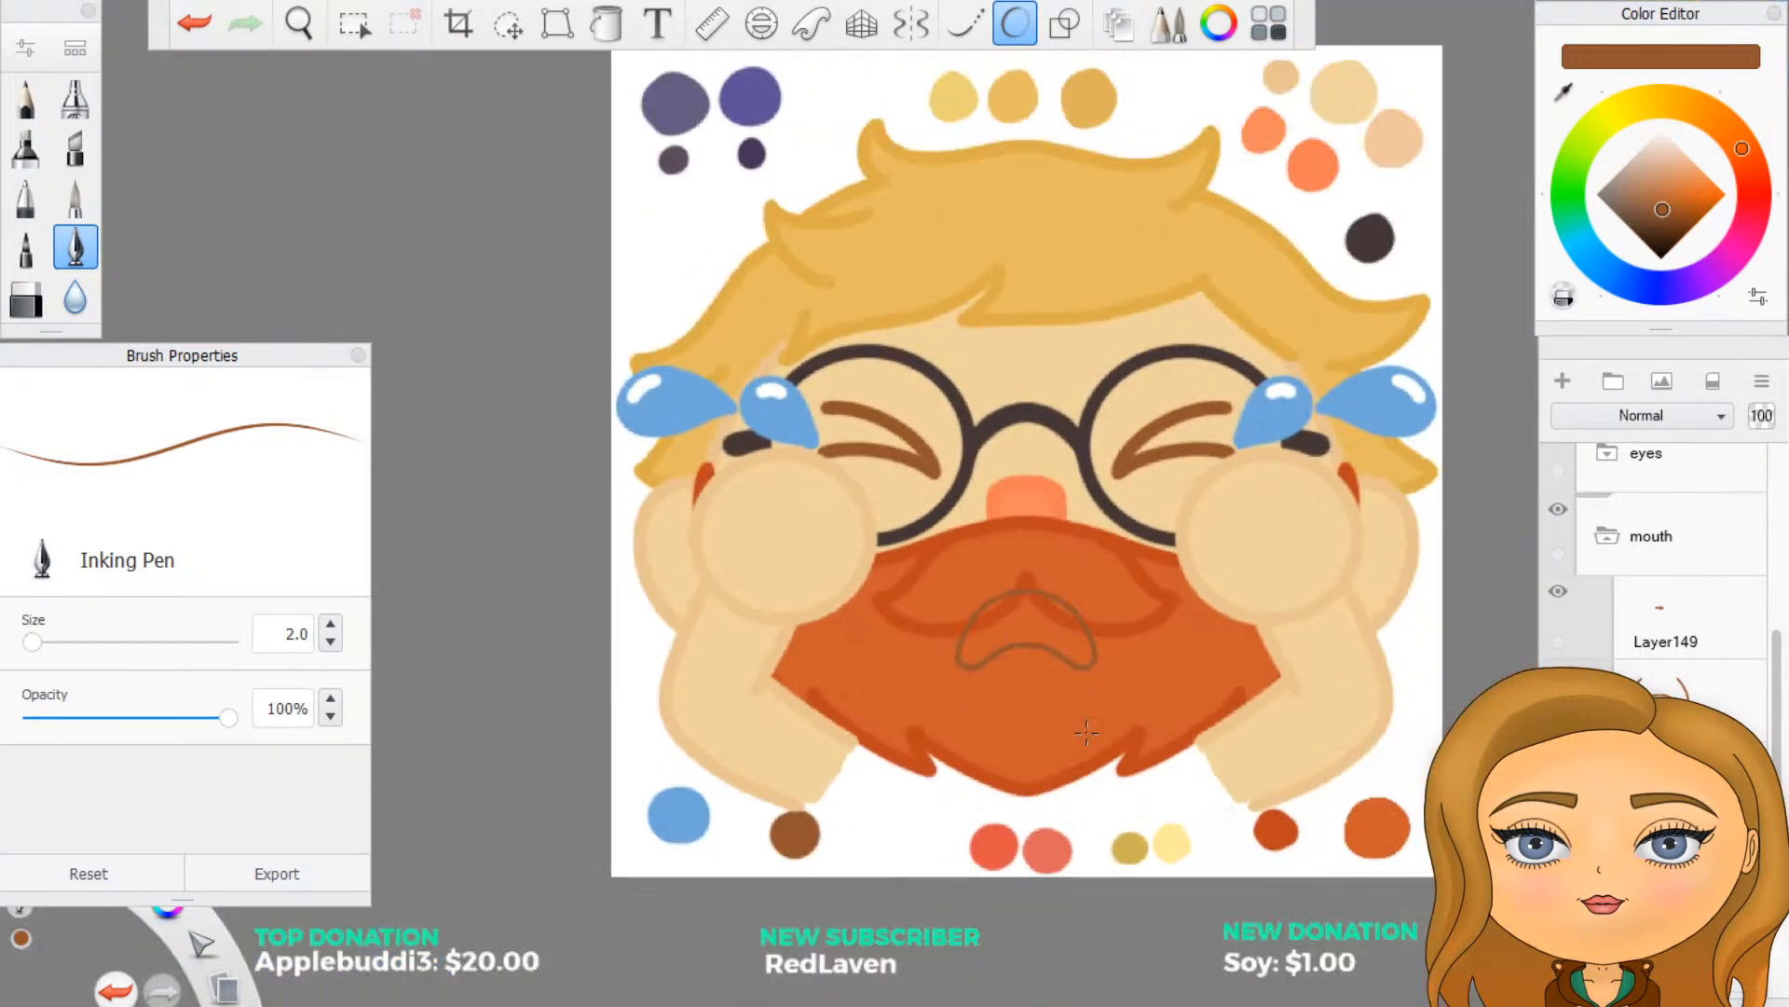
scroll(1040, 886, up, 4)
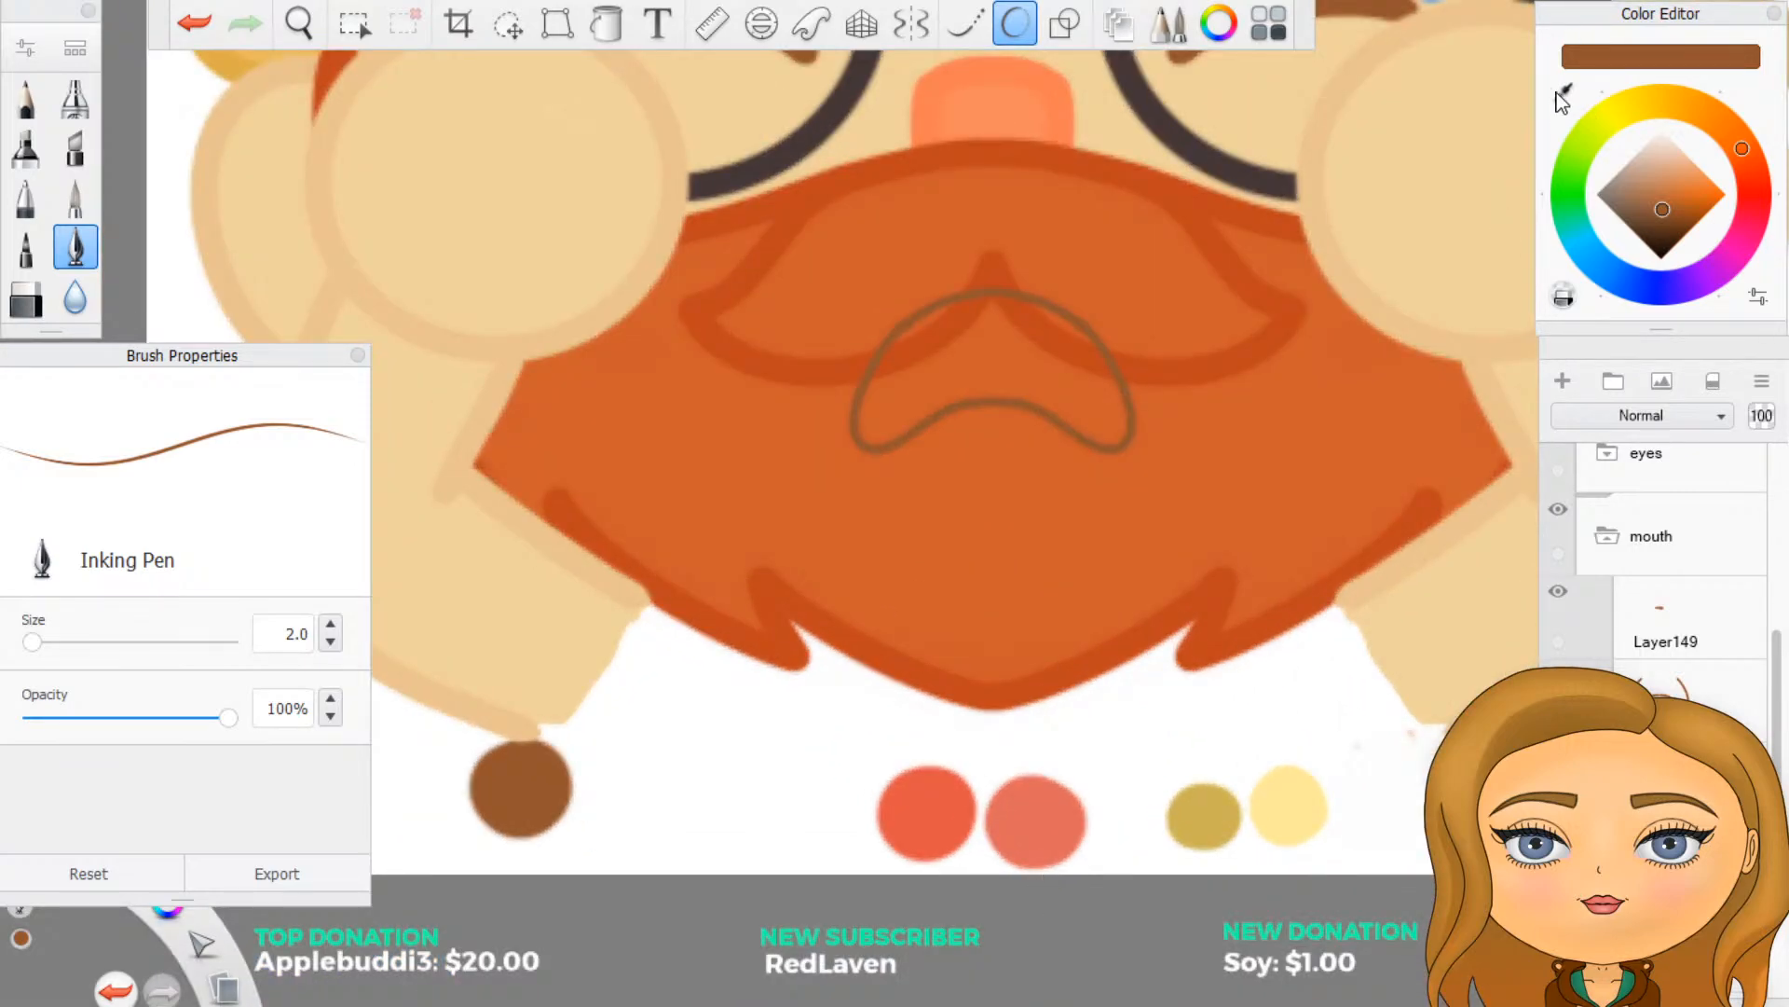
click(1573, 88)
click(935, 815)
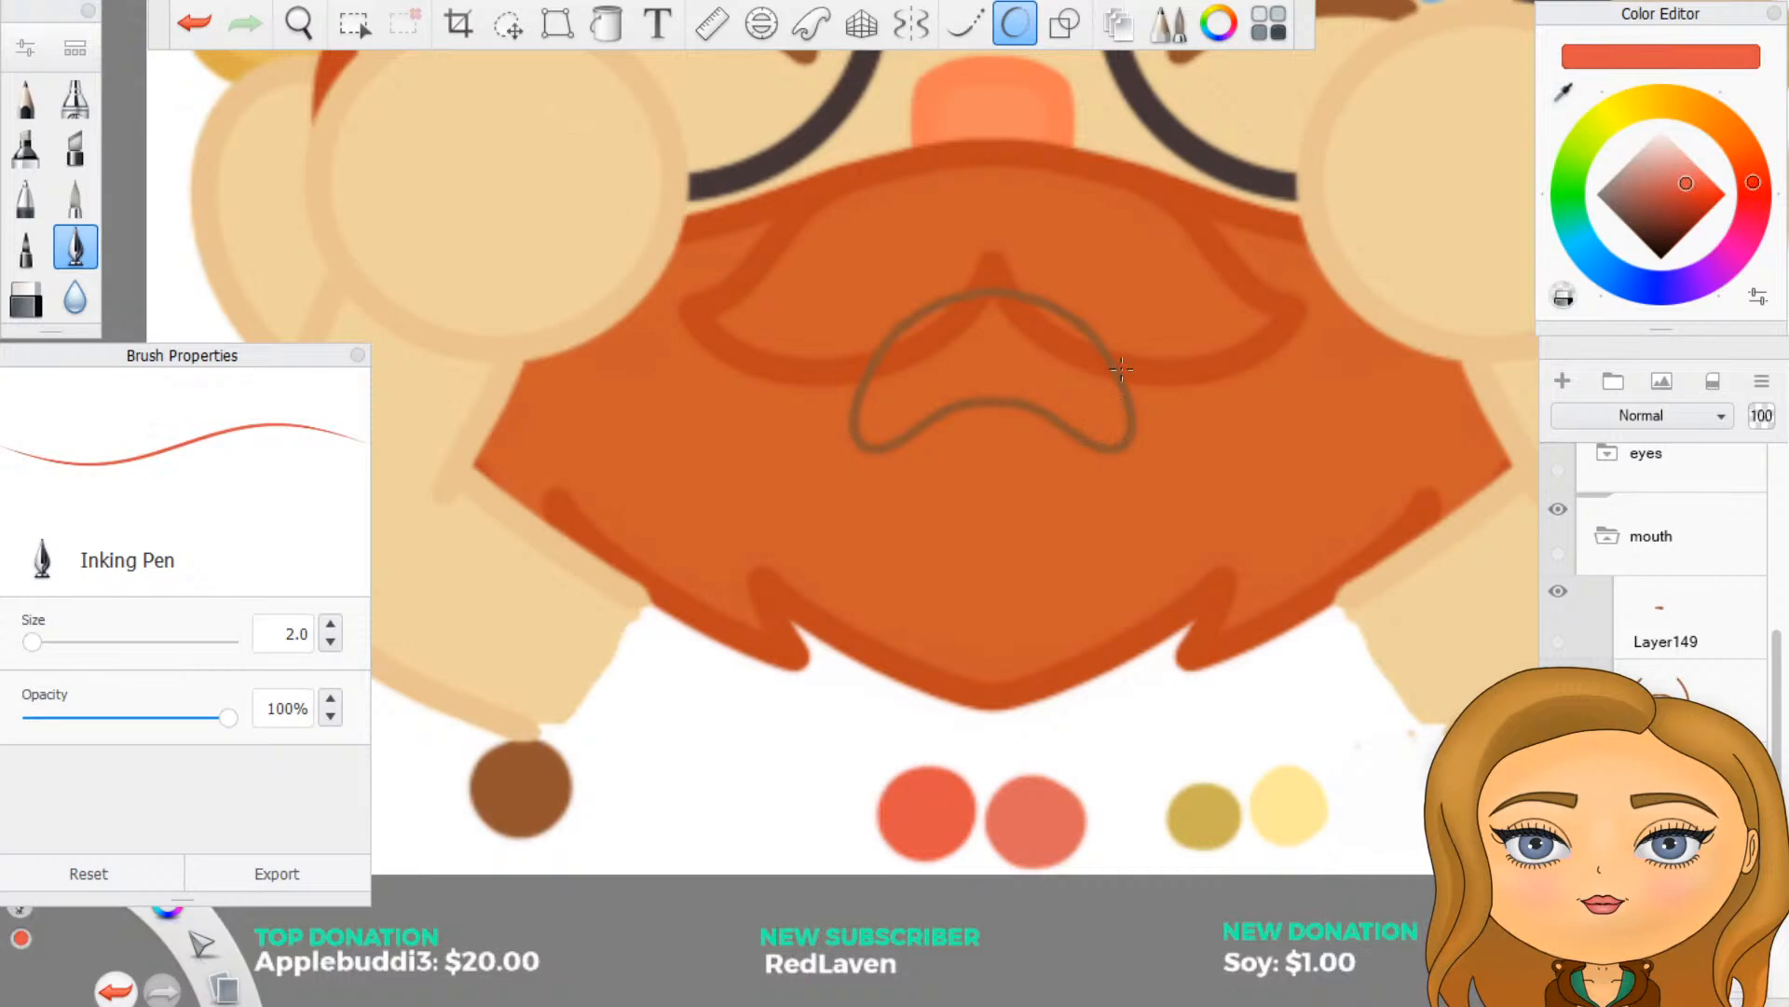
- Paint the left half of the mouth interior red, setting the Inking Pen size to 5
scroll(1122, 369, up, 4)
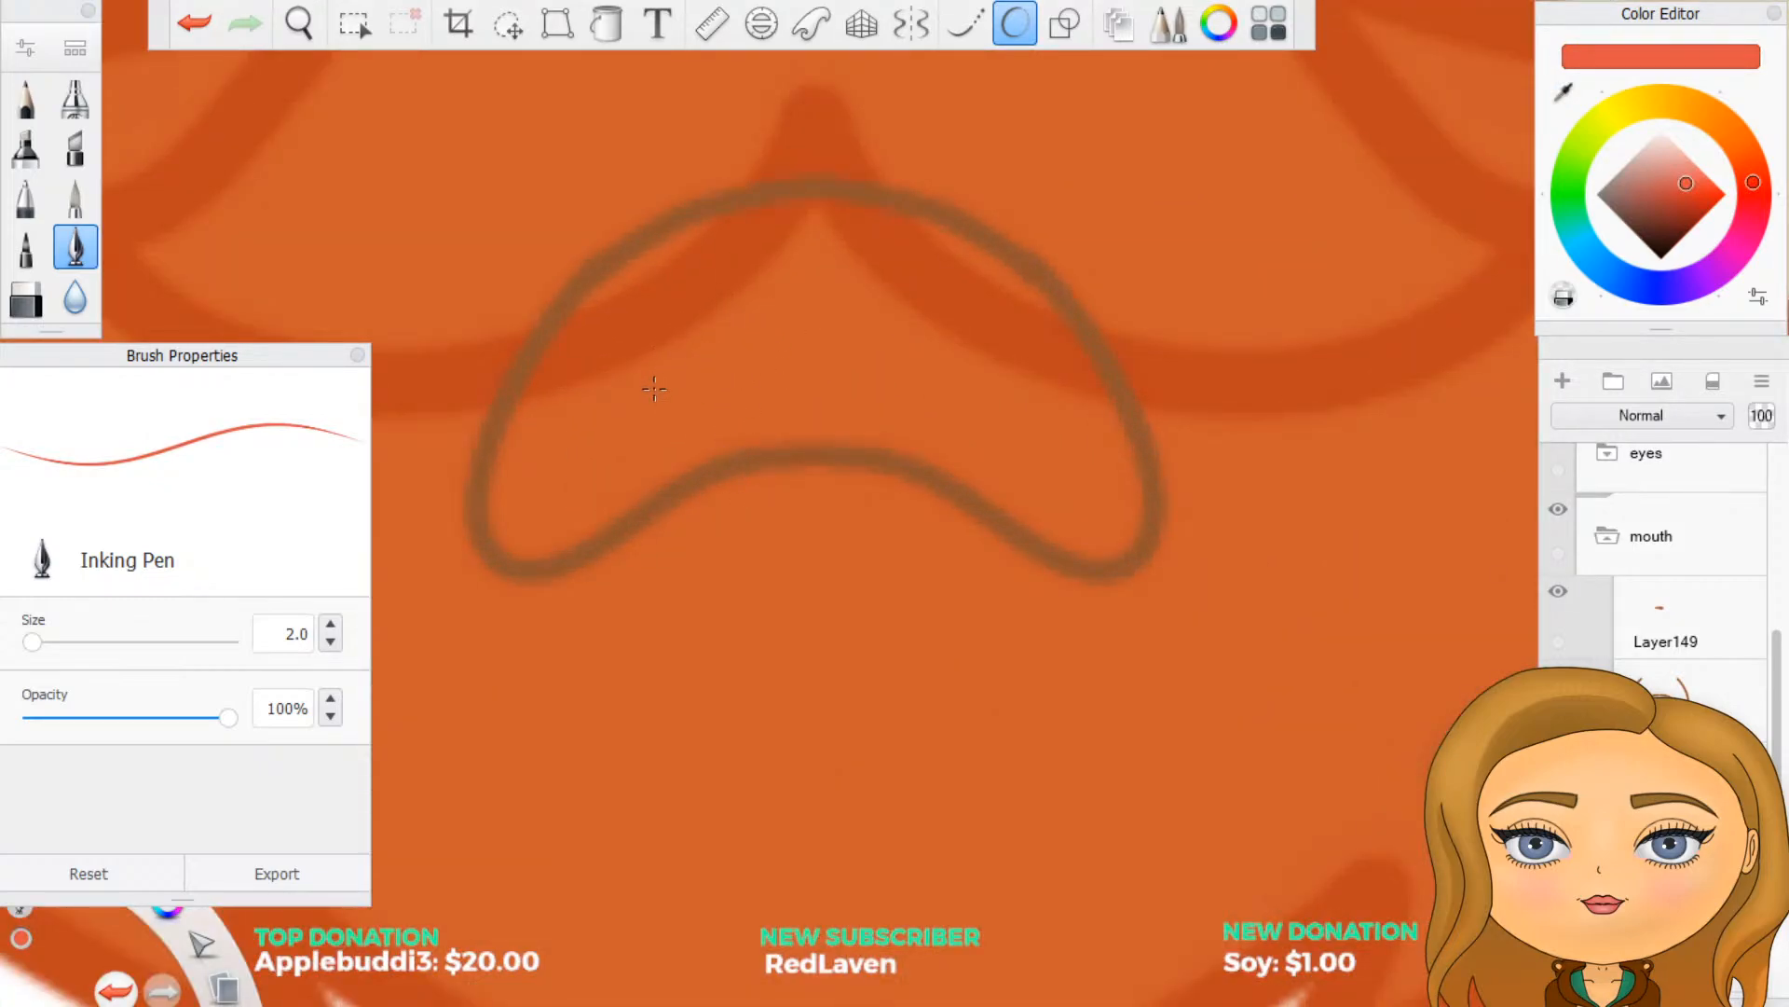
drag(654, 389, 661, 392)
mouse_move(584, 384)
mouse_down()
mouse_move(620, 355)
mouse_move(568, 390)
mouse_up()
double_click(296, 634)
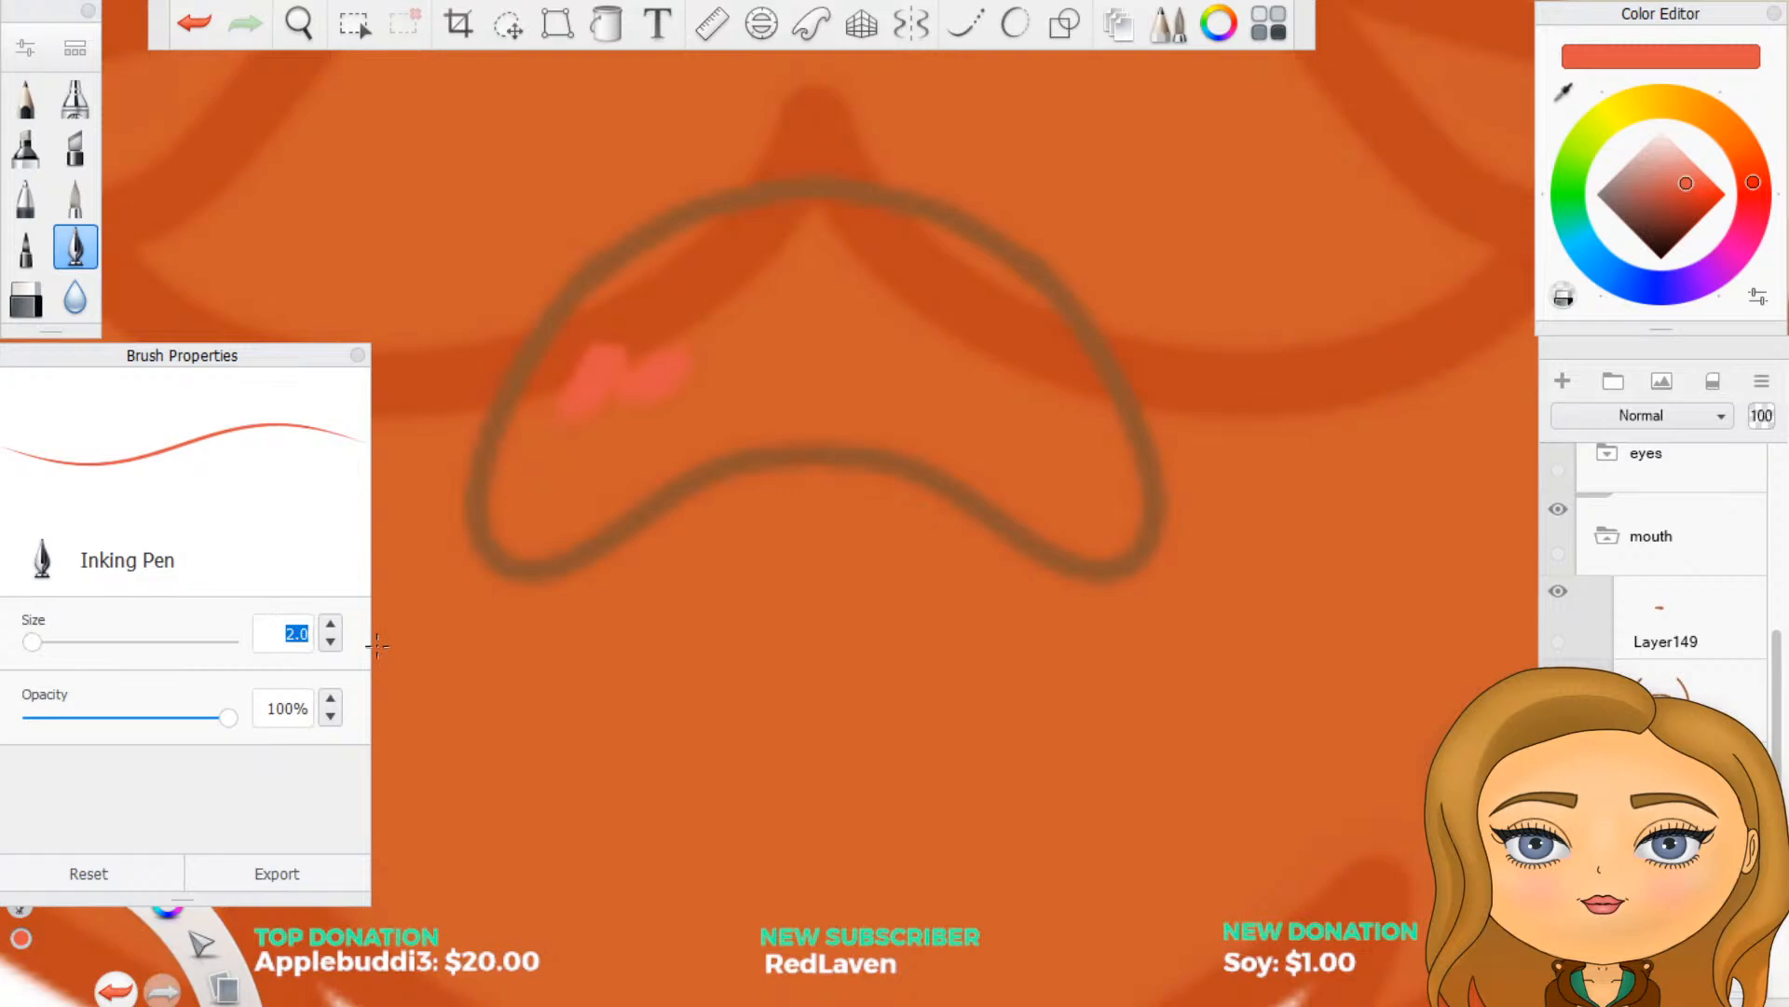
text(5)
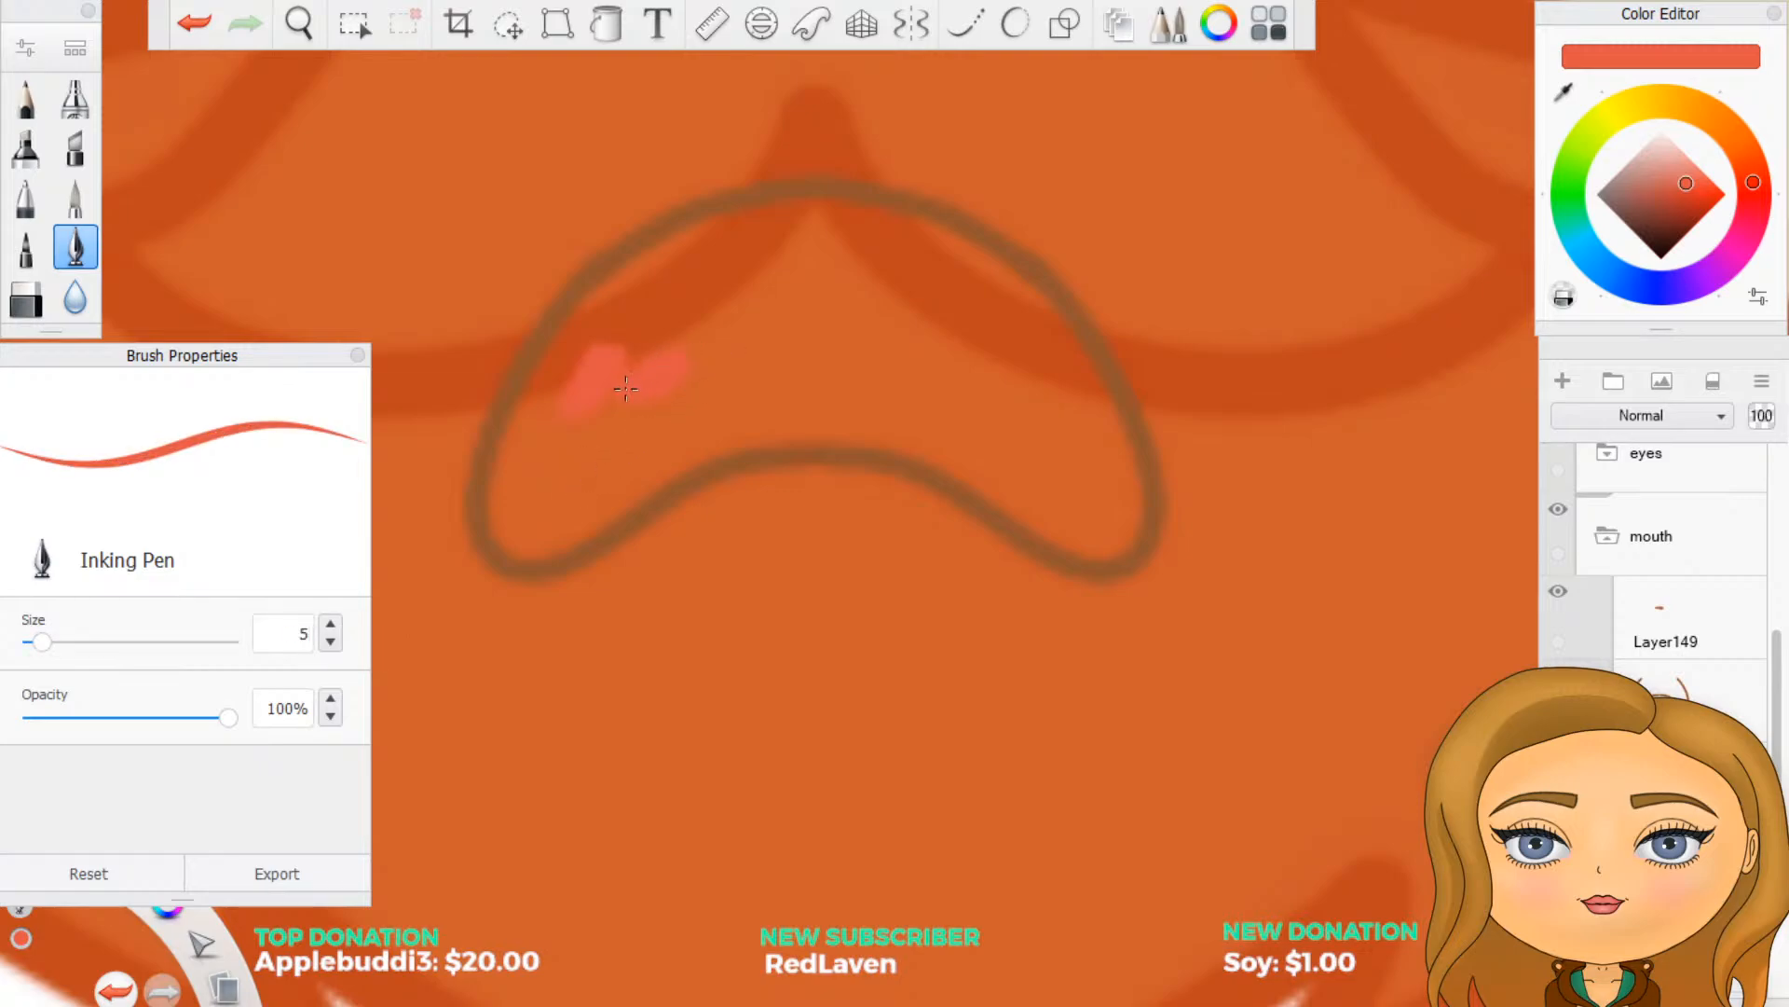
mouse_move(626, 390)
mouse_down()
mouse_move(615, 359)
mouse_move(574, 402)
mouse_move(528, 522)
mouse_move(551, 529)
mouse_move(607, 491)
mouse_move(578, 482)
mouse_move(592, 322)
mouse_move(746, 229)
mouse_up()
mouse_move(627, 302)
mouse_down()
mouse_move(689, 298)
mouse_move(607, 348)
mouse_move(629, 344)
mouse_up()
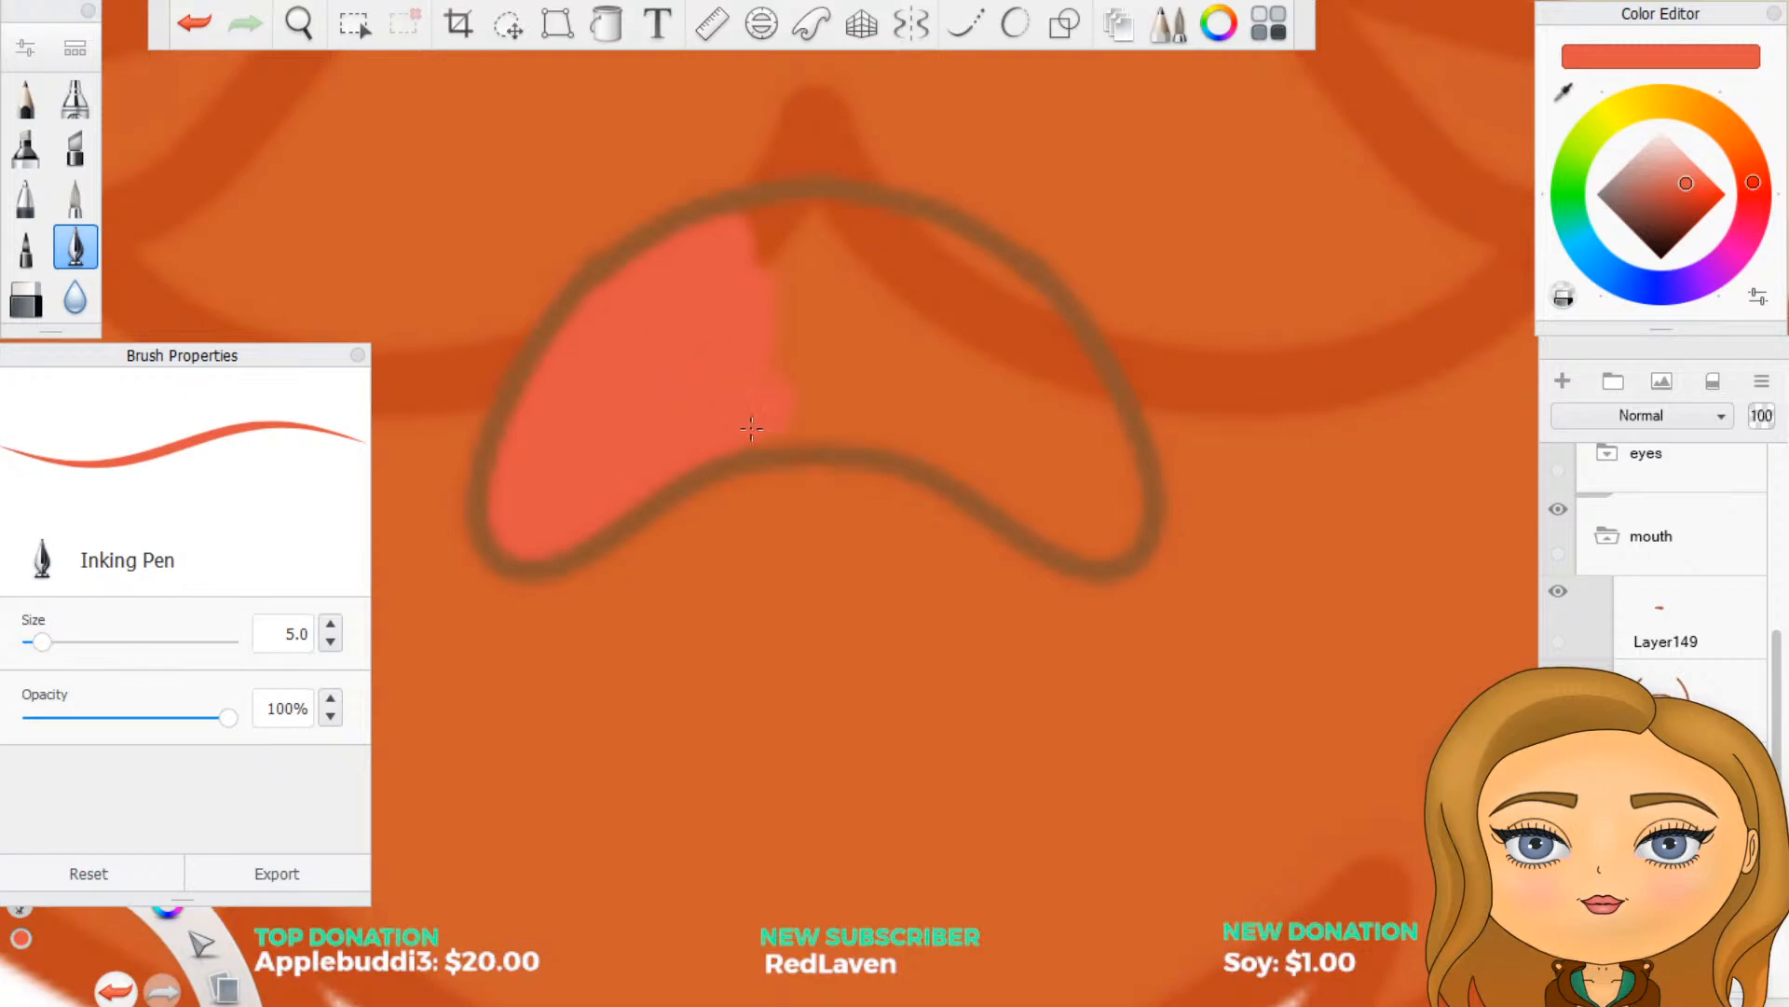
- Paint the rest of the mouth interior red and extend the fill under the brown outline
drag(752, 428, 785, 423)
drag(990, 477, 1009, 483)
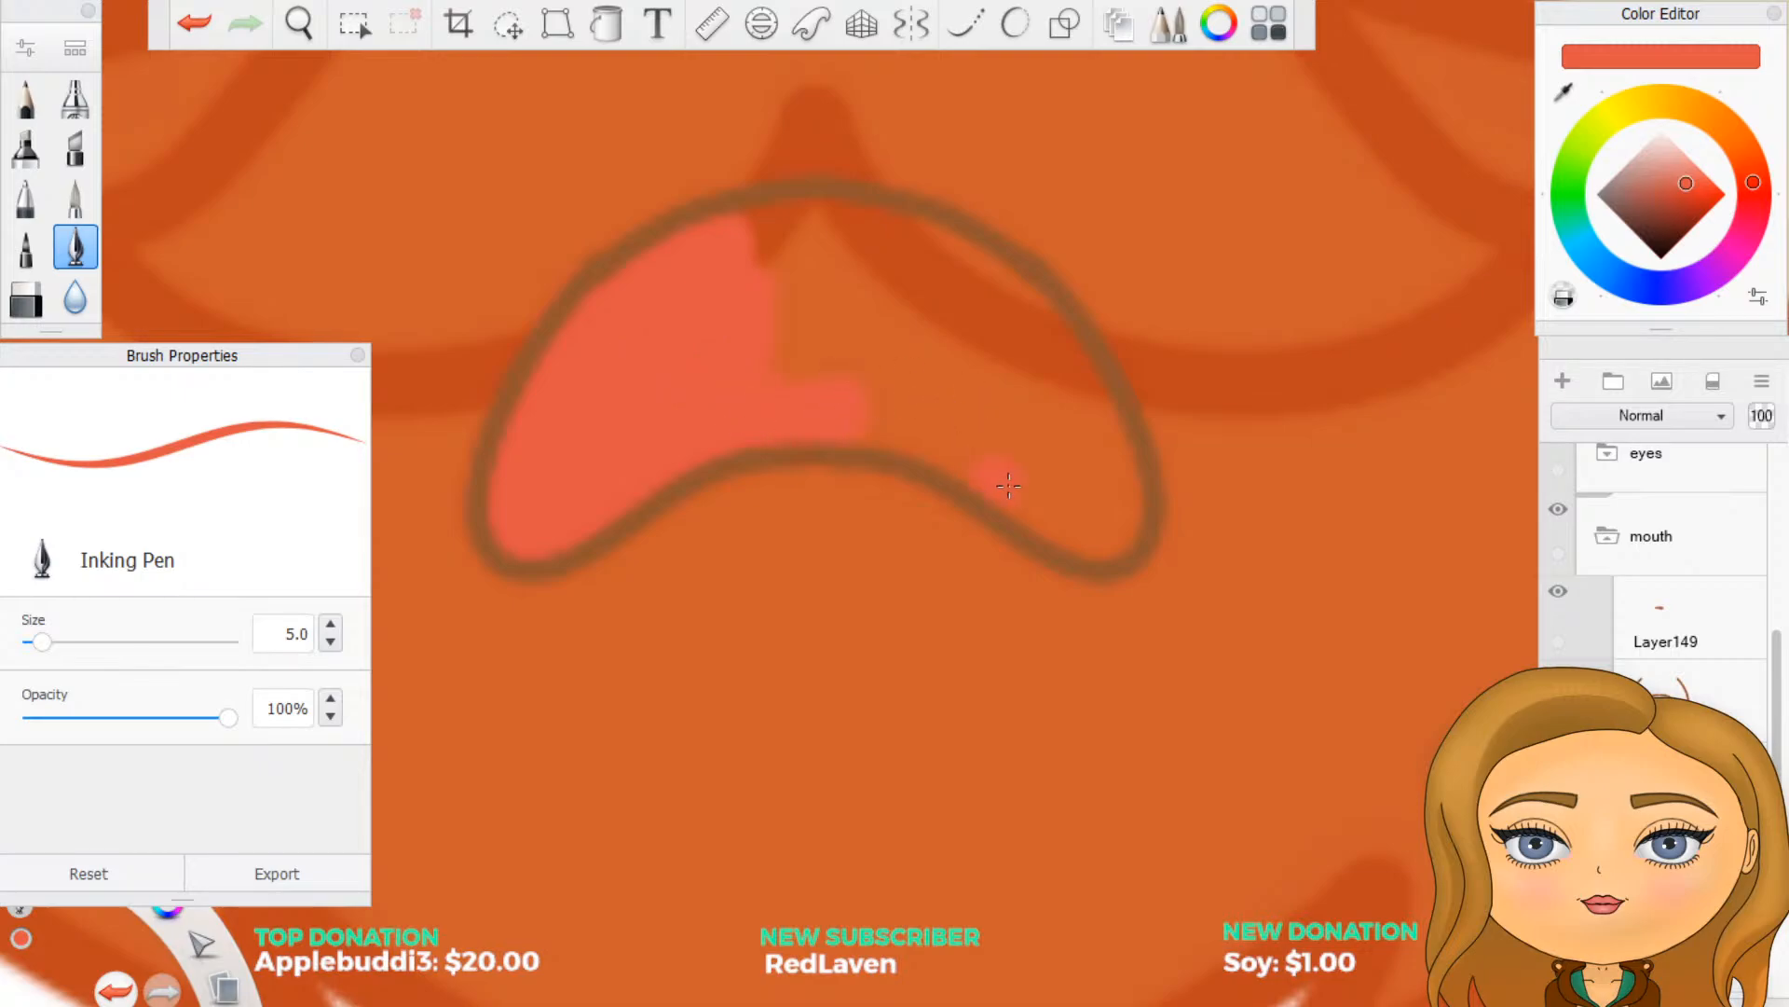
drag(1092, 529, 1114, 530)
mouse_move(1108, 442)
mouse_down()
mouse_move(1061, 354)
mouse_move(1034, 361)
mouse_up()
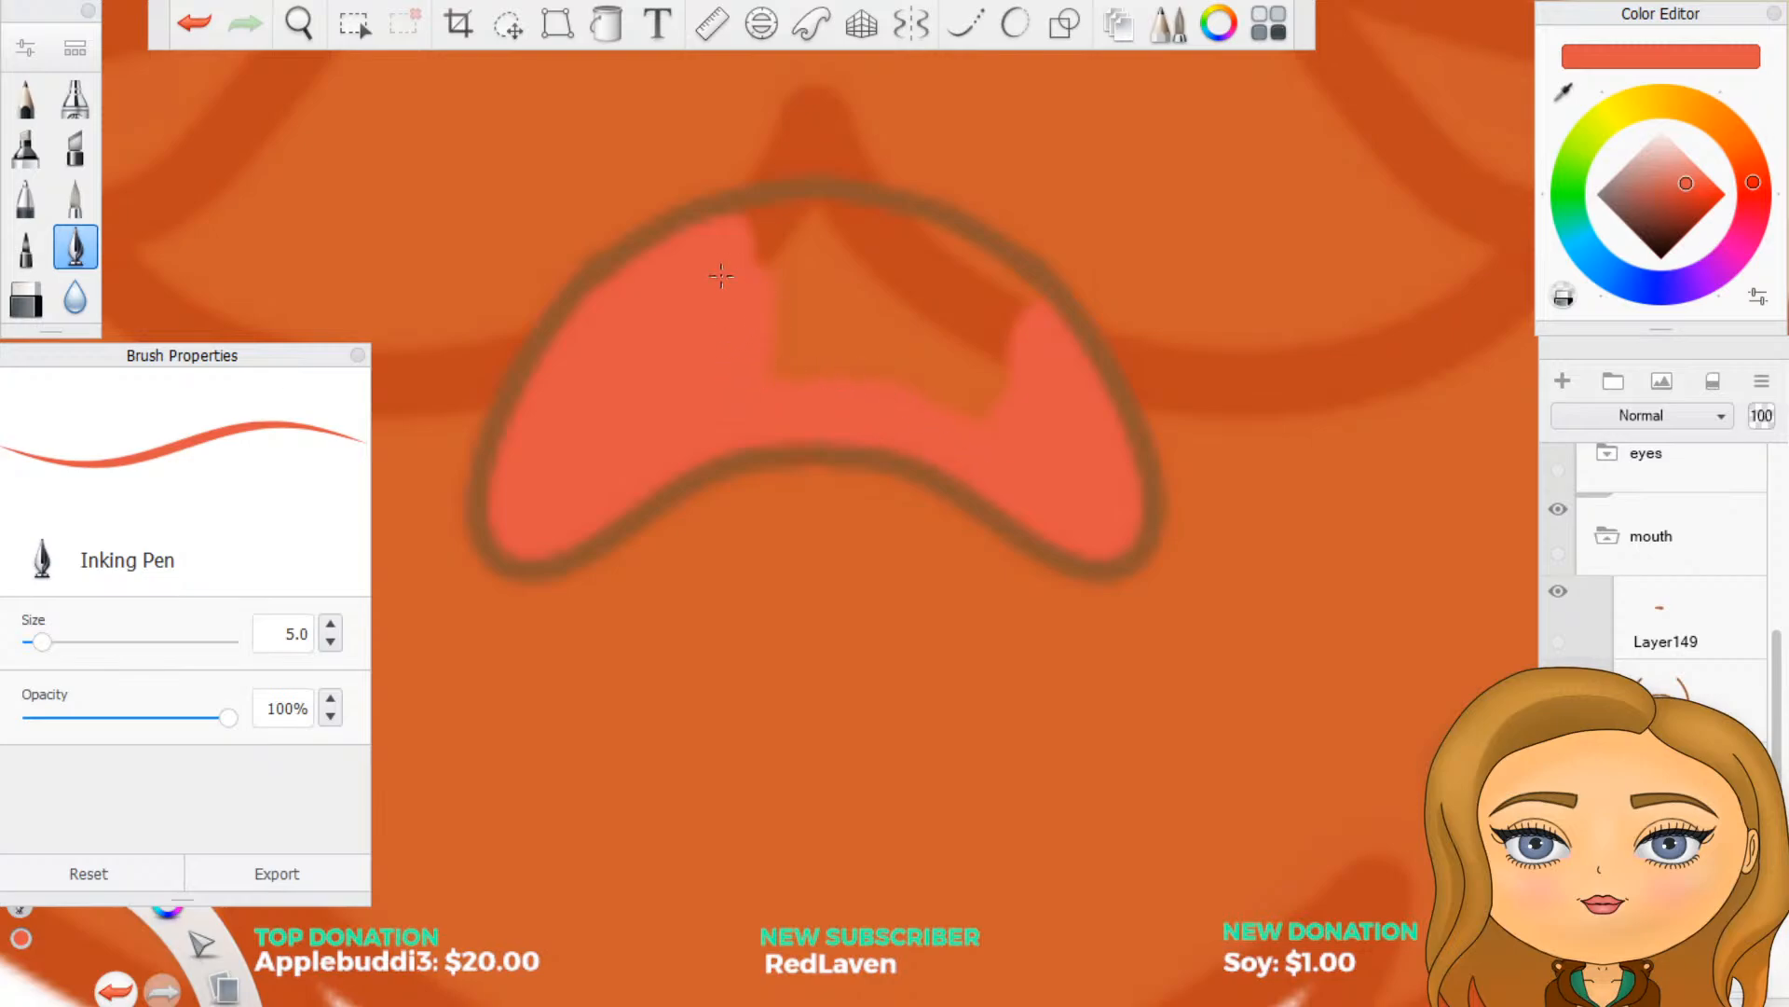
mouse_move(741, 256)
mouse_down()
mouse_move(878, 225)
mouse_move(891, 251)
mouse_move(856, 229)
mouse_move(939, 251)
mouse_up()
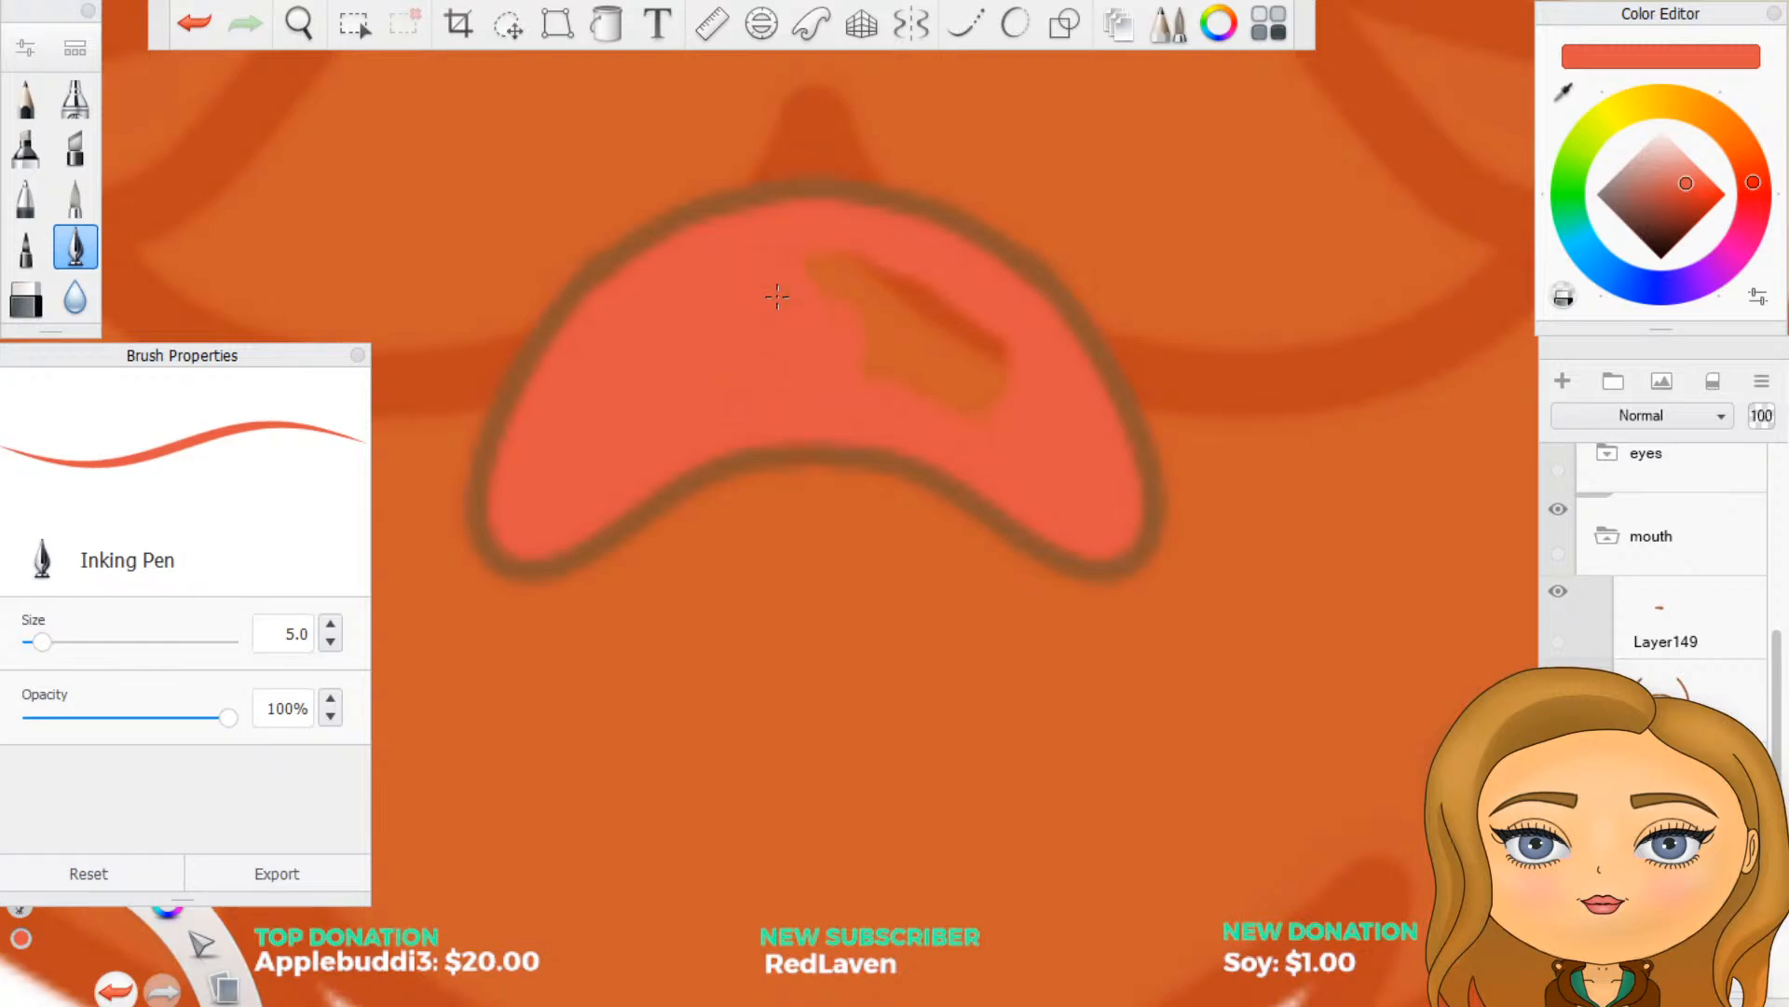
mouse_move(872, 363)
mouse_down()
mouse_move(918, 315)
mouse_move(984, 355)
mouse_move(881, 285)
mouse_up()
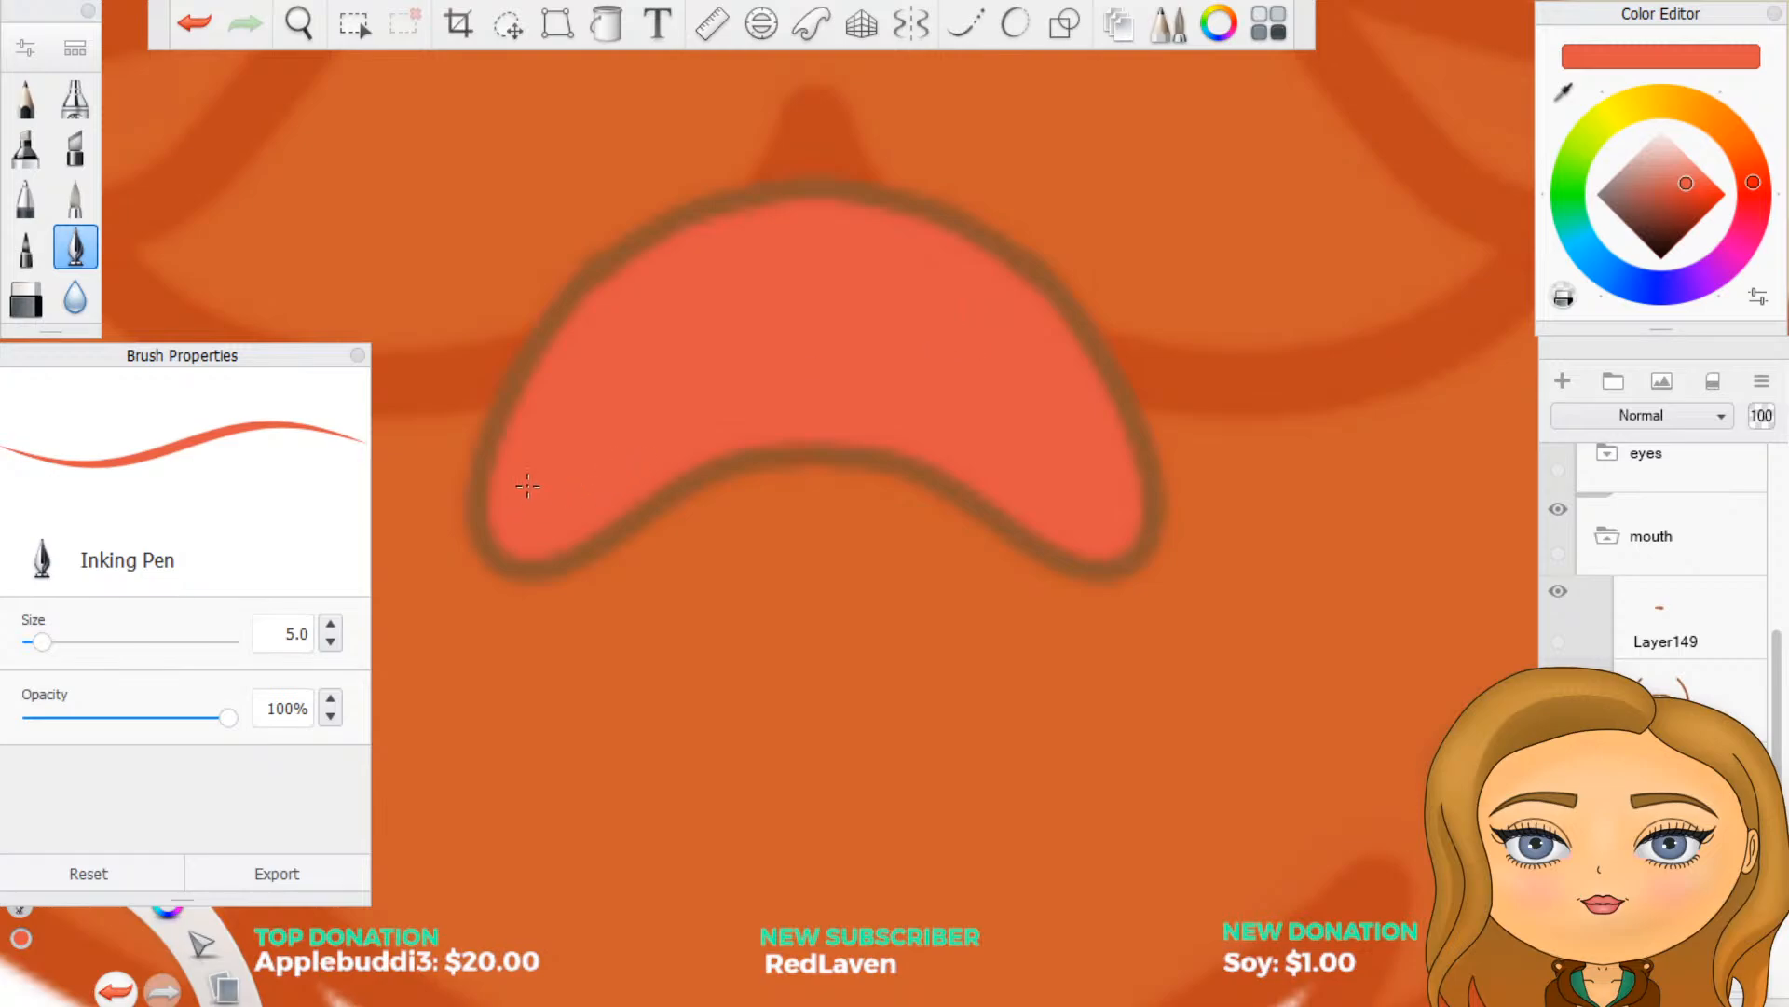
drag(528, 485, 516, 349)
- Erase the red spilling outside the mouth outline with a size 5 Hard Eraser, using symmetry for the lower edge
click(25, 303)
drag(279, 632, 305, 633)
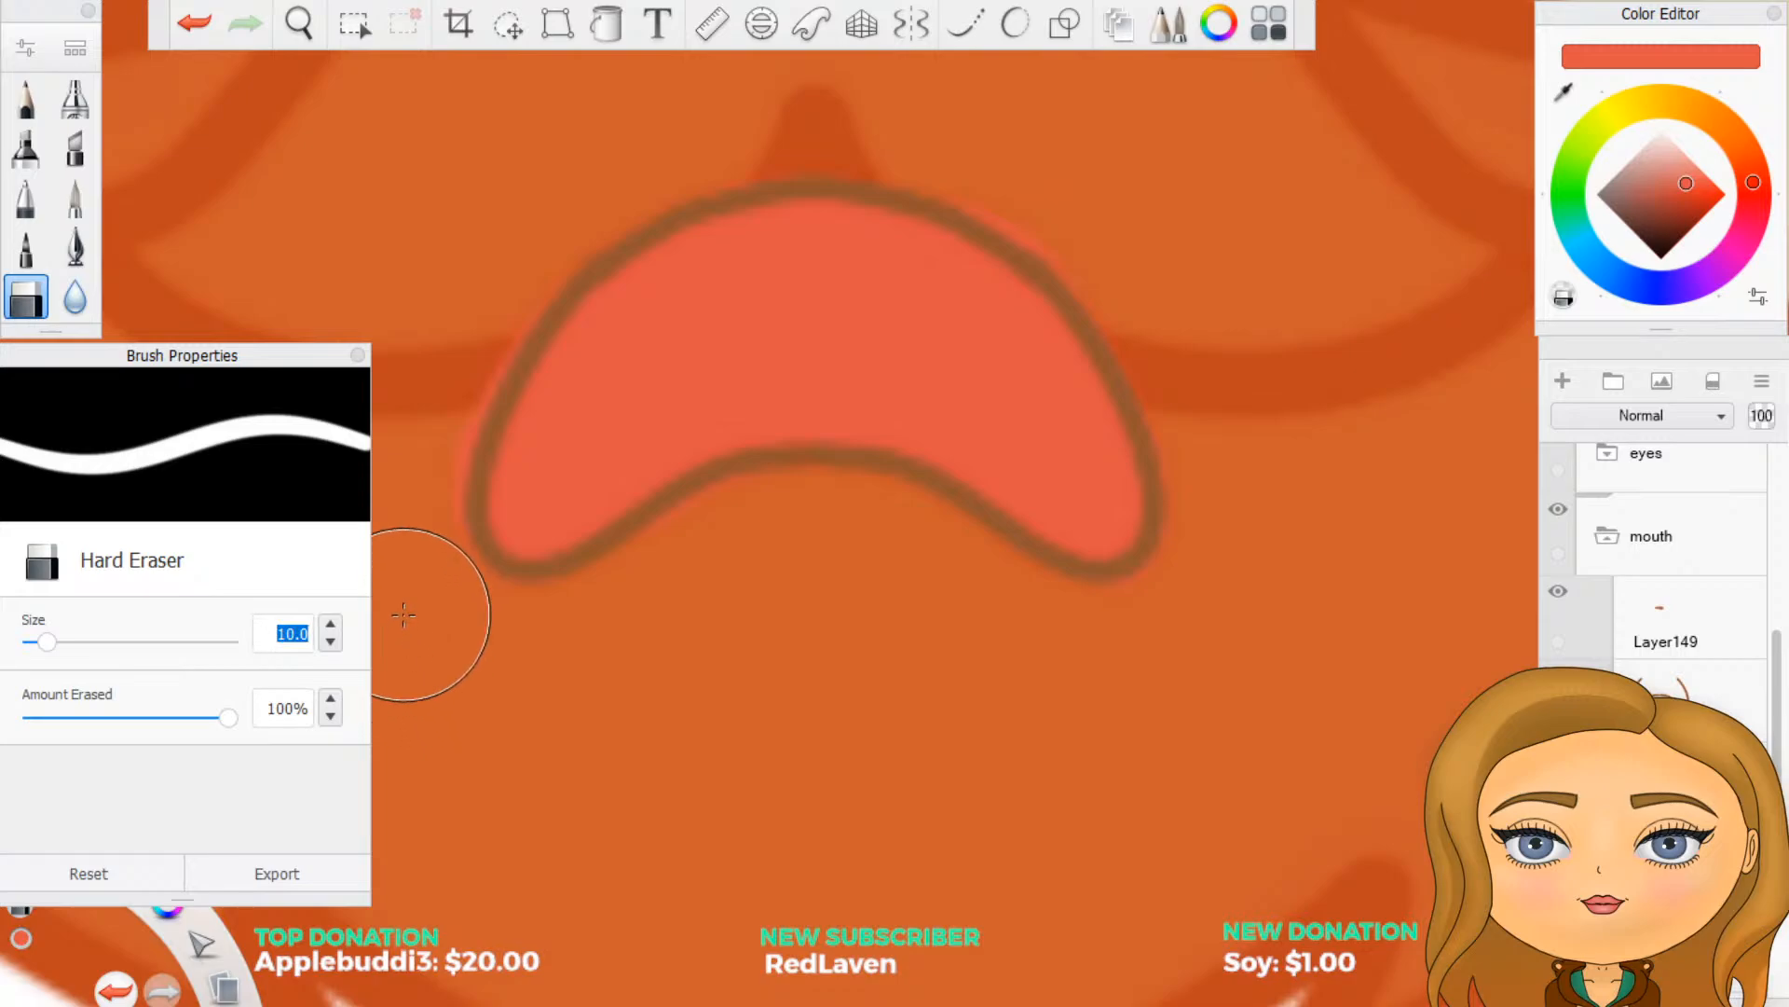
text(5)
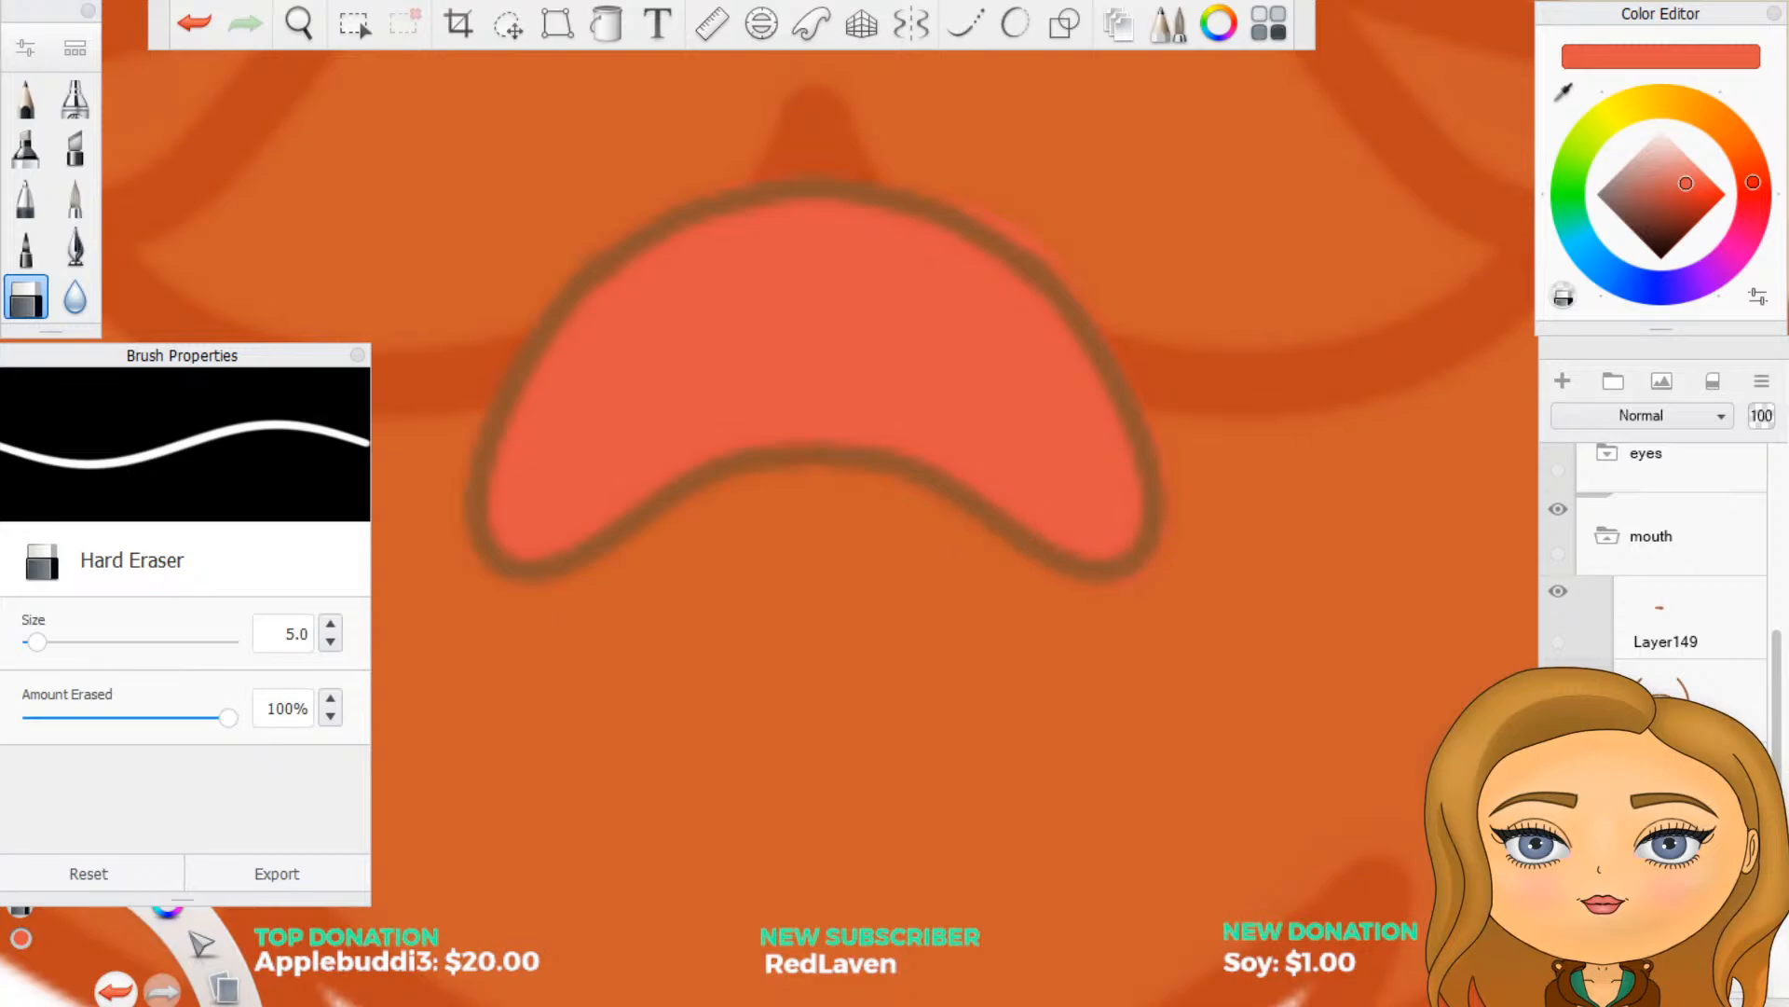
click(909, 28)
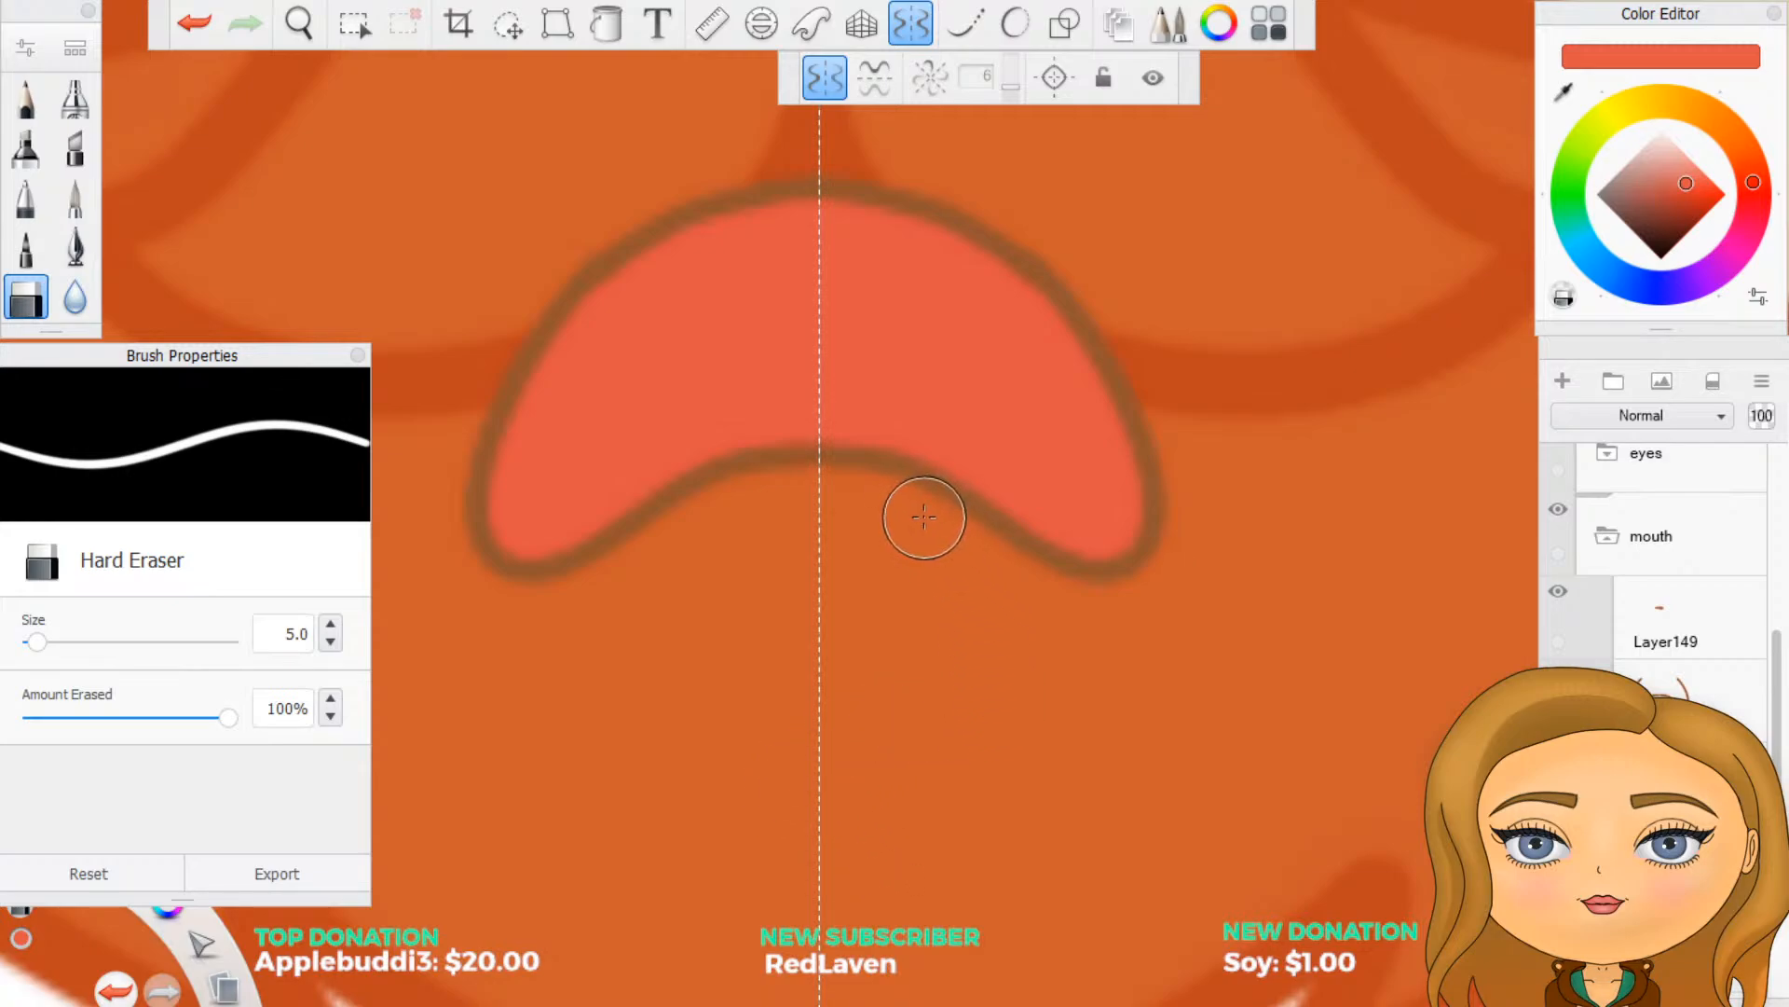
key(ctrl+z)
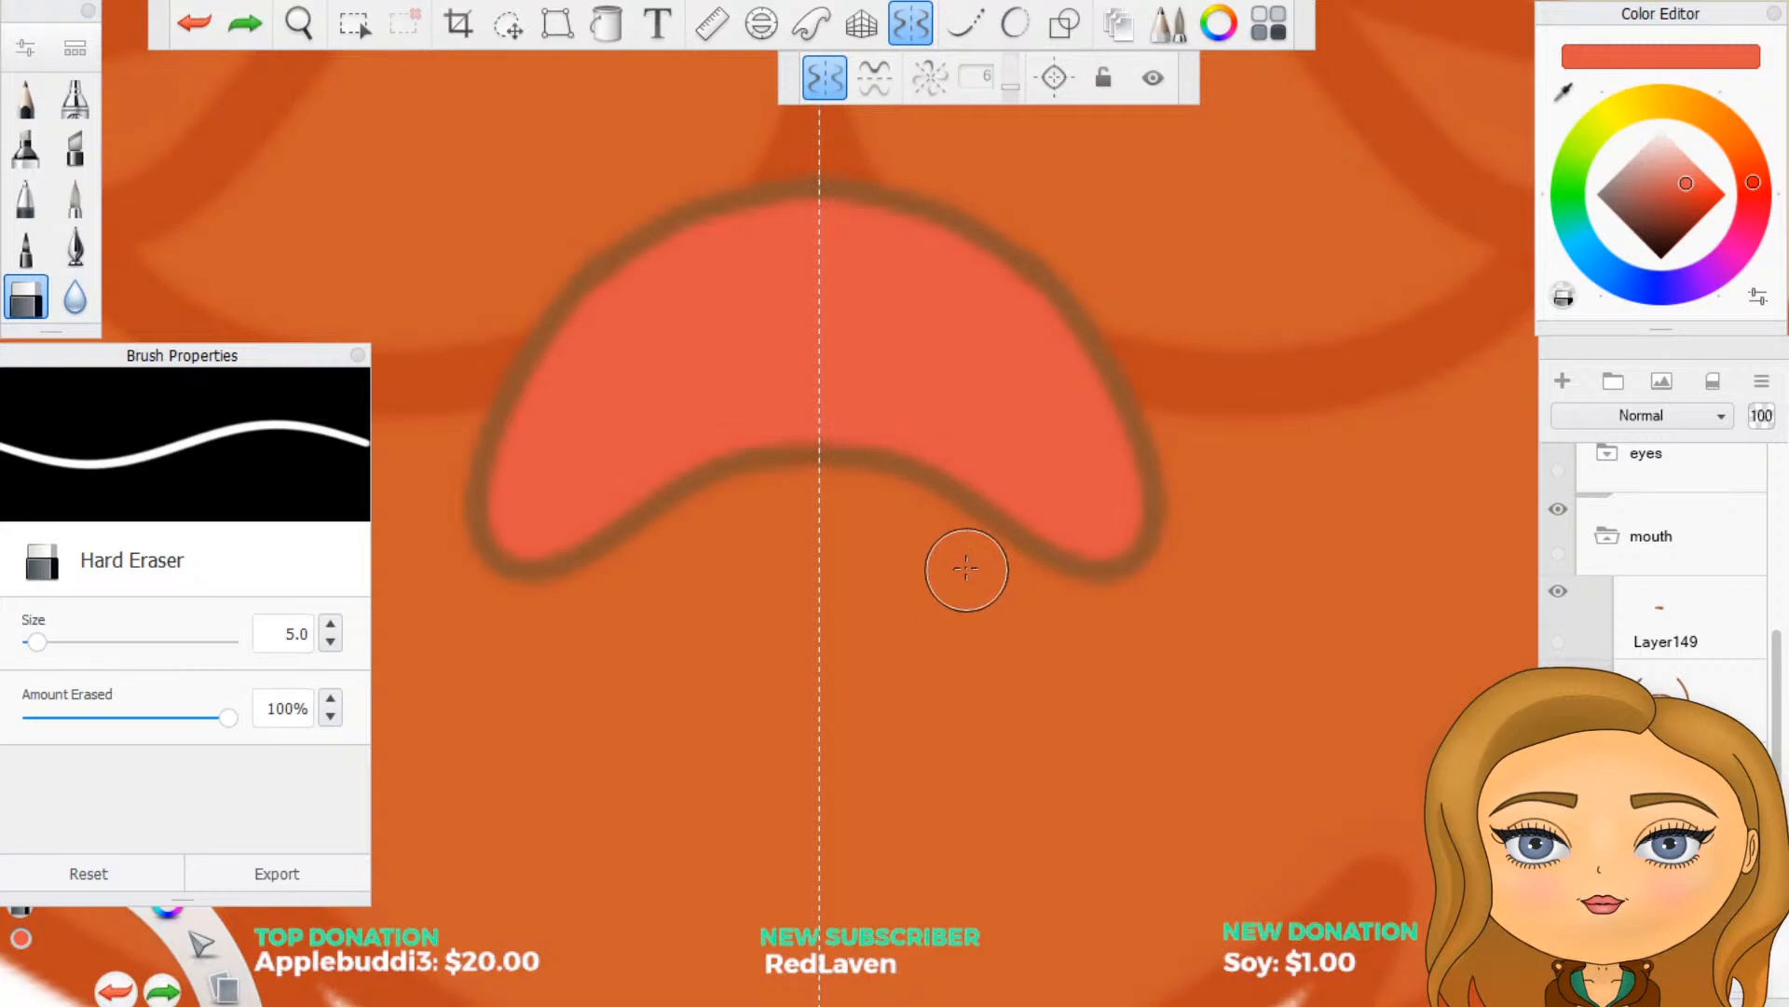
drag(869, 496, 876, 494)
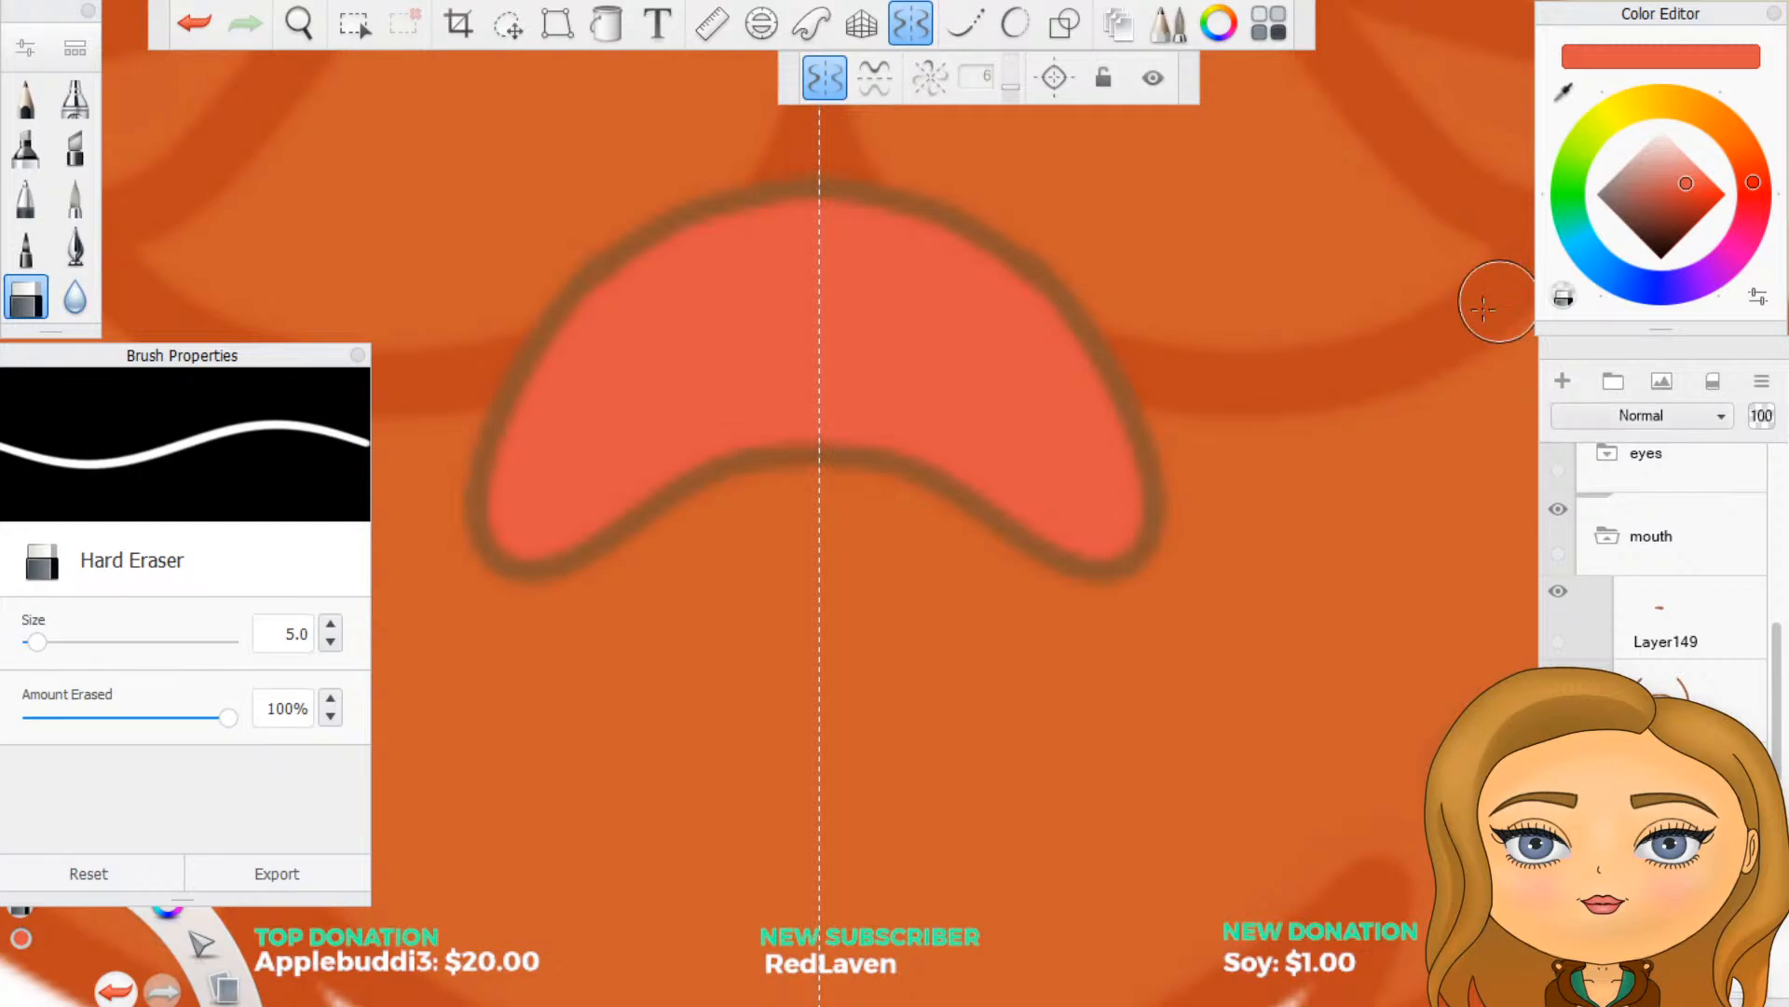
- Select the layer beneath the brown mouth line in the mouth group and sample the paler red palette swatch
scroll(1118, 619, down, 5)
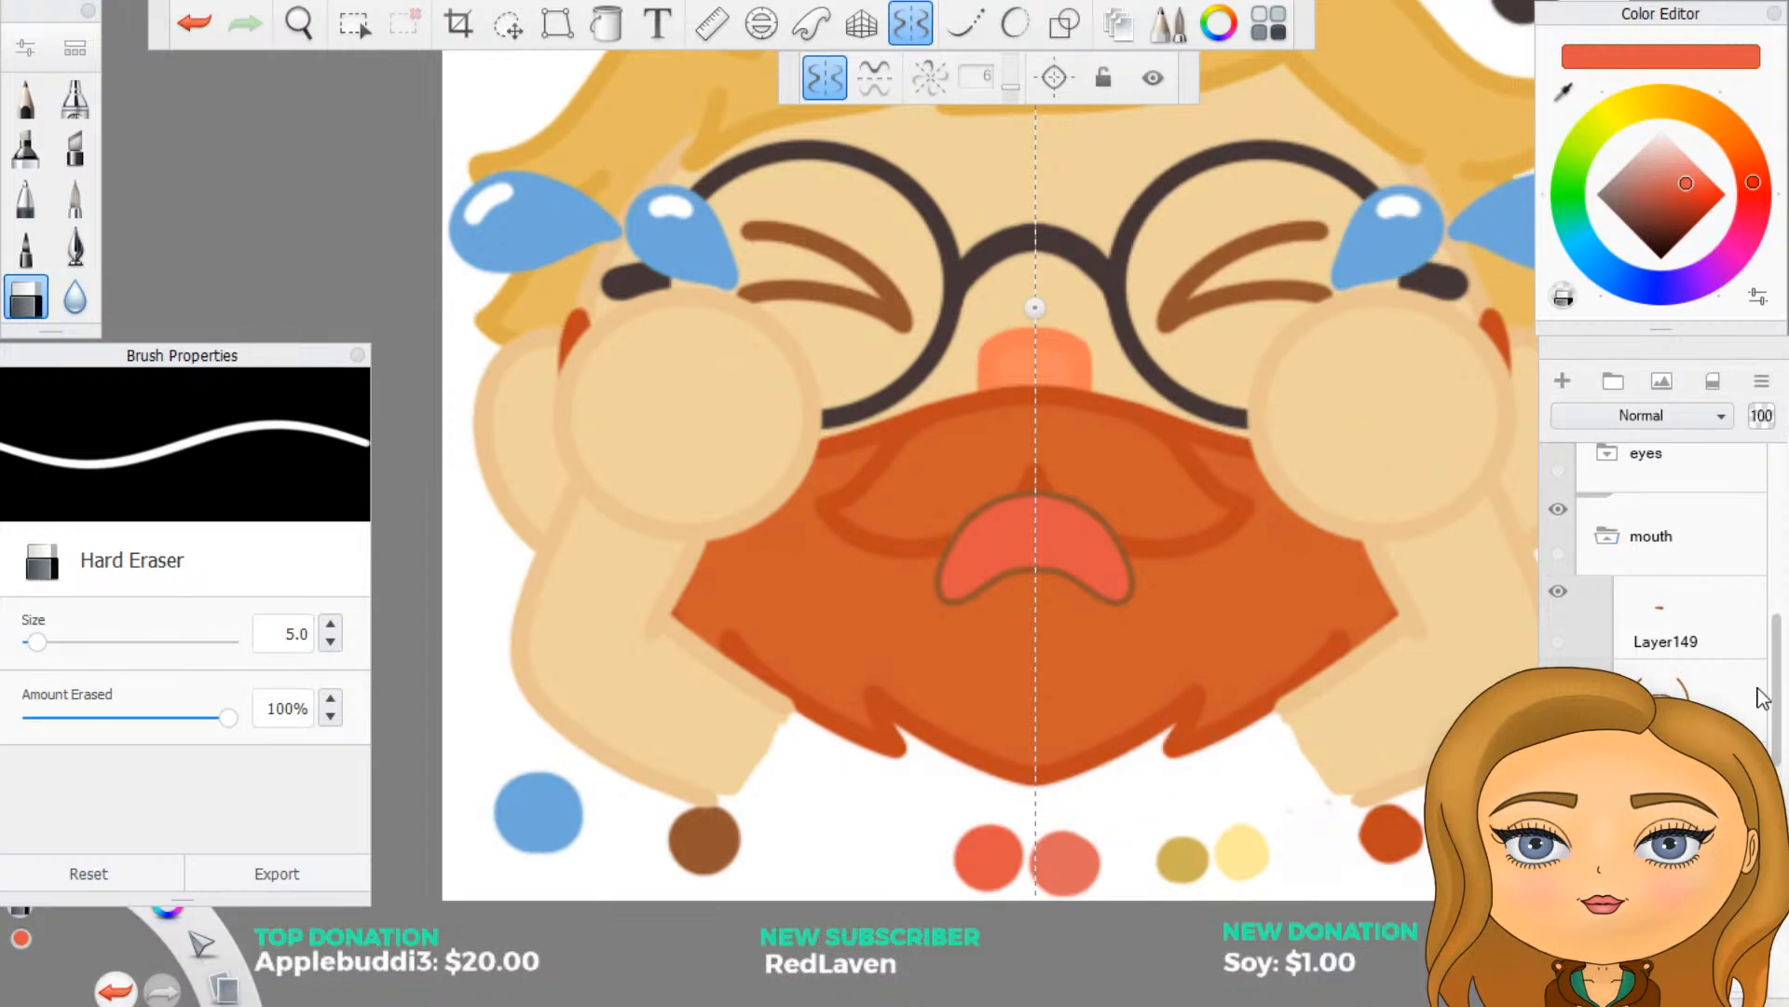
scroll(1658, 606, down, 2)
click(1654, 688)
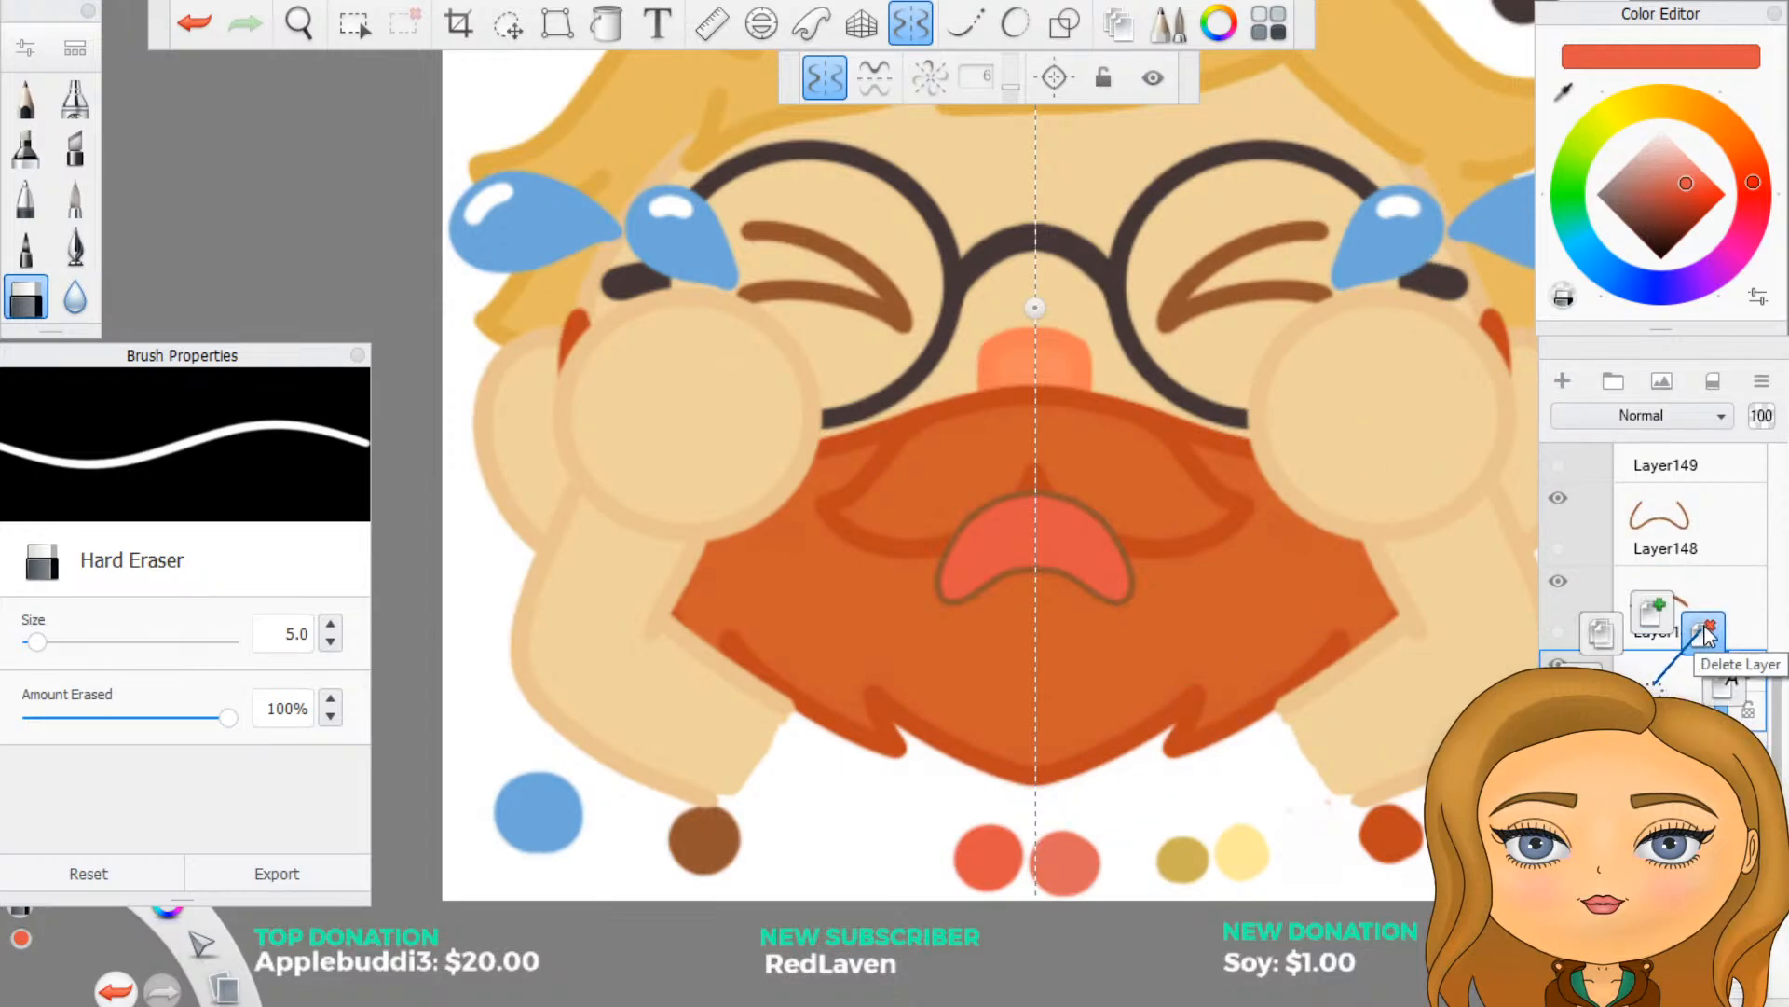
click(1565, 92)
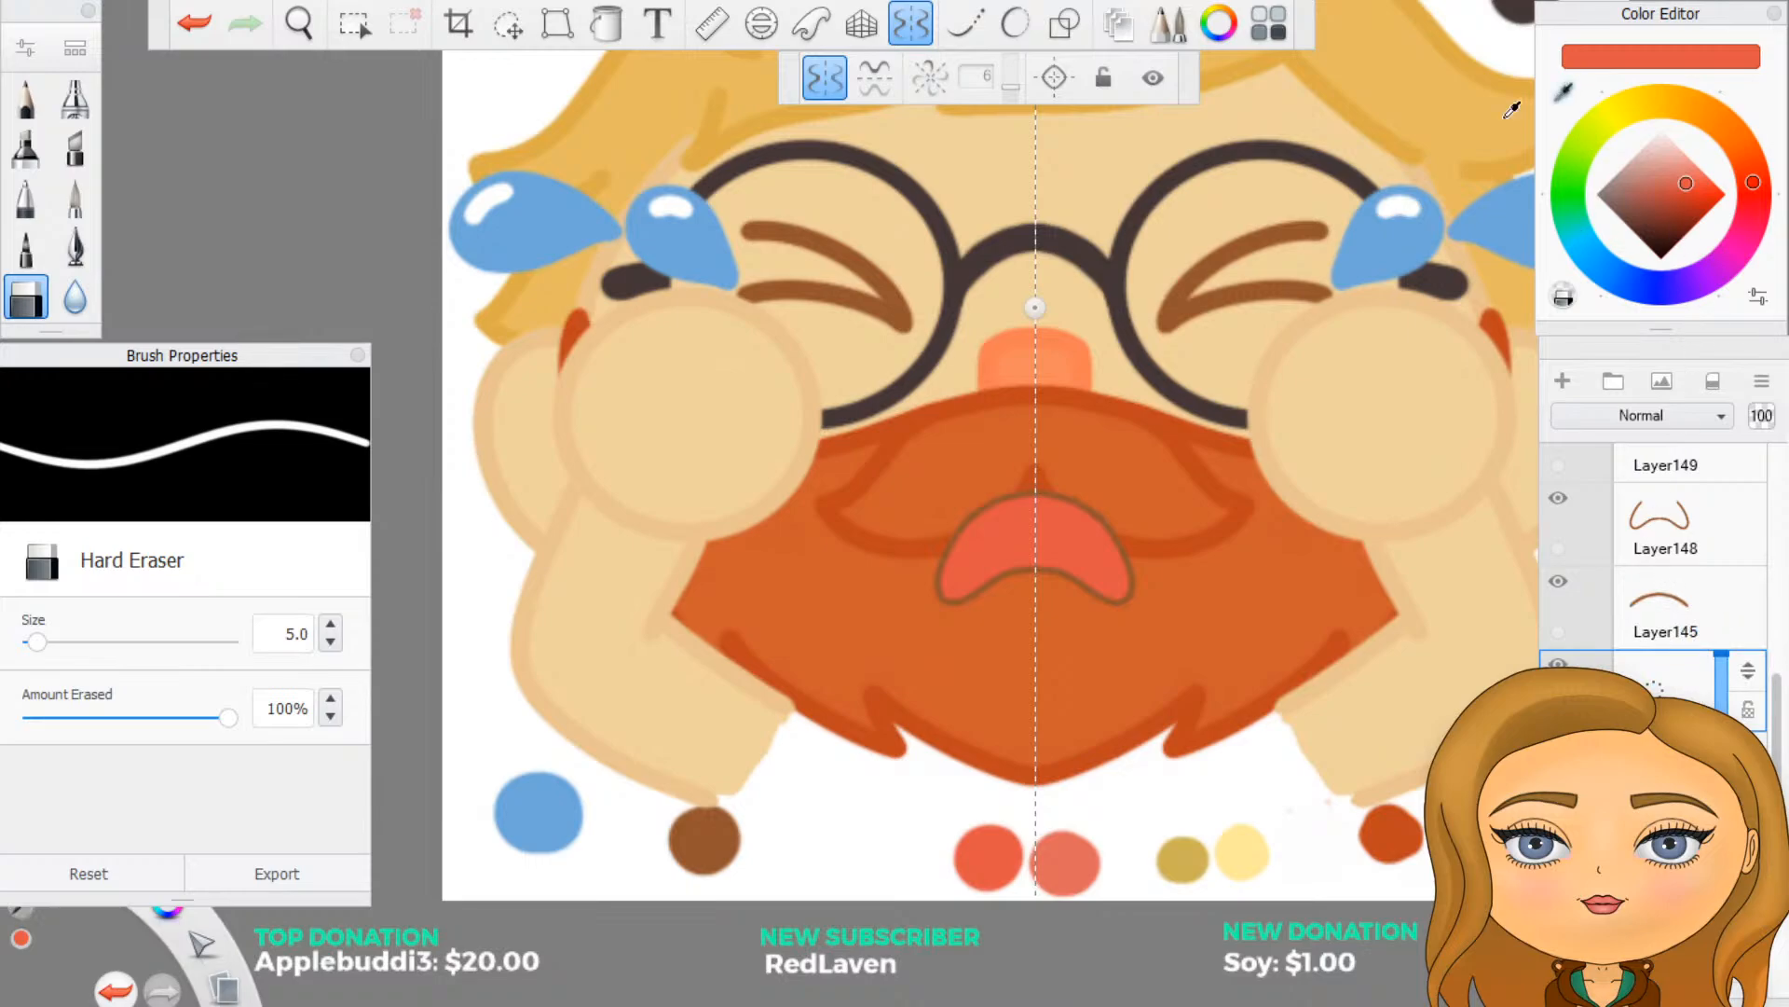
click(1061, 858)
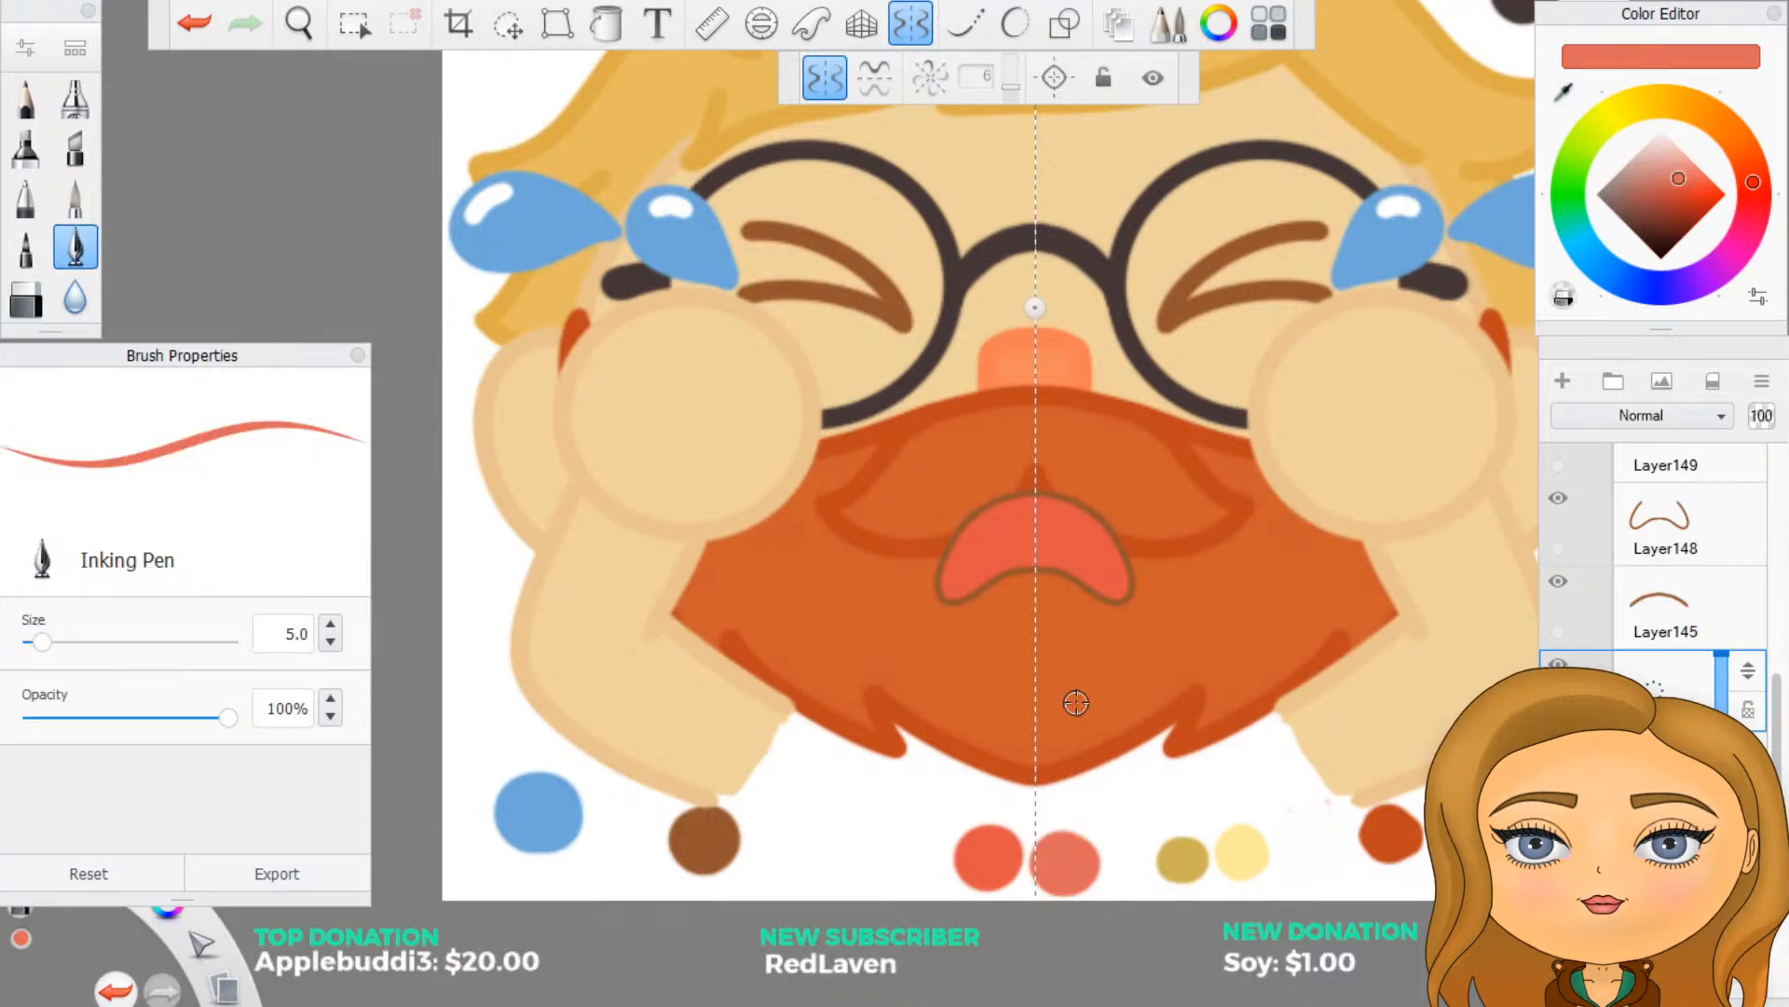
- Show the redline group over the crying mouth and turn on Predictive Stroke at level 3
scroll(1034, 634, up, 2)
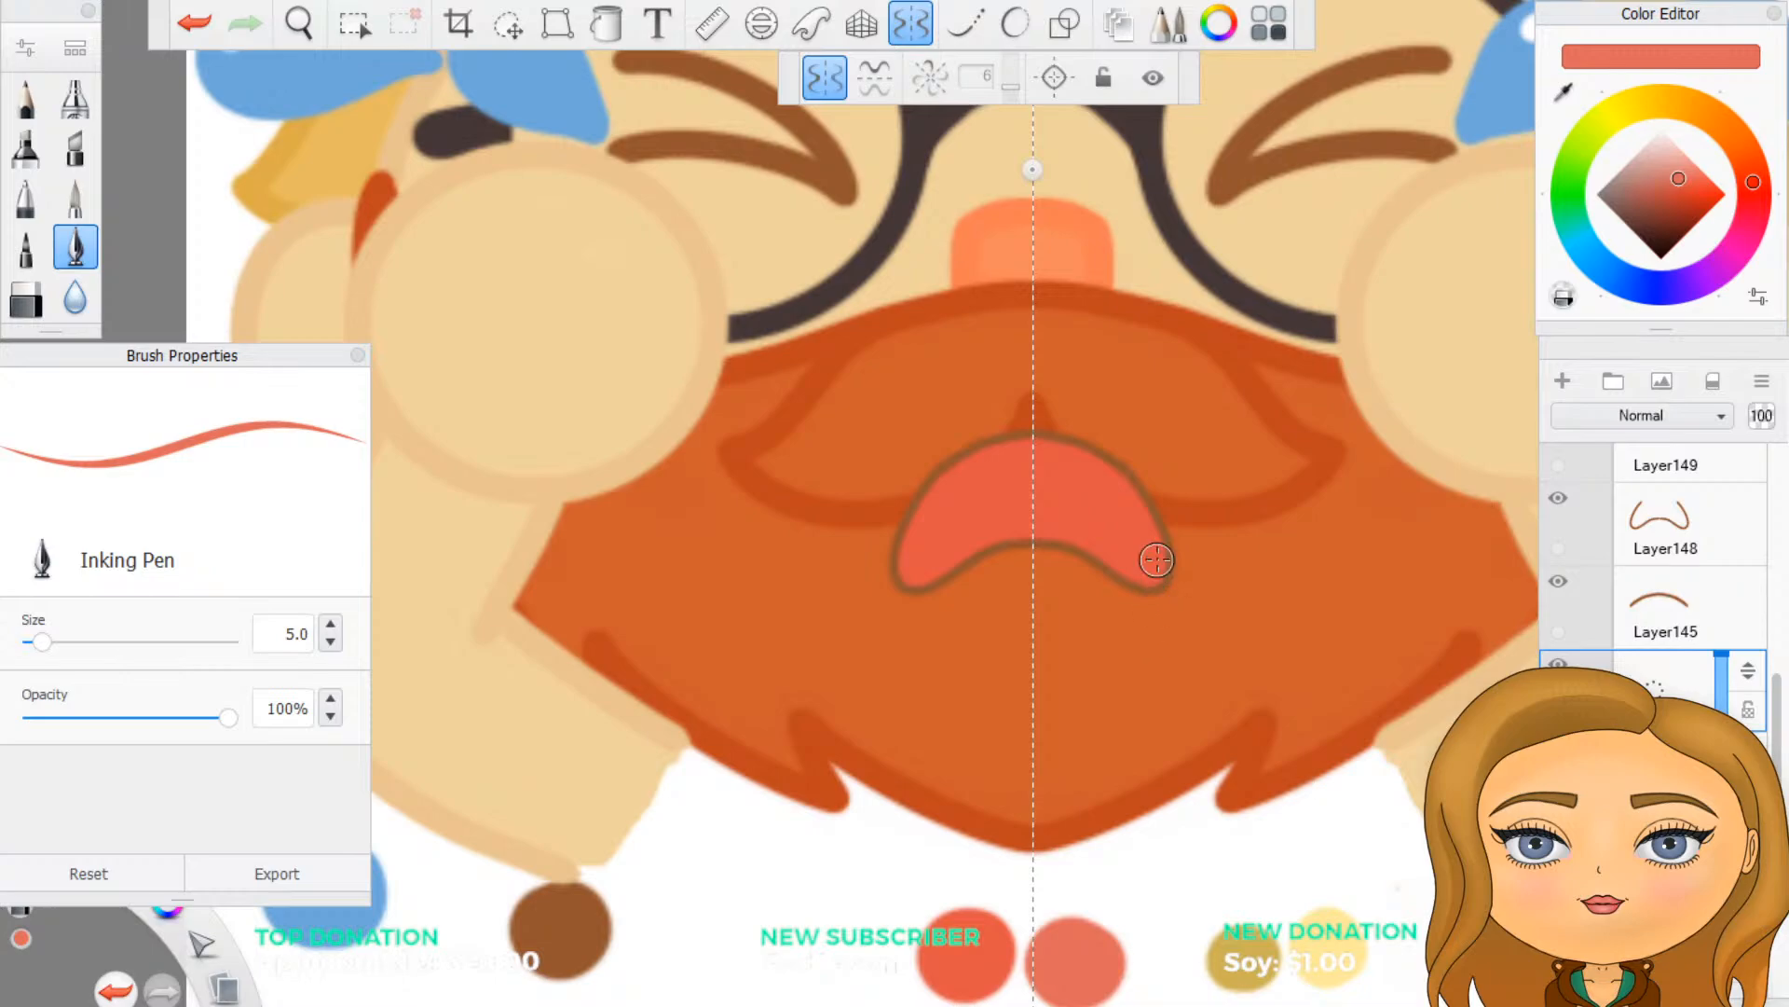
scroll(1155, 562, up, 1)
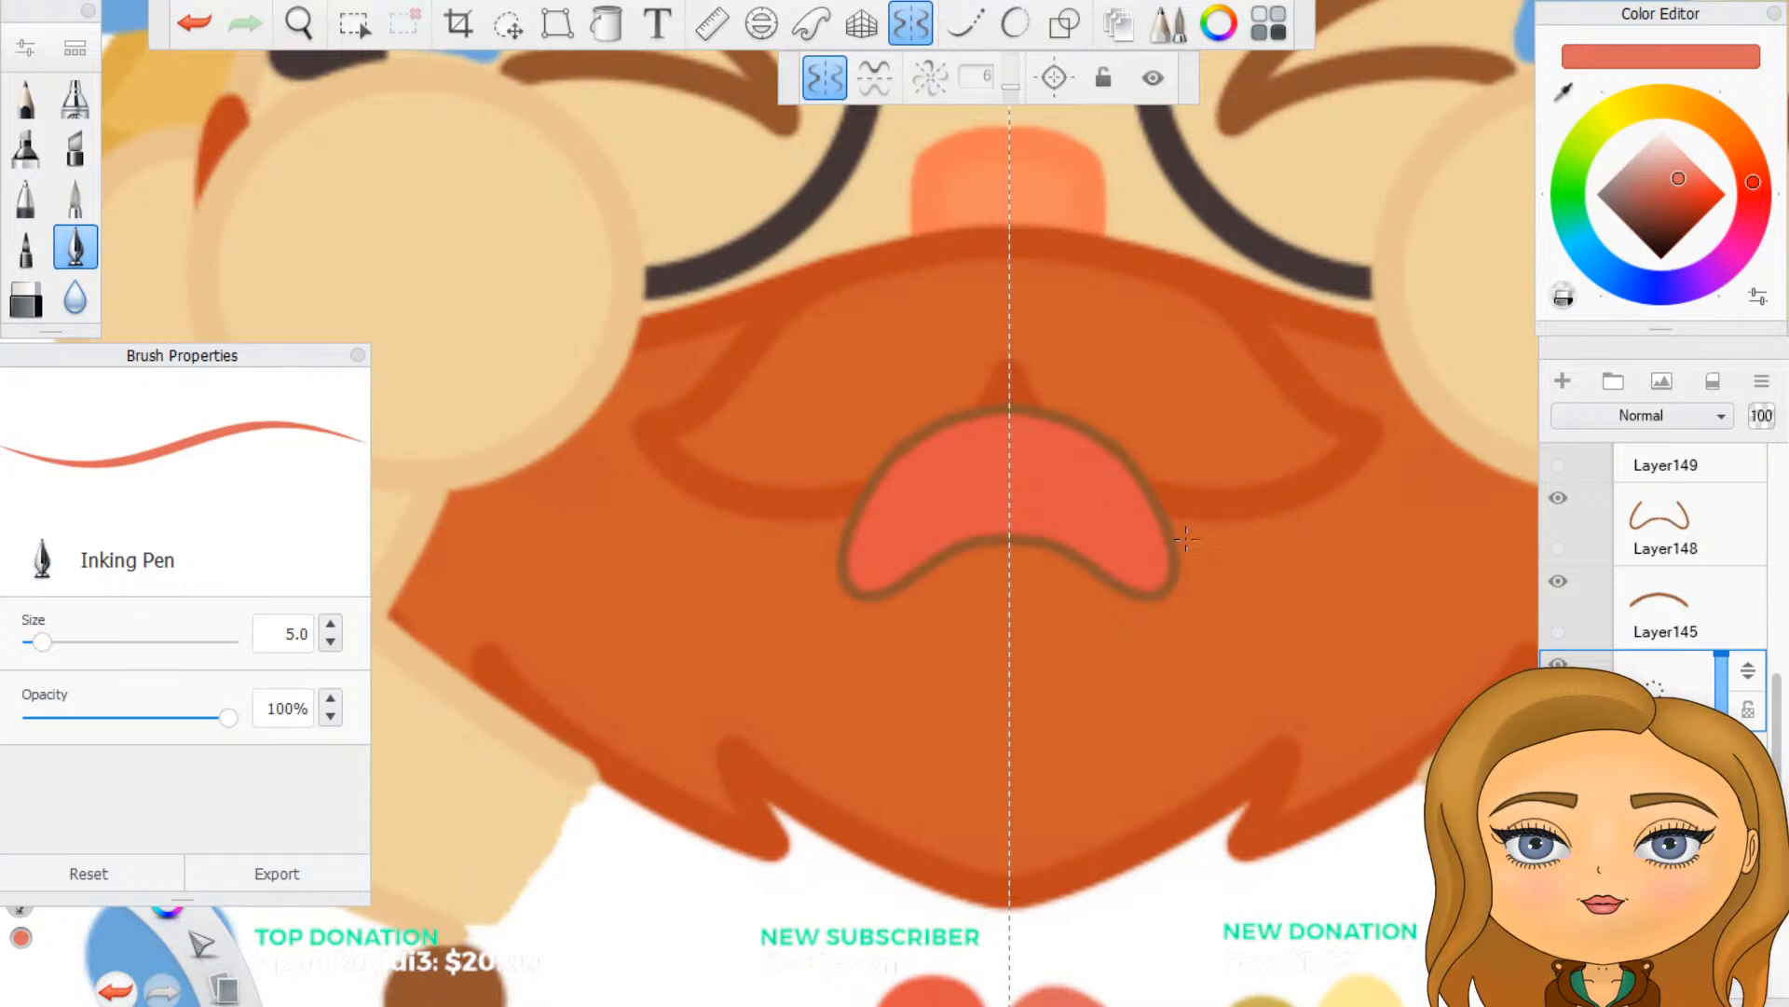
scroll(1695, 601, up, 3)
scroll(1692, 598, up, 3)
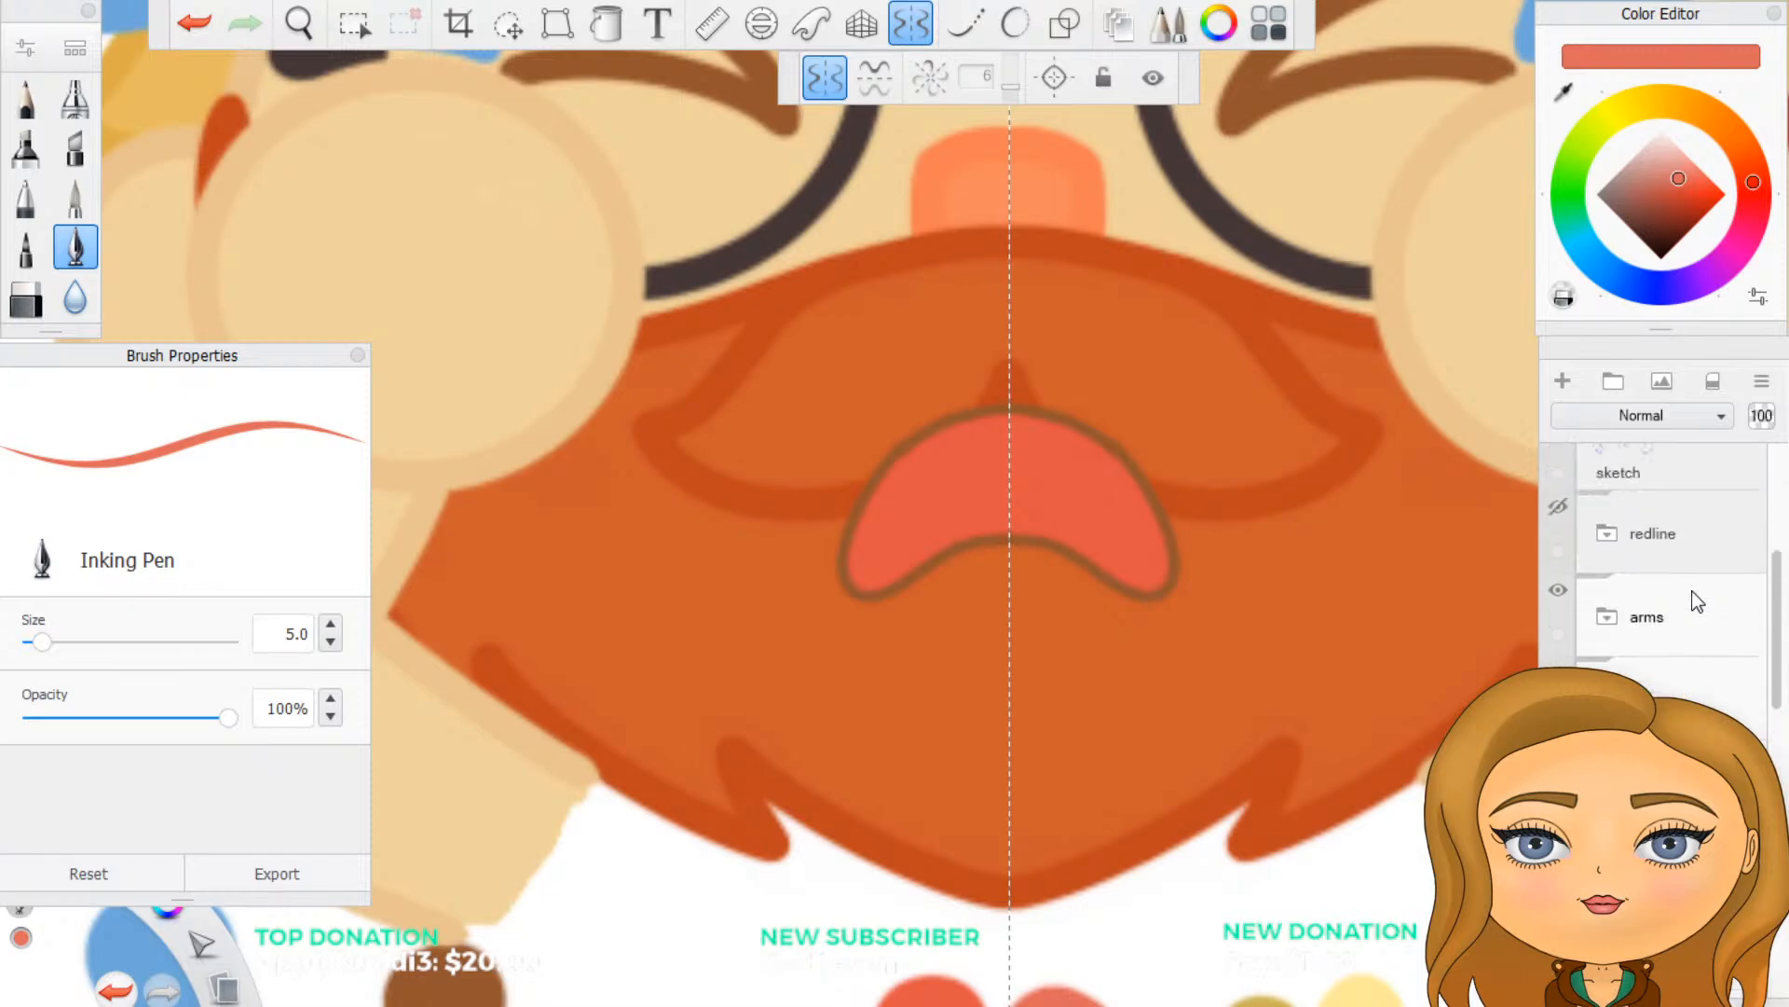
click(1560, 599)
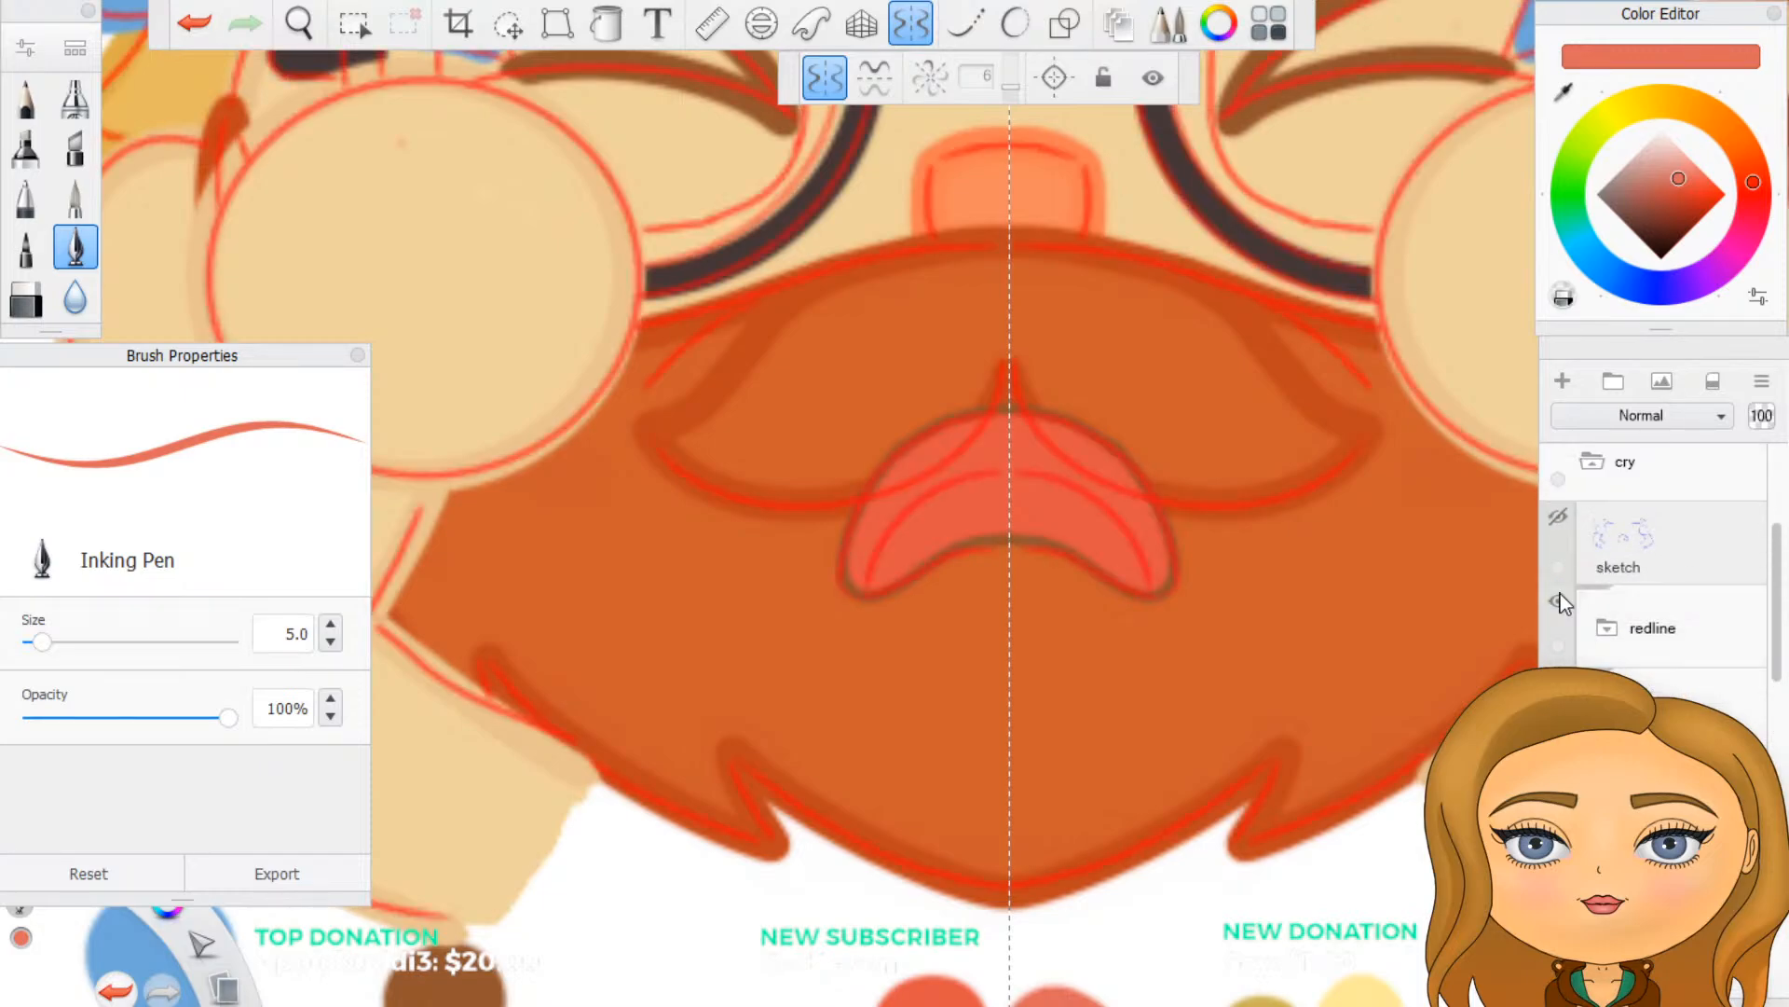
scroll(1172, 527, up, 5)
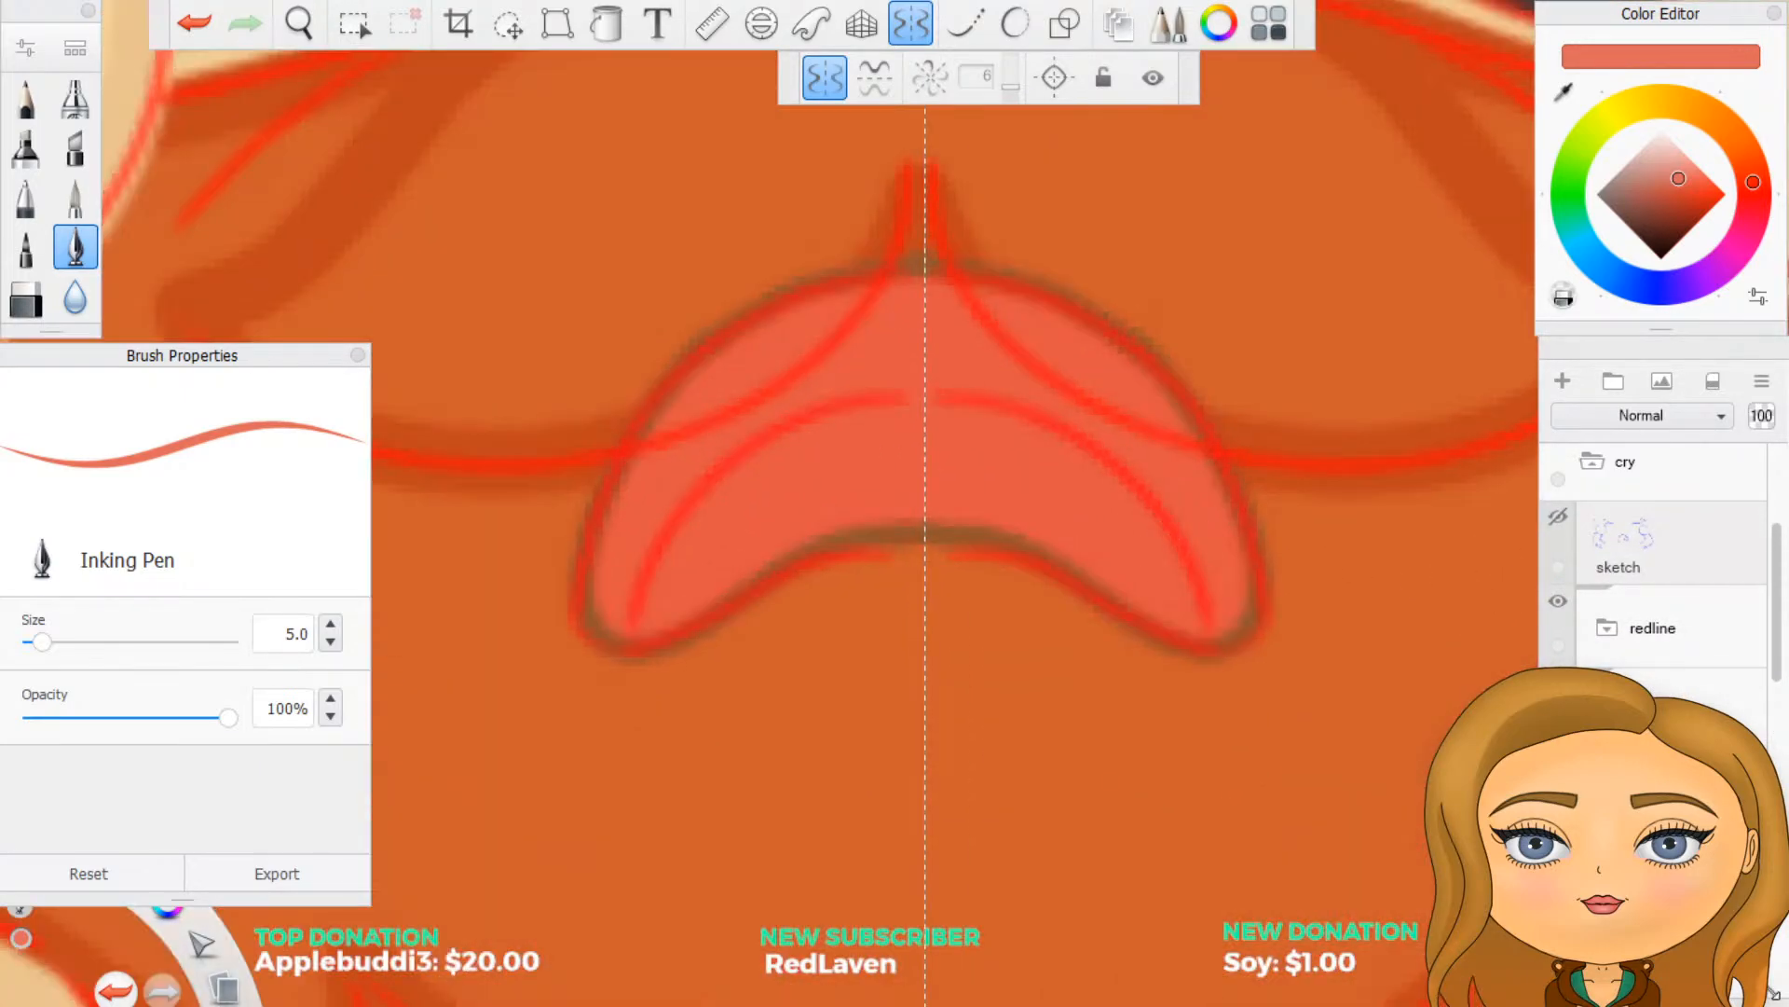
scroll(1669, 578, down, 5)
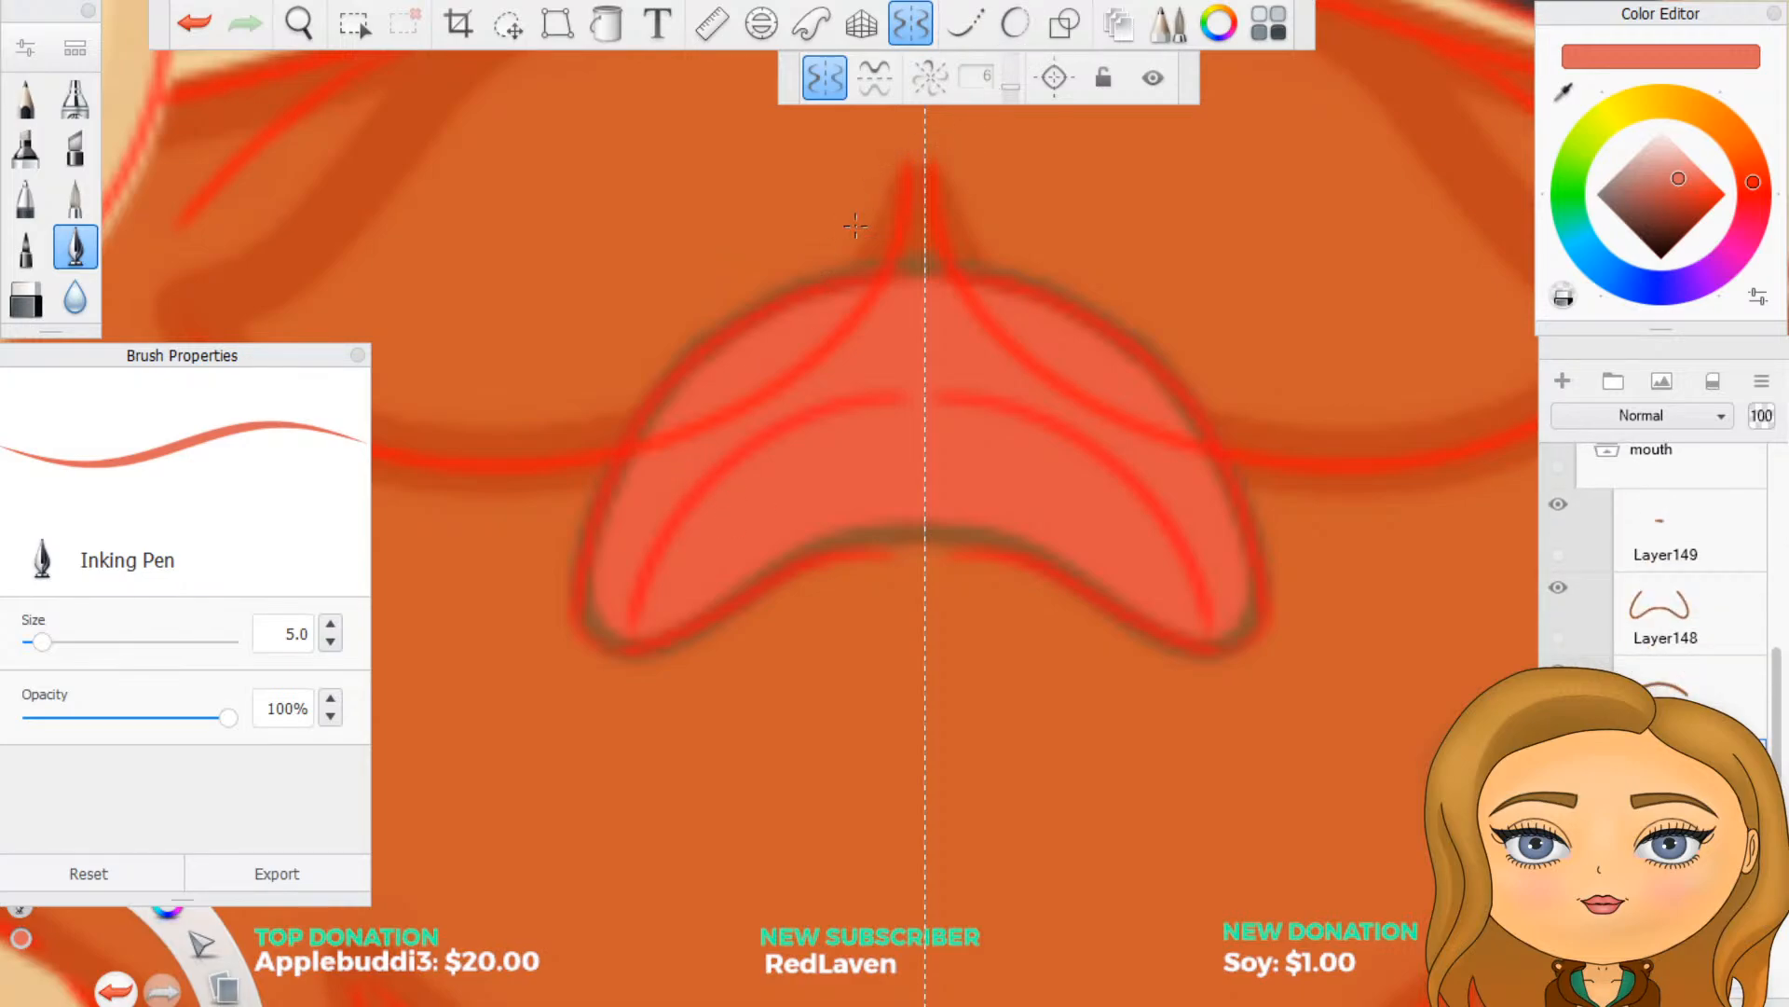
click(1007, 28)
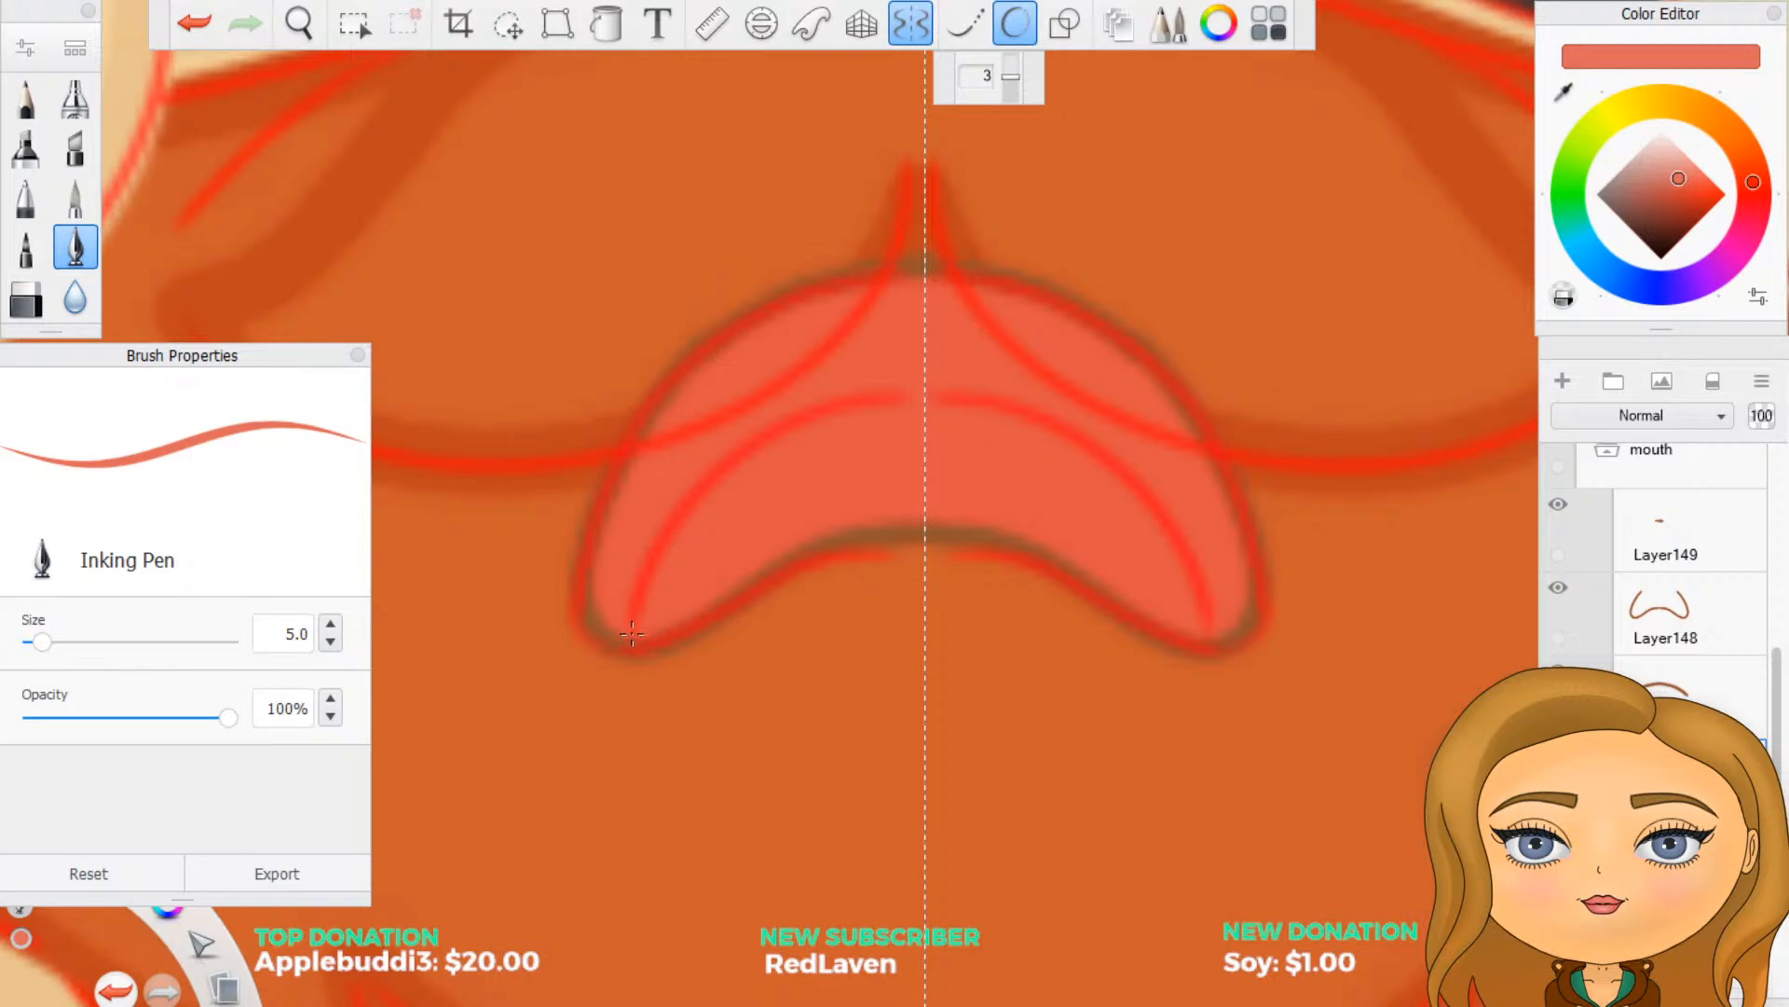
- Try painting a symmetrical paler red tongue along the inner curved guide line, undoing each stroke
mouse_move(631, 642)
mouse_down()
mouse_move(680, 555)
mouse_move(671, 566)
mouse_up()
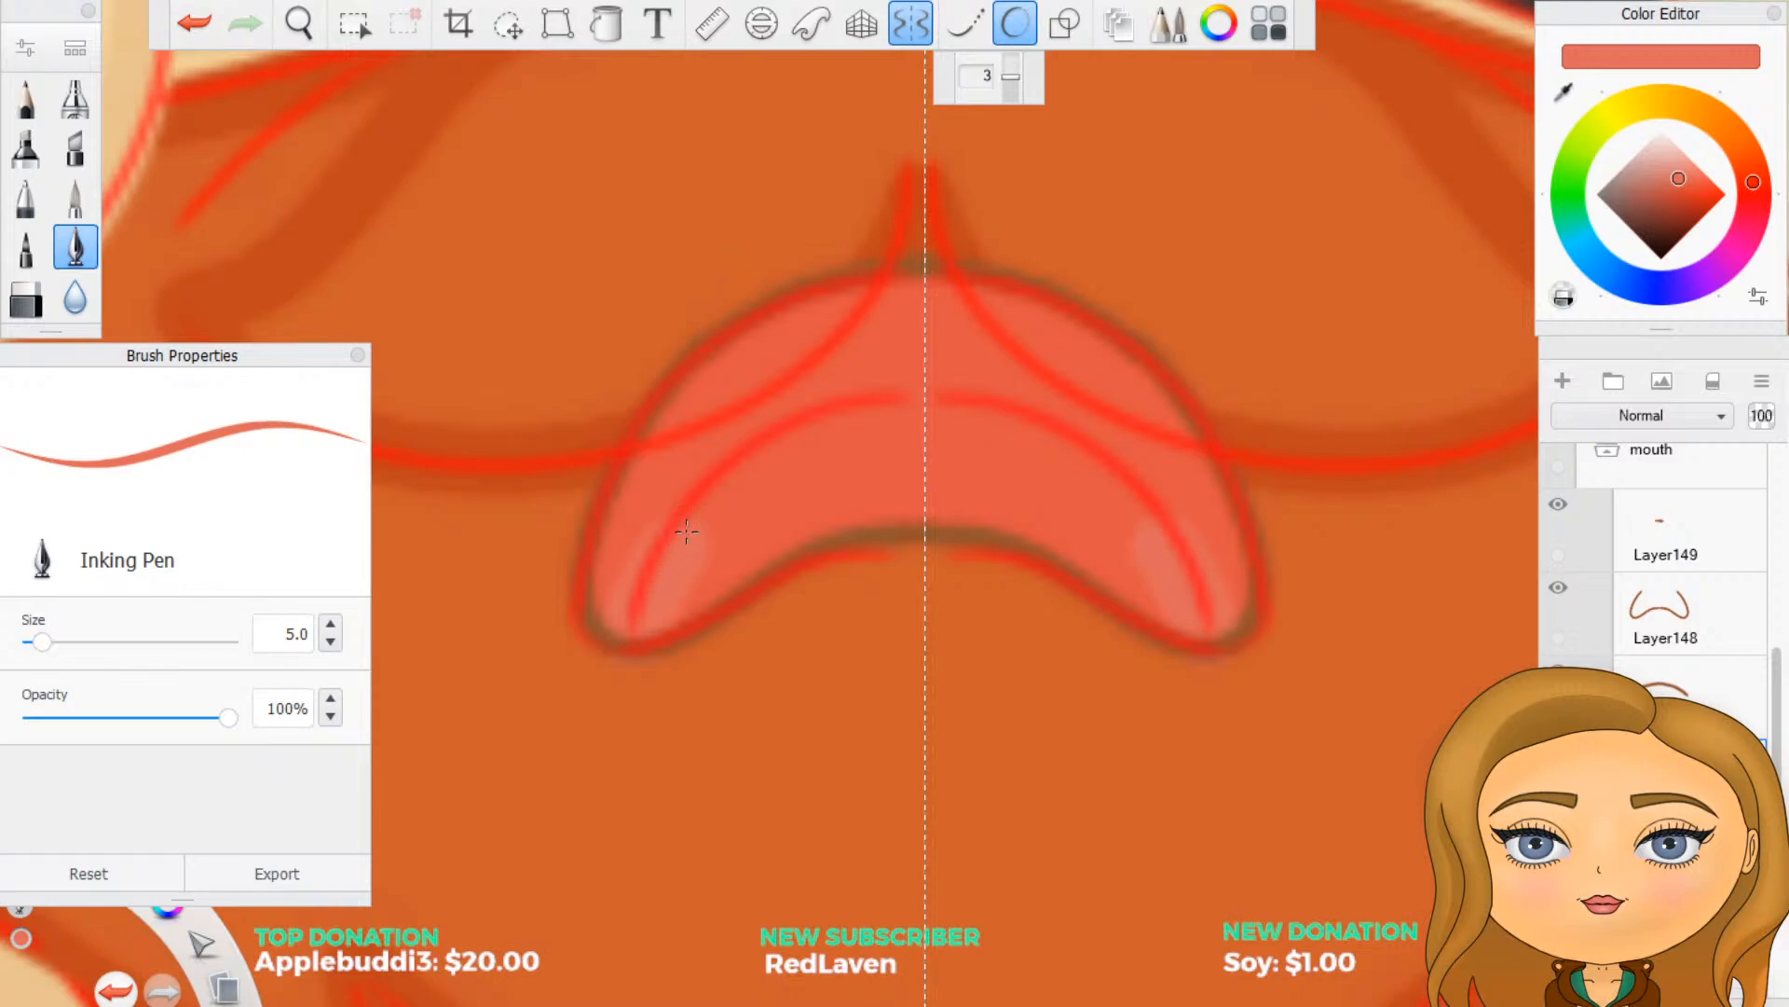
key(ctrl+z)
mouse_move(639, 636)
mouse_down()
mouse_move(745, 466)
mouse_move(909, 396)
mouse_up()
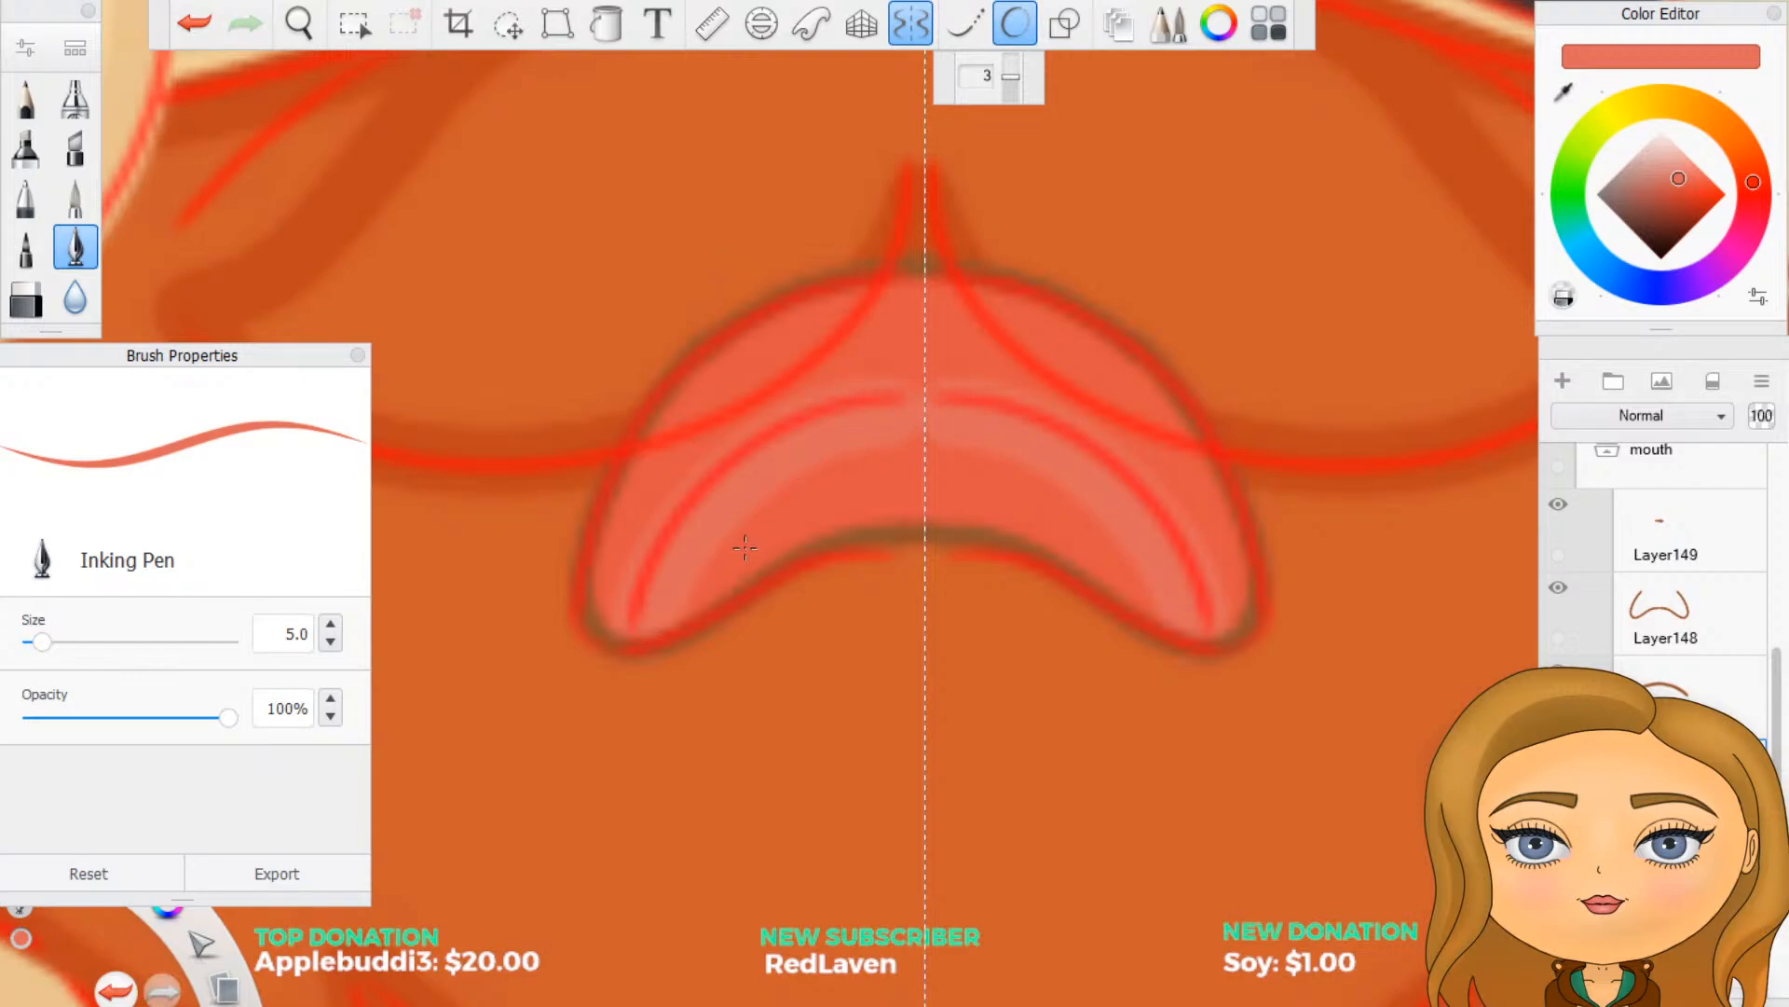
key(ctrl+z)
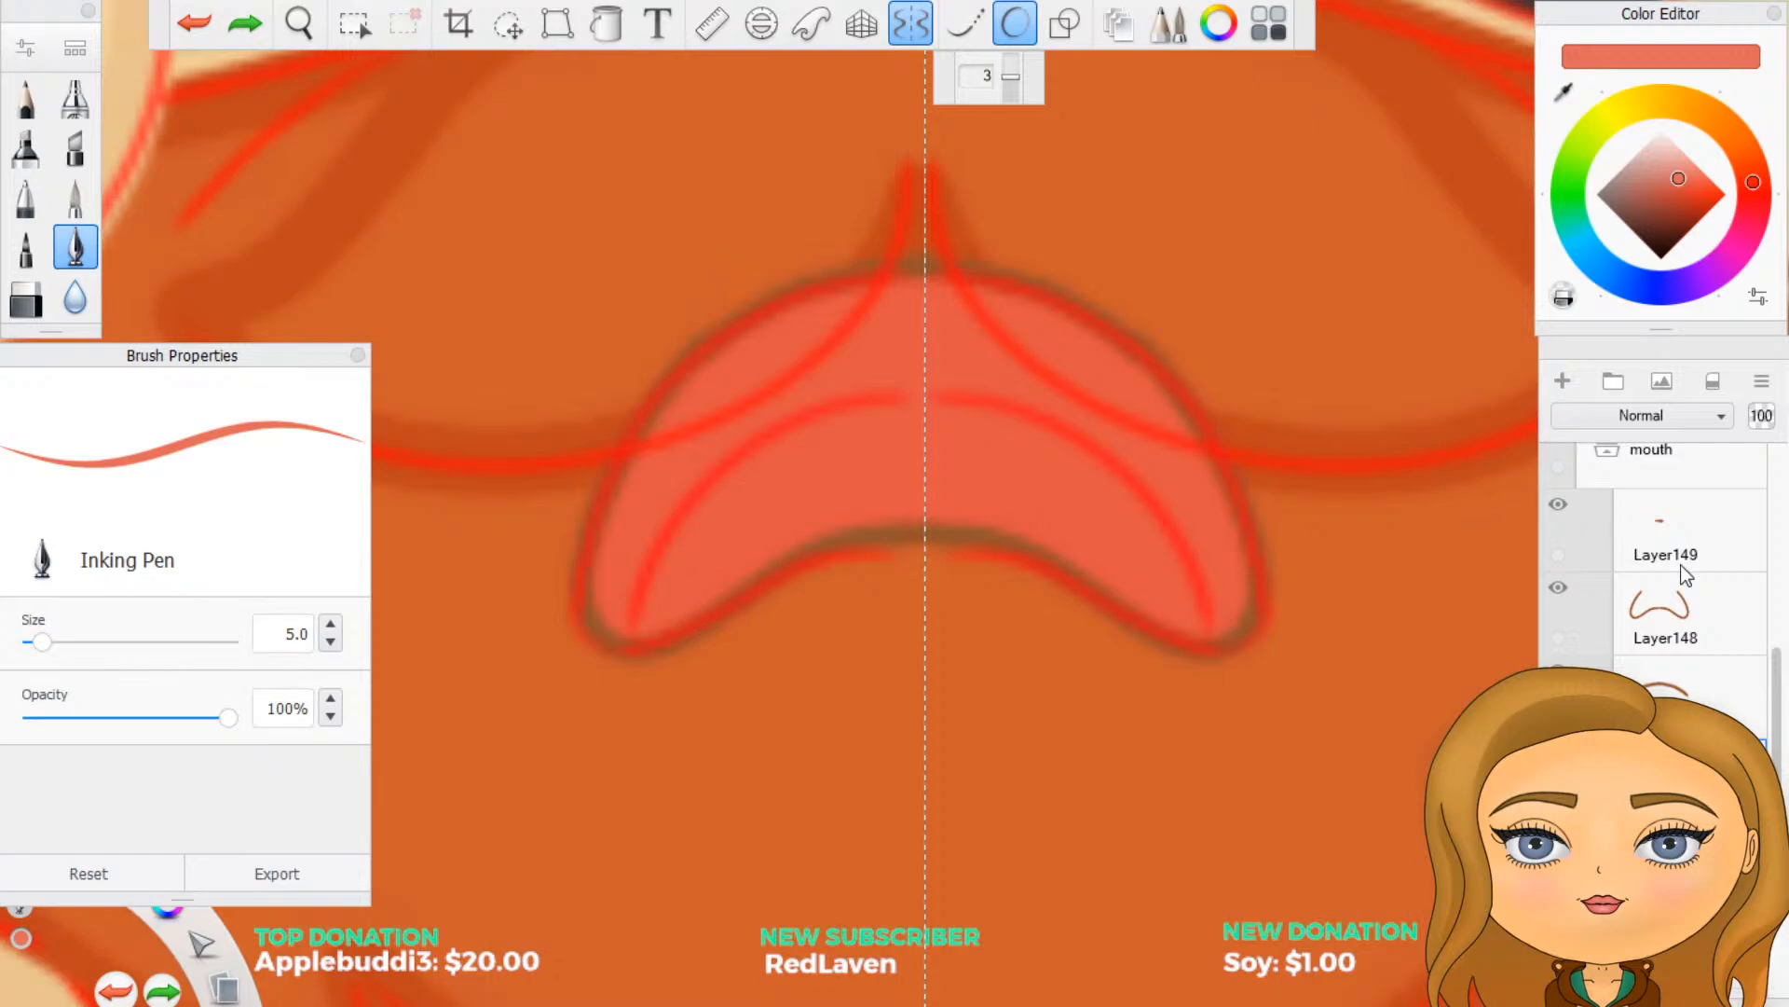
- Collapse the cry group and look through the laugh group's layers for a reusable moustache outline
scroll(1702, 655, up, 3)
scroll(1672, 690, up, 5)
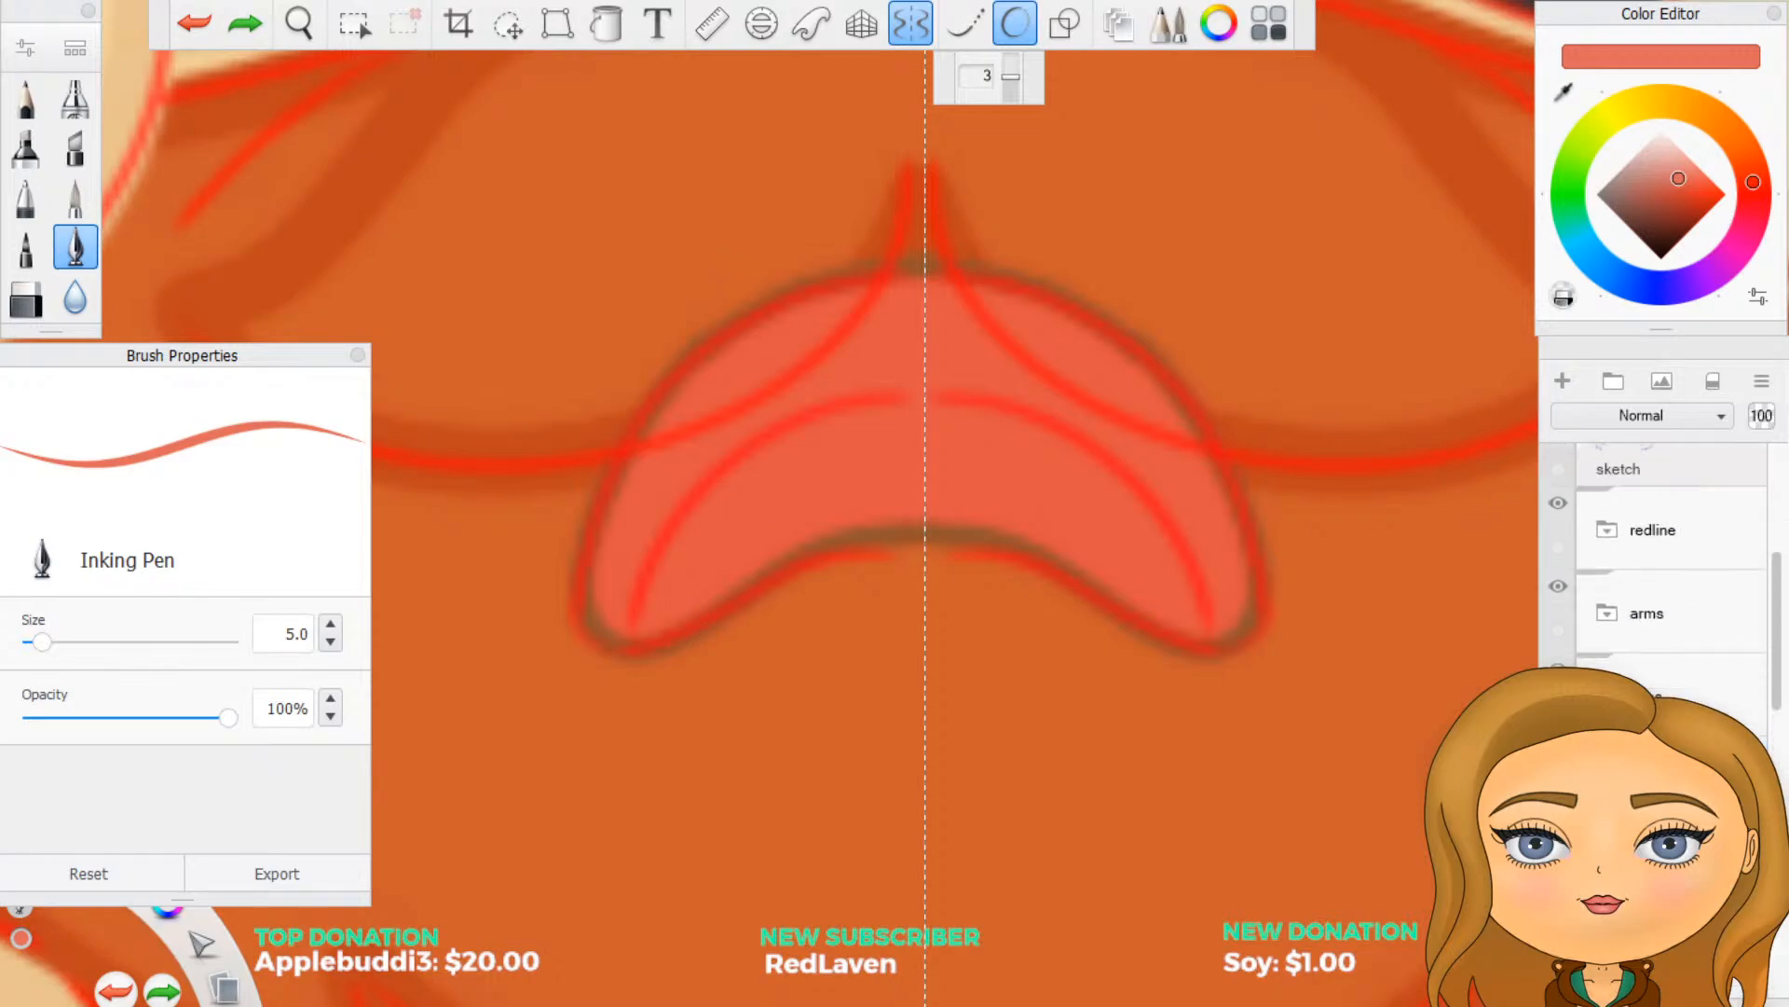
scroll(1671, 689, up, 1)
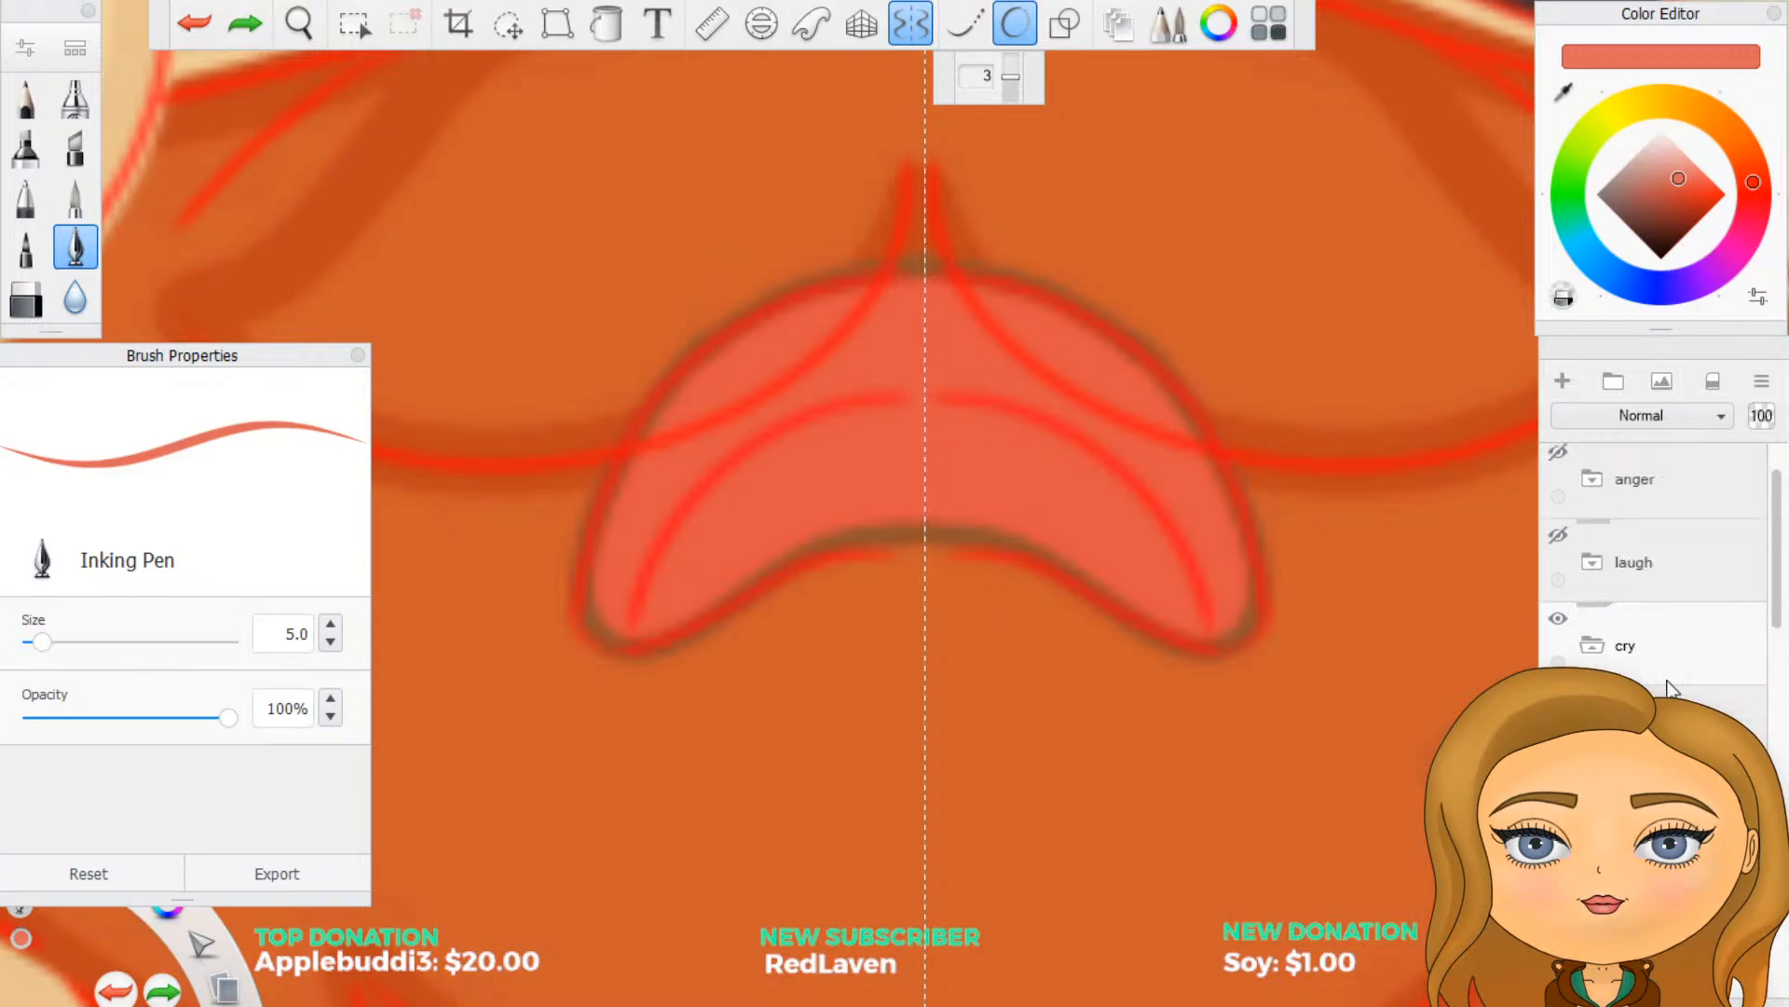
click(1661, 683)
scroll(1661, 693, down, 2)
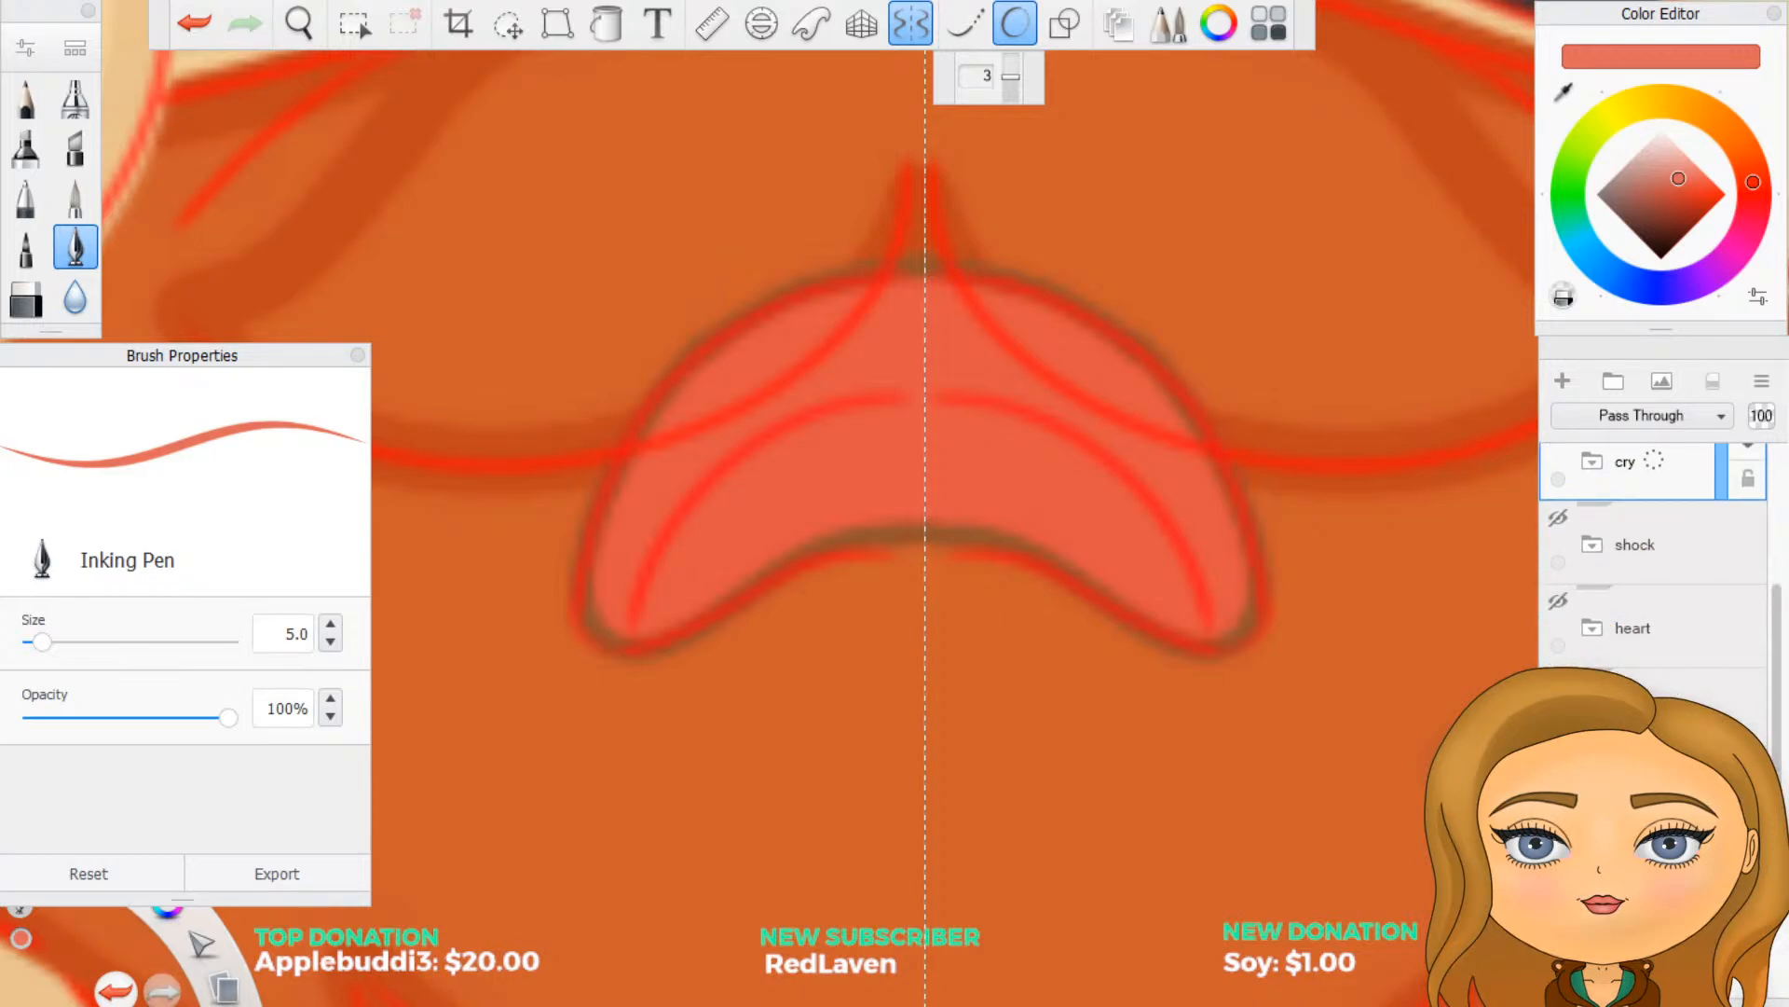
scroll(1593, 660, up, 2)
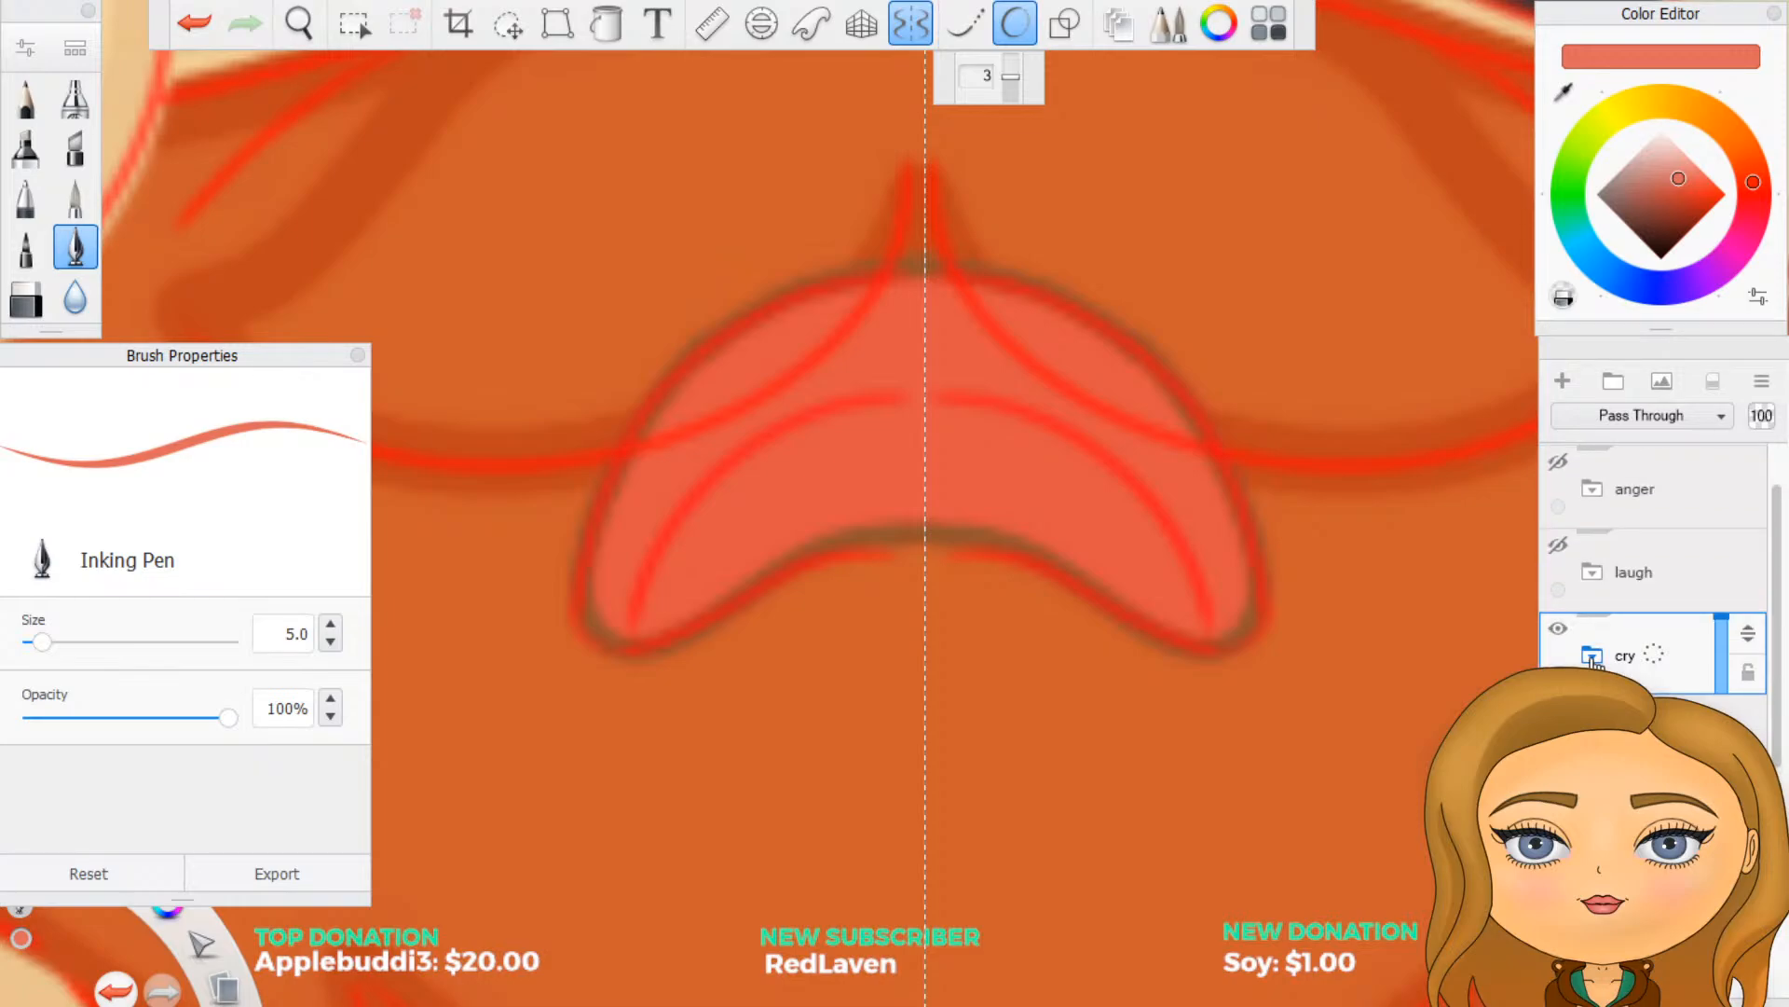
click(1593, 571)
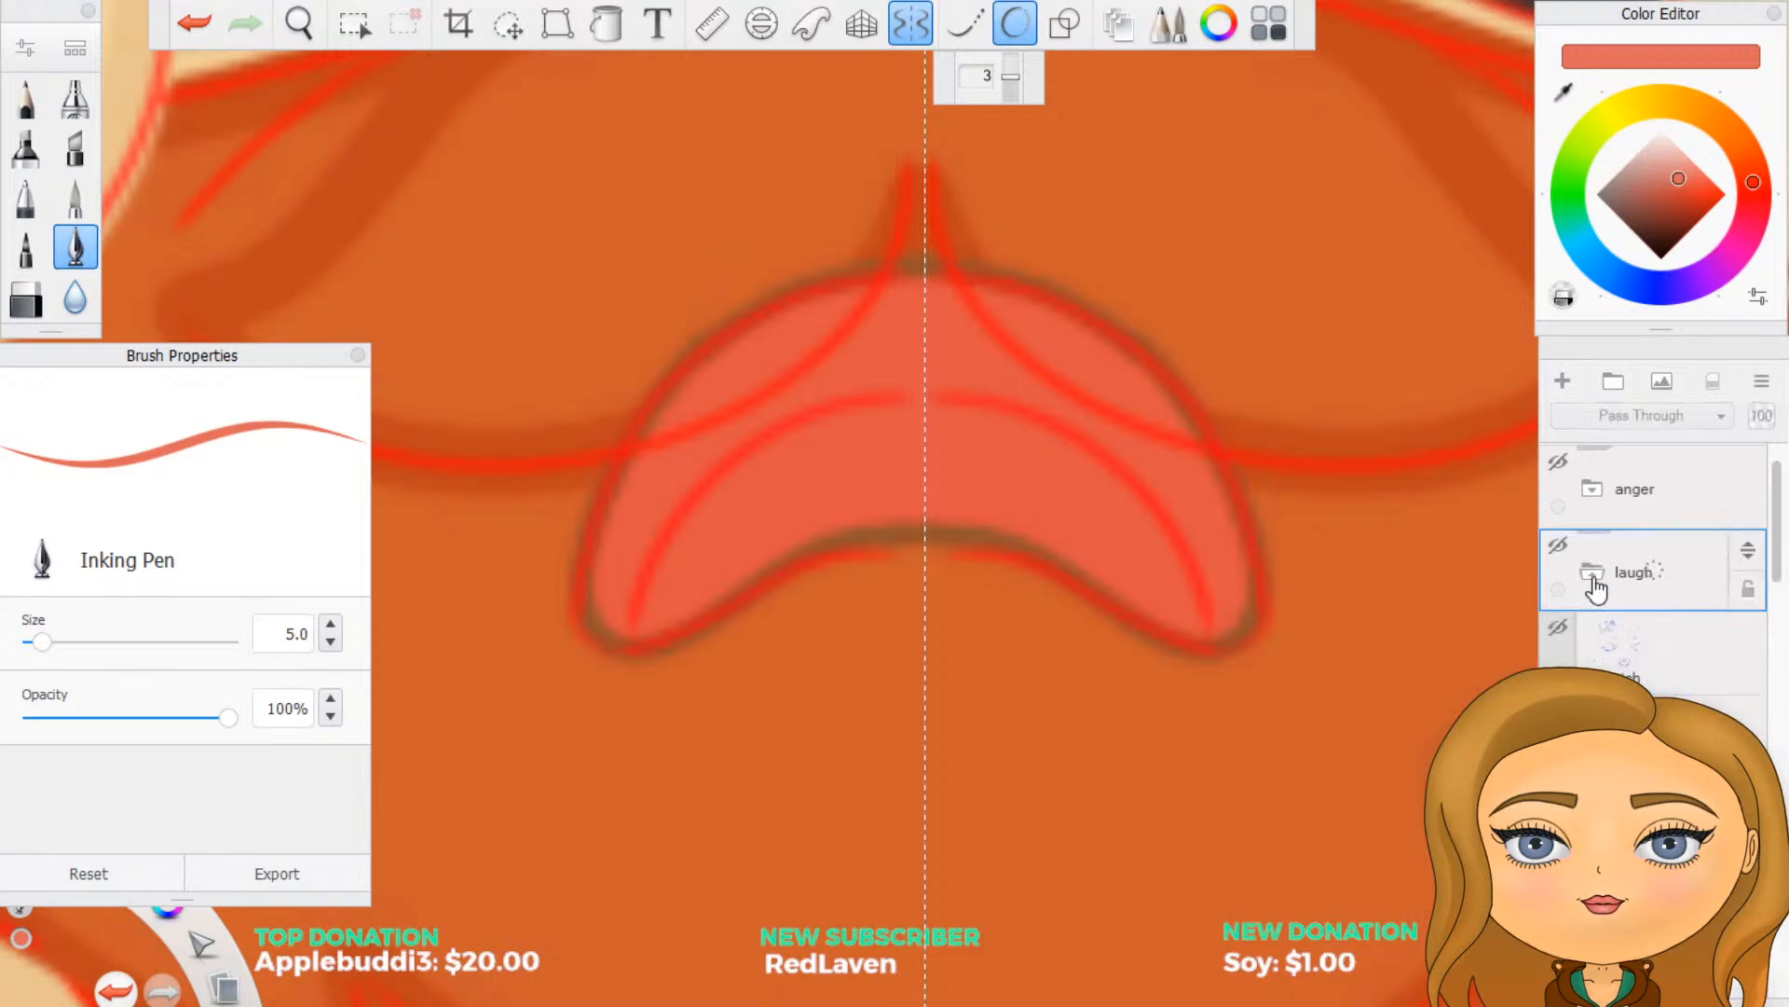
scroll(1655, 569, down, 1)
scroll(1655, 559, up, 2)
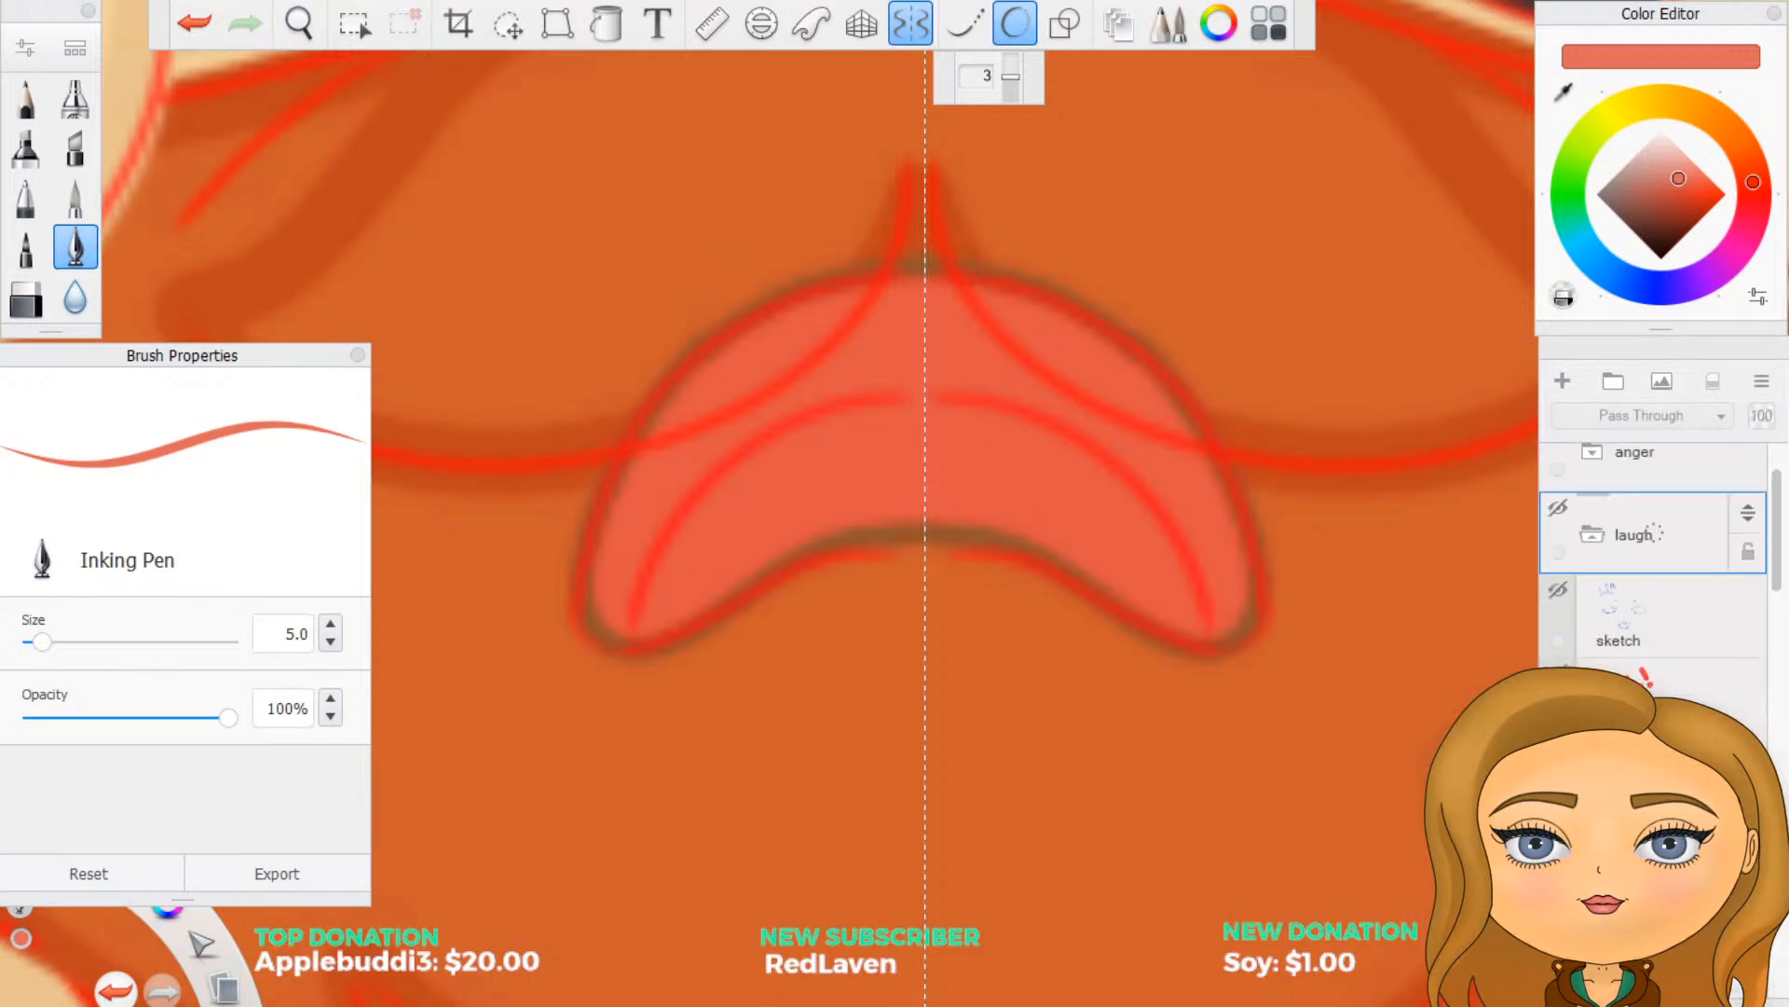
click(1593, 636)
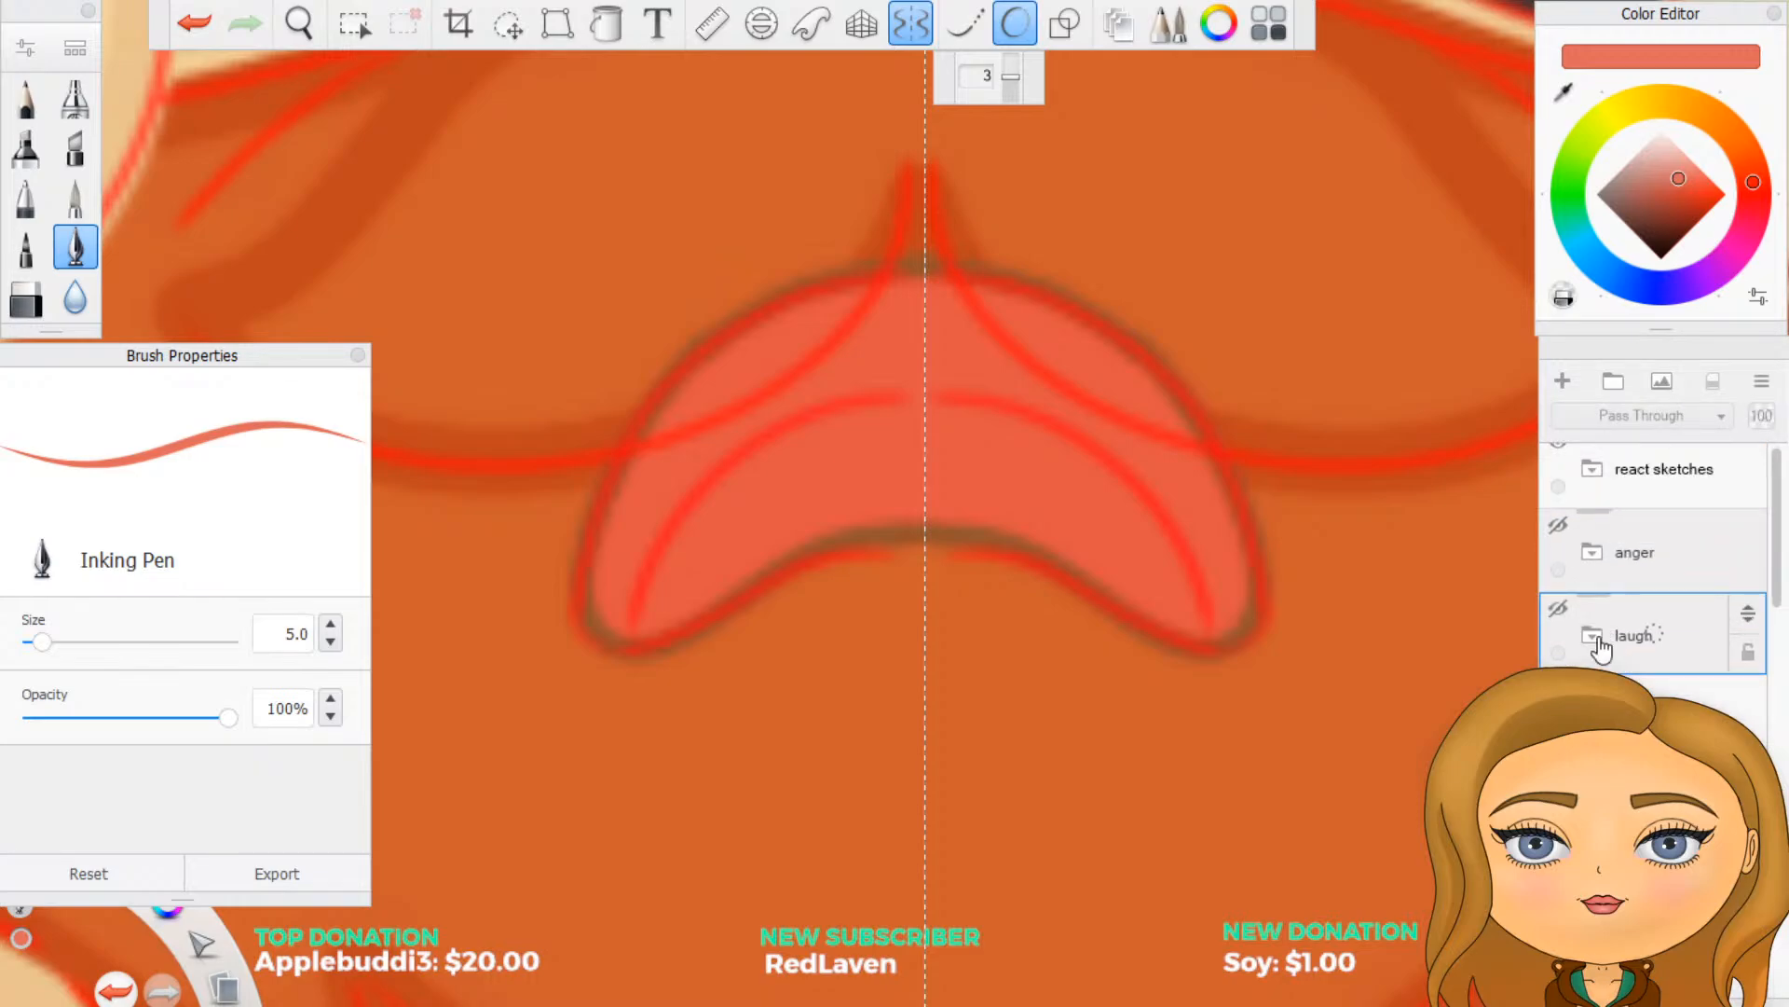
- Duplicate the moustache outline layer inside the anger group and move the copy to the top of that group
click(1591, 559)
scroll(1591, 559, down, 2)
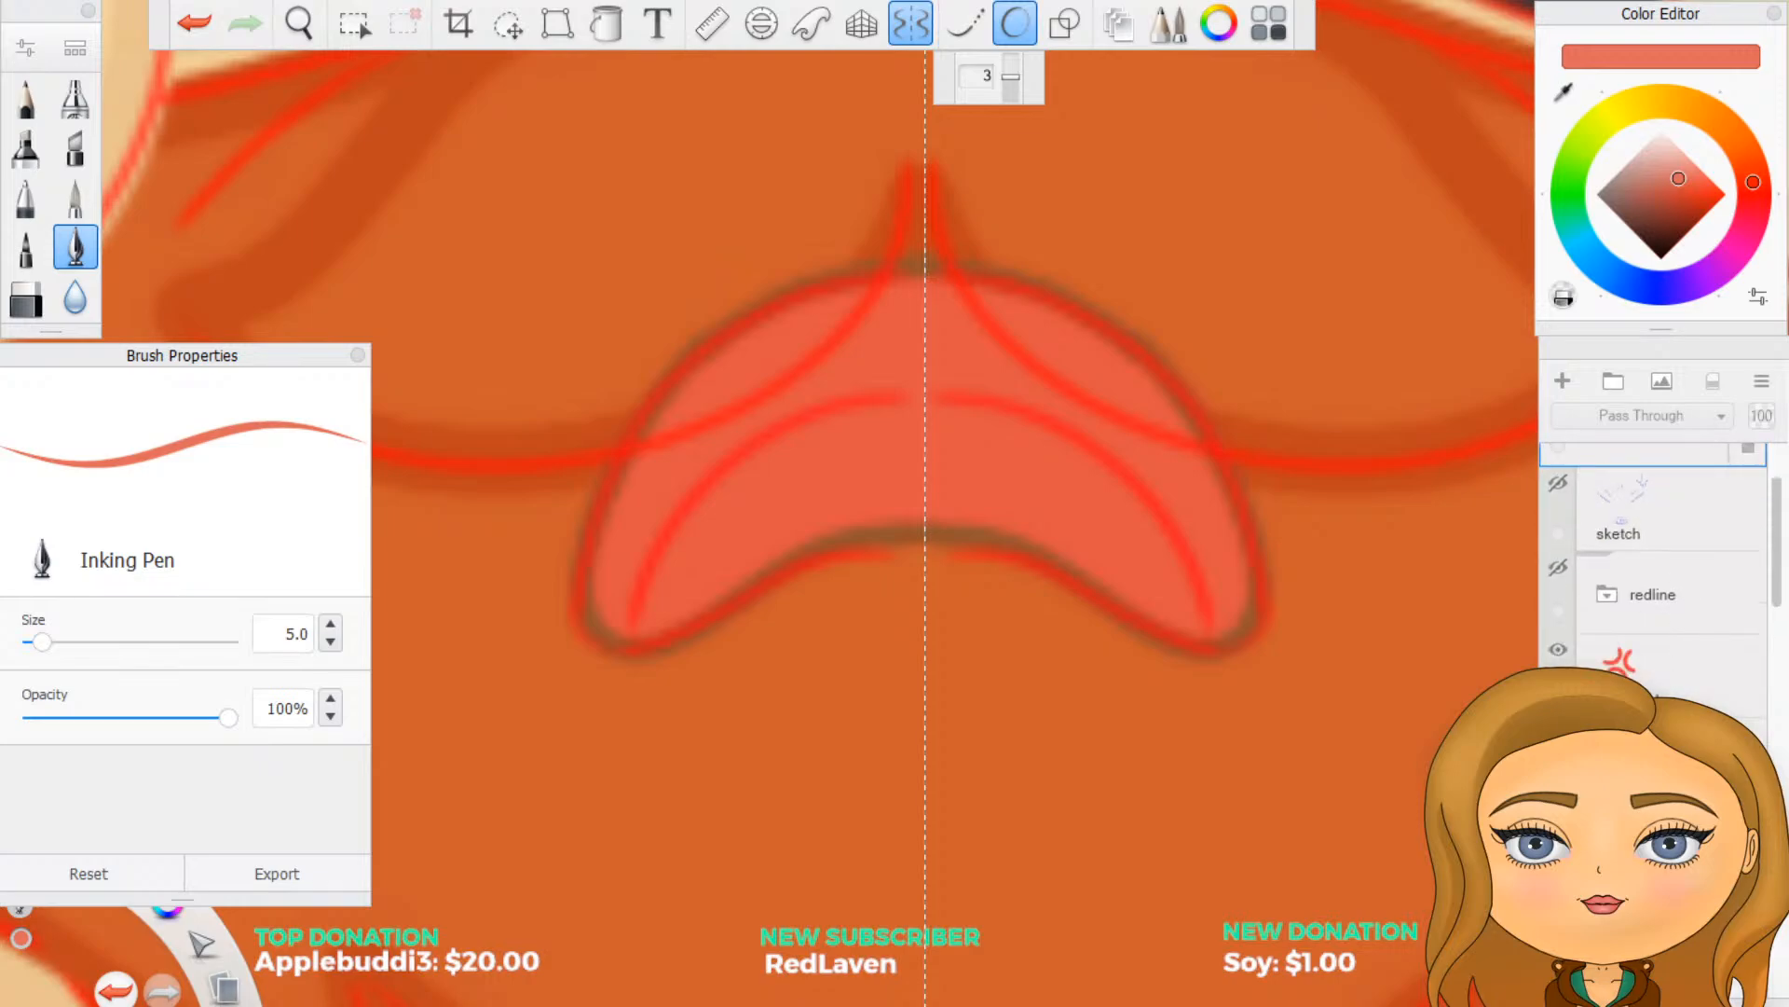
click(1607, 844)
scroll(1621, 830, down, 3)
click(1654, 802)
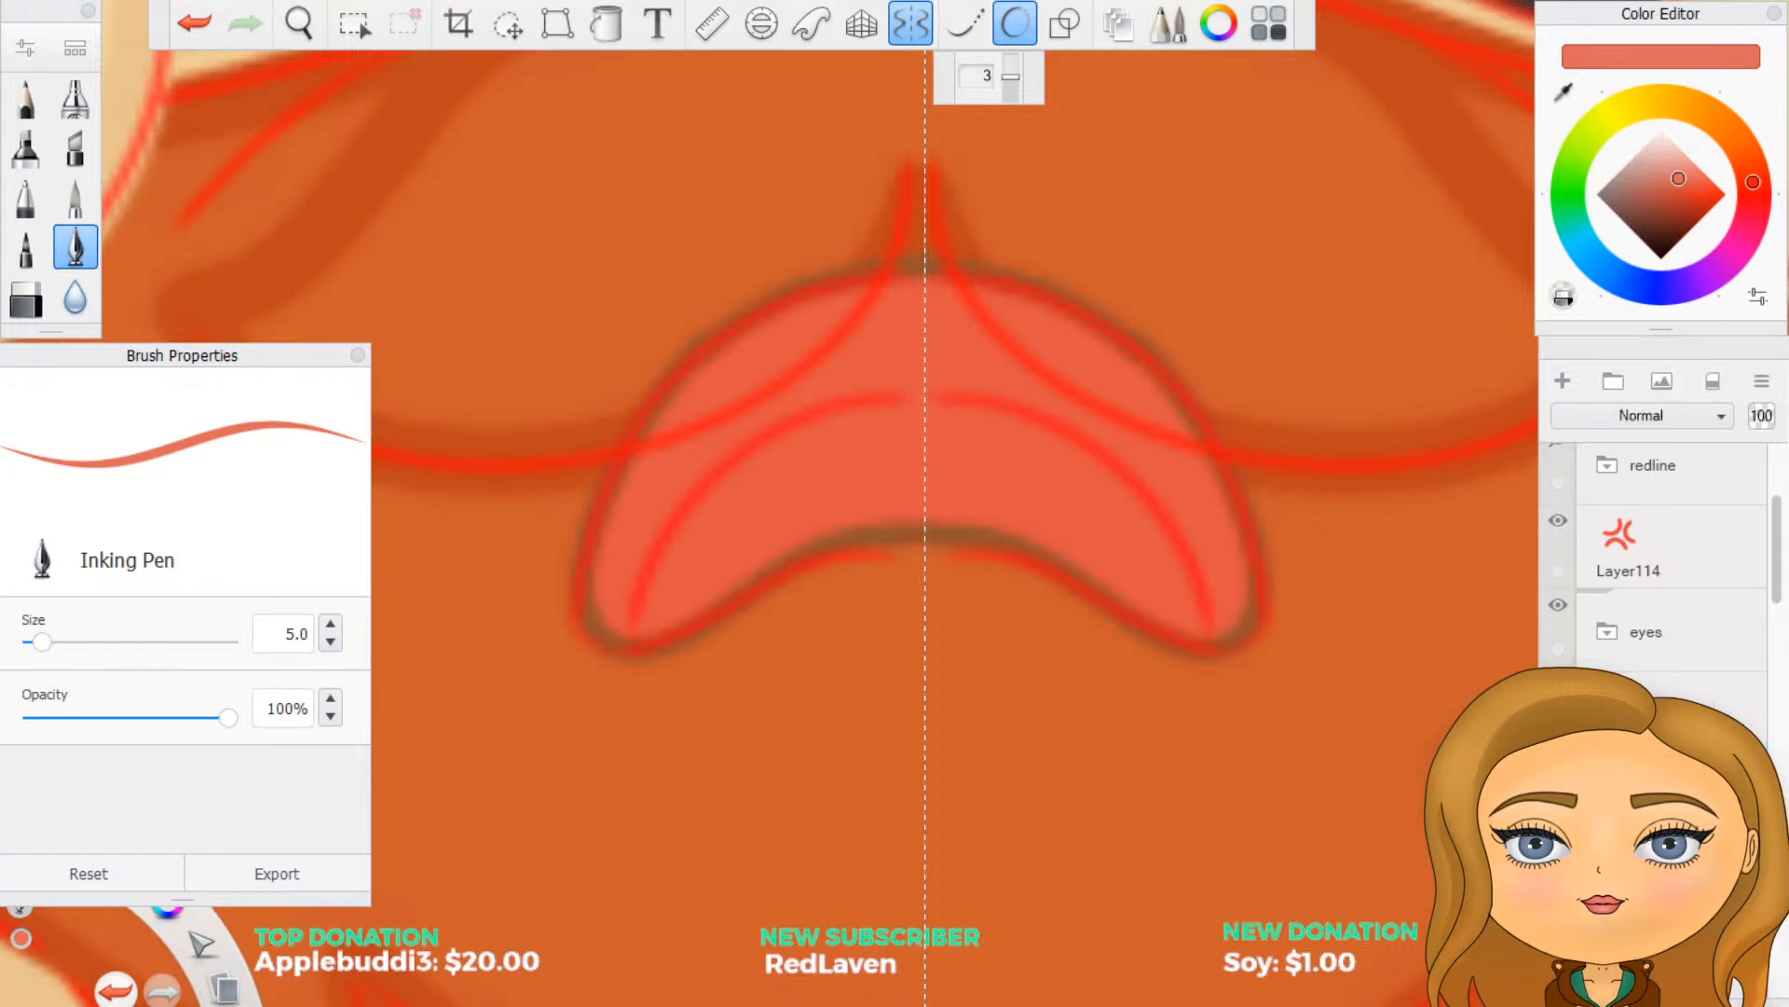
mouse_move(1654, 797)
mouse_down()
mouse_move(1643, 571)
mouse_move(1664, 658)
mouse_move(1664, 612)
mouse_move(1748, 554)
mouse_move(1751, 578)
mouse_up()
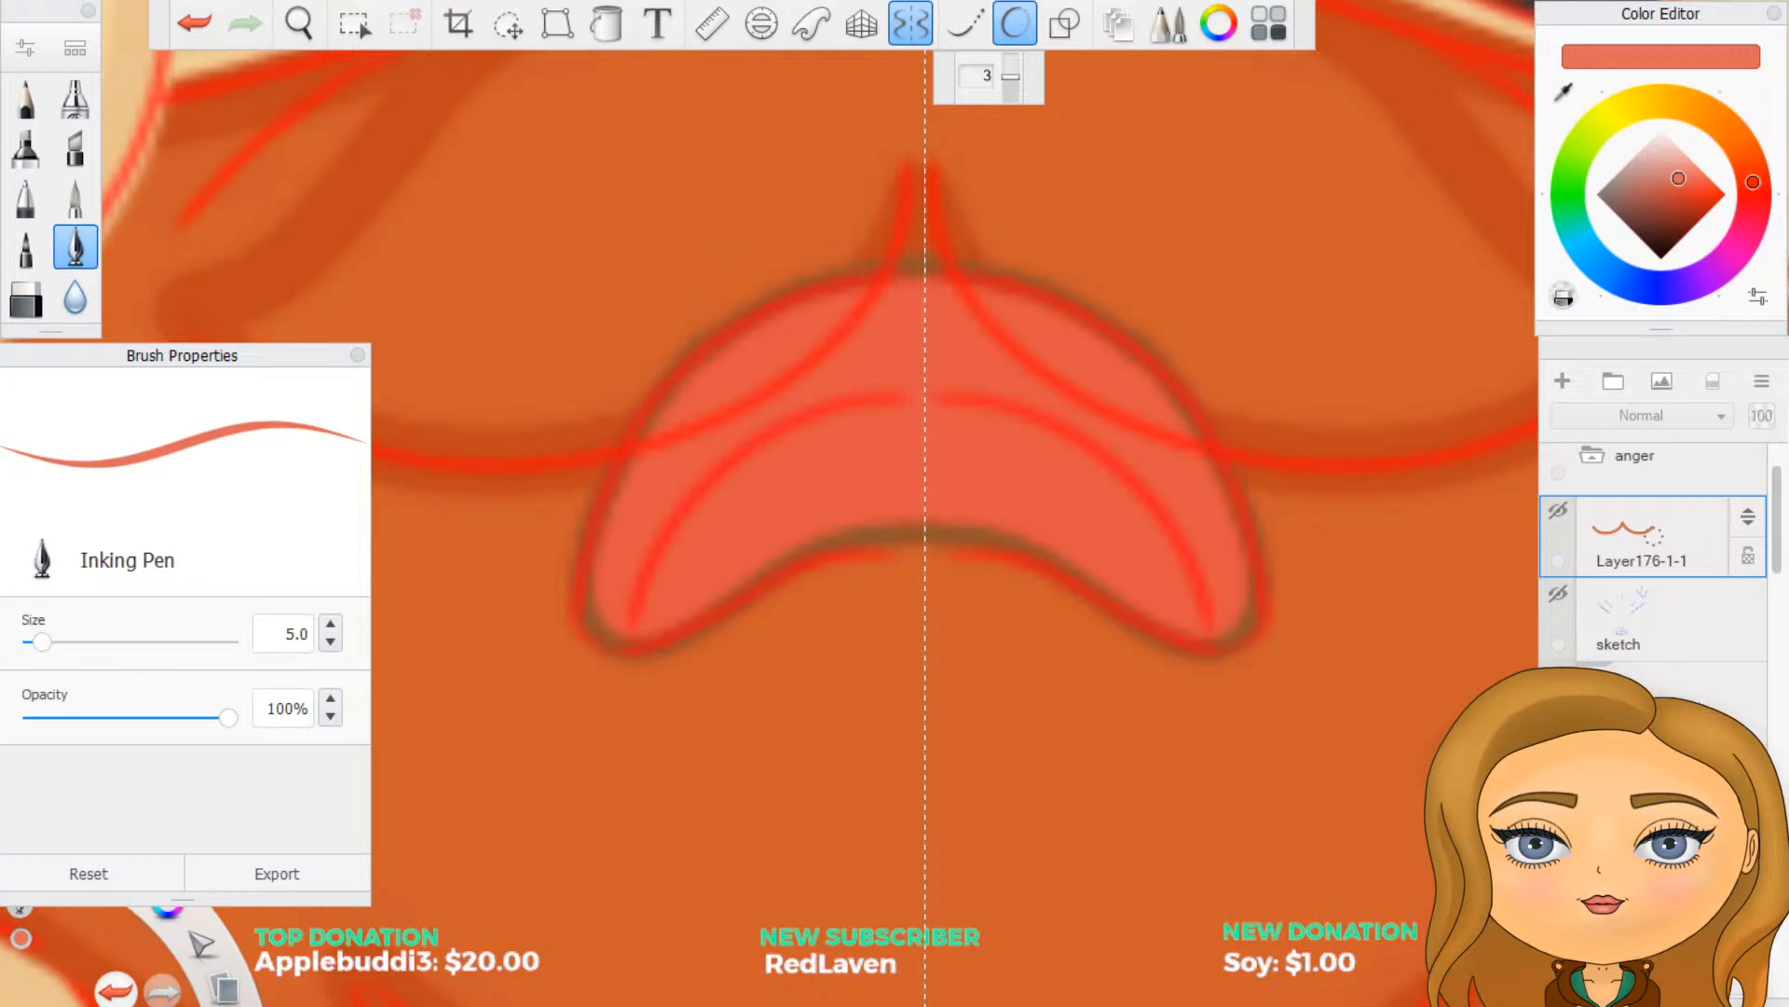
- Move the copied moustache outline layer out above the anger group and collapse that group
scroll(1655, 559, down, 2)
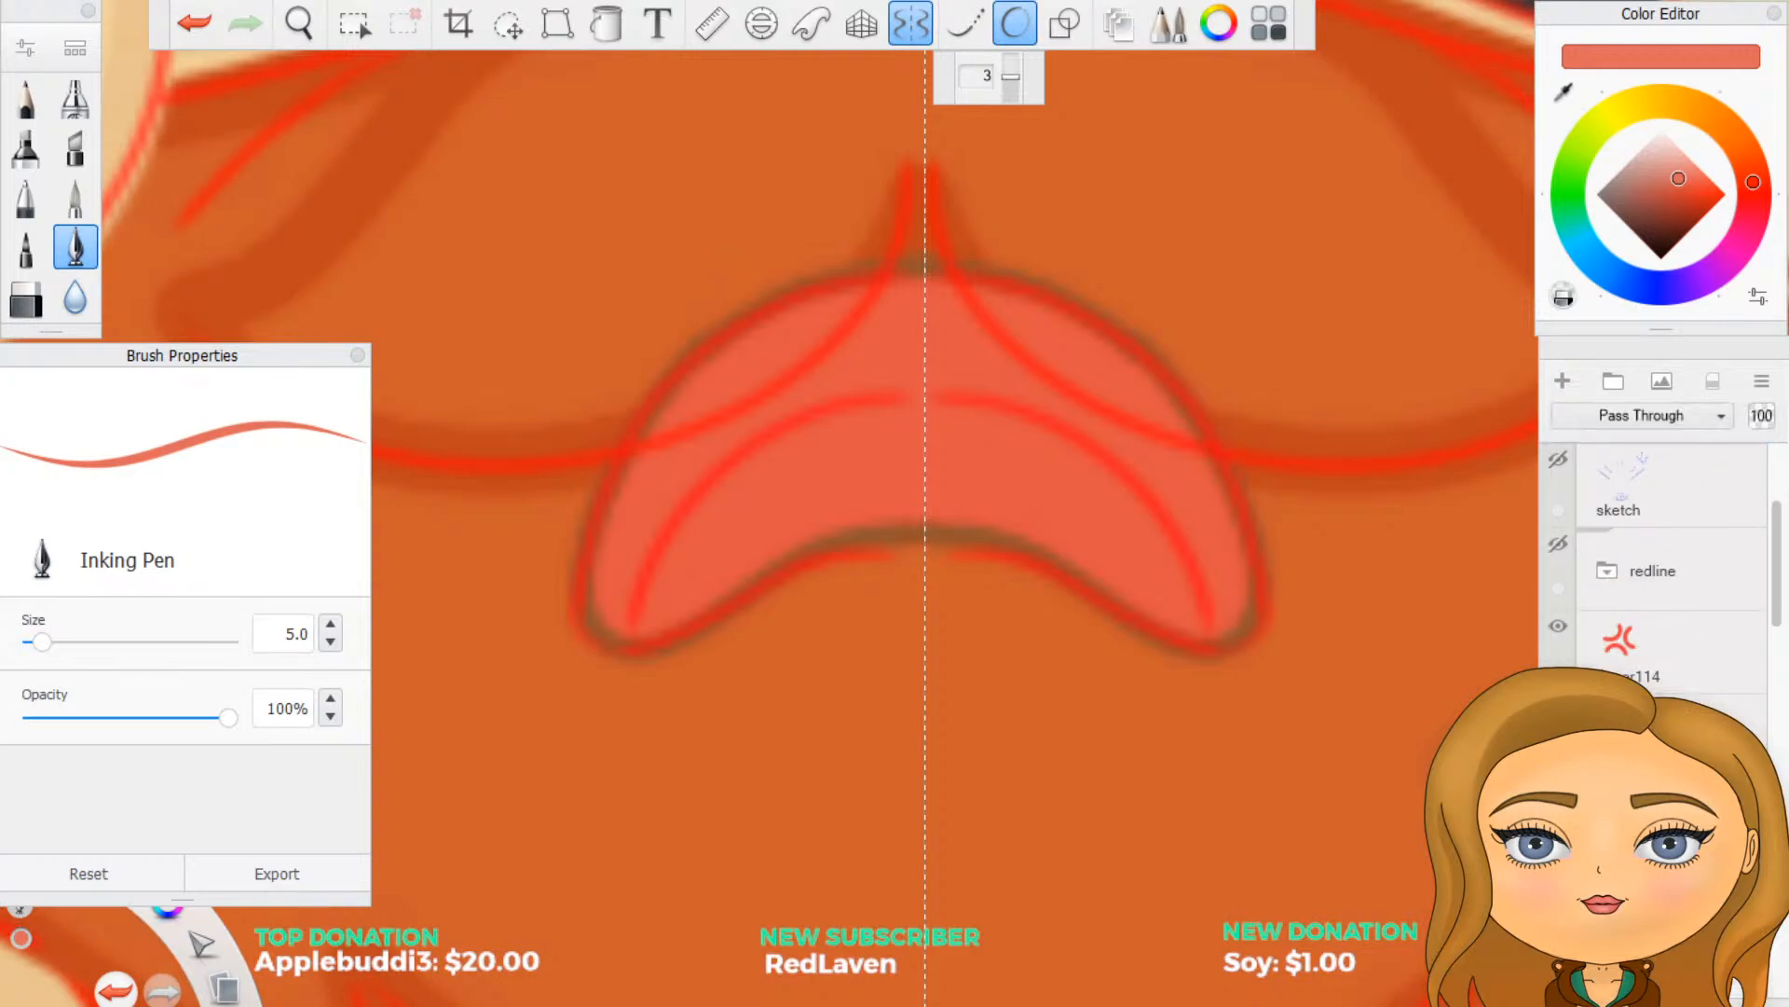
scroll(1668, 657, up, 3)
click(1720, 657)
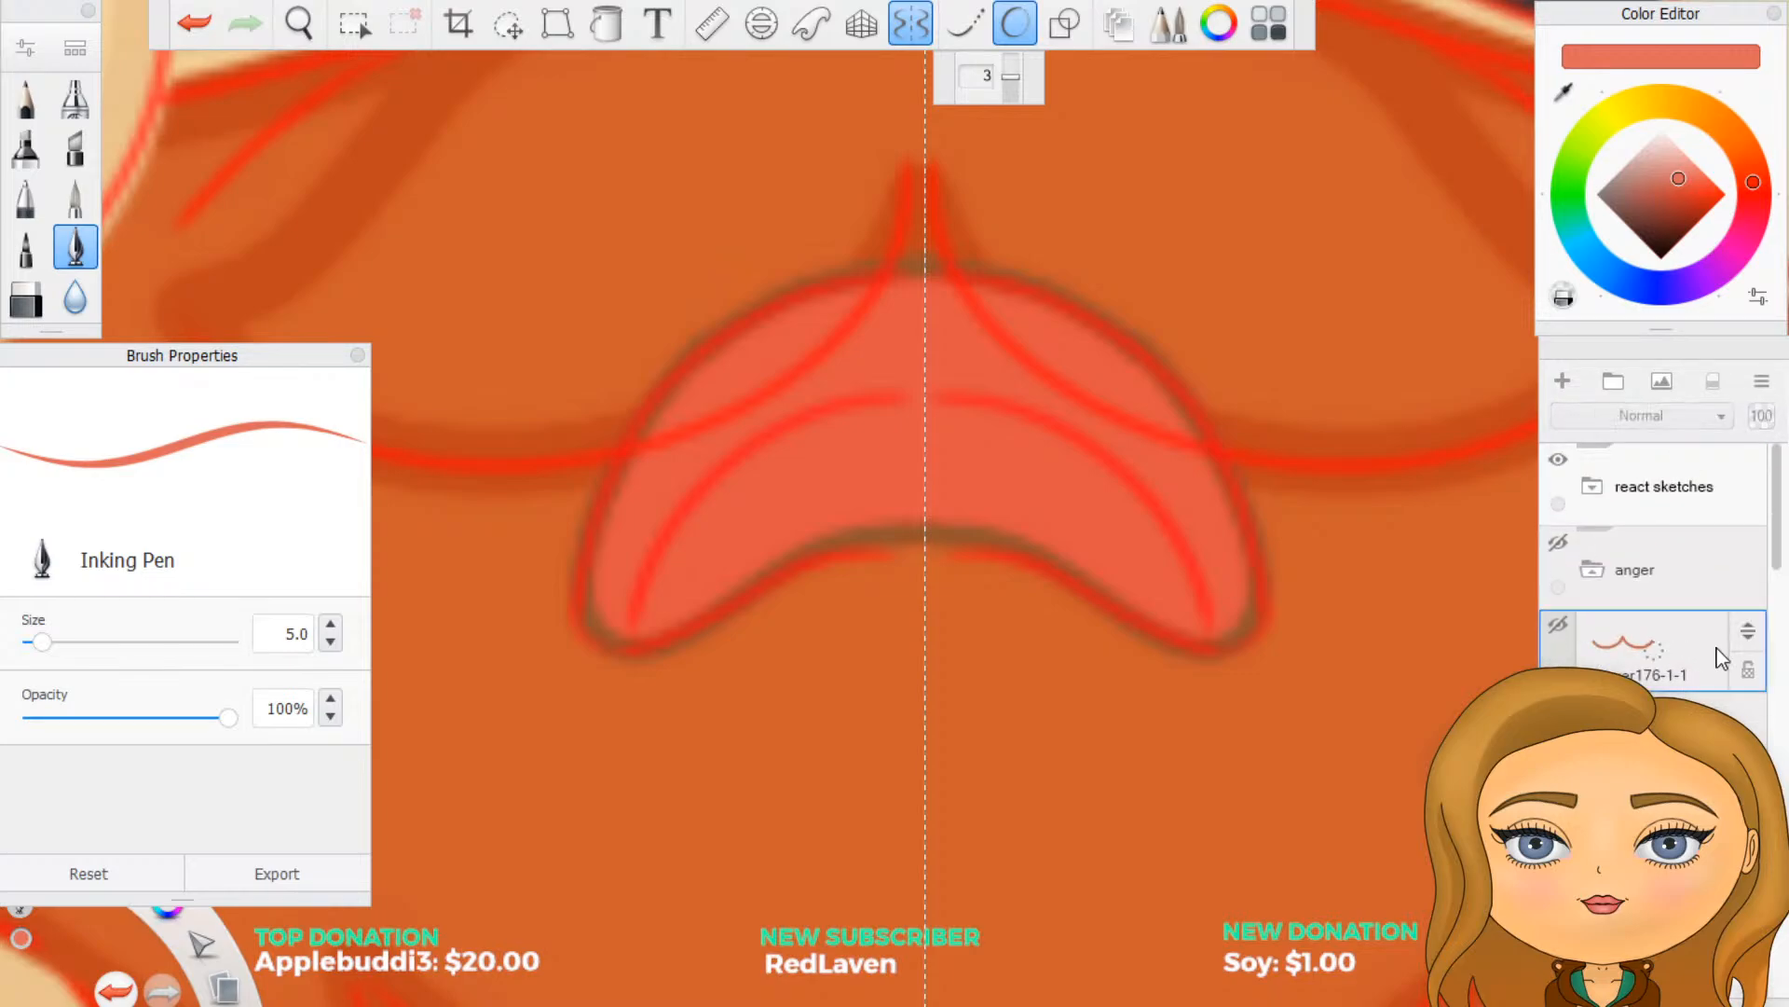
drag(1751, 643, 1698, 556)
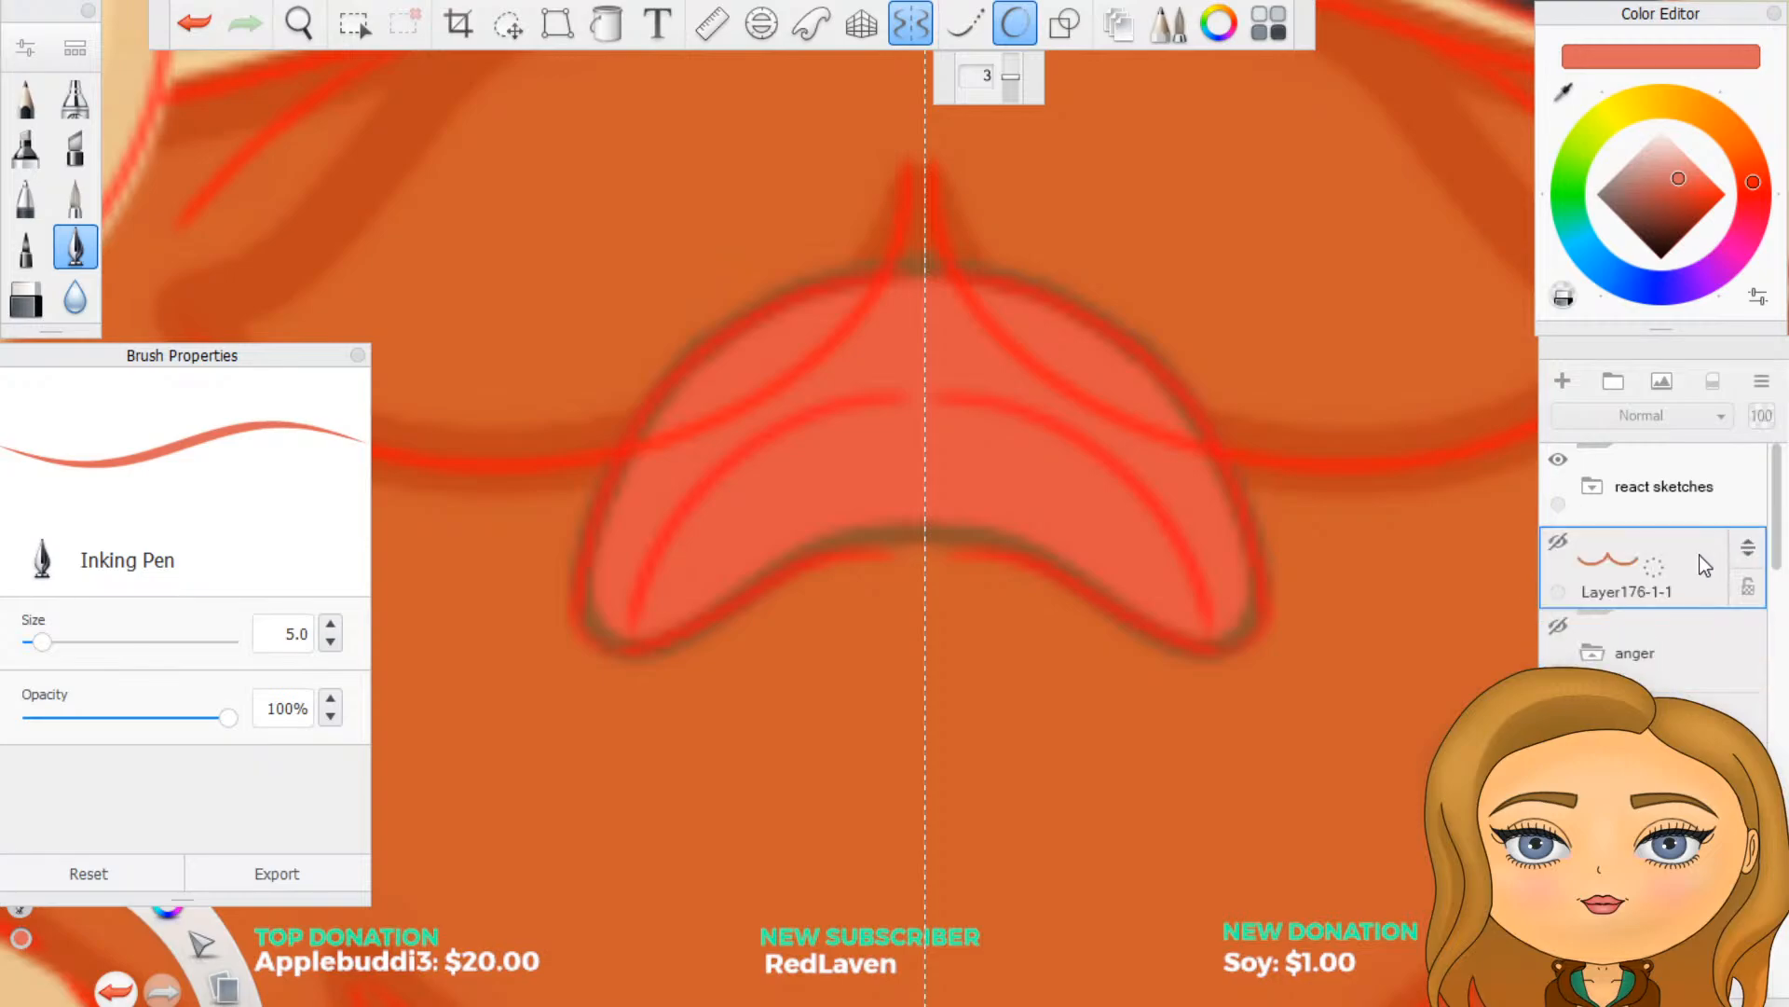
click(1607, 654)
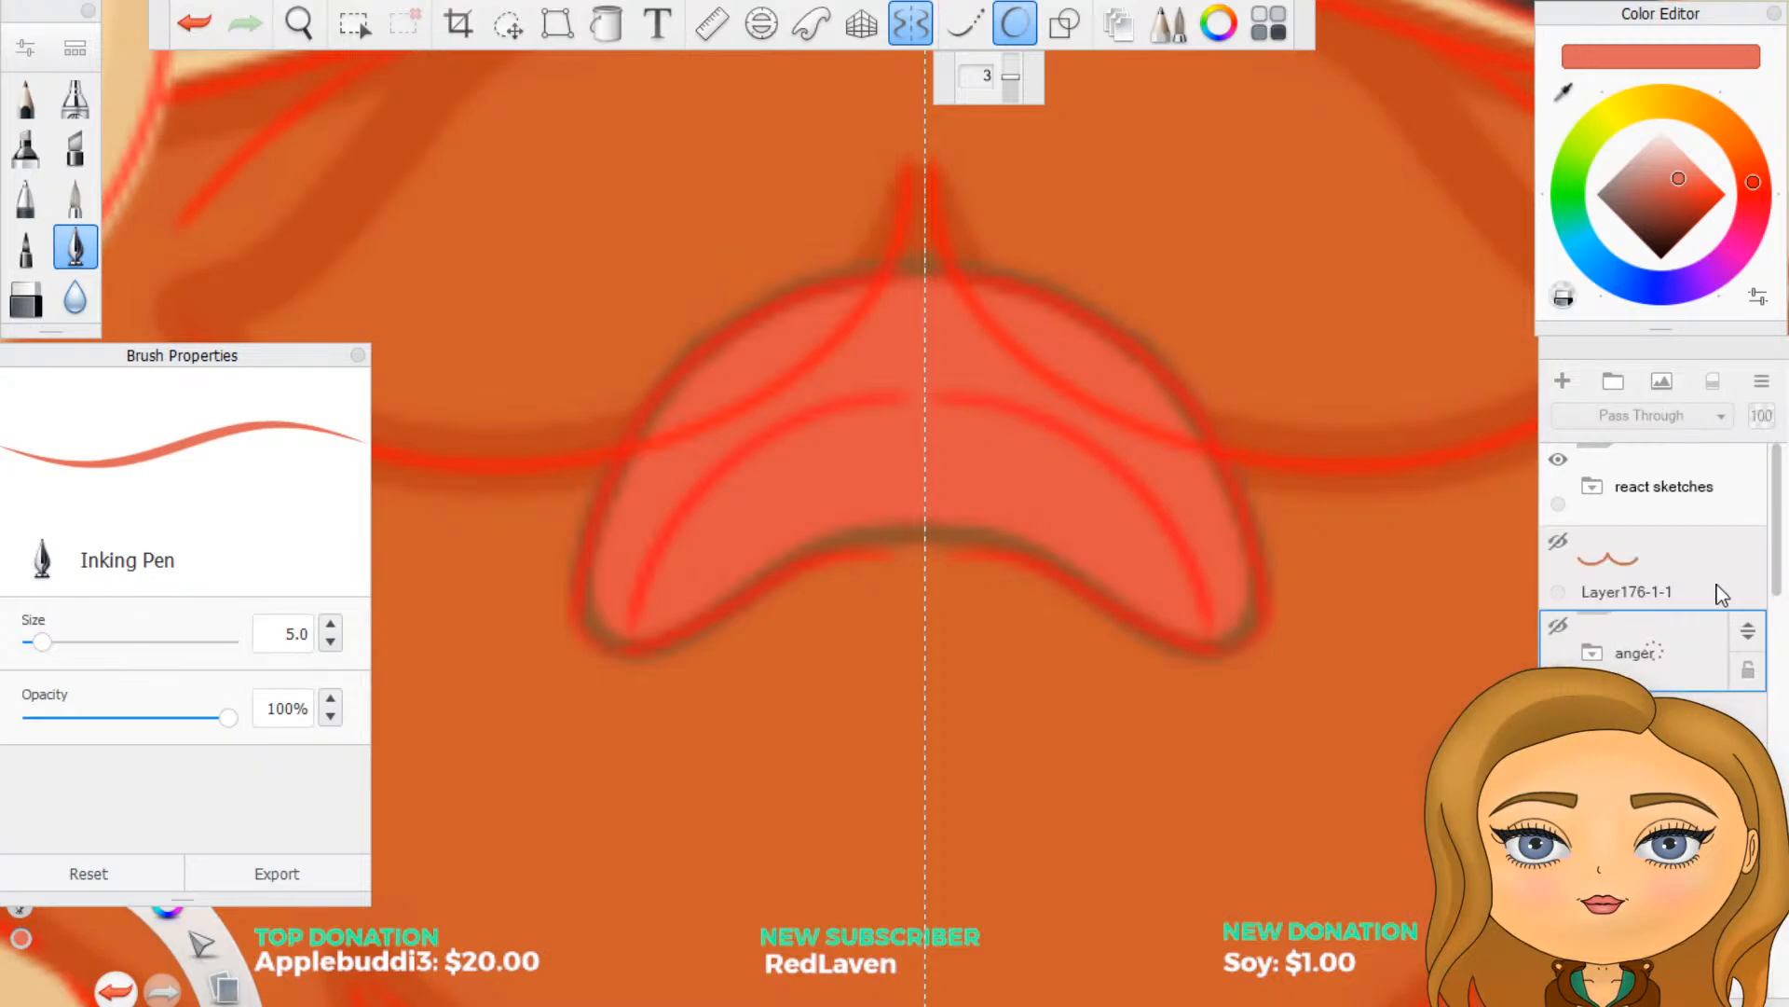
- Make the copied moustache outline visible and move it into the cry expression's mouth group
click(1561, 547)
click(1669, 563)
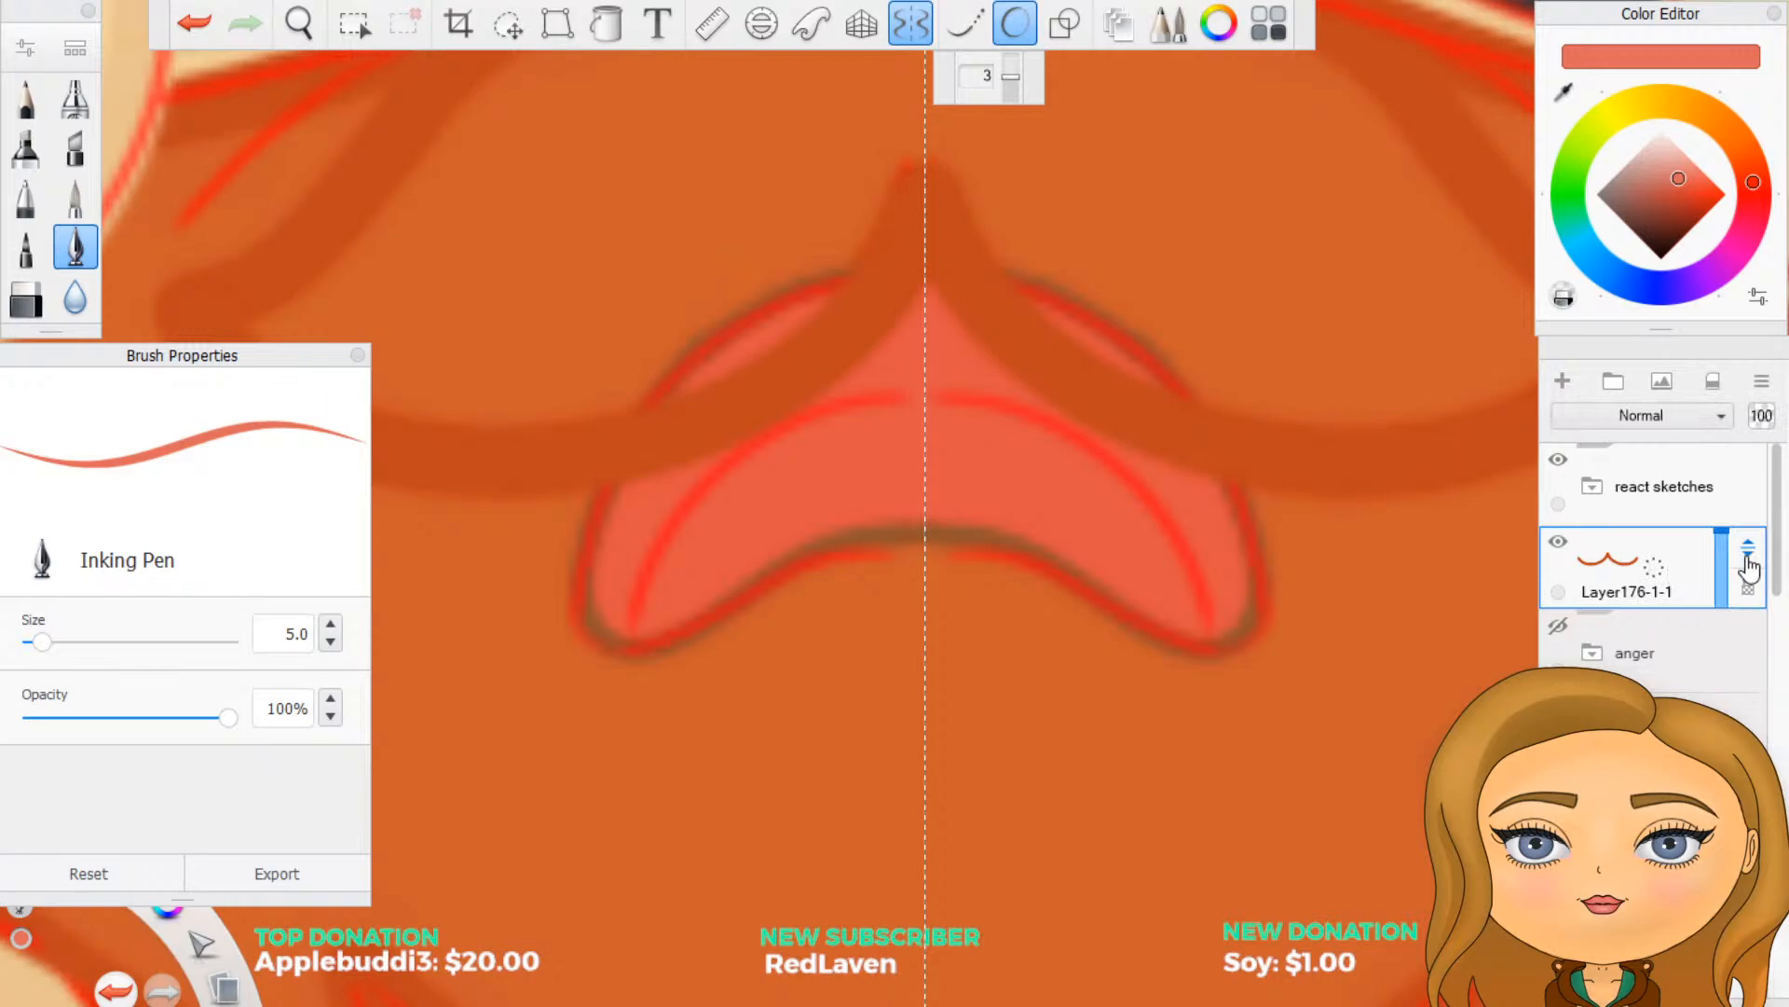
drag(1668, 563, 1688, 615)
drag(1688, 723, 1687, 745)
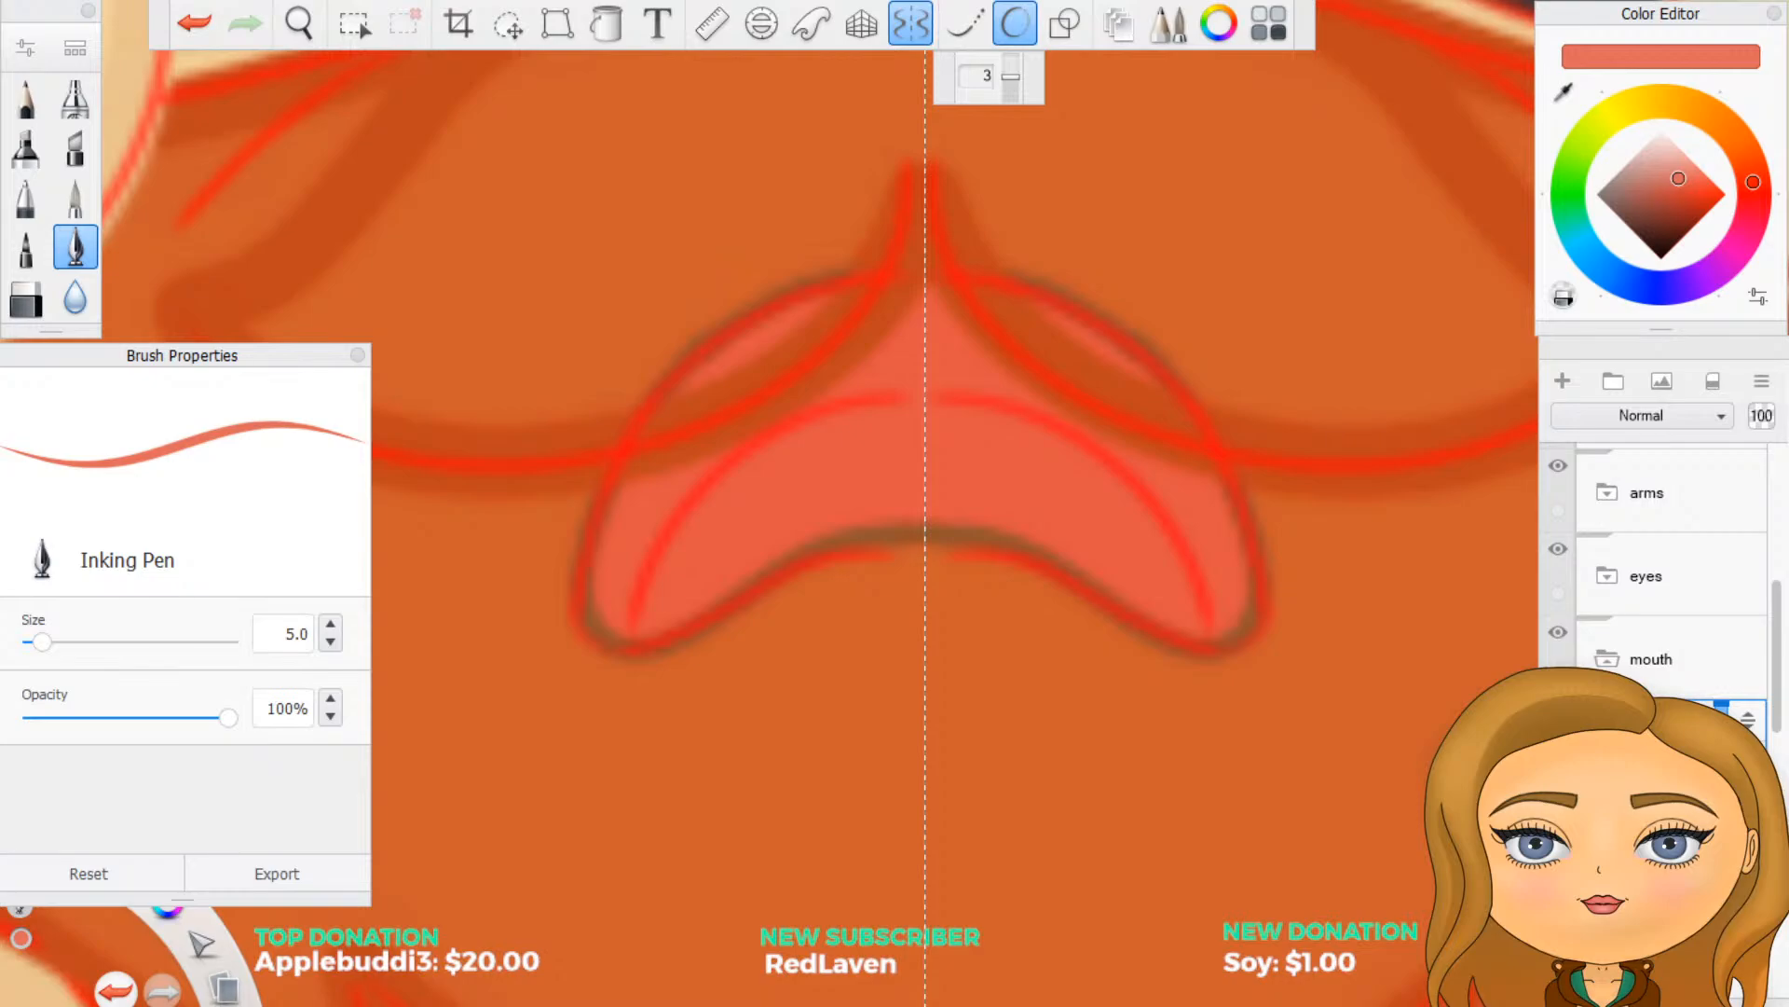
- Add a new layer below the moustache outline in the mouth group and sample the beard's orange
click(1673, 809)
click(1561, 381)
click(1564, 90)
click(1324, 252)
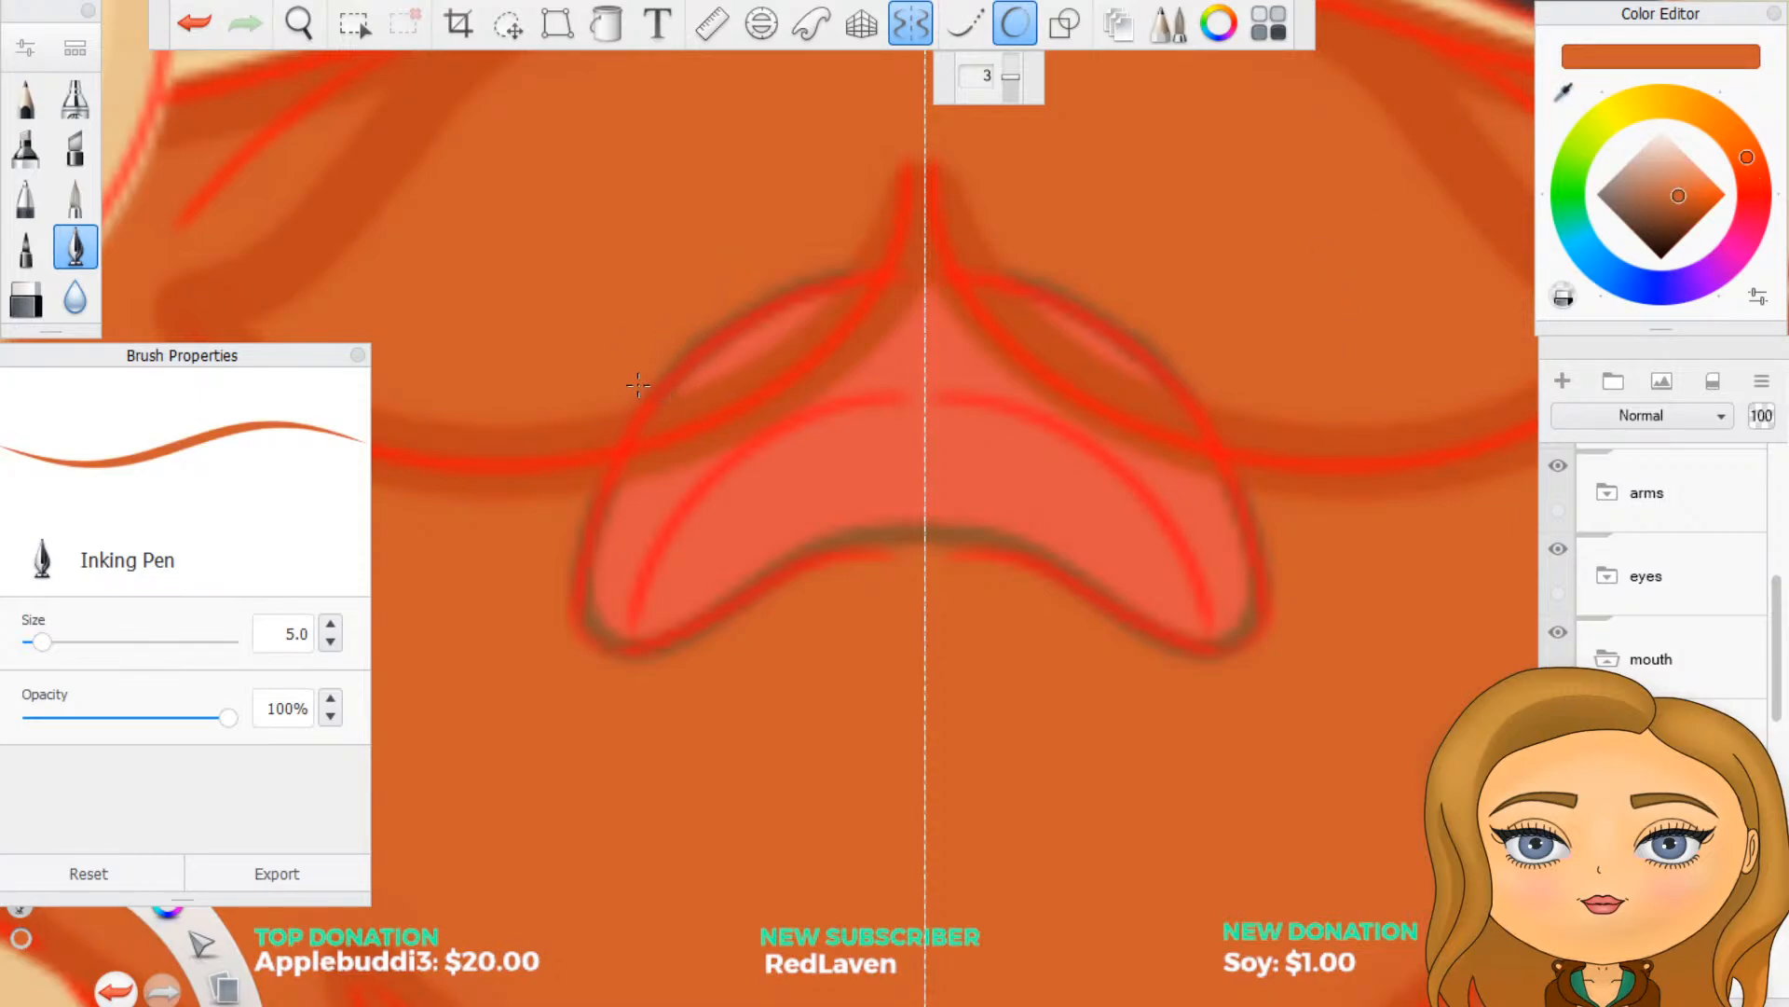
- Paint beard orange over the mouth areas above the moustache outline on both sides, redoing the first attempt
drag(638, 385, 862, 247)
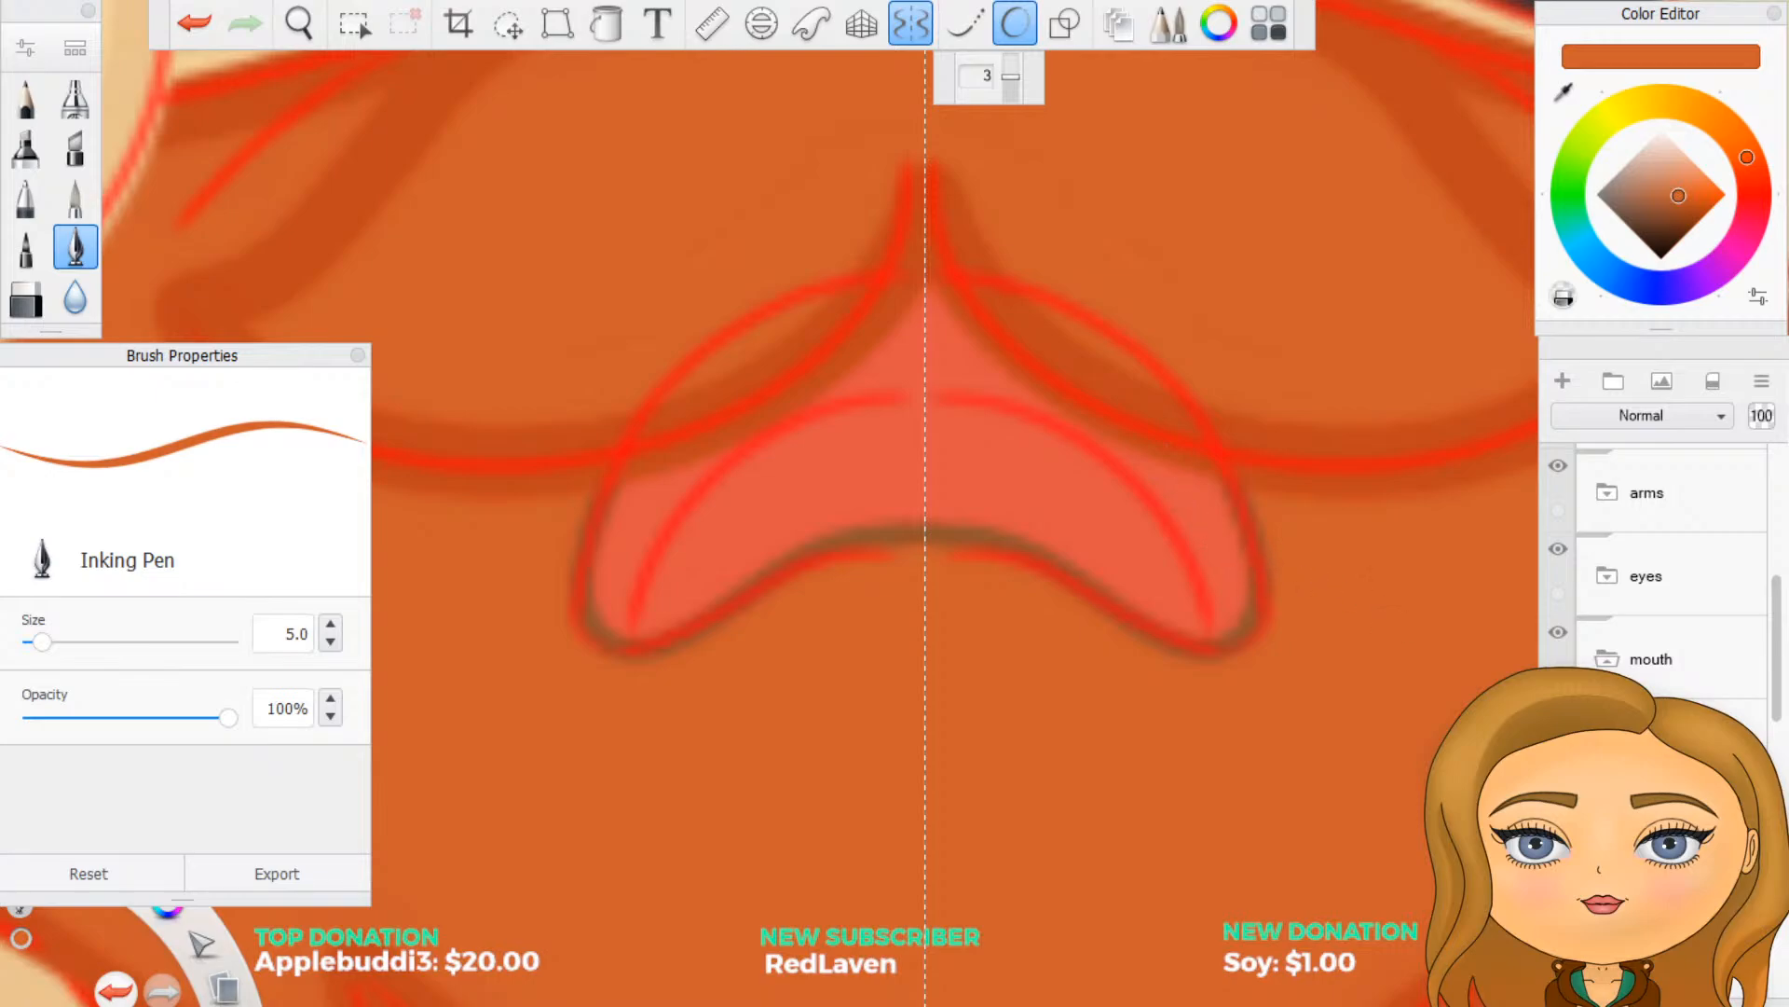
key(ctrl+z)
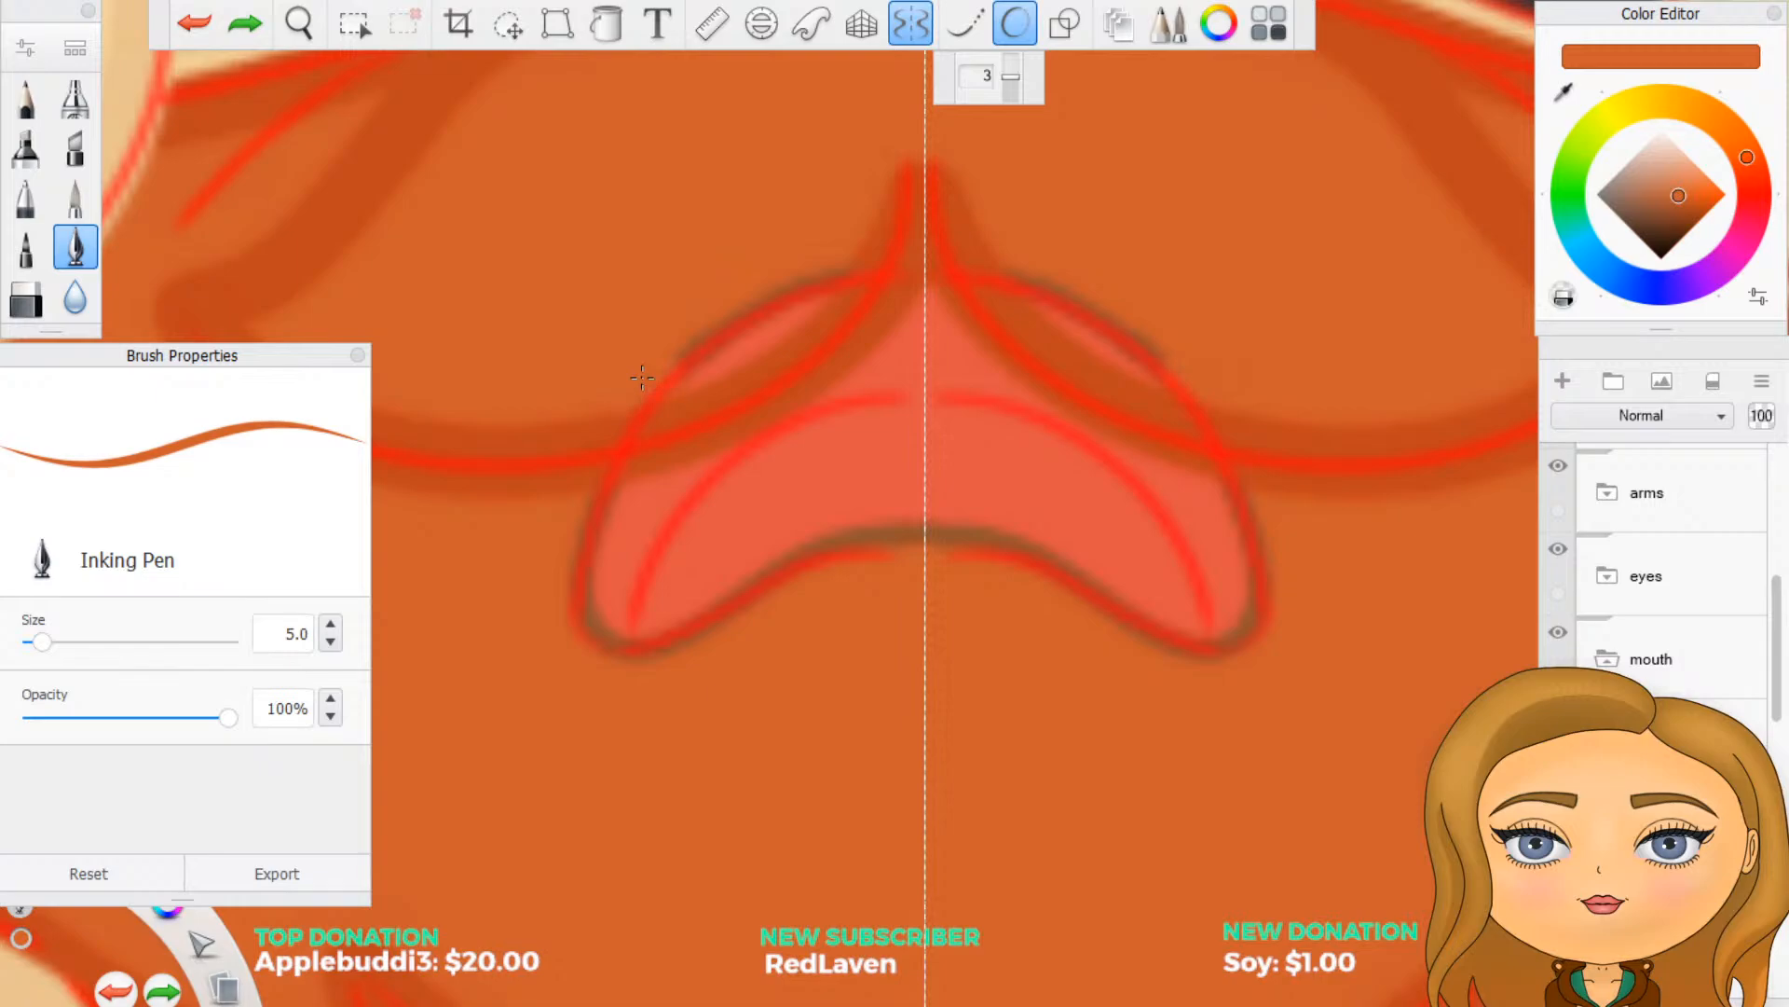
drag(679, 359, 842, 270)
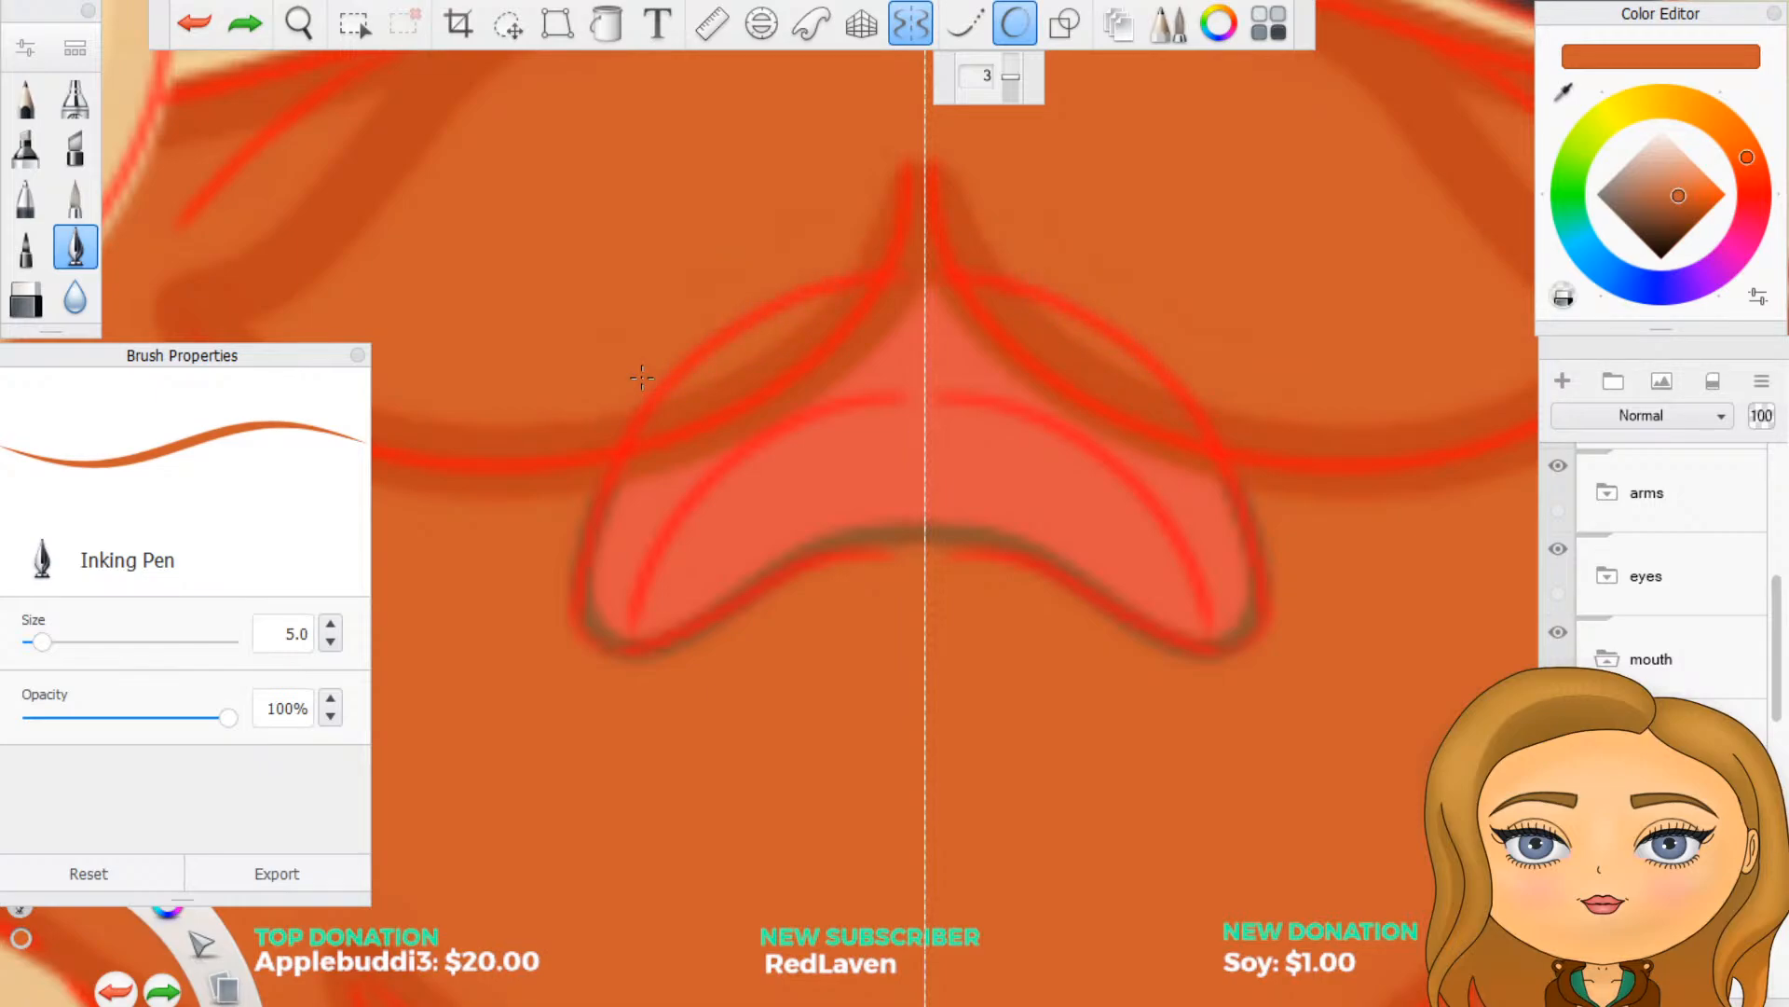
drag(641, 378, 672, 341)
scroll(1653, 577, down, 4)
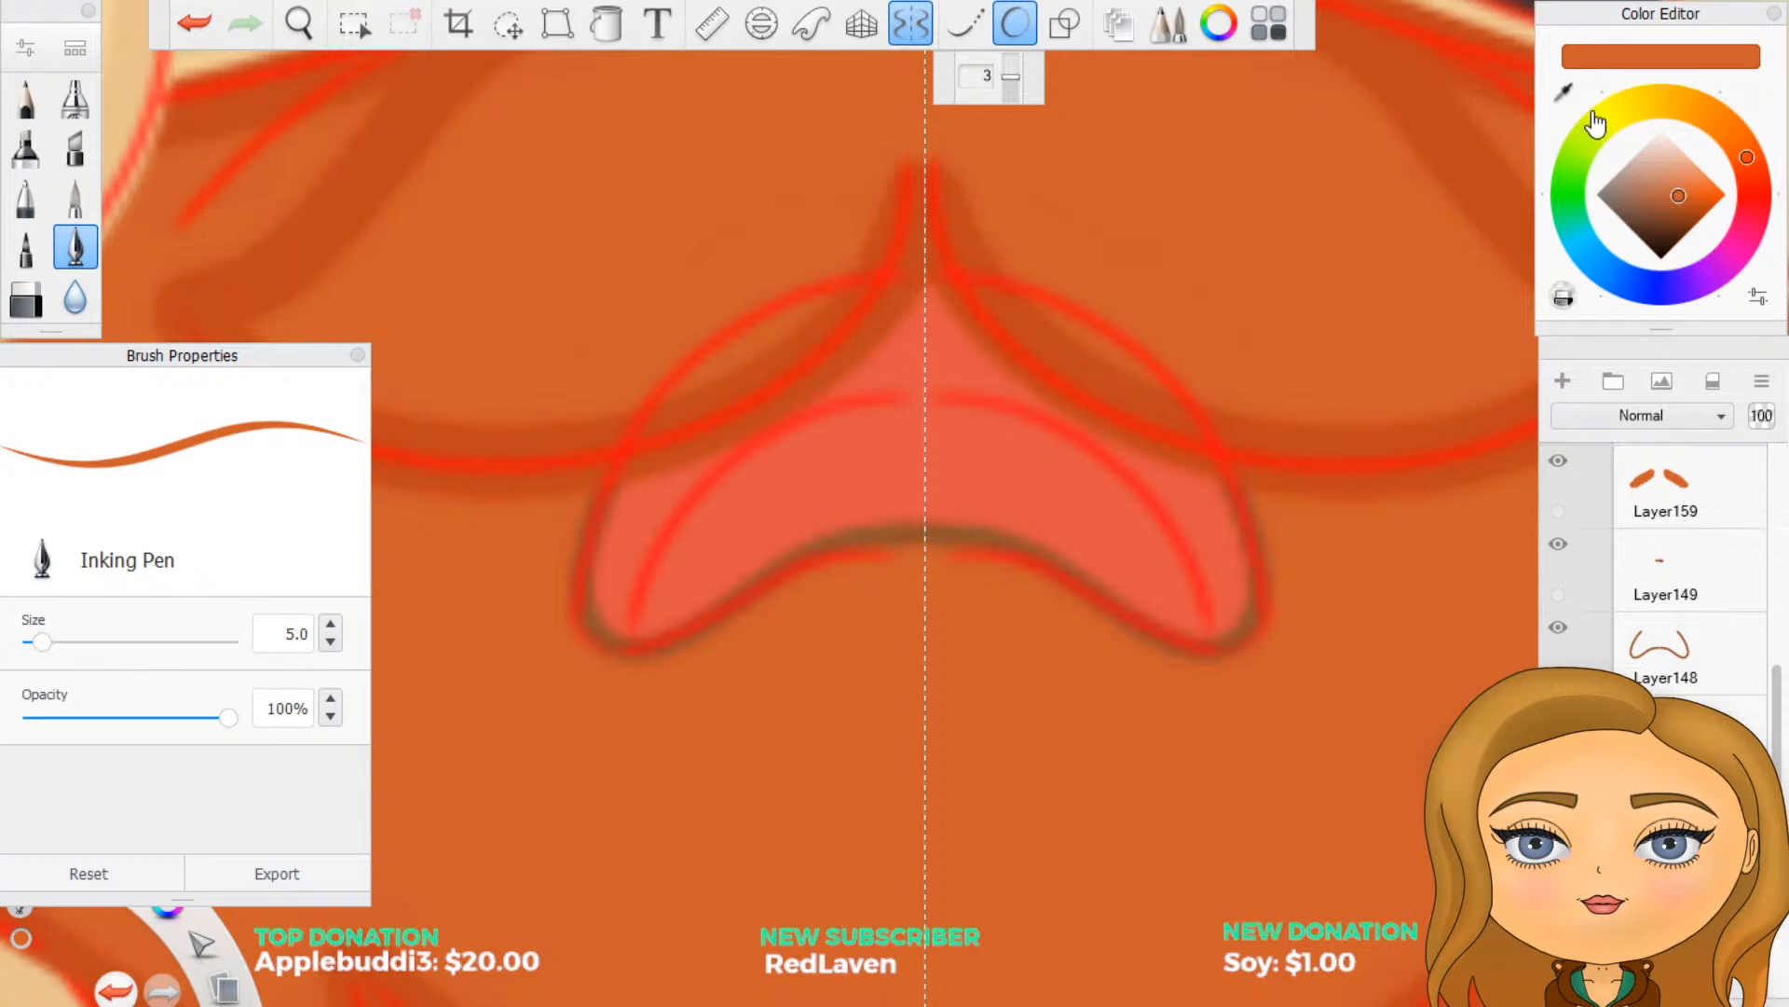
- Sample the lighter pink swatch and paint a mirrored curved tongue band across the crying mouth
scroll(1304, 874, down, 8)
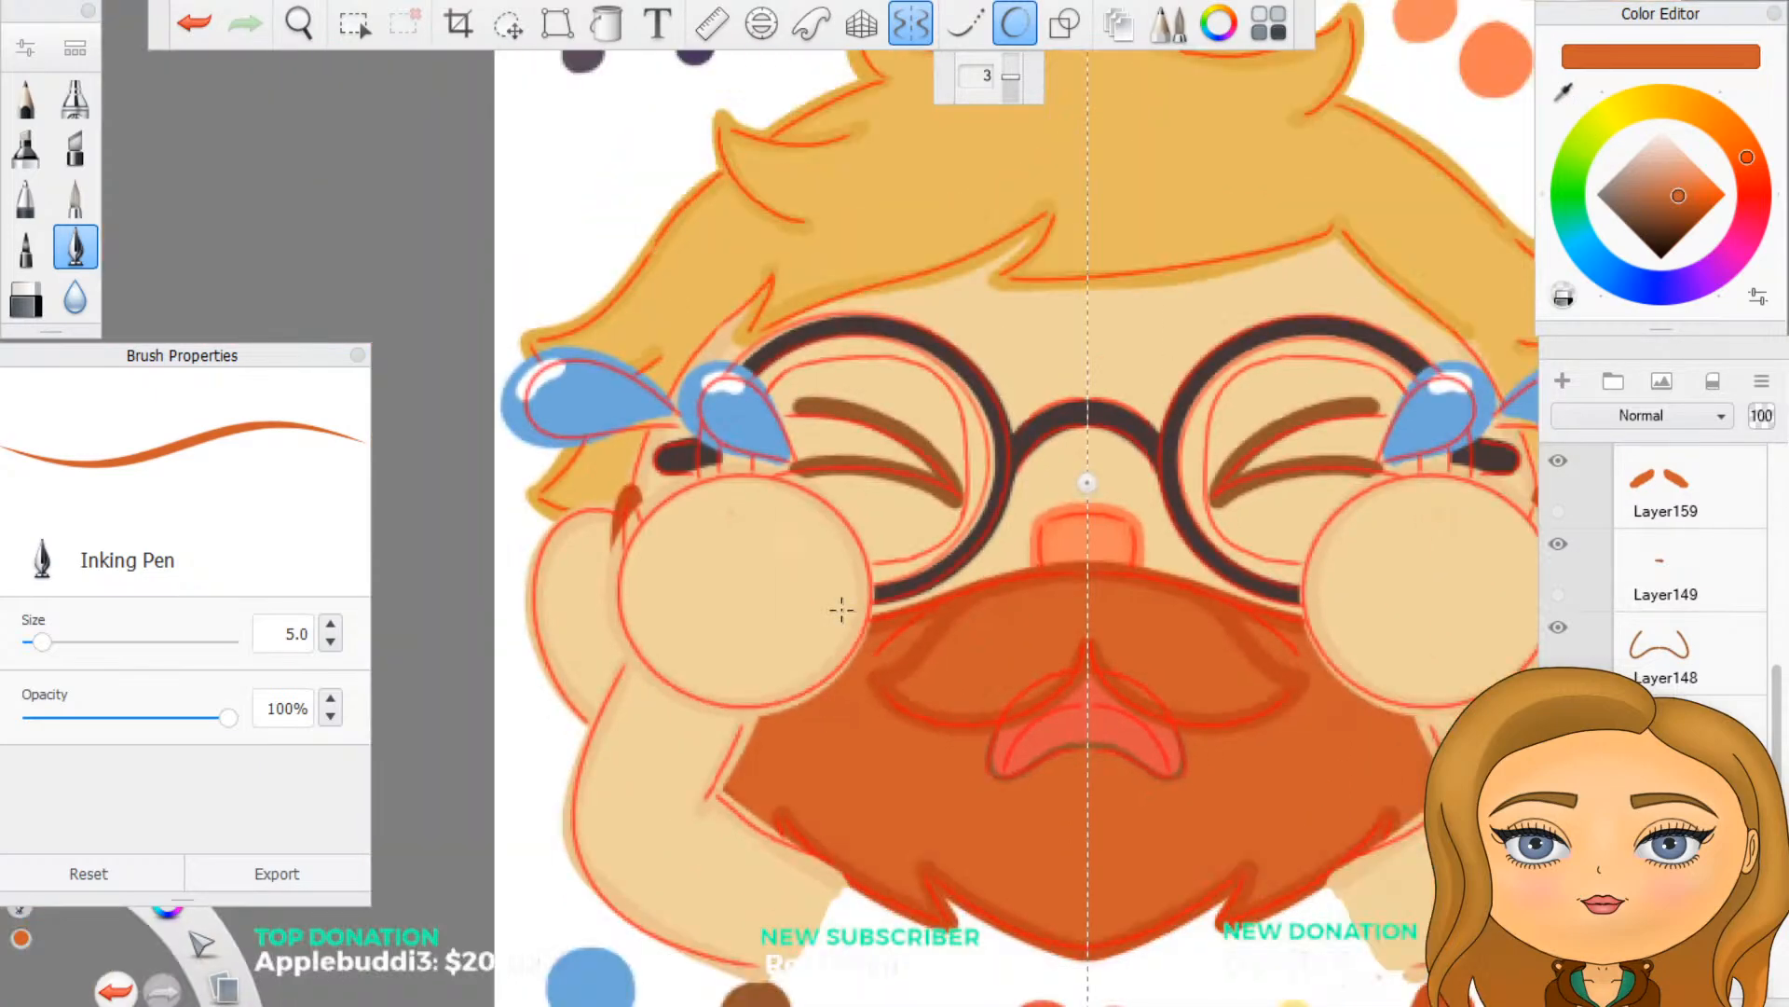
scroll(902, 932, up, 3)
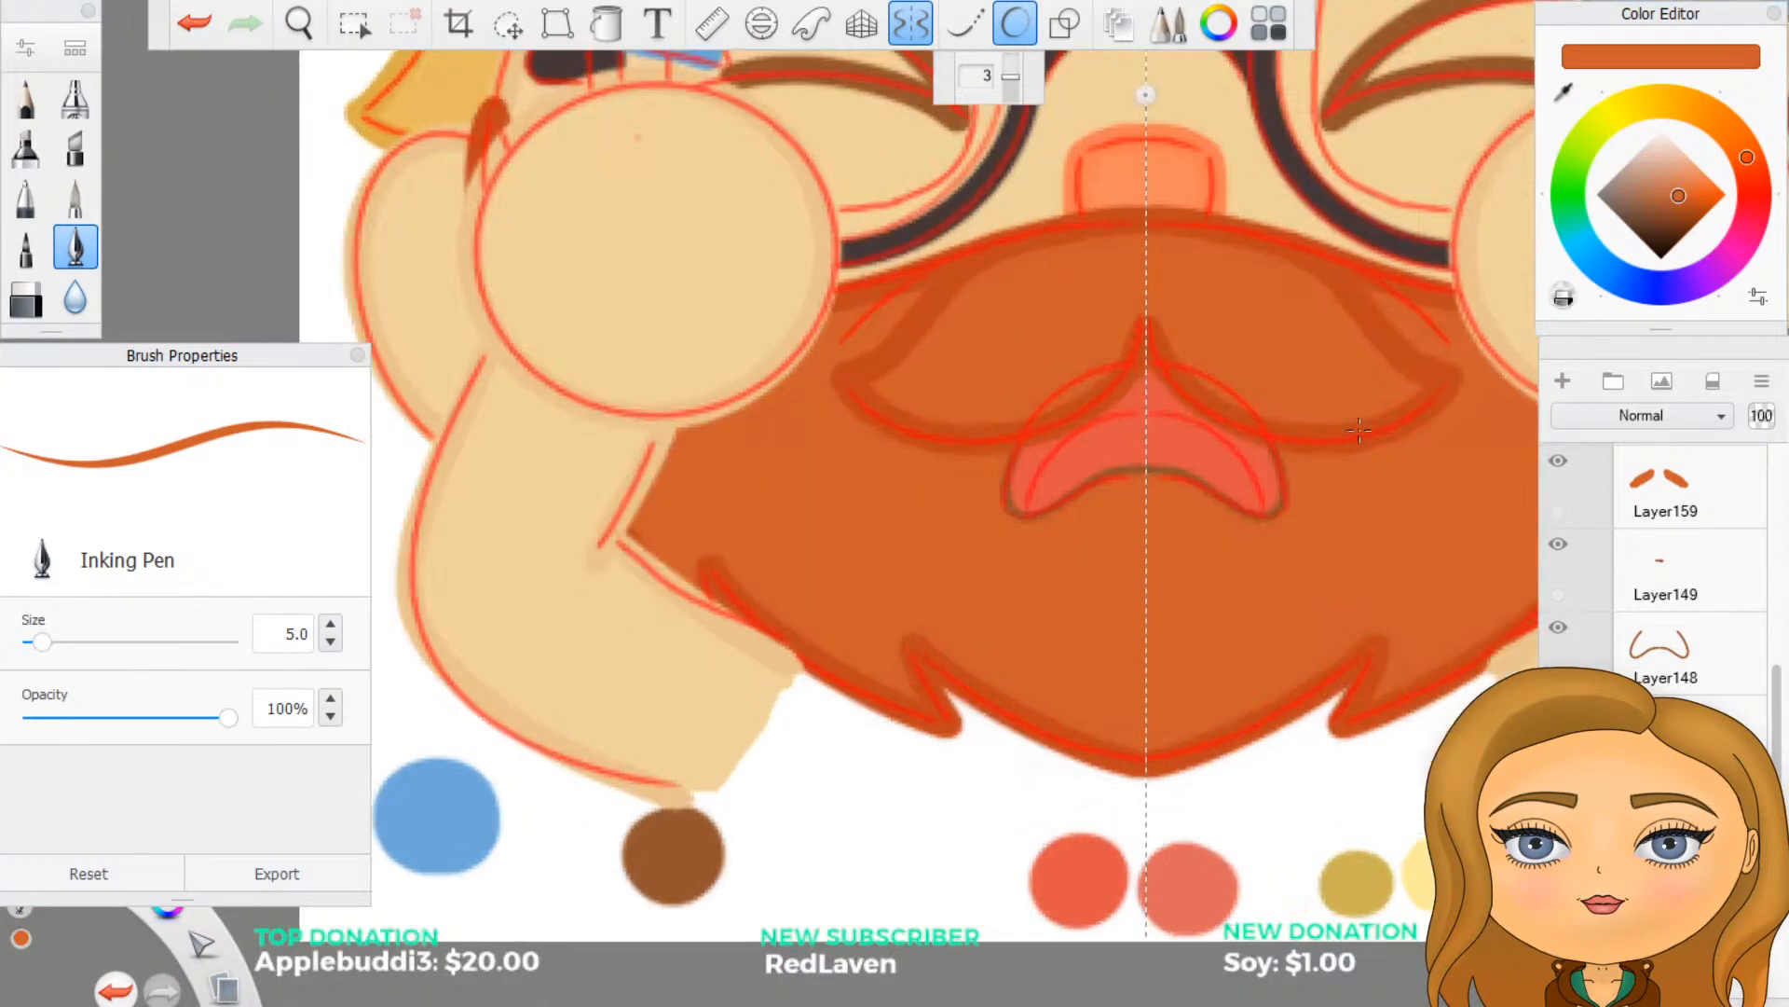
click(1563, 91)
click(1184, 872)
scroll(1271, 606, up, 3)
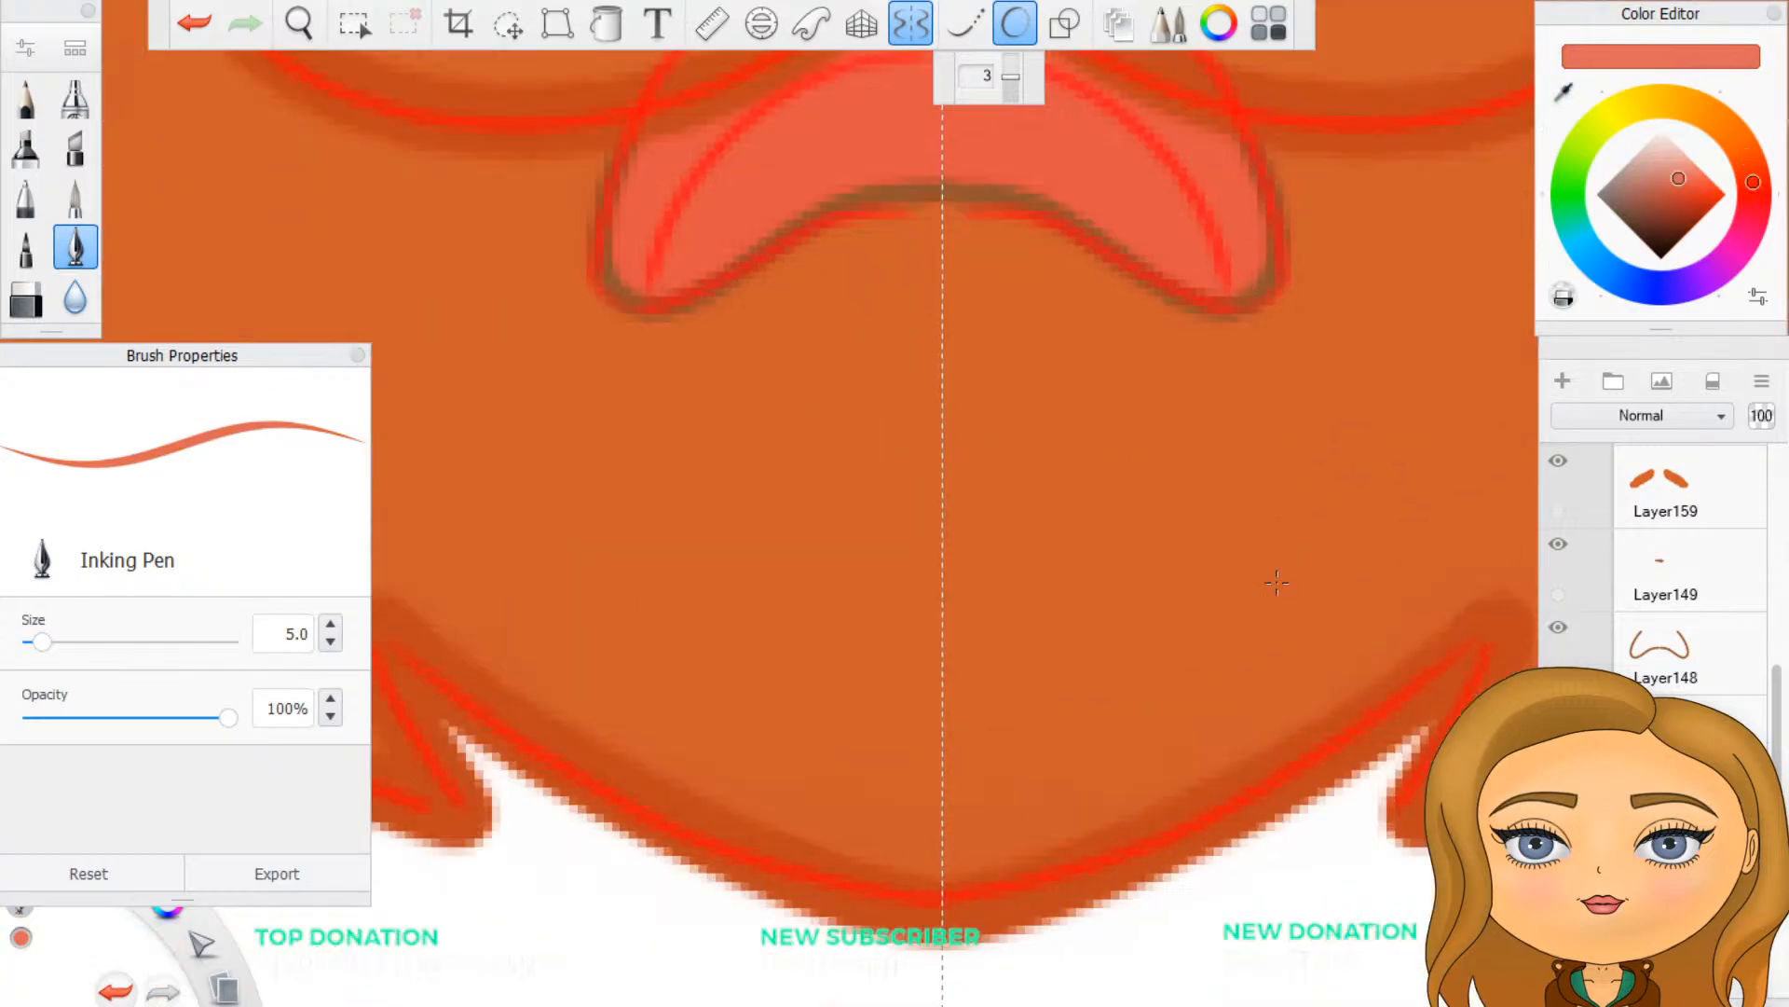
scroll(932, 494, down, 2)
scroll(920, 536, up, 5)
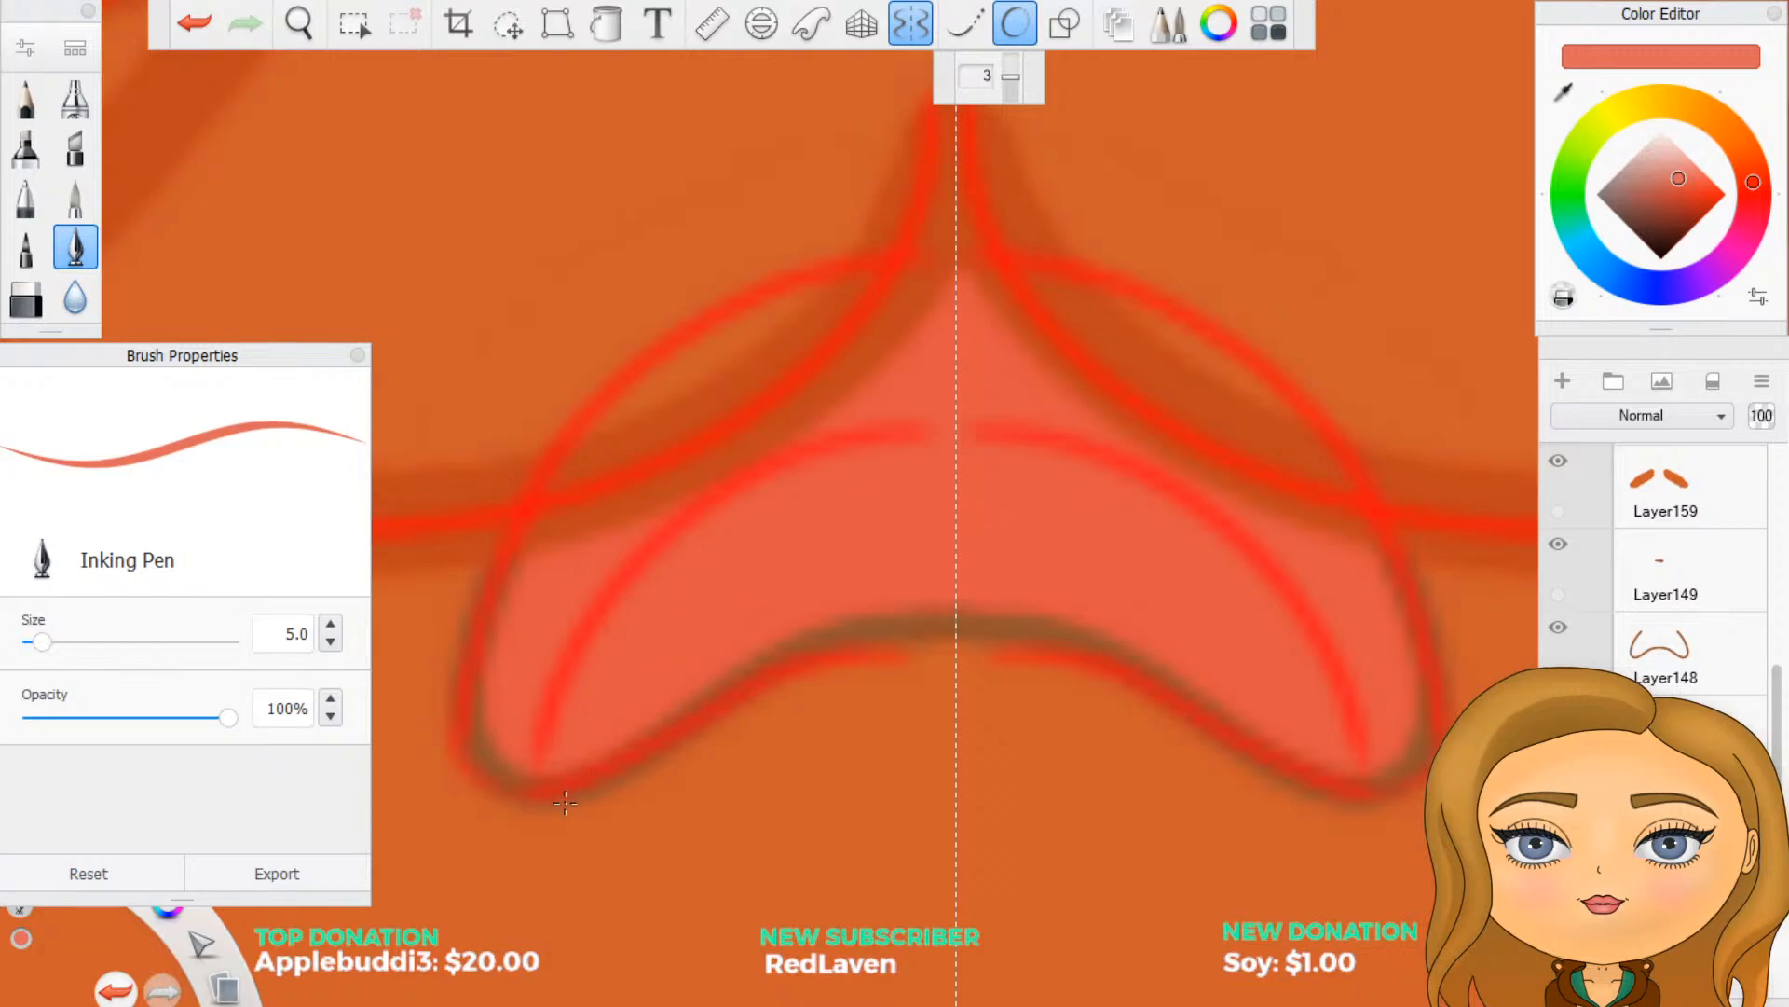
mouse_move(568, 781)
mouse_down()
mouse_move(653, 610)
mouse_move(731, 531)
mouse_move(788, 494)
mouse_move(954, 478)
mouse_up()
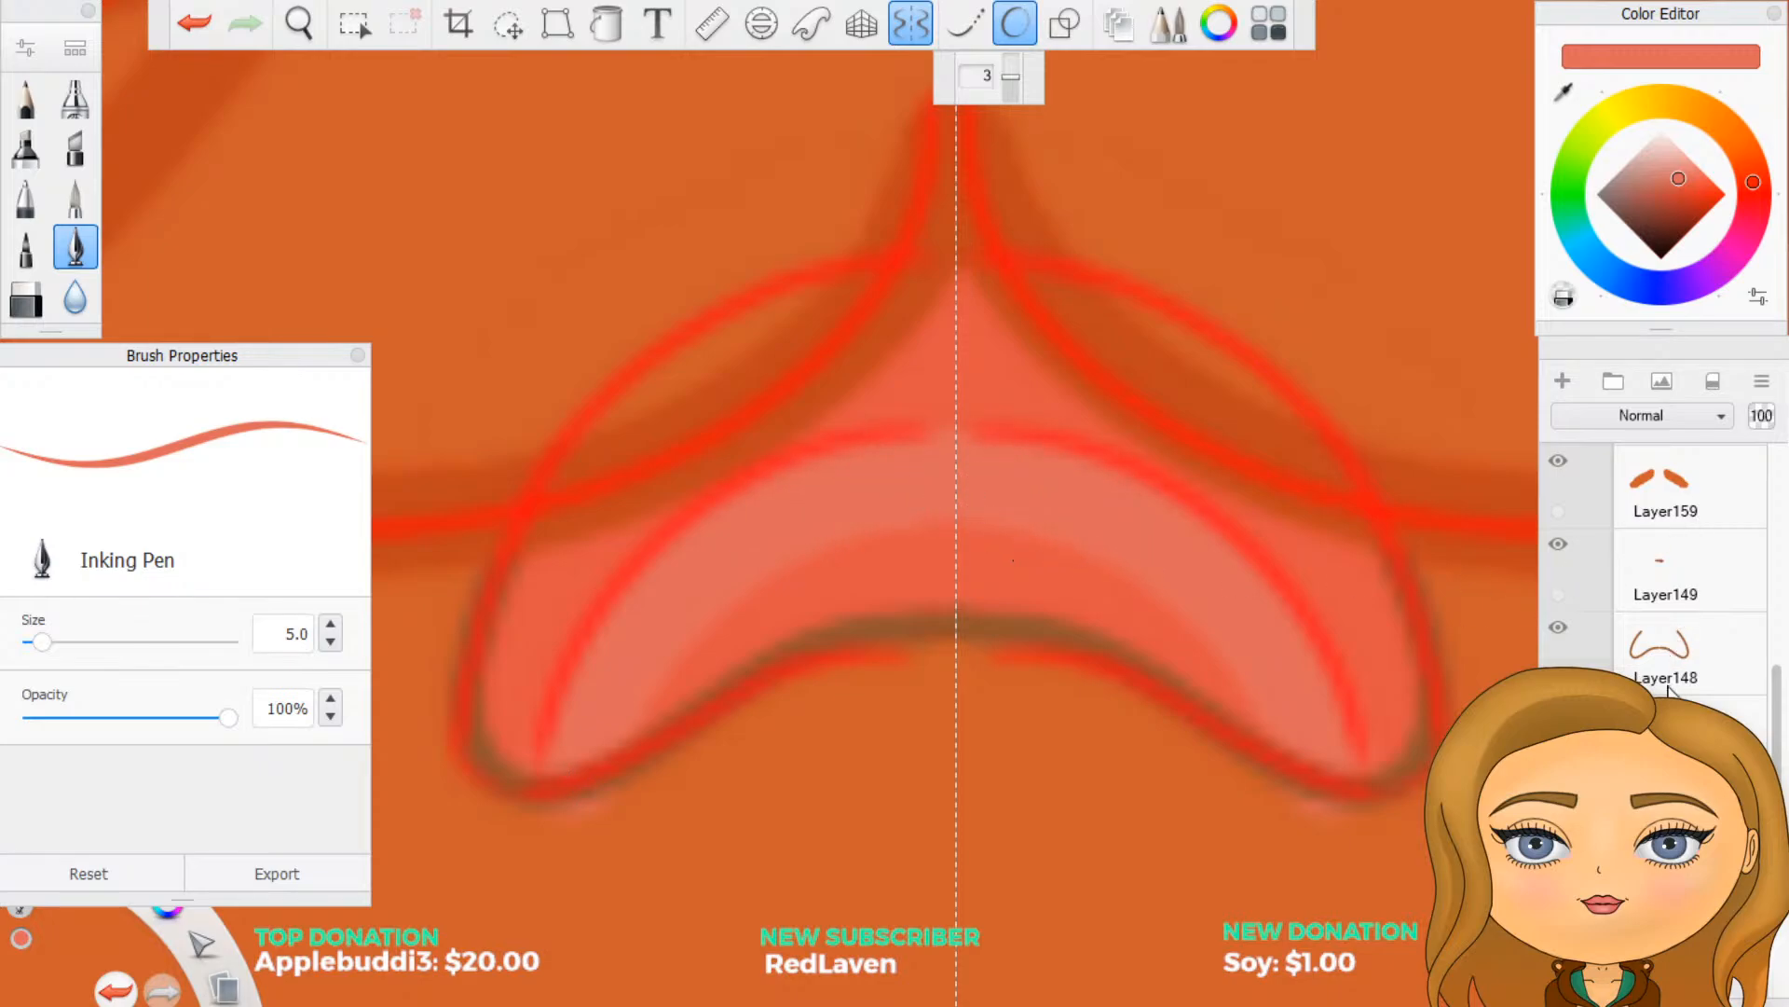
- Hide the cry expression's redline group to reveal the clean coloured artwork
scroll(1668, 559, up, 5)
scroll(1668, 578, down, 2)
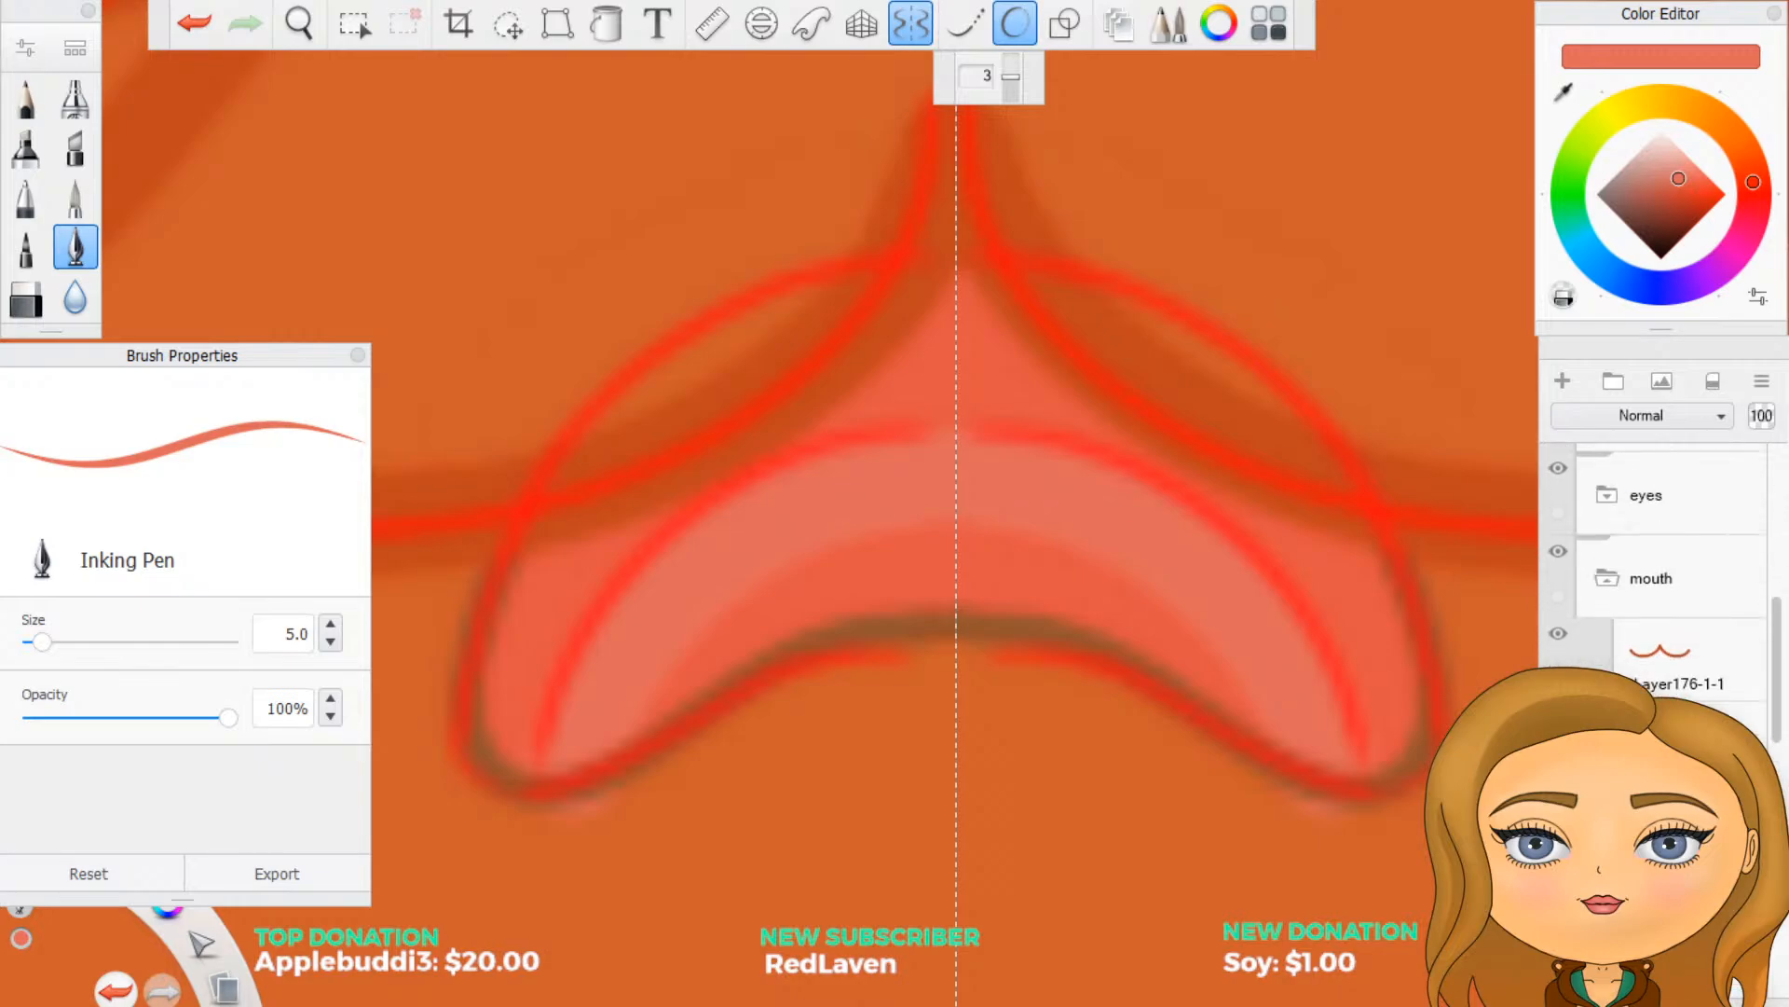
scroll(1641, 633, up, 4)
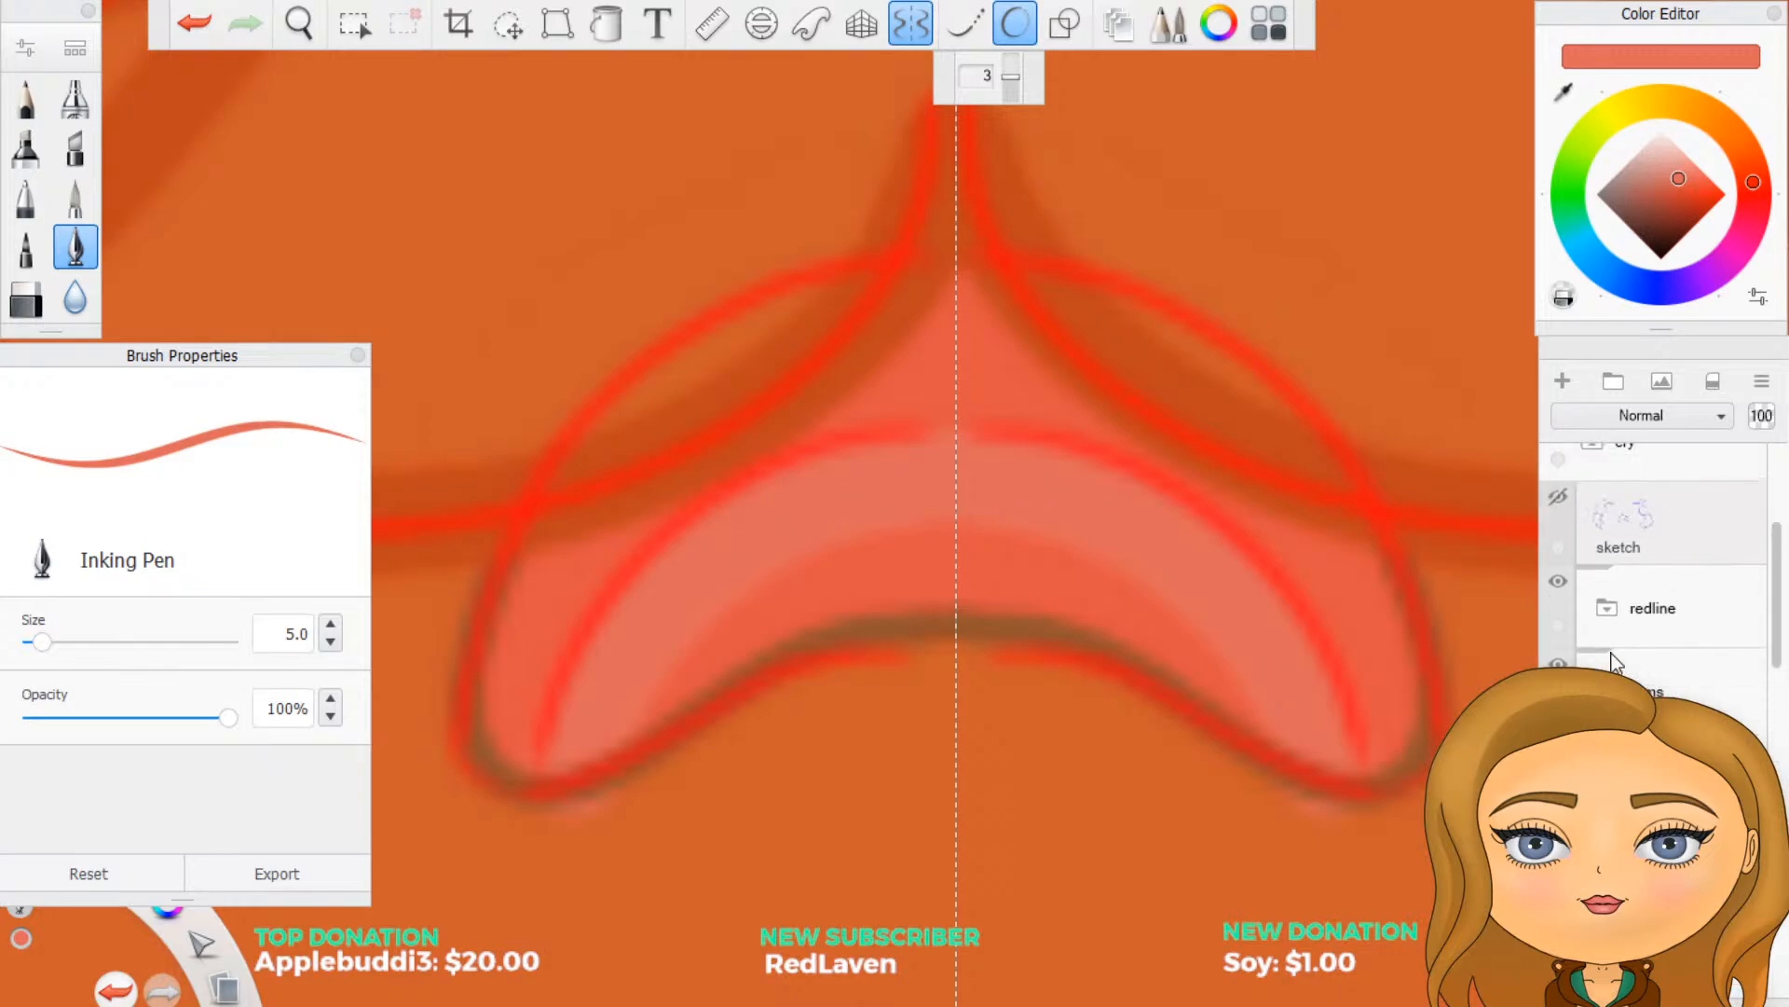
click(1561, 584)
scroll(1061, 871, down, 5)
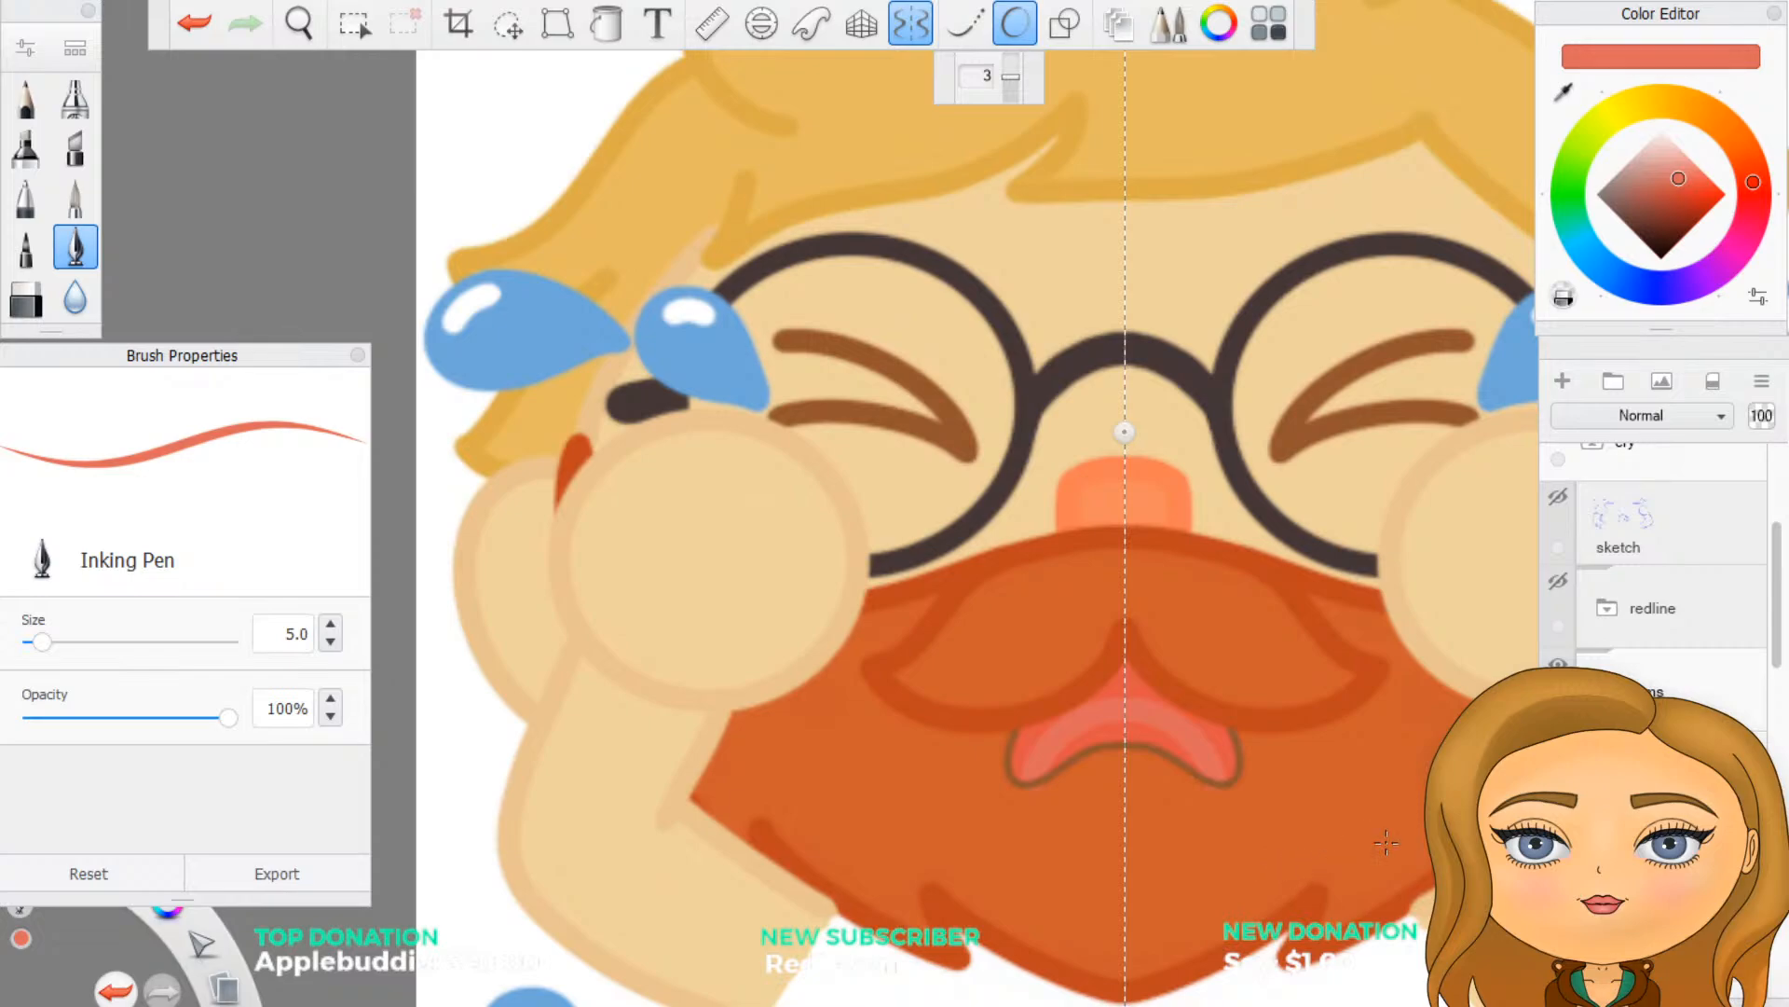
scroll(1386, 843, up, 4)
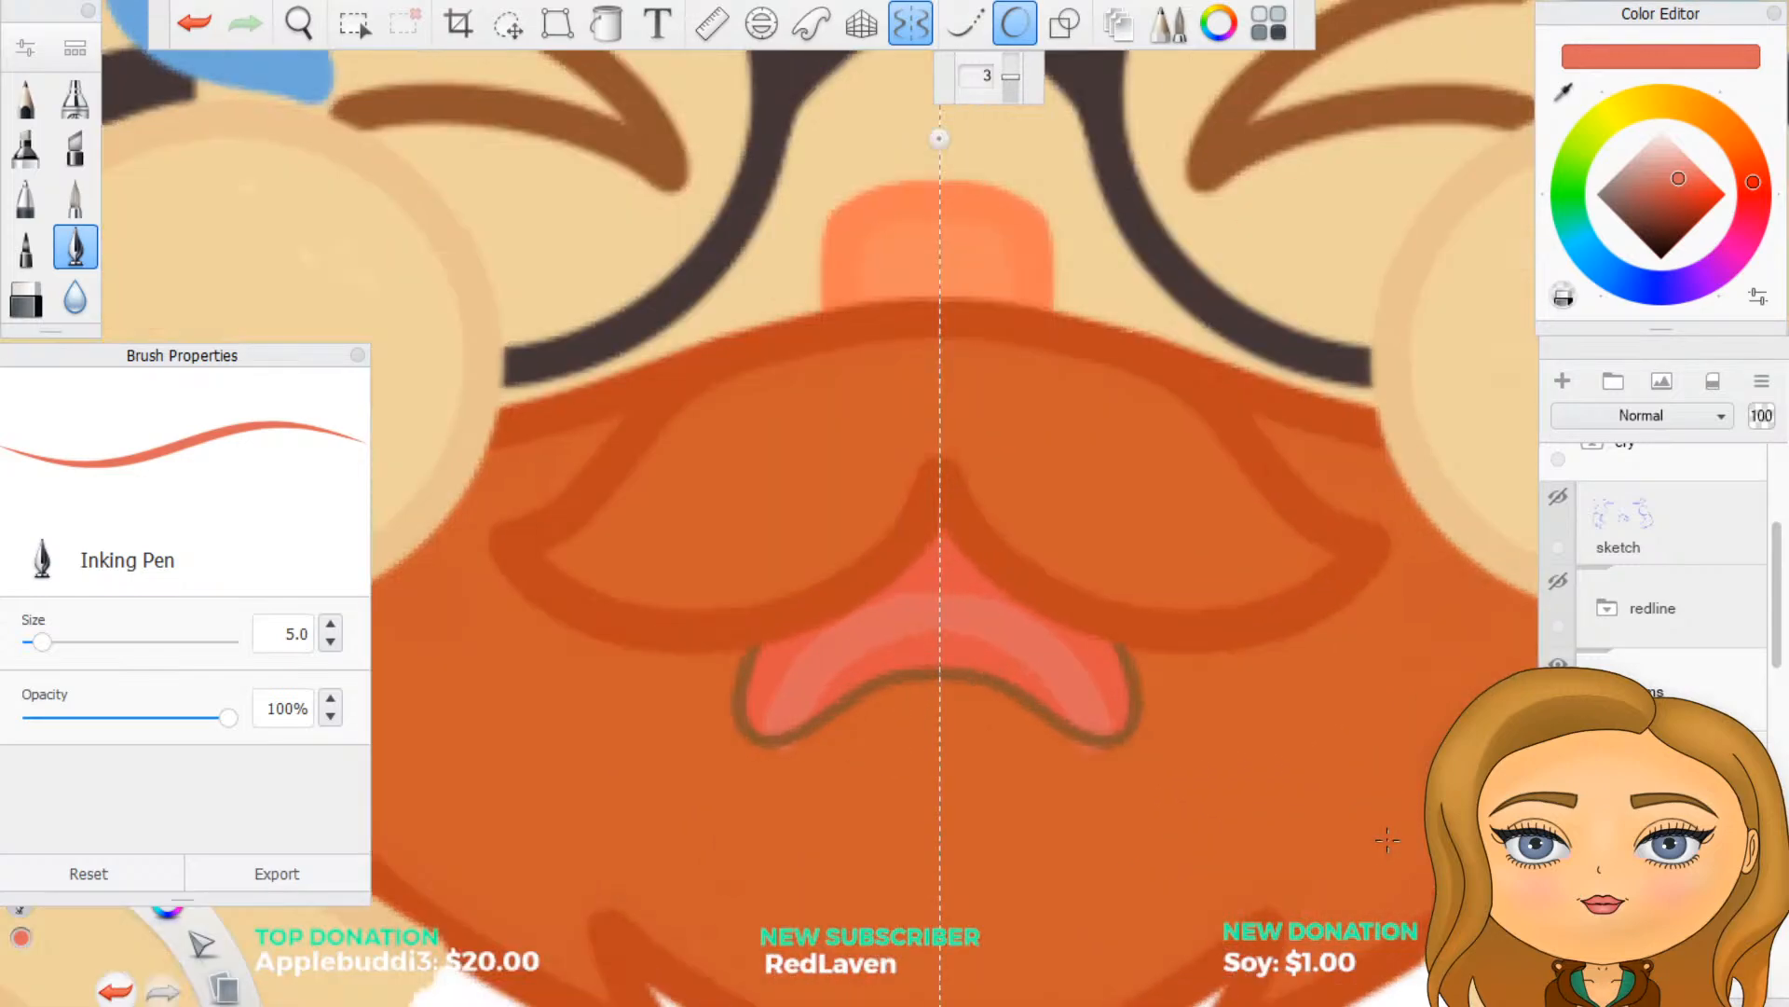
scroll(1673, 559, down, 10)
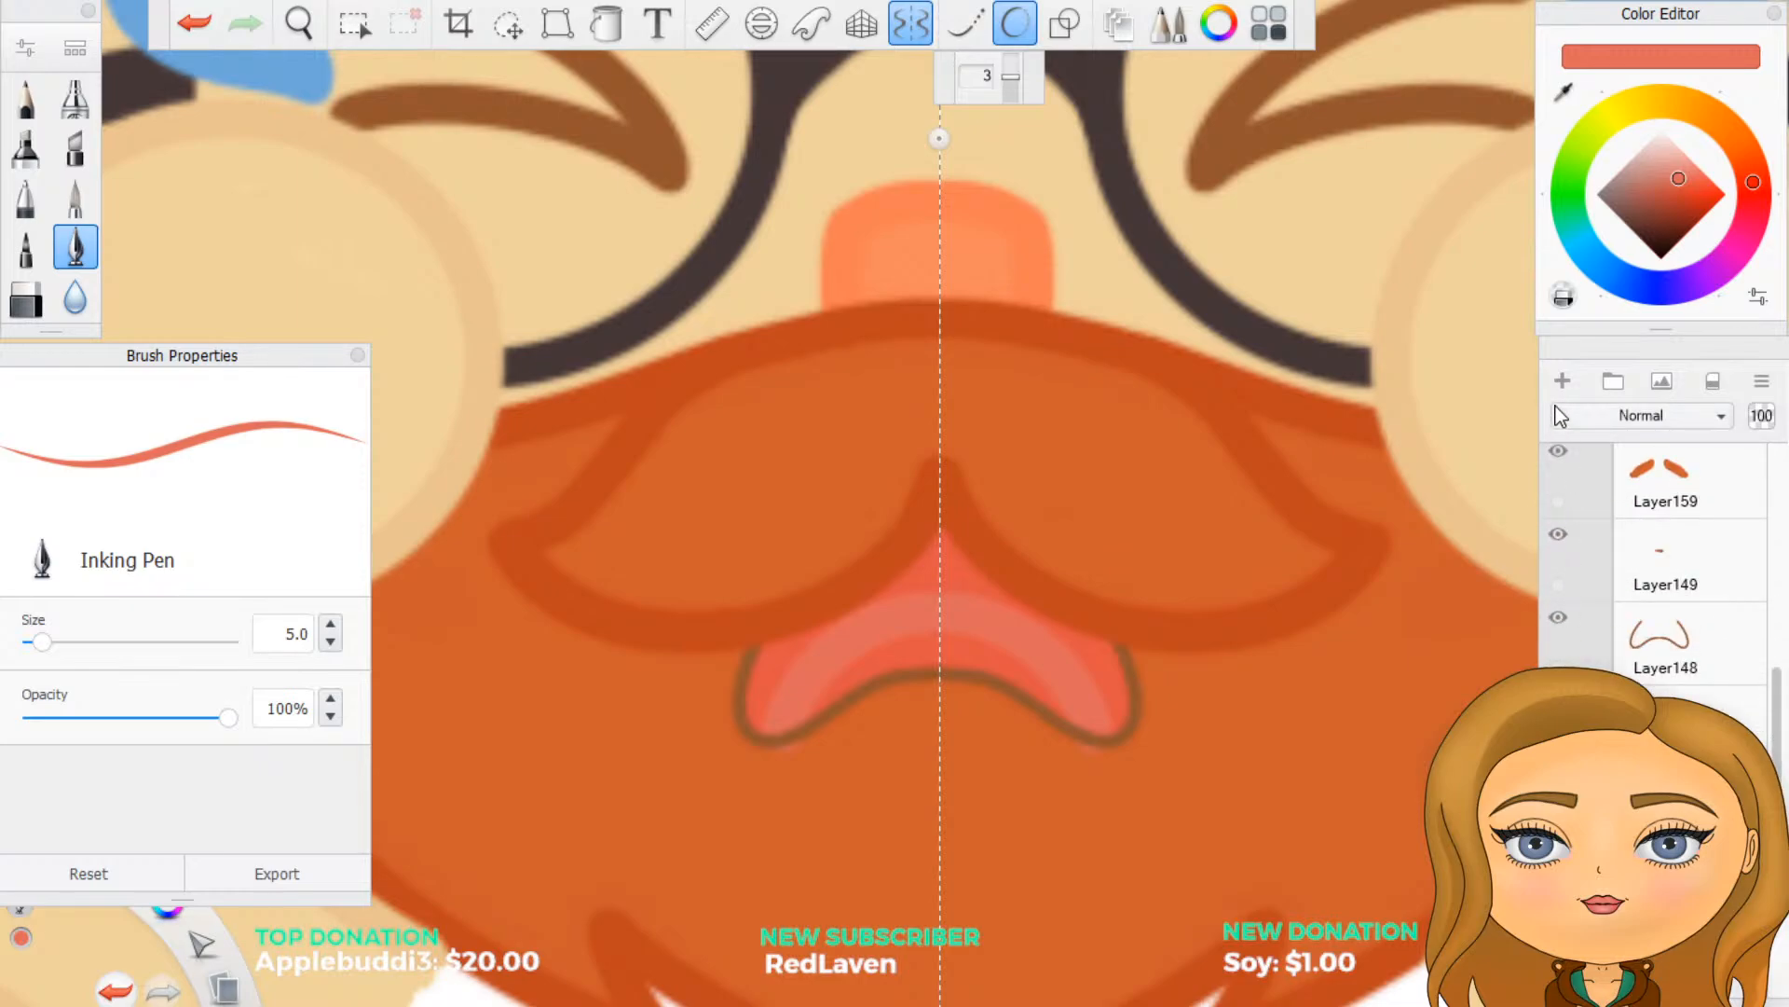
- Extend the pink tongue with mirrored strokes to fill the gap down to the mouth's lower outline
scroll(934, 790, up, 3)
scroll(988, 778, up, 2)
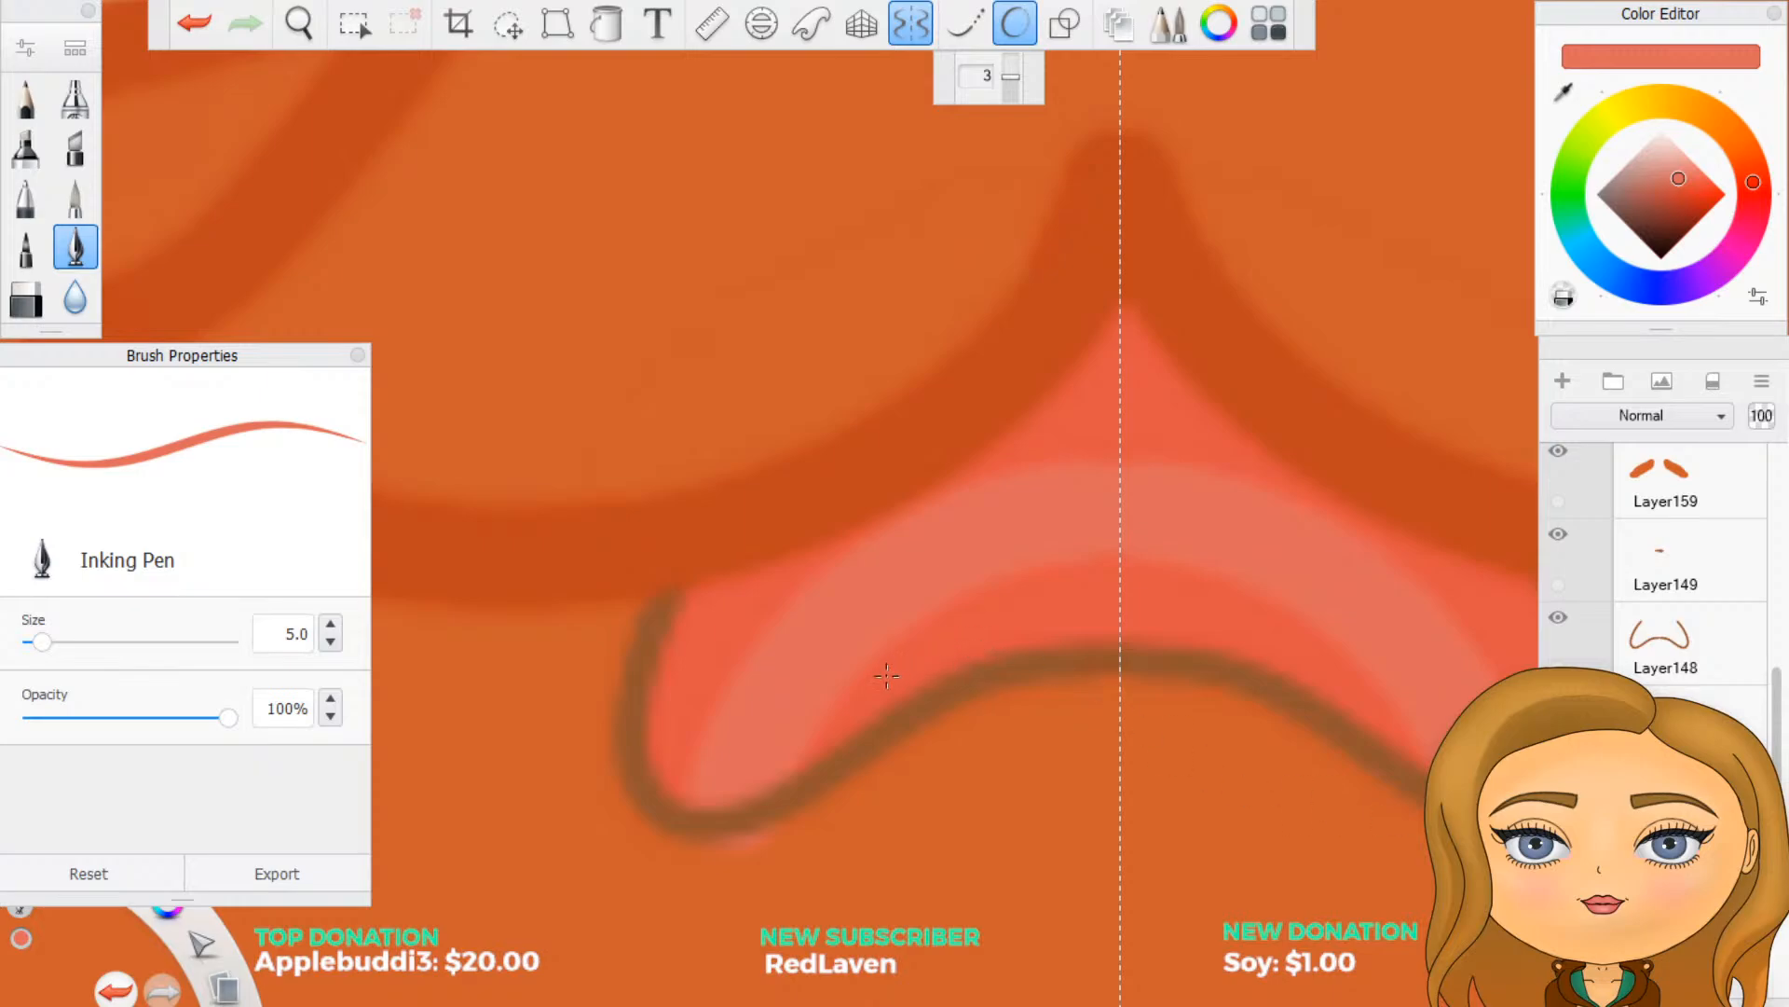
mouse_move(840, 723)
mouse_down()
mouse_move(961, 623)
mouse_move(1118, 604)
mouse_up()
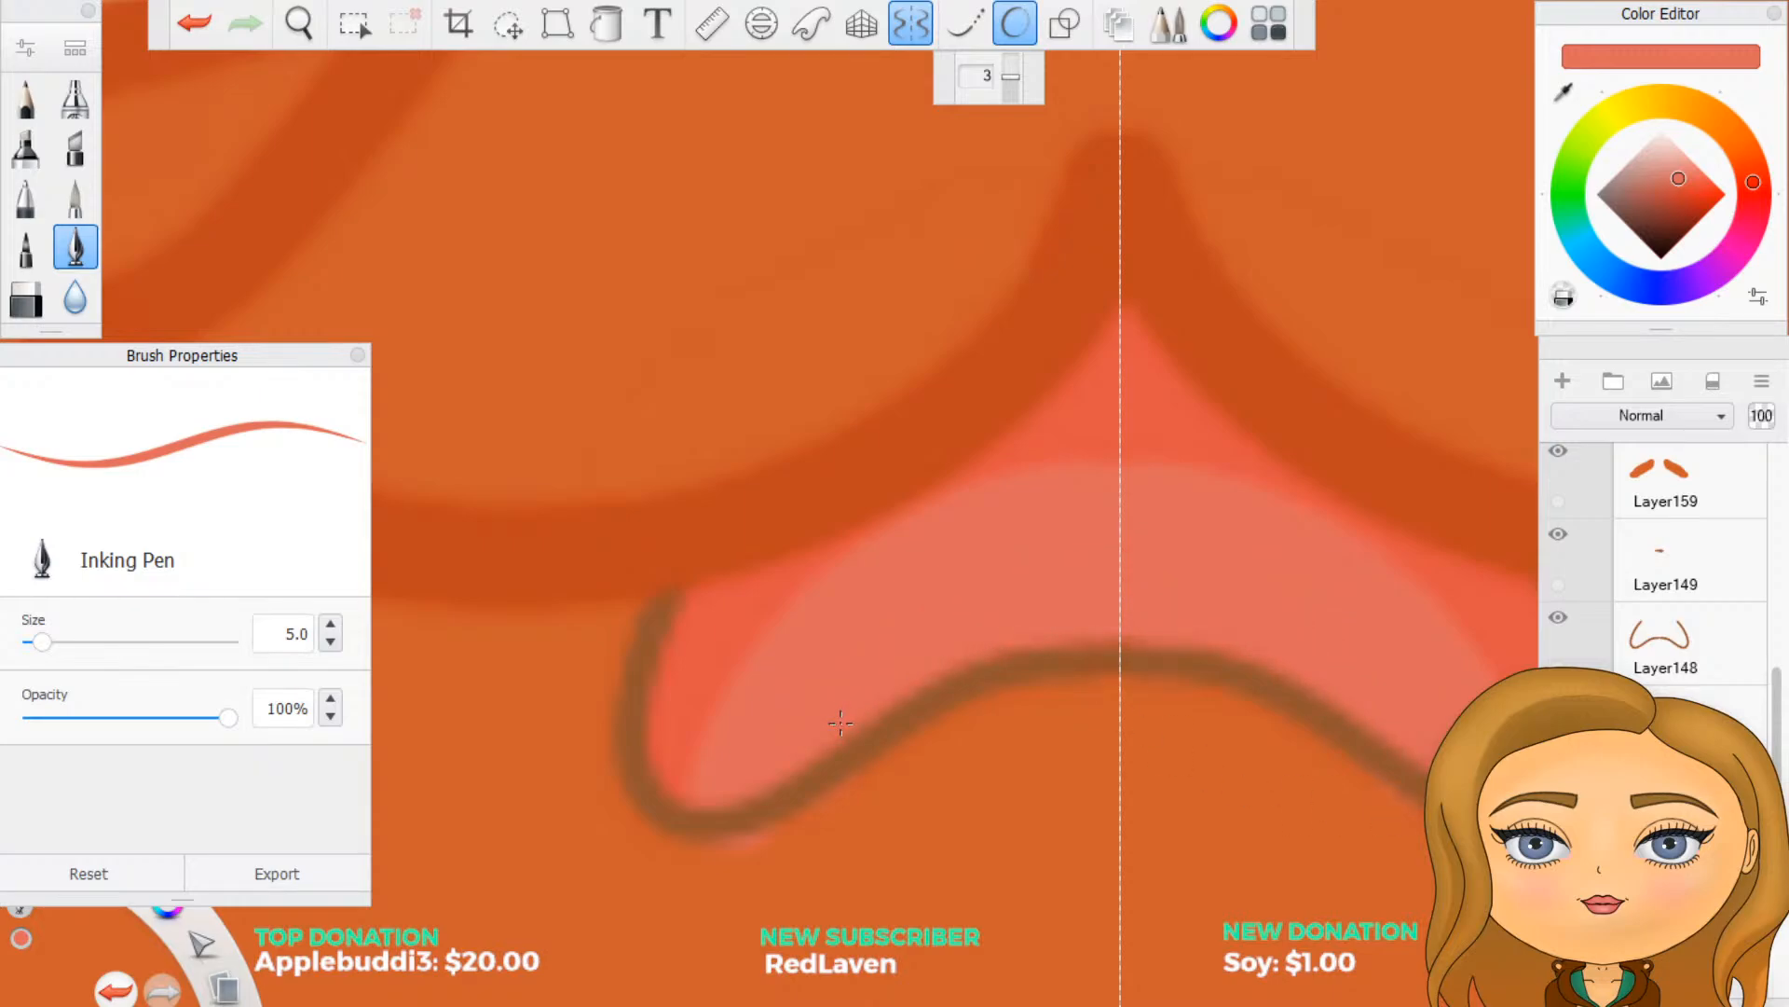
drag(1063, 669, 890, 741)
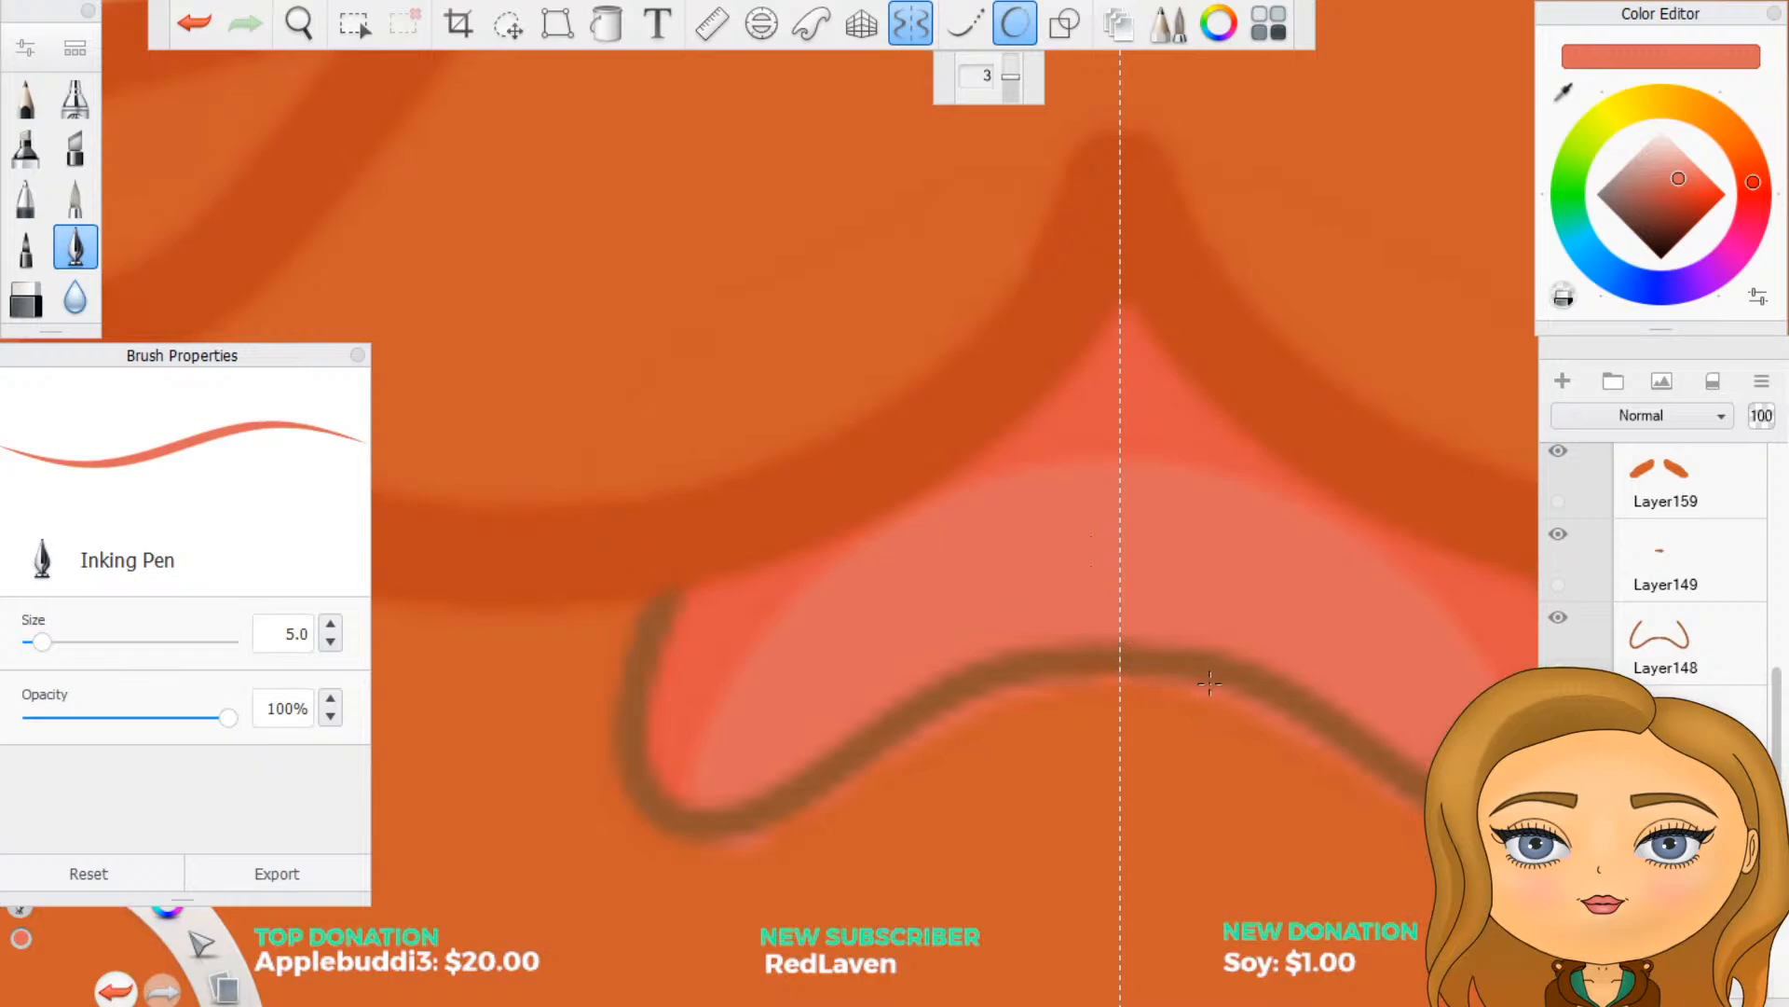
- Remove the pink spilling below the mouth outline, and switch off symmetry and predictive stroke
key(ctrl+z)
click(911, 25)
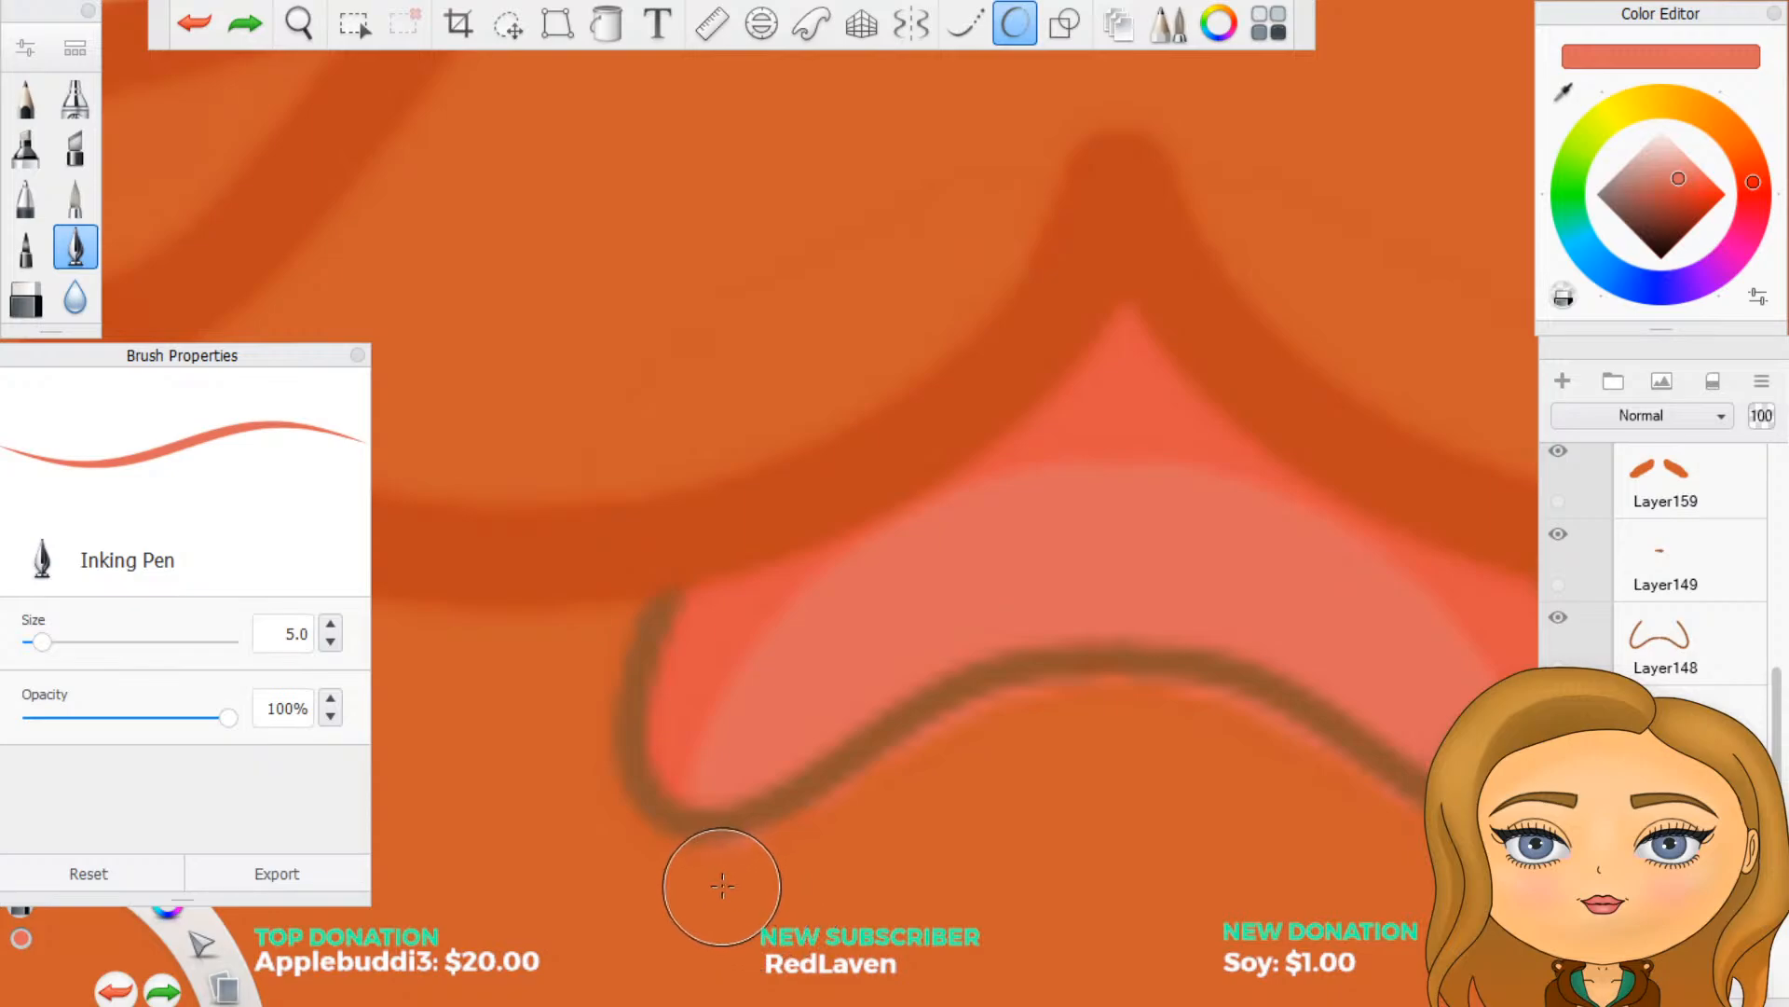
mouse_move(722, 885)
mouse_down()
mouse_move(767, 879)
mouse_move(706, 882)
mouse_up()
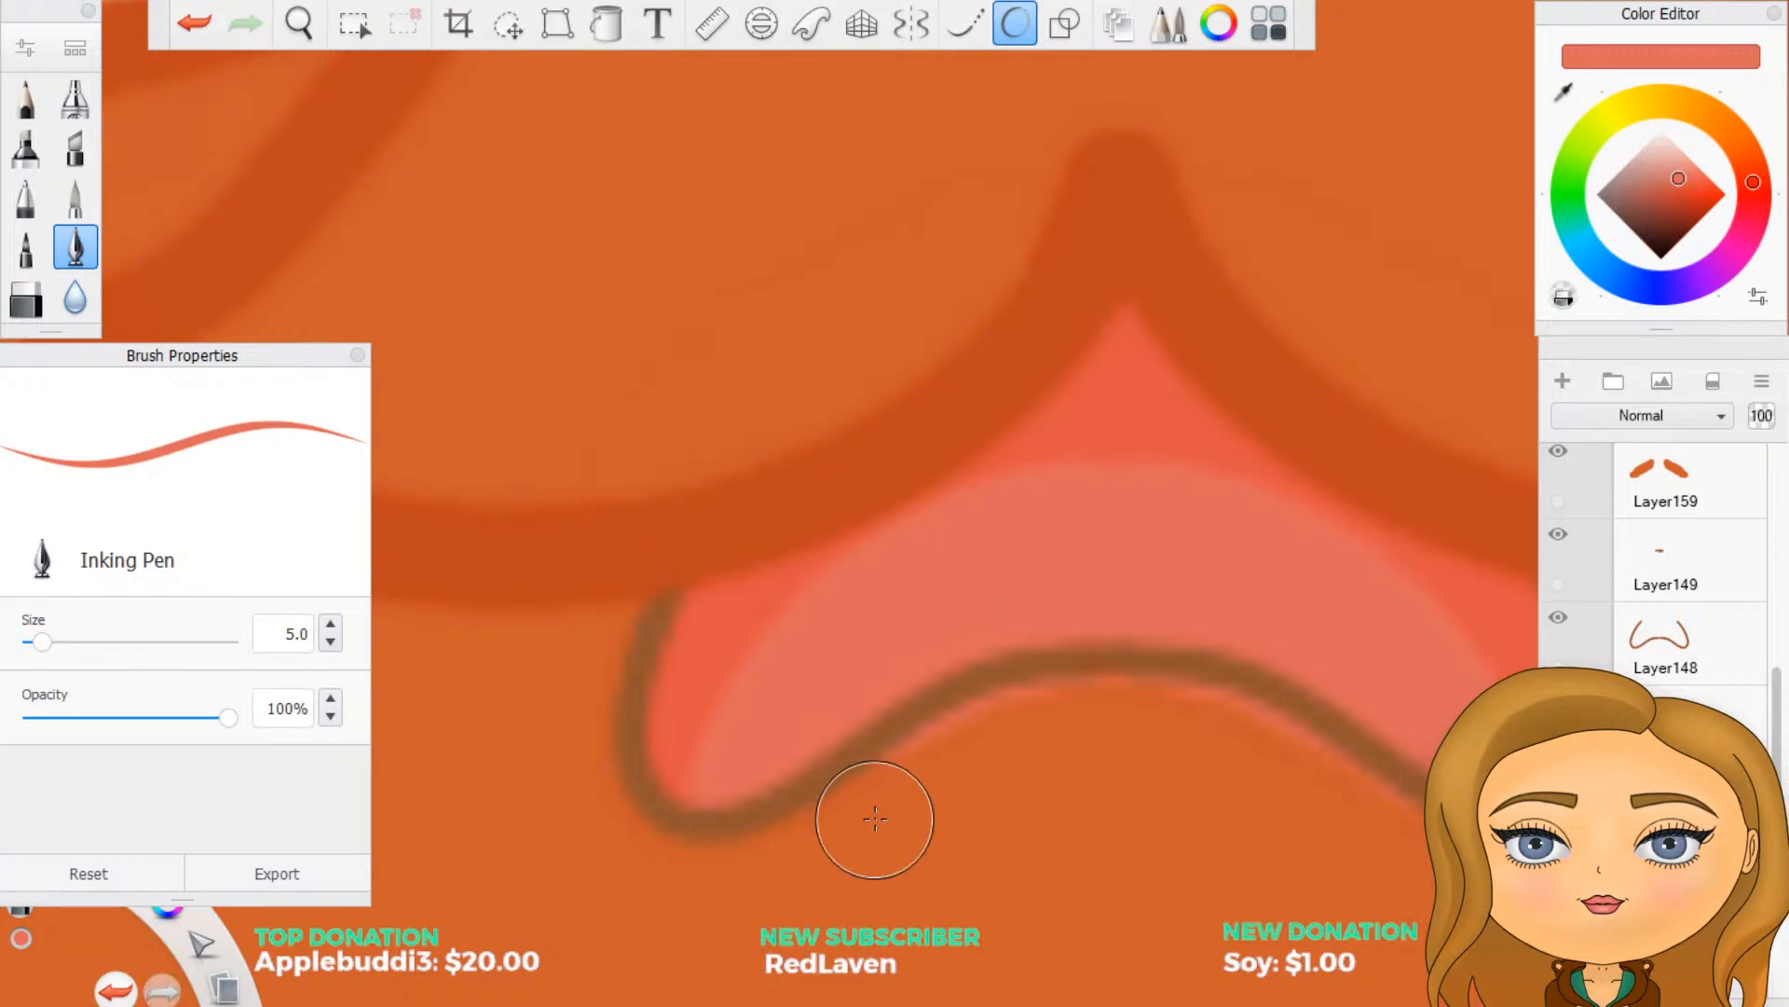
click(910, 25)
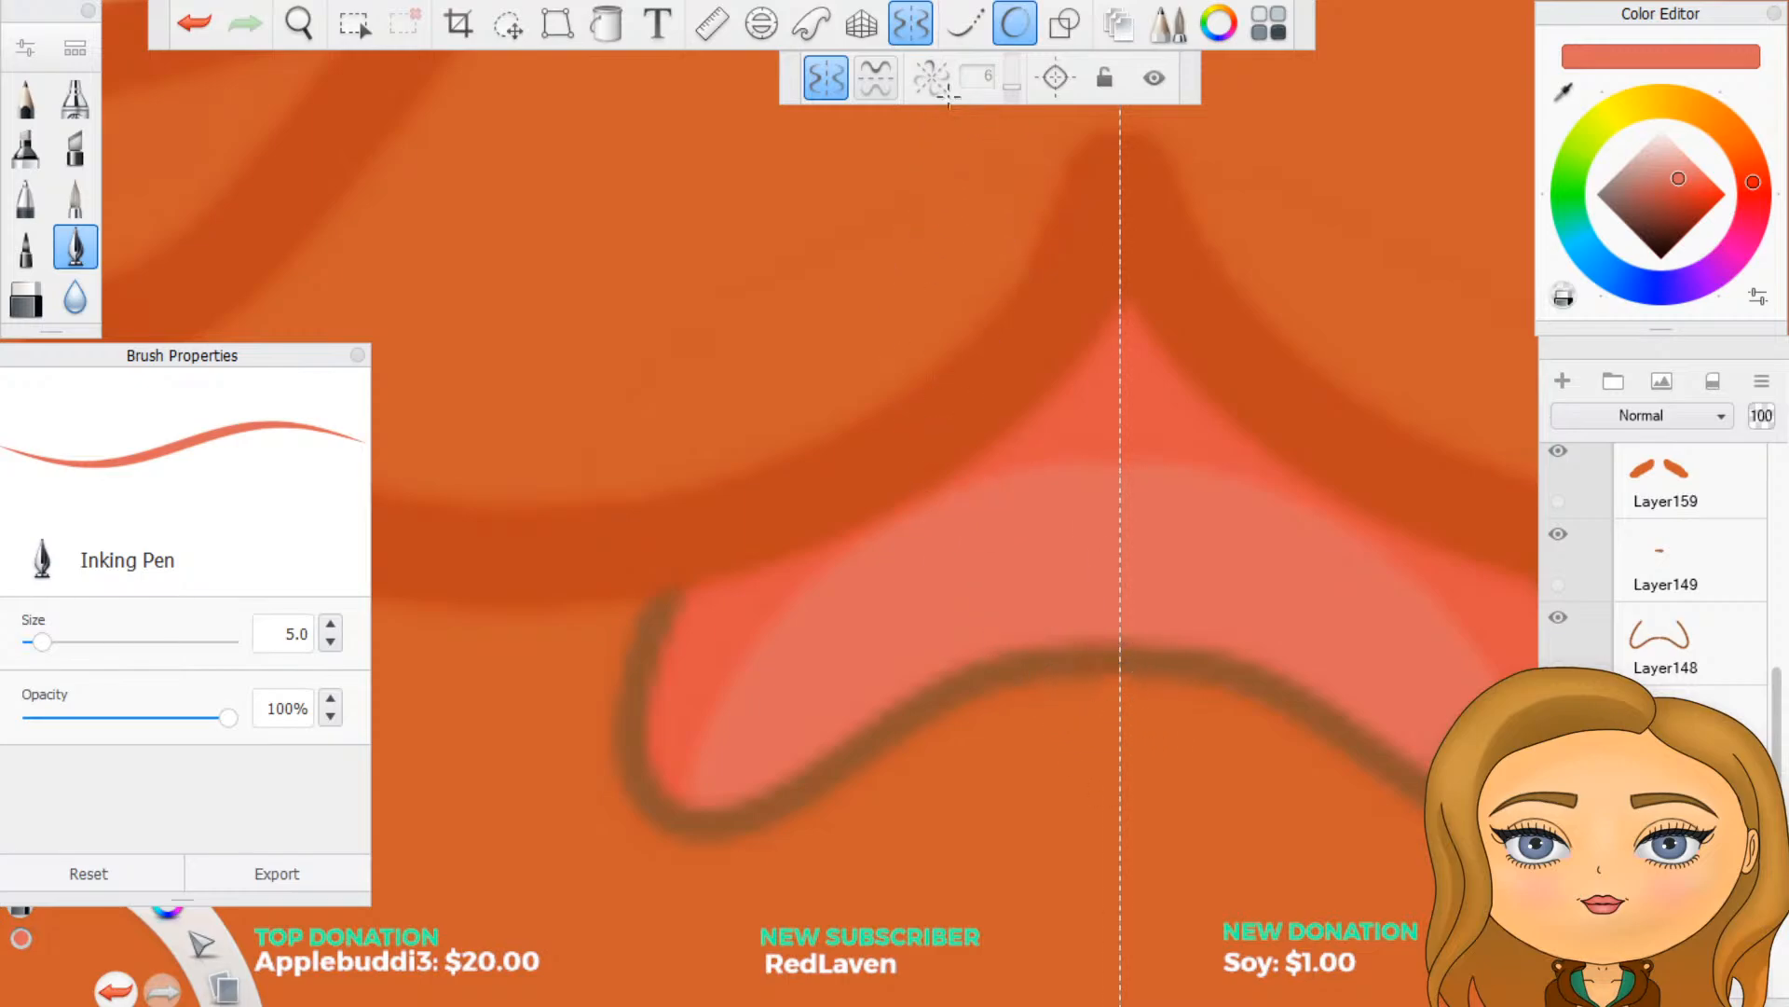
click(1011, 25)
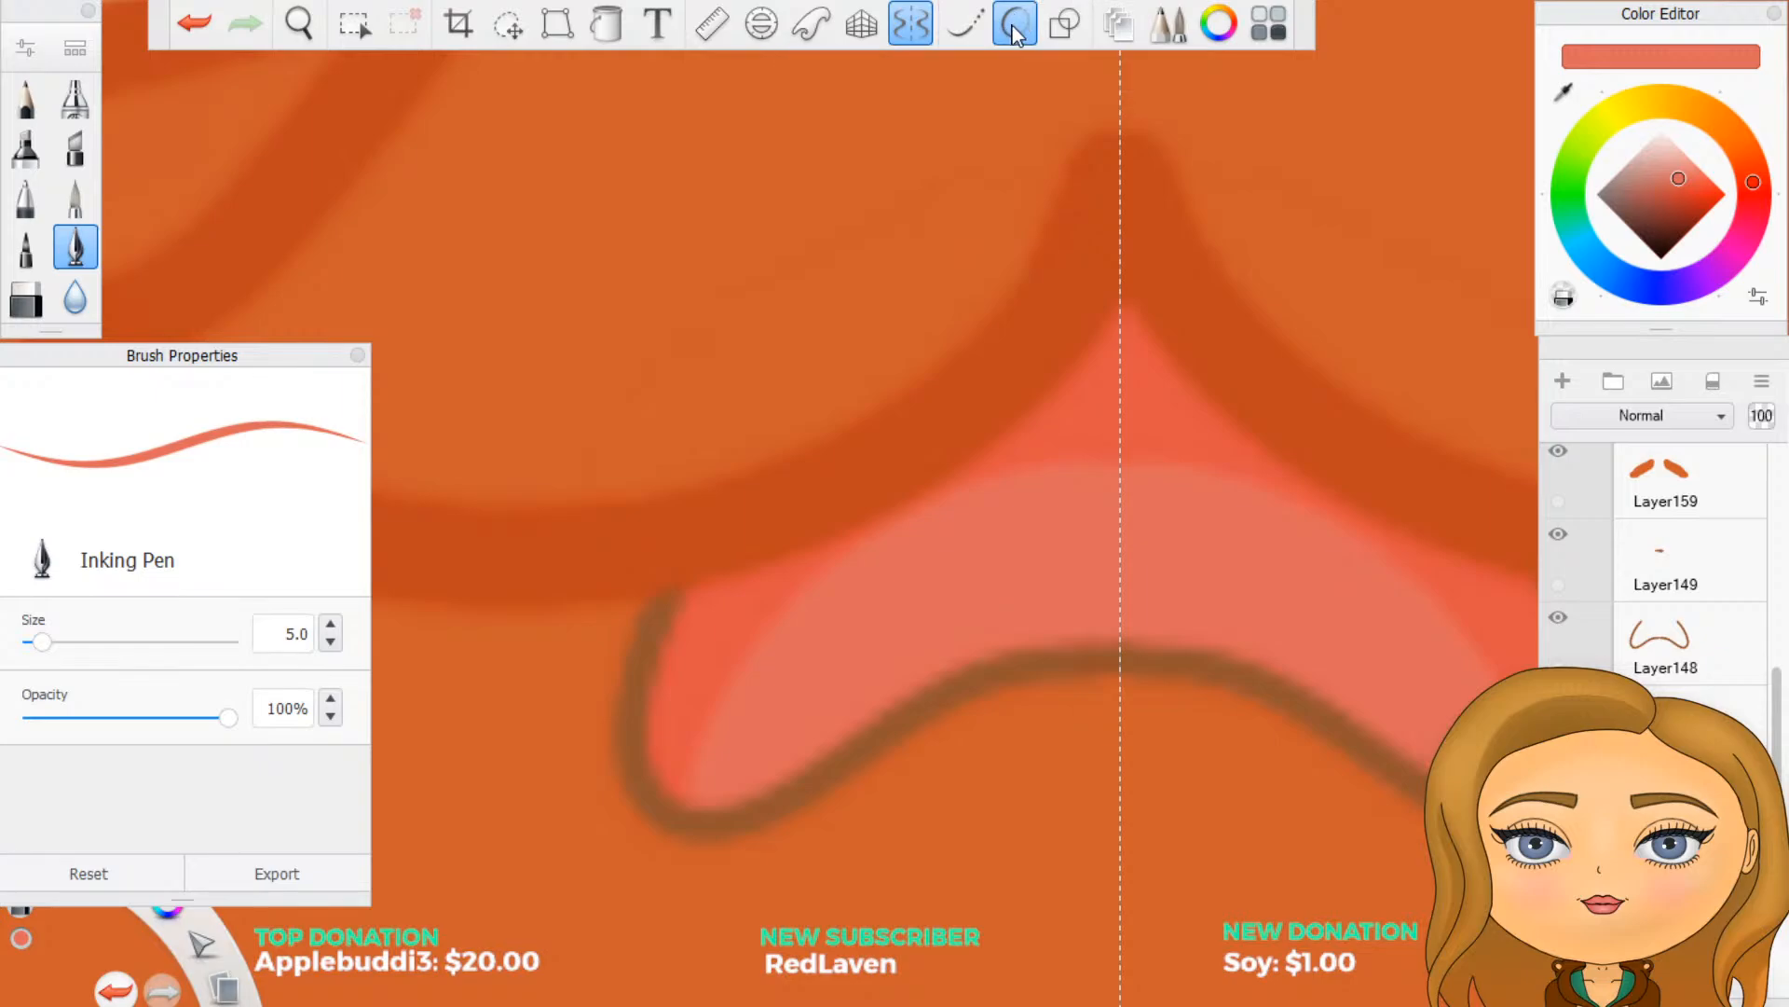
click(912, 28)
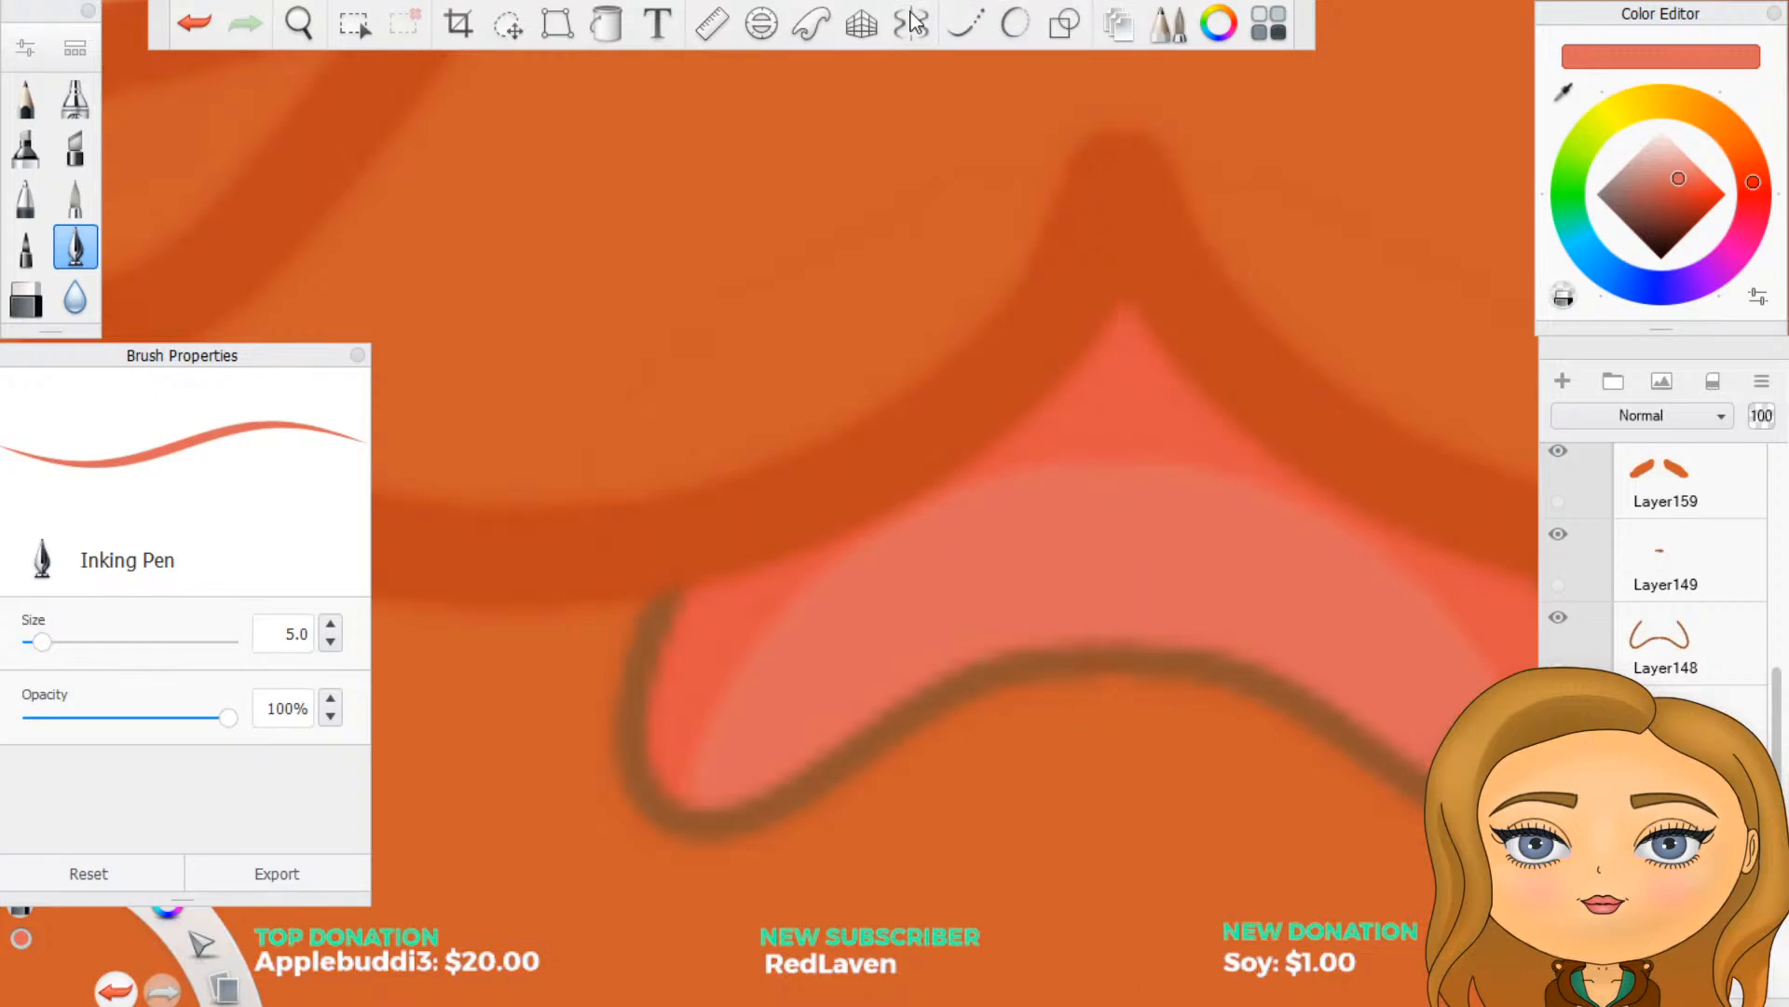
- Collapse the mouth group and hide the colour swatch layer
scroll(918, 770, down, 8)
scroll(883, 816, down, 6)
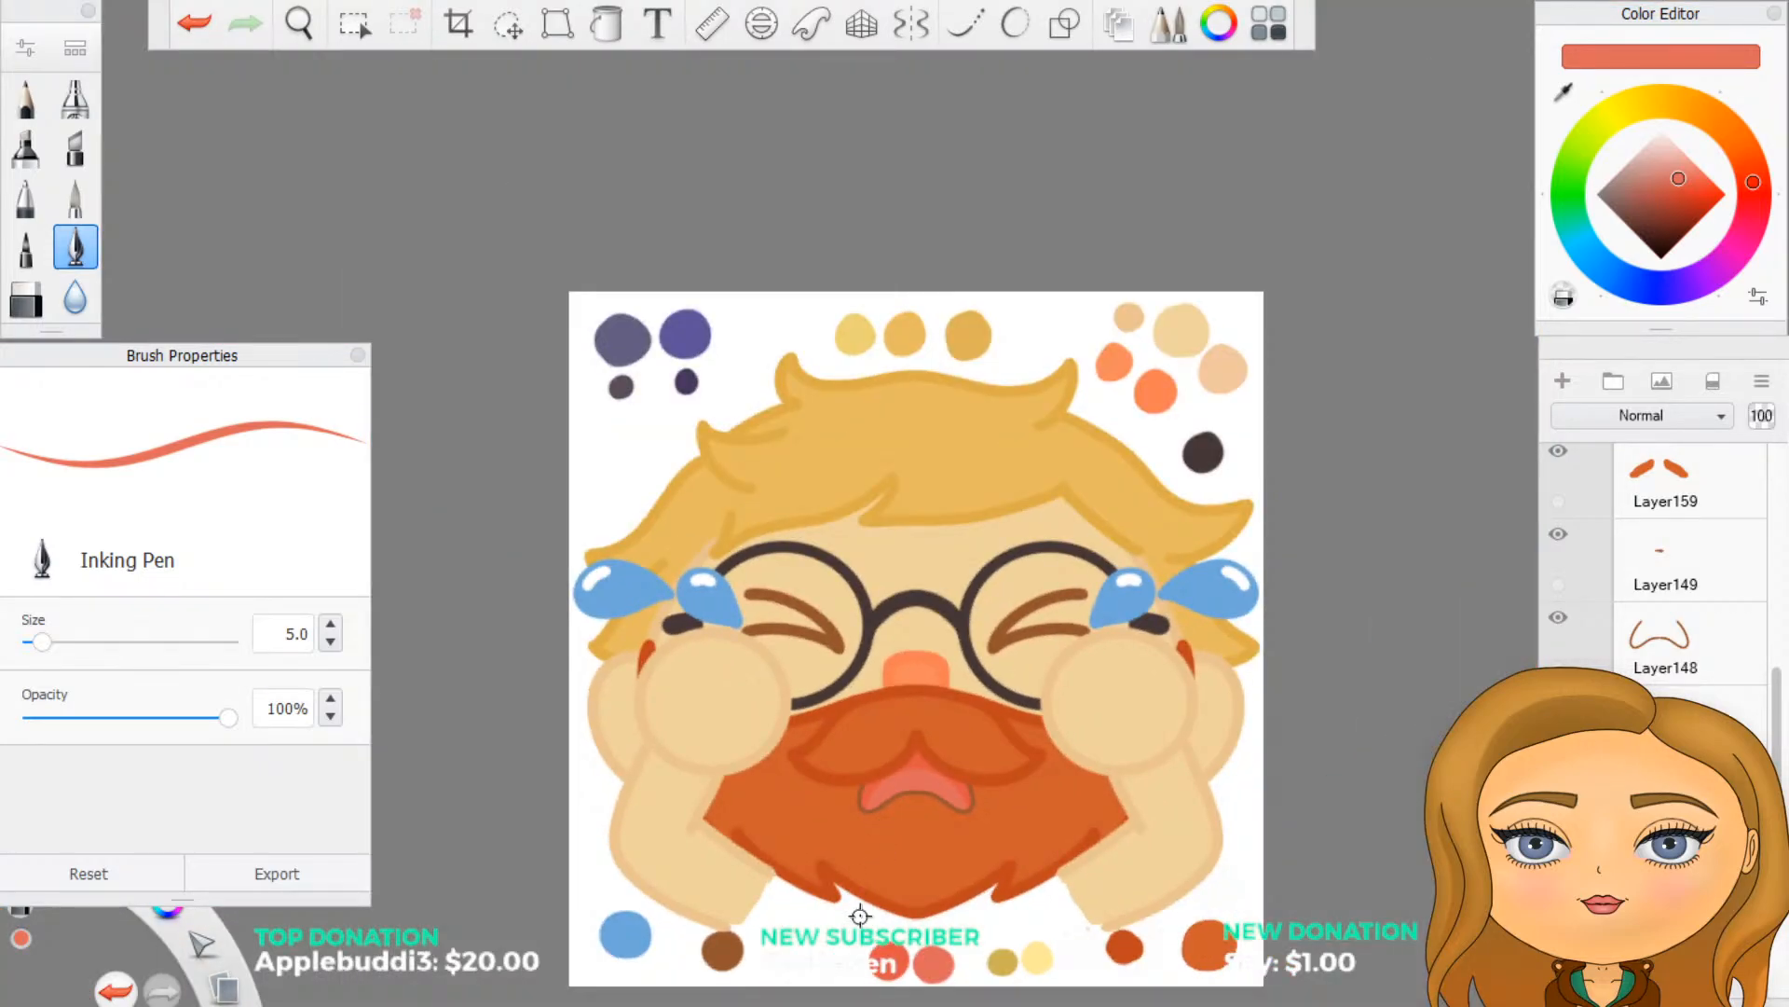
scroll(847, 906, up, 5)
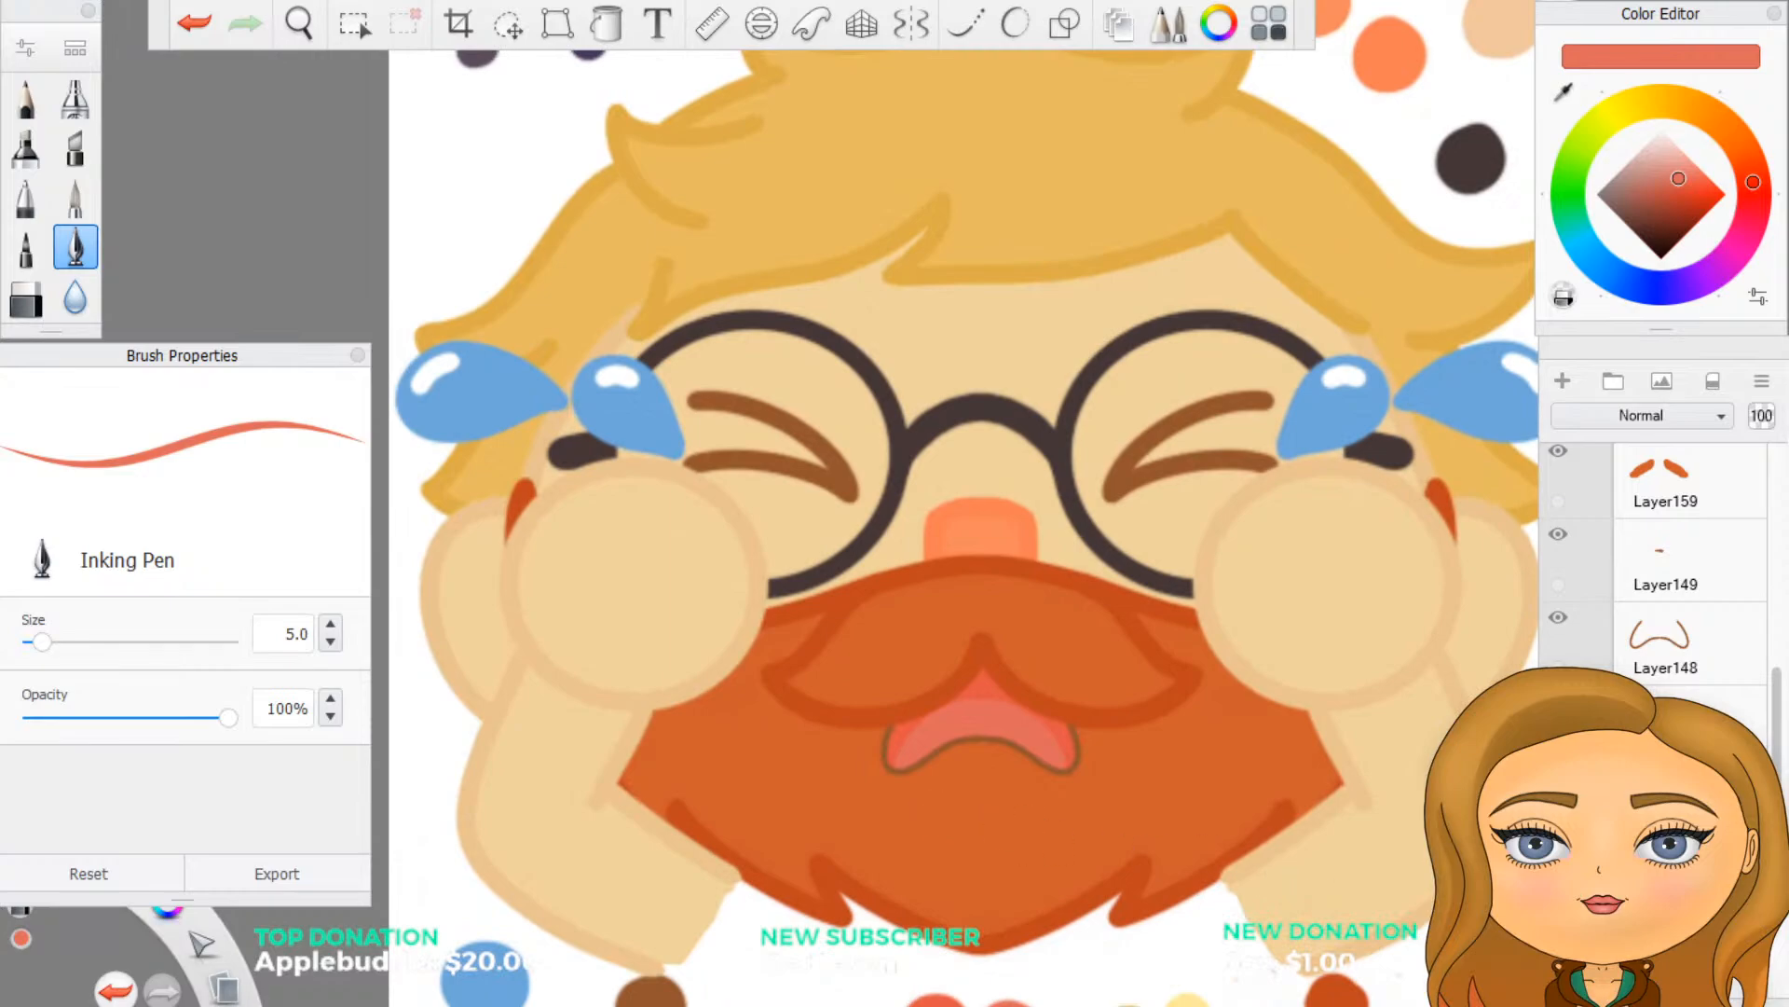
scroll(1565, 629, up, 6)
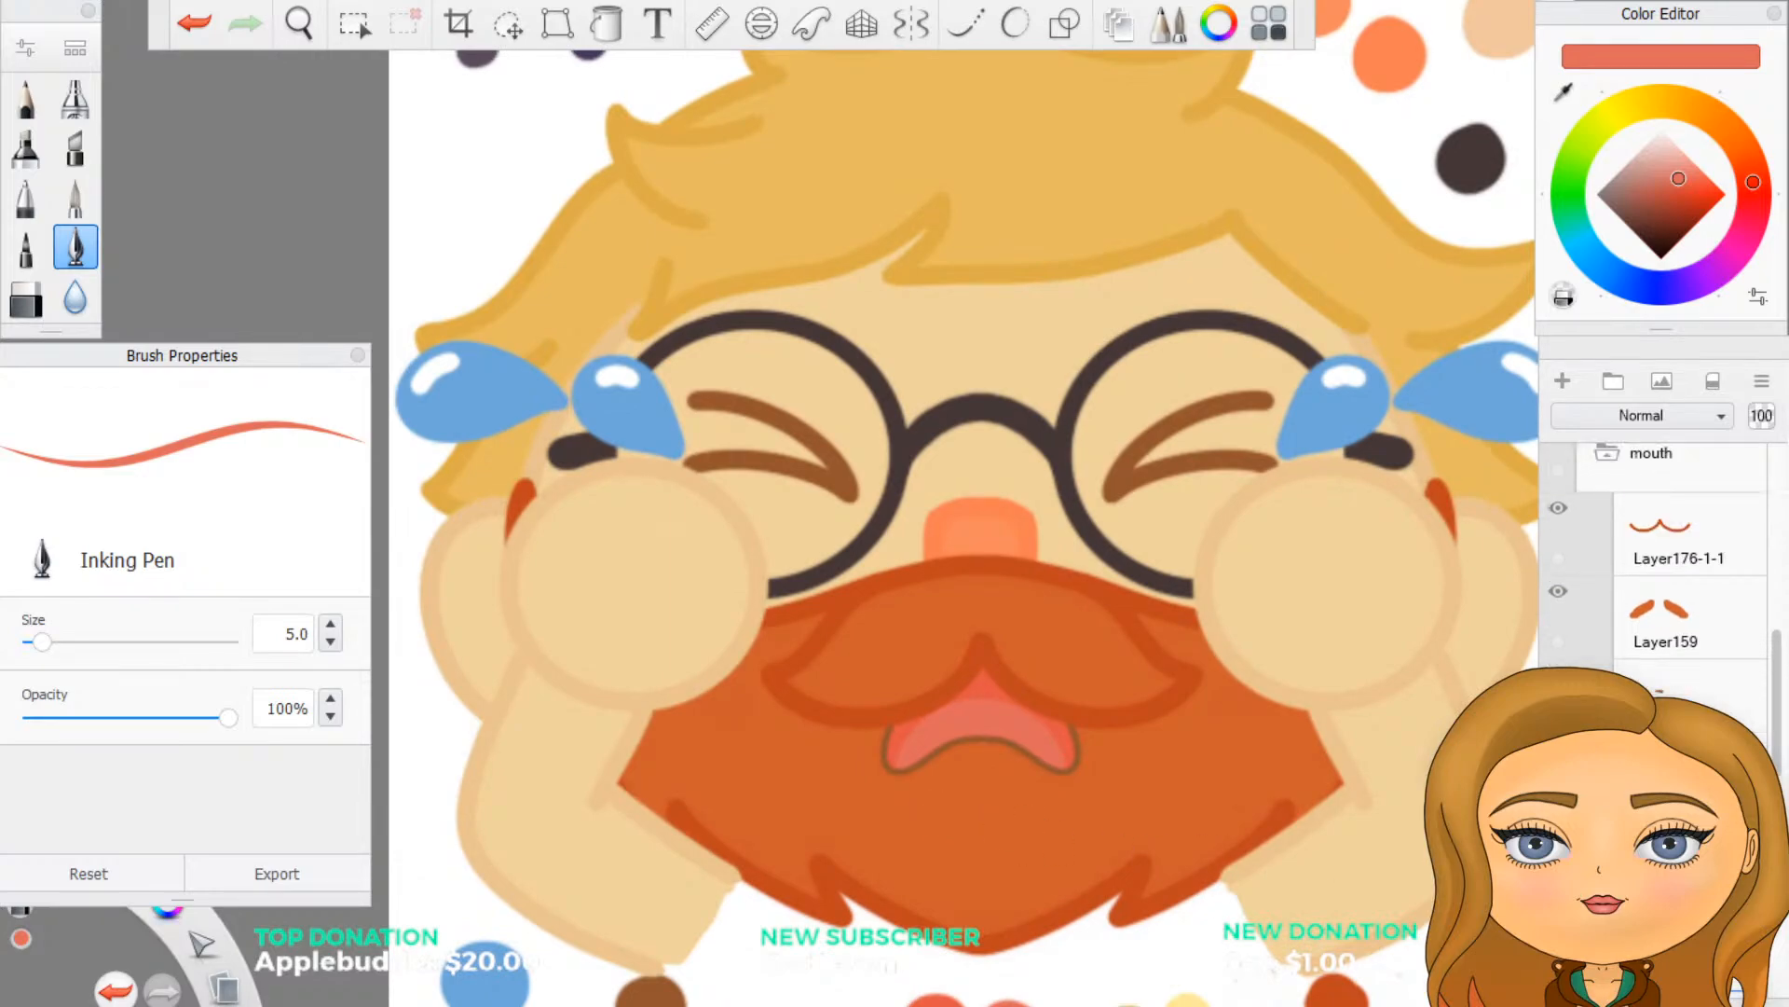
click(1640, 640)
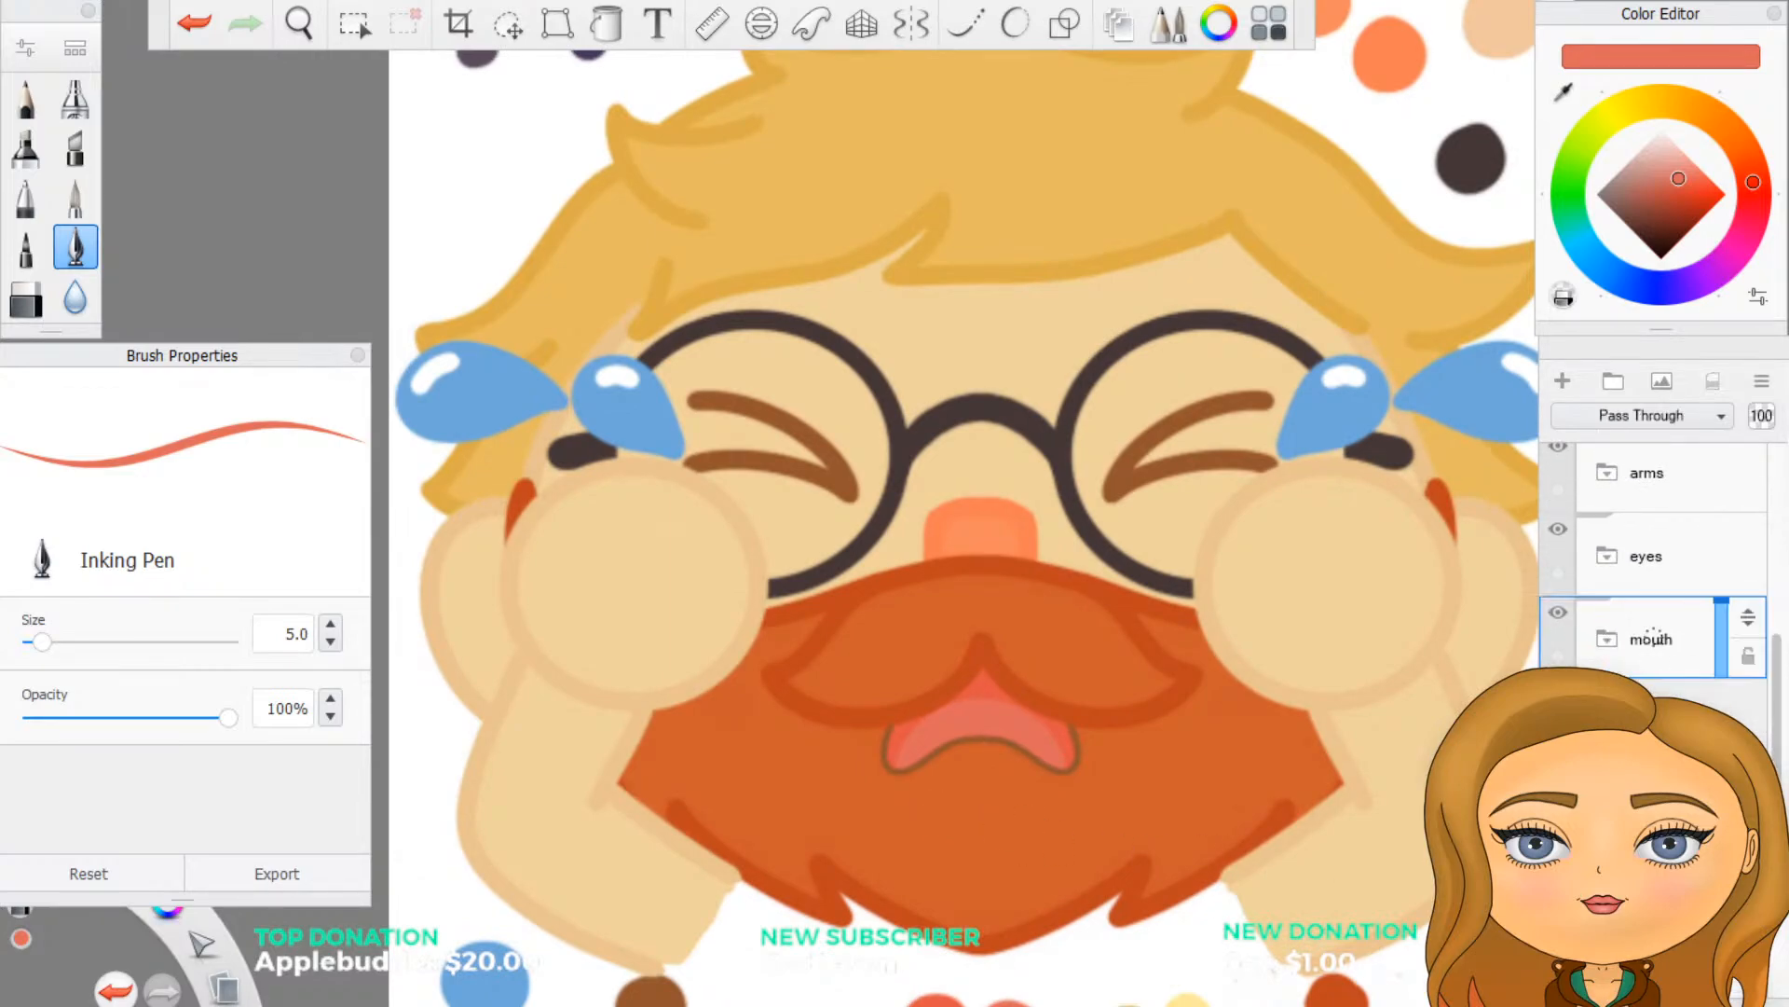
scroll(1641, 640, down, 4)
scroll(1654, 550, down, 1)
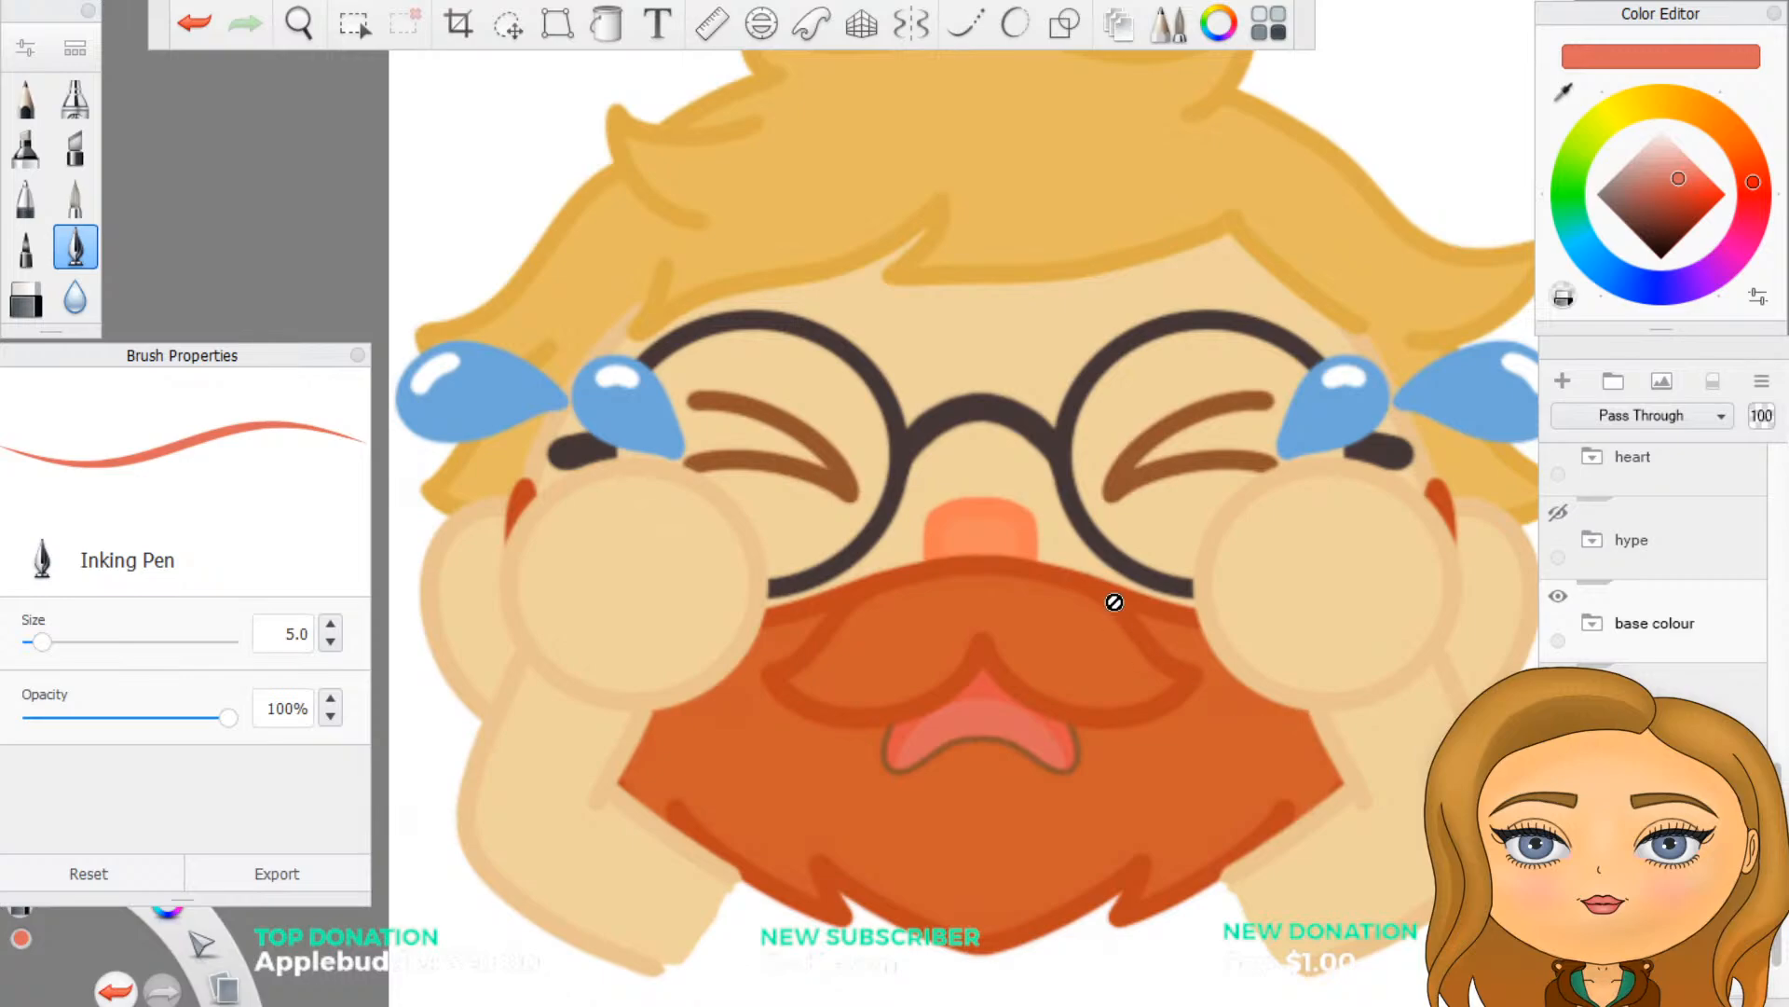
- Expand the base colour group and its beard group, and select a layer inside the beard group
scroll(1089, 886, up, 1)
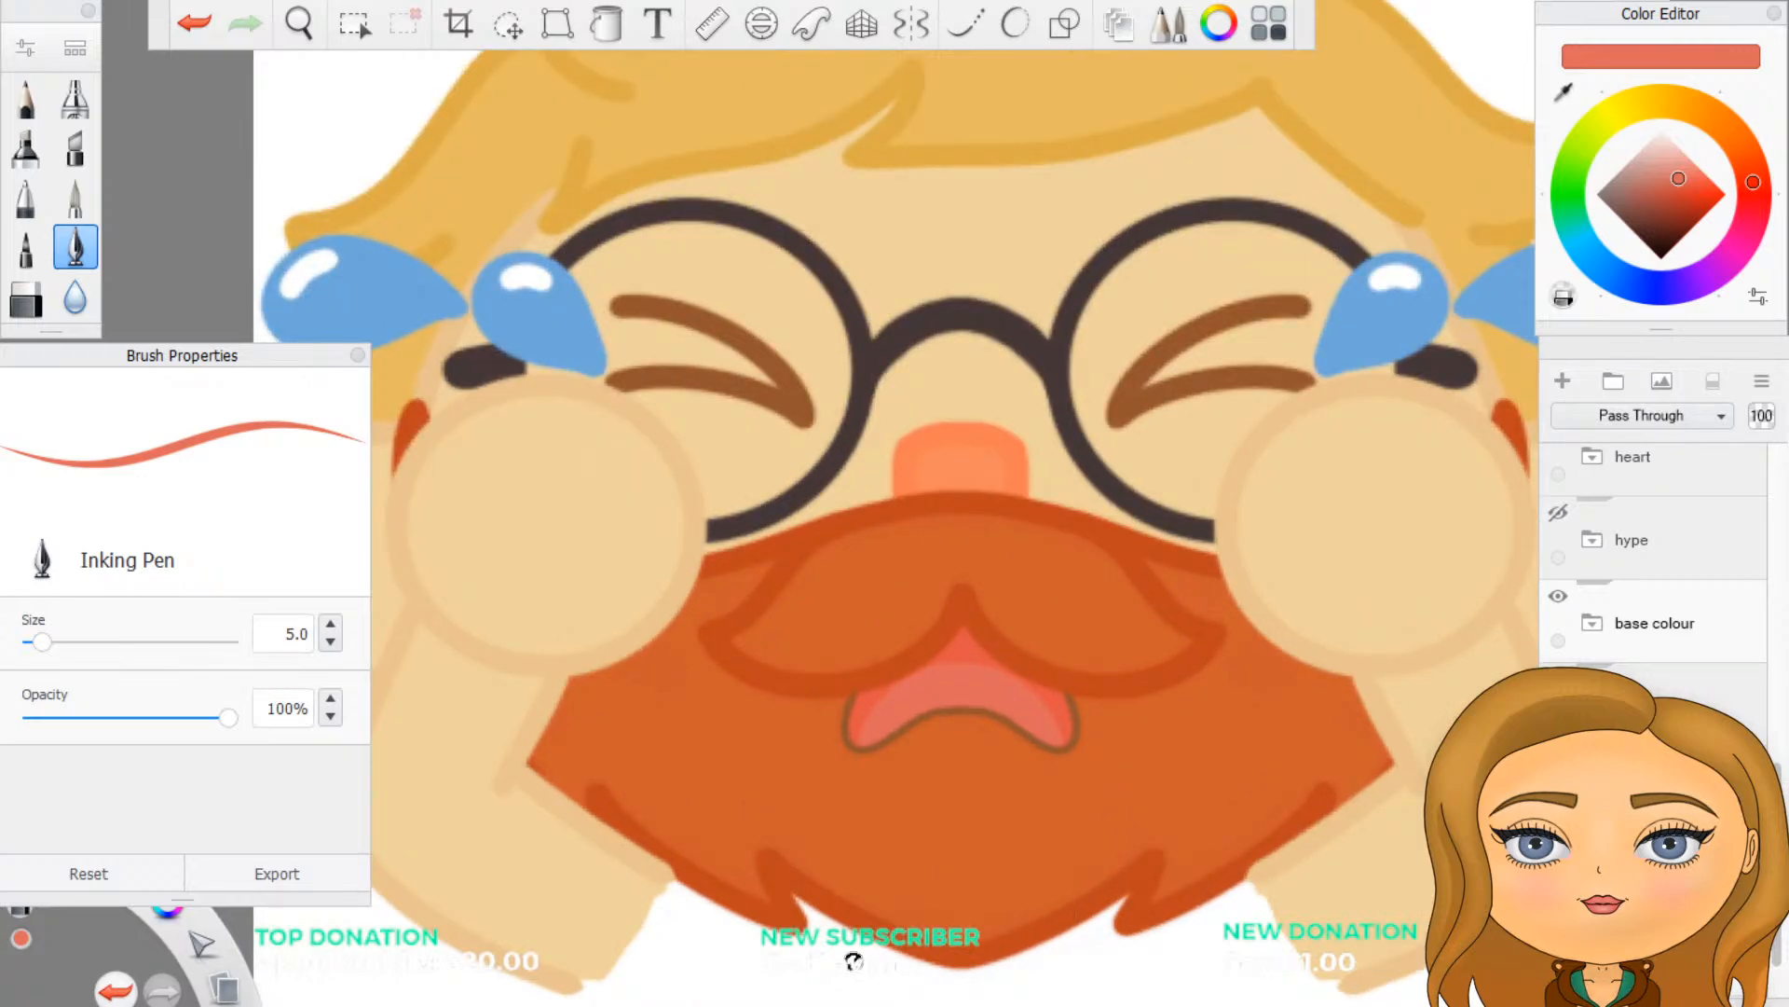
scroll(850, 959, up, 2)
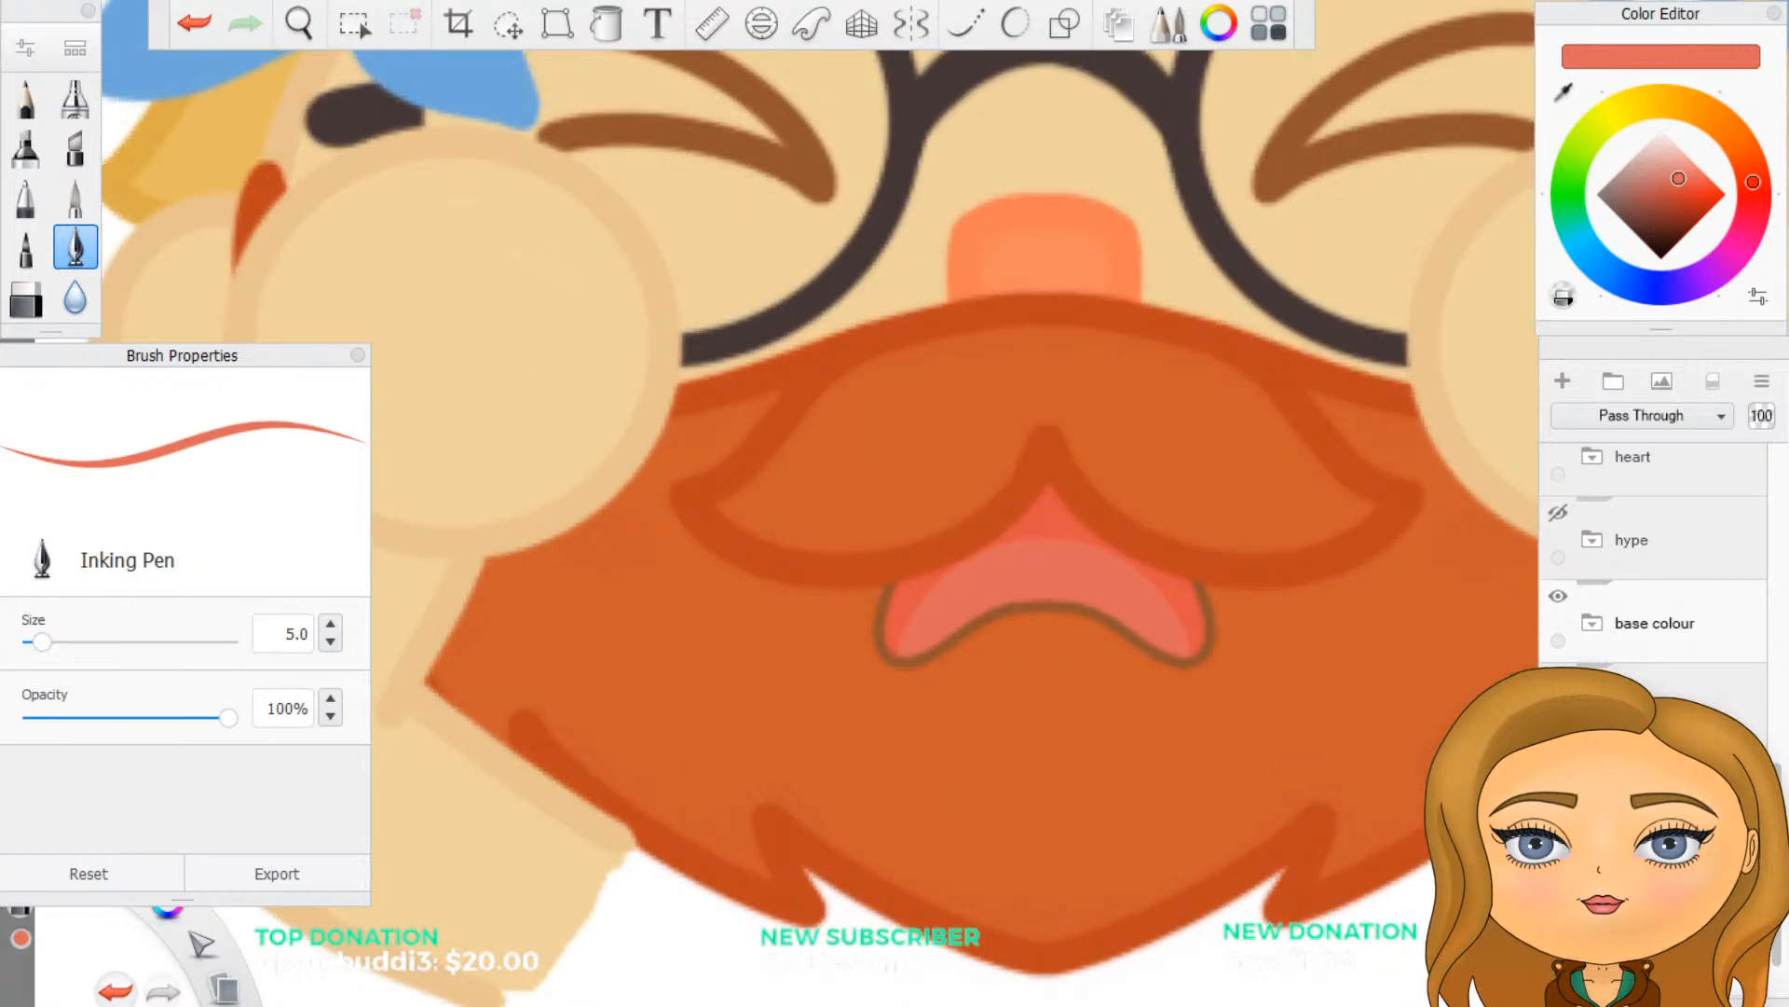
click(1591, 622)
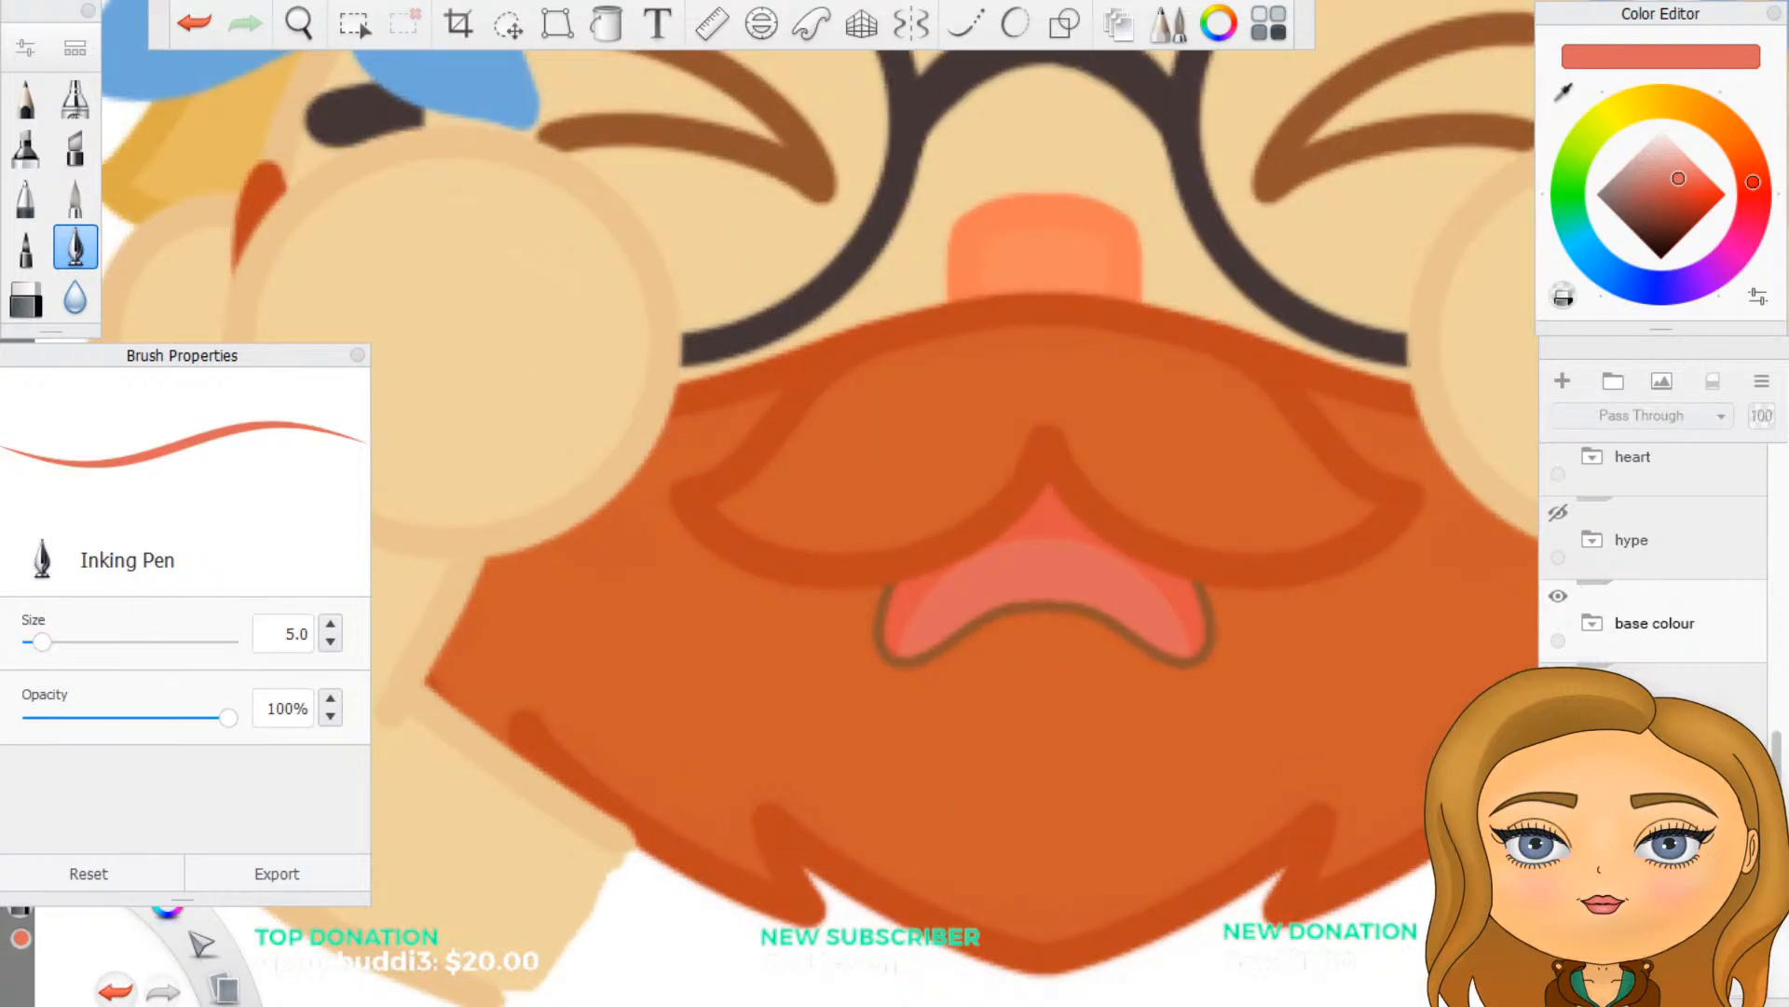
scroll(1654, 578, down, 1)
scroll(1654, 559, down, 4)
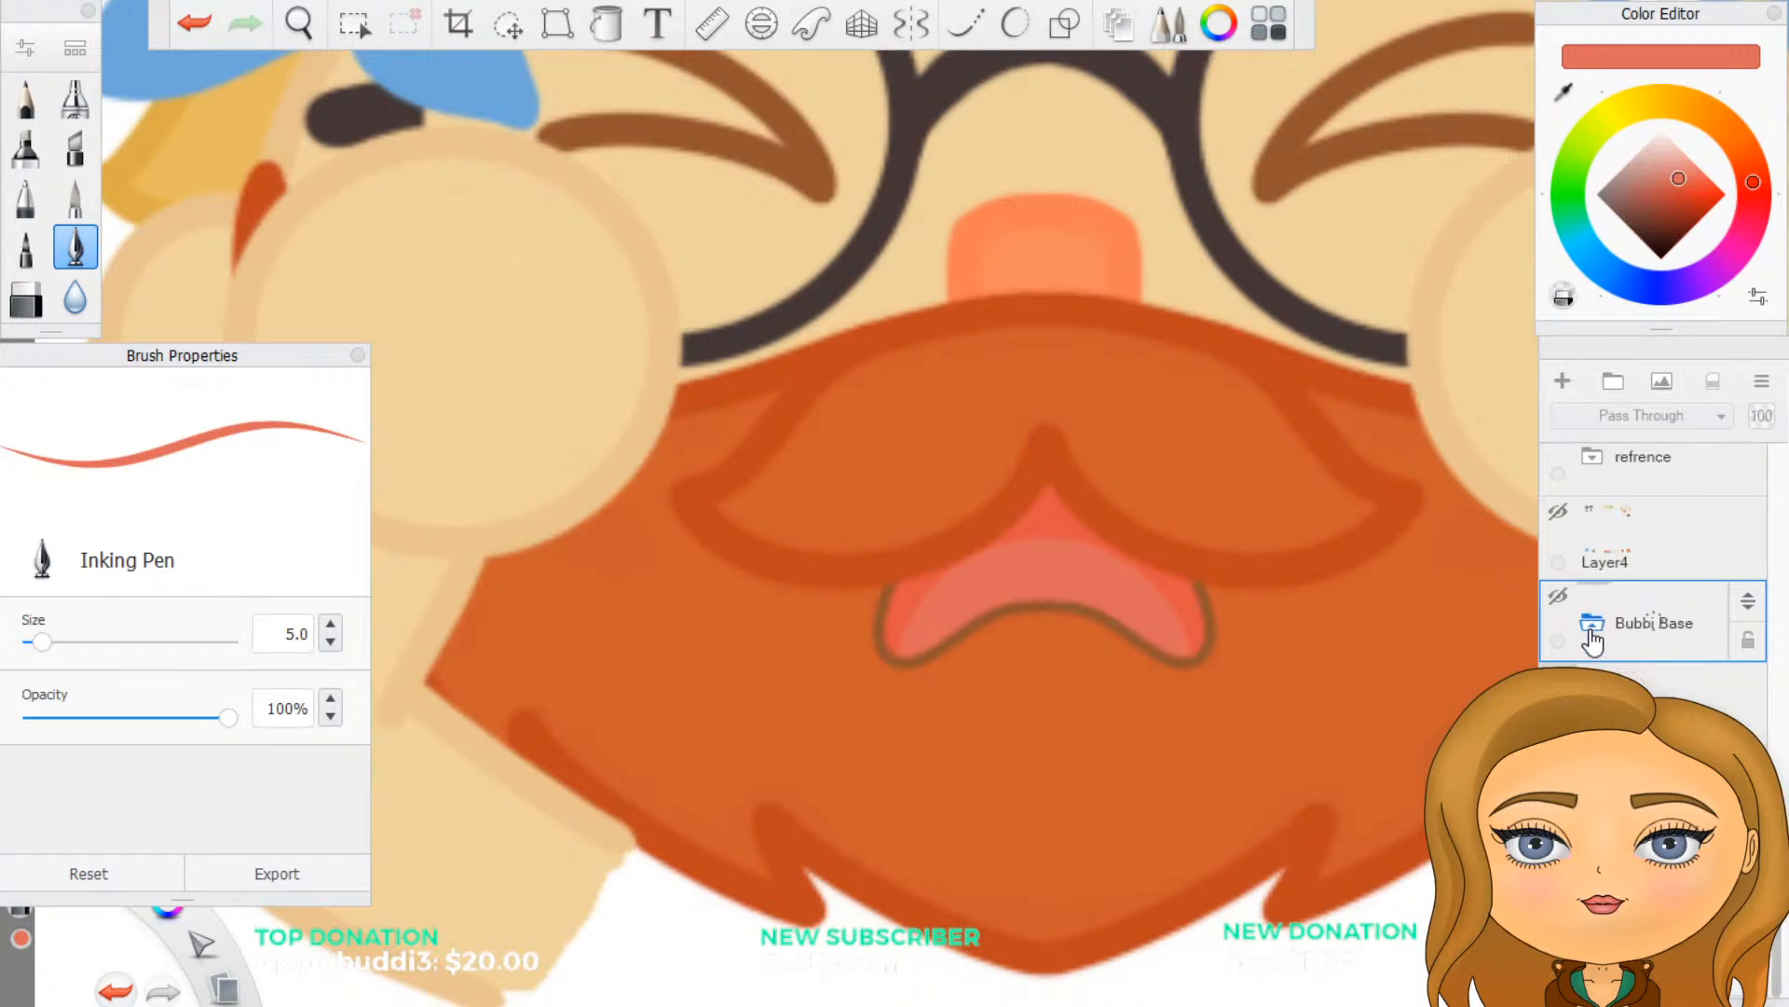
scroll(1650, 617, up, 3)
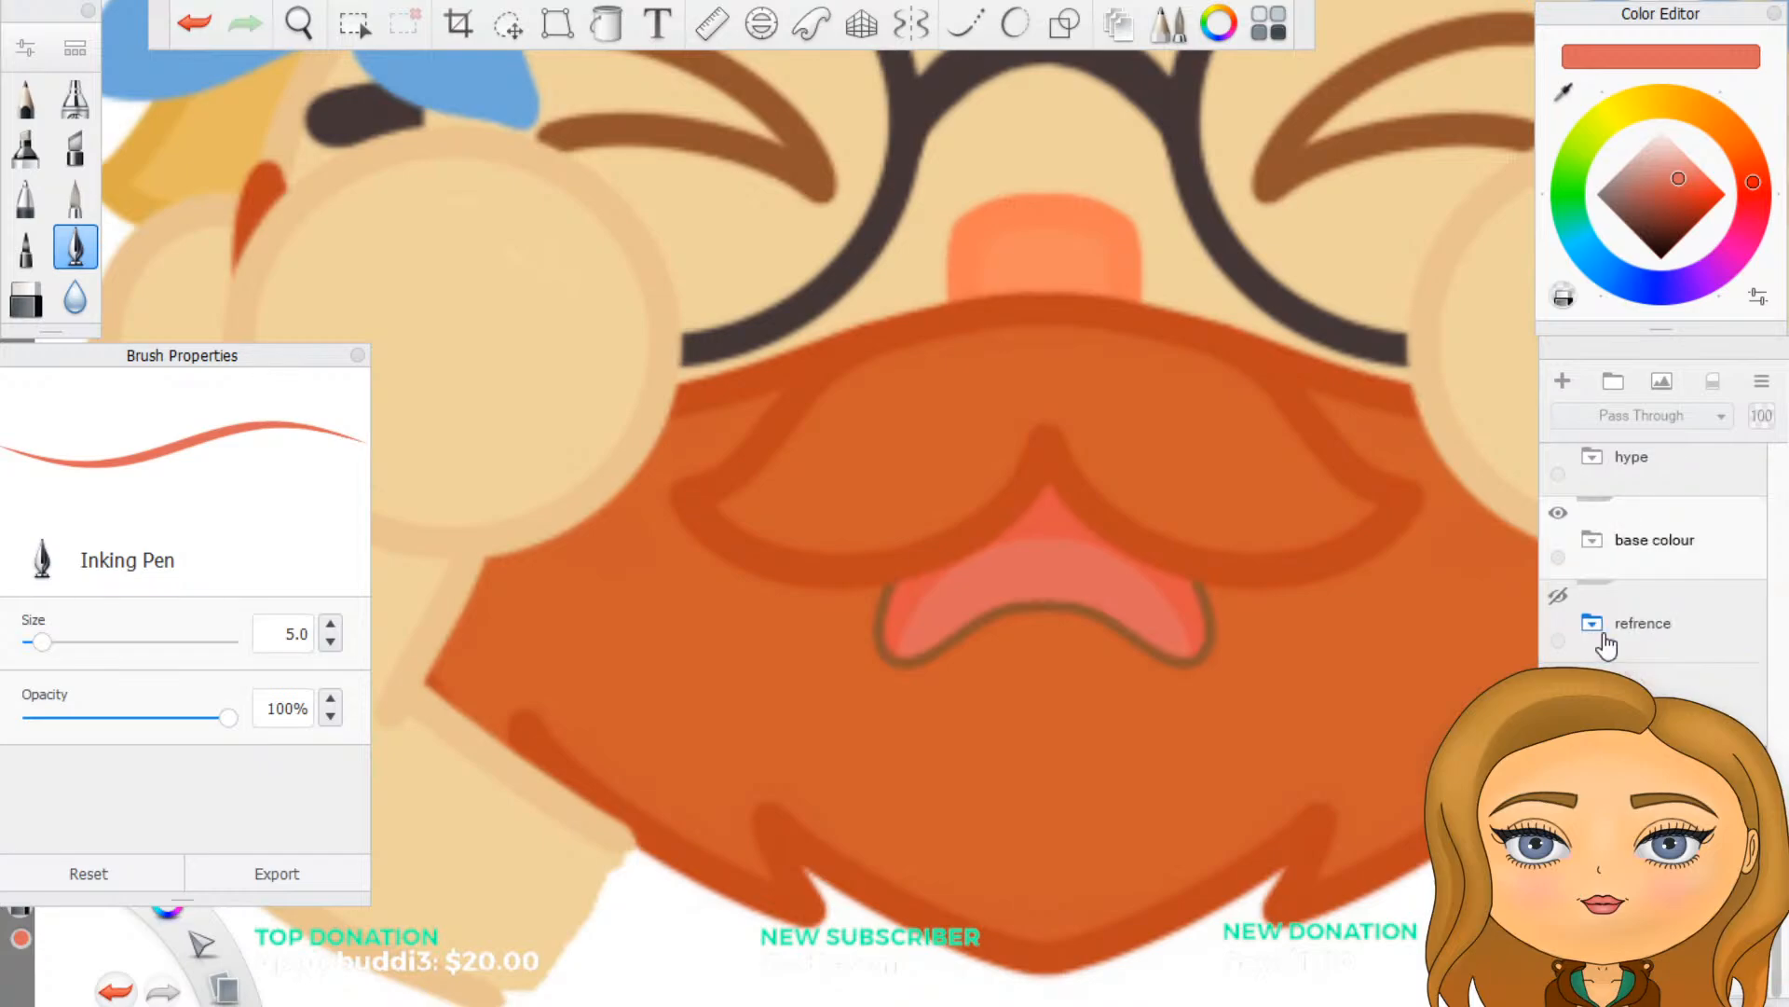
scroll(1654, 559, up, 3)
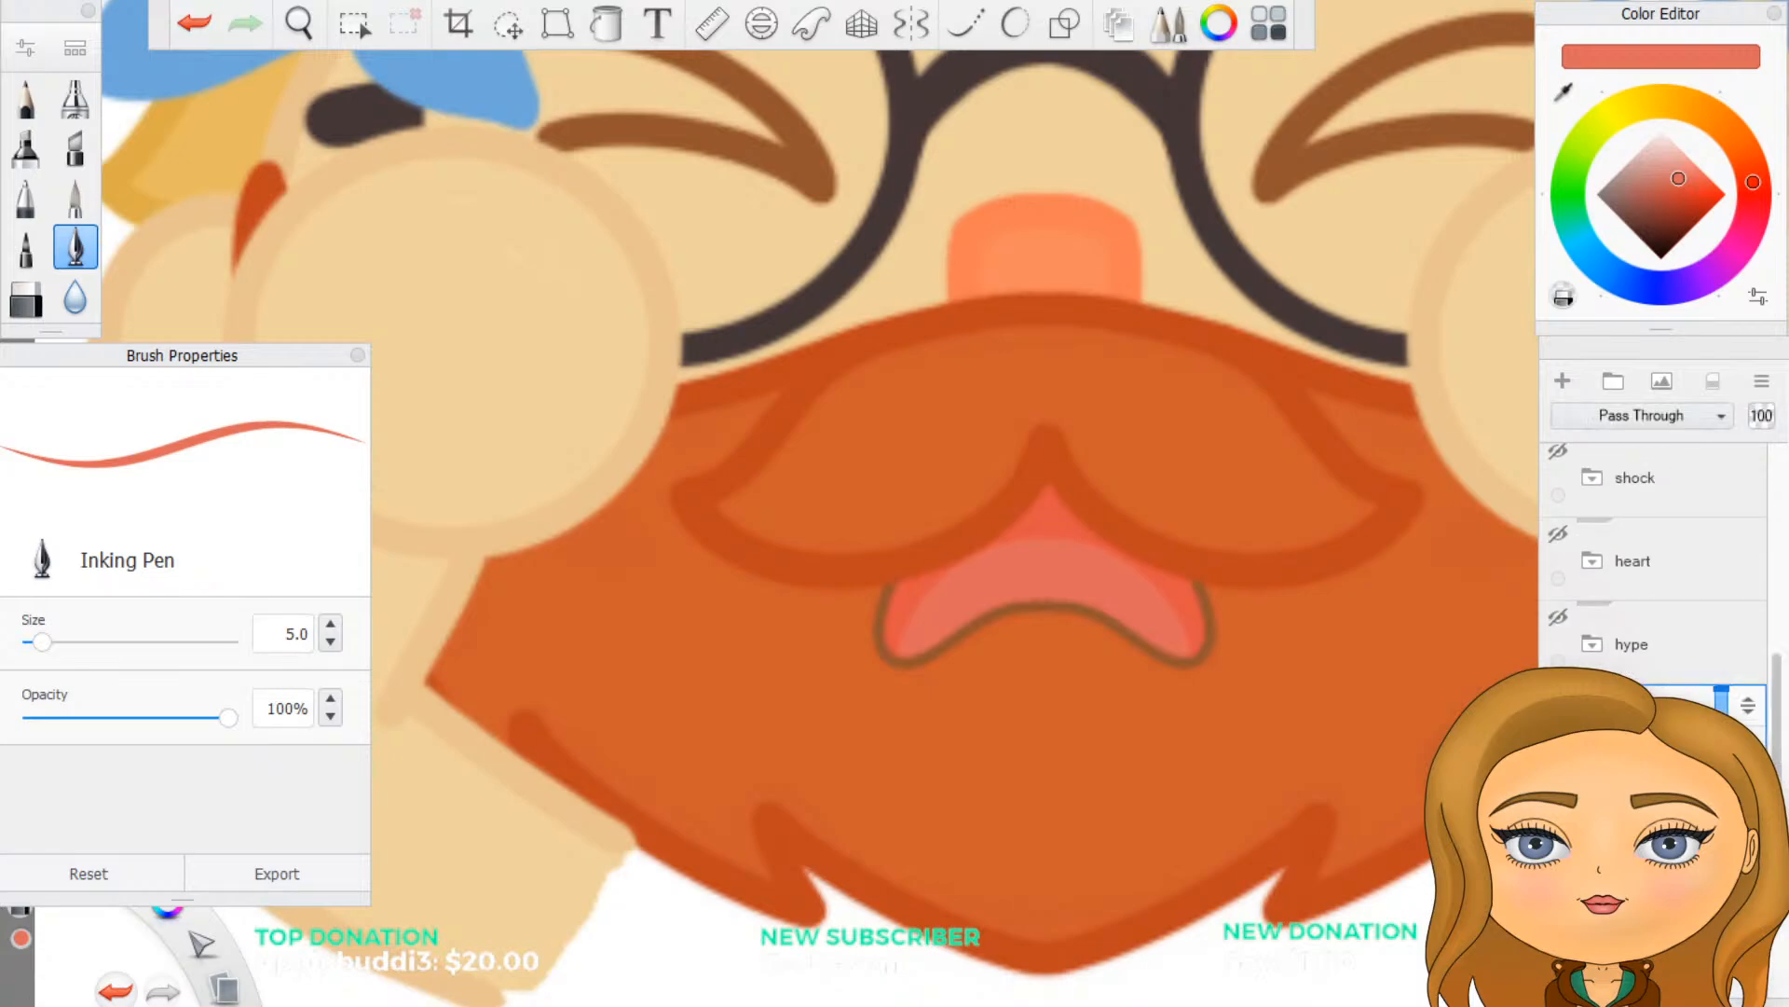
scroll(1654, 548, down, 3)
scroll(1654, 548, down, 2)
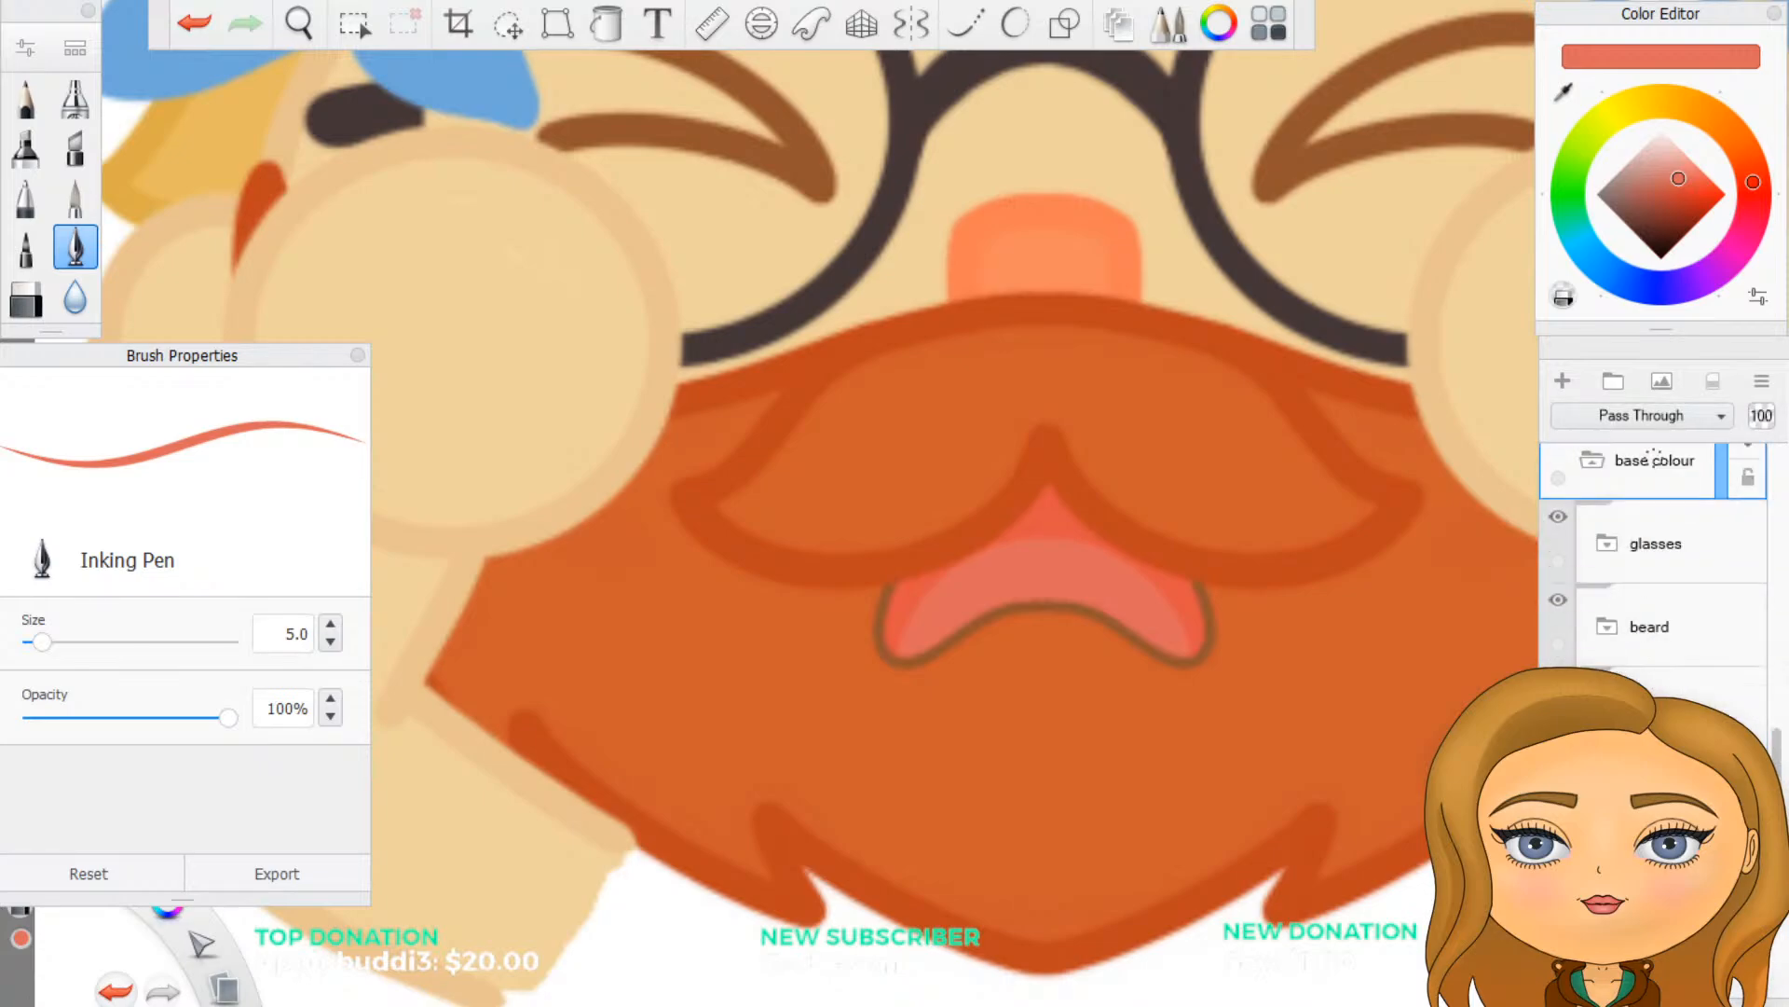
click(1609, 632)
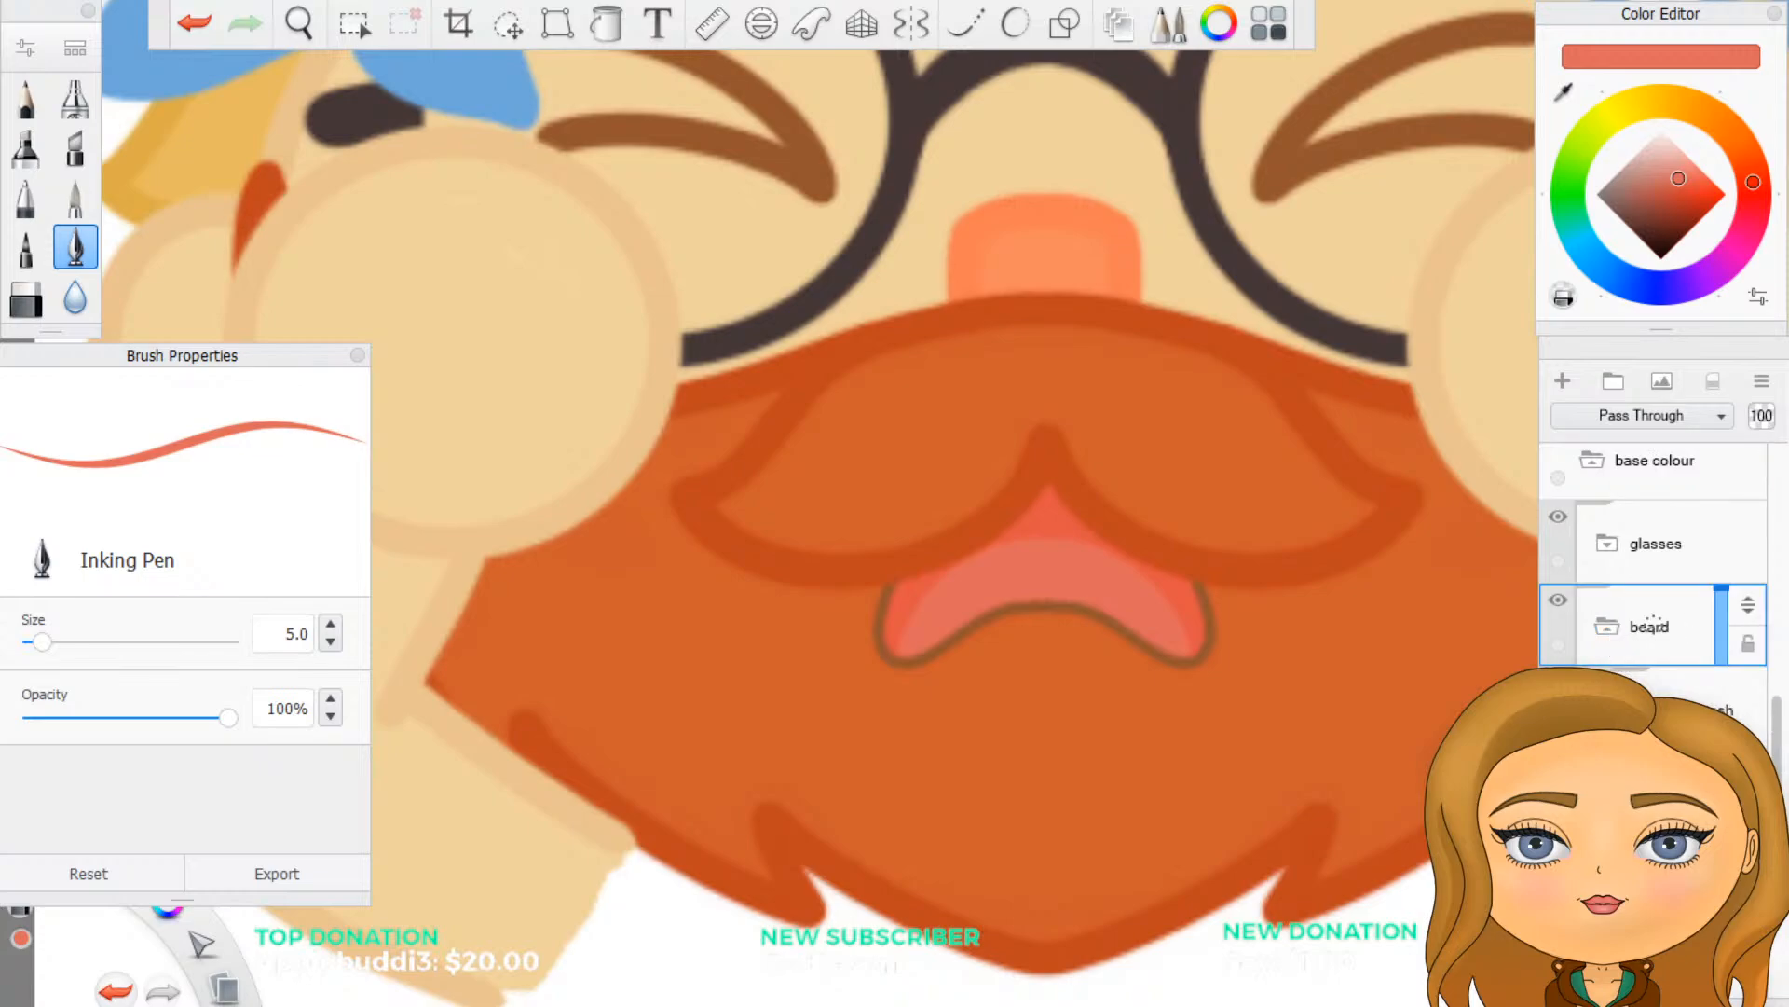
click(1655, 798)
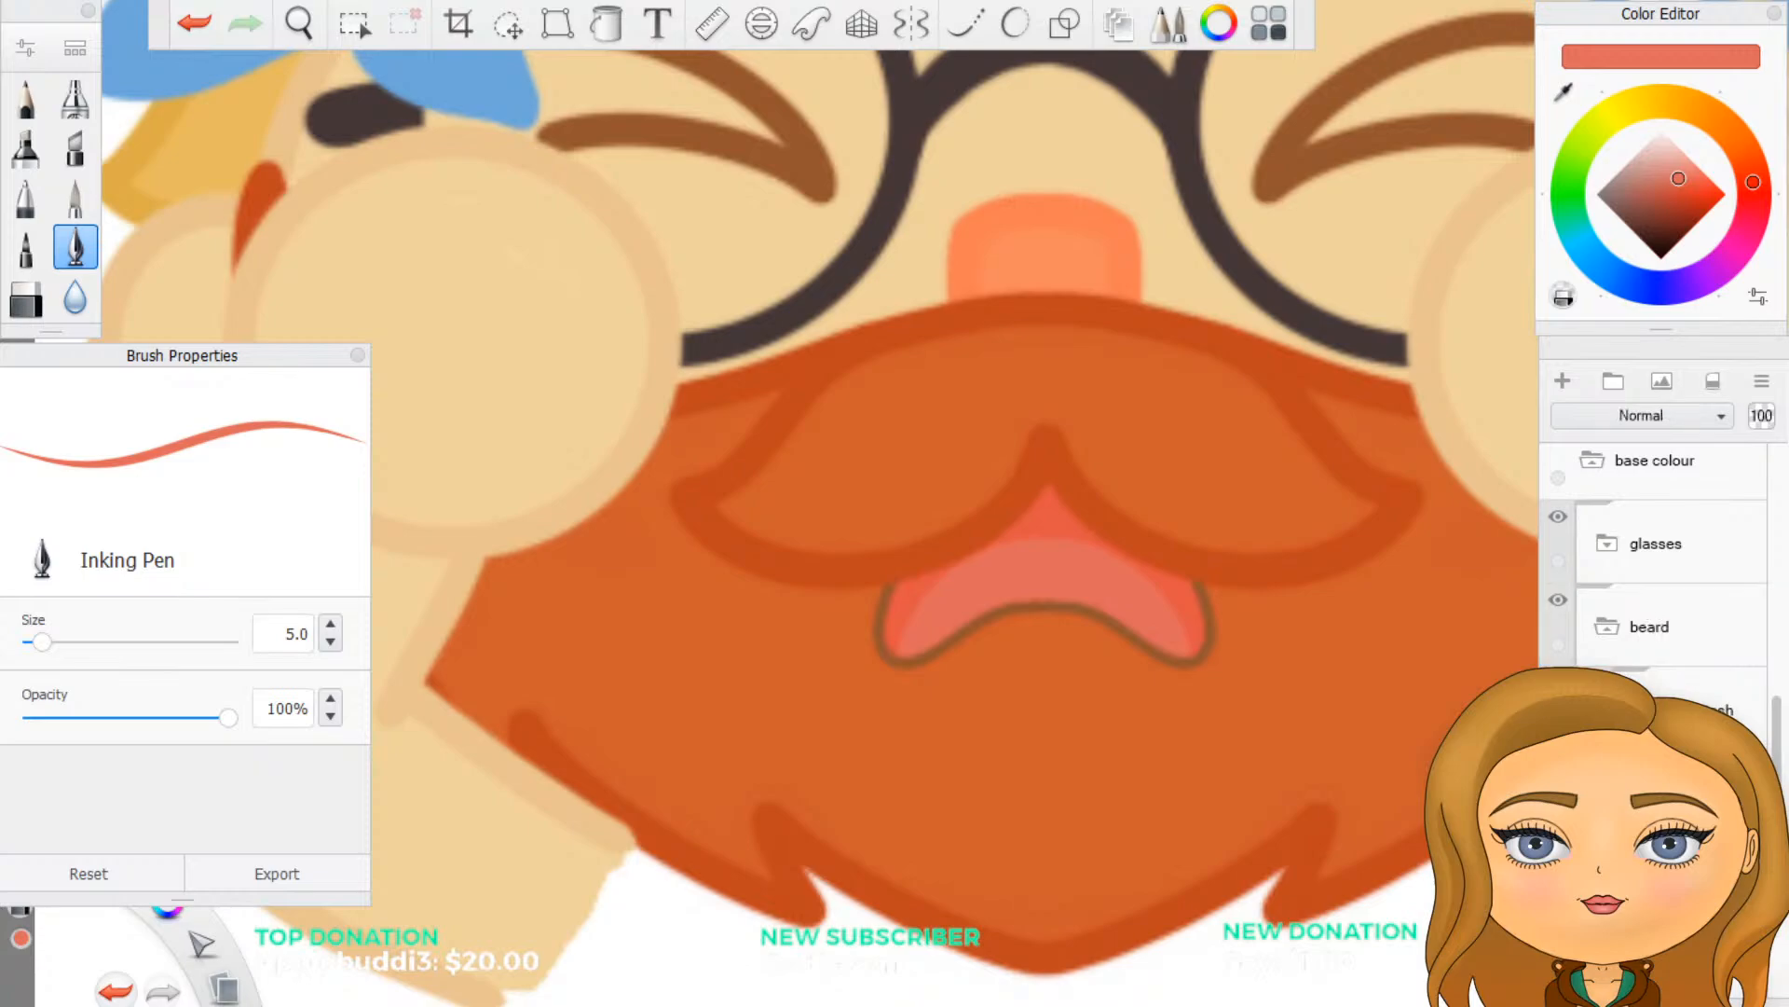
- Lasso the lower part of the beard outline, copy it onto a new layer and leave the nudge tool
click(508, 26)
drag(1141, 695, 898, 231)
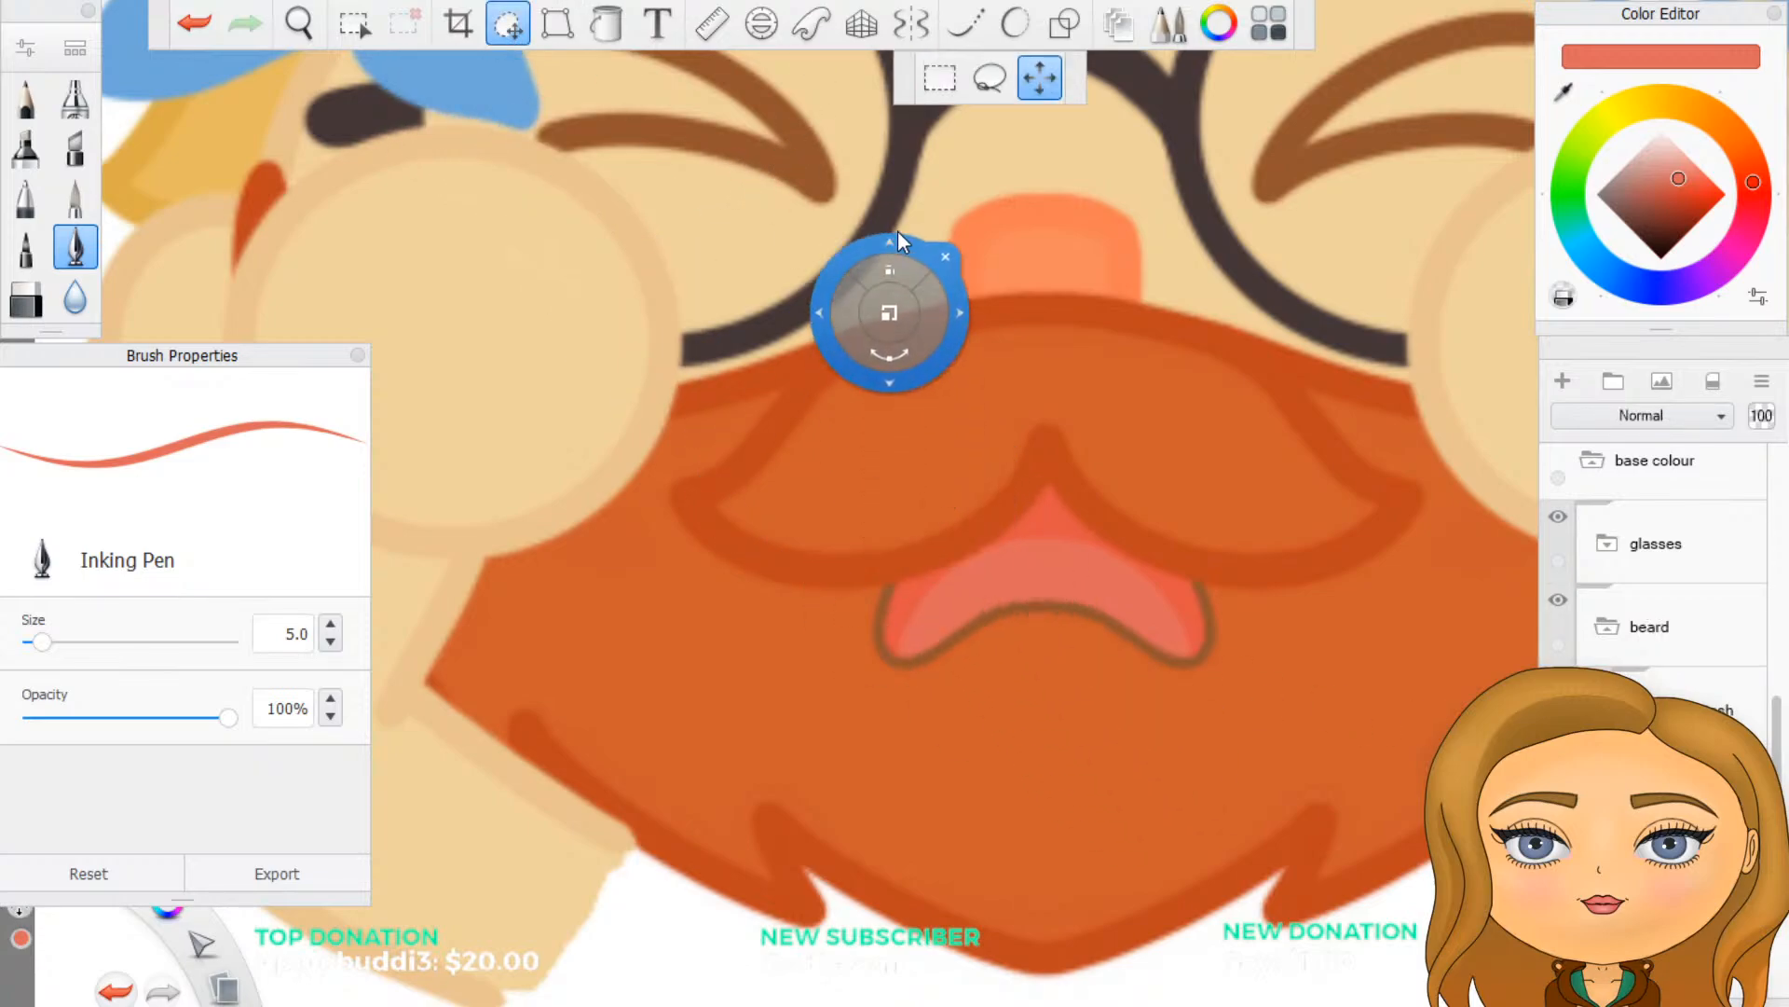
click(993, 76)
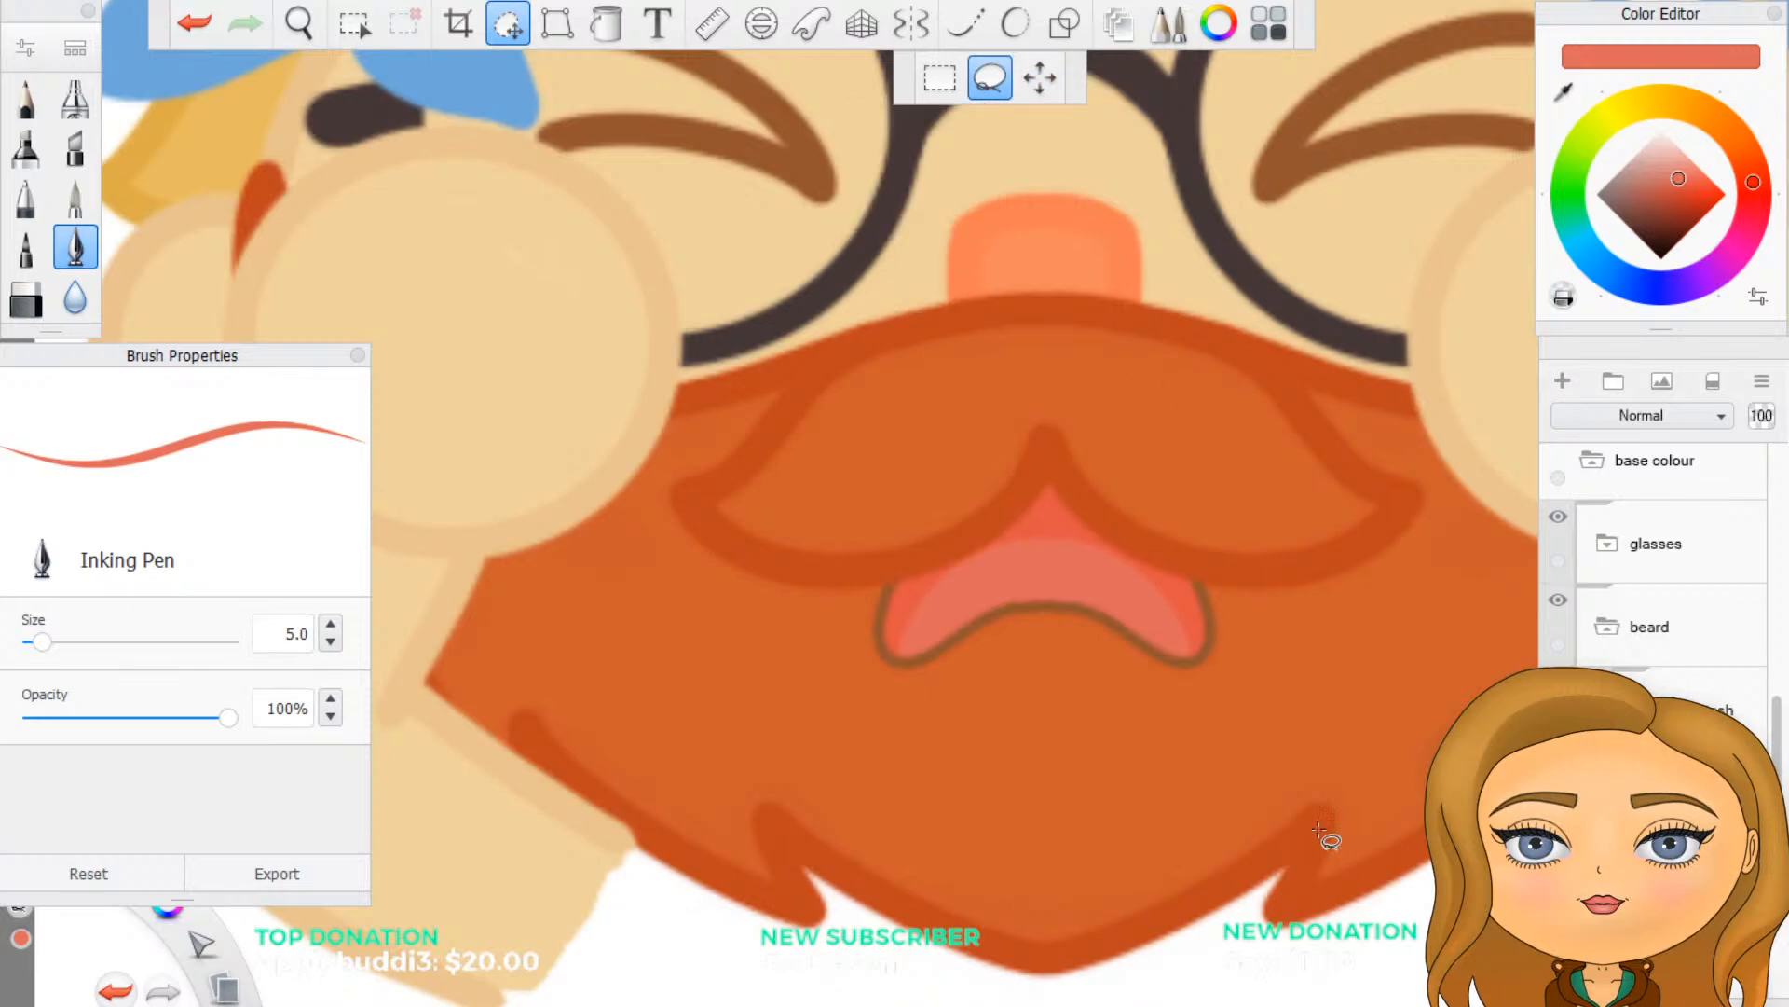
scroll(1003, 804, down, 5)
scroll(881, 918, up, 3)
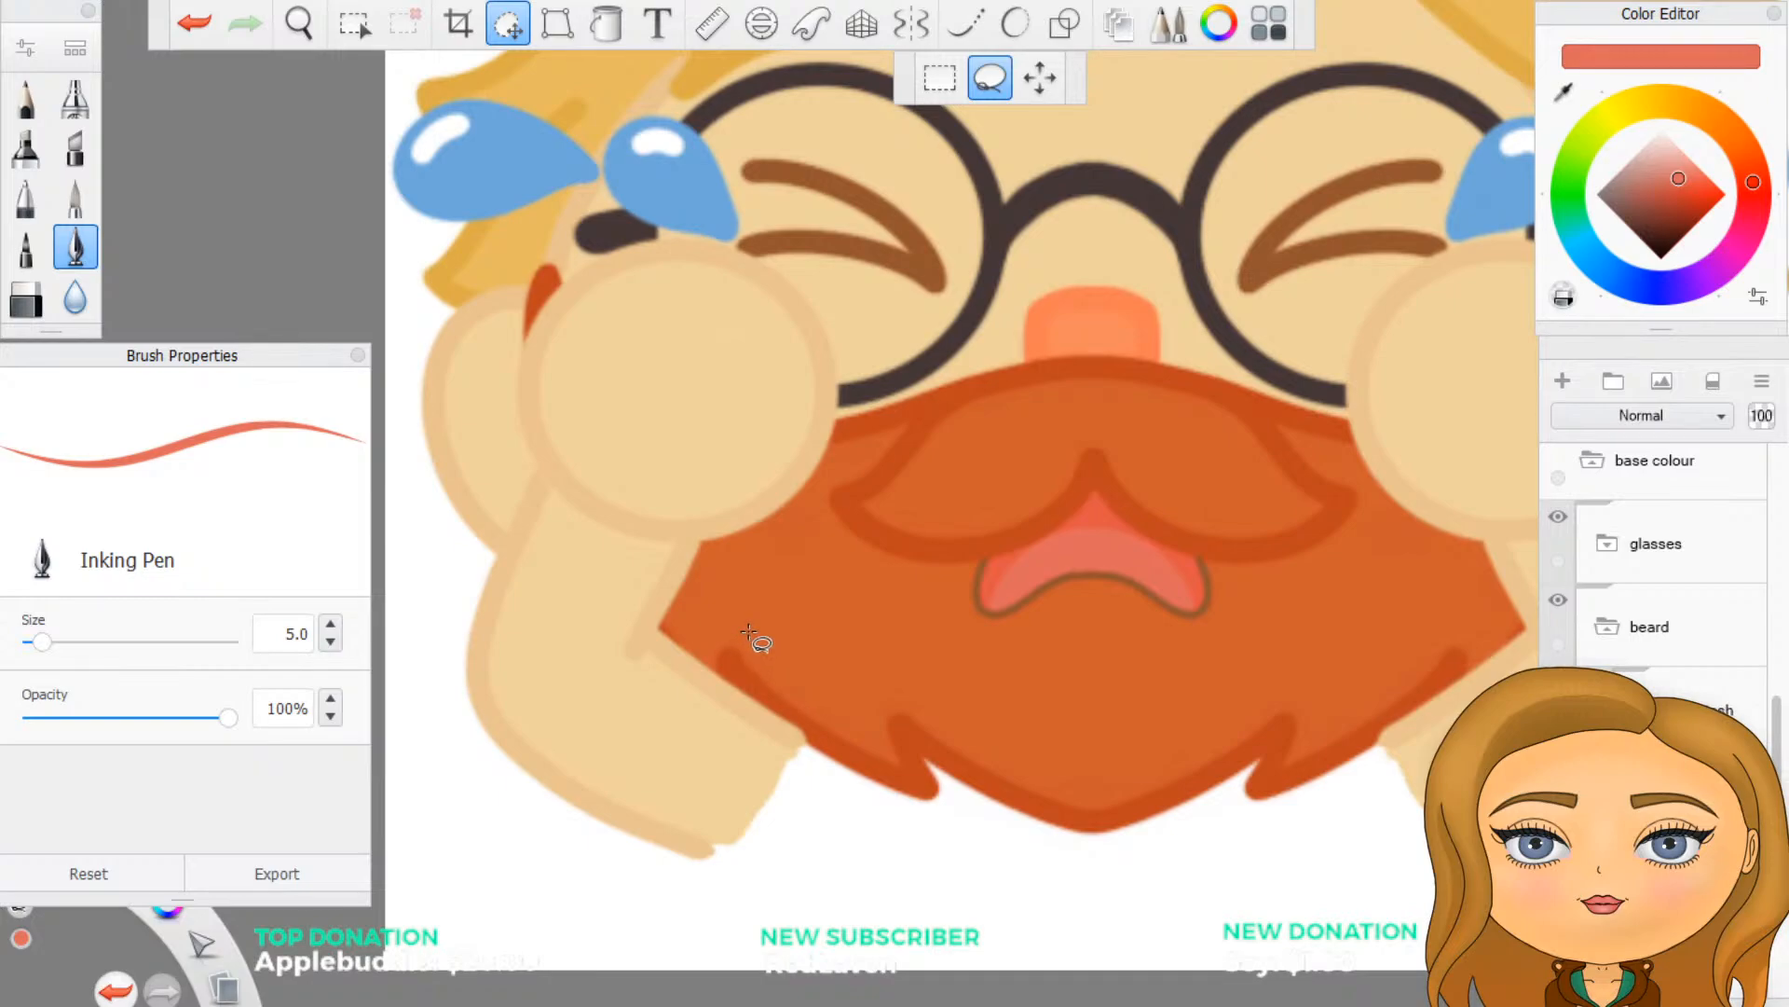
mouse_move(729, 618)
mouse_down()
mouse_move(699, 706)
mouse_move(825, 817)
mouse_move(1133, 883)
mouse_move(1319, 843)
mouse_move(1430, 756)
mouse_move(1493, 665)
mouse_move(1480, 630)
mouse_move(1416, 617)
mouse_up()
click(1345, 656)
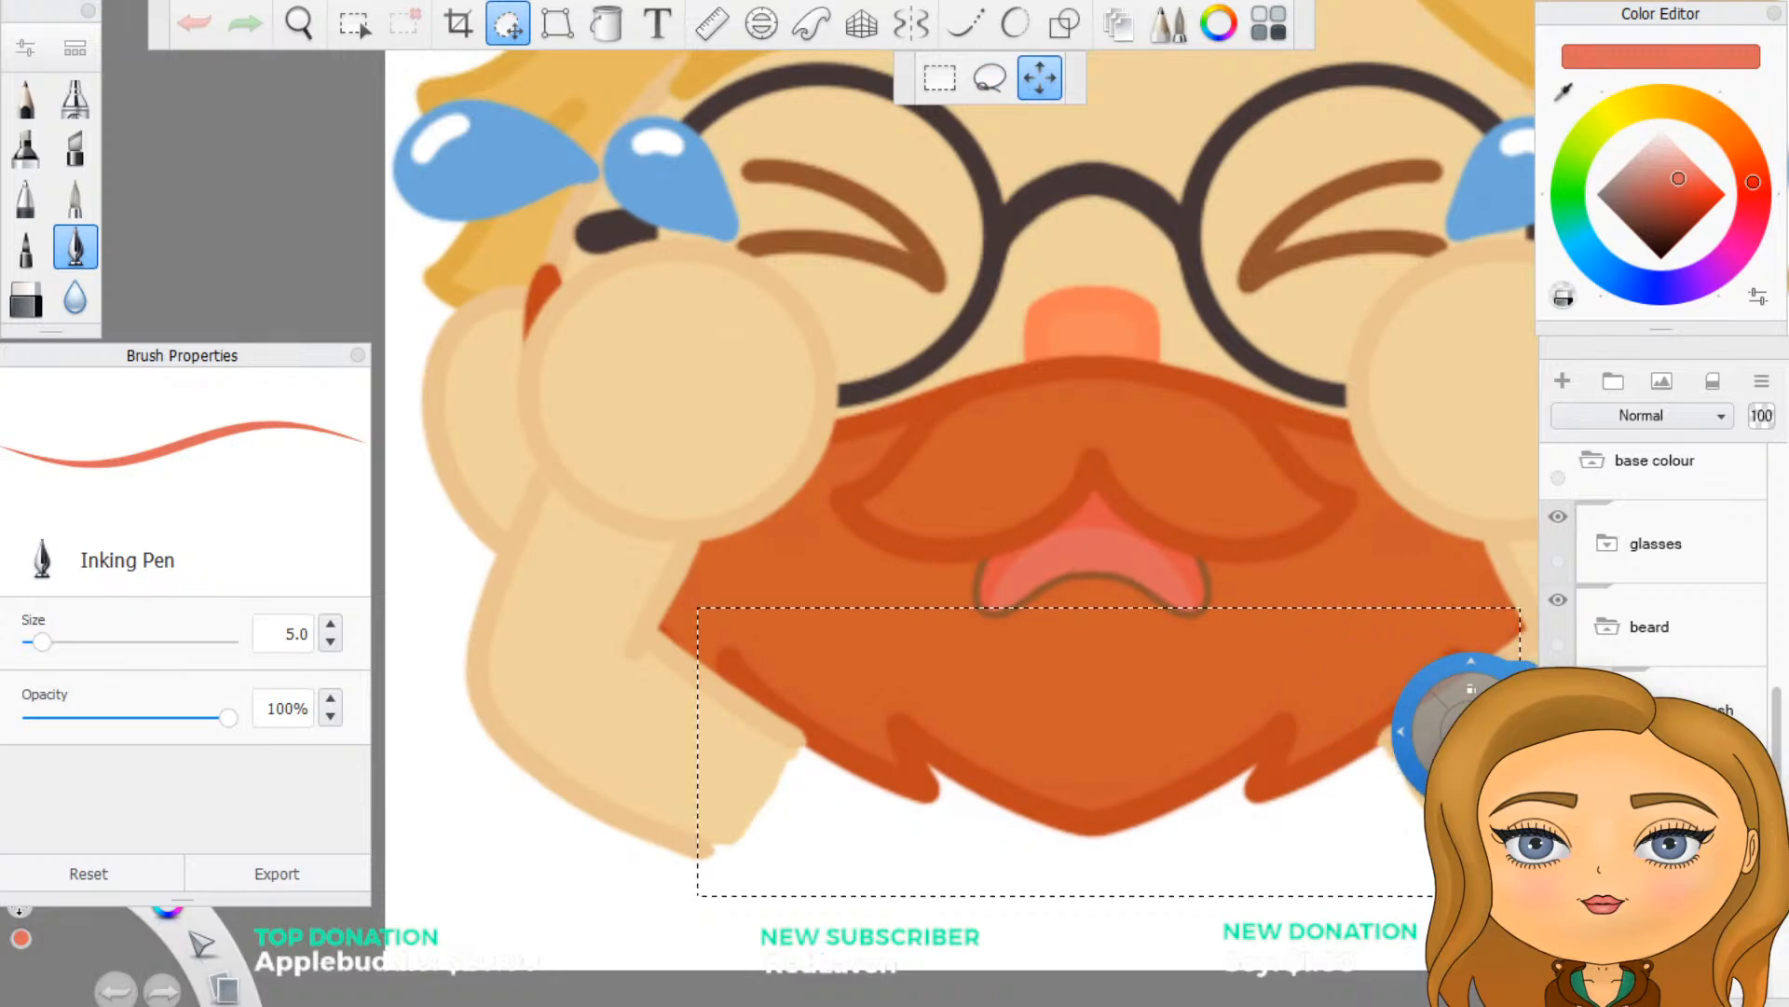
click(1682, 709)
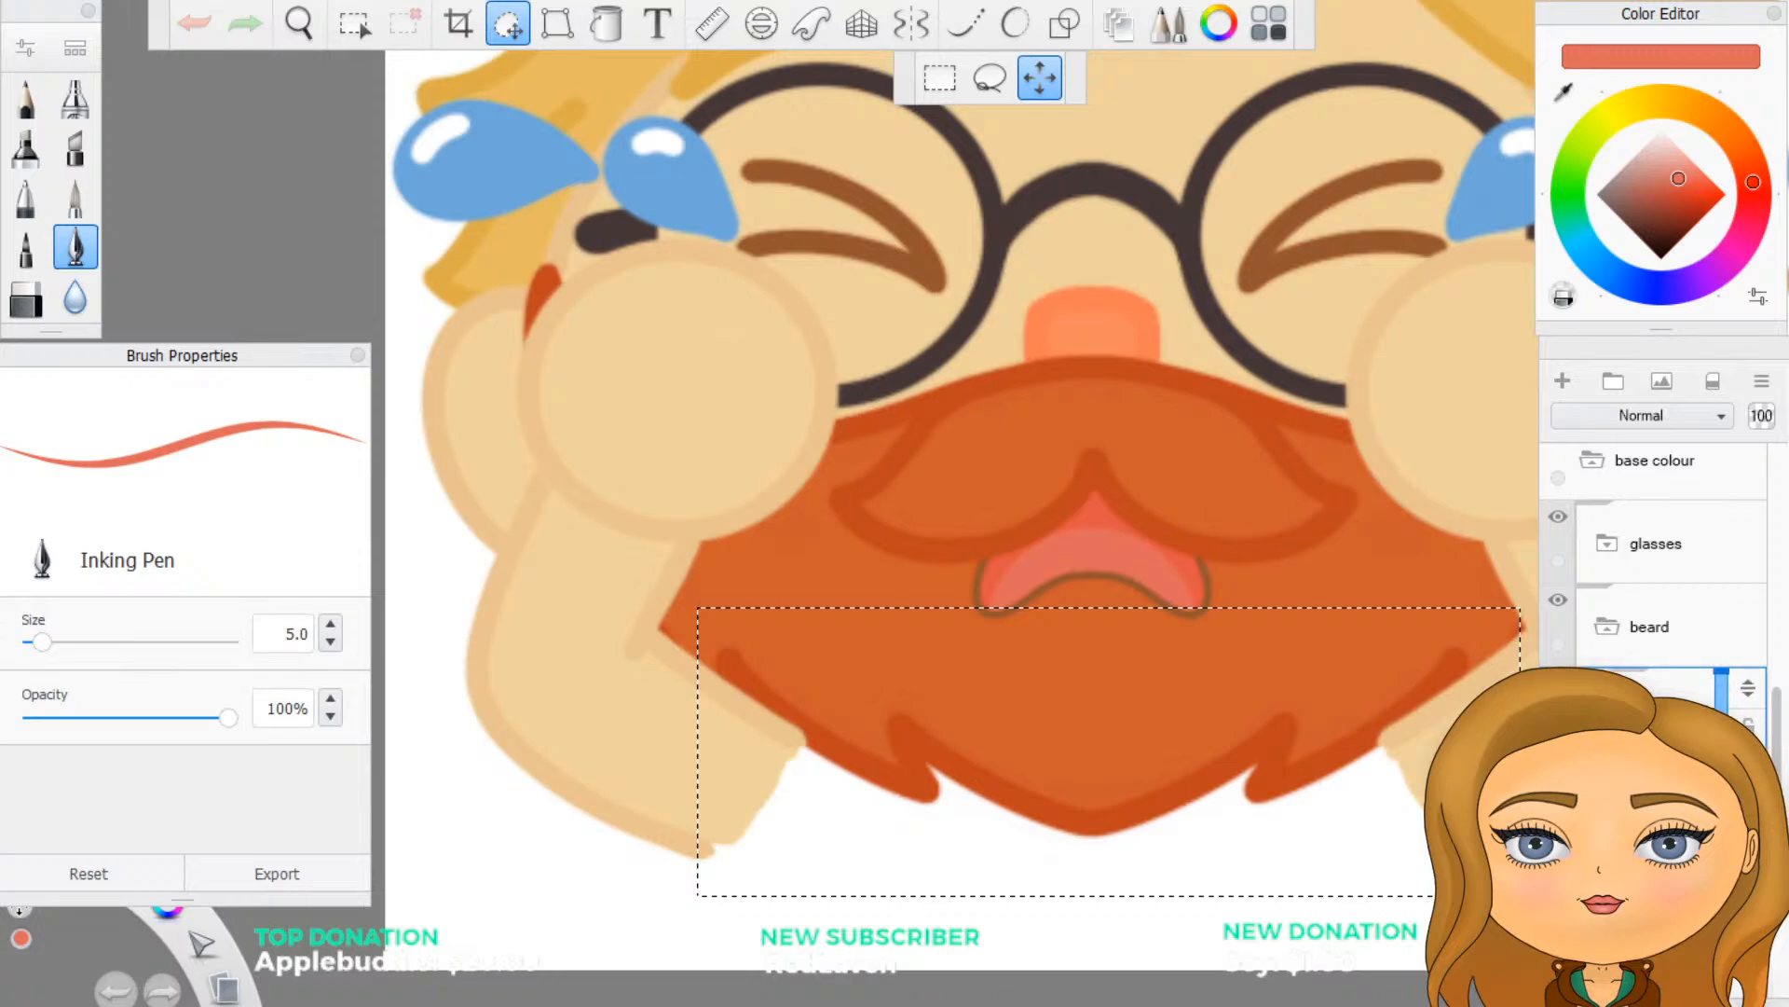
click(1682, 709)
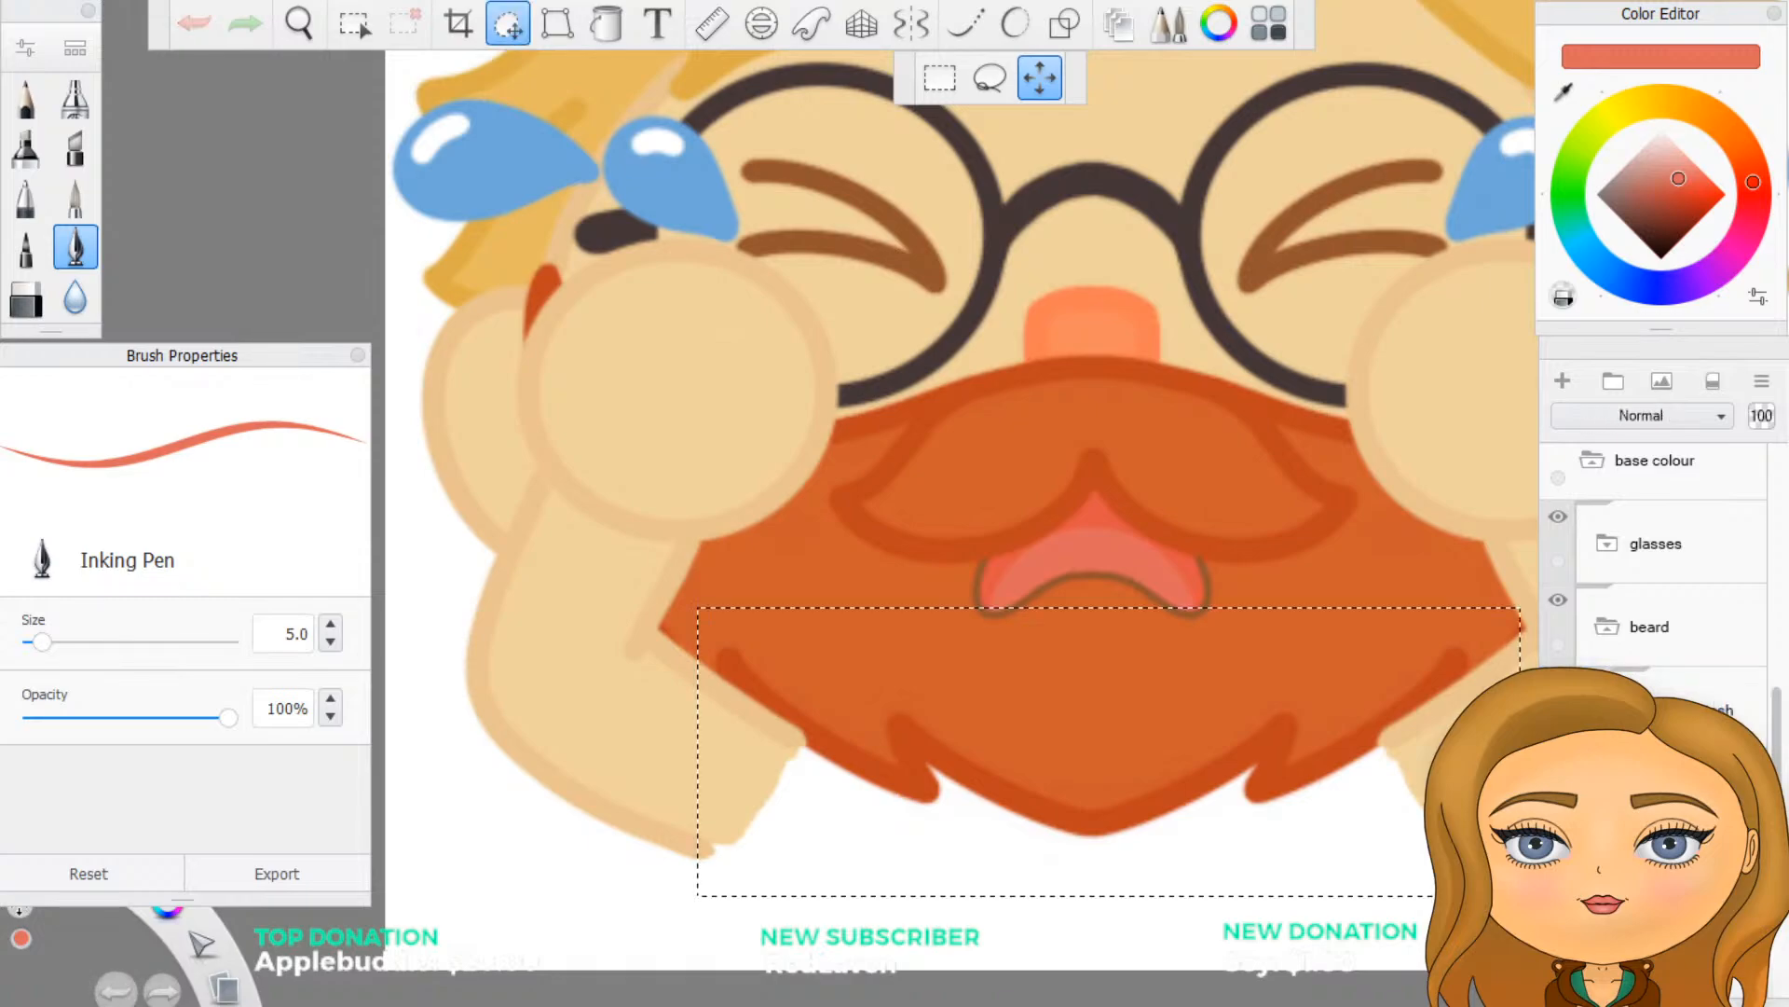
key(Escape)
drag(1683, 708, 1672, 699)
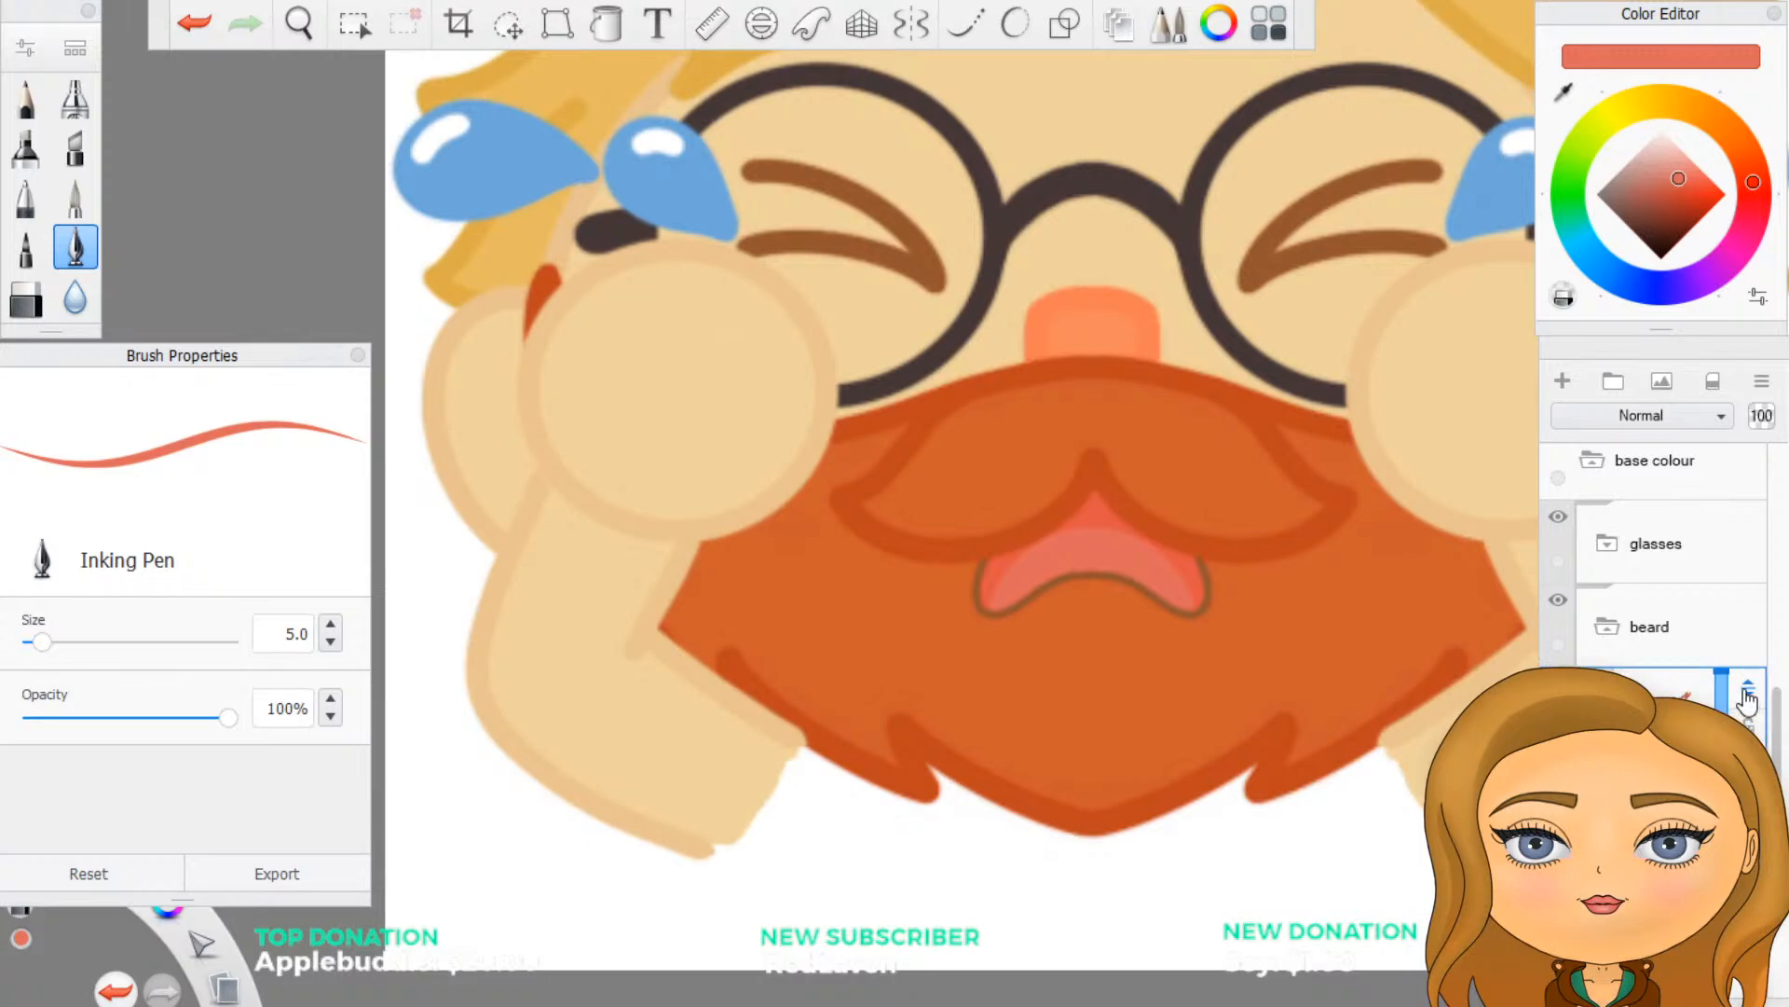
- Move the copied outline layer, Layer162, out of the base colour group to just below redline in the cry group
drag(1746, 701, 1735, 605)
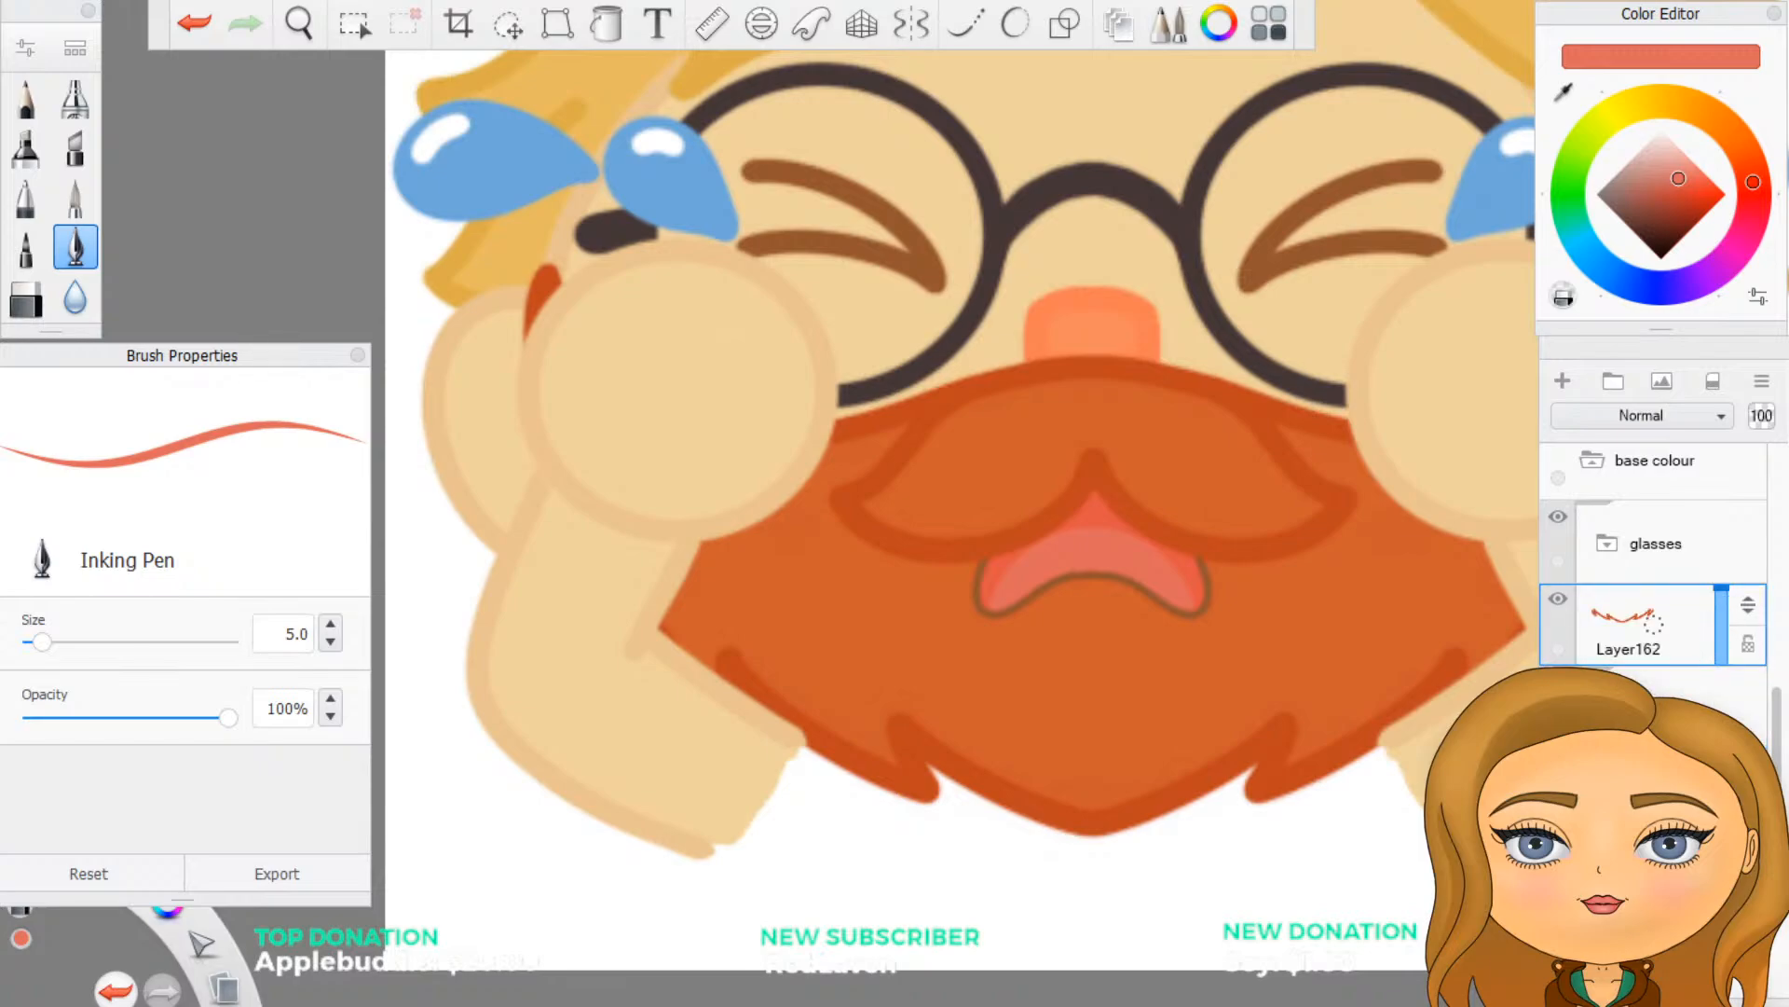
click(1718, 684)
scroll(1687, 620, up, 1)
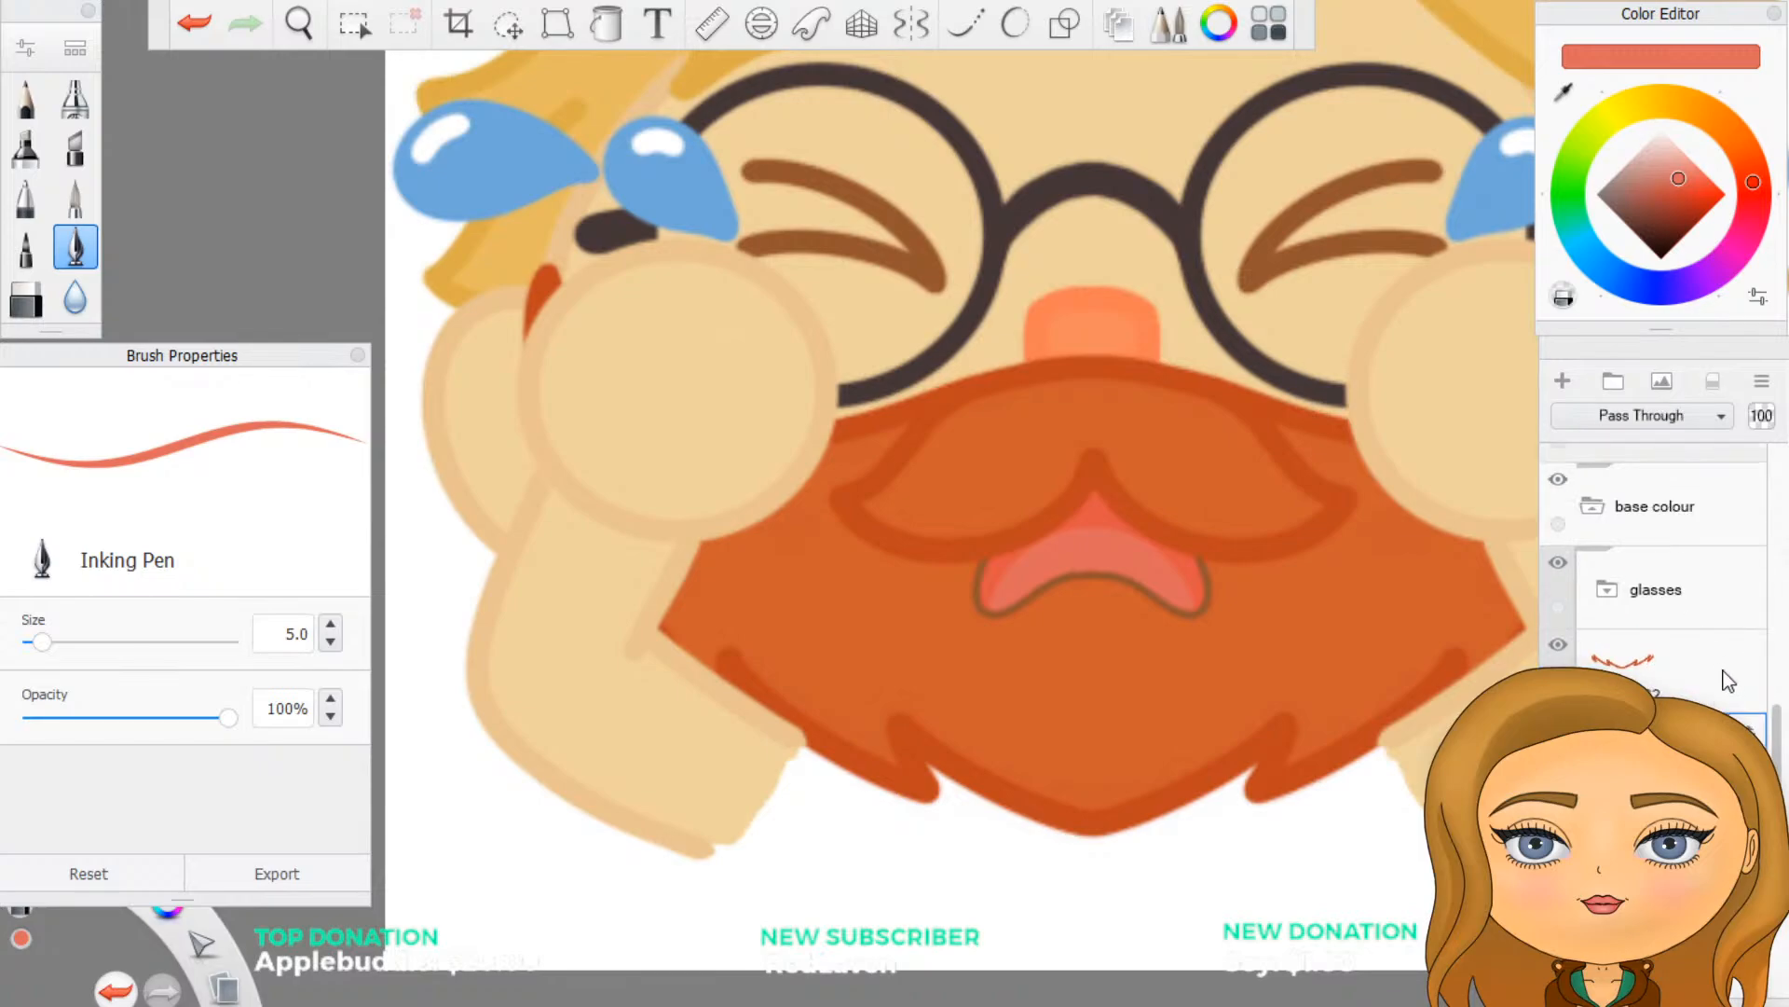
click(1678, 671)
drag(1745, 672, 1741, 634)
click(1678, 713)
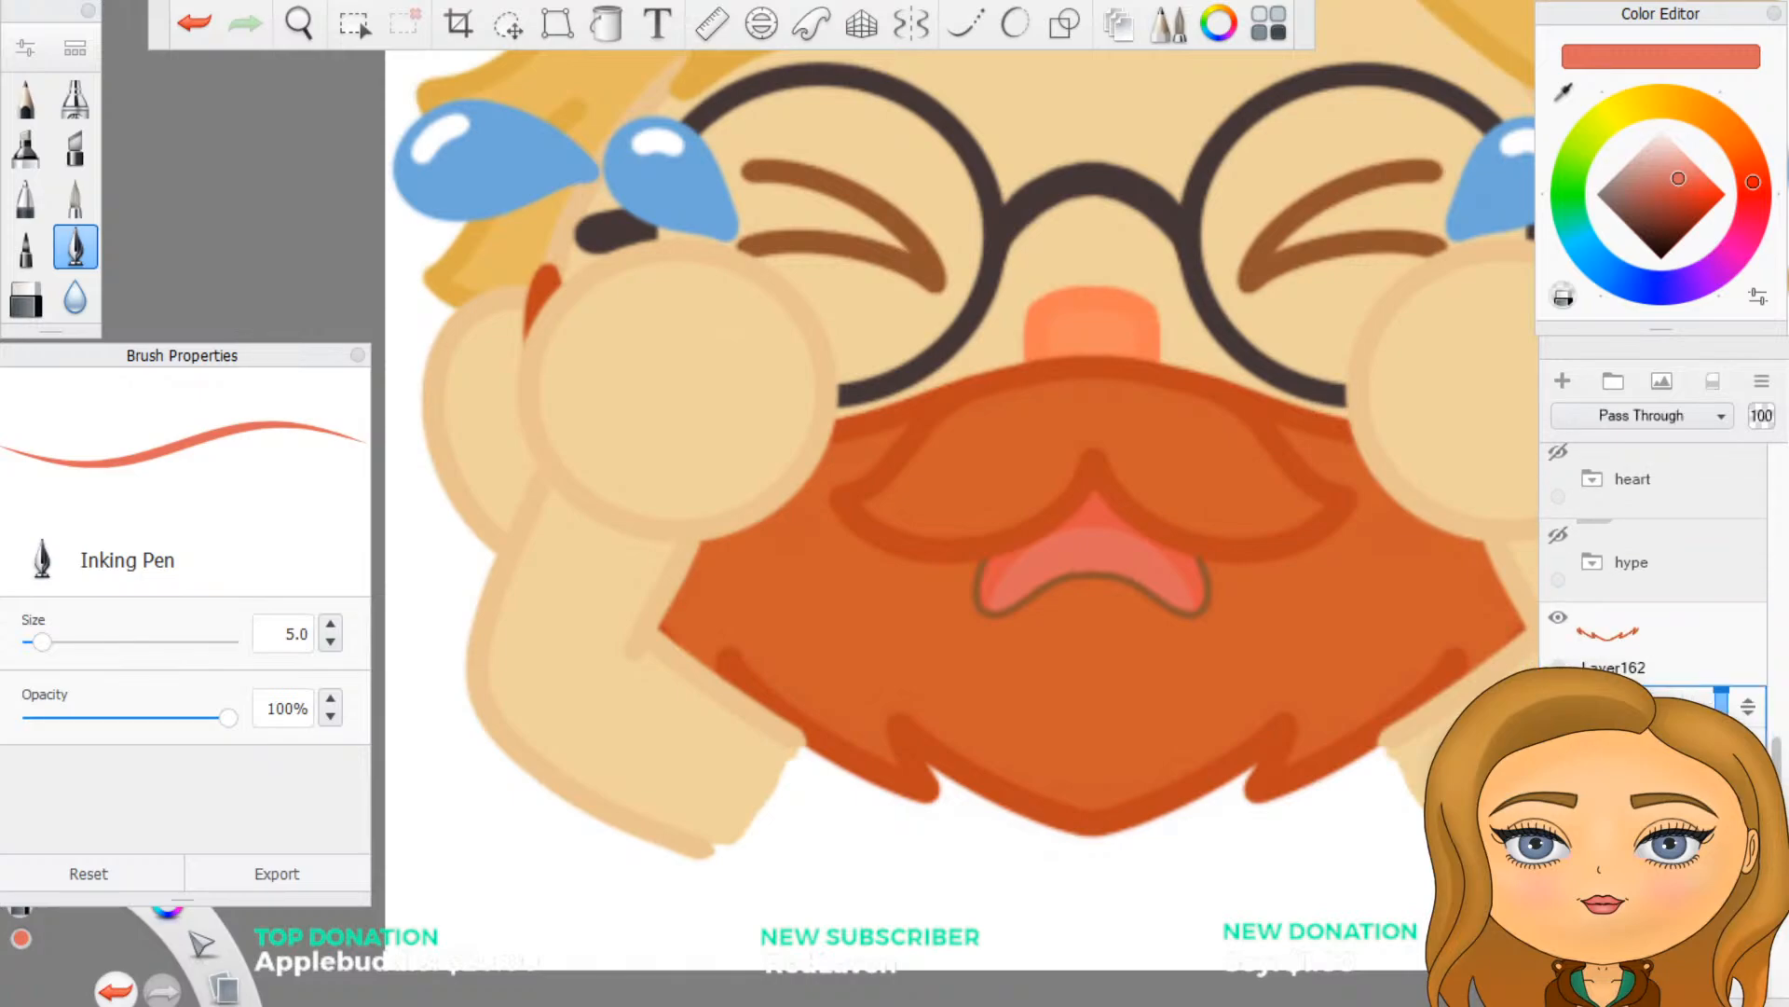
scroll(1678, 643, up, 3)
click(1678, 792)
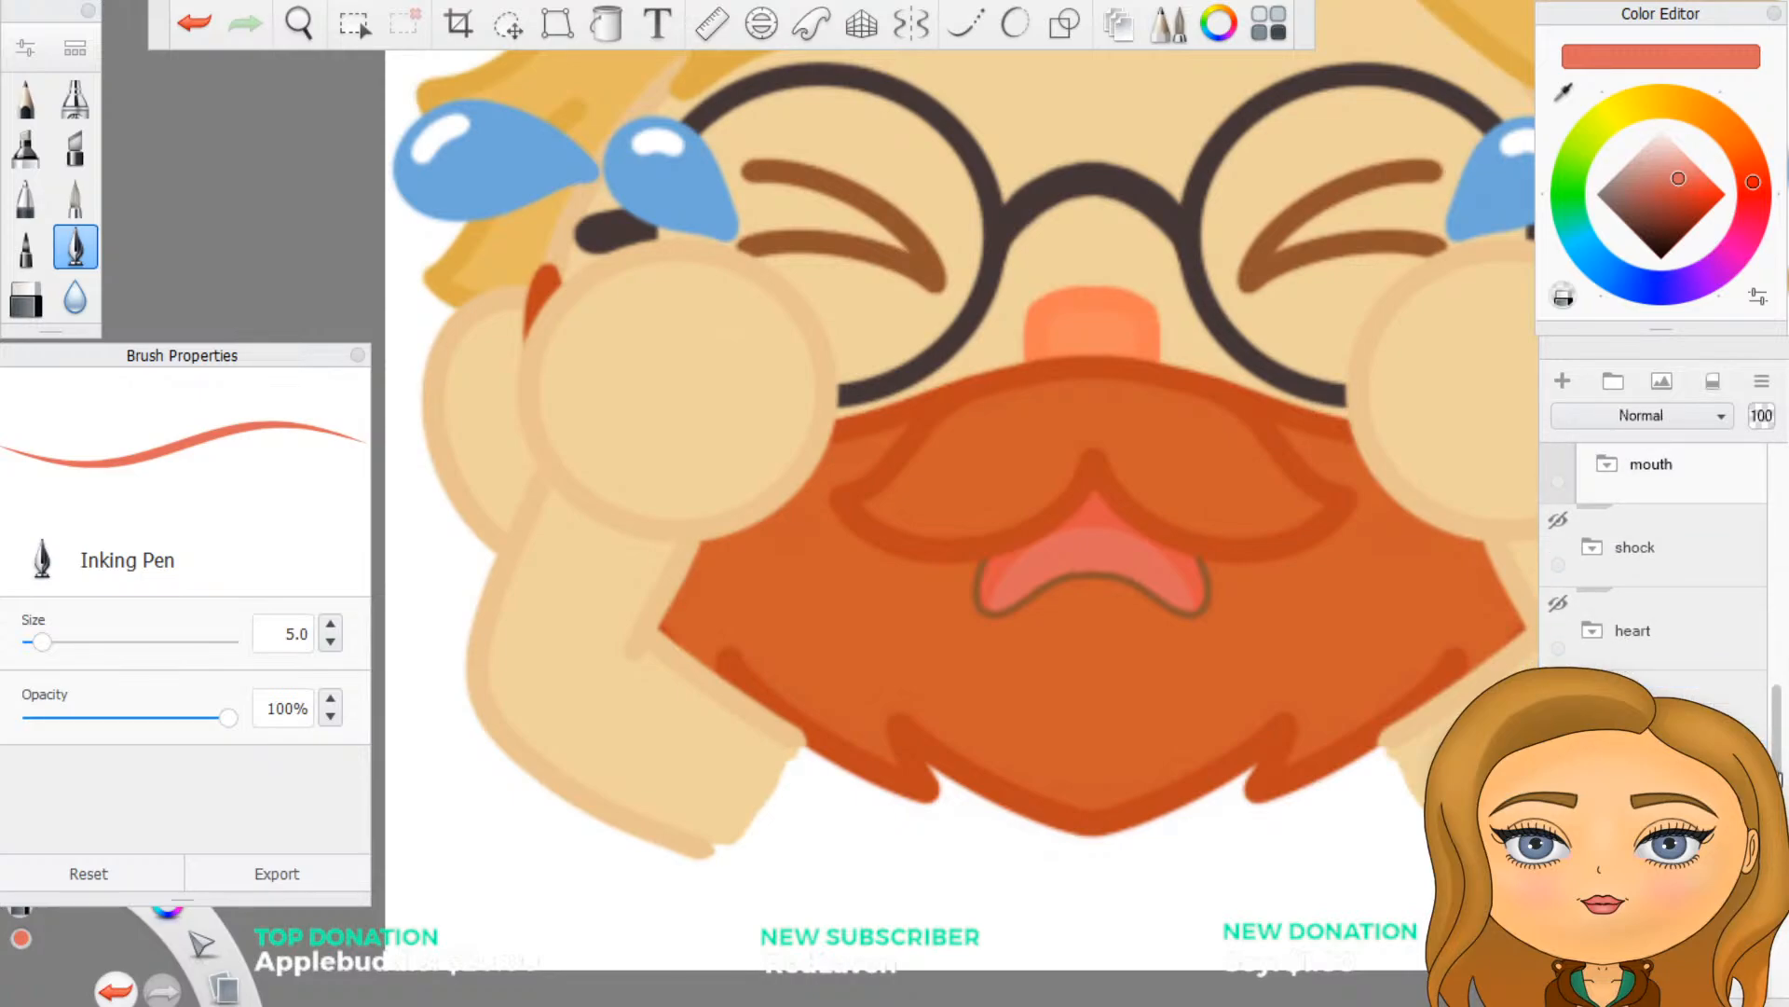
mouse_move(1678, 792)
mouse_down()
mouse_move(1678, 713)
mouse_move(1711, 946)
mouse_move(1715, 909)
mouse_move(1673, 960)
mouse_move(1688, 745)
mouse_up()
scroll(1677, 723, up, 5)
scroll(1678, 713, up, 3)
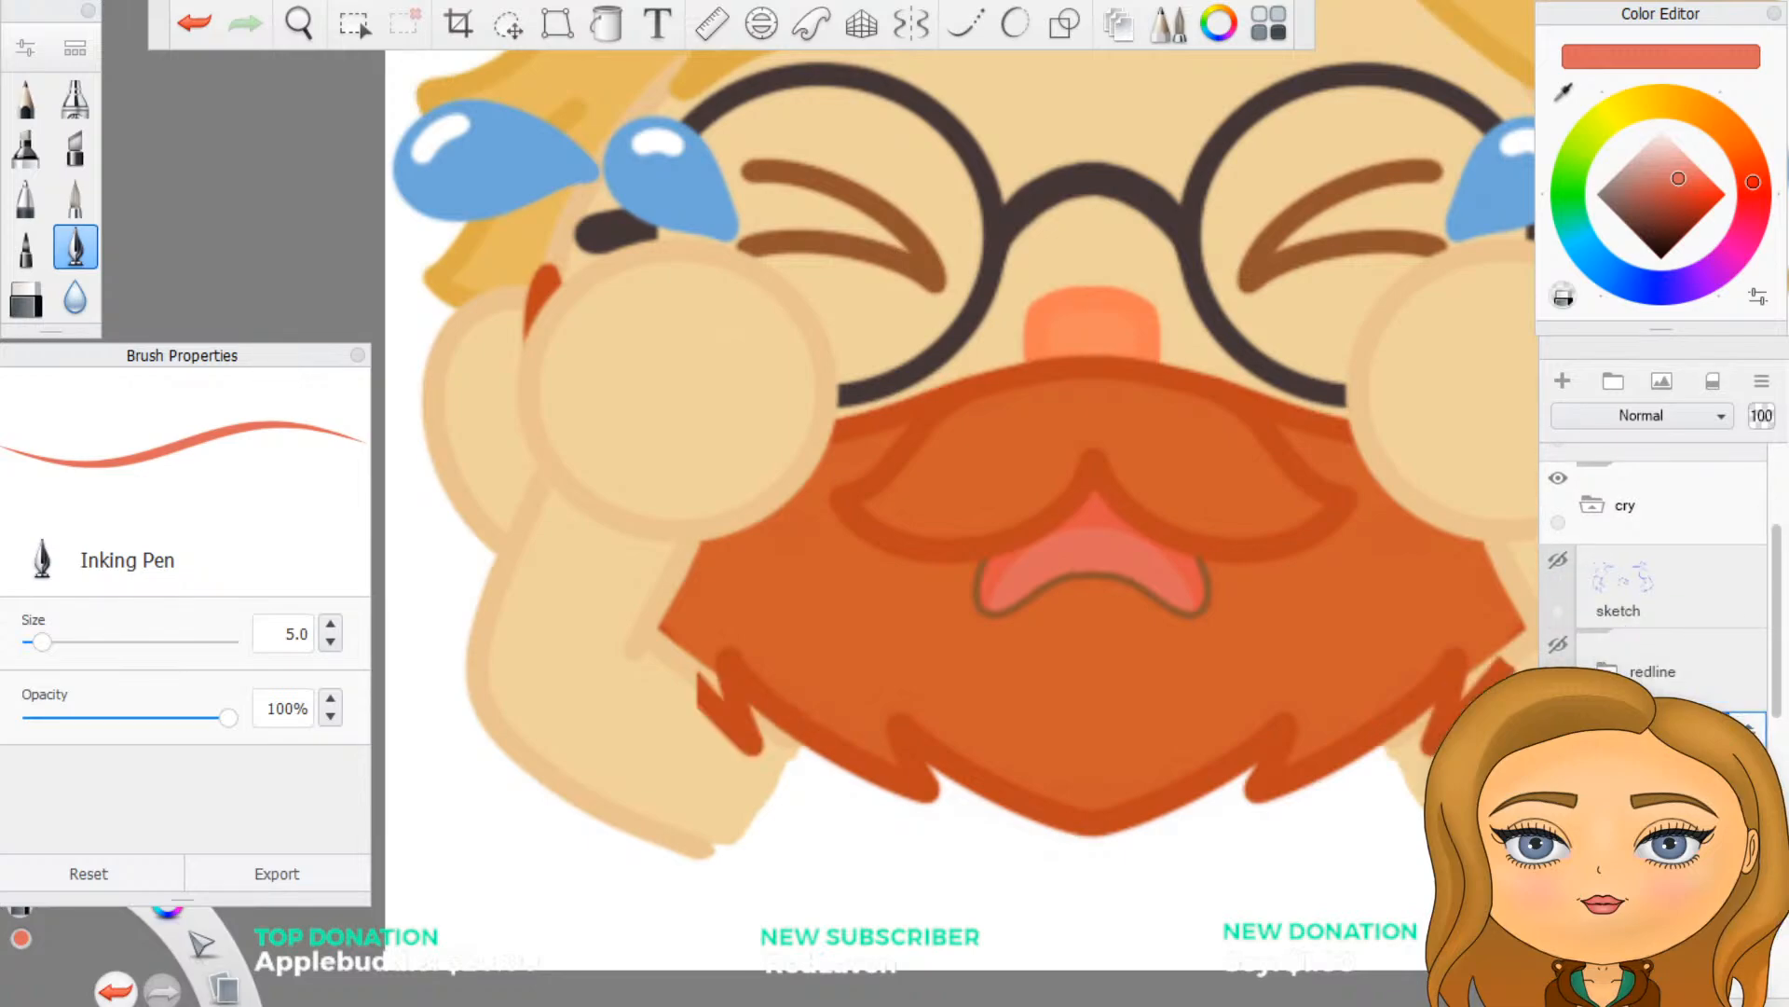
- Move Layer162 into the arms group
scroll(1650, 596, down, 2)
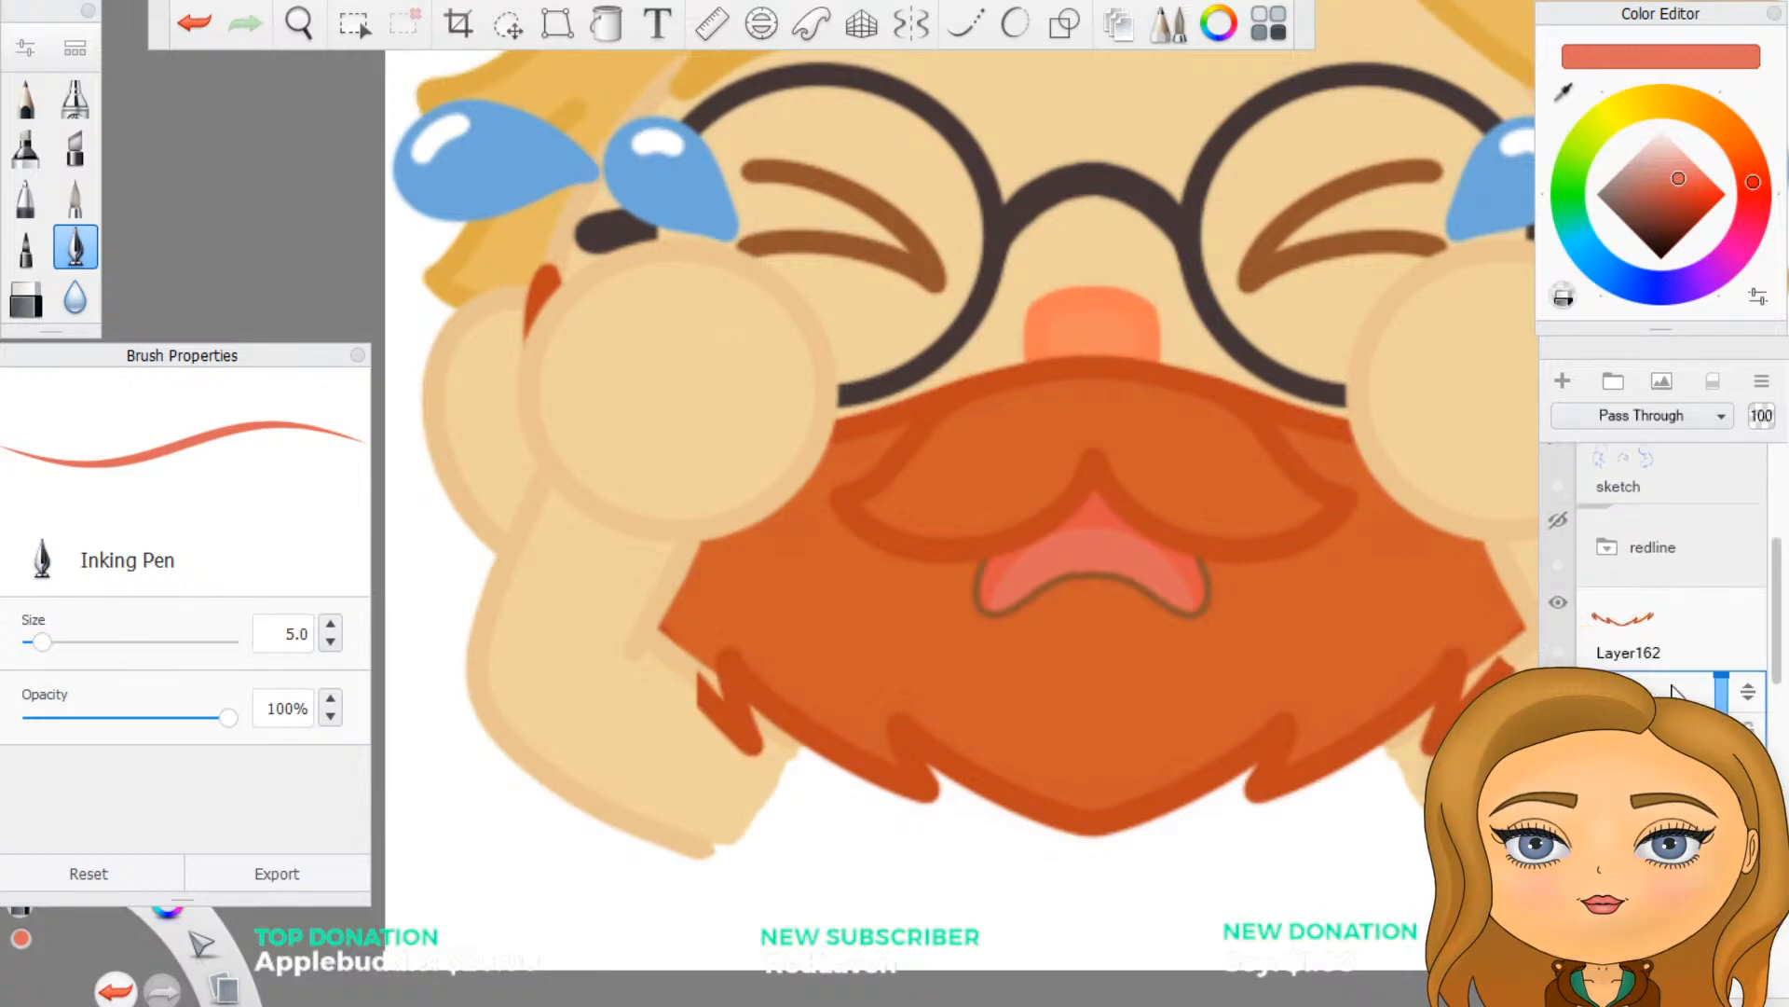
click(1642, 615)
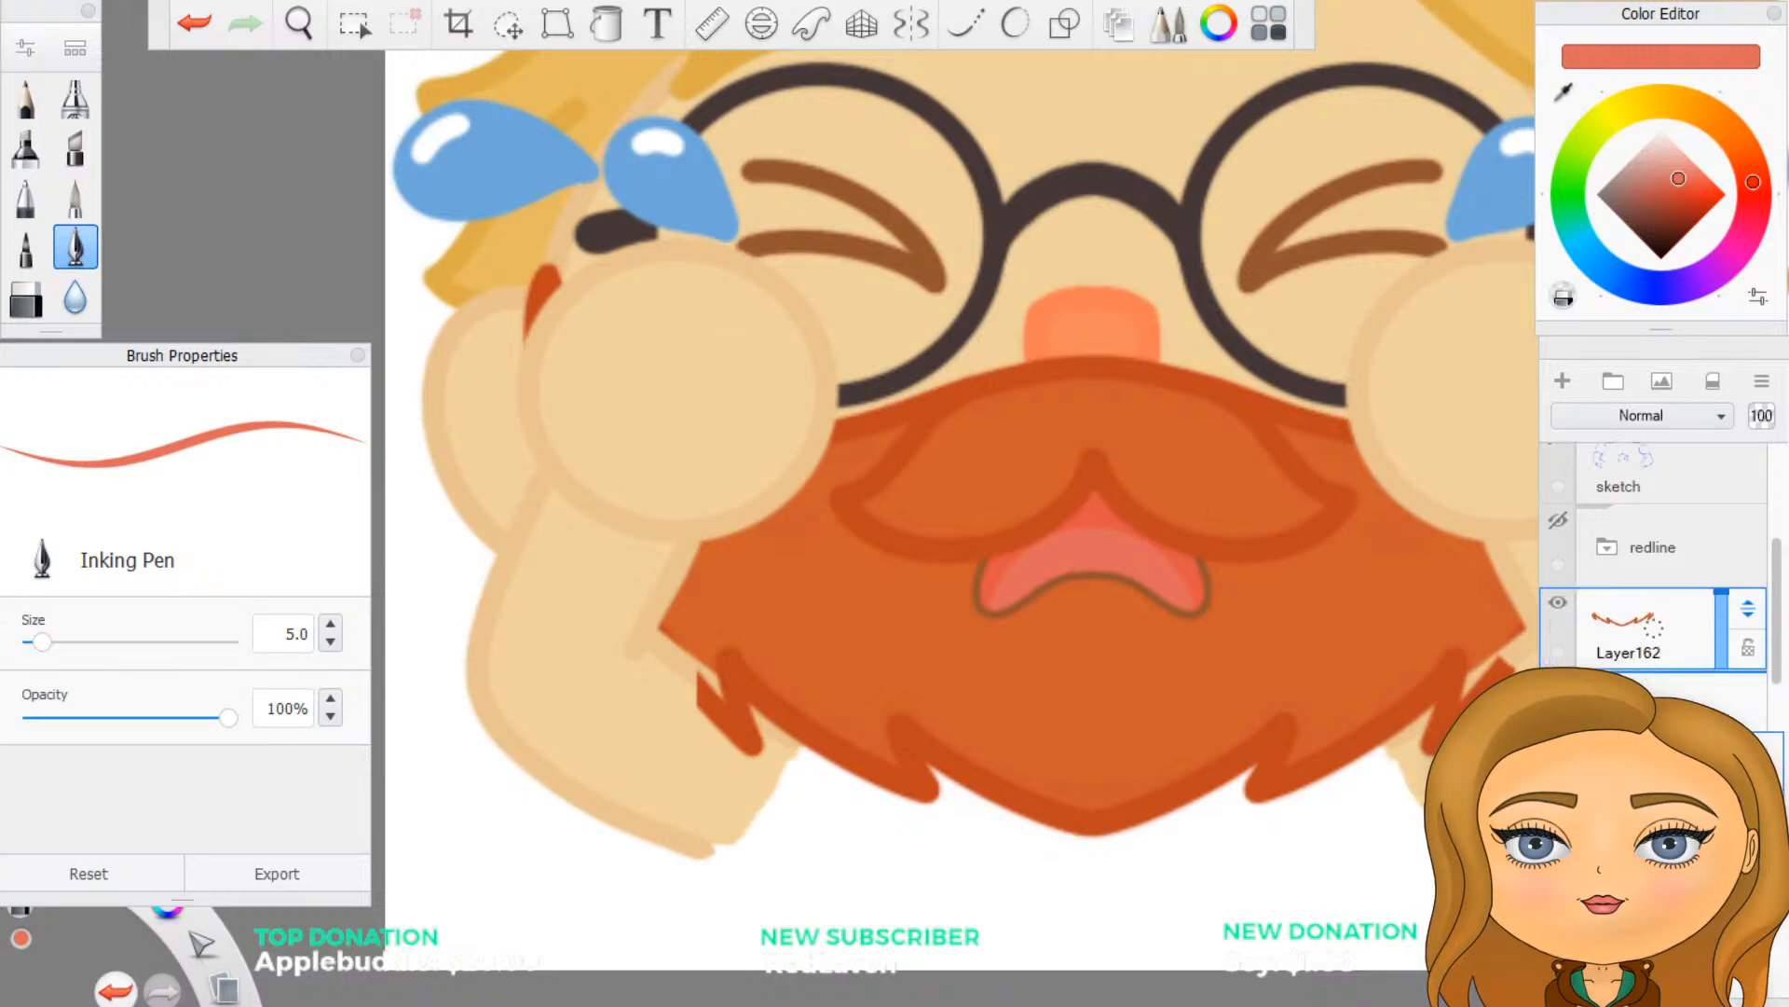
drag(1747, 608, 1747, 746)
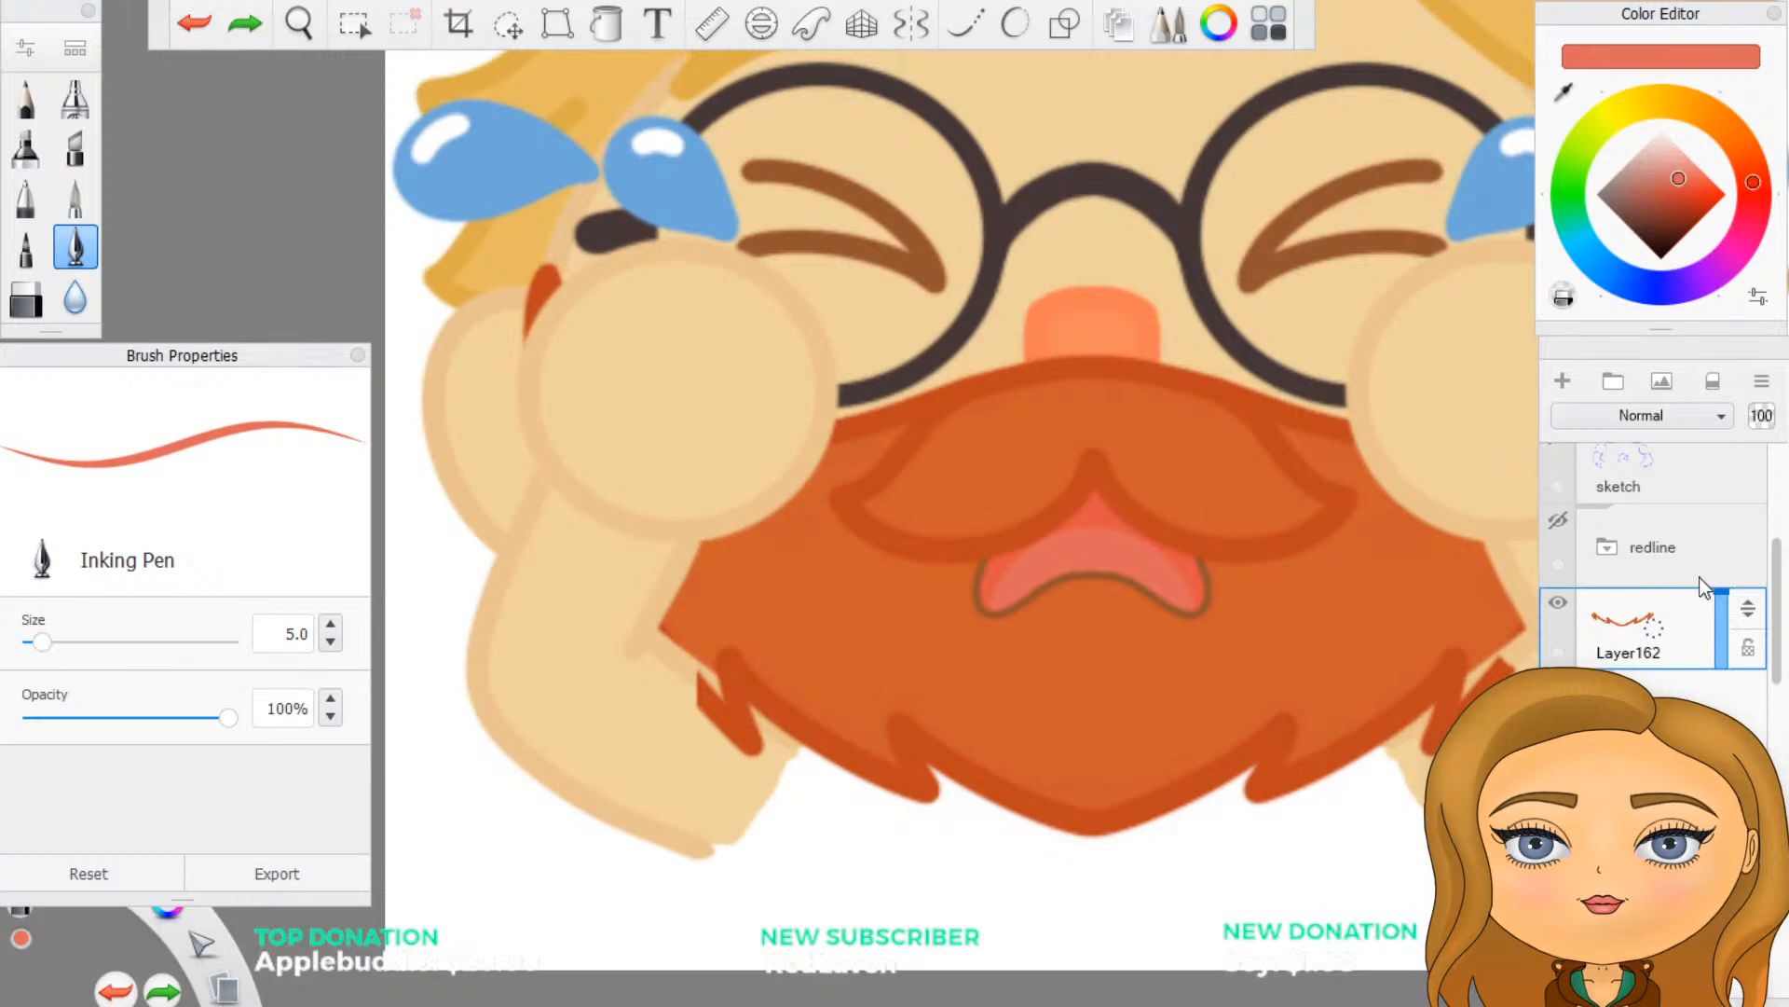
drag(1748, 611, 1771, 759)
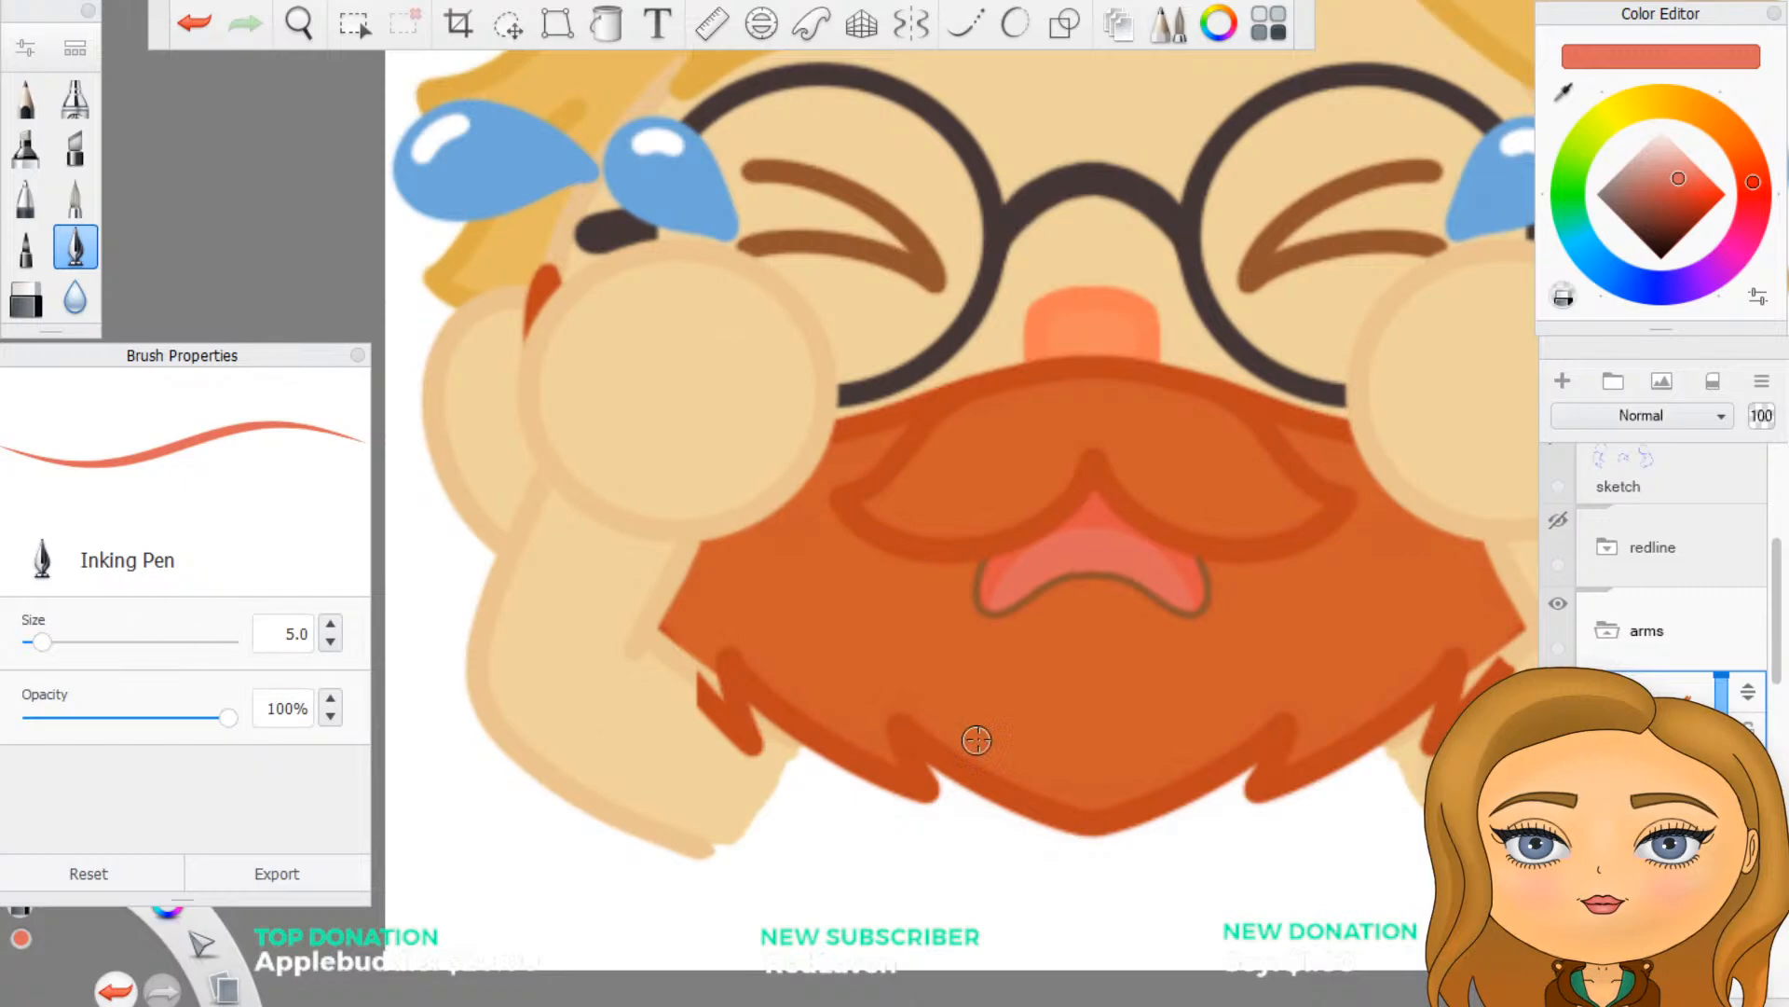
- Switch on vertical symmetry and erase the jagged ends of the copied beard outline that overlap the arms
scroll(988, 729, up, 3)
scroll(668, 795, up, 1)
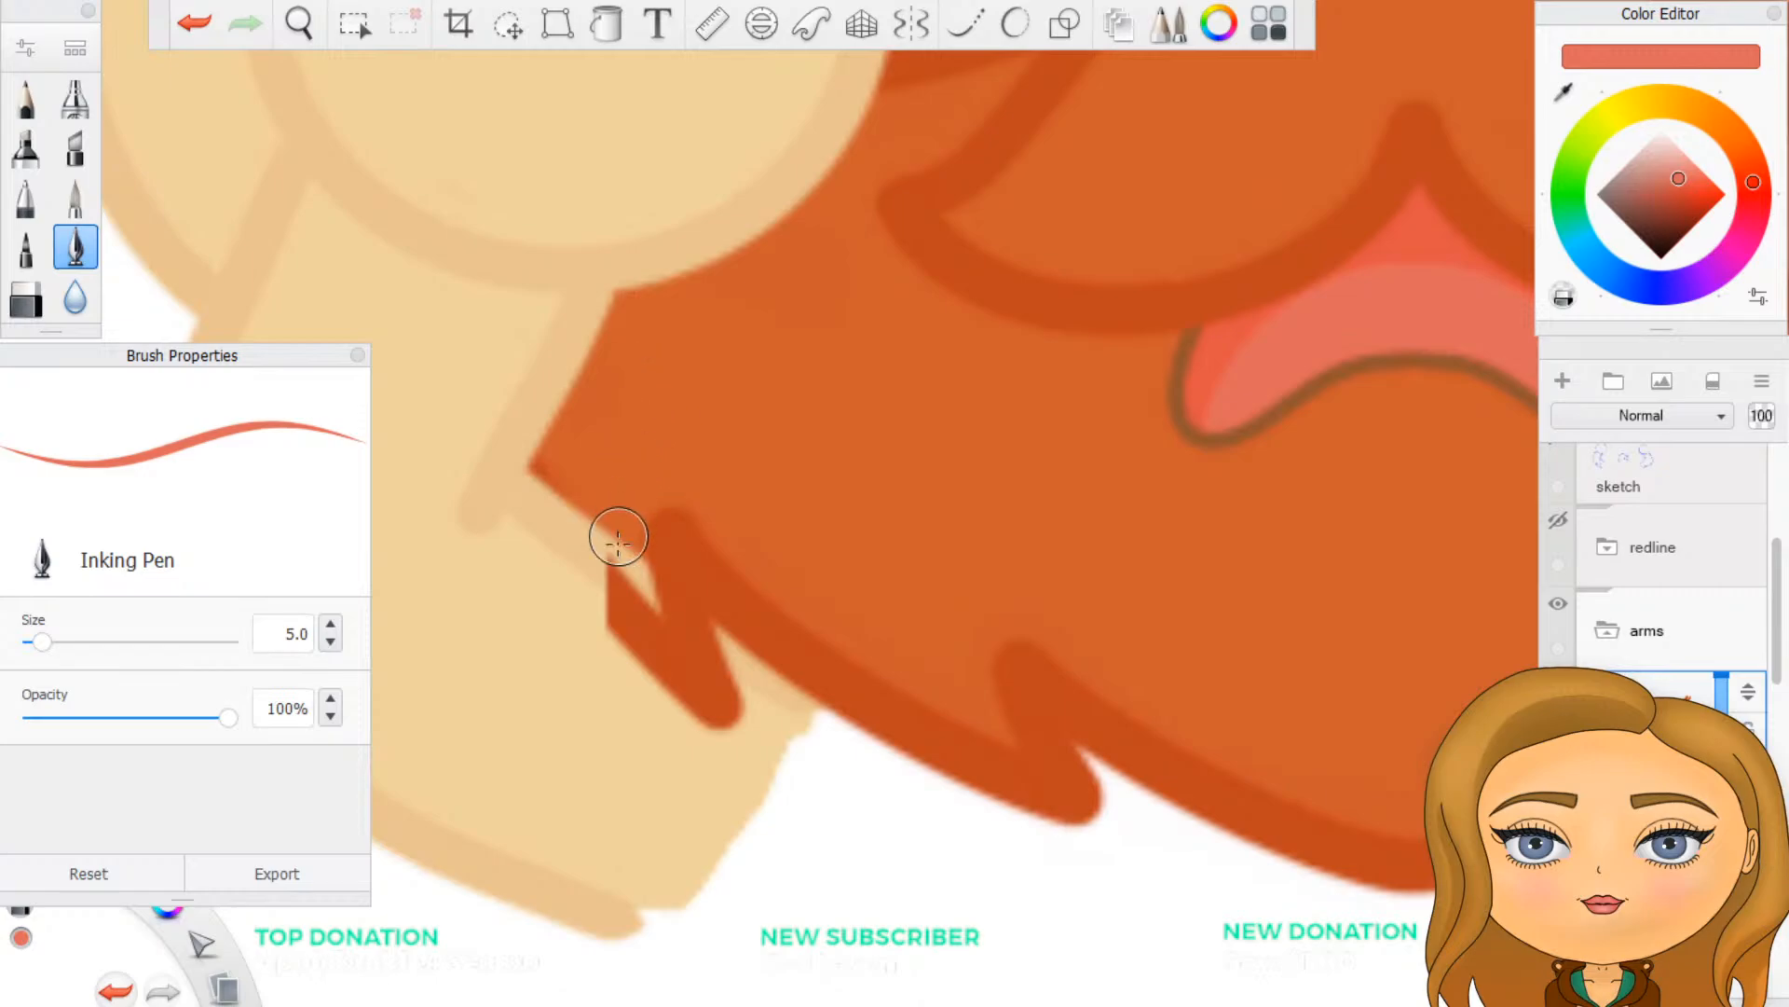
click(915, 28)
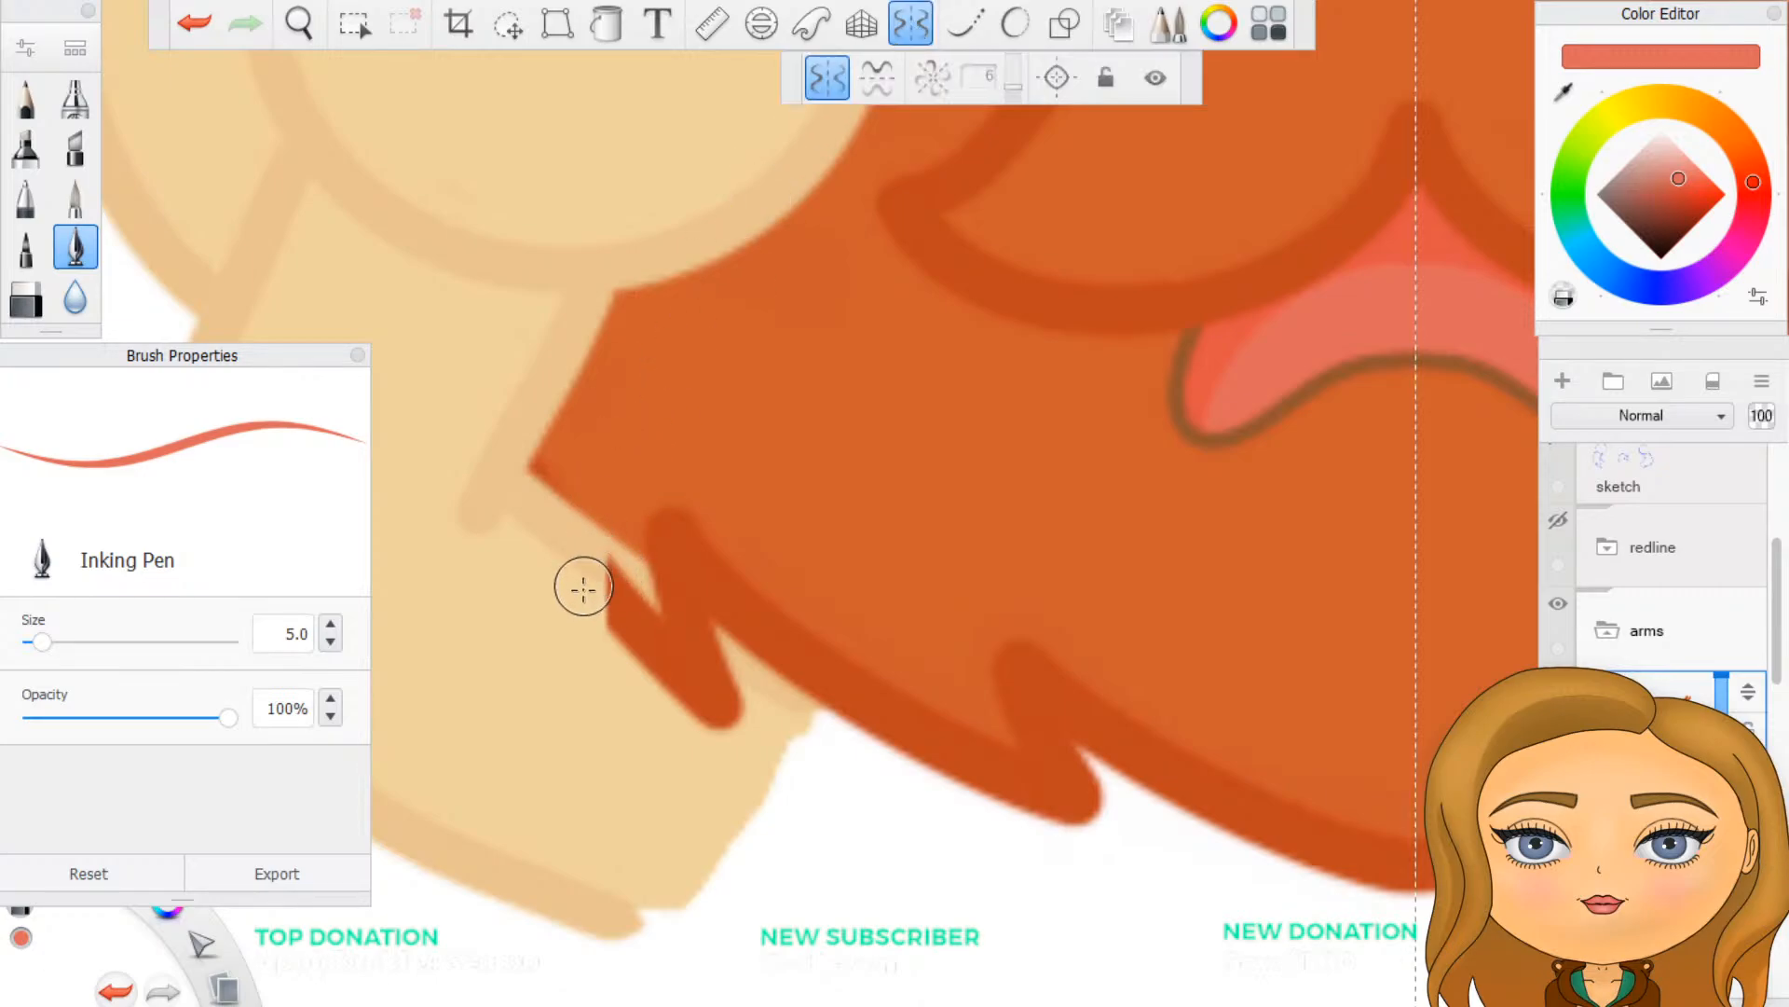
mouse_move(603, 570)
mouse_down()
mouse_move(619, 619)
mouse_move(623, 587)
mouse_move(640, 640)
mouse_move(732, 716)
mouse_move(685, 653)
mouse_move(722, 657)
mouse_move(661, 576)
mouse_up()
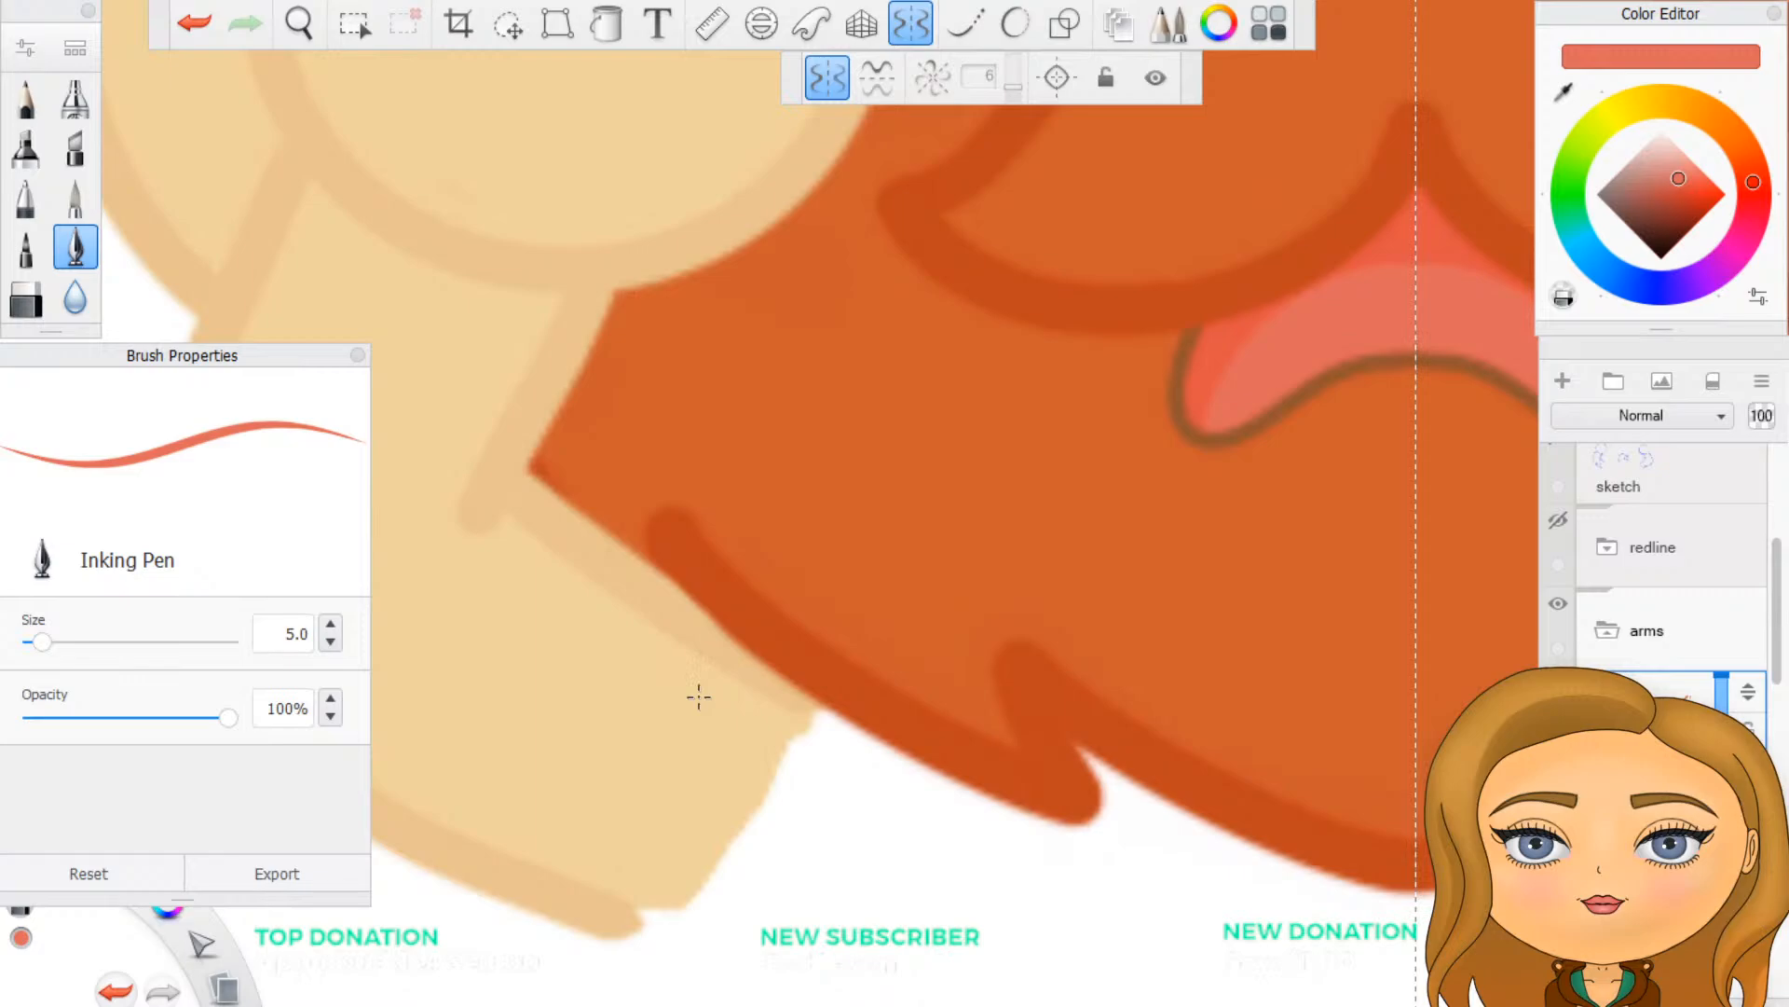
scroll(687, 694, down, 3)
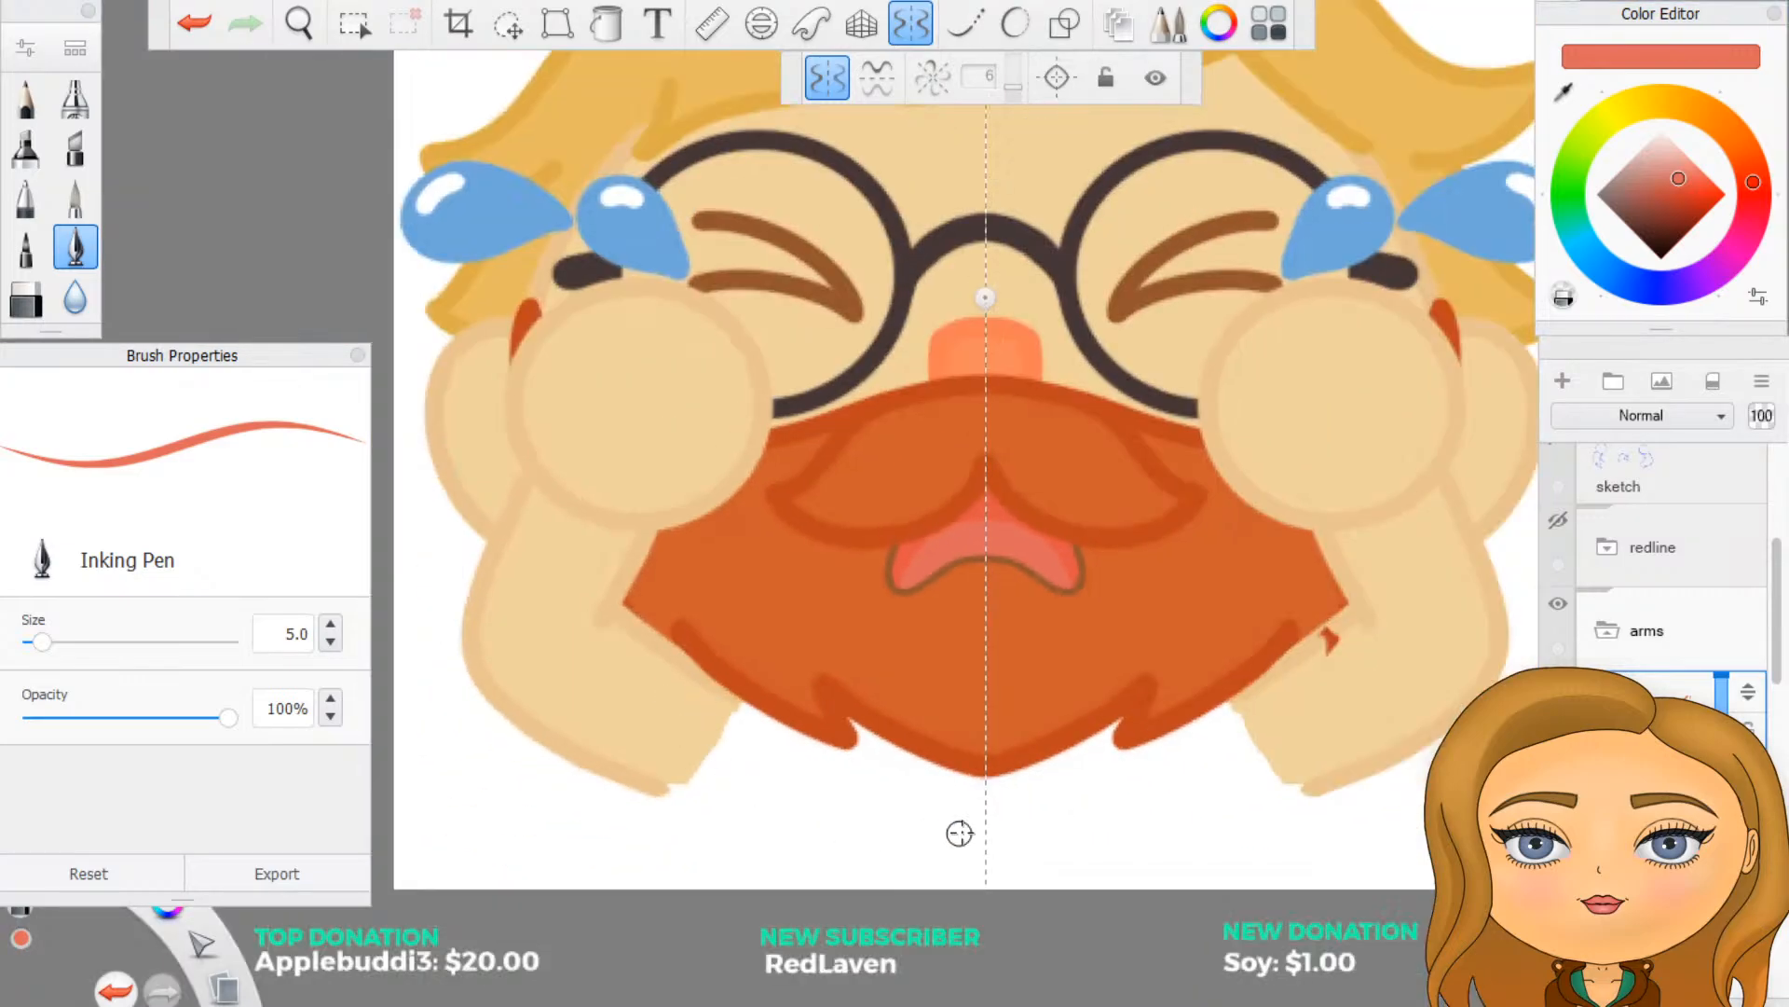
- Clear the leftover orange speck of beard outline from the arm beside the beard's edge
scroll(1392, 665, up, 3)
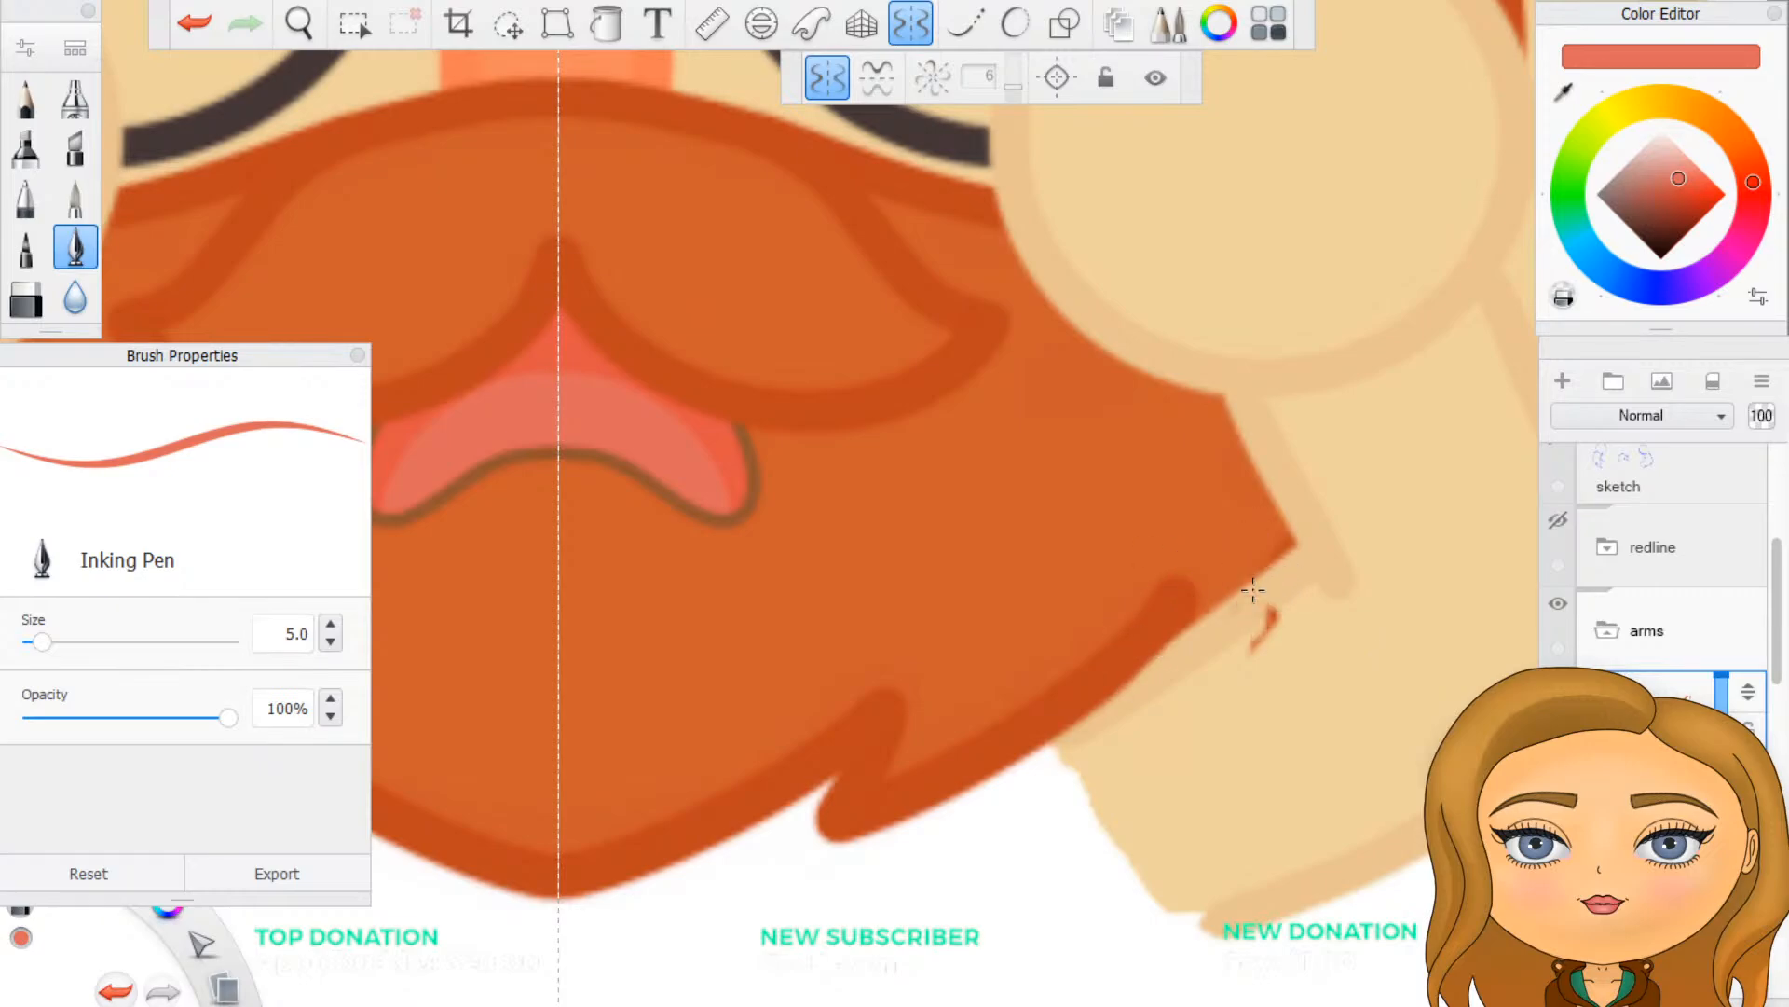
key(ctrl+z)
key(ctrl+z)
key(ctrl+z)
scroll(1230, 731, up, 3)
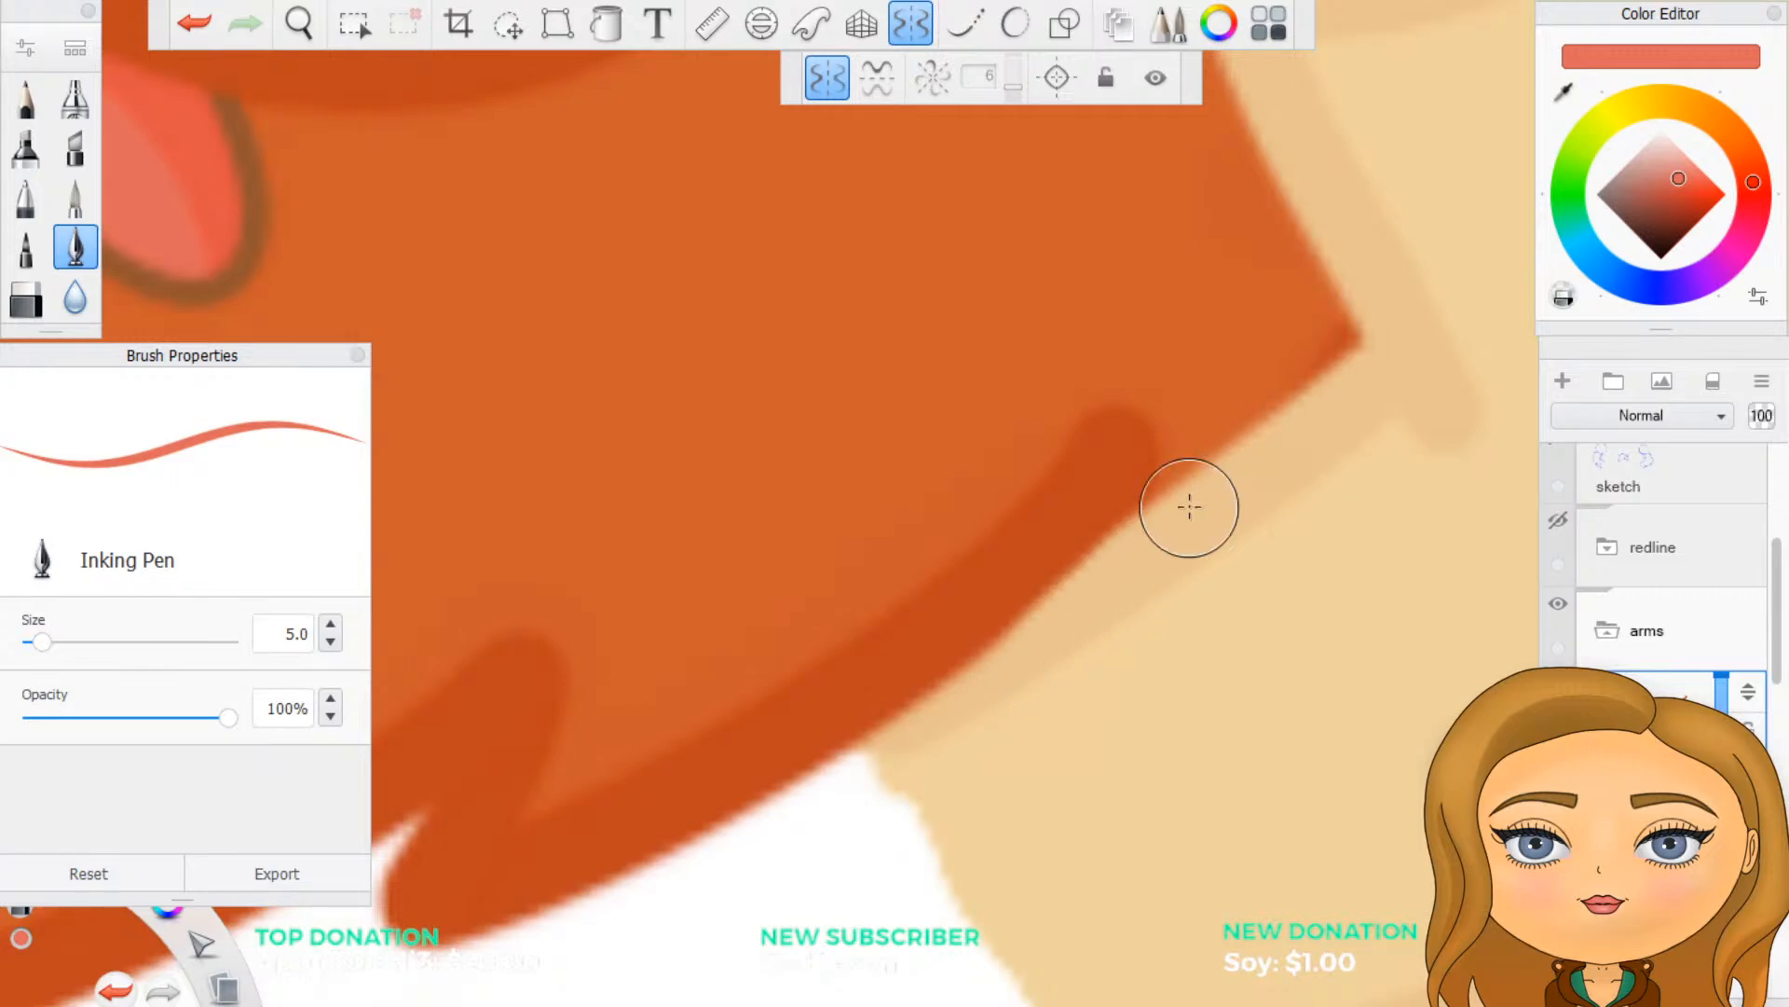
scroll(1351, 727, down, 5)
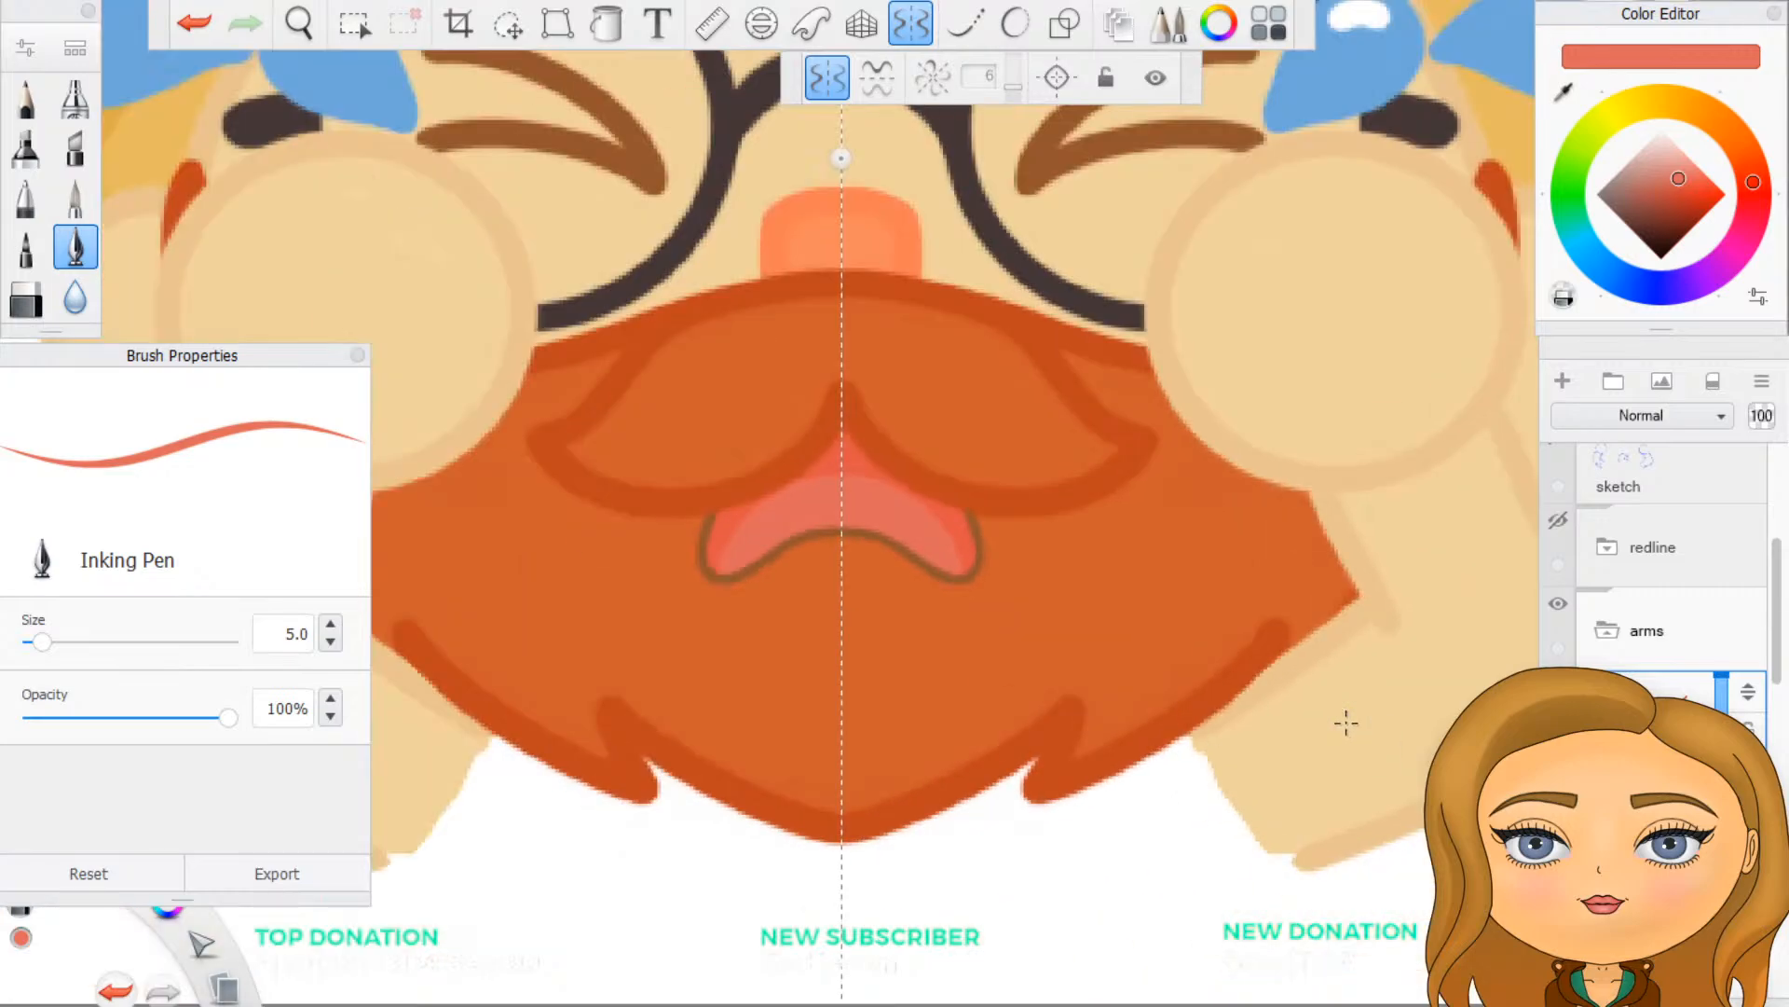
- Set the brush colour to a muted medium green
scroll(879, 837, up, 3)
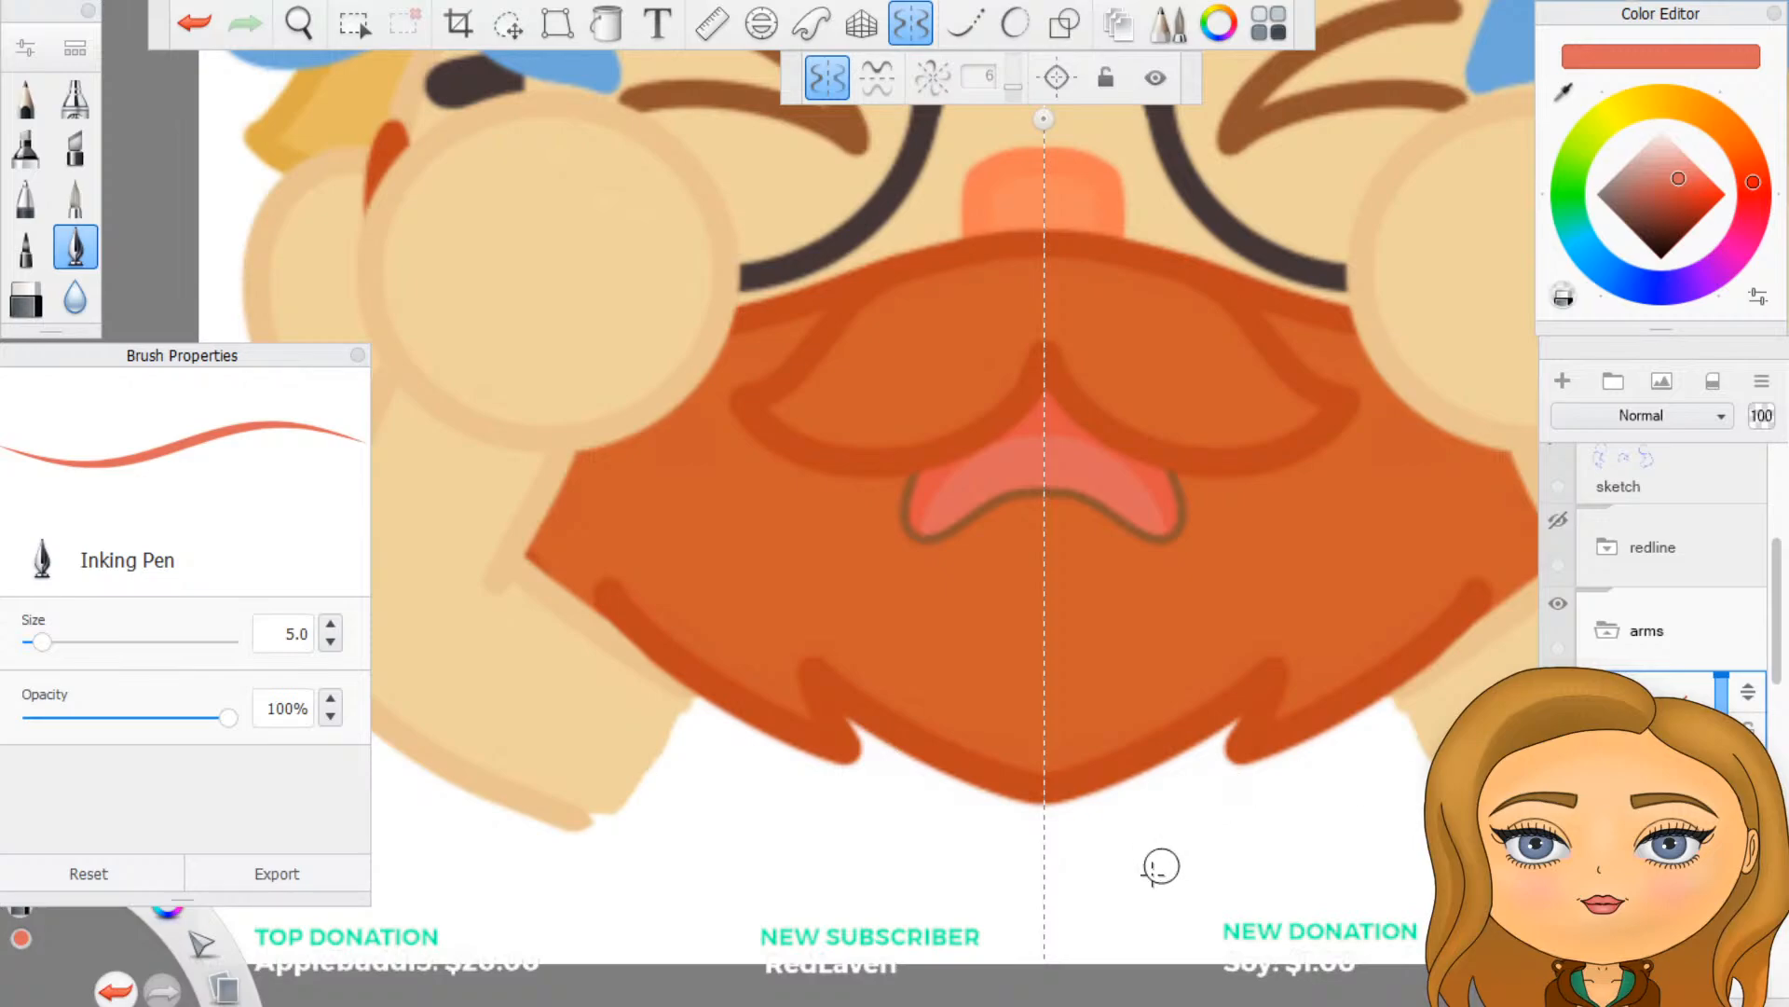
scroll(1156, 867, down, 5)
scroll(1146, 909, up, 3)
scroll(1157, 925, up, 1)
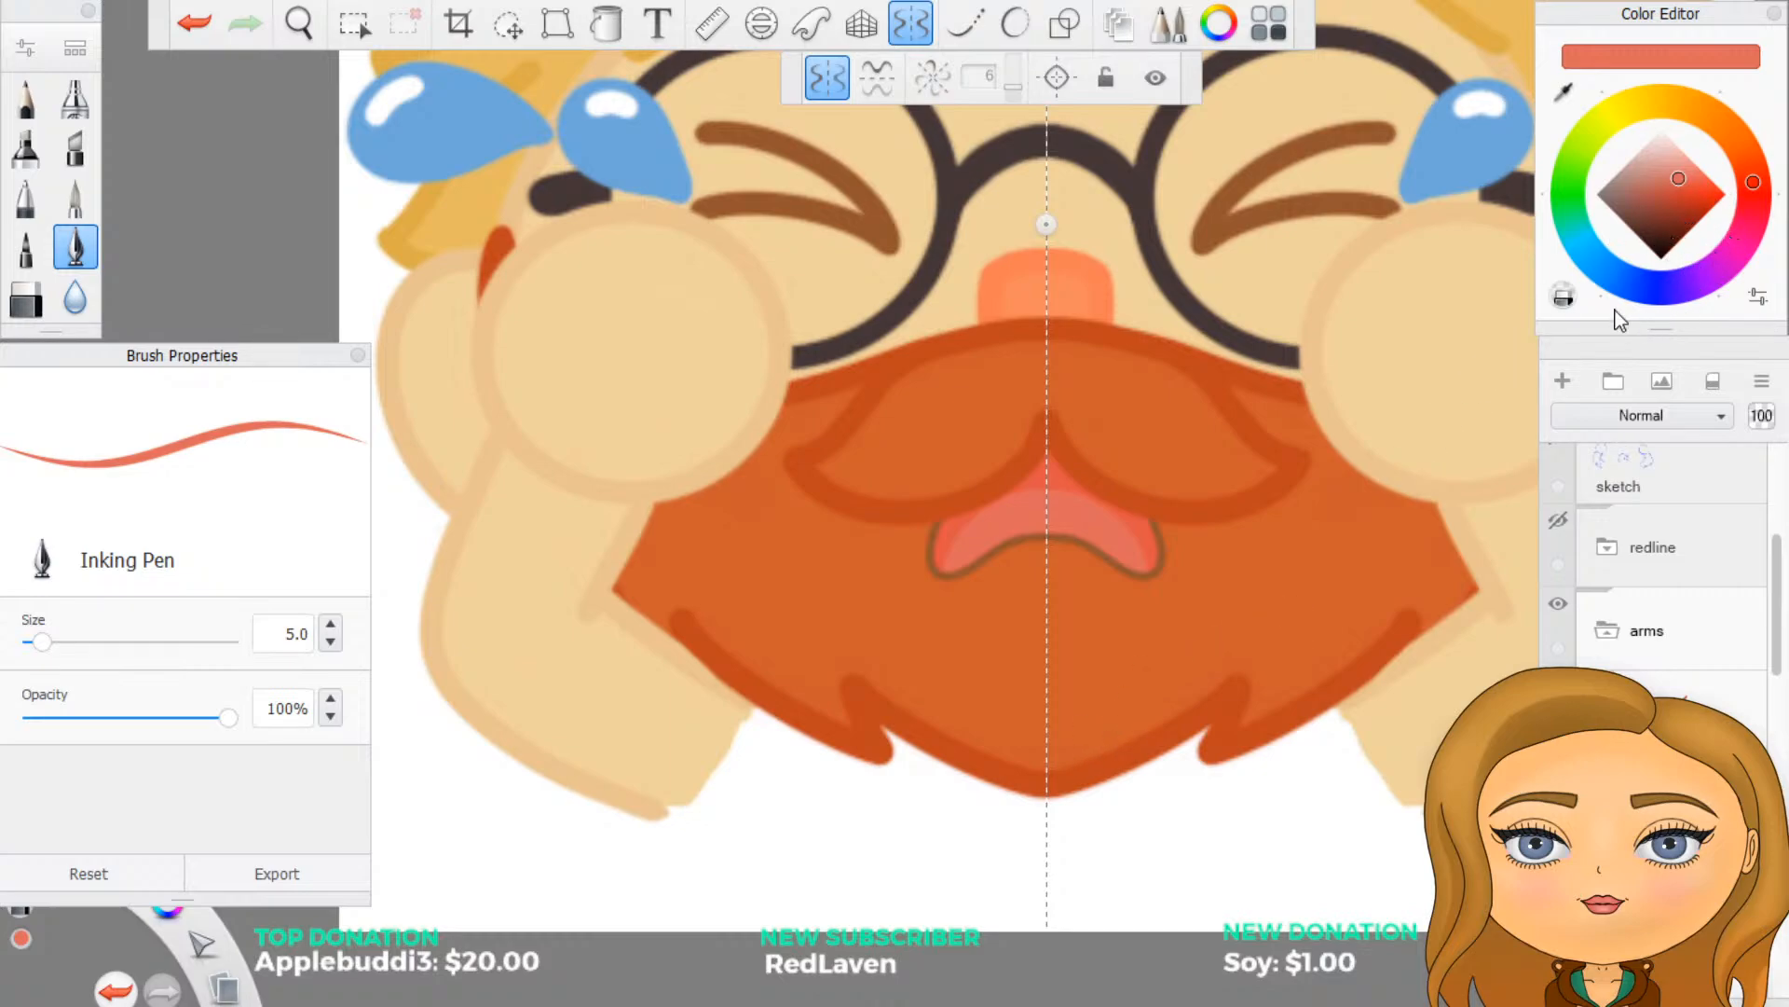
click(1717, 119)
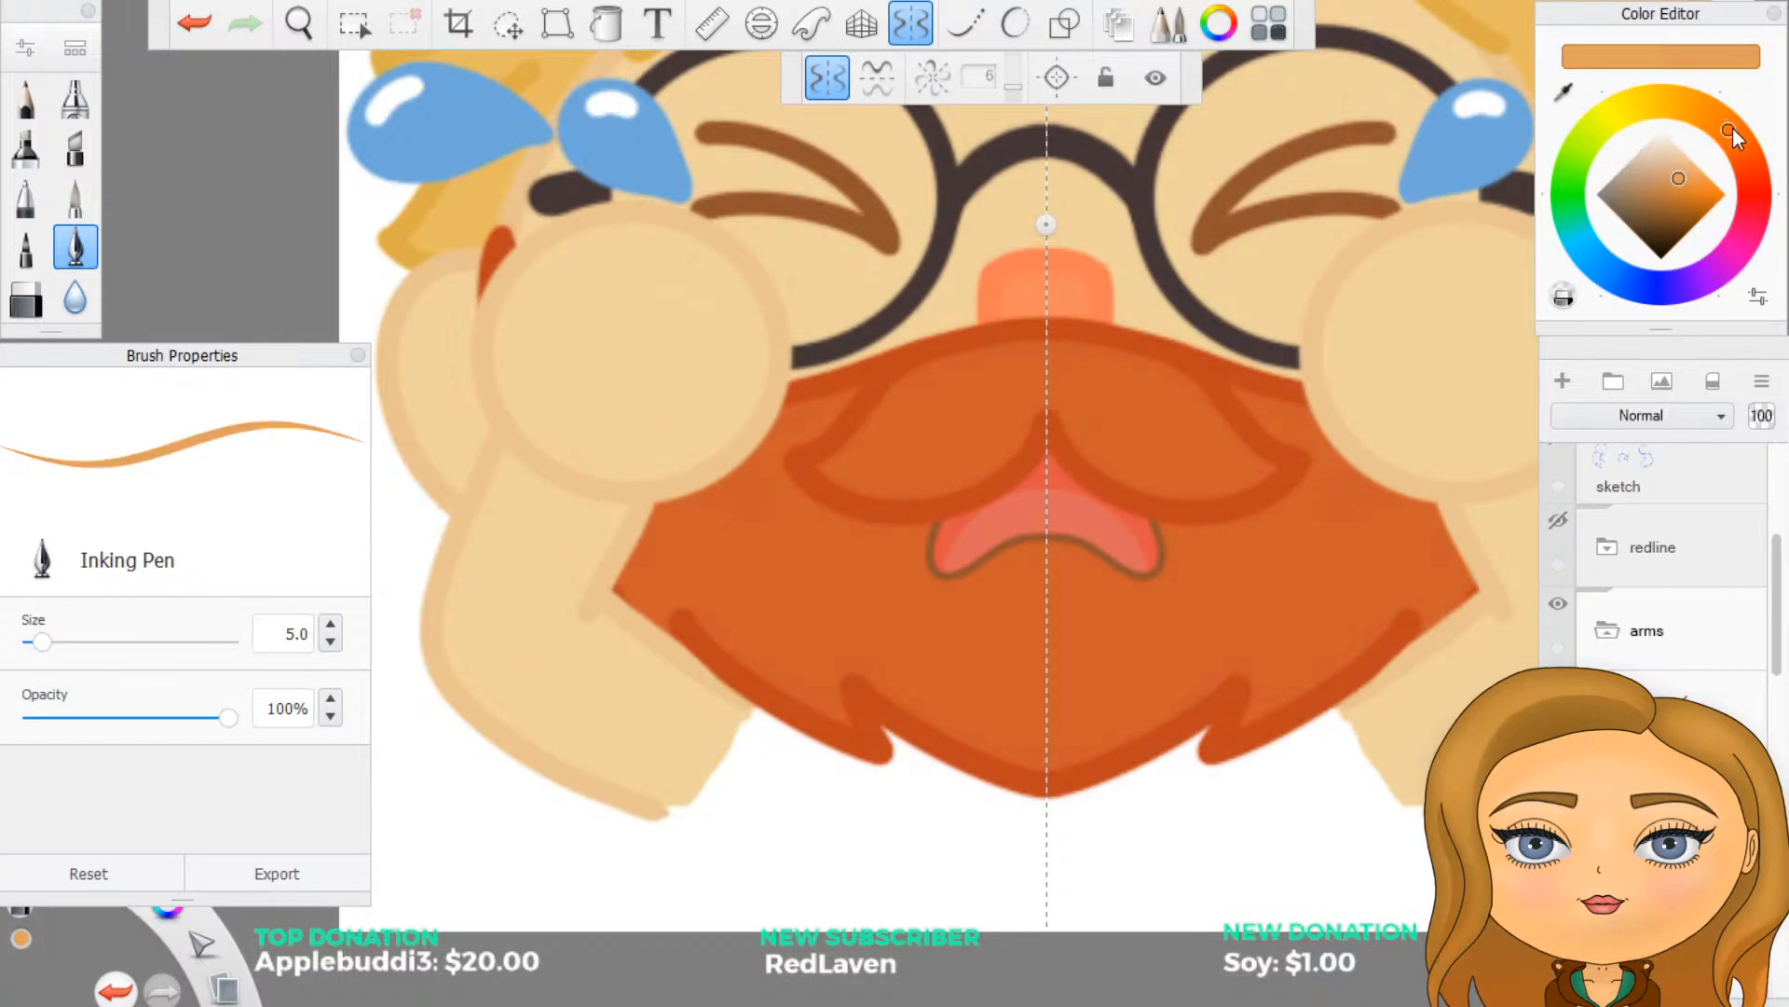
mouse_move(1732, 130)
mouse_down()
mouse_move(1683, 104)
mouse_move(1573, 166)
mouse_move(1573, 231)
mouse_move(1574, 188)
mouse_move(1575, 215)
mouse_up()
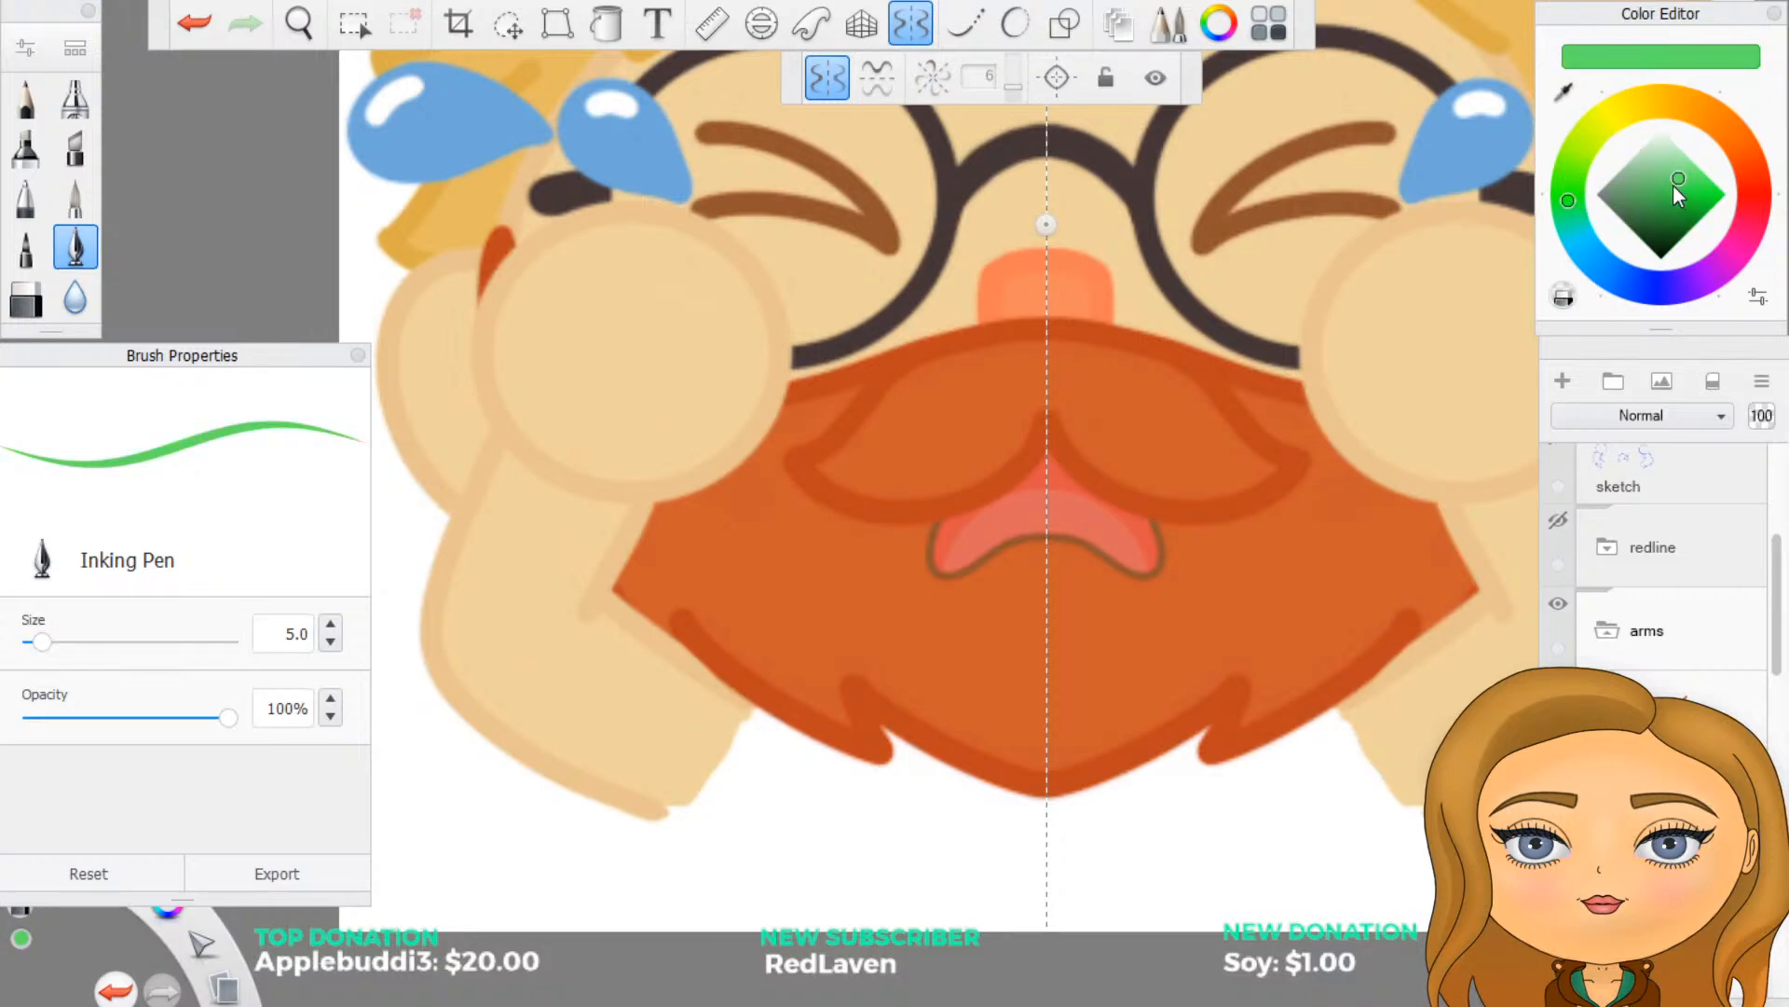
drag(1674, 185, 1657, 194)
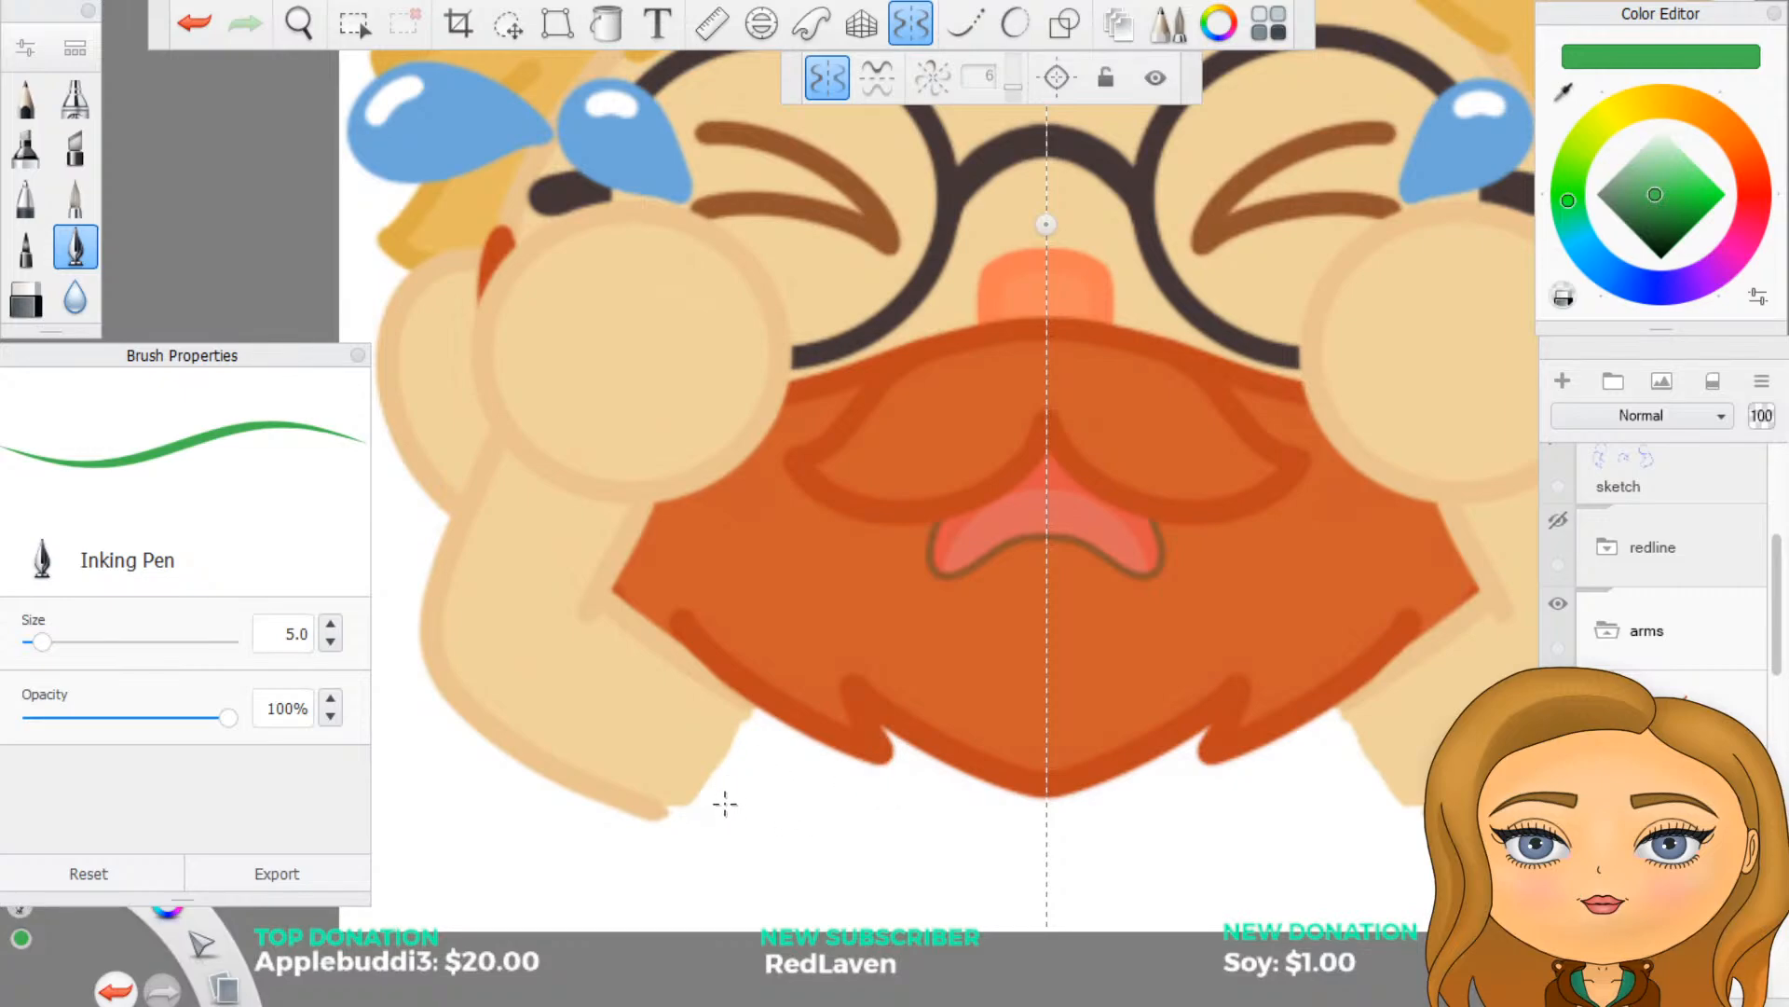
- Draw a mirrored green curve across each forearm, from its lower outline up to the beard's edge
scroll(721, 803, down, 1)
scroll(721, 807, down, 2)
scroll(723, 817, up, 5)
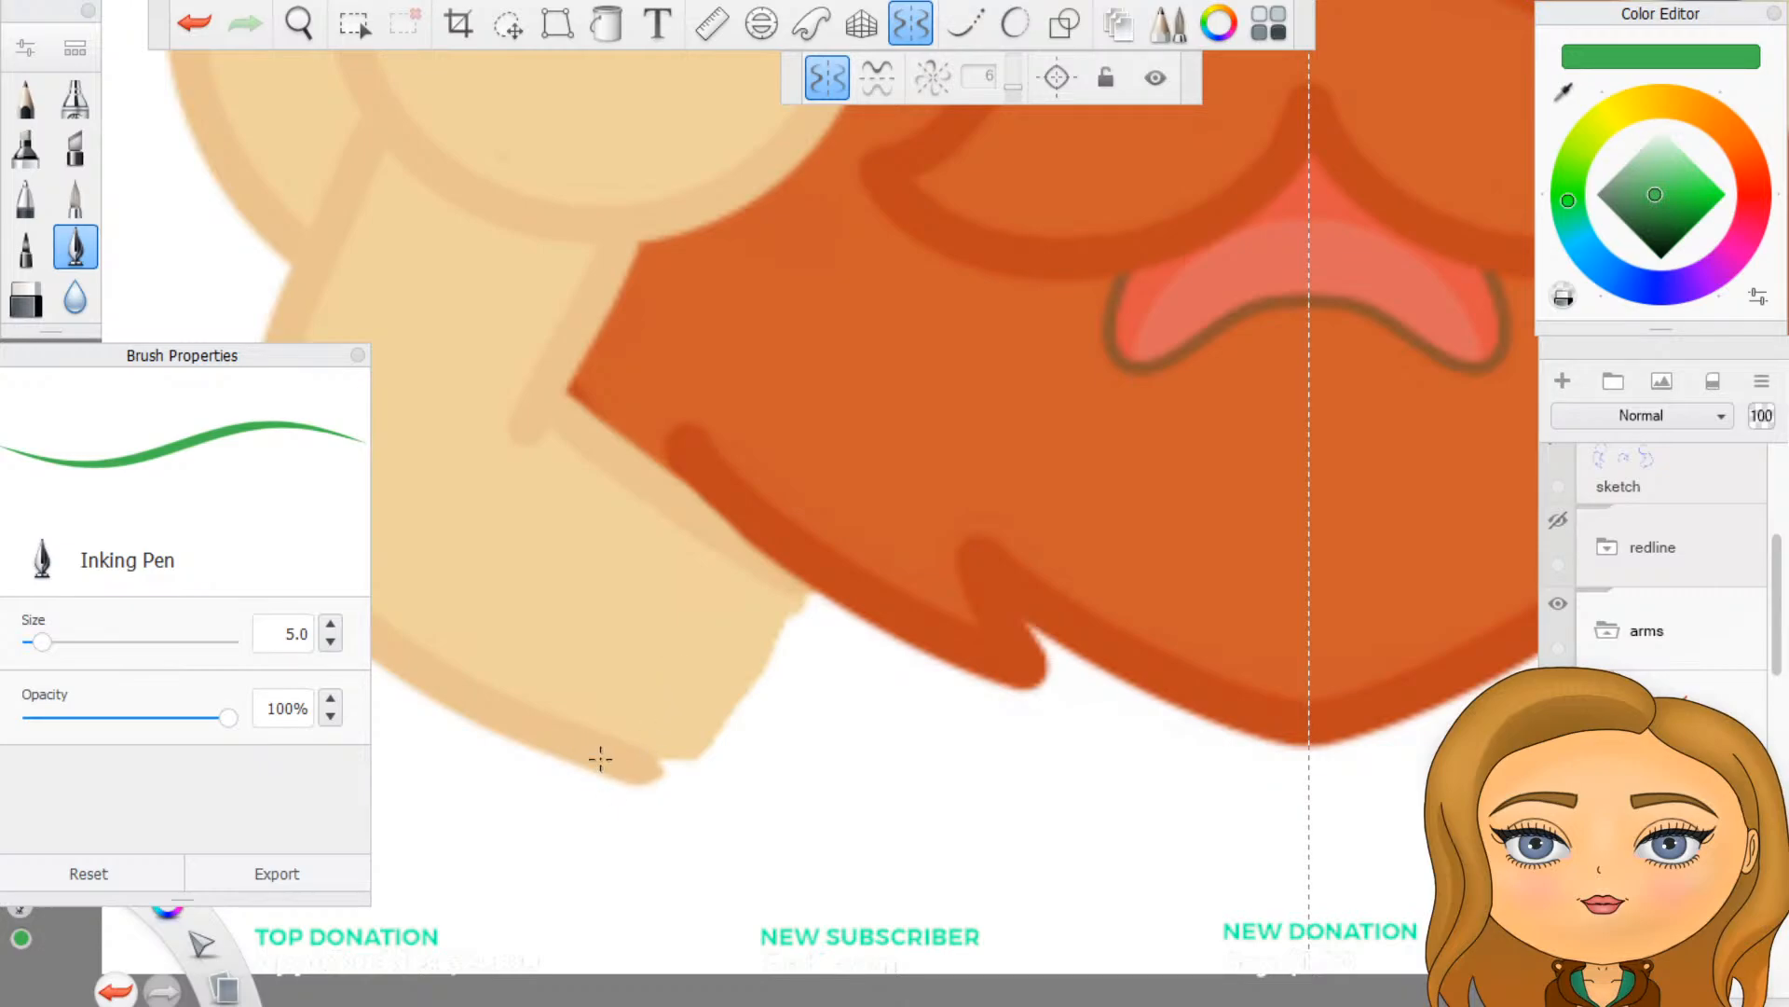
mouse_move(593, 757)
mouse_down()
mouse_move(636, 735)
mouse_move(688, 663)
mouse_move(715, 504)
mouse_up()
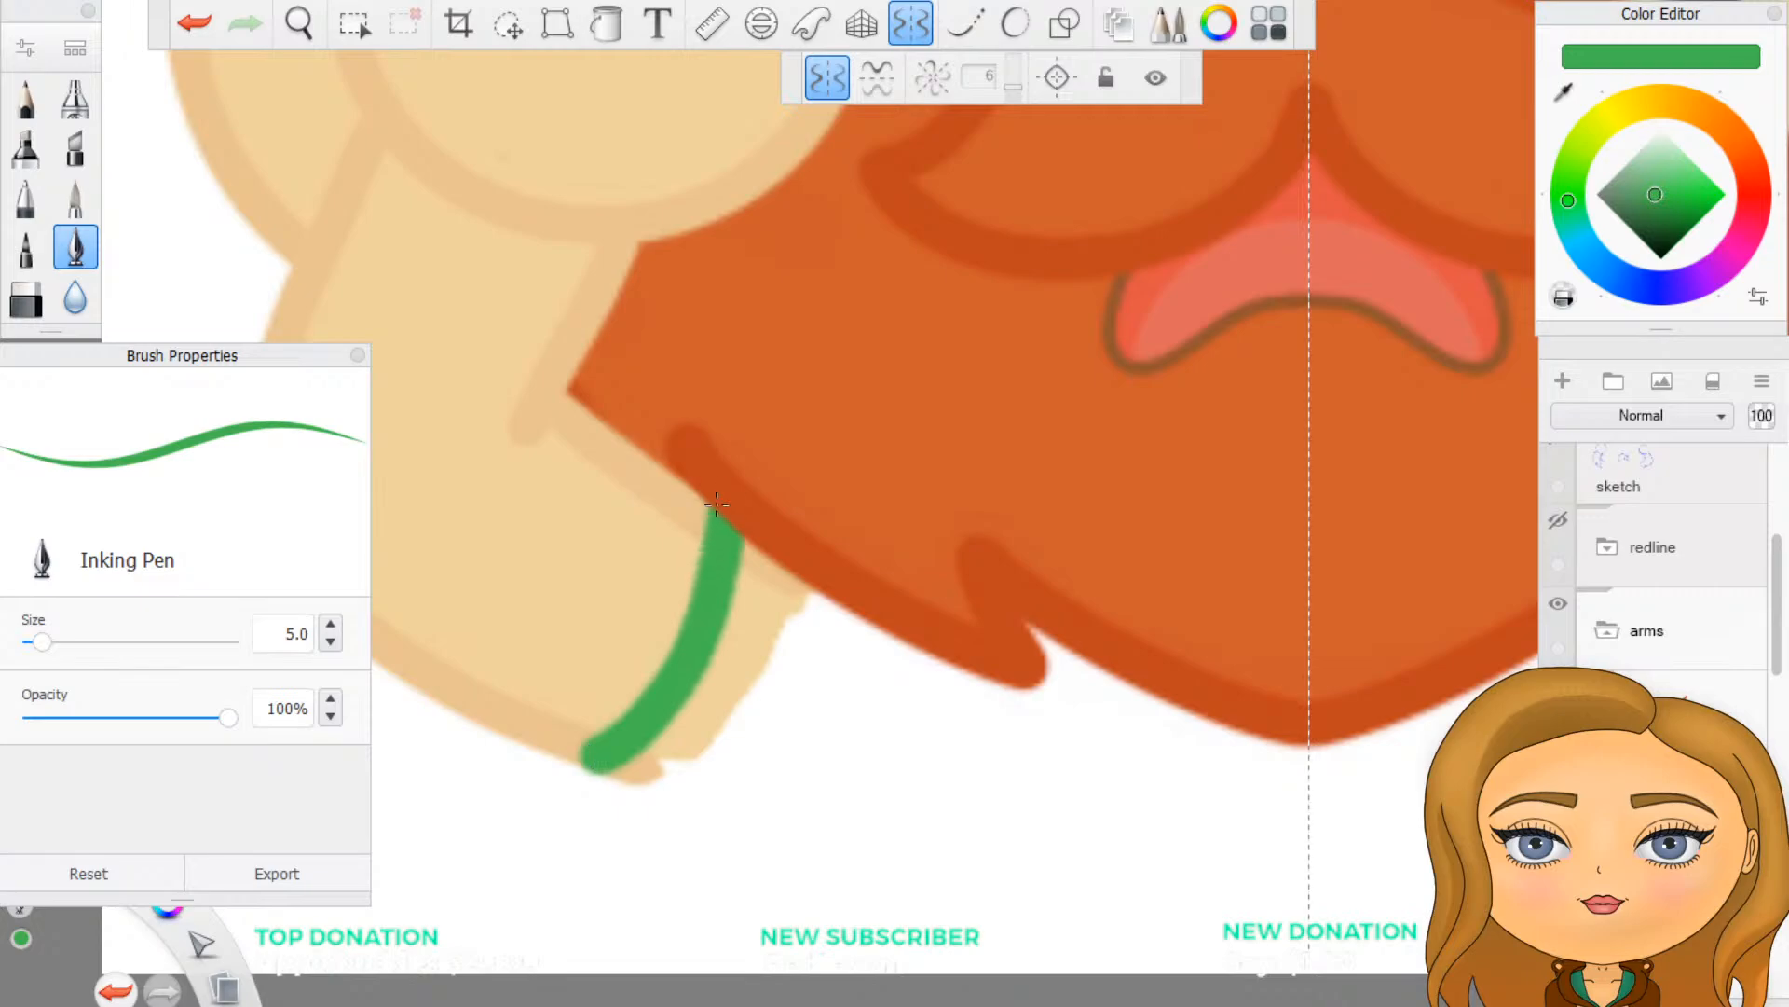
- Try a mirrored green curve sweeping from each forearm's lower end to the beard's lower tuft
drag(596, 757, 573, 757)
mouse_move(585, 769)
mouse_down()
mouse_move(785, 803)
mouse_move(912, 783)
mouse_move(1030, 673)
mouse_up()
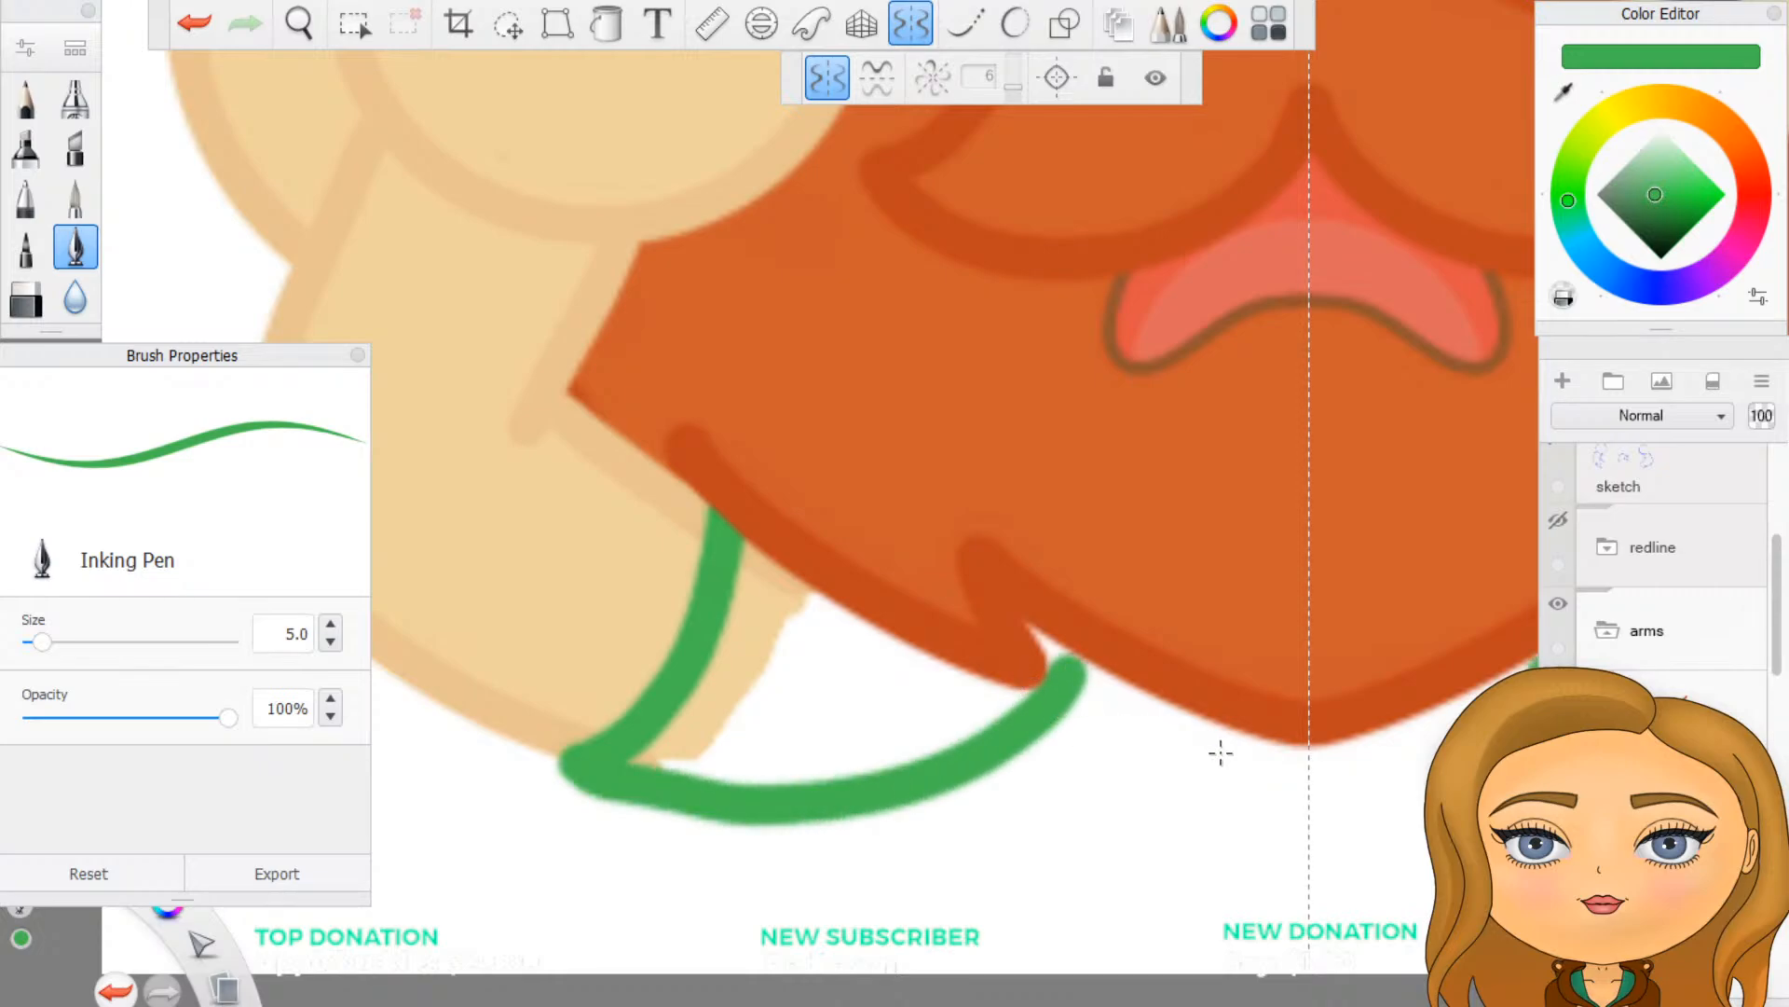
scroll(1219, 751, down, 5)
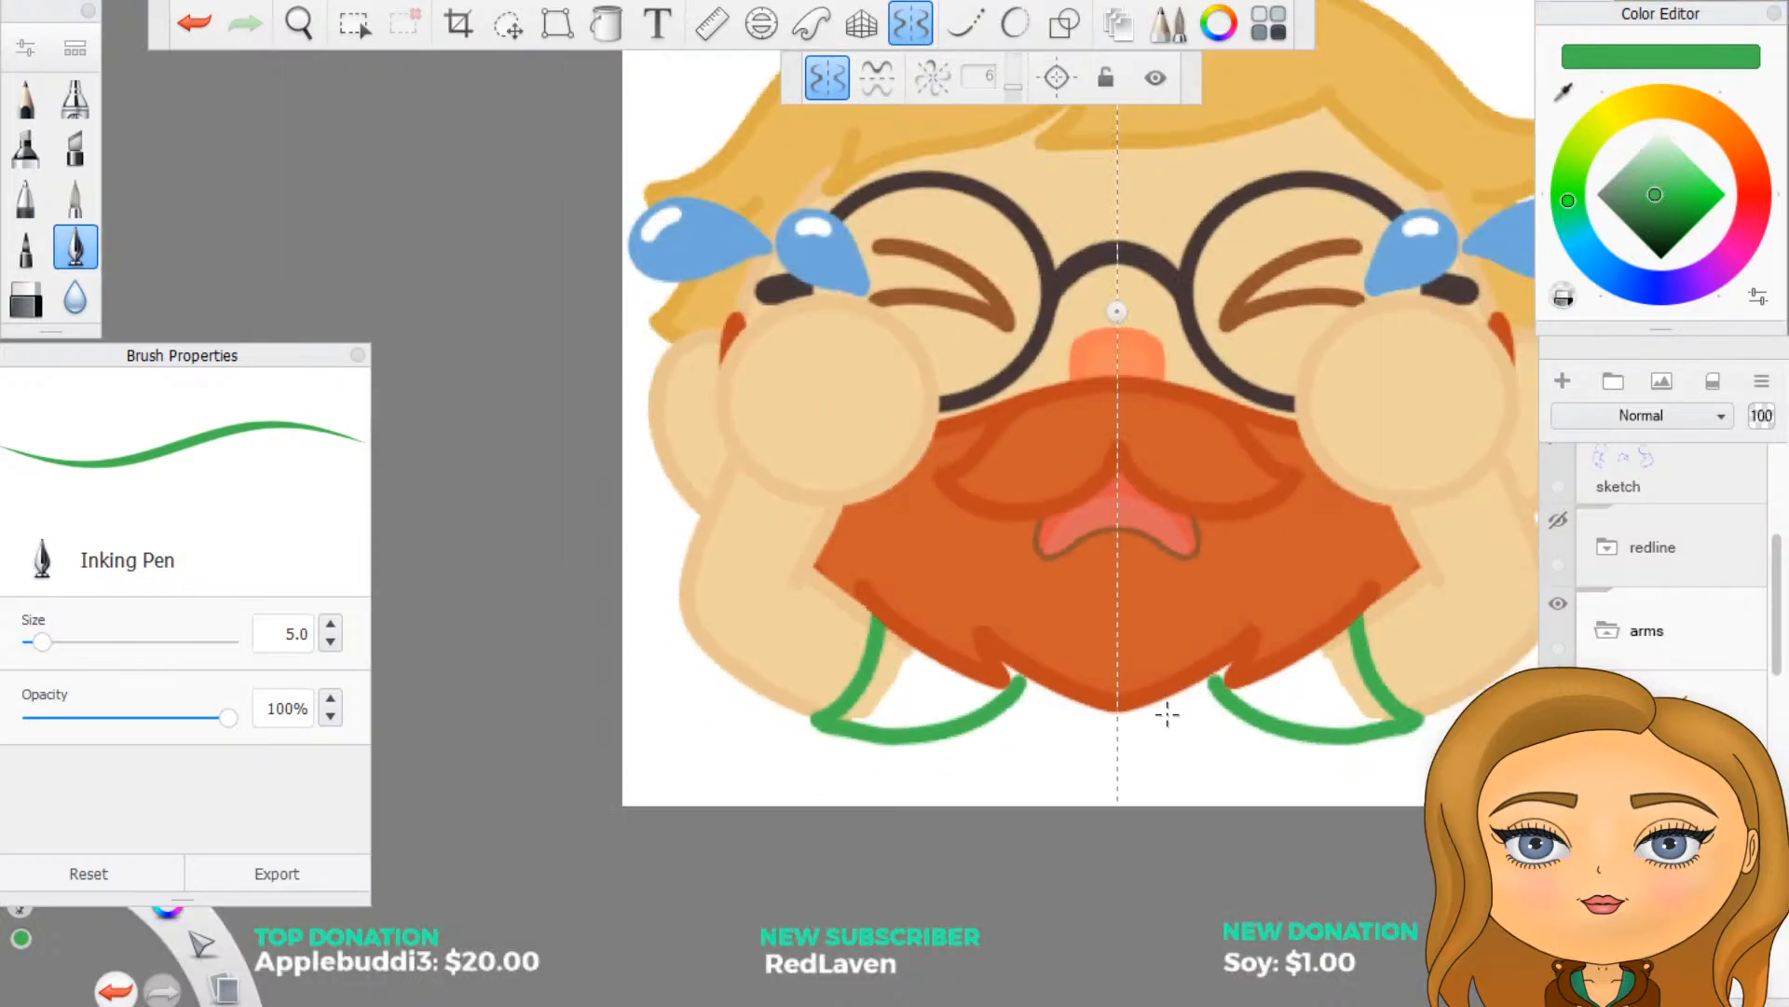
scroll(1167, 714, up, 4)
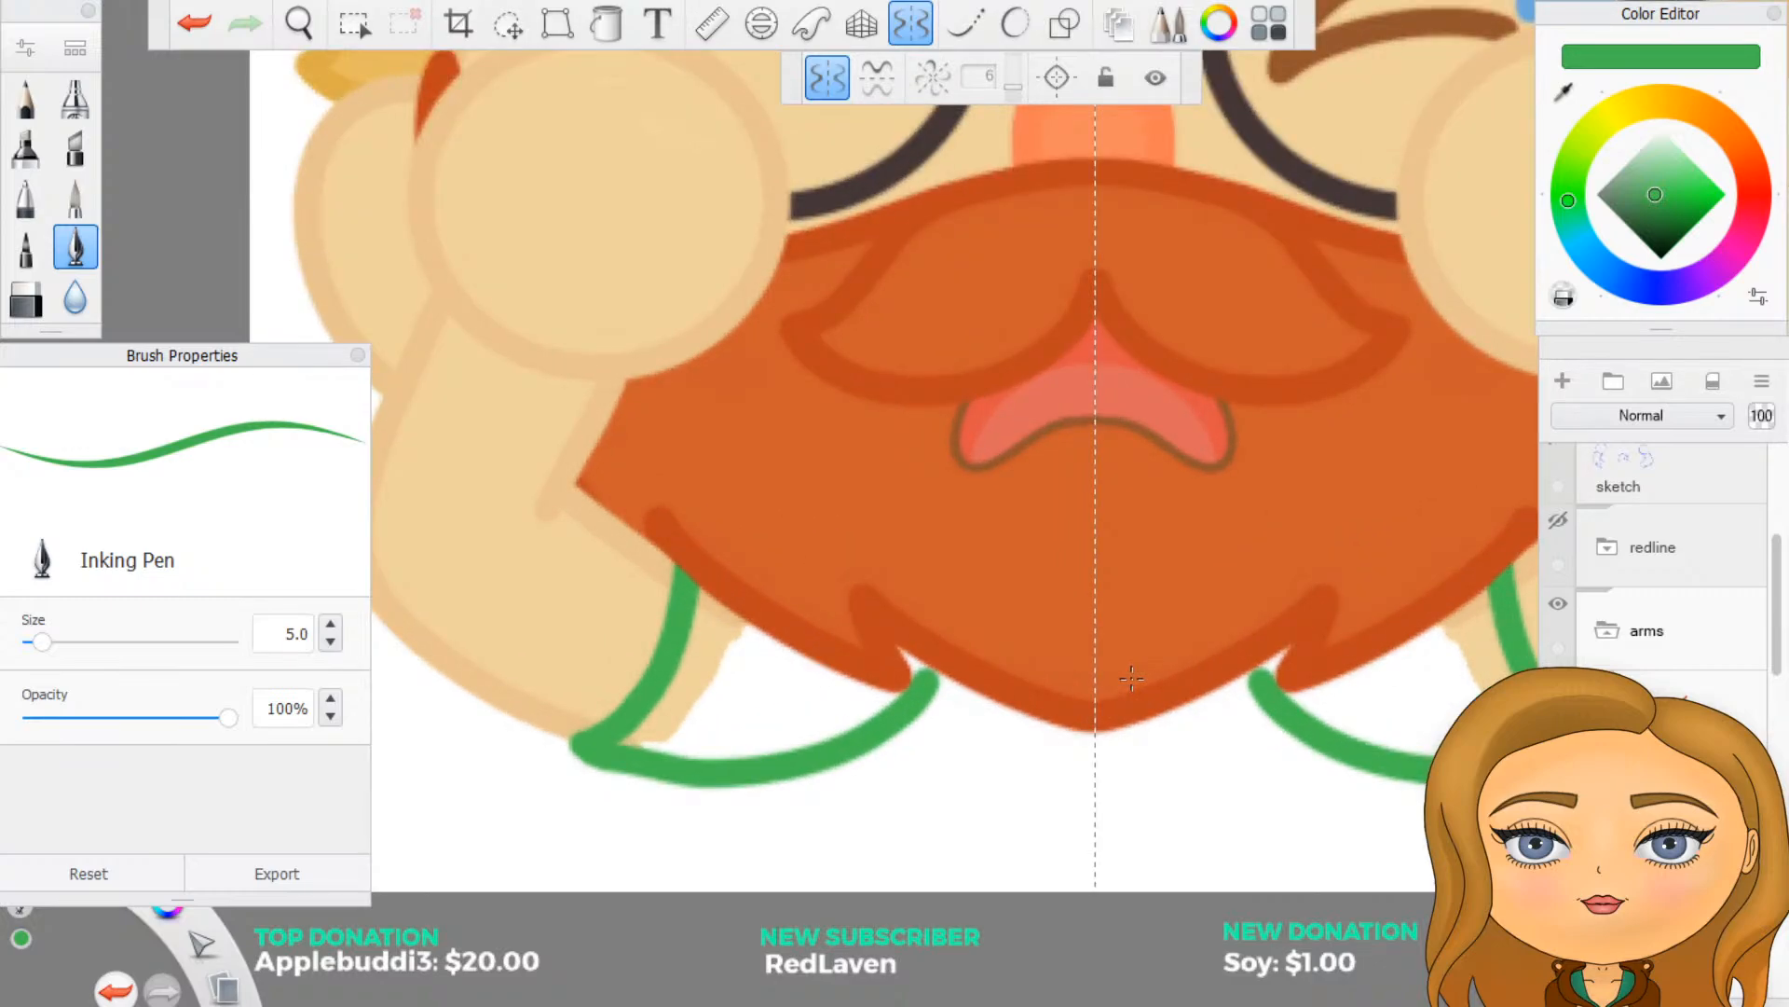
key(ctrl+z)
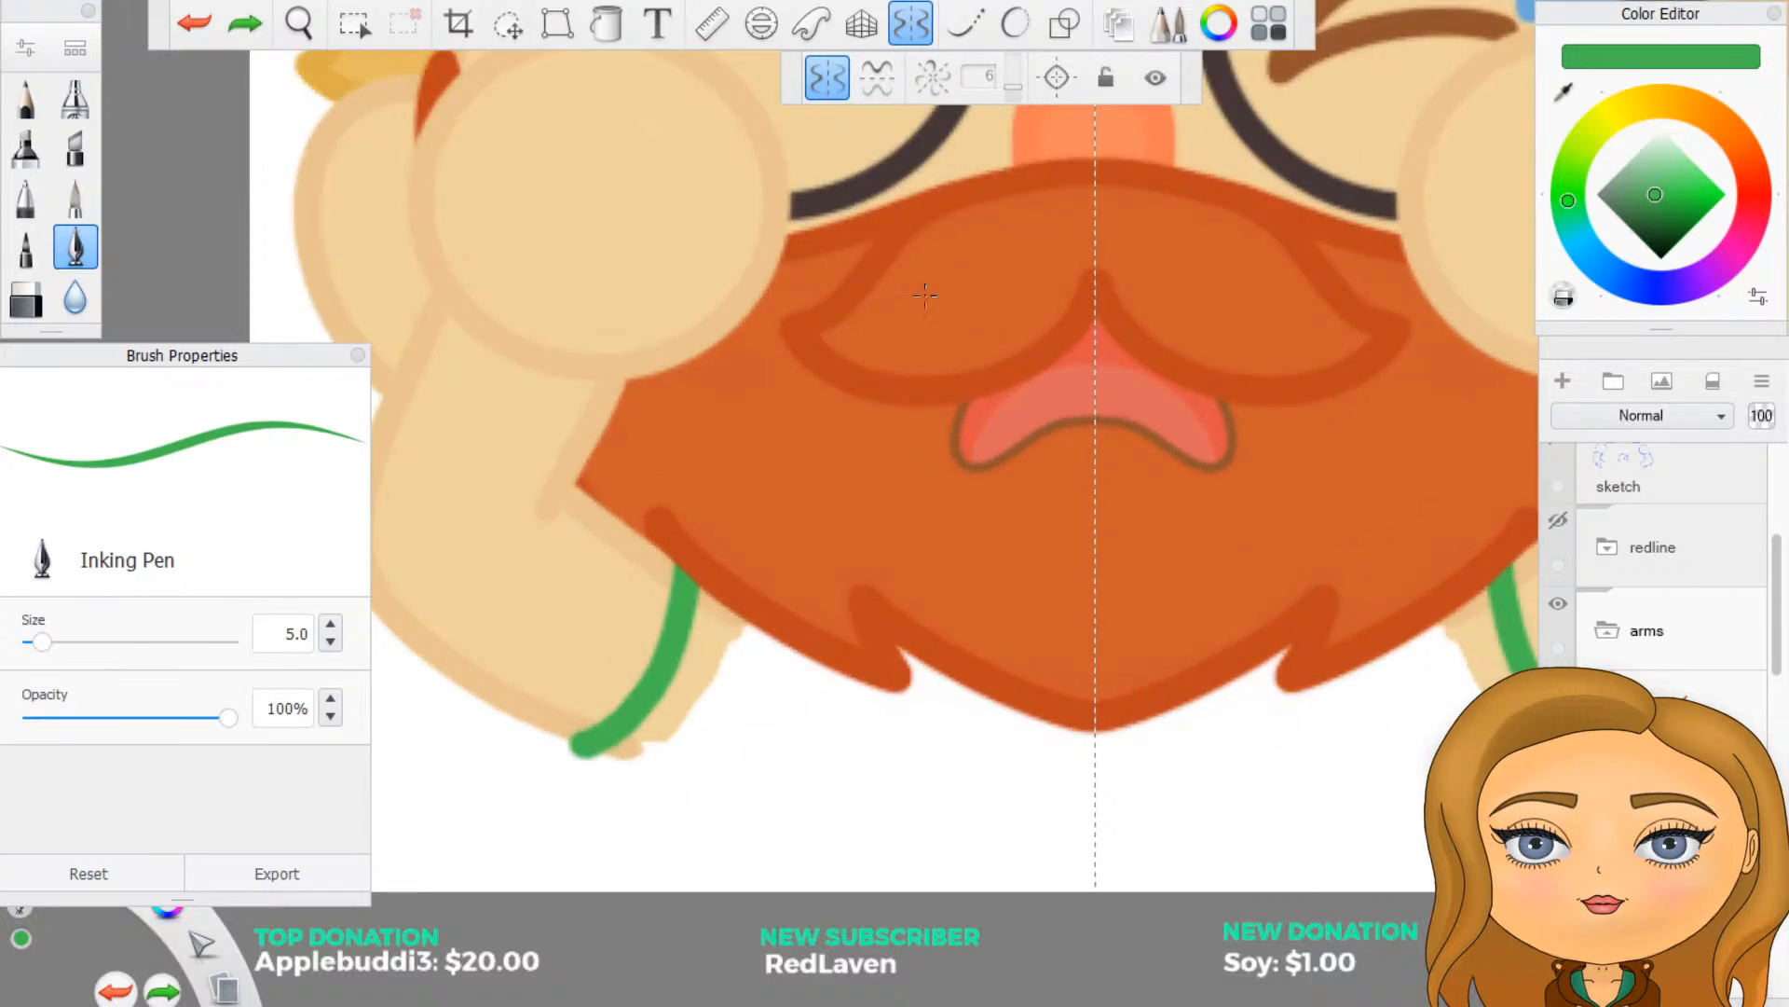
- Close the mirrored green shapes below the arms with a predictive-stroke curve to the beard's lower tufts, and fill them in slightly lighter green
click(1016, 25)
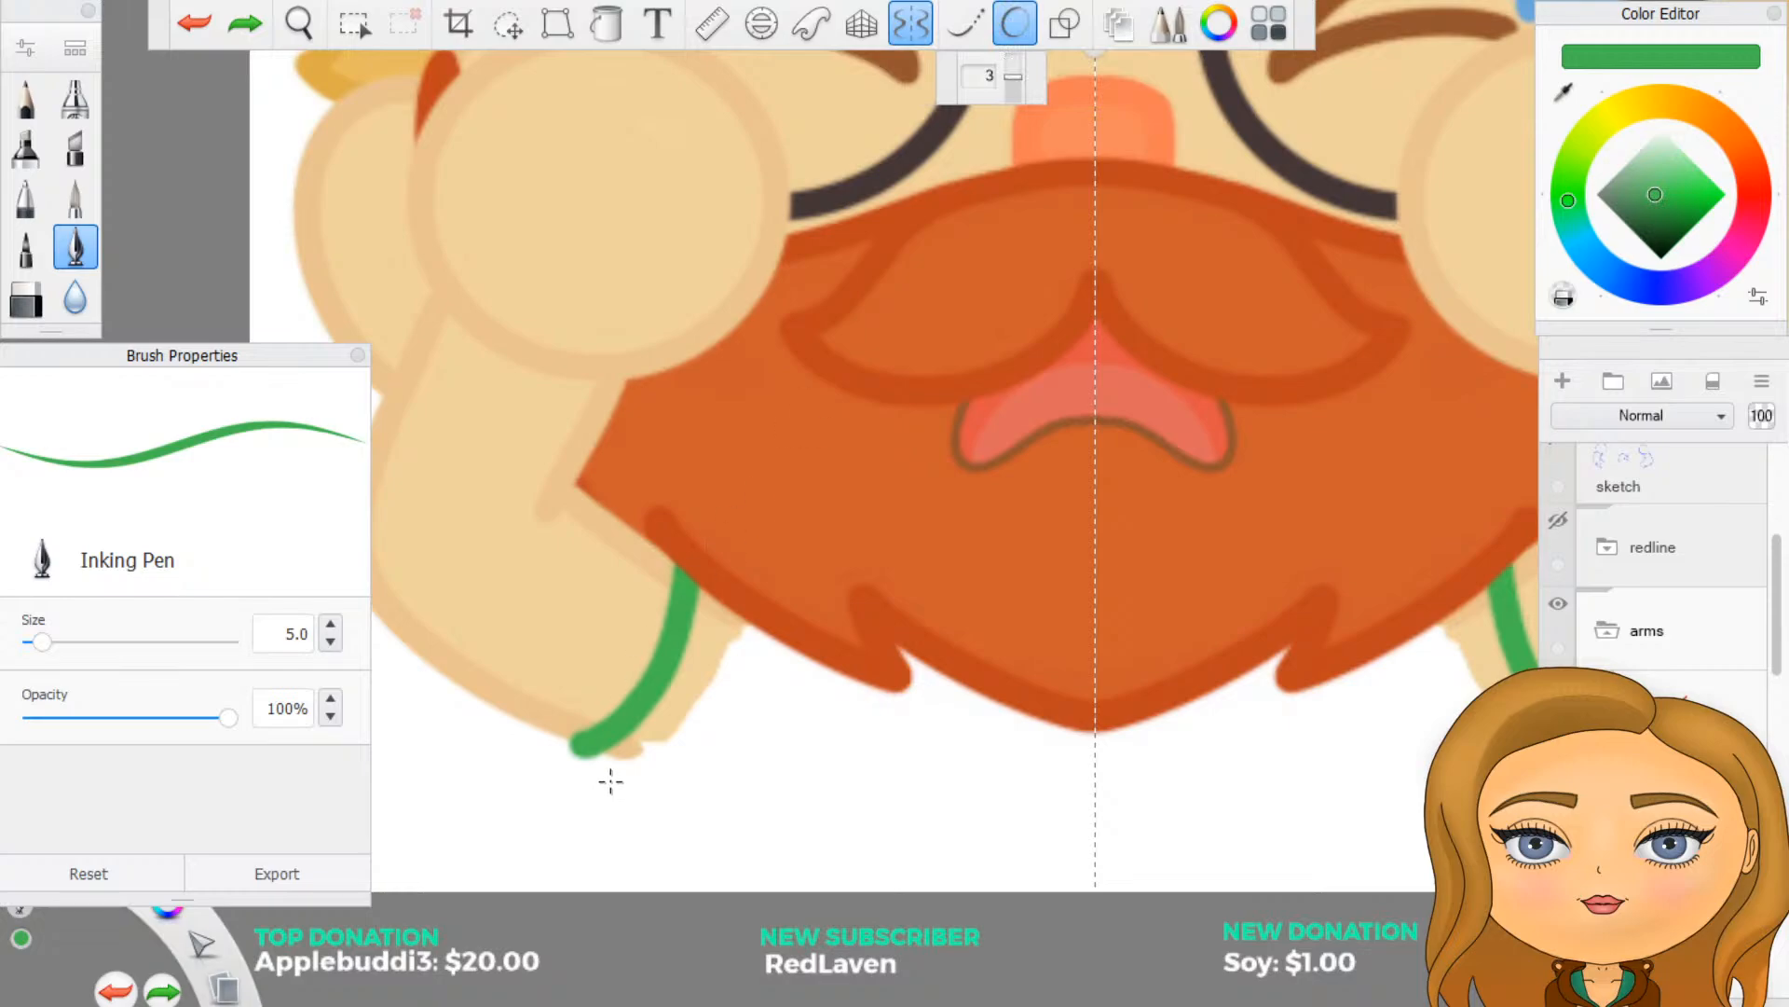
mouse_move(587, 751)
mouse_down()
mouse_move(710, 747)
mouse_move(797, 709)
mouse_move(842, 627)
mouse_up()
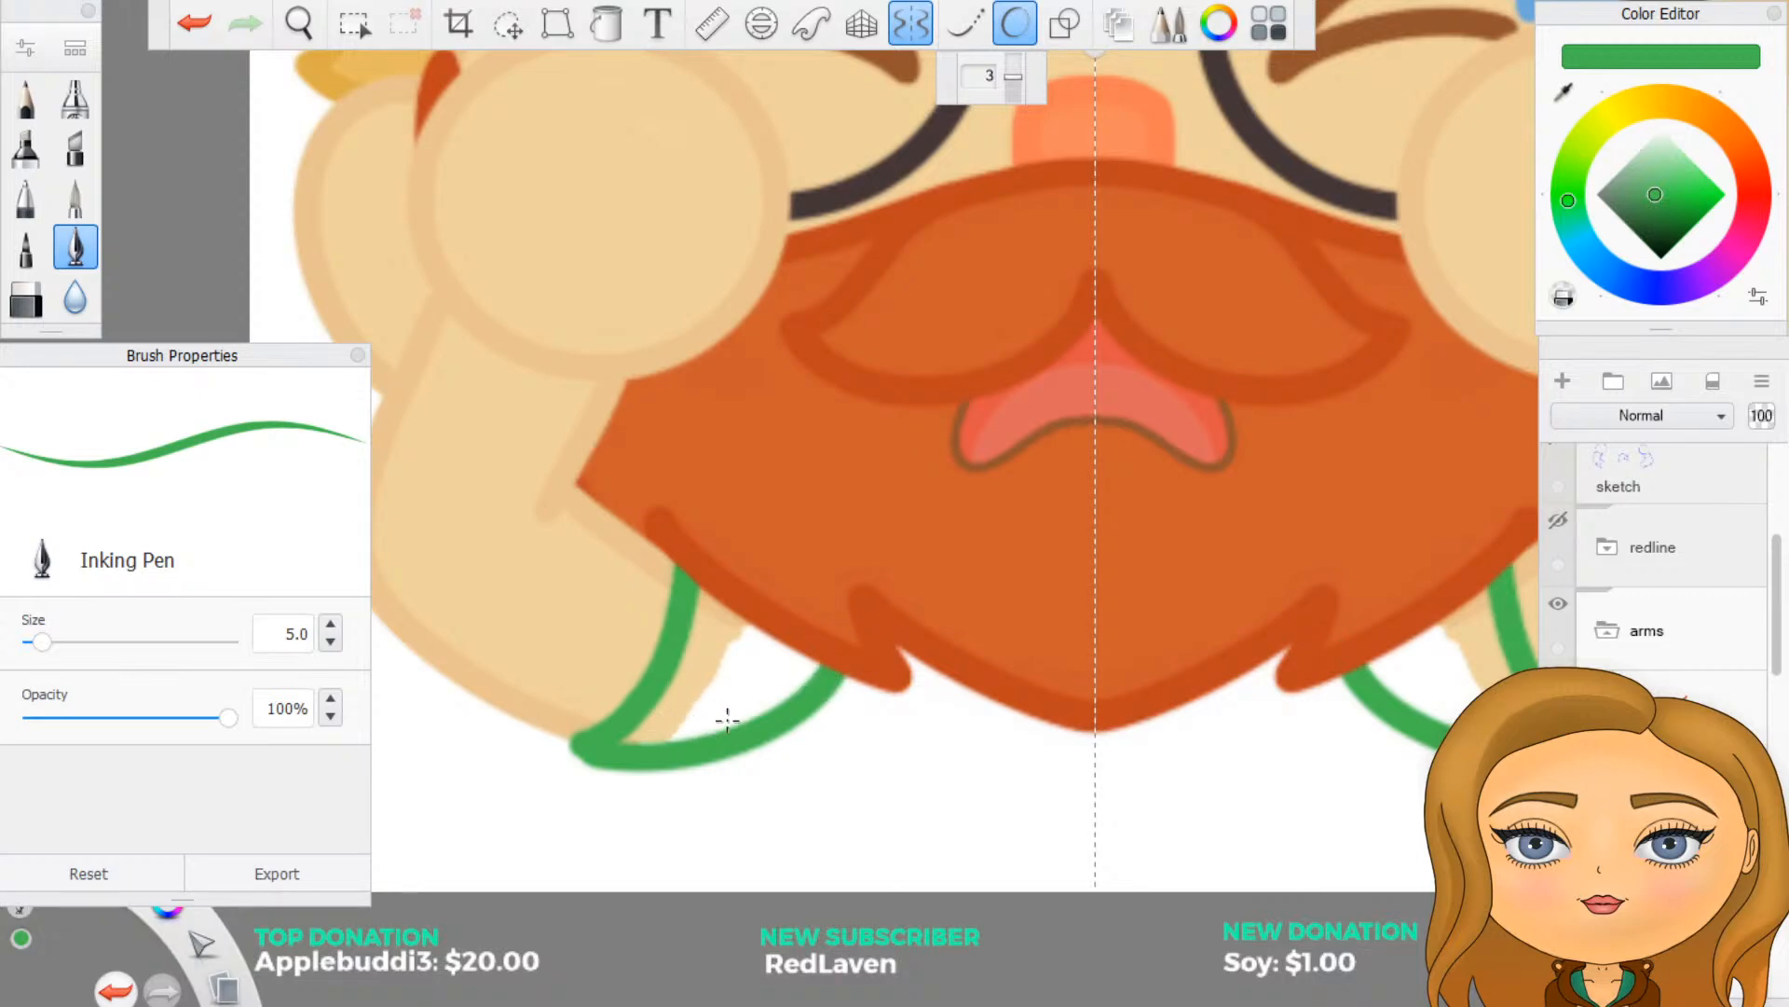
click(1658, 187)
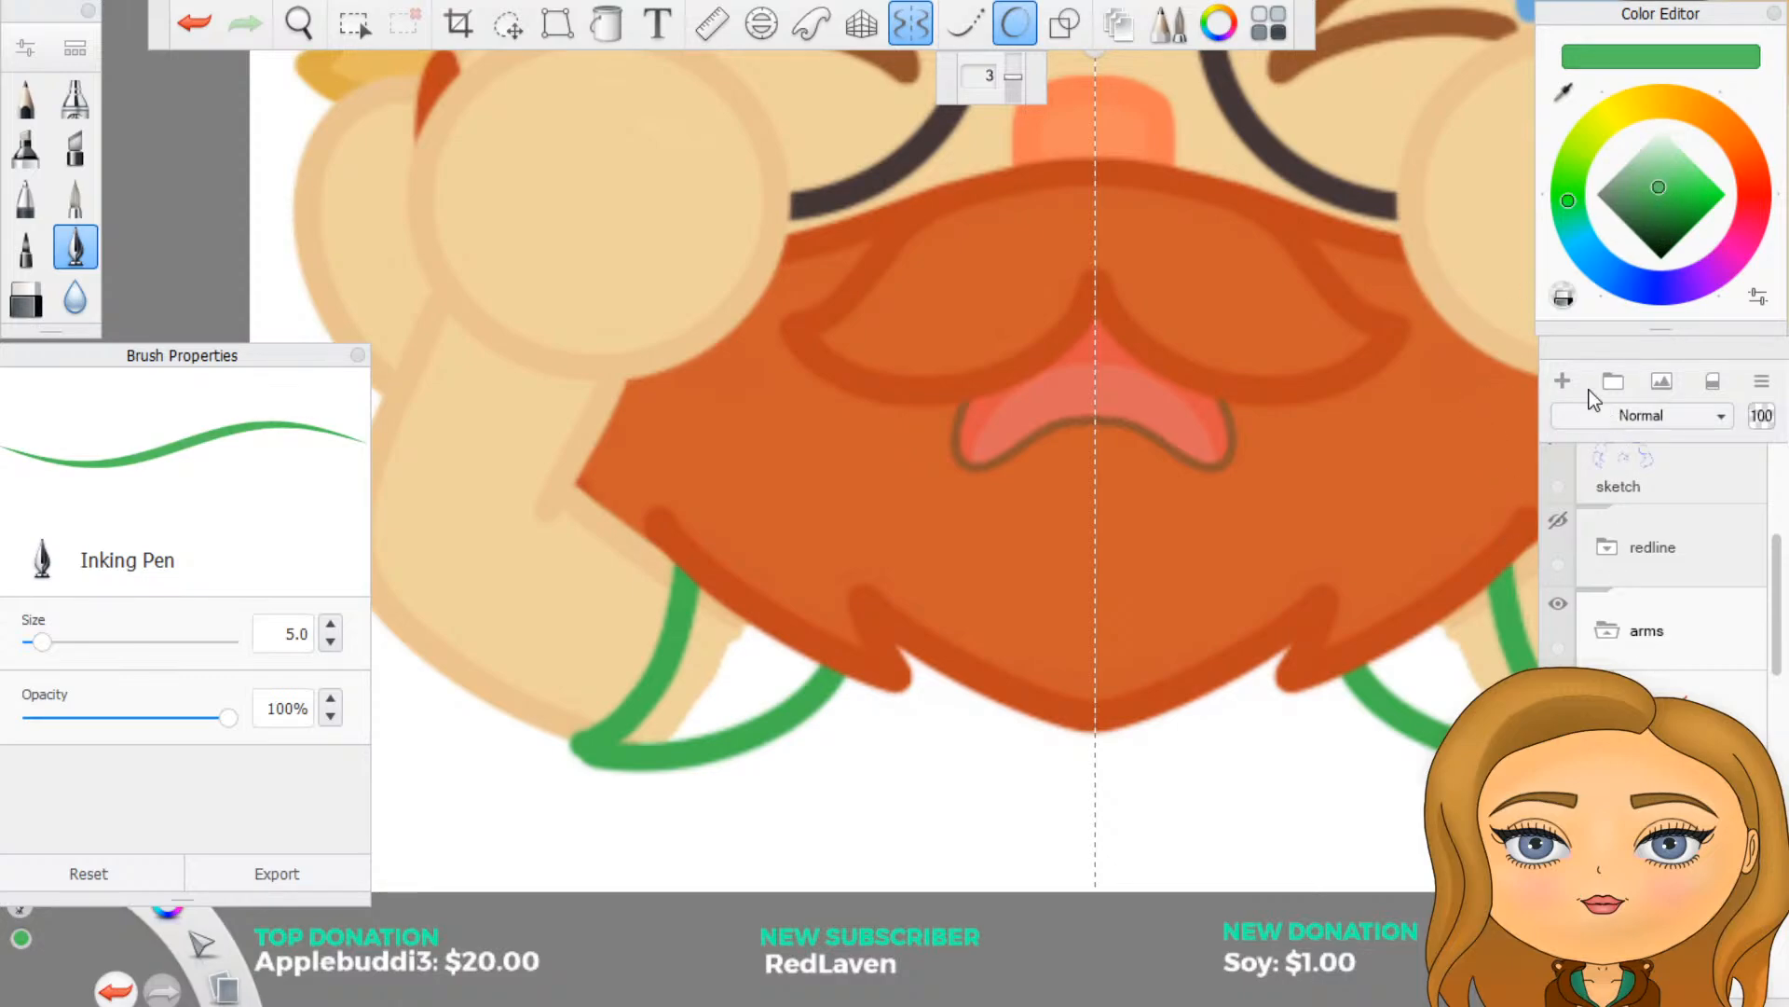
mouse_move(720, 667)
mouse_down()
mouse_move(633, 740)
mouse_move(706, 606)
mouse_move(724, 676)
mouse_move(741, 643)
mouse_move(806, 666)
mouse_up()
key(ctrl+z)
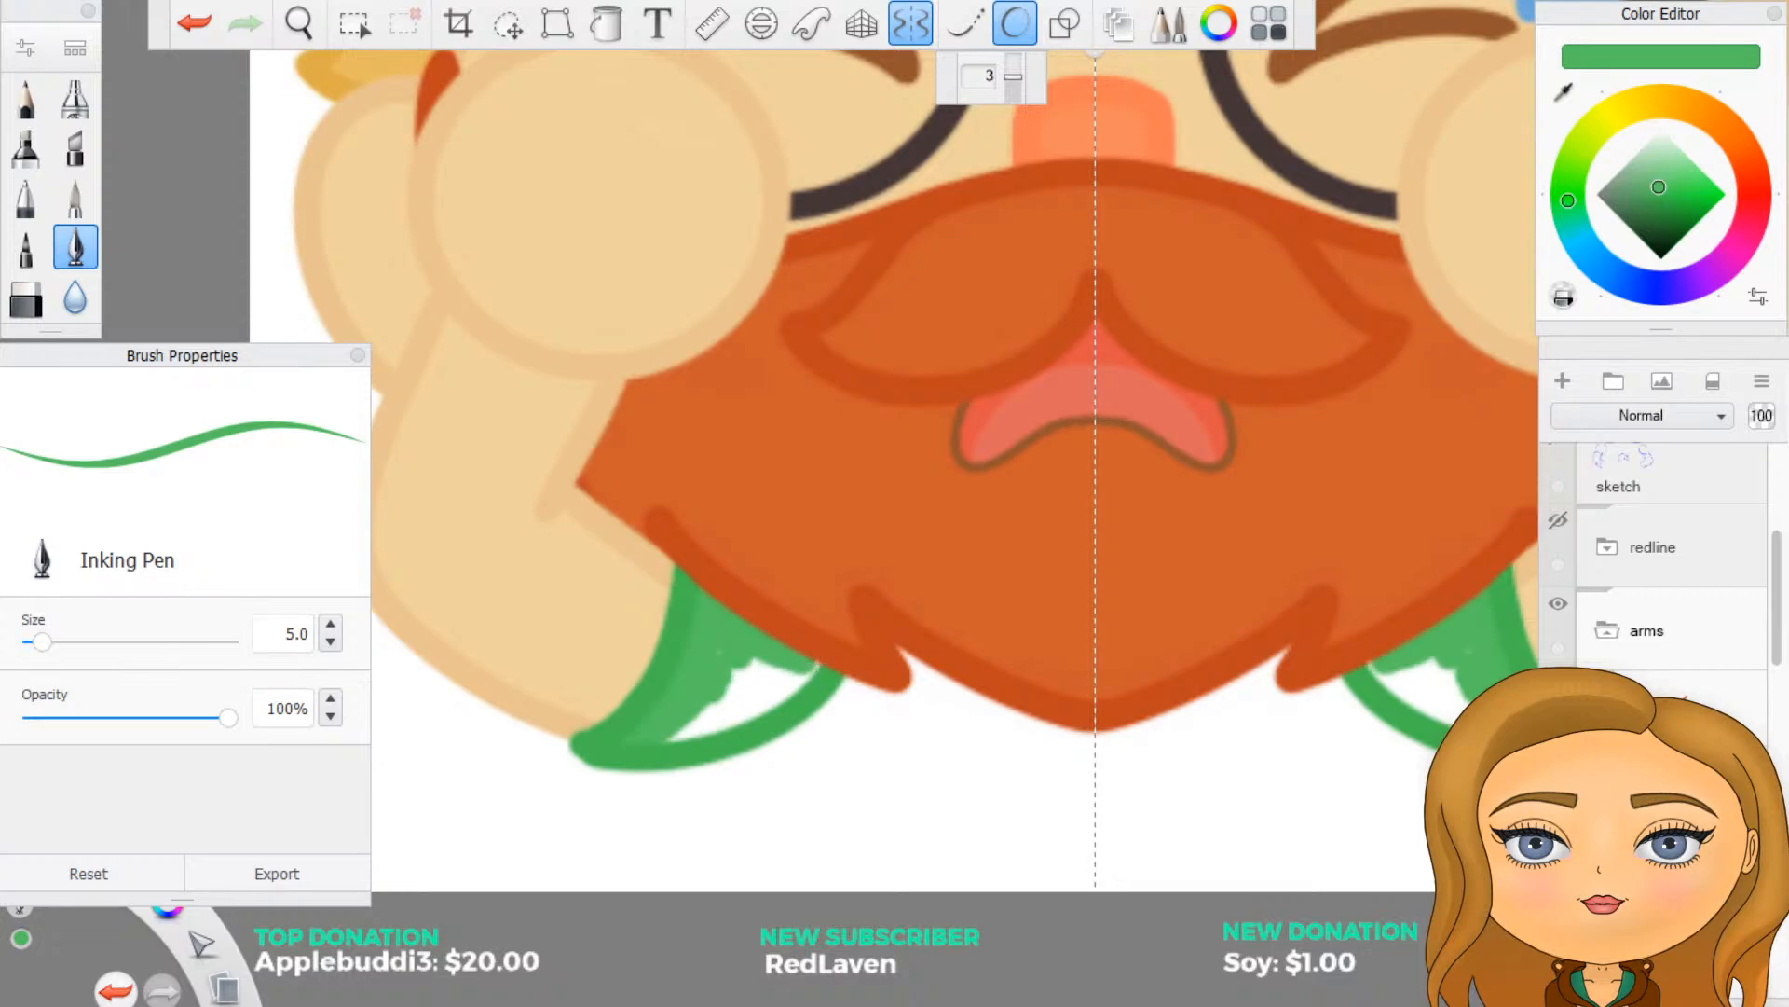
click(1015, 24)
mouse_move(707, 694)
mouse_down()
mouse_move(718, 710)
mouse_move(697, 732)
mouse_move(791, 687)
mouse_move(734, 686)
mouse_move(783, 671)
mouse_up()
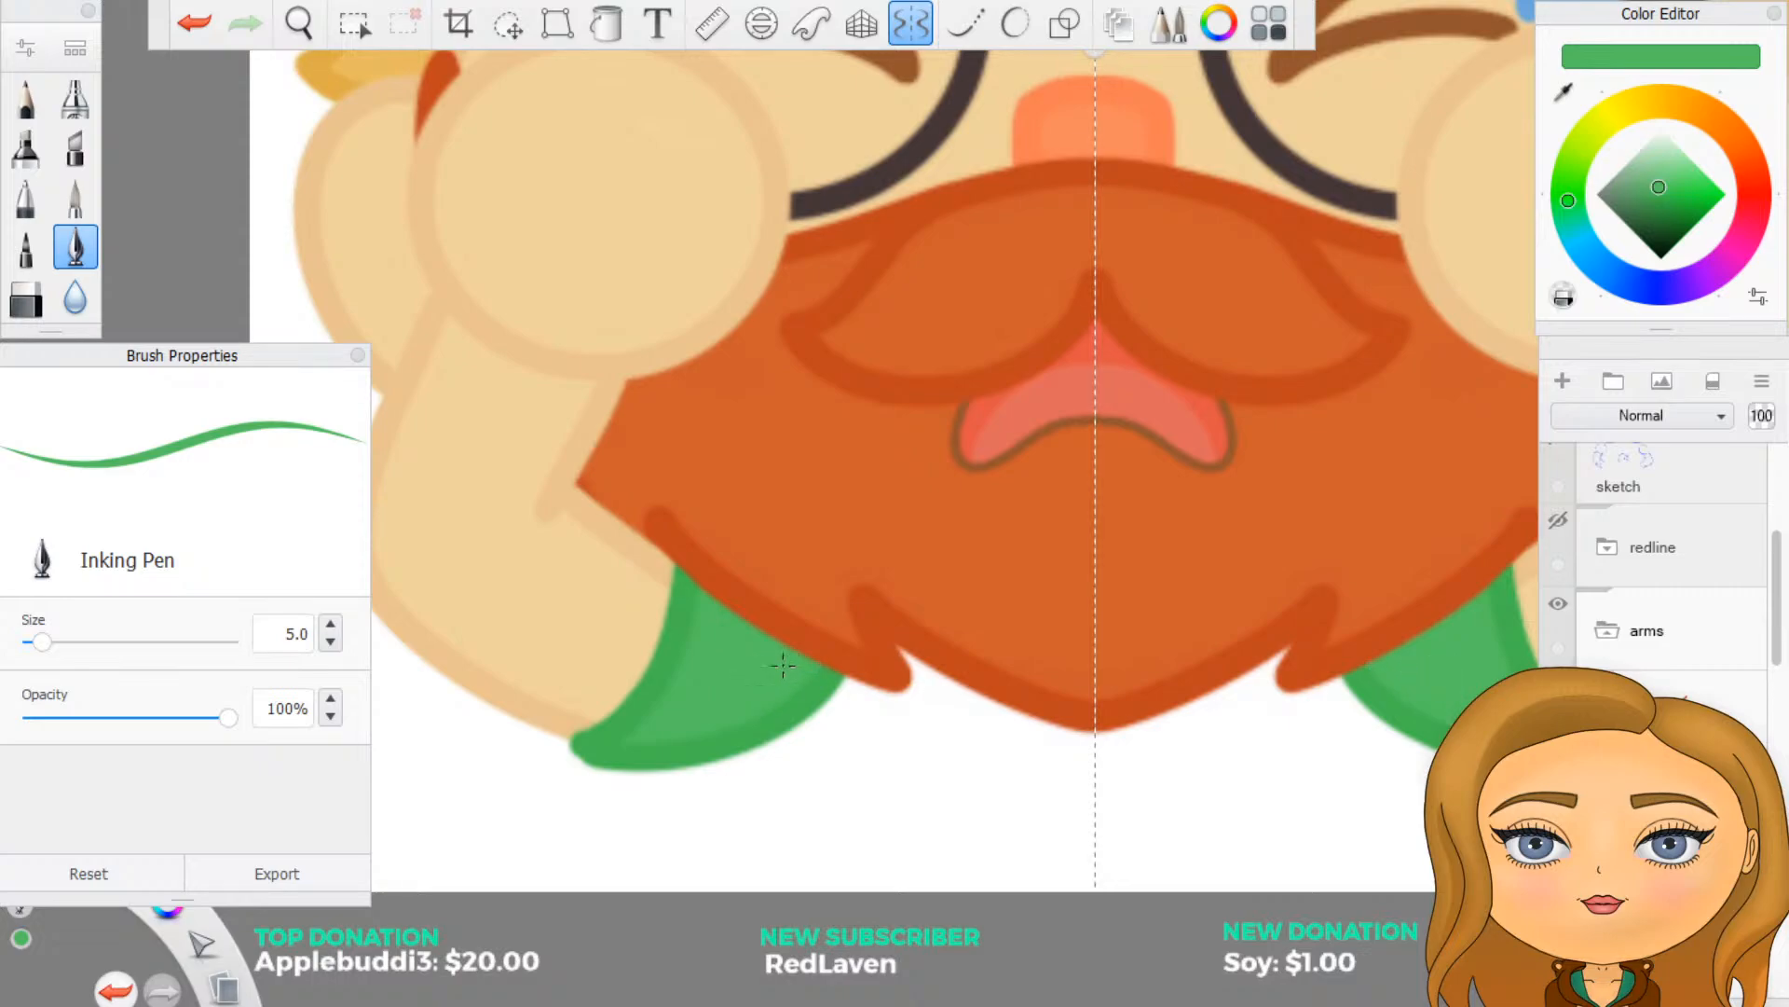
- Examine the whole crying face and how the green shapes sit between the forearms and the beard
scroll(769, 668, down, 5)
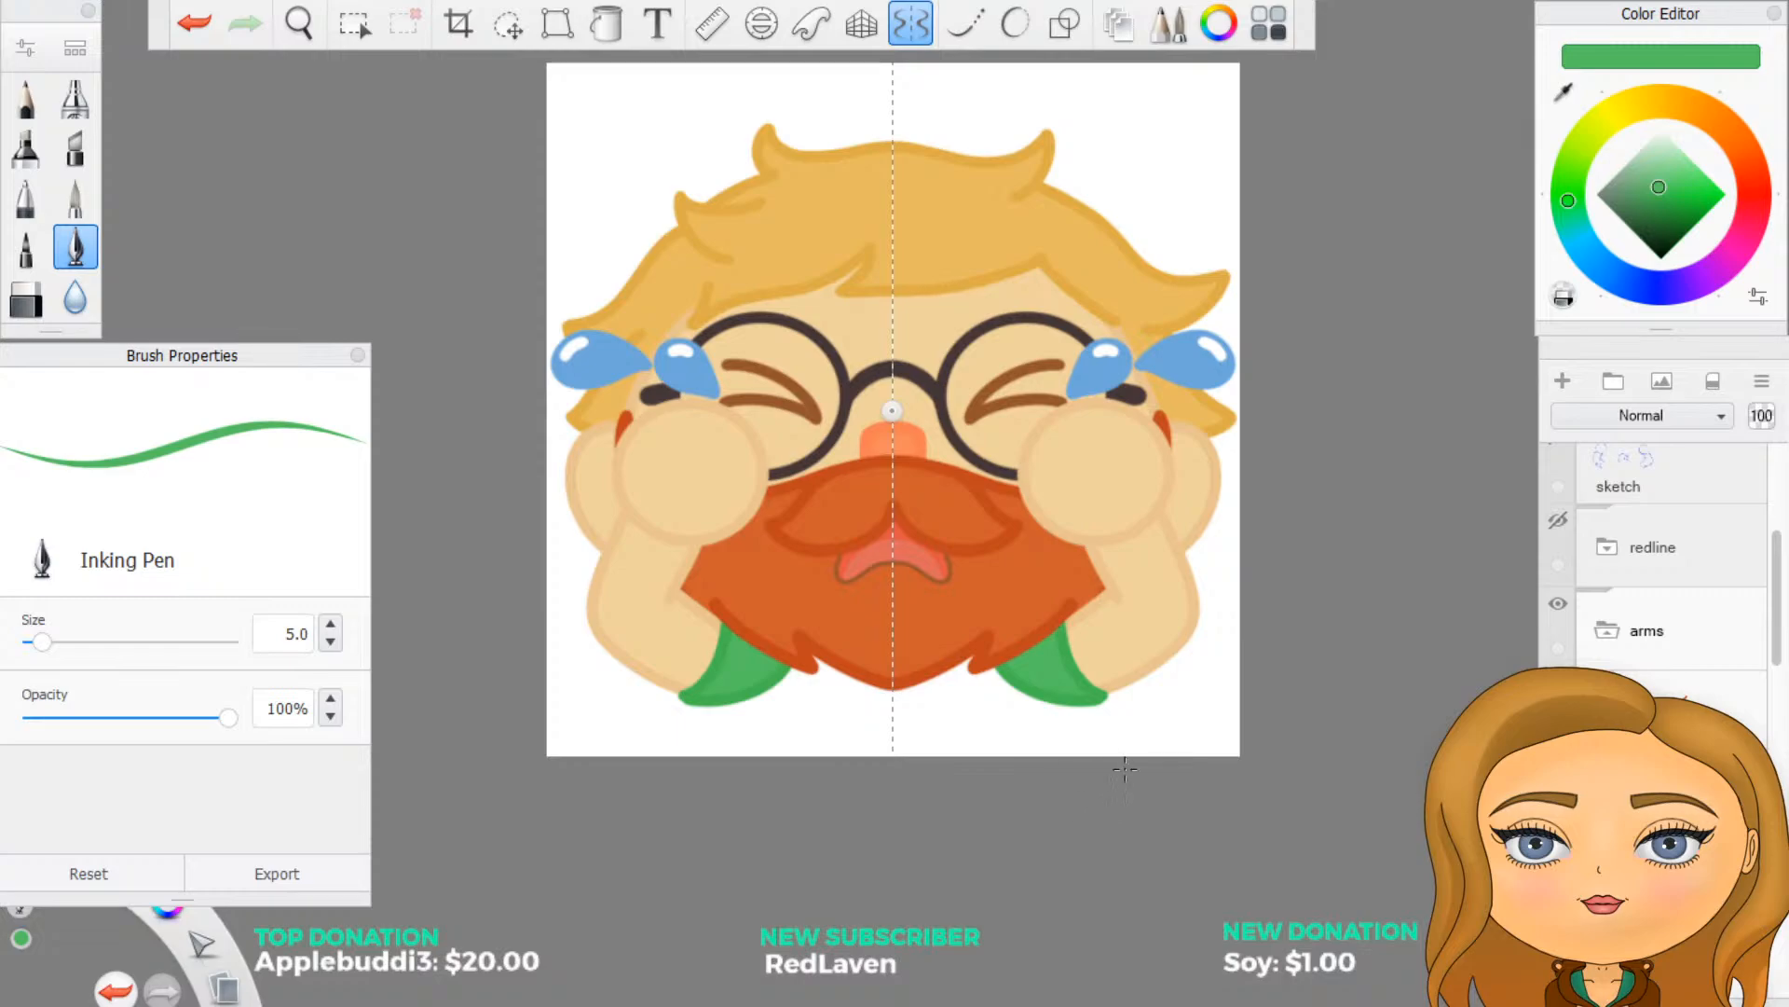
click(1615, 649)
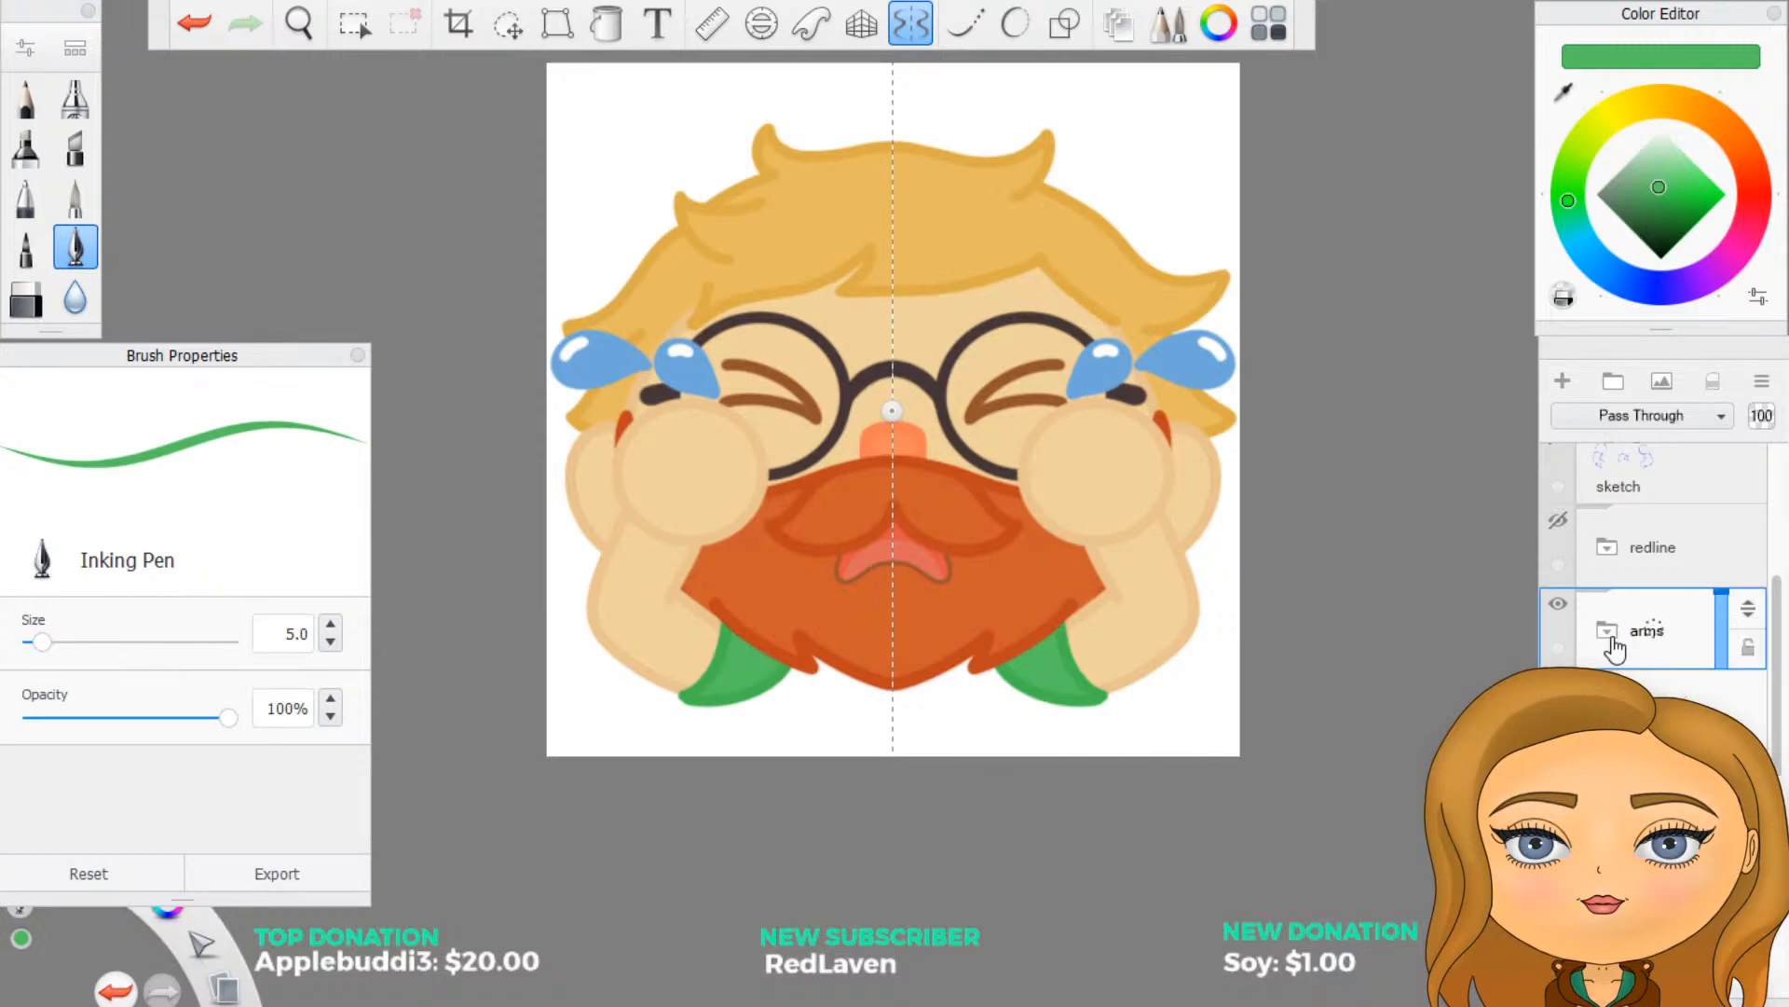
scroll(1146, 649, down, 3)
scroll(821, 480, up, 3)
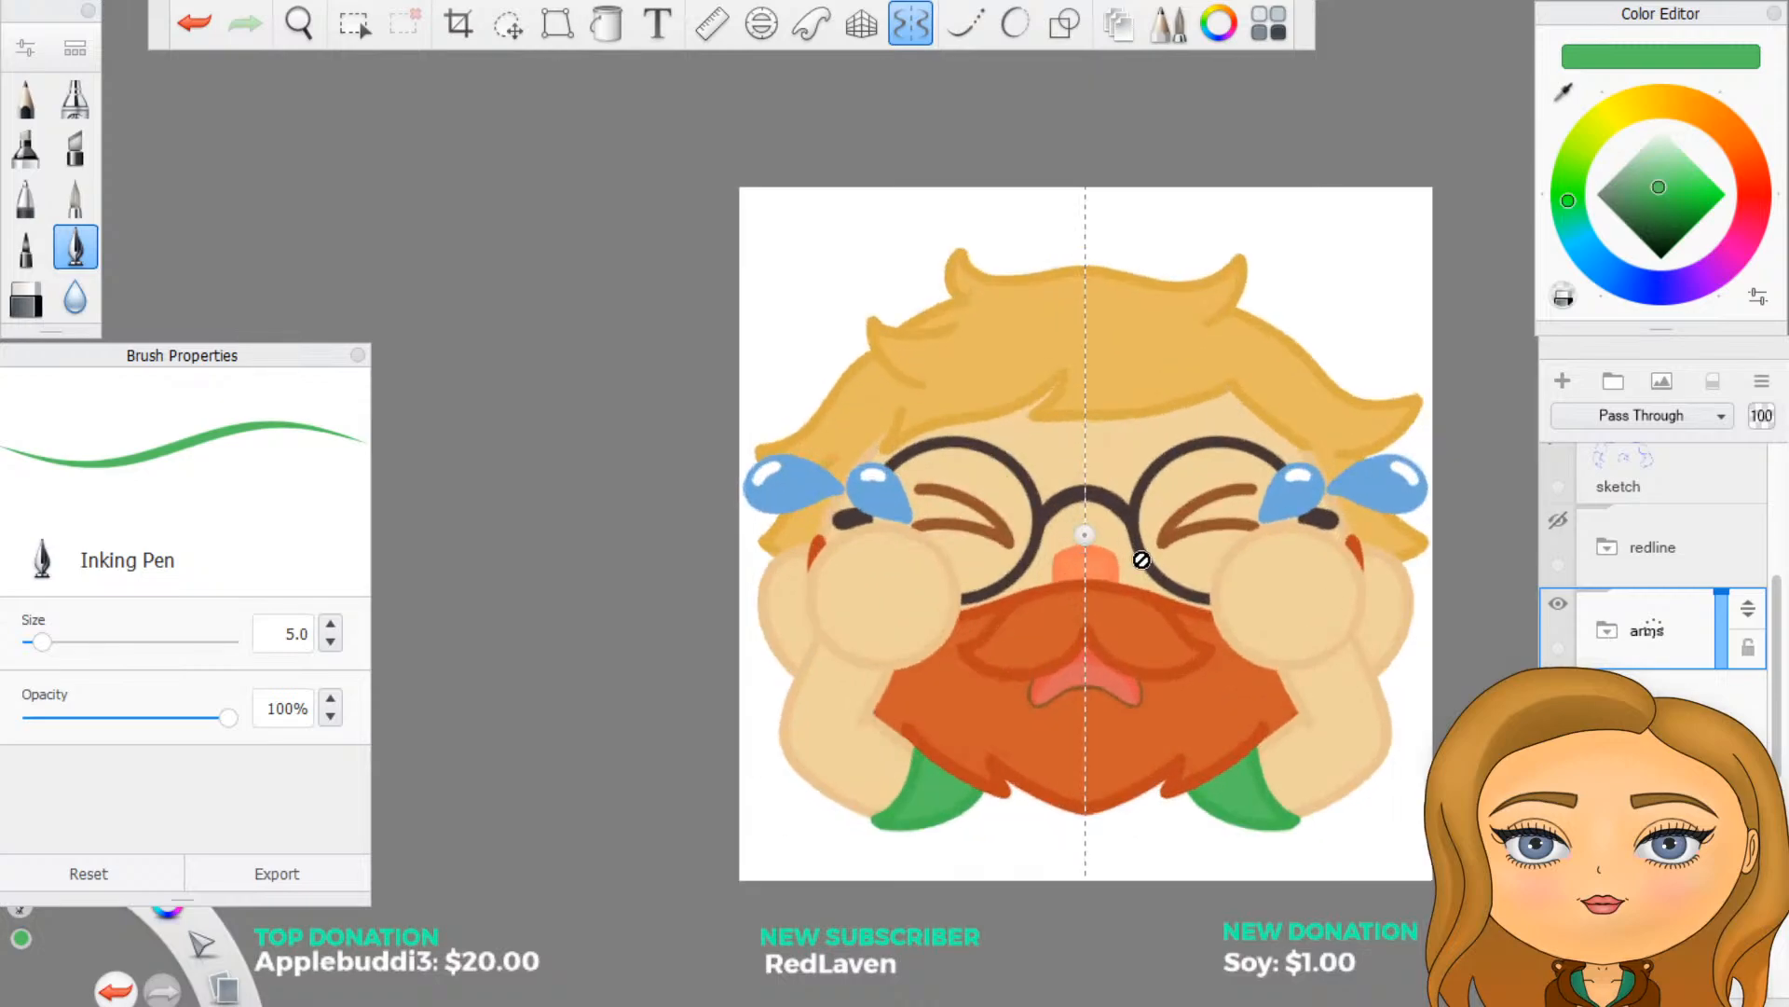
scroll(1142, 559, down, 2)
scroll(1250, 659, up, 2)
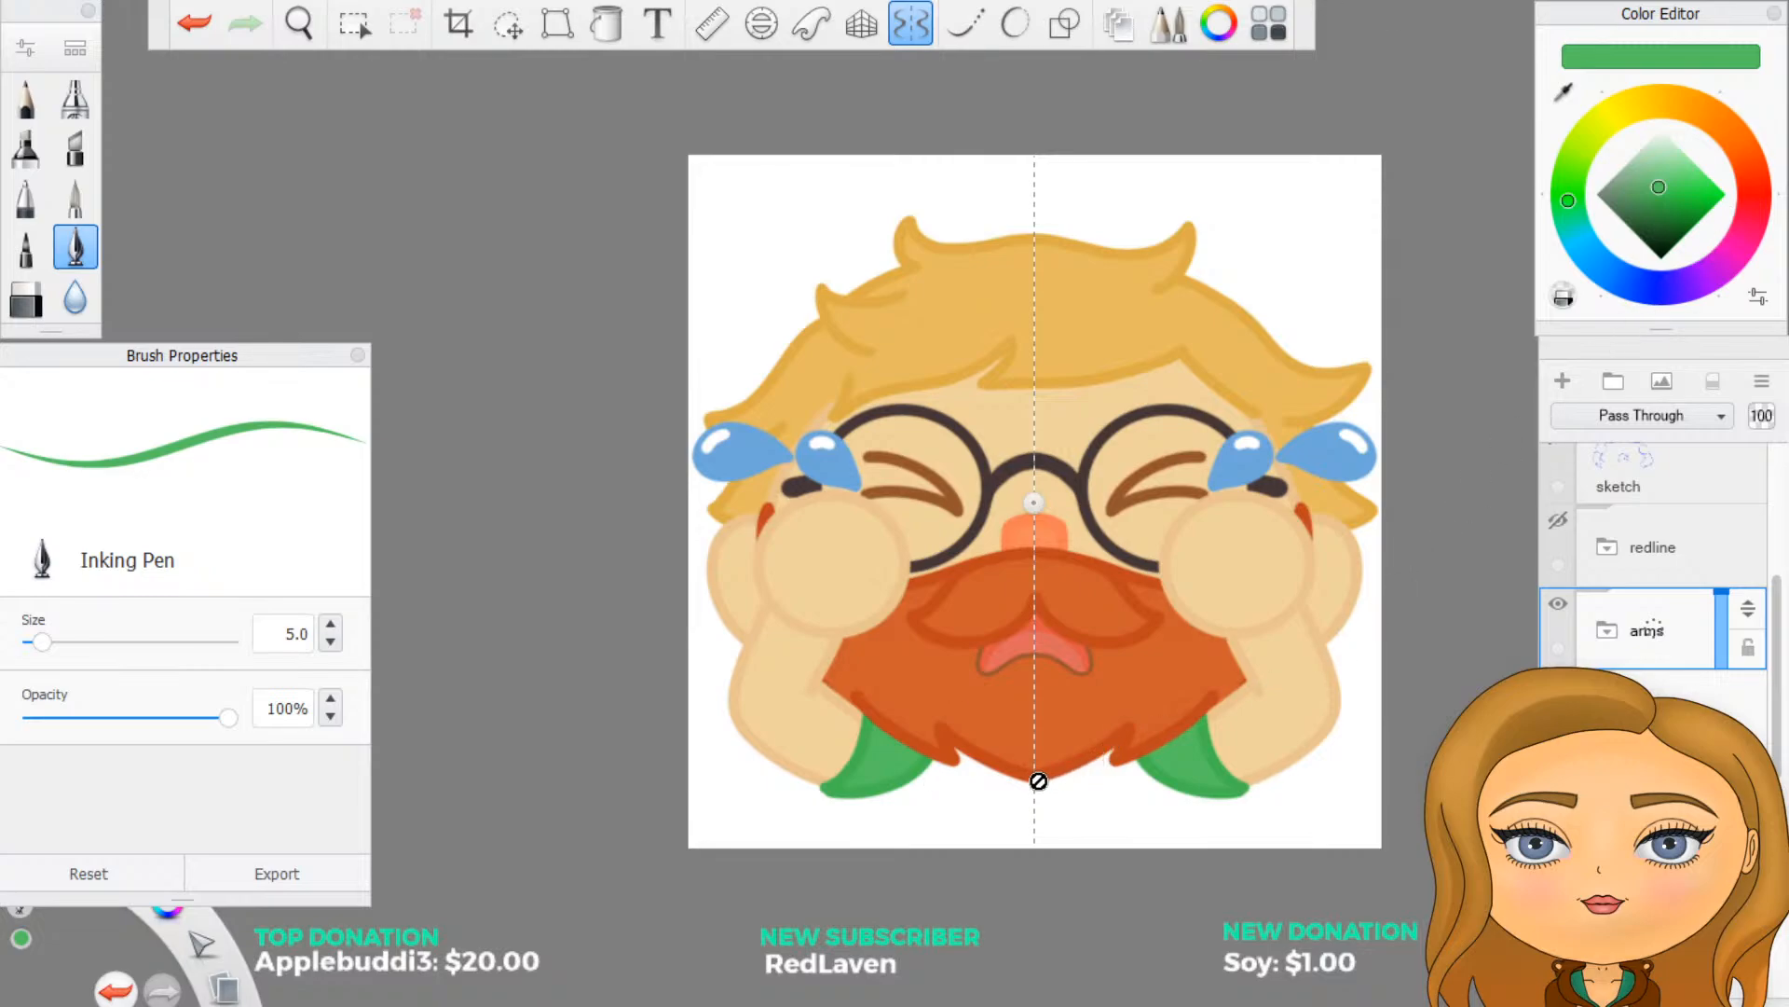
scroll(1030, 776, up, 2)
scroll(677, 771, up, 3)
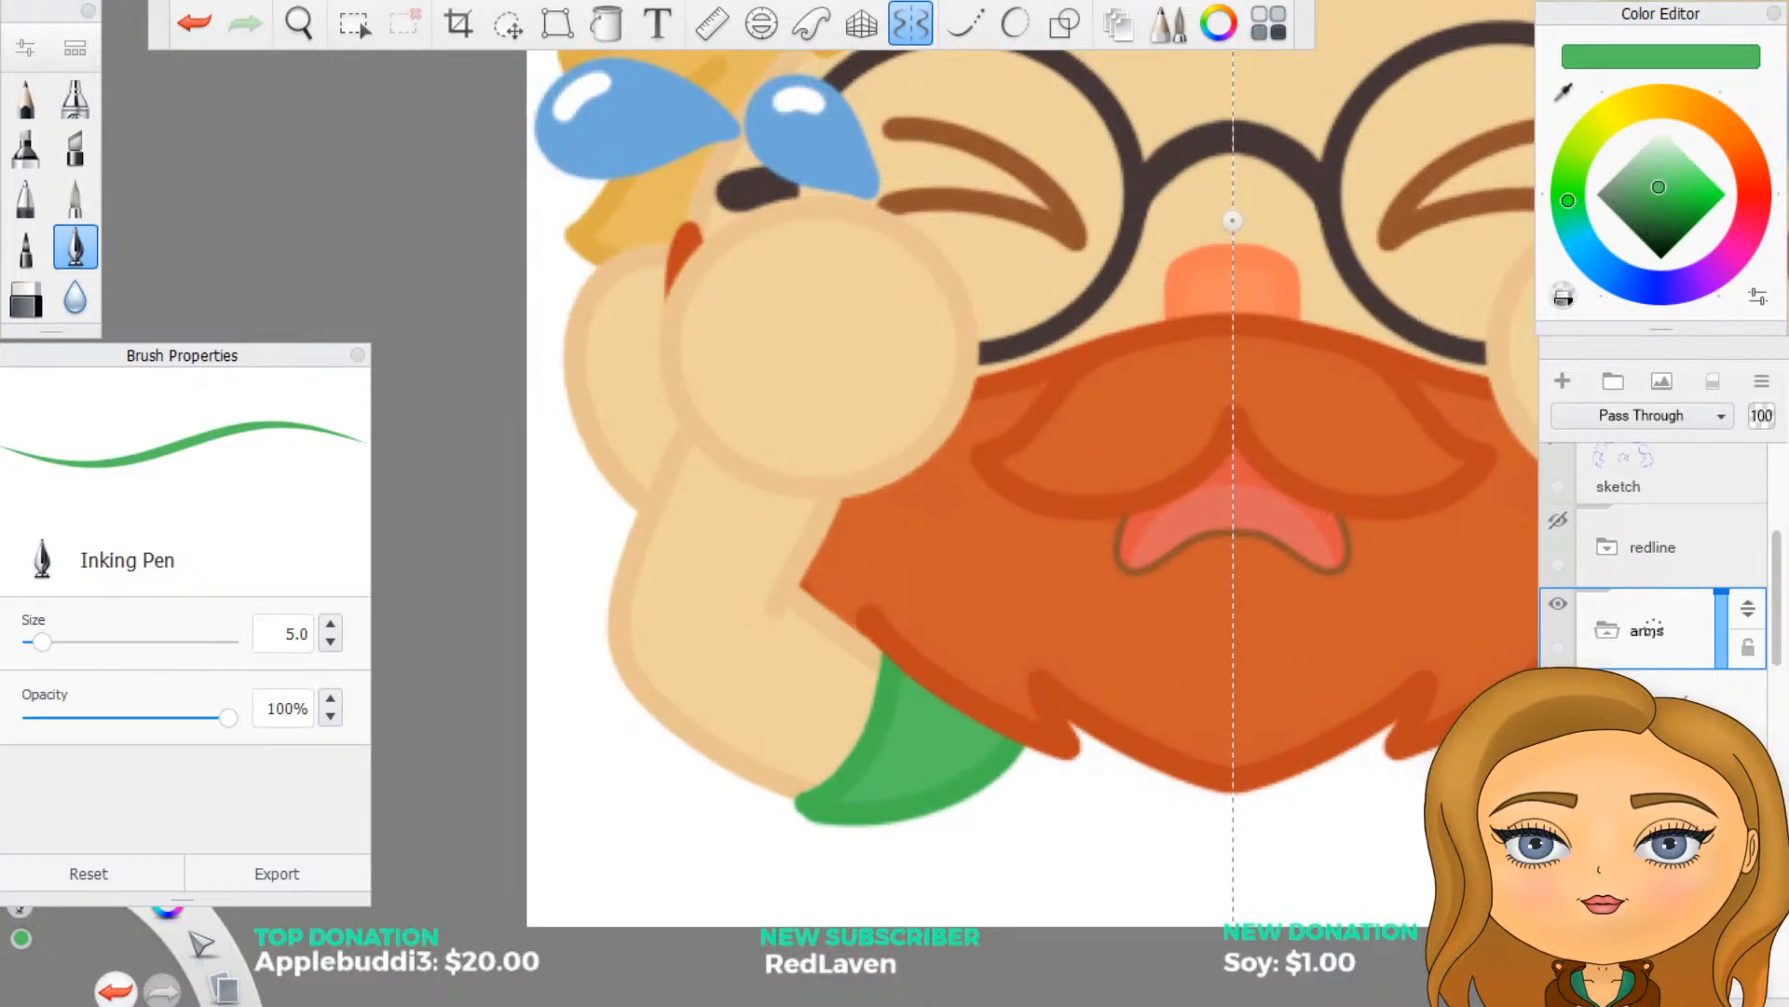
- Remove the green fill and the green outline curves beneath the beard from their layers in the arms group
scroll(1654, 559, down, 1)
scroll(1653, 587, down, 1)
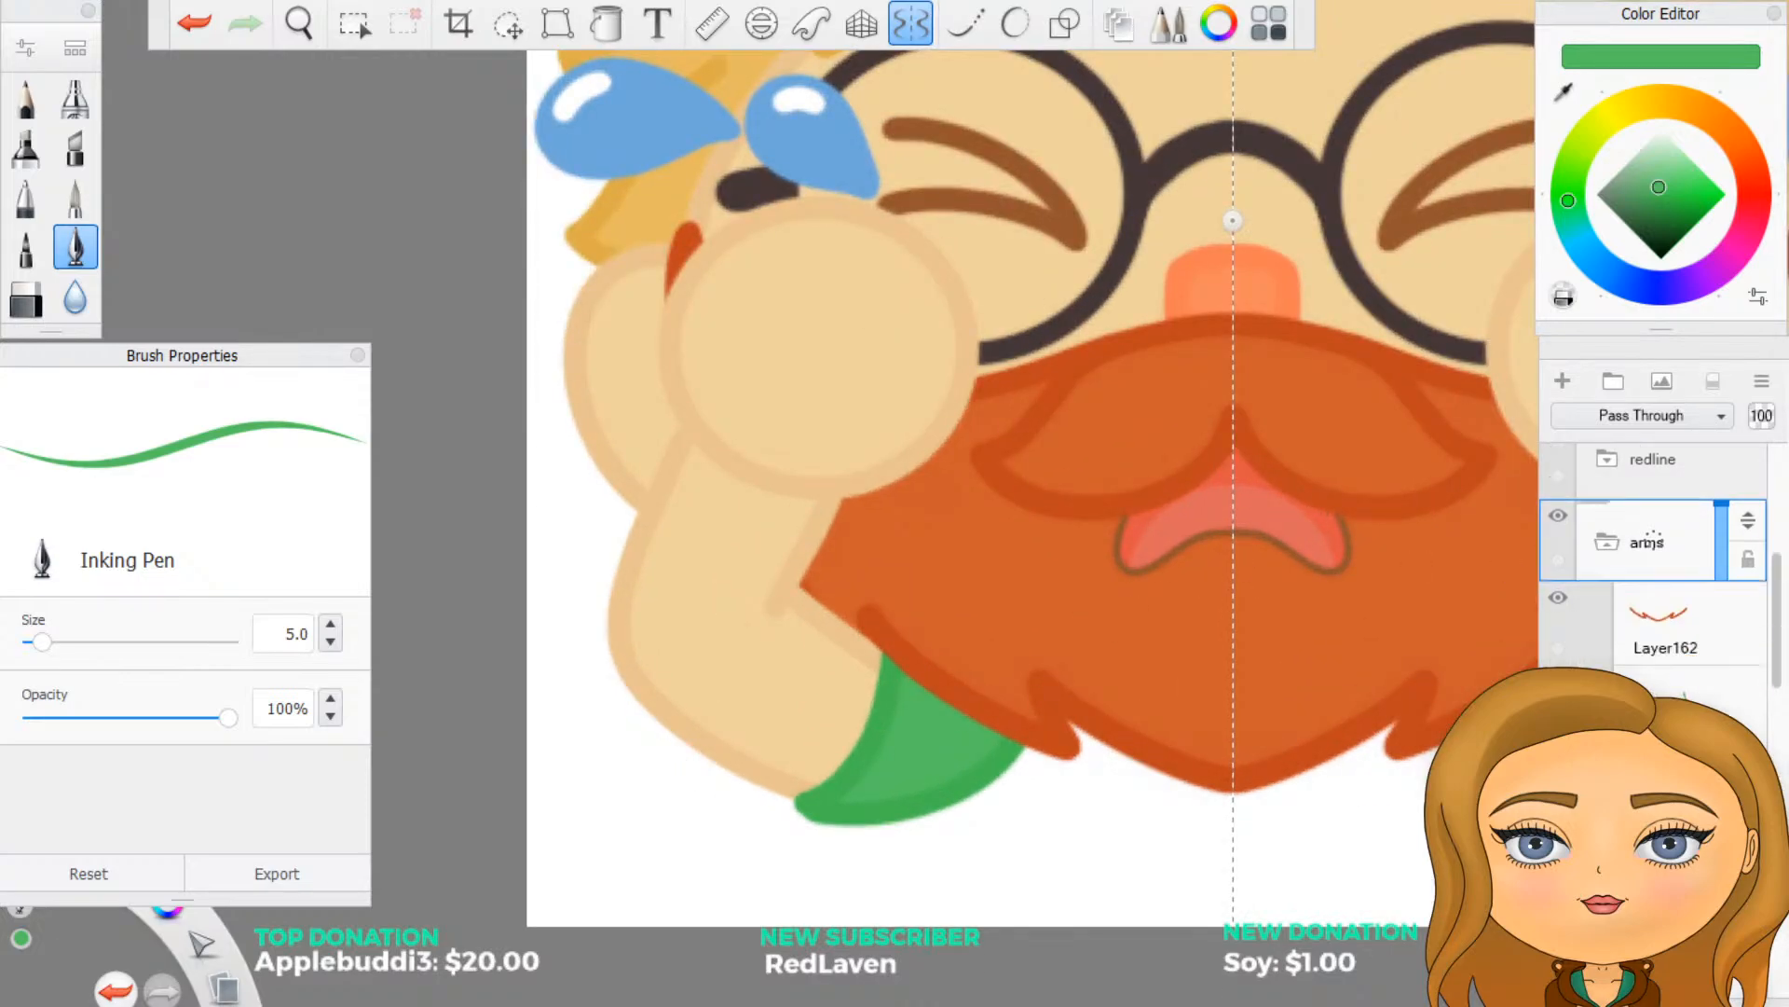
click(1659, 788)
click(1559, 762)
click(1677, 695)
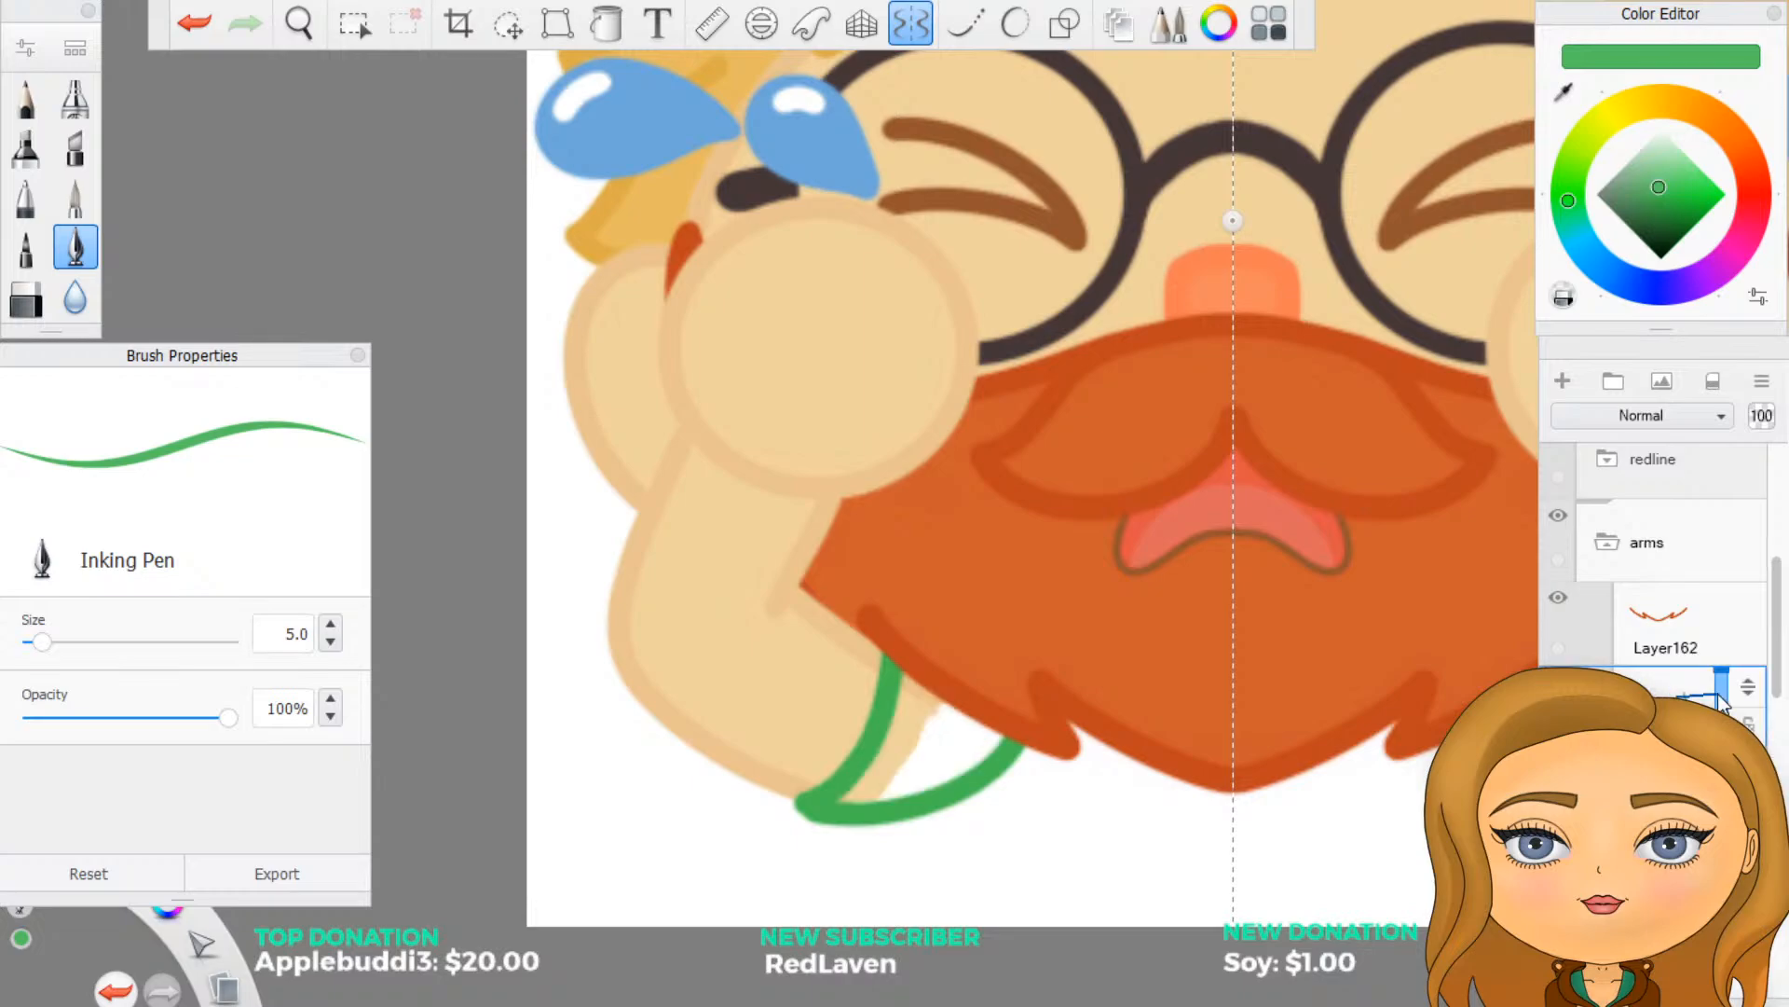
drag(1748, 688, 1727, 640)
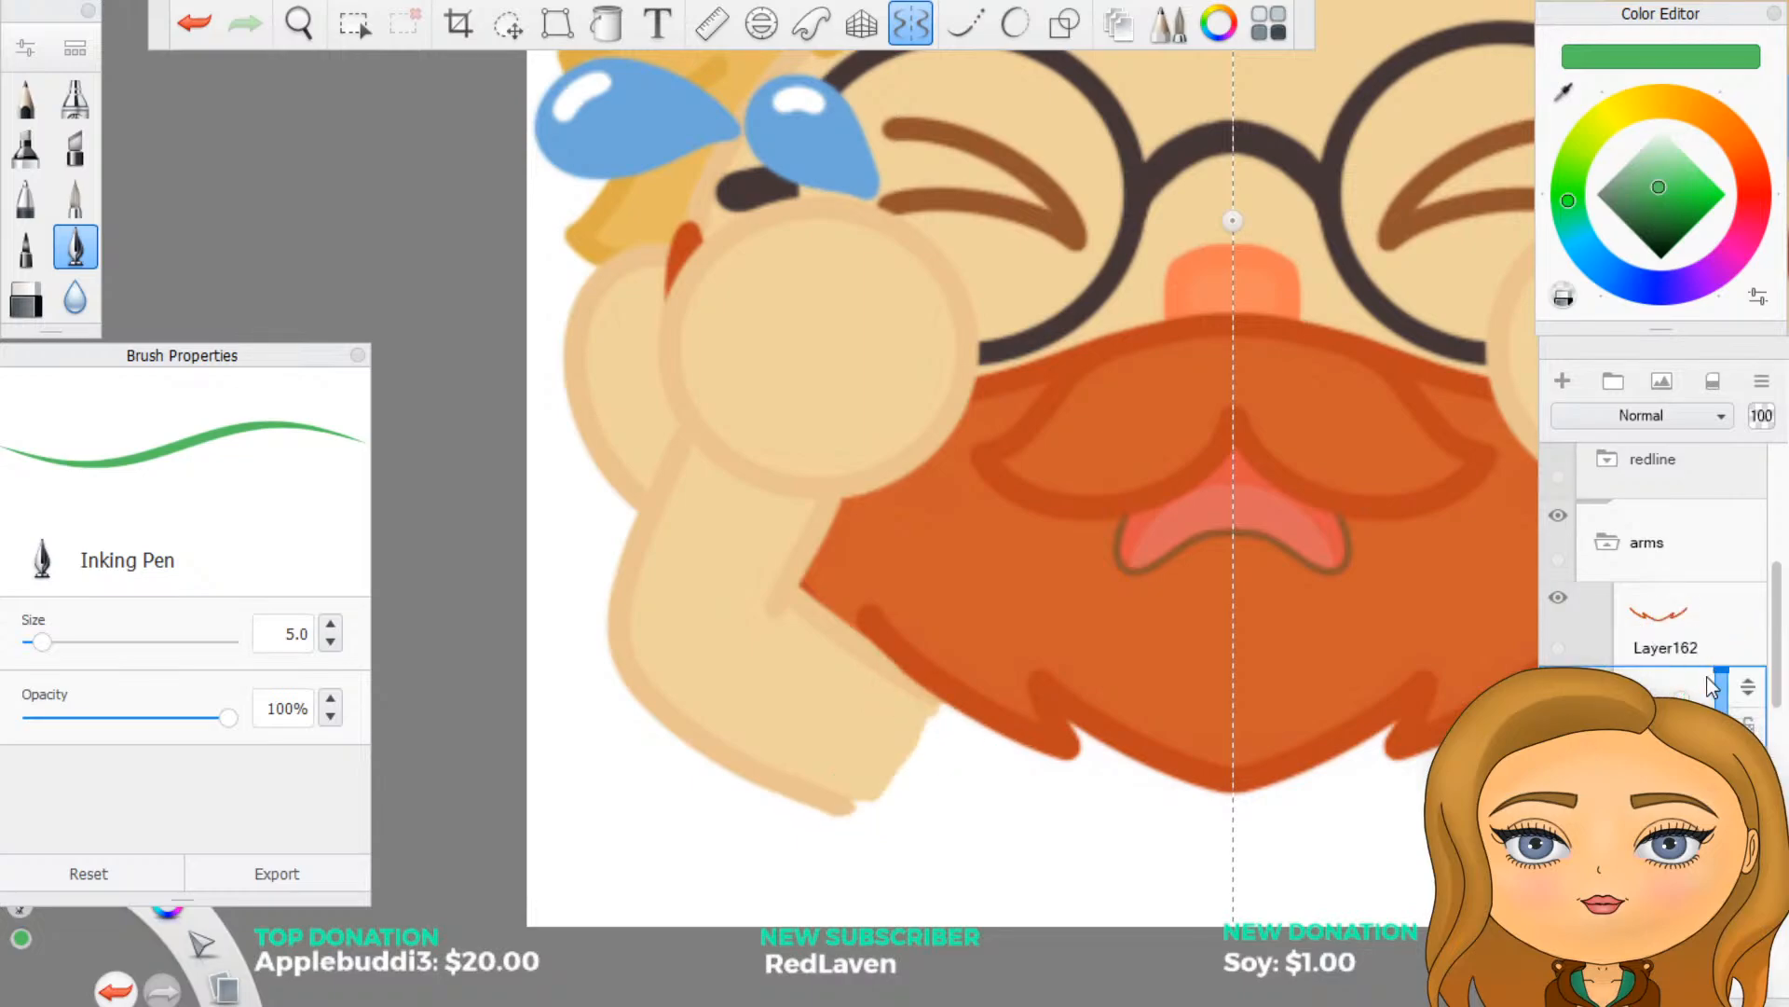
- Add a layer beneath the beard outline in the arms group and set the brush colour to a darker, more muted green
click(1565, 387)
click(1652, 192)
click(1652, 199)
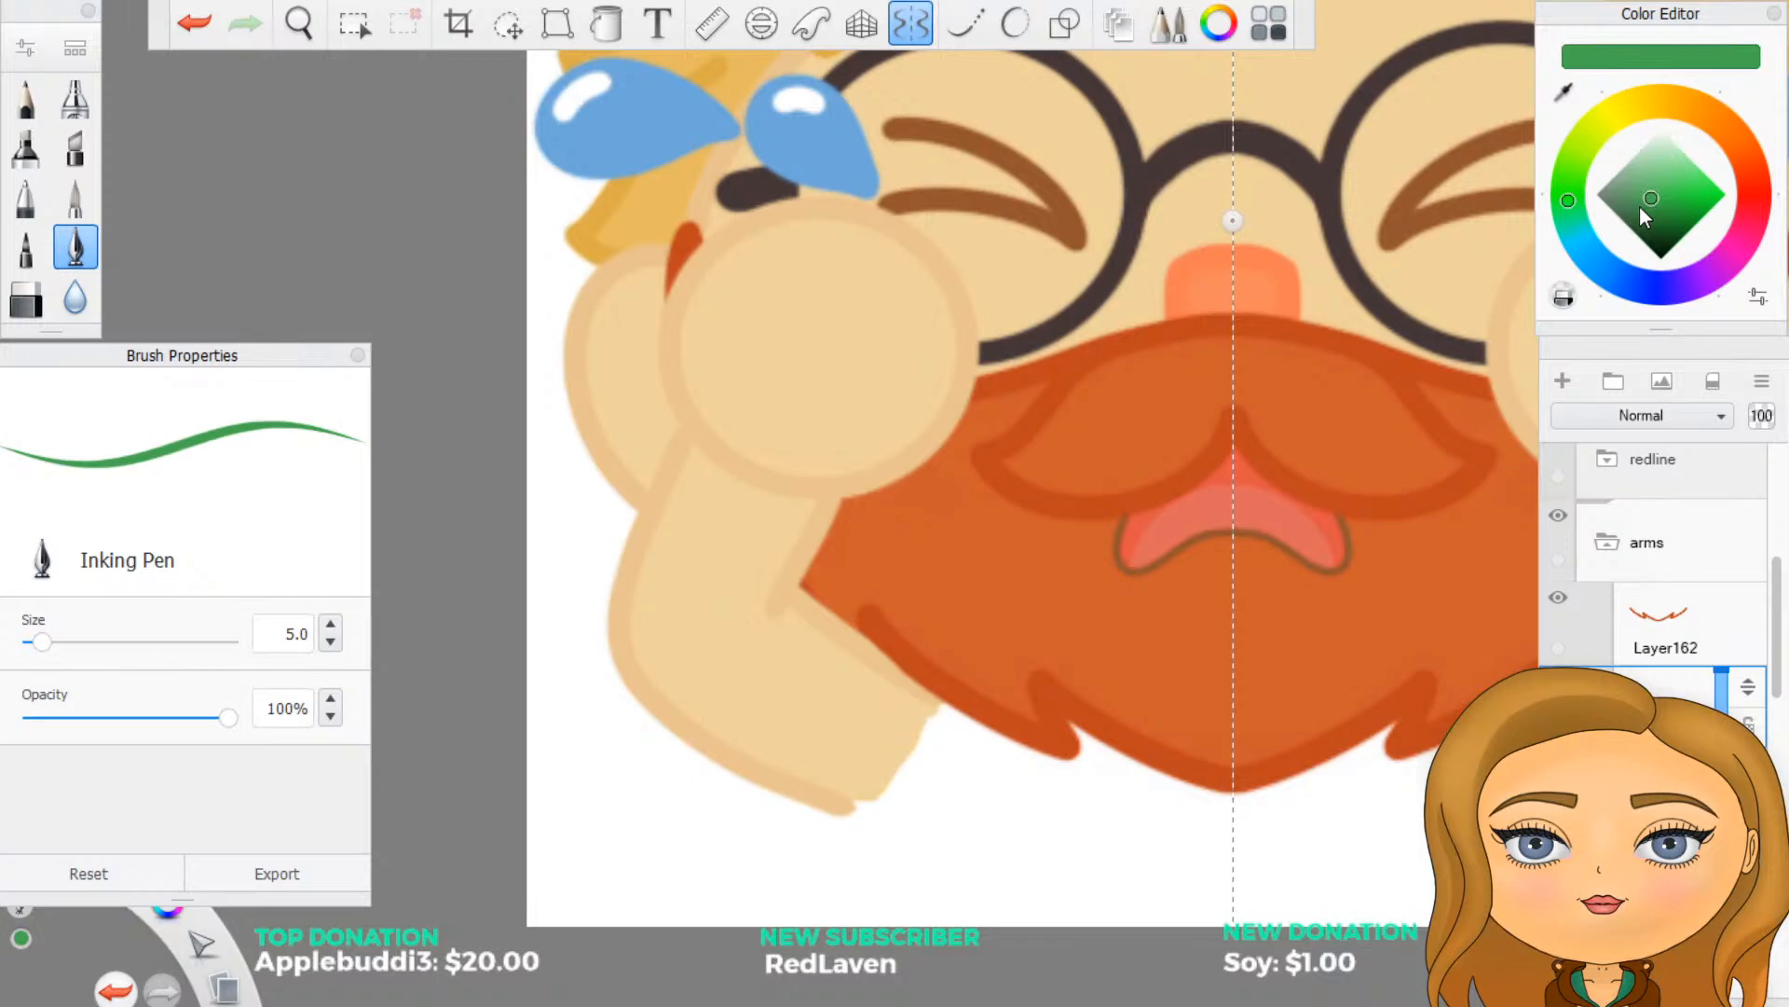
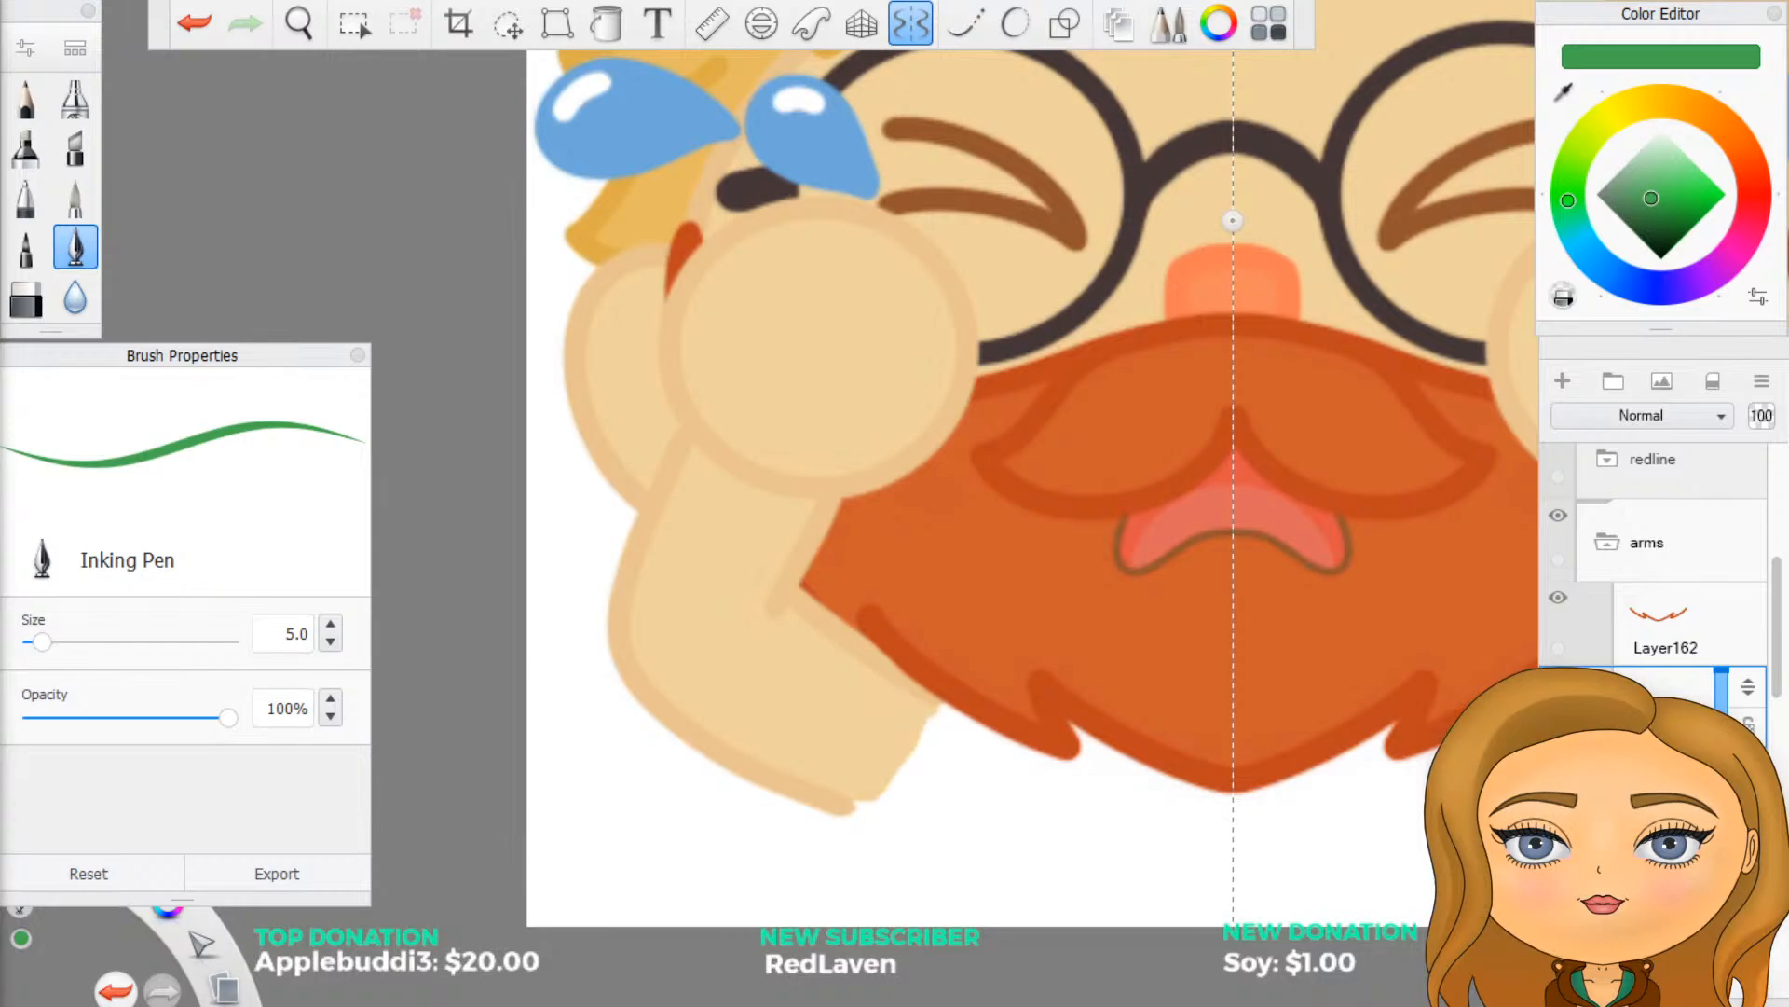
mouse_move(0, 11)
mouse_down()
mouse_move(97, 48)
mouse_move(412, 11)
mouse_move(369, 20)
mouse_up()
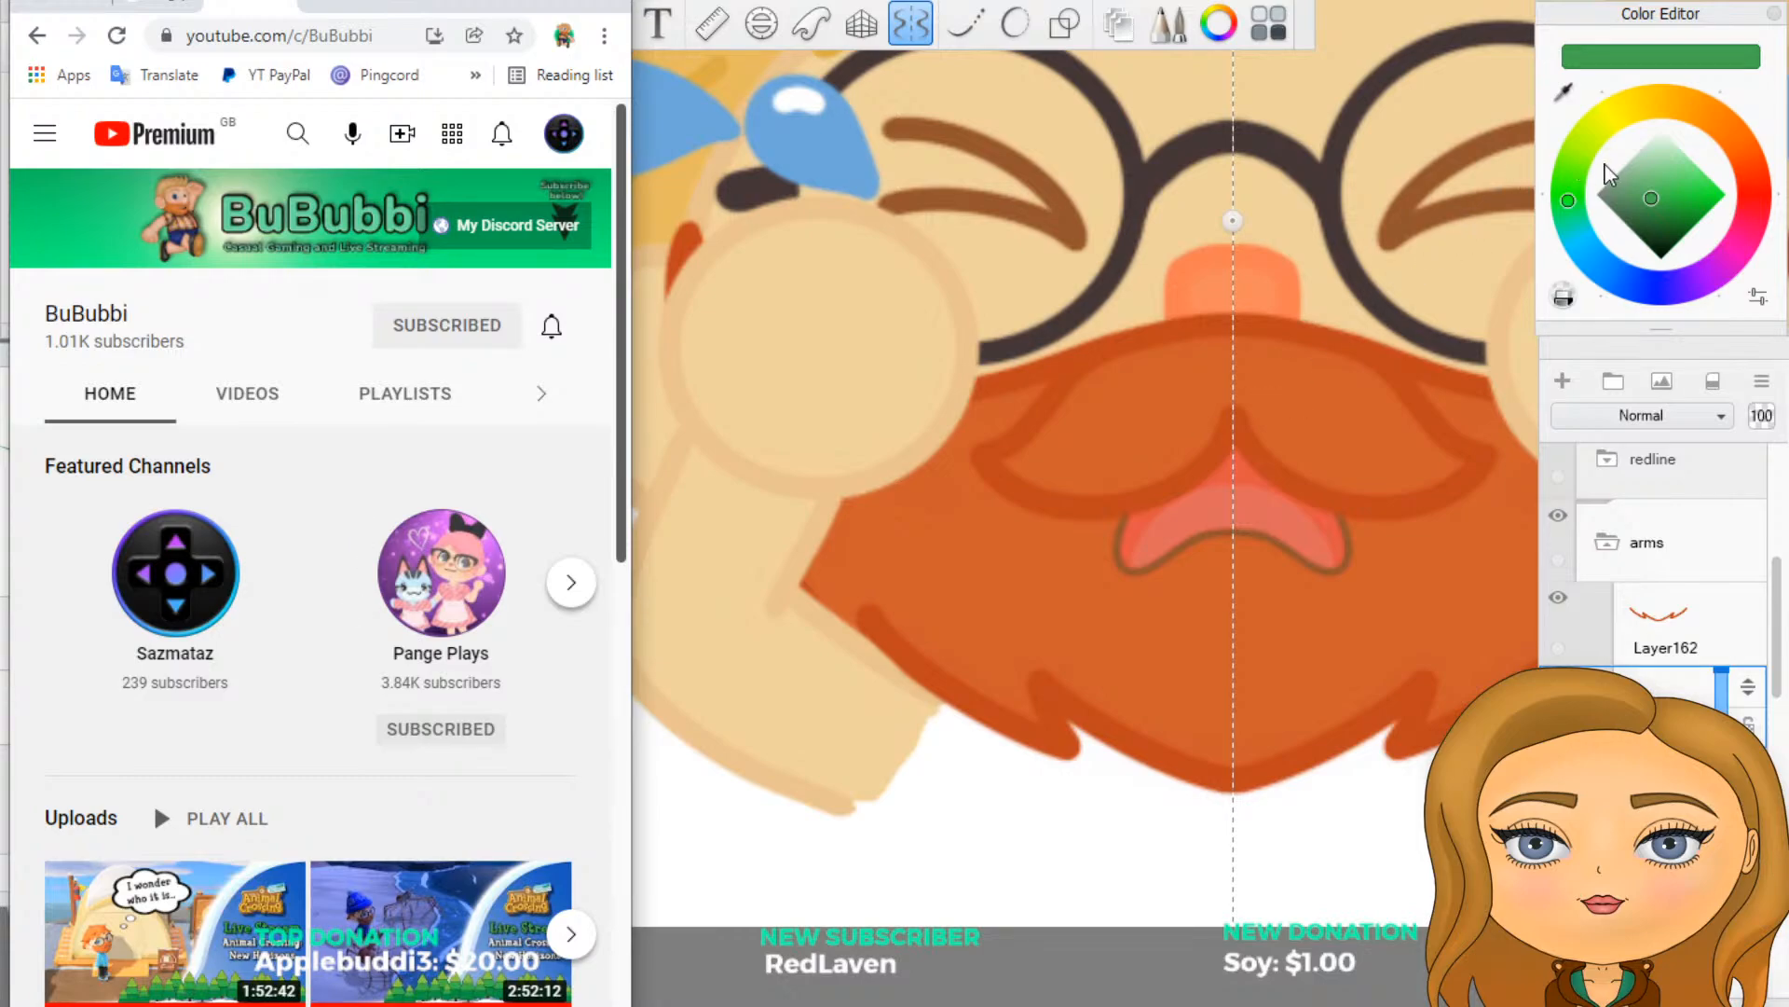
click(1563, 94)
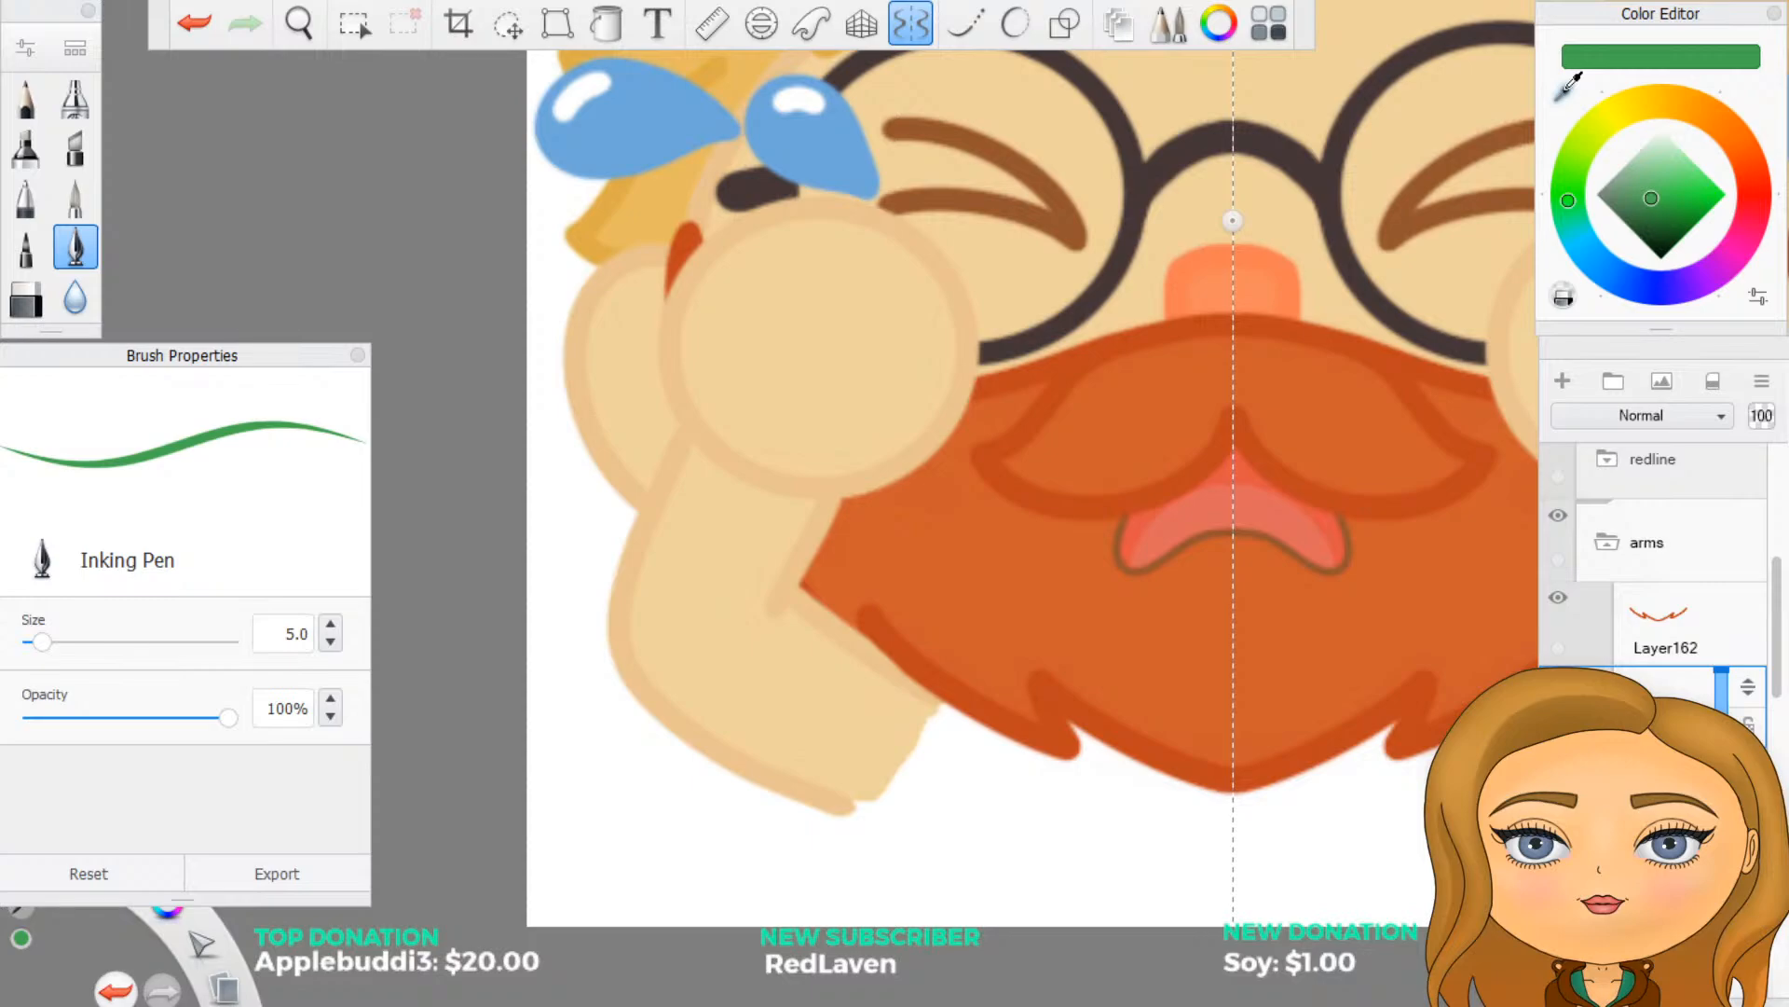
click(1749, 2)
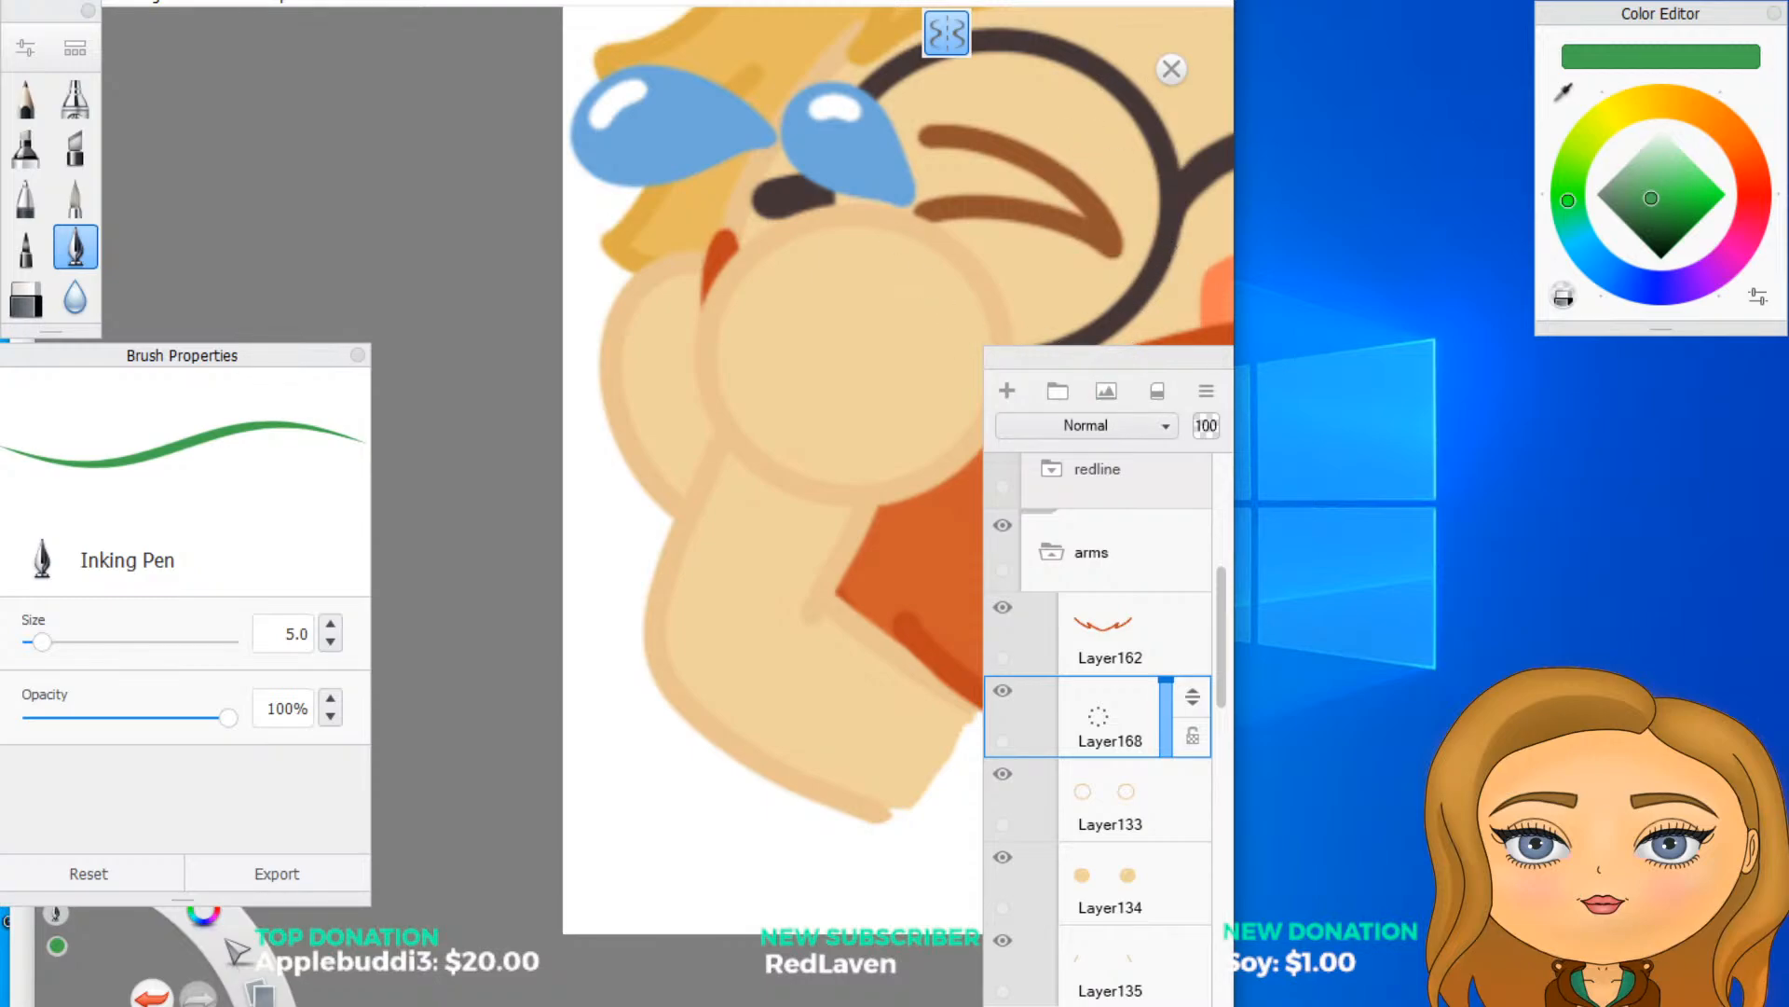
click(1161, 2)
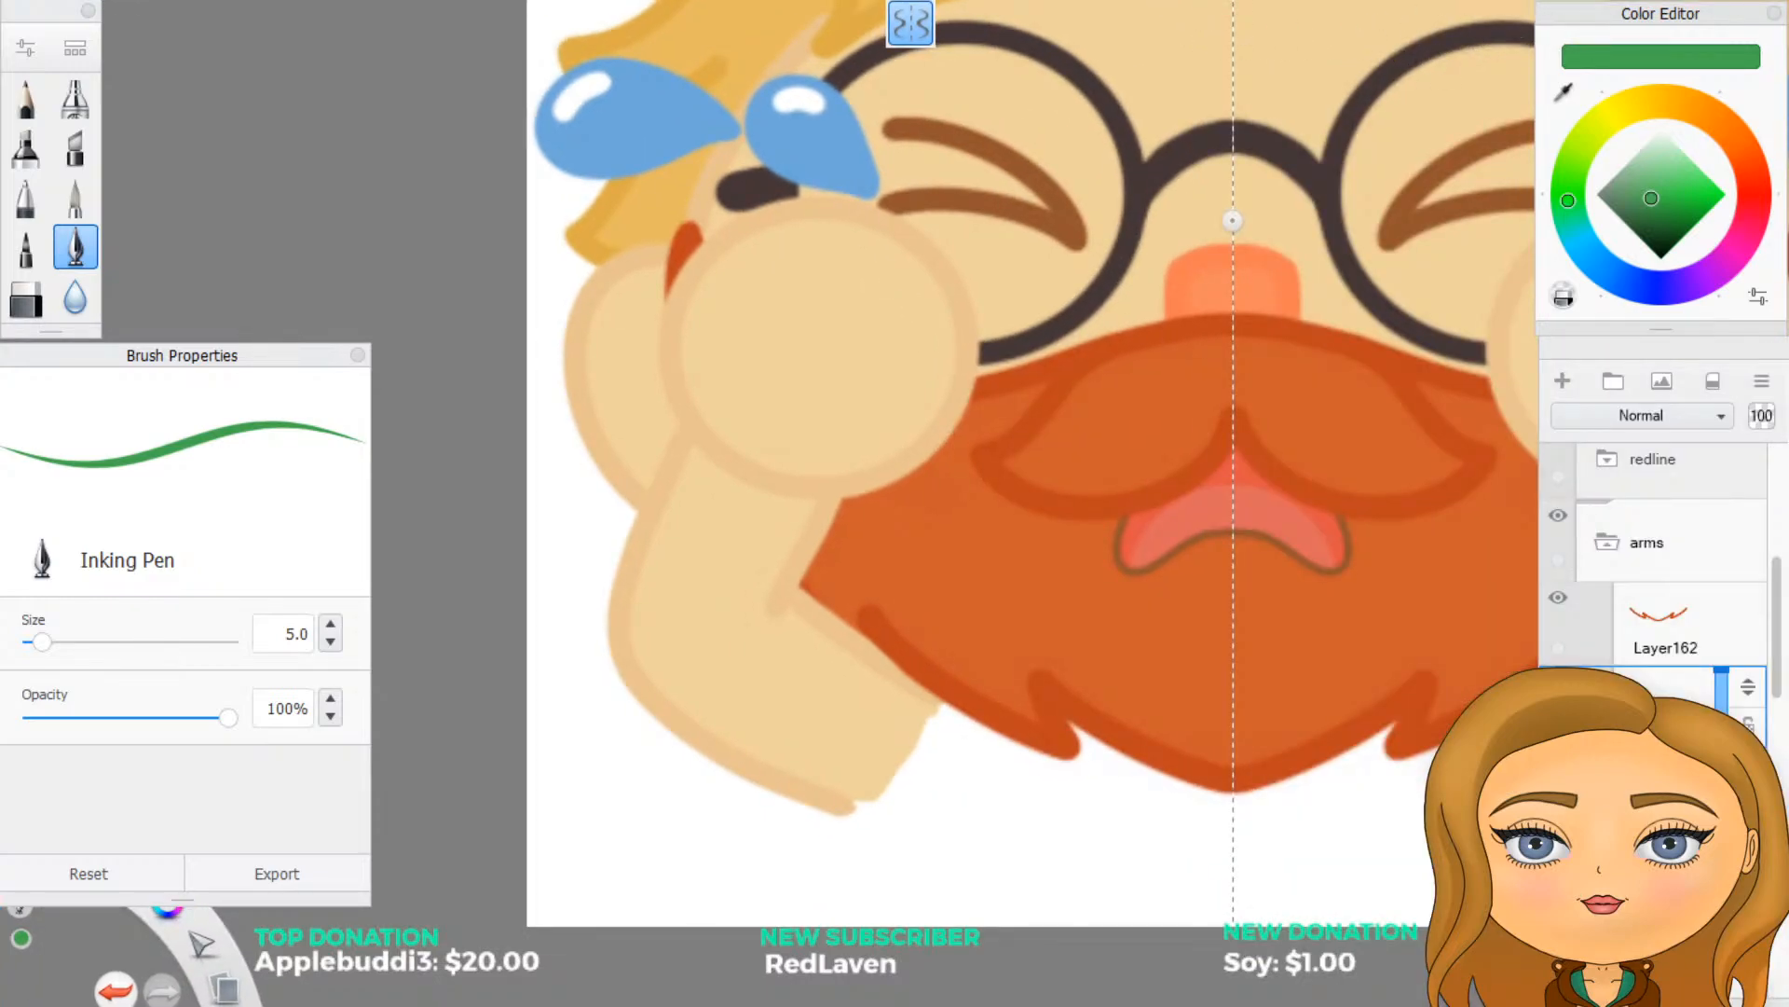
- Reduce the SketchBook window and place the browser showing the BuBubbi YouTube channel beside it, keeping both visible
click(1717, 2)
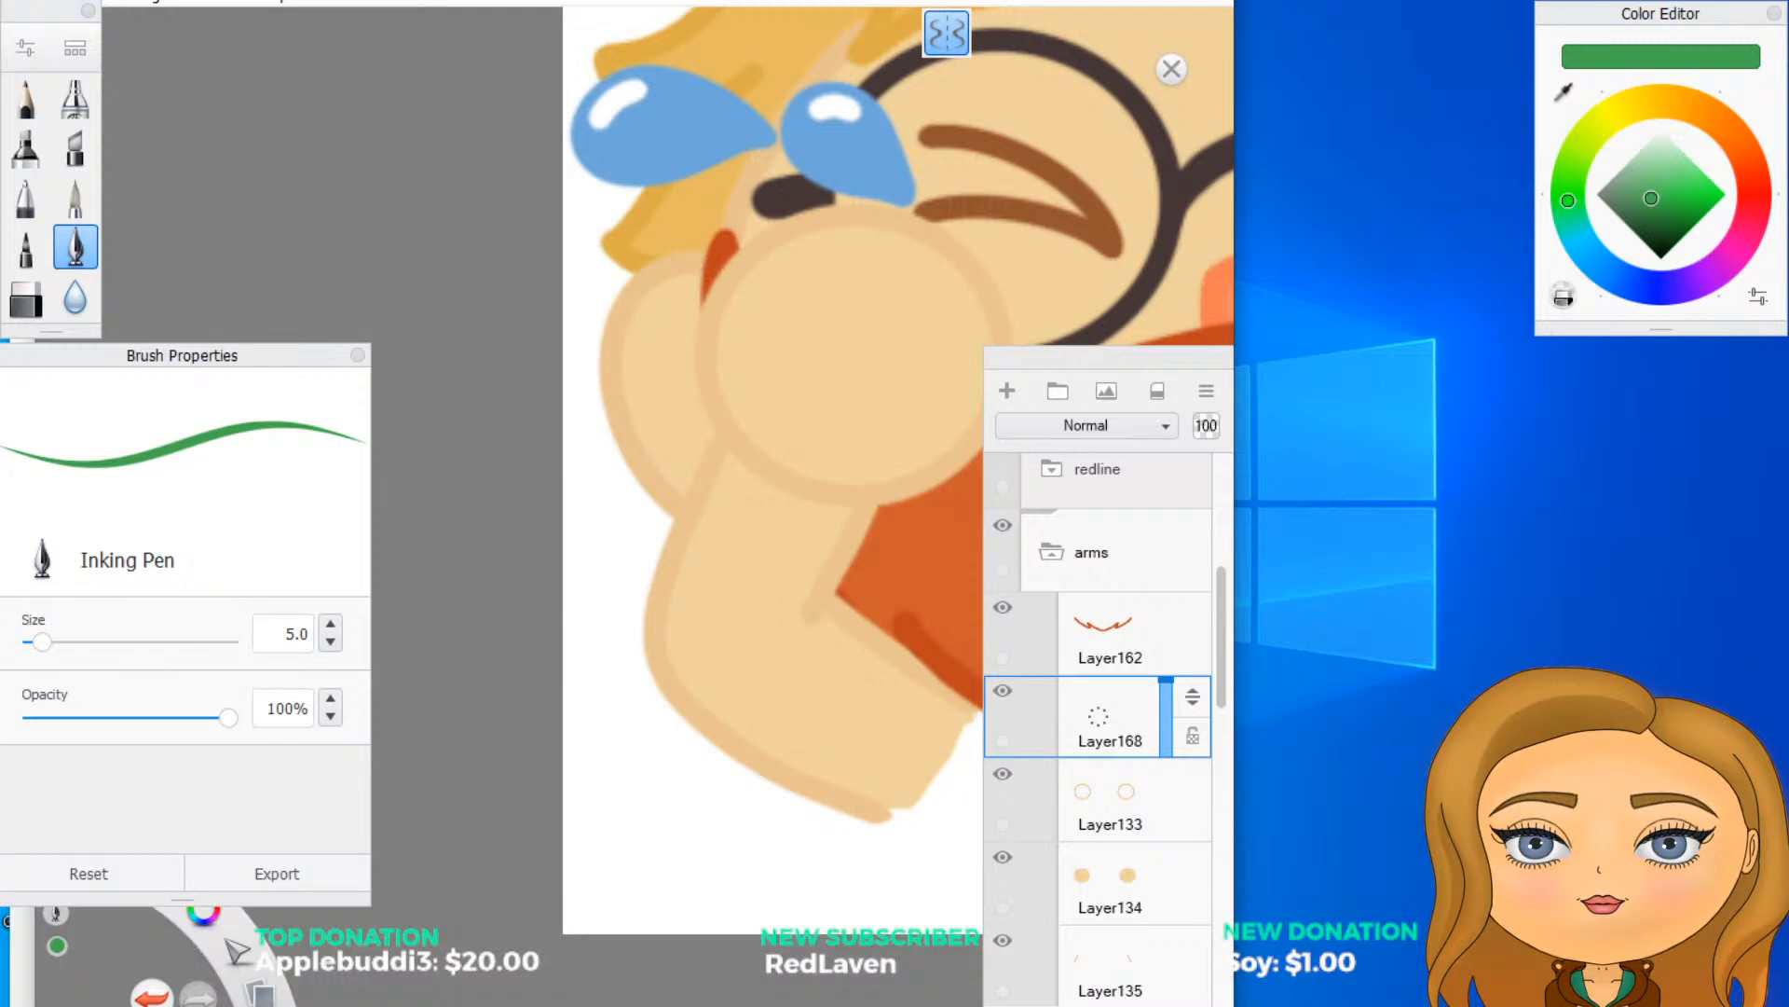
key(alt+Tab)
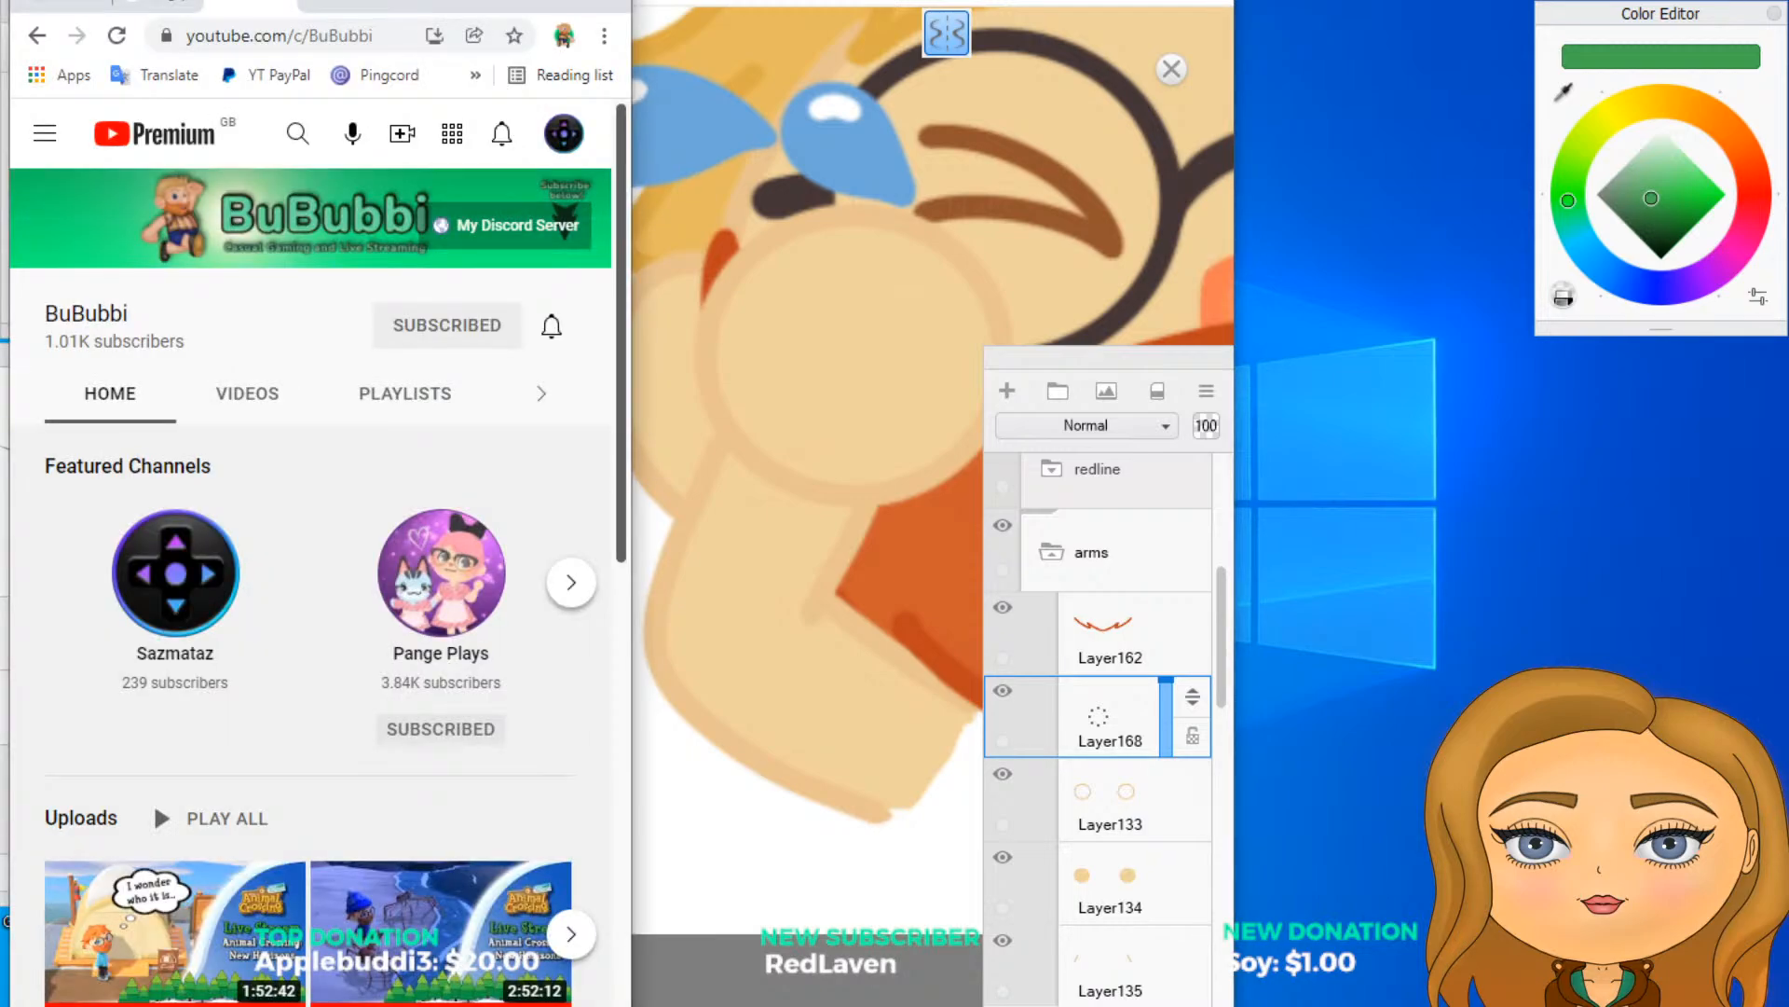
drag(414, 1, 1621, 0)
key(alt+Tab)
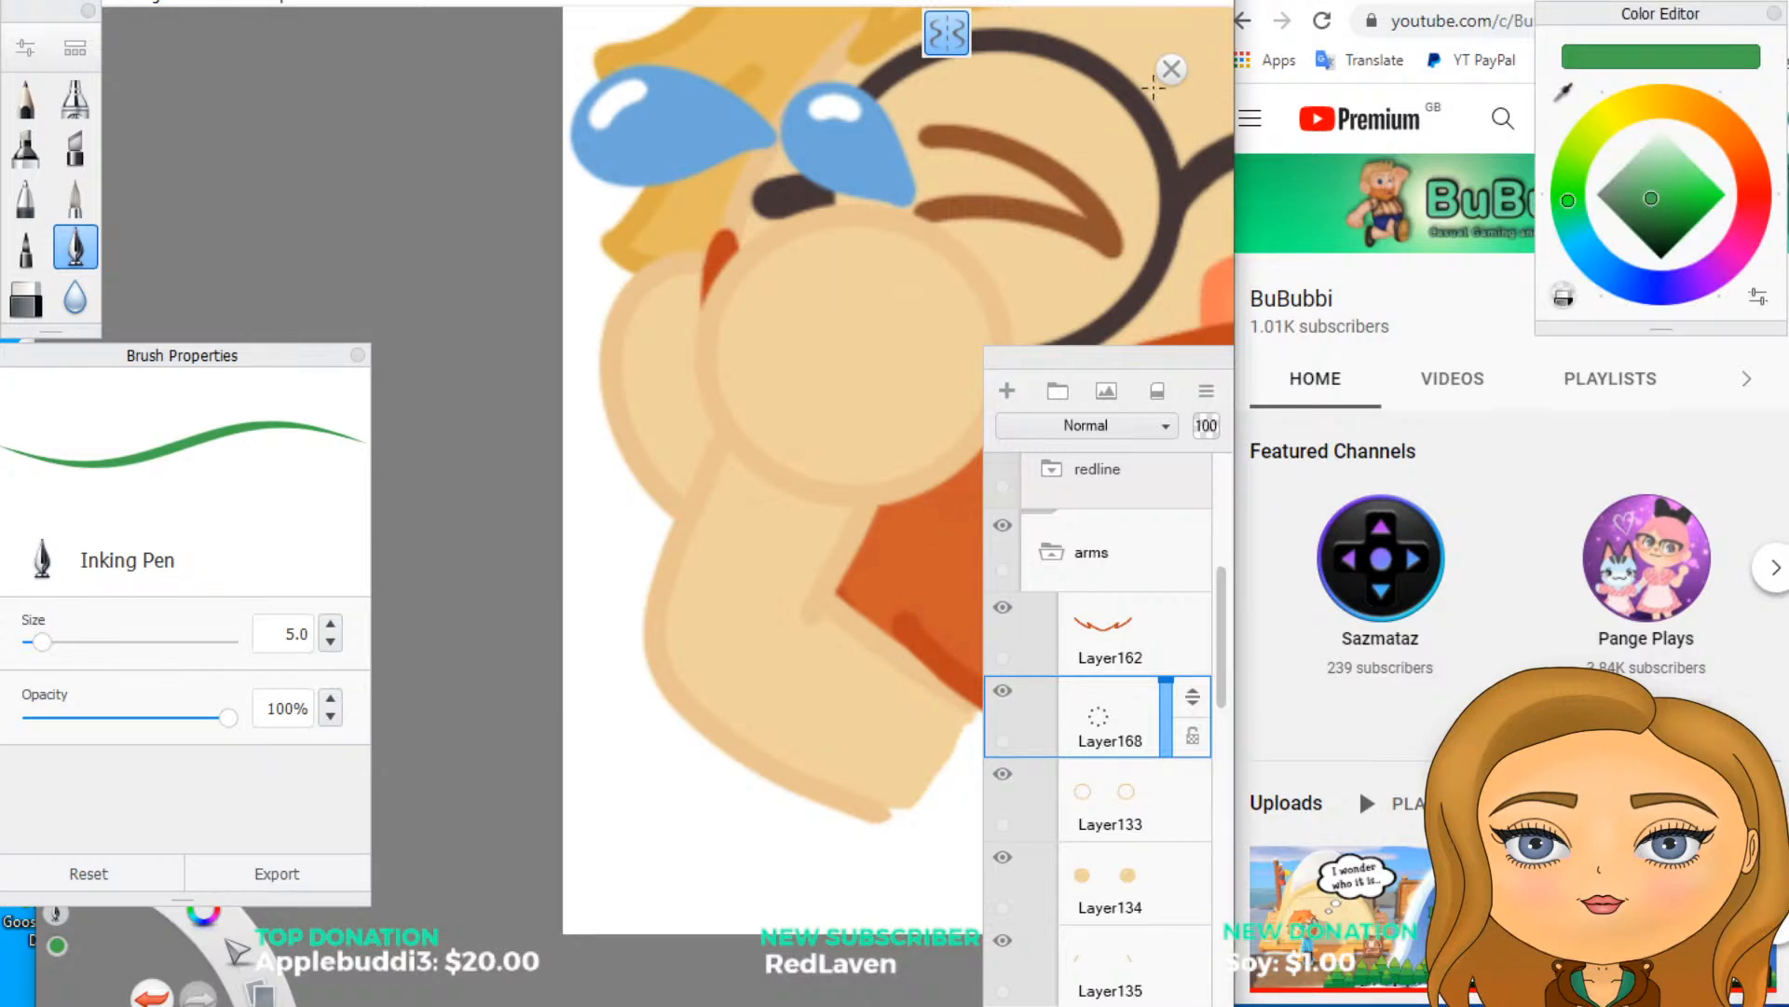
click(1170, 1)
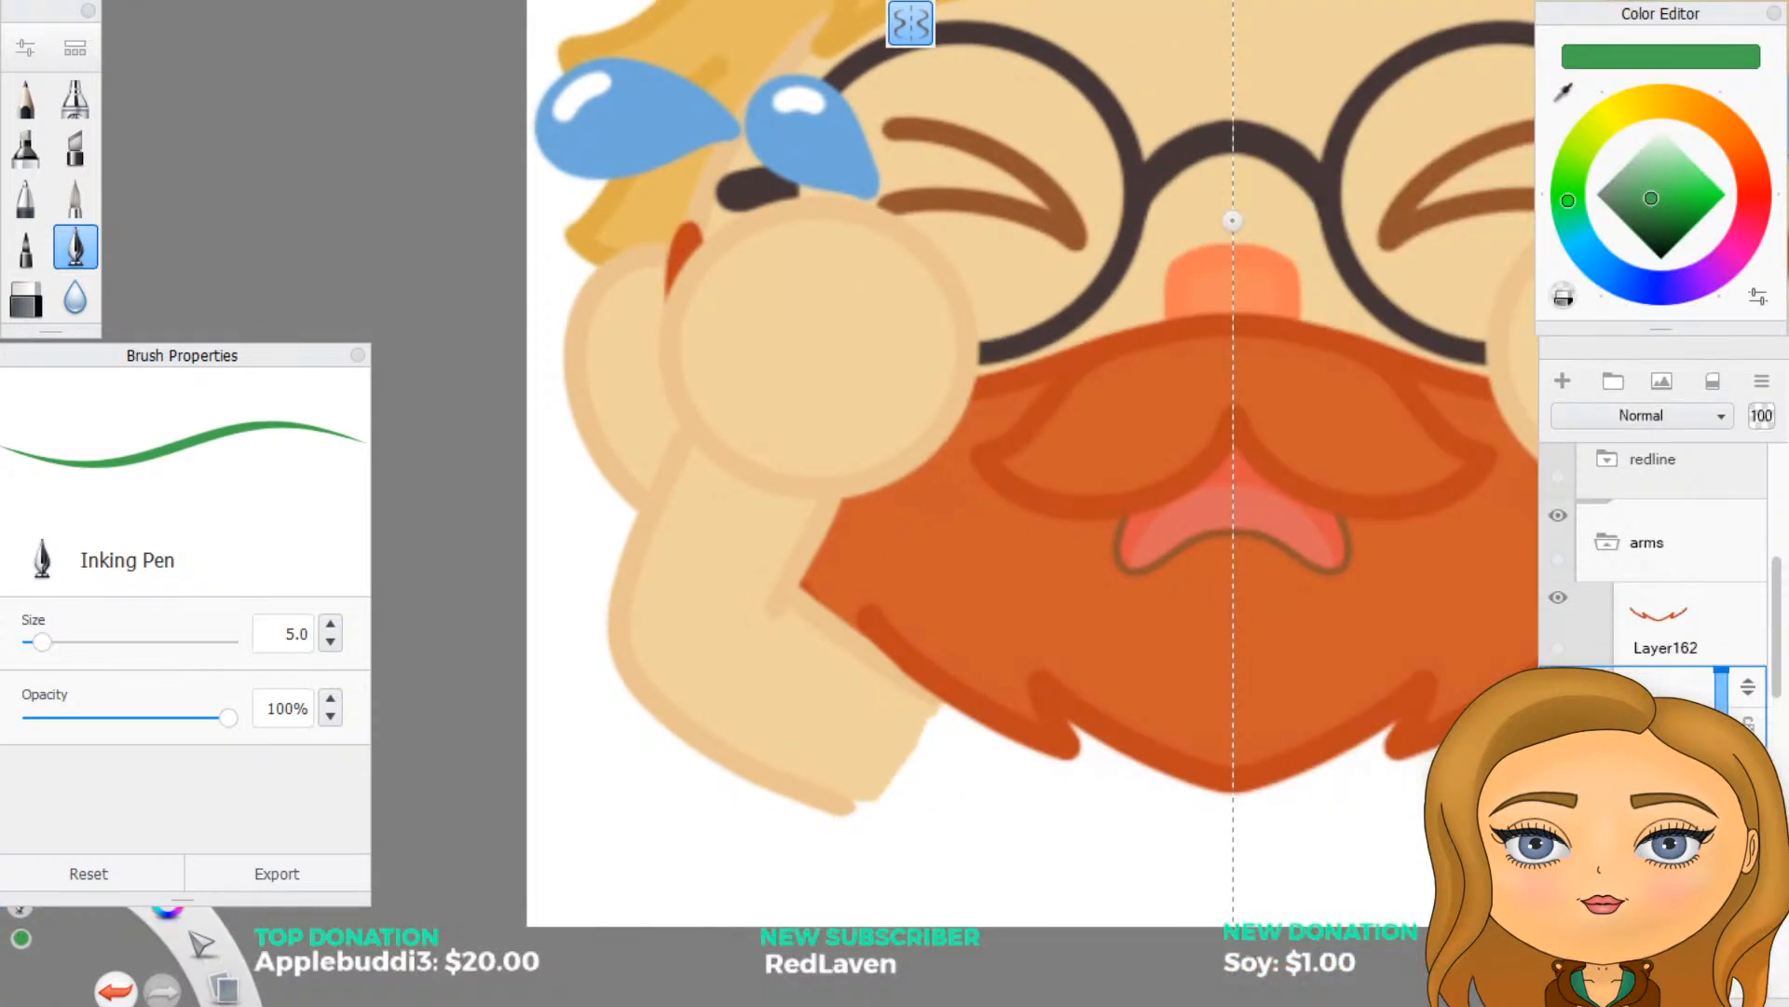
click(1725, 1)
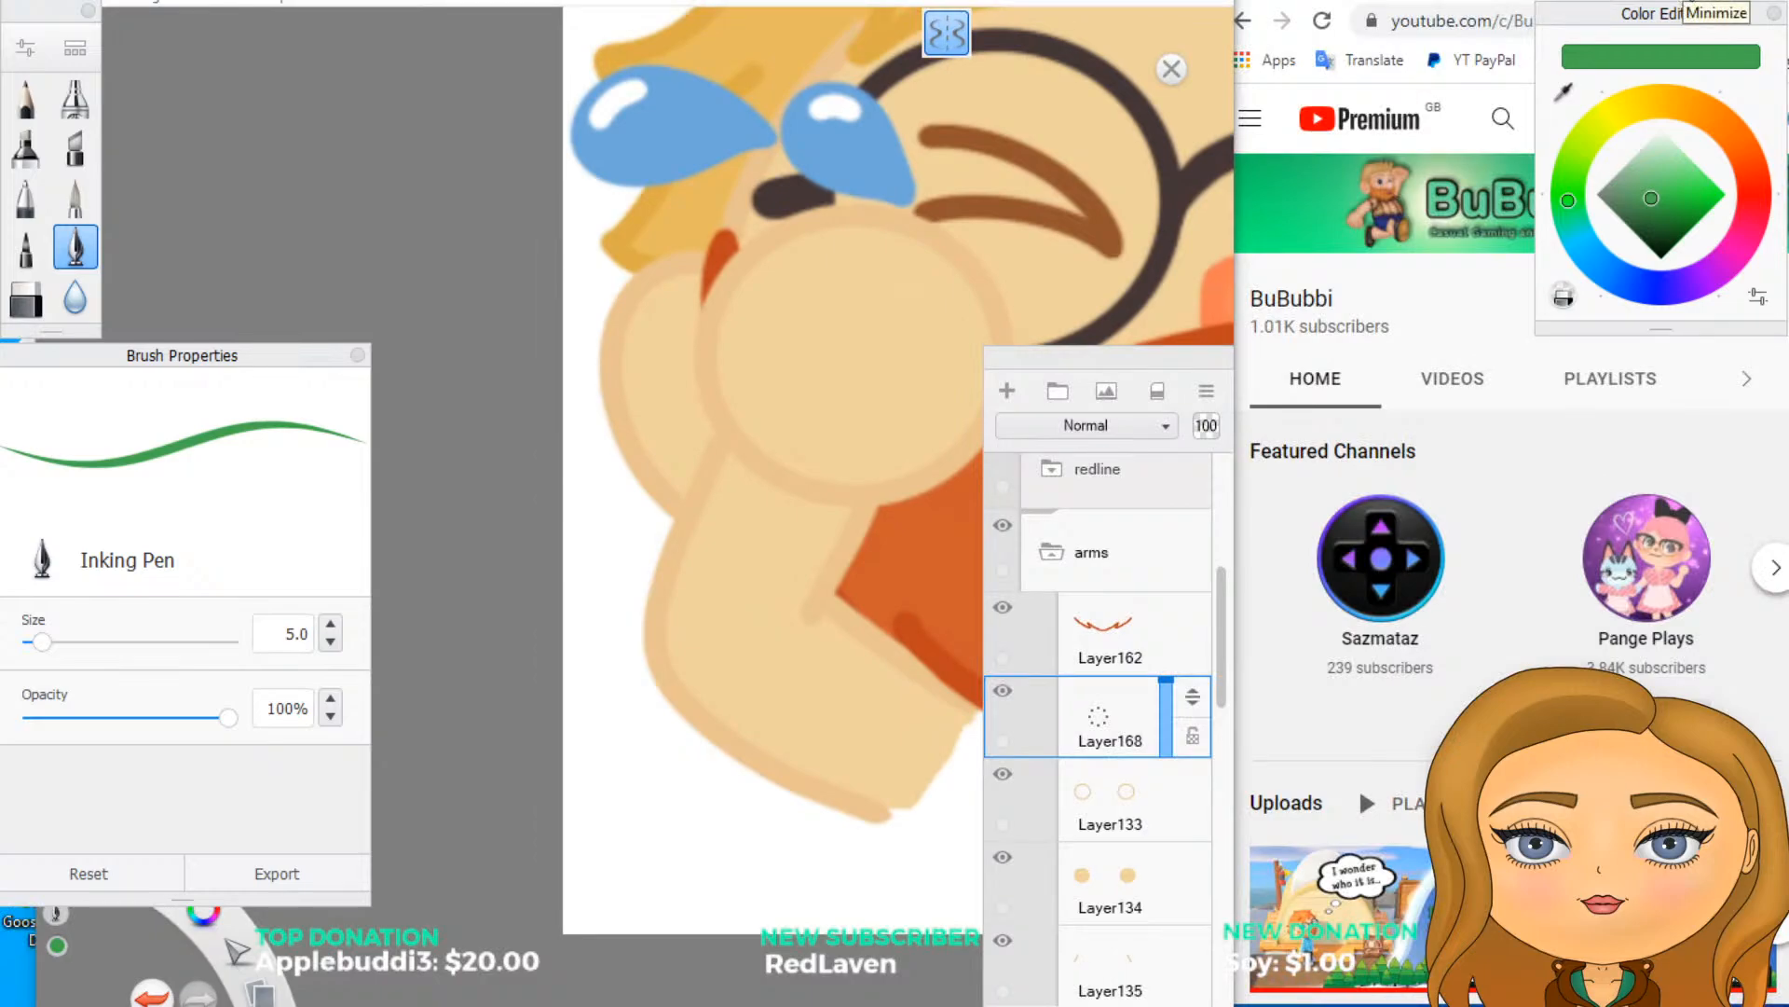
- Sample the green of the BuBubbi channel banner as the brush colour, move the browser away and maximize SketchBook
click(1566, 89)
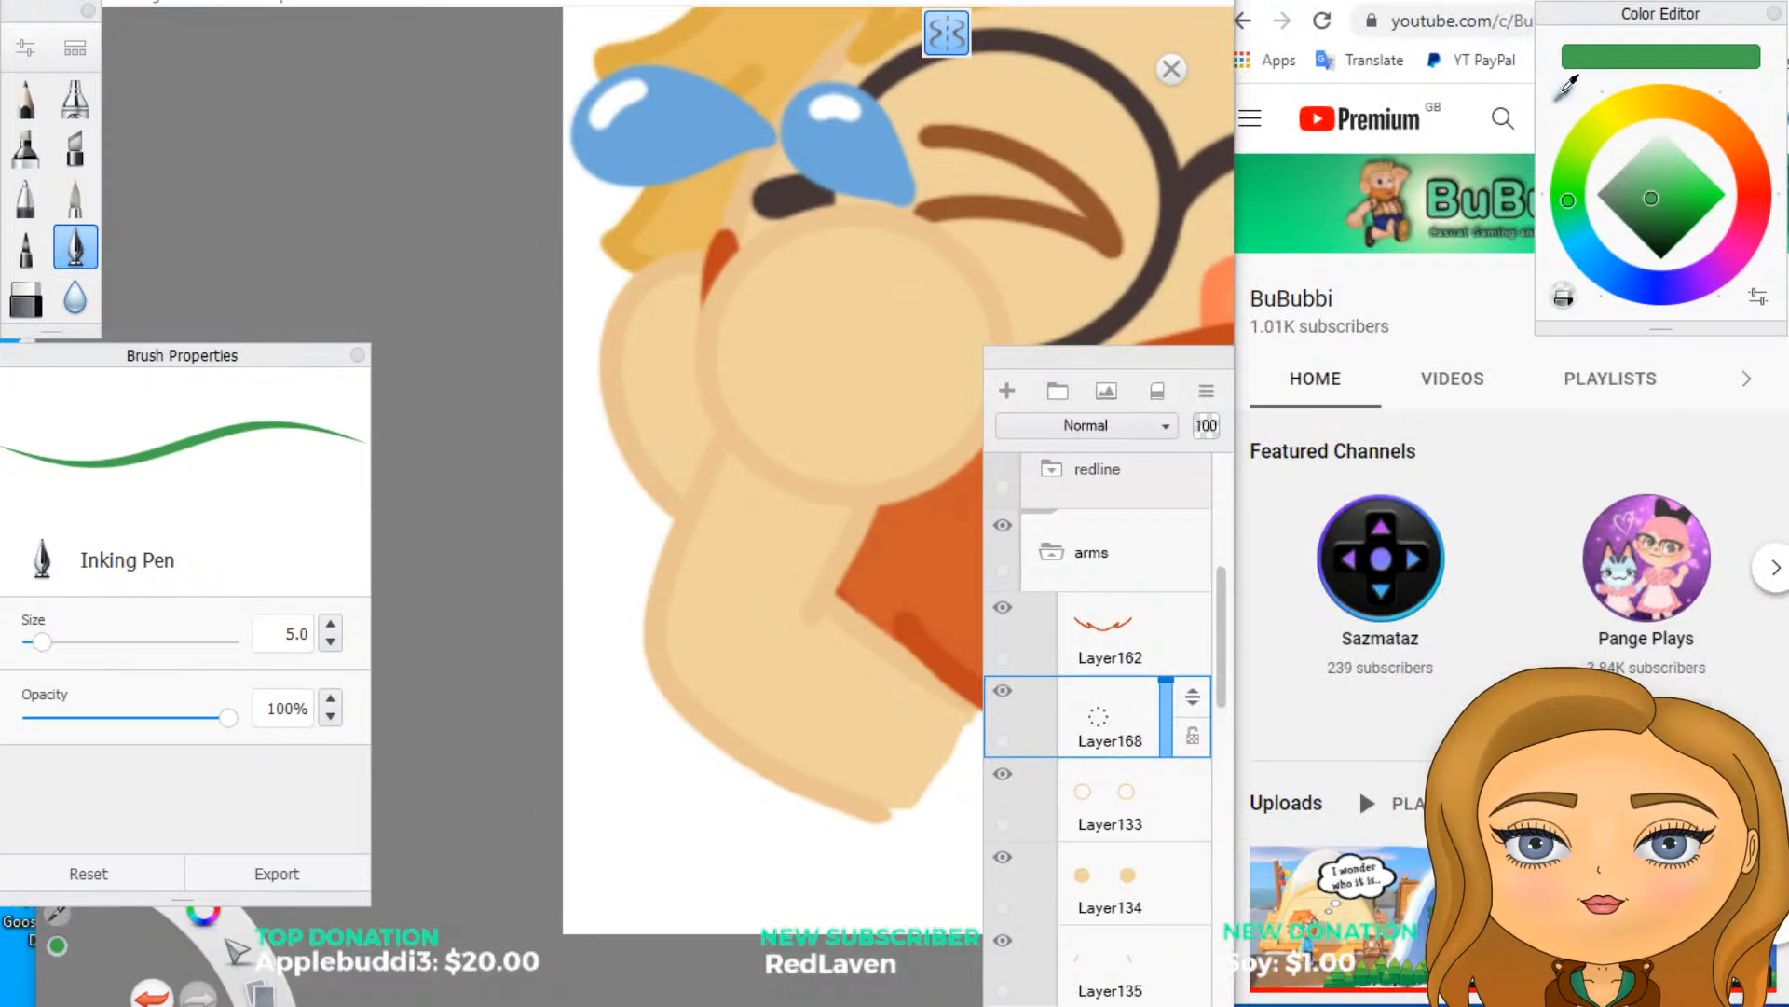
click(1244, 182)
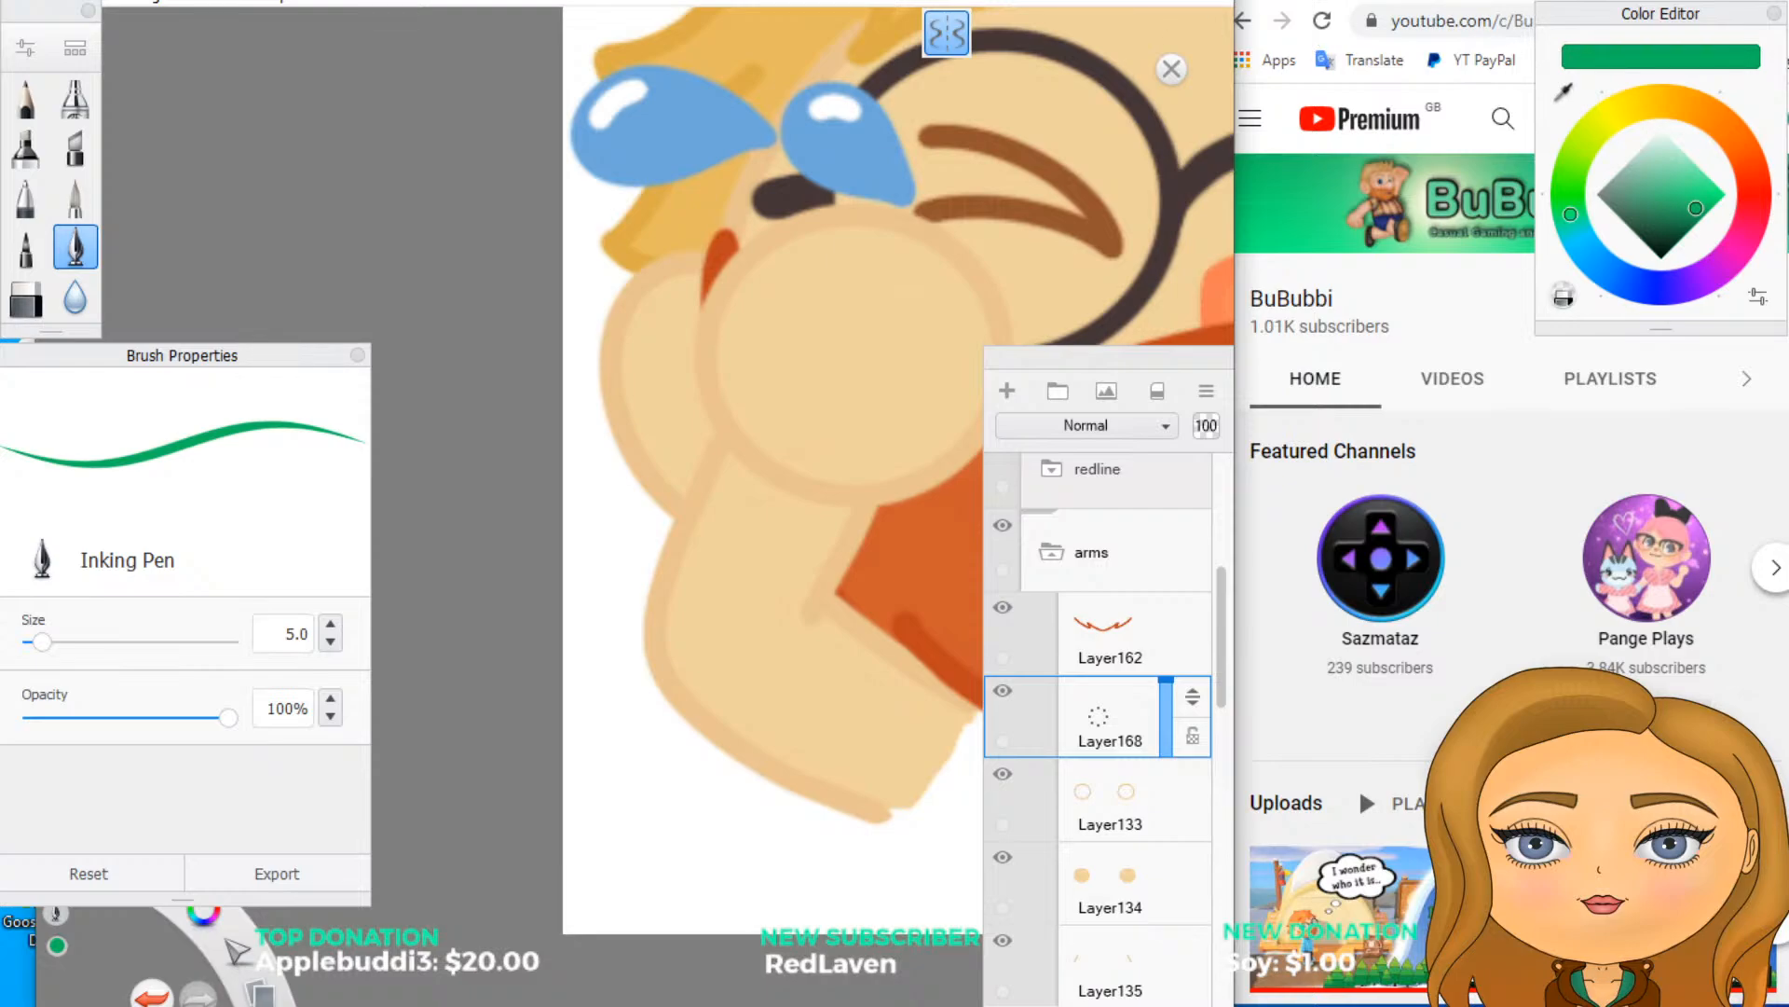
double_click(1389, 2)
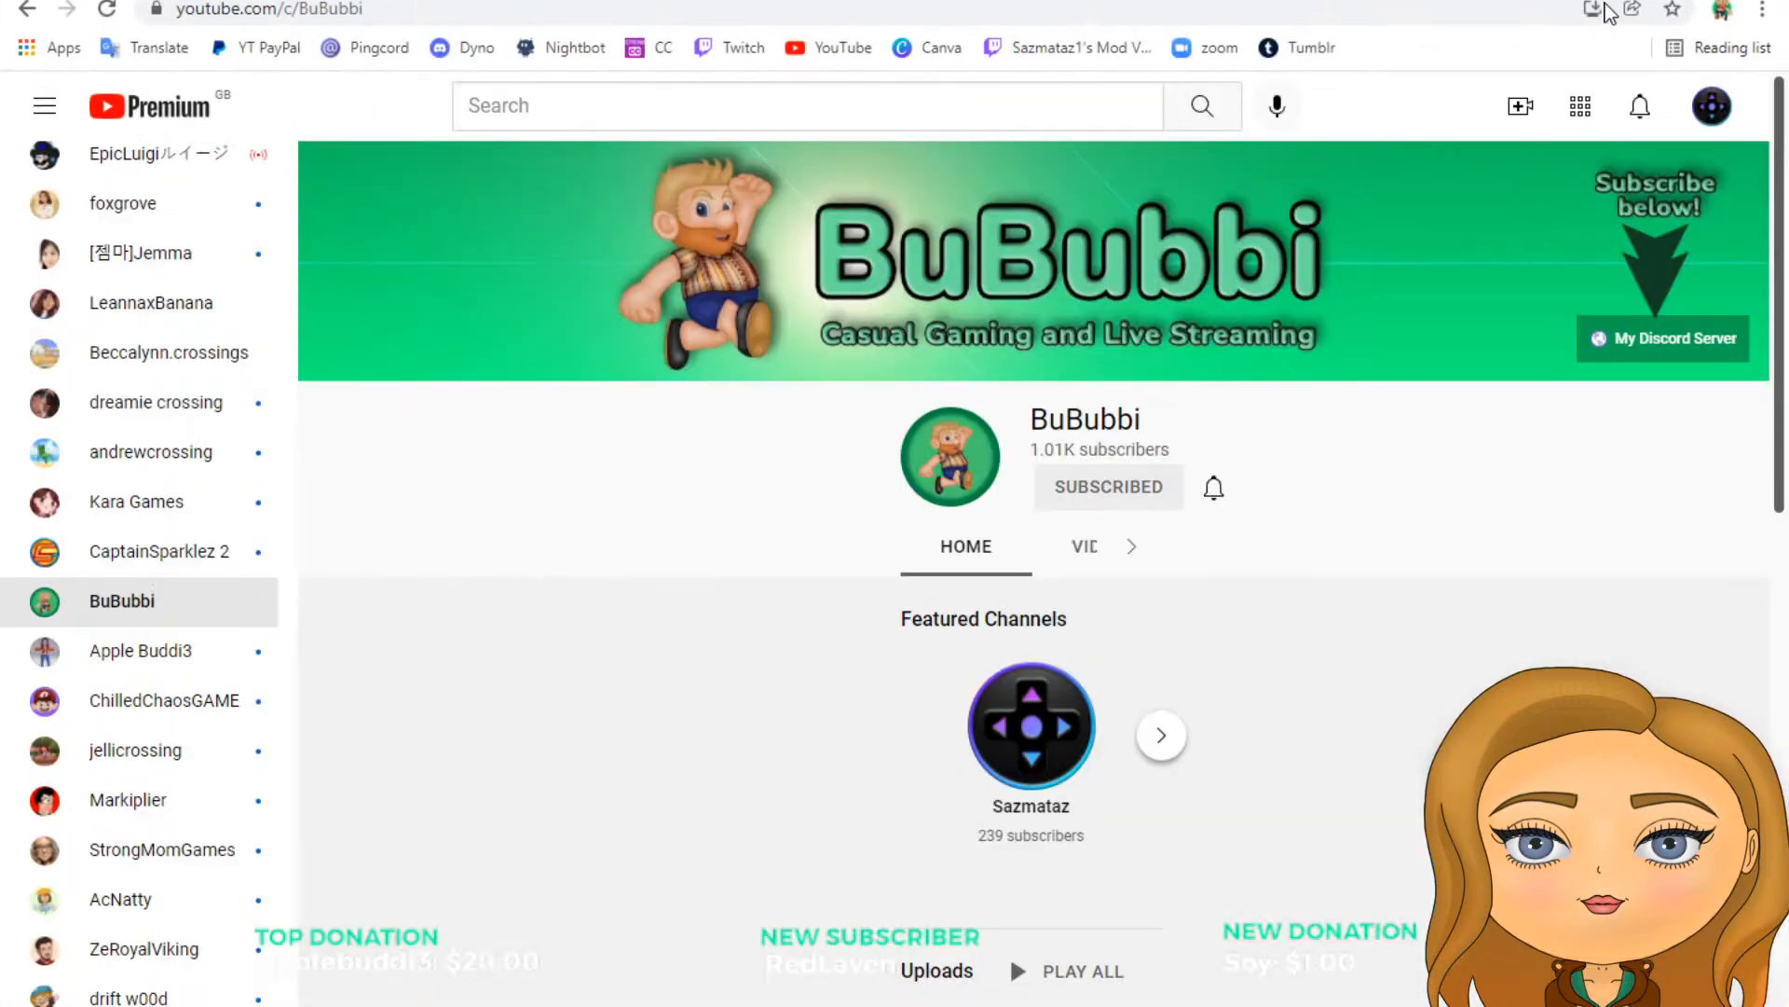
drag(1389, 2, 0, 9)
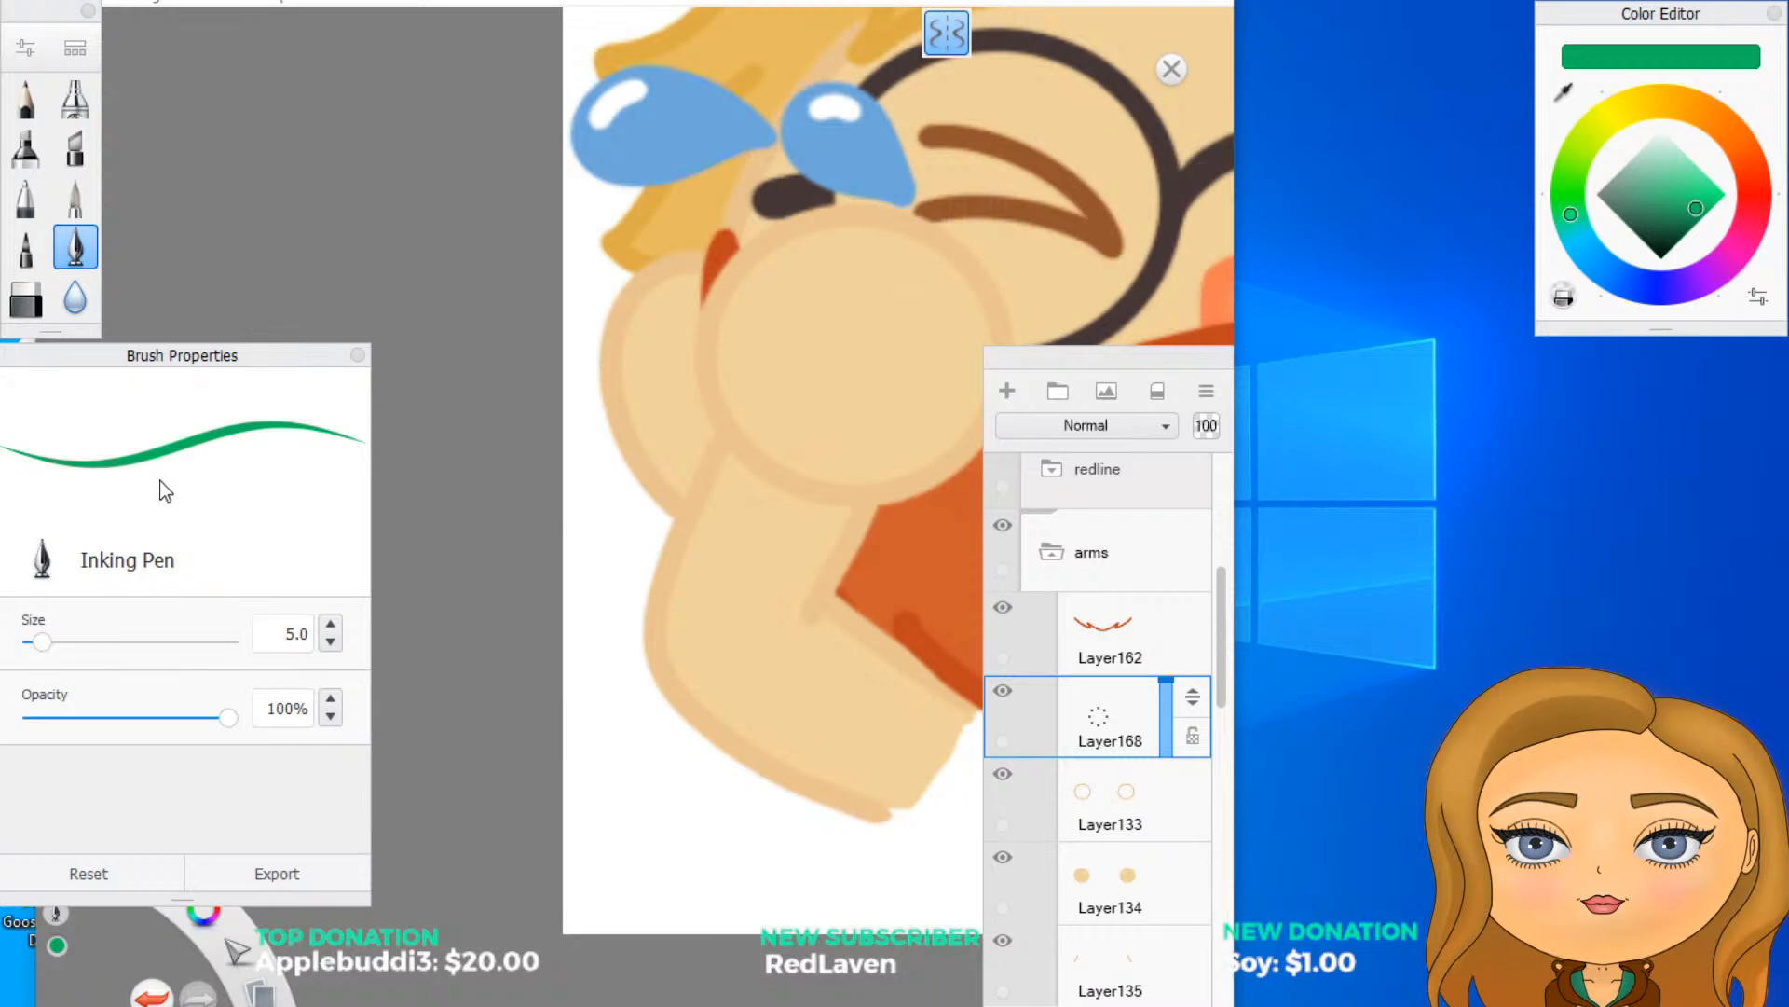
click(1170, 1)
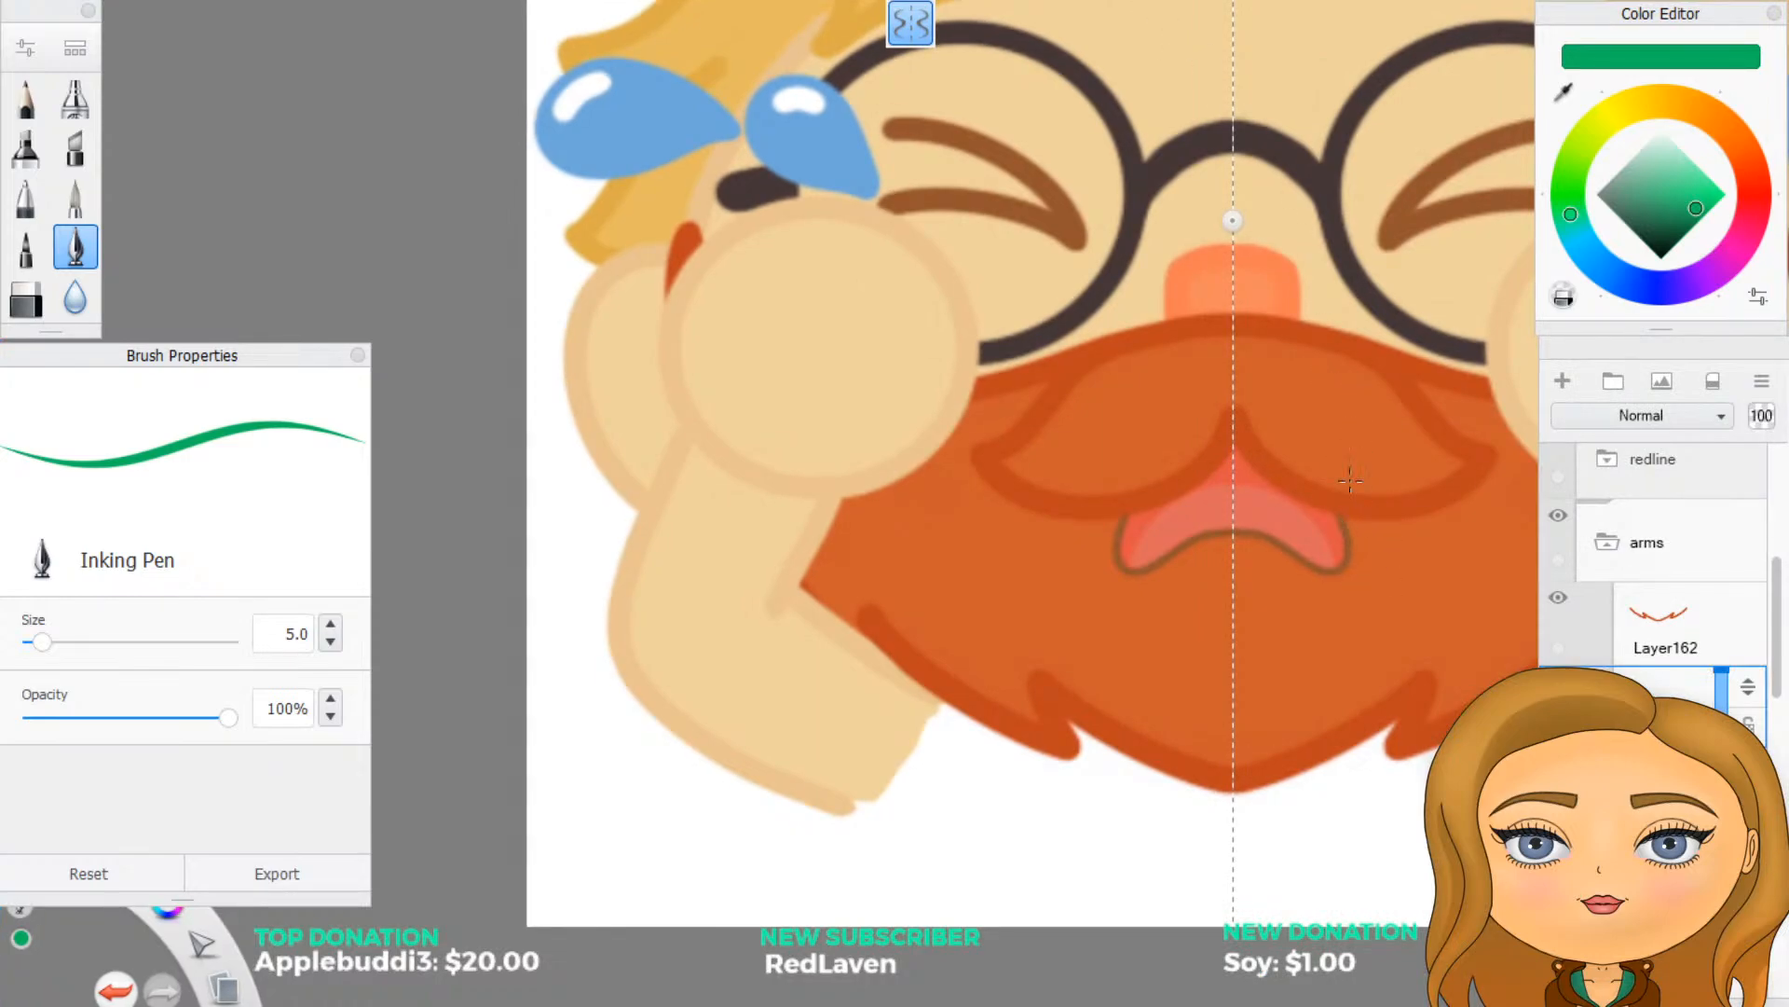
scroll(1083, 534, down, 2)
scroll(1155, 795, up, 2)
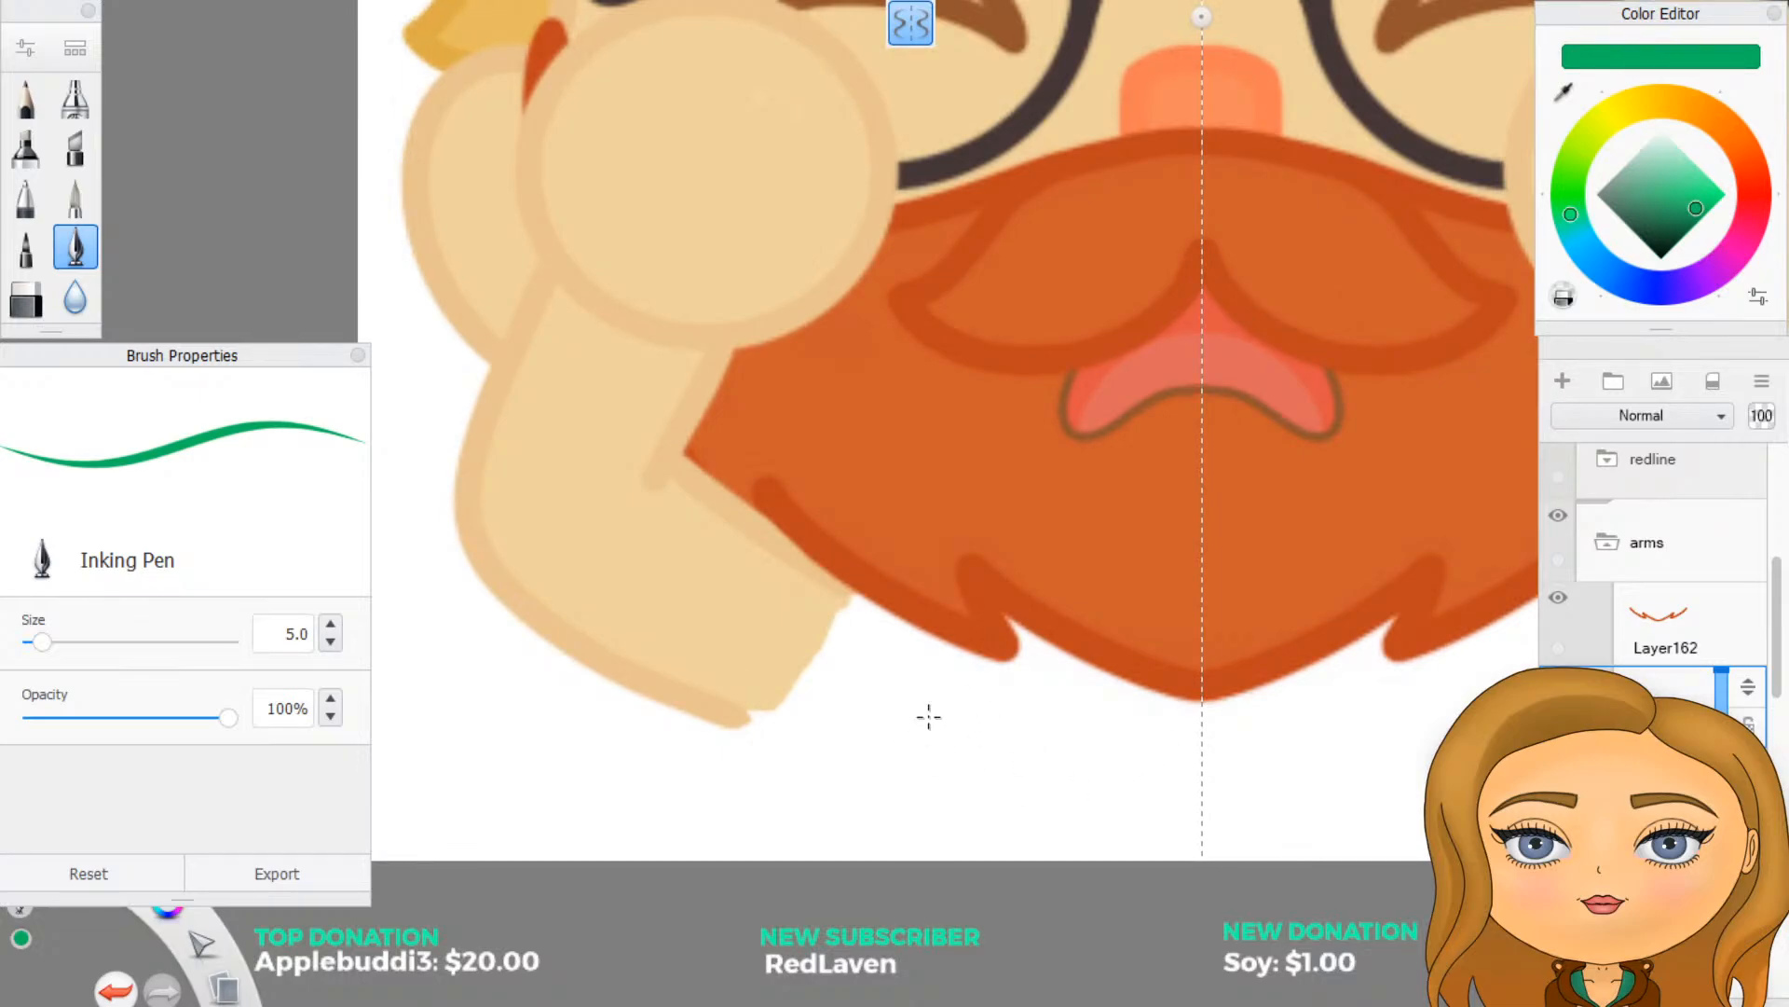
click(846, 691)
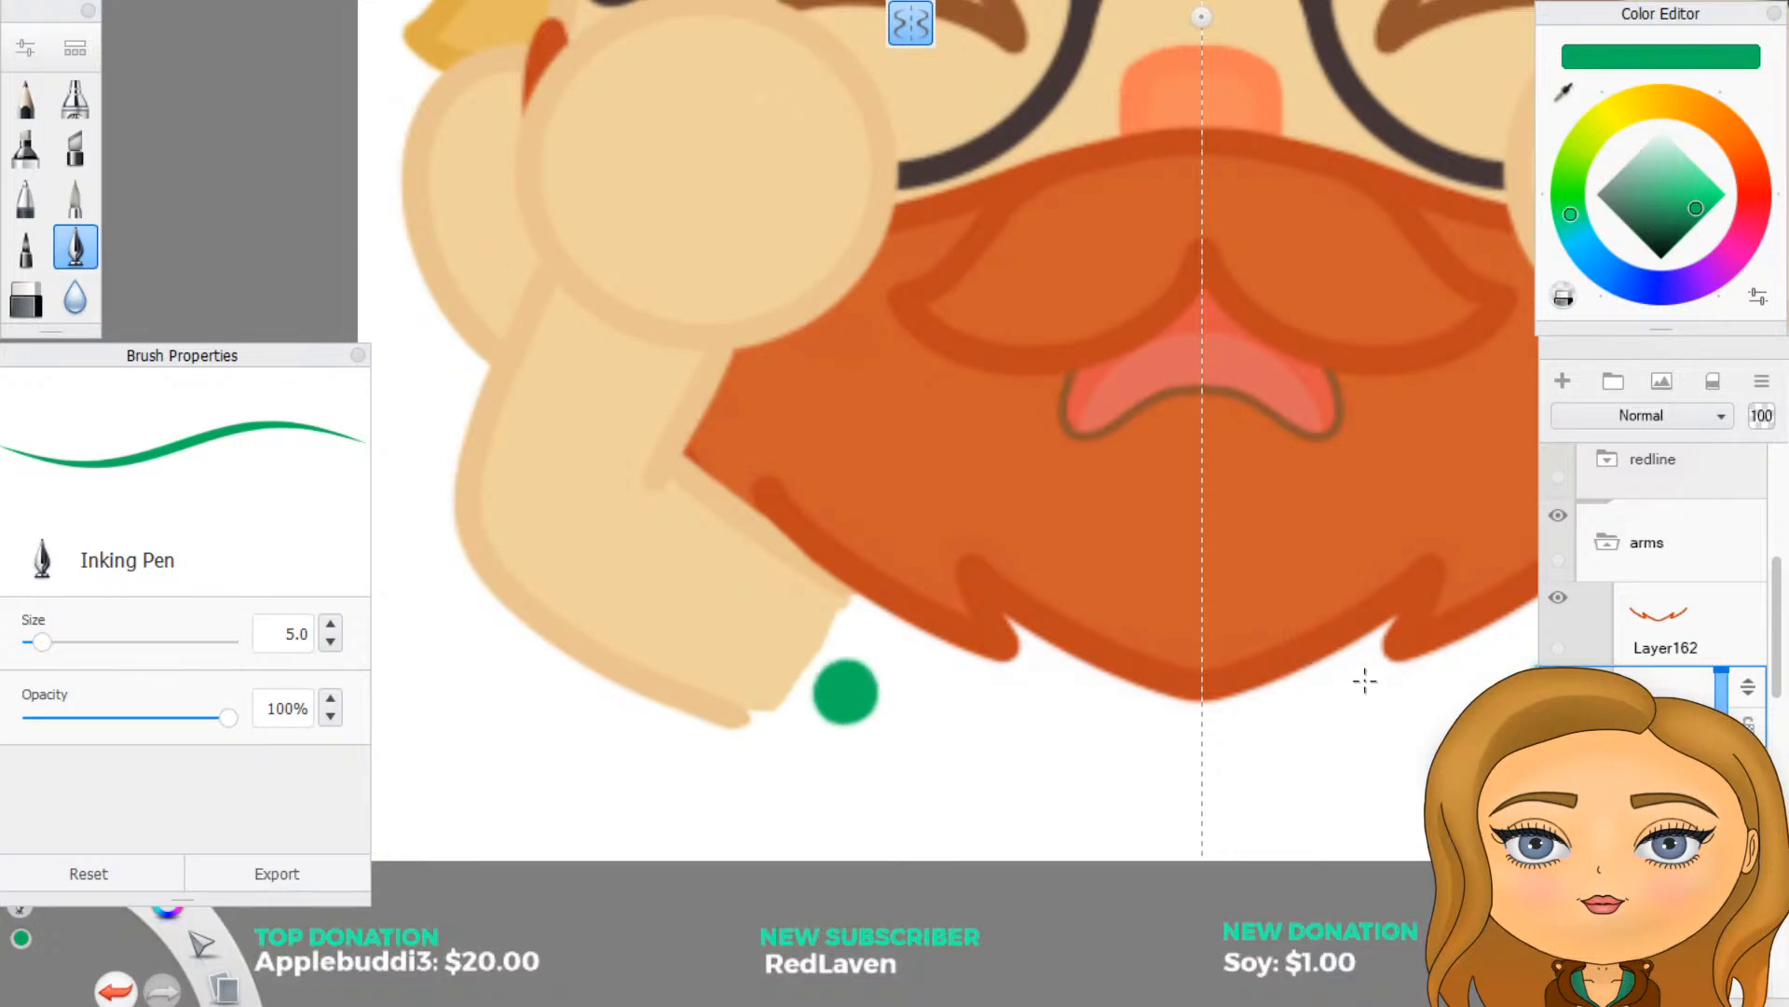
key(ctrl+z)
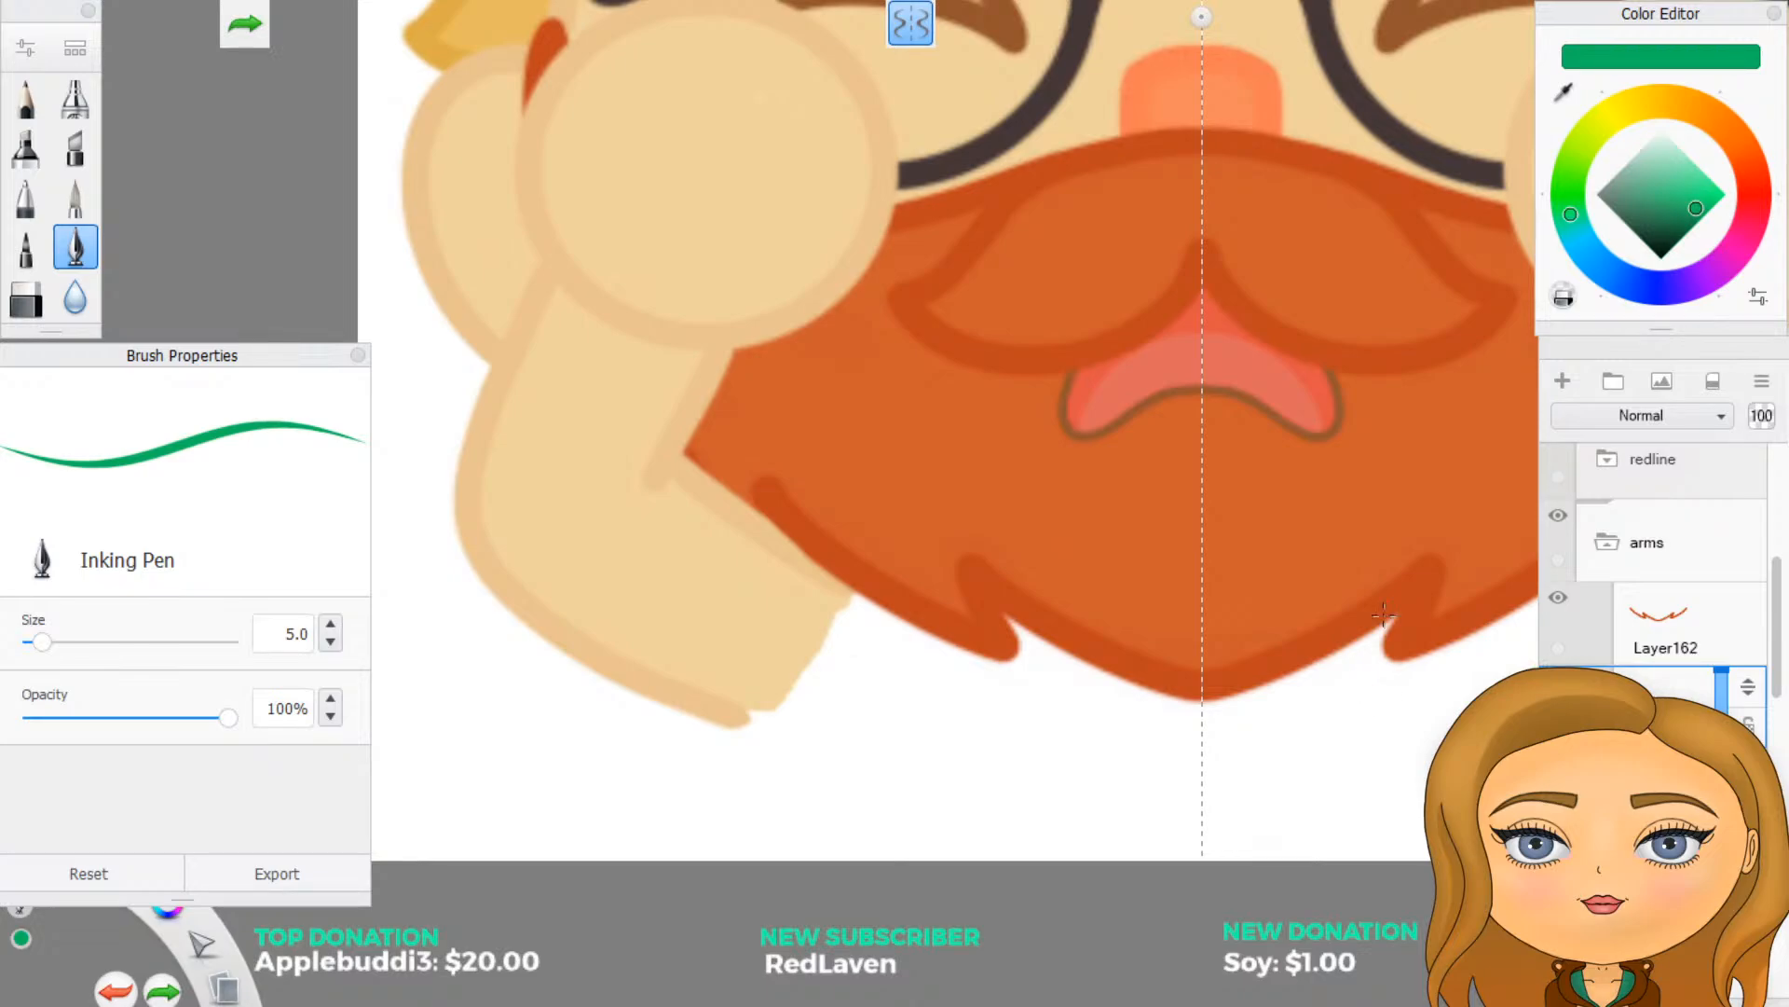
scroll(898, 580, down, 2)
scroll(541, 438, up, 1)
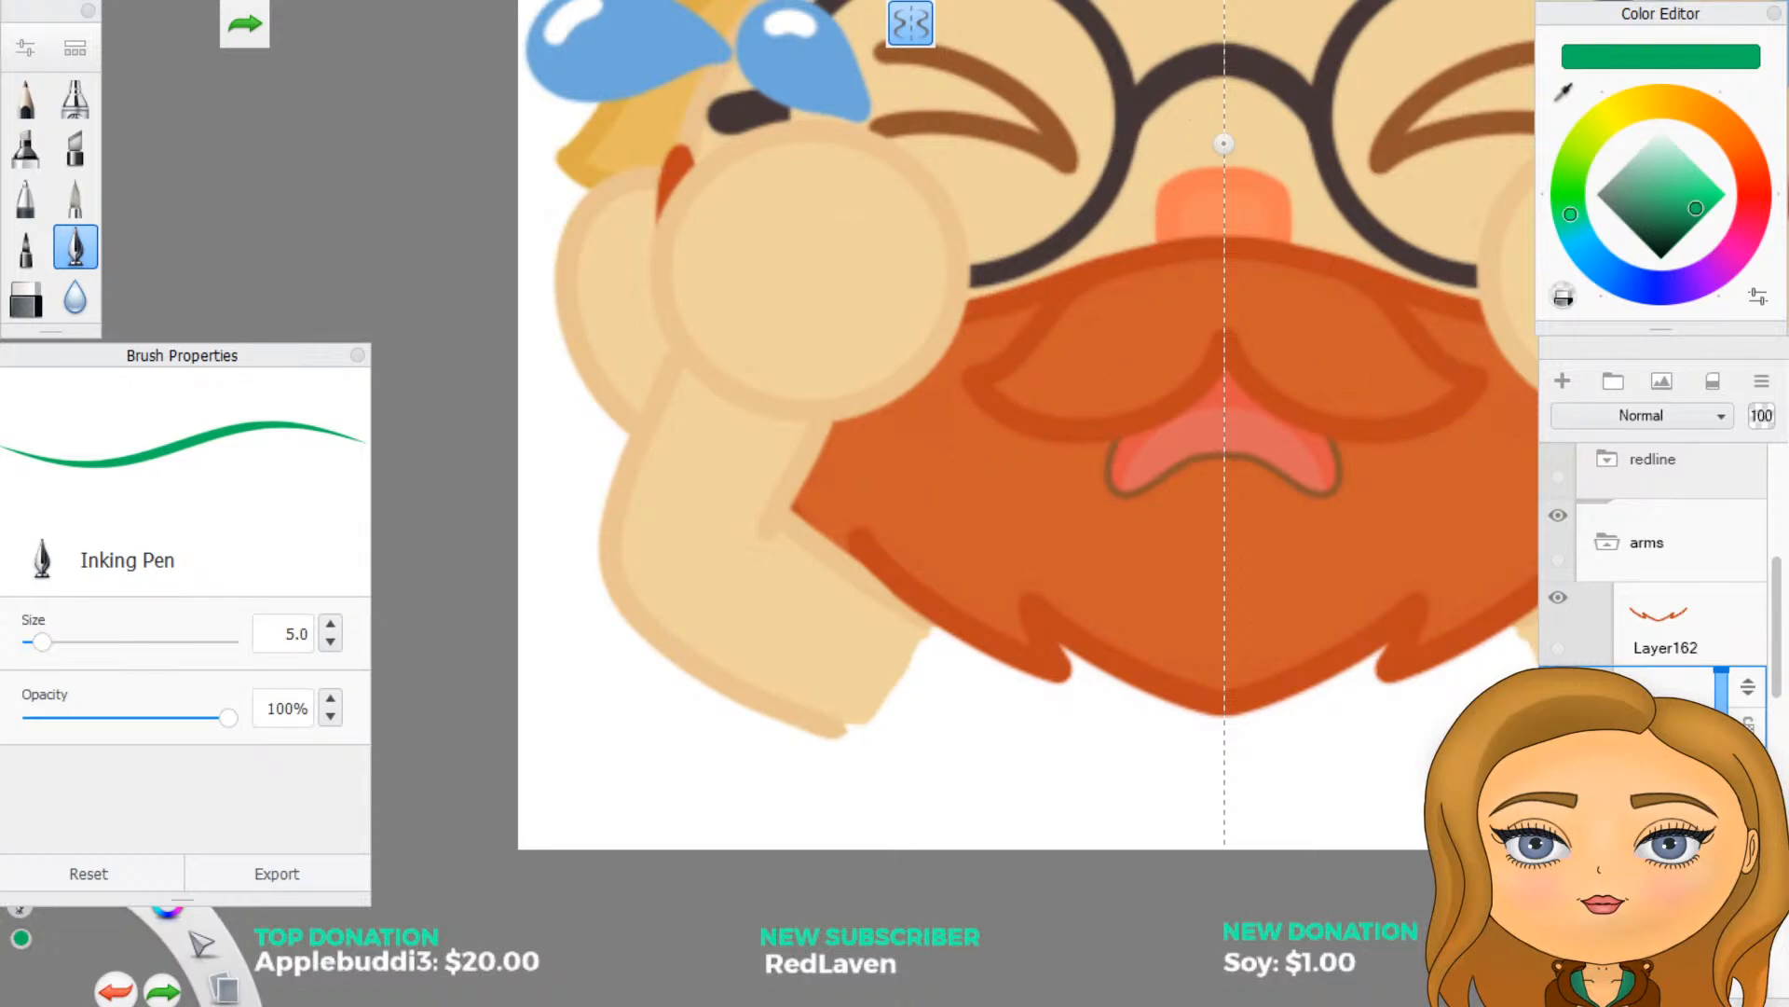
key(super+Down)
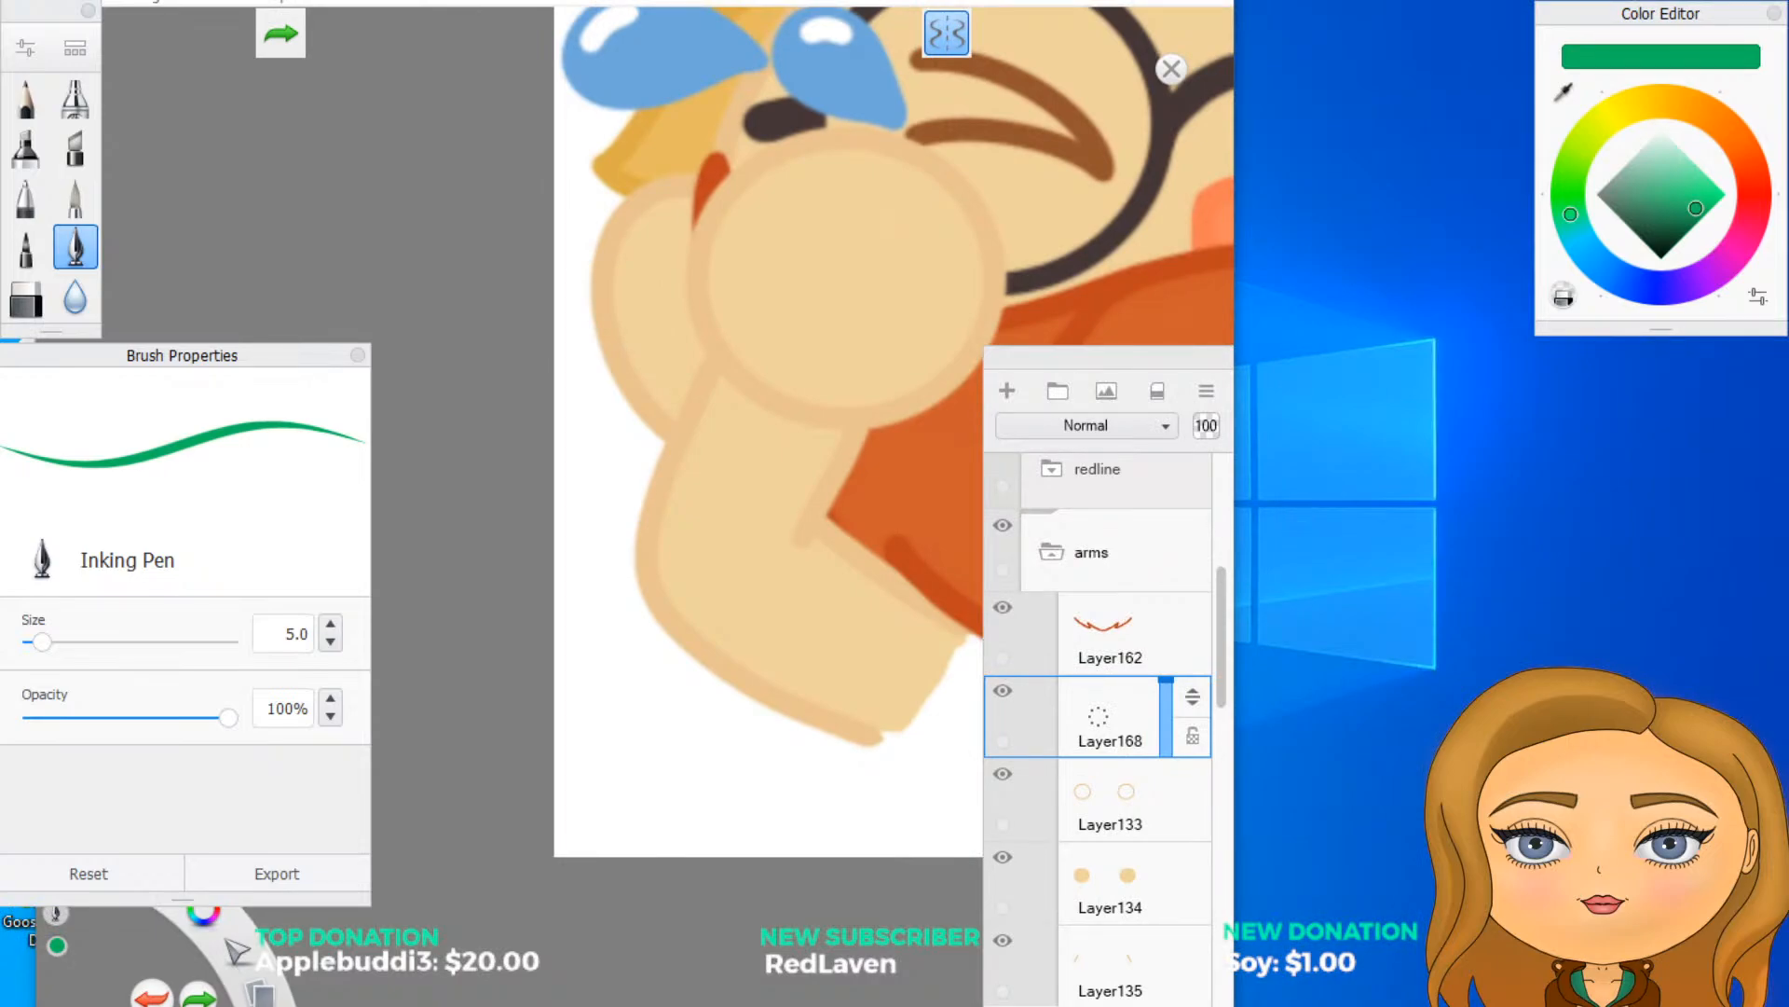
key(super+Up)
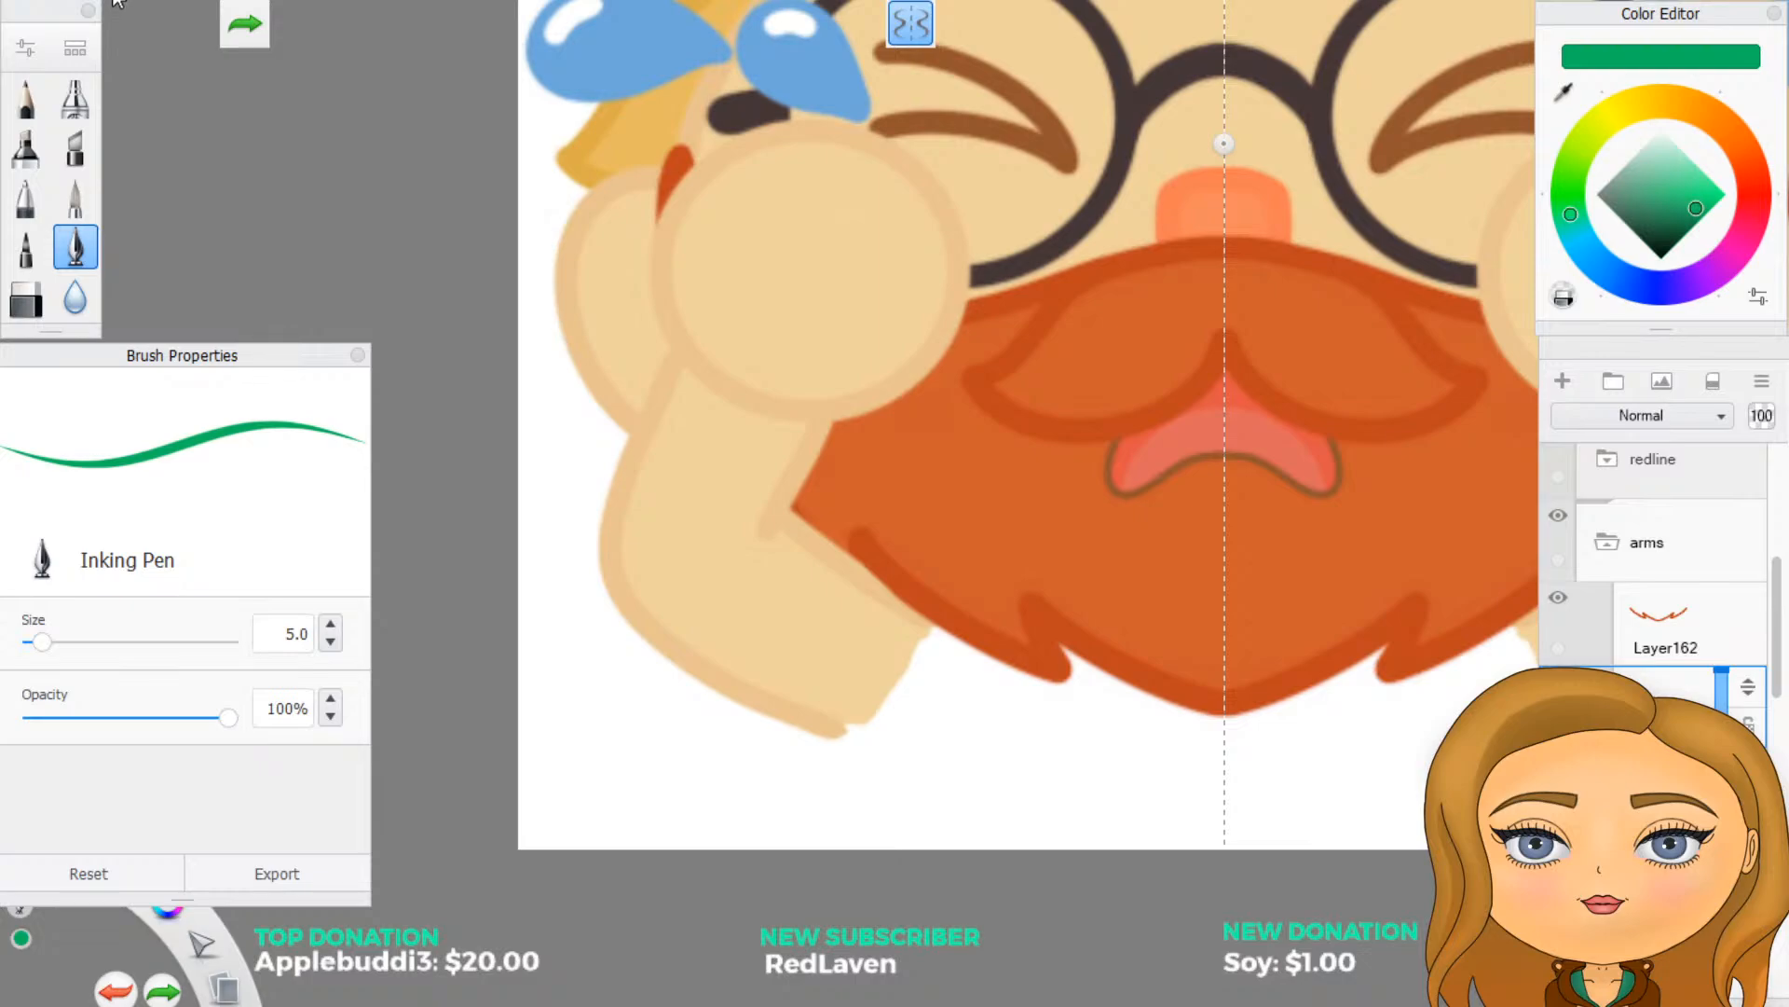
- Redisplay the Toolbar and shorten the Brush Properties panel so that it uncovers the Lagoon
click(186, 2)
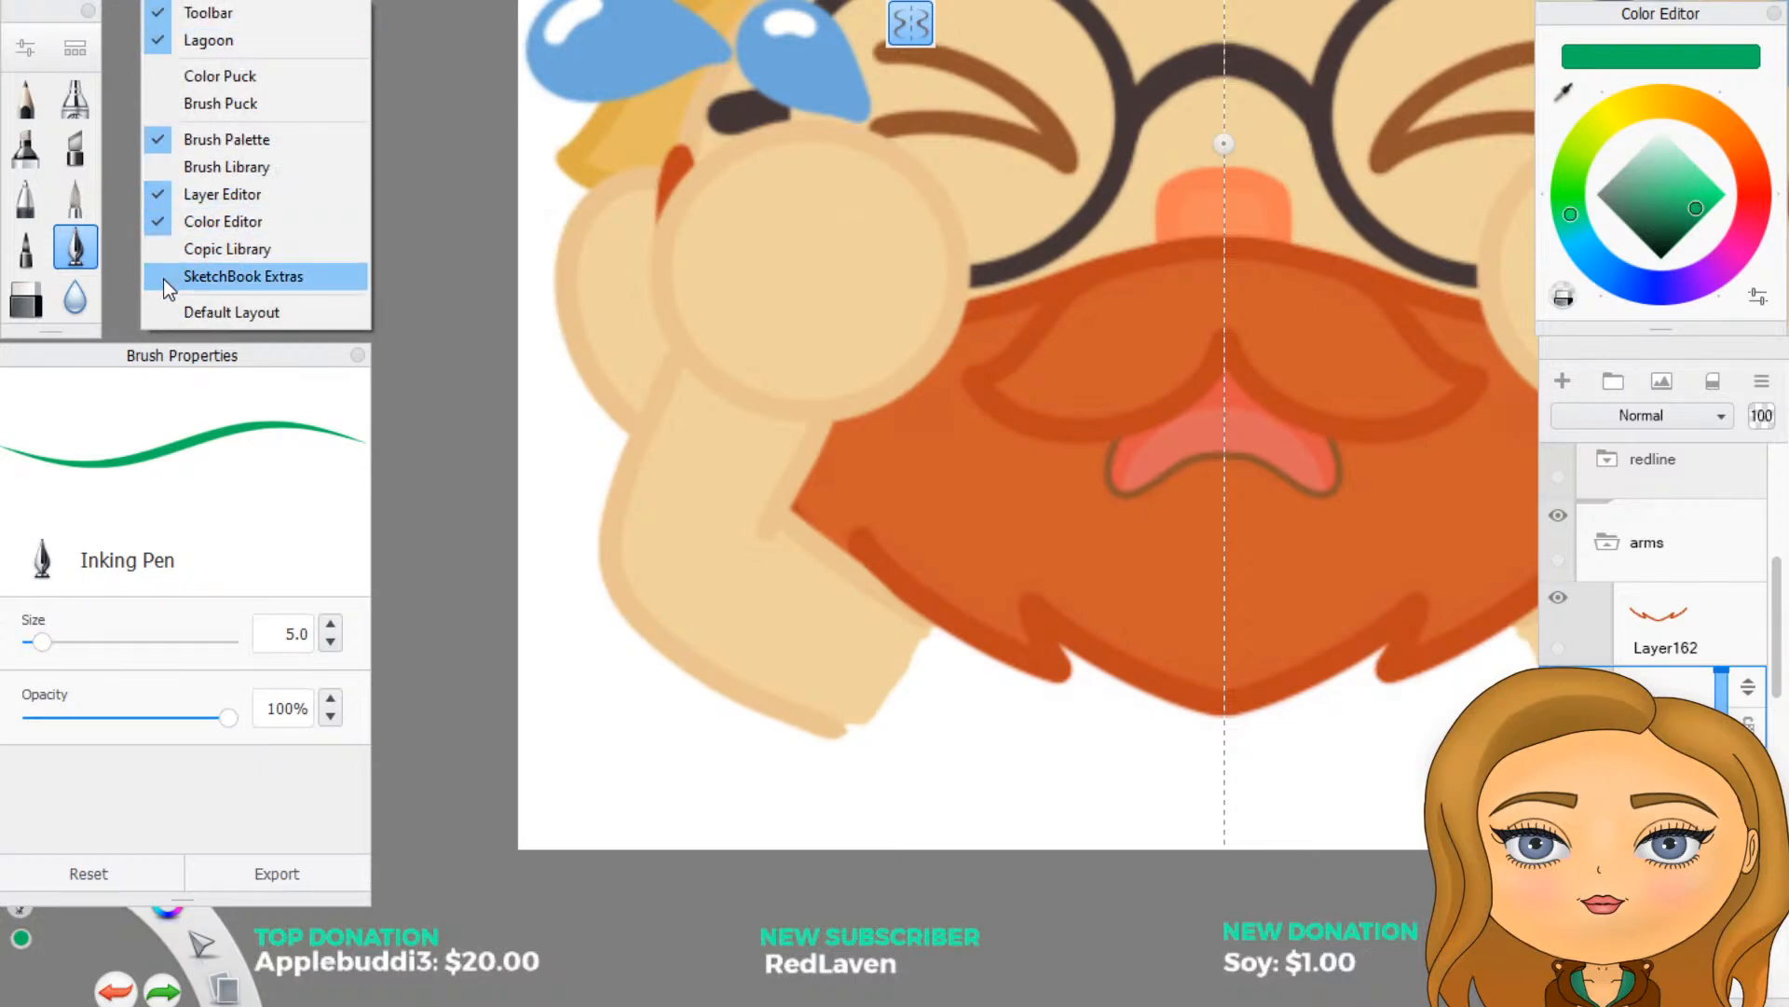
click(159, 12)
click(160, 2)
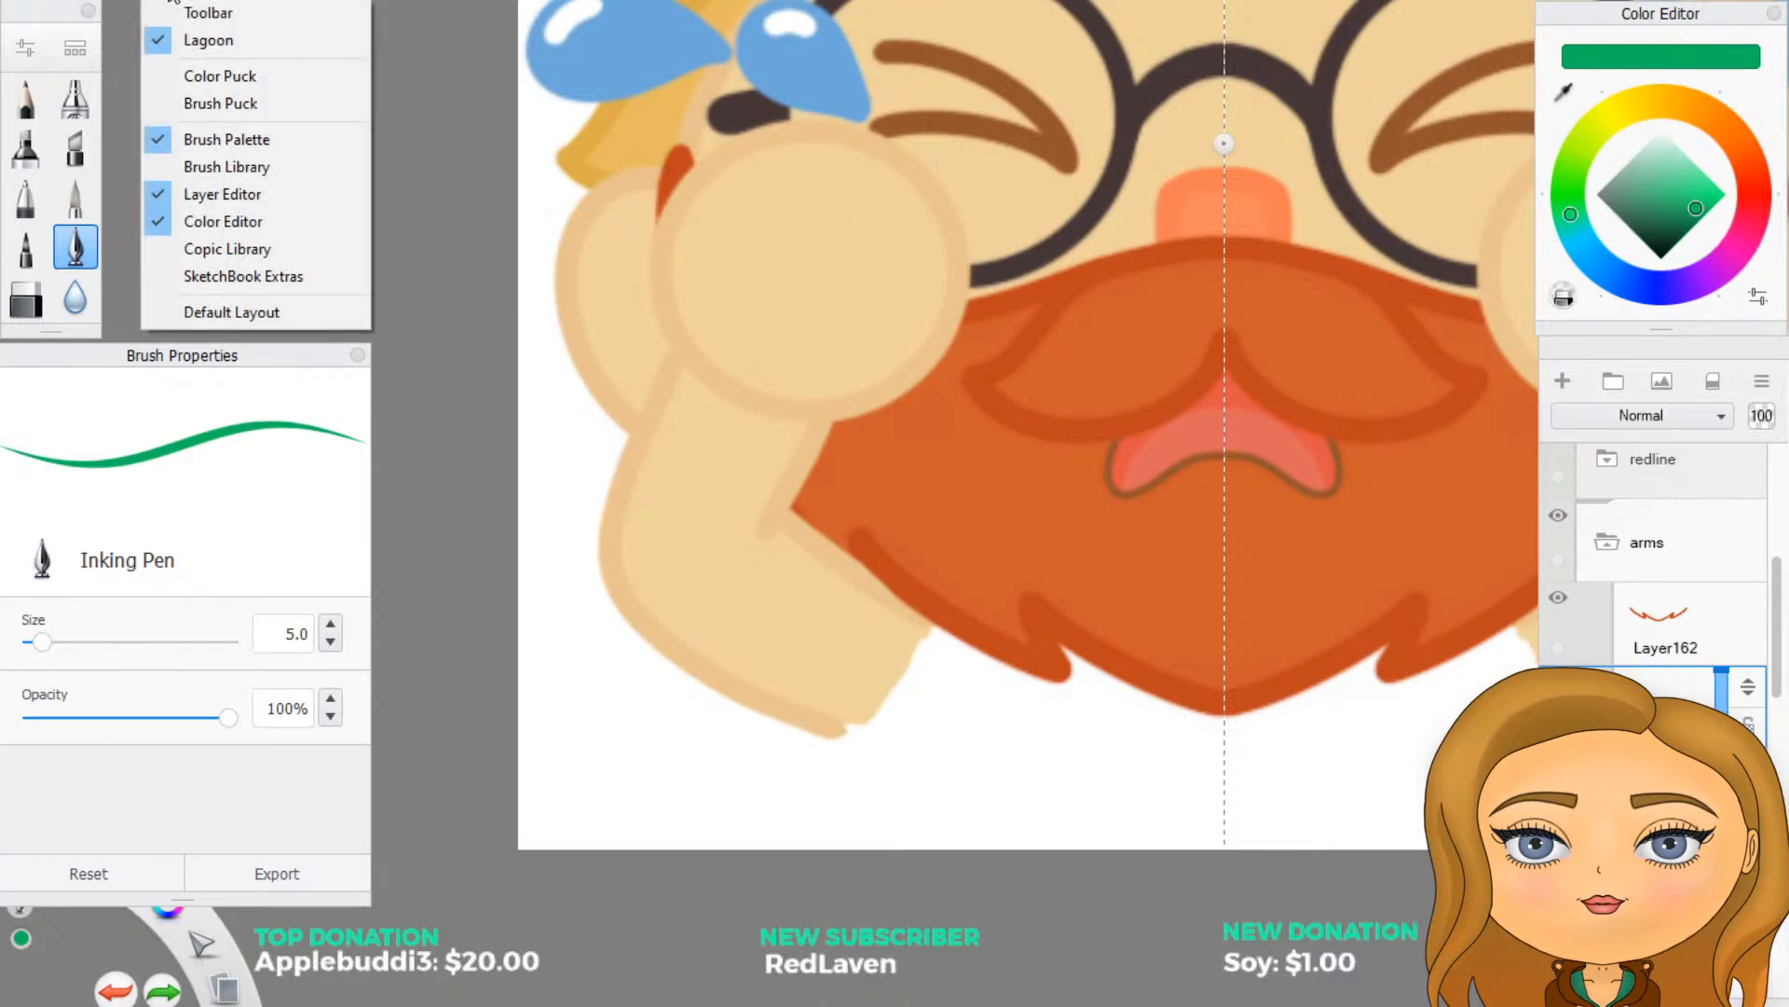
click(168, 11)
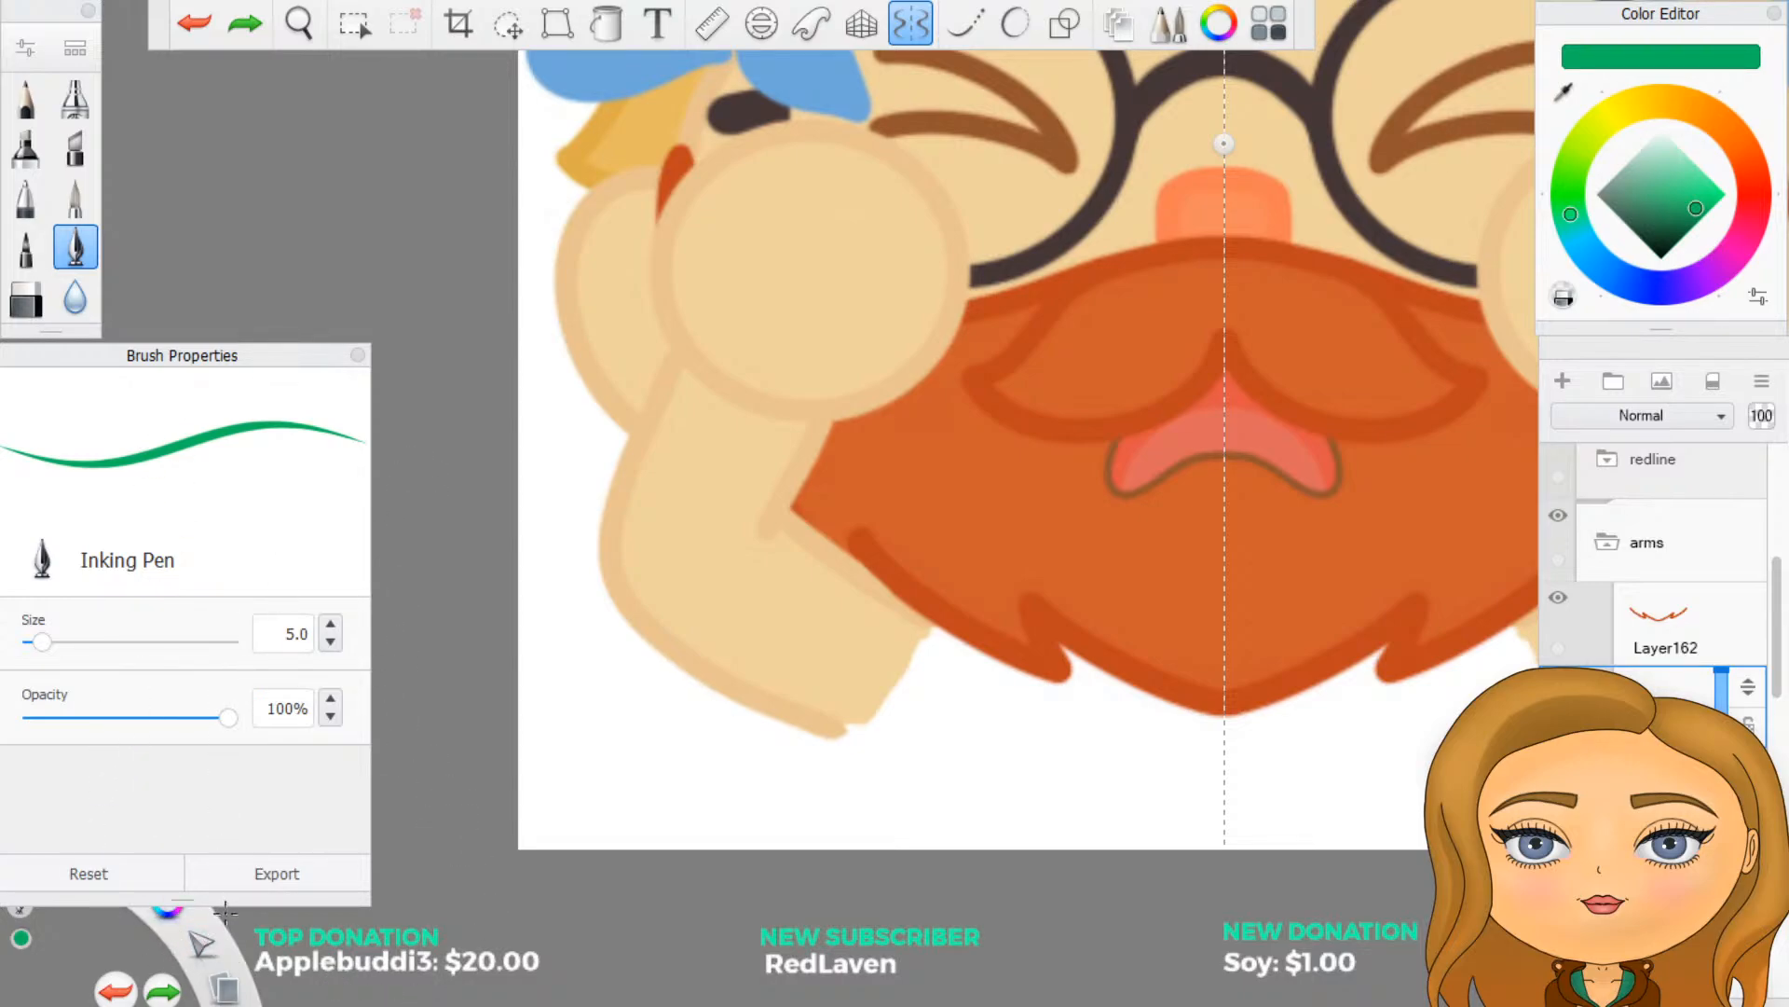
drag(205, 896, 207, 805)
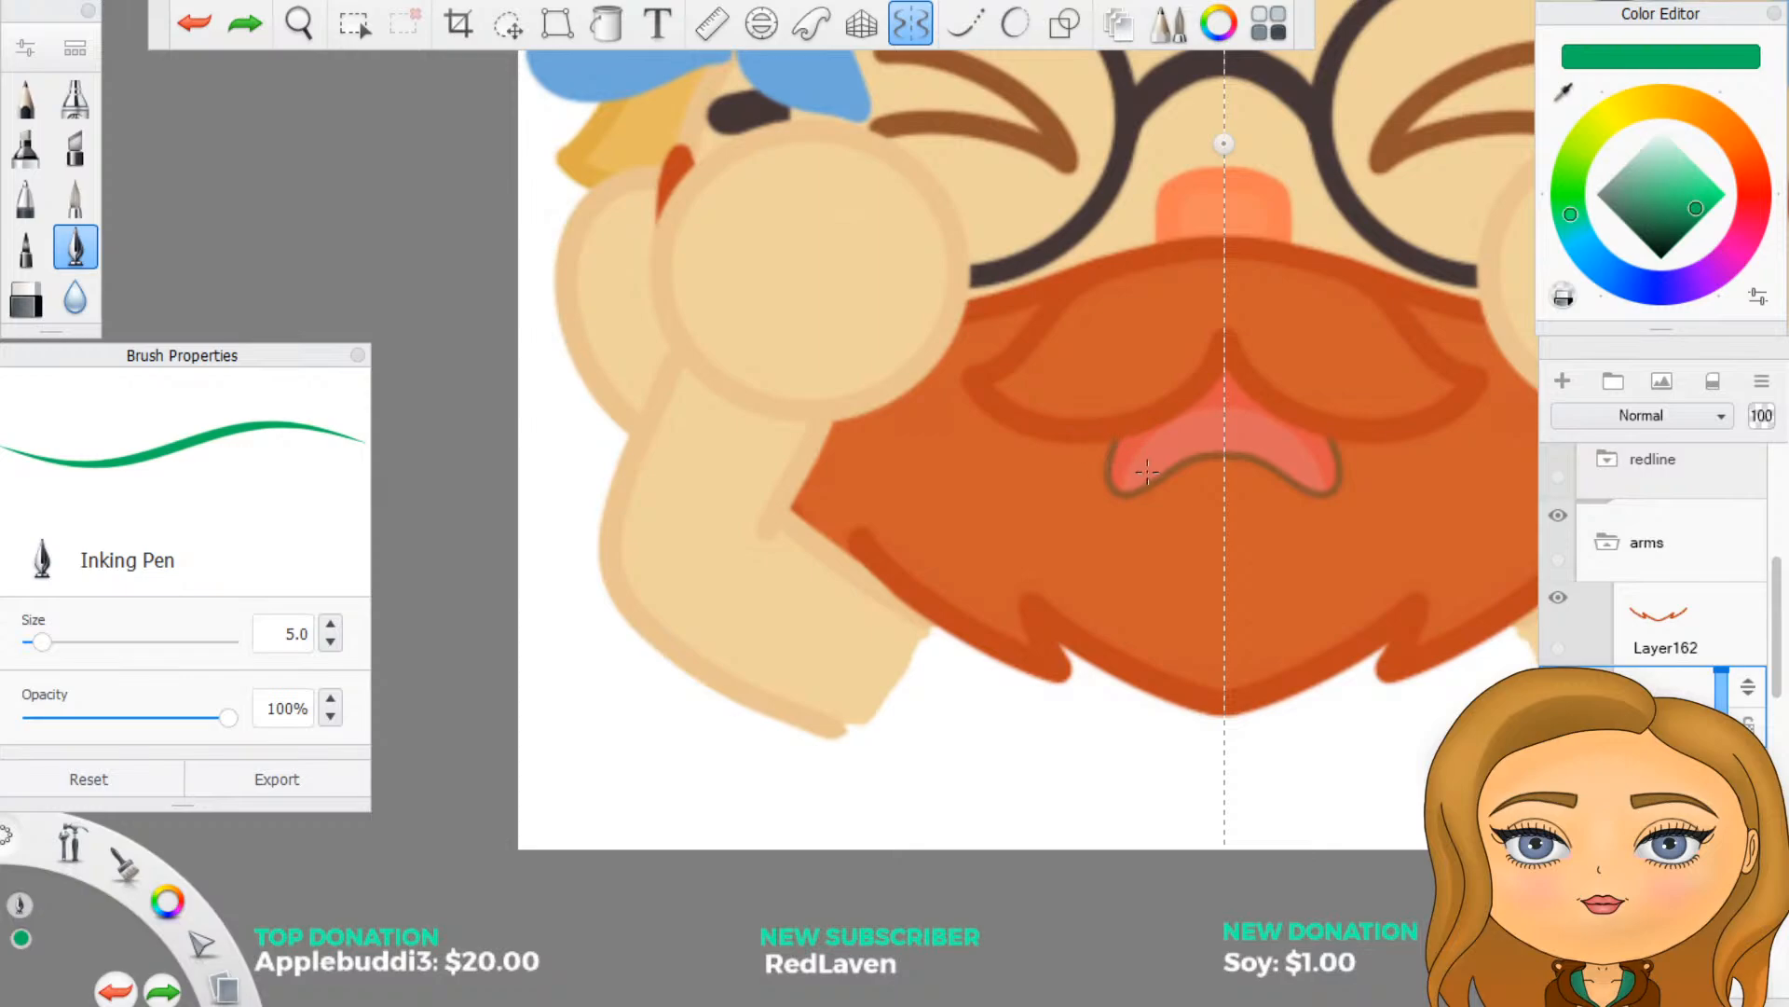
scroll(1086, 759, up, 3)
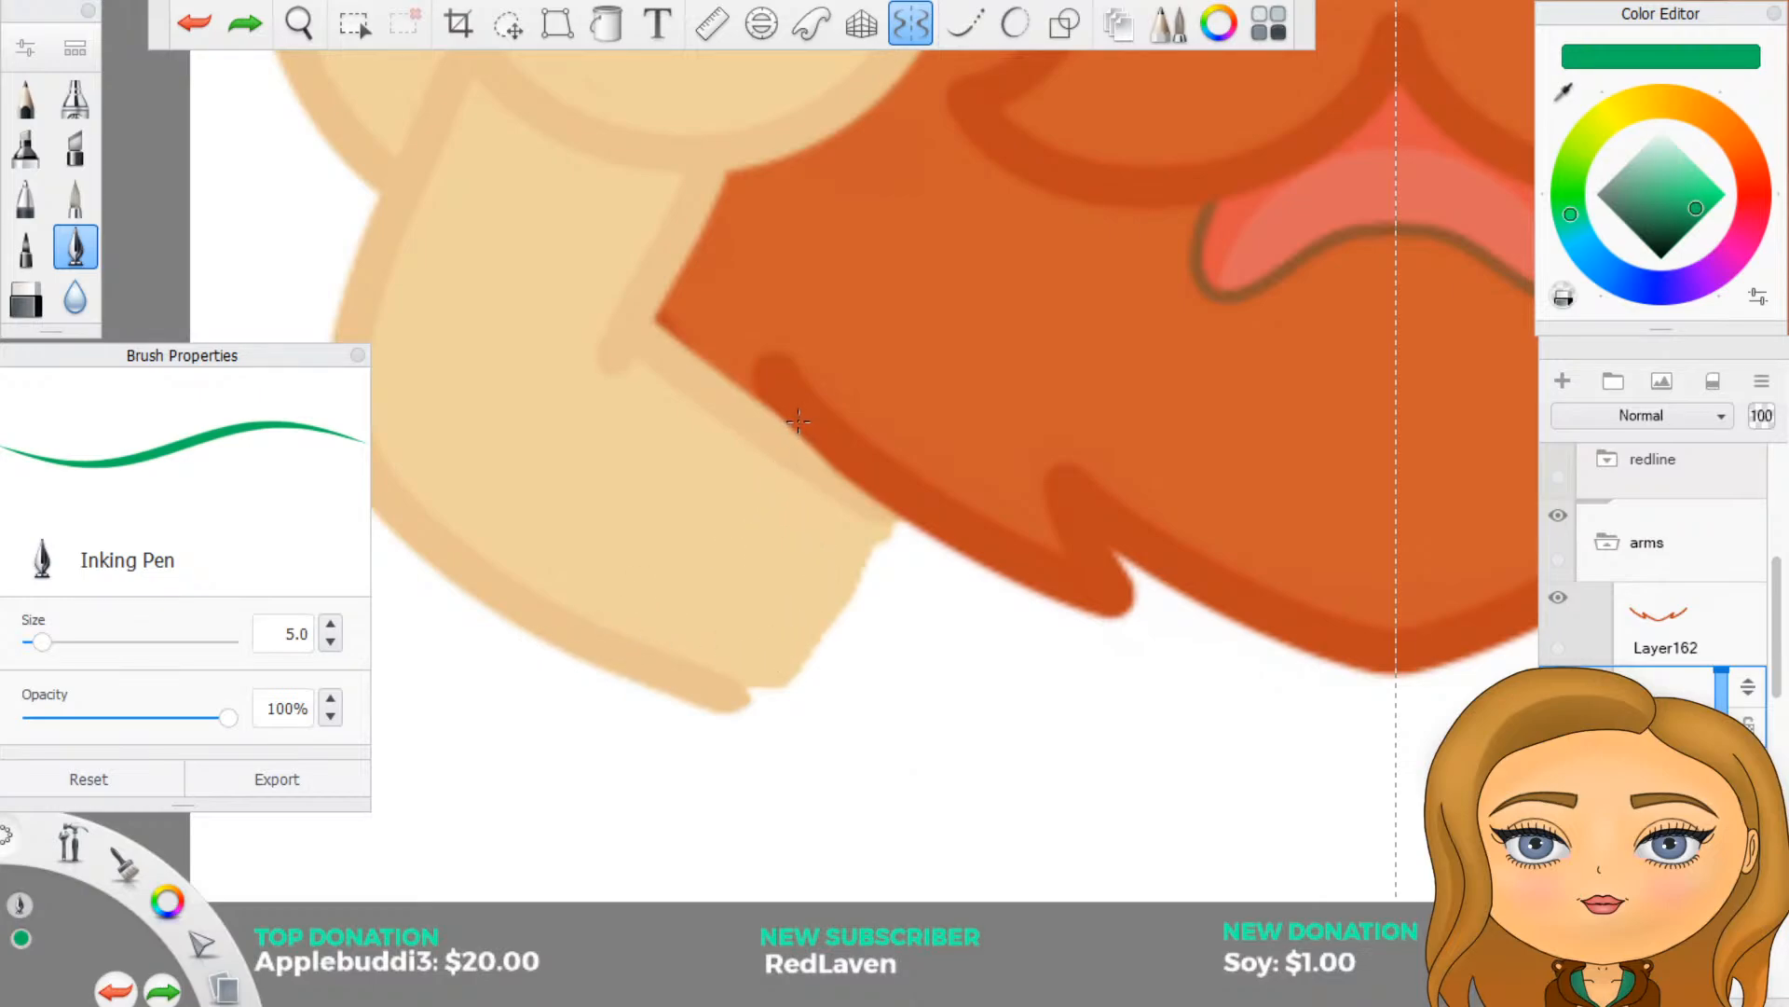
mouse_move(770, 387)
mouse_down()
mouse_move(746, 438)
mouse_move(741, 410)
mouse_move(738, 451)
mouse_up()
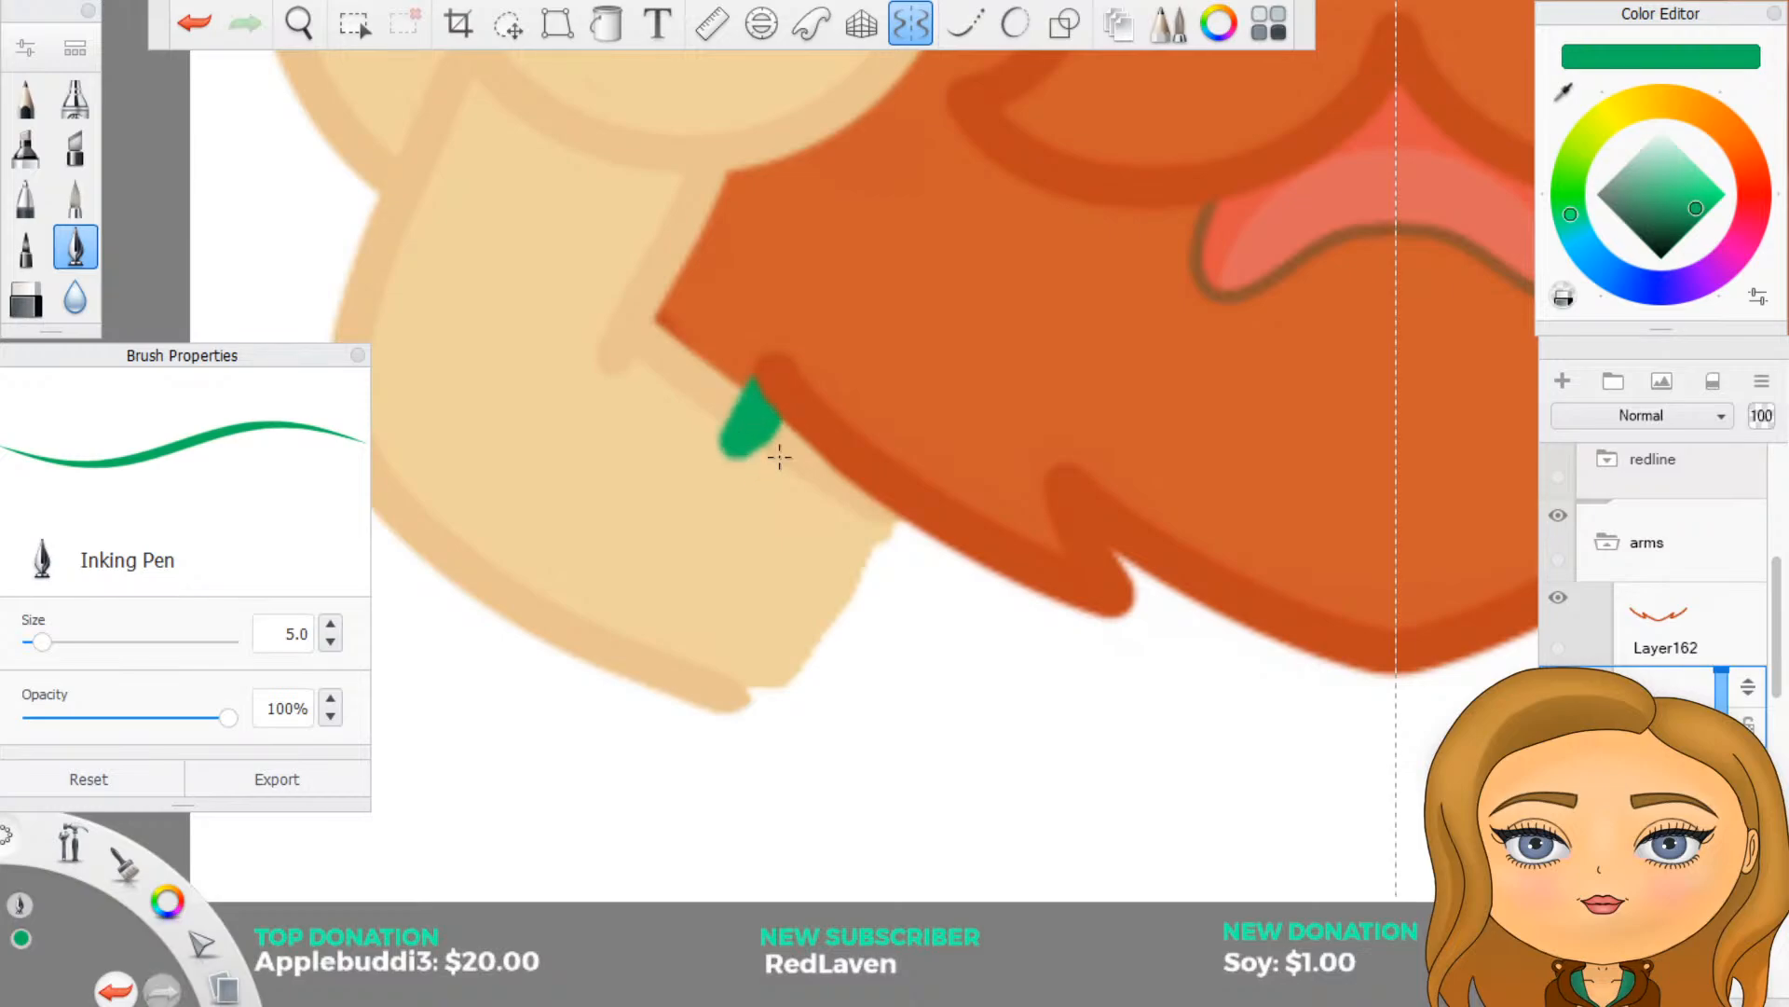
key(ctrl+z)
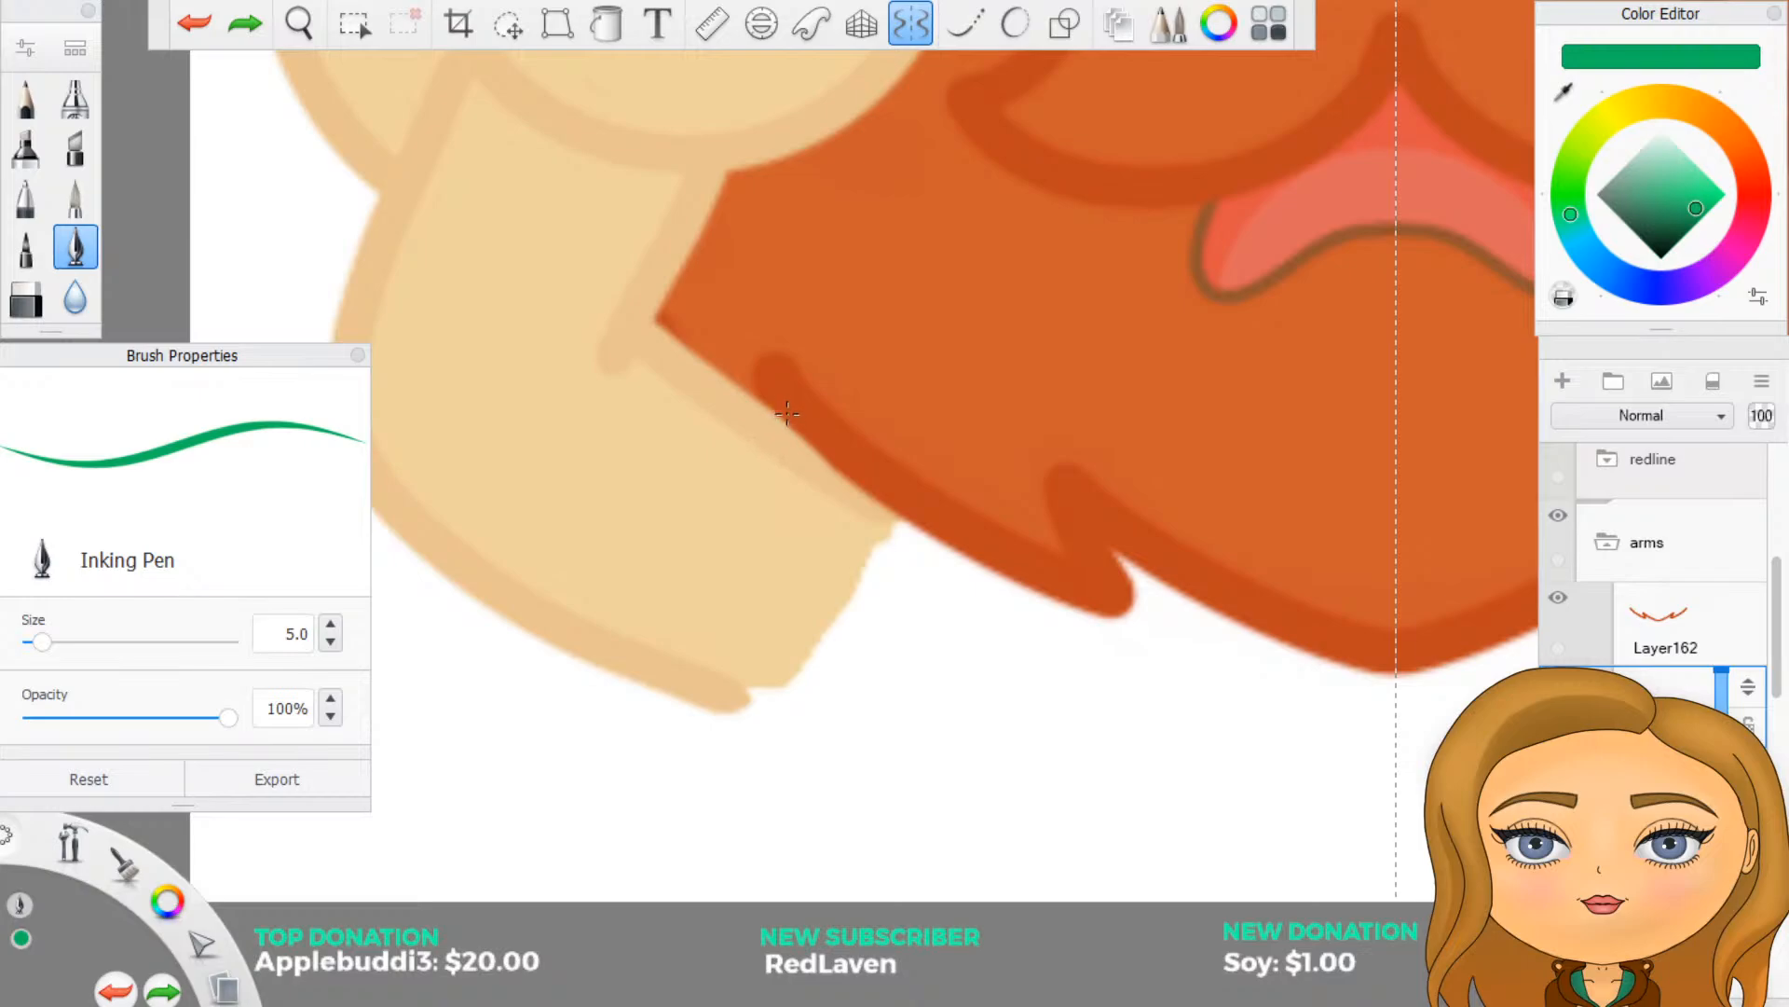
mouse_move(783, 405)
mouse_down()
mouse_move(692, 528)
mouse_move(555, 634)
mouse_move(484, 633)
mouse_up()
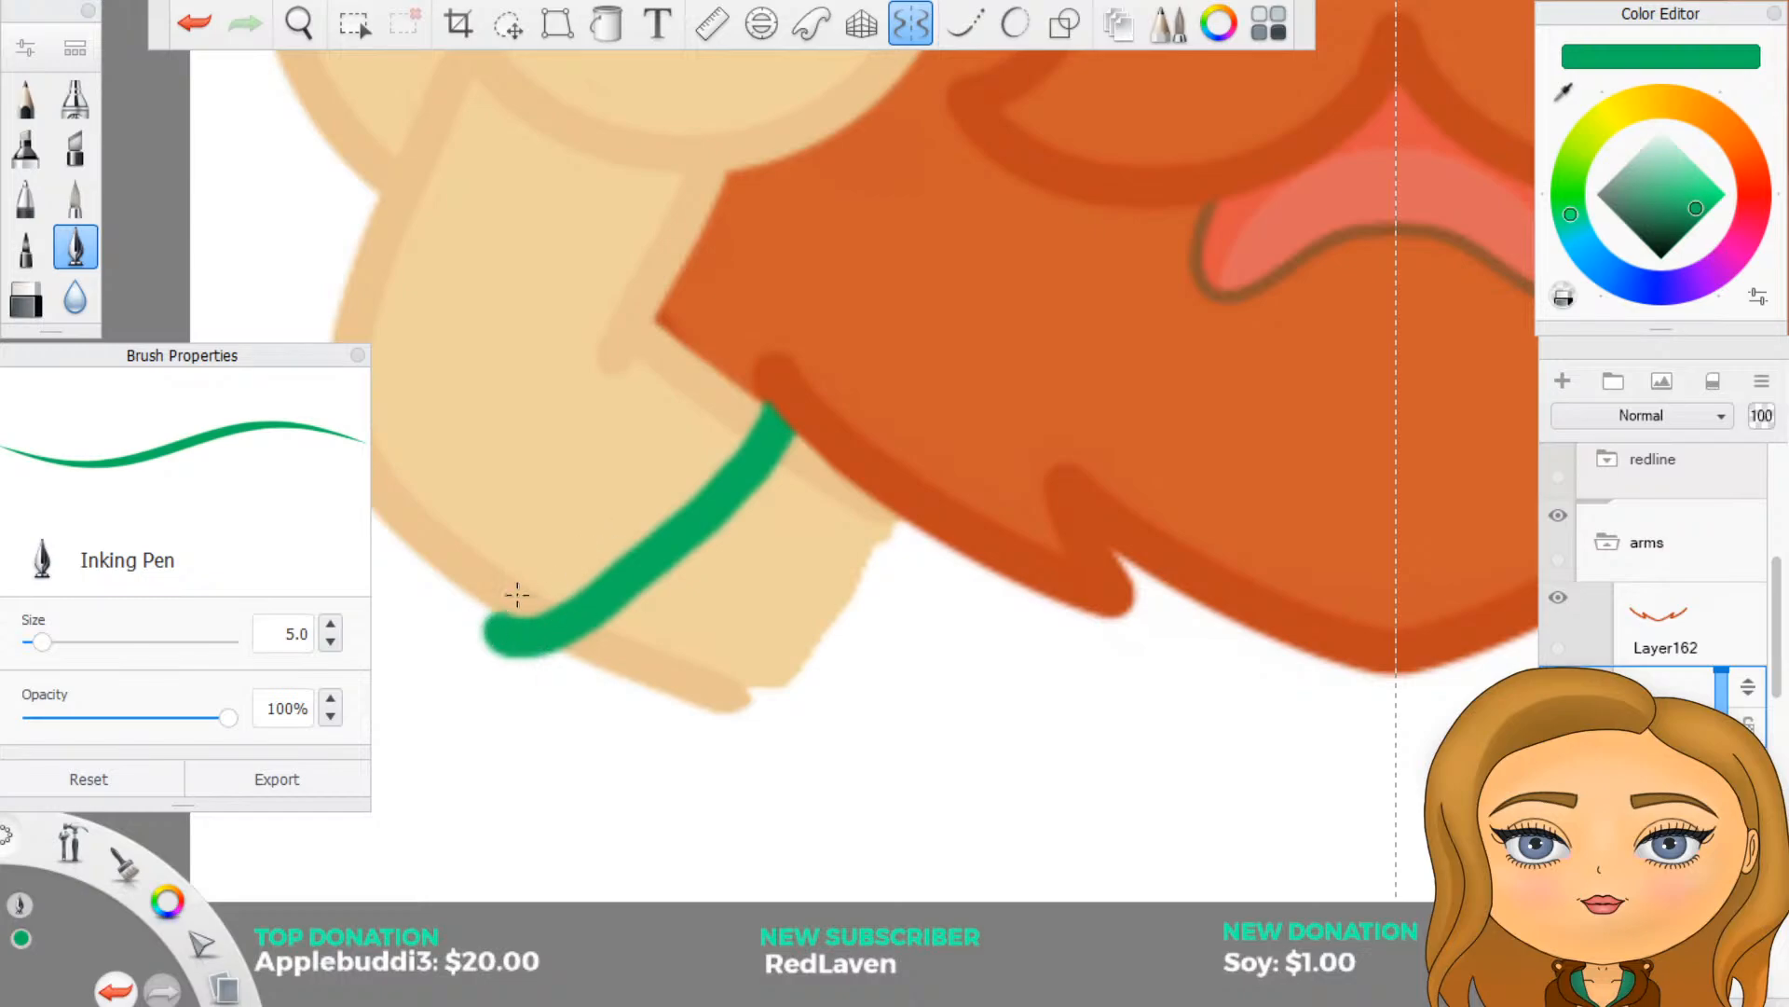
key(ctrl+z)
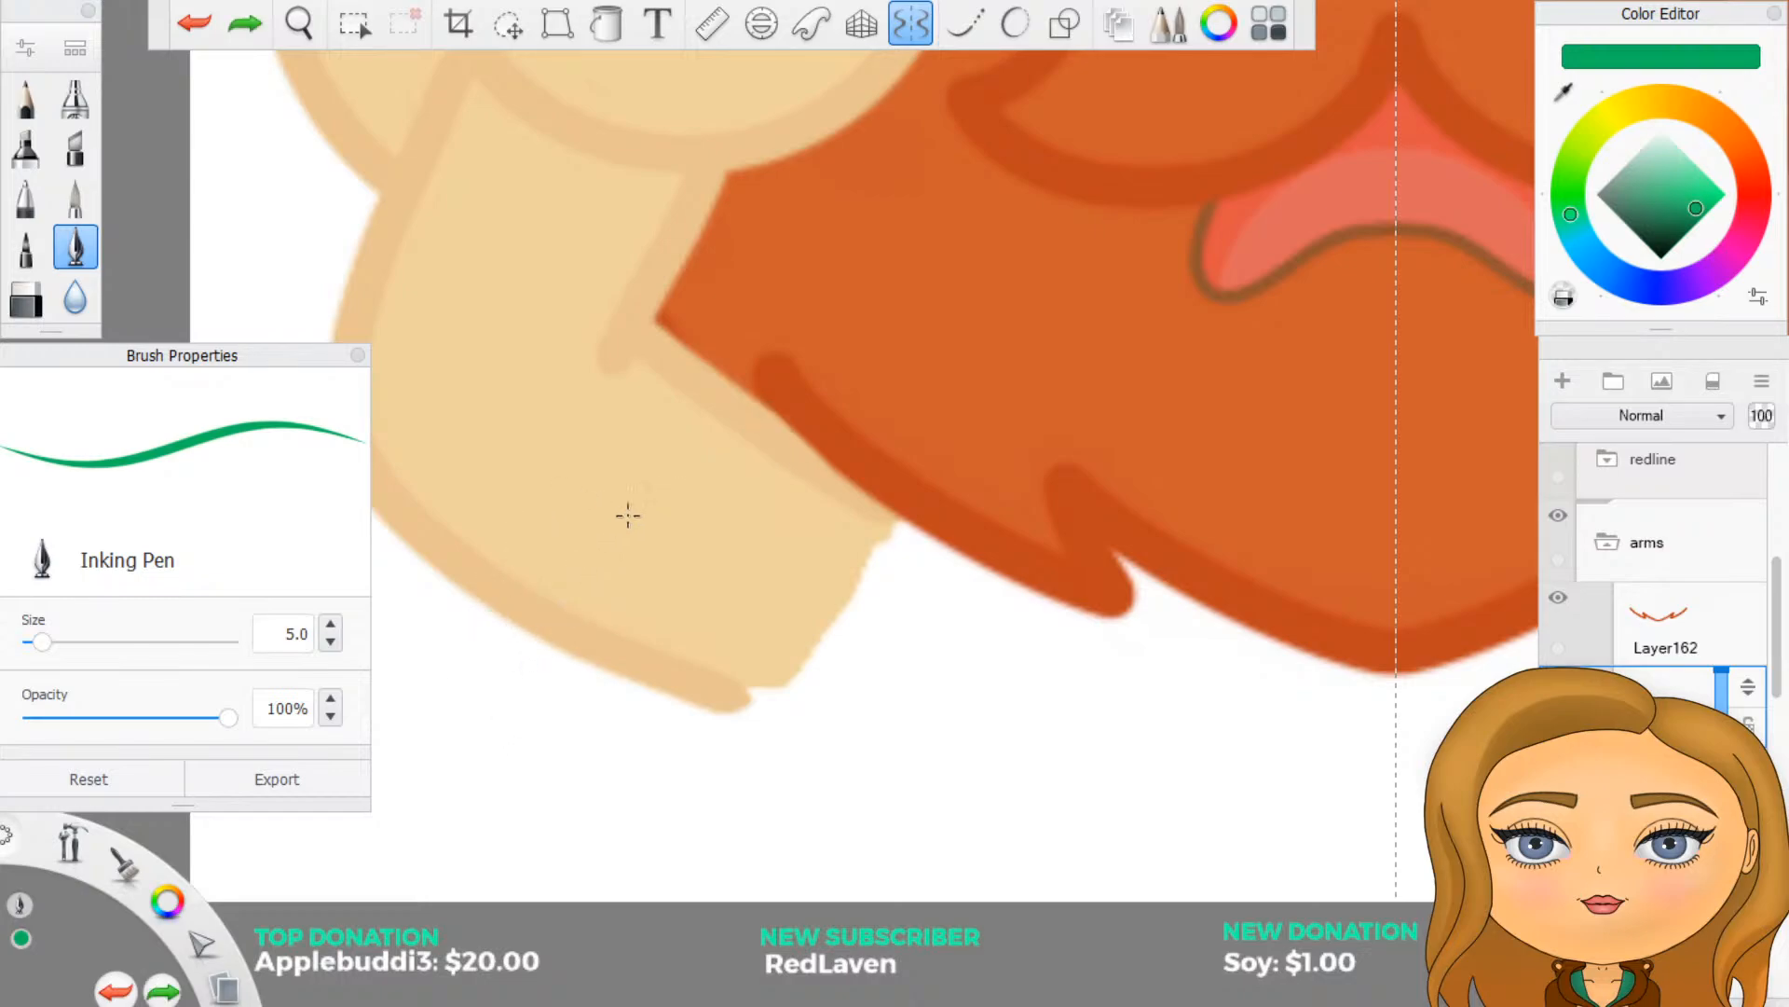
- Turn on Predictive Stroke at level 3 and draw a green sleeve line across the forearm, from the beard's edge to the arm's outer outline
click(1013, 28)
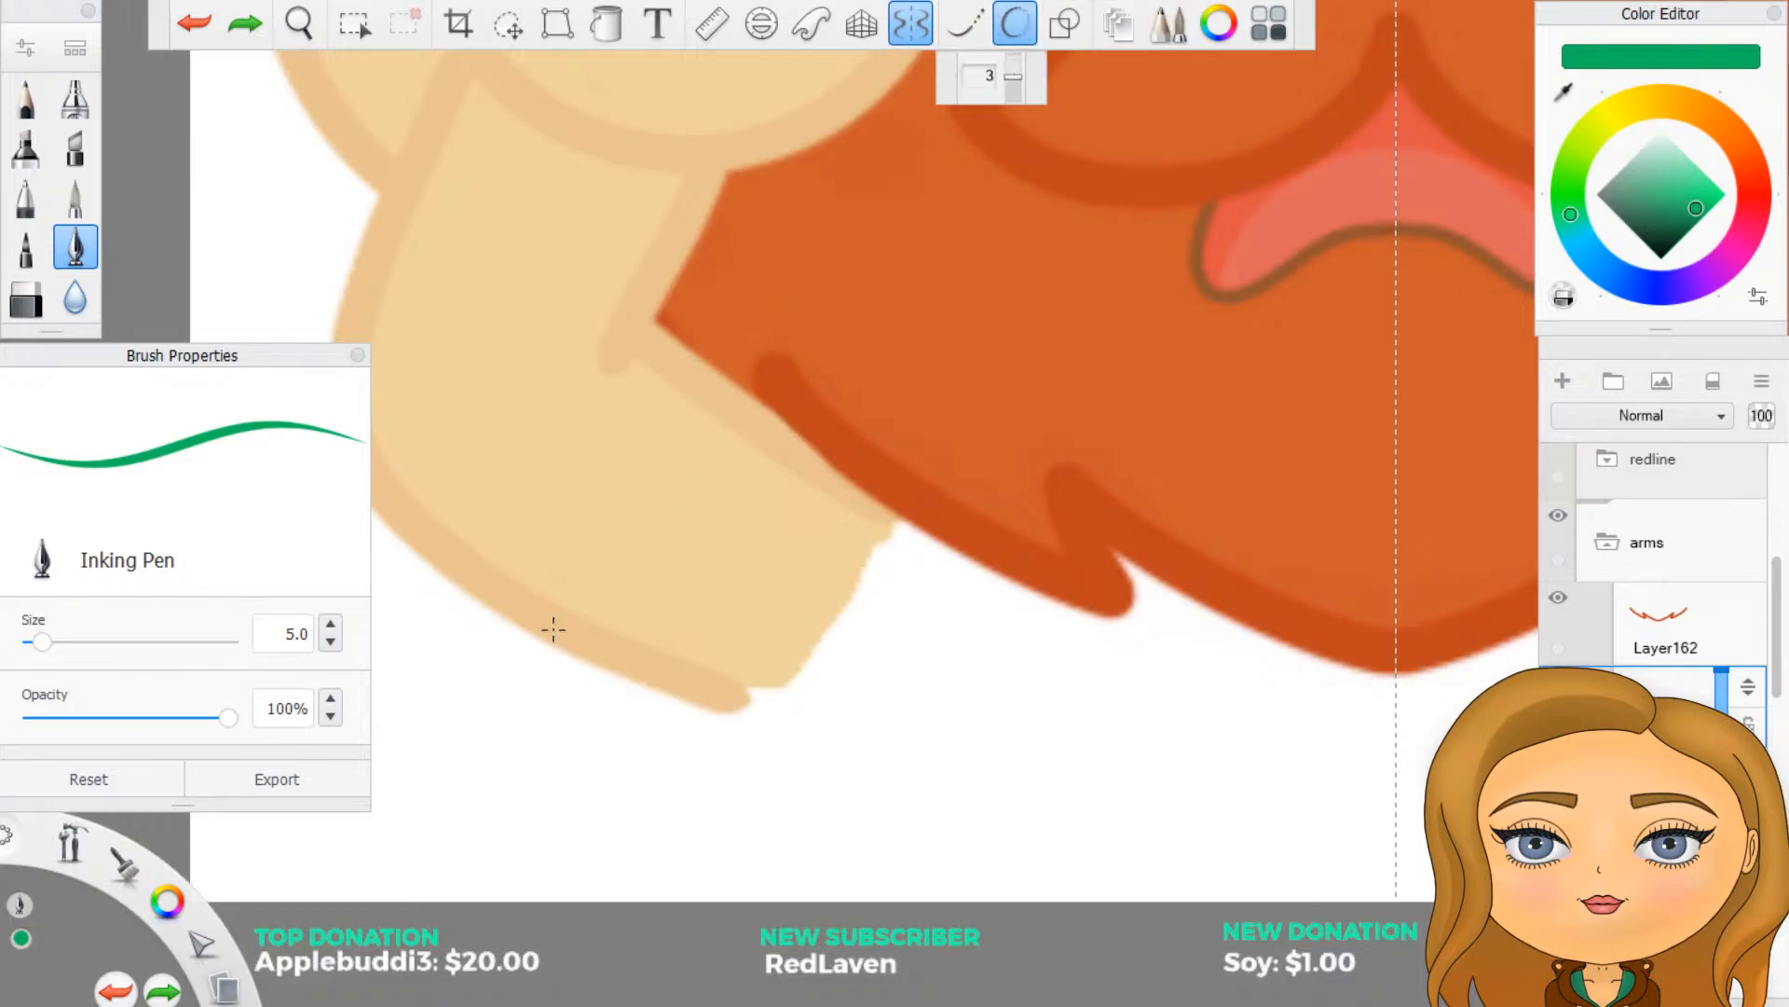
mouse_move(785, 405)
mouse_down()
mouse_move(659, 547)
mouse_move(547, 606)
mouse_move(471, 566)
mouse_up()
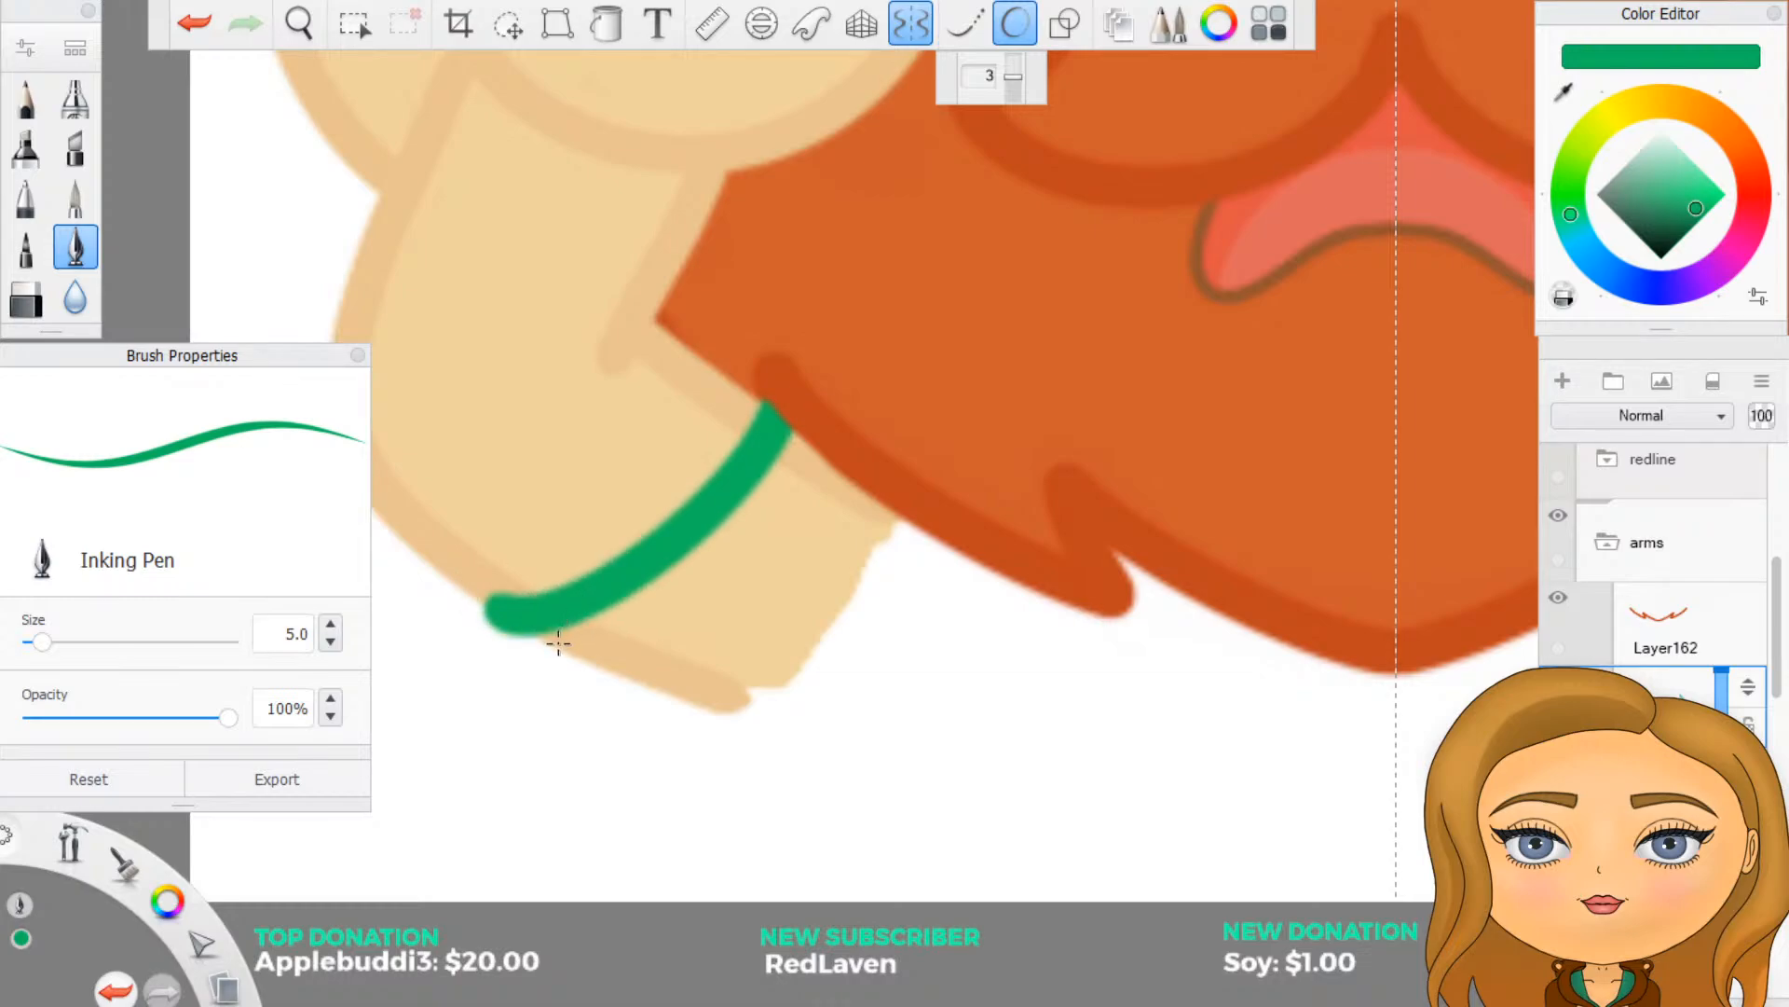
key(ctrl+z)
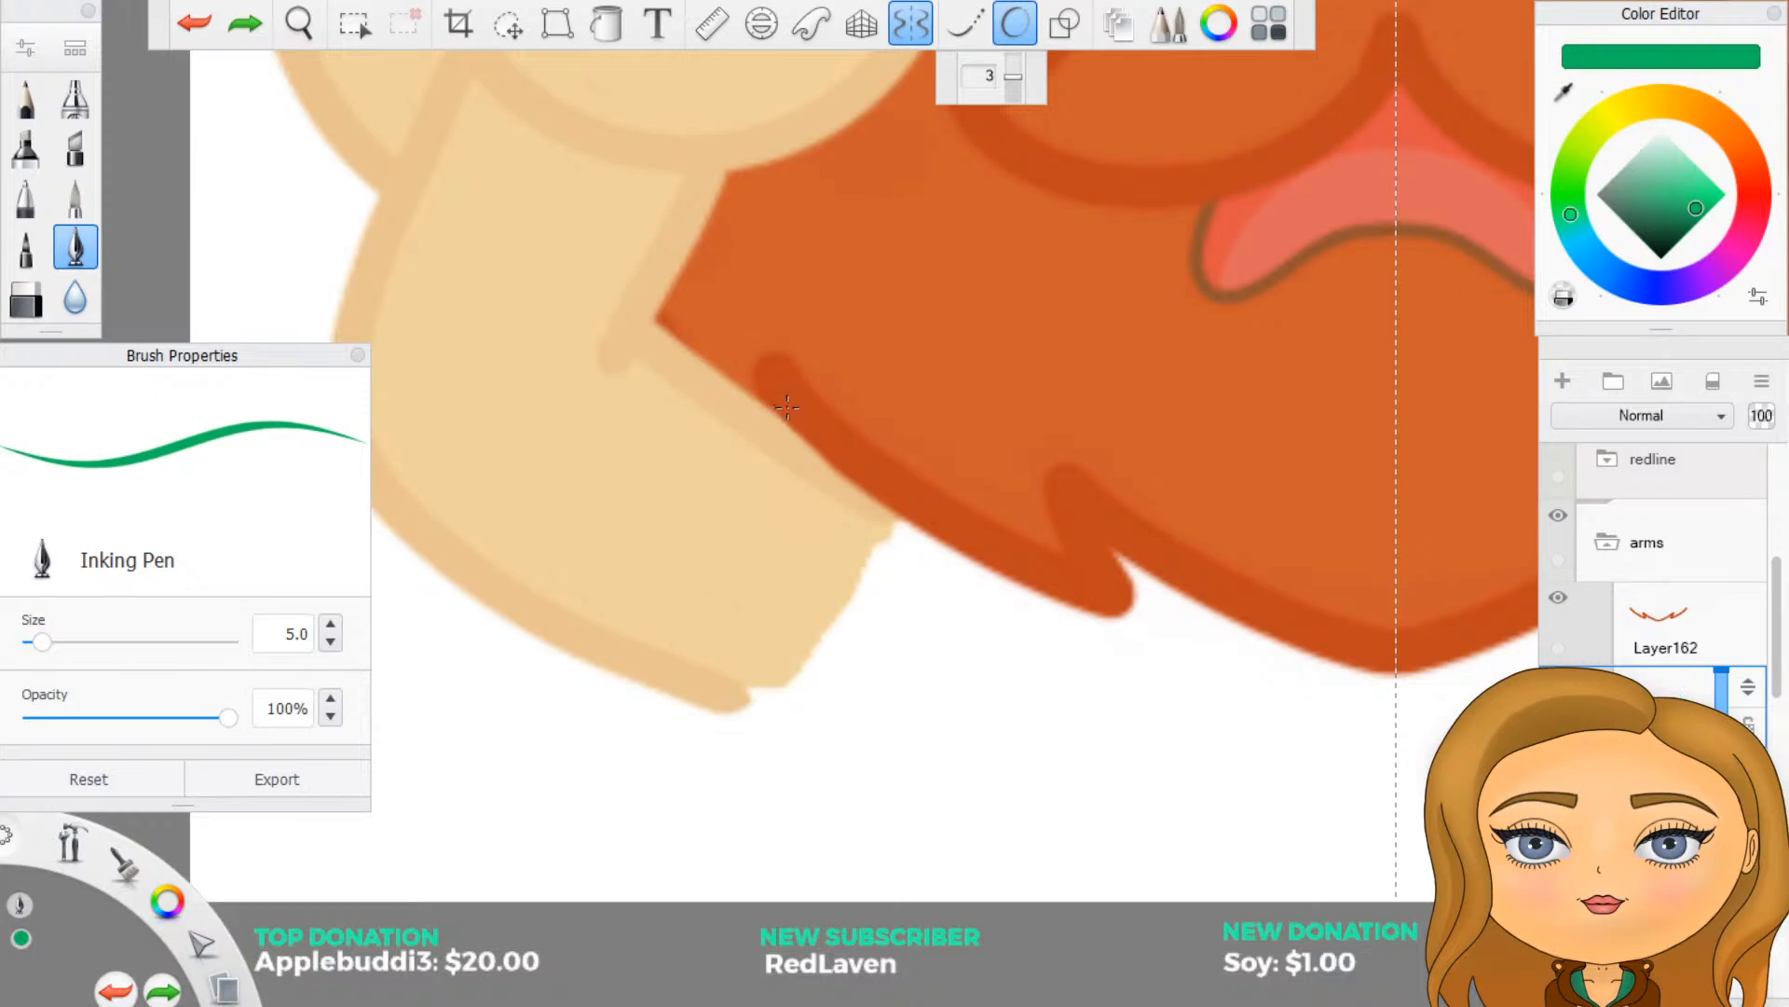
mouse_move(786, 406)
mouse_down()
mouse_move(605, 599)
mouse_move(499, 639)
mouse_up()
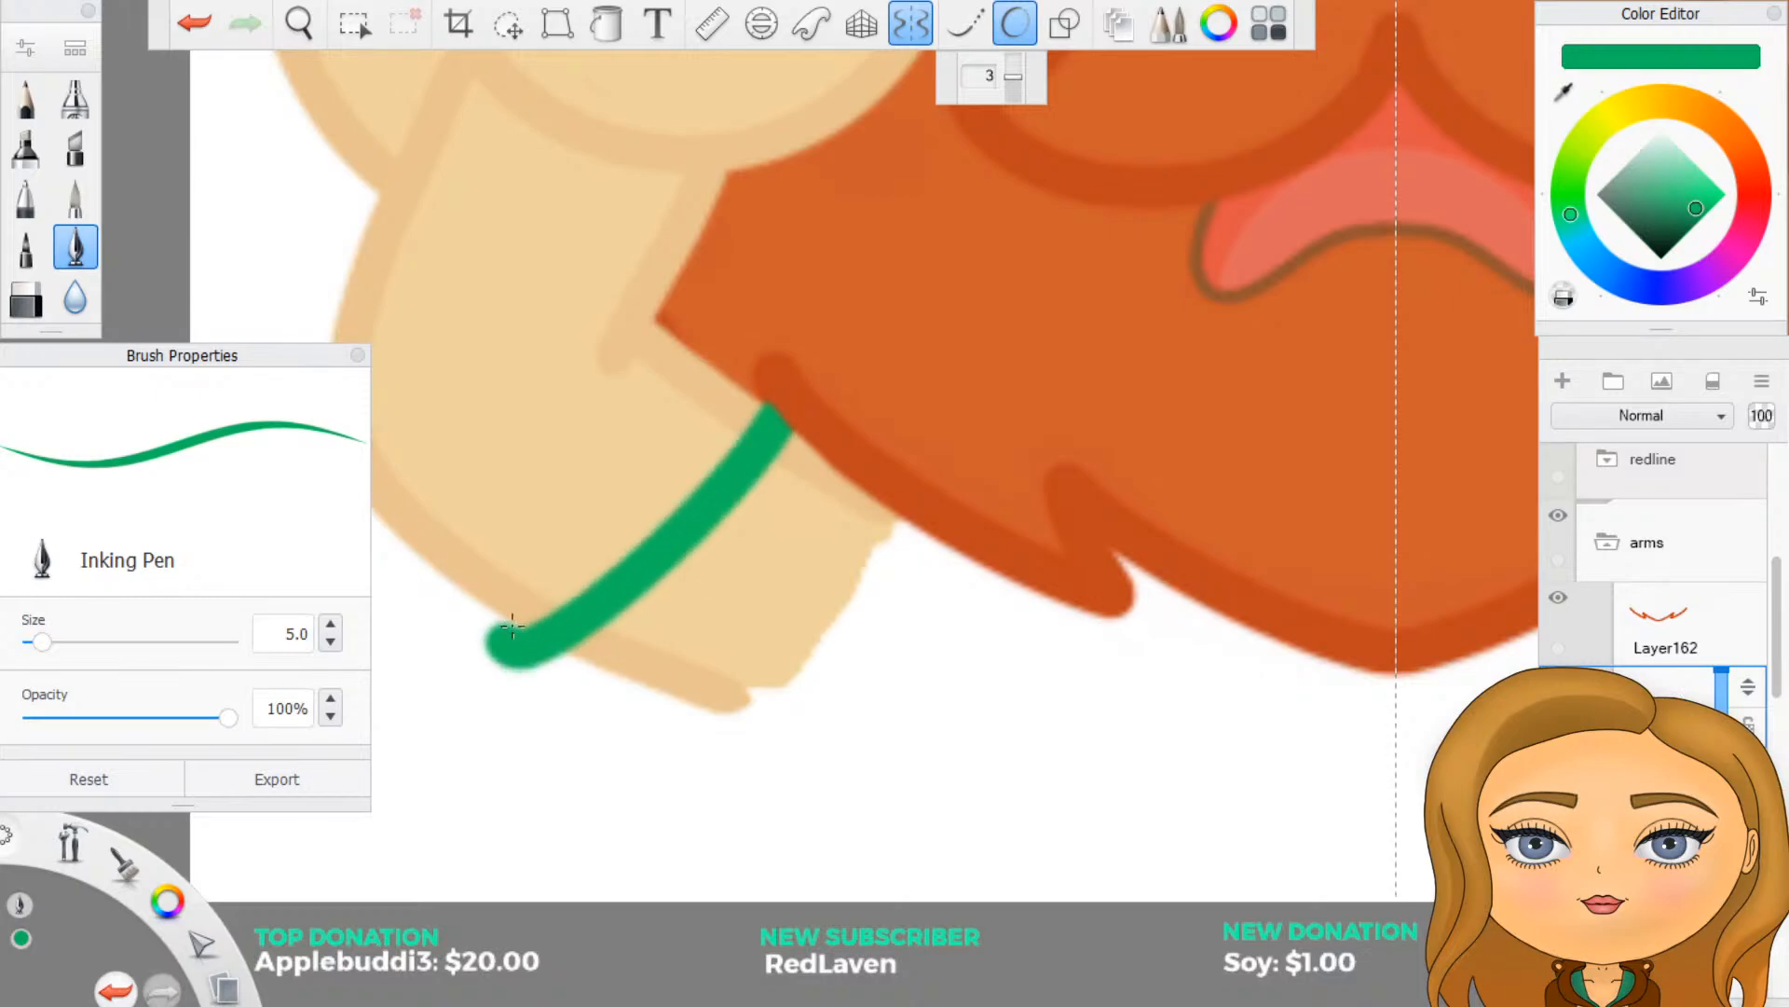
key(ctrl+z)
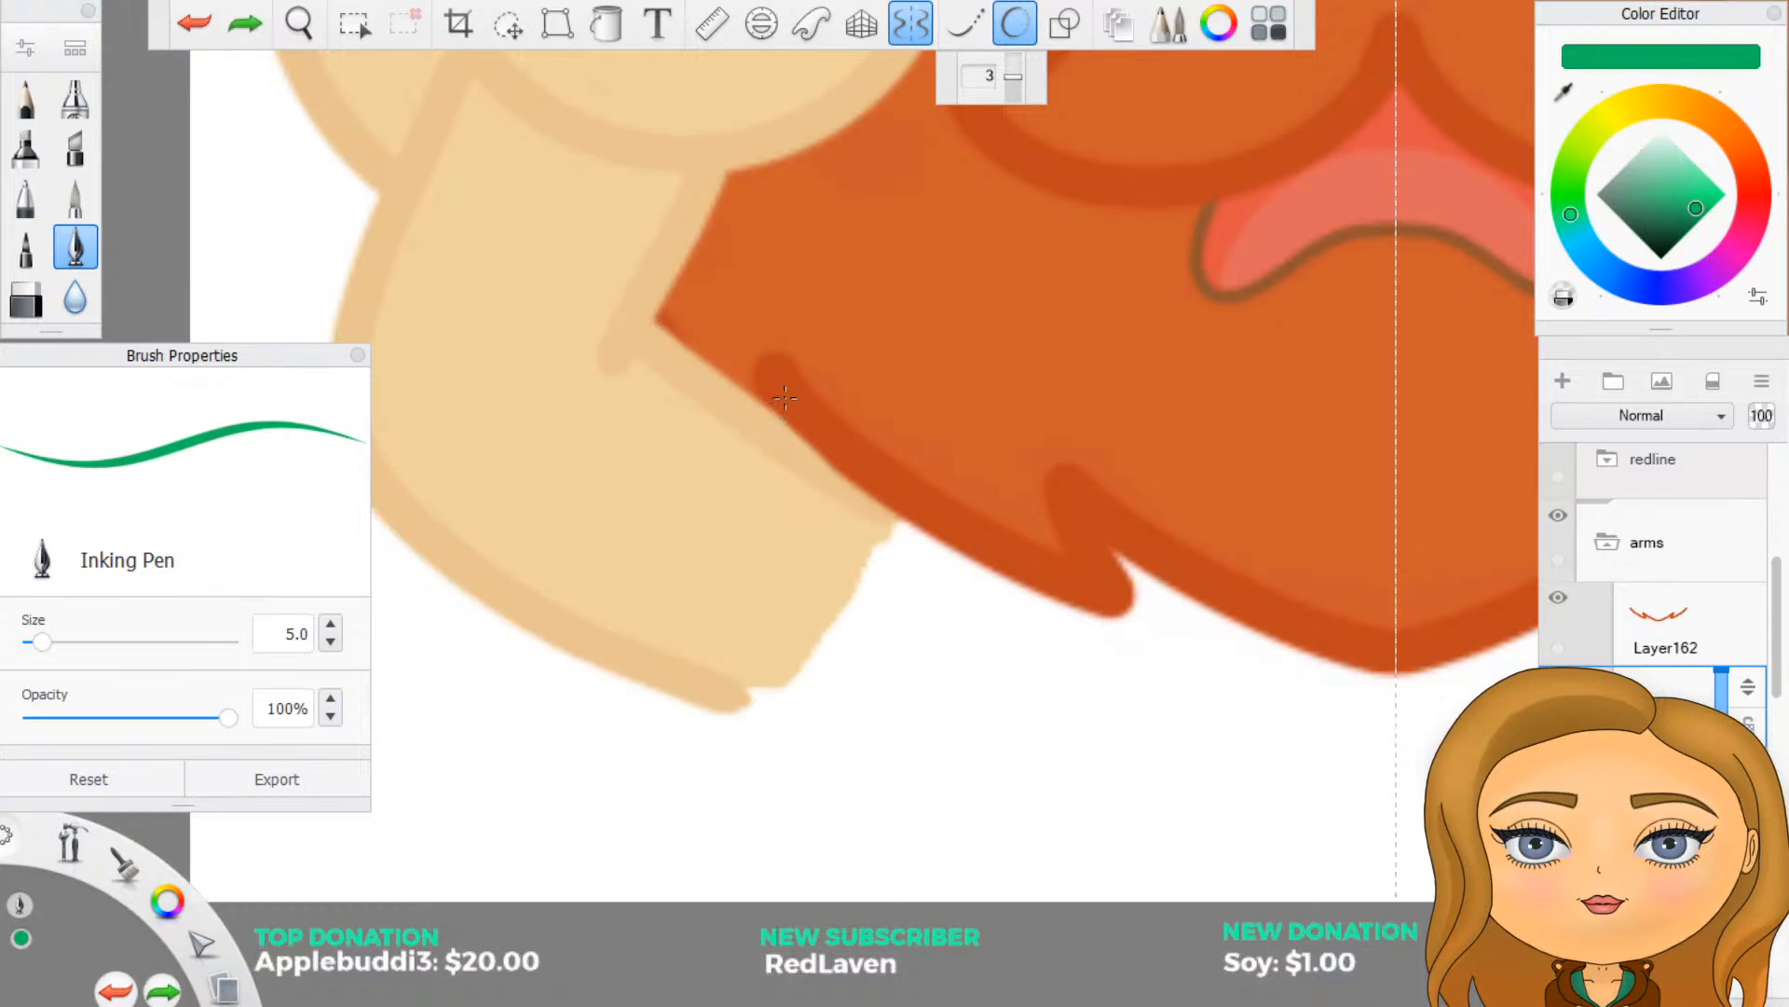
mouse_move(785, 399)
mouse_down()
mouse_move(615, 567)
mouse_move(476, 645)
mouse_up()
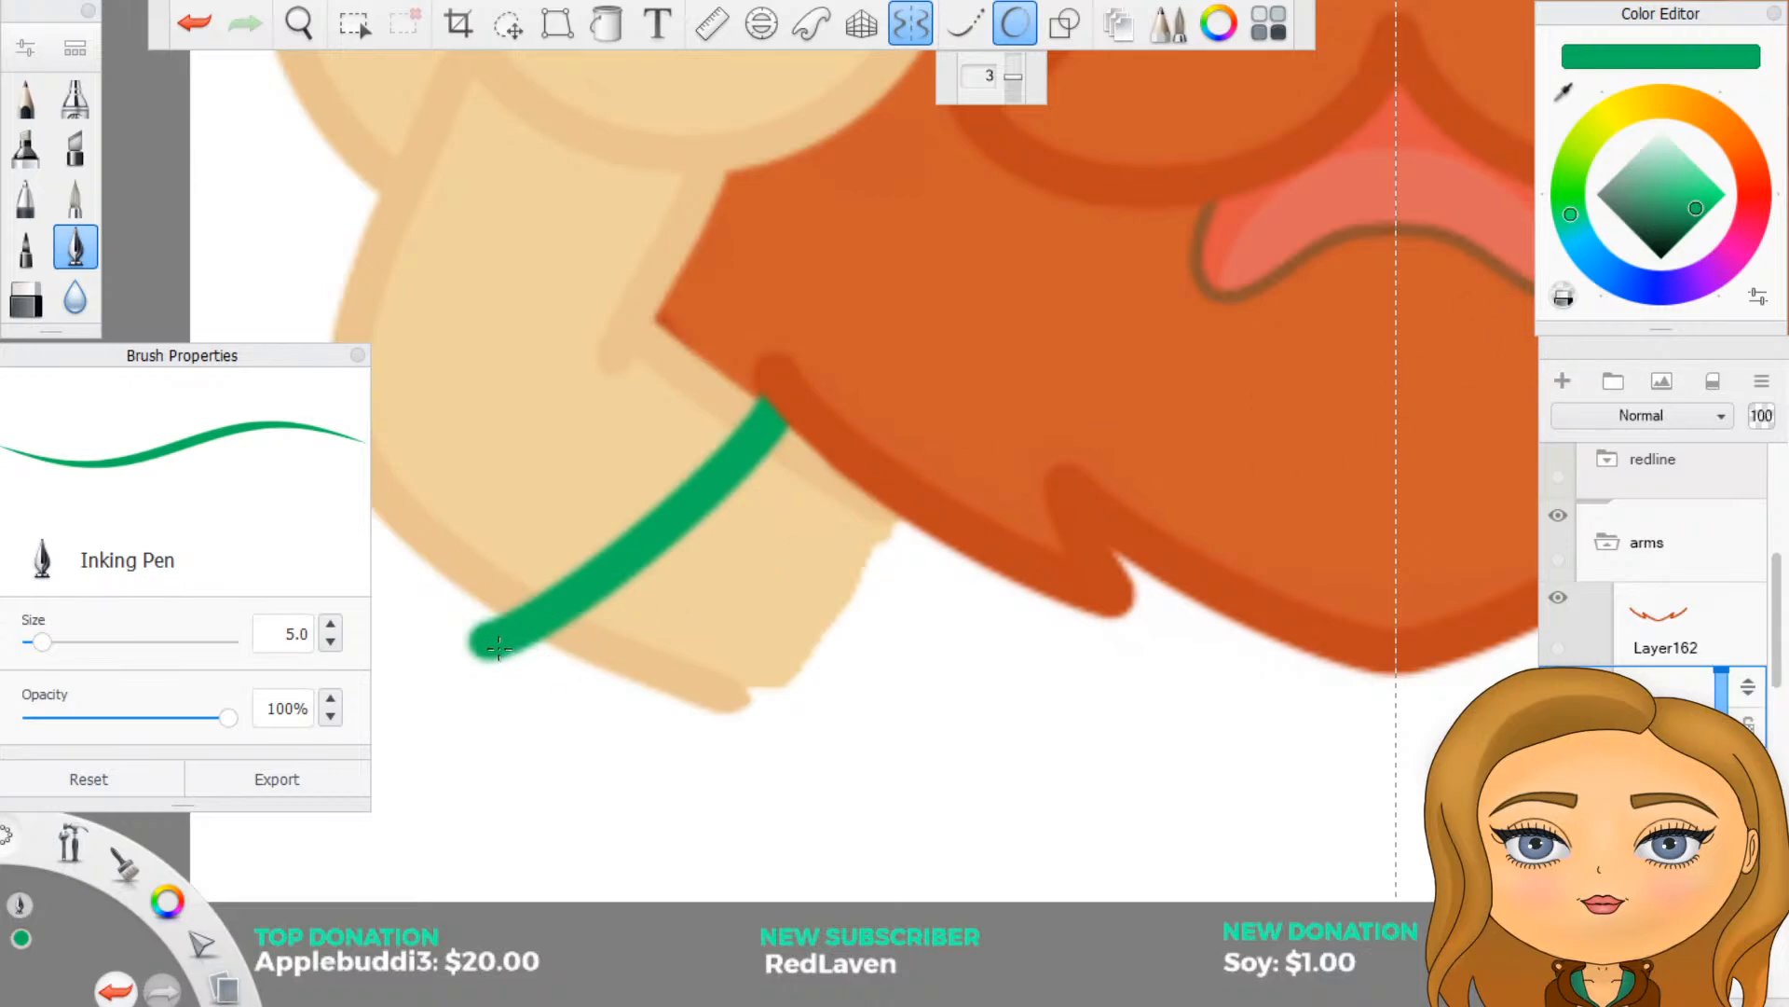
mouse_move(492, 647)
mouse_down()
mouse_move(654, 706)
mouse_move(785, 718)
mouse_move(887, 696)
mouse_move(1048, 592)
mouse_up()
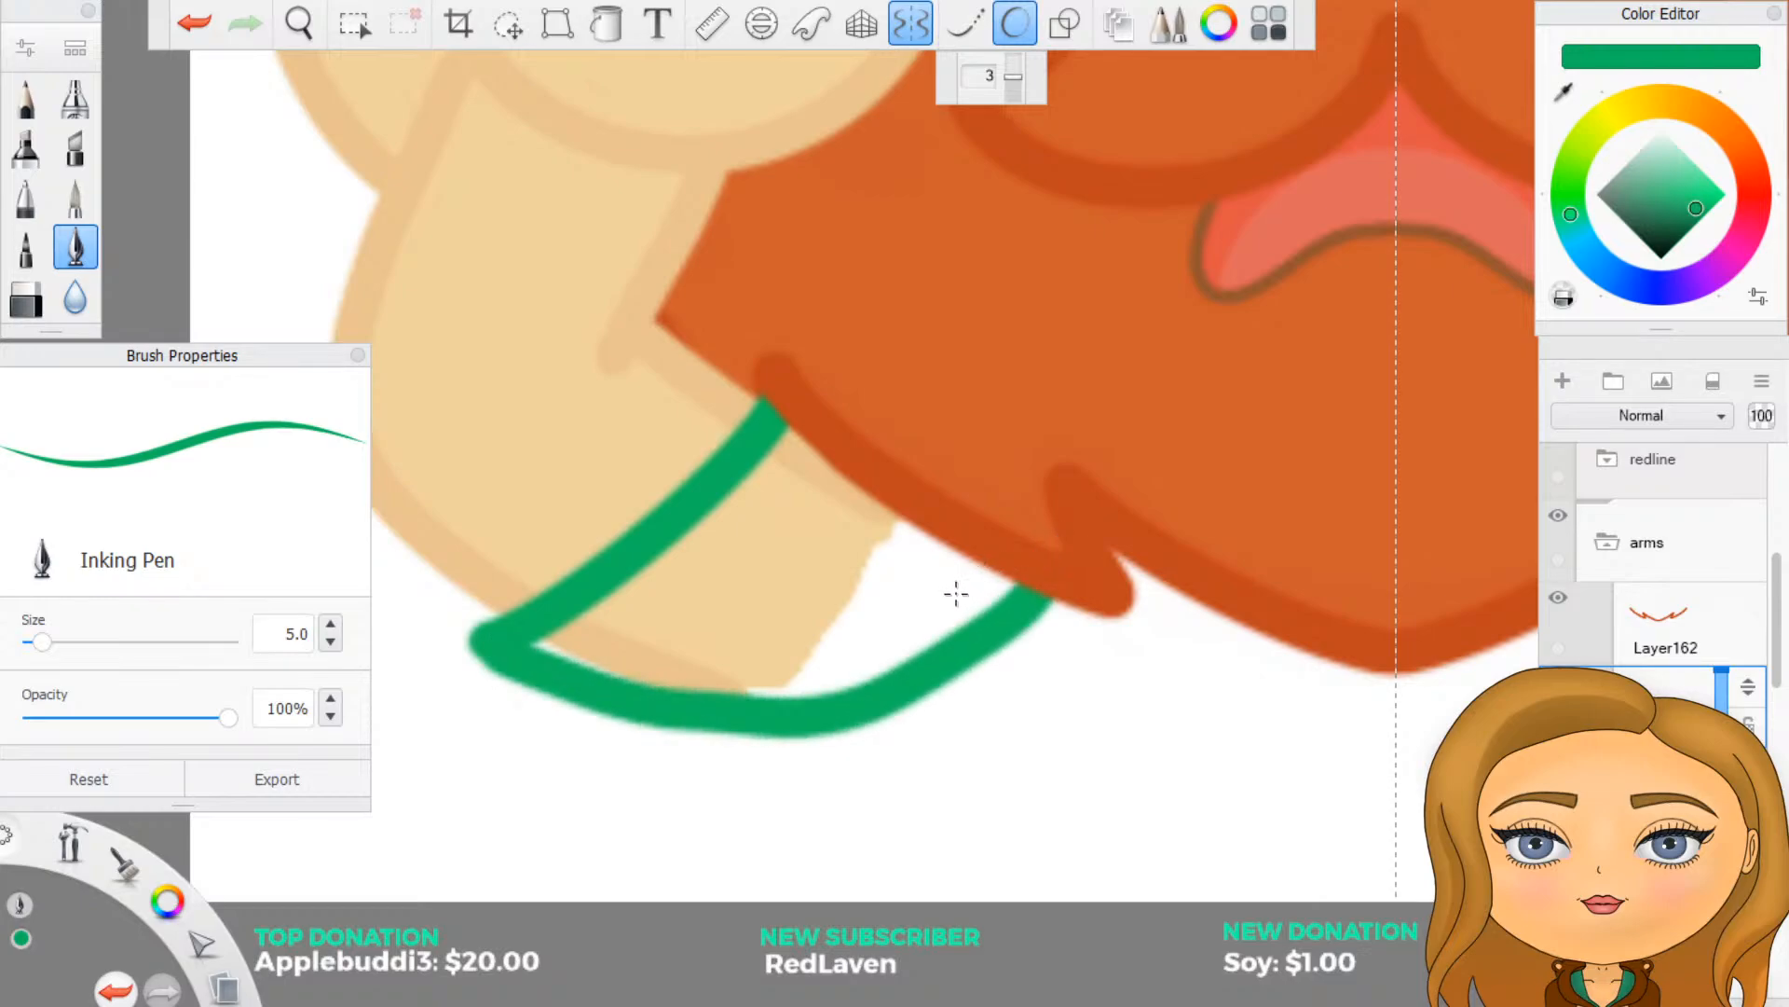
key(ctrl+z)
mouse_move(839, 634)
mouse_down()
mouse_move(943, 663)
mouse_move(912, 703)
mouse_move(941, 706)
mouse_move(839, 821)
mouse_move(890, 835)
mouse_move(1142, 821)
mouse_move(1328, 769)
mouse_up()
key(ctrl+z)
key(ctrl+z)
key(ctrl+z)
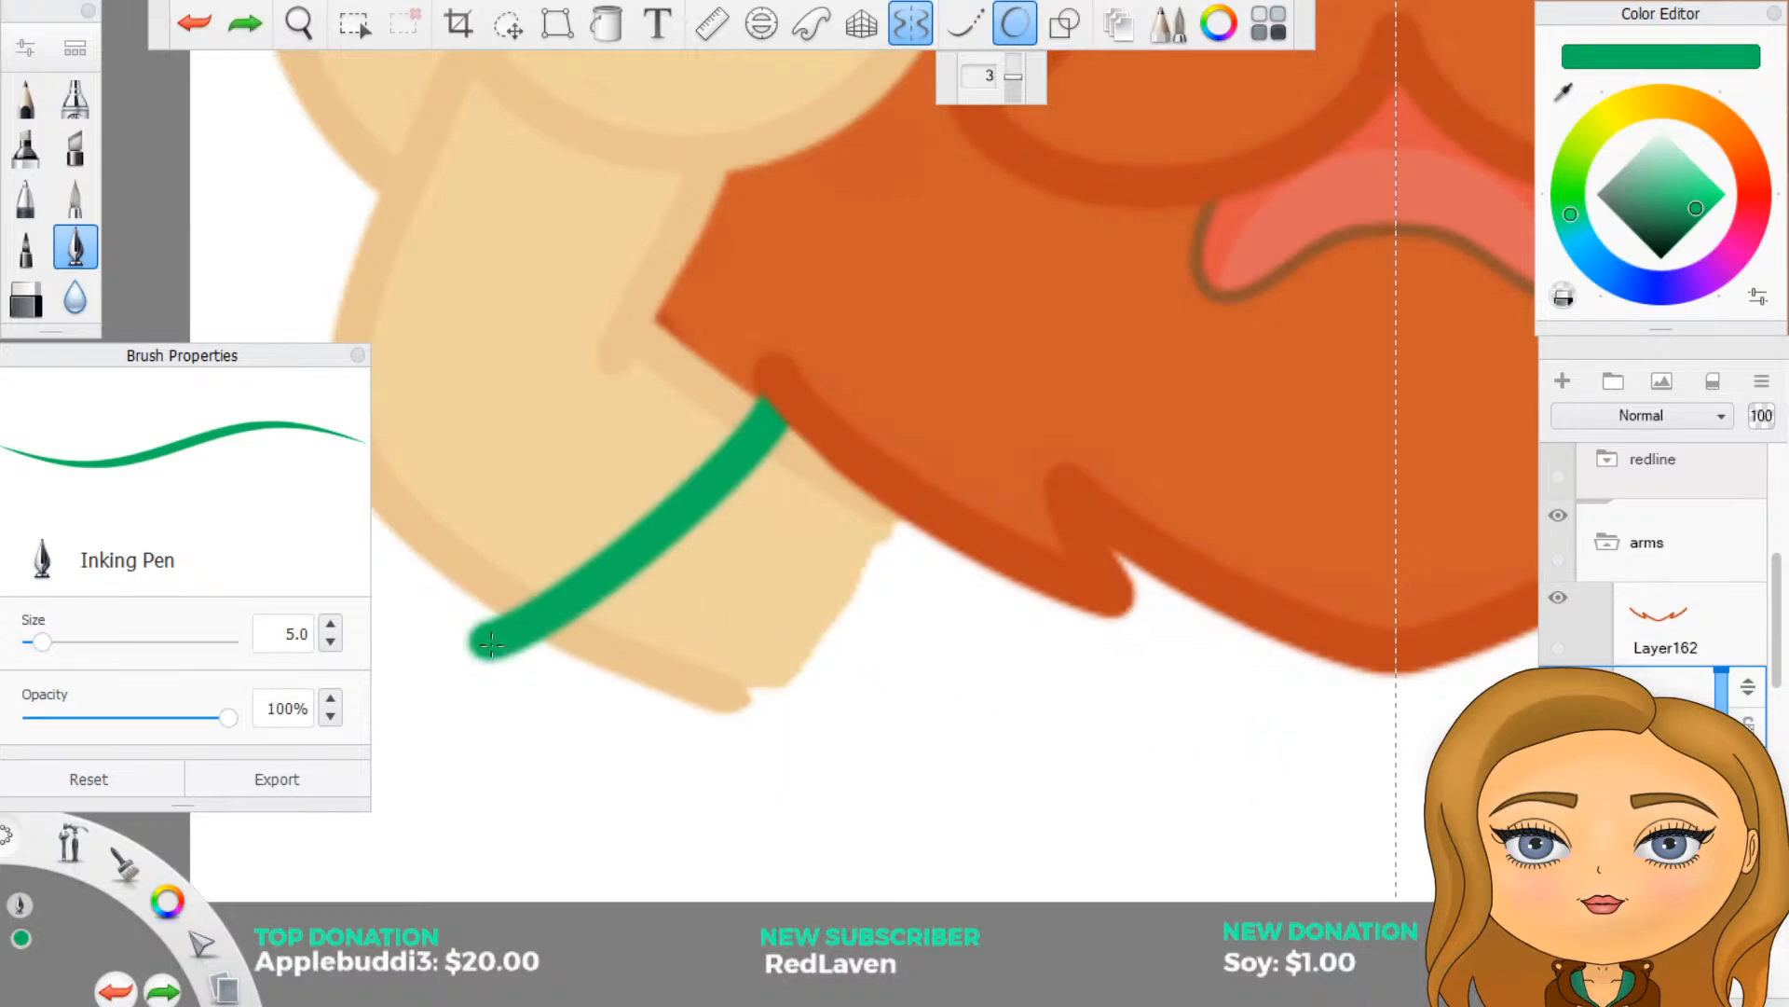
mouse_move(487, 650)
mouse_down()
mouse_move(608, 695)
mouse_move(769, 710)
mouse_move(1018, 573)
mouse_up()
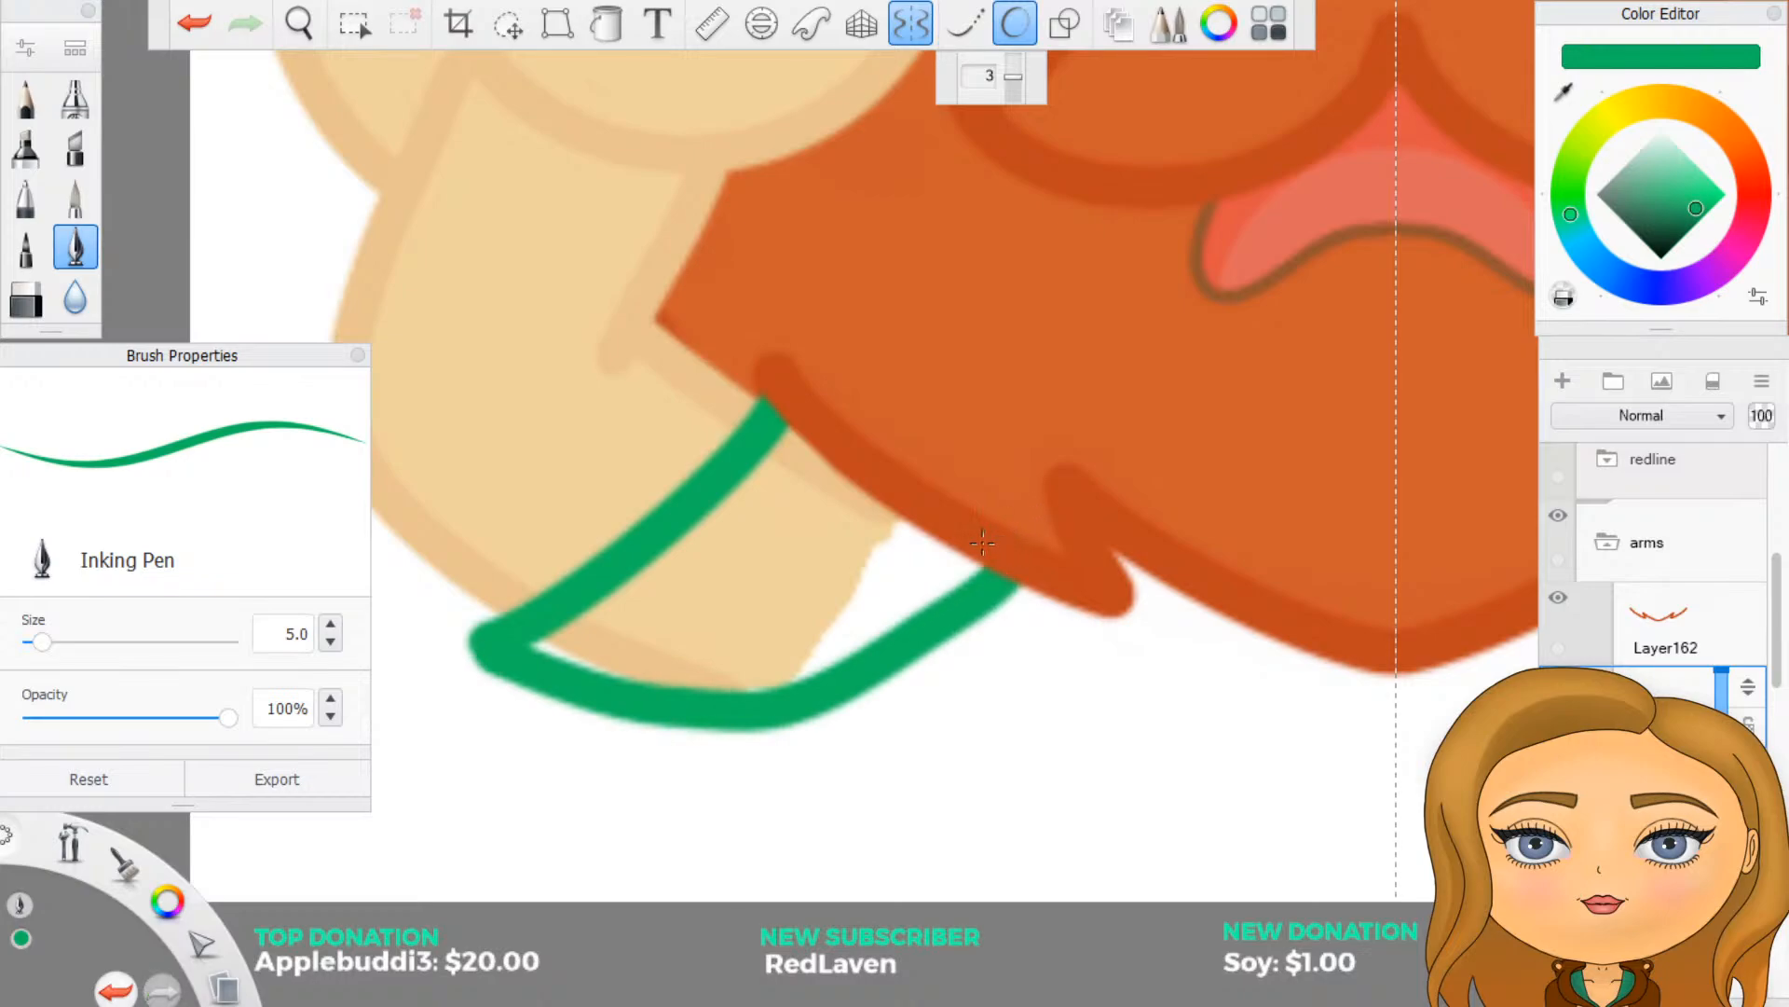
key(ctrl+z)
- Raise the Predictive Stroke level to 5 and draw the sleeve's curved lower edge from the sleeve line's outer end to the beard
drag(1013, 77, 1014, 56)
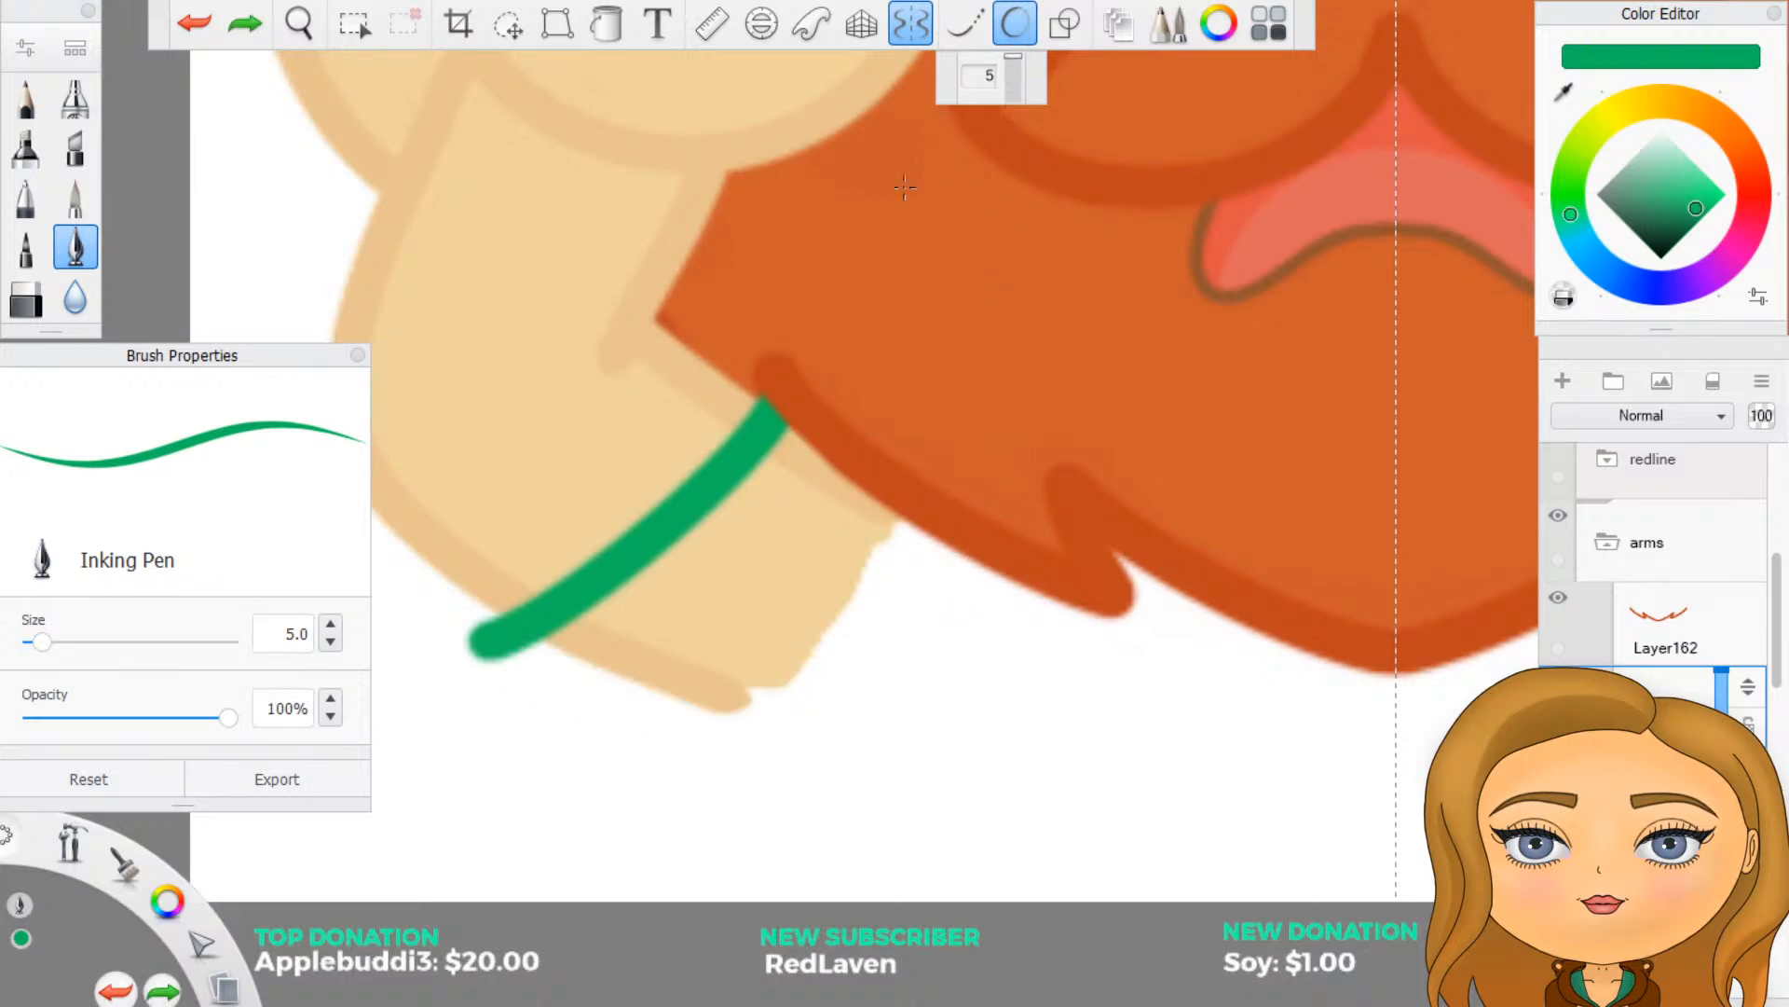
mouse_move(486, 643)
mouse_down()
mouse_move(728, 718)
mouse_move(879, 702)
mouse_move(1016, 630)
mouse_move(1054, 566)
mouse_up()
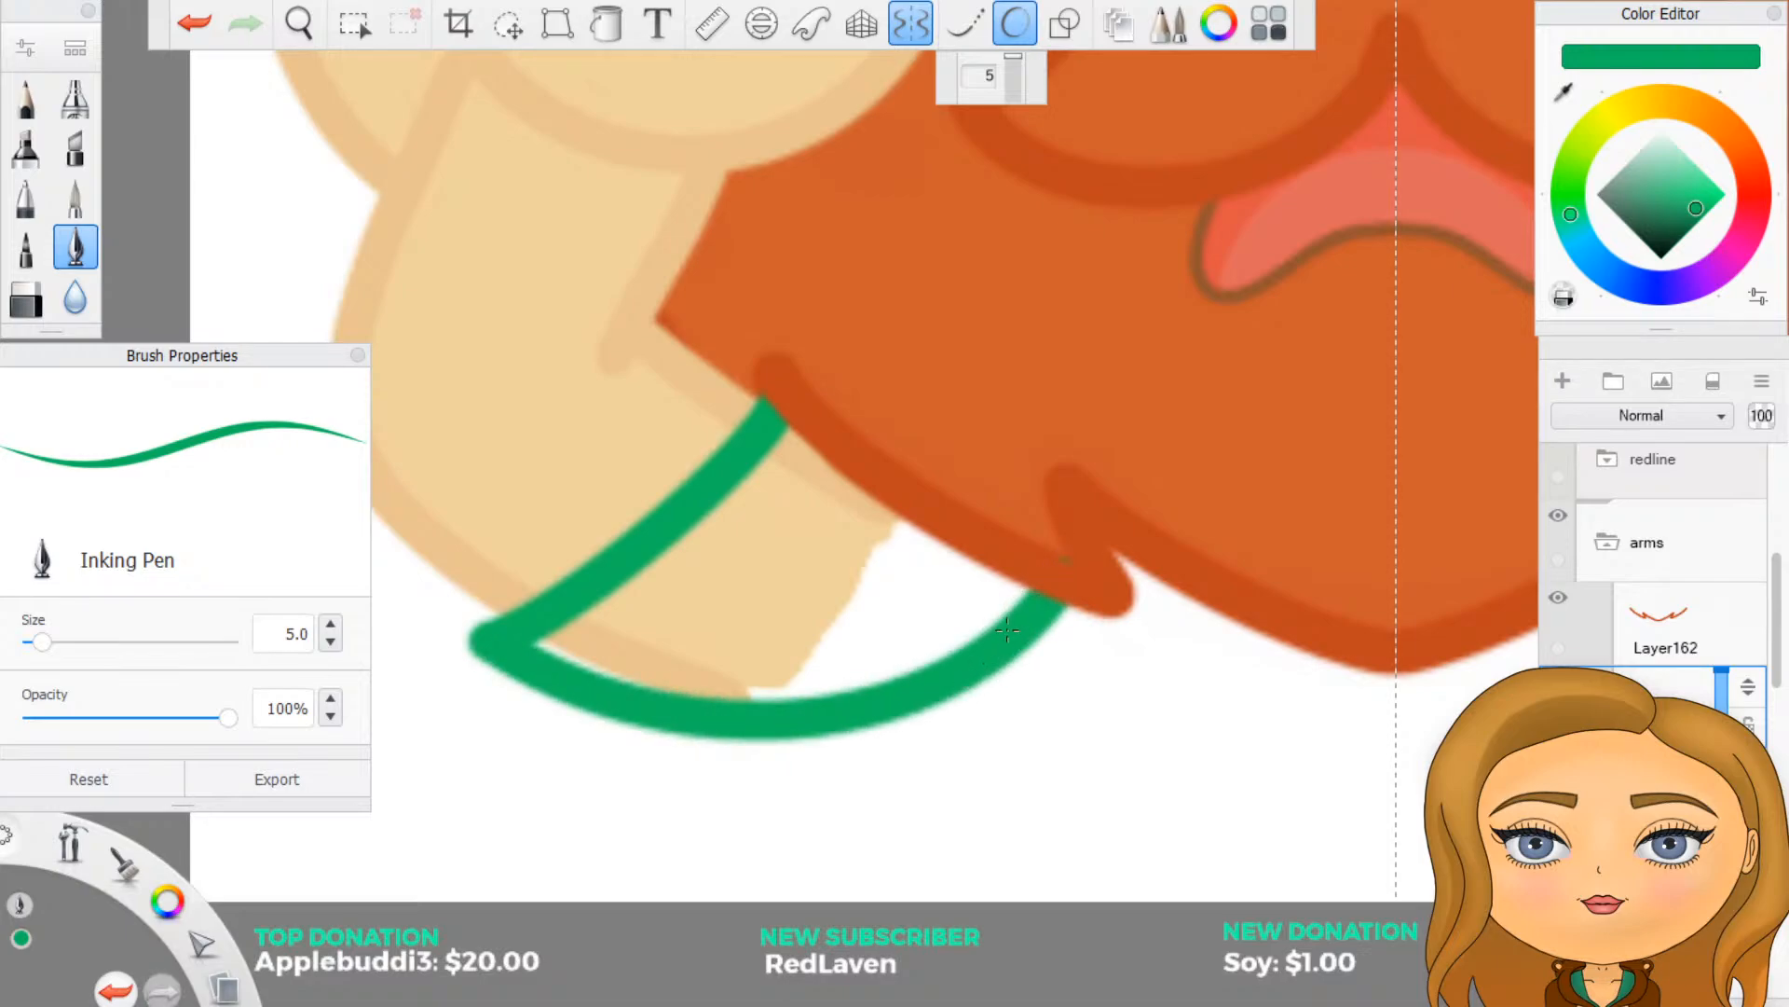
drag(1064, 566, 1072, 560)
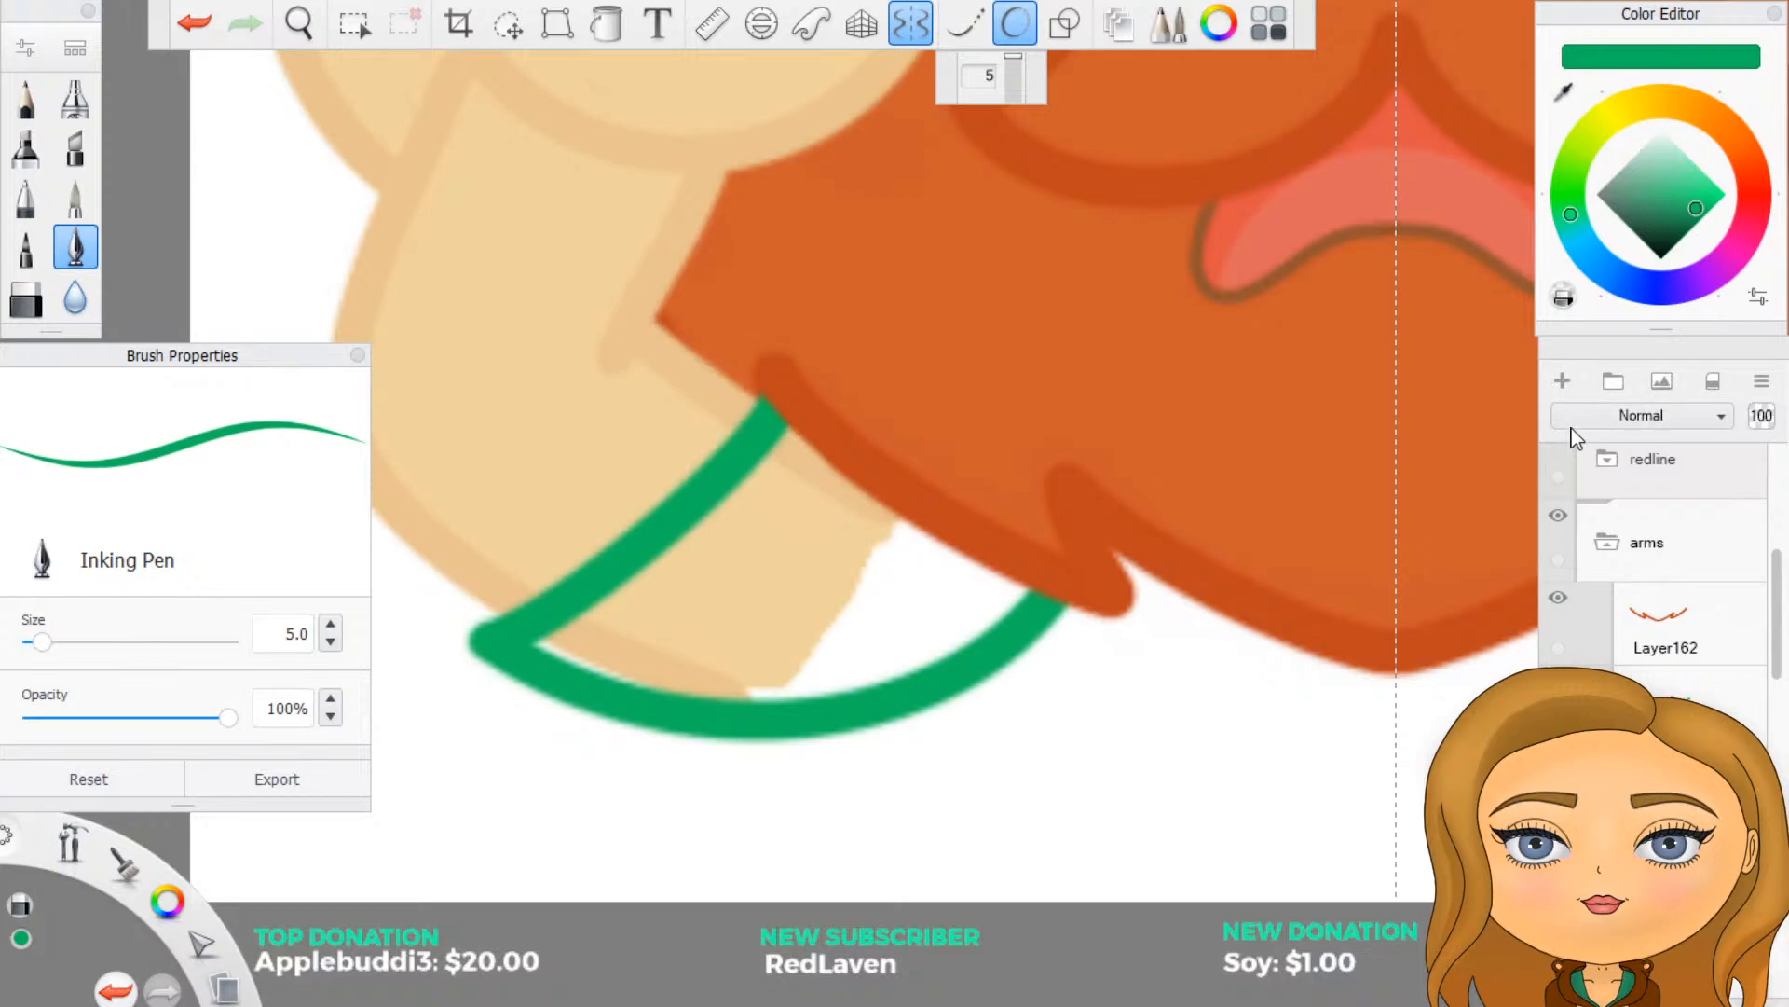
- Extend and round the sleeve's outer corner with short green strokes so that it wraps over the arm's outline
scroll(1659, 560, down, 7)
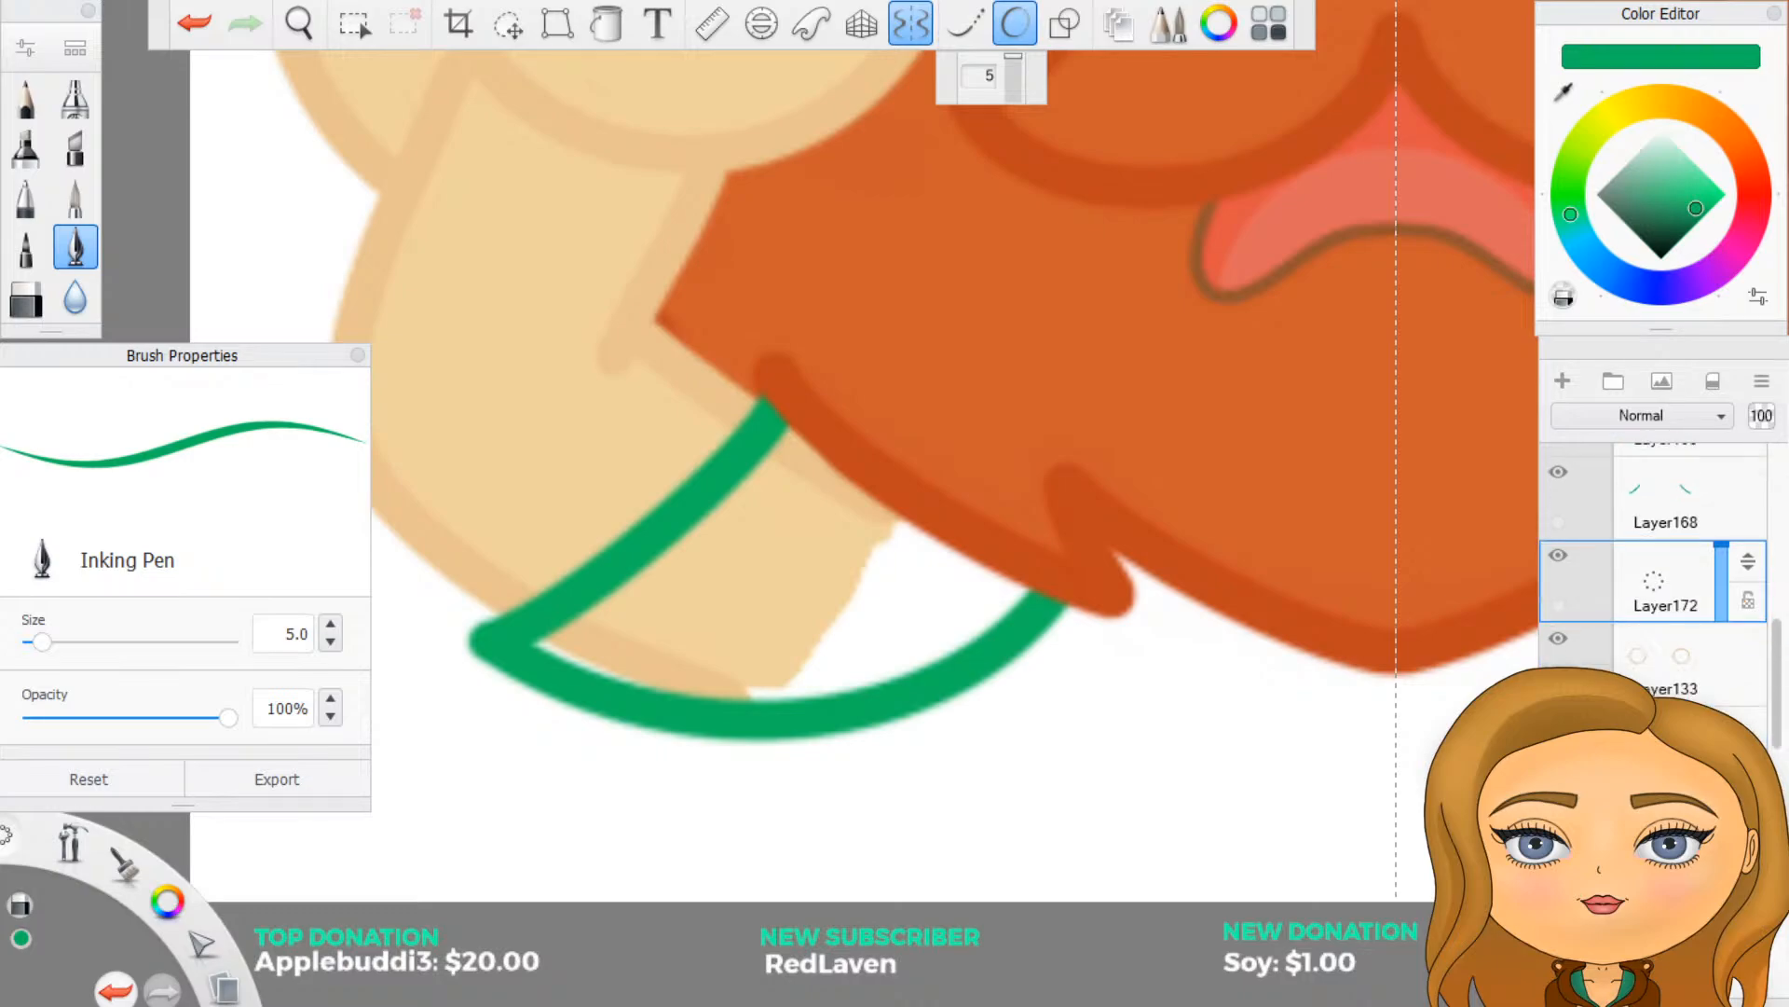
scroll(1659, 559, down, 1)
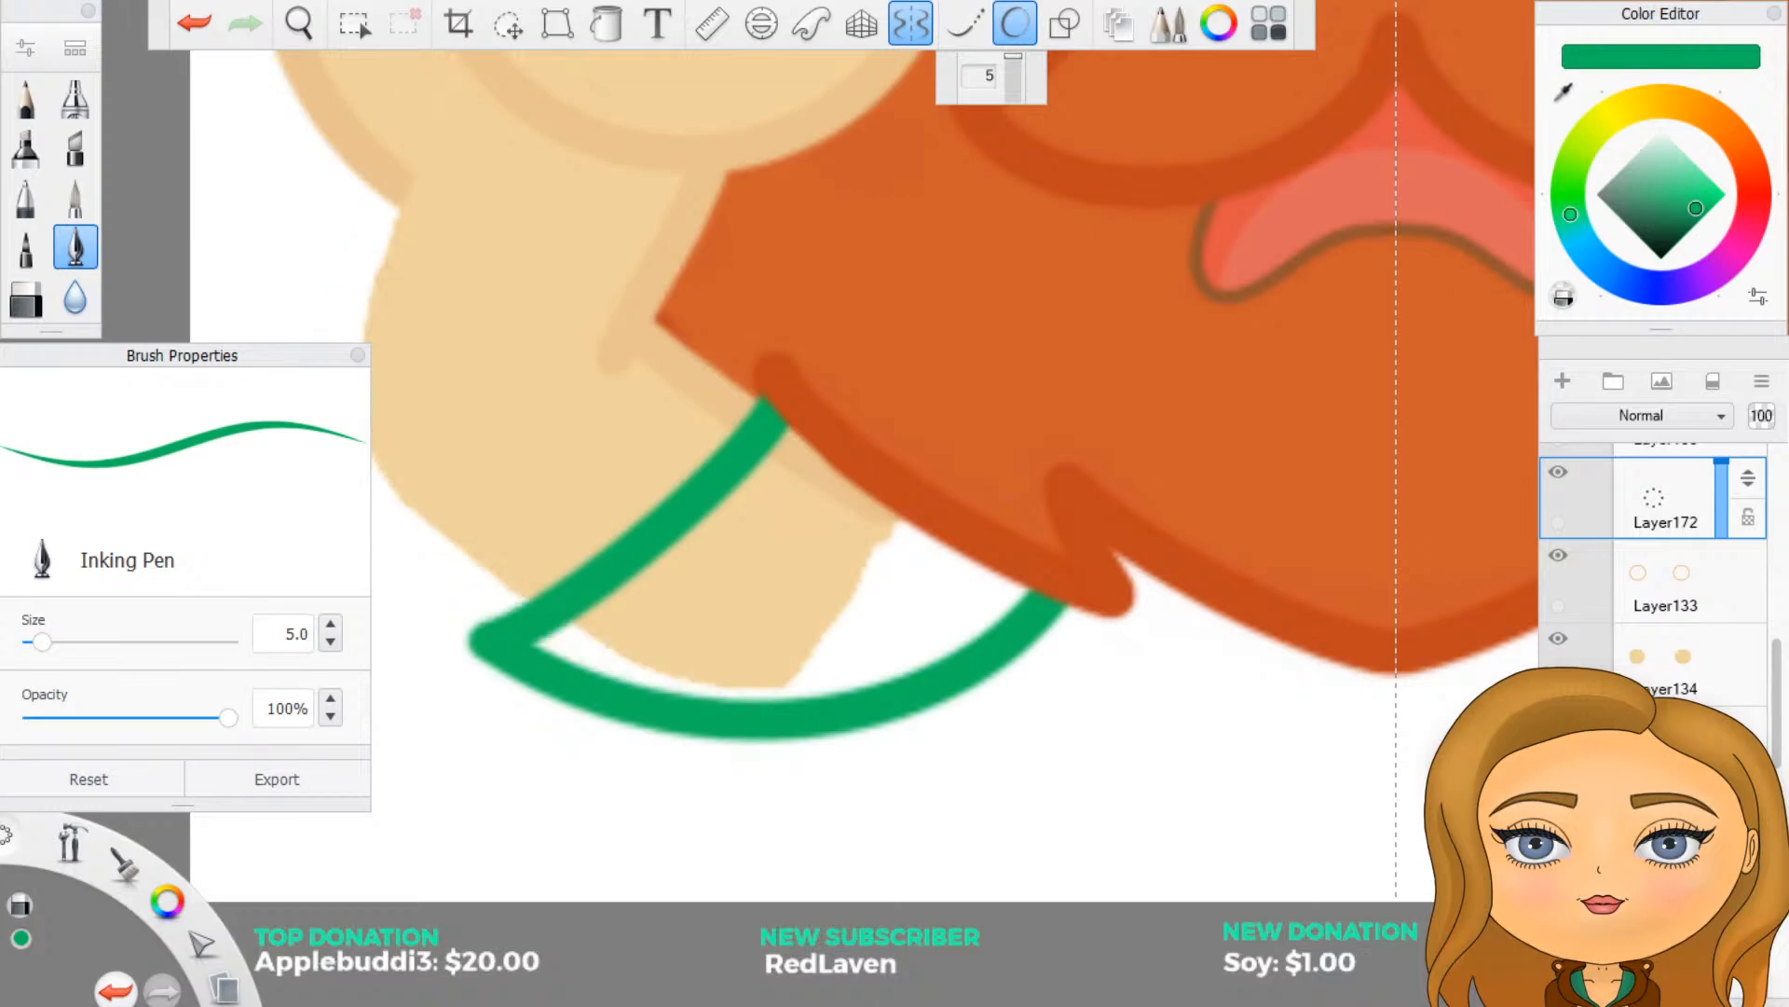
scroll(1659, 559, down, 1)
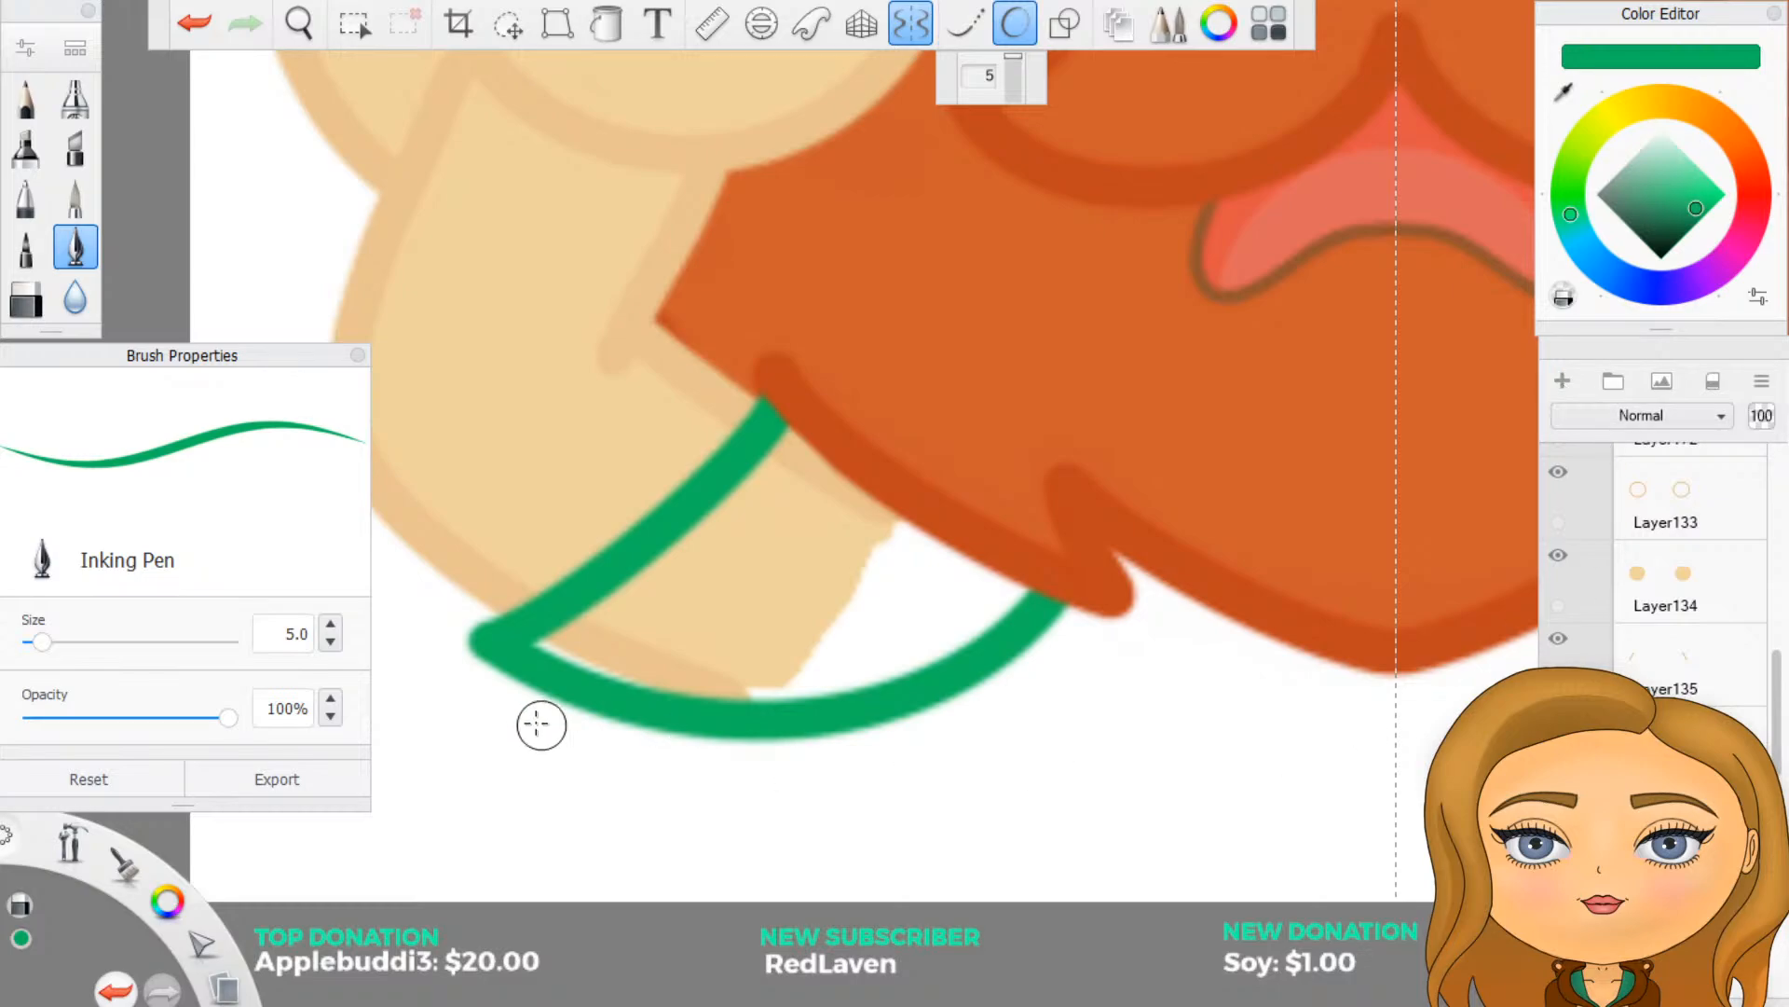
scroll(522, 715, up, 1)
scroll(439, 639, up, 2)
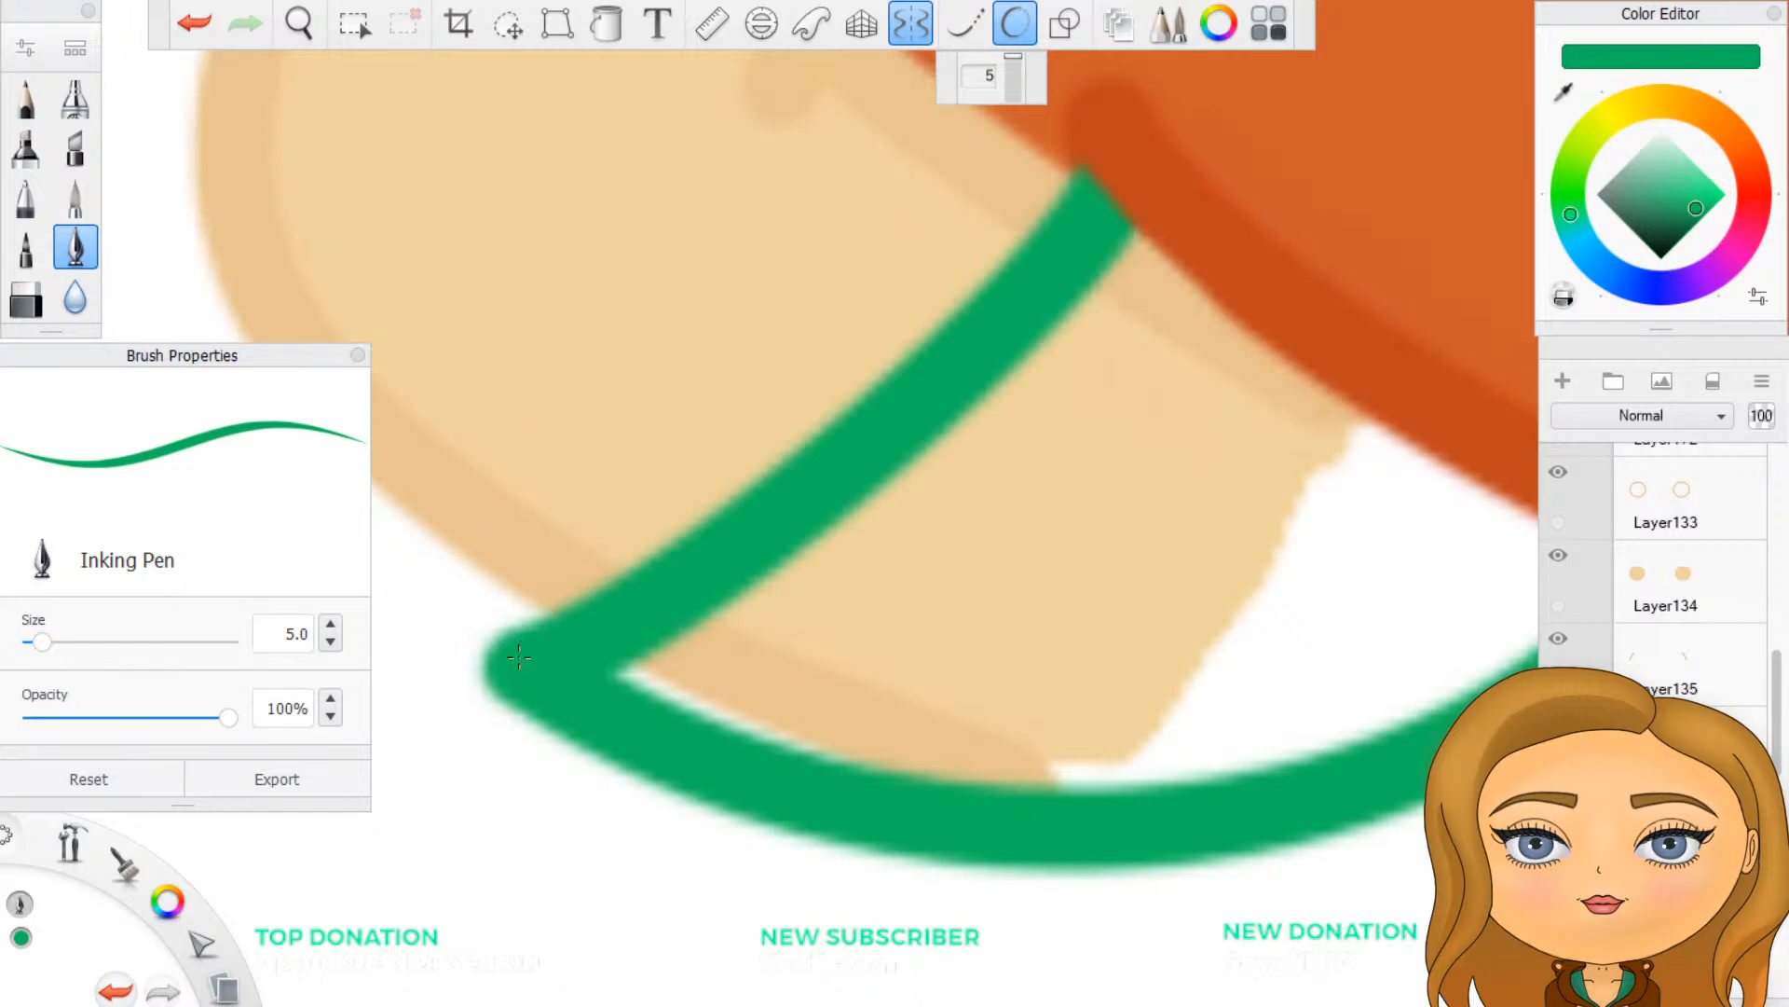
drag(520, 657, 520, 623)
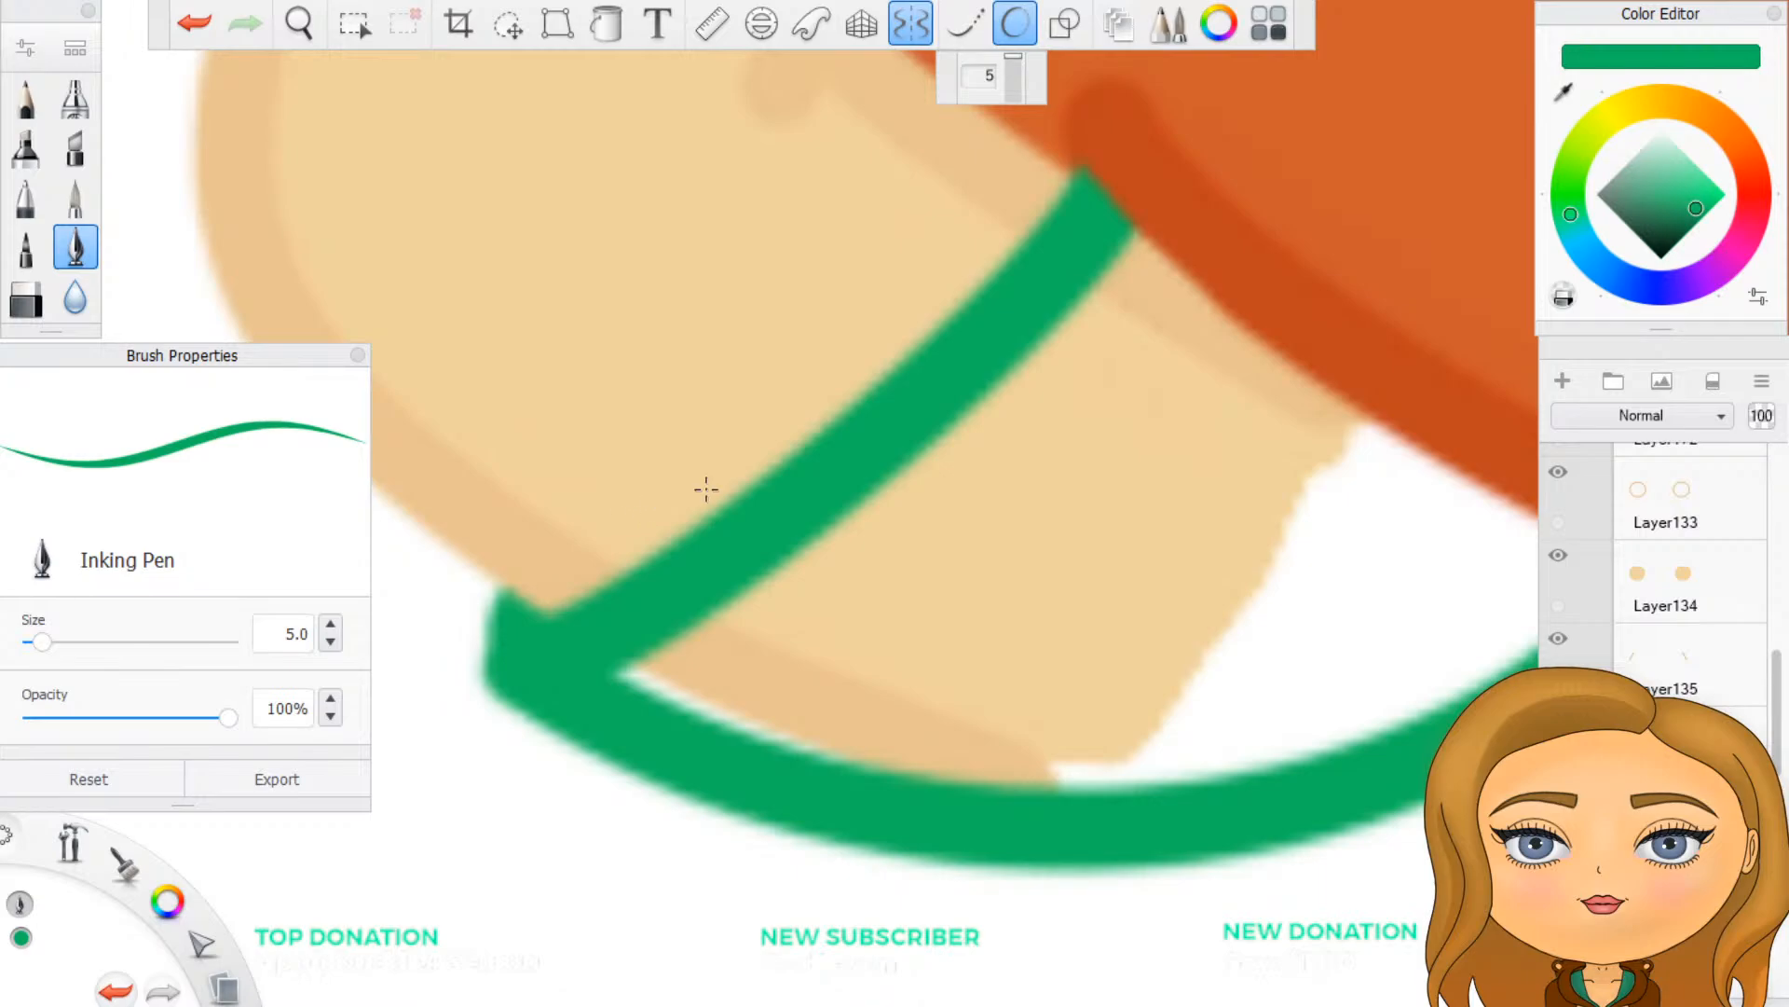
scroll(829, 666, down, 4)
scroll(819, 688, up, 2)
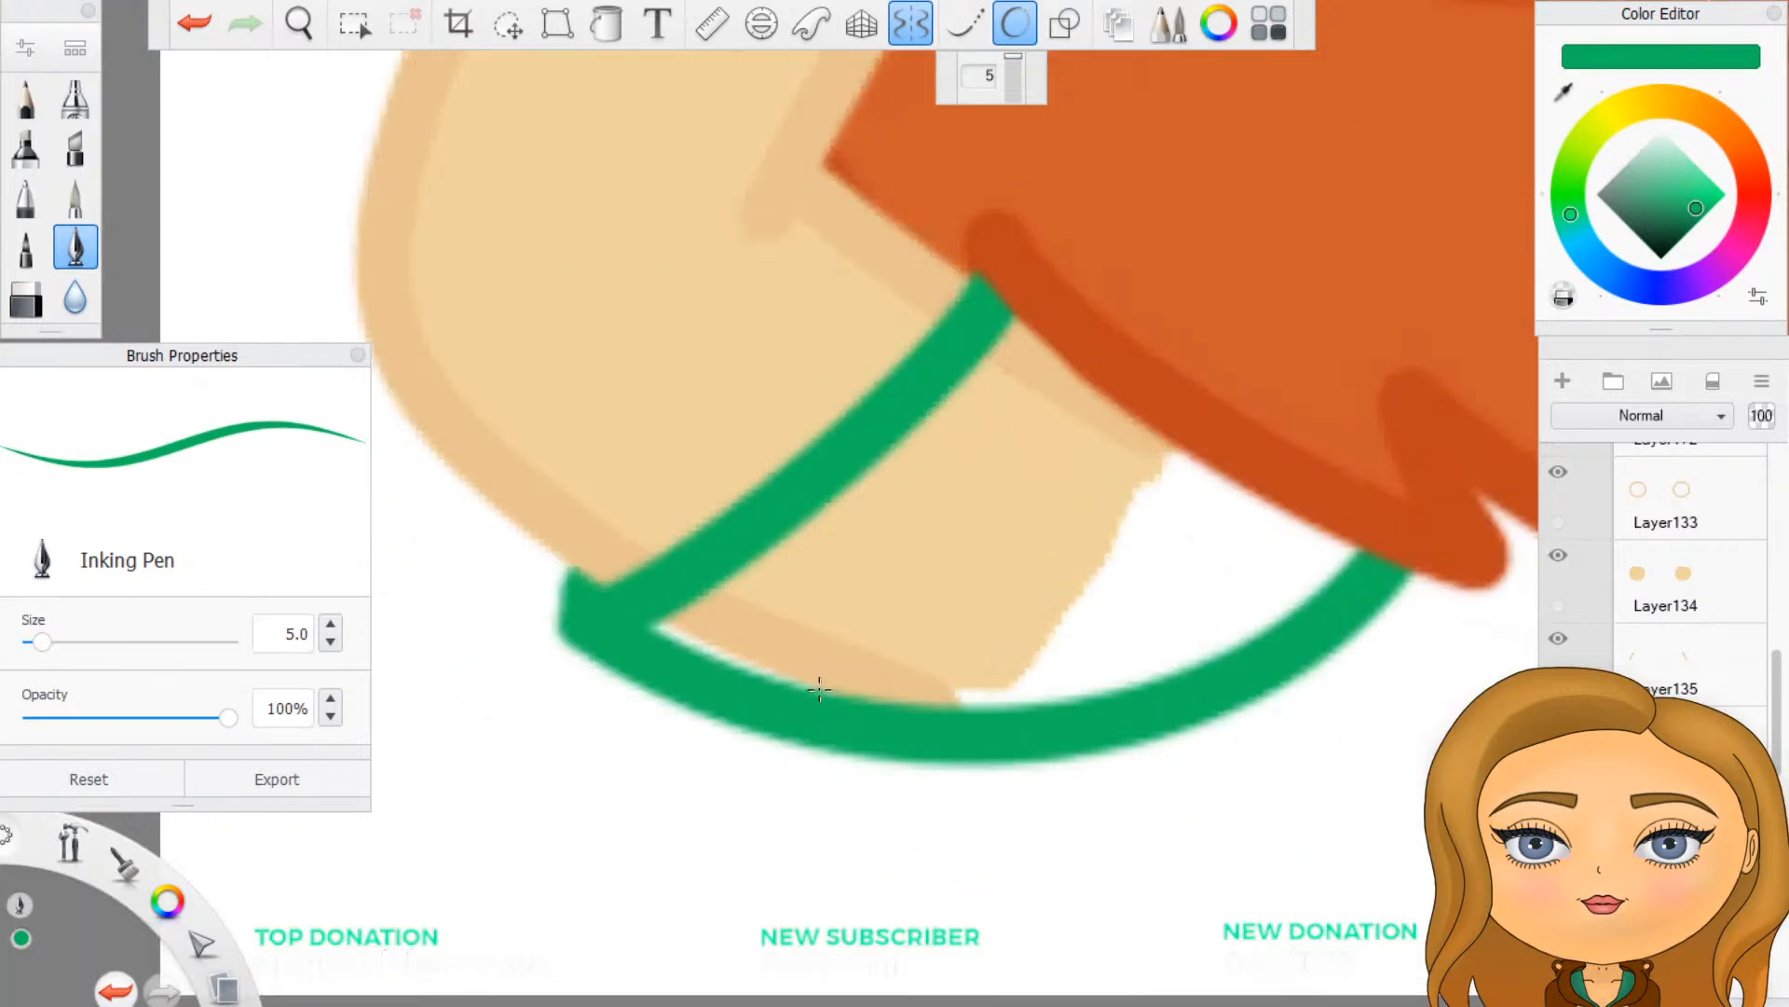
drag(587, 611, 580, 614)
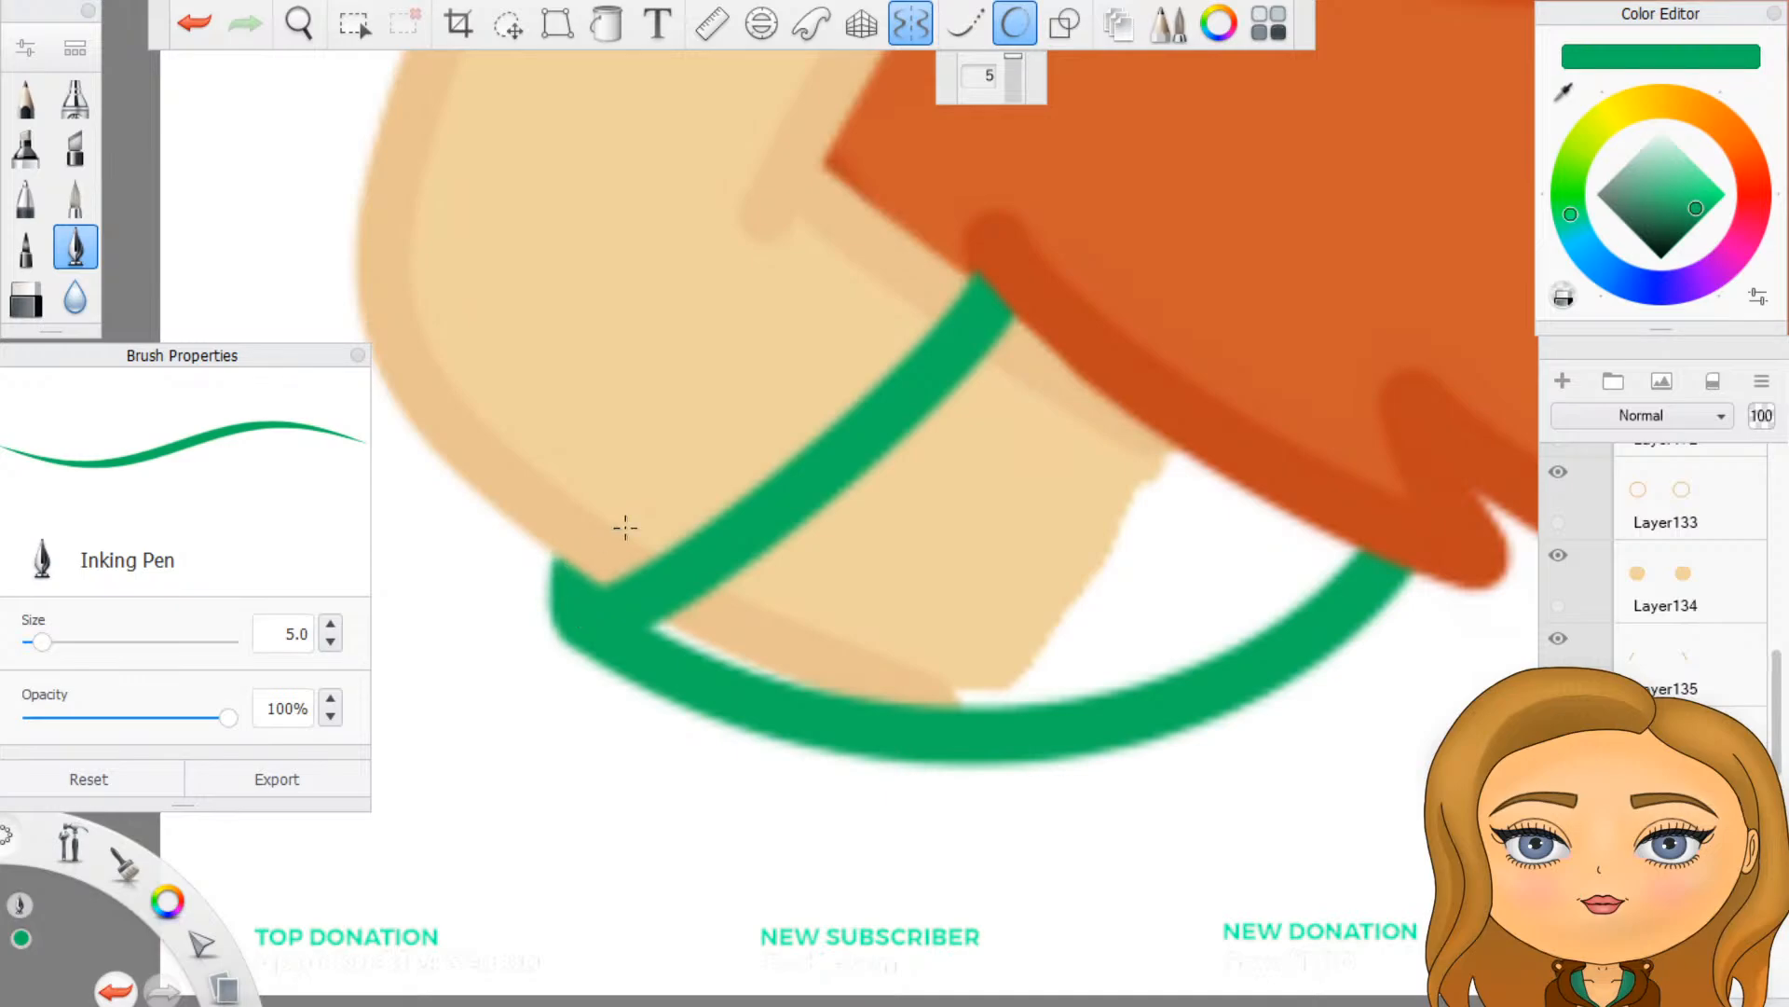
scroll(646, 527, down, 5)
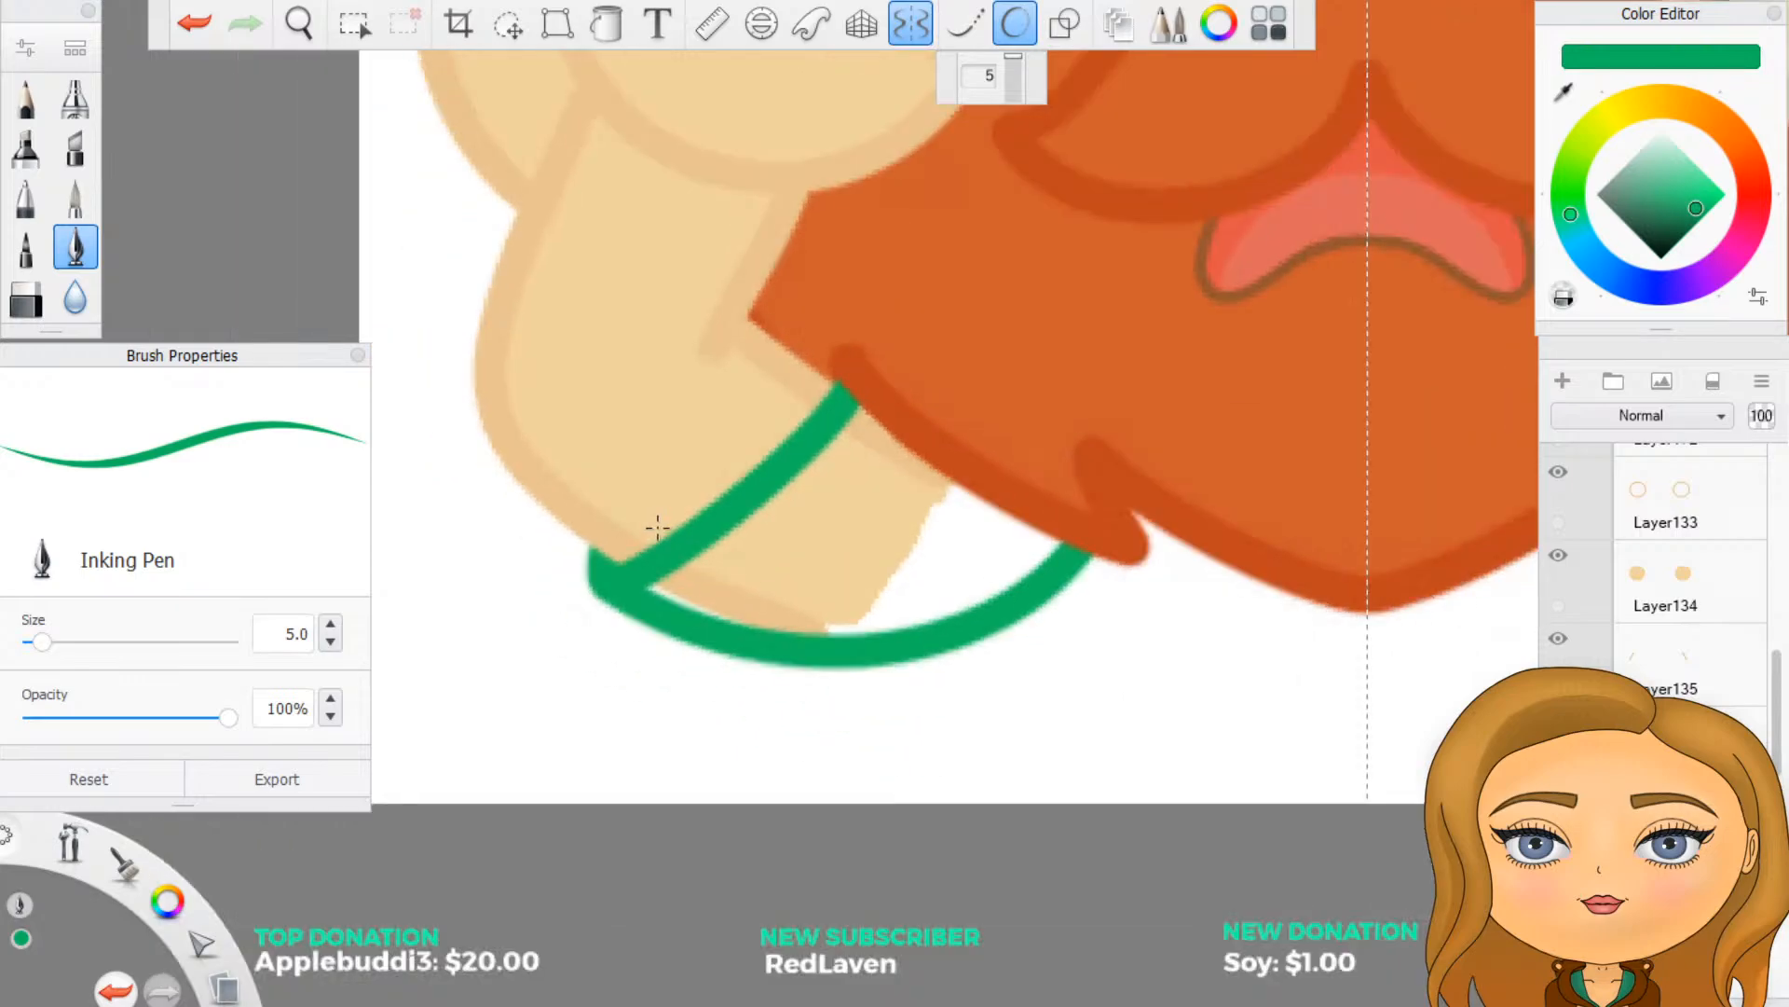
scroll(643, 504, up, 5)
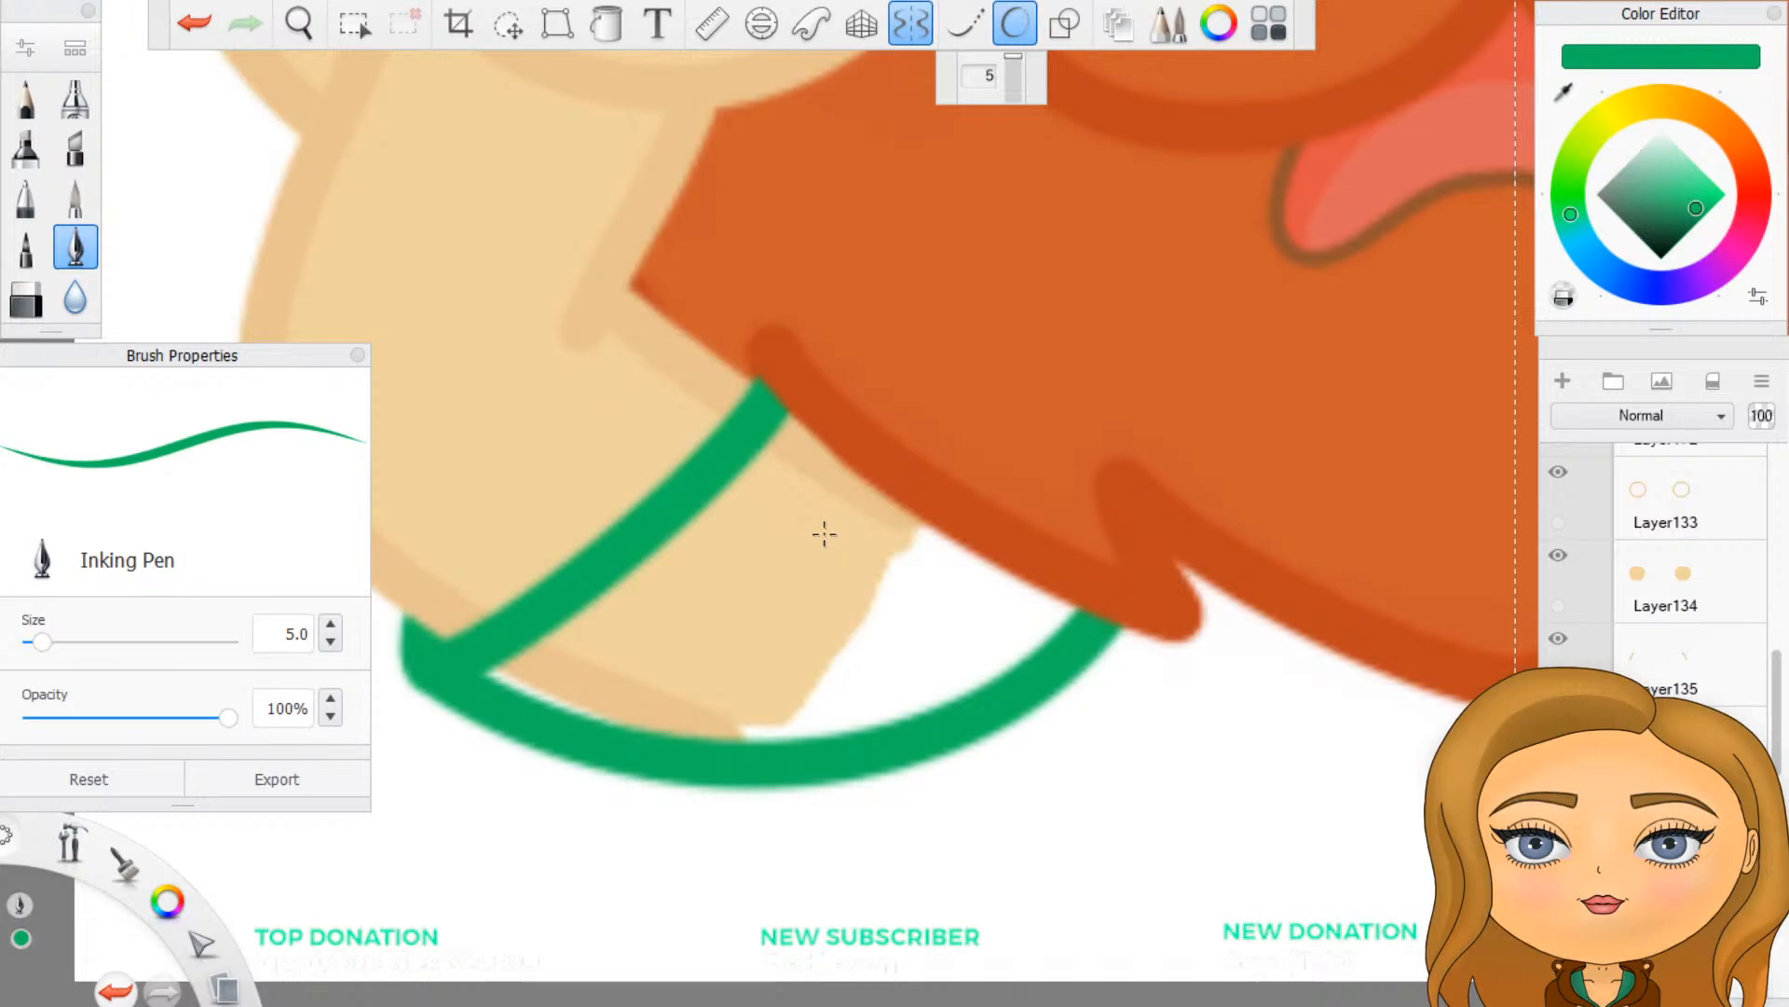
scroll(1664, 662, up, 5)
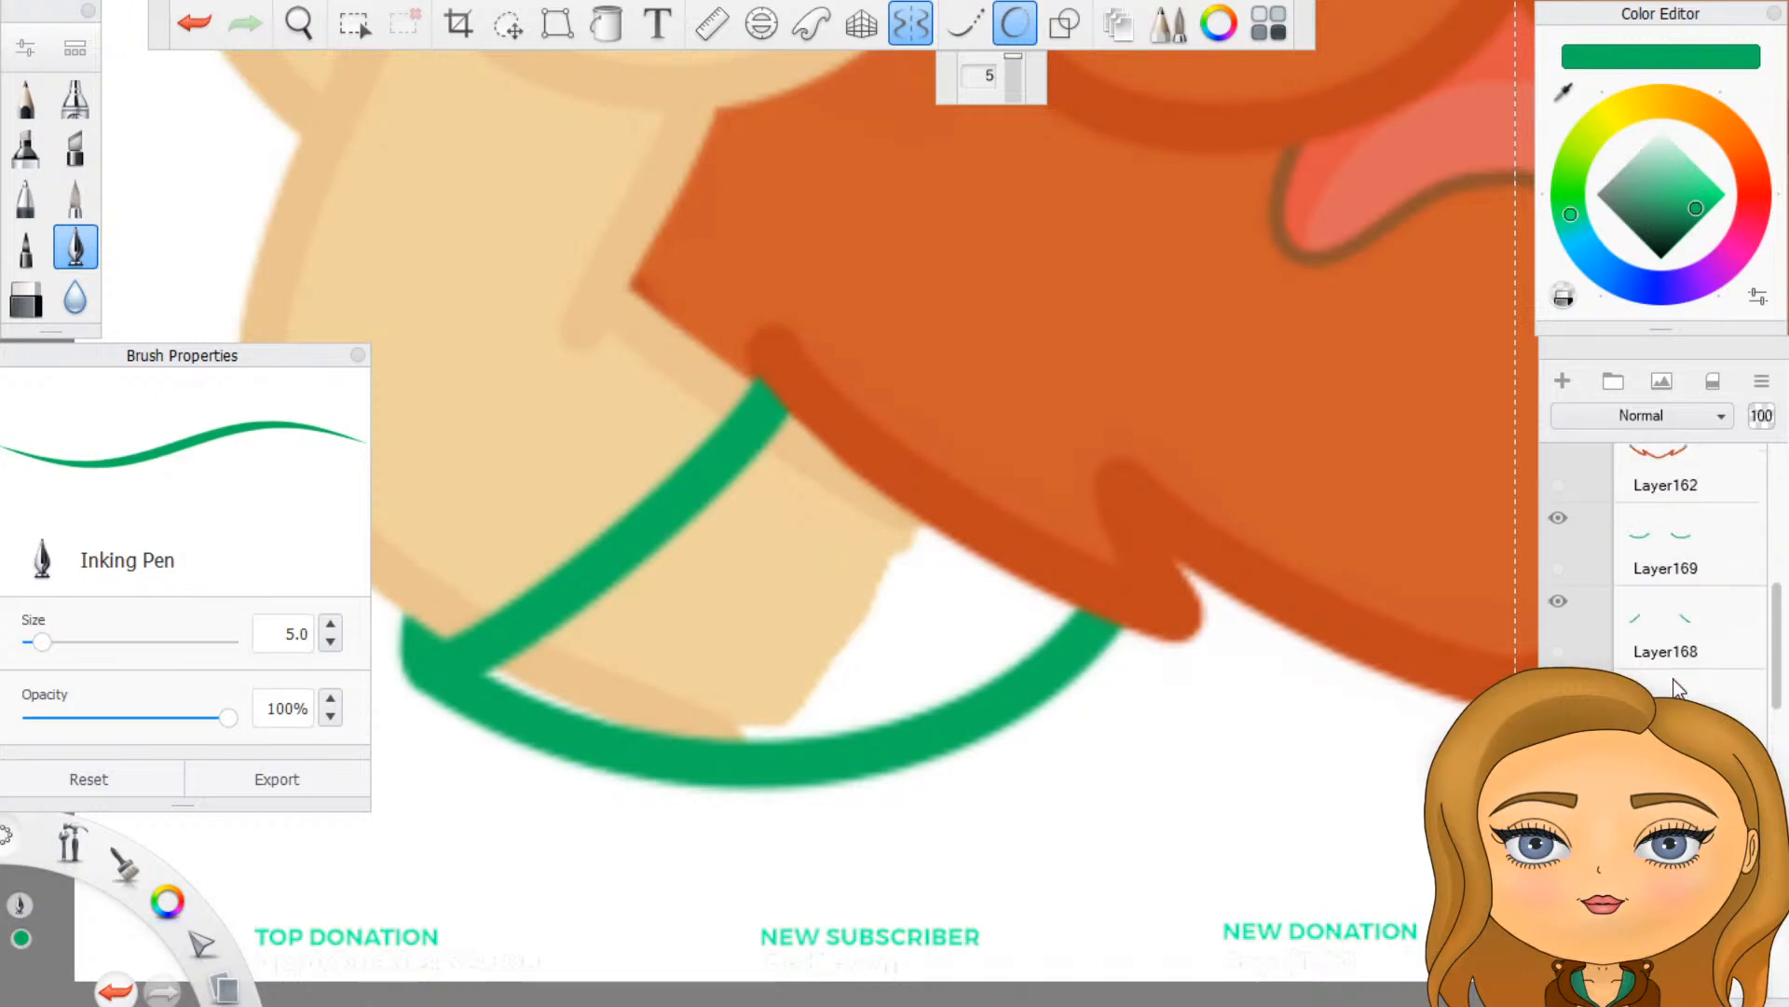
scroll(1678, 687, up, 1)
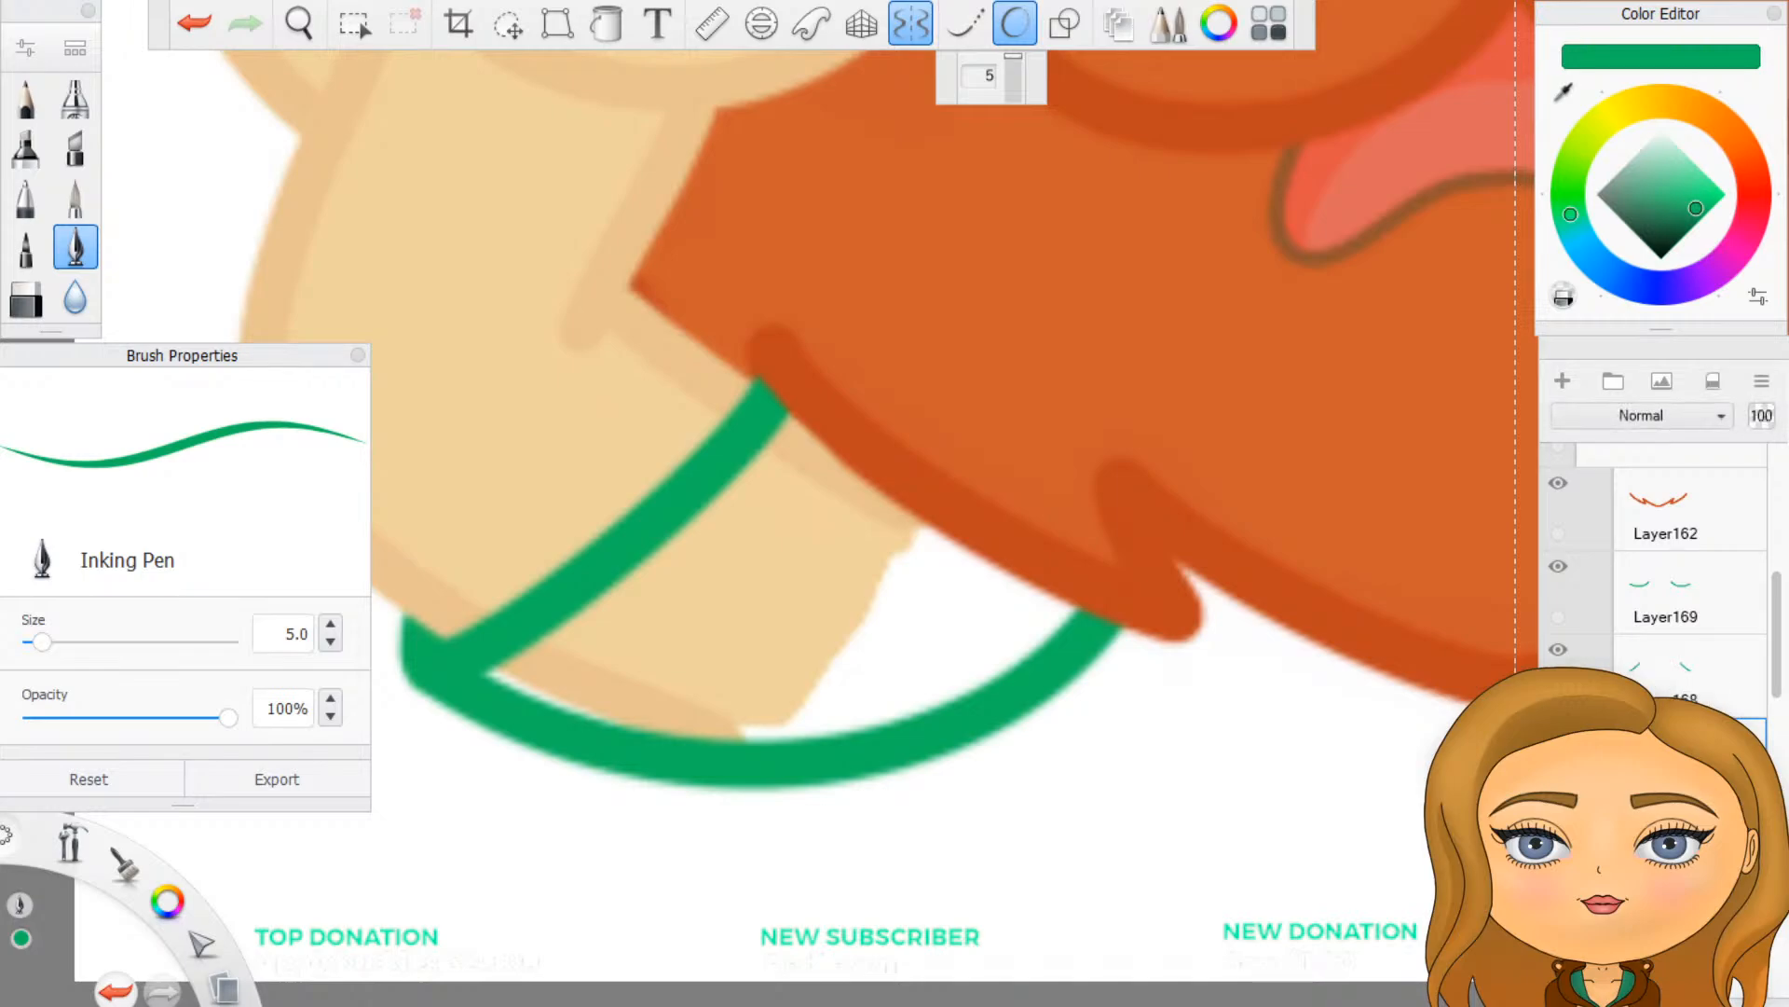
click(1683, 199)
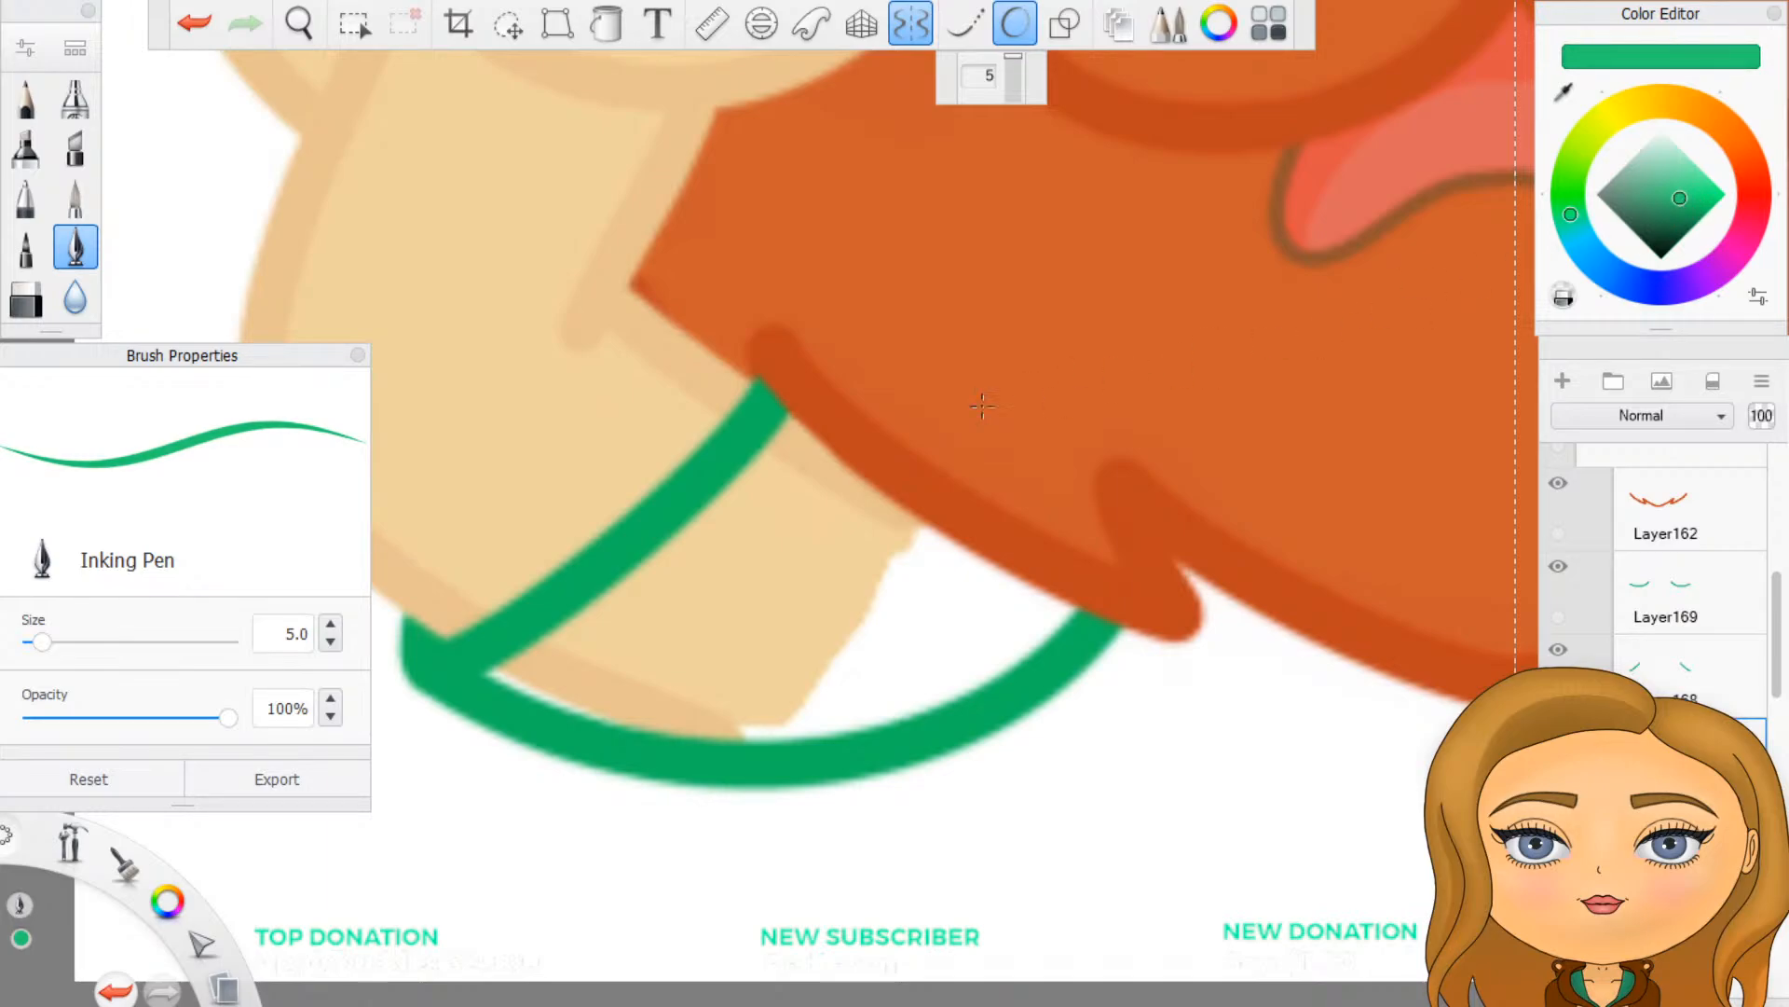
mouse_move(700, 587)
mouse_down()
mouse_move(582, 680)
mouse_move(494, 671)
mouse_move(787, 462)
mouse_up()
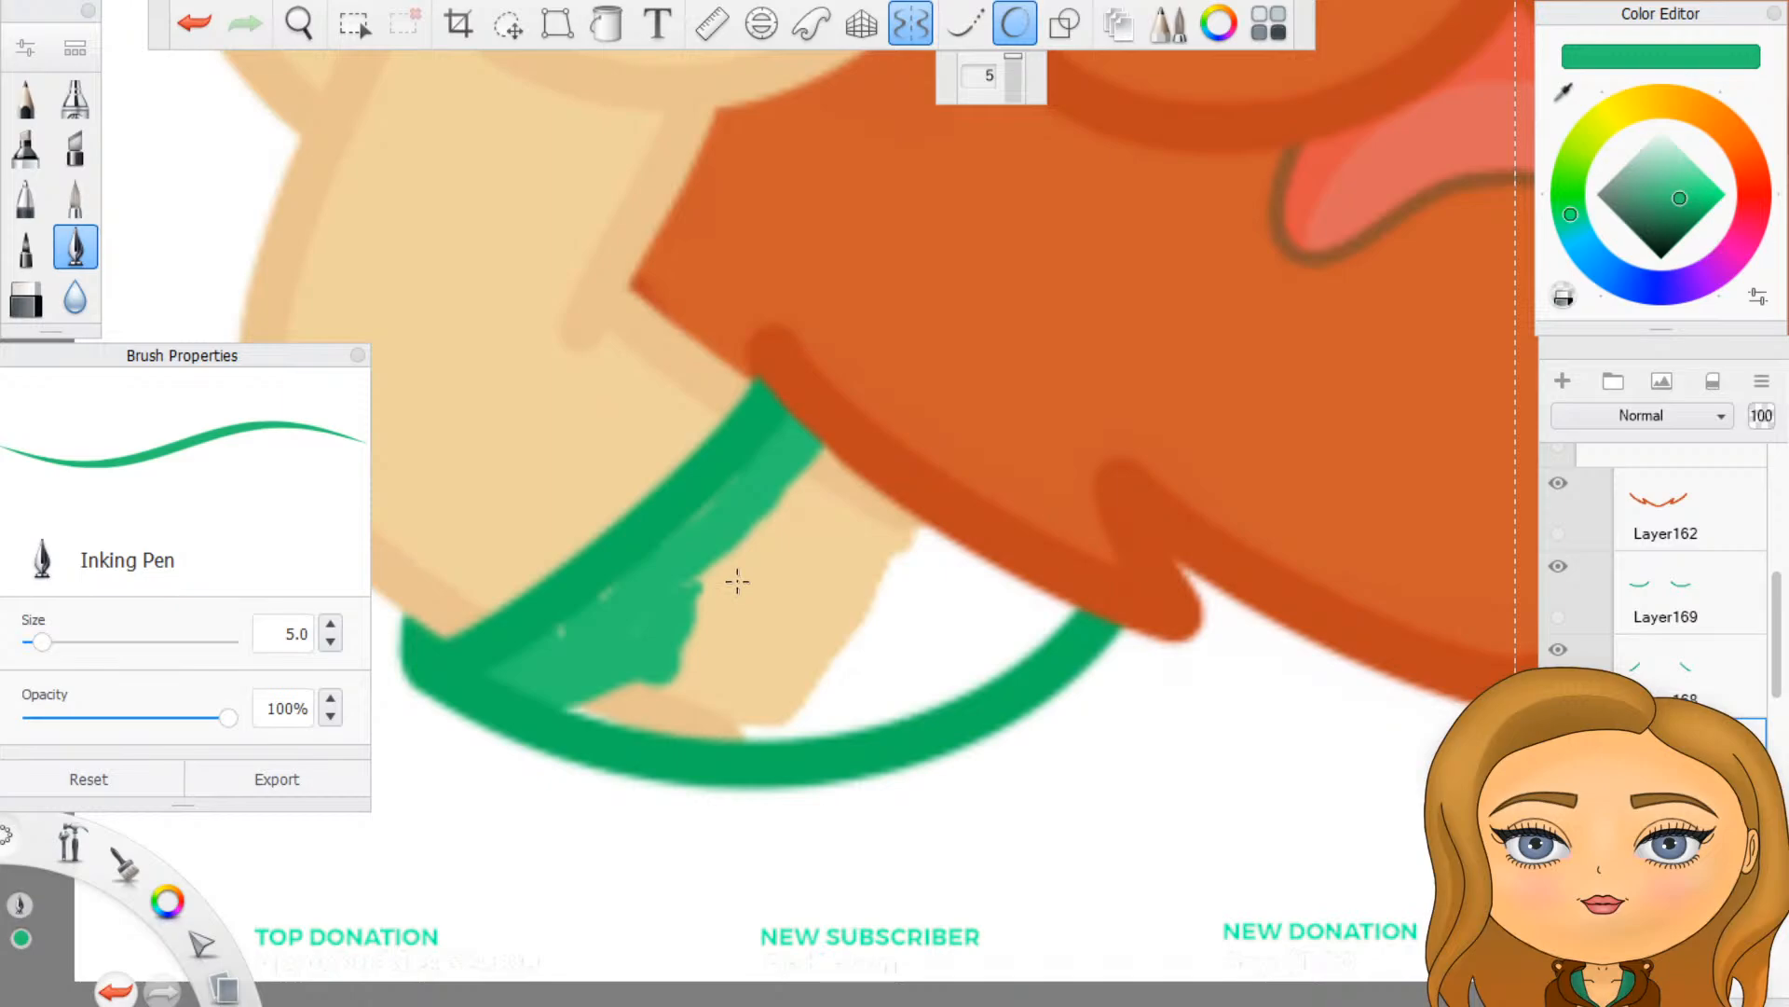
key(ctrl+z)
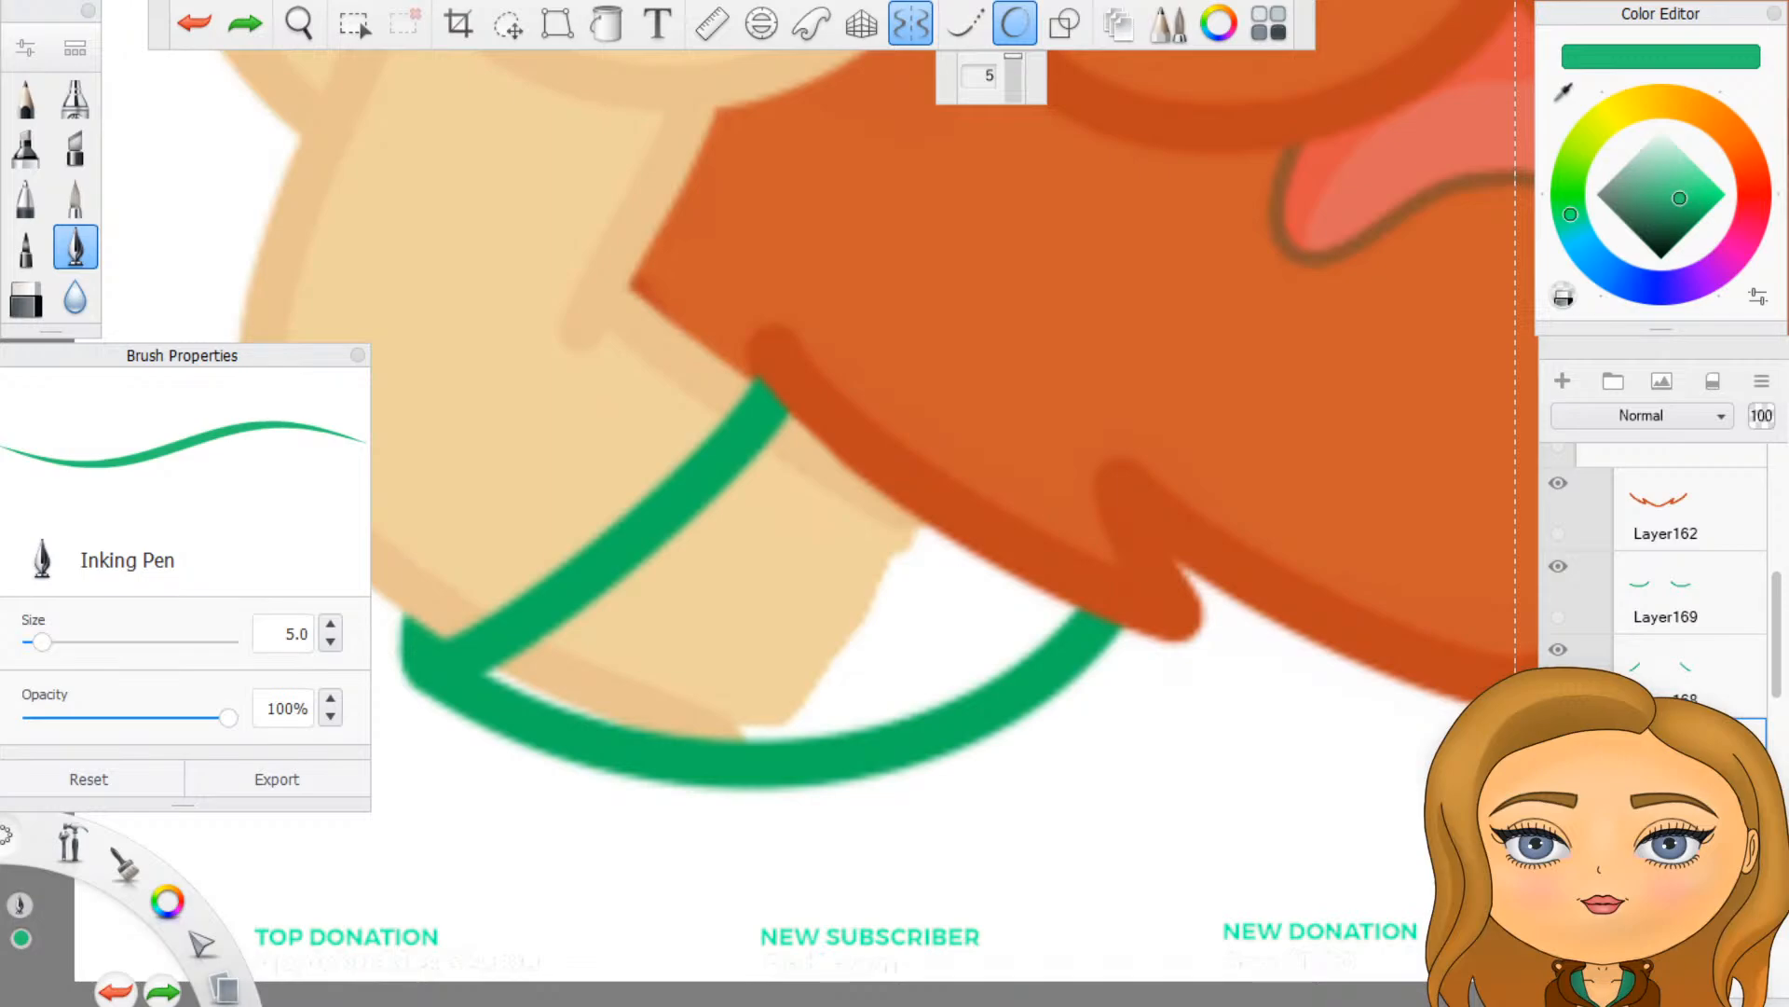
- Reduce the SketchBook window again and arrange the BuBubbi channel page next to it, with the banner and the Color Editor both visible
key(alt+Tab)
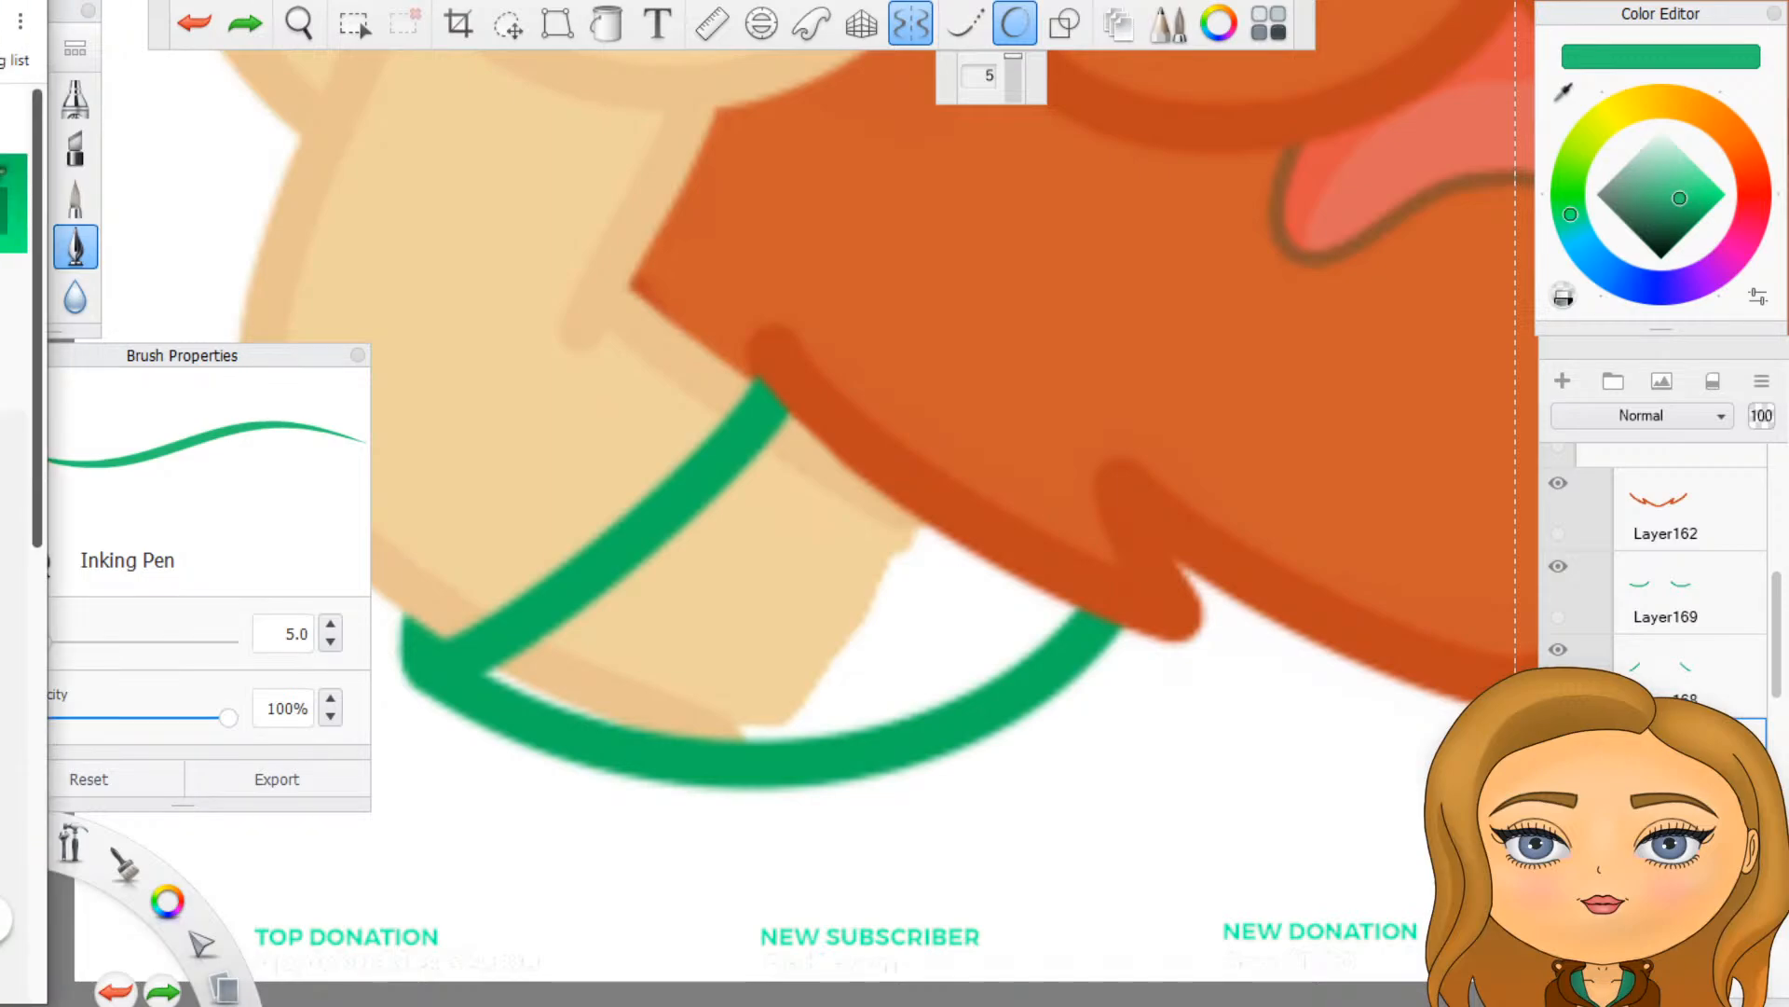
key(alt+Tab)
key(super+Down)
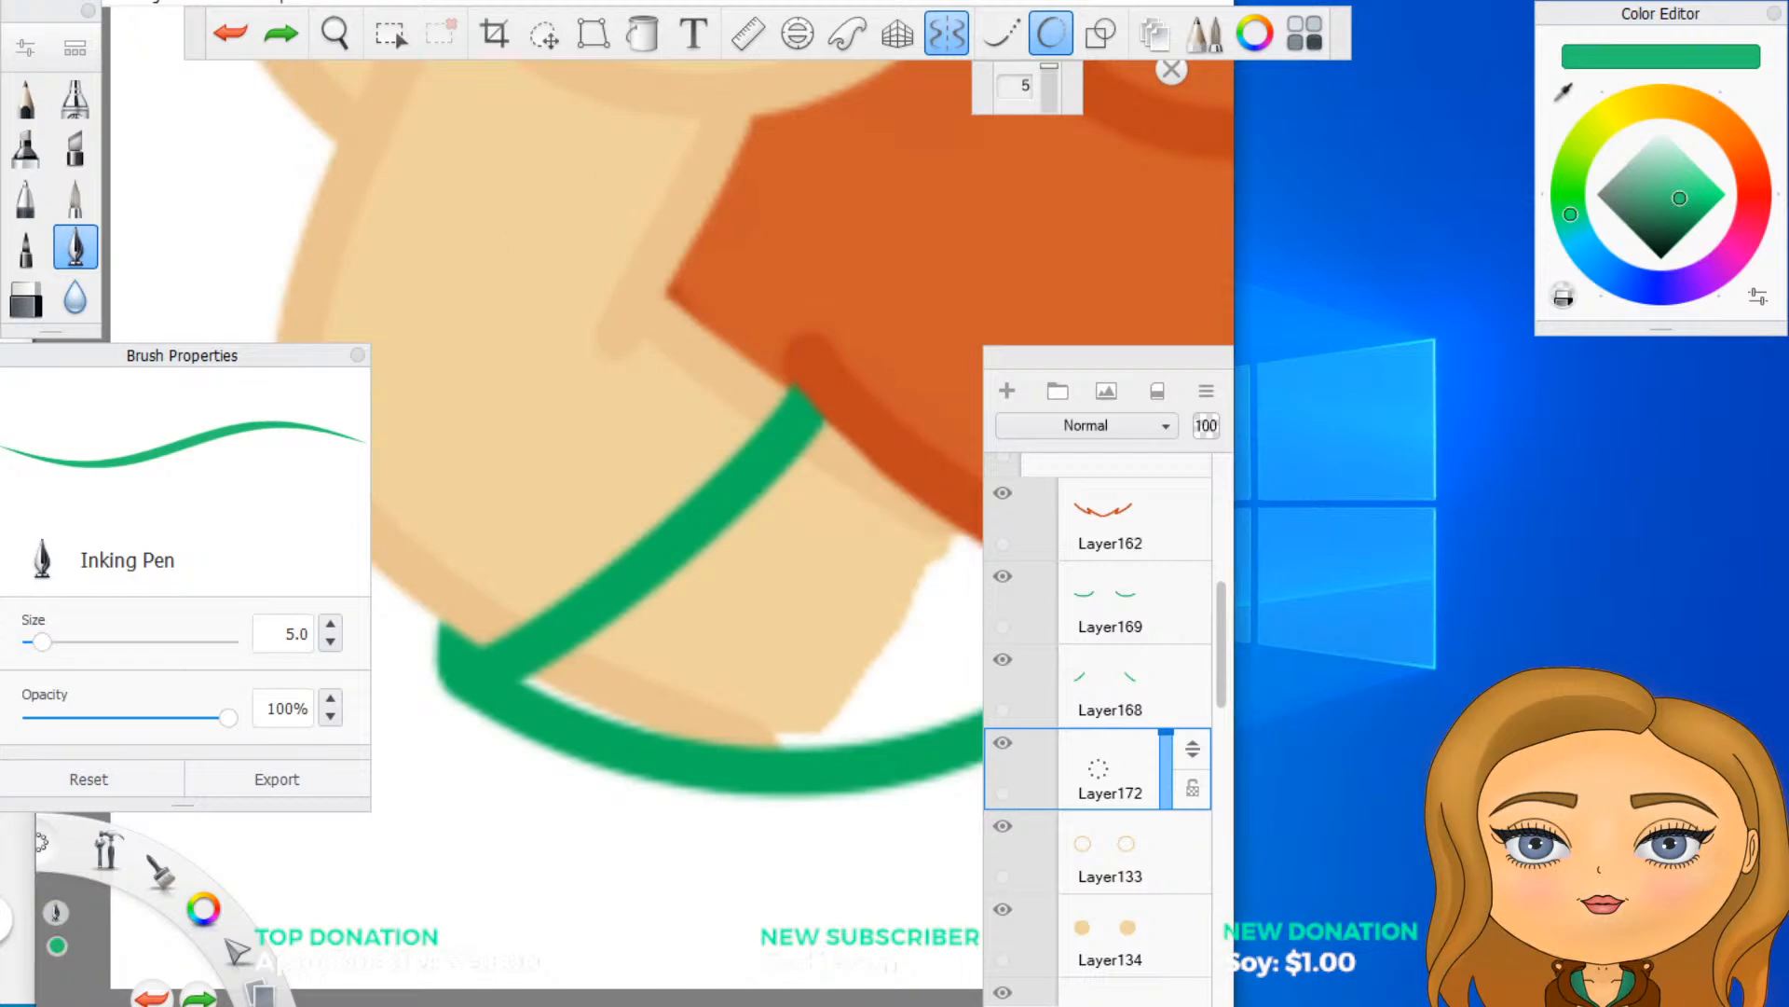
drag(2, 2, 1577, 3)
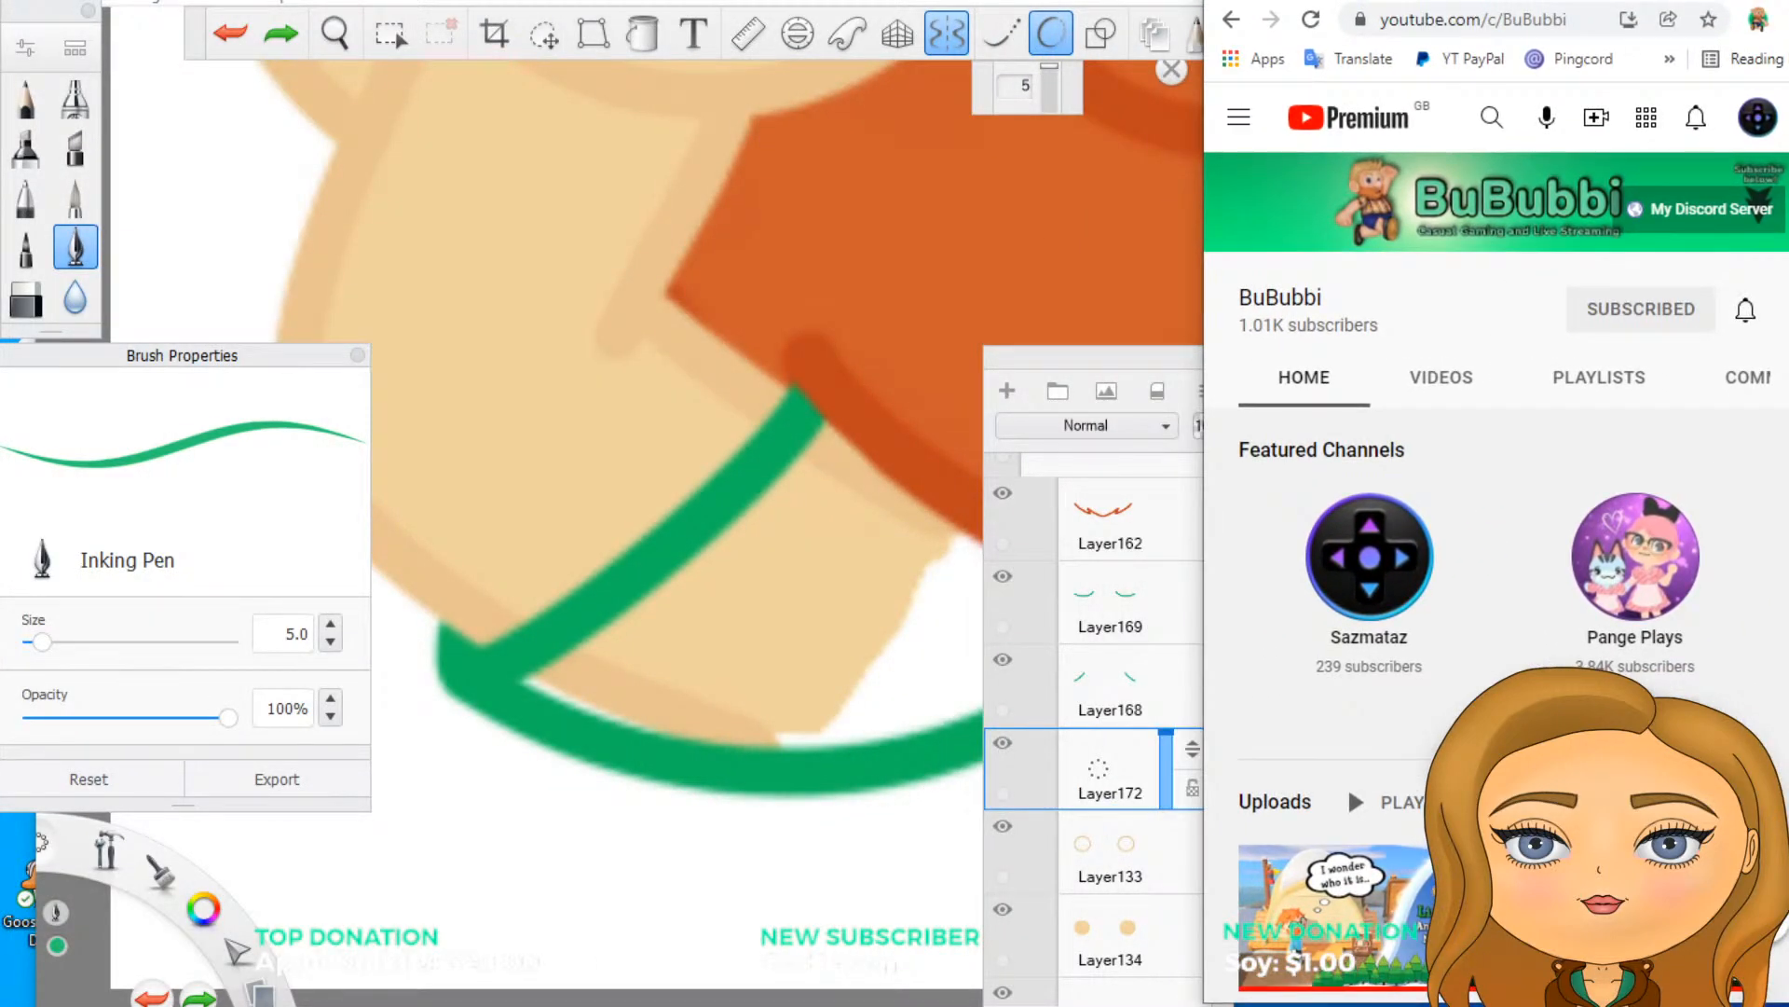
click(1171, 2)
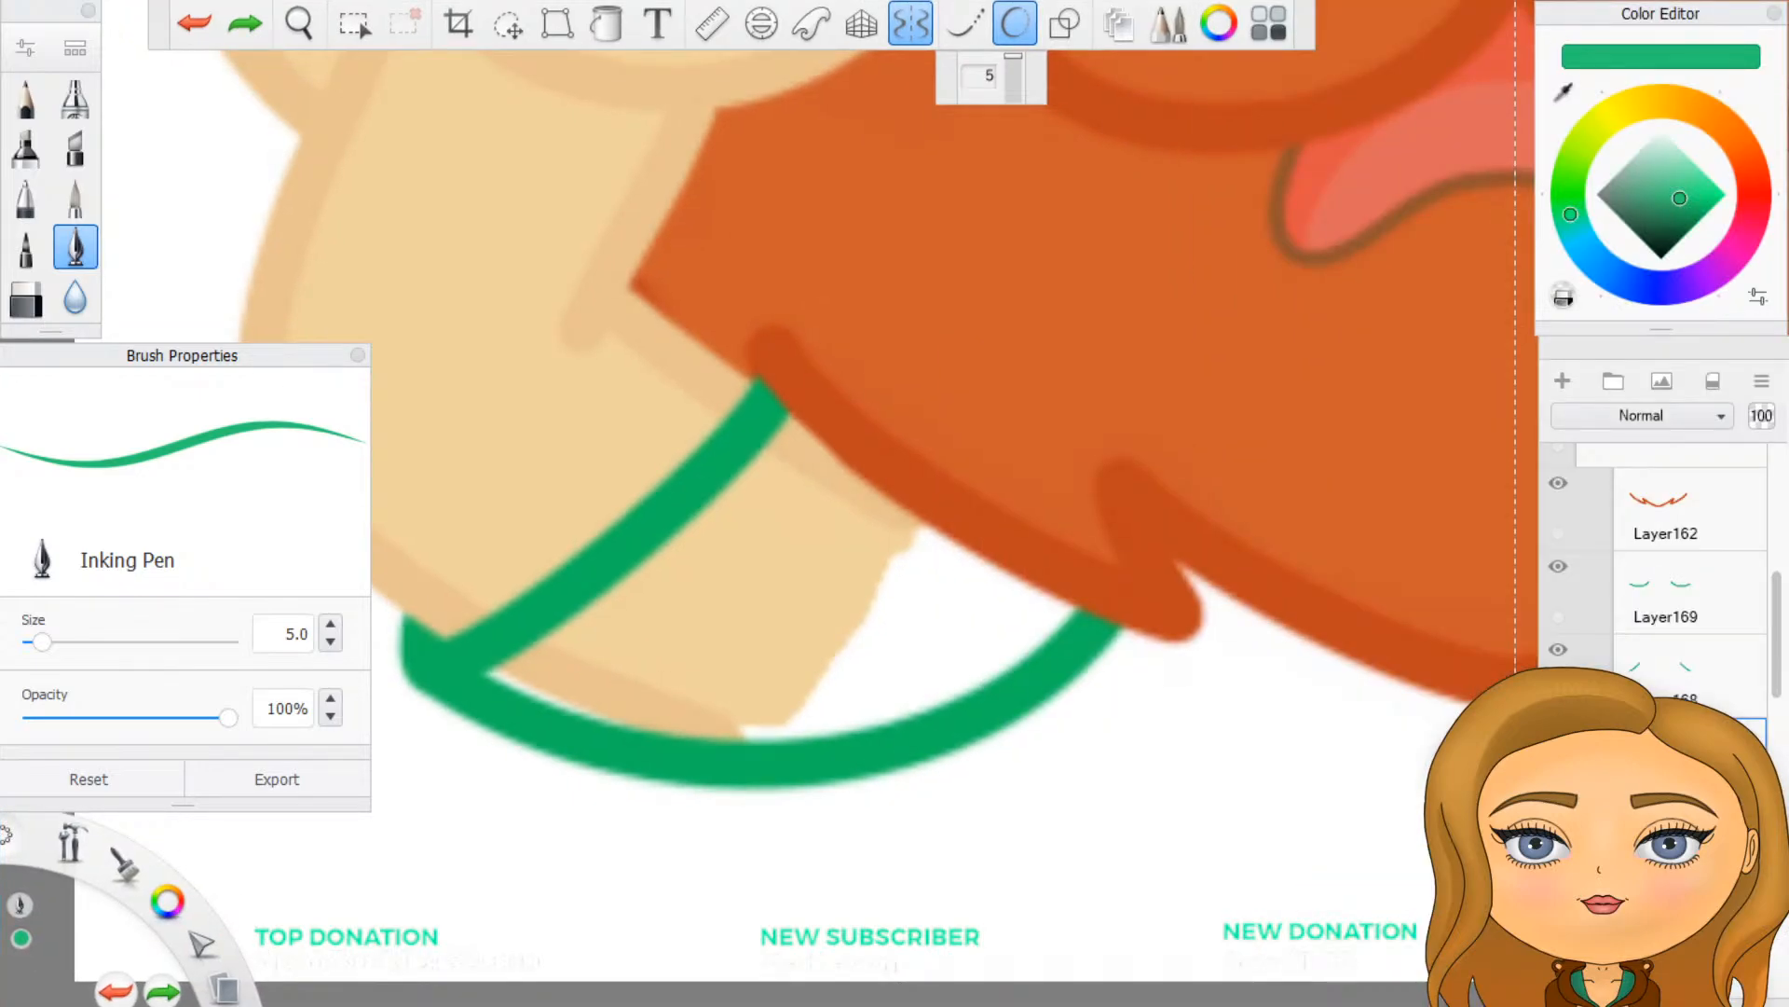
click(1725, 1)
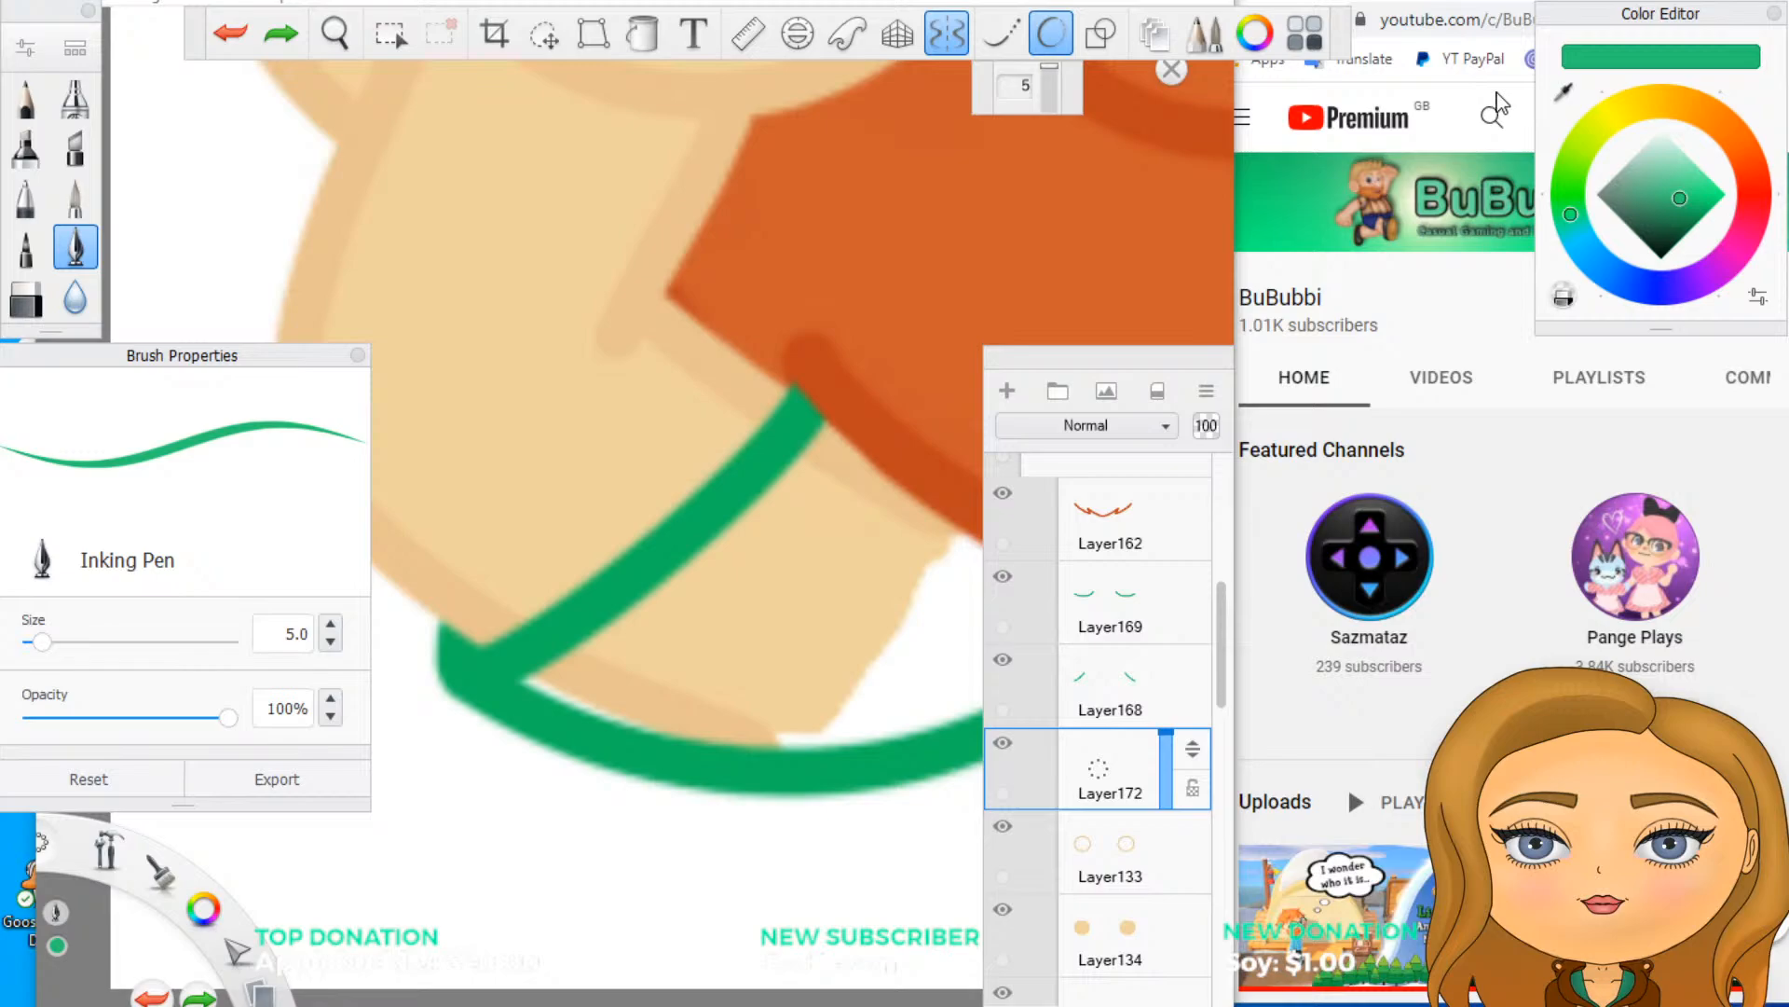
click(1565, 88)
click(1560, 97)
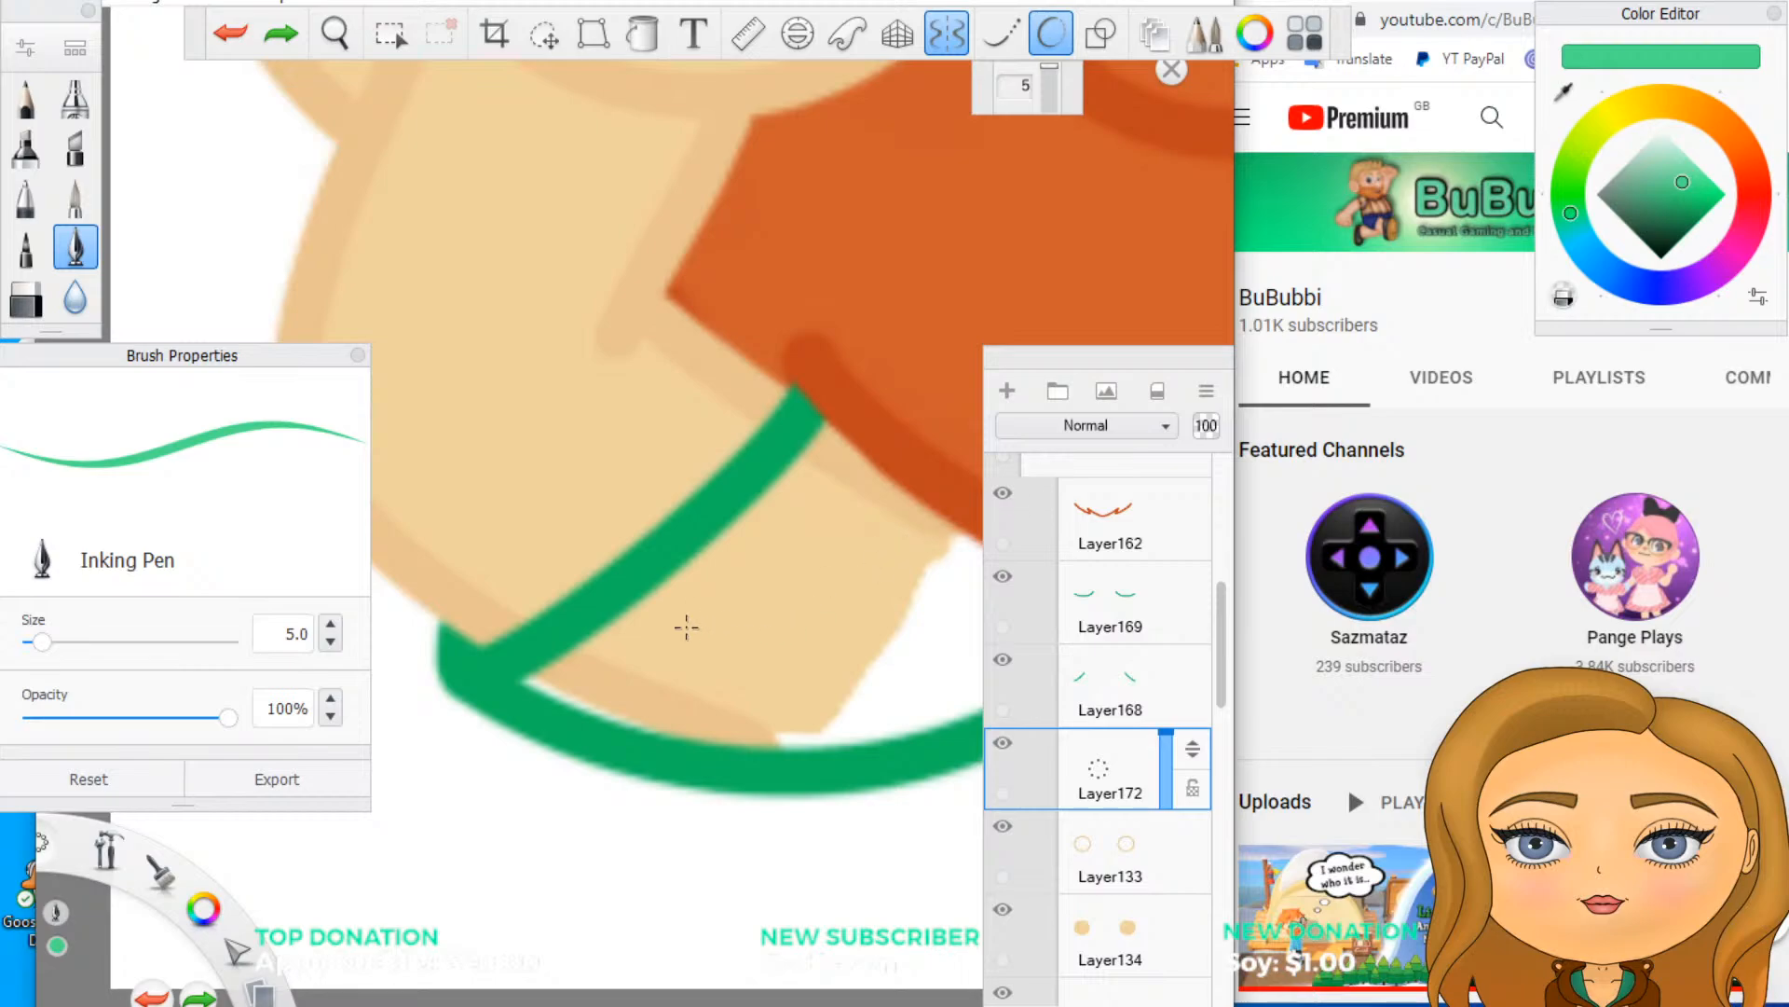
mouse_move(615, 680)
mouse_down()
mouse_move(599, 679)
mouse_move(615, 679)
mouse_up()
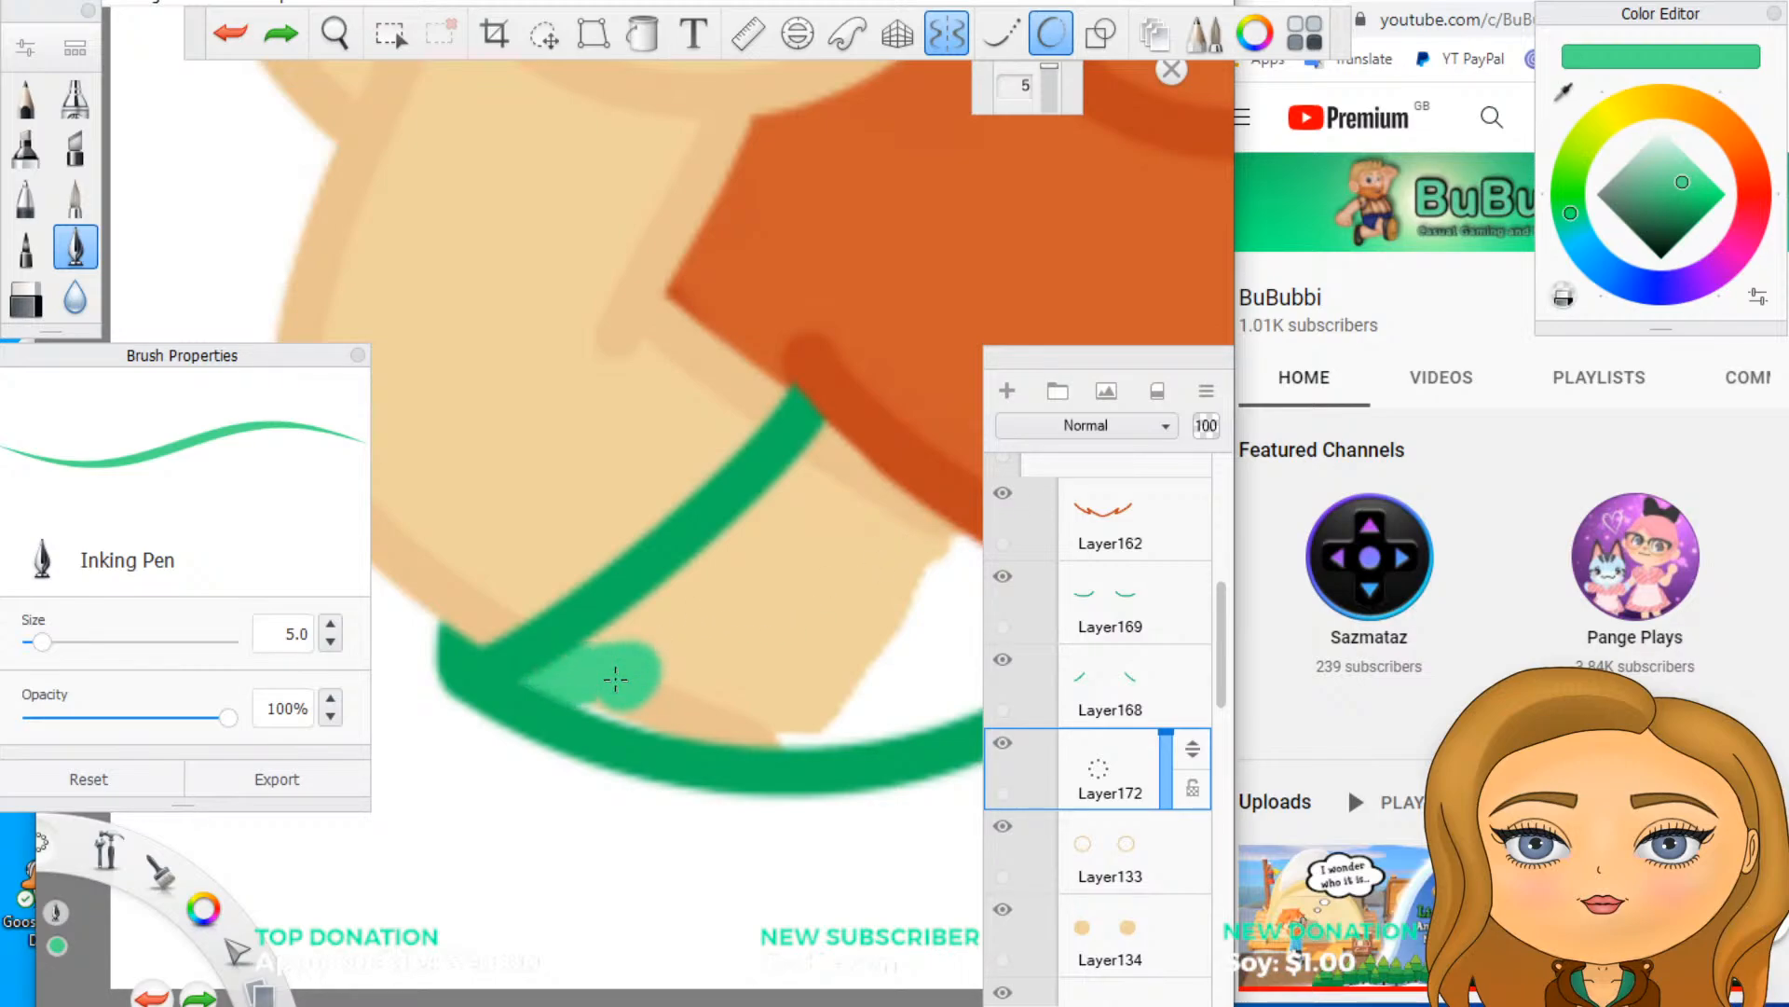
key(ctrl+z)
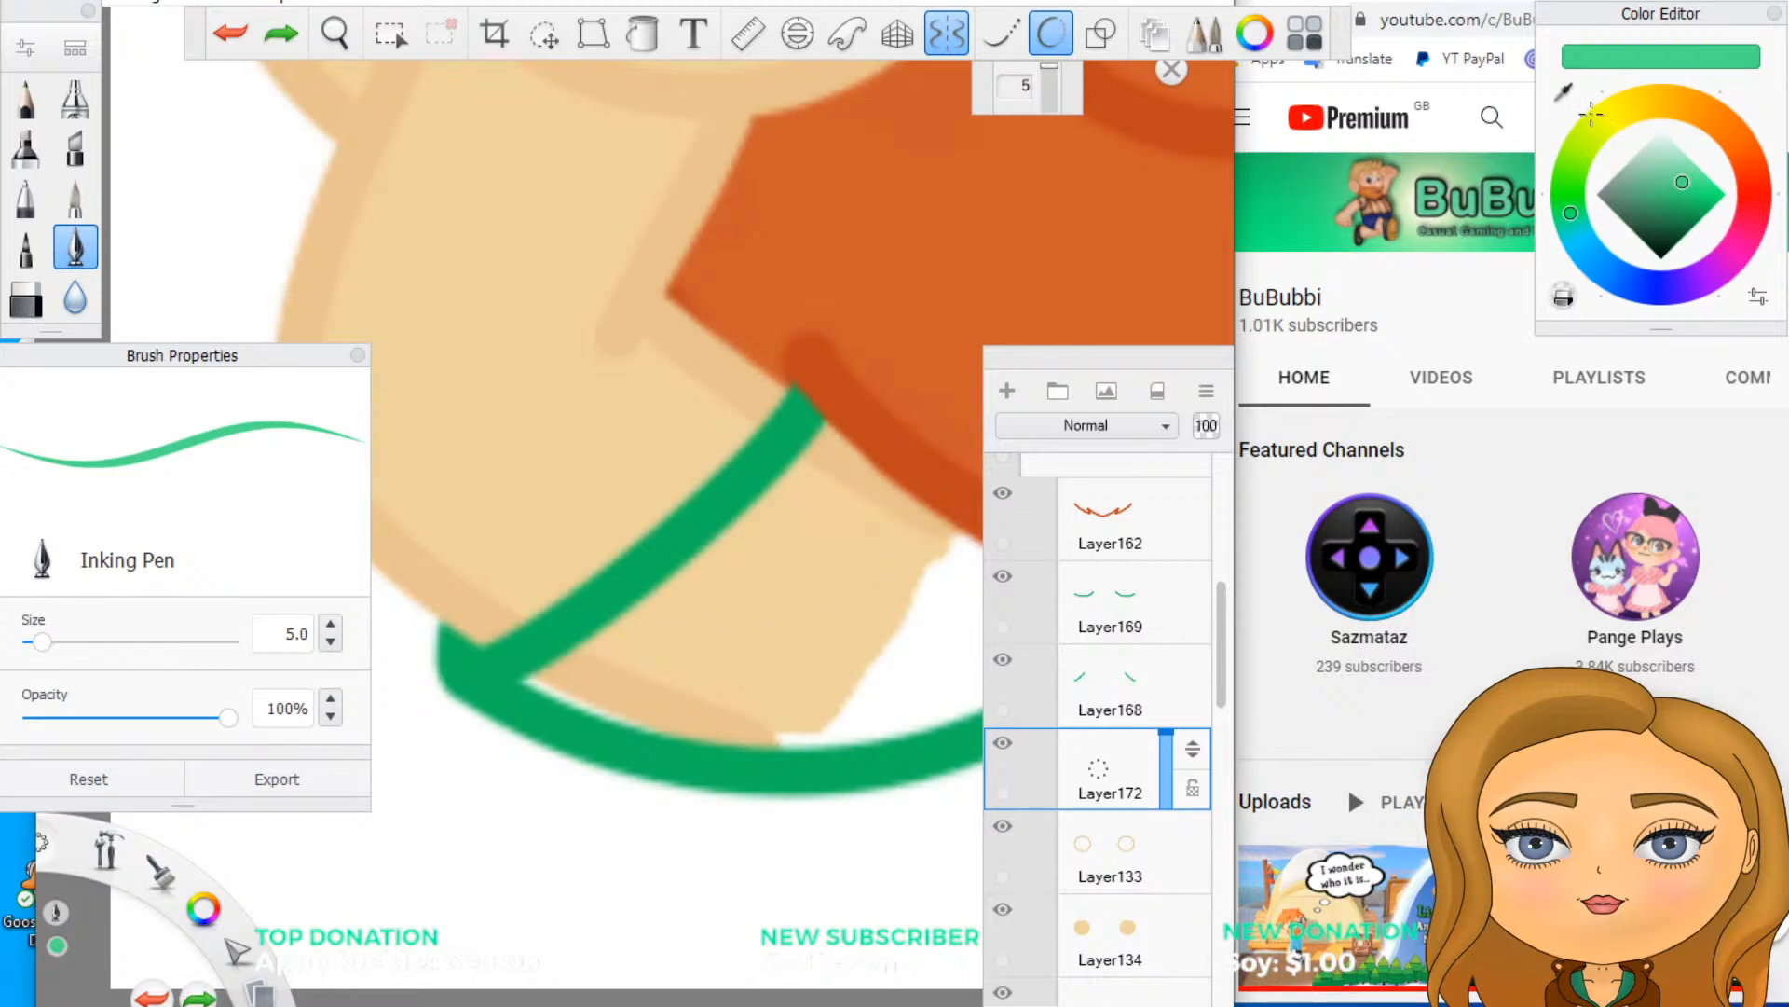
click(1565, 91)
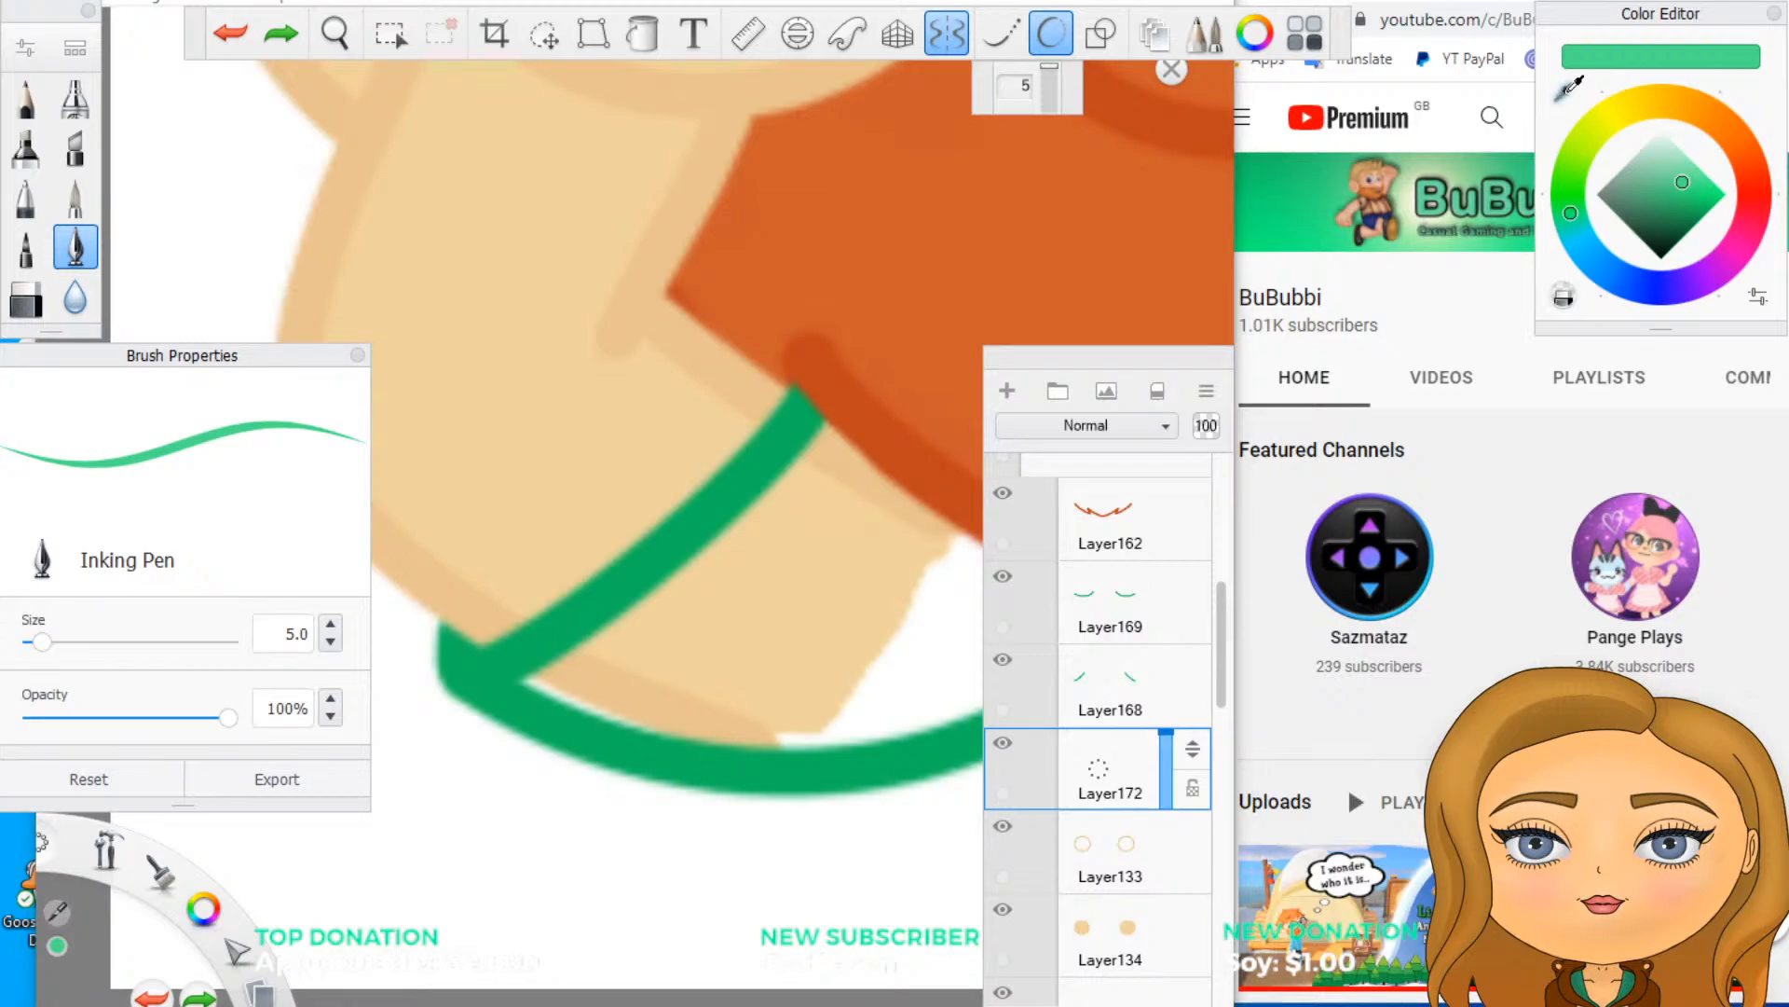
click(1286, 191)
drag(542, 679, 585, 677)
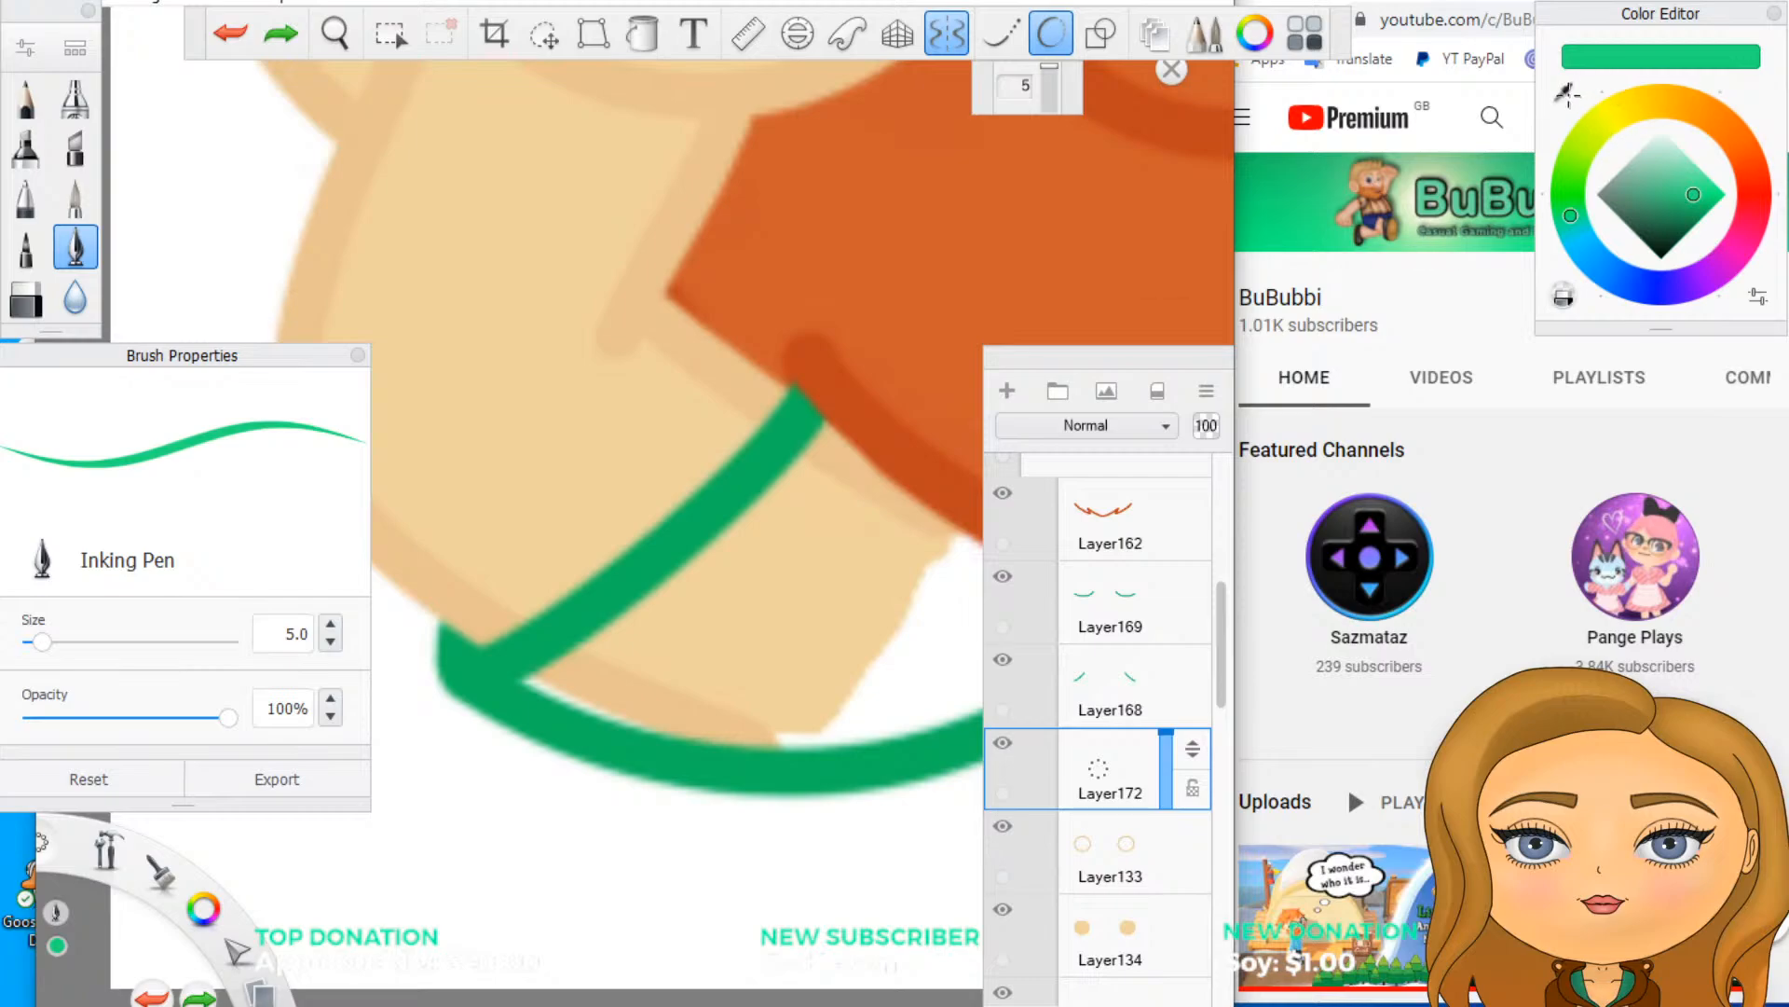
click(1566, 91)
click(1294, 222)
drag(536, 681, 626, 666)
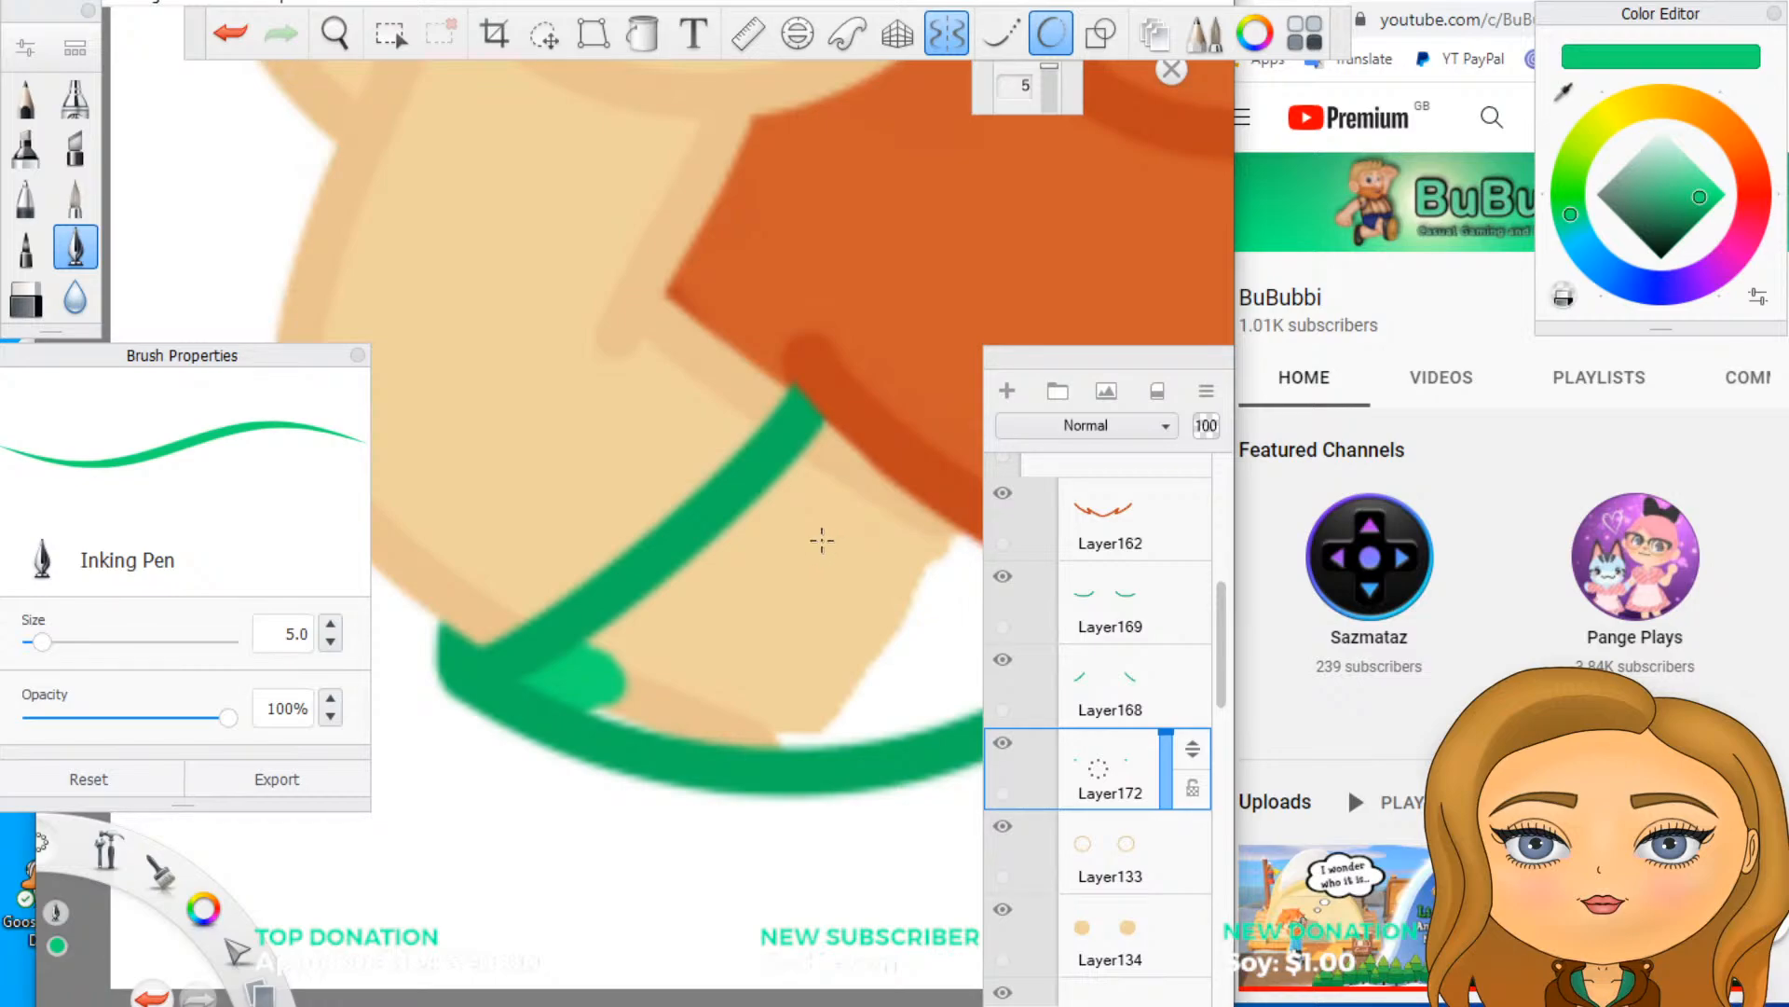
key(ctrl+z)
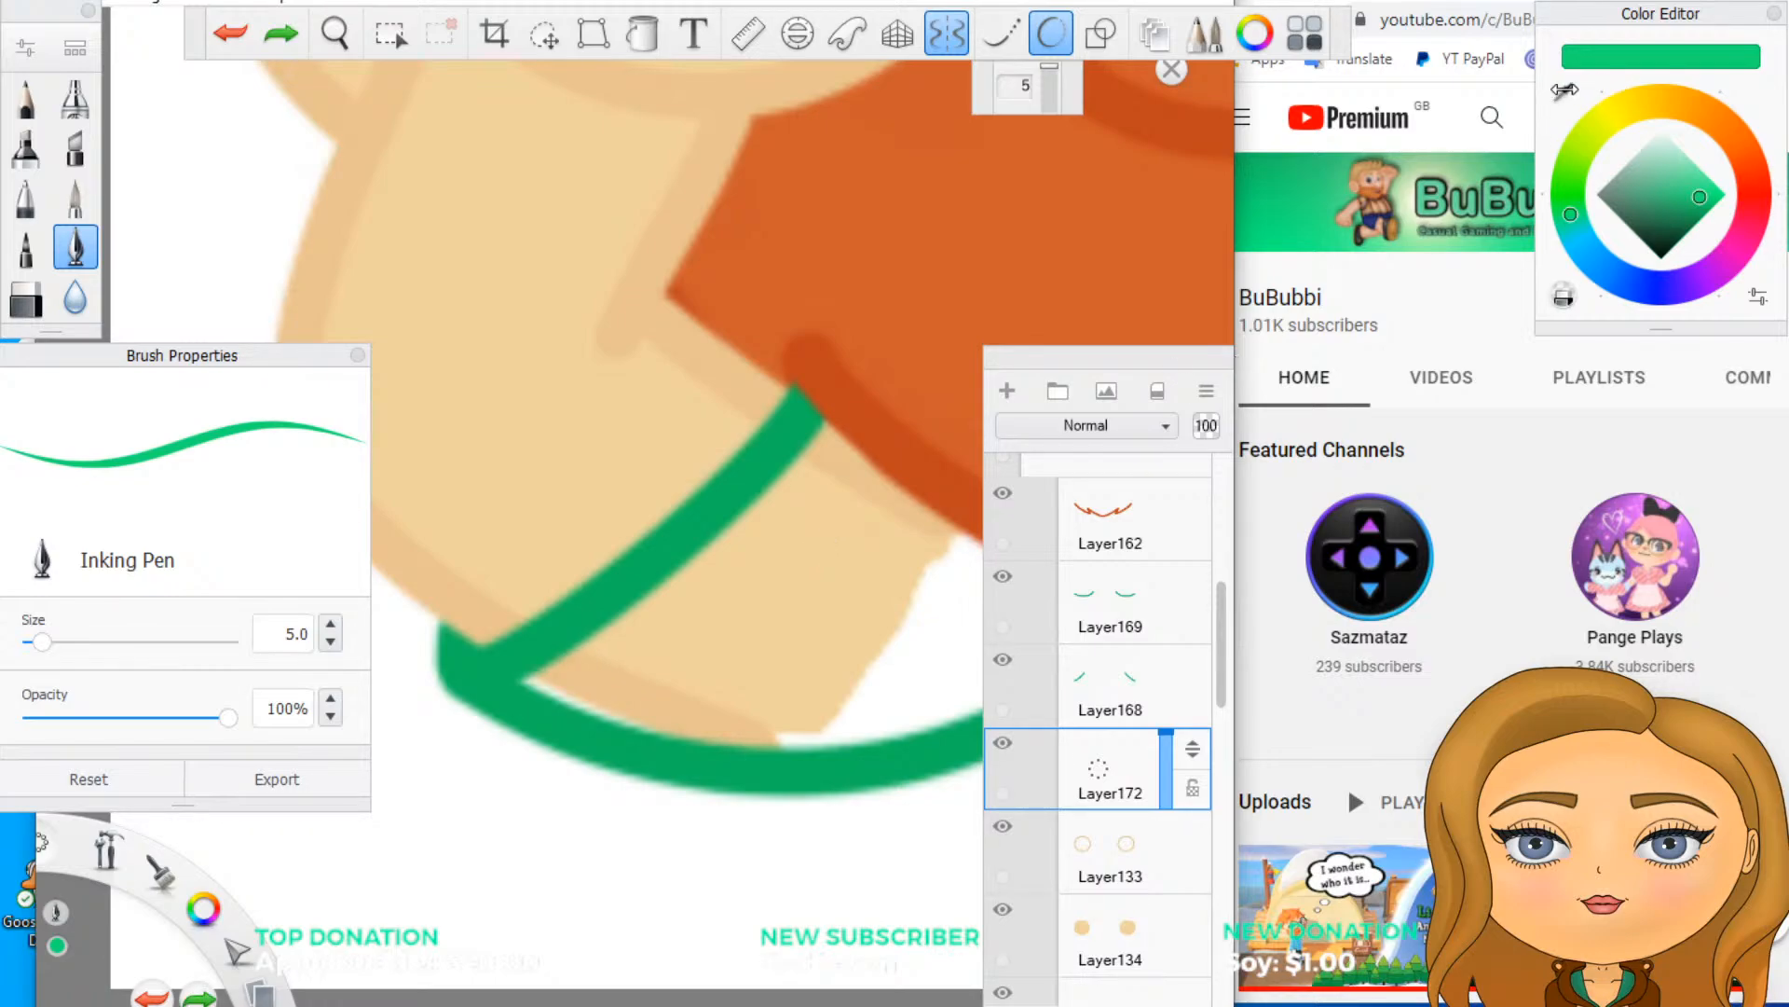
- Sample a bright green from the channel banner and paint a dab of it inside the sleeve's outer corner on Layer172
click(1566, 90)
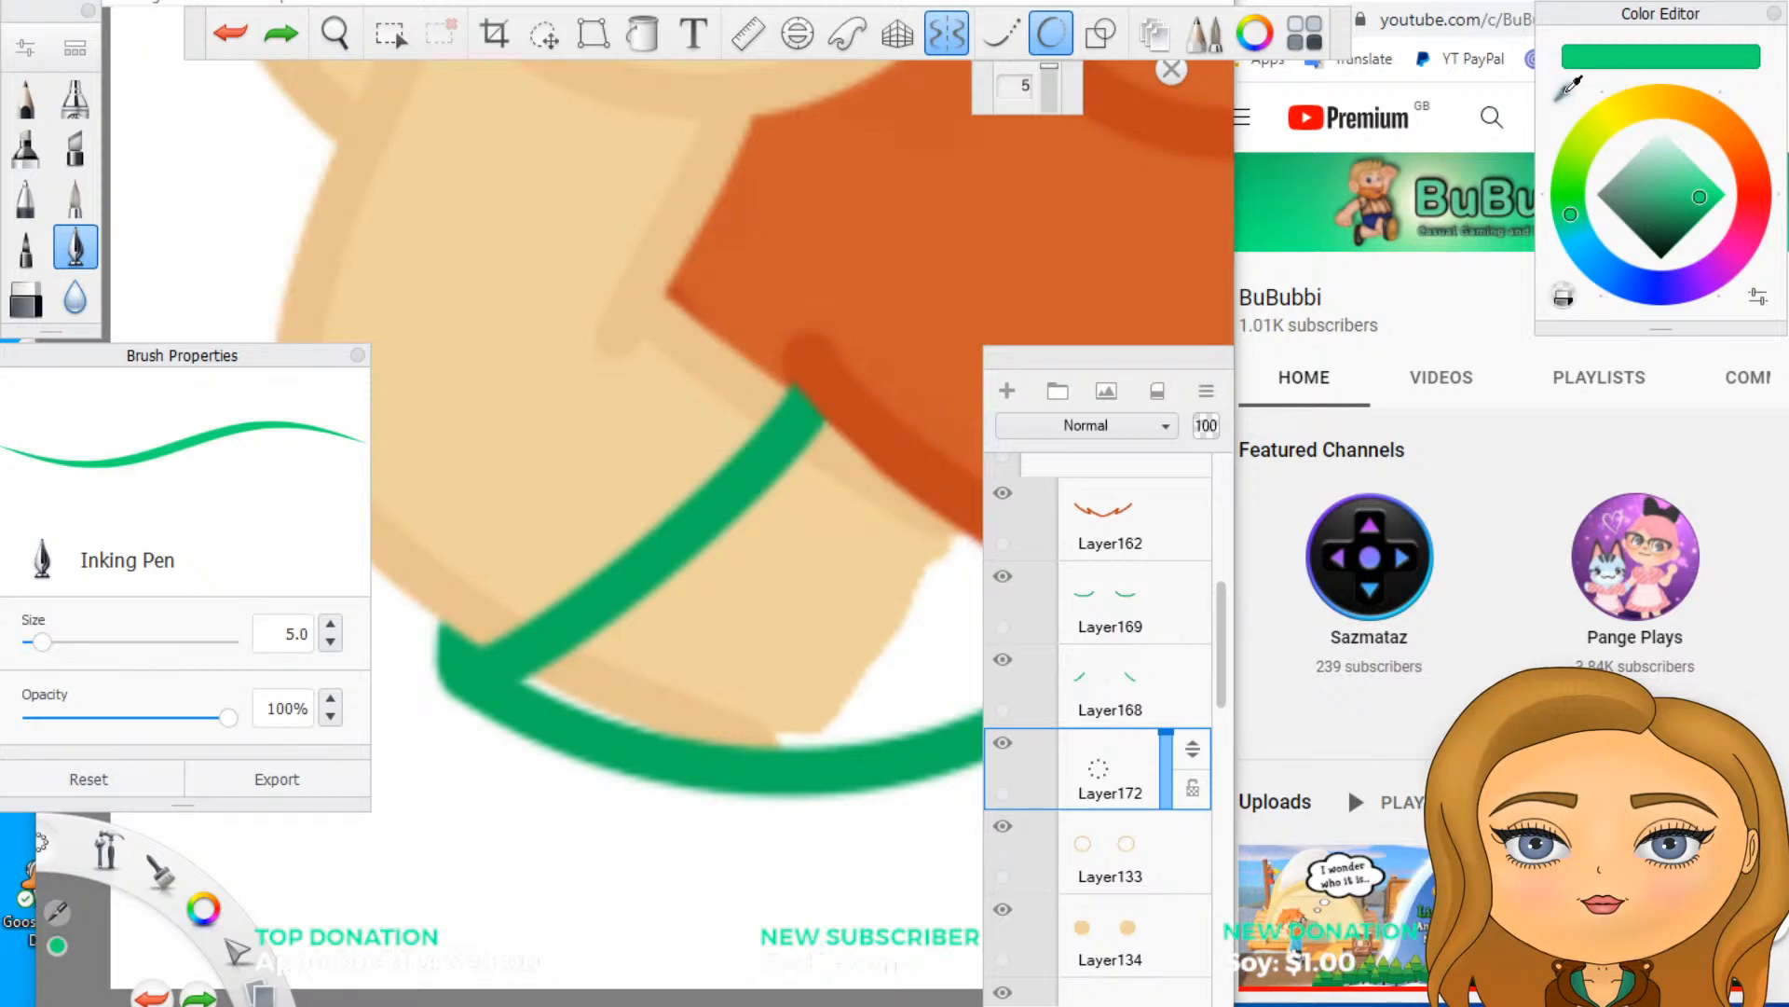
click(503, 669)
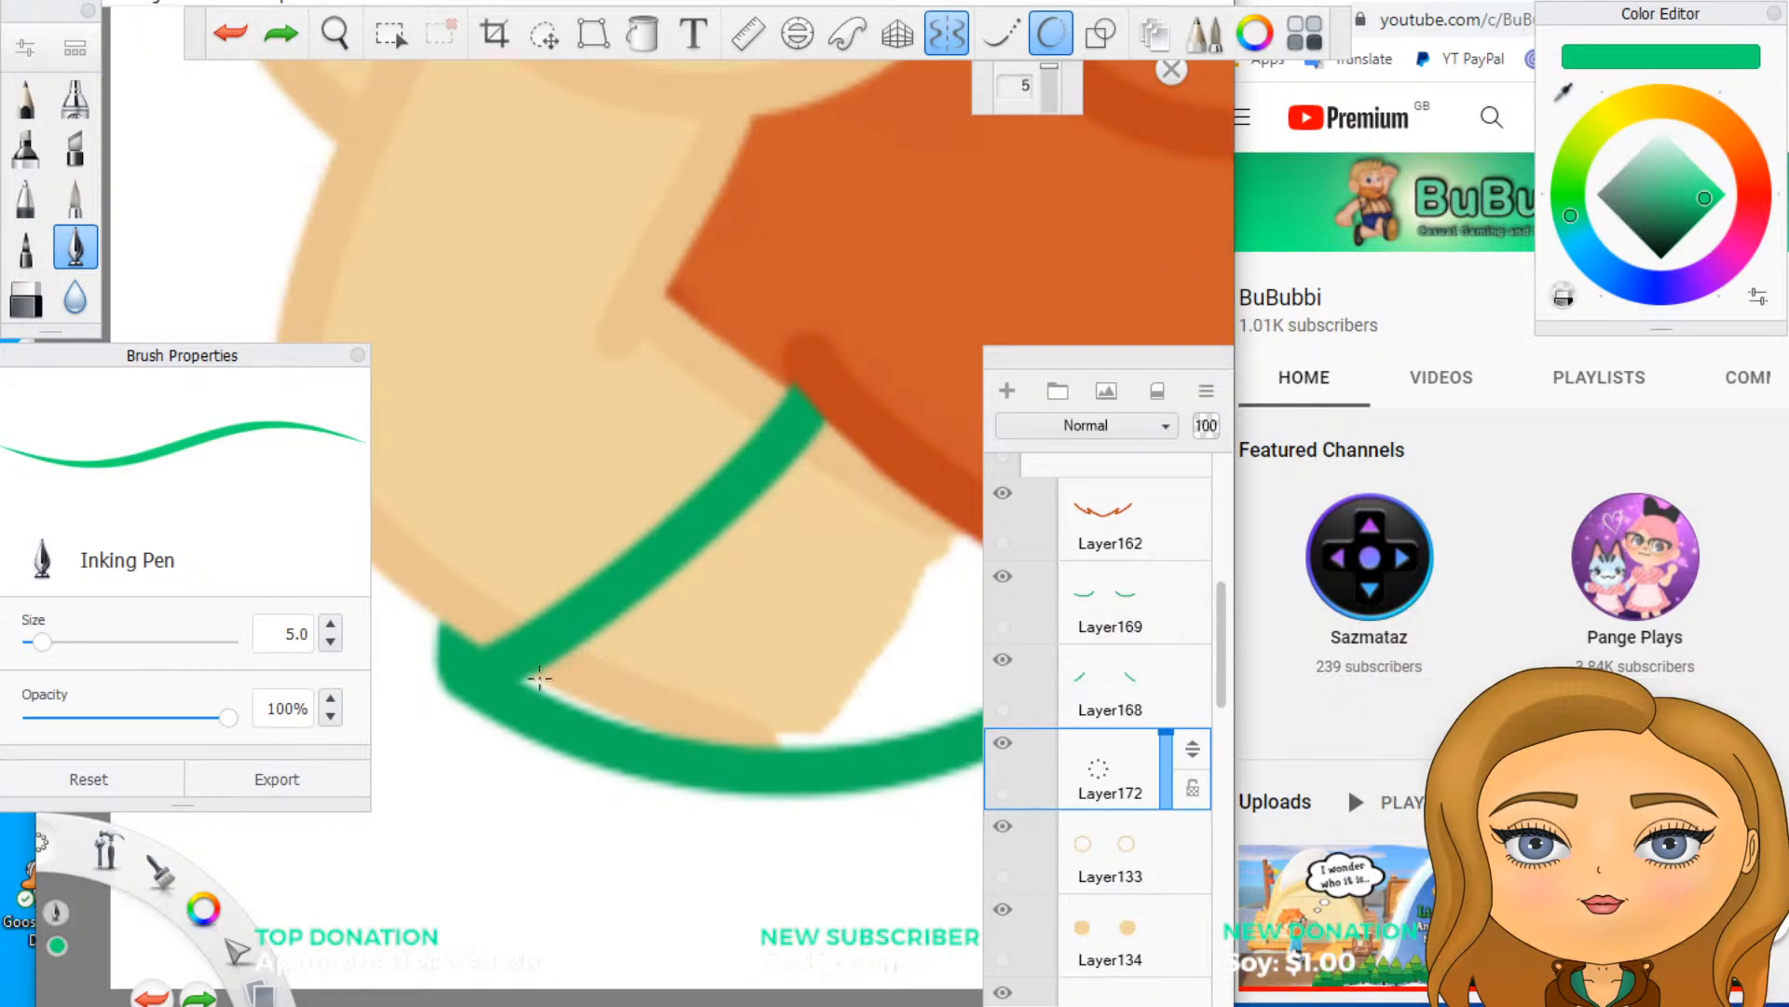
drag(534, 684, 612, 677)
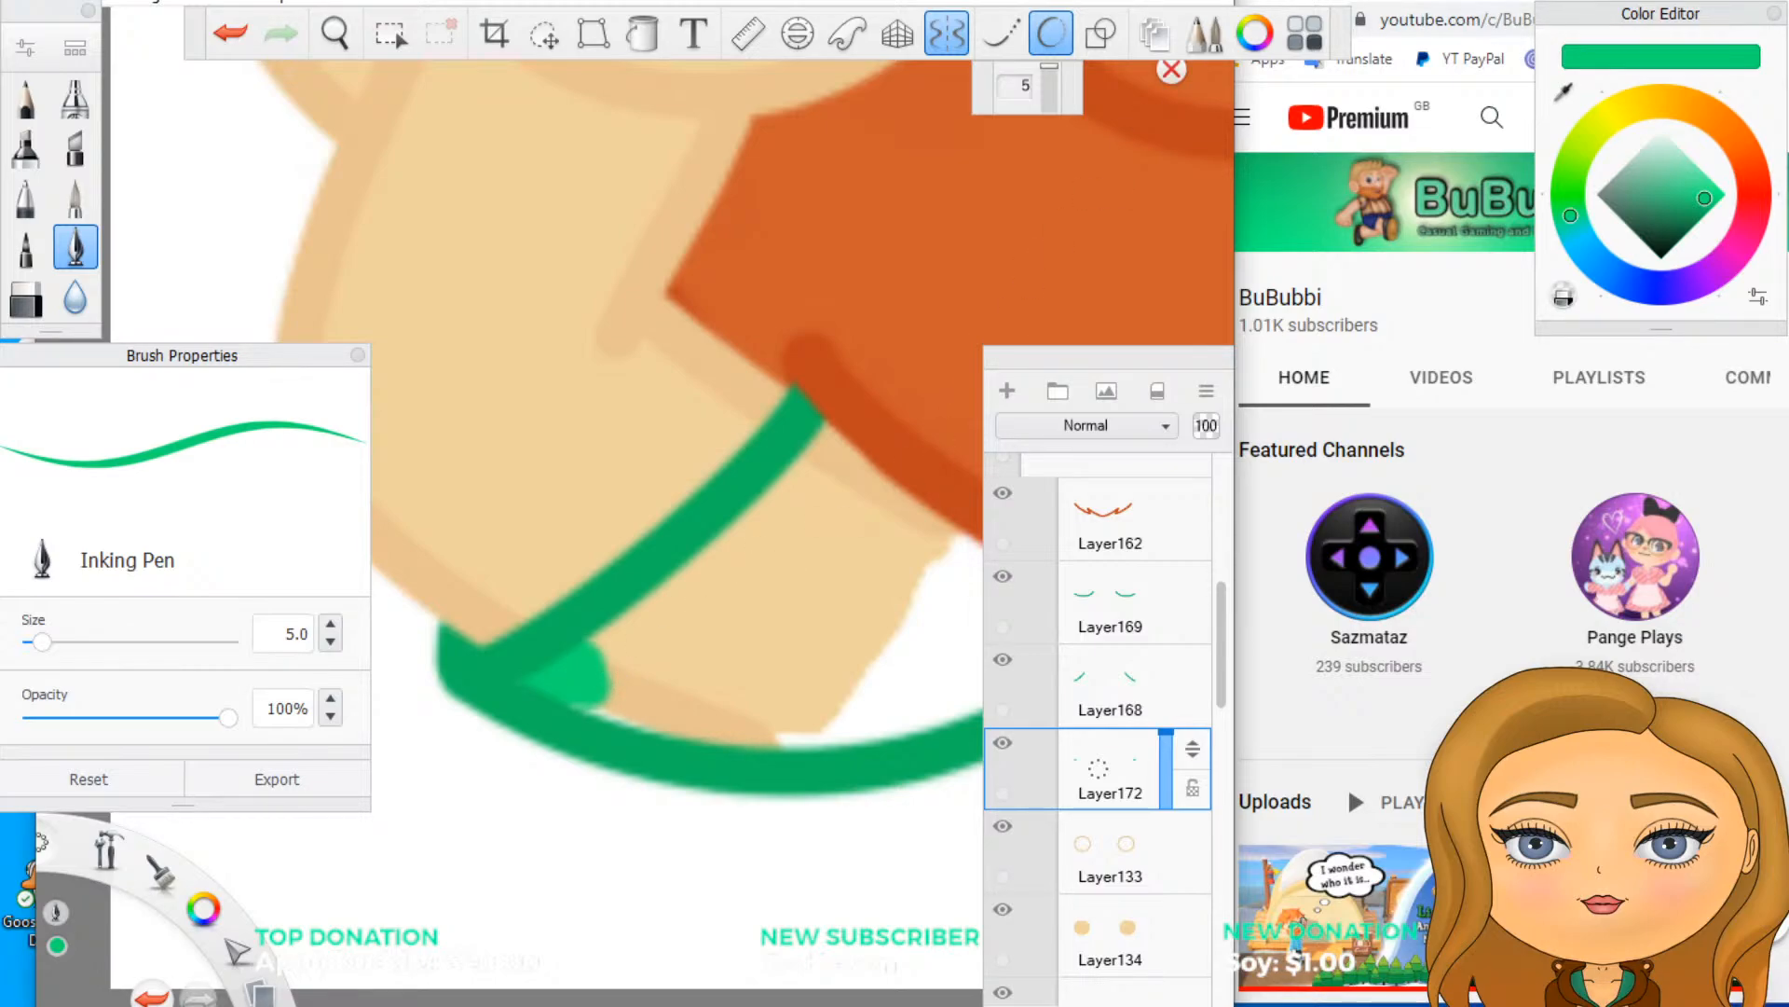
- Return the SketchBook window to full screen over the browser and turn off Predictive Stroke
key(super+Down)
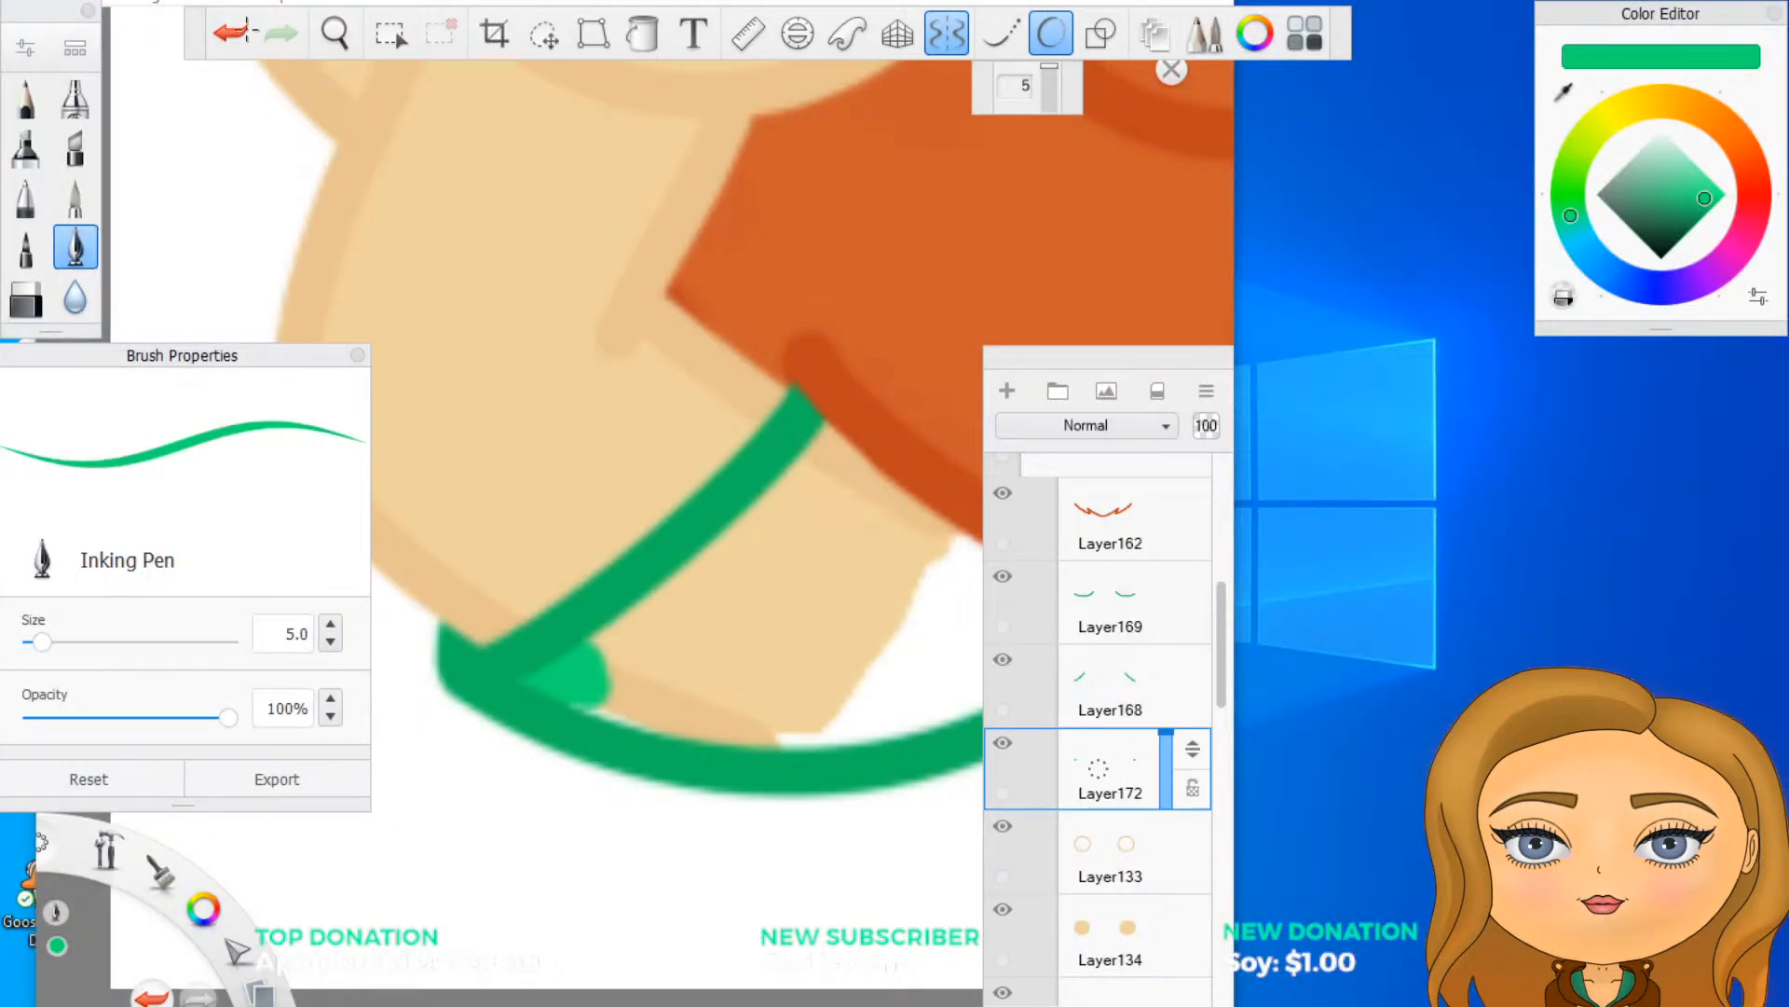
key(super+Up)
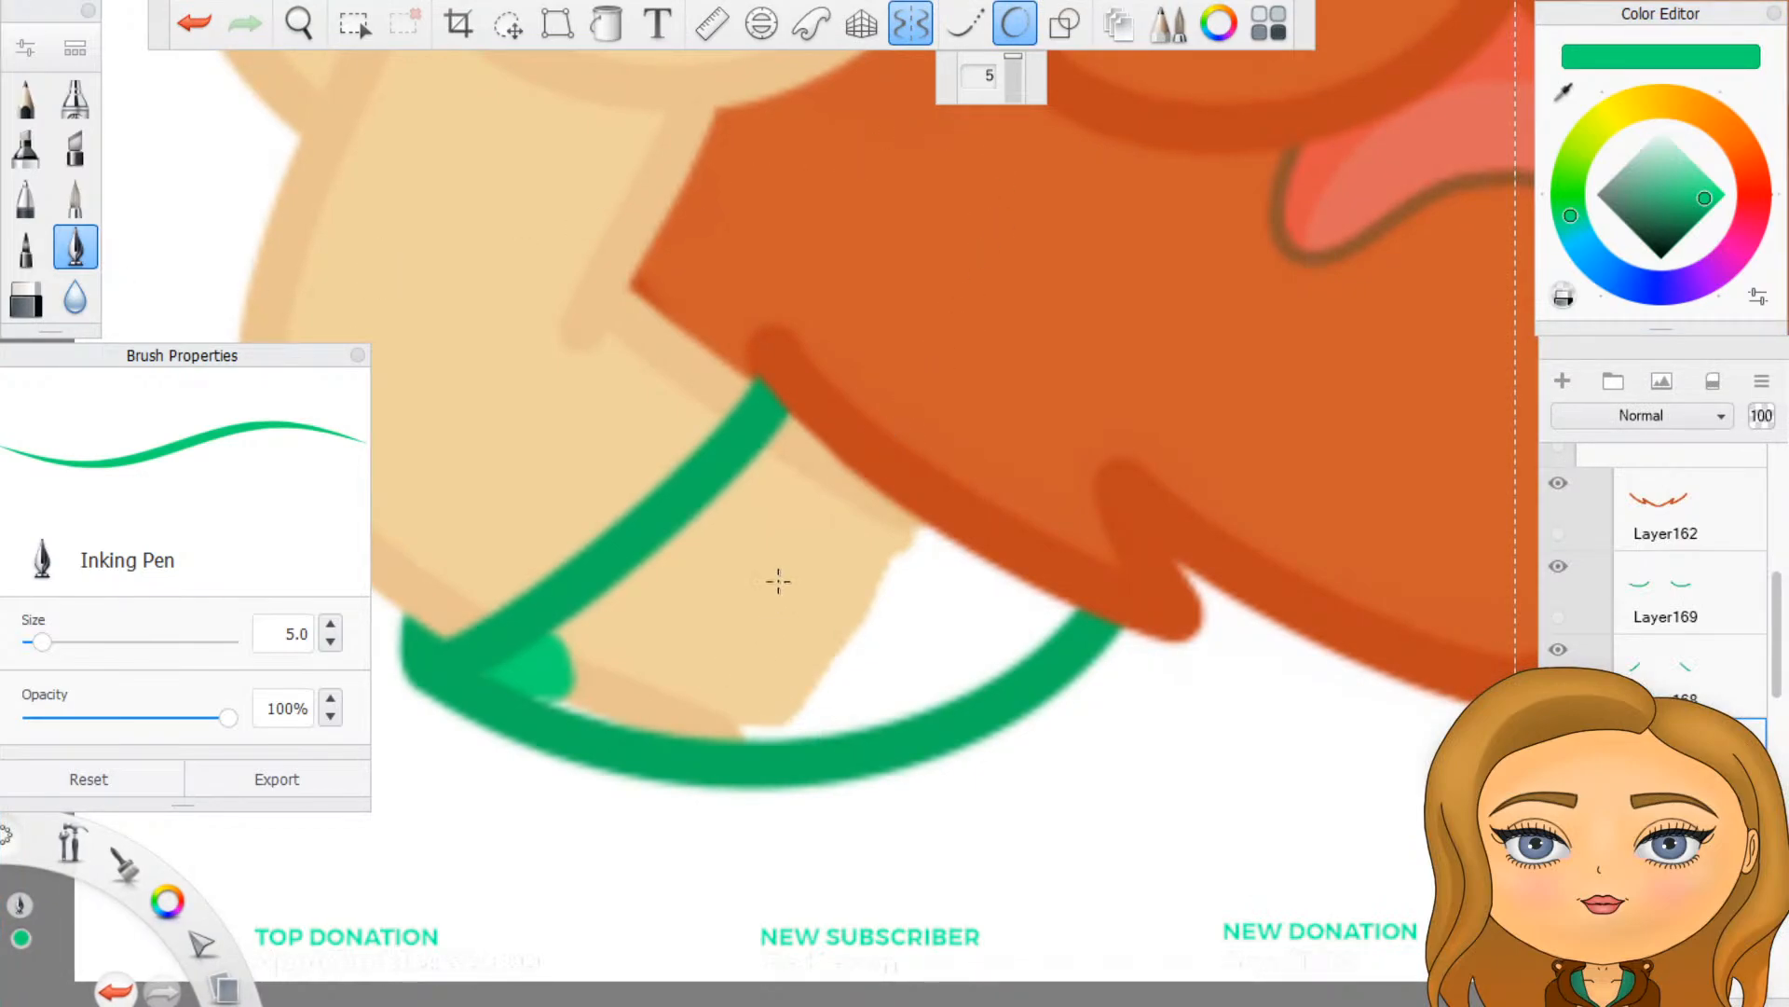
click(1009, 31)
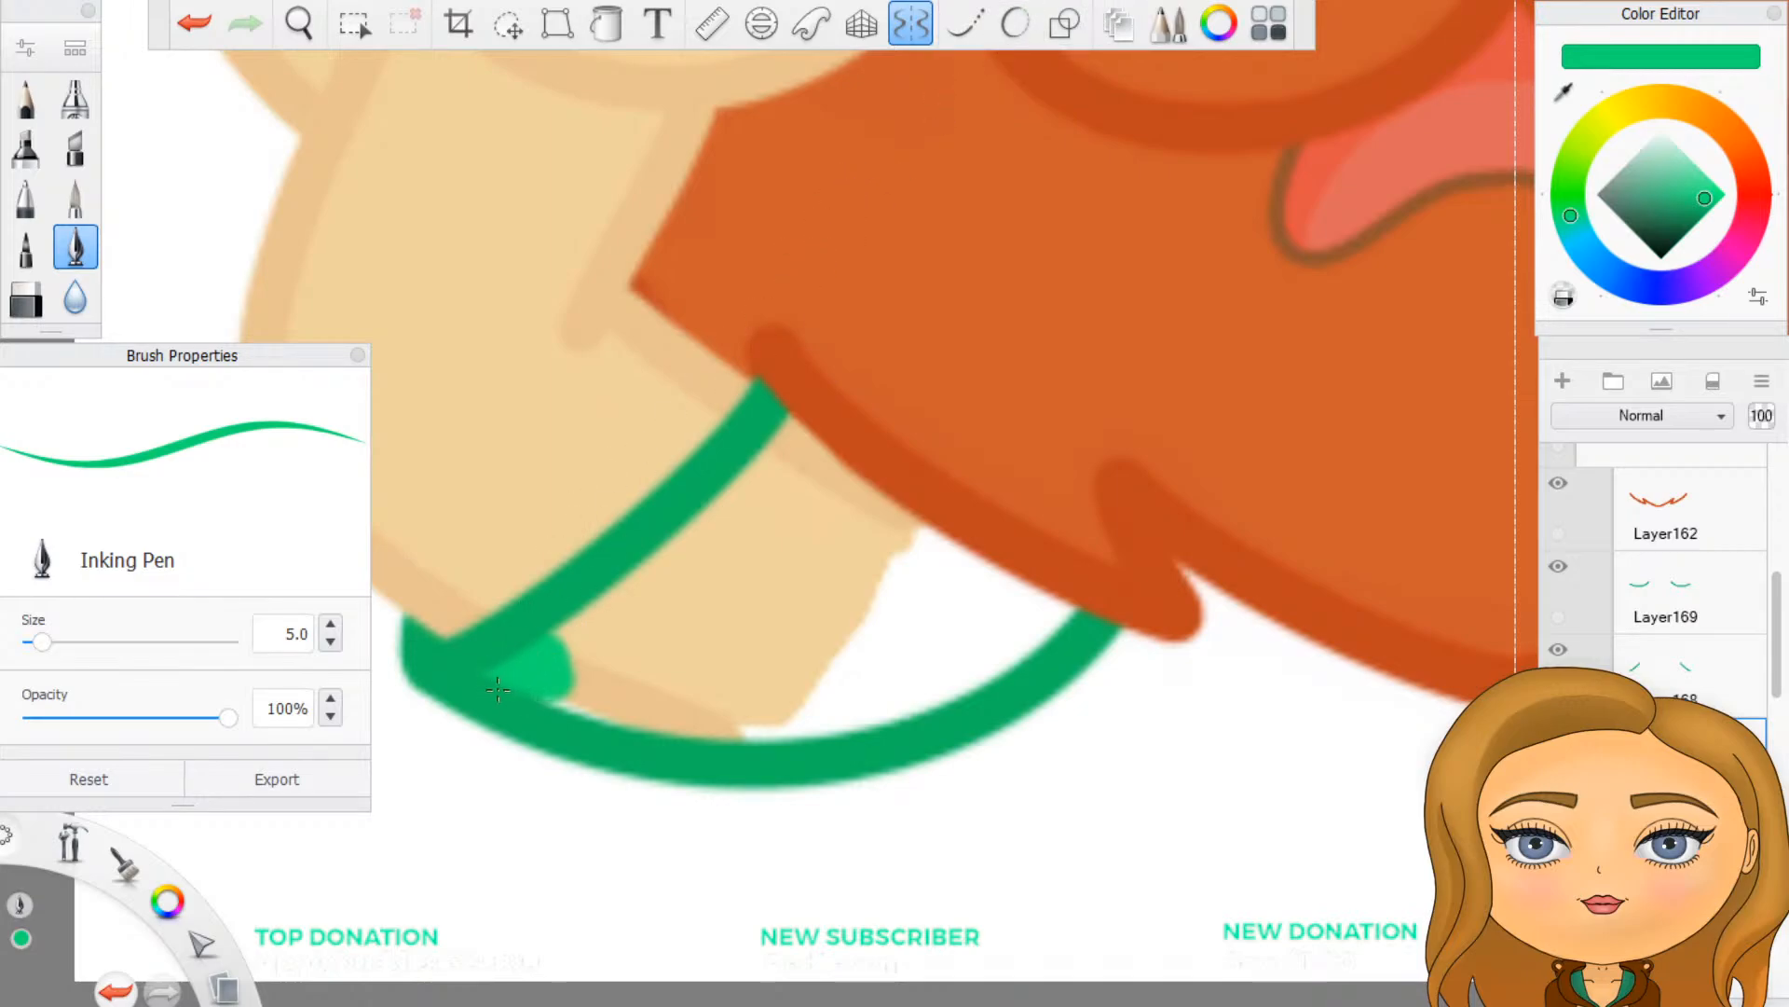
- Paint a closed bright green border inside the sleeve, following the sleeve line, the lower edge and the beard
mouse_move(548, 688)
mouse_down()
mouse_move(575, 708)
mouse_move(564, 643)
mouse_move(811, 424)
mouse_up()
mouse_move(597, 704)
mouse_down()
mouse_move(801, 725)
mouse_move(969, 685)
mouse_up()
mouse_move(797, 713)
mouse_down()
mouse_move(1007, 654)
mouse_move(1081, 599)
mouse_up()
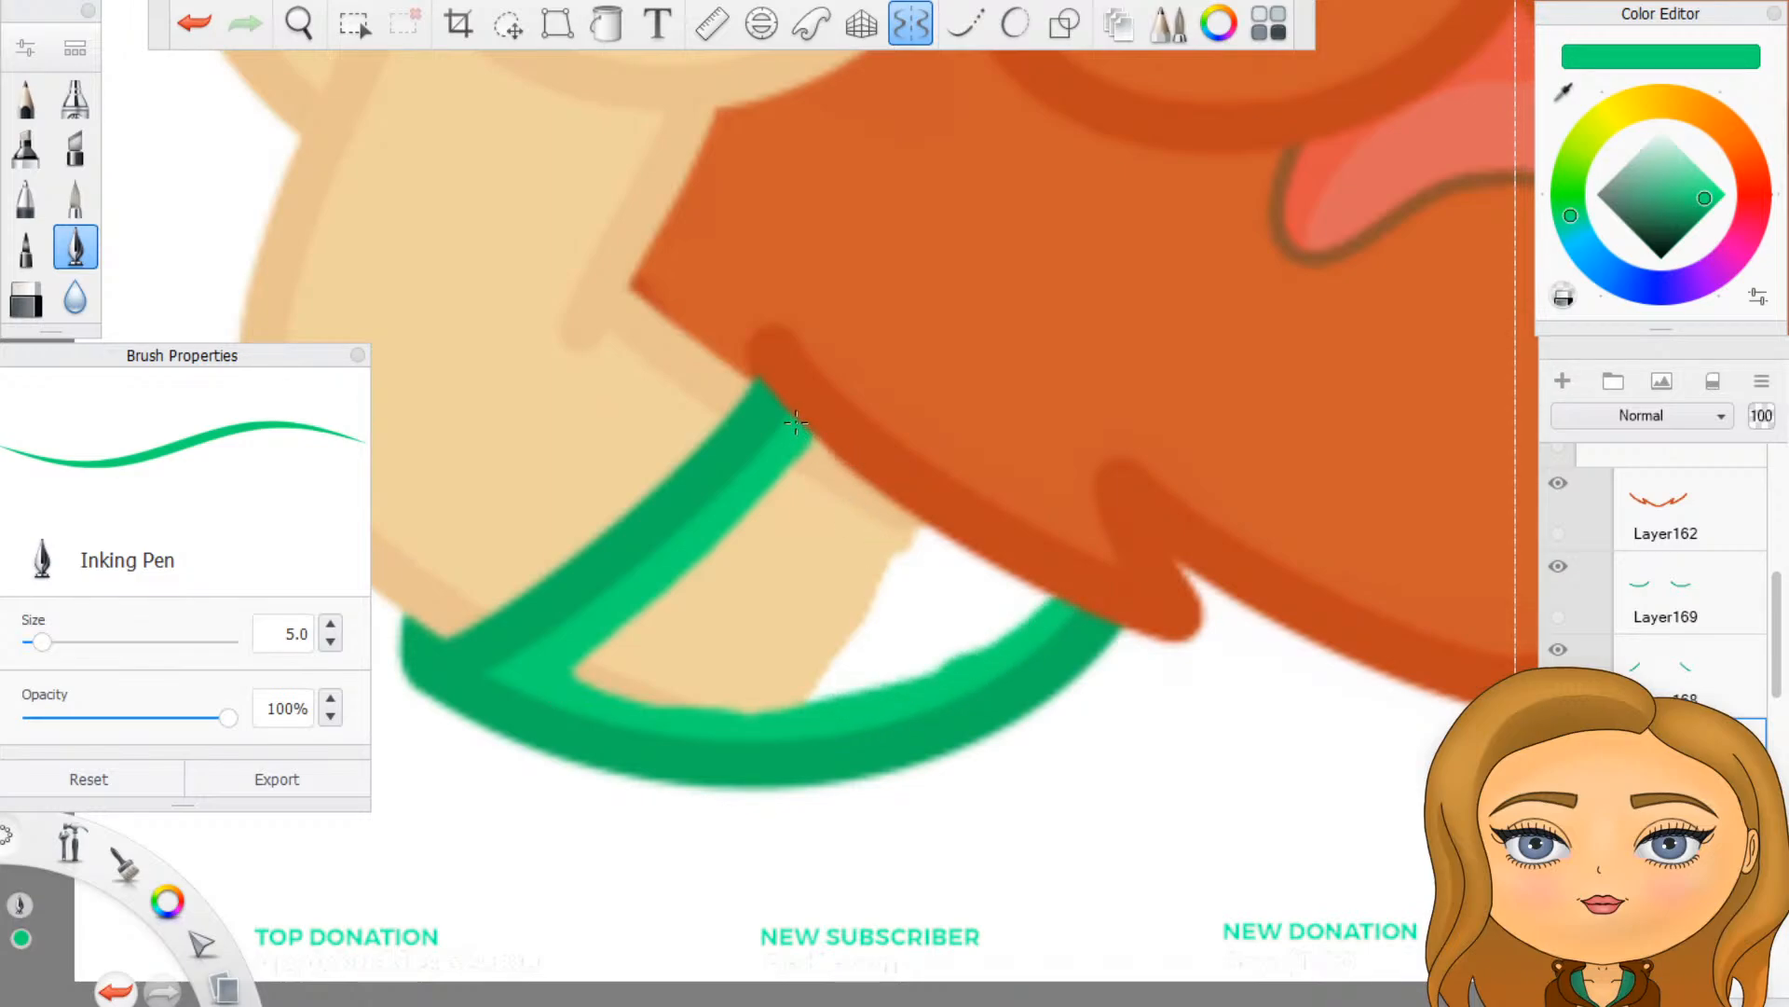
drag(796, 422, 1052, 612)
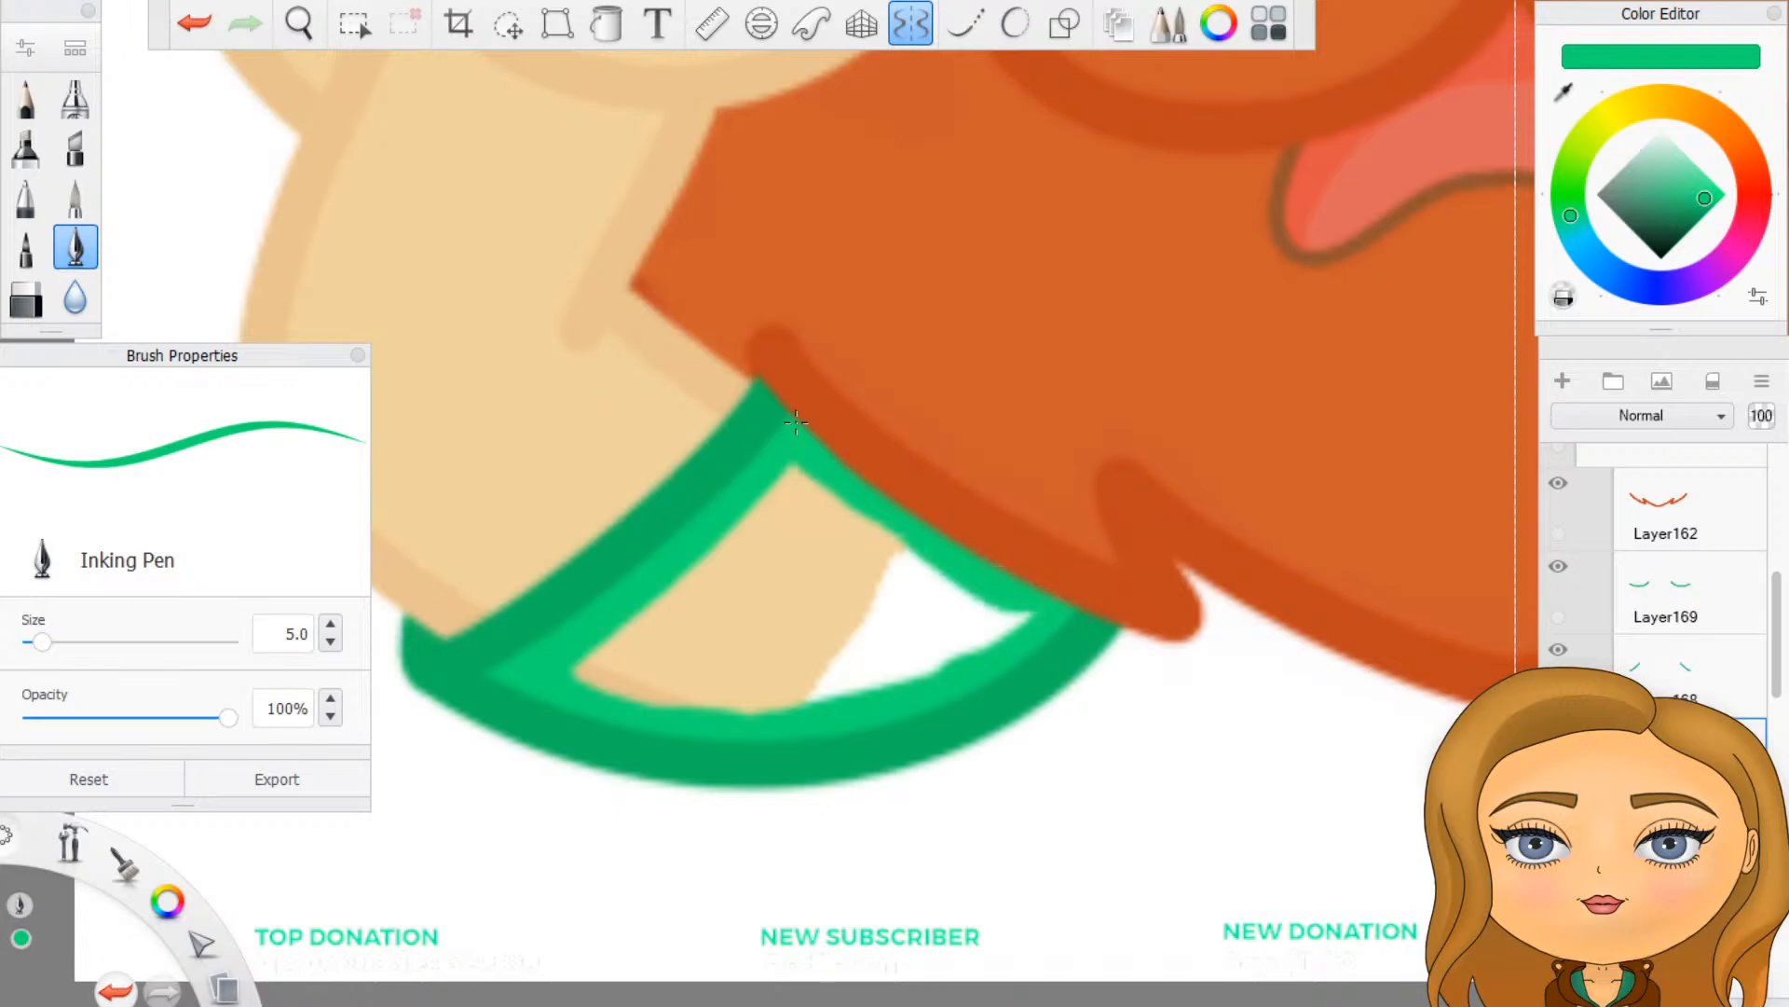
- Flood-fill the interiors of both sleeves with the bright green, one on each side of the beard
click(607, 24)
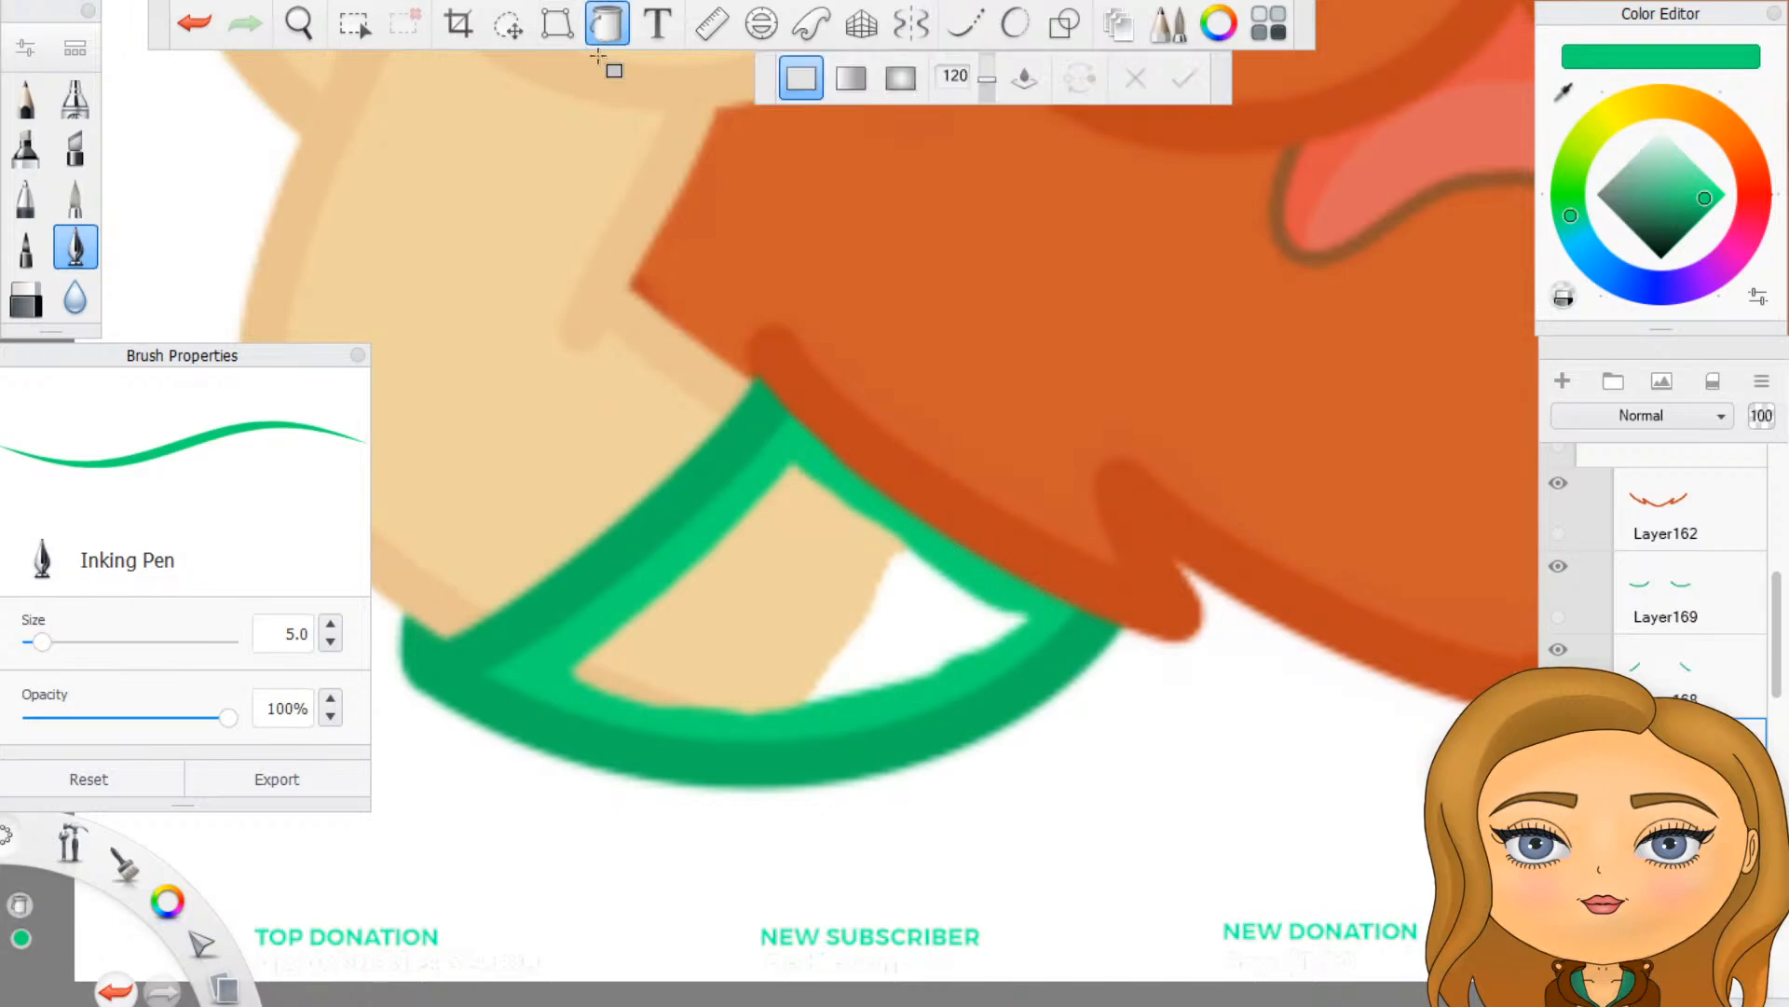
click(771, 688)
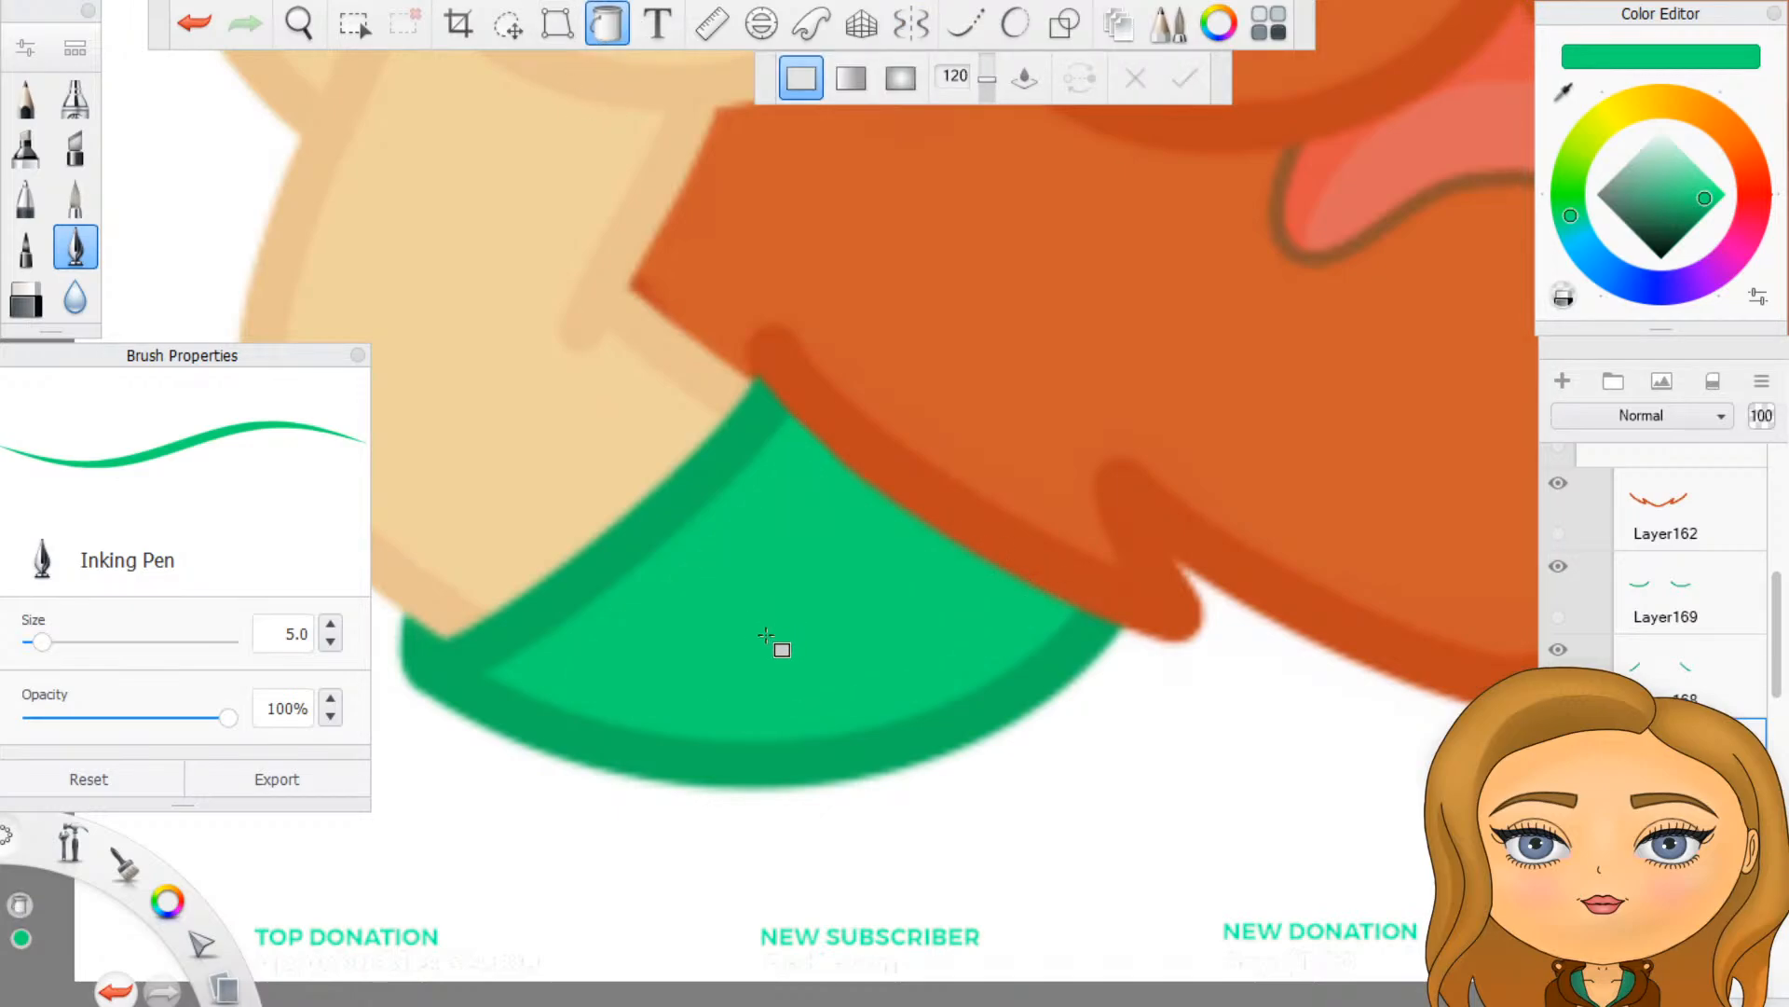
click(609, 37)
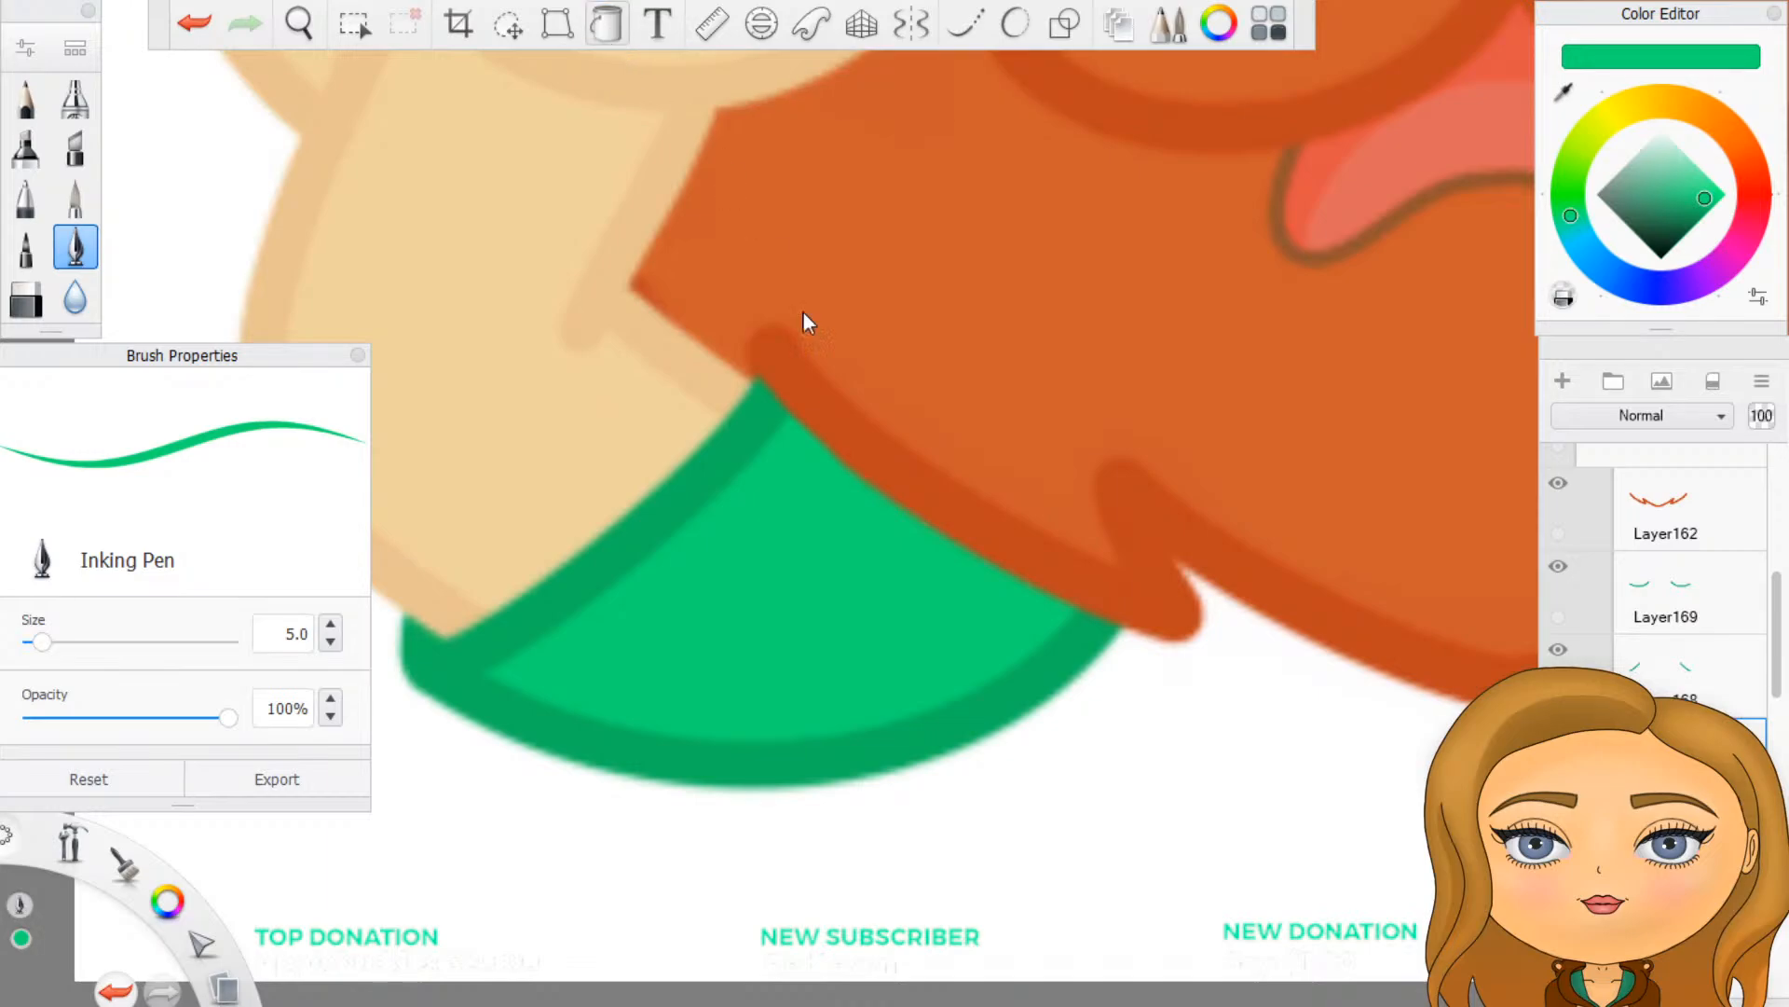
scroll(918, 704, down, 6)
scroll(680, 767, up, 5)
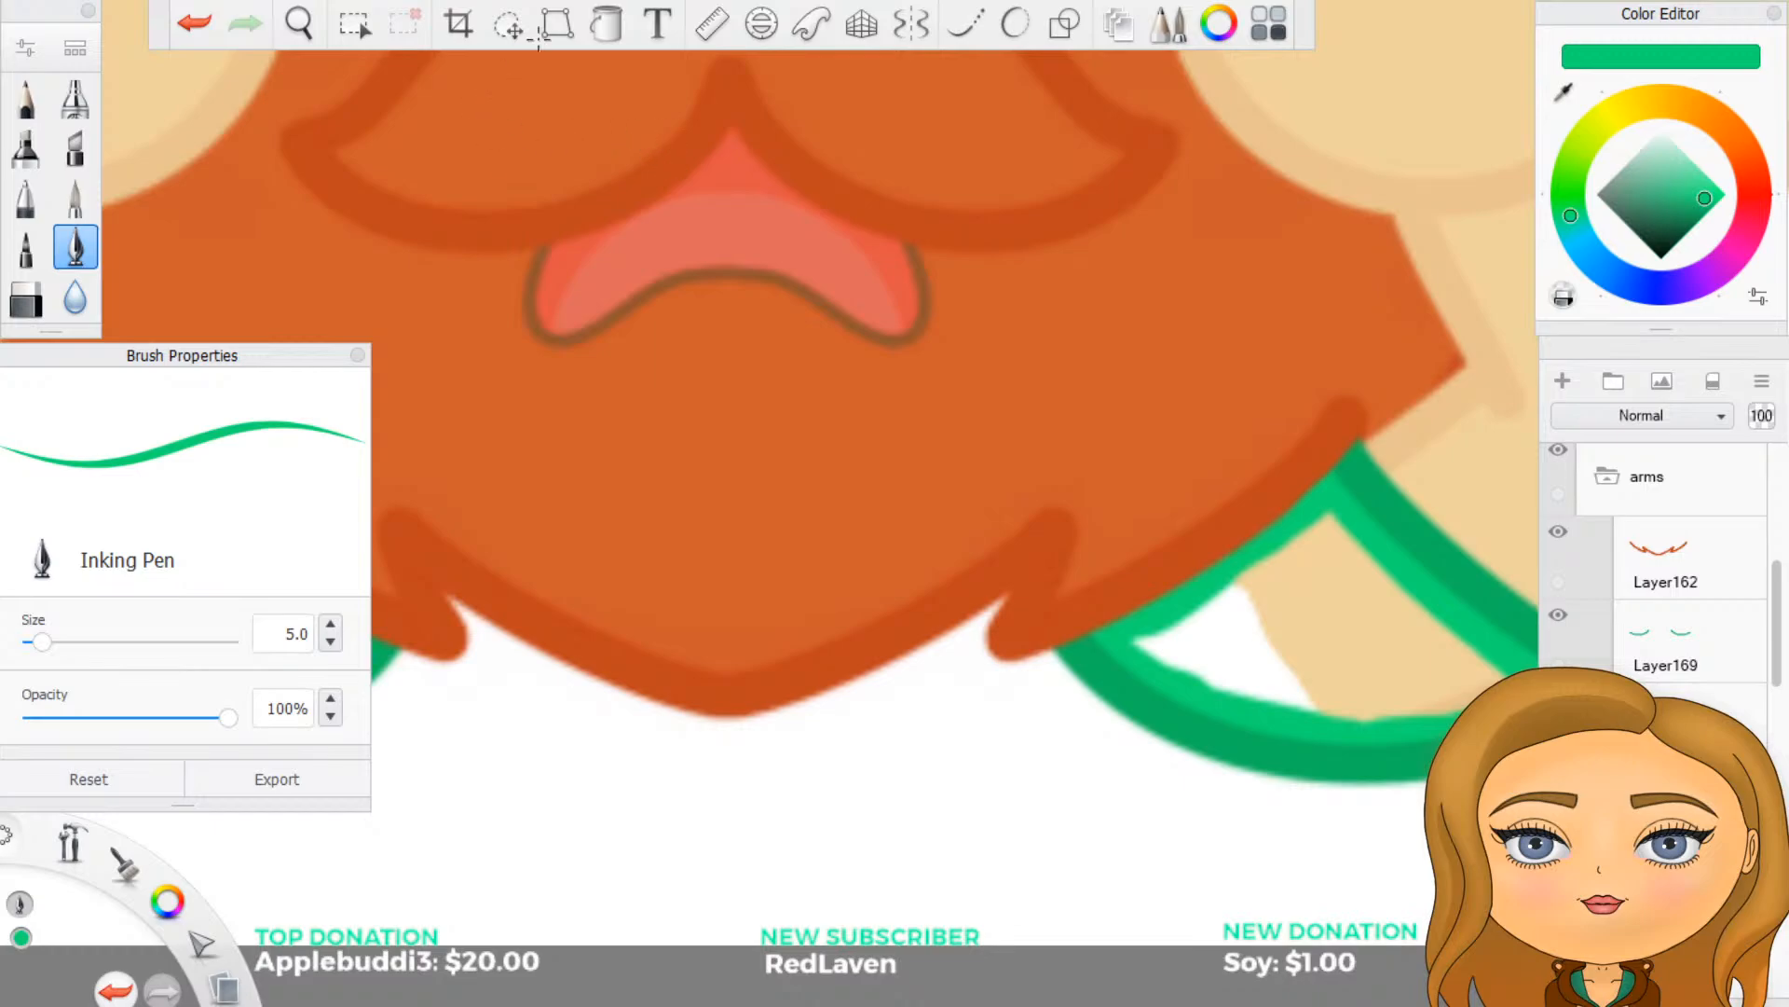
click(606, 25)
click(1323, 636)
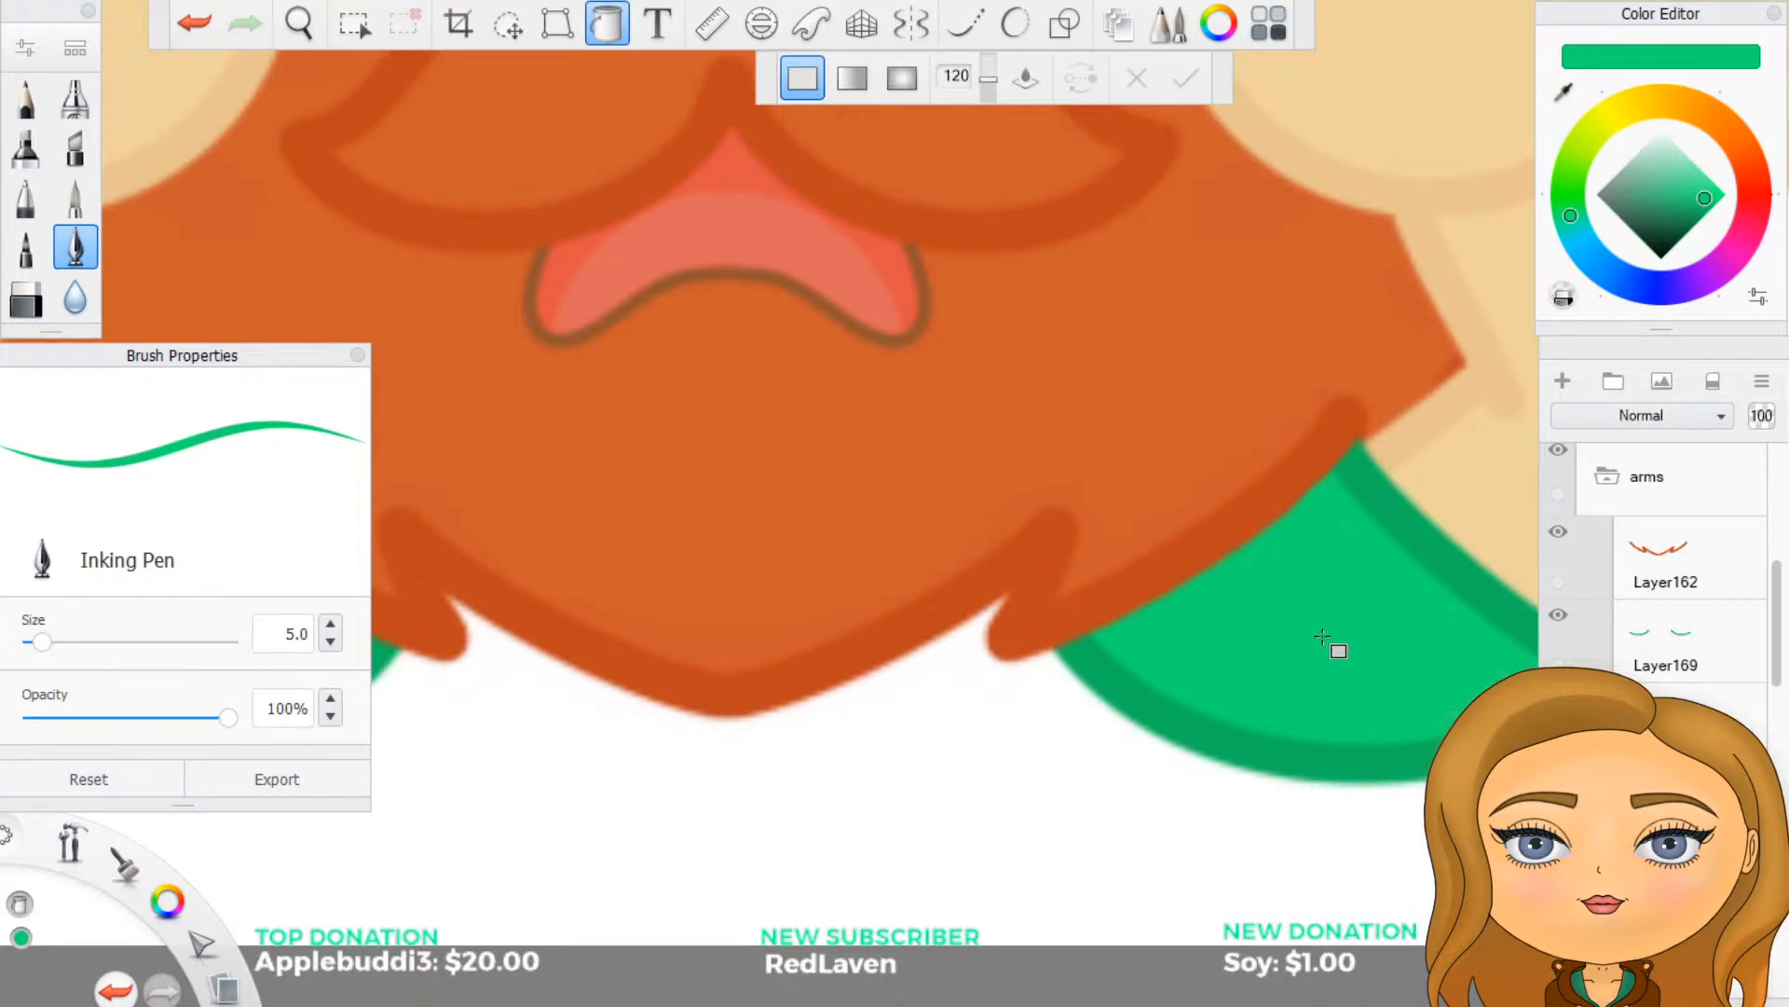
click(621, 31)
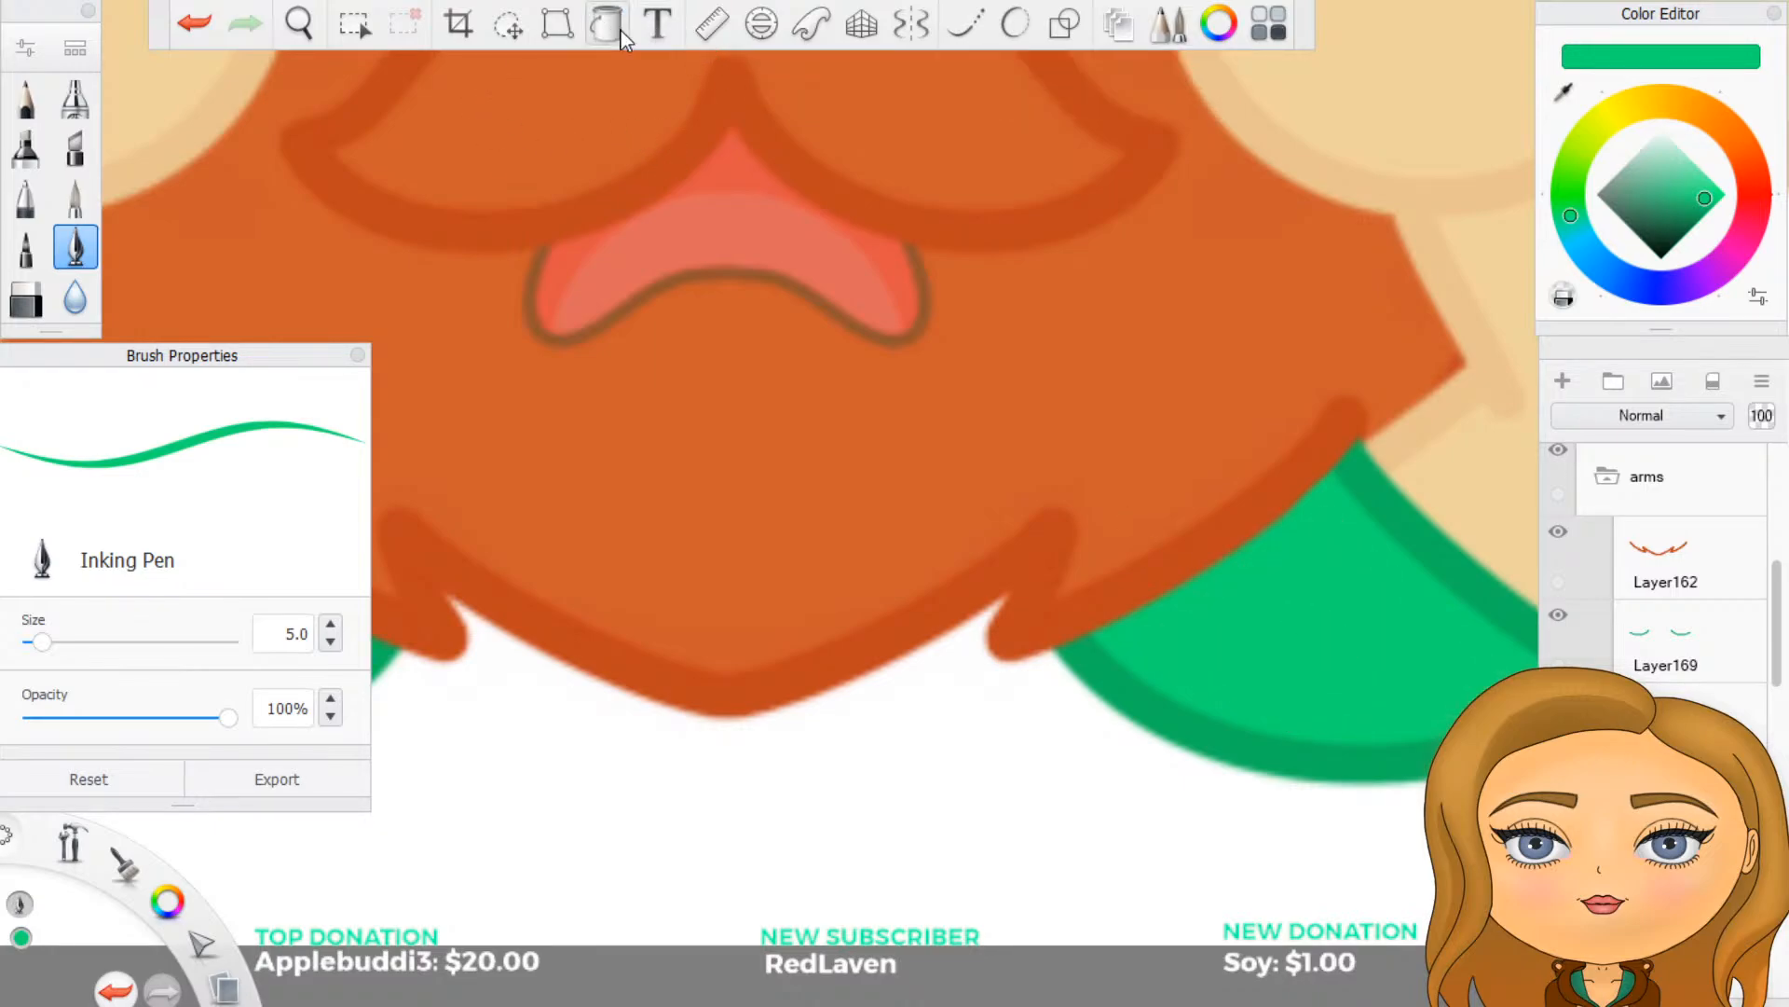
- Identify the sleeve line layers in the arms group by toggling their visibility, and delete Layer168 with the straight lines across the arms
scroll(680, 630, down, 5)
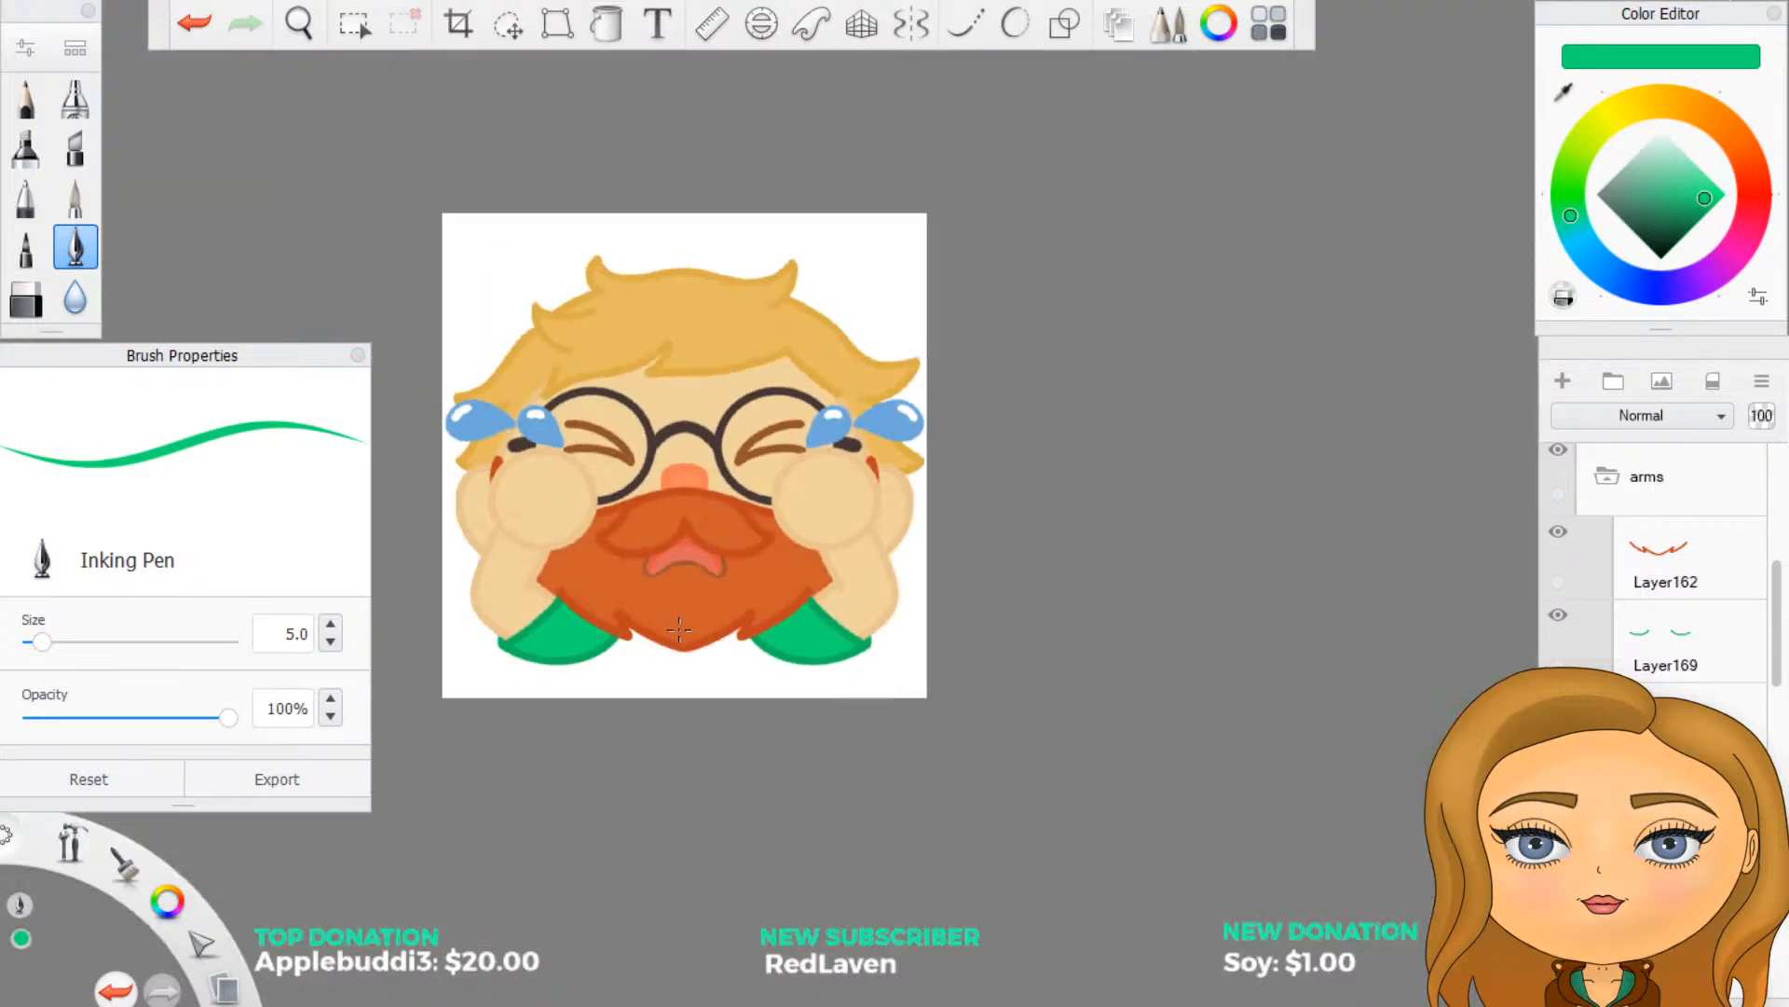
scroll(680, 630, up, 4)
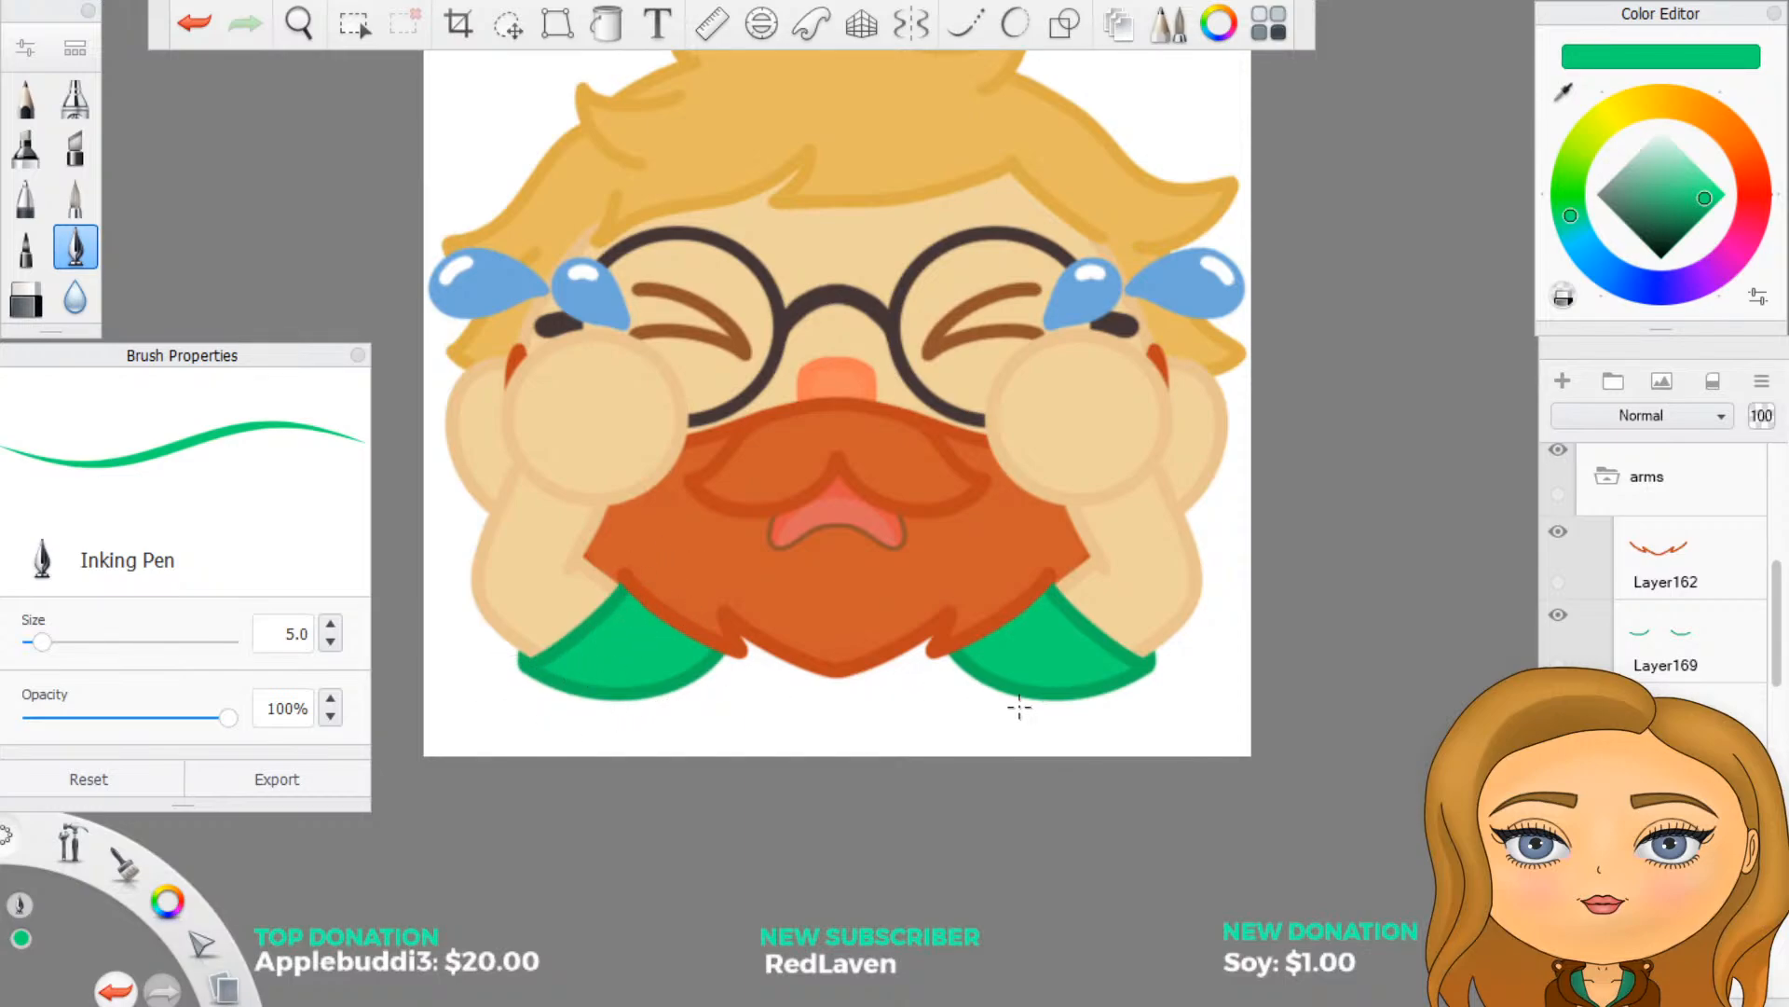
click(1652, 645)
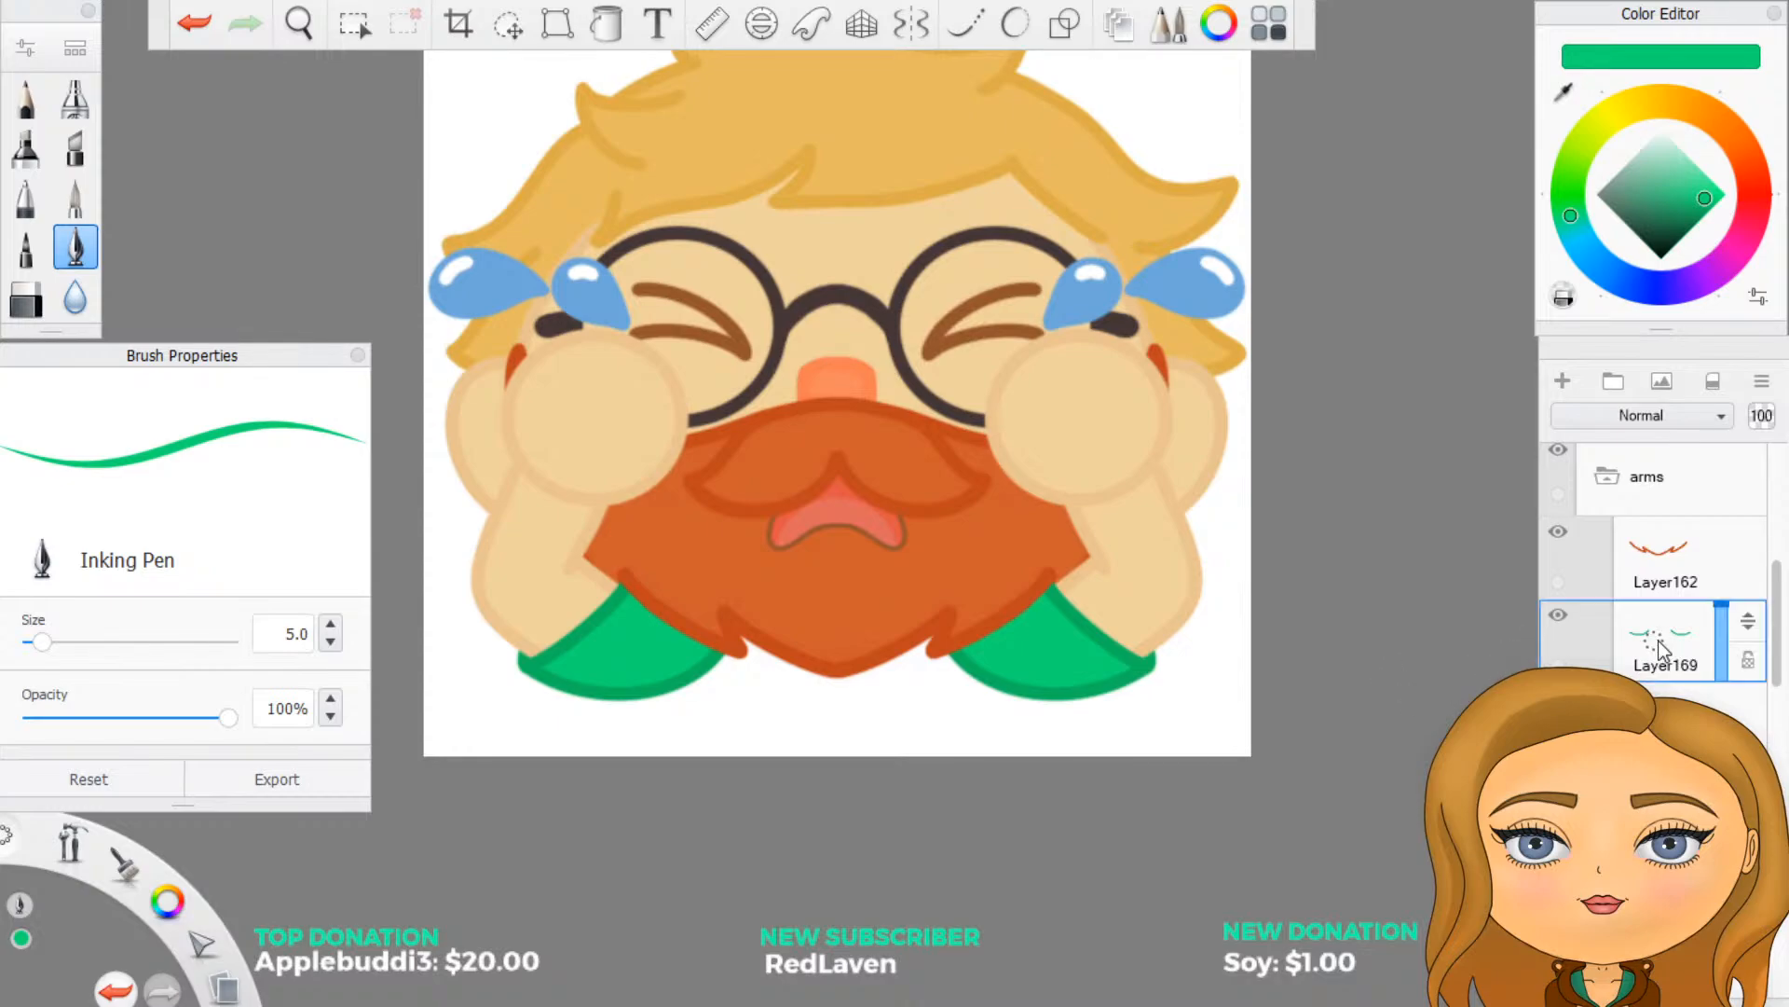
click(1562, 621)
click(1562, 621)
scroll(1578, 660, up, 1)
click(1559, 712)
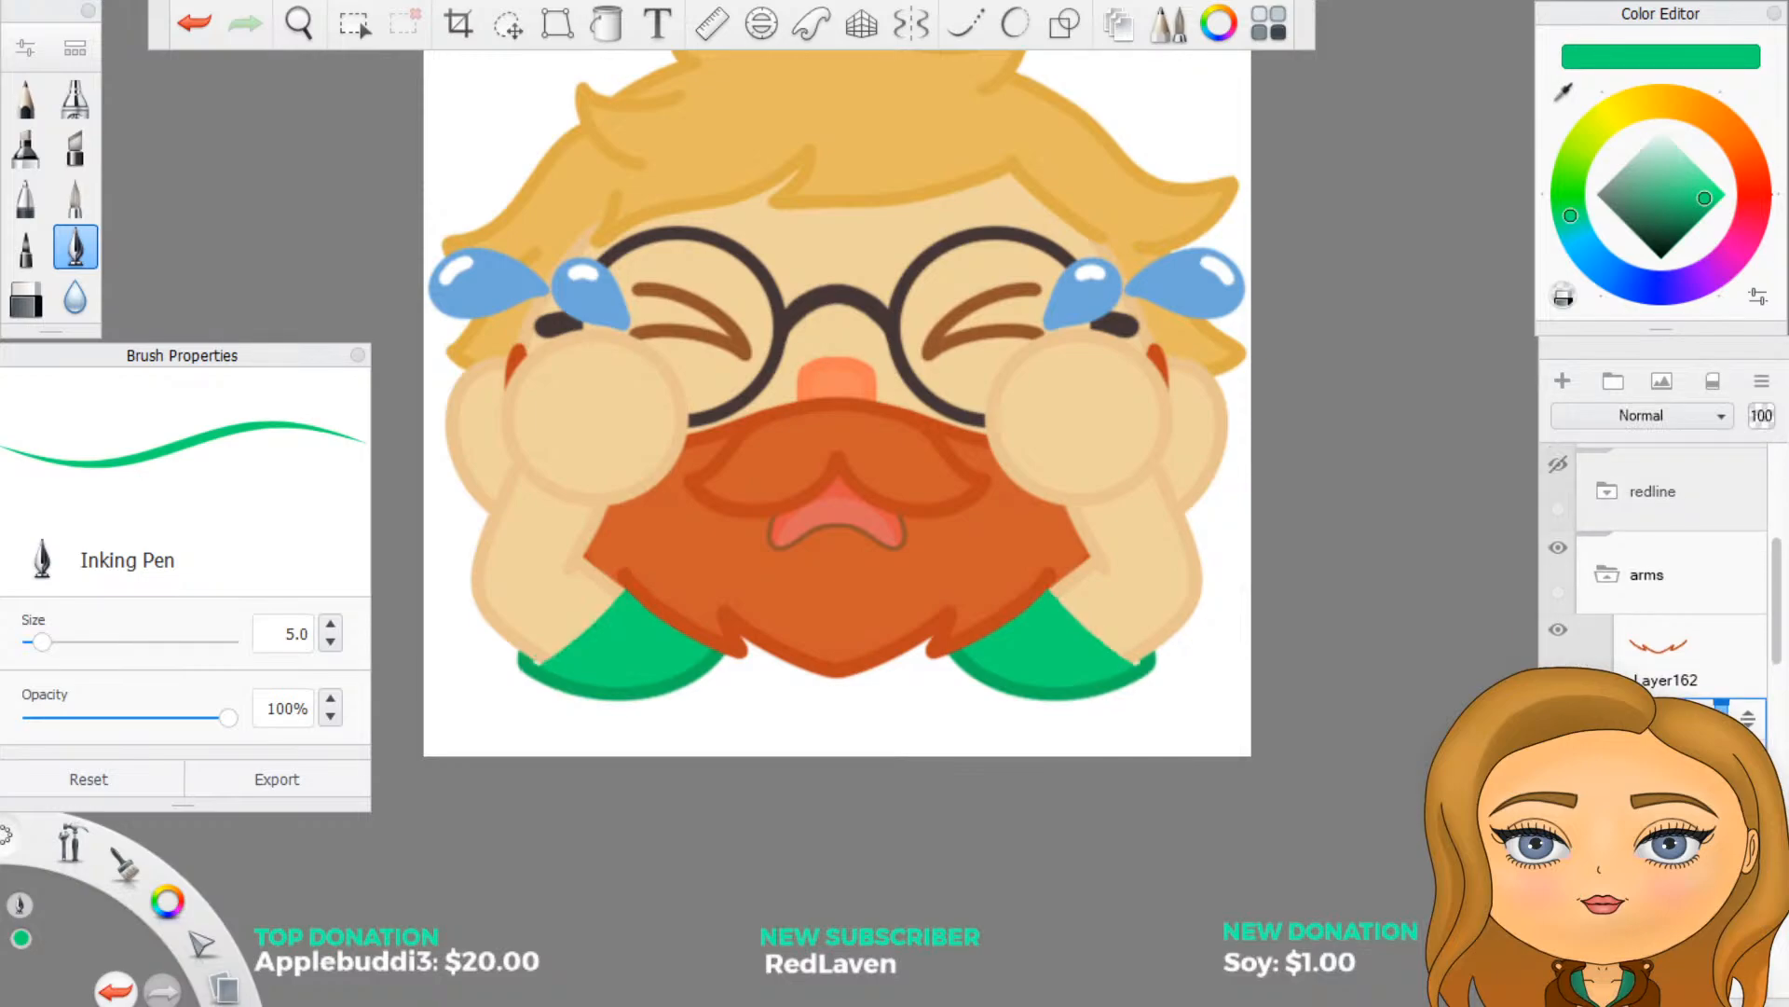
click(1560, 712)
click(1677, 811)
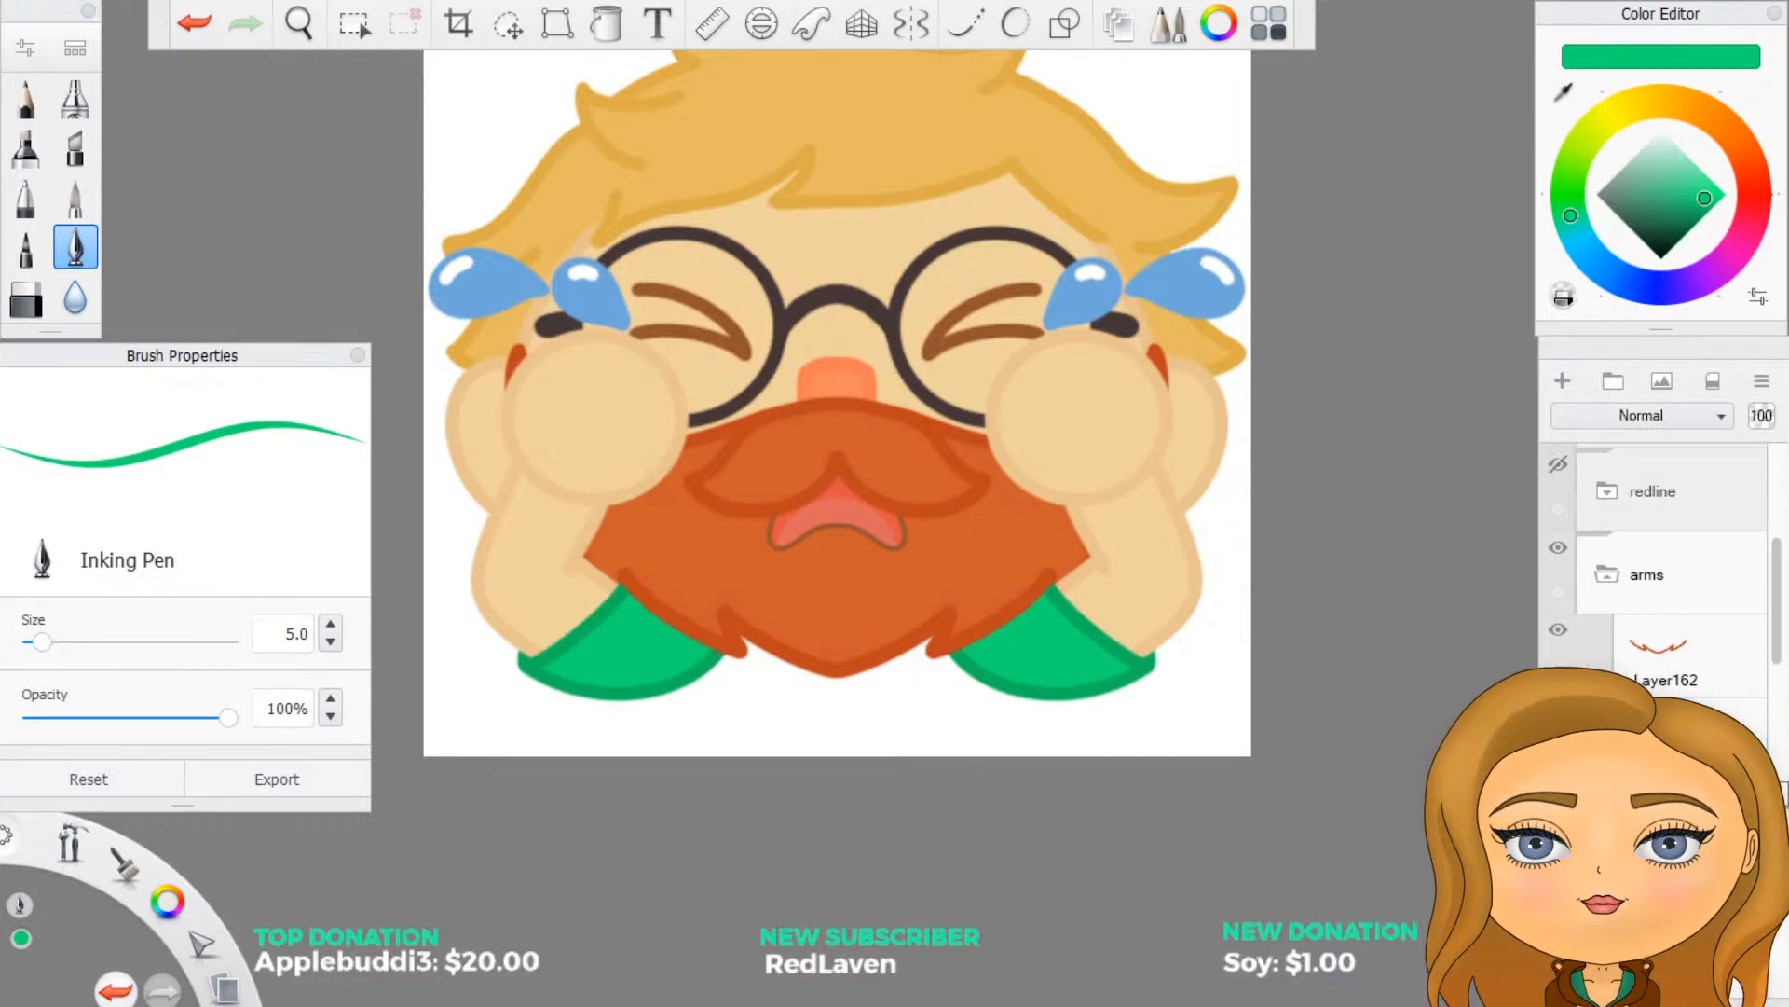
key(Delete)
- Sample the darker green from the sleeve's lower edge and turn on mirrored drawing and Predictive Stroke at level 3
scroll(783, 780, up, 2)
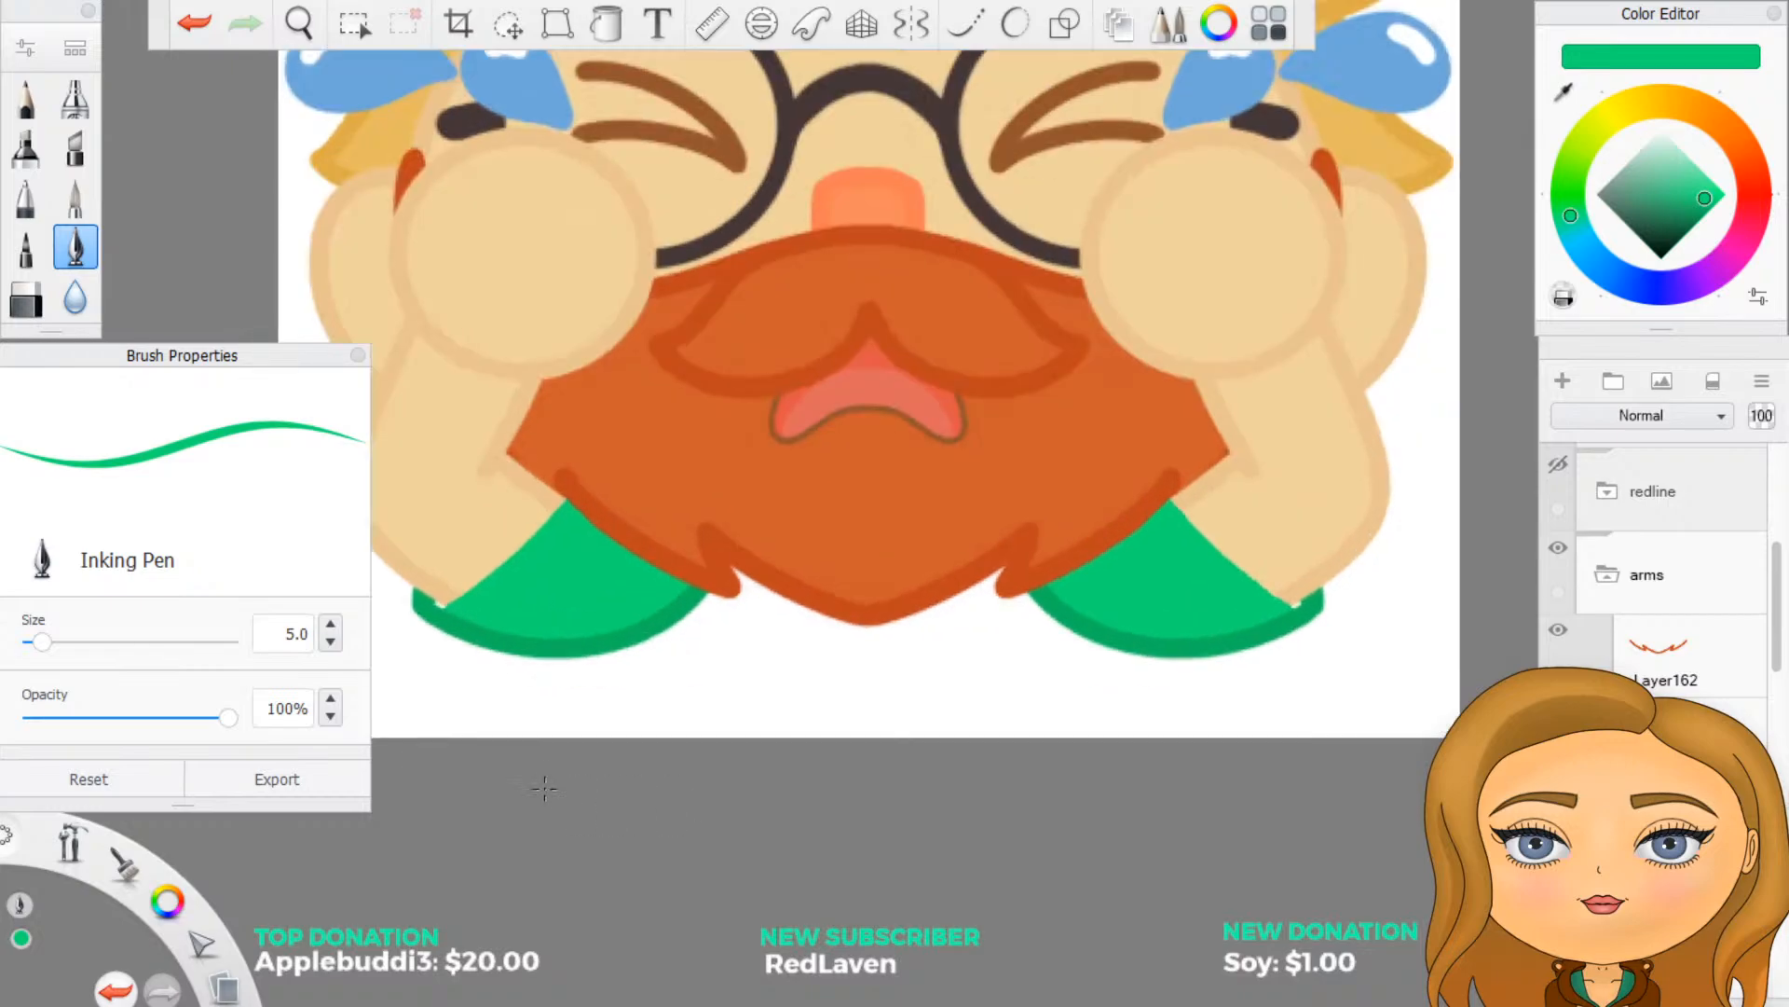
scroll(713, 657, down, 2)
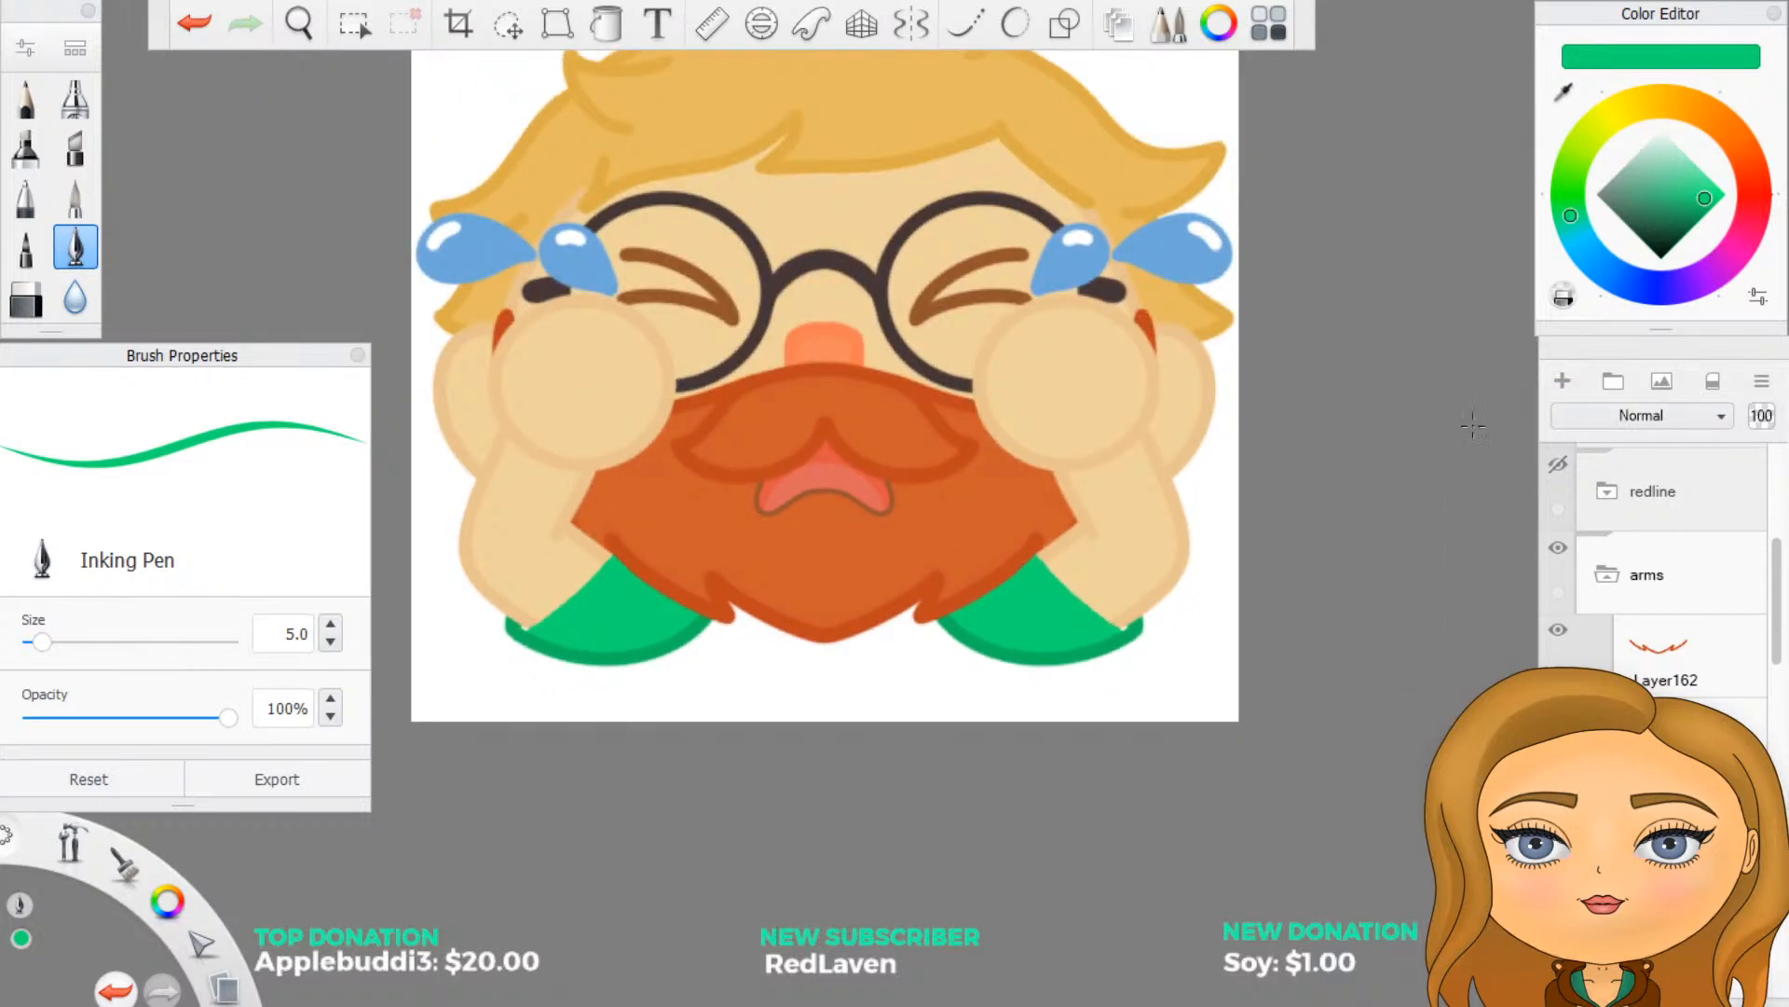
scroll(1490, 60, up, 3)
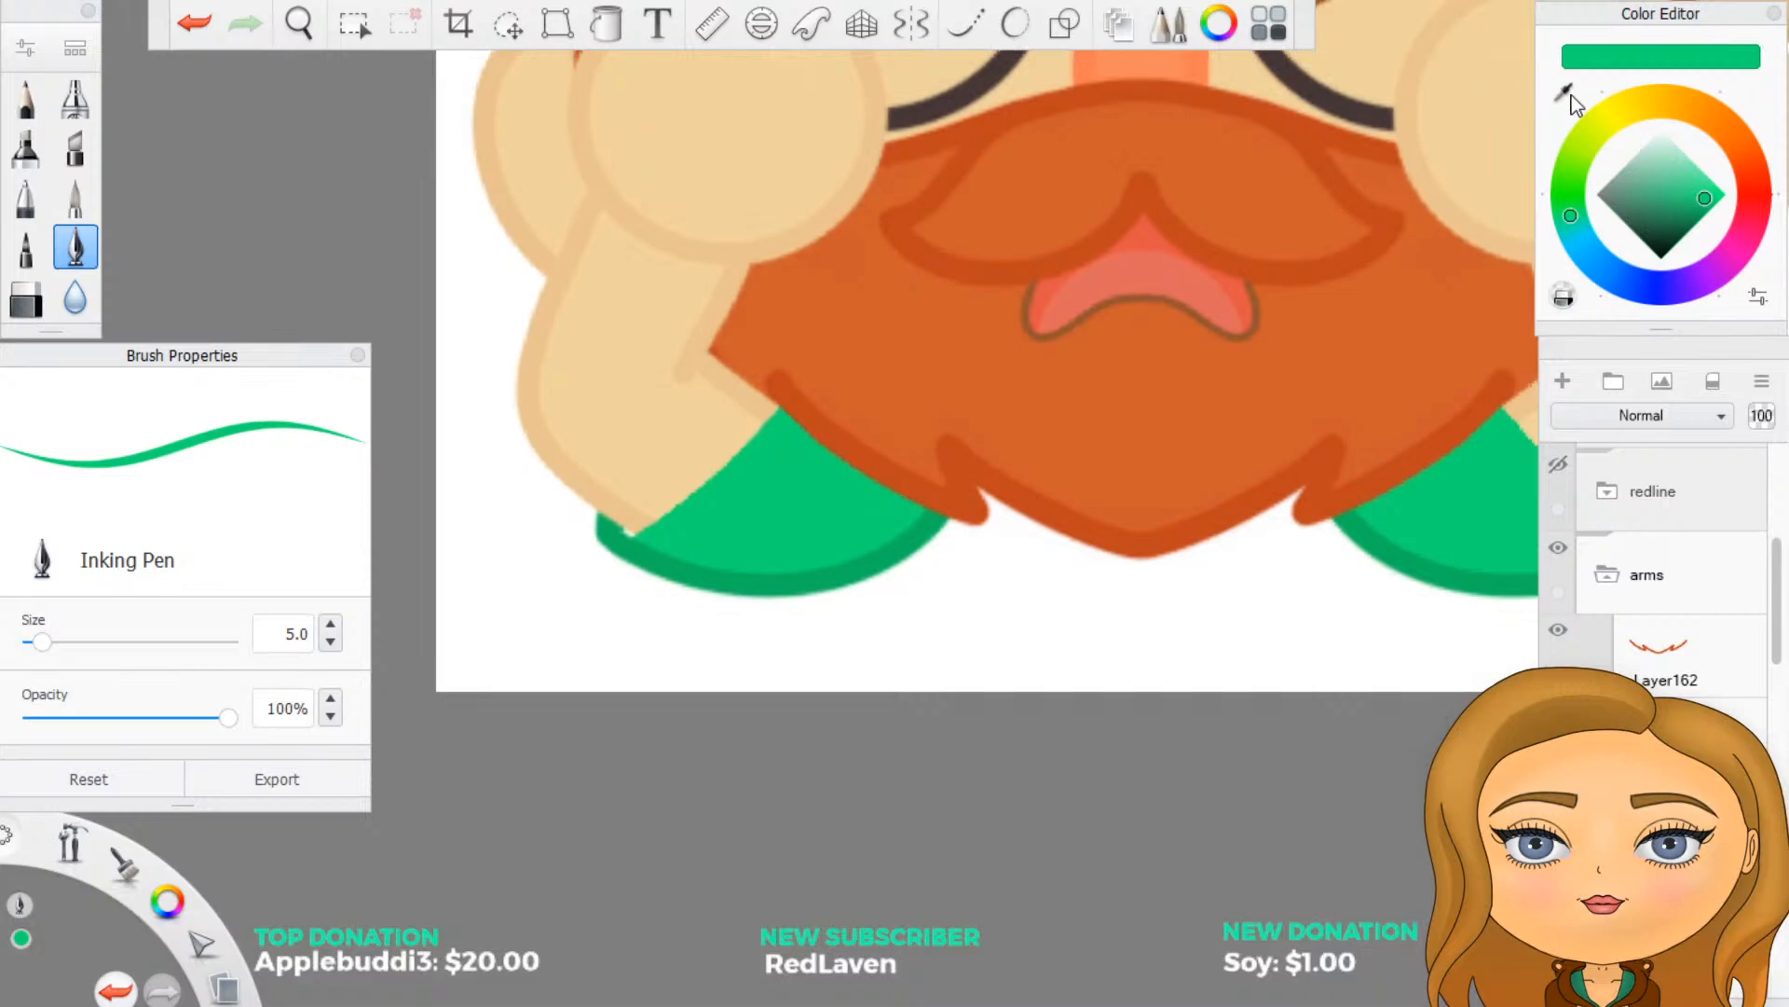
click(1566, 93)
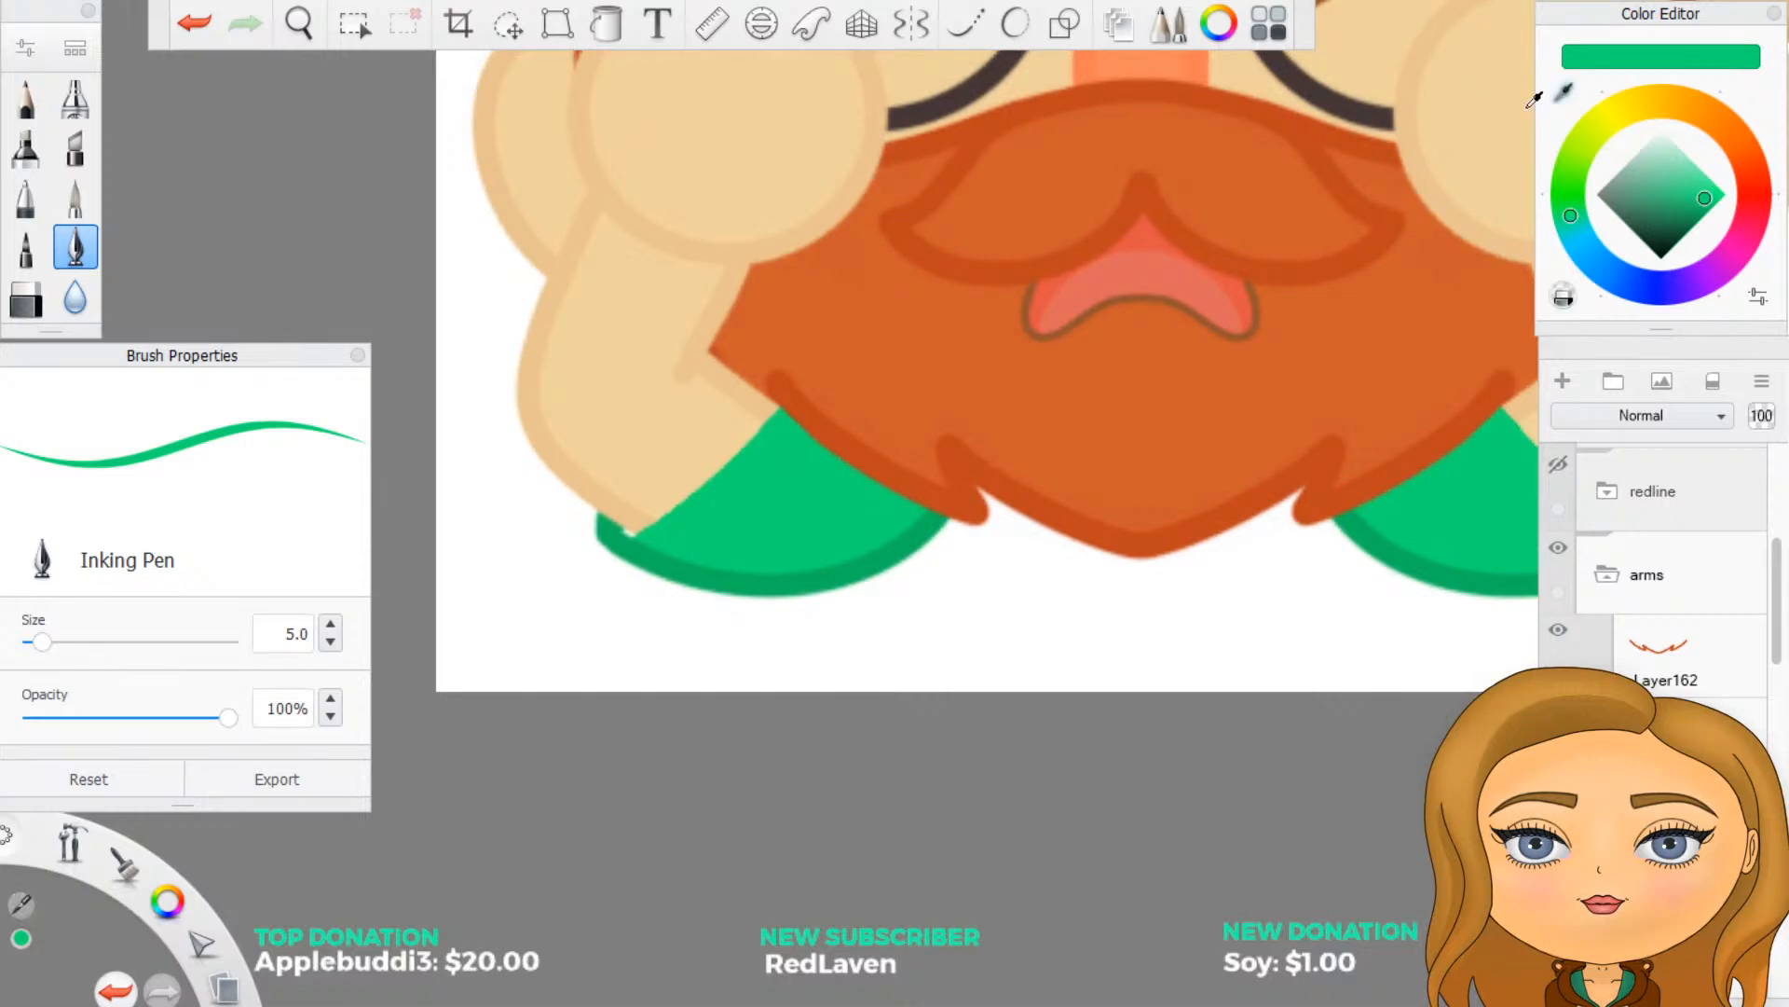
click(653, 552)
scroll(611, 559, up, 3)
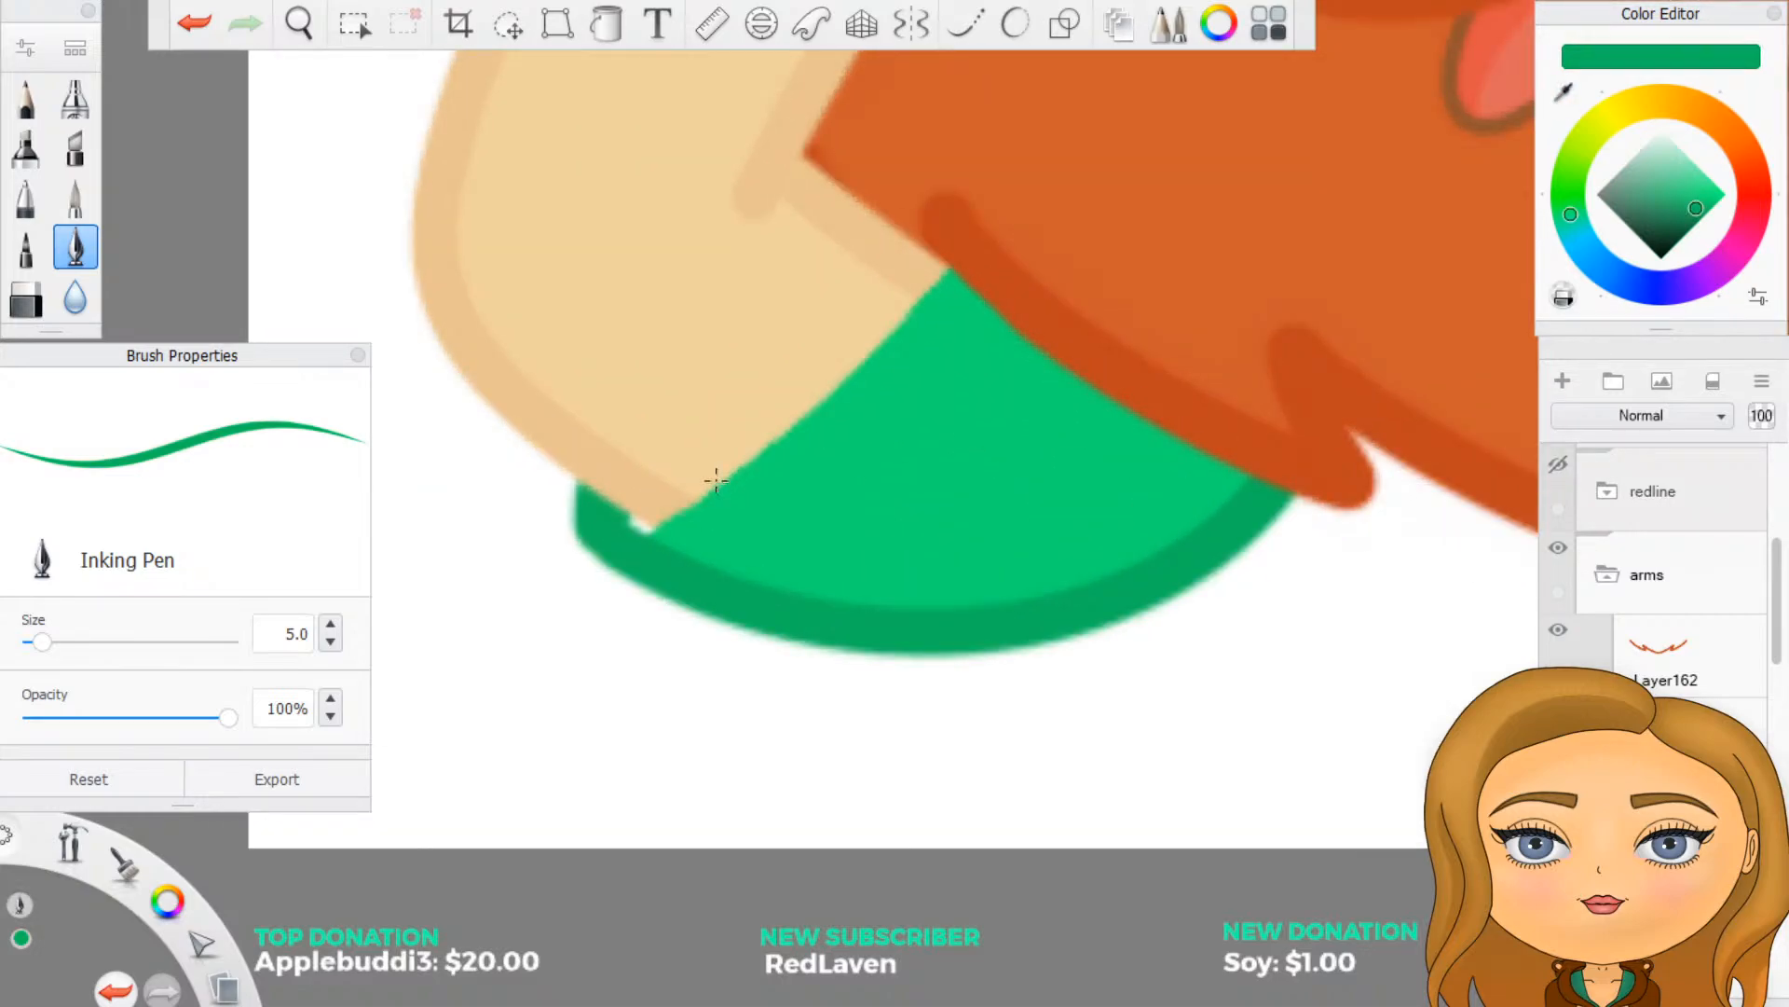
click(1015, 23)
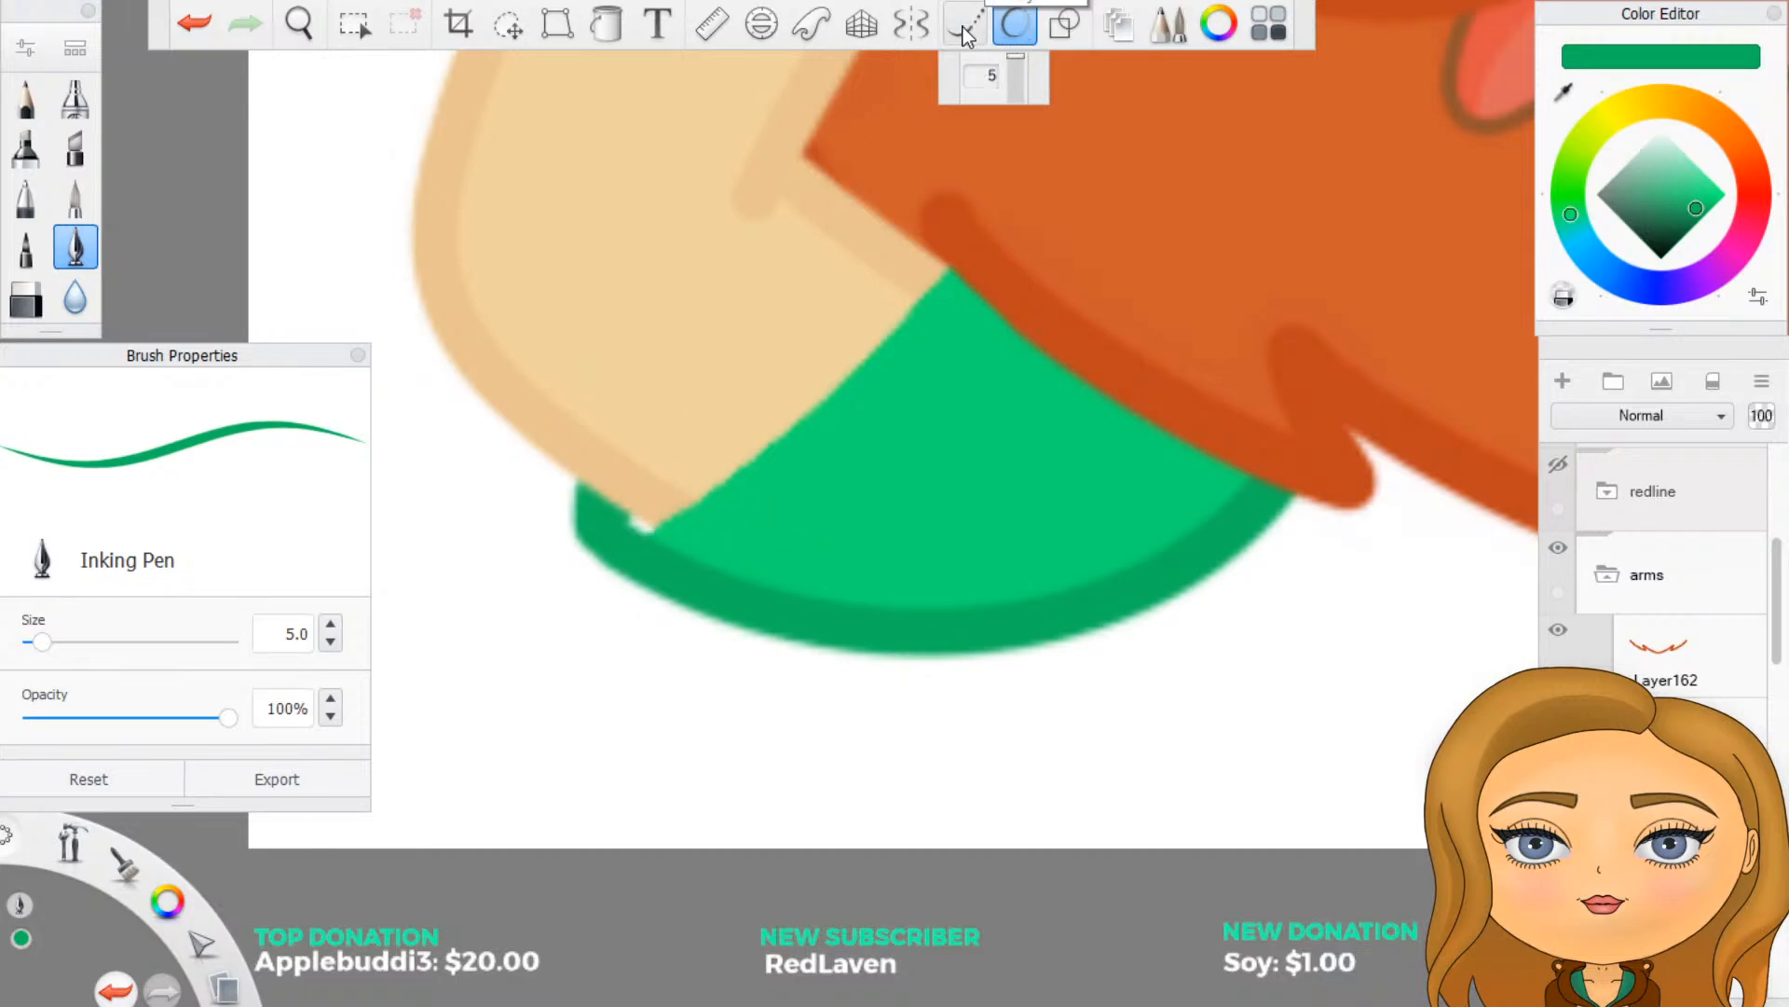
click(911, 25)
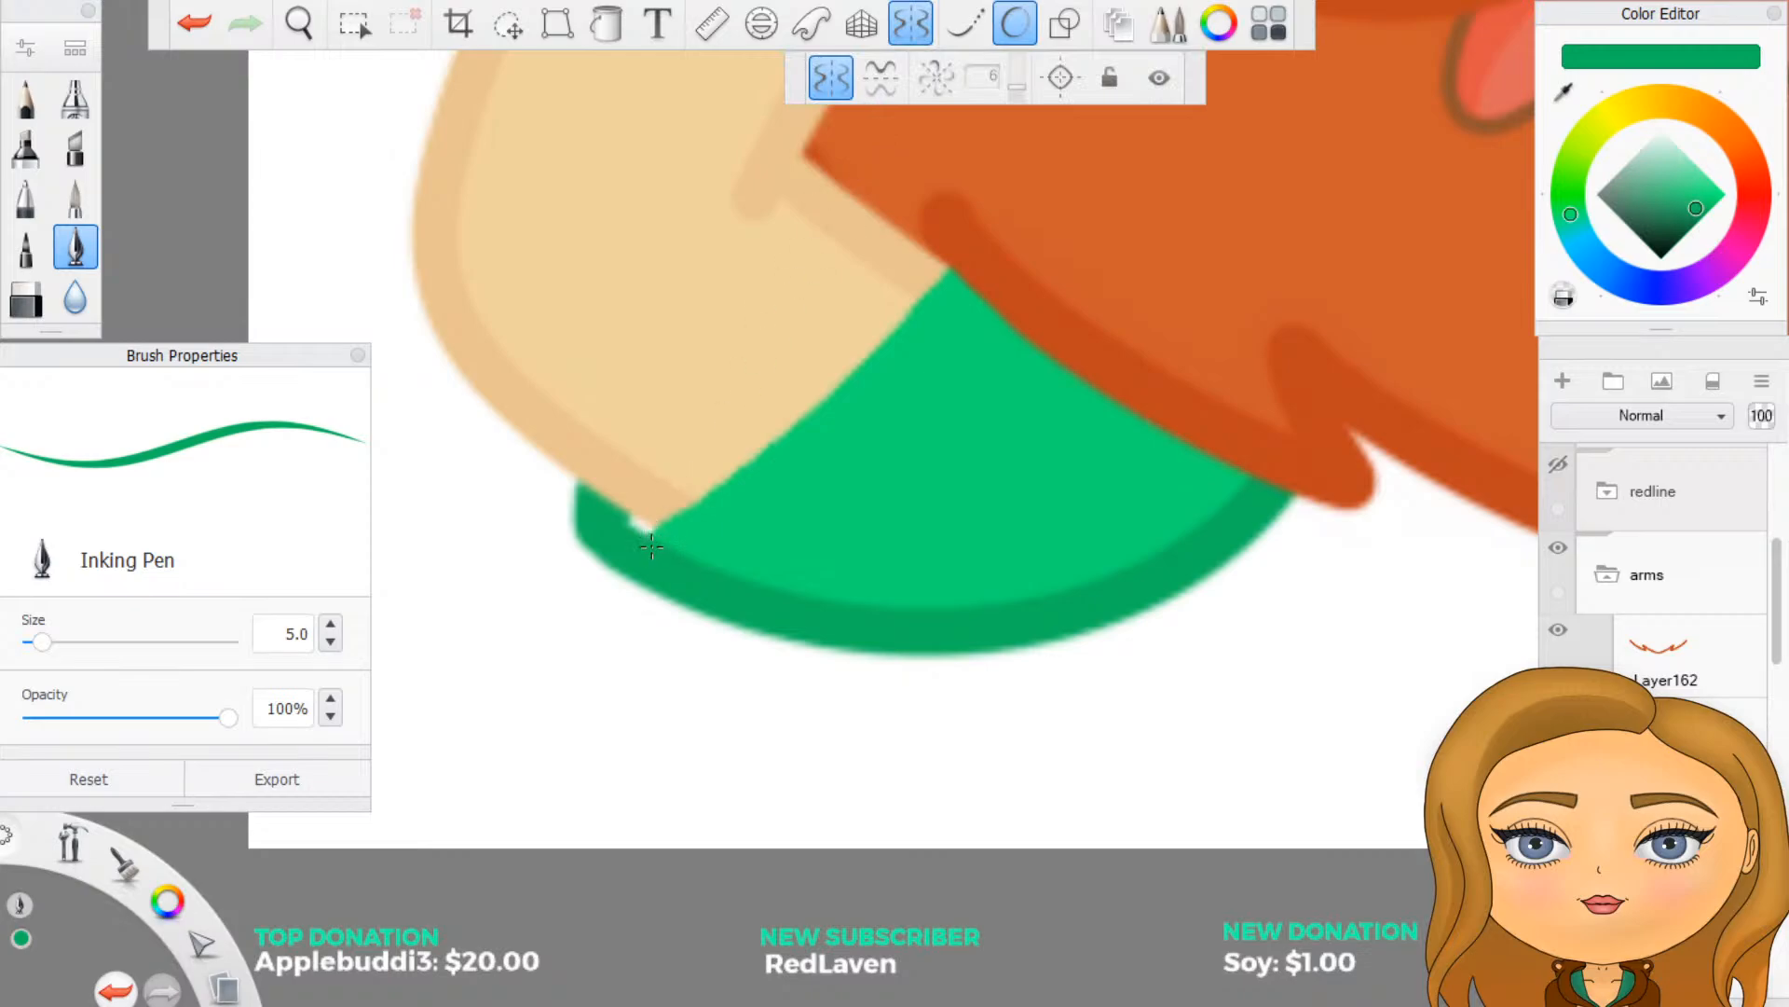
click(1015, 23)
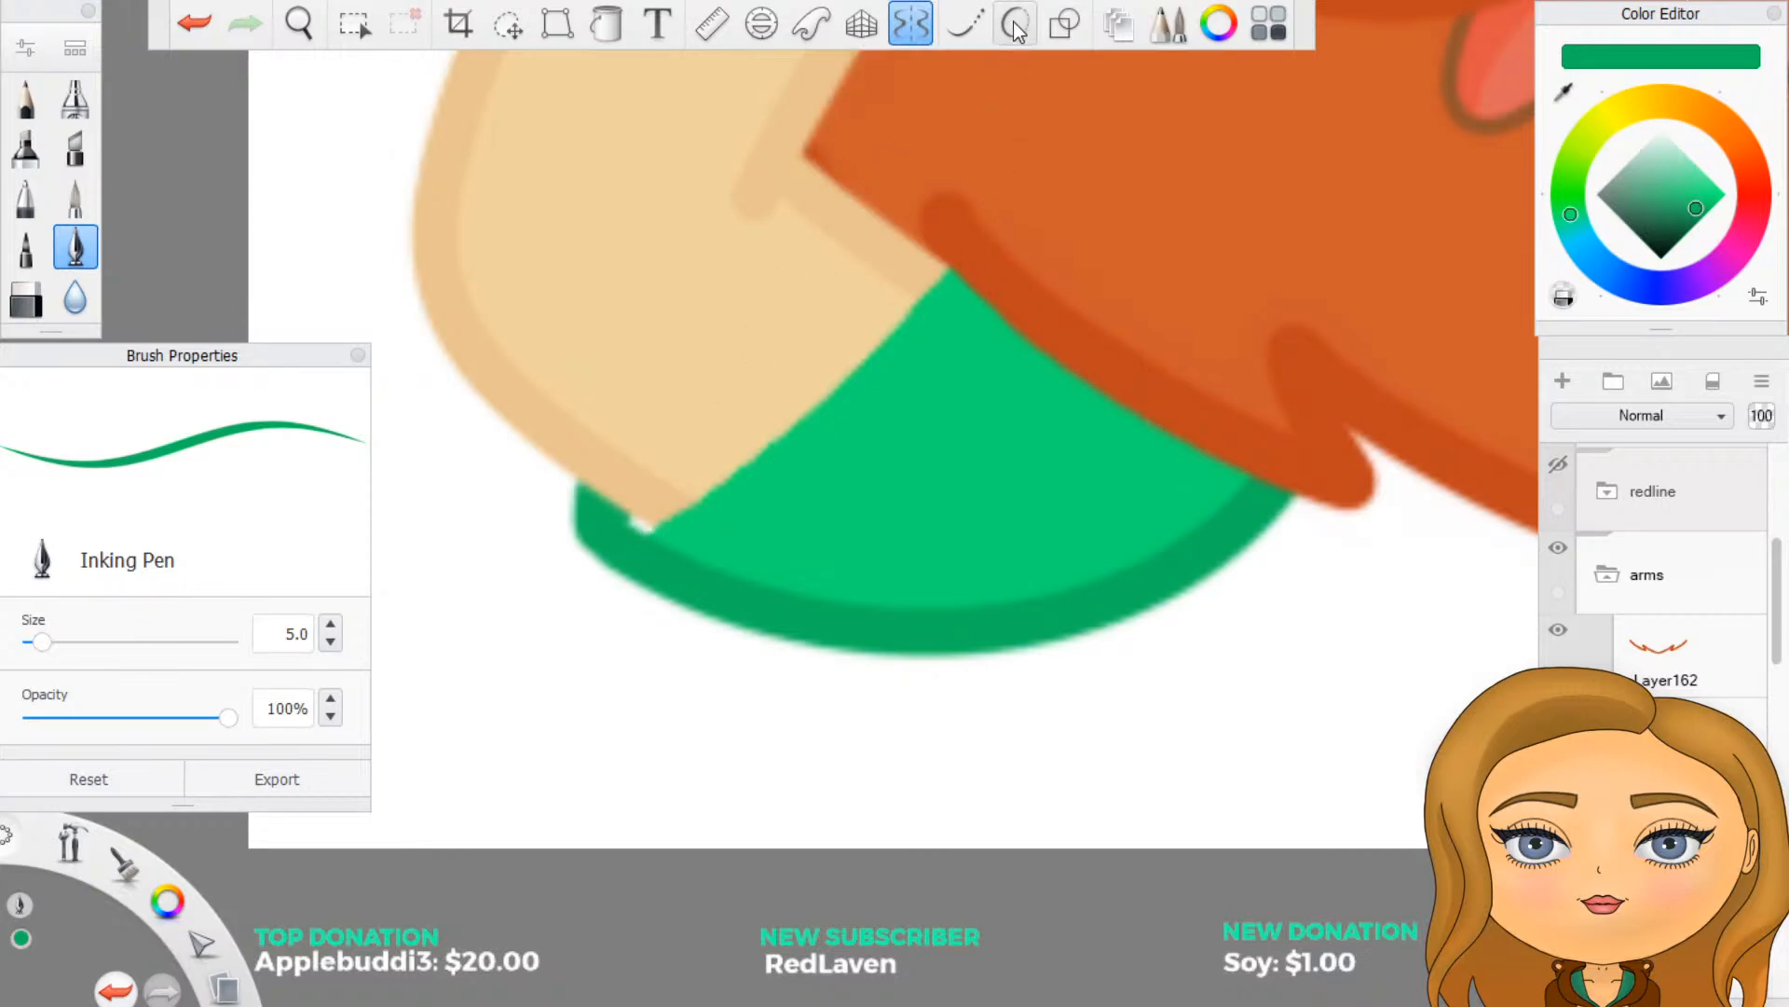
click(1014, 22)
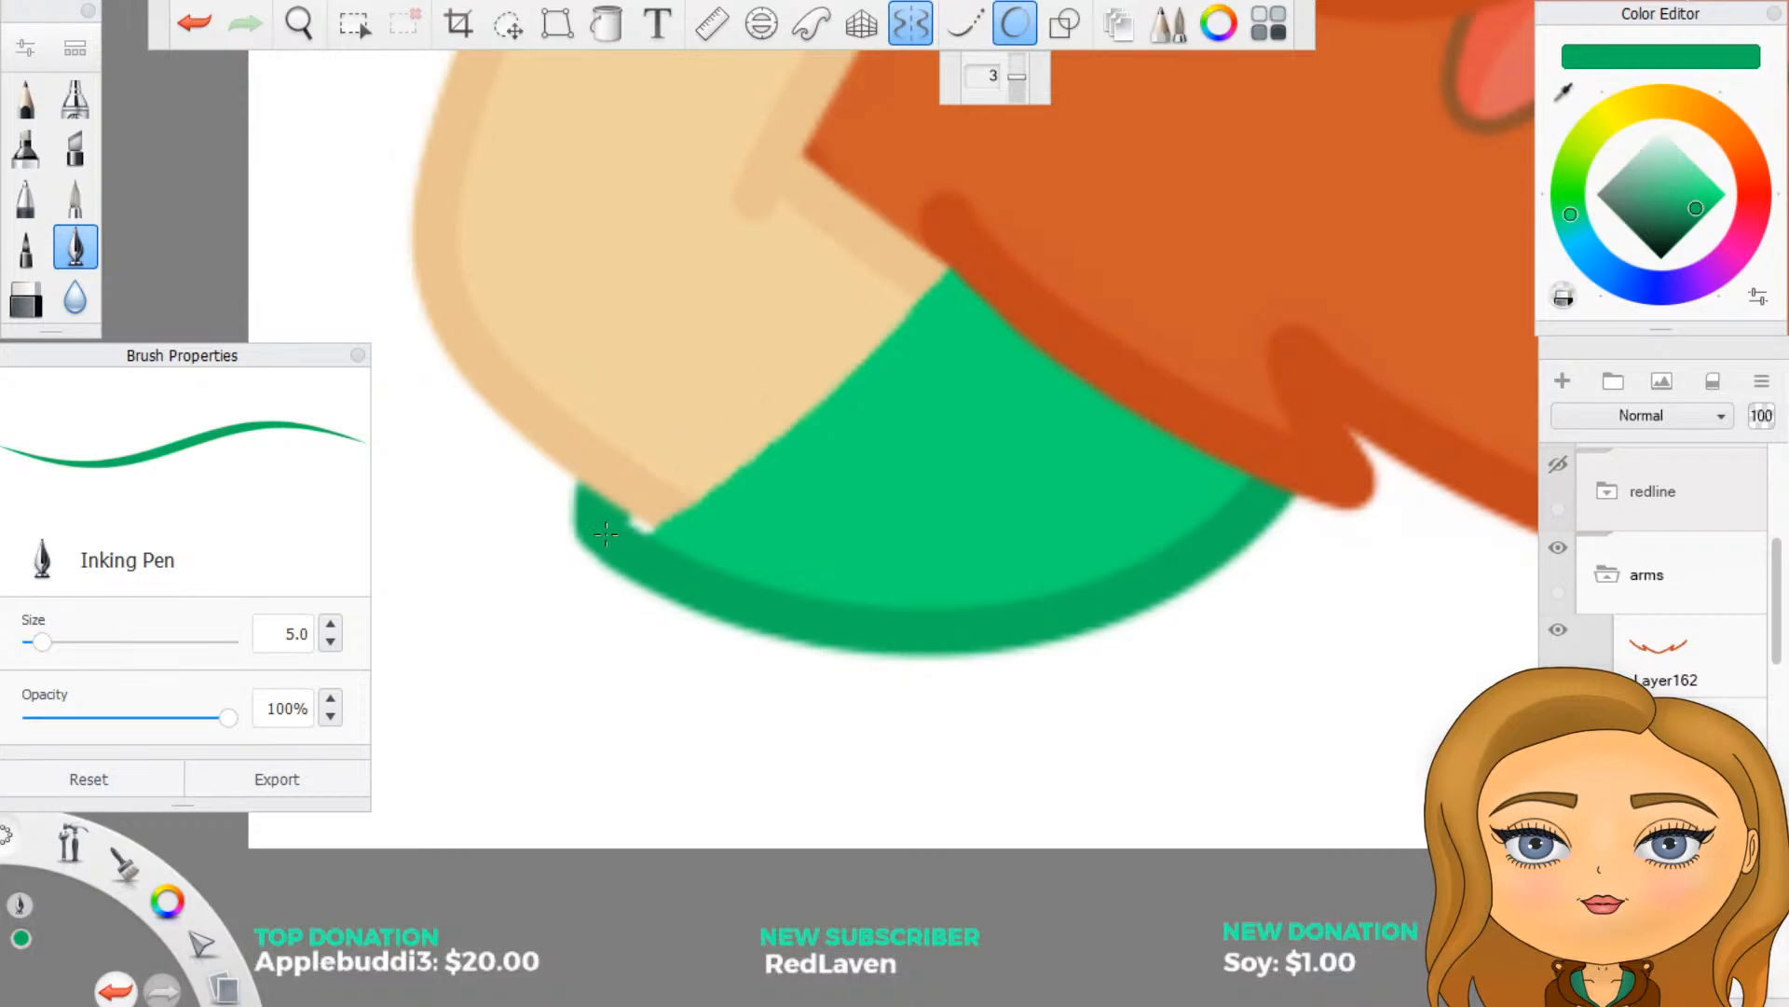
- Draw a curved dark green cuff line from the sleeve's outer corner to the beard, redoing the first attempt, and clean up its edge
mouse_move(605, 533)
mouse_down()
mouse_move(839, 439)
mouse_move(932, 358)
mouse_move(960, 303)
mouse_move(944, 268)
mouse_up()
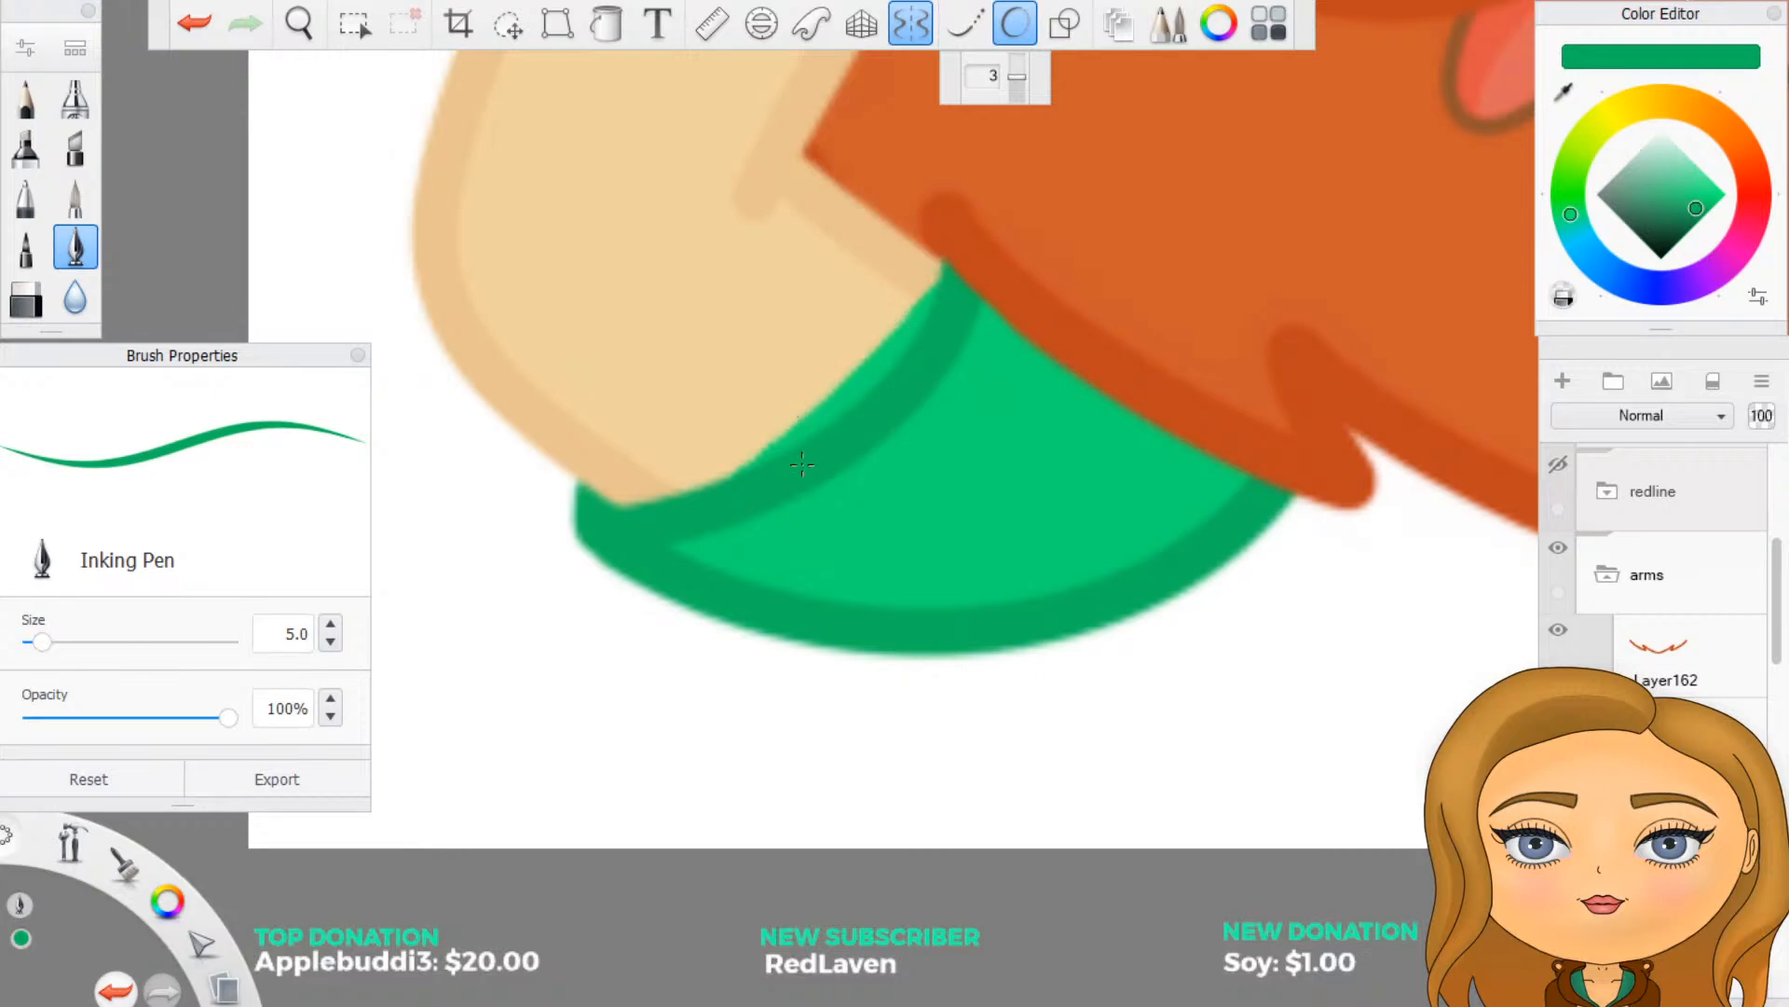
key(ctrl+z)
mouse_move(606, 526)
mouse_down()
mouse_move(729, 513)
mouse_move(828, 443)
mouse_move(892, 374)
mouse_move(951, 247)
mouse_up()
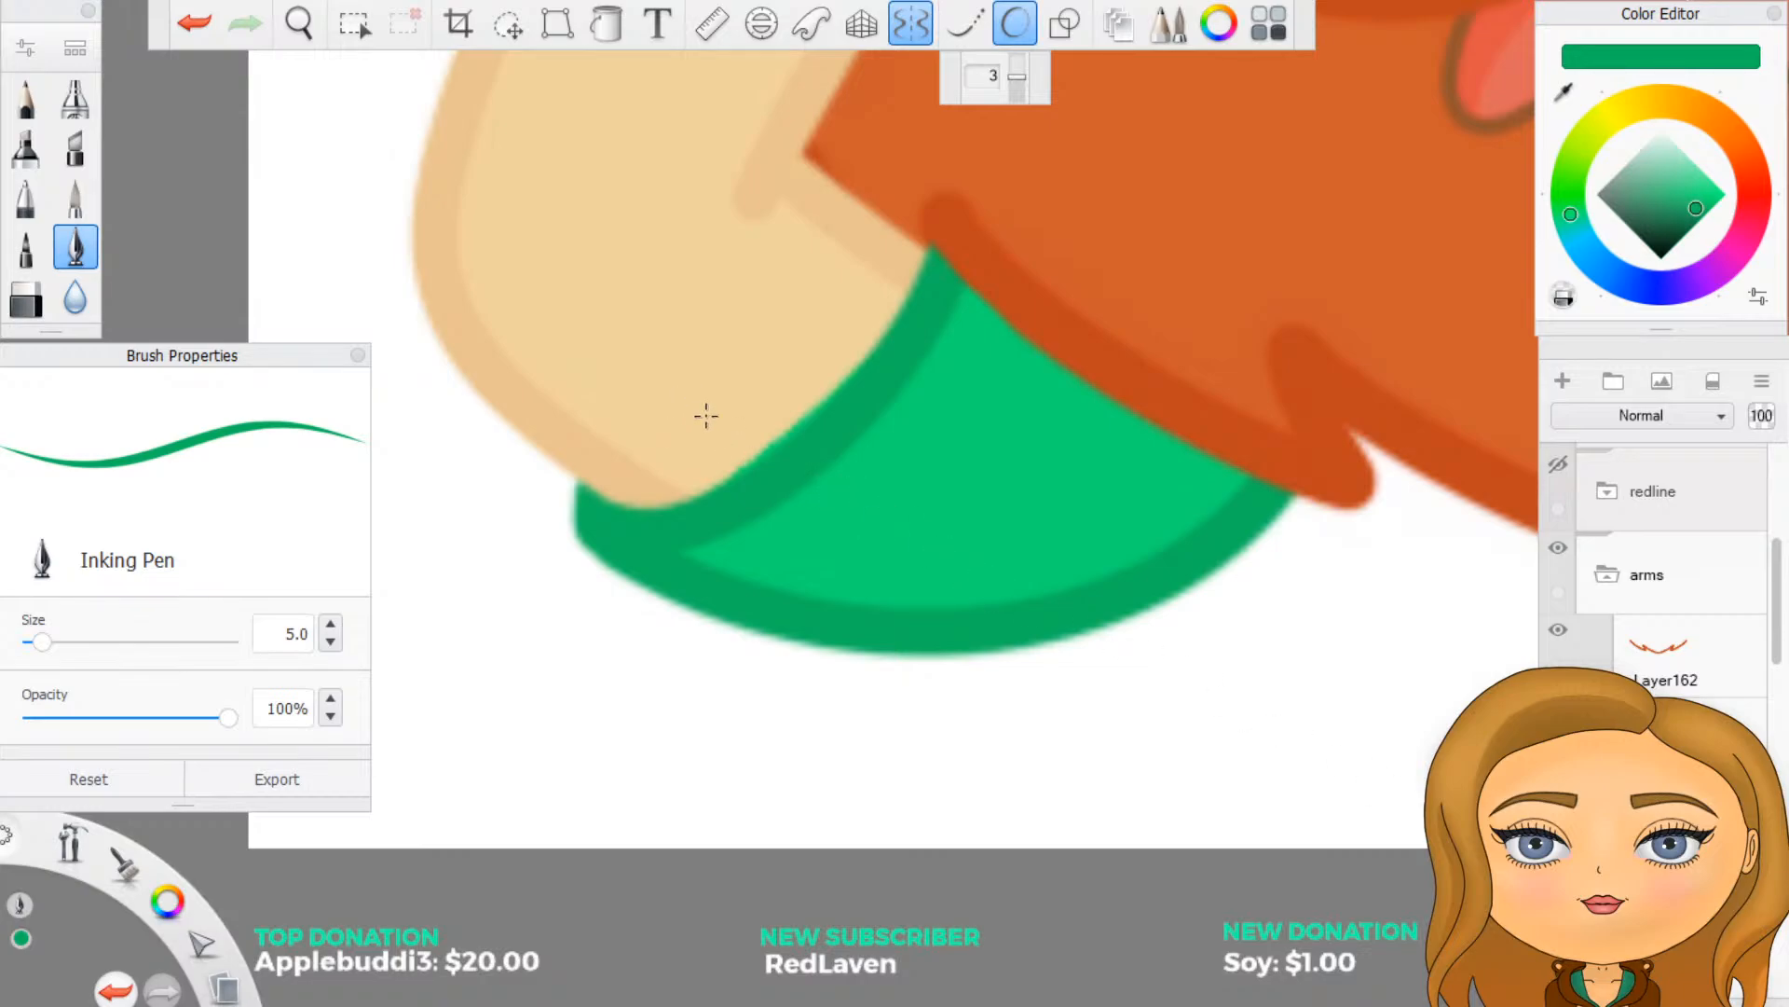
mouse_move(647, 499)
mouse_down()
mouse_move(731, 471)
mouse_move(862, 371)
mouse_up()
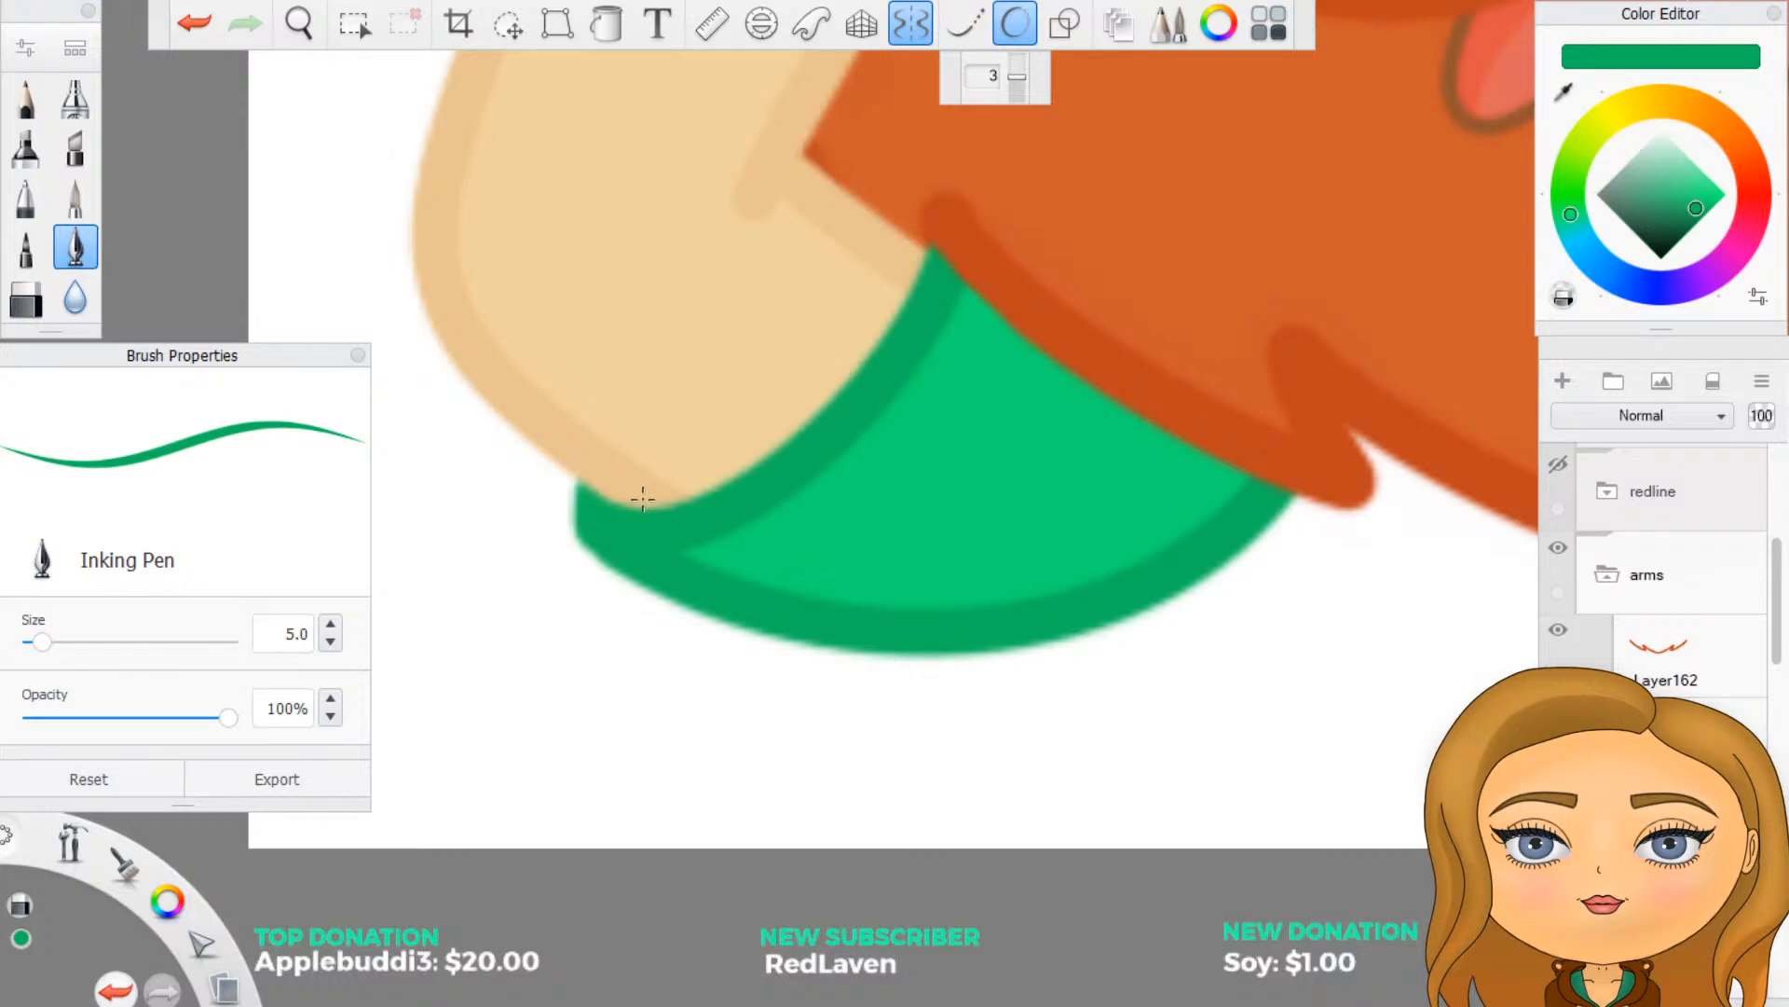
- Check the finished sleeves, select the arms group, and turn off mirrored drawing and Predictive Stroke
scroll(720, 232, down, 6)
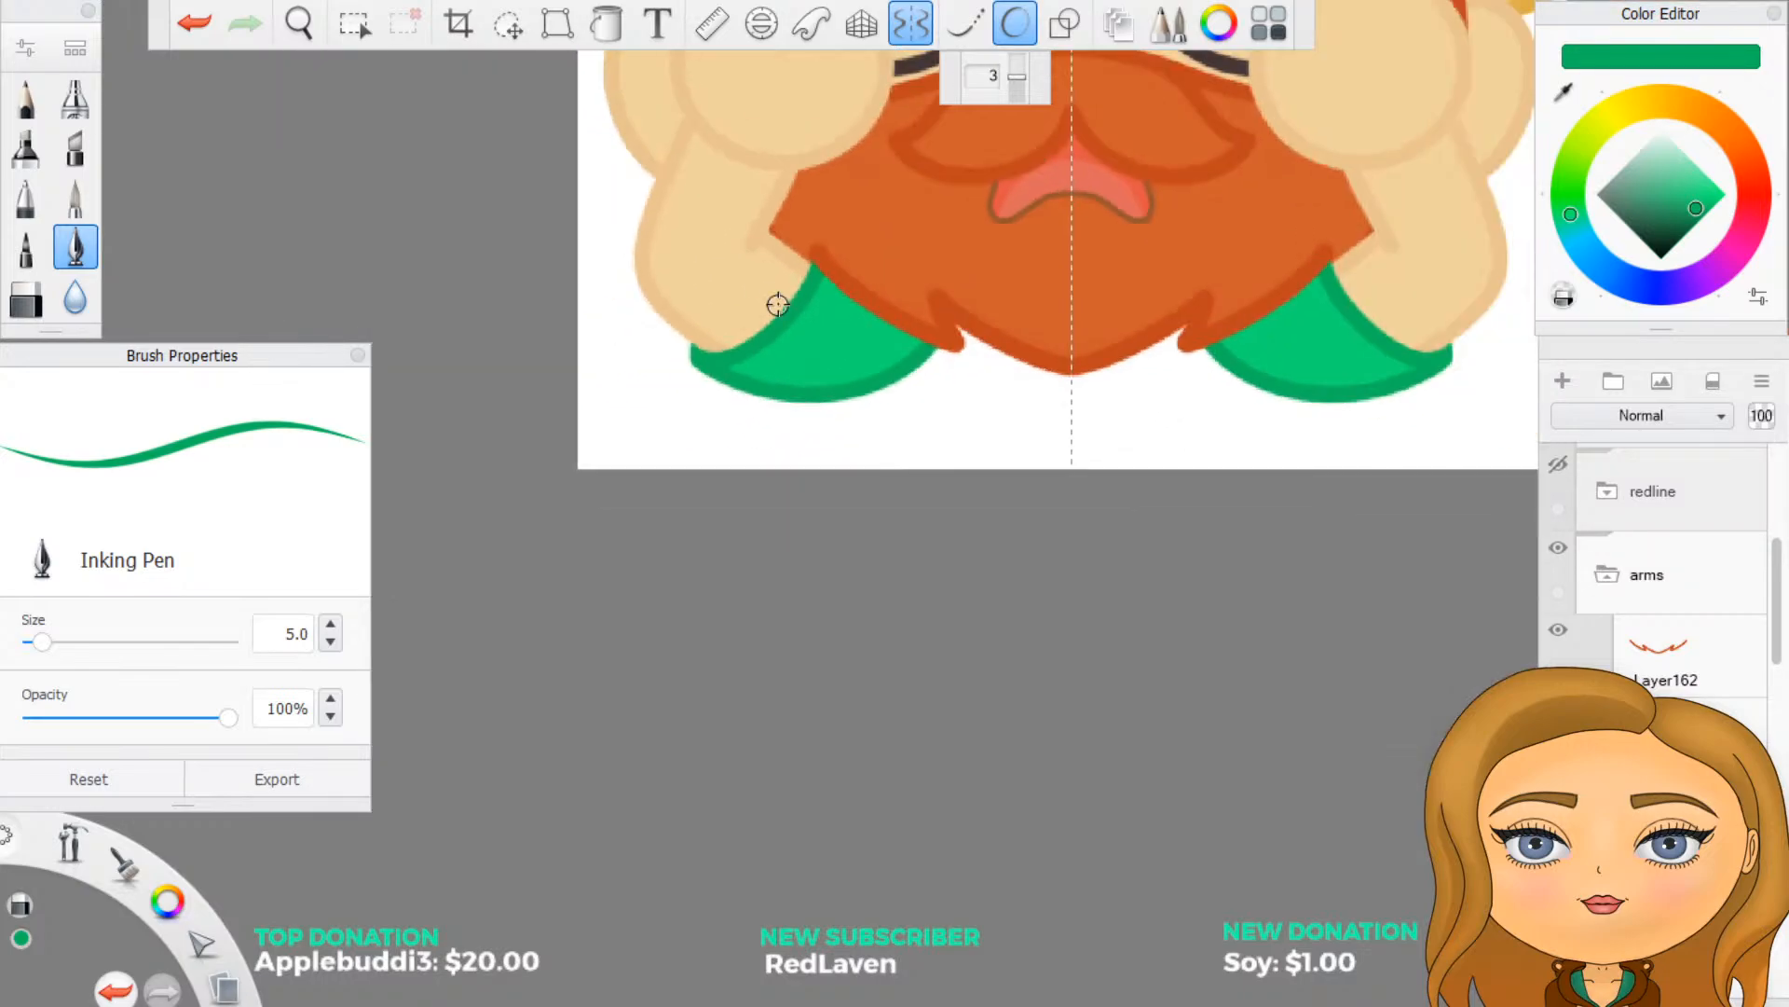
scroll(708, 643, down, 3)
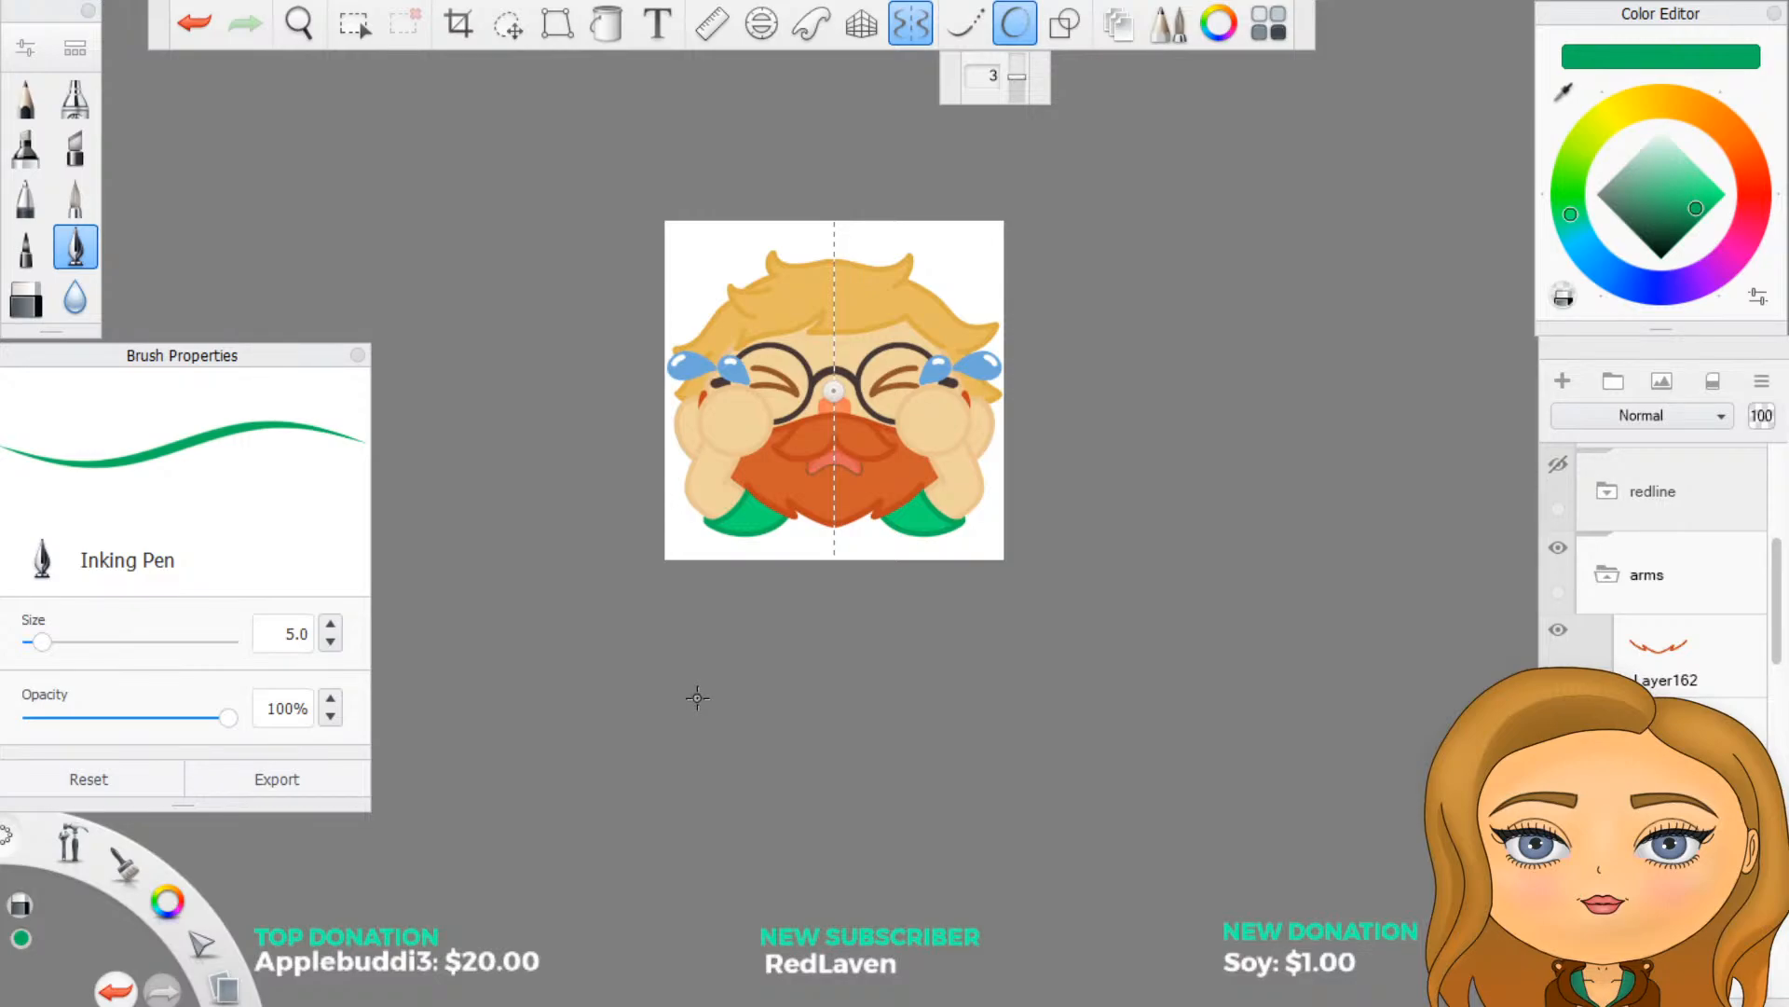
scroll(687, 491, up, 2)
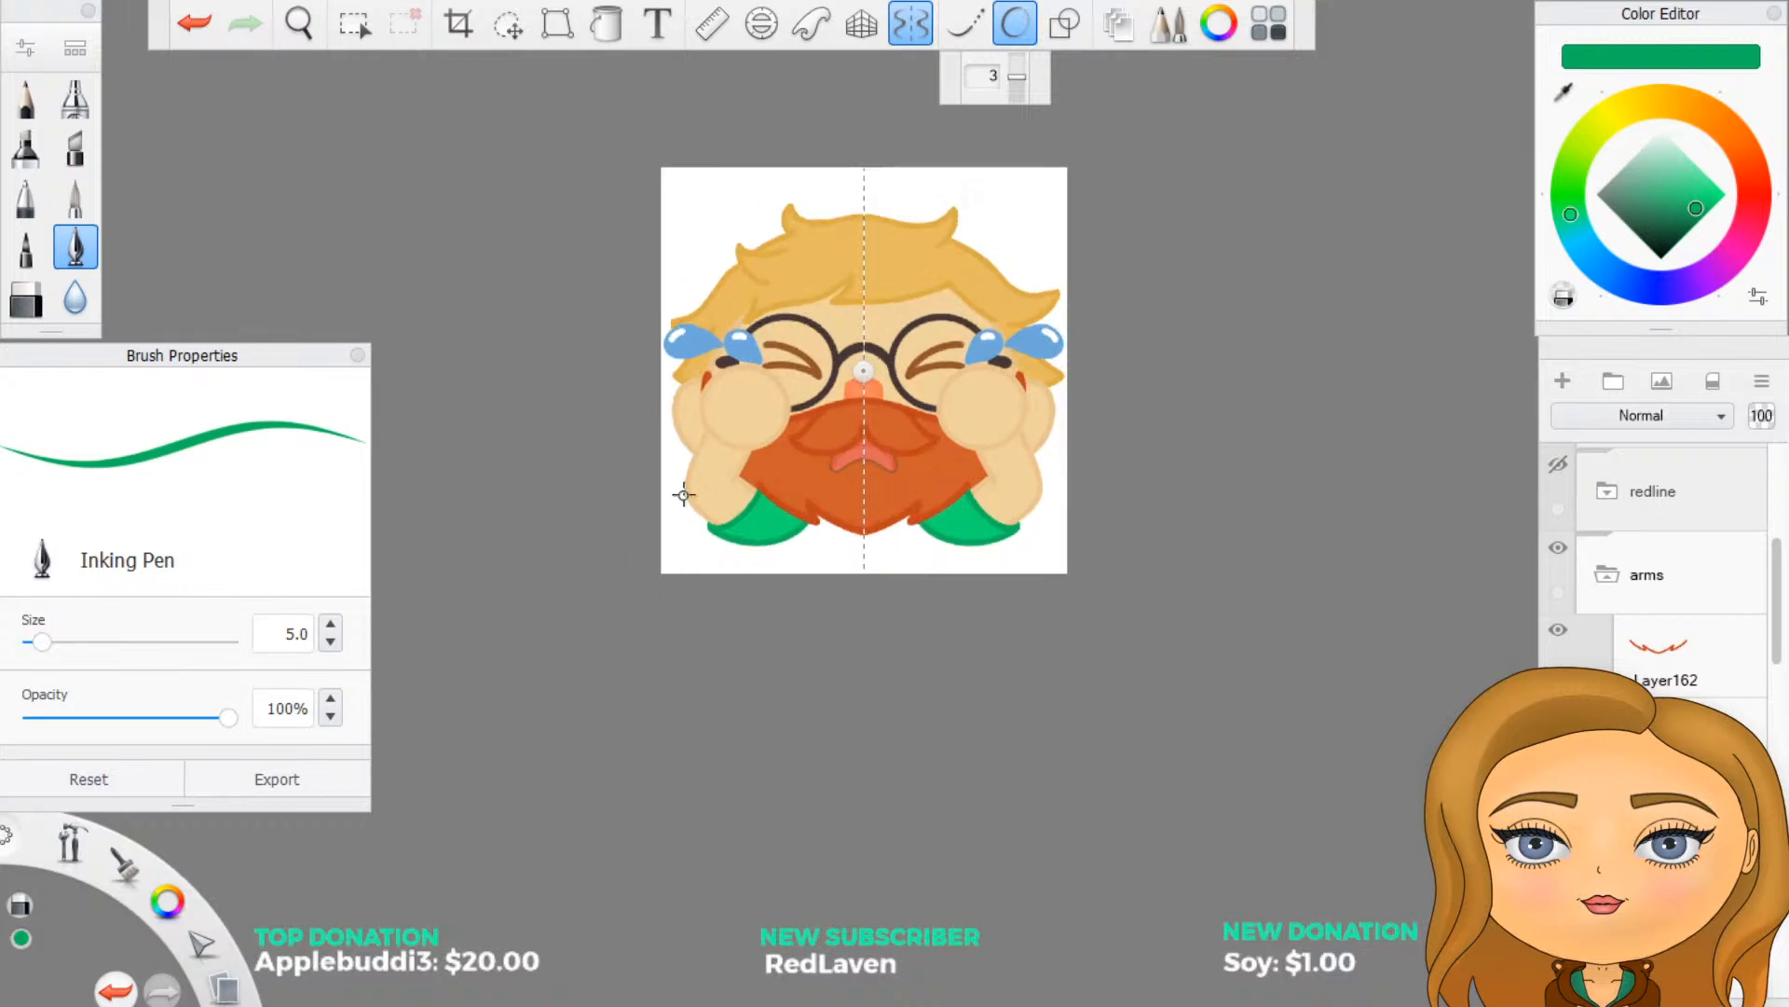
scroll(730, 510, up, 8)
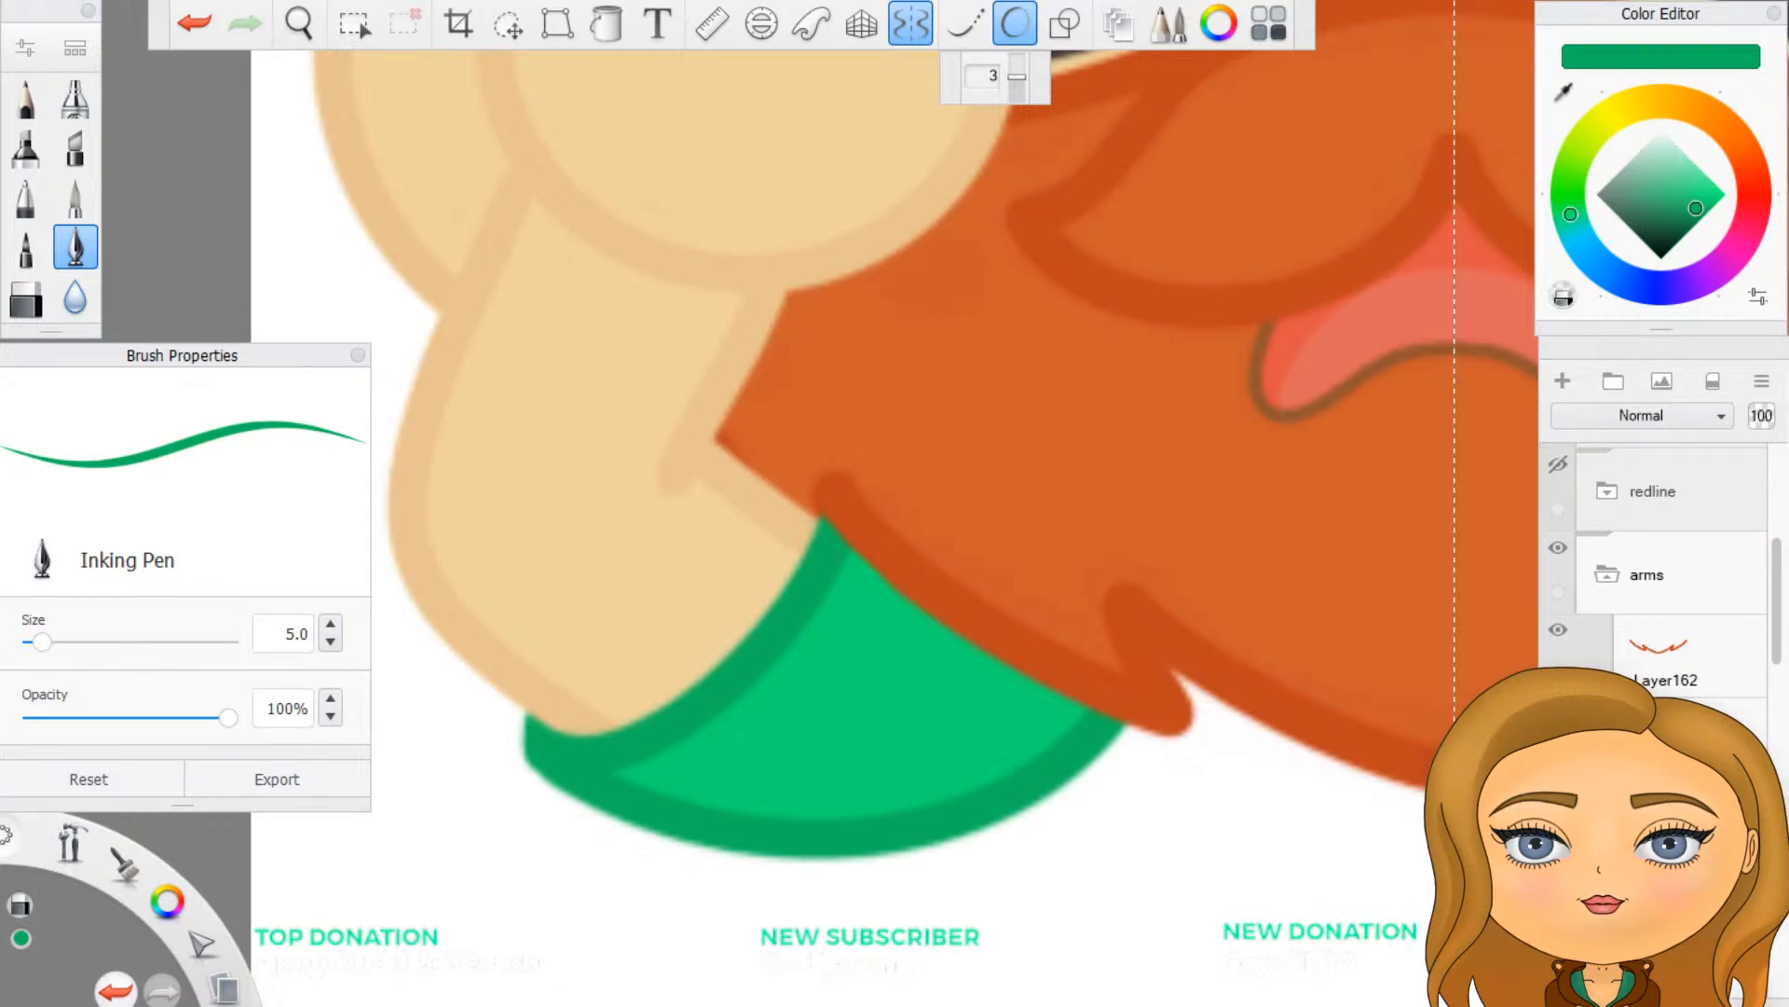
scroll(1668, 578, up, 1)
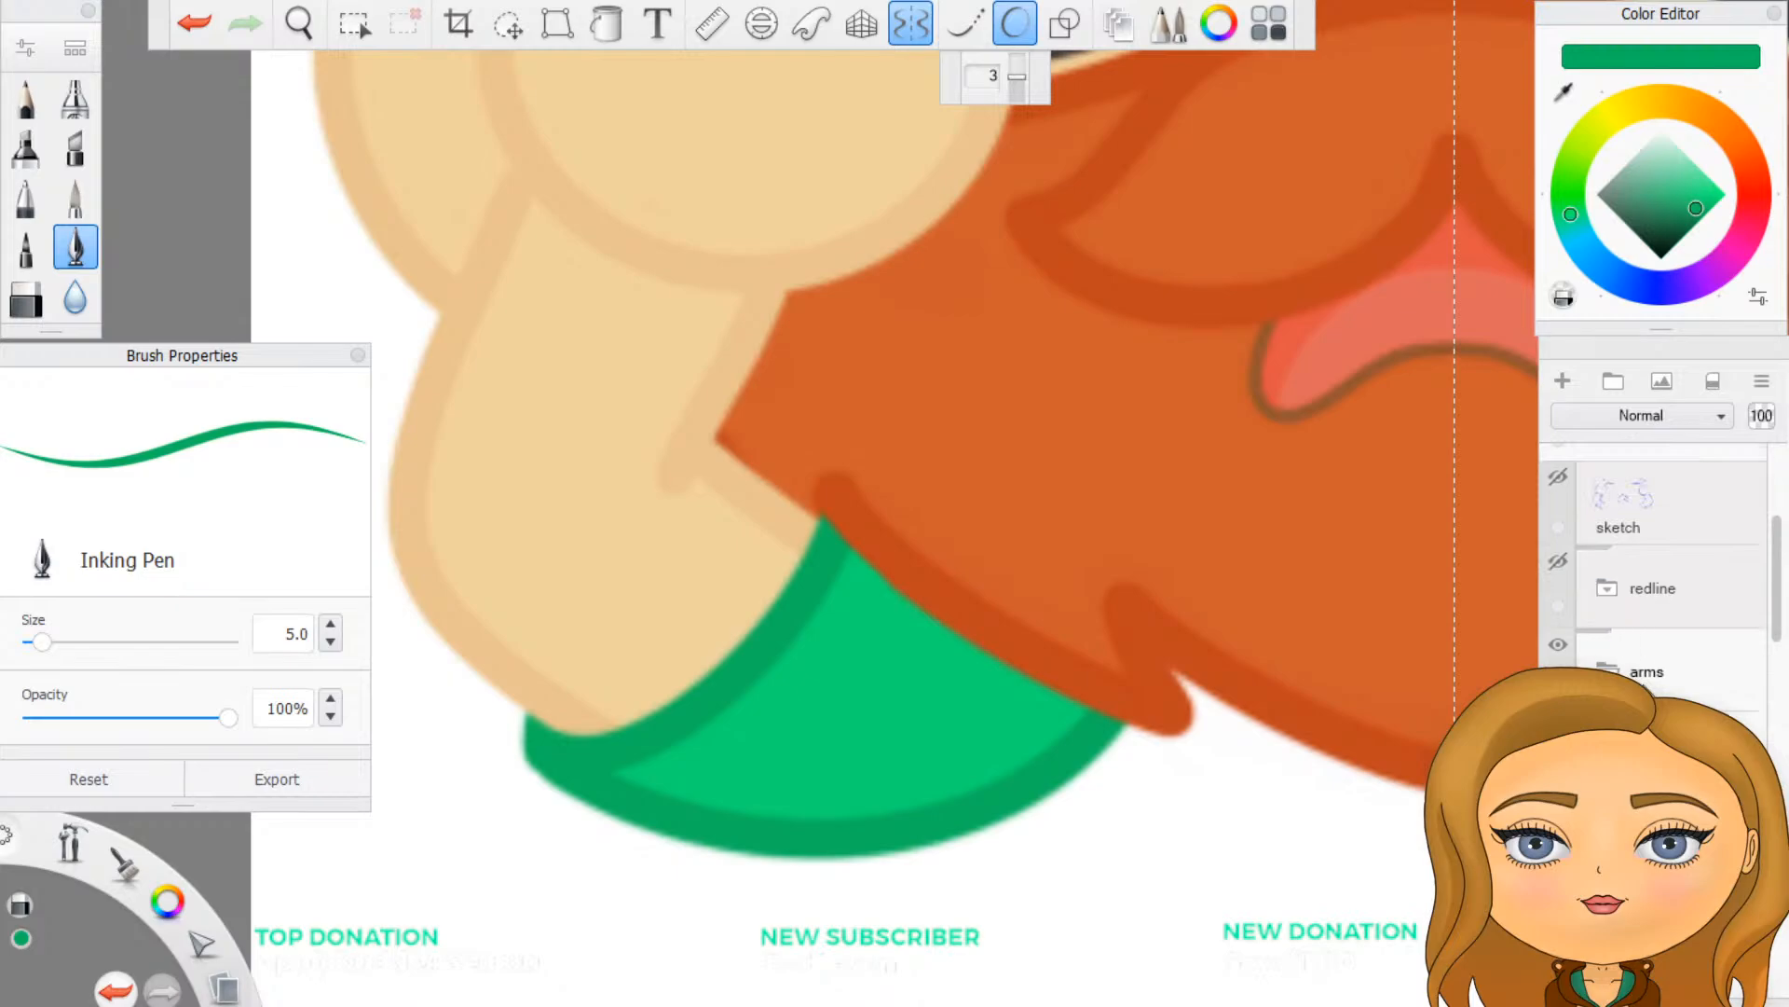
click(1609, 670)
scroll(852, 734, down, 8)
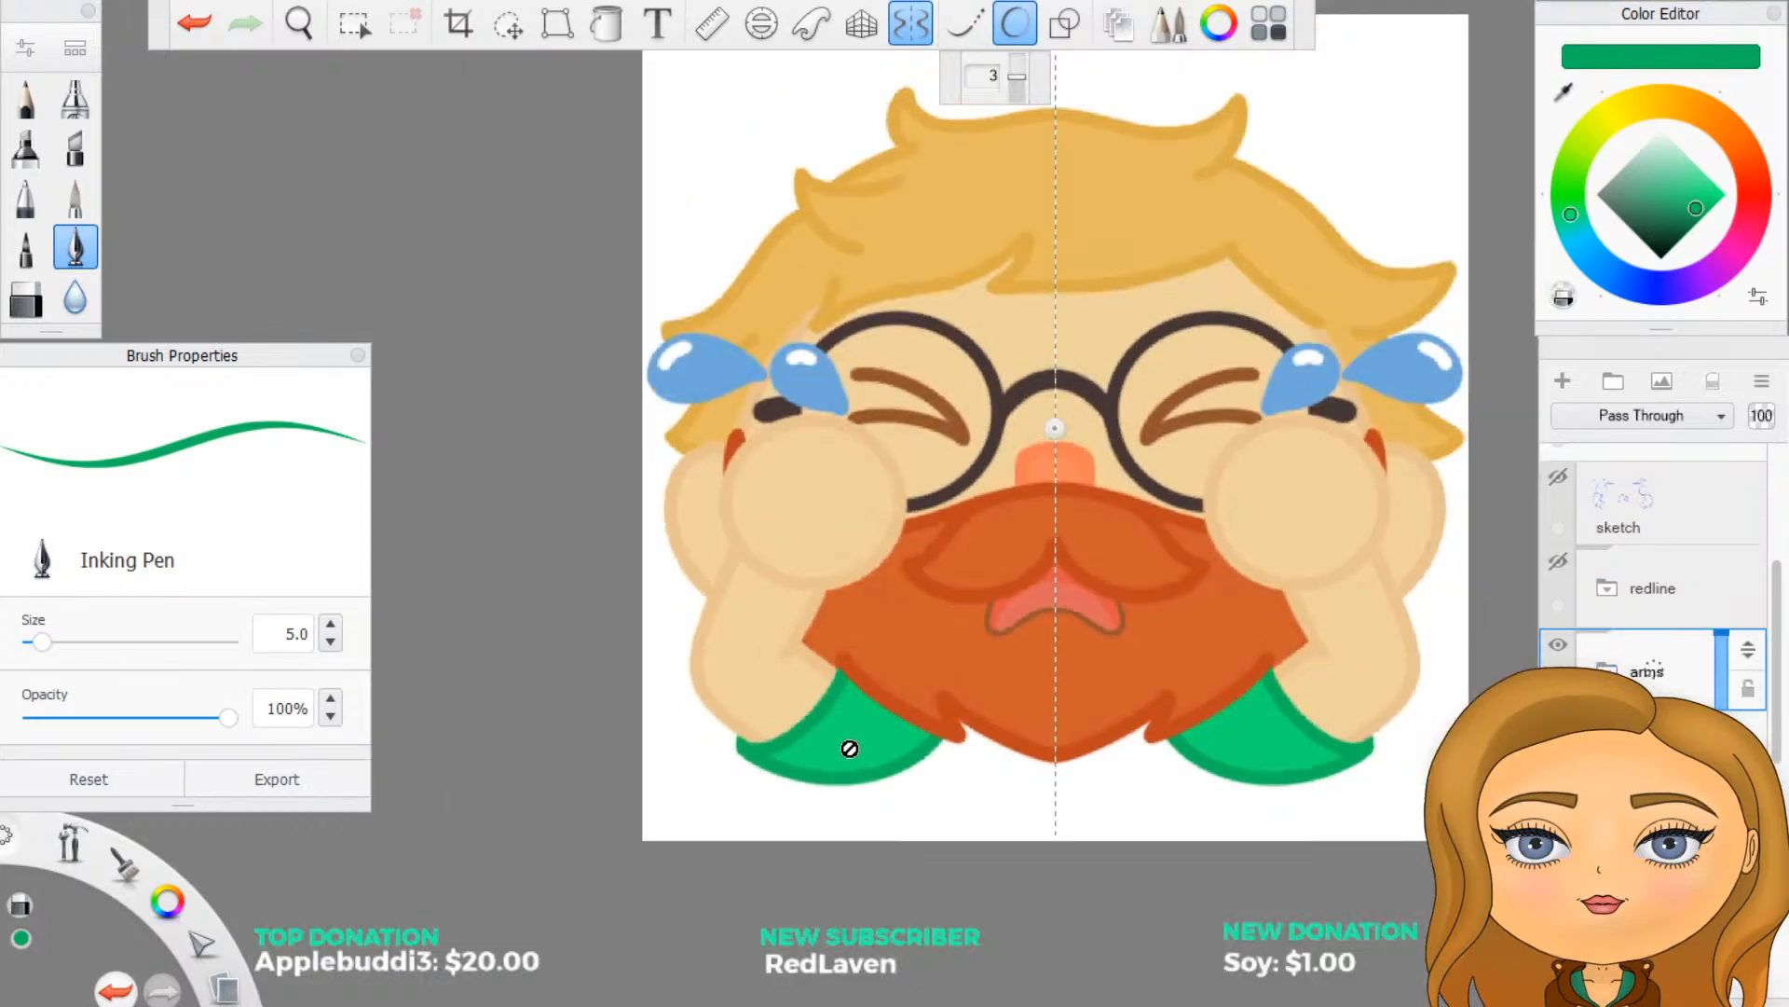
click(919, 28)
click(1022, 30)
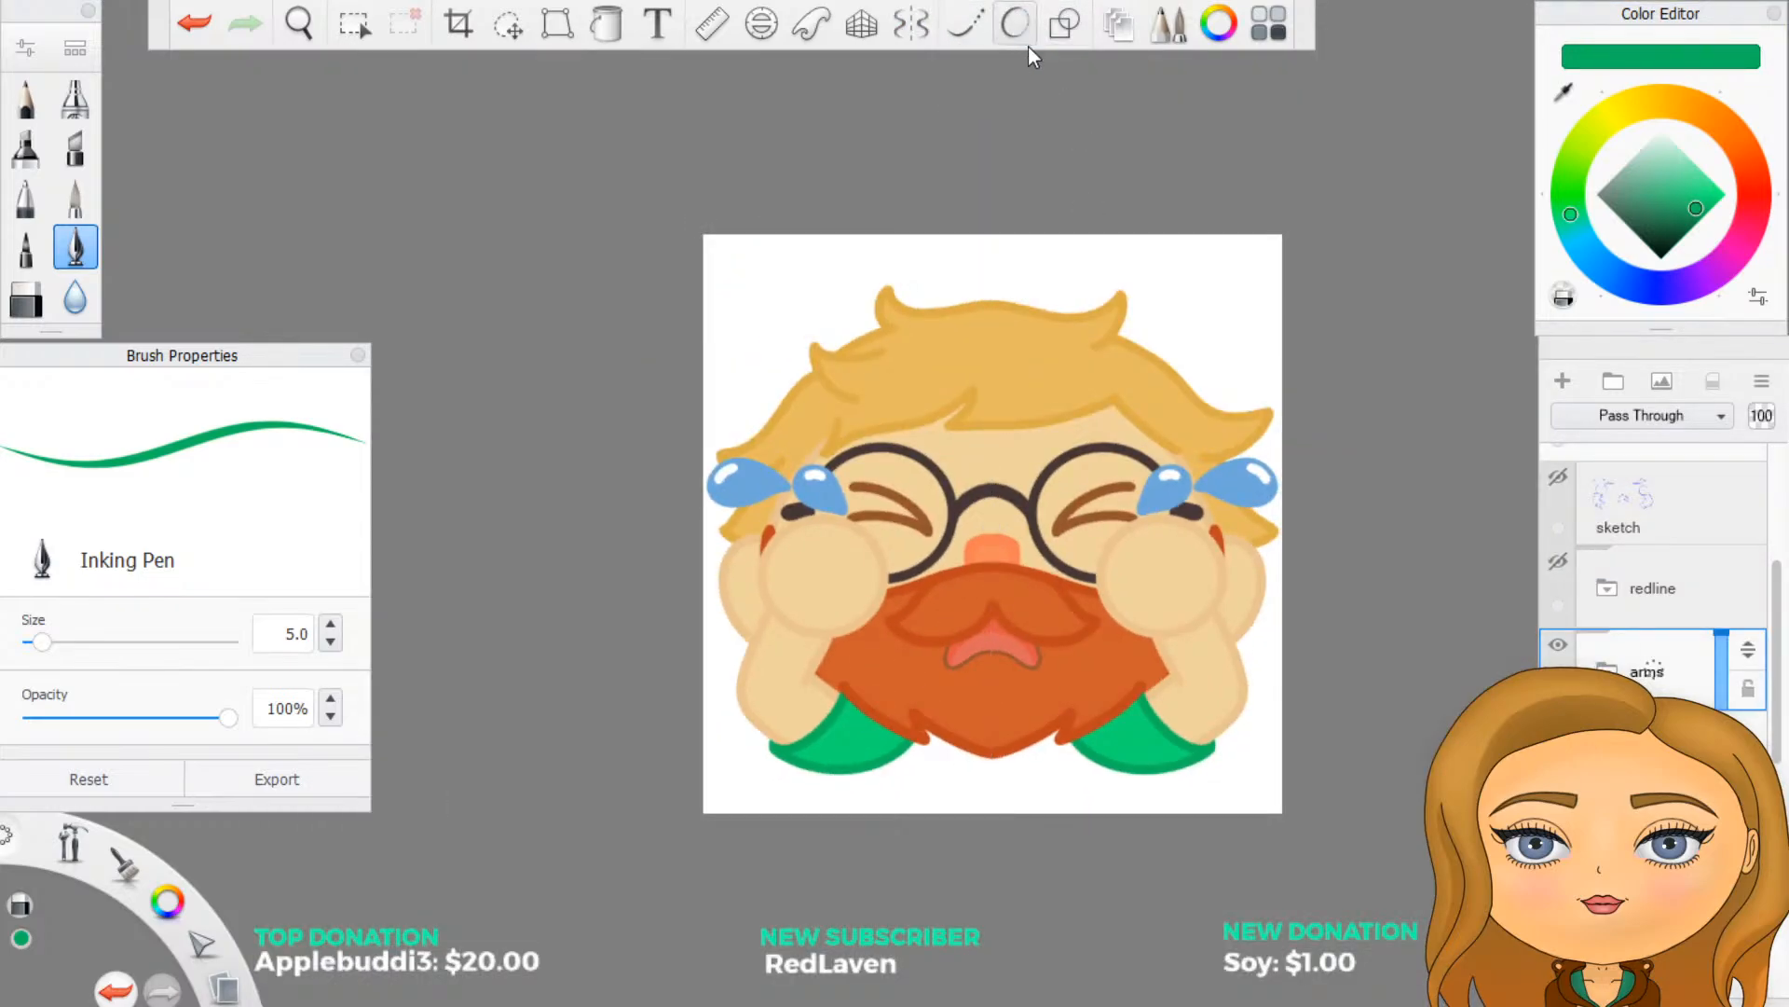
scroll(1190, 609, down, 2)
scroll(1281, 667, up, 2)
scroll(1130, 280, up, 2)
scroll(1183, 348, down, 2)
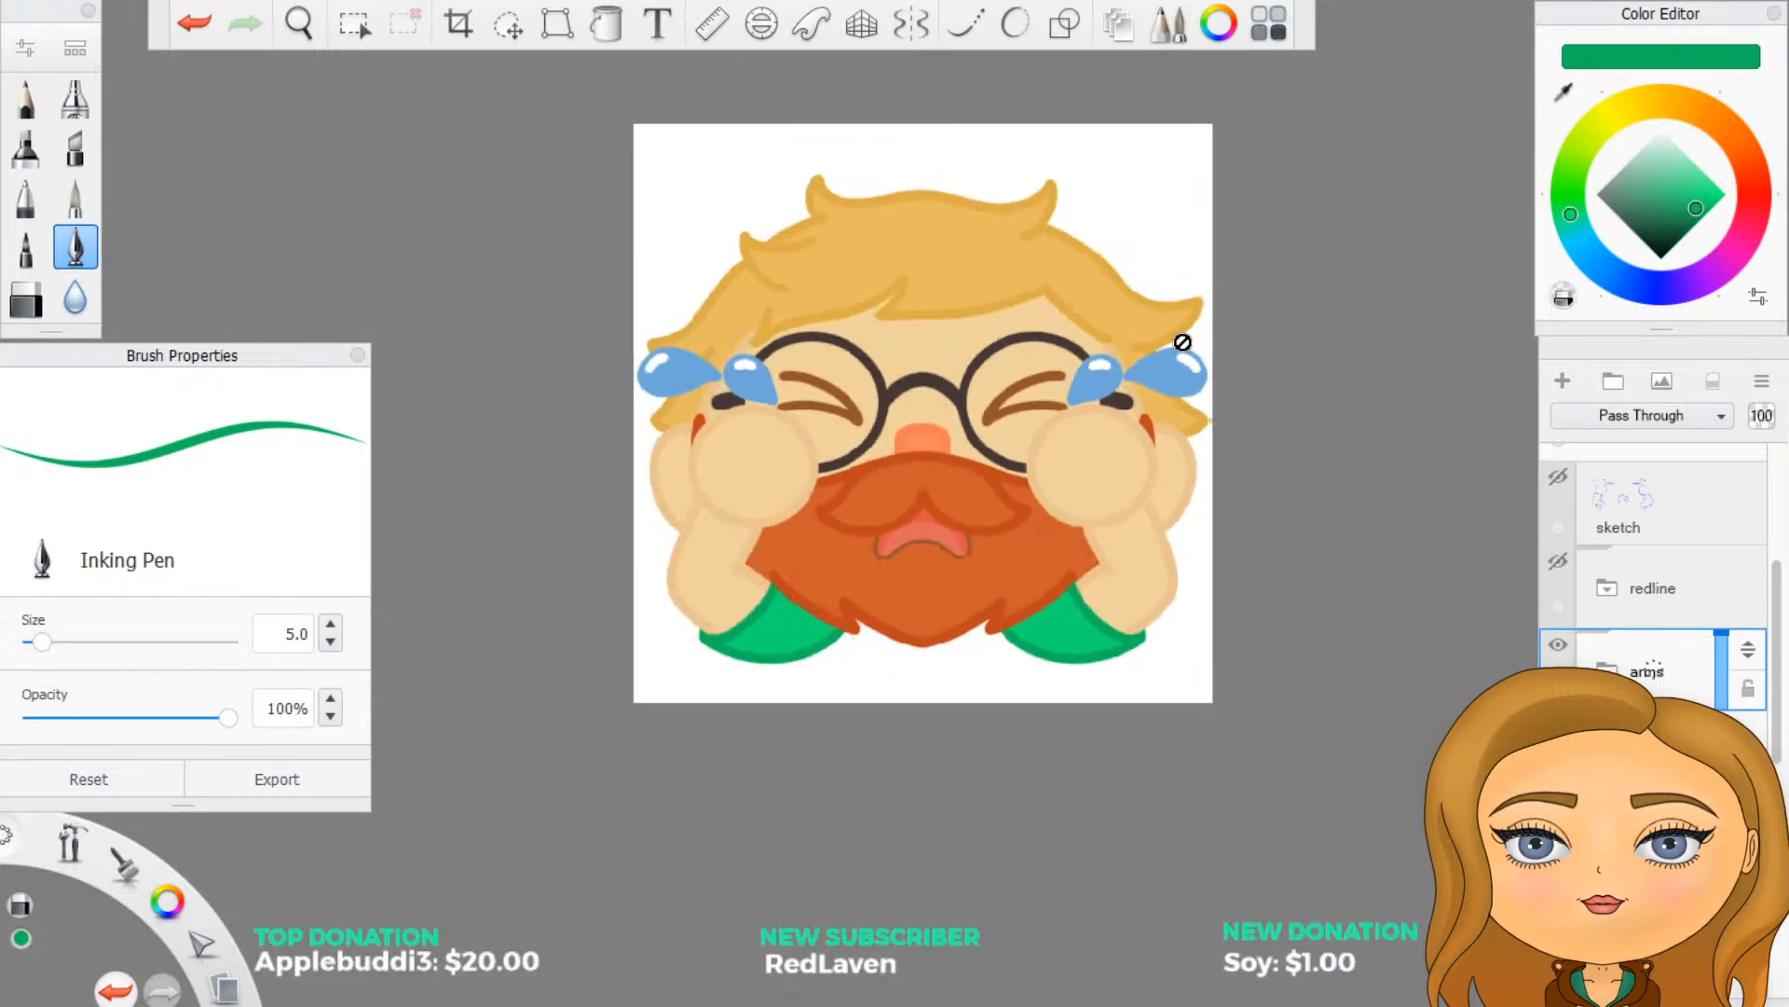
- Save the finished crying face as a separate image file, accepting that all layers are merged
scroll(1082, 188, up, 1)
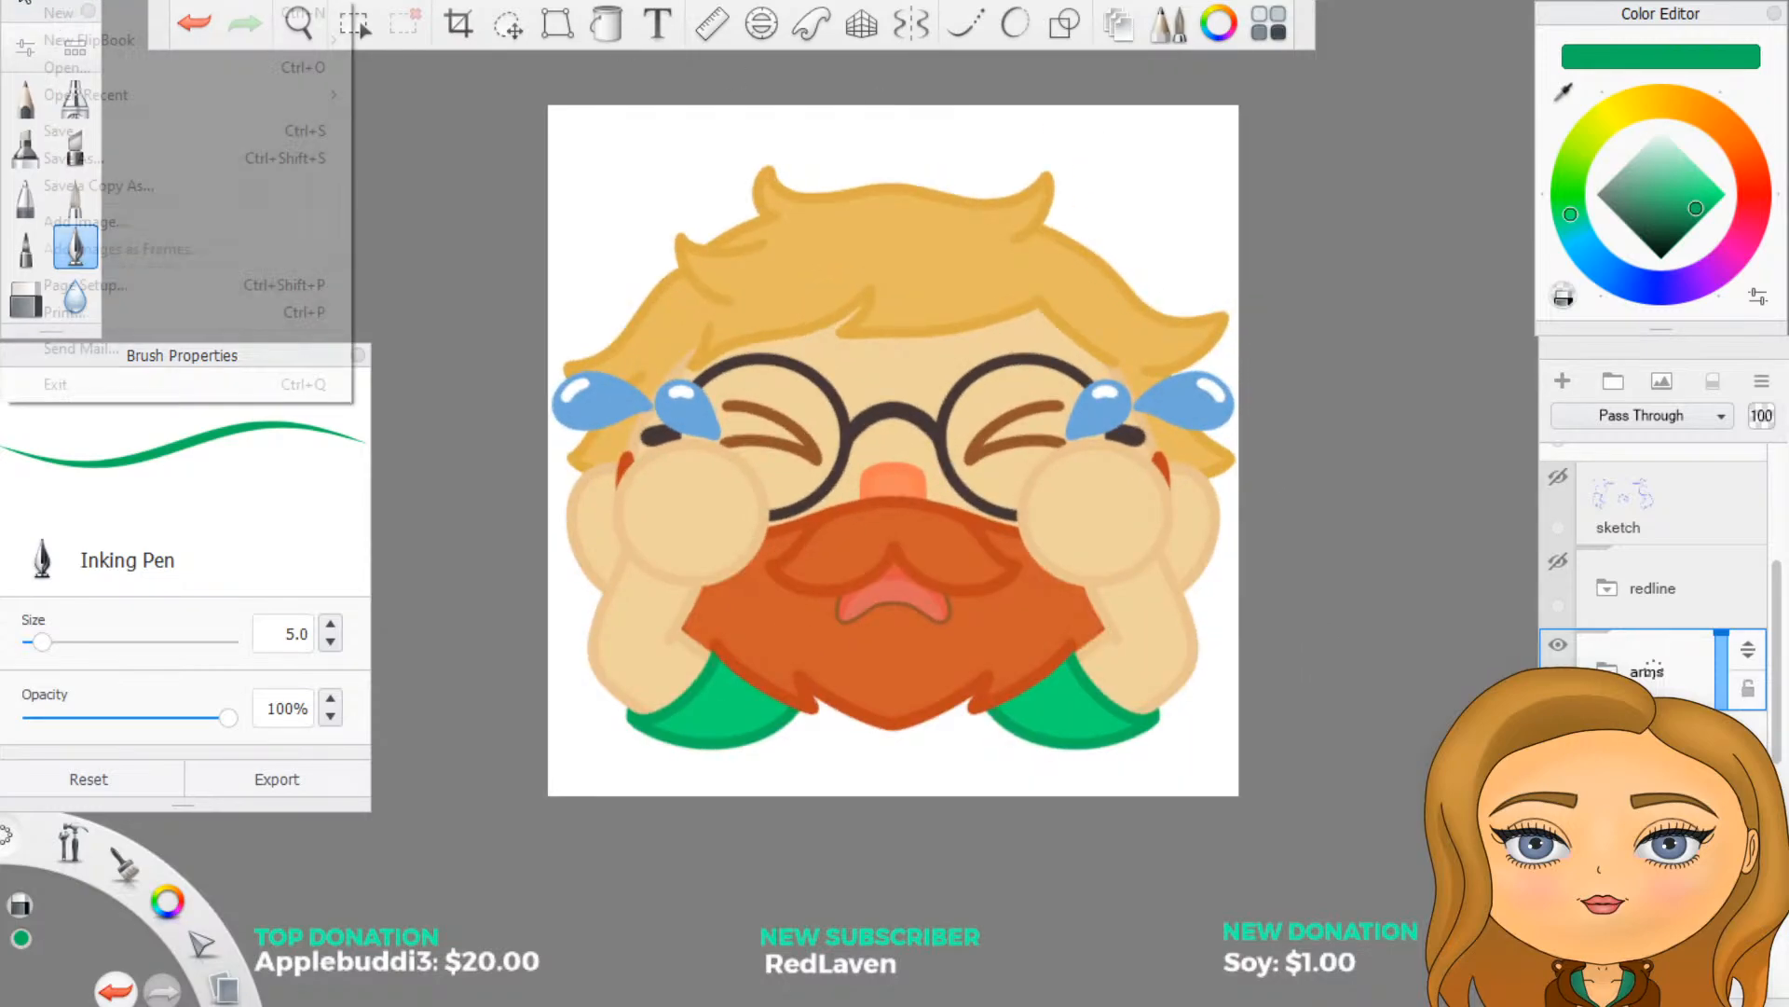
click(33, 6)
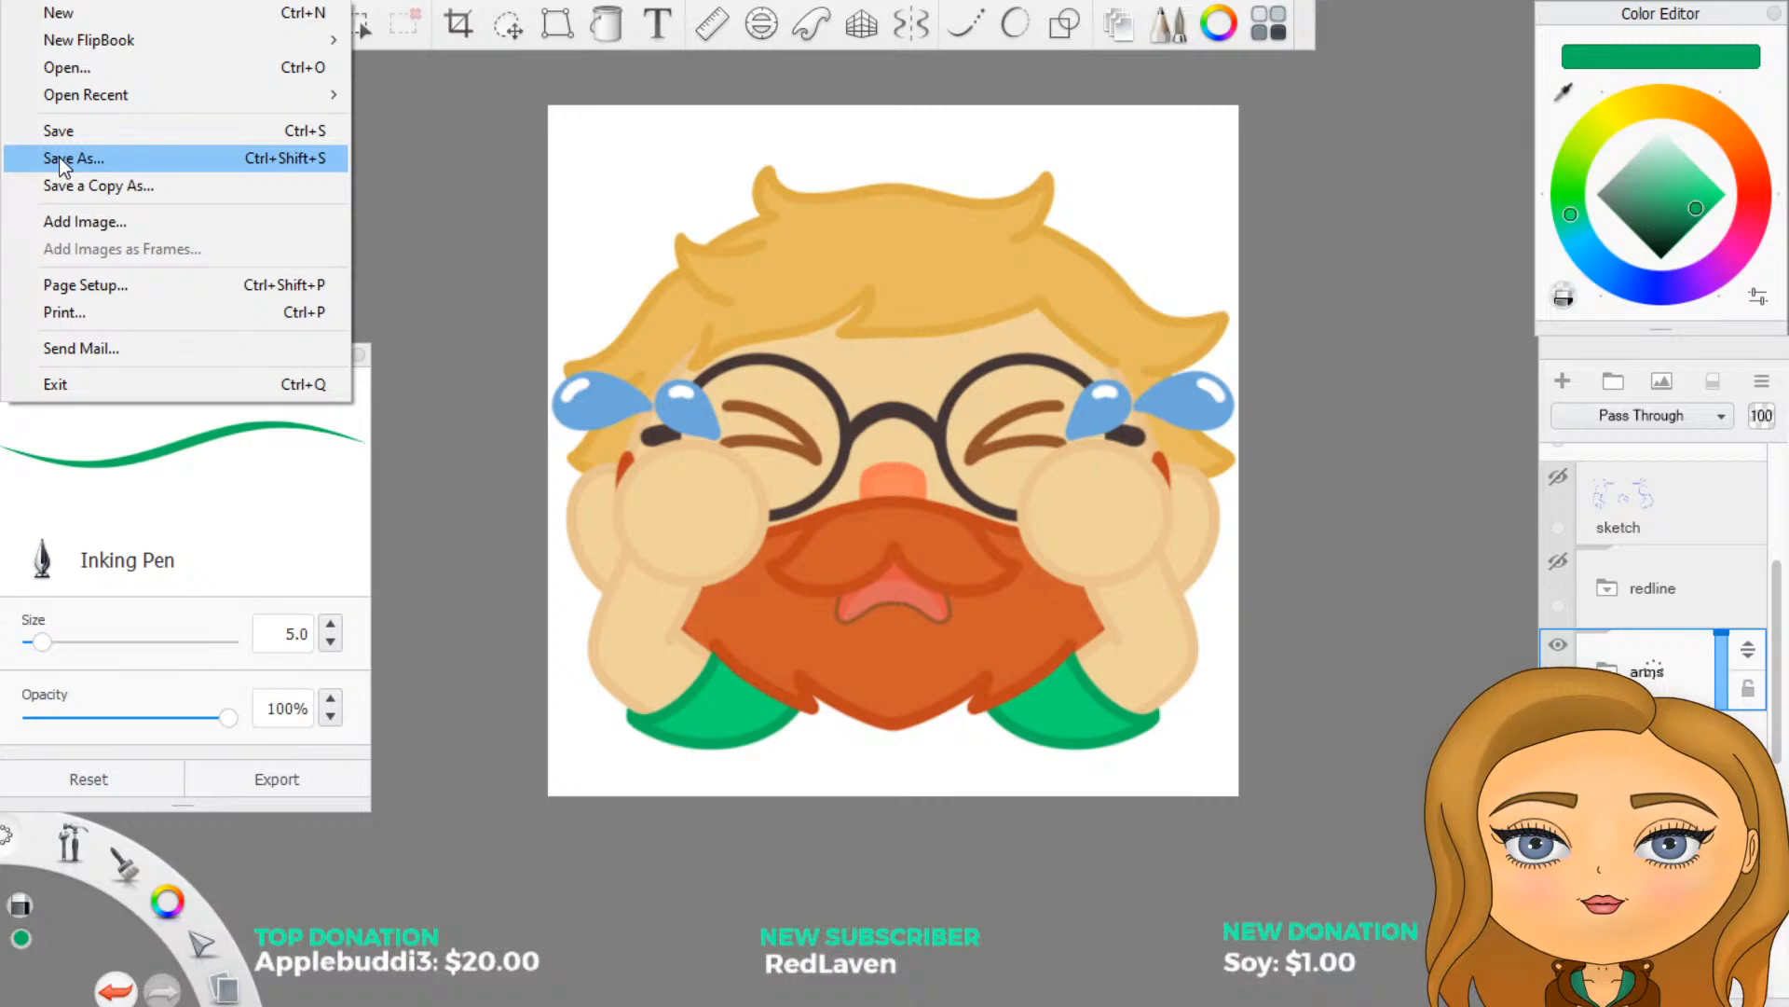
click(58, 157)
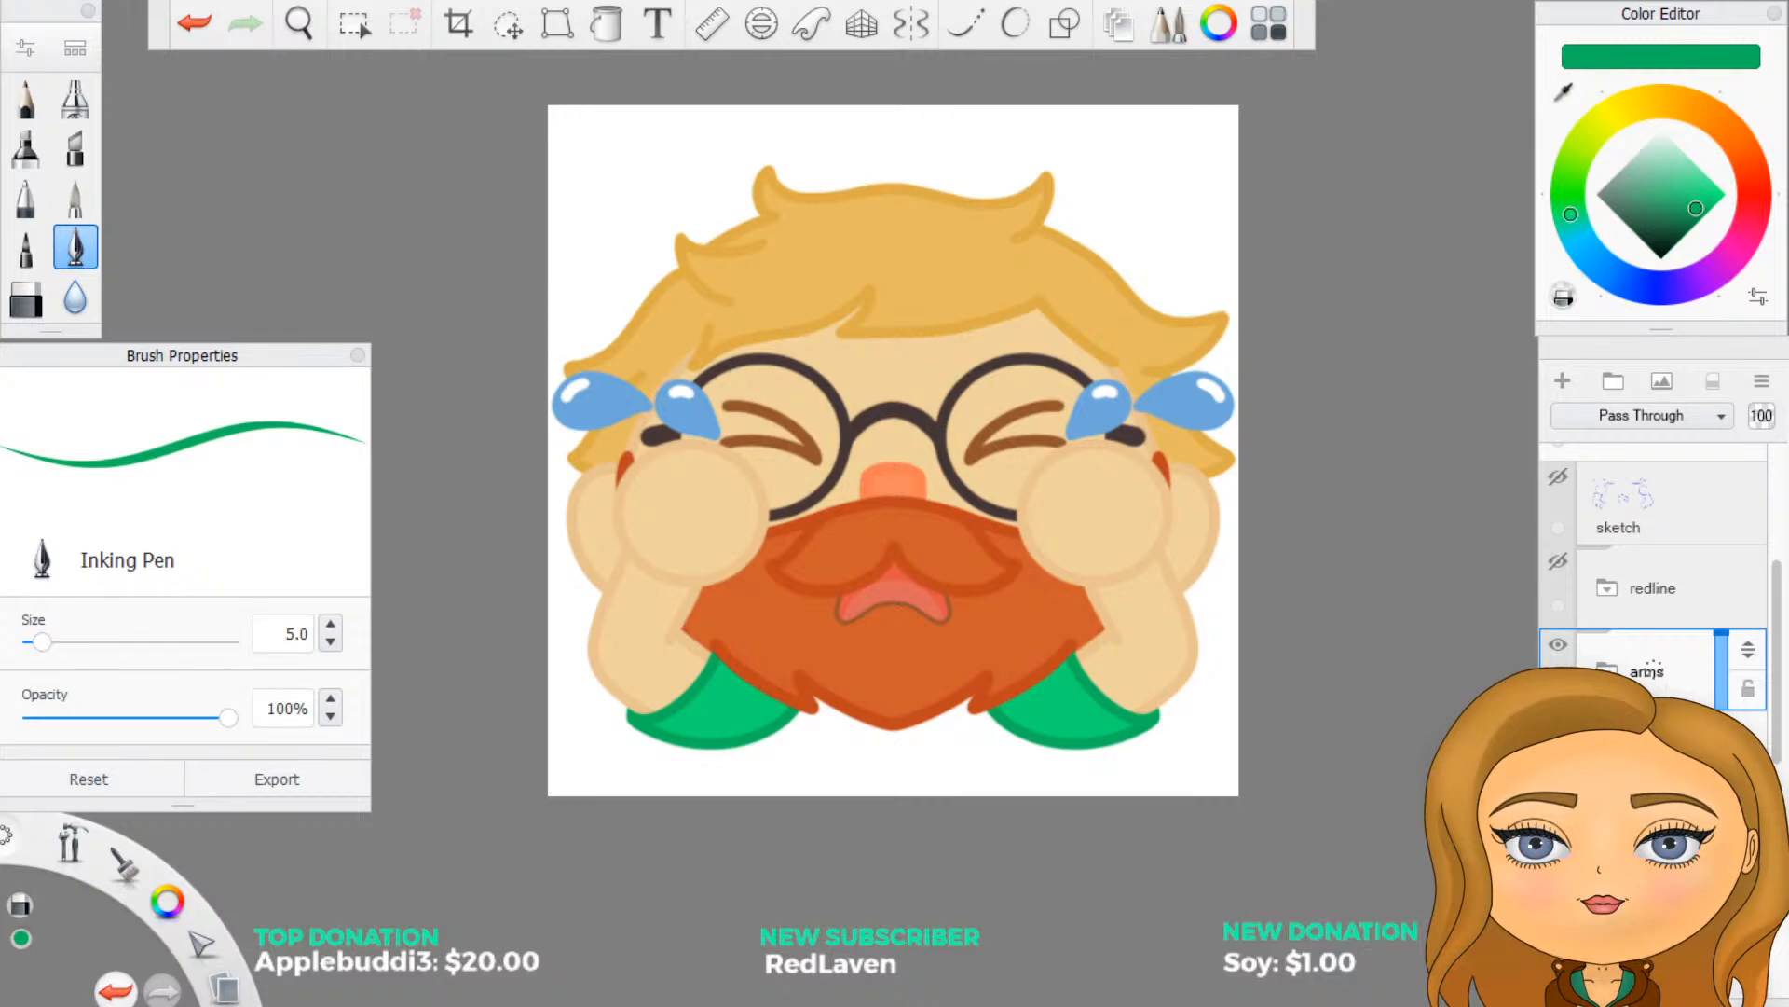
key(ctrl+s)
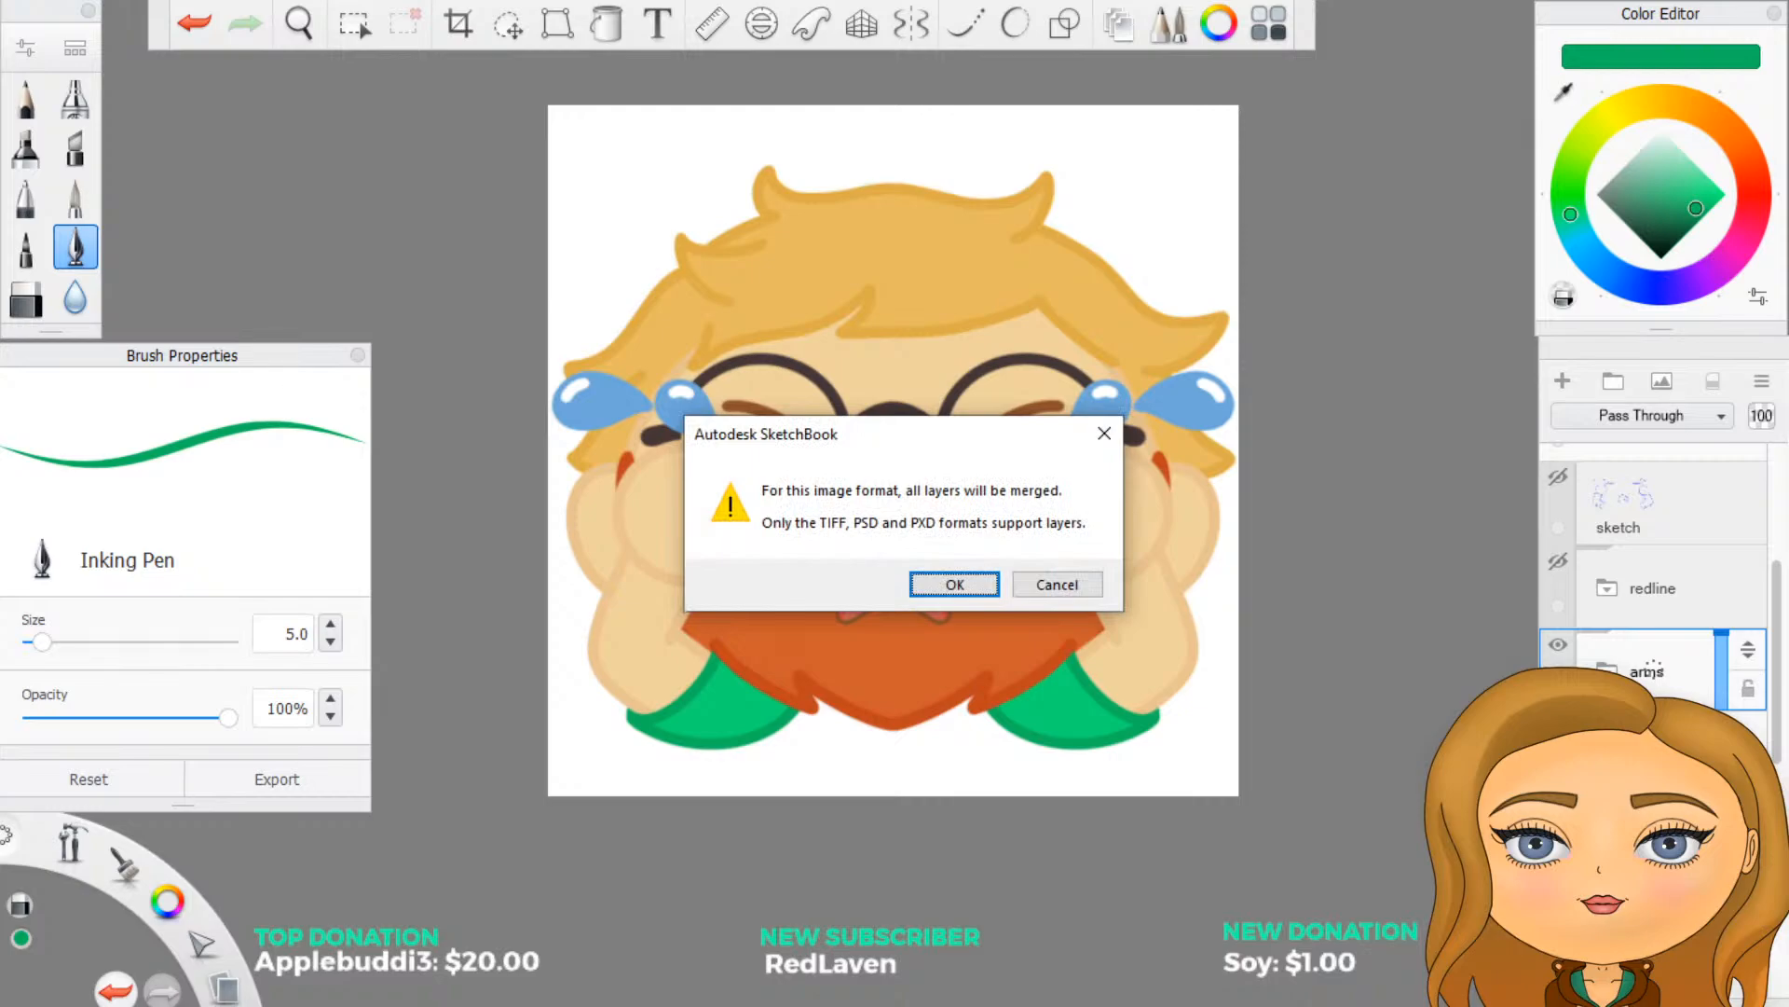
click(974, 585)
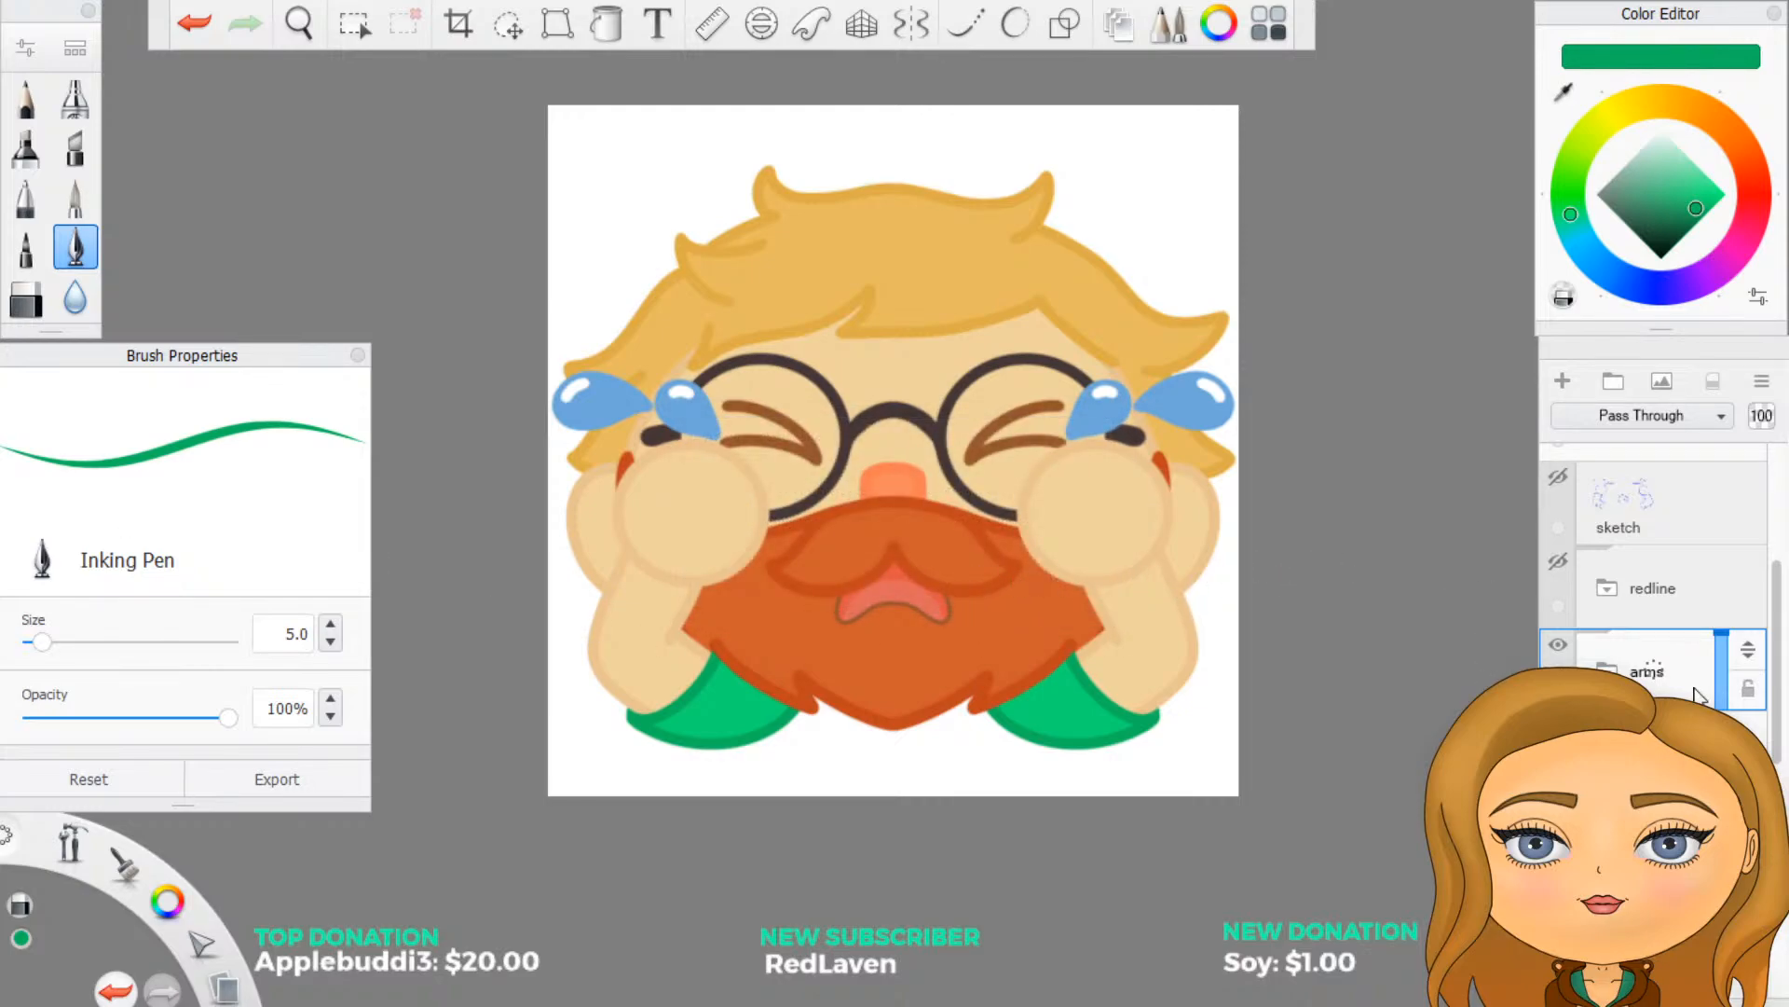
- Collapse and hide the cry group, and show the anger group on the base face
scroll(1641, 658, up, 3)
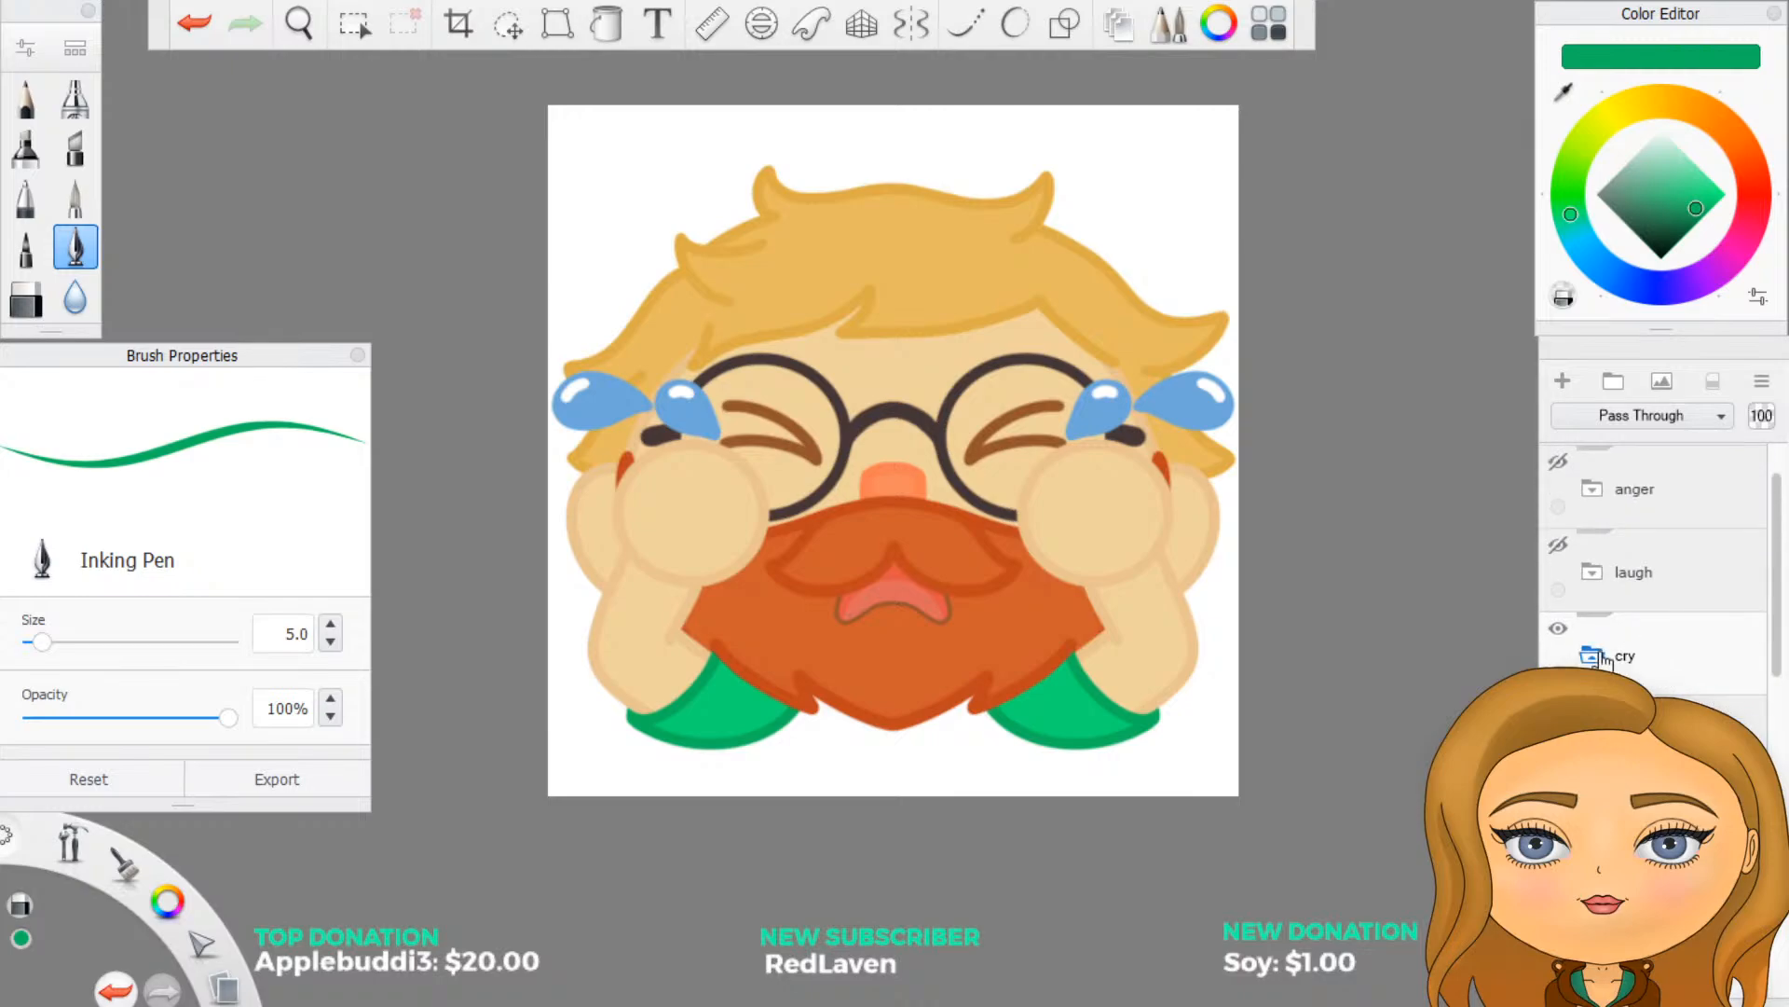
click(1601, 657)
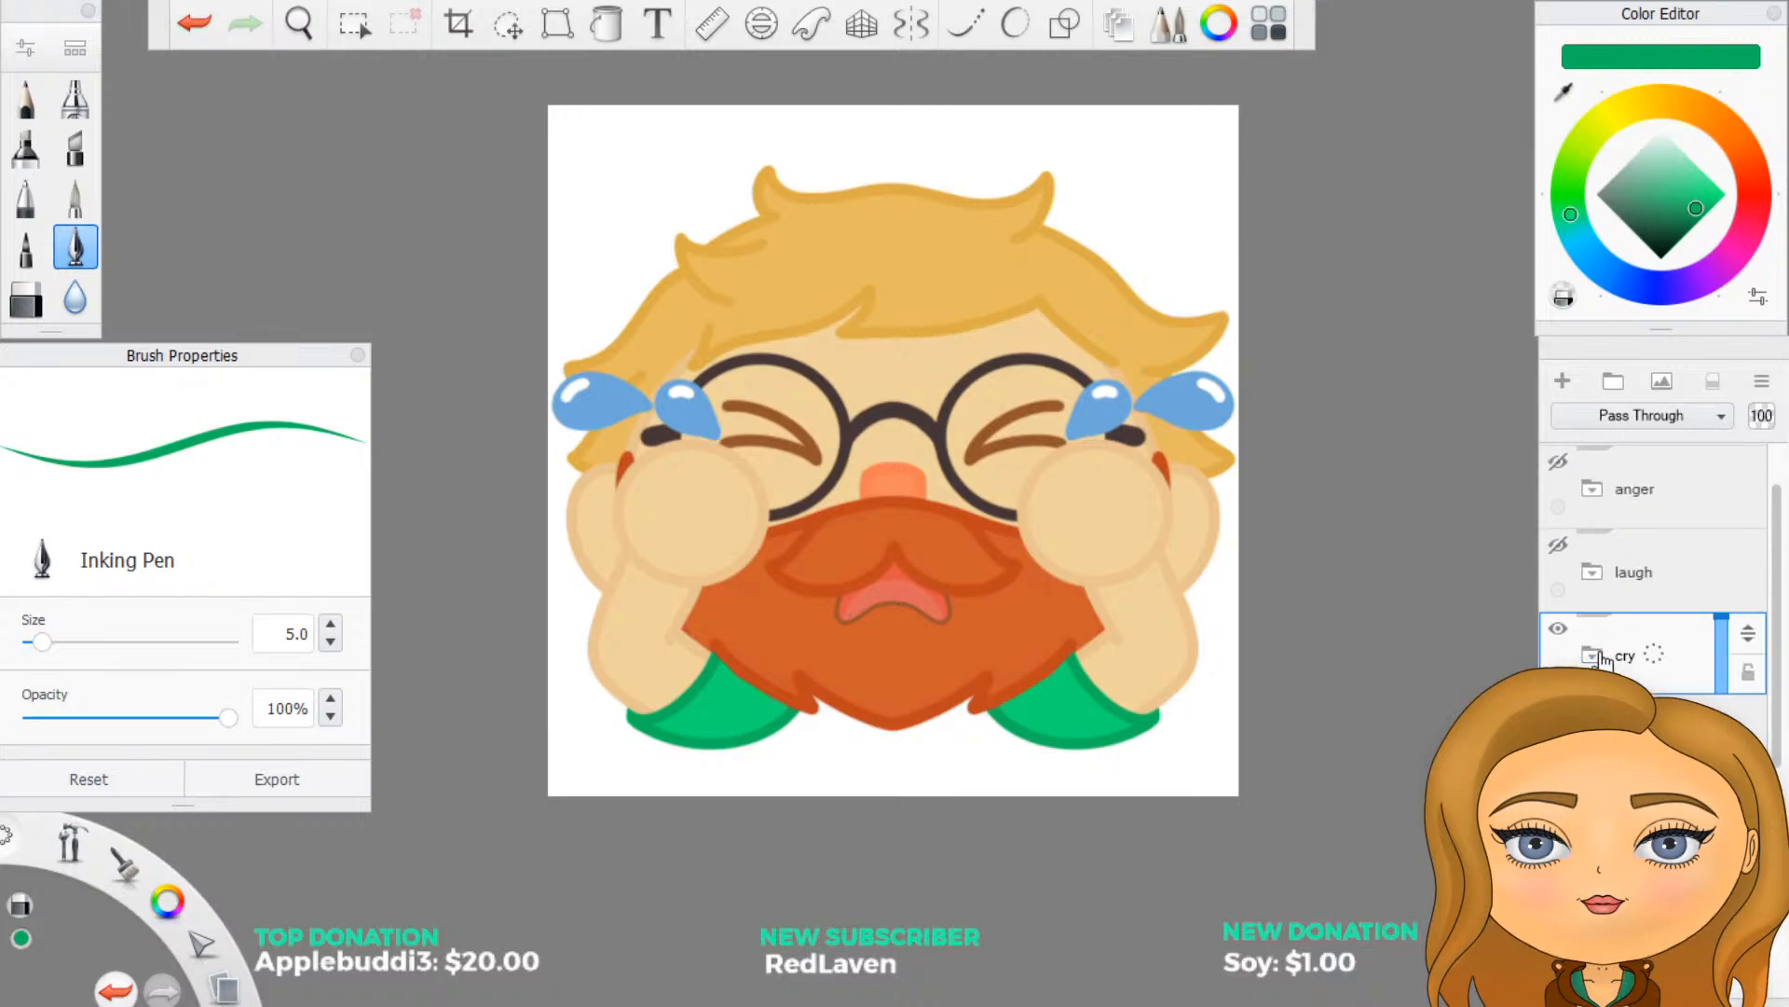
click(1558, 628)
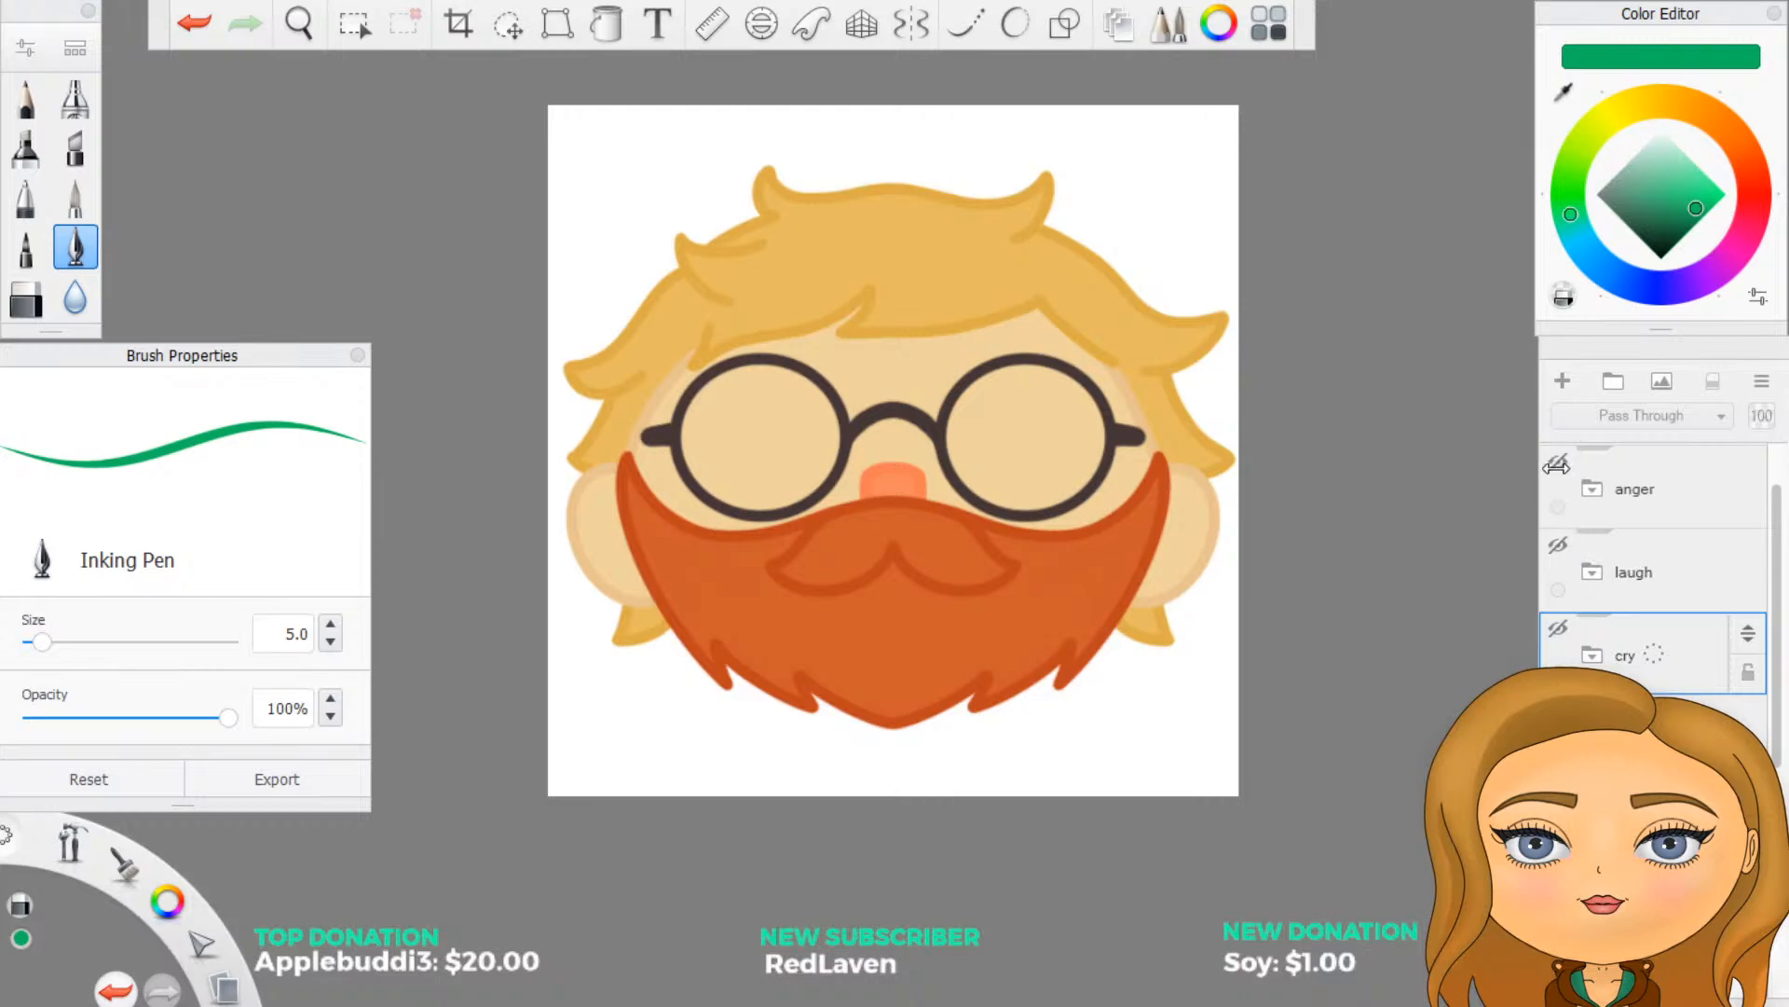
click(1558, 461)
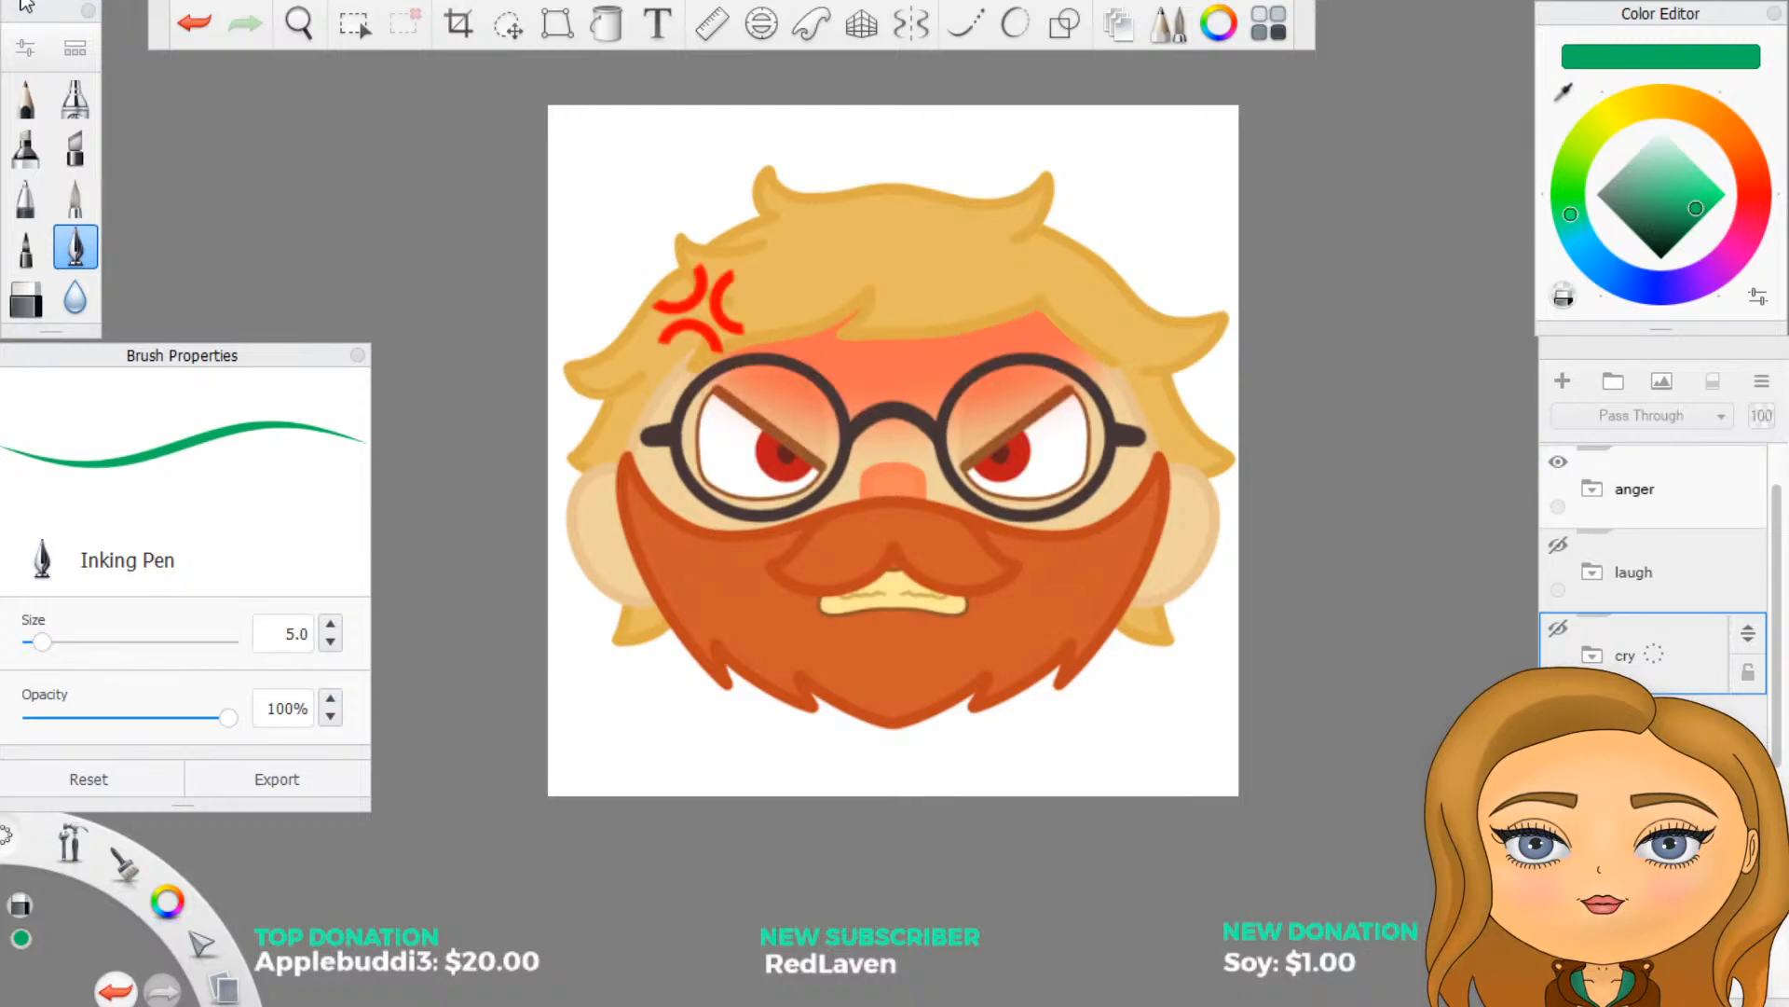
- Save the angry face as its own image file with all layers merged
click(21, 1)
click(131, 162)
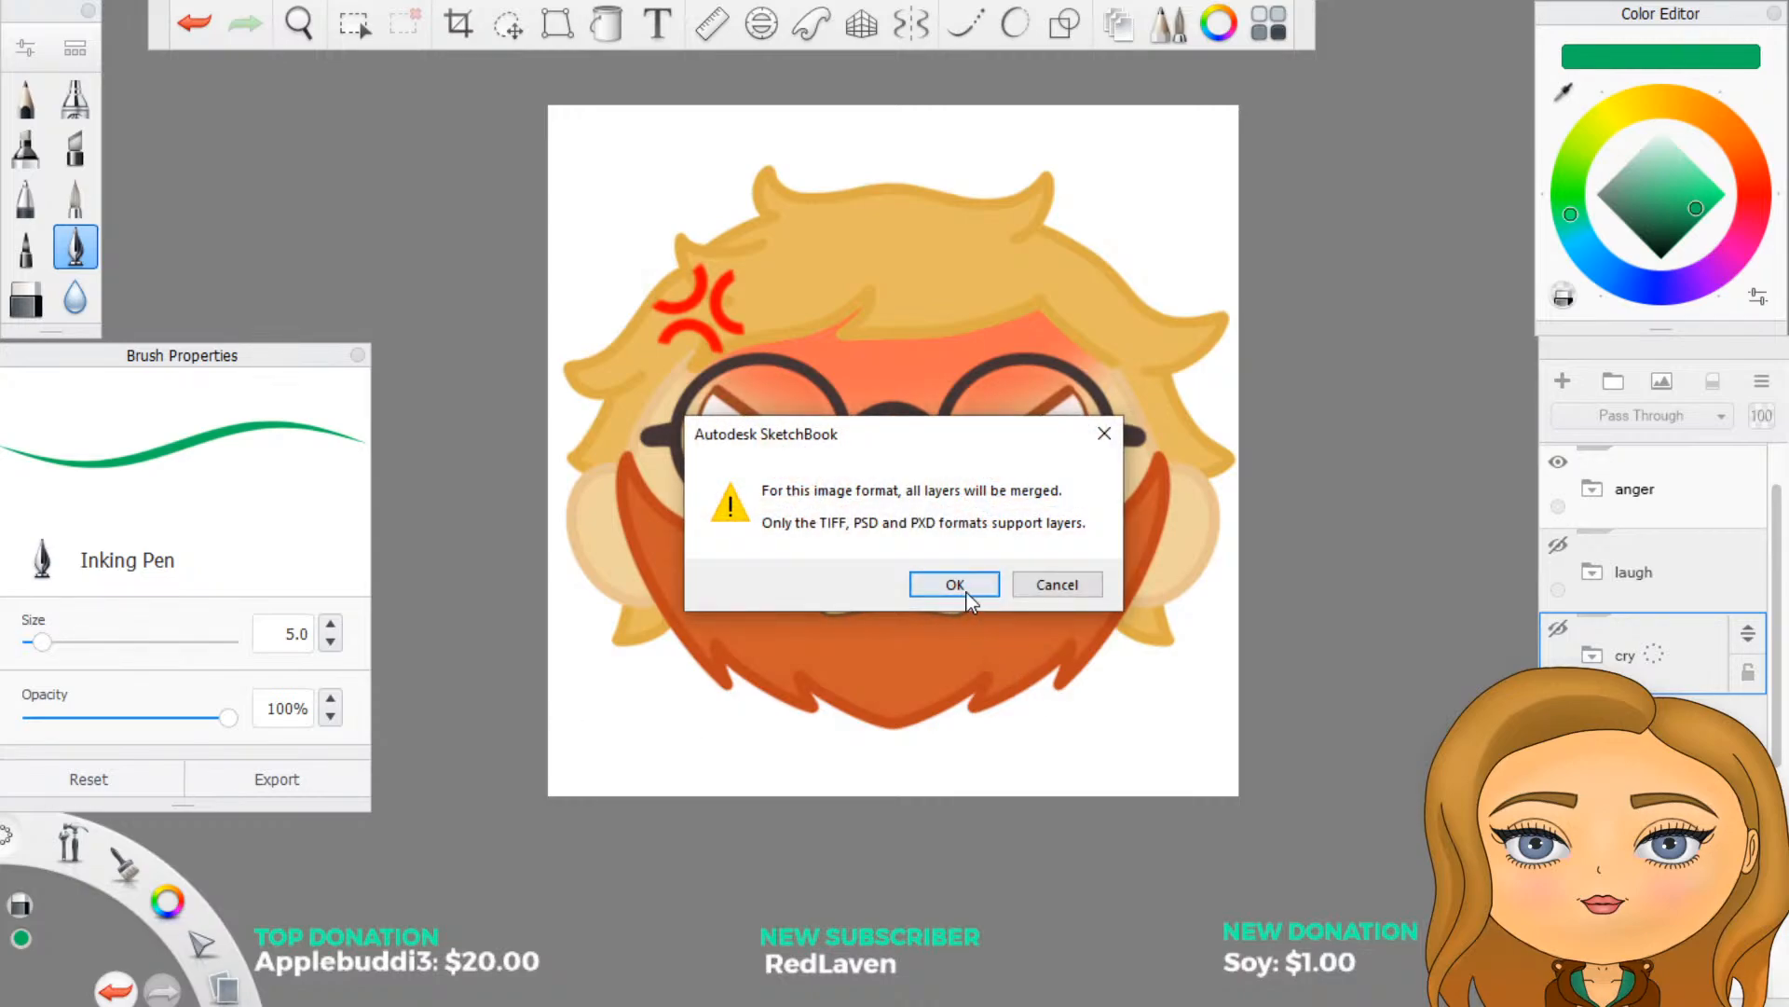
click(960, 586)
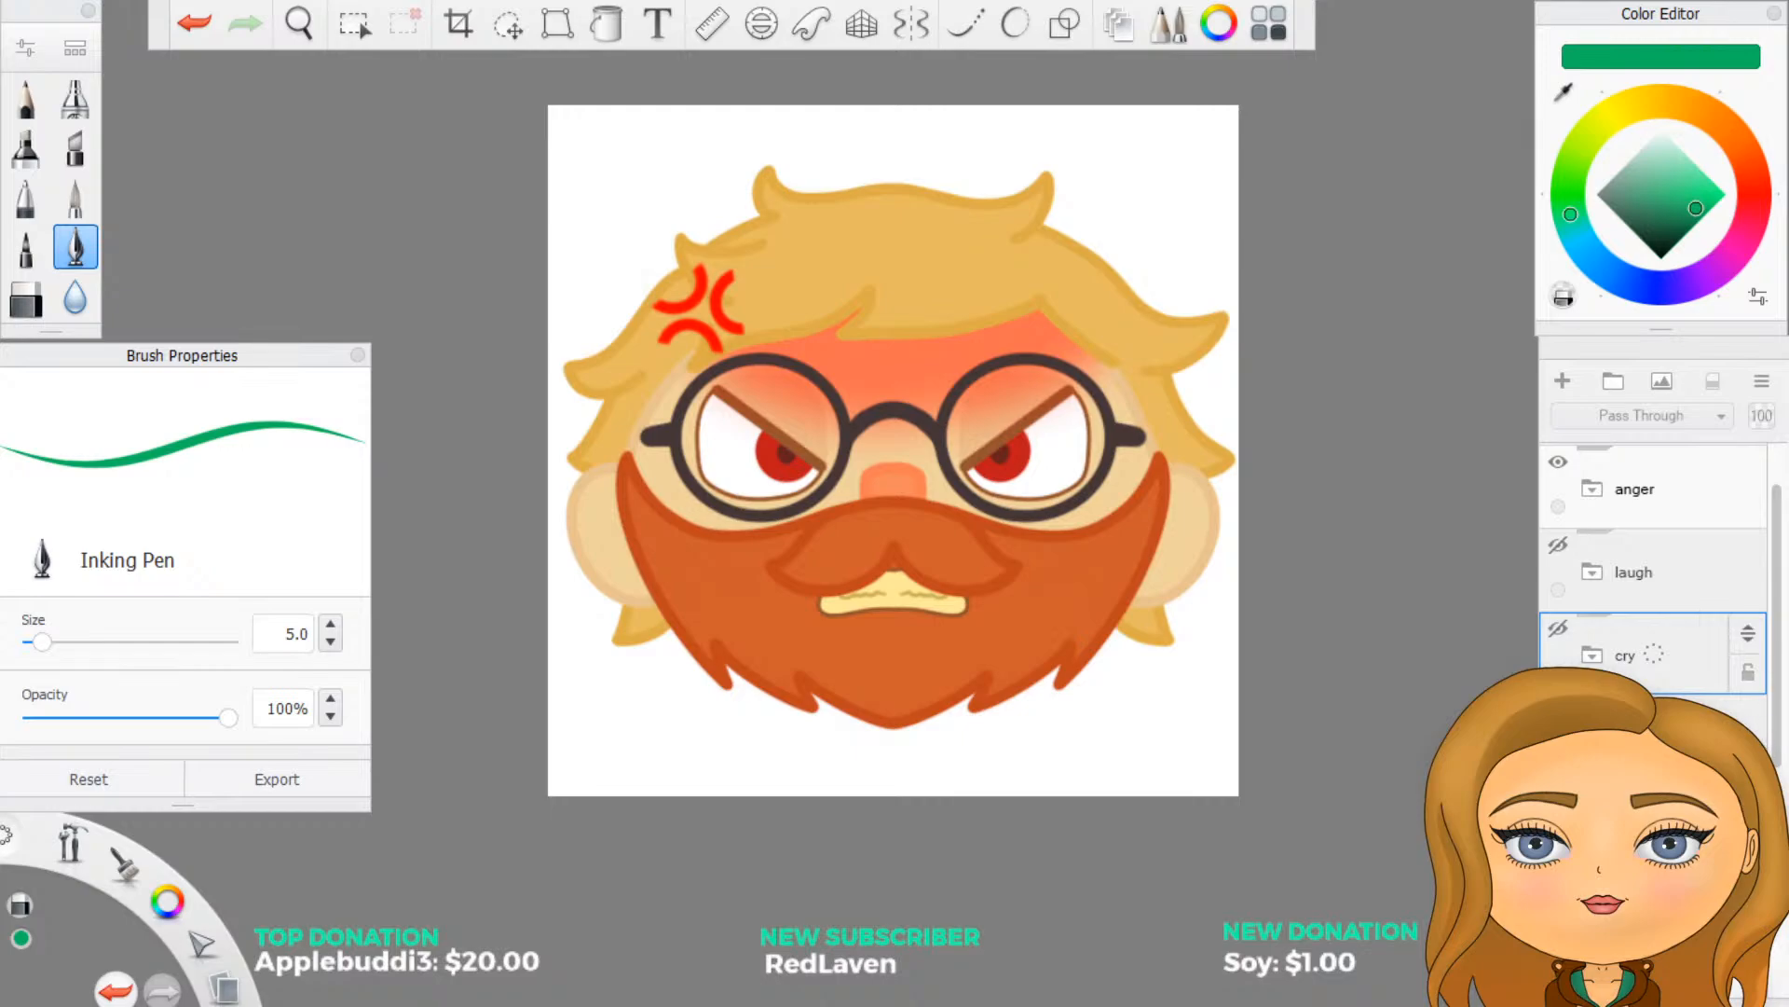
- Hide the anger group and move the laugh group above it in the layer stack
scroll(1654, 566, down, 2)
scroll(1653, 567, up, 4)
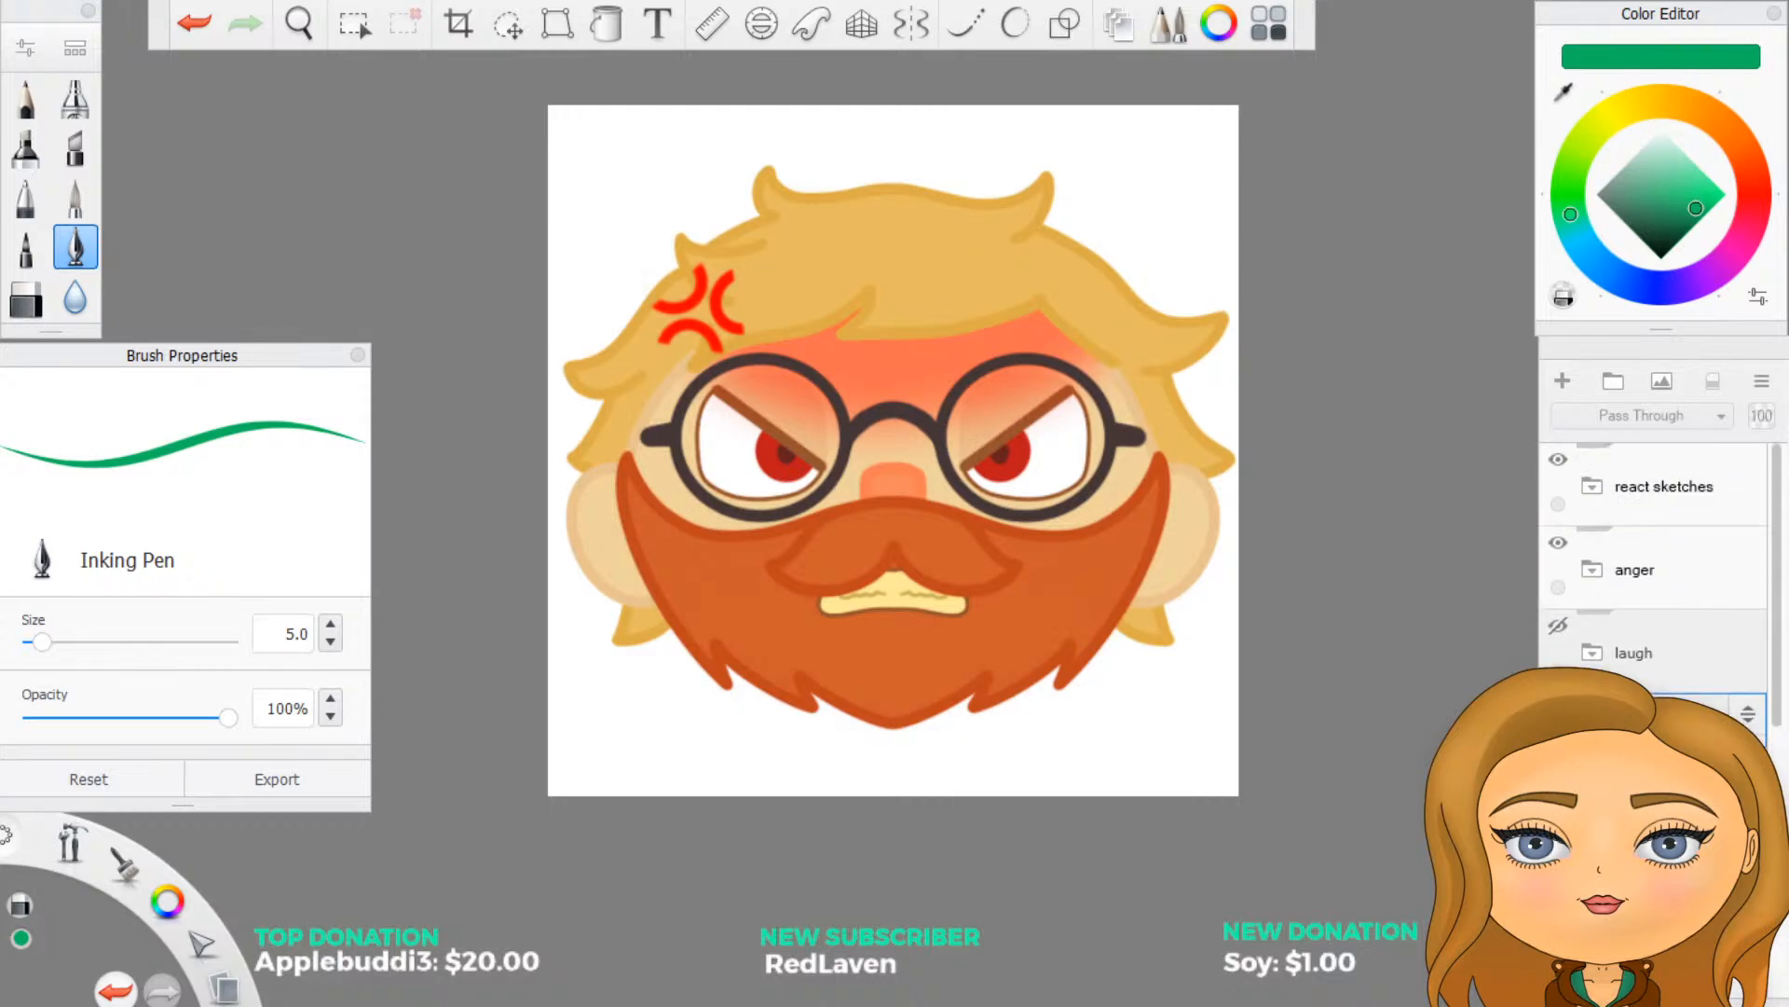
click(1560, 544)
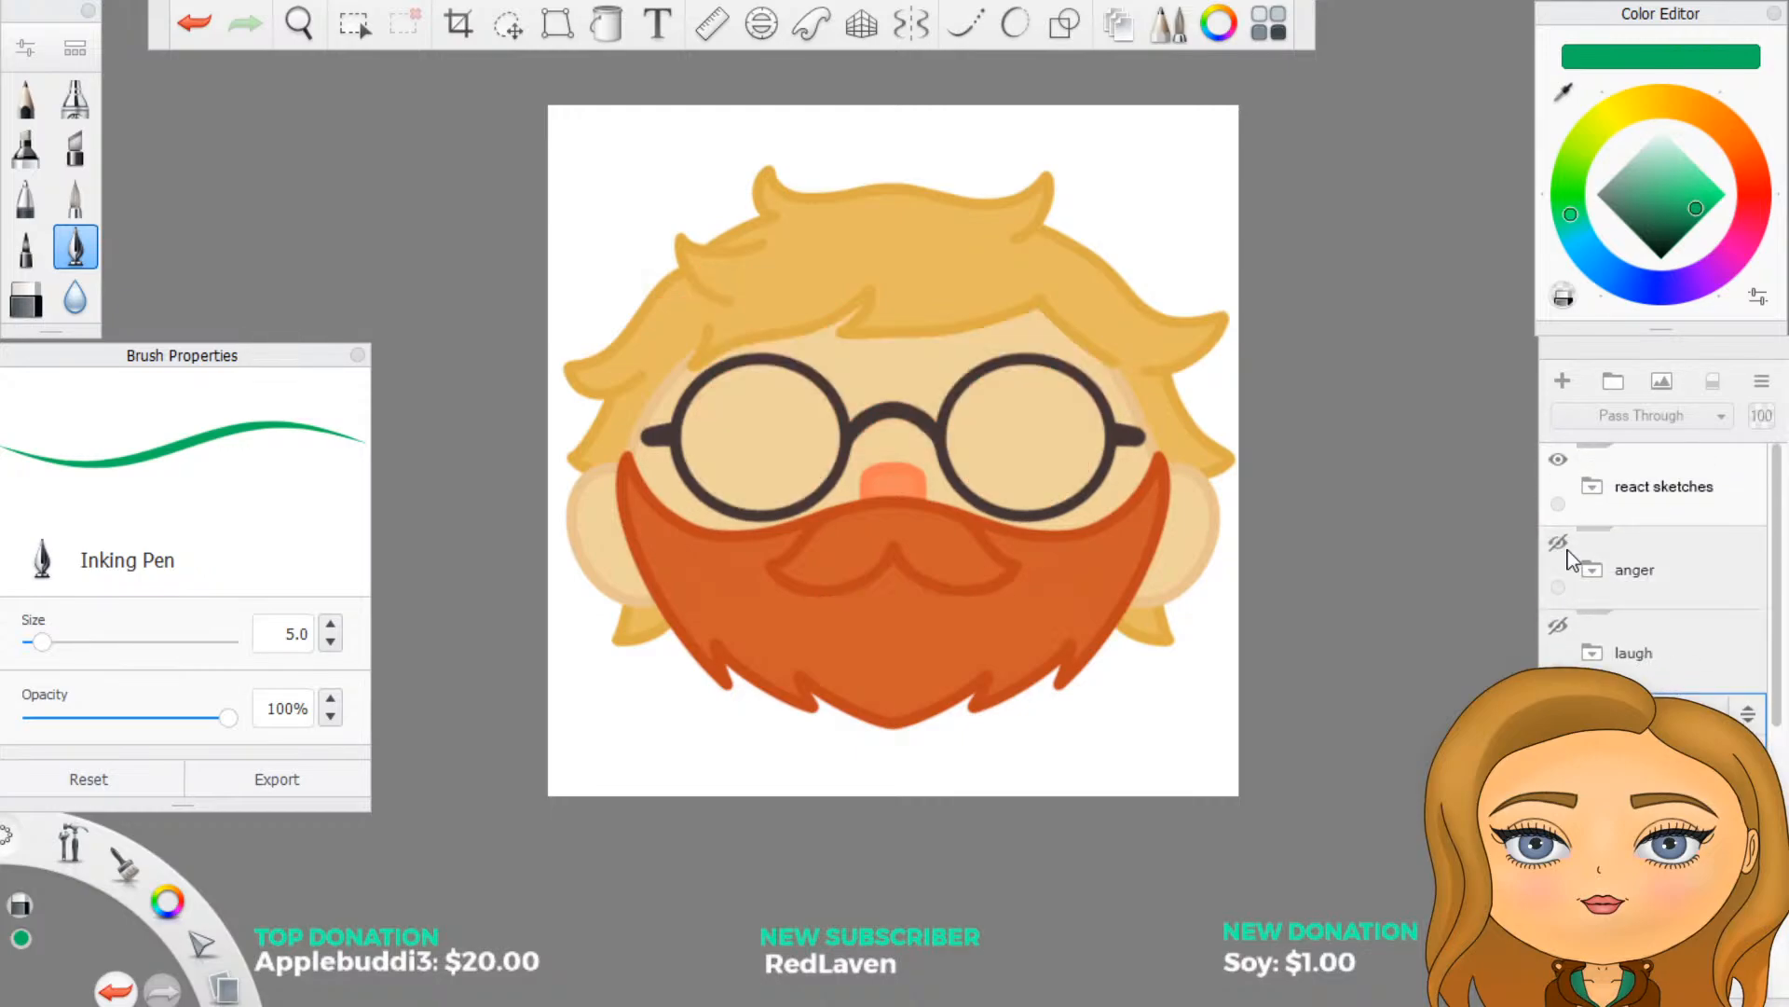
click(1677, 652)
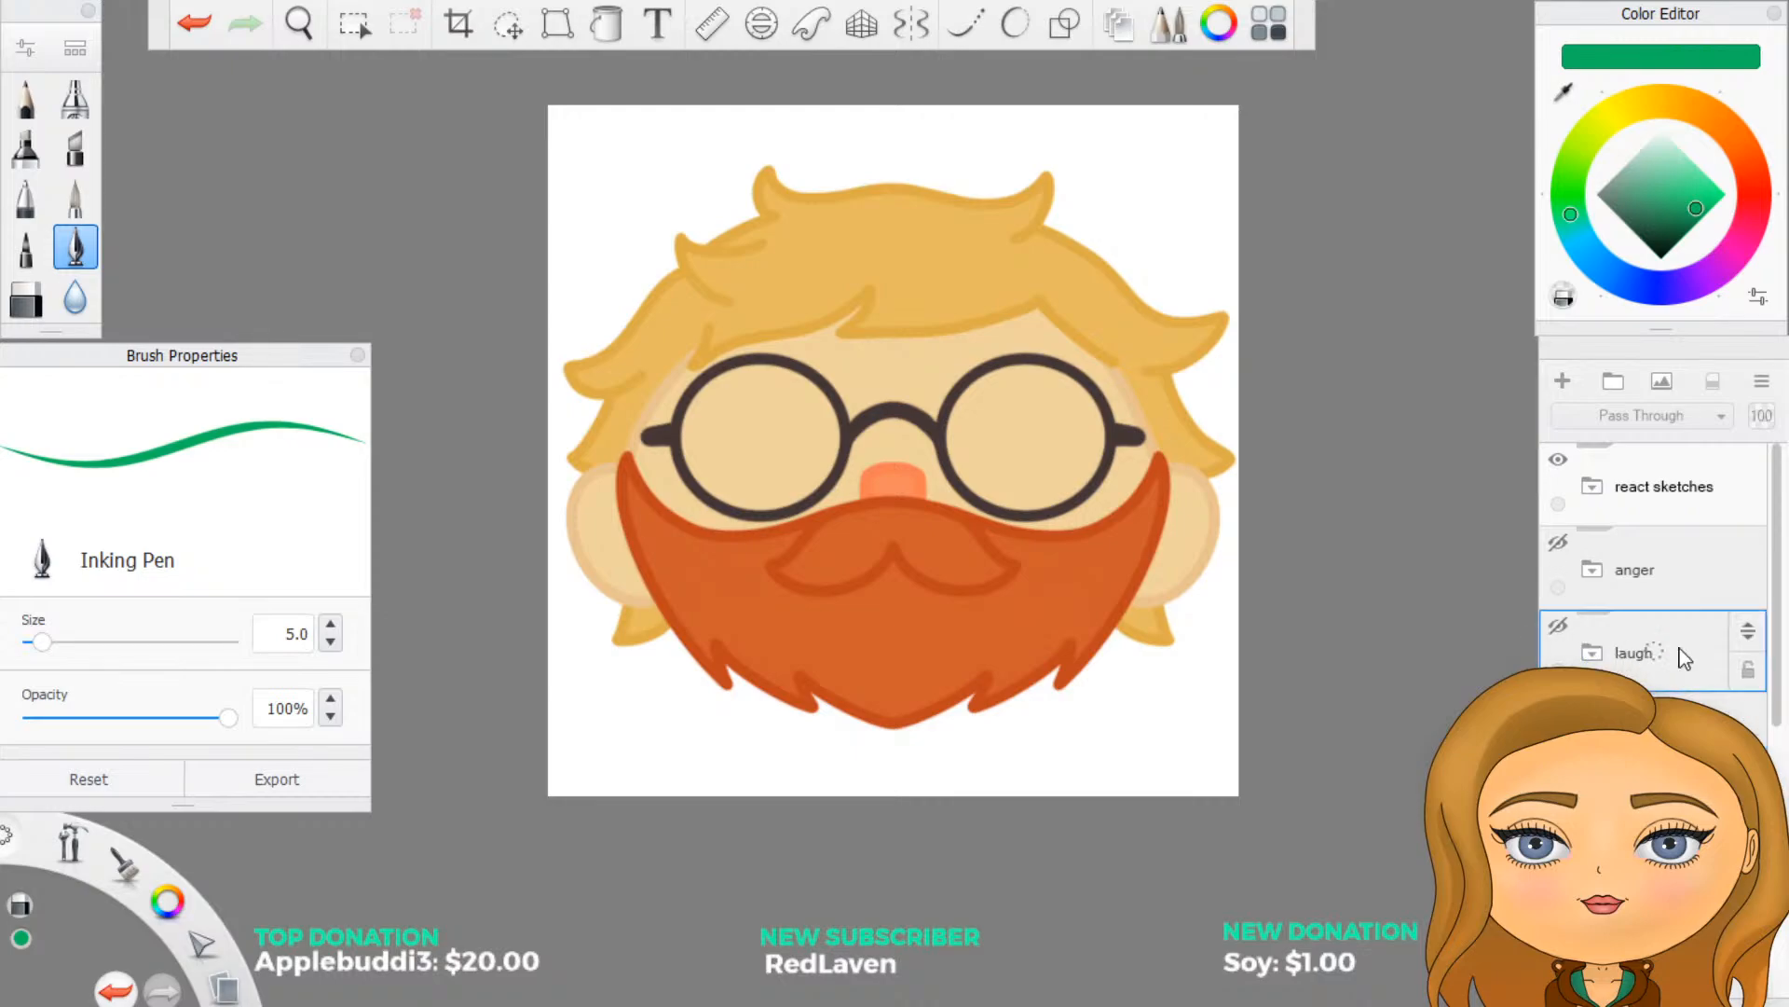
drag(1760, 636, 1752, 555)
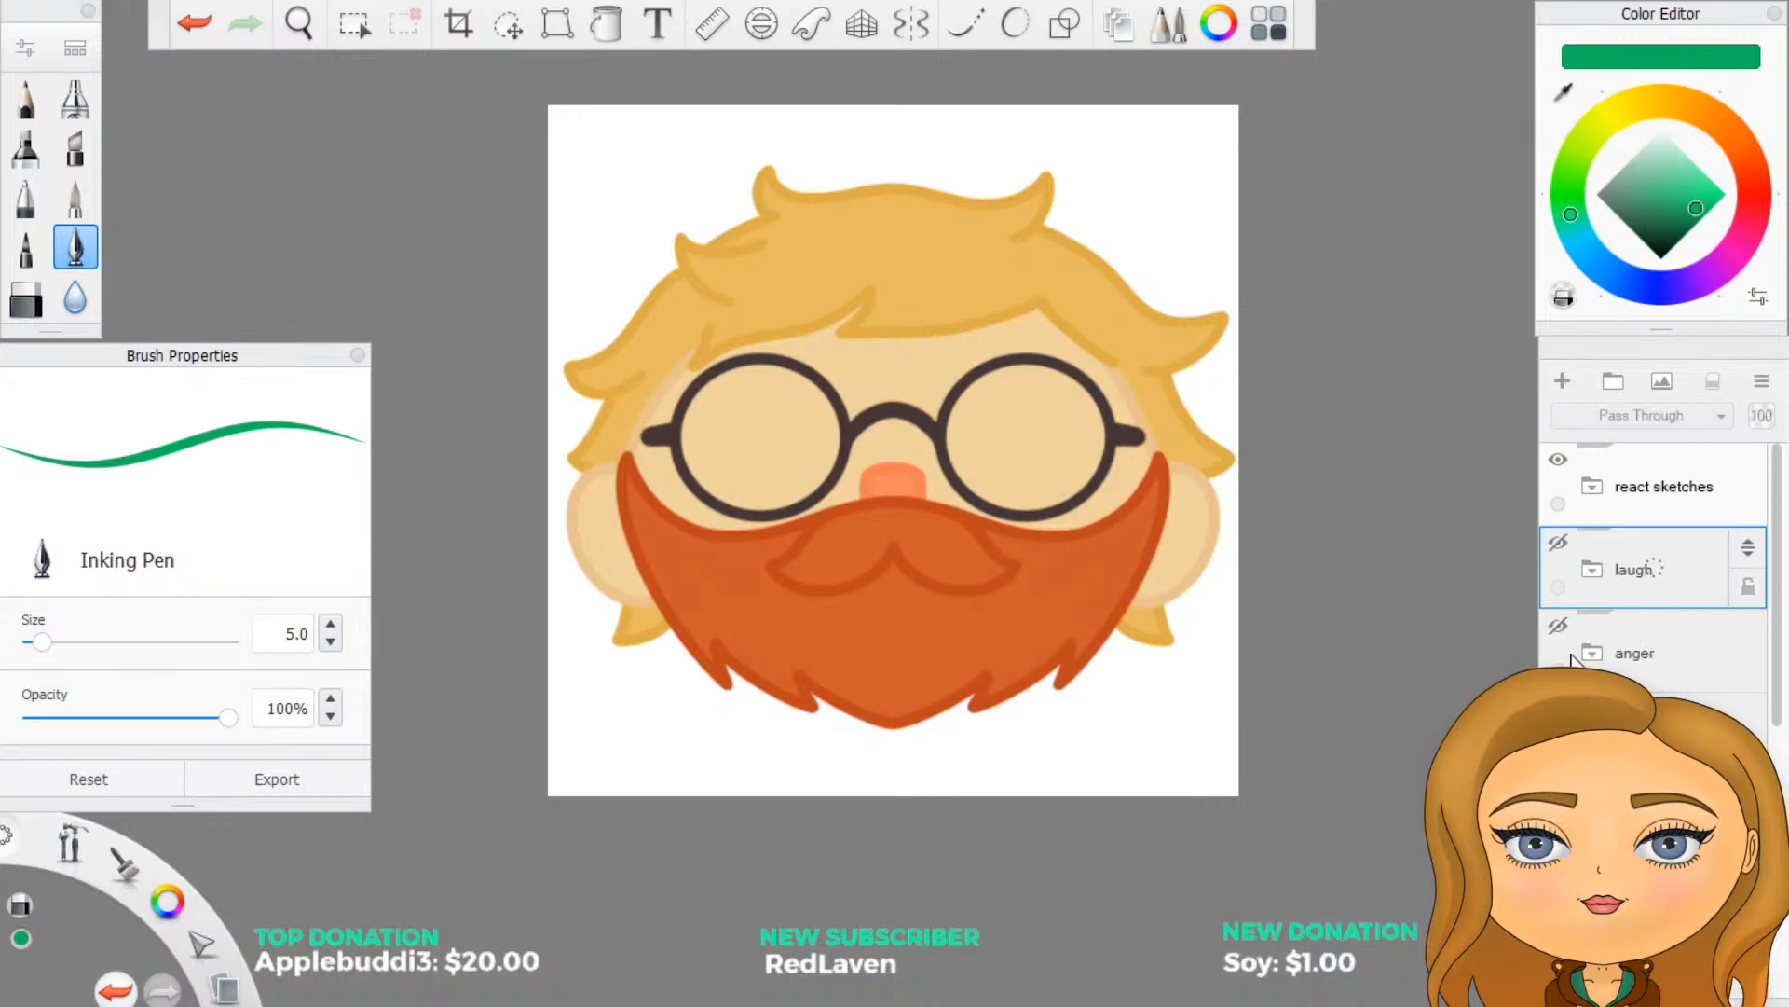
- Preview the laugh, anger and cry expressions one after another on the base face, hiding each group again
click(1559, 543)
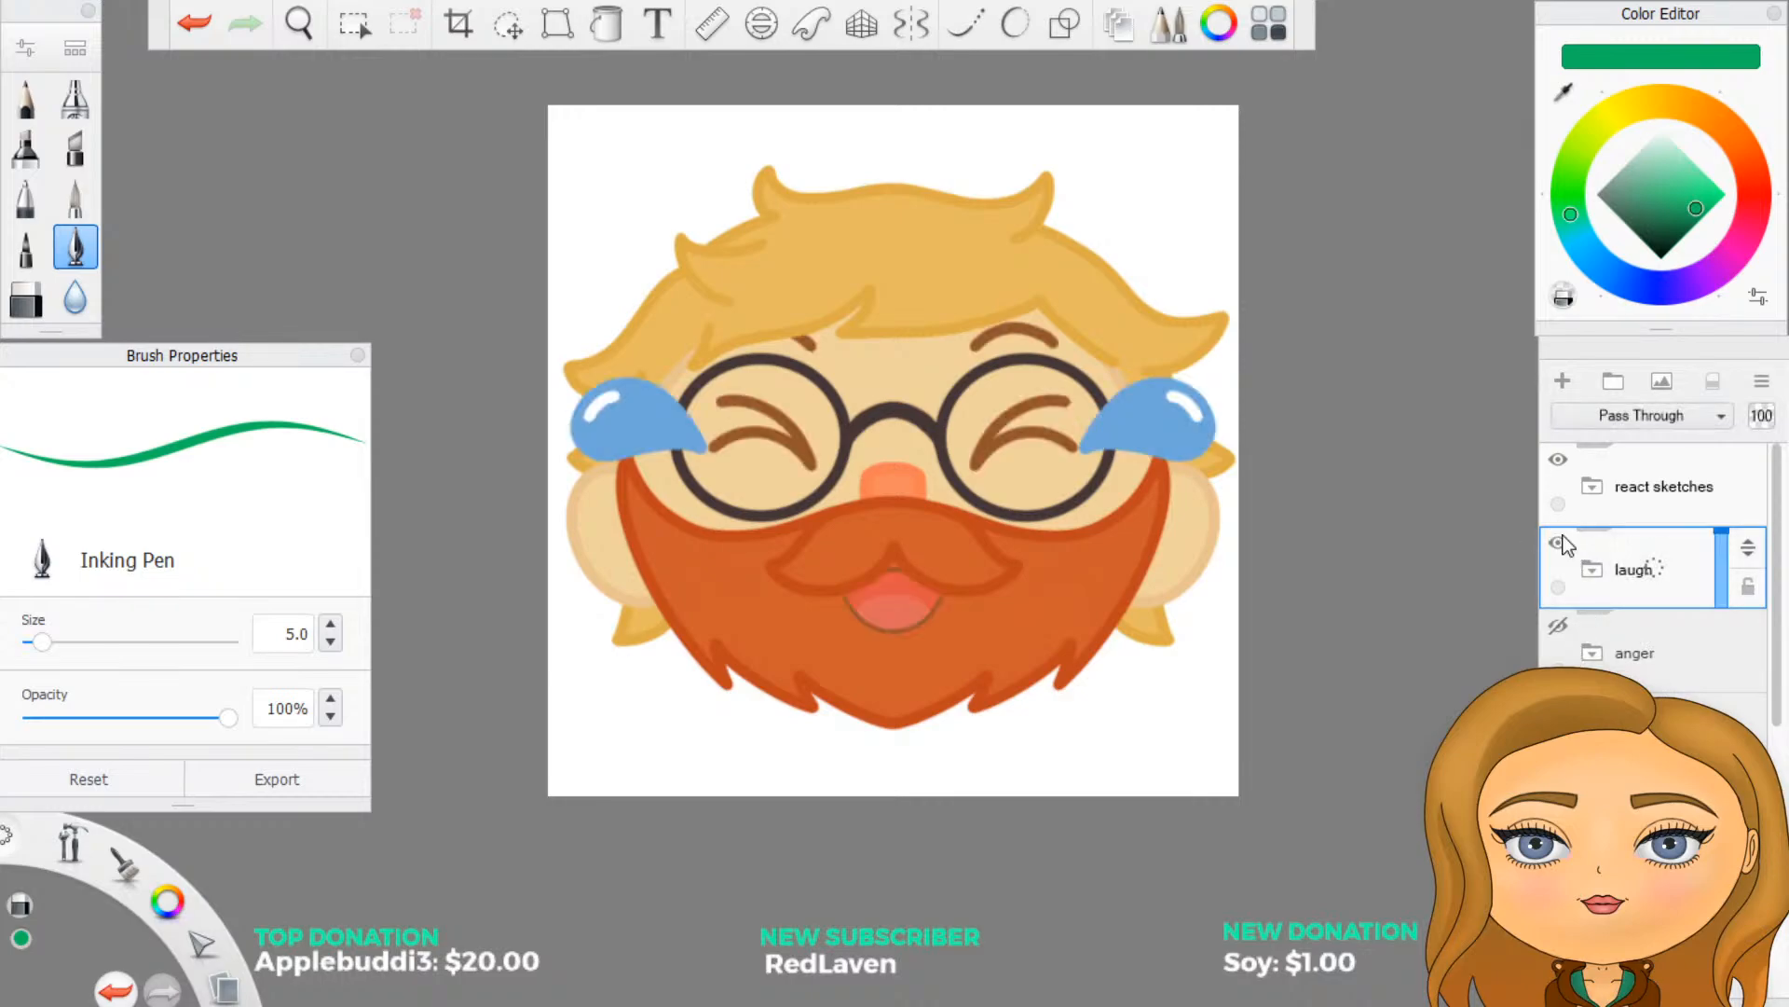
click(1559, 544)
click(1559, 627)
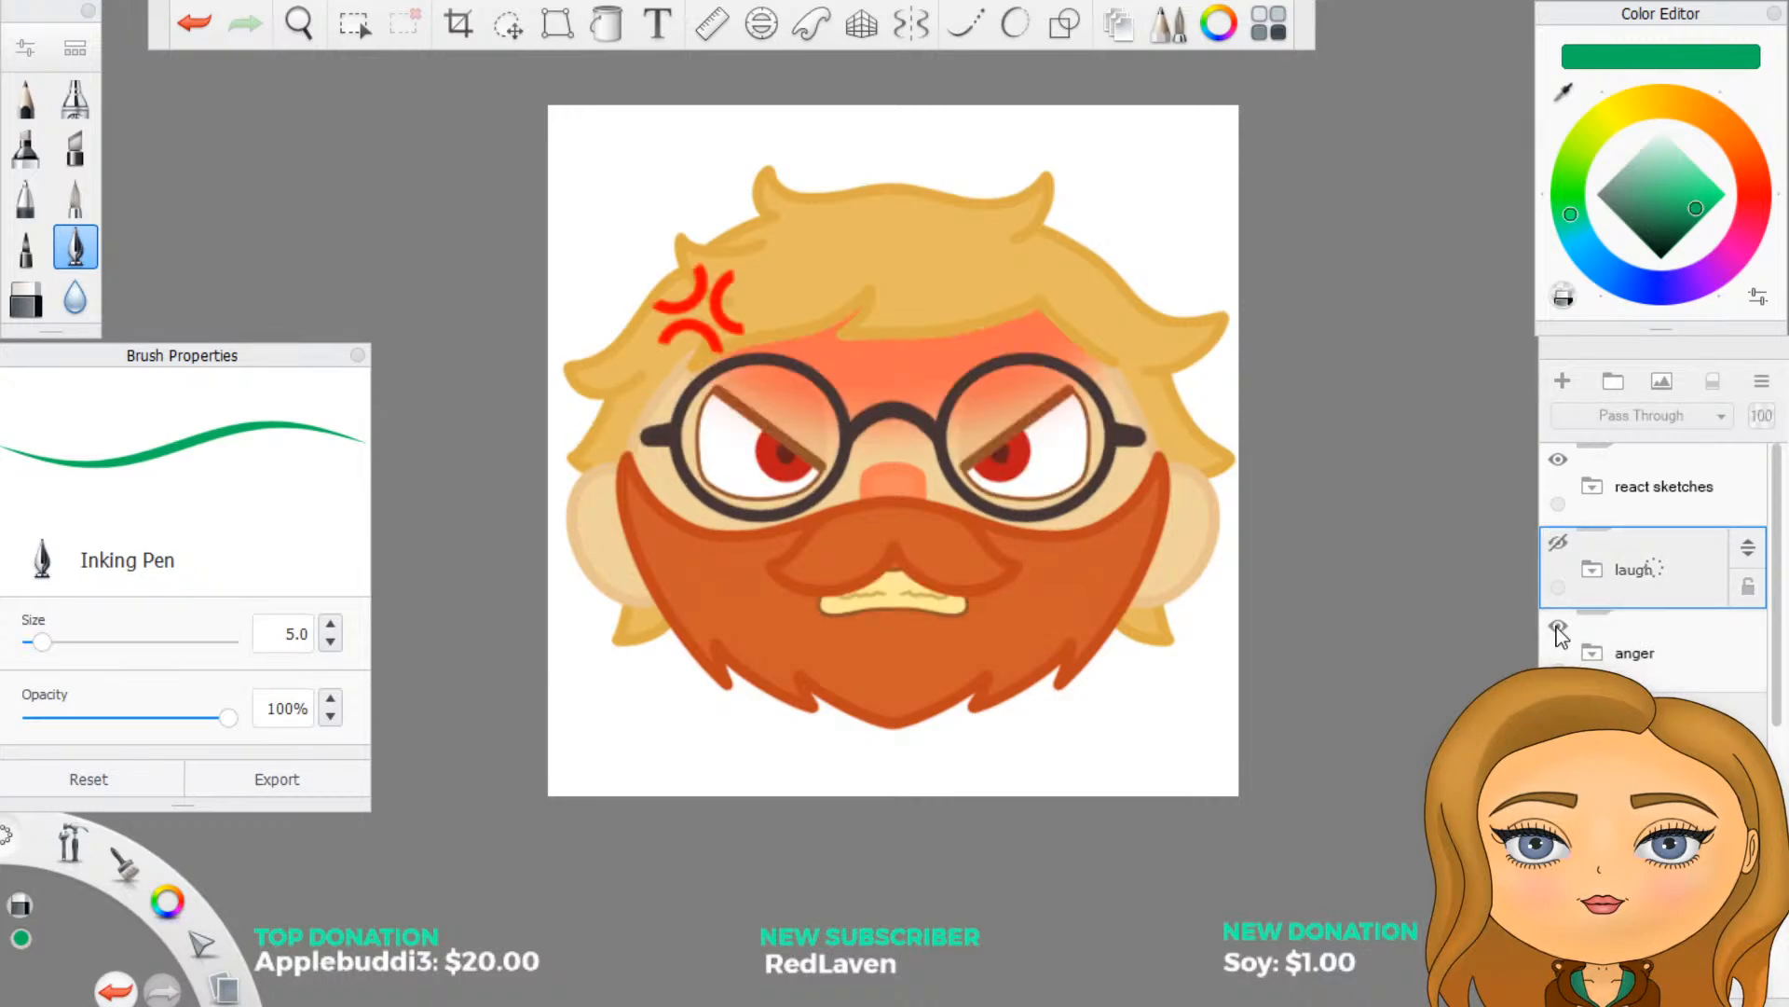
click(1558, 627)
click(1559, 710)
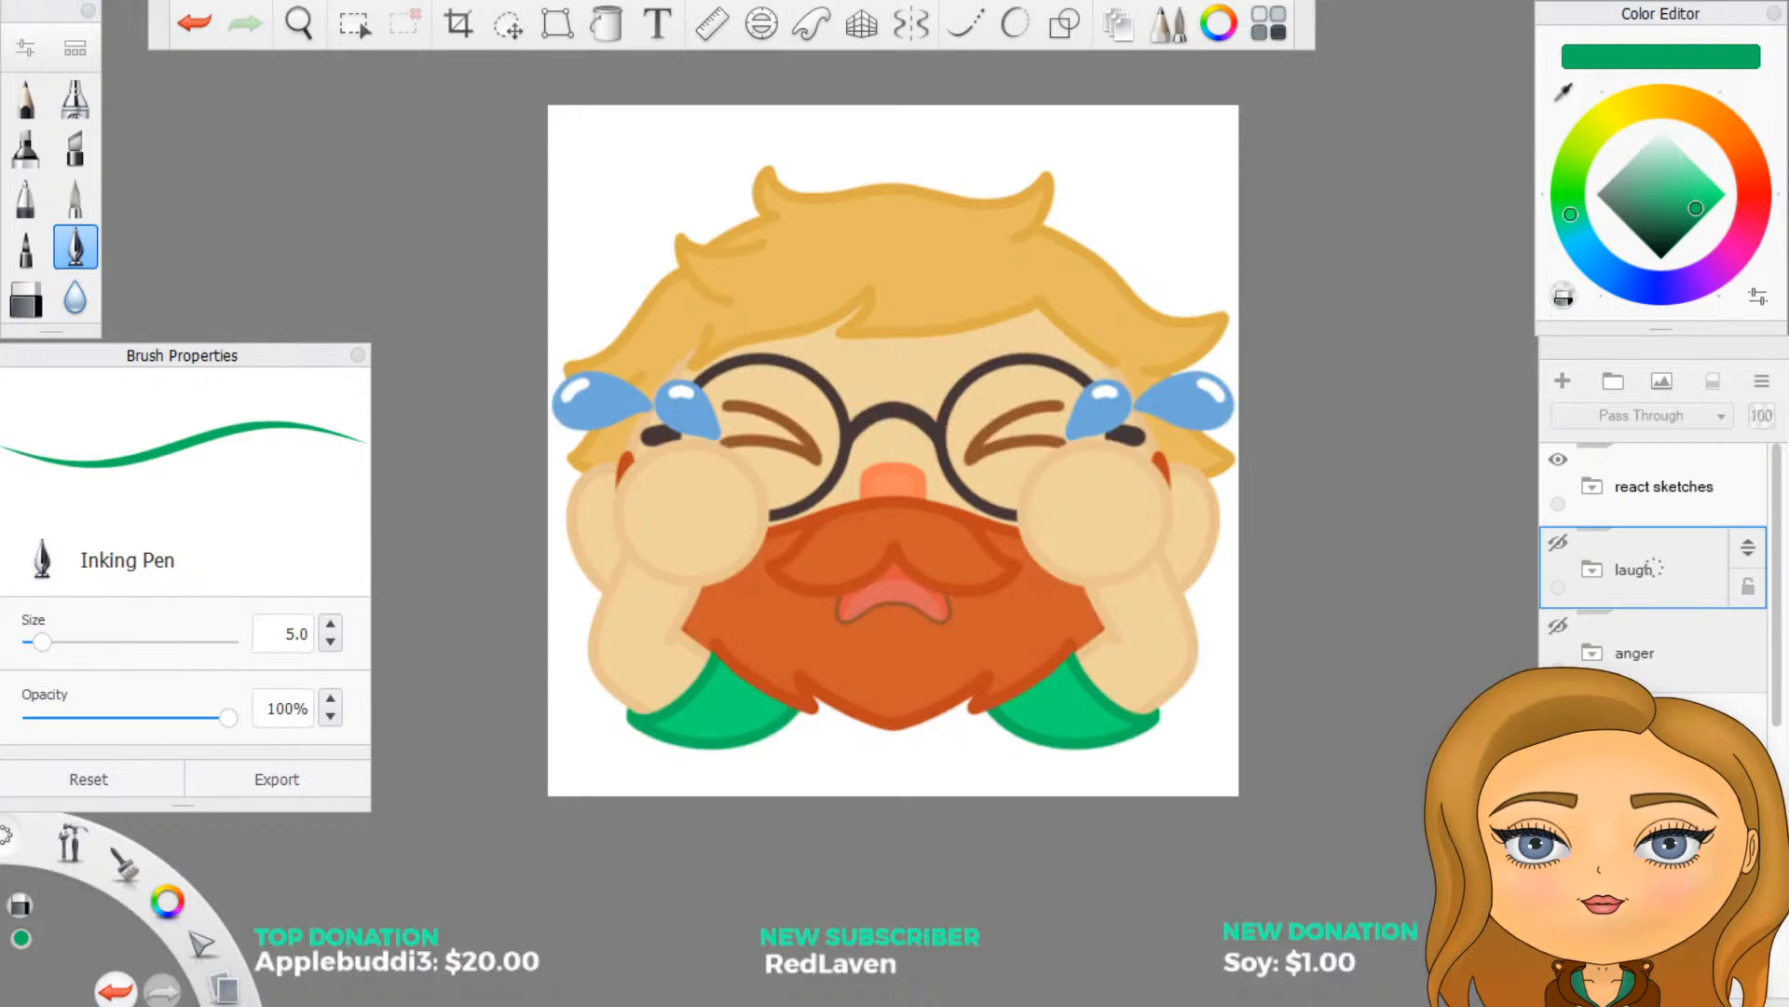
click(1558, 709)
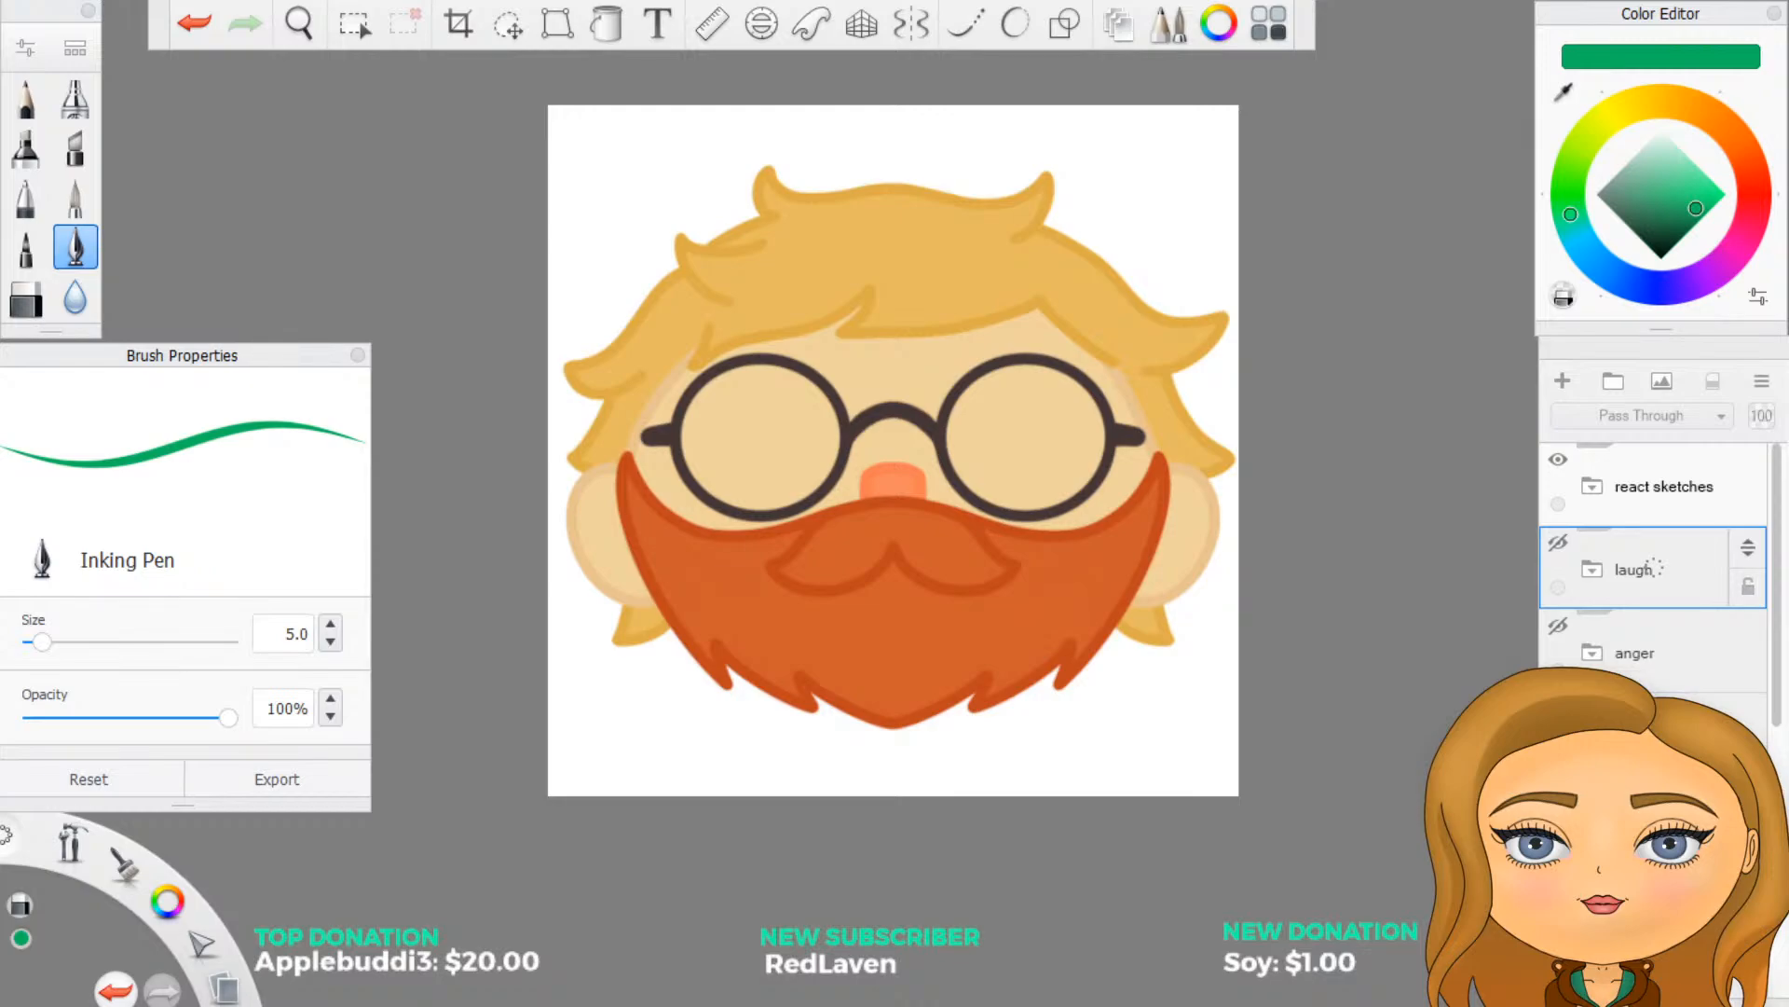
- Check the laughing expression on the base face by toggling the laugh group's visibility, leaving it hidden
scroll(1654, 596, down, 2)
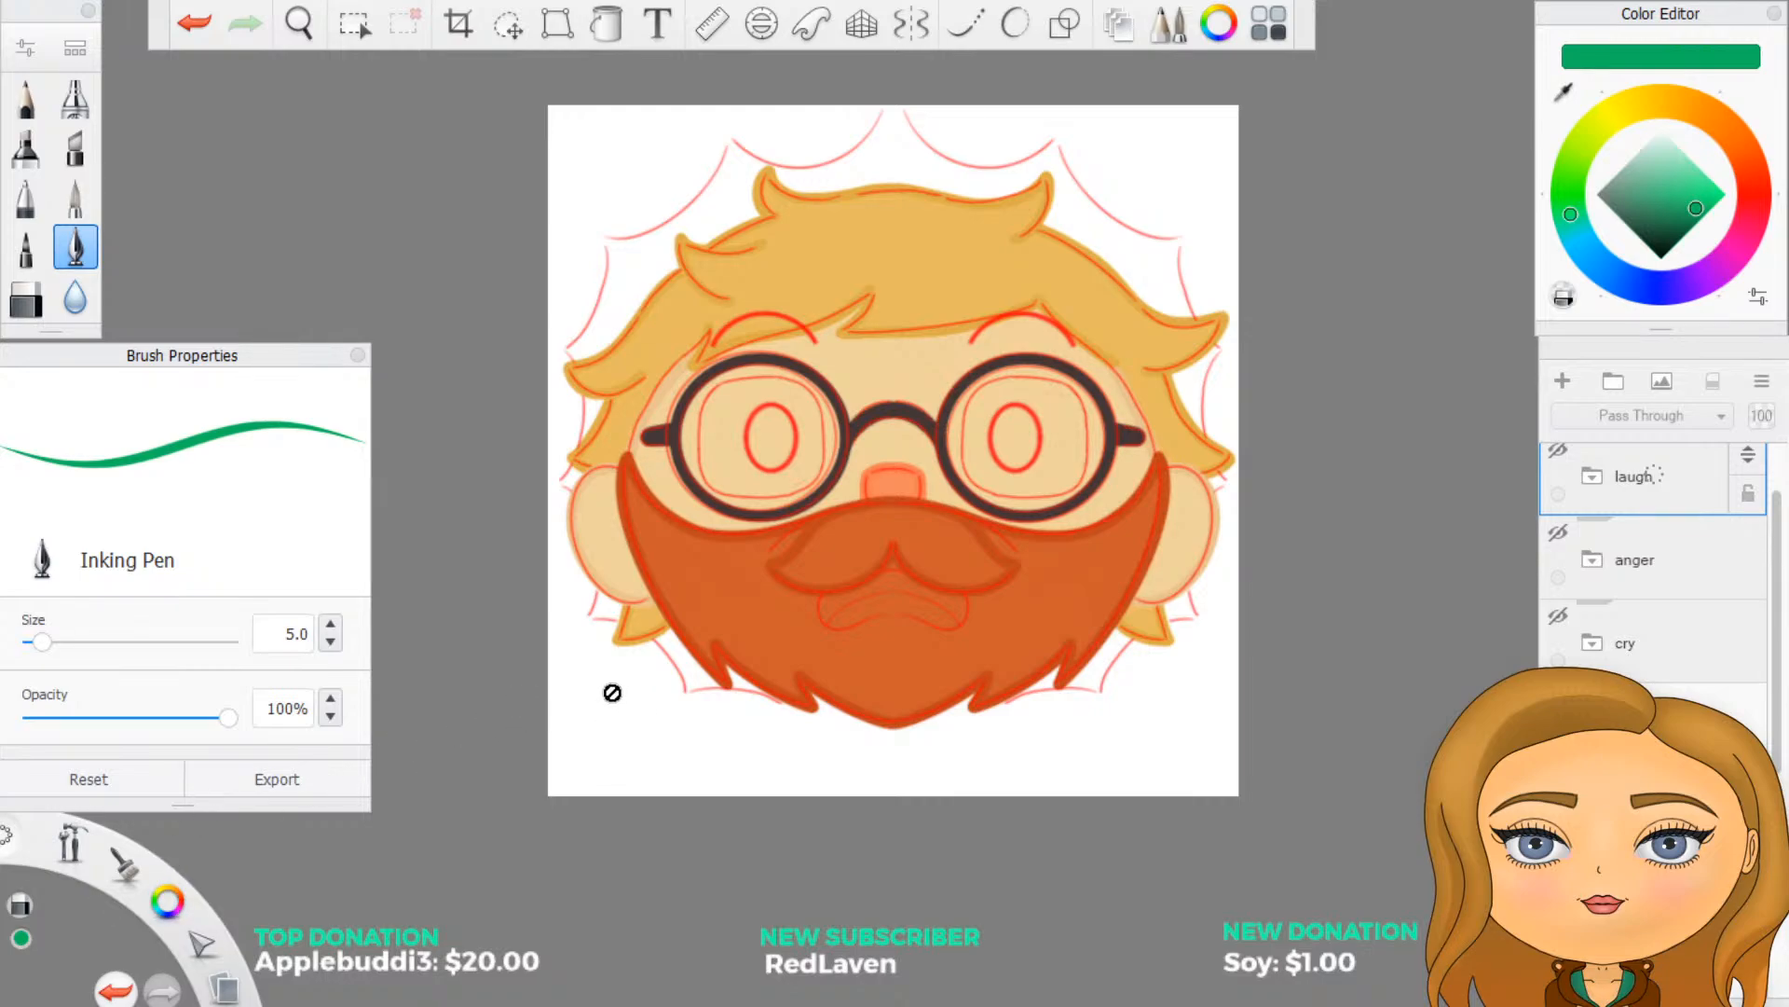
scroll(1631, 595, up, 2)
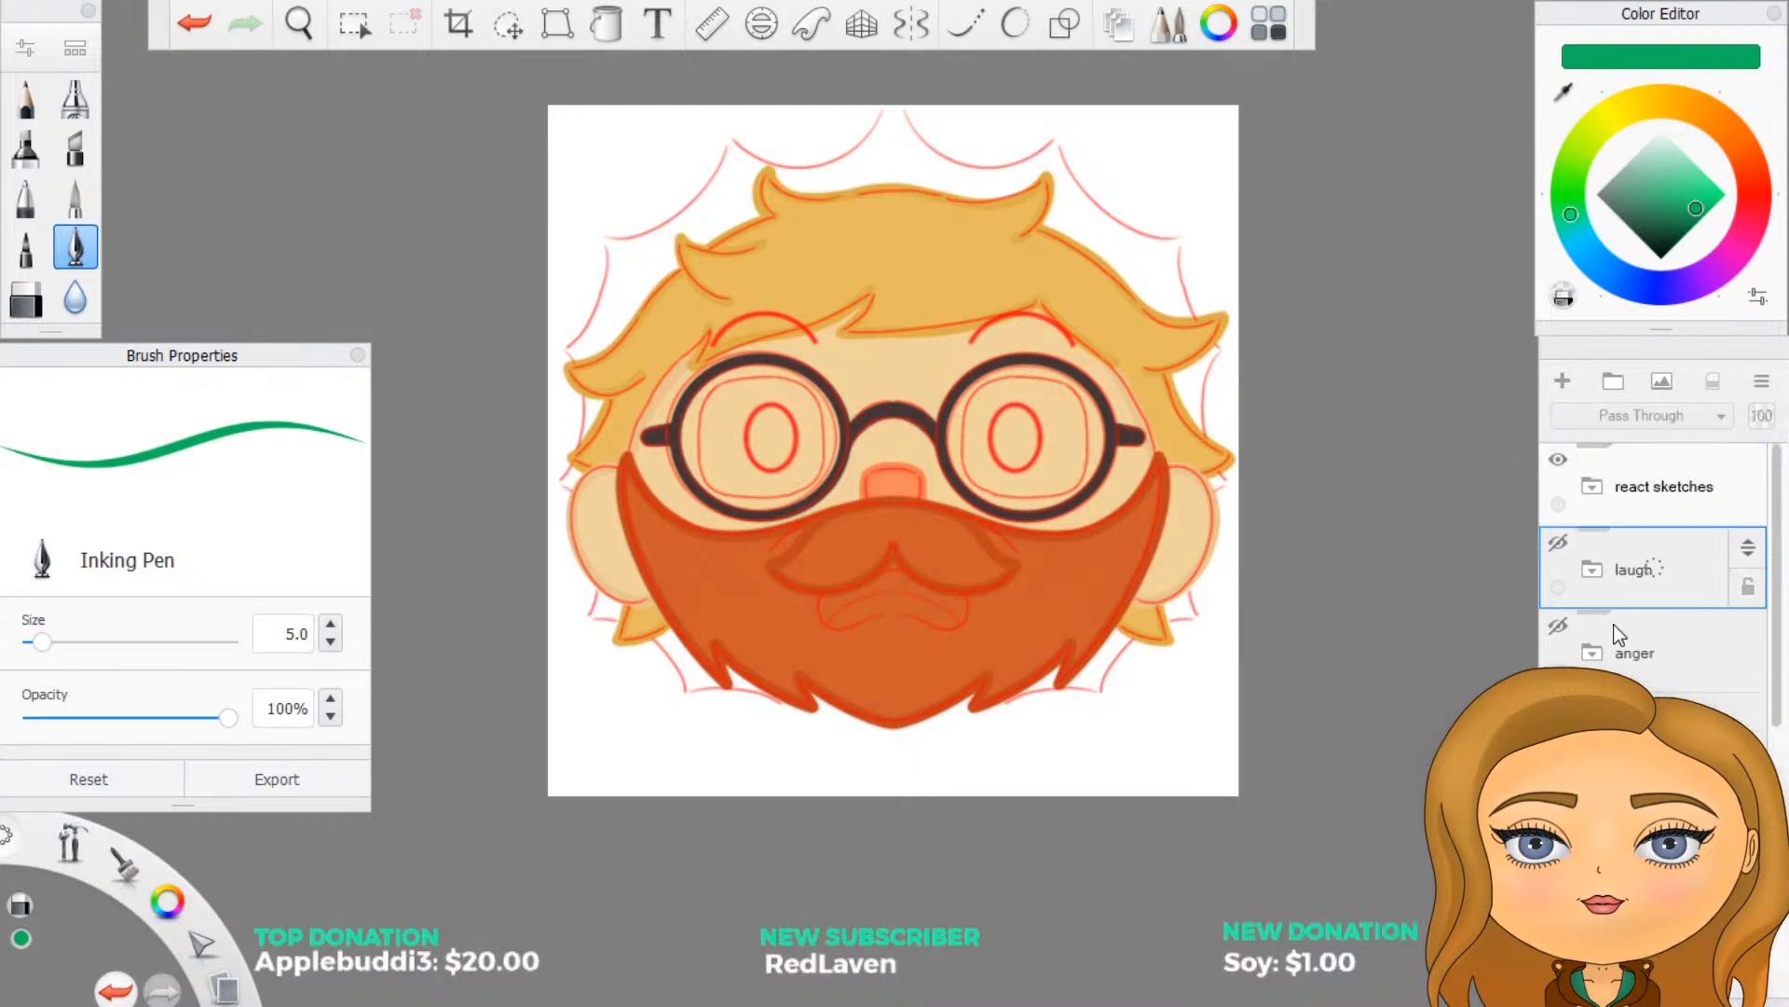
click(1556, 545)
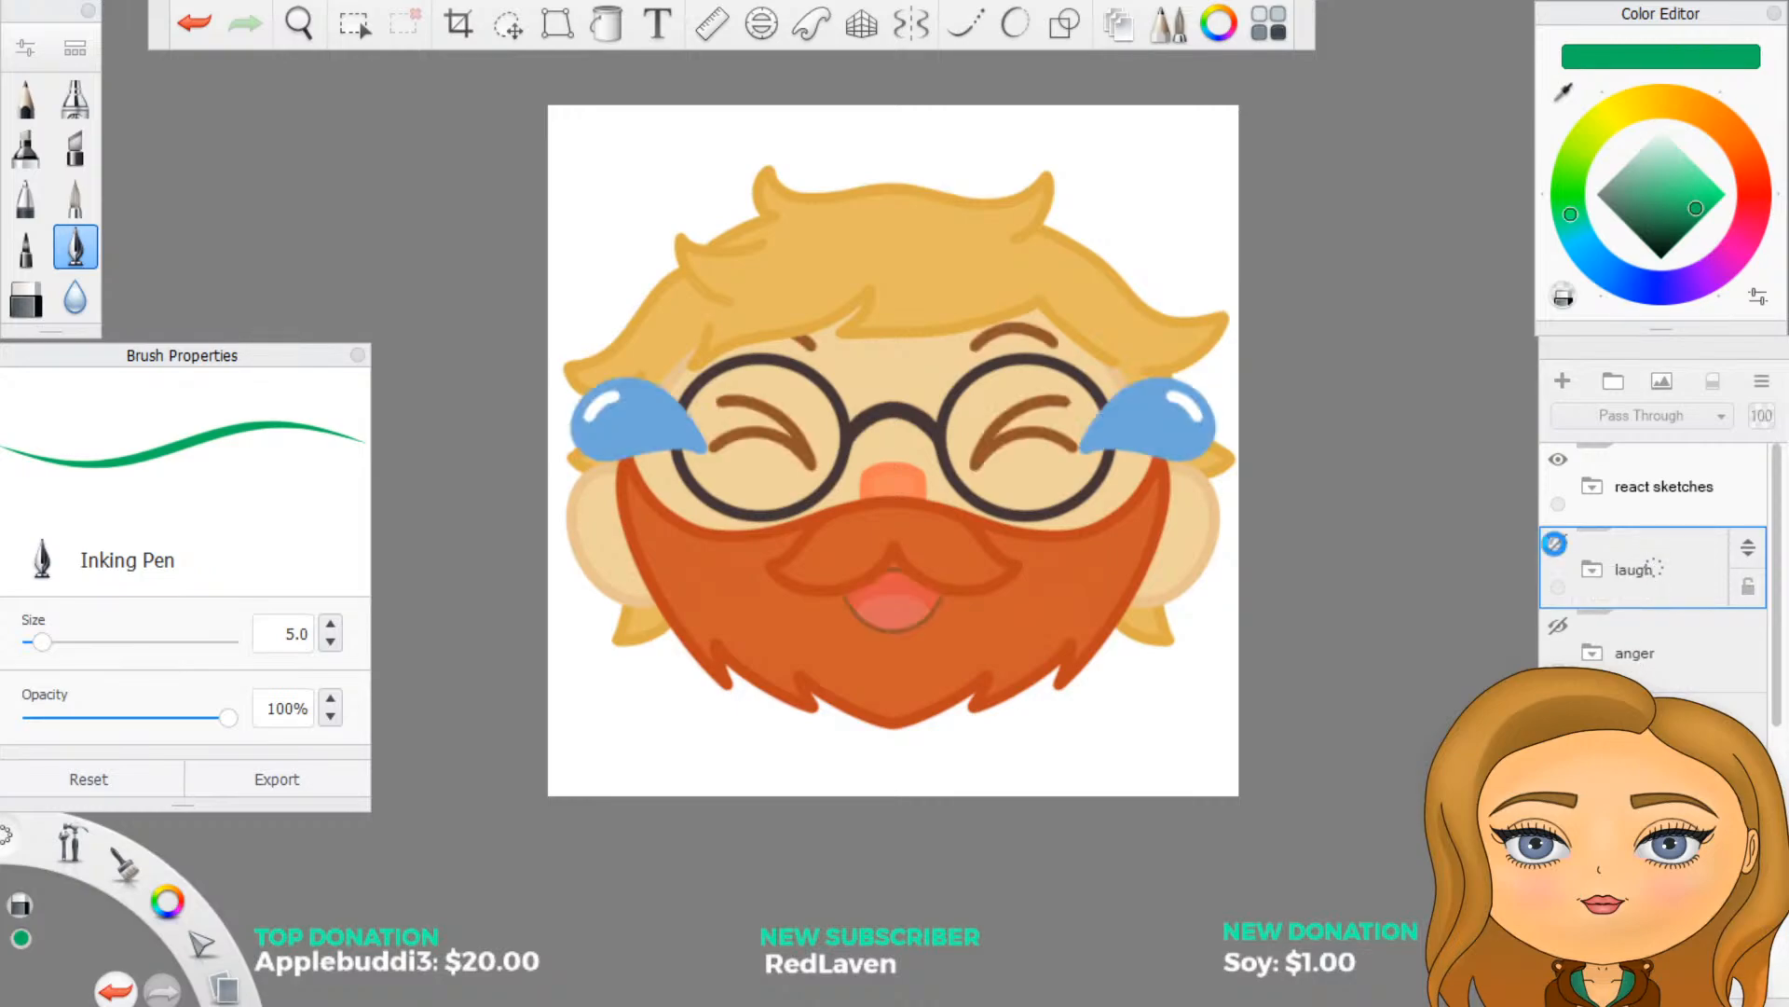
click(1560, 550)
click(1560, 551)
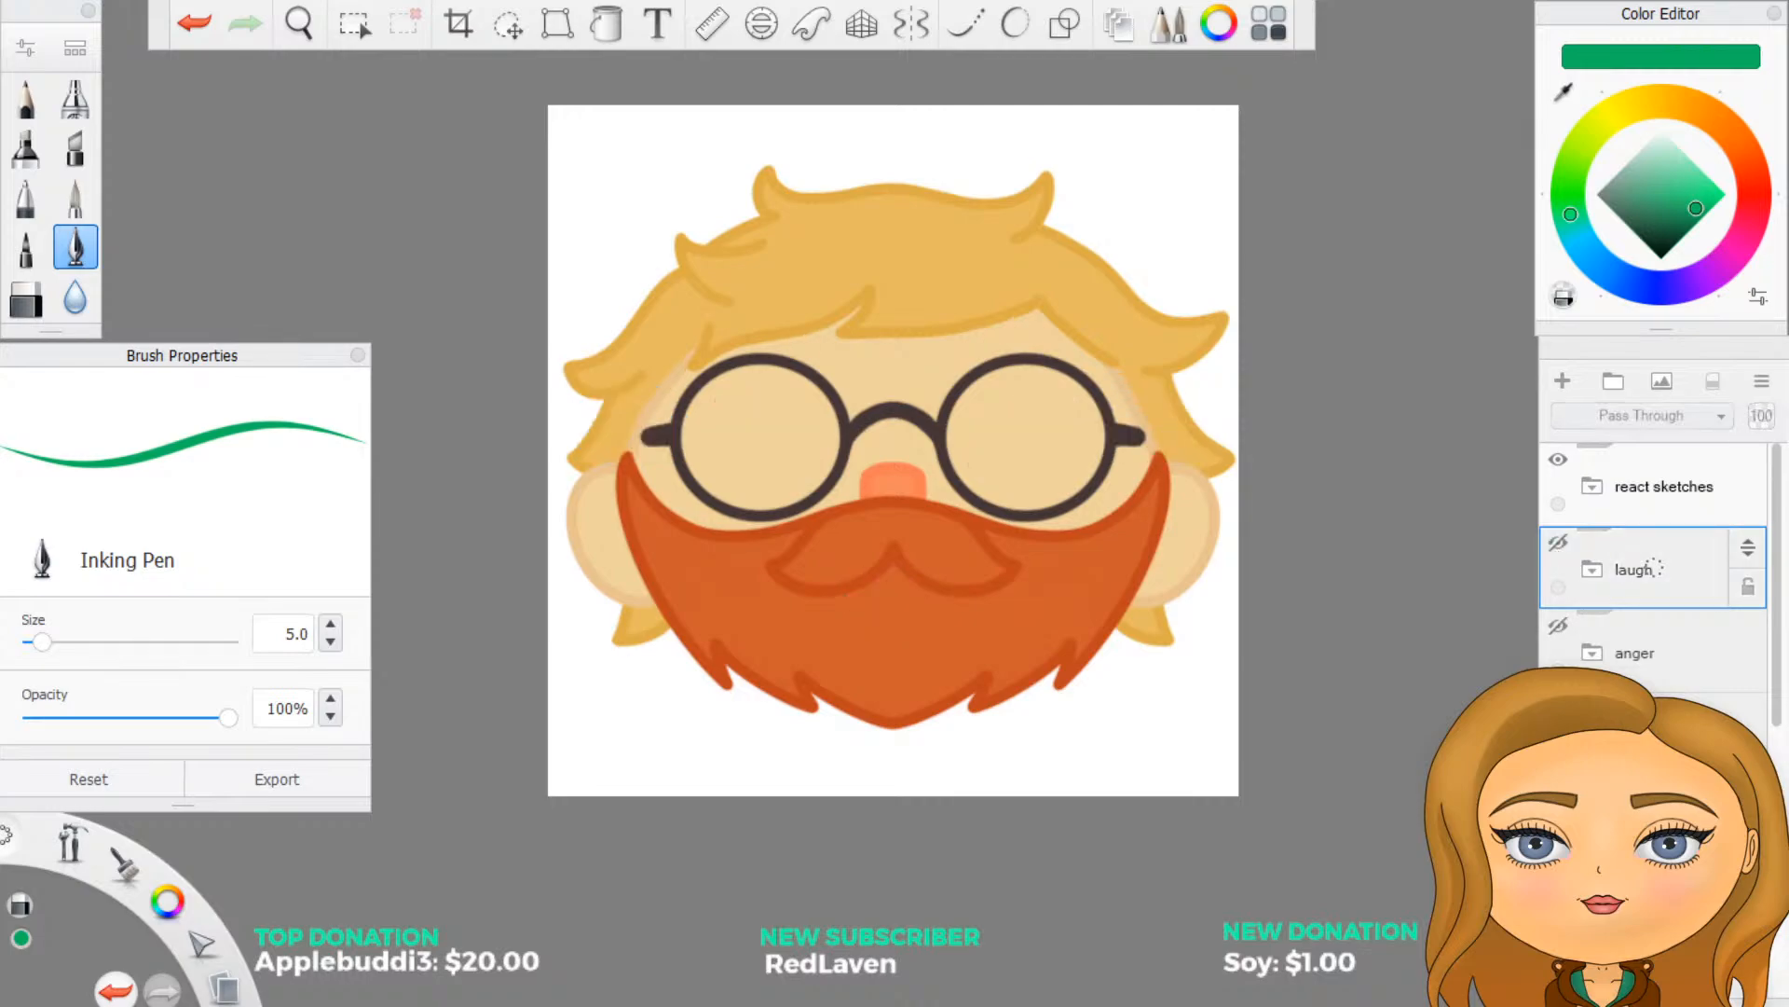